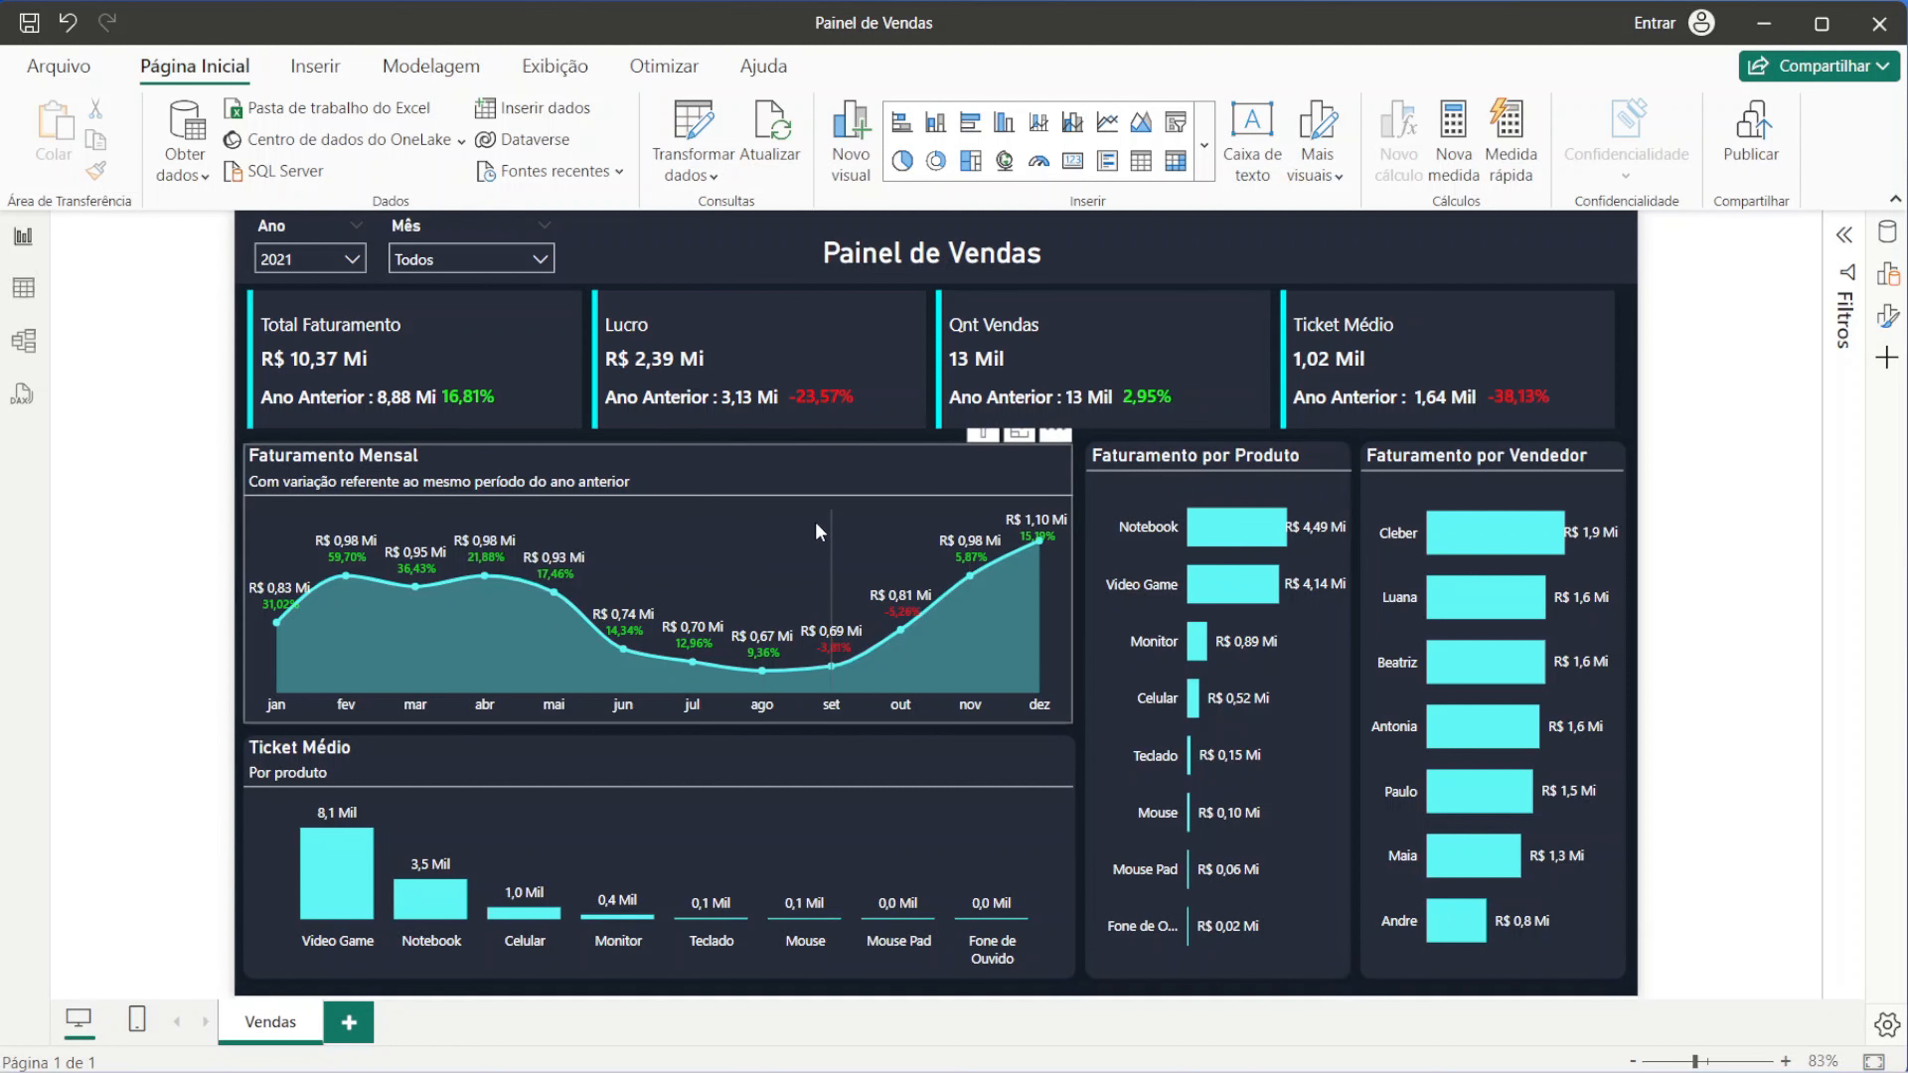
mouse_move(814, 522)
mouse_move(618, 659)
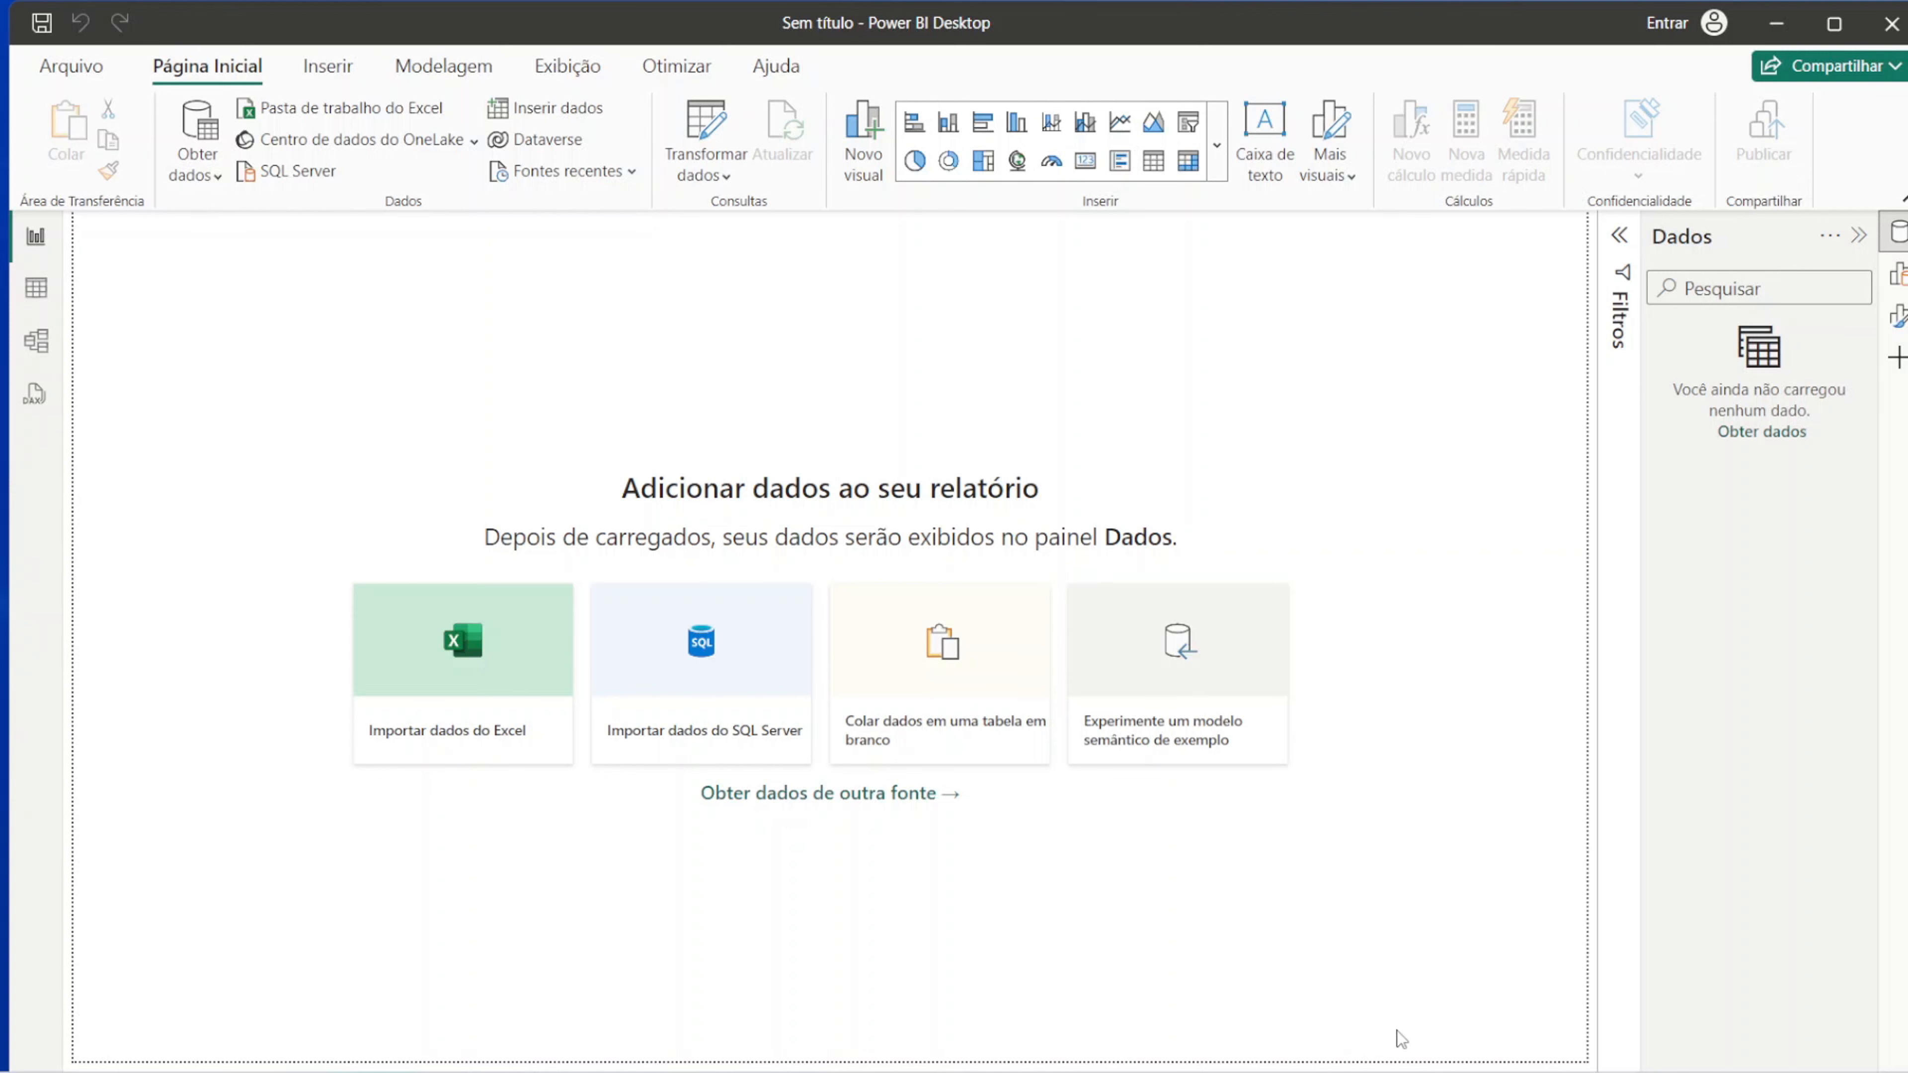
Step: Switch to the Base de vendas workbook in Excel and examine the columns and records of the Dados sheet
left_click(1394, 1071)
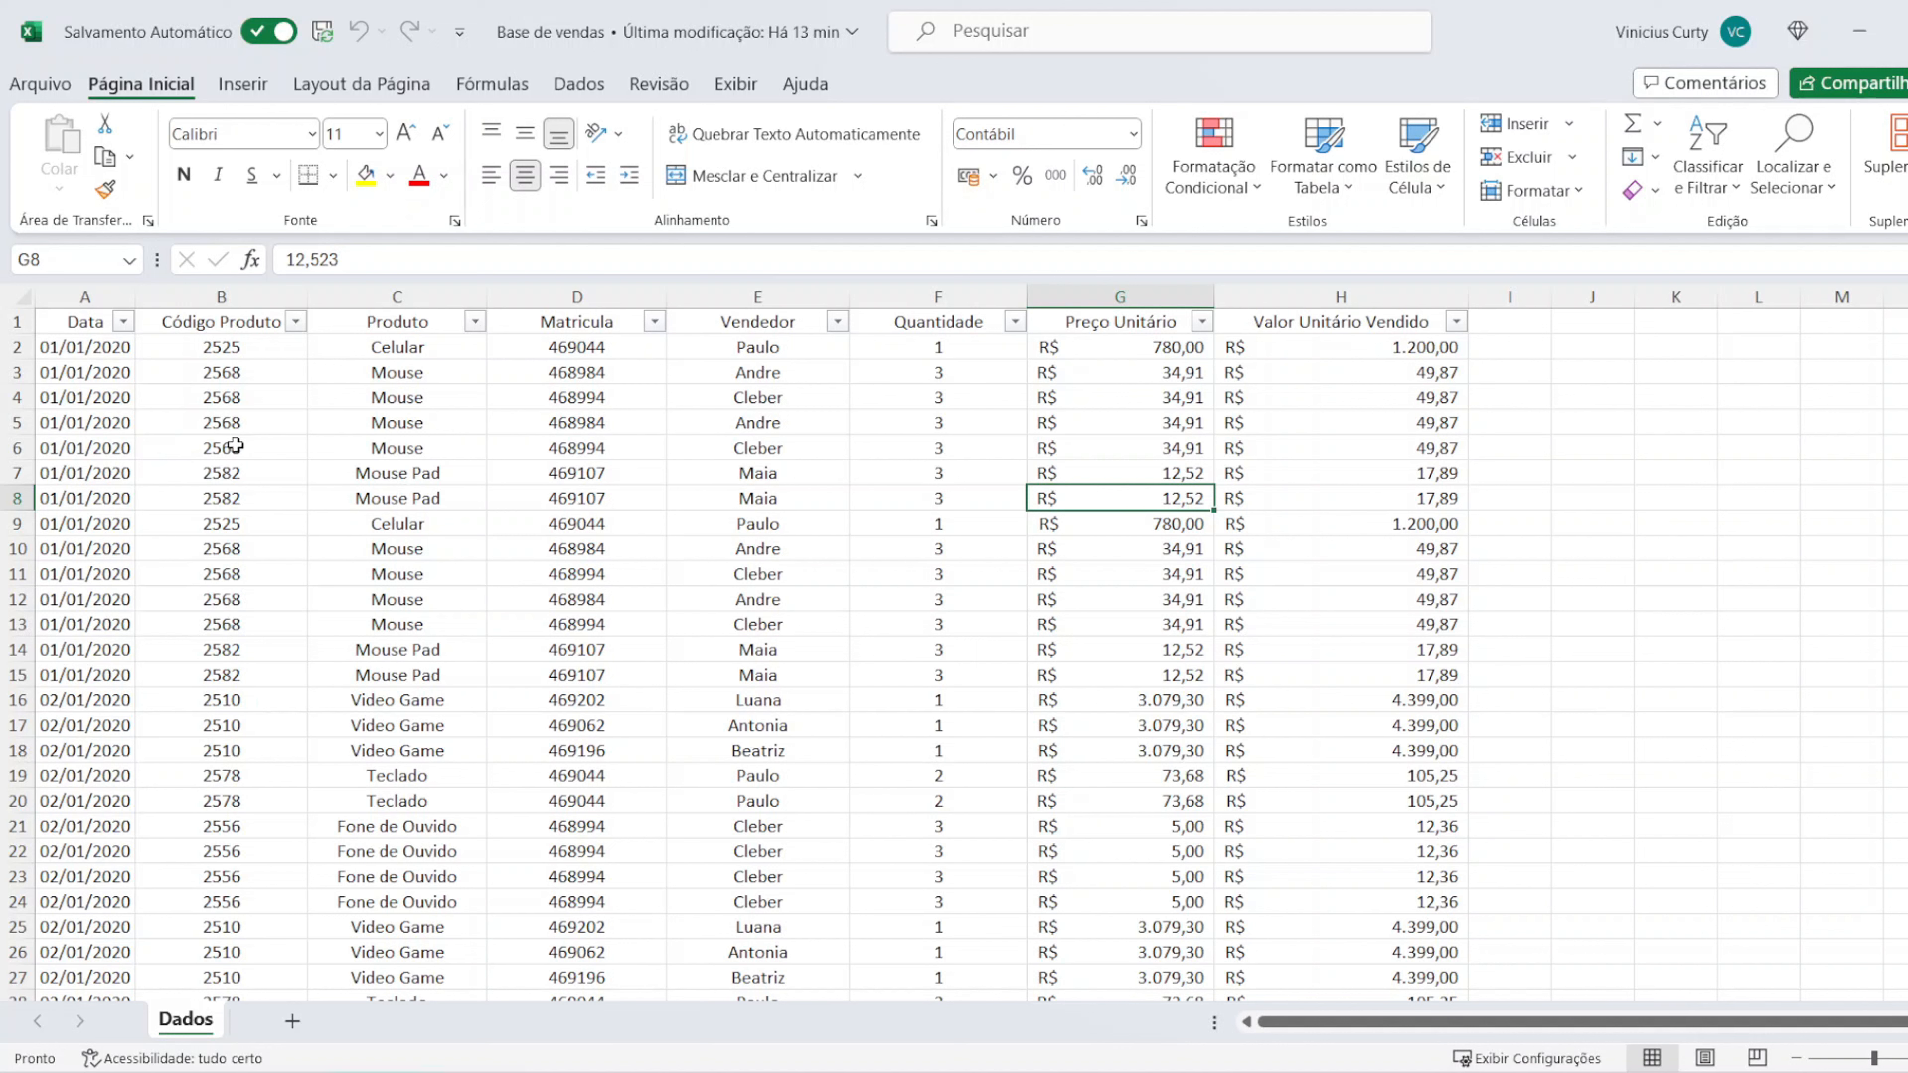
left_click(1402, 287)
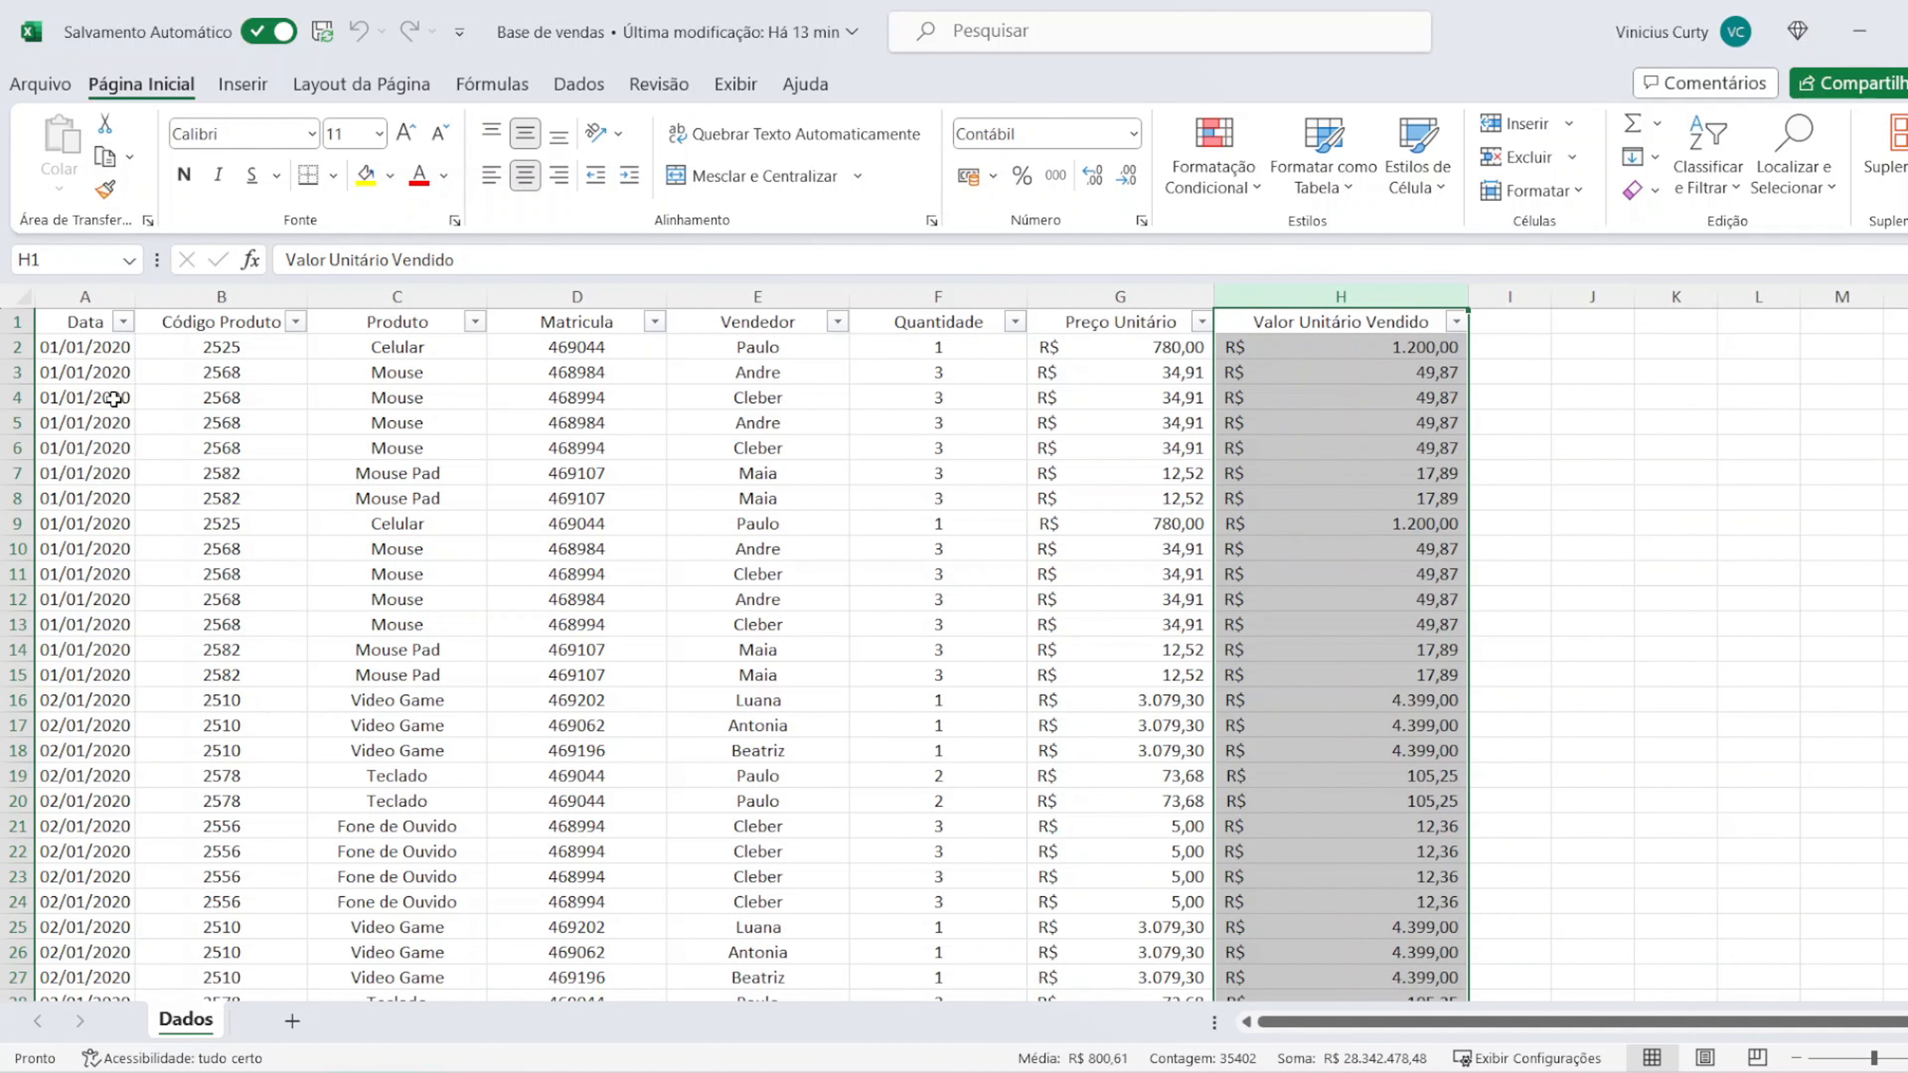
left_click(20, 348)
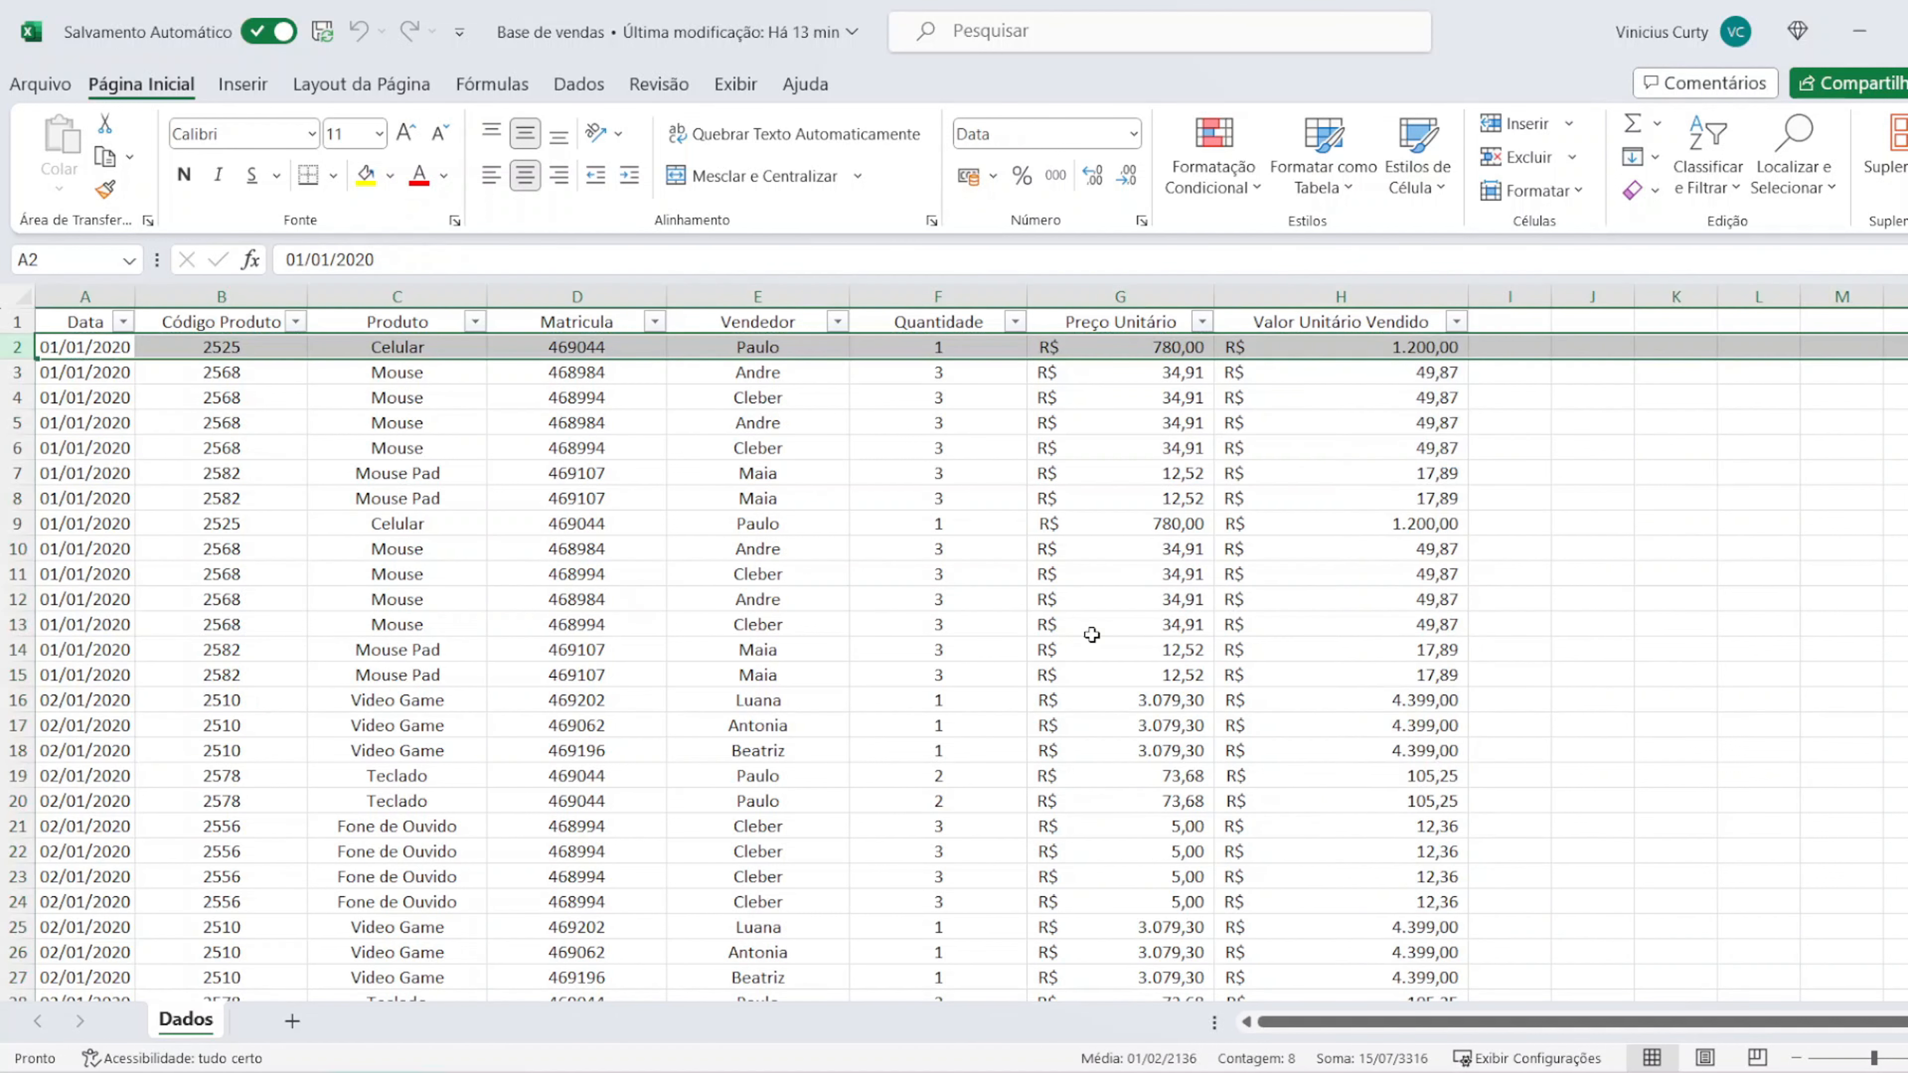
left_click(580, 476)
left_click(931, 371)
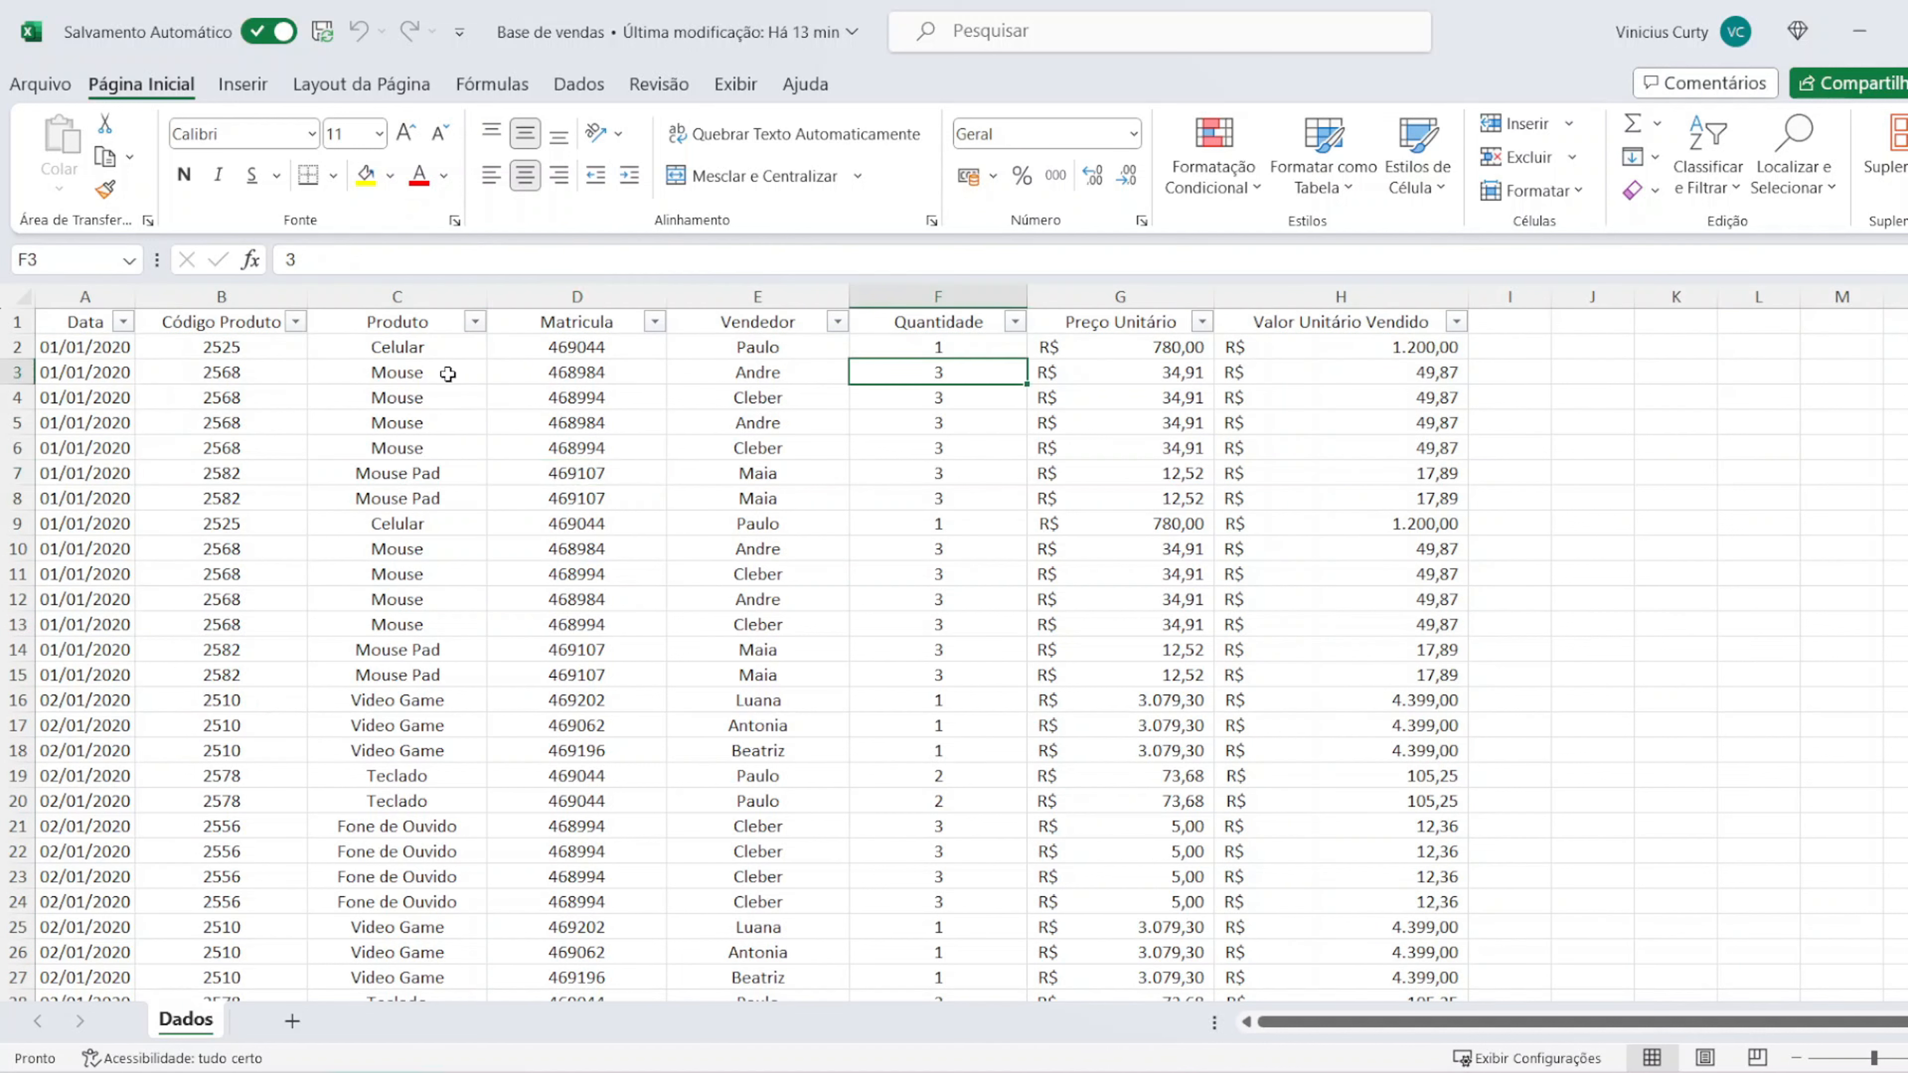
left_click(1341, 374)
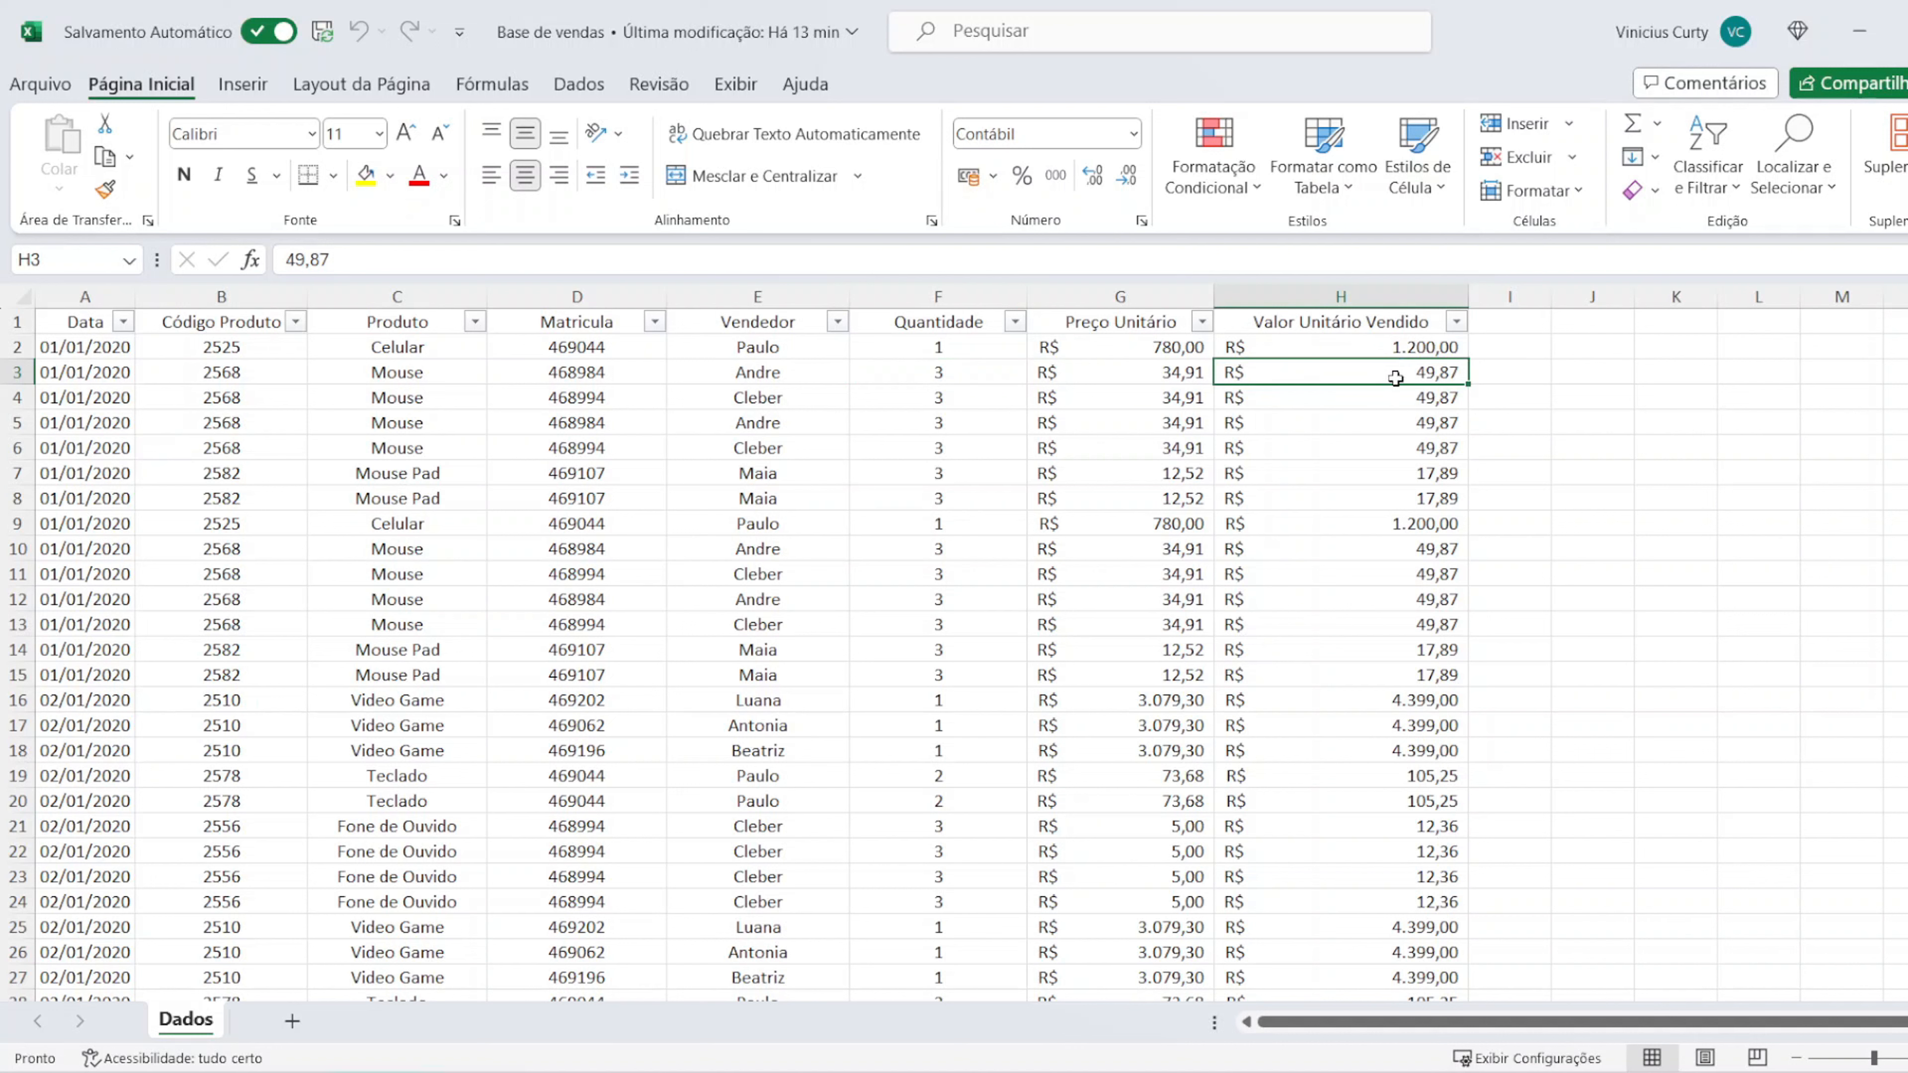
left_click(949, 380)
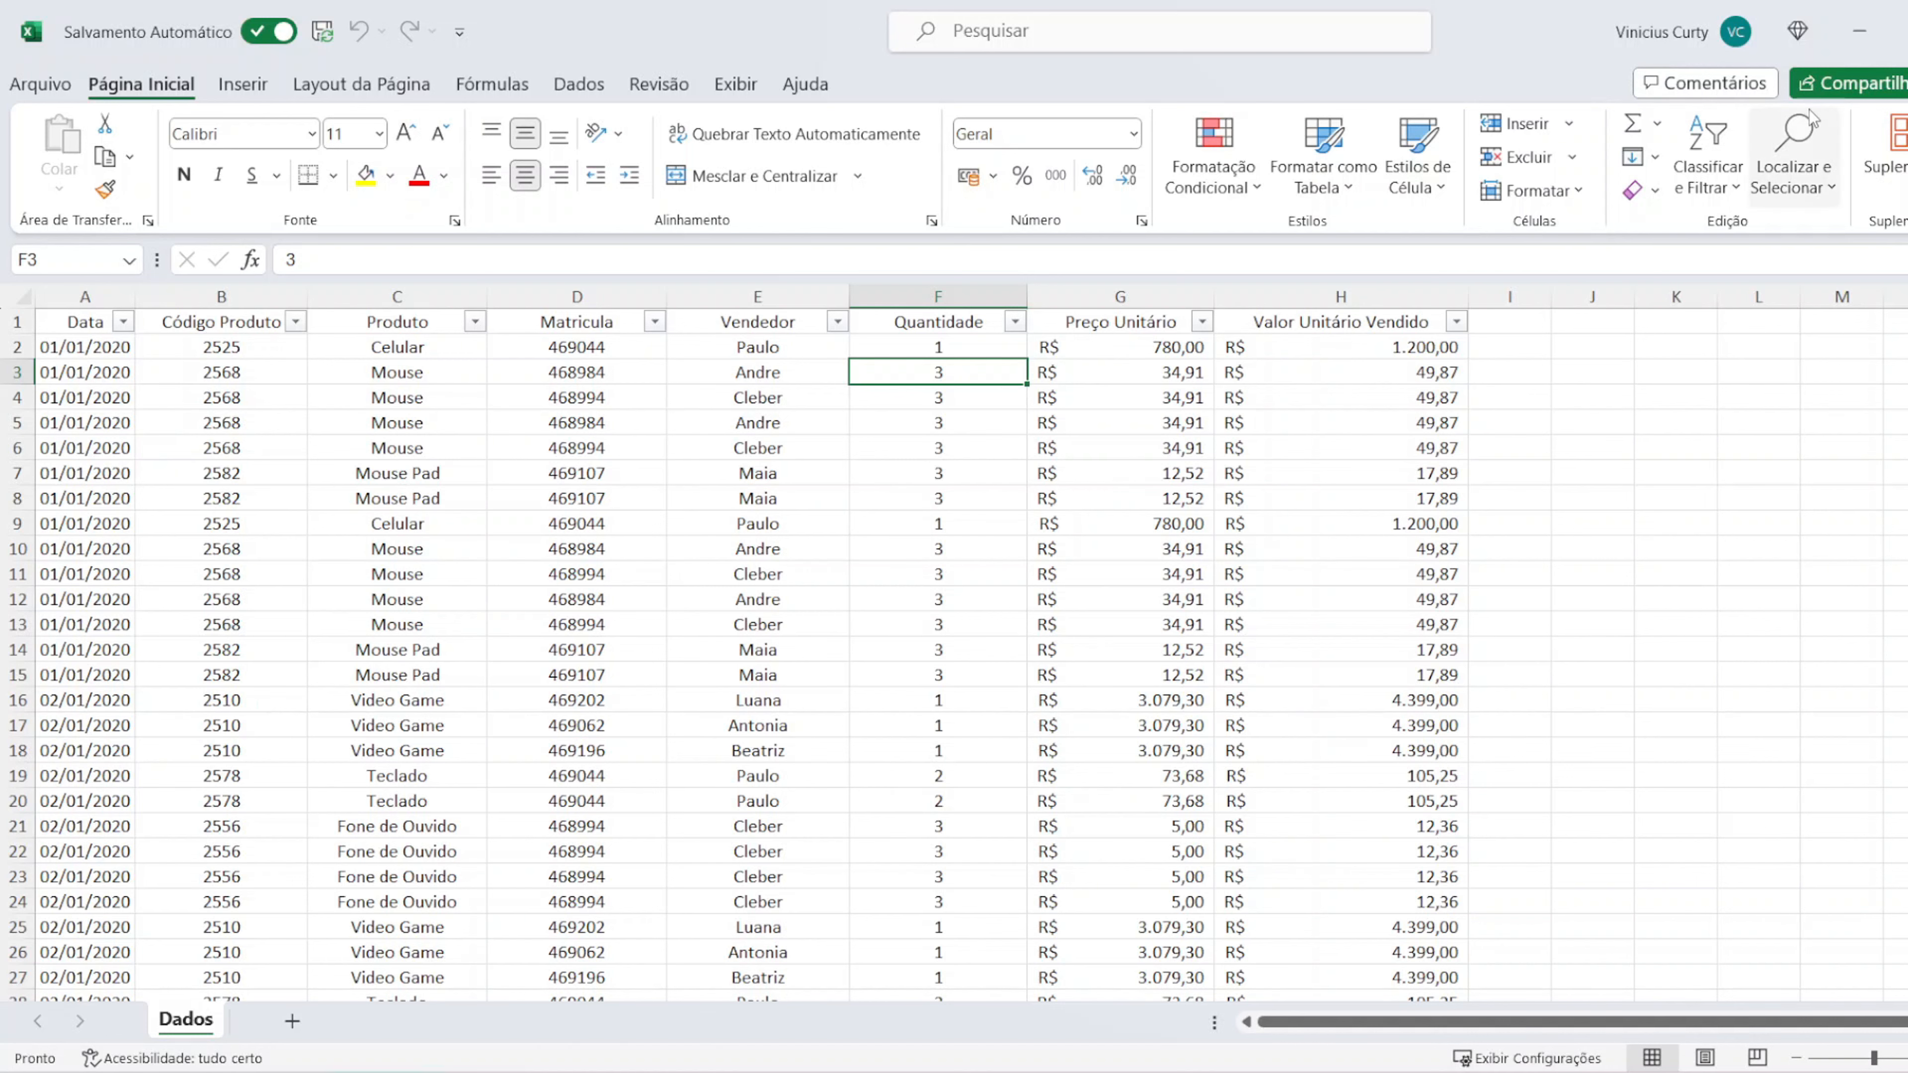
left_click(1858, 30)
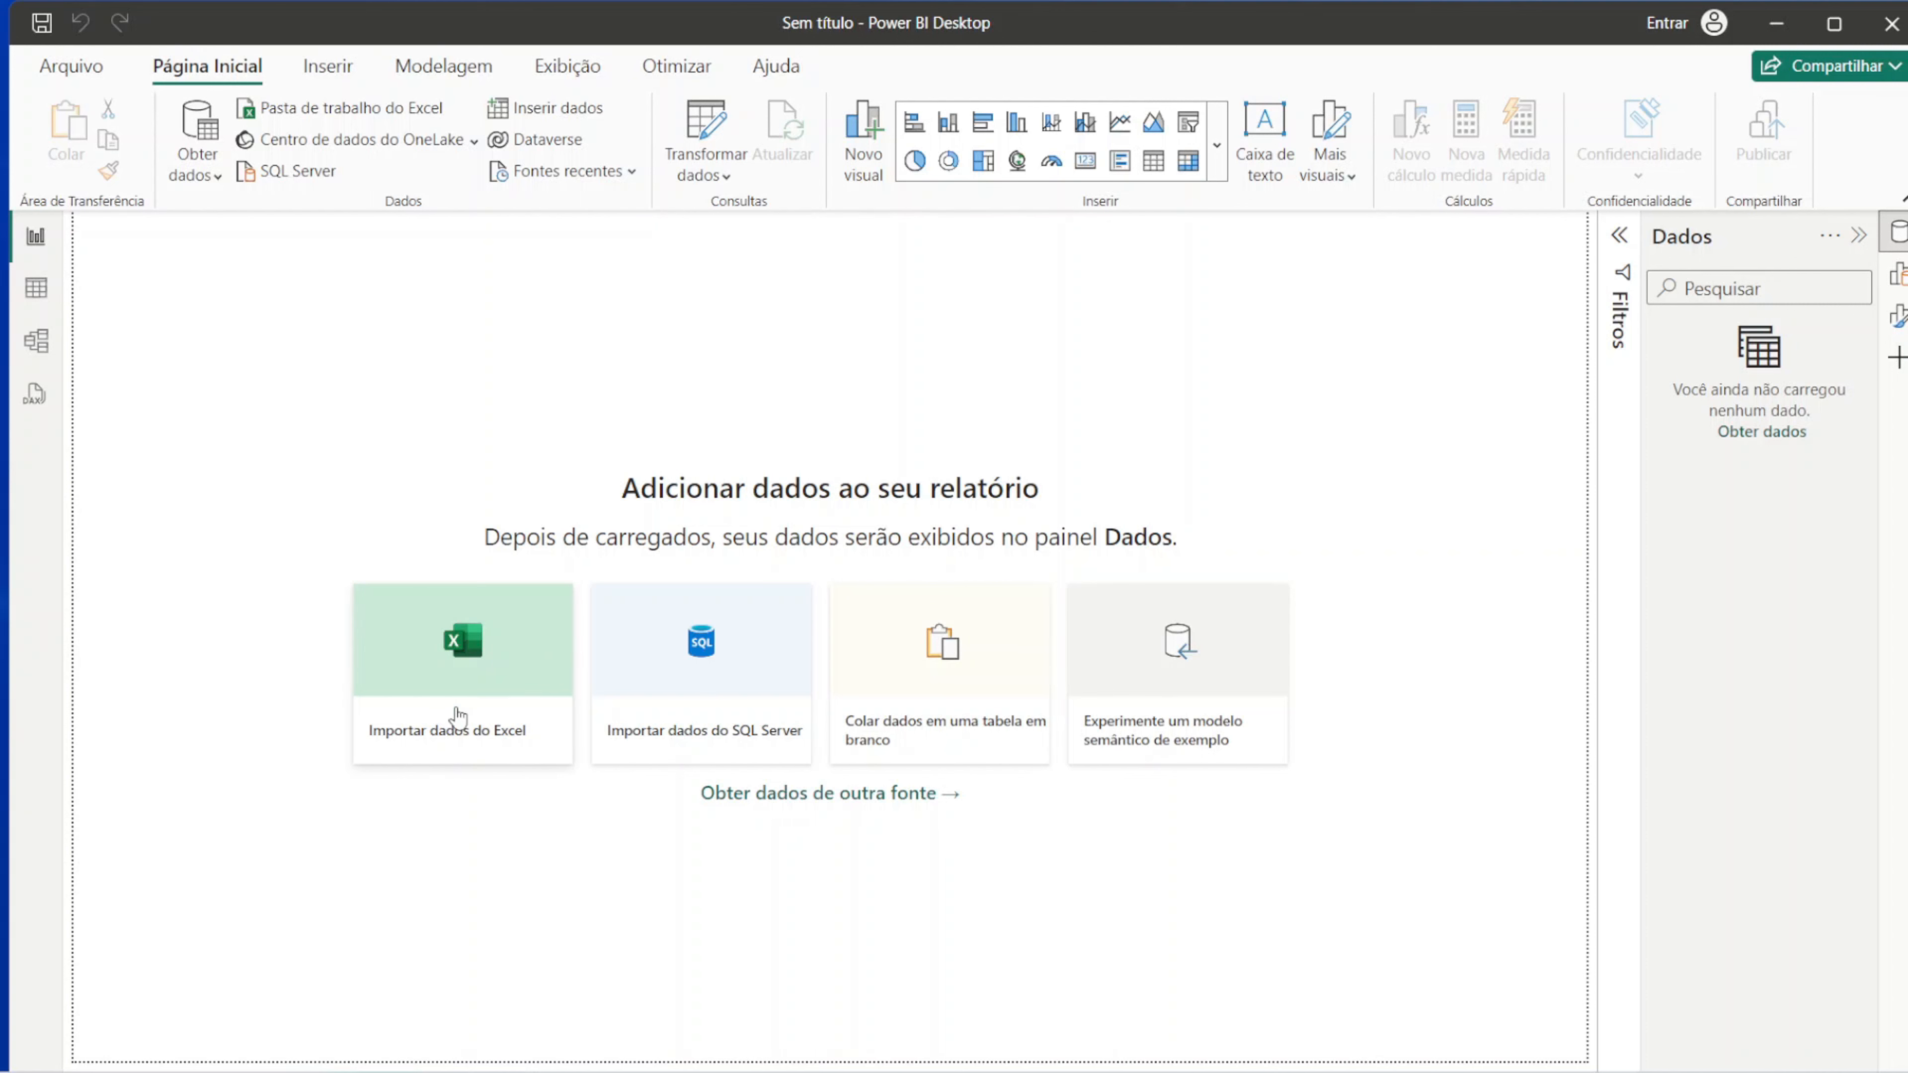
Step: Choose the Base de vendas workbook as the Excel data source for the report, closing it in Excel so it can be opened
left_click(438, 704)
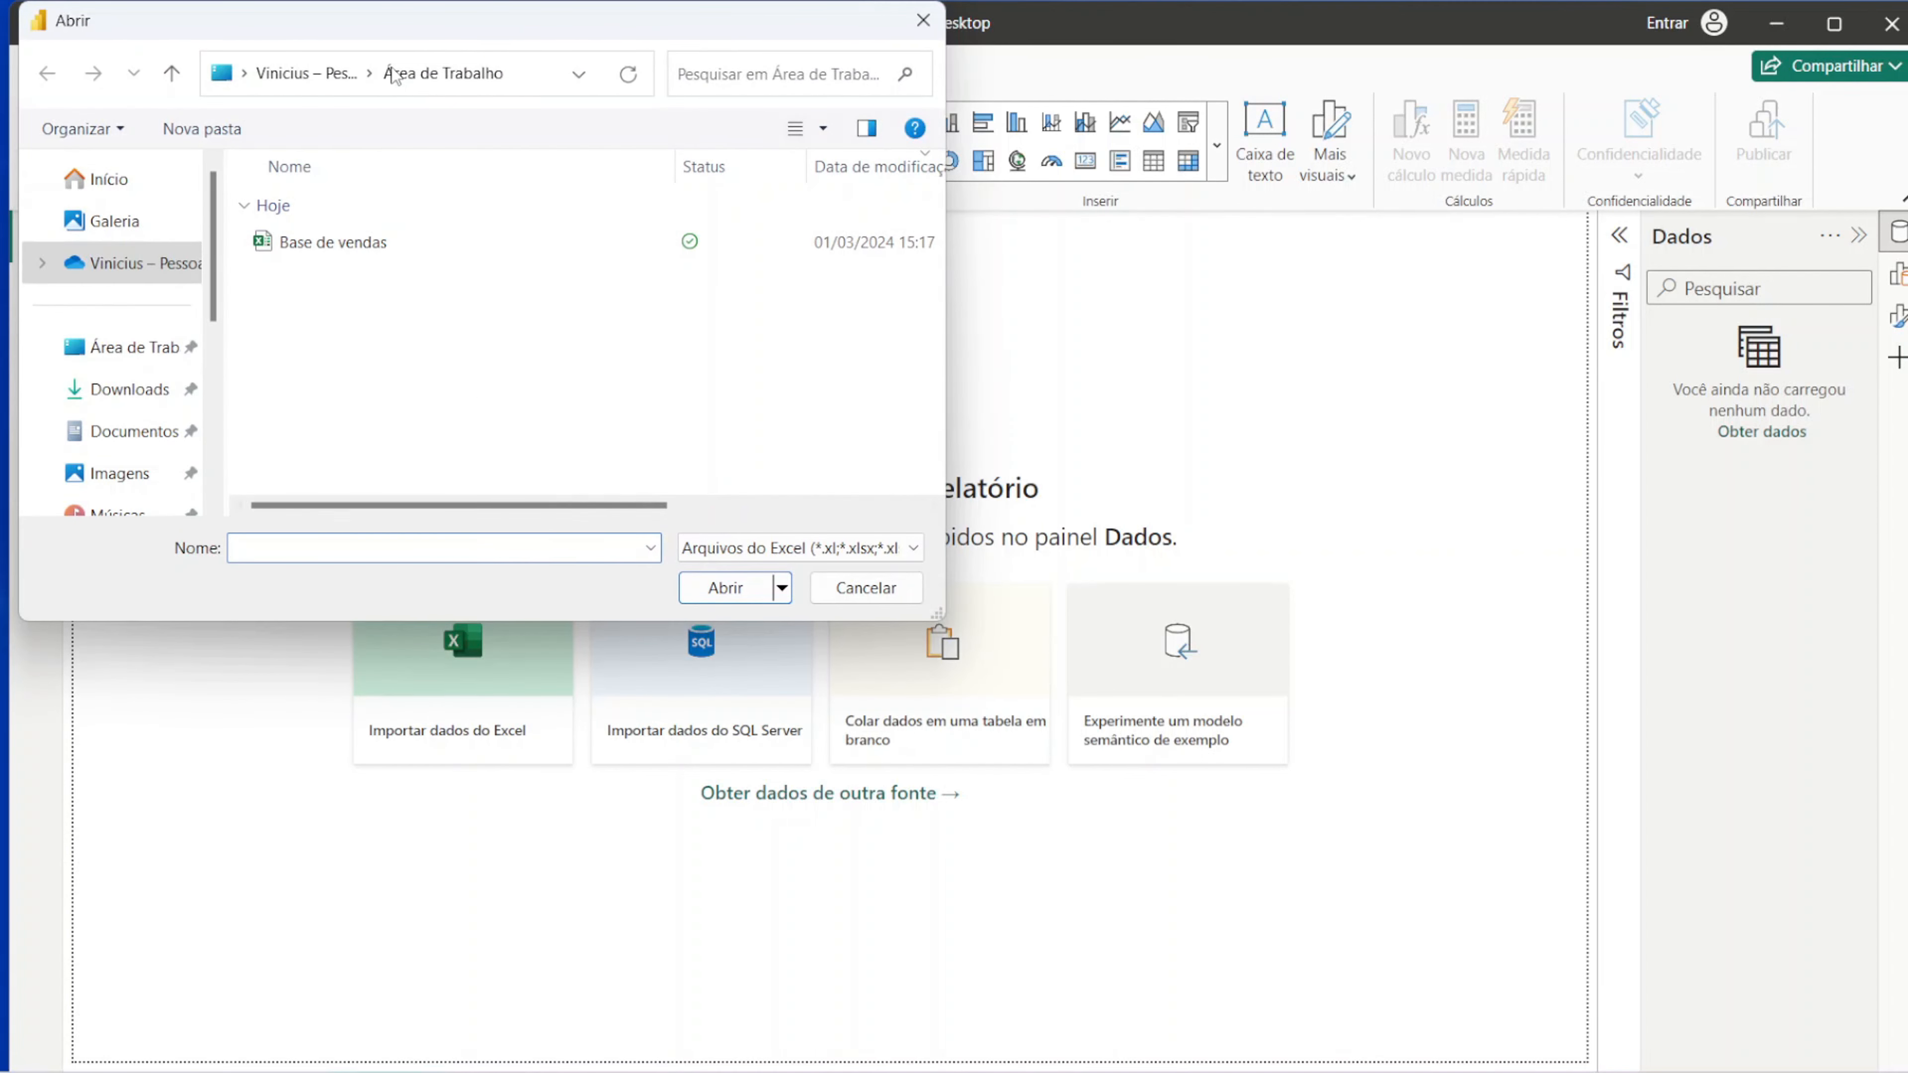
left_click(333, 241)
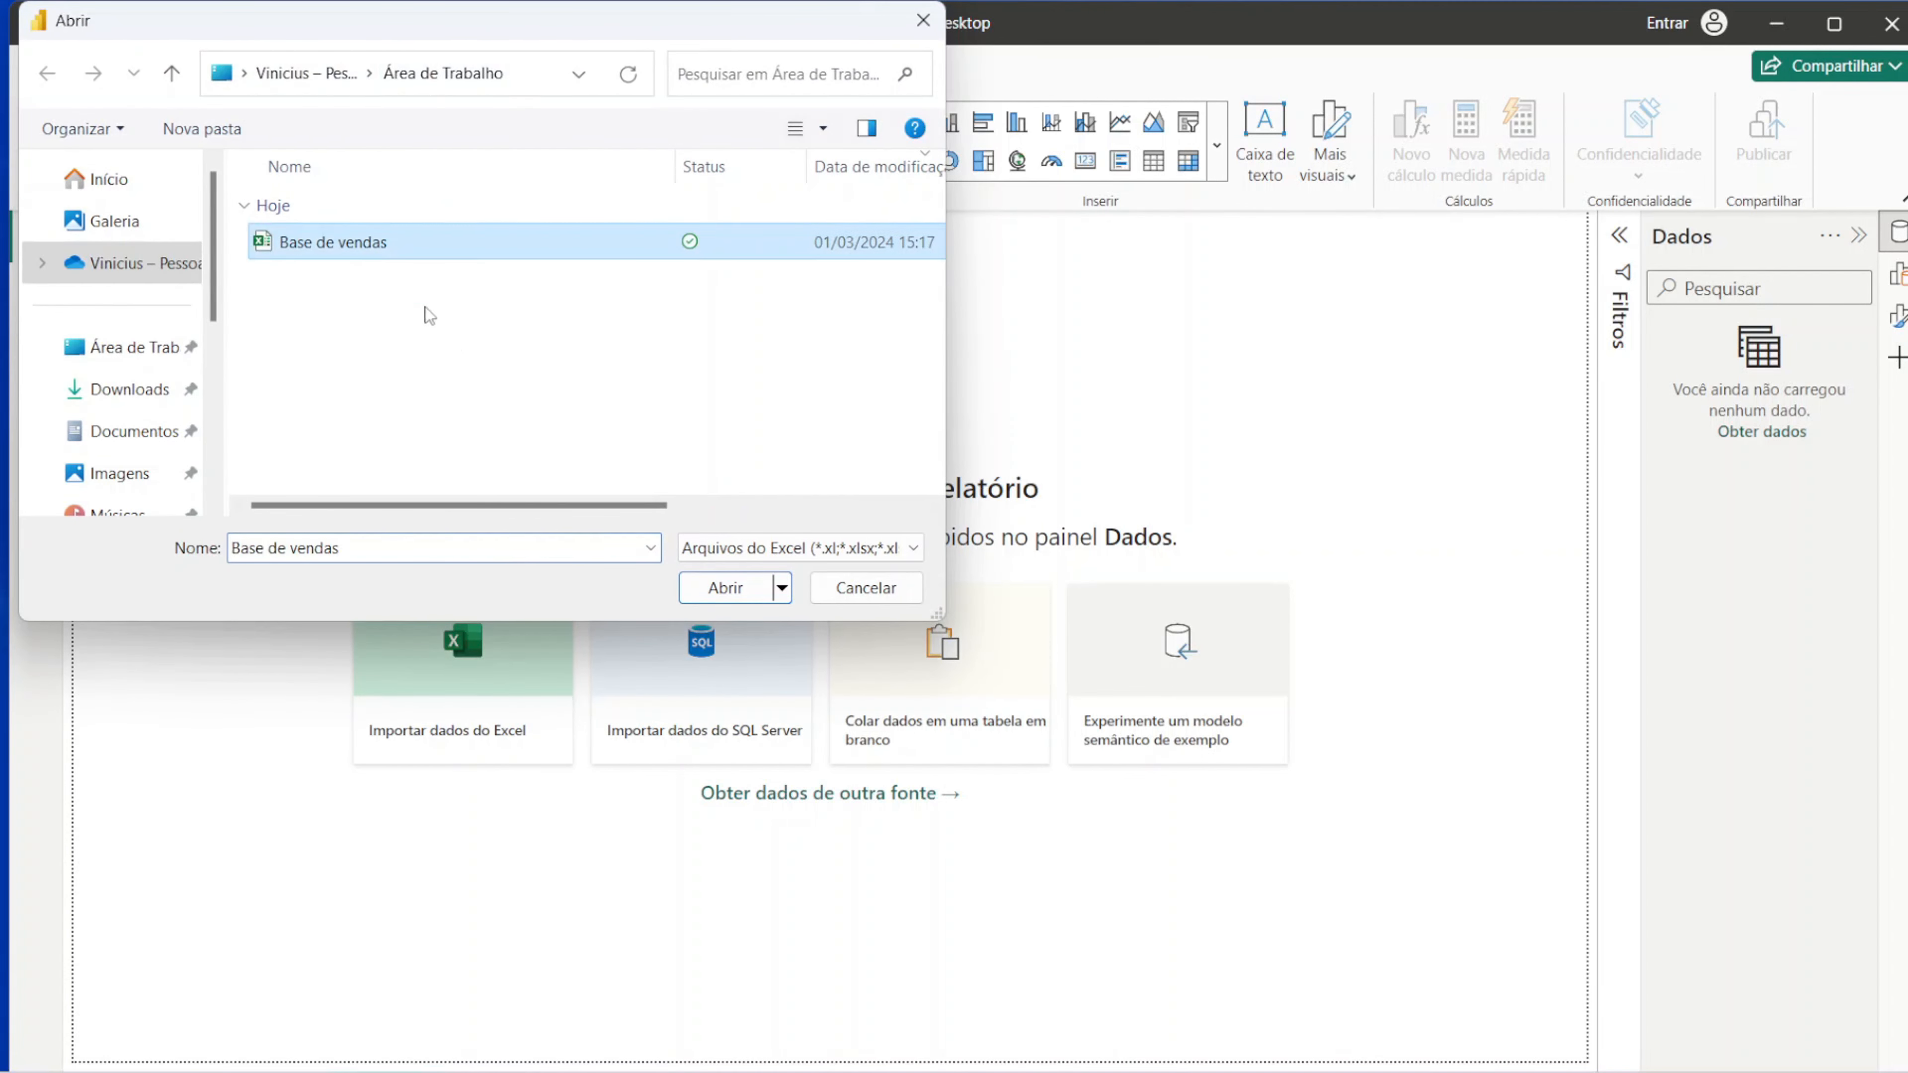
left_click(726, 586)
left_click(1244, 568)
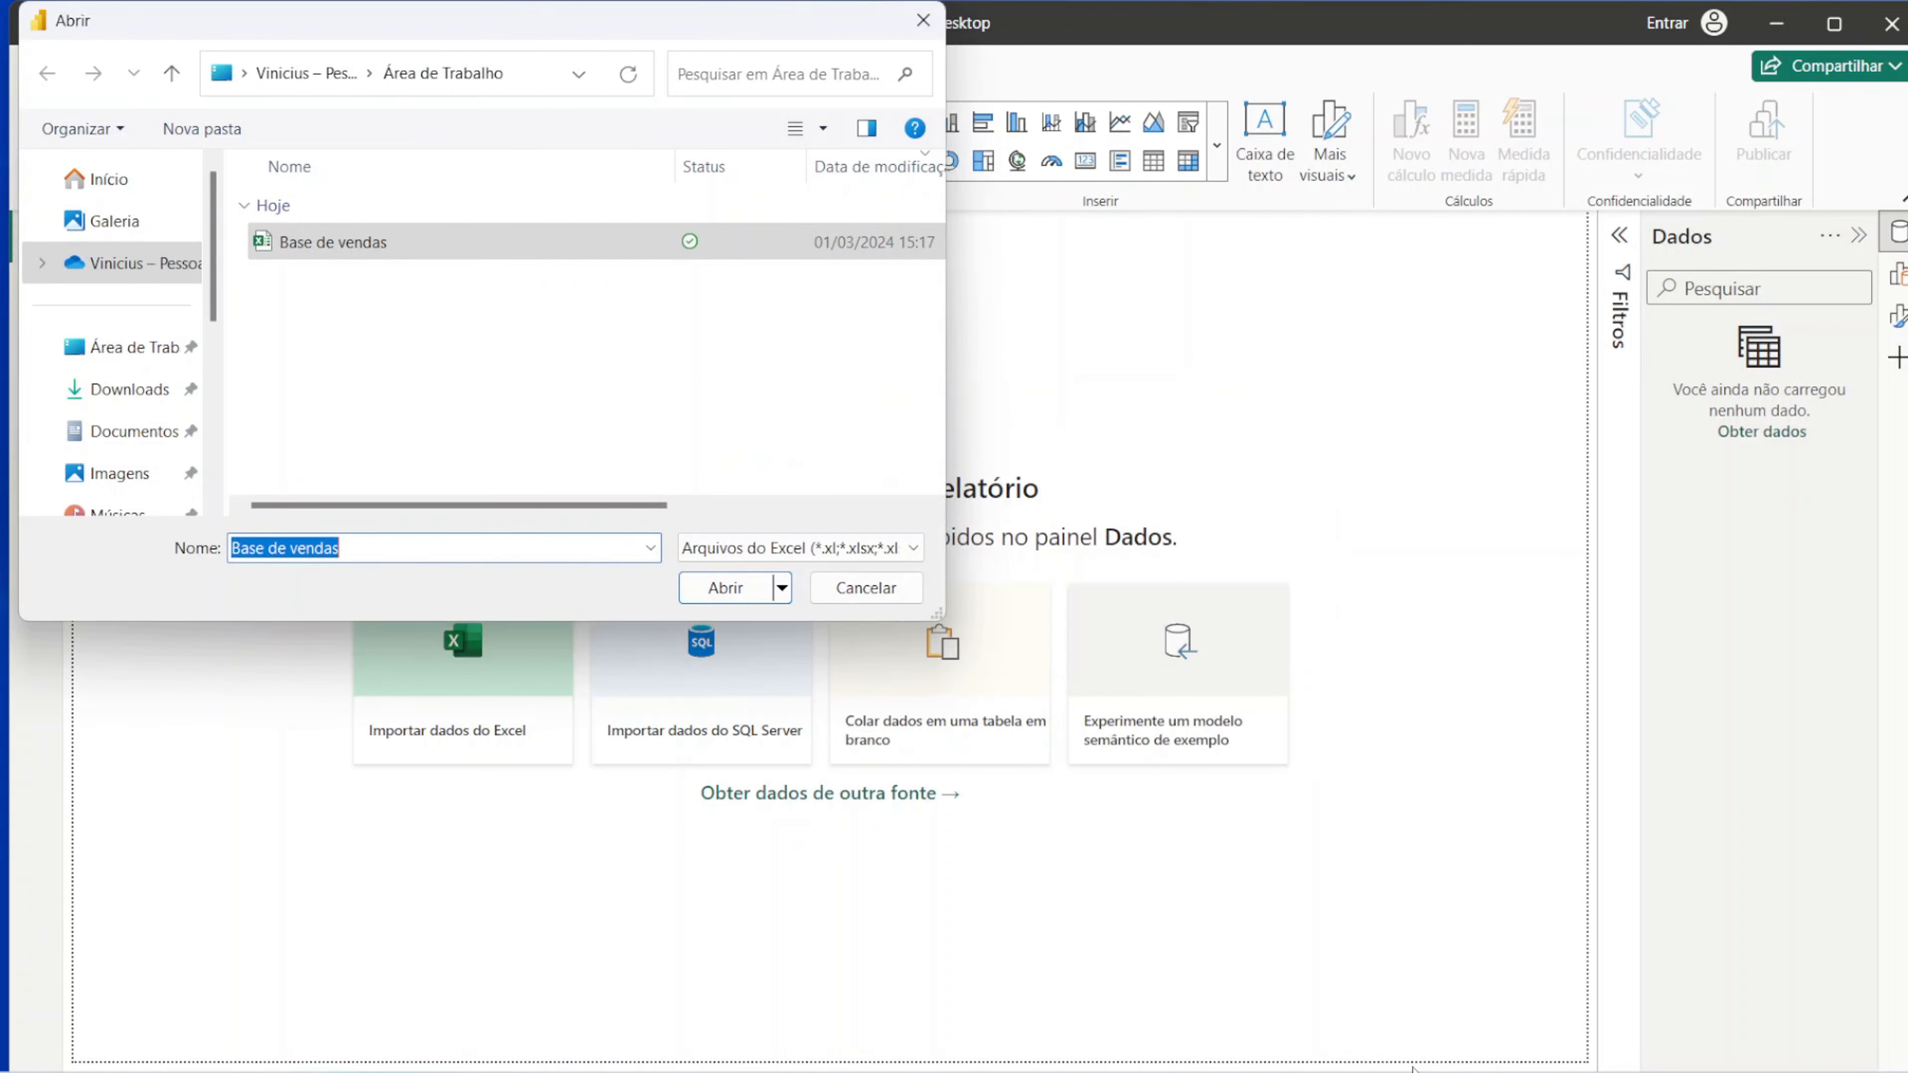
left_click(1389, 1071)
left_click(1906, 30)
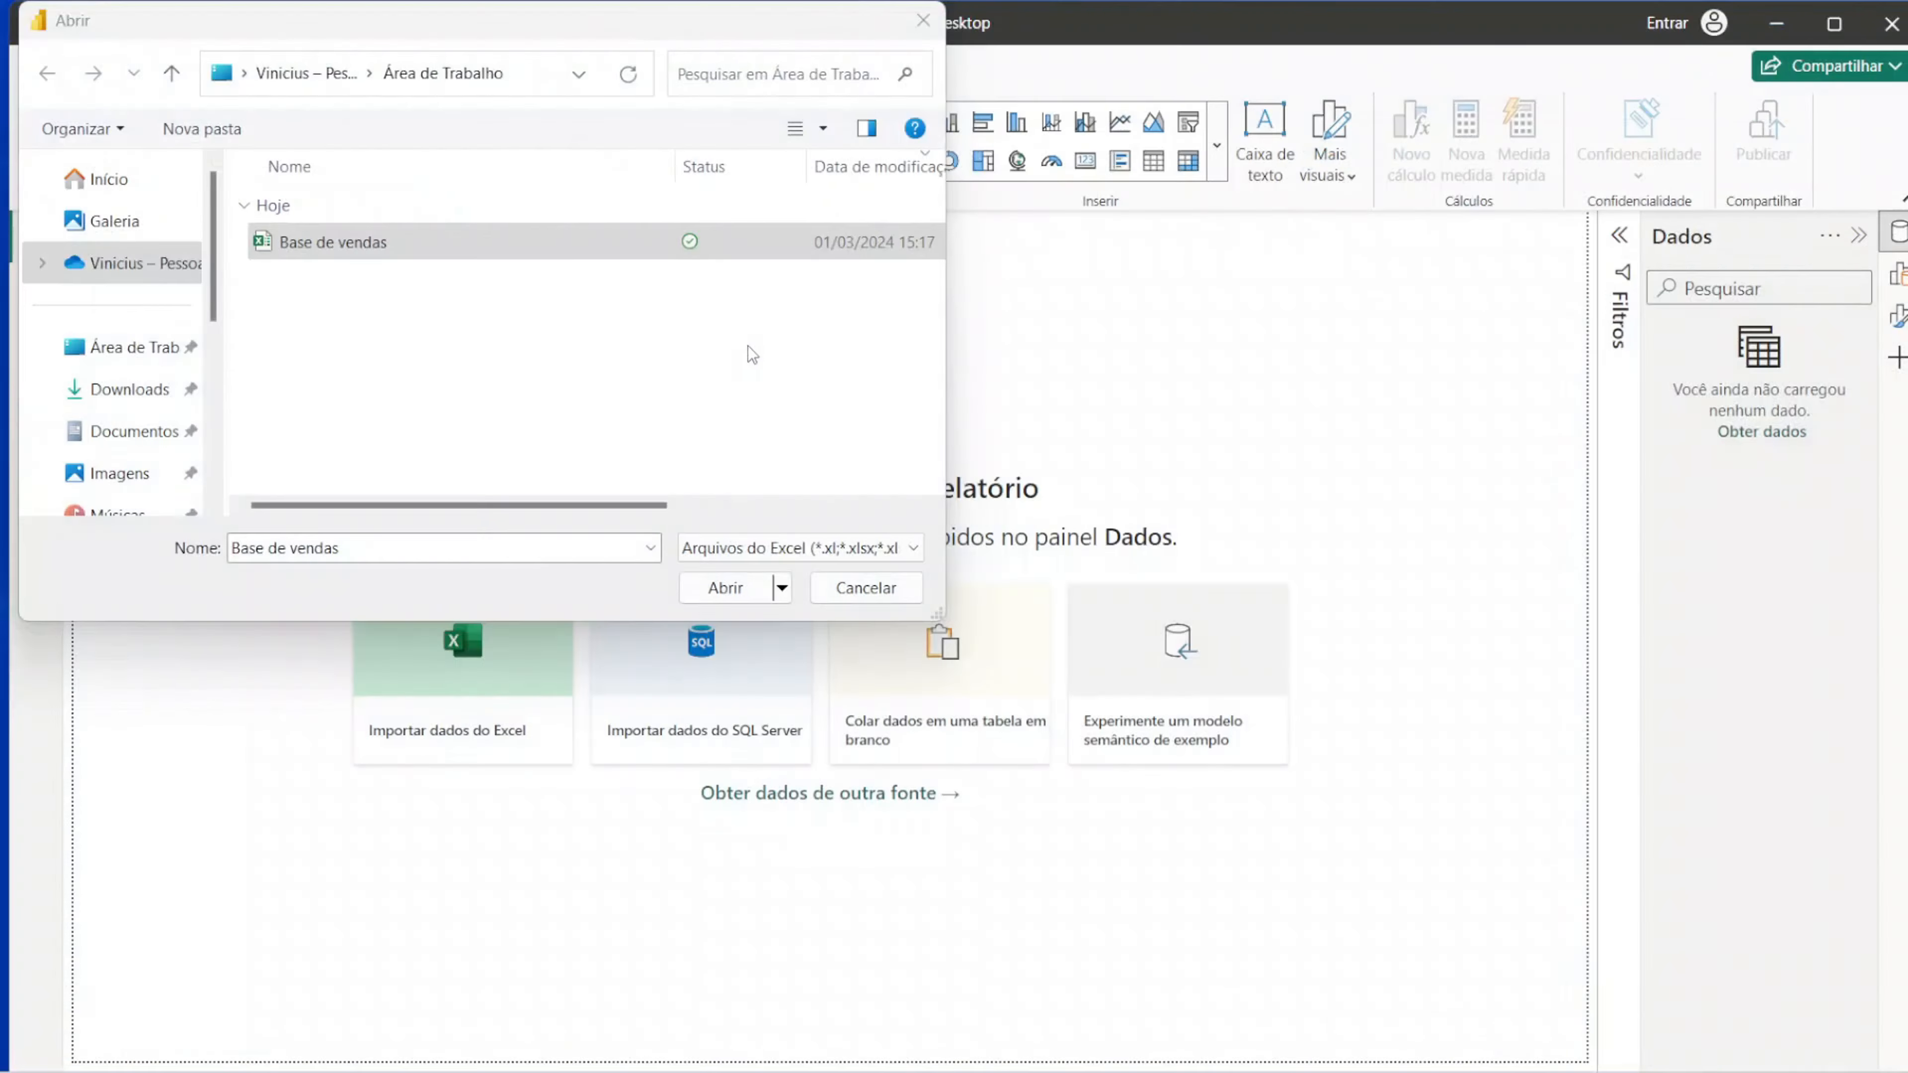
left_click(720, 586)
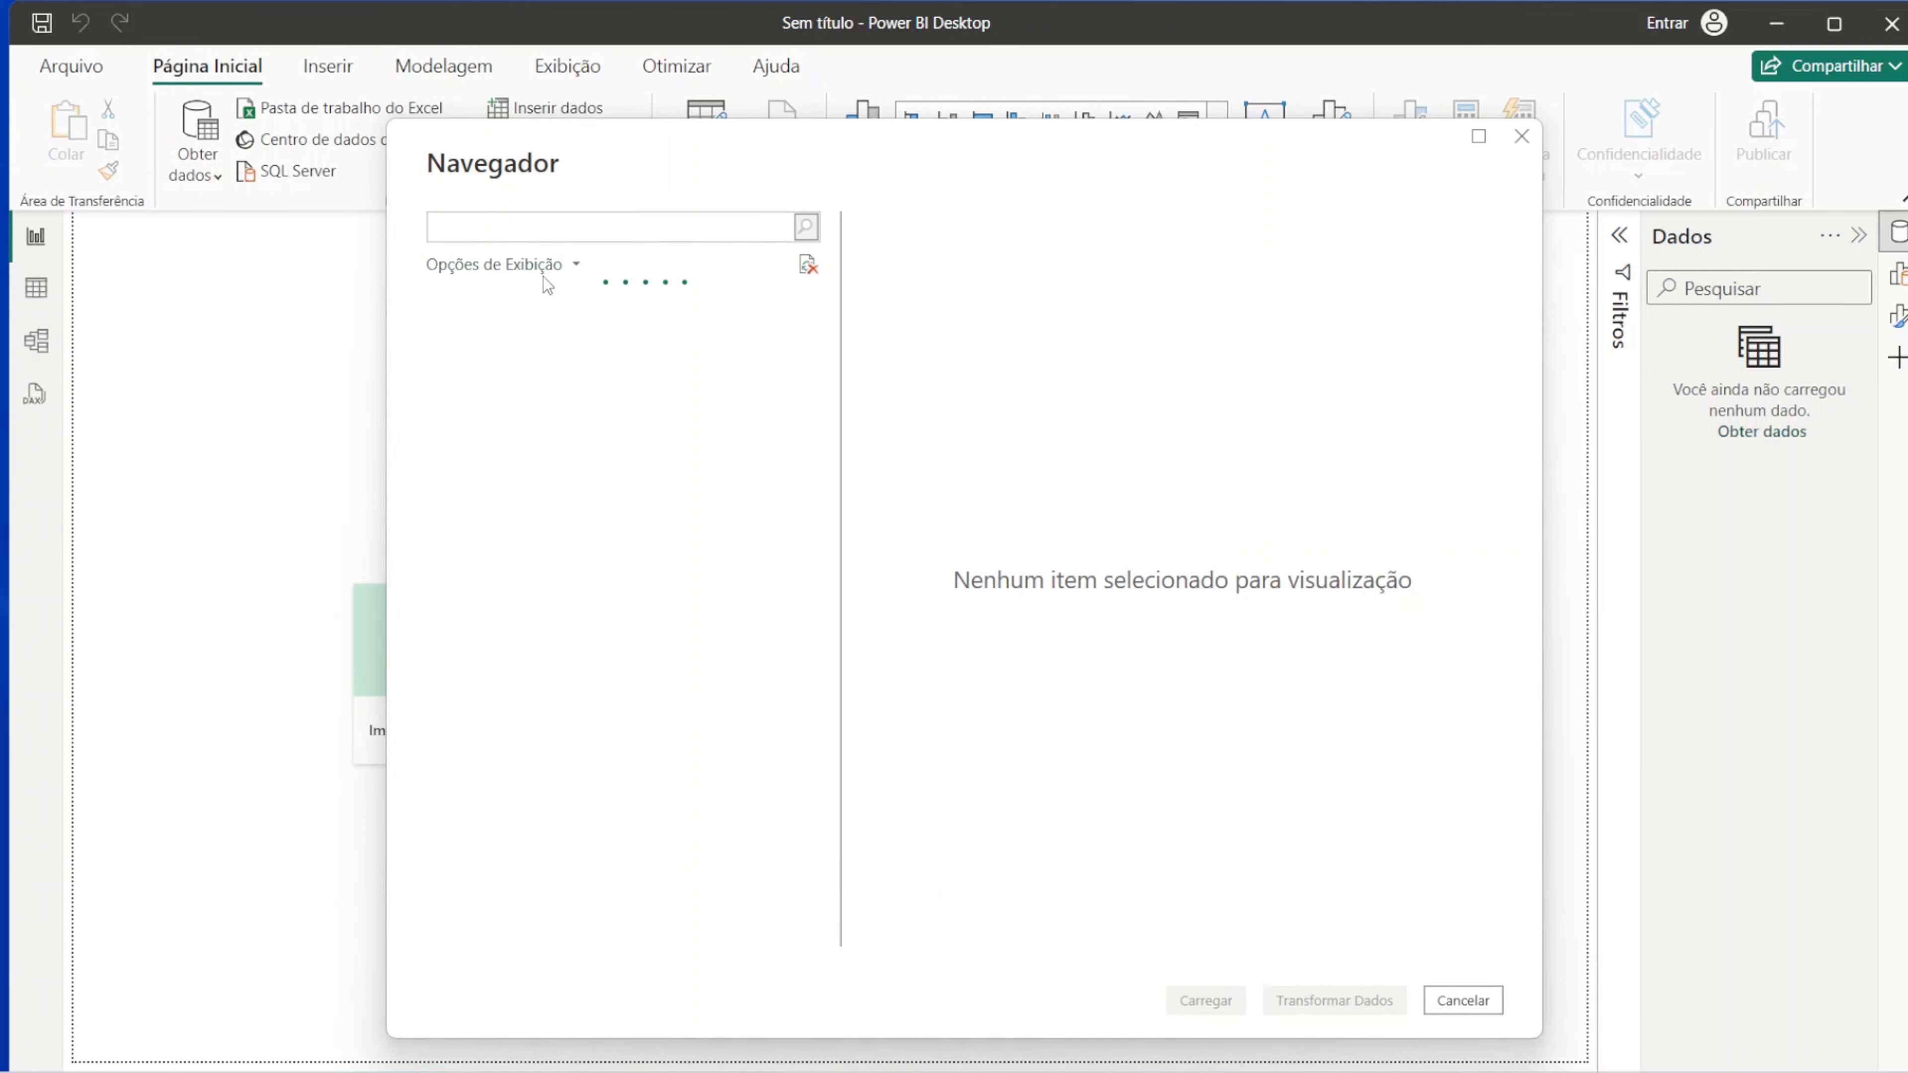
Step: Select the Dados sheet of Base de vendas.xlsx and open it for transformation in Power Query
left_click(466, 337)
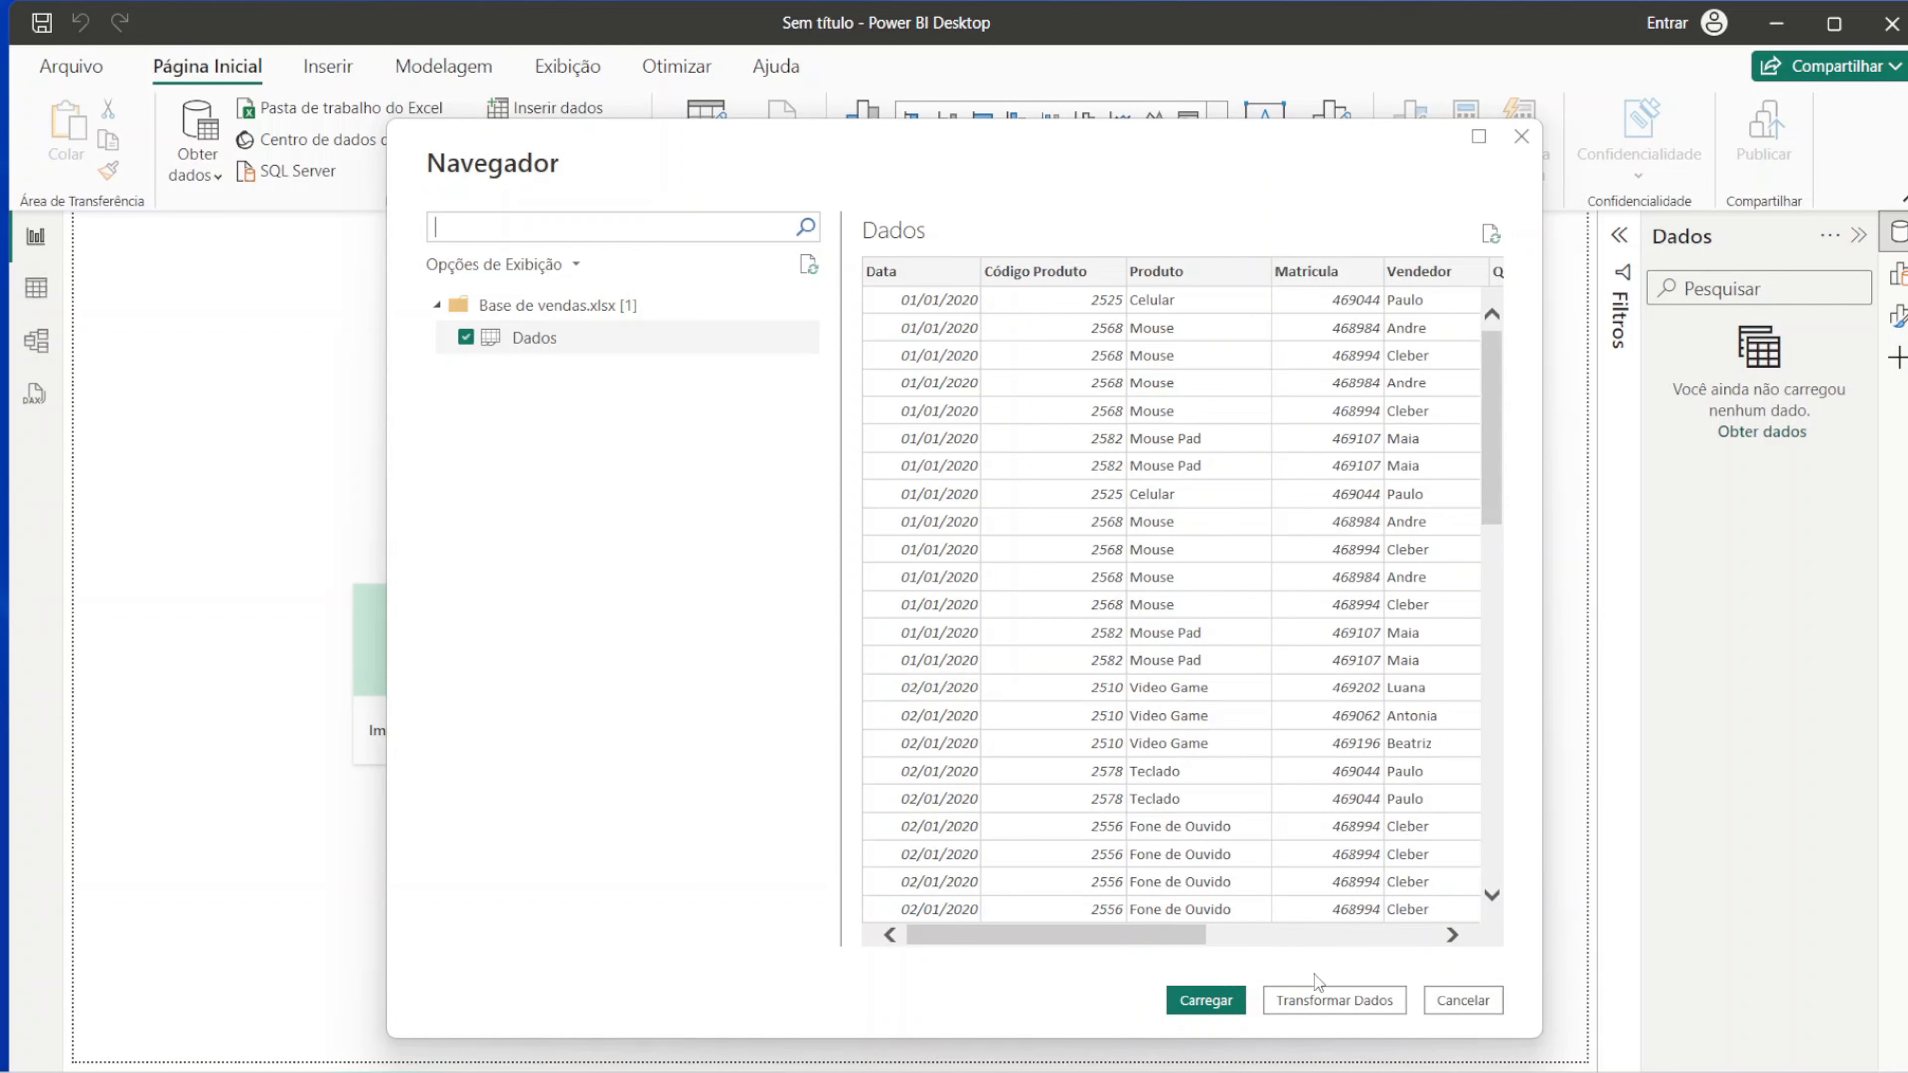
left_click(1329, 1006)
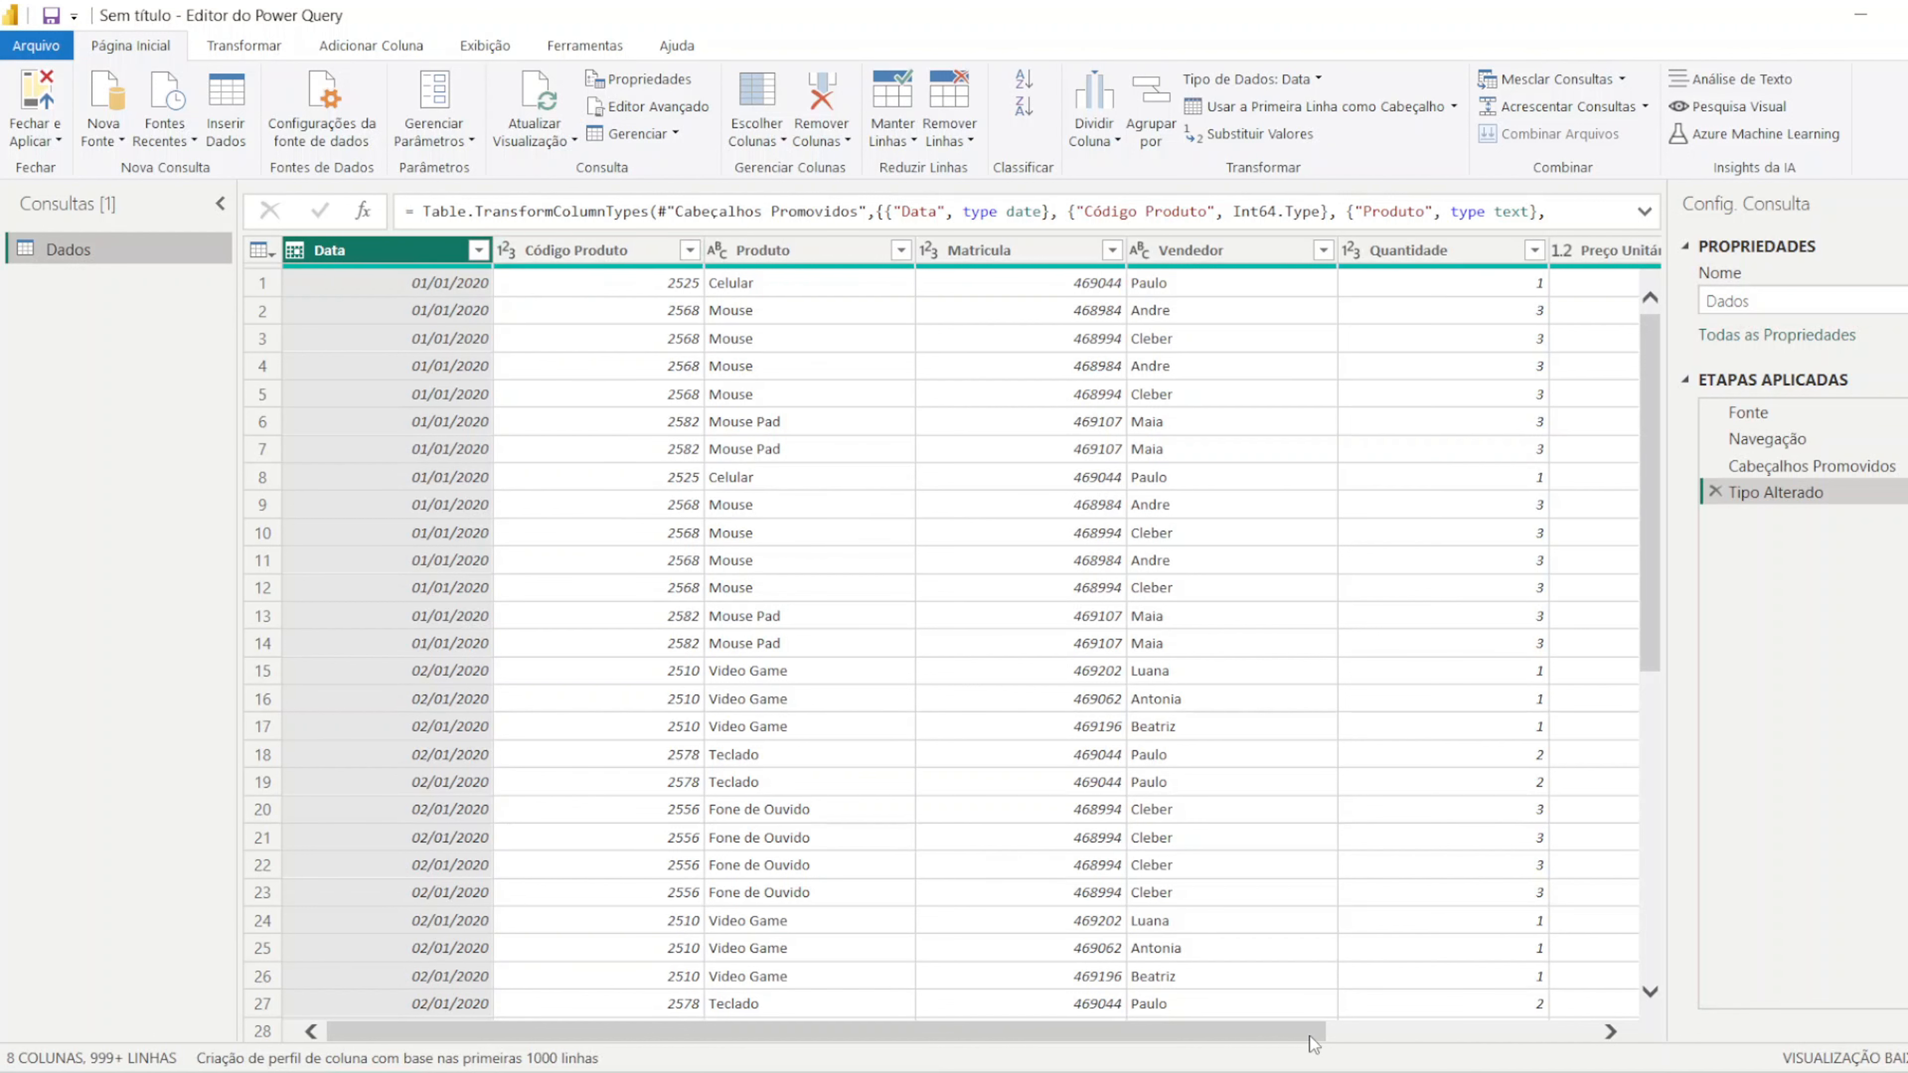
Step: Set the Preço Unitário column's data type to Número decimal fixo, replacing the current conversion
left_click_drag(1310, 1036, 1580, 1035)
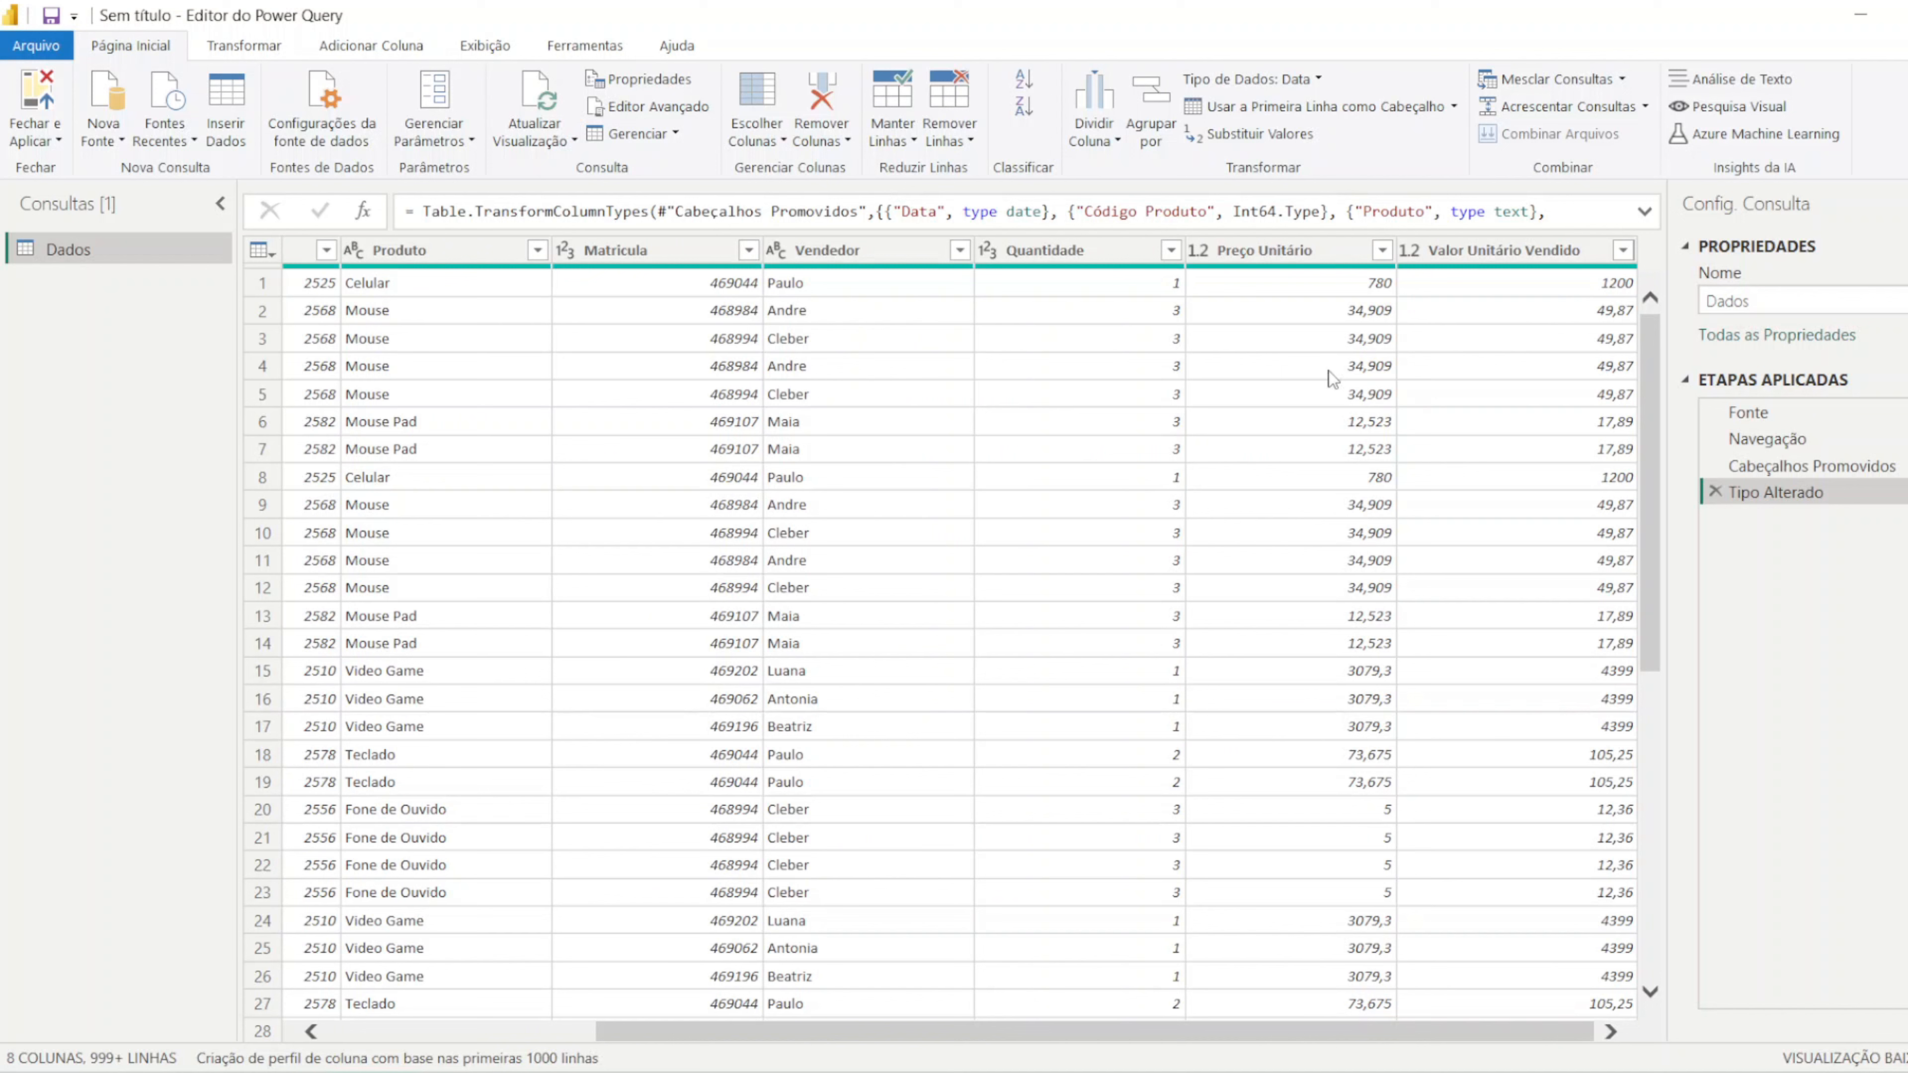
left_click(1199, 250)
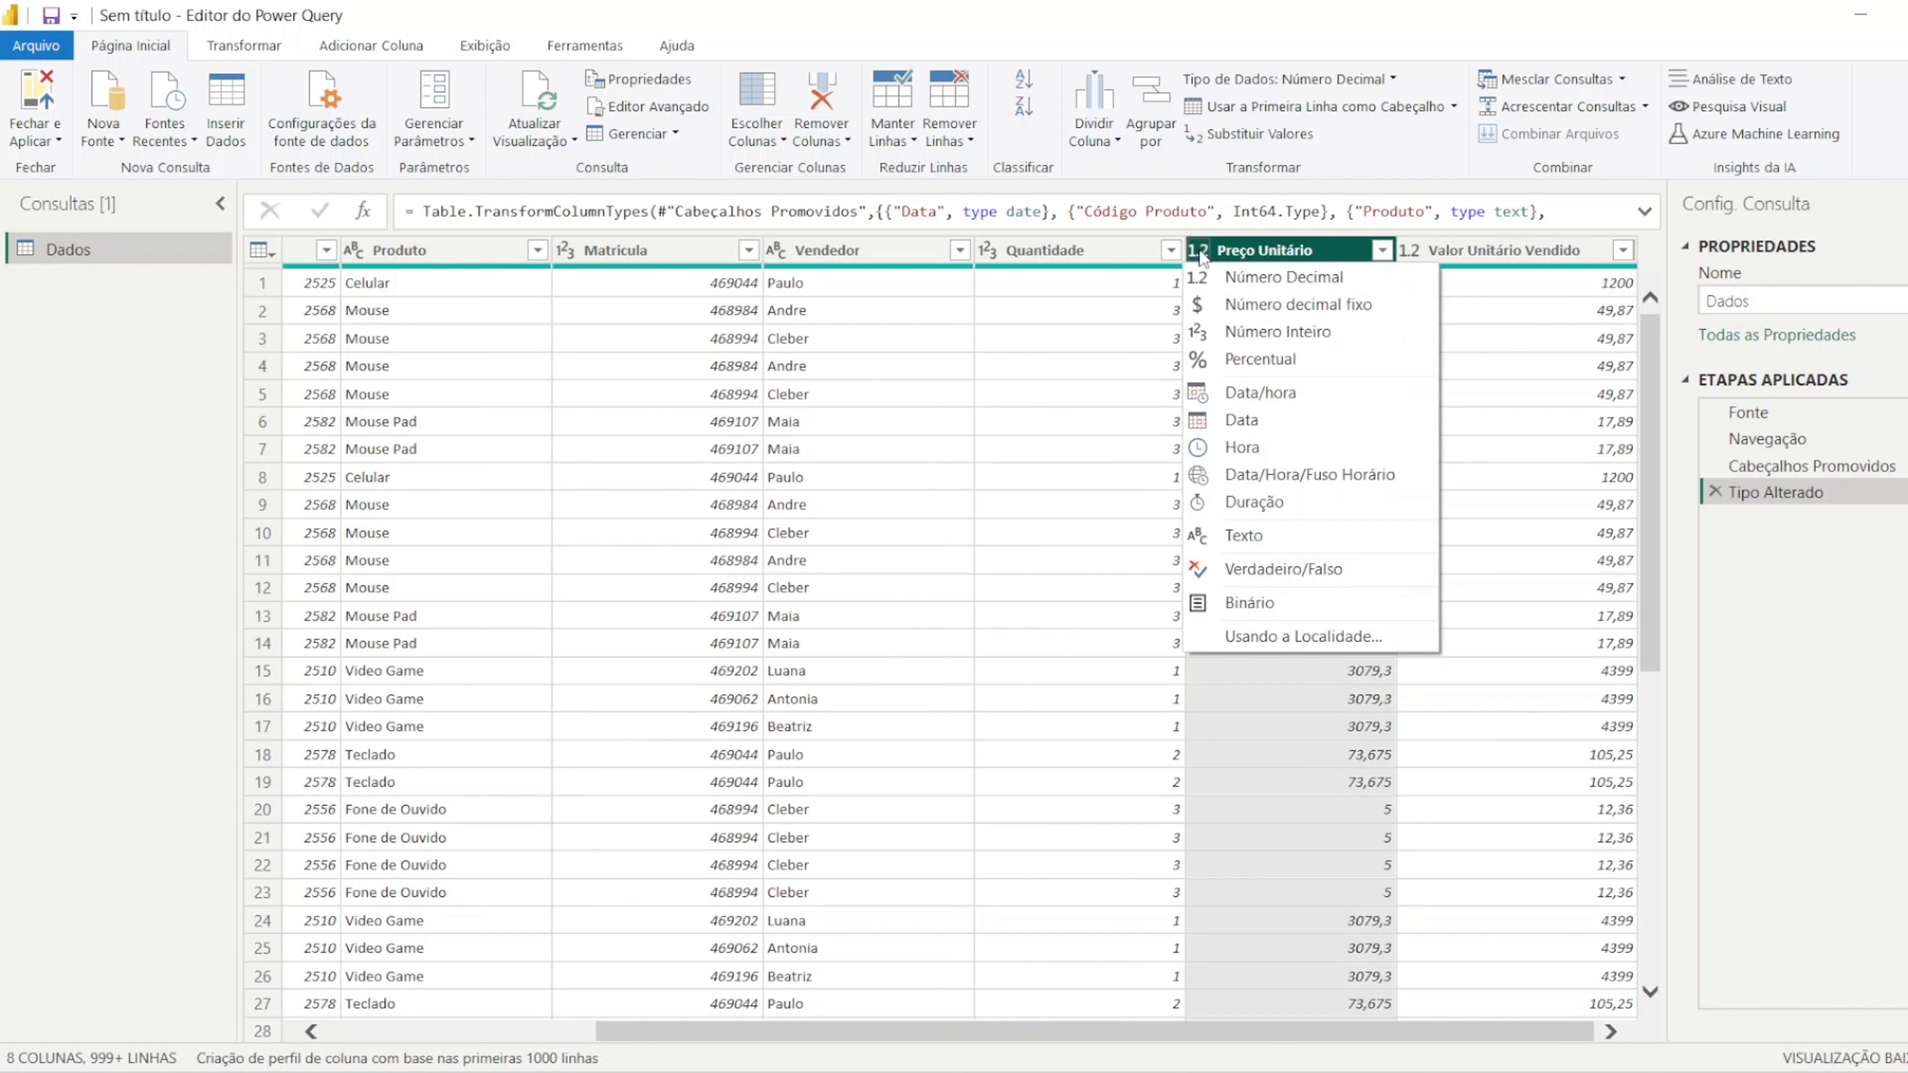
left_click(1365, 319)
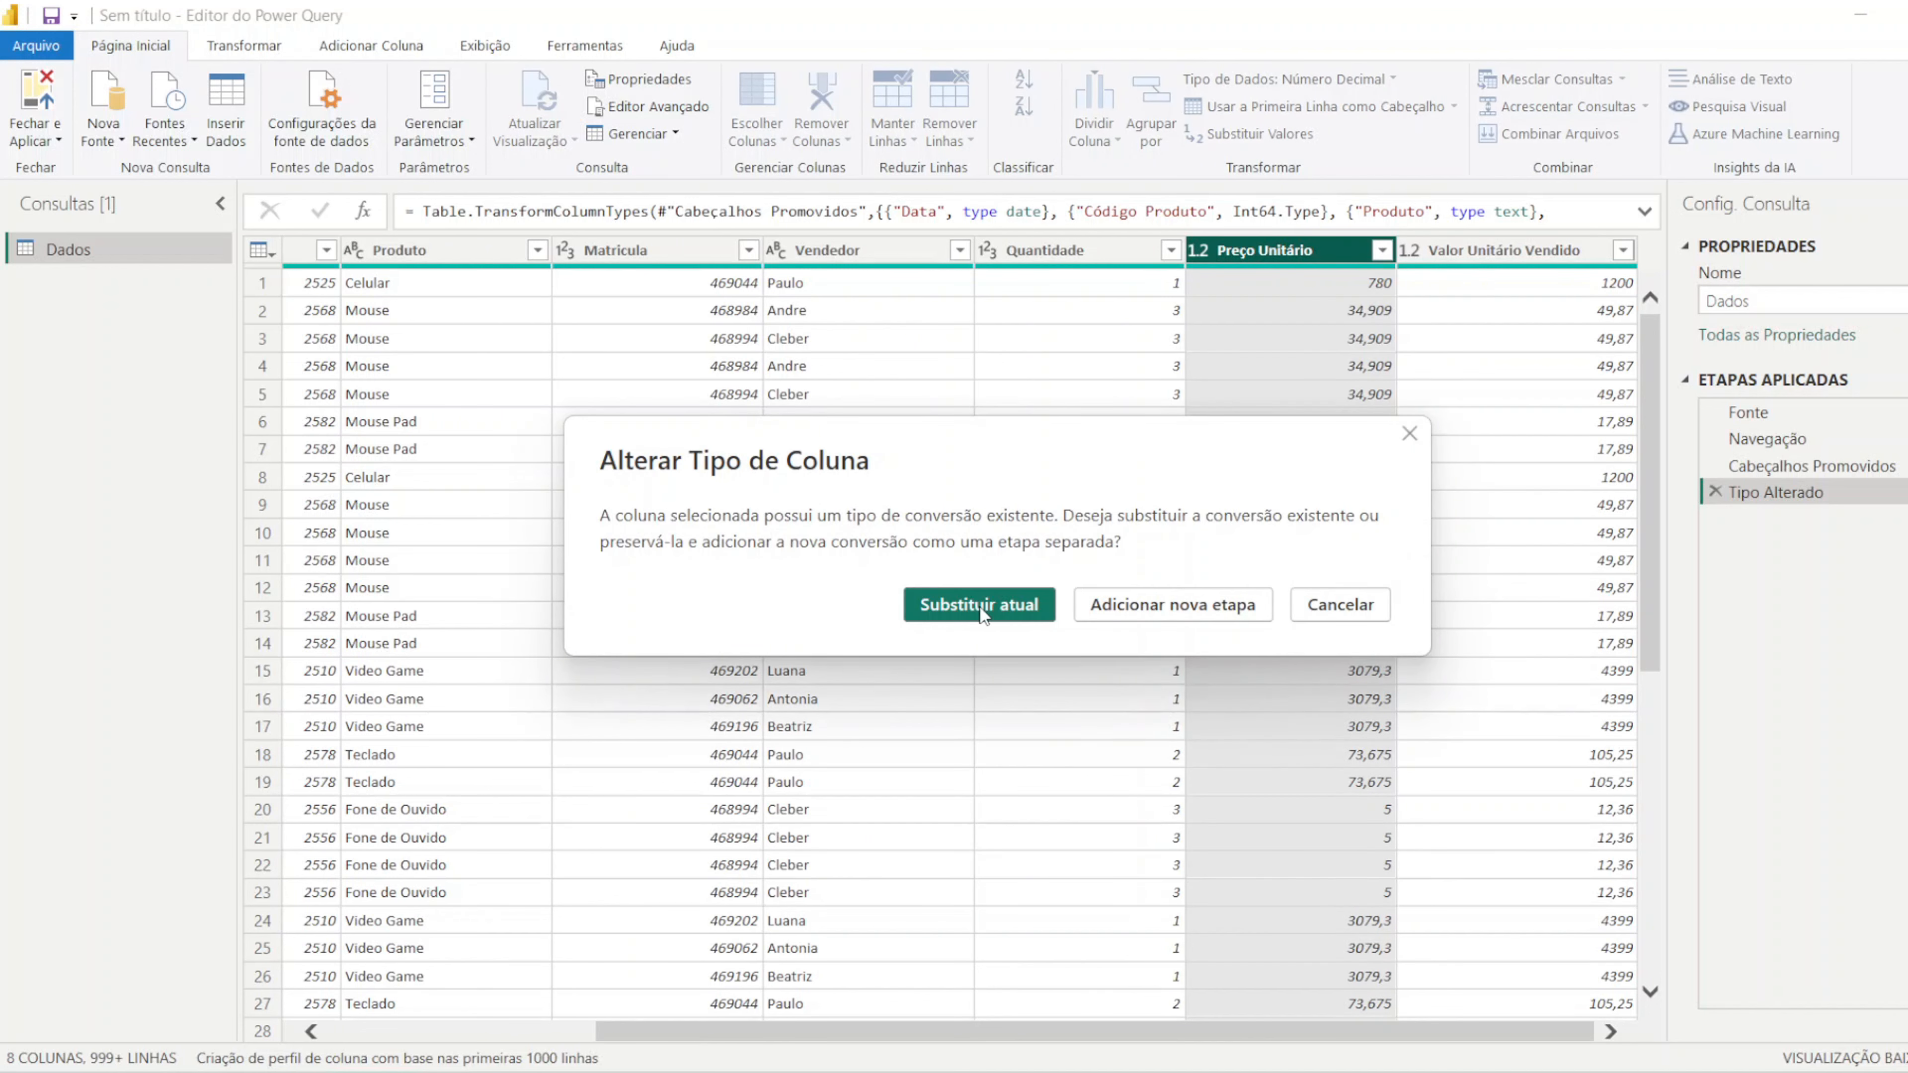
left_click(1010, 617)
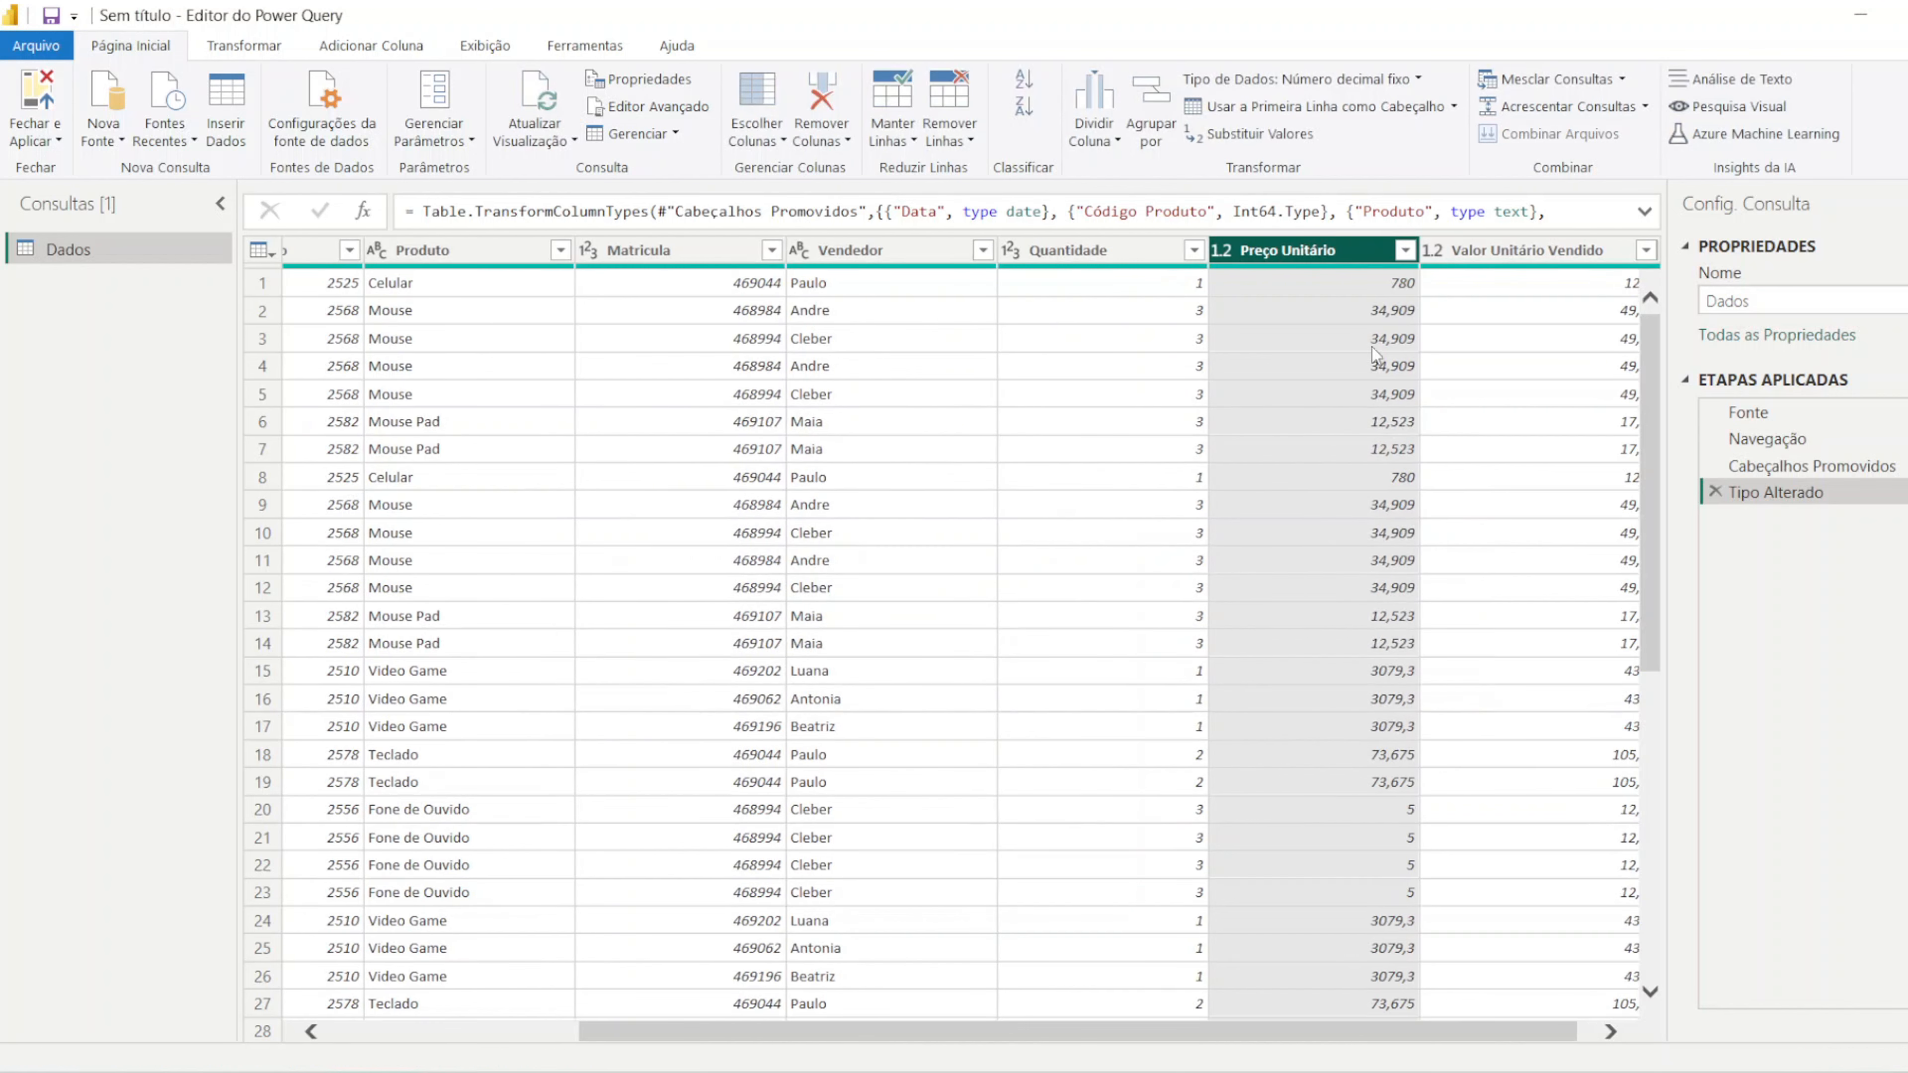
Step: Change the Valor Unitário Vendido column to Número decimal fixo, replacing the current conversion, and apply the query to the report
left_click(1432, 259)
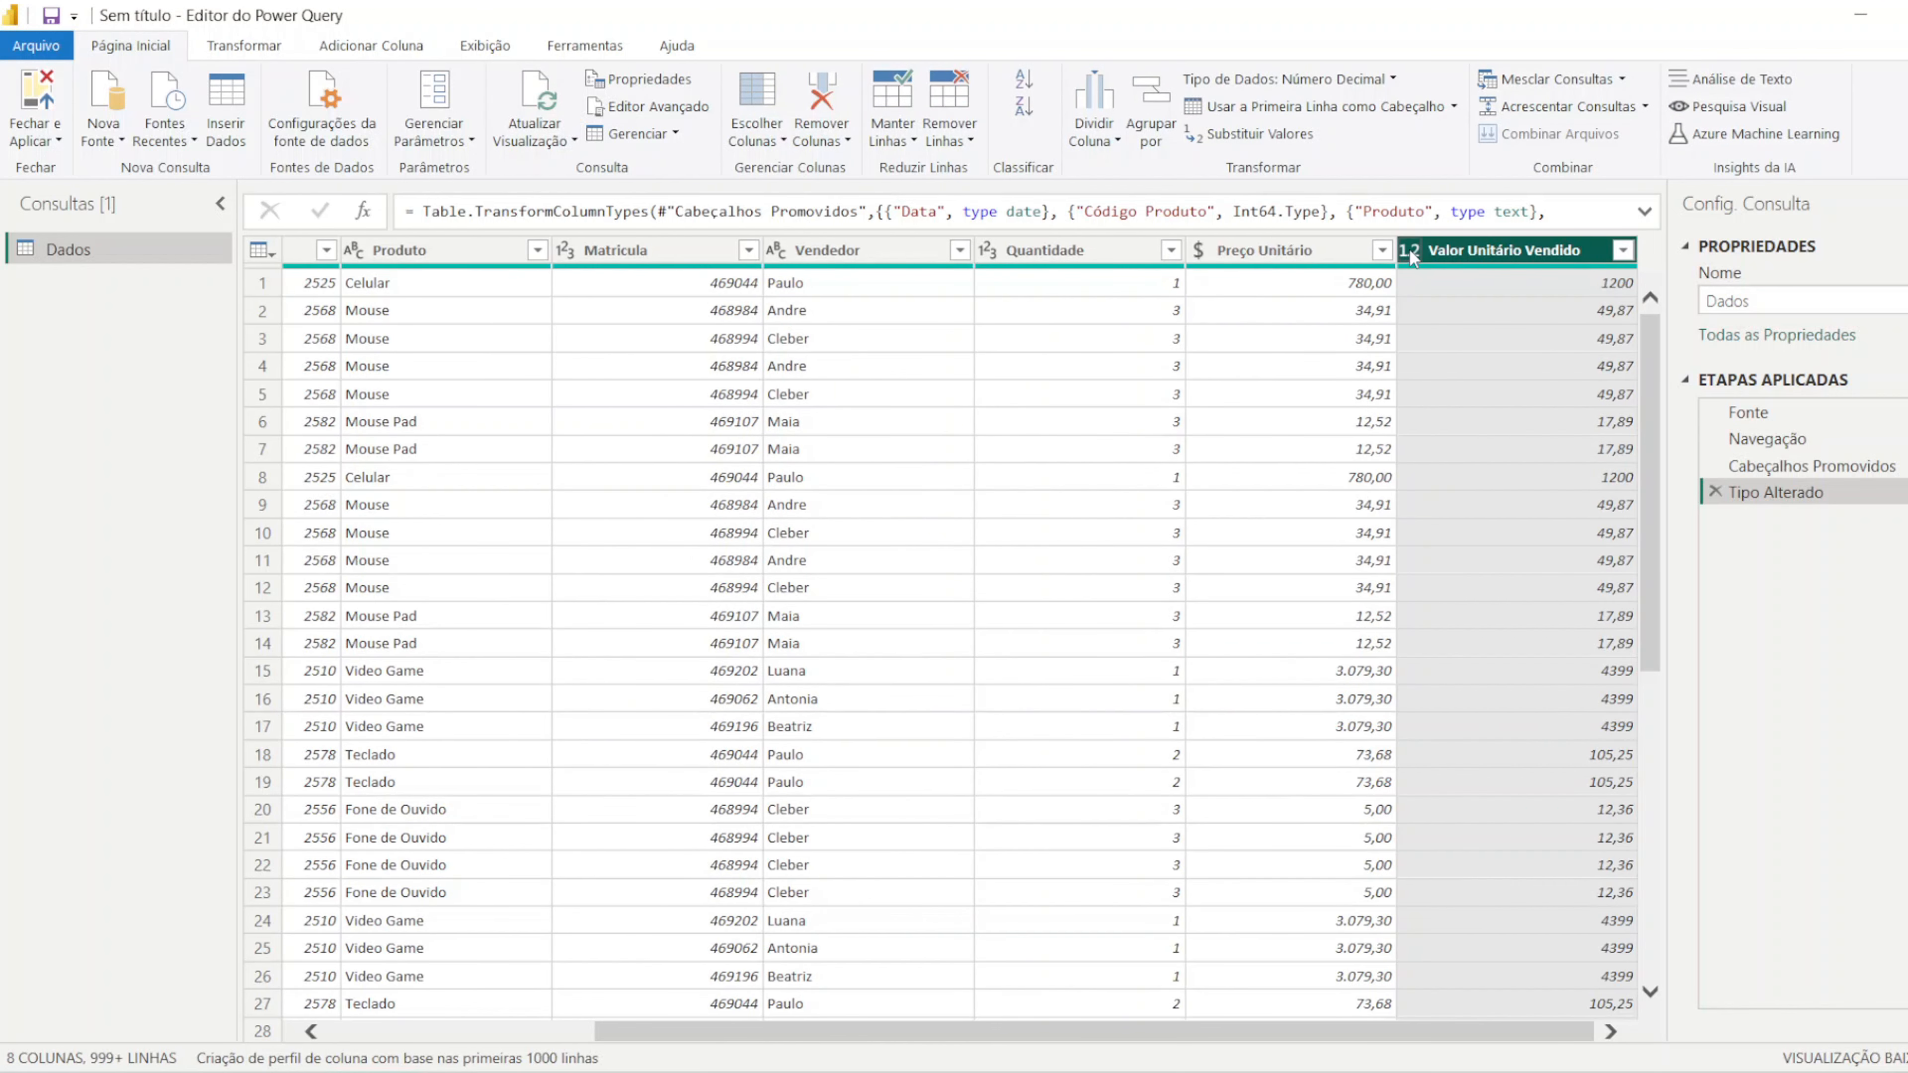
left_click(1408, 250)
left_click(1468, 305)
left_click(1020, 610)
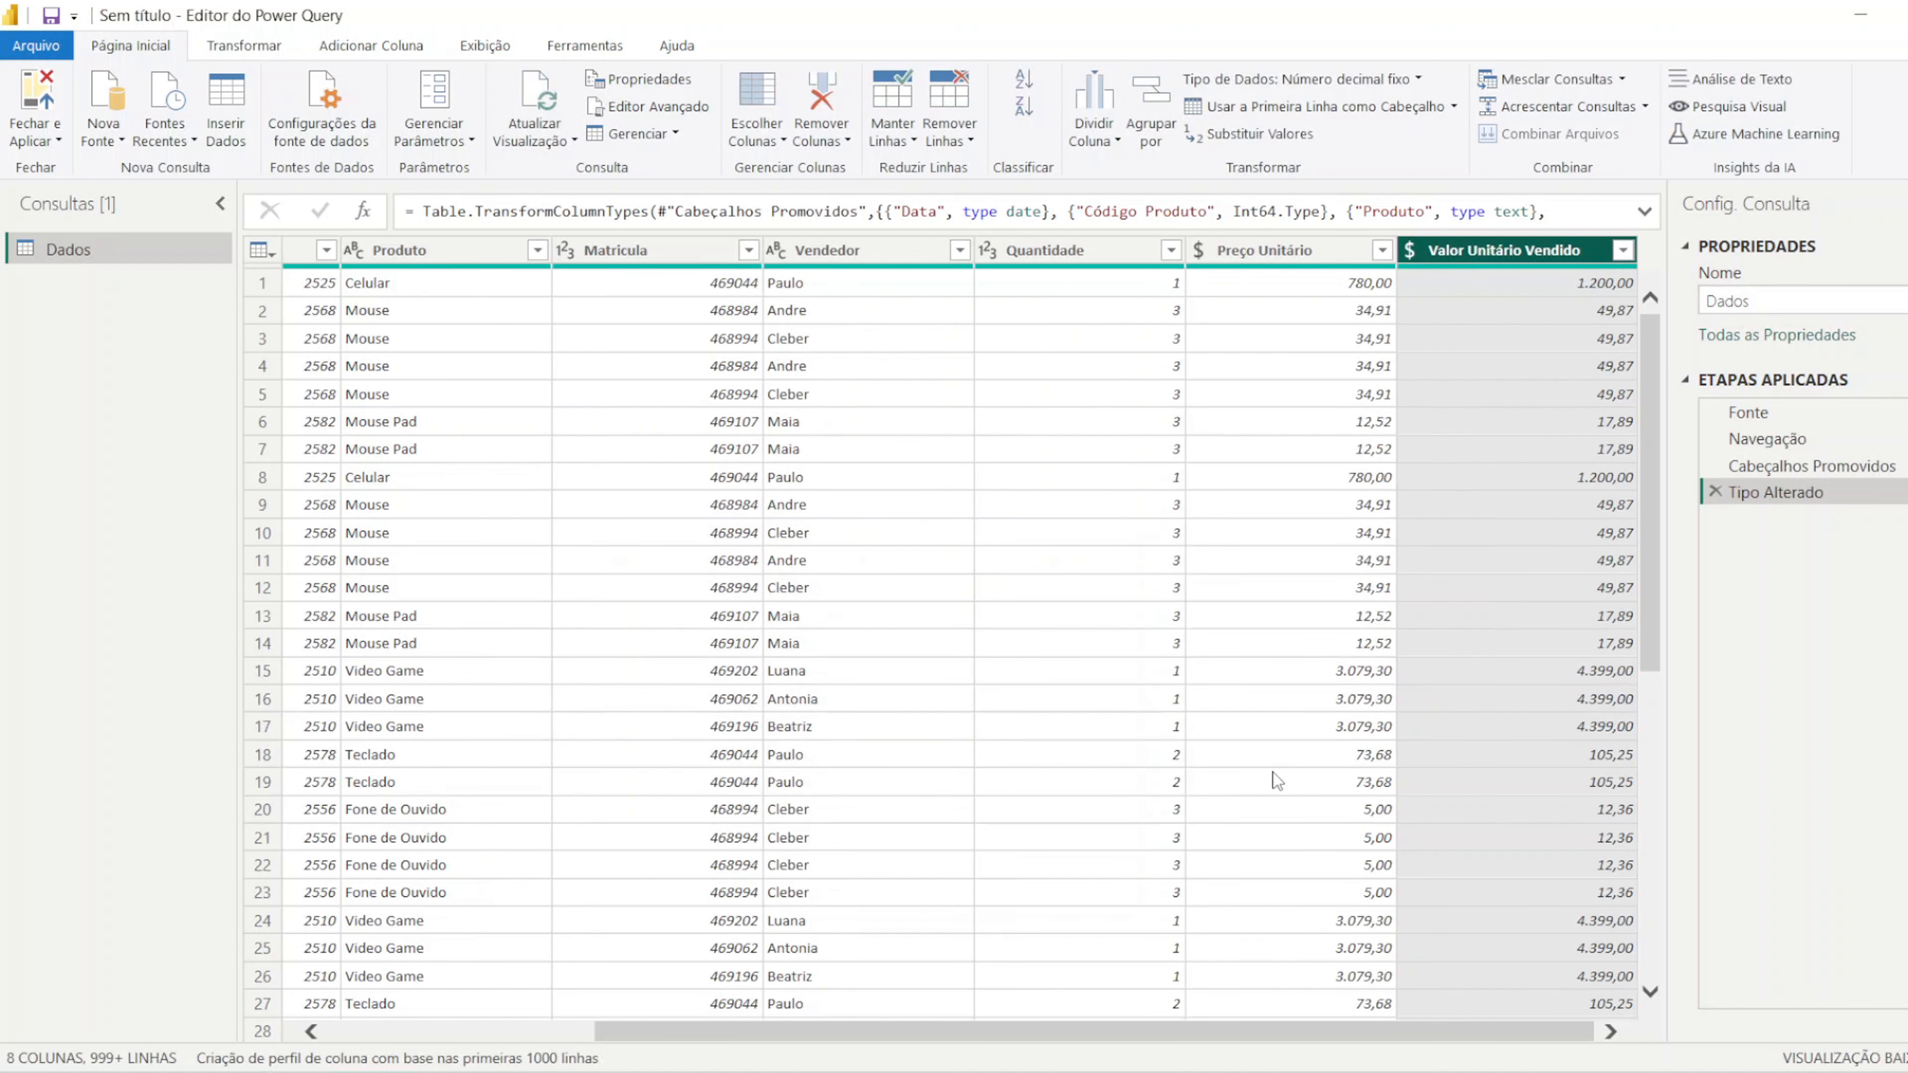
left_click(45, 112)
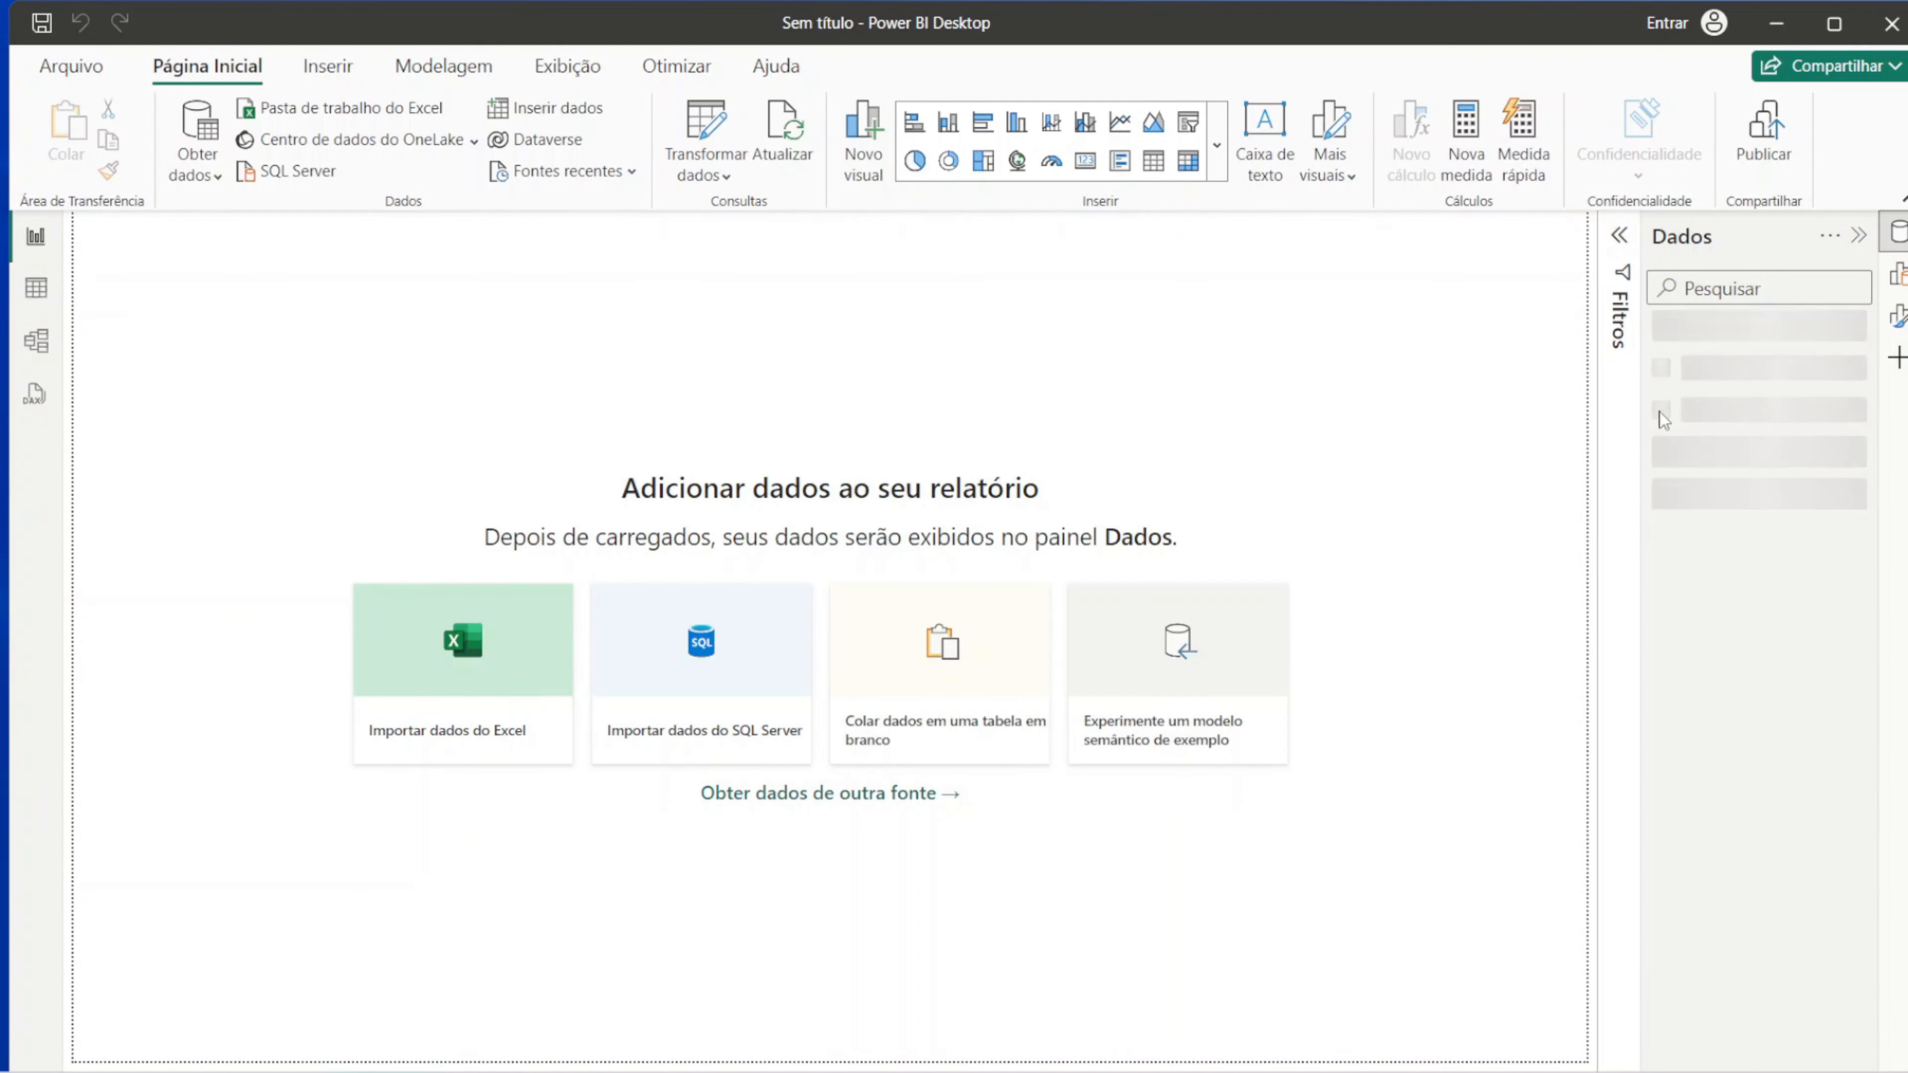
Step: Expand the imported Dados table and rename it fDados
left_click(1657, 332)
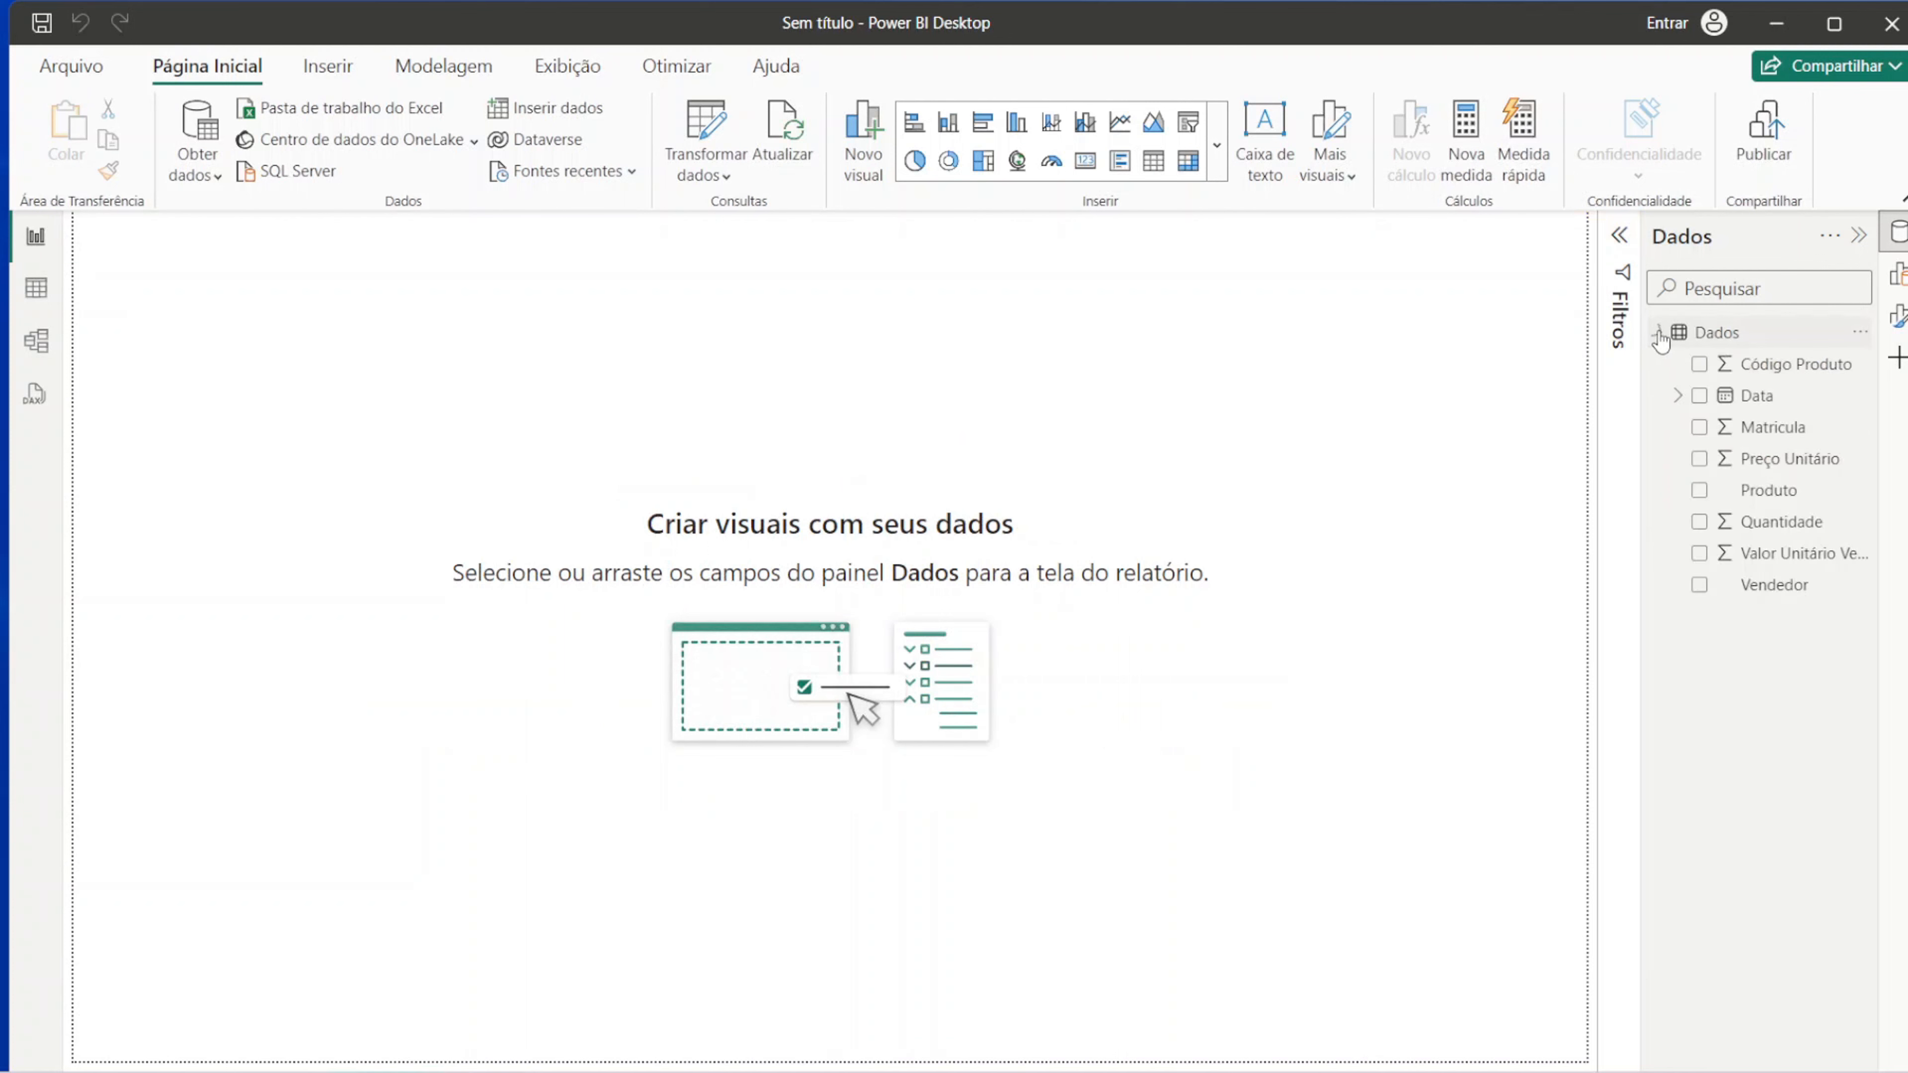
double_click(1727, 331)
key("BackSpace")
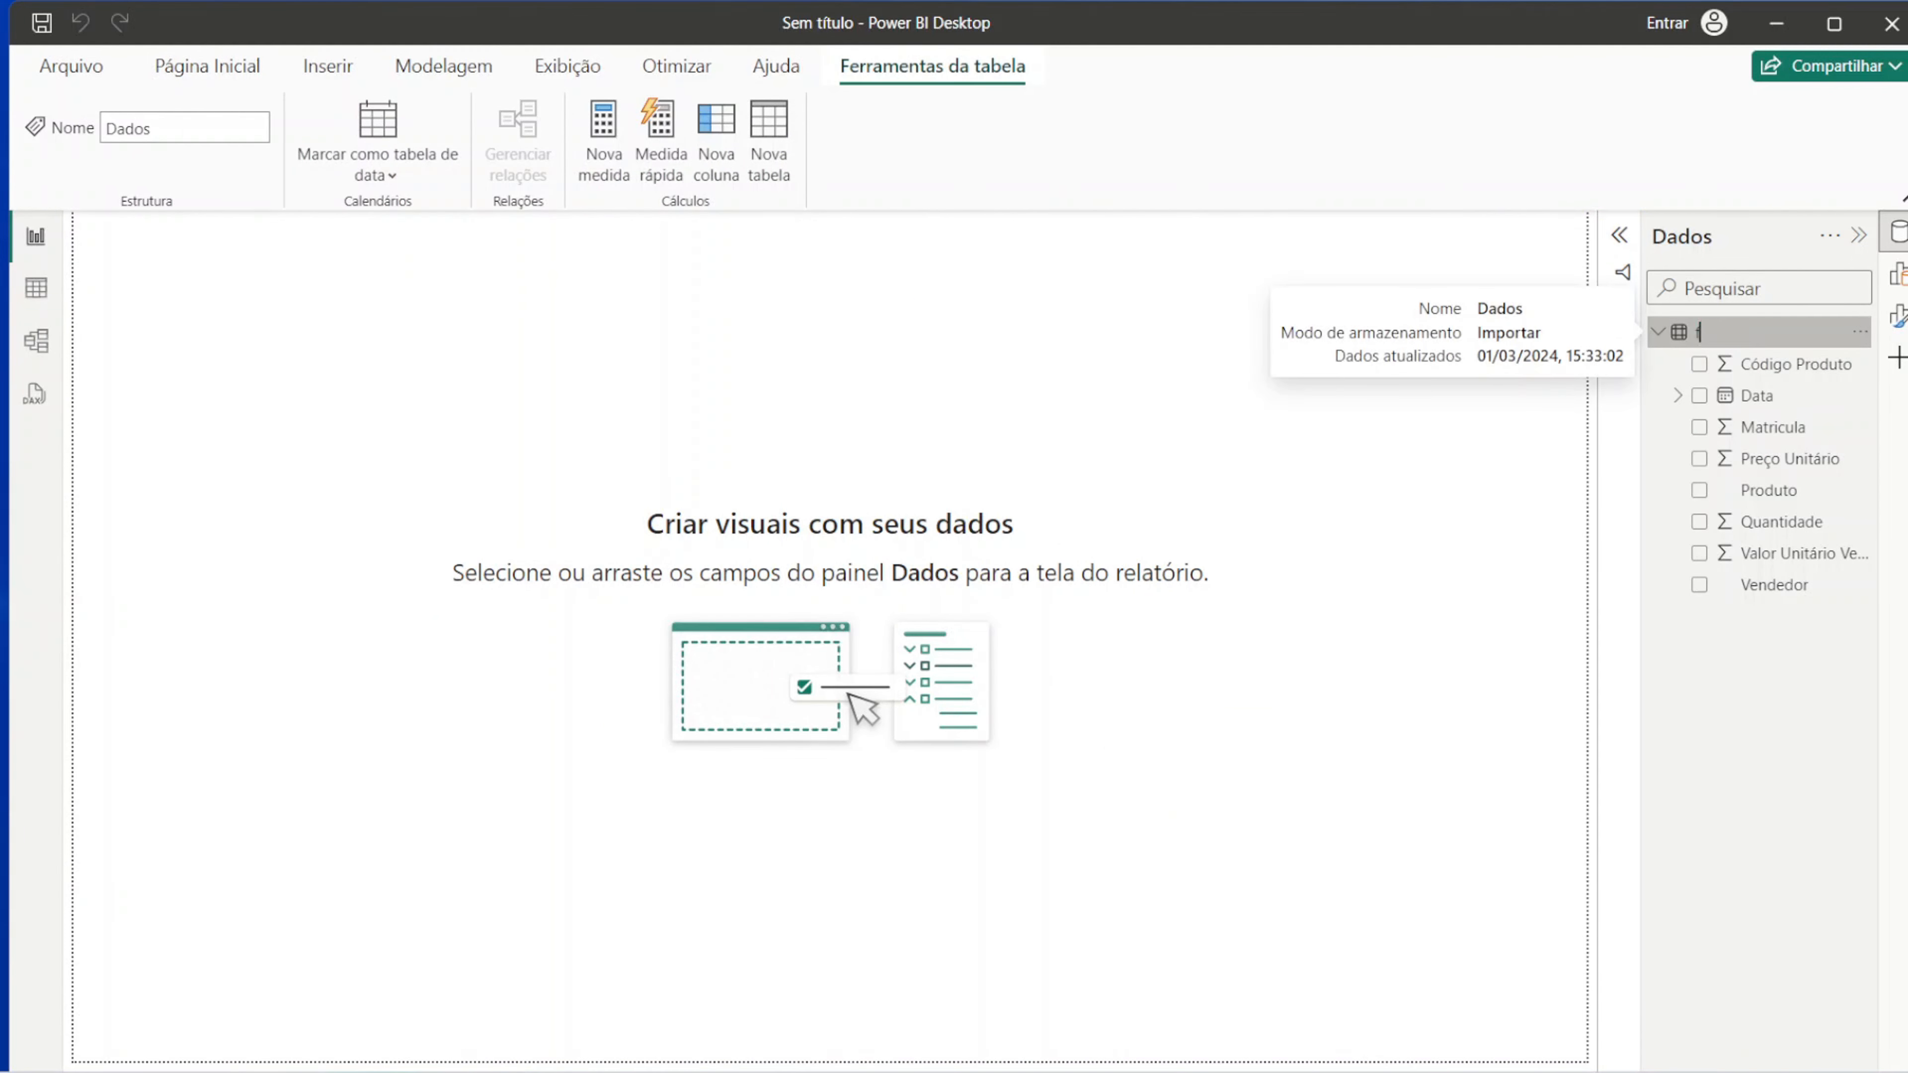
type("fDados")
key("Return")
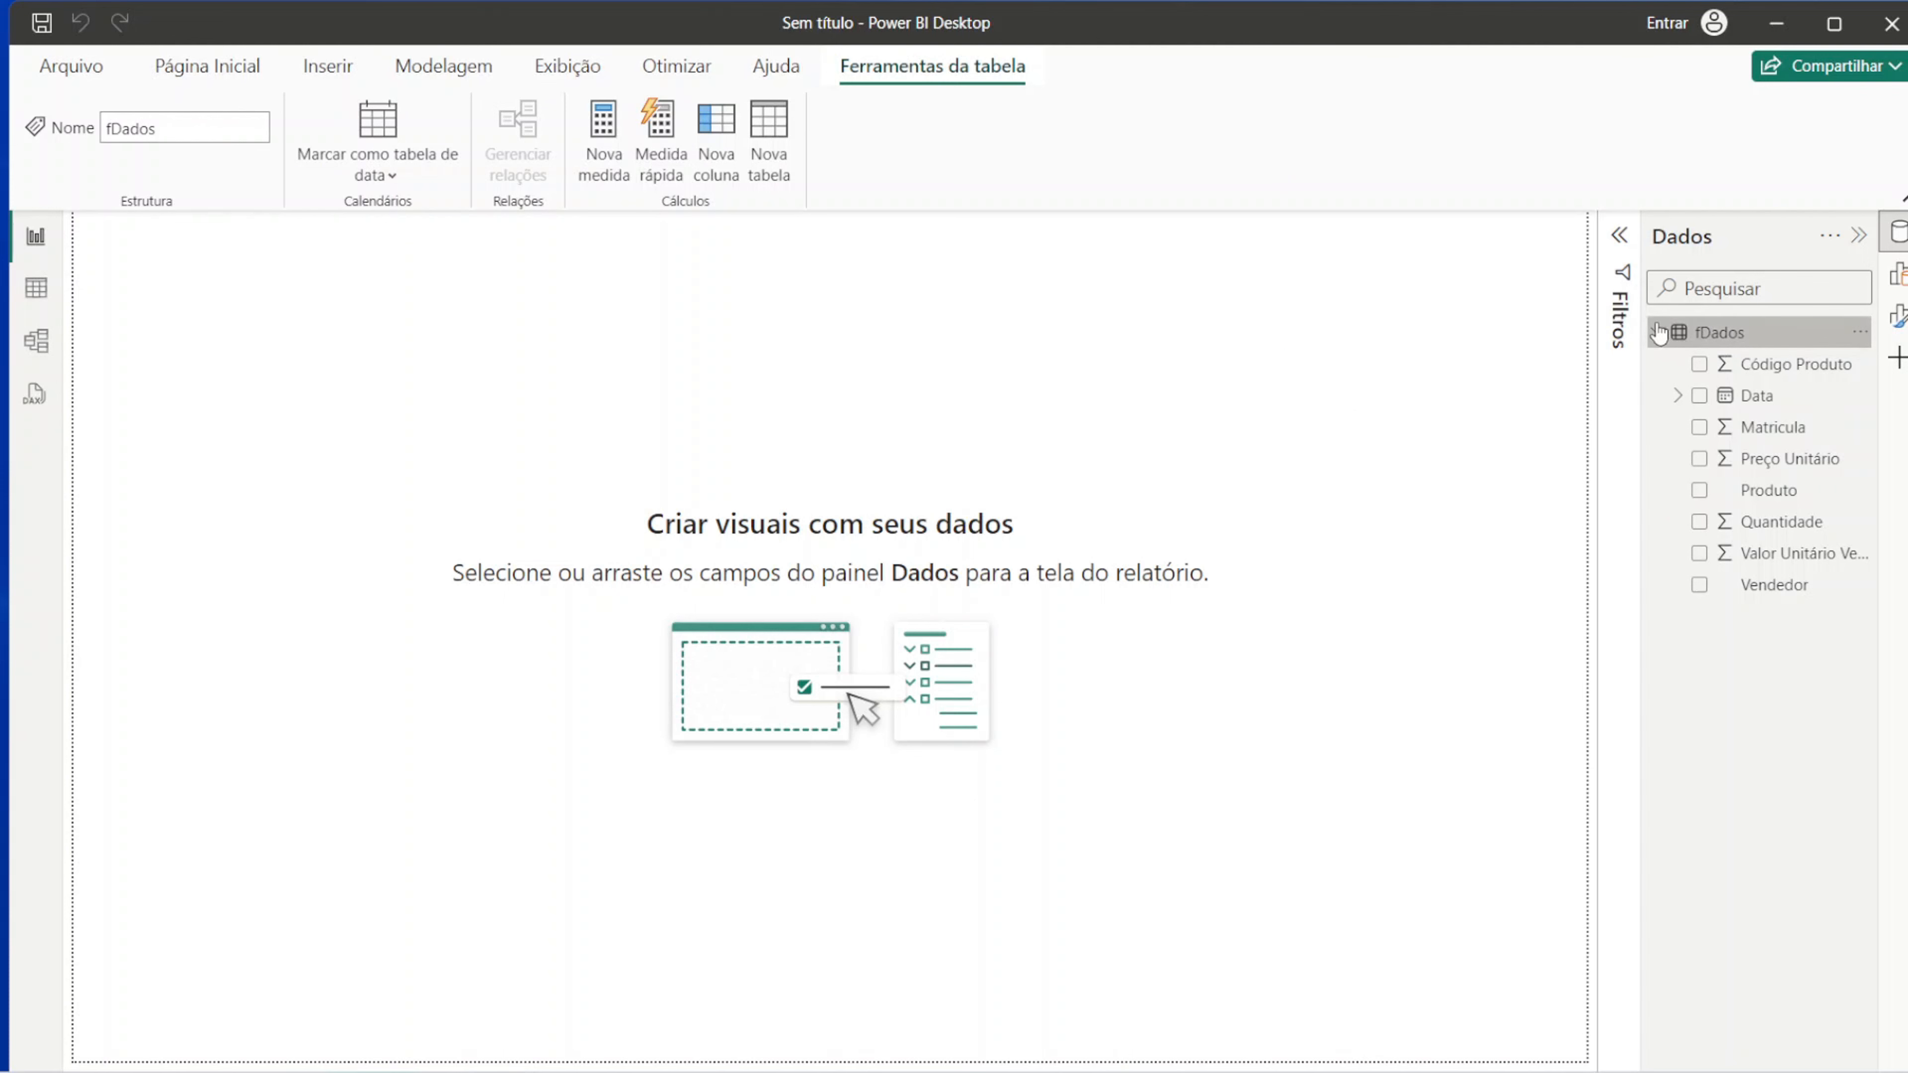
left_click(1658, 332)
left_click(1658, 332)
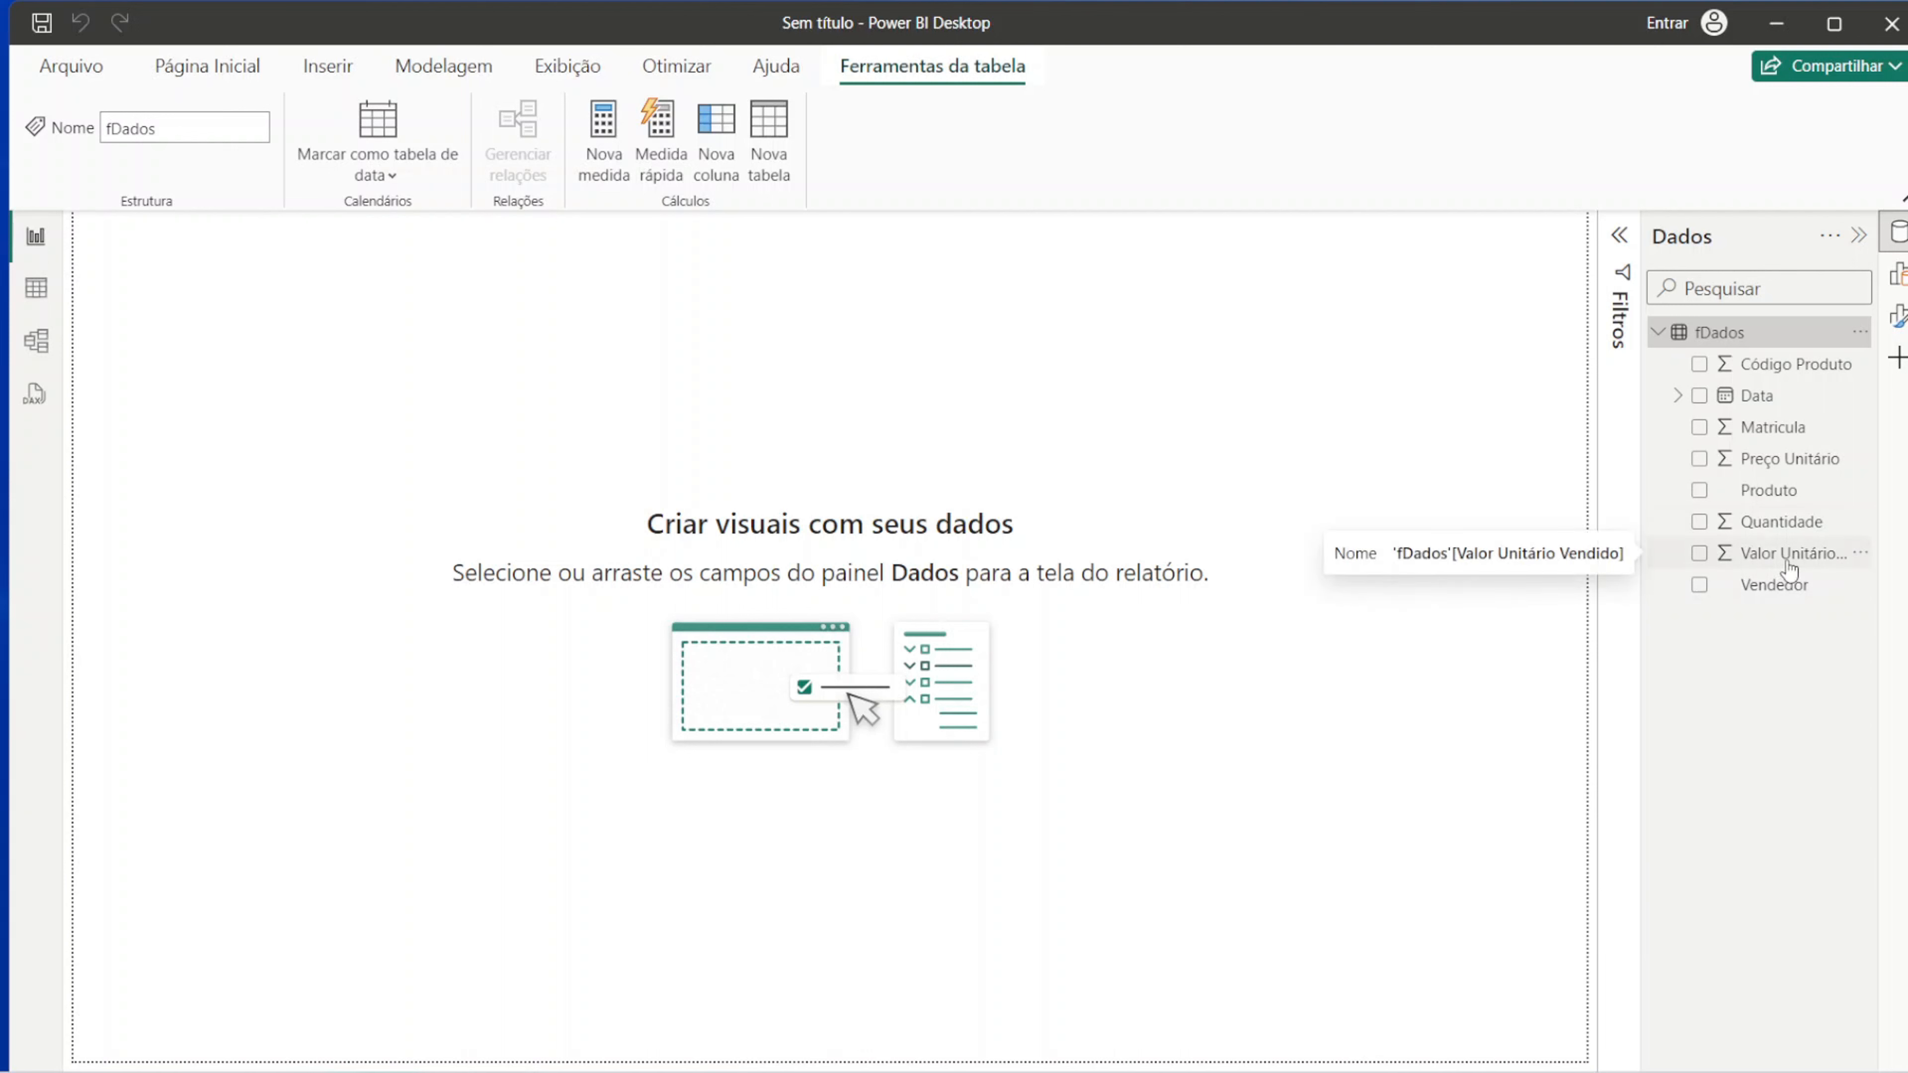
left_click(1658, 335)
left_click(1658, 335)
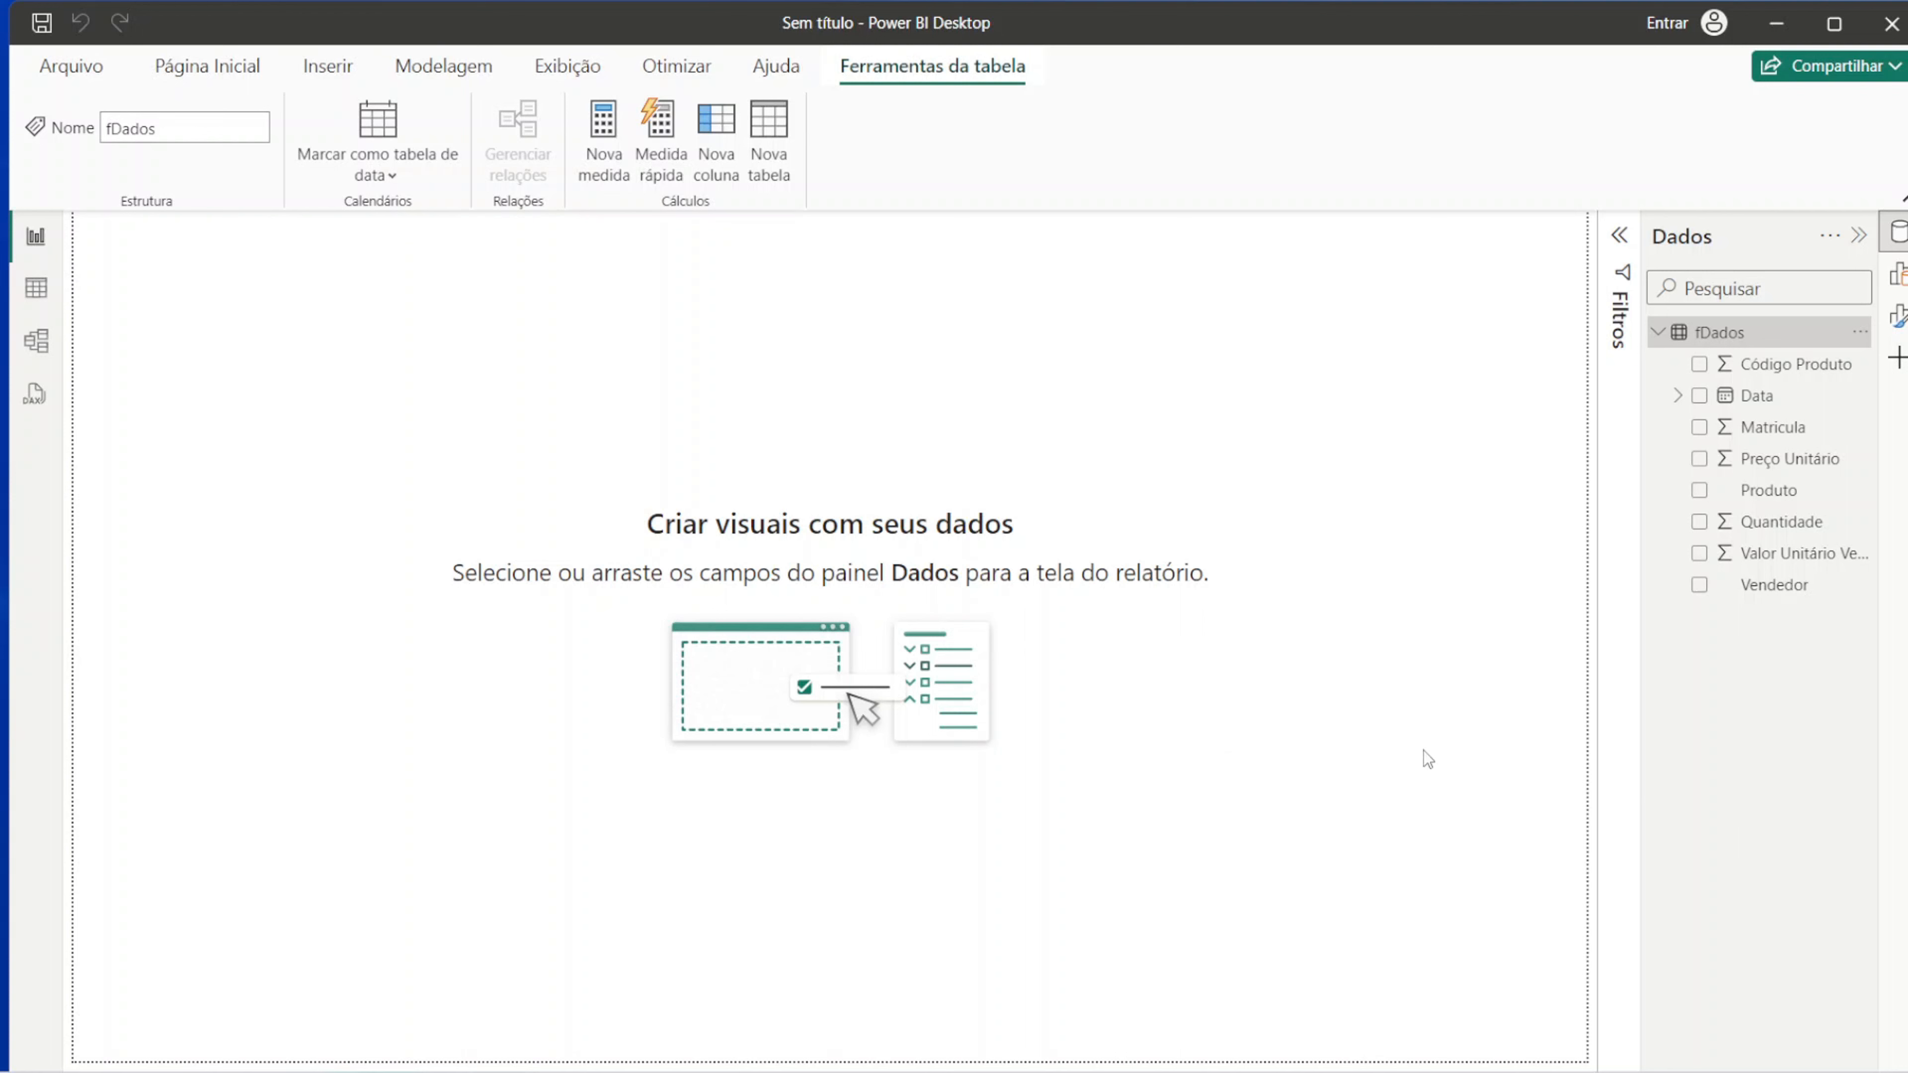
Step: Create a new calculated table named dCalendario and begin its DAX formula with the ADDCOLUMNS function
left_click(1658, 334)
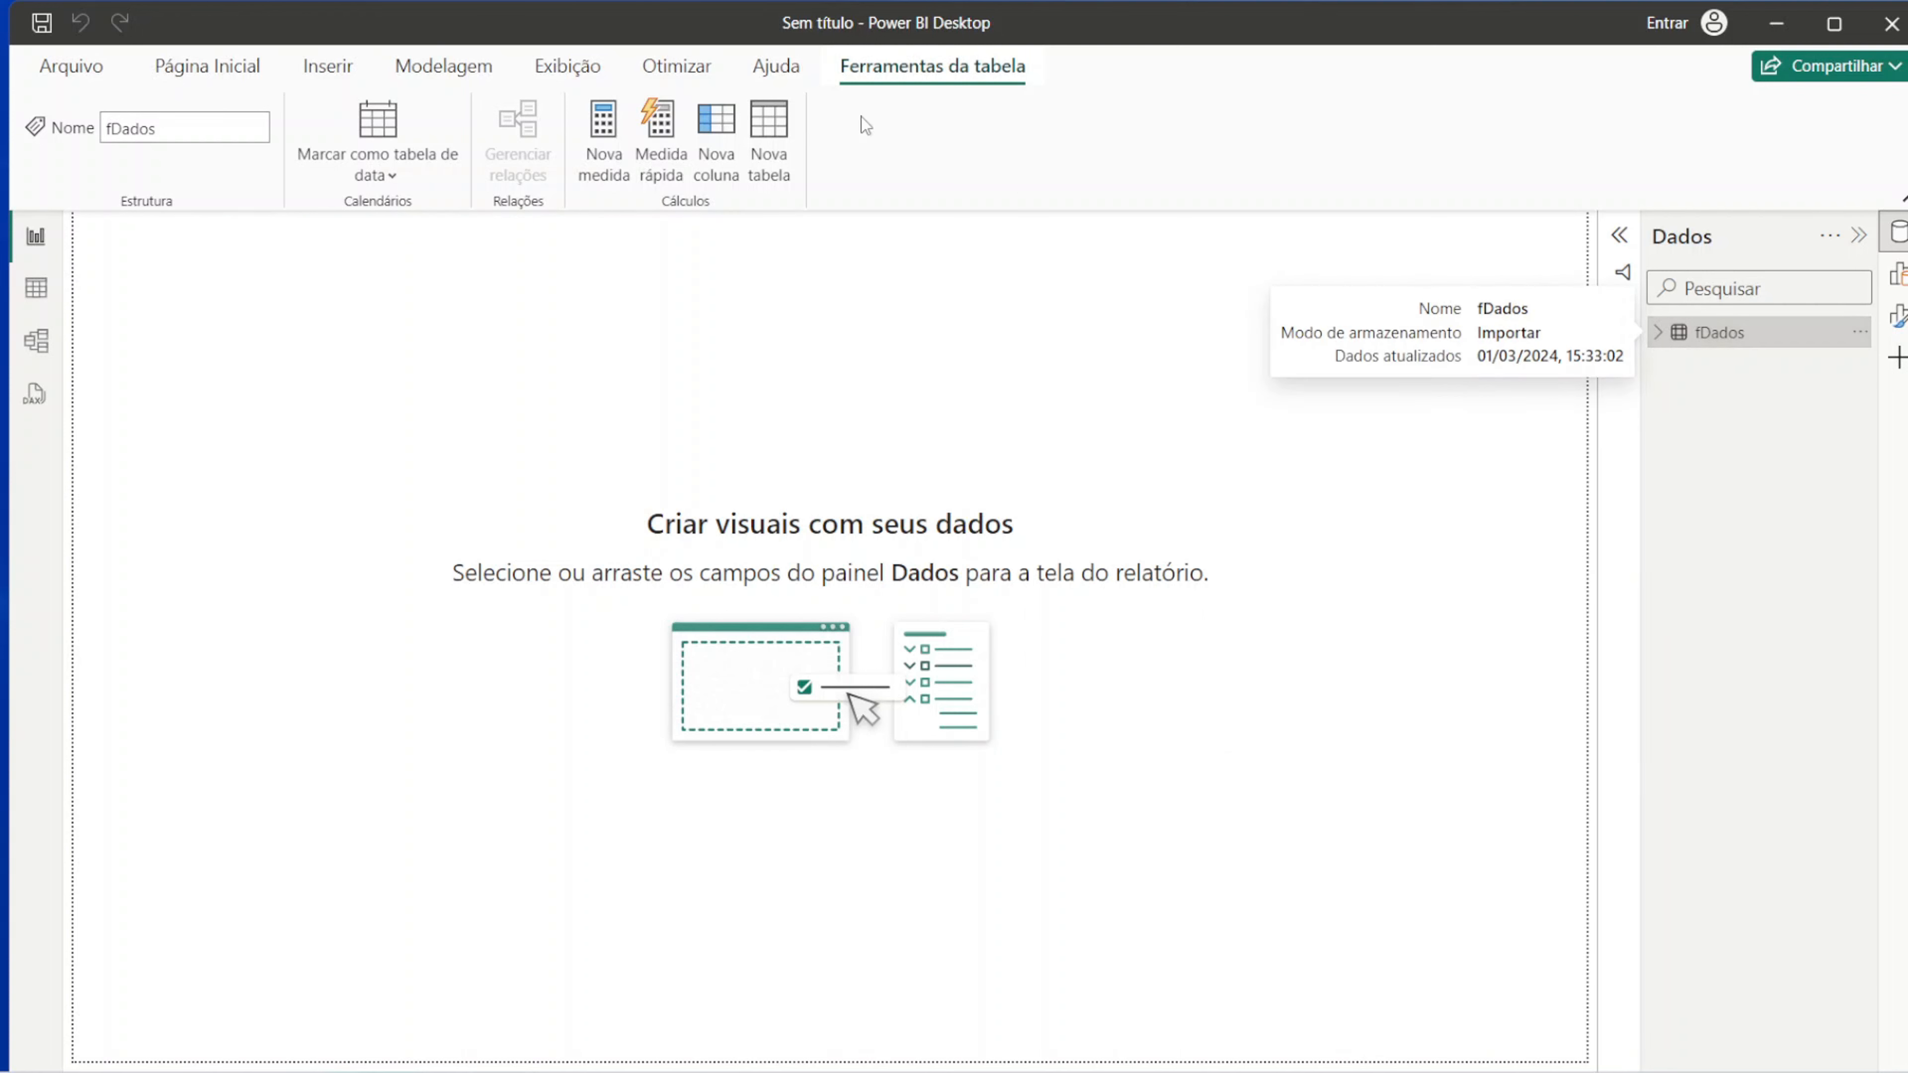
left_click(460, 66)
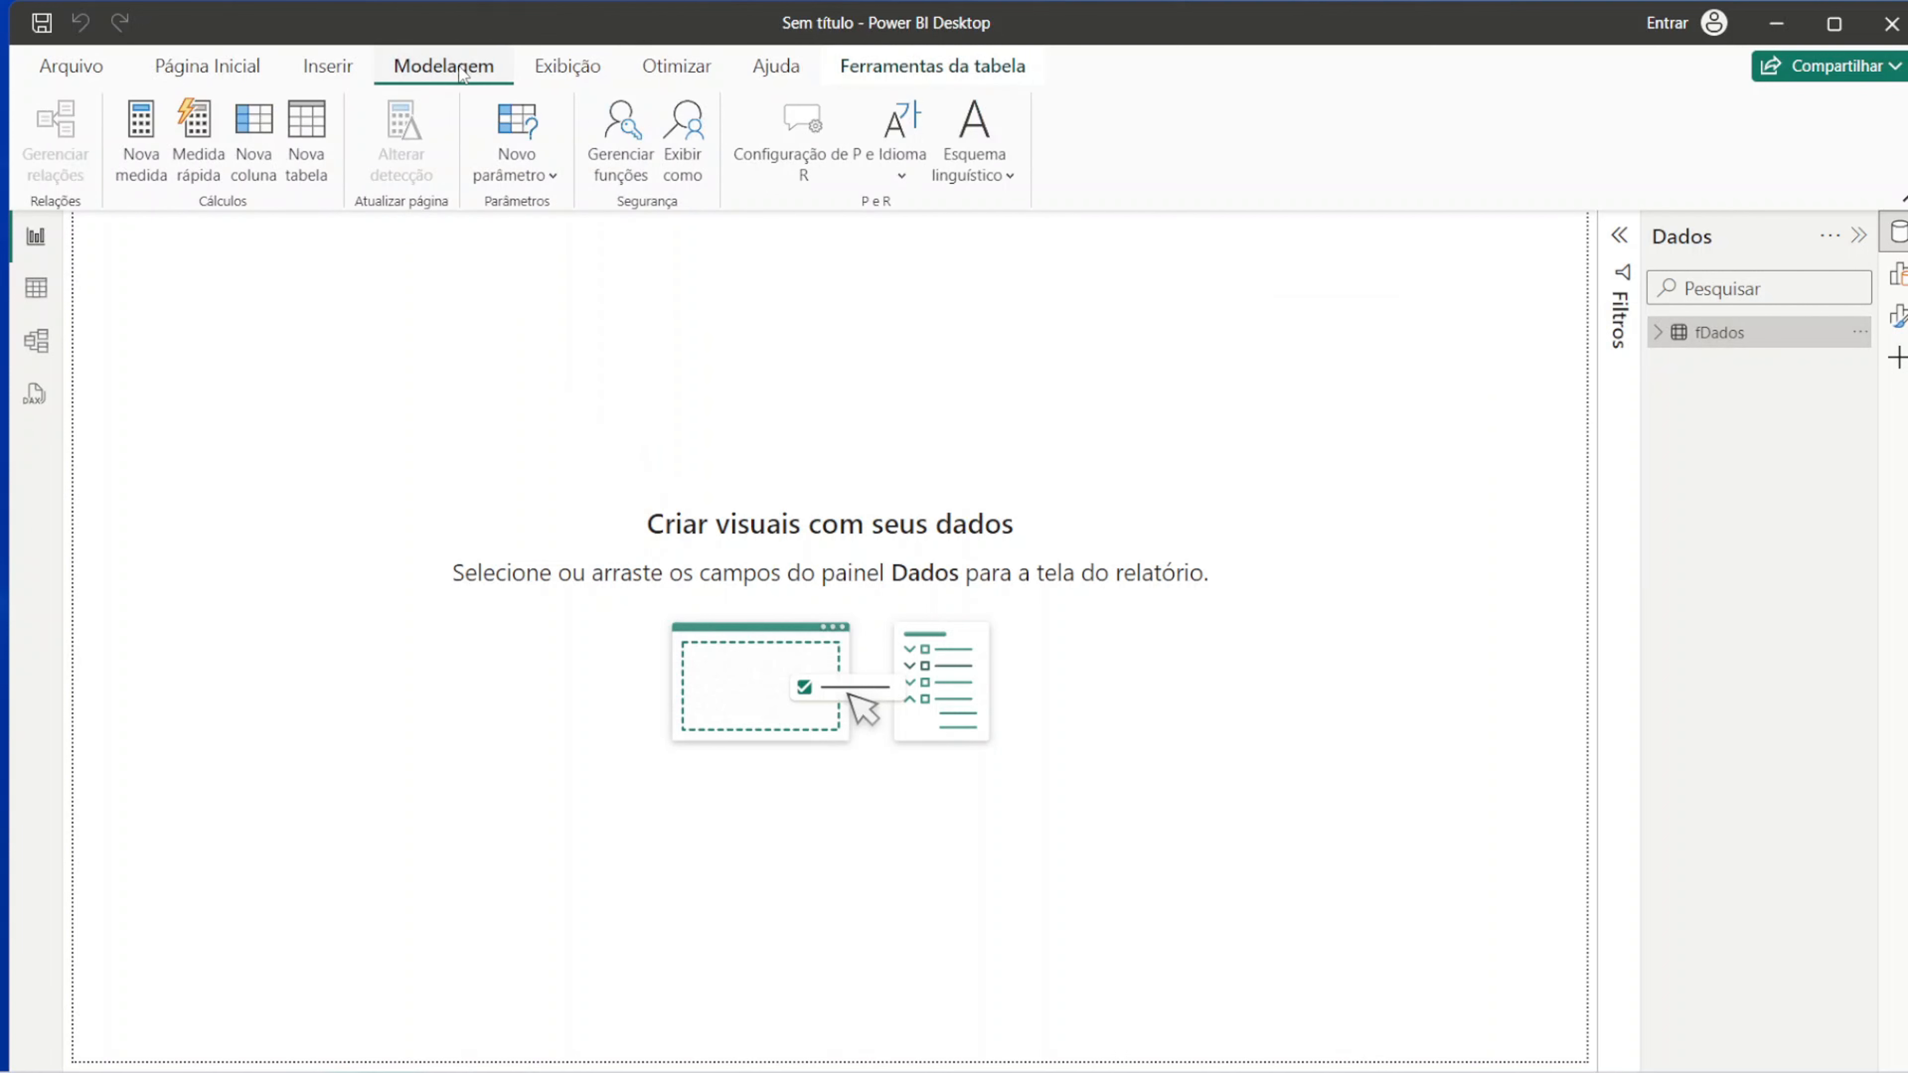
left_click(305, 127)
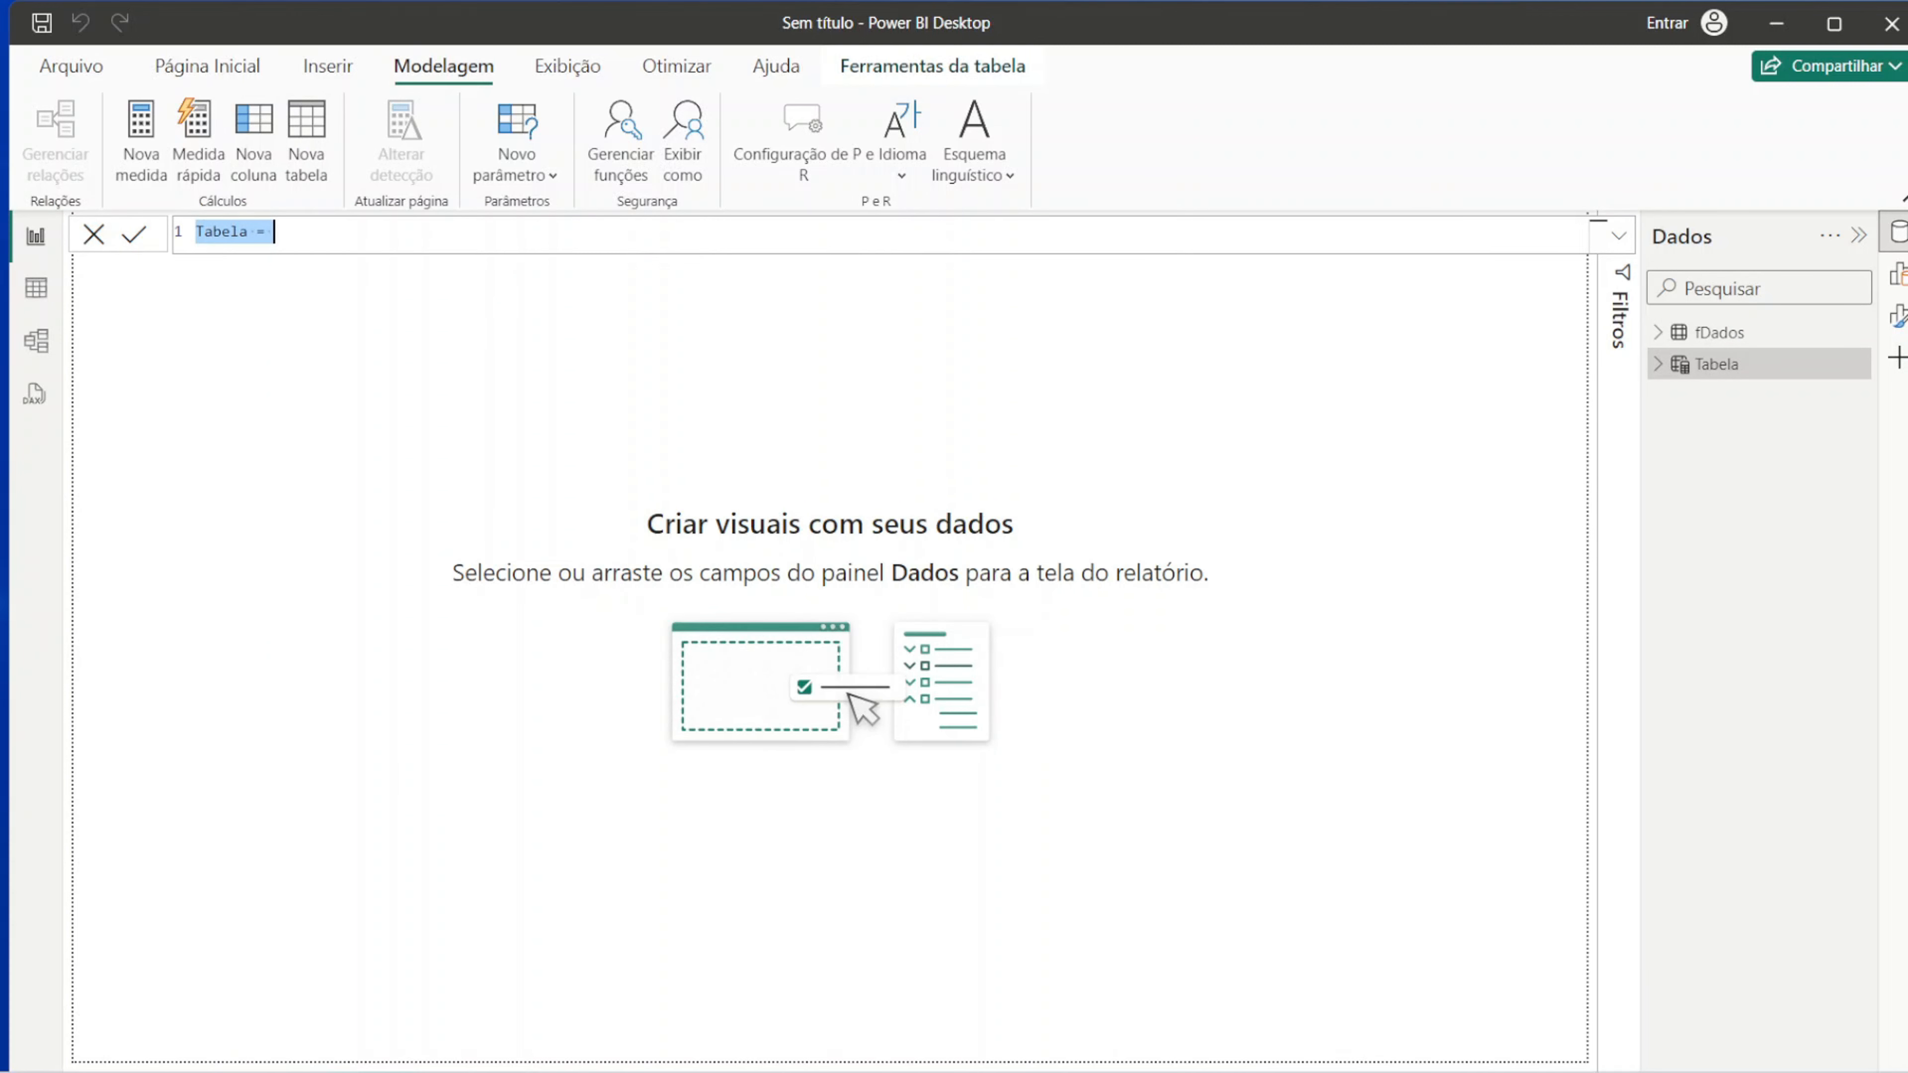
type("d")
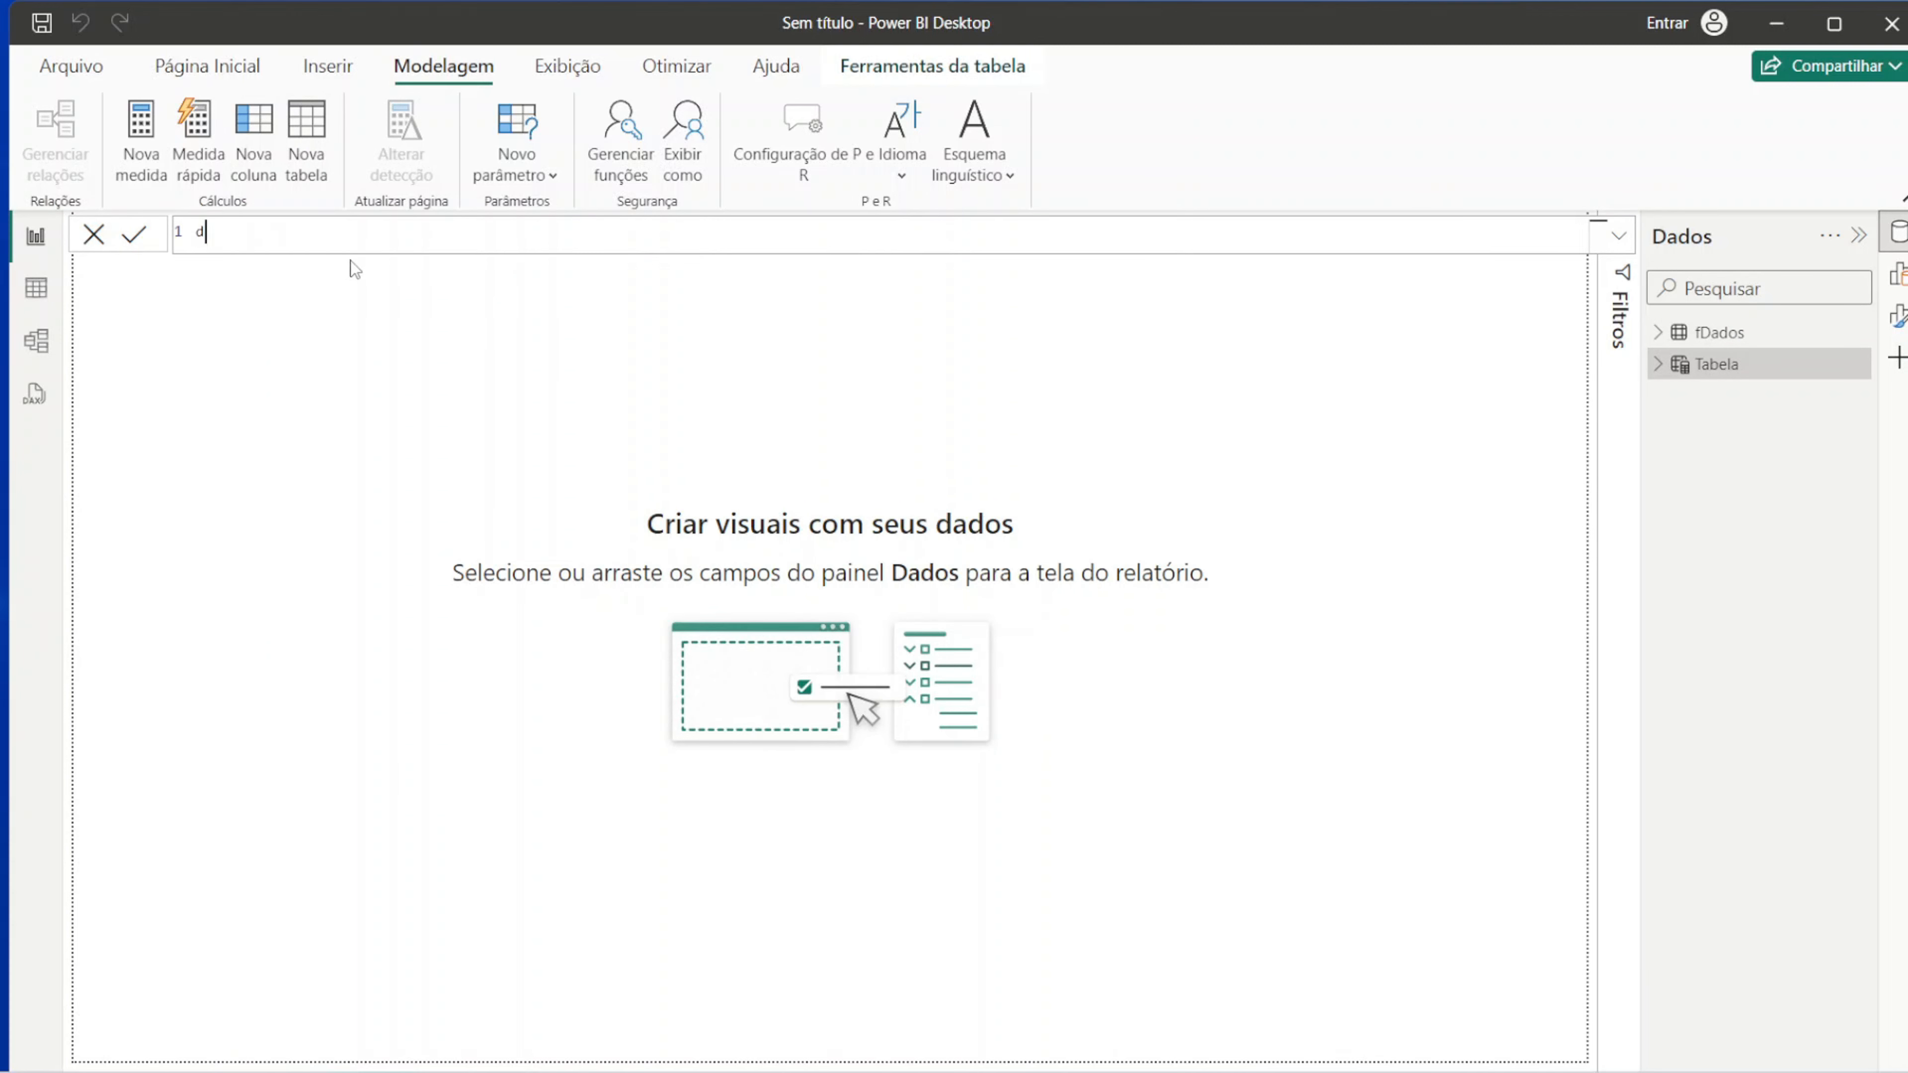
type("Calendario =")
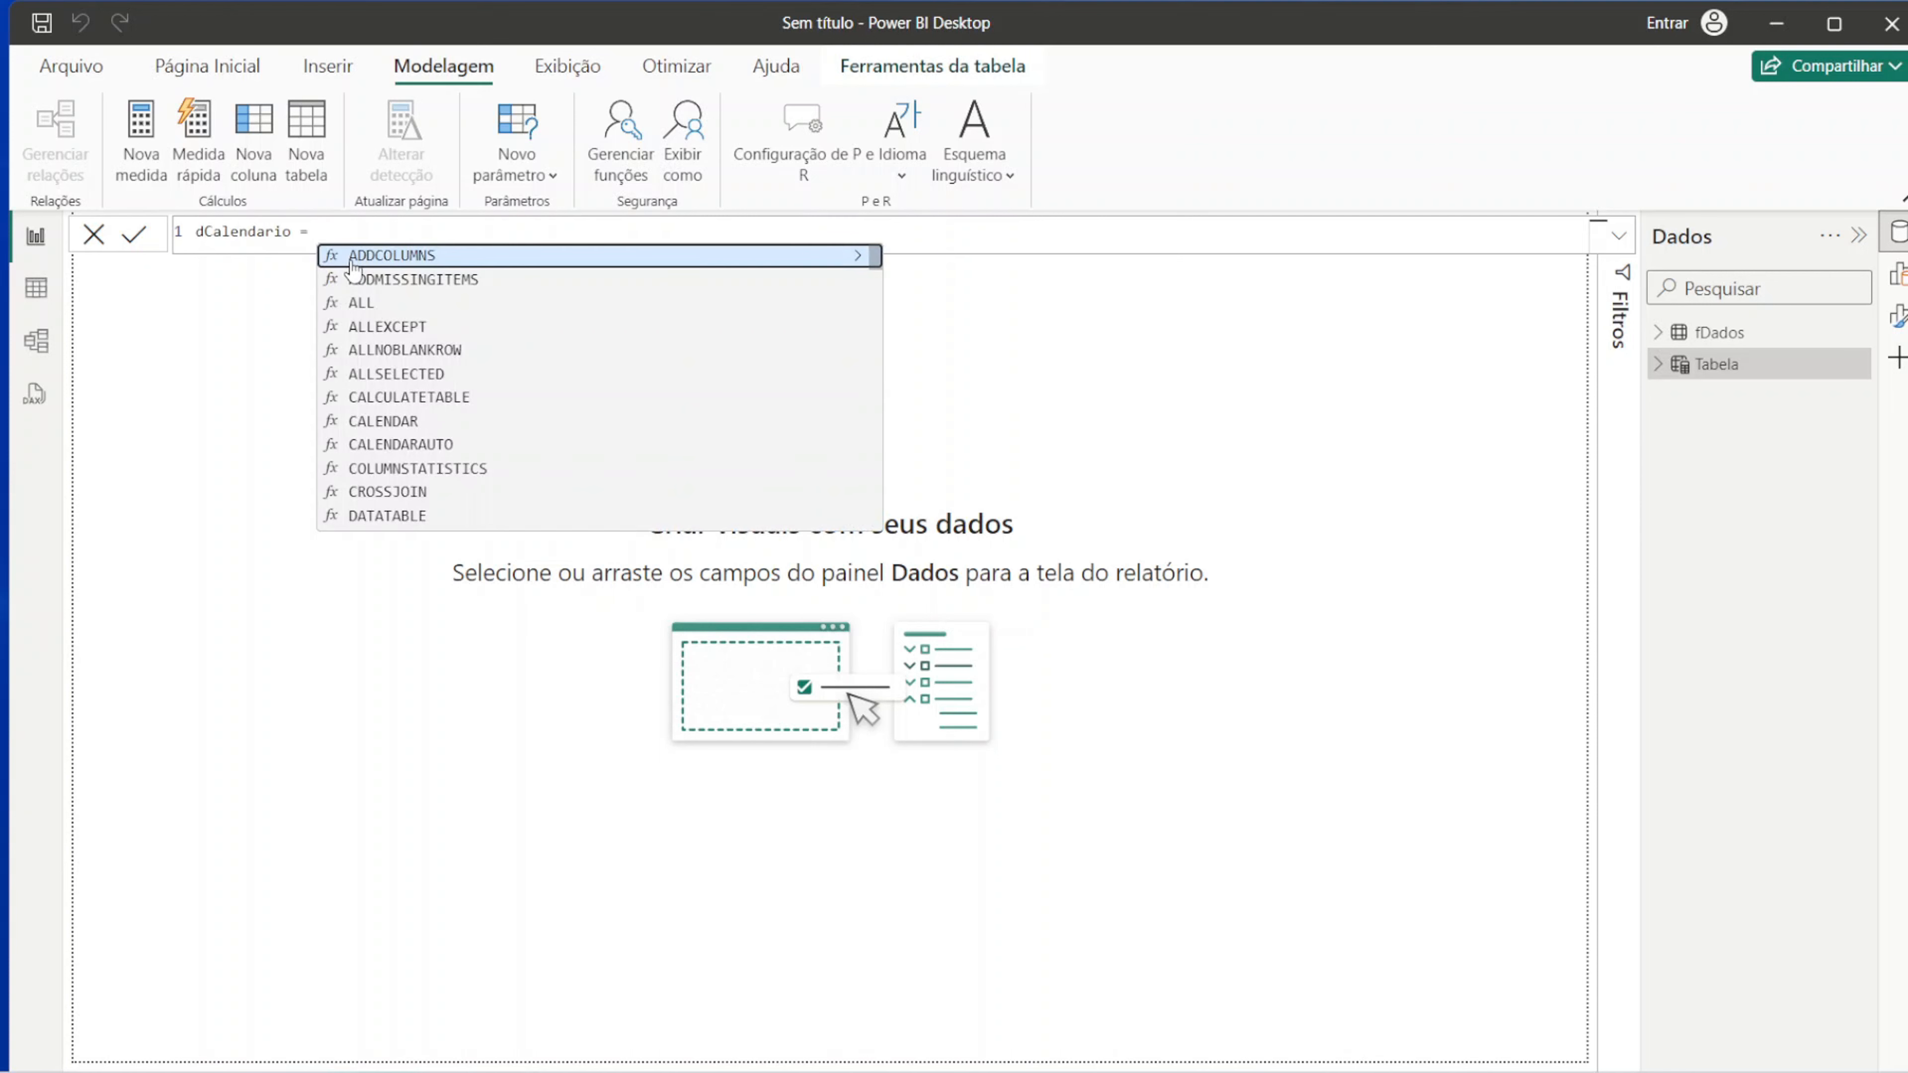
key("shift+Return")
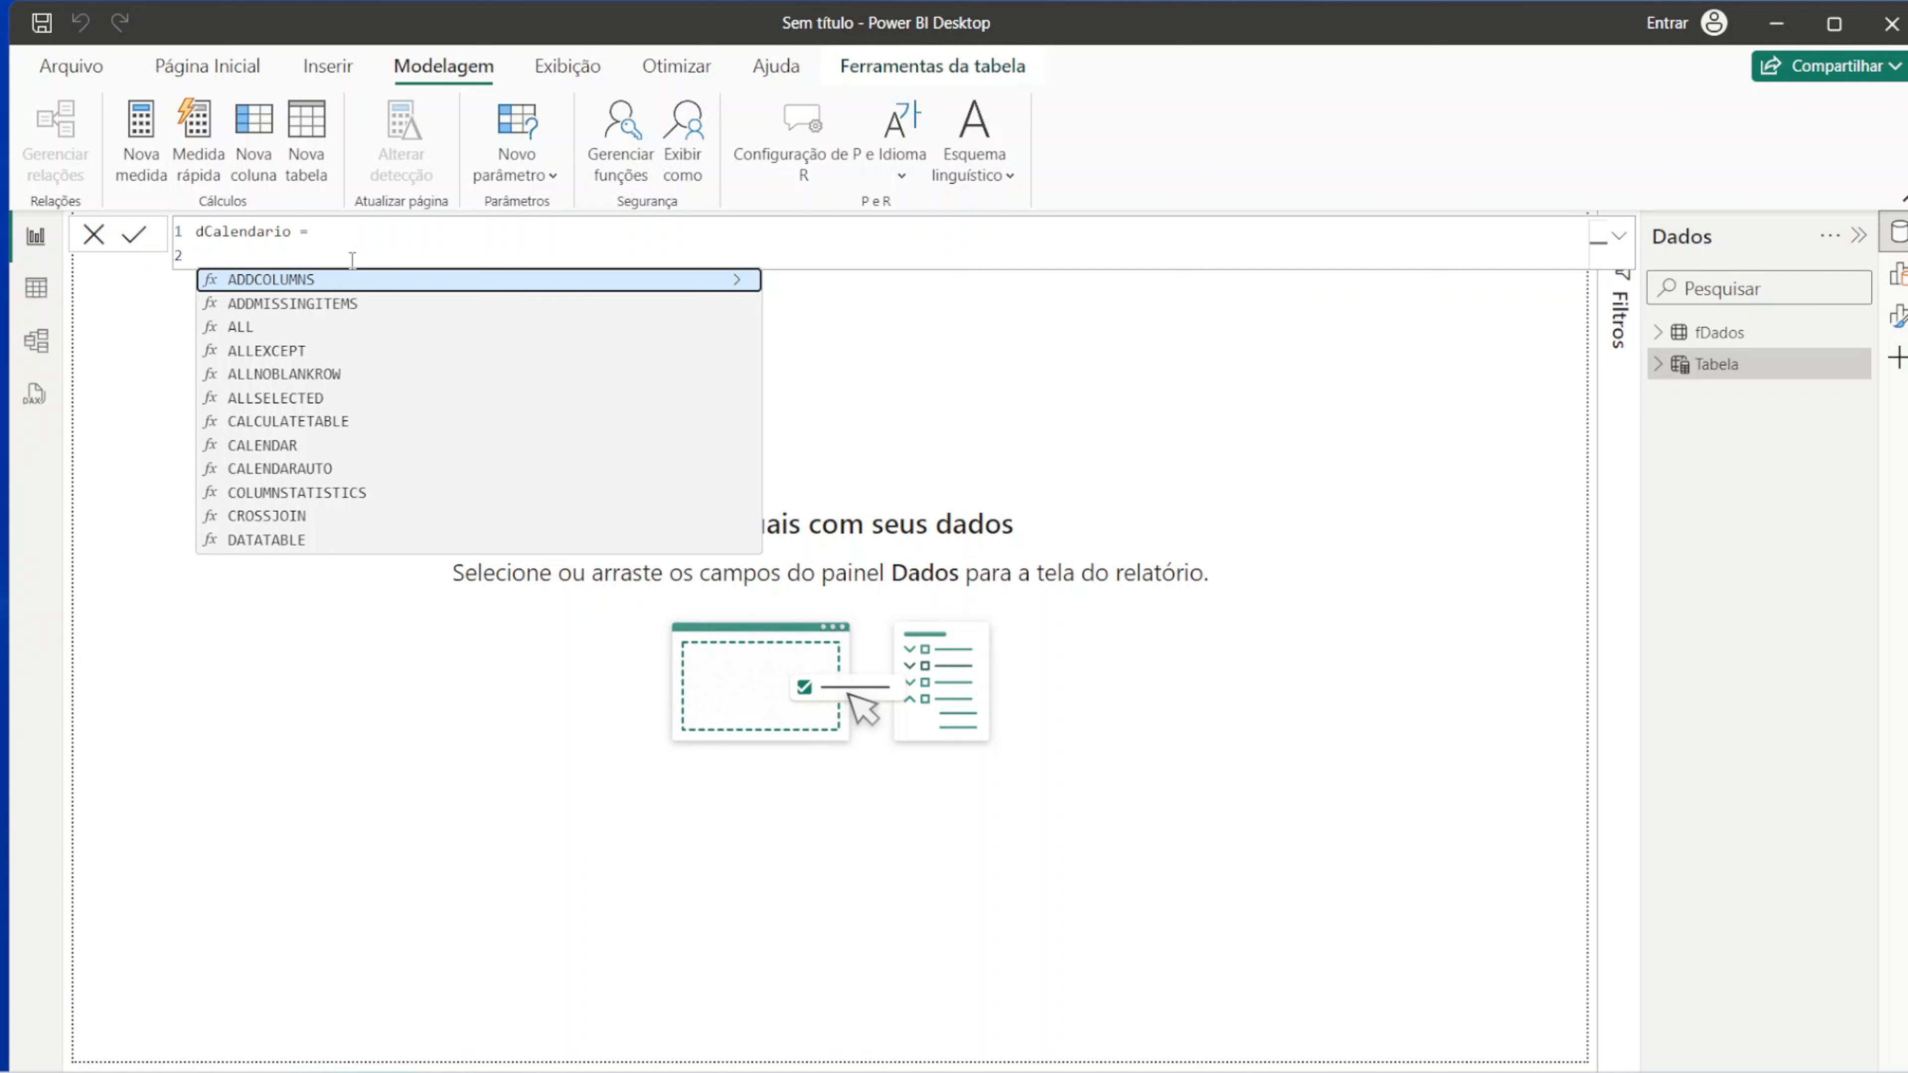
key("Tab")
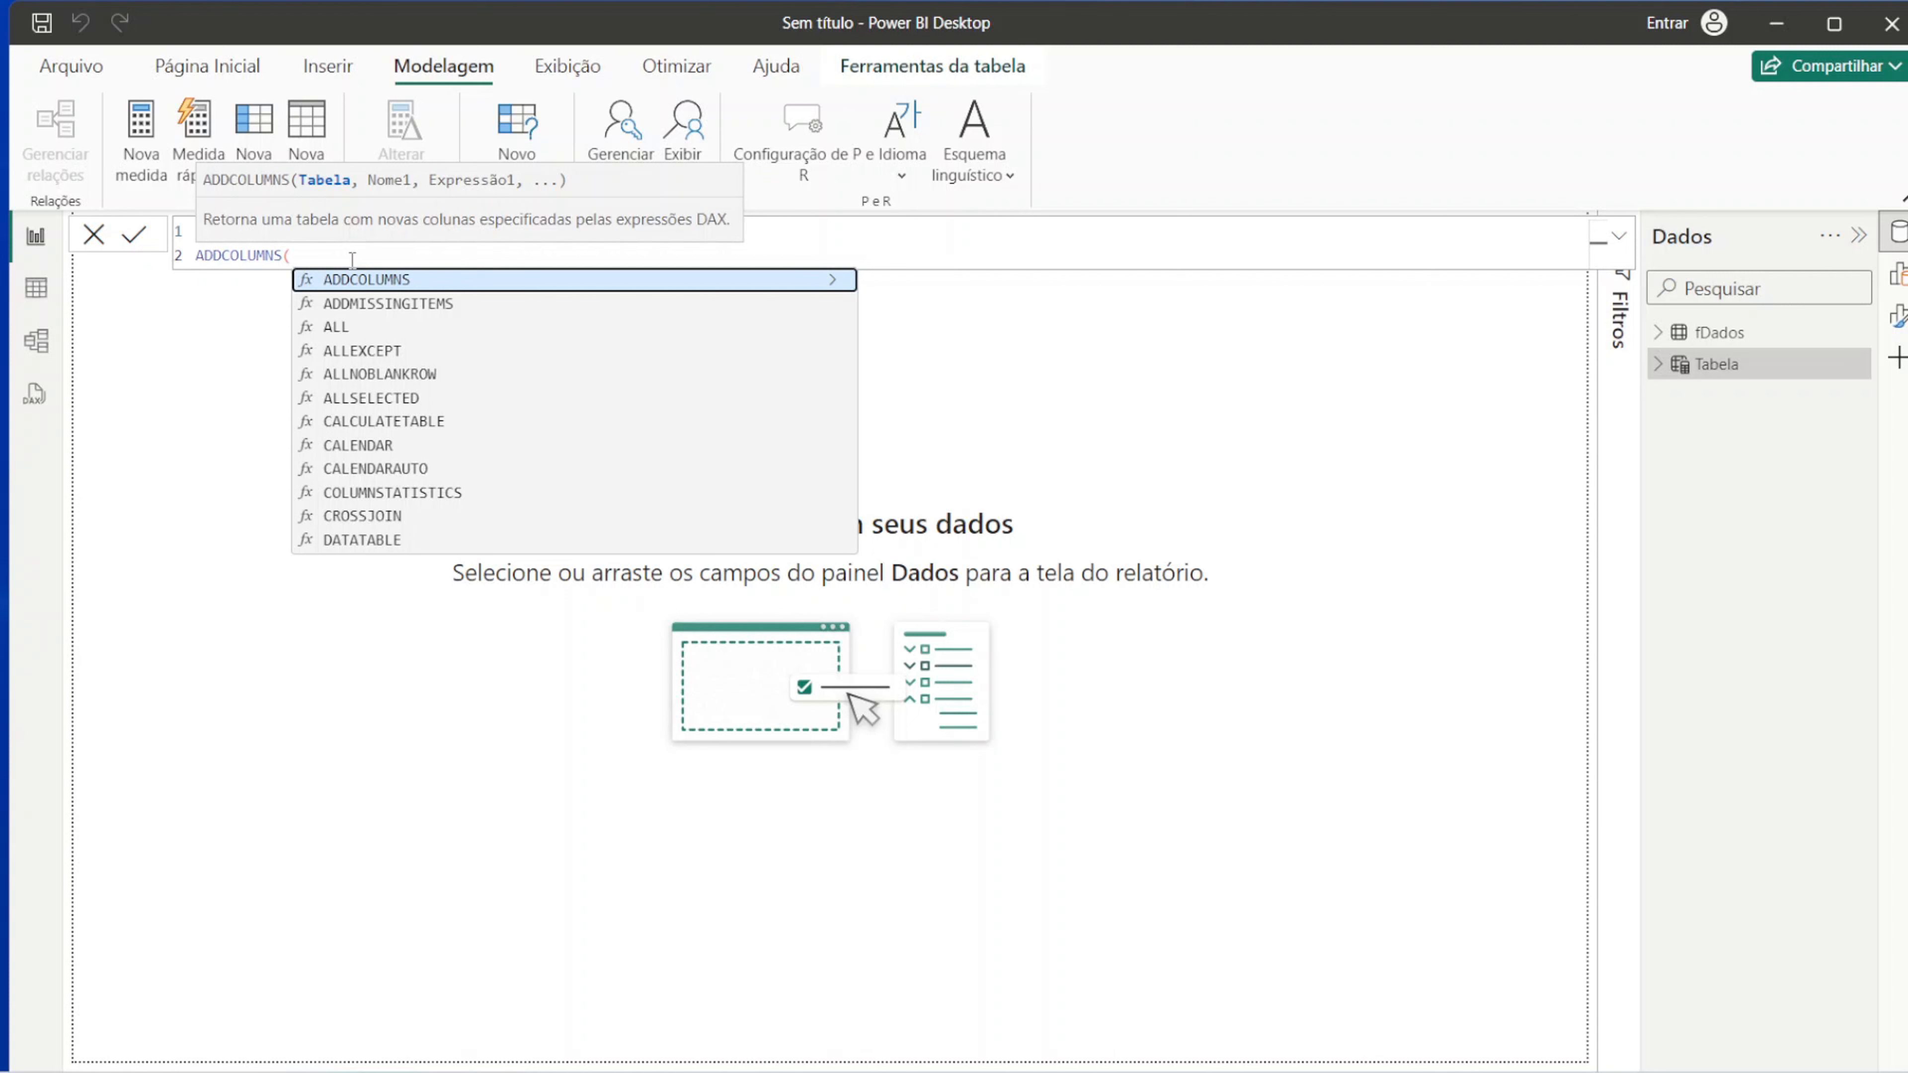
key("shift+Return")
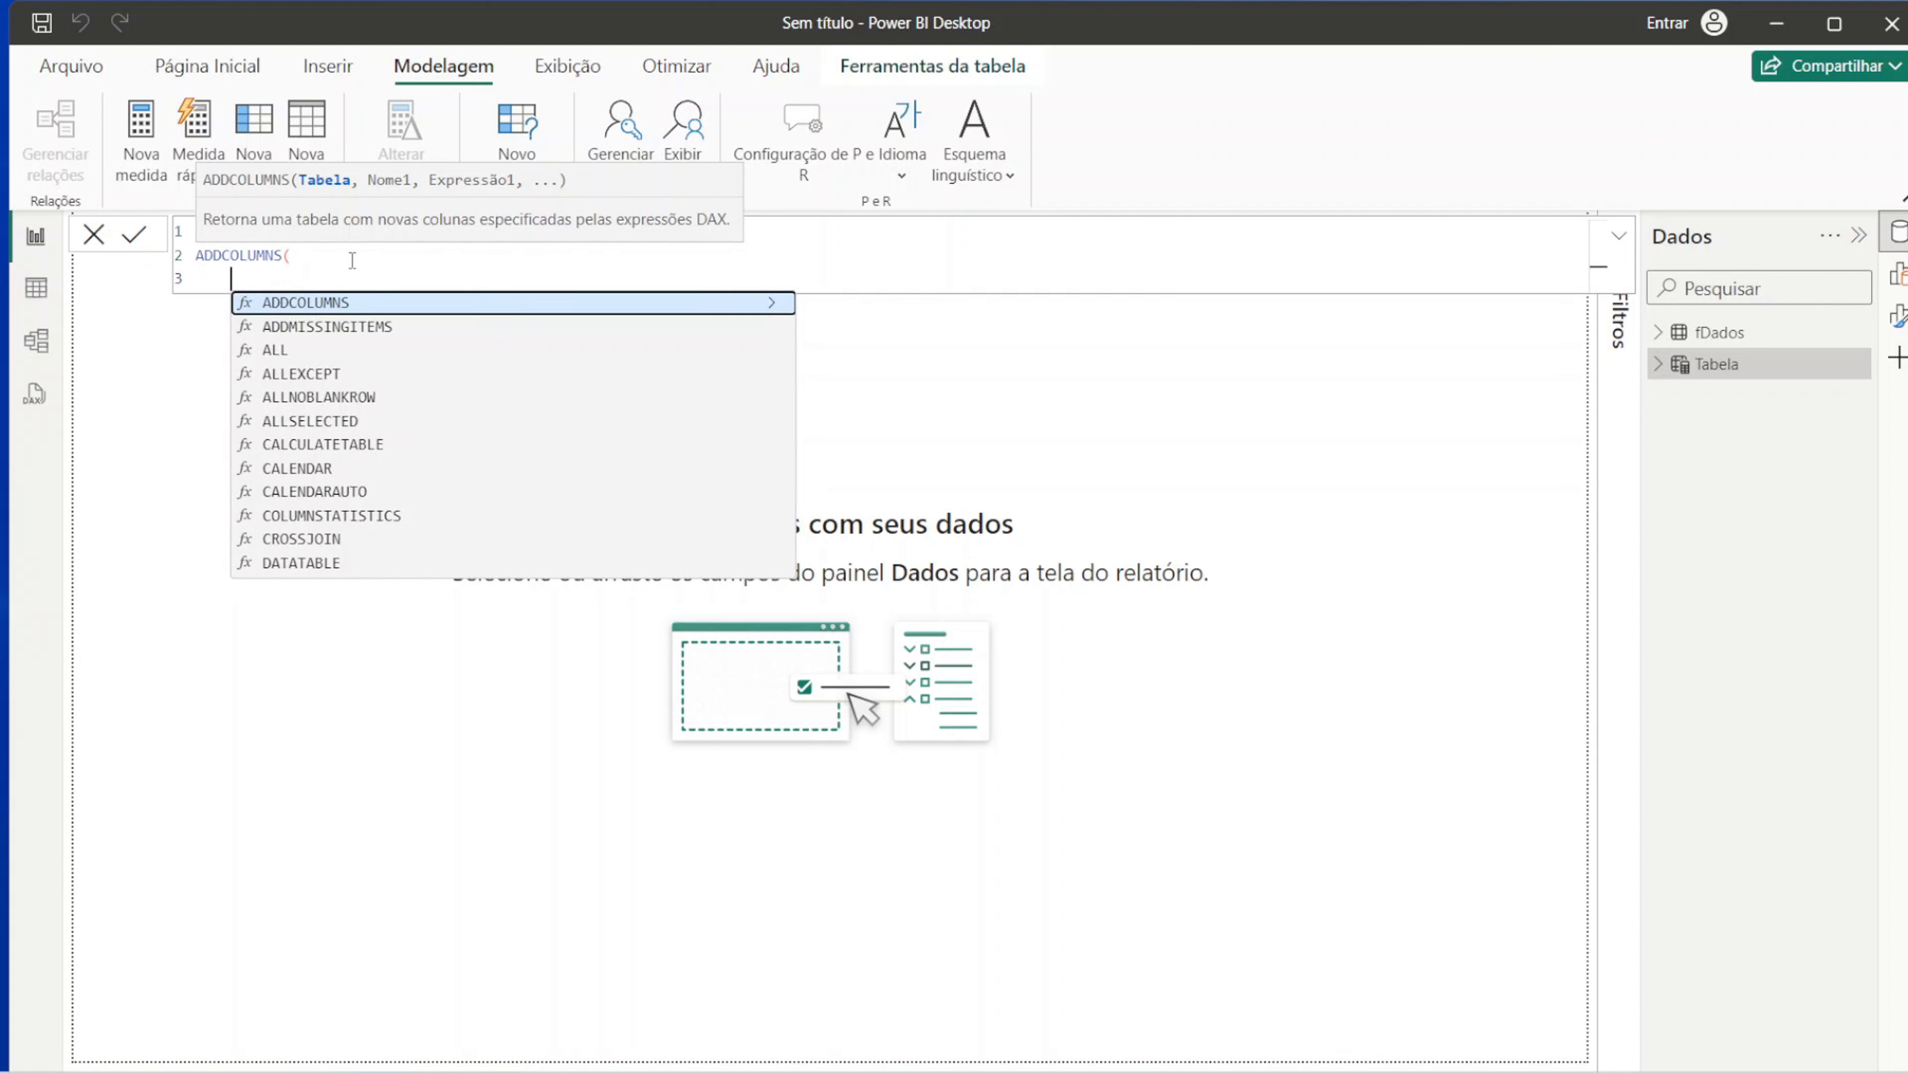
Step: Add CALENDAR as the base table inside ADDCOLUMNS, with MIN('fDados'[Data]) as its start date
type("cale")
key("Tab")
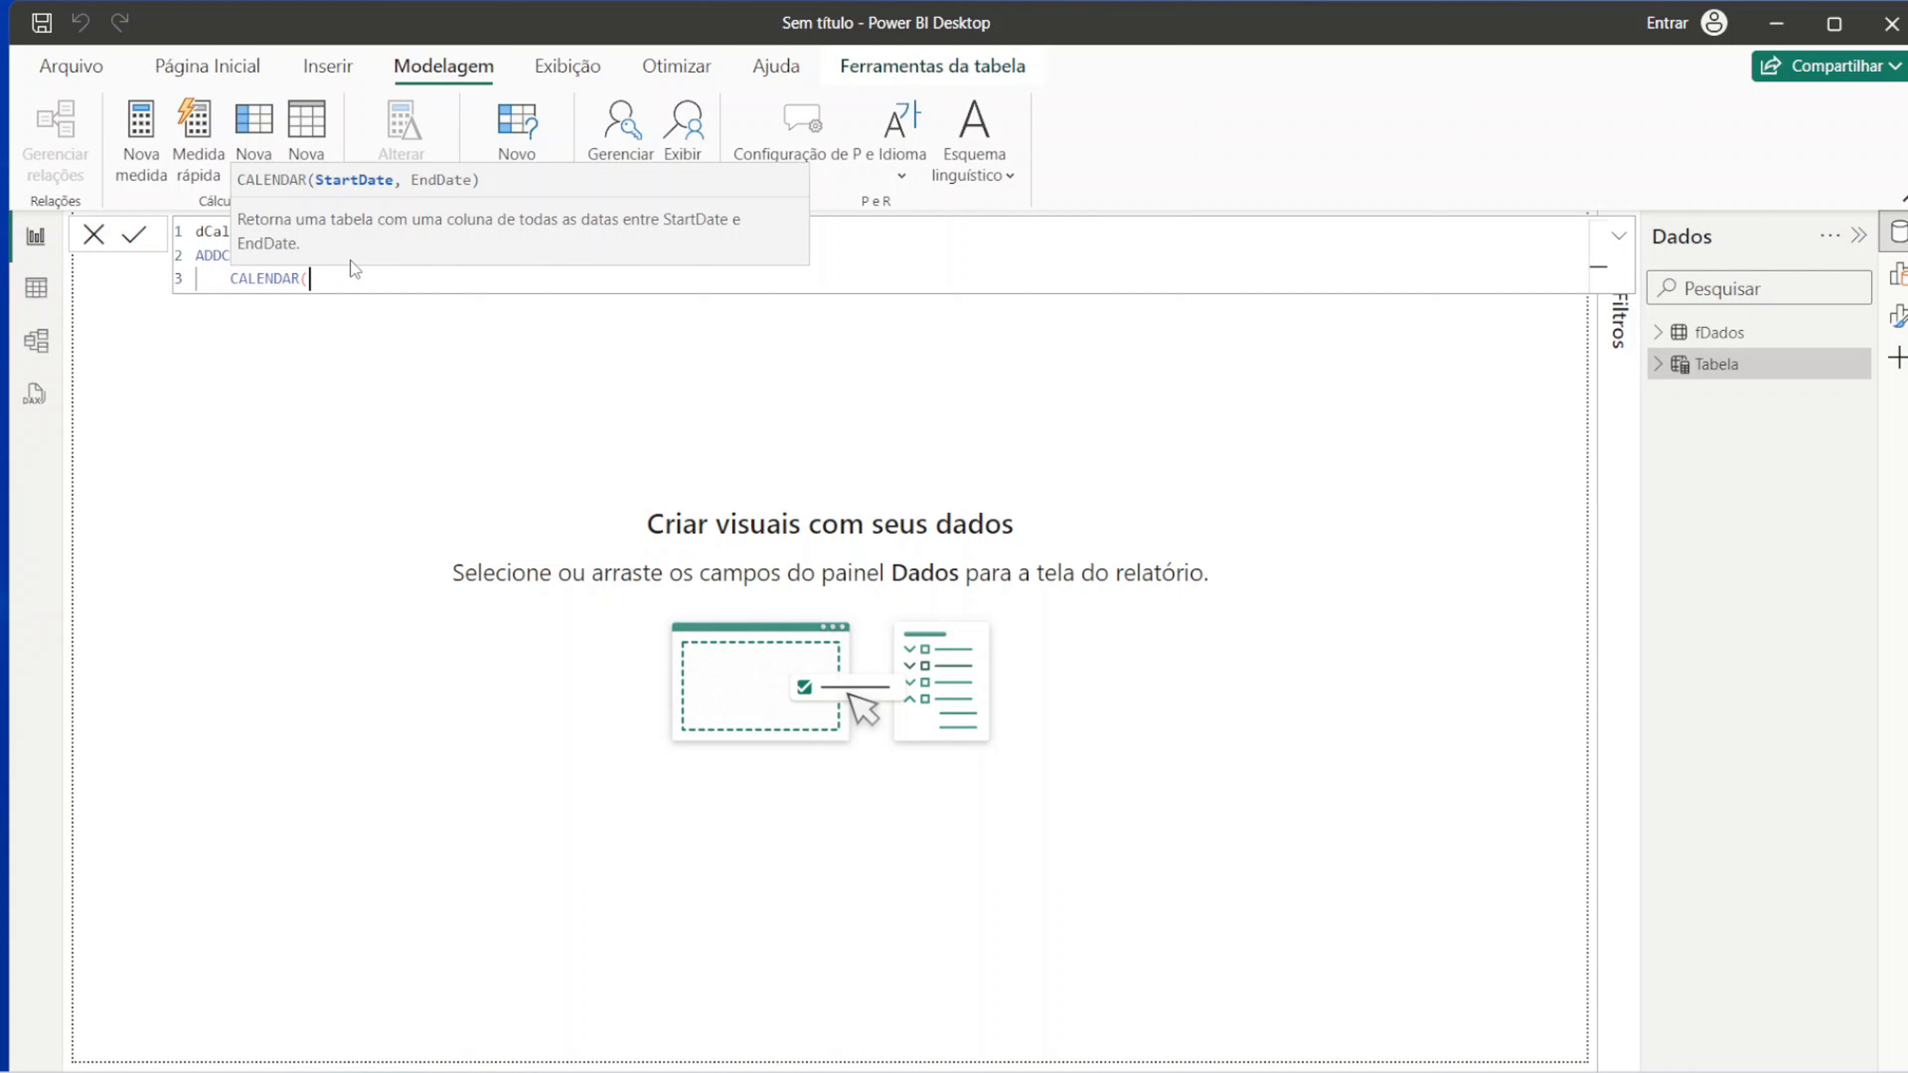
type("min")
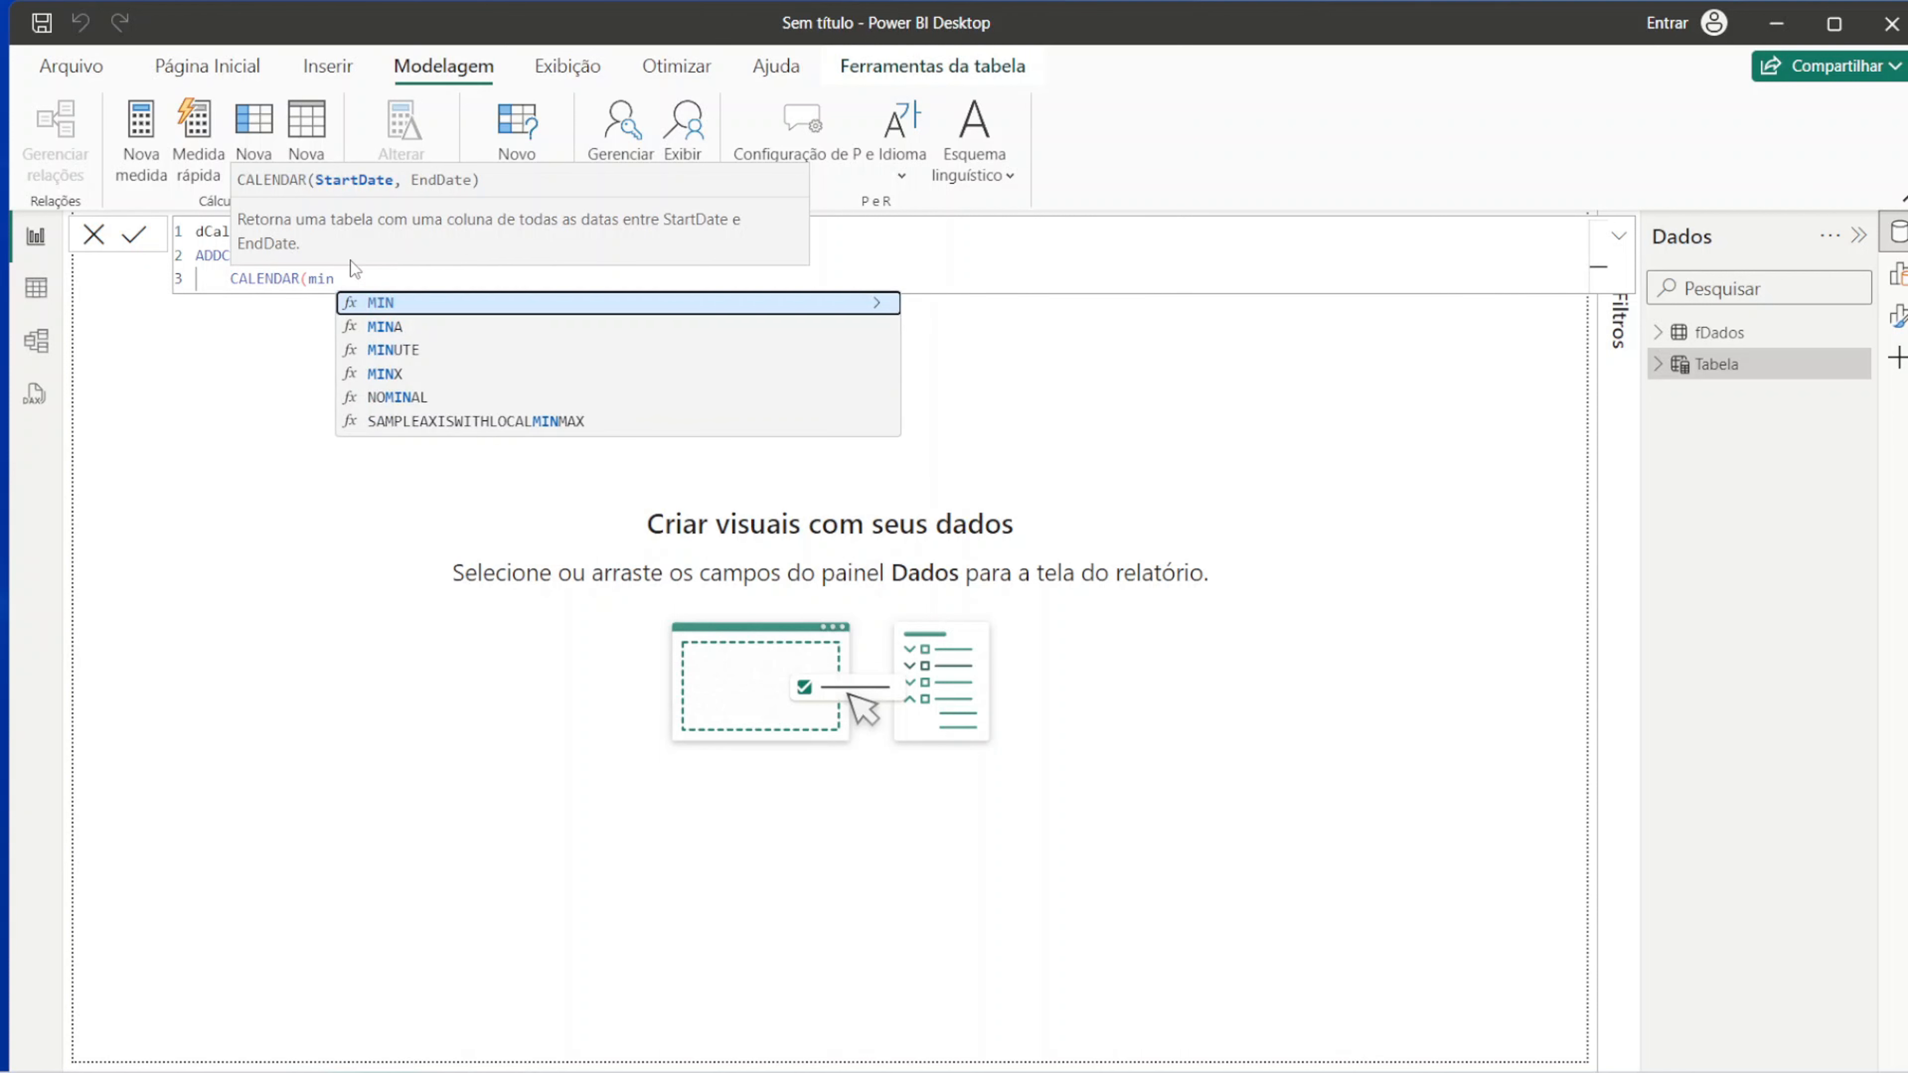
key("Tab")
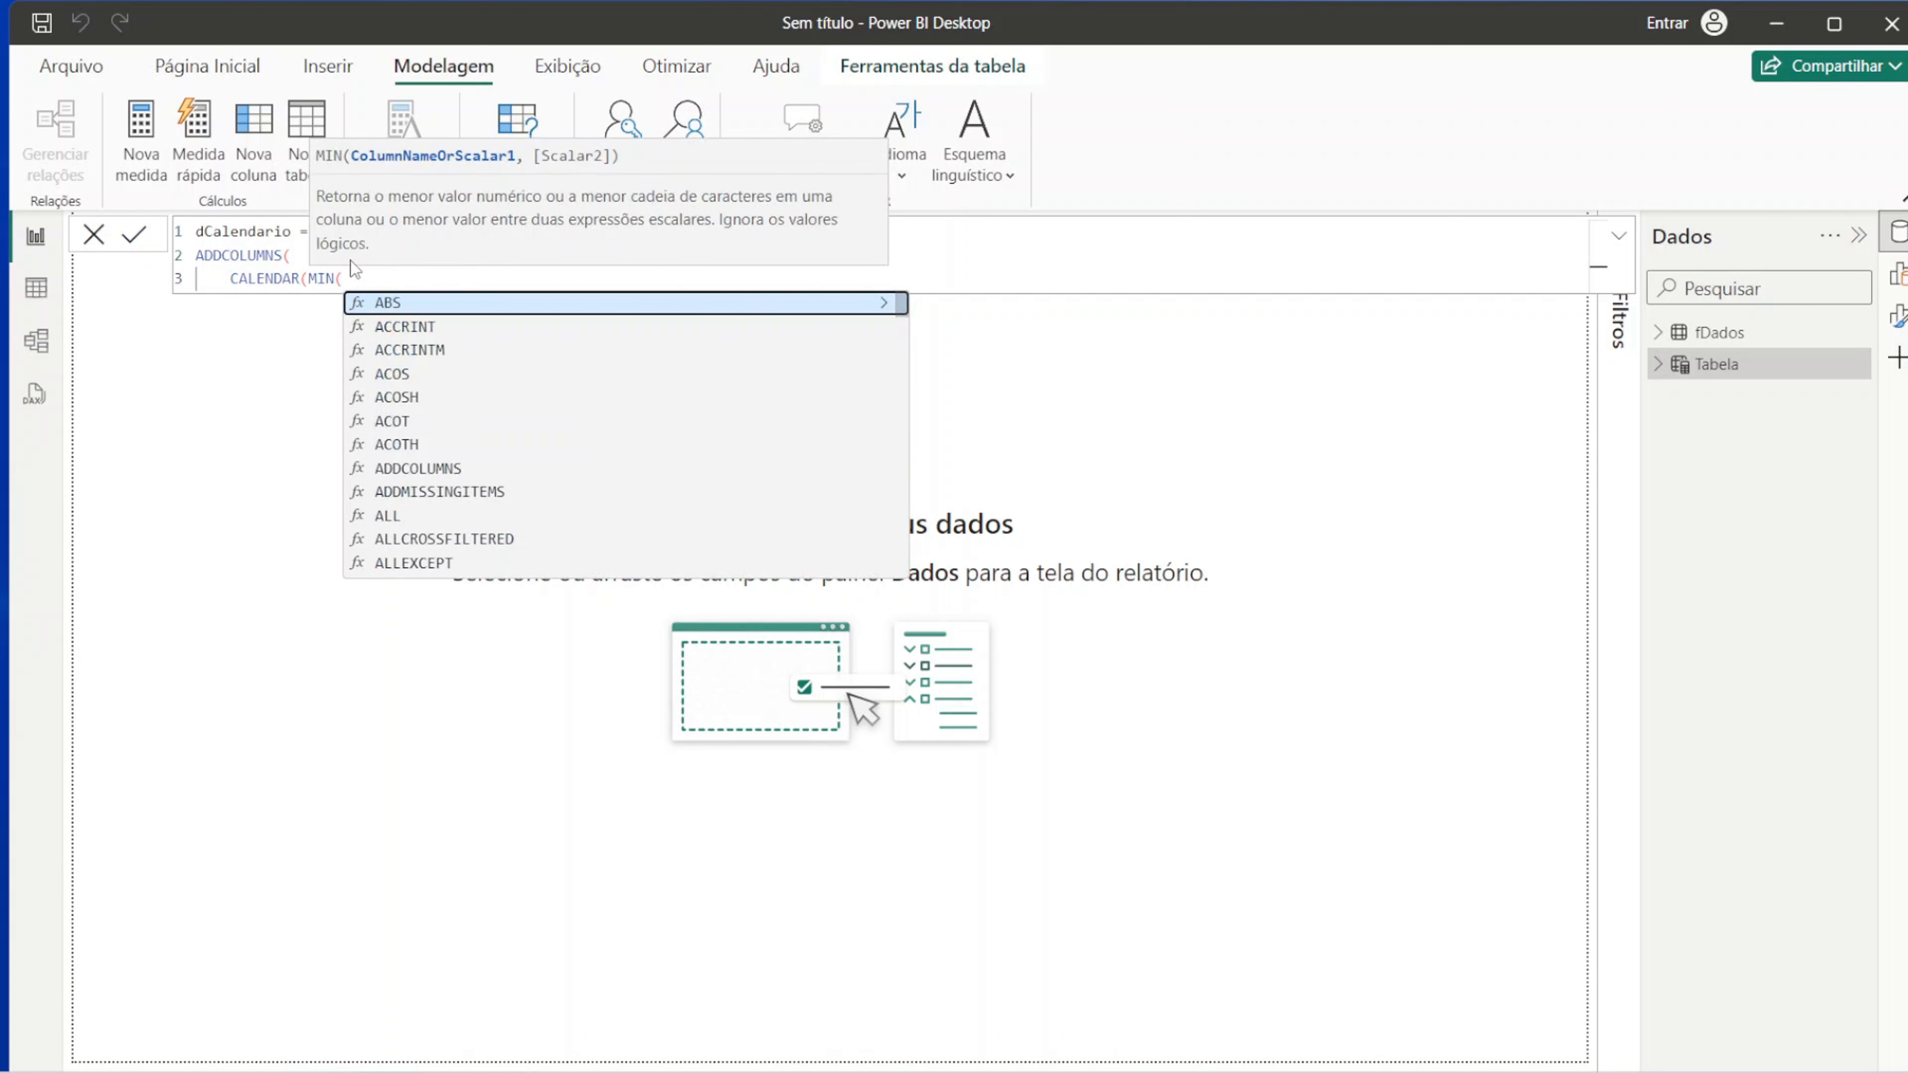
type("'")
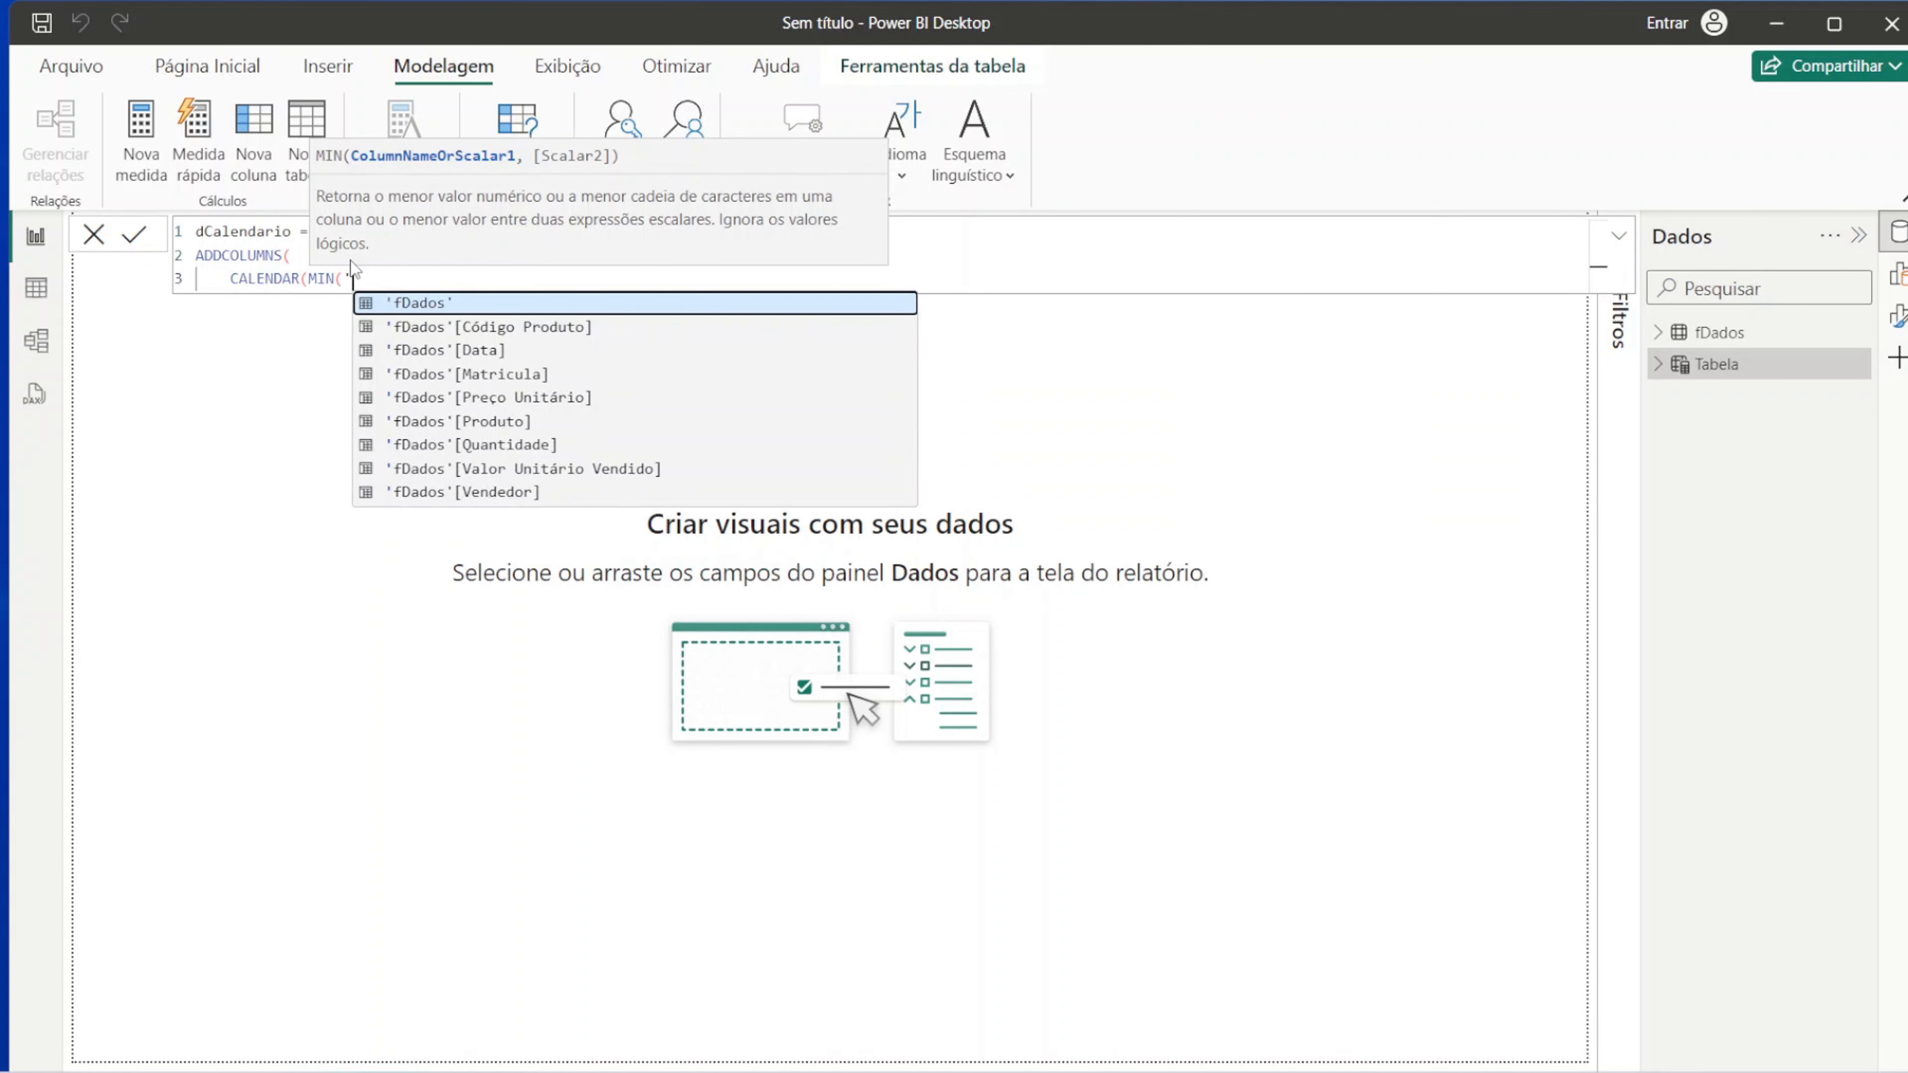
key("Down")
key("Down")
key("Tab")
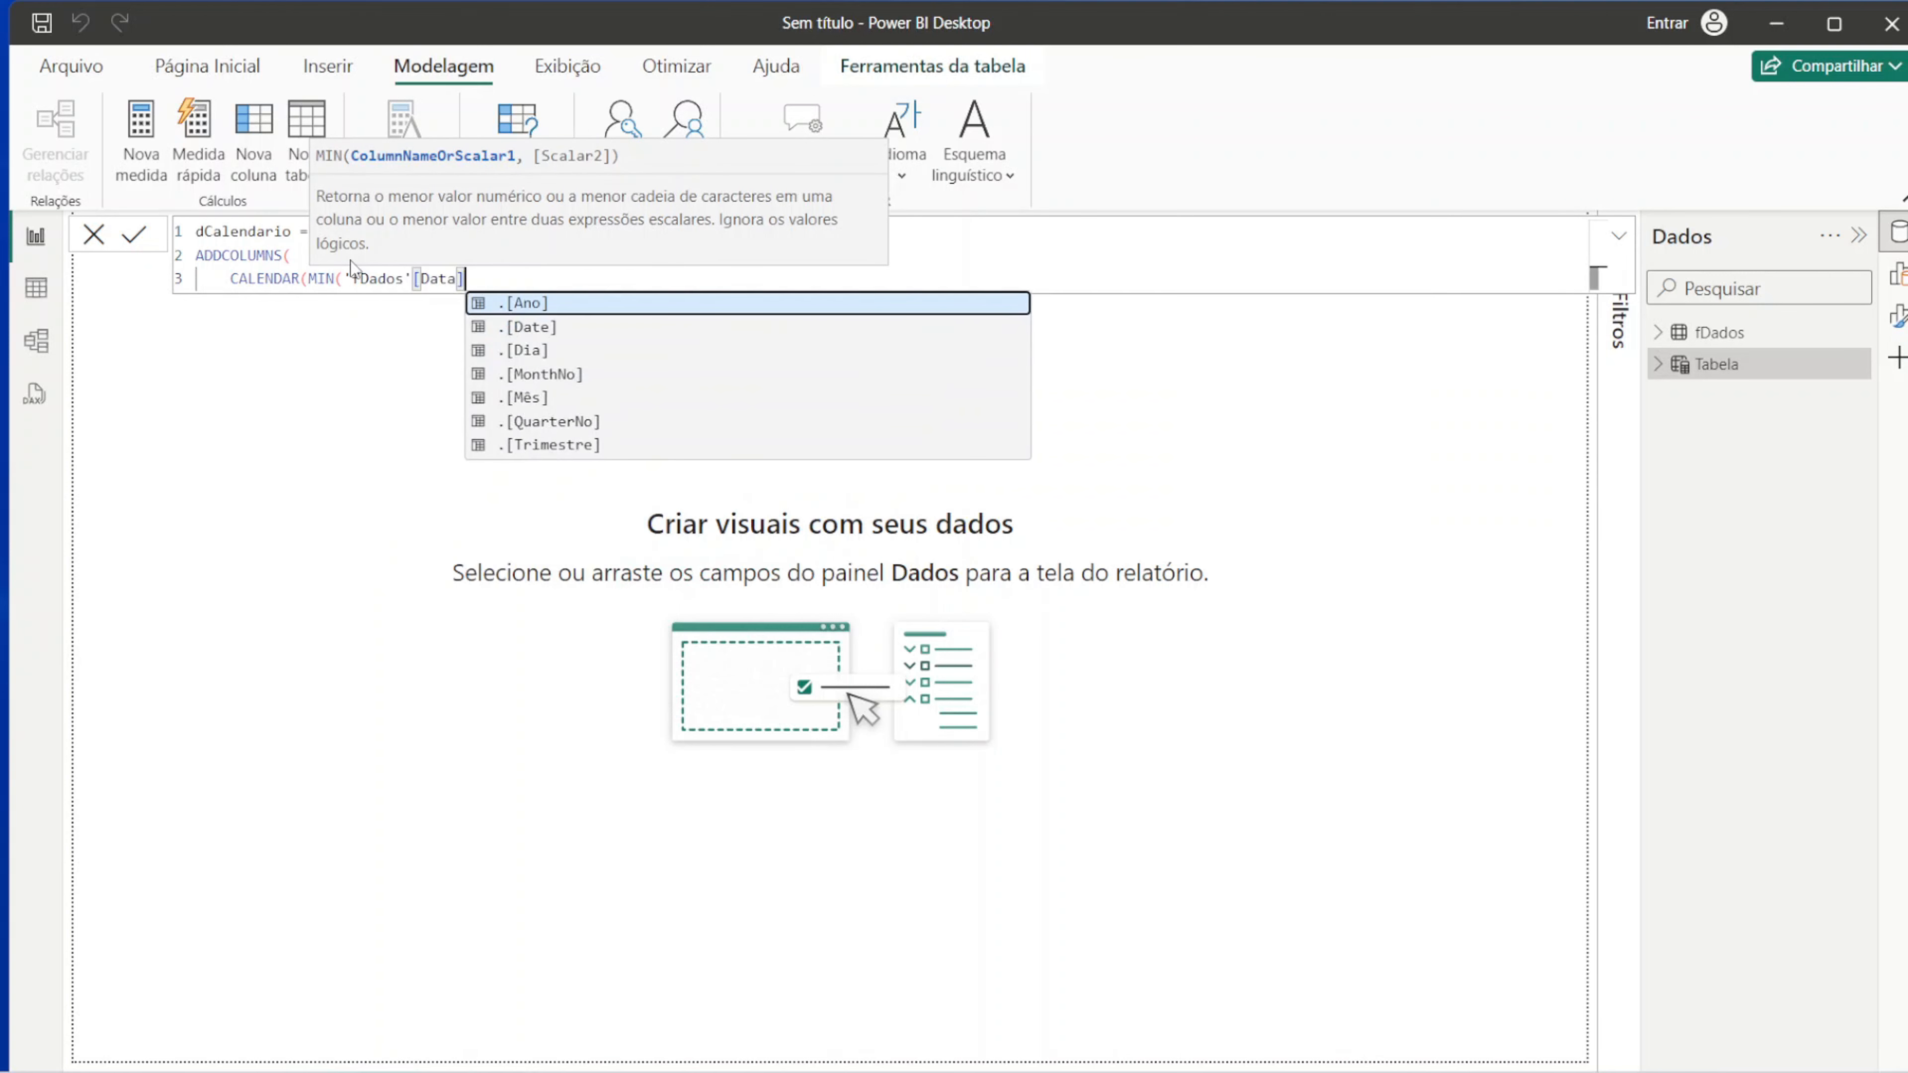
type(")")
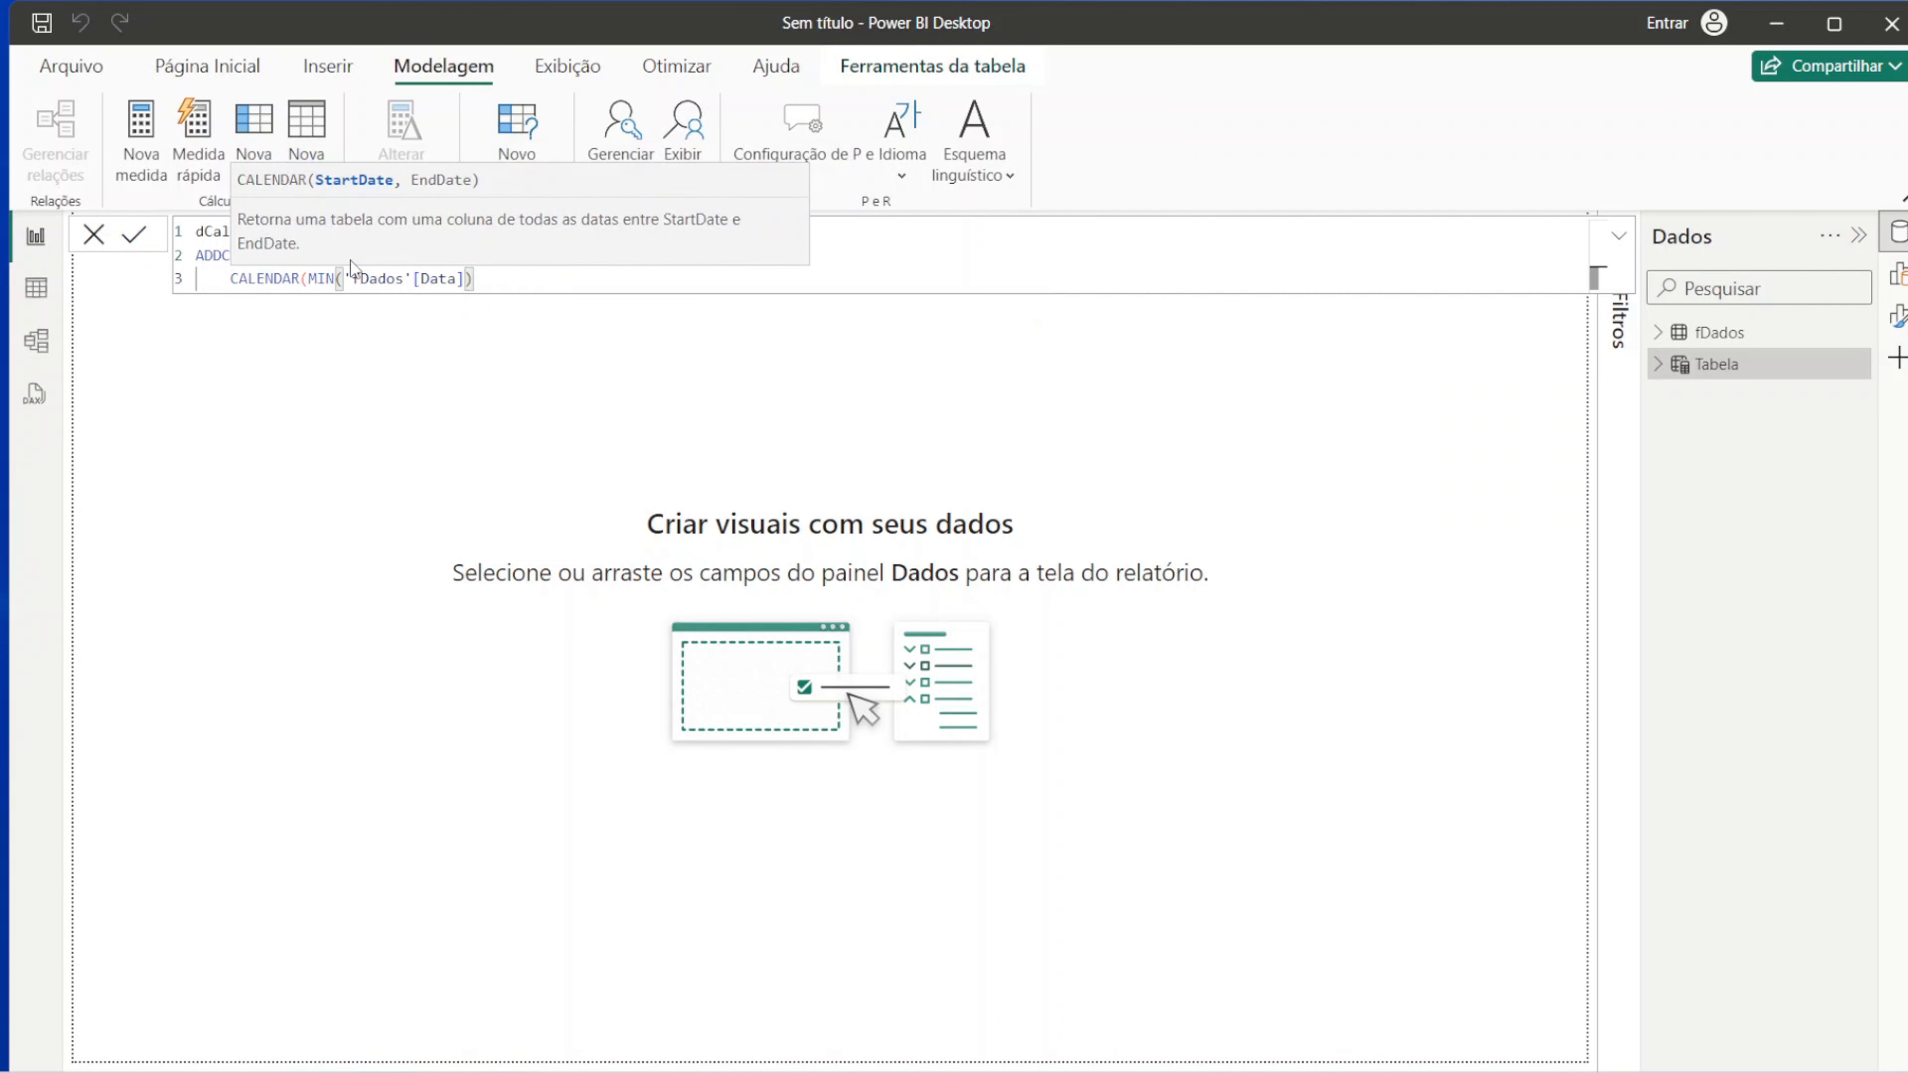
type(",")
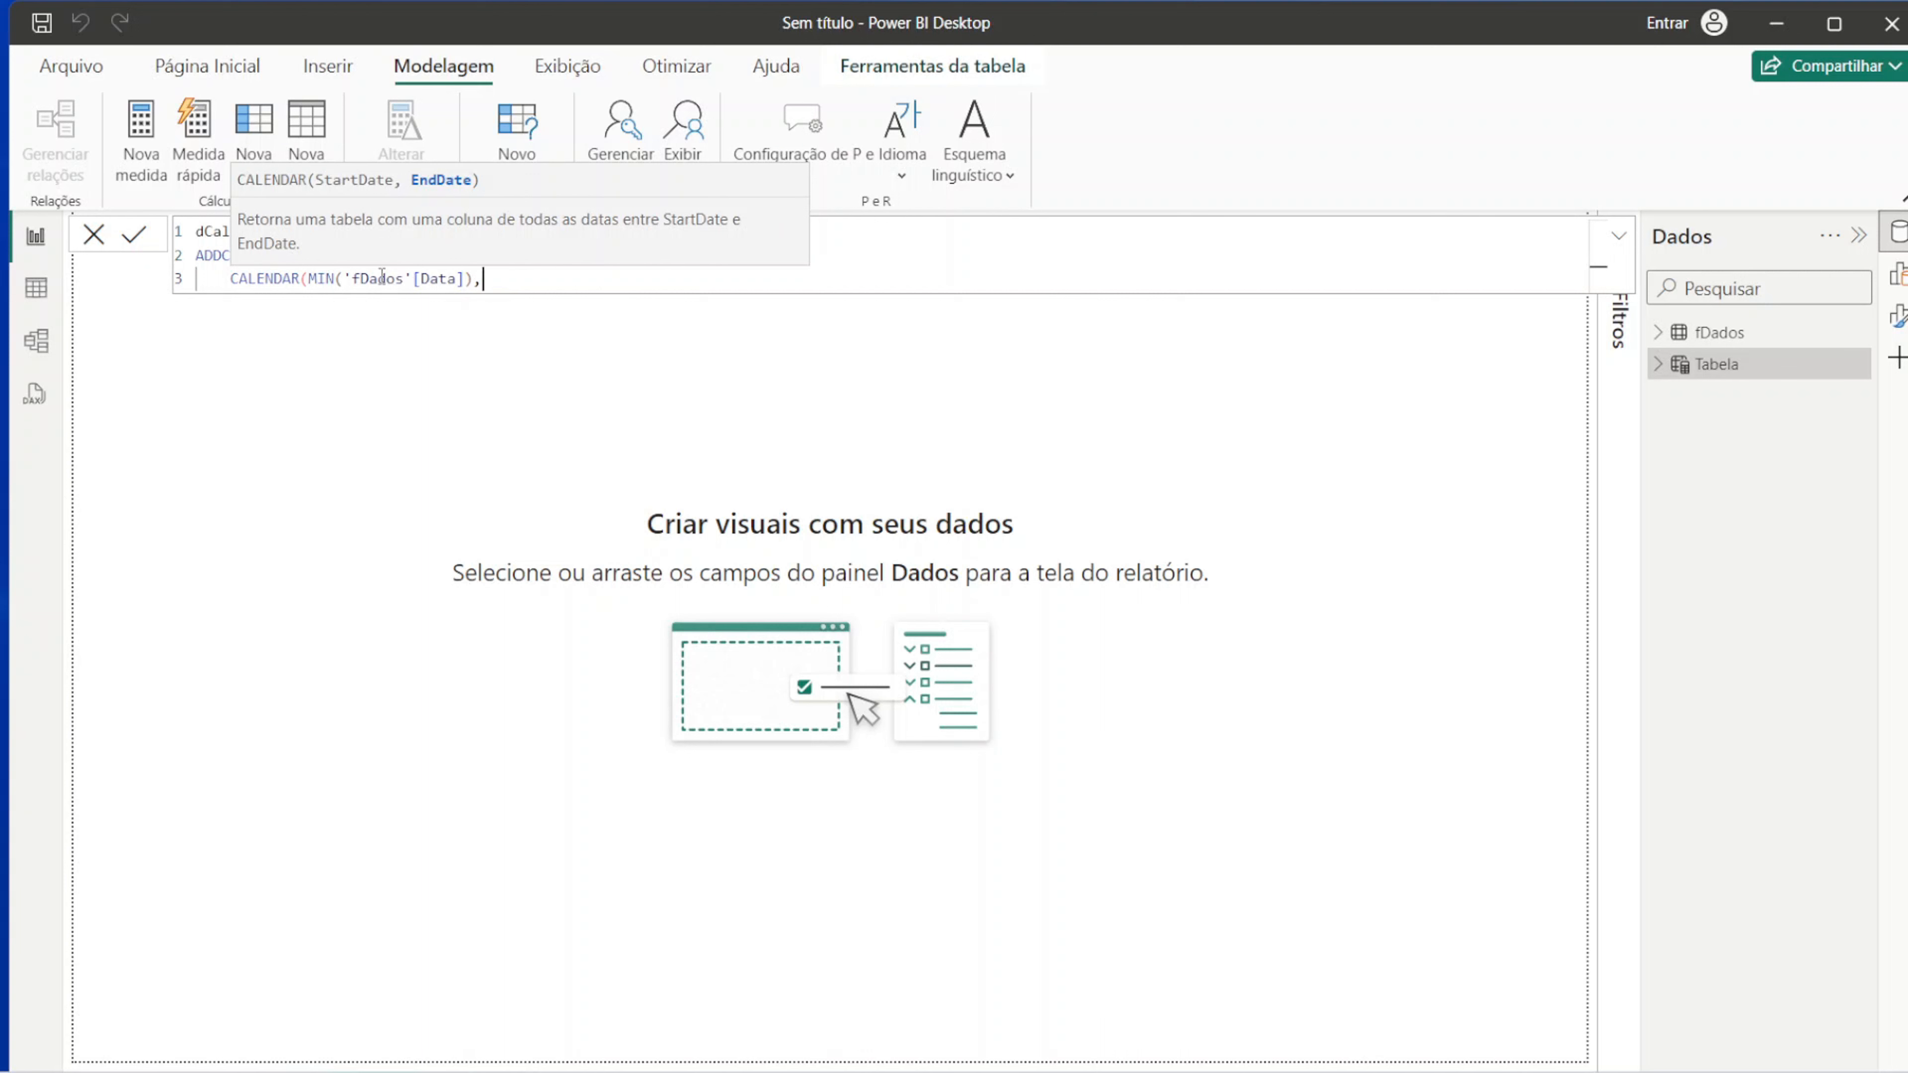
left_click_drag(308, 279, 480, 290)
left_click(499, 281)
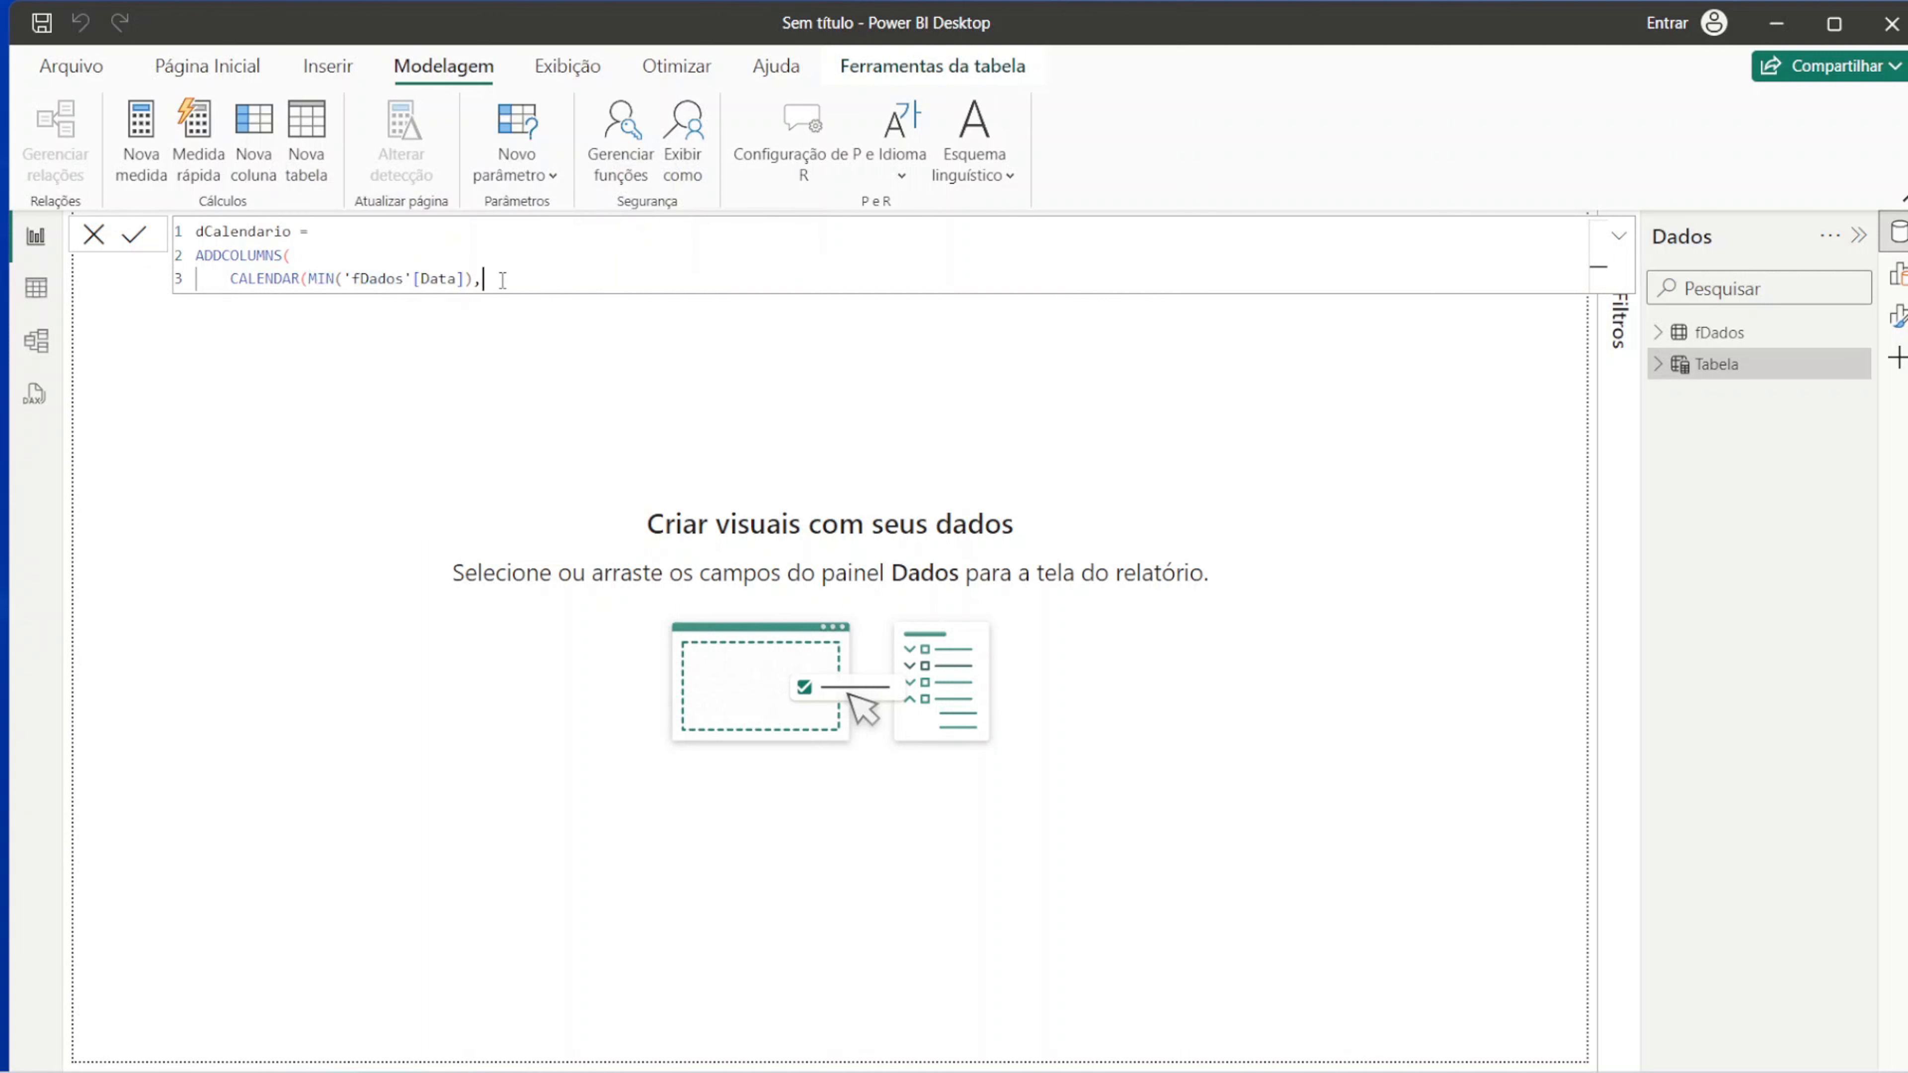
Step: Set the CALENDAR end date to MAX('fDados'[Data]), close the function and begin a new argument line
type("MAX(")
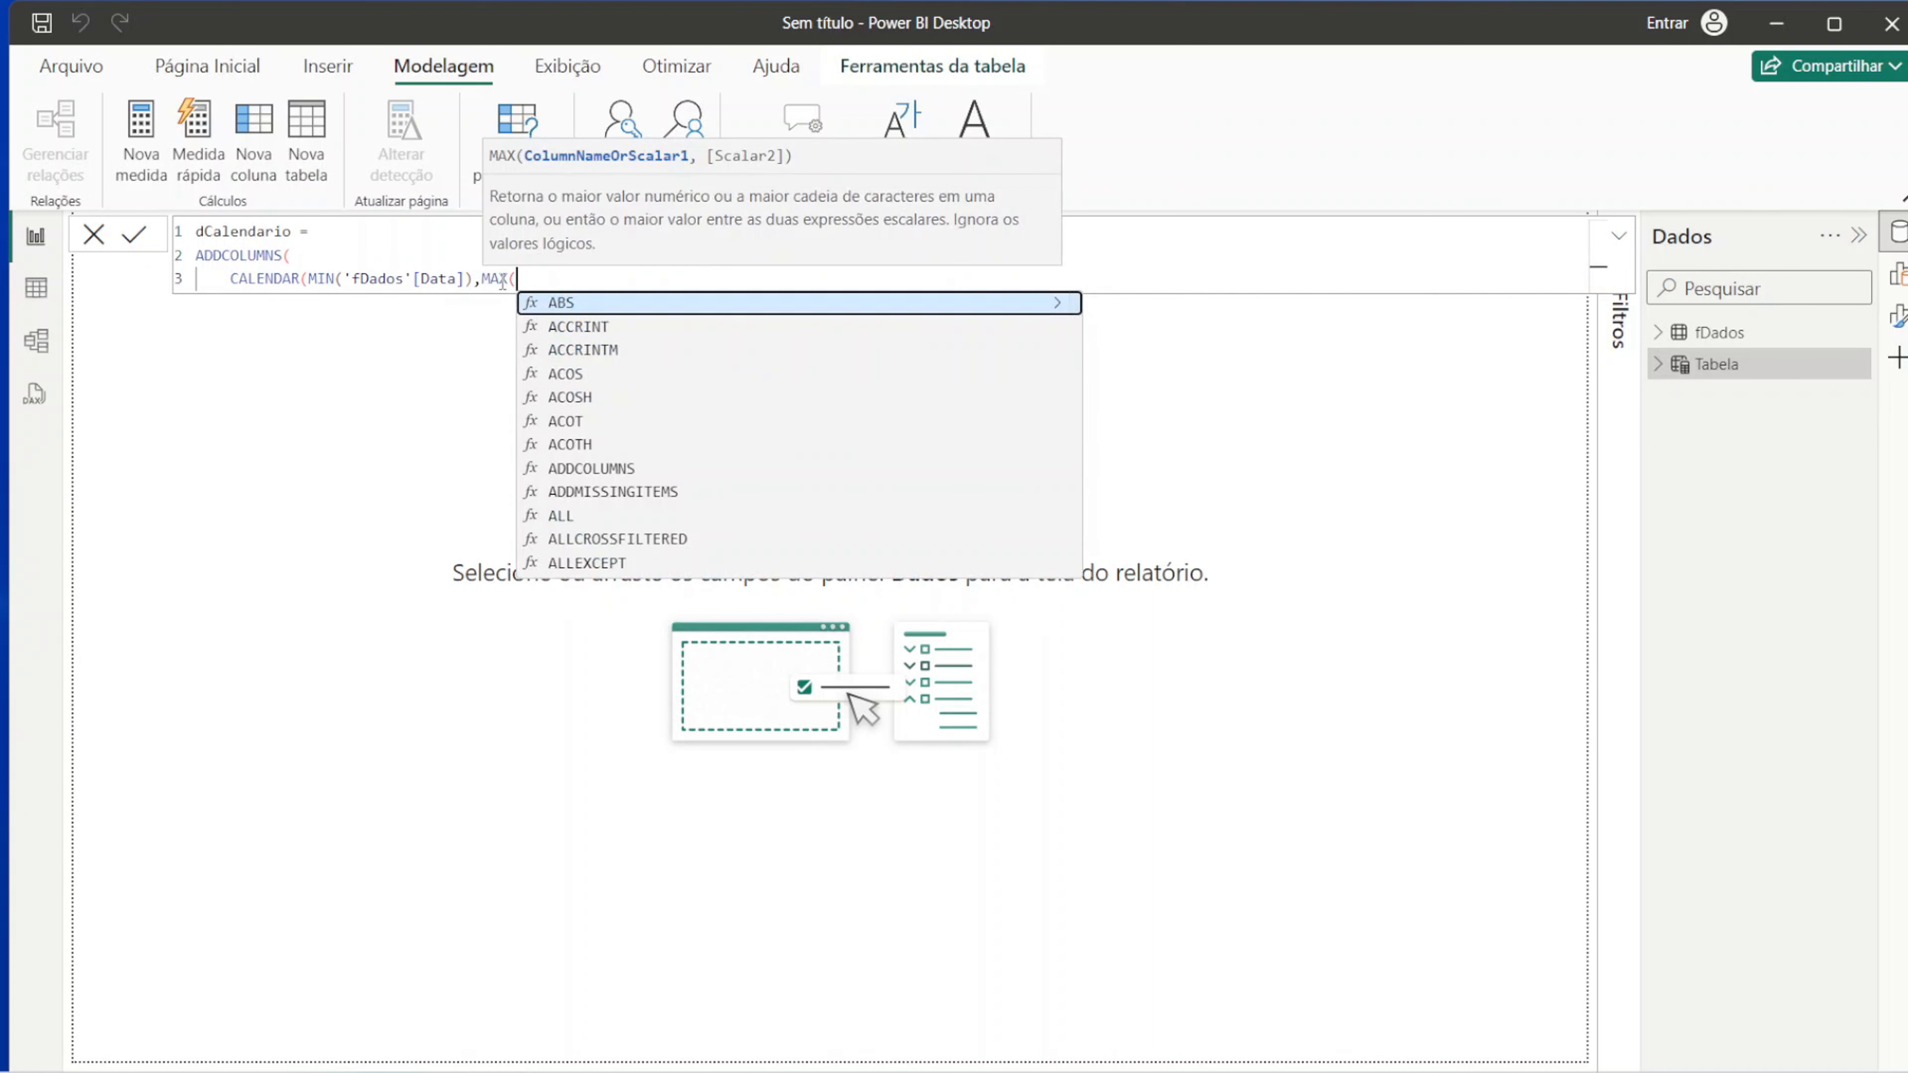
type("'")
key("Down")
key("Down")
key("Tab")
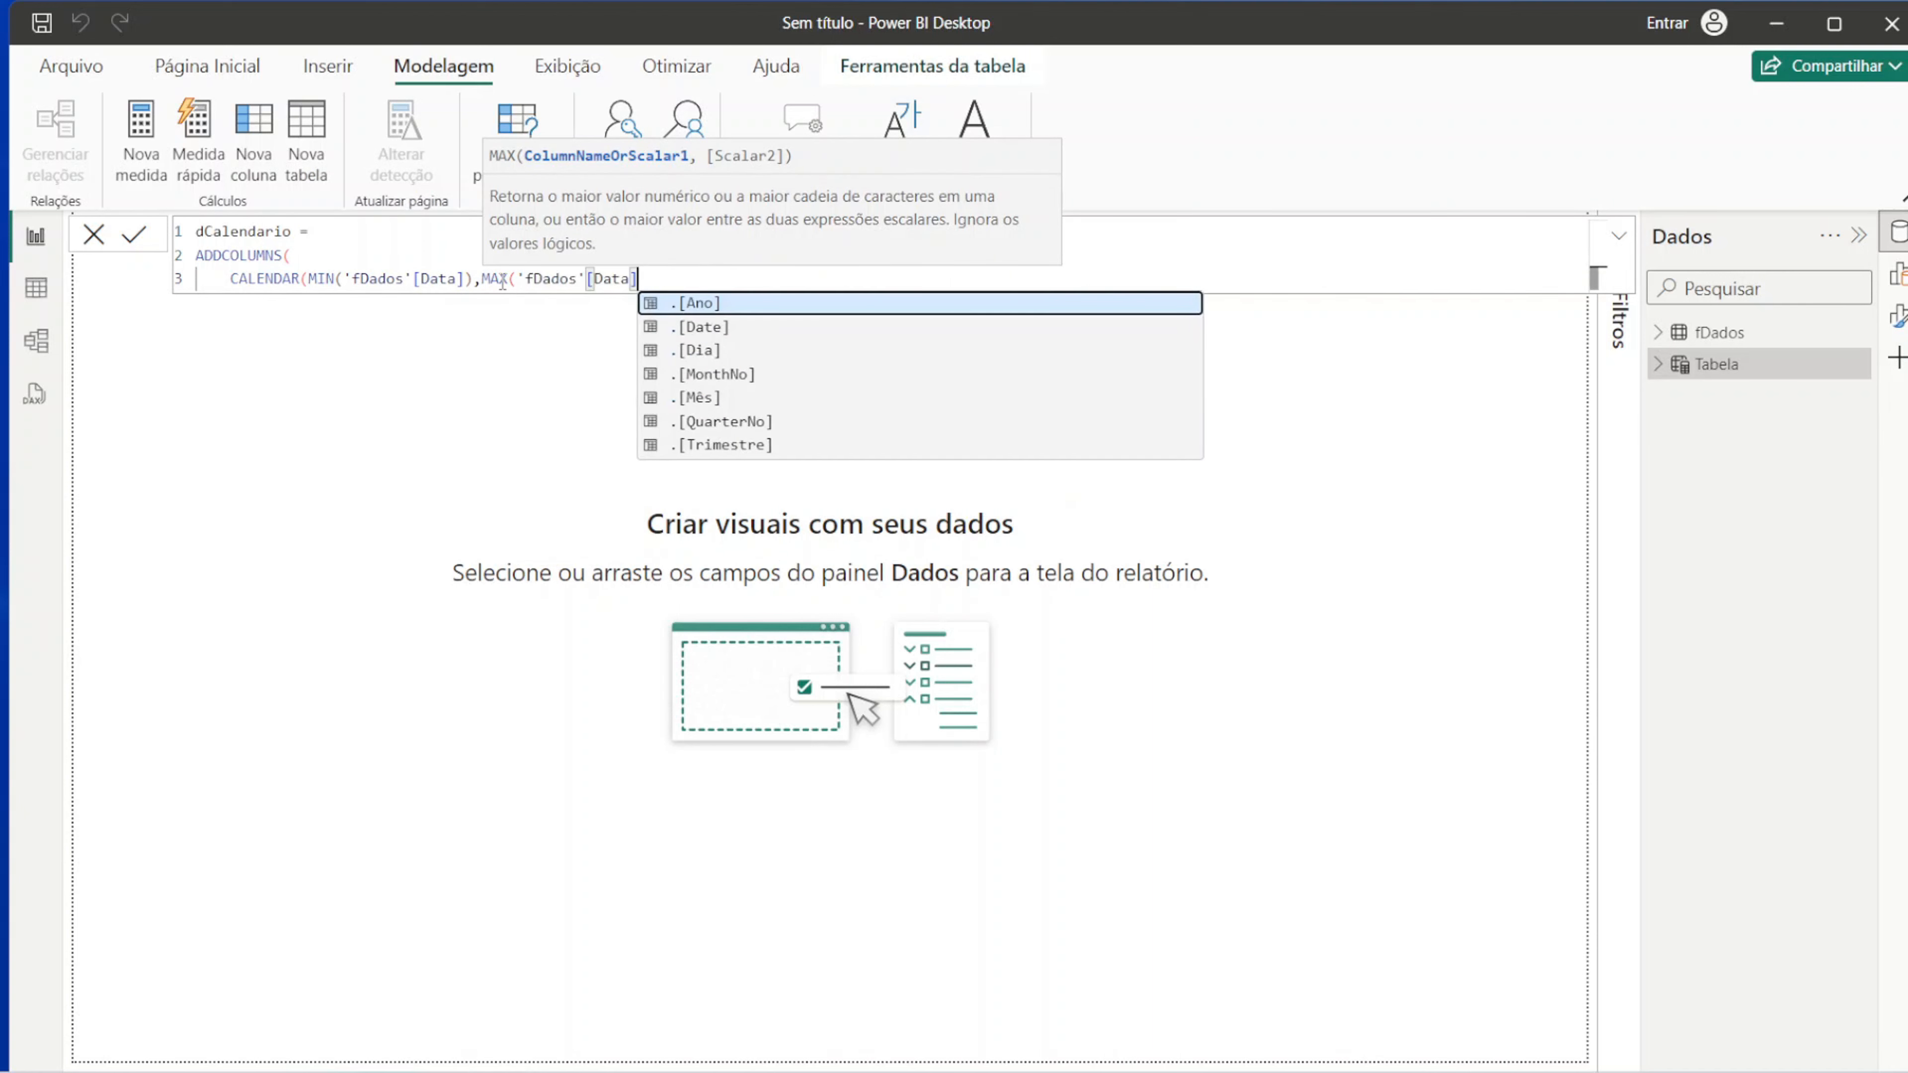
type(")")
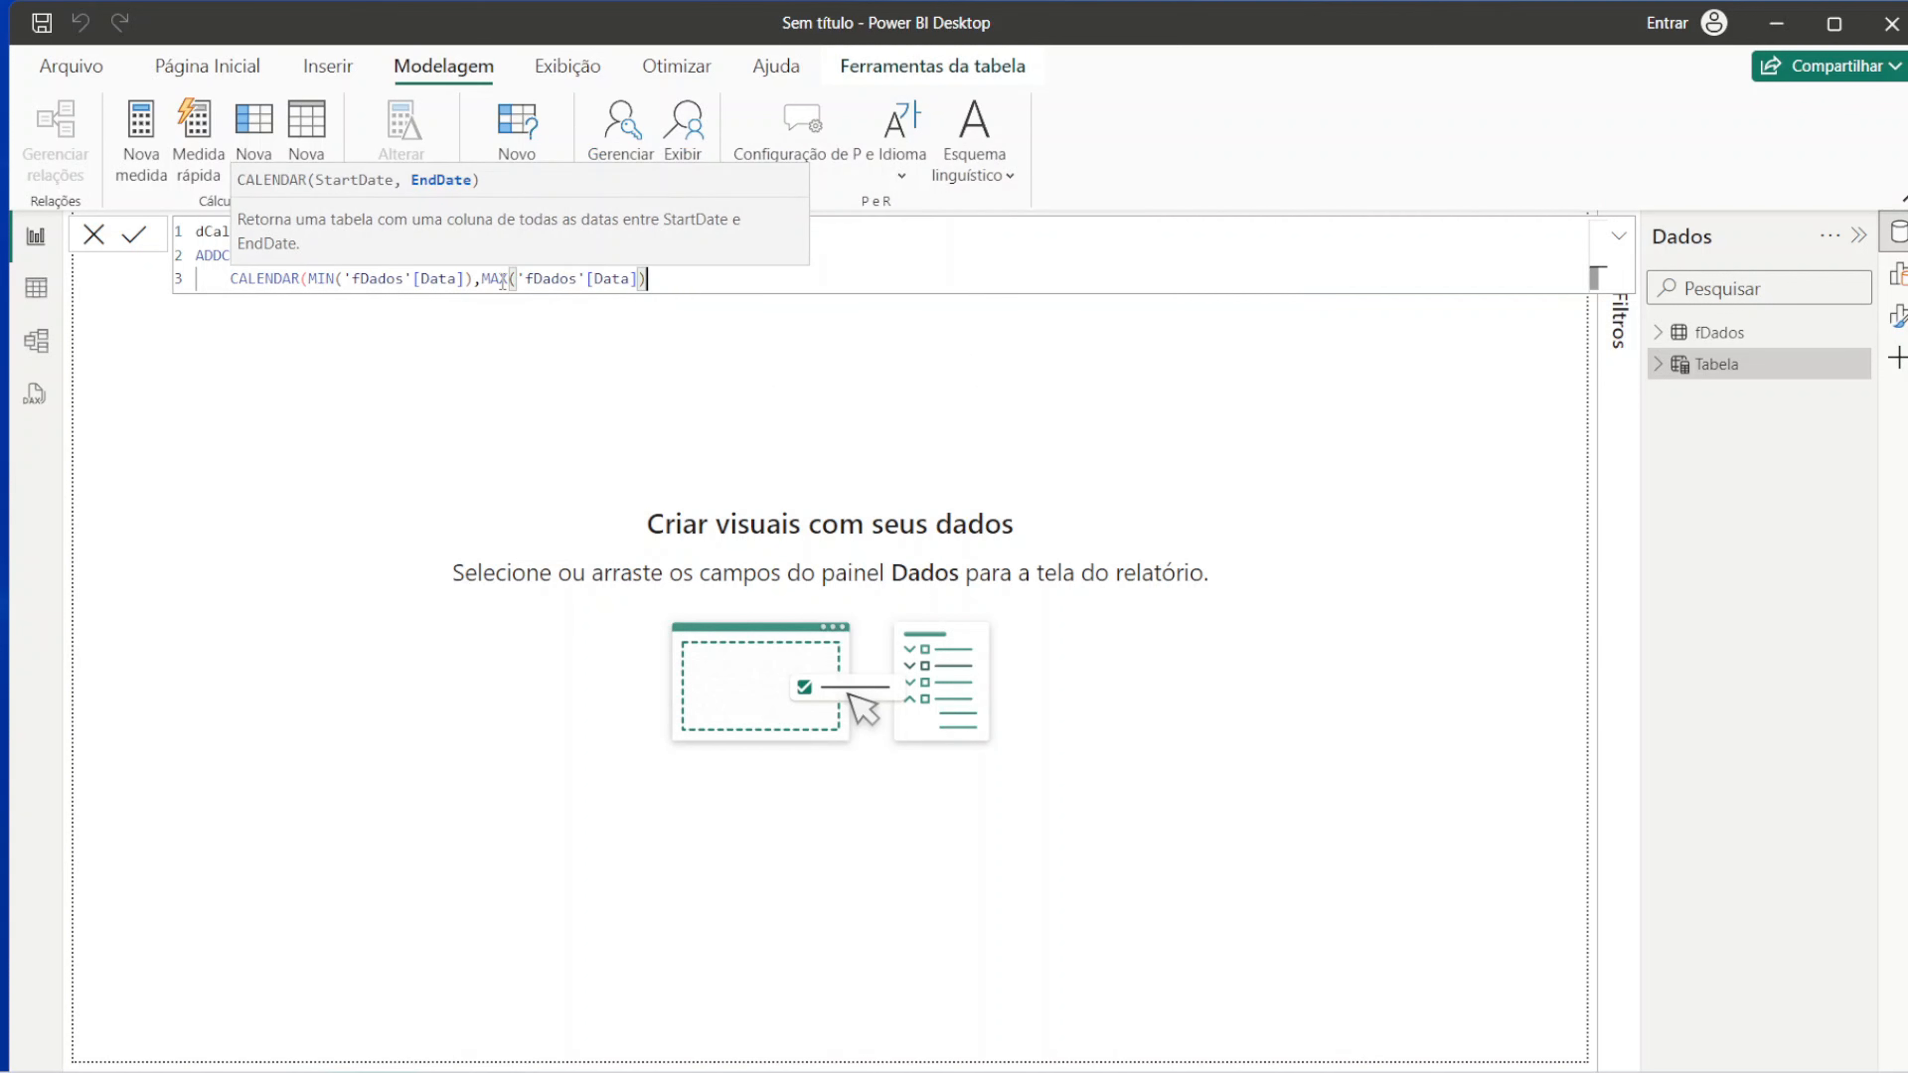
type(")")
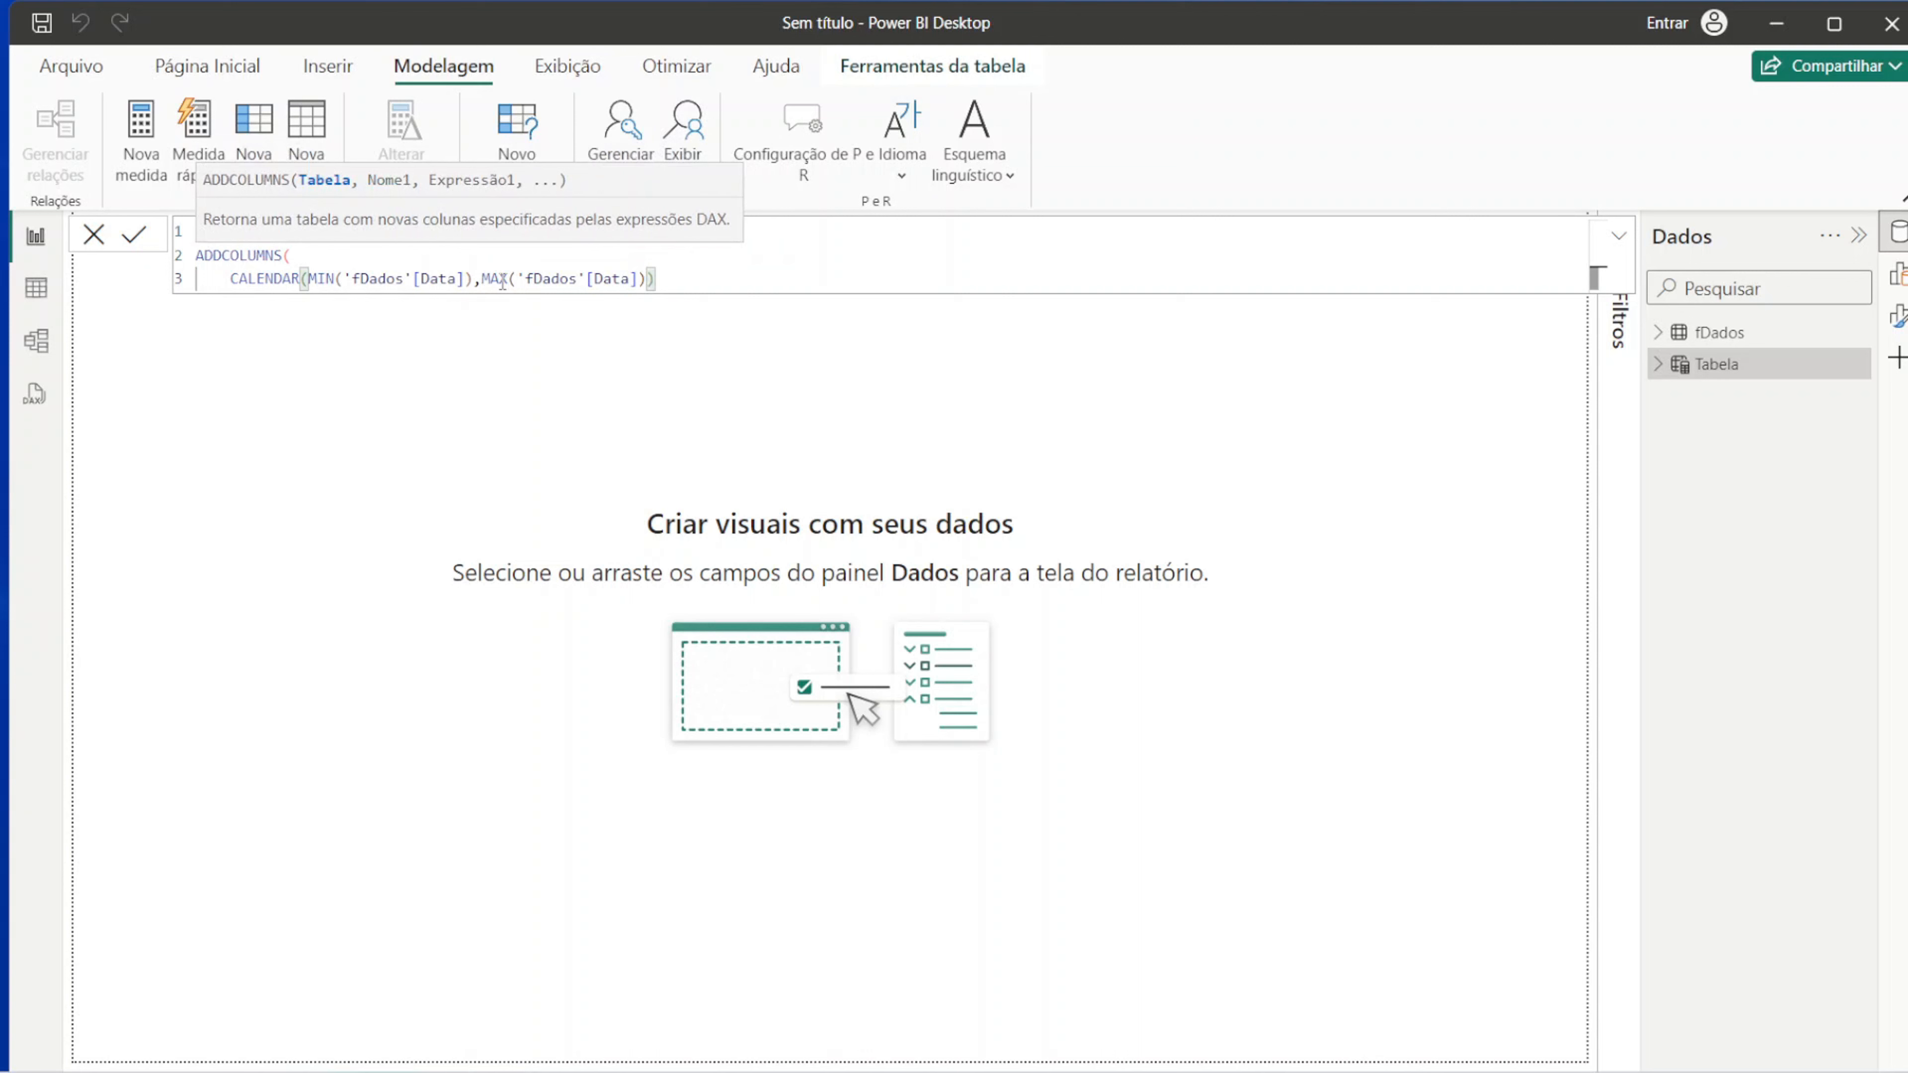
type(",")
key("shift+Return")
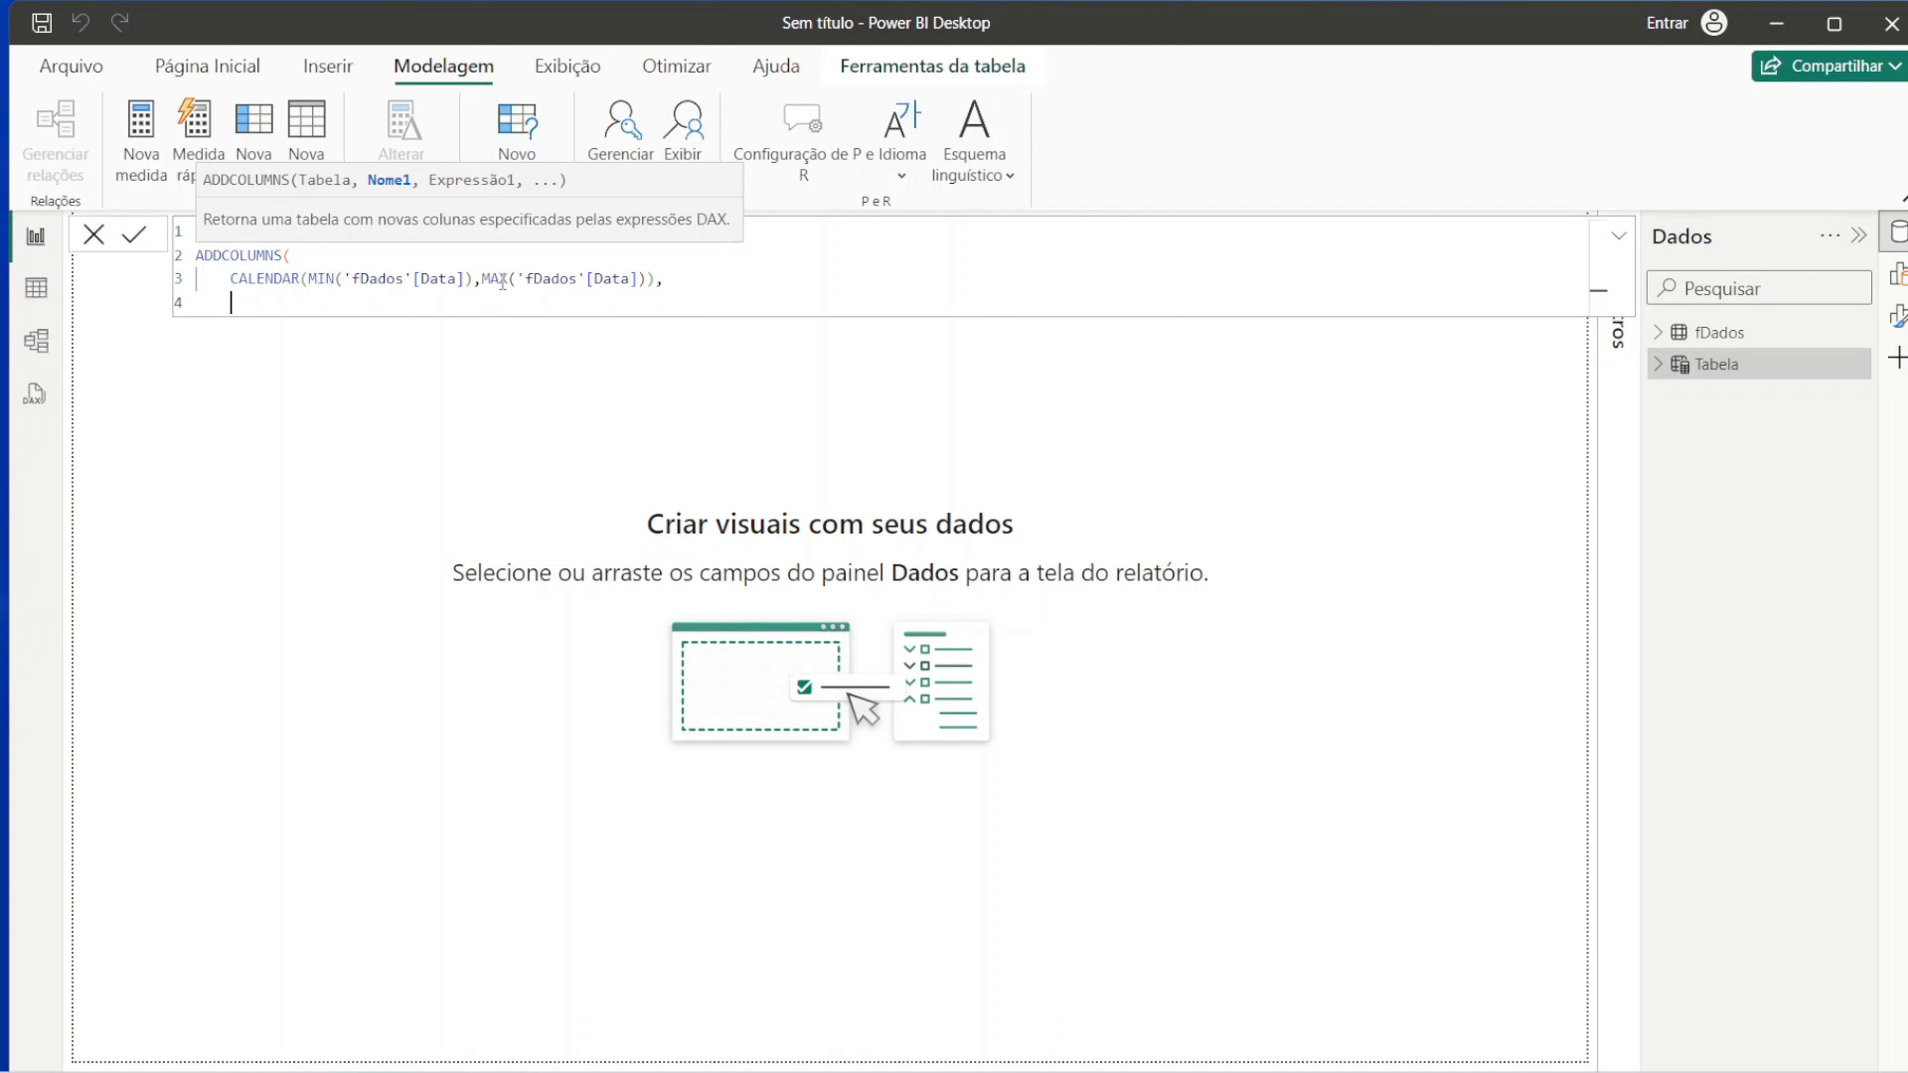
Step: Add an "Ano" column defined as YEAR([Date]), close the formula and commit the dCalendario table
type("\"Ano\"")
type(", YEAR")
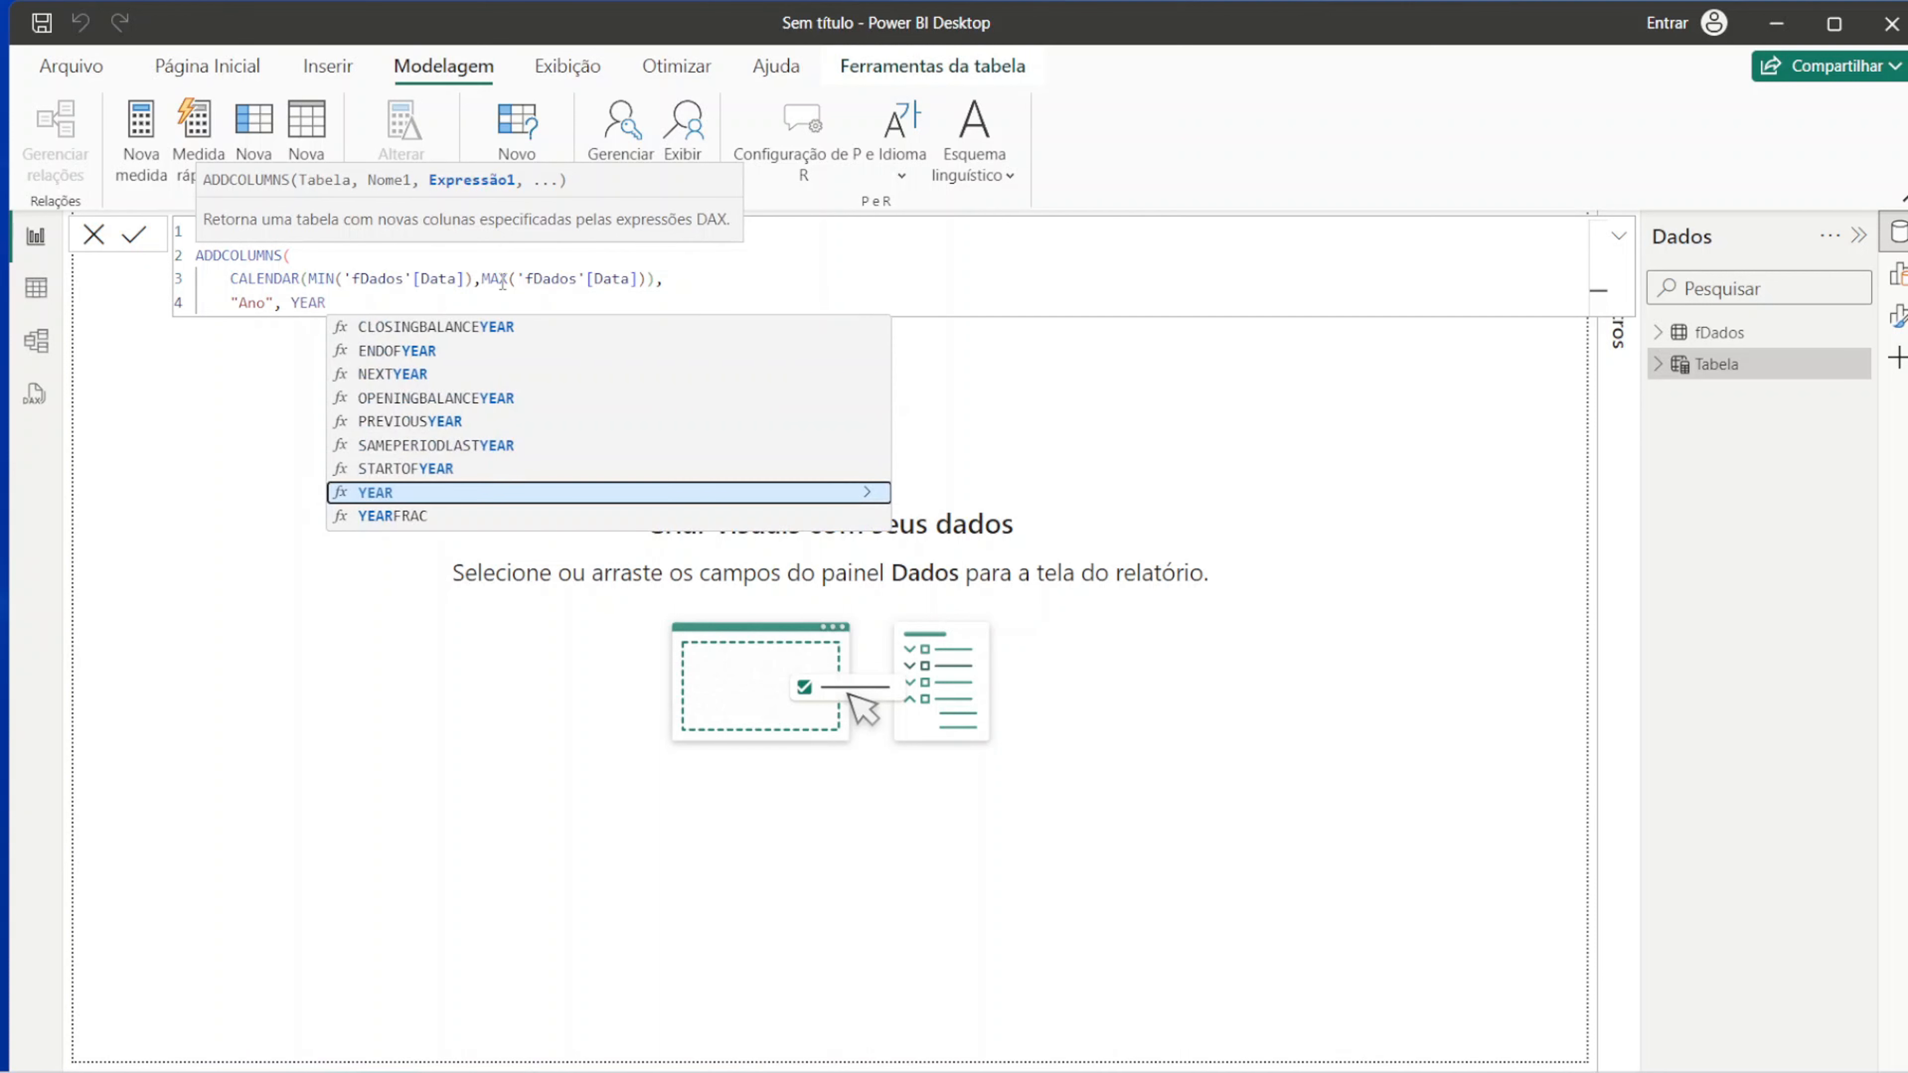
type("([D")
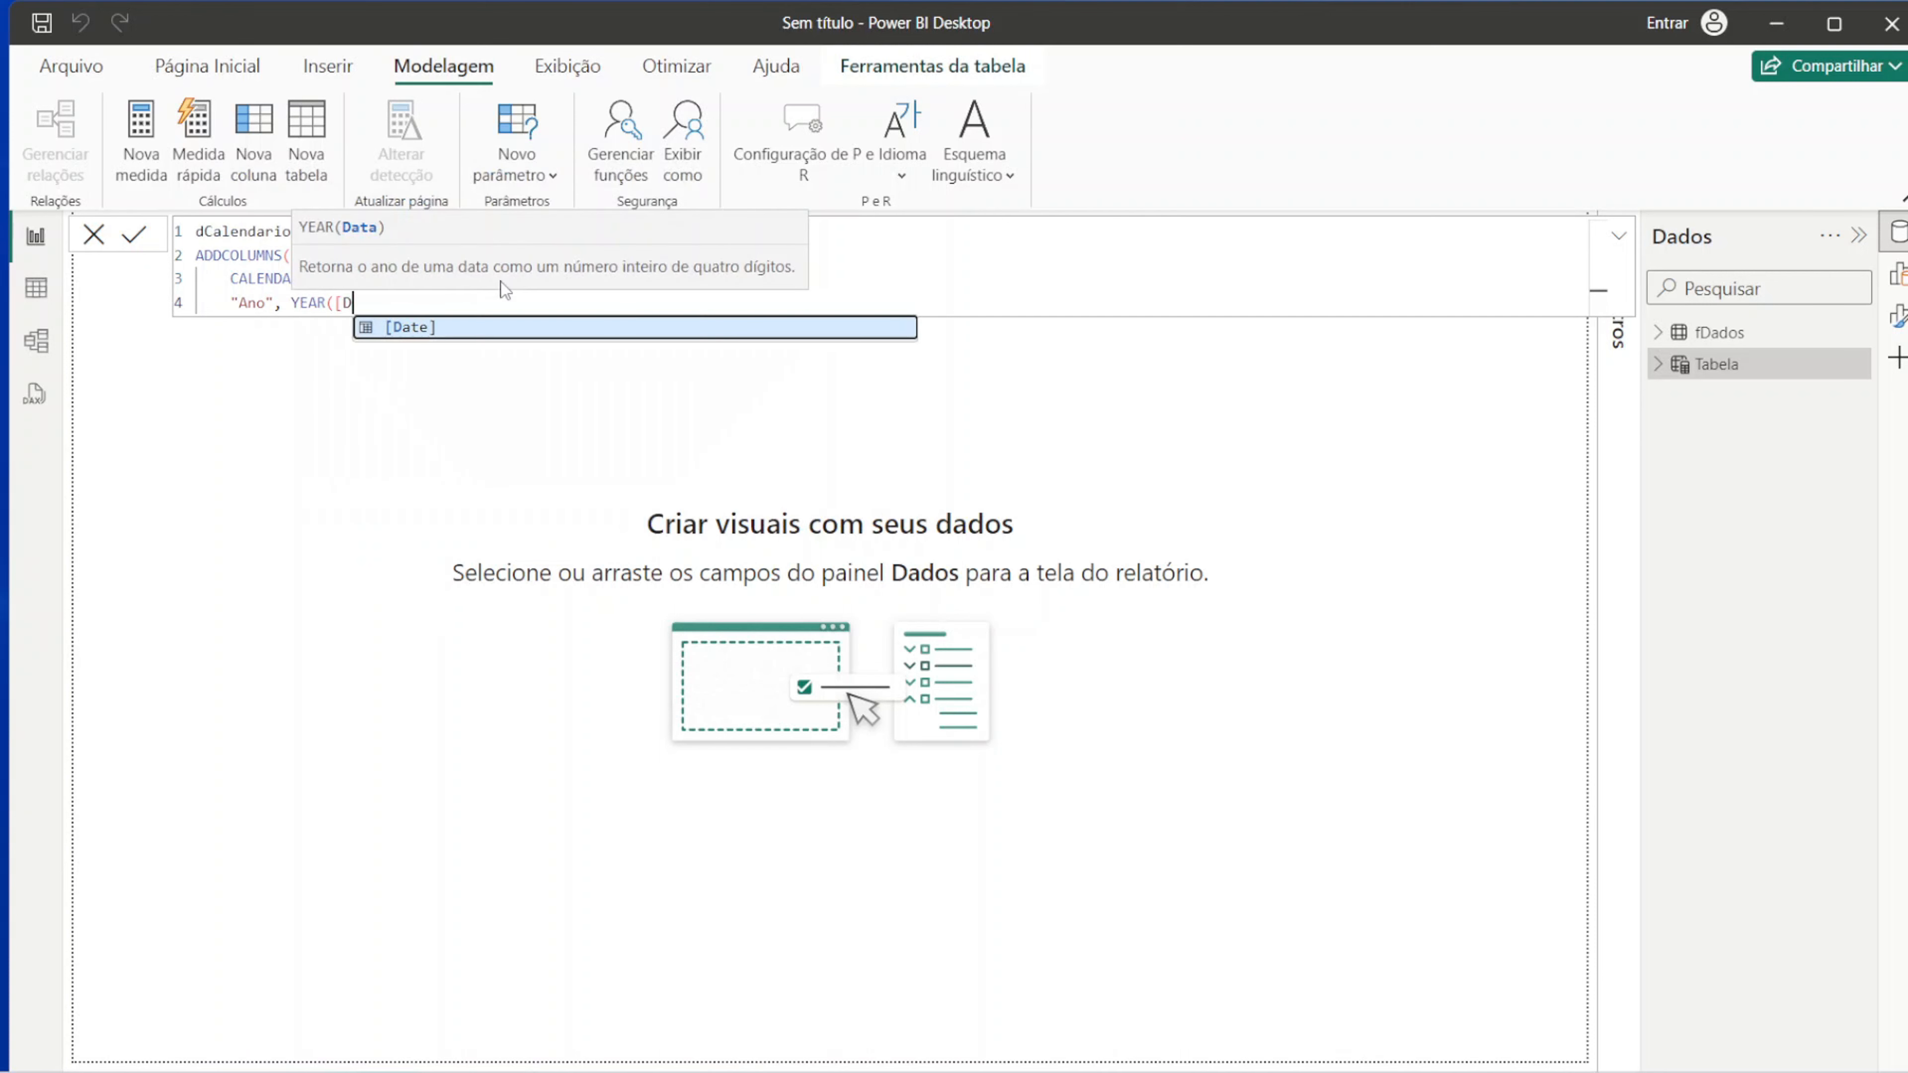
key("Tab")
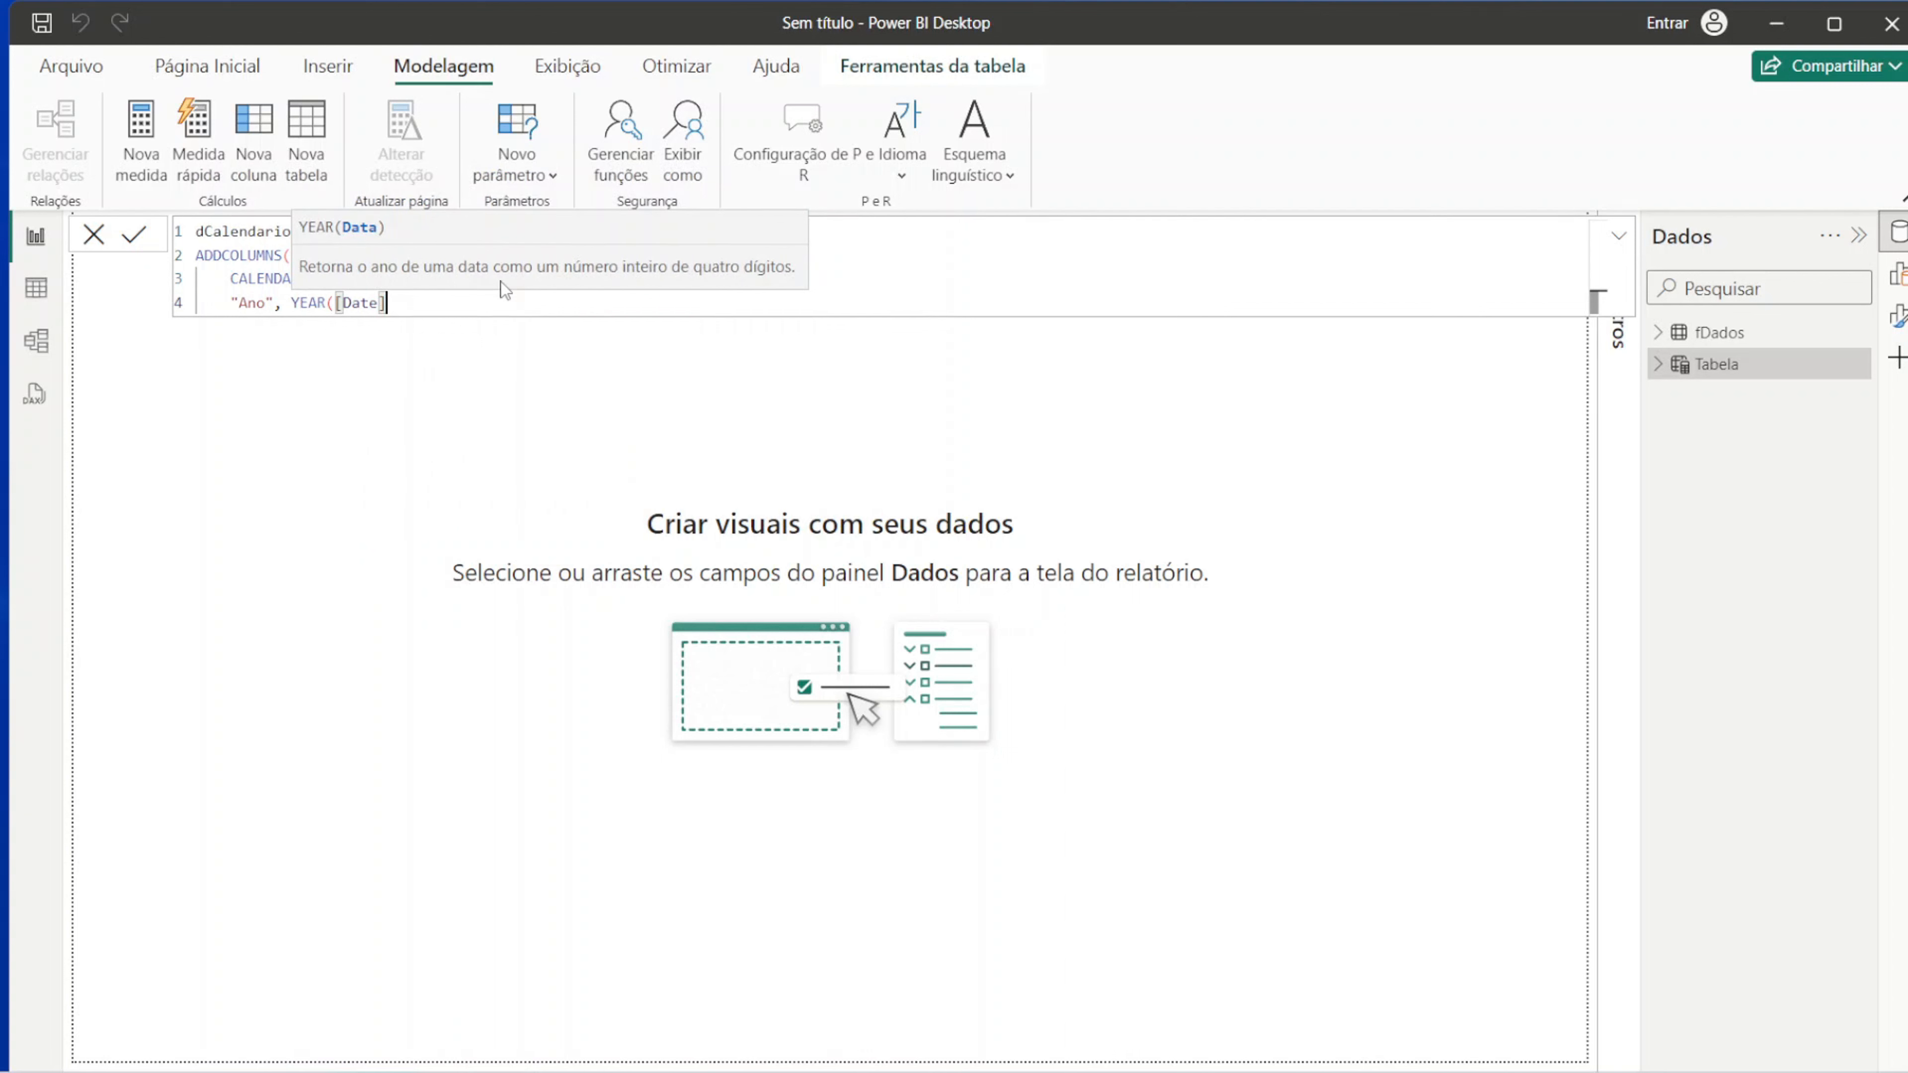
type(")")
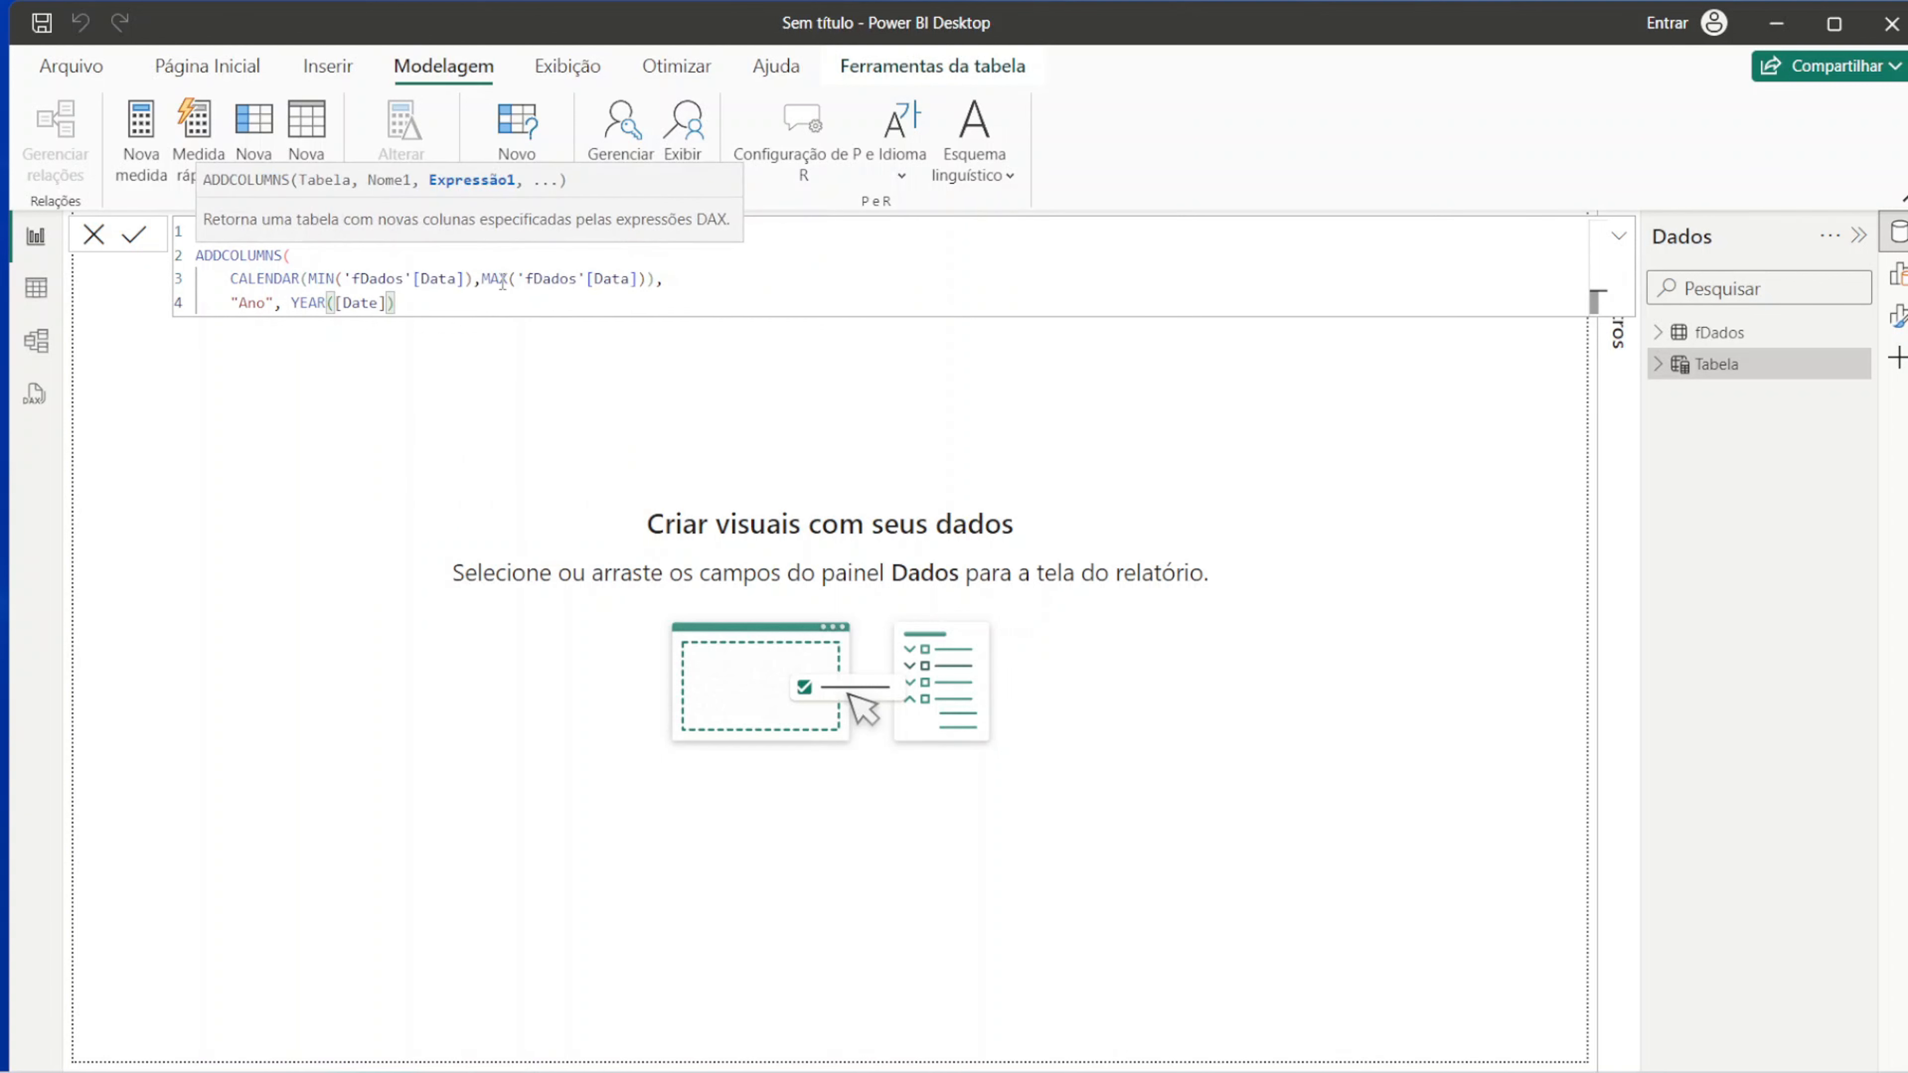
type(")")
key("Return")
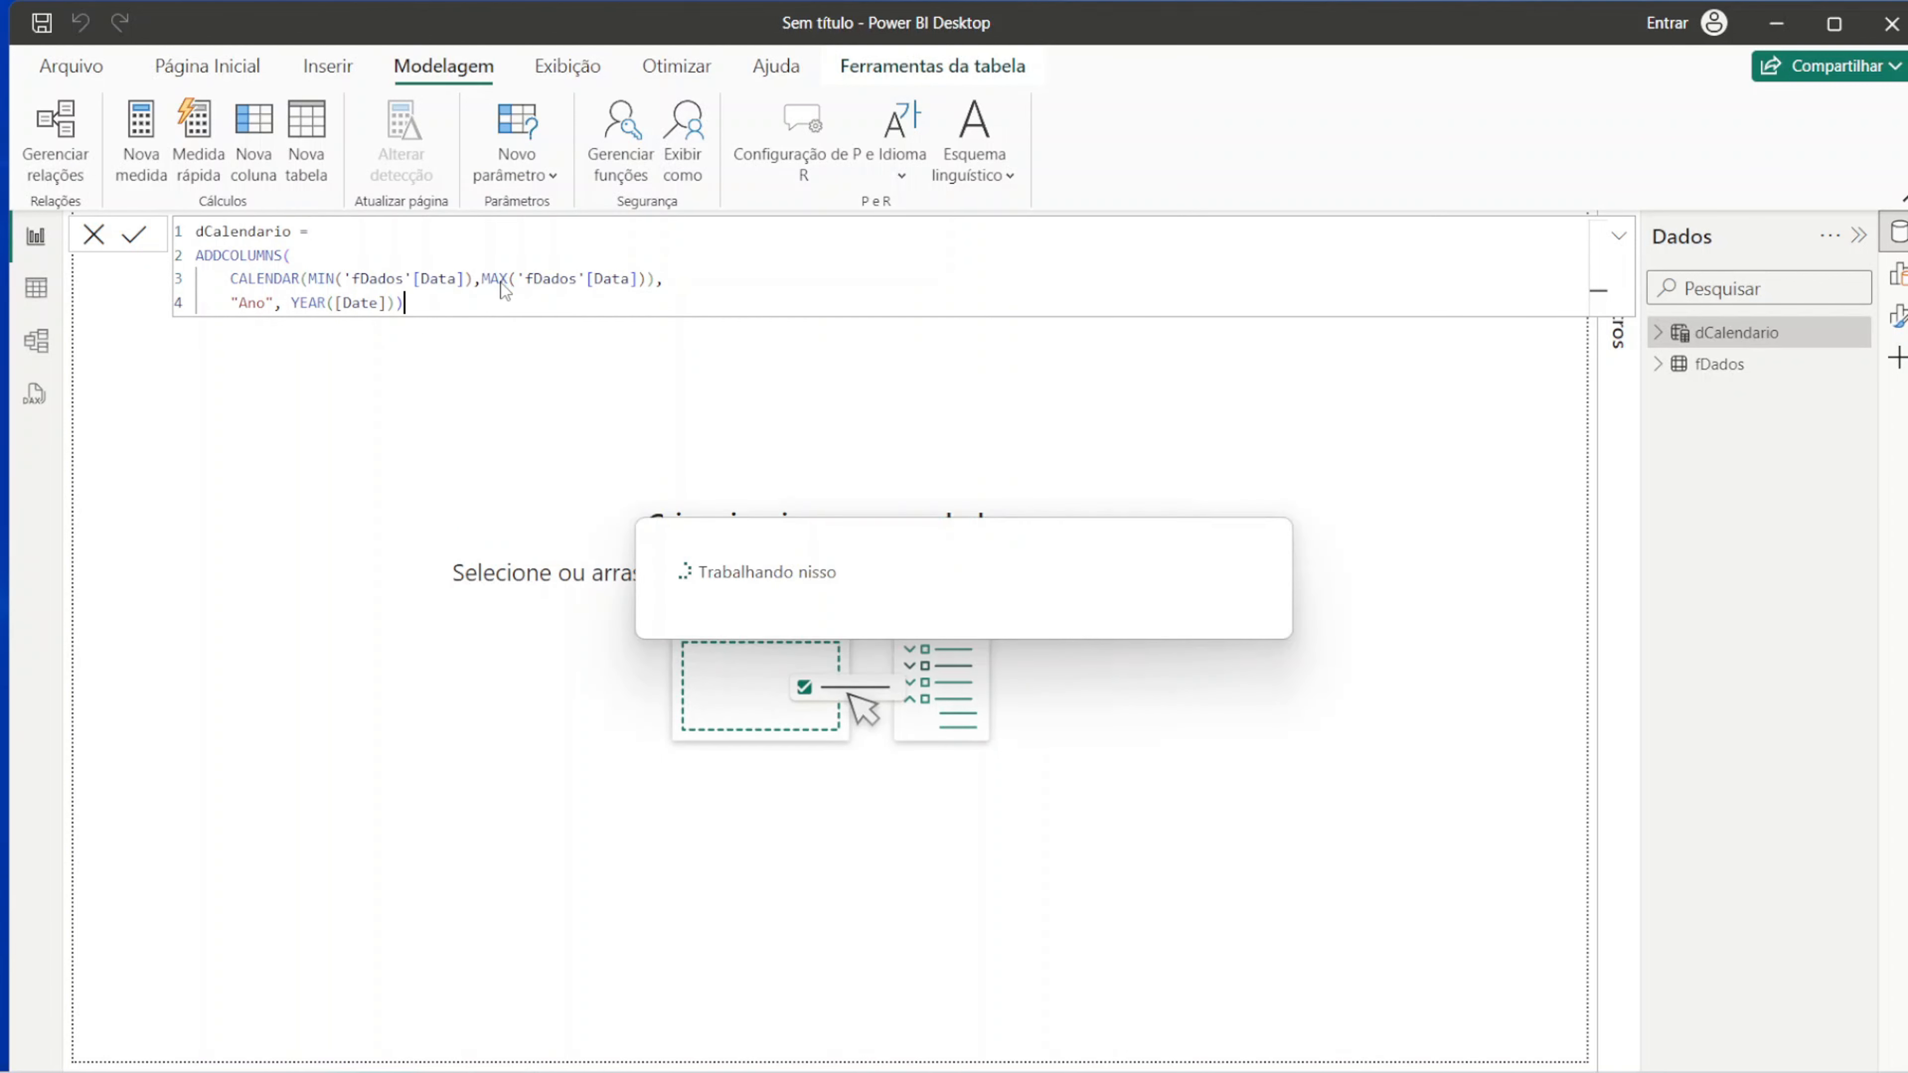
Step: Show the dCalendario data in table view with the field list expanded, and inspect the Date and Ano columns
left_click(36, 289)
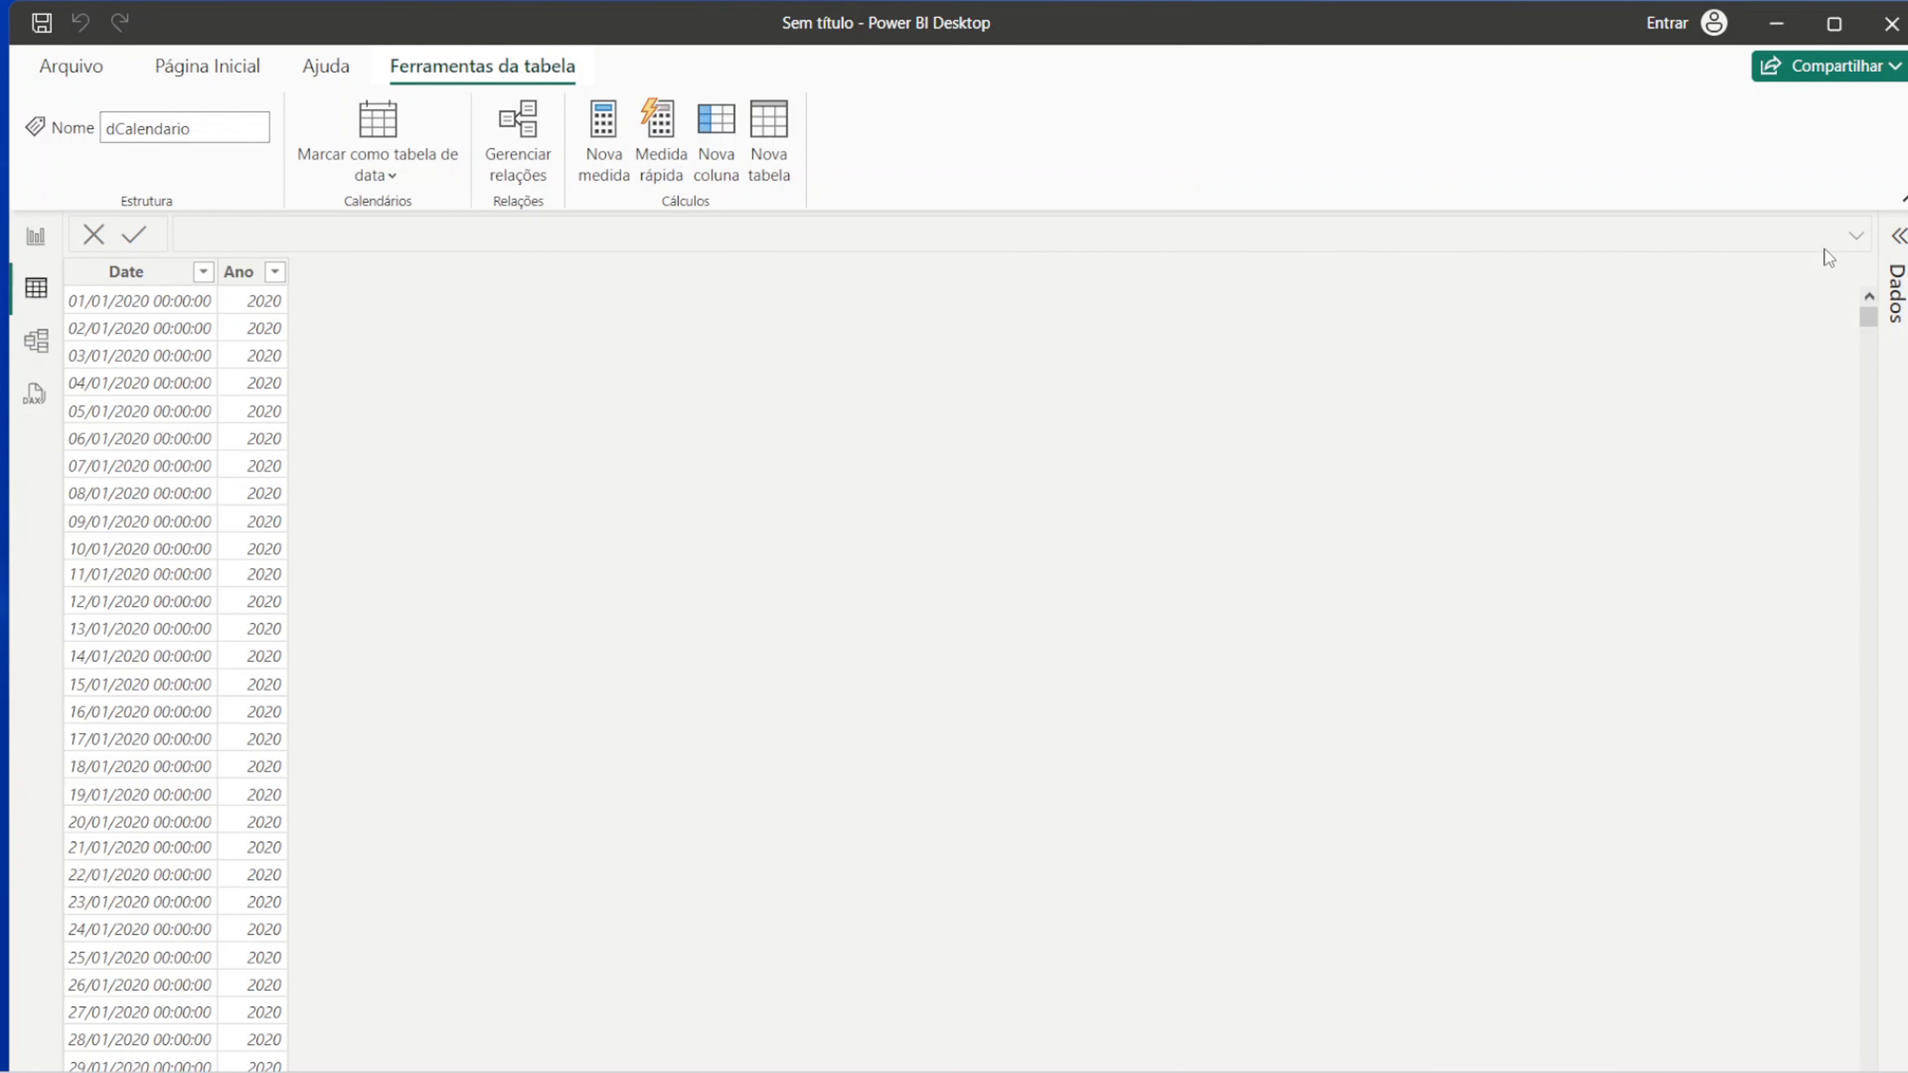
left_click(1898, 236)
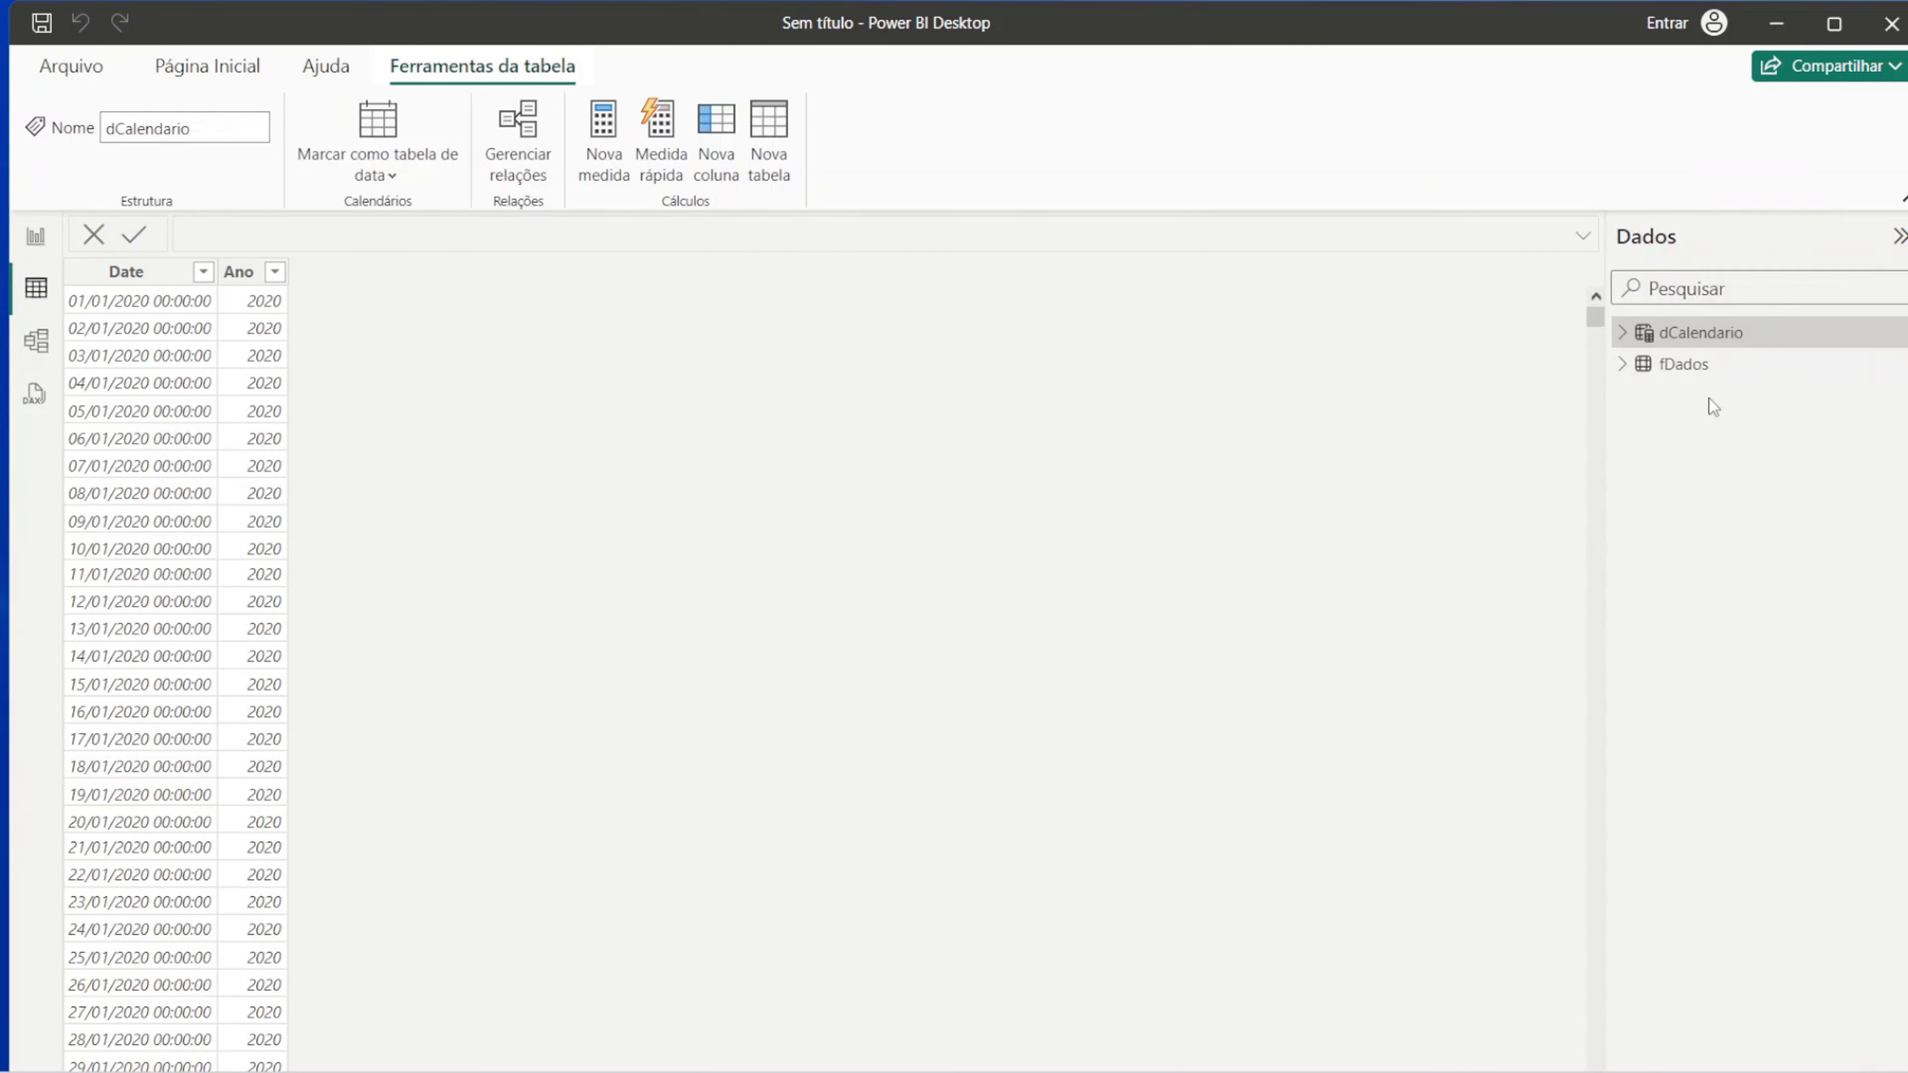
left_click(189, 278)
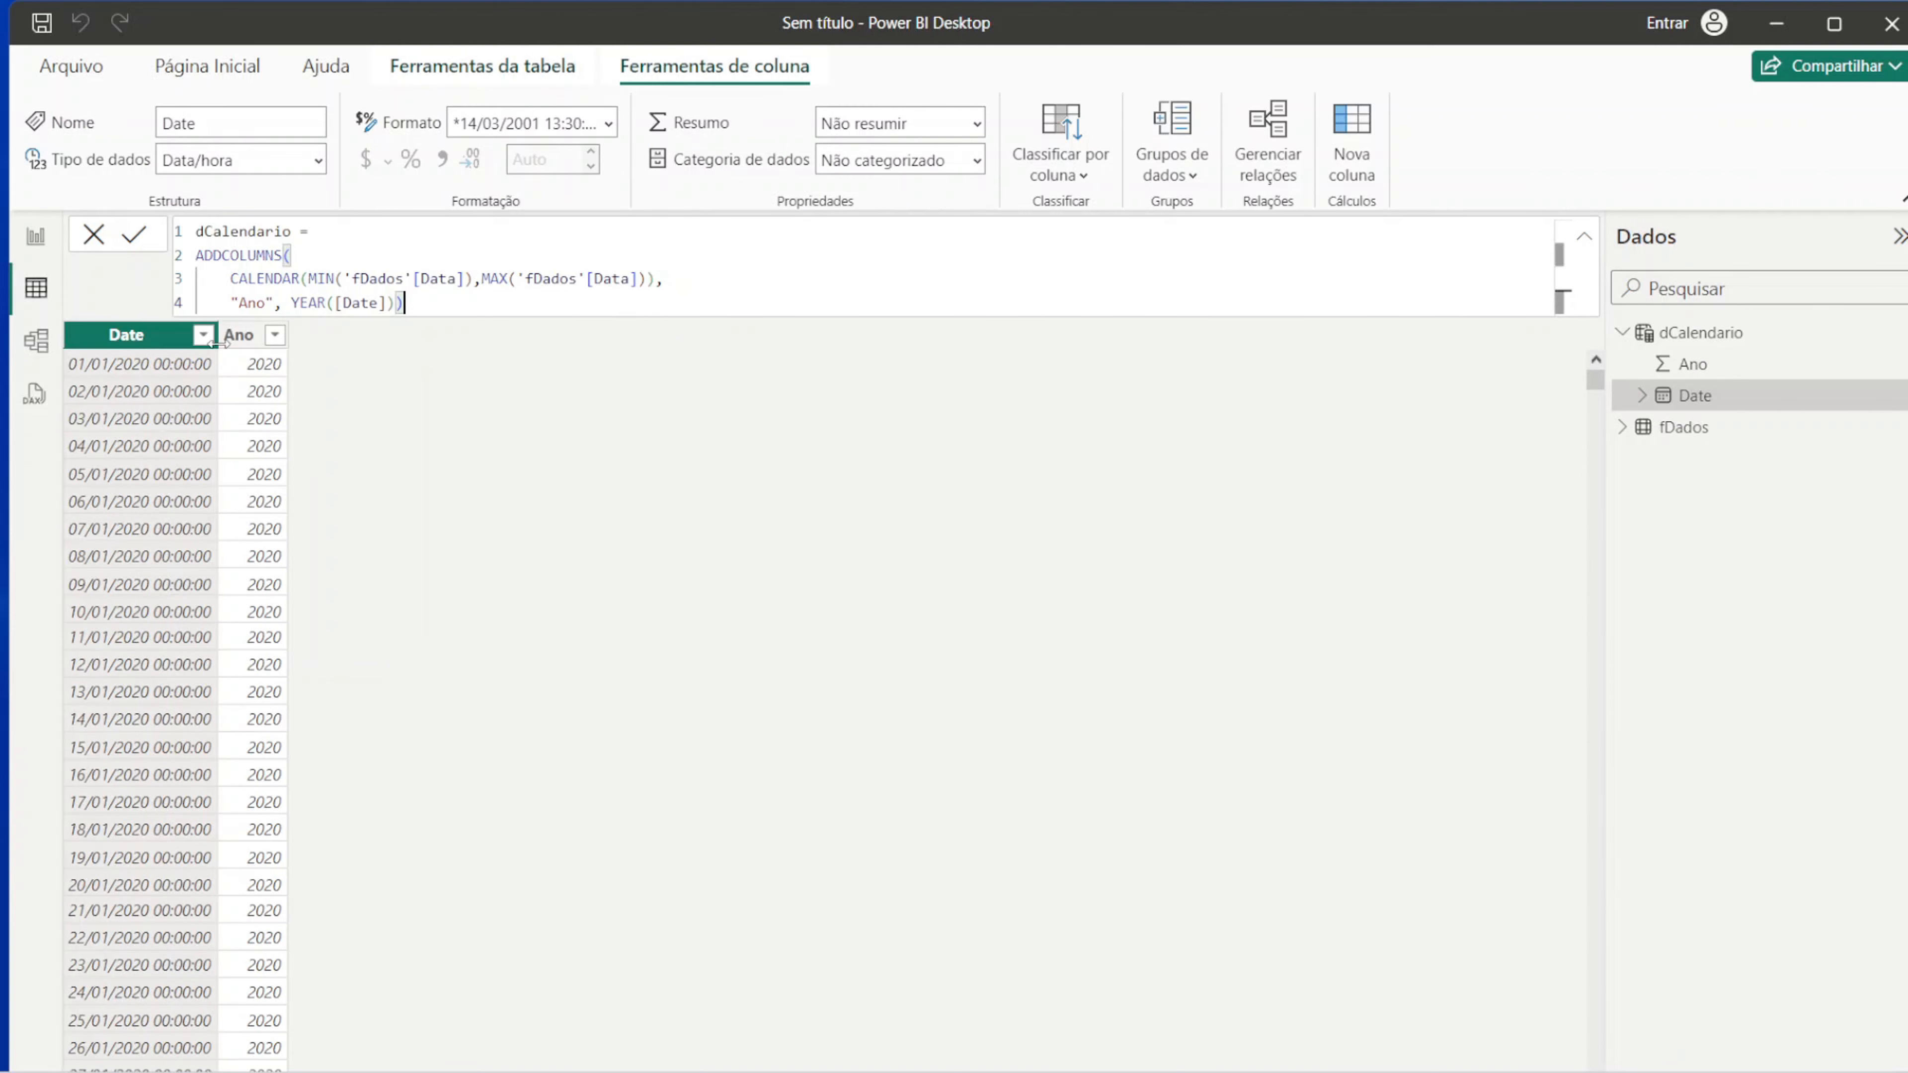
left_click(238, 335)
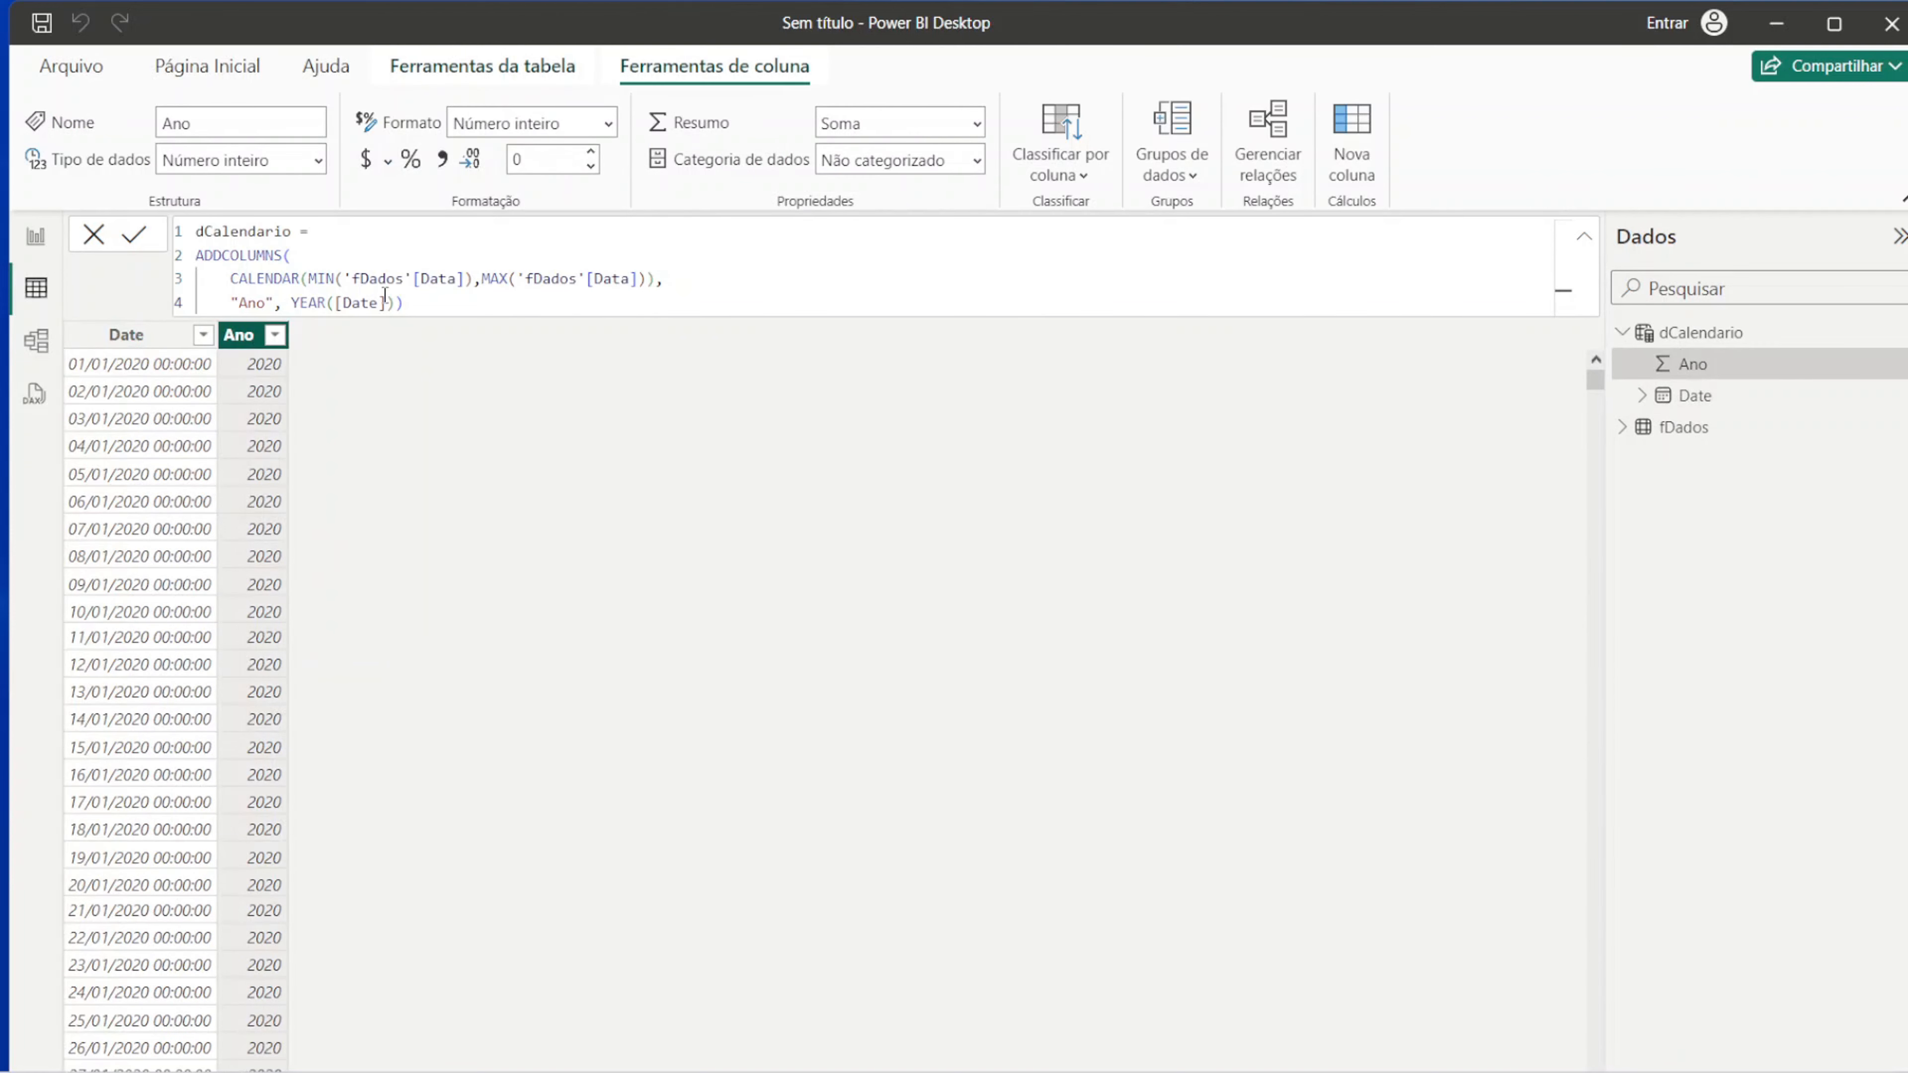
Step: Reopen the dCalendario formula, replace its final closing parenthesis with a comma, and begin a new argument line
left_click(1682, 335)
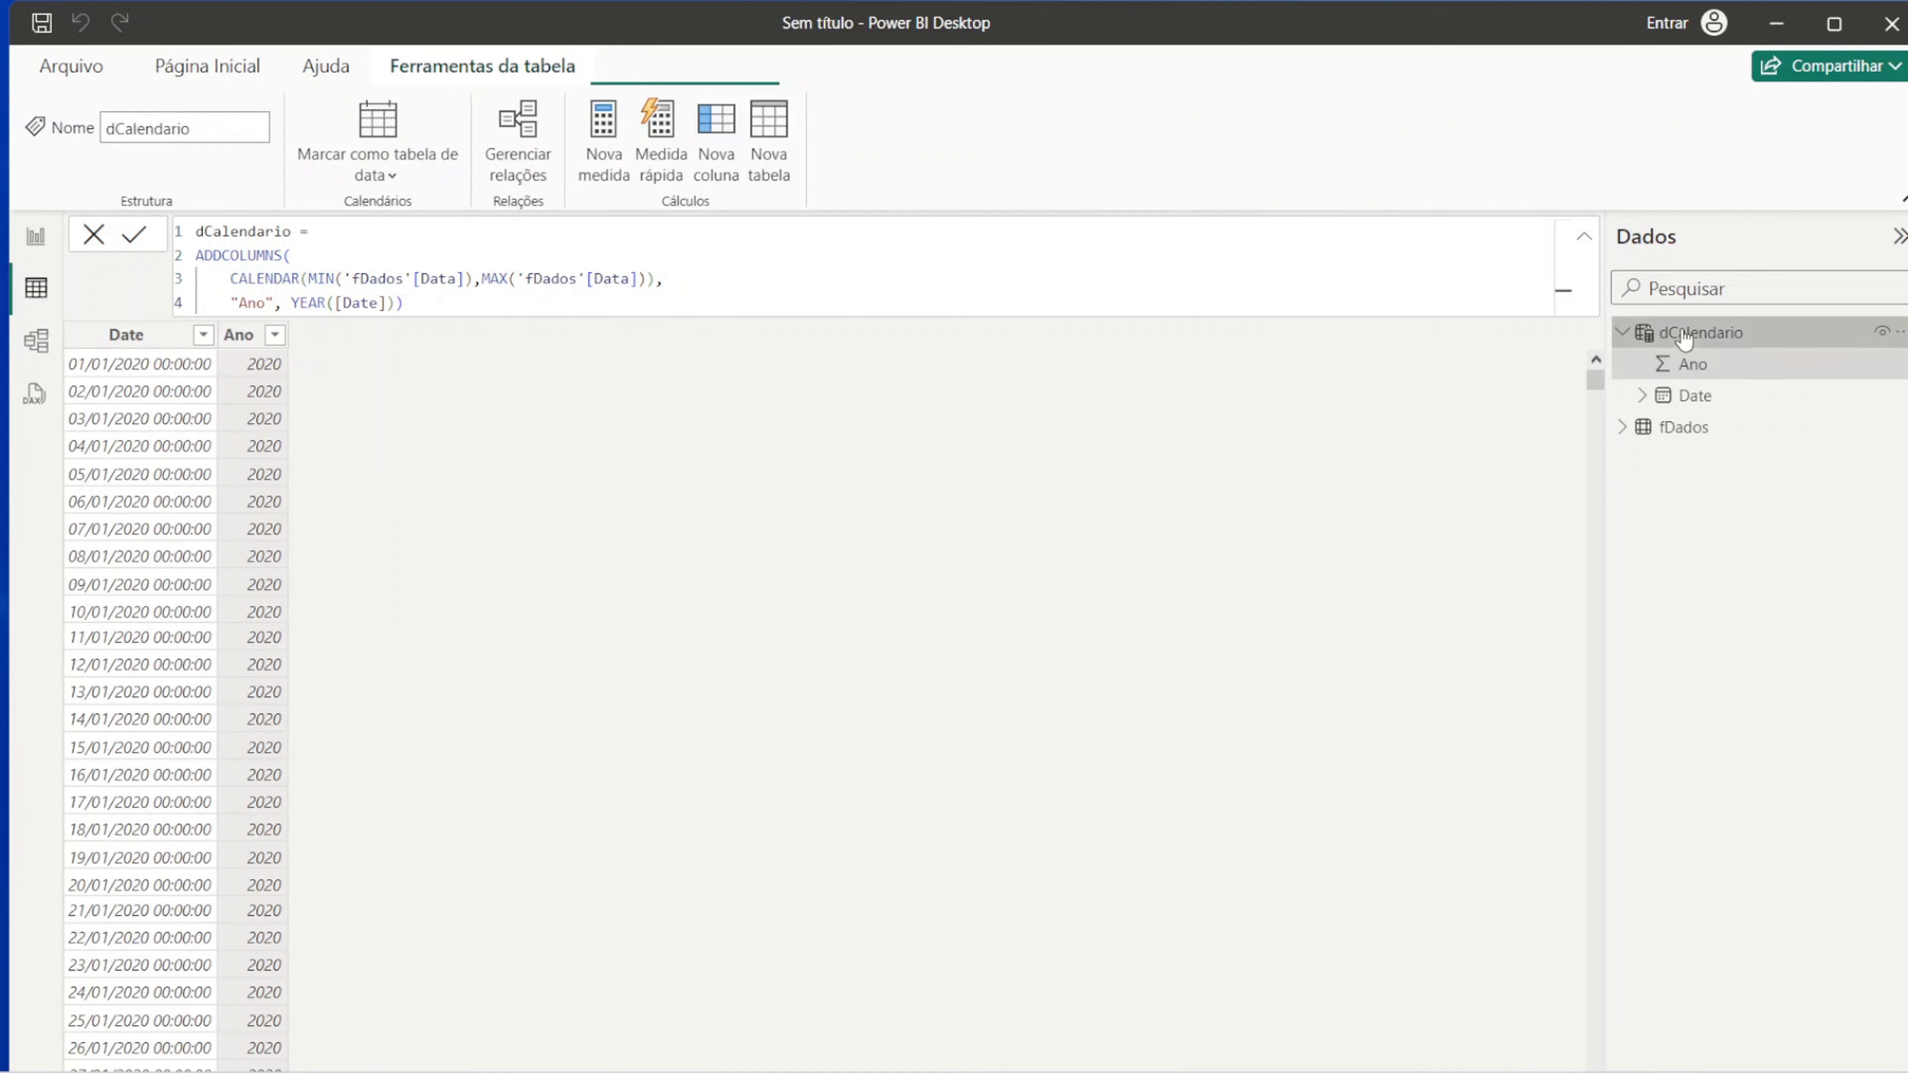
left_click(607, 305)
key("BackSpace")
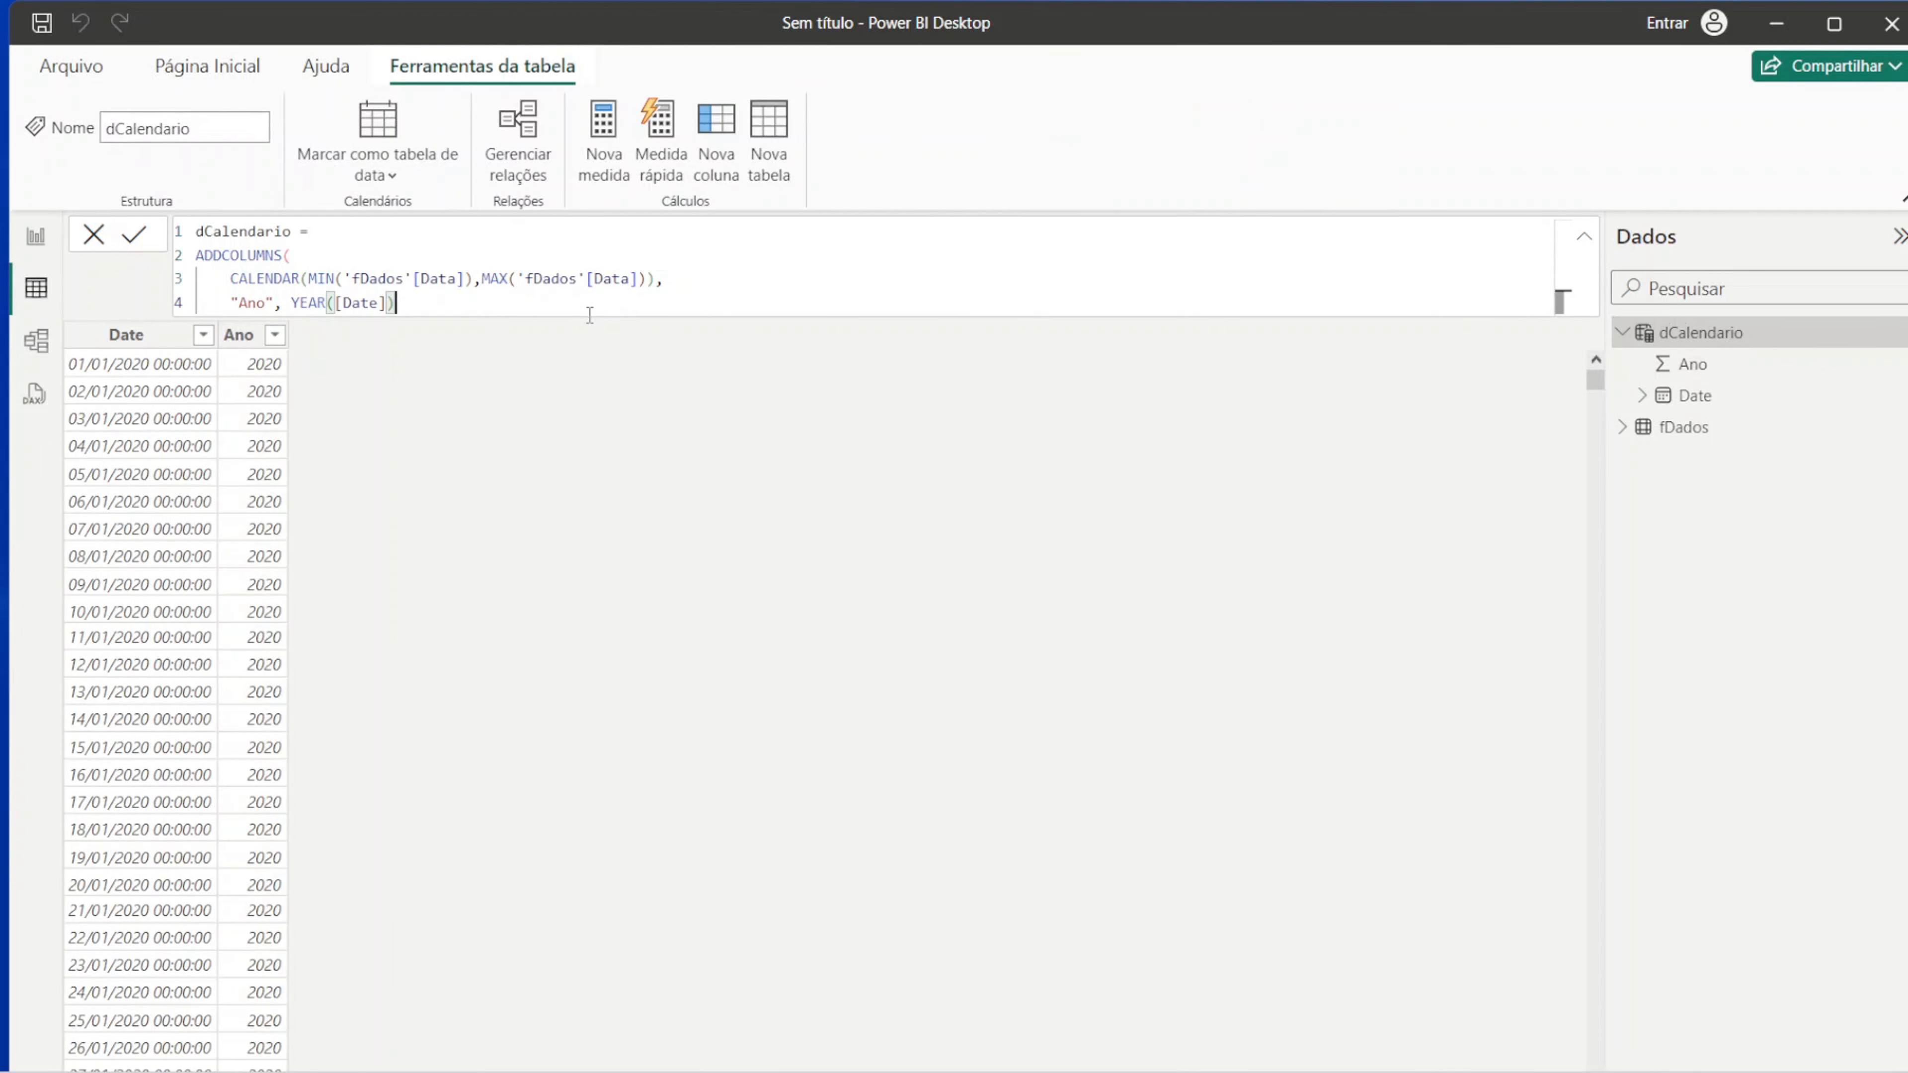
type(",")
key("shift+Return")
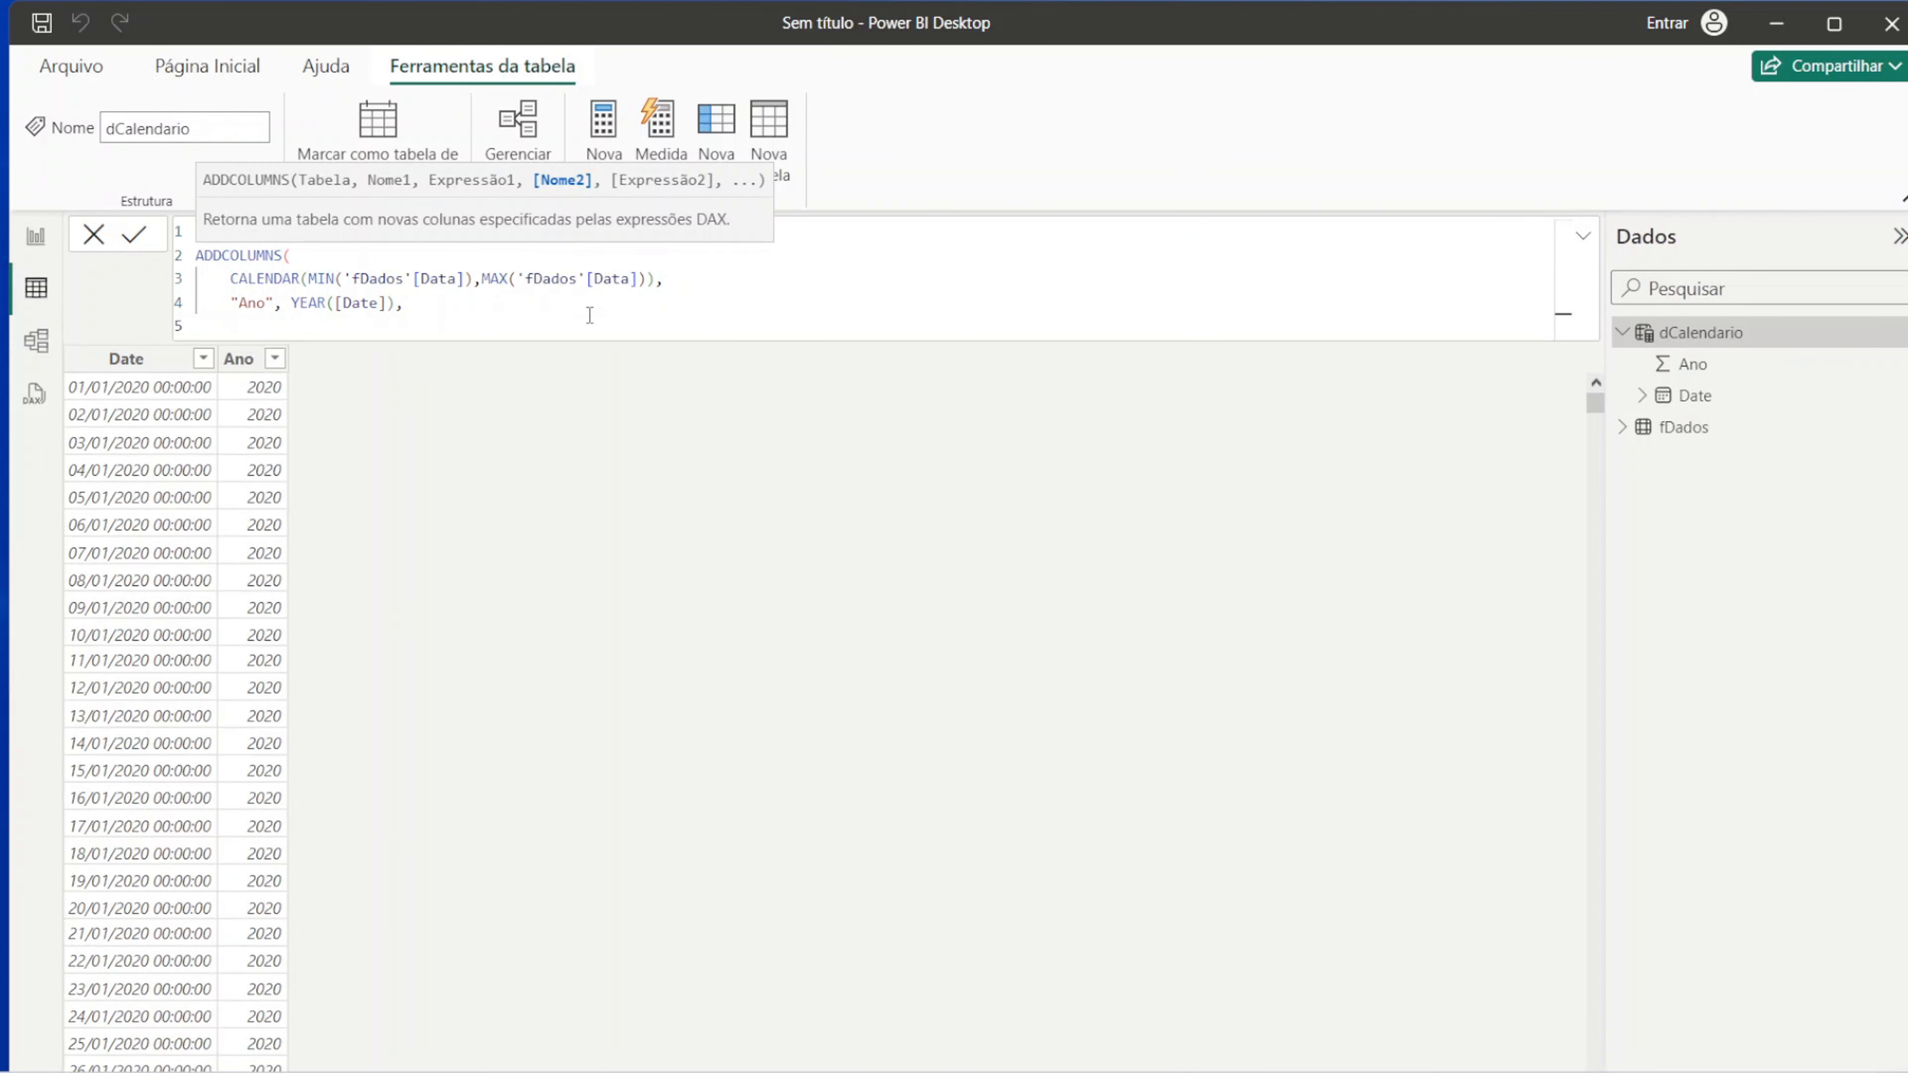
Step: Add a "Mês Número" column defined as MONTH([Date]) to the dCalendario formula, followed by a comma
type("\"mÊ")
key("BackSpace")
key("BackSpace")
type("Mês Nú")
key("BackSpace")
type("úime")
key("BackSpace")
key("BackSpace")
key("BackSpace")
type("mero\", MON")
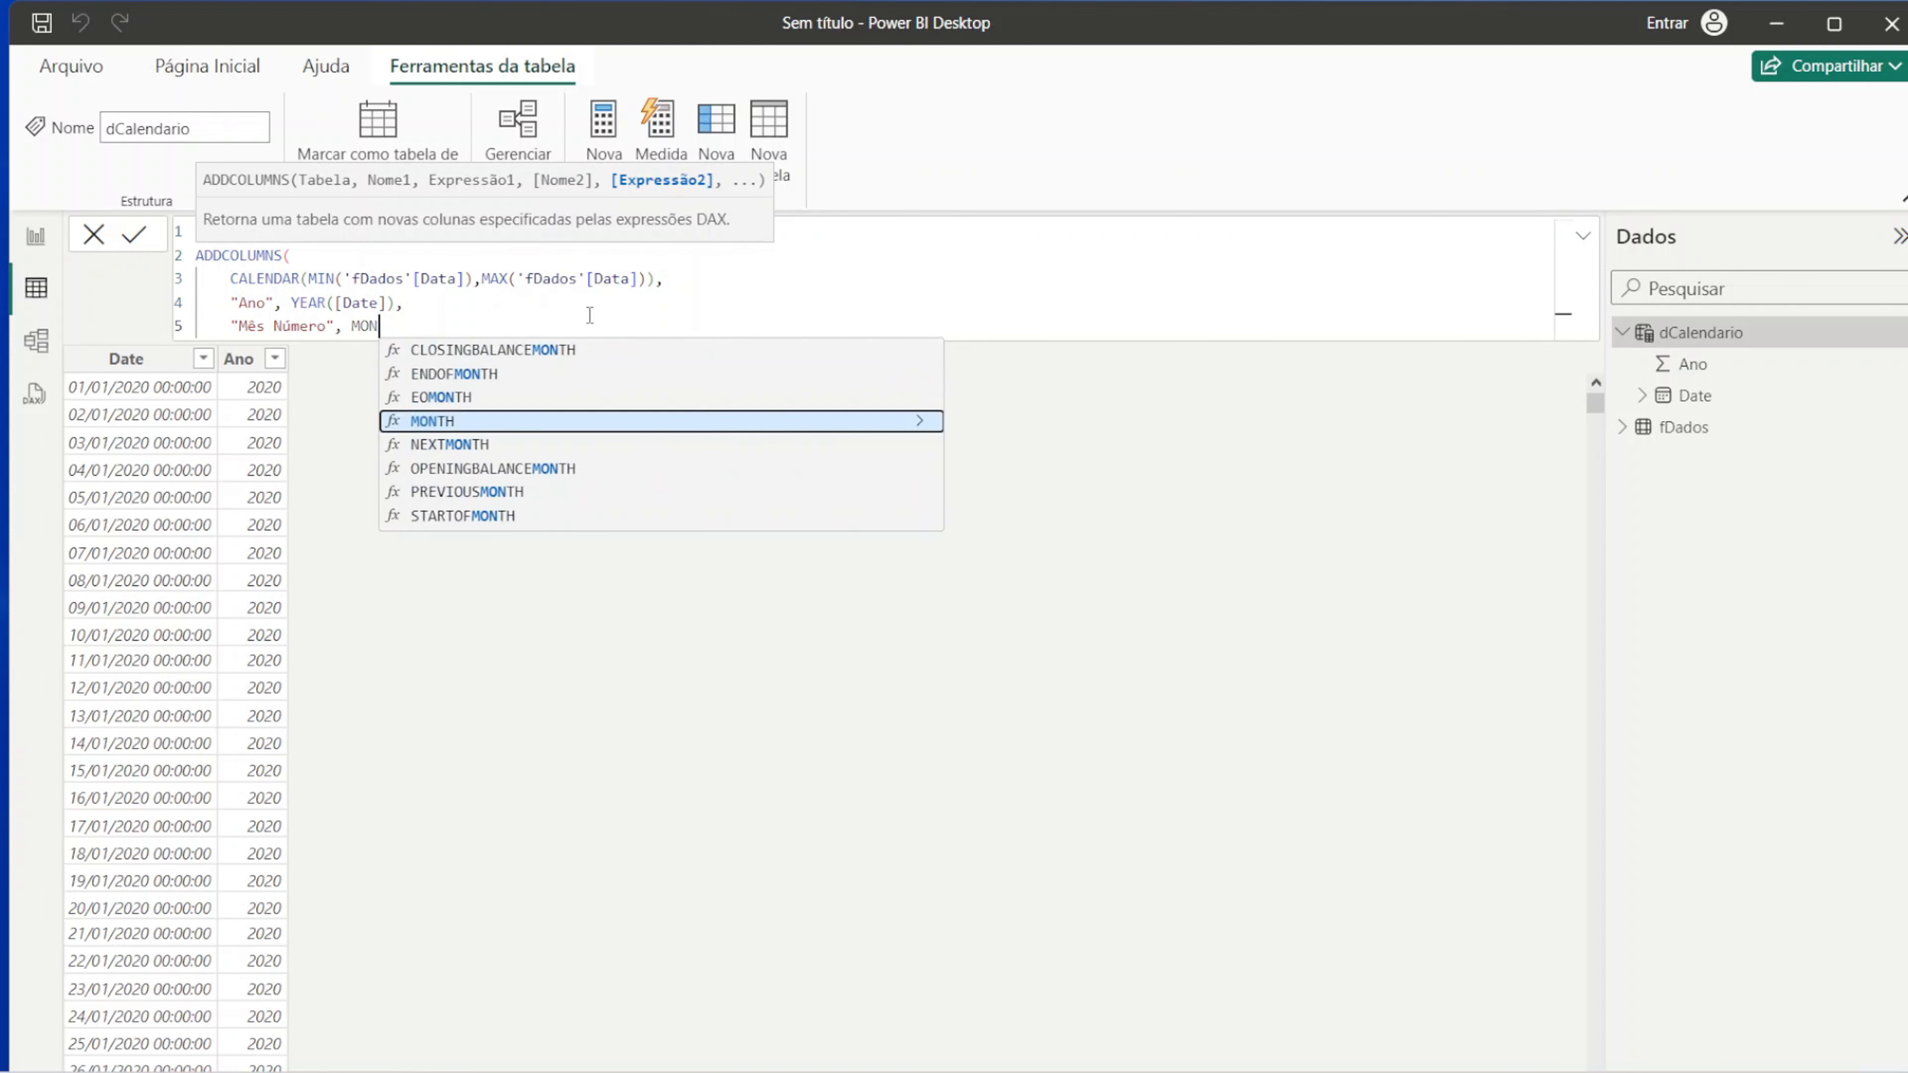
type("TH(d")
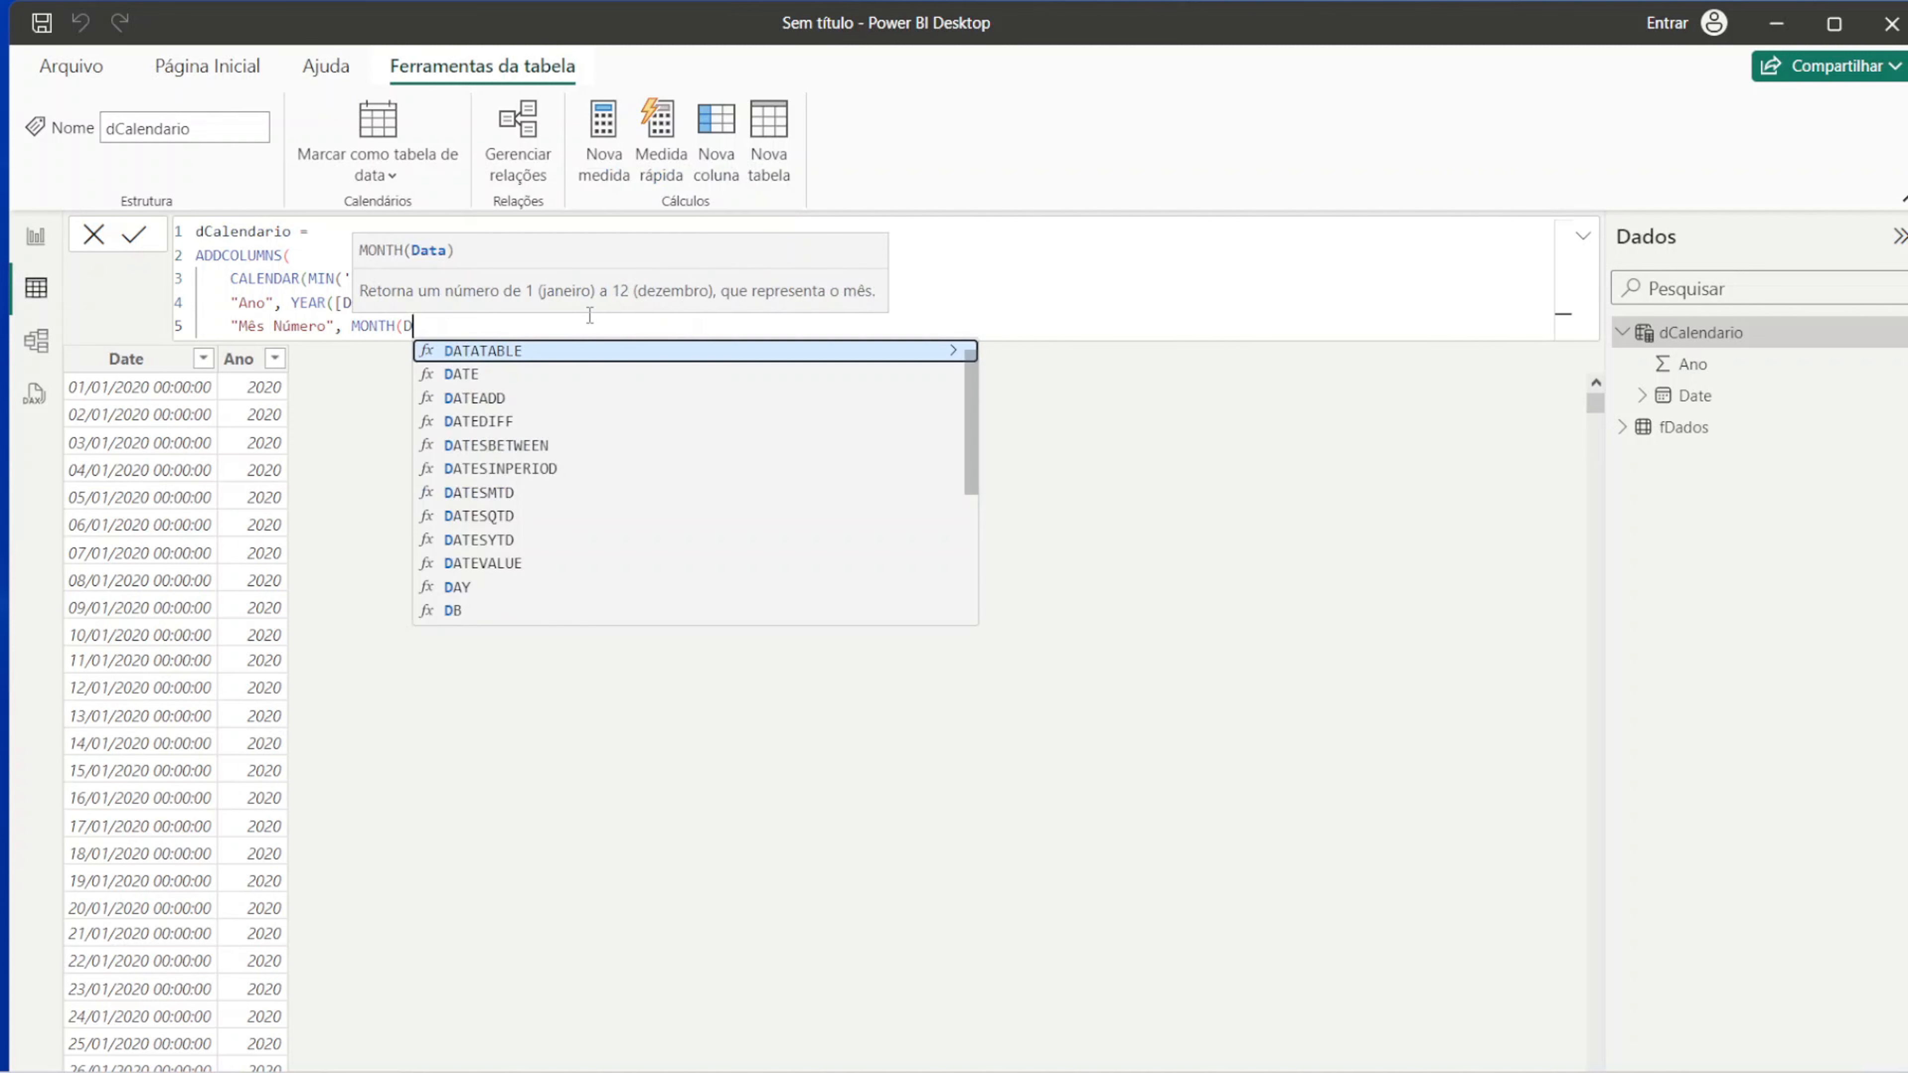
key("BackSpace")
type("[Date]")
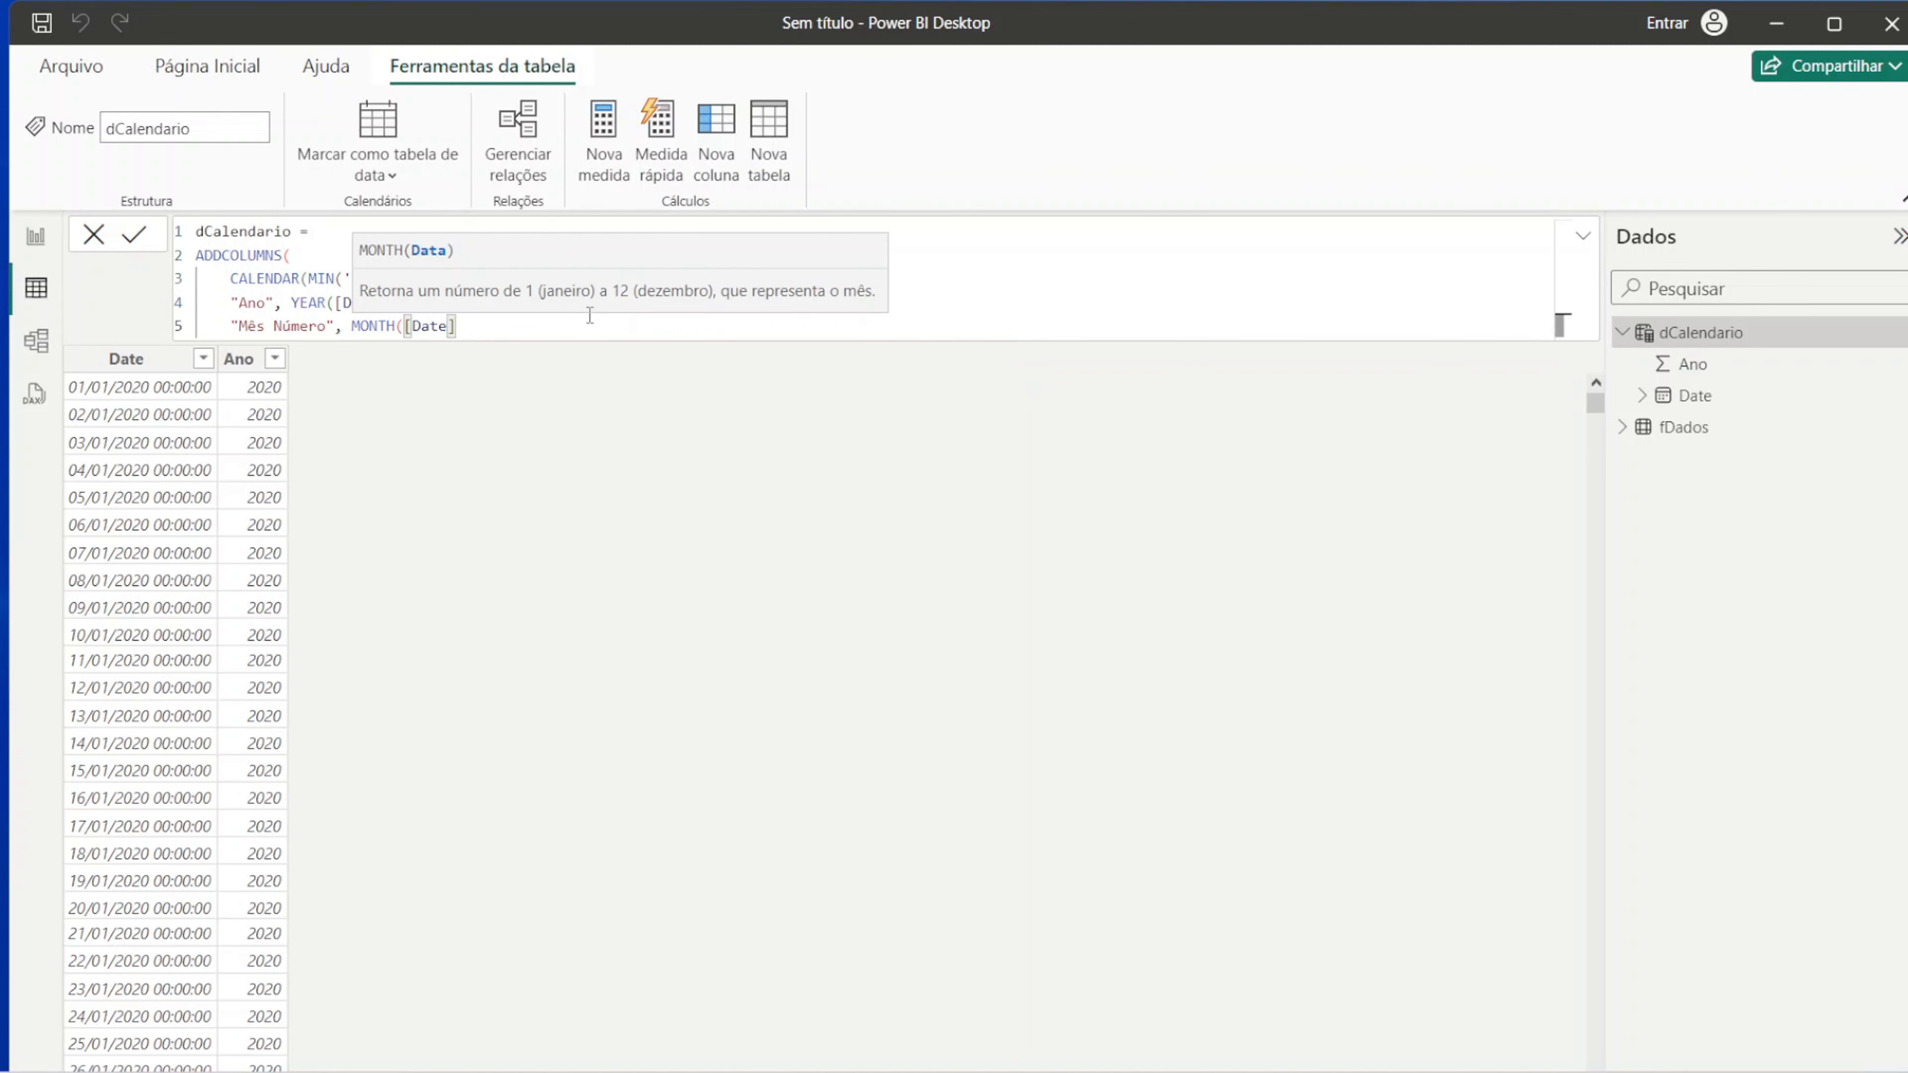
type("),")
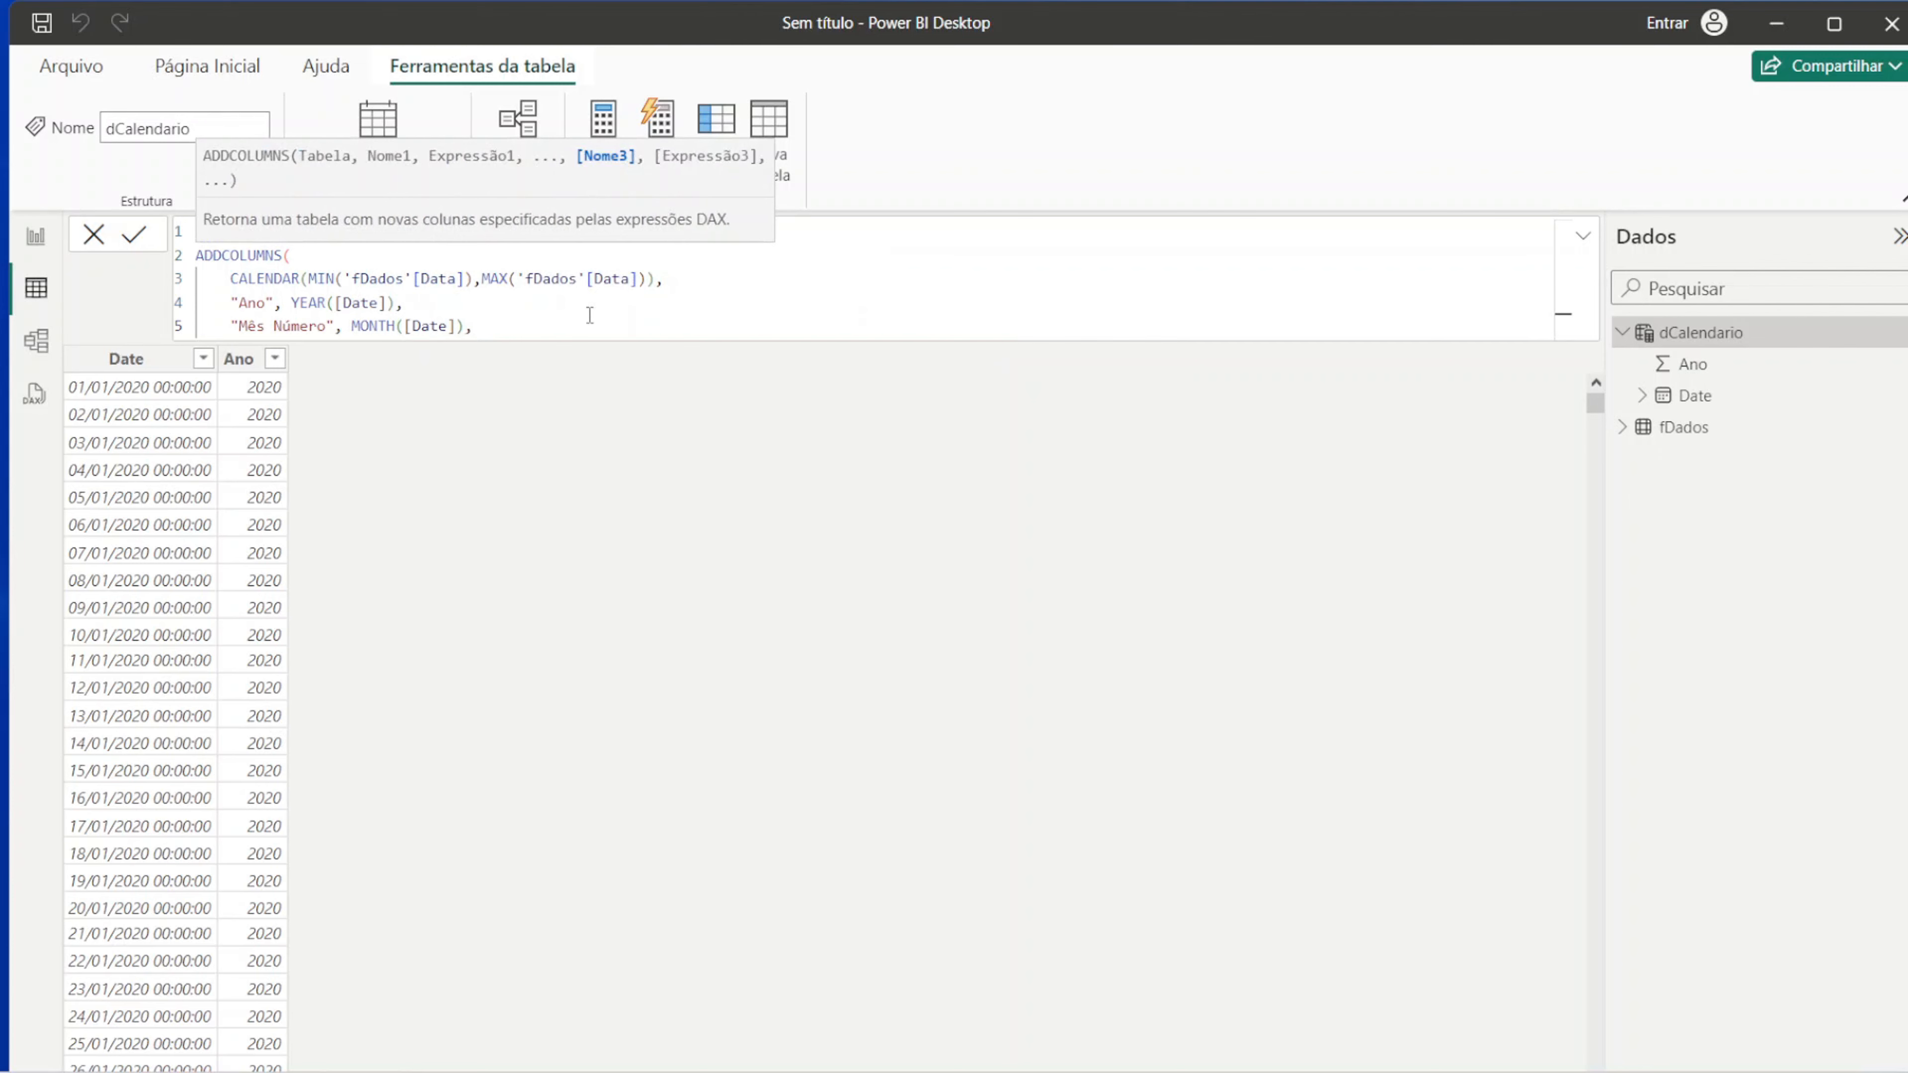
Step: Add a "Mês Abreviado" column on a new line, defined as FORMAT([Date], "MMM"), followed by a comma
key("shift+Return")
type("\"")
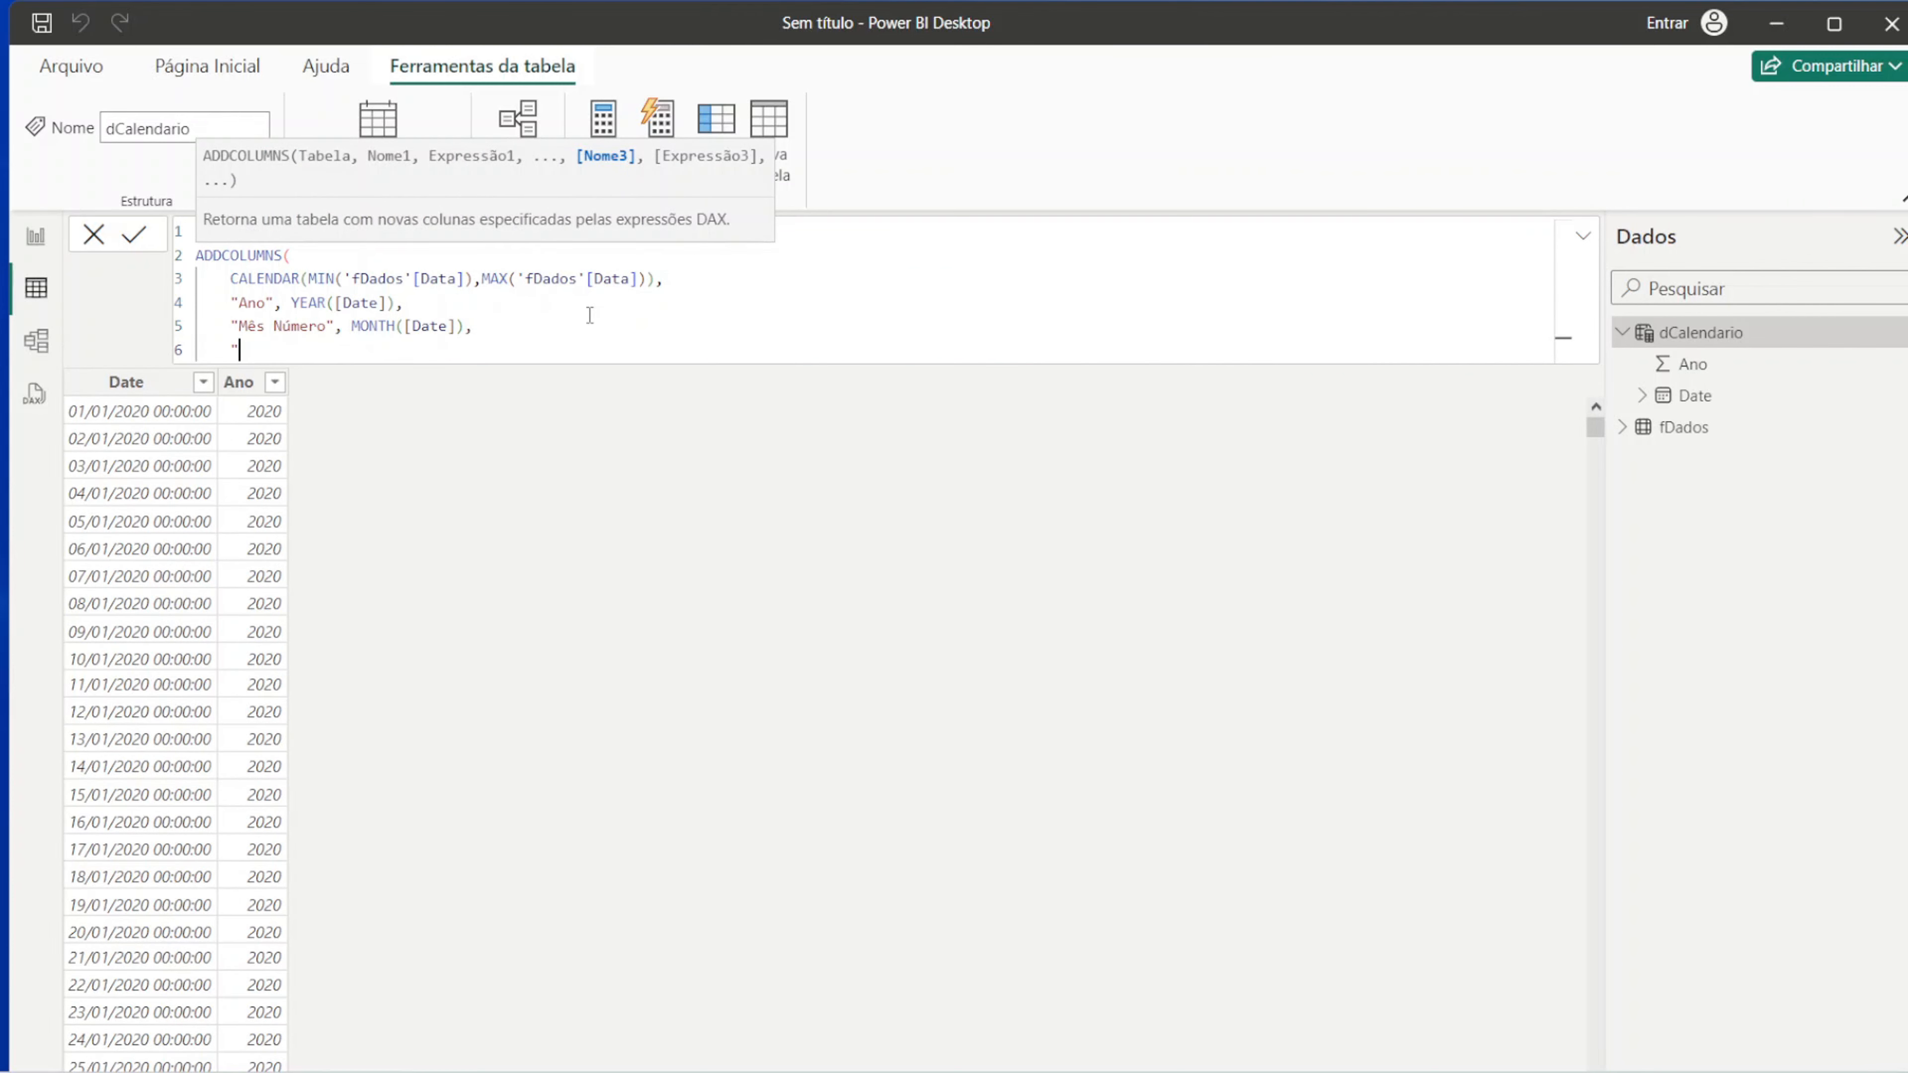
type("mÊS a")
key("BackSpace")
key("BackSpace")
key("BackSpace")
key("BackSpace")
key("BackSpace")
type("Mês Abreviado\",")
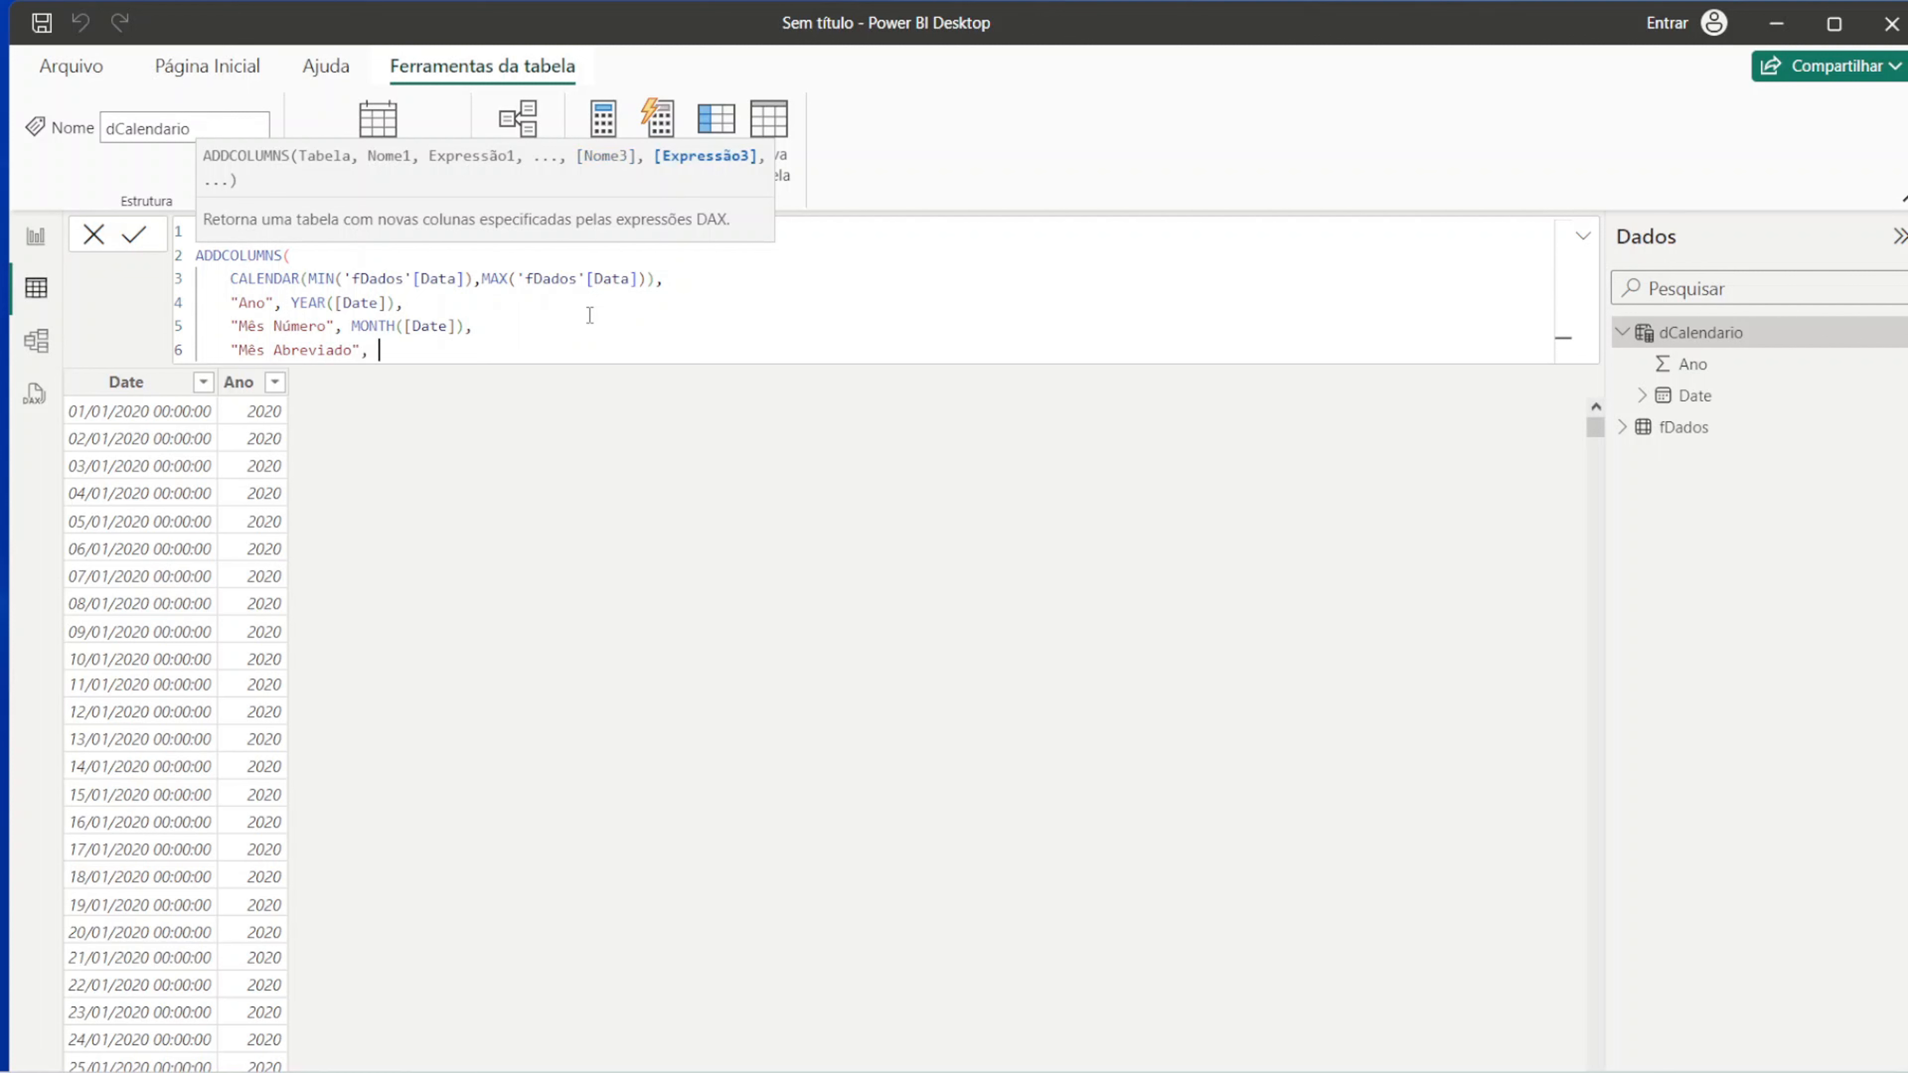
type(" FORMAT(")
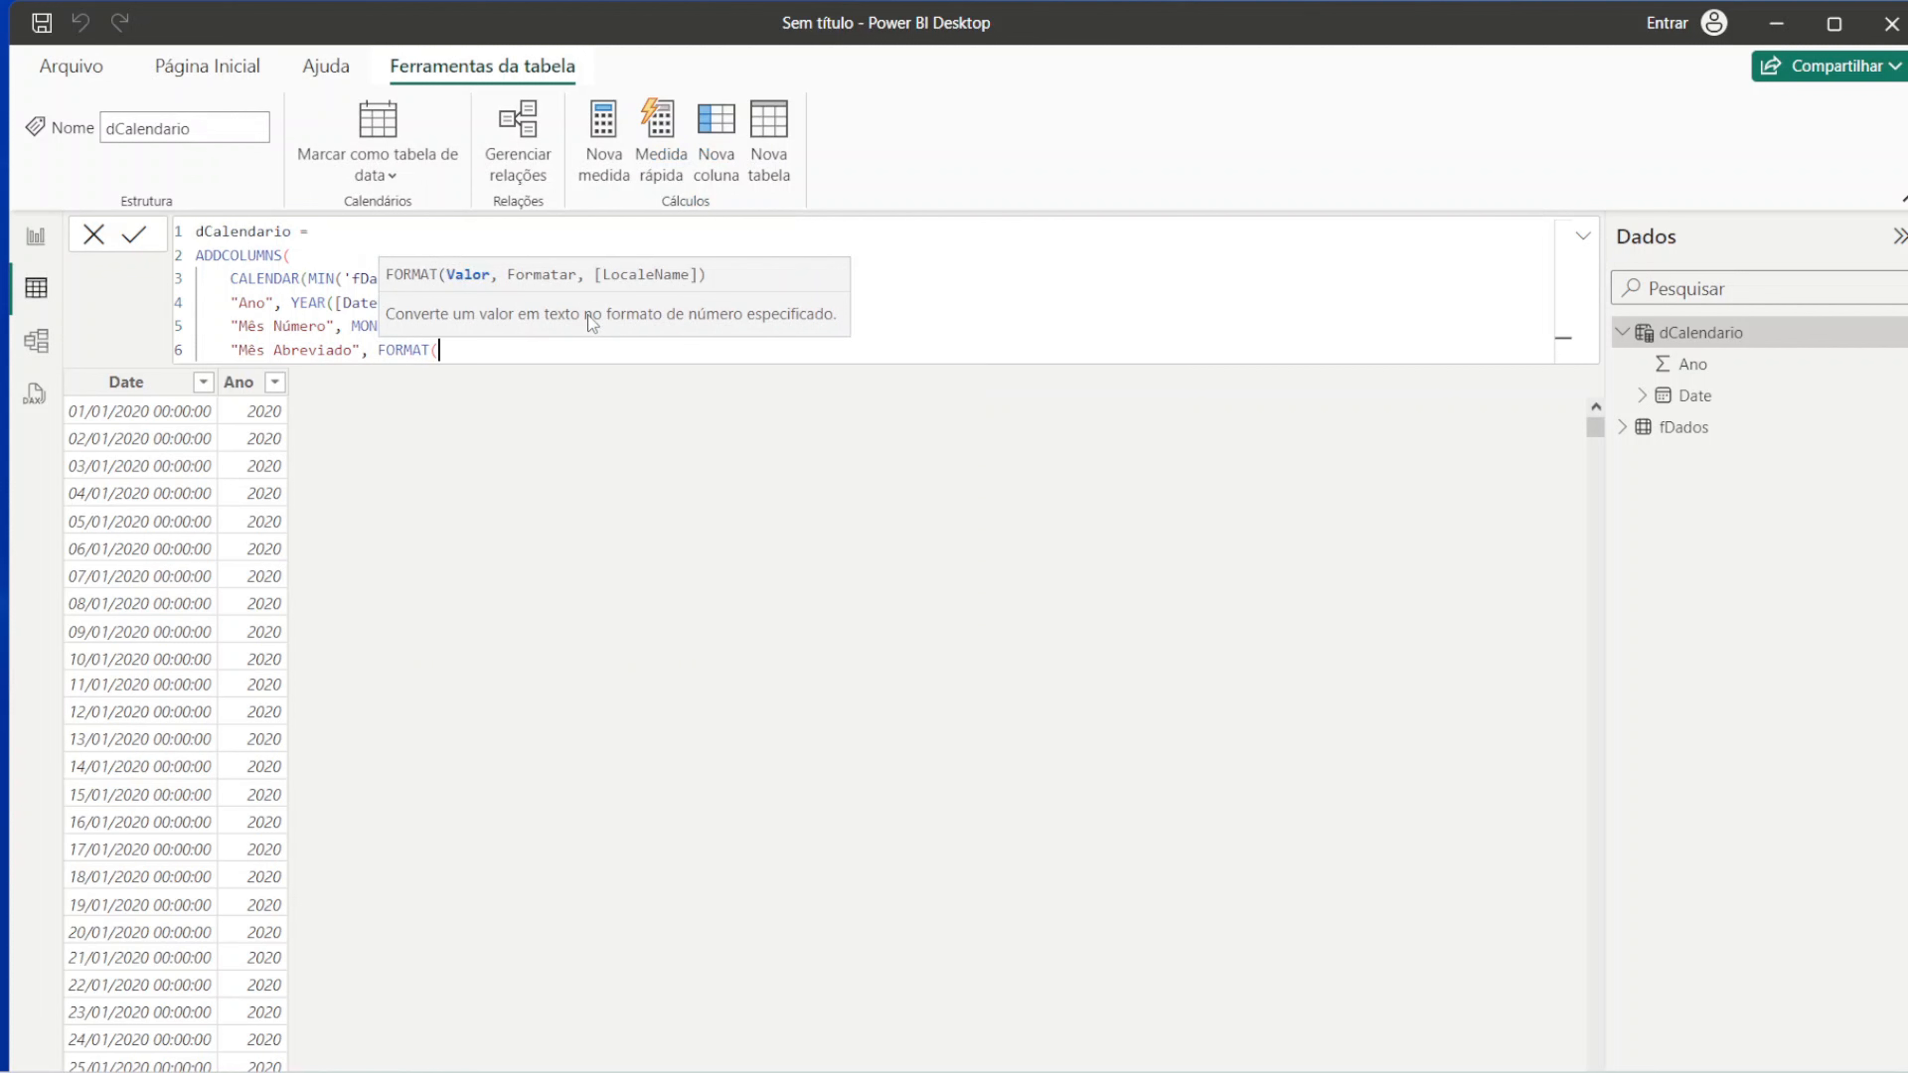
type("[DA")
key("Tab")
type(", \"MMM\"),")
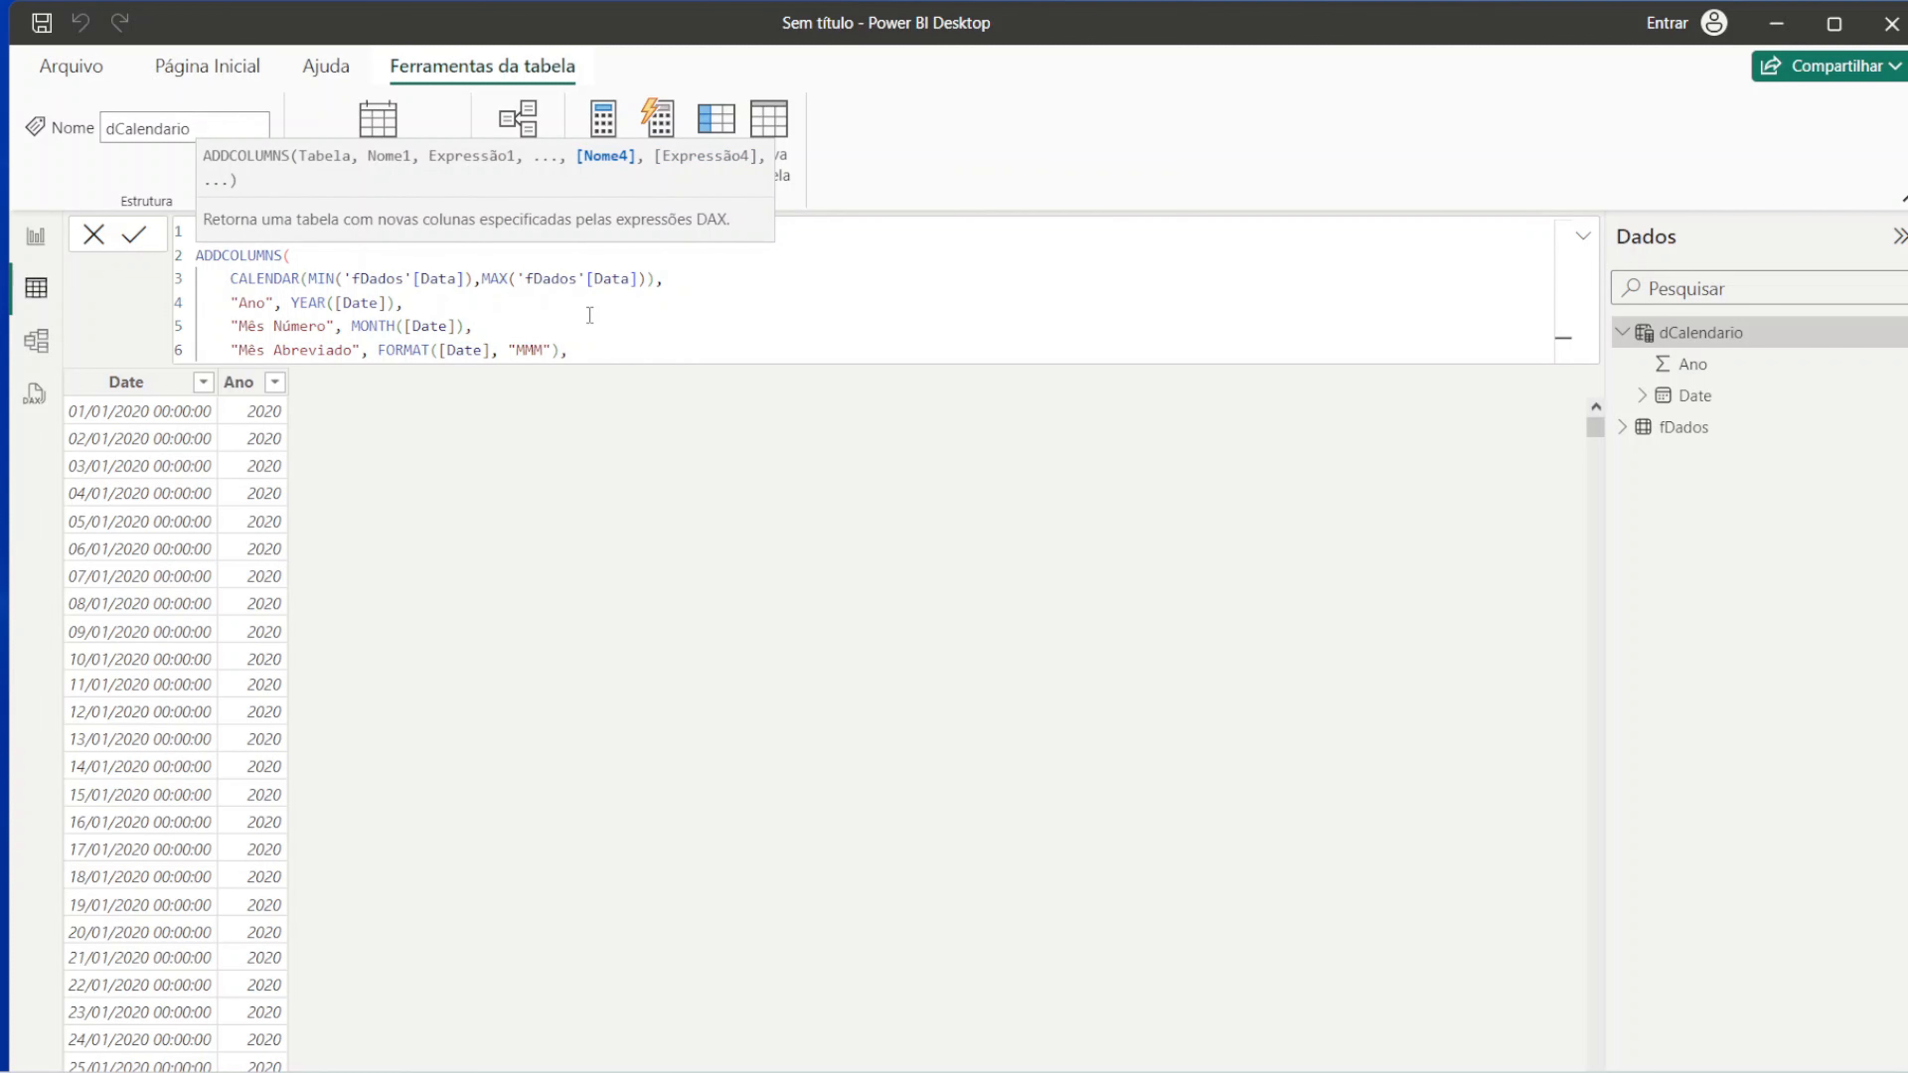
Step: Add a "Mês Nome" column on a new line, defined as FORMAT([Date], "MMMM"), followed by a comma
key("shift+Return")
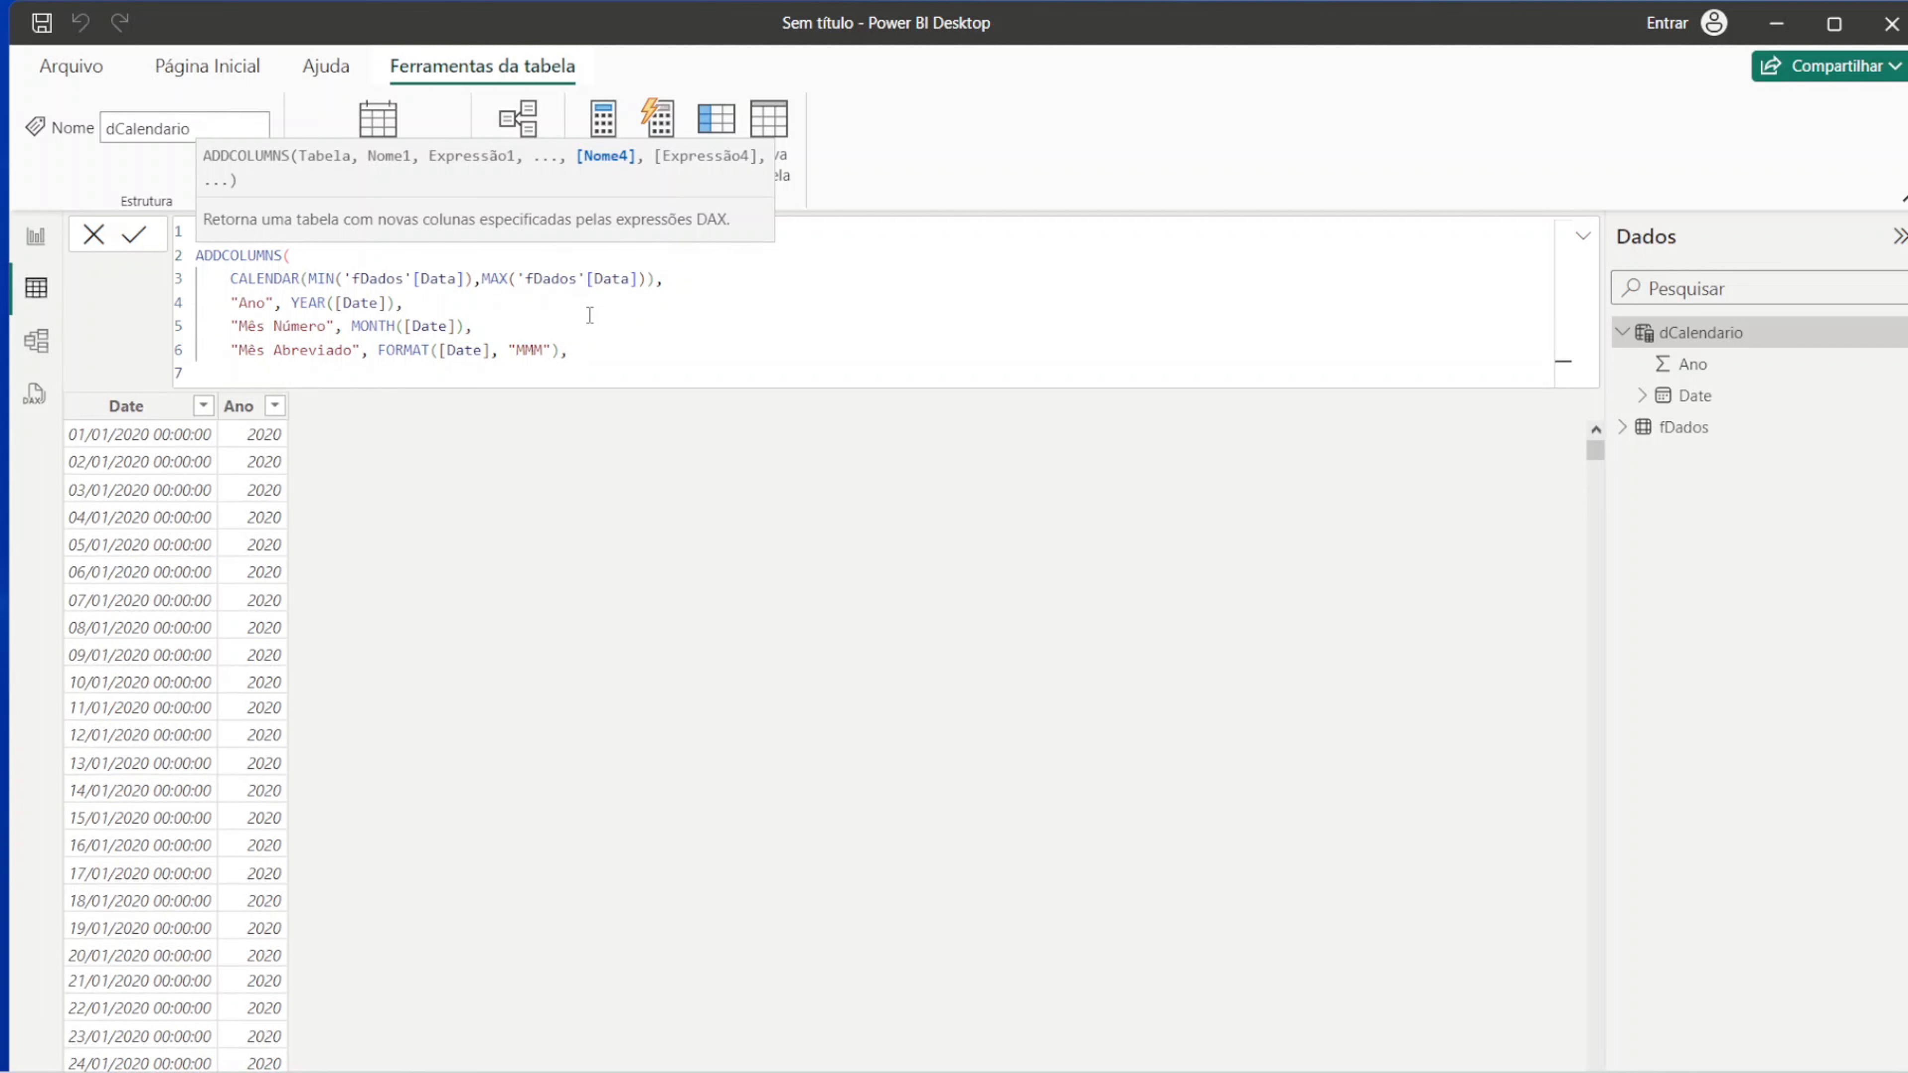
type("\"Mês Nome\",")
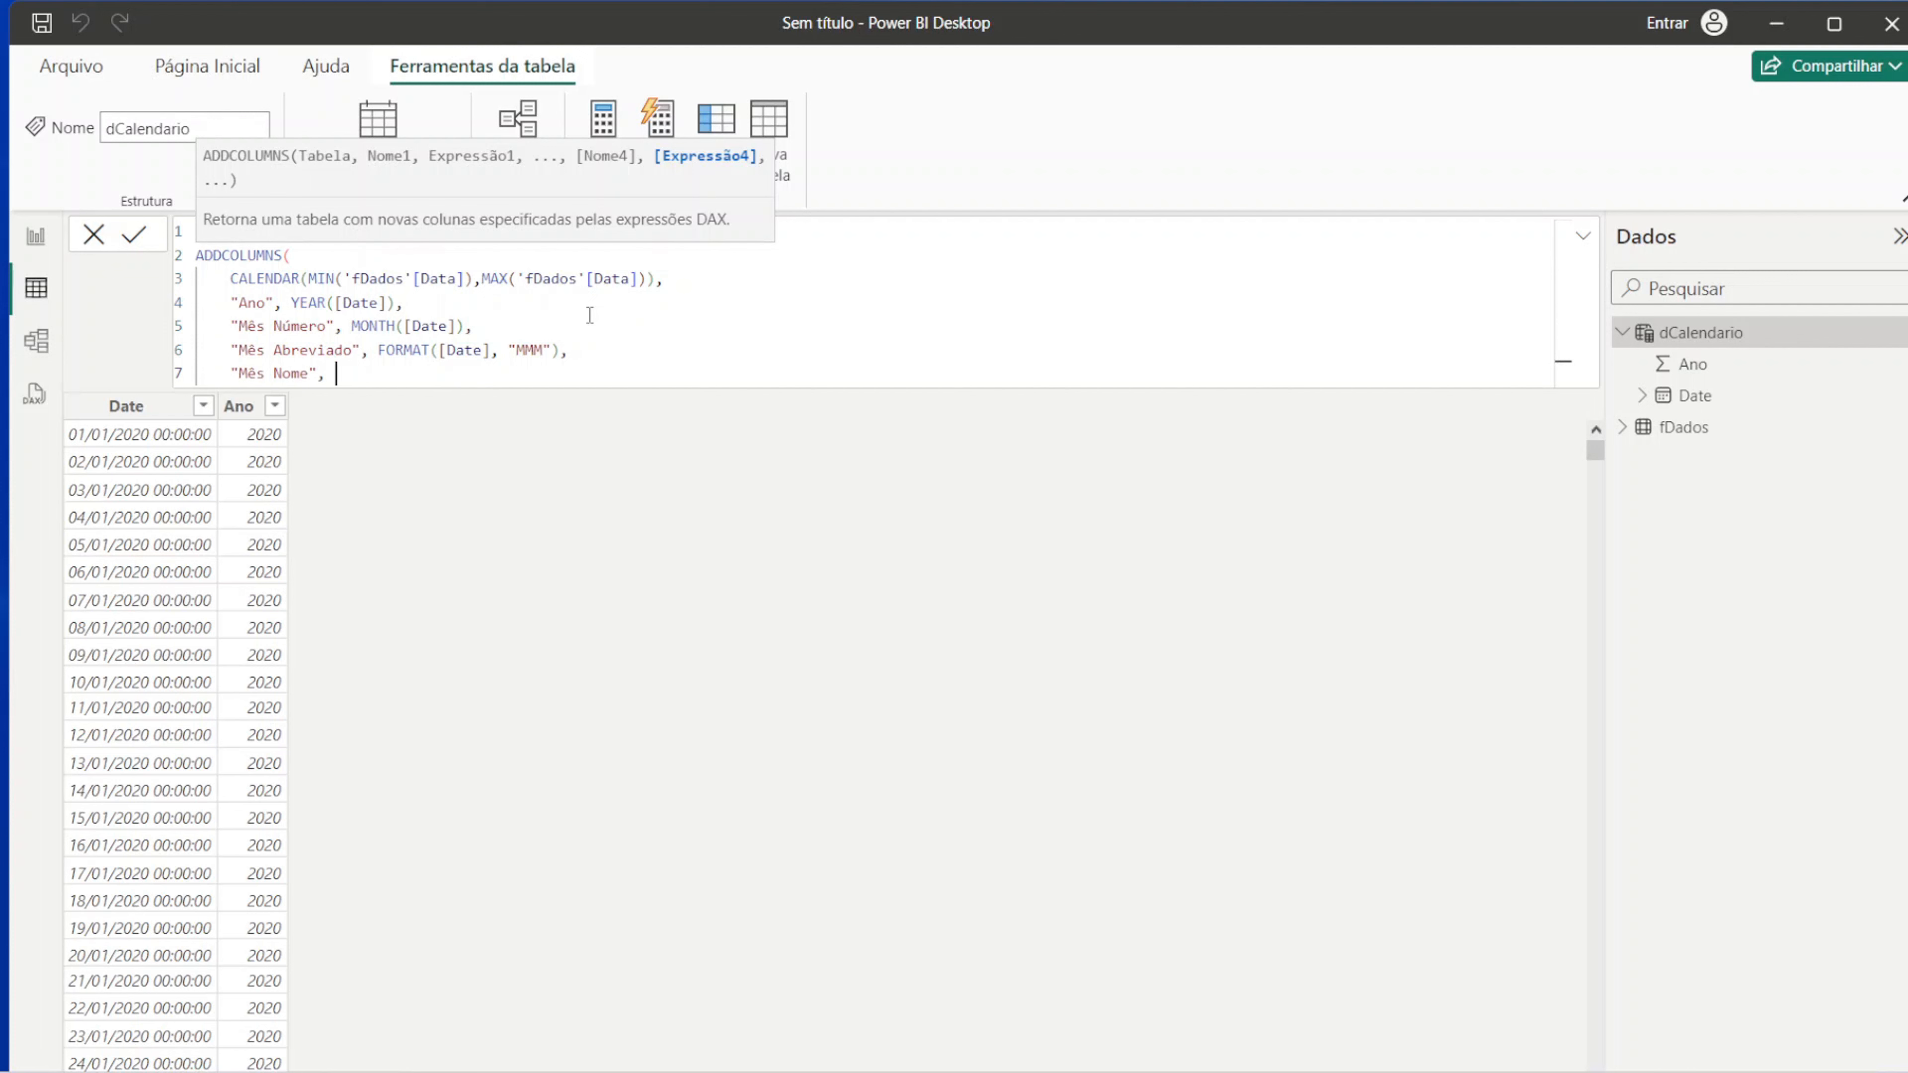
type("F")
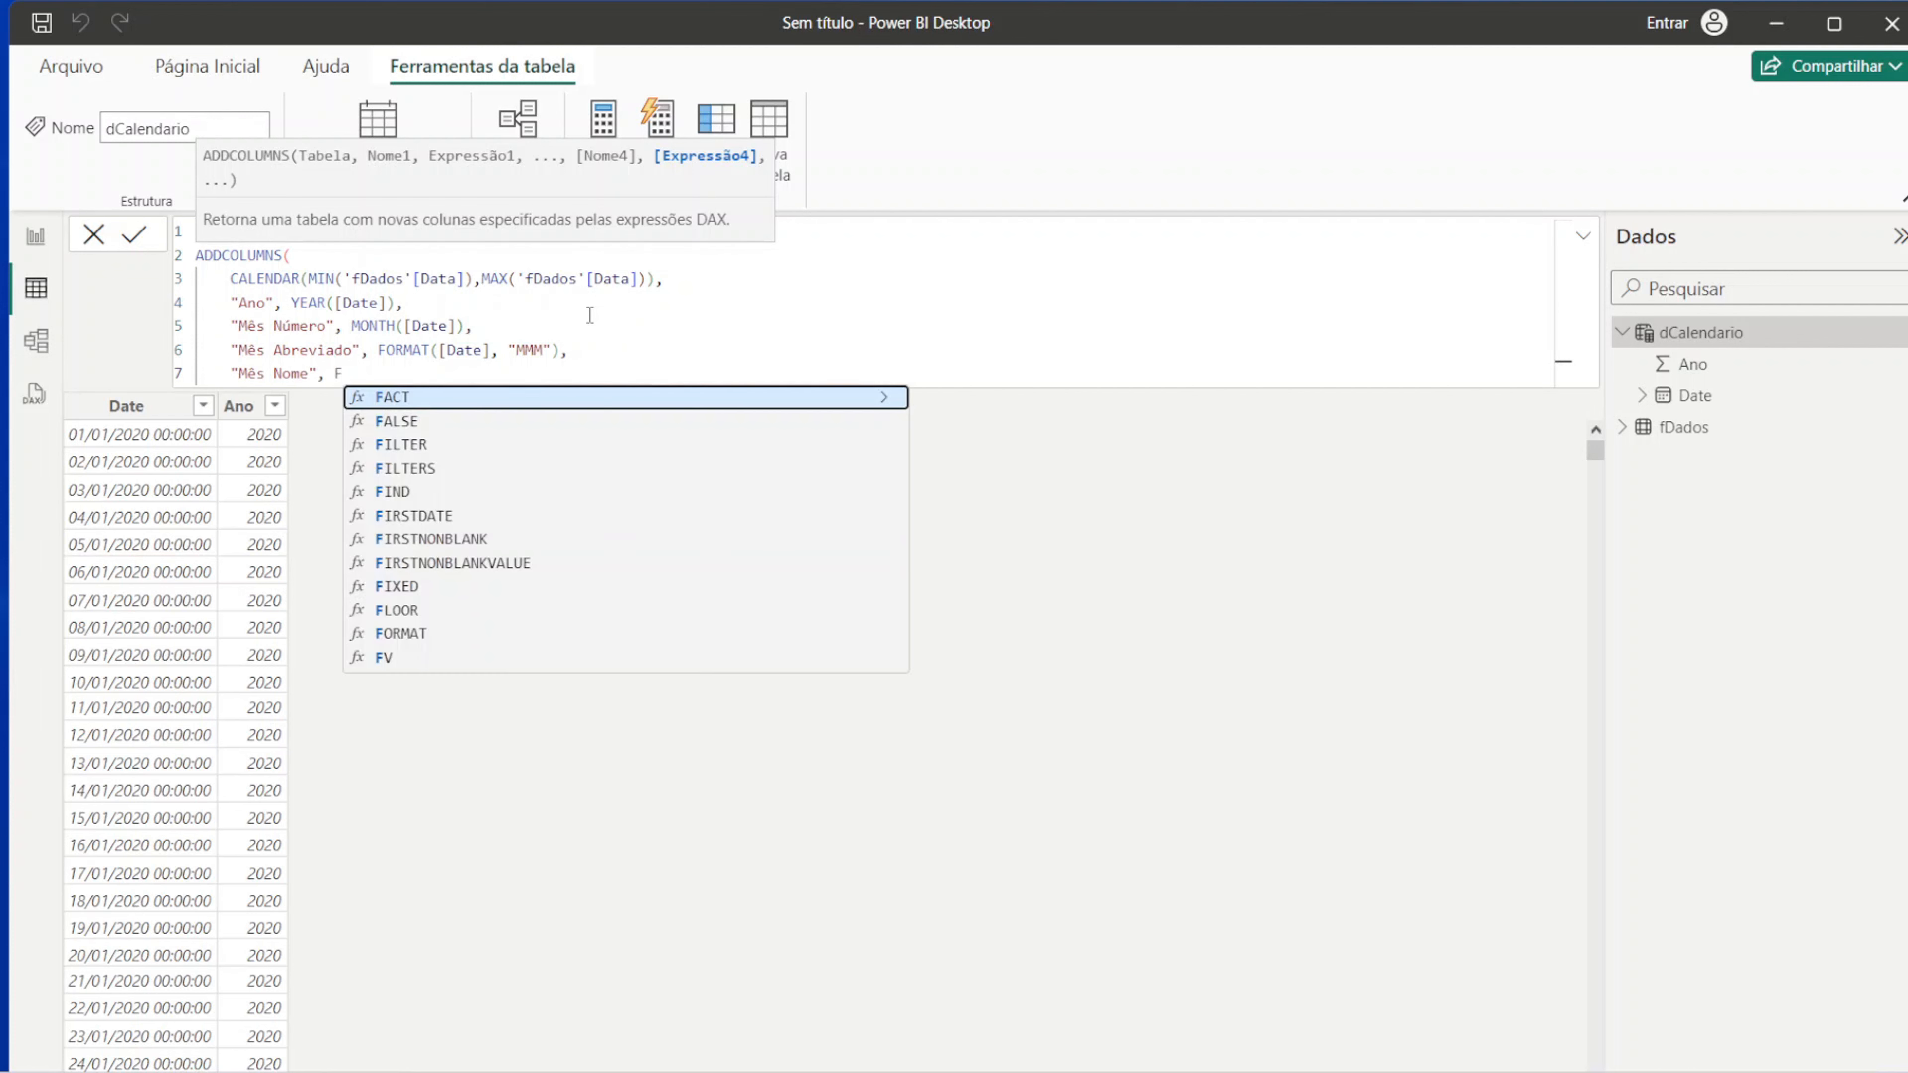
type("ORMAT([")
key("Tab")
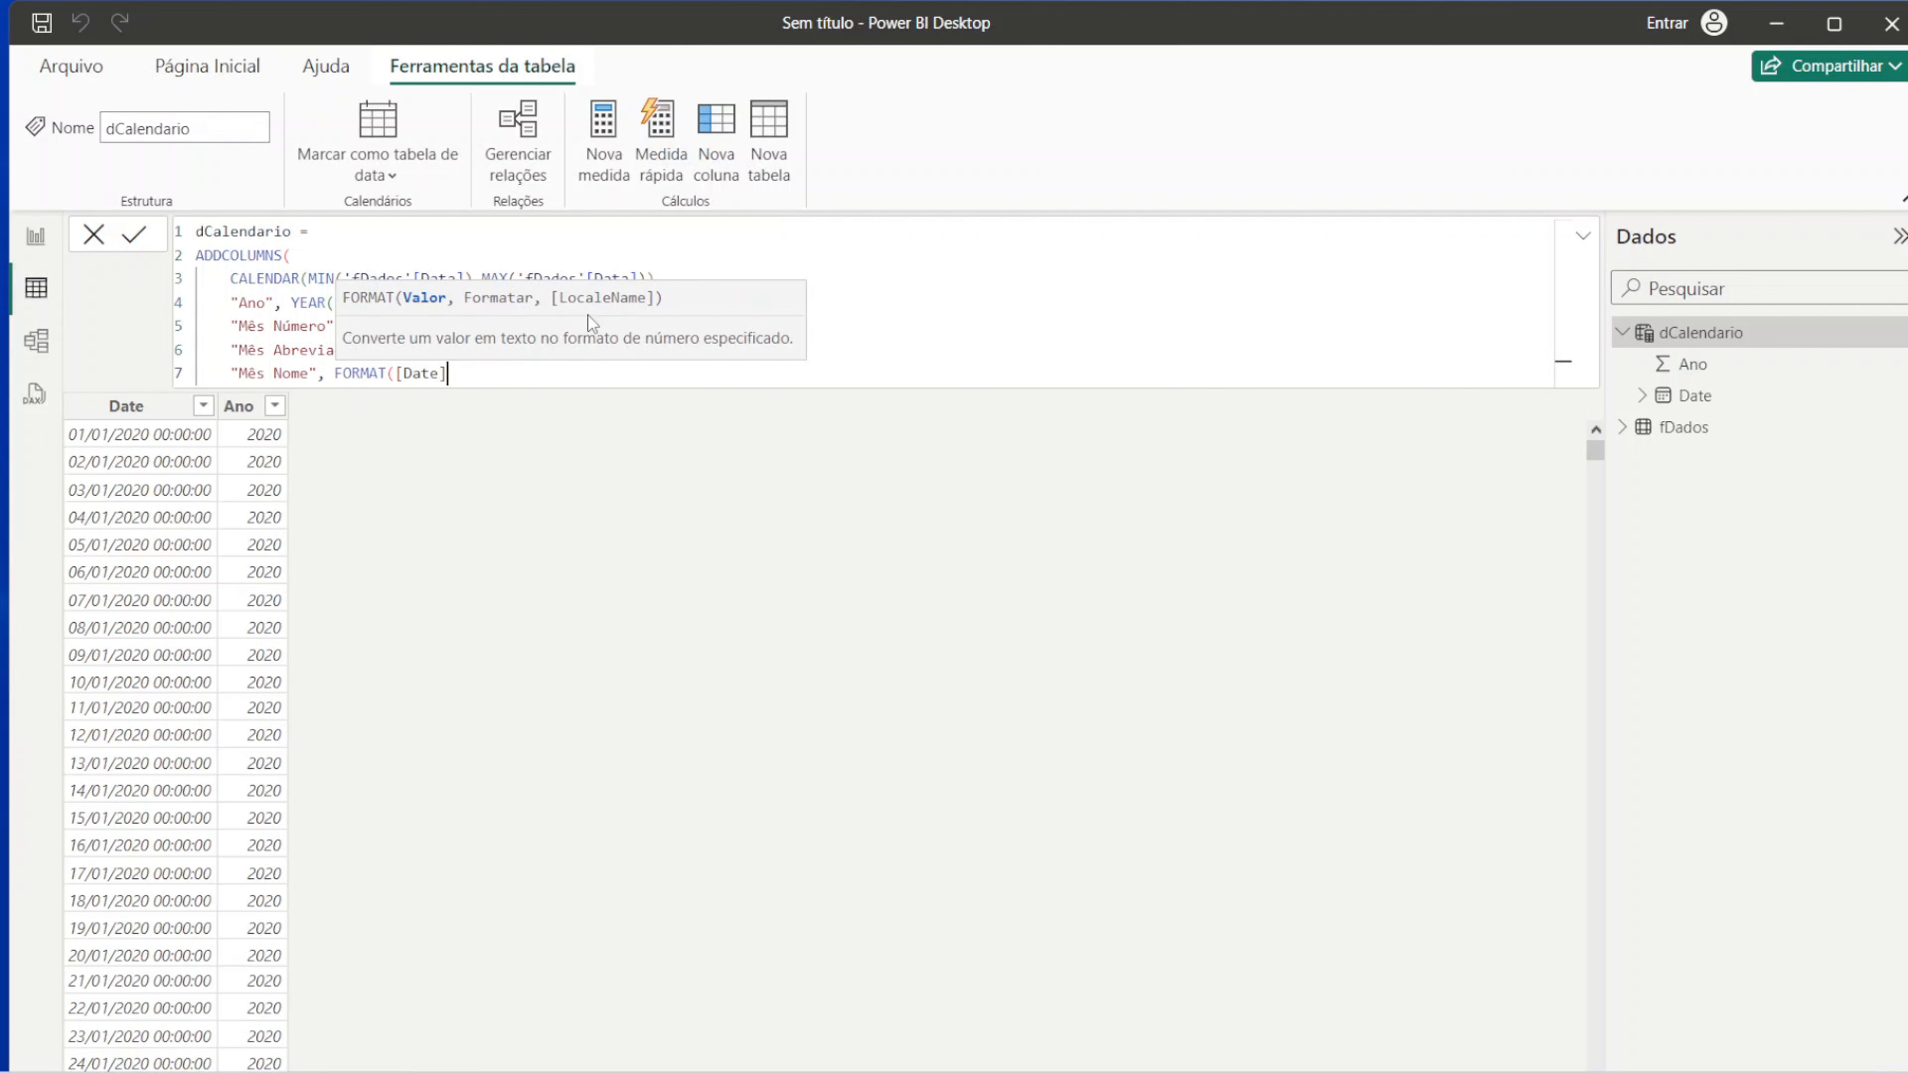
type(", \"MMMM\"),")
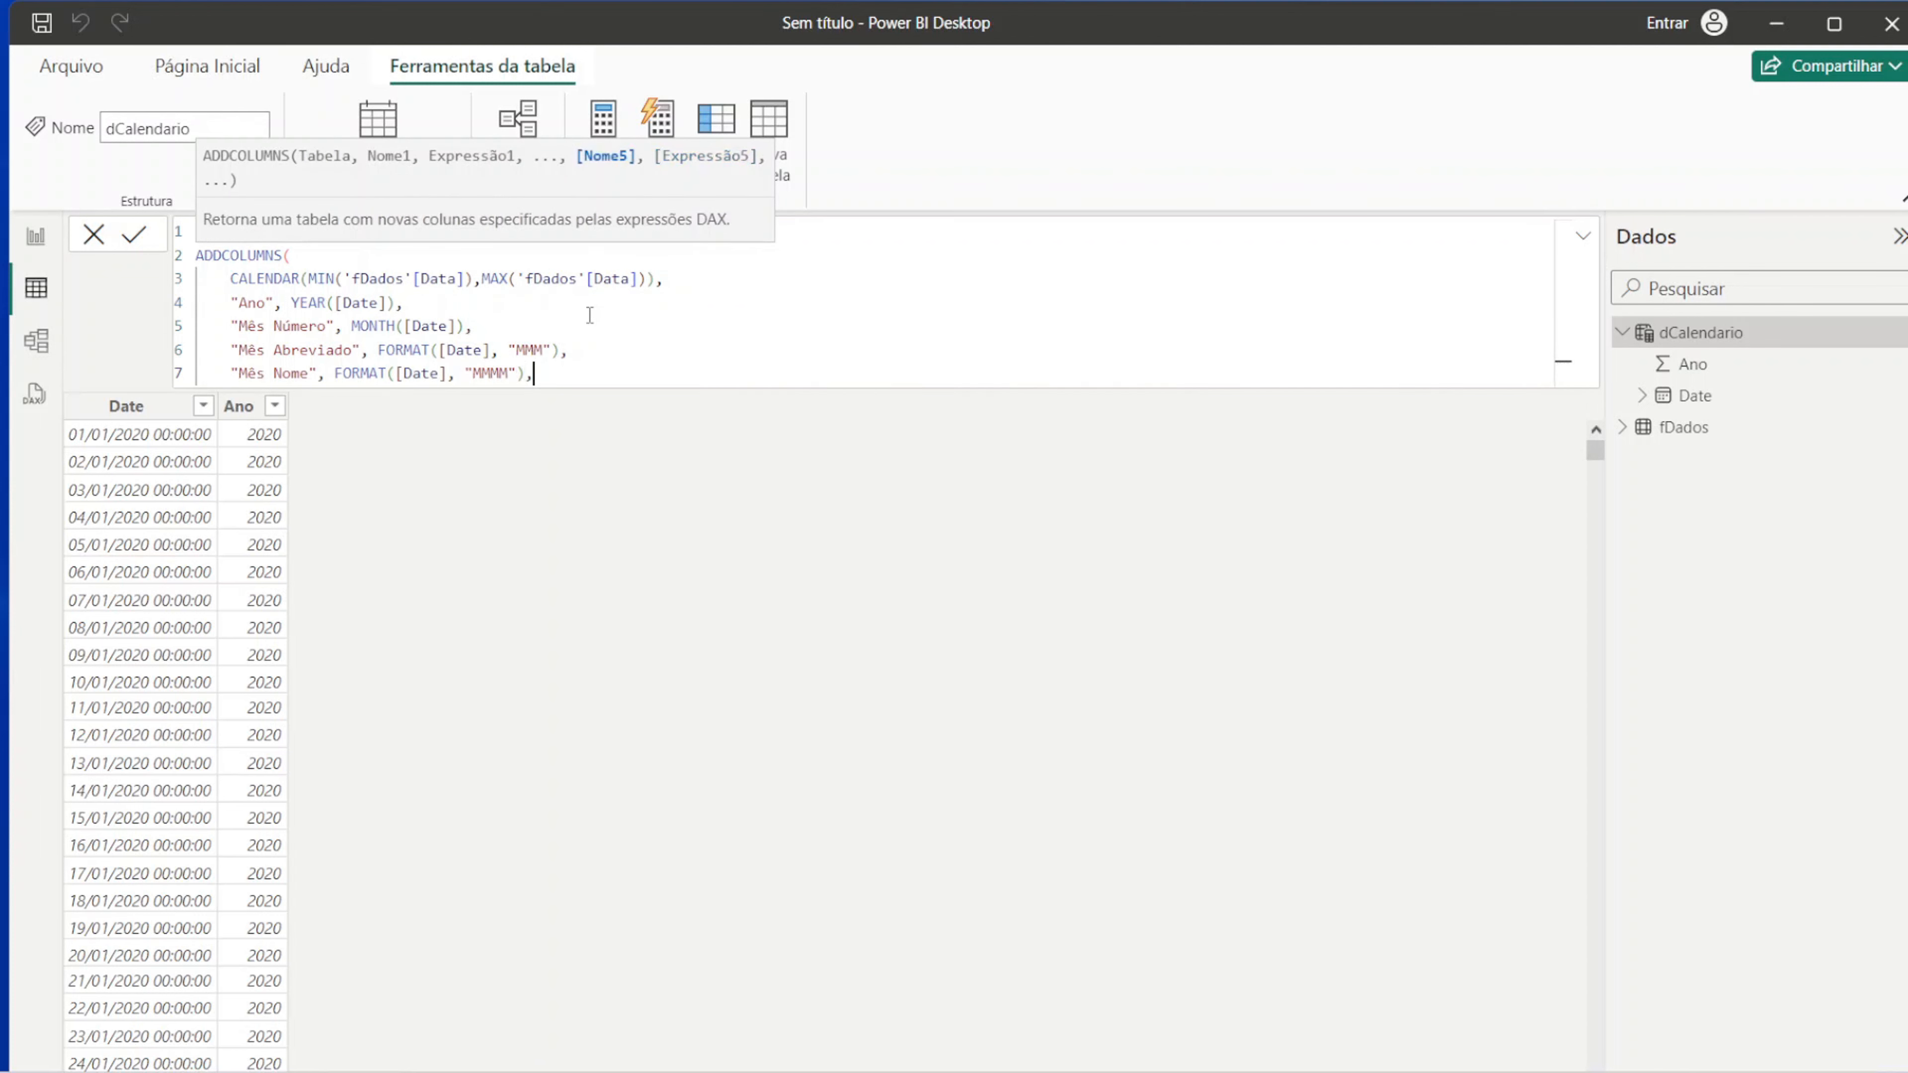
Step: Add a "Dia" column on a new line, defined as DAY([Date]), followed by a comma
key("shift+Return")
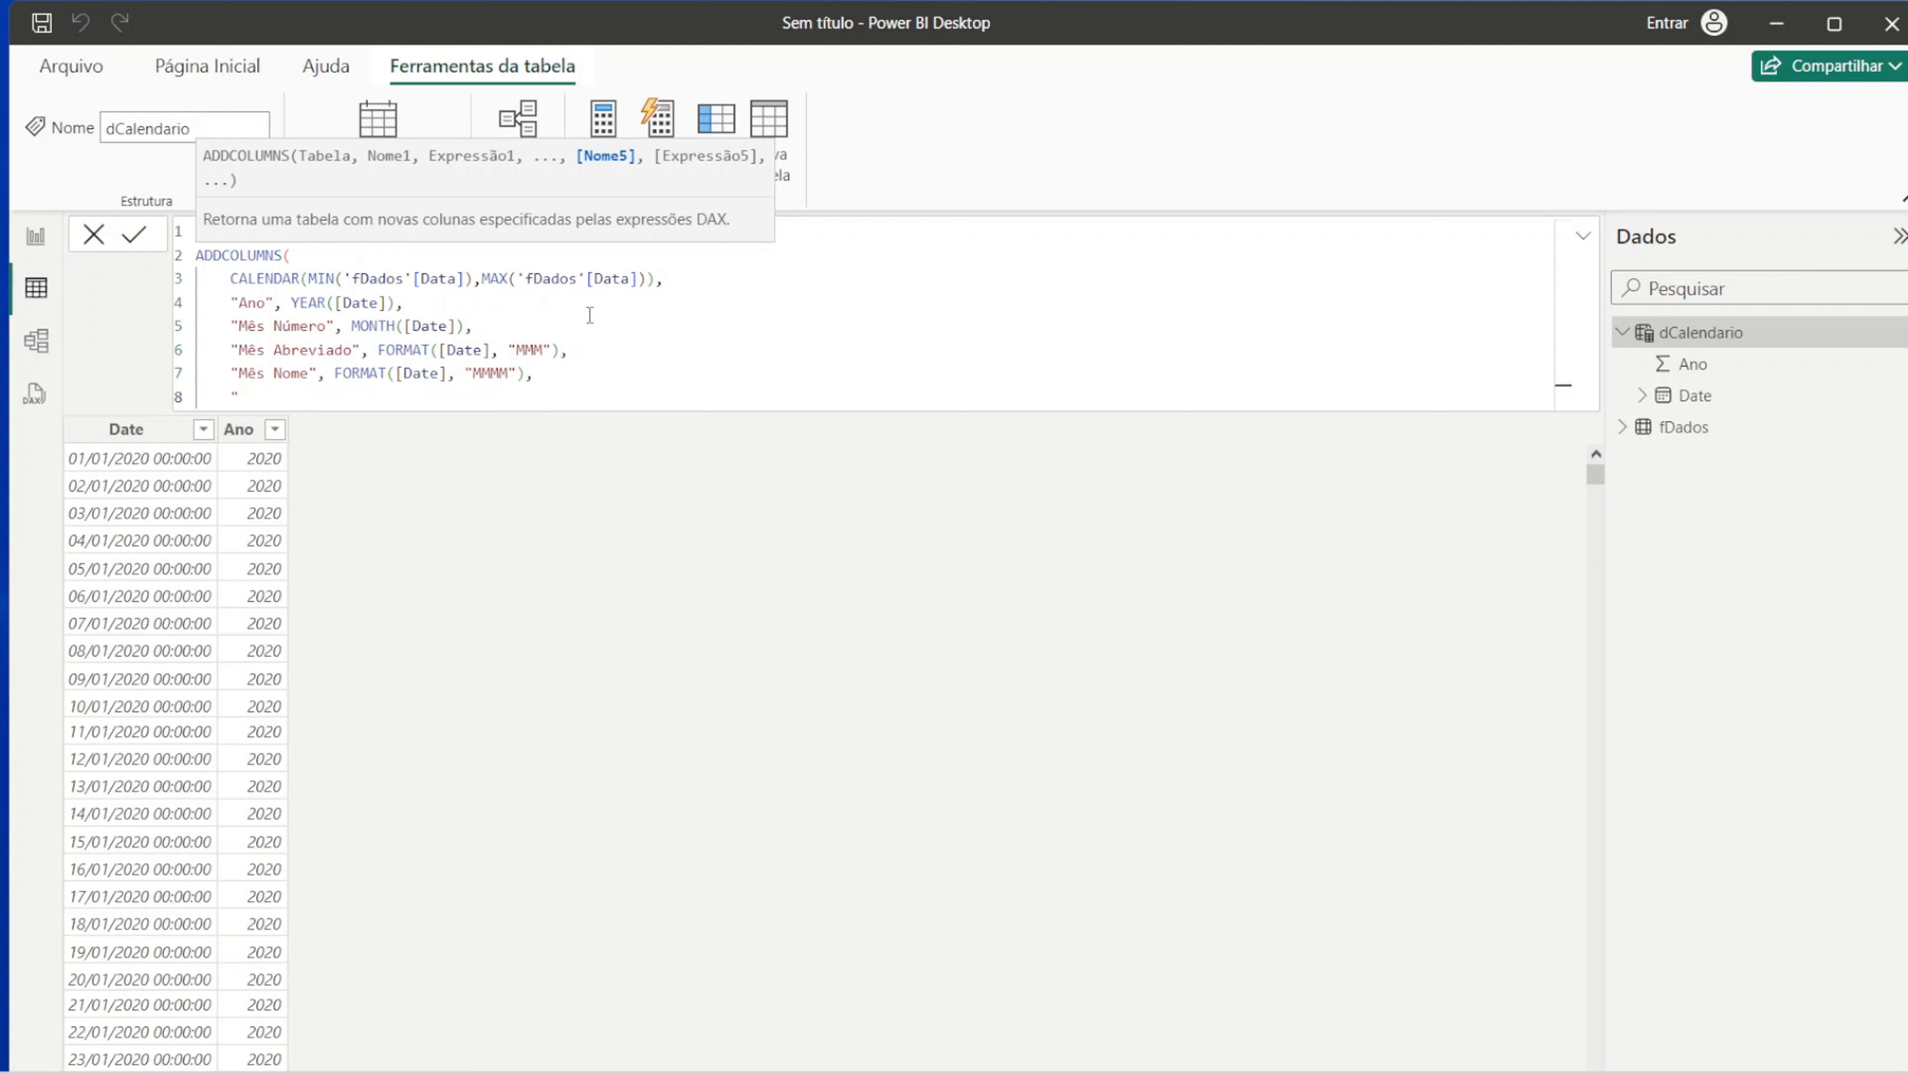
type("\"Dia\", DAY([Date]")
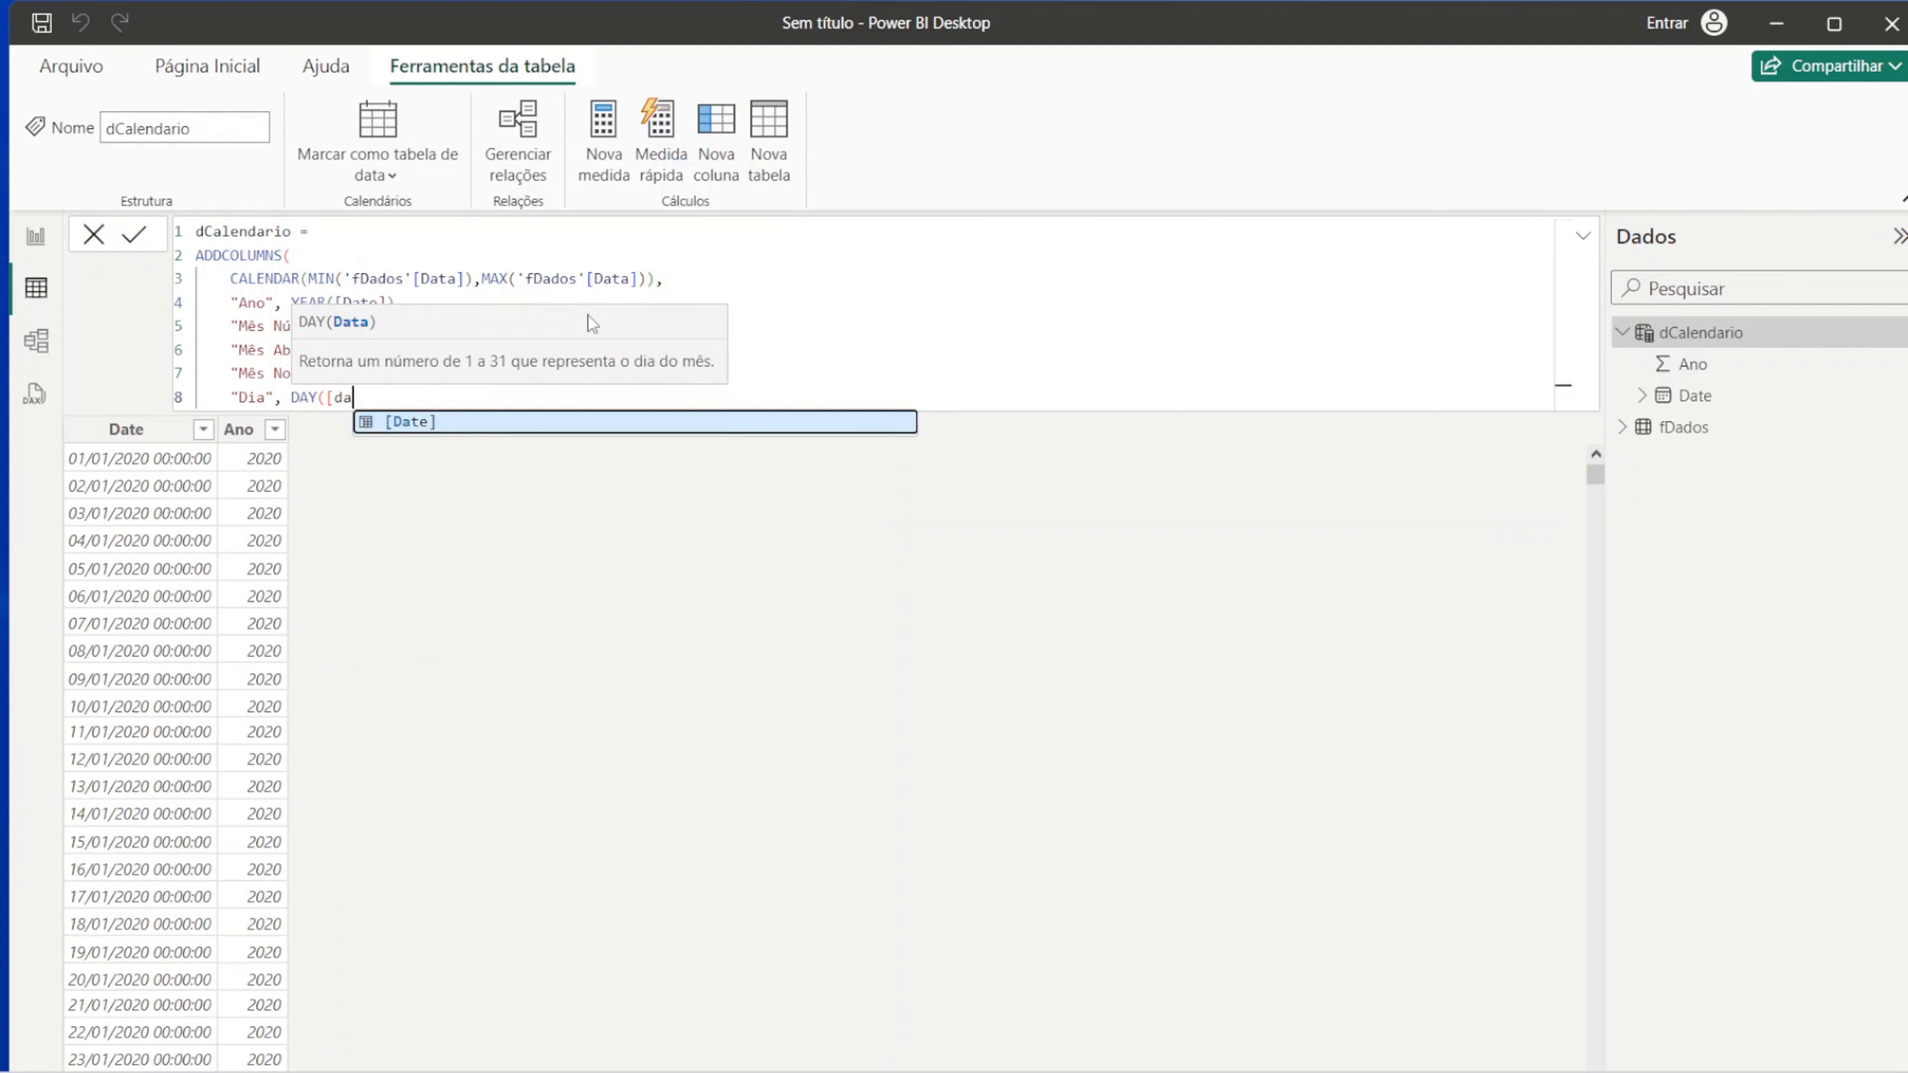
type("),")
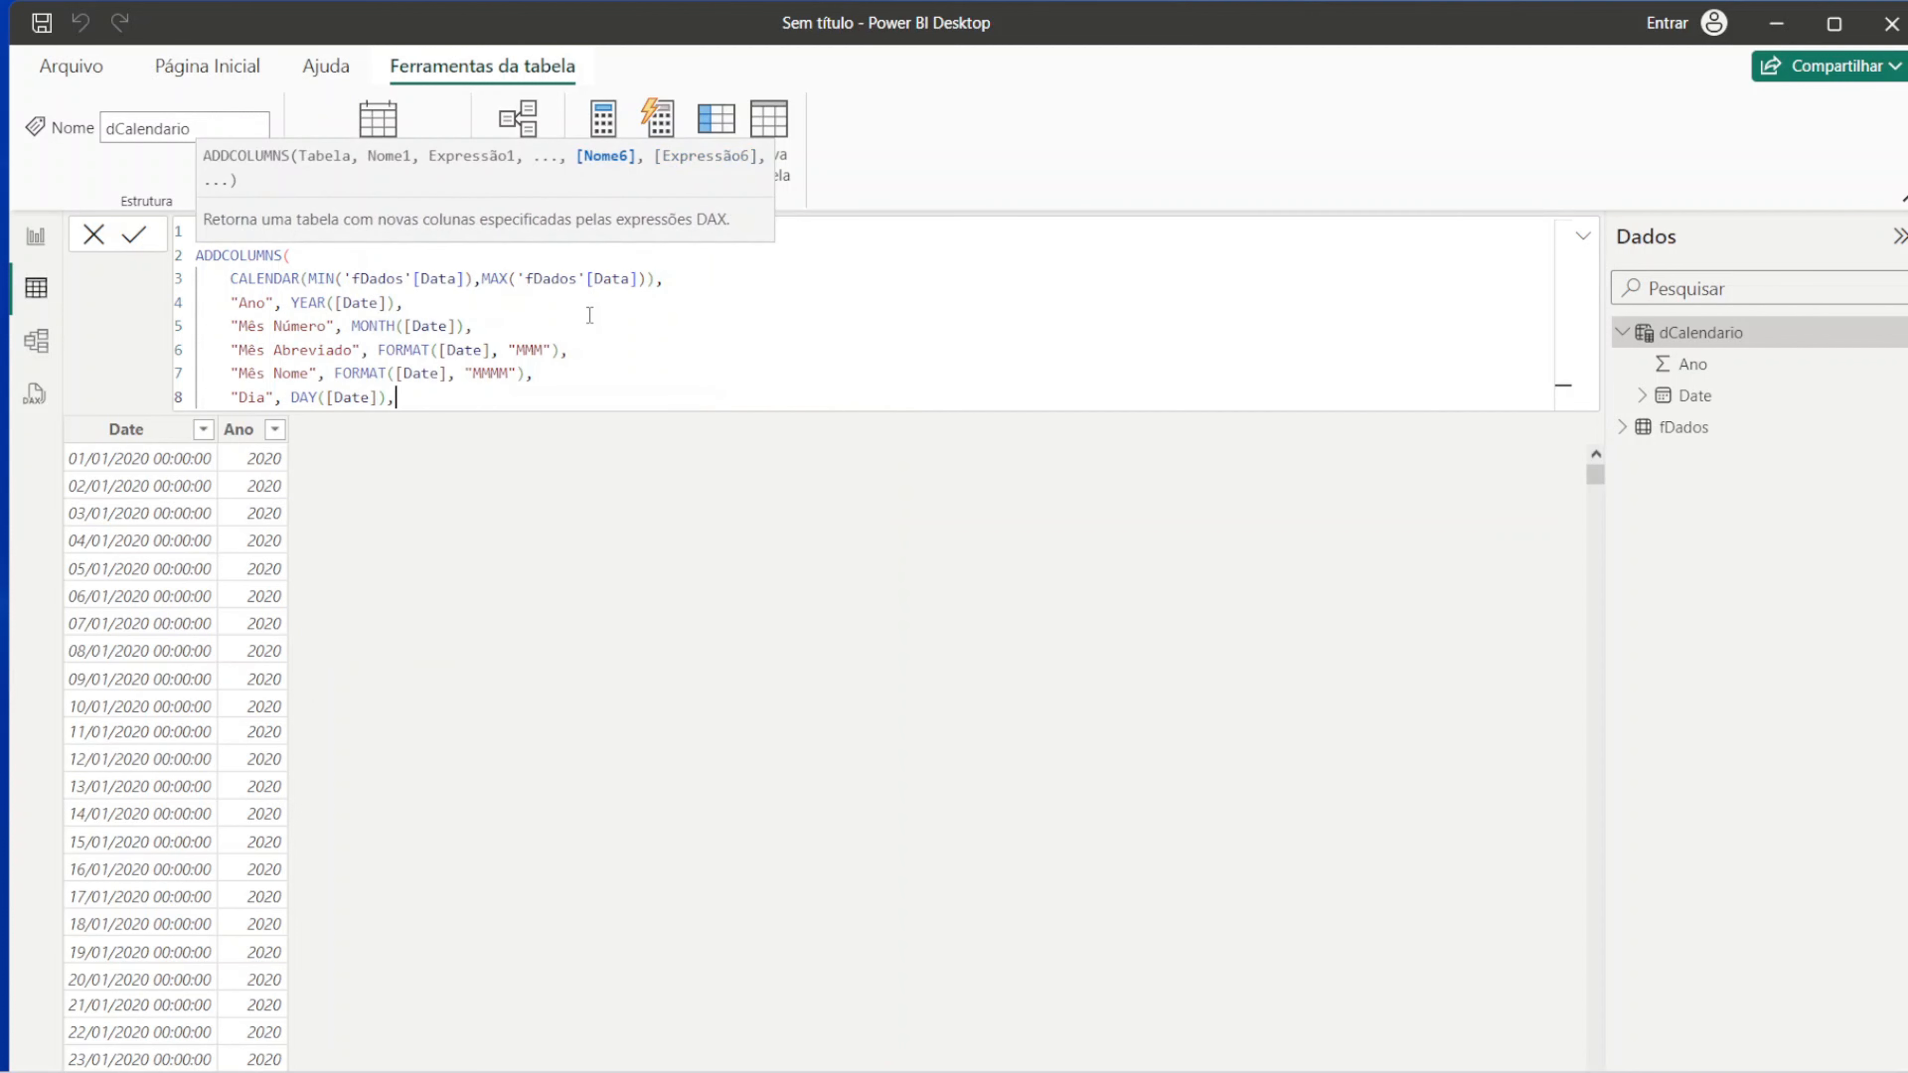
Step: Add a "Dia da Seman Número" column on a new line, defined as WEEKDAY([Date]), followed by a comma
key("shift+Return")
type("\"D")
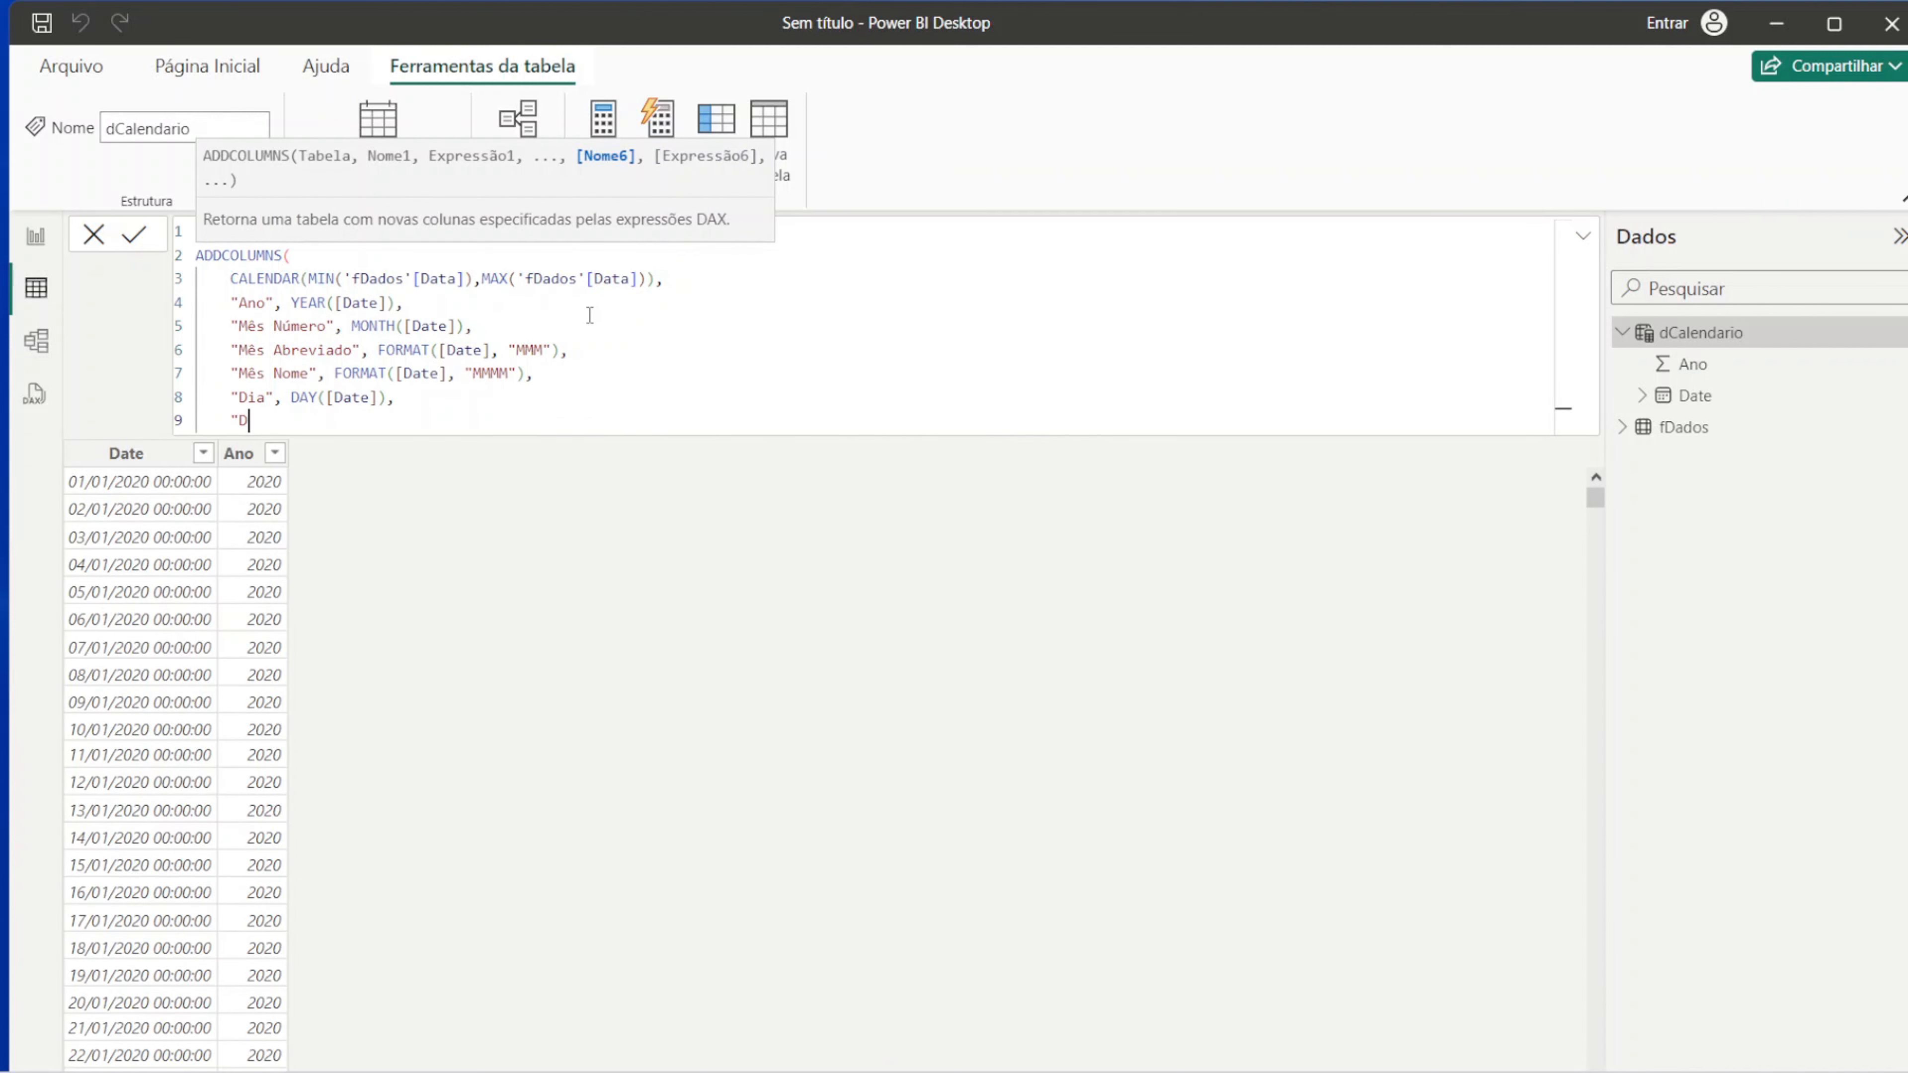
type("ia da Seman Número\",")
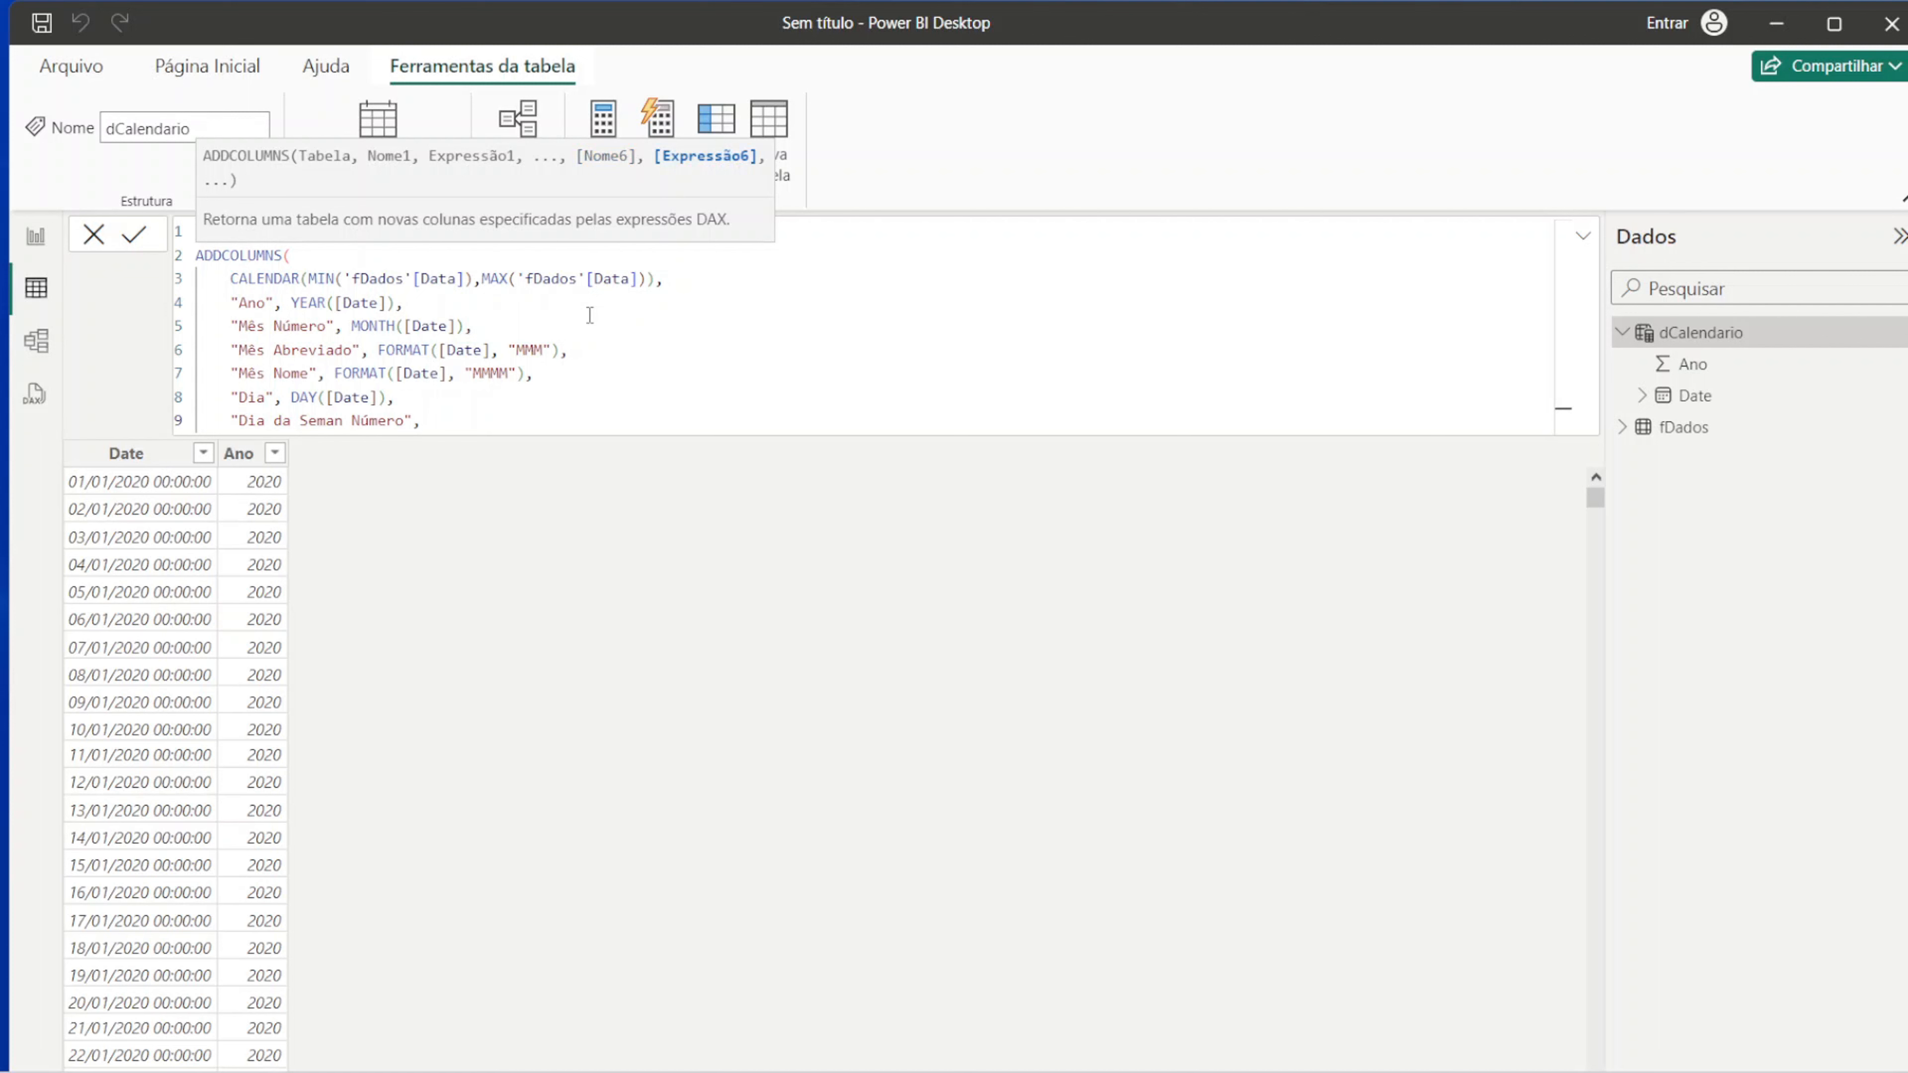
type(" WEEKDAY(")
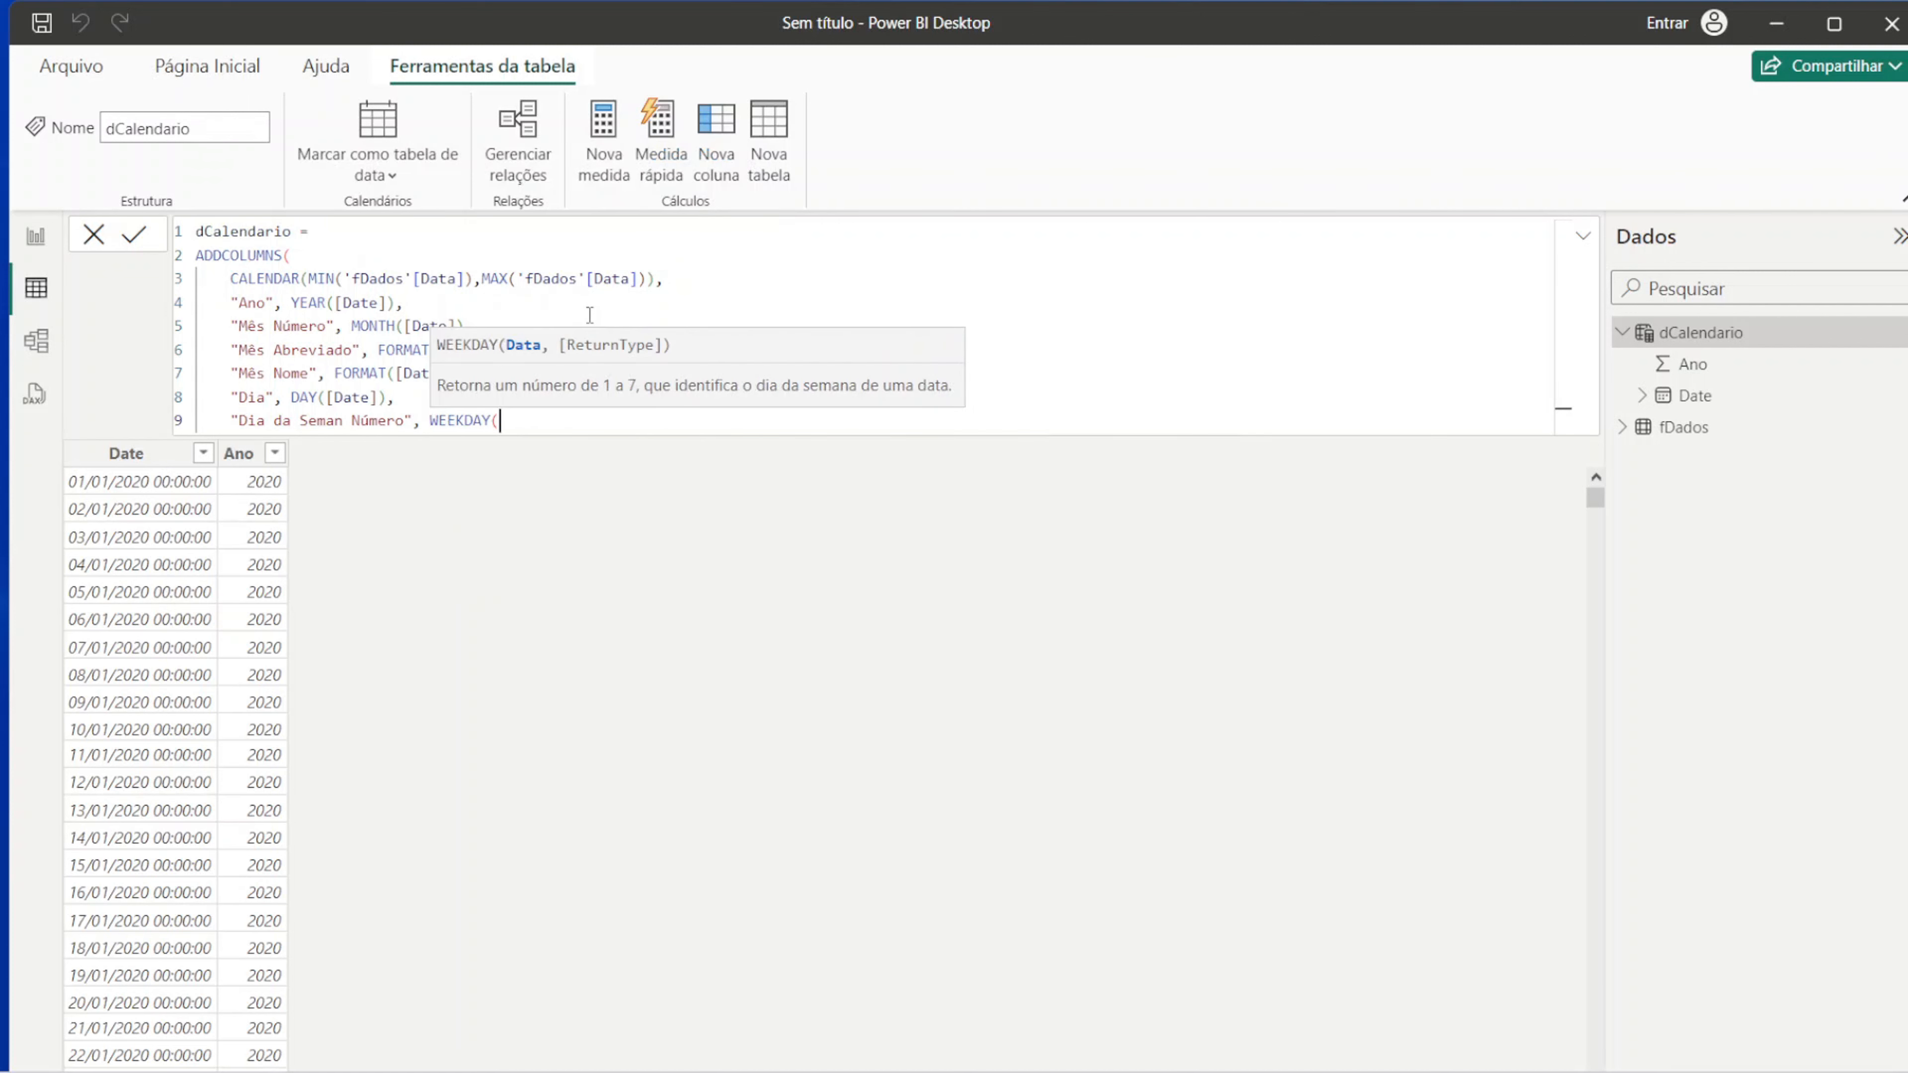
type("[Date]),")
Step: Add a "Dia da Semana Nome" column on a new line, defined as FORMAT([Date], "dddd")
key("Return")
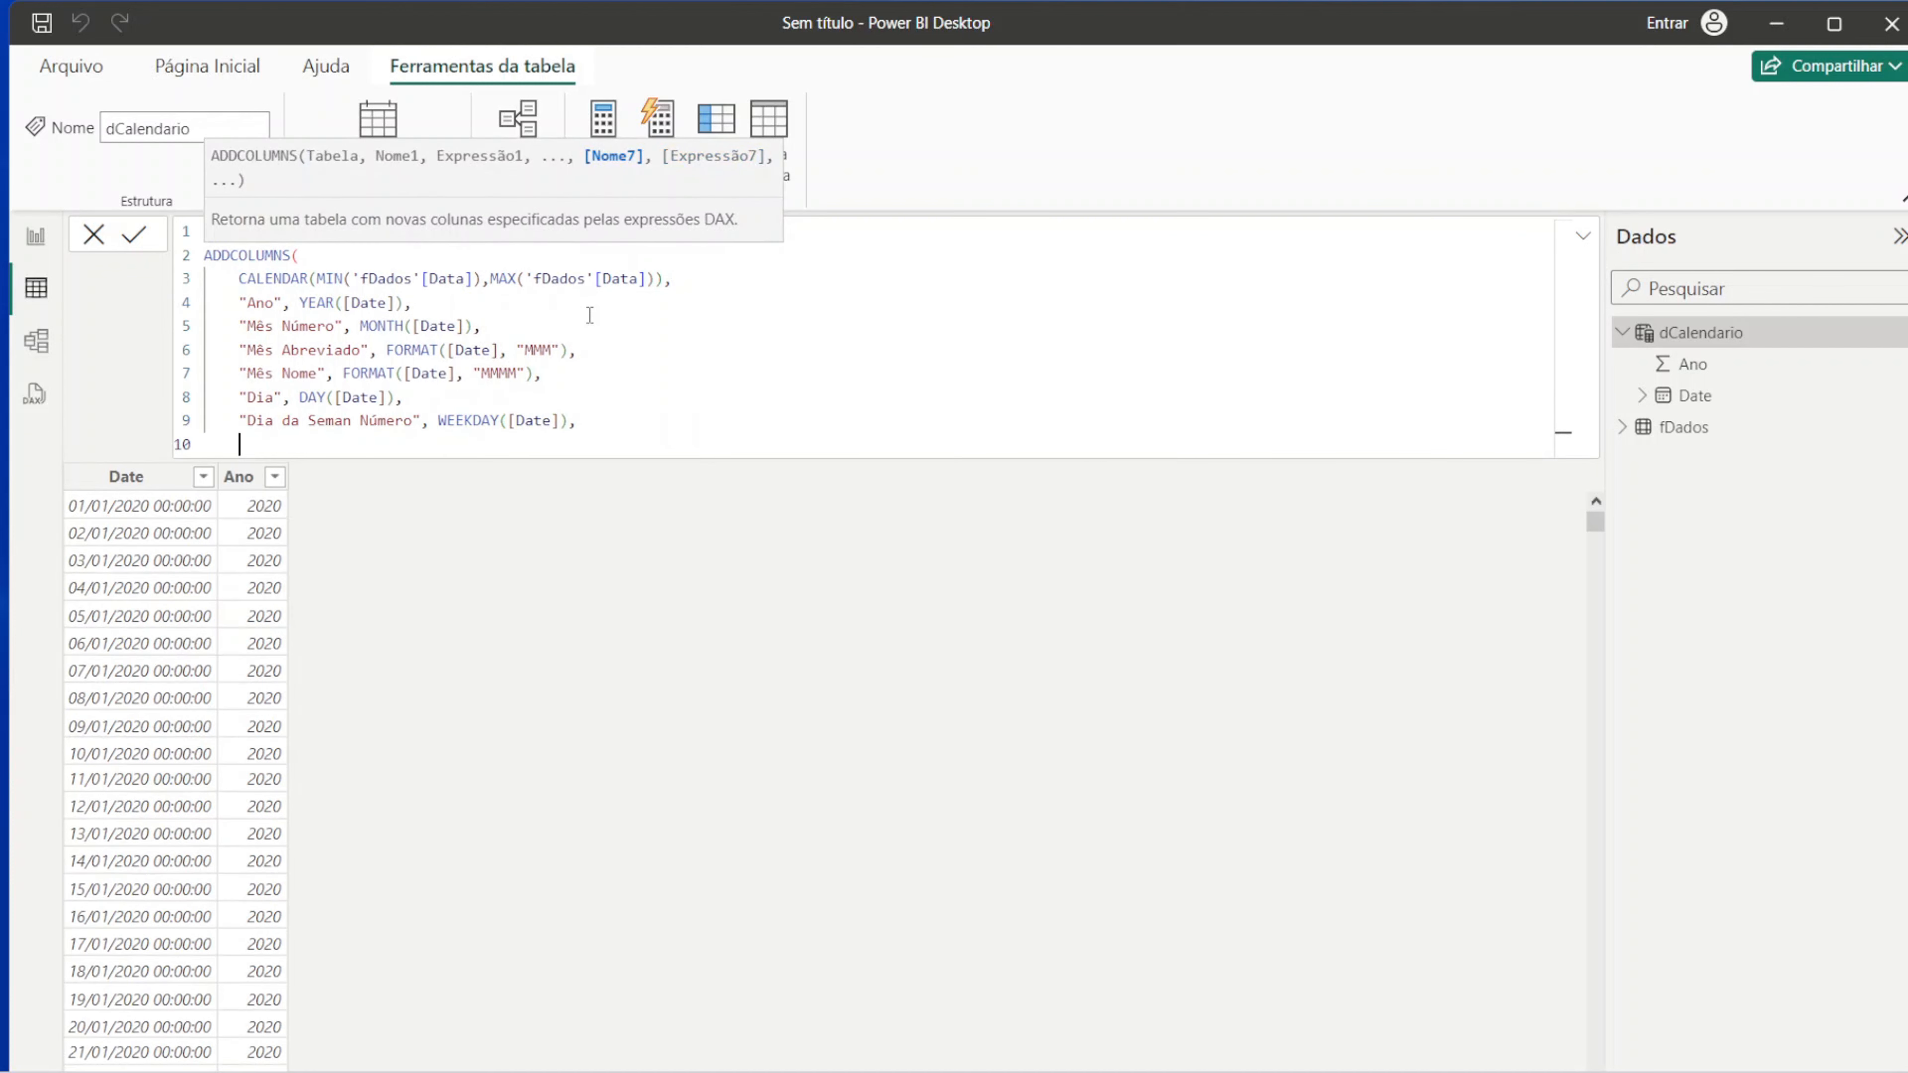
type("\"Dia da Semanb")
key("BackSpace")
type("A")
key("BackSpace")
key("BackSpace")
type("a Nome\", ")
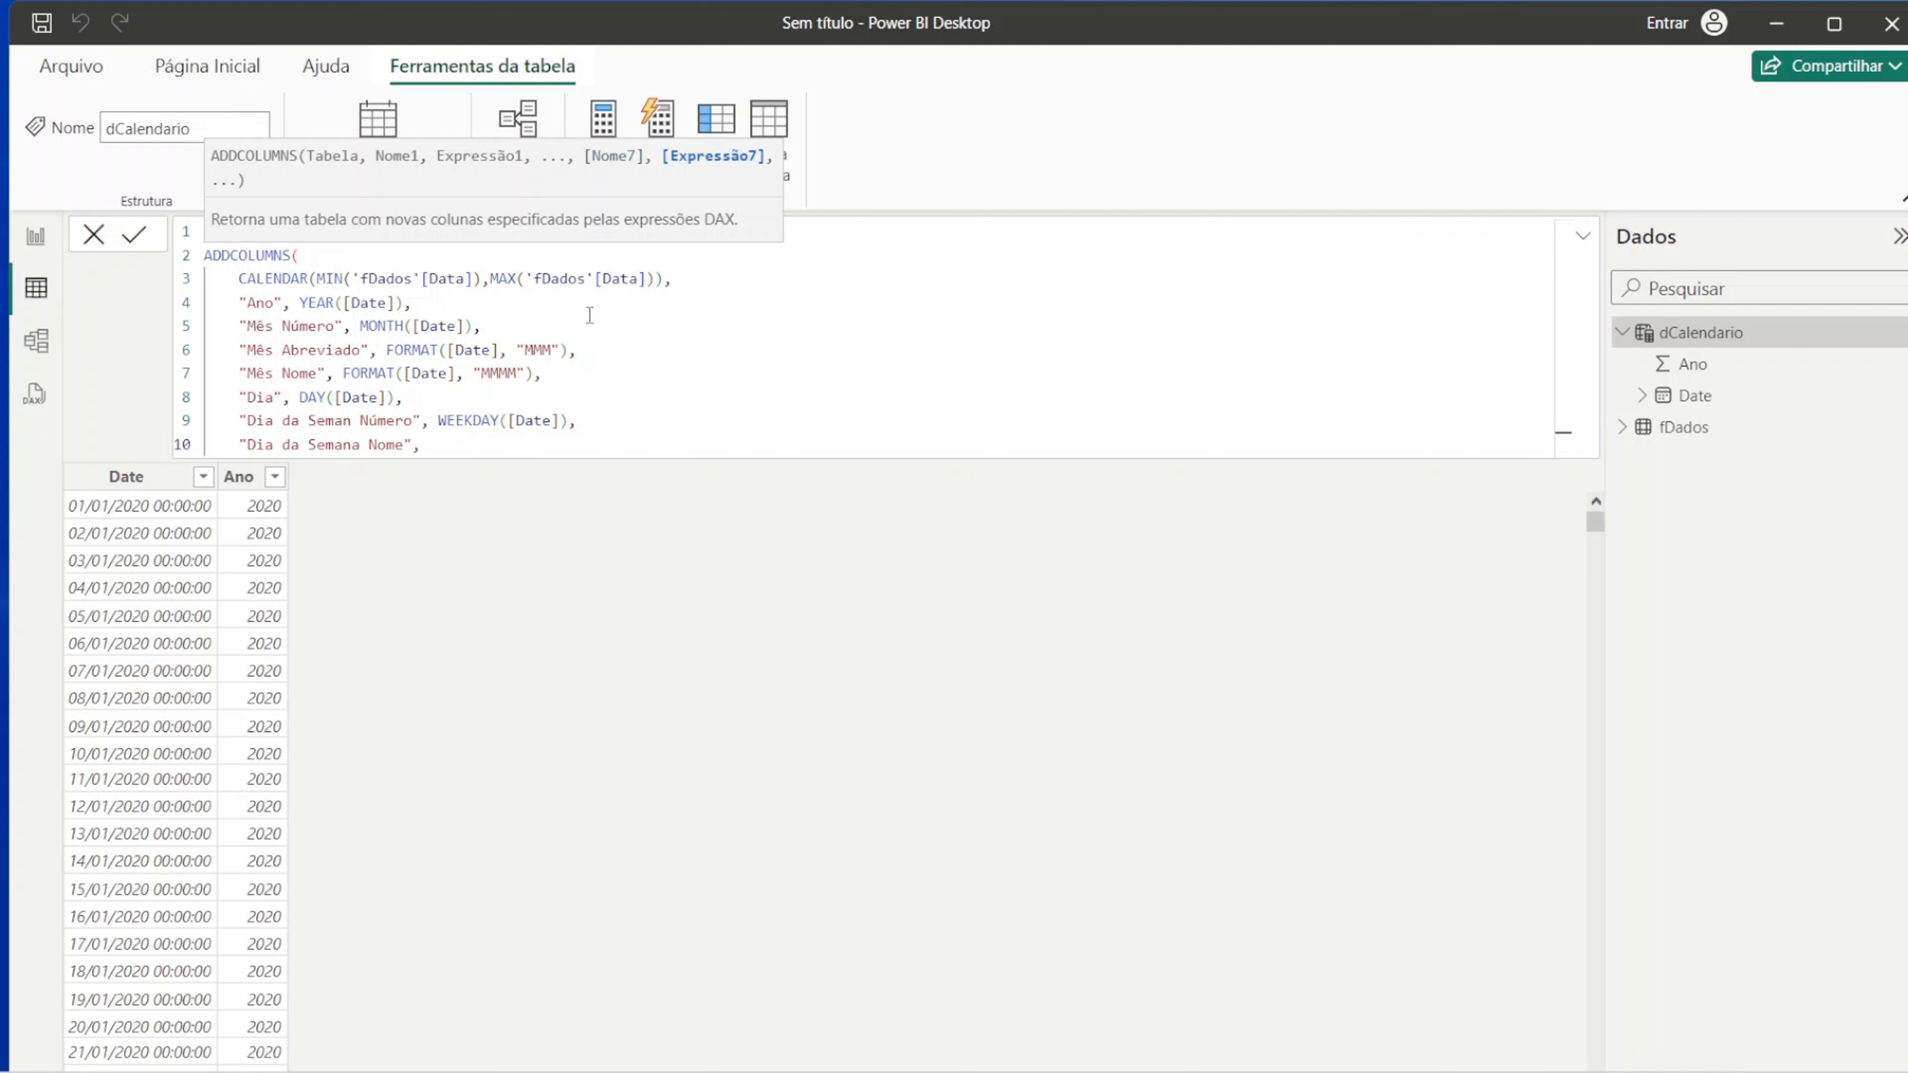
type("fom")
key("Tab")
type("d")
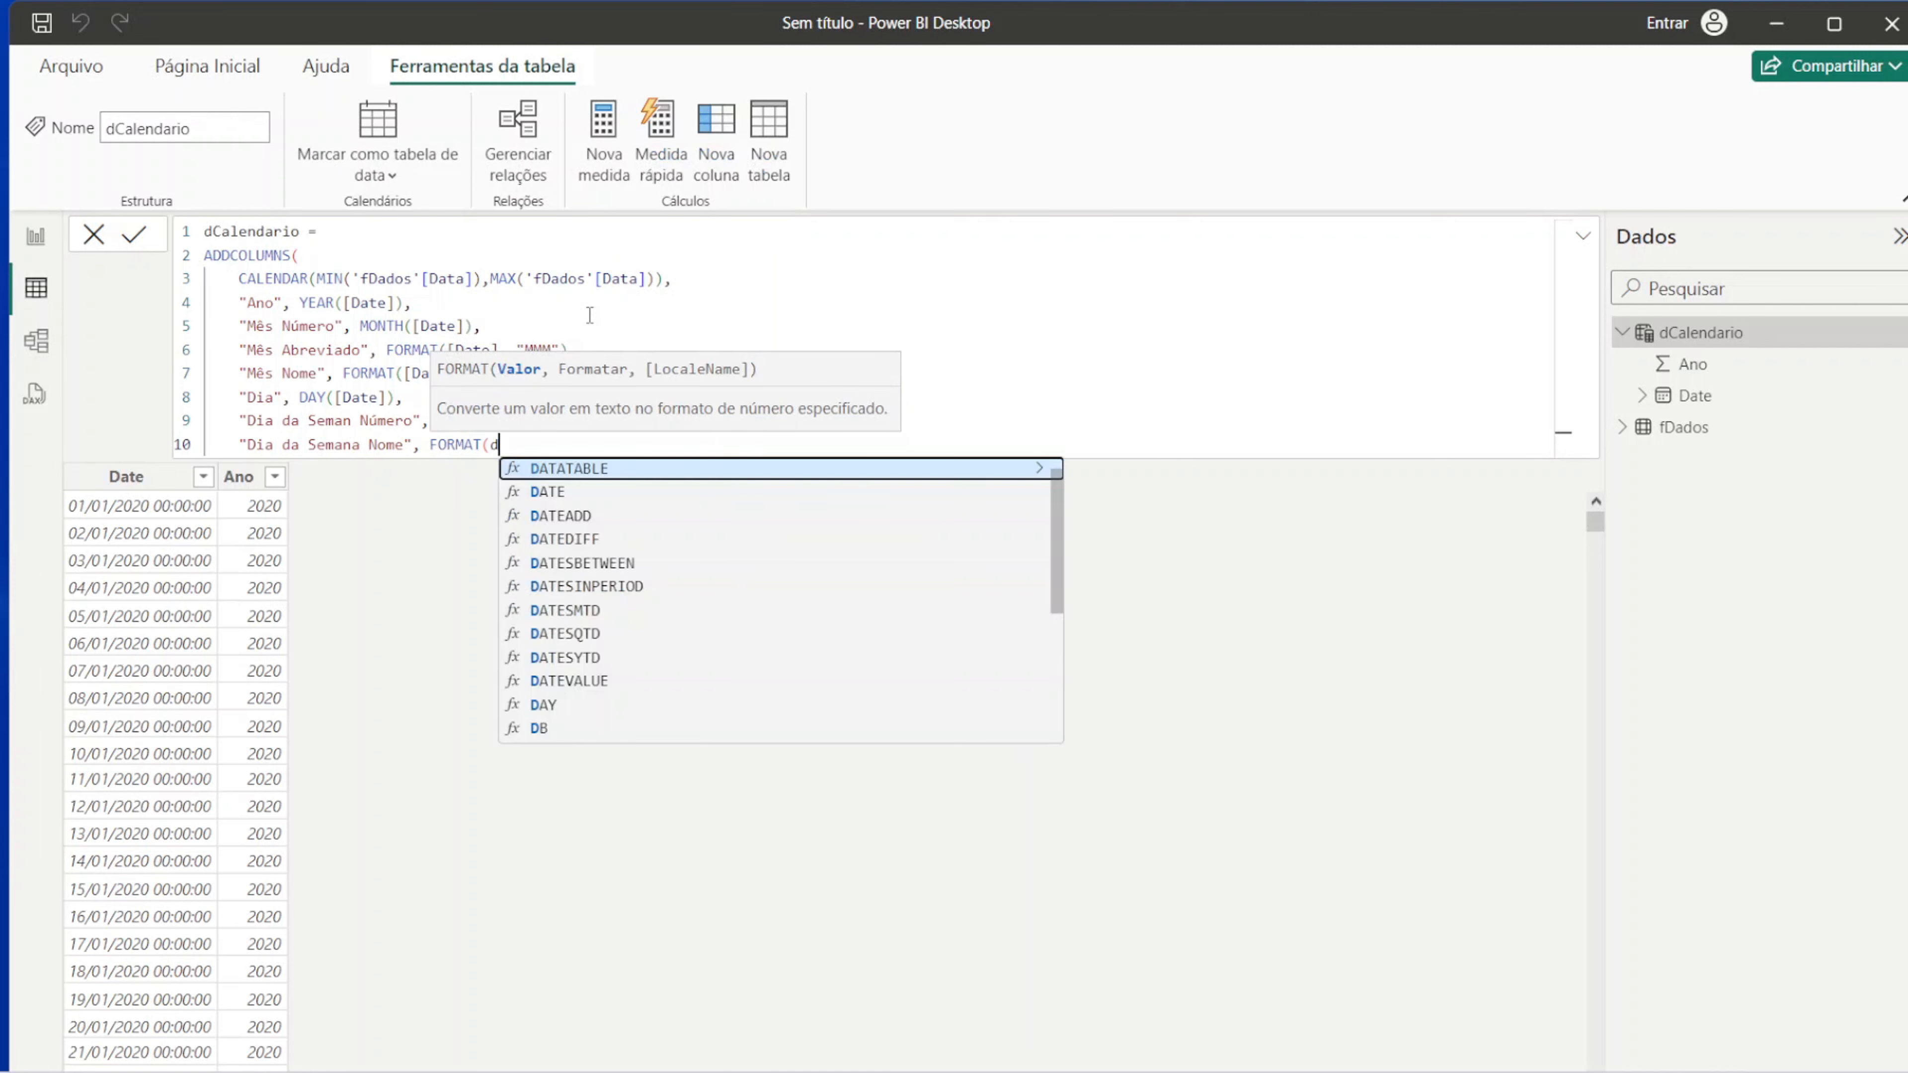
key("BackSpace")
type("[da")
key("Tab")
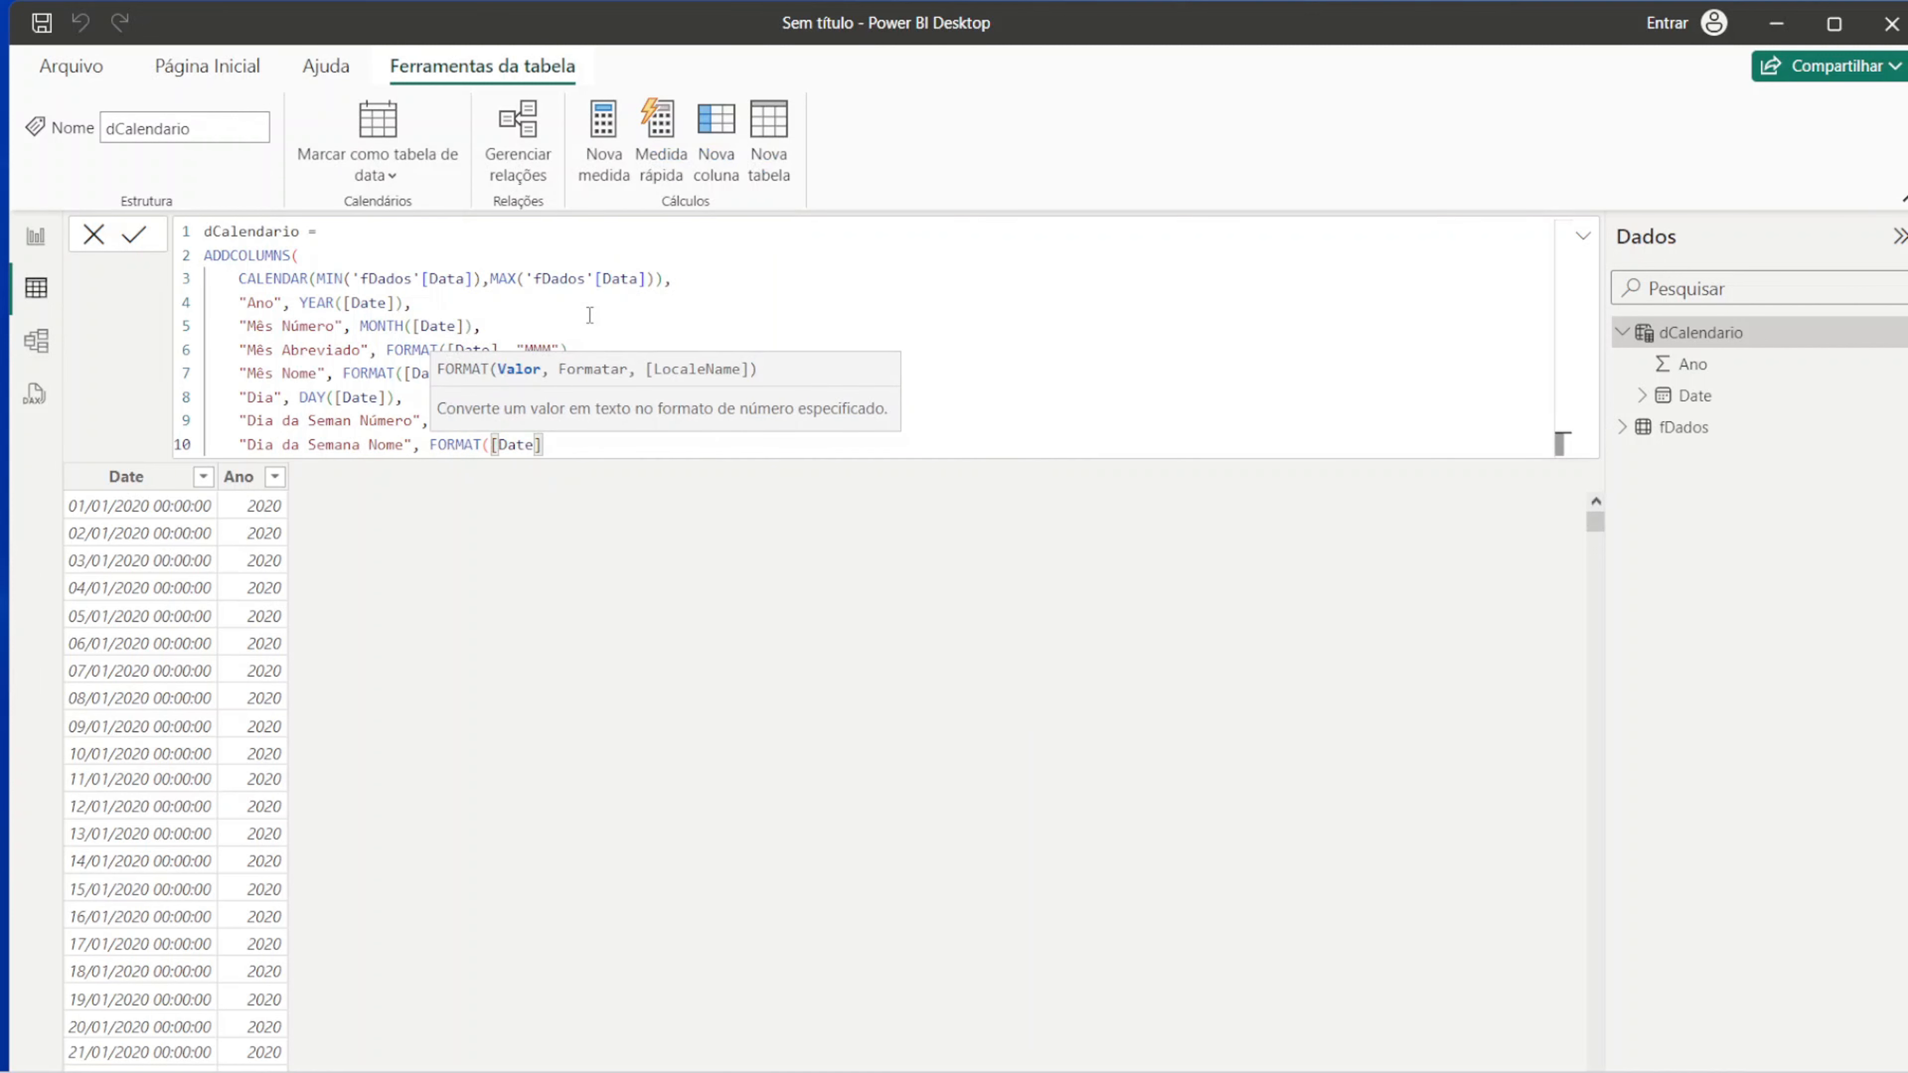
type(", \"dddd\")")
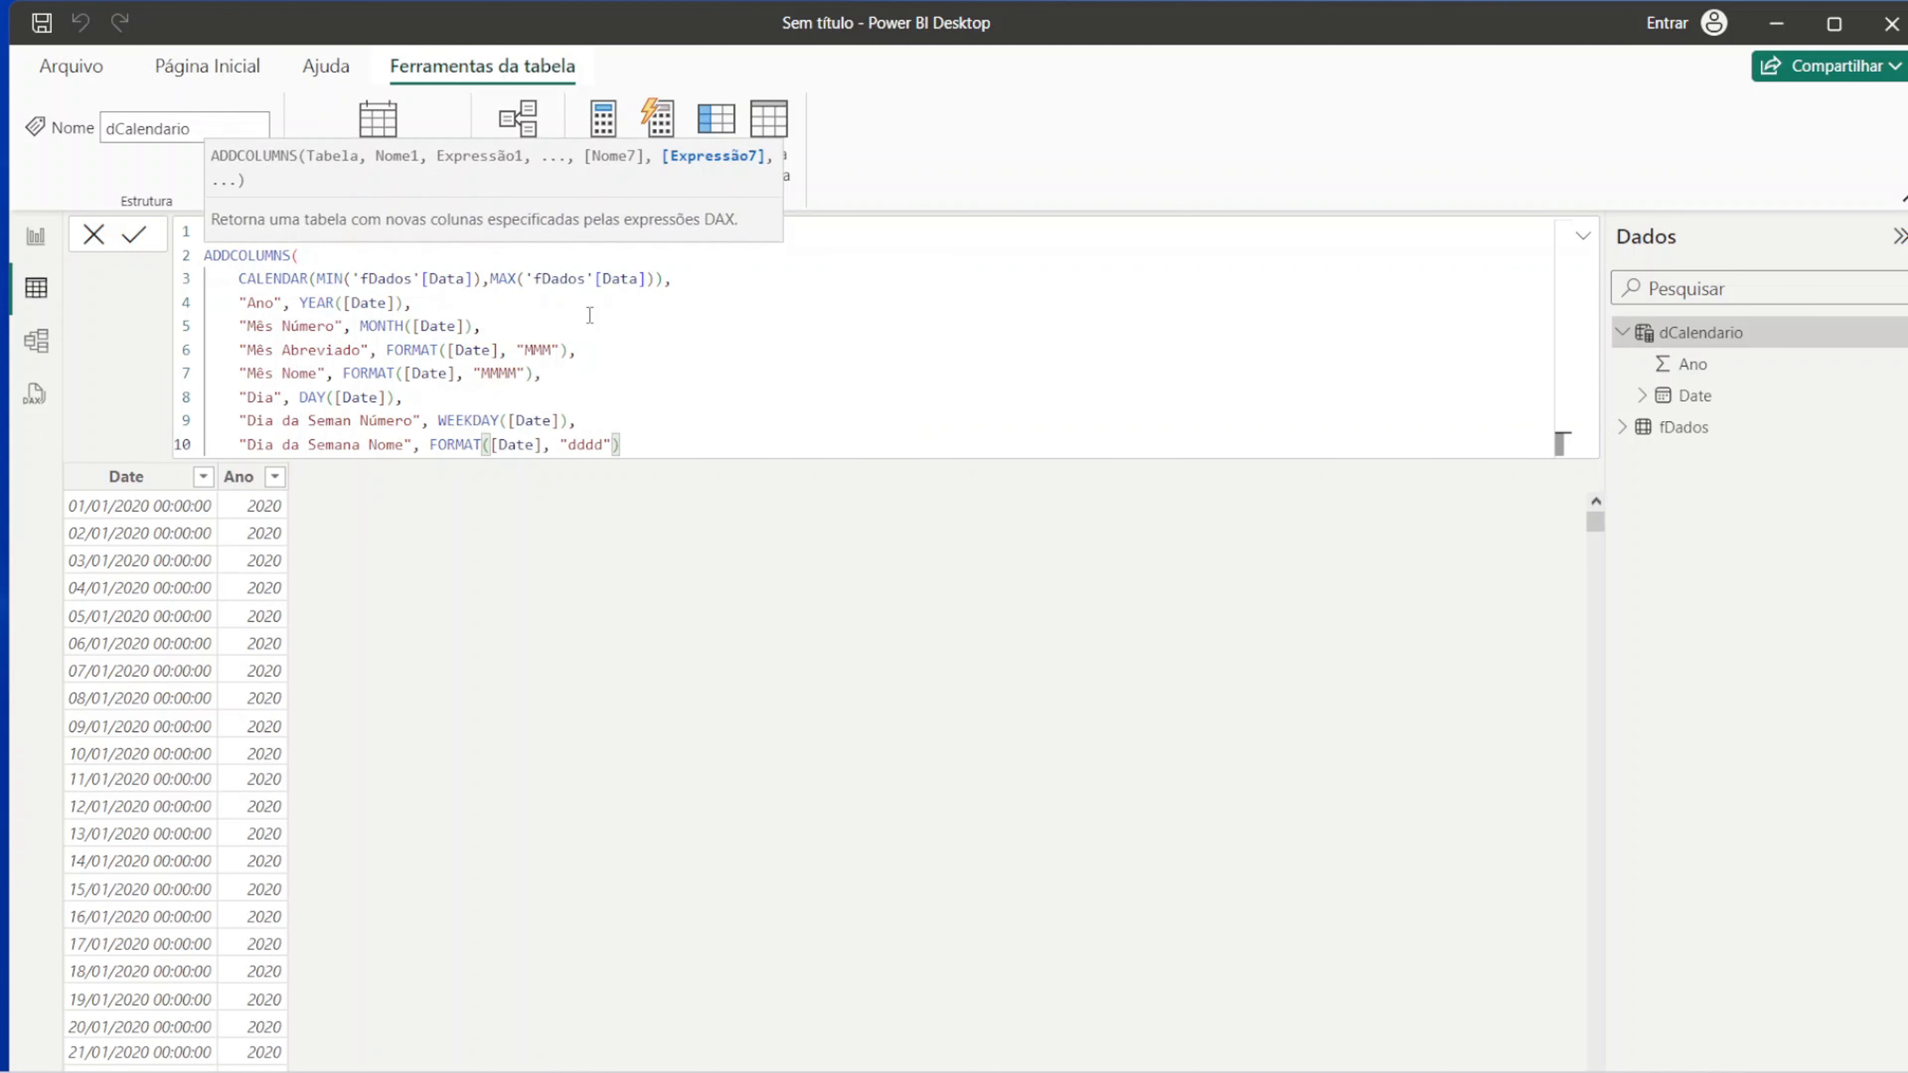
Step: Close ADDCOLUMNS on its own line, correct the weekday number column's name to "Dia da Semana Número", and commit the formula
key("Return")
type(")")
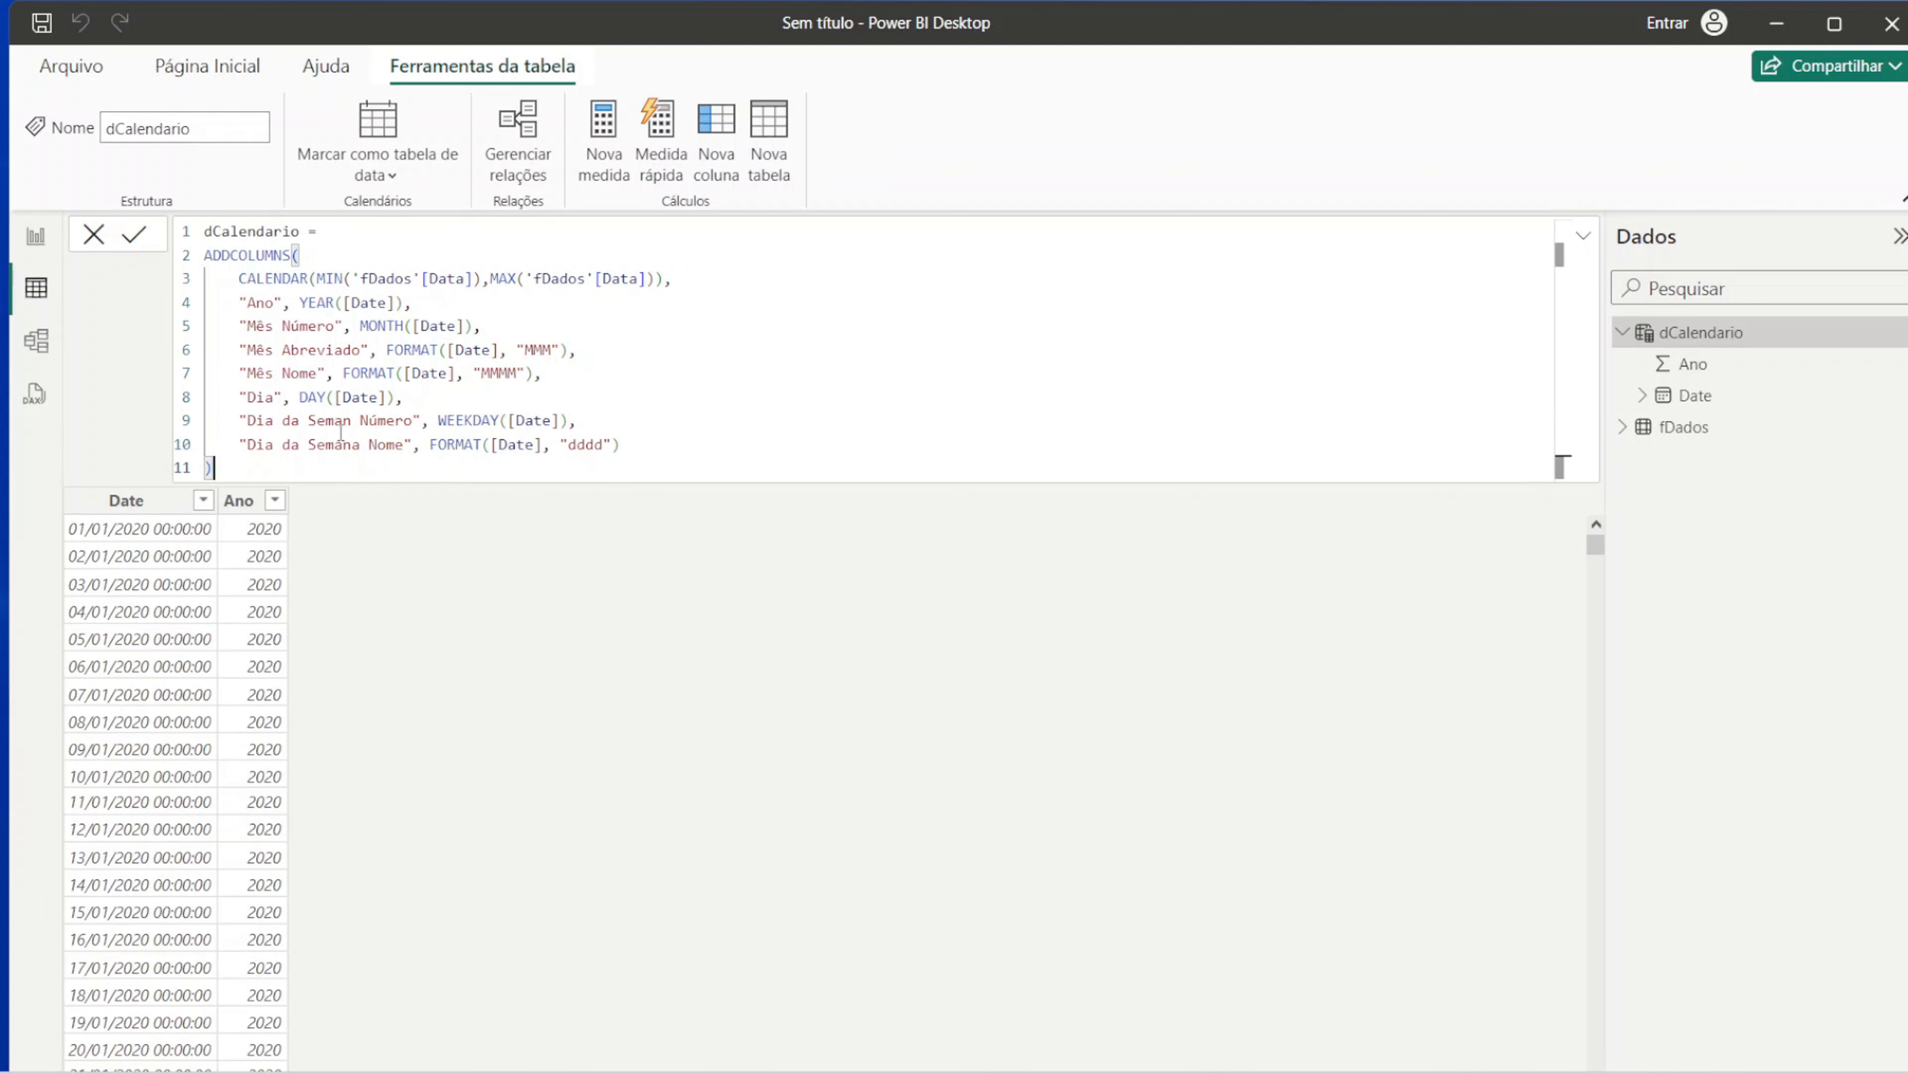
left_click(360, 421)
type("a")
left_click(411, 464)
key("Return")
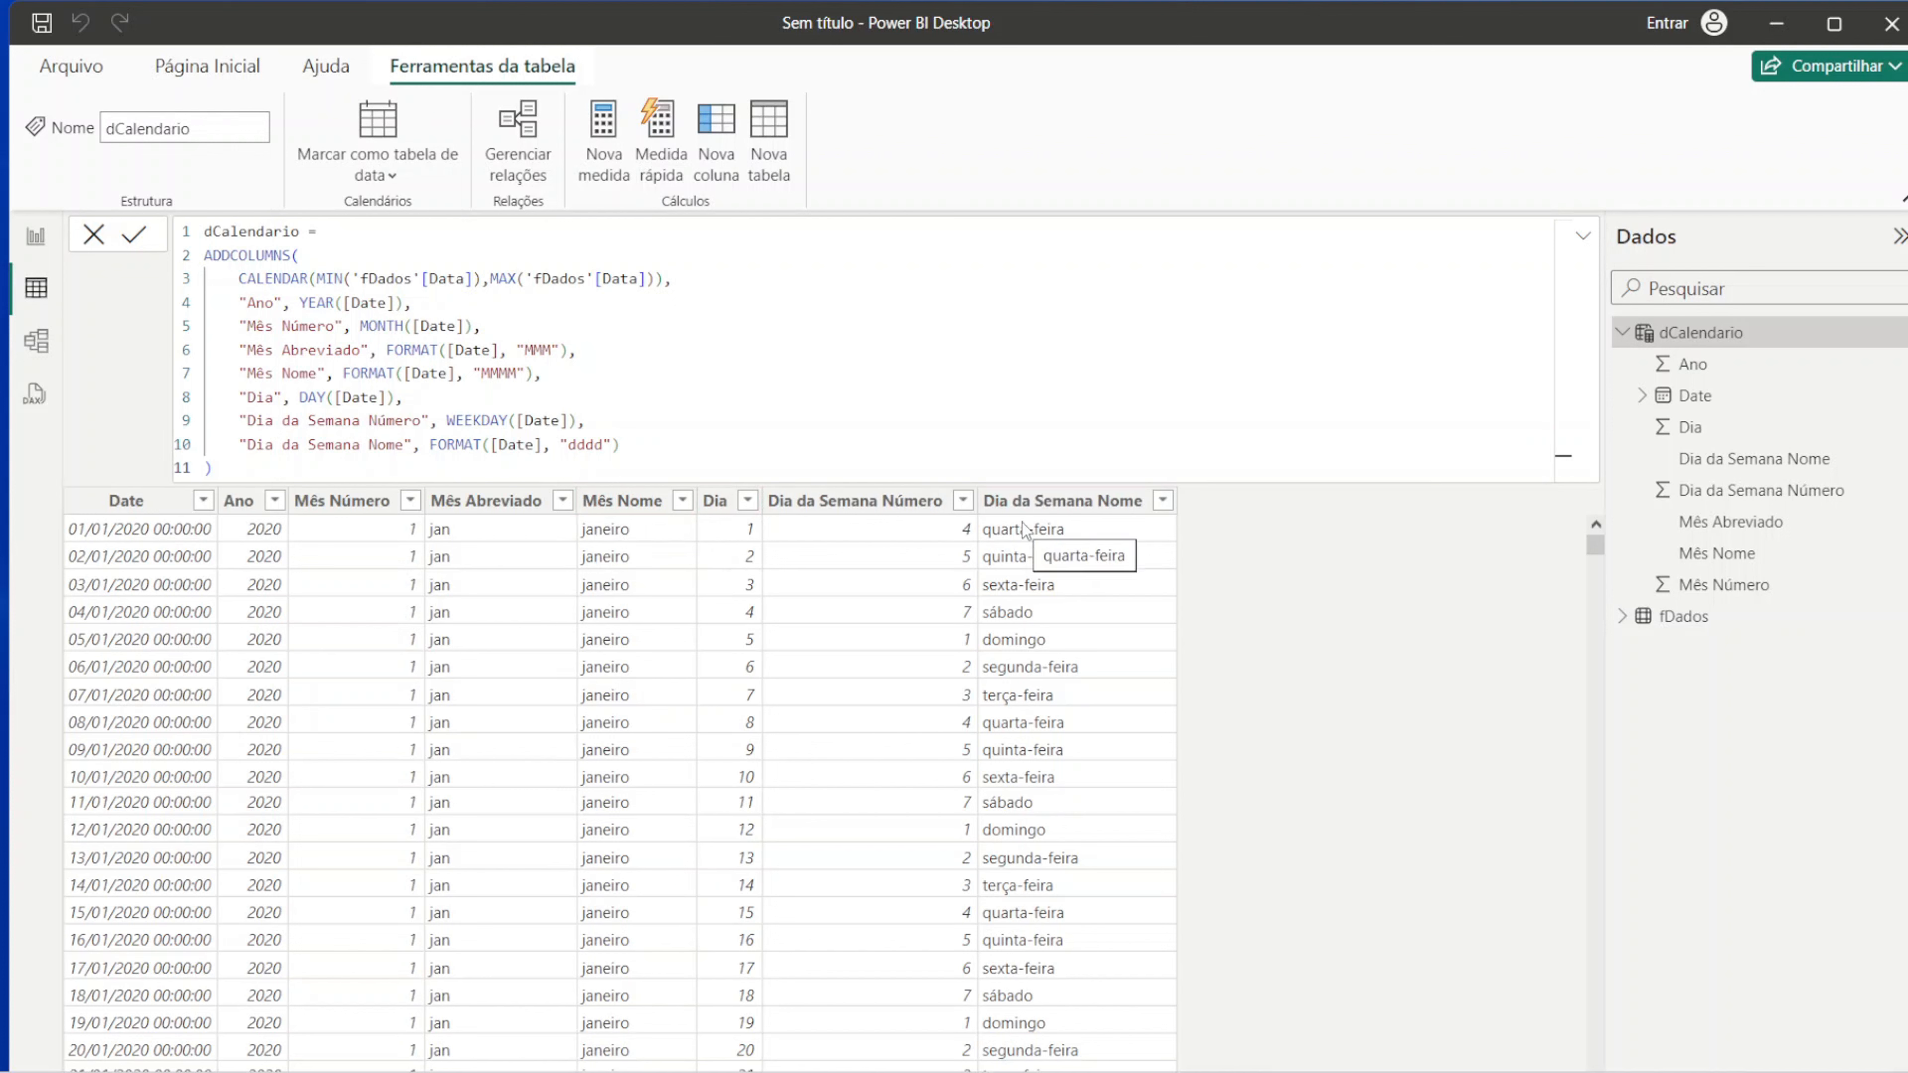
Step: Look over the new dCalendario rows and set the Date column's display format to dd/mm/yy
scroll(487, 664, "down", 3)
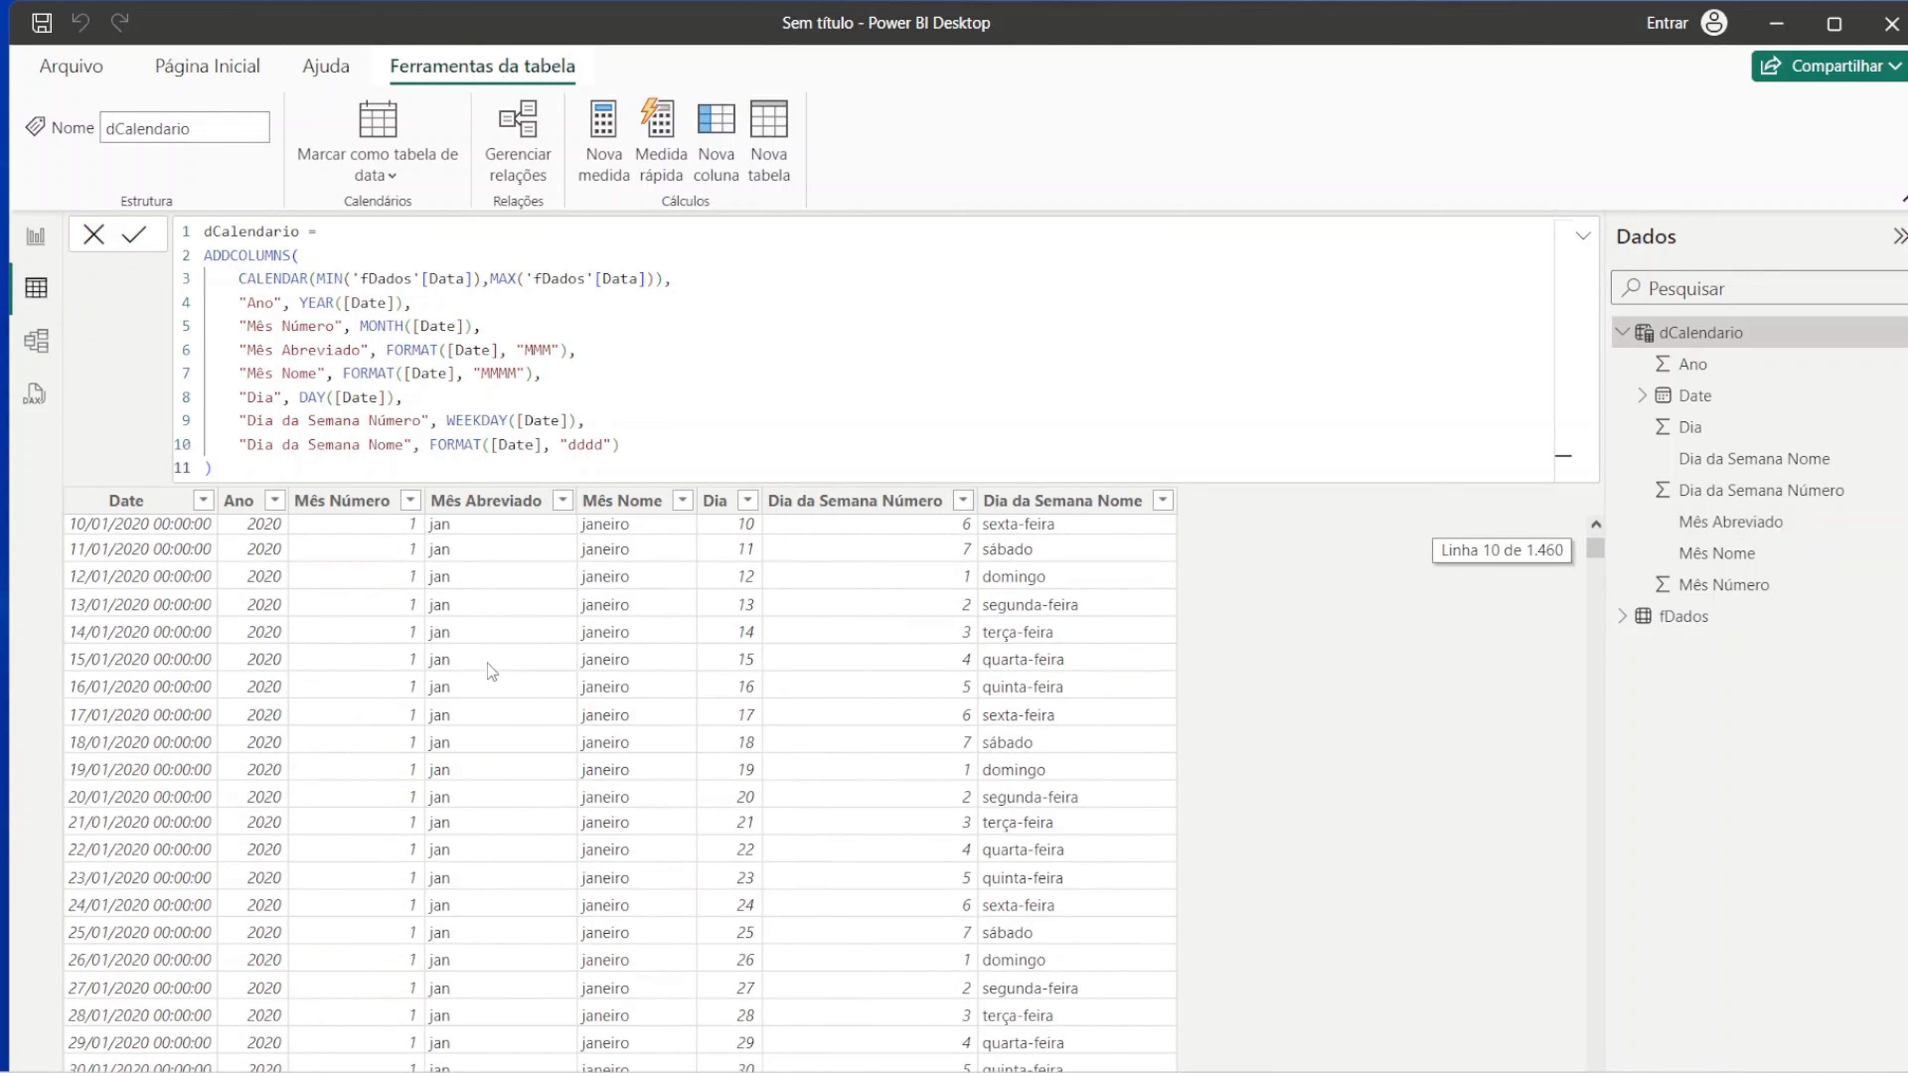
scroll(398, 601, "up", 3)
left_click(202, 500)
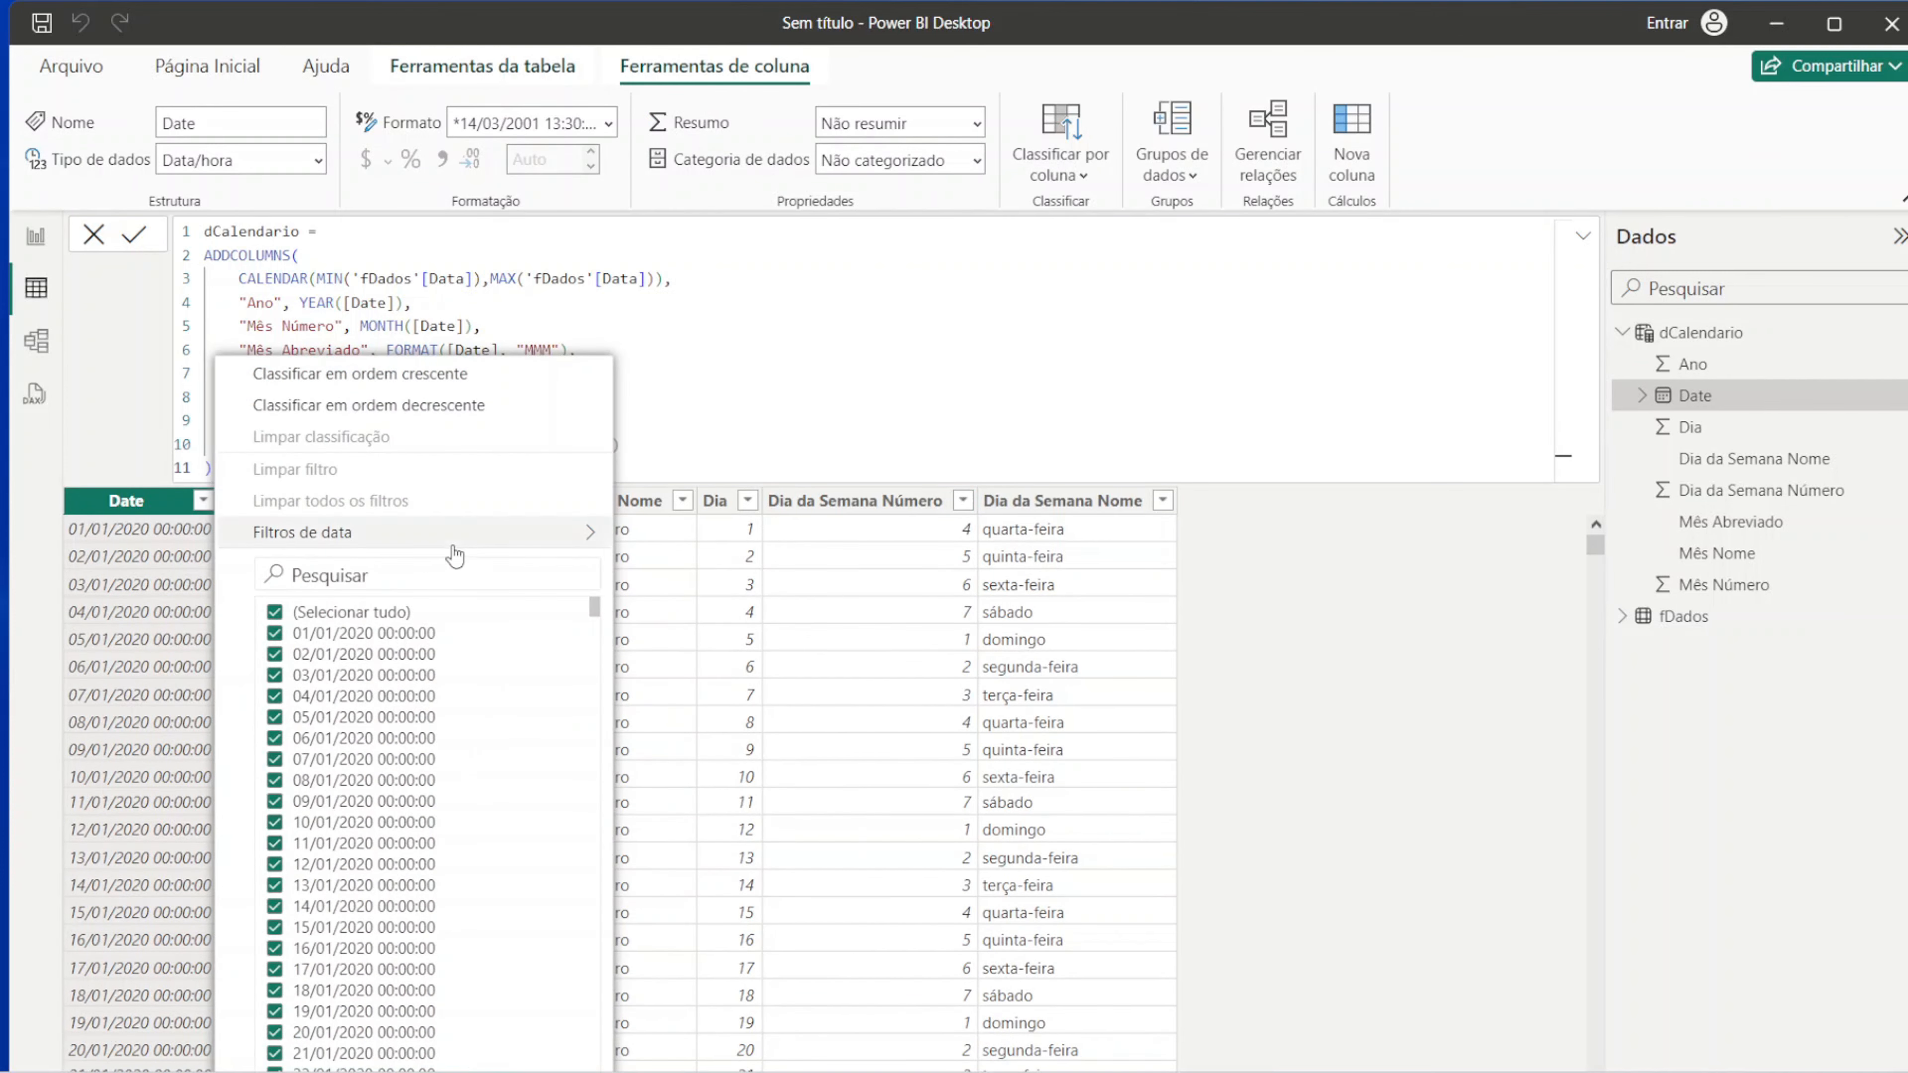
mouse_move(464, 542)
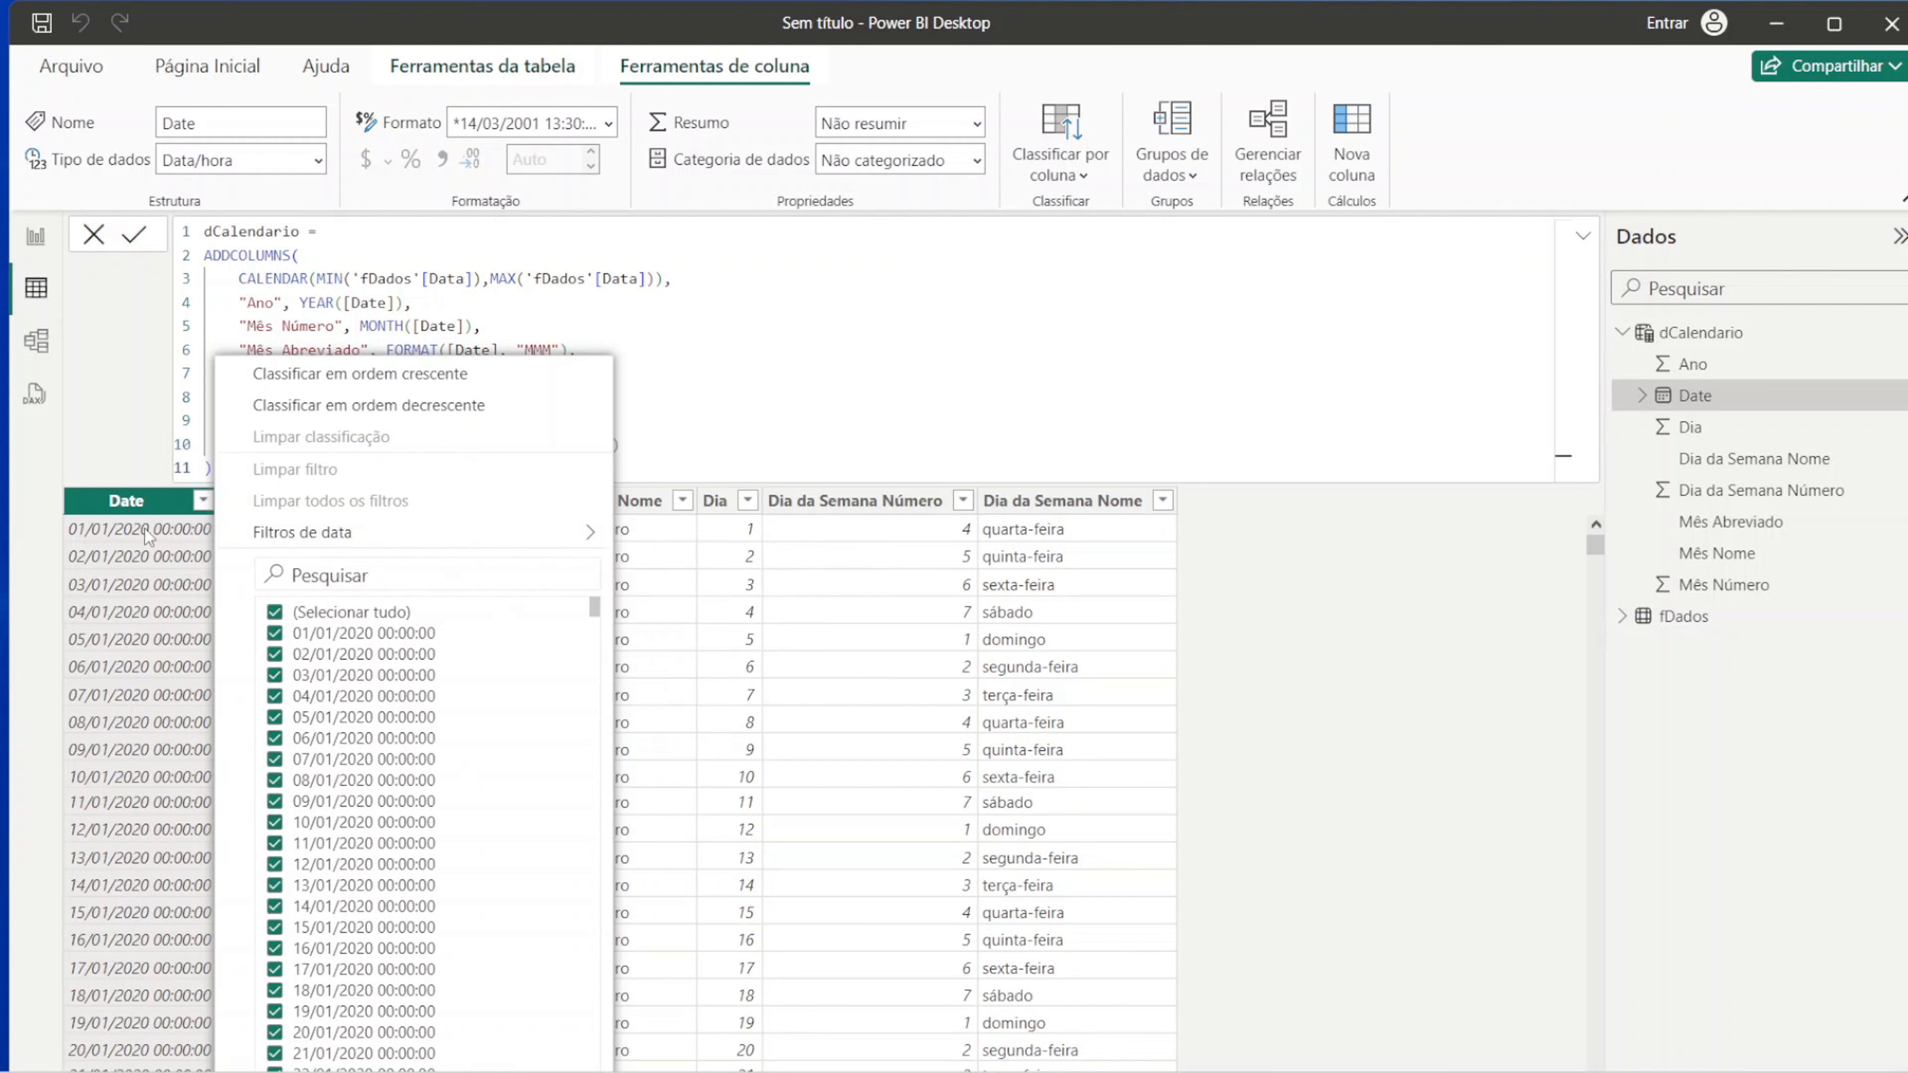
left_click(133, 506)
left_click(610, 126)
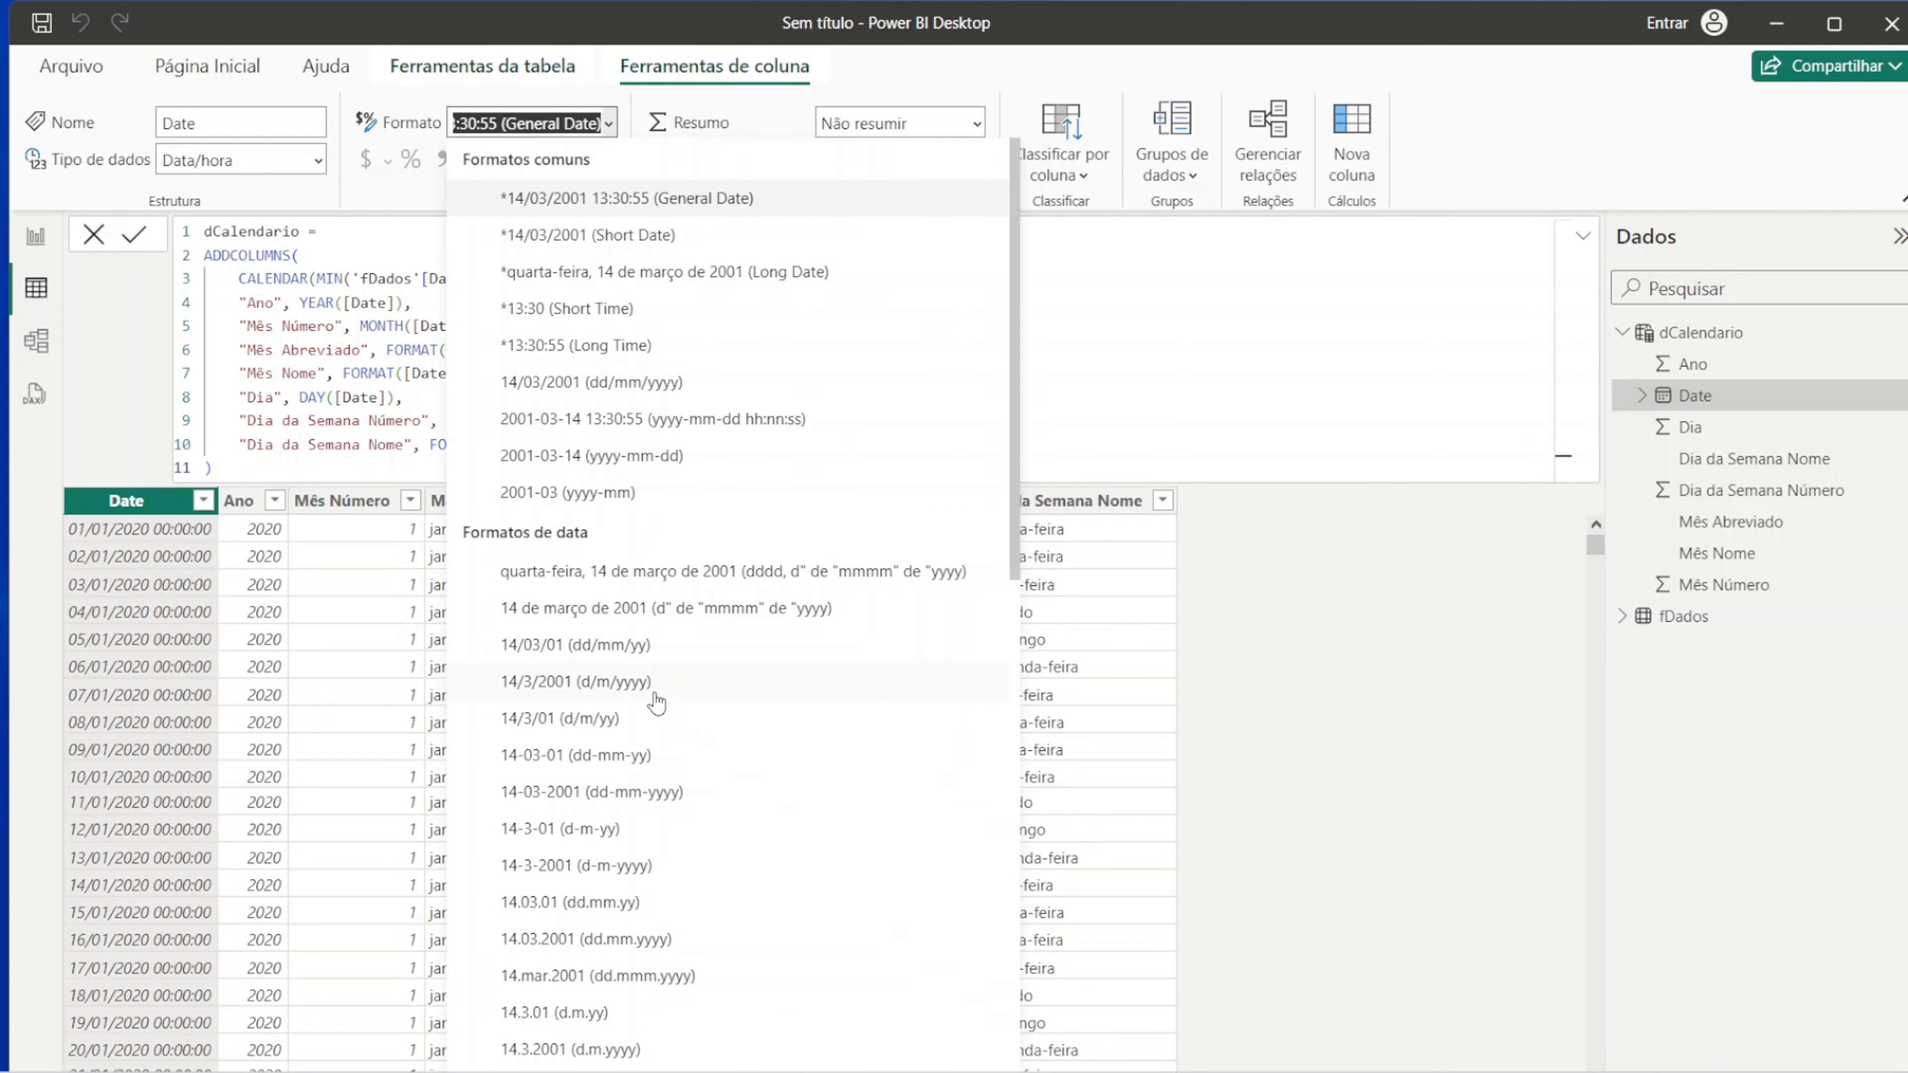
left_click(649, 654)
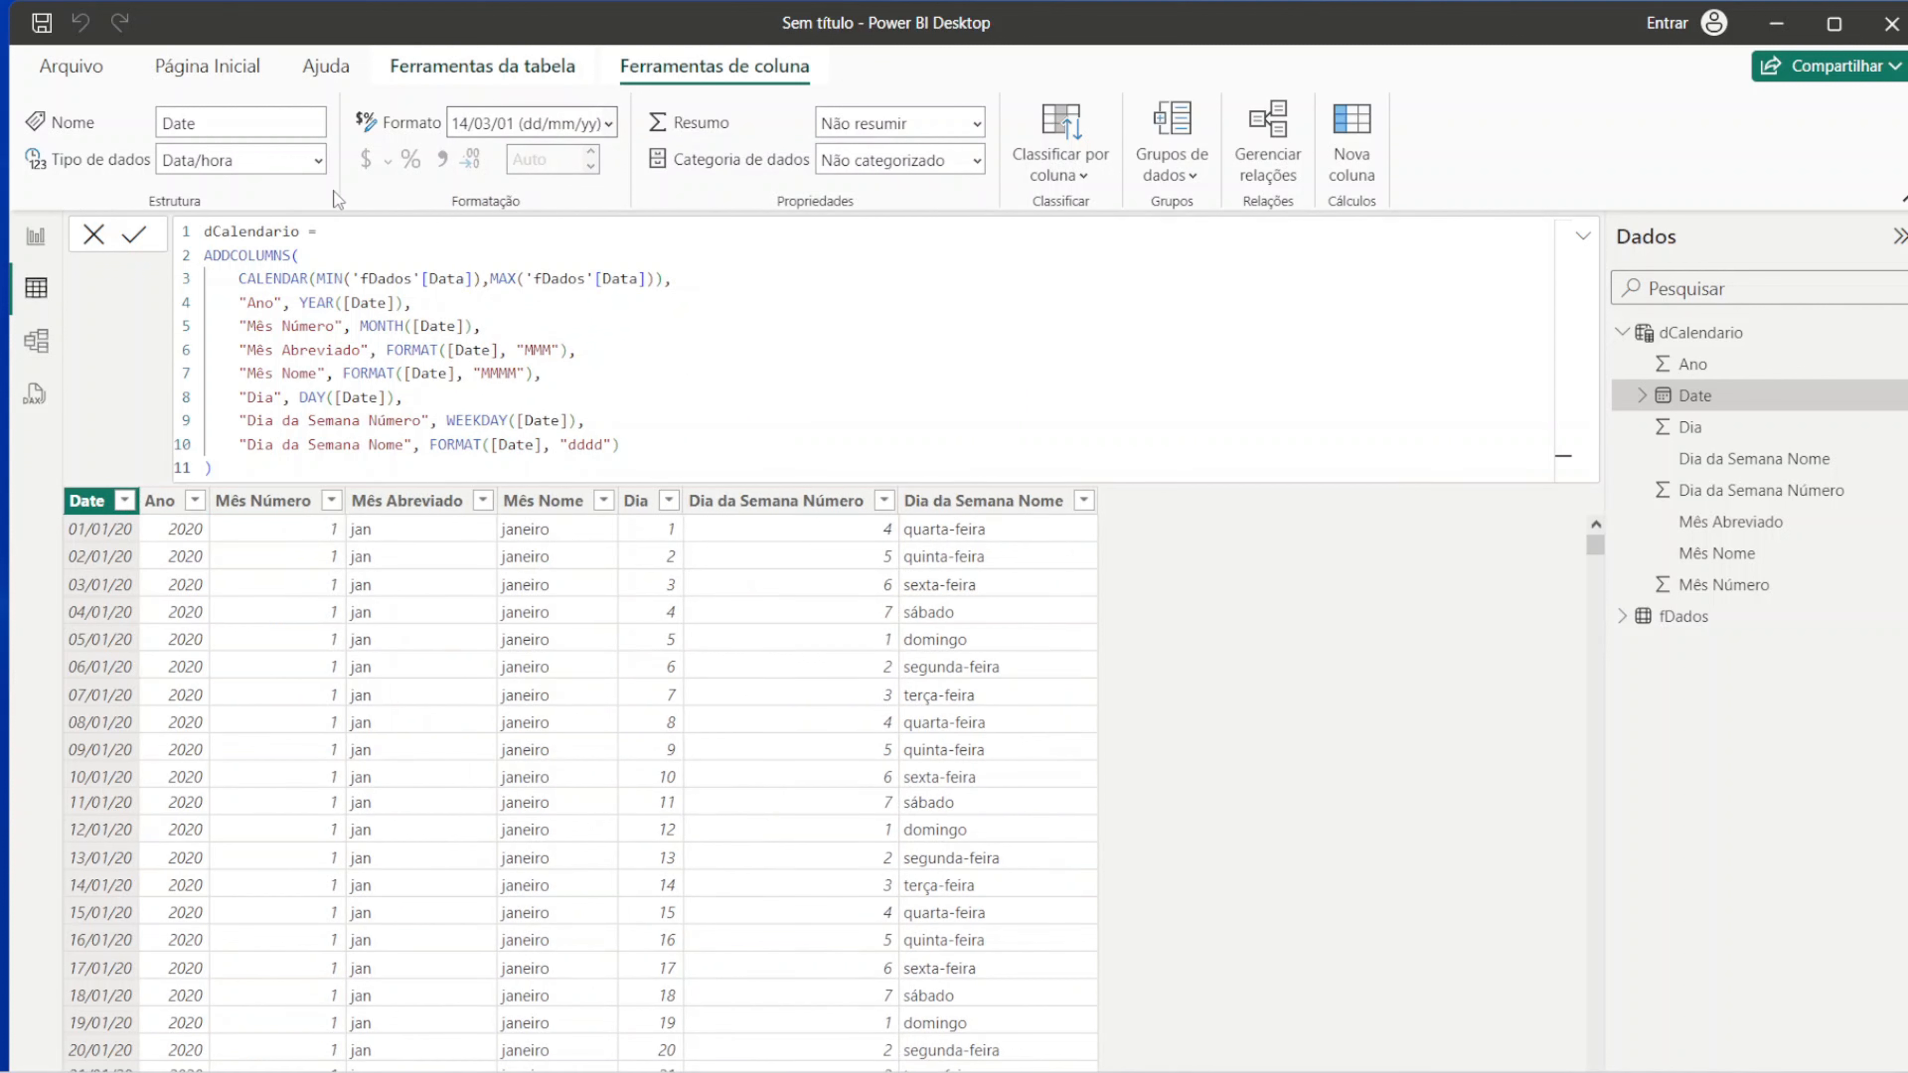
Step: Set the Date column's display format to dd/mm/yyyy
left_click(614, 133)
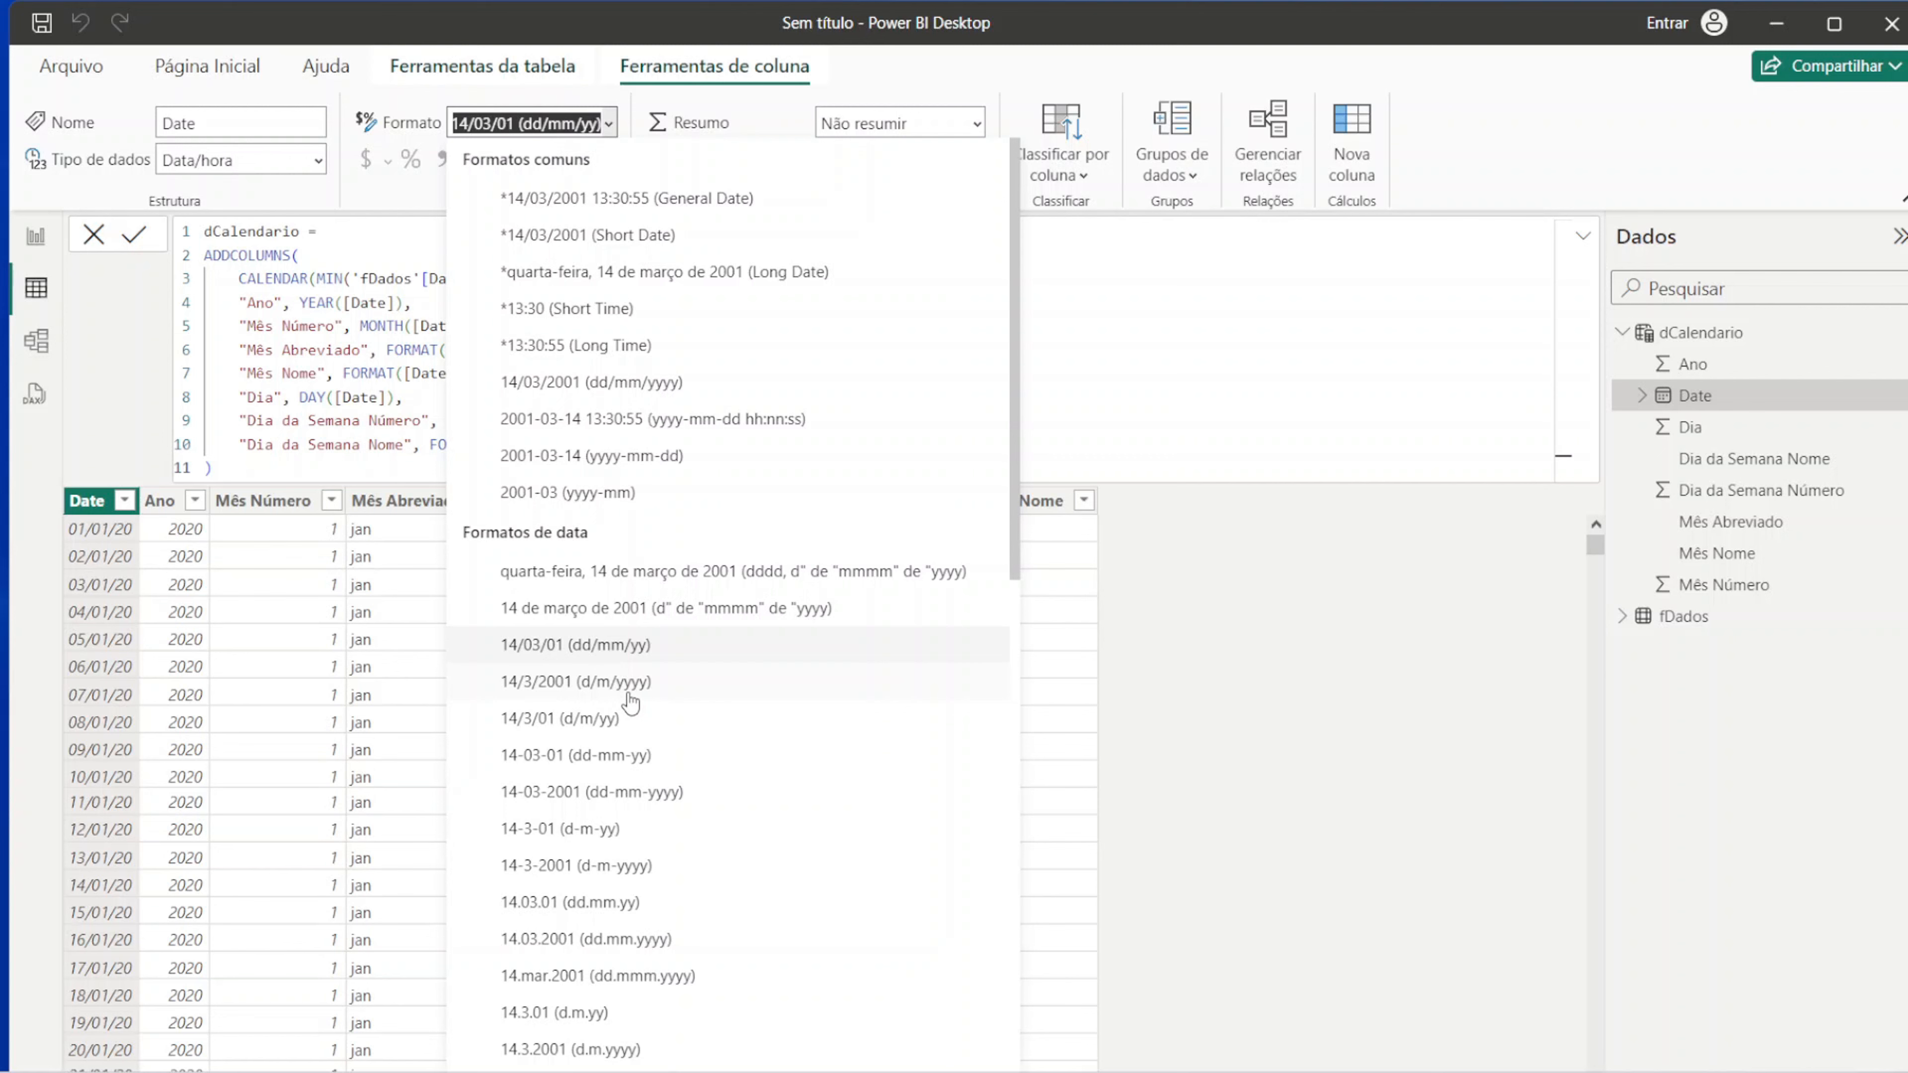
scroll(629, 704, "down", 2)
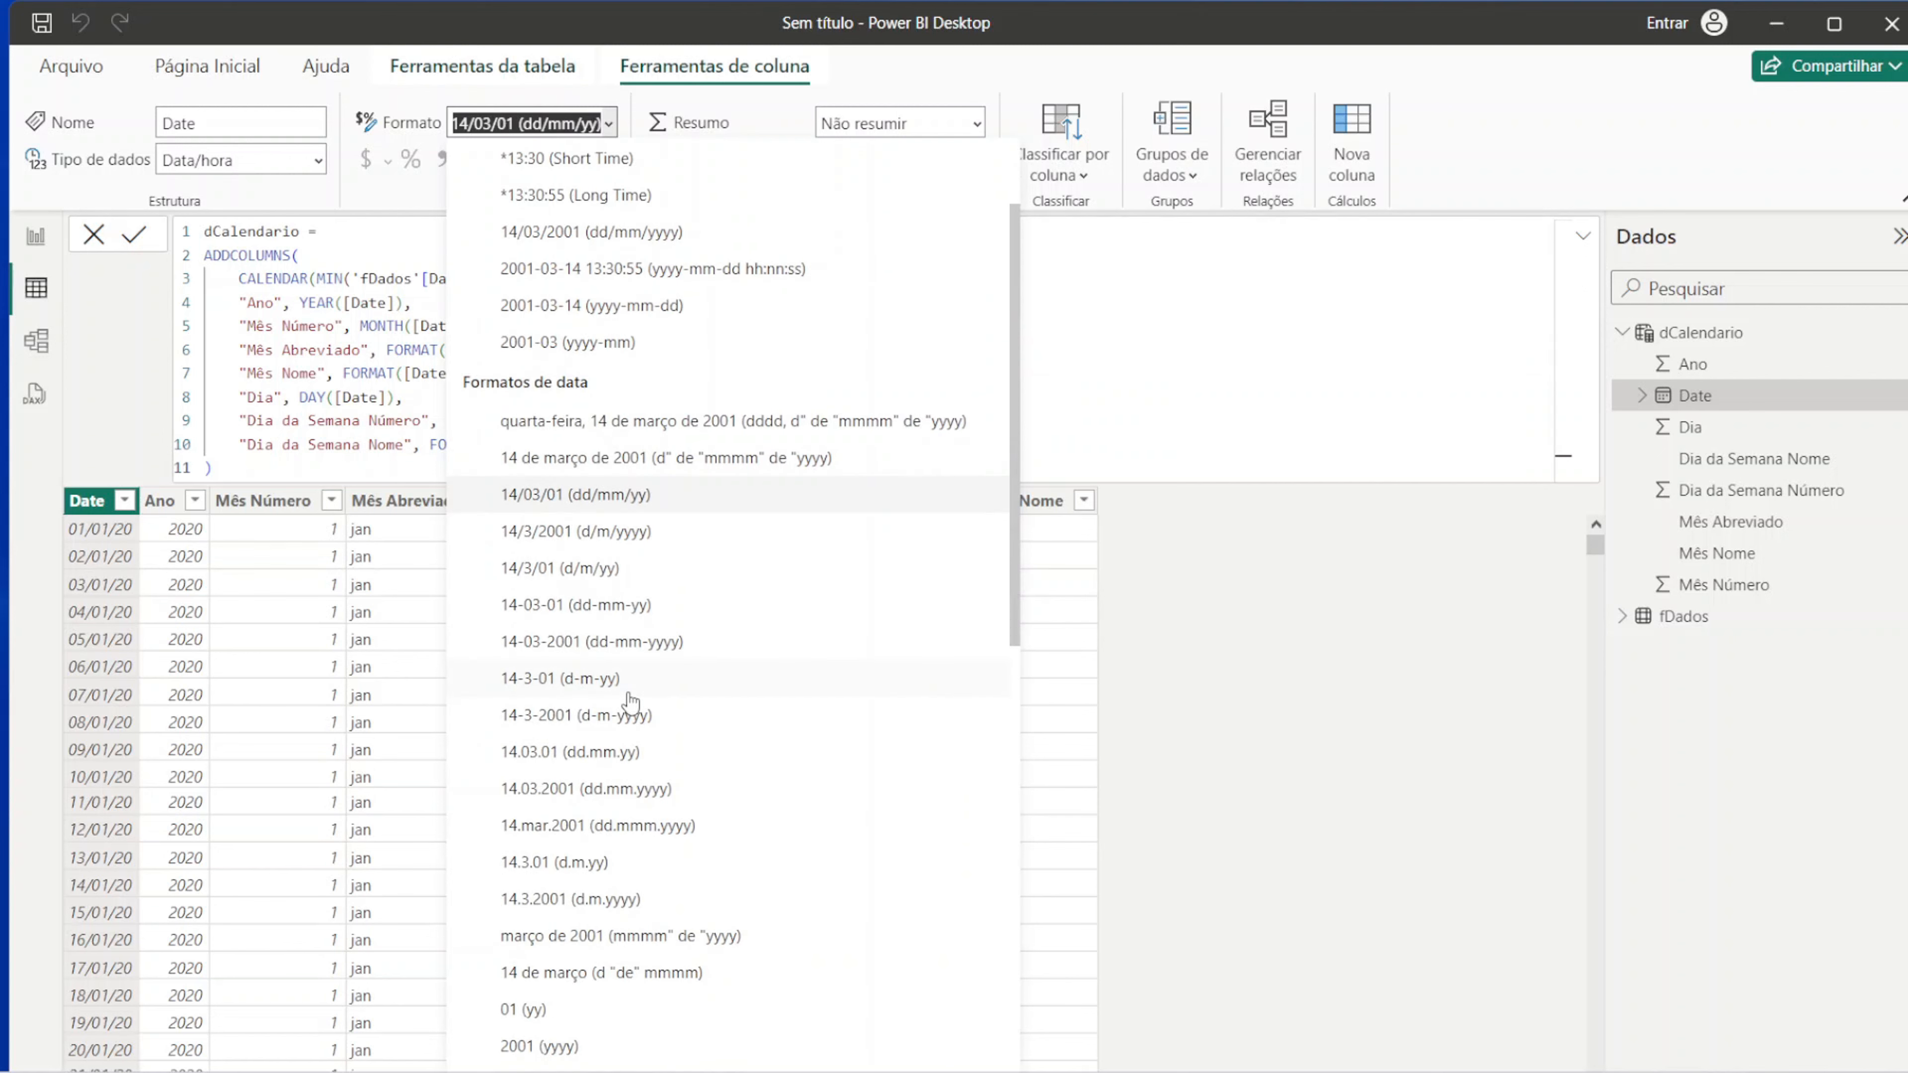
scroll(629, 704, "up", 2)
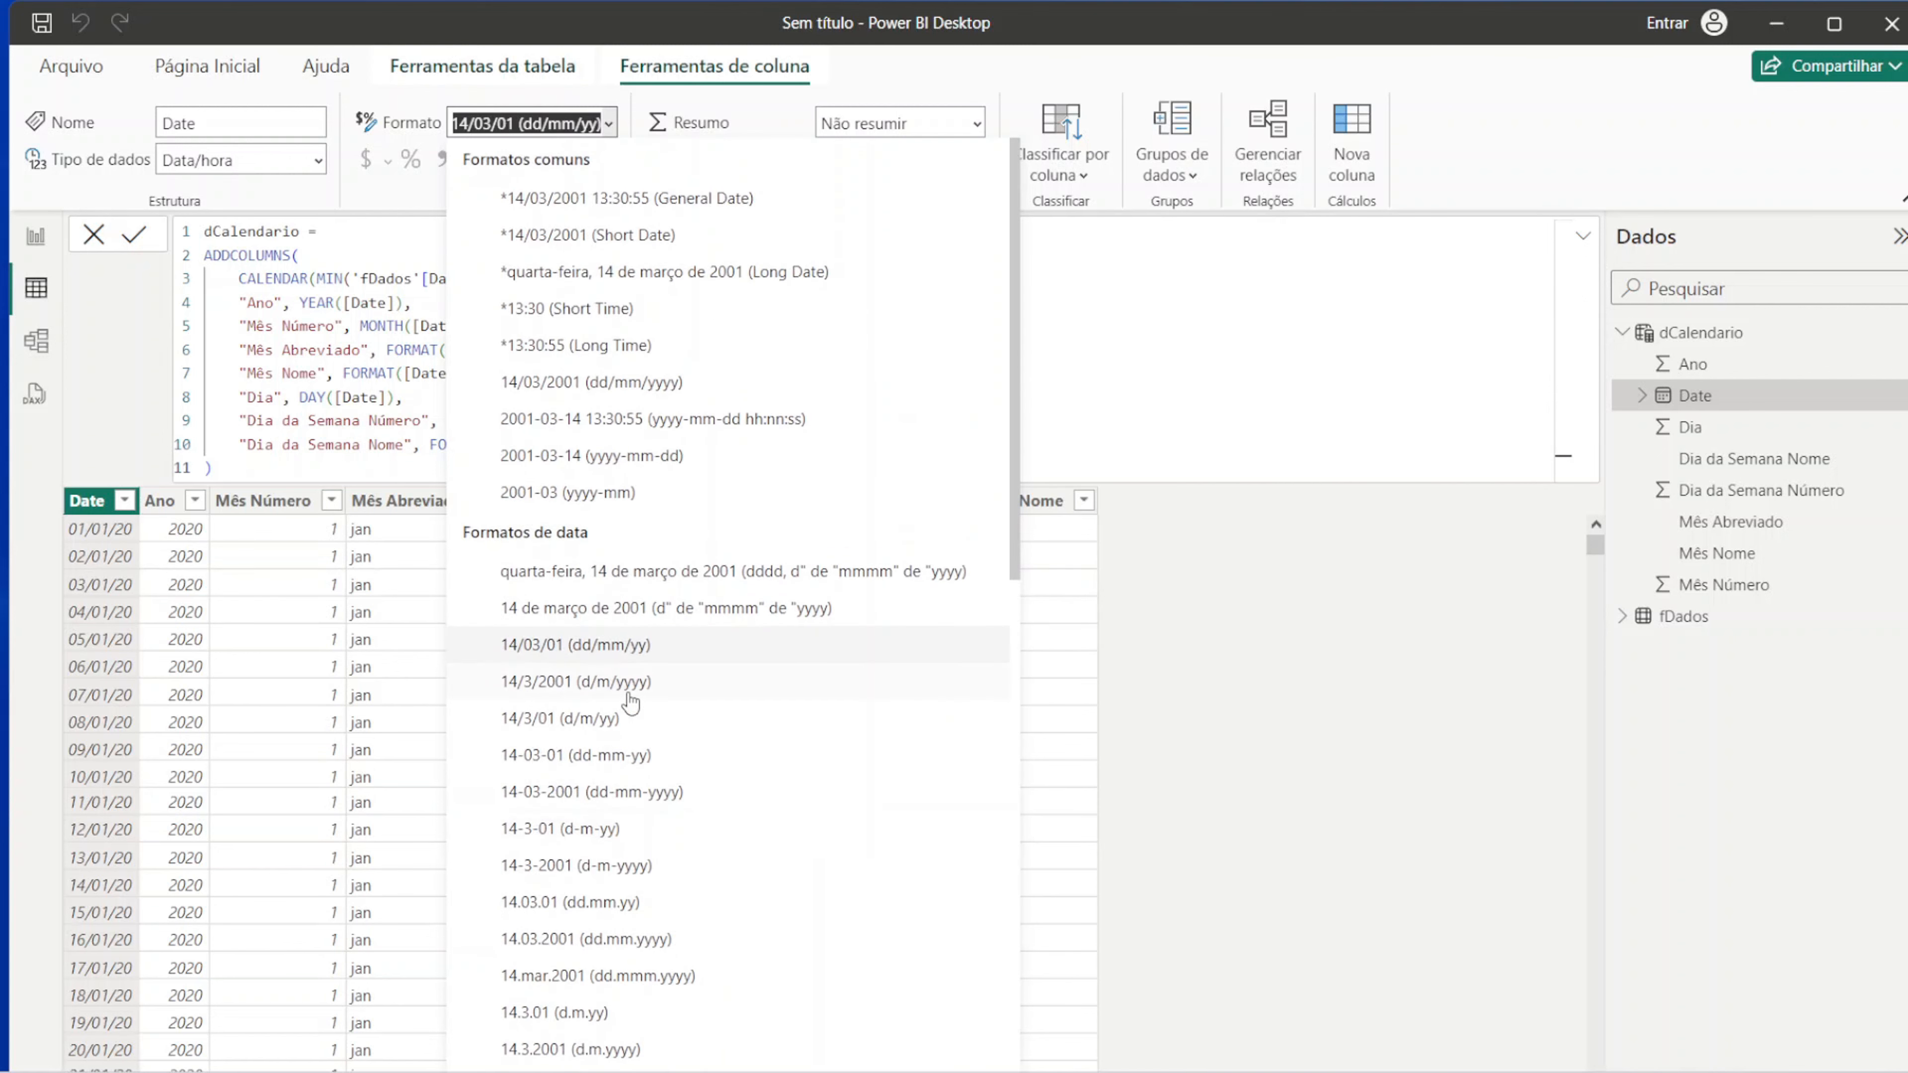
key("Escape")
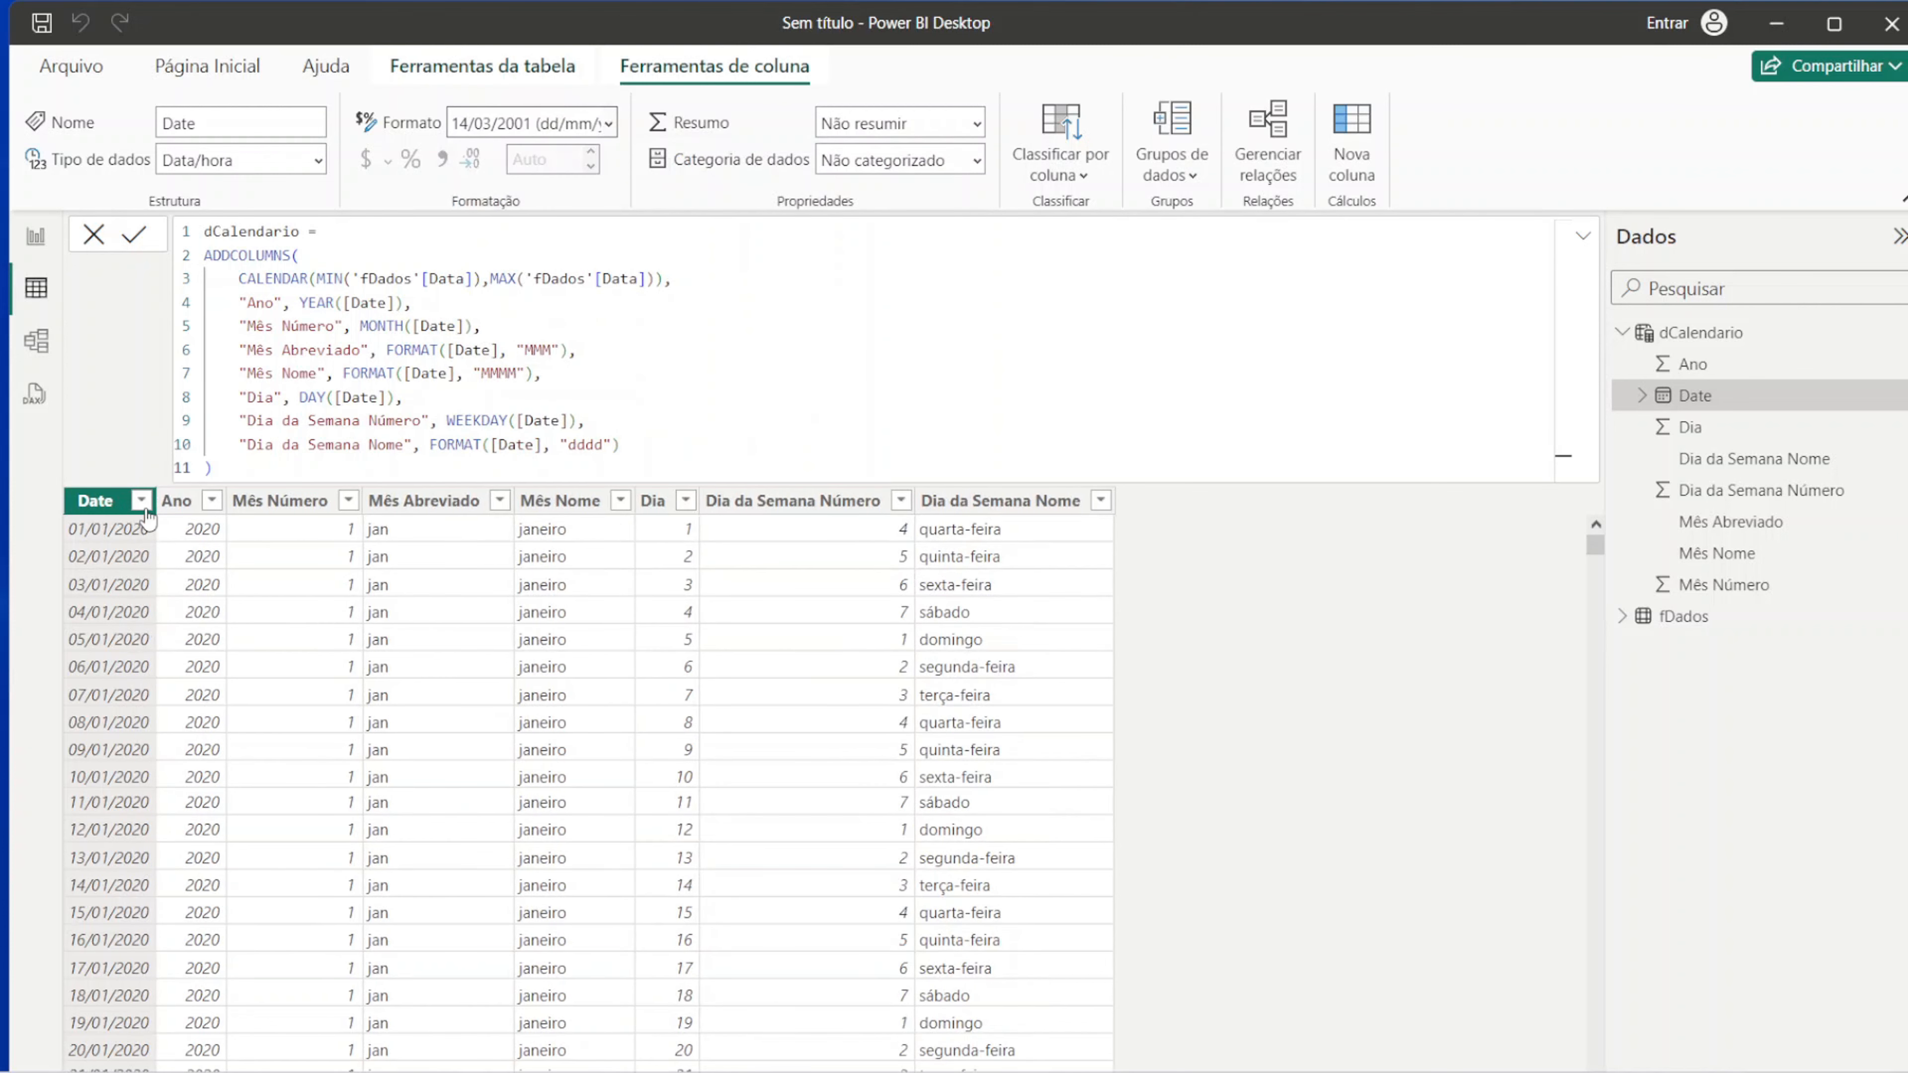
Step: Examine the filter values of dCalendario's Date and Ano columns to check which dates and years are covered
left_click(141, 500)
left_click_drag(513, 772, 464, 1067)
scroll(428, 863, "up", 20)
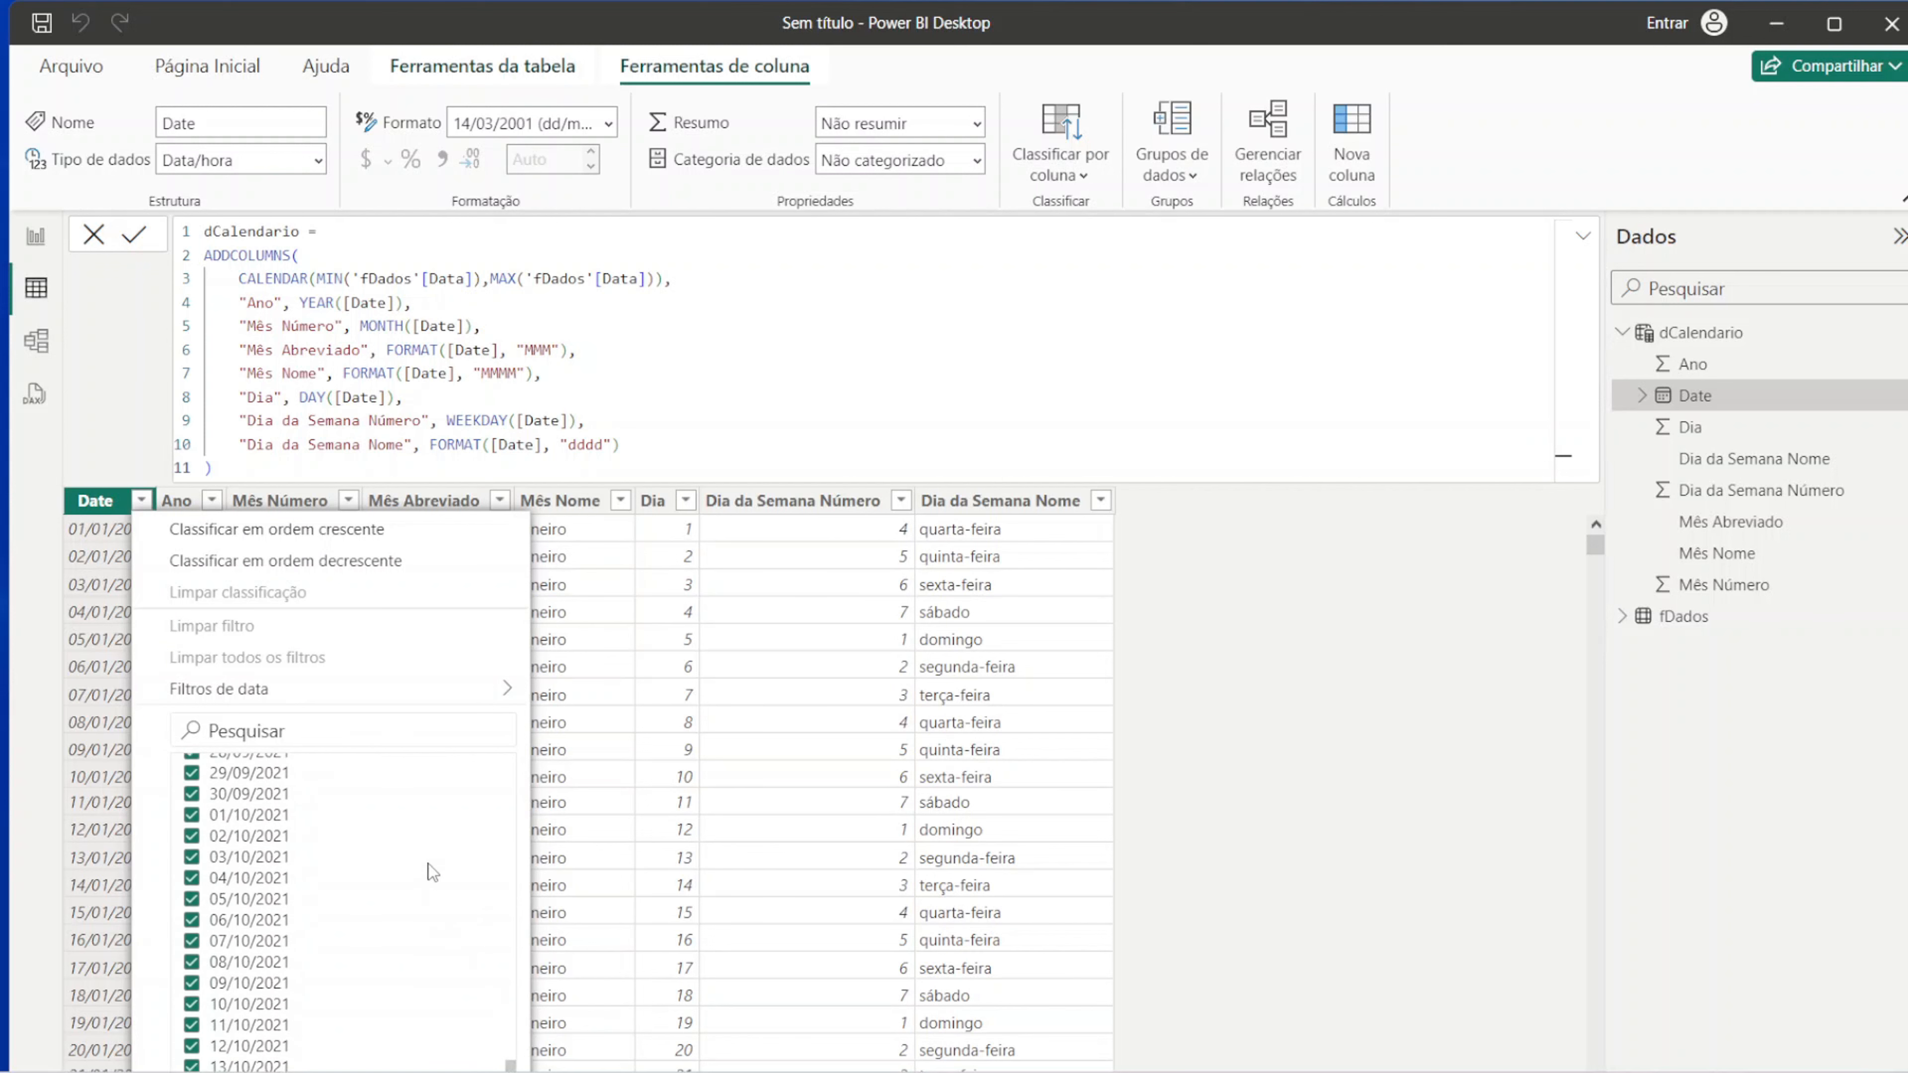
left_click(1236, 577)
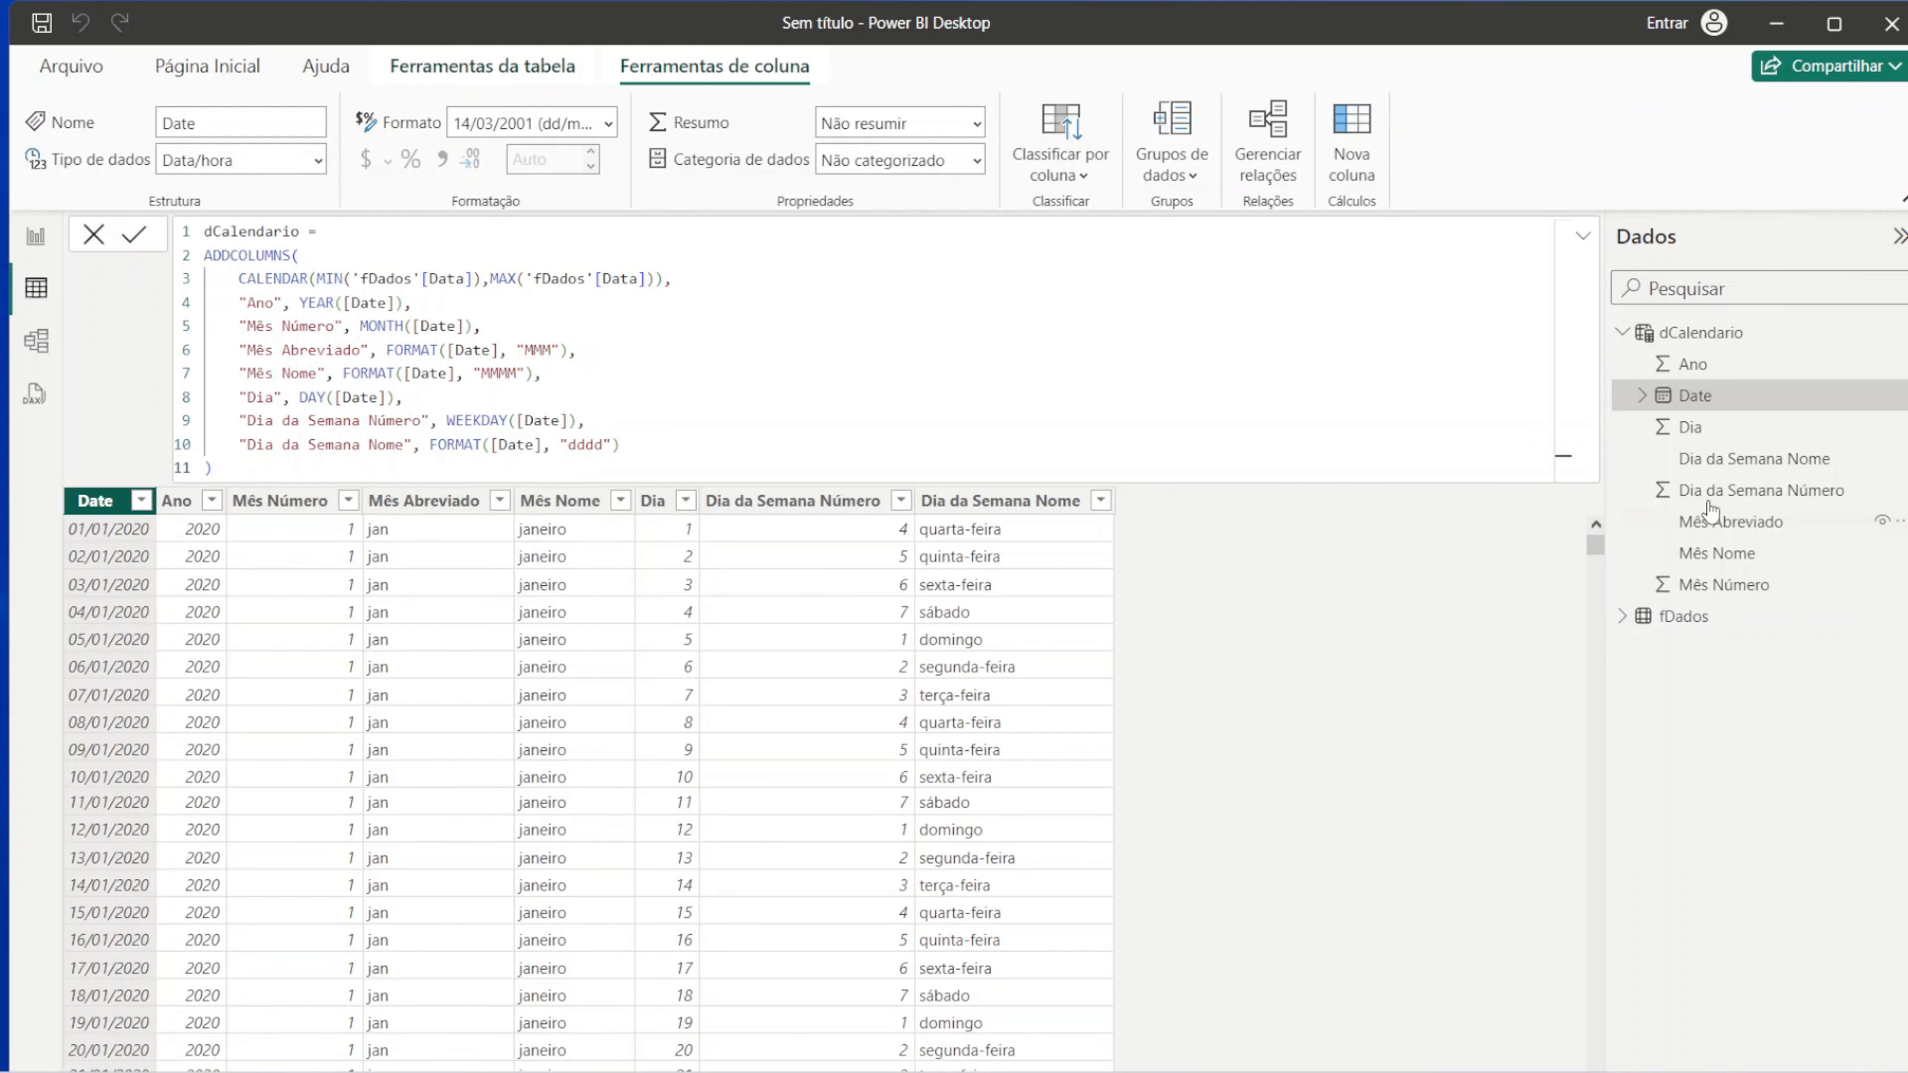
left_click(178, 500)
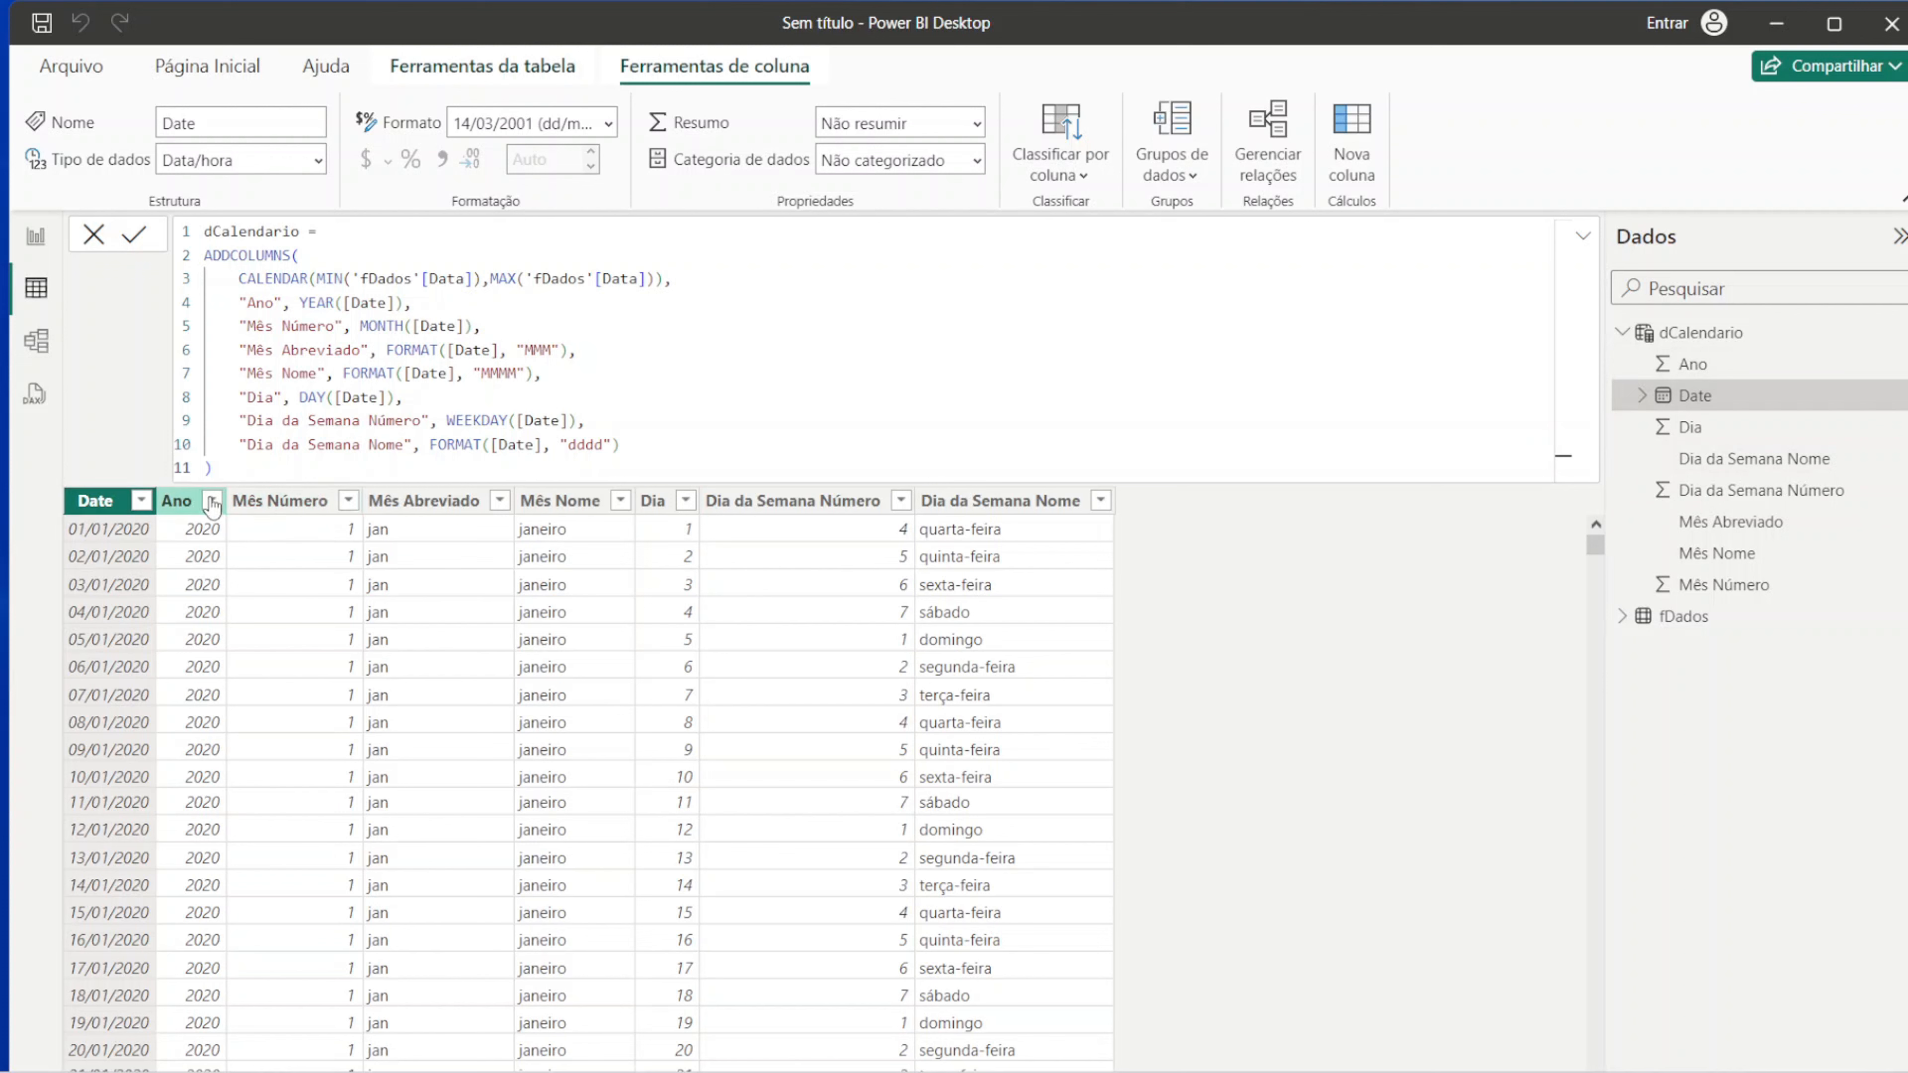
left_click(211, 501)
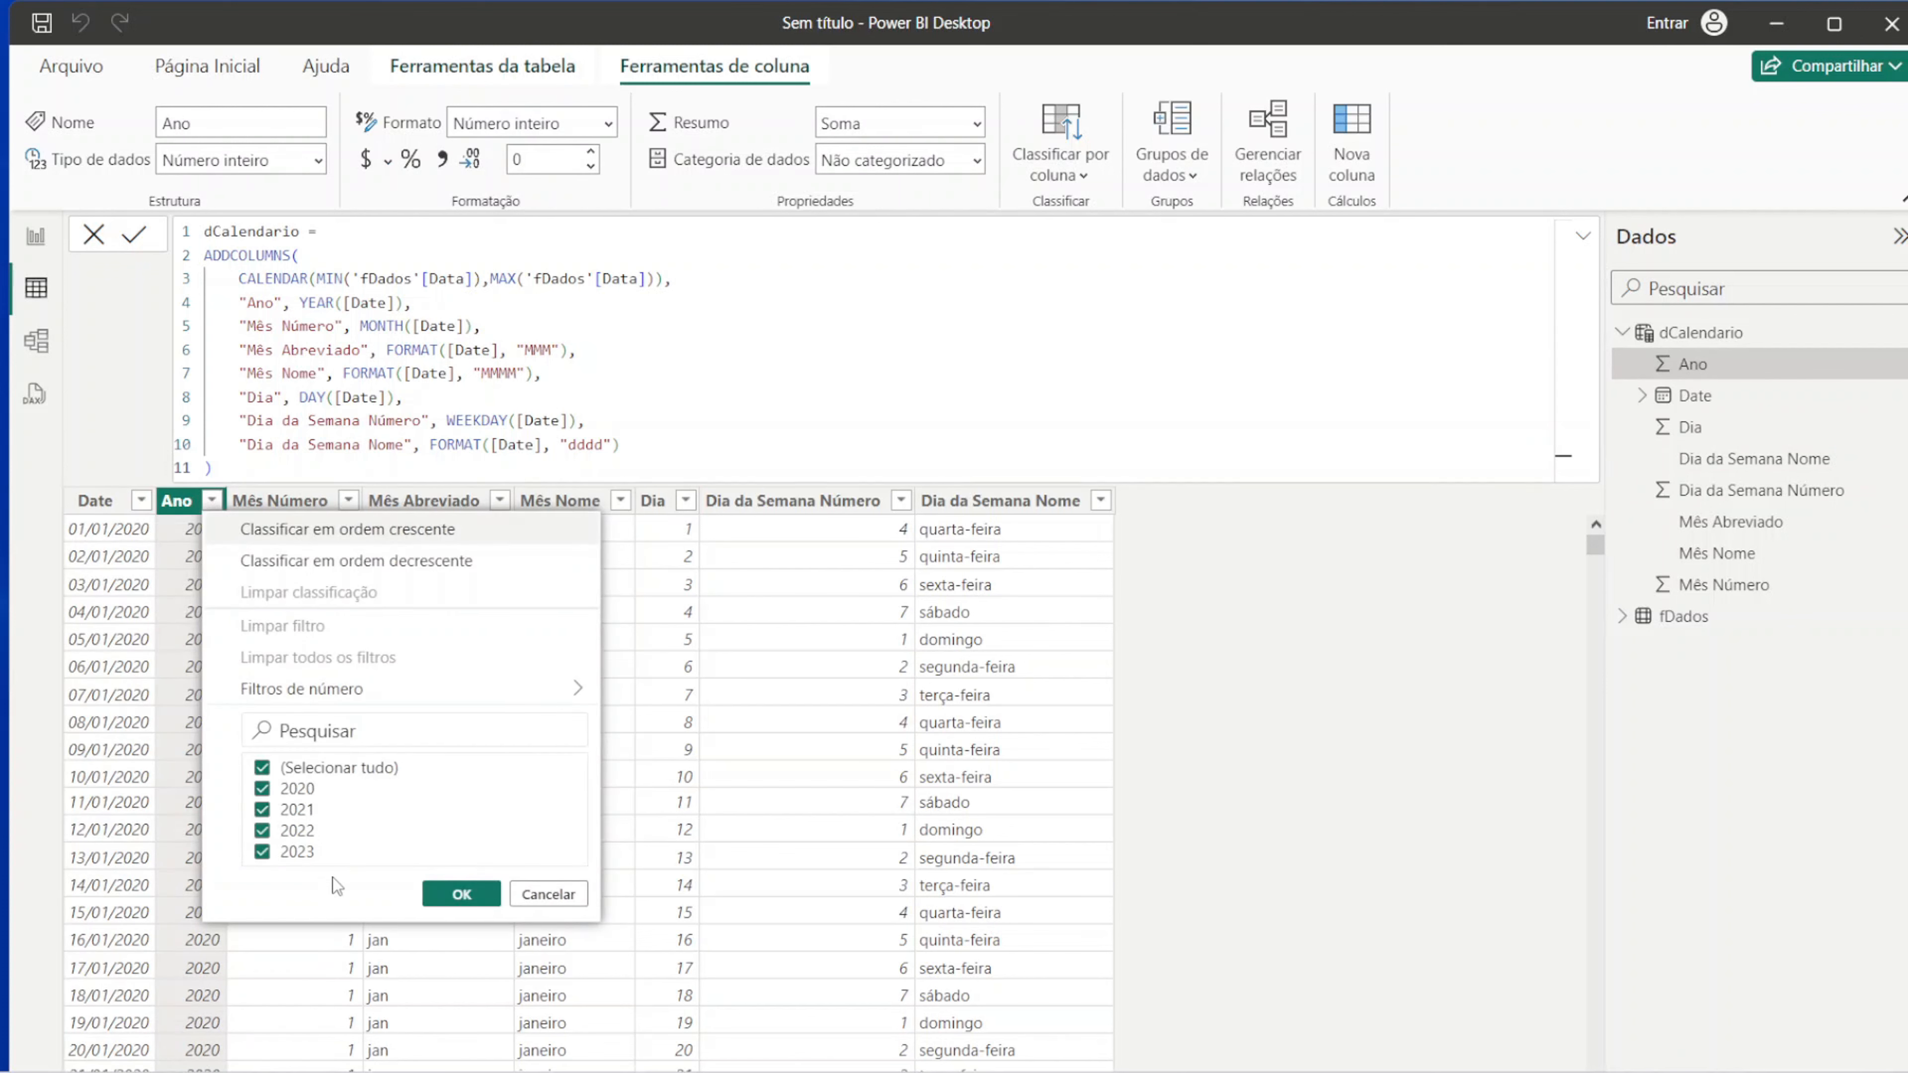
left_click(535, 896)
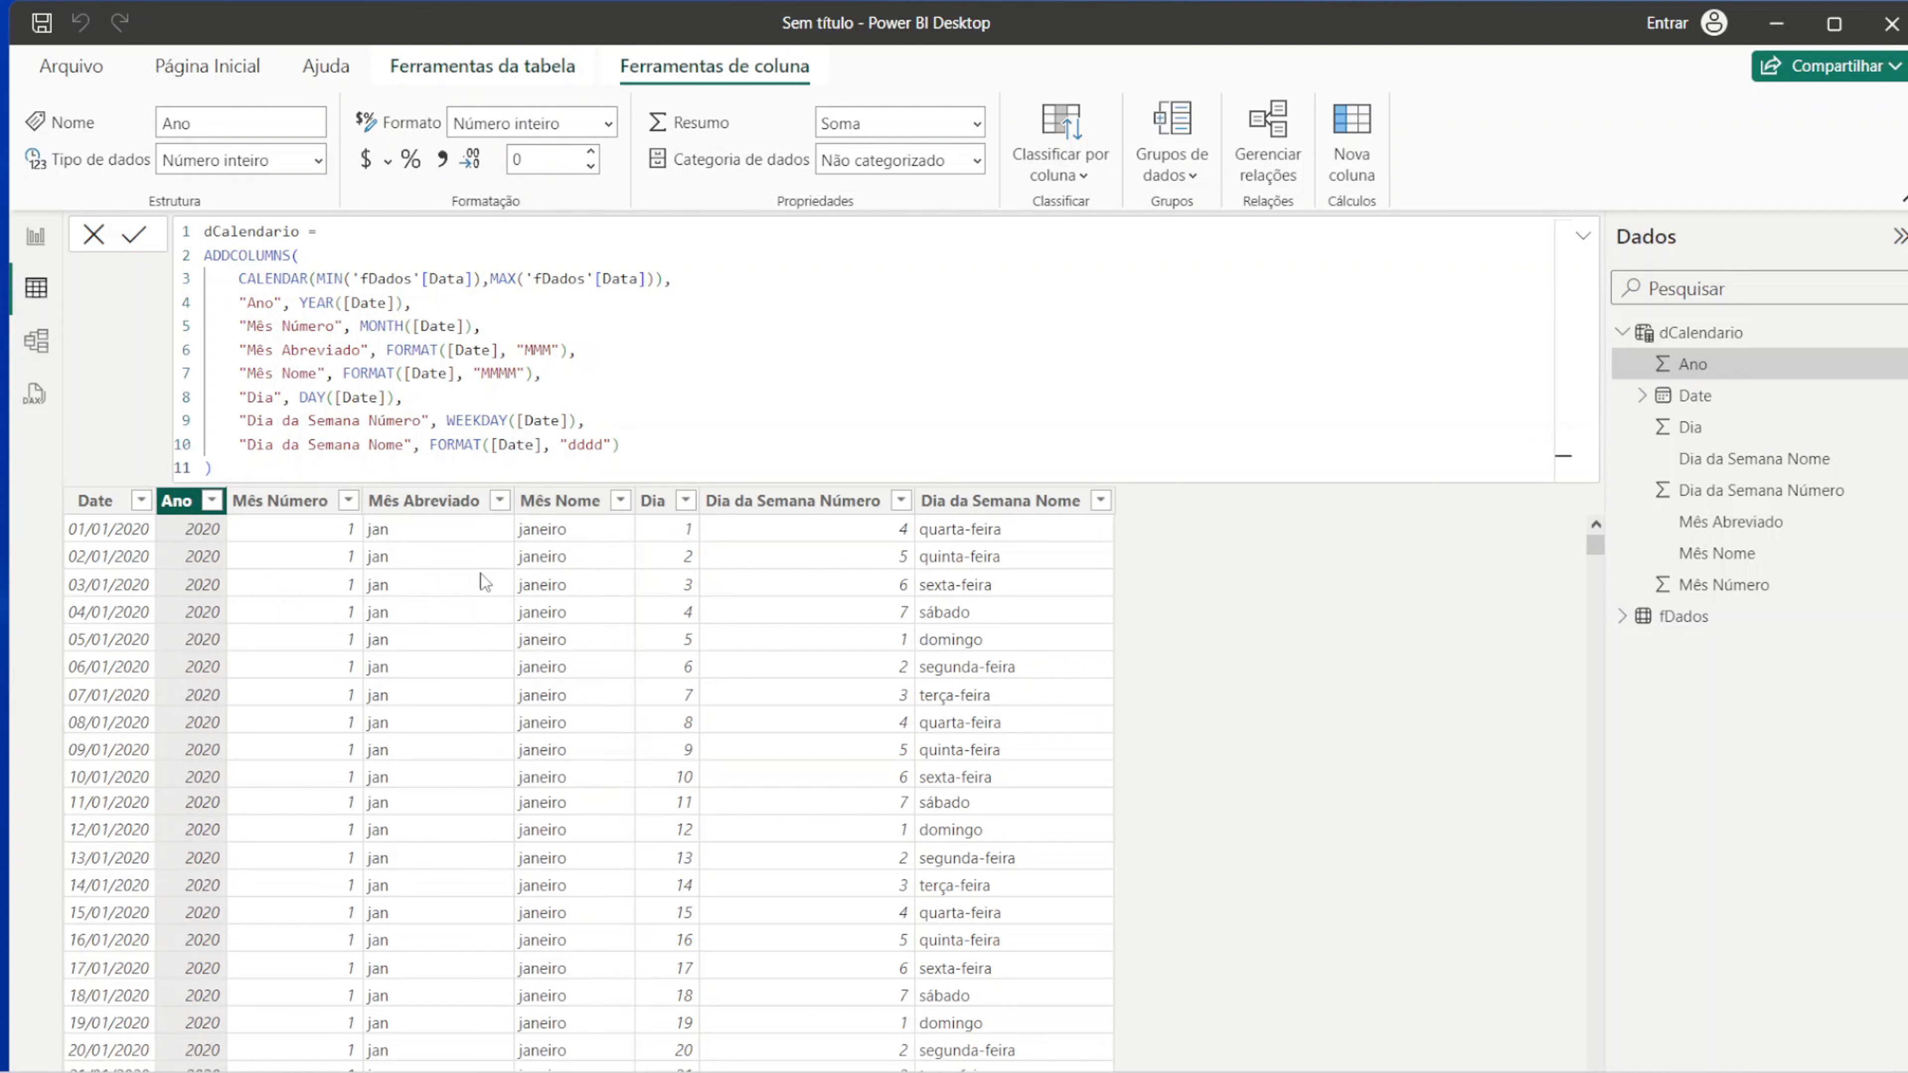
Step: Collapse the dCalendario formula editor to a single line and fold up the table's field list
left_click(1579, 237)
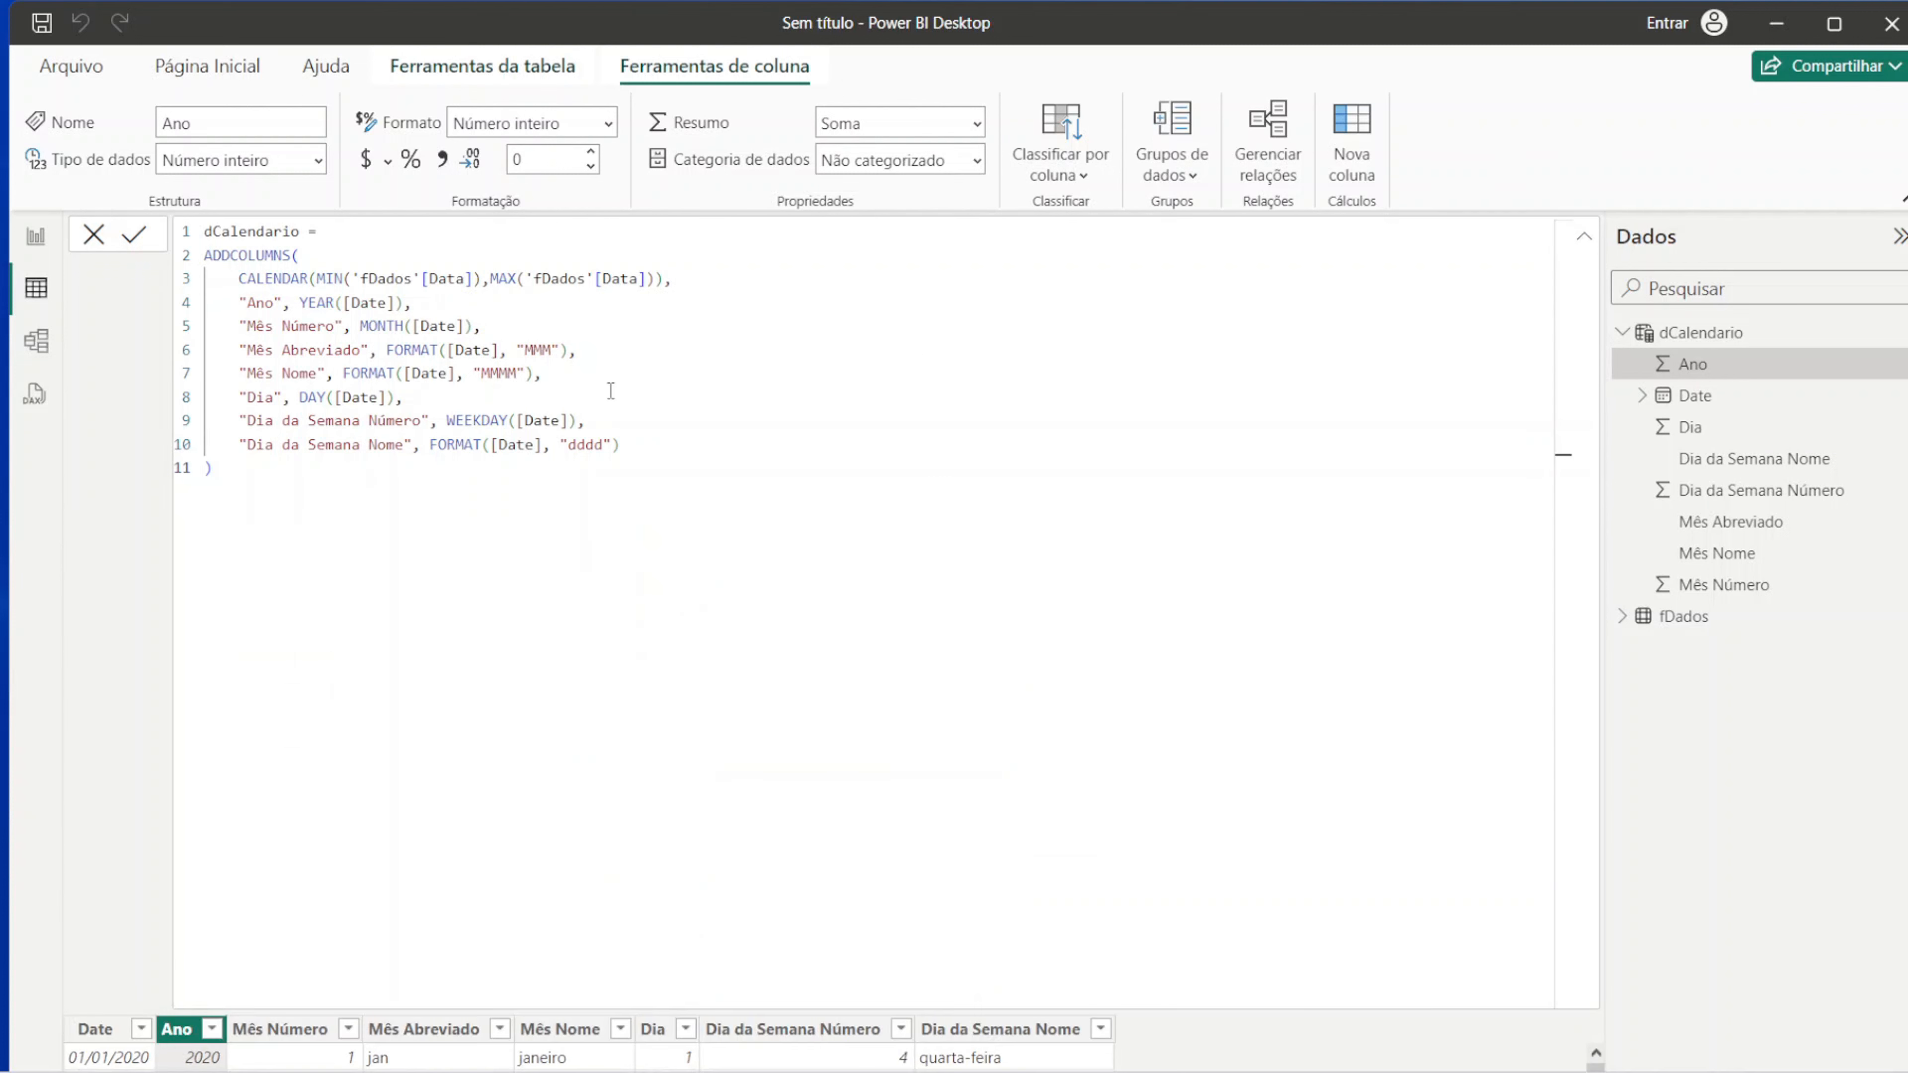
left_click(1583, 237)
left_click(1622, 332)
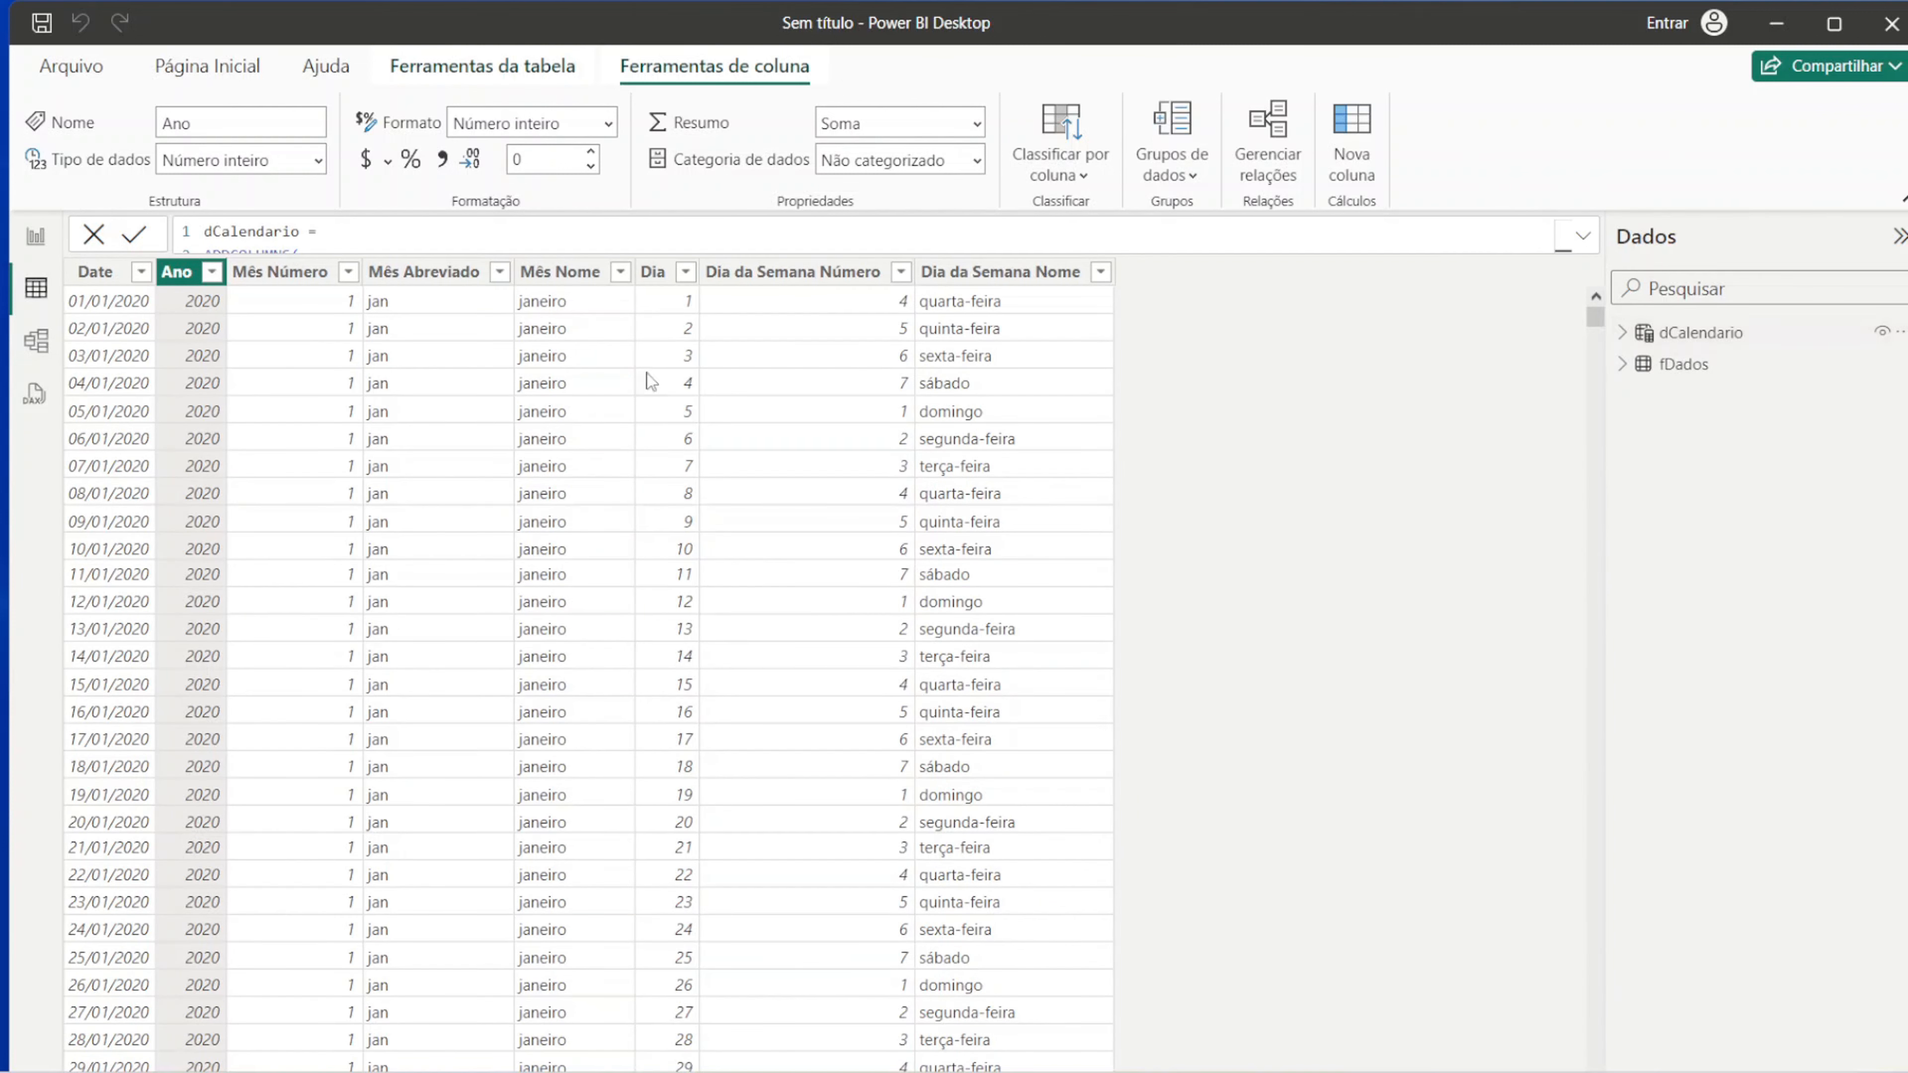
Step: In the model view, relate dCalendario's Date column to fDados's Data column and move the two table cards apart
left_click(36, 341)
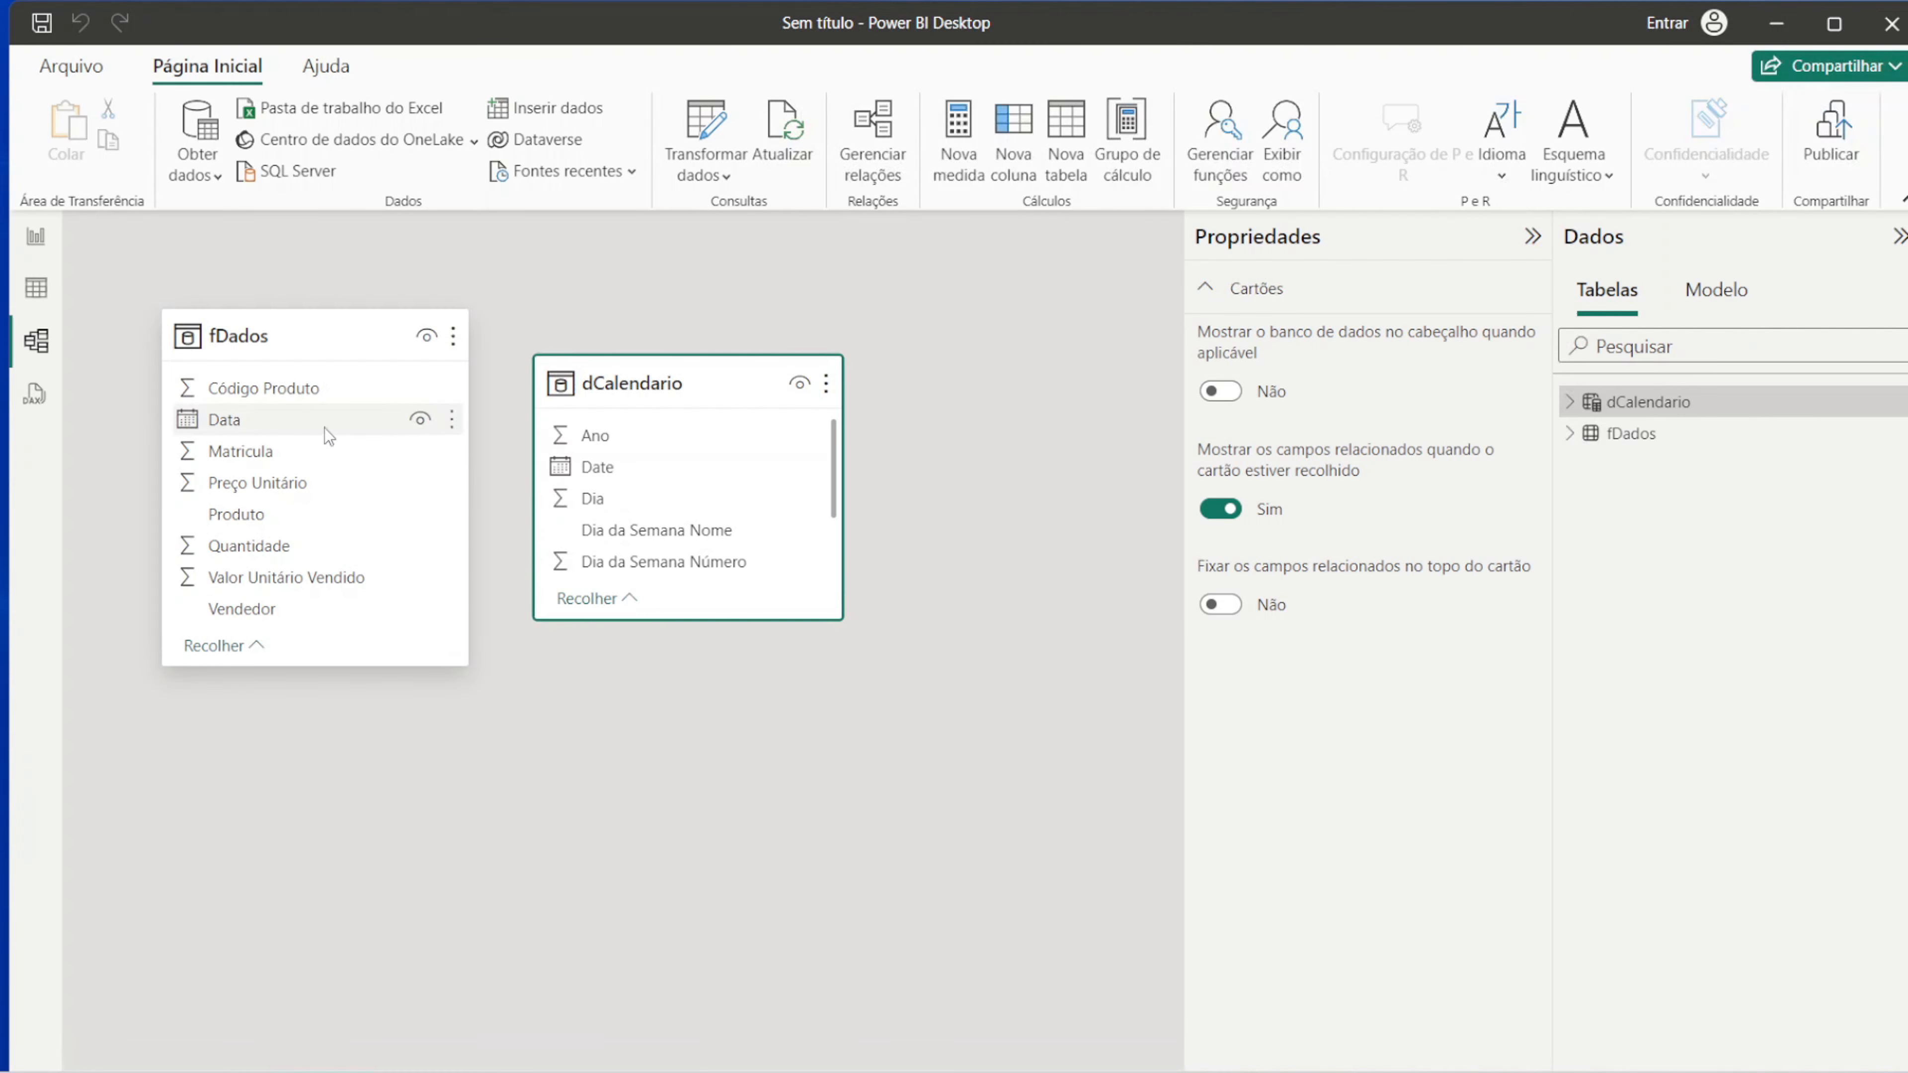
left_click_drag(612, 466, 315, 421)
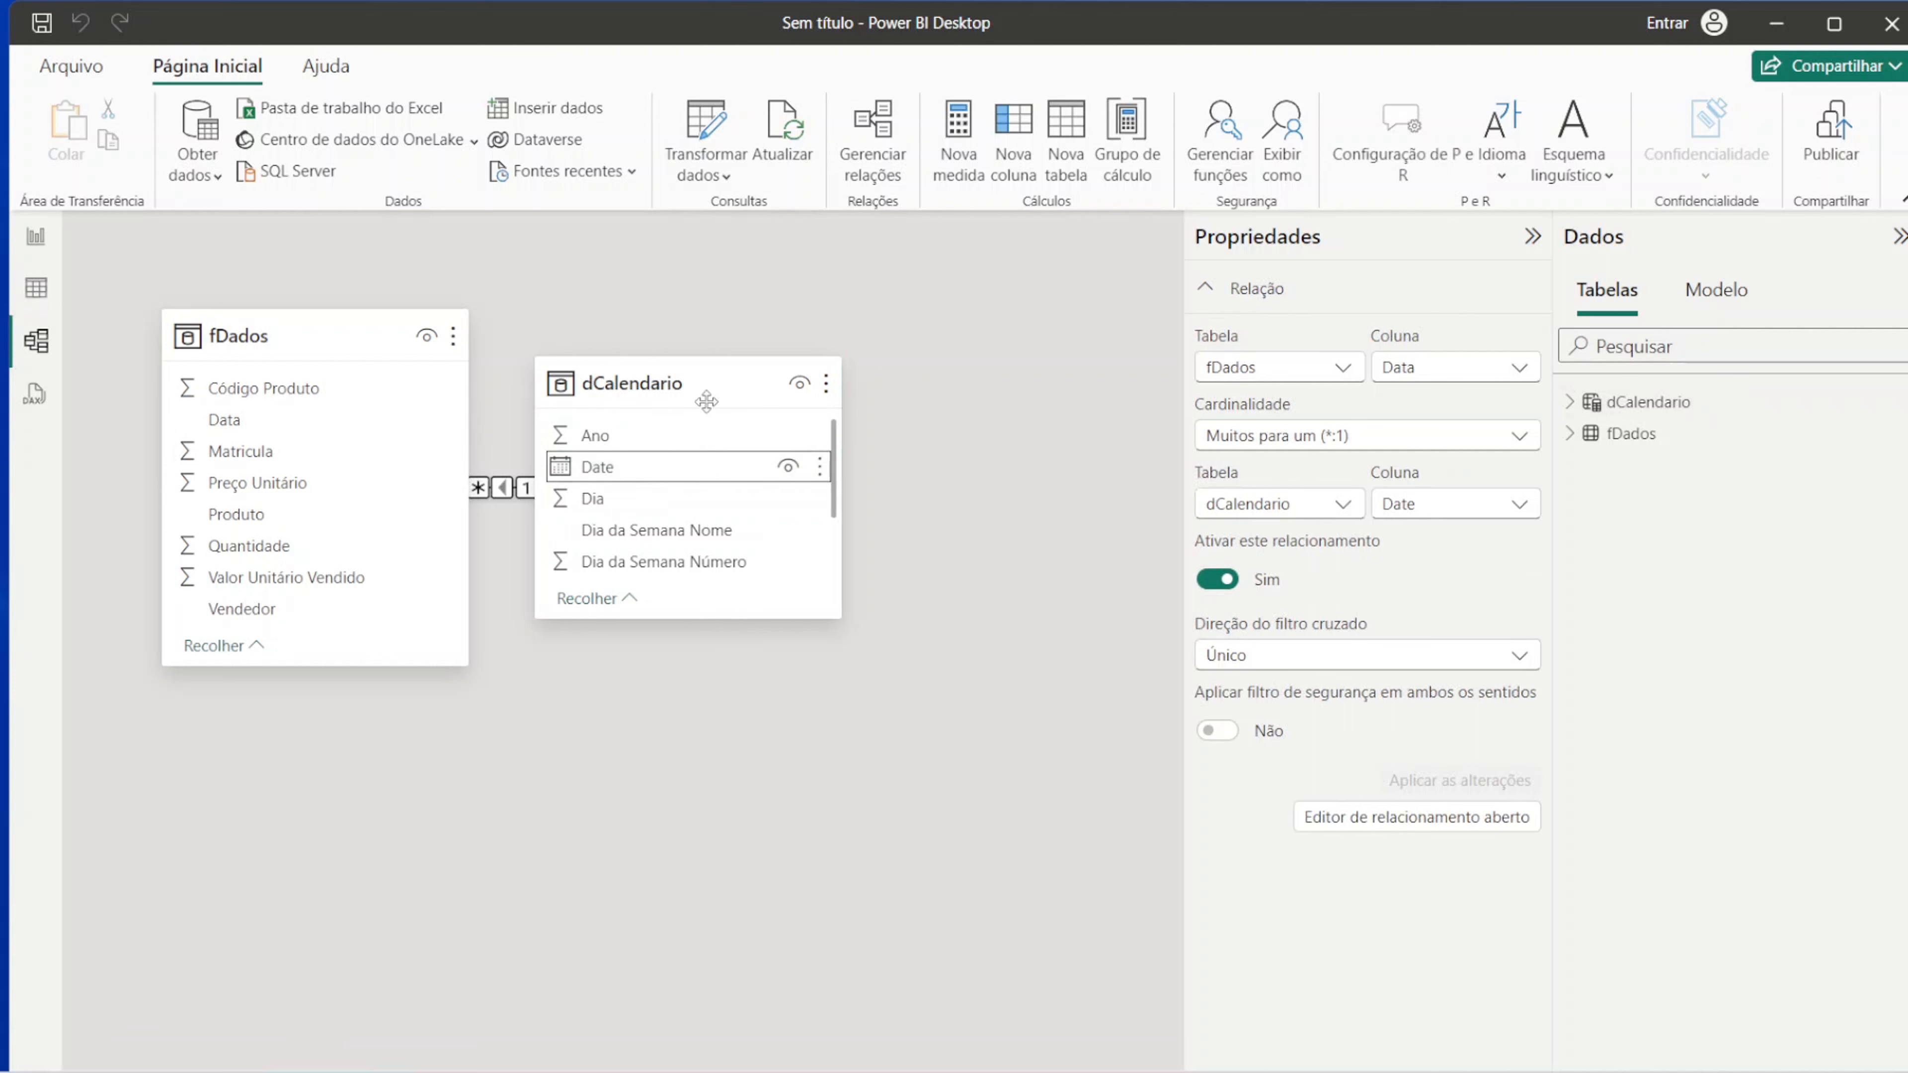
left_click_drag(707, 383, 927, 335)
left_click_drag(300, 336, 496, 514)
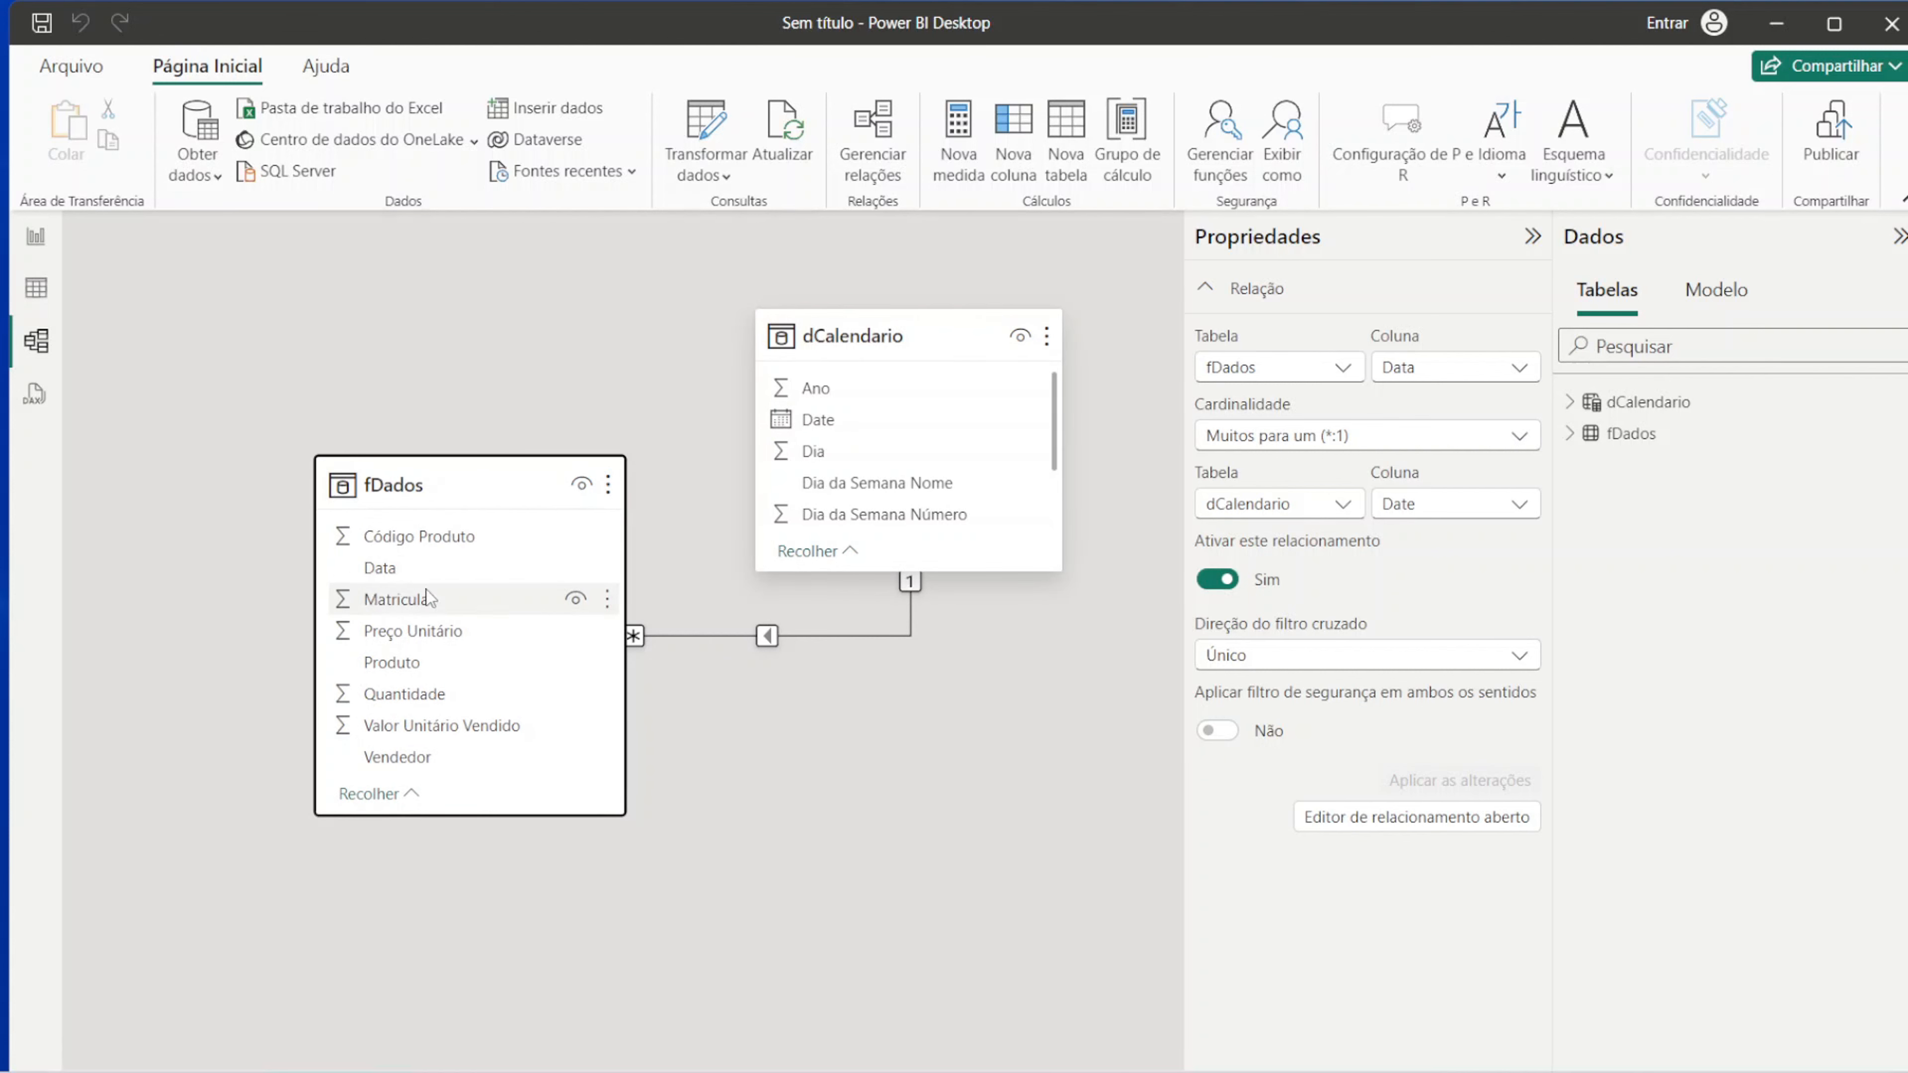
Step: Collapse the model view's properties and data panes and return to the report view
left_click(1532, 238)
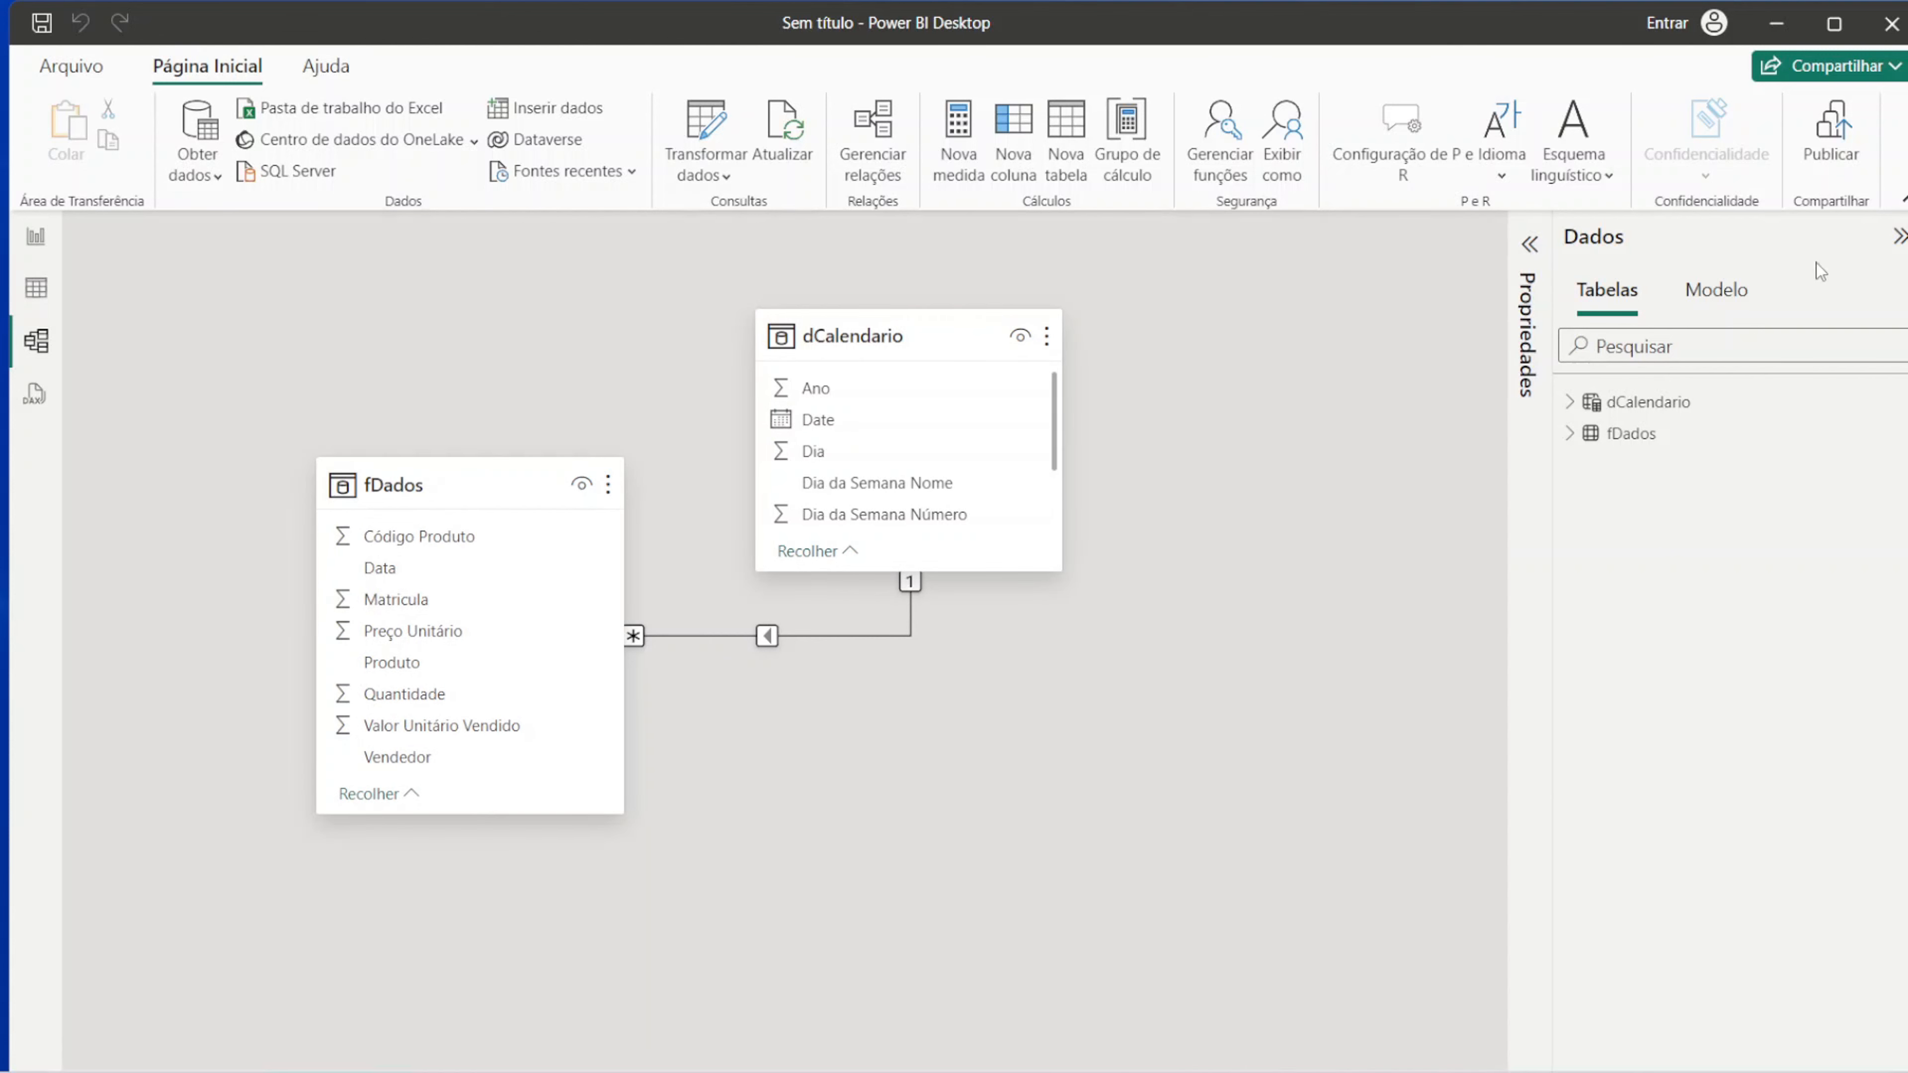
left_click(1899, 237)
left_click(36, 236)
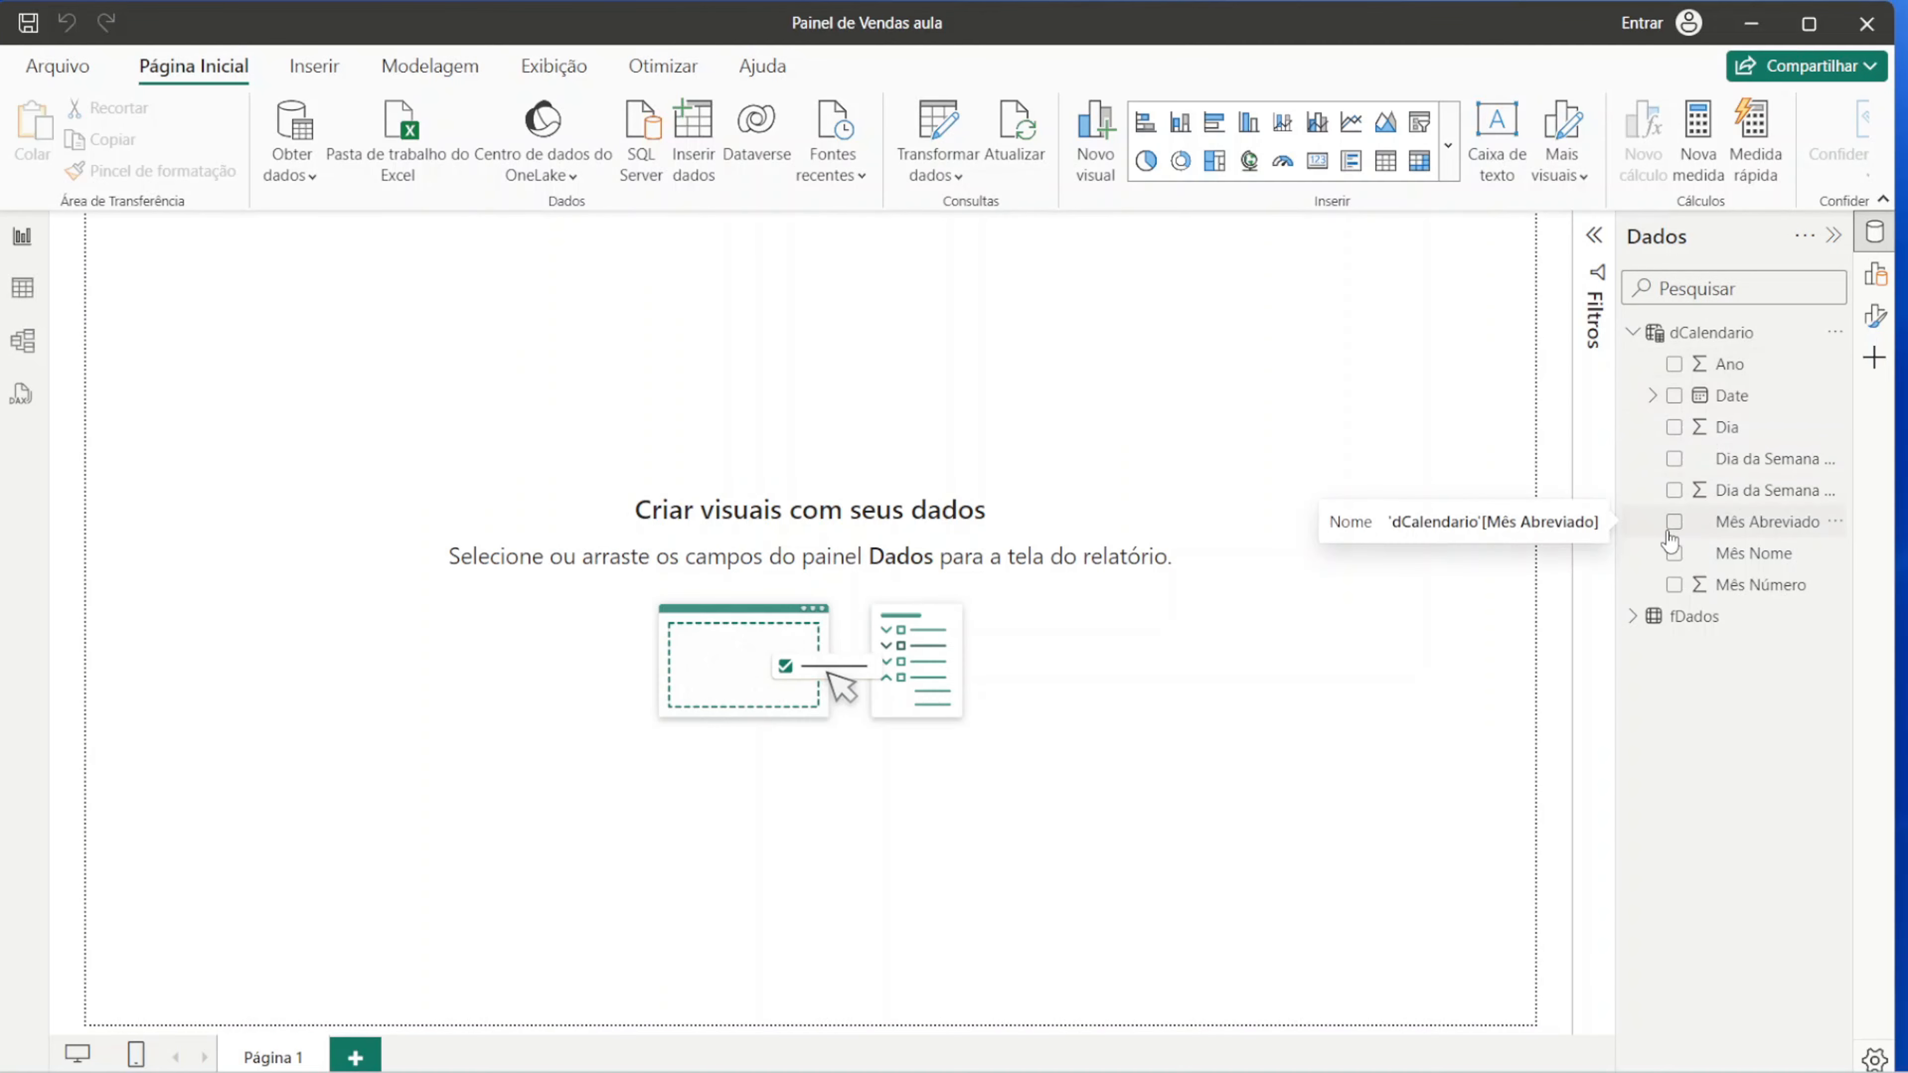
Step: Fold up the dCalendario fields, expand the fDados fields and display the fDados rows in the table view
left_click(1631, 336)
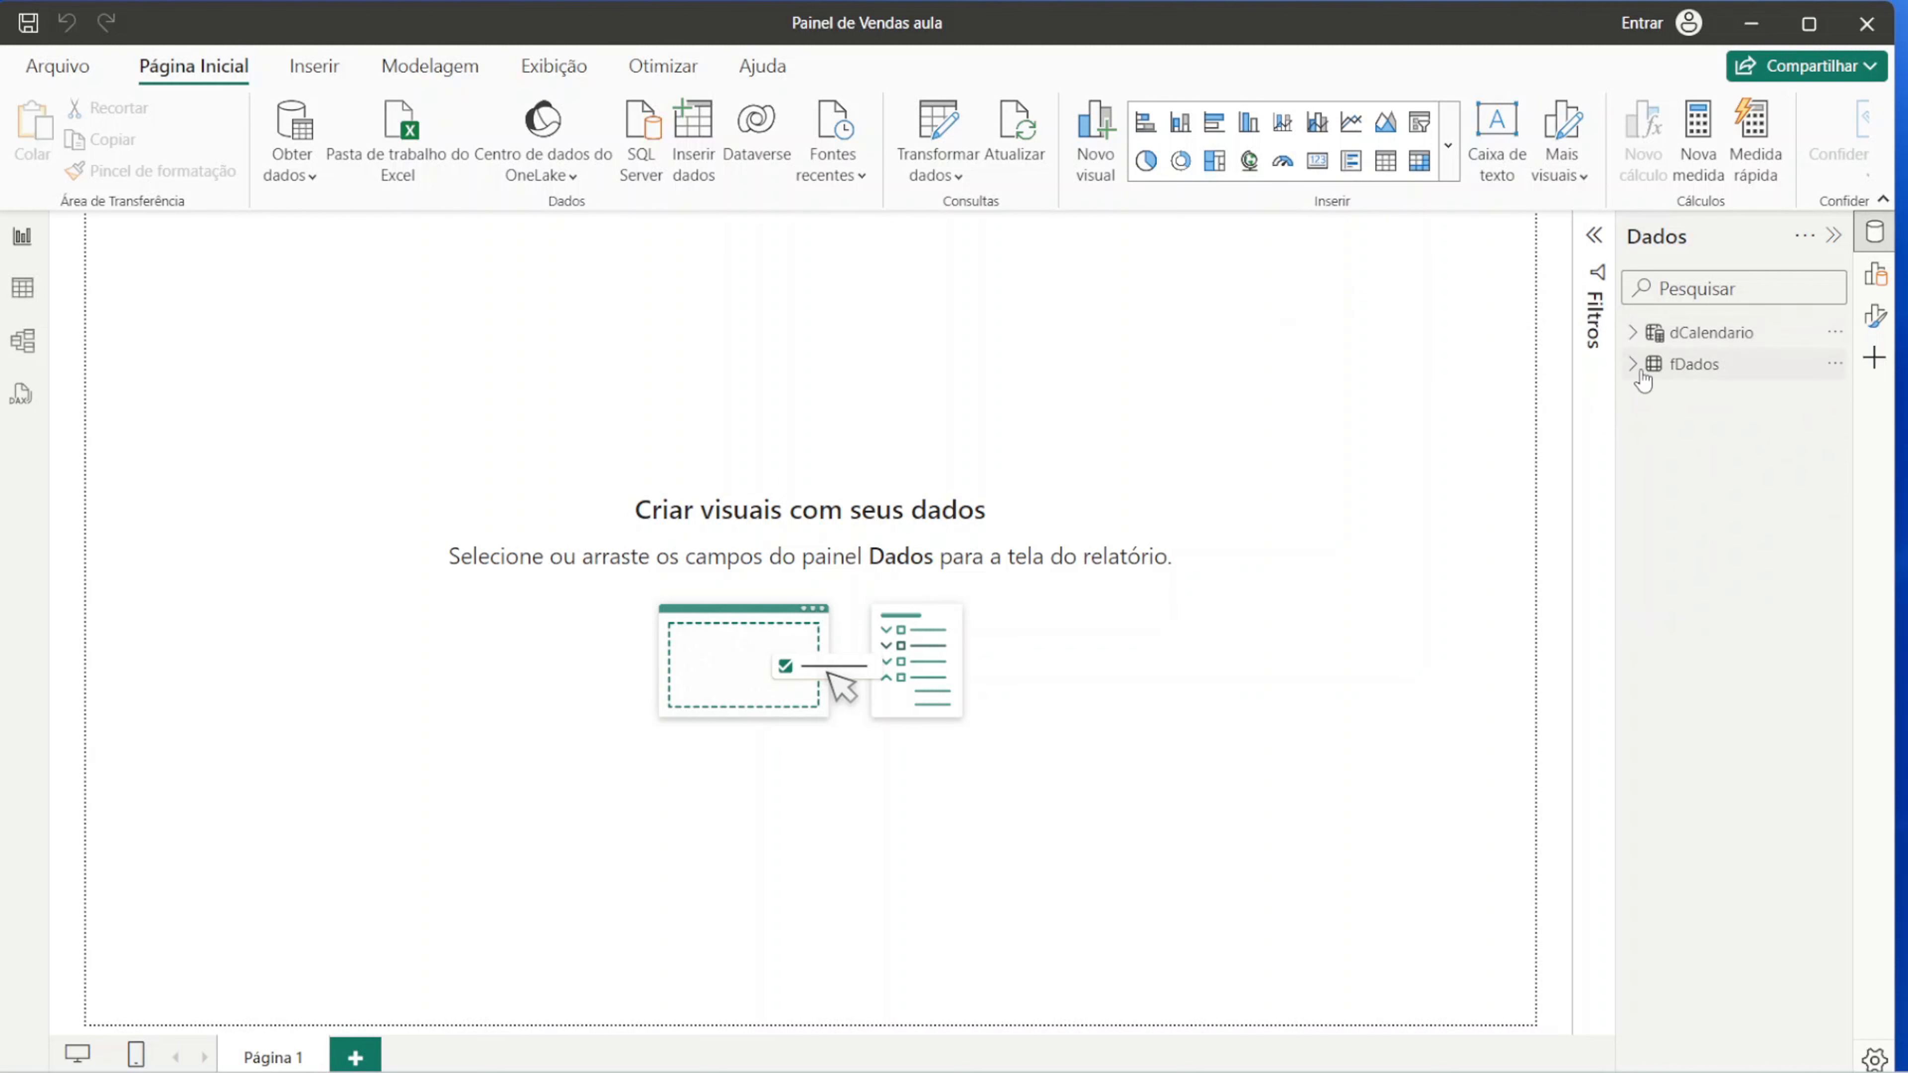
left_click(1637, 366)
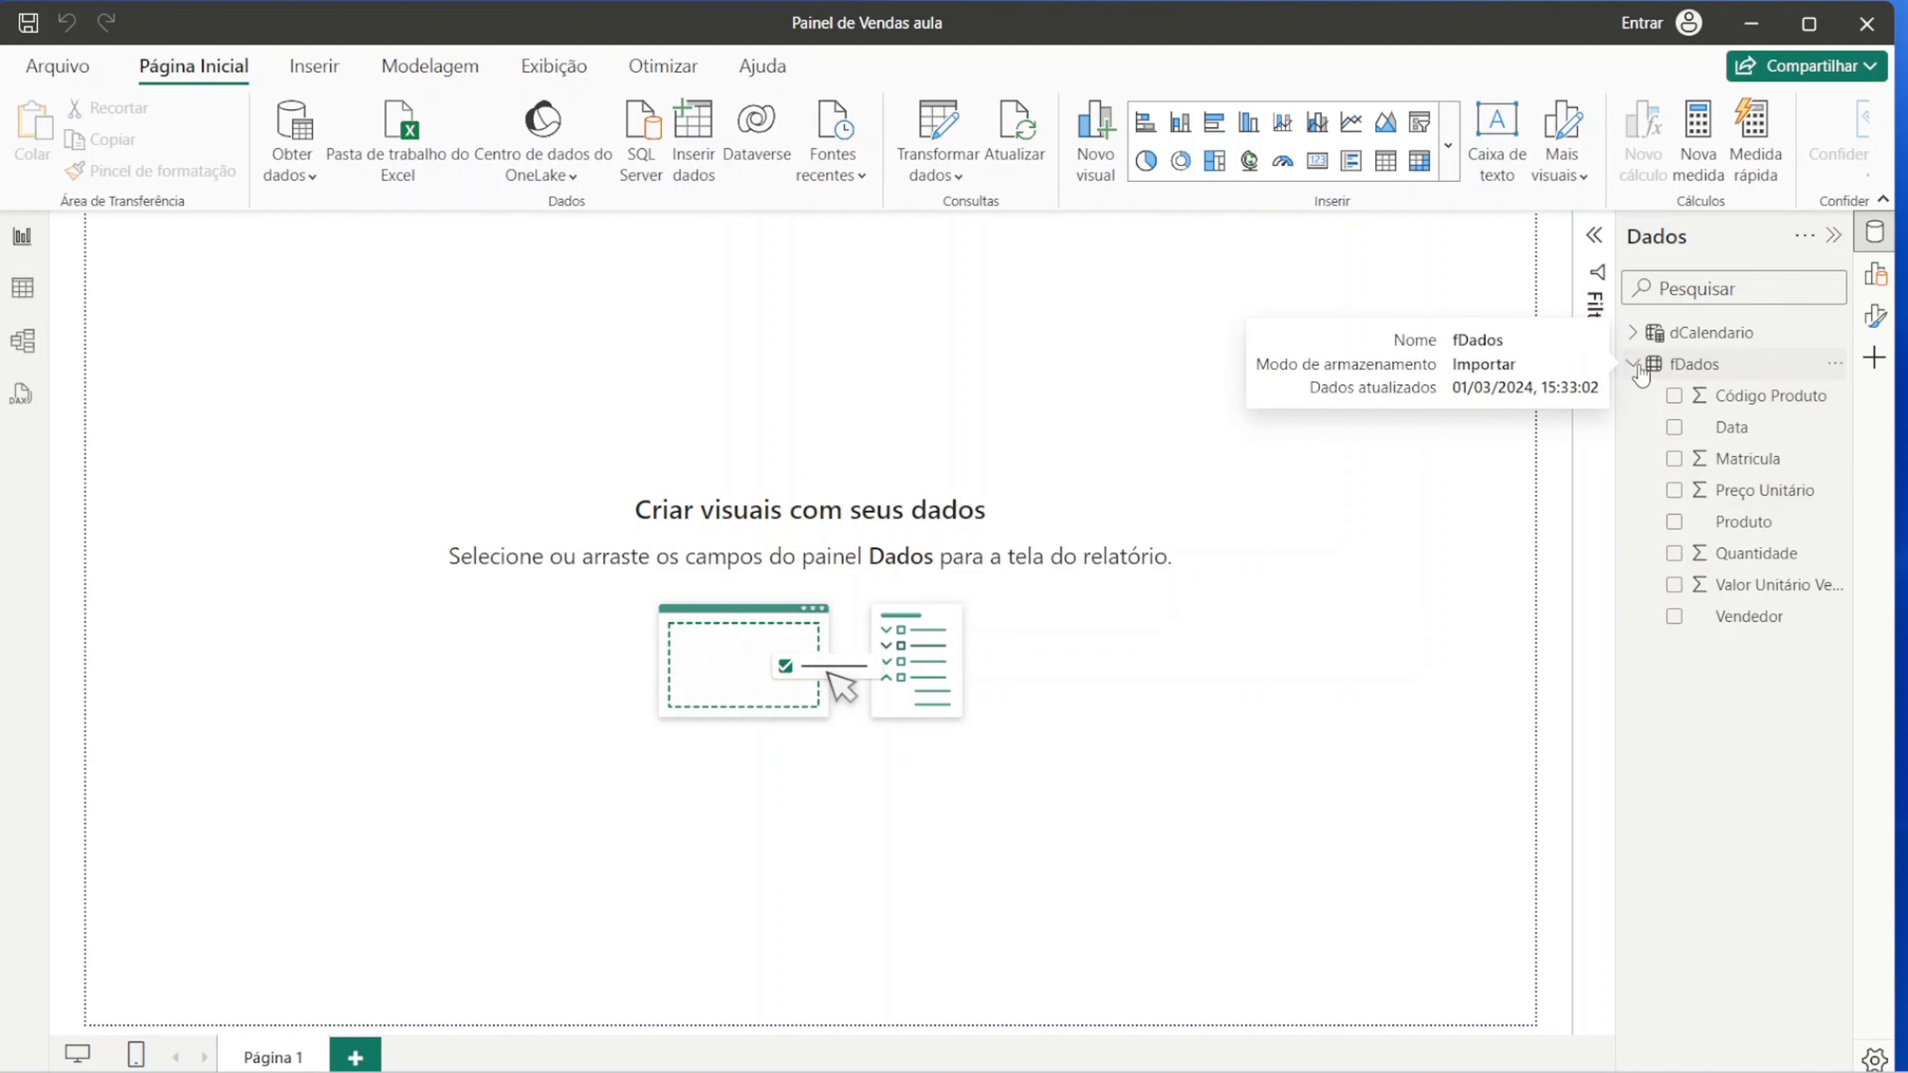
left_click(15, 299)
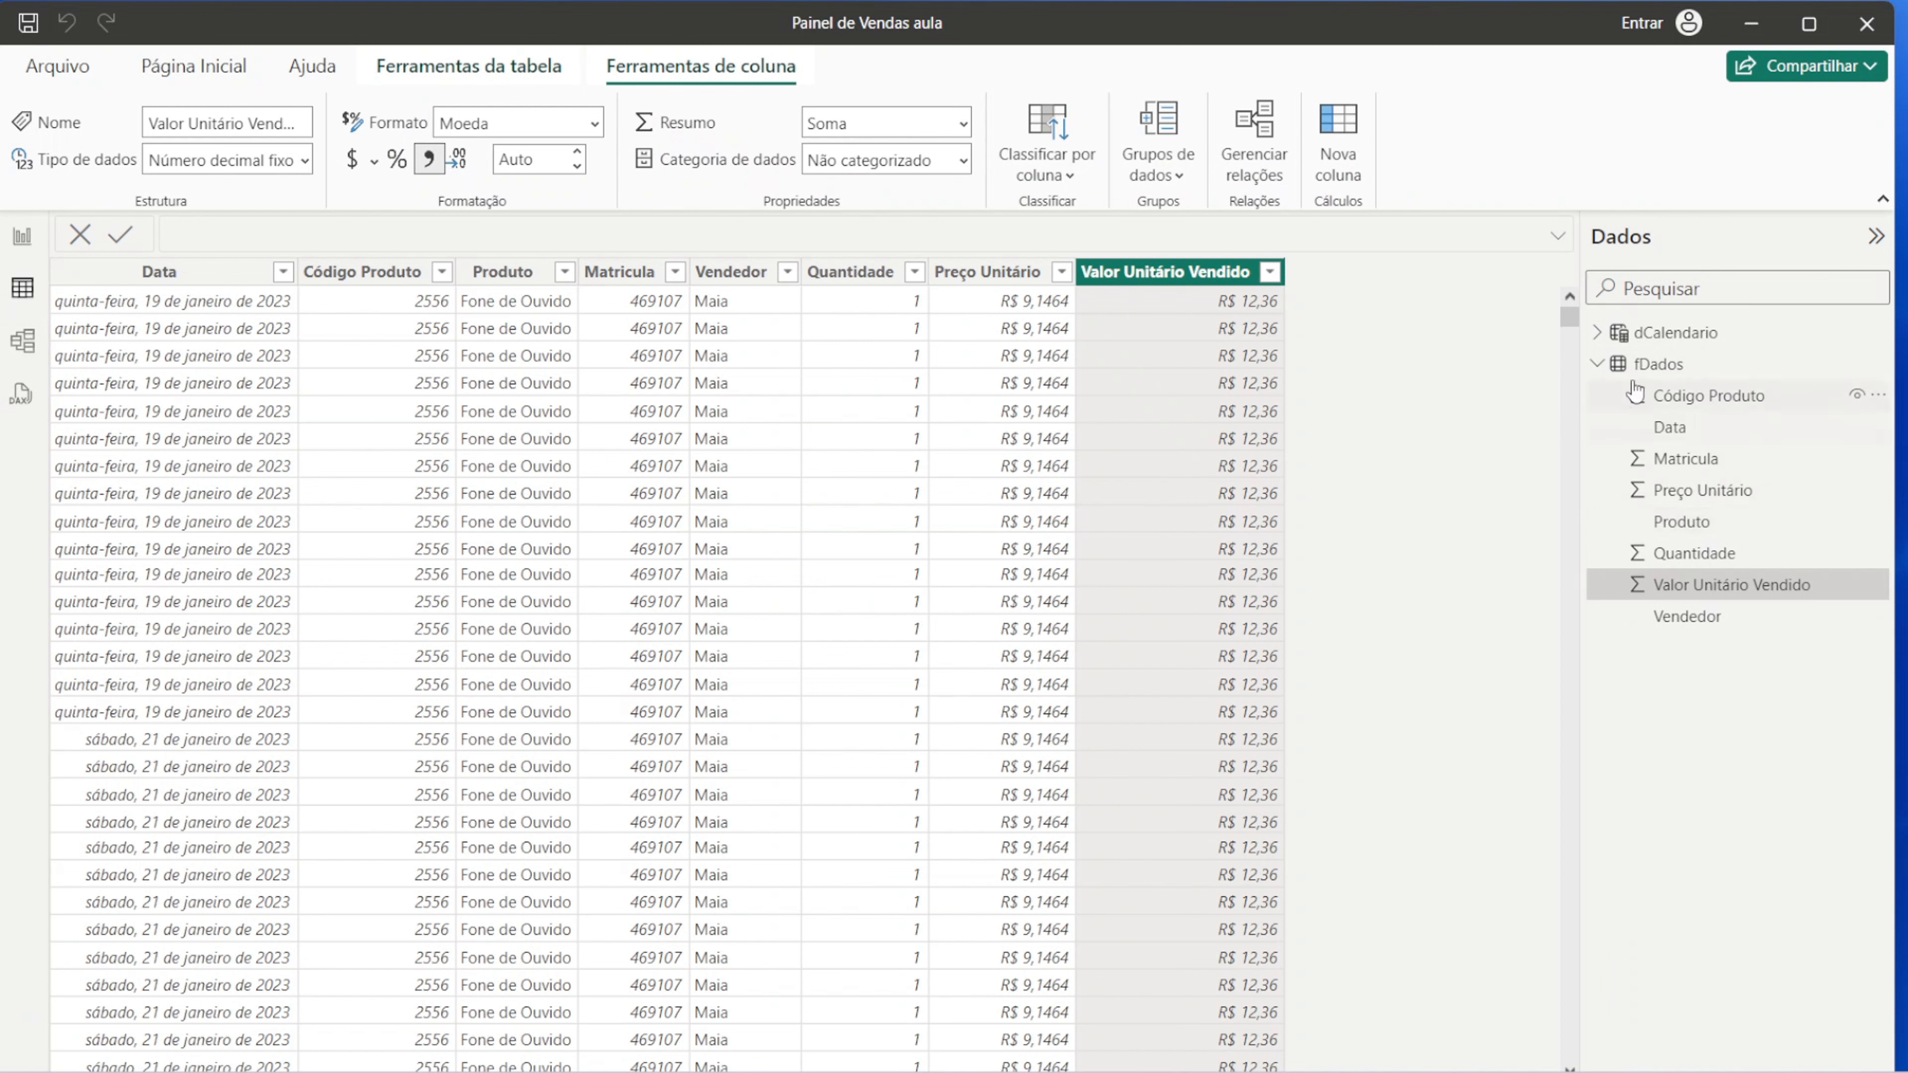
Step: Examine the Quantidade, Preço Unitário and Valor Unitário Vendido columns of fDados
left_click(866, 282)
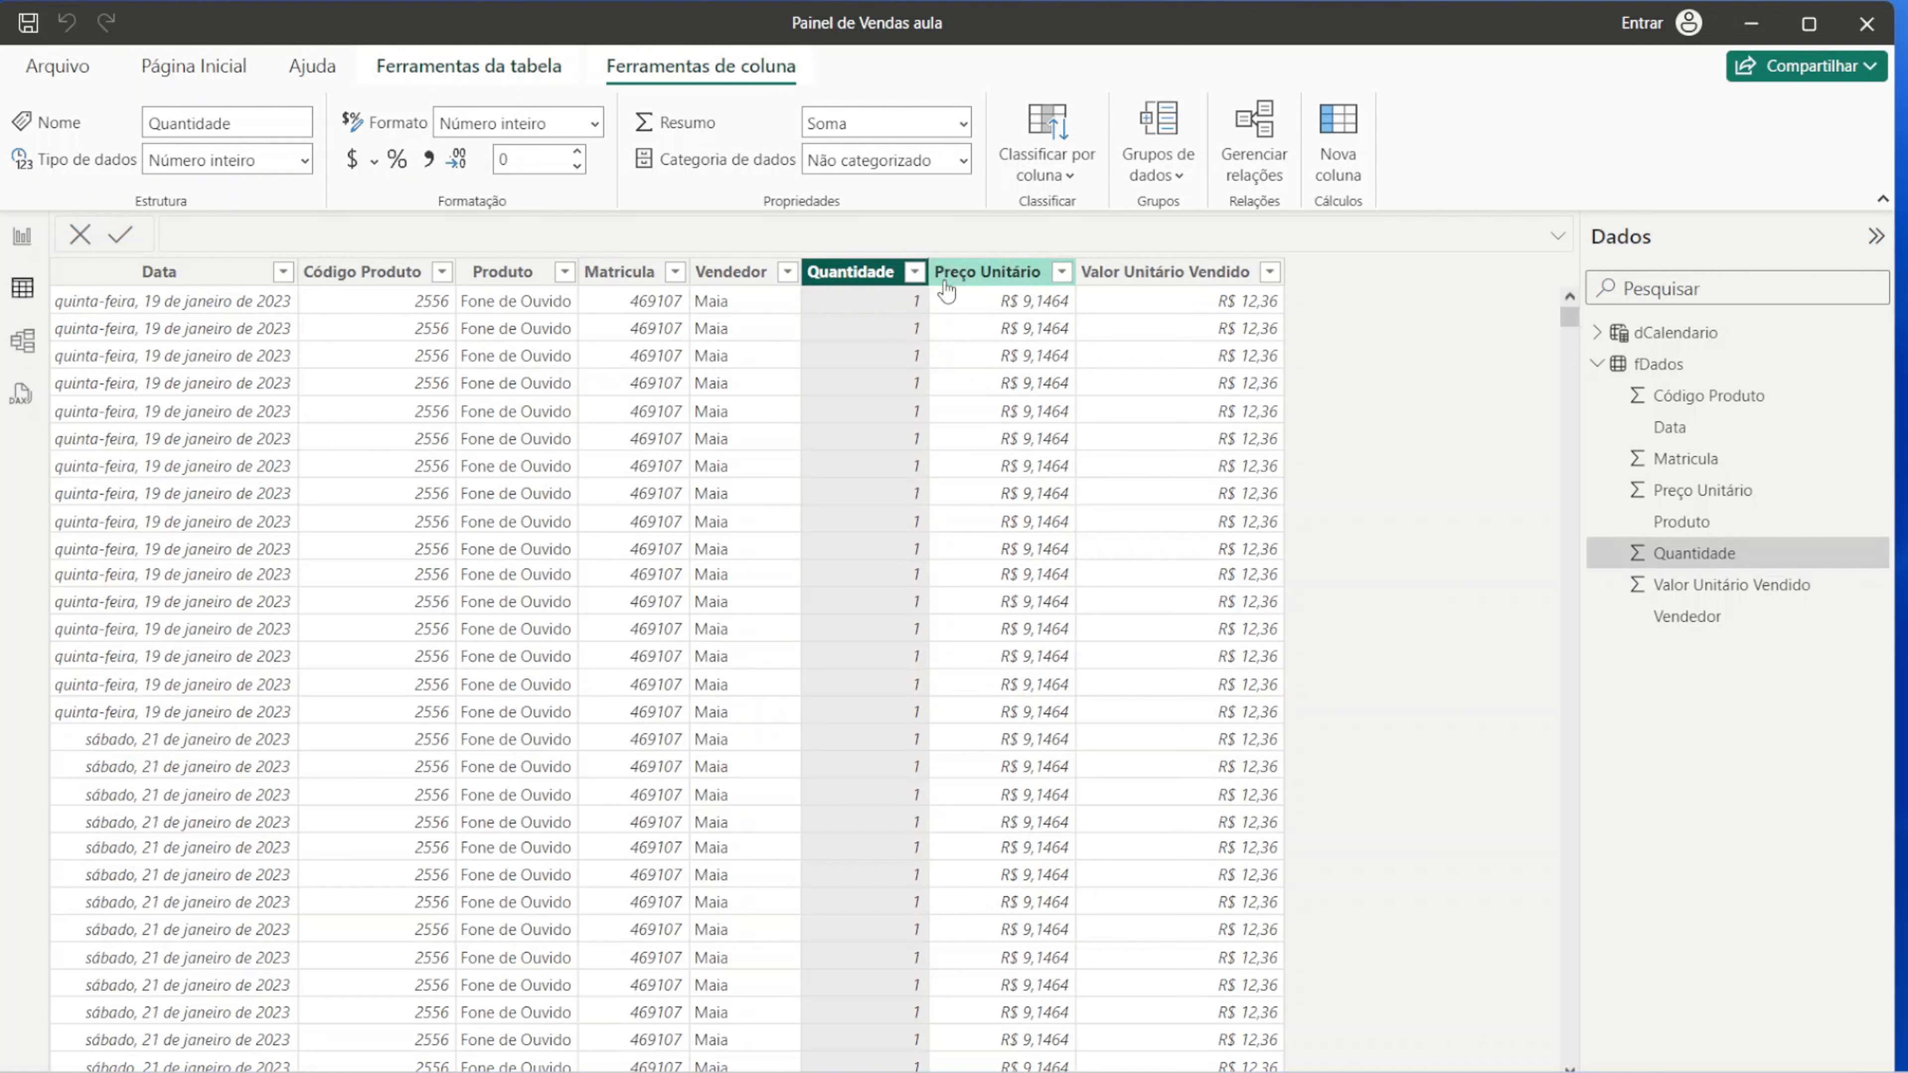
left_click(1067, 276)
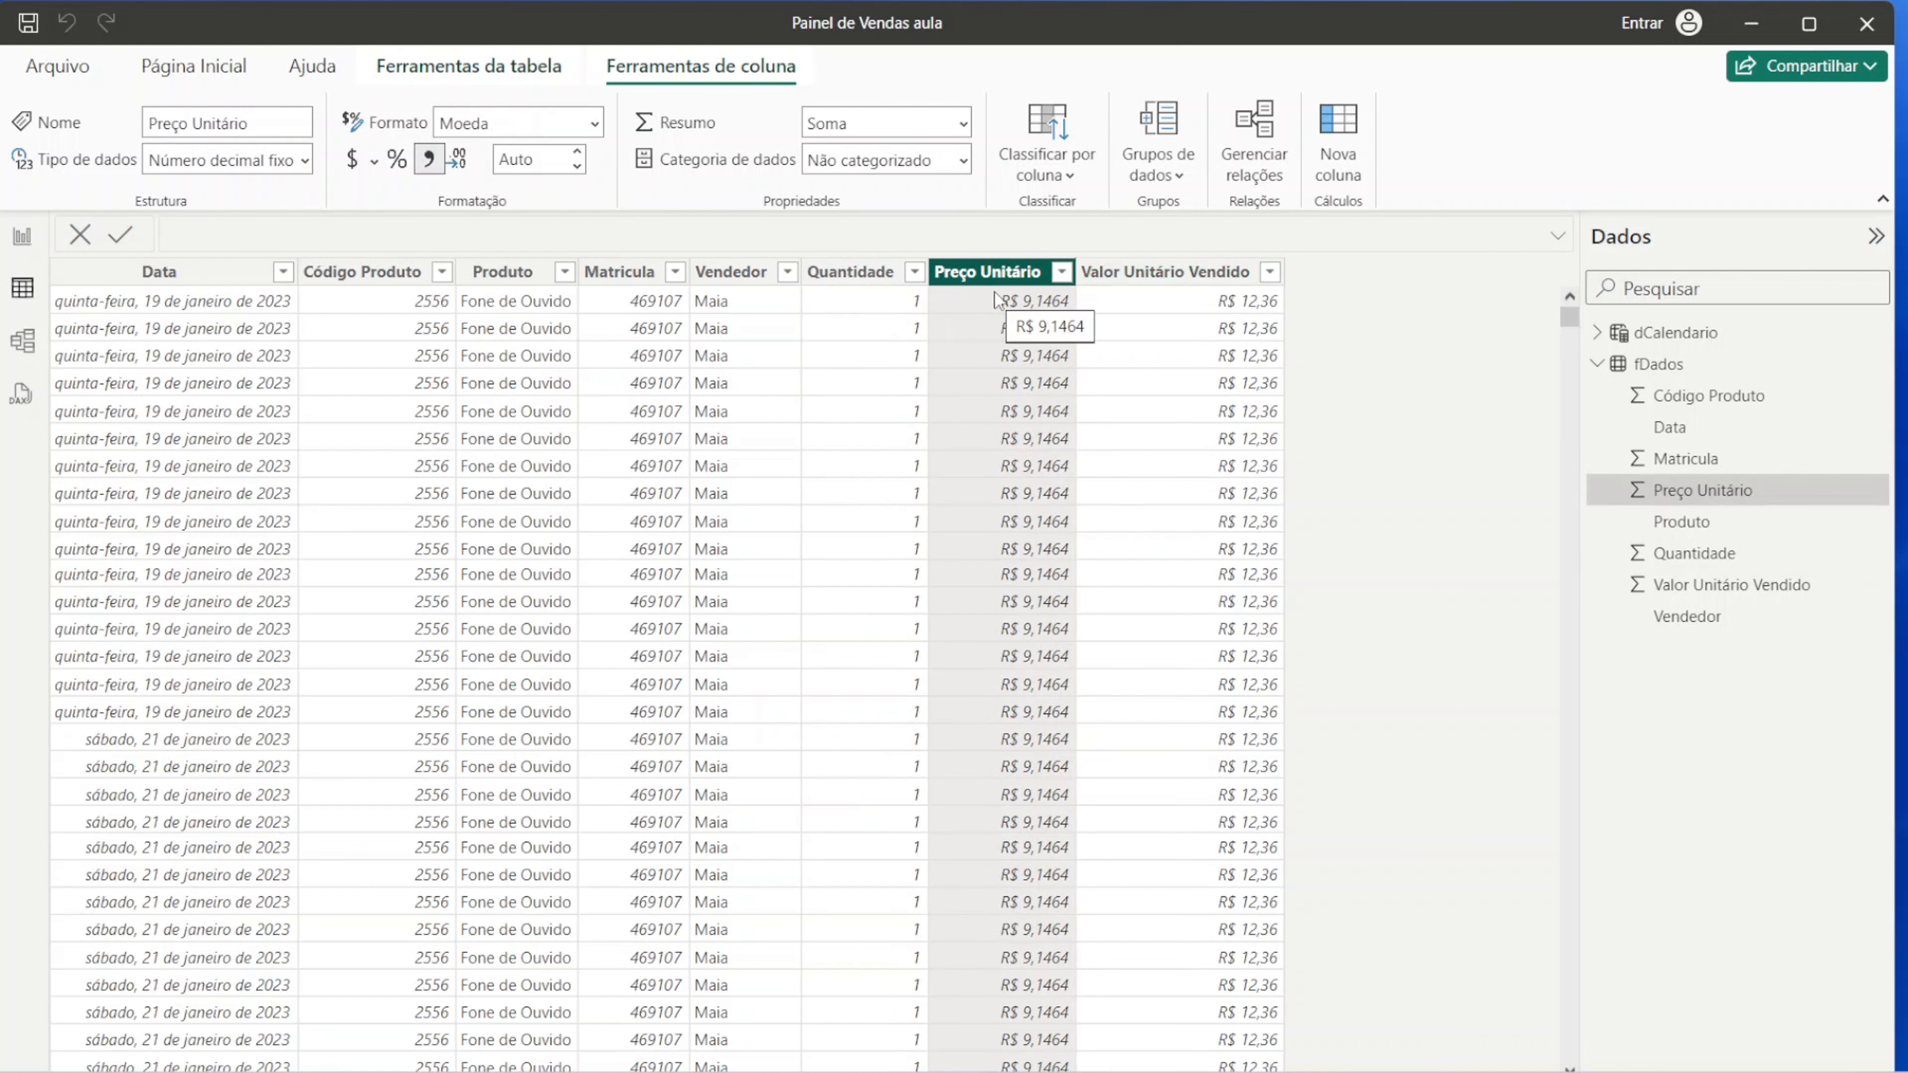
left_click(1130, 274)
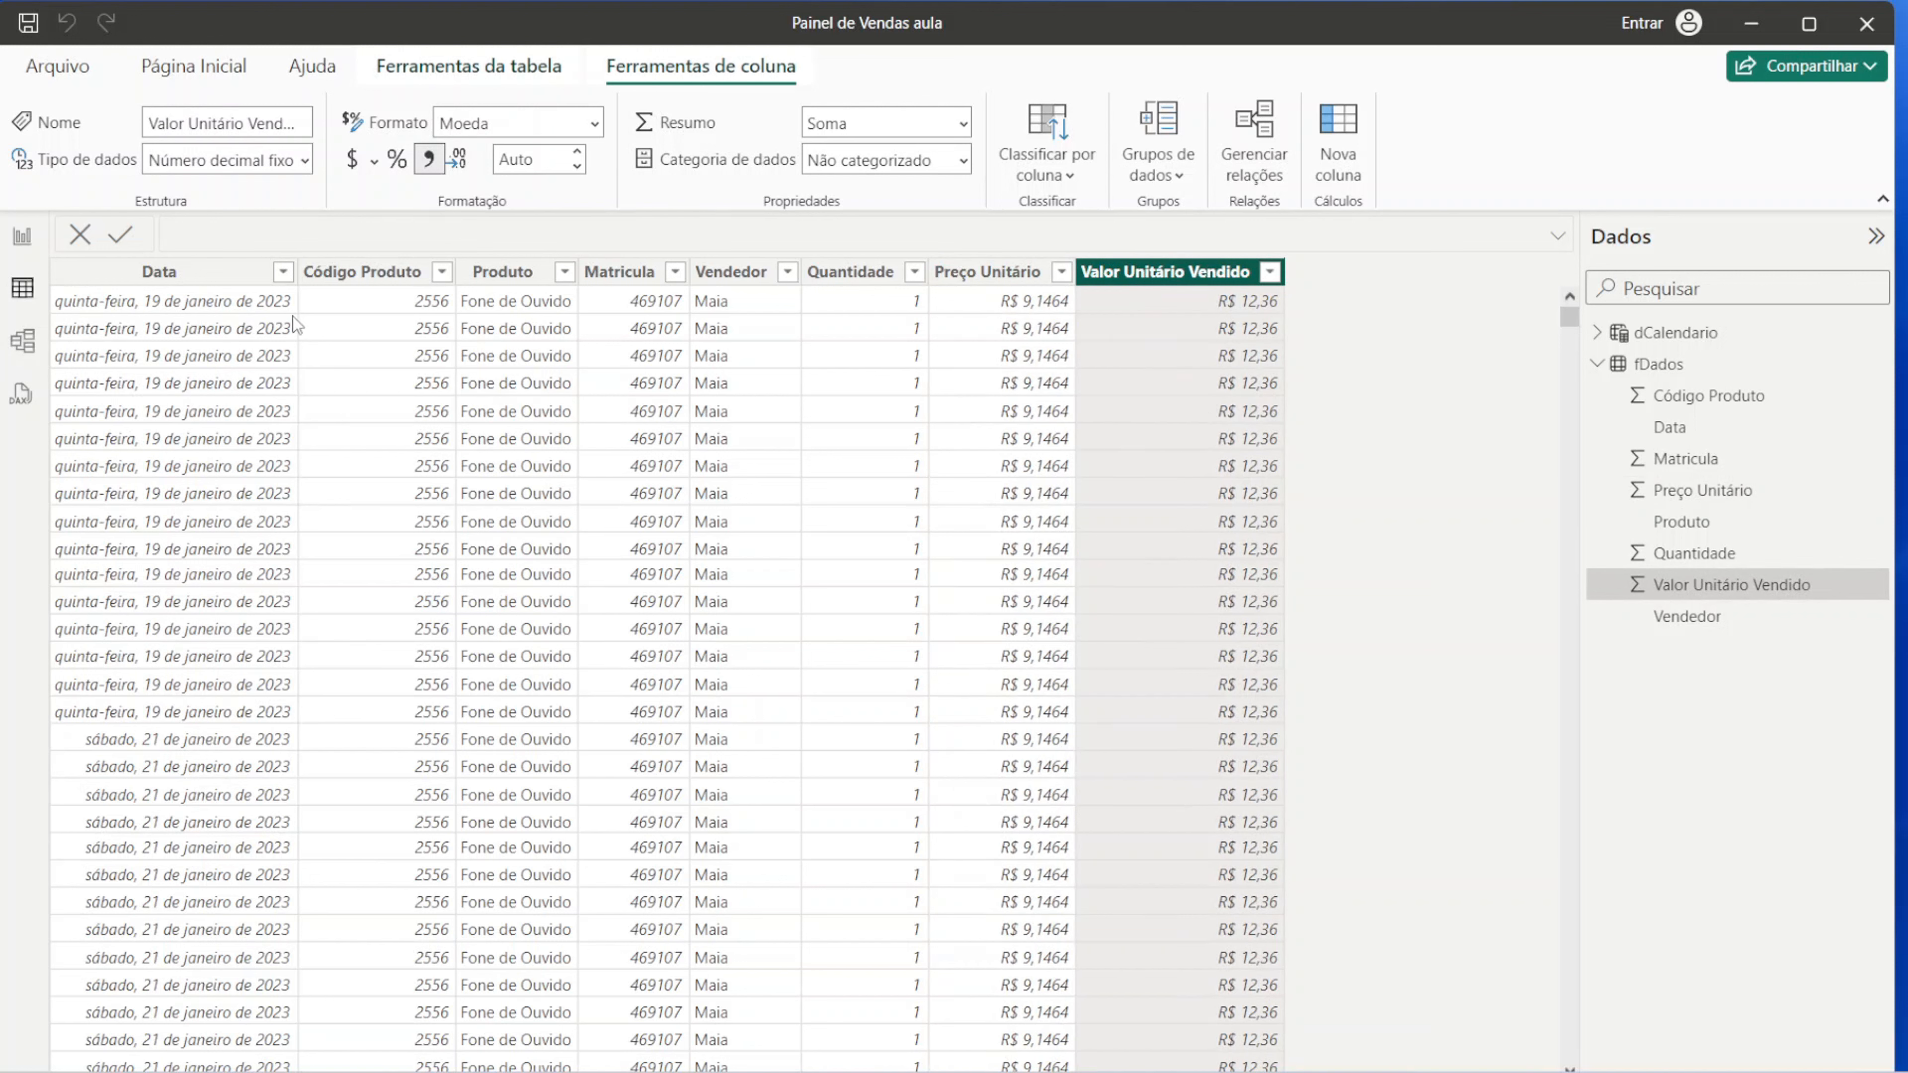
left_click(988, 272)
left_click(850, 271)
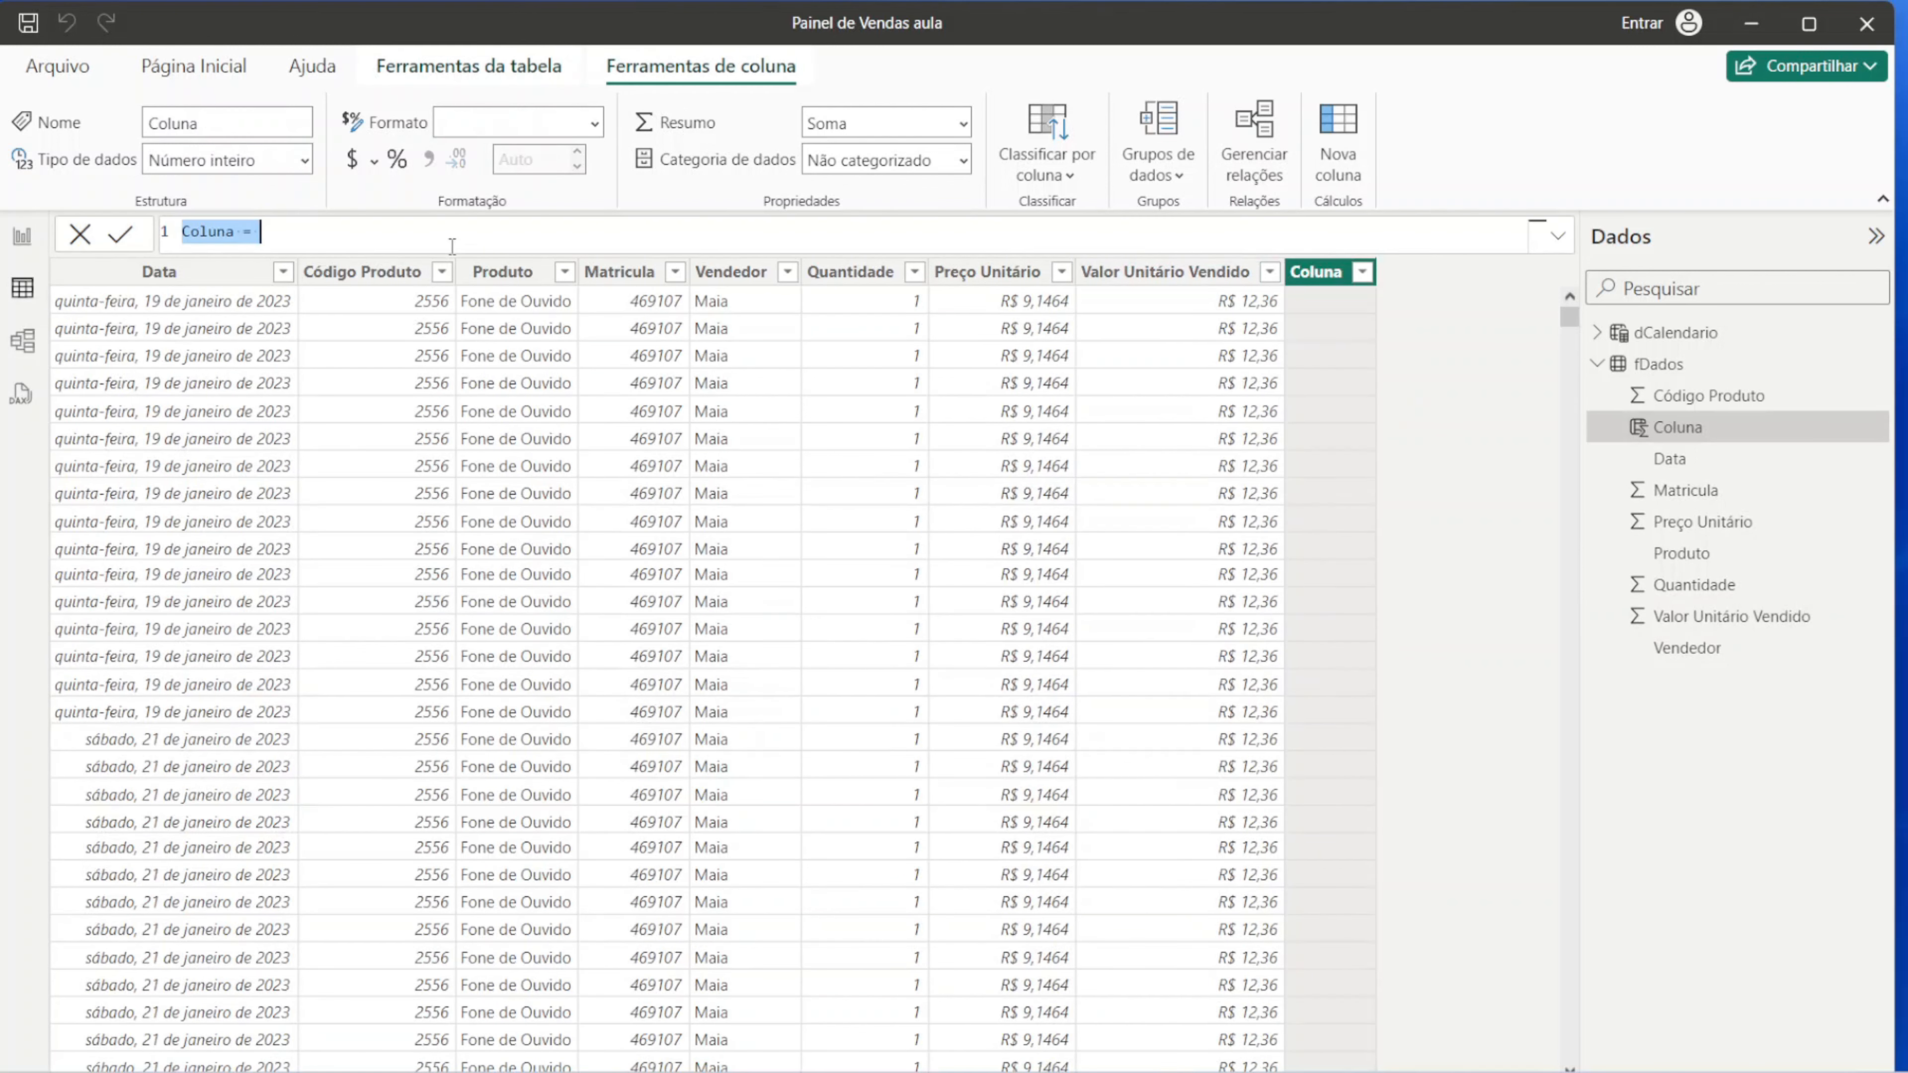
Step: Add a calculated column to fDados named Valor Total, beginning its formula with fDados[Valor Unitário Vendido] followed by the multiplication sign
type("Valor To")
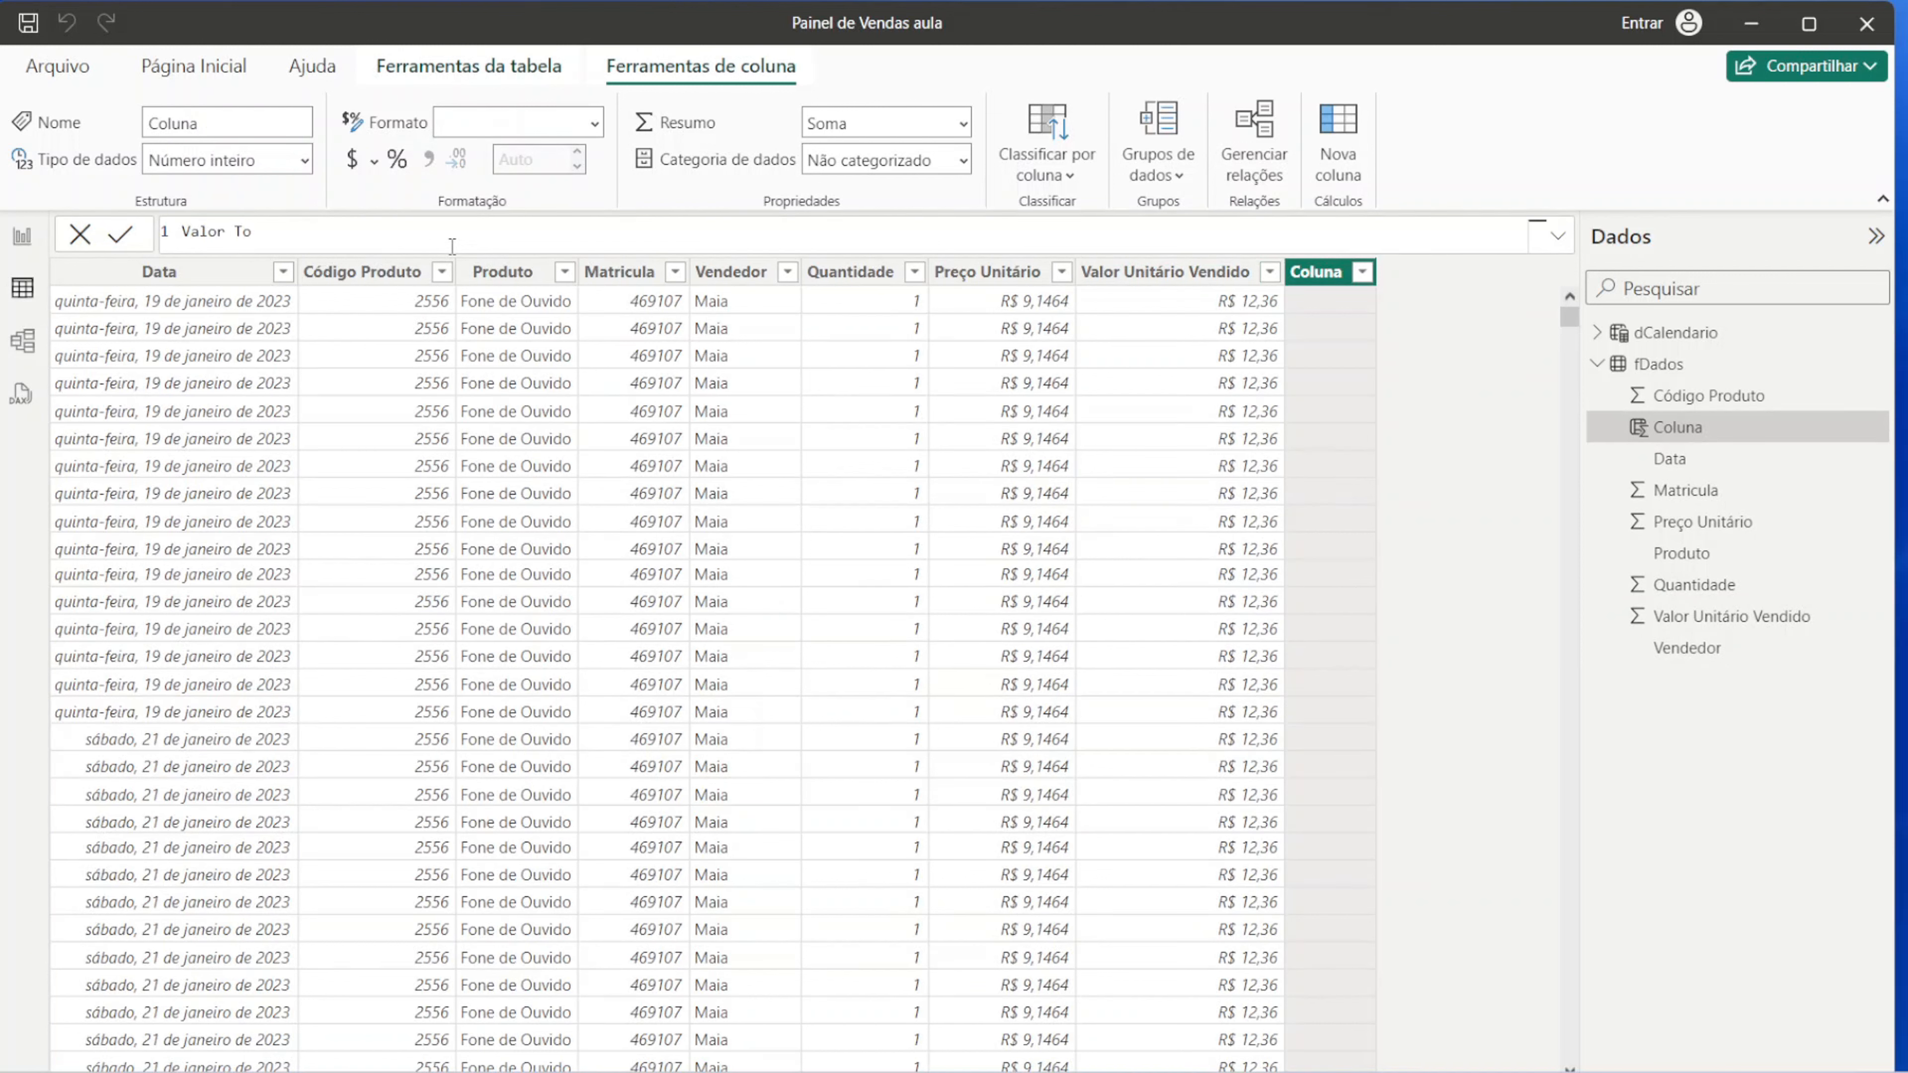
type("tal = fda")
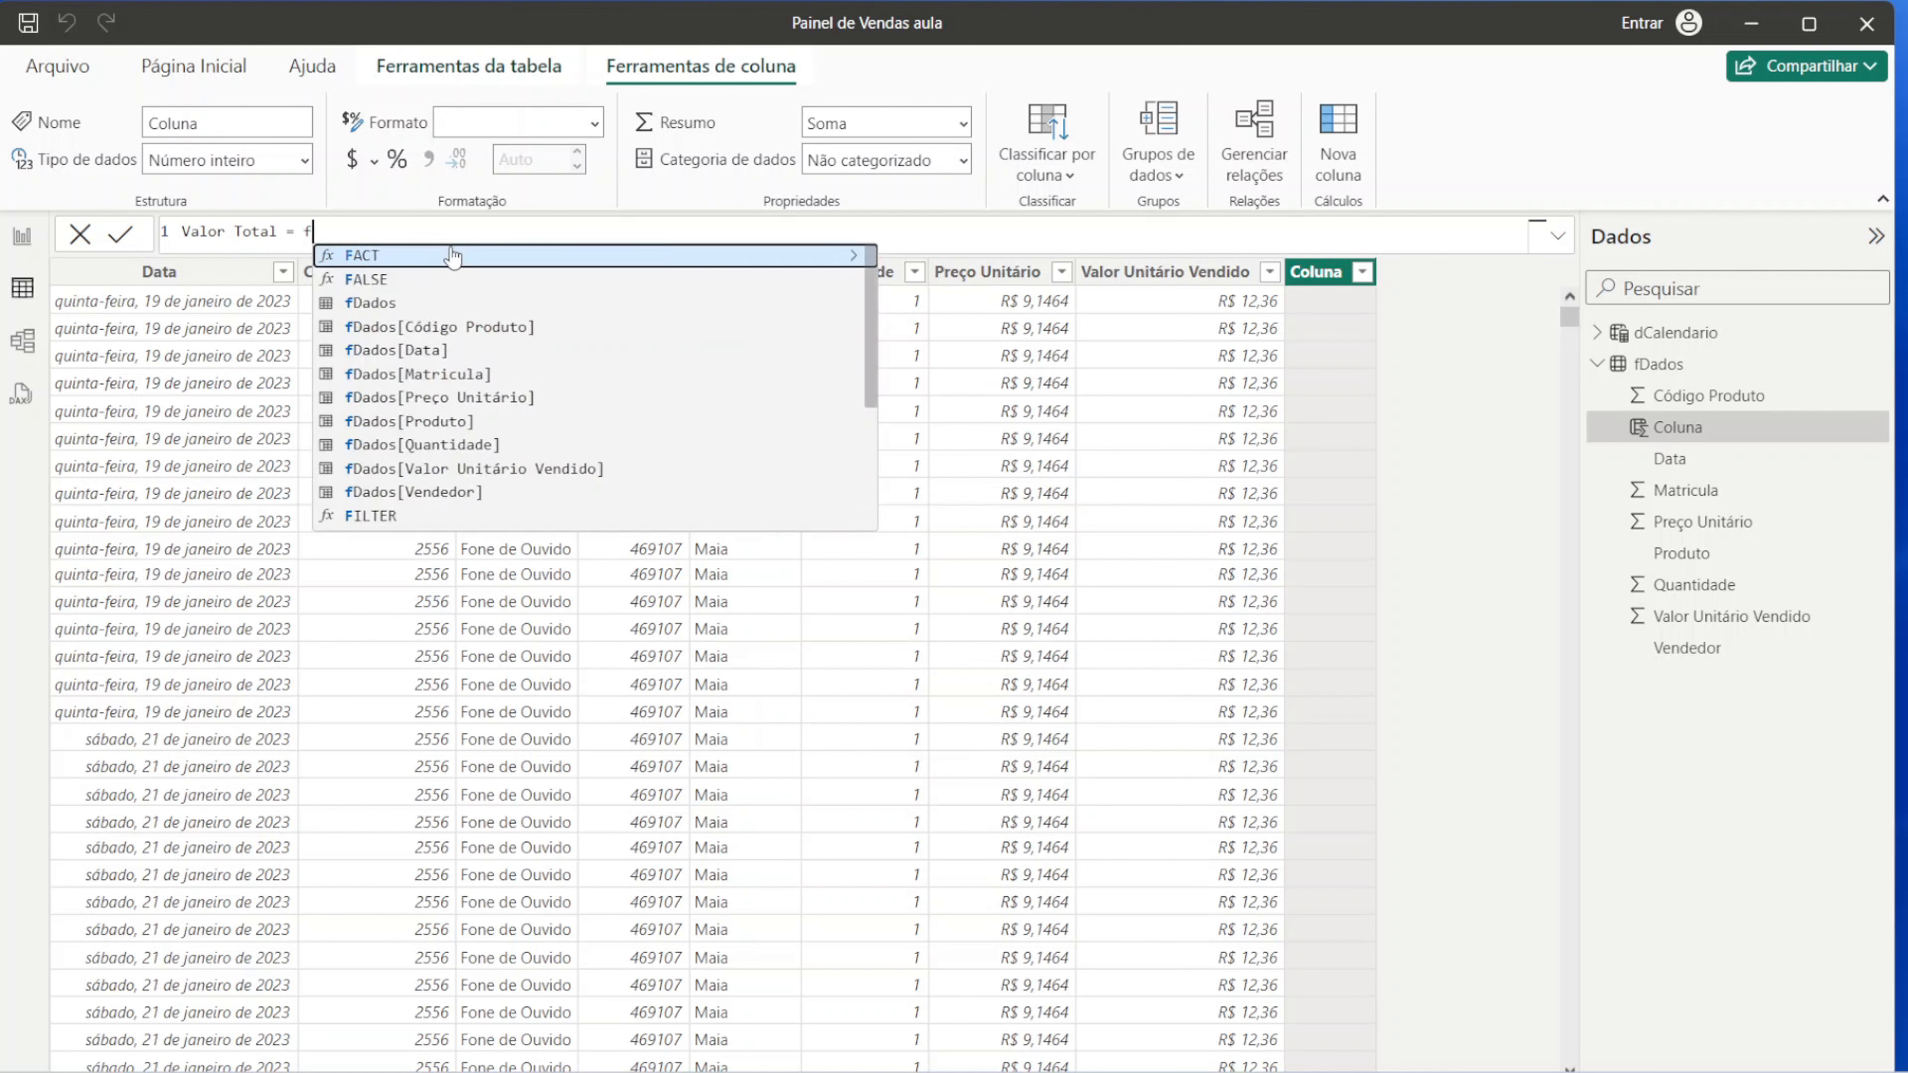
key("Down")
key("Down")
key("Down")
key("Down")
key("Down")
key("Down")
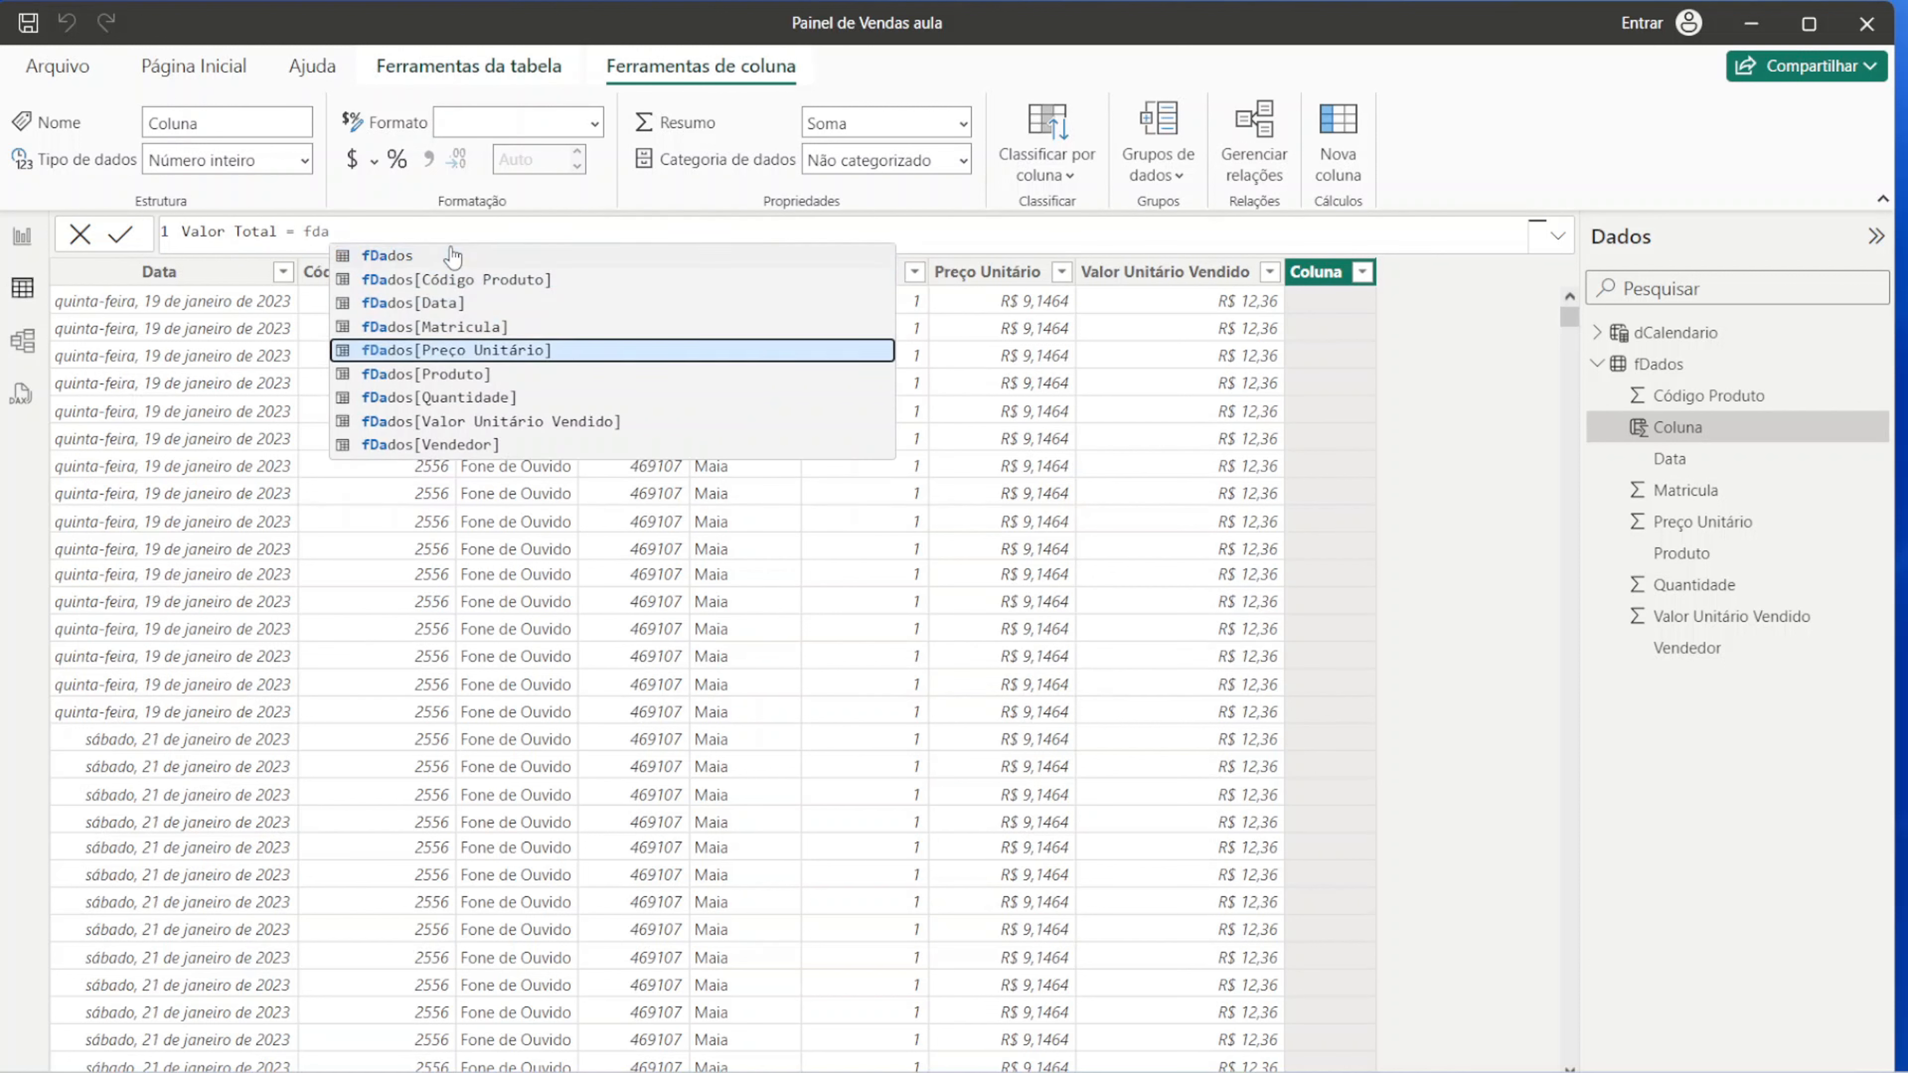
key("Tab")
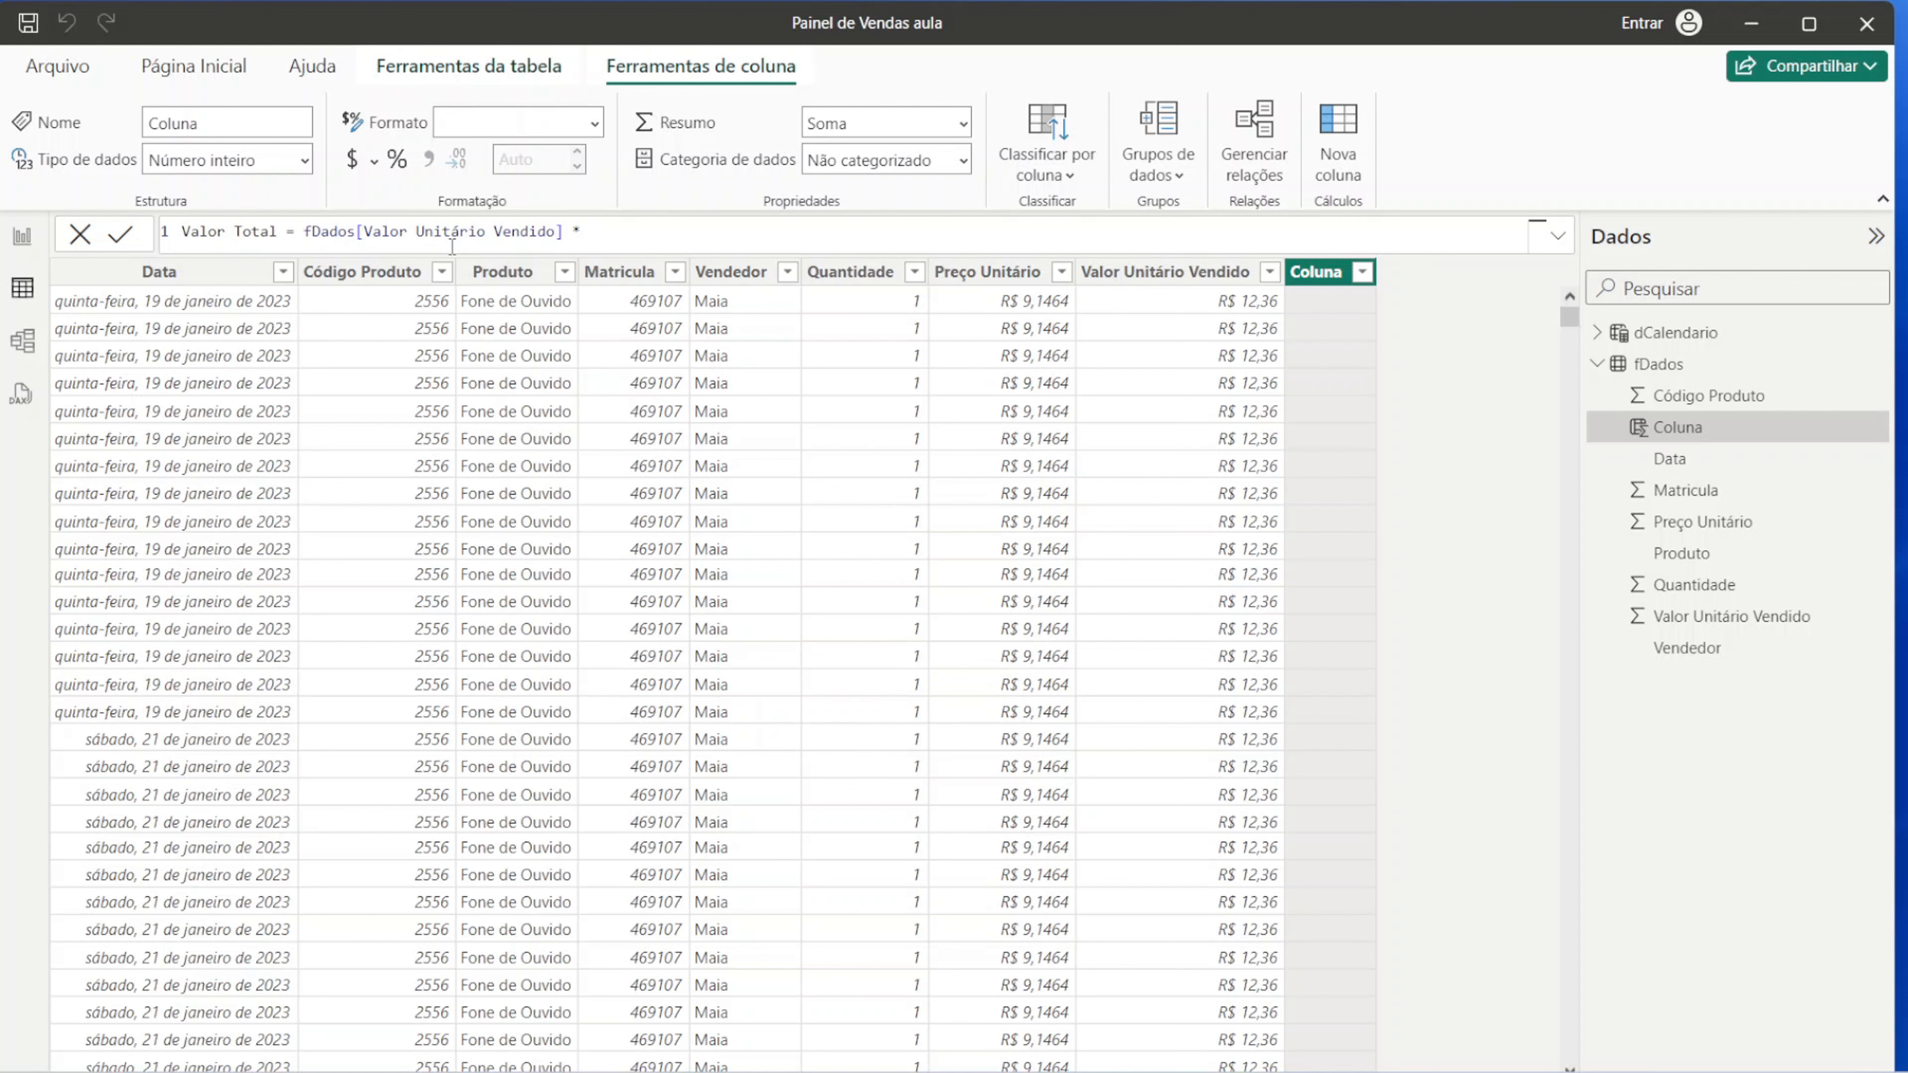
Step: Complete the Valor Total formula with fDados[Quantidade] as the multiplier and commit it
type("fda")
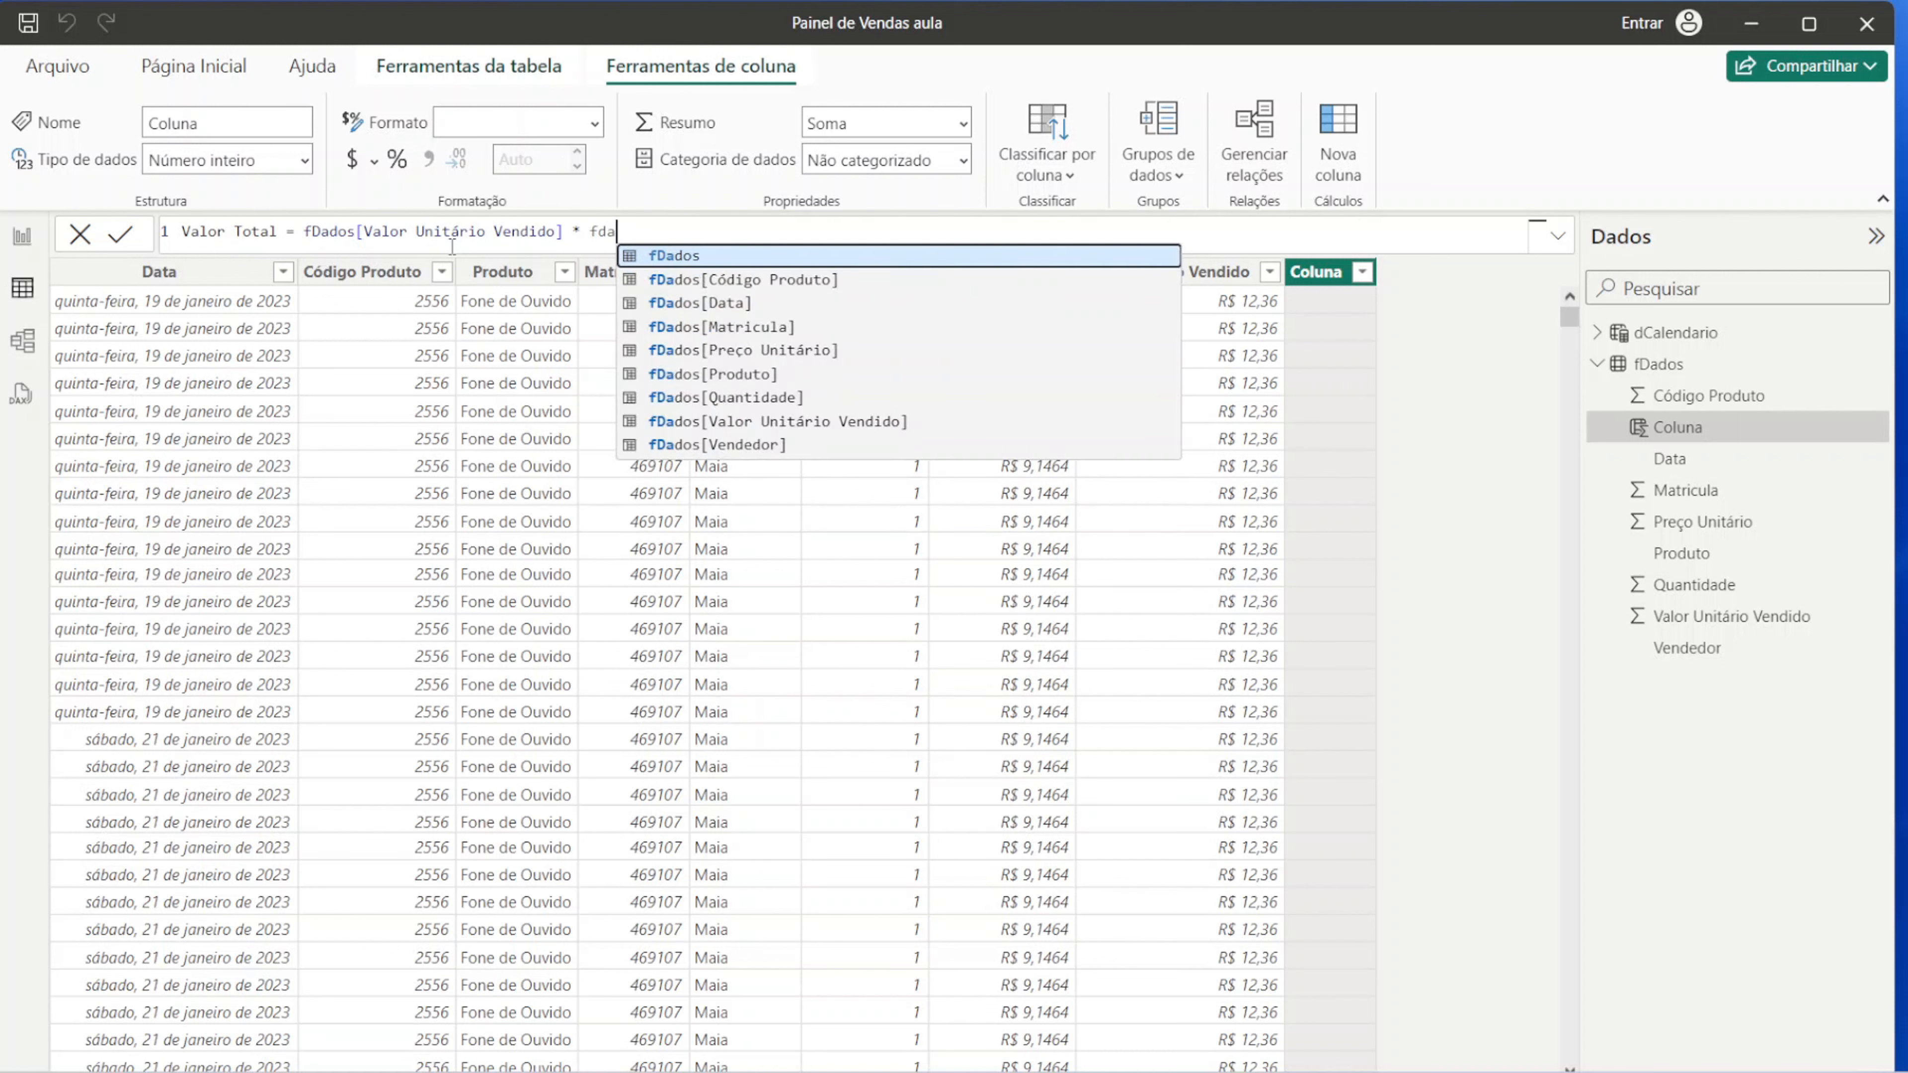
key("Down")
key("Down")
key("Down")
key("Down")
key("Down")
key("Down")
key("Tab")
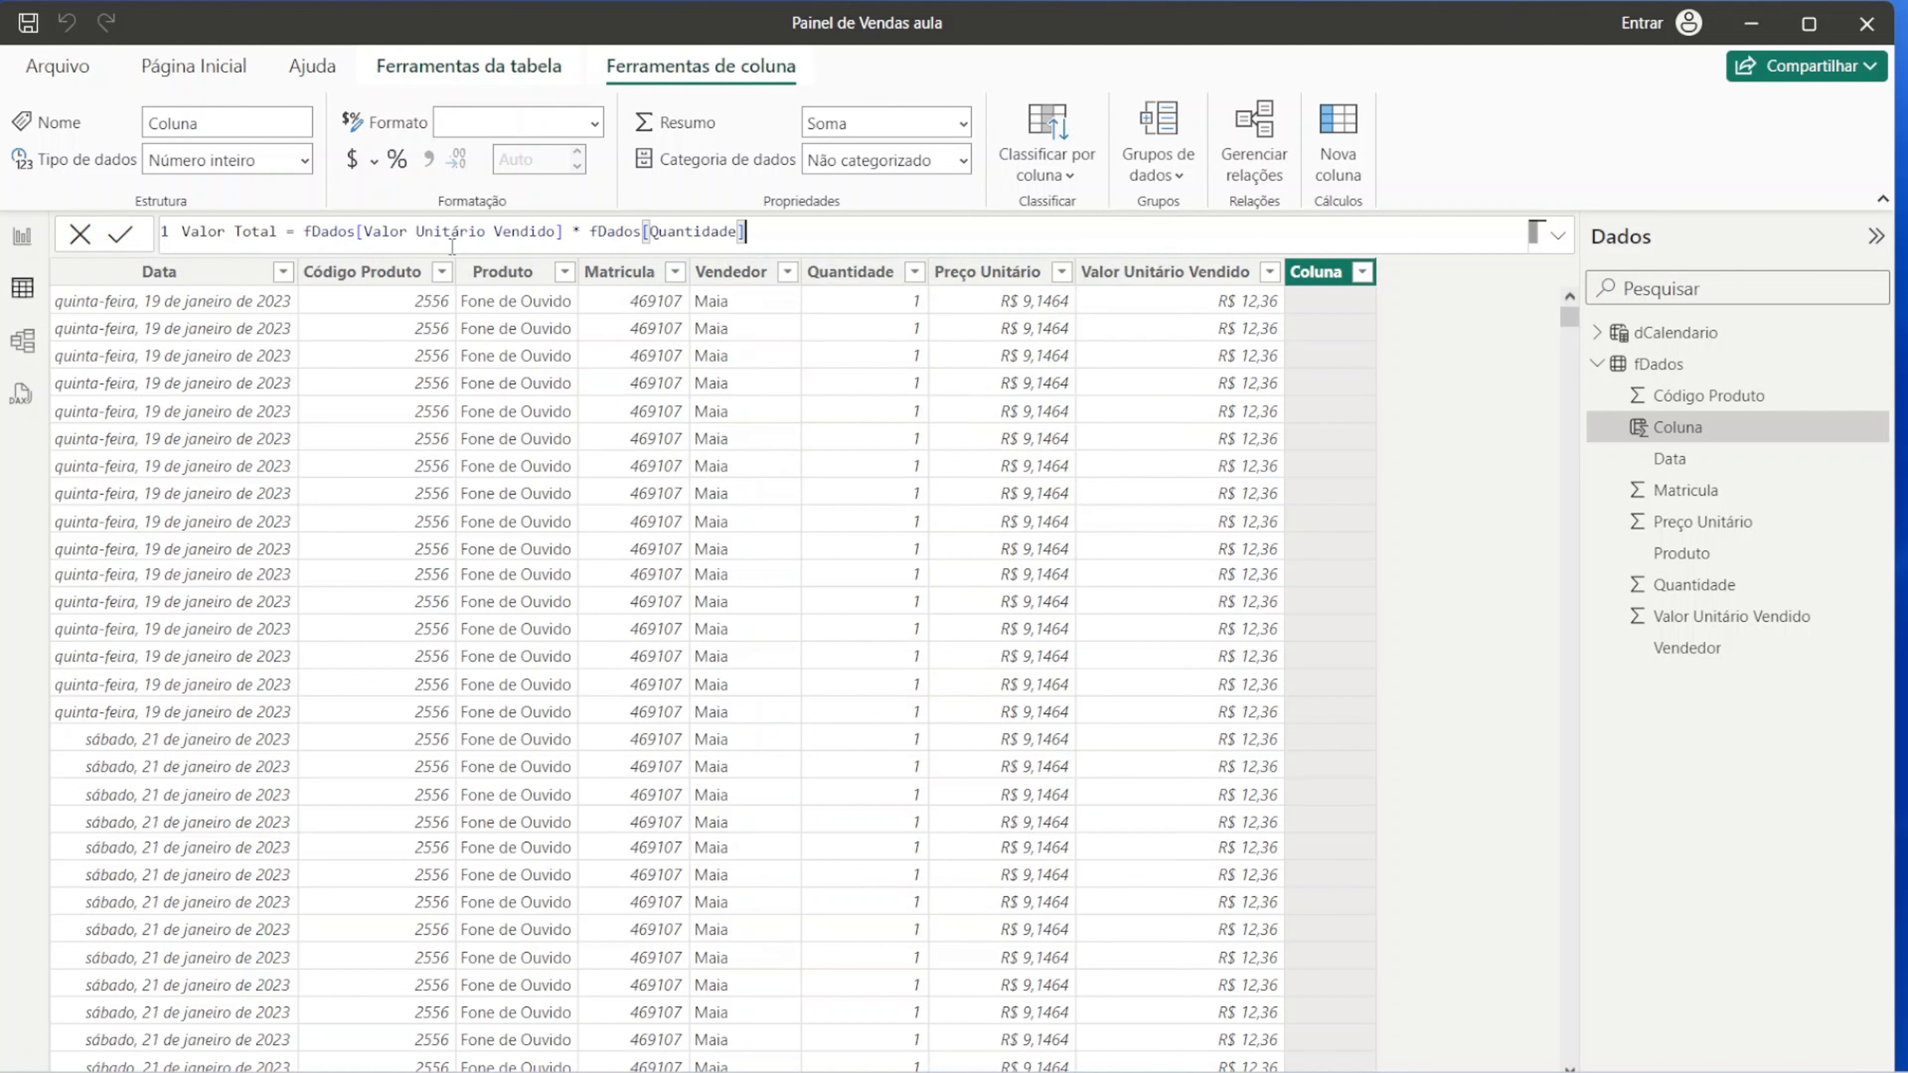
key("Return")
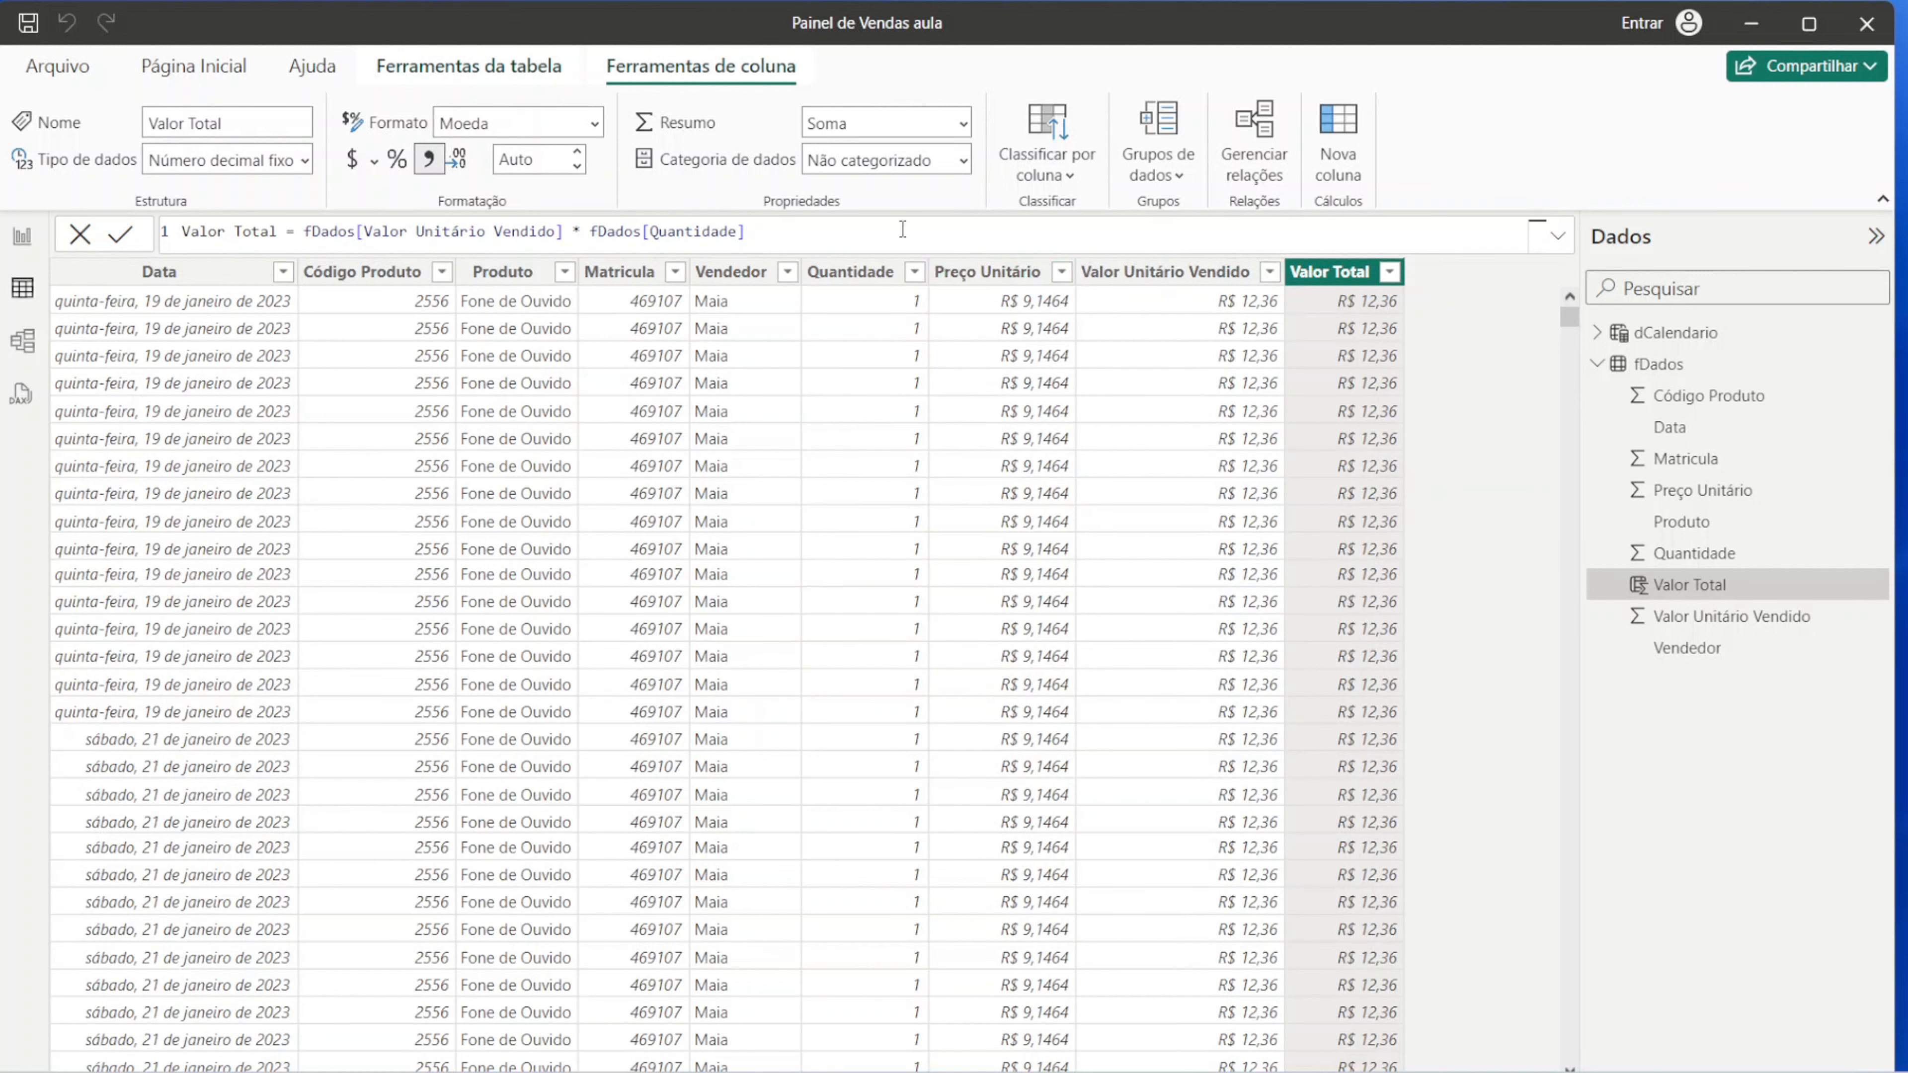
Step: Compare the Valor Unitário Vendido, Quantidade and Valor Total columns to check the multiplication
left_click(1117, 285)
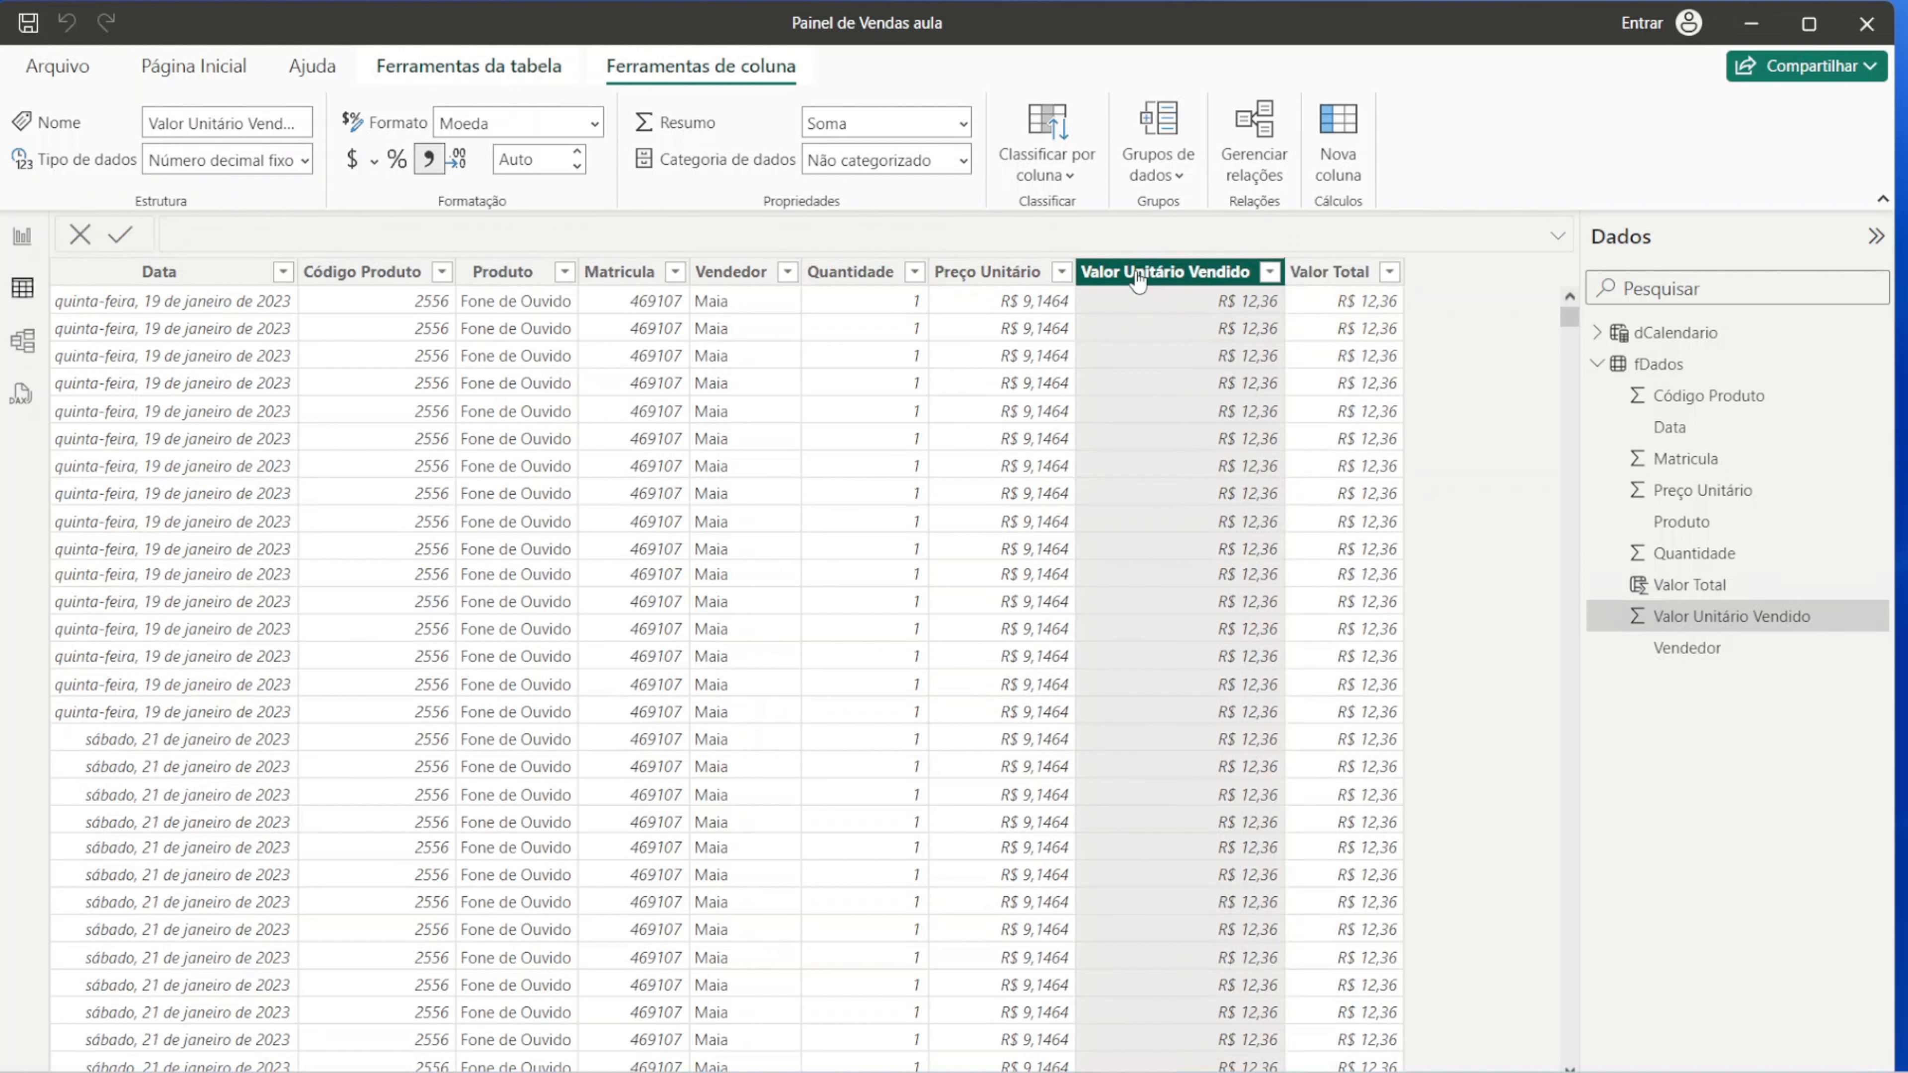
left_click(886, 270)
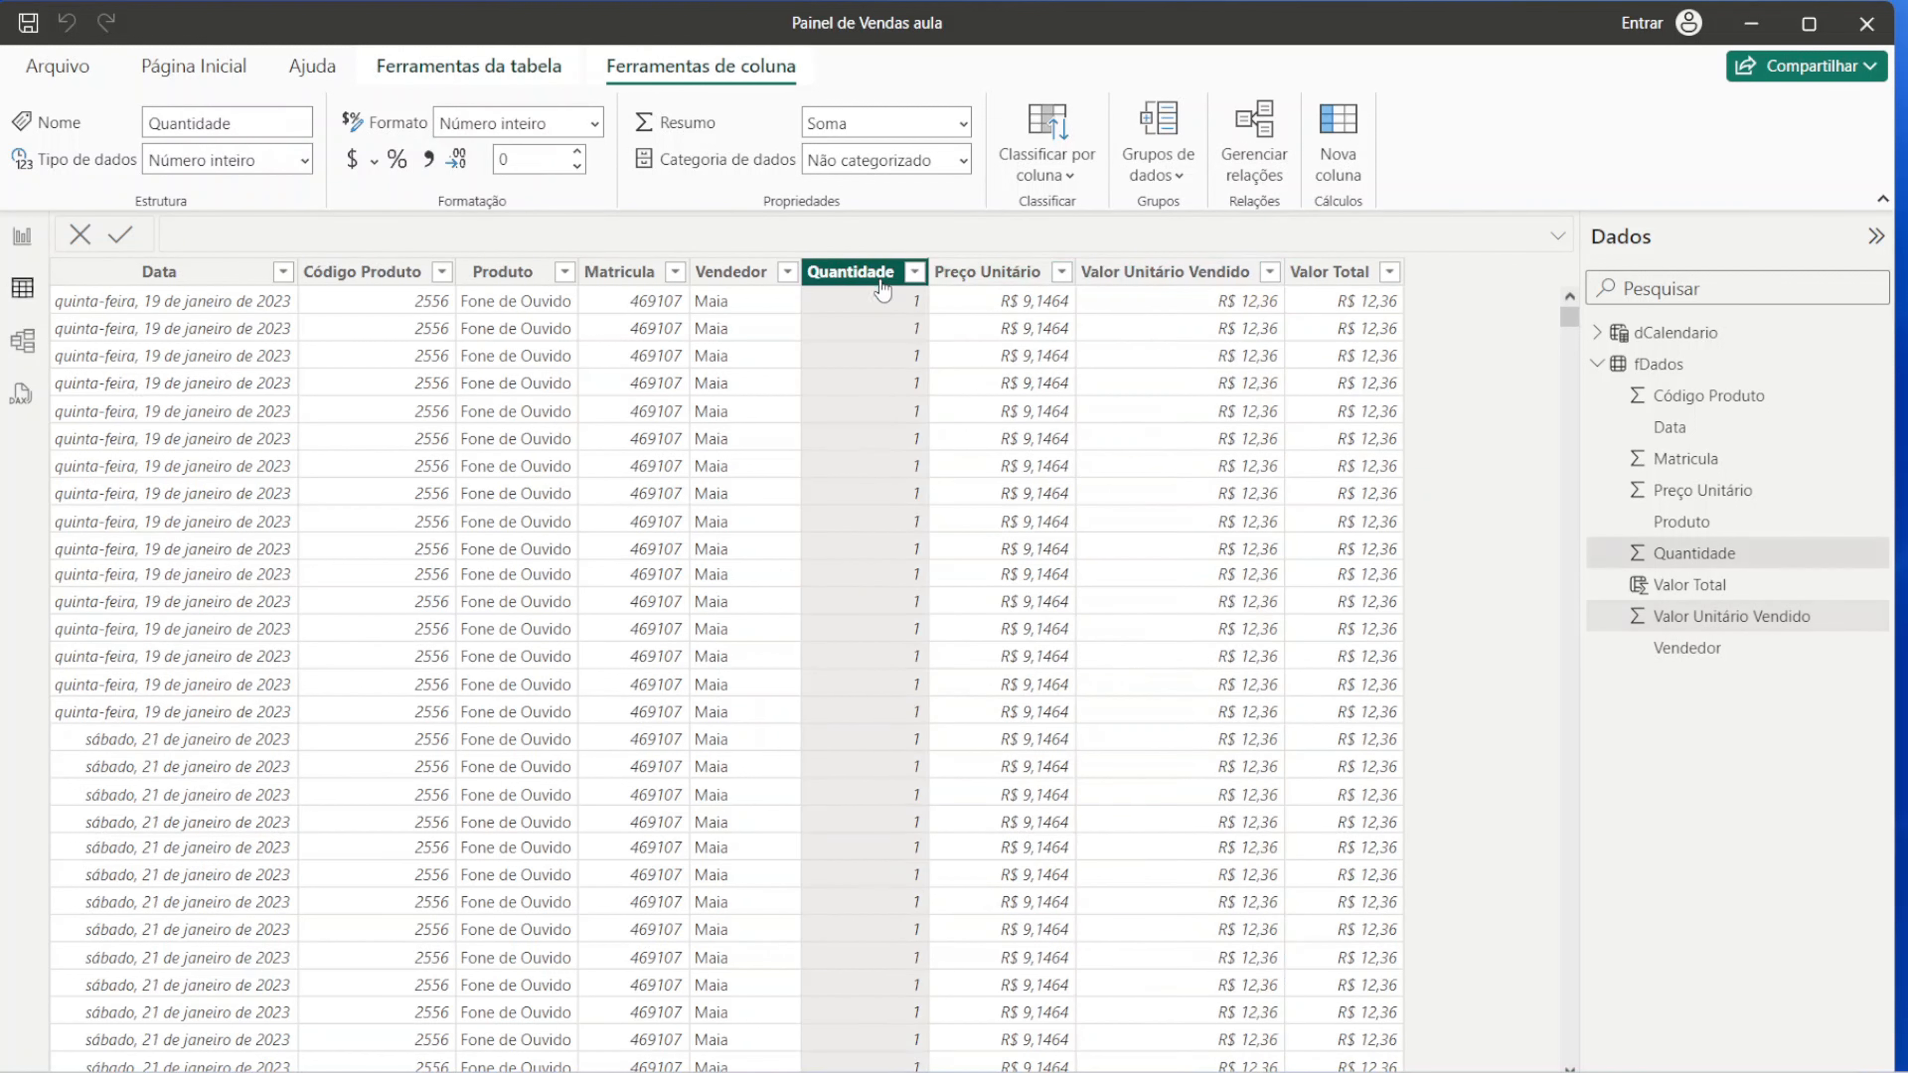
left_click(1325, 273)
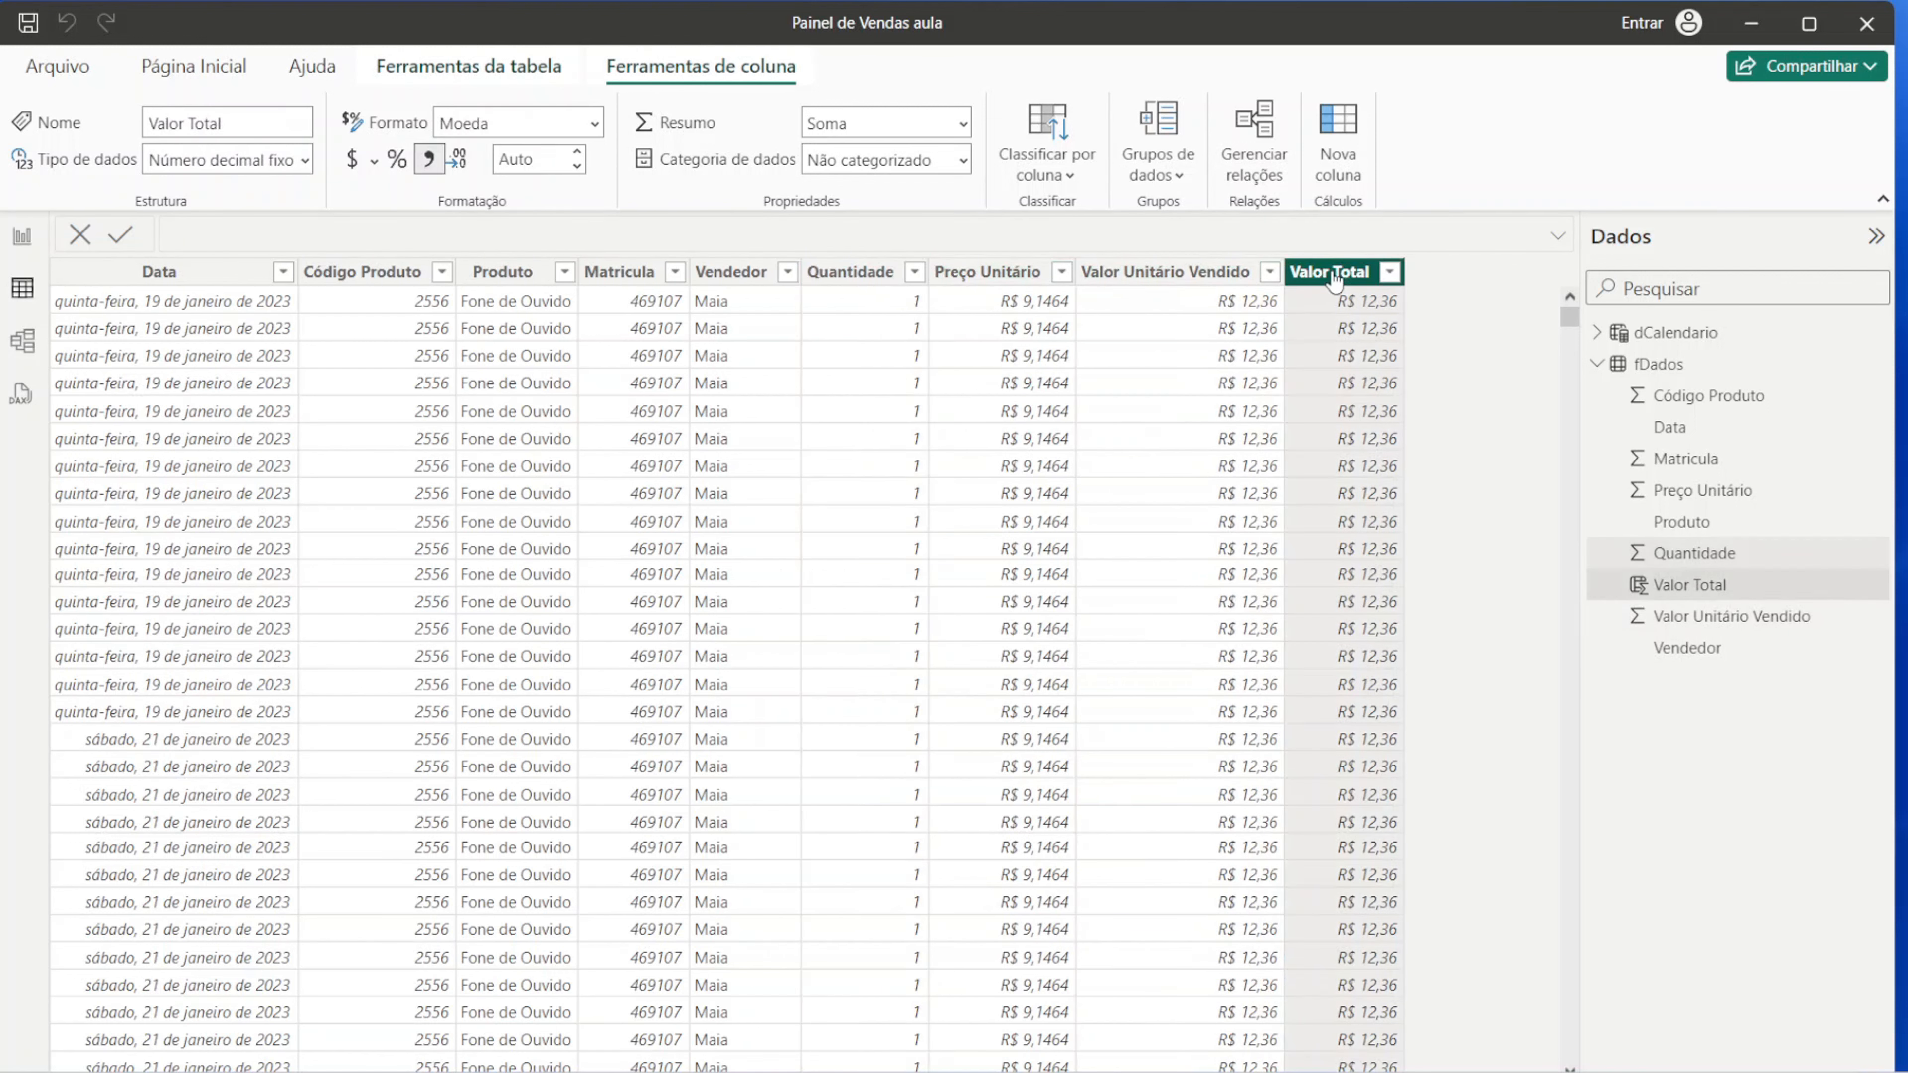
Step: Filter the fDados rows to those with a Quantidade of 2 and check their prices against Valor Total
left_click(914, 272)
left_click(964, 581)
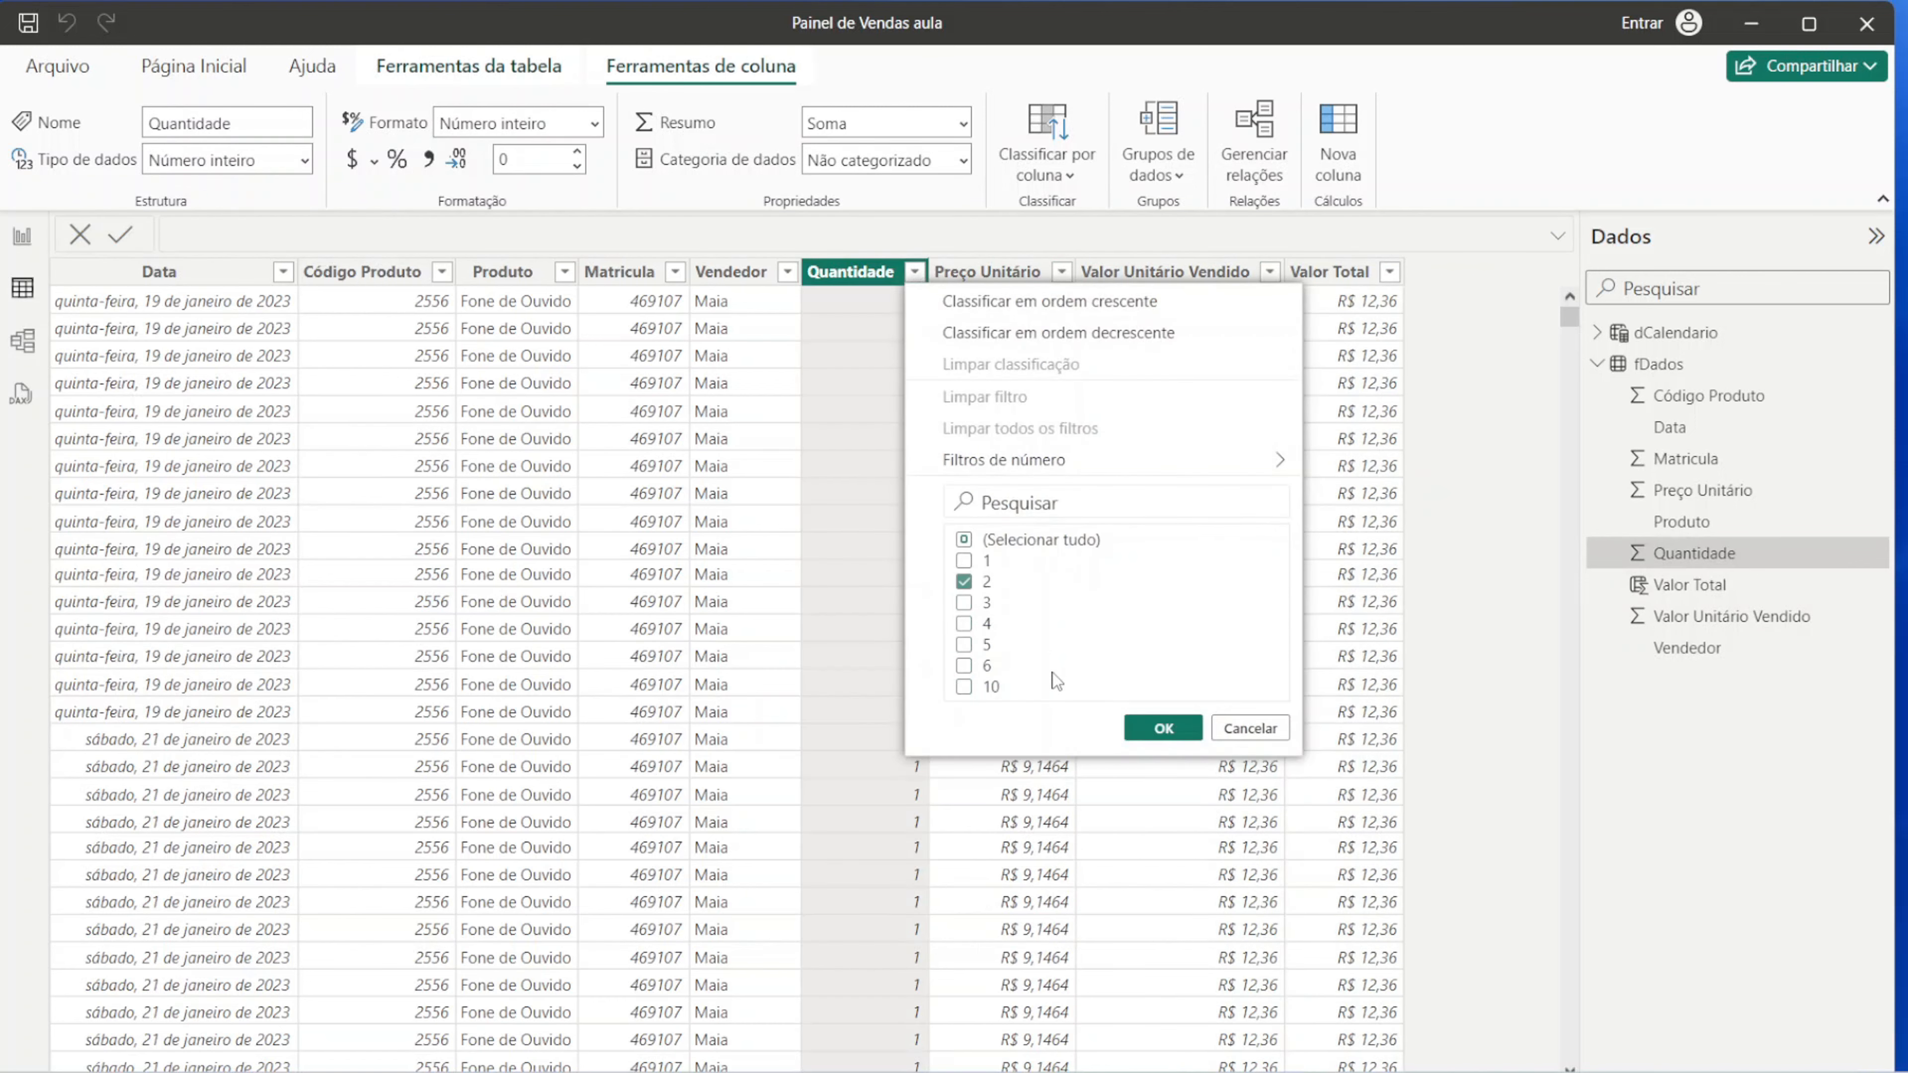
left_click(1163, 727)
left_click(1042, 306)
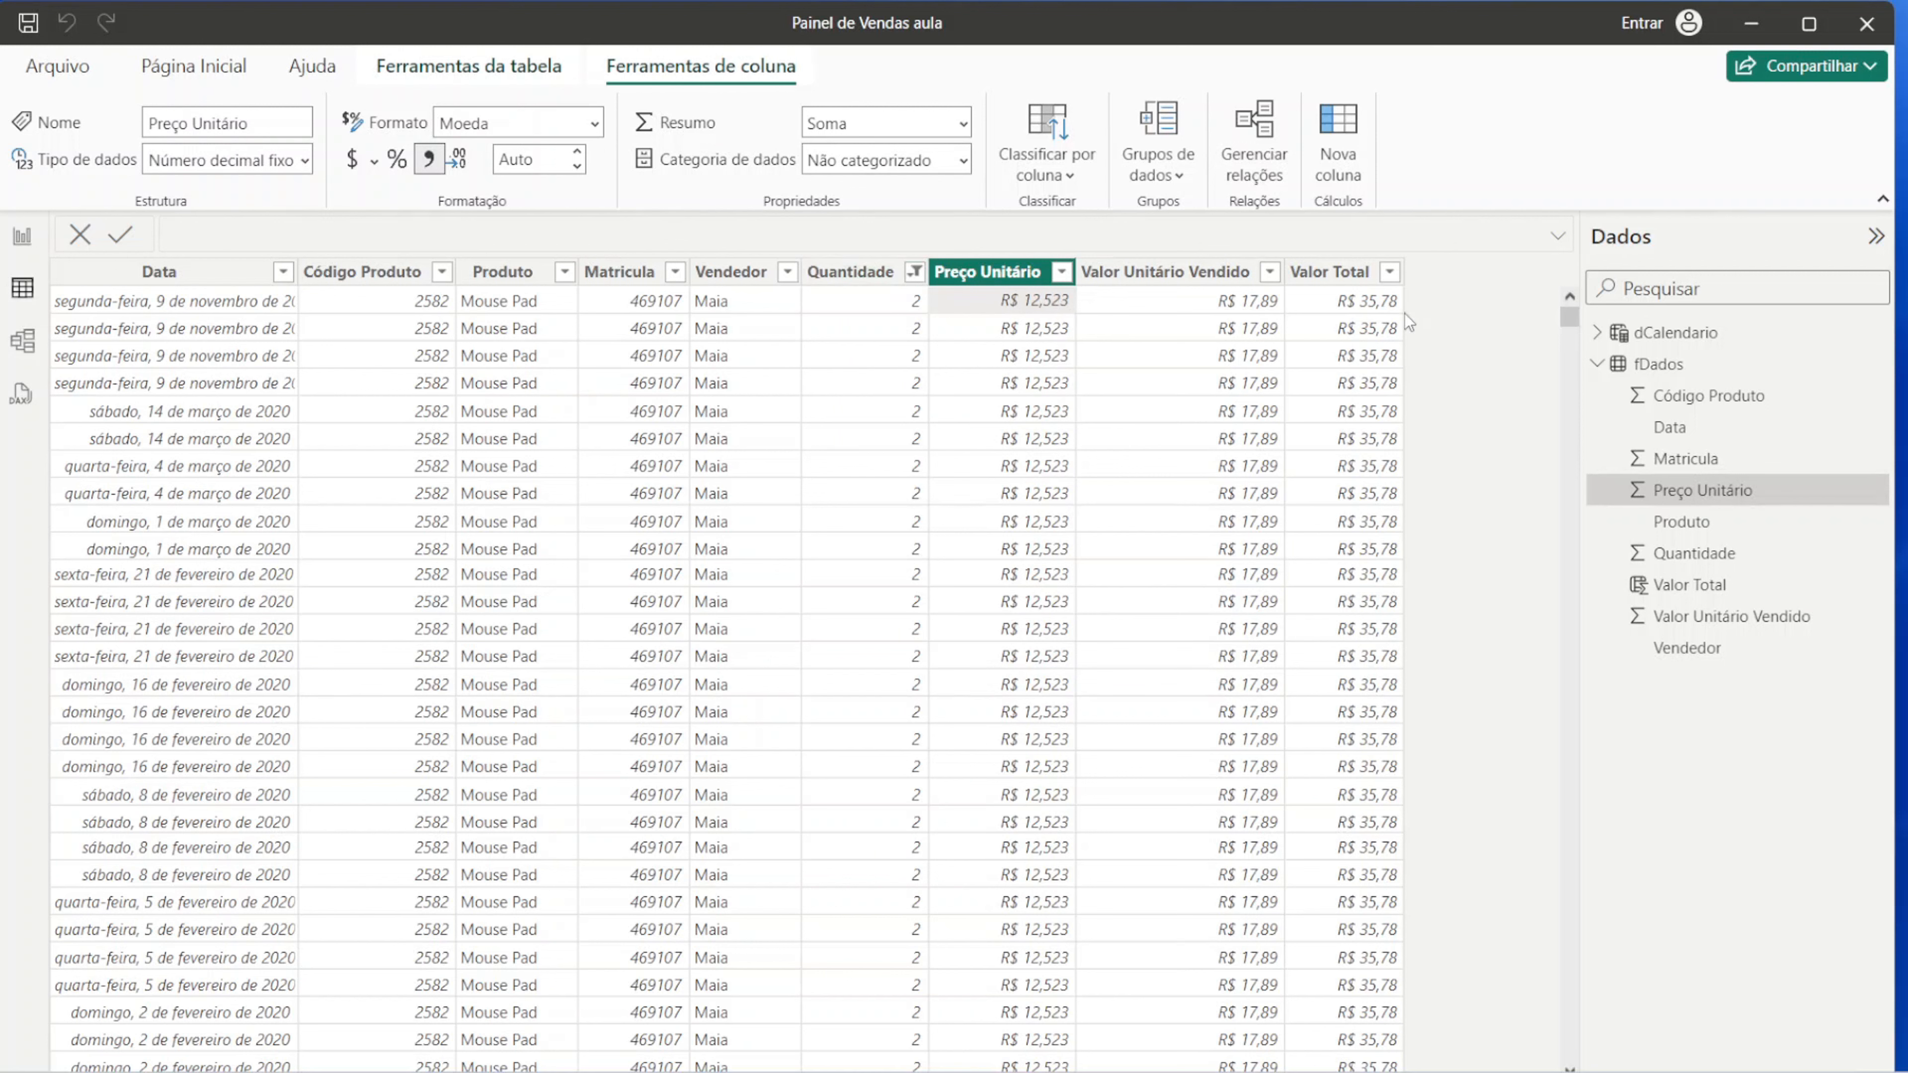
Step: Restore all Quantidade values in the fDados filter and return to the report canvas
left_click(1329, 271)
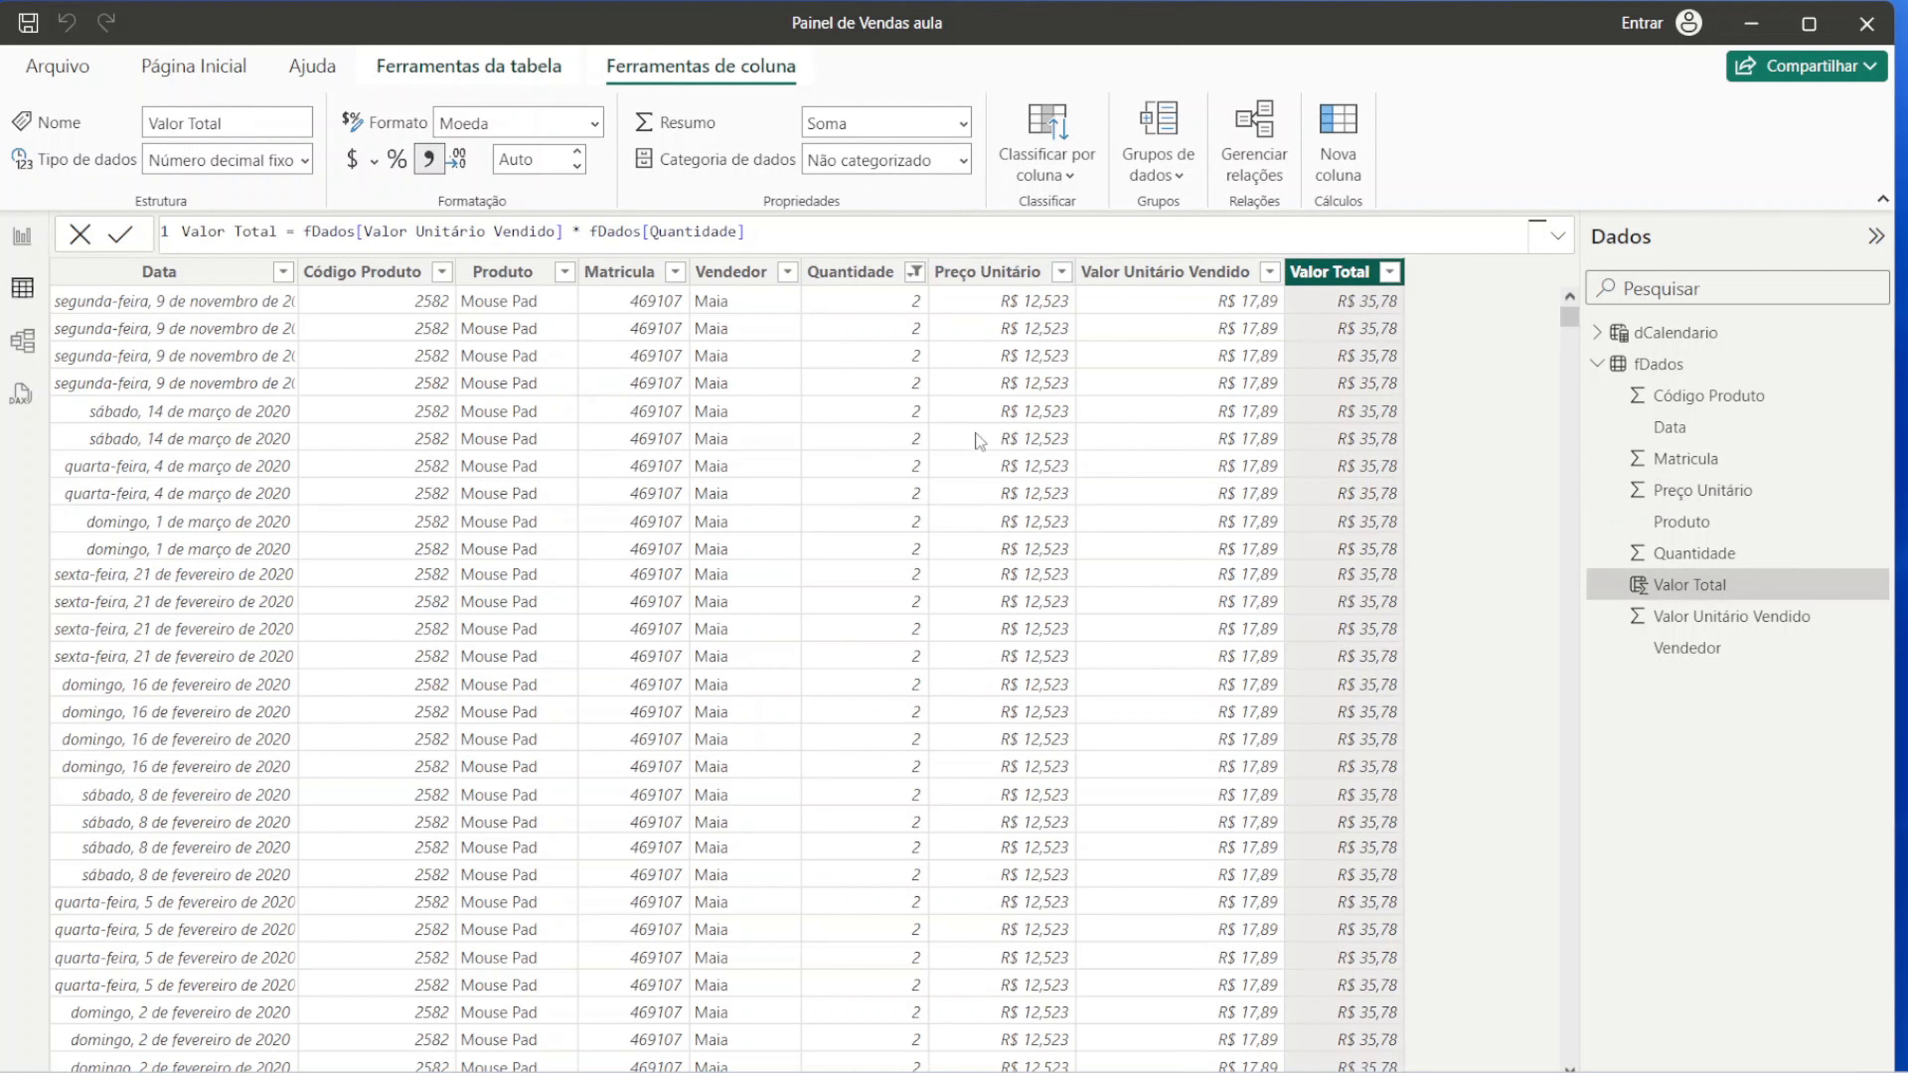
left_click(914, 271)
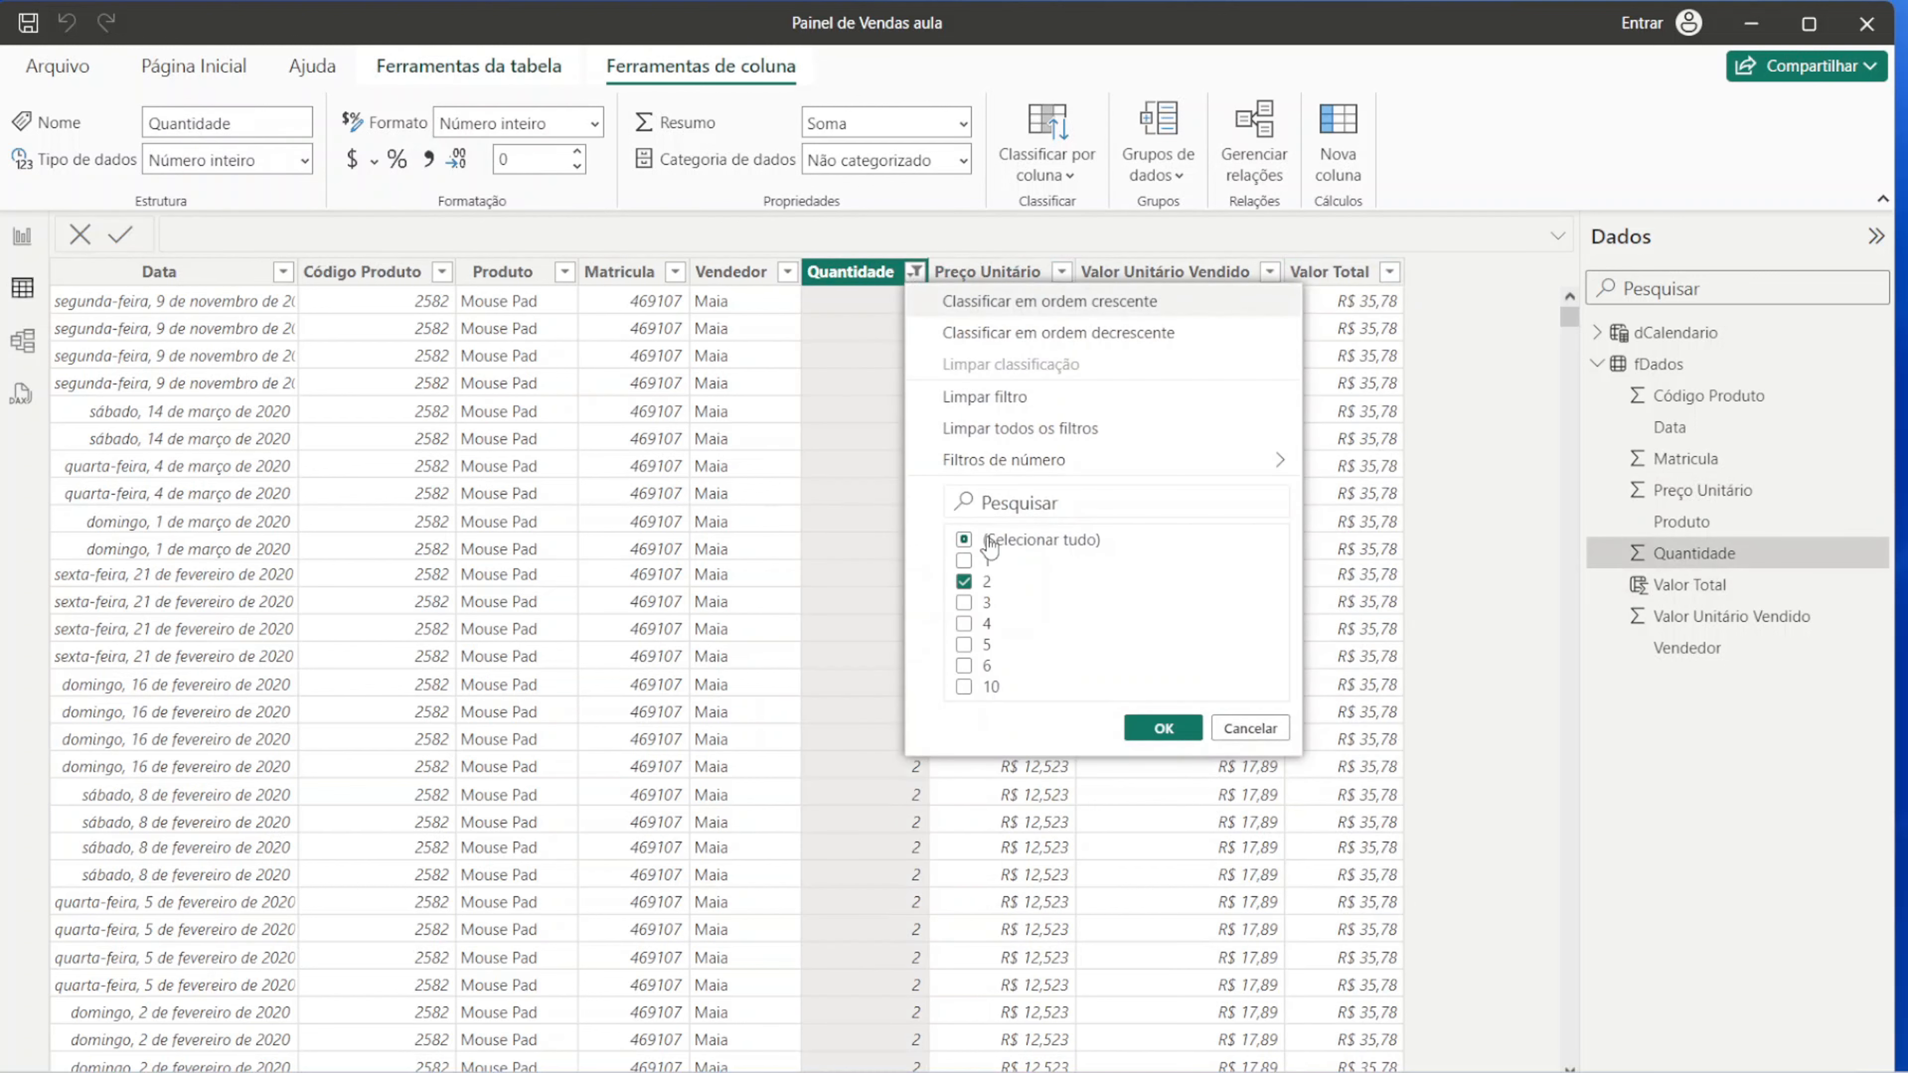
left_click(964, 560)
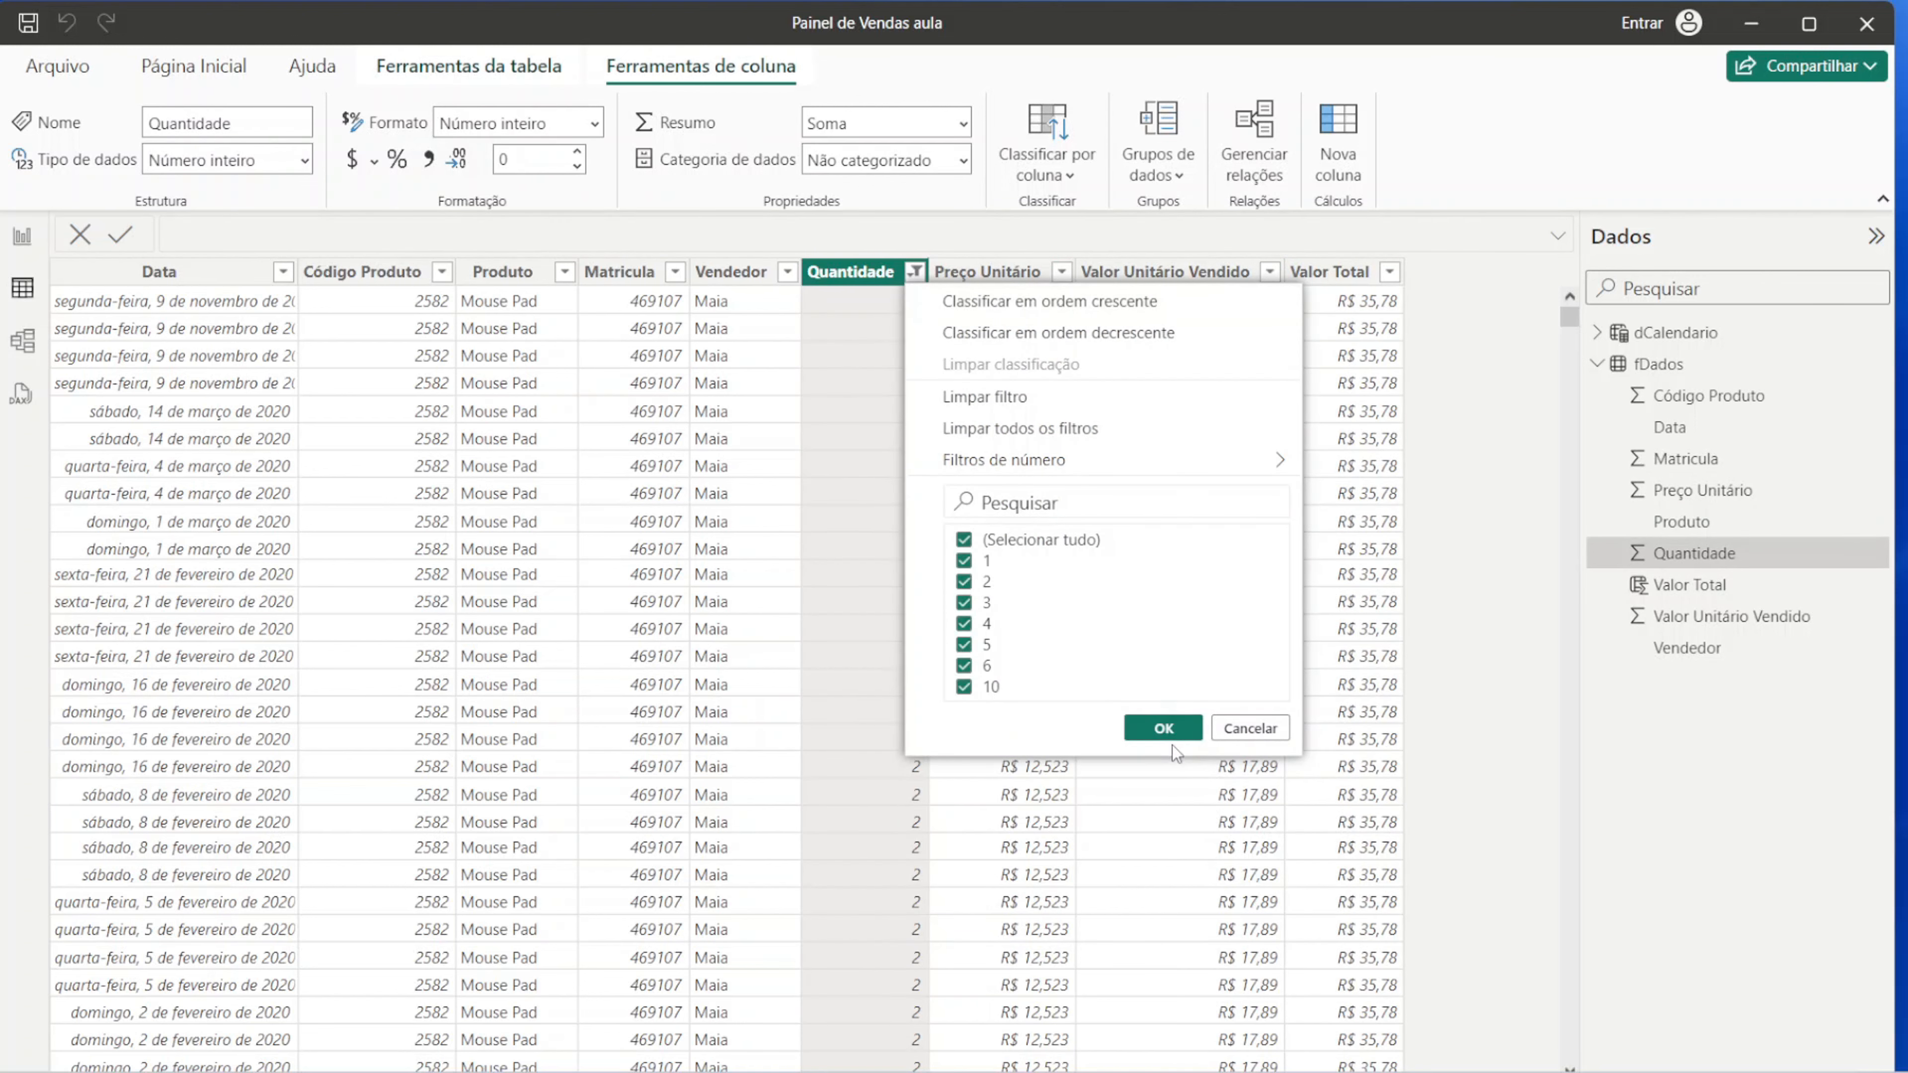
left_click(1162, 727)
left_click(24, 238)
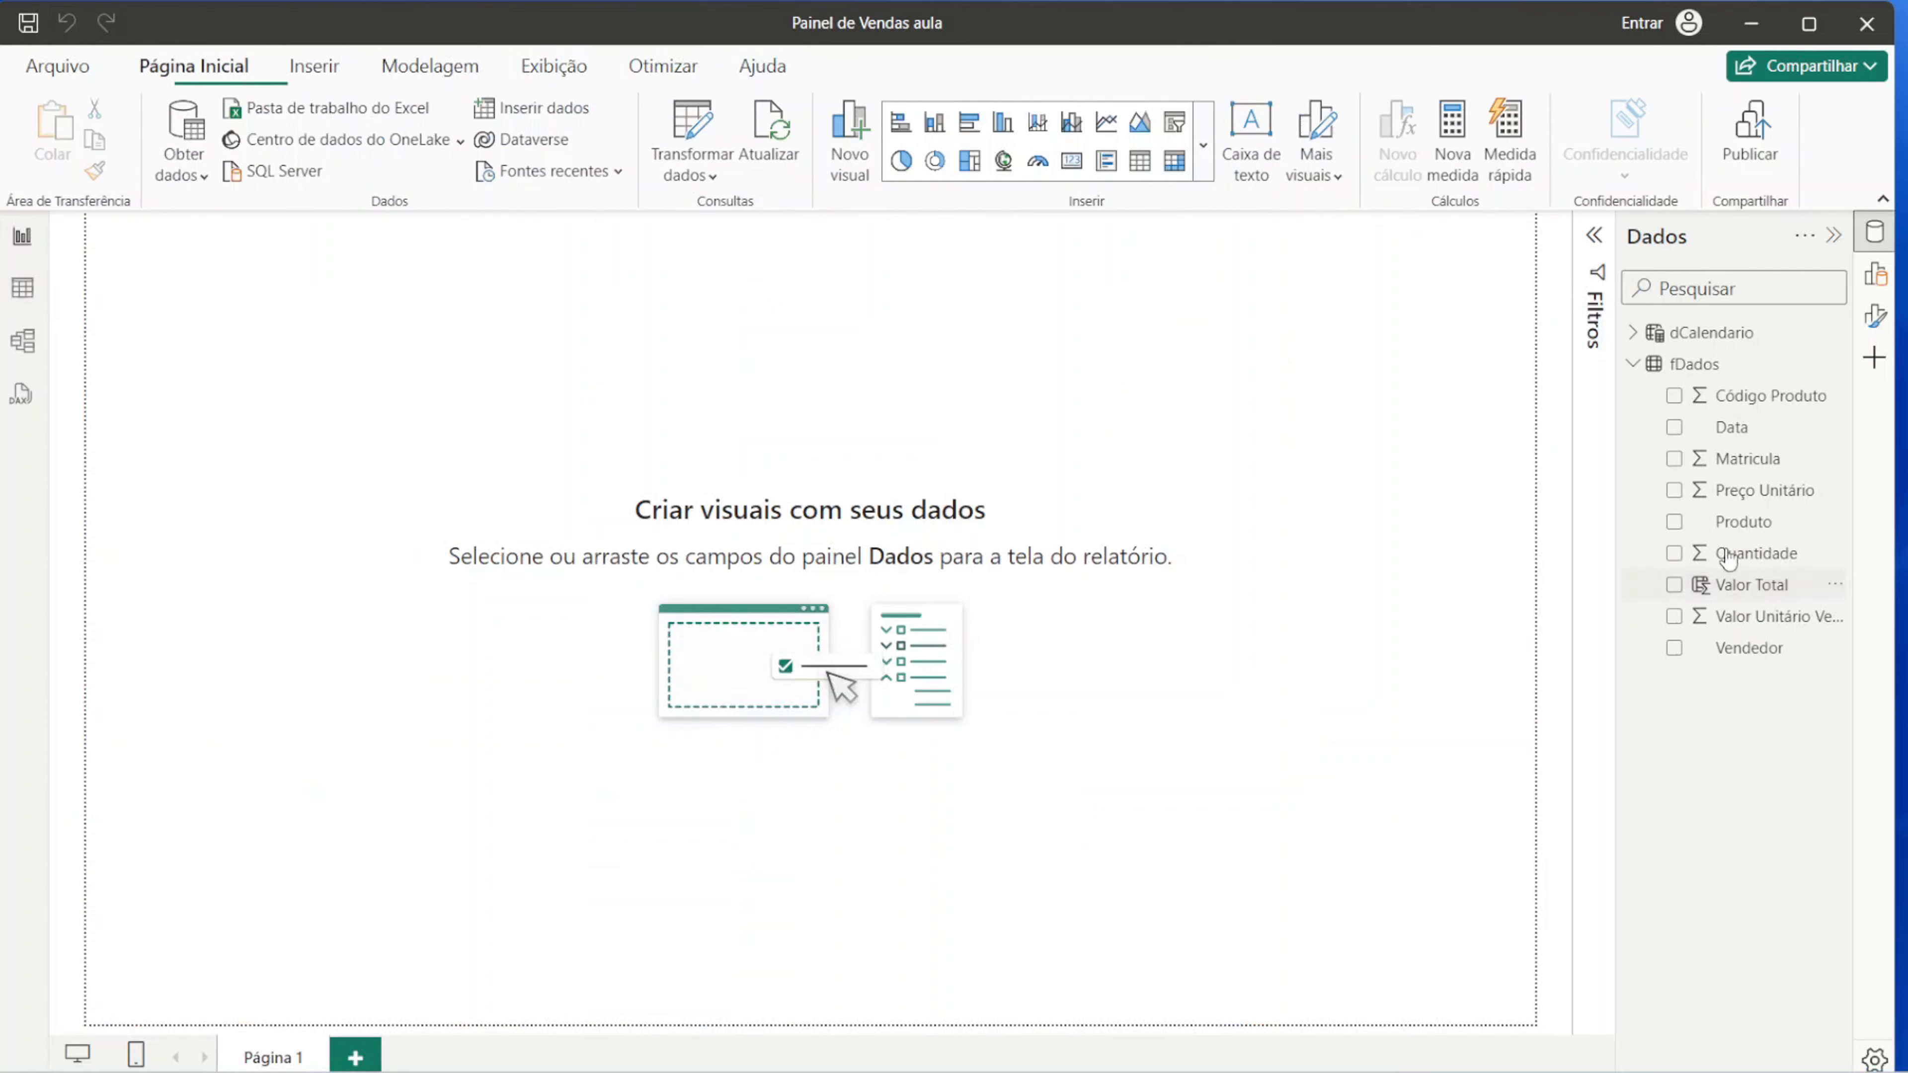
Step: Apply the image back.jpg as the report page's canvas background with 0% transparency
left_click(1636, 366)
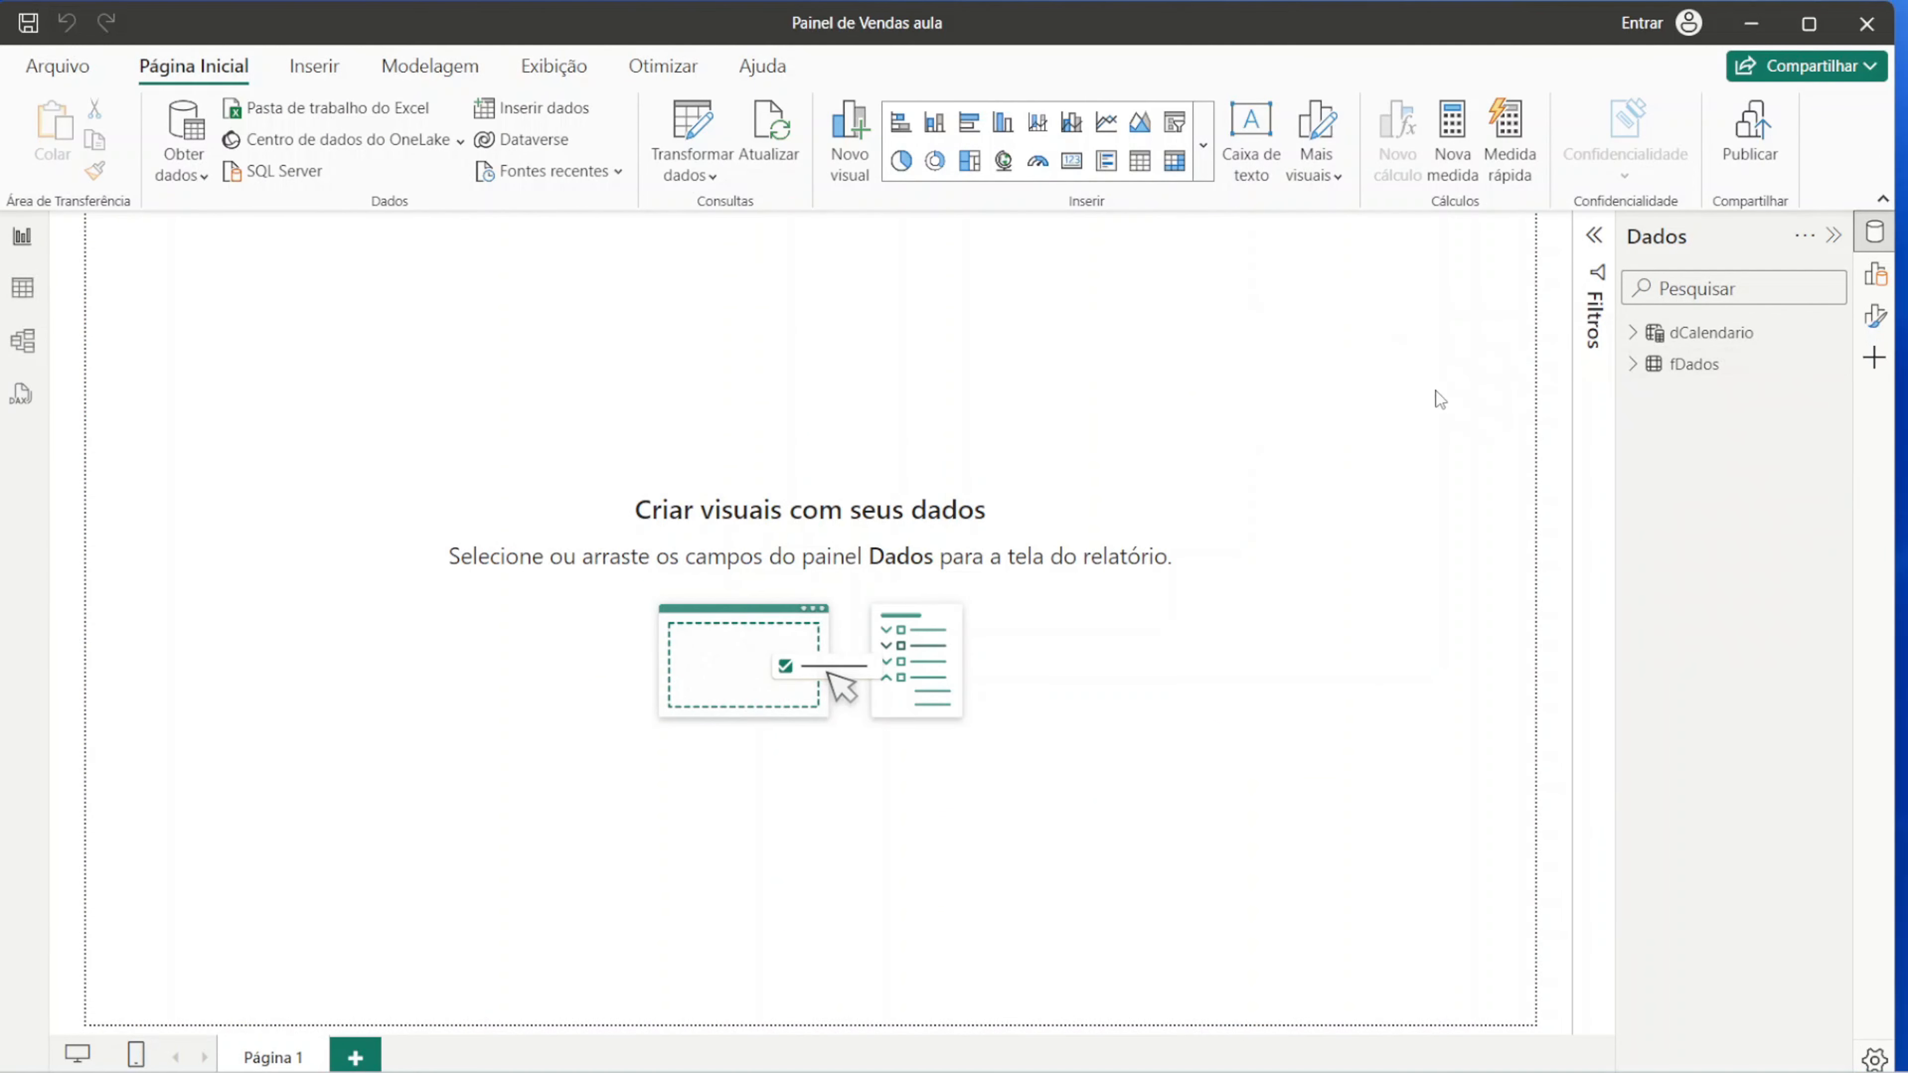
left_click(1833, 235)
left_click(1874, 315)
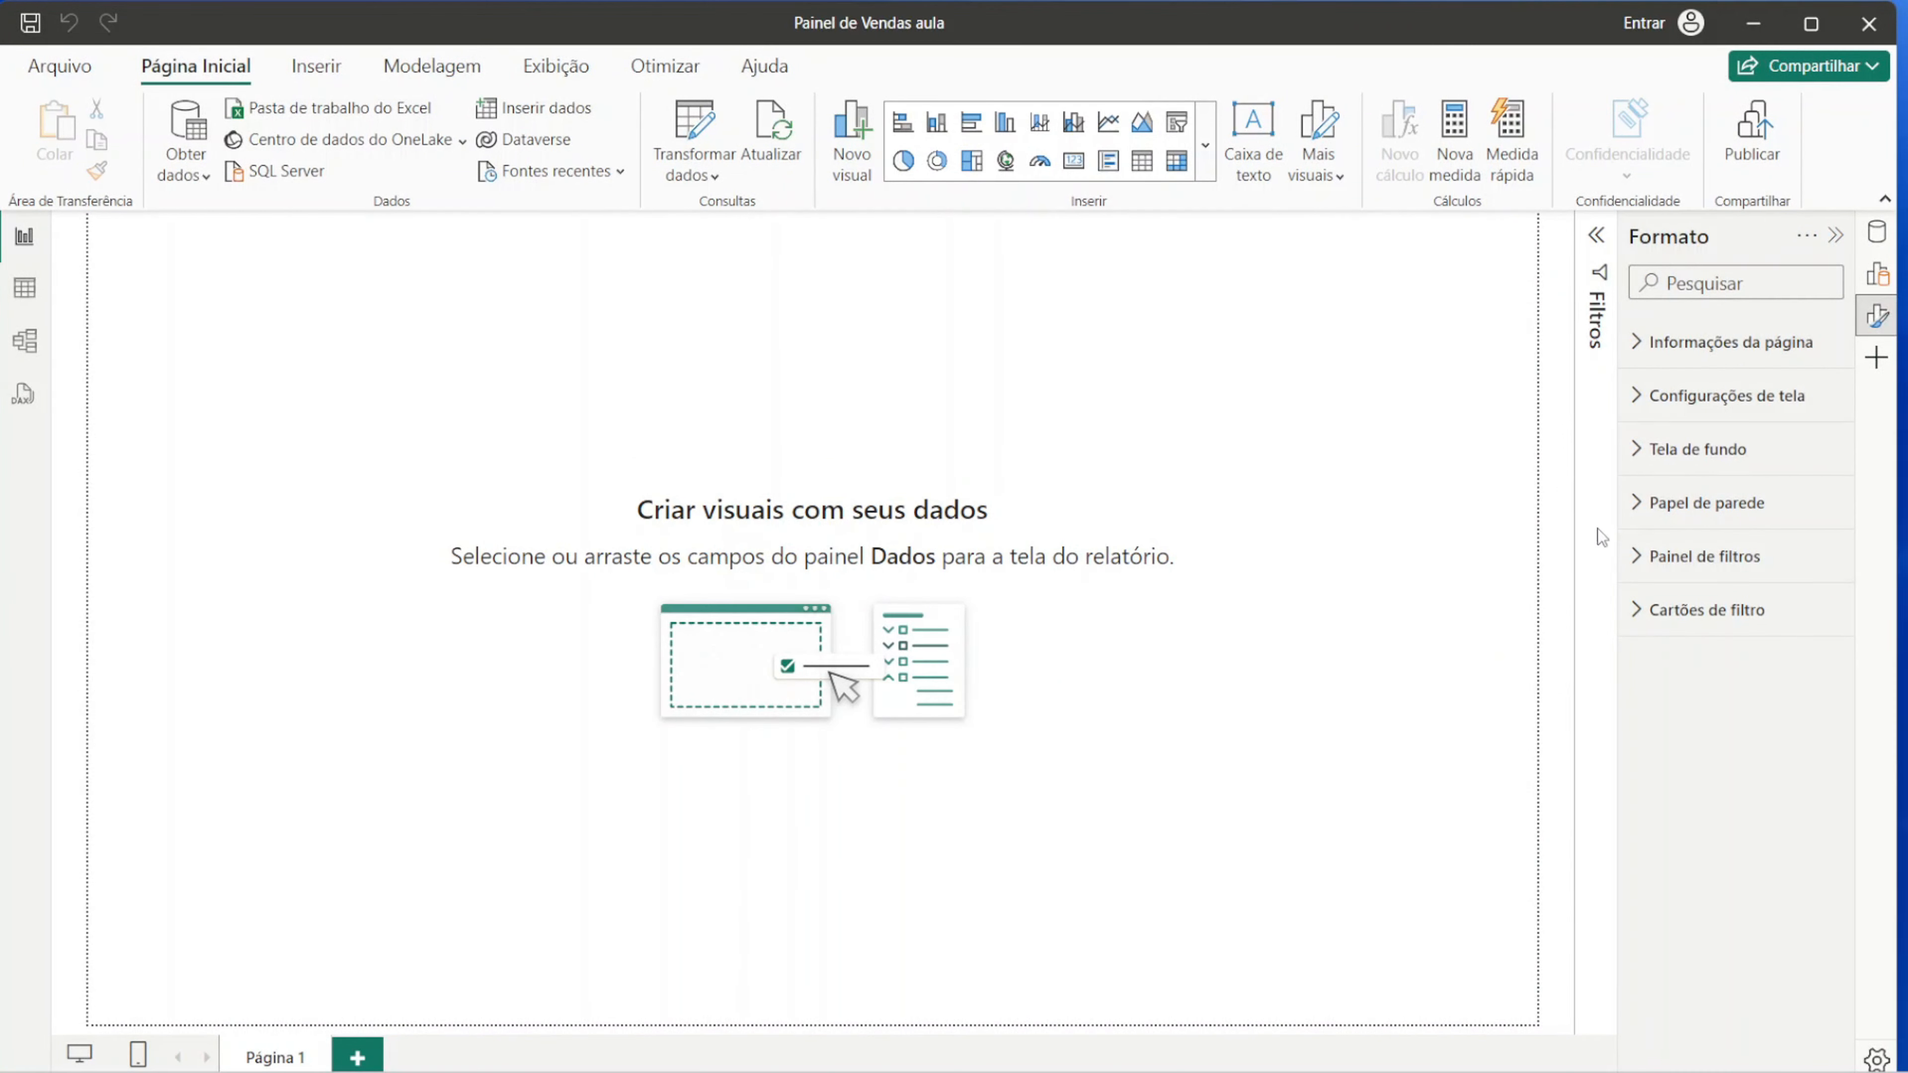
left_click(1633, 450)
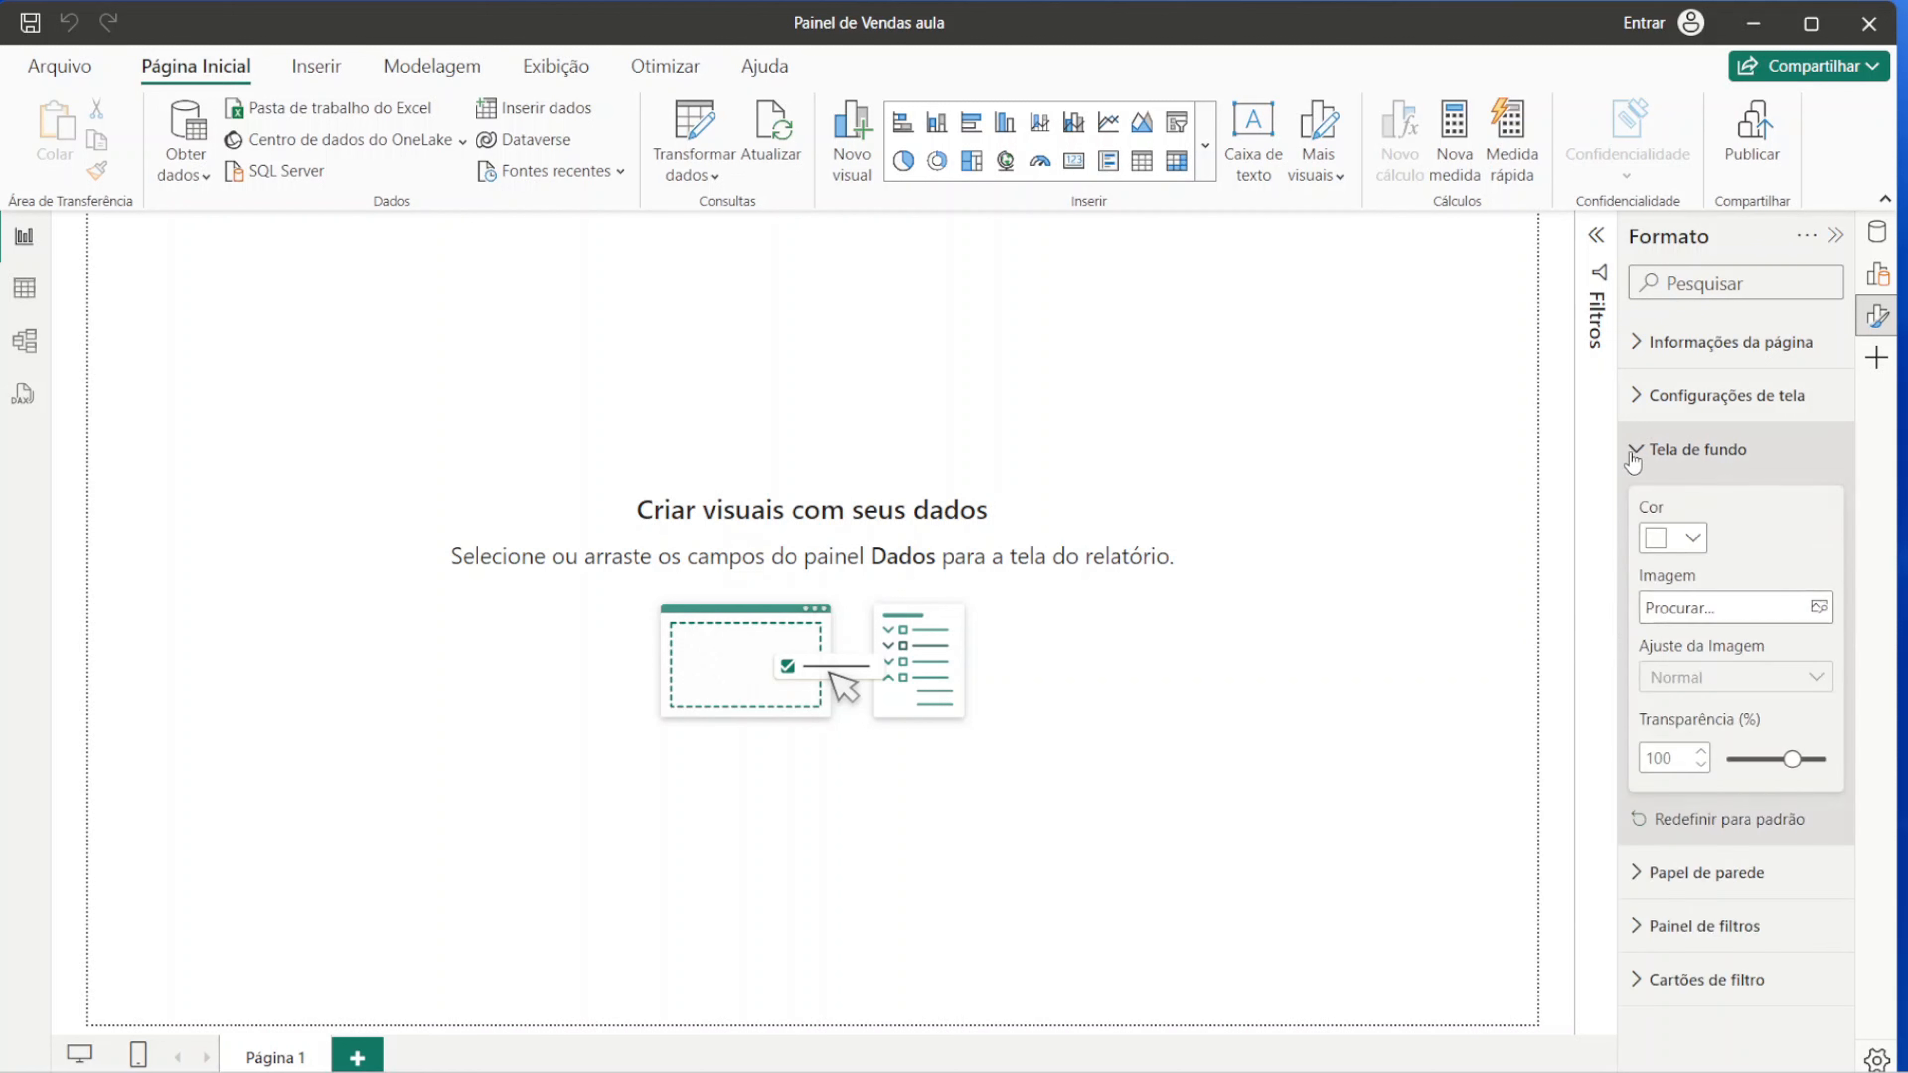
left_click(1700, 607)
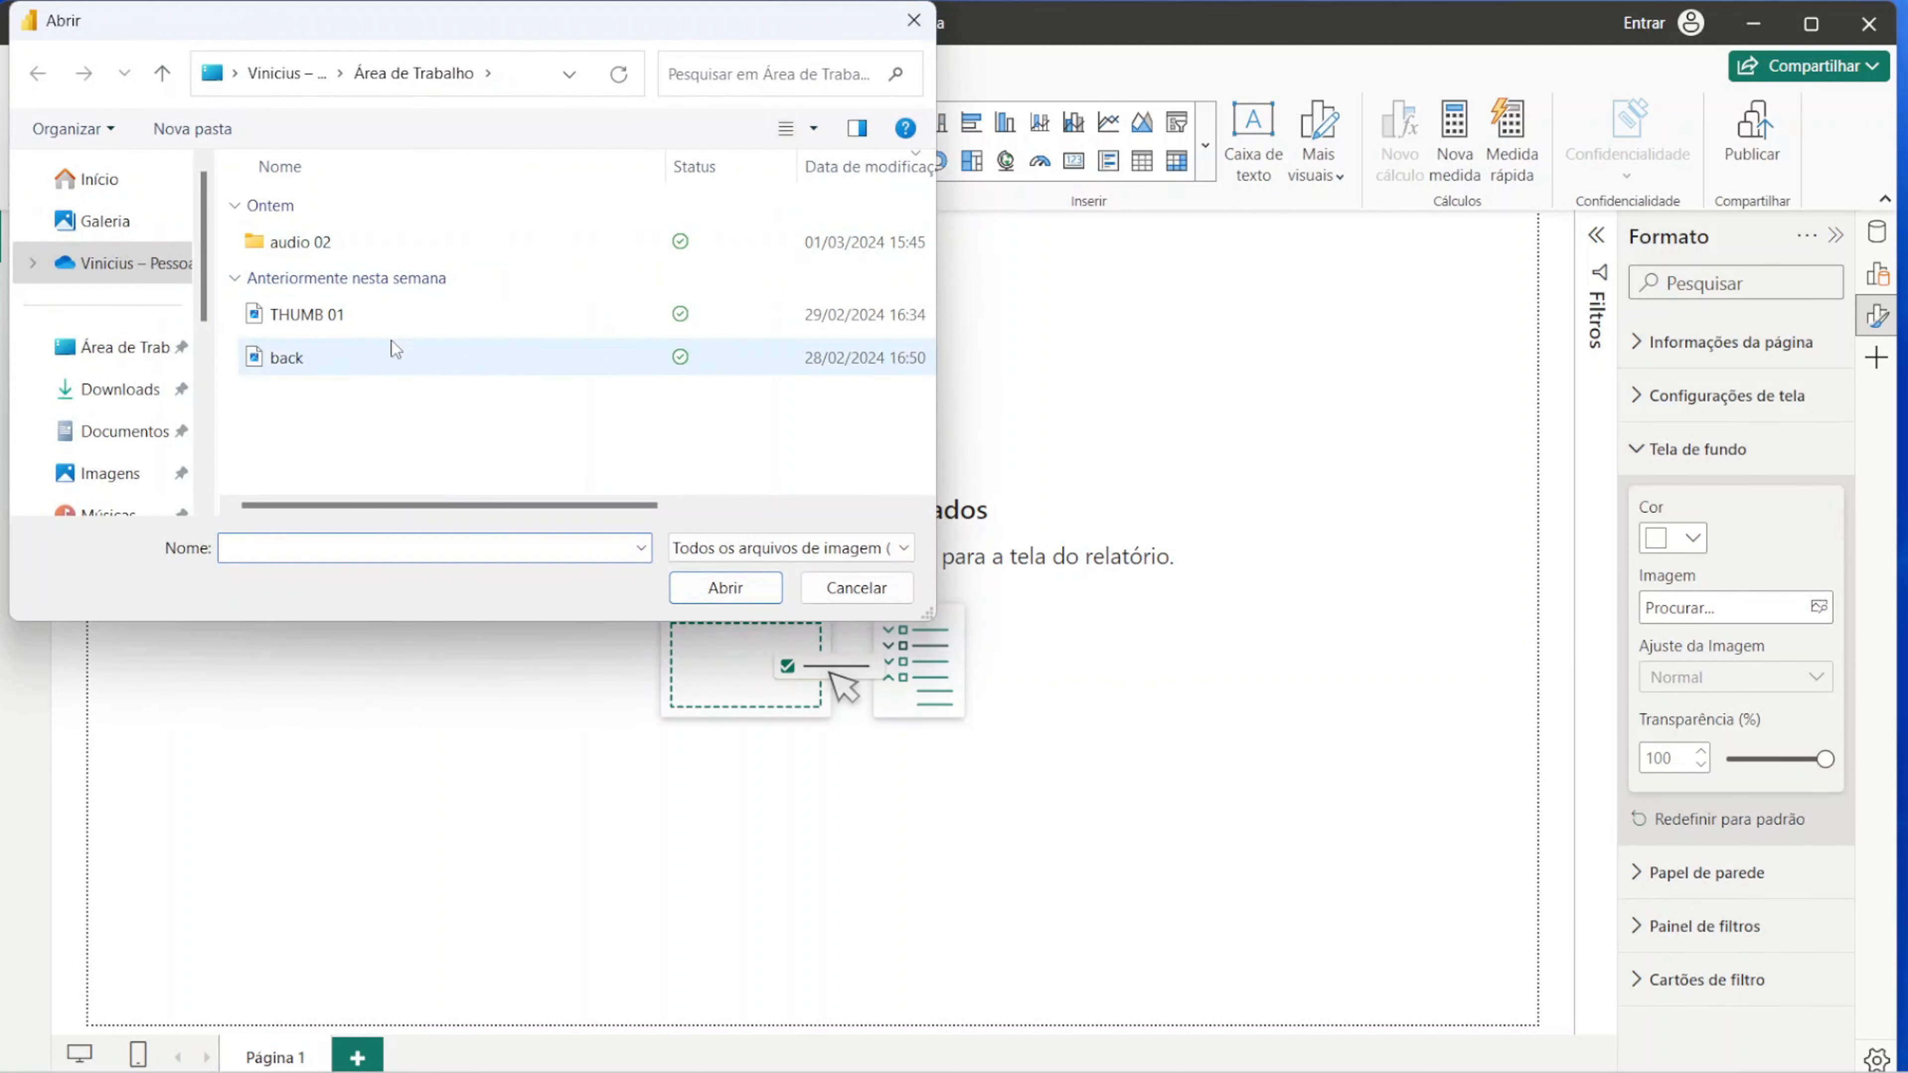
left_click(380, 362)
left_click(721, 588)
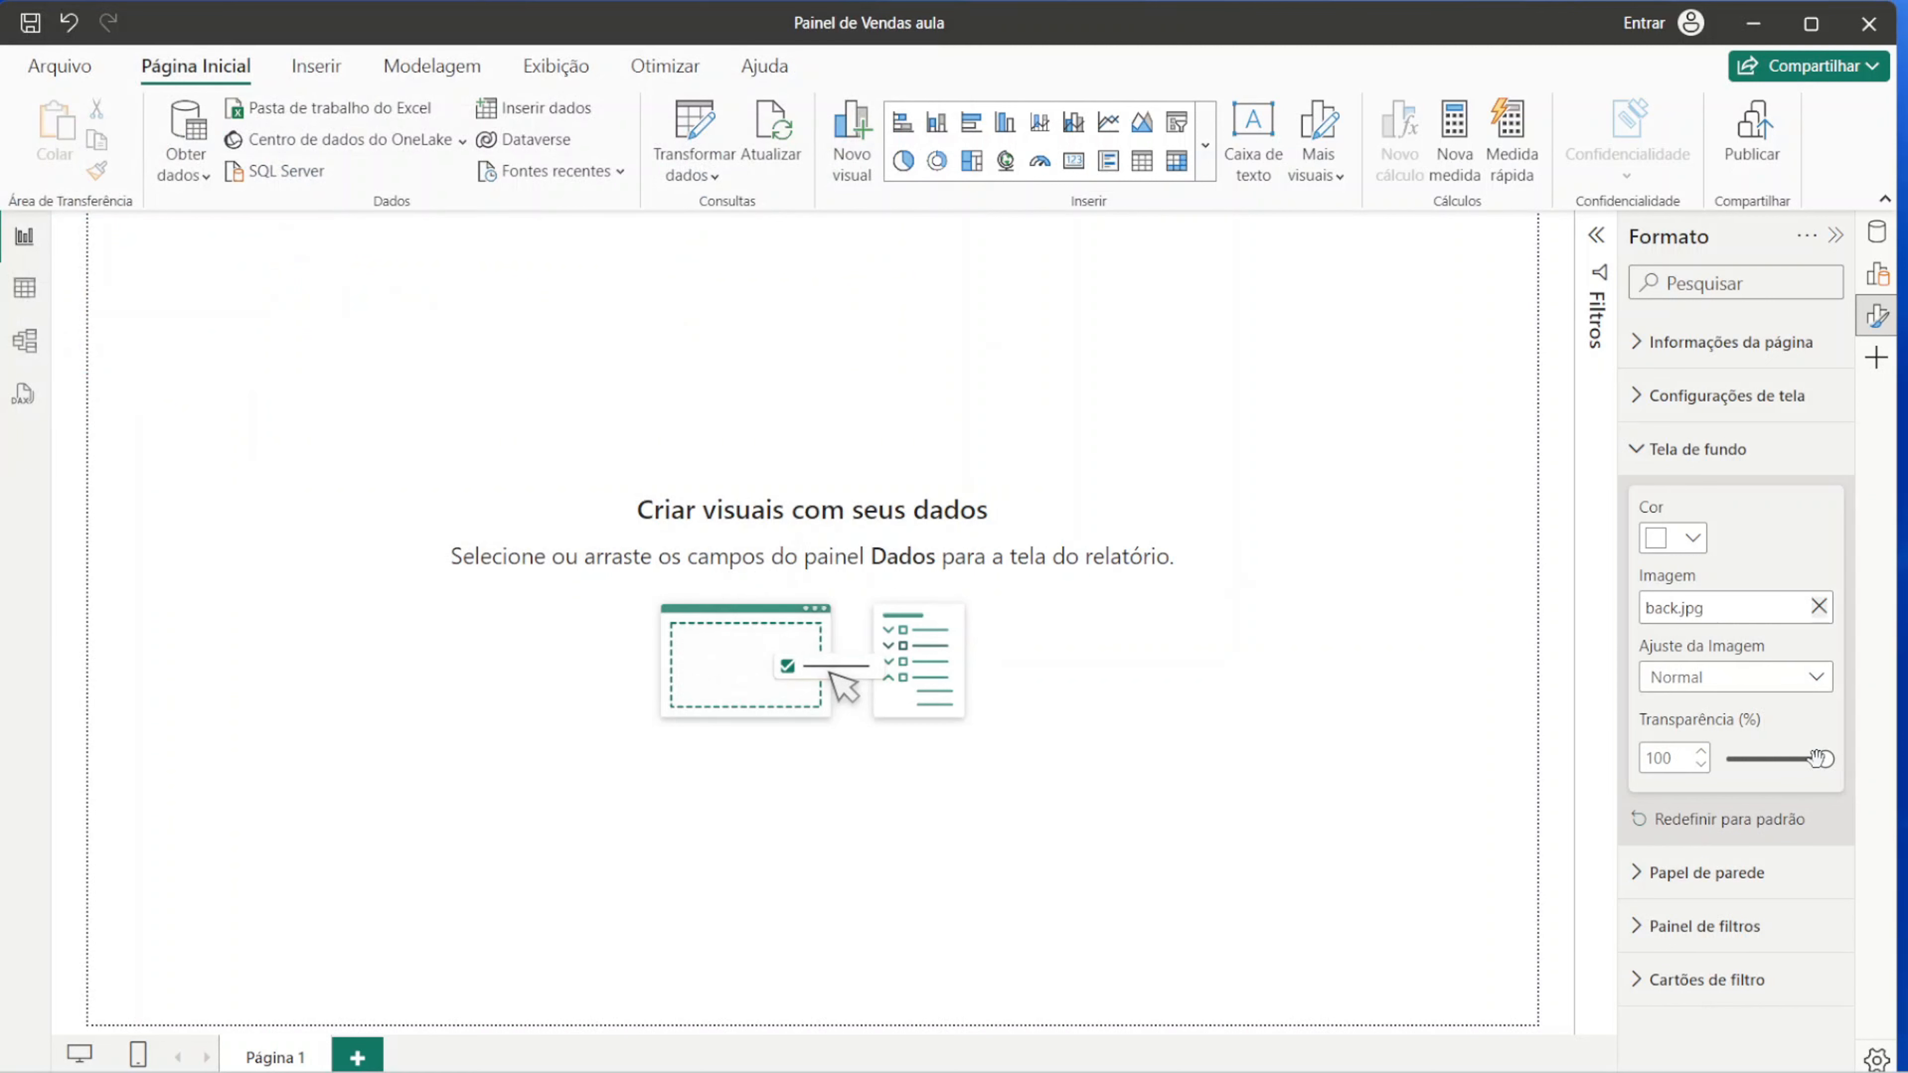
left_click_drag(1824, 759, 1726, 760)
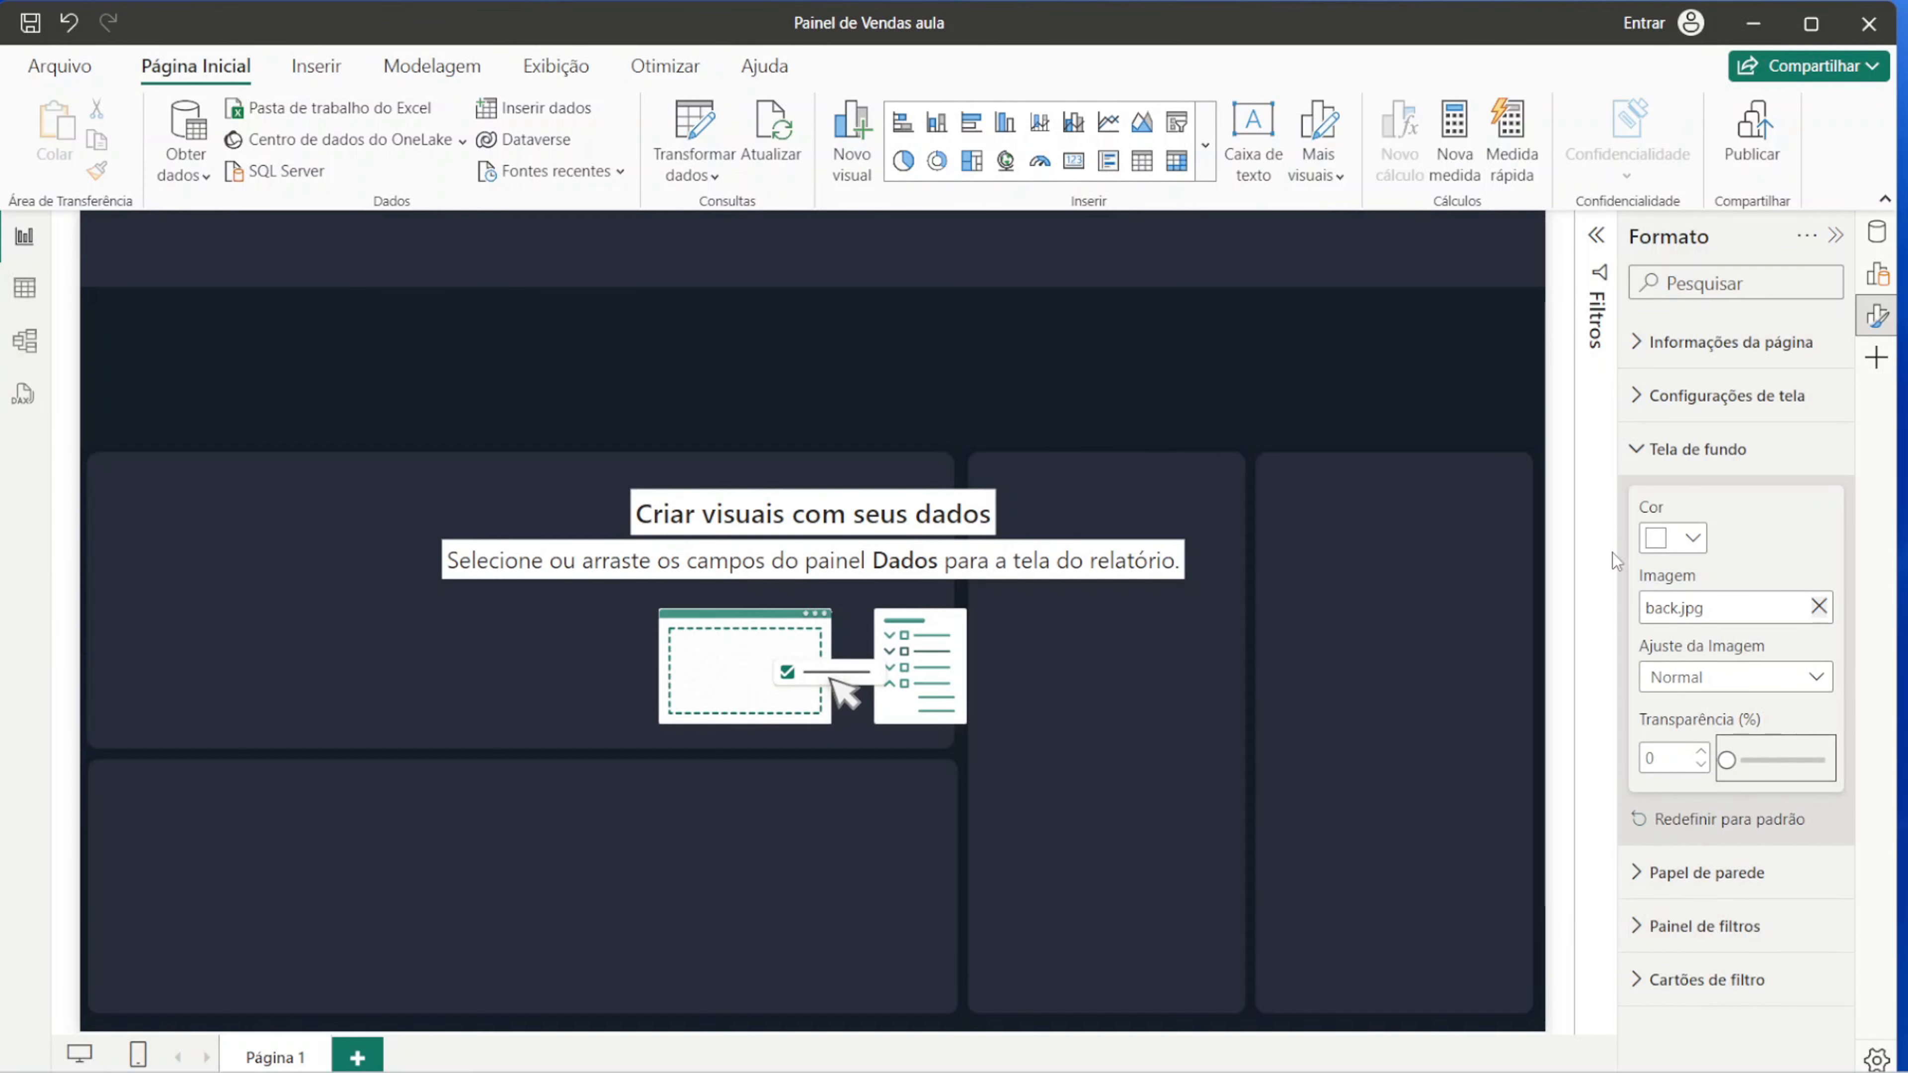
left_click(1641, 451)
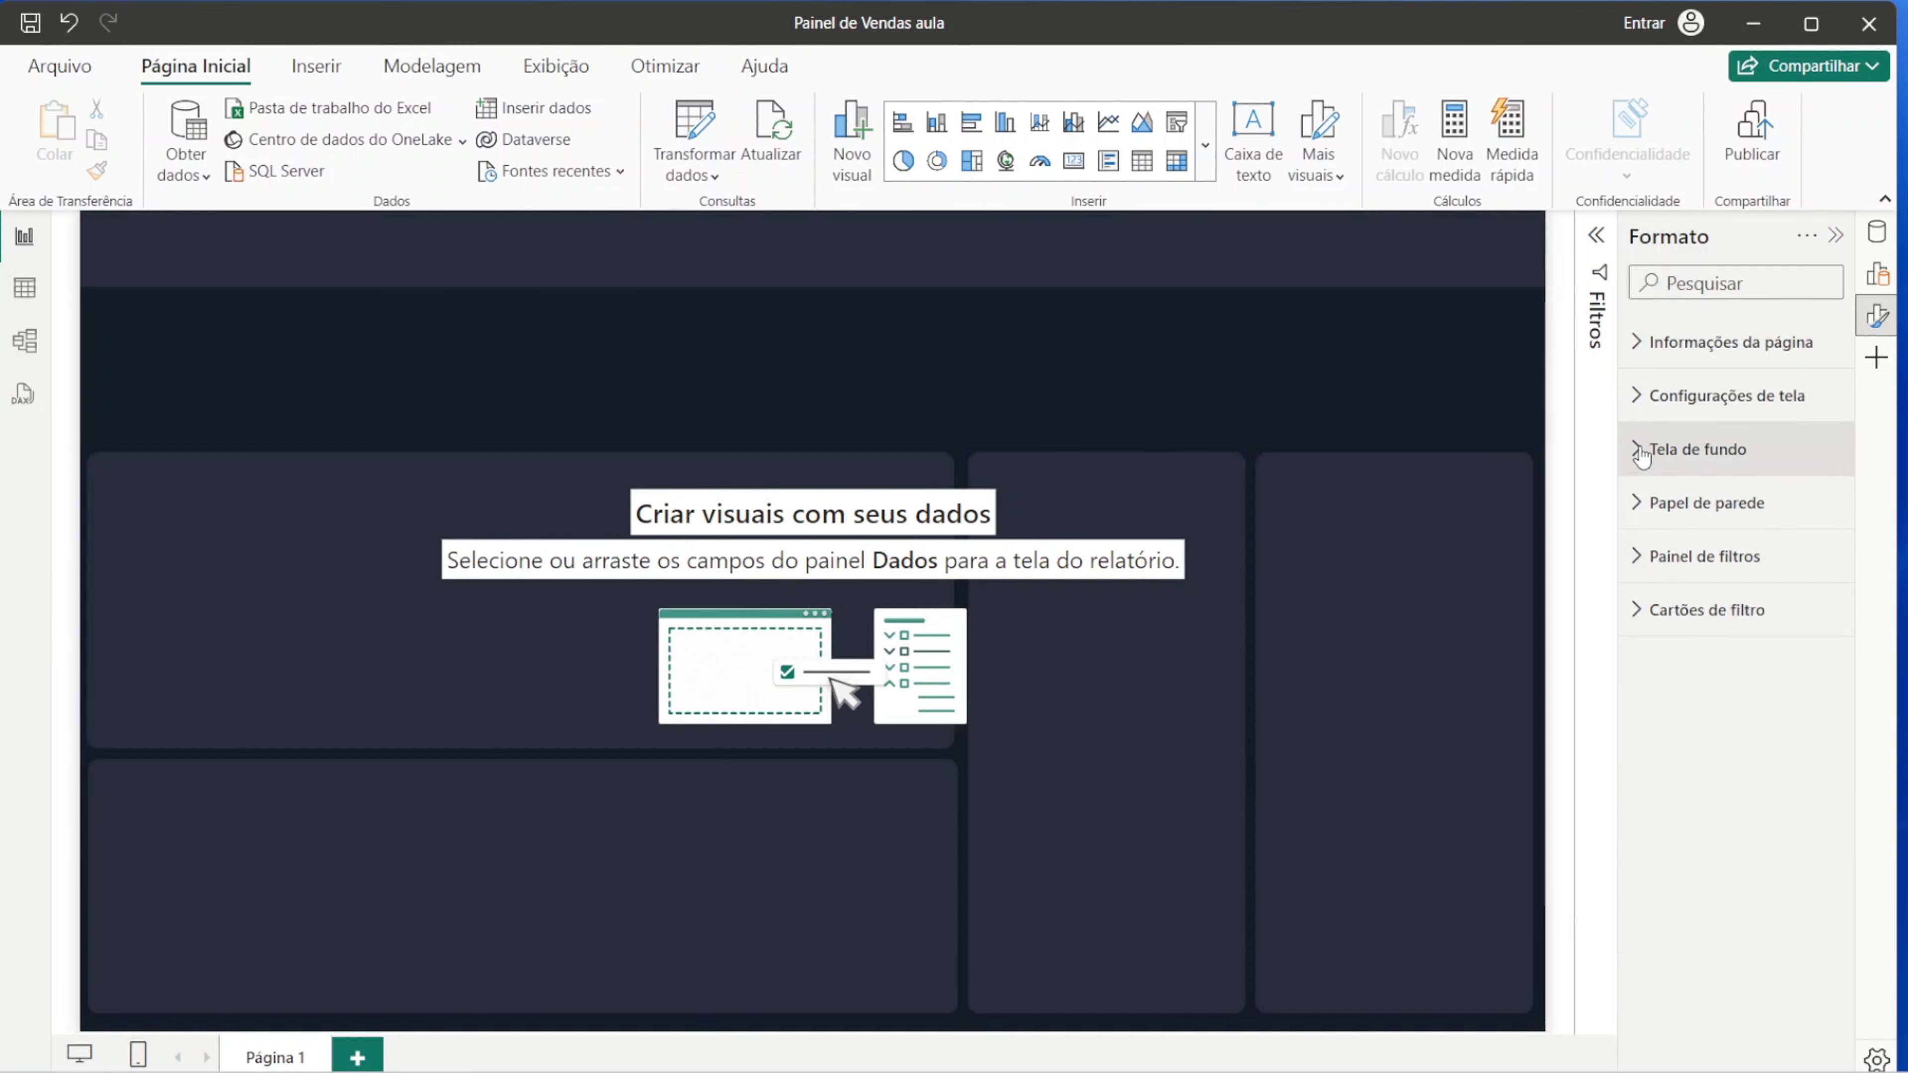
left_click(1835, 237)
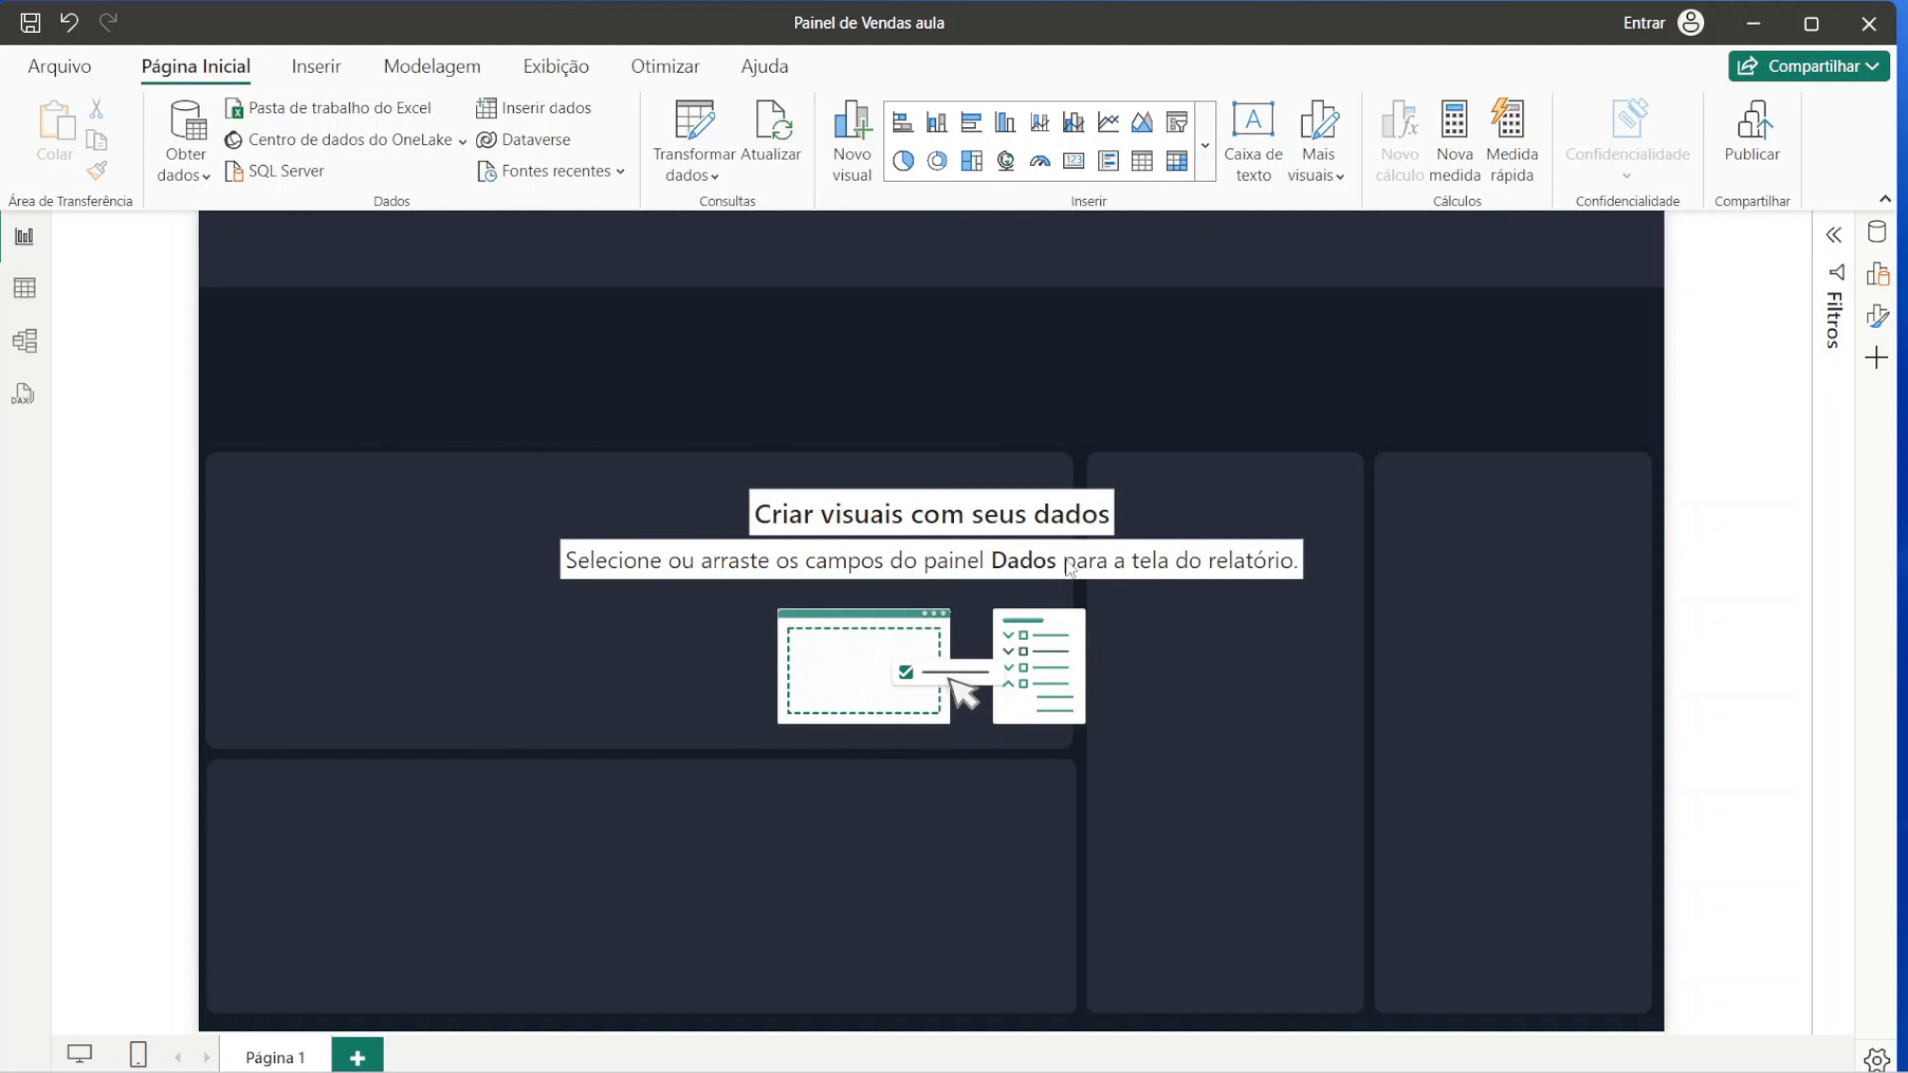
Step: Review the visual-building and page-format options and the fields of the dCalendario and fDados tables
left_click(1879, 276)
left_click(1880, 276)
left_click(1880, 233)
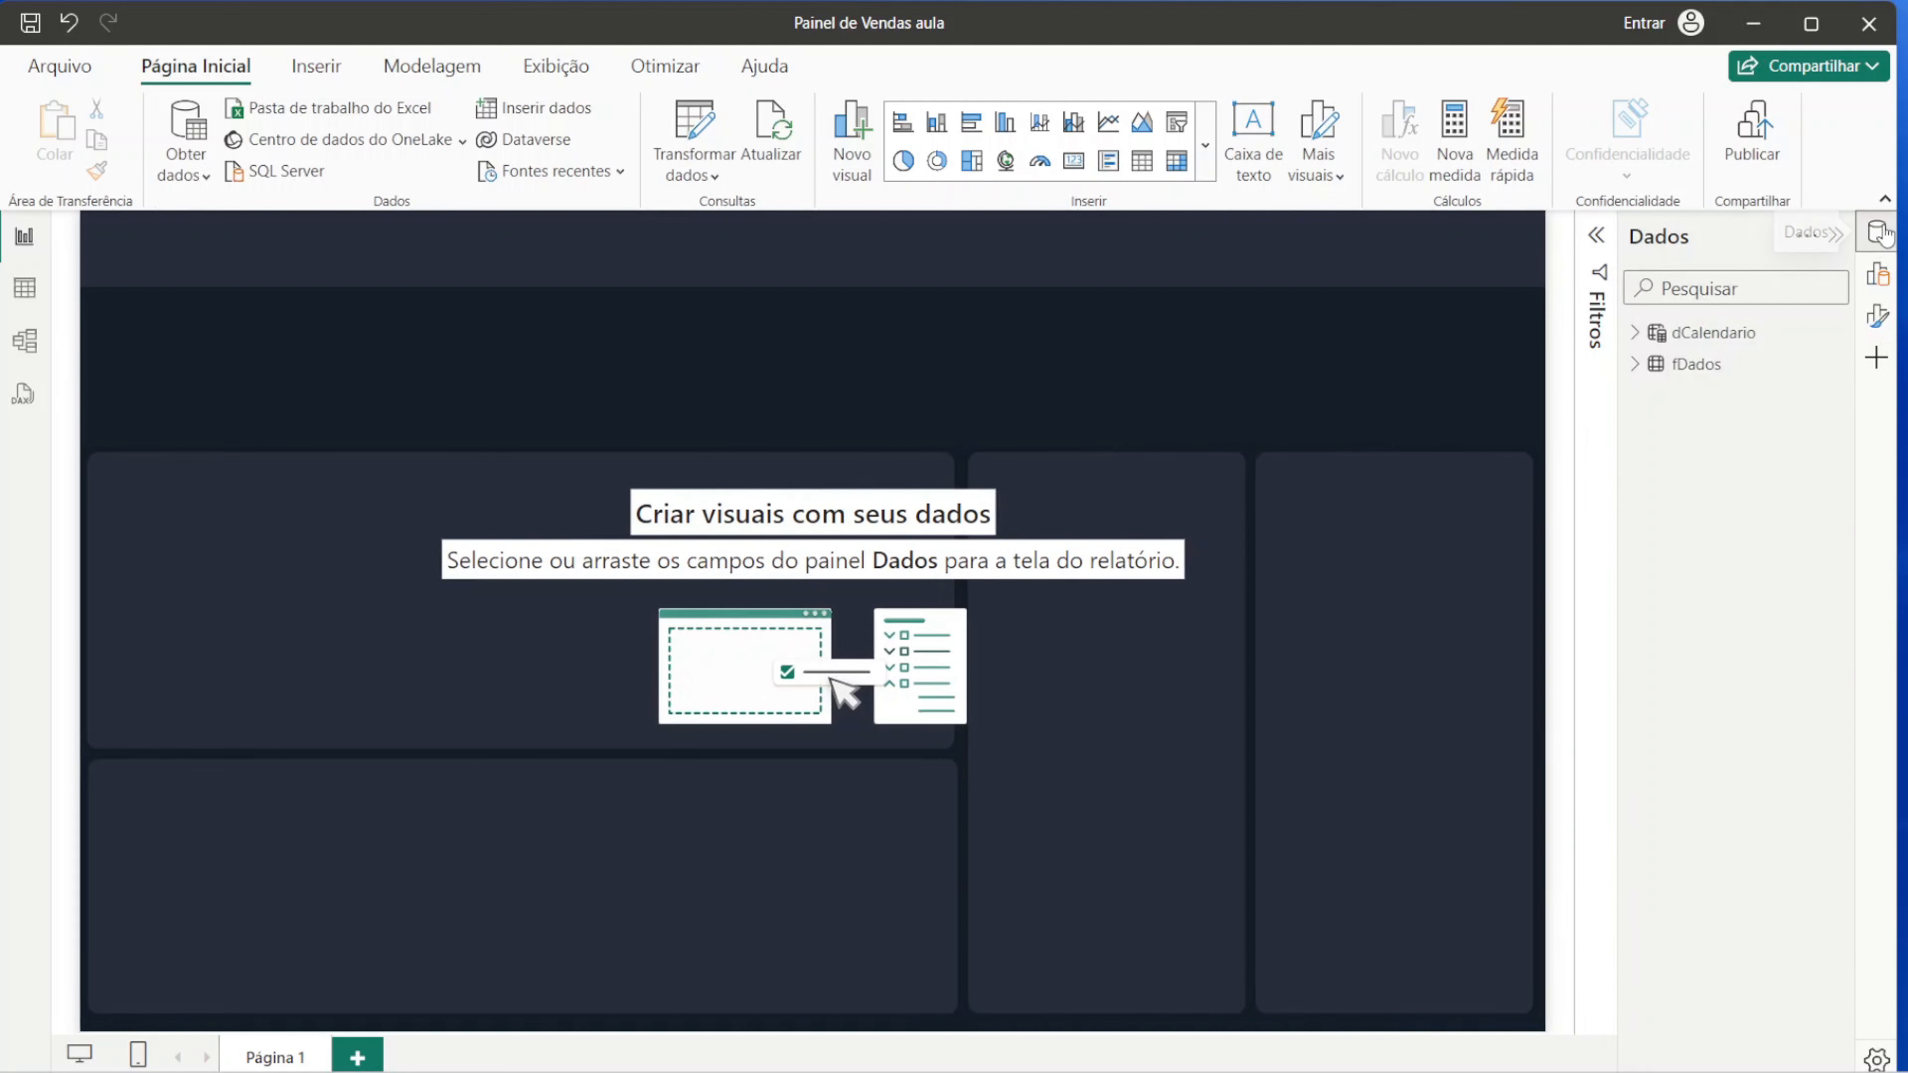
left_click(1880, 233)
left_click(1878, 317)
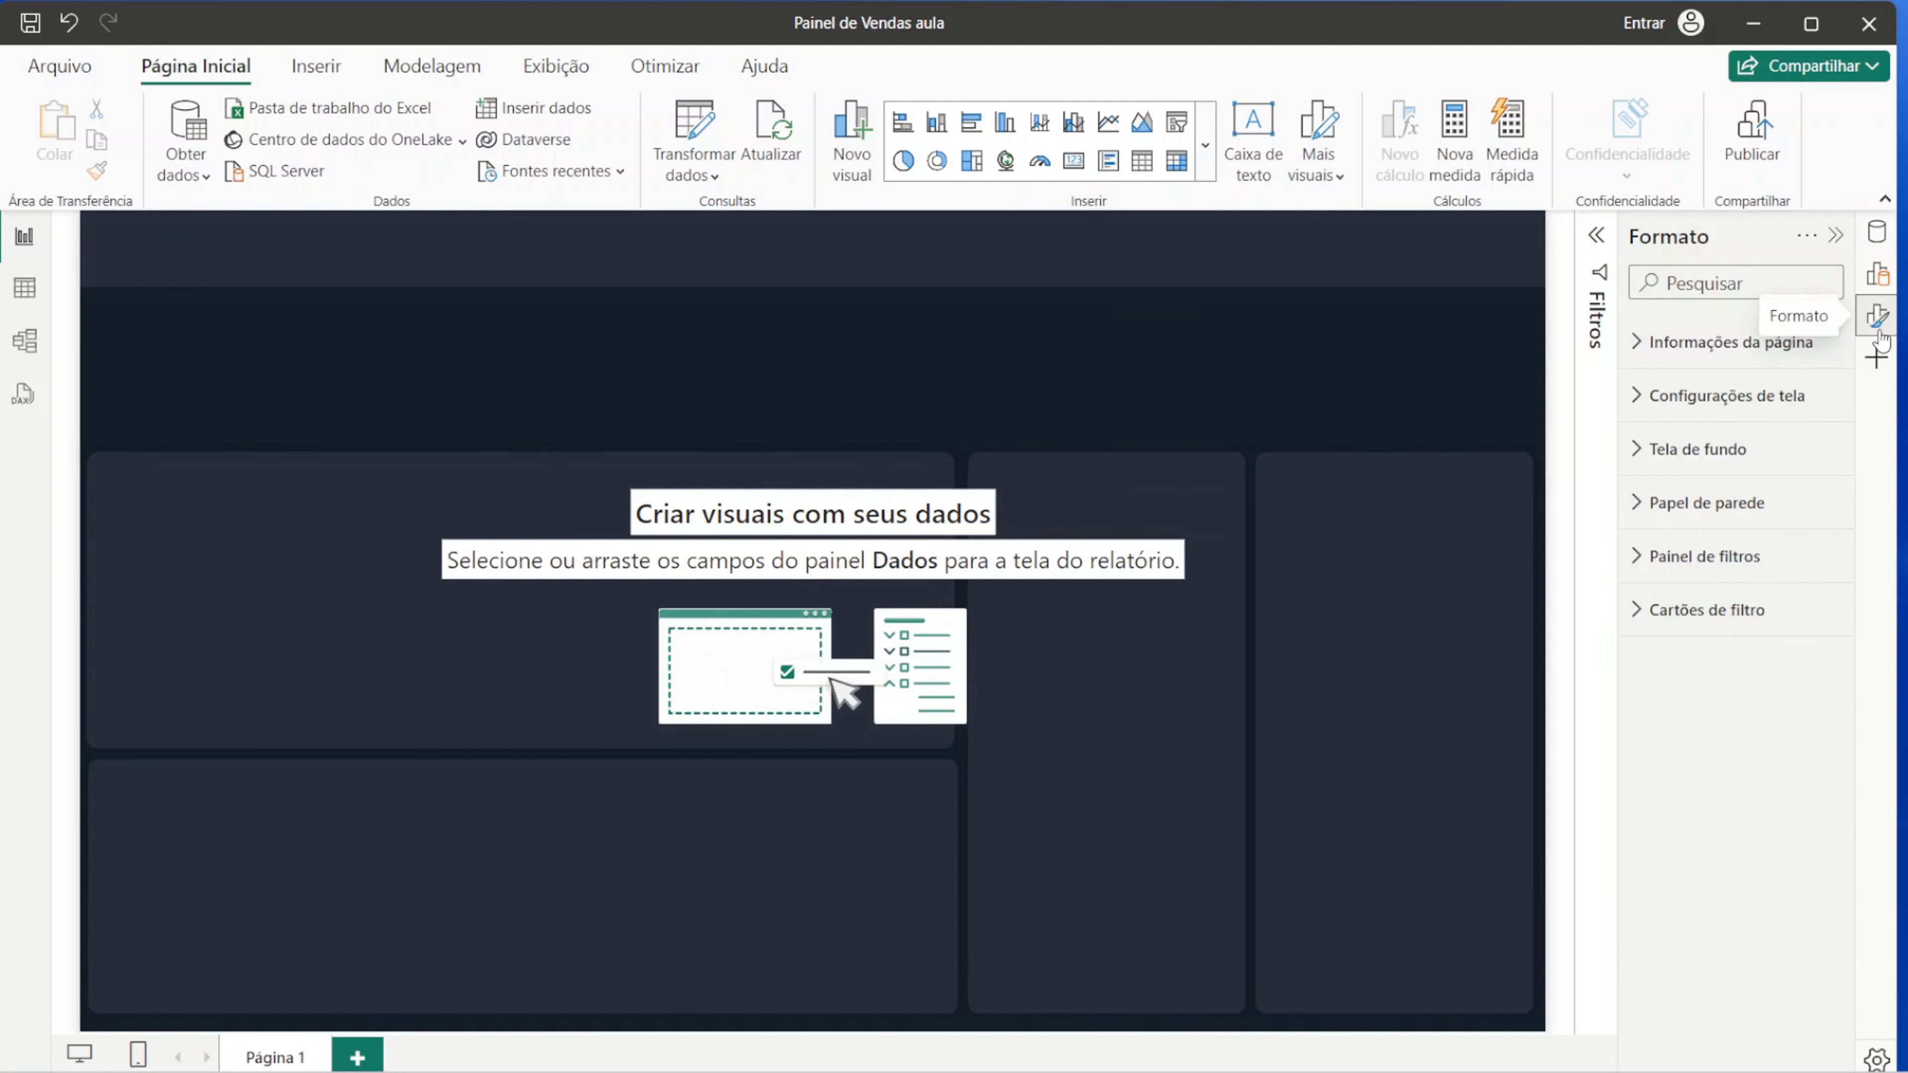
left_click(1877, 317)
left_click(1872, 239)
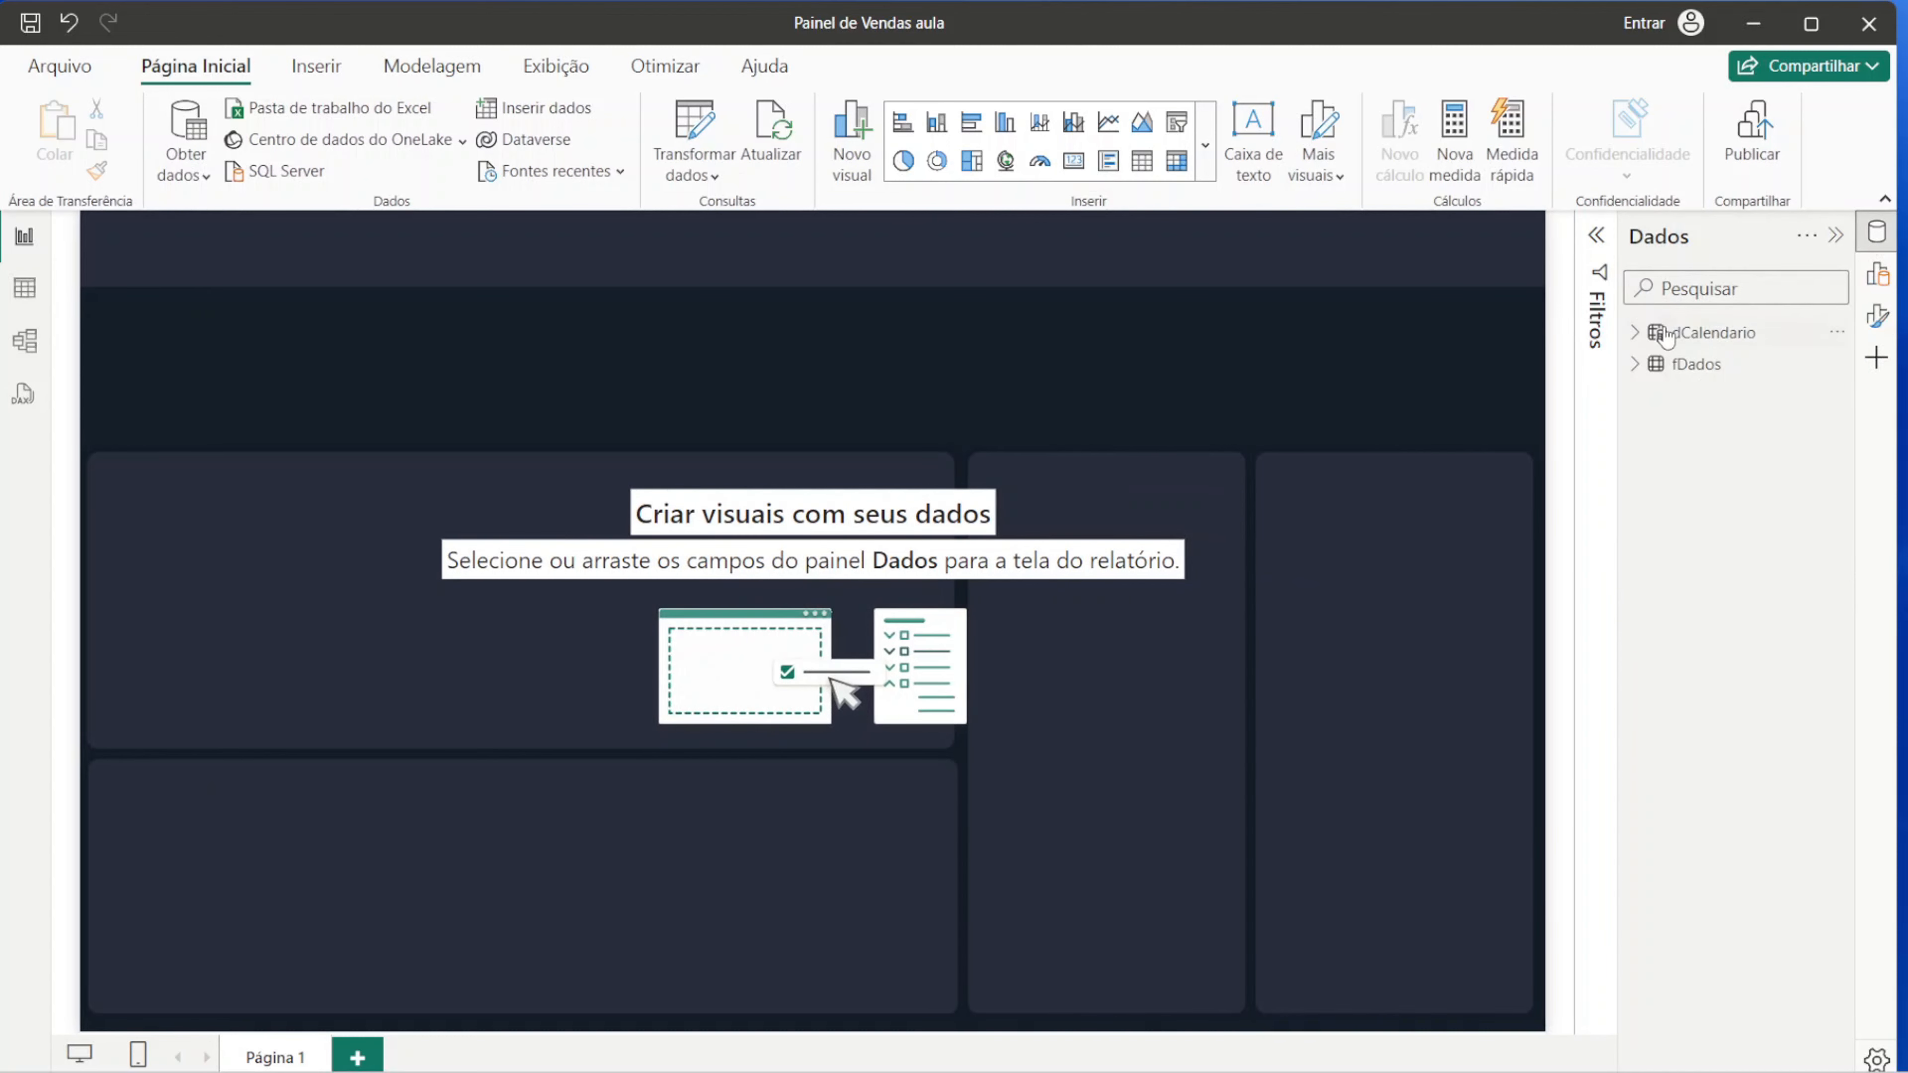
left_click(1634, 333)
left_click(1634, 332)
left_click(1636, 365)
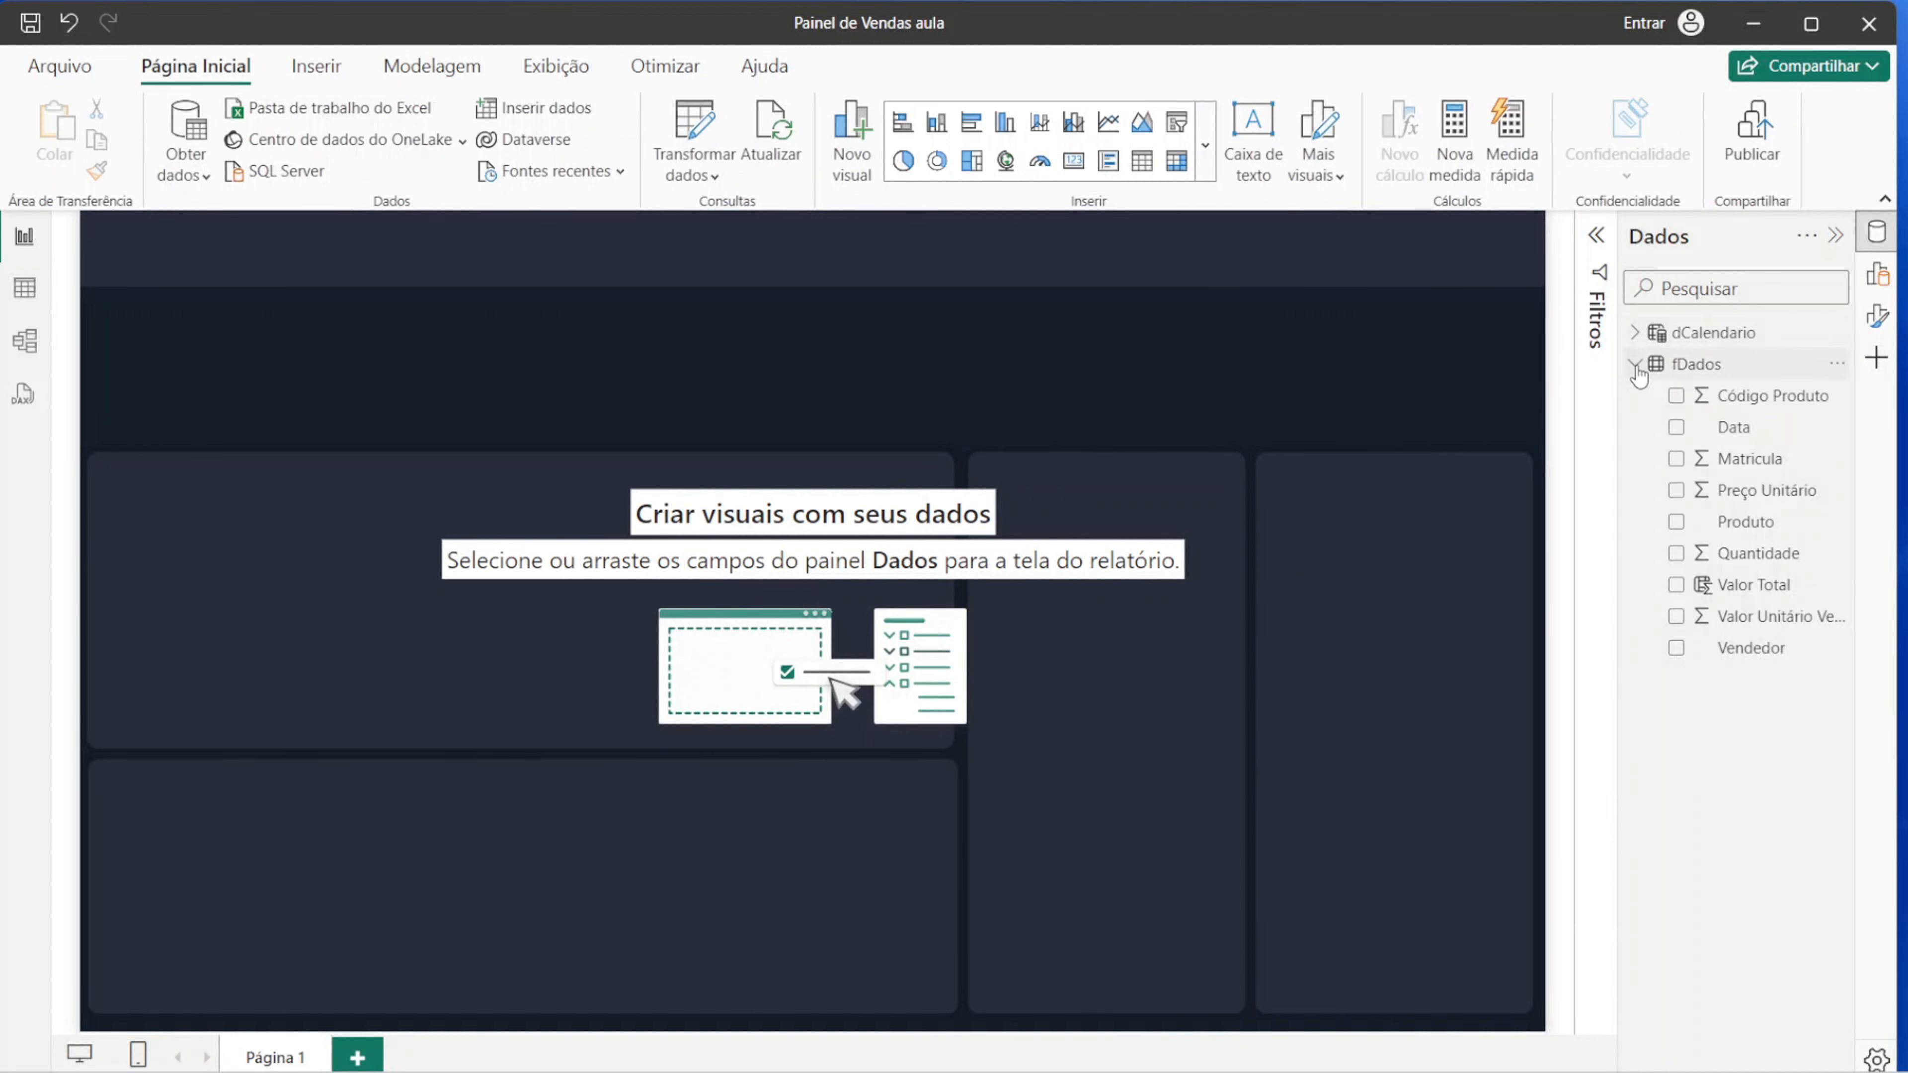
left_click(1636, 365)
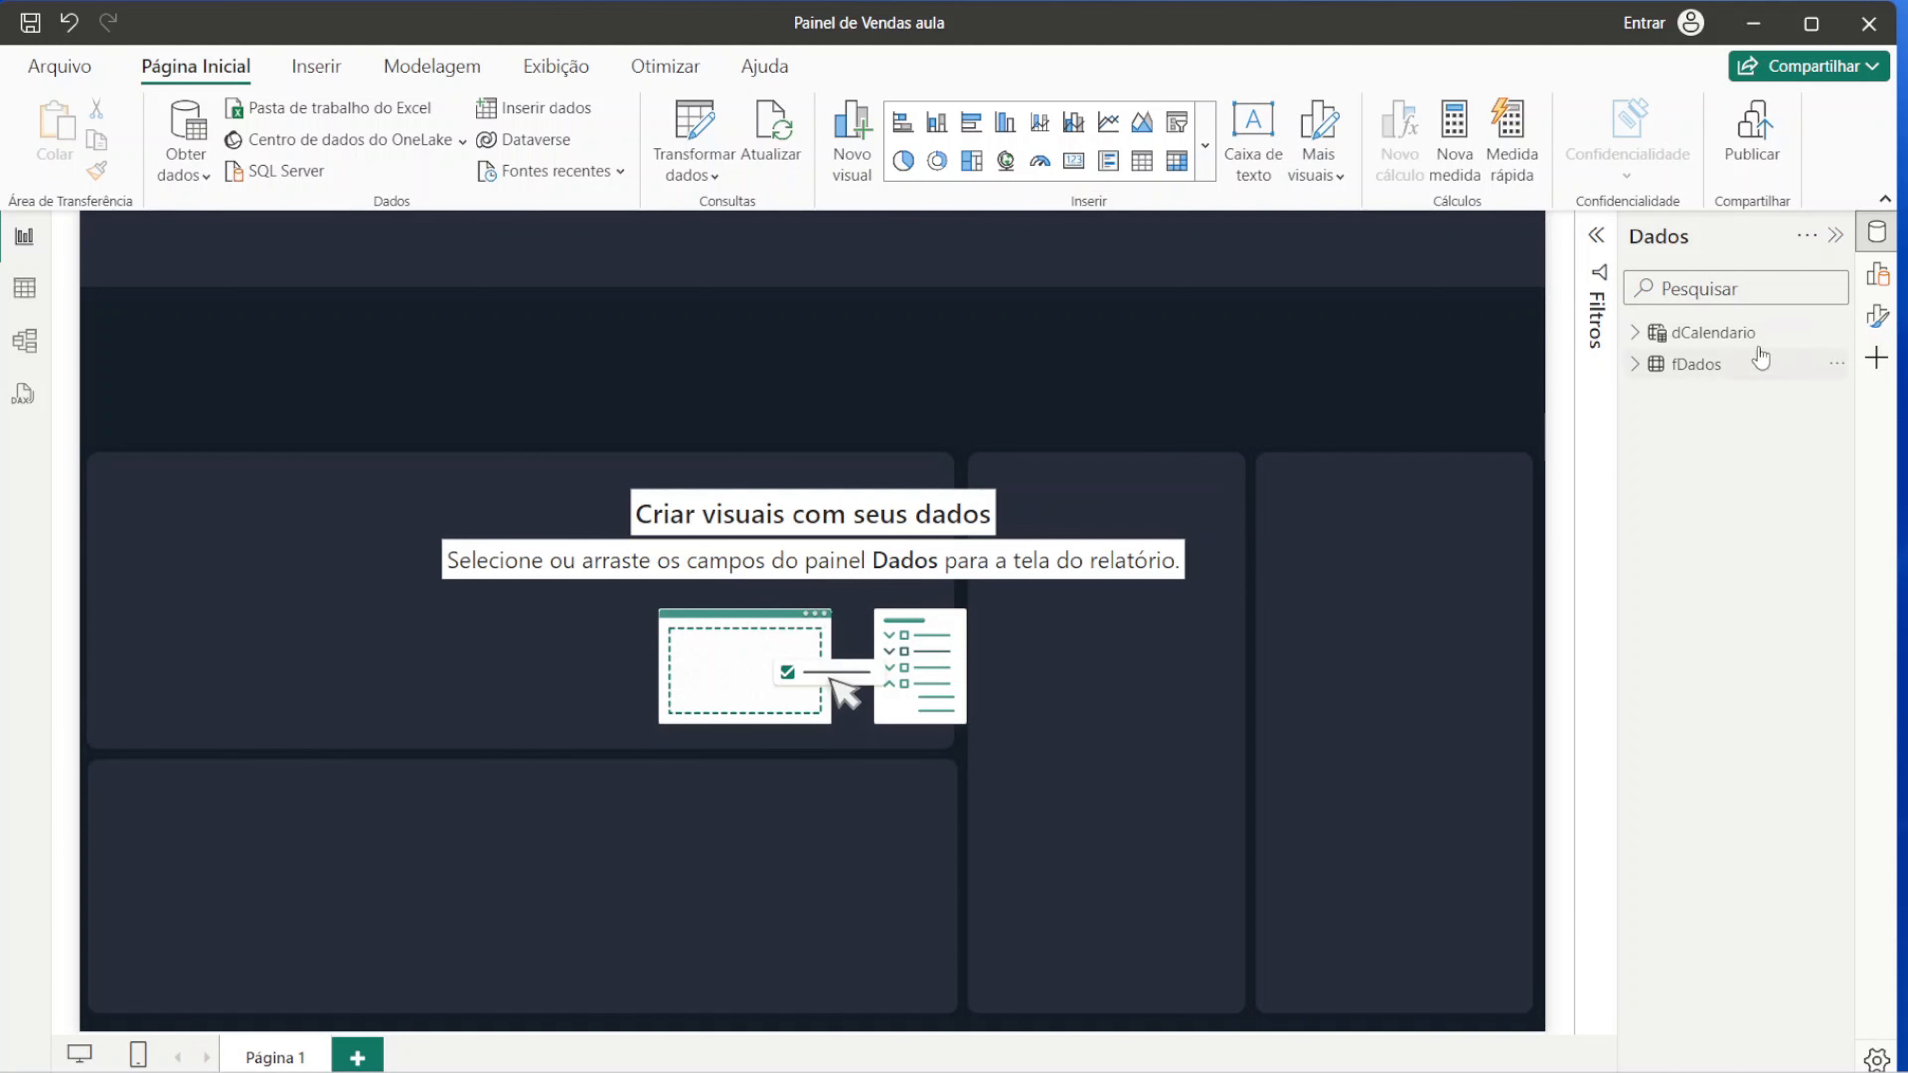
left_click(1875, 233)
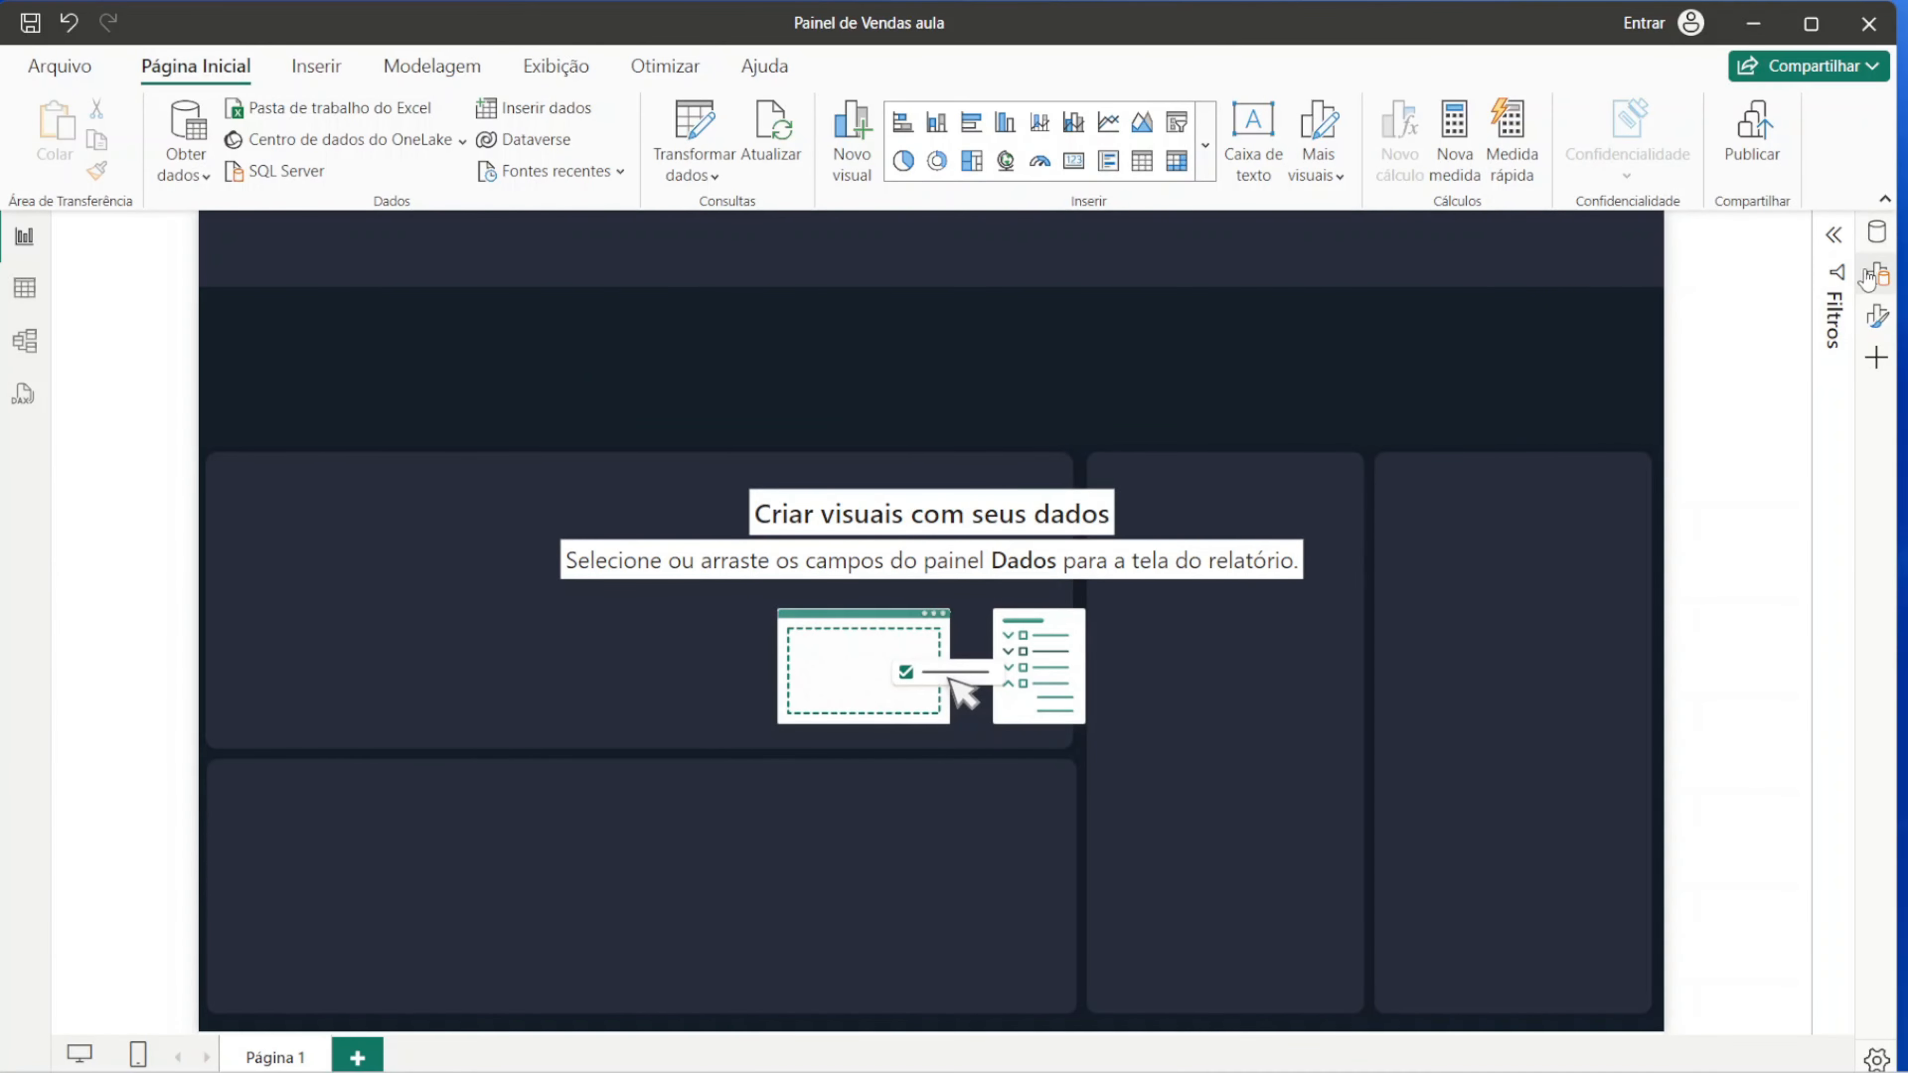
Step: Add a measure to fDados named Total de Faturamento, beginning its formula with the SUM function
left_click(1875, 234)
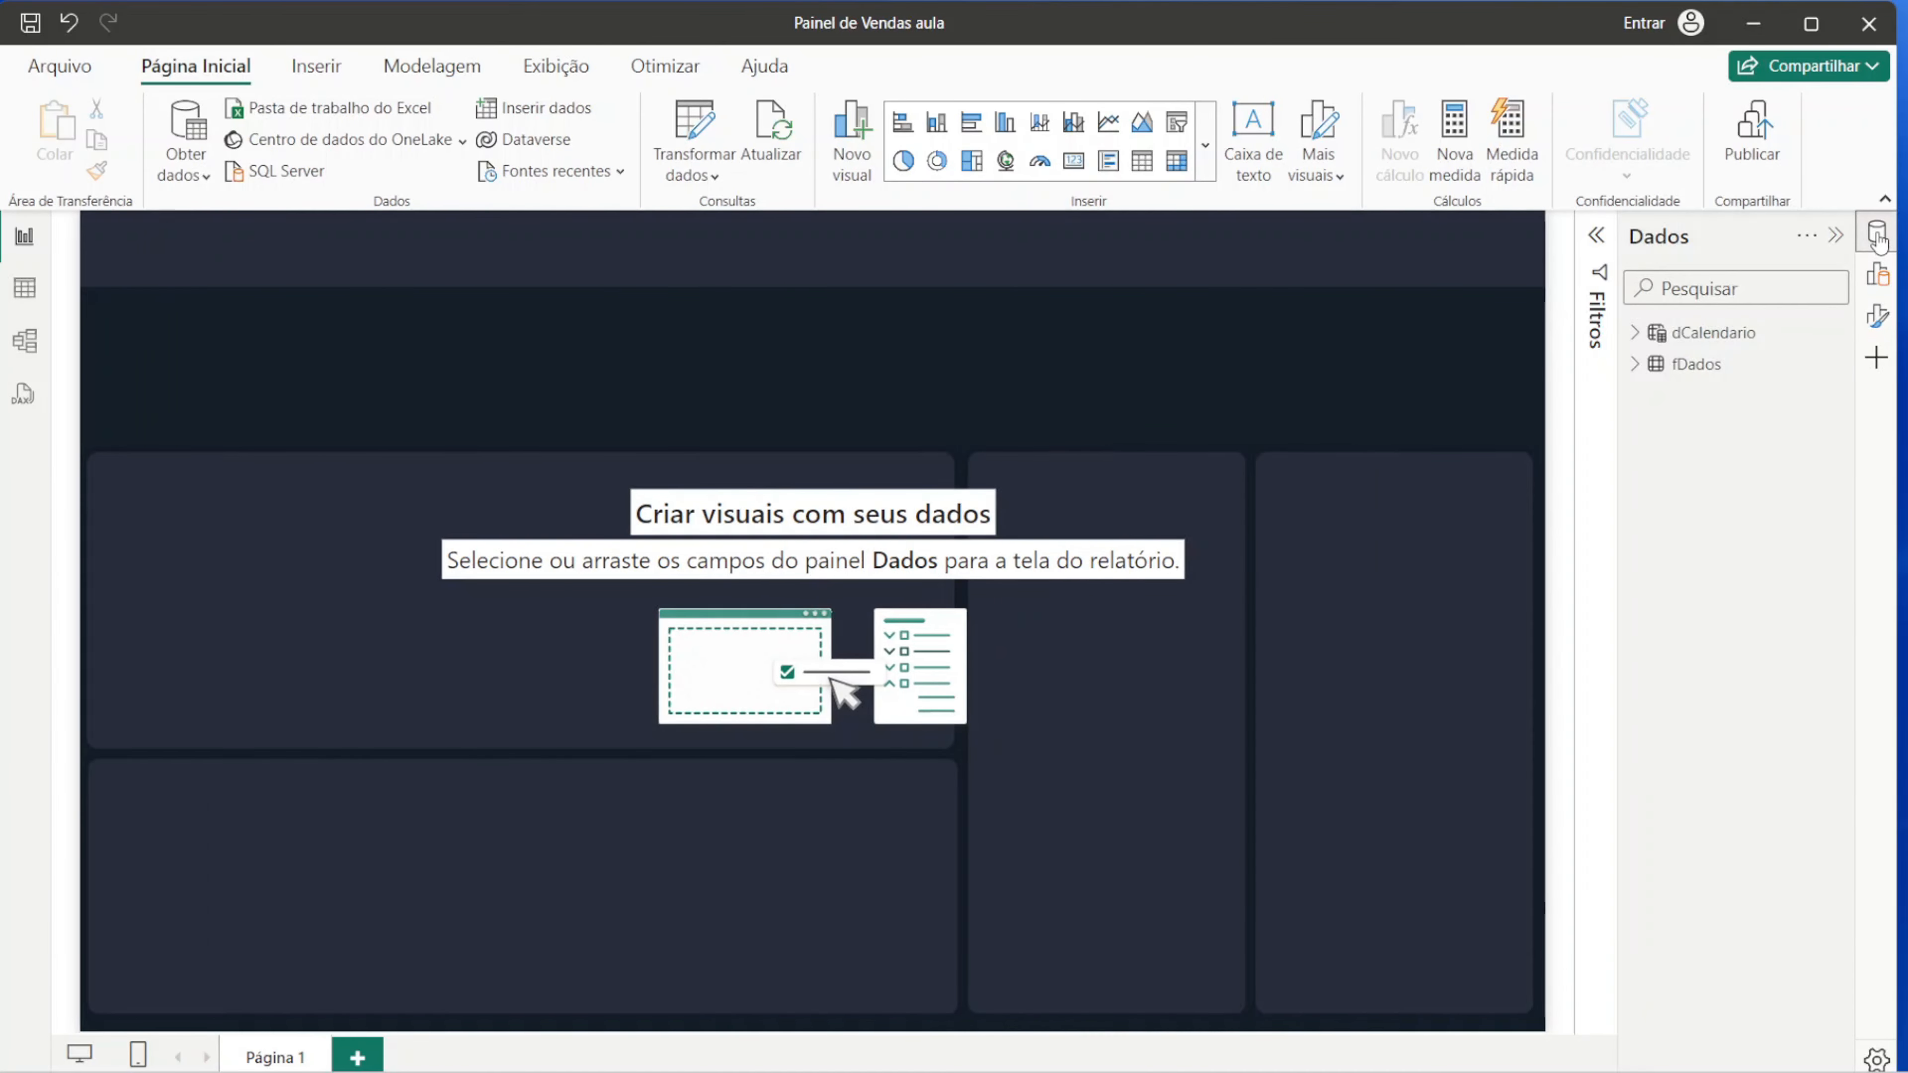
left_click(1836, 364)
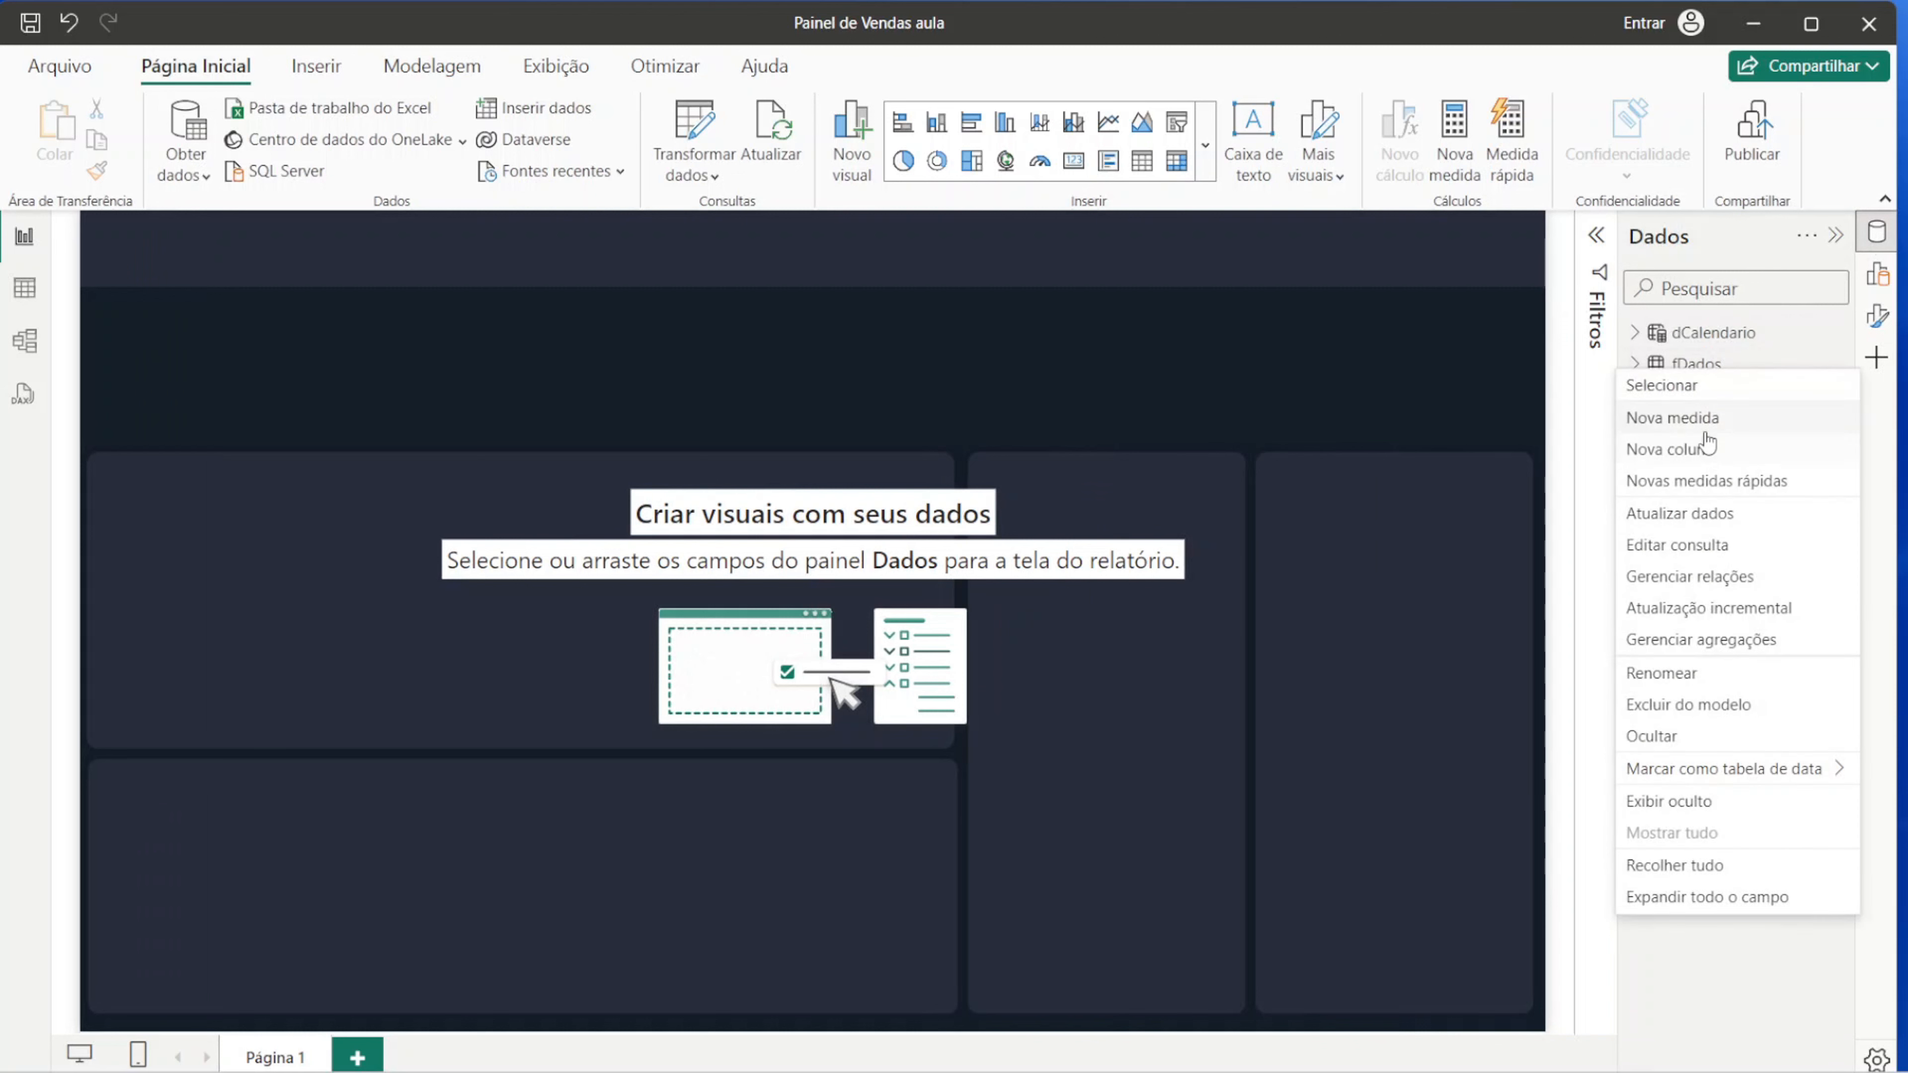
left_click(1691, 417)
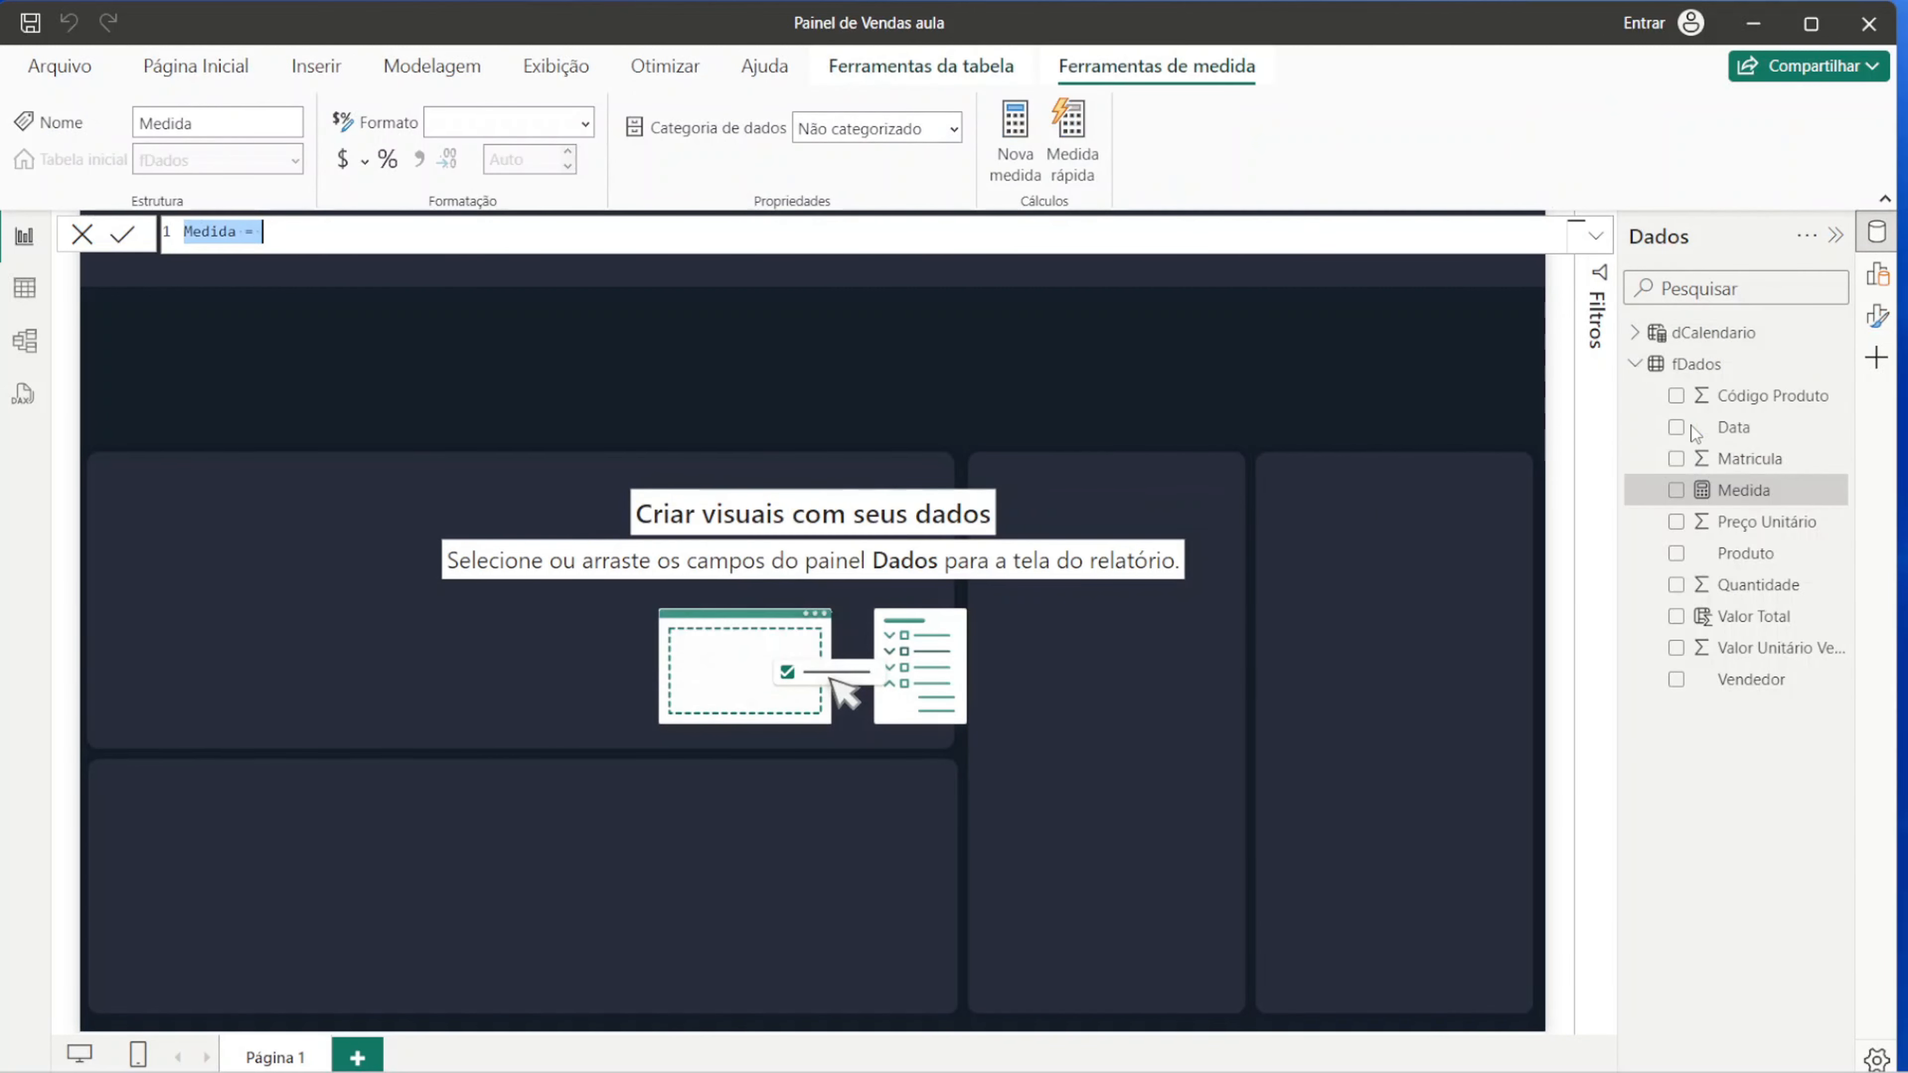
type("T")
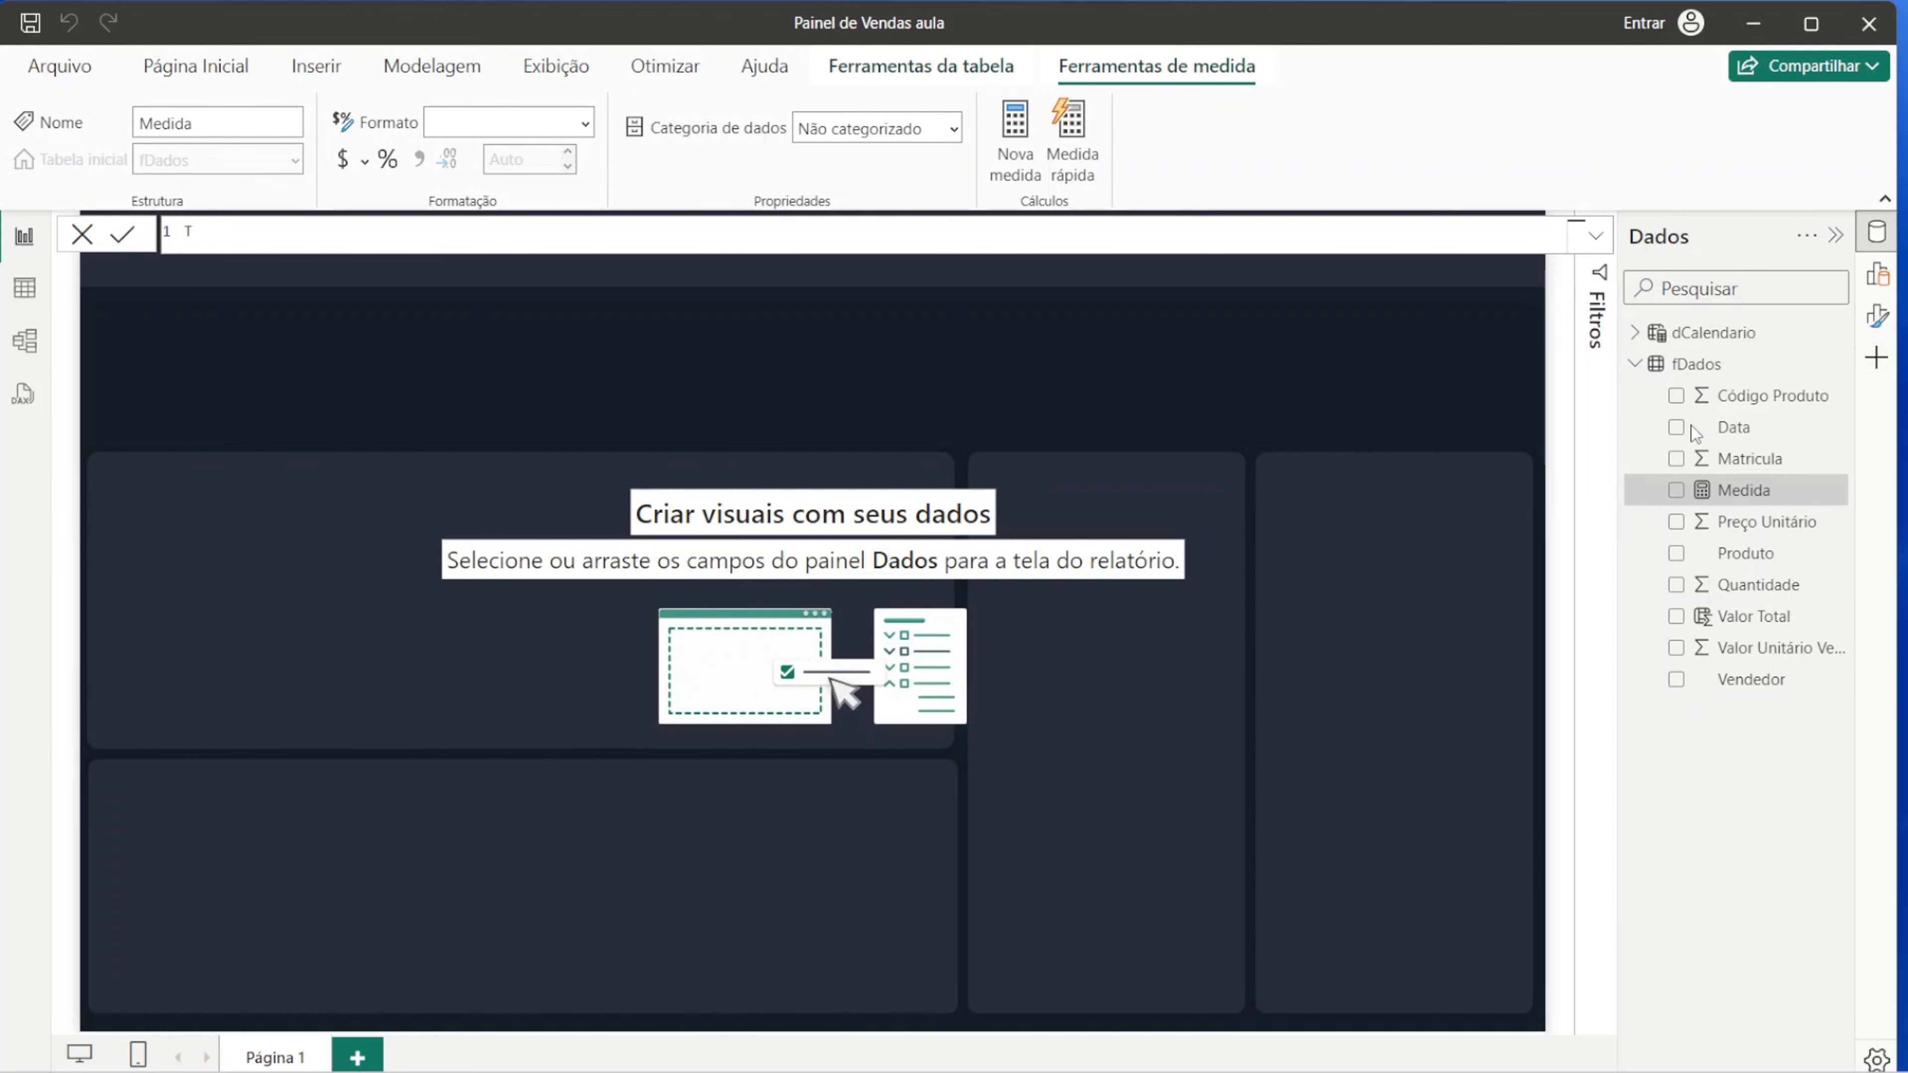
type("otal de Fatgu")
key("BackSpace")
type("ramento = SUM(")
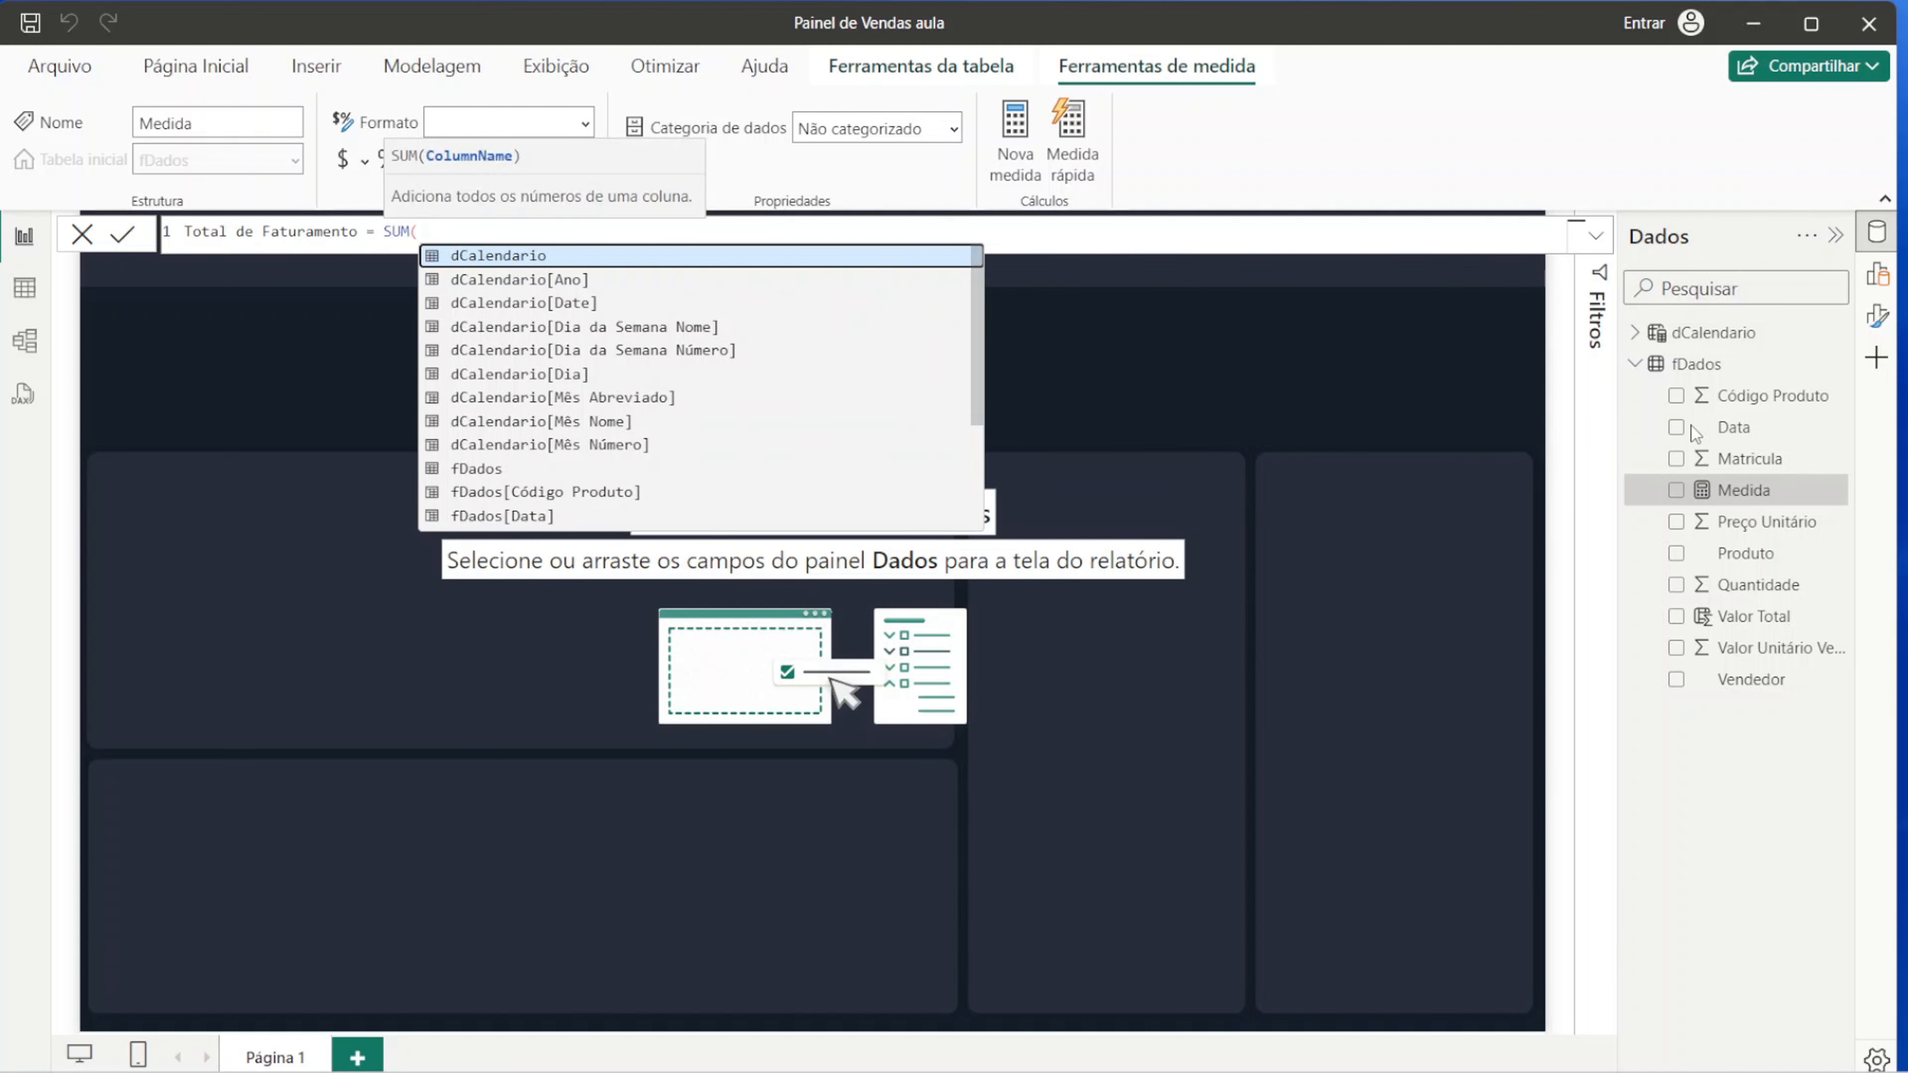
Step: Complete the Total de Faturamento formula with fDados[Valor Total] as the summed column and commit it
type("fda")
key("Up")
key("Up")
key("Up")
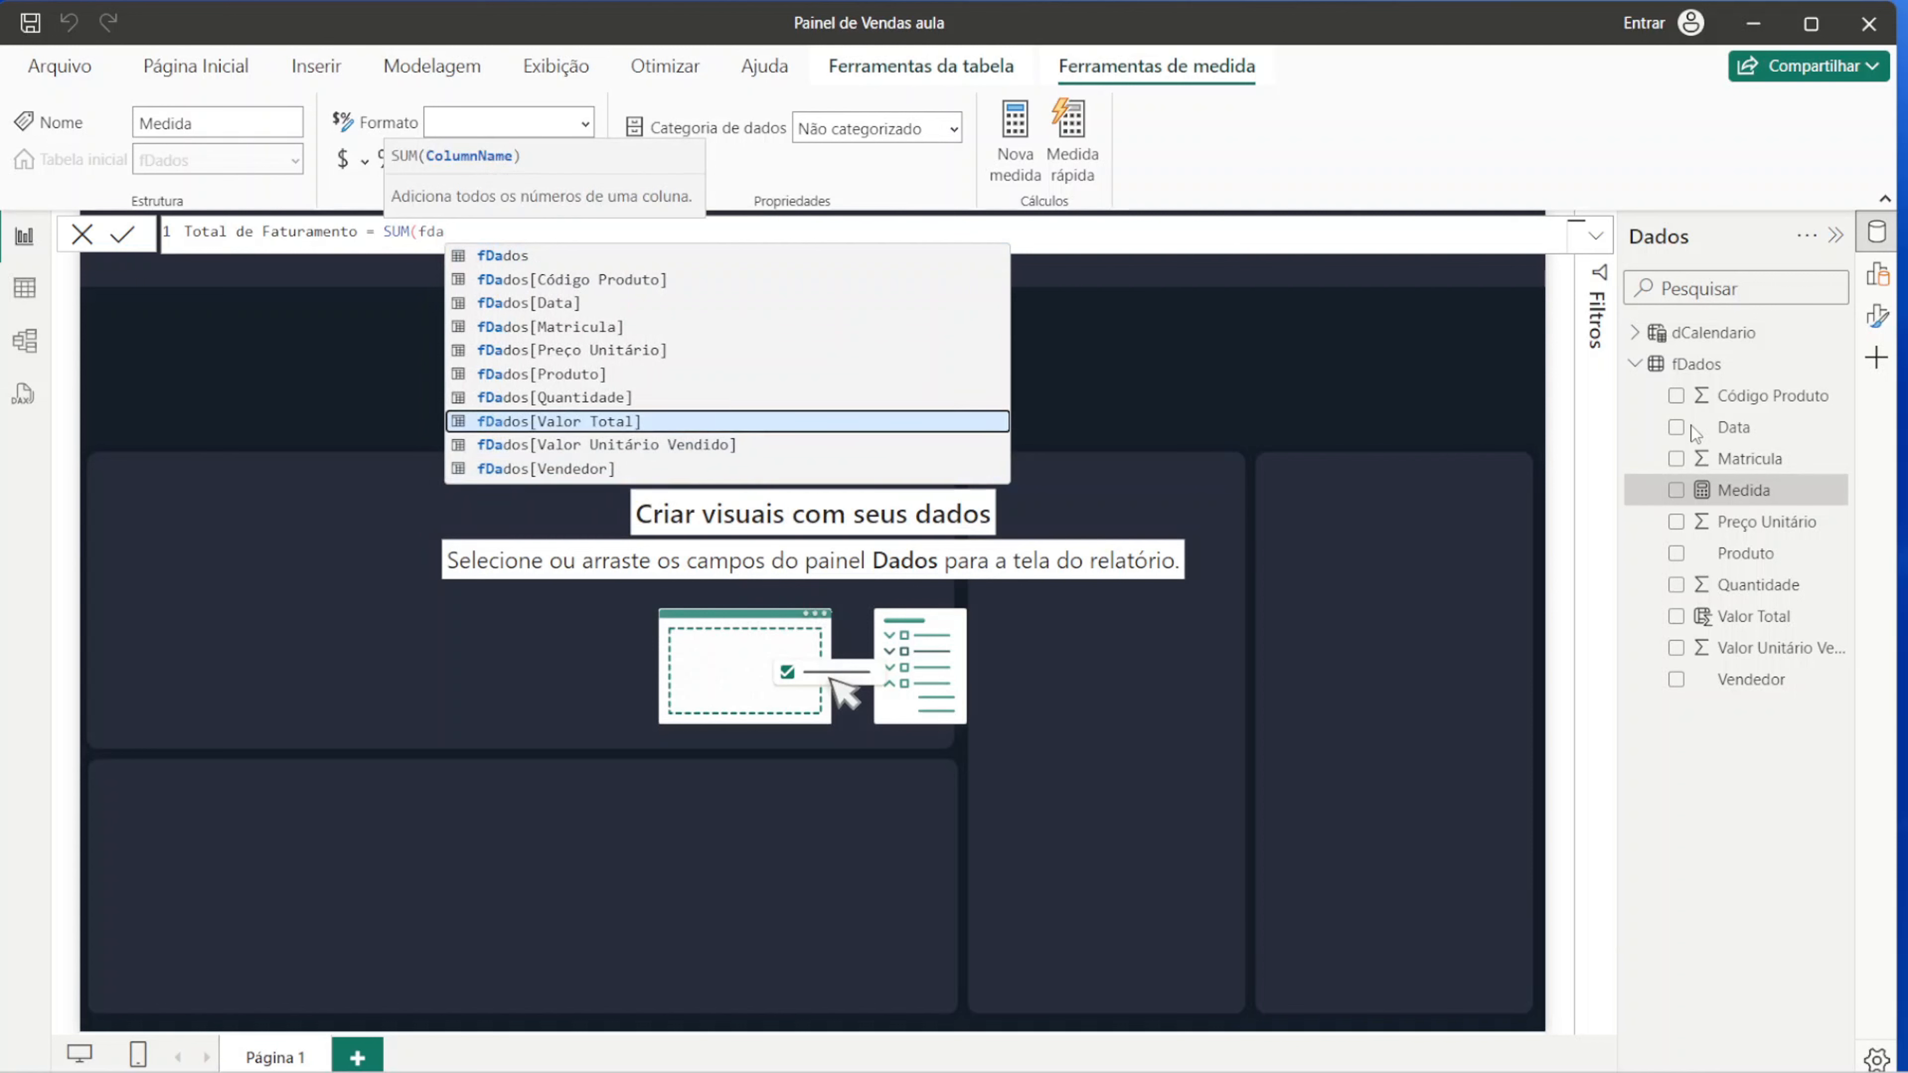
key("Tab")
type(")")
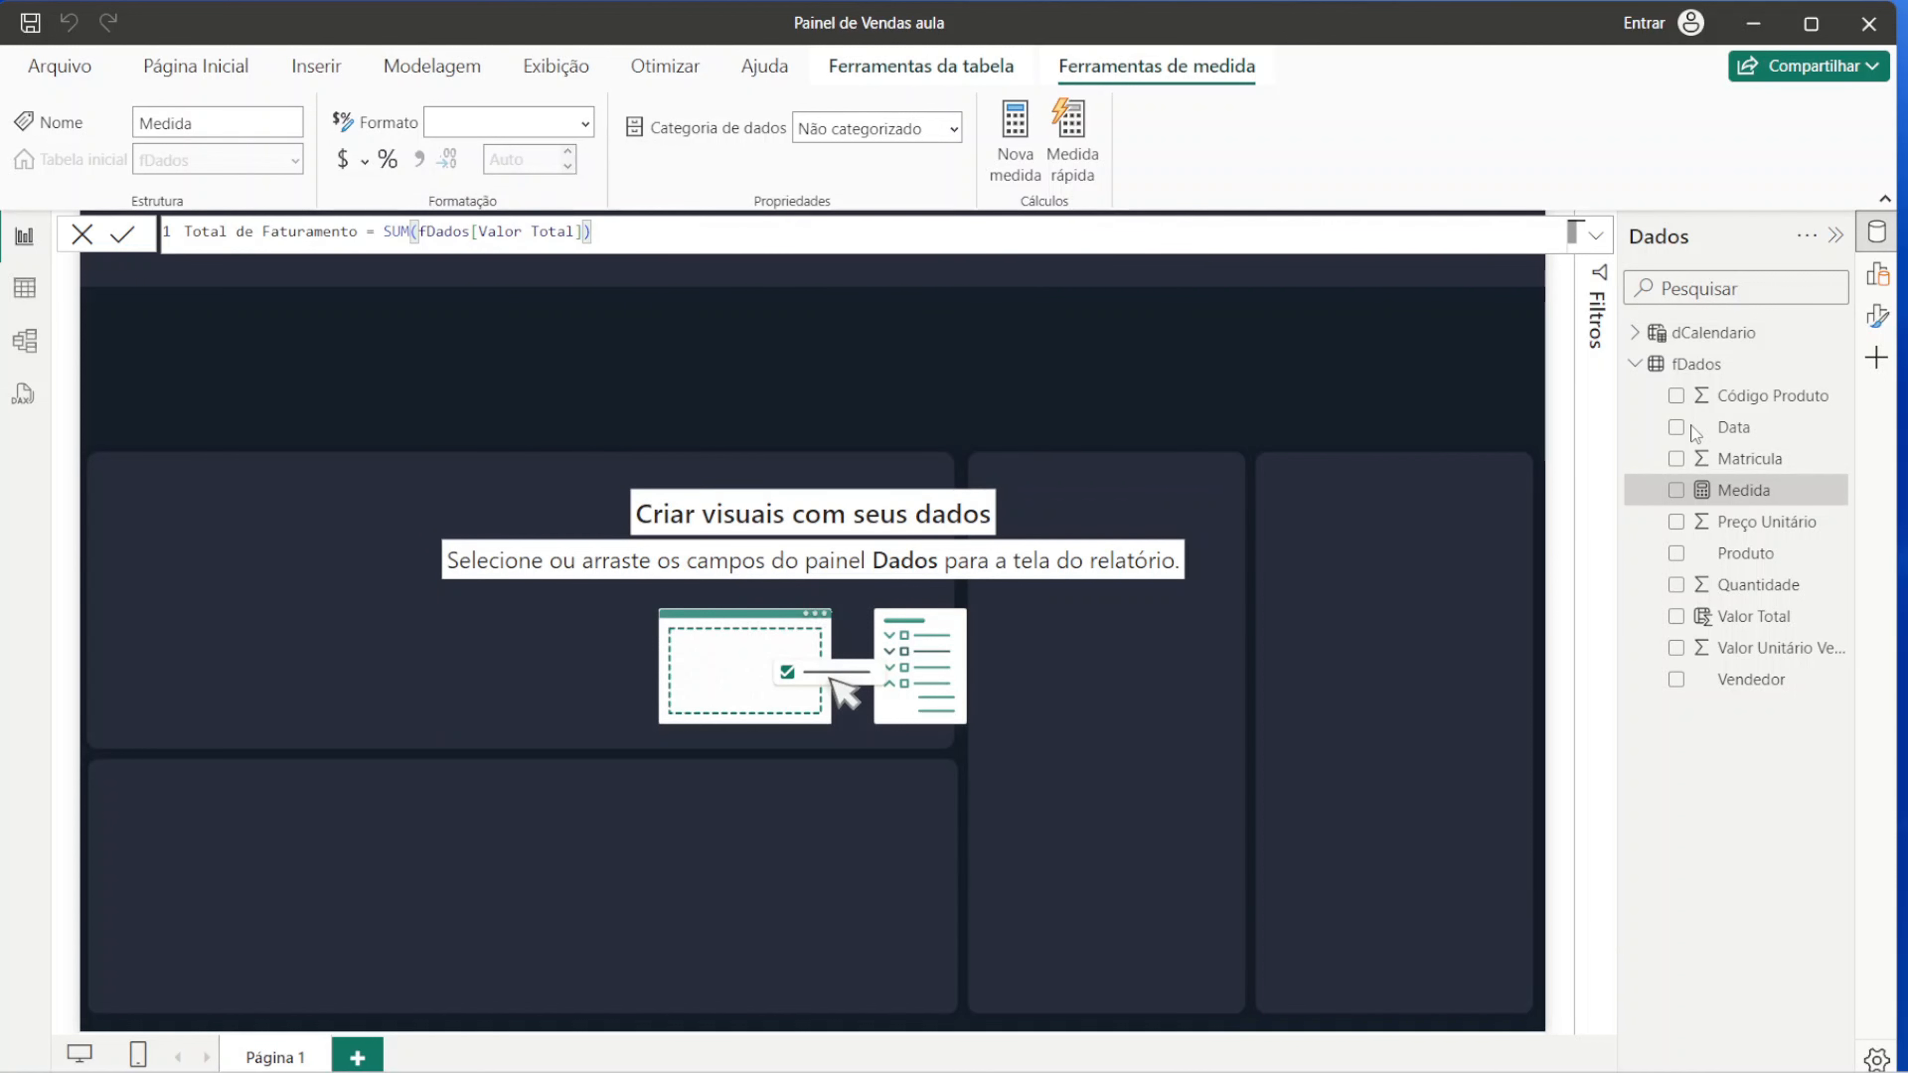
key("Return")
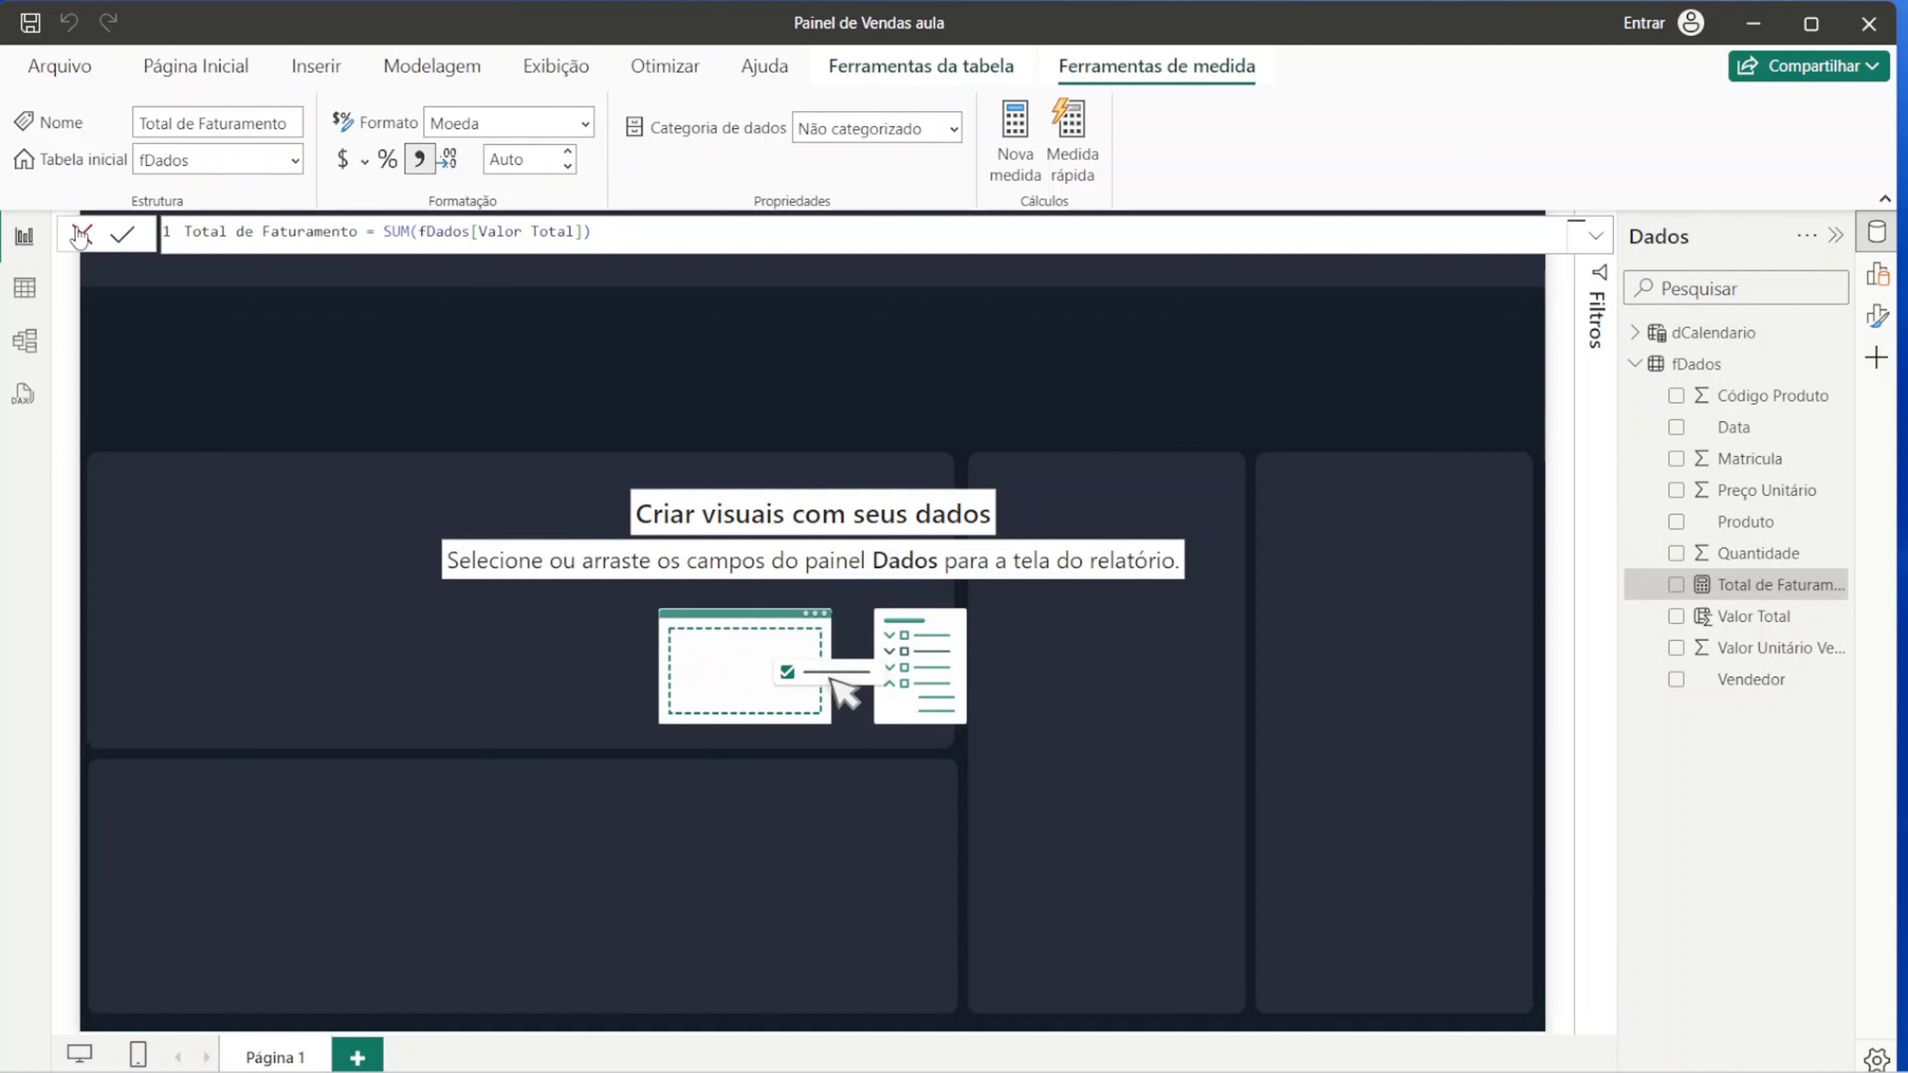
left_click(1463, 665)
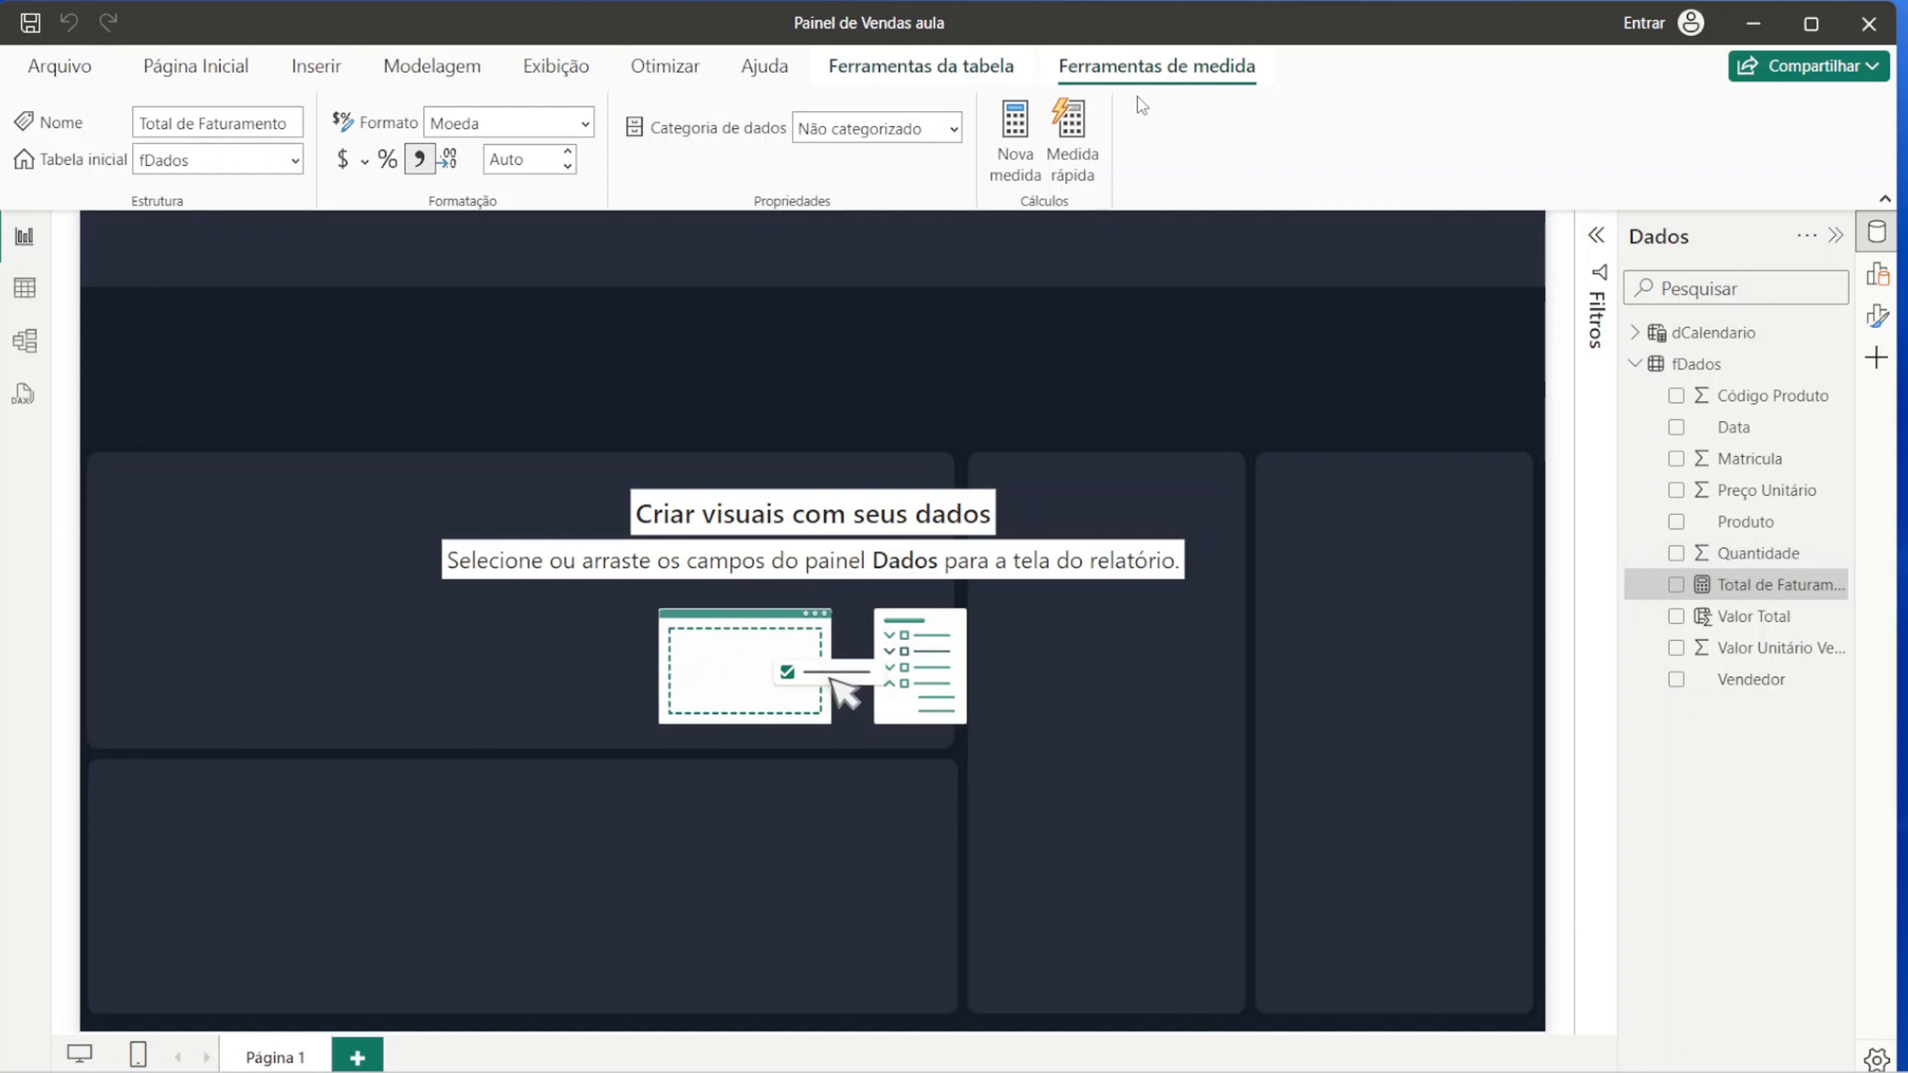
Step: Create an empty manually entered table named Medidas and load it into the model
left_click(219, 71)
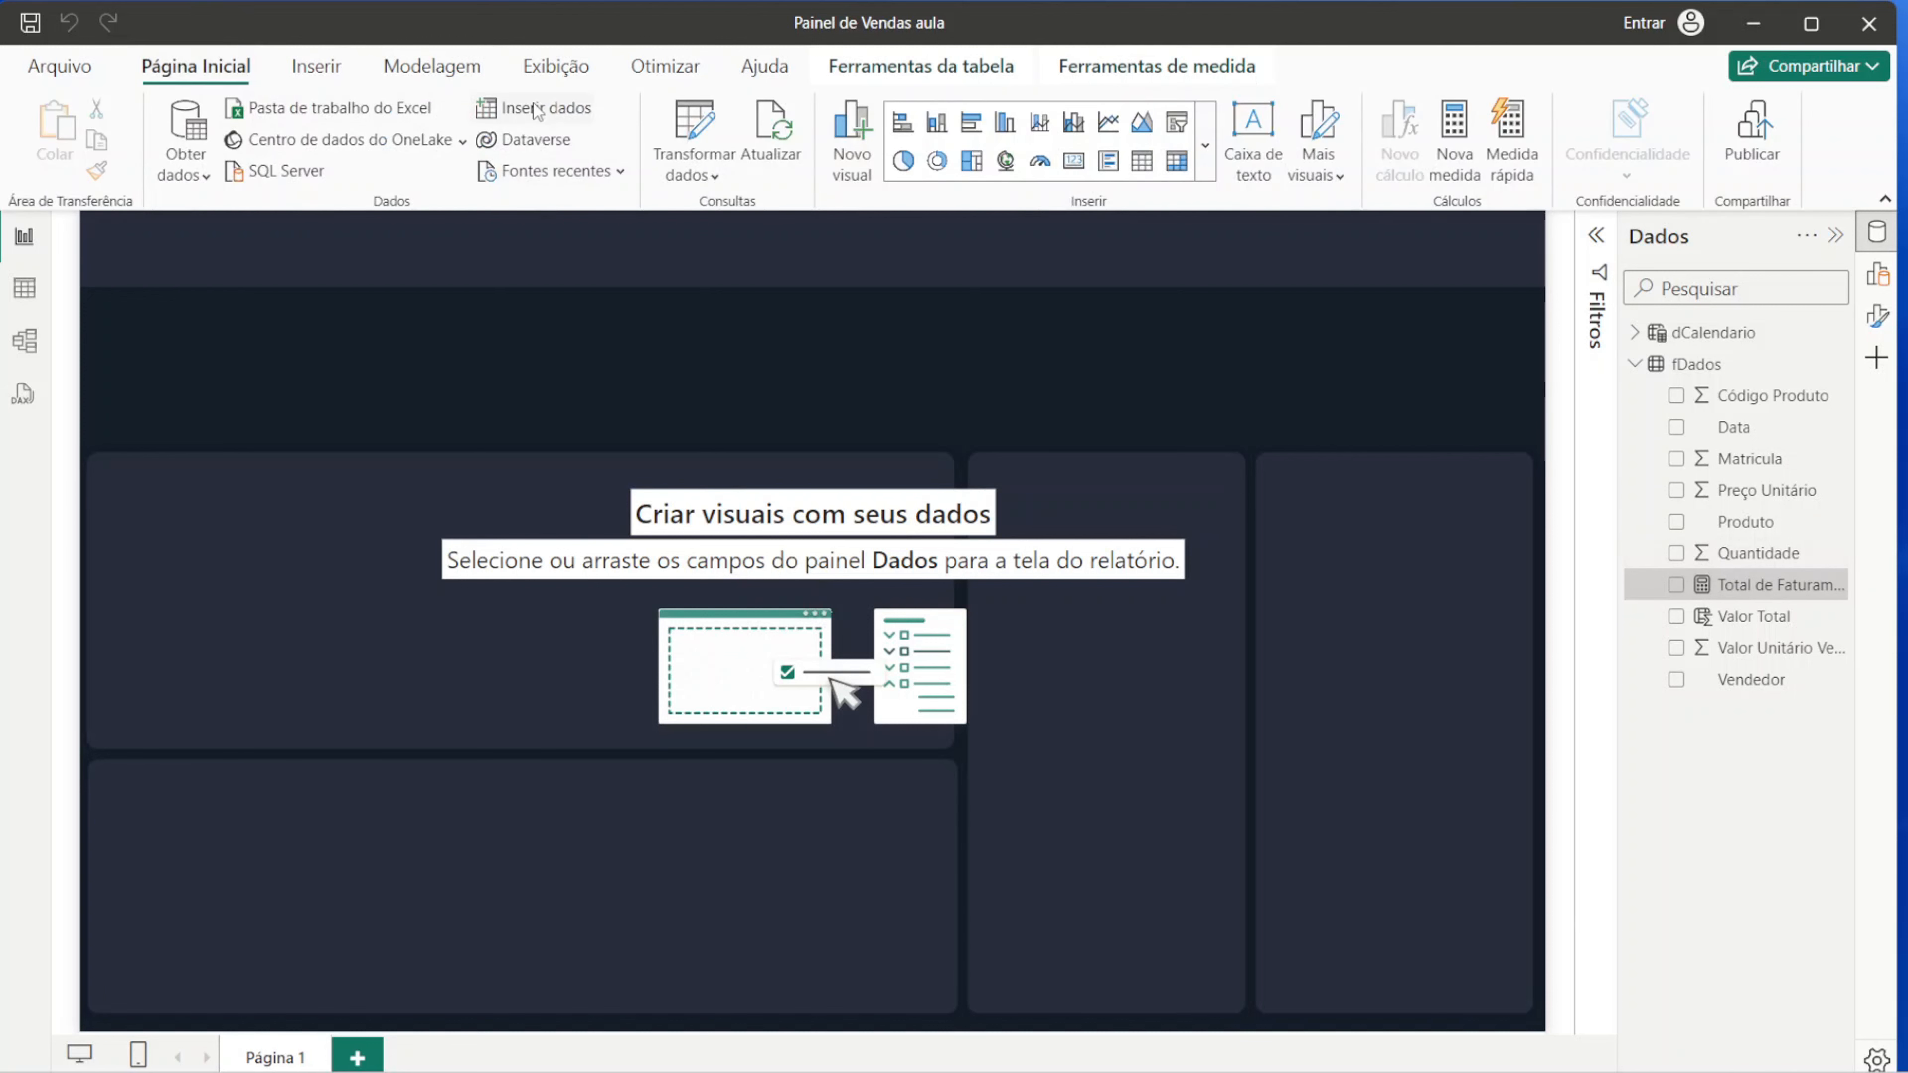
left_click(560, 115)
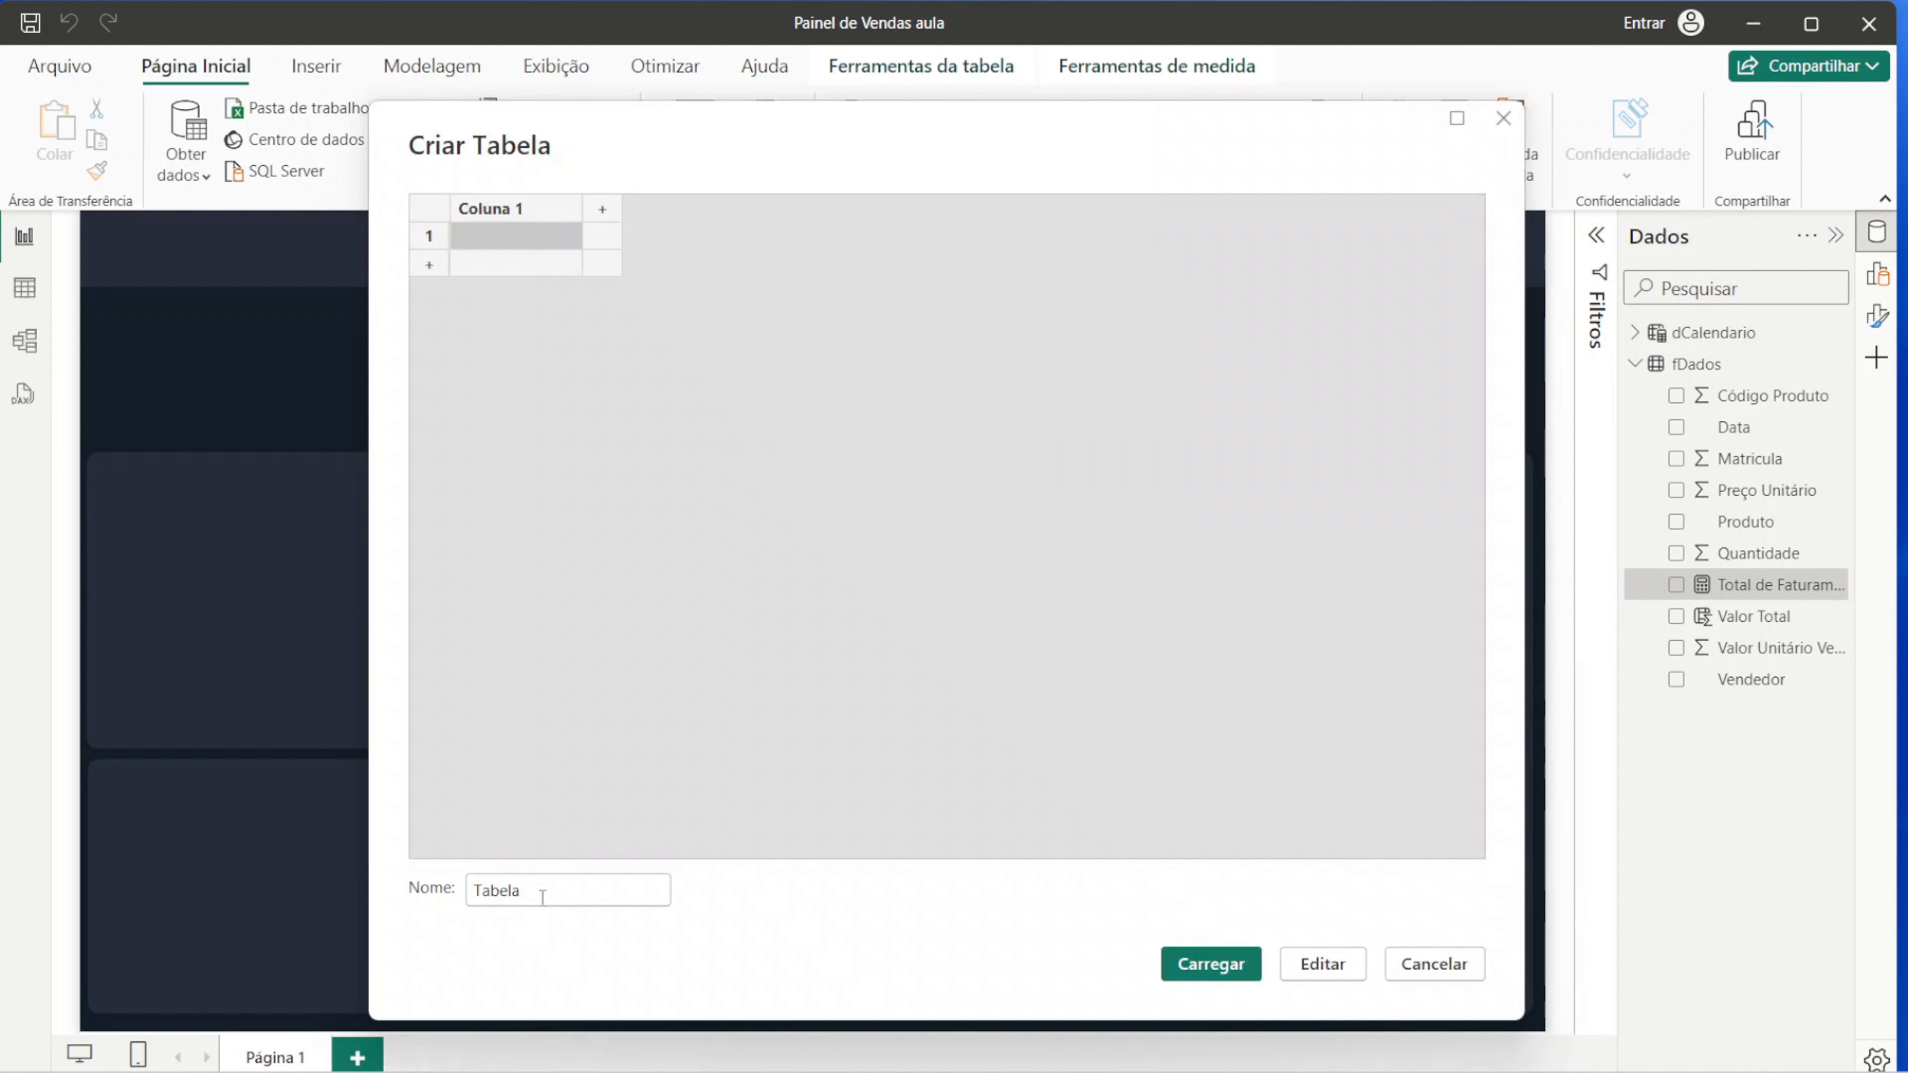
double_click(543, 896)
type("Medidas")
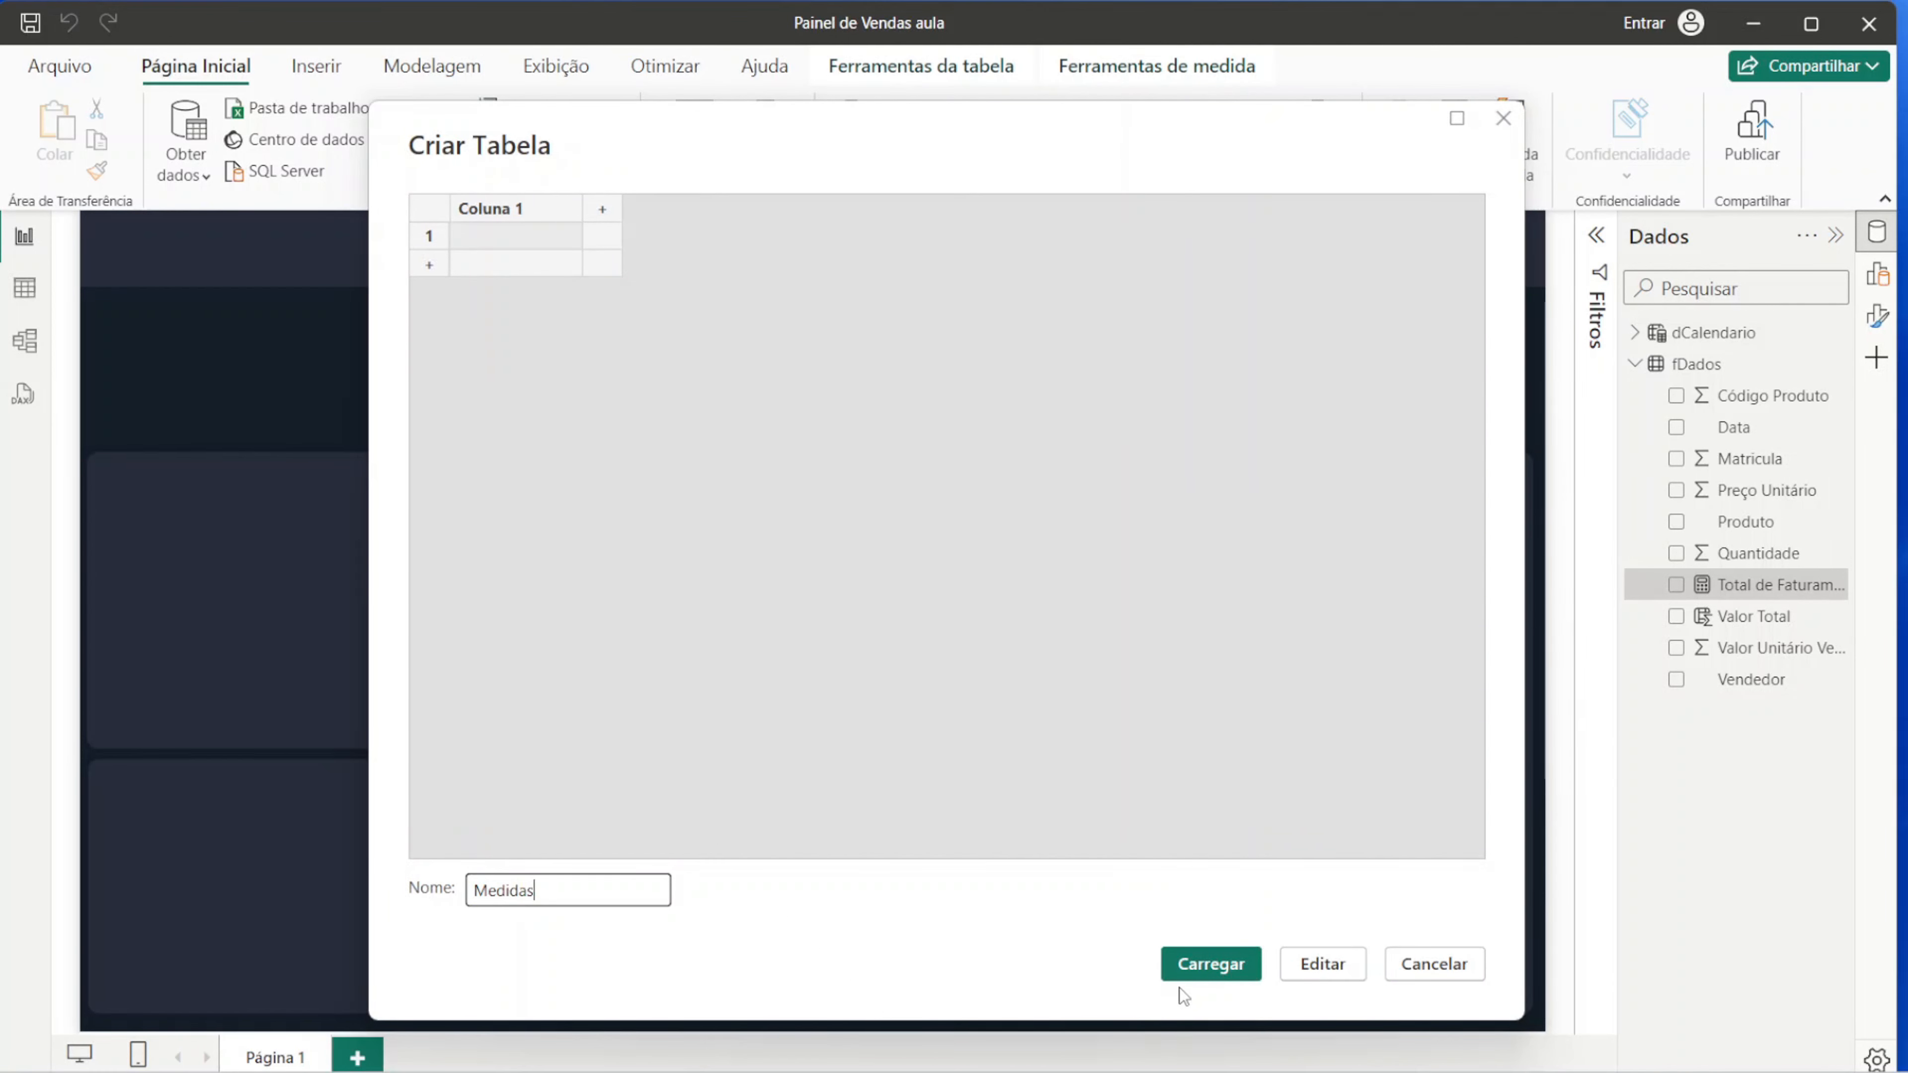
left_click(1194, 965)
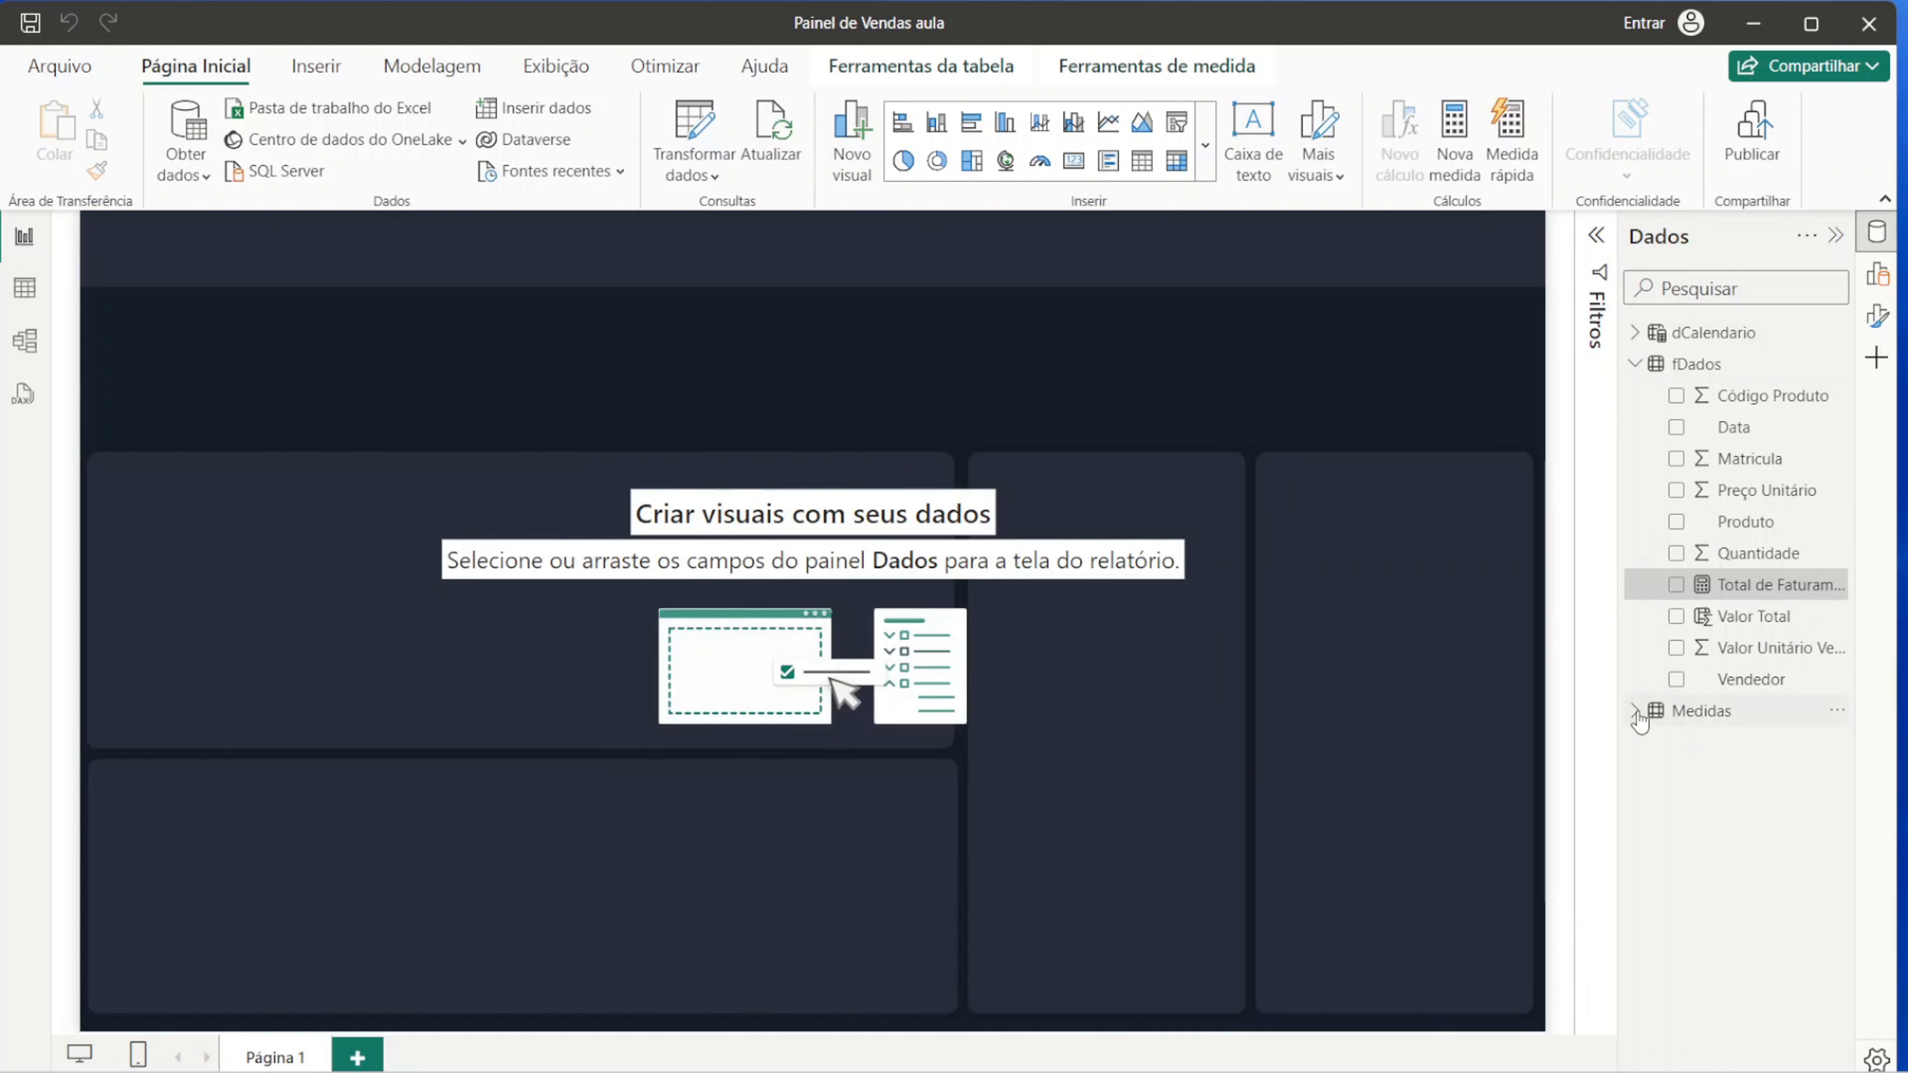
Step: Move the Total de Faturamento measure to the Medidas table by changing its home table
left_click(1637, 715)
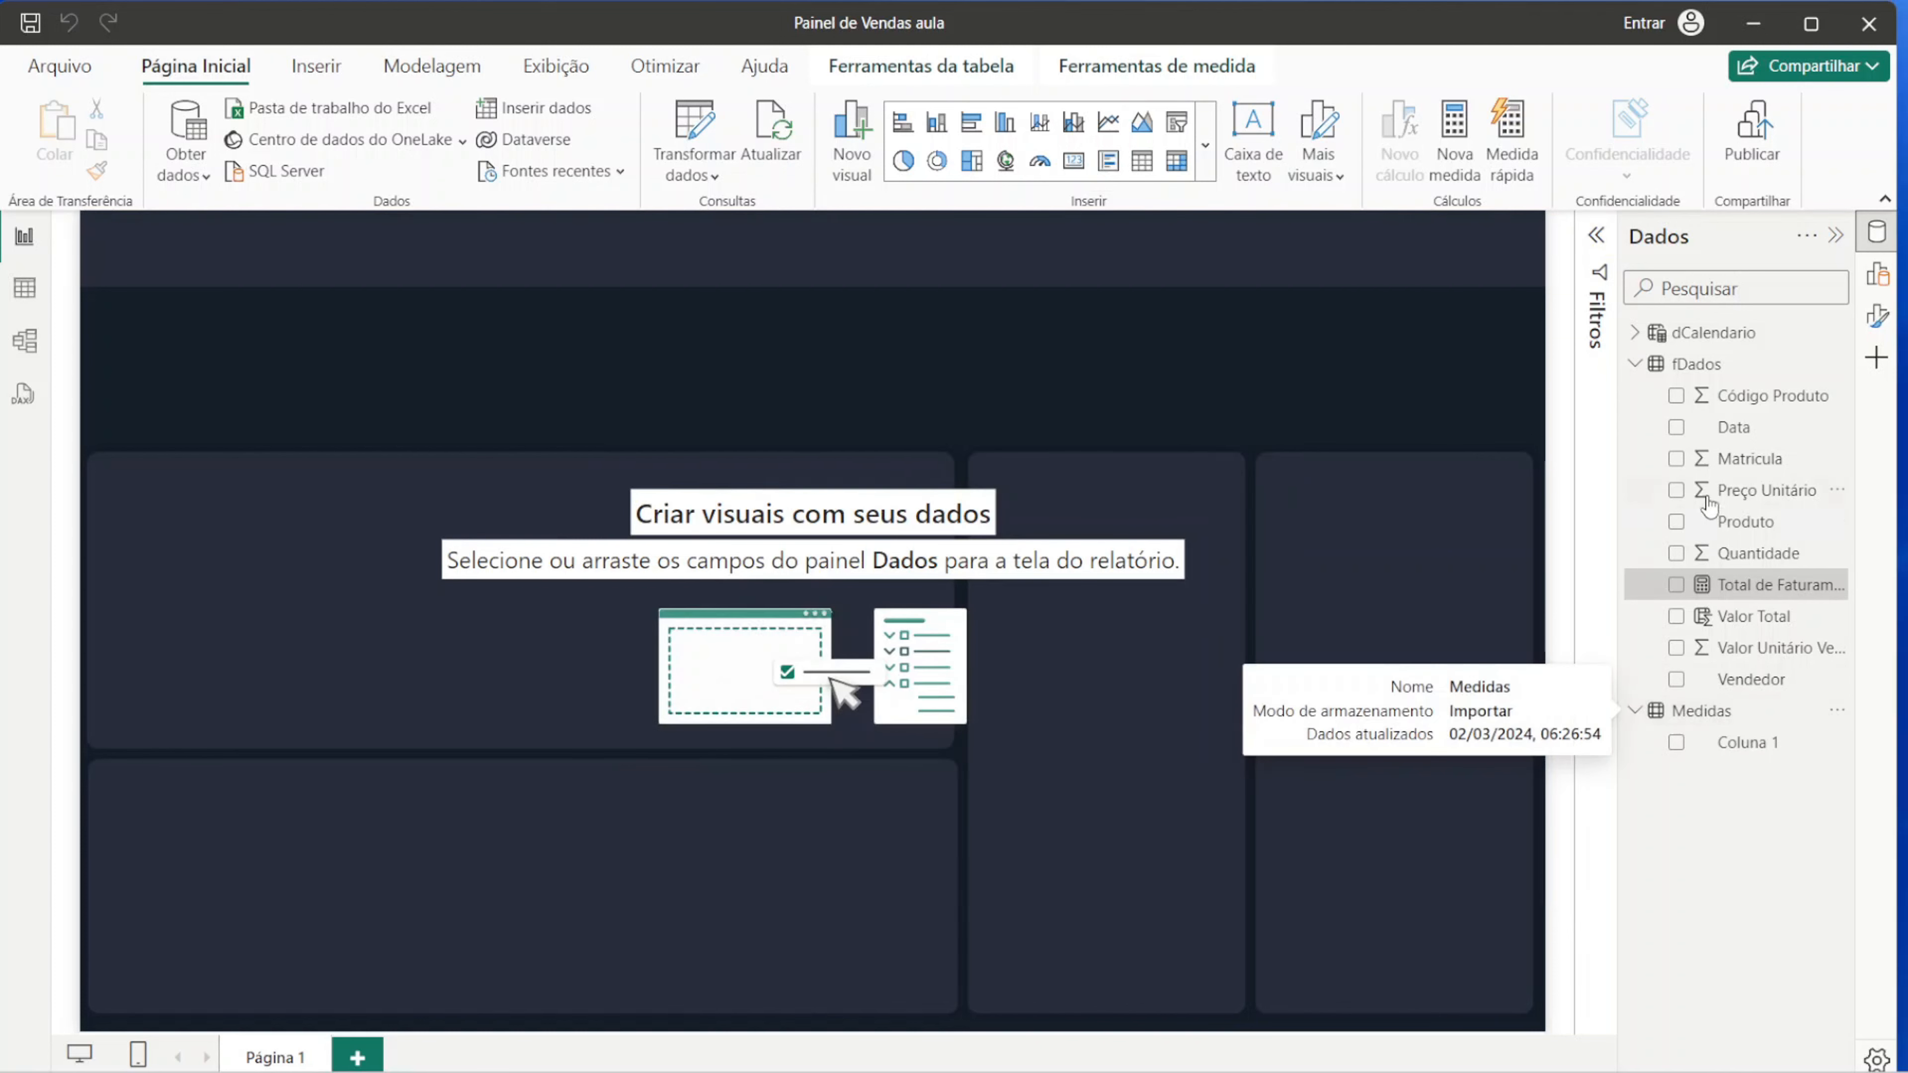
left_click(1750, 584)
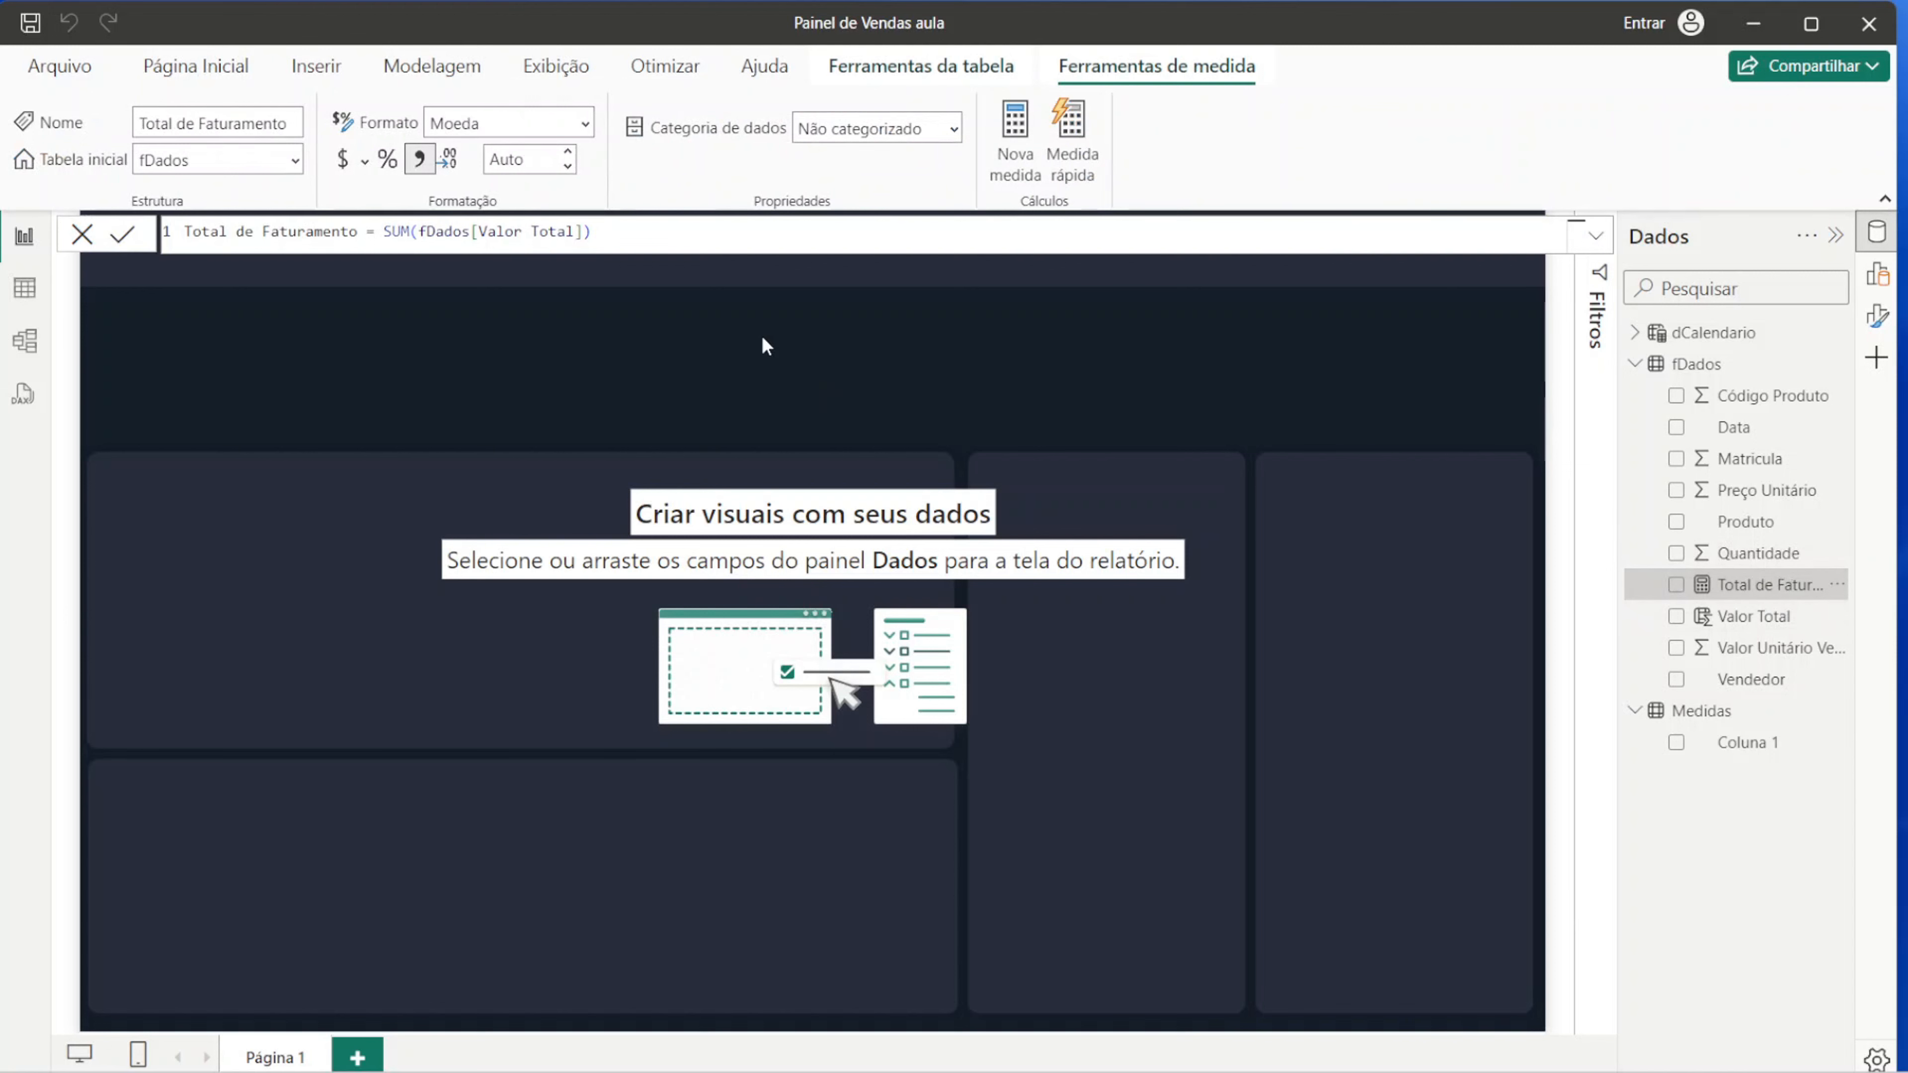
left_click(296, 158)
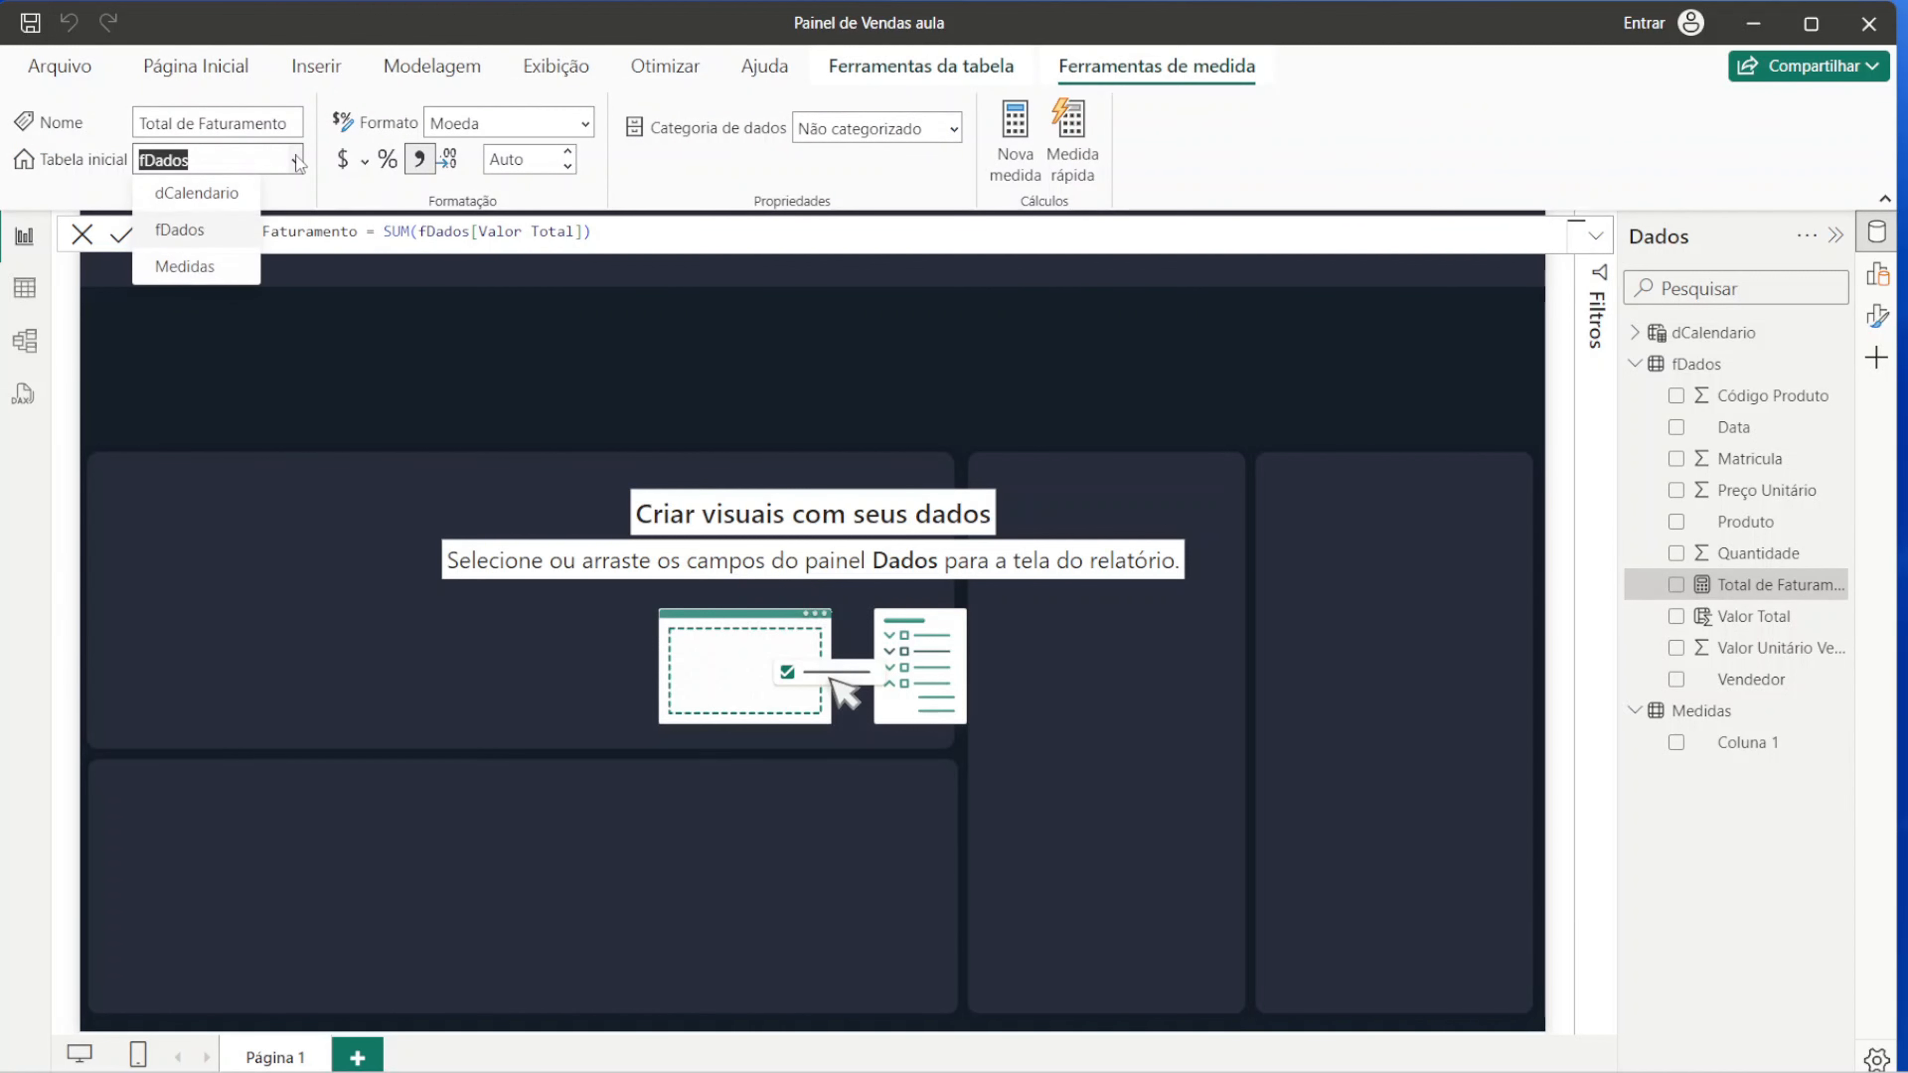
left_click(187, 268)
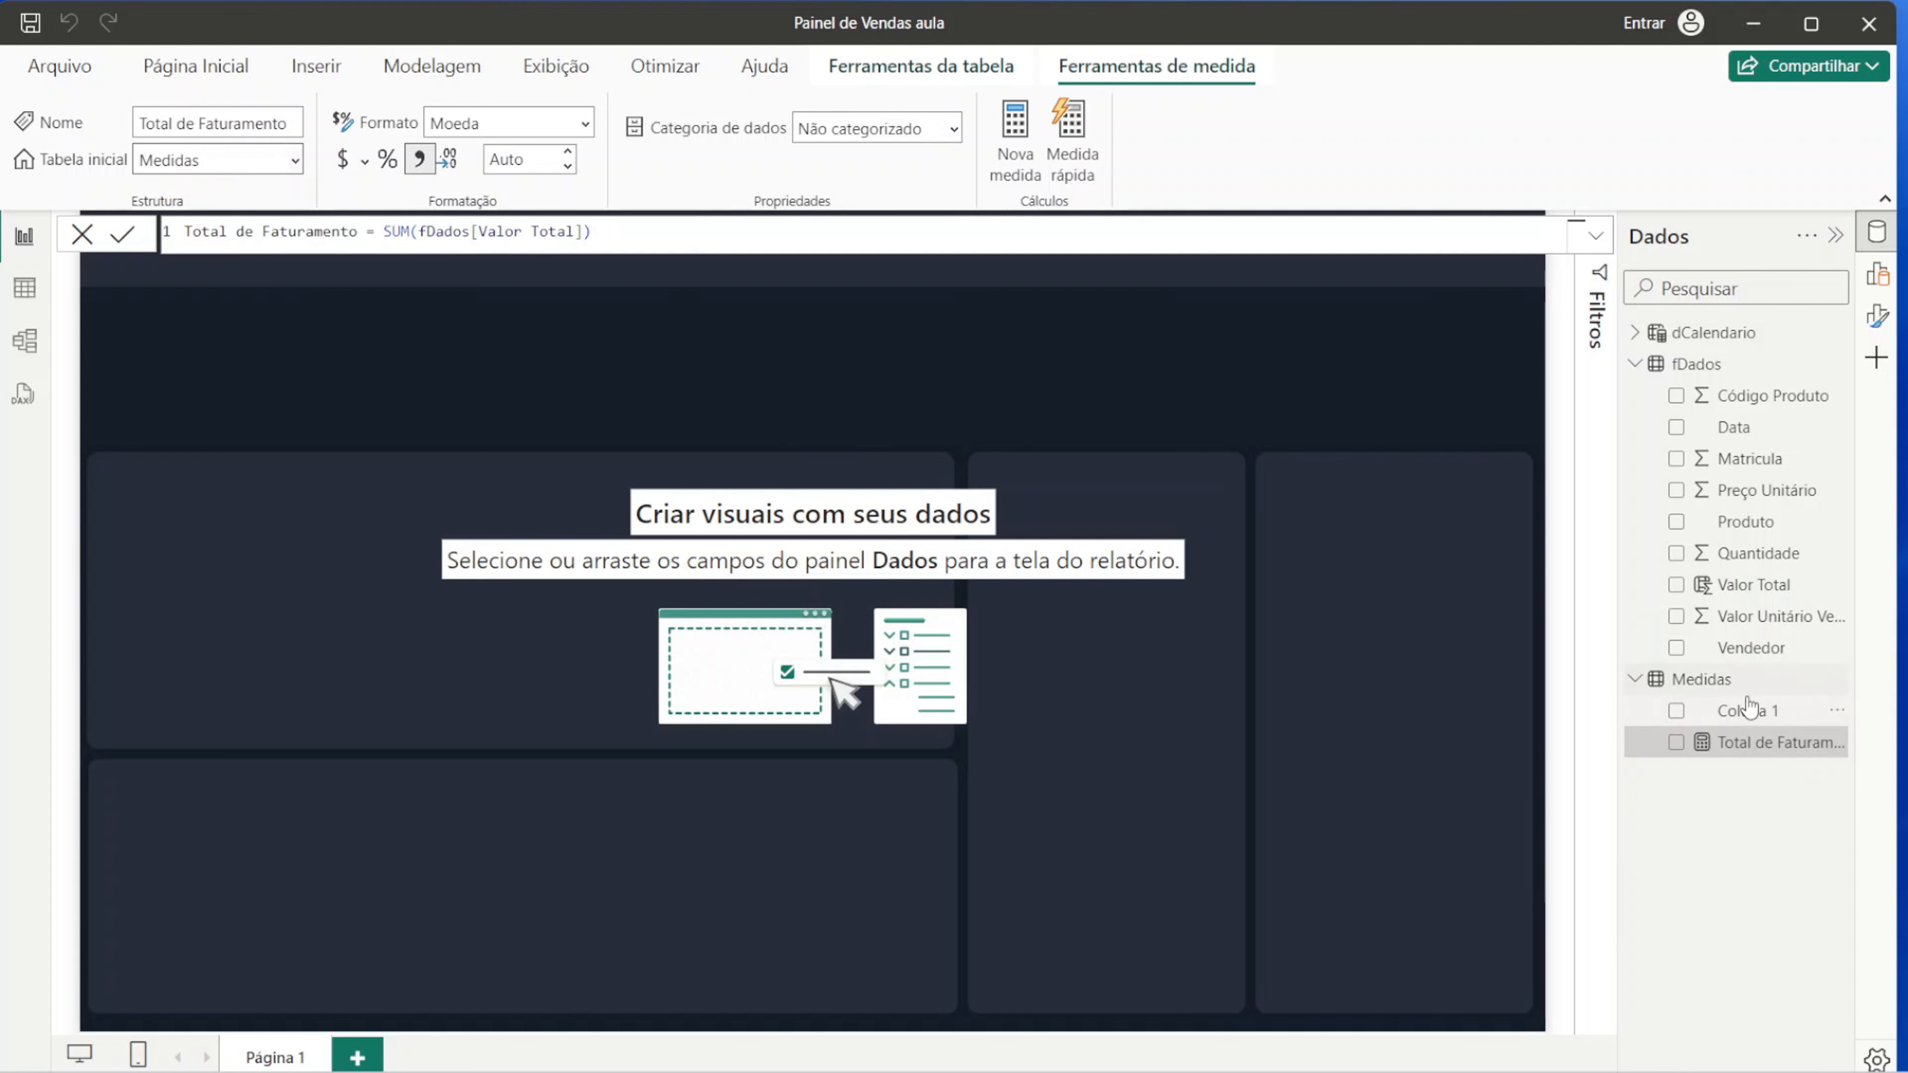
Step: Delete the Coluna 1 column from the Medidas table, collapse the fDados field list and close the formula editor
left_click(1837, 711)
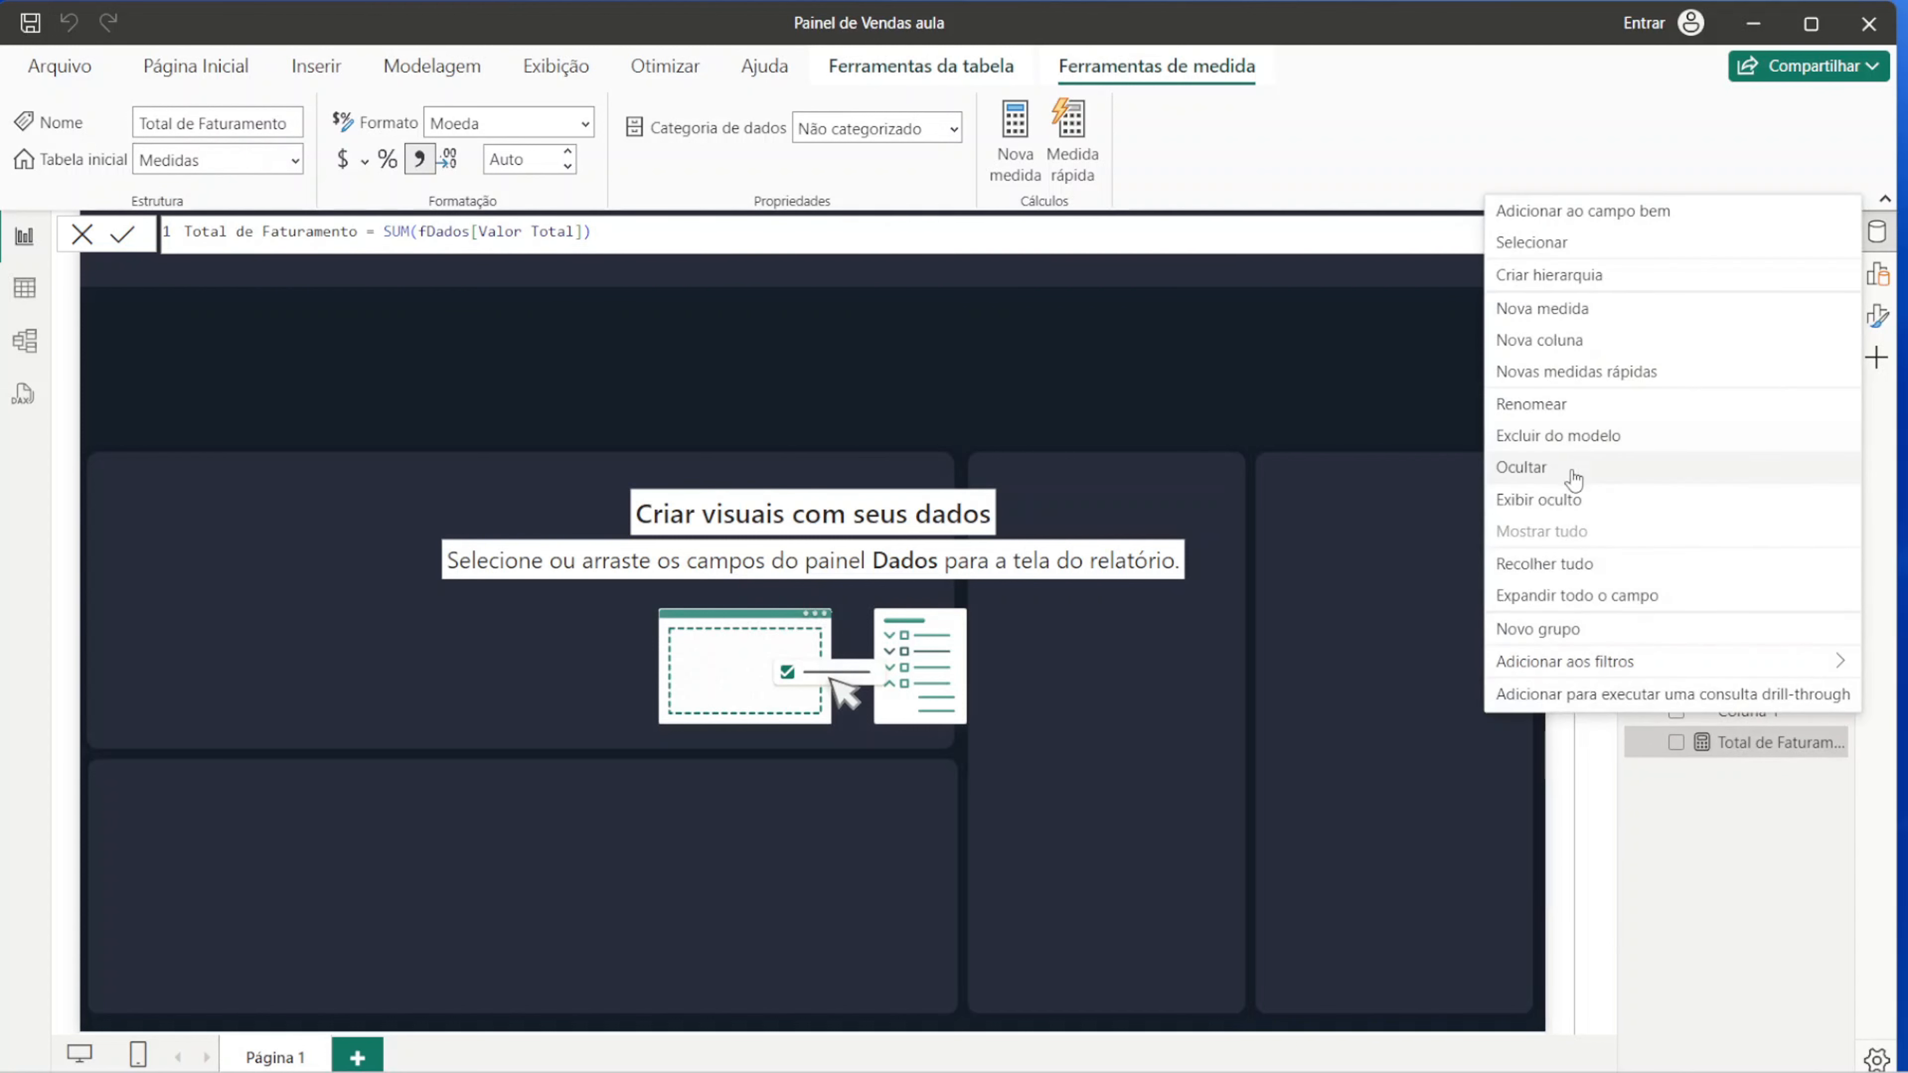
left_click(1589, 451)
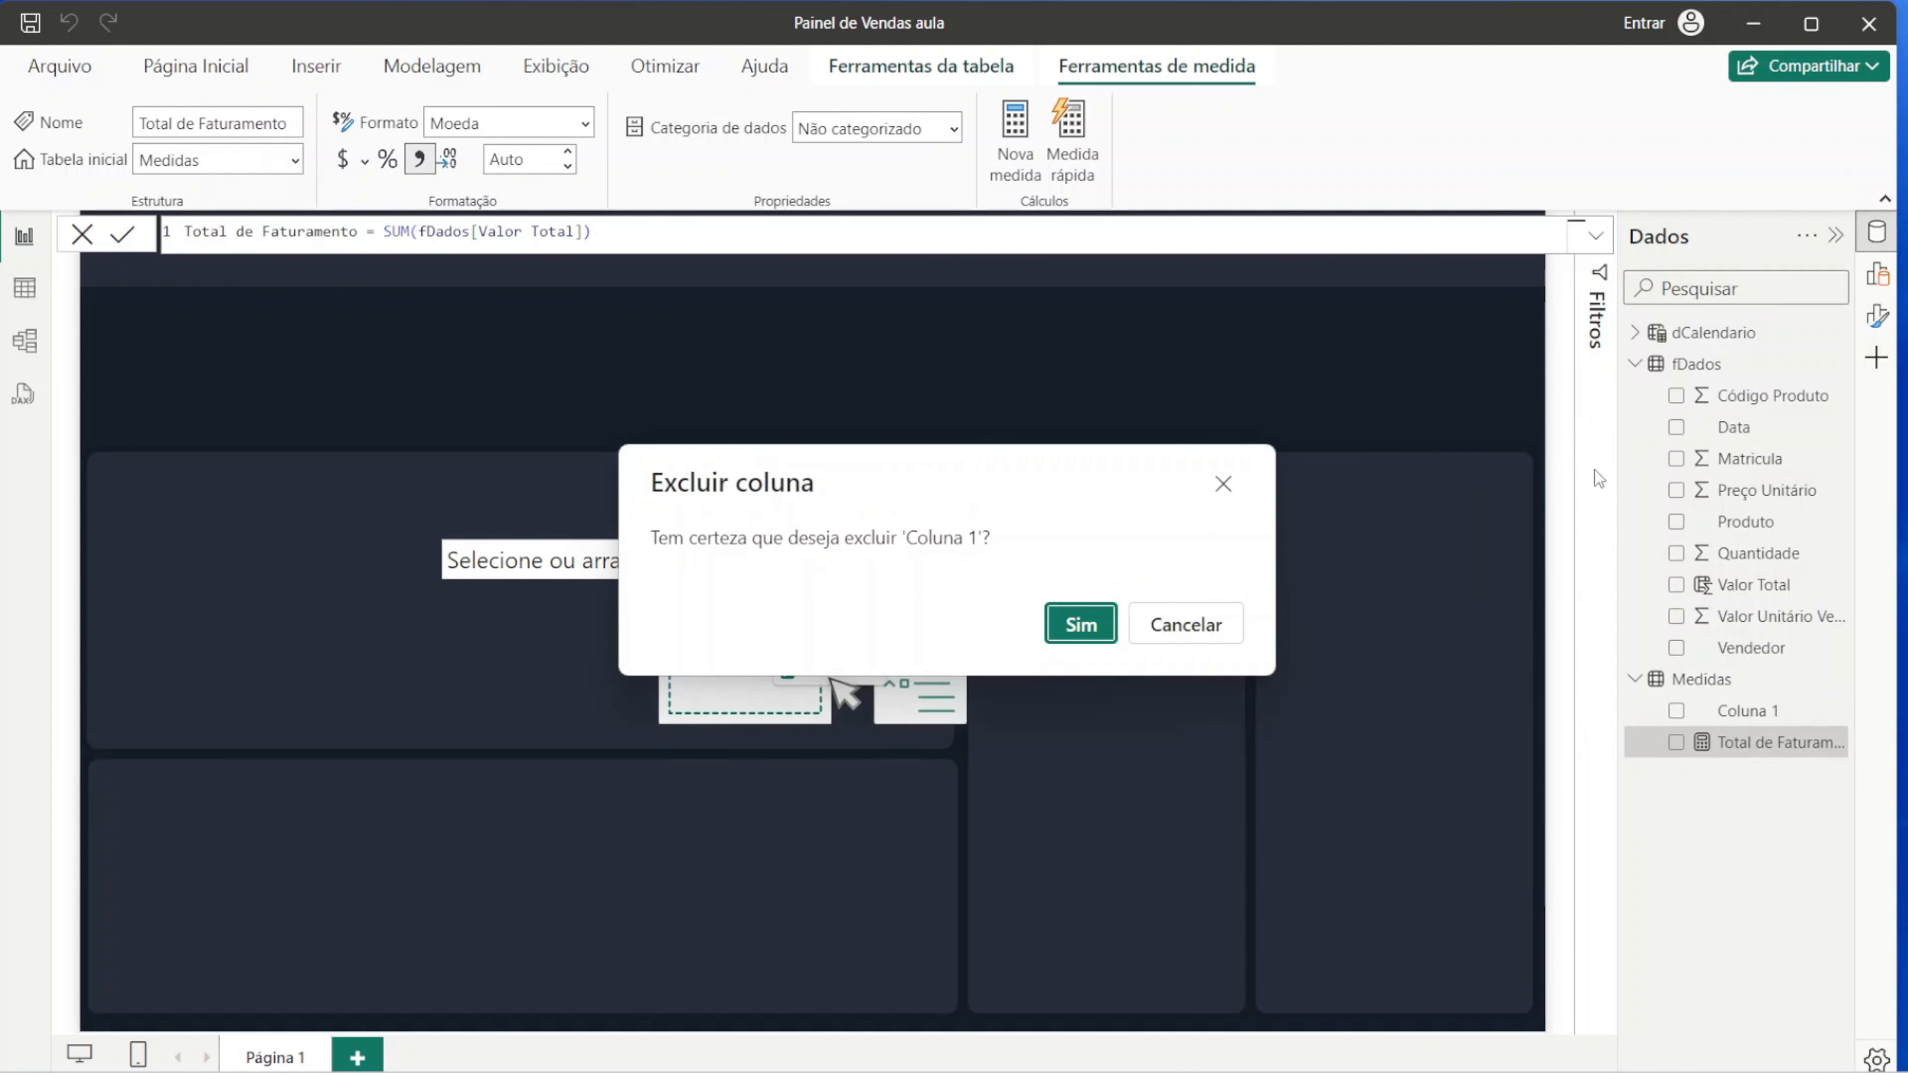
left_click(1082, 624)
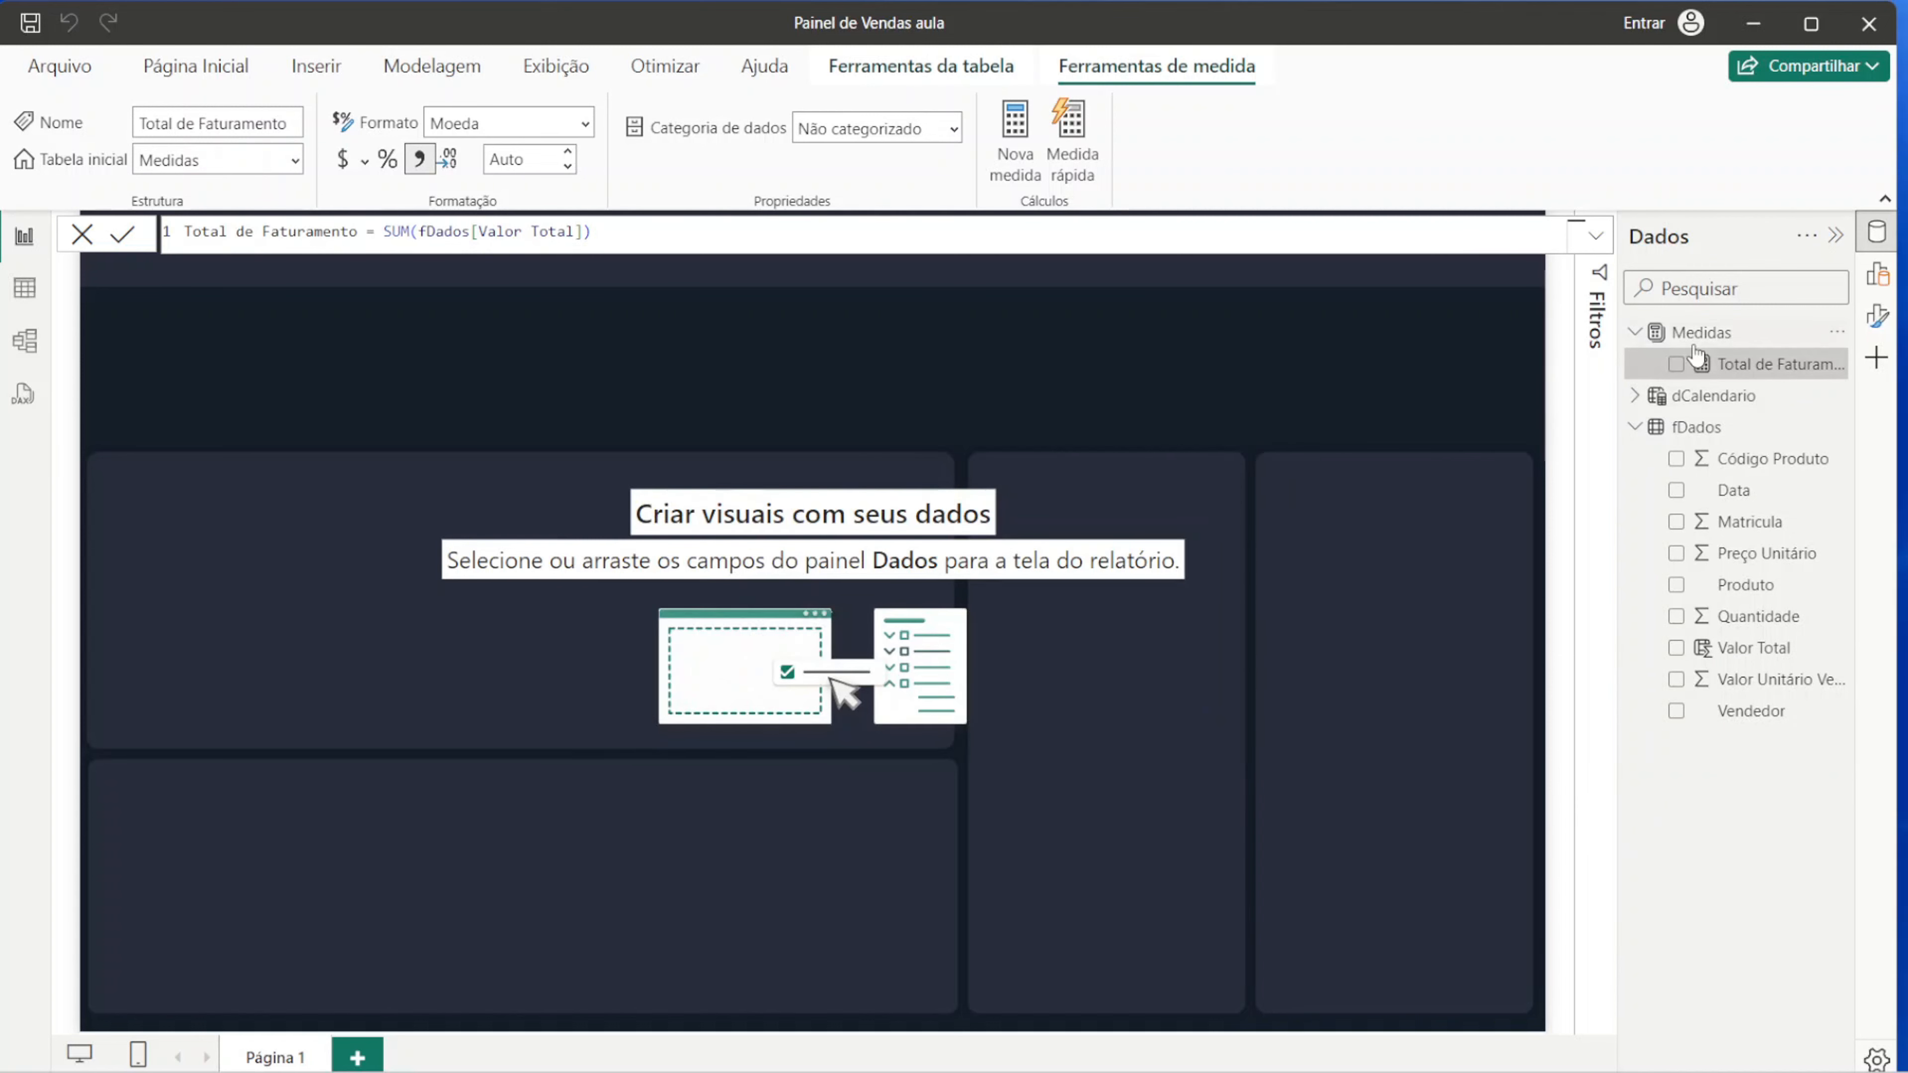
left_click(1634, 426)
left_click(1635, 332)
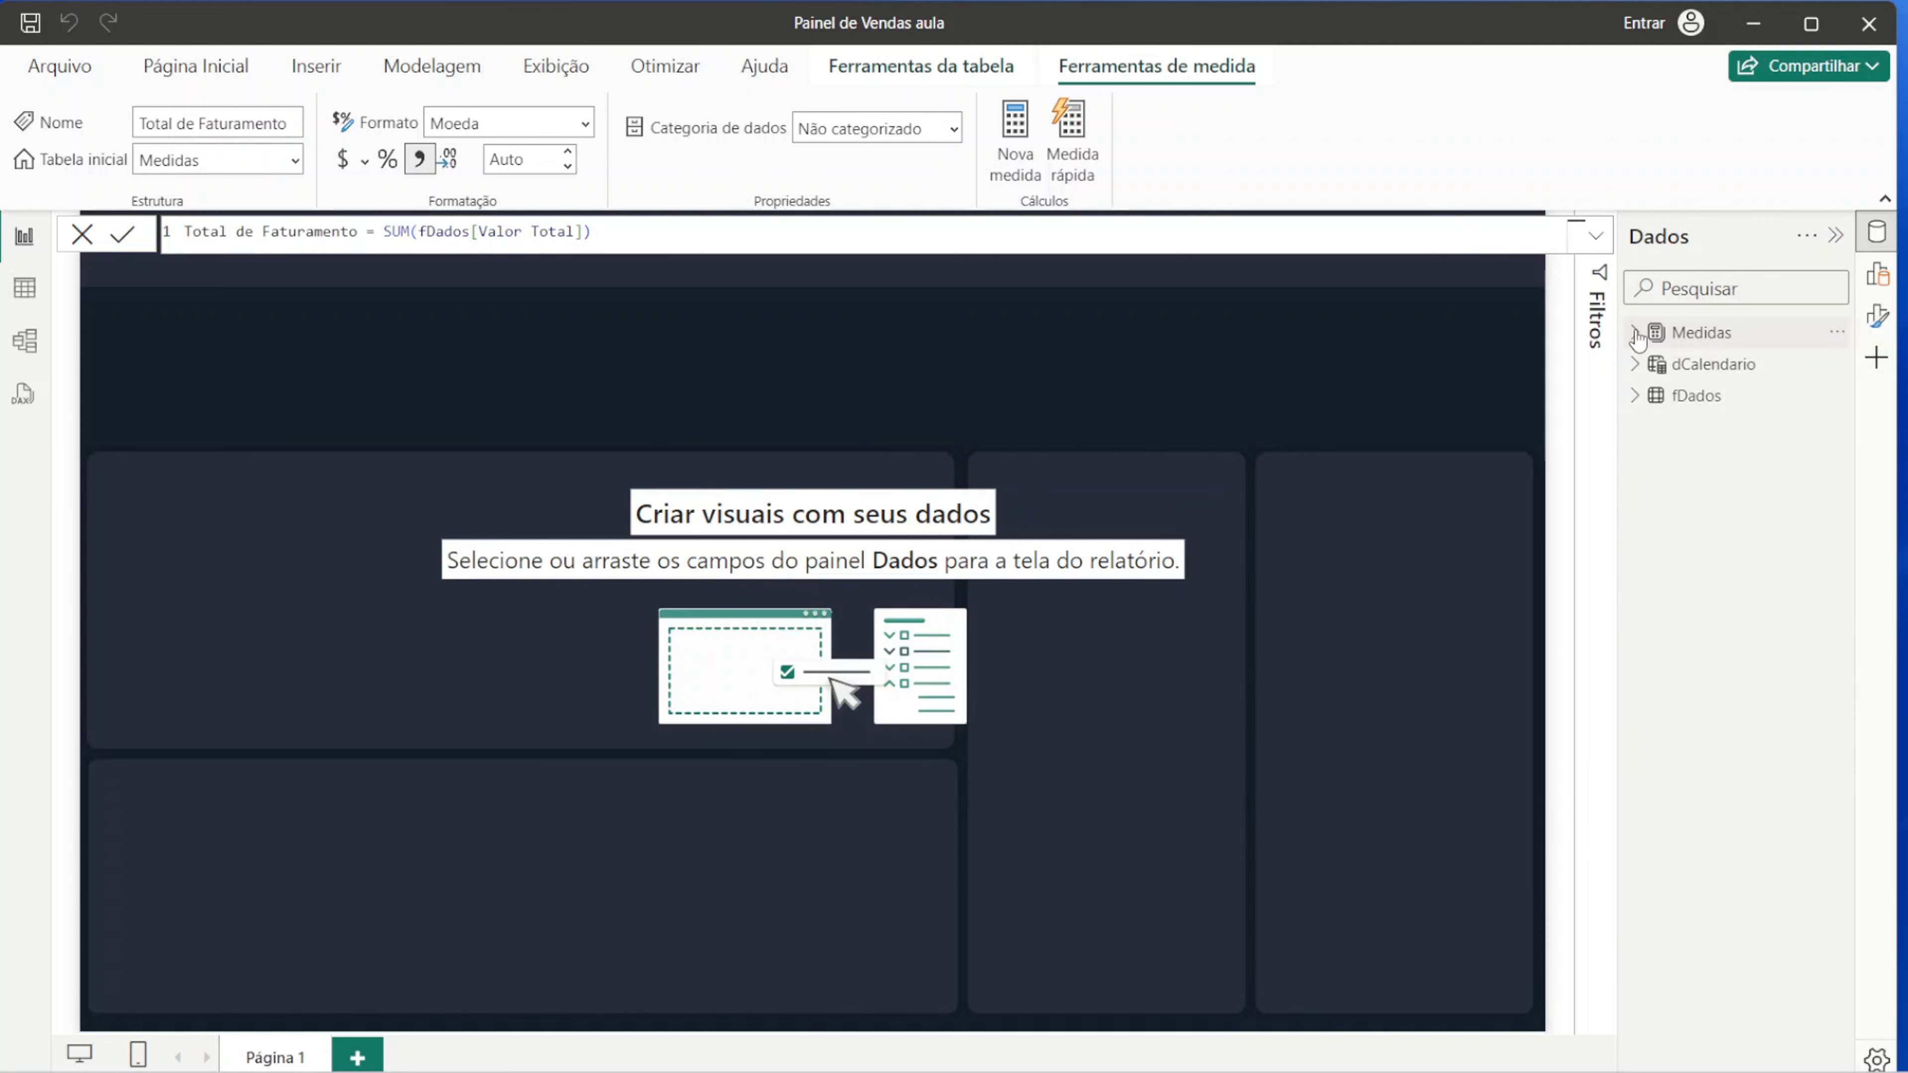
left_click(1635, 333)
left_click(82, 235)
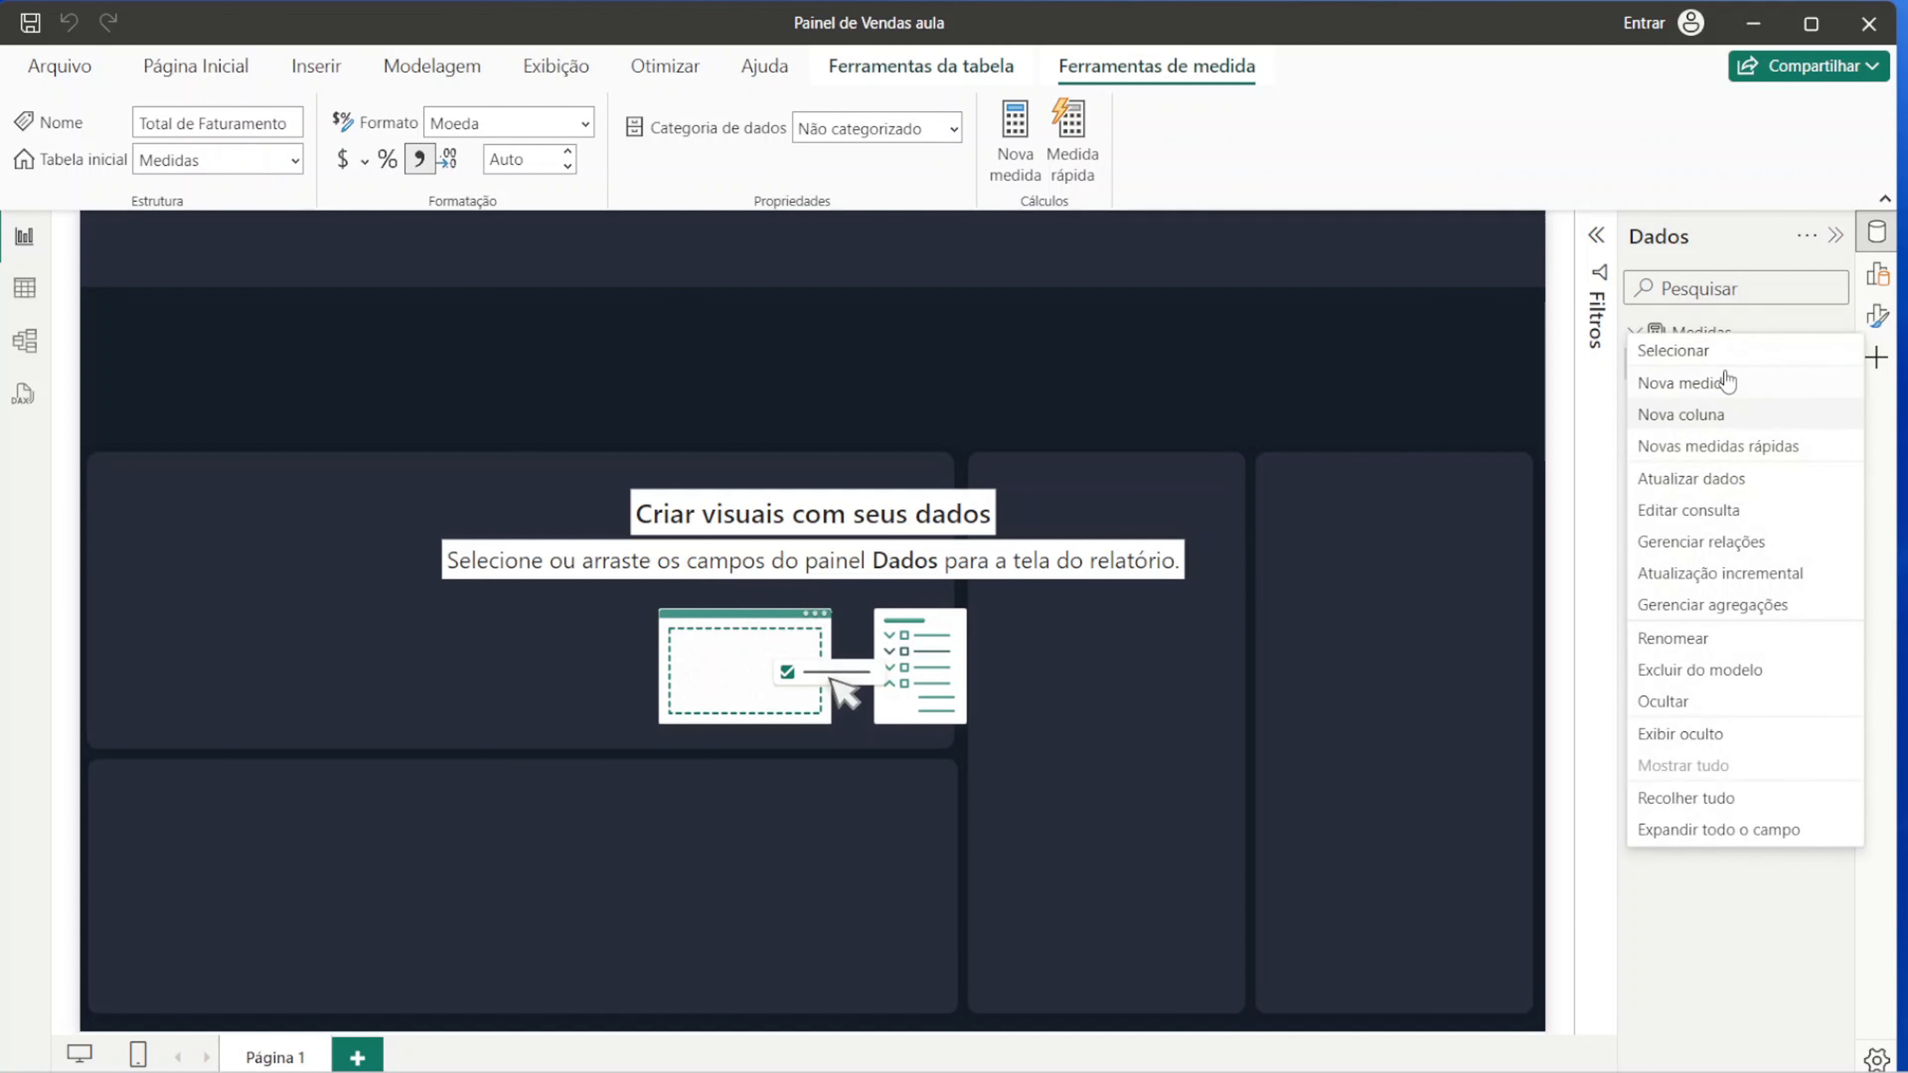
Step: Add a measure named Vendas Ano Anterior to the Medidas table, beginning its formula with the CALCULATE function on a new line
left_click(1698, 381)
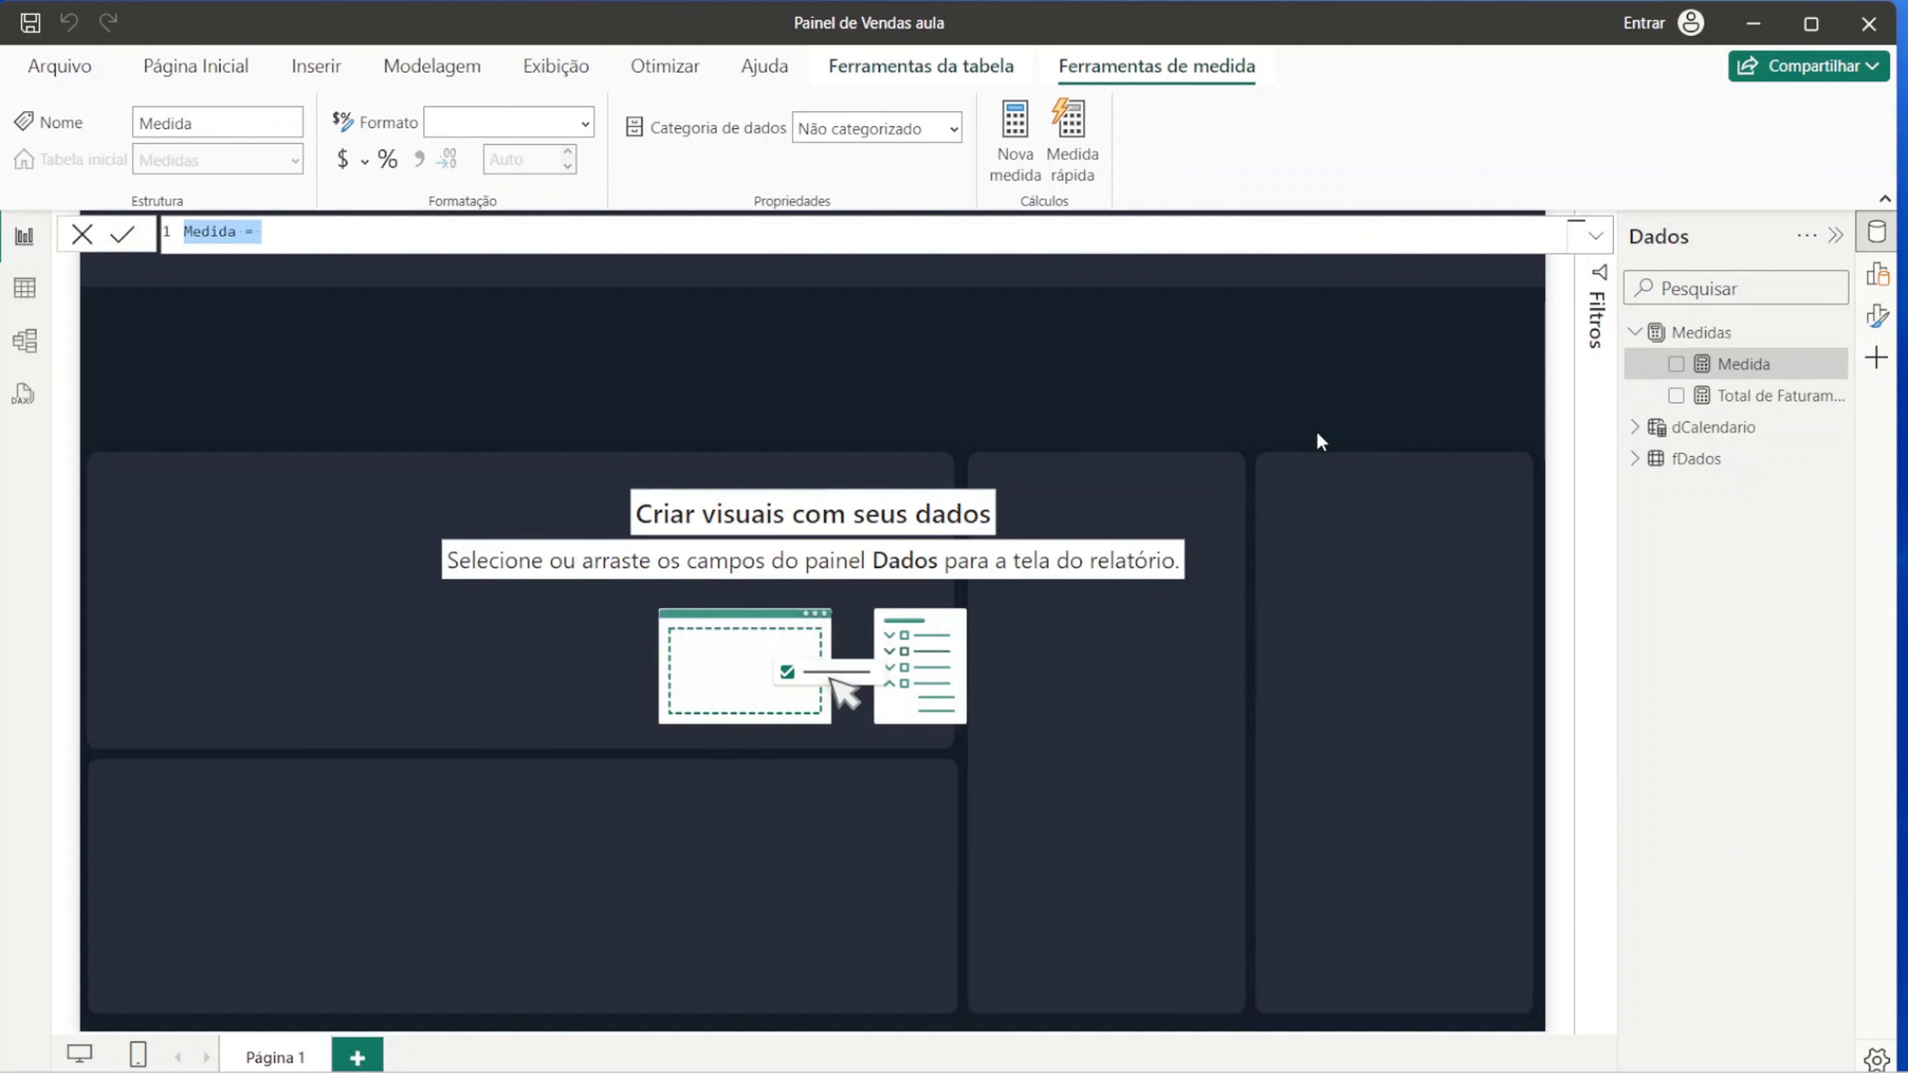
type("Vendas Ano Anterior")
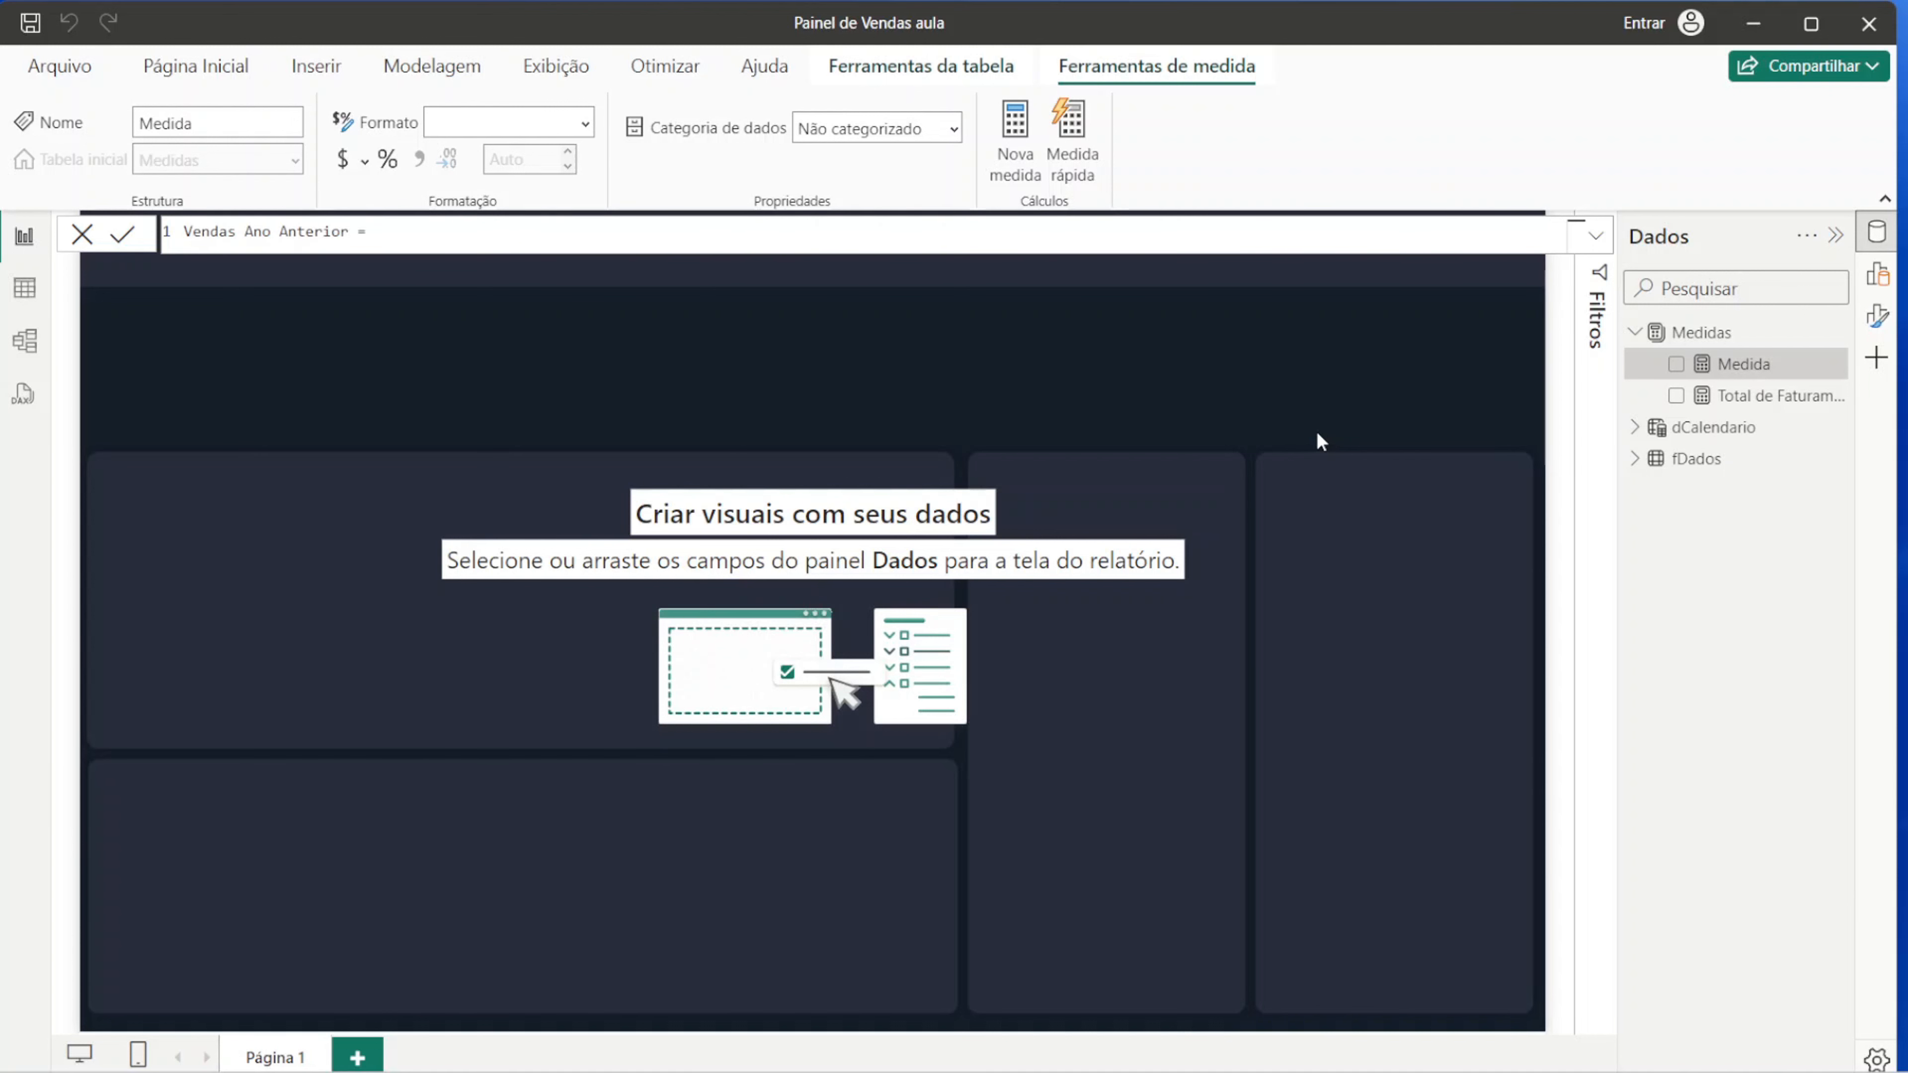
key("shift+Return")
type("CALCULATE(")
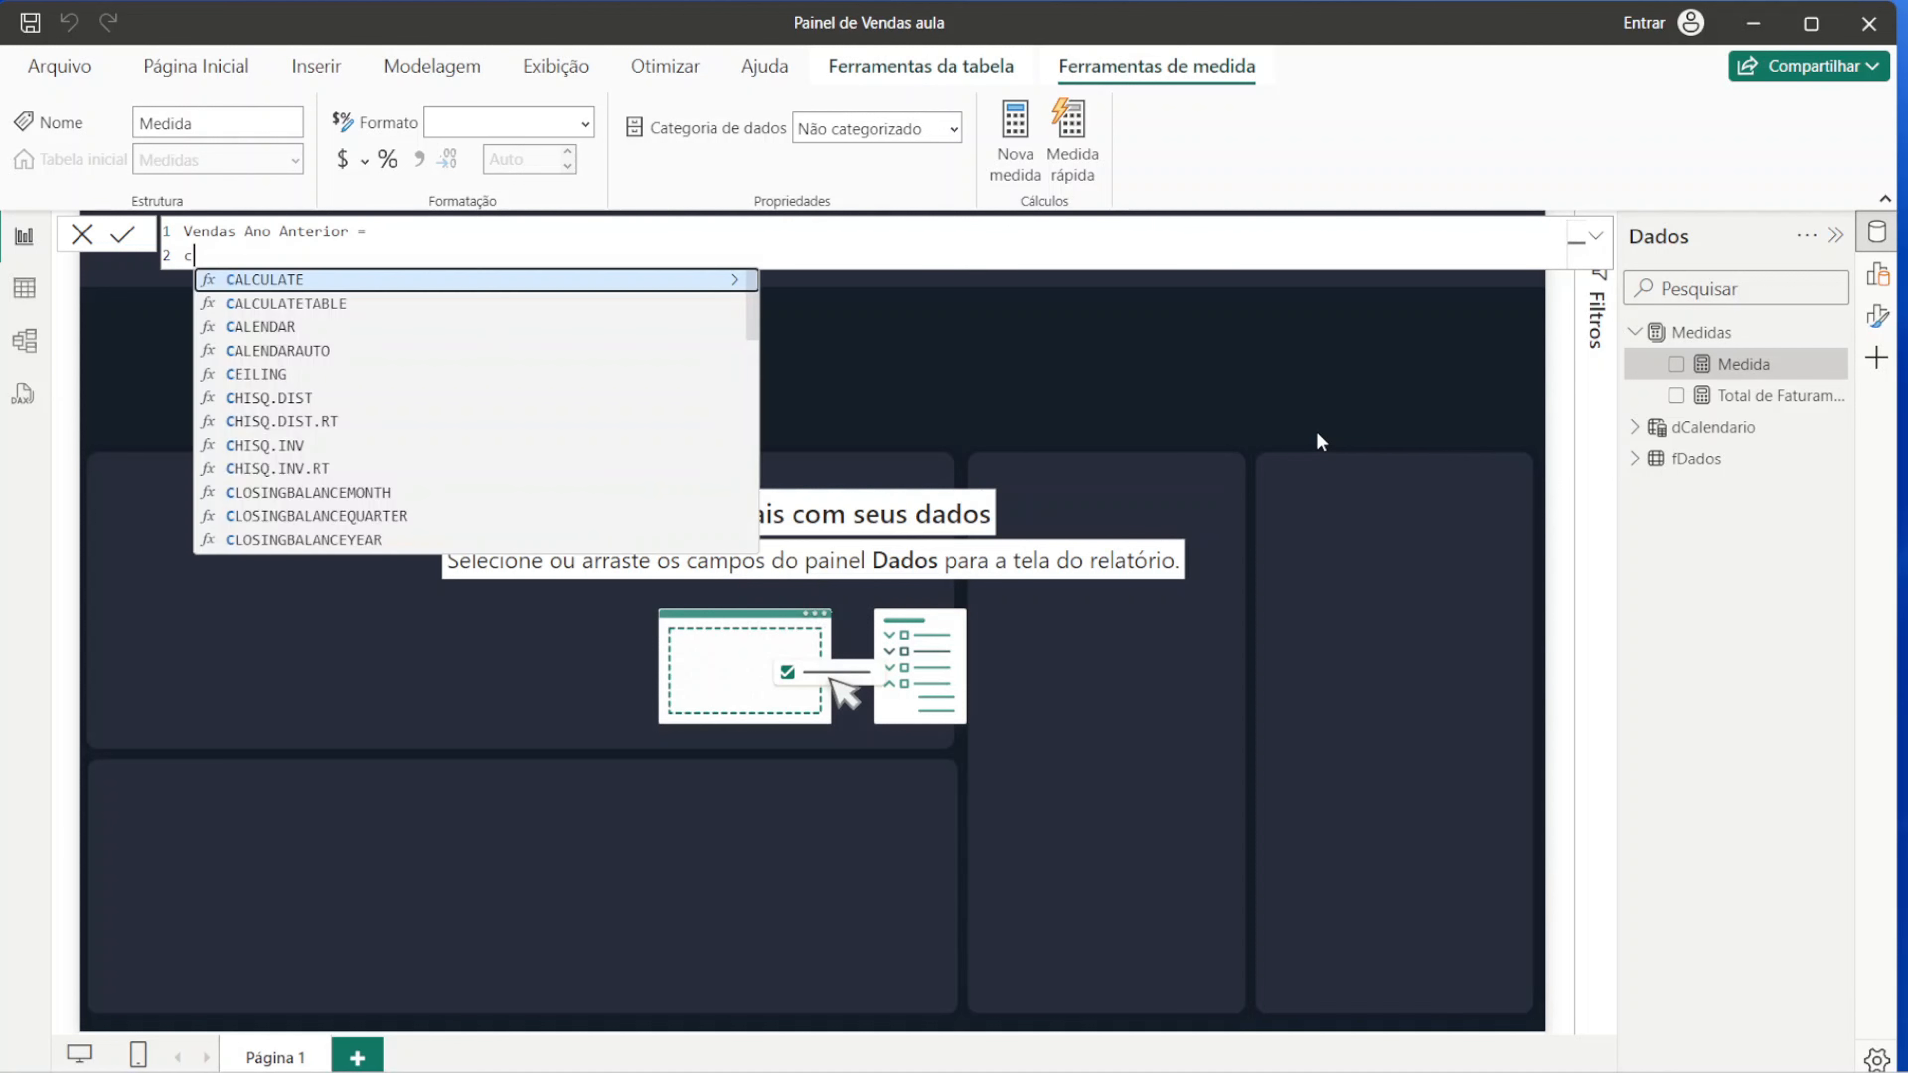
key("shift+Return")
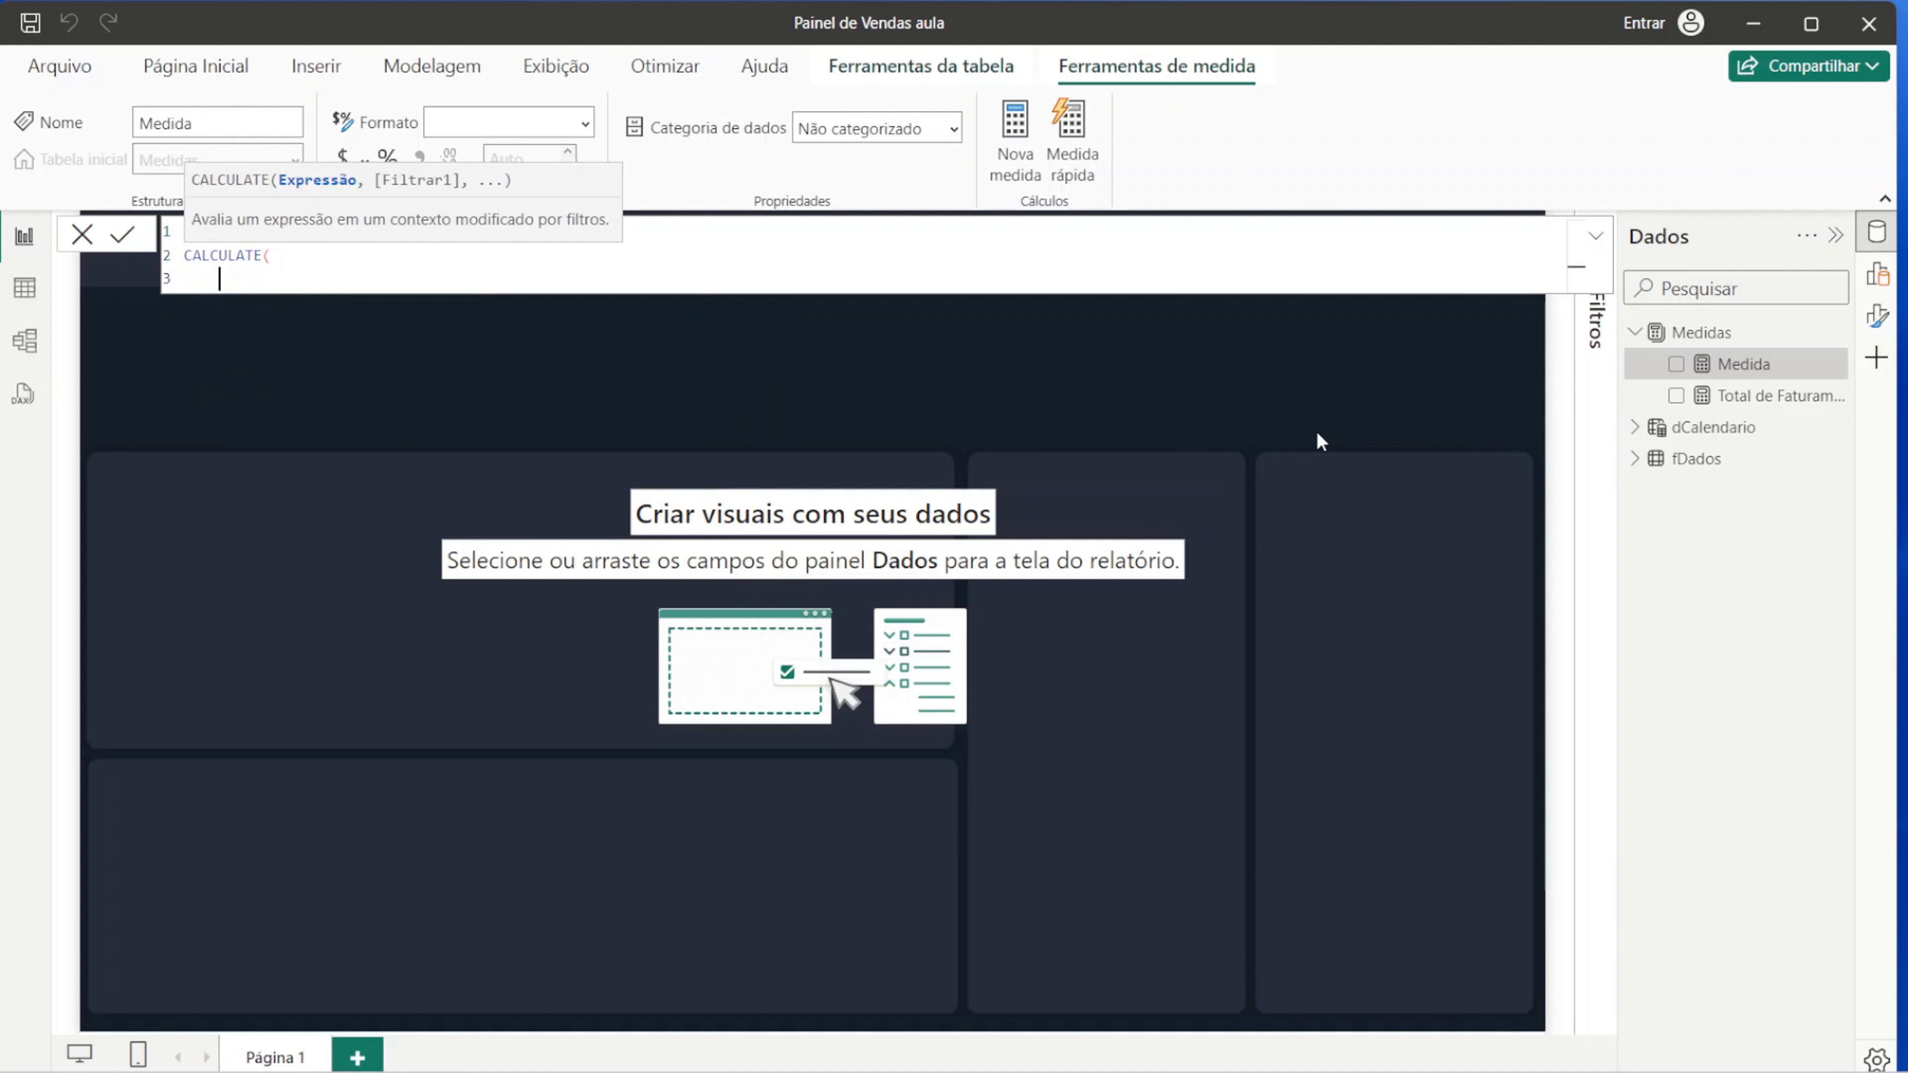
Step: Enter SUM(fDados[Valor Total]) as the expression argument of CALCULATE
type("SUM(")
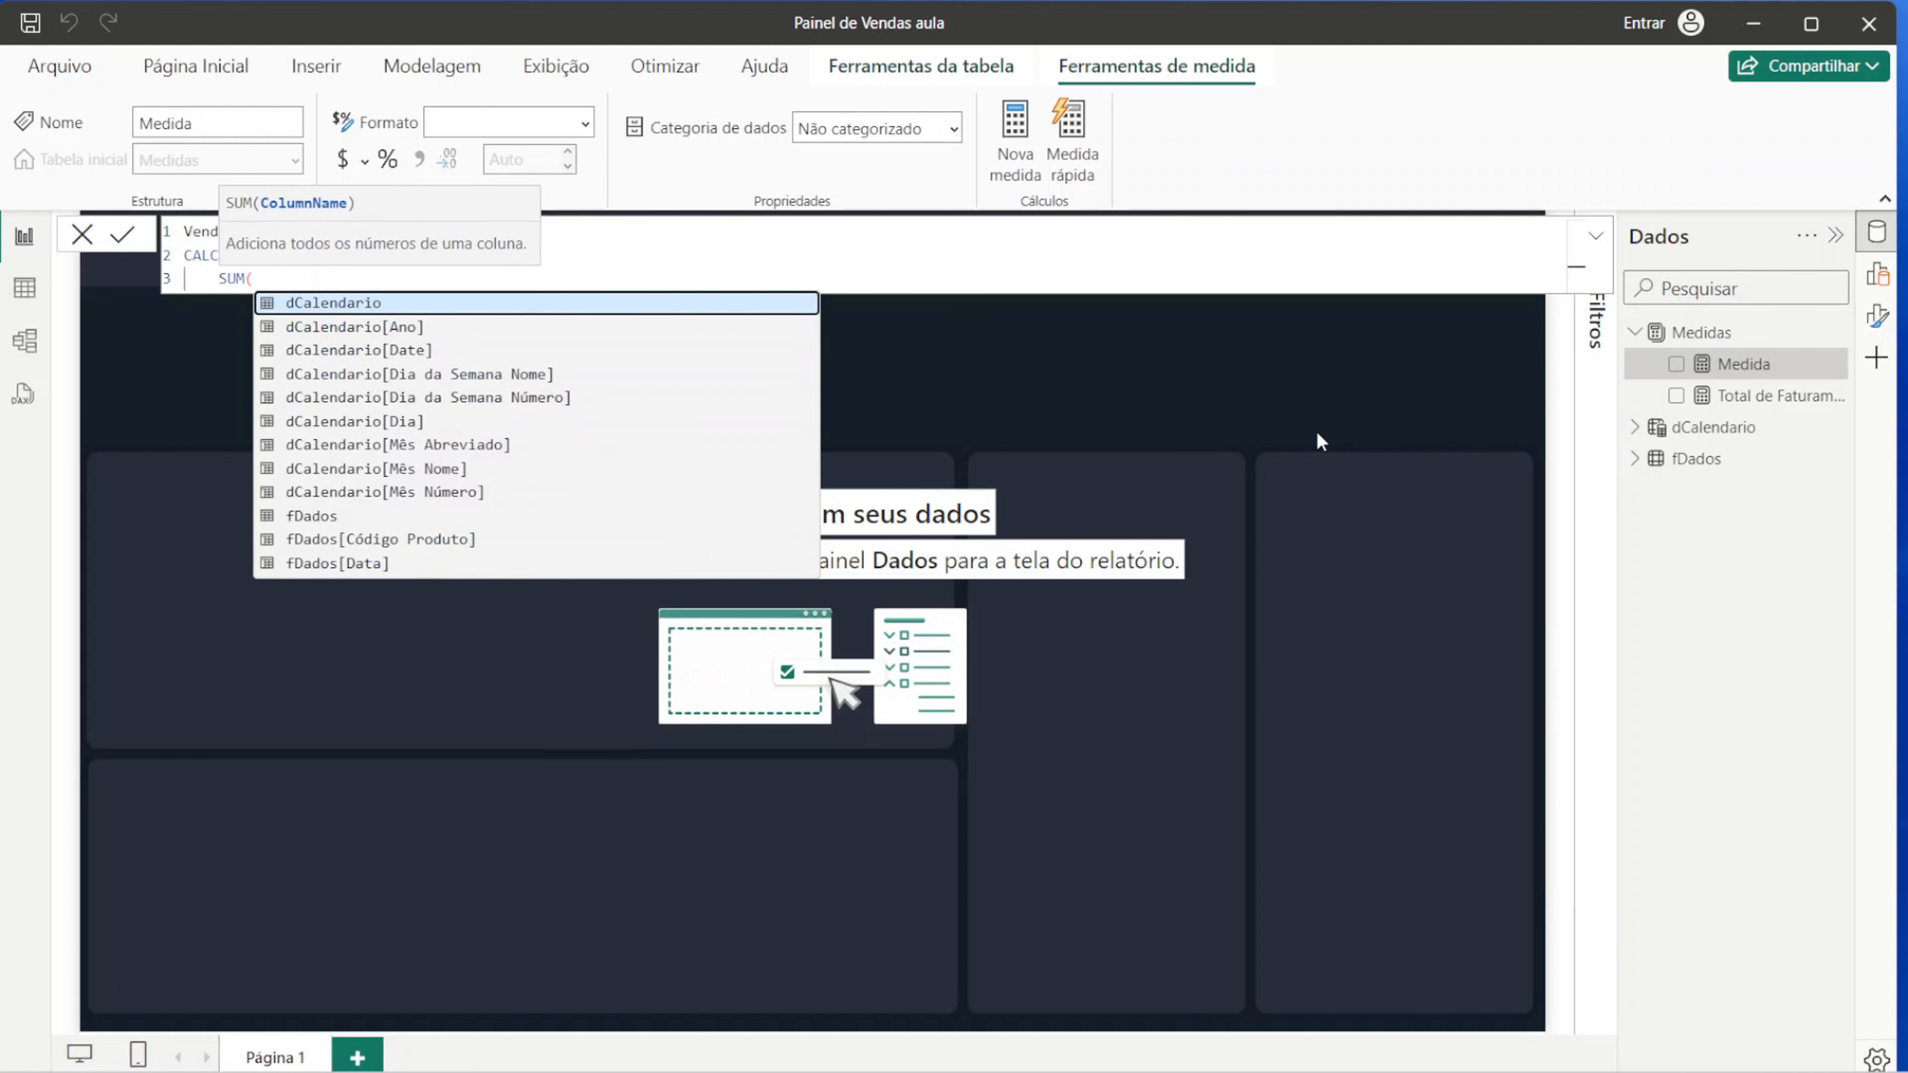
type("fda")
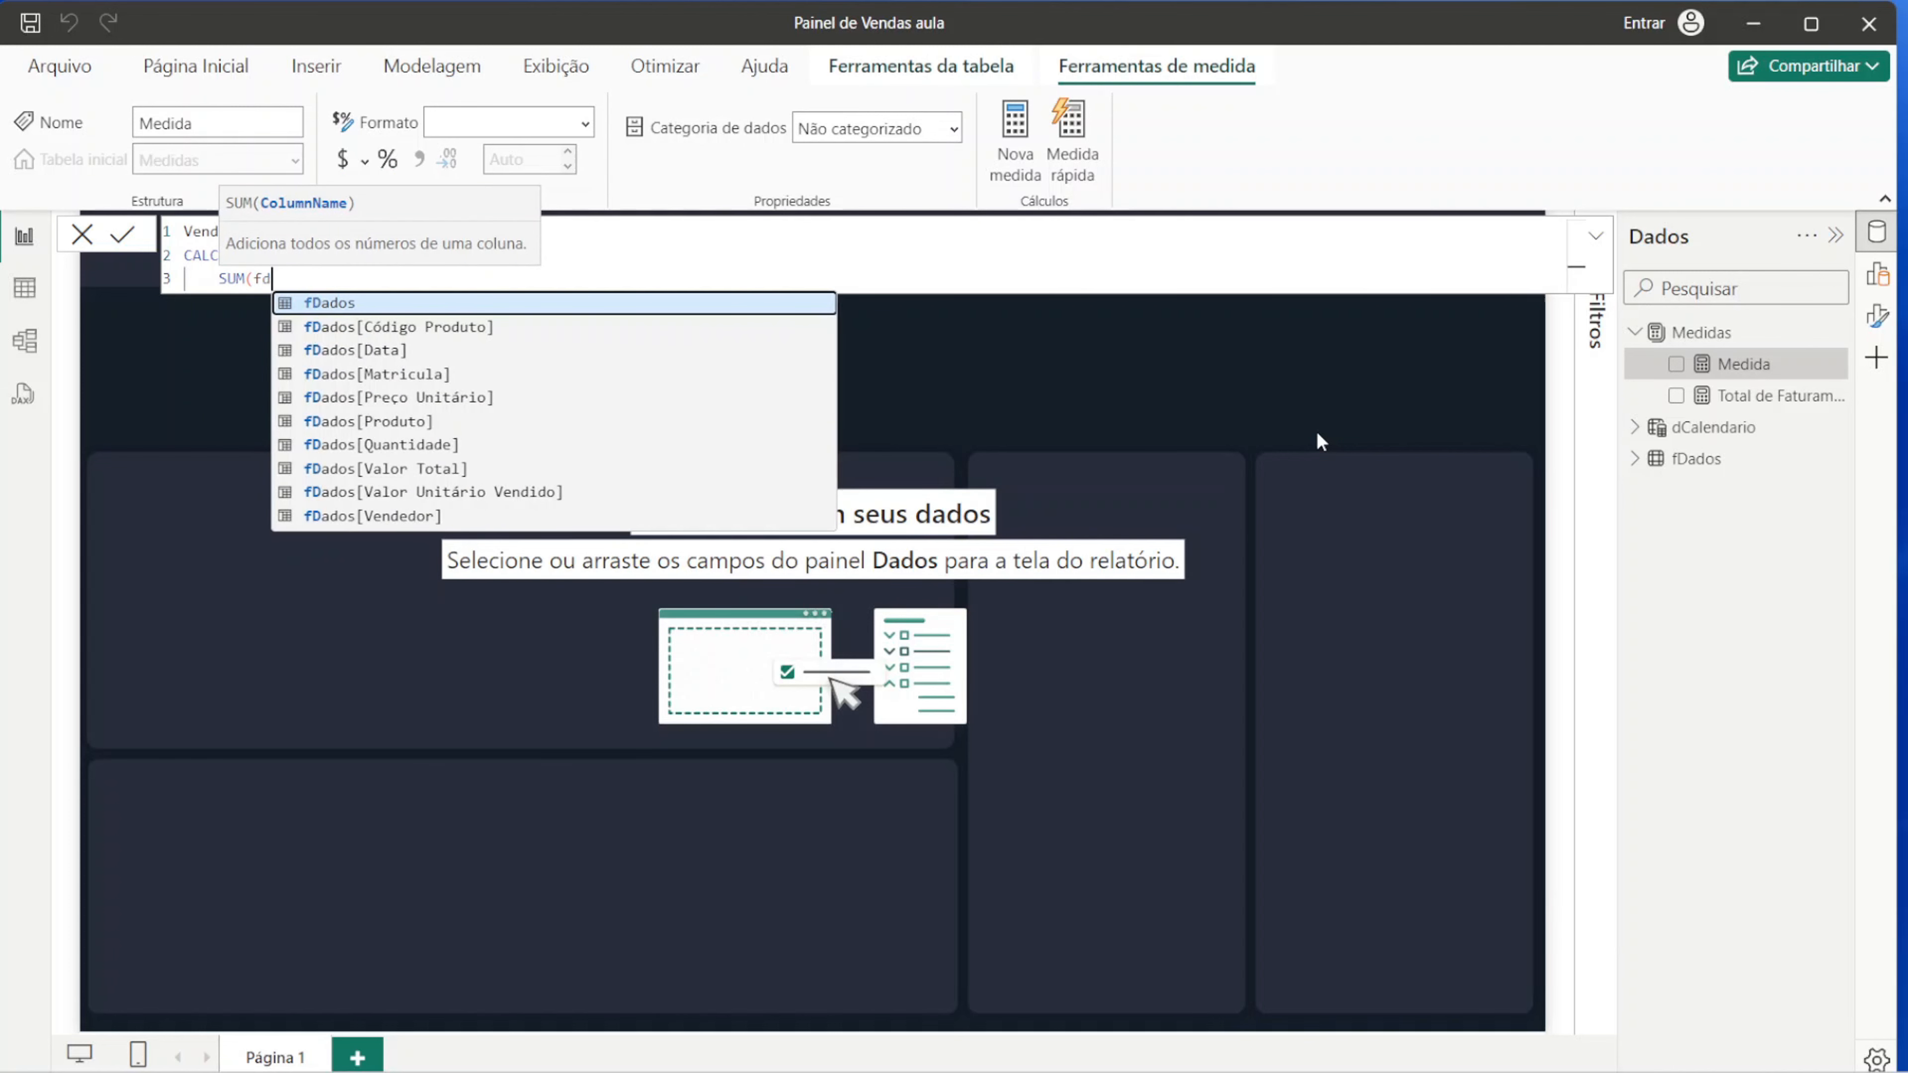
key("Down")
key("Down")
key("Down")
key("Down")
key("Down")
key("Down")
key("Down")
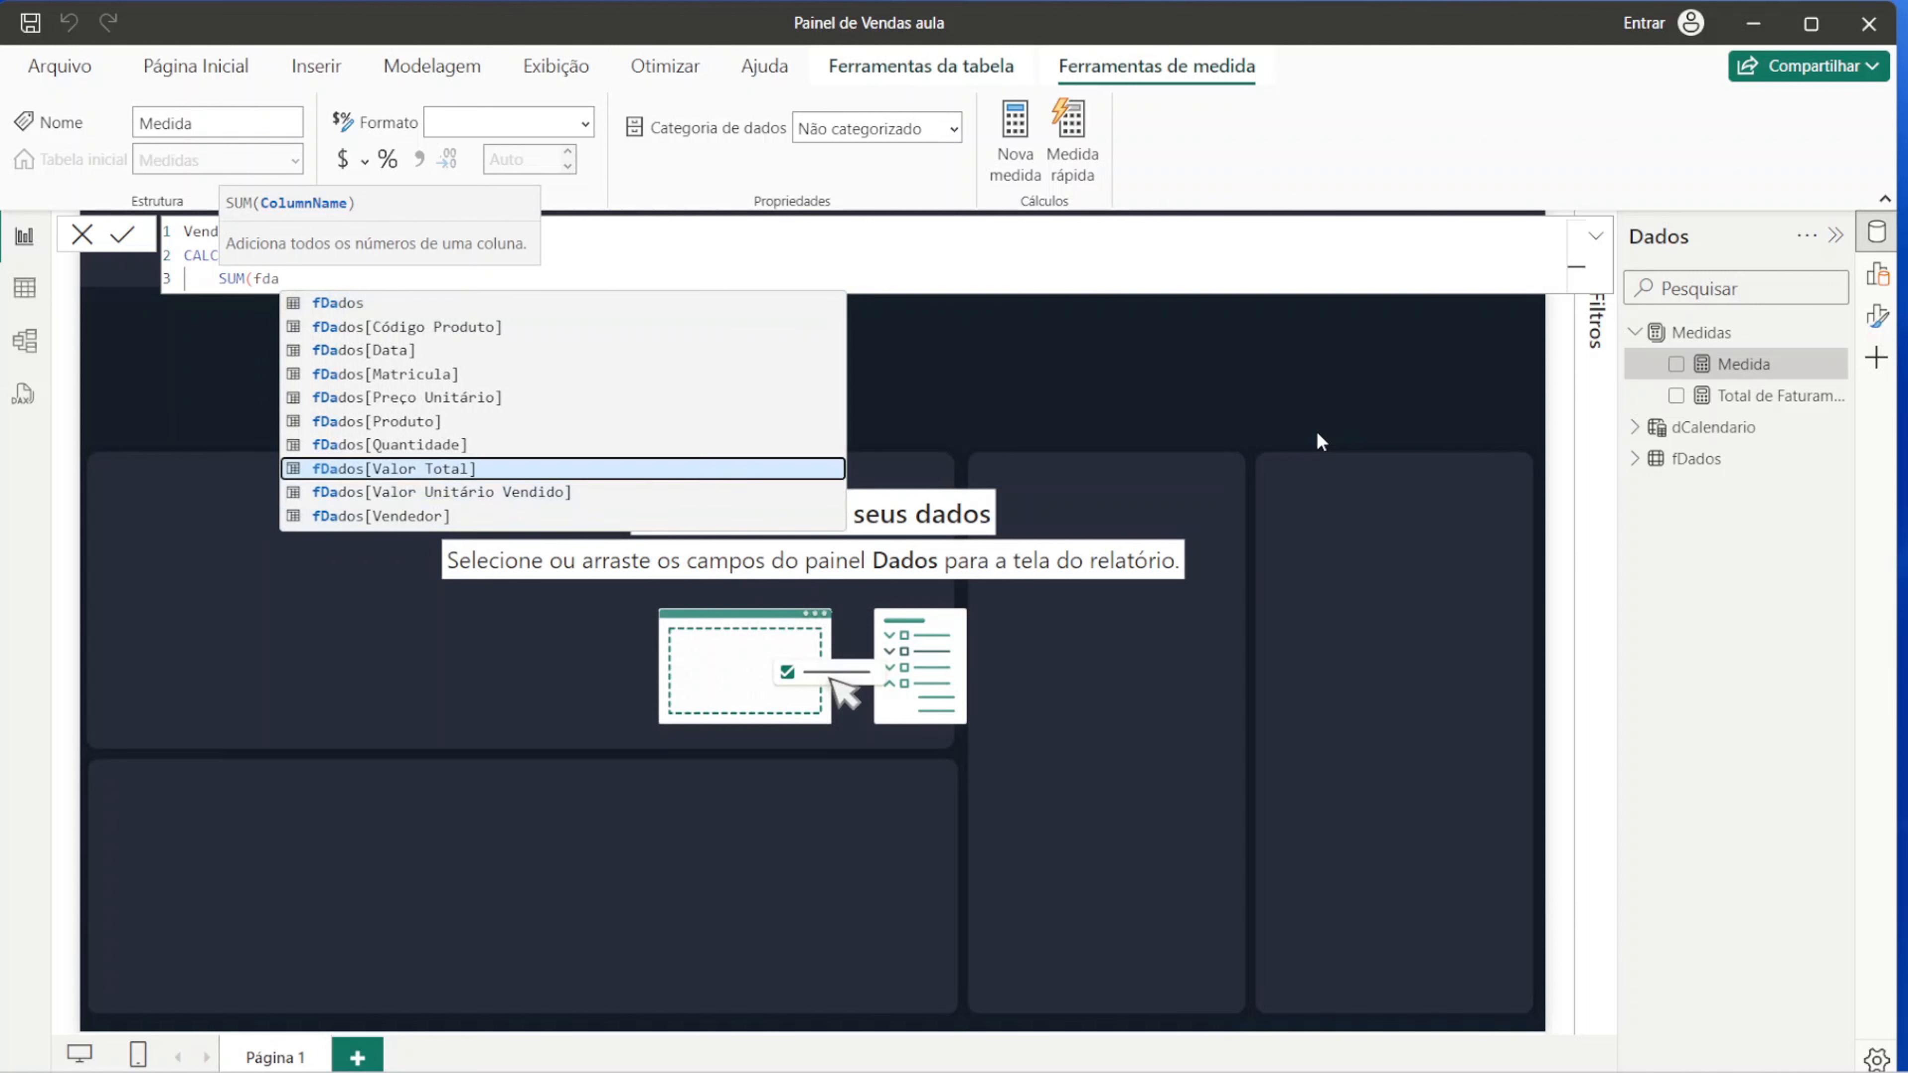
key("Tab")
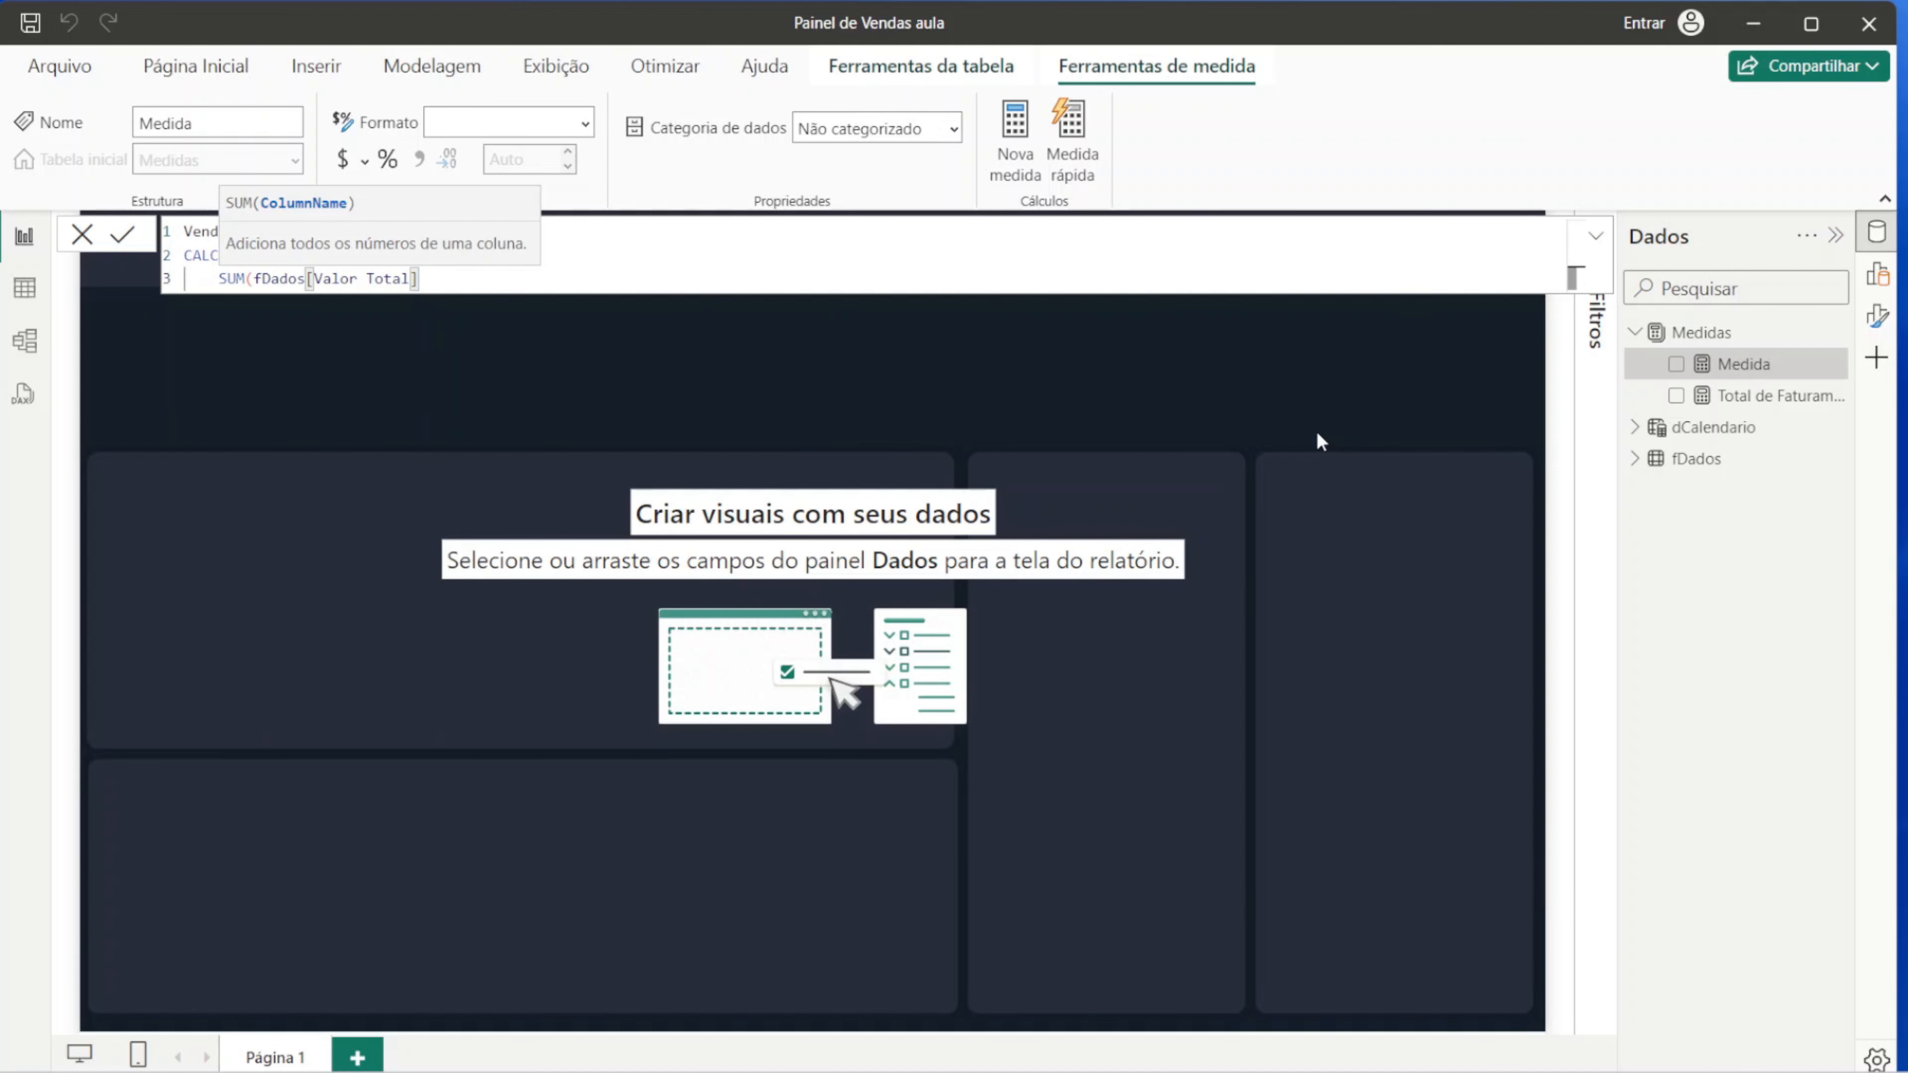
type("),")
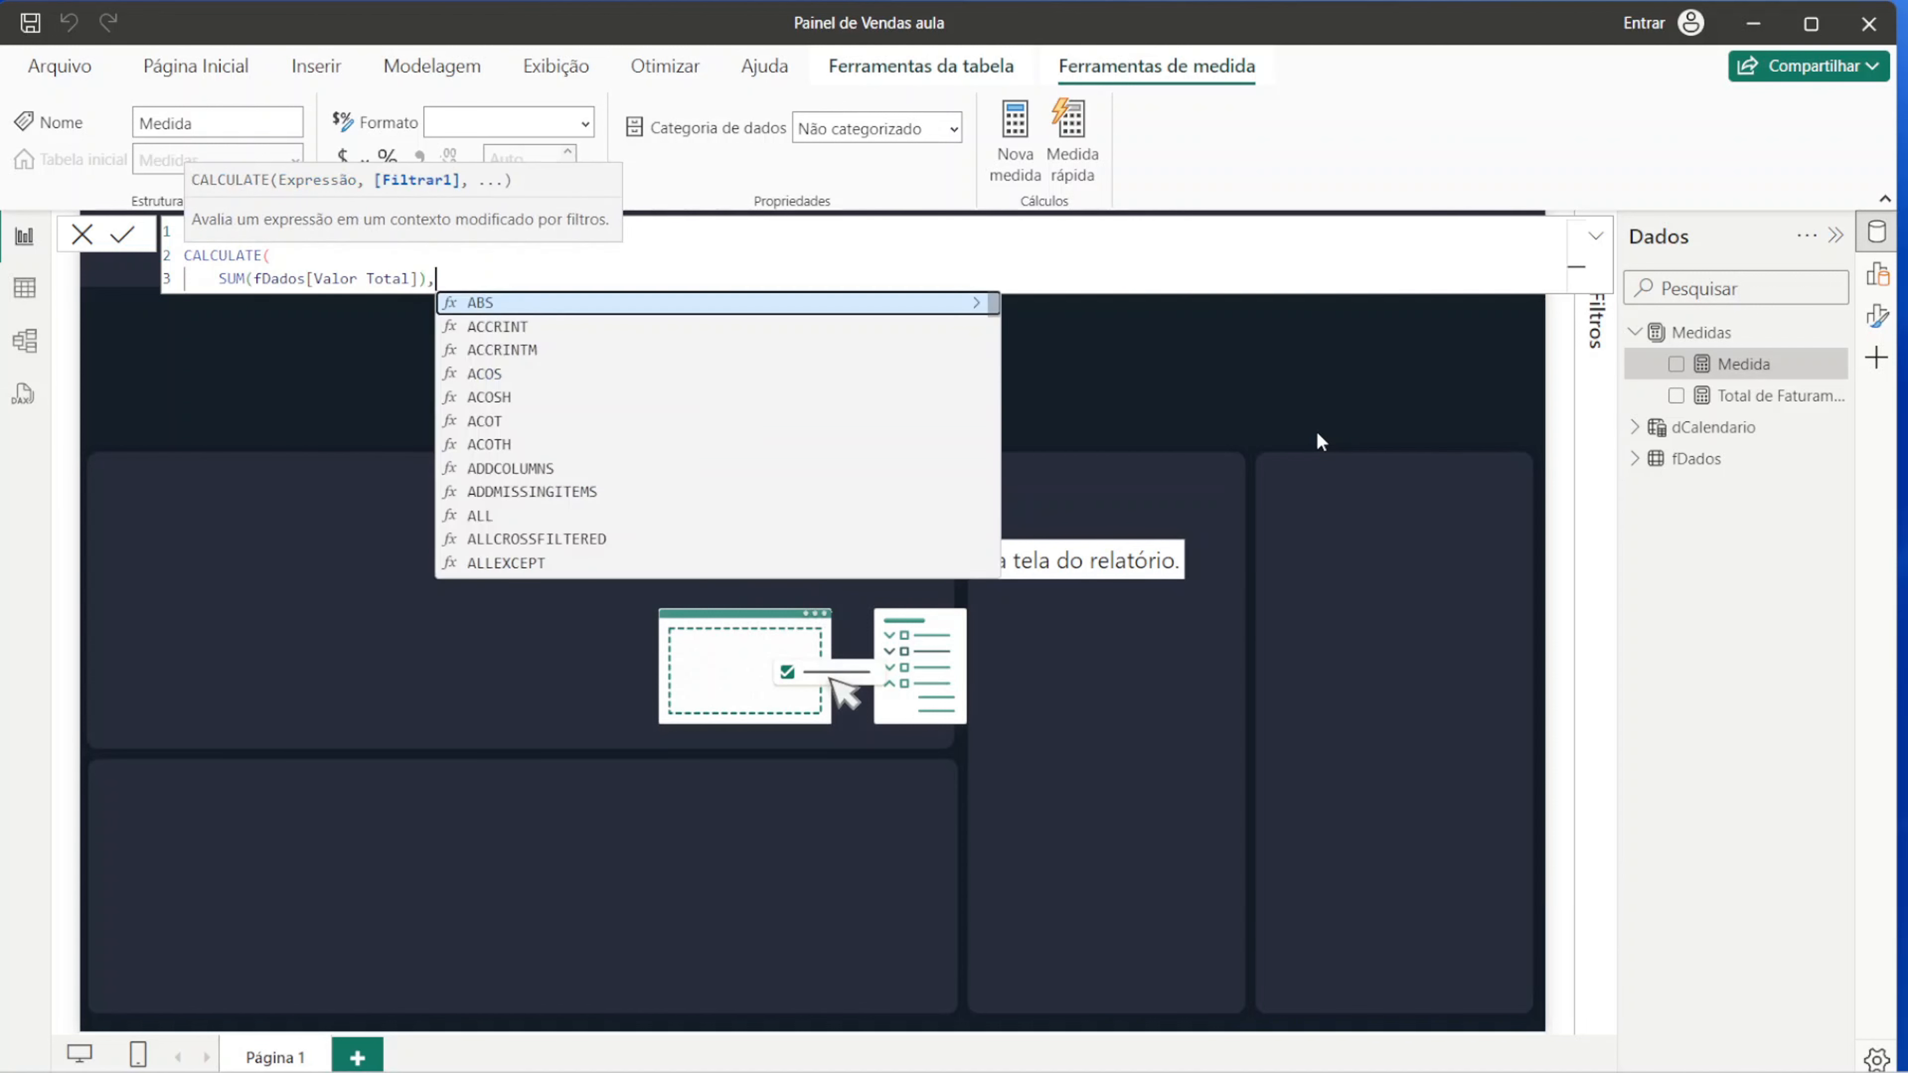
Step: Start a DATEADD filter on a new line of the formula, with dCalendario[Date] as its dates argument
key("shift+Return")
type("DATEADD(")
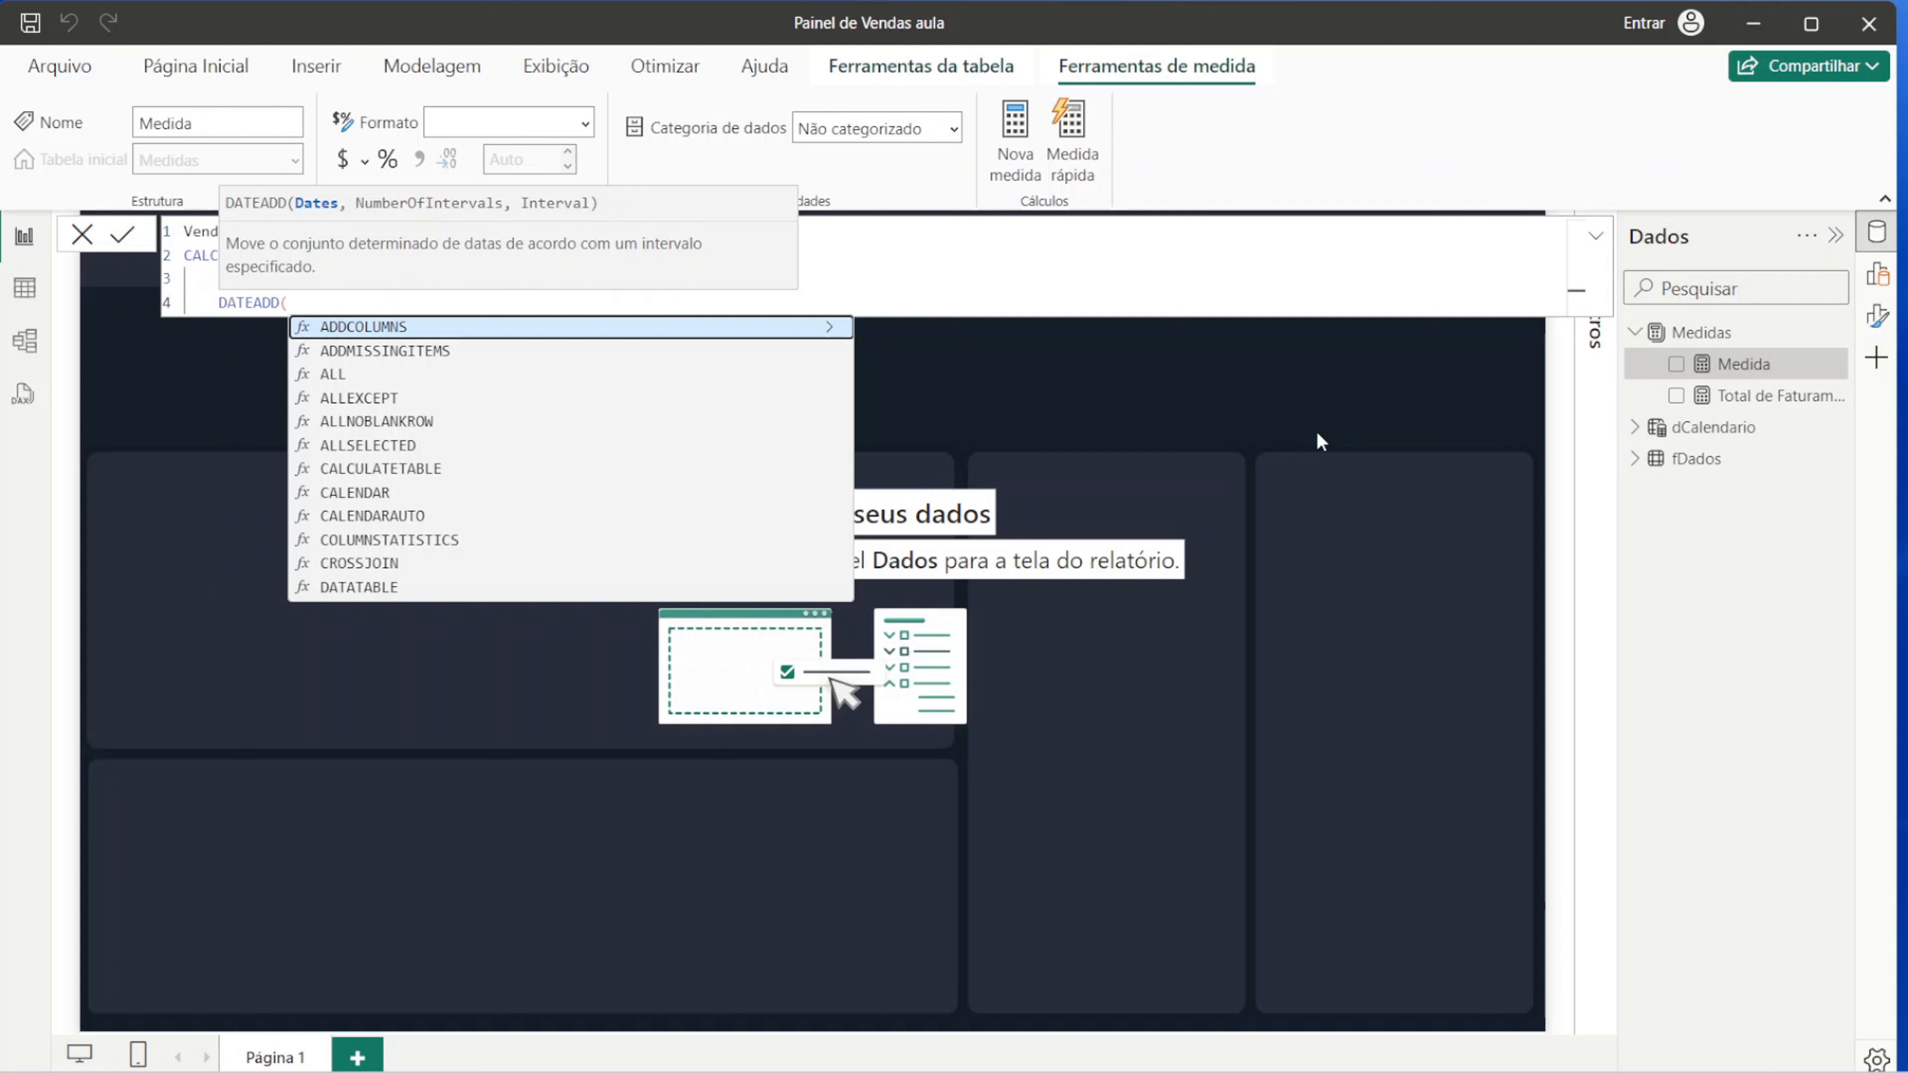
type("dc")
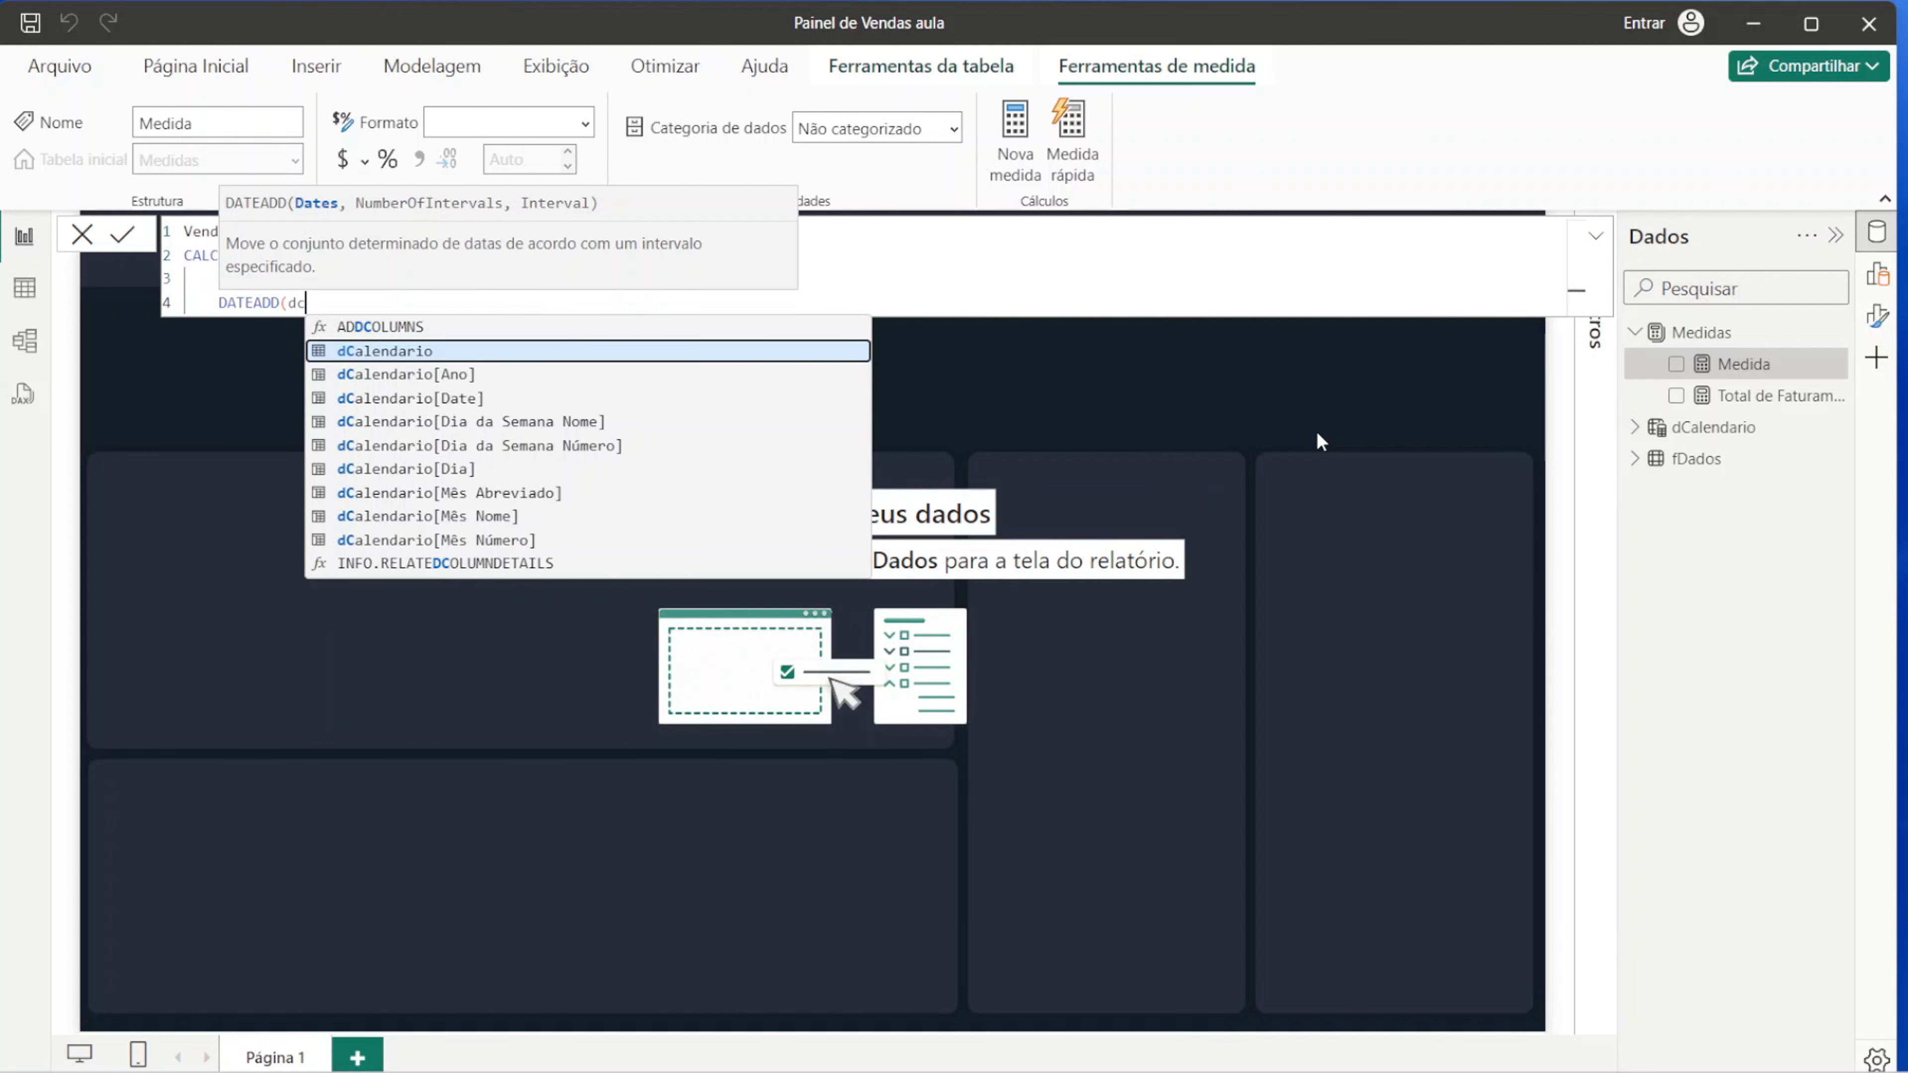
key("Tab")
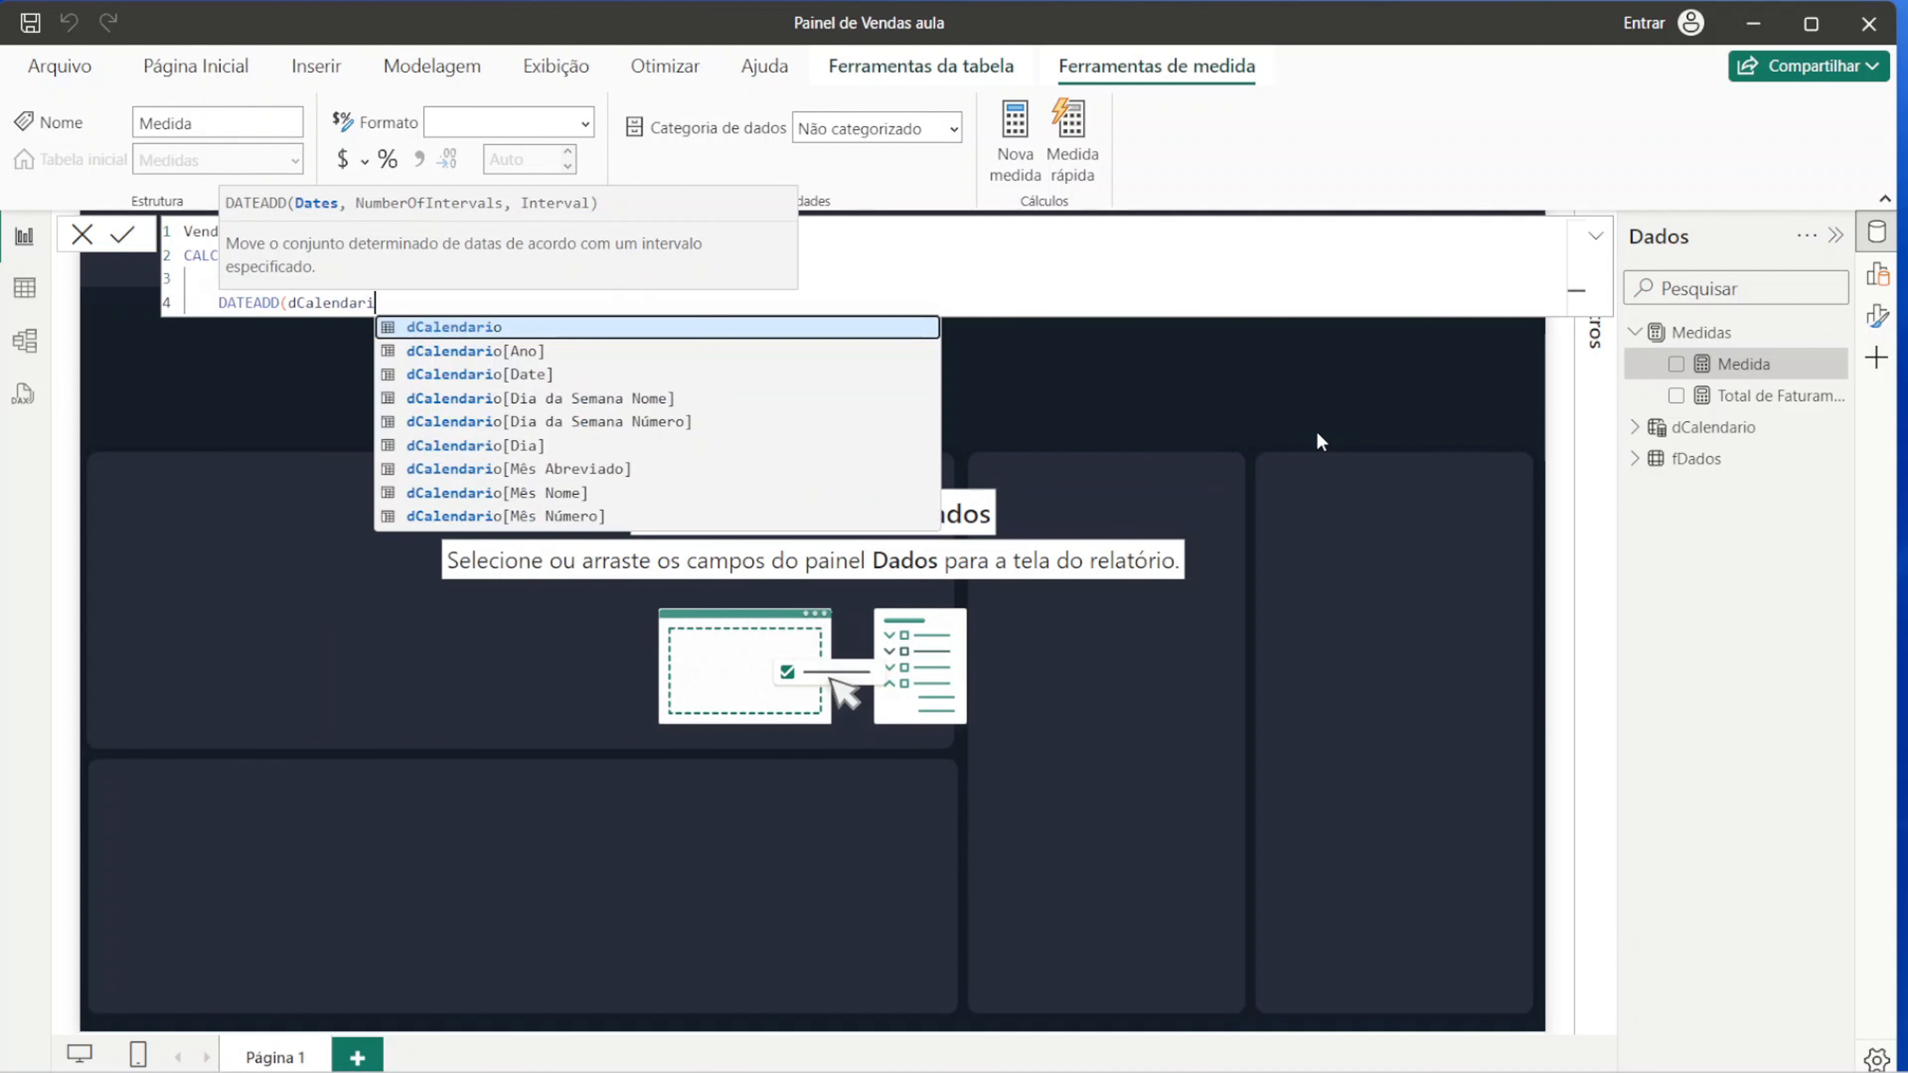
key("Down")
key("Down")
key("Tab")
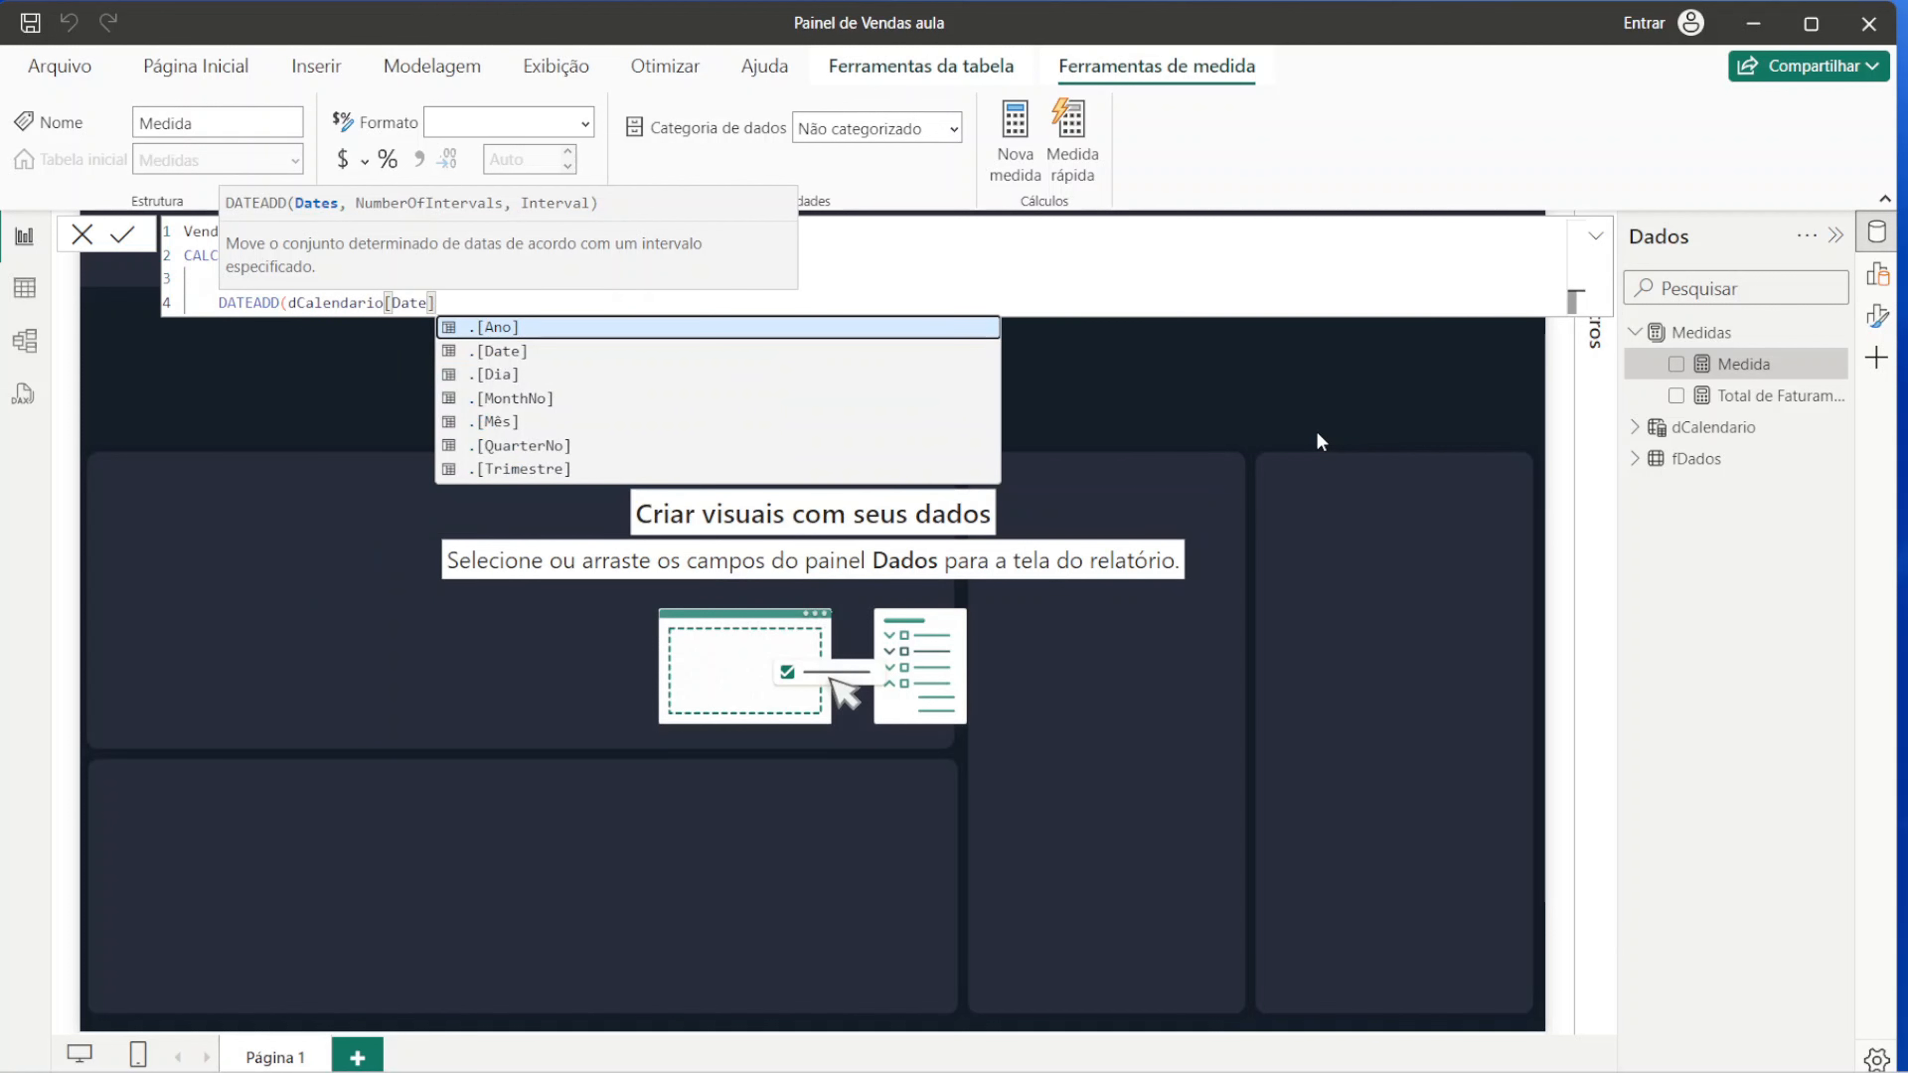
type(",")
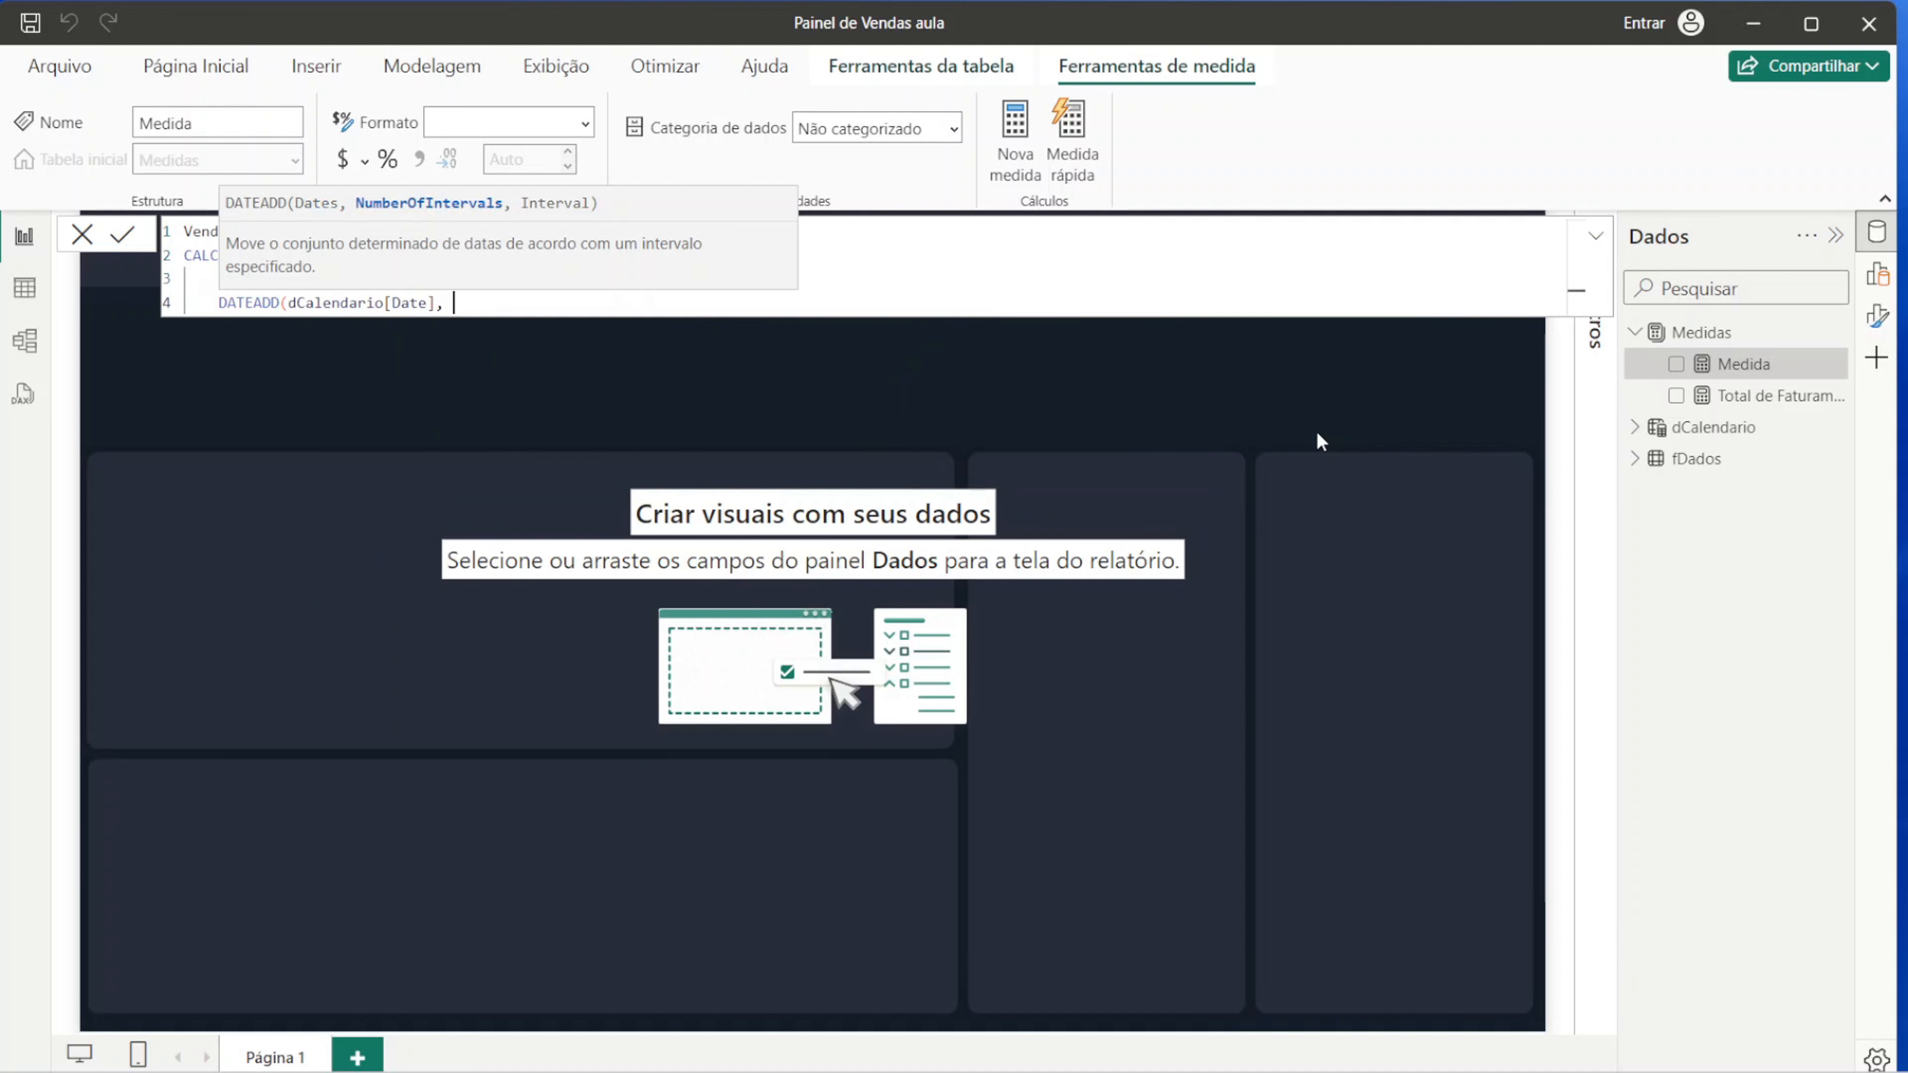
Step: Complete DATEADD with an interval of -1 year, close the CALCULATE function and commit the measure
type(" -")
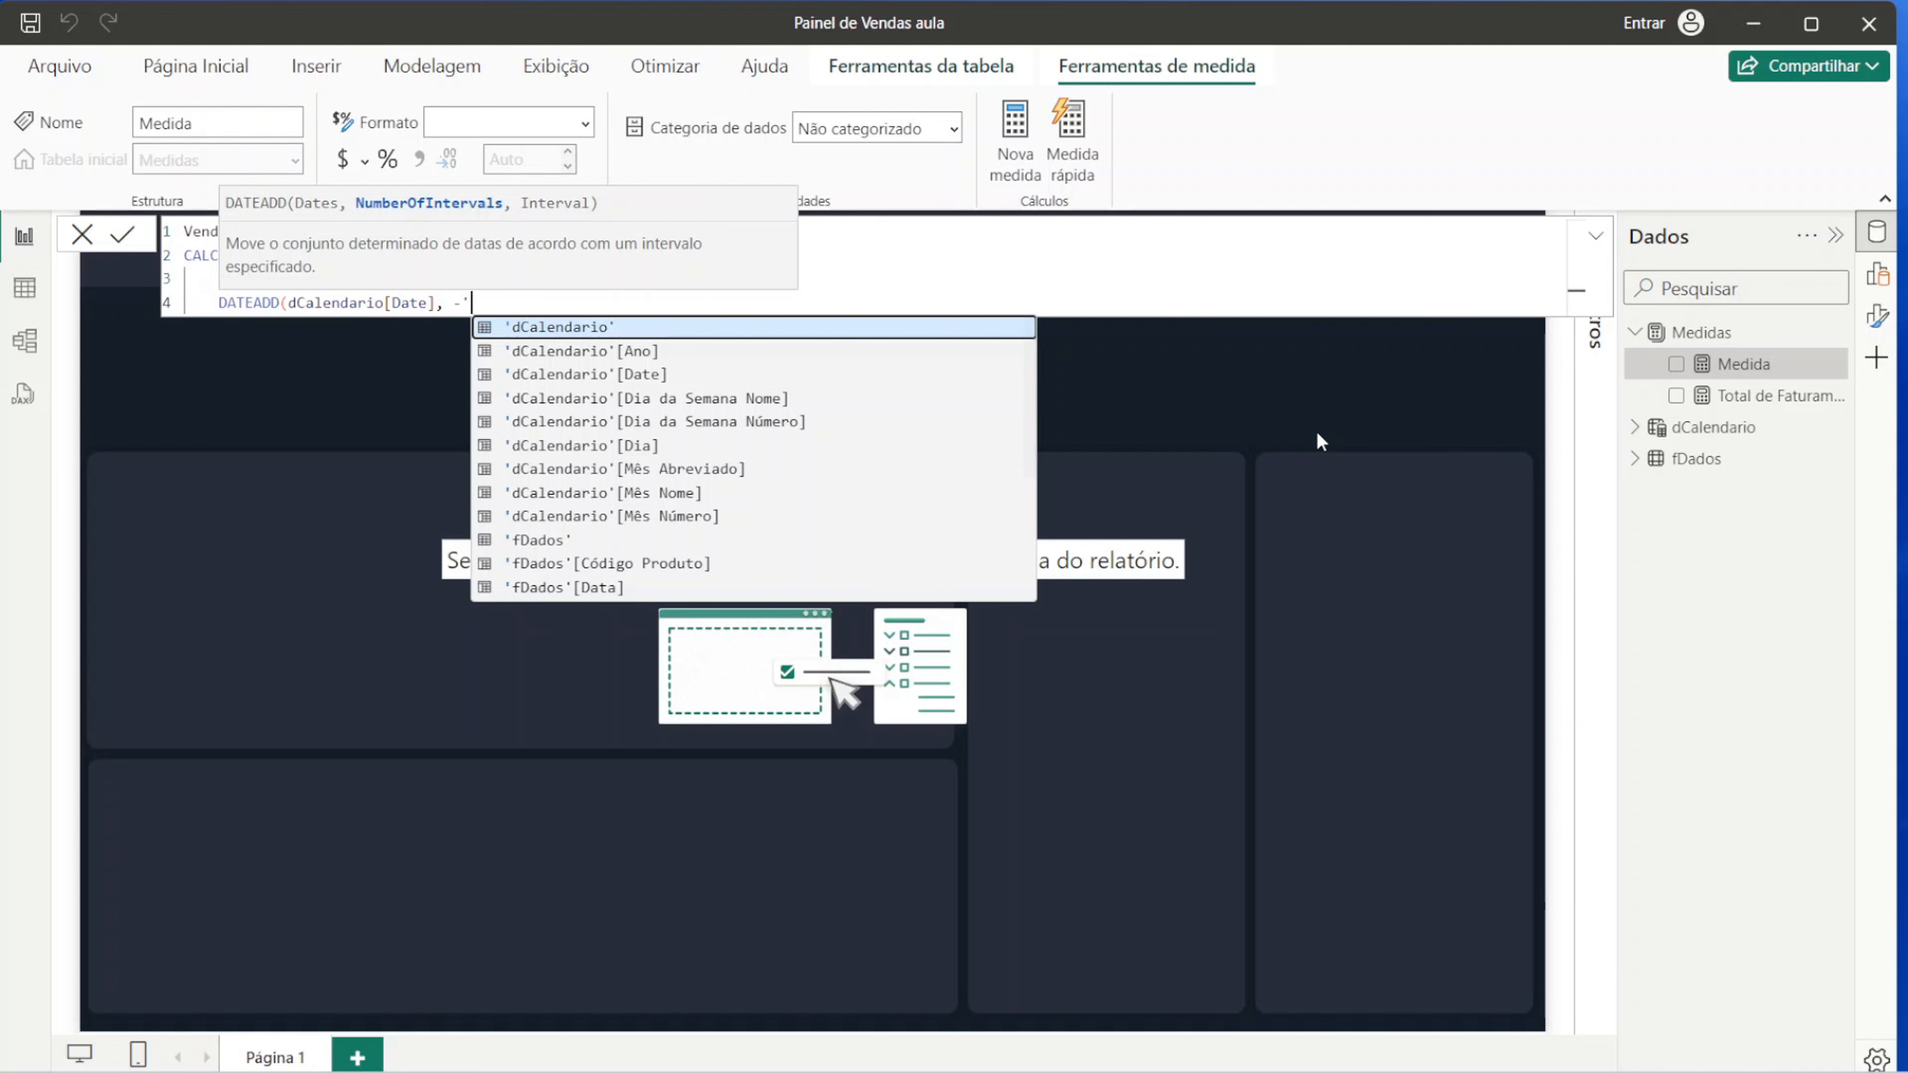
key("BackSpace")
type("1, ")
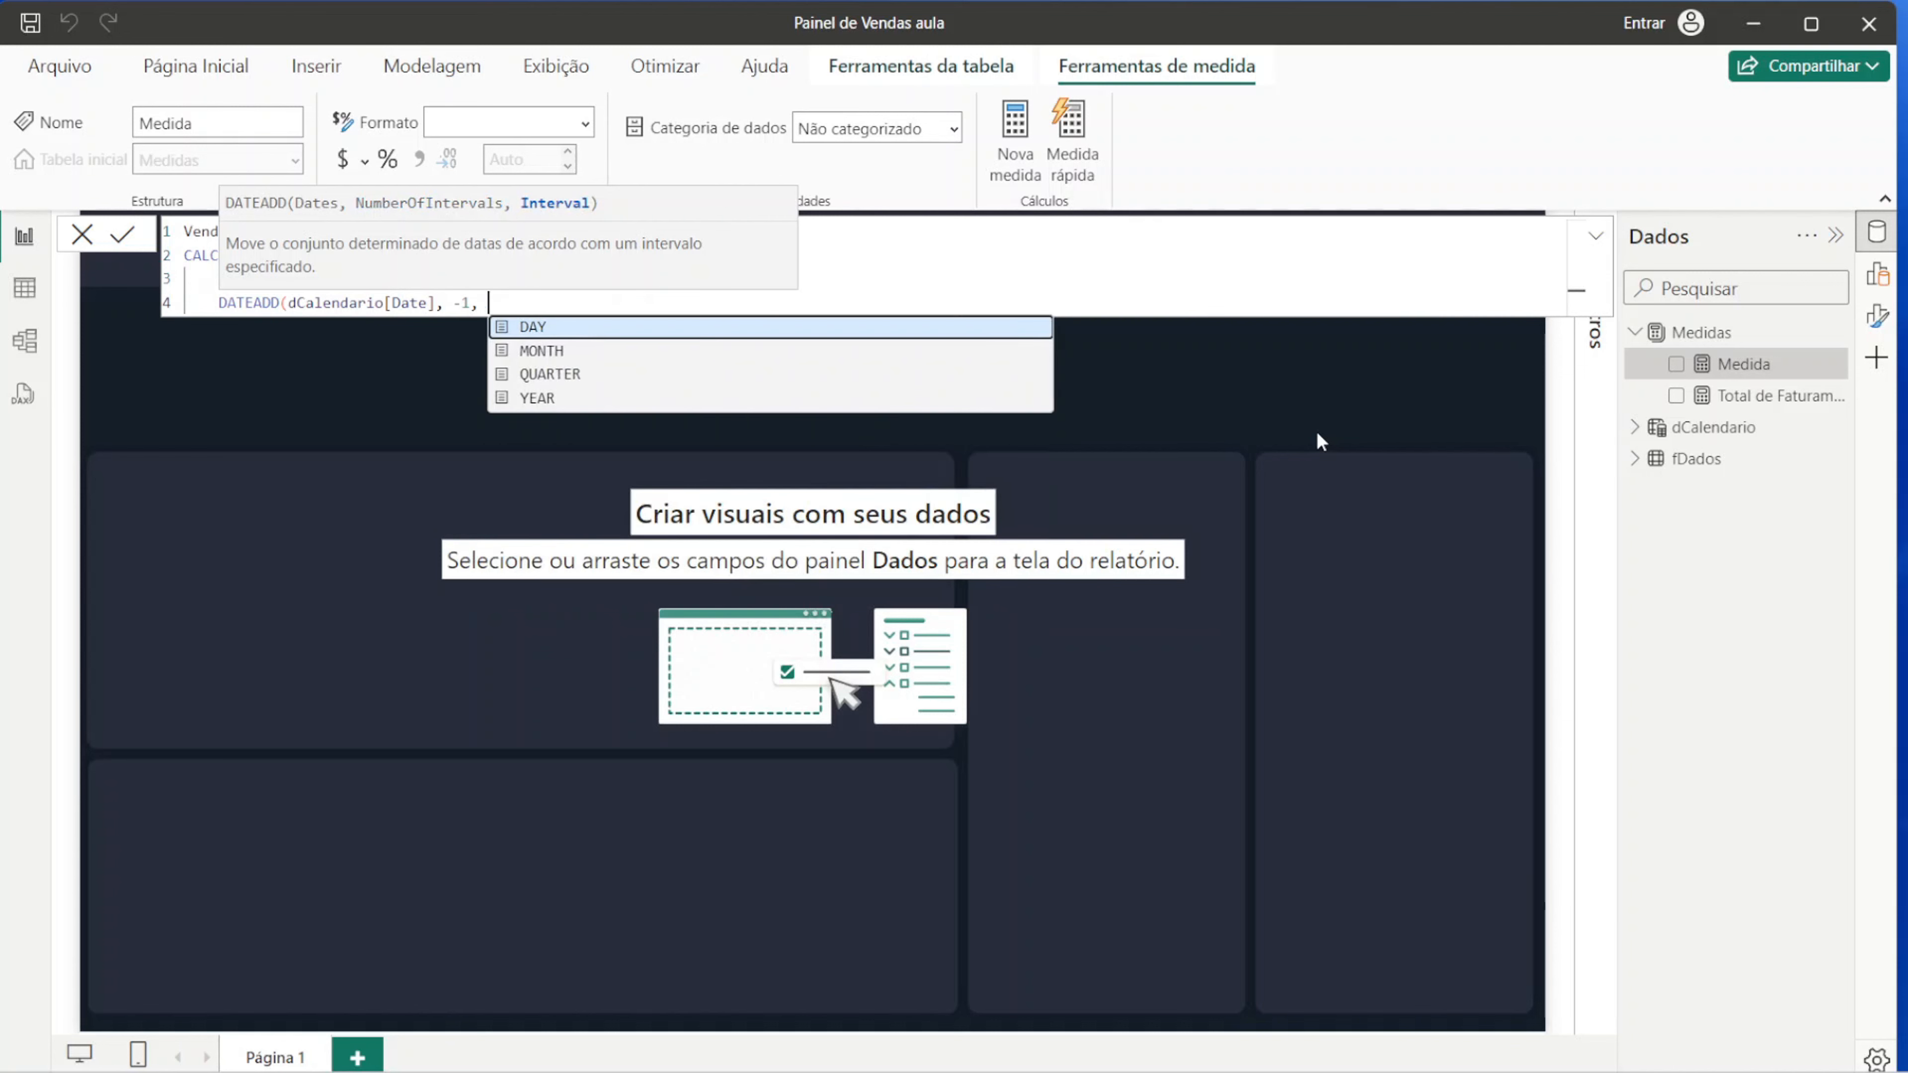
type("year)")
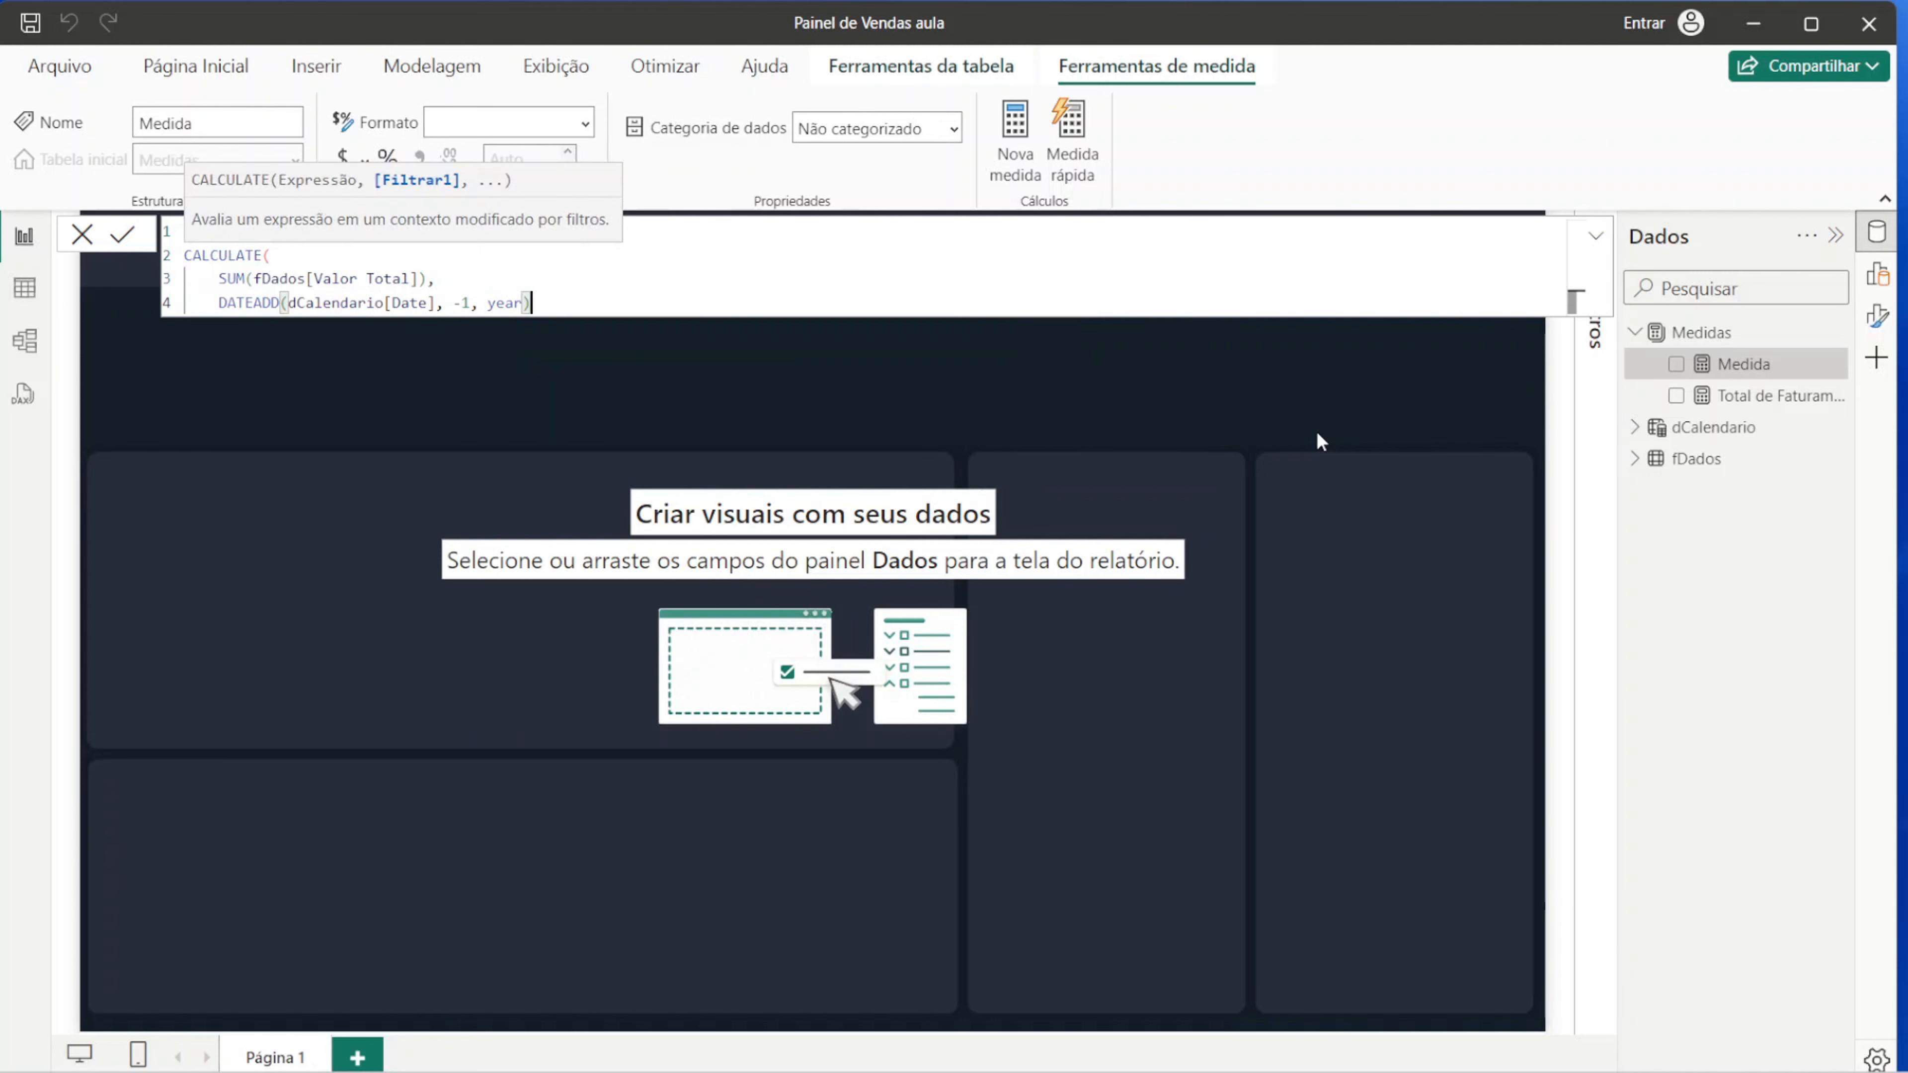
key("shift+Return")
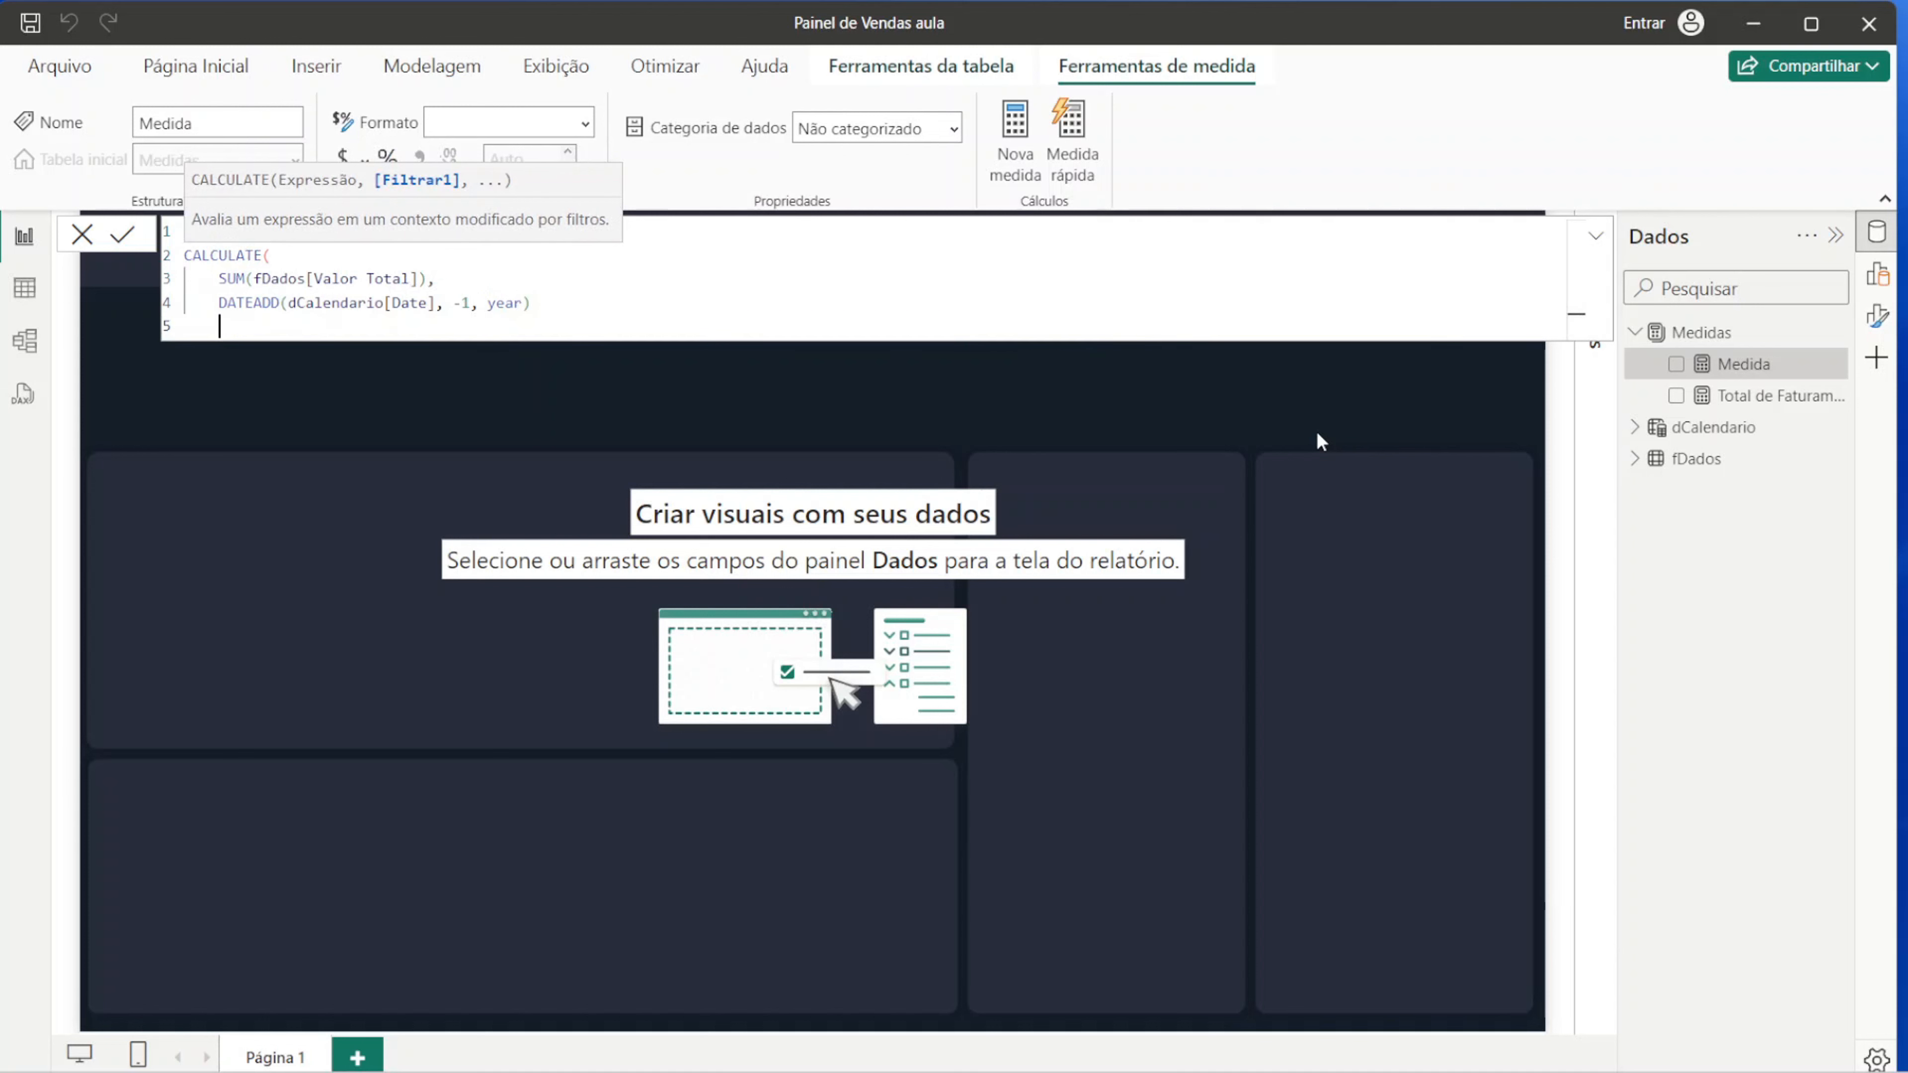
type(")")
key("Return")
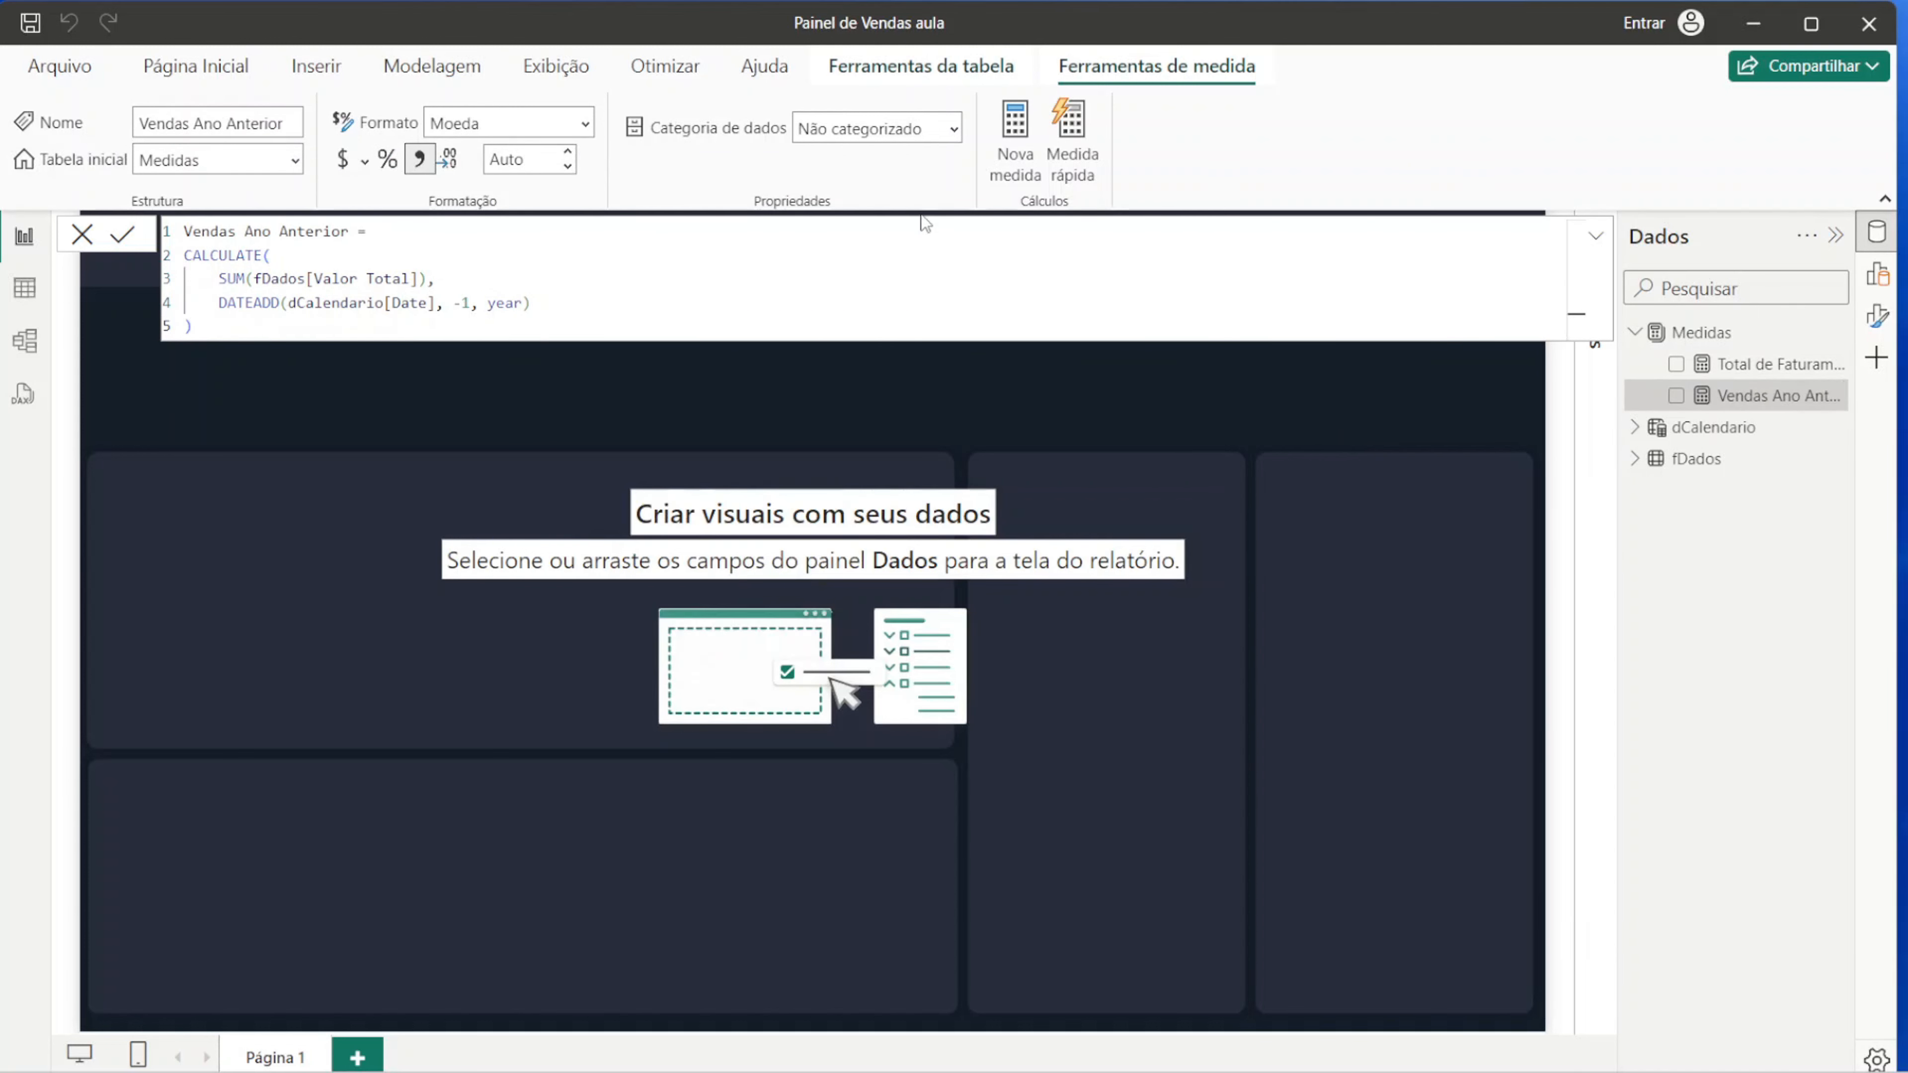
Step: Review the SUM expression and the DATEADD filter in the Vendas Ano Anterior formula, then close the formula editor
left_click_drag(434, 278, 229, 277)
left_click_drag(587, 303, 210, 303)
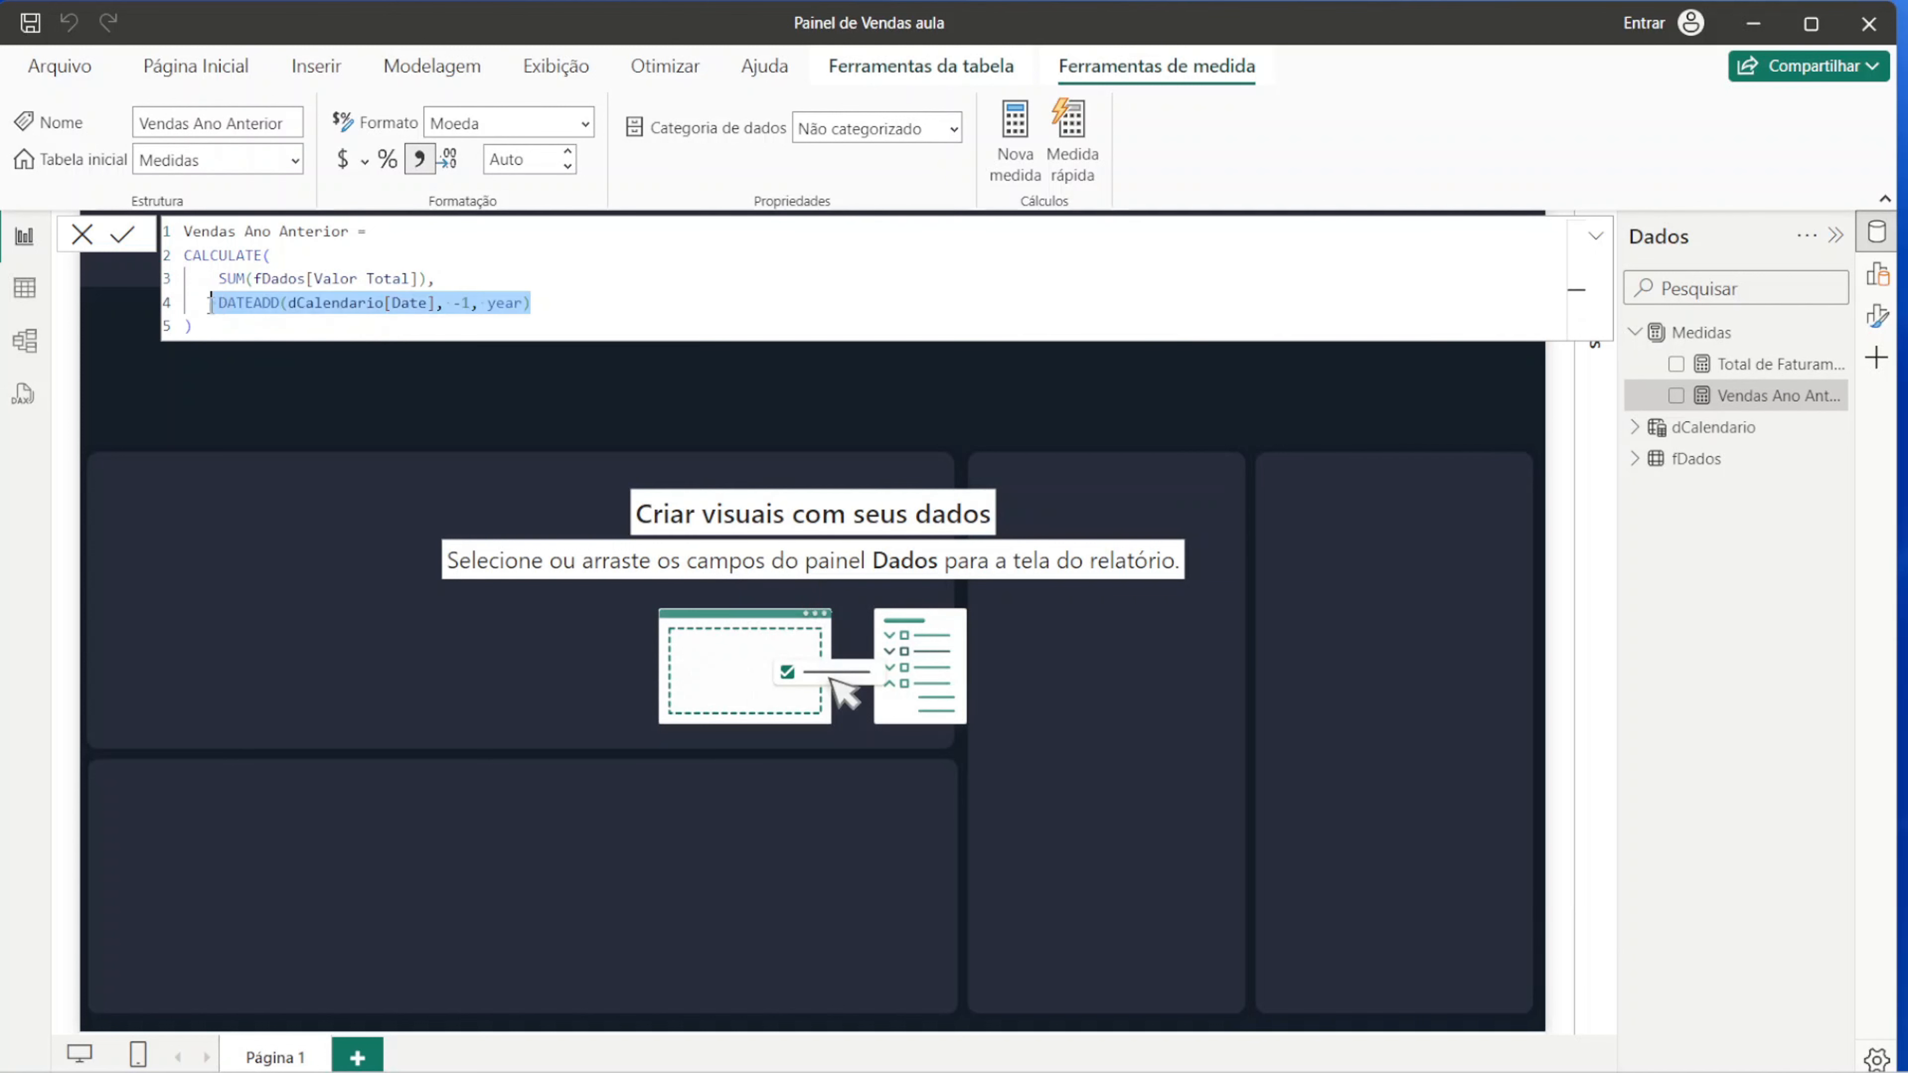
left_click(471, 302)
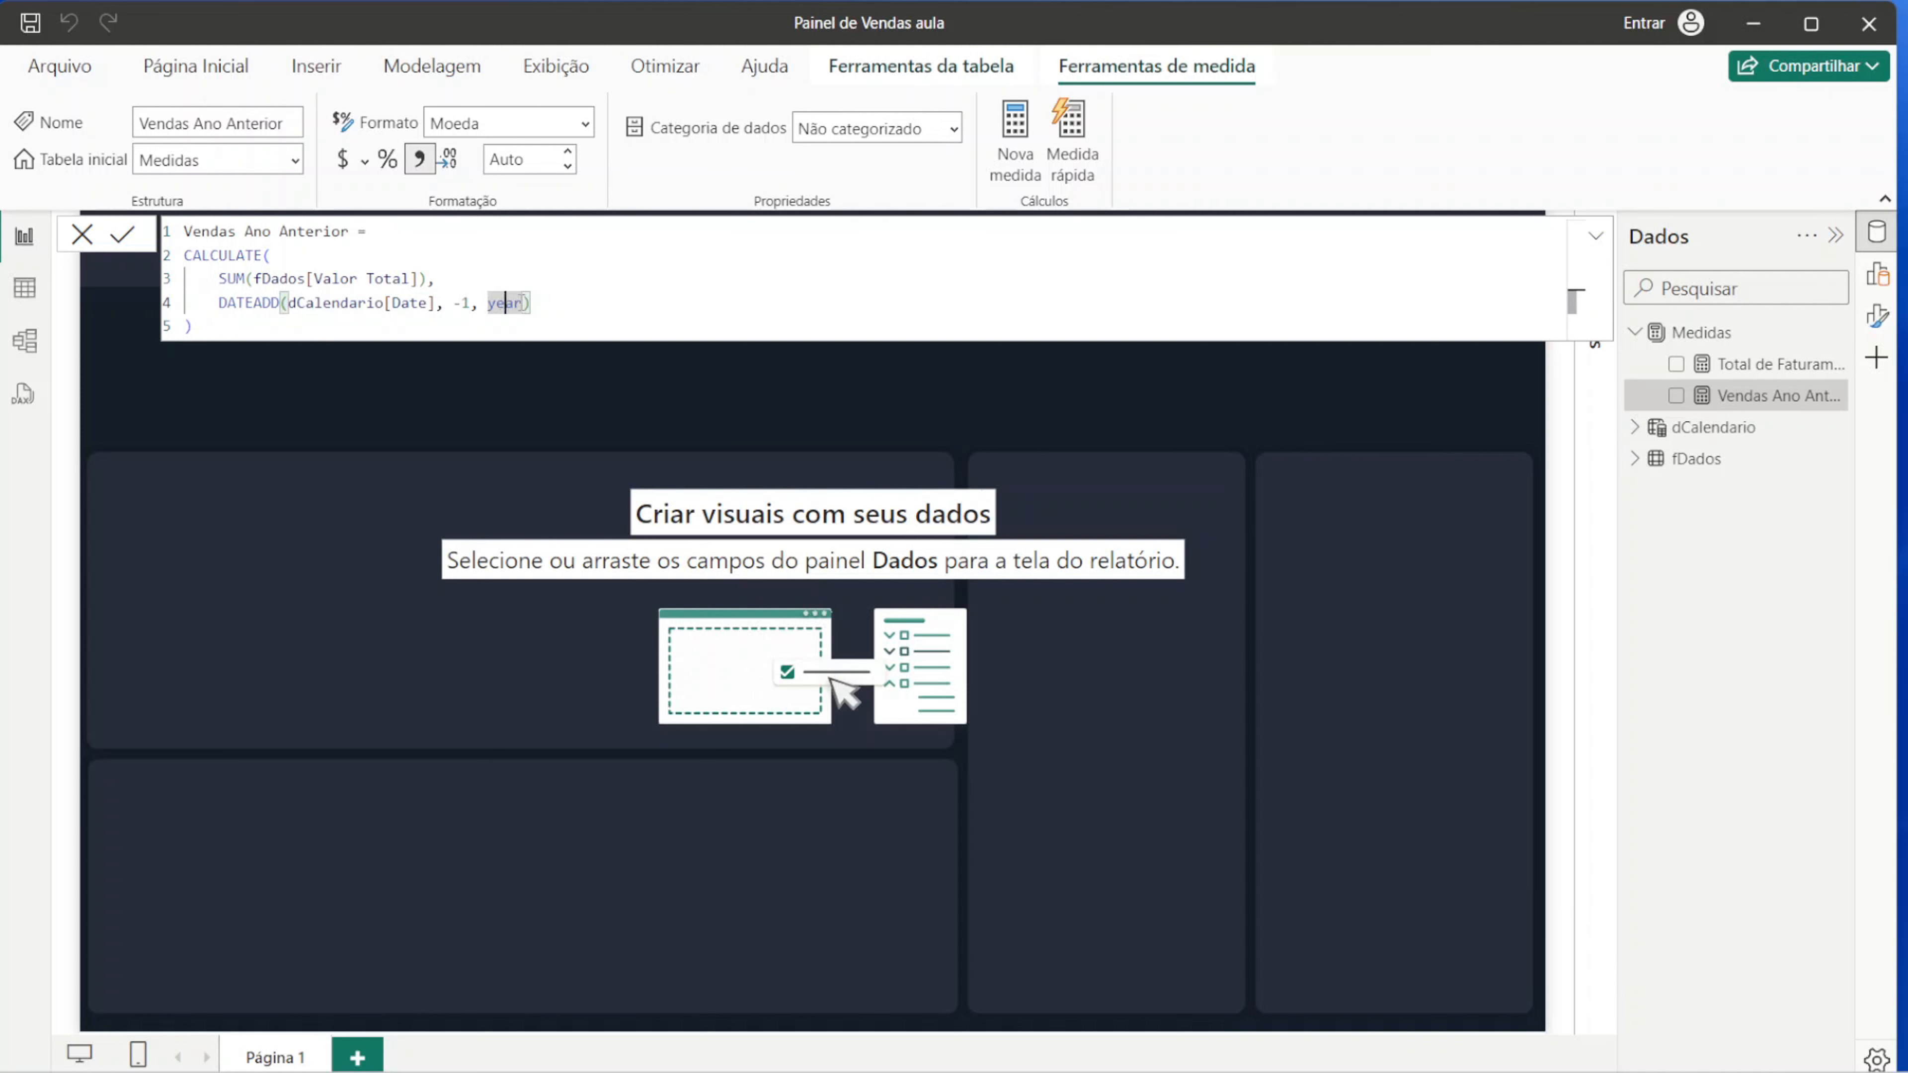
left_click(328, 324)
left_click(121, 238)
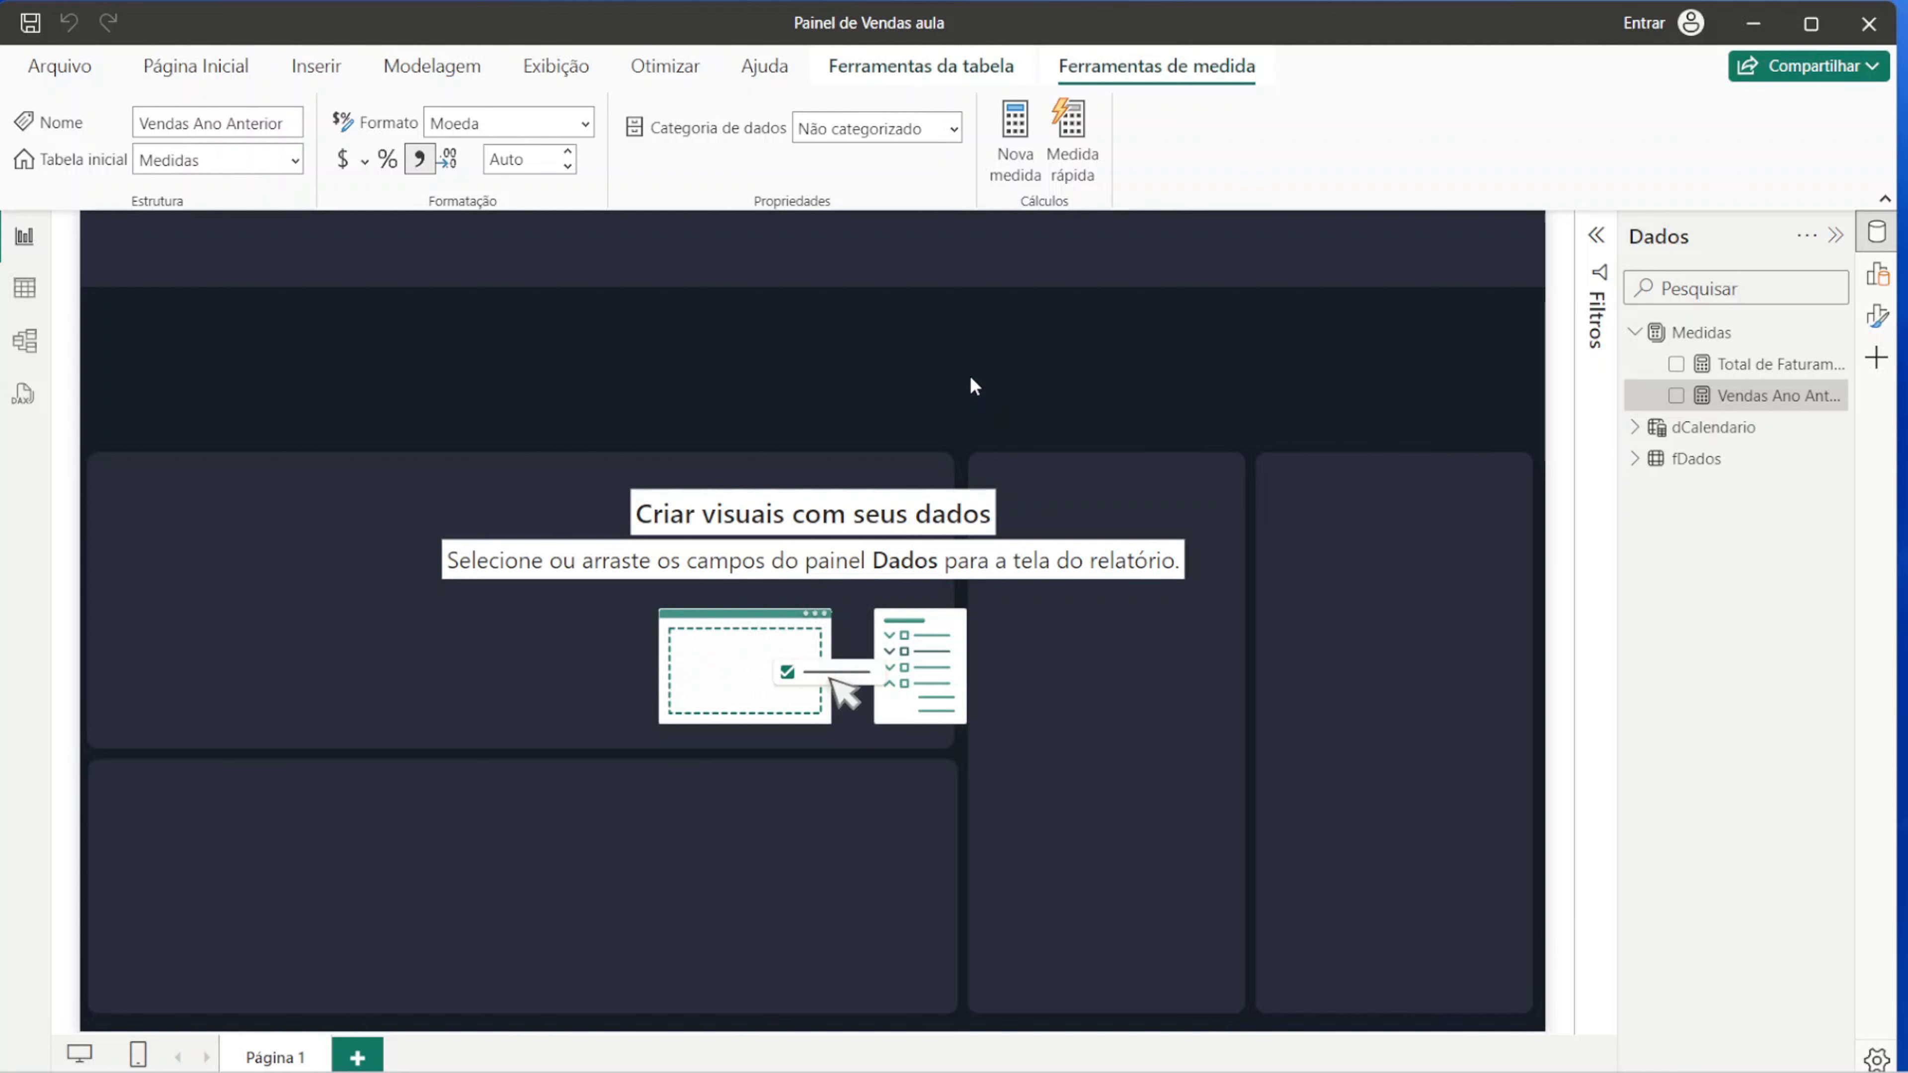
Step: Insert an area chart and resize it to fill the wide upper-left card of the page background
left_click(1204, 416)
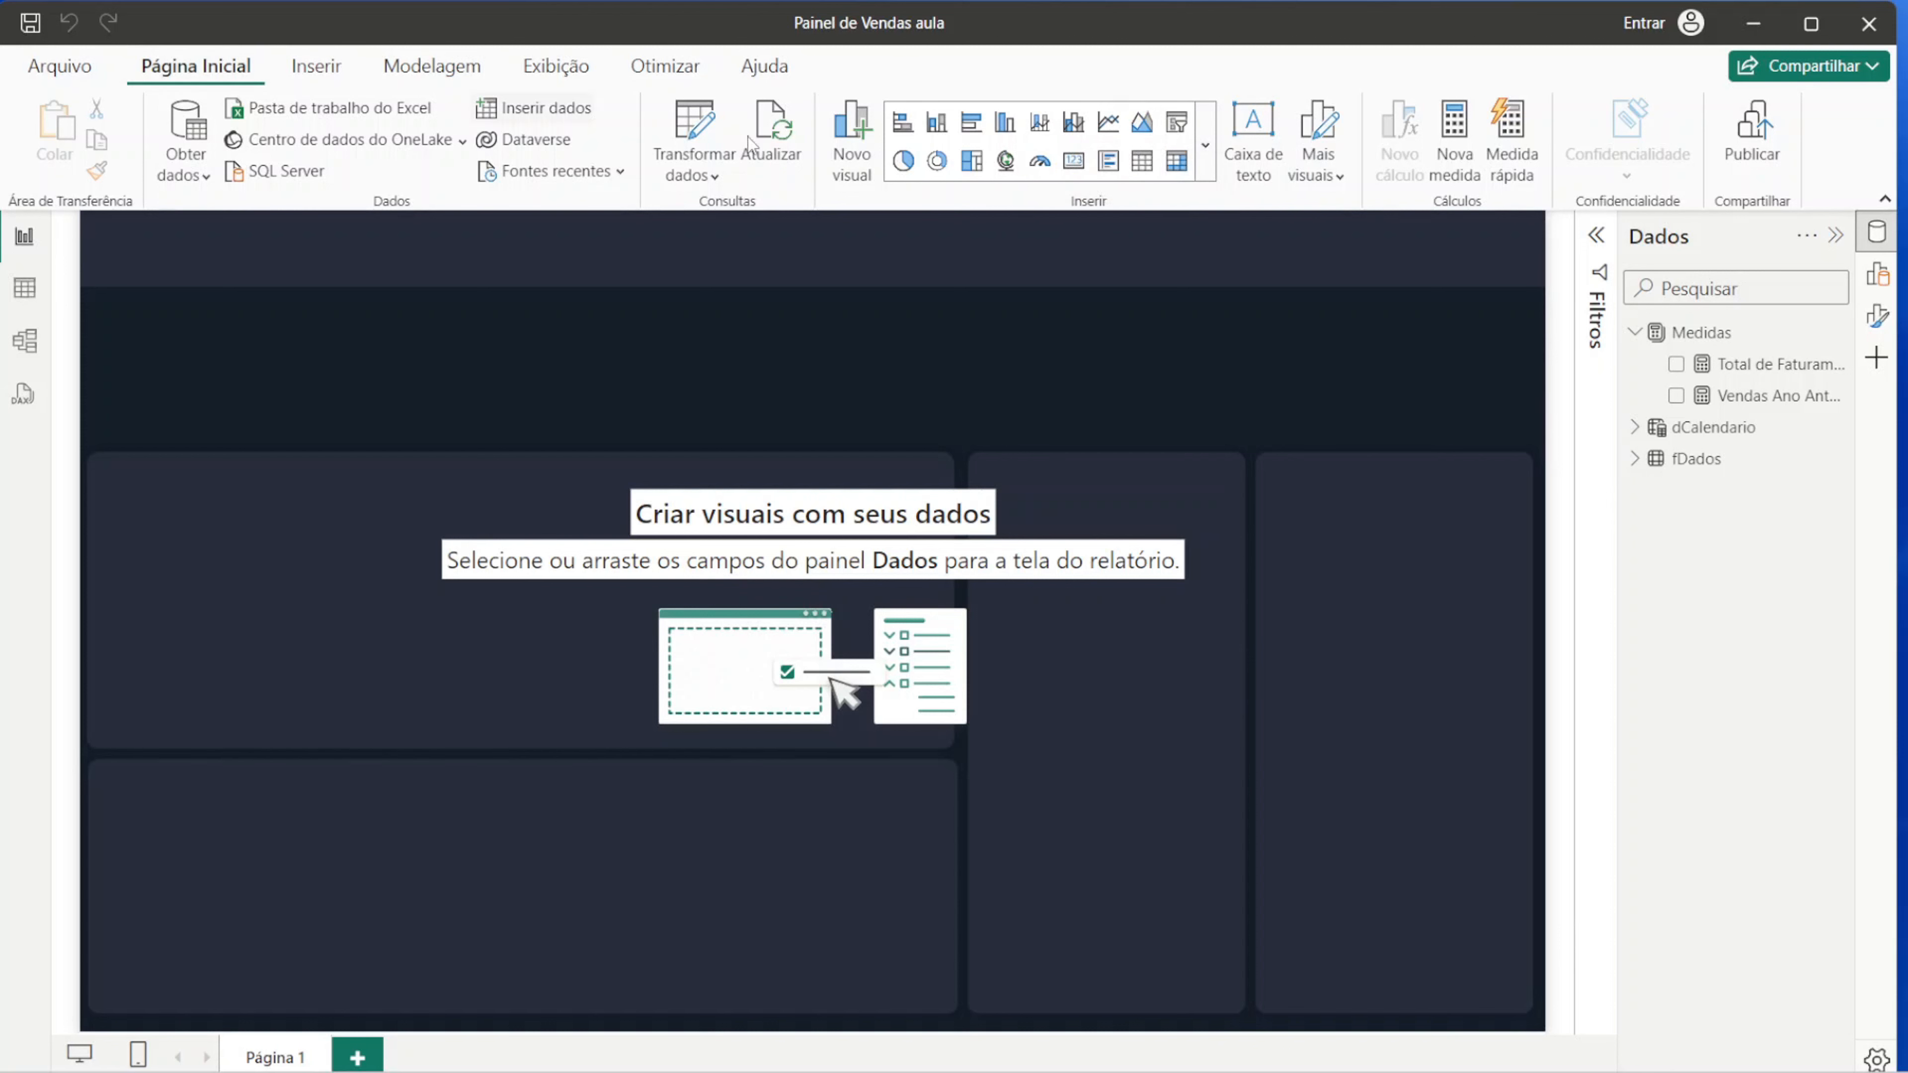
left_click(1139, 128)
left_click_drag(297, 250, 273, 497)
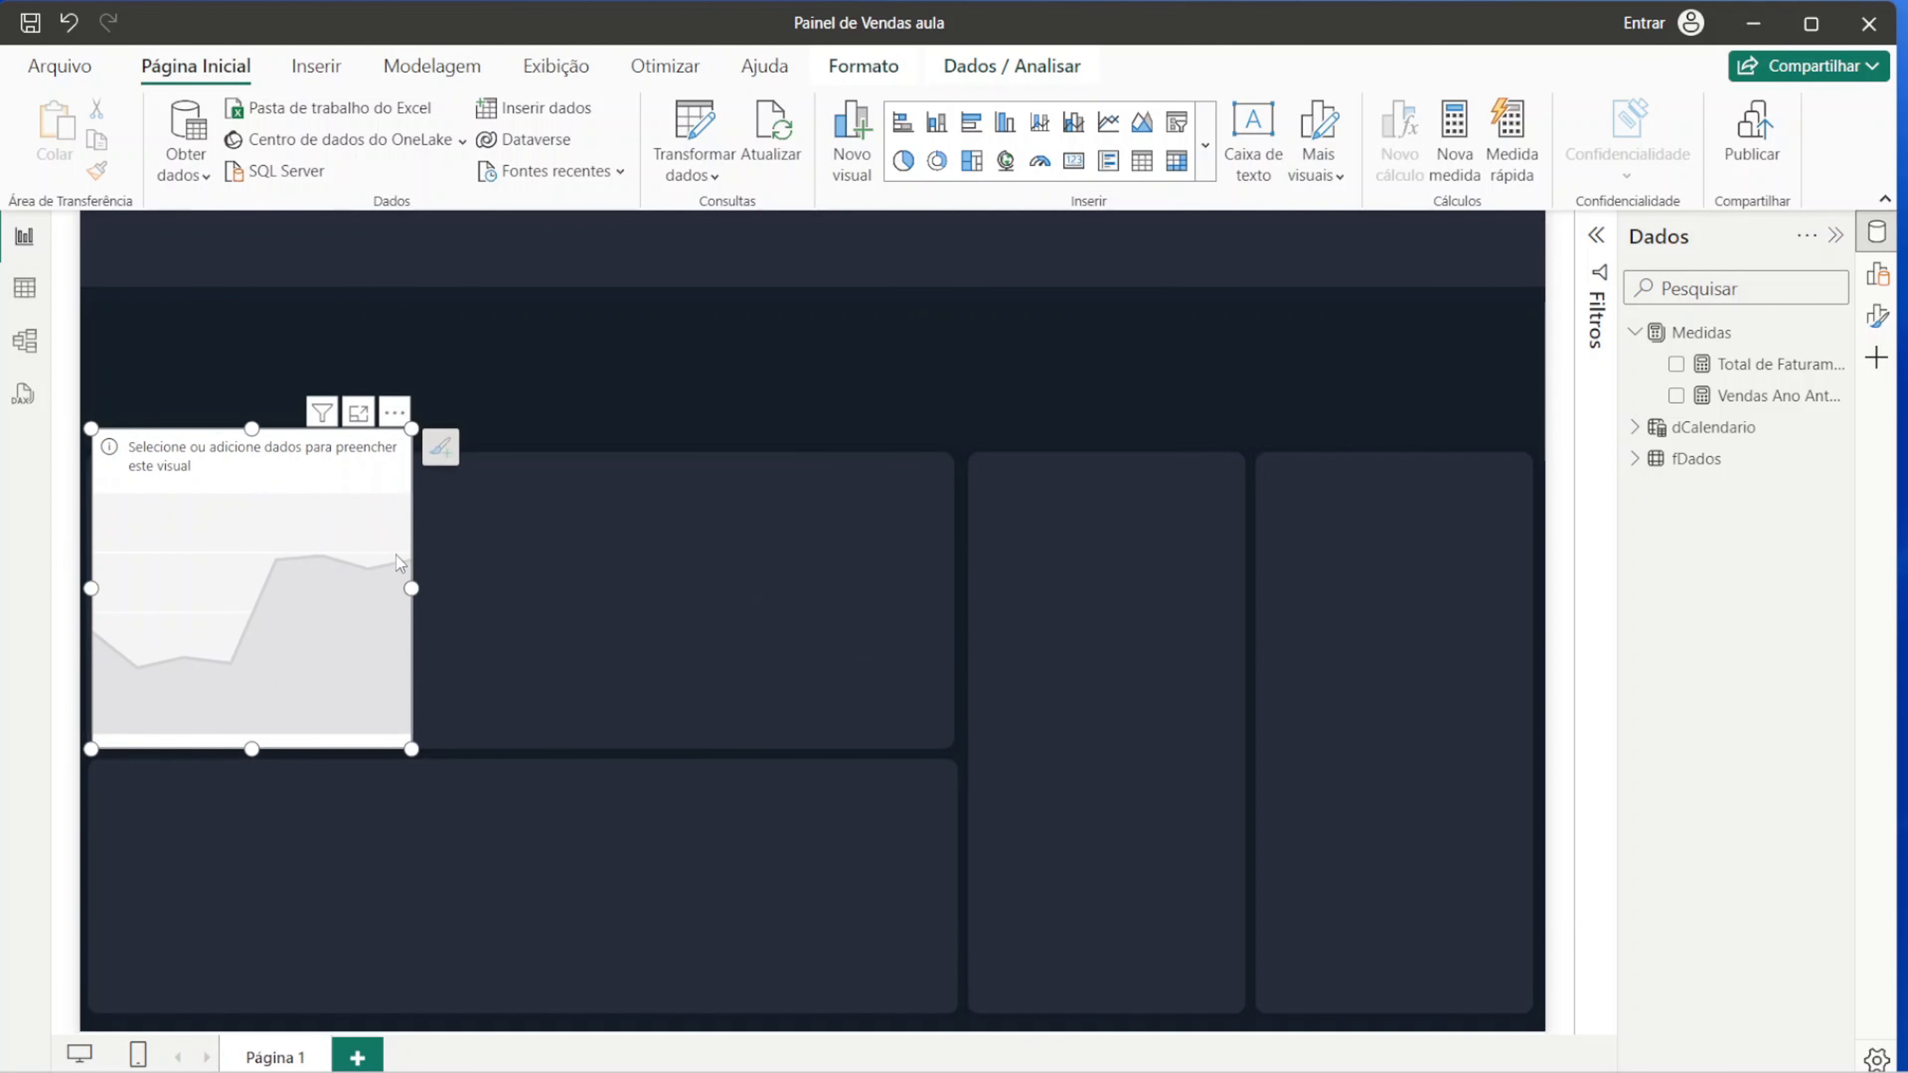
left_click_drag(413, 588, 962, 622)
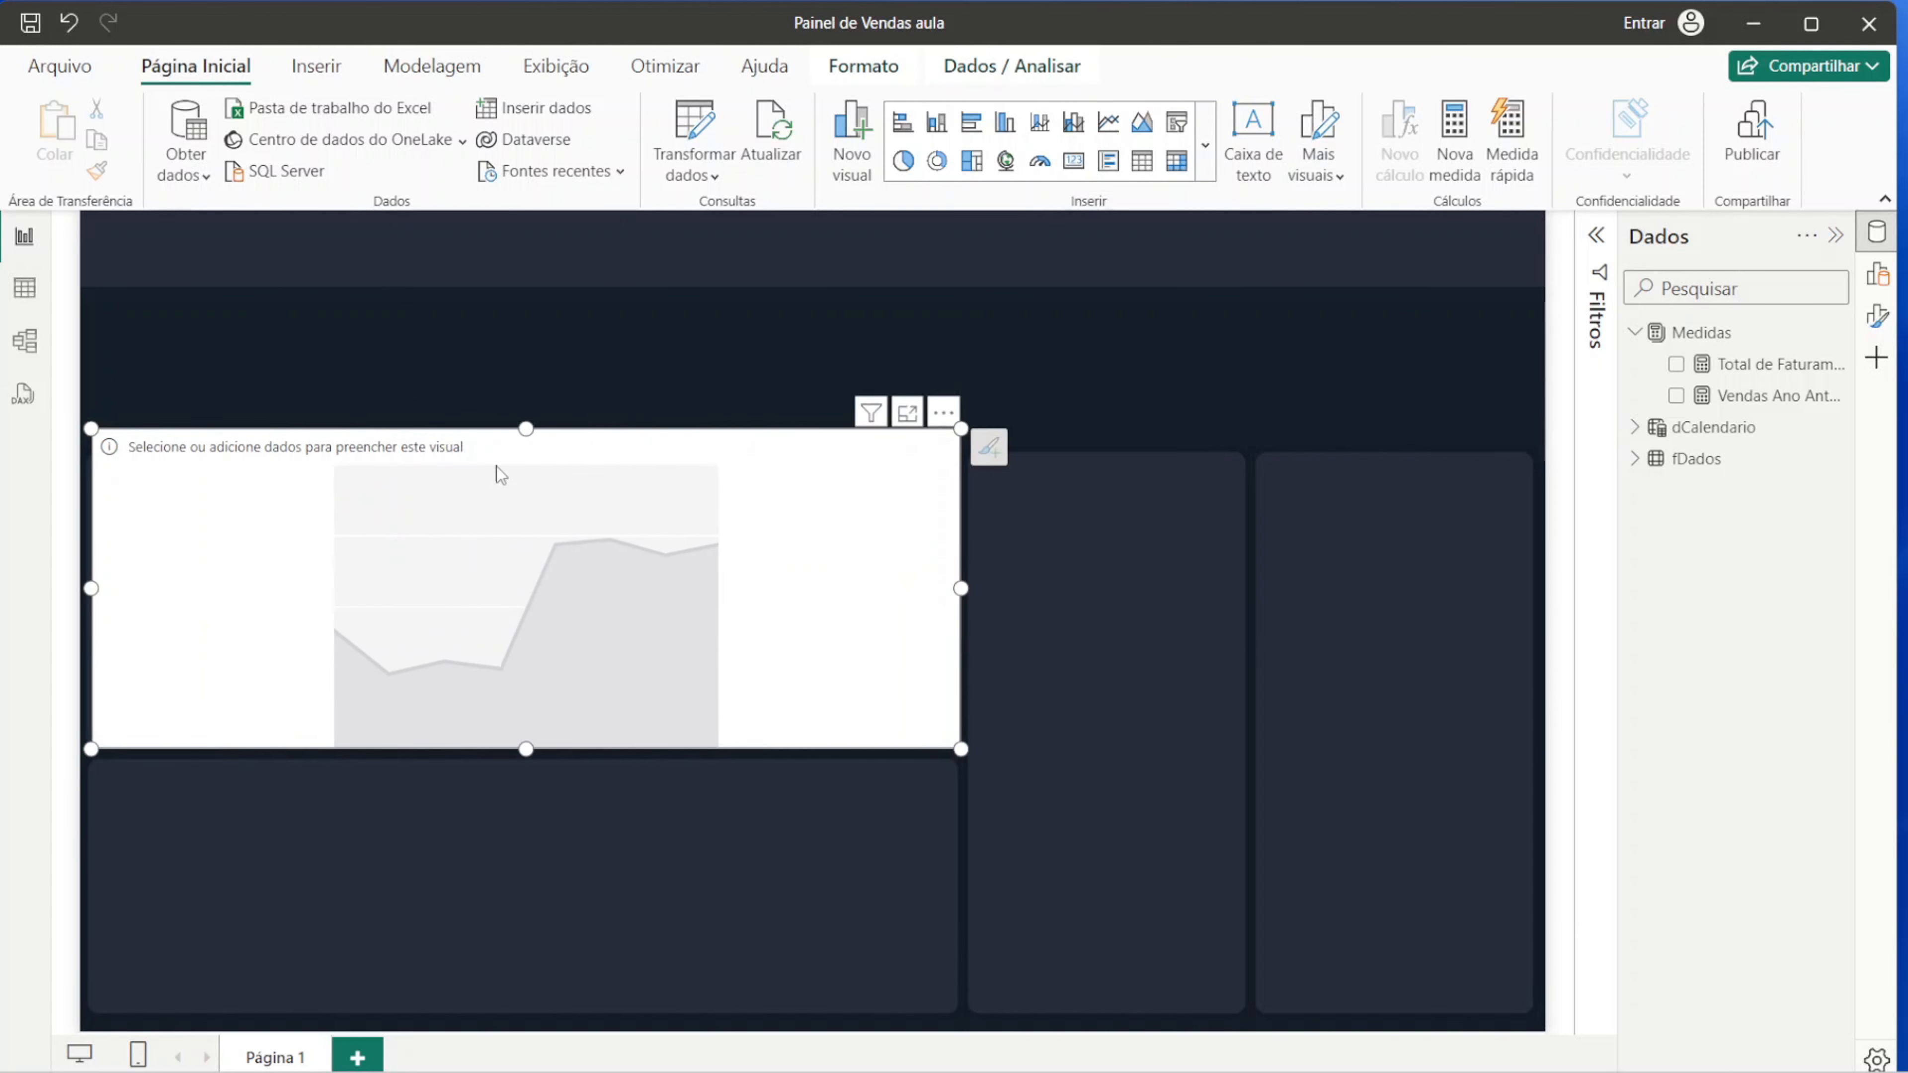
left_click_drag(526, 429, 534, 468)
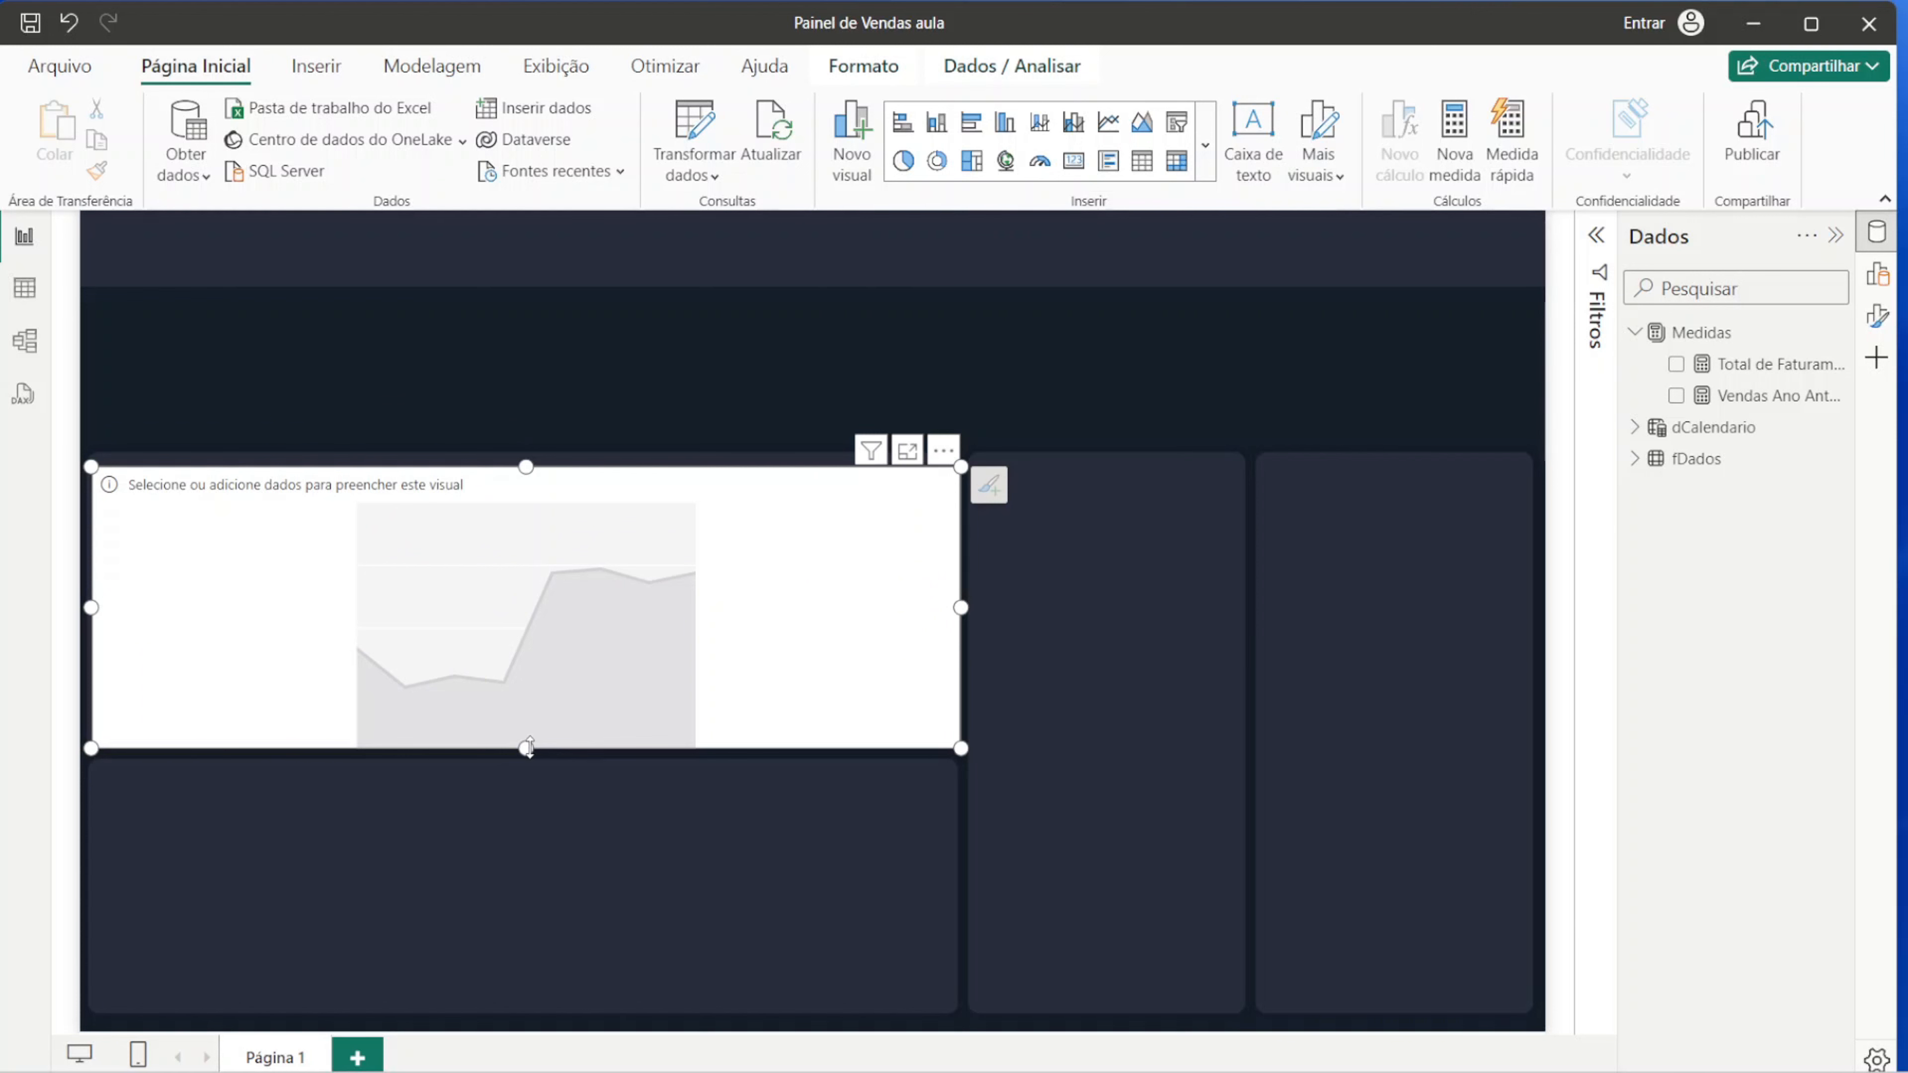
left_click_drag(529, 748, 528, 739)
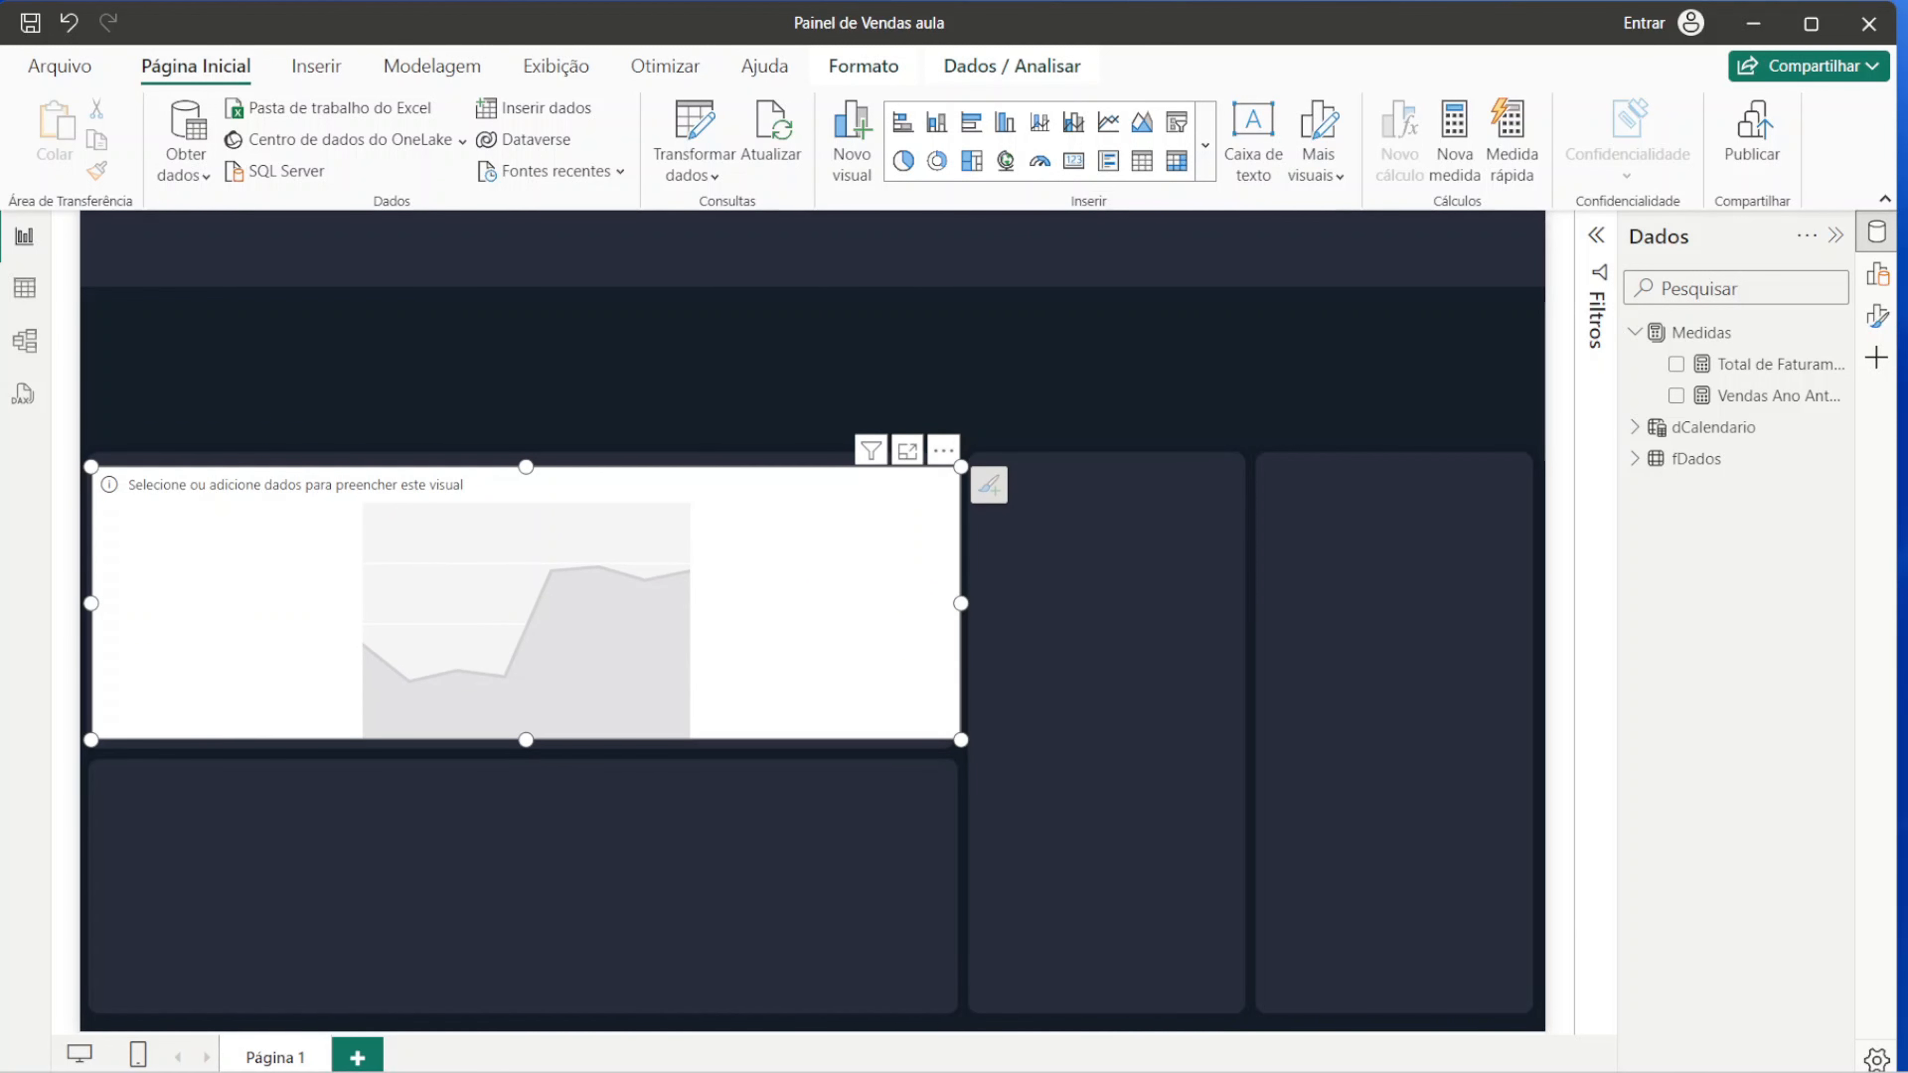
Step: Plot Total de Faturamento by Mês Abreviado from dCalendario in the area chart
left_click(1634, 430)
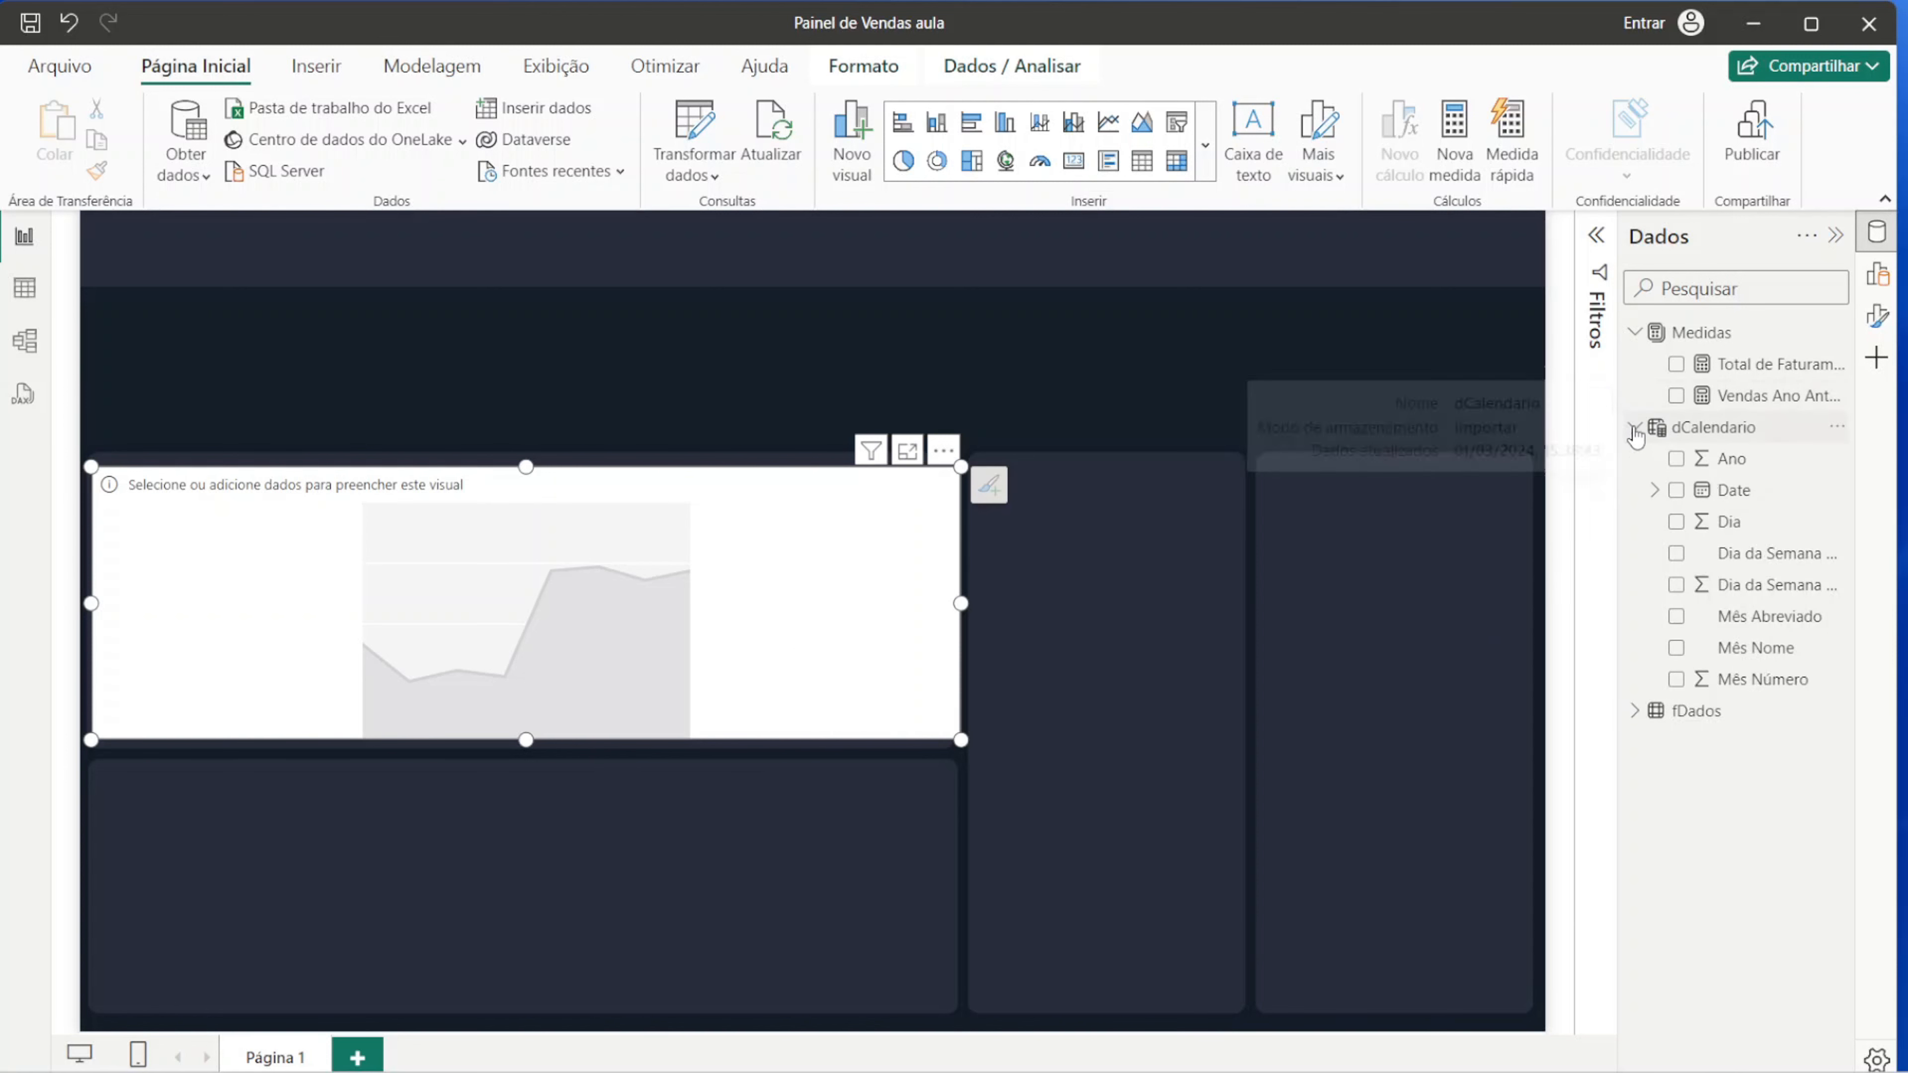
left_click(1676, 617)
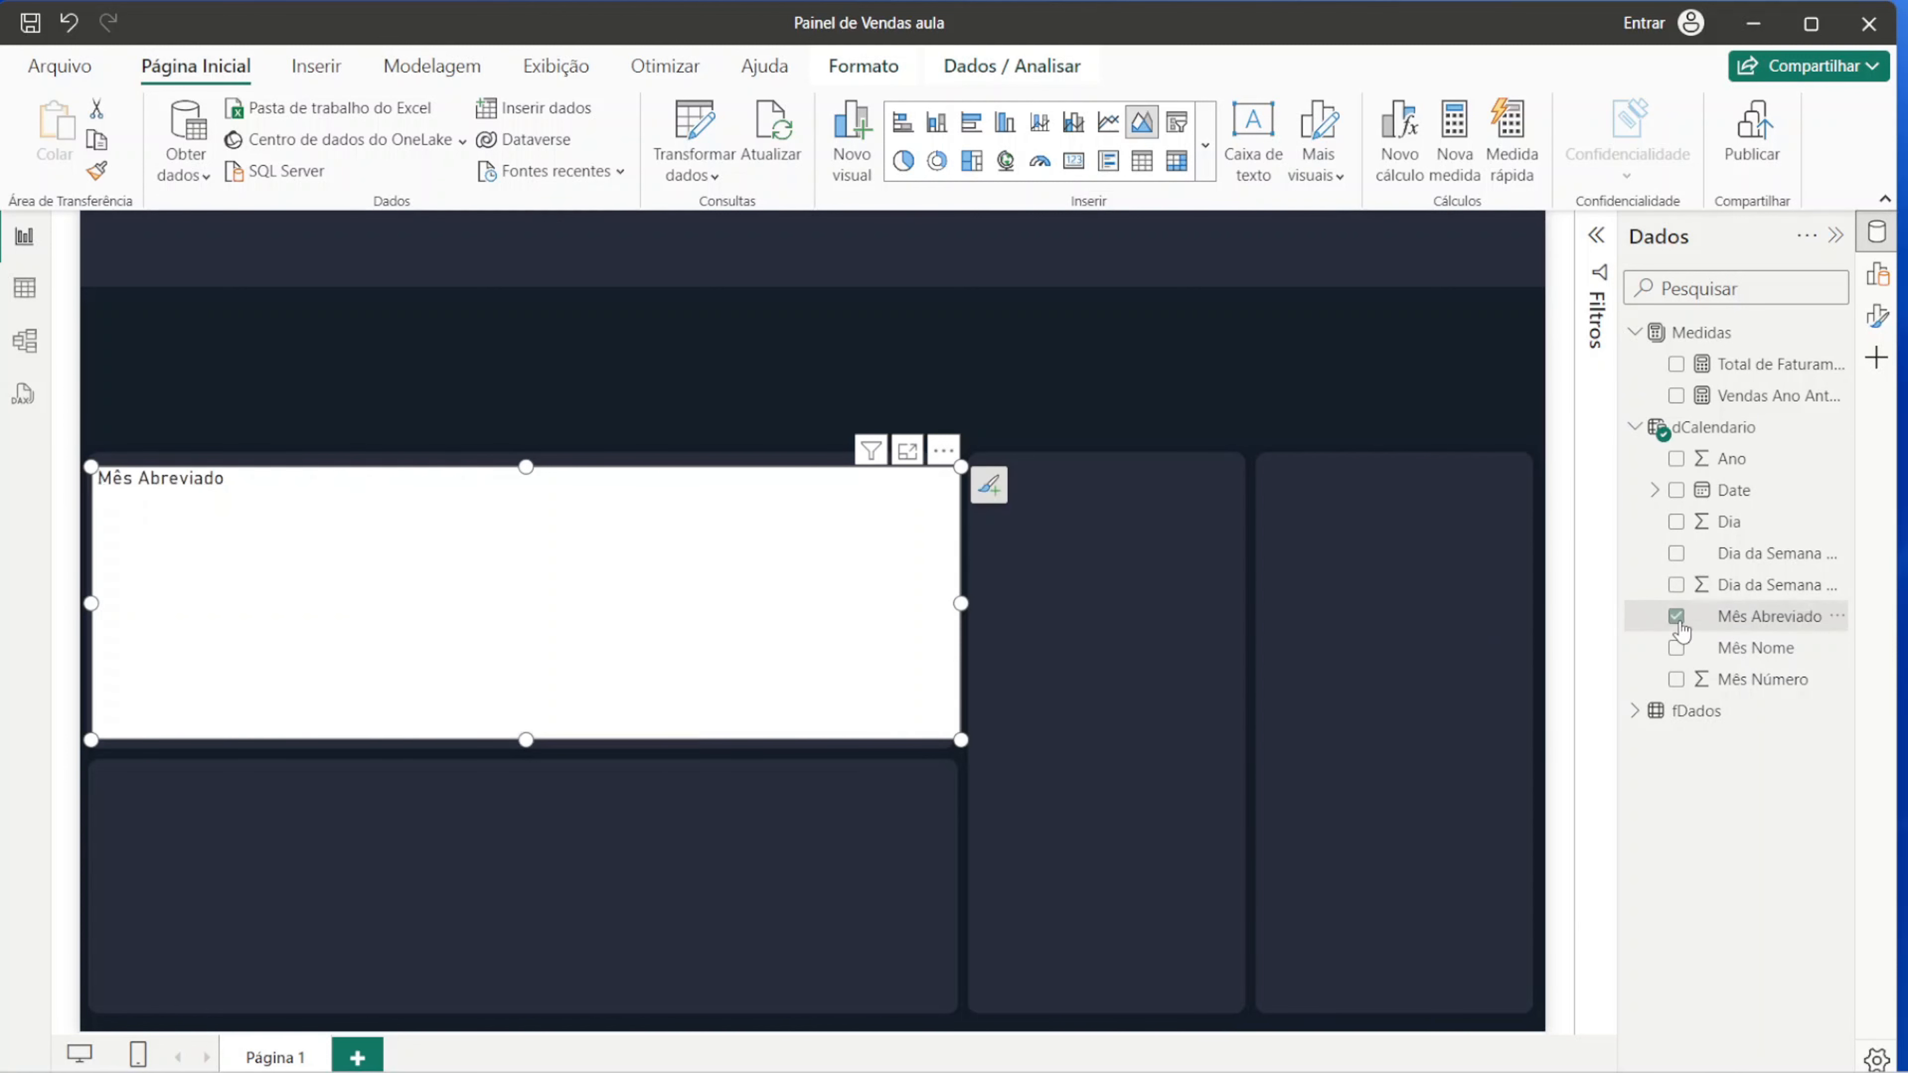
left_click(1676, 366)
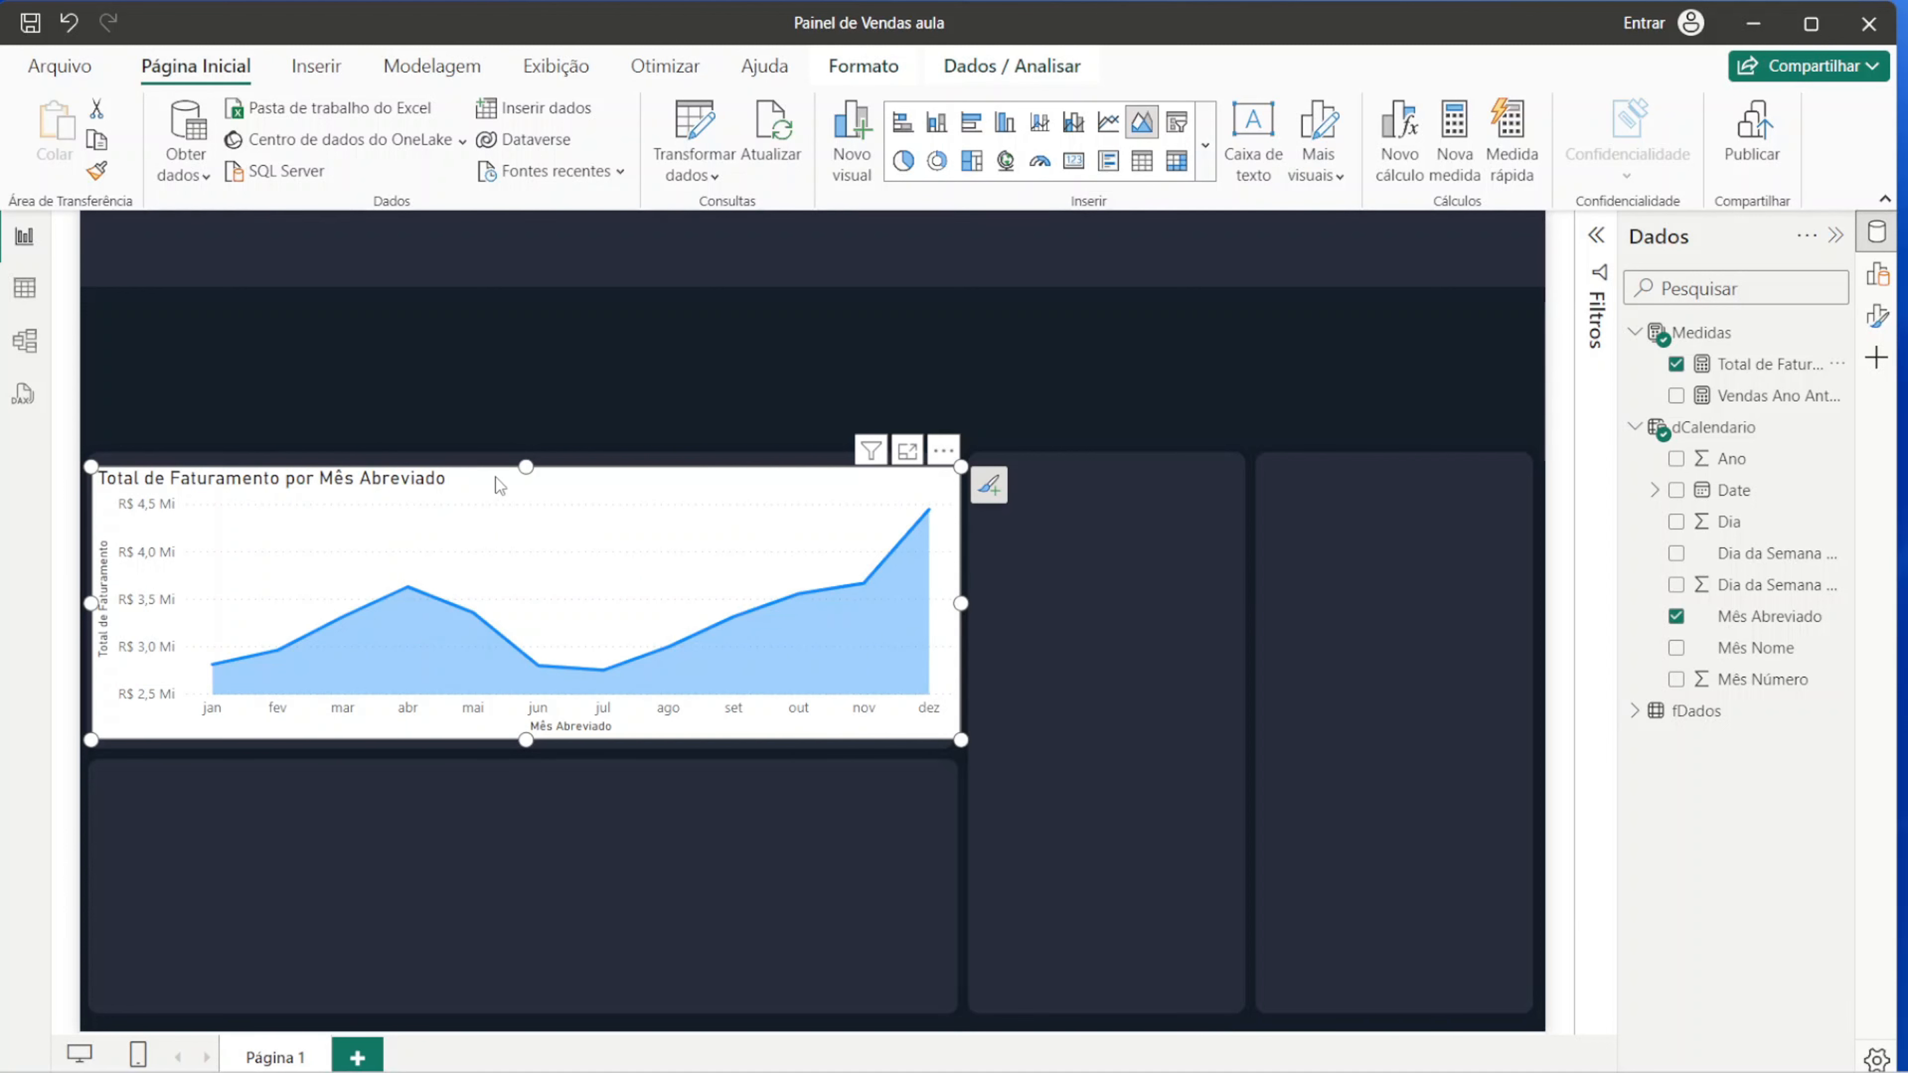
Step: Extend the area chart slightly upward toward the card's top edge and turn on its data labels (Rótulos de dados)
left_click_drag(524, 466, 524, 451)
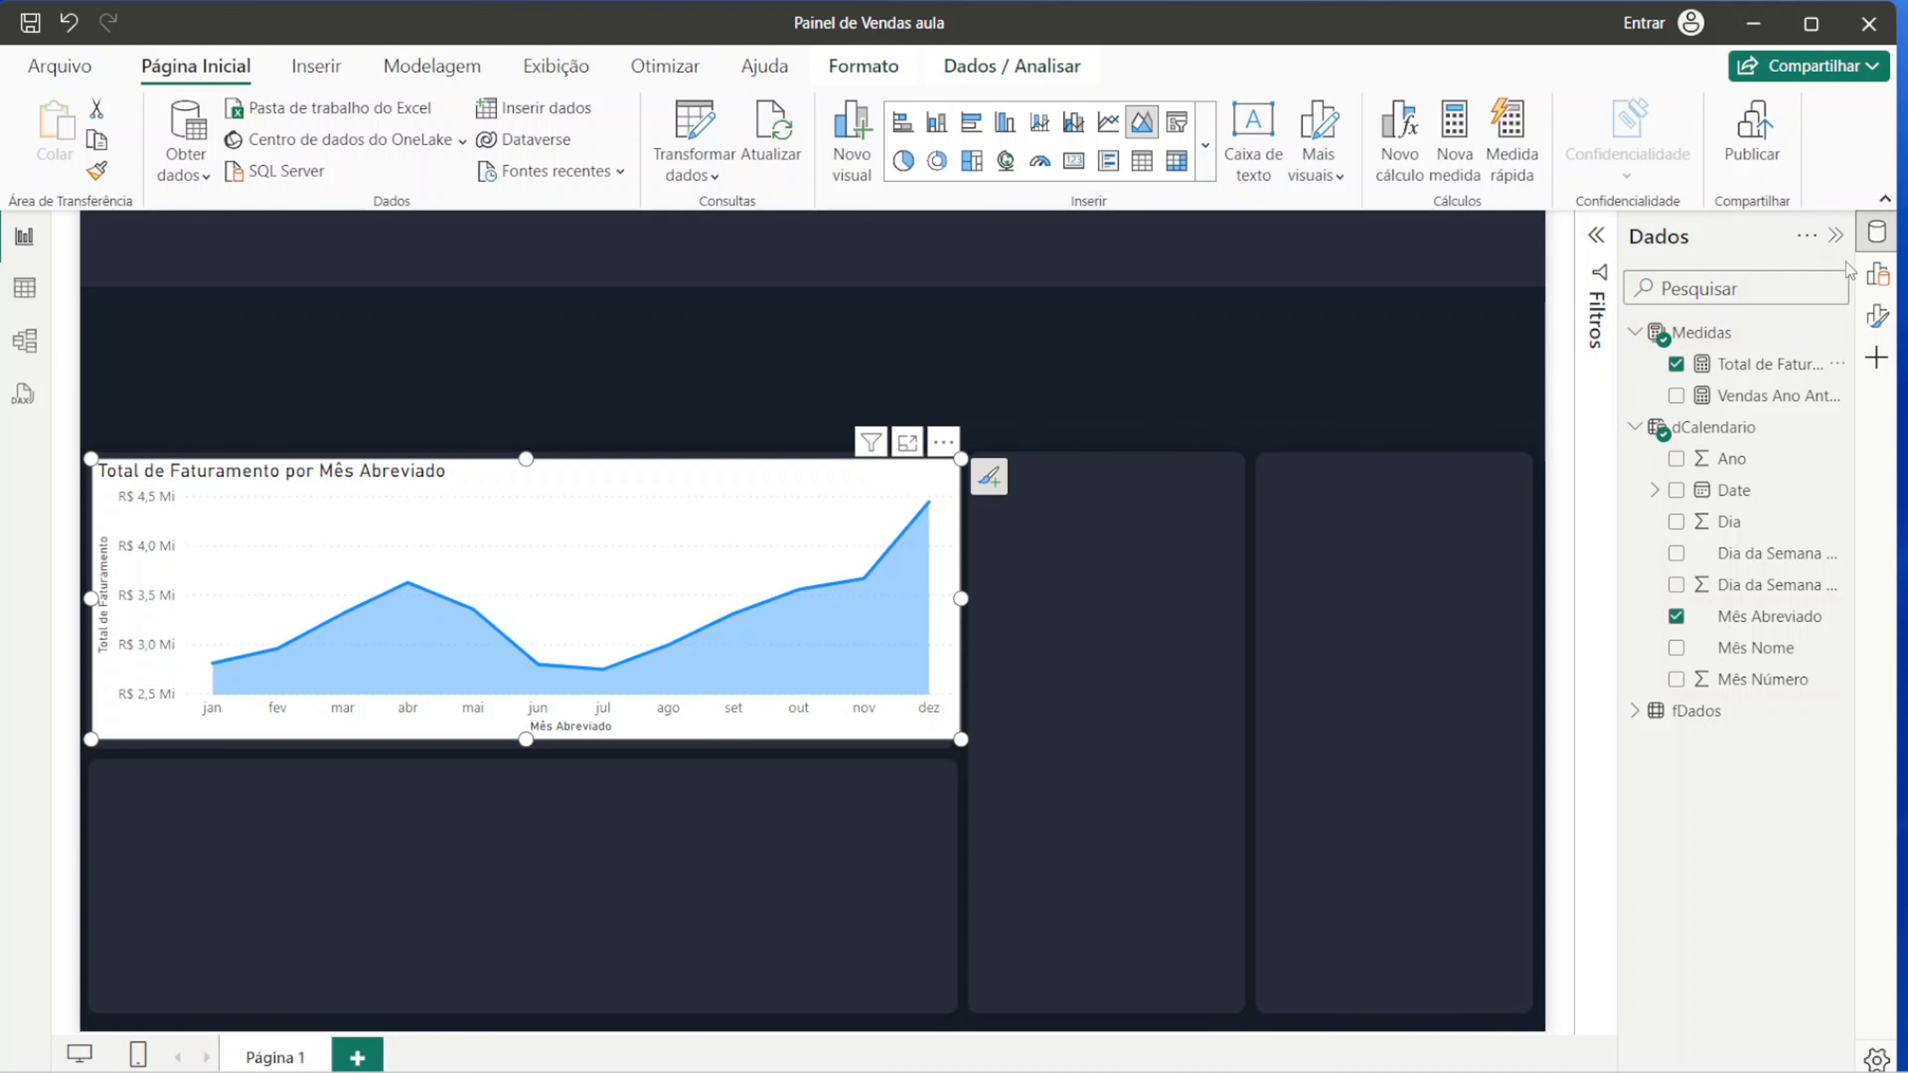
left_click(1836, 238)
left_click(1877, 278)
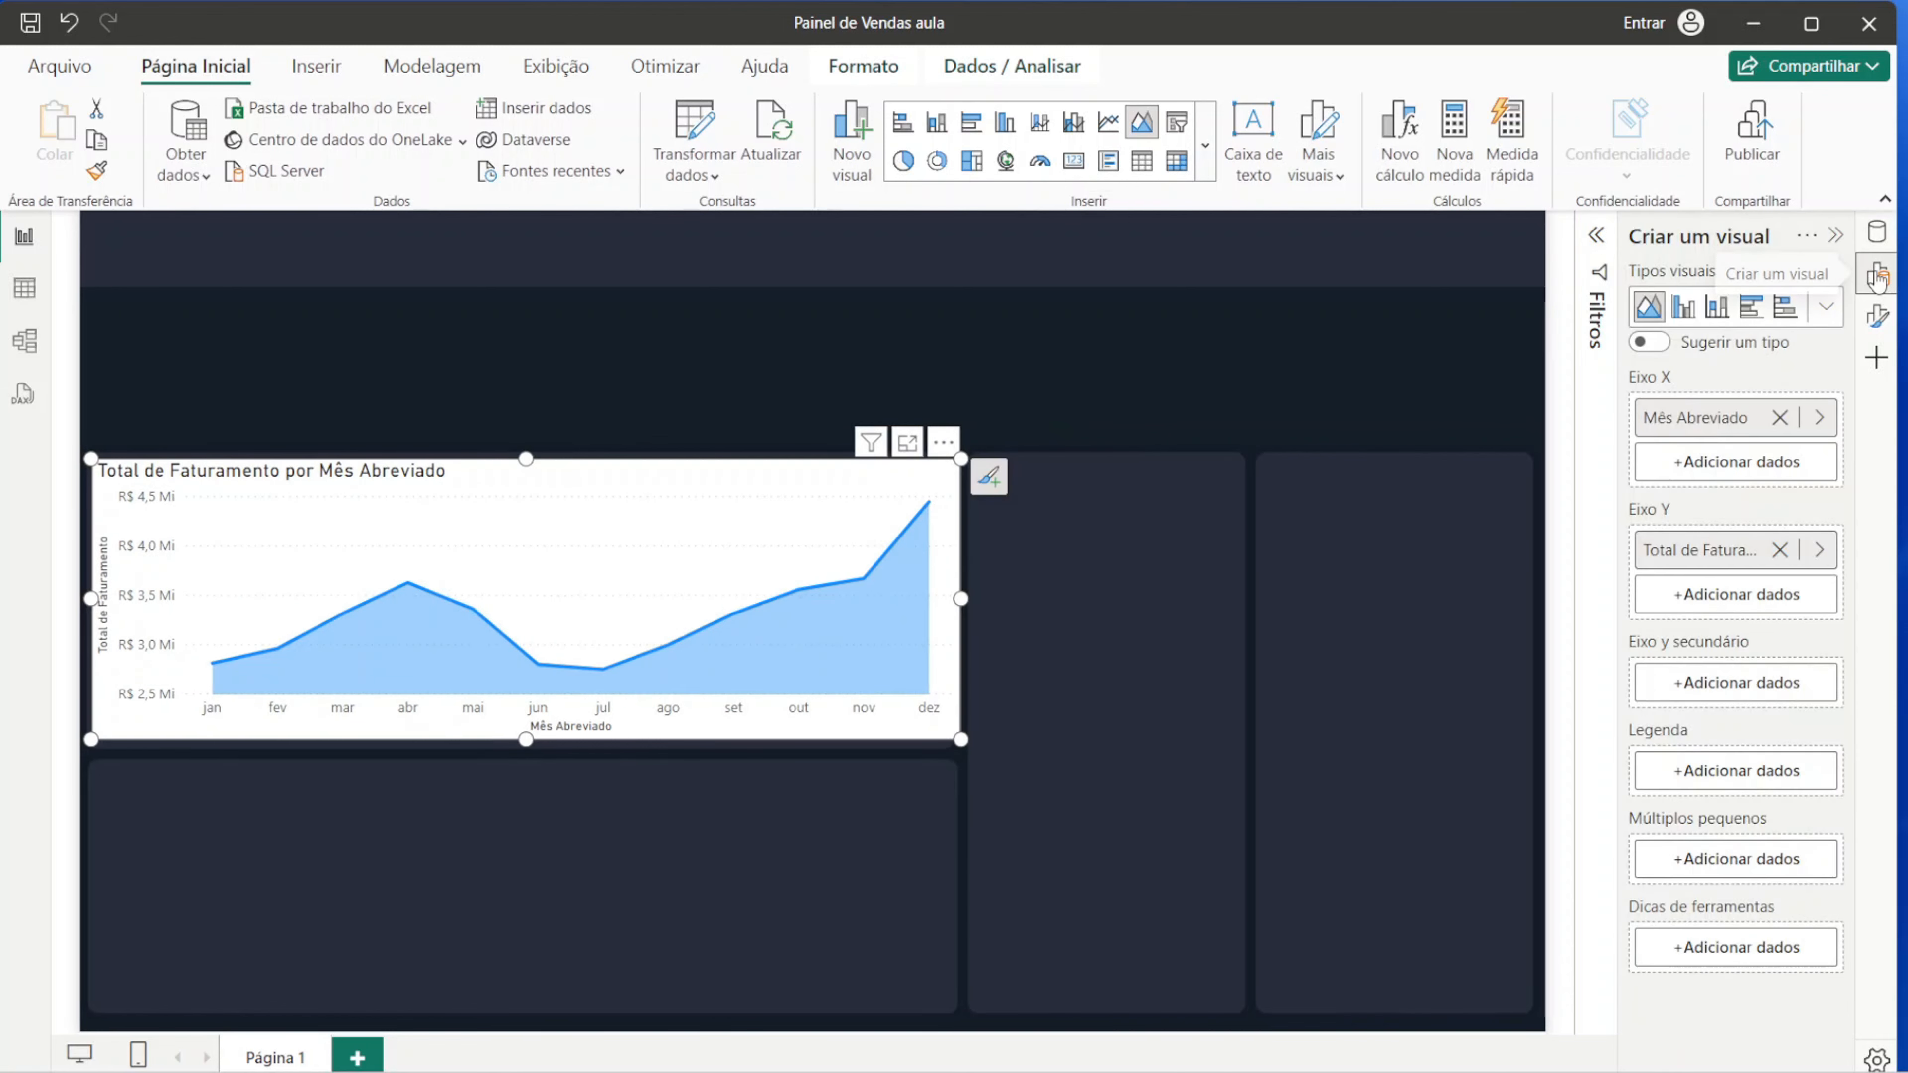
left_click(1878, 278)
left_click(1877, 315)
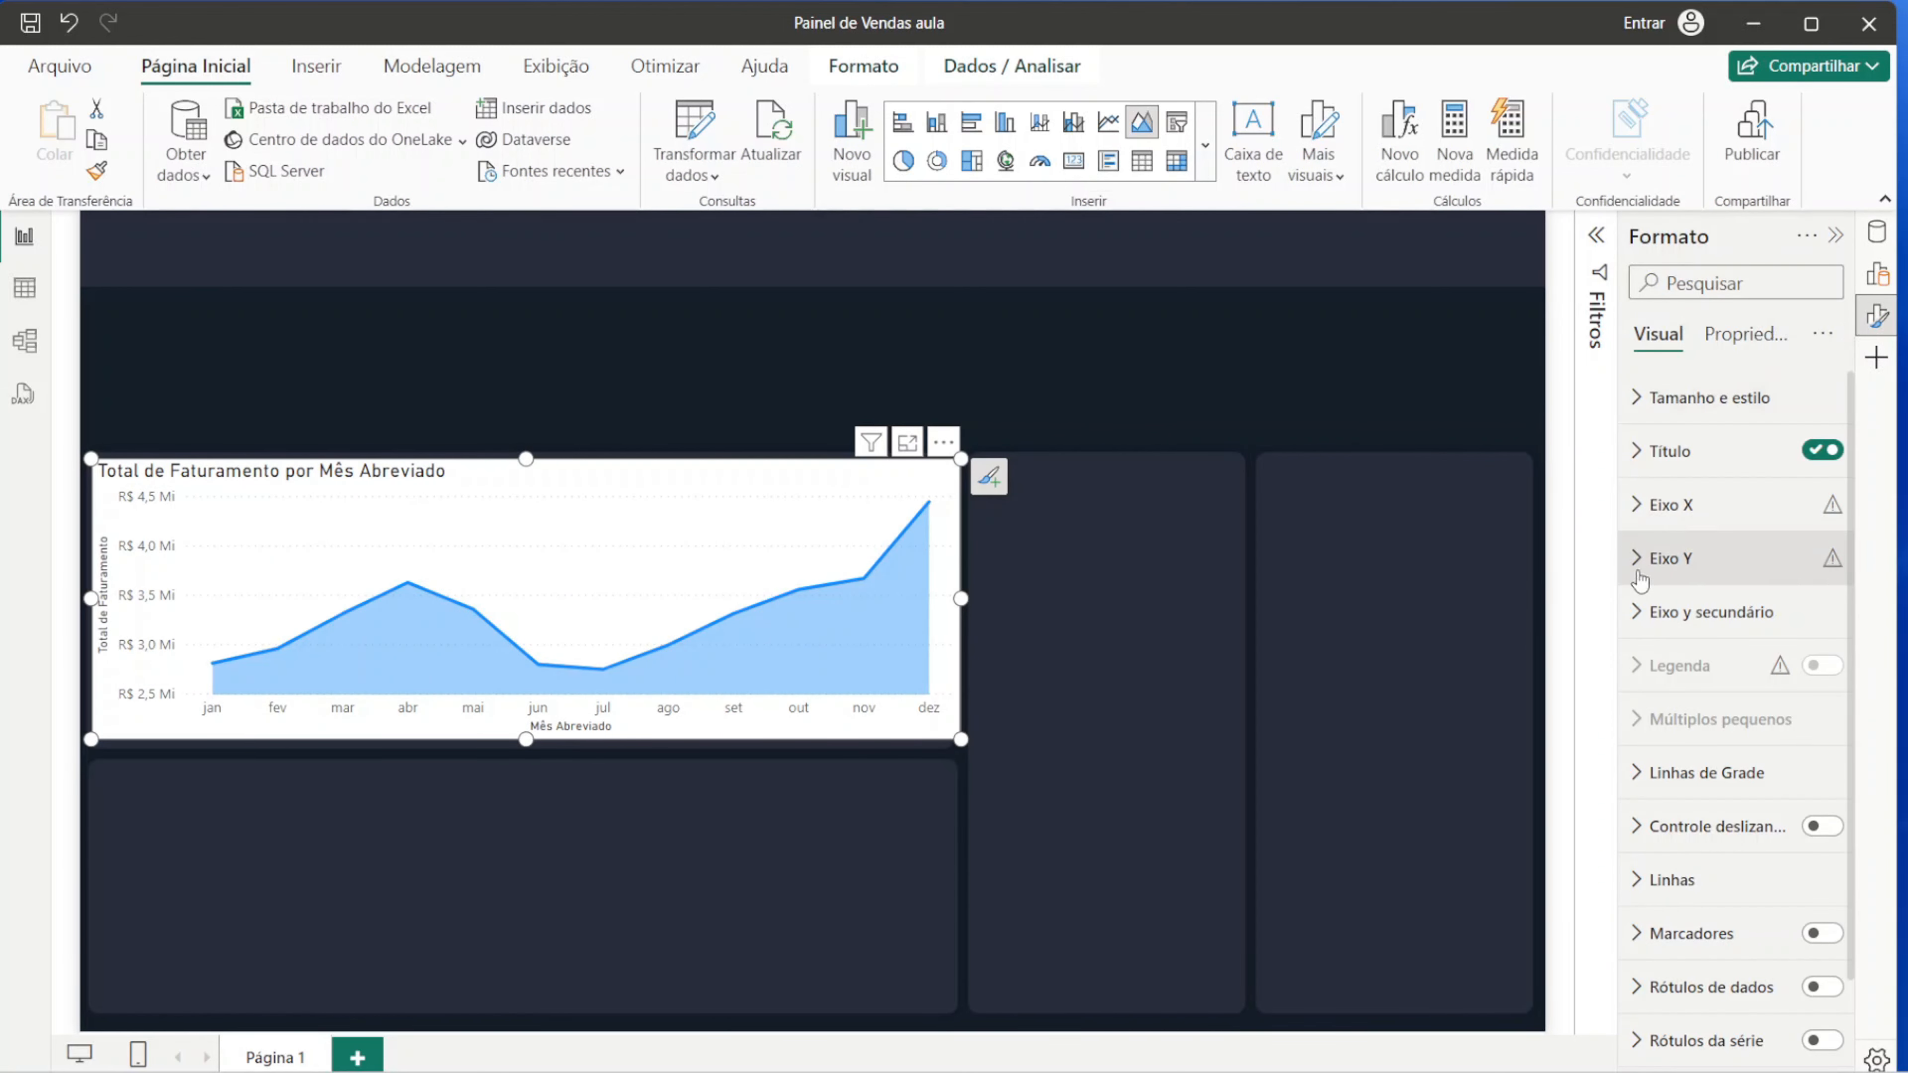
scroll(1690, 668, "down", 1)
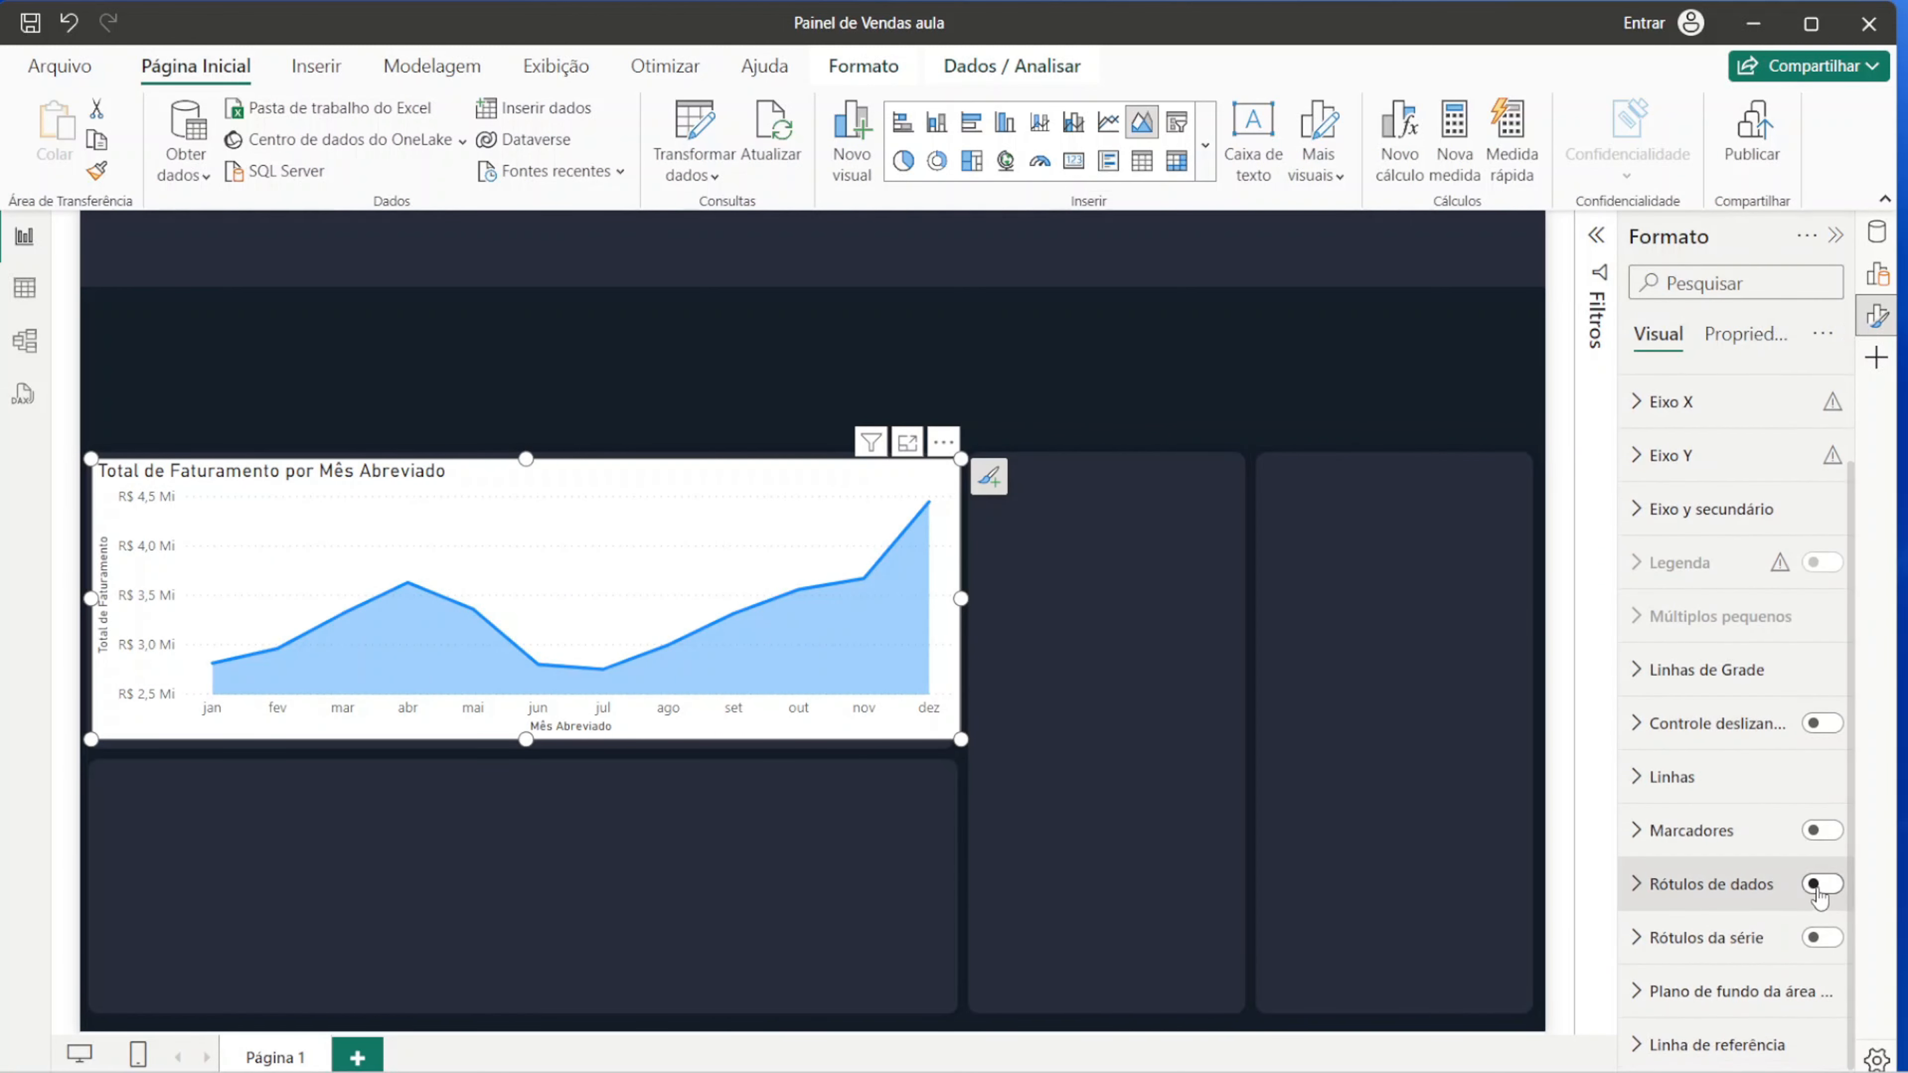
left_click(1821, 886)
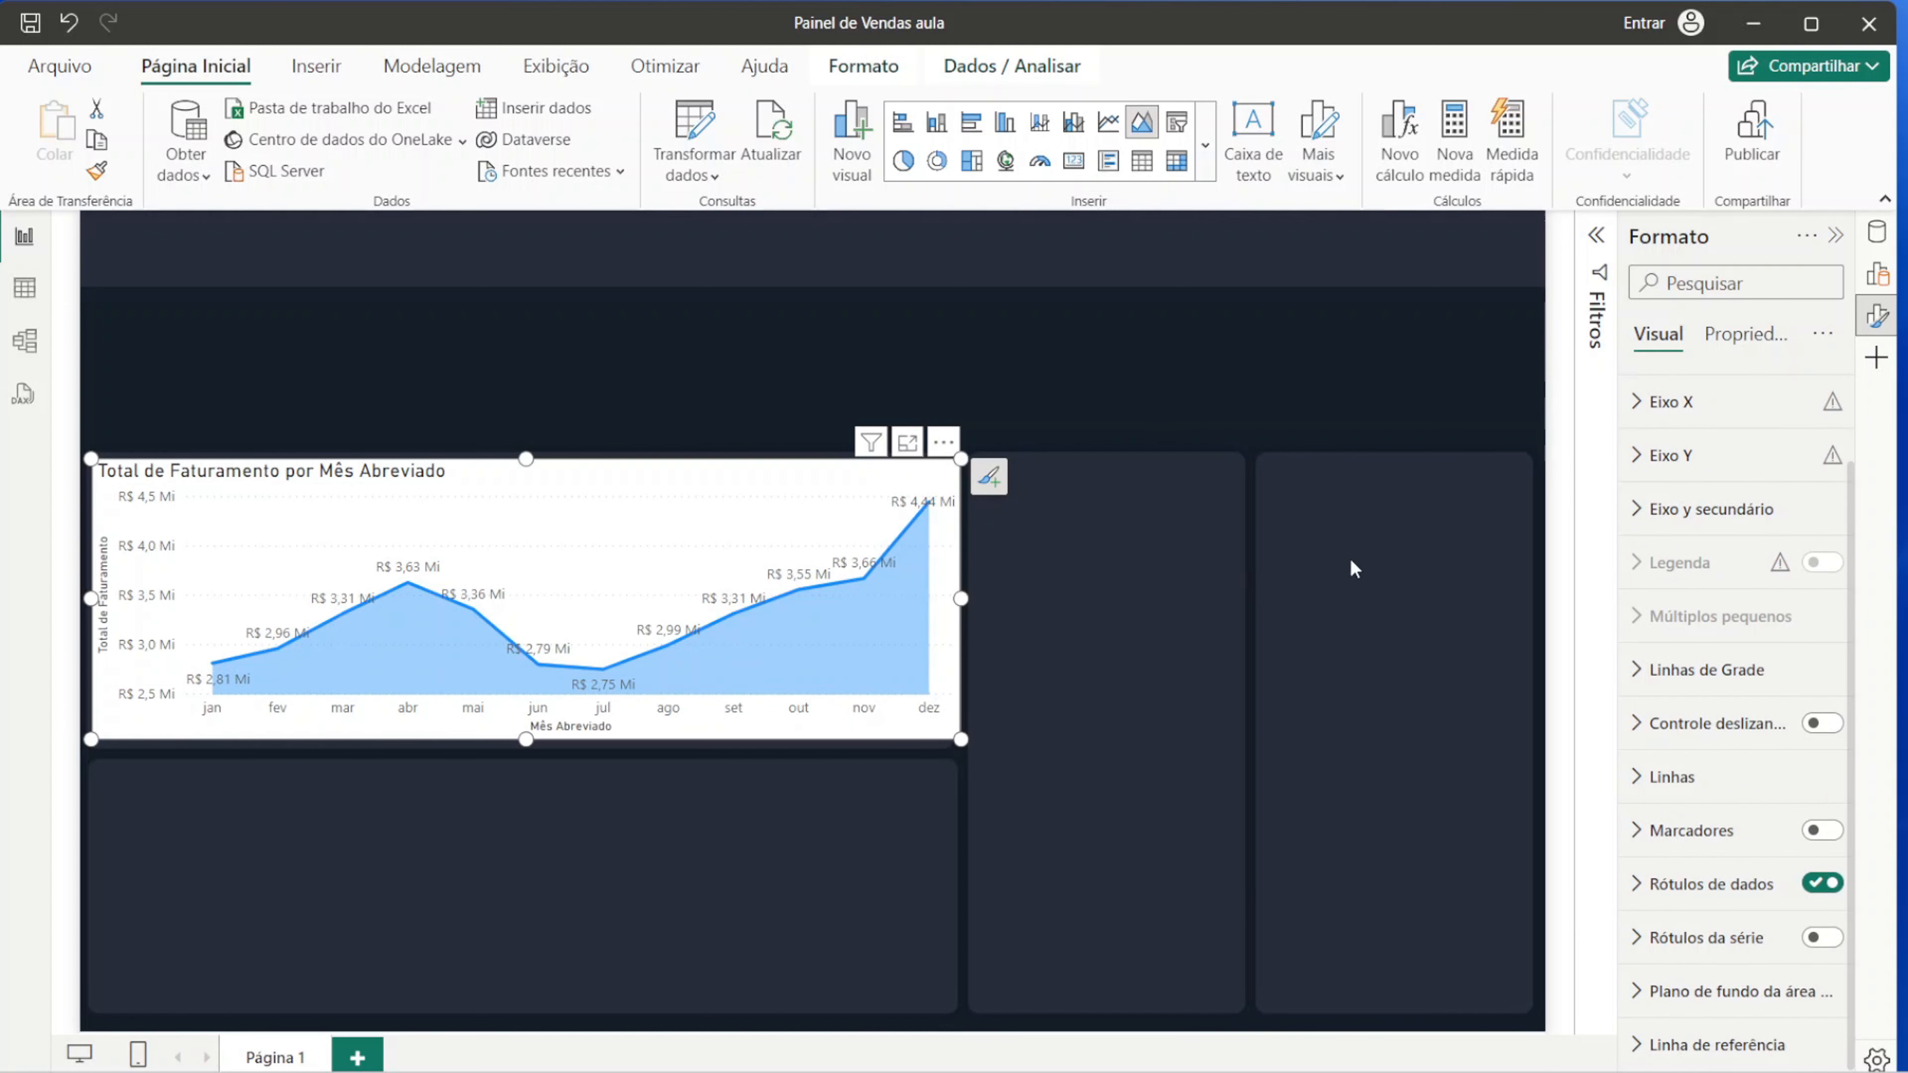
left_click(1836, 239)
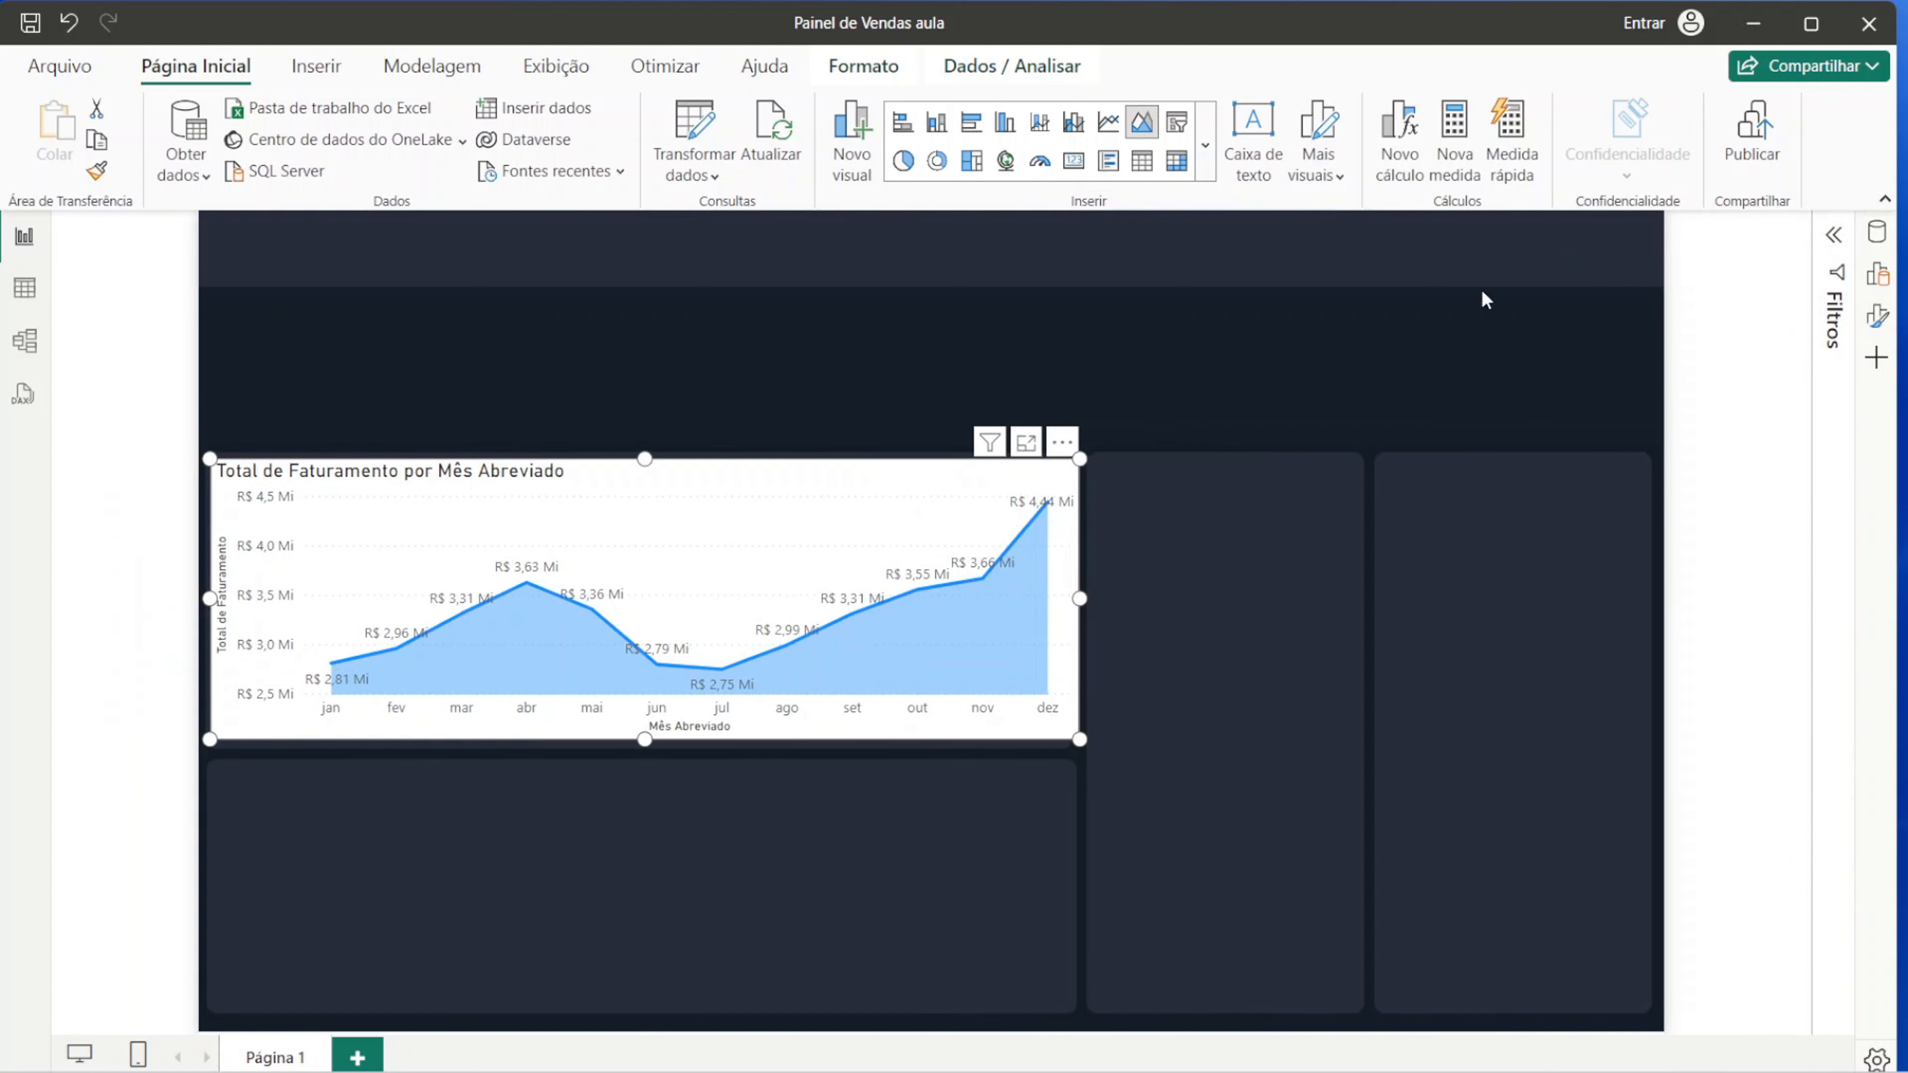
left_click(867, 393)
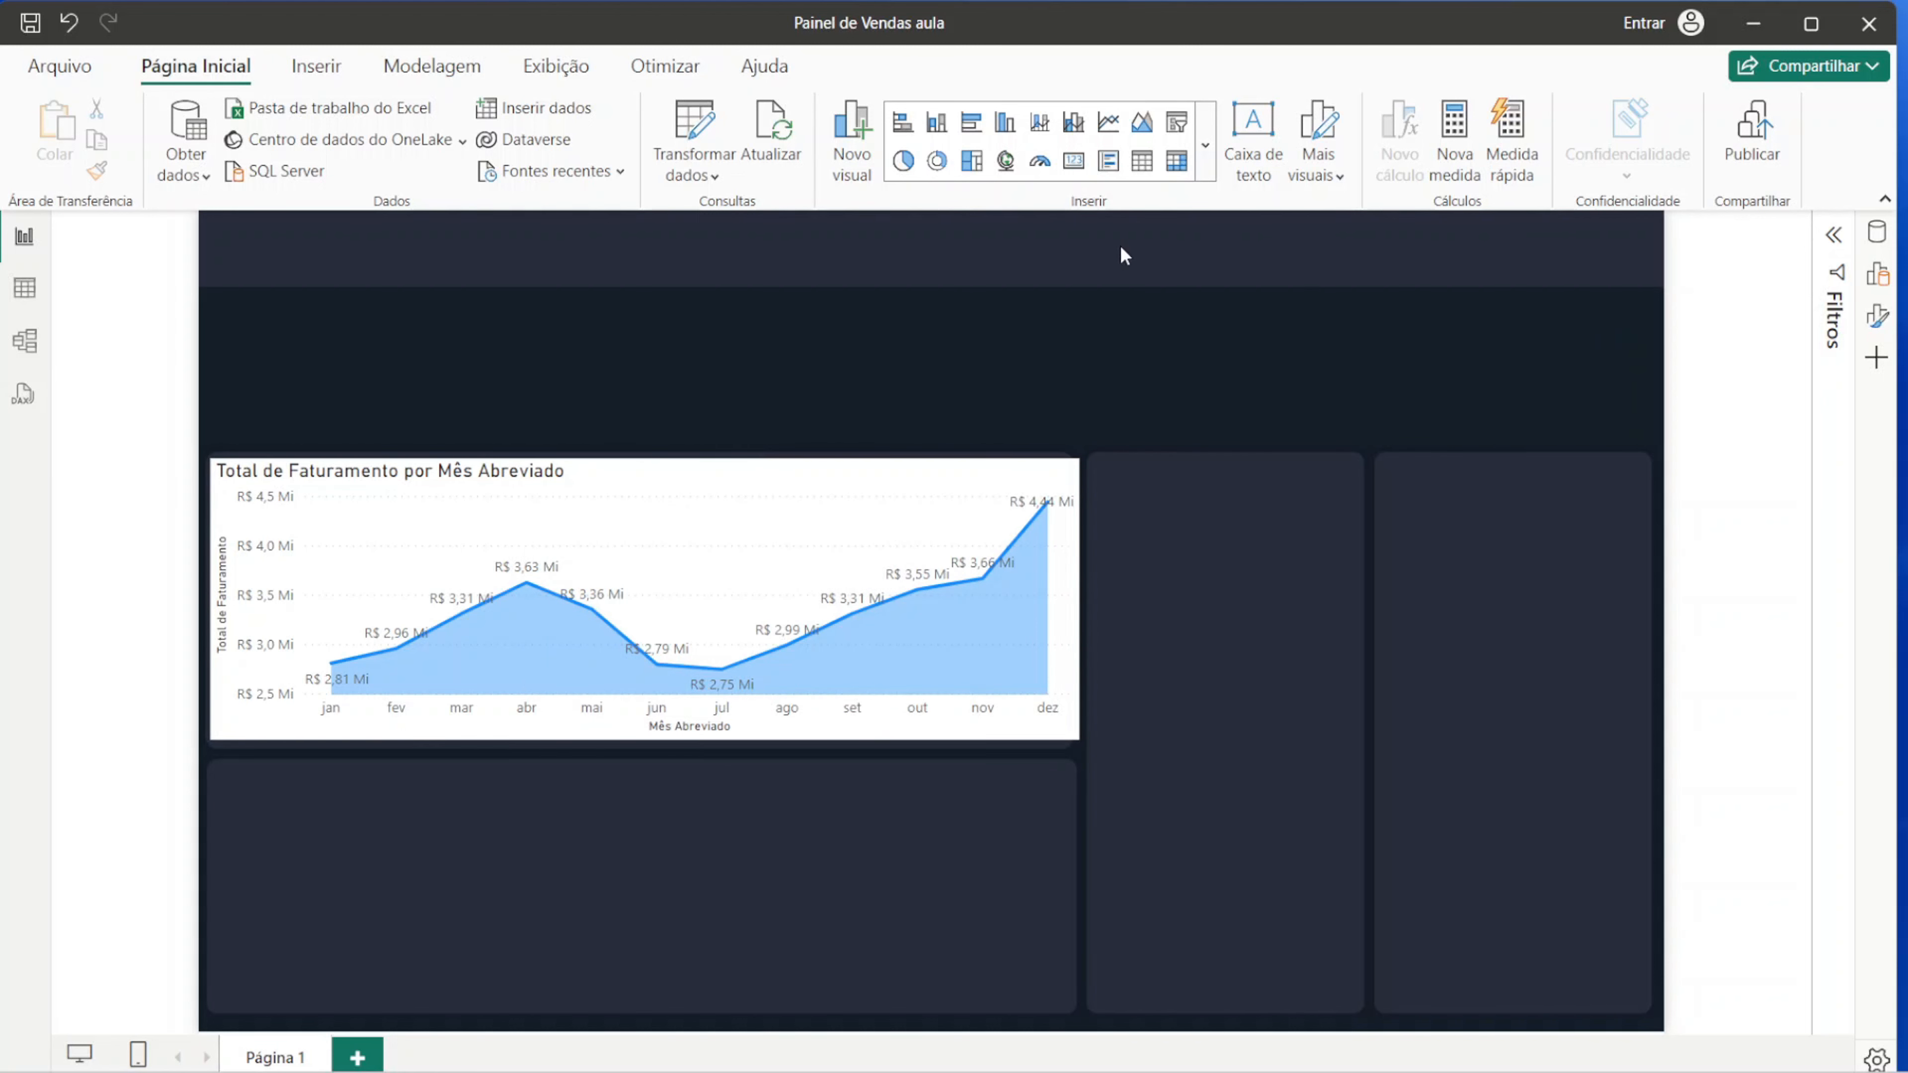
Step: Insert a slicer and shrink it to a small box at the left end of the page's header band
left_click(1177, 123)
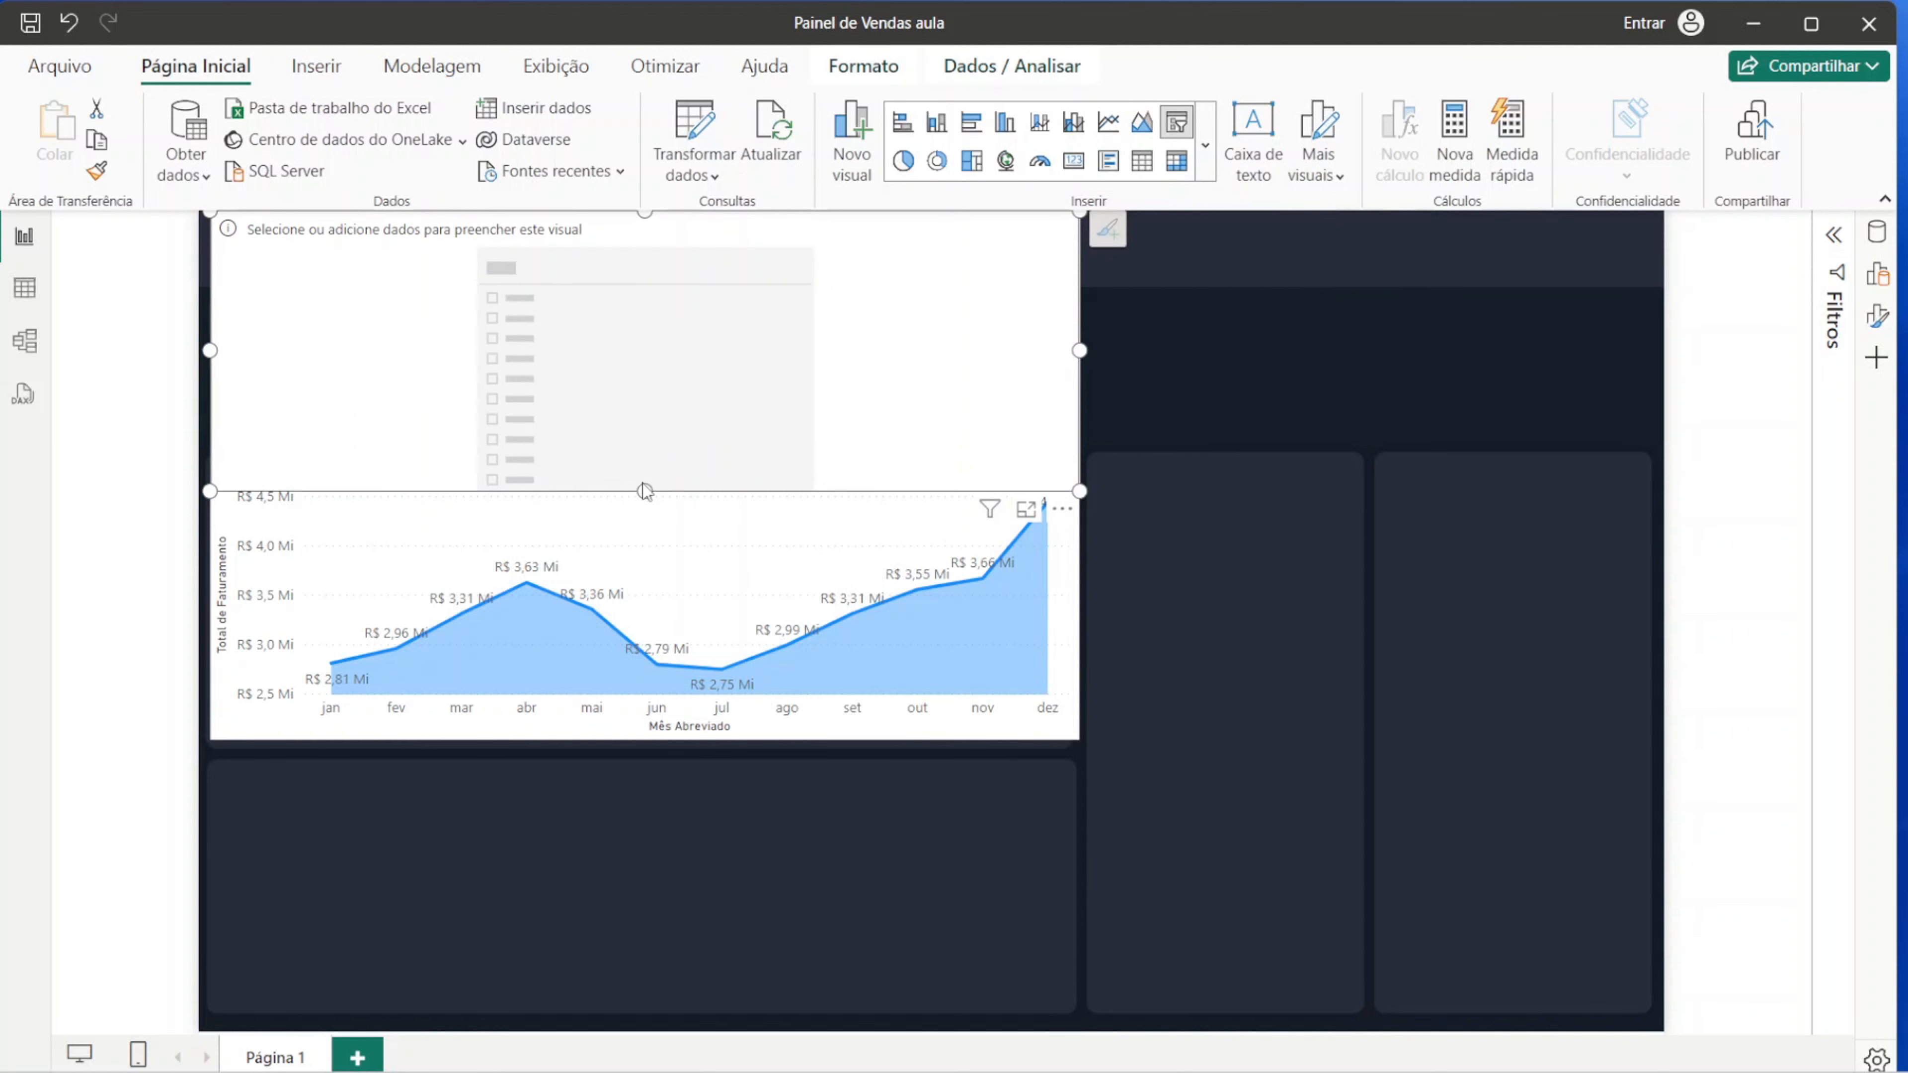
left_click_drag(644, 488, 687, 281)
left_click_drag(1081, 248, 489, 268)
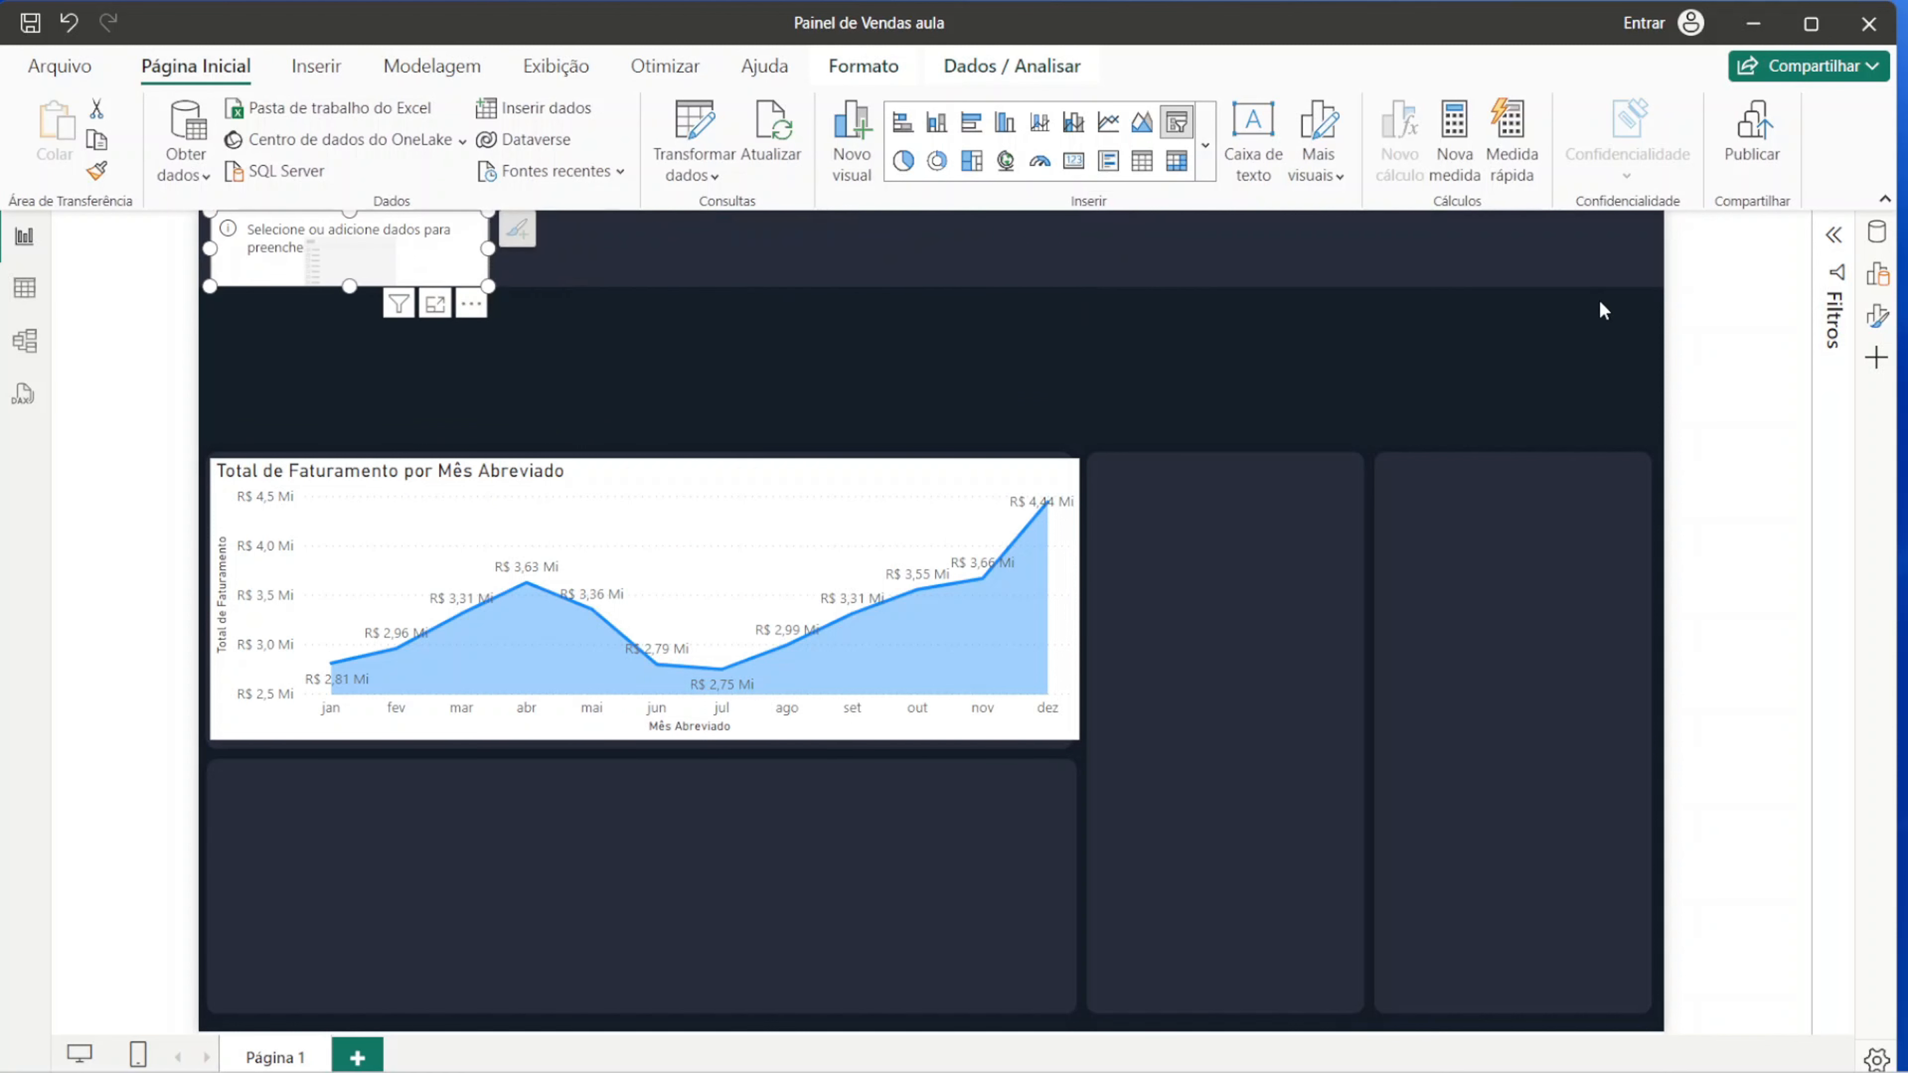
Step: Add Ano from dCalendario to the slicer and set the slicer style to Suspenso
left_click(1875, 236)
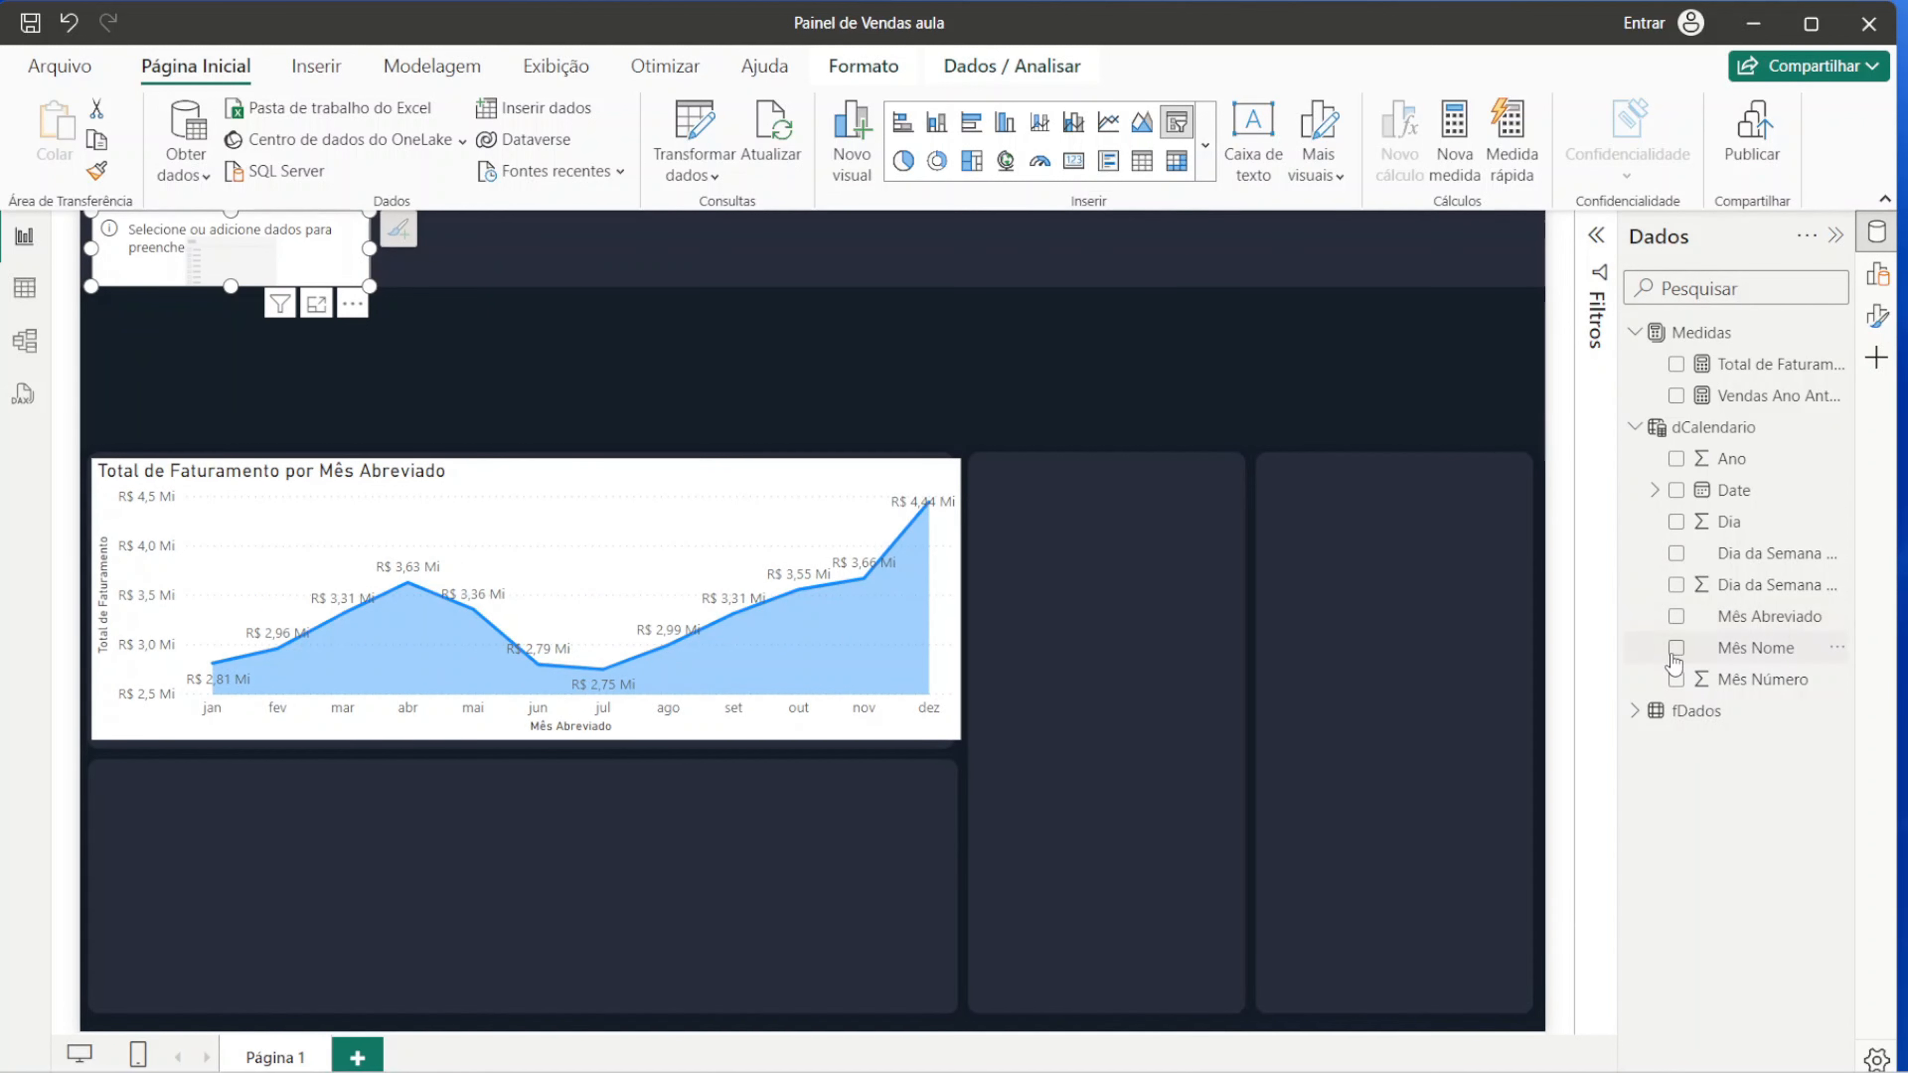
left_click(1676, 458)
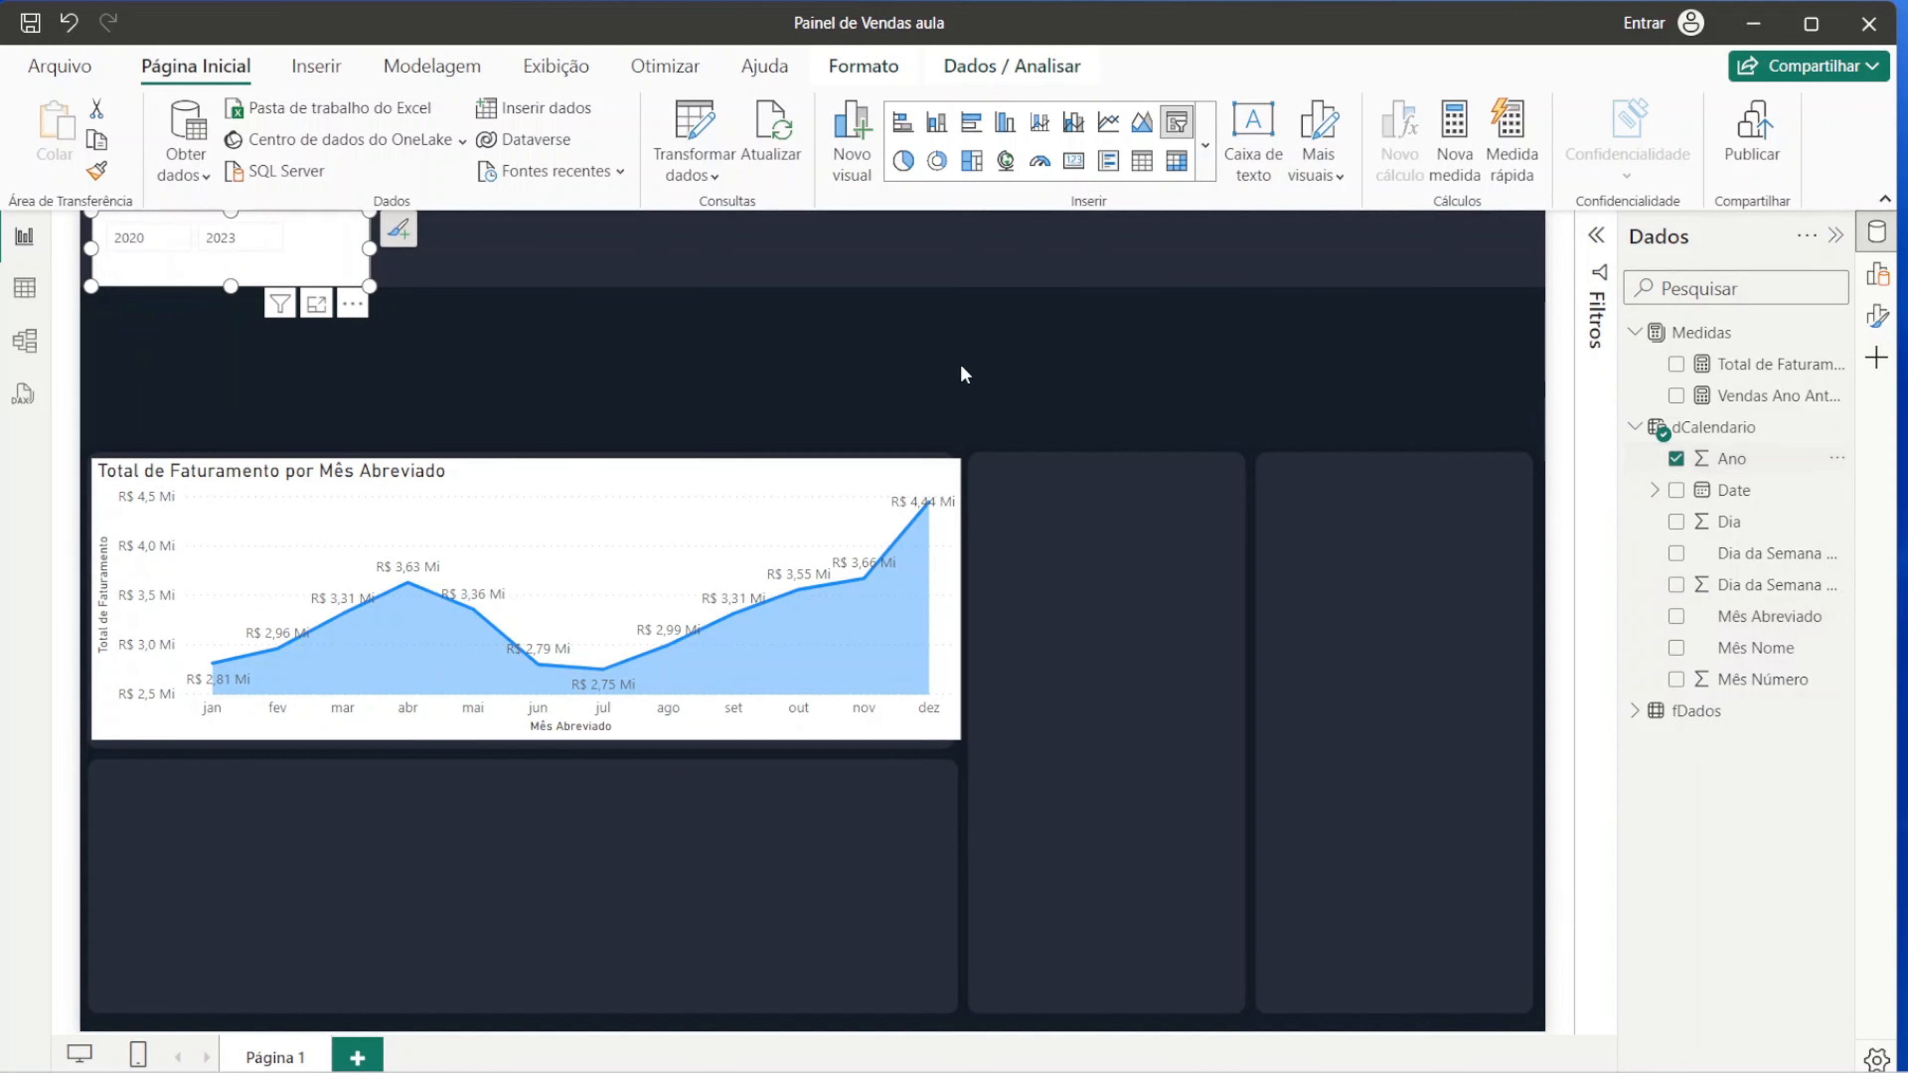
left_click(1834, 237)
left_click(1876, 316)
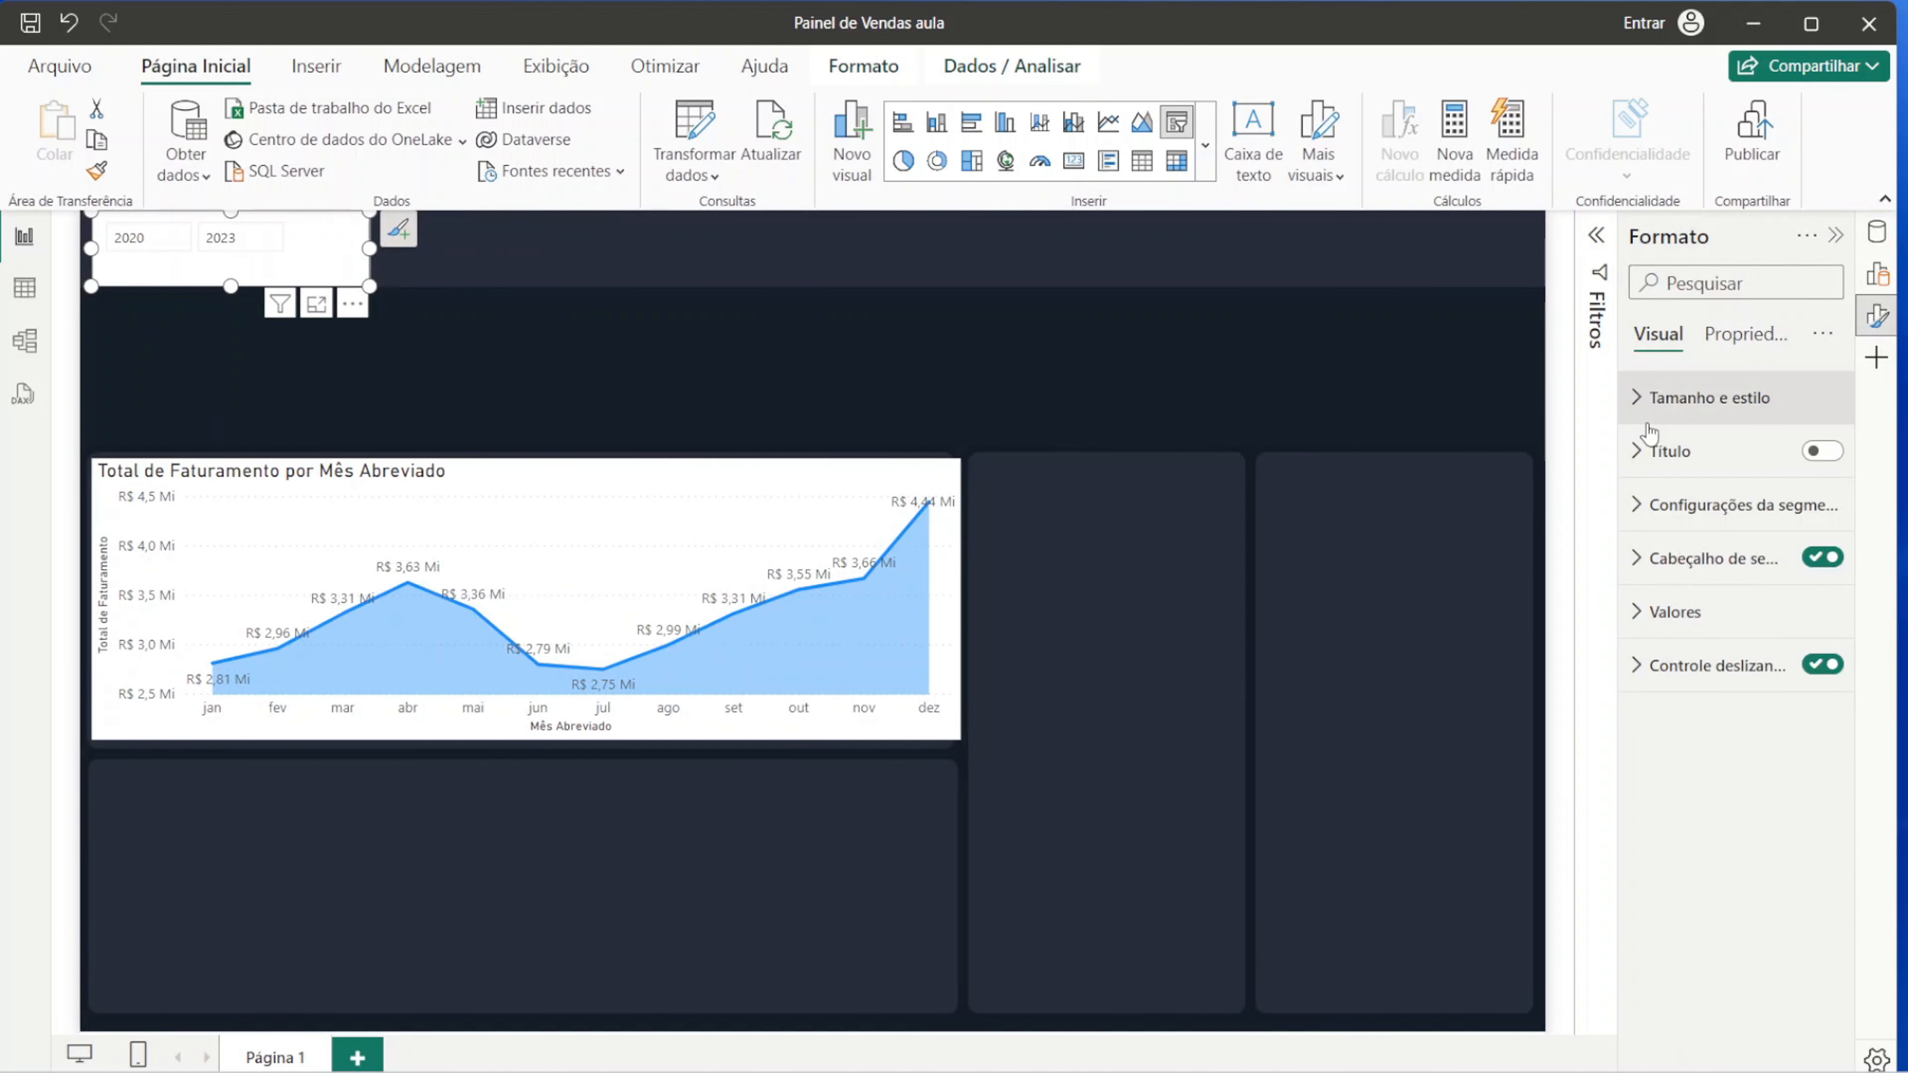
left_click(1634, 517)
left_click(1704, 639)
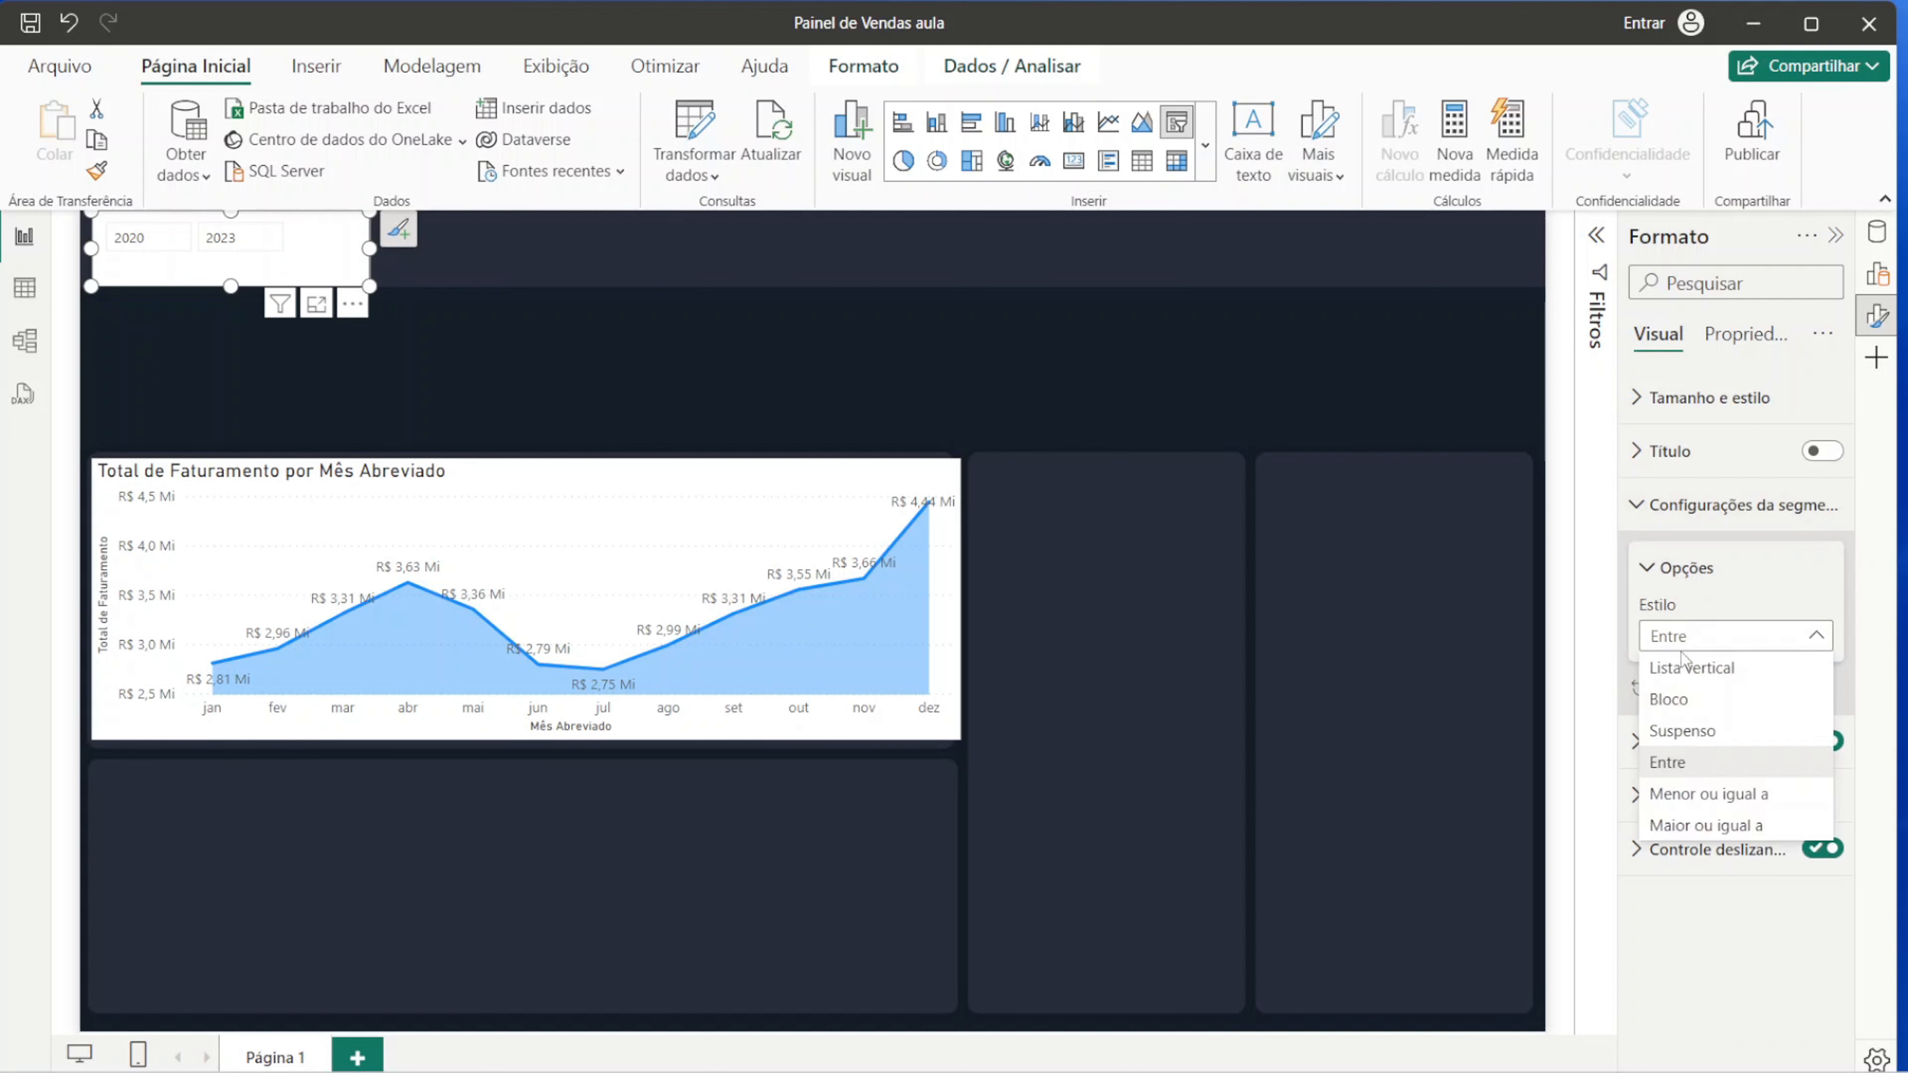
left_click(1712, 732)
Step: Try the years from 2020 to 2023 in the Ano slicer, finishing with 2022 selected
left_click(301, 260)
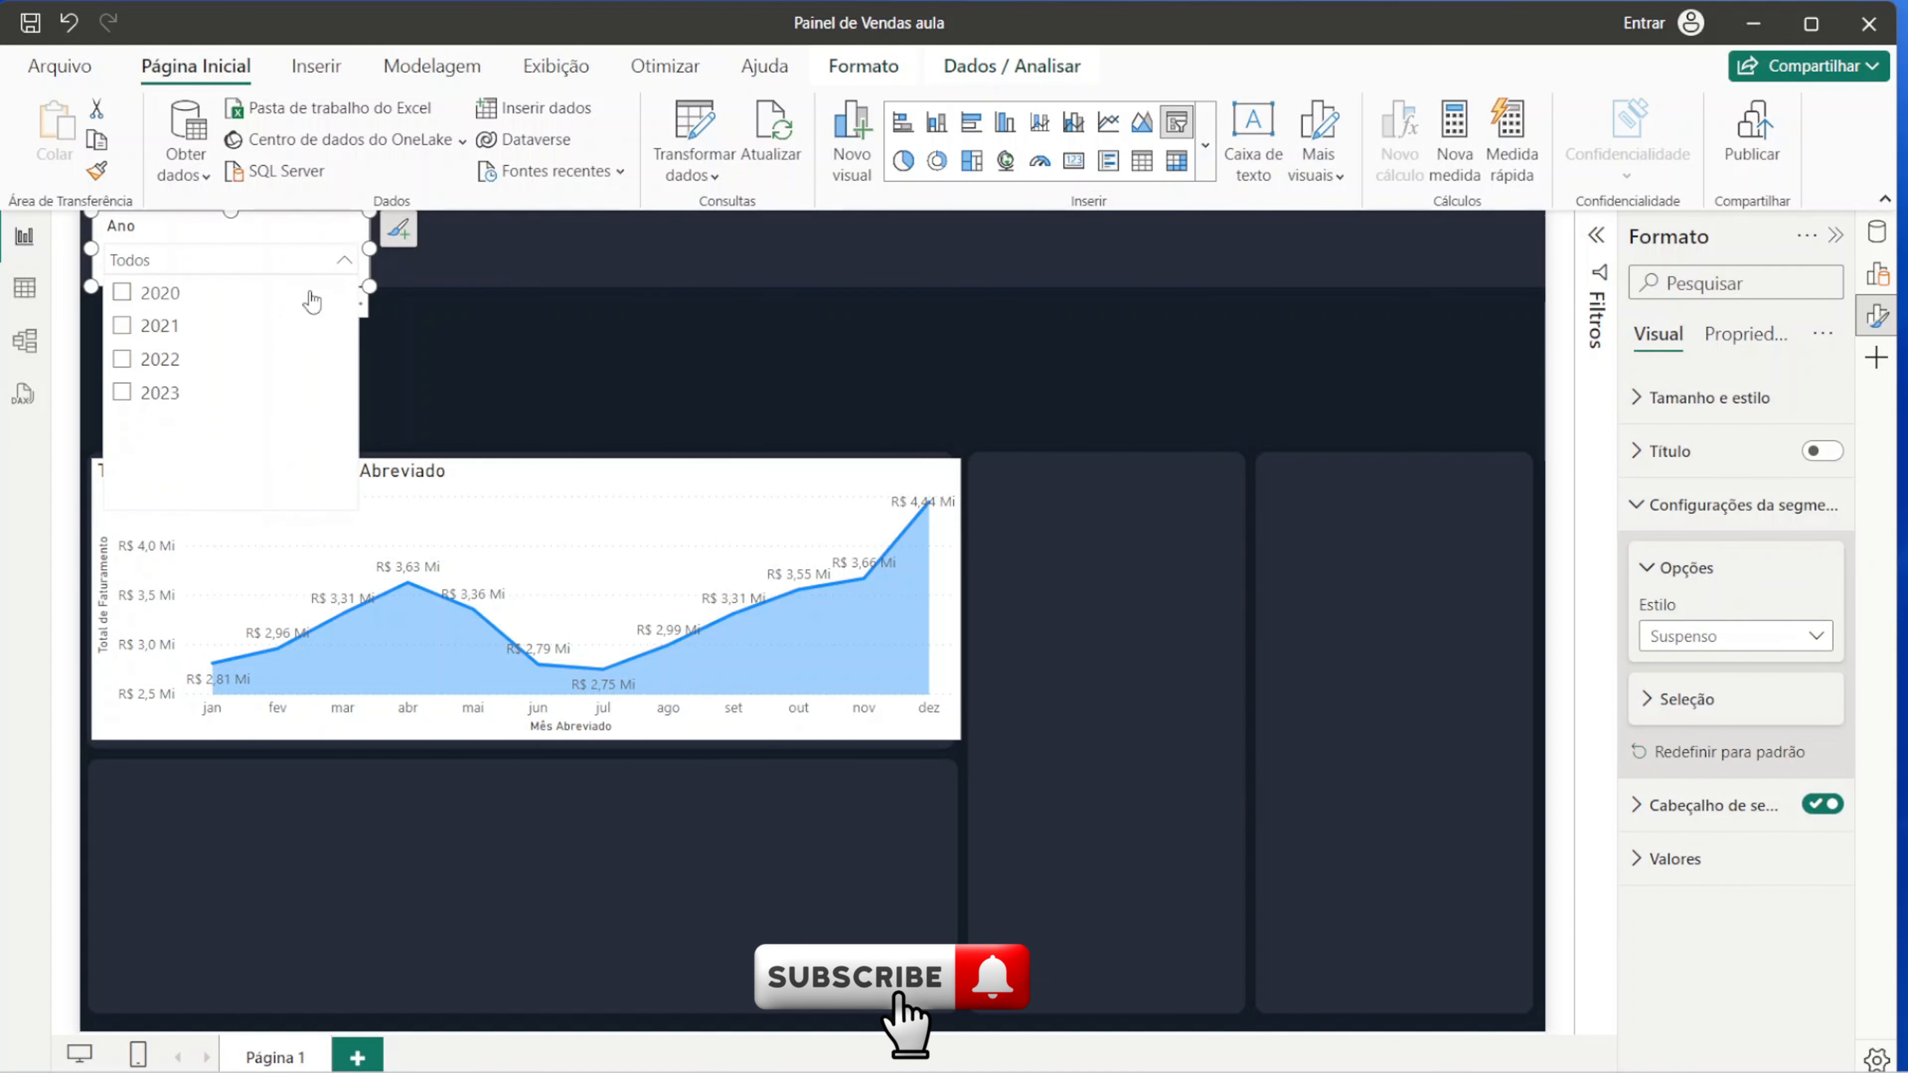
left_click(147, 299)
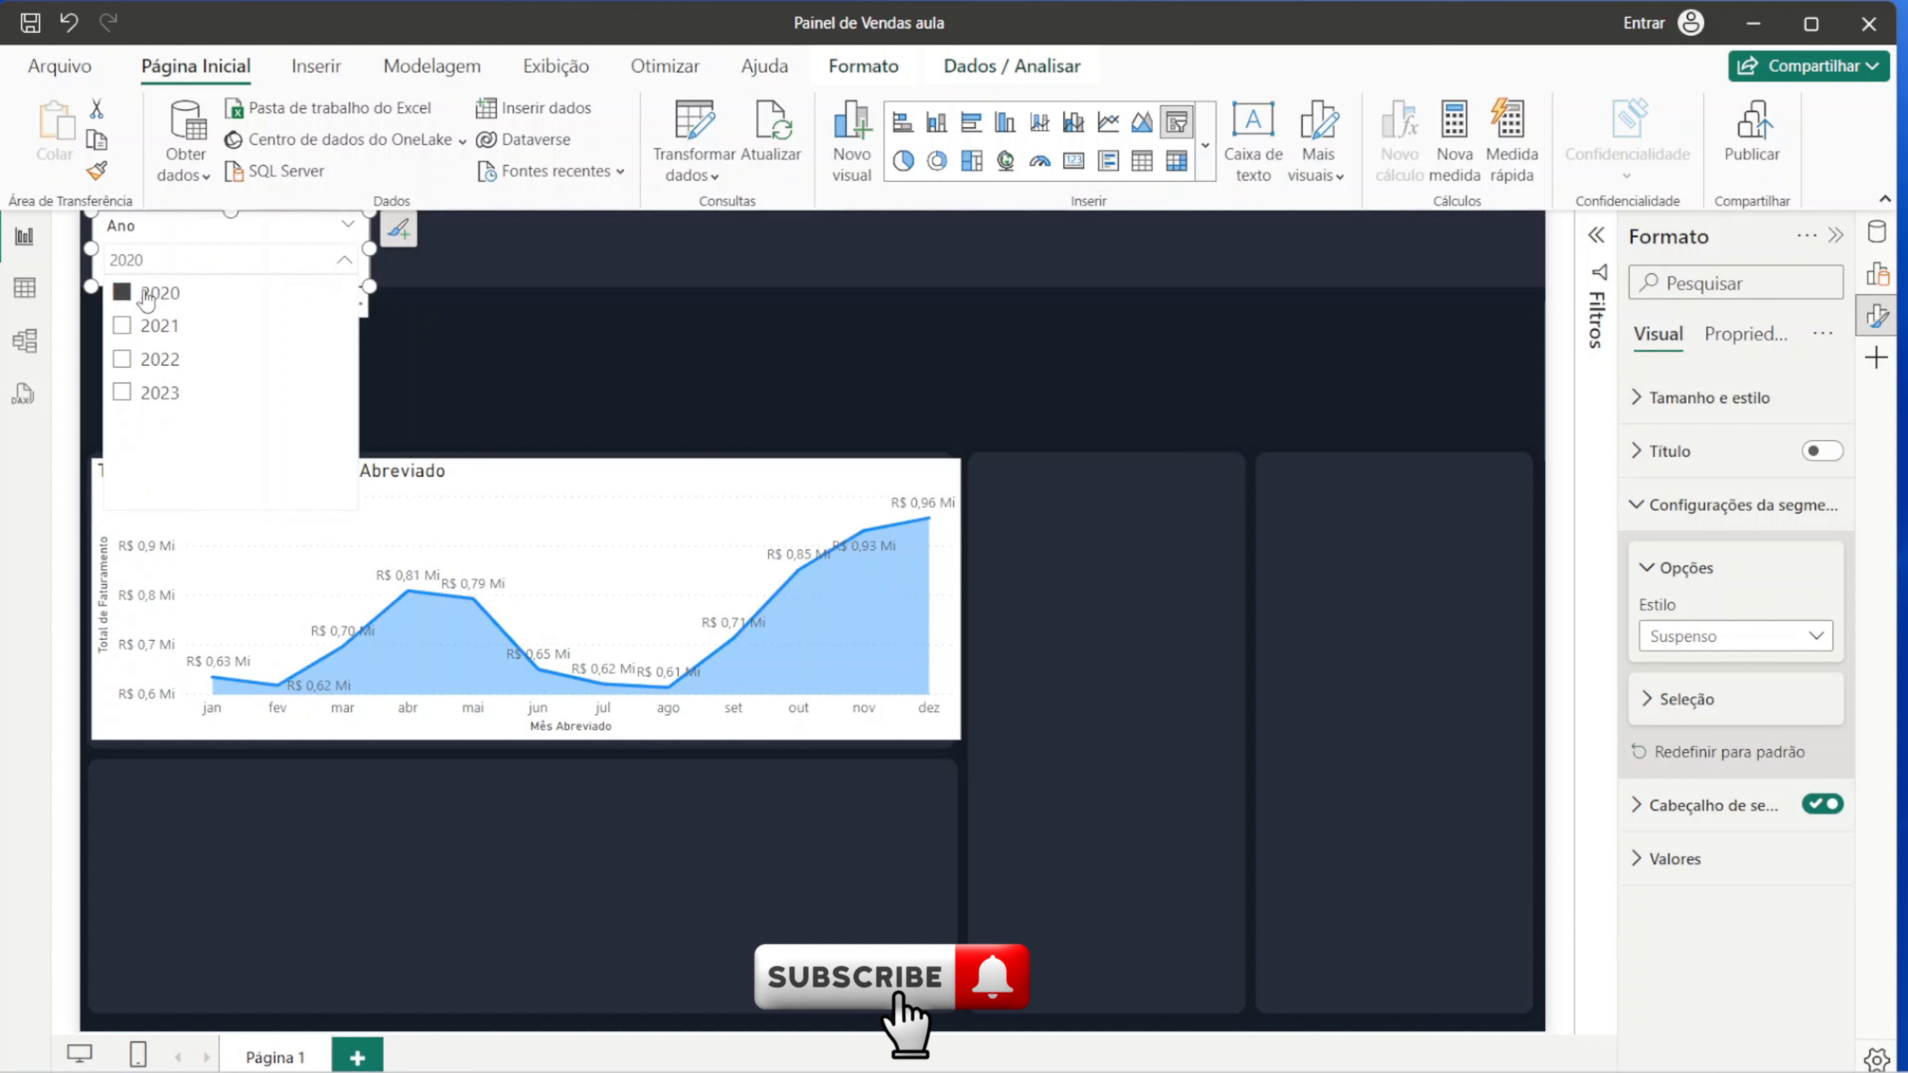
left_click(166, 337)
left_click(154, 361)
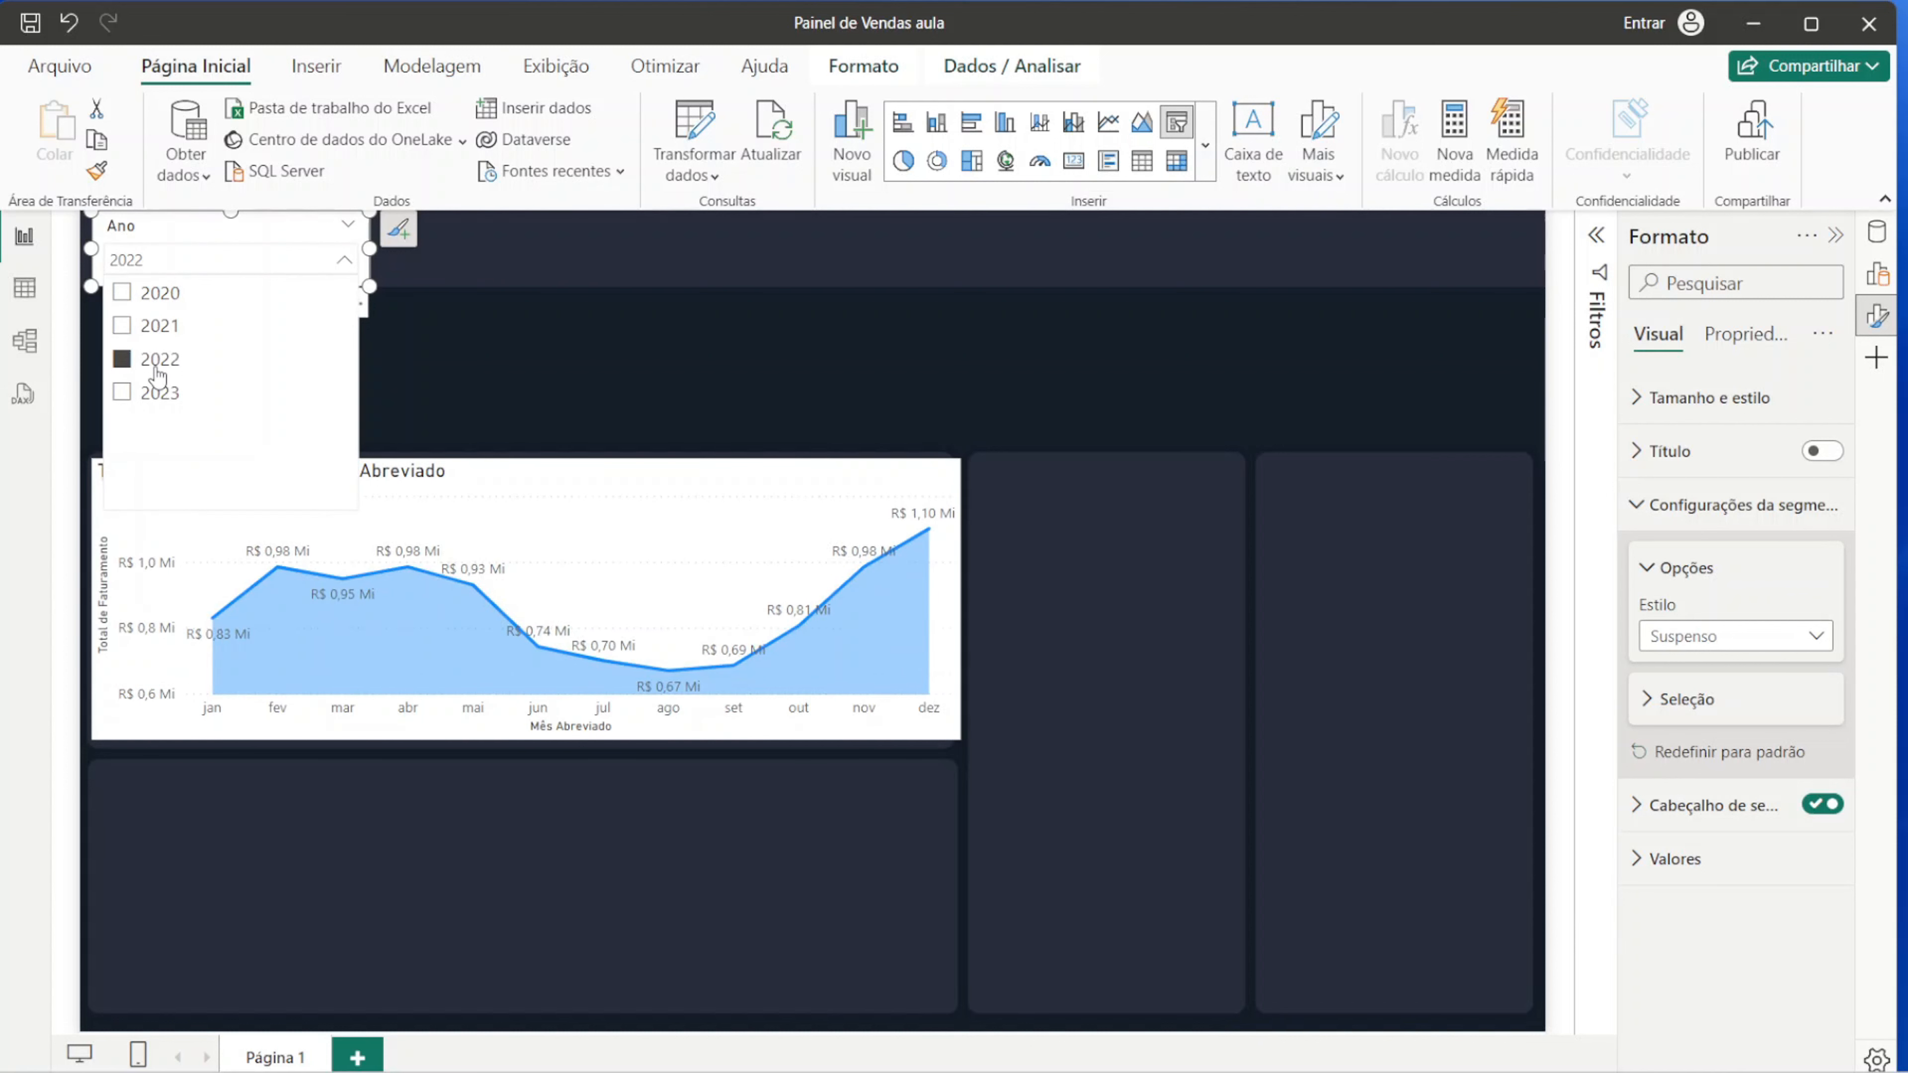
left_click(152, 406)
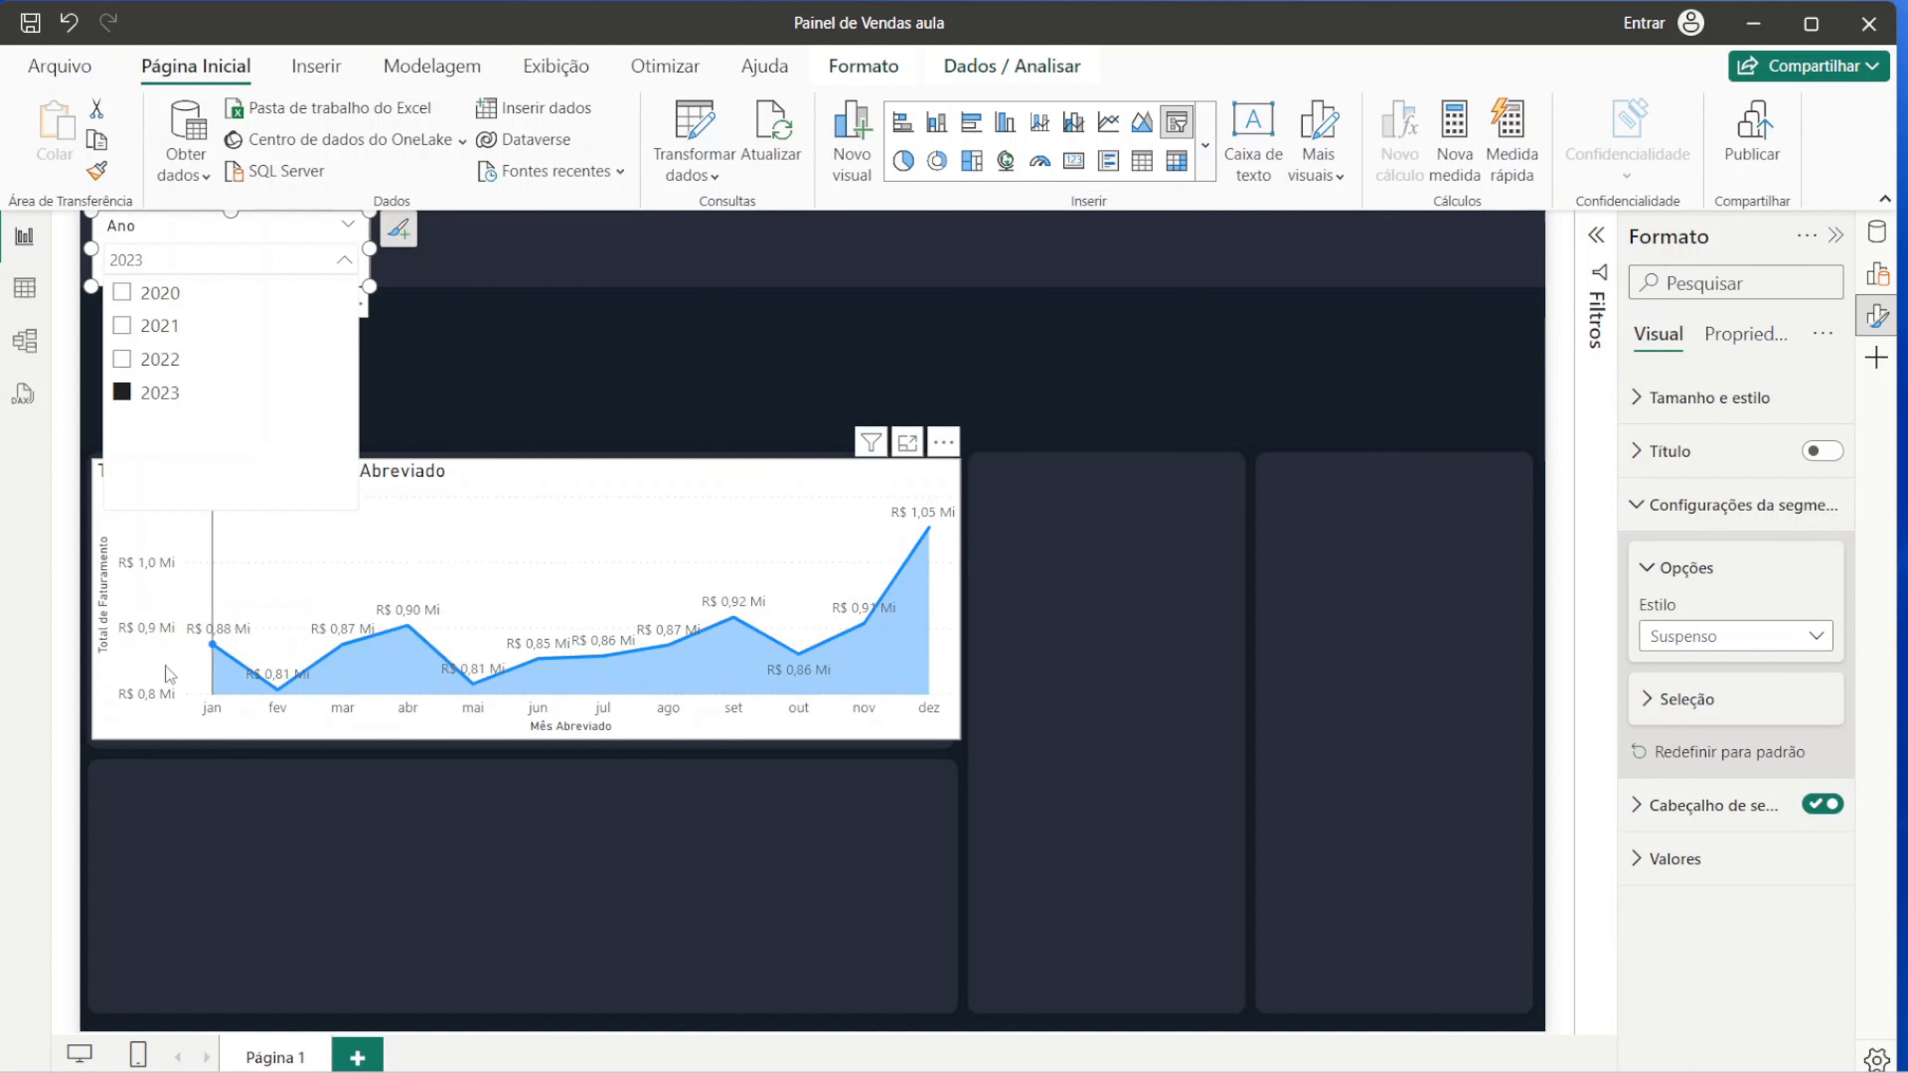
left_click(150, 368)
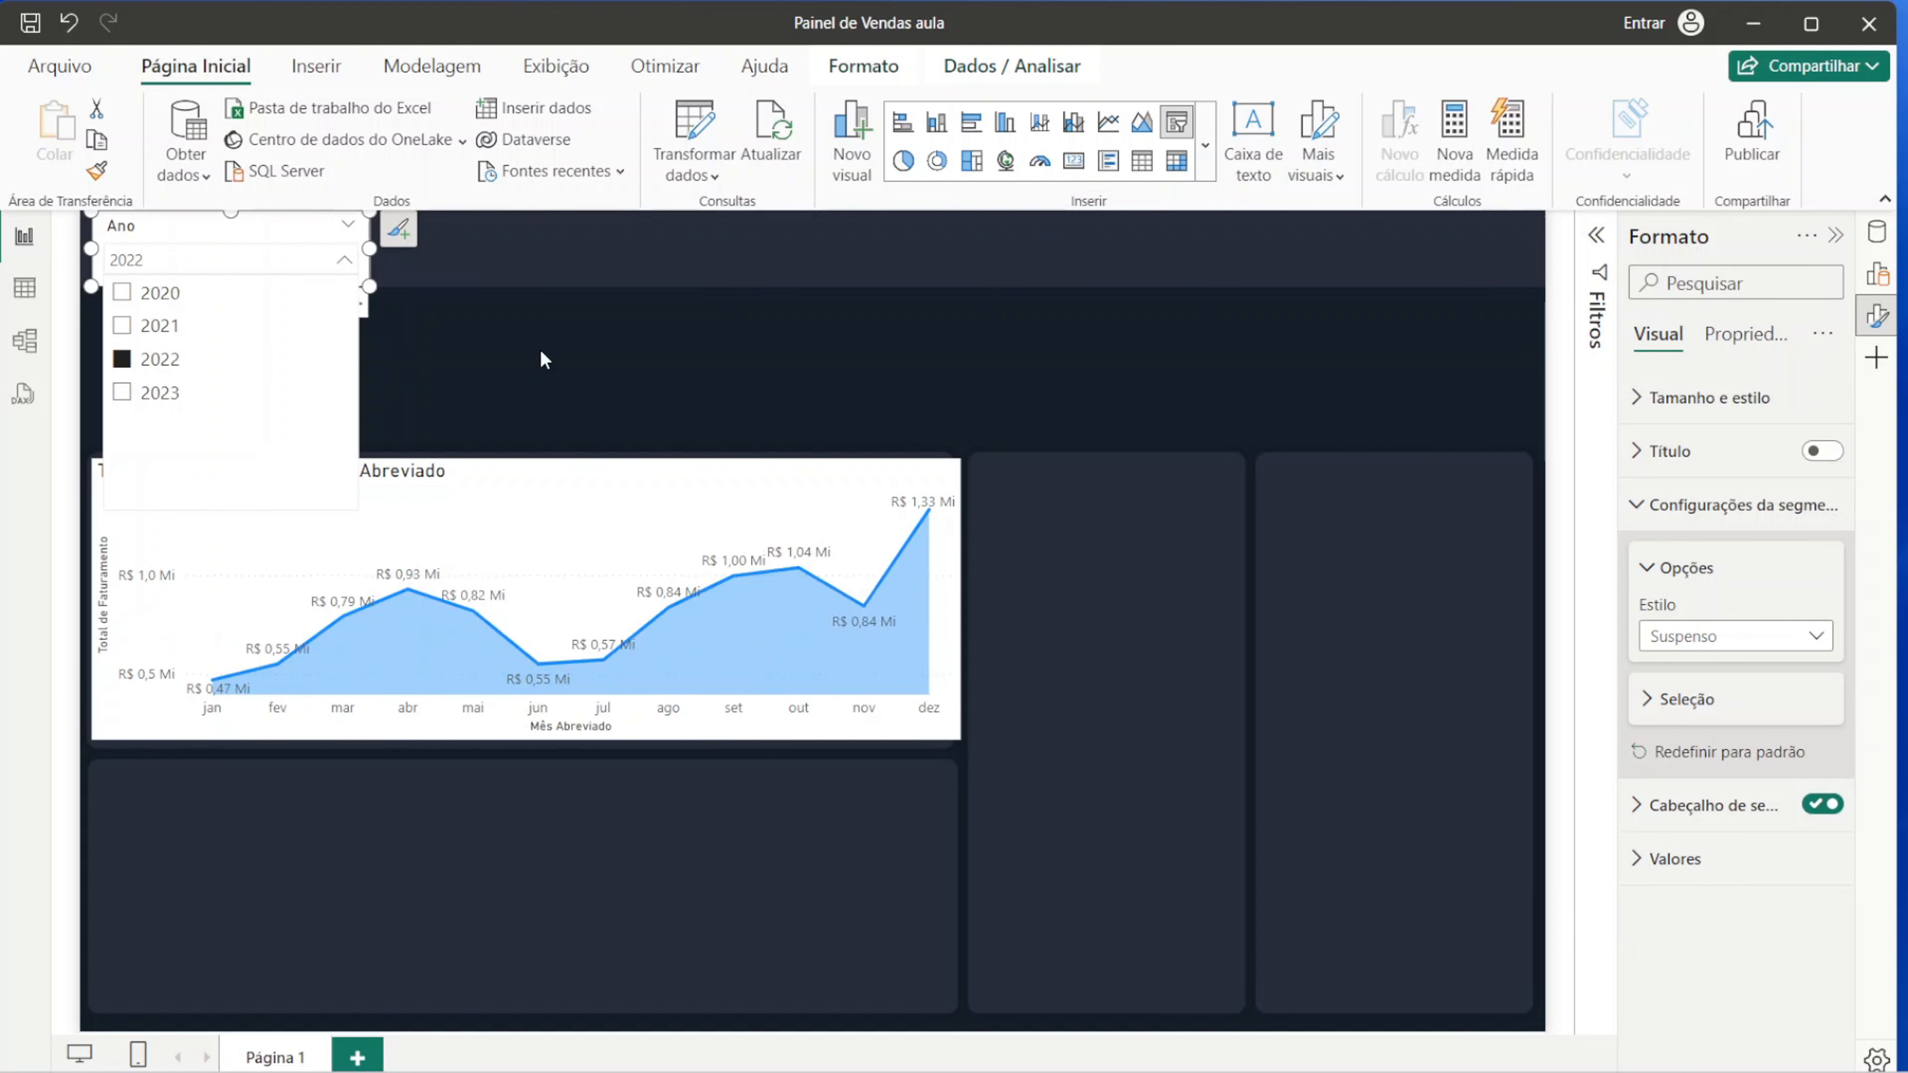
left_click(541, 347)
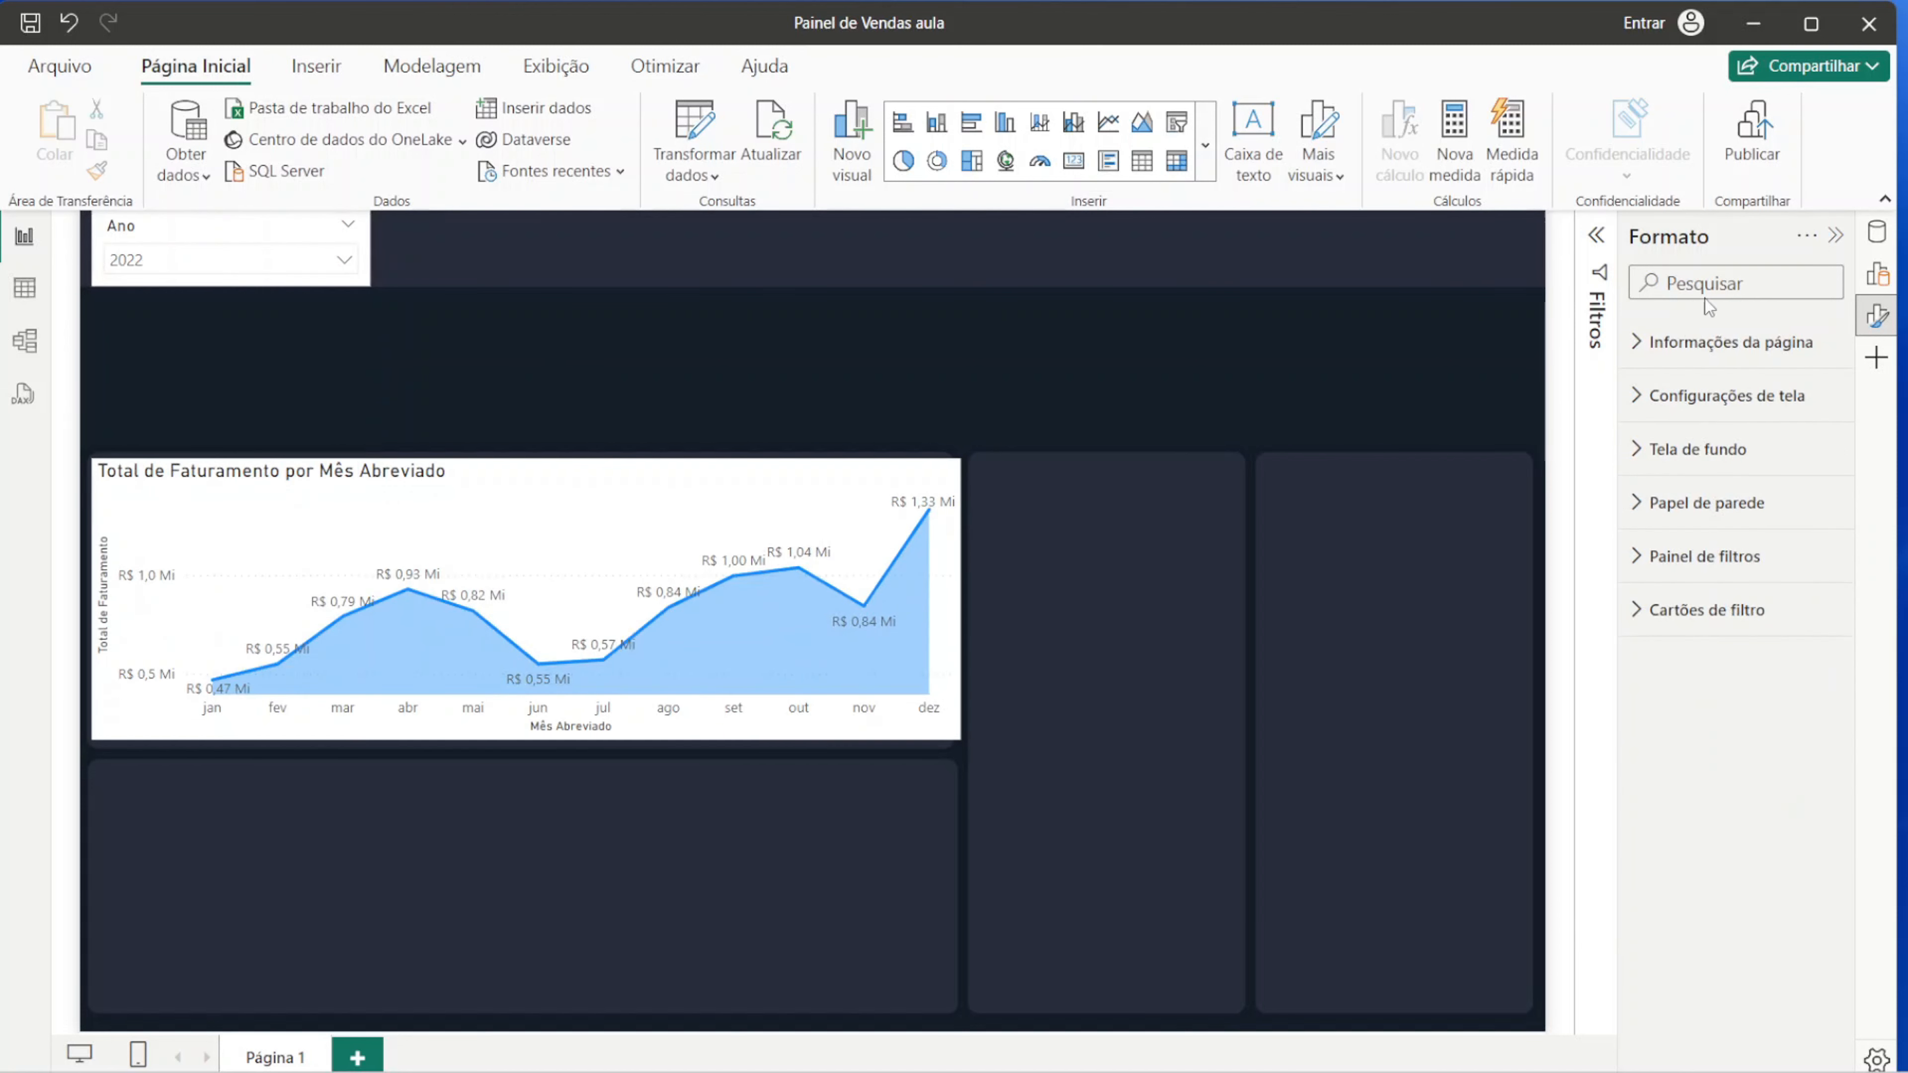
left_click(1837, 238)
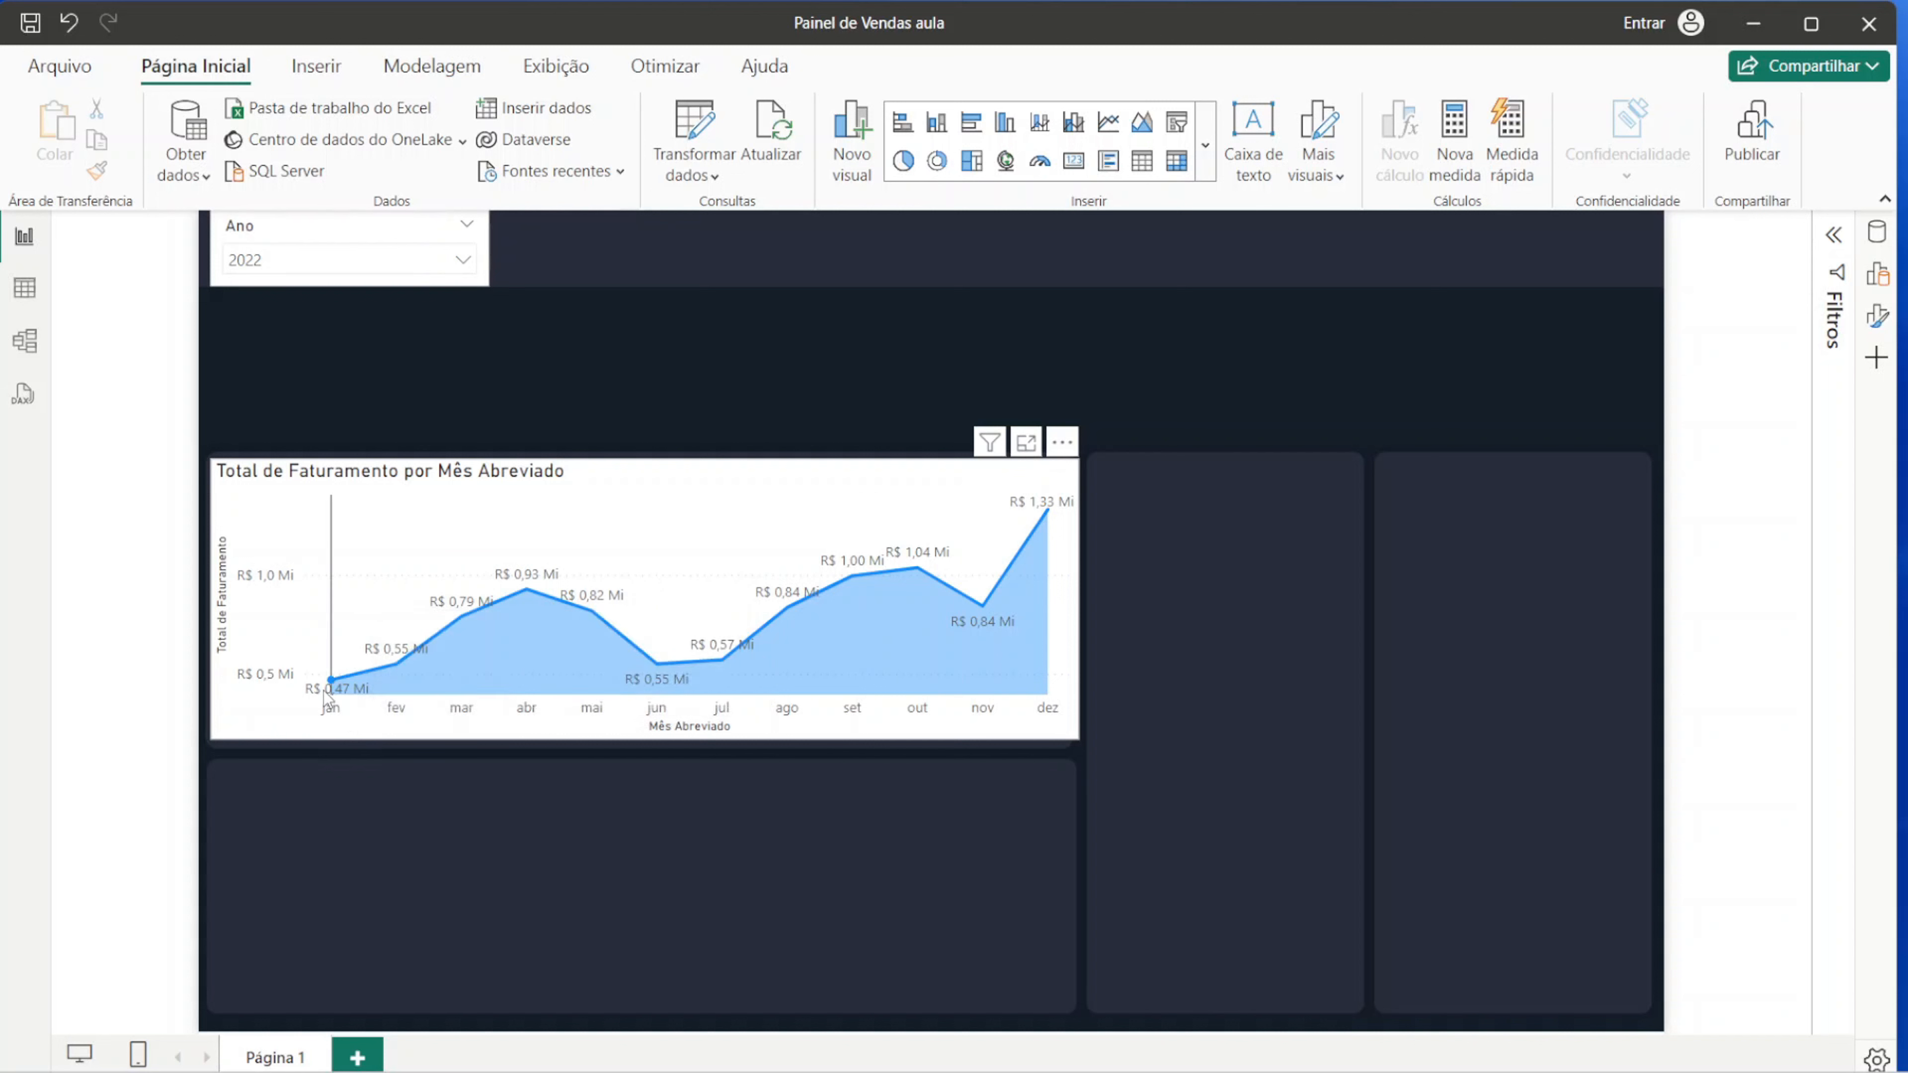
Step: Examine the monthly revenue points in the area chart and compare 2021 with 2022 using the Ano slicer
mouse_move(328, 693)
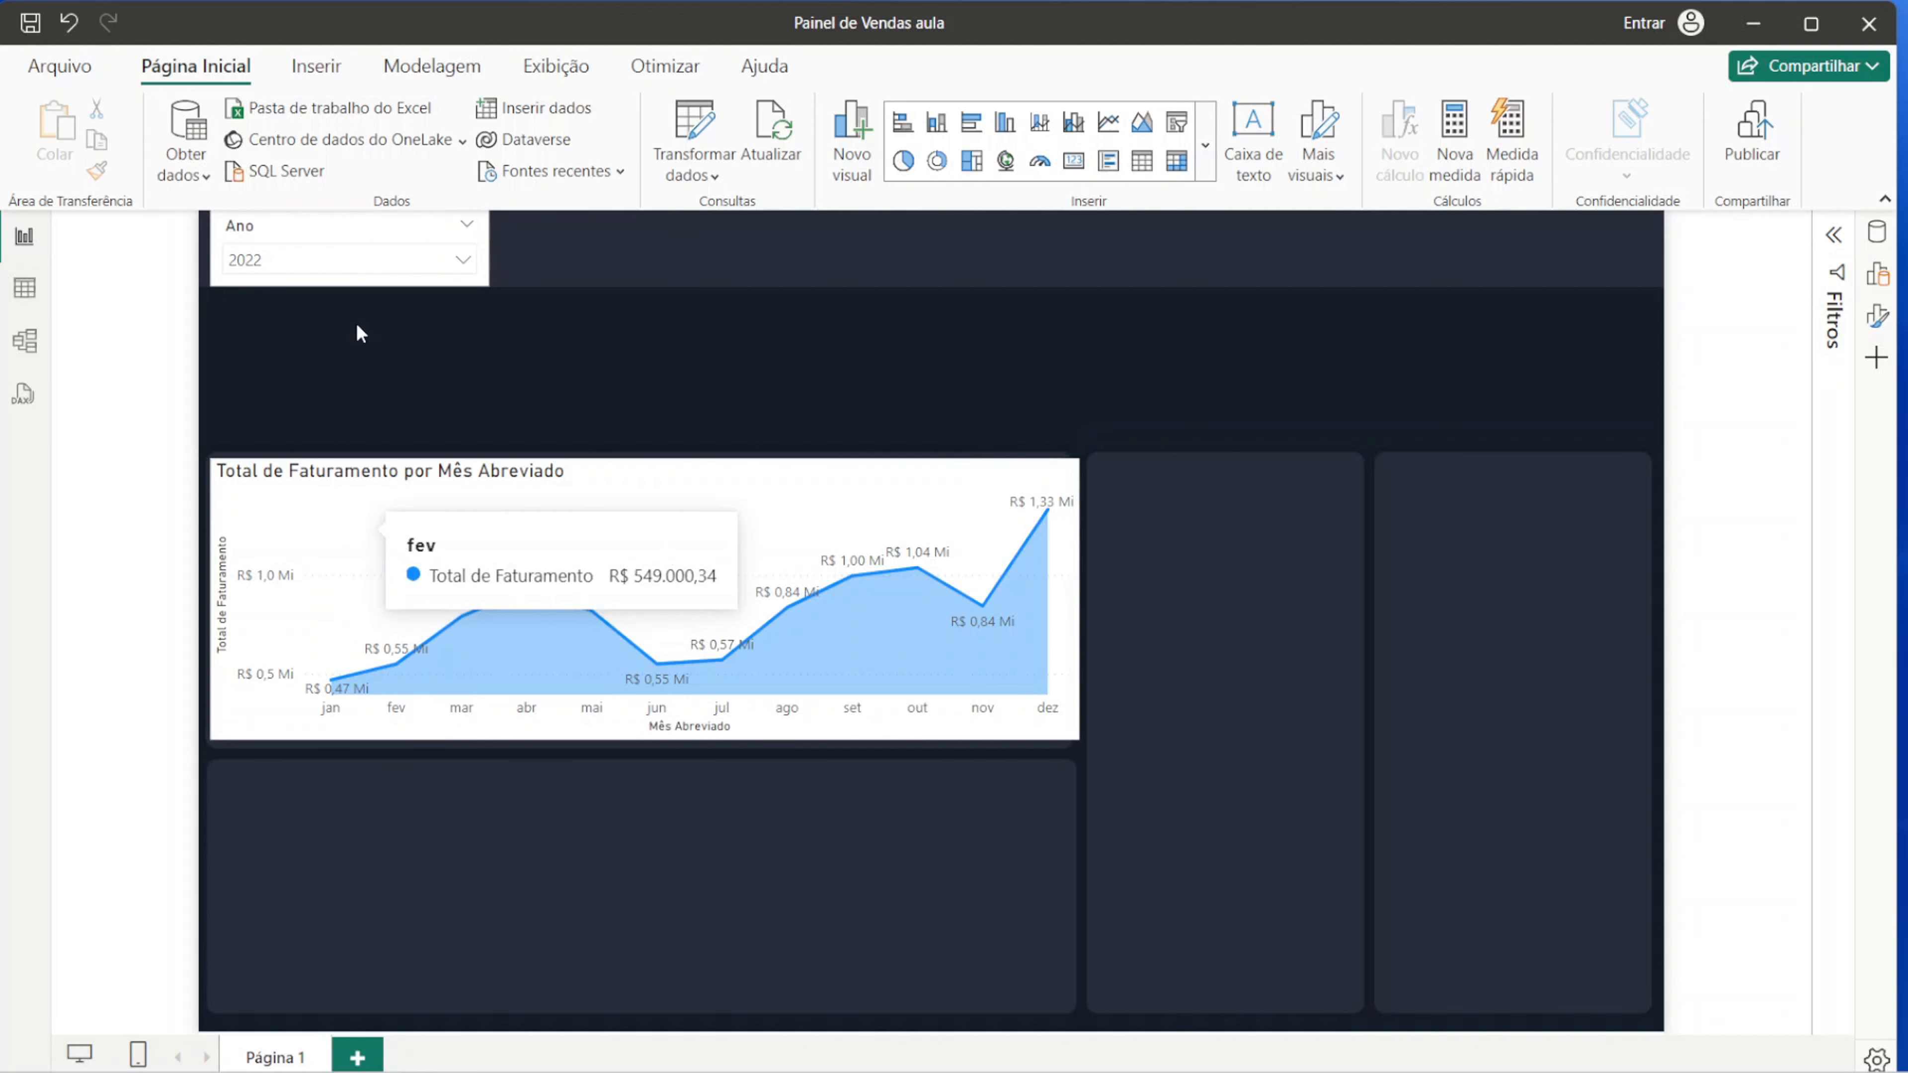
left_click(345, 259)
left_click(278, 325)
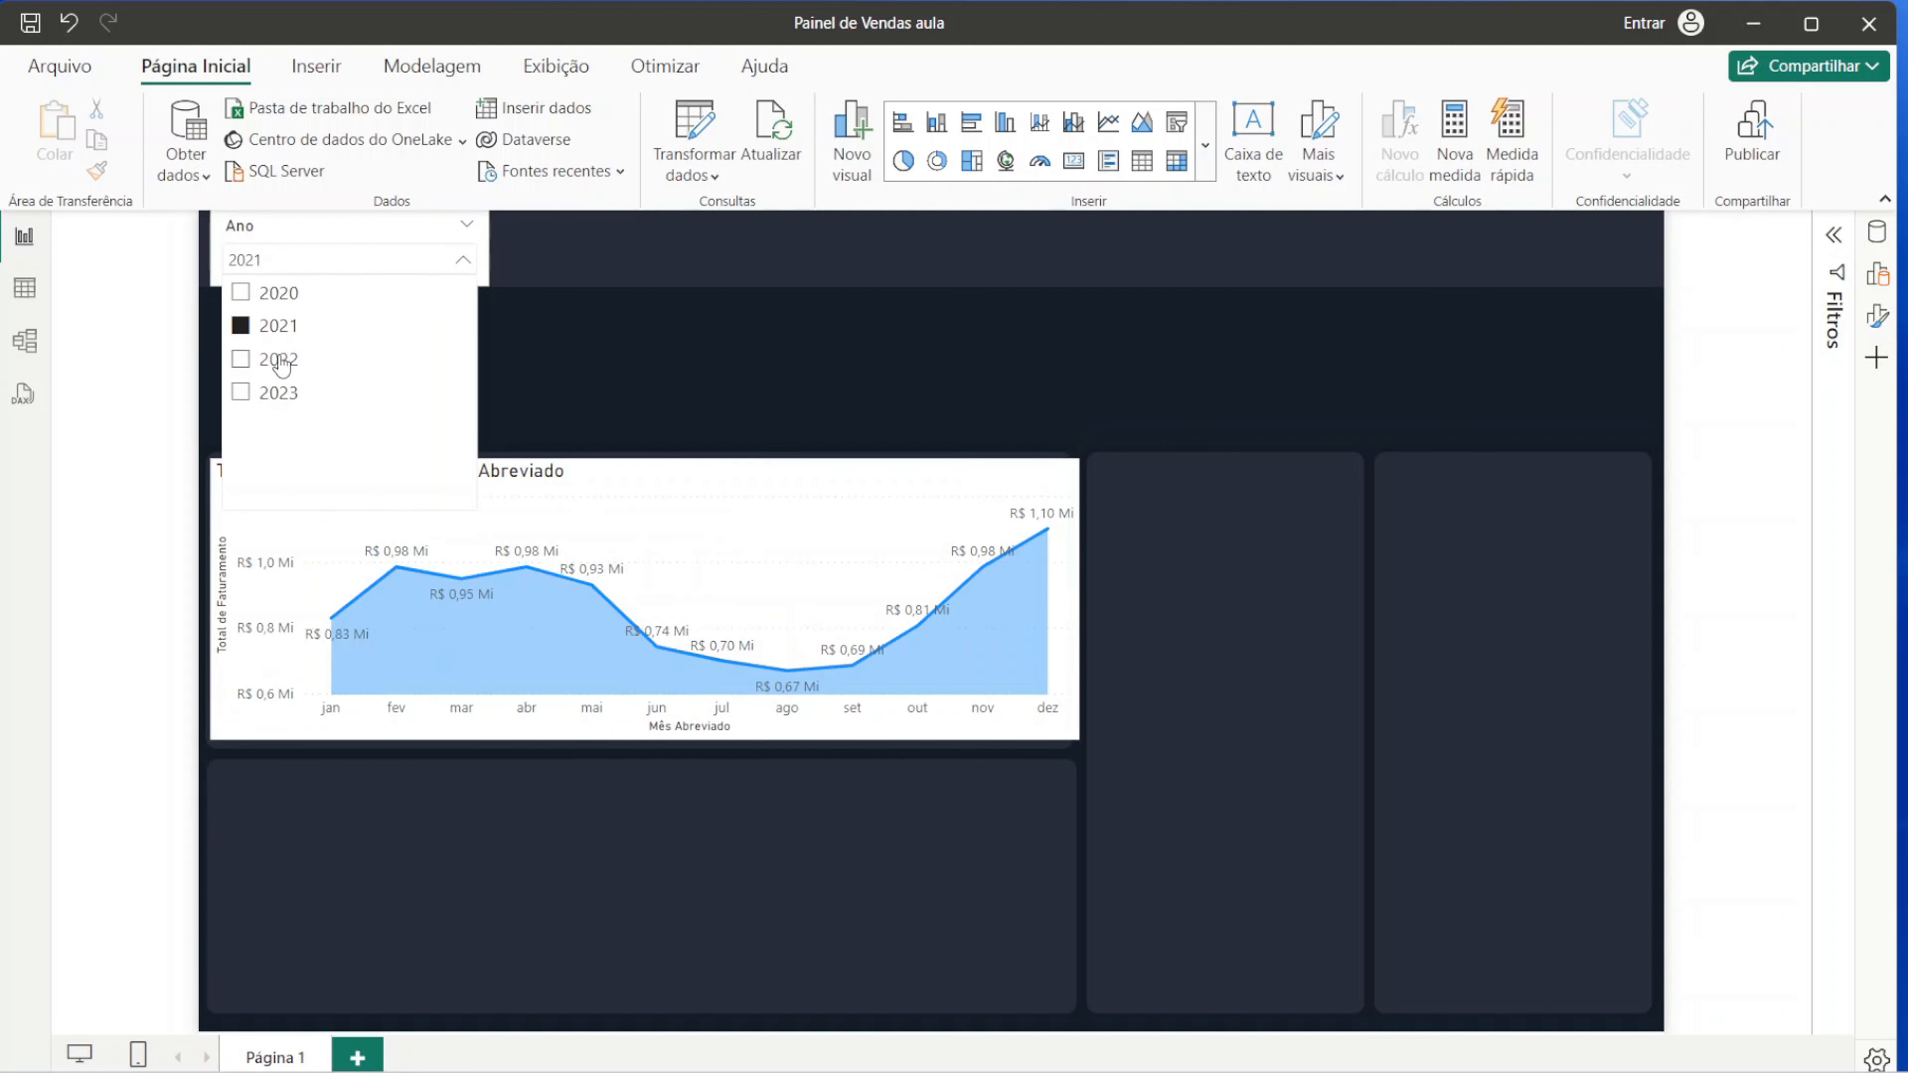
left_click(278, 359)
left_click(282, 324)
left_click(288, 376)
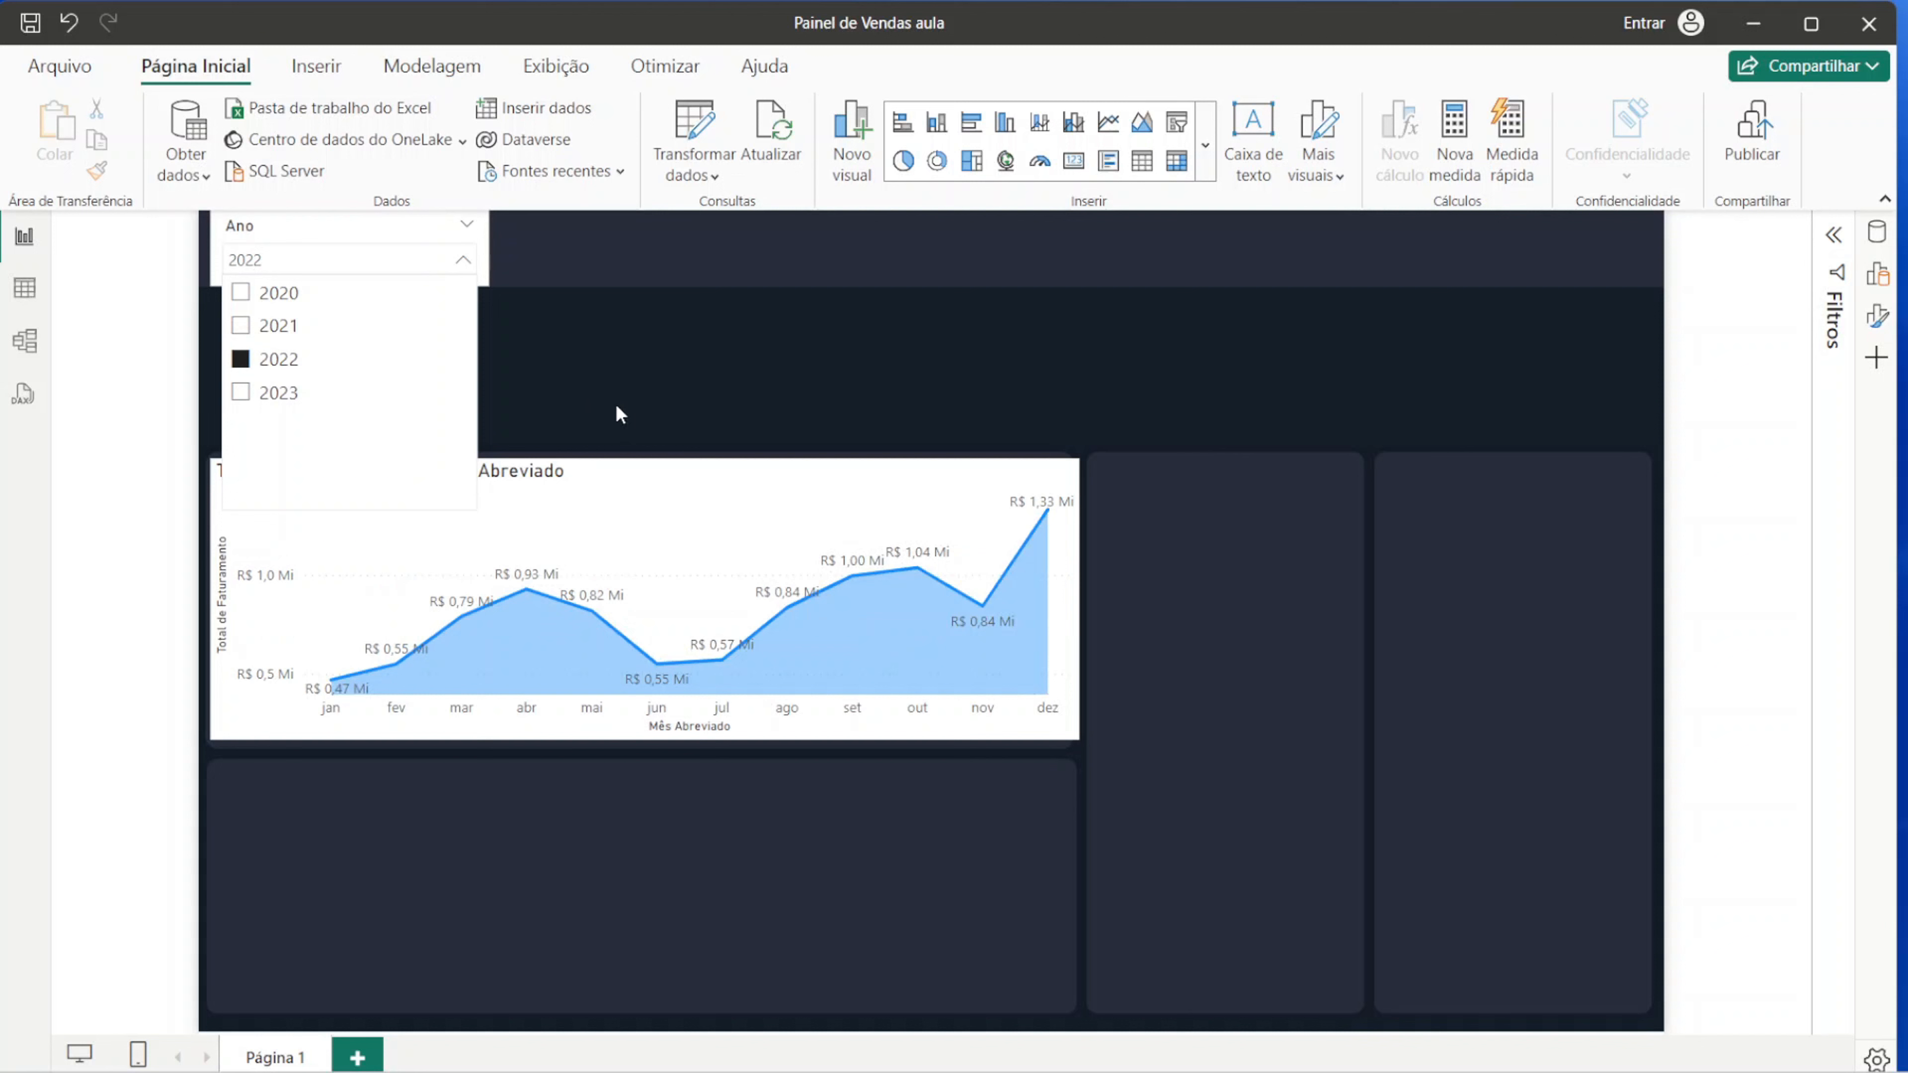
left_click(699, 400)
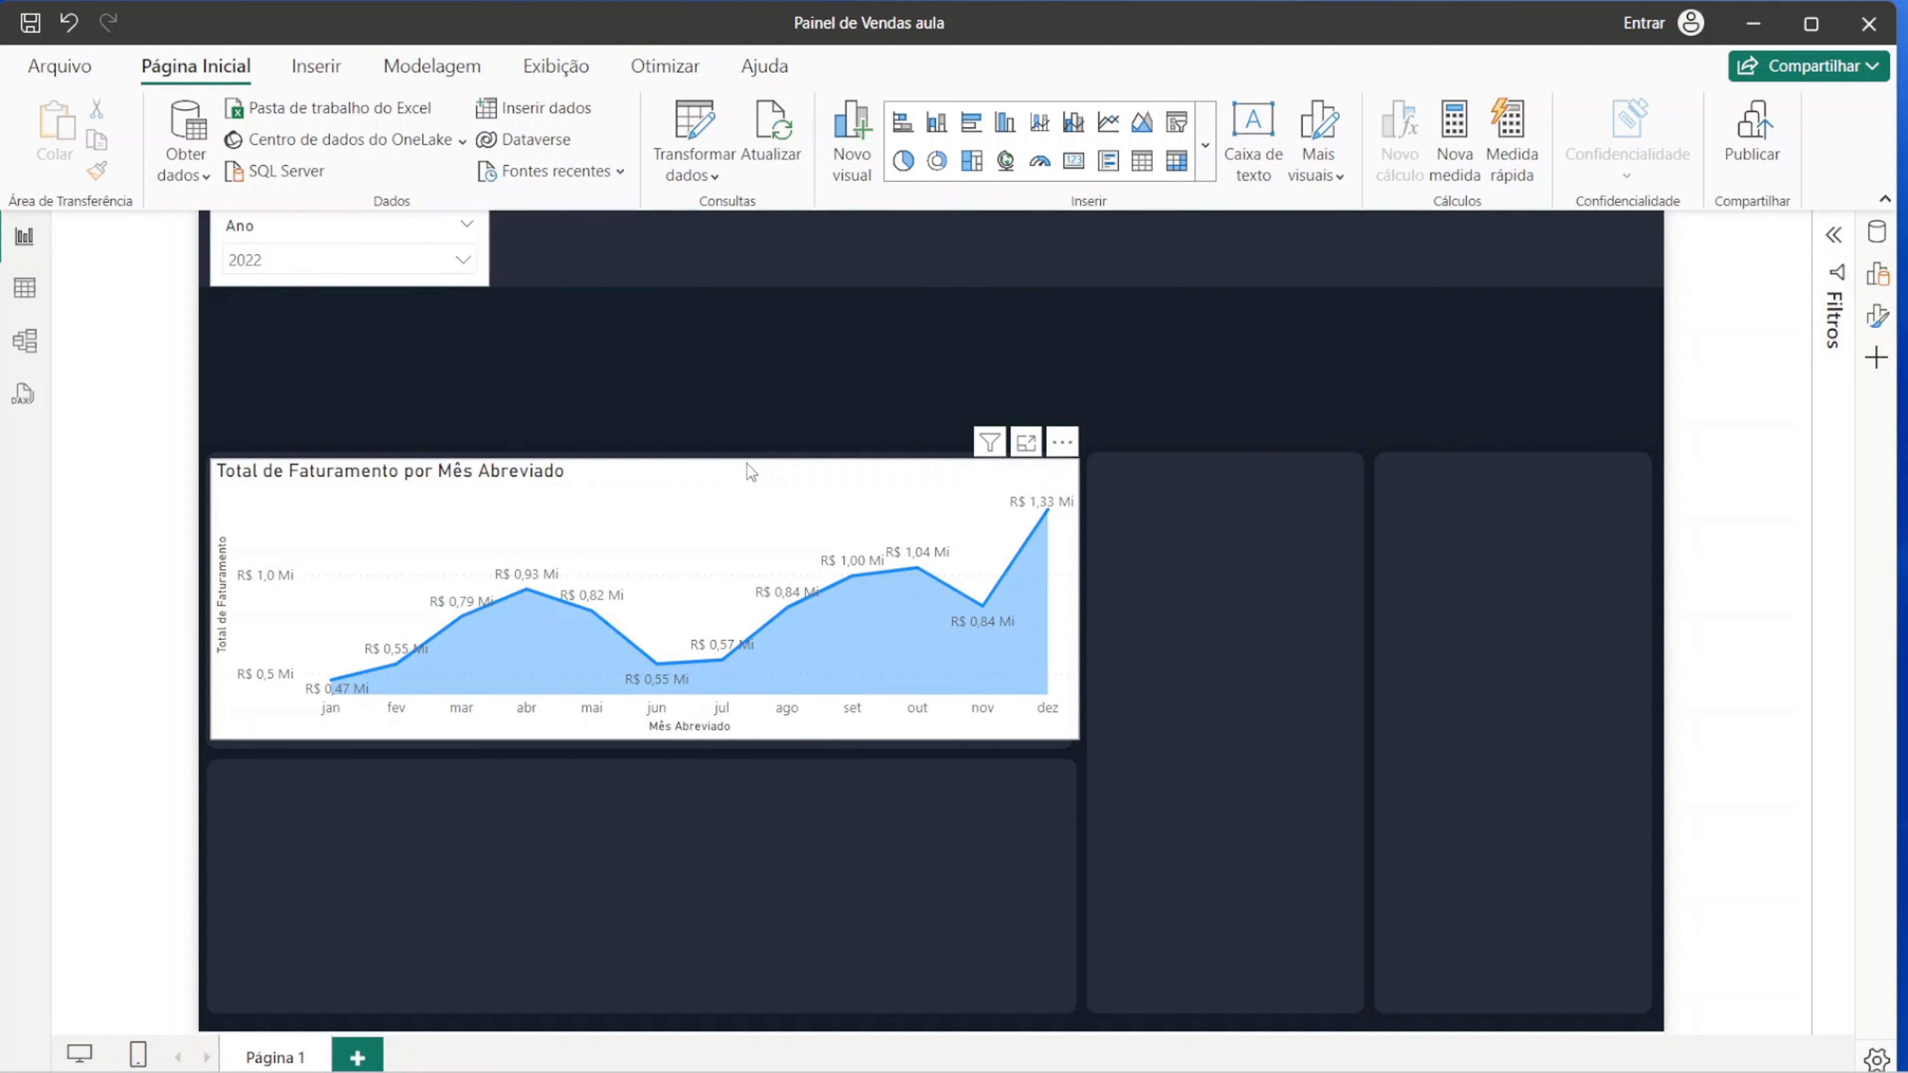
Step: Stretch the area chart's top and bottom edges to fill its card, to a height of about 260
left_click(665, 461)
left_click_drag(646, 455, 646, 448)
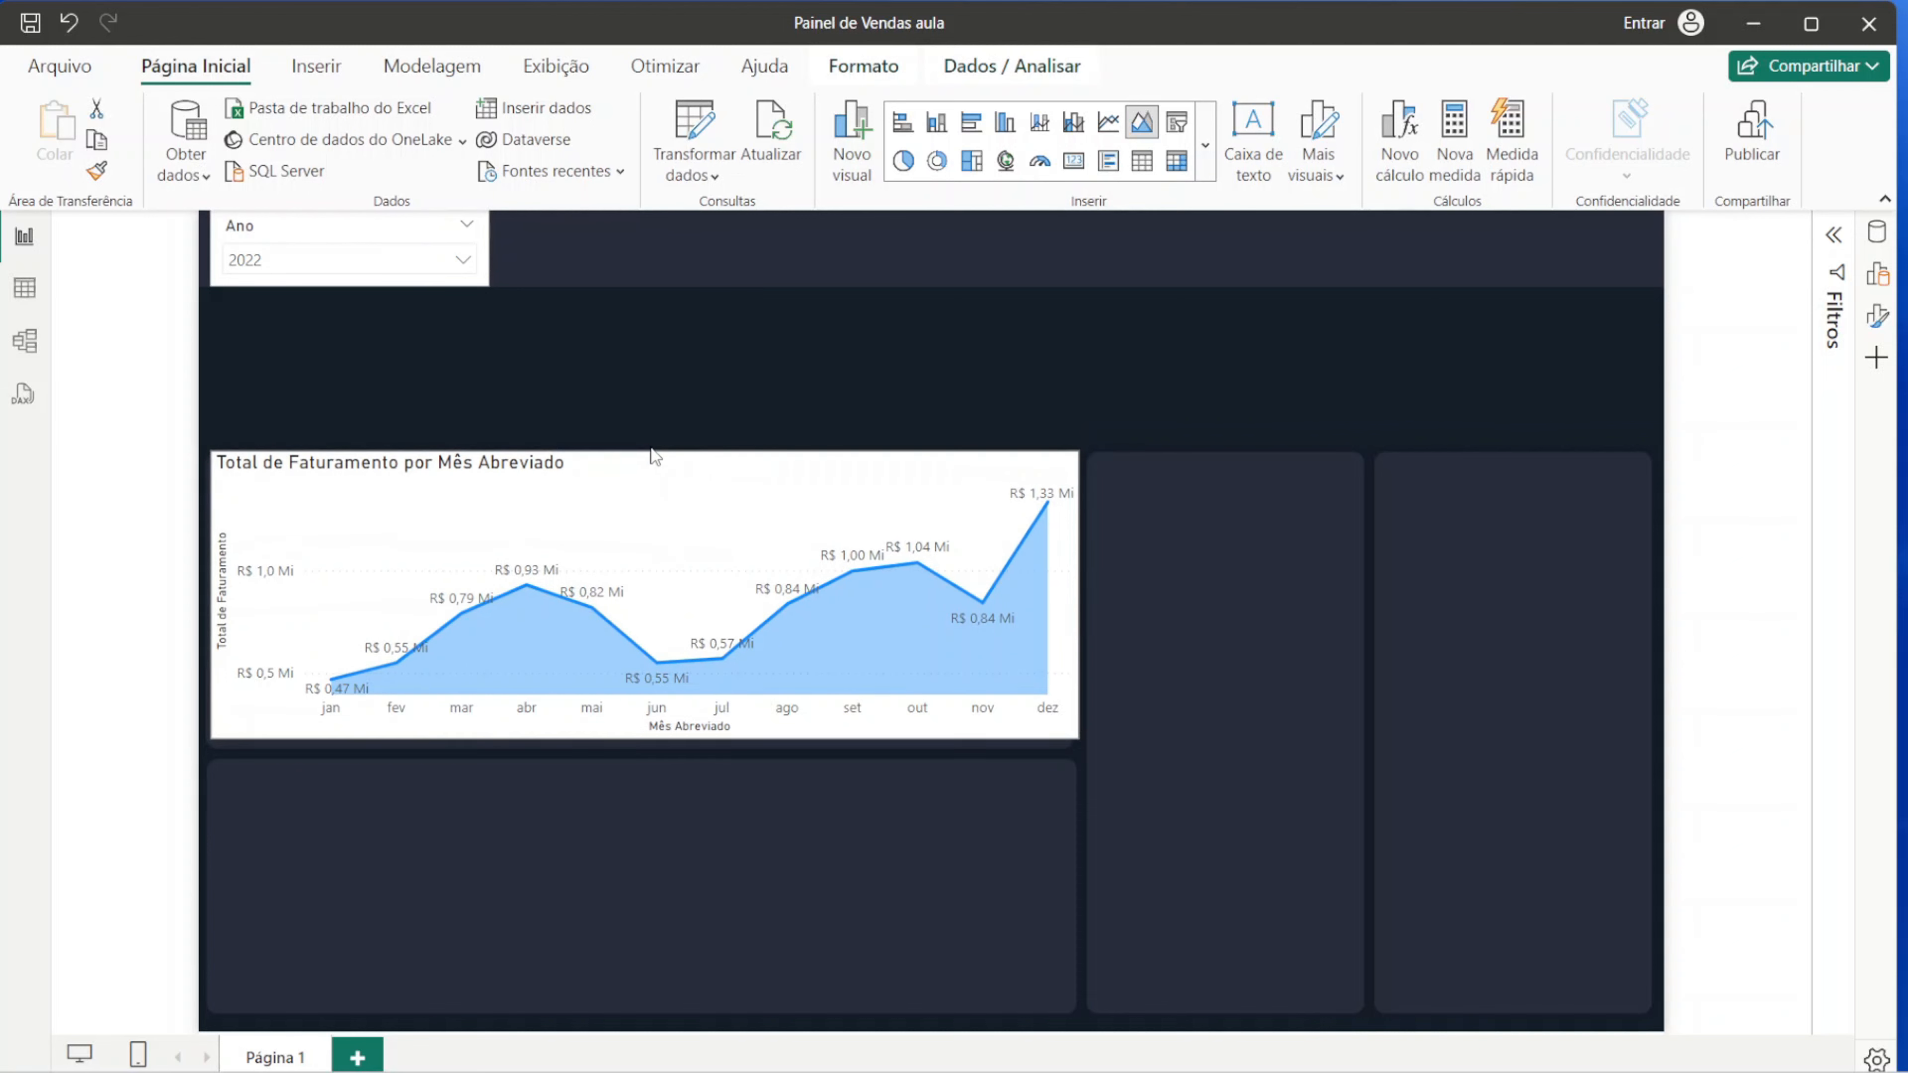
left_click_drag(644, 740, 649, 750)
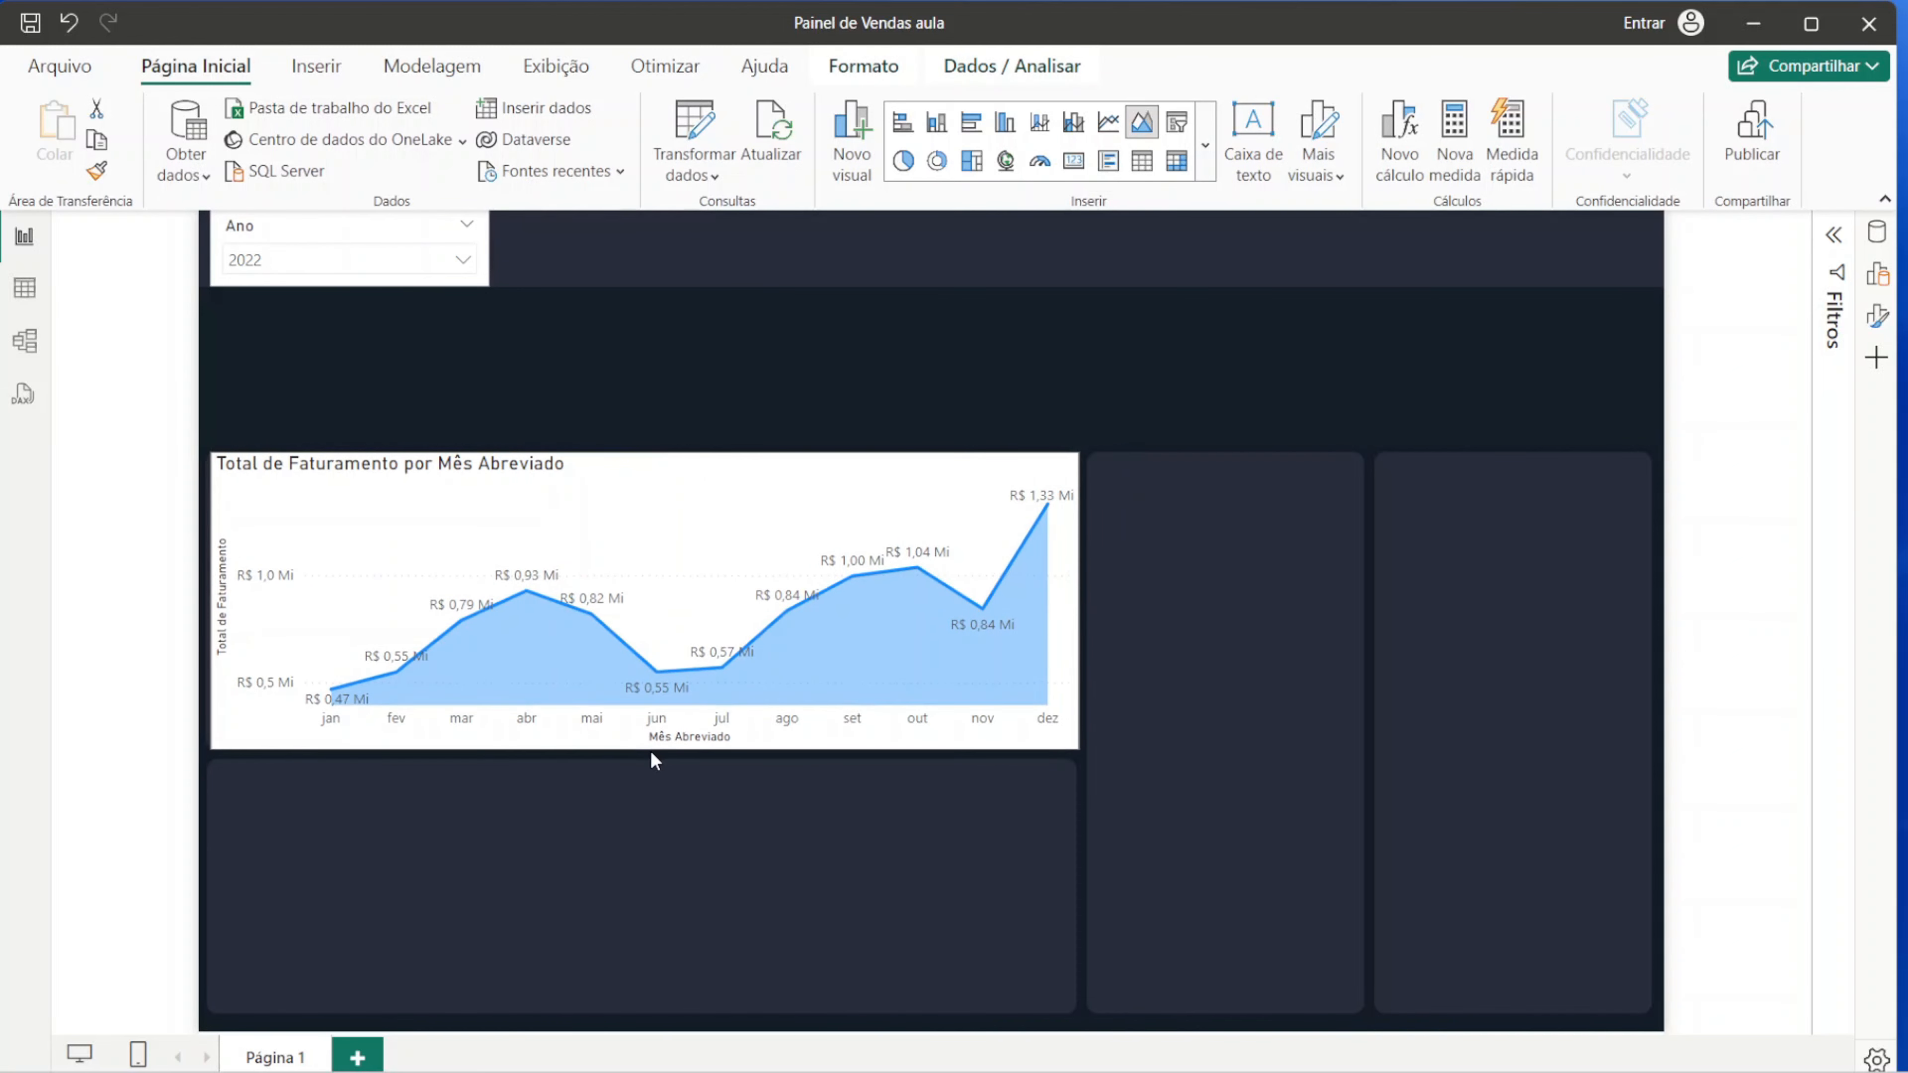
Step: Turn off the area chart's background (Tela de fundo) so the dark card shows through
left_click(1878, 275)
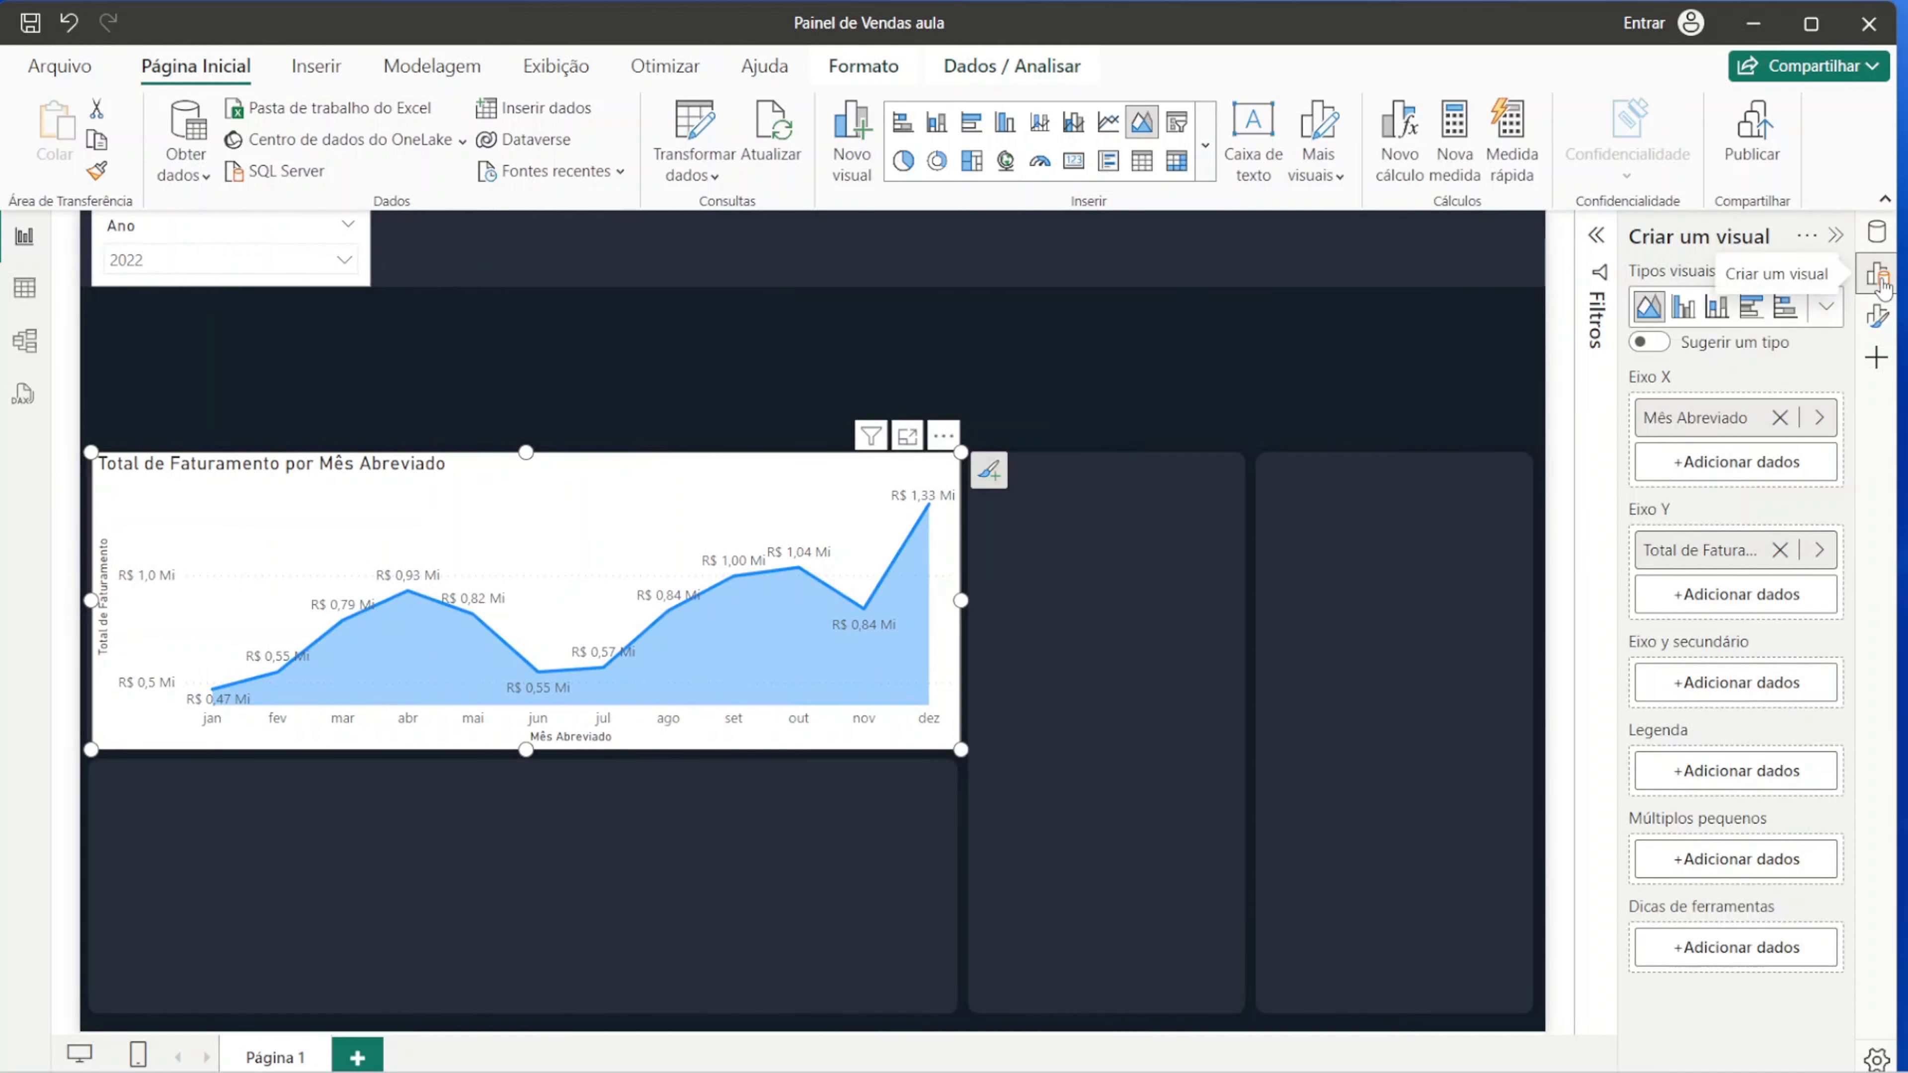
left_click(1877, 275)
left_click(1878, 315)
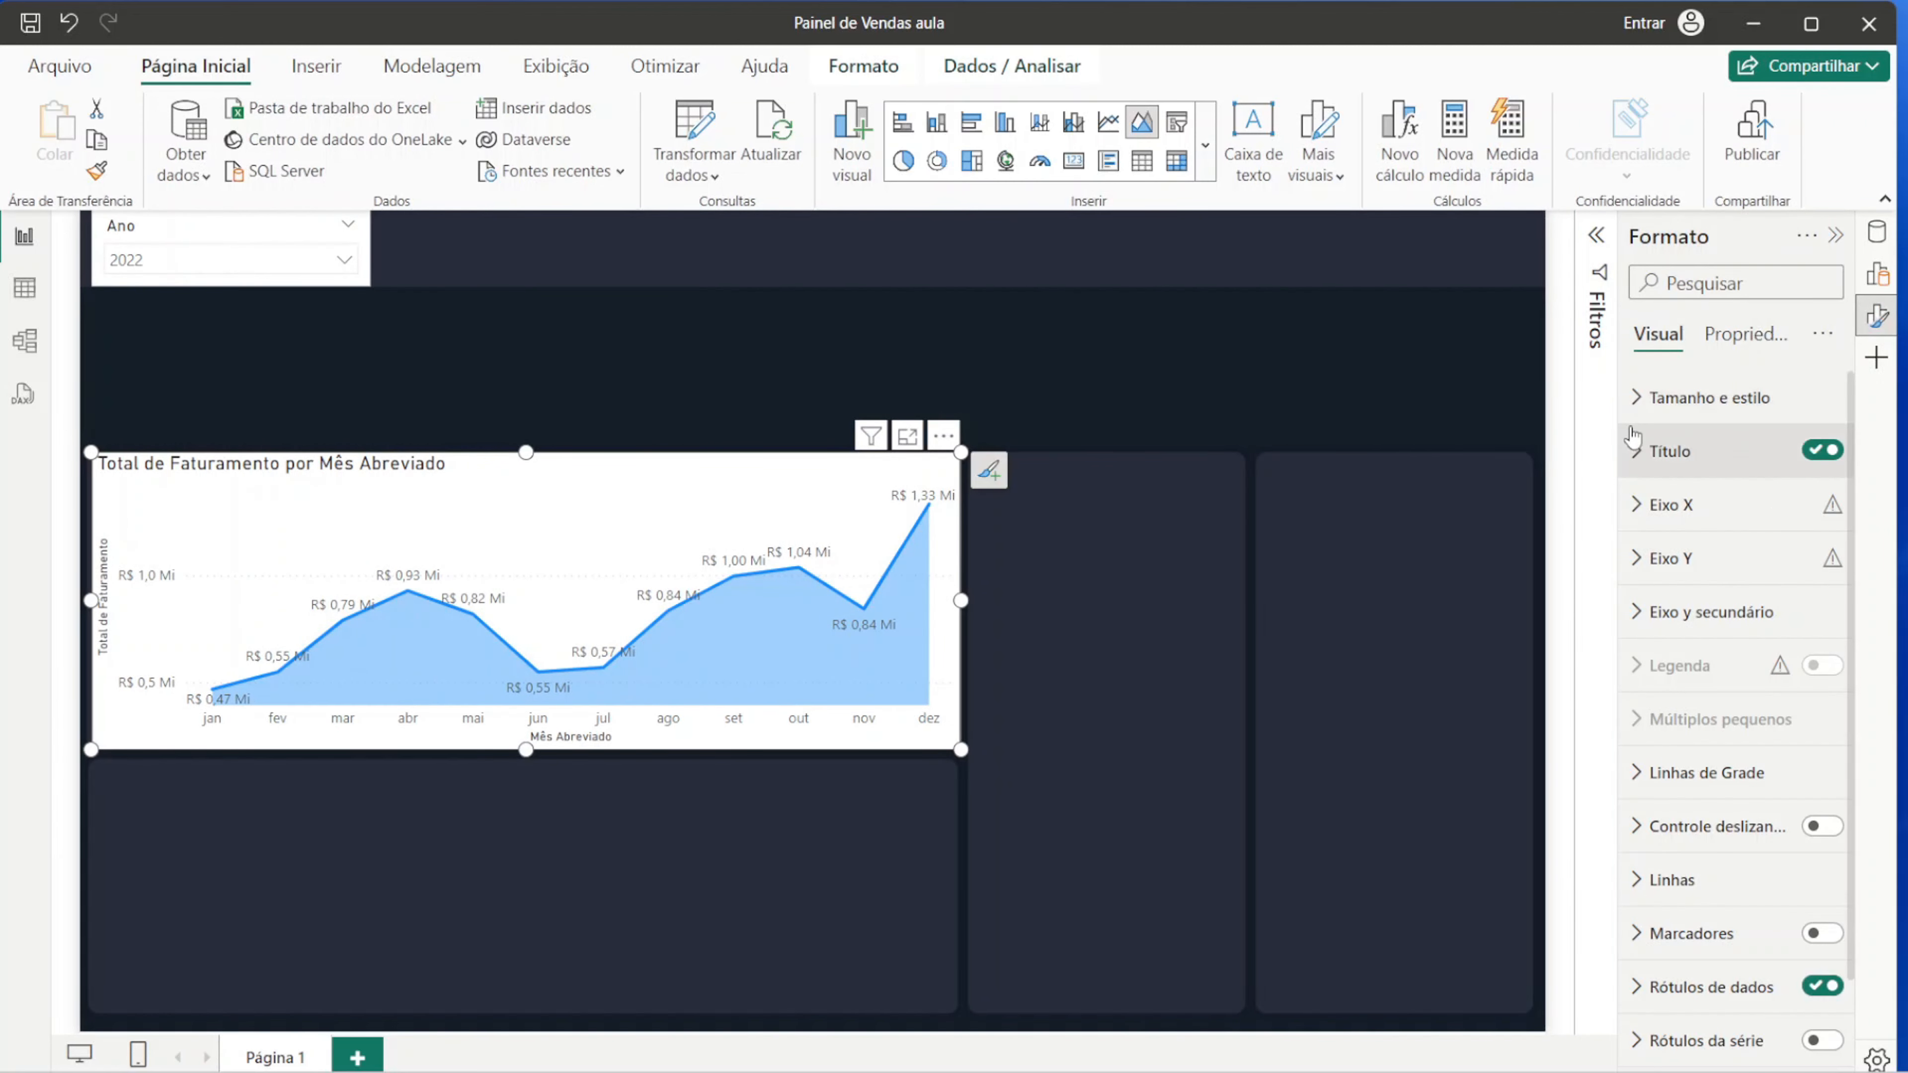
left_click(1639, 399)
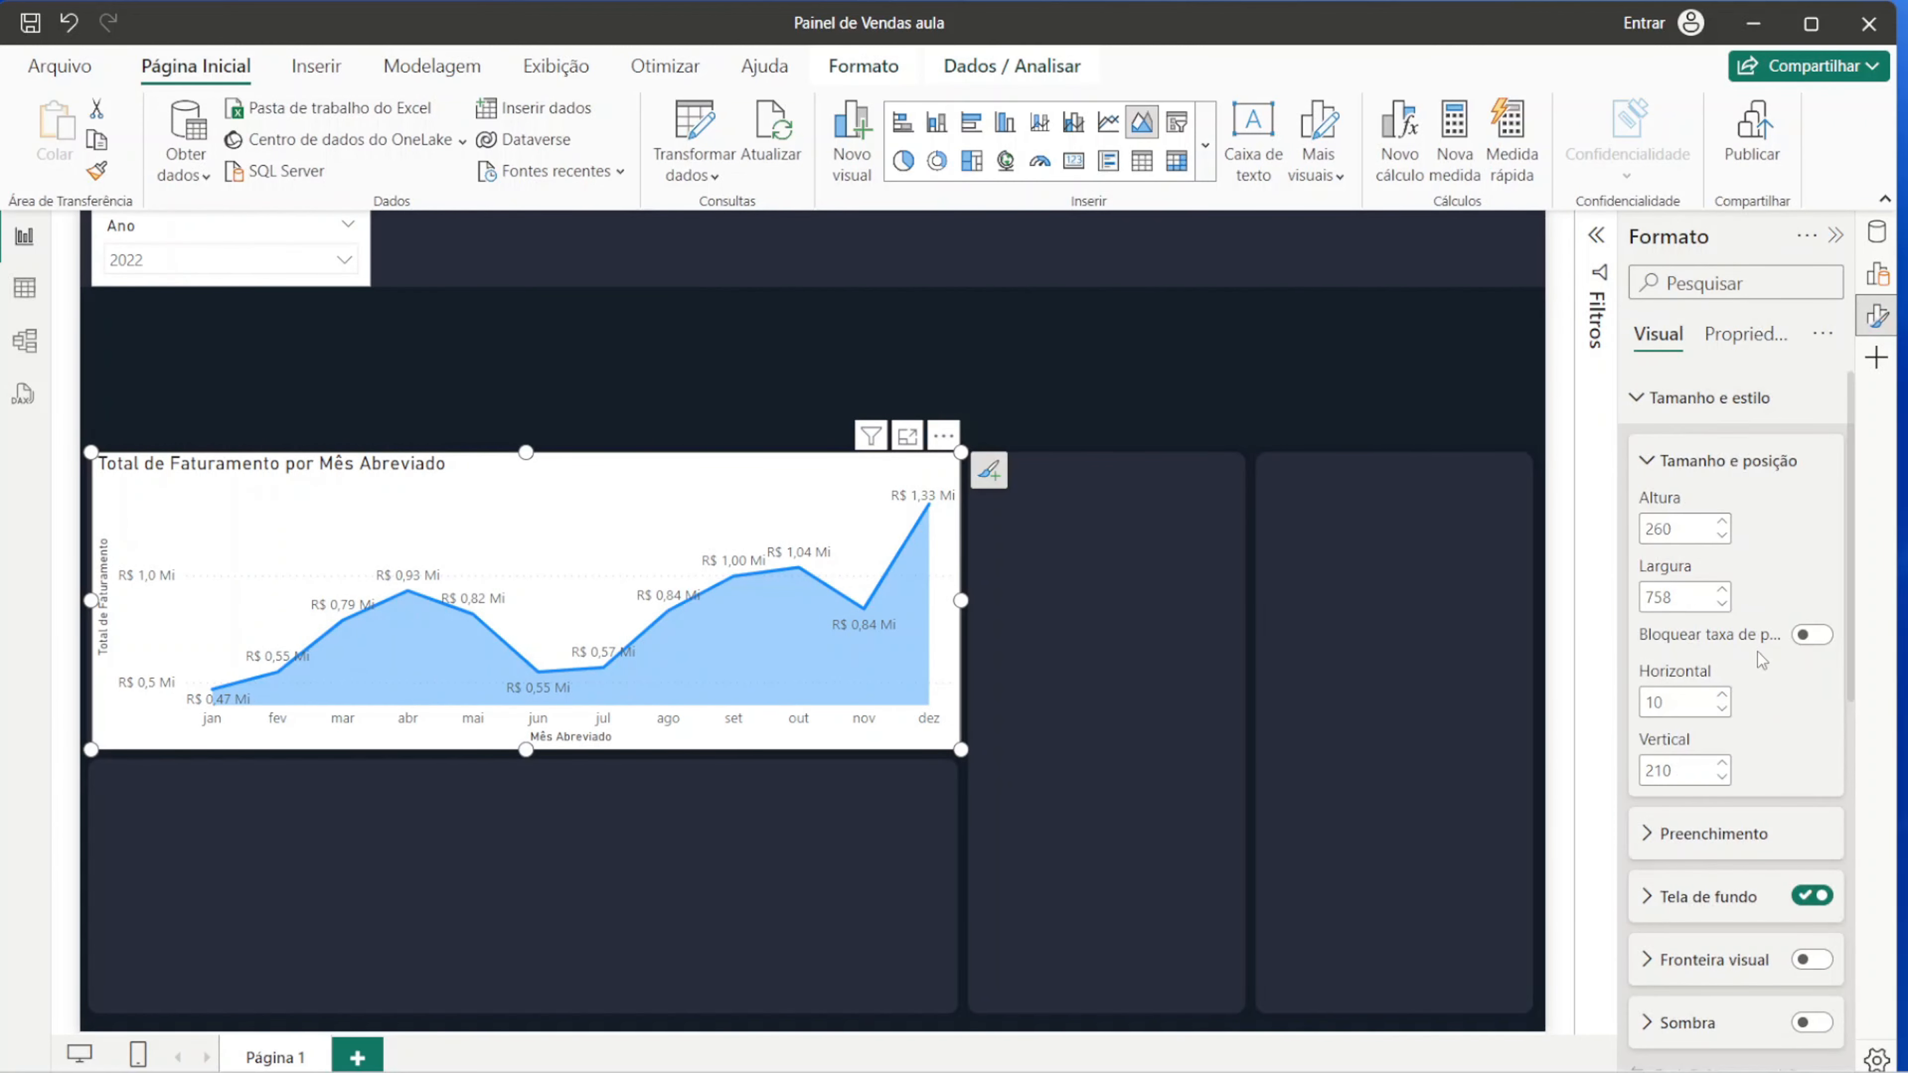
scroll(1761, 660, "down", 3)
left_click(1811, 686)
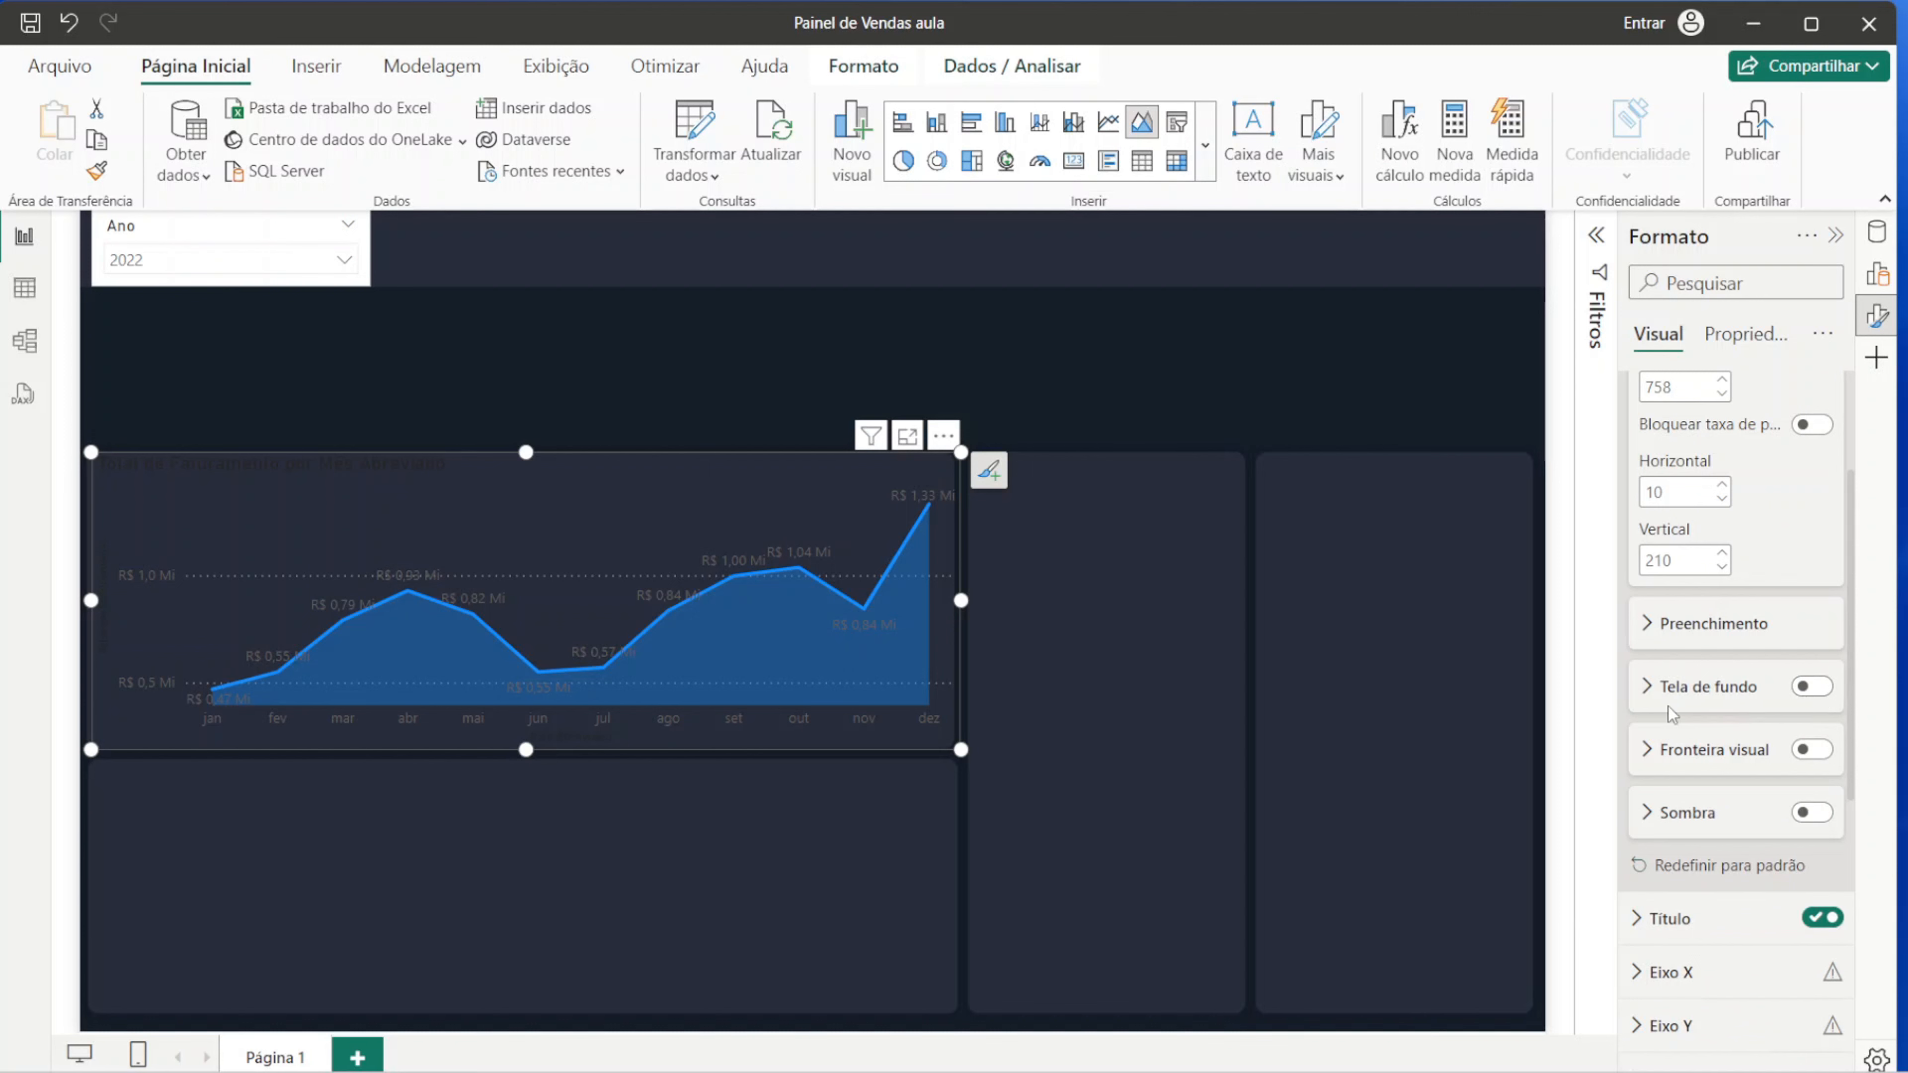
scroll(1751, 721, "down", 2)
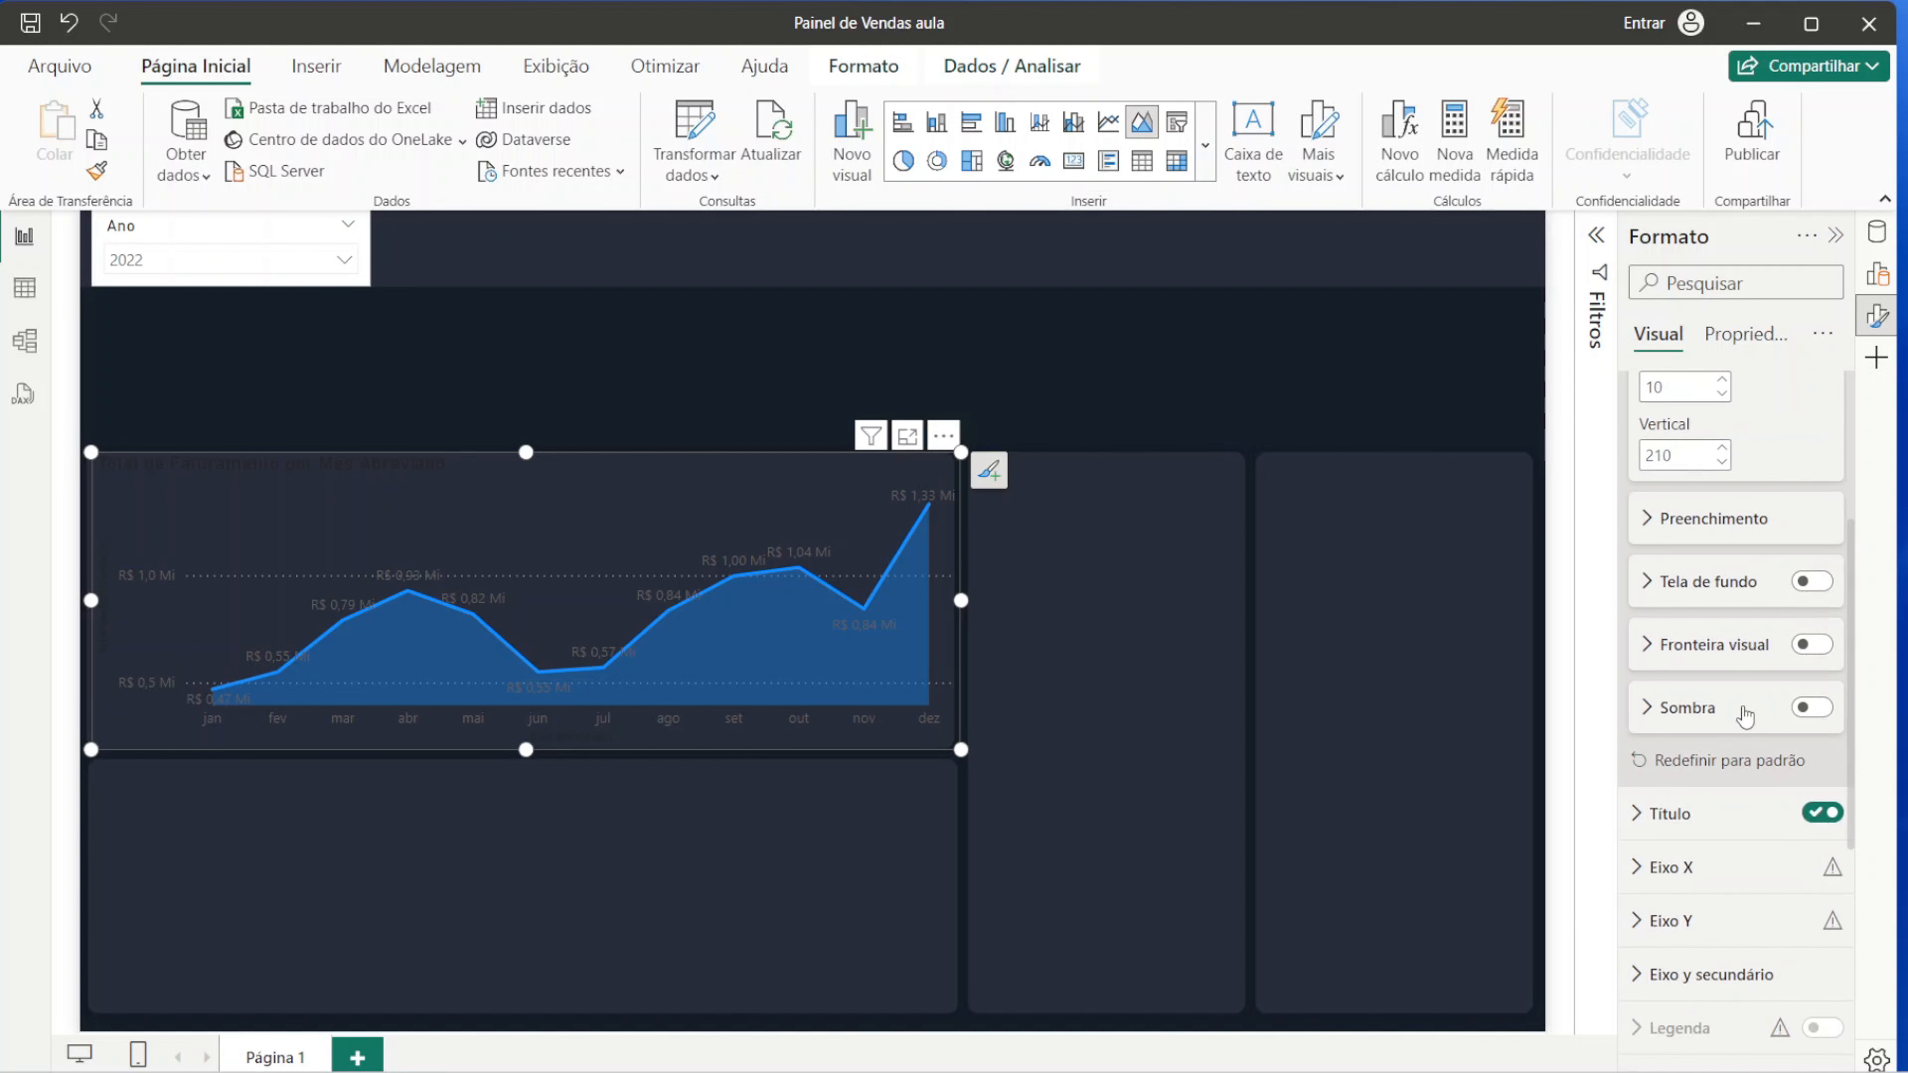
scroll(1630, 526, "up", 5)
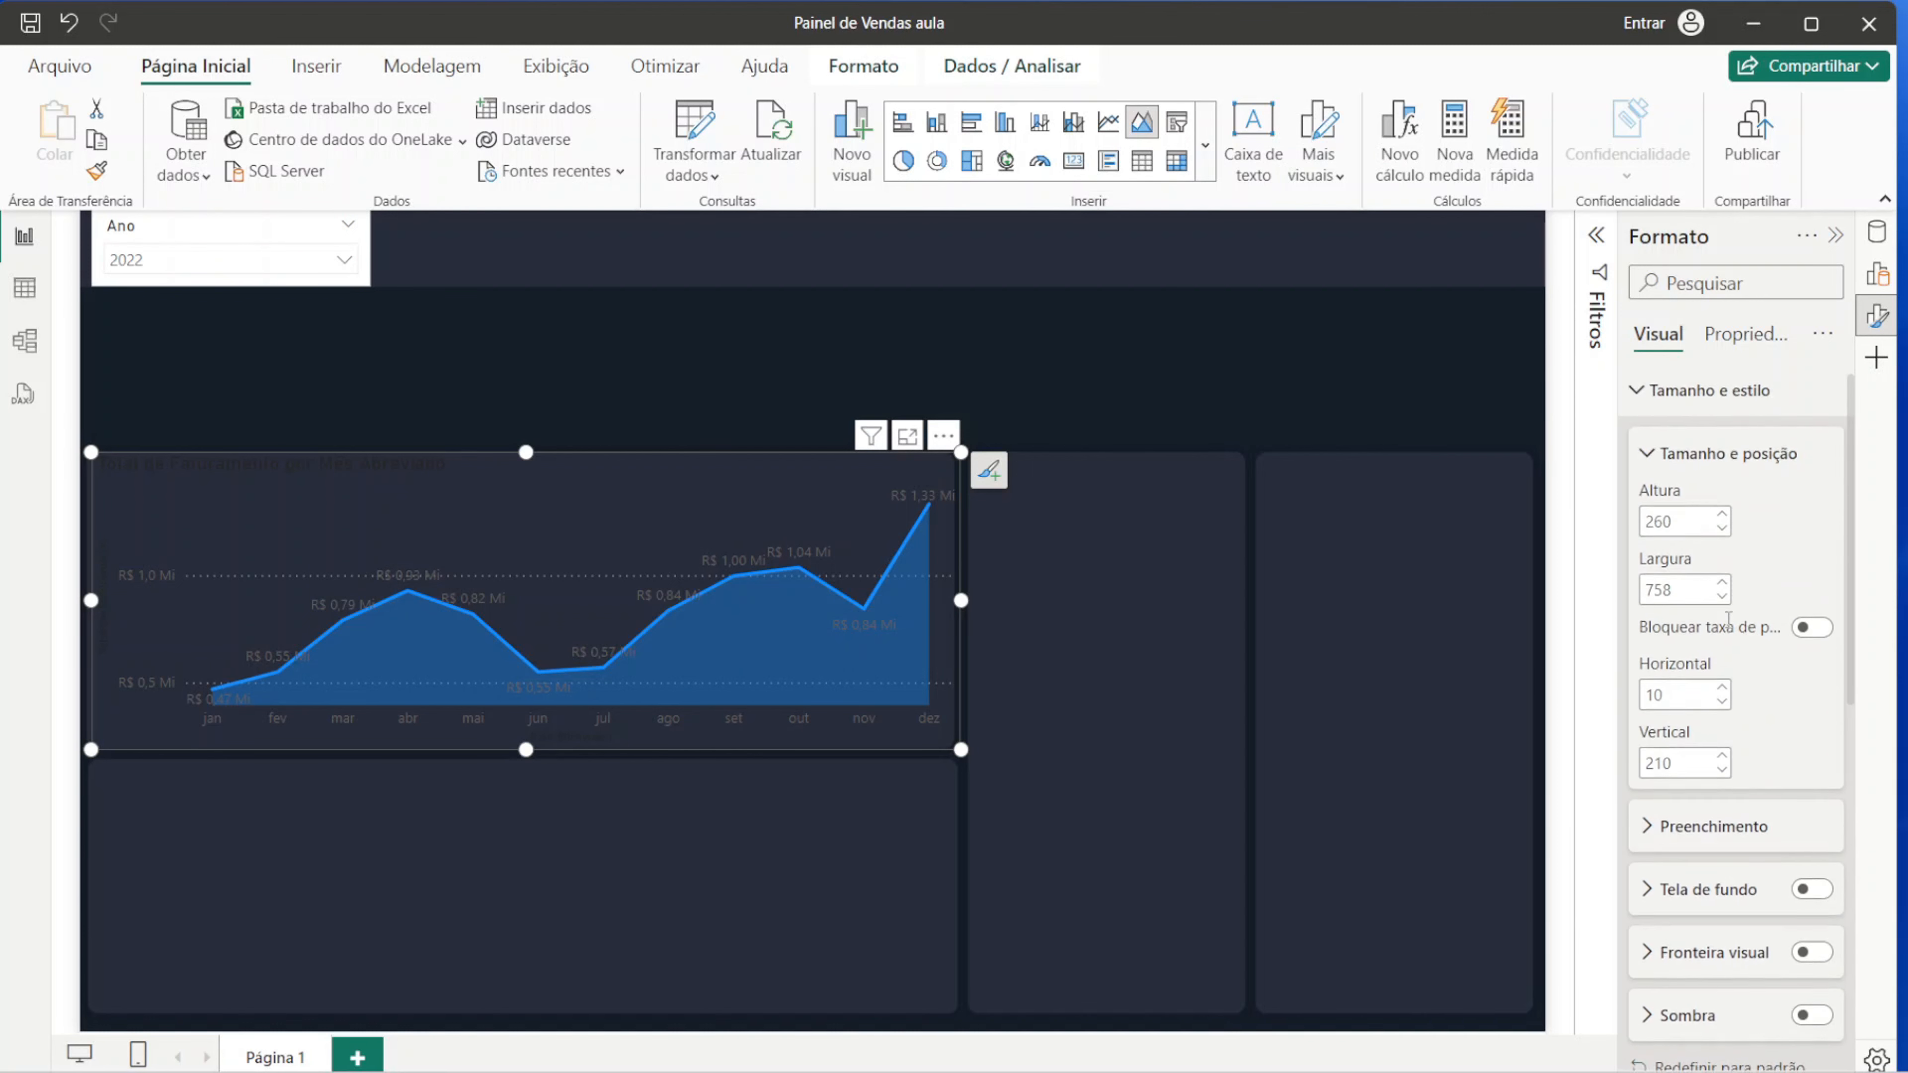
left_click(1637, 409)
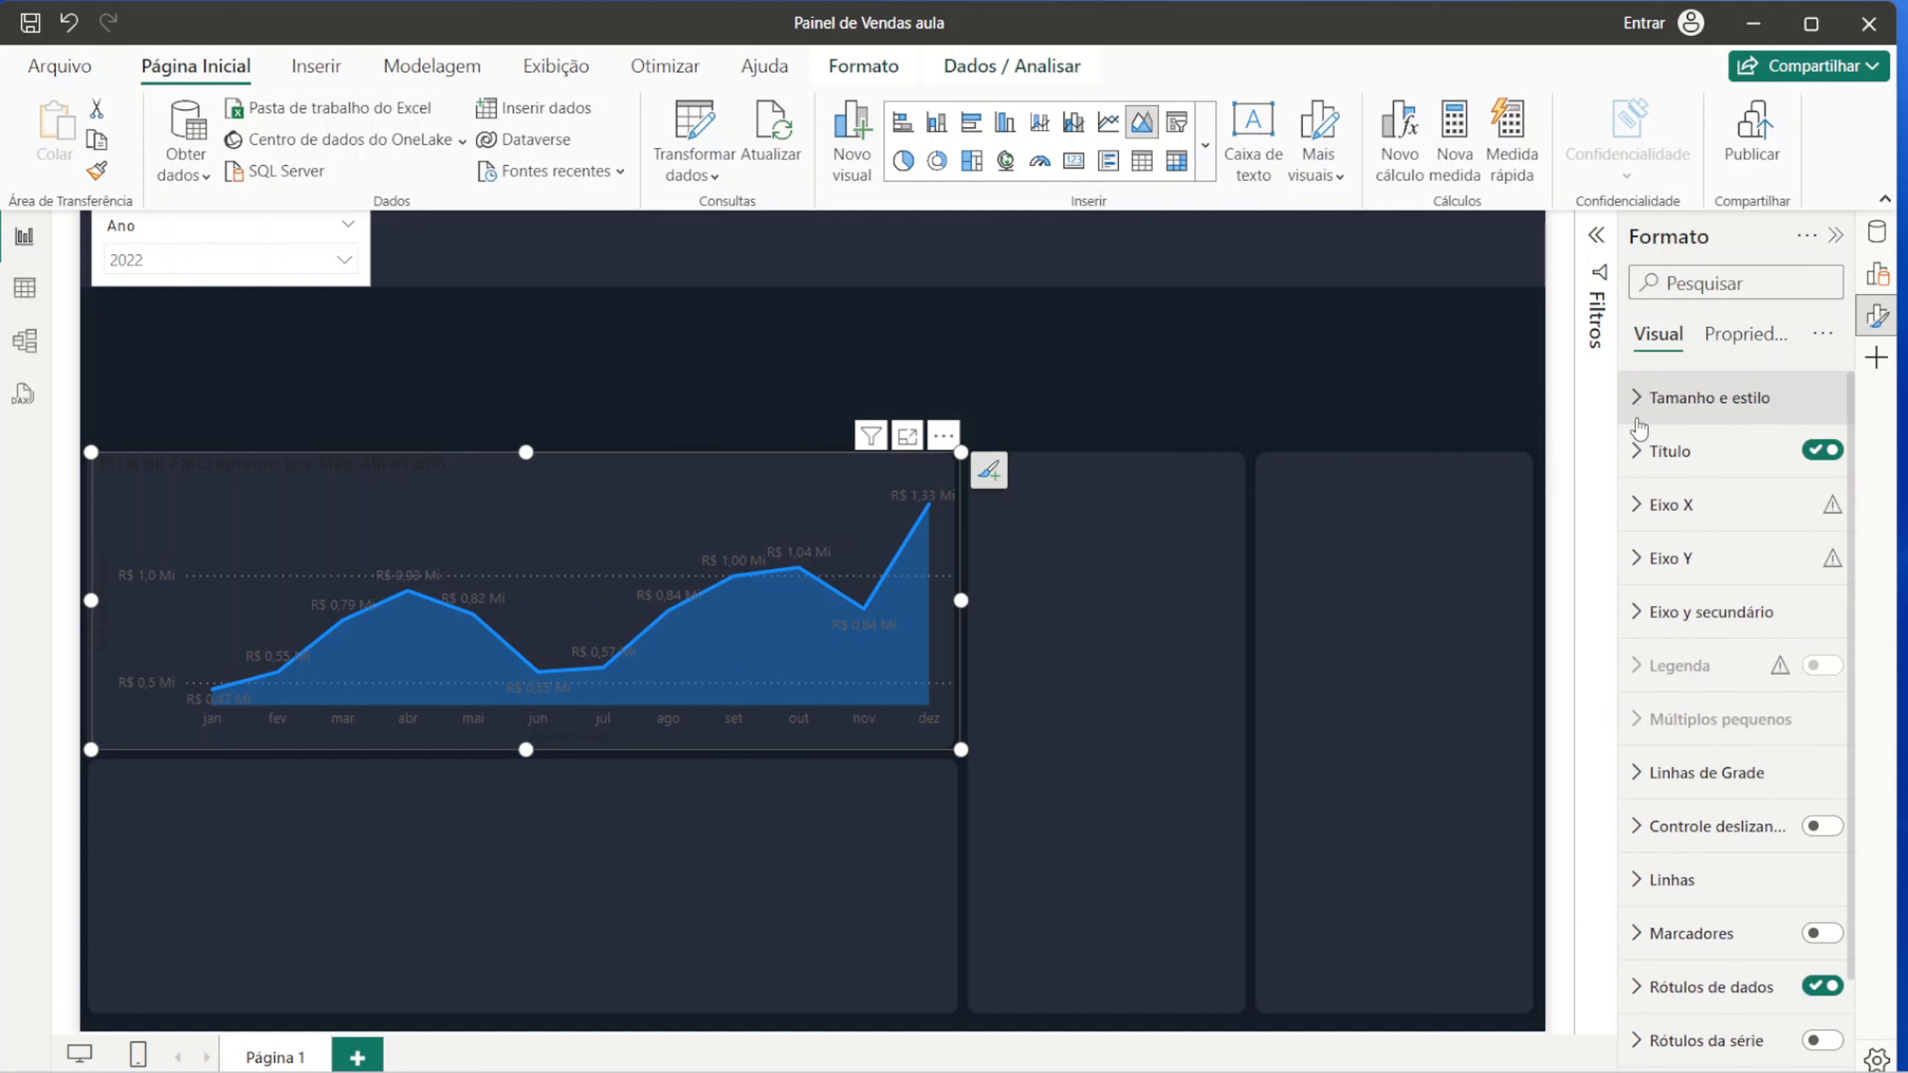
Step: Set the text colour of the area chart's title to white
left_click(1641, 451)
left_click(1722, 583)
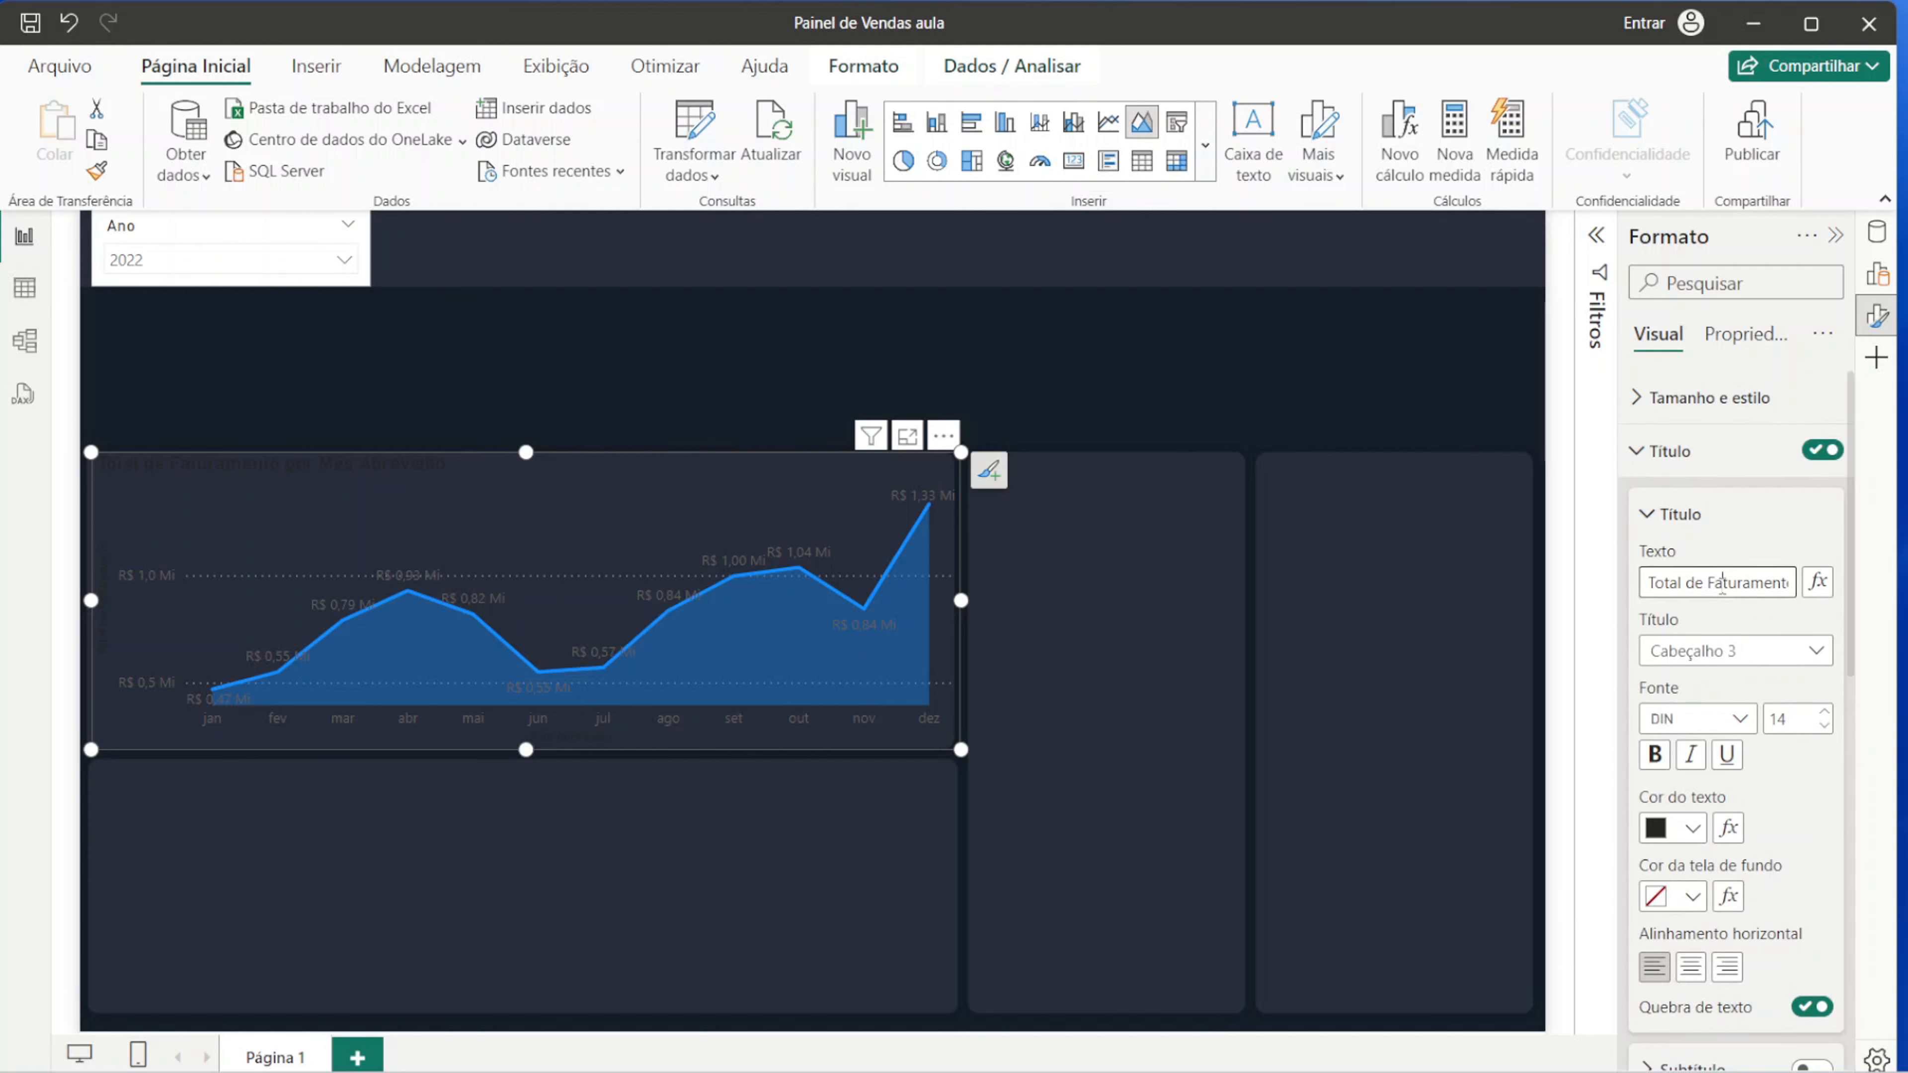
left_click(1692, 828)
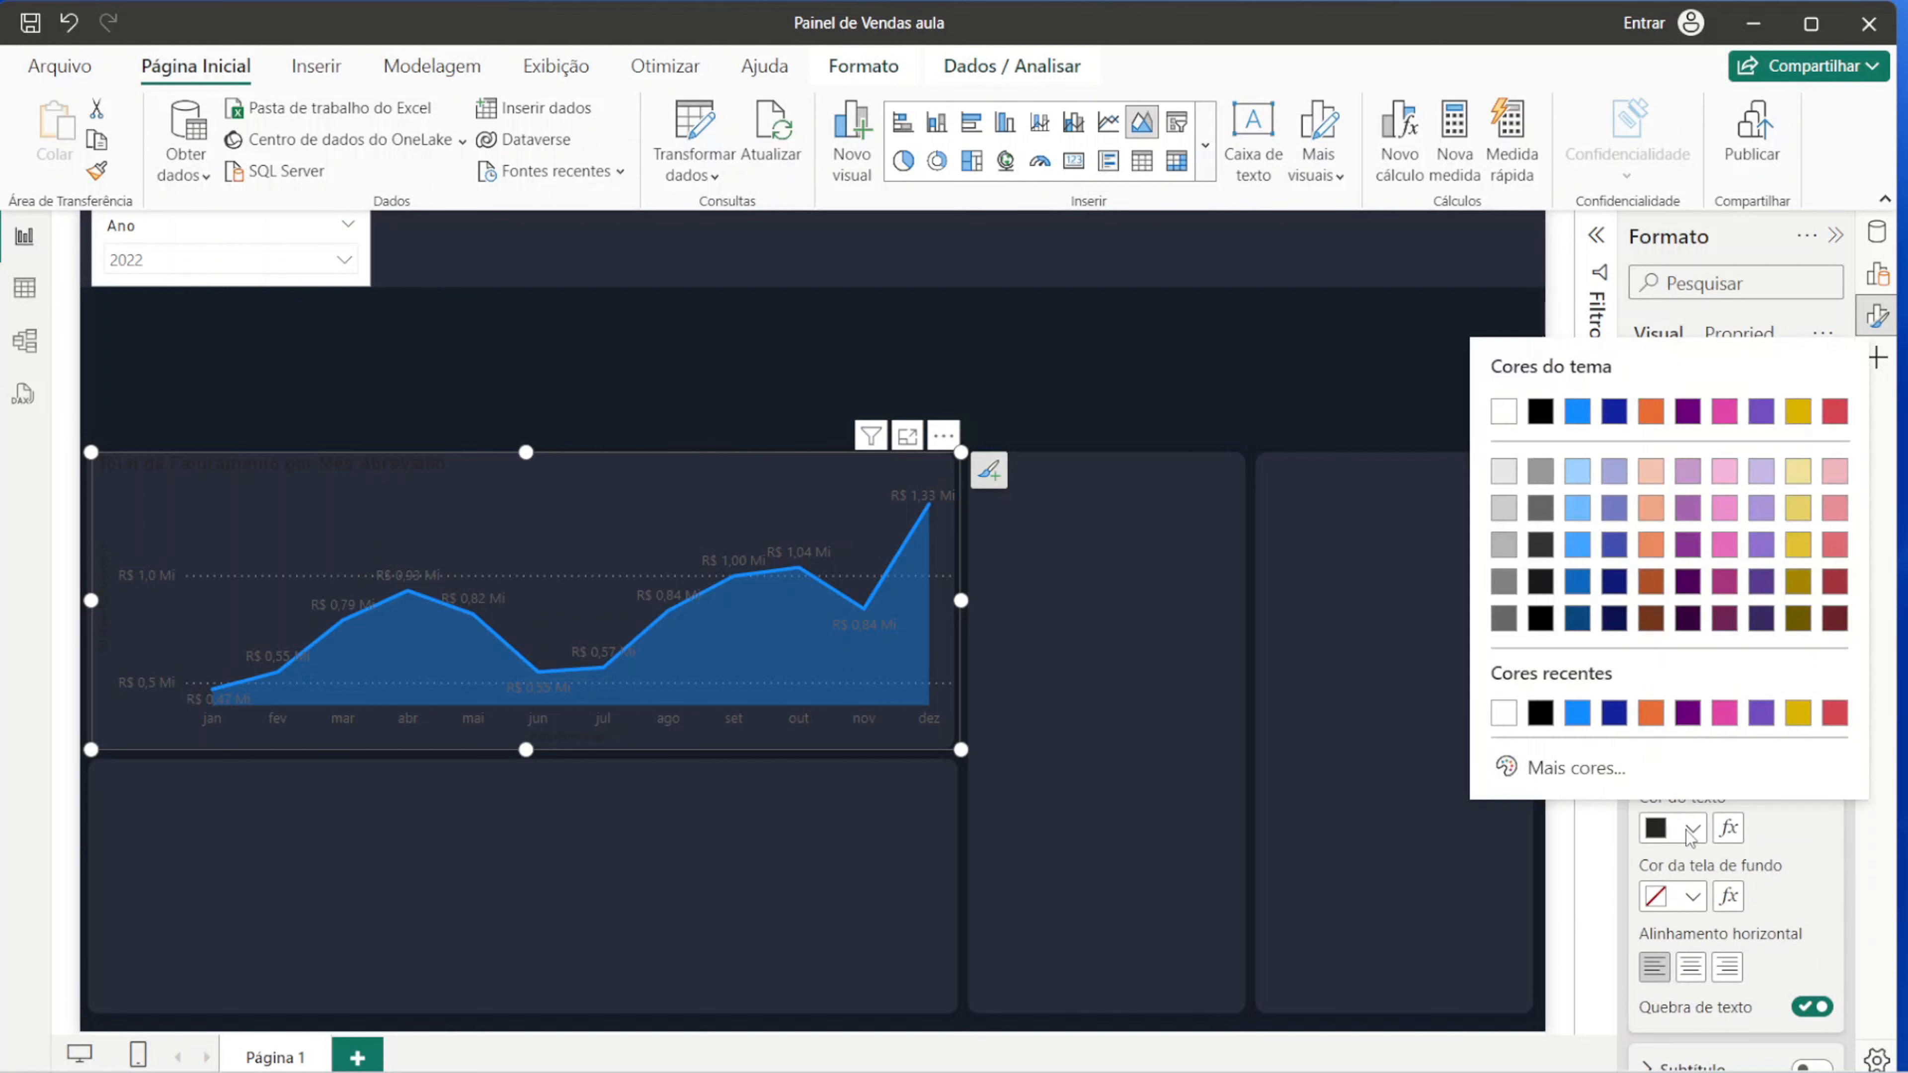
left_click(1502, 412)
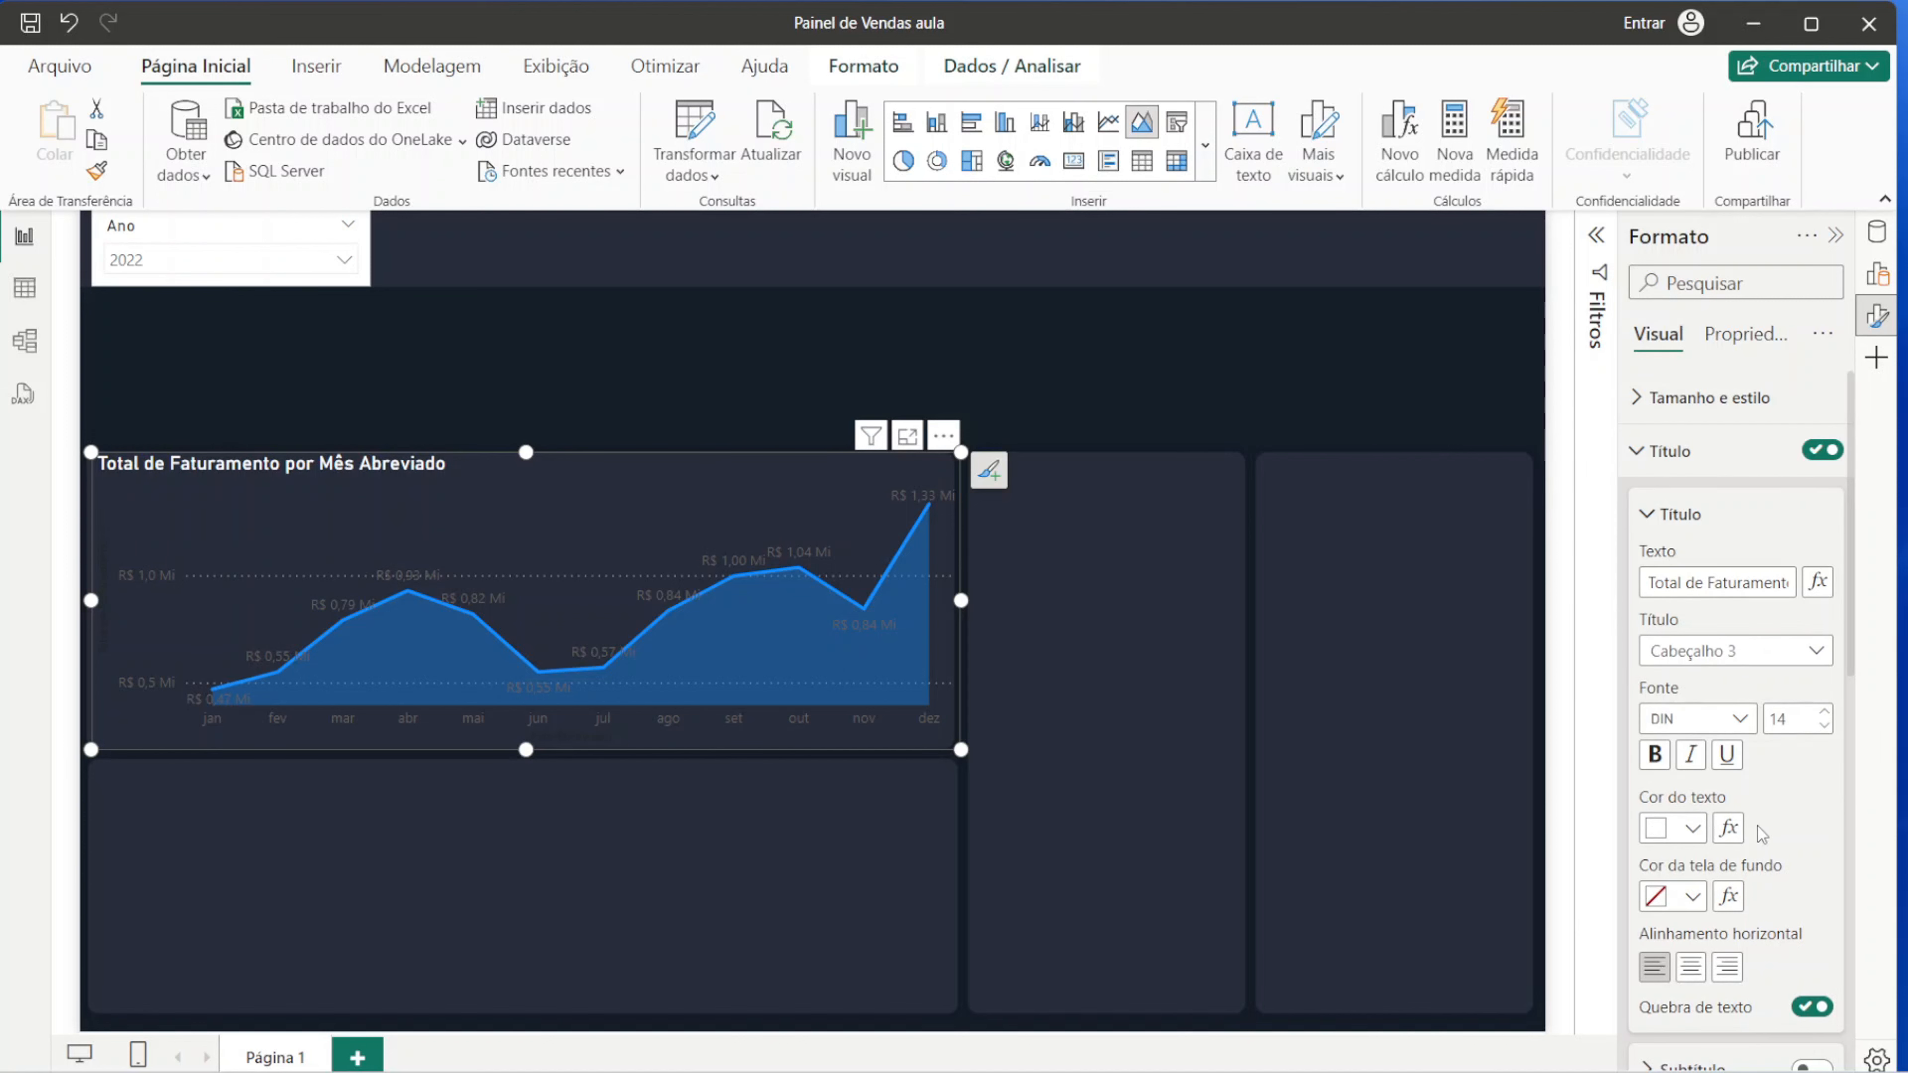
Step: Turn on the area chart's subtitle with the text "Com variação referente ao mesmo período do ano anterior"
scroll(1716, 861, "down", 5)
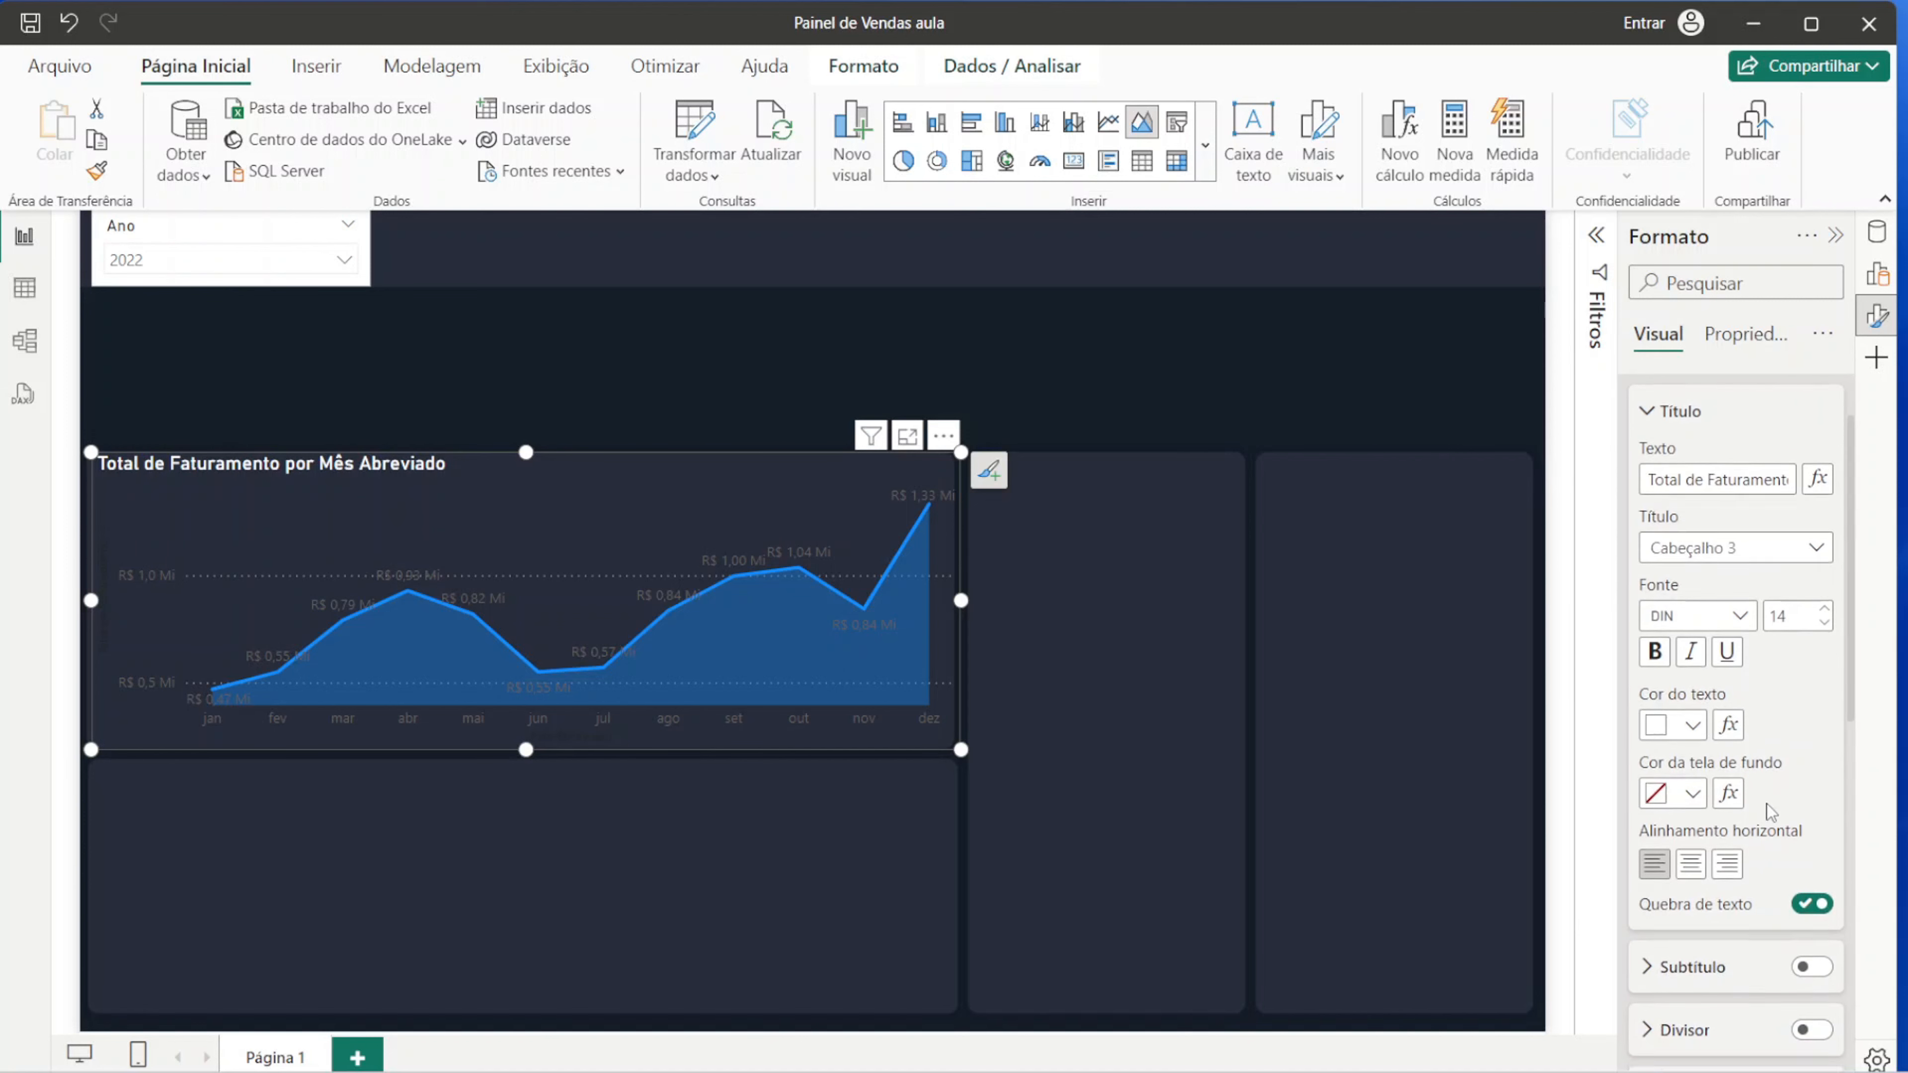
left_click(1808, 756)
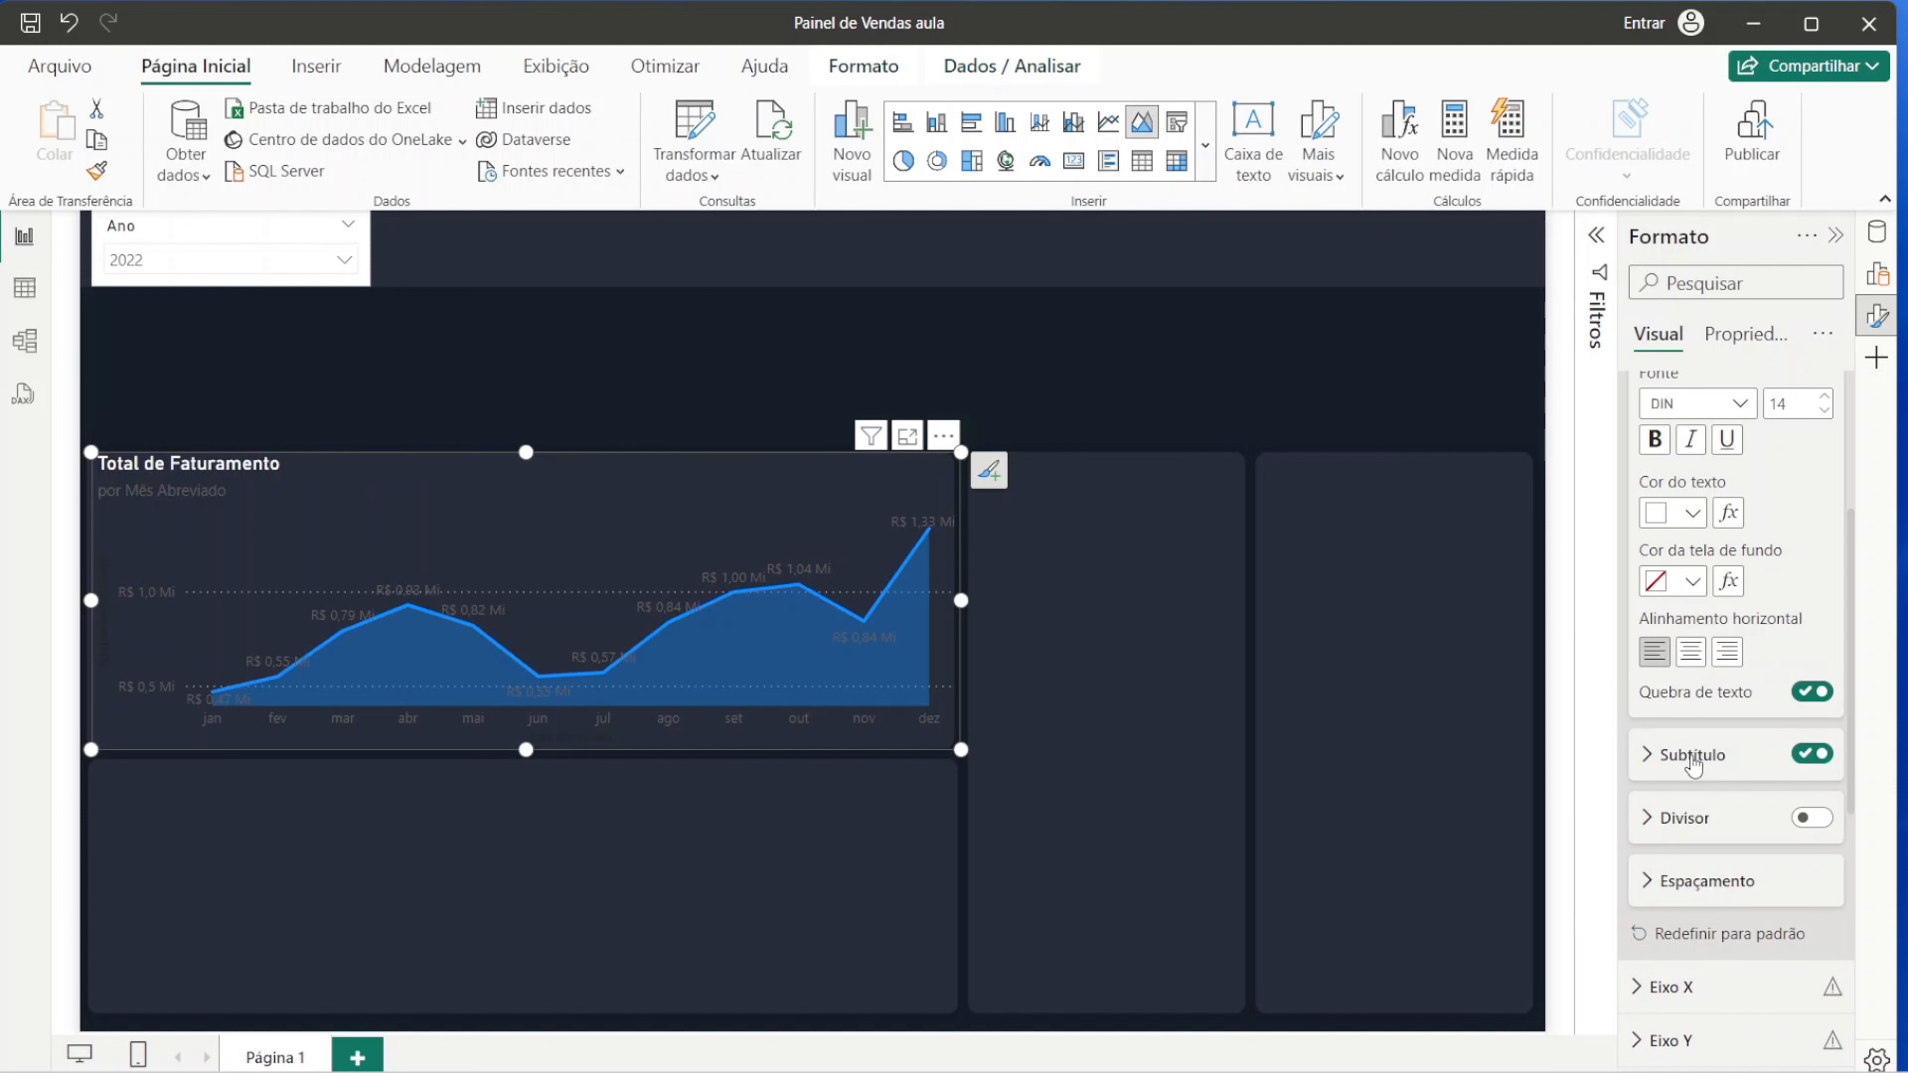
left_click(1691, 756)
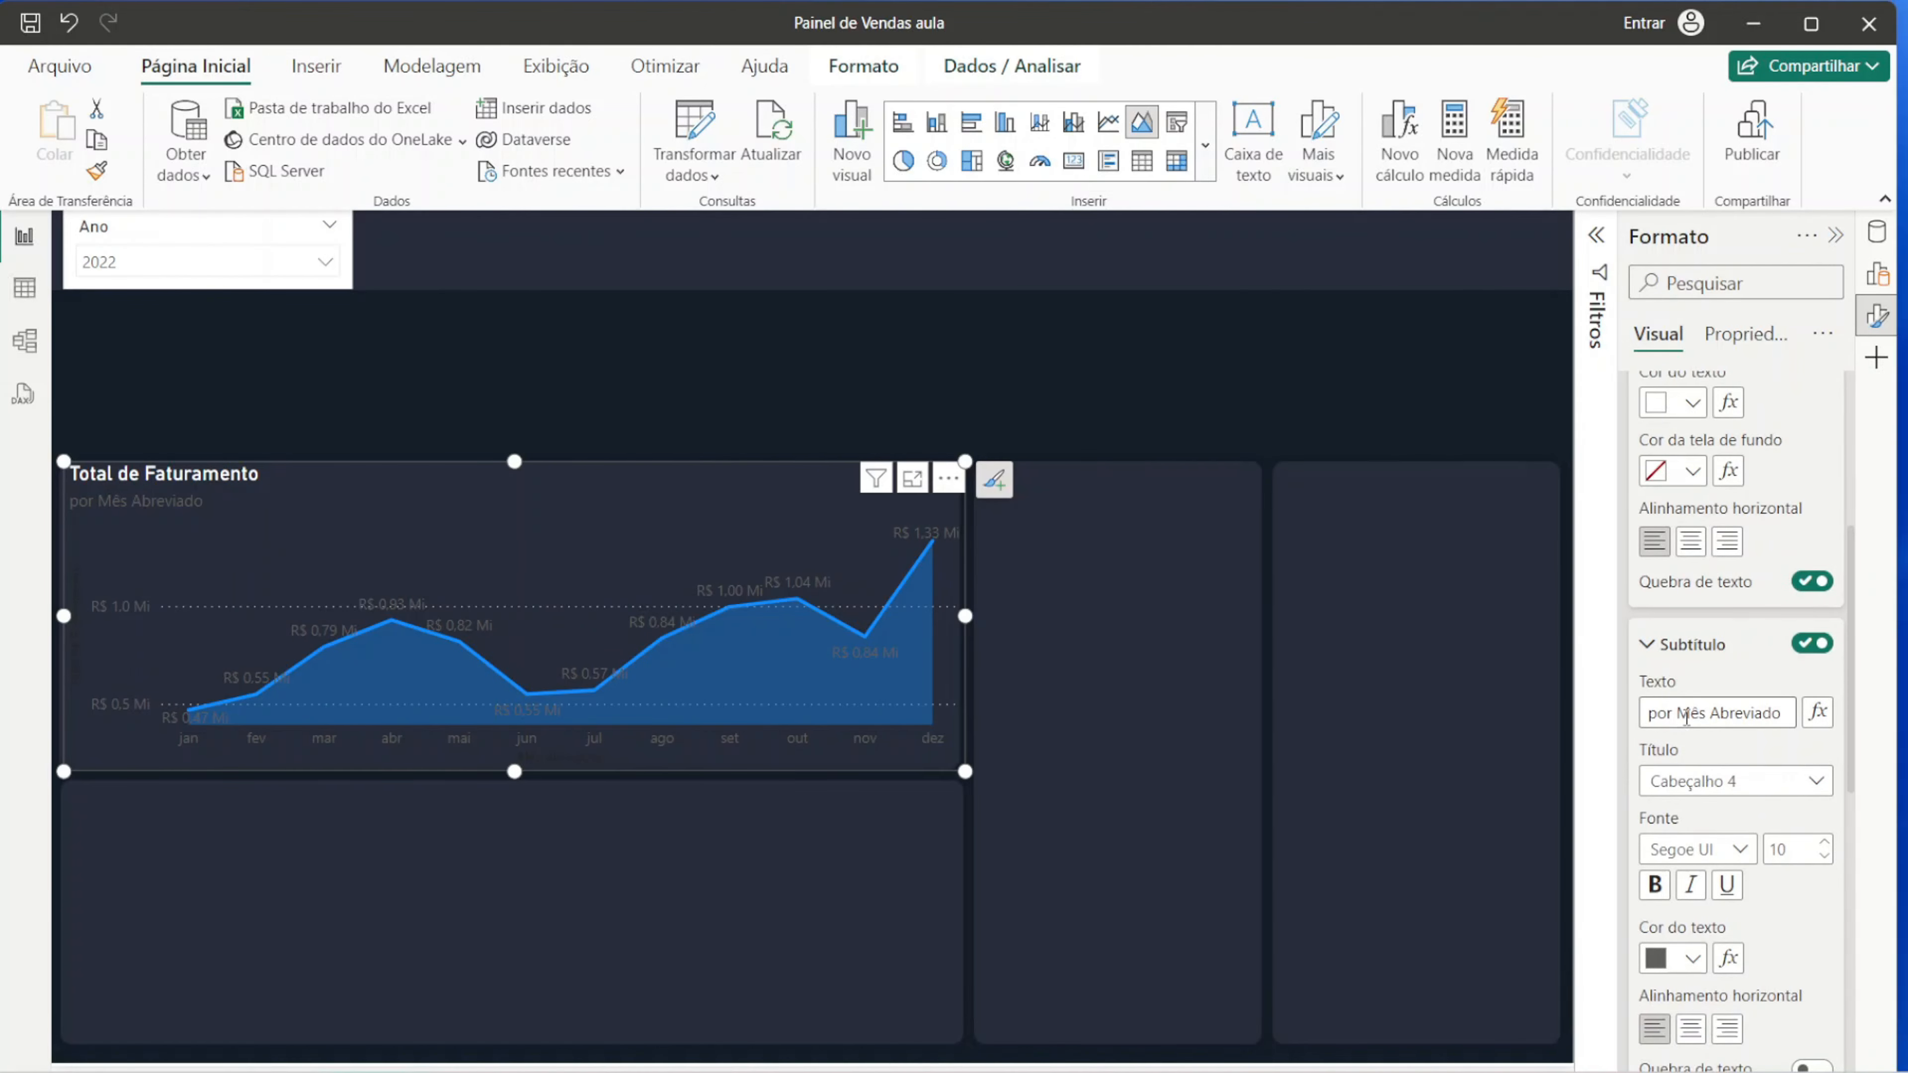
triple_click(1716, 712)
type("Com varia")
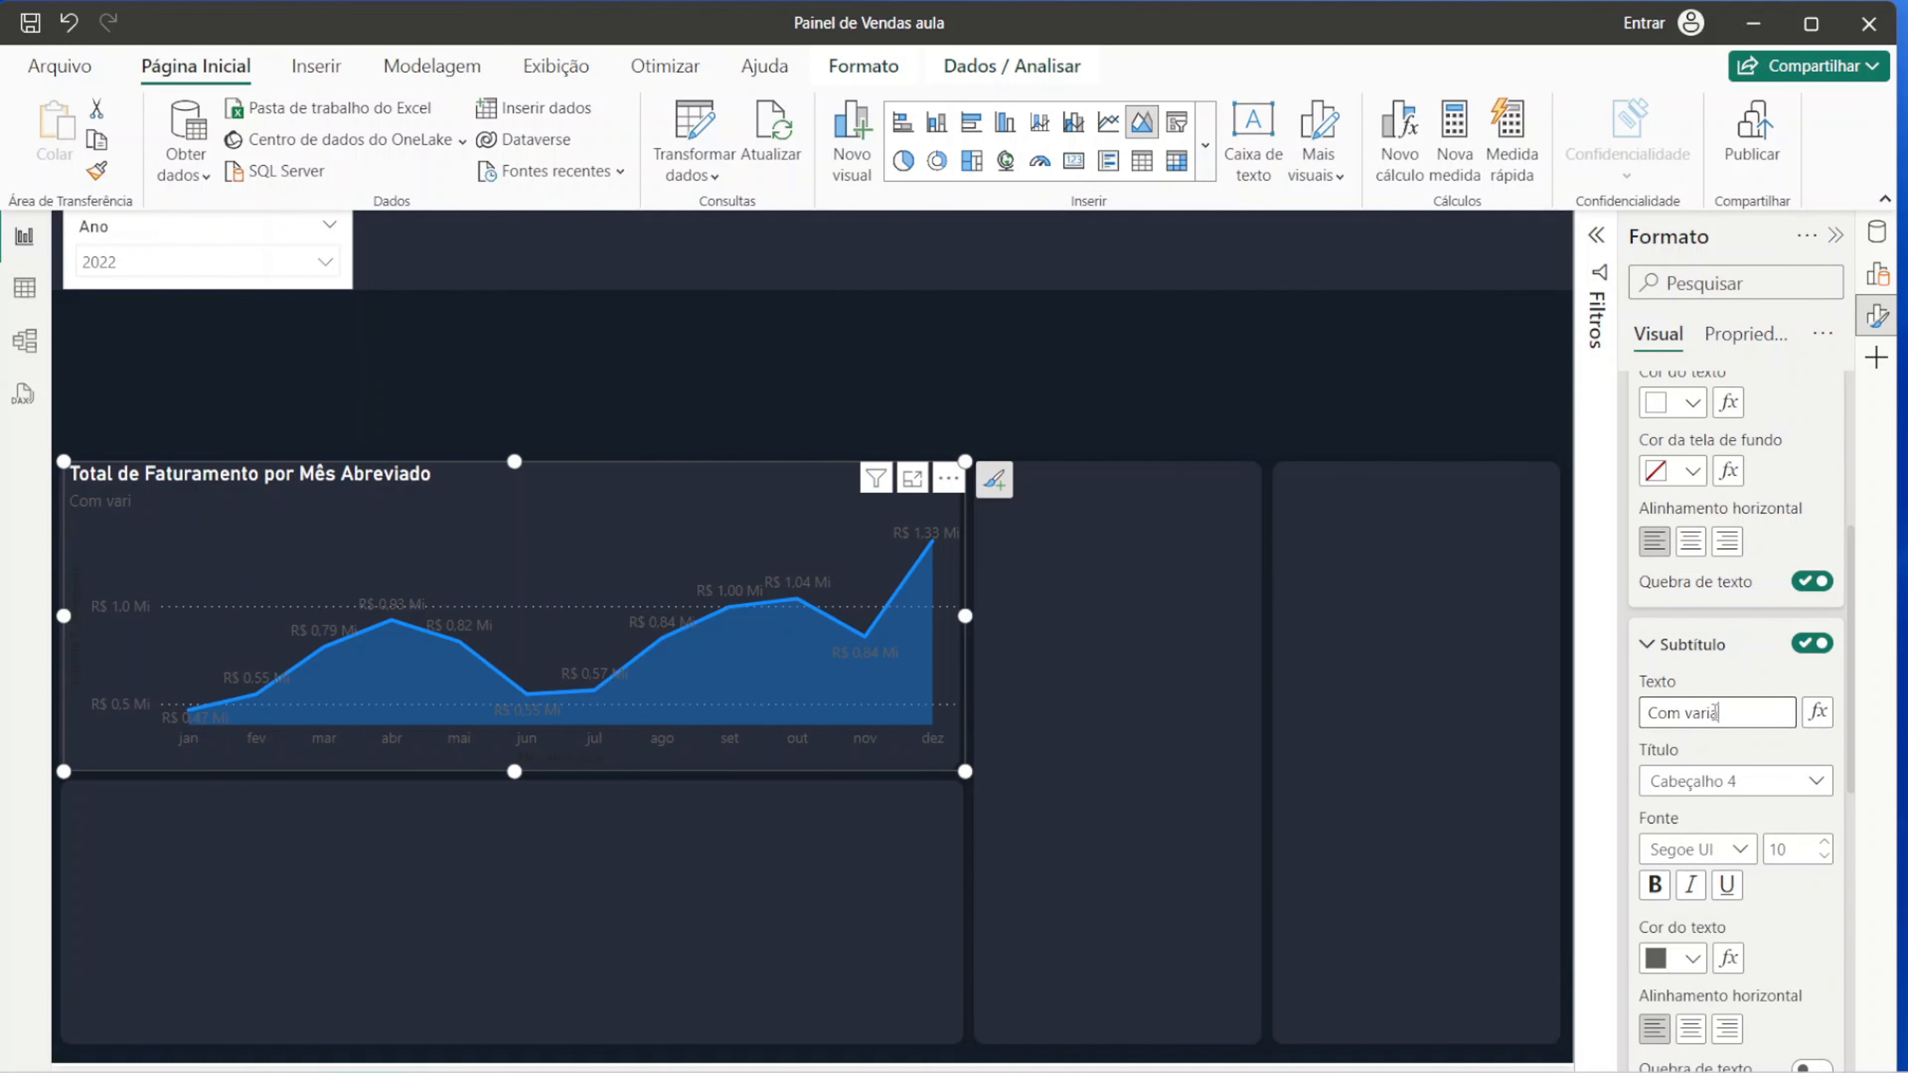
type("ção referente ao")
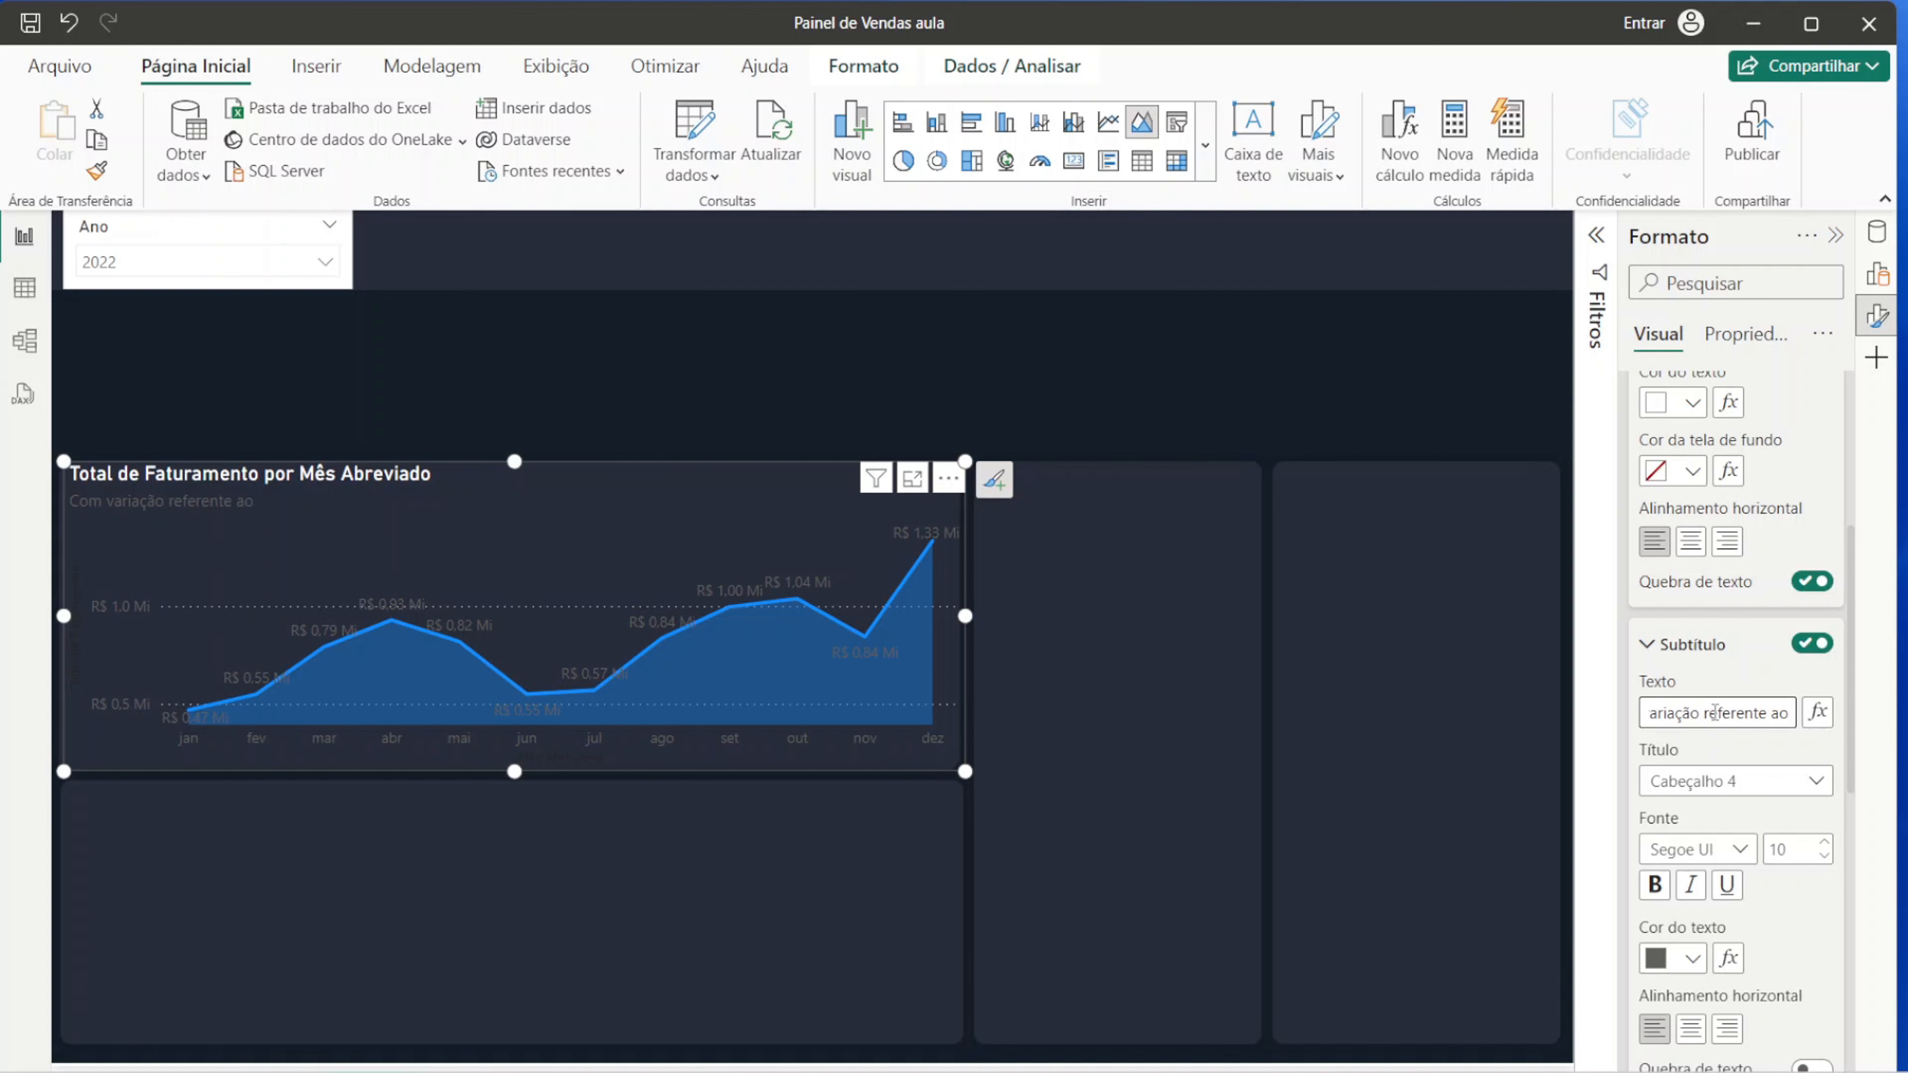
type(" mesmo períod")
type("o do ano anteri")
type("or")
Step: Set the text colour of the area chart's subtitle to white
scroll(1714, 710, "down", 2)
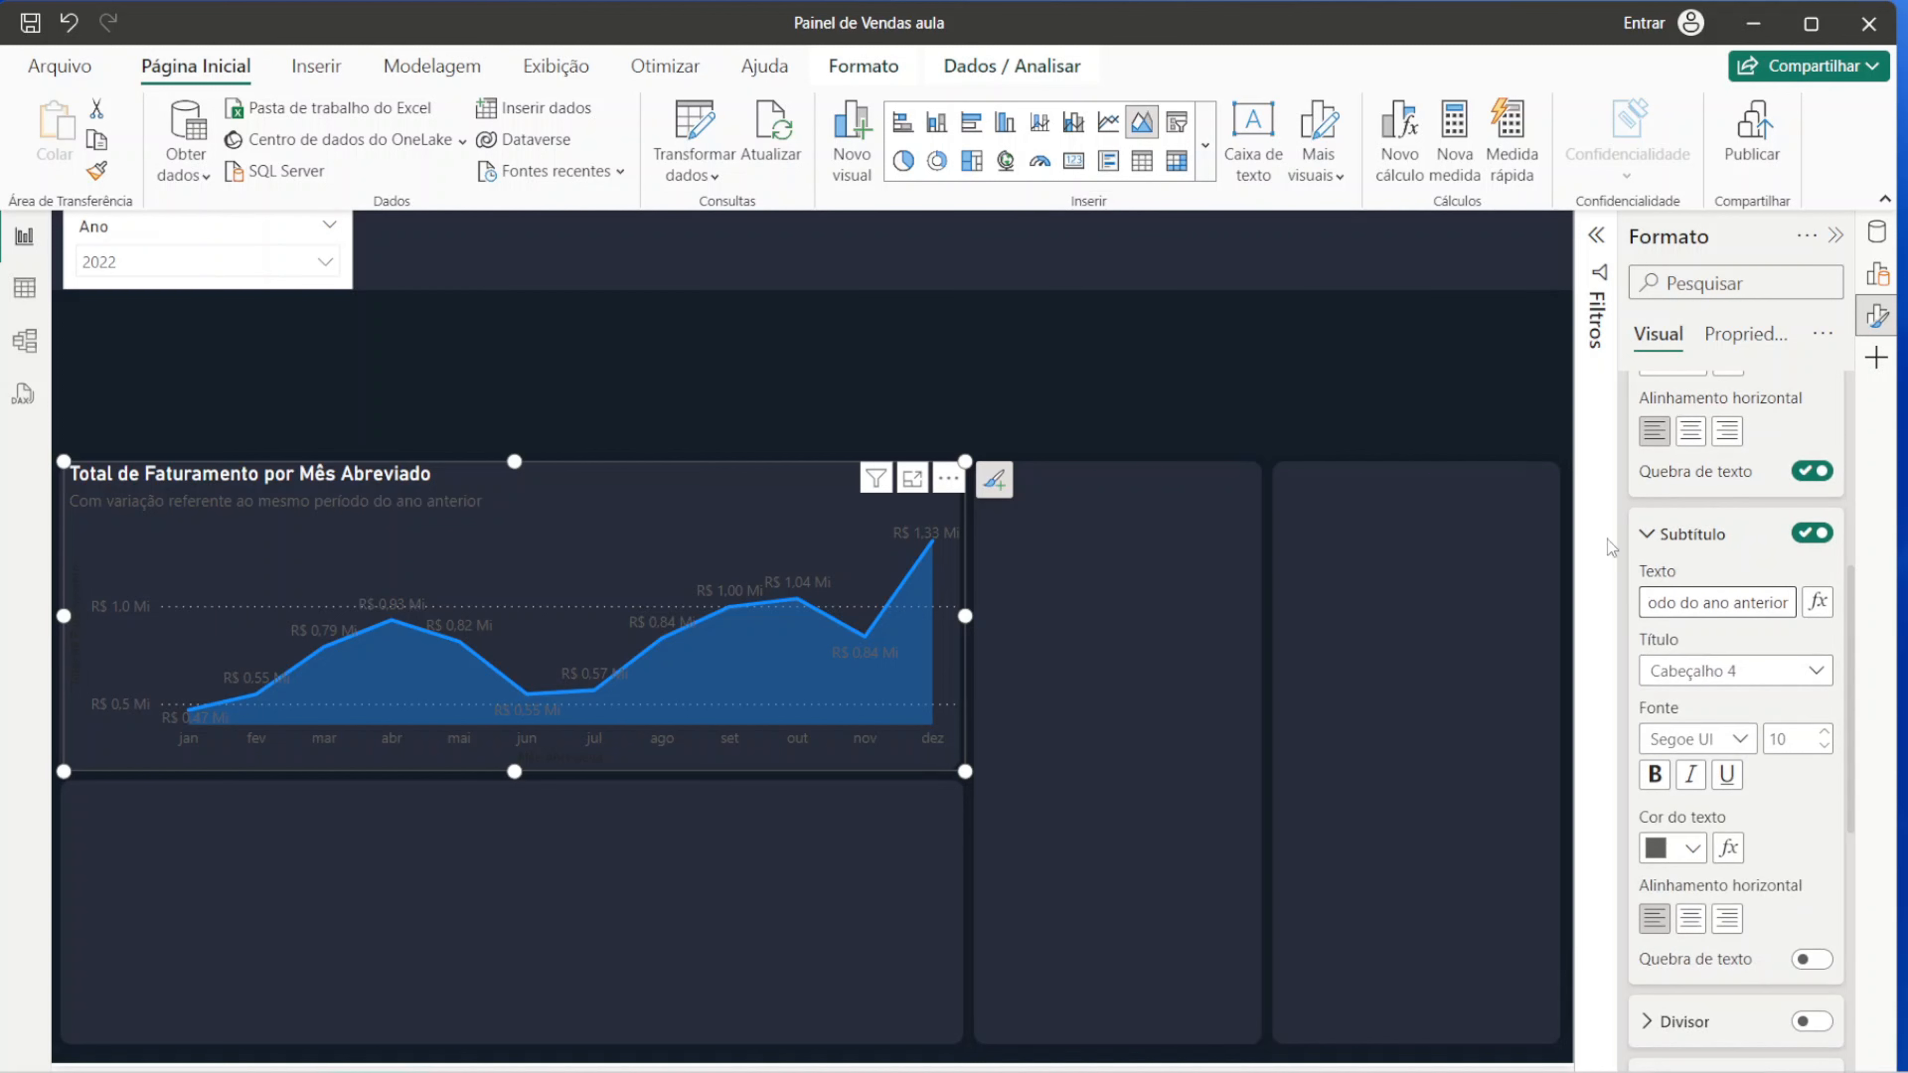
left_click(1696, 847)
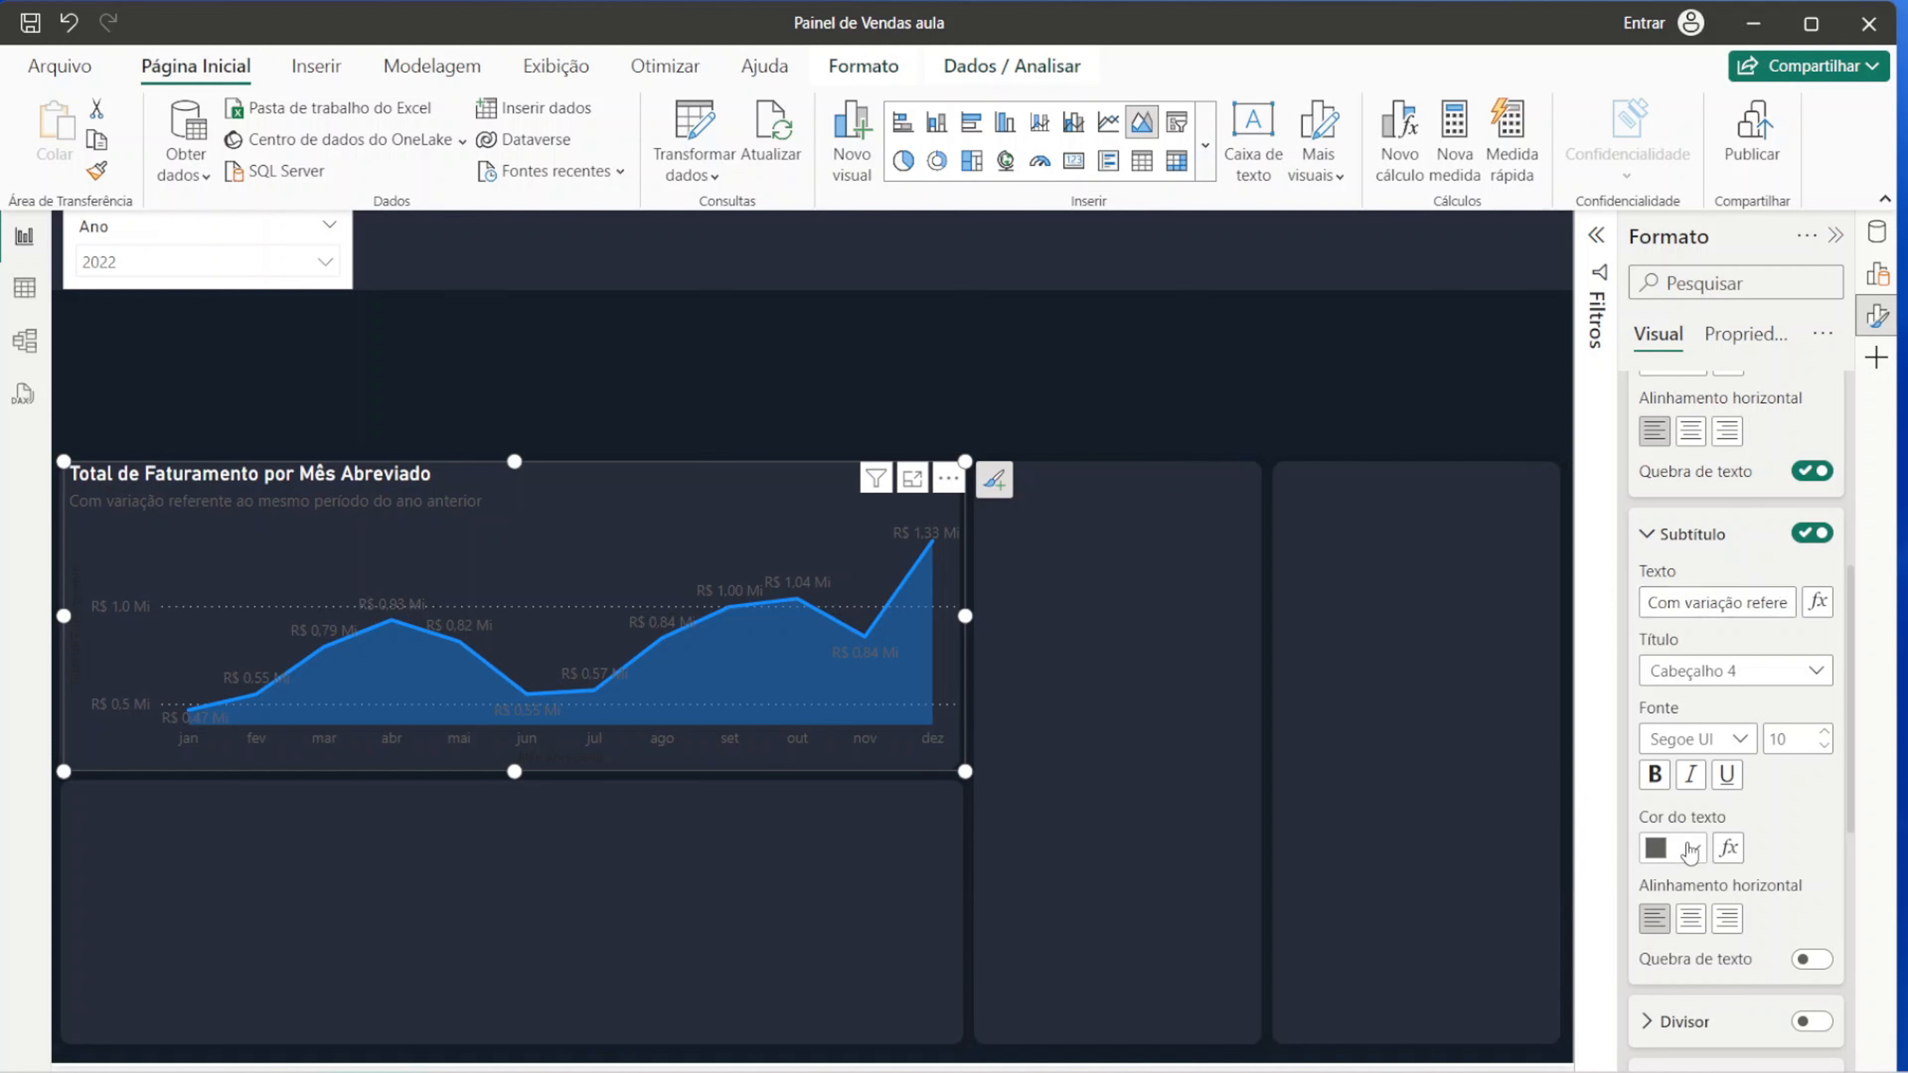
left_click(1502, 433)
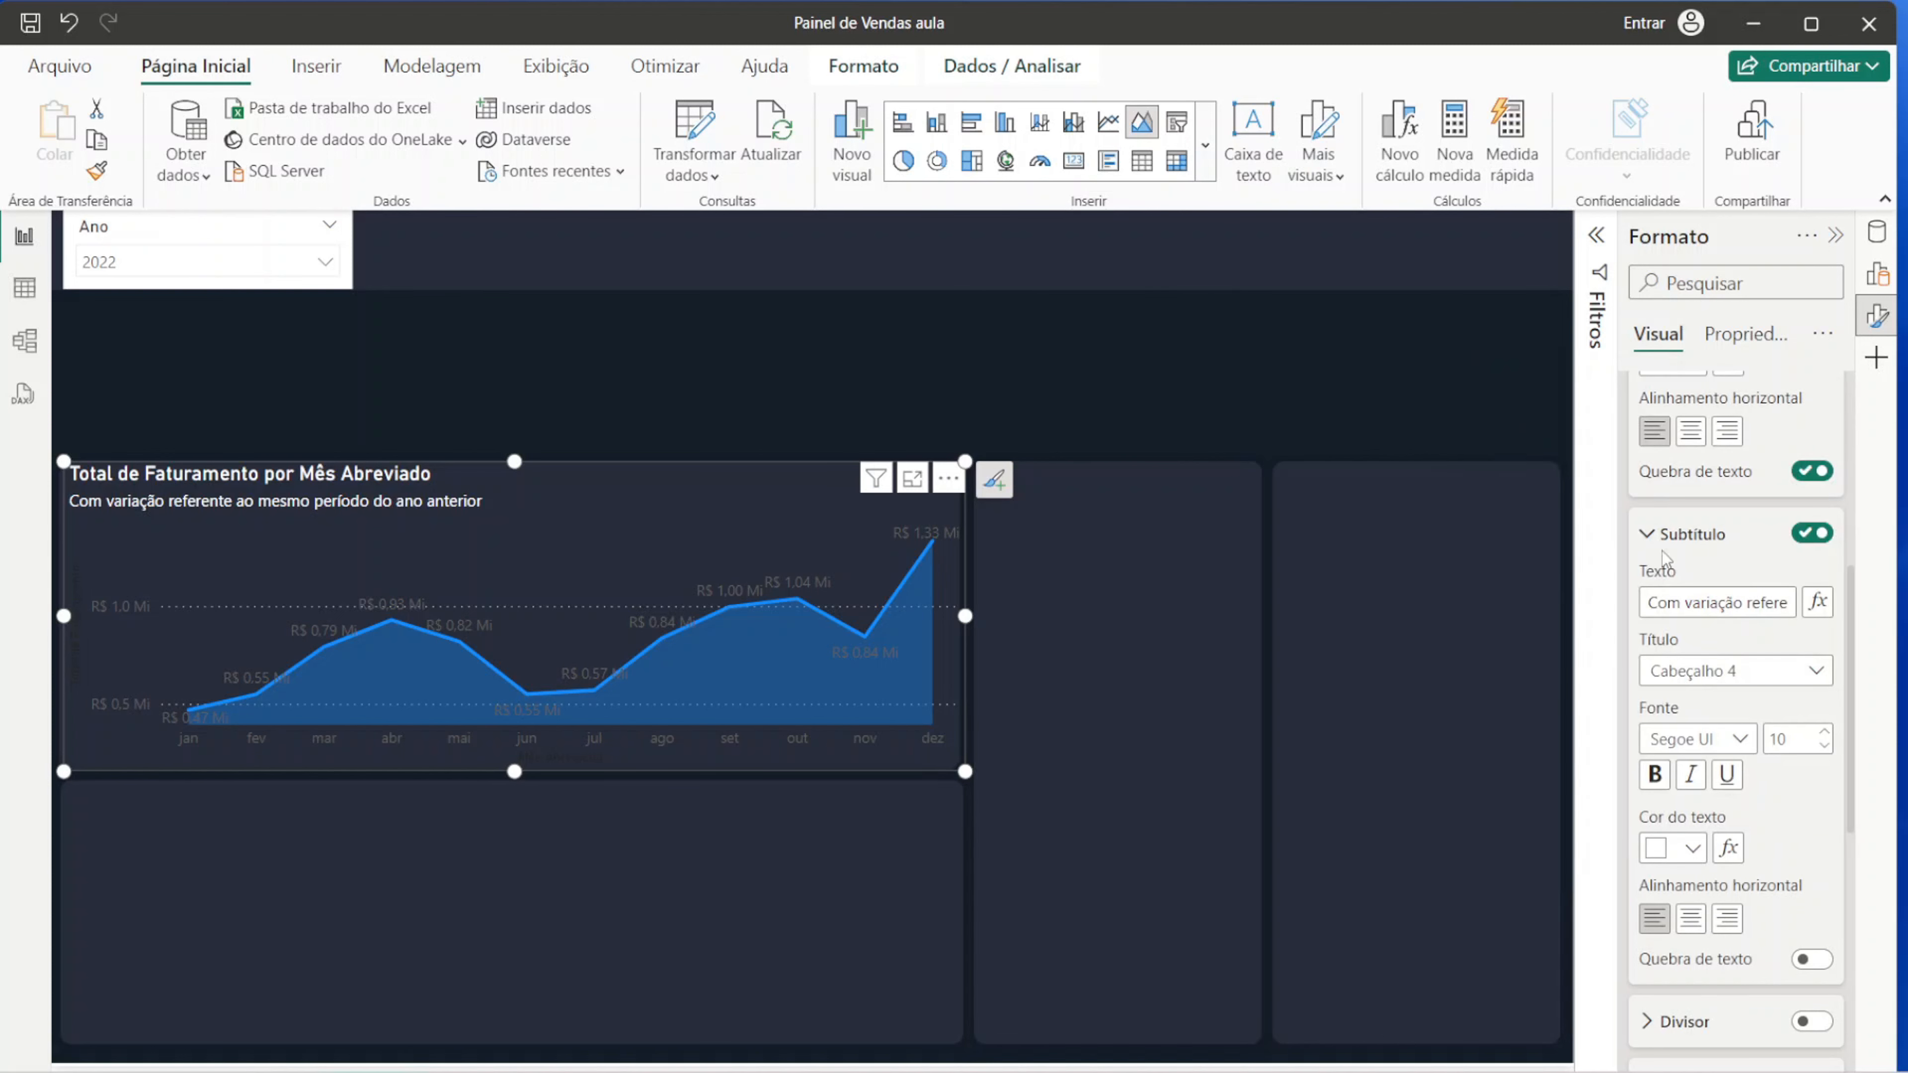
Step: Turn on the divider (Divisor) beneath the area chart's subtitle and colour it white
scroll(1681, 740, "down", 2)
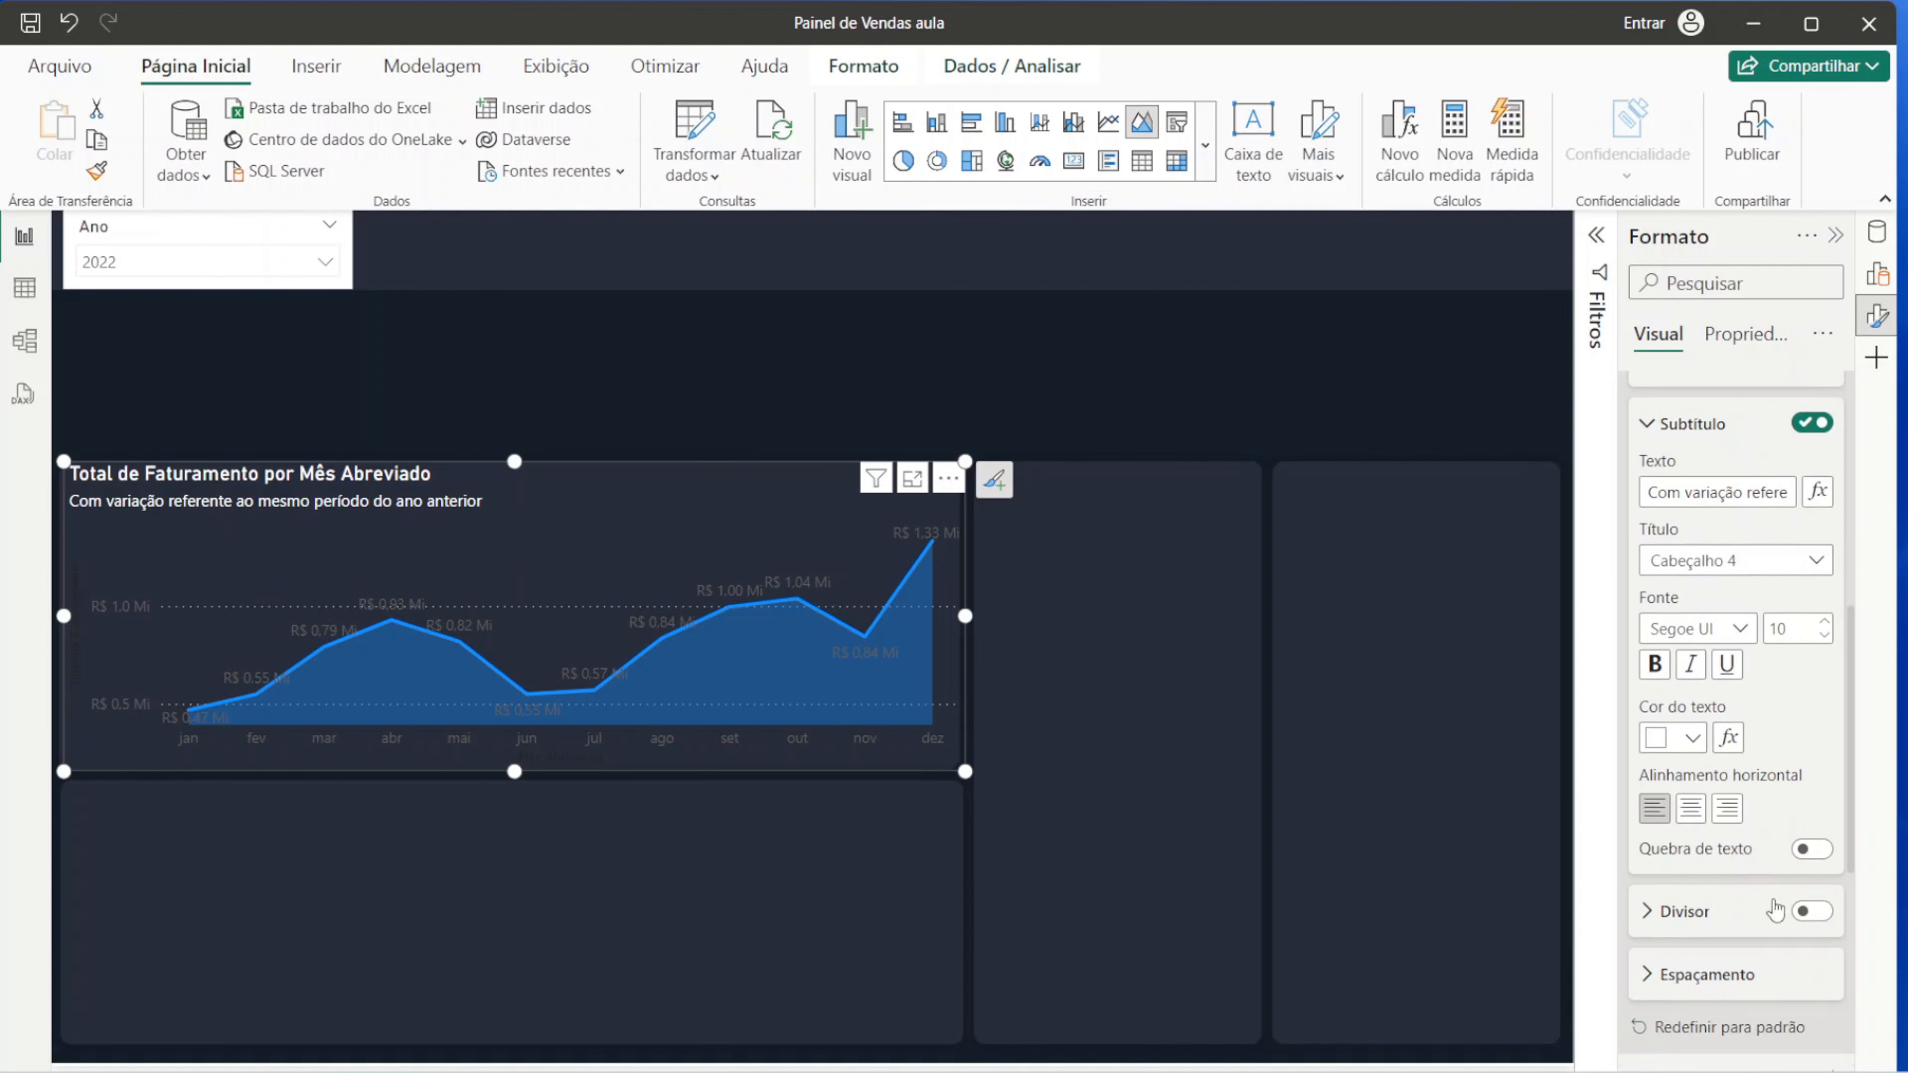
left_click(1810, 910)
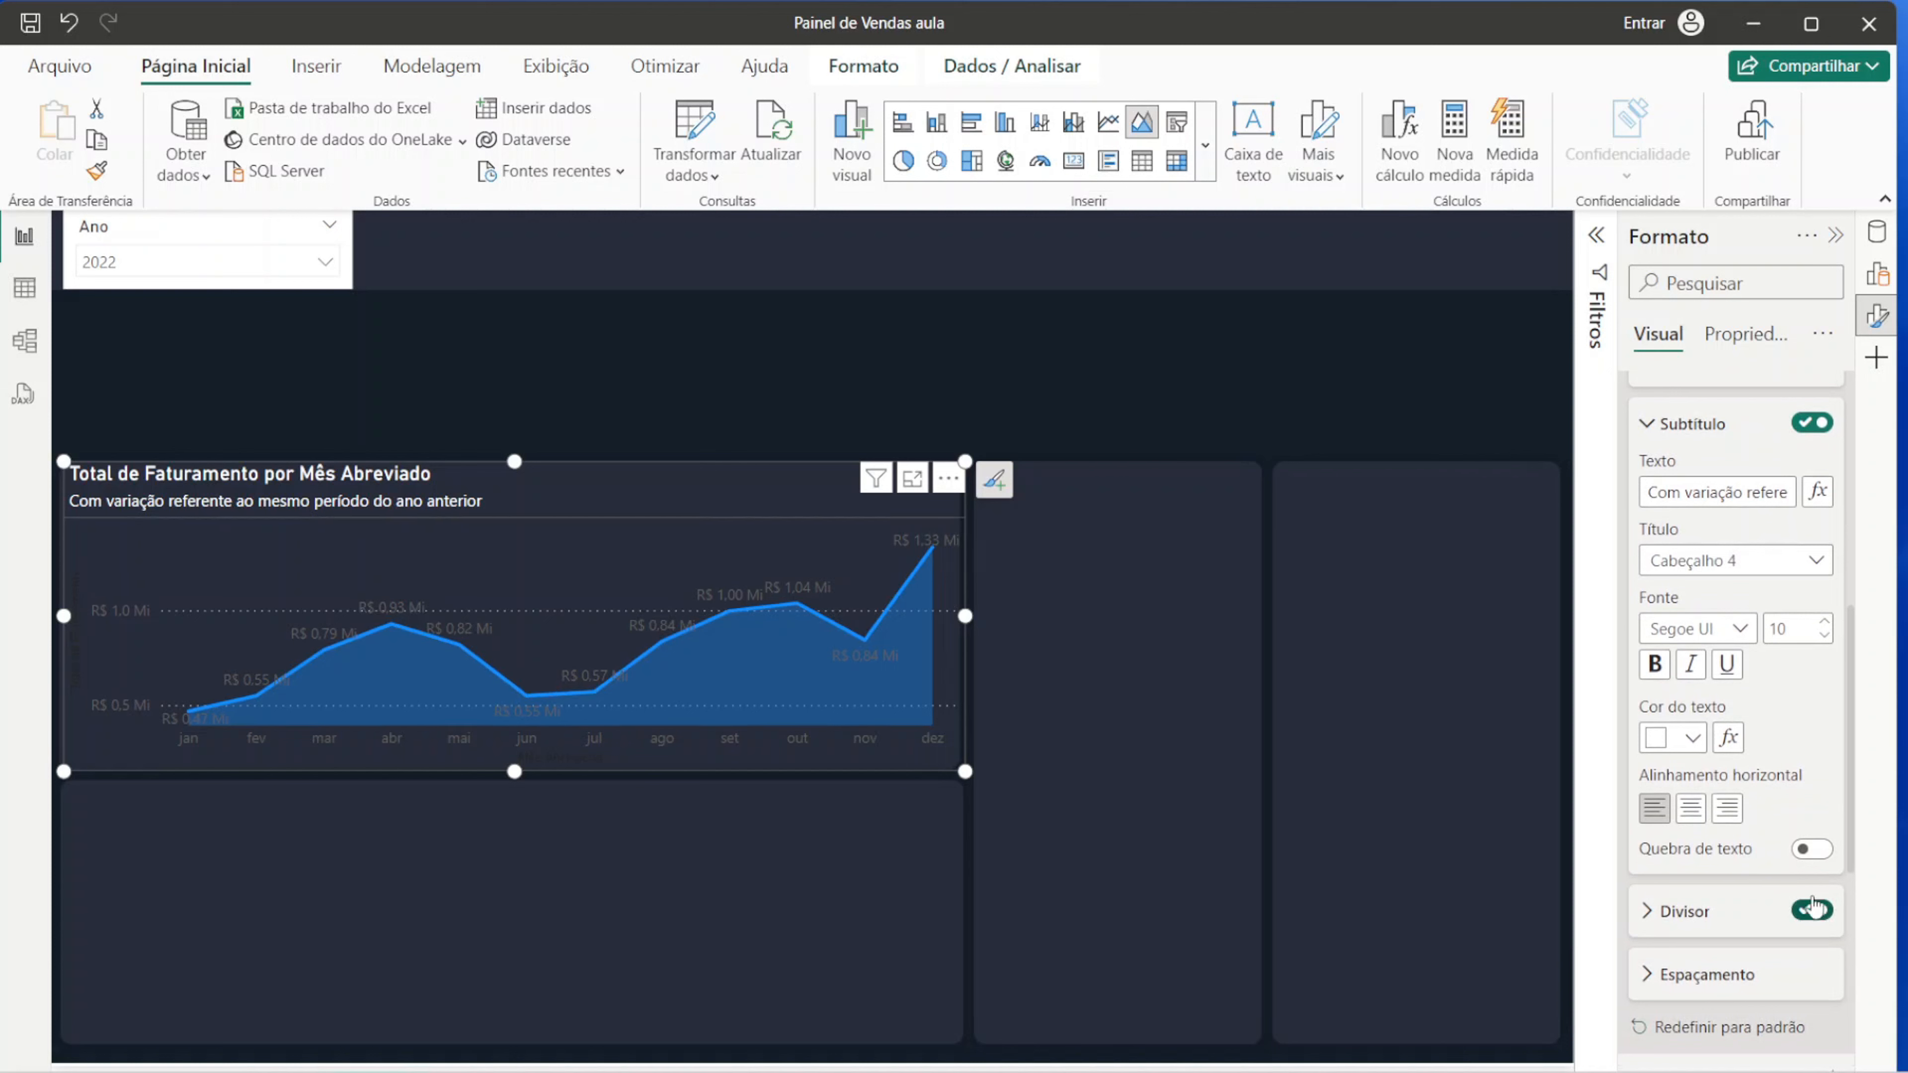
left_click(1720, 926)
scroll(1720, 925, "down", 4)
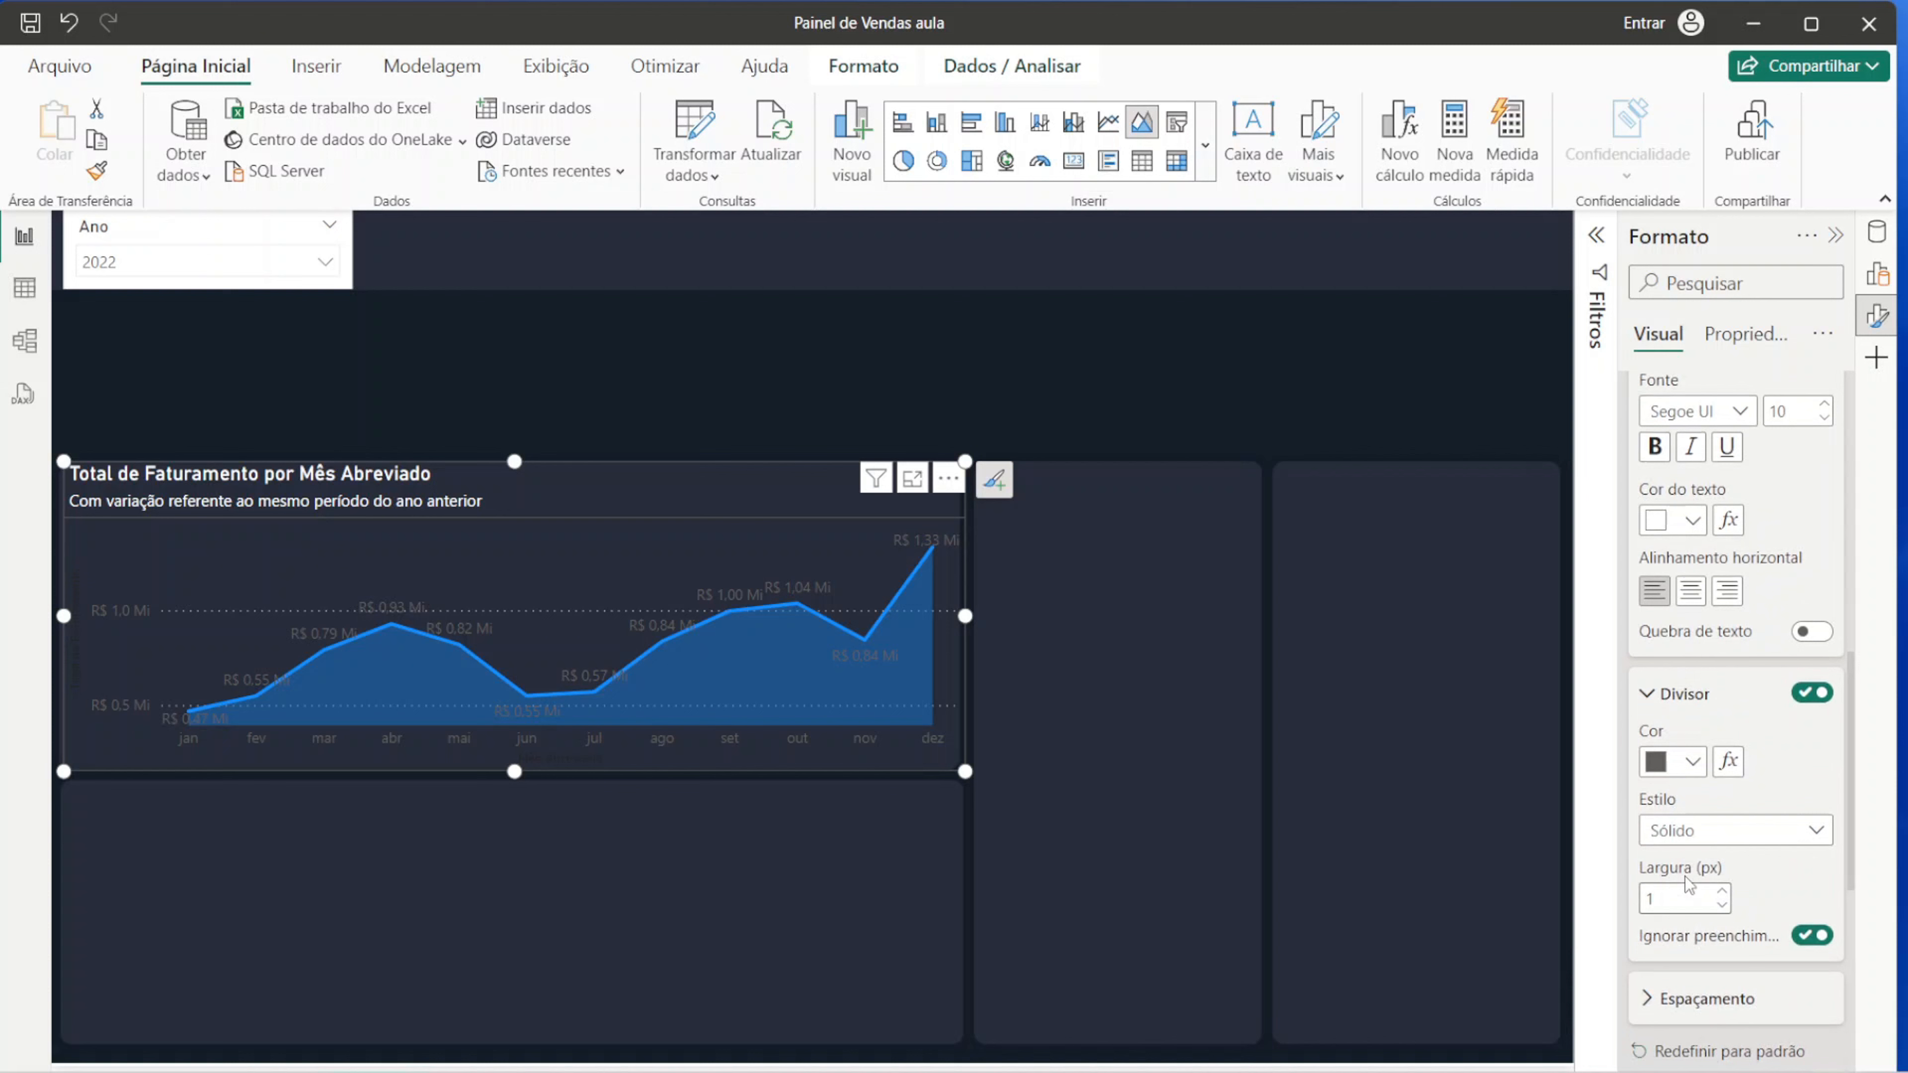
left_click(1692, 759)
left_click(1504, 342)
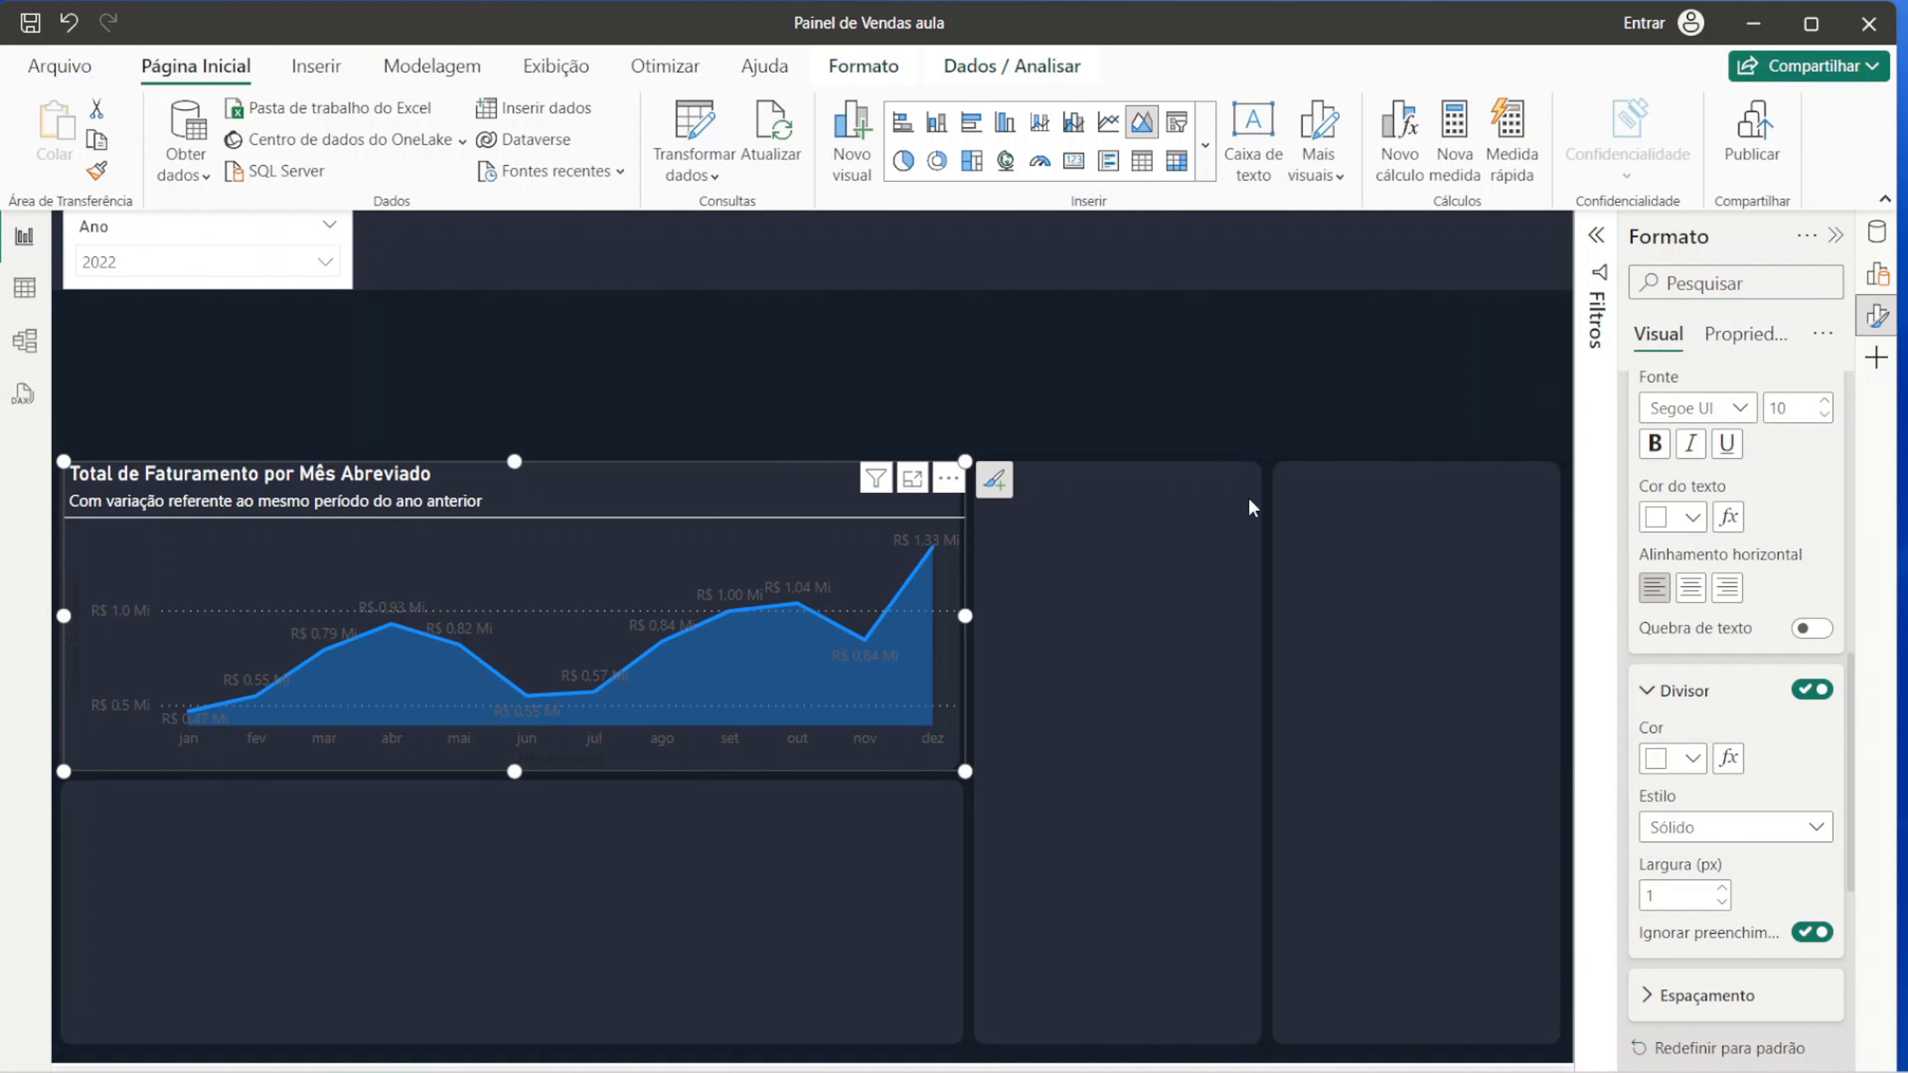
left_click(1227, 372)
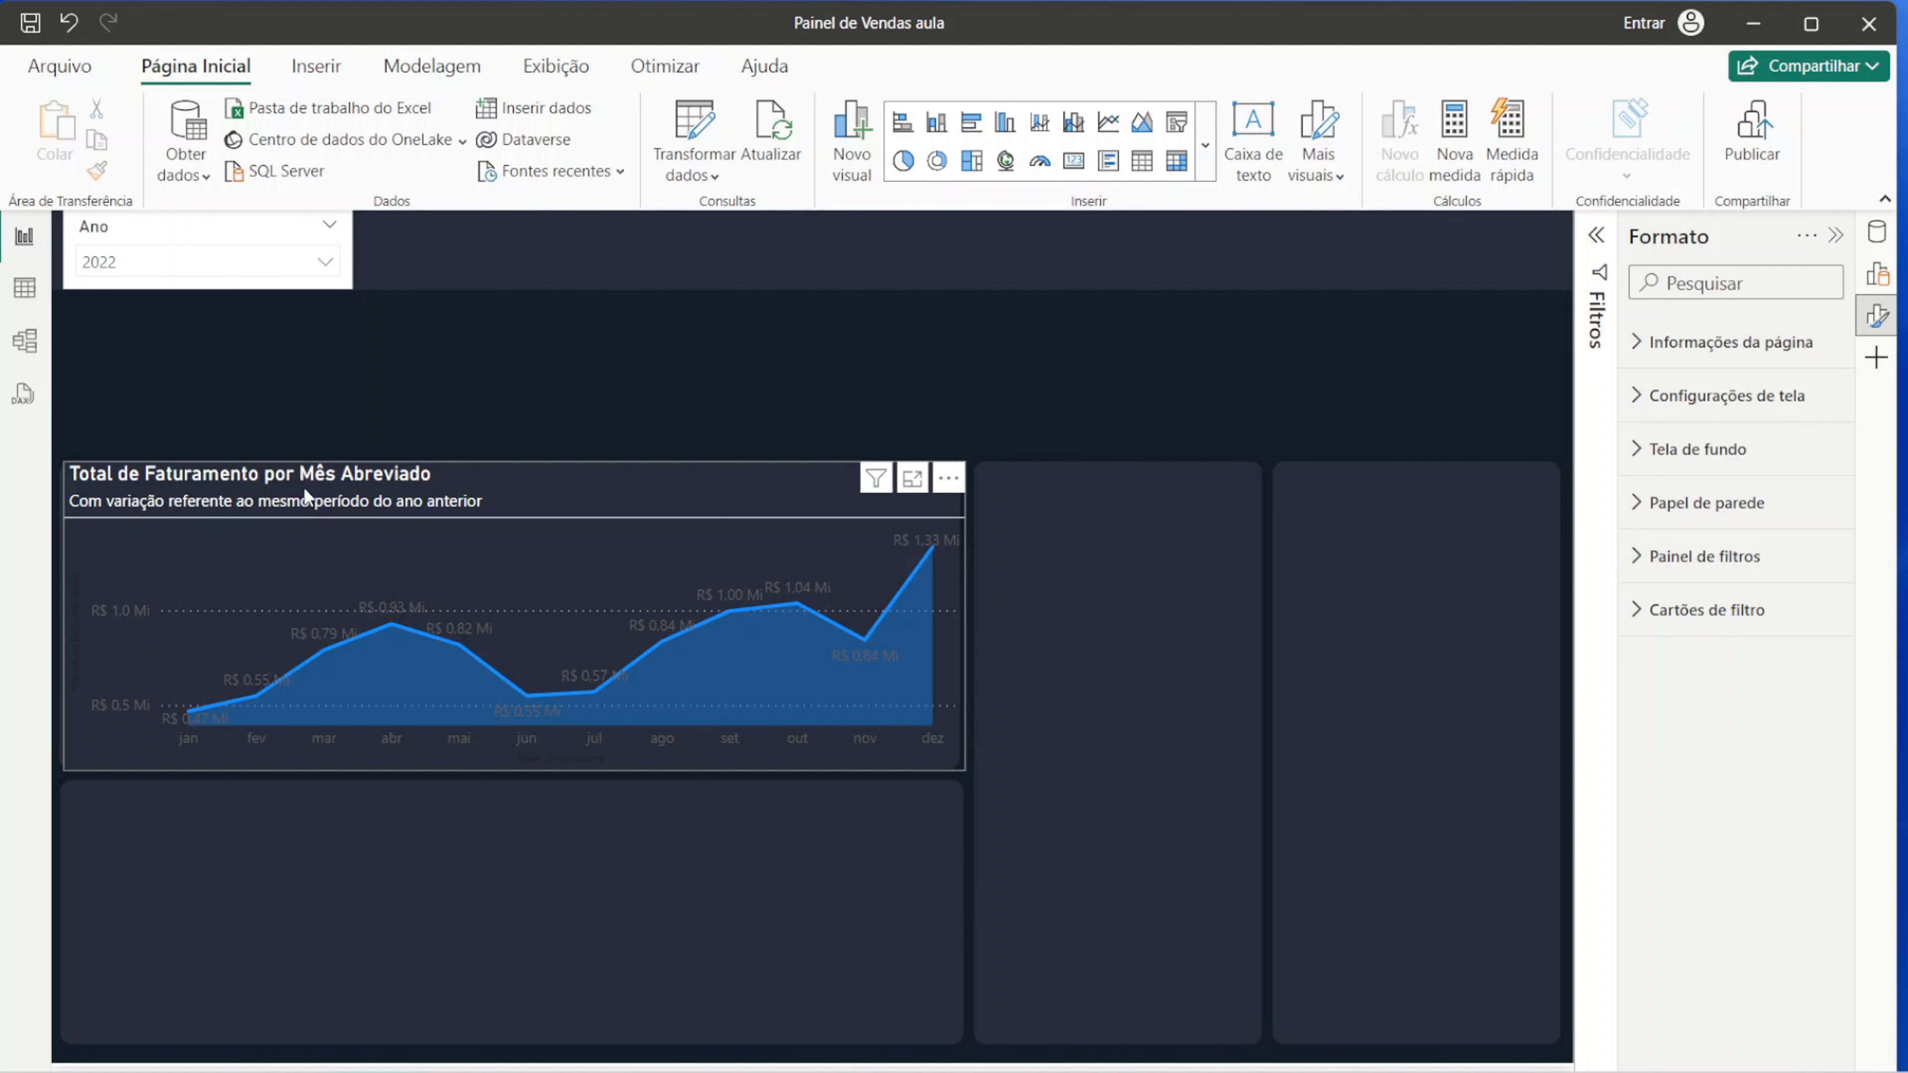
Step: Change the area chart's title text to "Faturamento Mensal"
left_click(569, 494)
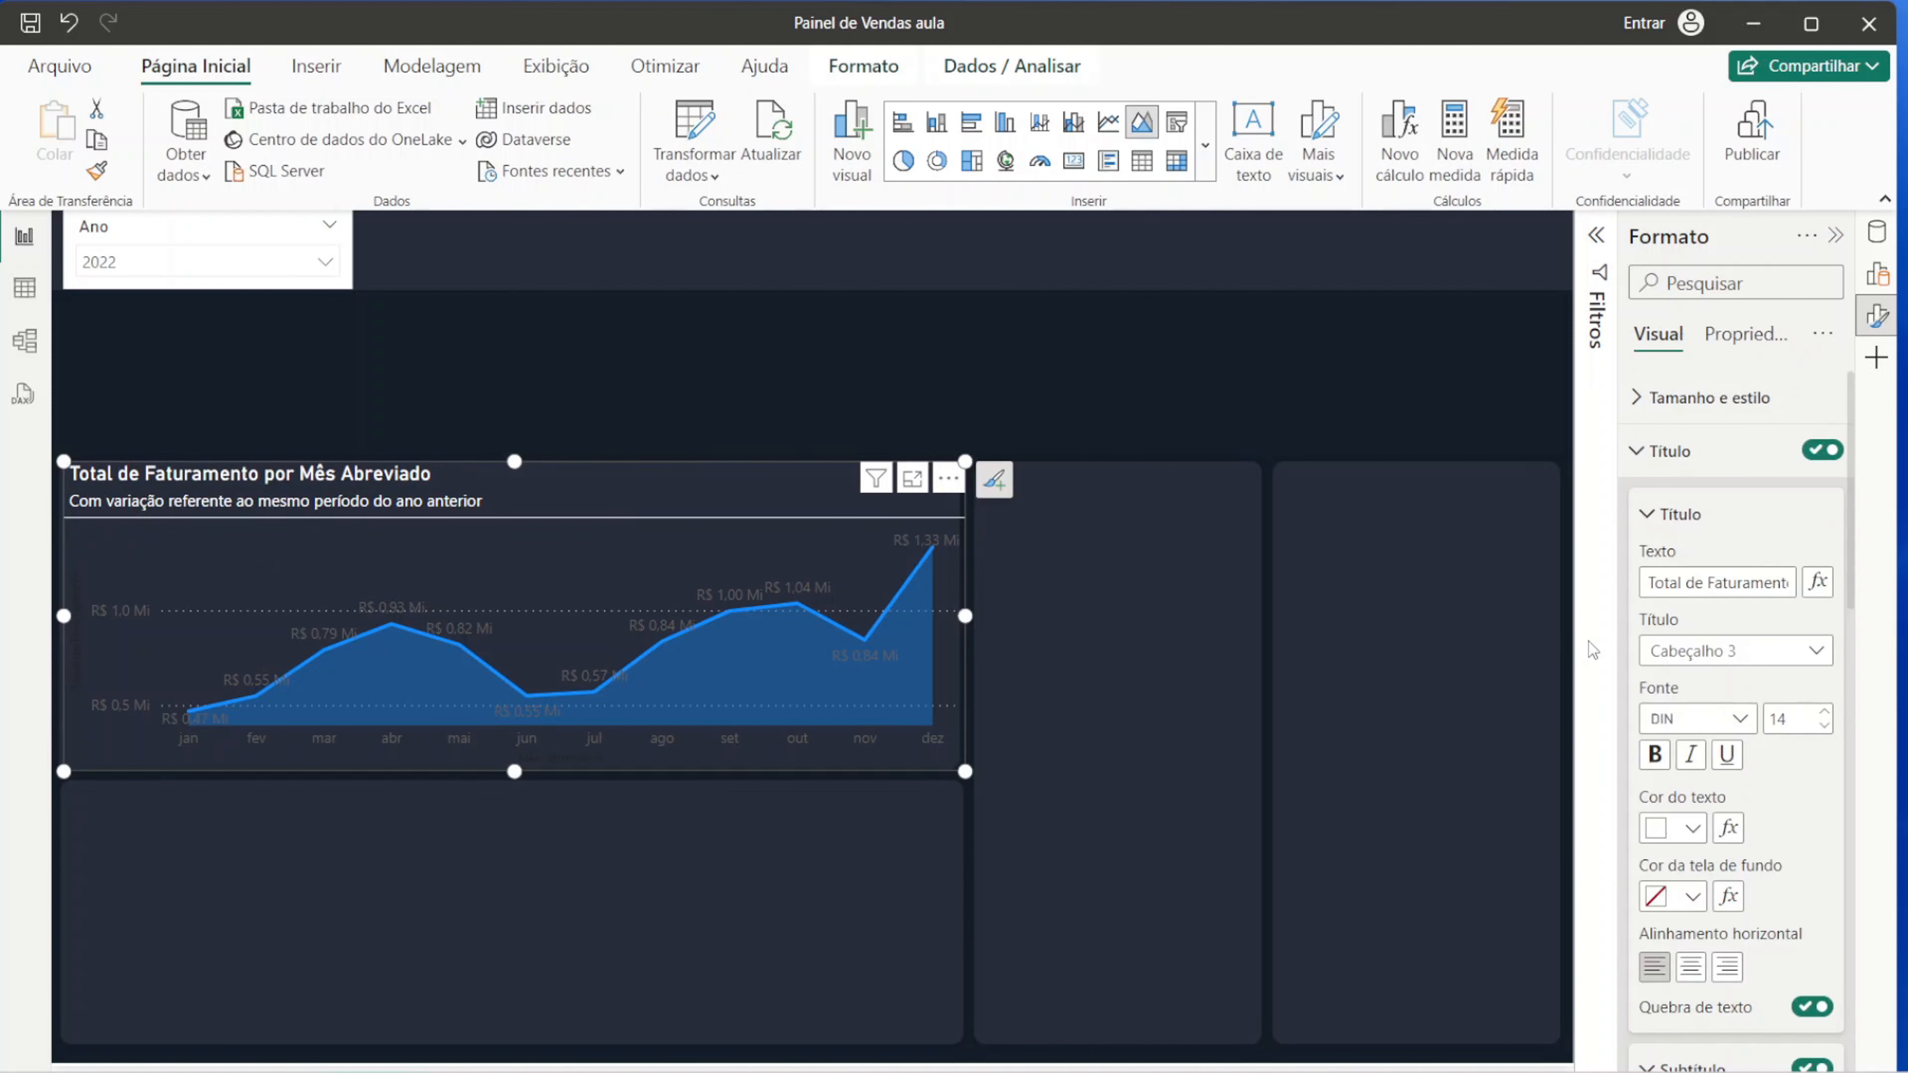
left_click(1723, 579)
key("ctrl+a")
type("F")
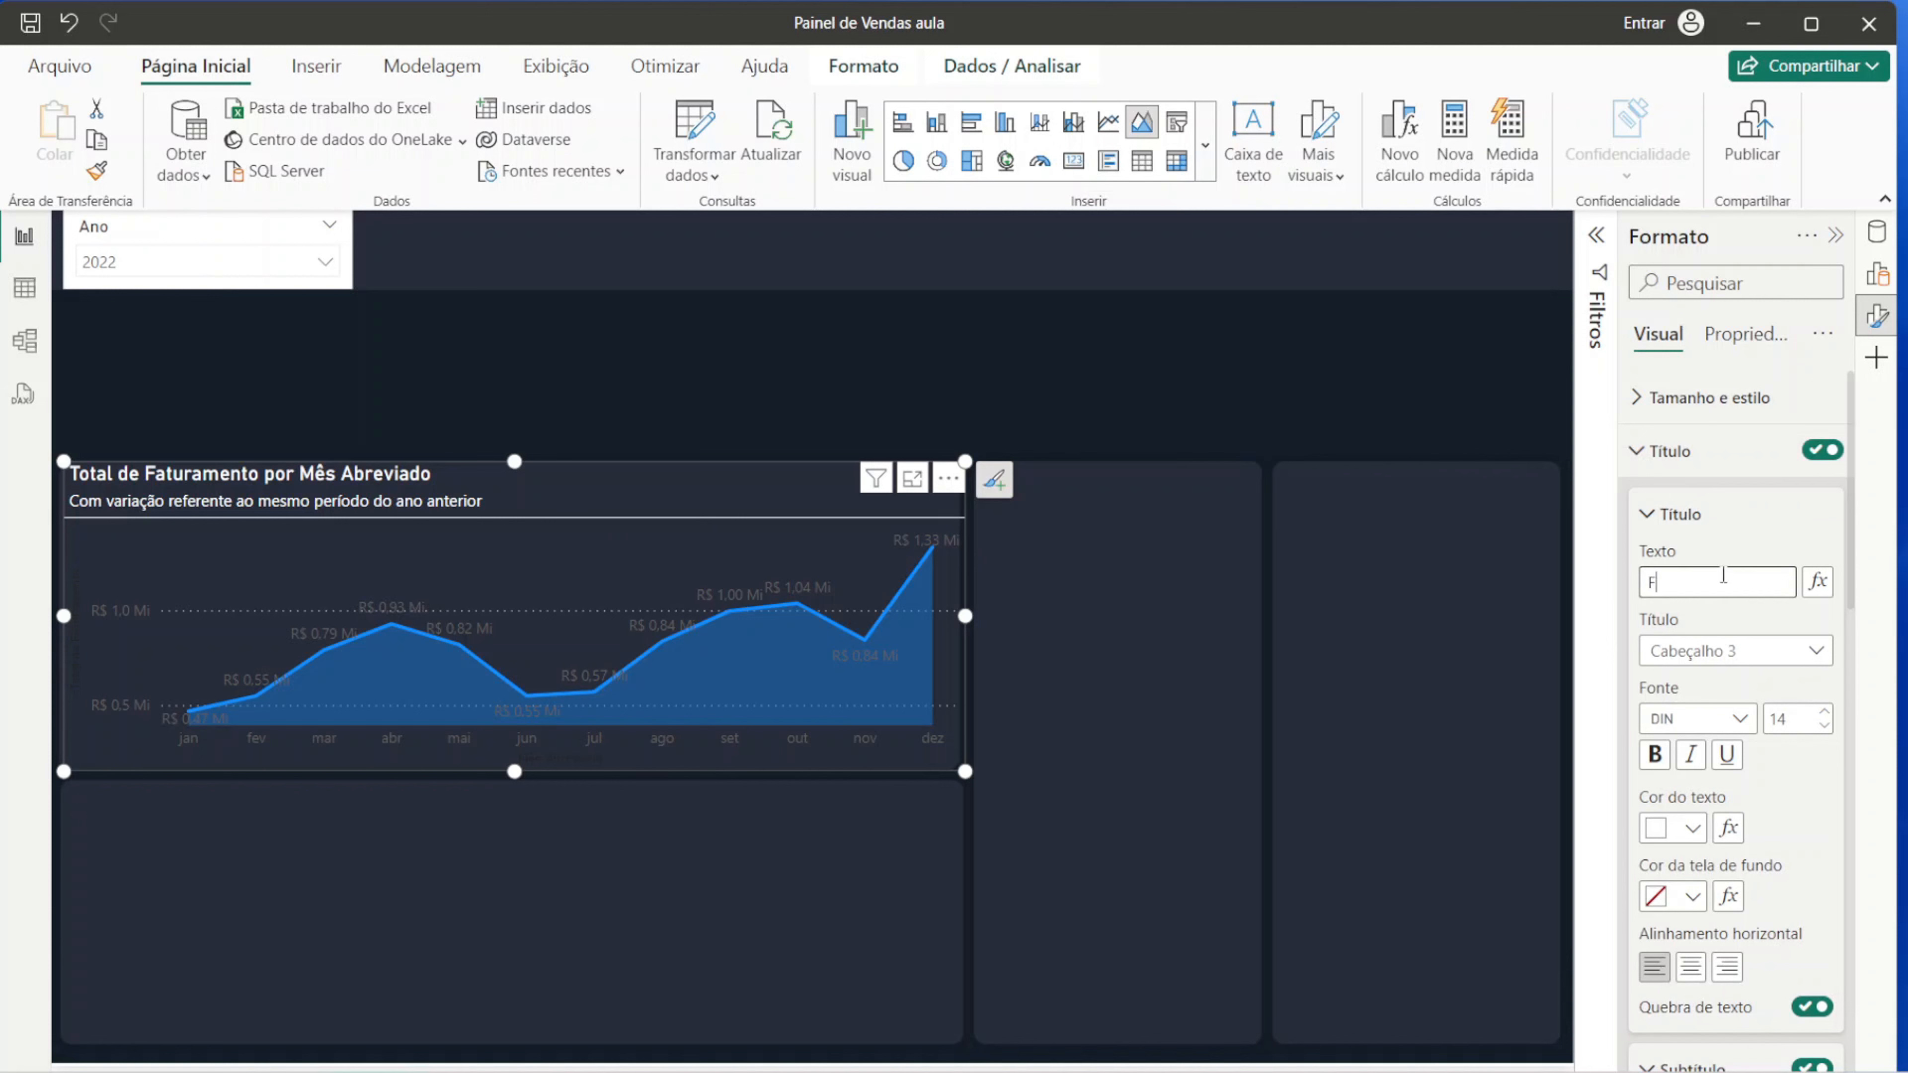
type("aturamento Mensal")
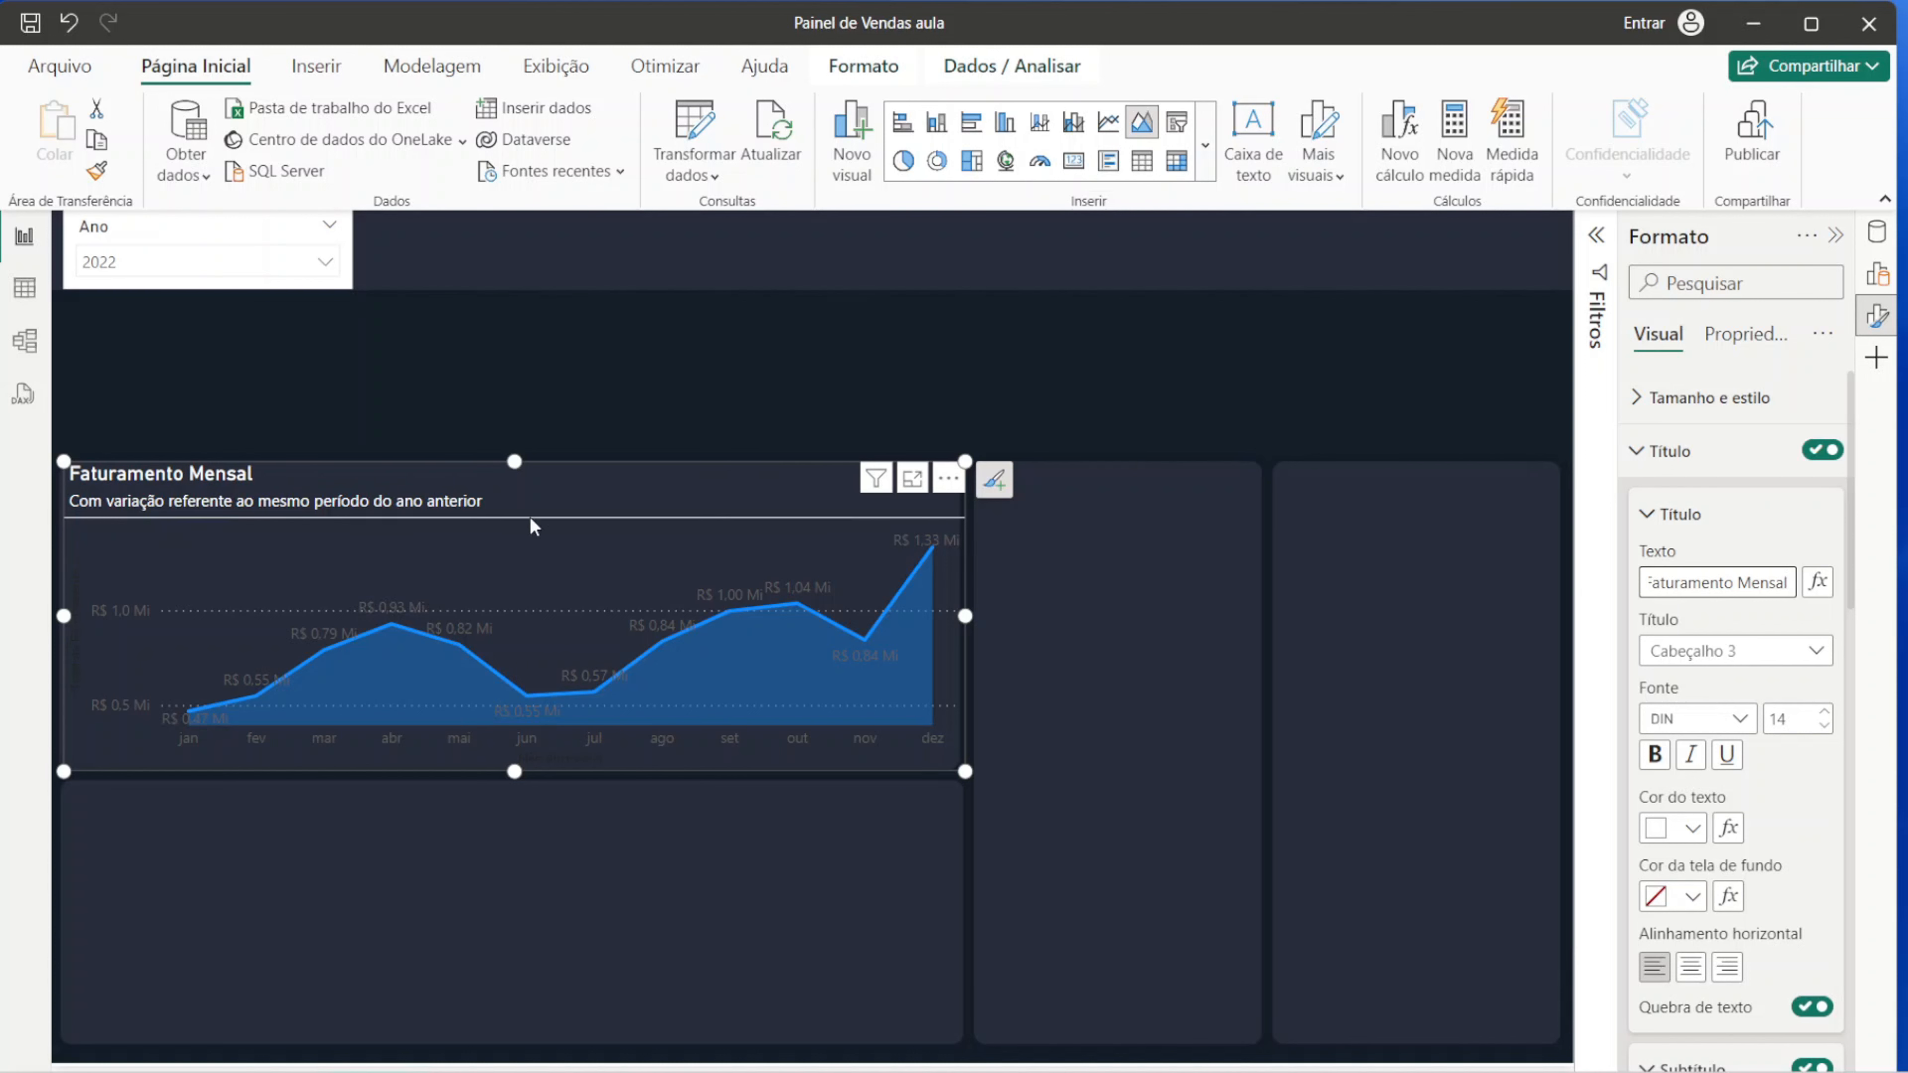
left_click(1637, 452)
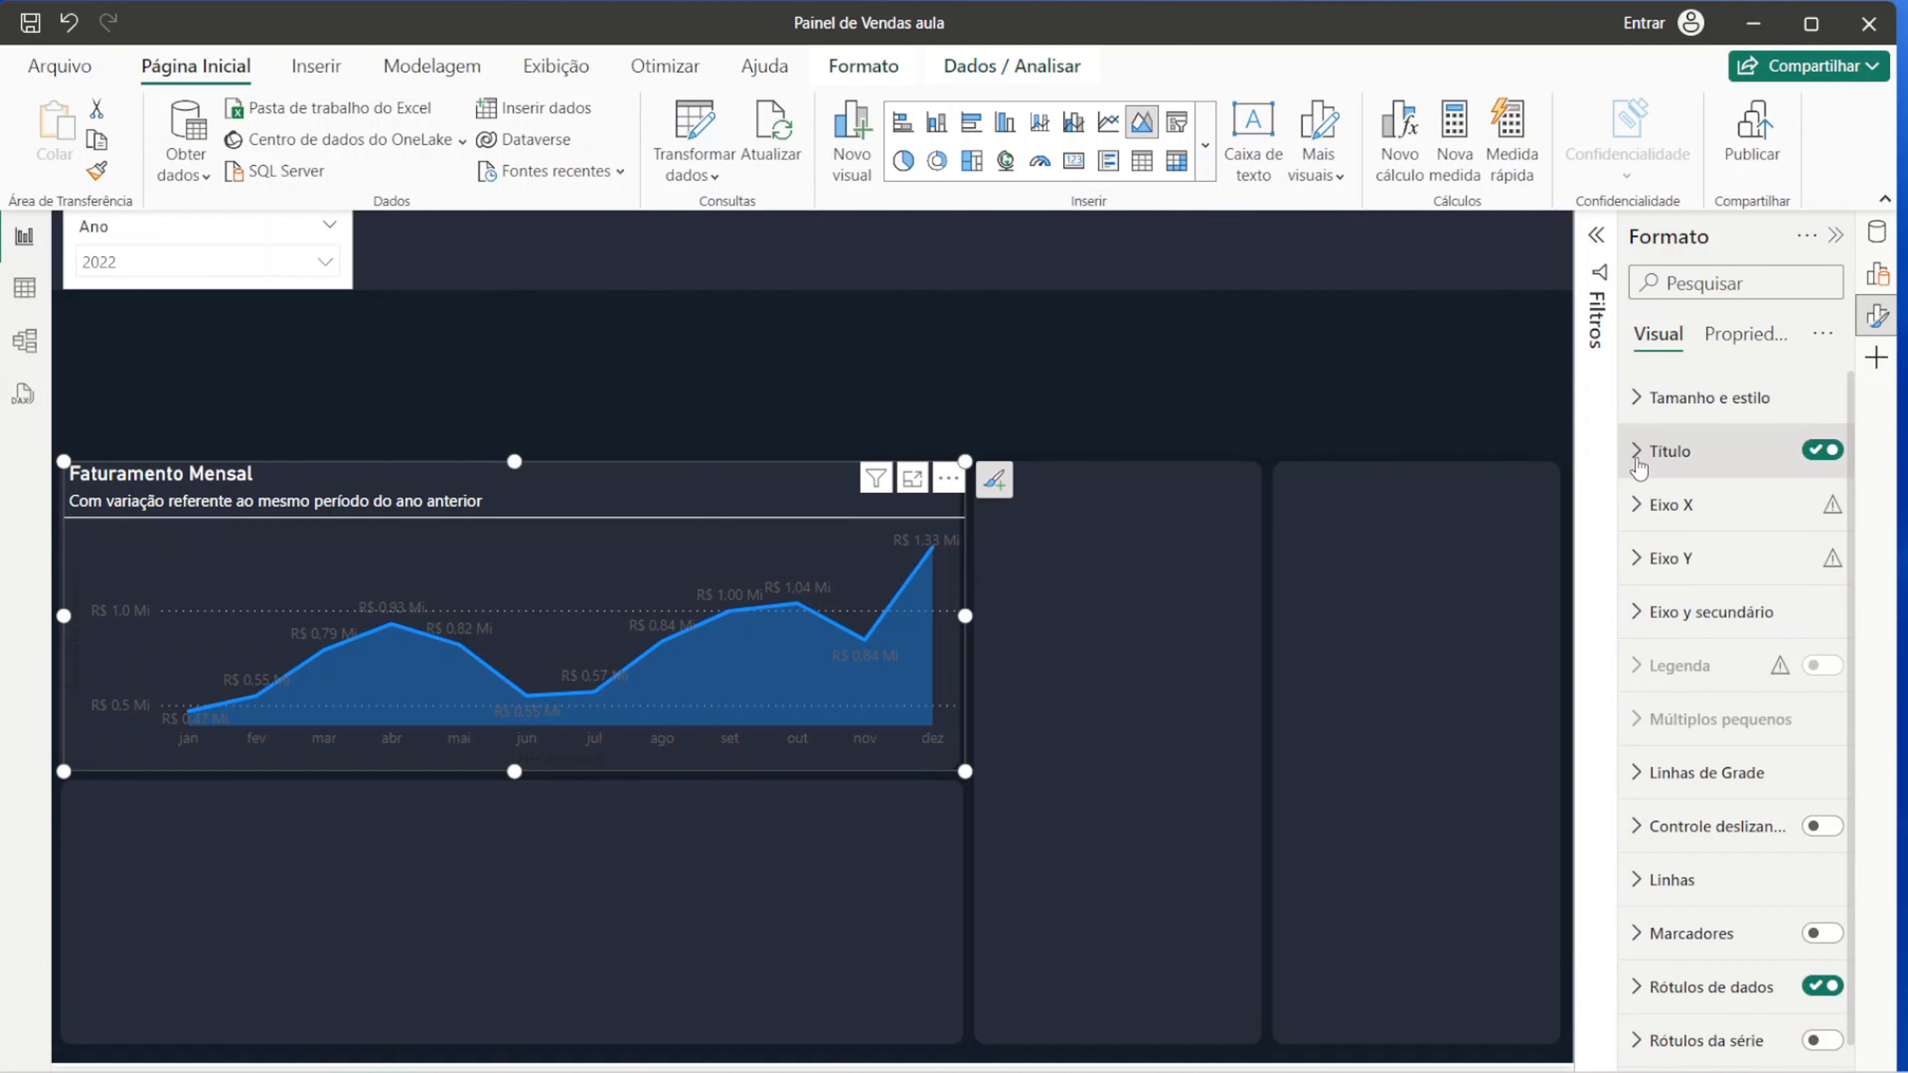
Step: Colour the area chart's X-axis (Eixo X) month labels white and turn off the axis title
left_click(1638, 517)
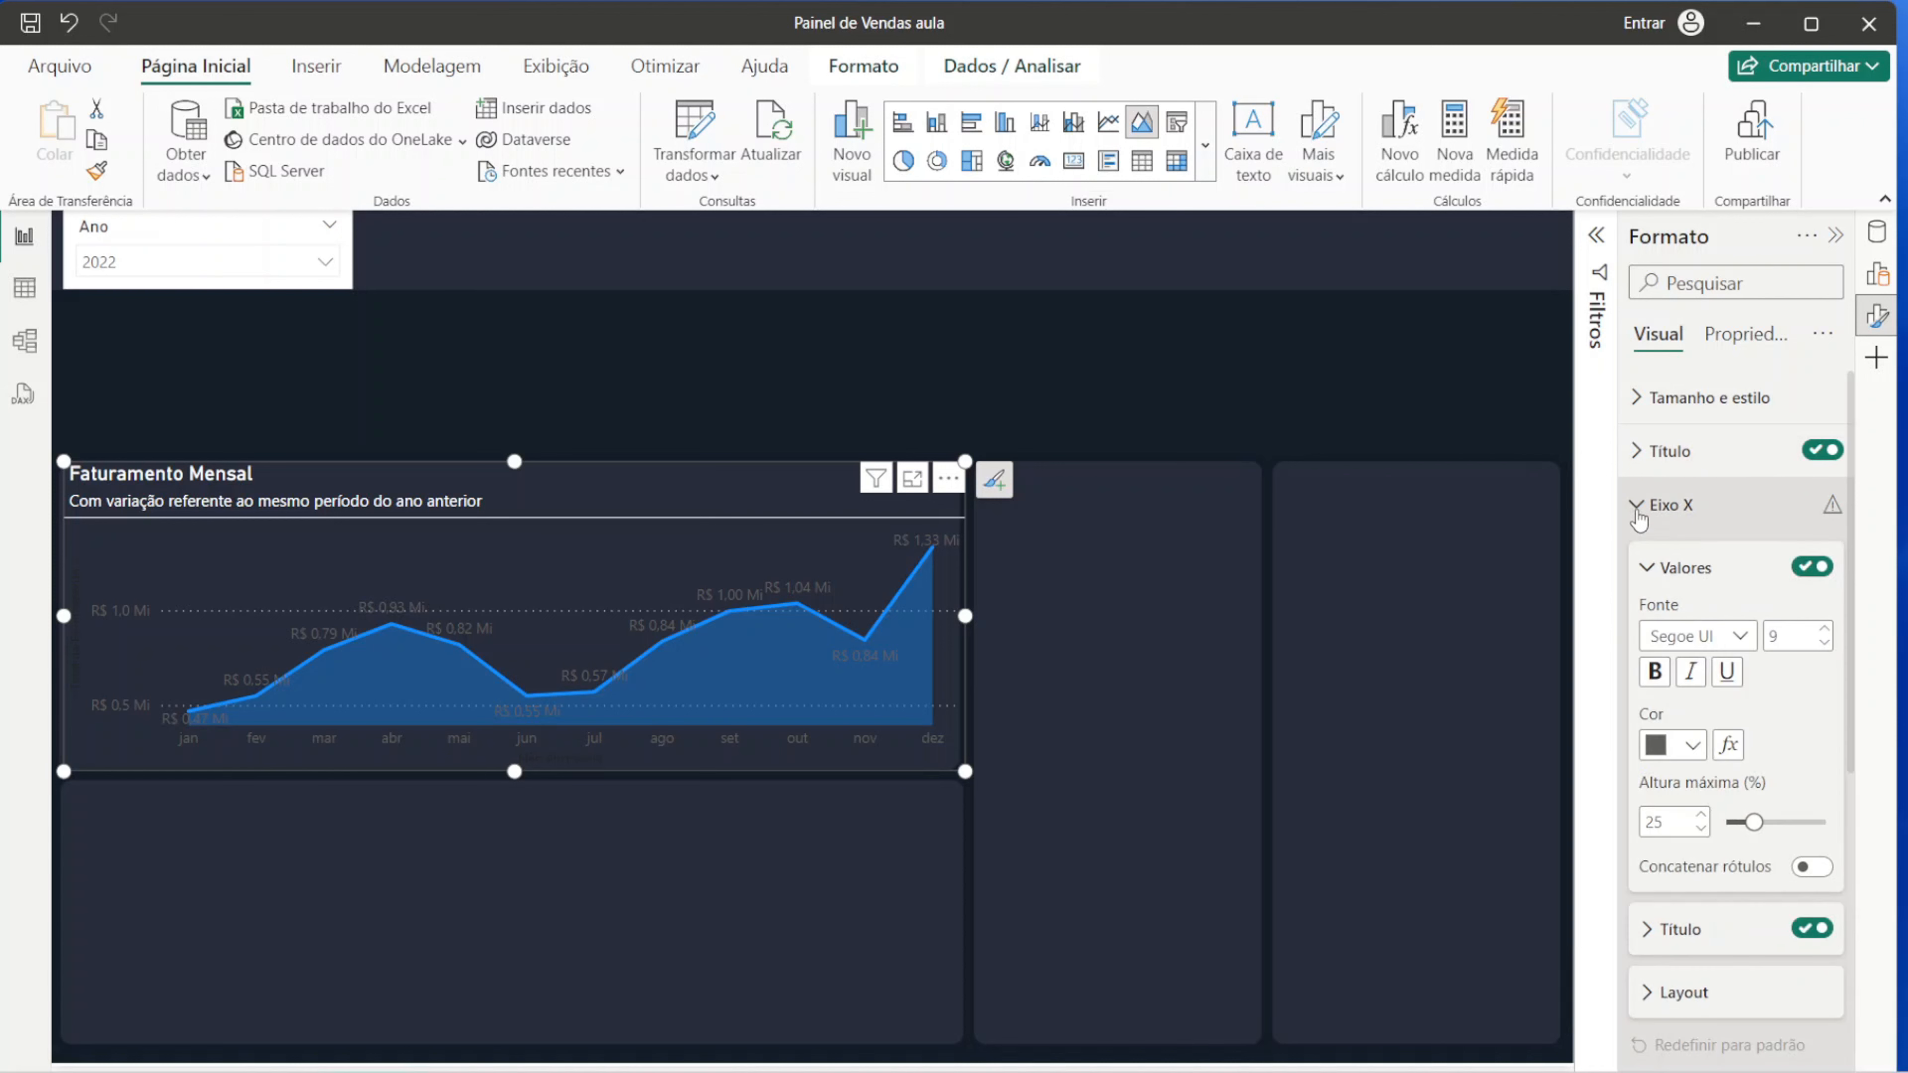
left_click(1825, 569)
left_click(1825, 569)
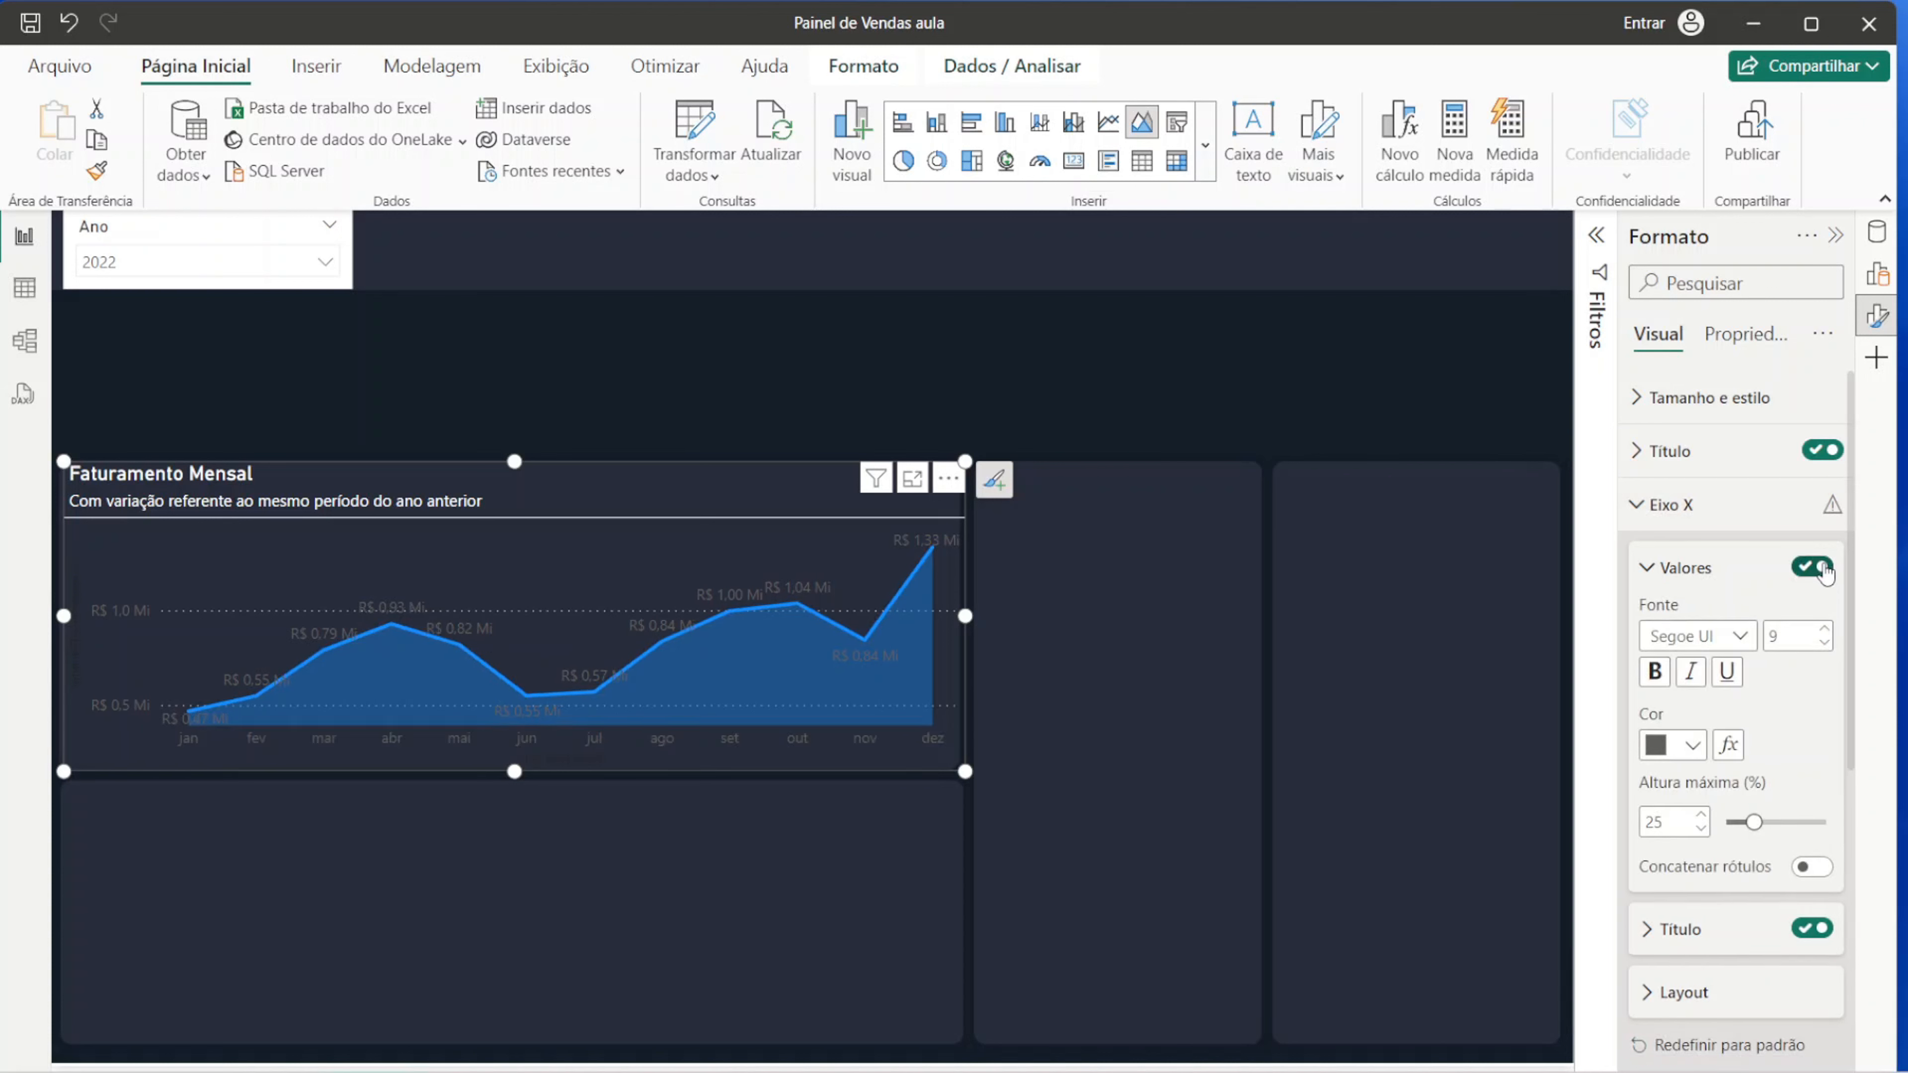
left_click(1692, 746)
left_click(1507, 328)
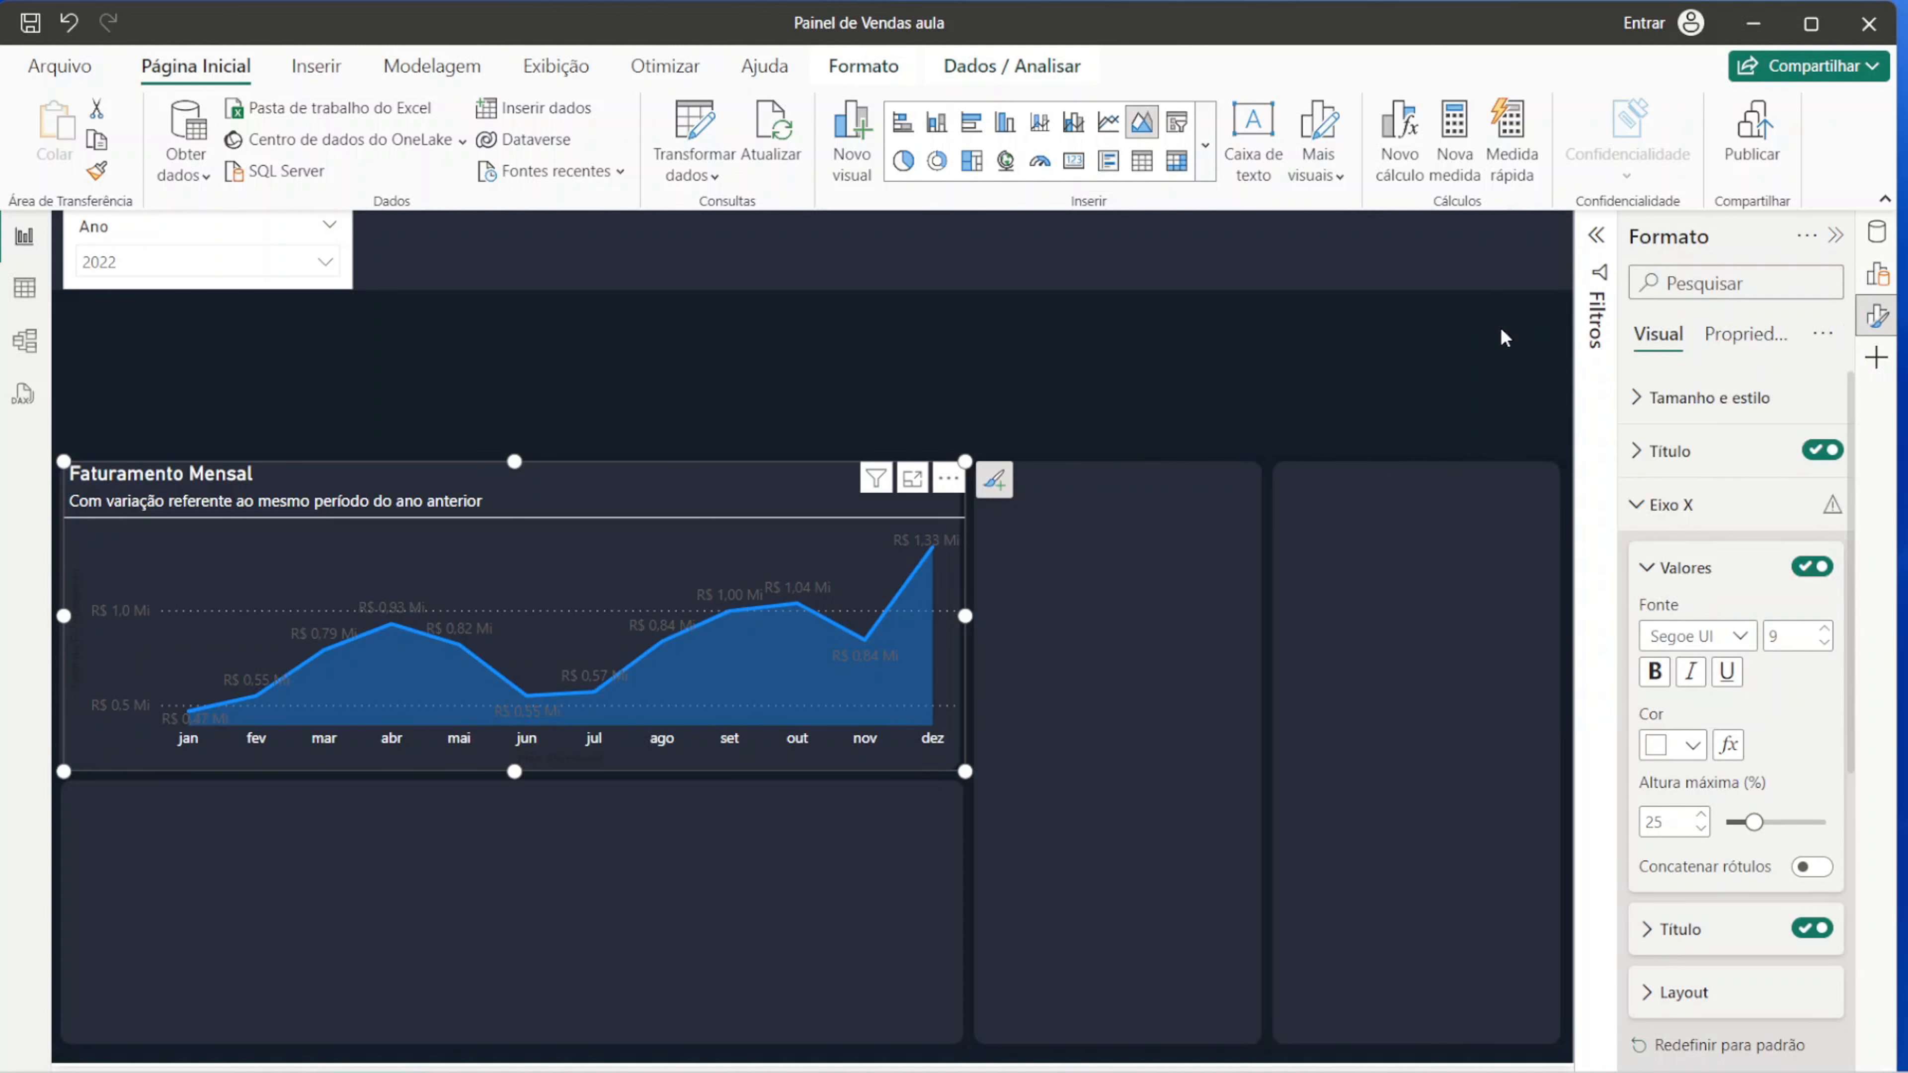
left_click(1651, 572)
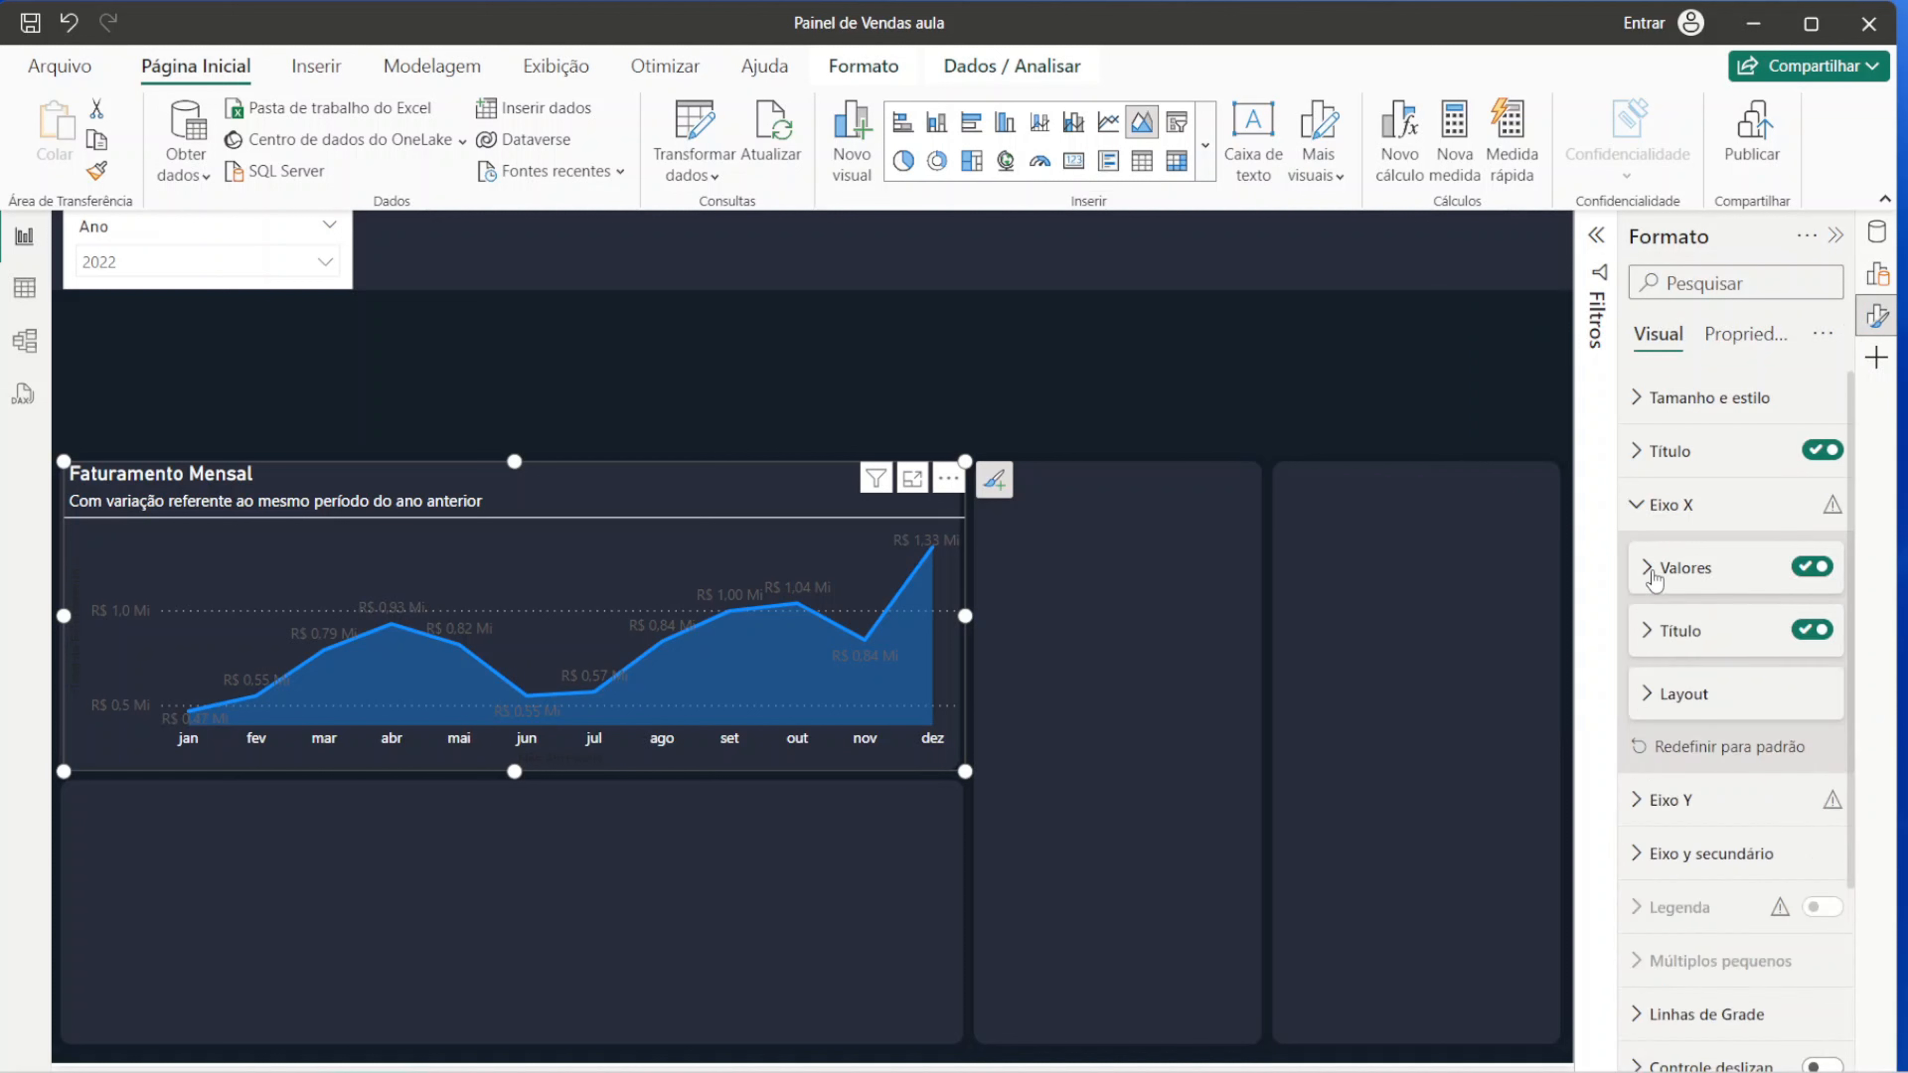
left_click(1812, 632)
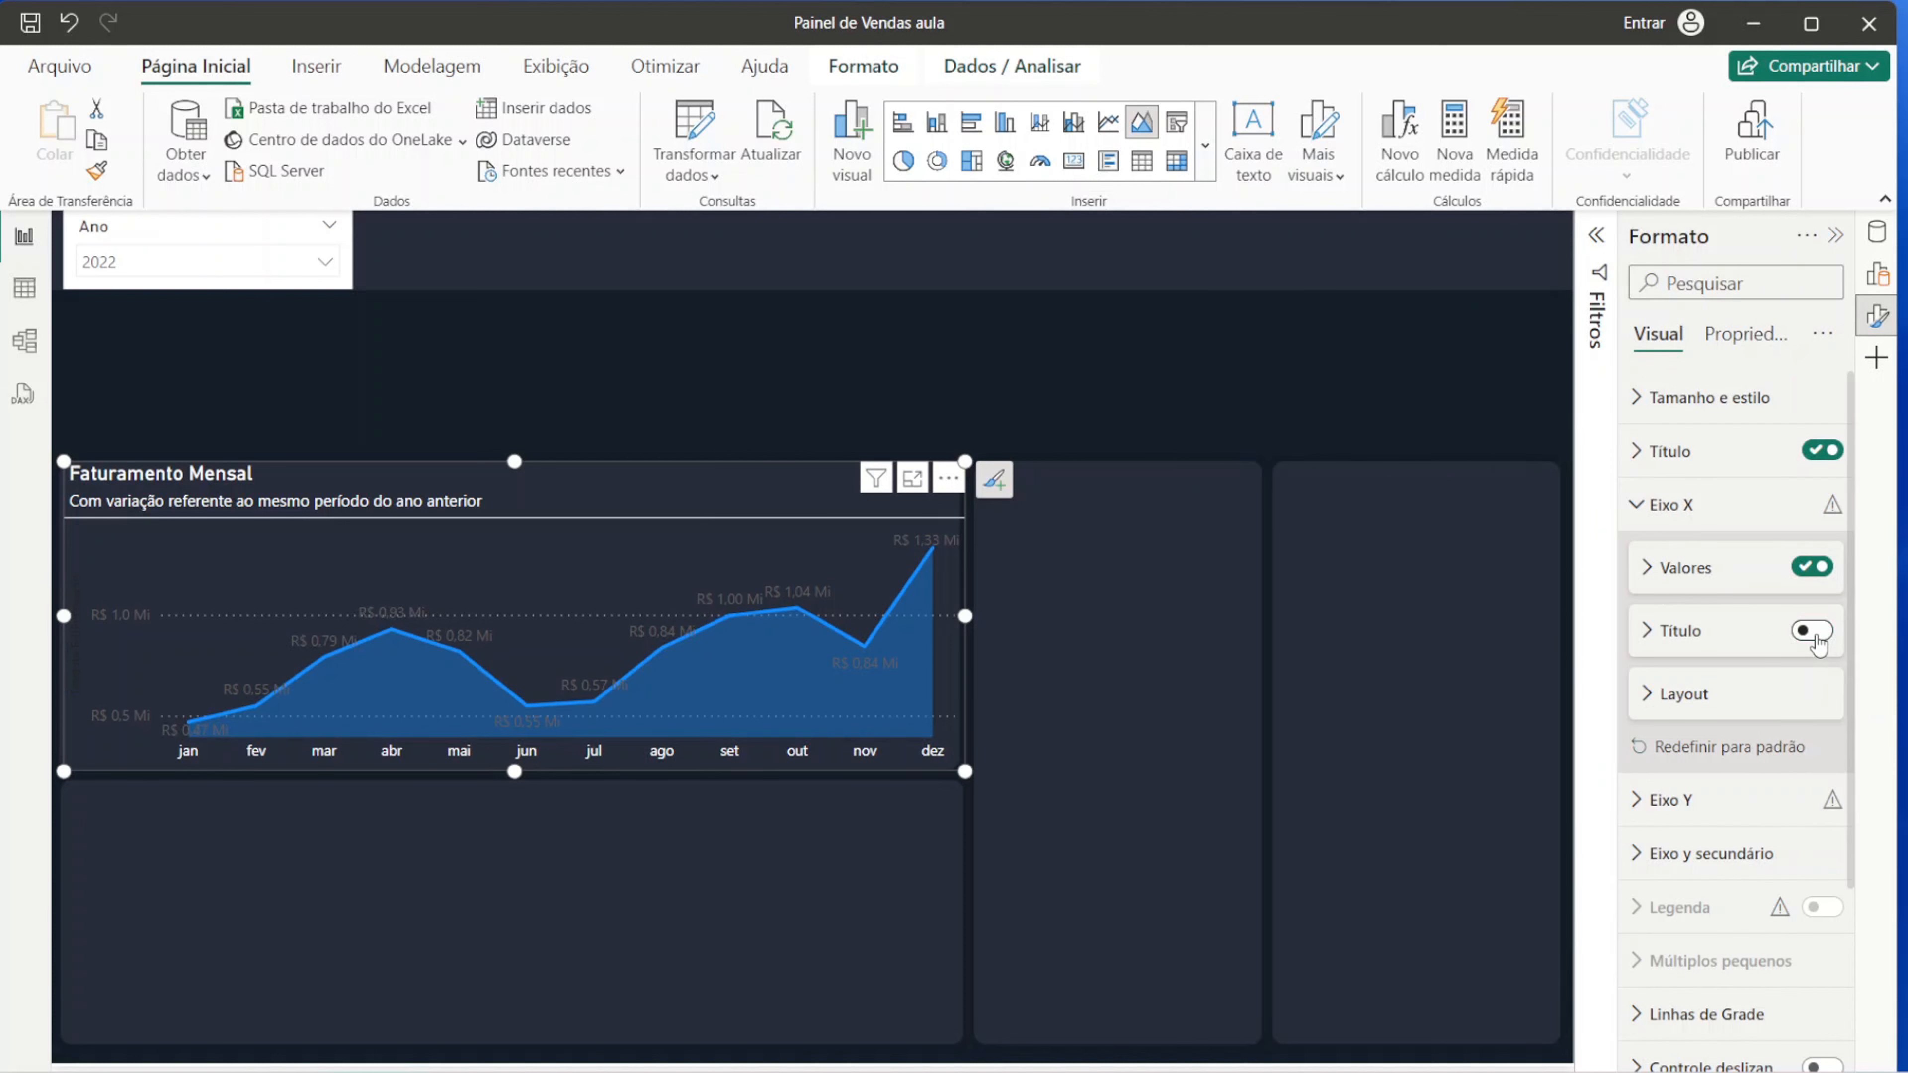
left_click(1637, 504)
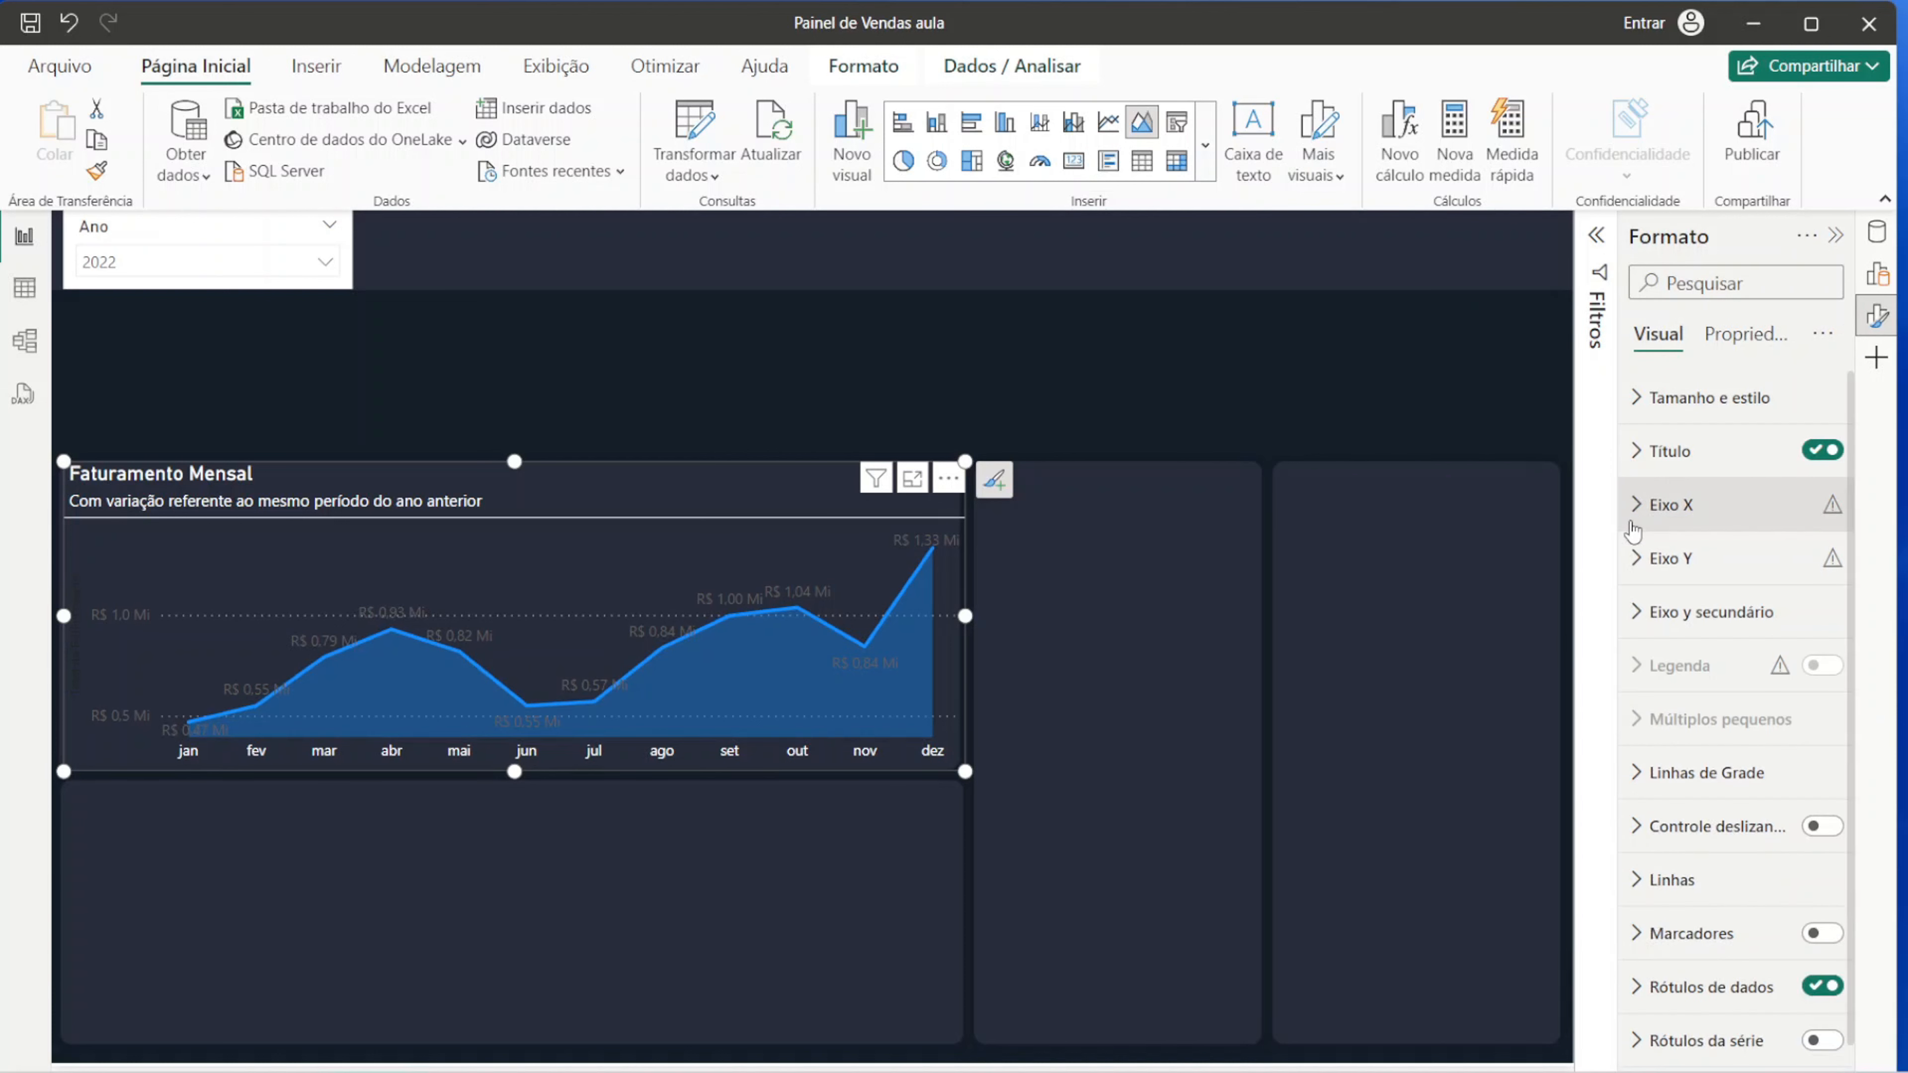
Step: Turn off both the values and the title of the area chart's Y axis (Eixo Y)
left_click(1640, 565)
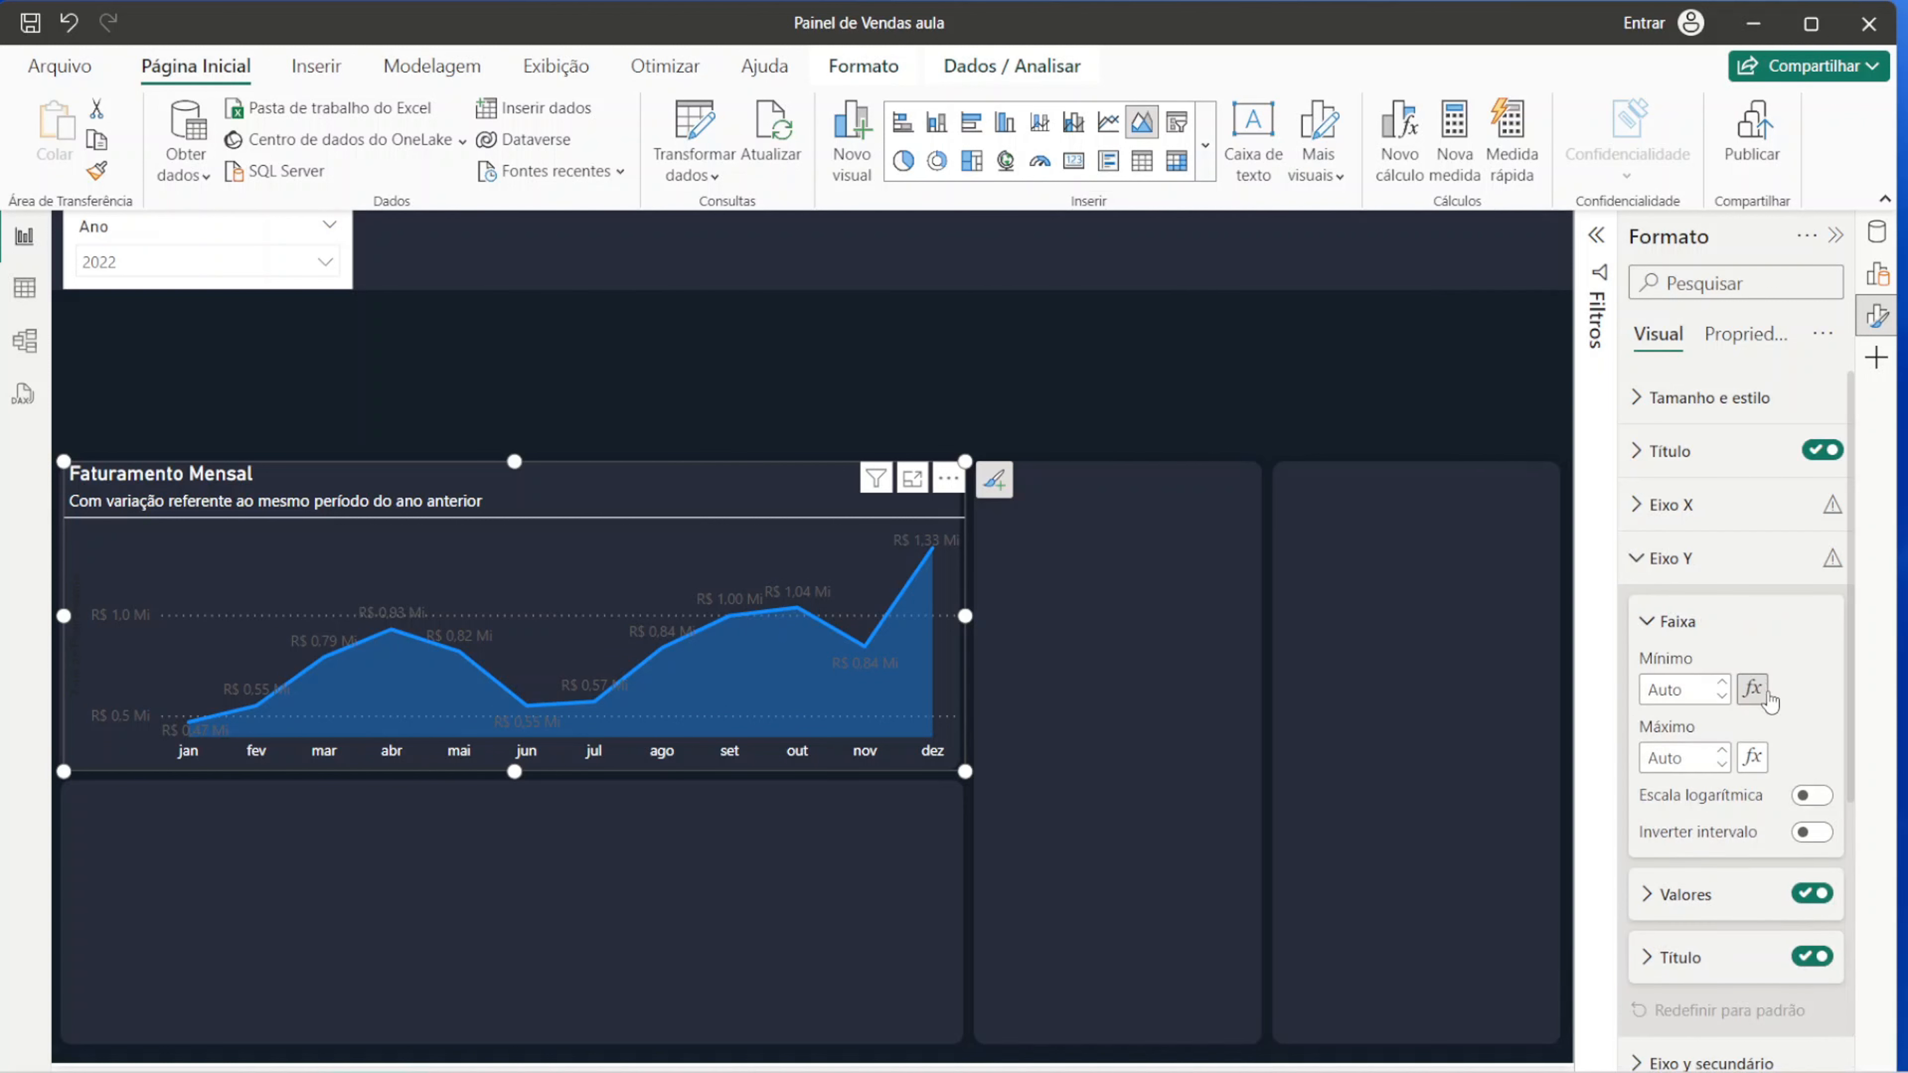
scroll(1808, 808, "down", 2)
left_click(1815, 786)
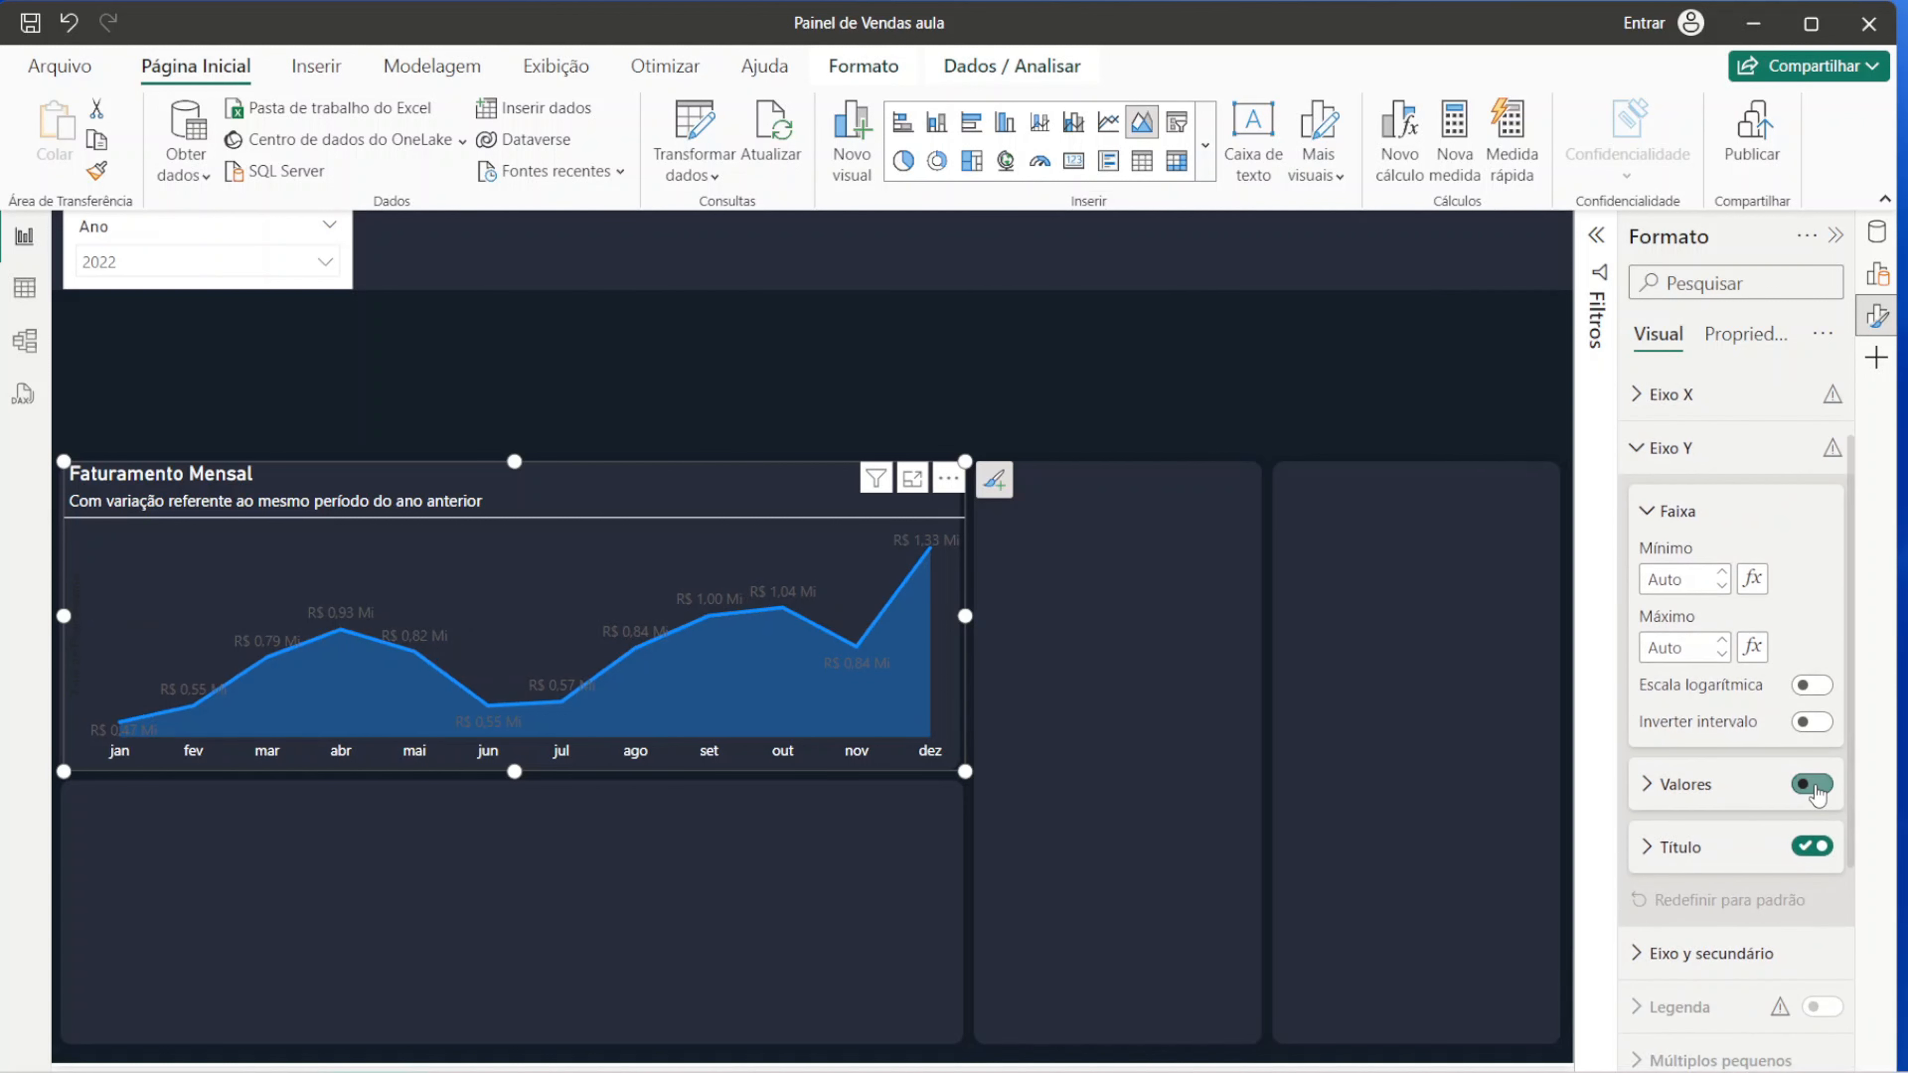
left_click(1816, 848)
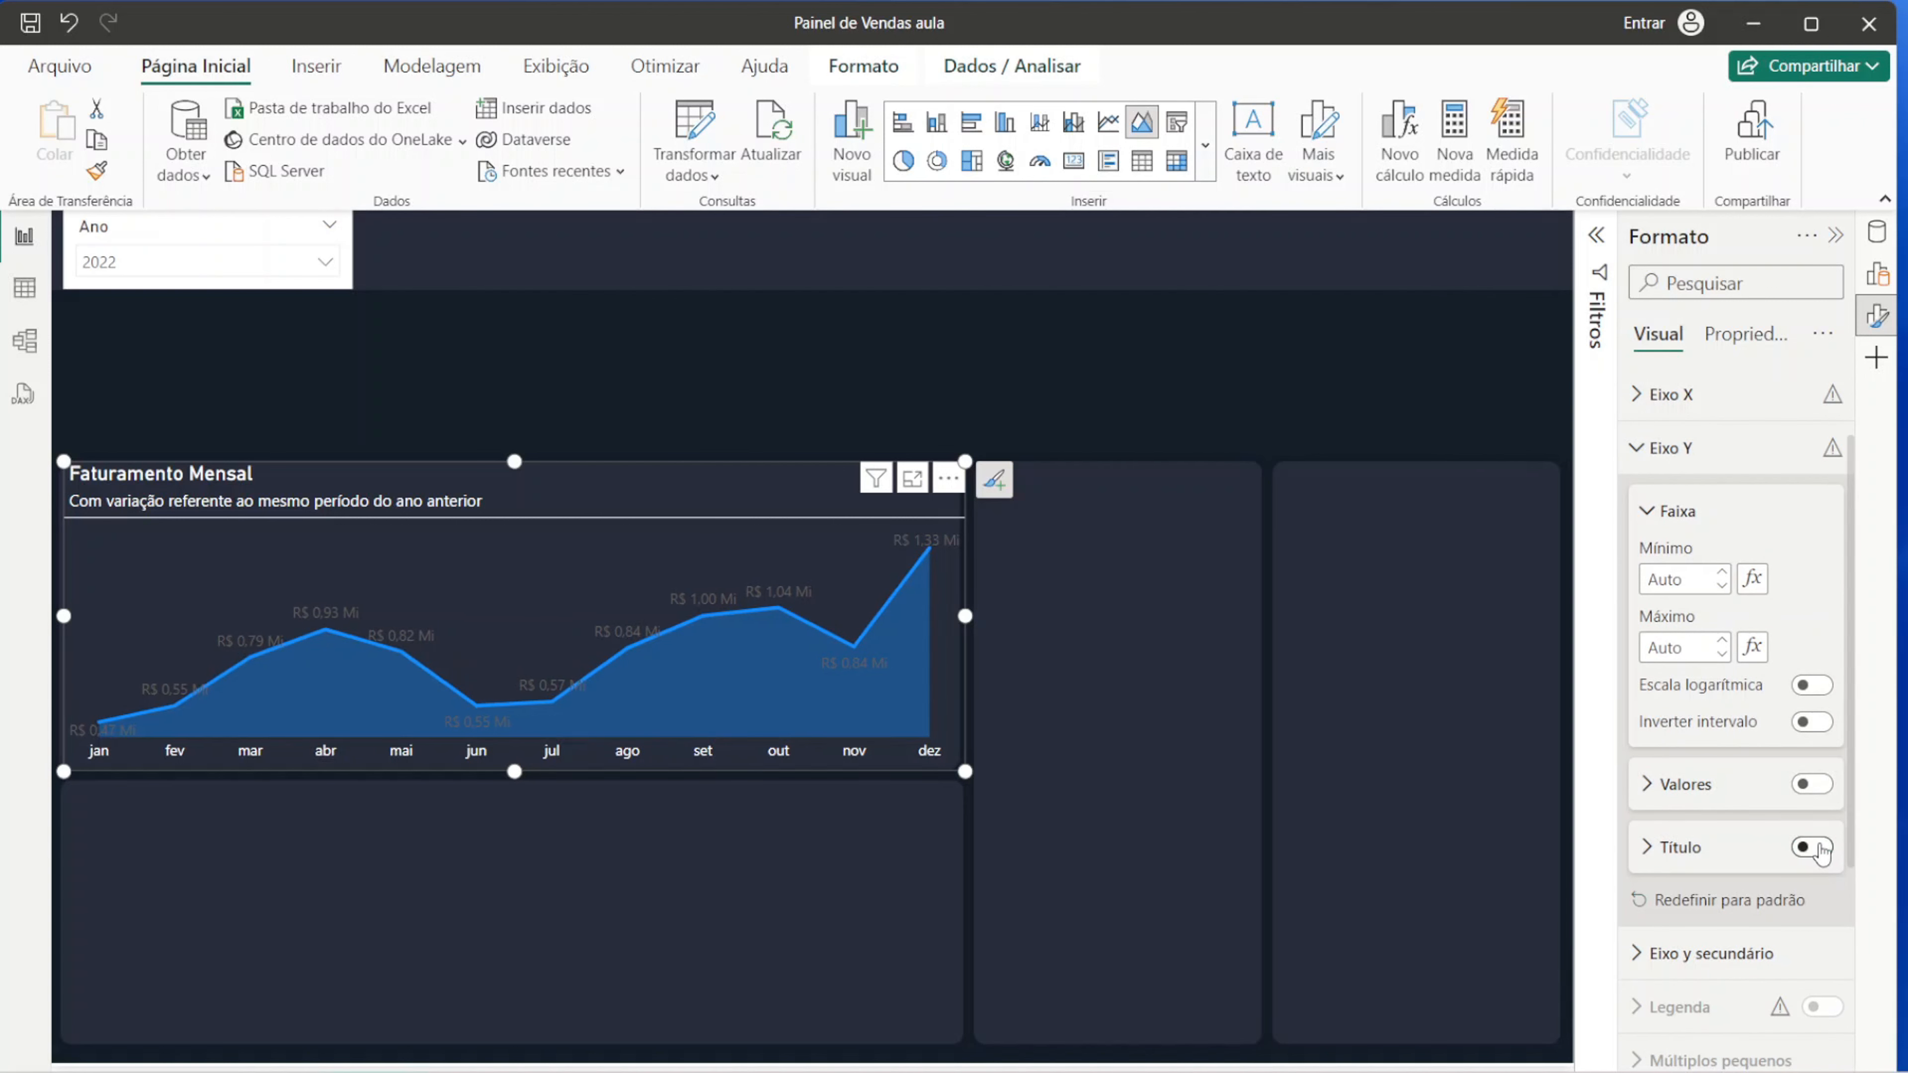
scroll(1758, 823, "down", 2)
scroll(1718, 647, "up", 2)
scroll(1704, 625, "down", 2)
scroll(1658, 489, "up", 2)
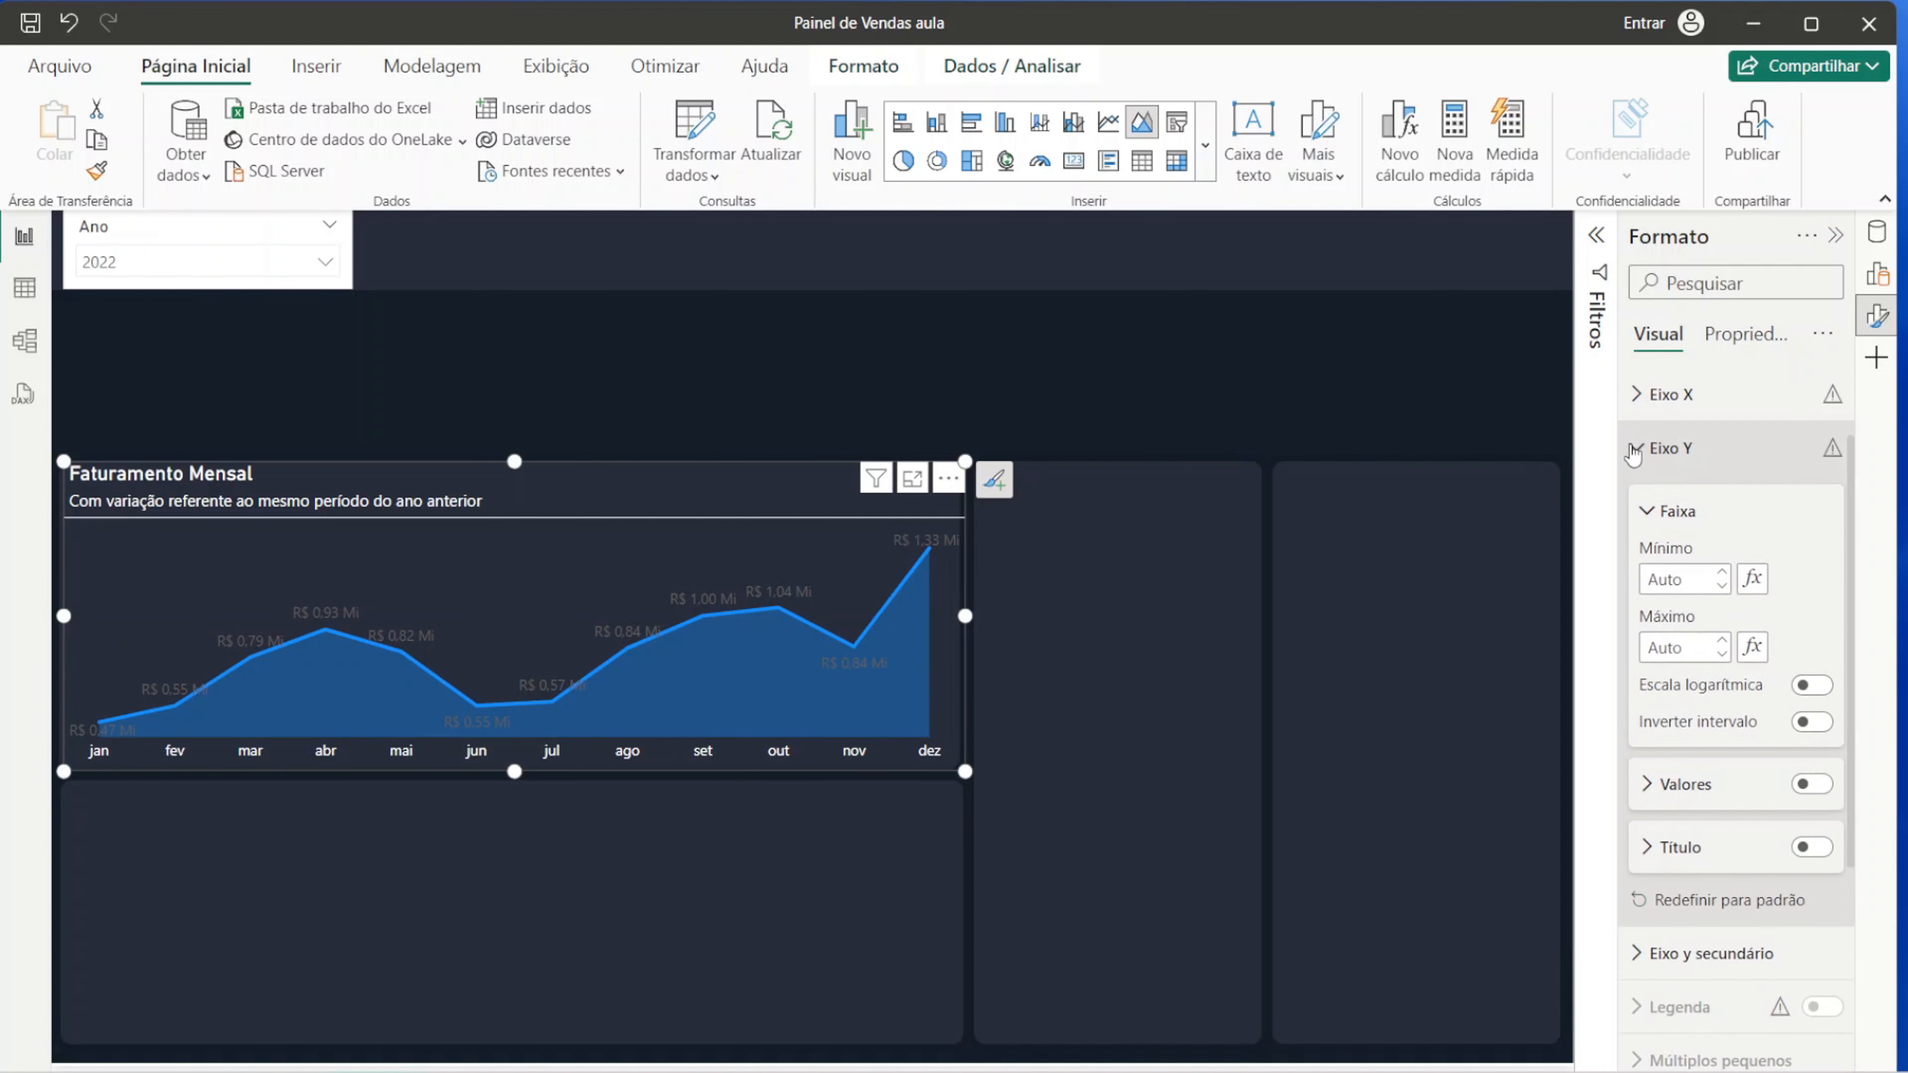
left_click(1633, 447)
Step: Turn off the values of the area chart's secondary Y axis (Eixo y secundário)
left_click(1644, 547)
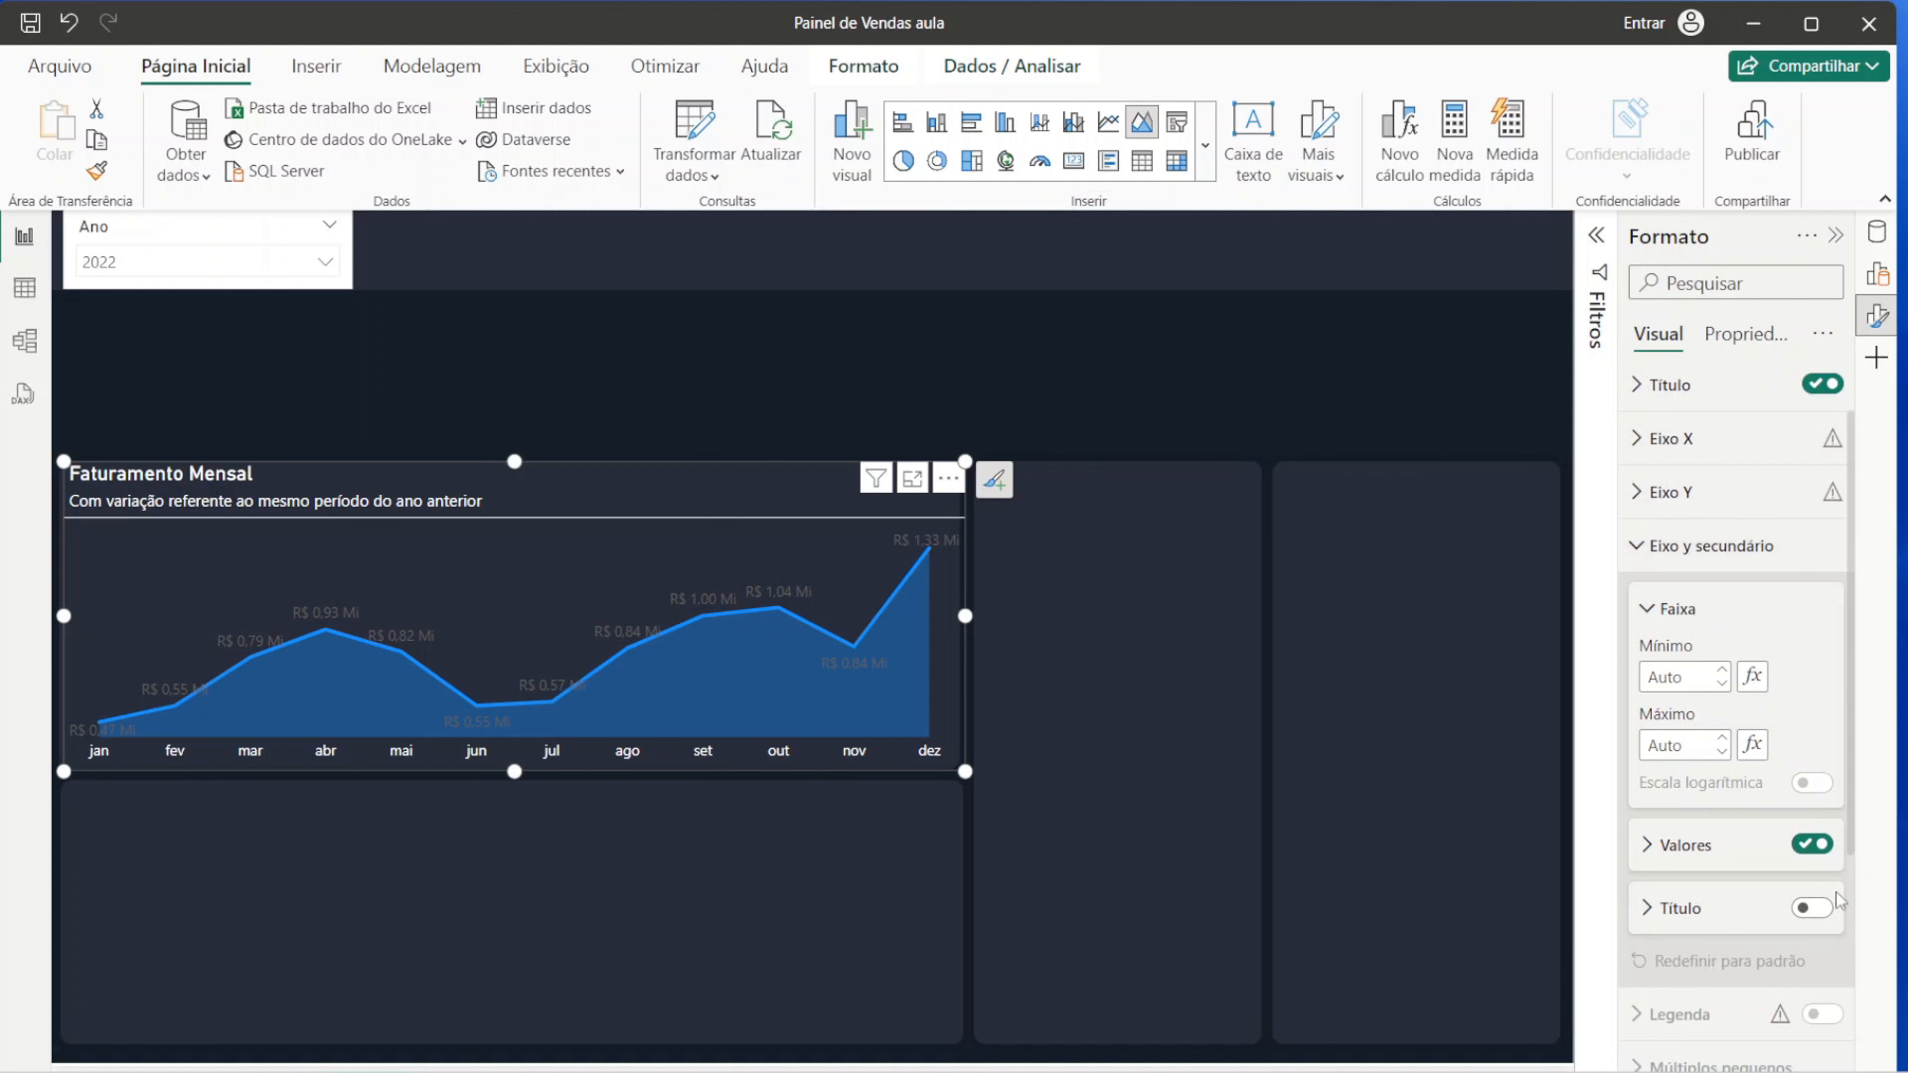
left_click(1812, 844)
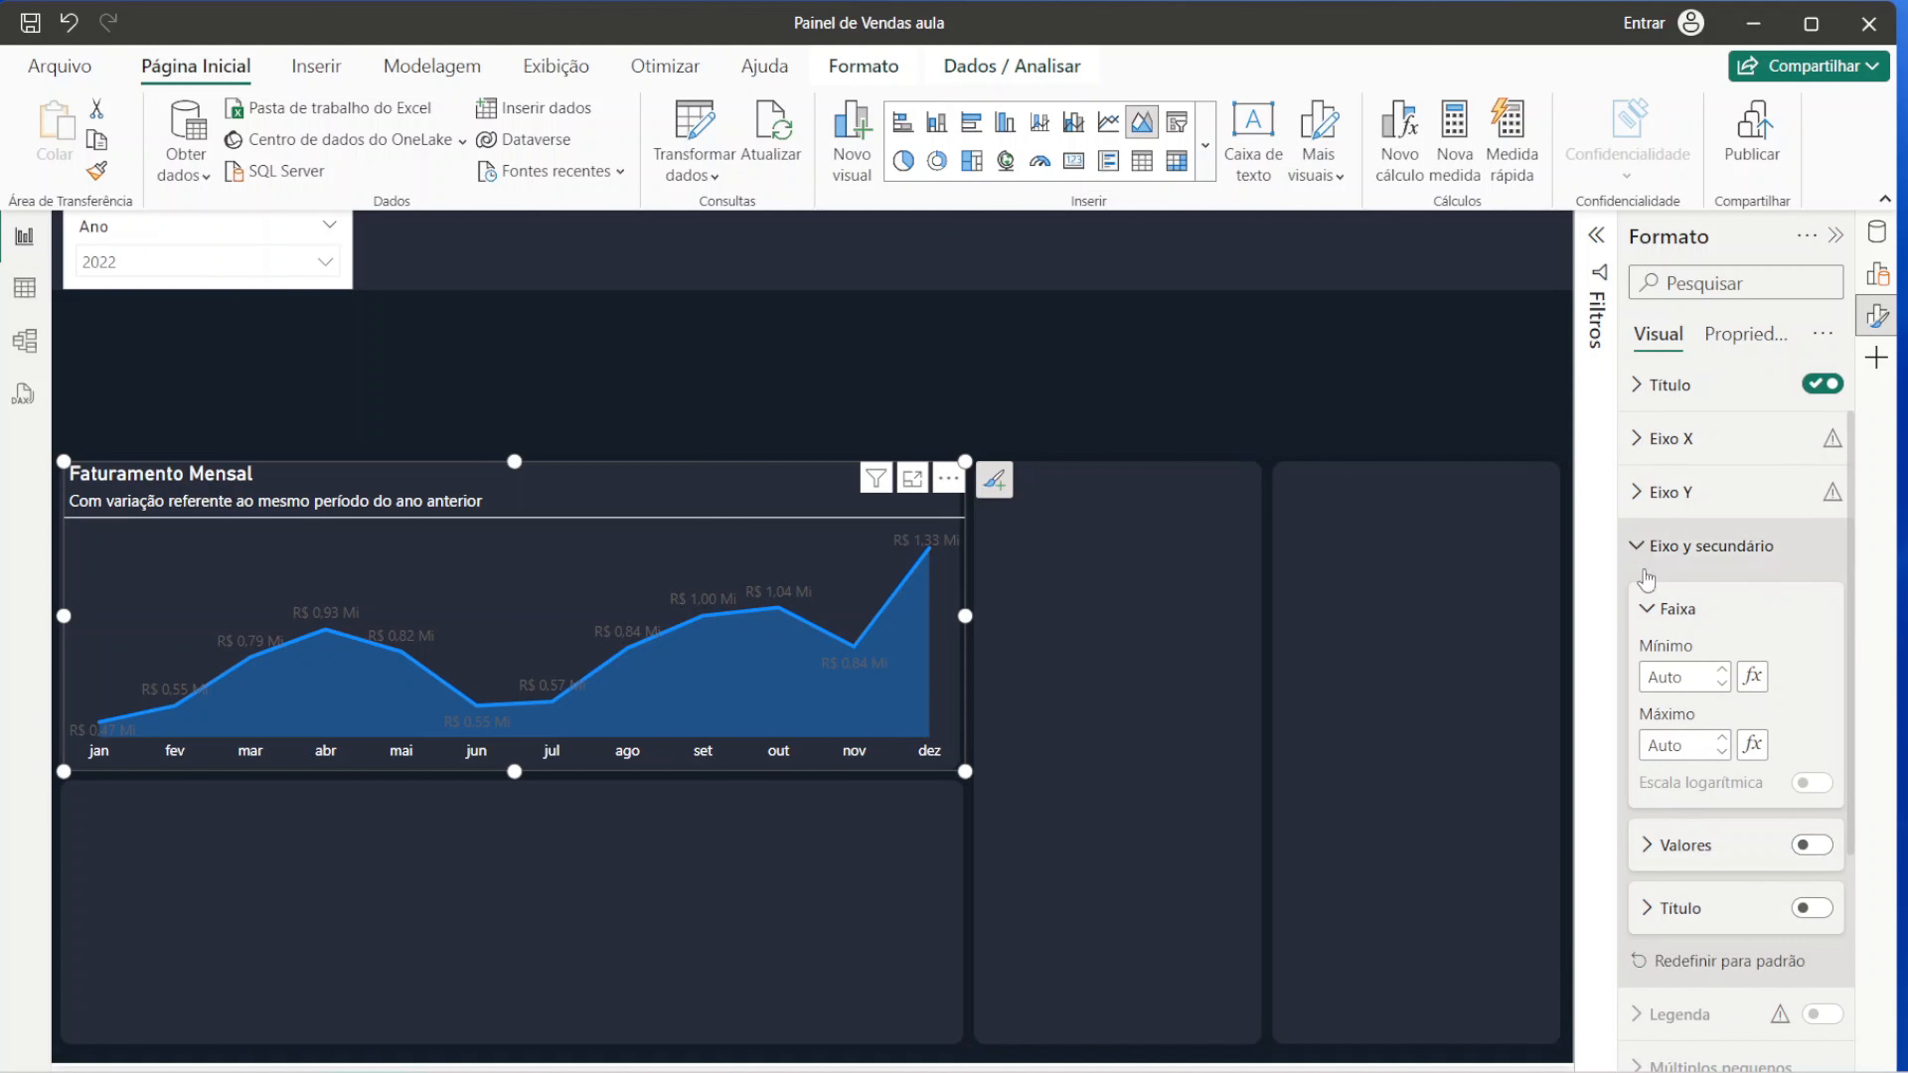
left_click(1678, 547)
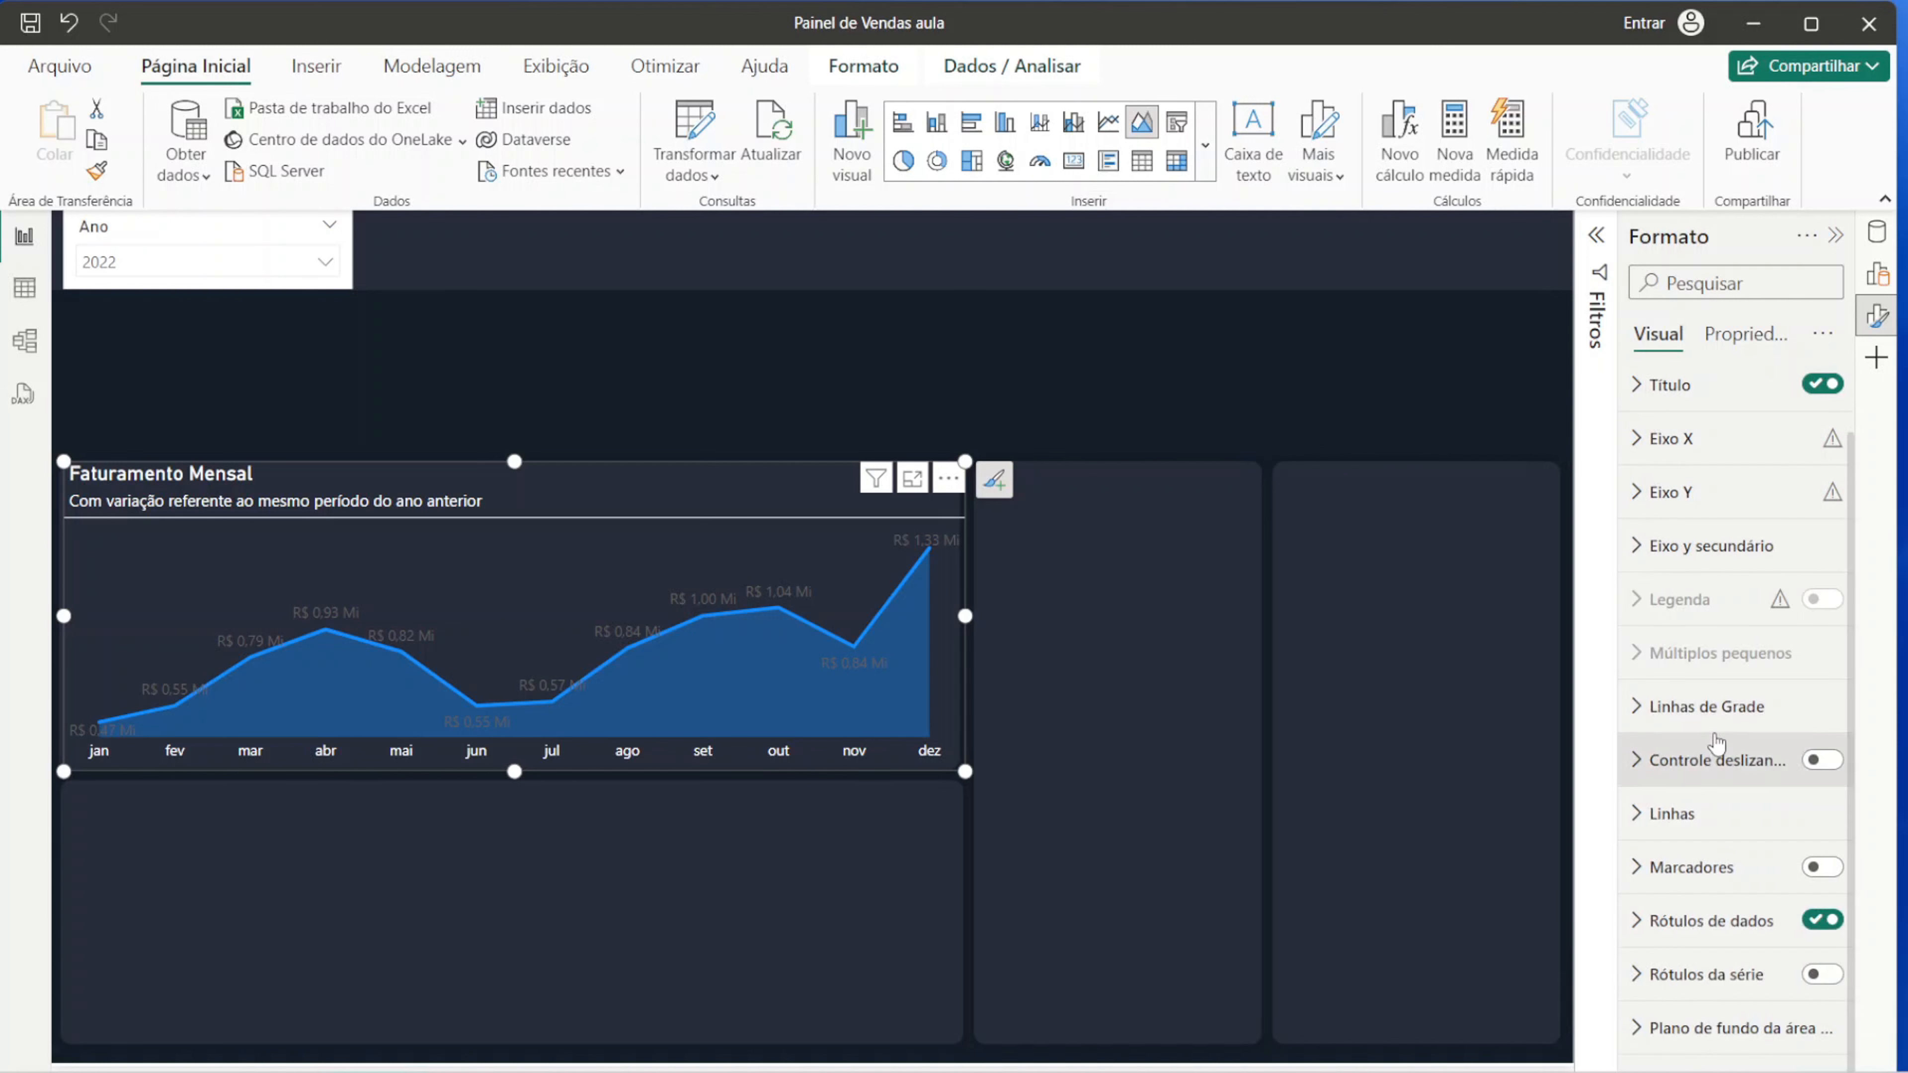
Step: Change the line type (Tipo de Linha) of the monthly revenue area chart to Suave
left_click(1657, 813)
scroll(1725, 770, "down", 3)
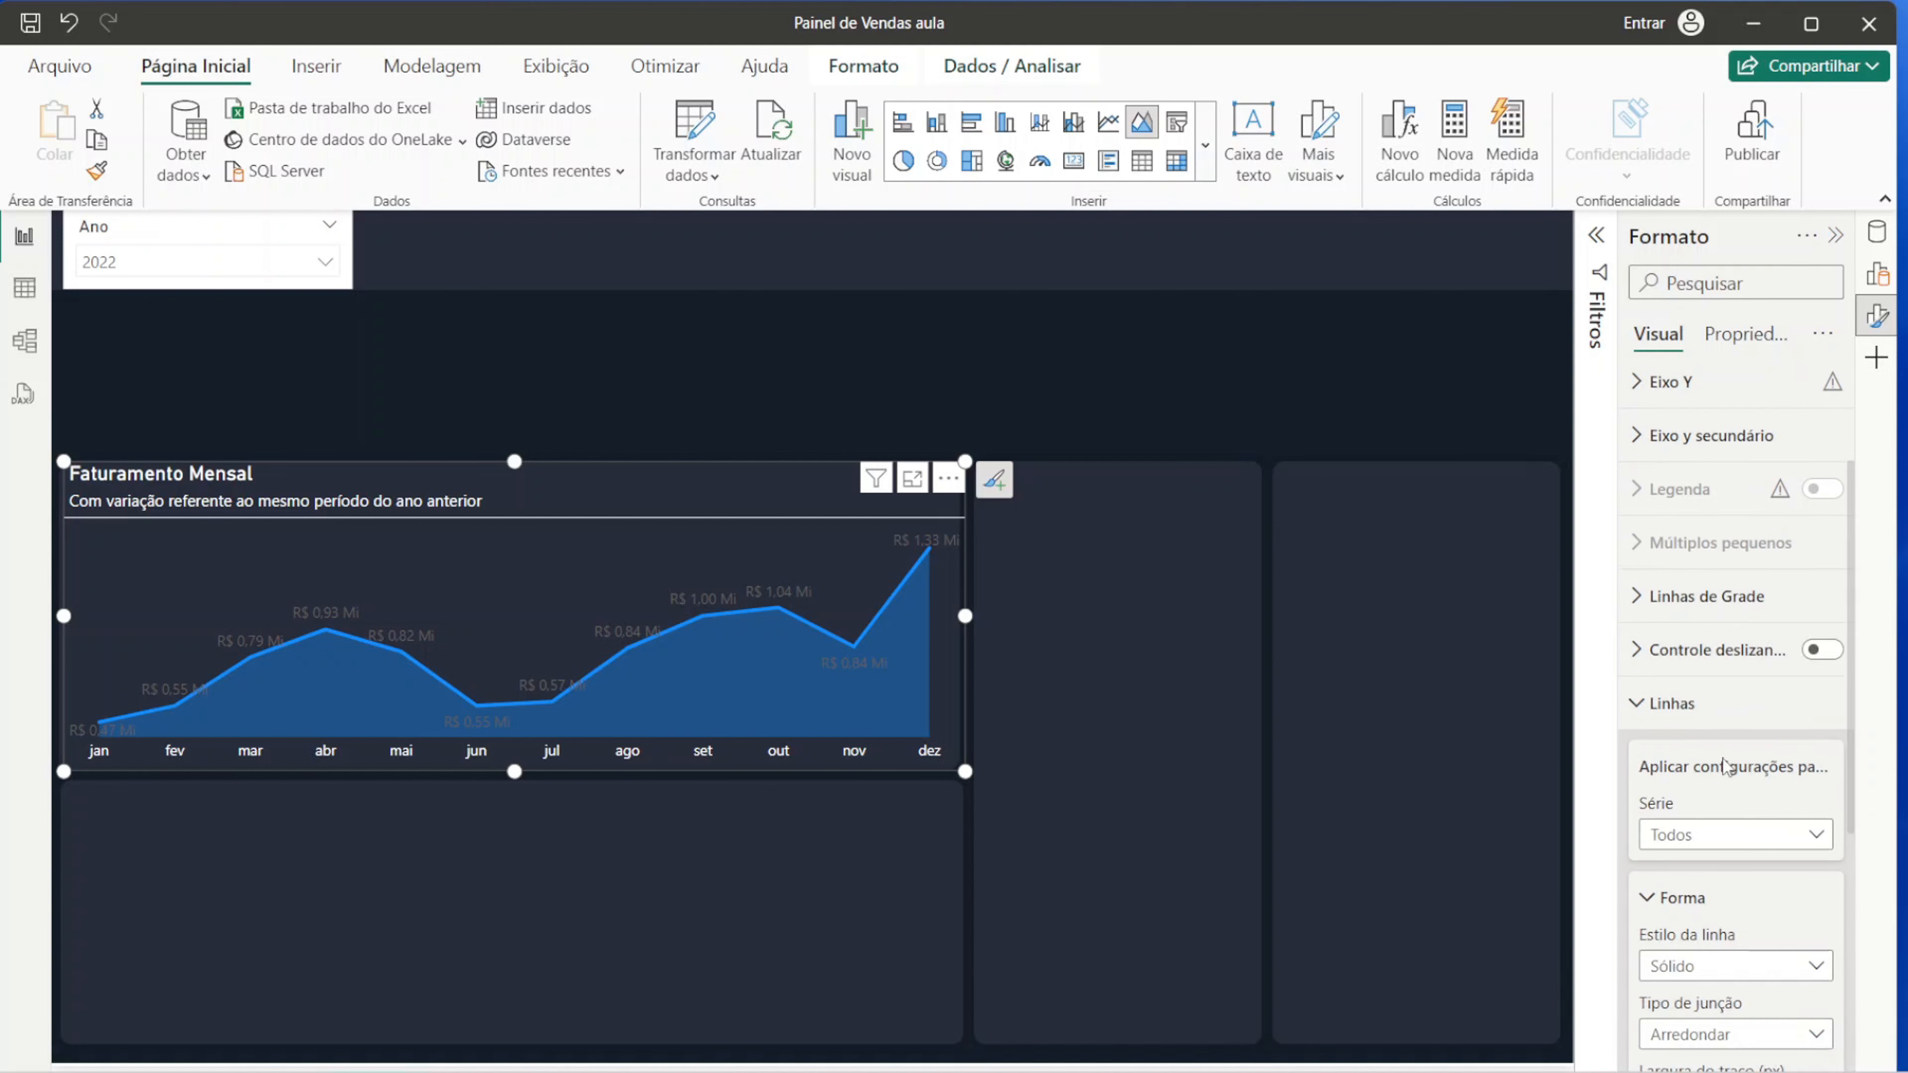
scroll(1725, 787, "down", 3)
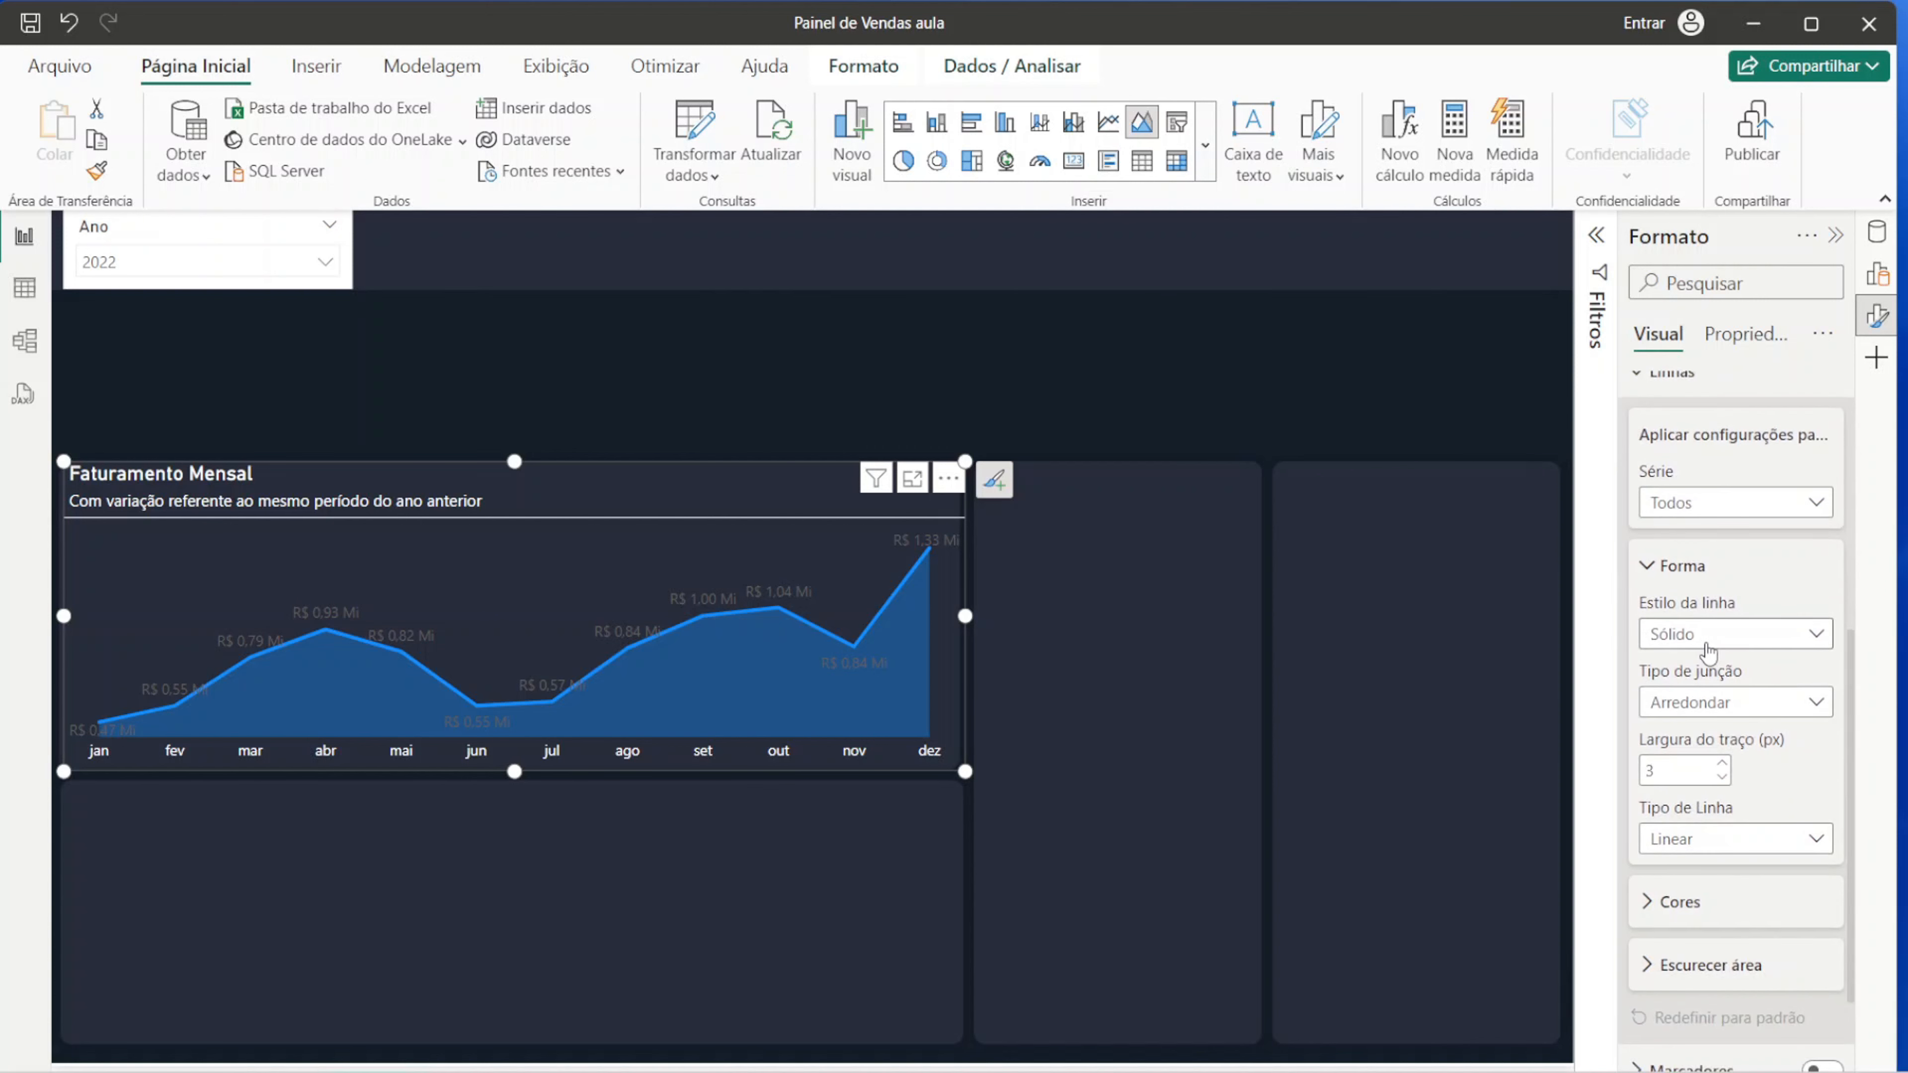
scroll(1767, 610, "up", 3)
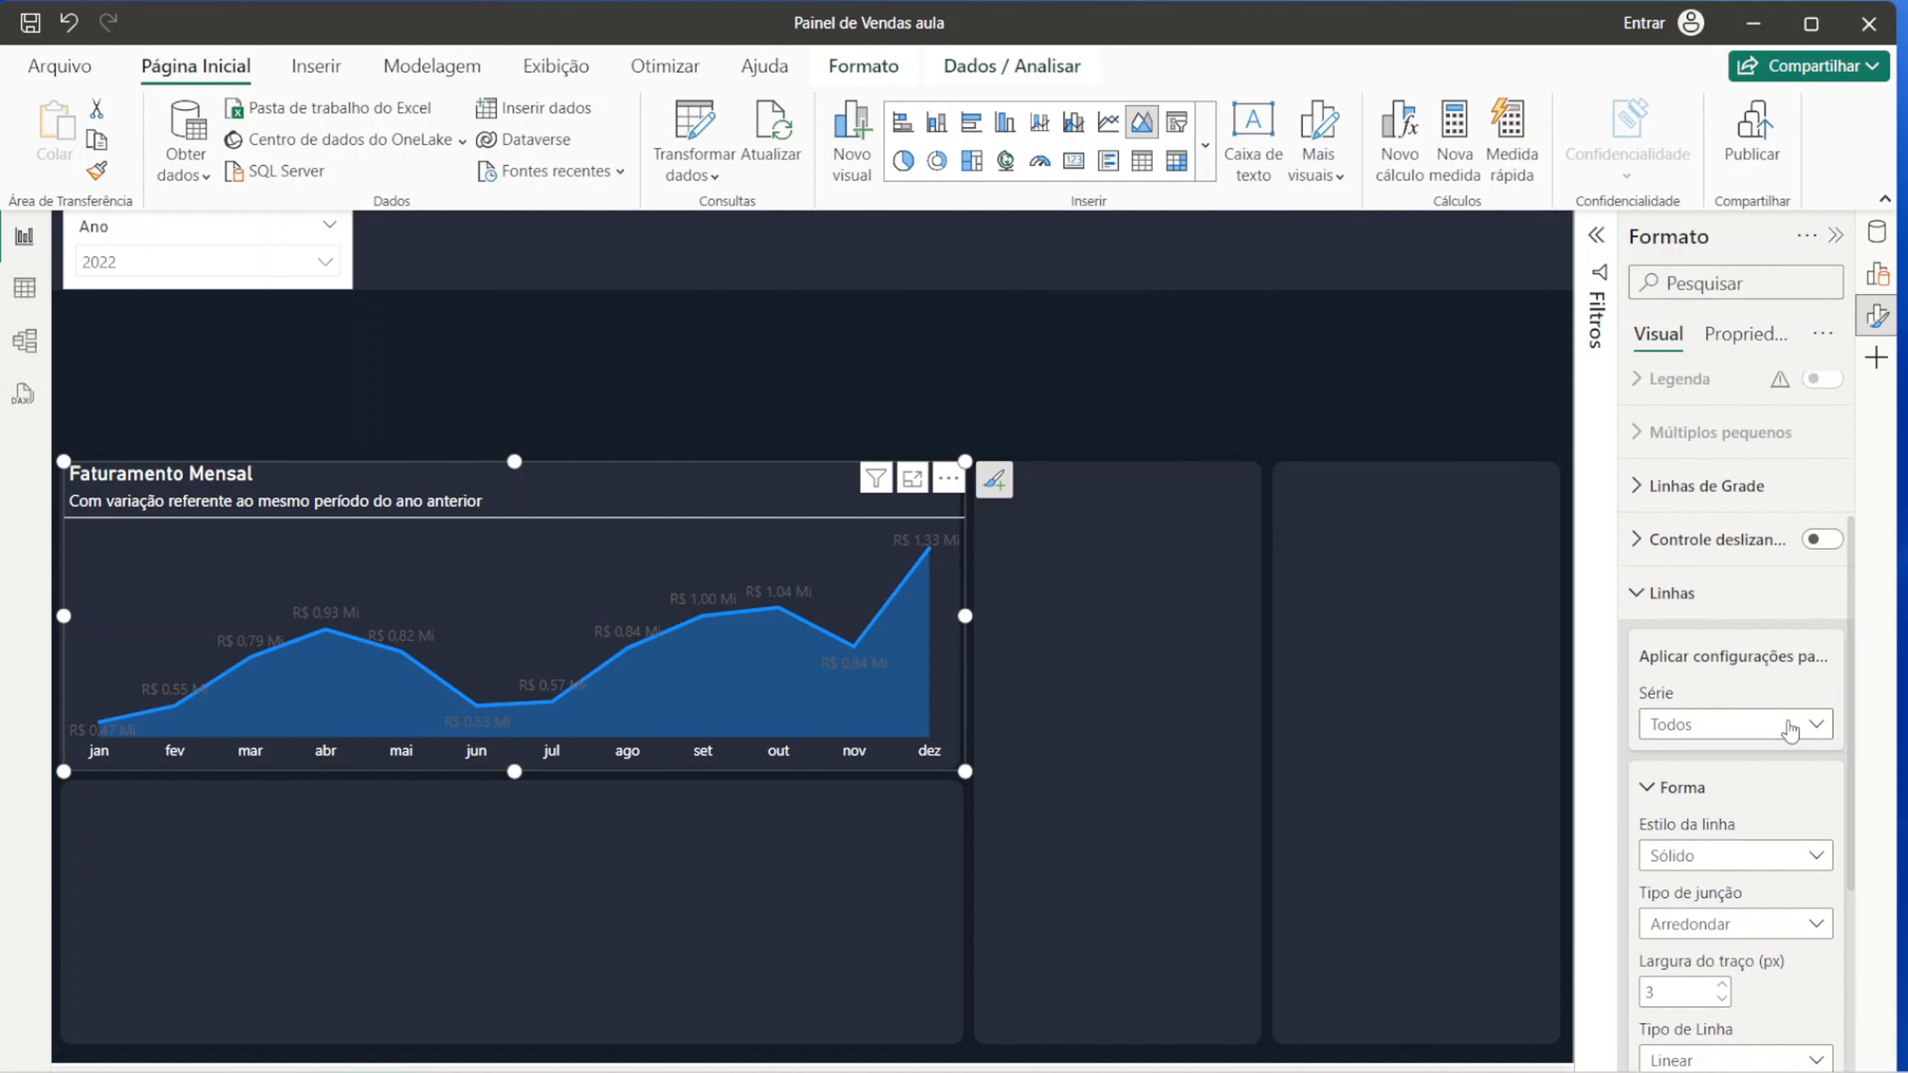
scroll(1784, 707, "down", 2)
scroll(1748, 639, "down", 2)
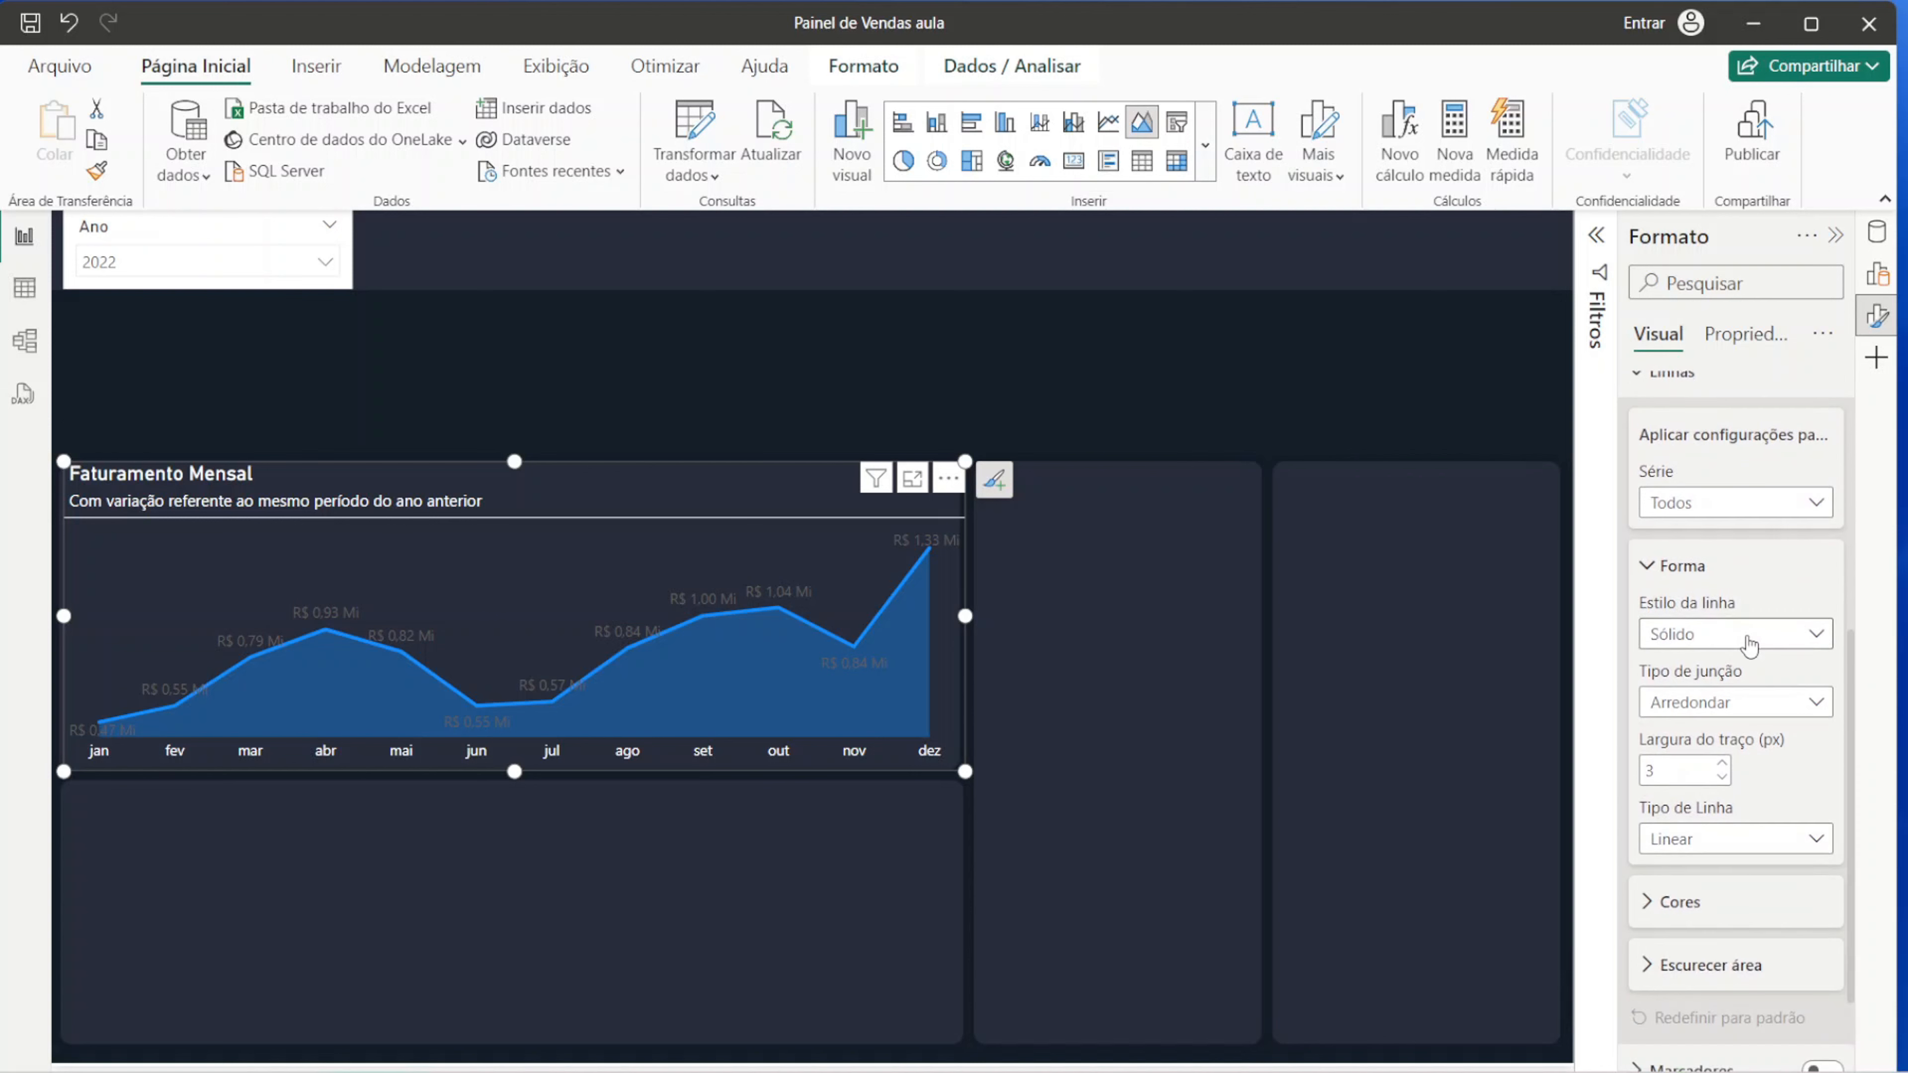
left_click(1736, 638)
left_click(1732, 623)
scroll(1750, 609, "down", 2)
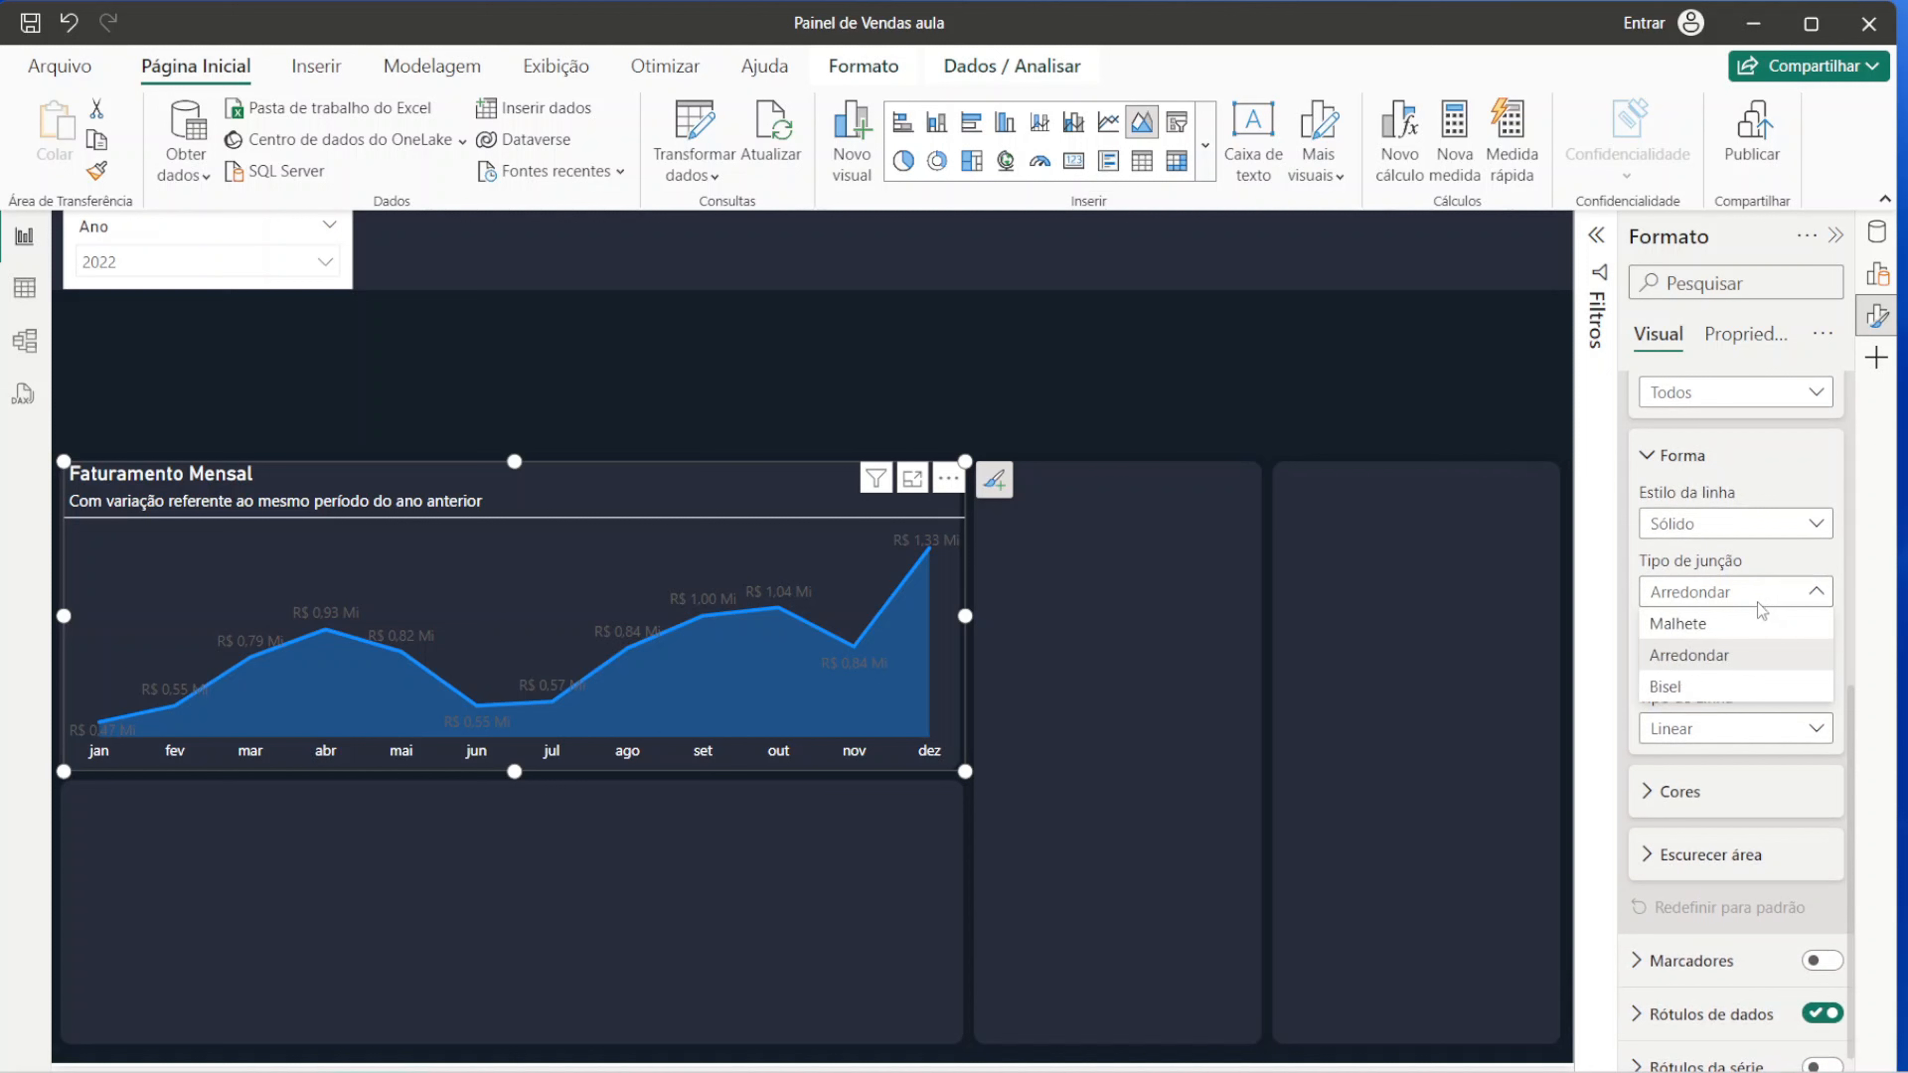
left_click(1747, 560)
scroll(1758, 589, "down", 1)
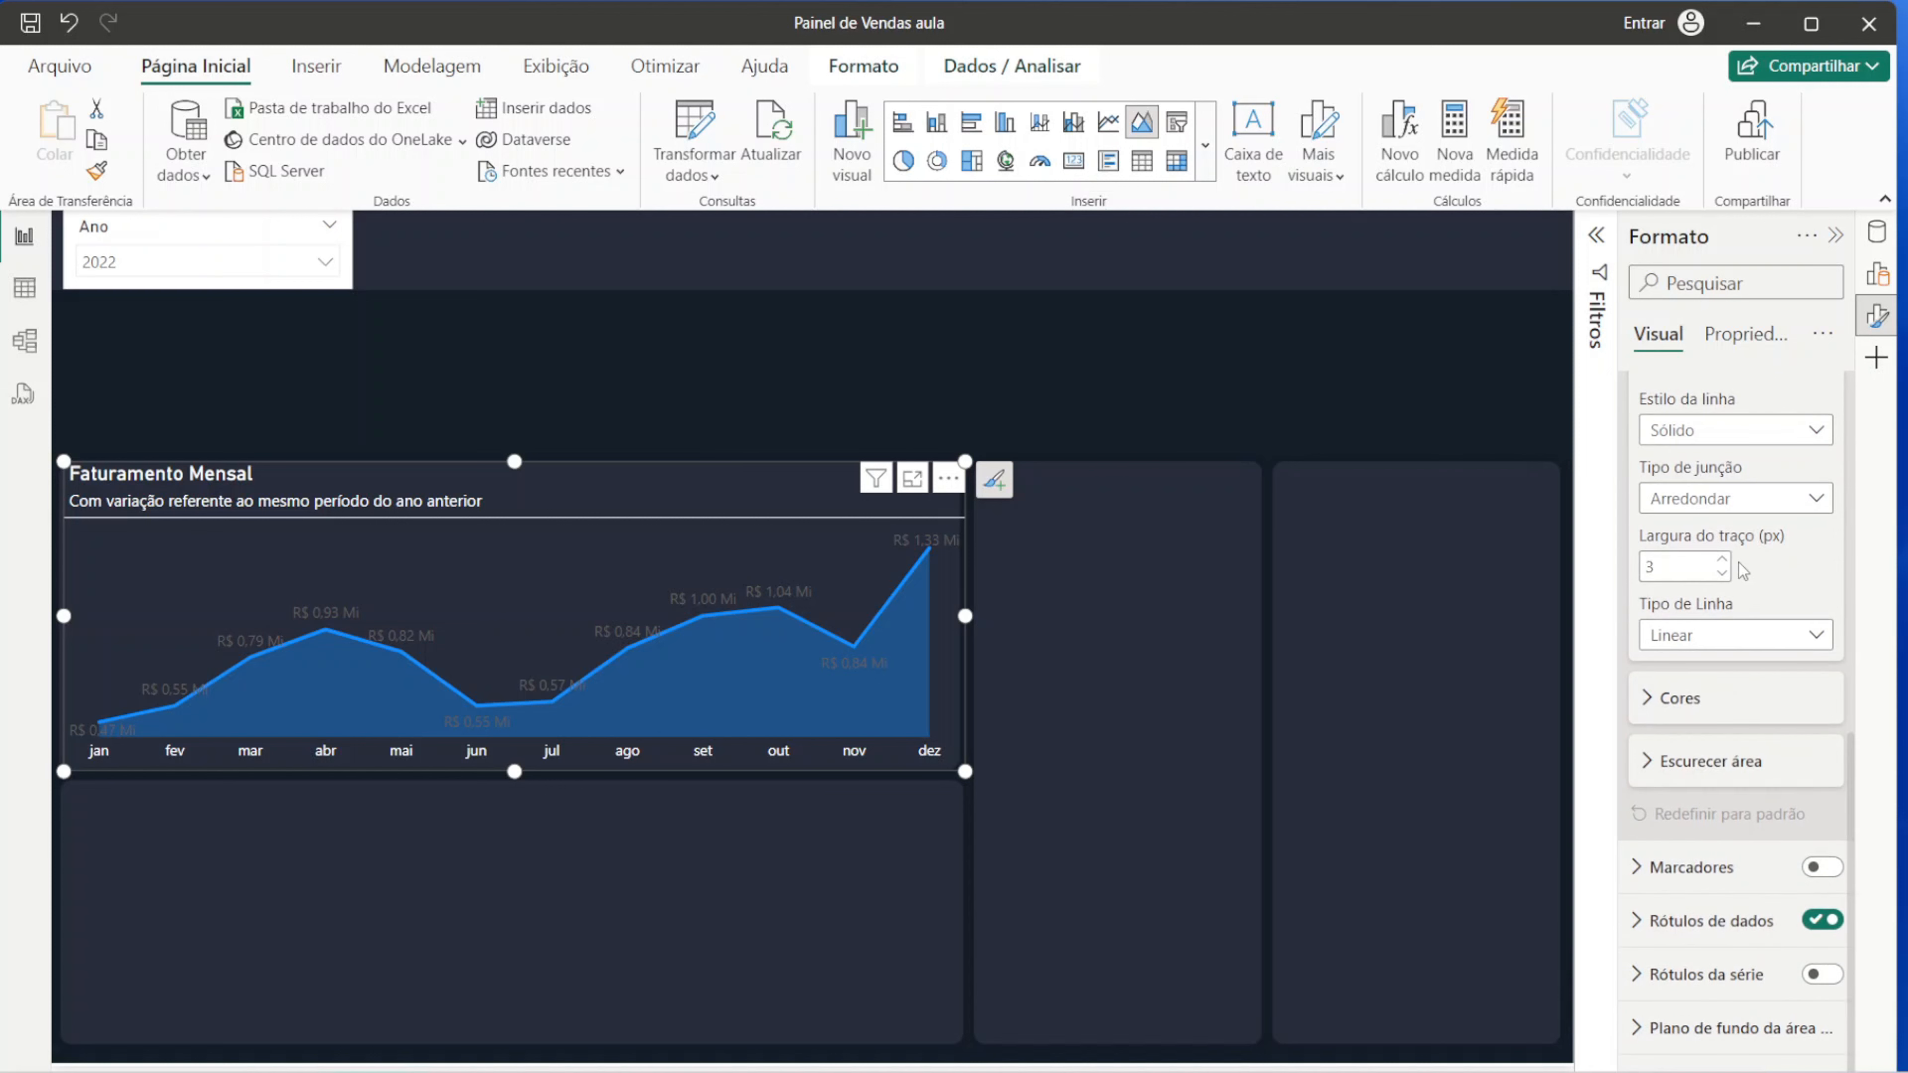
left_click(1754, 638)
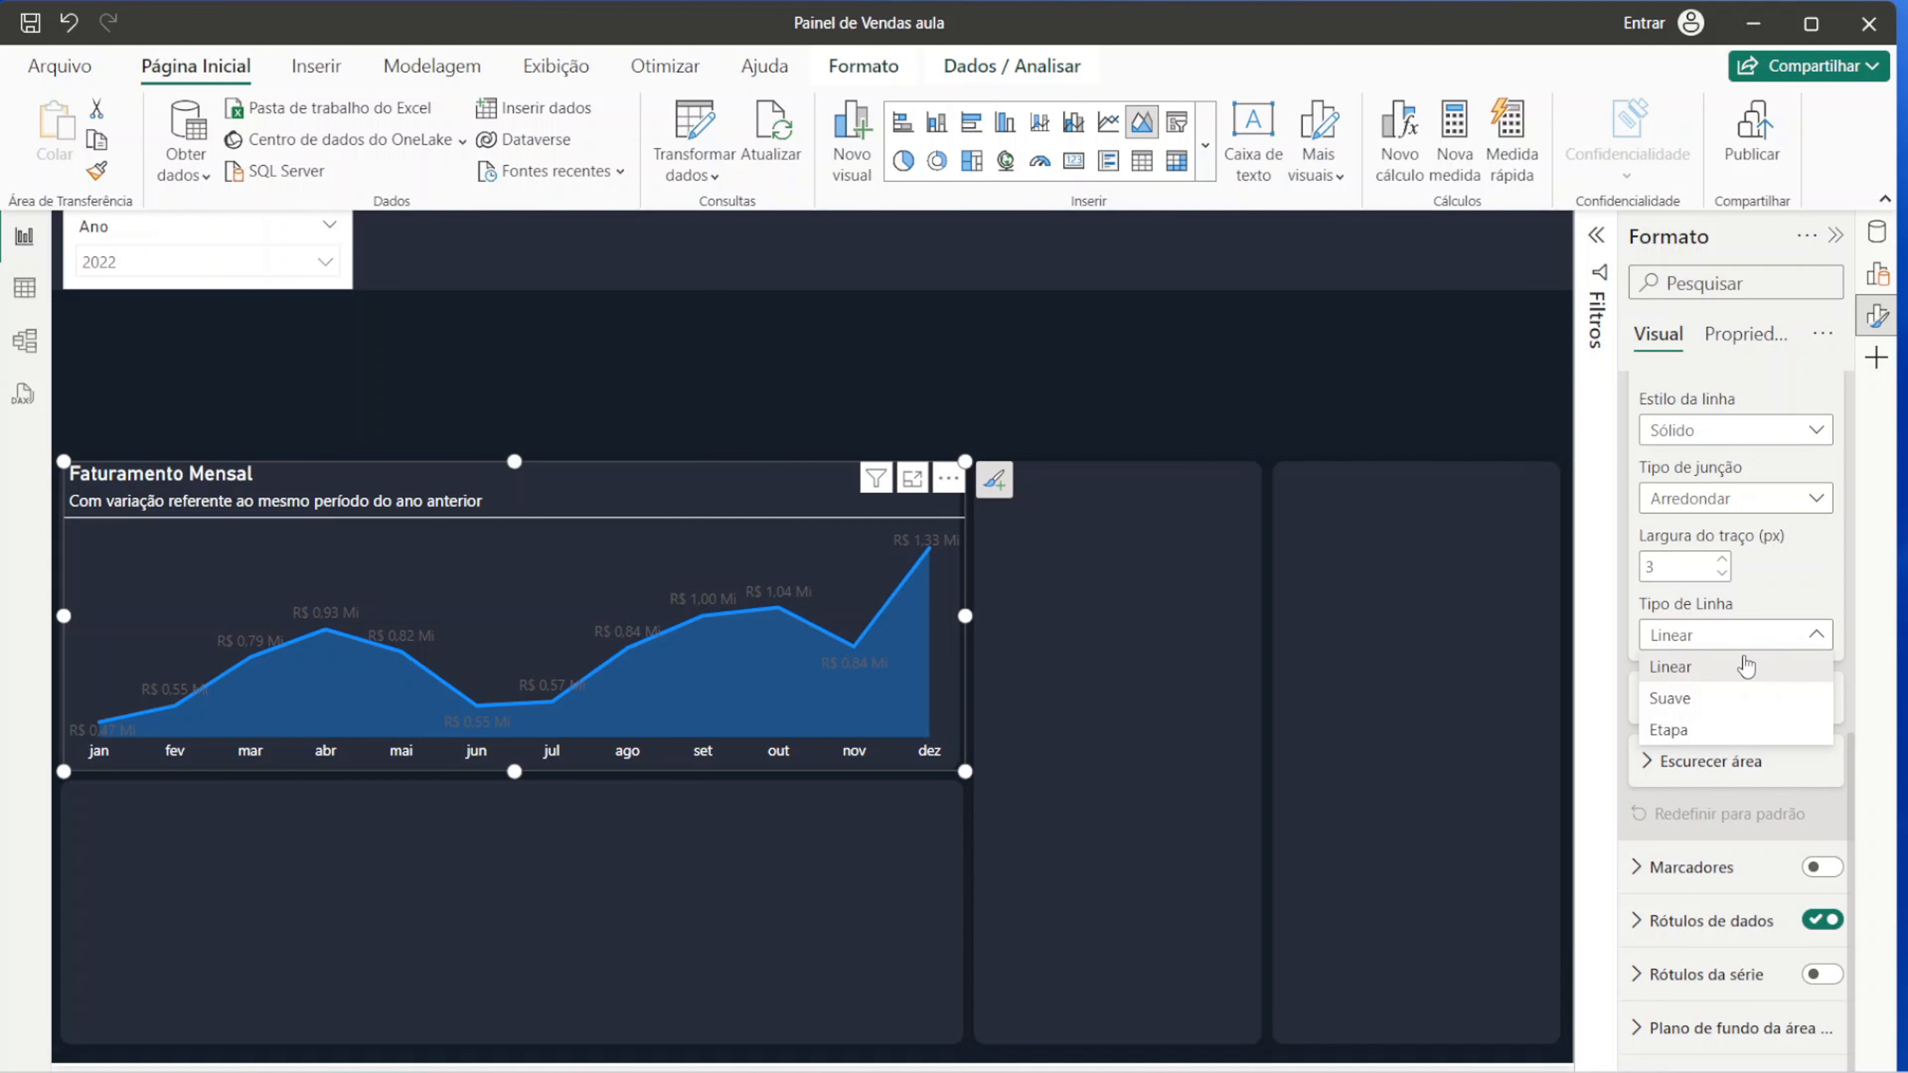
left_click(1682, 698)
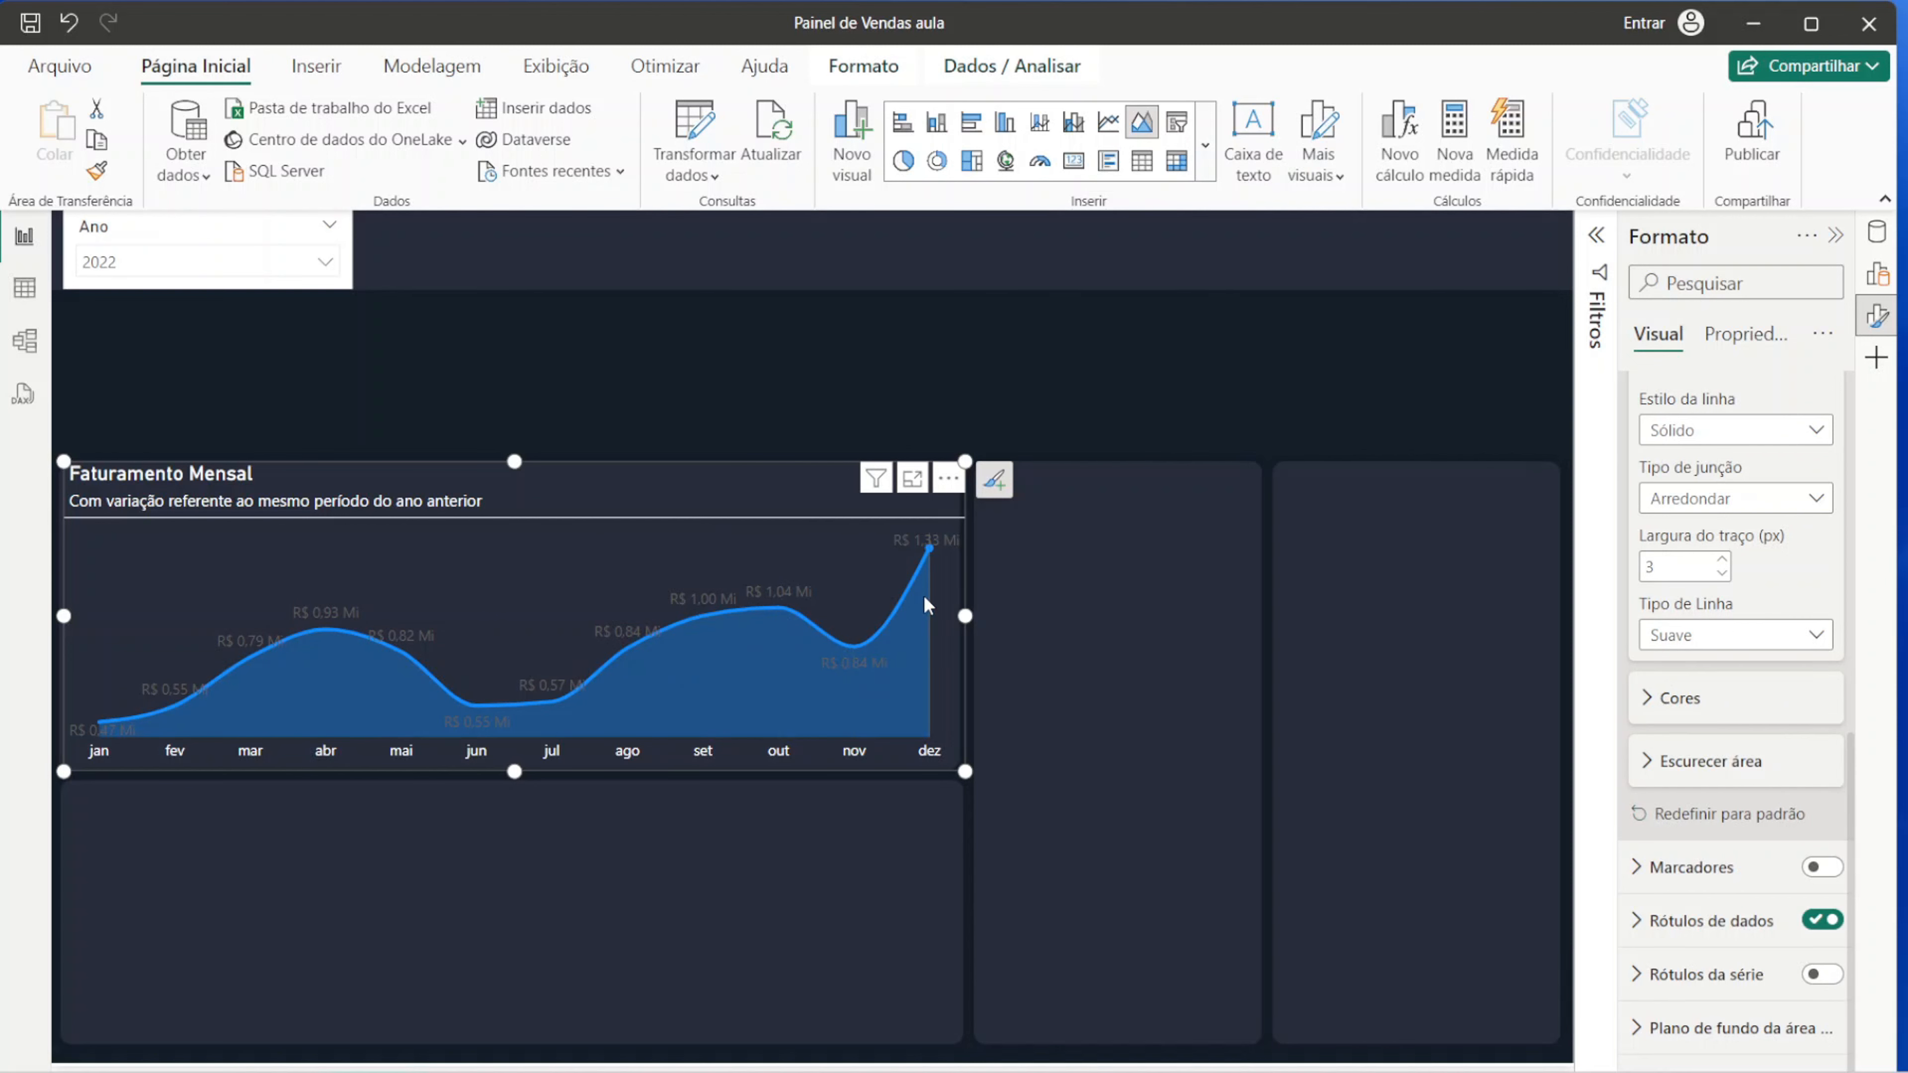
Step: Set the area chart's Total de Faturamento line colour to hex #00FAFA
left_click(1679, 697)
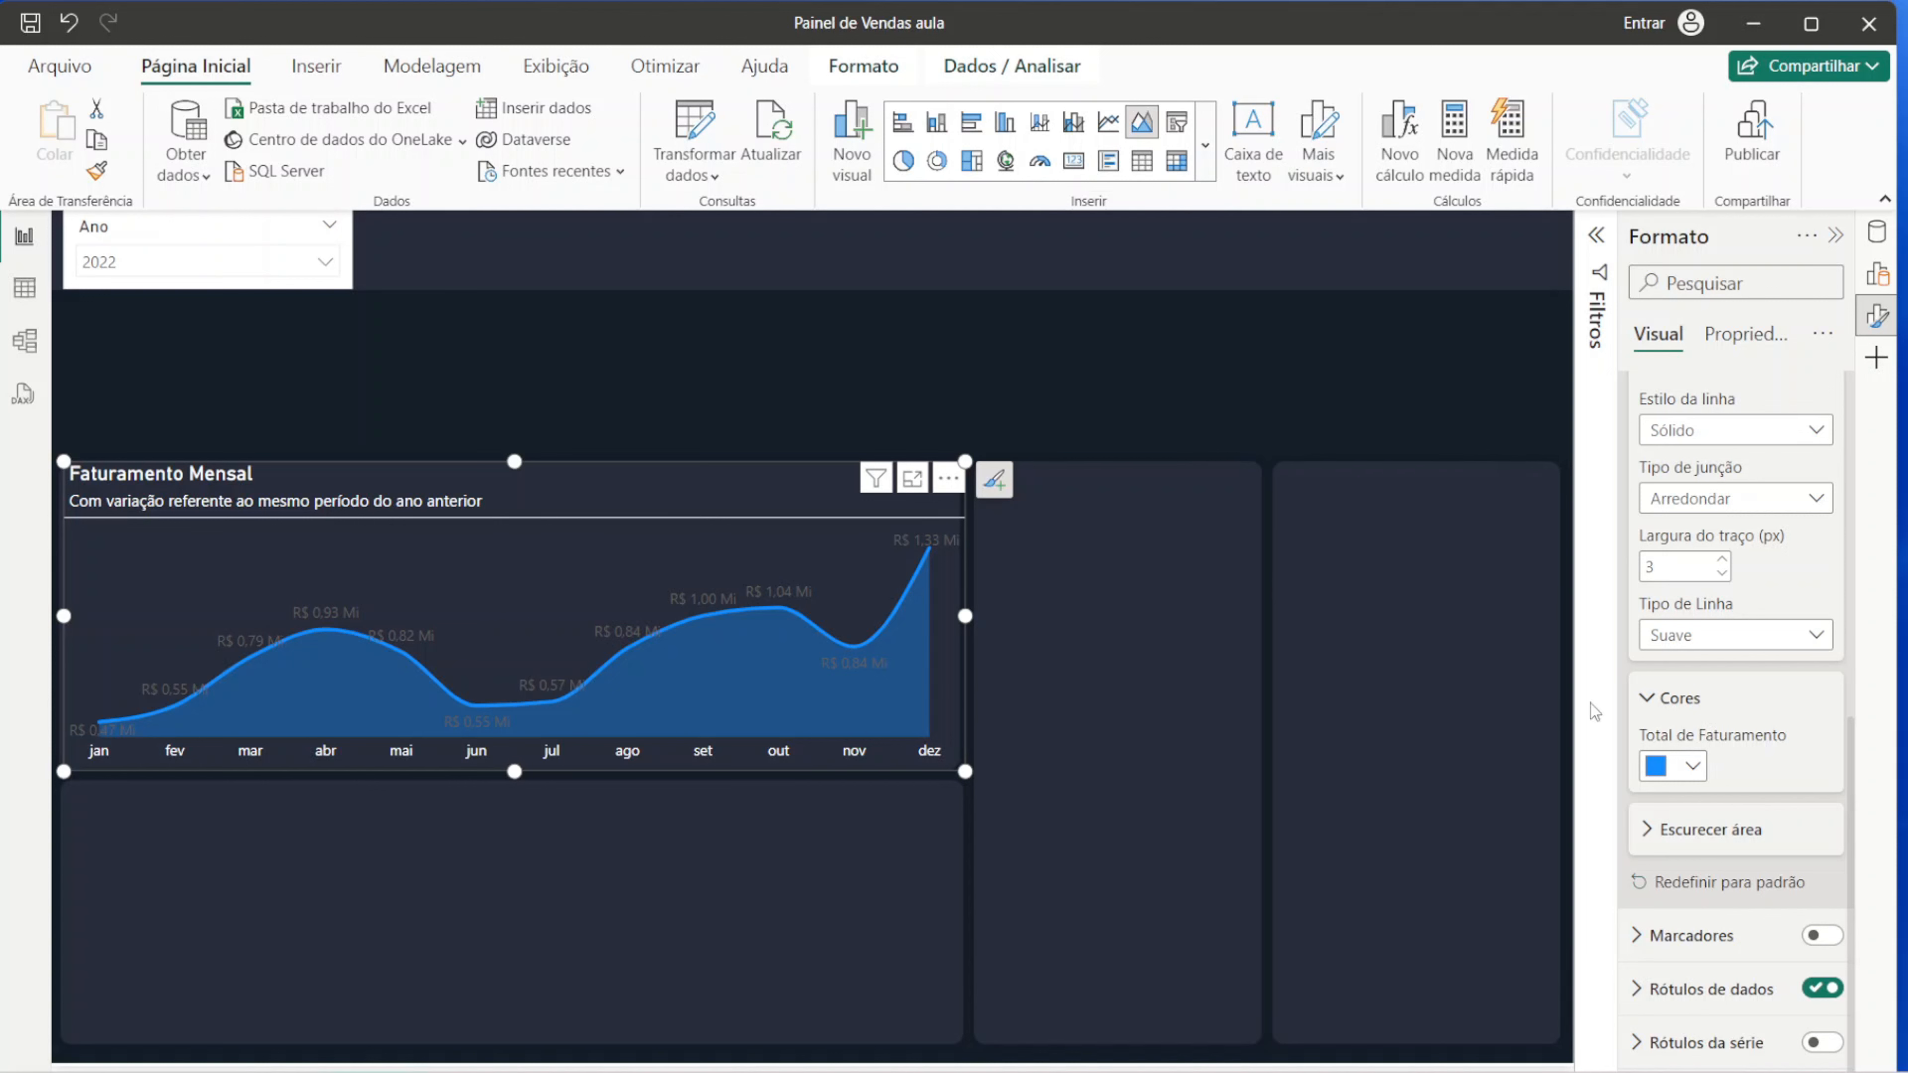
left_click(1692, 766)
left_click(1555, 706)
type("#00FAFA")
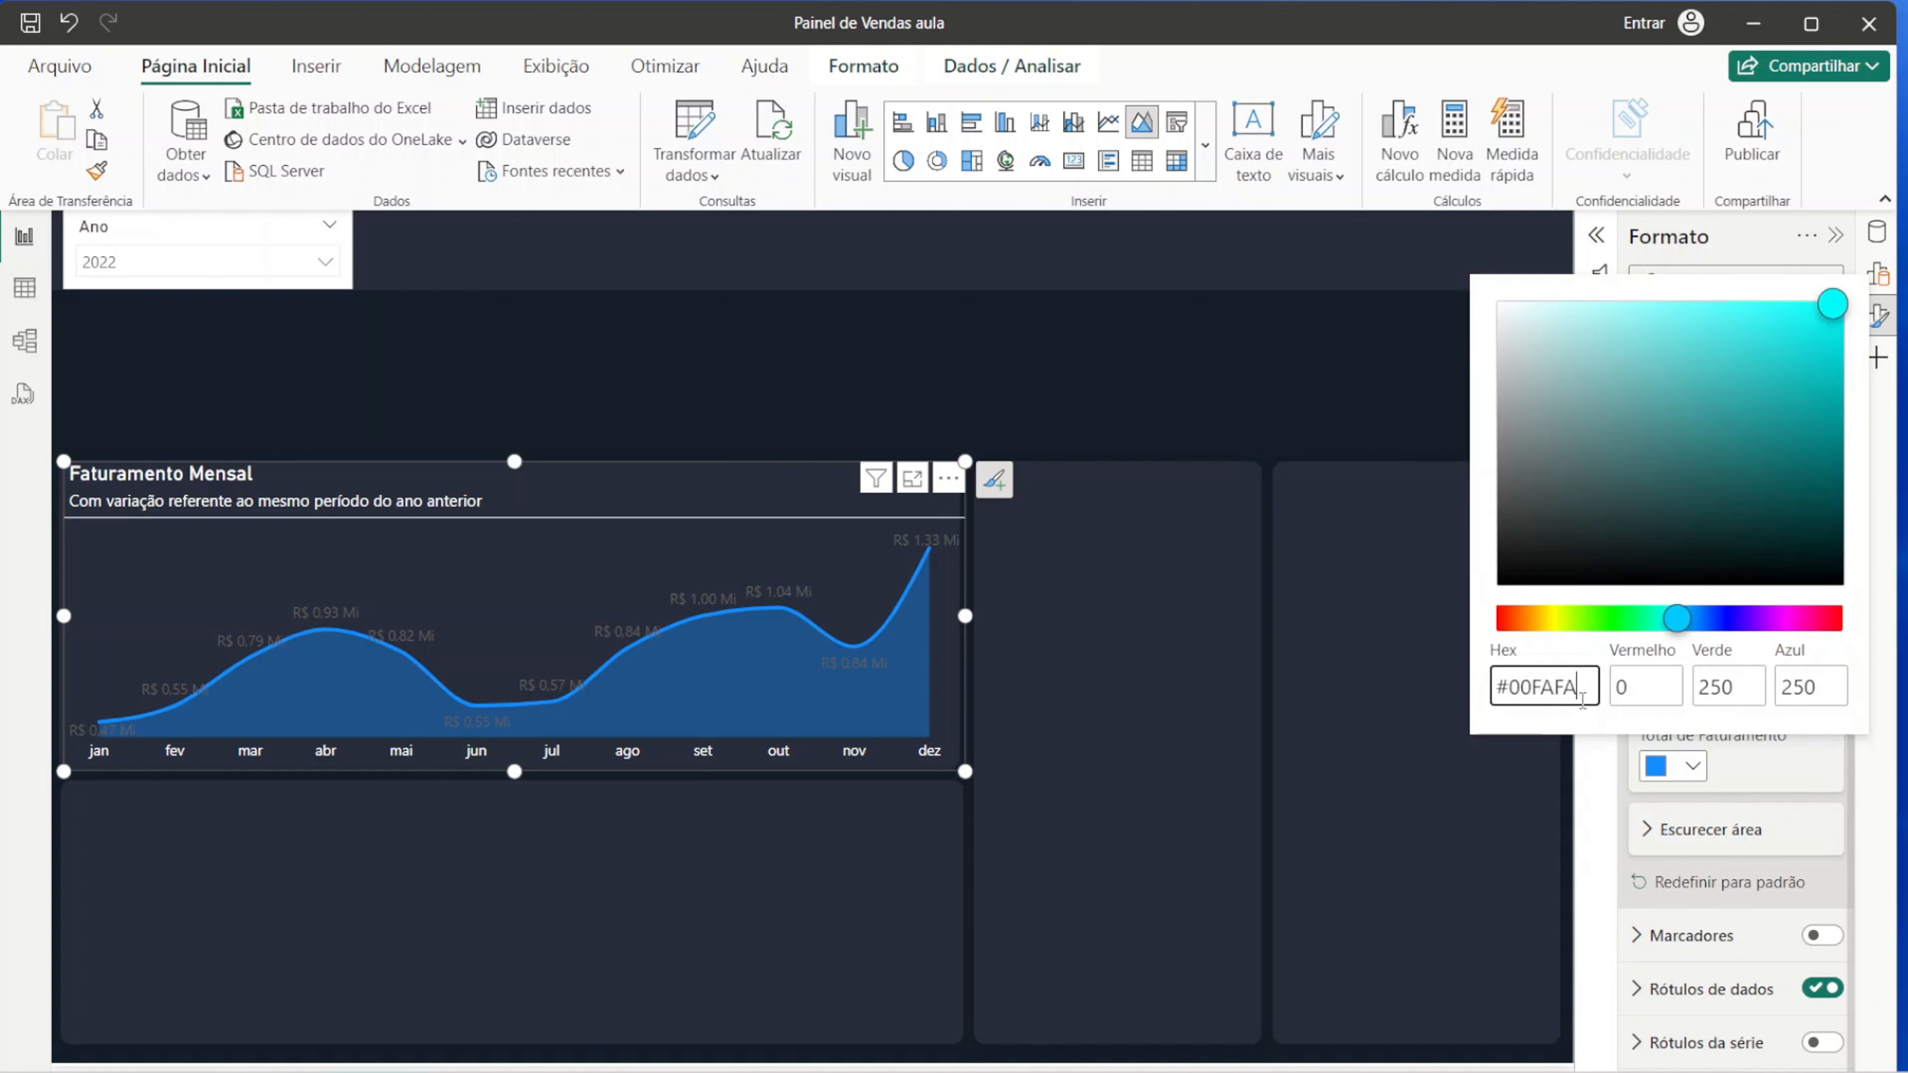
key("Return")
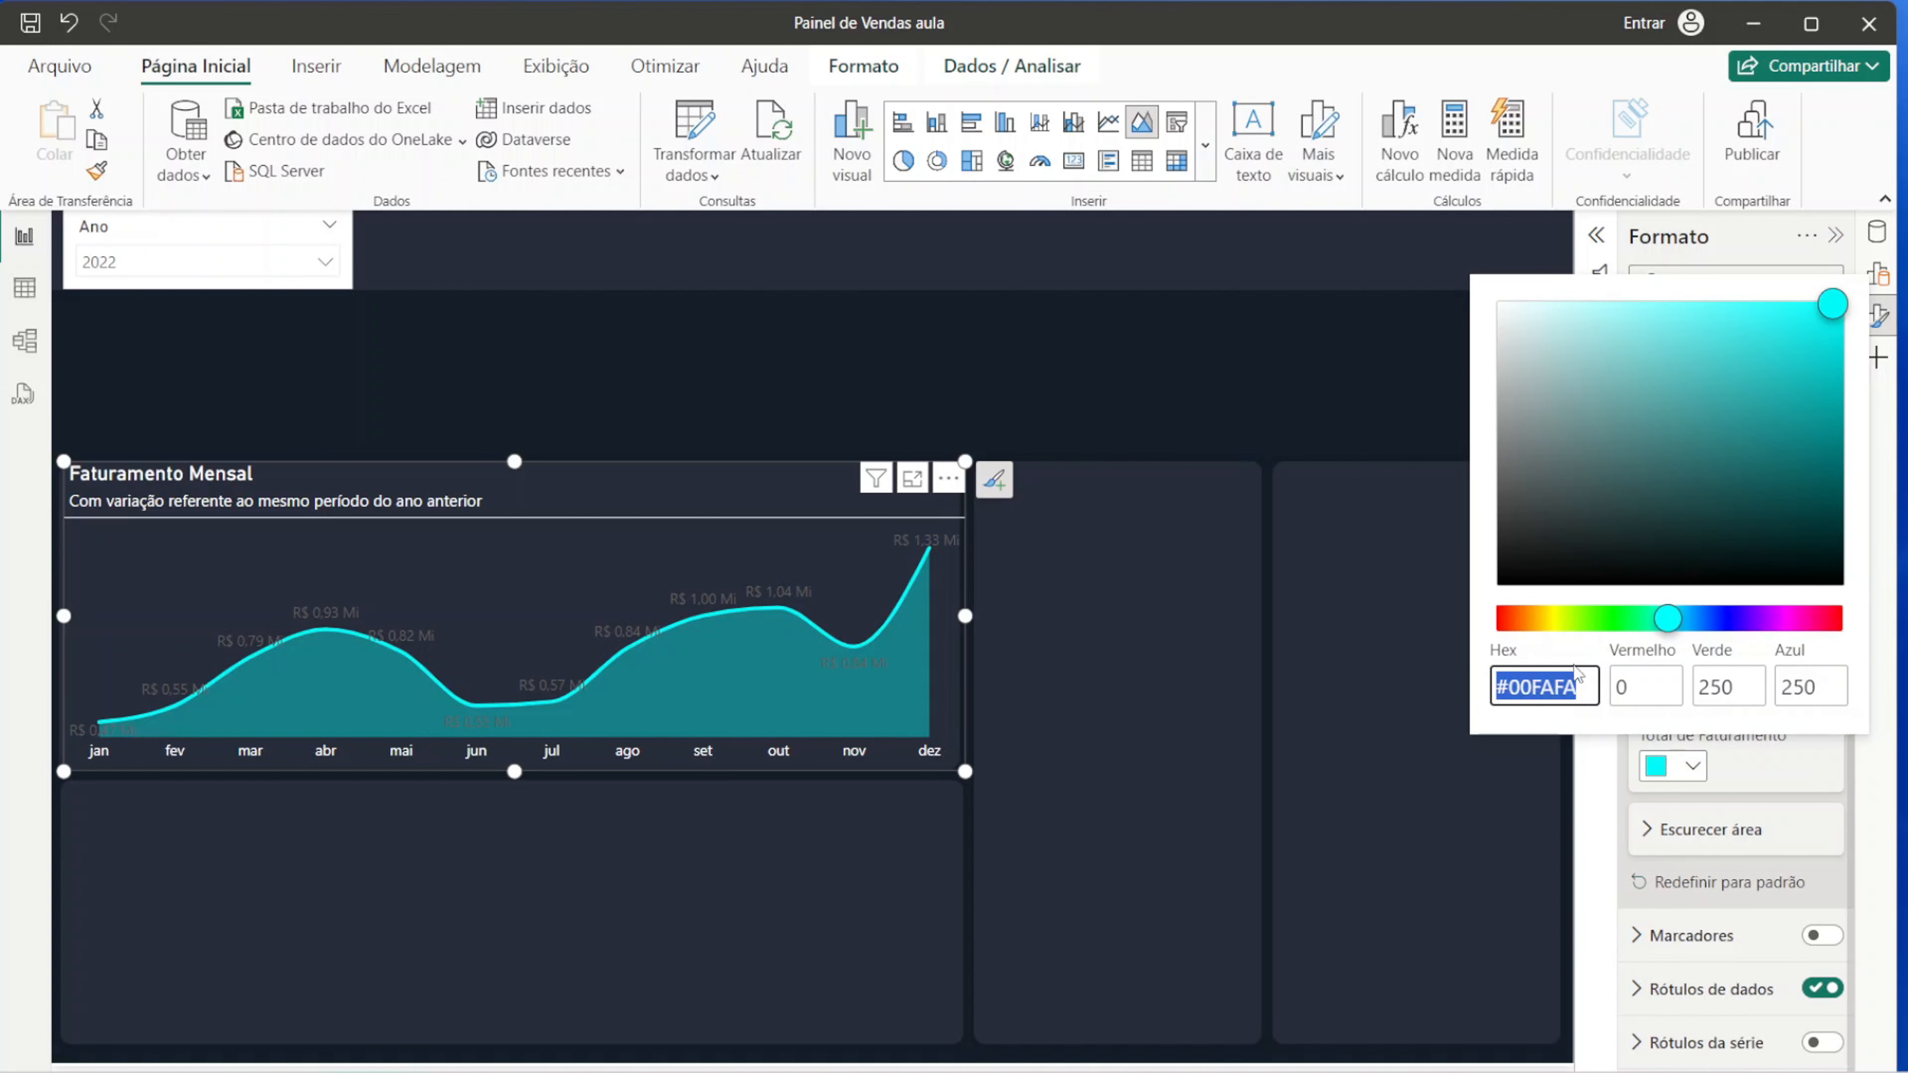
left_click(1585, 682)
left_click_drag(1586, 689, 1447, 685)
left_click(1337, 418)
Step: Set the transparency of the area chart's shaded area (Escurecer área) to 80%
left_click(1690, 827)
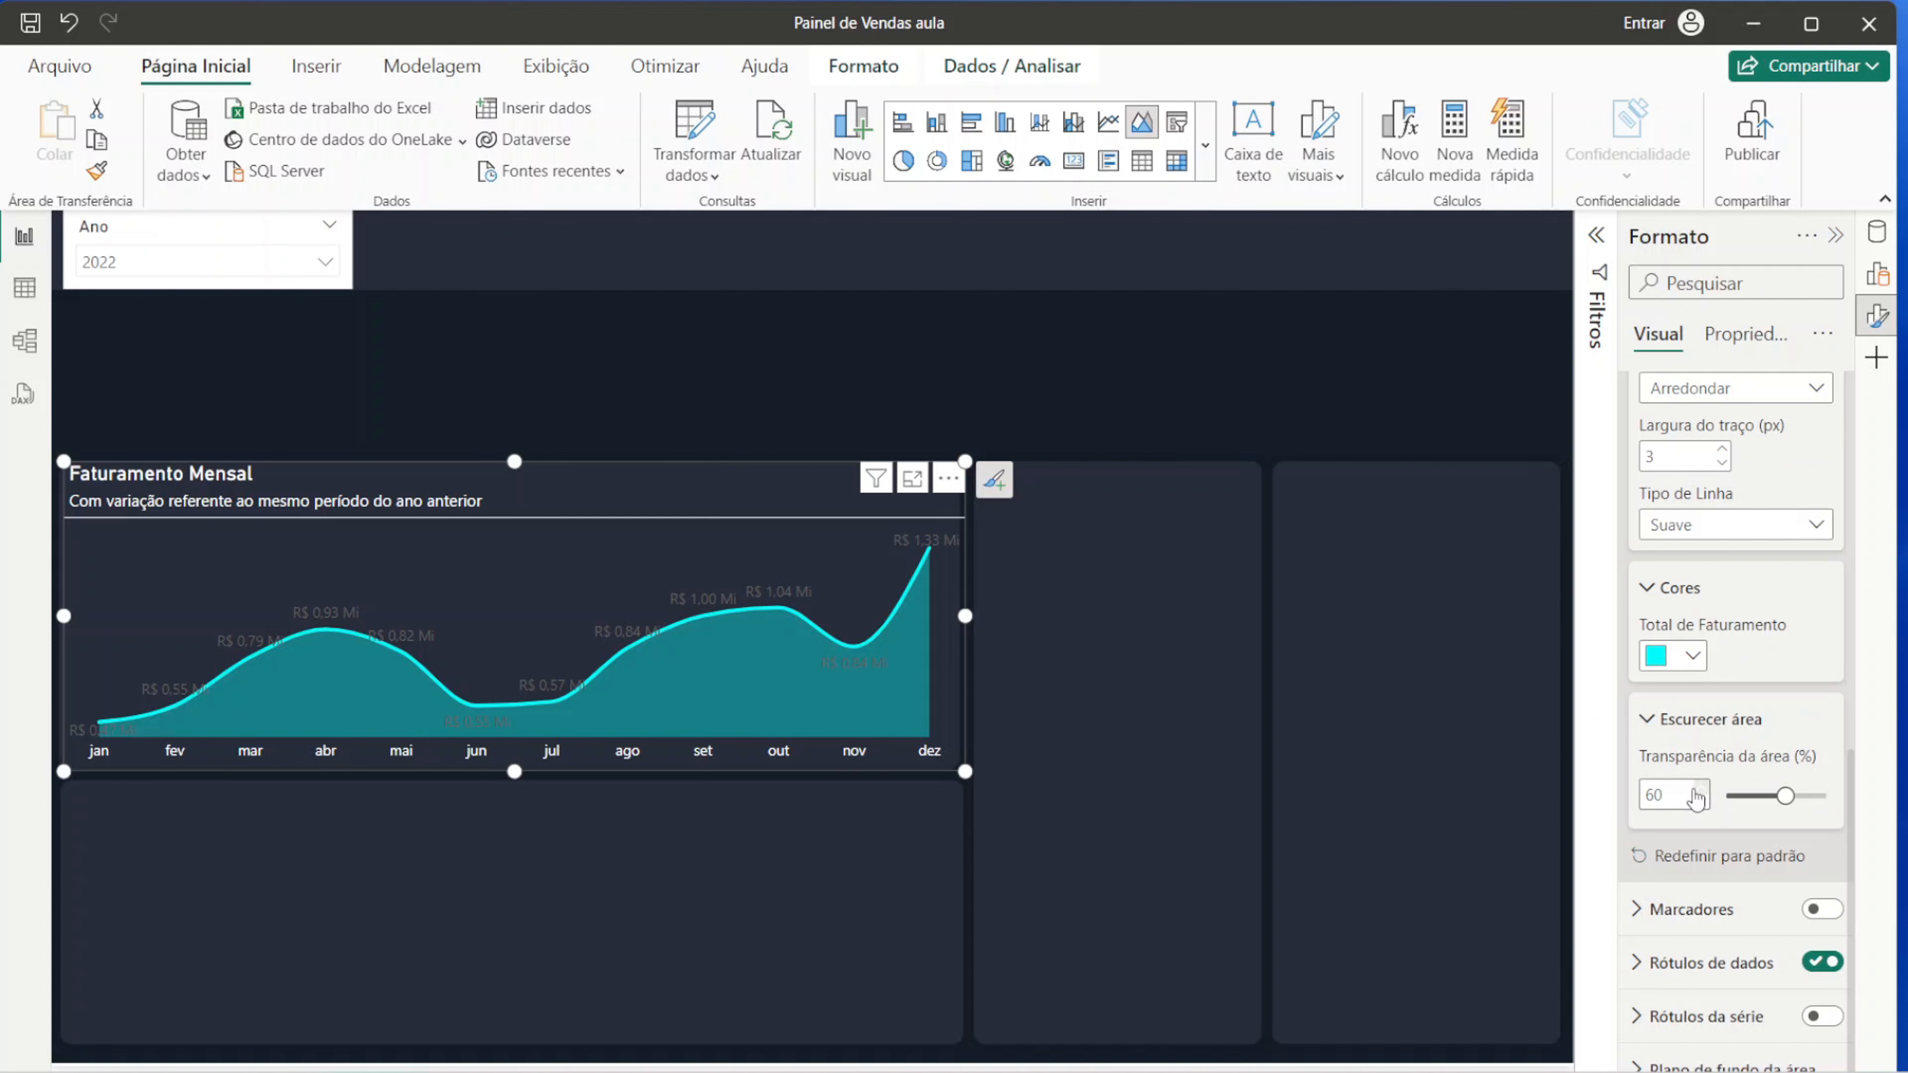
left_click_drag(1682, 795, 1581, 777)
type("80")
scroll(1679, 674, "up", 9)
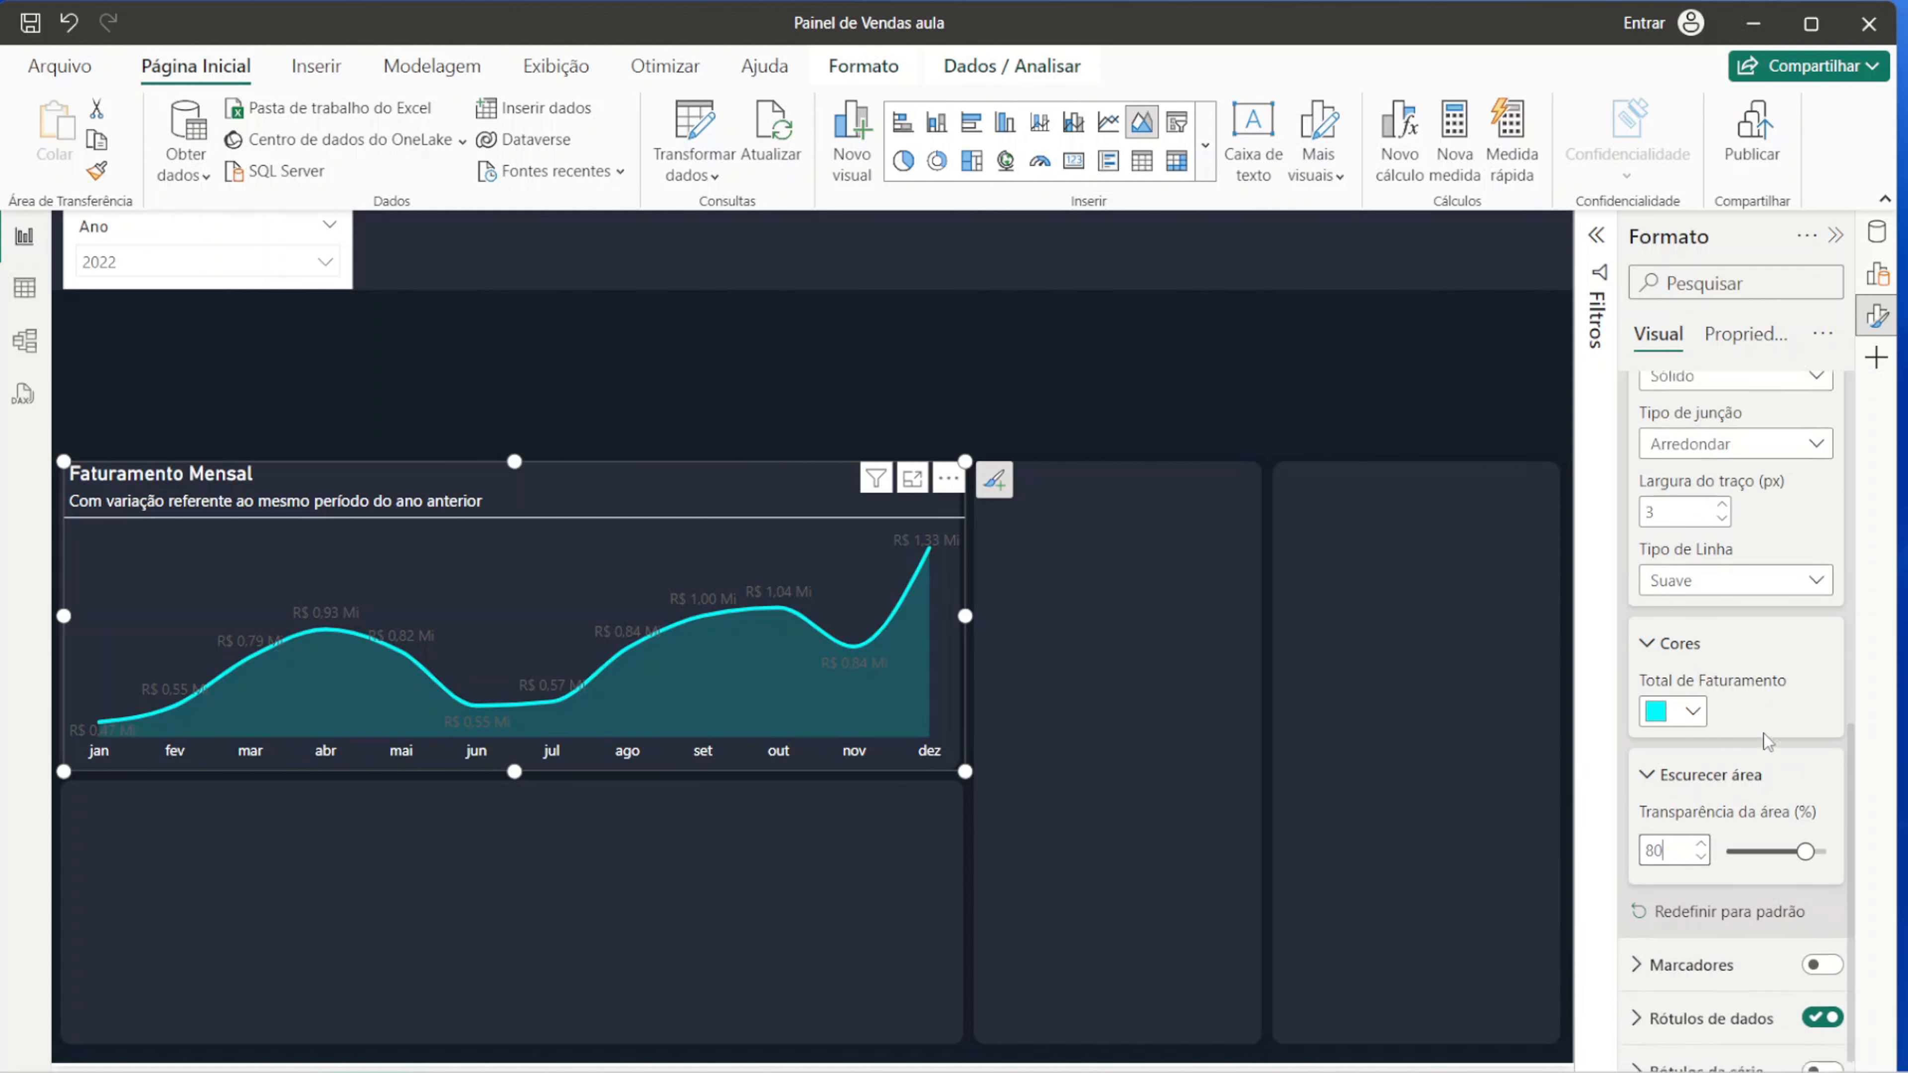
left_click(1671, 720)
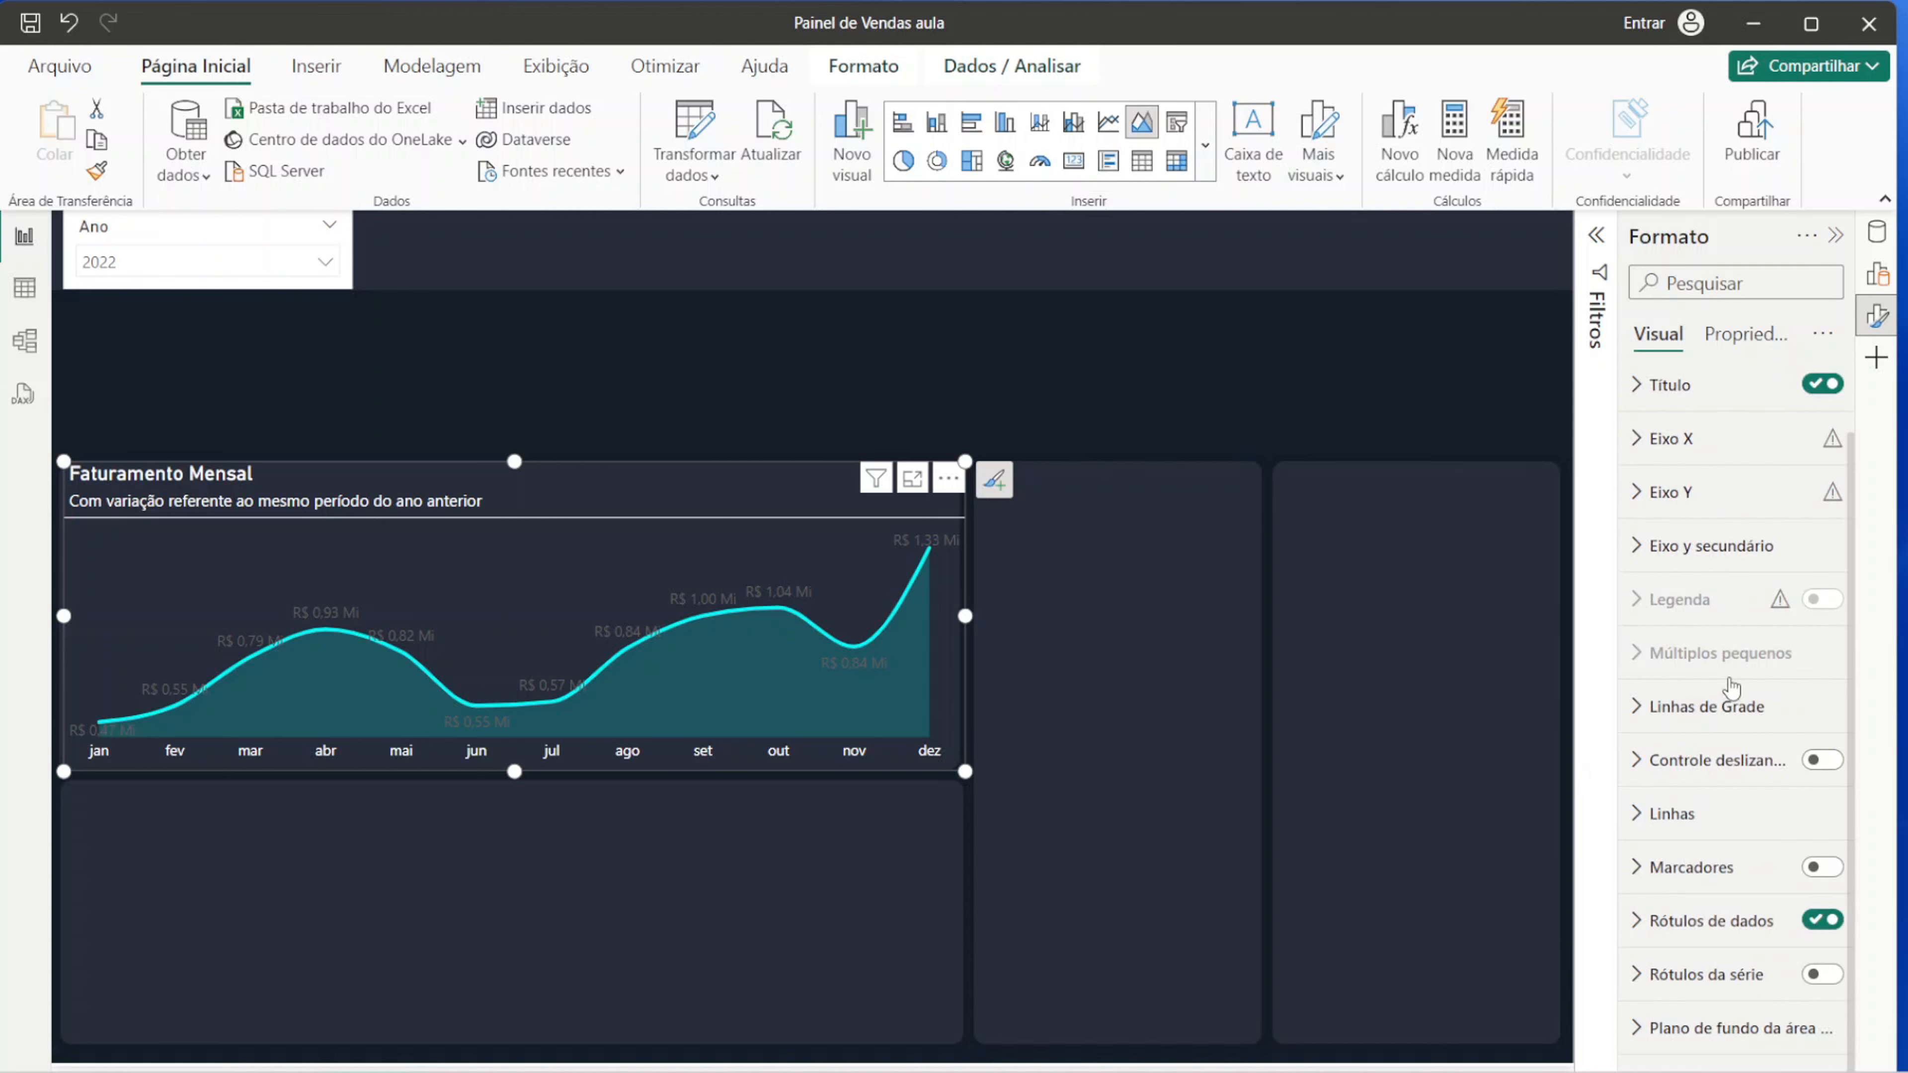
Step: Turn on the area chart's markers (Marcadores) with a size of 5 px
left_click(1818, 869)
left_click(1682, 868)
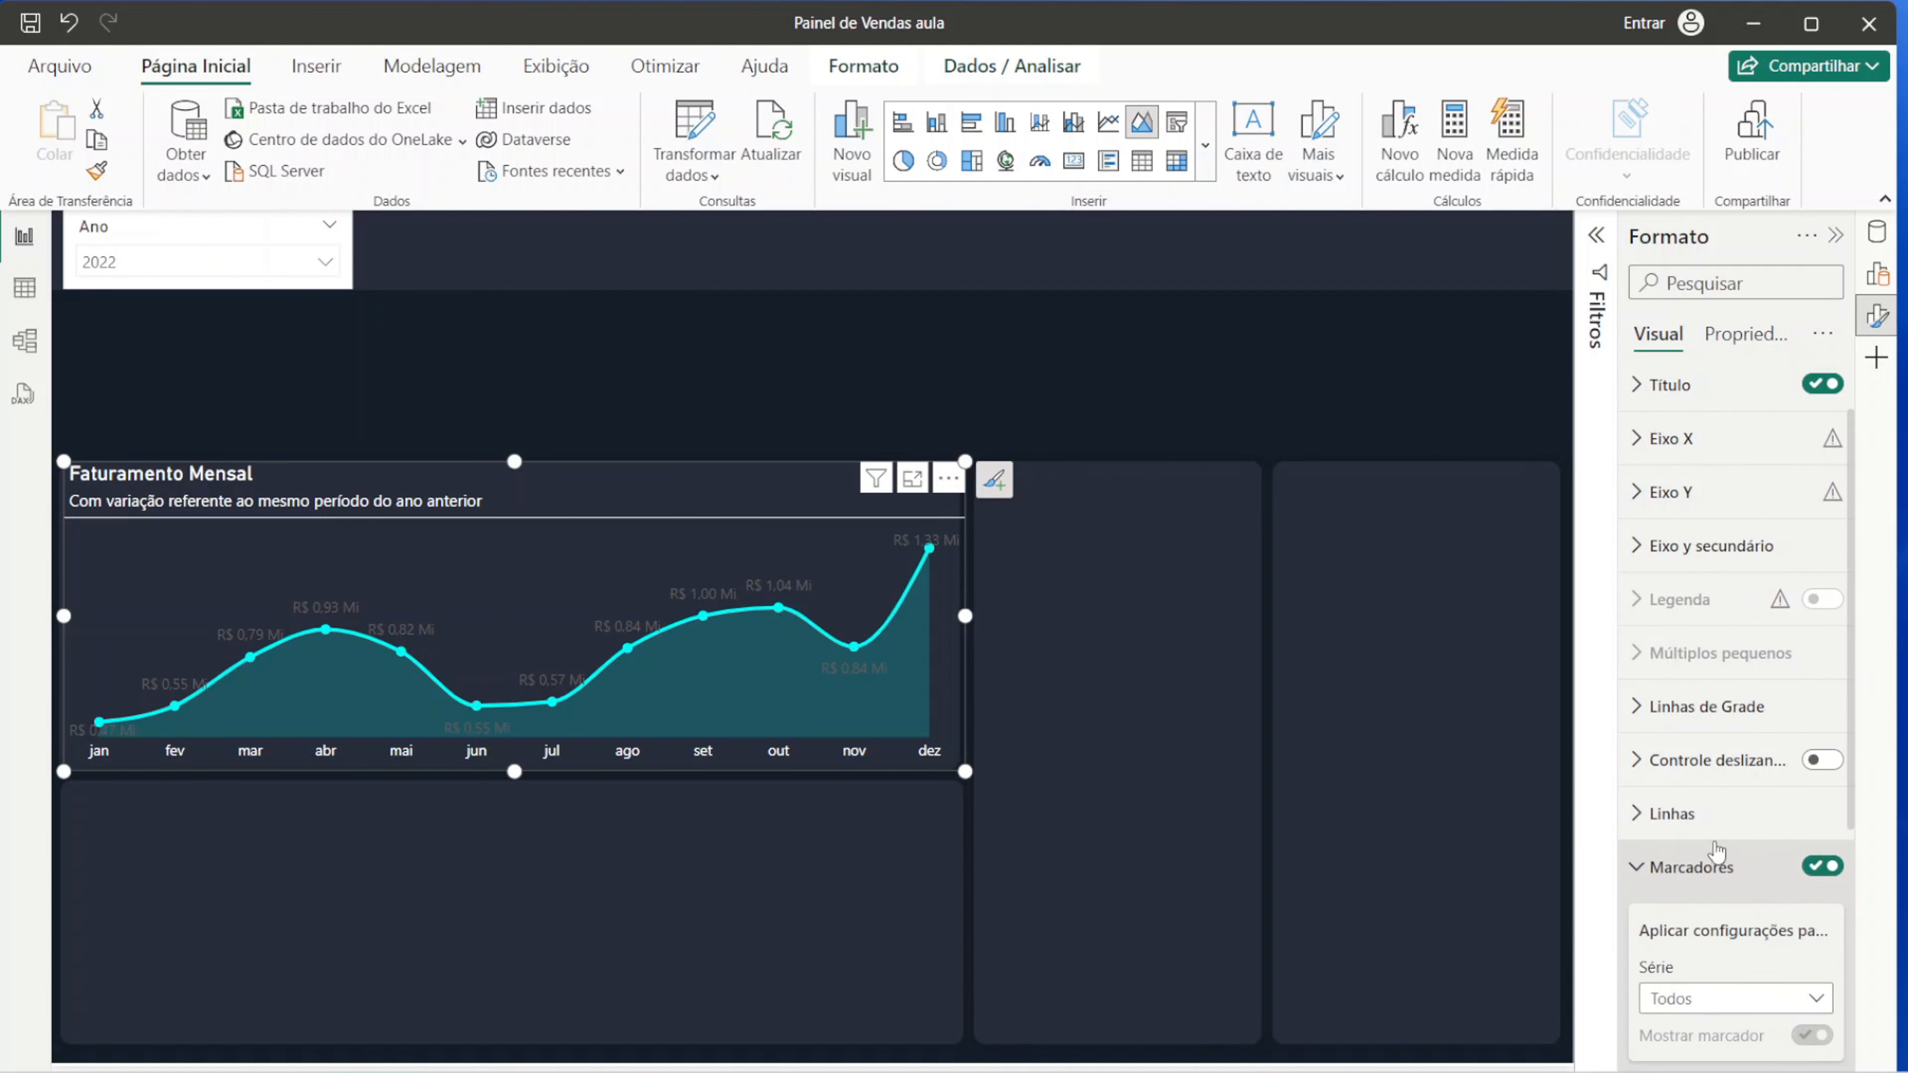
scroll(1678, 788, "down", 3)
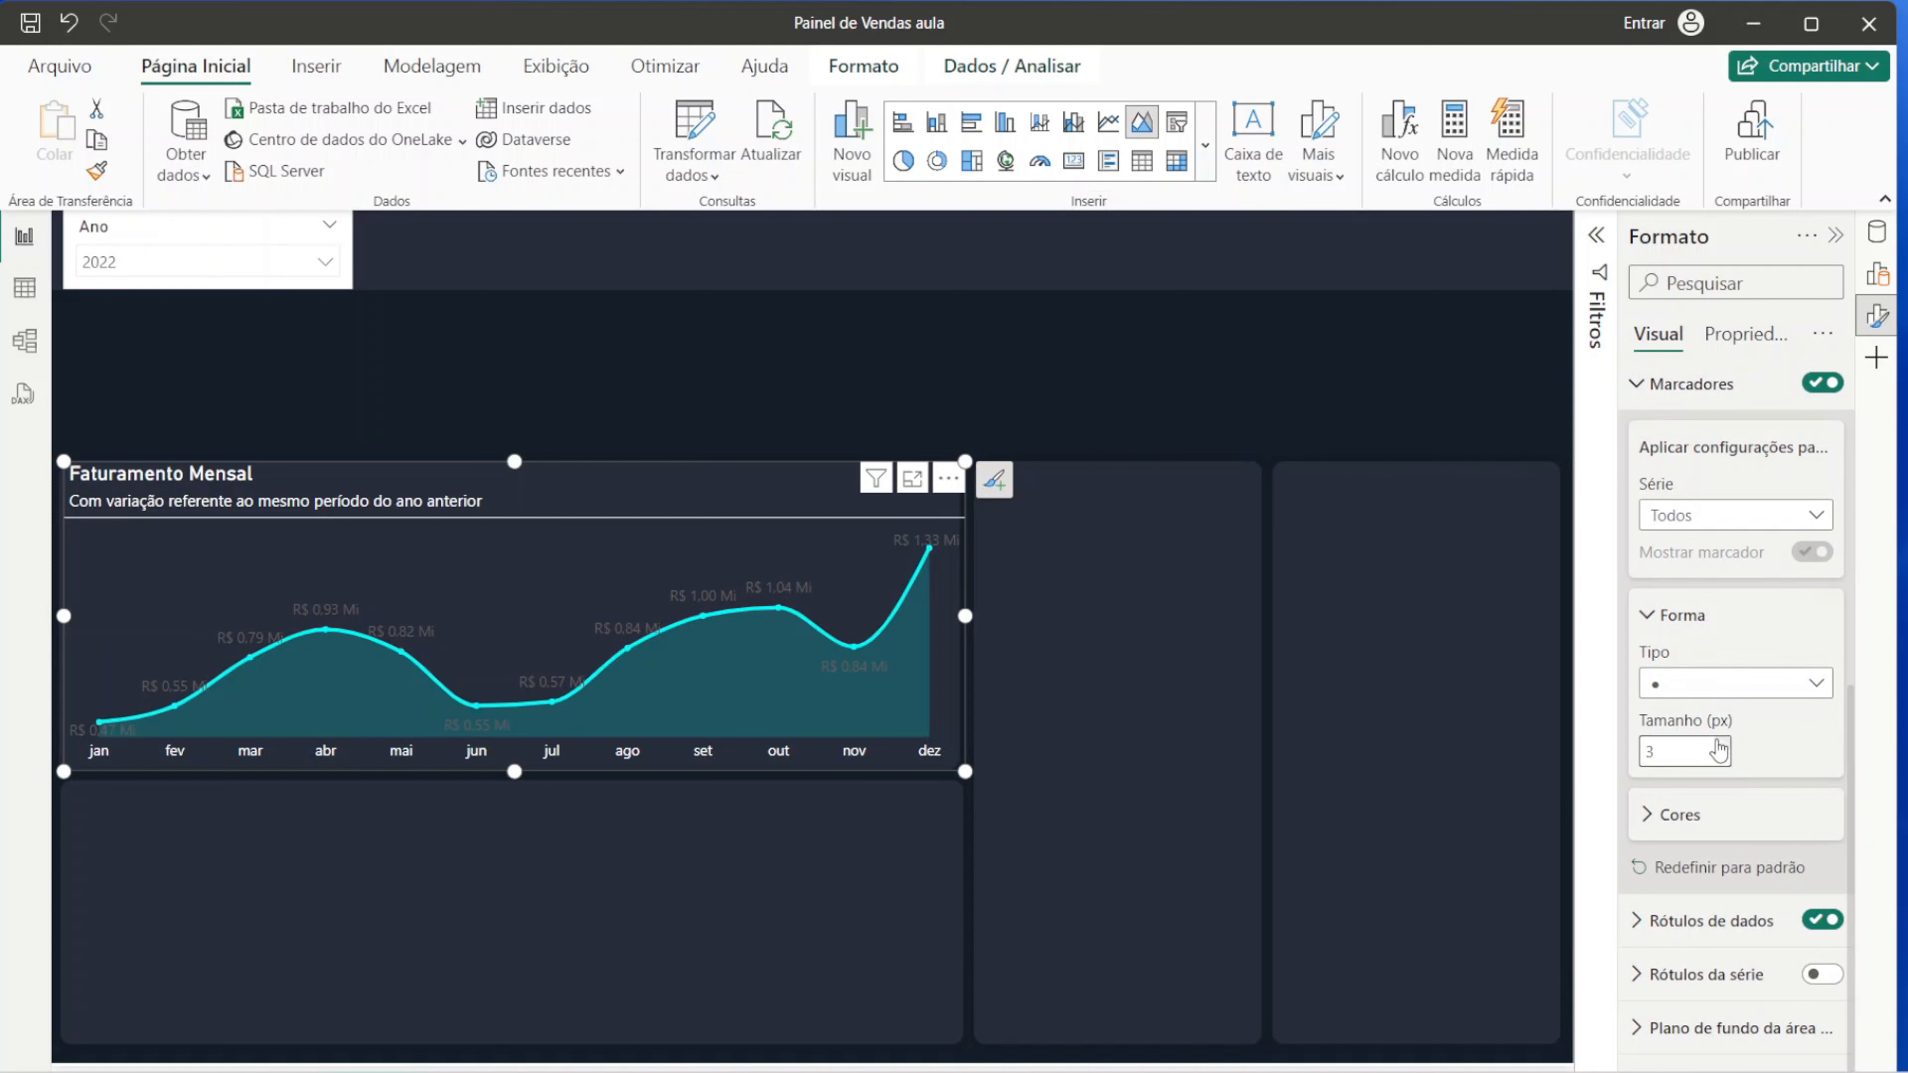
left_click(1722, 747)
left_click(1720, 814)
scroll(1720, 816, "down", 1)
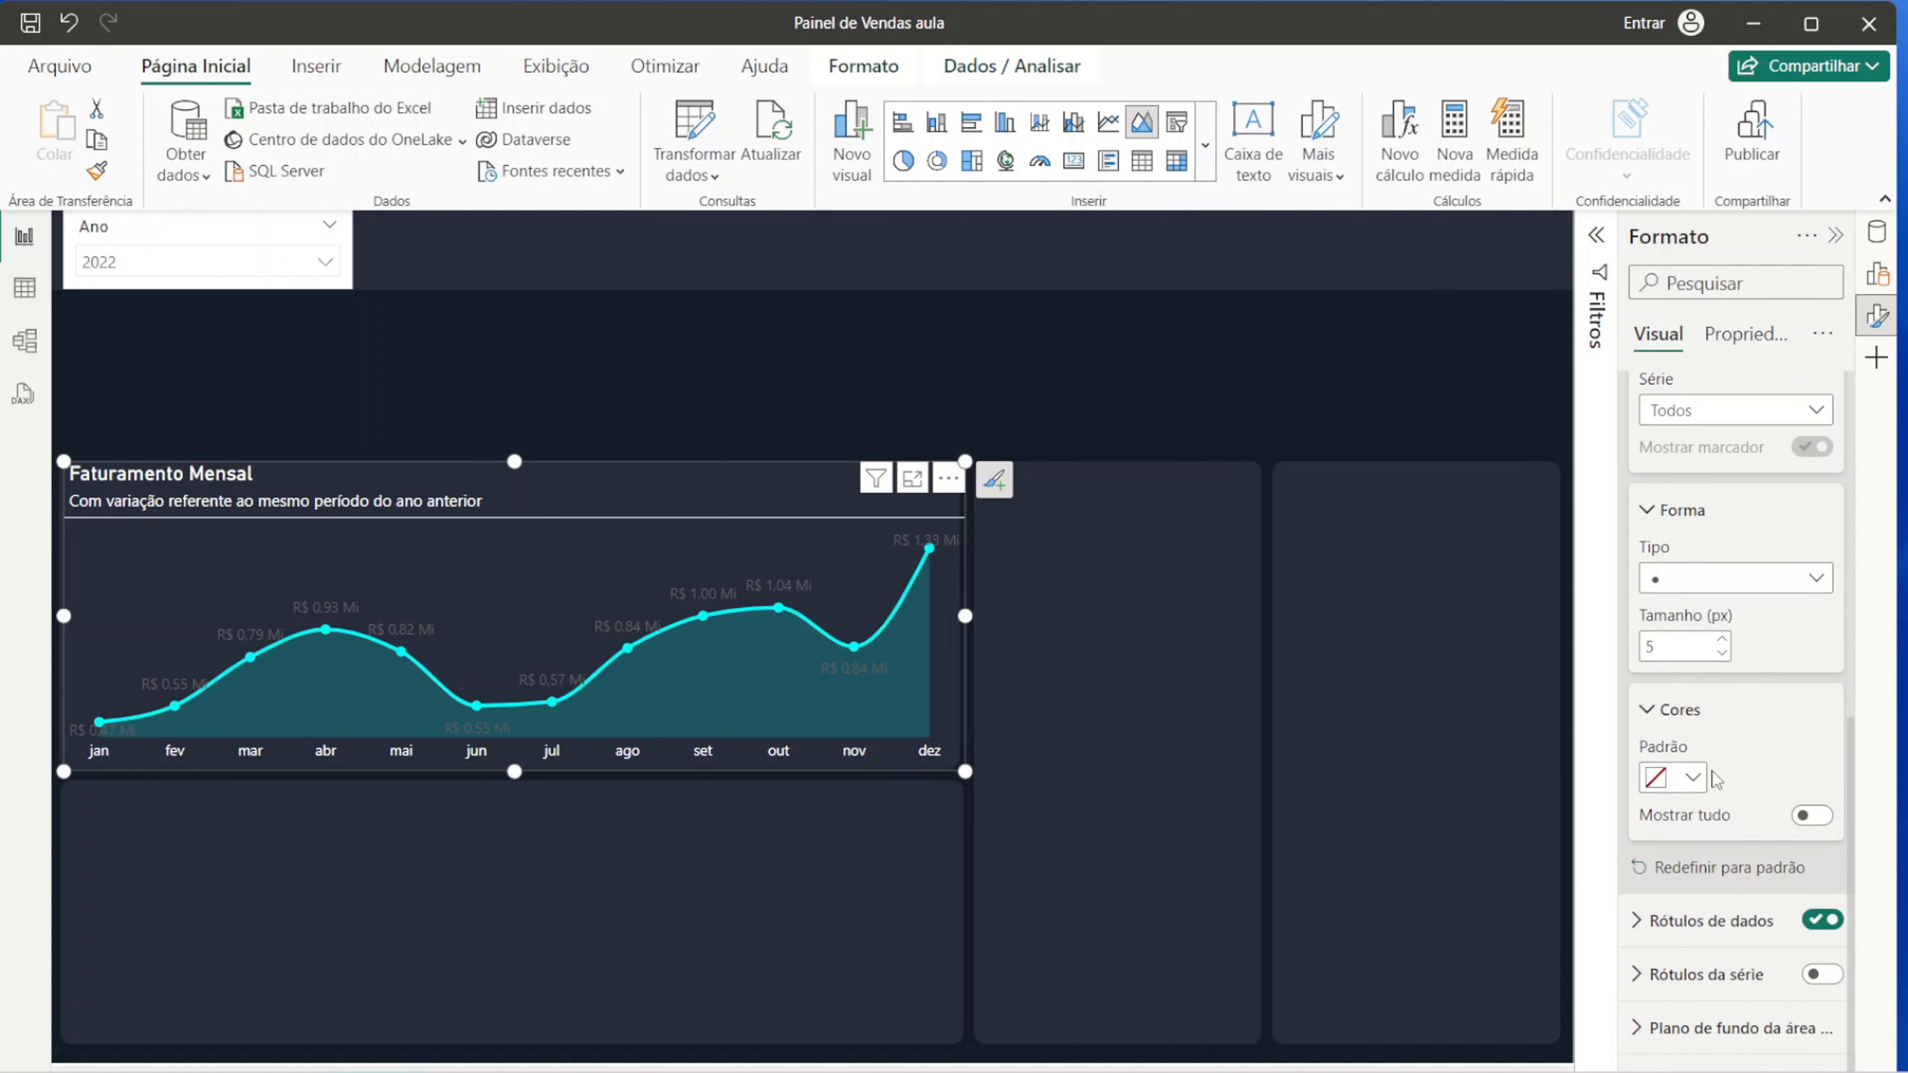
scroll(1722, 781, "up", 4)
left_click(1637, 623)
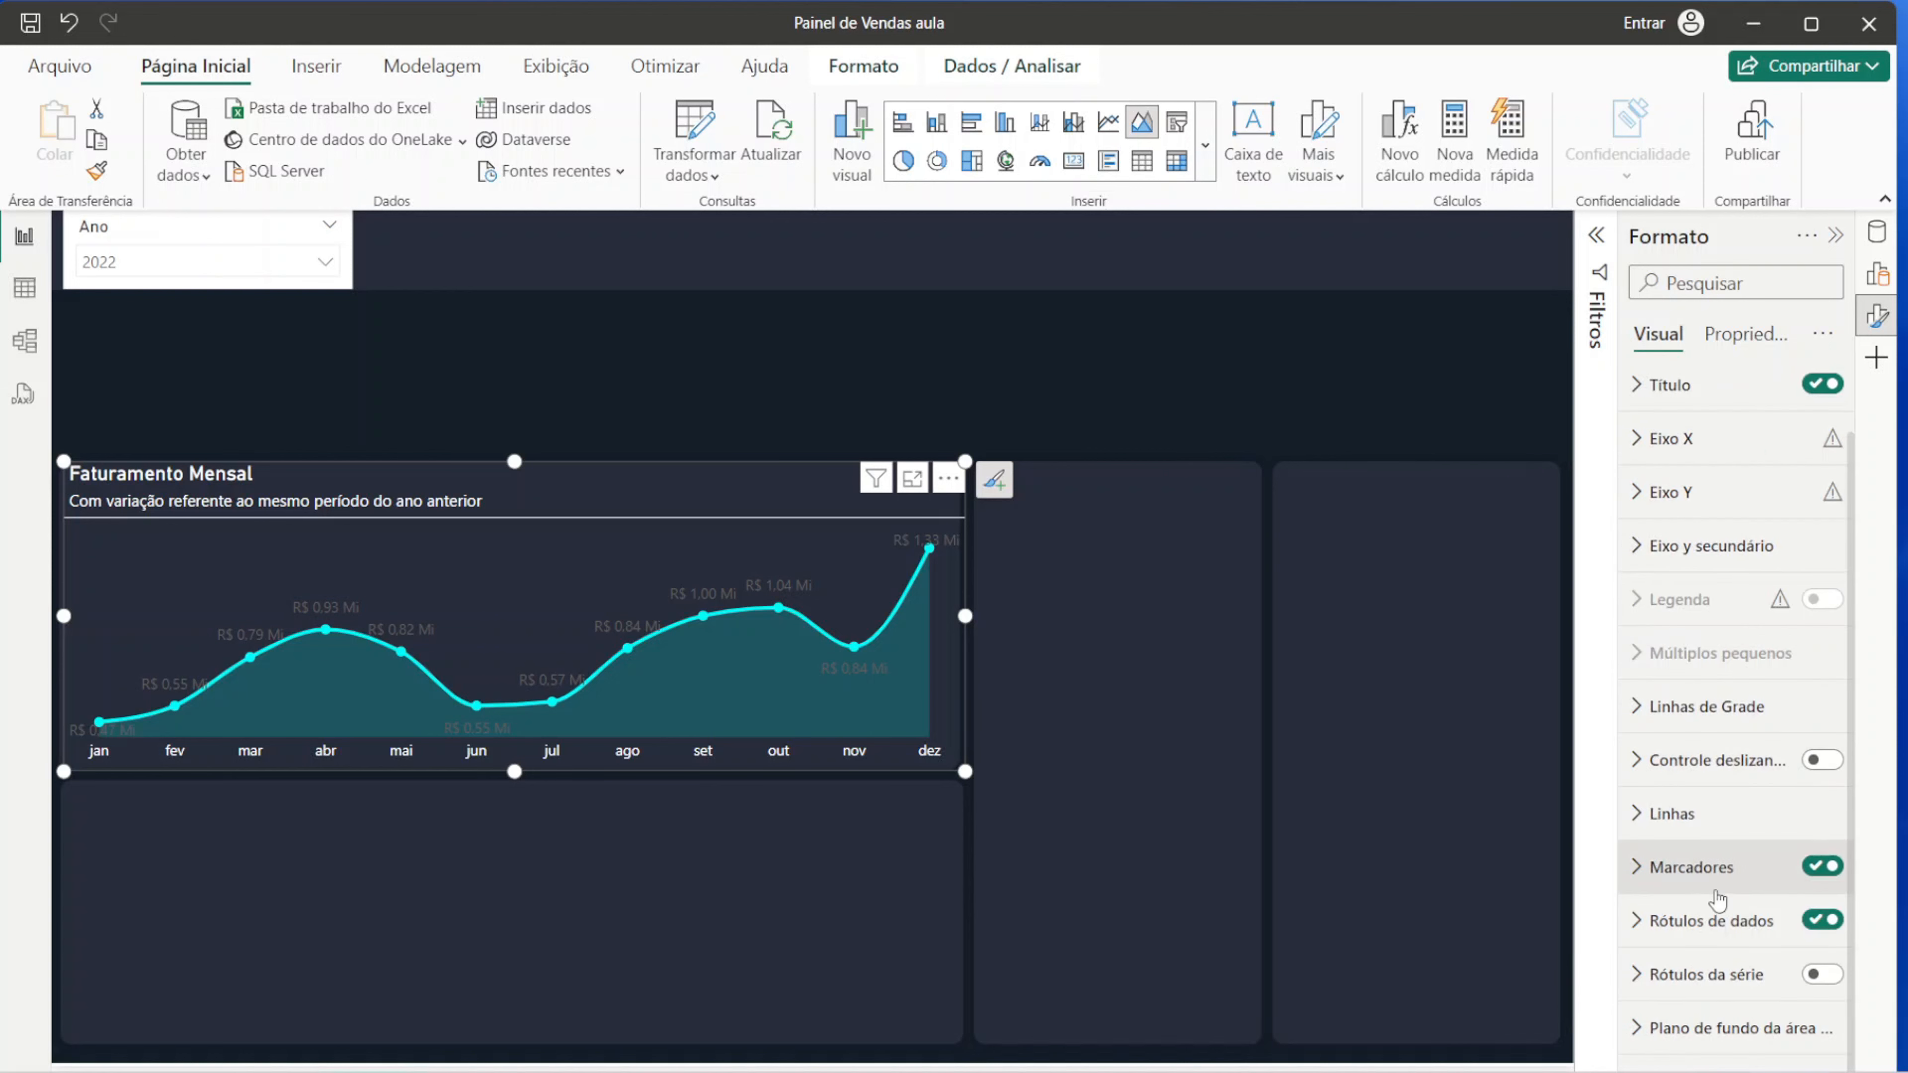
Step: Colour the values of the area chart's data labels (Rótulos de dados) white
left_click(1711, 921)
scroll(1736, 850, "down", 5)
scroll(1759, 806, "down", 5)
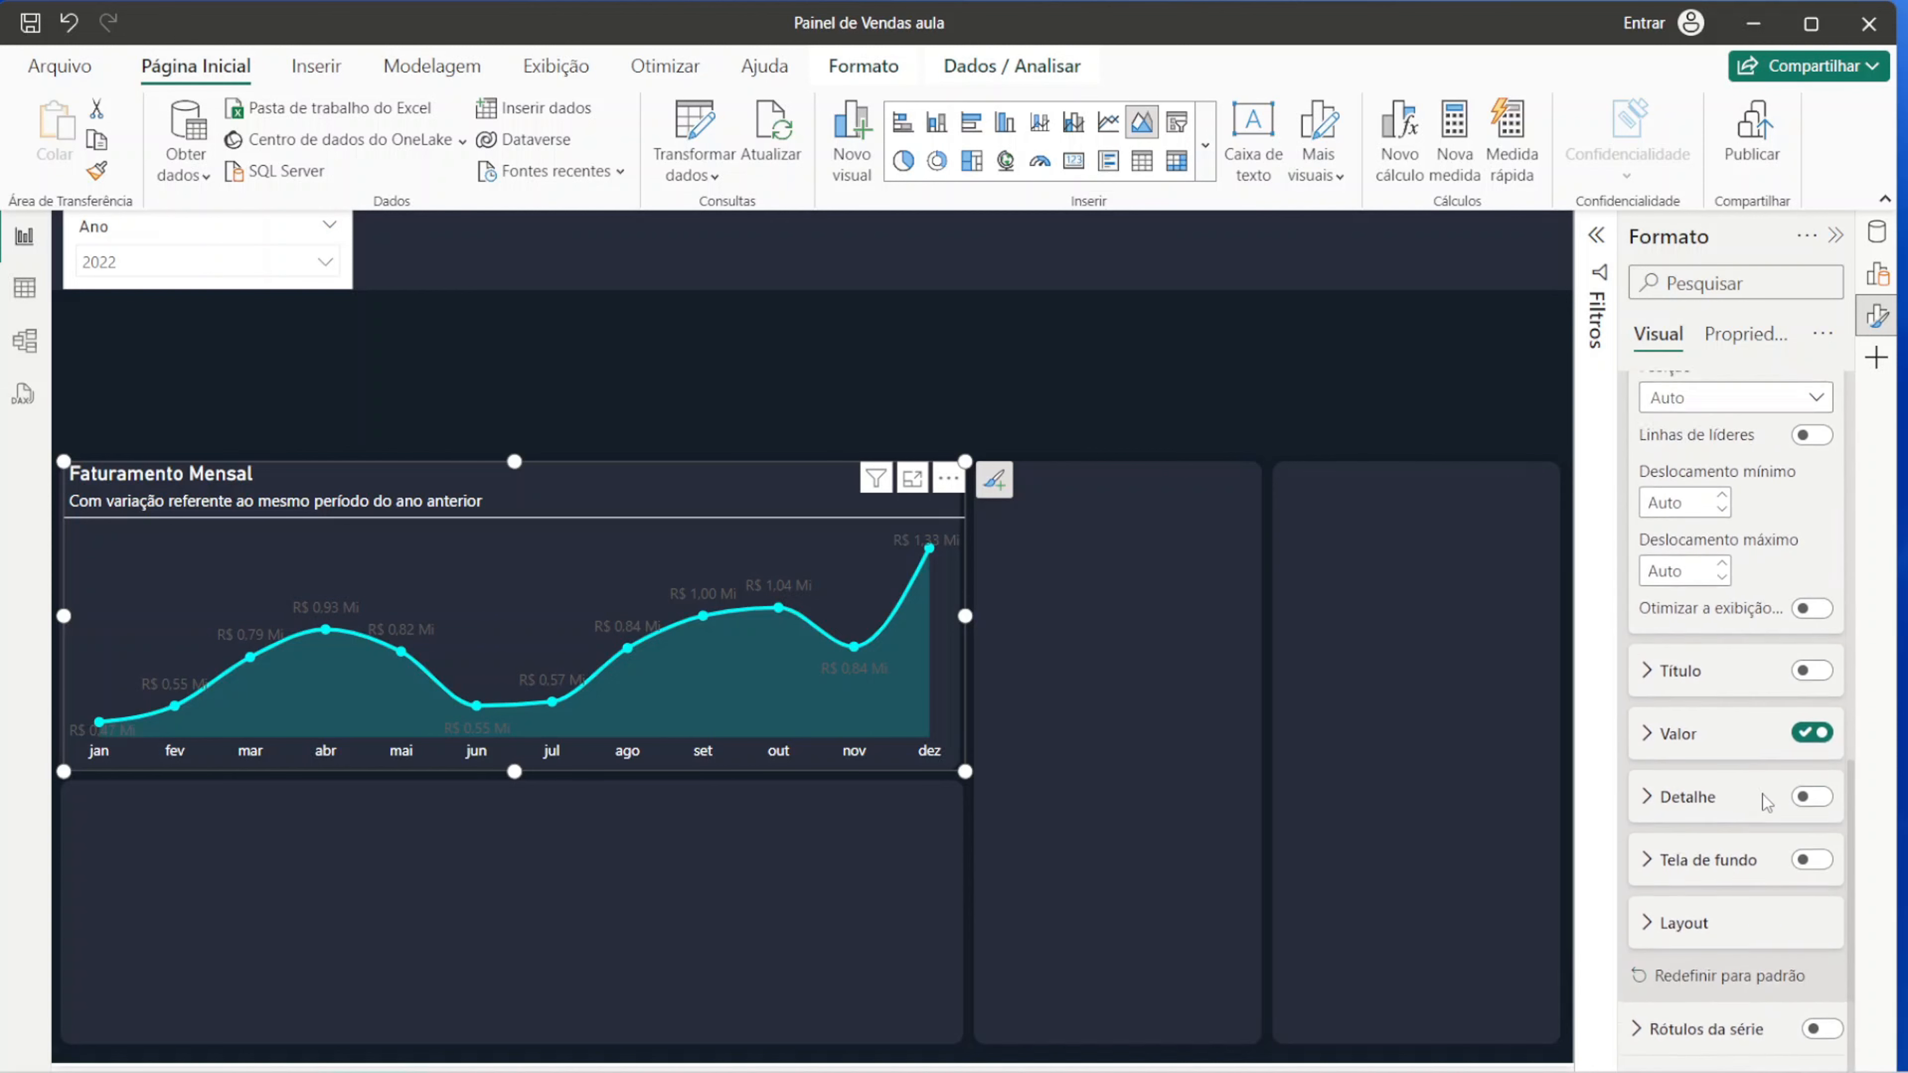
left_click(1699, 680)
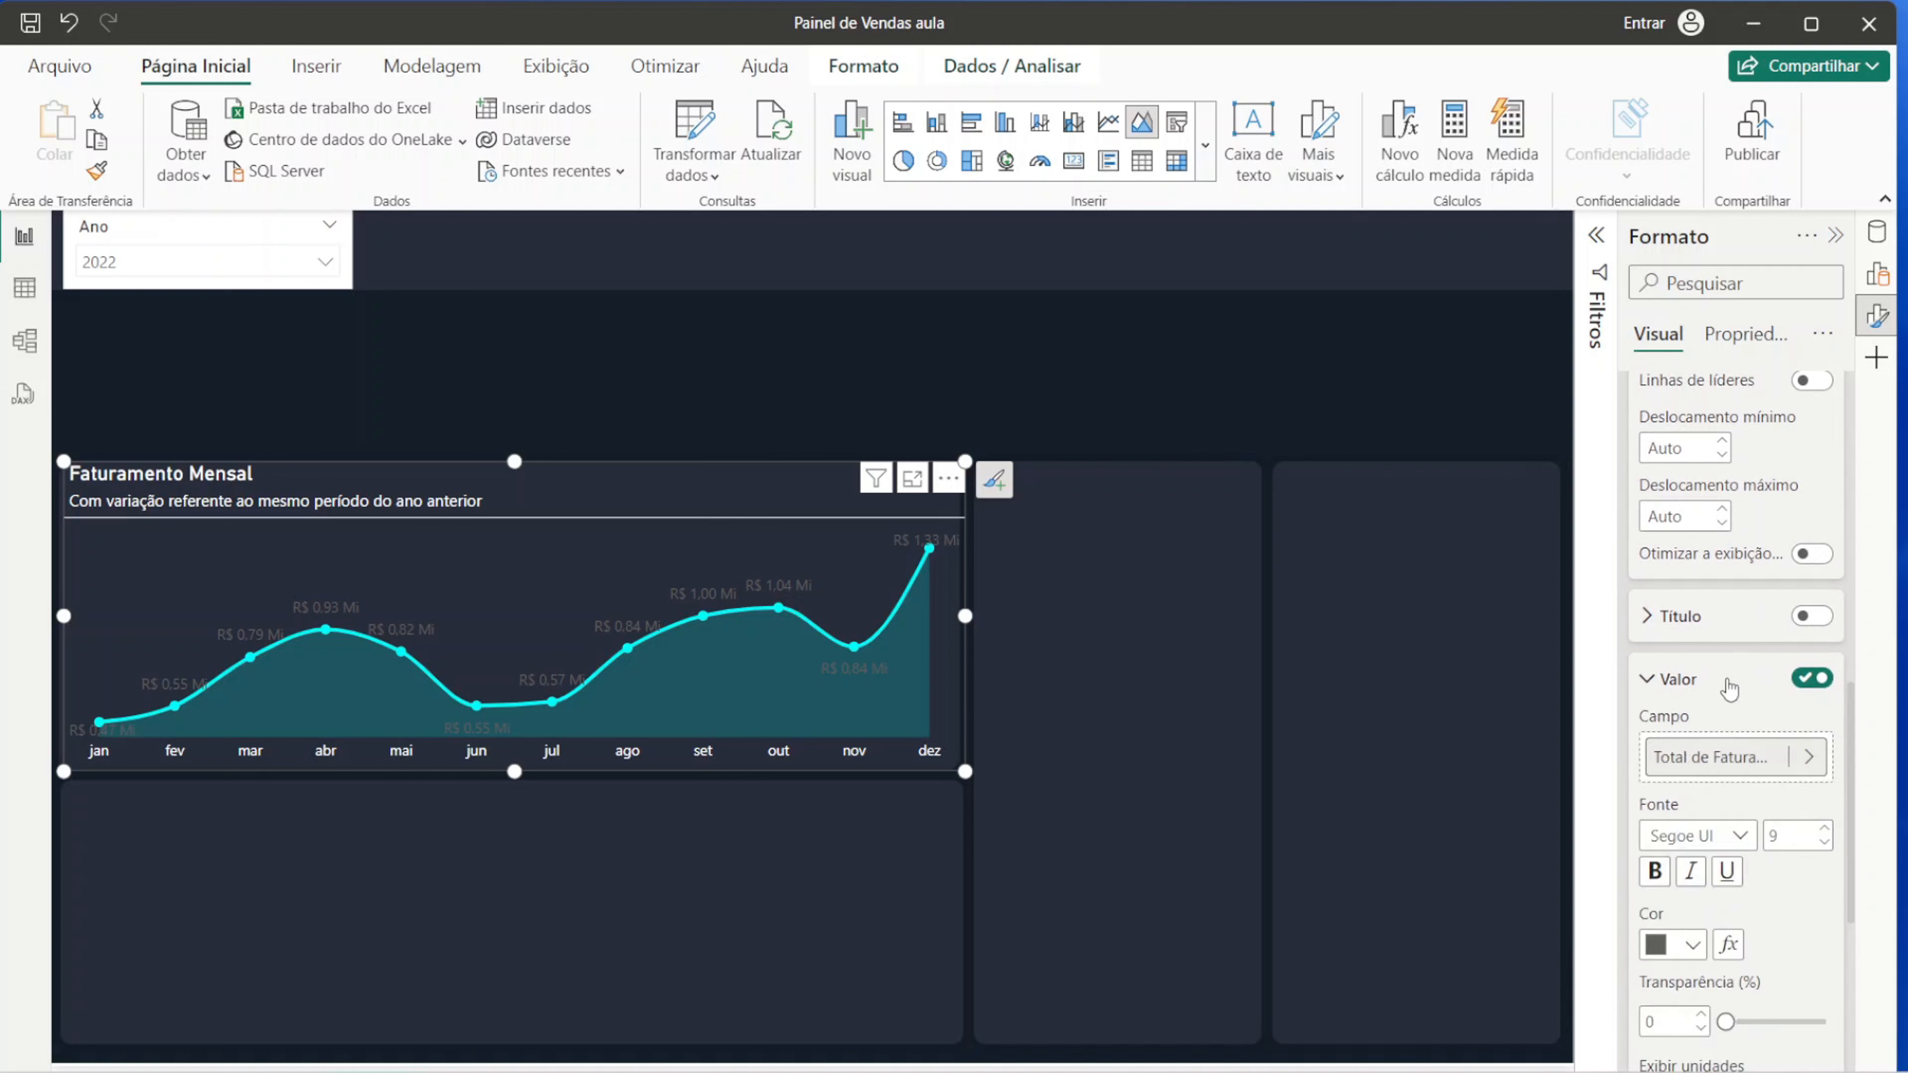
scroll(1720, 721, "down", 3)
left_click(1692, 736)
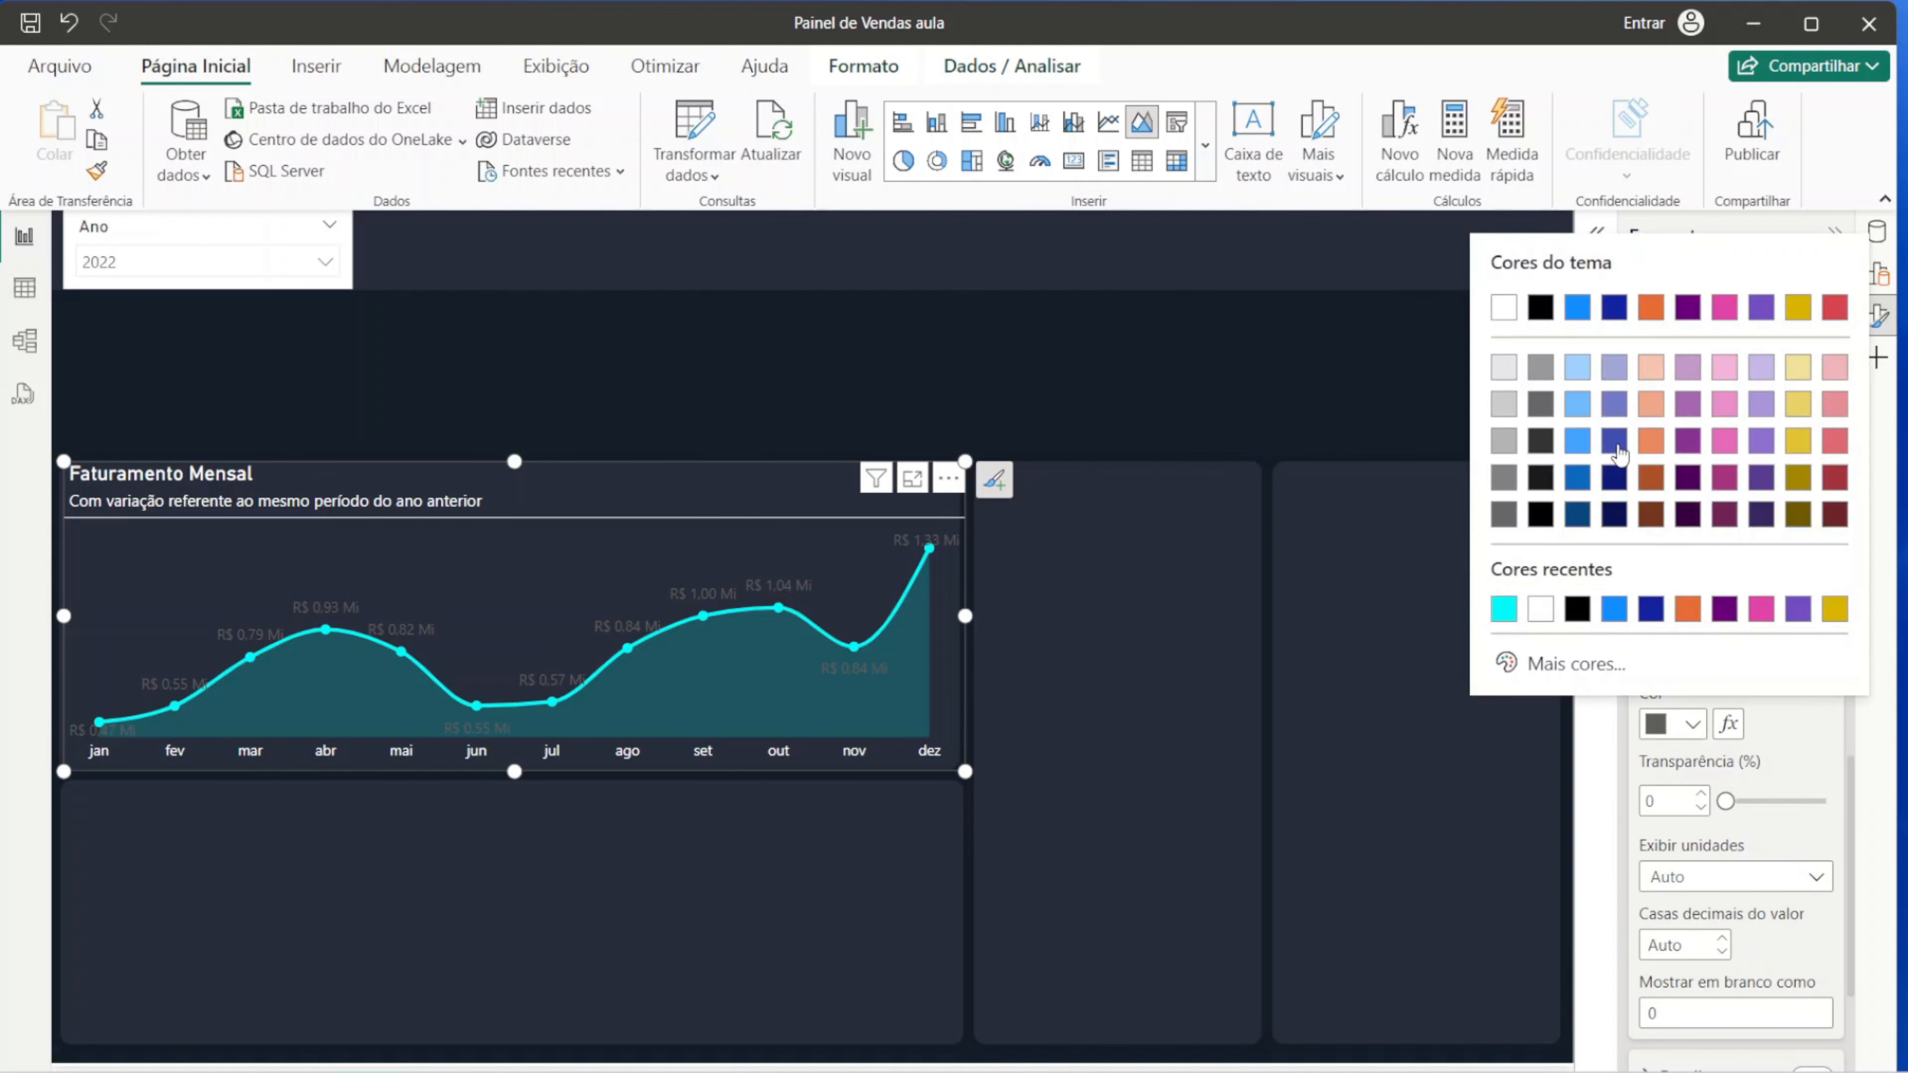
left_click(1510, 312)
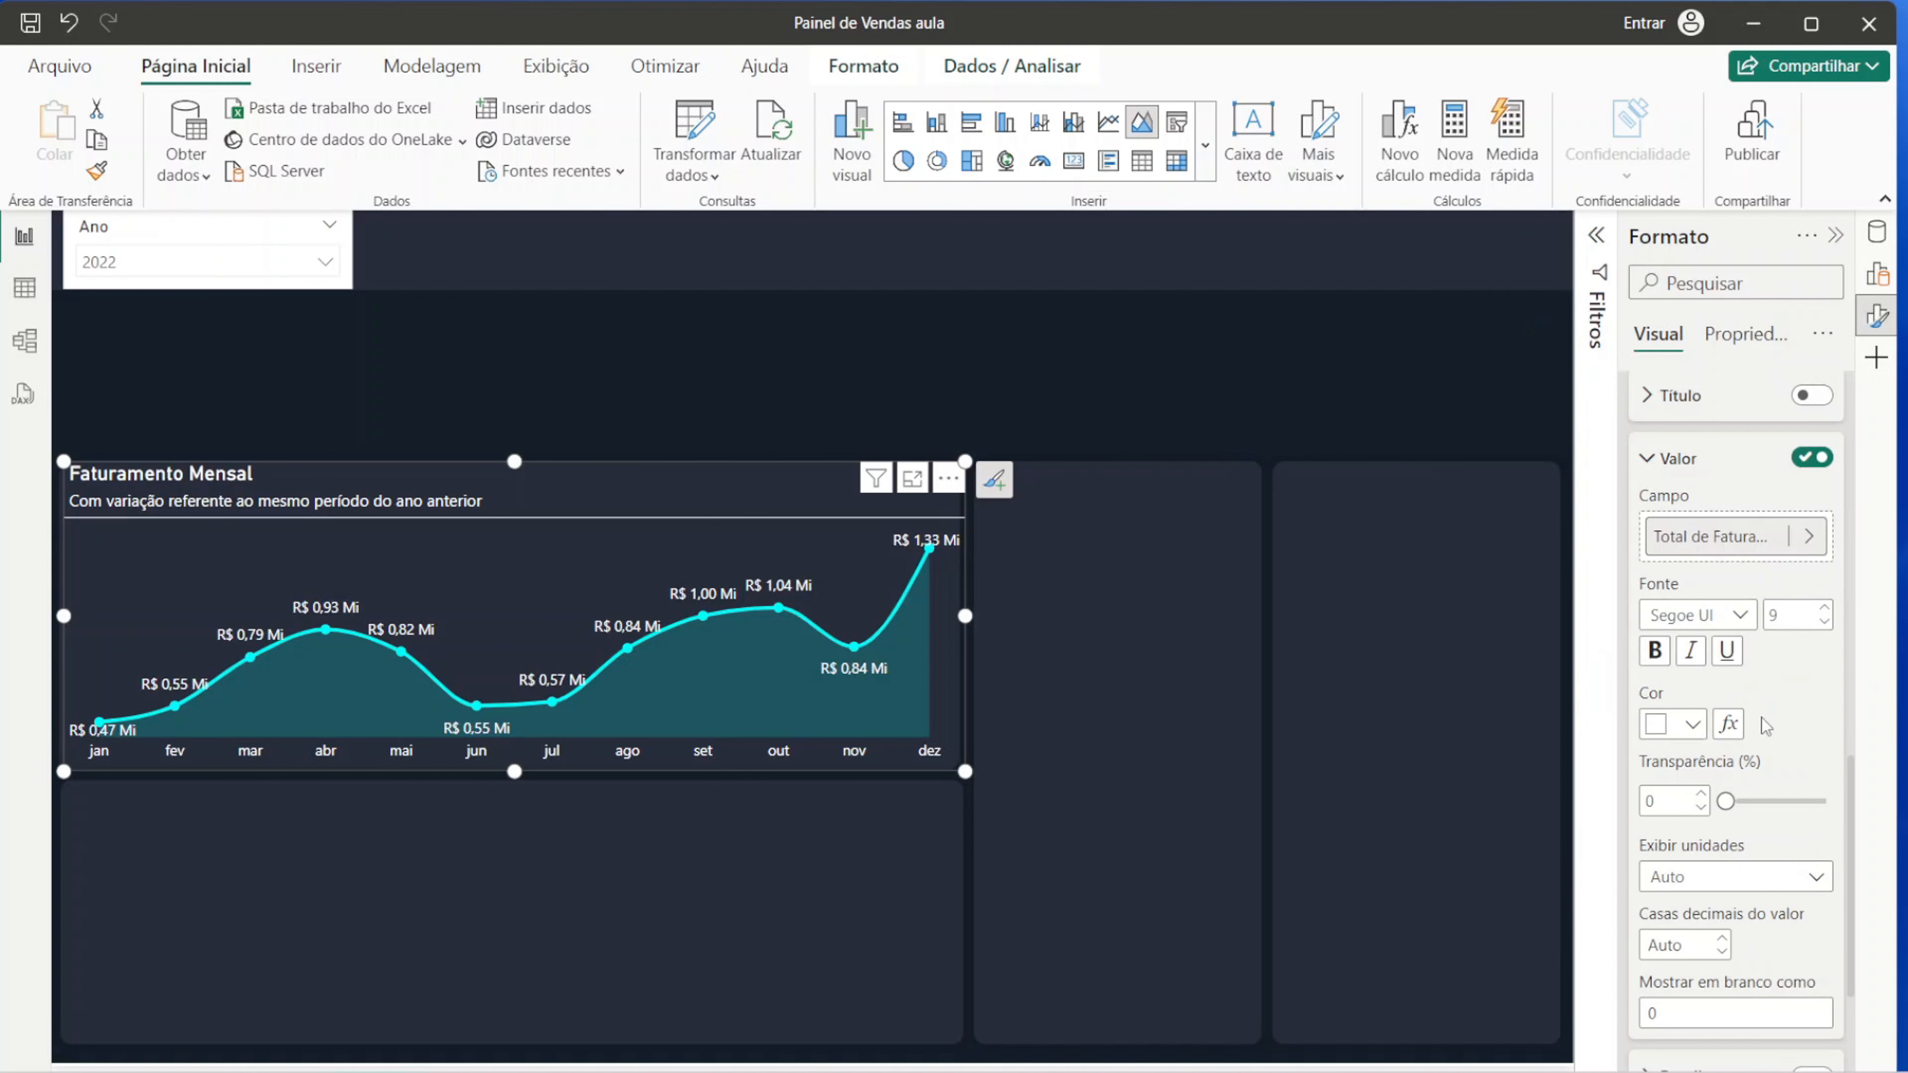
Step: Set the position of the area chart's data labels to Acima and collapse the label settings
scroll(1762, 718, "down", 2)
scroll(1773, 718, "up", 7)
scroll(1774, 722, "up", 6)
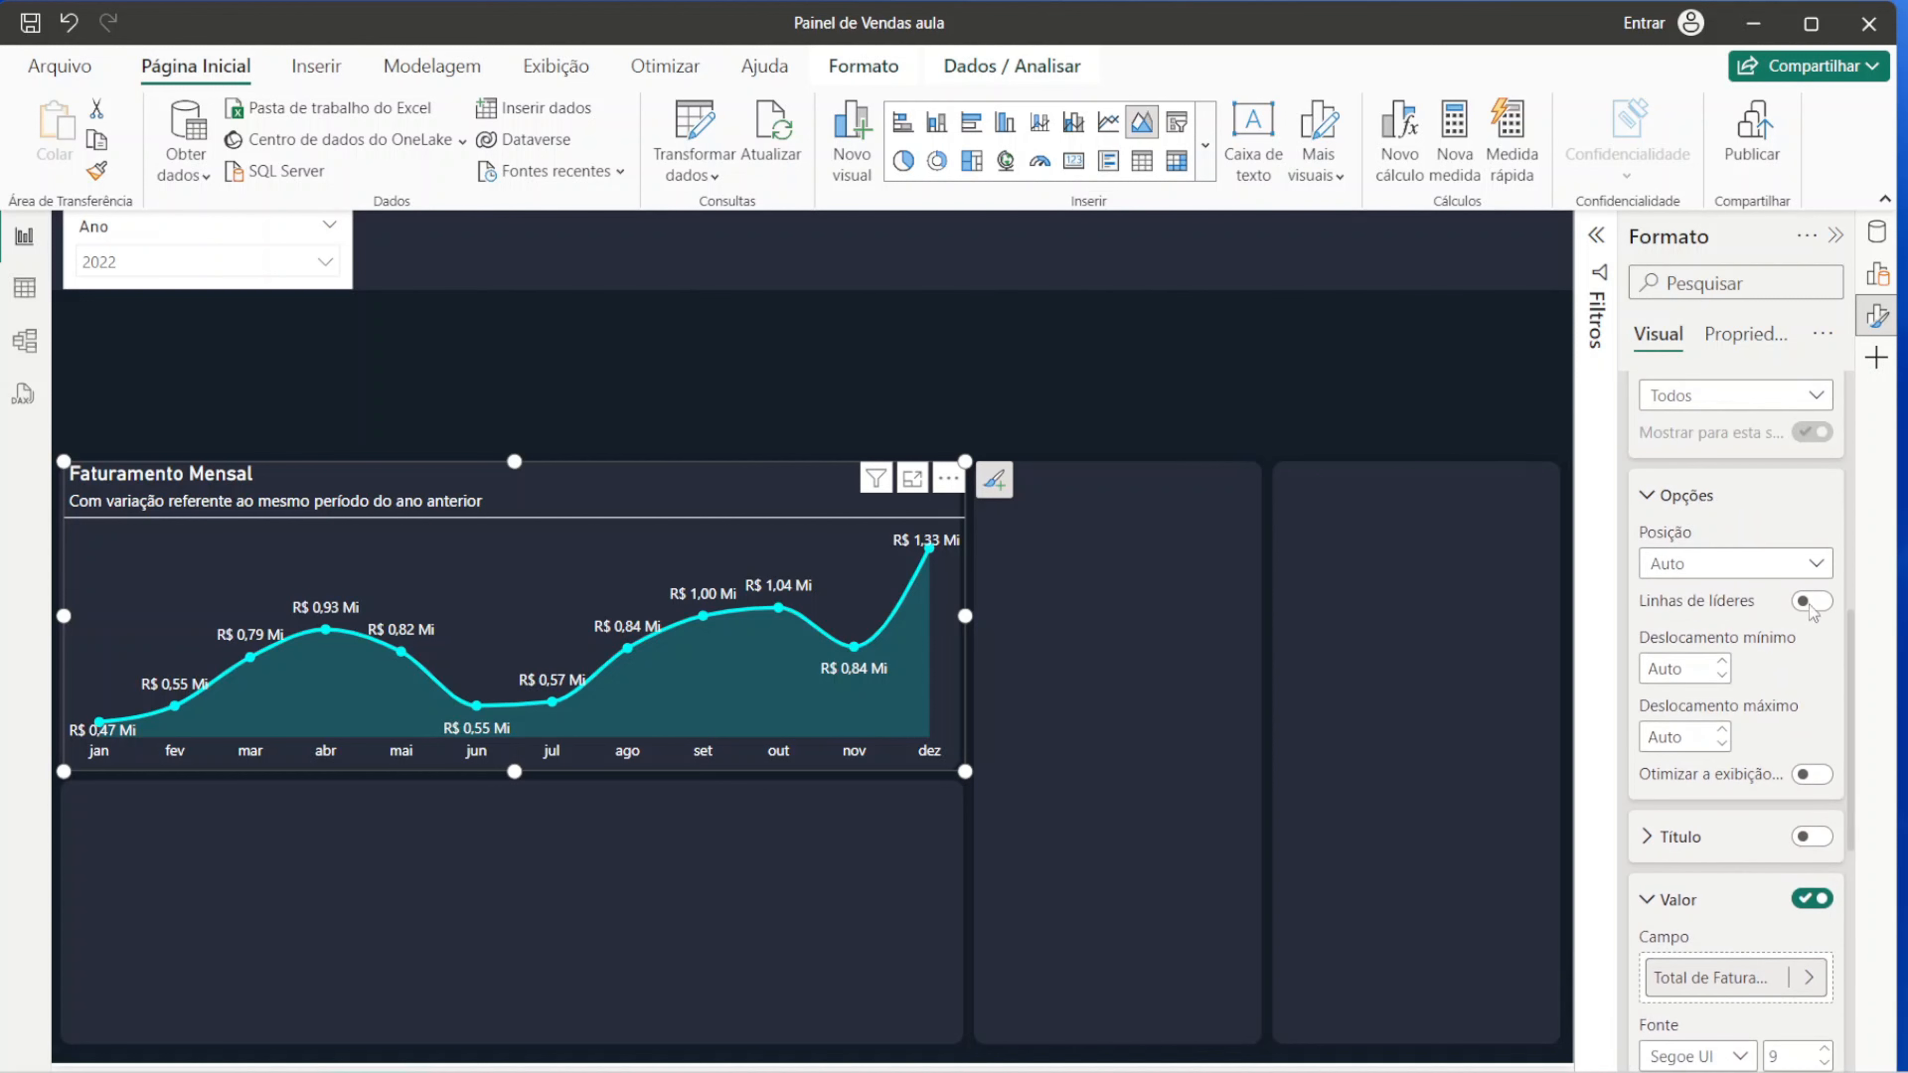
scroll(1720, 695, "down", 2)
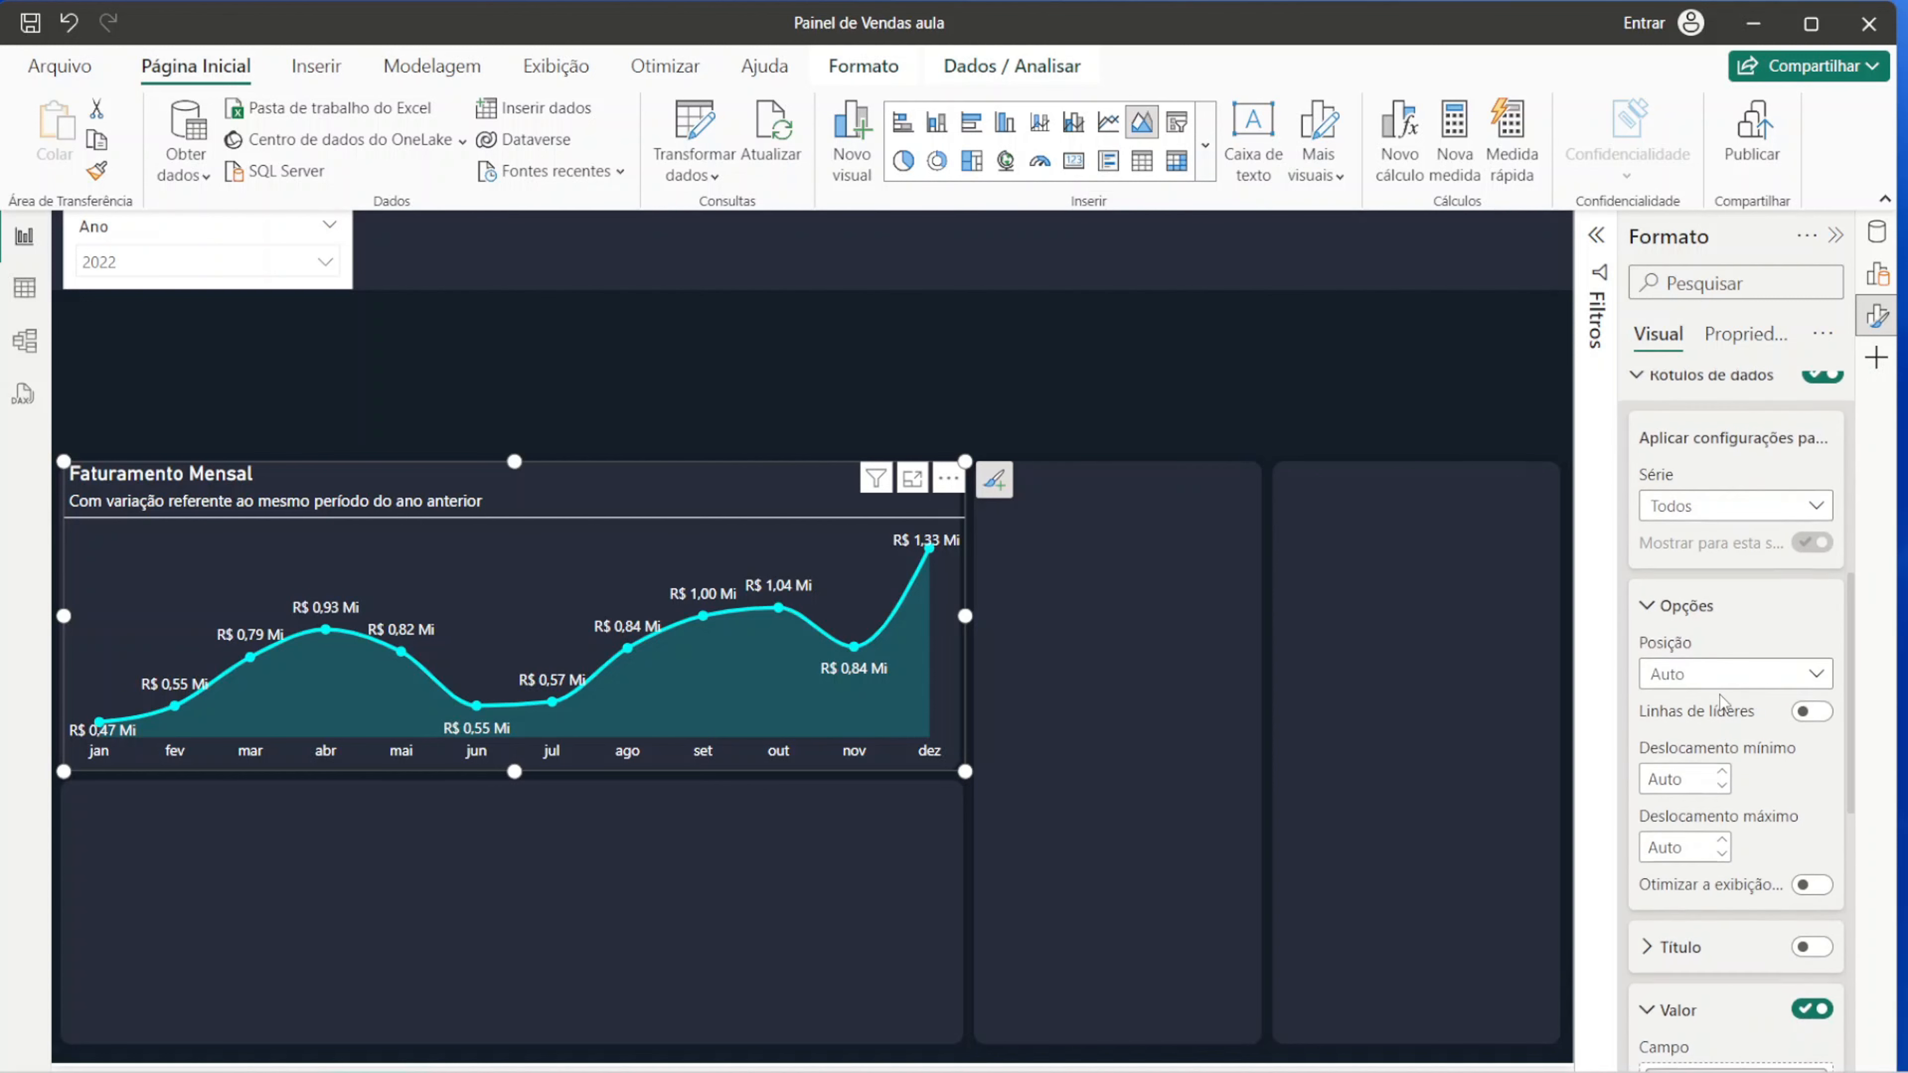
left_click(1721, 682)
left_click(1713, 741)
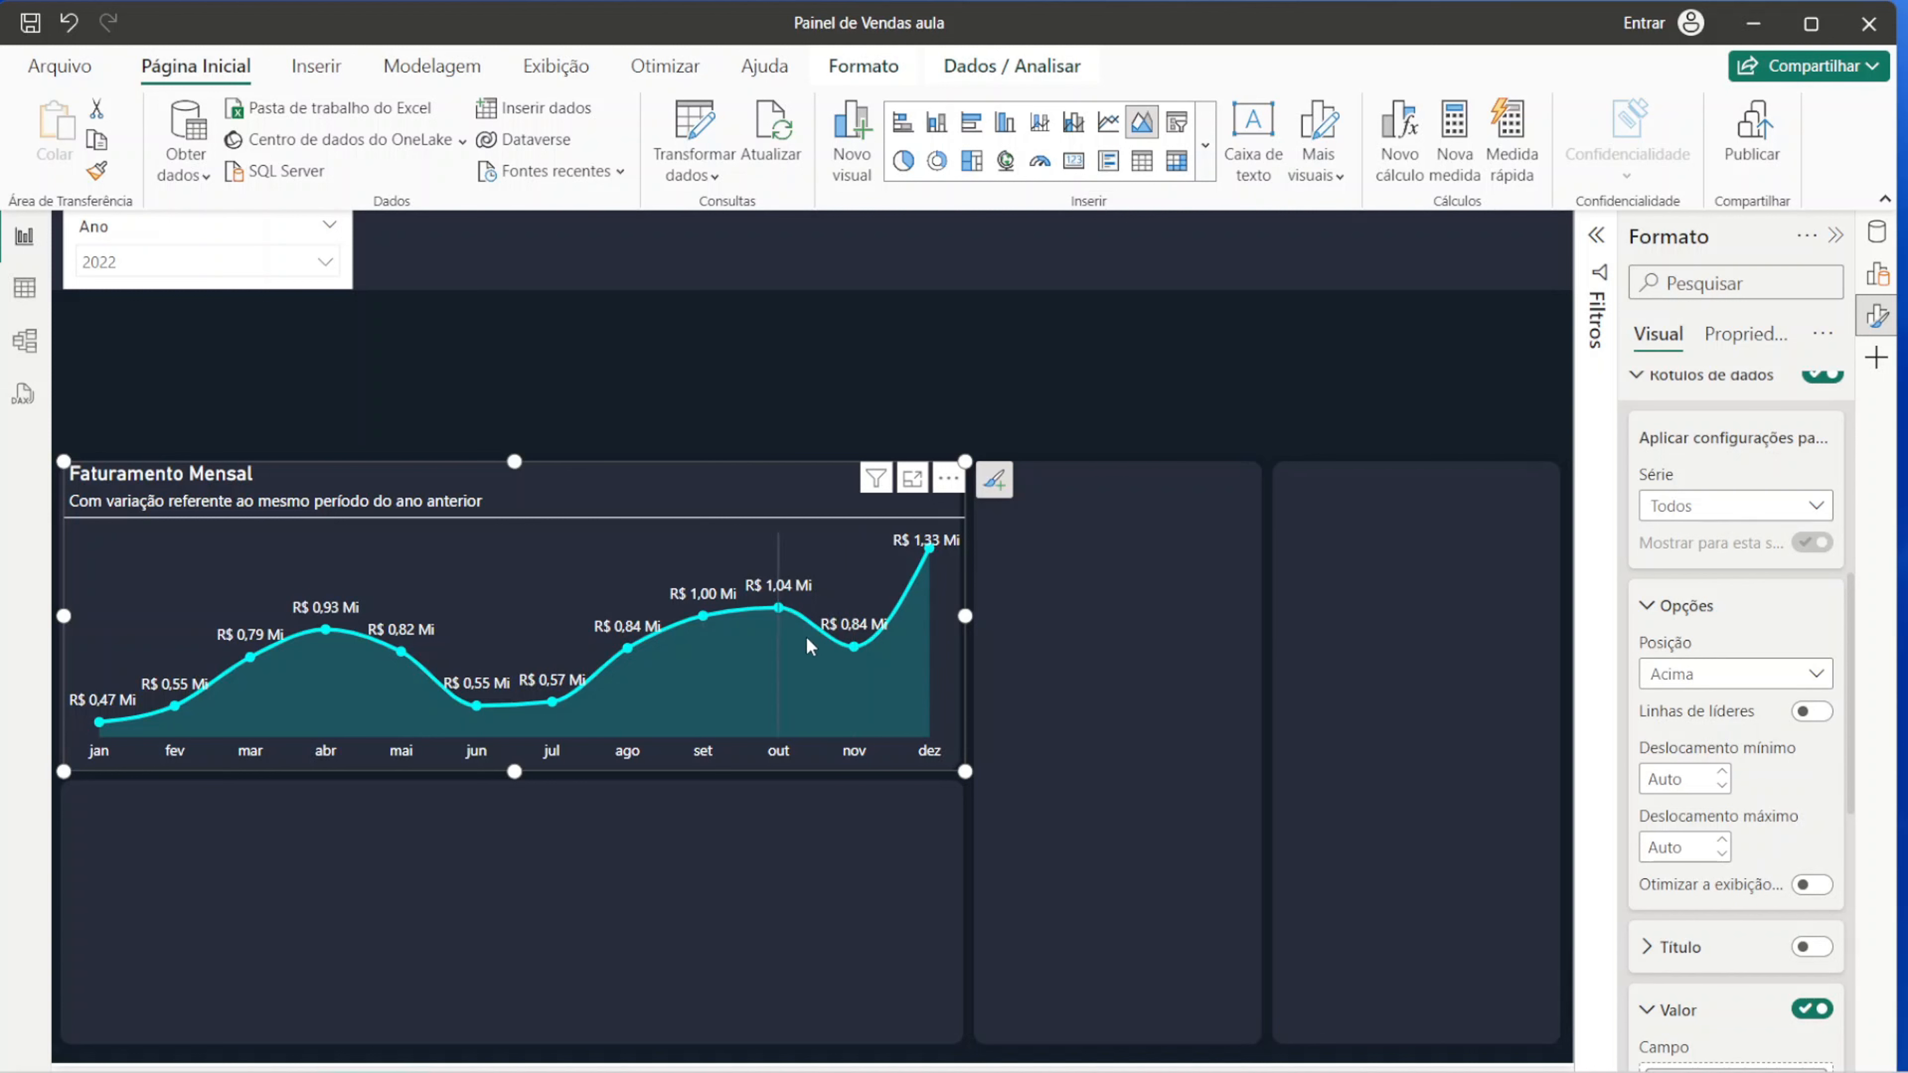
scroll(1633, 654, "down", 4)
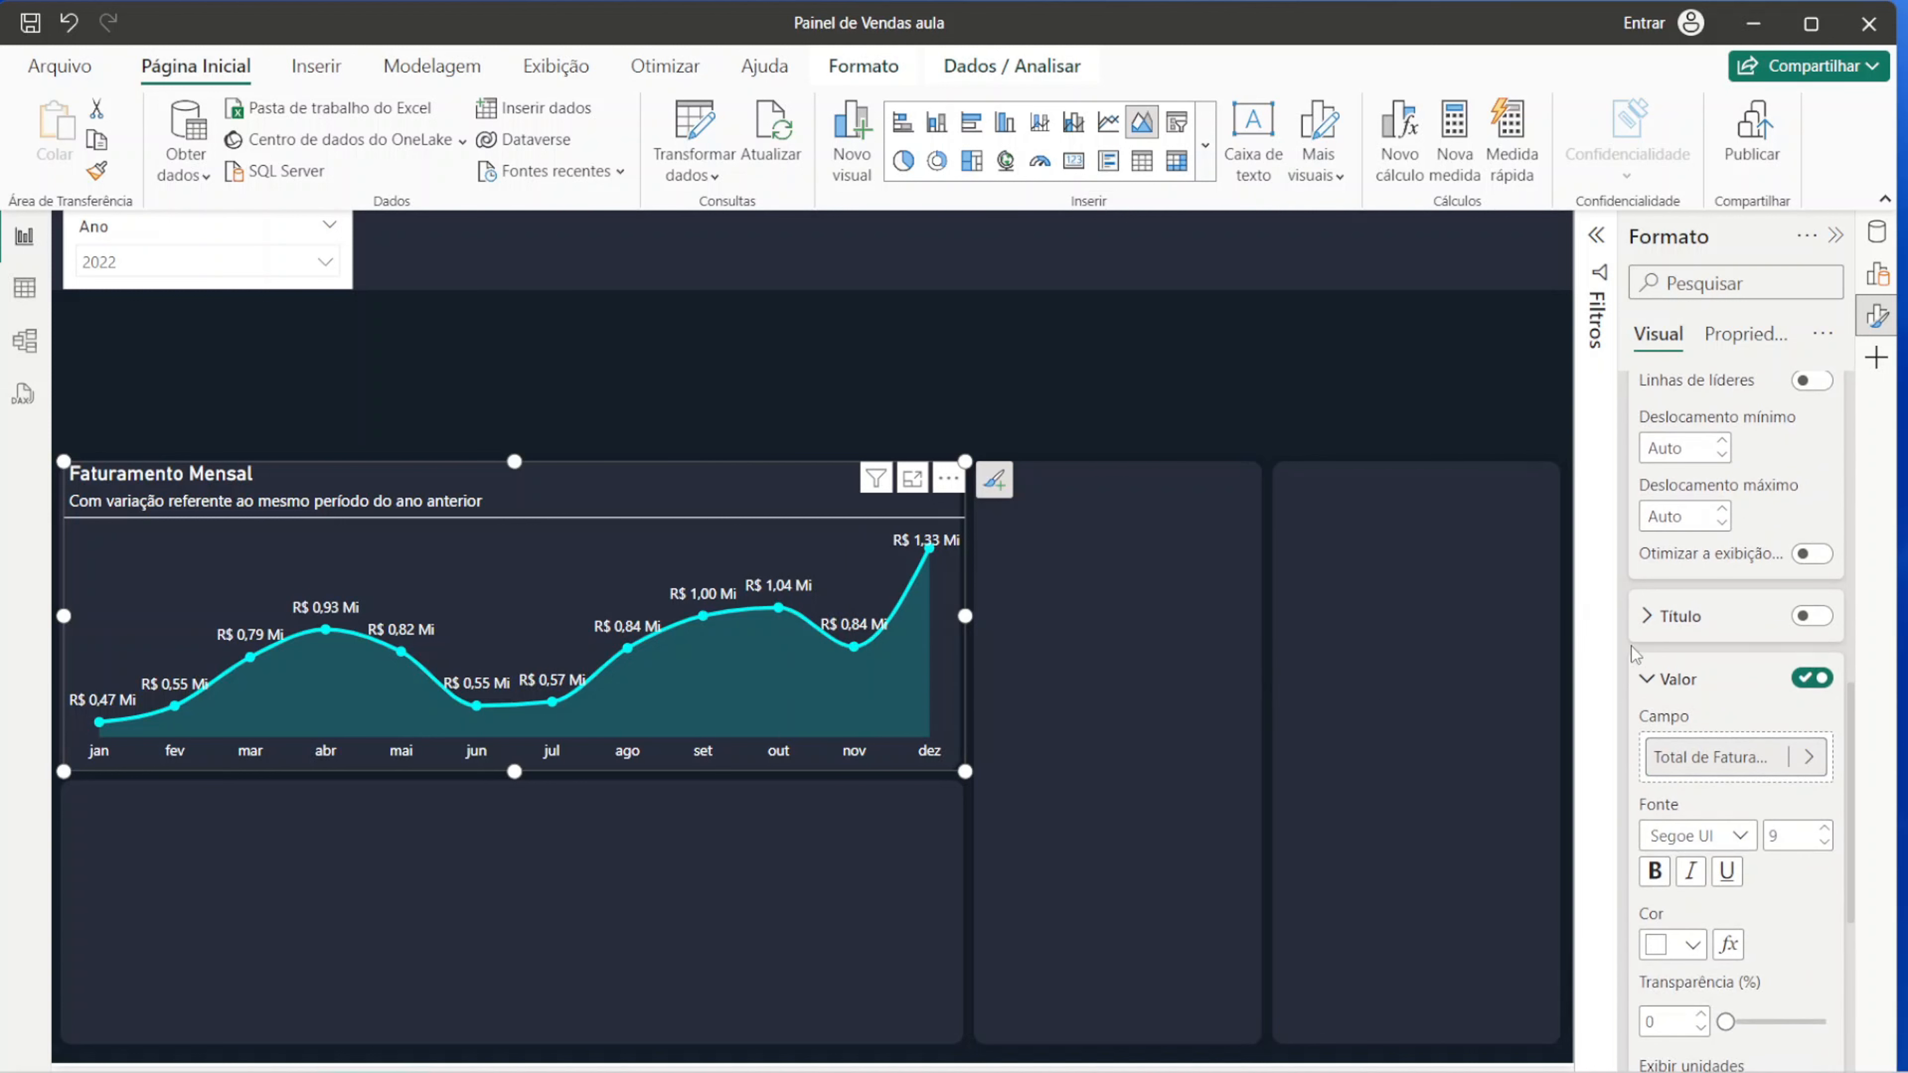
left_click(1653, 679)
scroll(1707, 718, "up", 3)
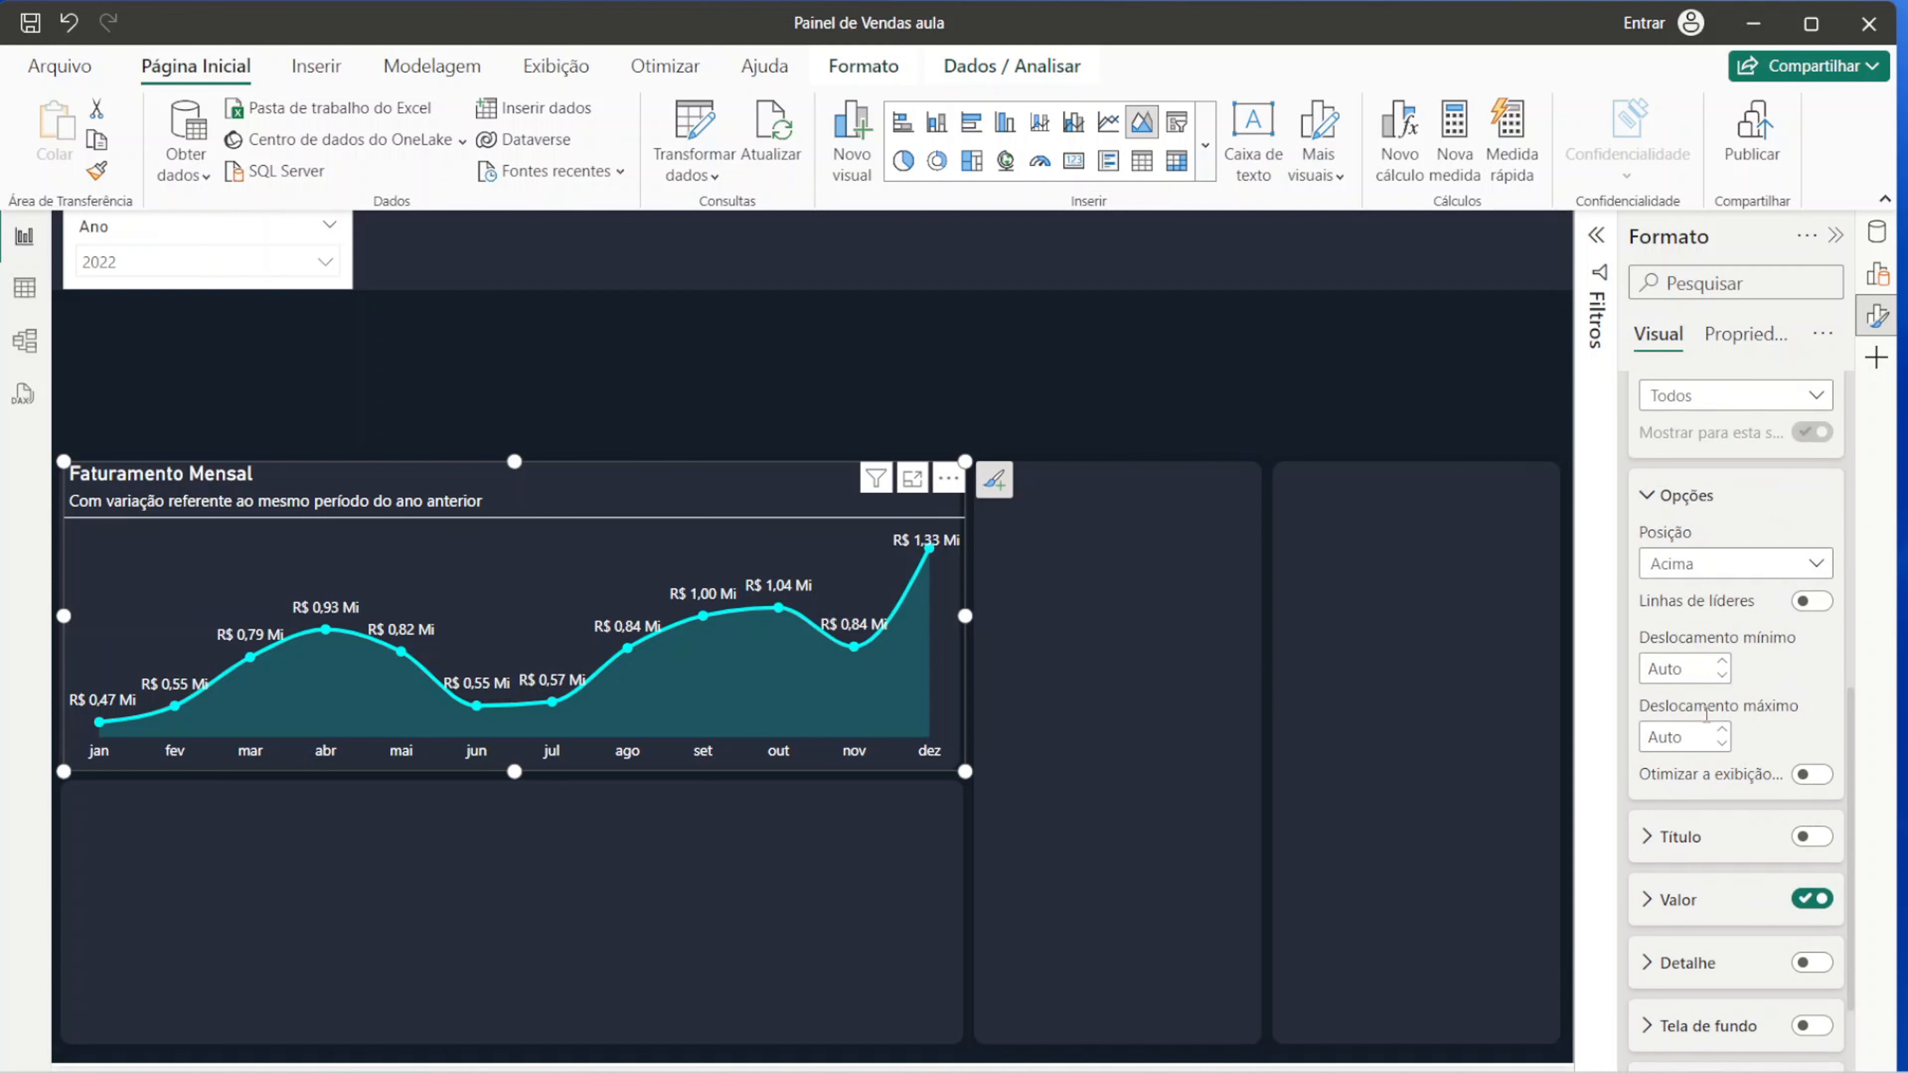
scroll(1682, 661, "up", 1)
left_click(1654, 610)
scroll(1659, 620, "up", 1)
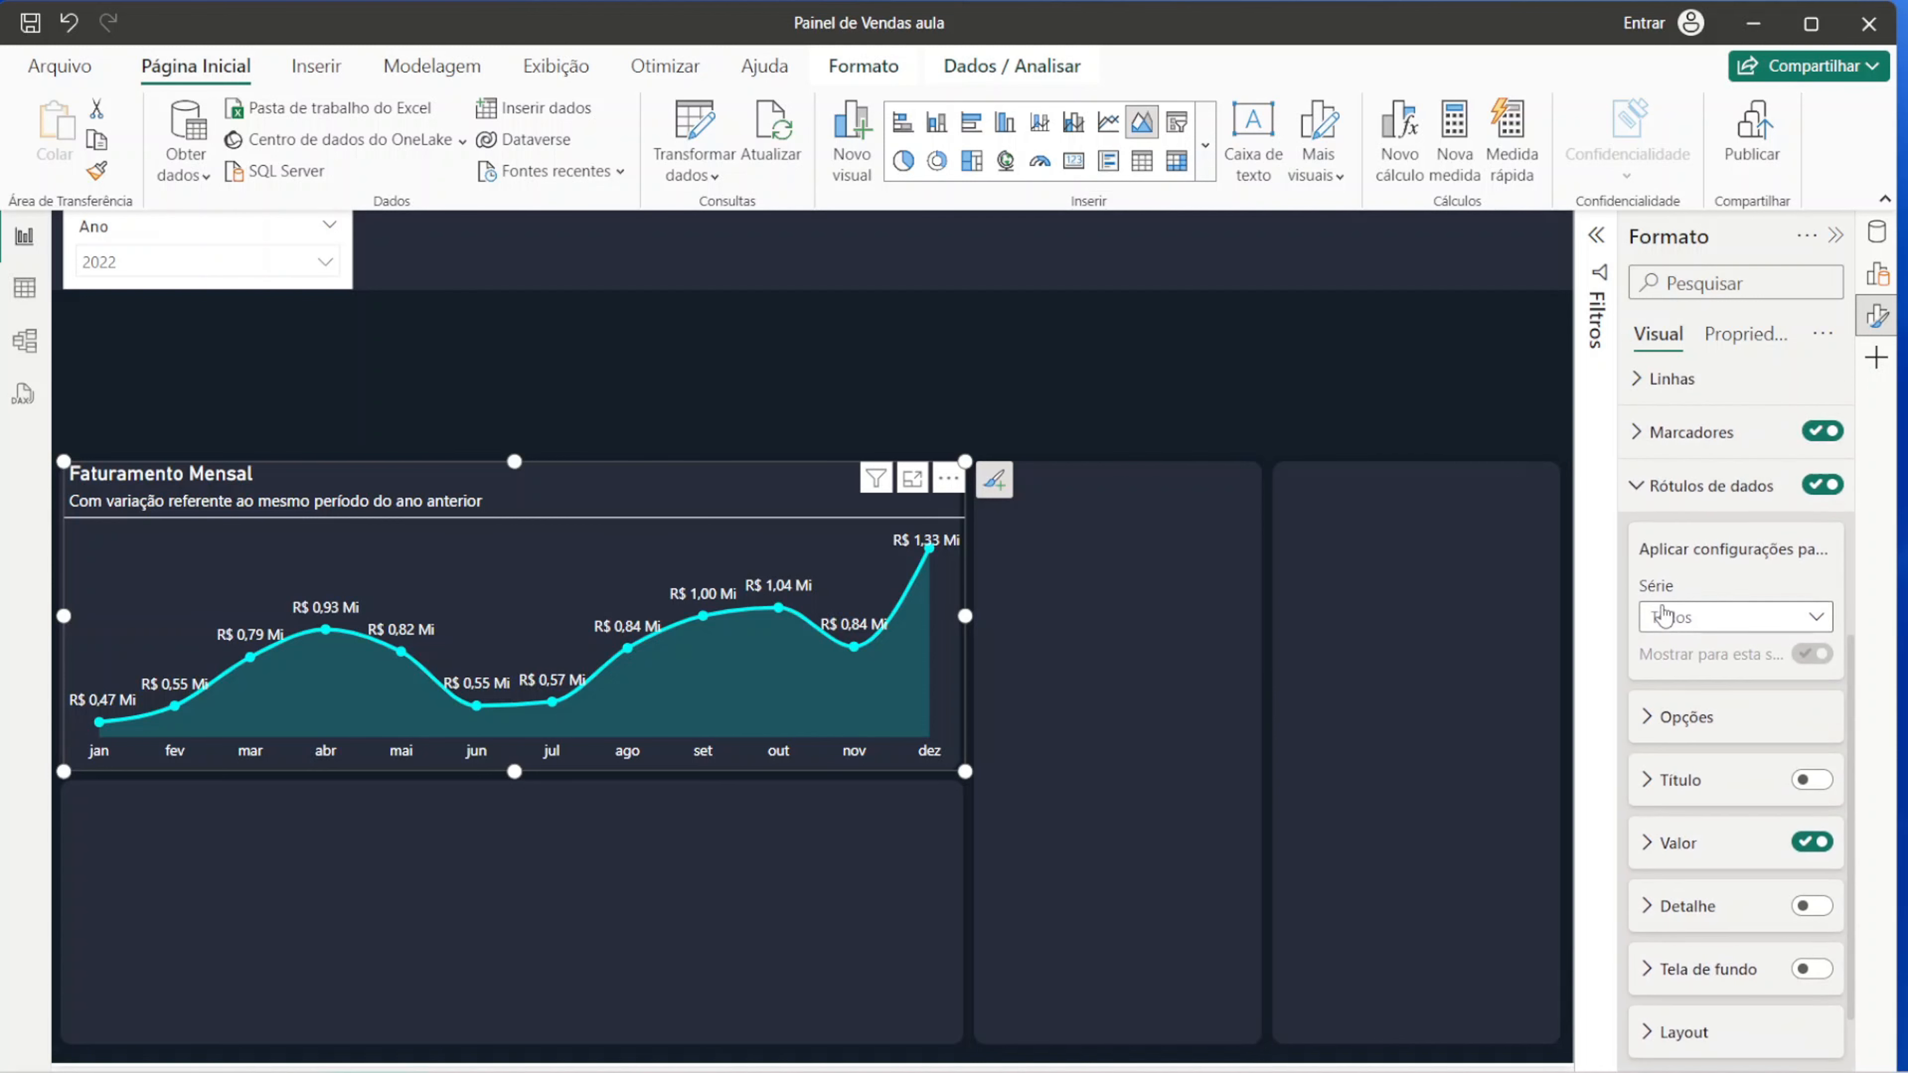
left_click(1644, 488)
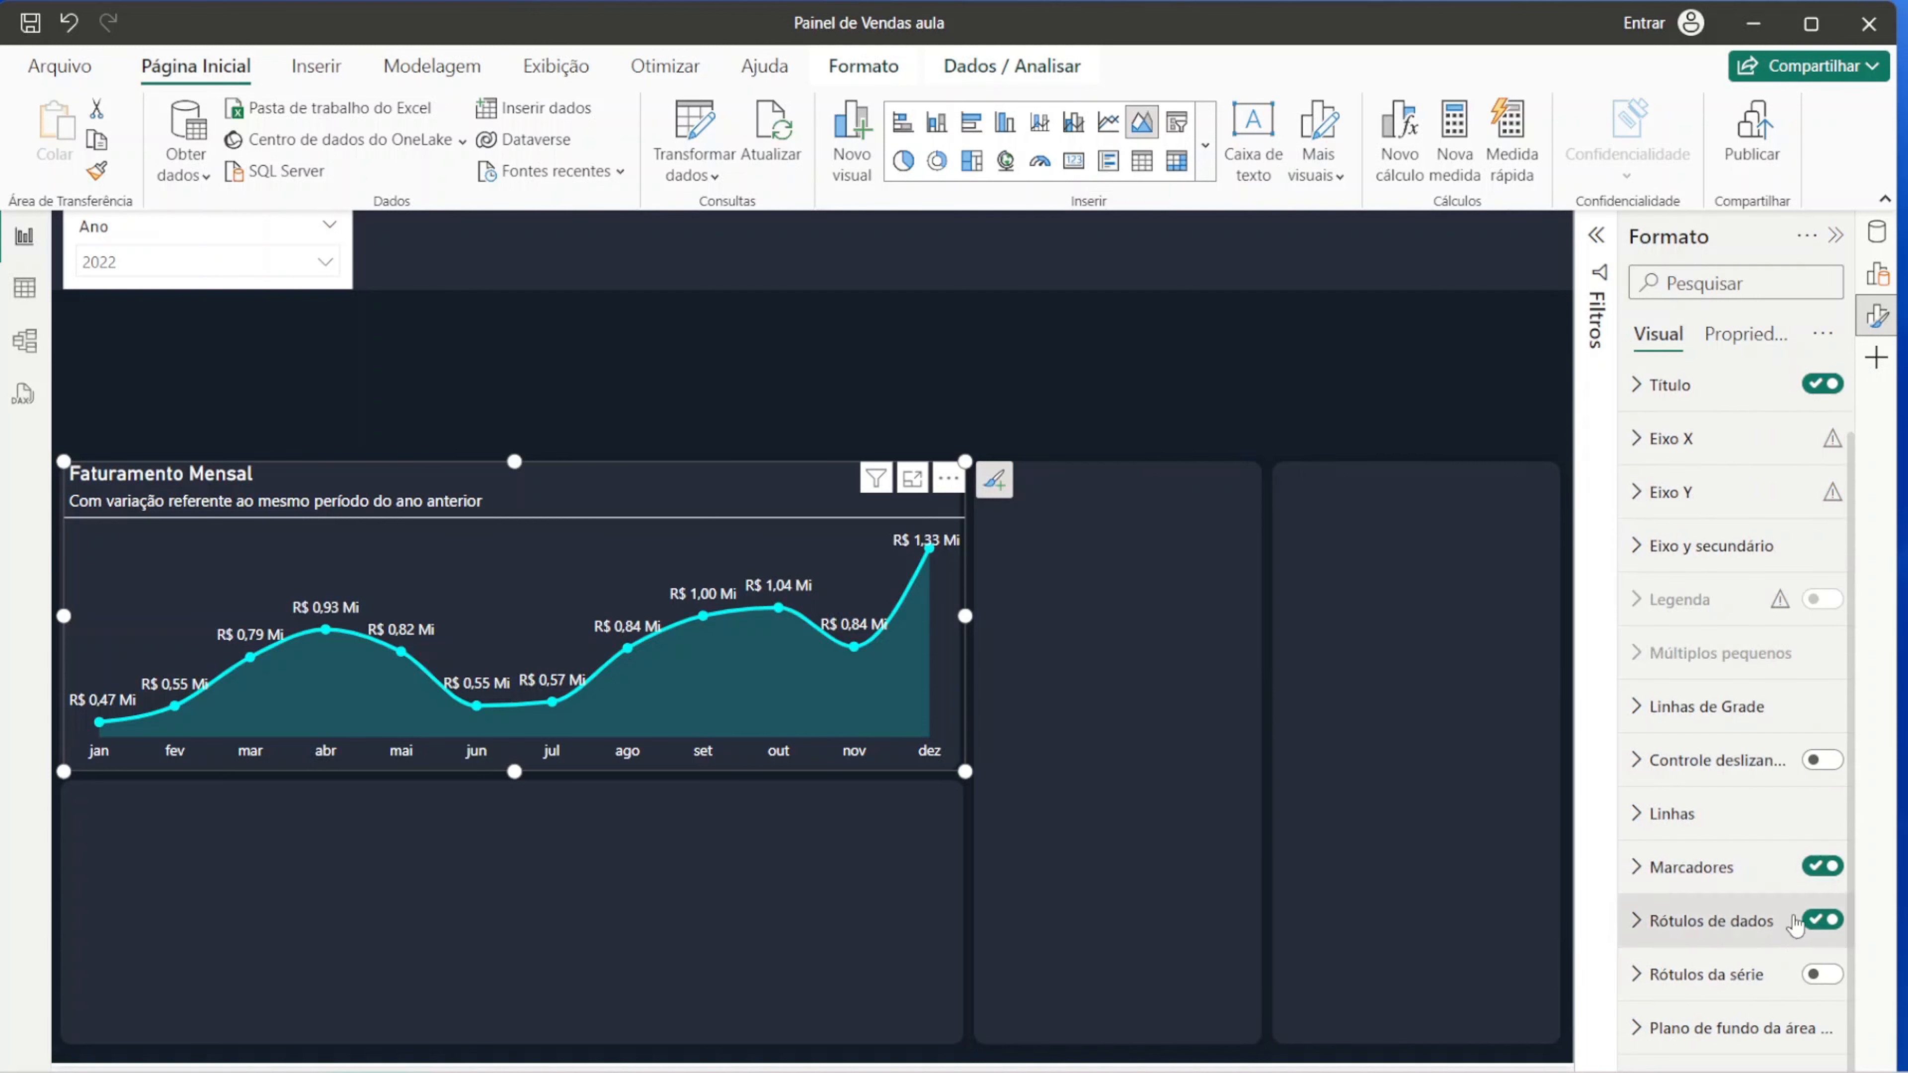
Step: Check the area chart across years by switching the Ano slicer between 2021, 2023 and 2022, ending on 2020
left_click(1107, 359)
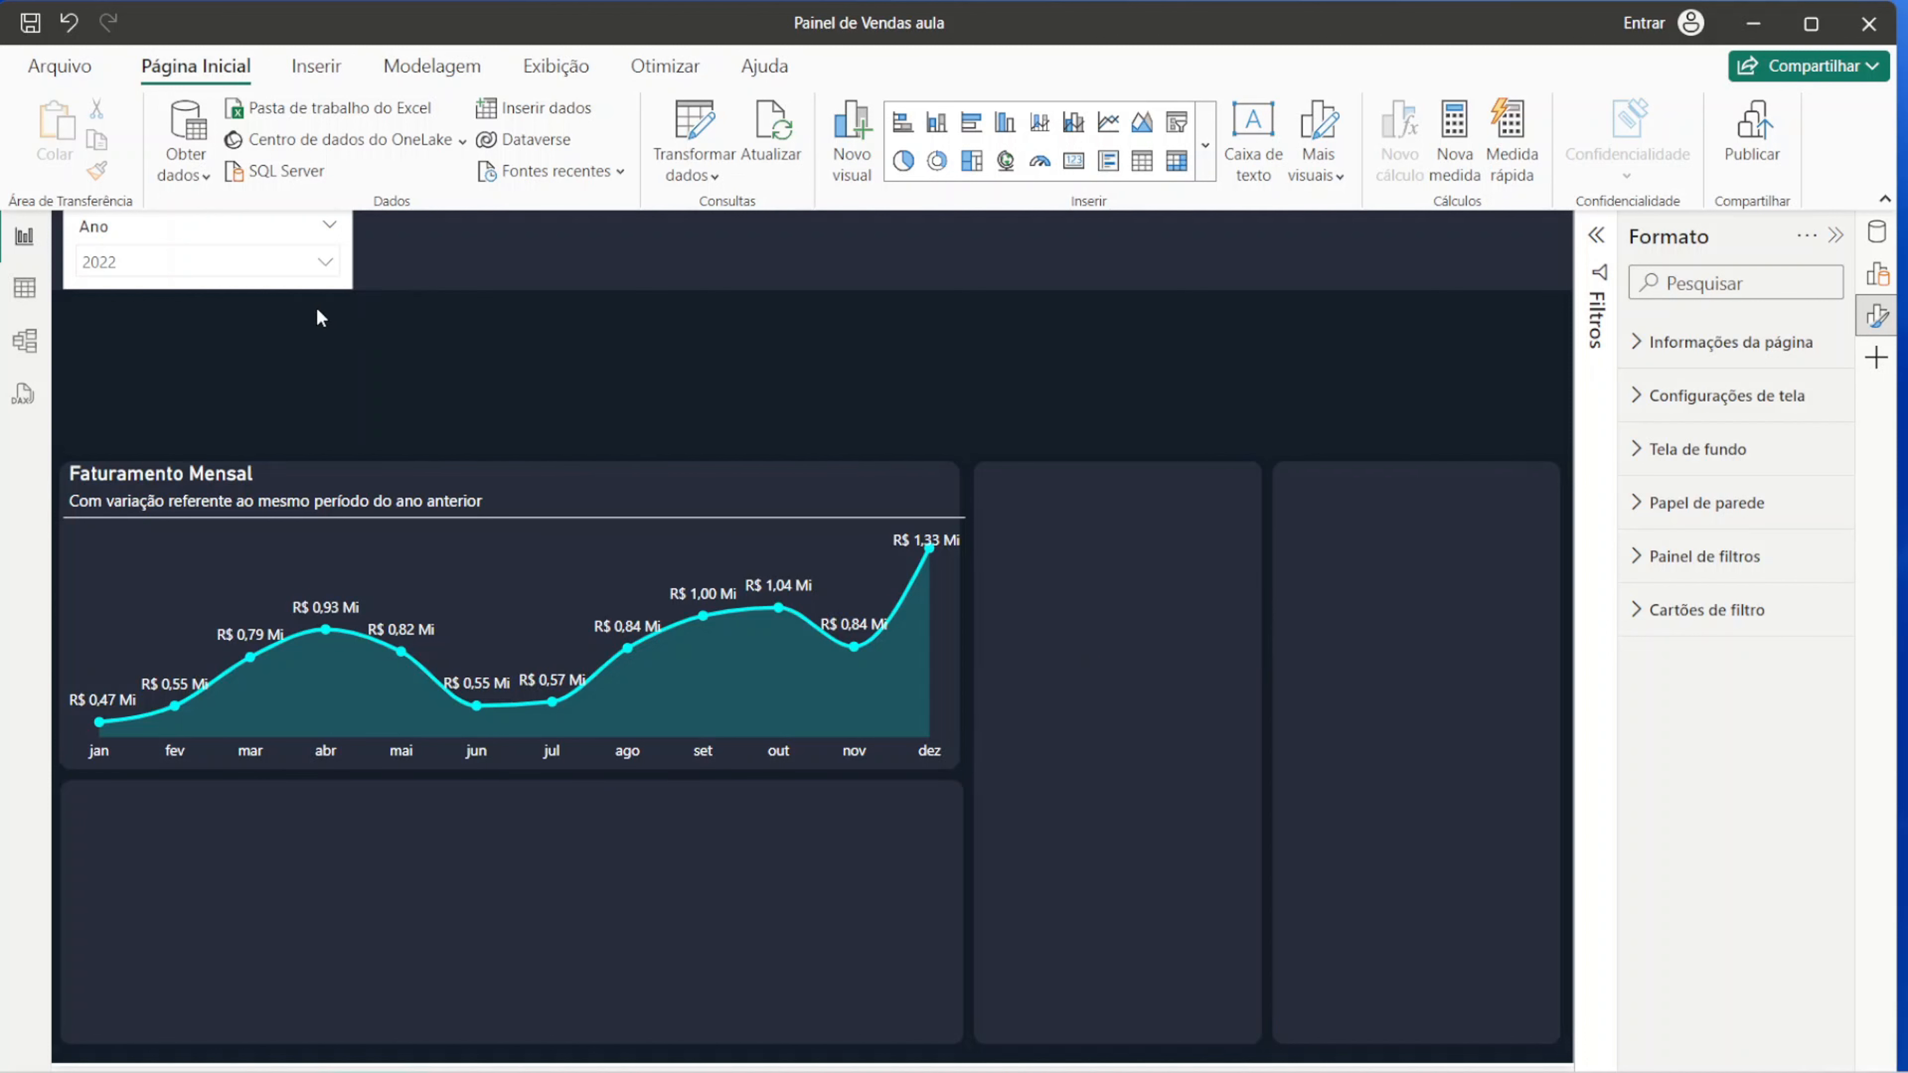
left_click(293, 272)
left_click(133, 331)
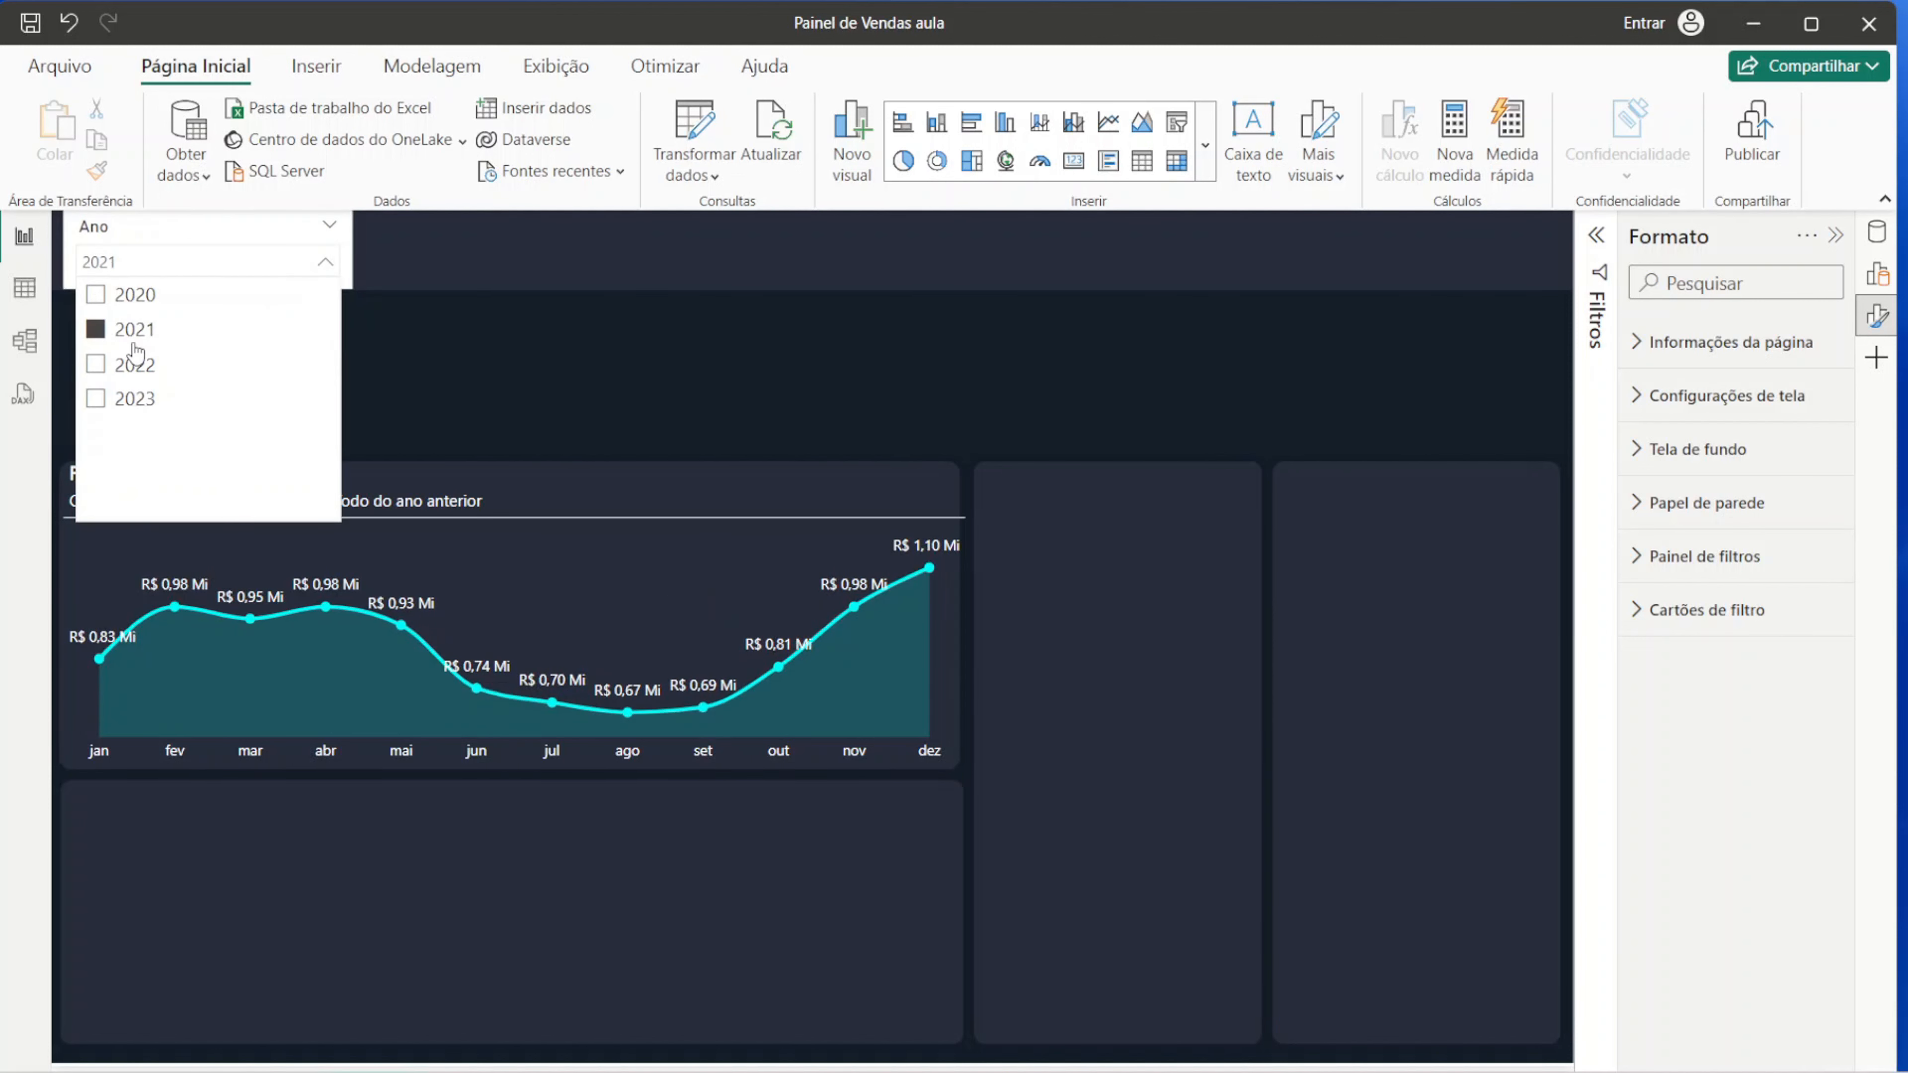
left_click(135, 398)
left_click(135, 365)
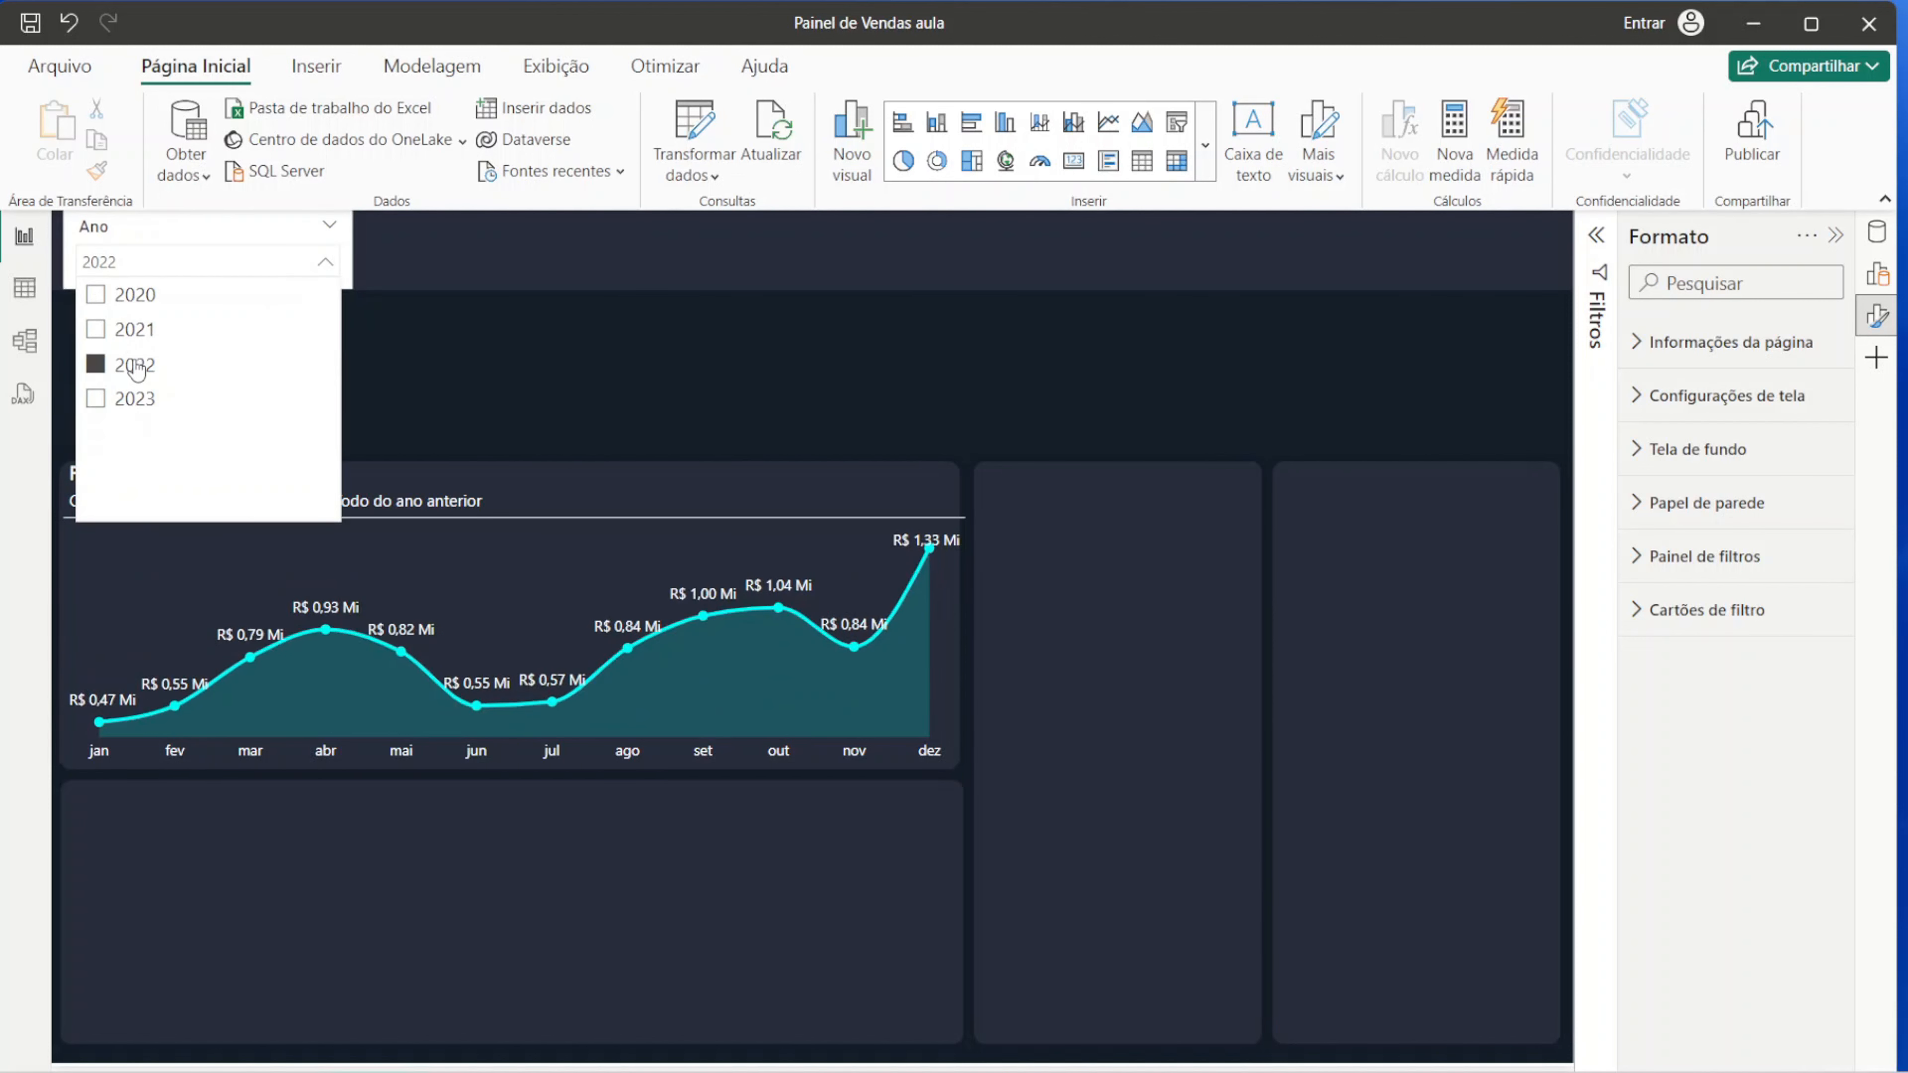
left_click(135, 331)
left_click(135, 294)
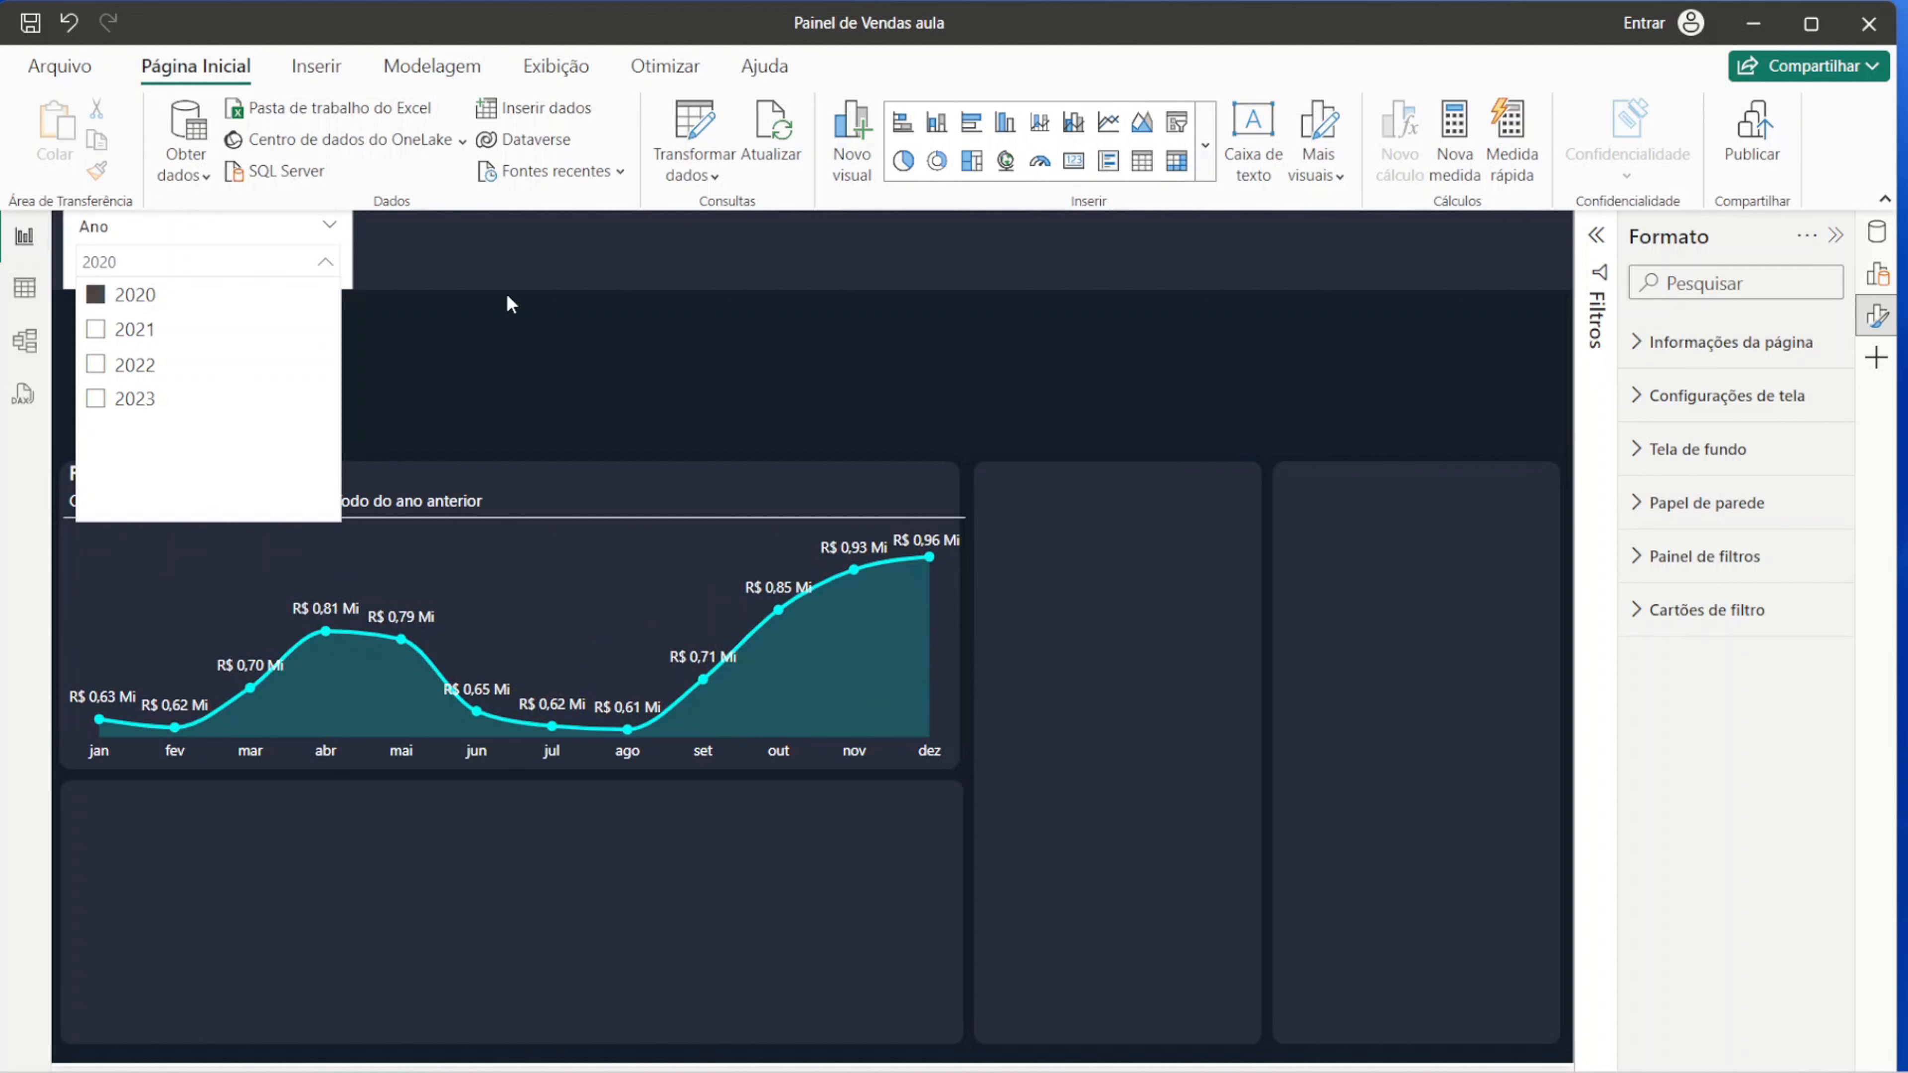
left_click(724, 366)
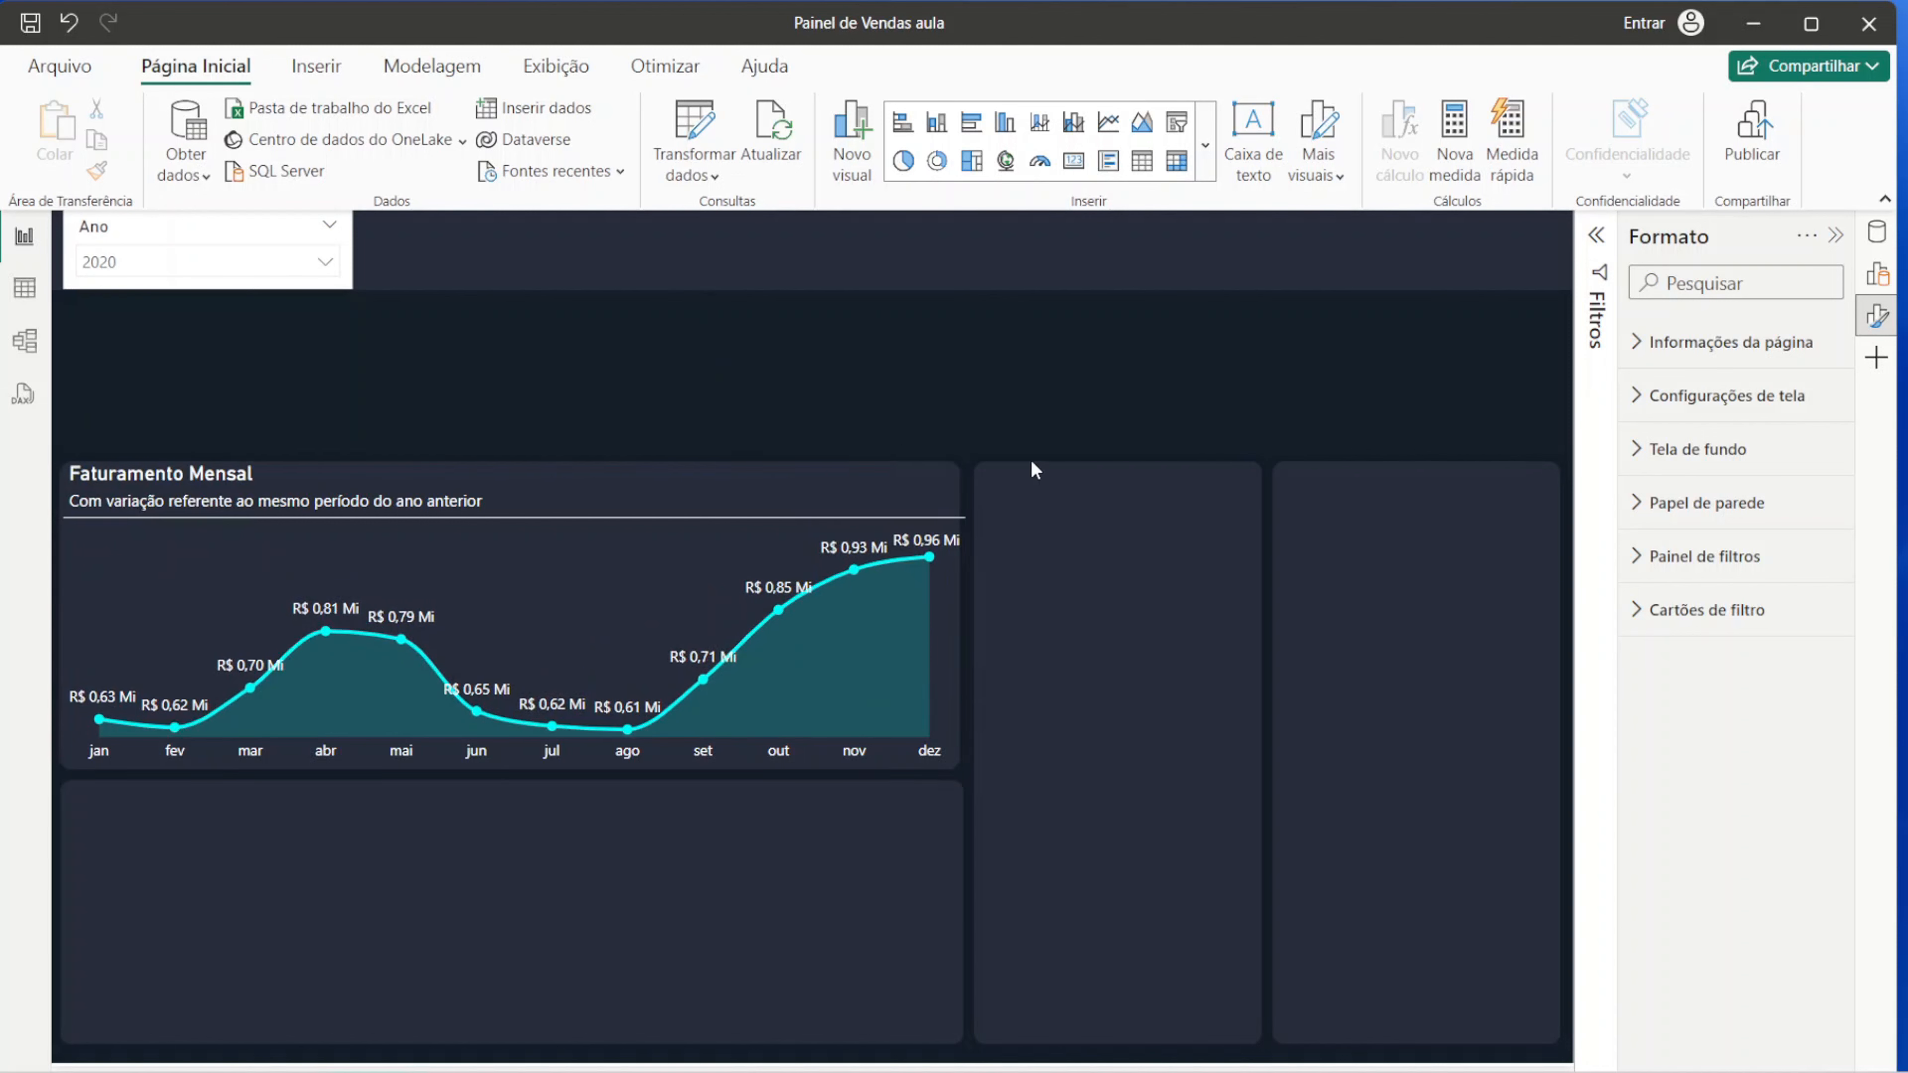
Step: Create a new measure in the Medidas table and name it "Percentual de Diferença Faturamento"
left_click(777, 491)
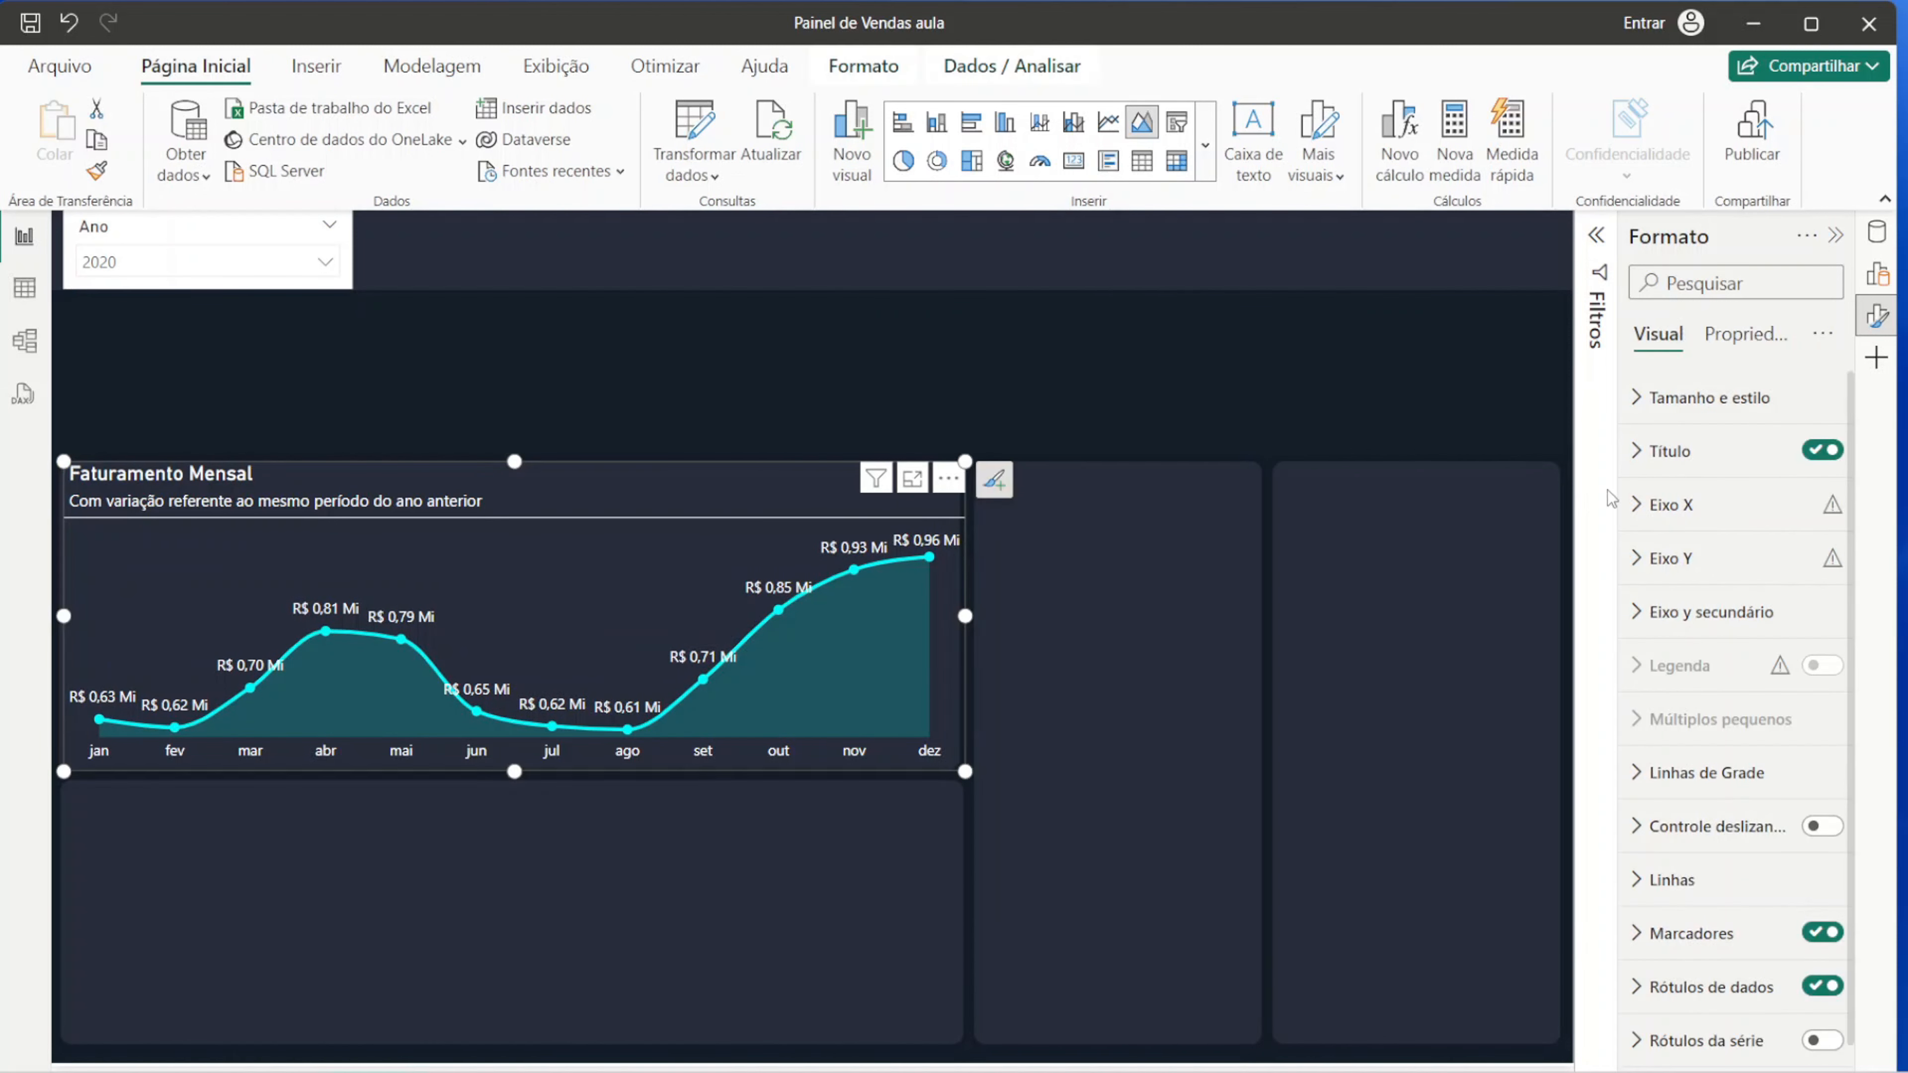
left_click(1834, 235)
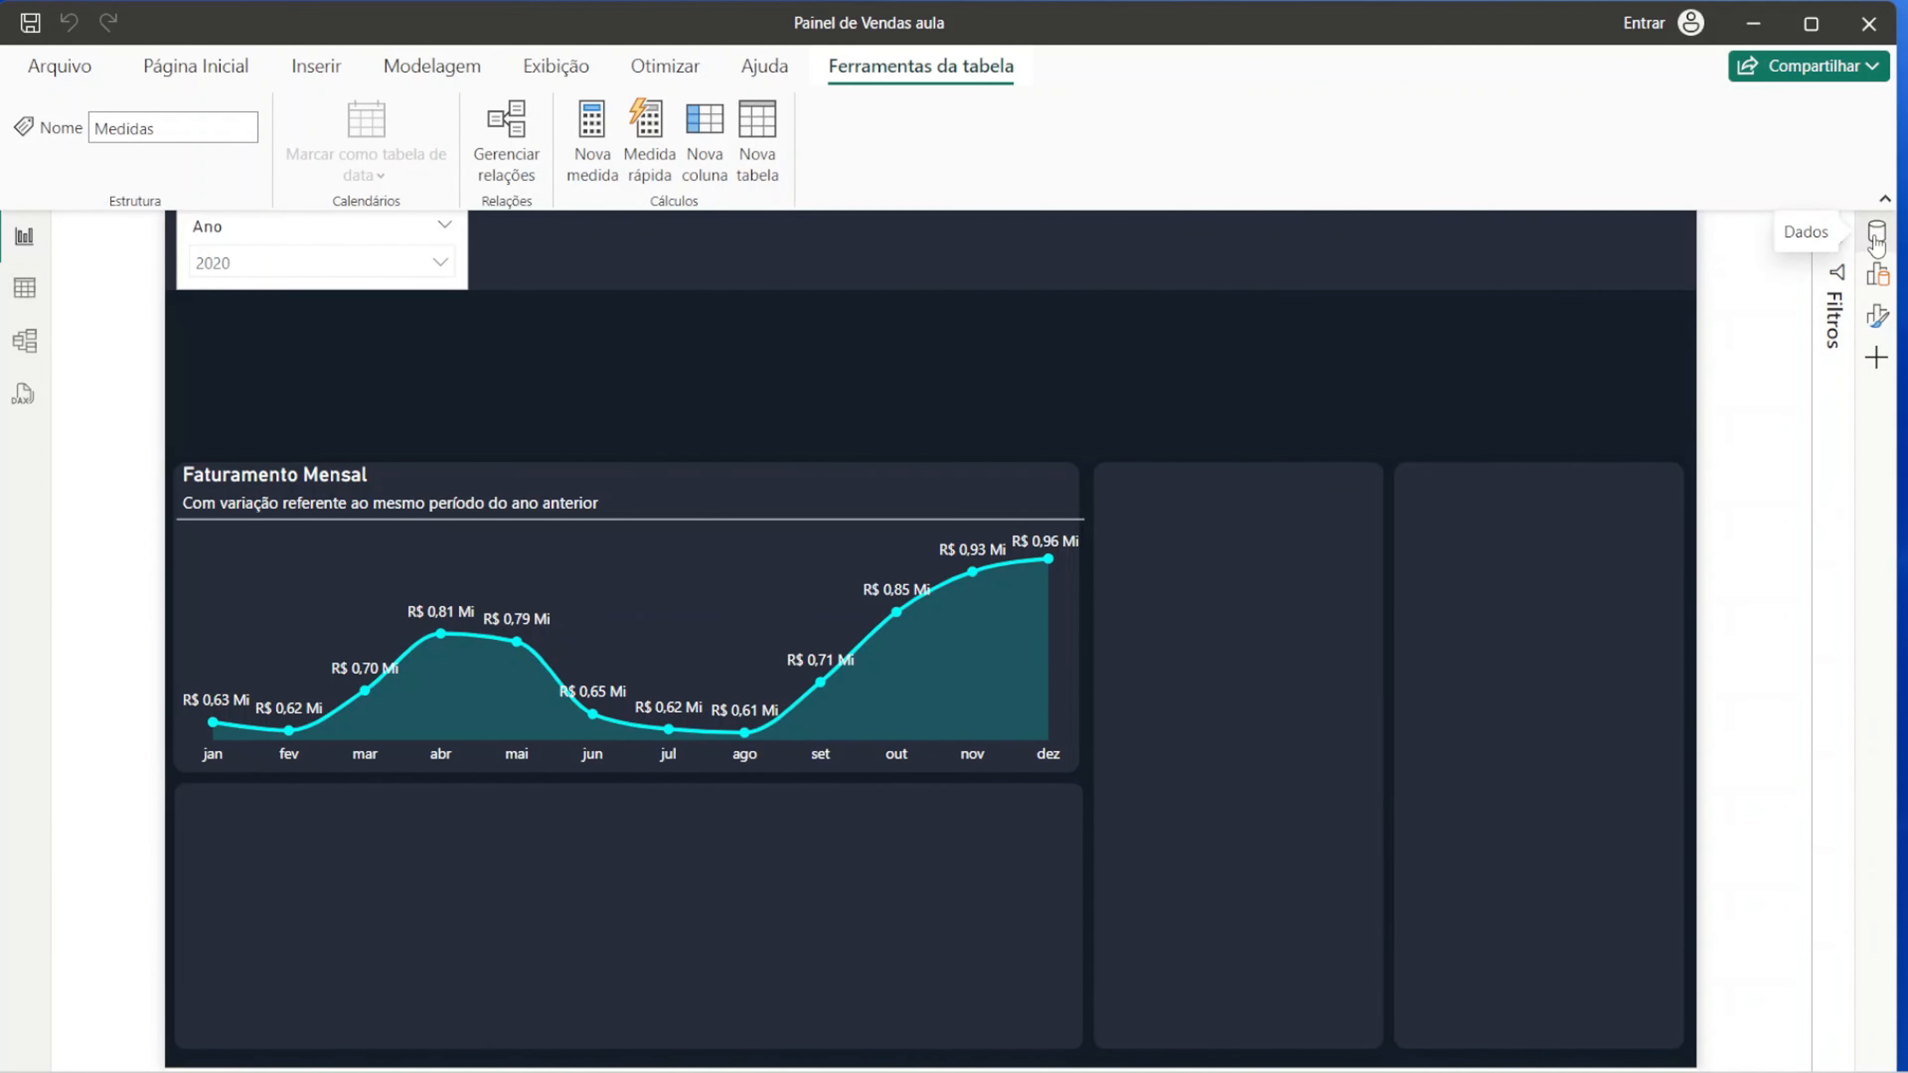
left_click(1876, 239)
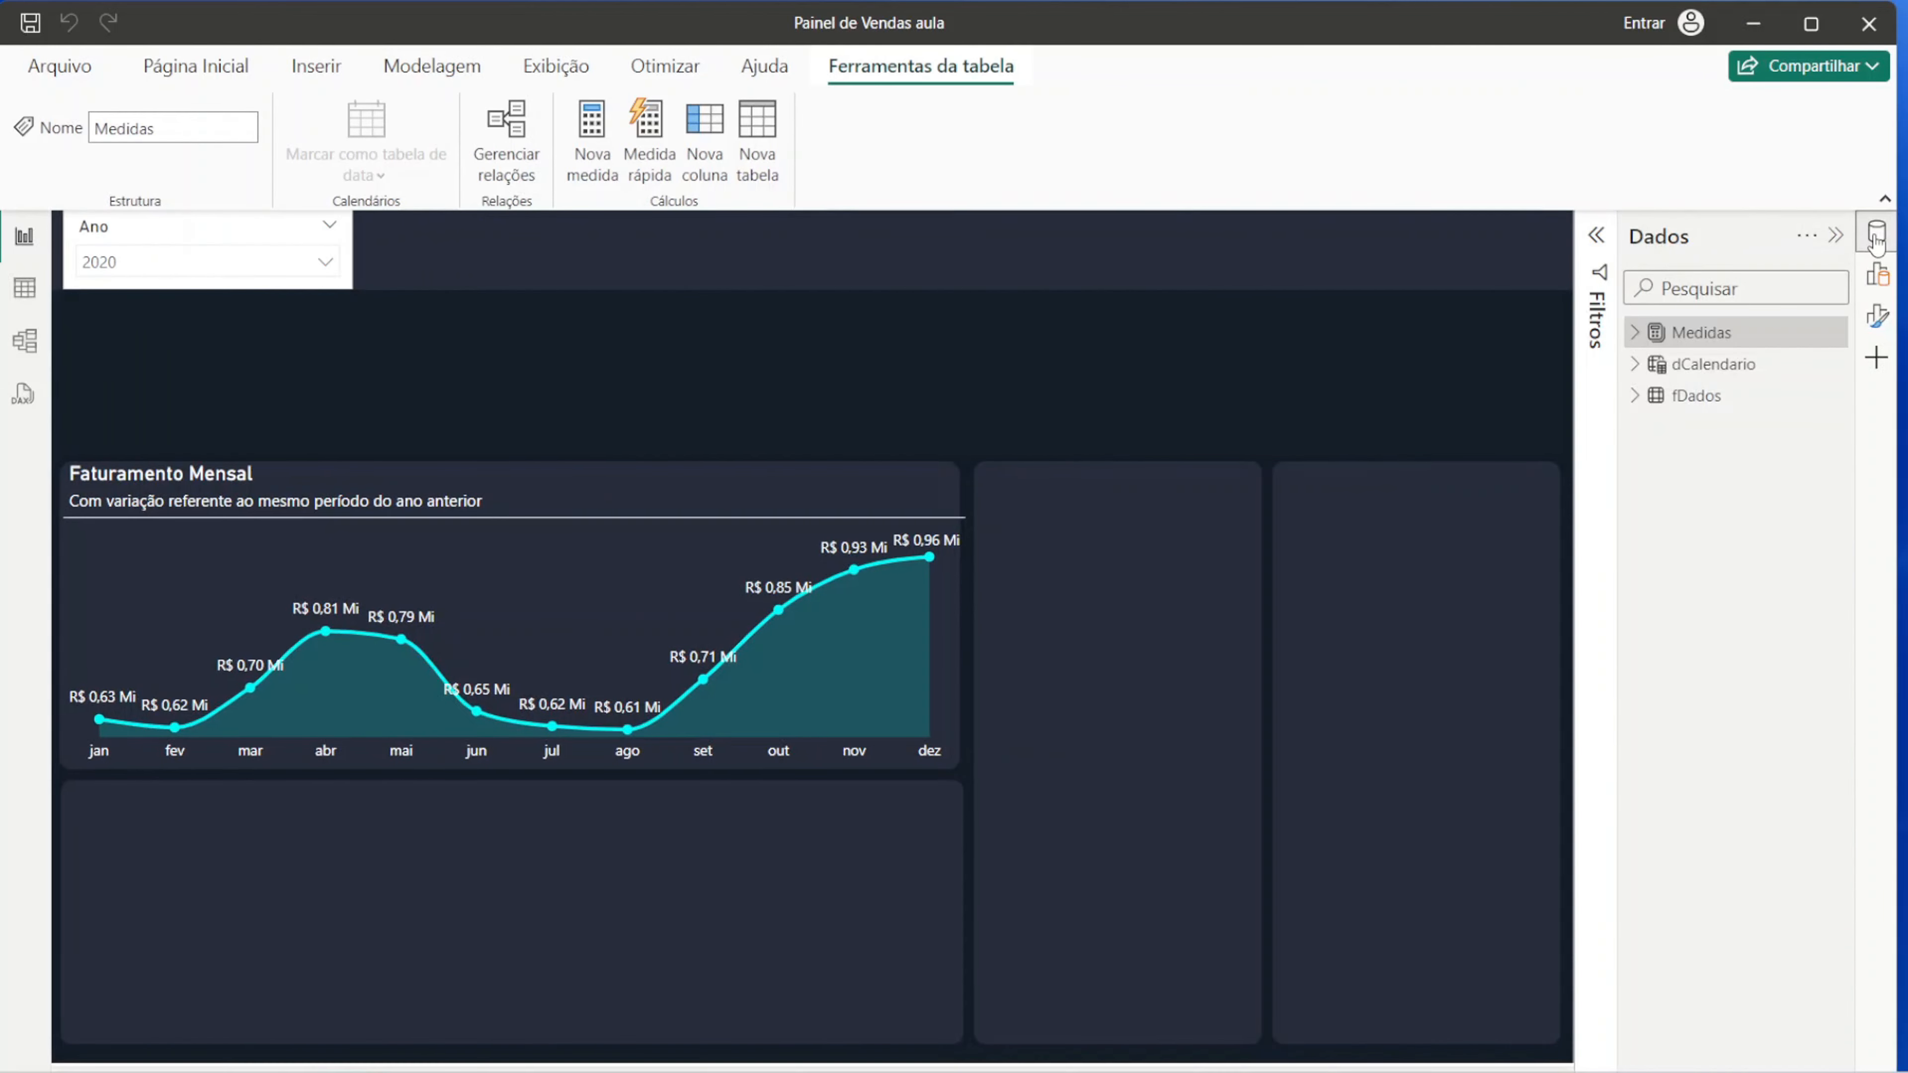
left_click(1837, 332)
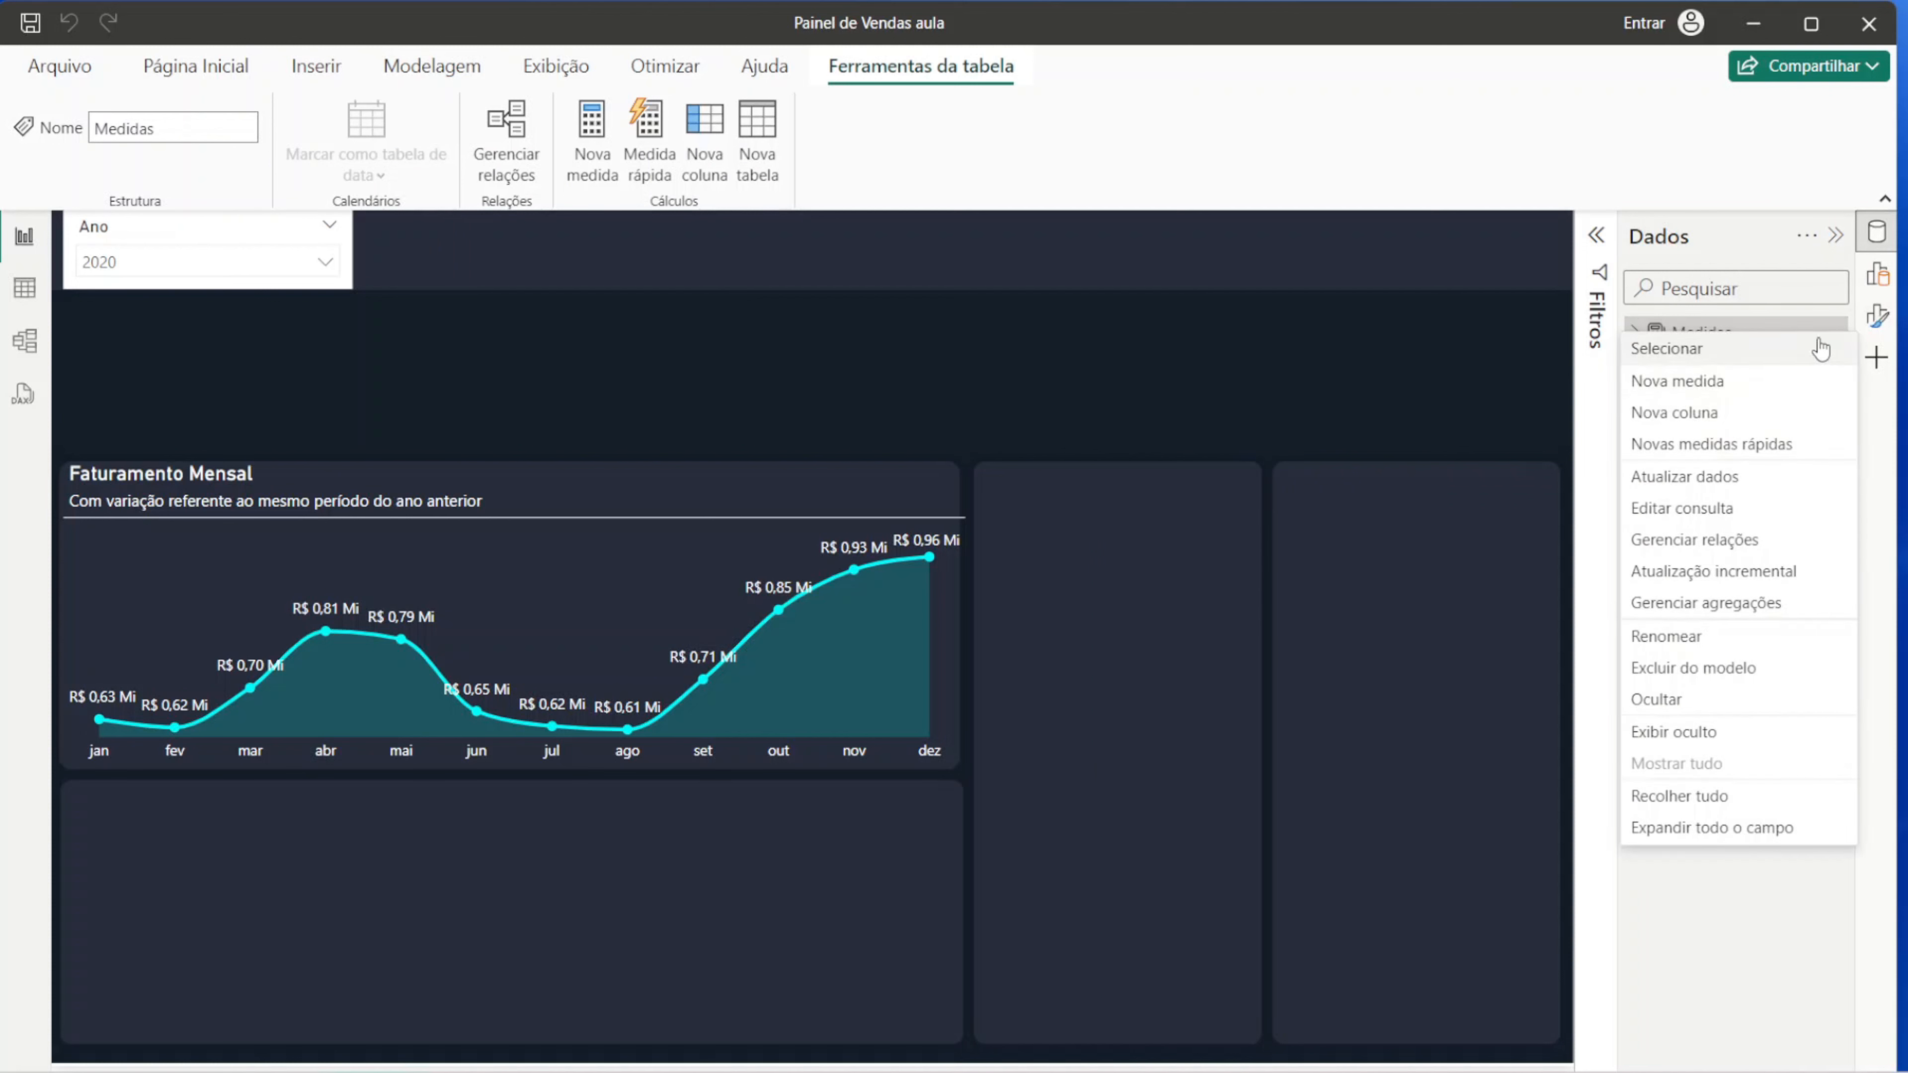
left_click(1837, 332)
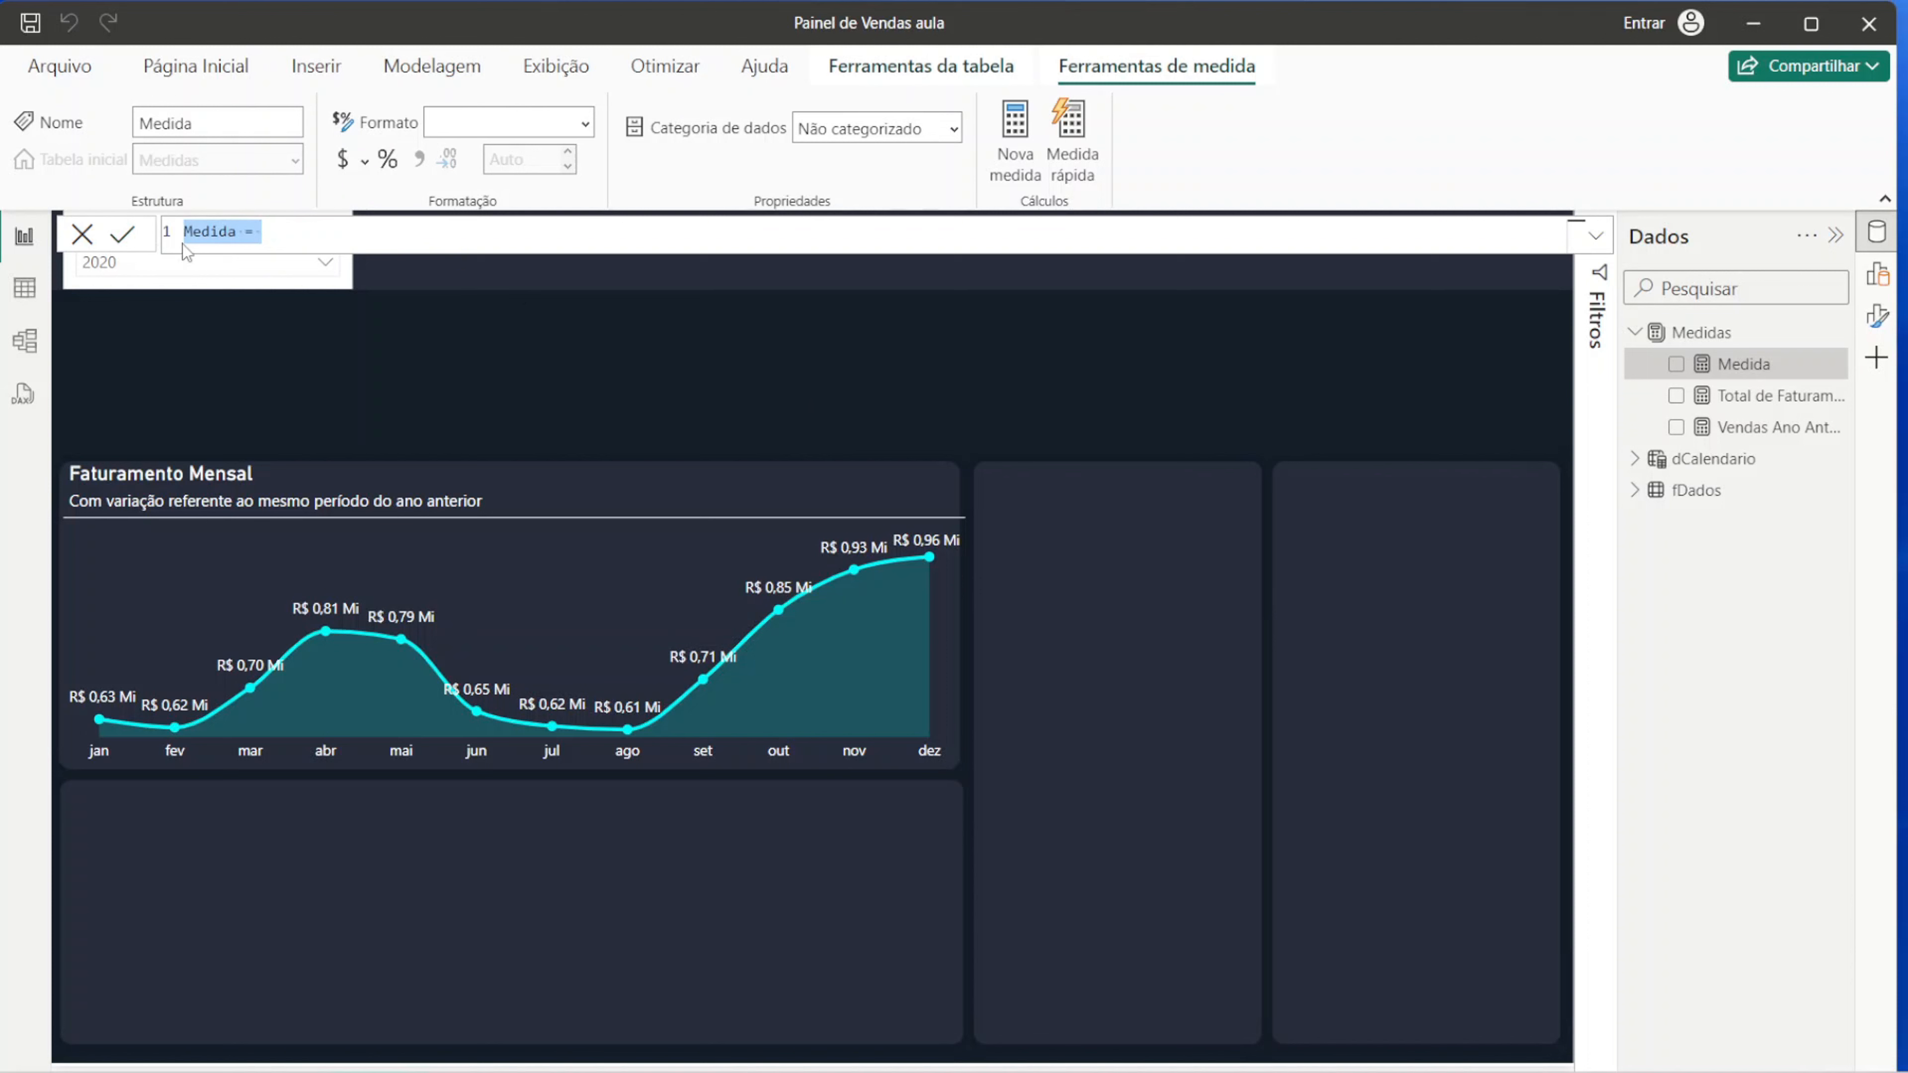
type("percentual de")
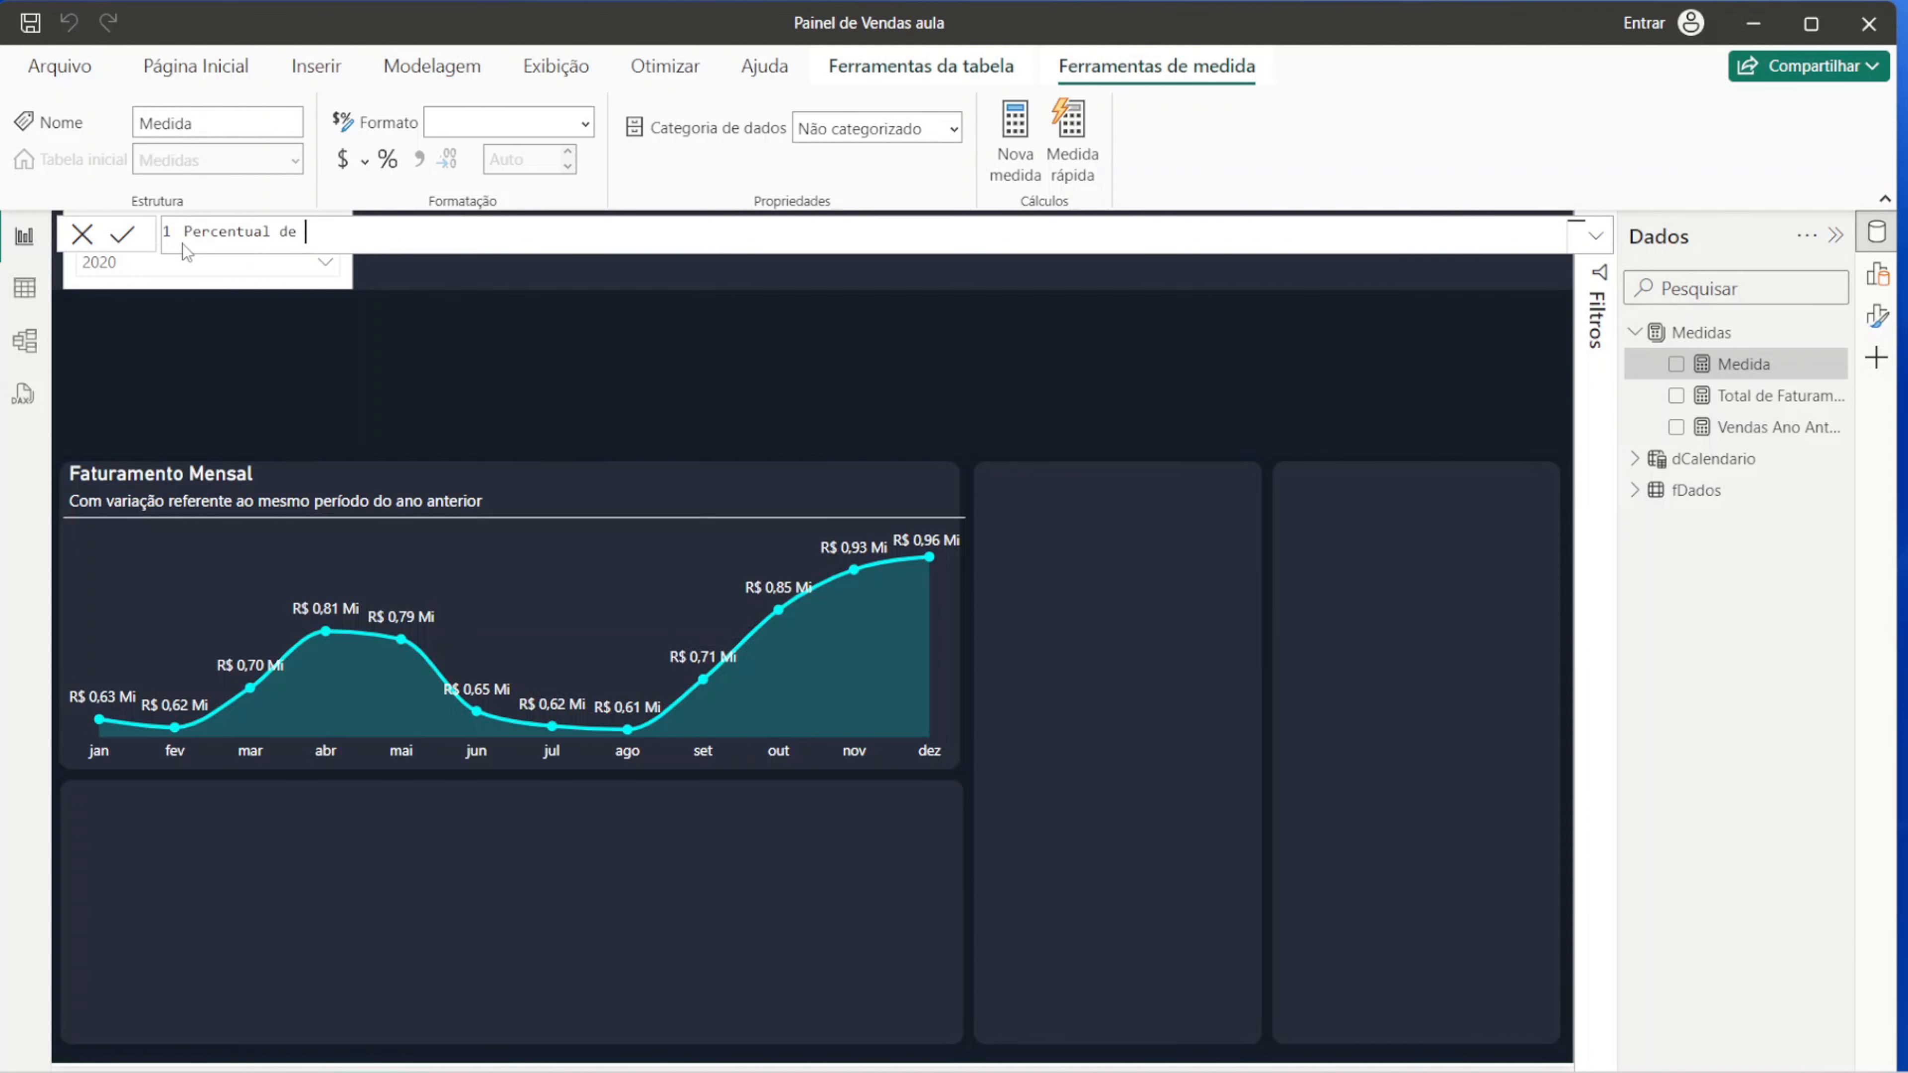
type(" Diferença Faturamento =")
key("shift+Return")
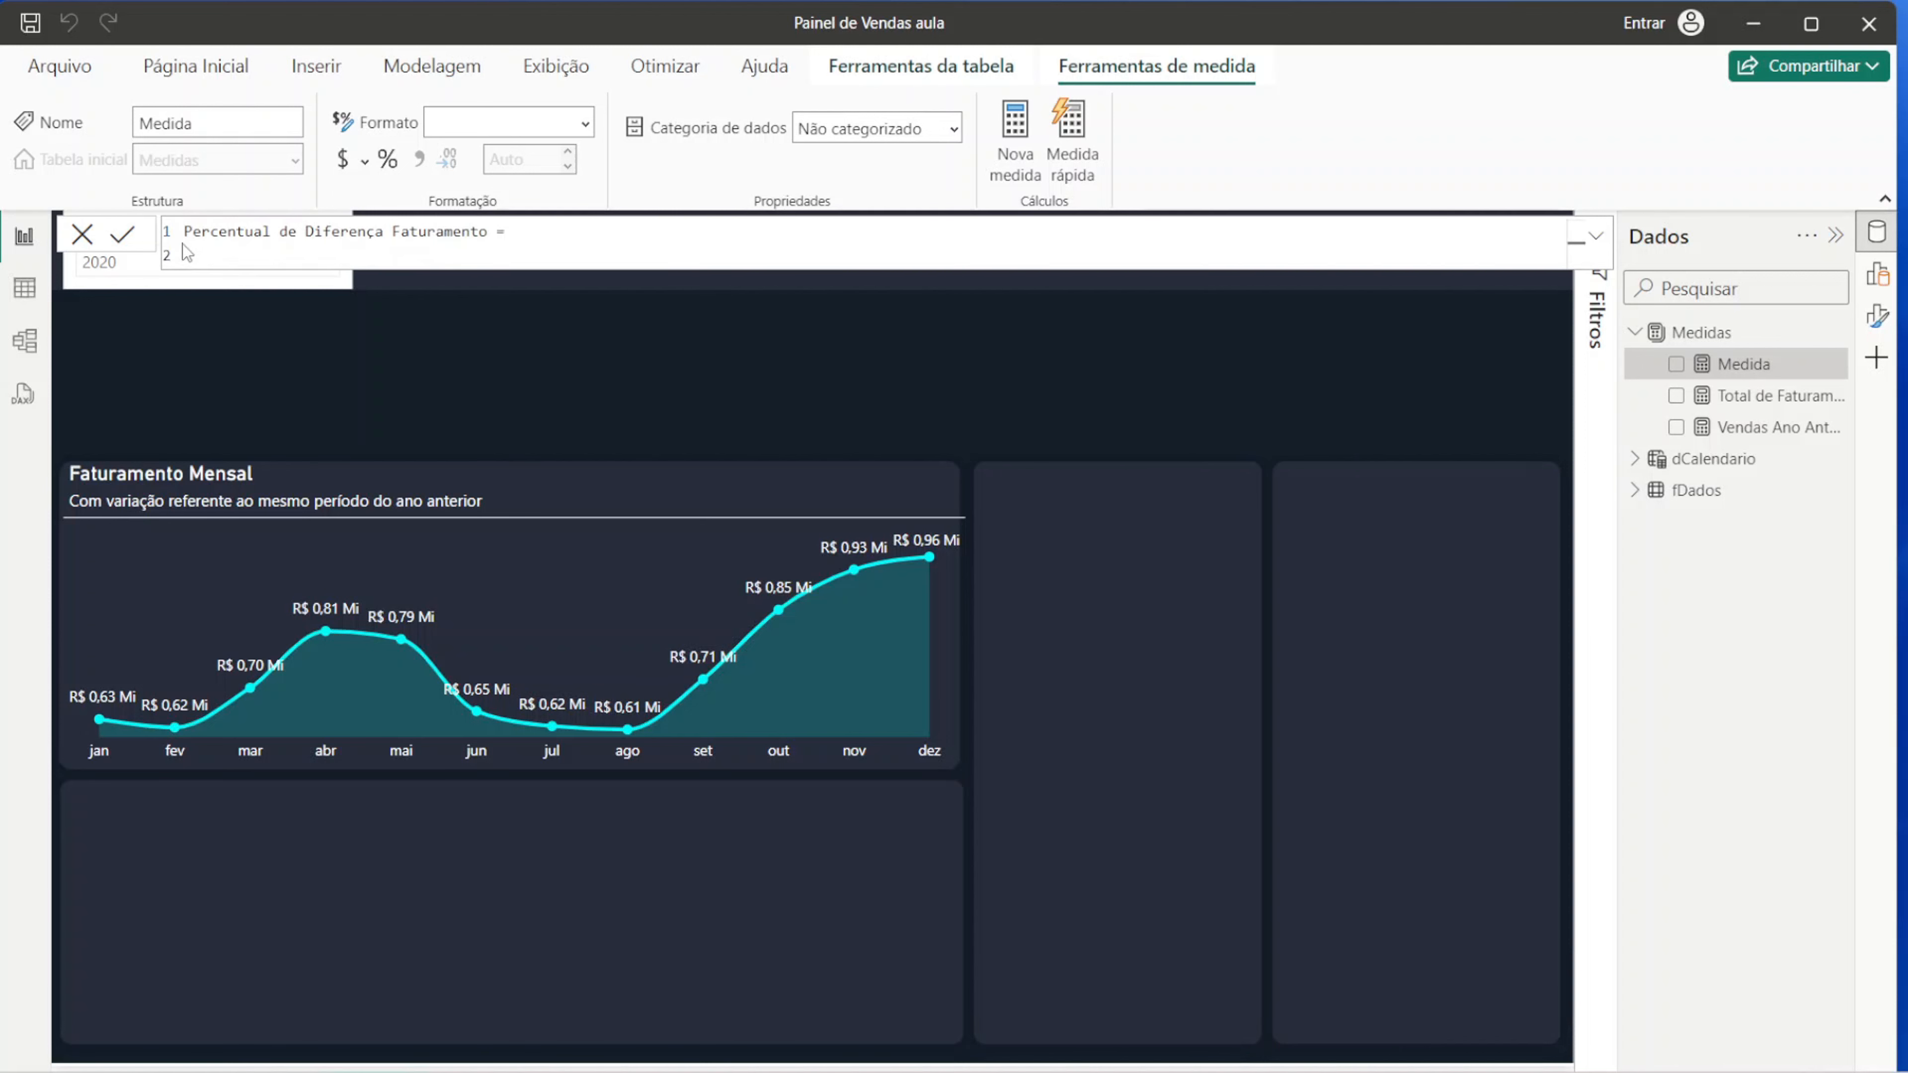
Step: Begin the measure's formula with an IF function testing ISBLANK on [Vendas Ano Anterior]
type("IF(")
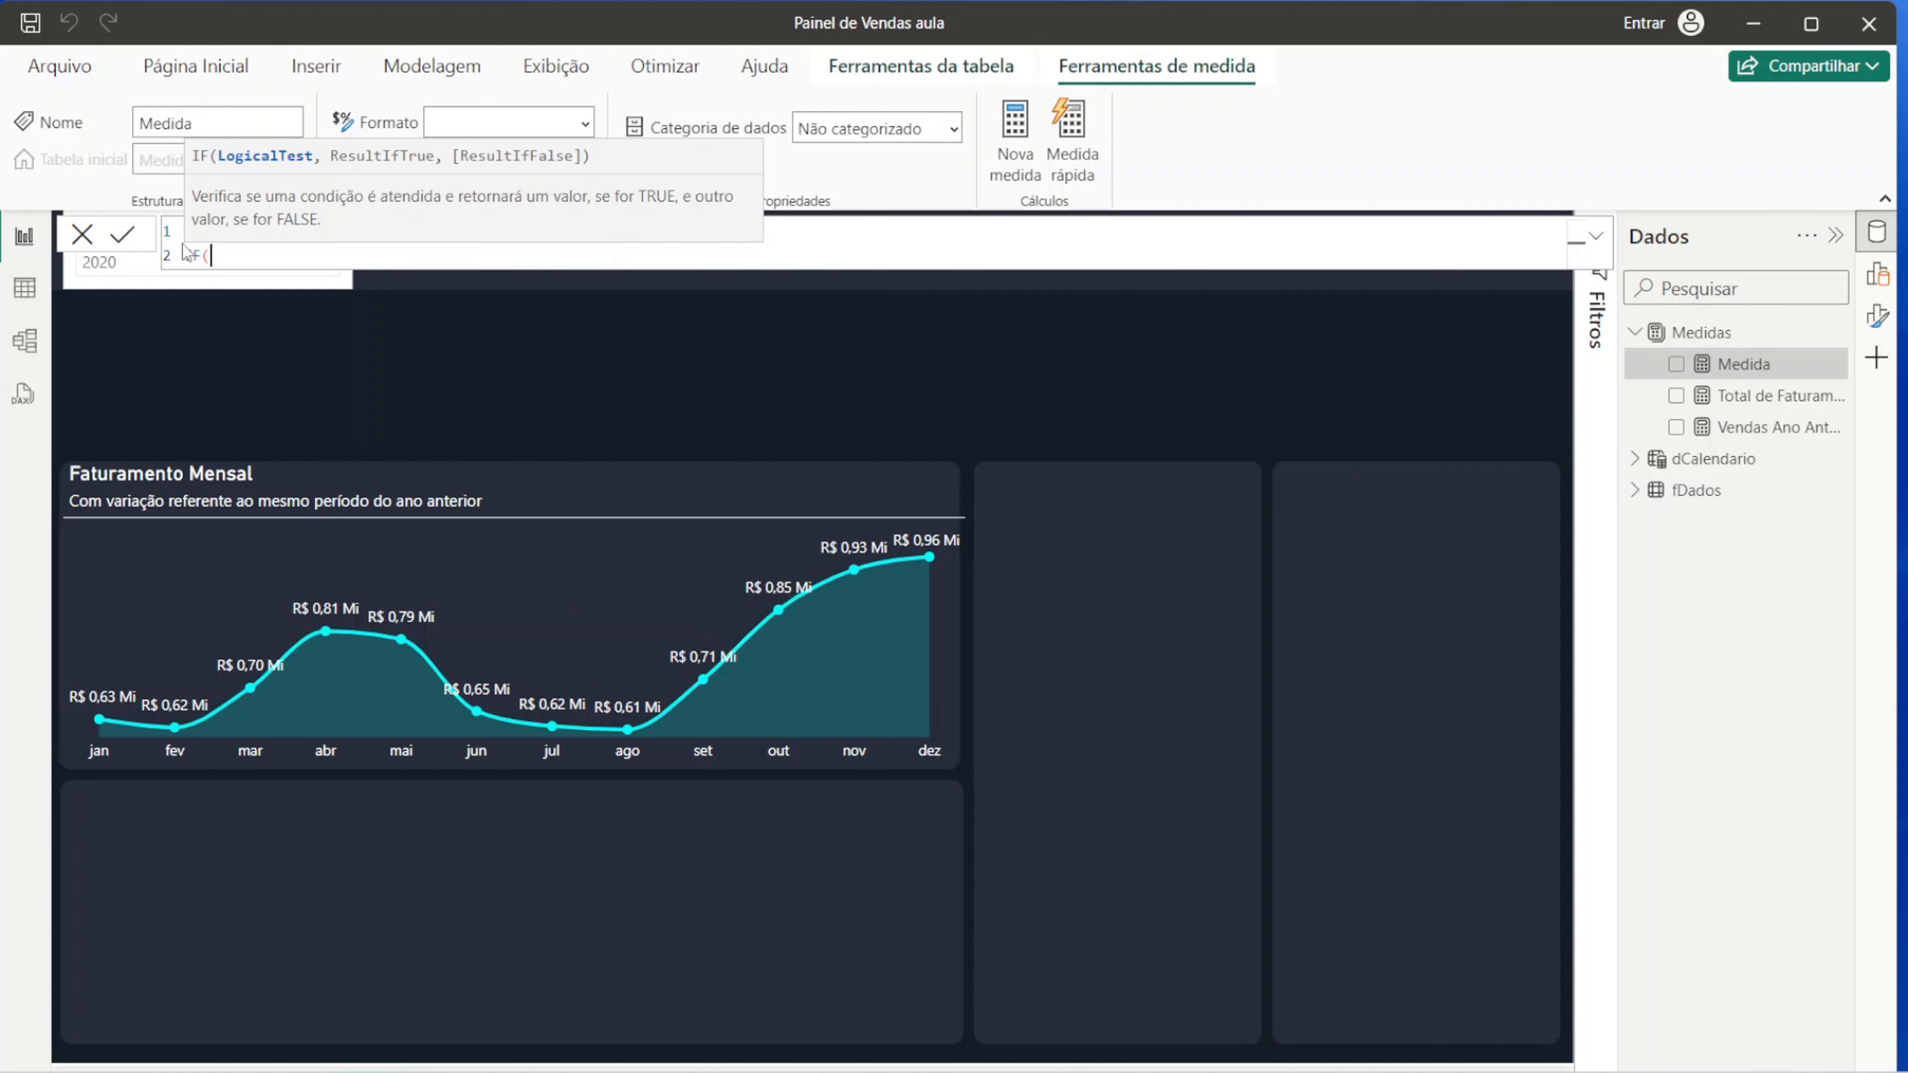
type("ISBLANK(")
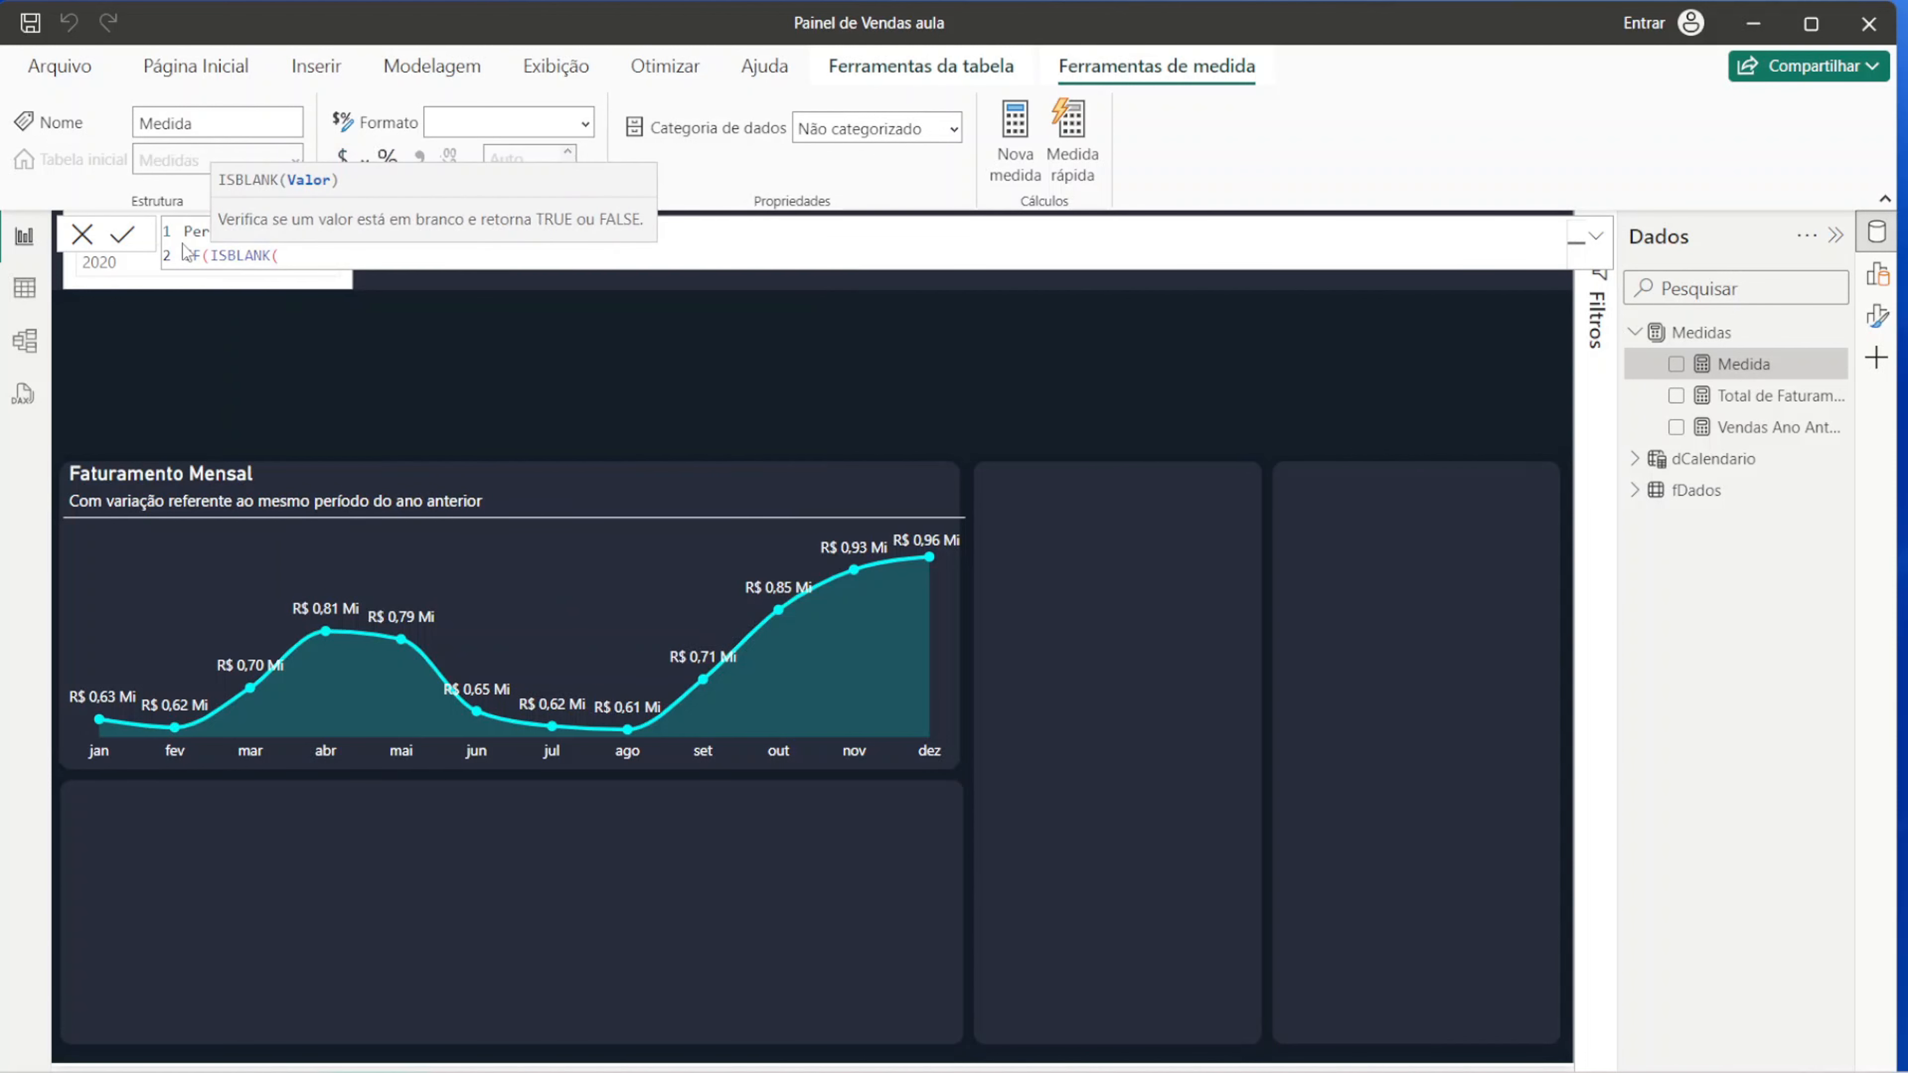
type("[vend")
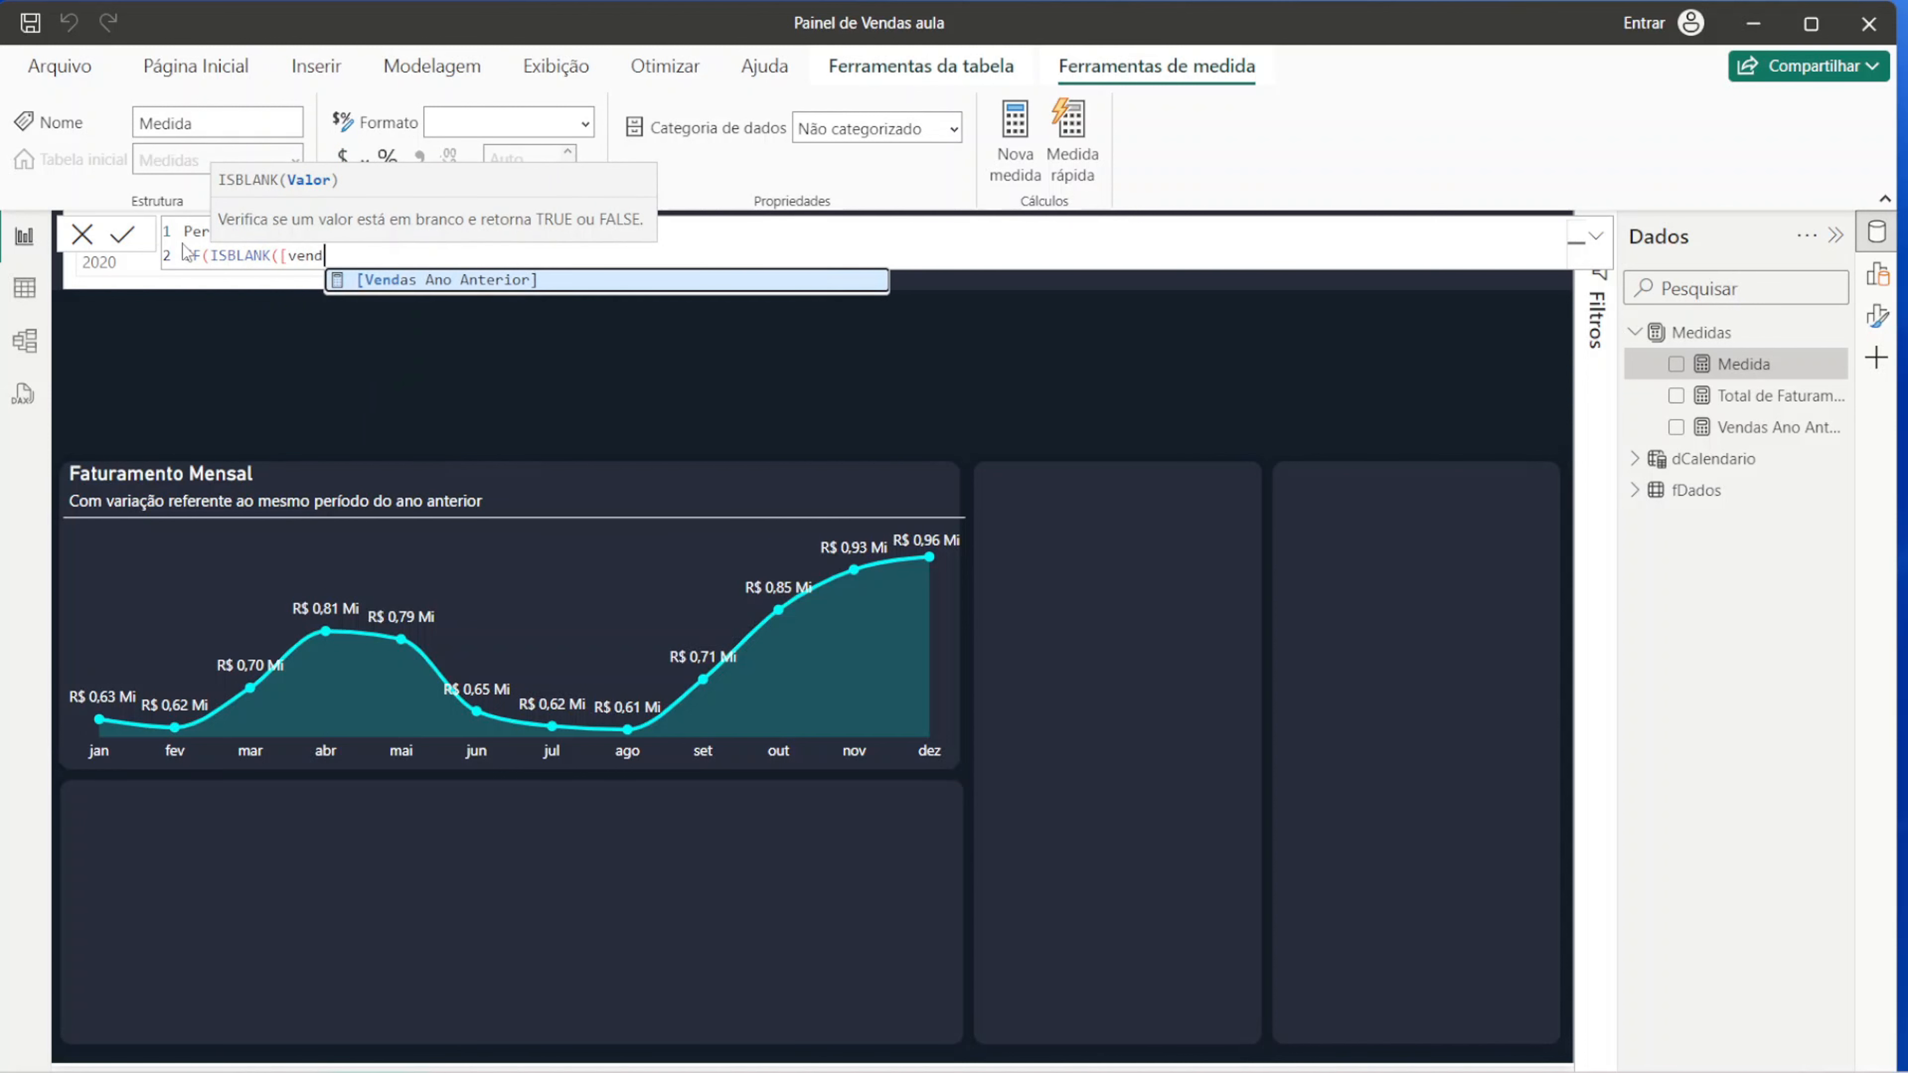
key("Tab")
type("]")
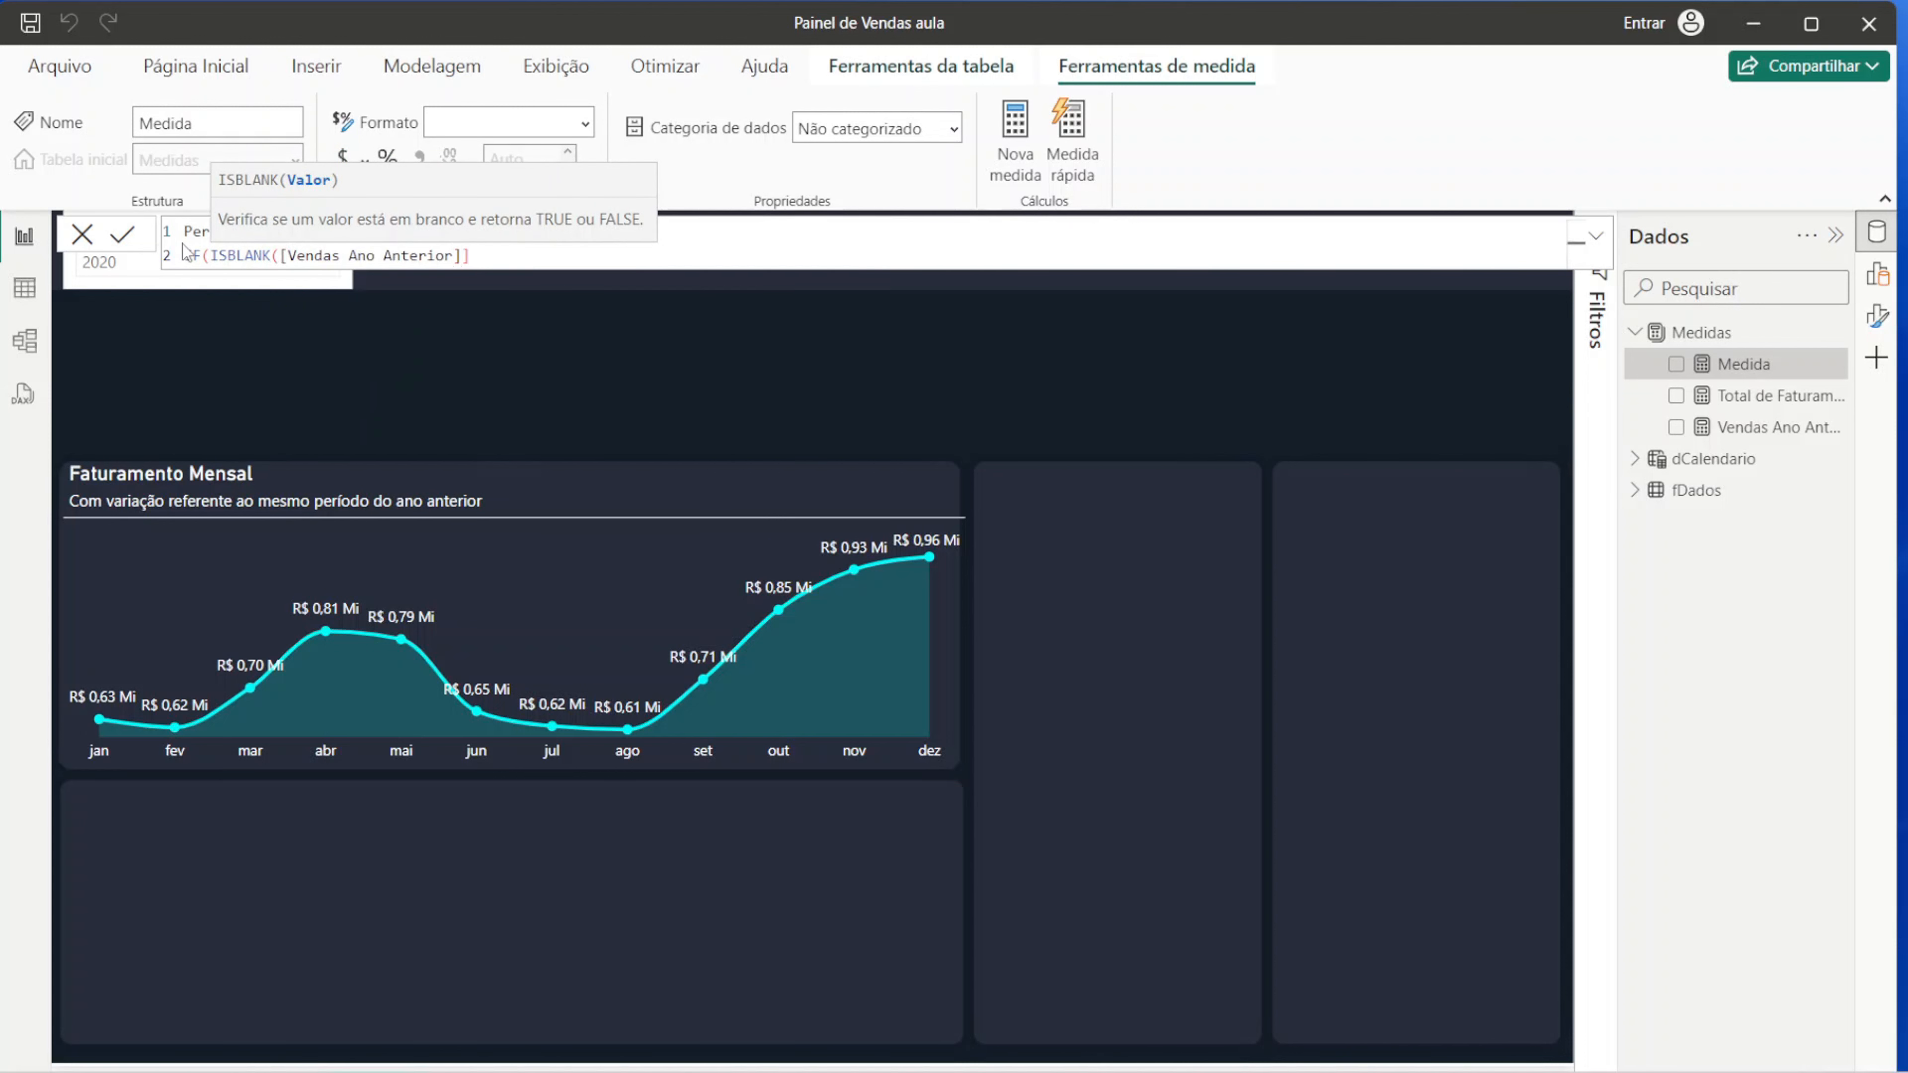
type(",")
key("shift+Return")
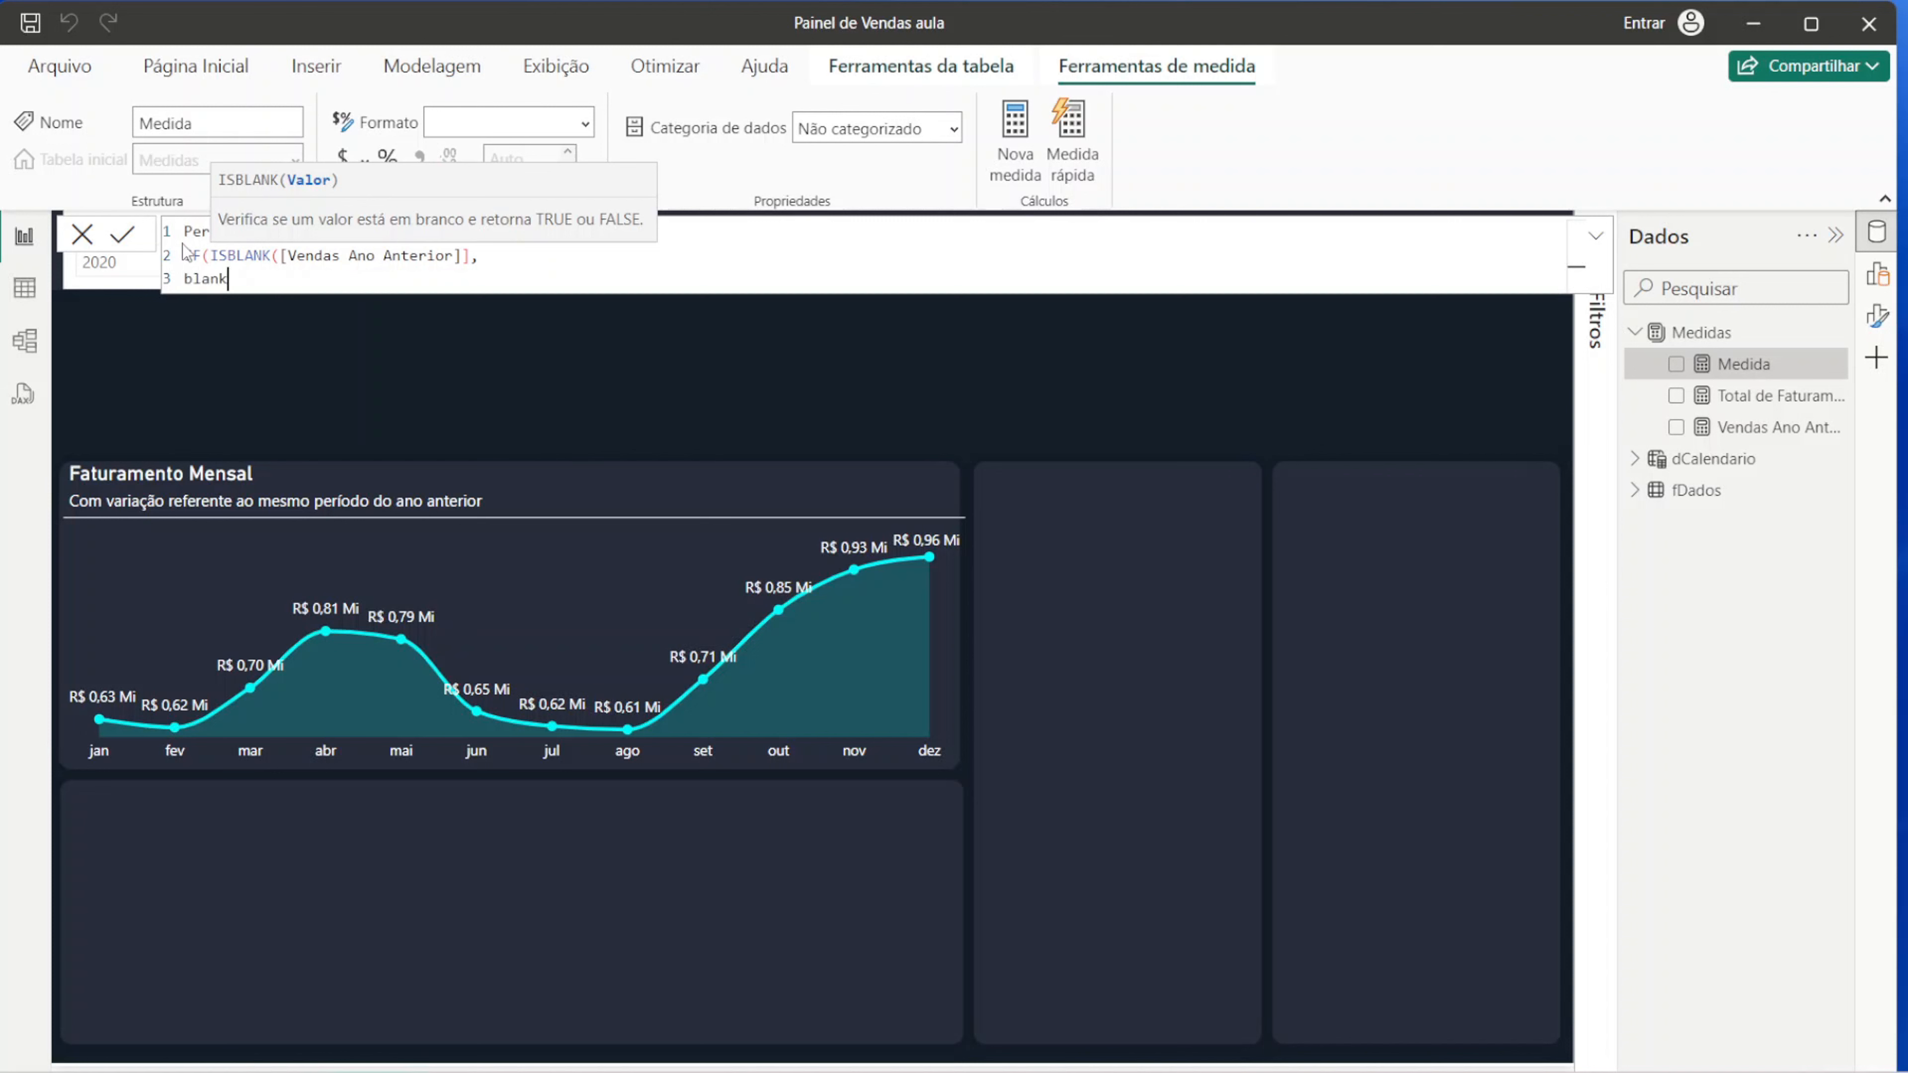
type("blank(),")
key("BackSpace")
key("BackSpace")
key("BackSpace")
key("BackSpace")
key("BackSpace")
key("BackSpace")
key("BackSpace")
key("BackSpace")
key("BackSpace")
key("BackSpace")
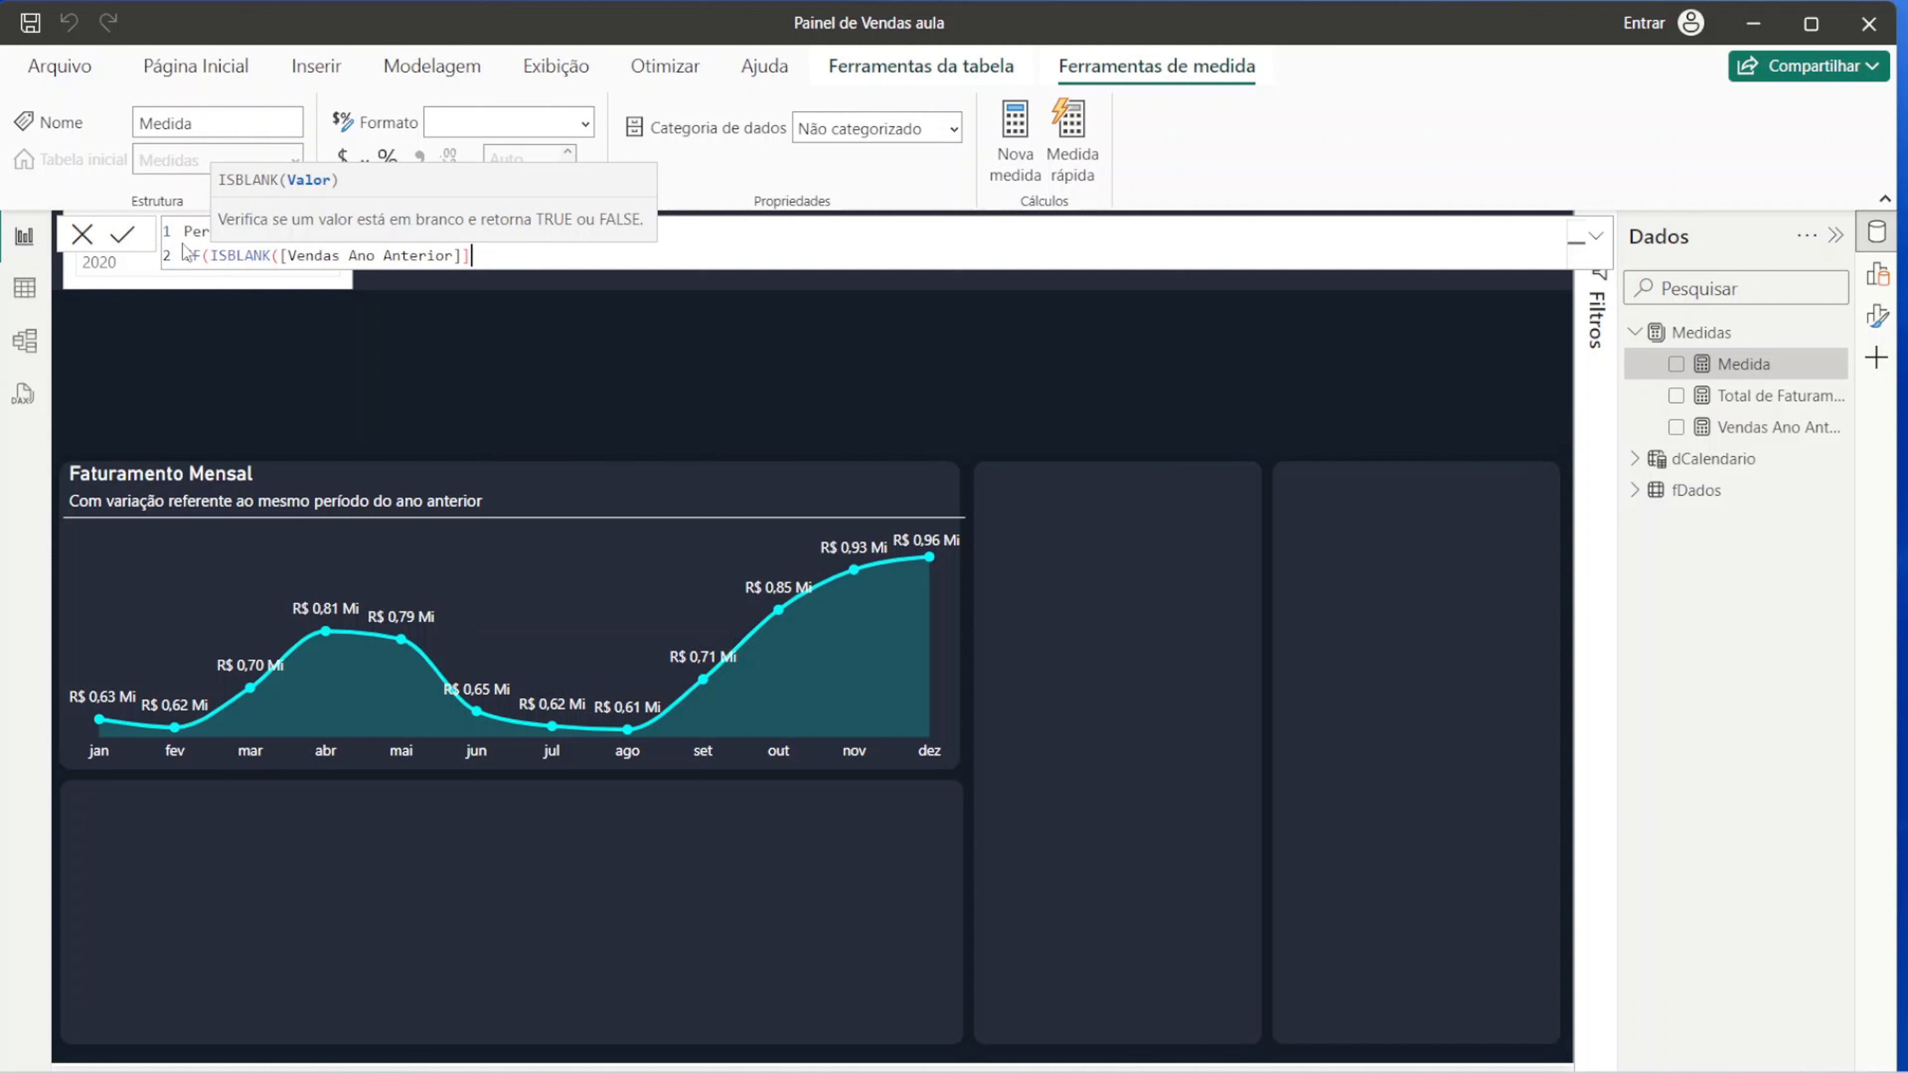
Step: Re-enter [Vendas Ano Anterior] as the ISBLANK argument and complete the IF condition with a closing parenthesis and comma
type(")<")
key("BackSpace")
type(",")
key("BackSpace")
key("BackSpace")
key("BackSpace")
key("BackSpace")
key("BackSpace")
key("BackSpace")
key("BackSpace")
key("BackSpace")
key("BackSpace")
key("BackSpace")
key("BackSpace")
key("BackSpace")
key("BackSpace")
key("BackSpace")
key("BackSpace")
key("BackSpace")
key("BackSpace")
key("BackSpace")
key("Tab")
type("),")
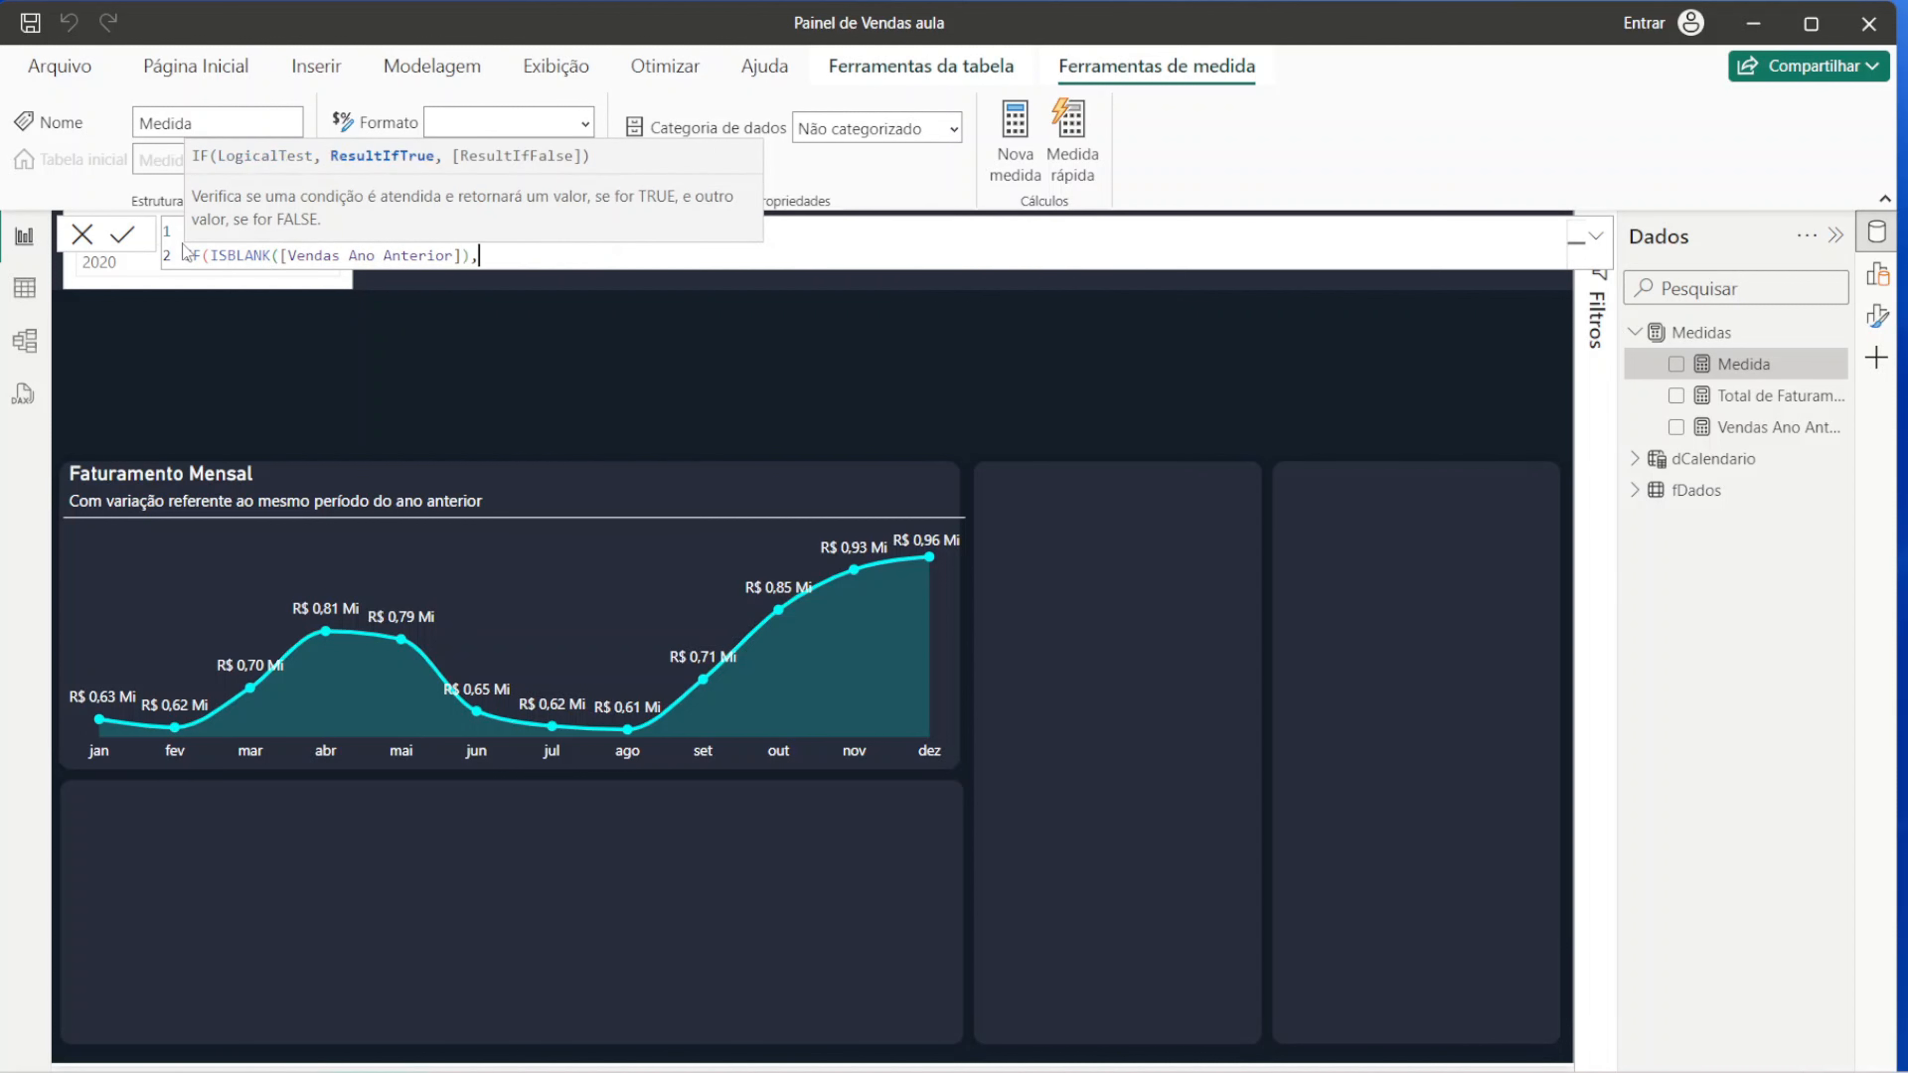
Step: Make the IF return BLANK() when the condition is true, on its own formula line
key("shift+Return")
type("BLANK()")
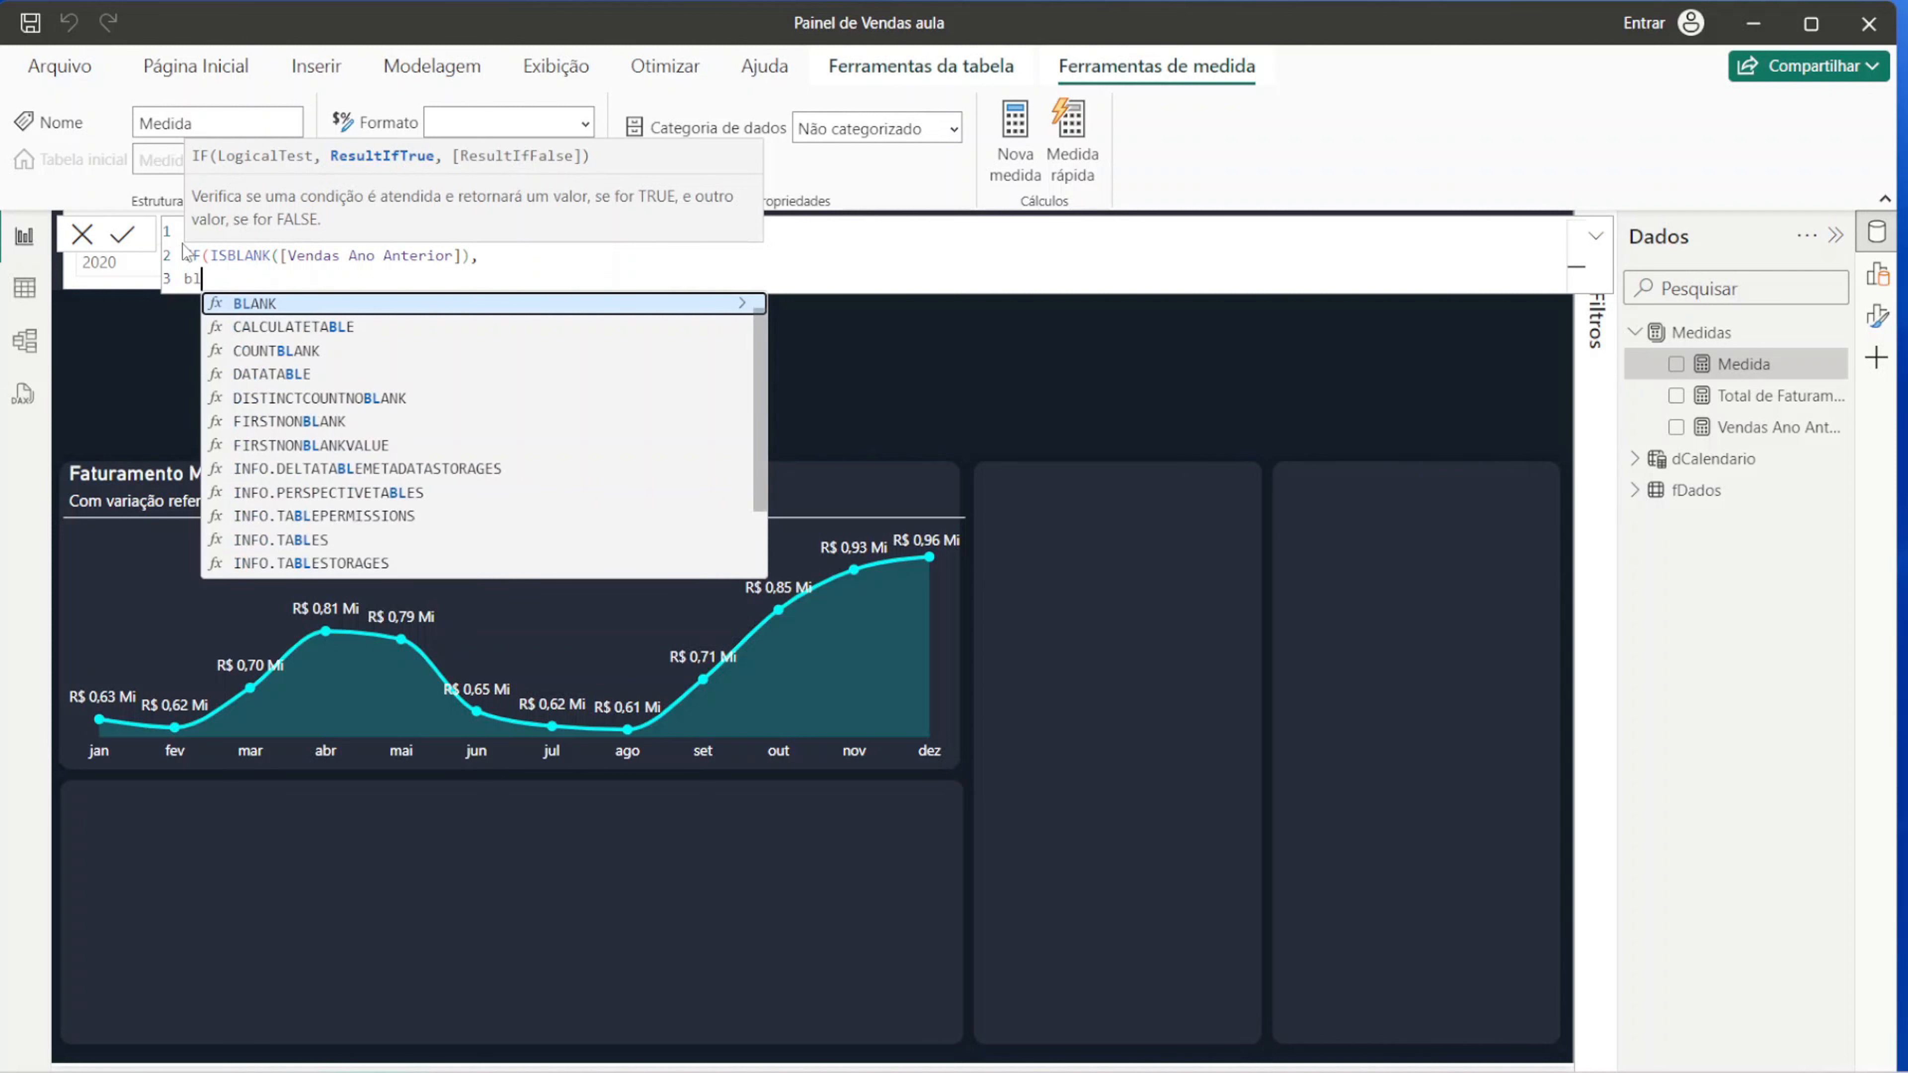
type(",")
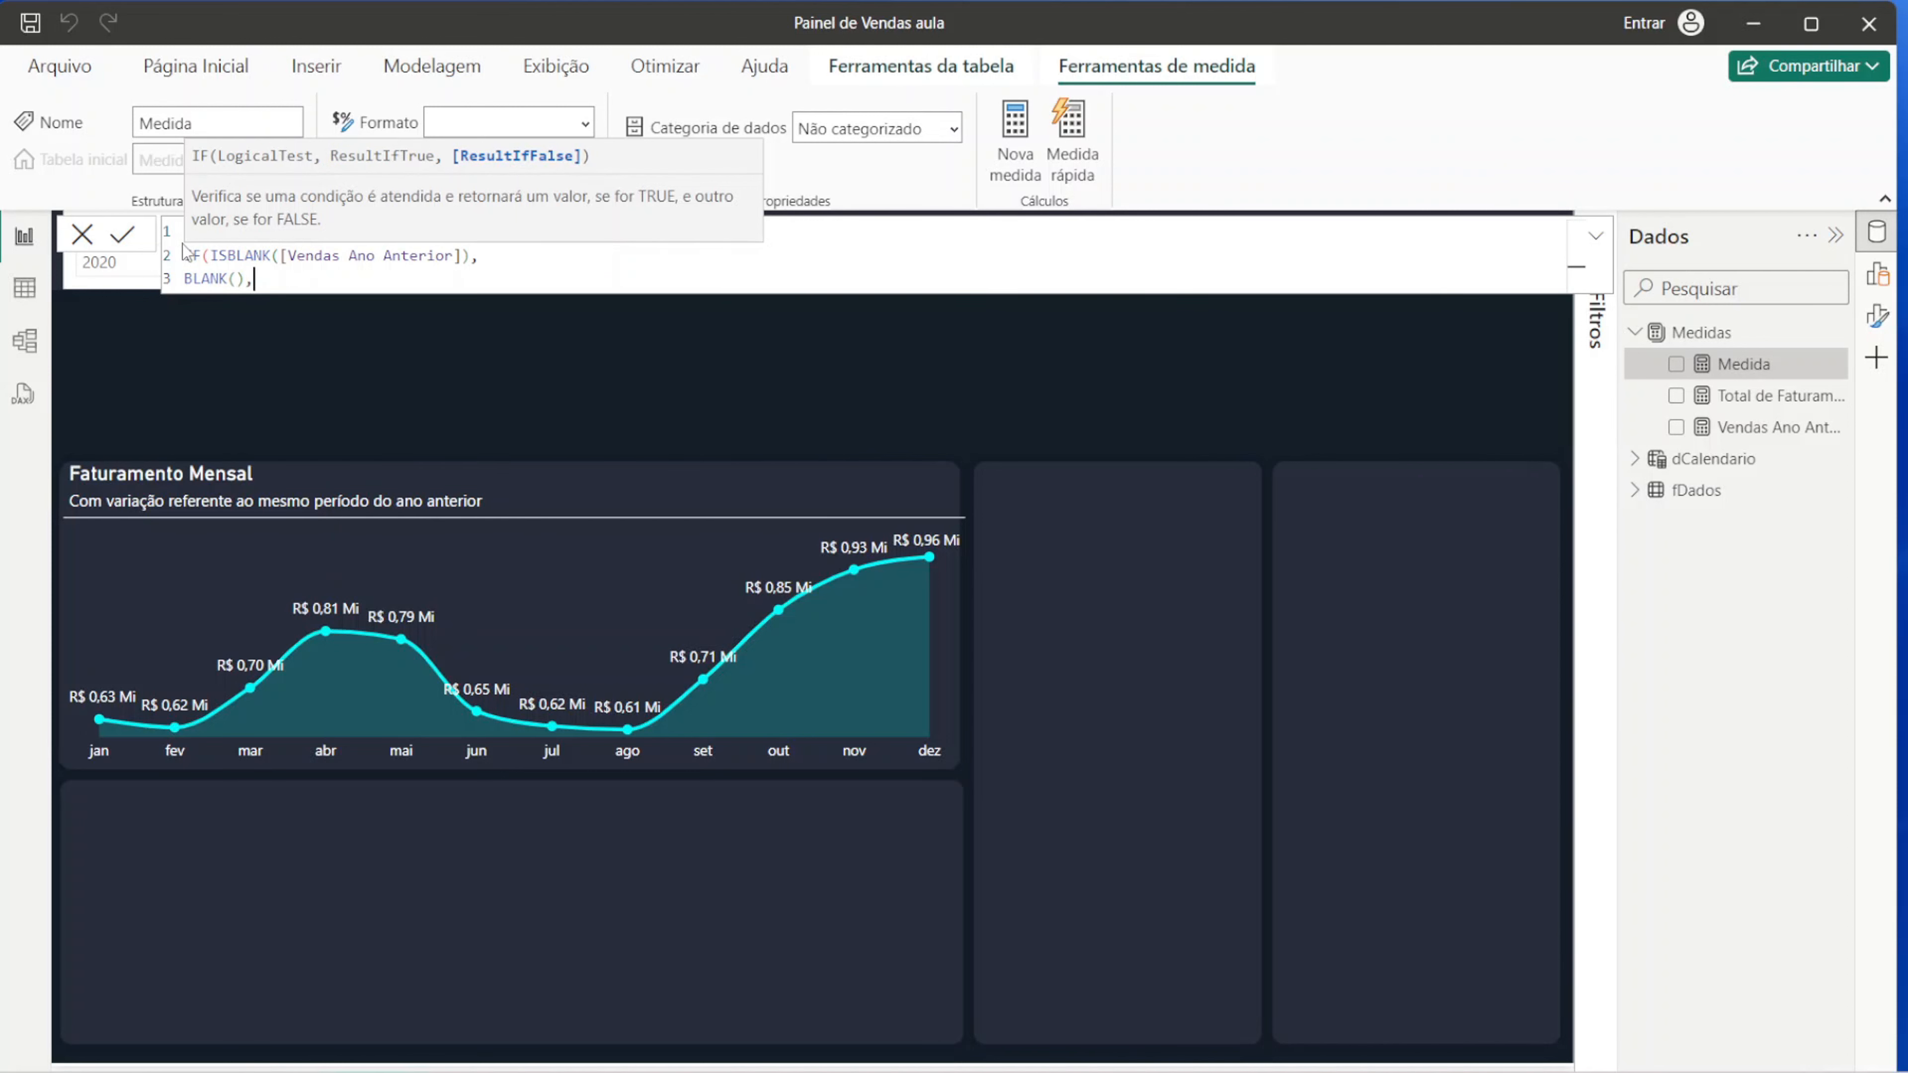
key("shift+Return")
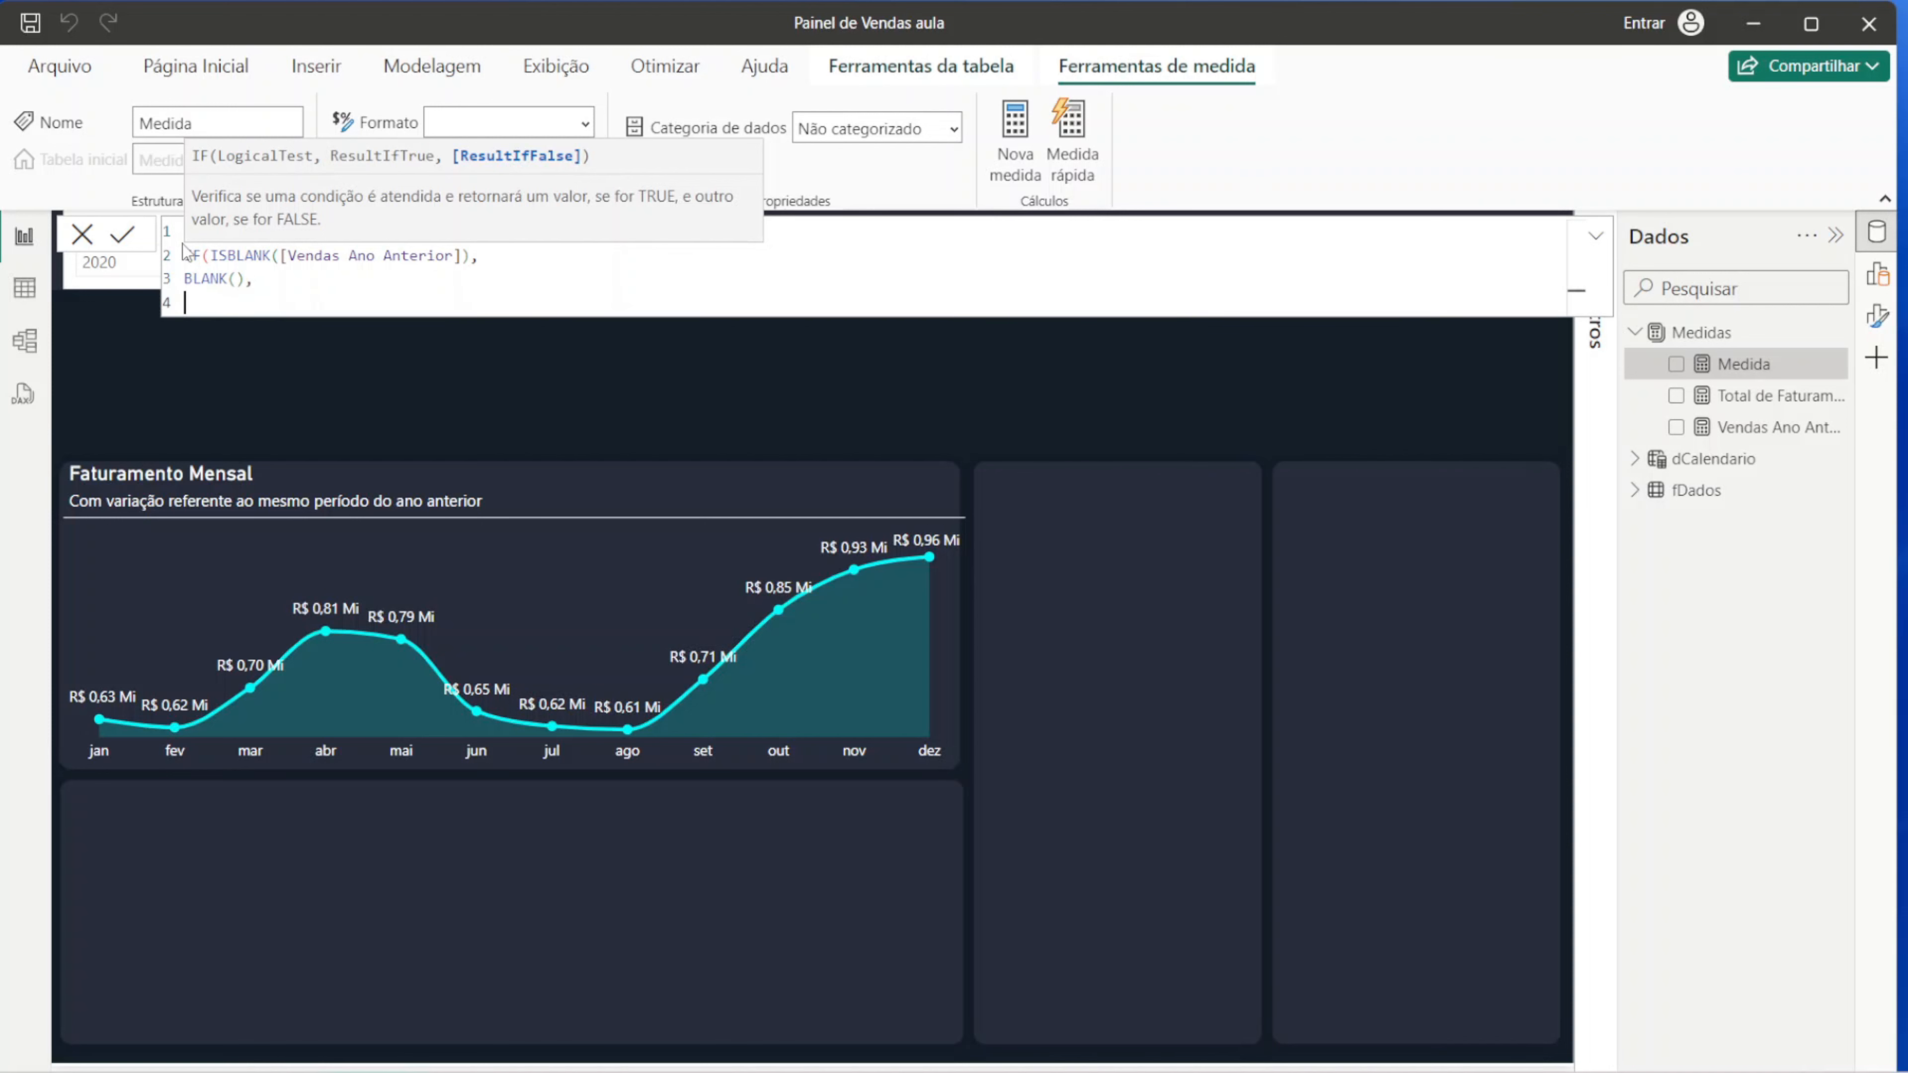
Step: Add DIVIDE([Total de Faturamento] - [Vendas Ano Anterior], [Vendas Ano Anterior]) as the false result, then close the IF and commit the measure
type("DIVIDE(")
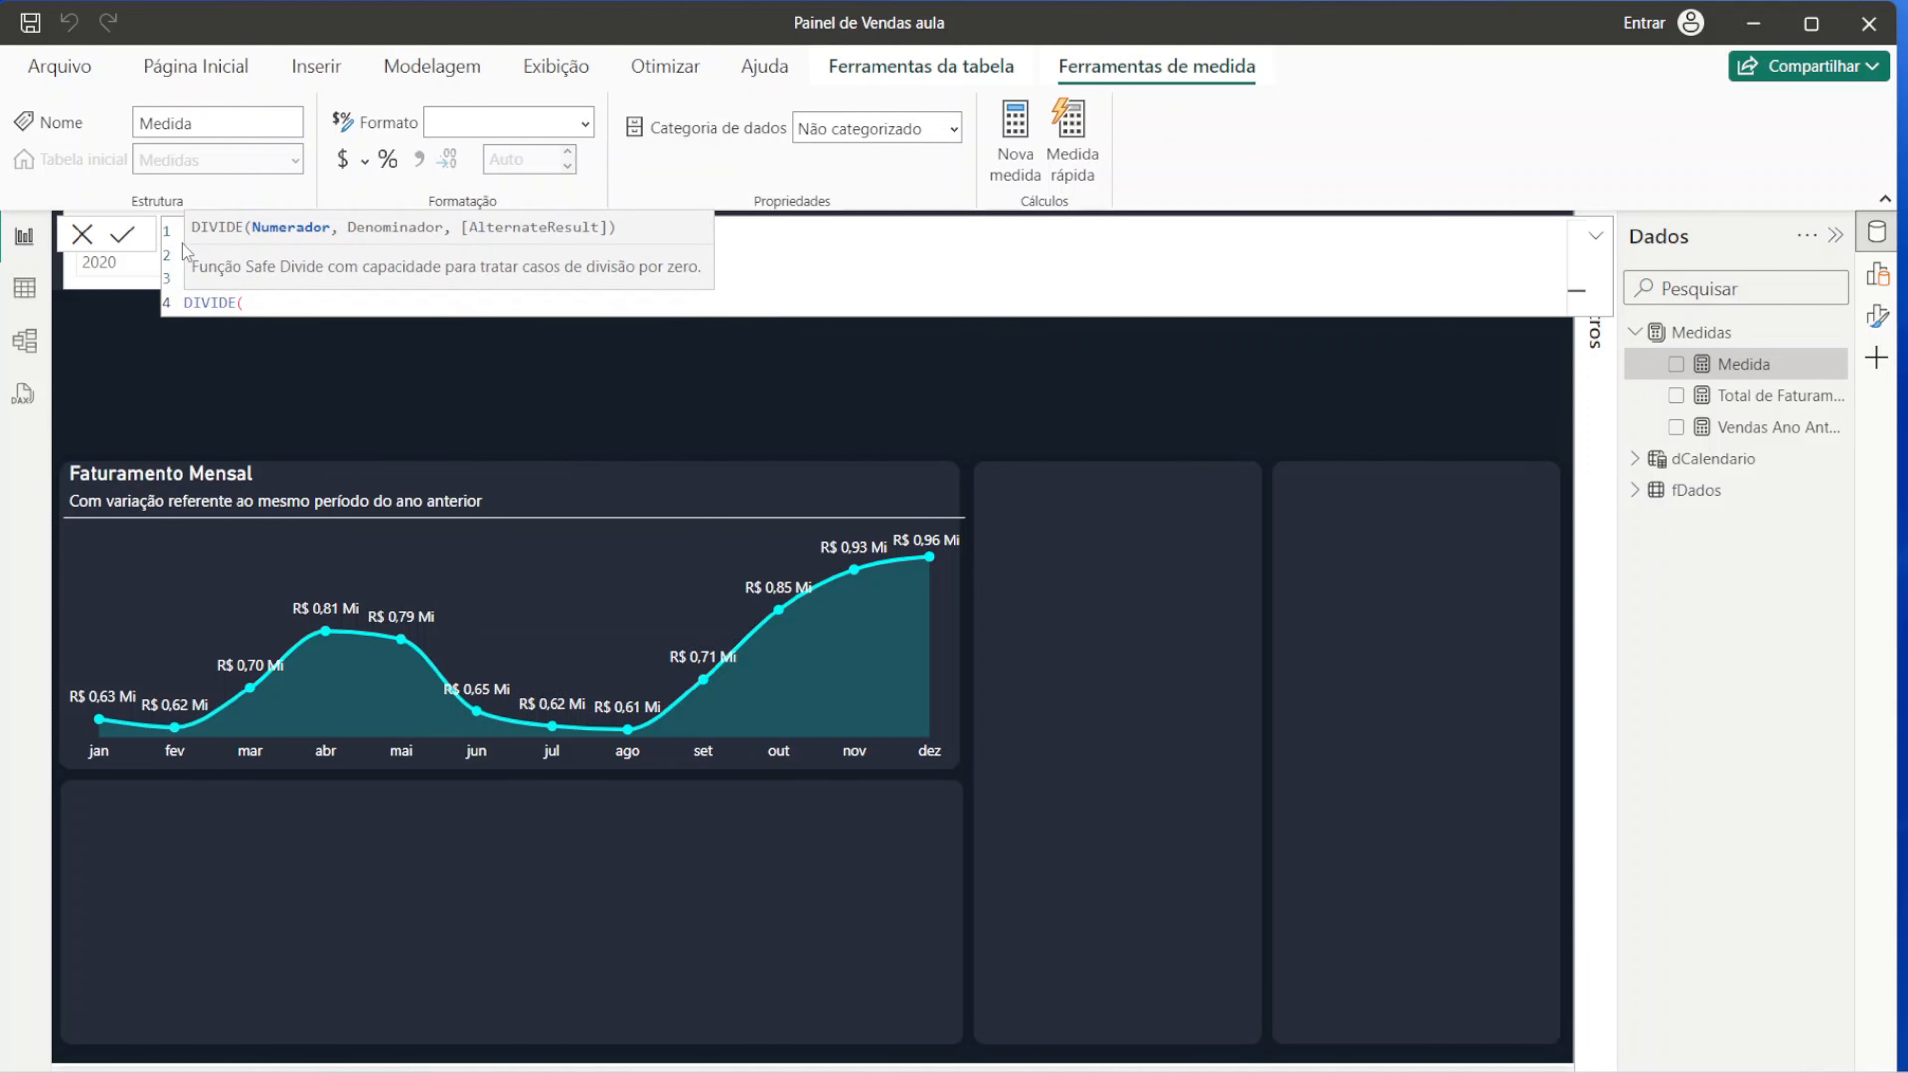
type("[Total de Faturamento]")
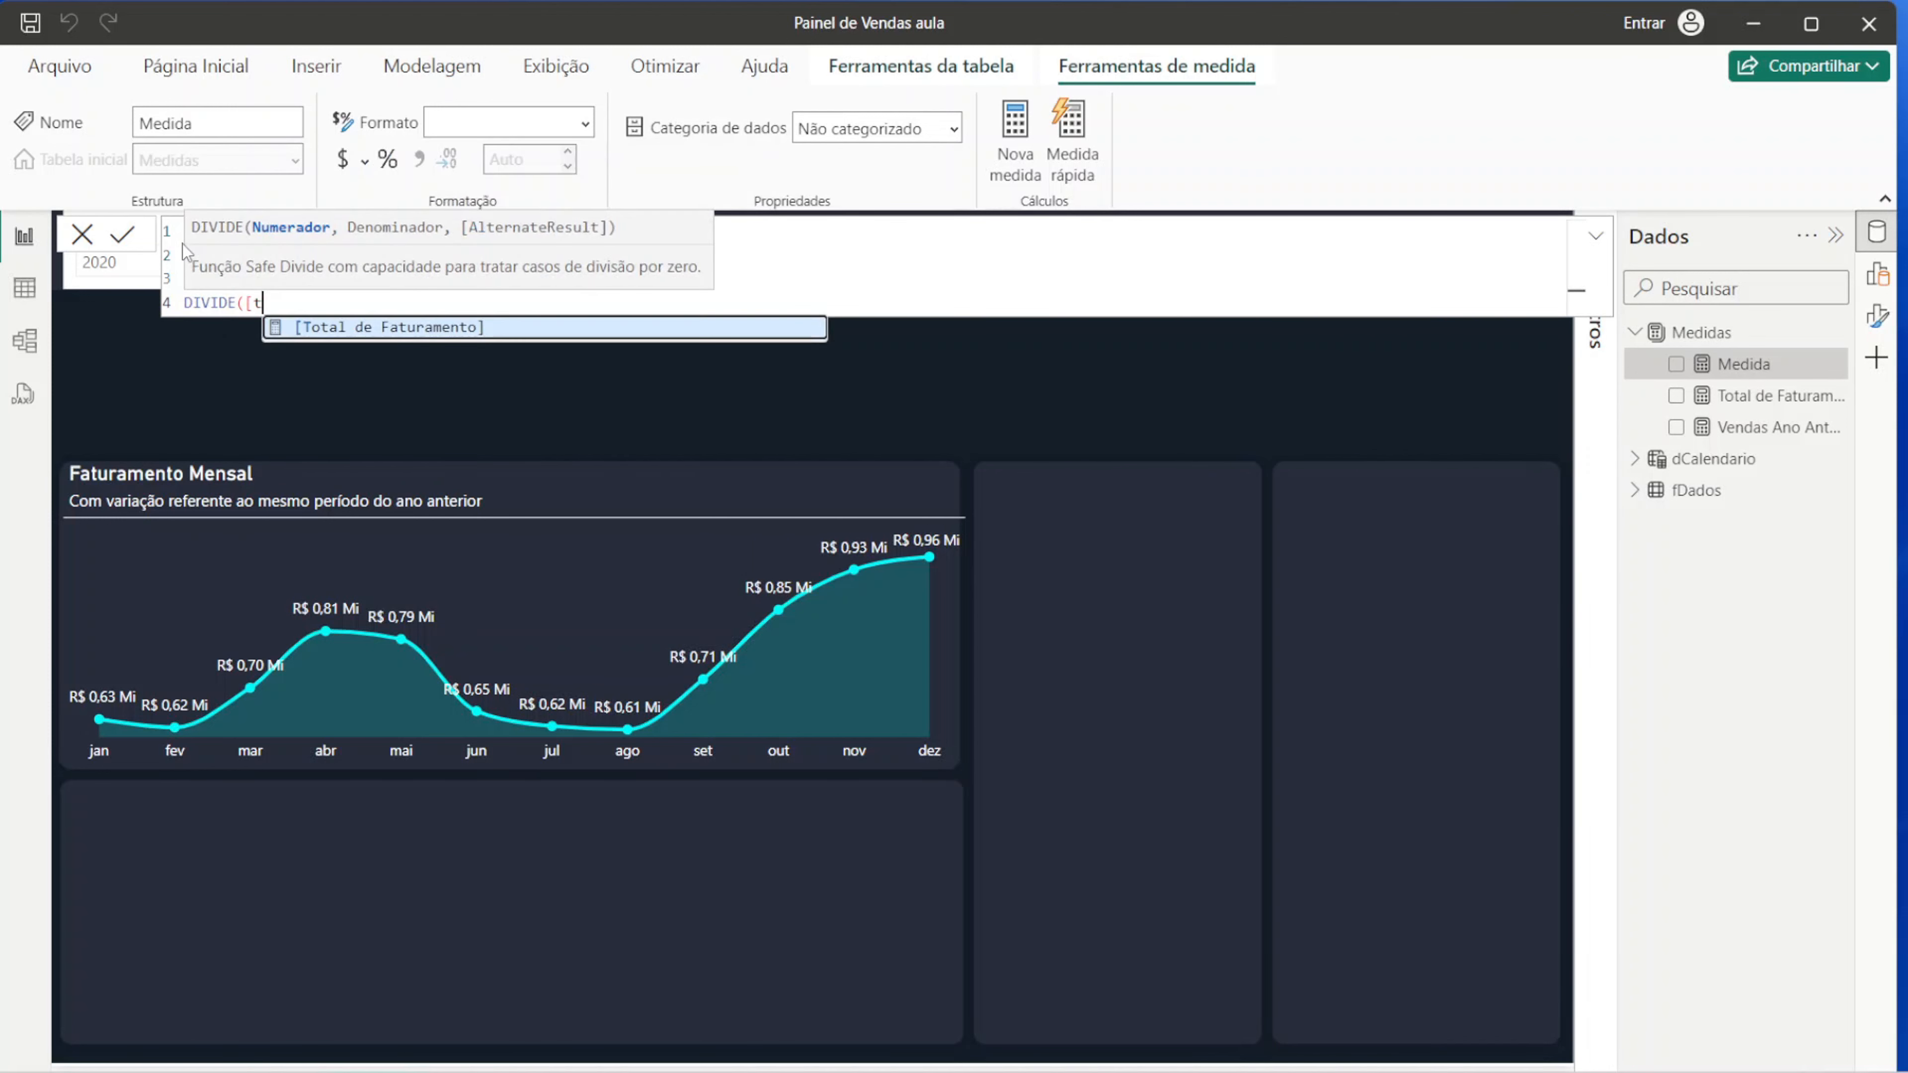
key("Tab")
type("- ")
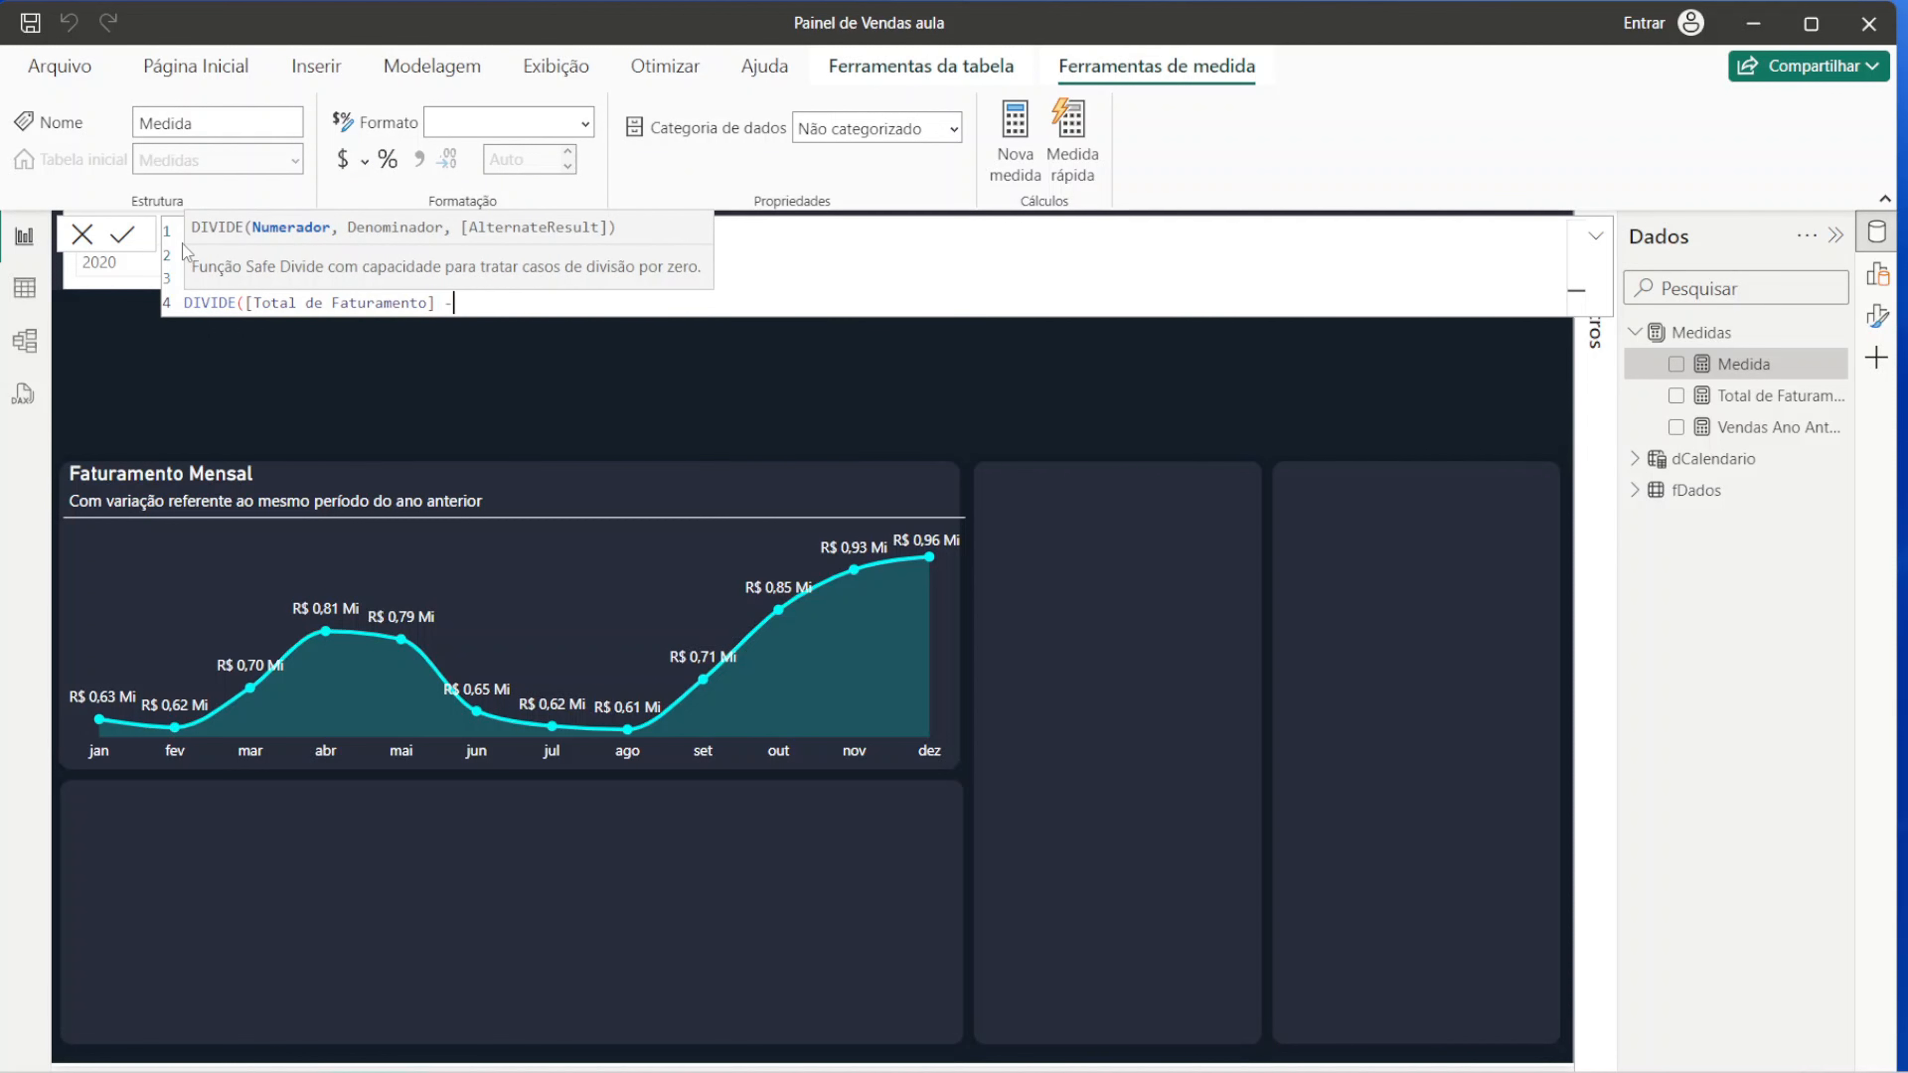
type("[Vendas Ano Anterior]")
key("Tab")
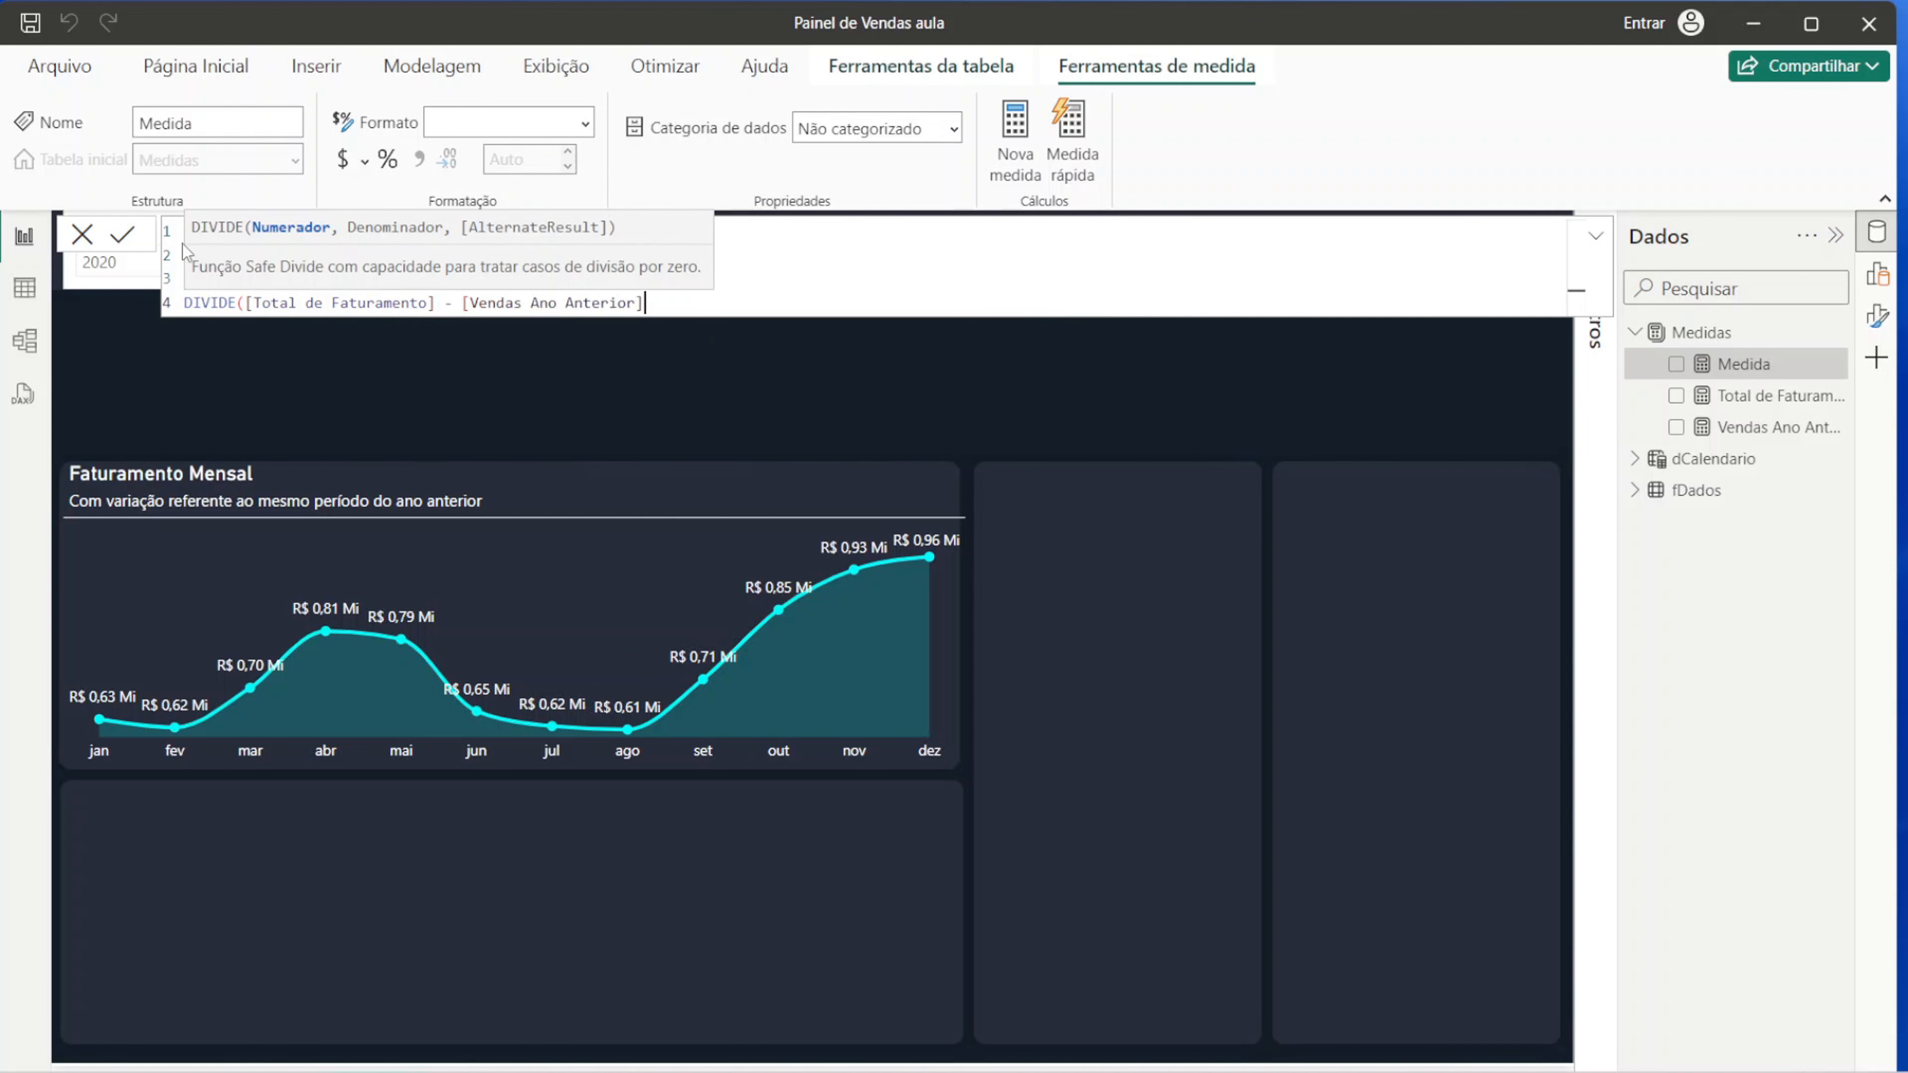
type(",")
type(" [Vendas Ano Anterior]")
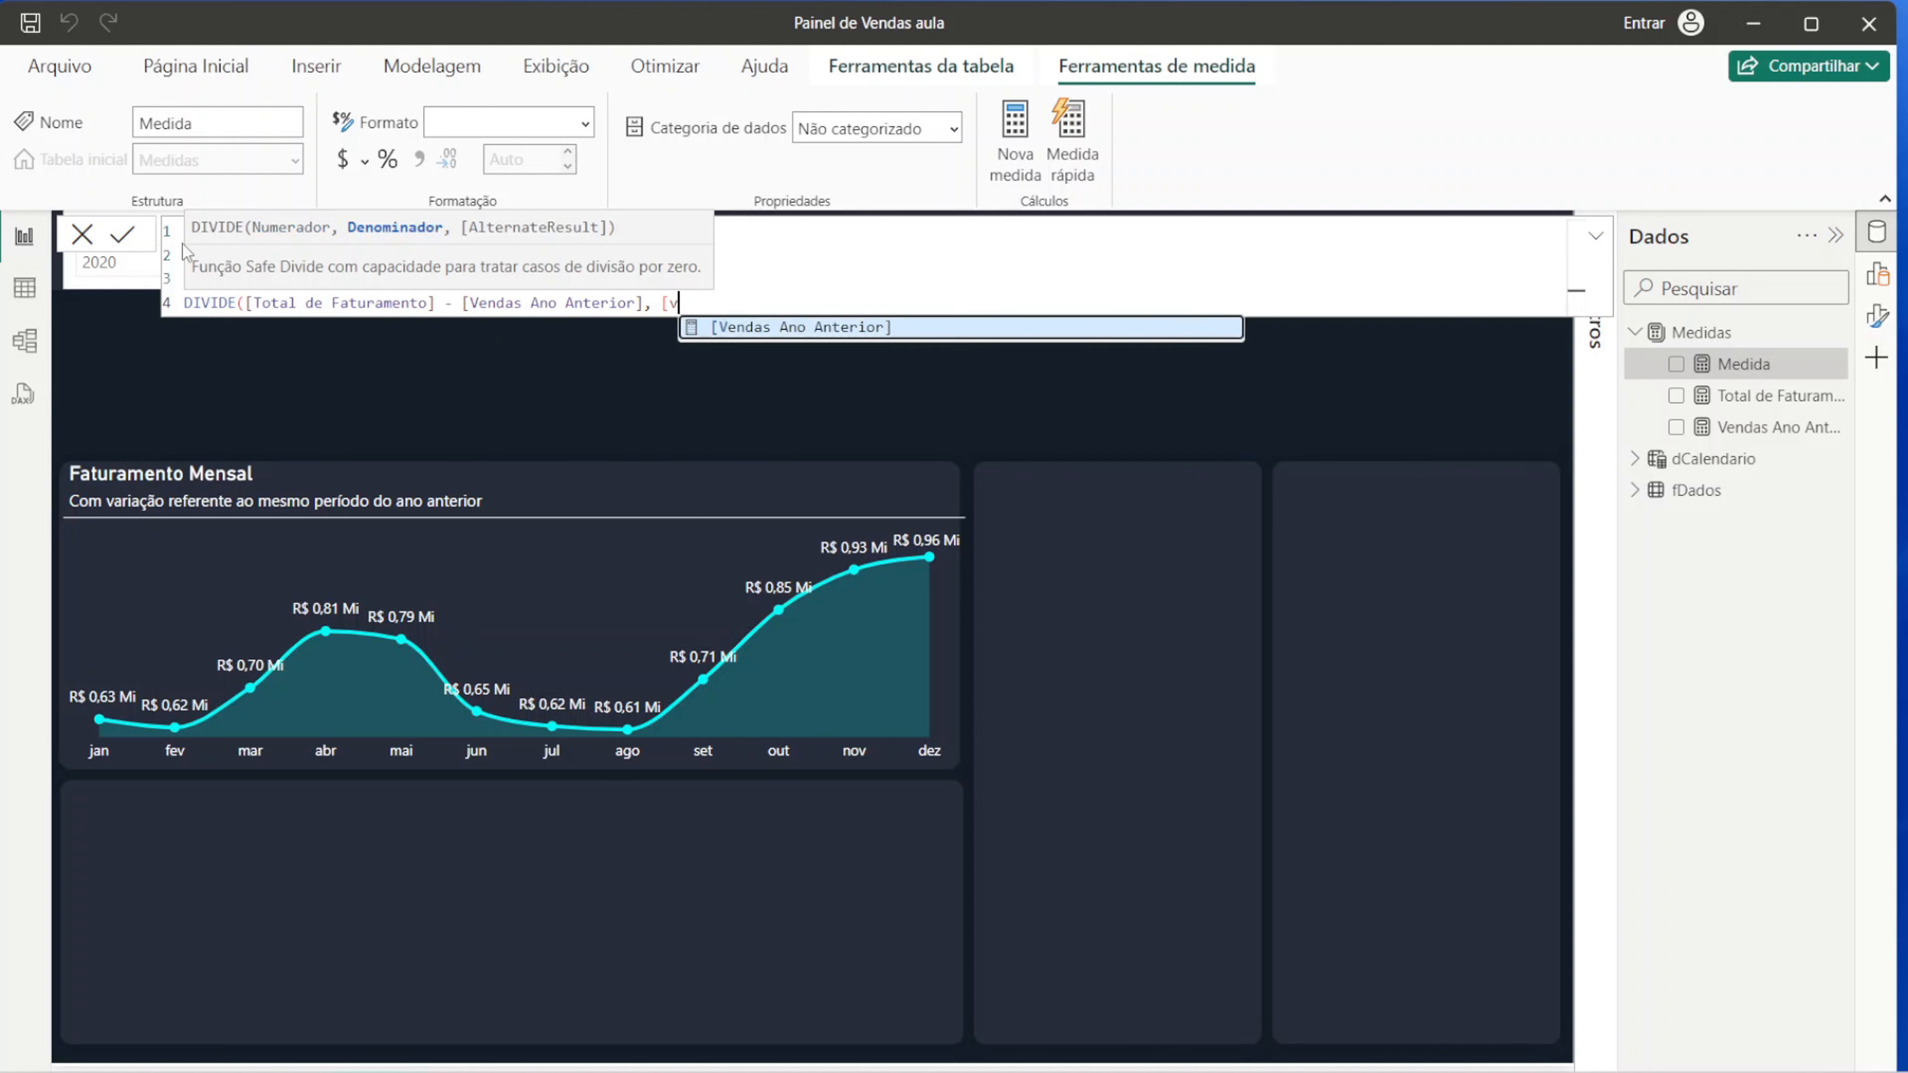
key("Tab")
type(")")
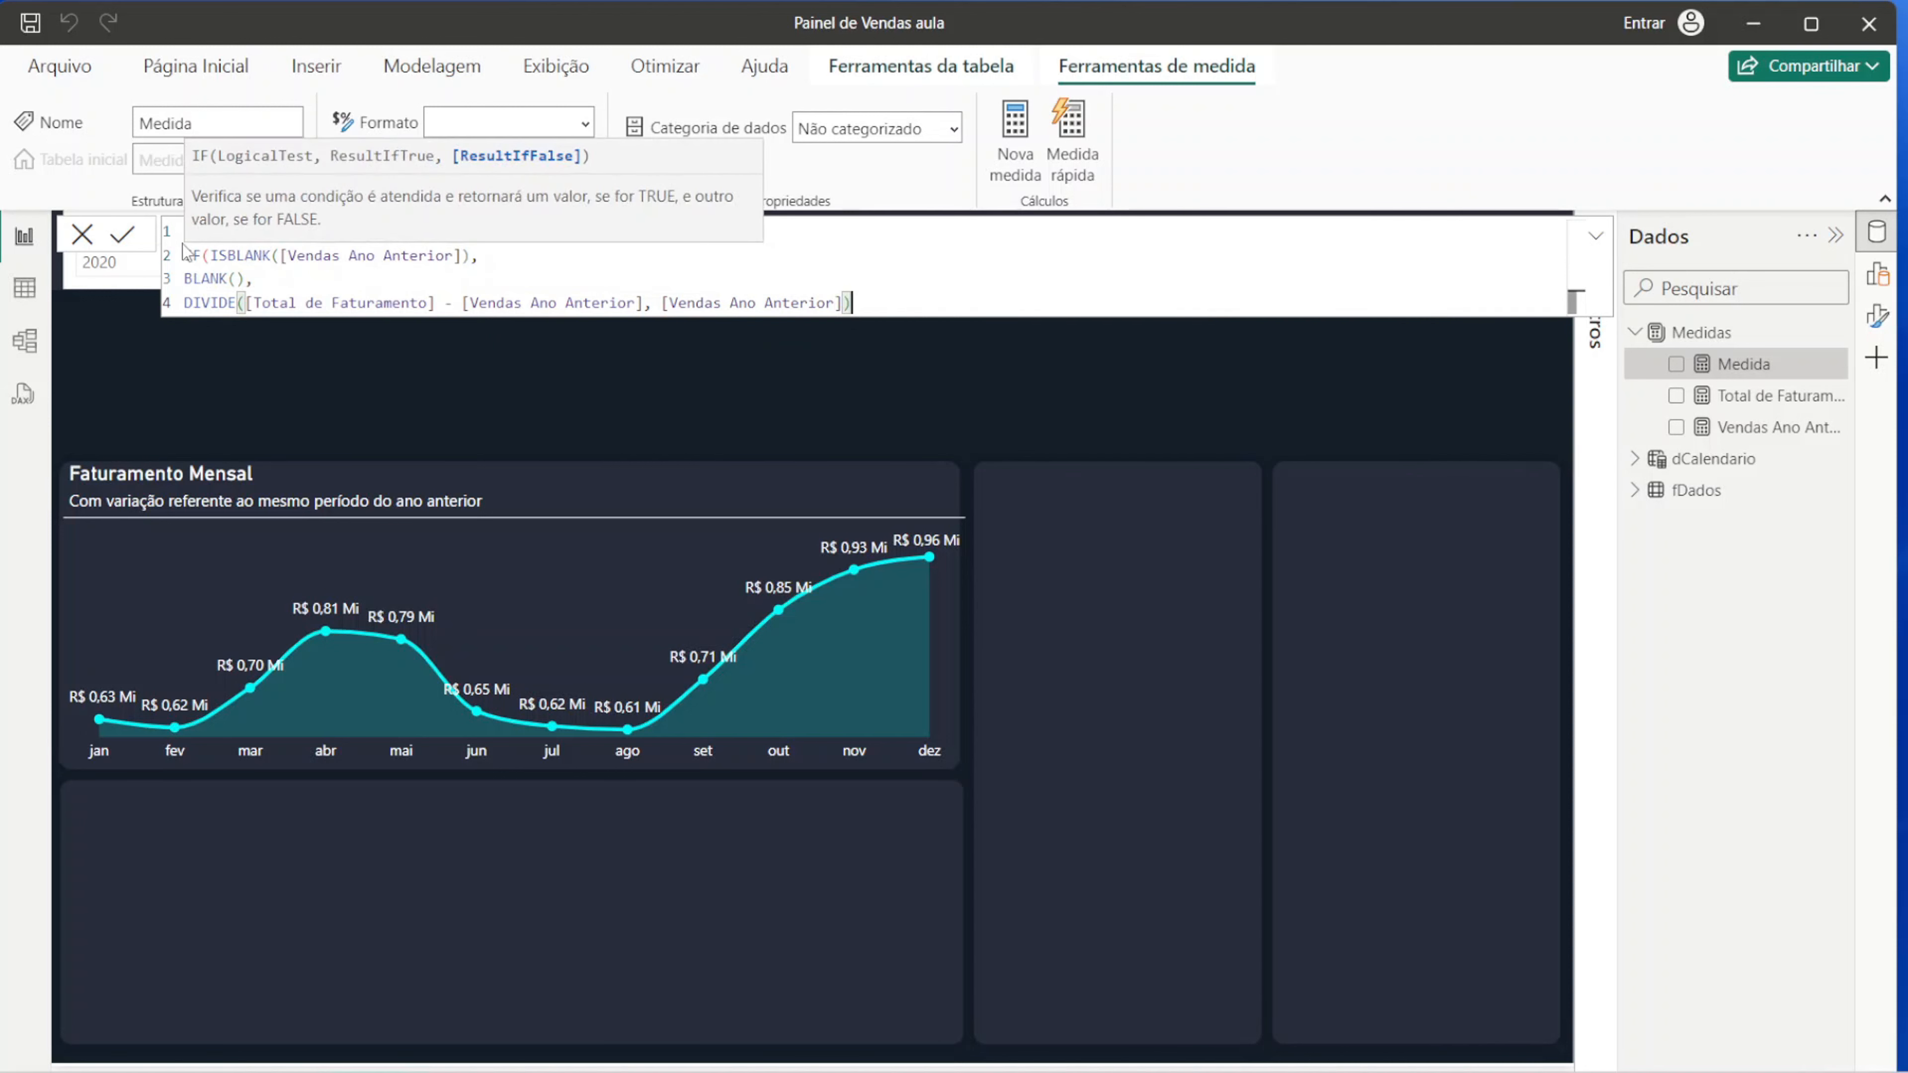
key("Return")
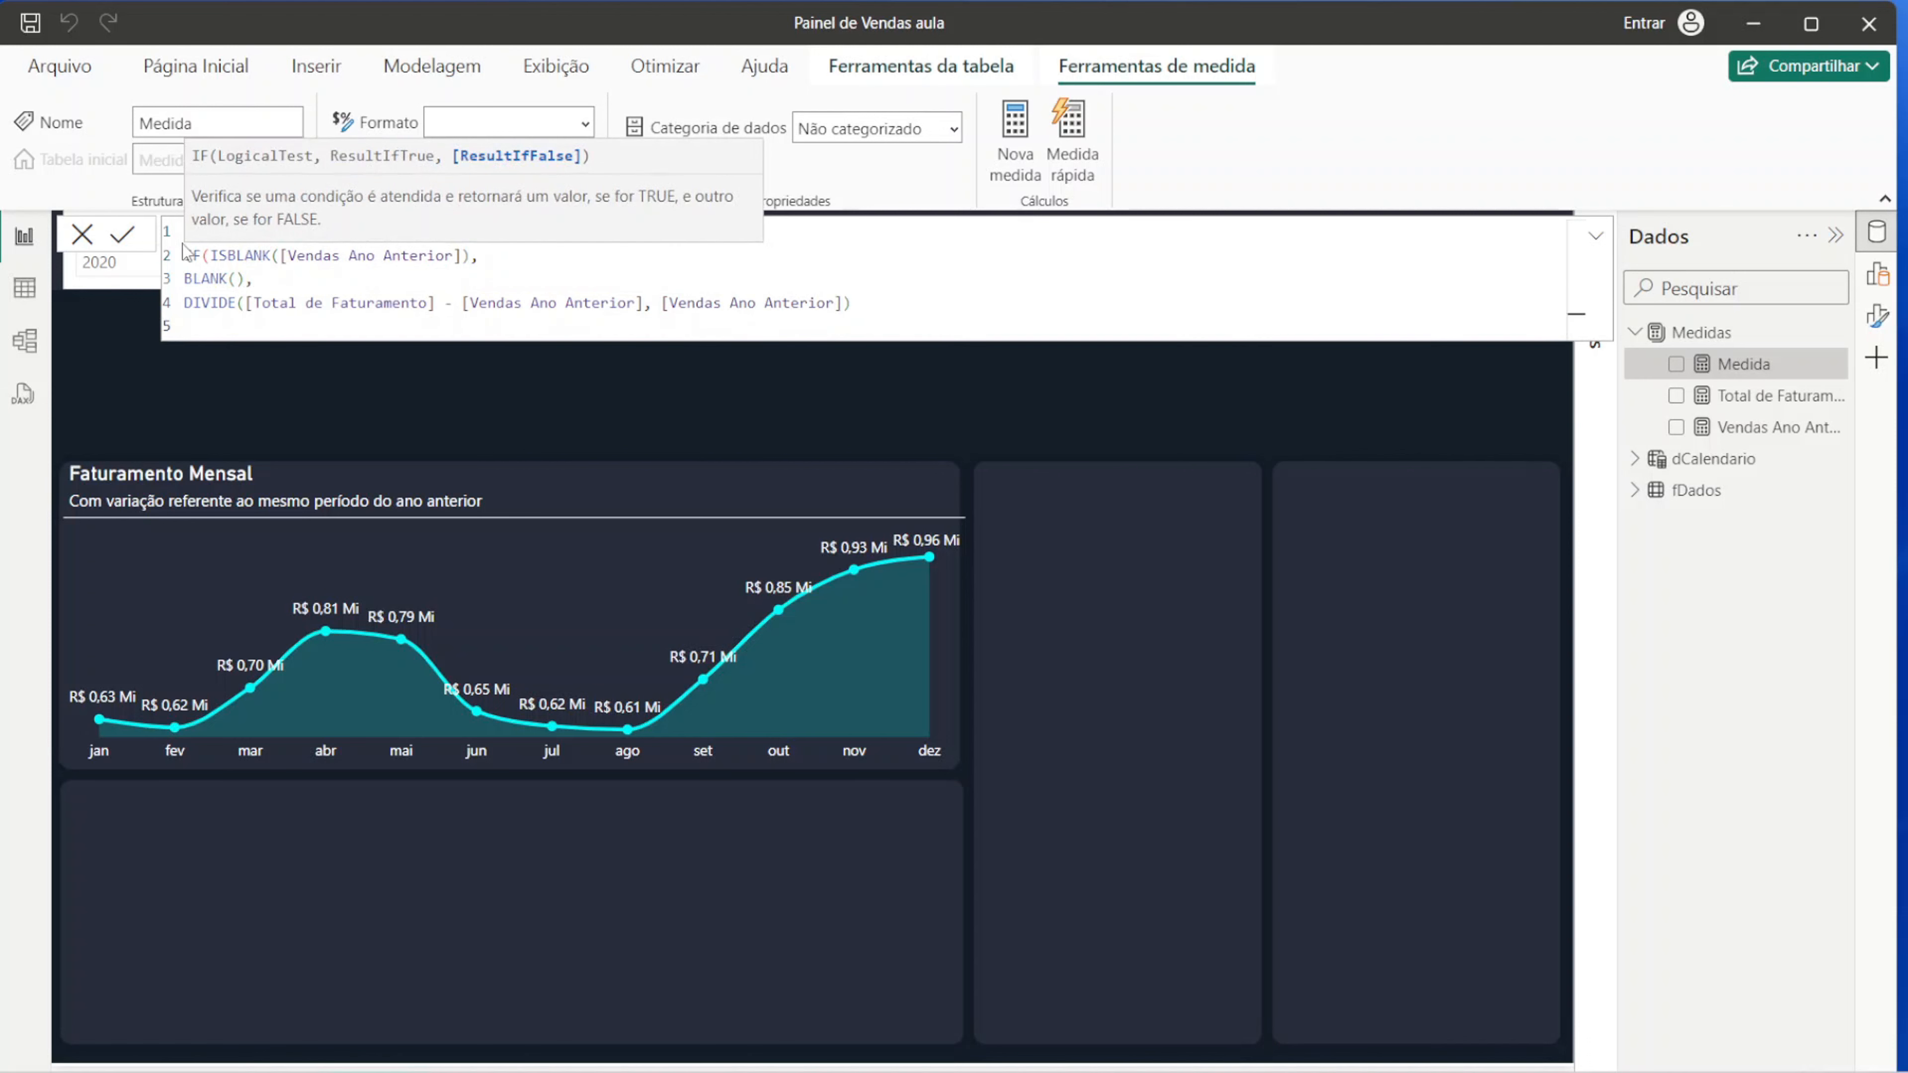
type(")")
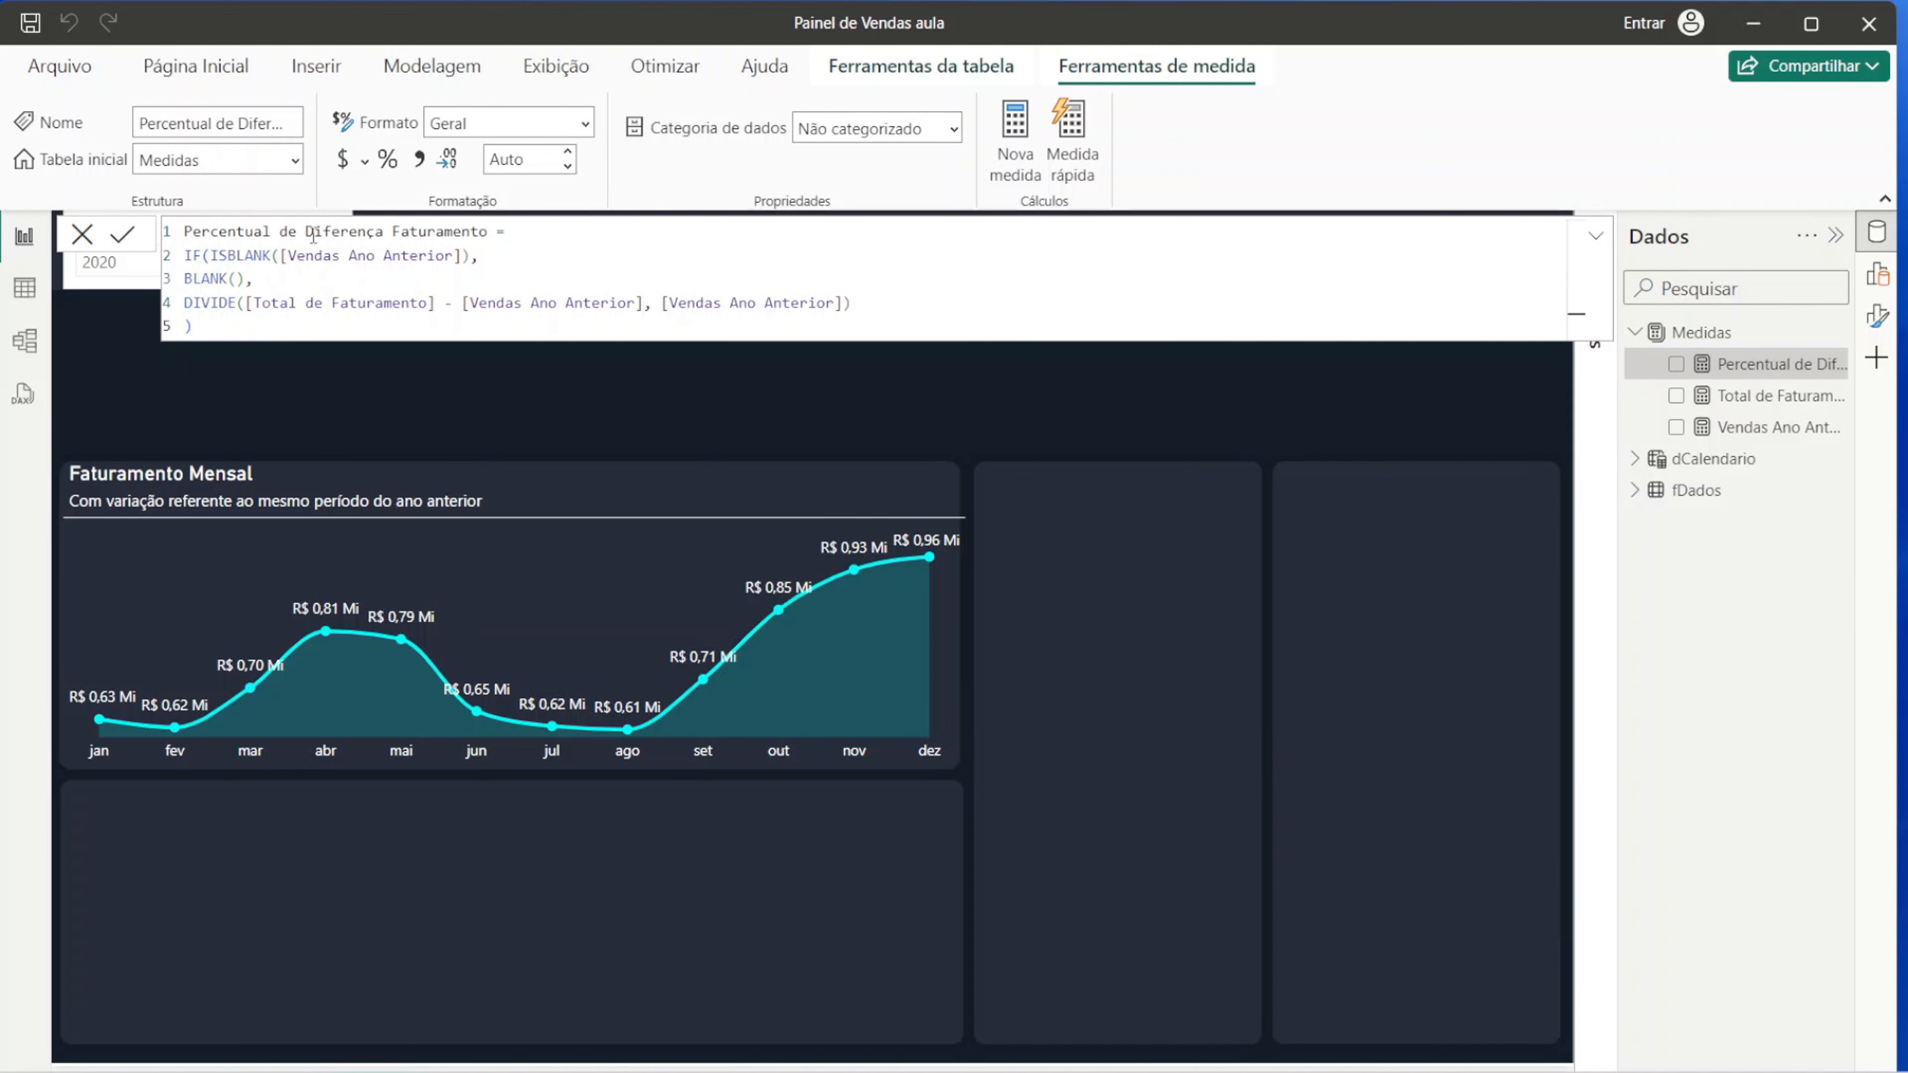
Step: Review the complete formula of the new percentage difference measure and close the formula editor
left_click_drag(287, 325, 190, 214)
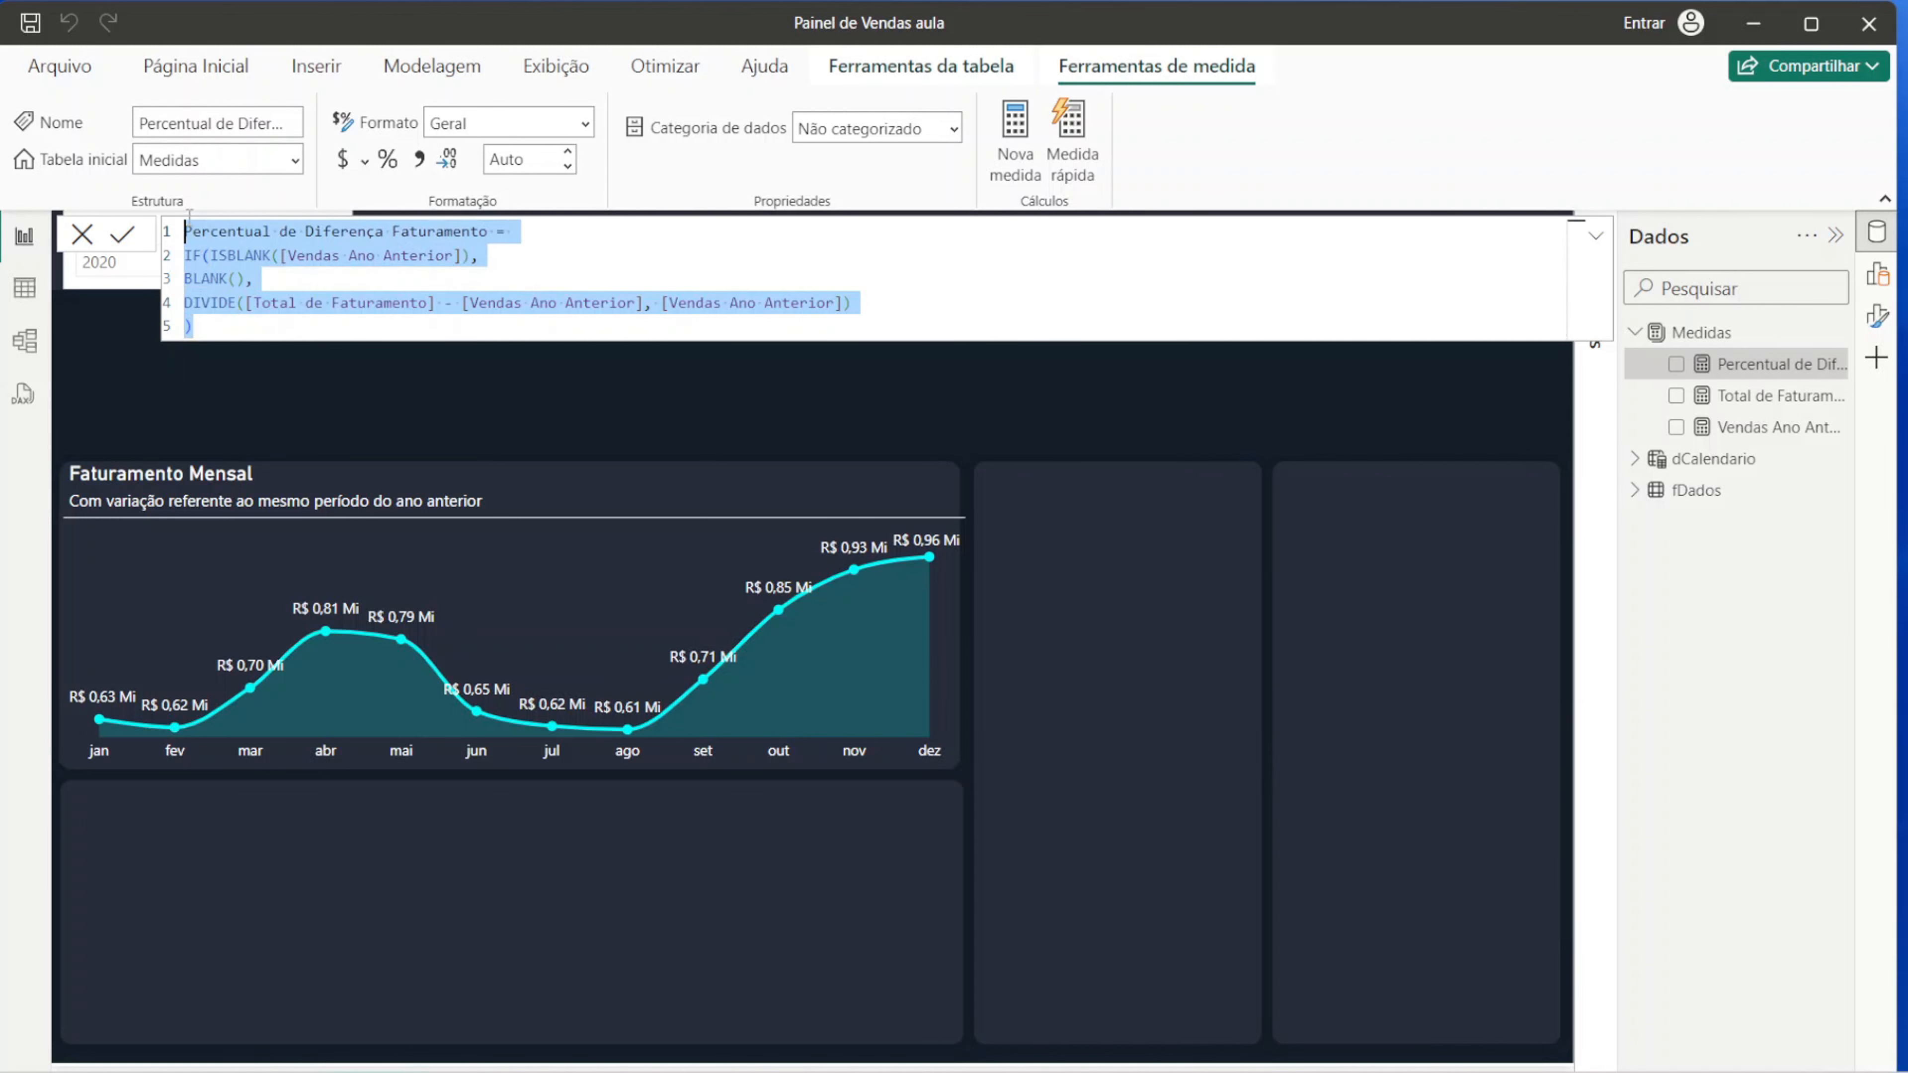
left_click(477, 278)
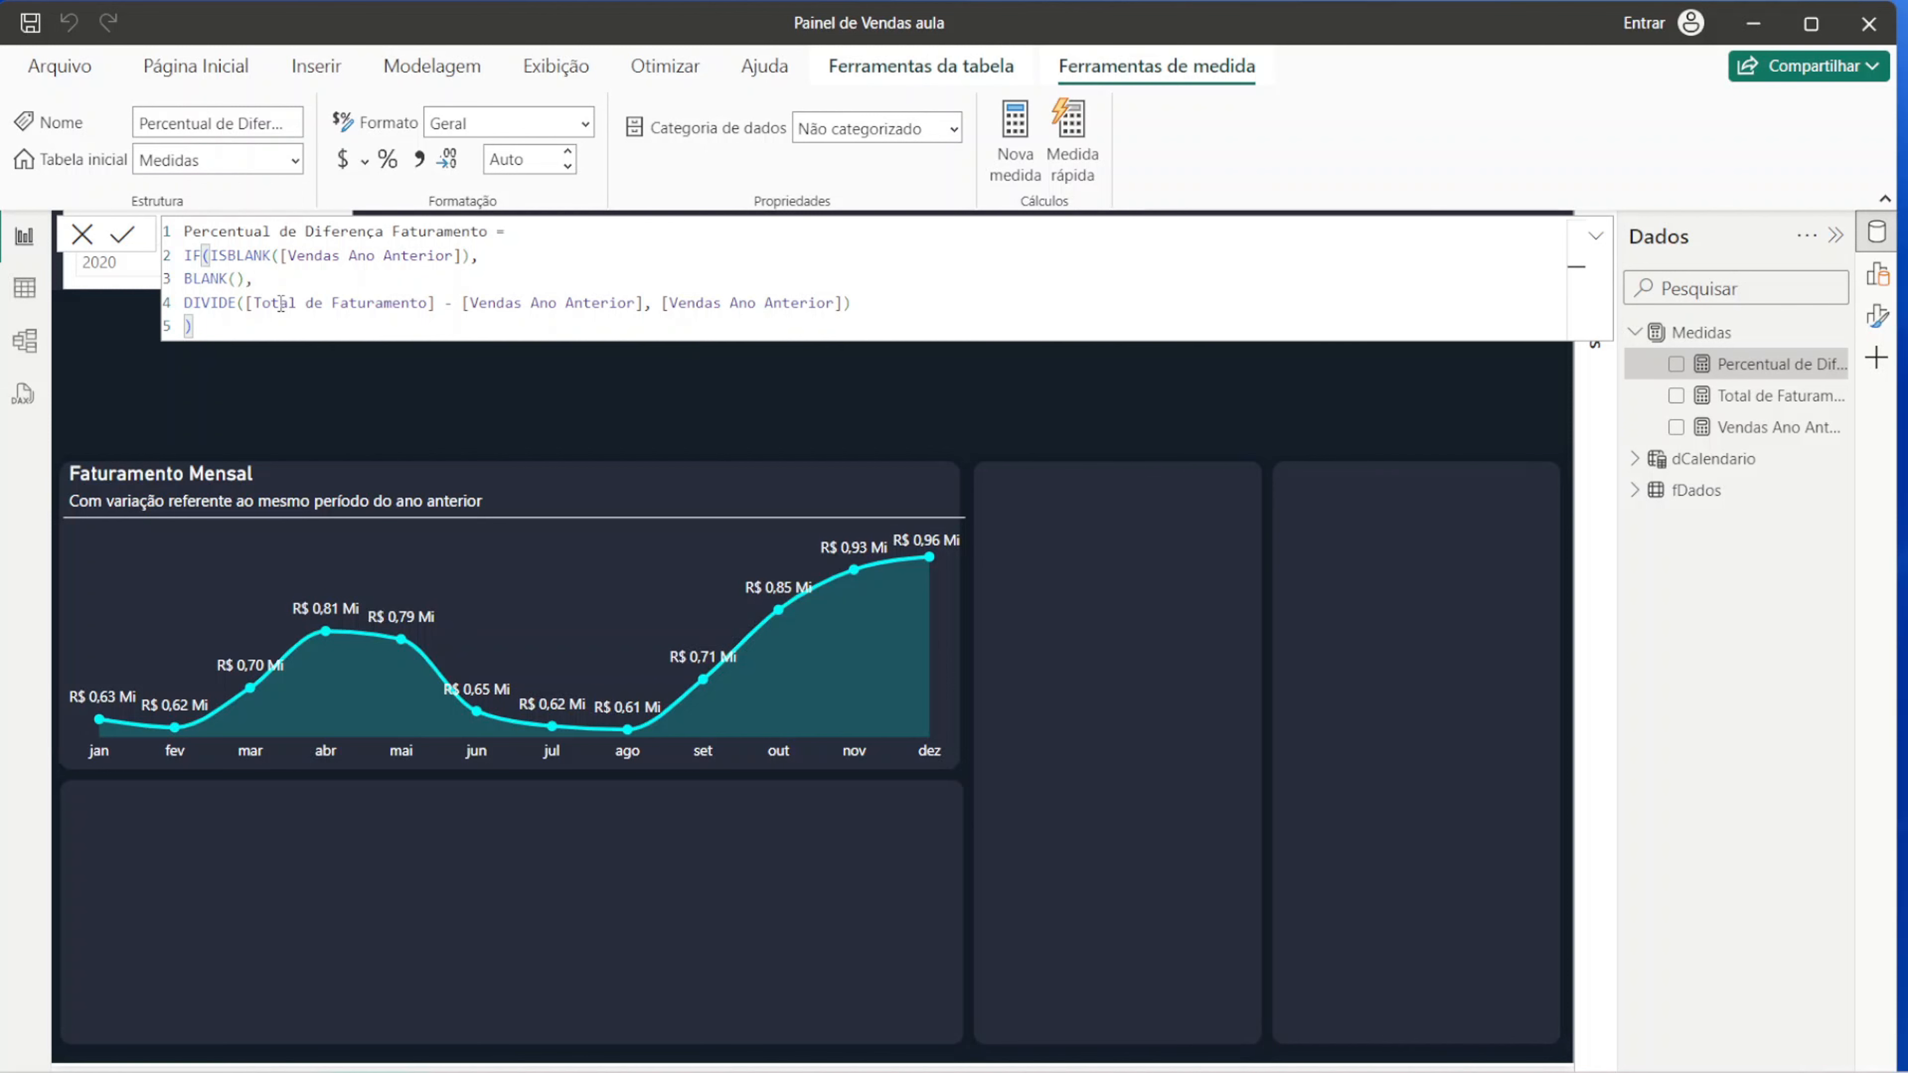
left_click(82, 235)
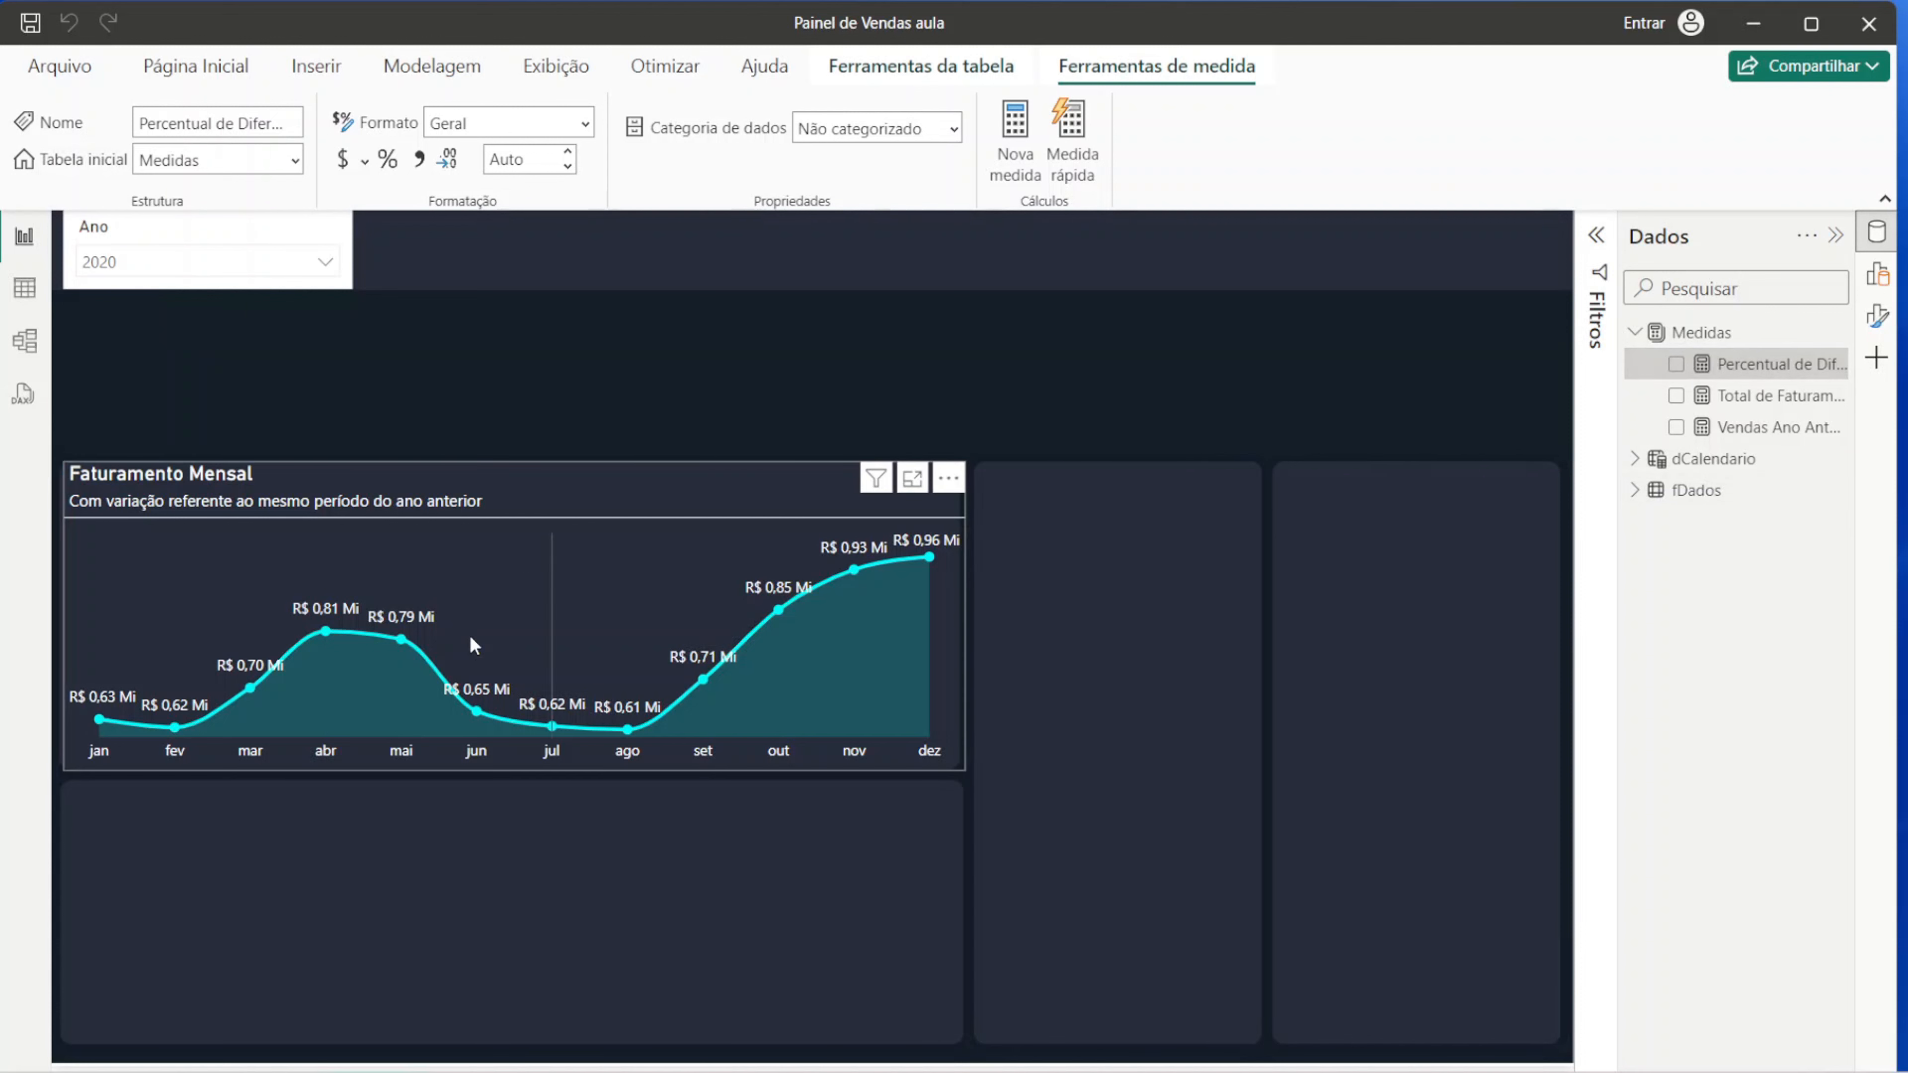
Step: Narrow the Faturamento Mensal area chart slightly so its edge fits within the background card
mouse_move(618, 720)
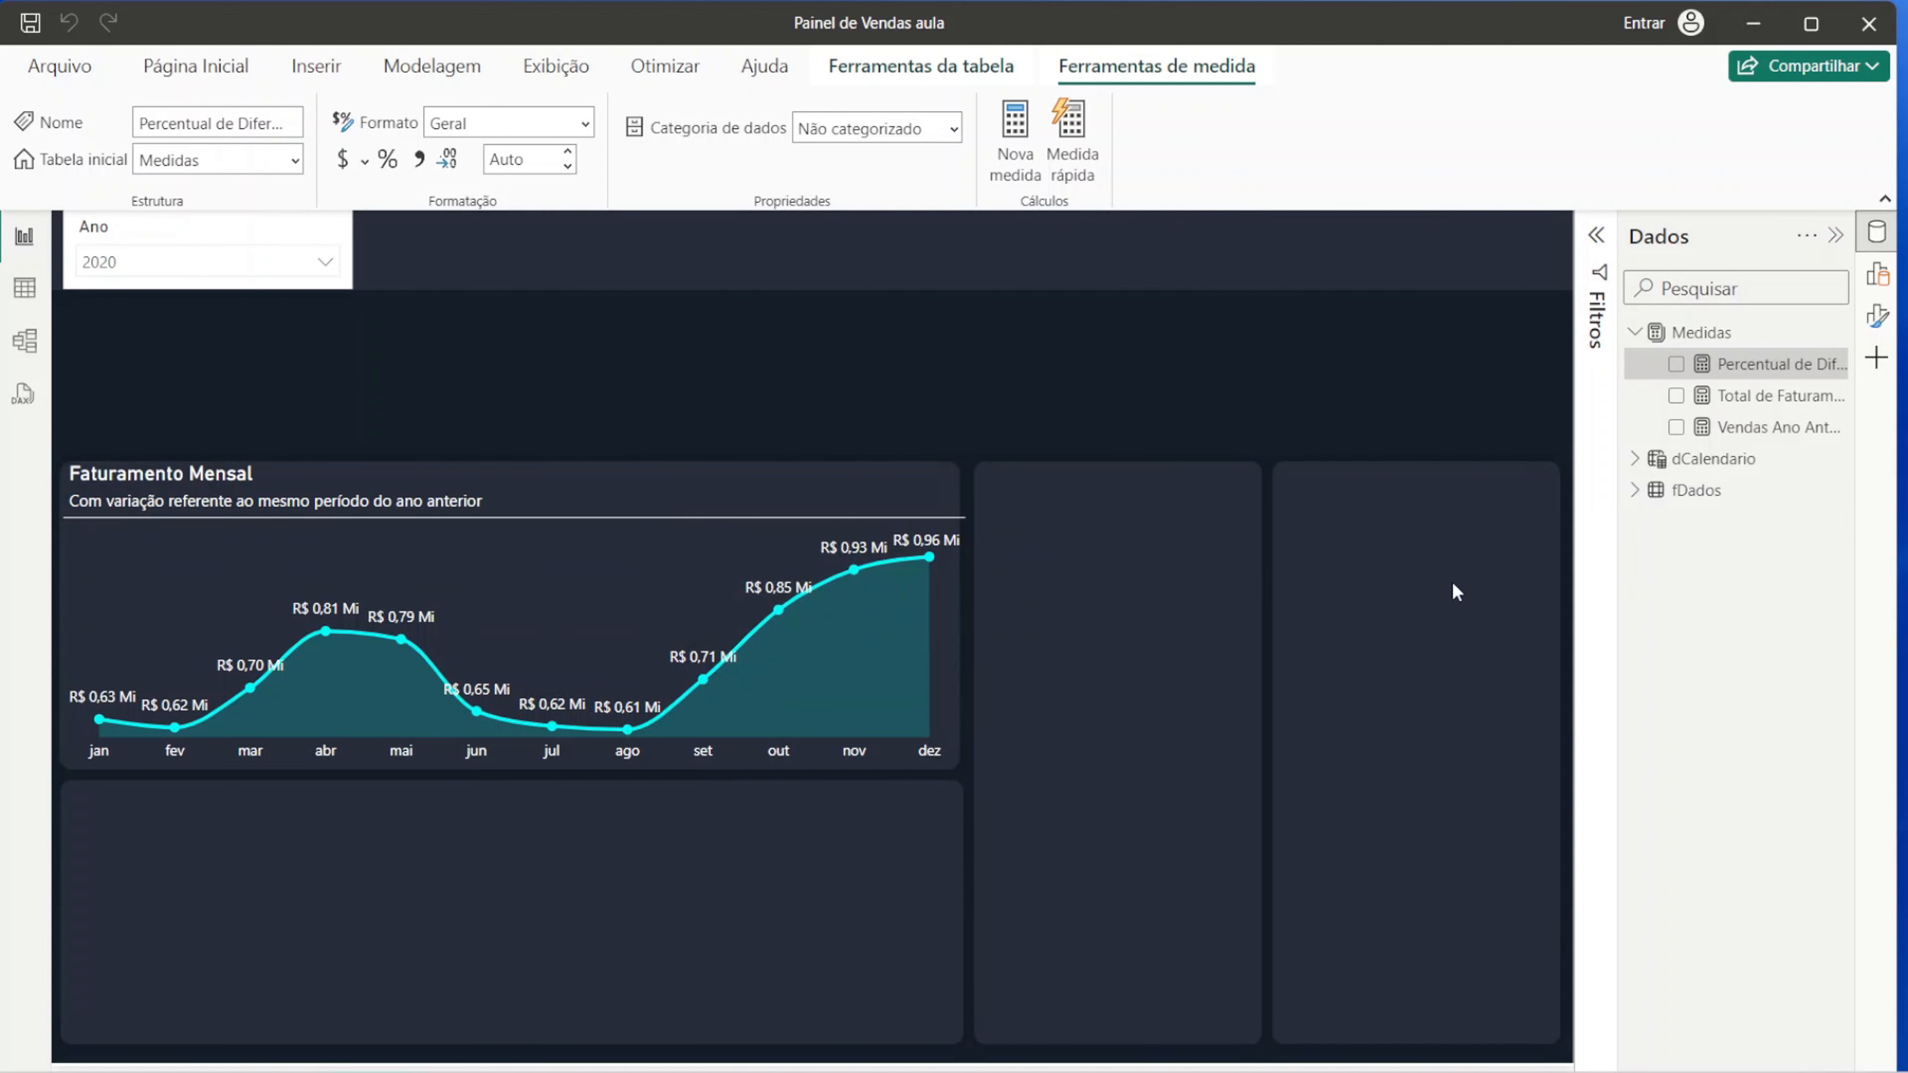
left_click(726, 466)
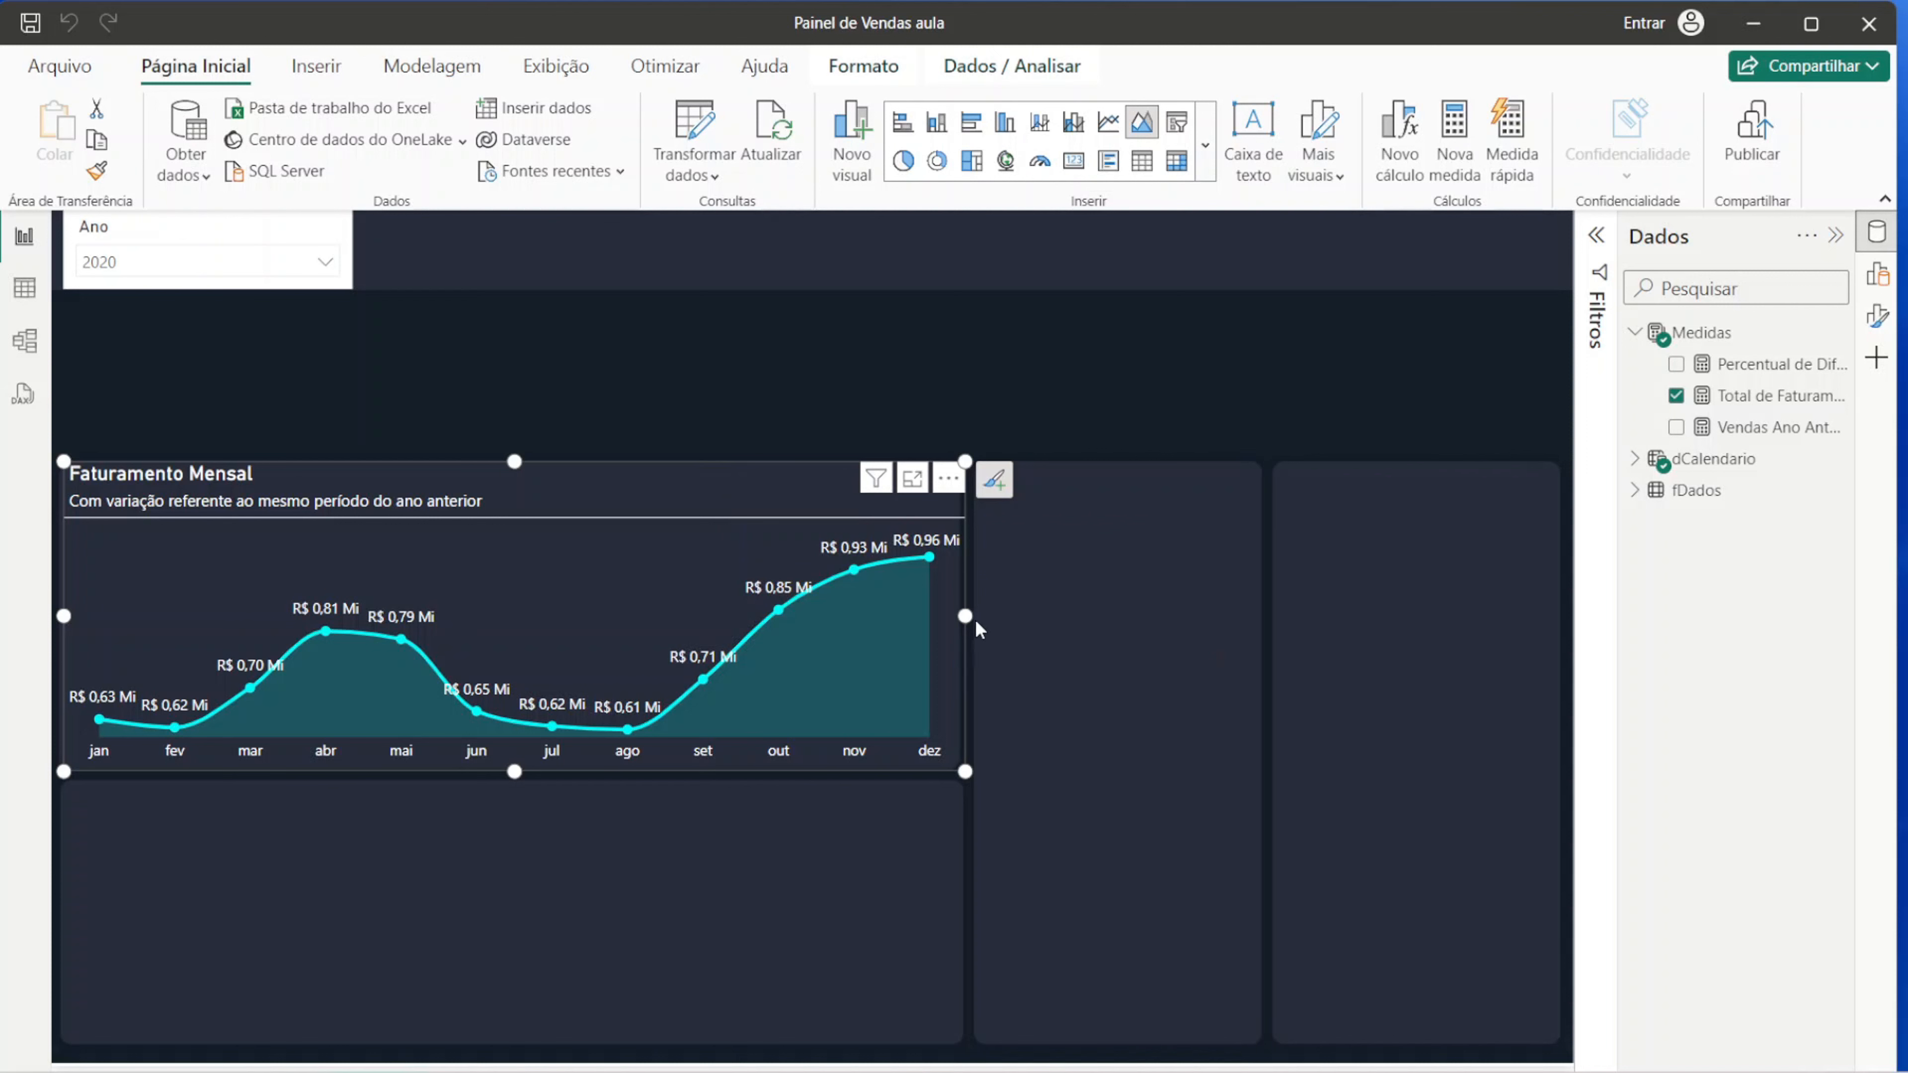
left_click_drag(952, 611, 958, 611)
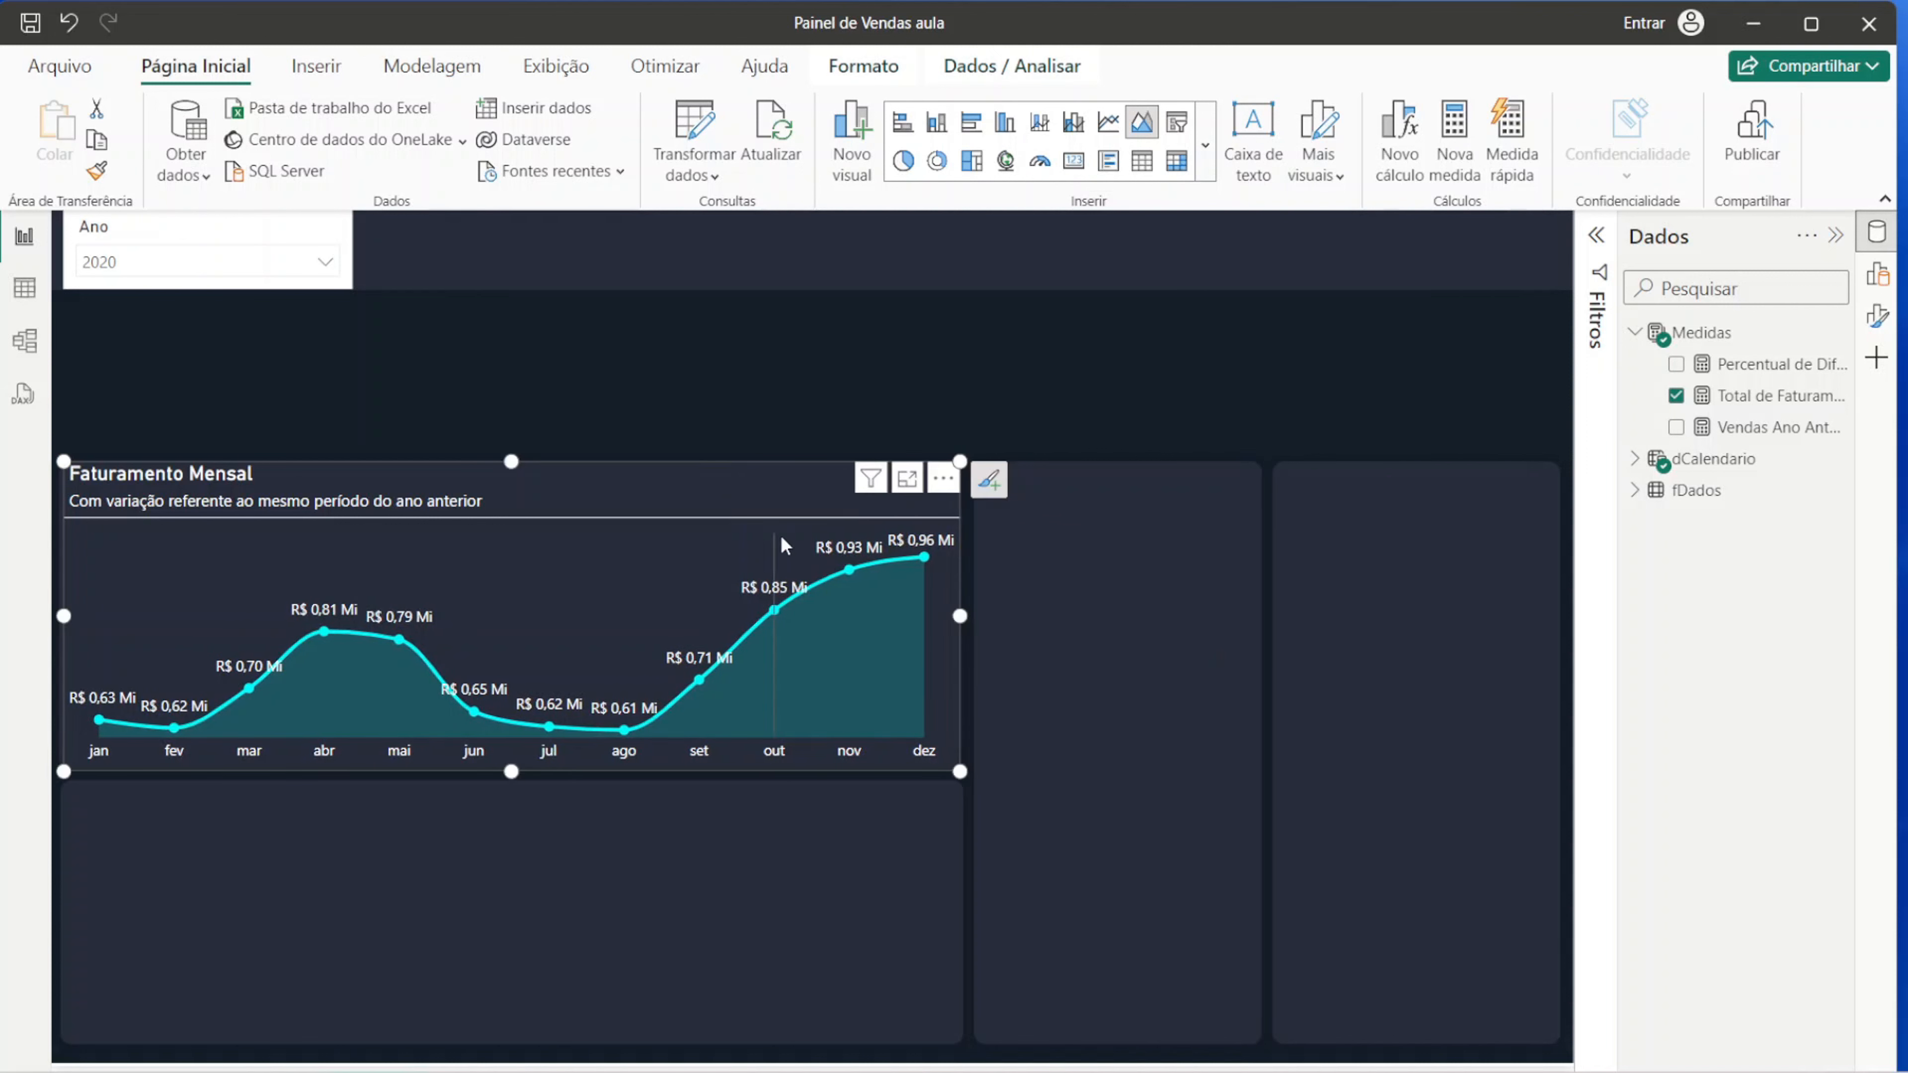
Step: Reopen the Percentual de Diferença Faturamento measure to examine its whole formula, closing it without changes
left_click(1750, 365)
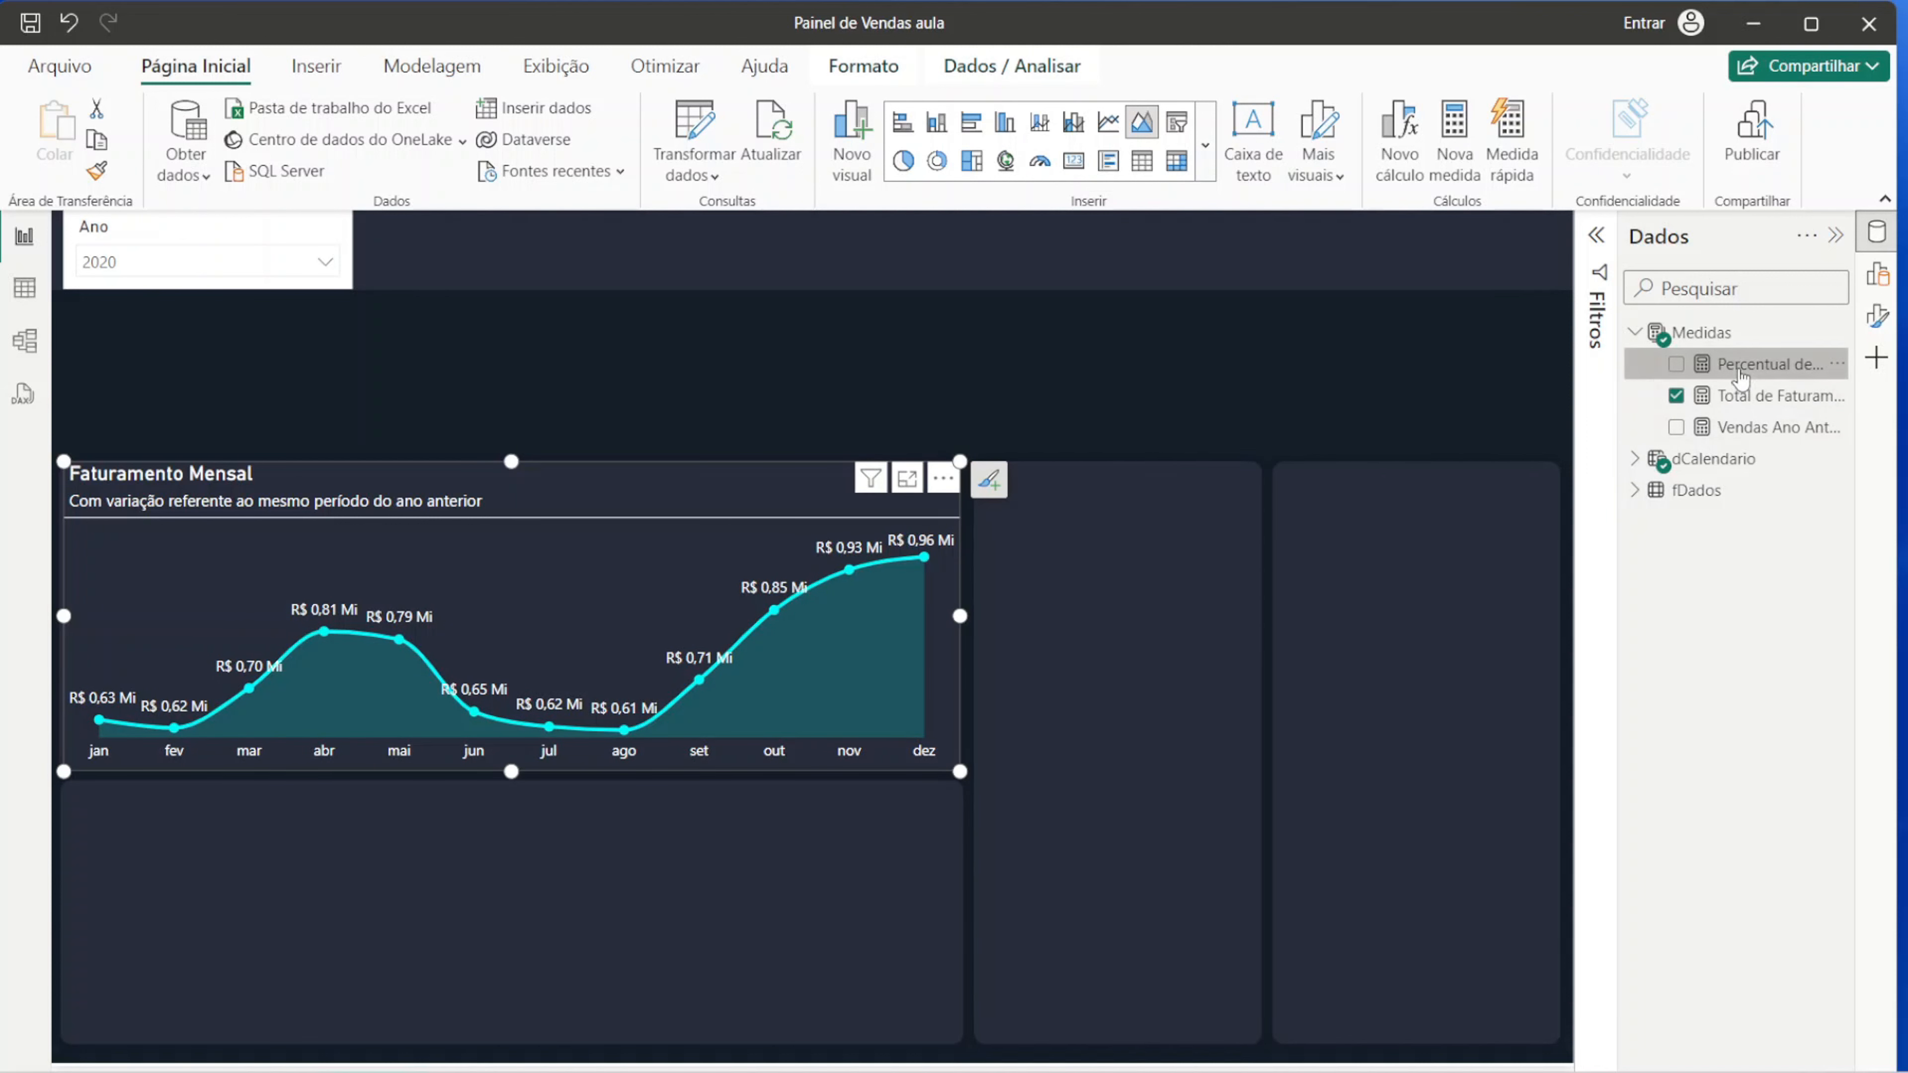
left_click_drag(194, 326, 184, 231)
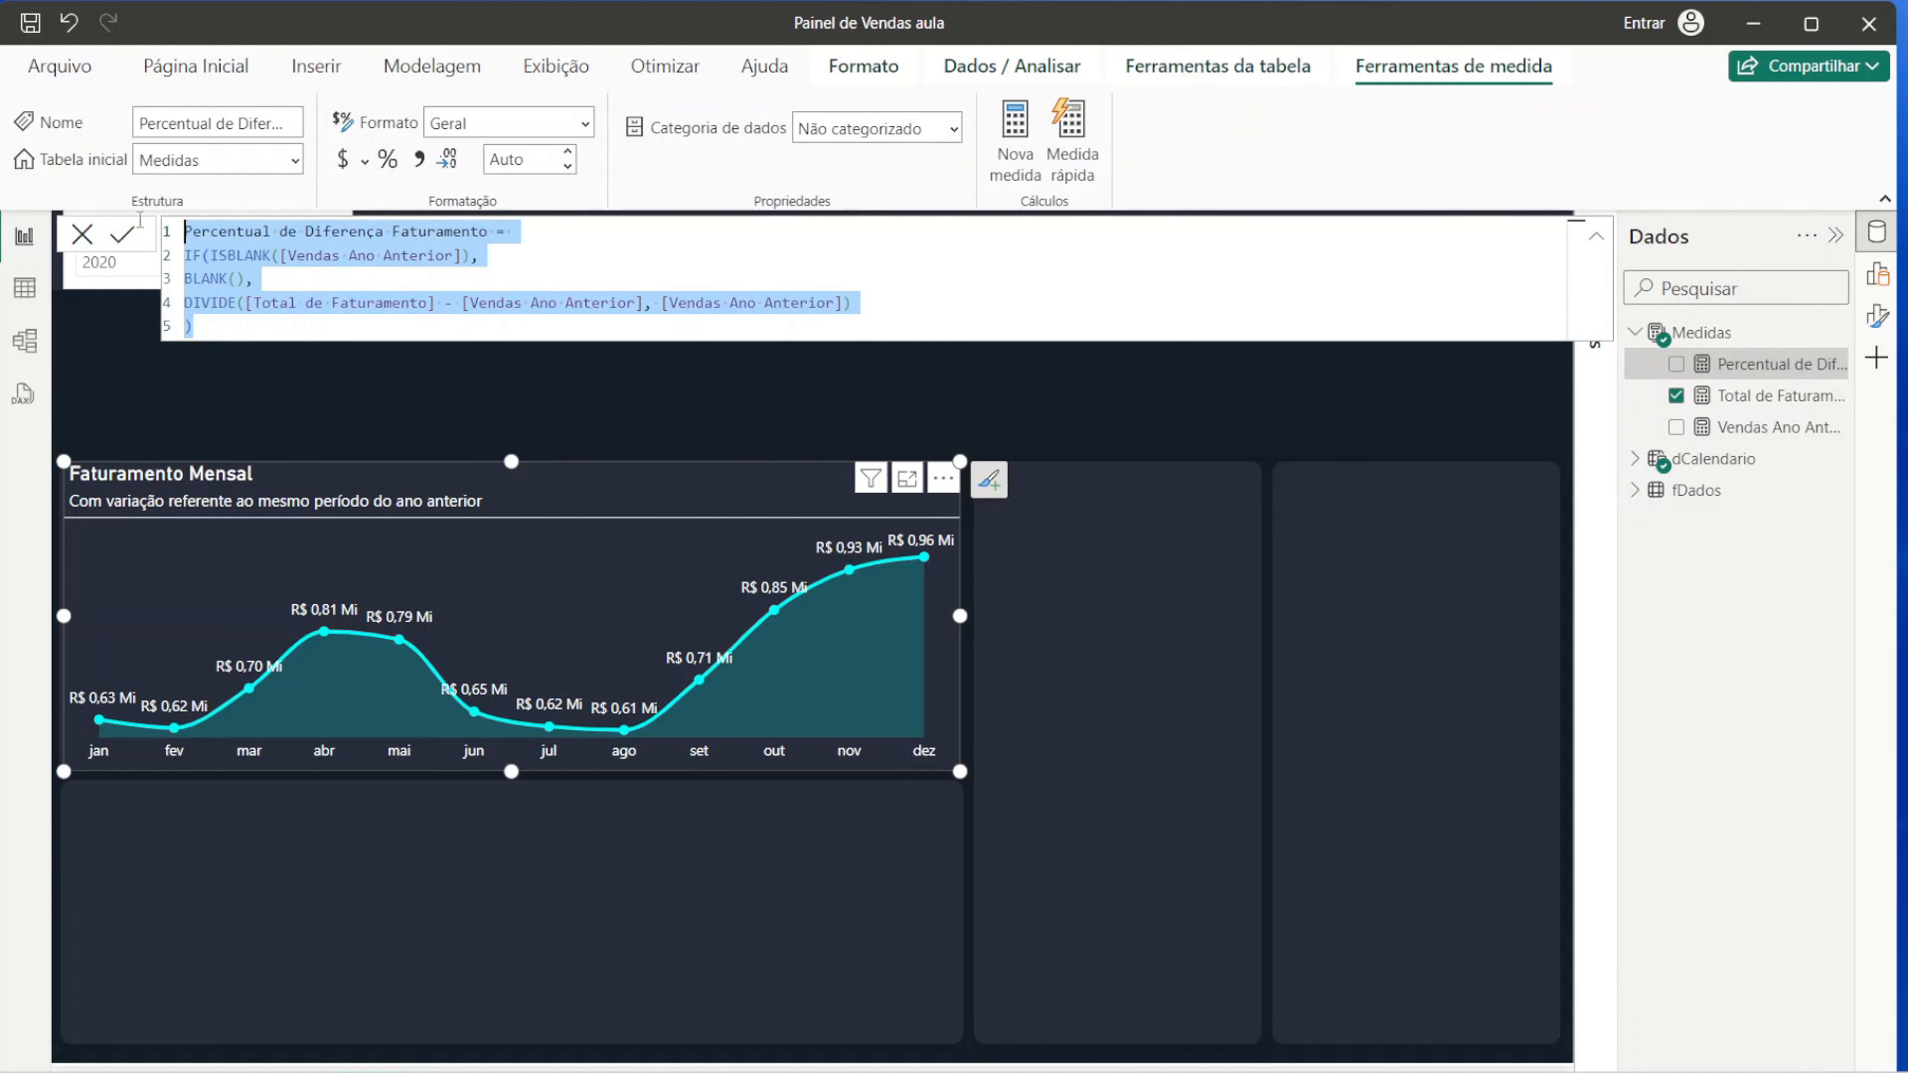
left_click(88, 235)
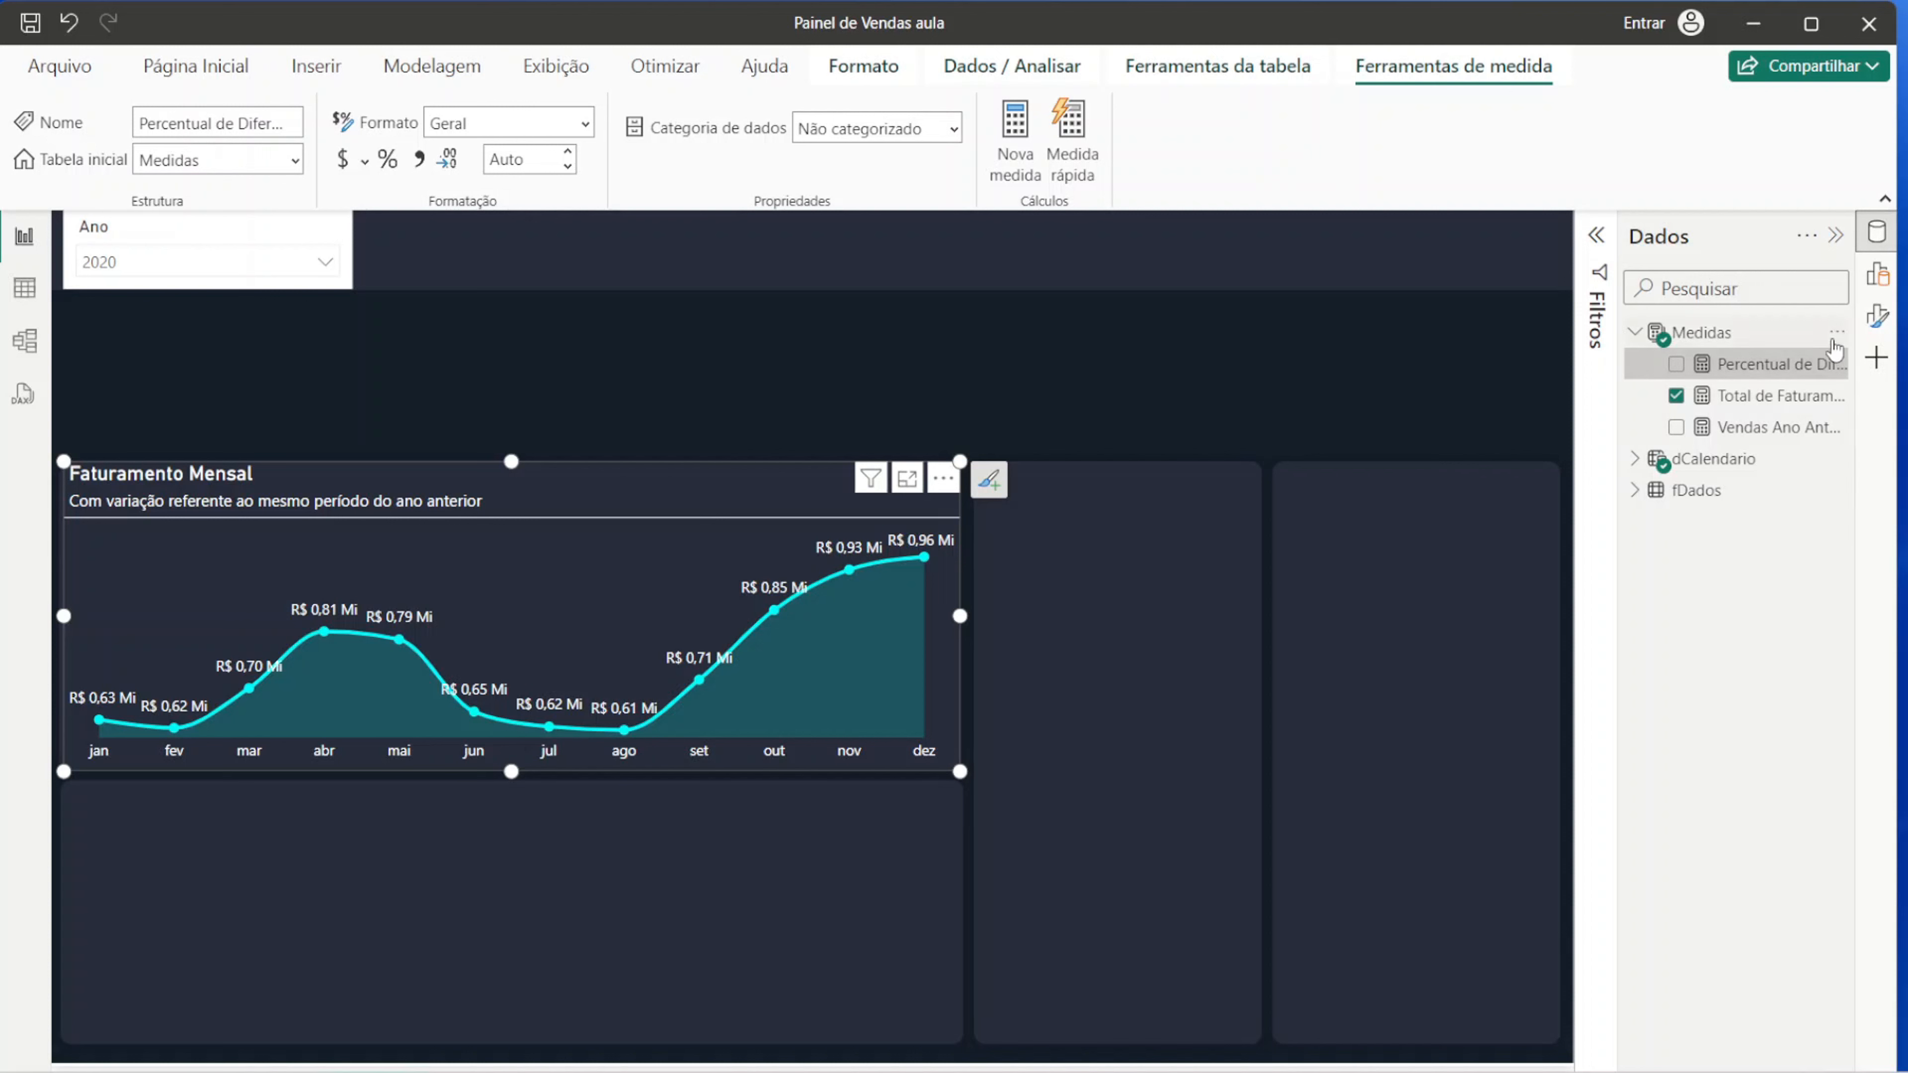
Step: Create a new measure in the Medidas table named % Faturamento Texto
left_click(1834, 335)
left_click(1734, 386)
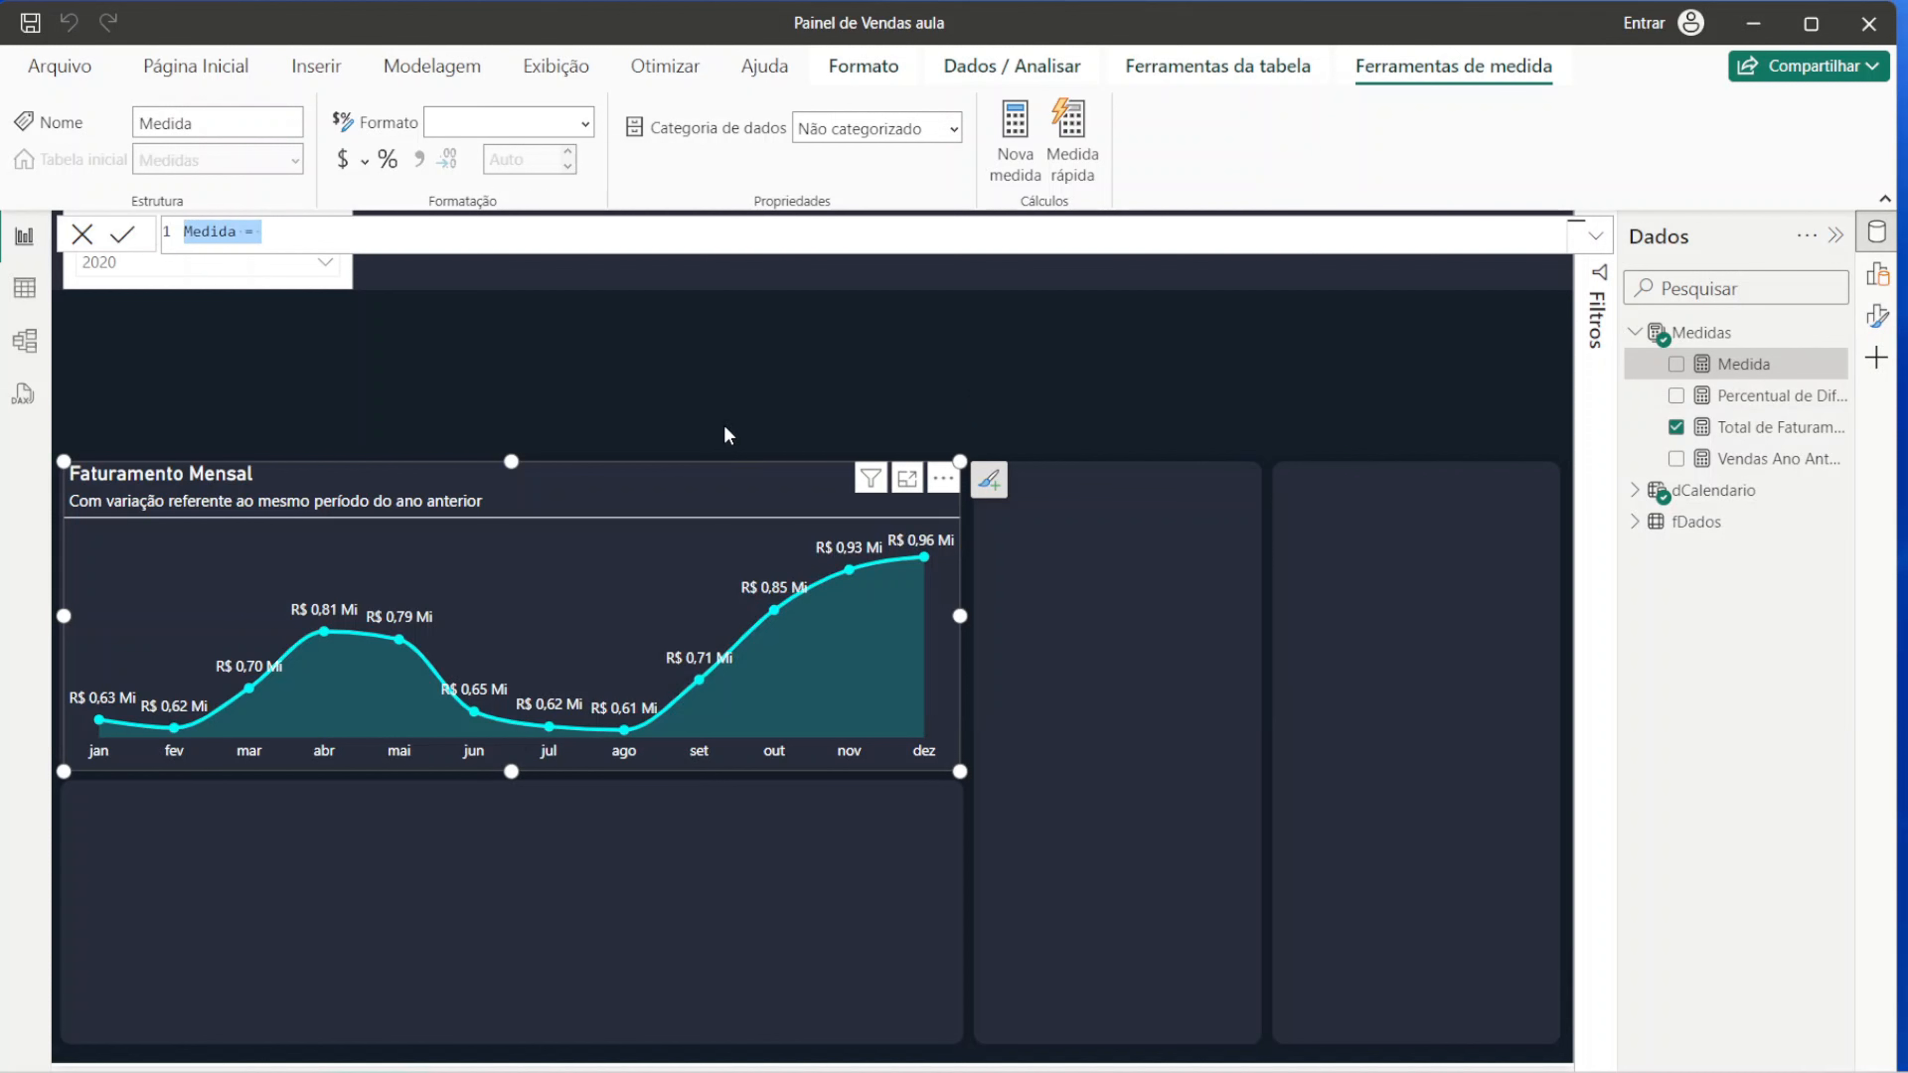
type("% Fa")
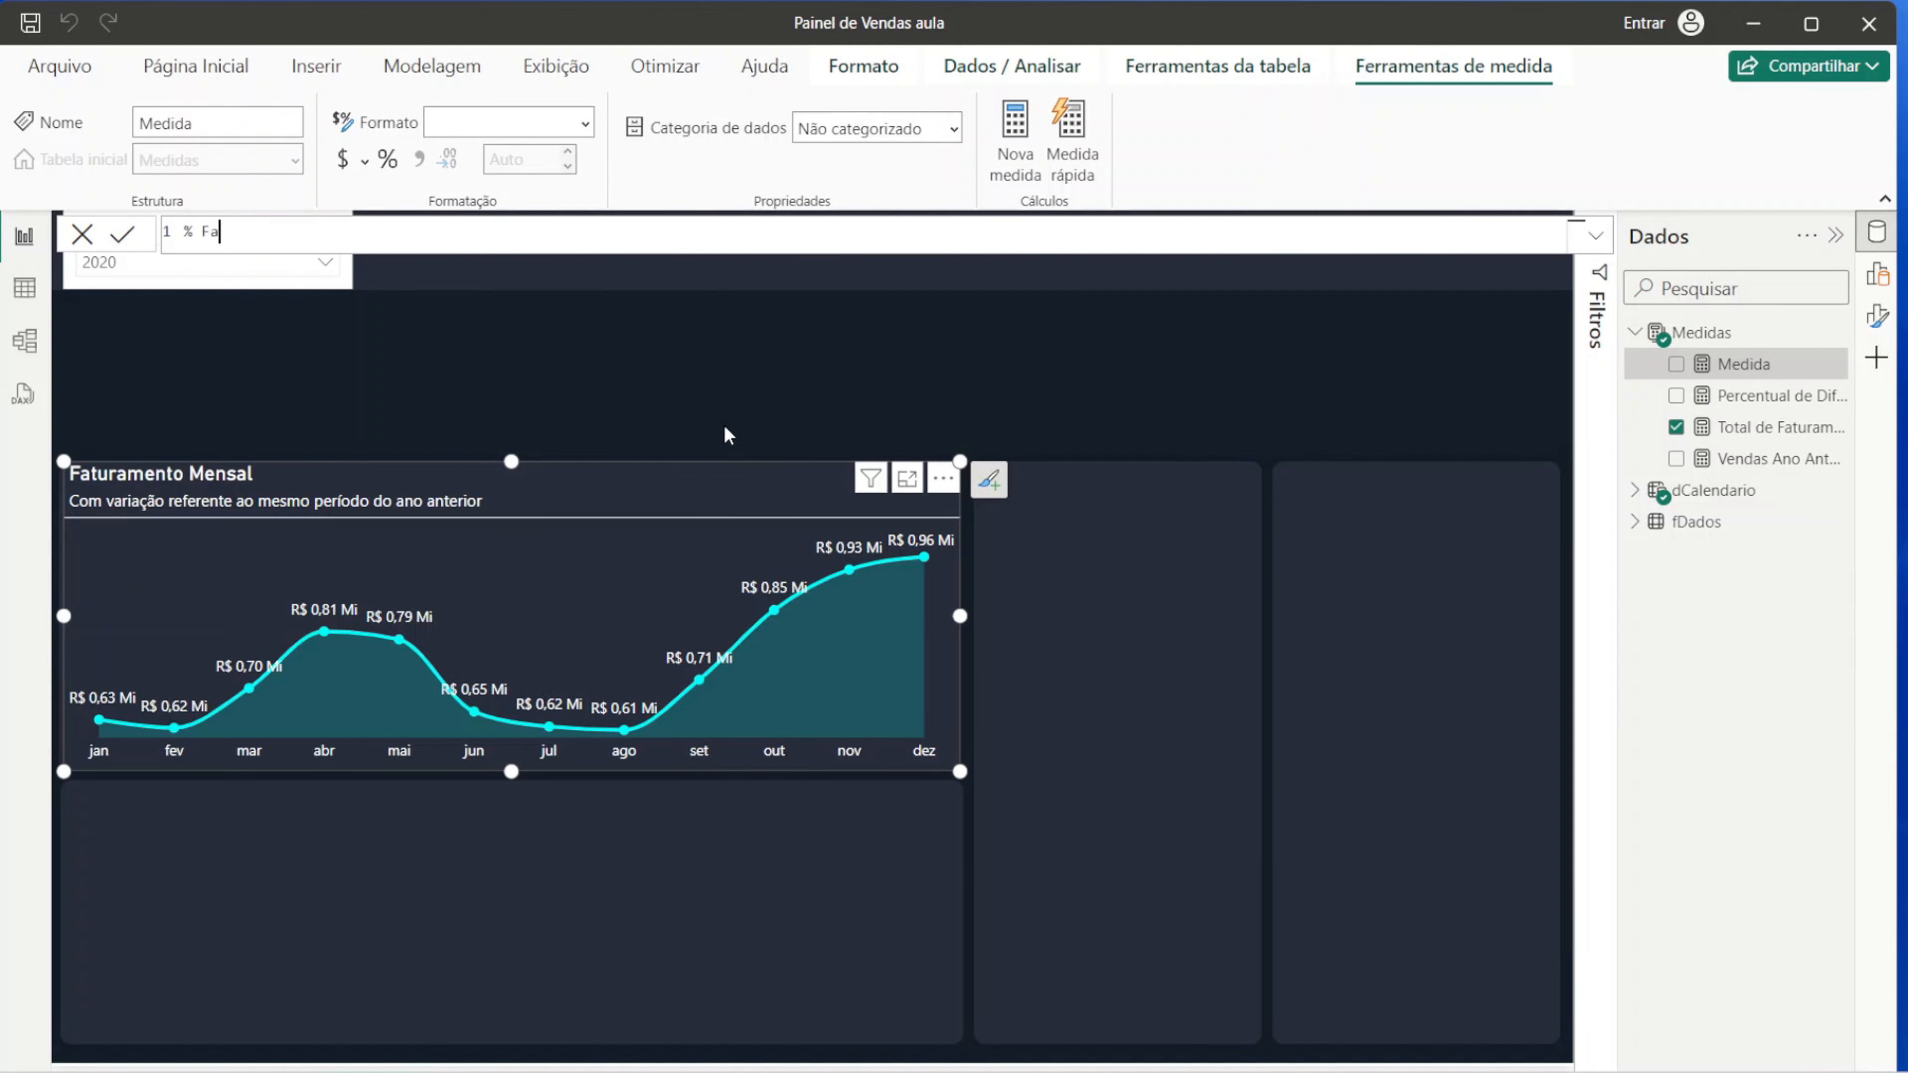
type("turamento Texto =")
key("Return")
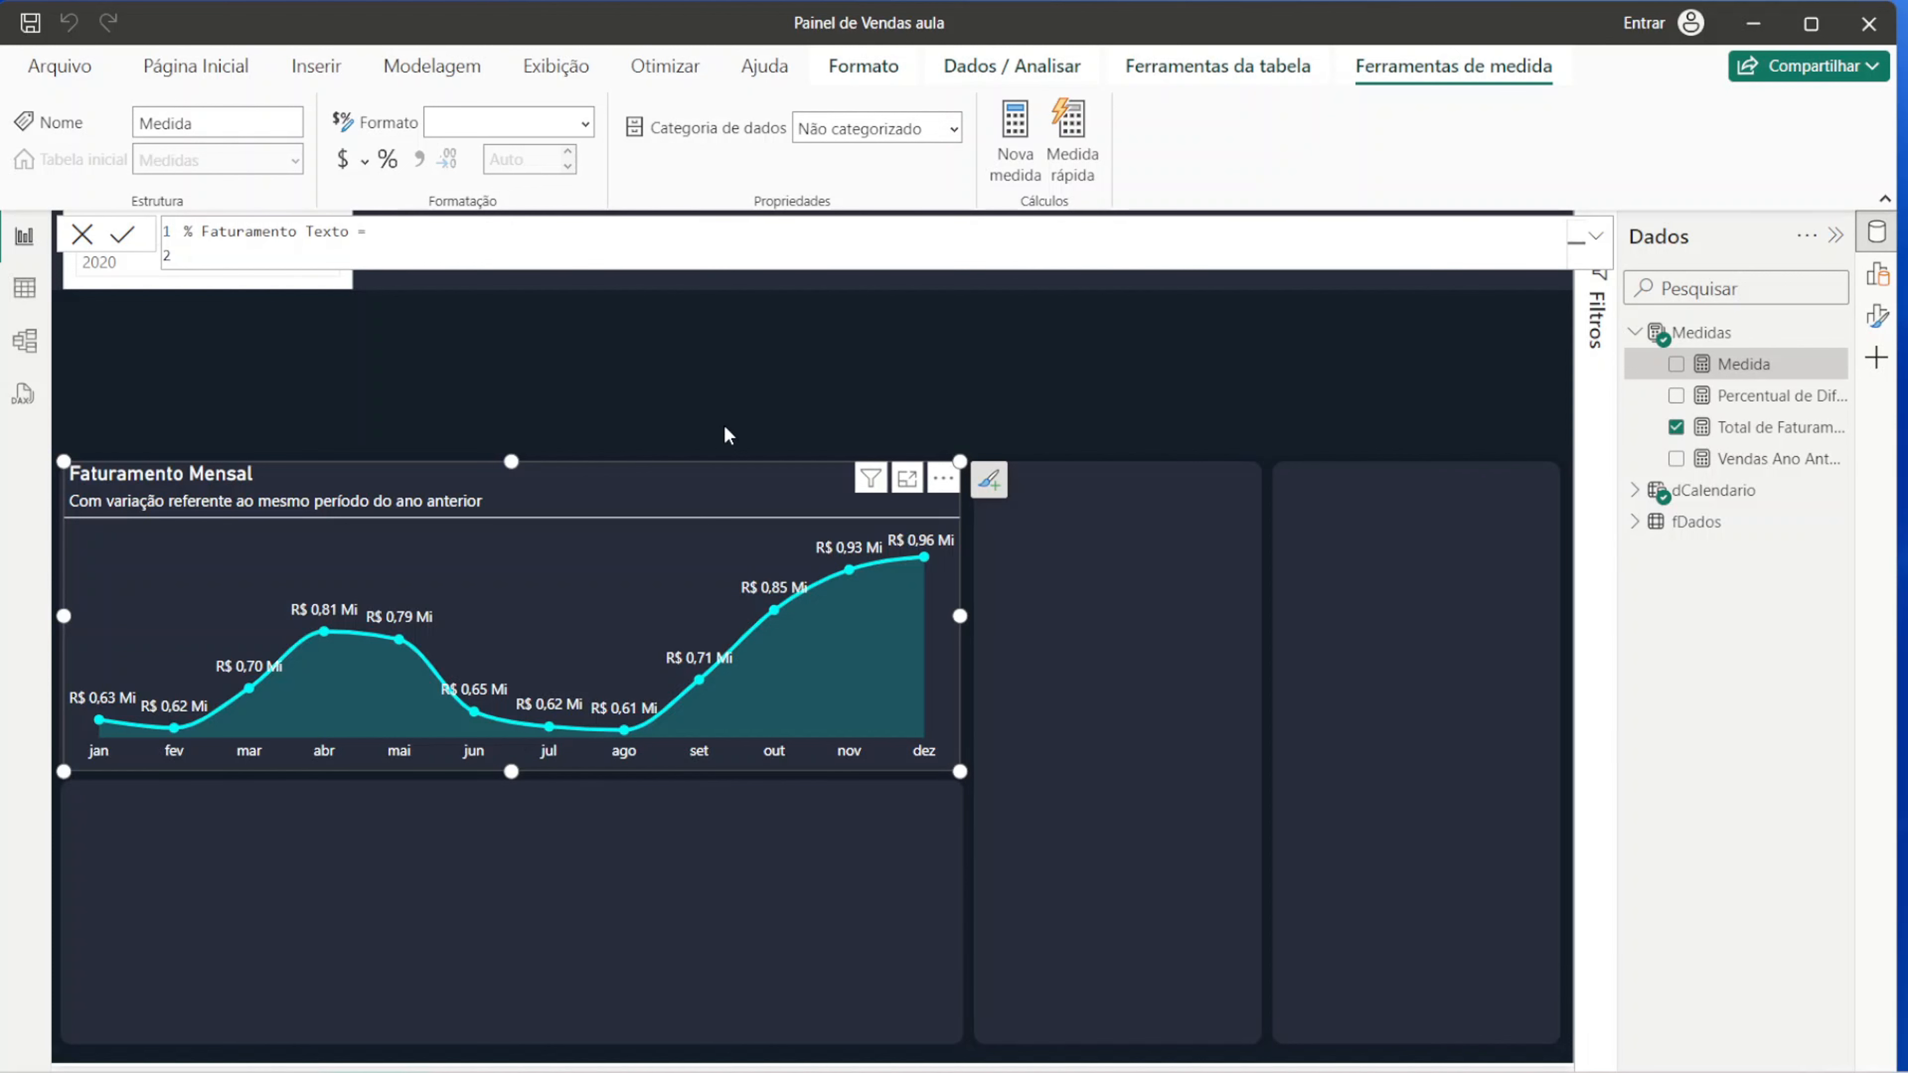
Step: Declare the variable _Valor in the measure as [Percentual de Diferença Faturamento]
type("VAR _Valo")
key("BackSpace")
key("BackSpace")
key("BackSpace")
key("BackSpace")
key("BackSpace")
key("BackSpace")
type("_Valor = [per")
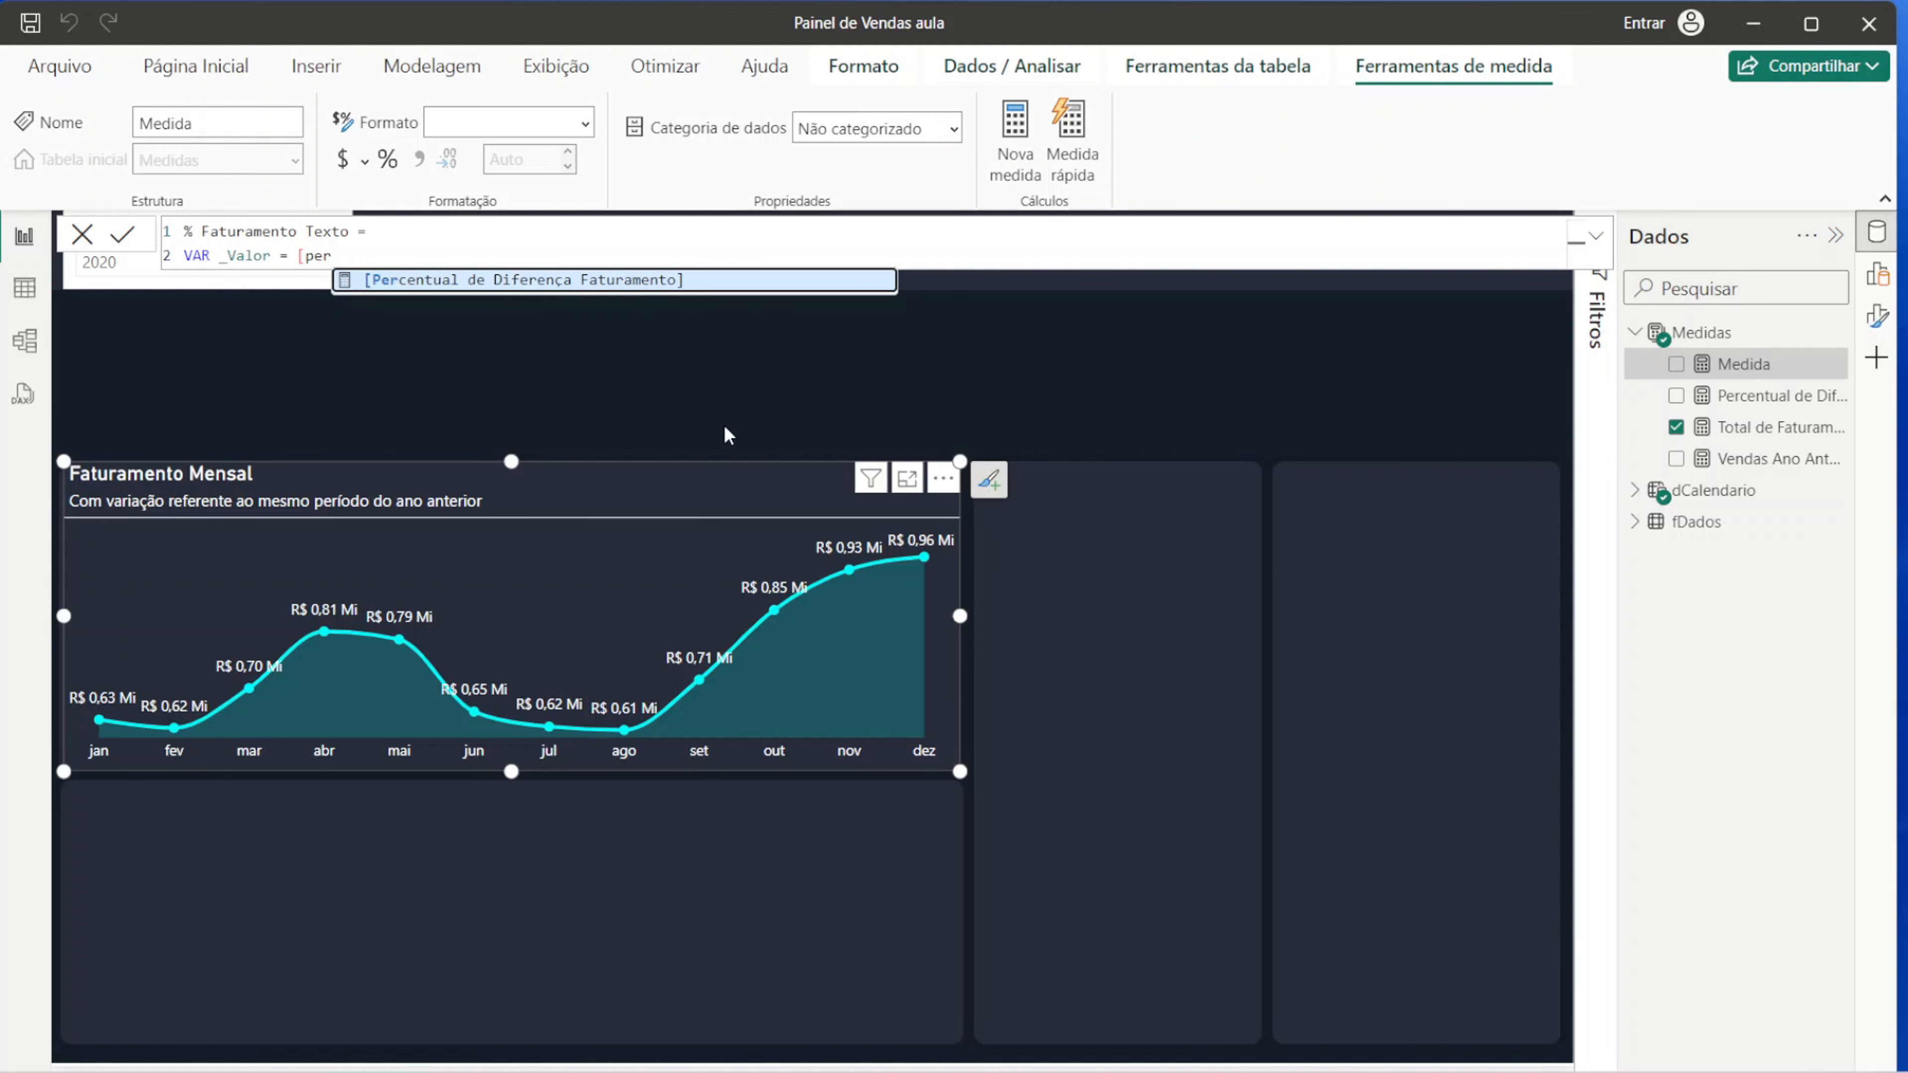
key("Tab")
key("shift+Return")
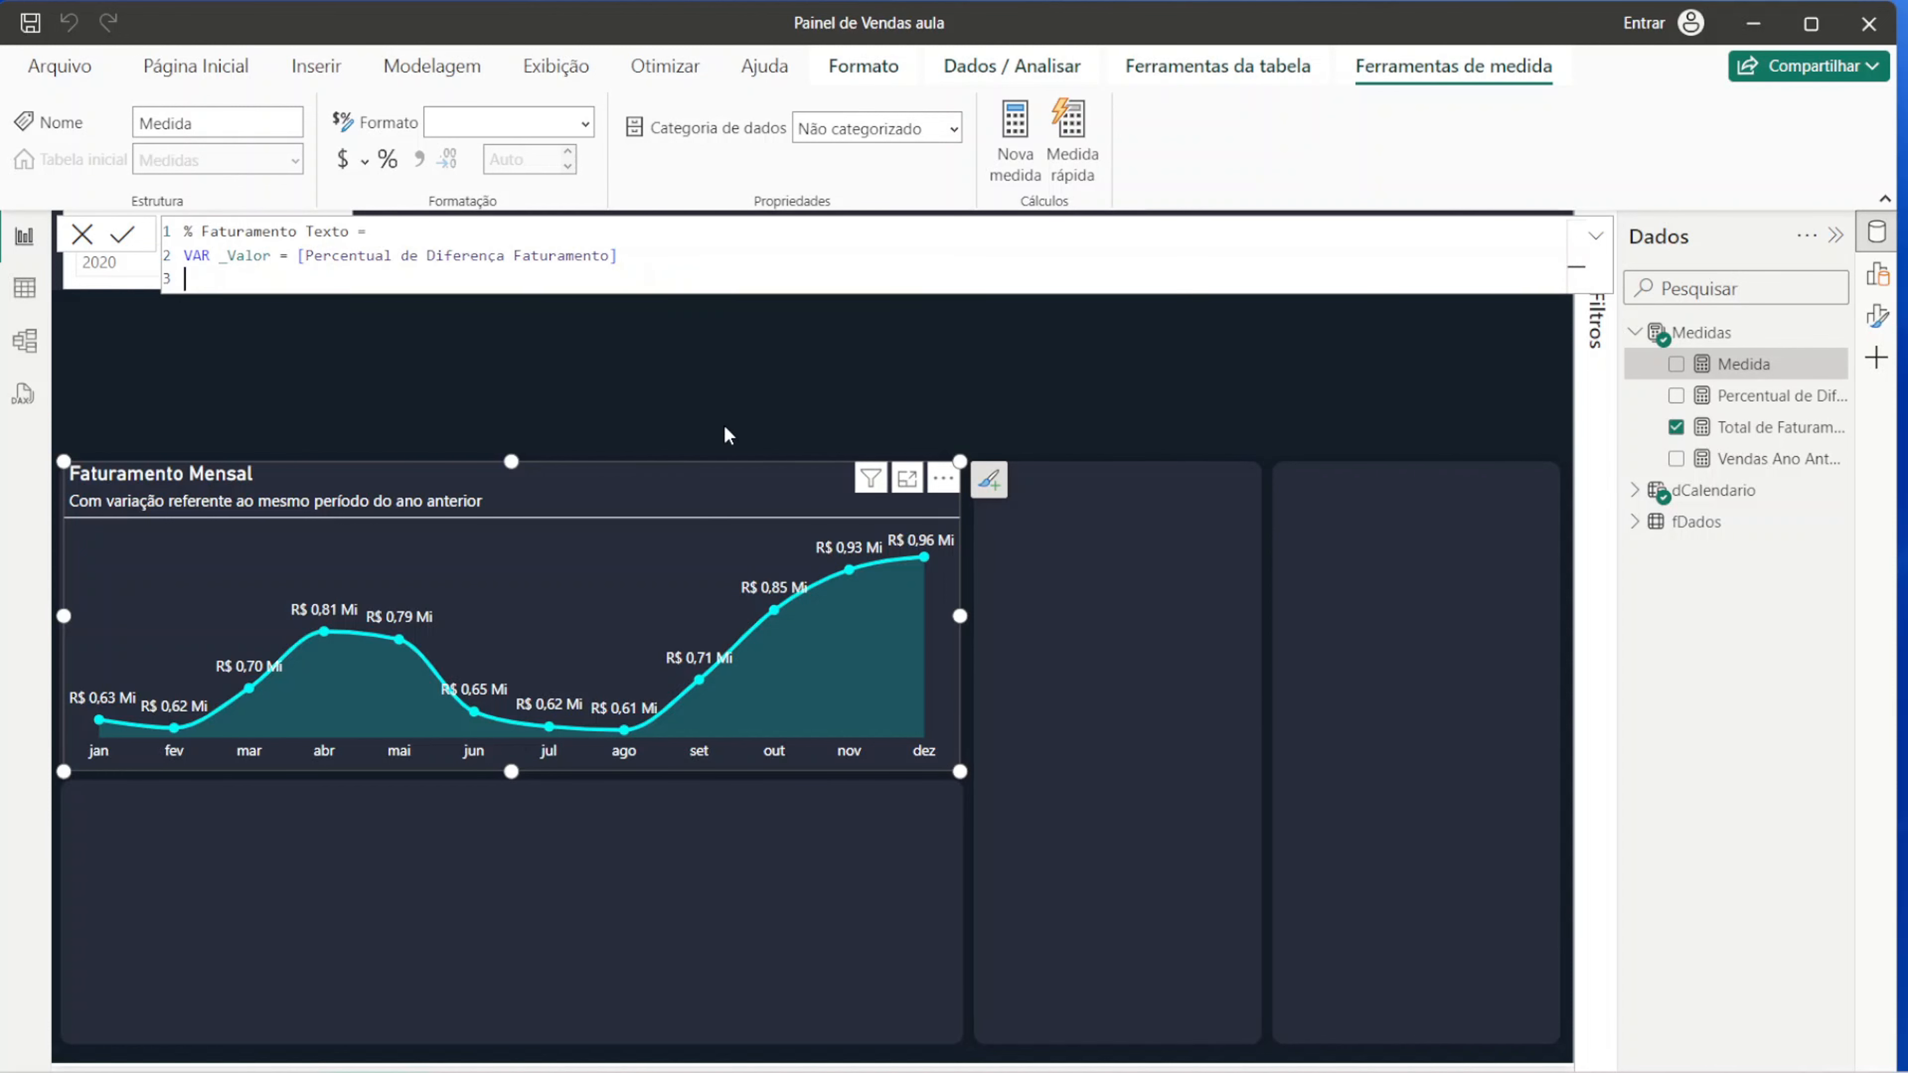
Step: Add a second variable, _Formato, defined as FORMAT(_Valor, "Percent")
type("VAR _Formato = FORMAT(")
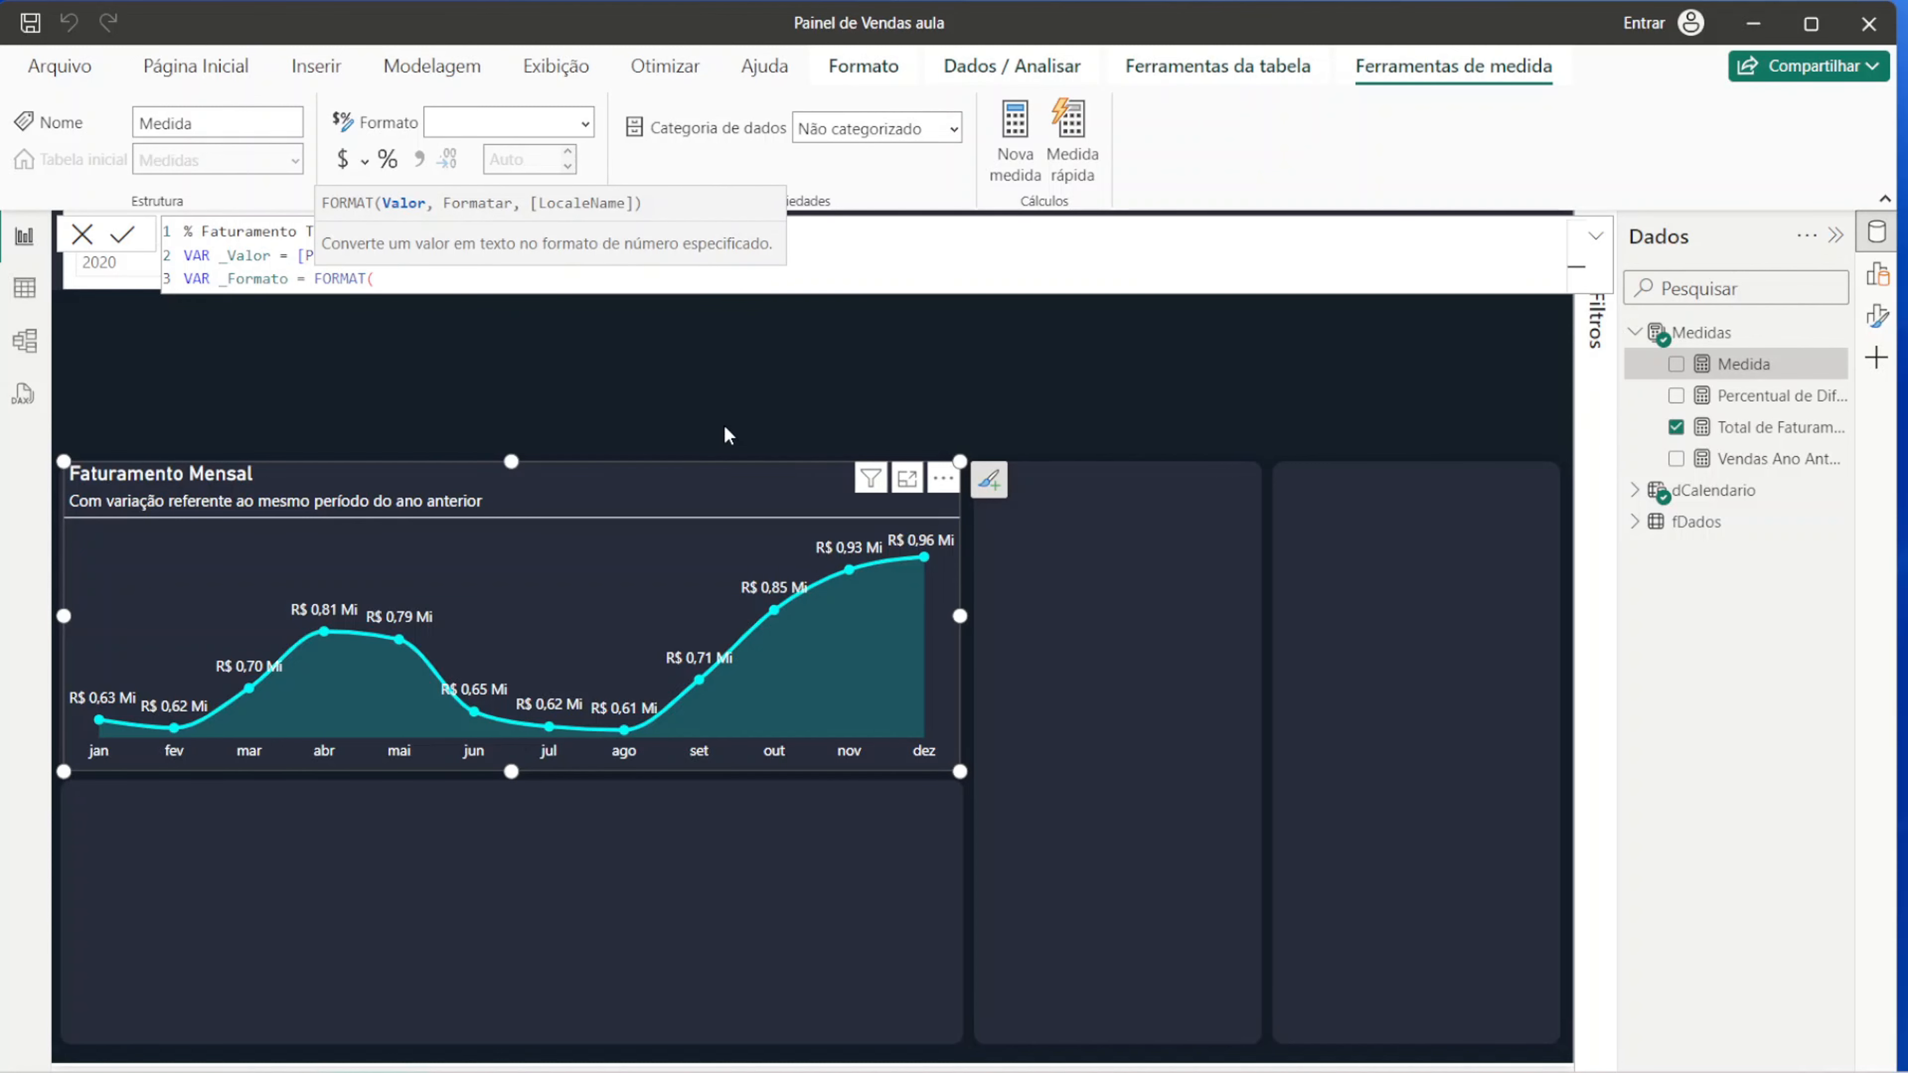
type("_Valor, \"Percent\"")
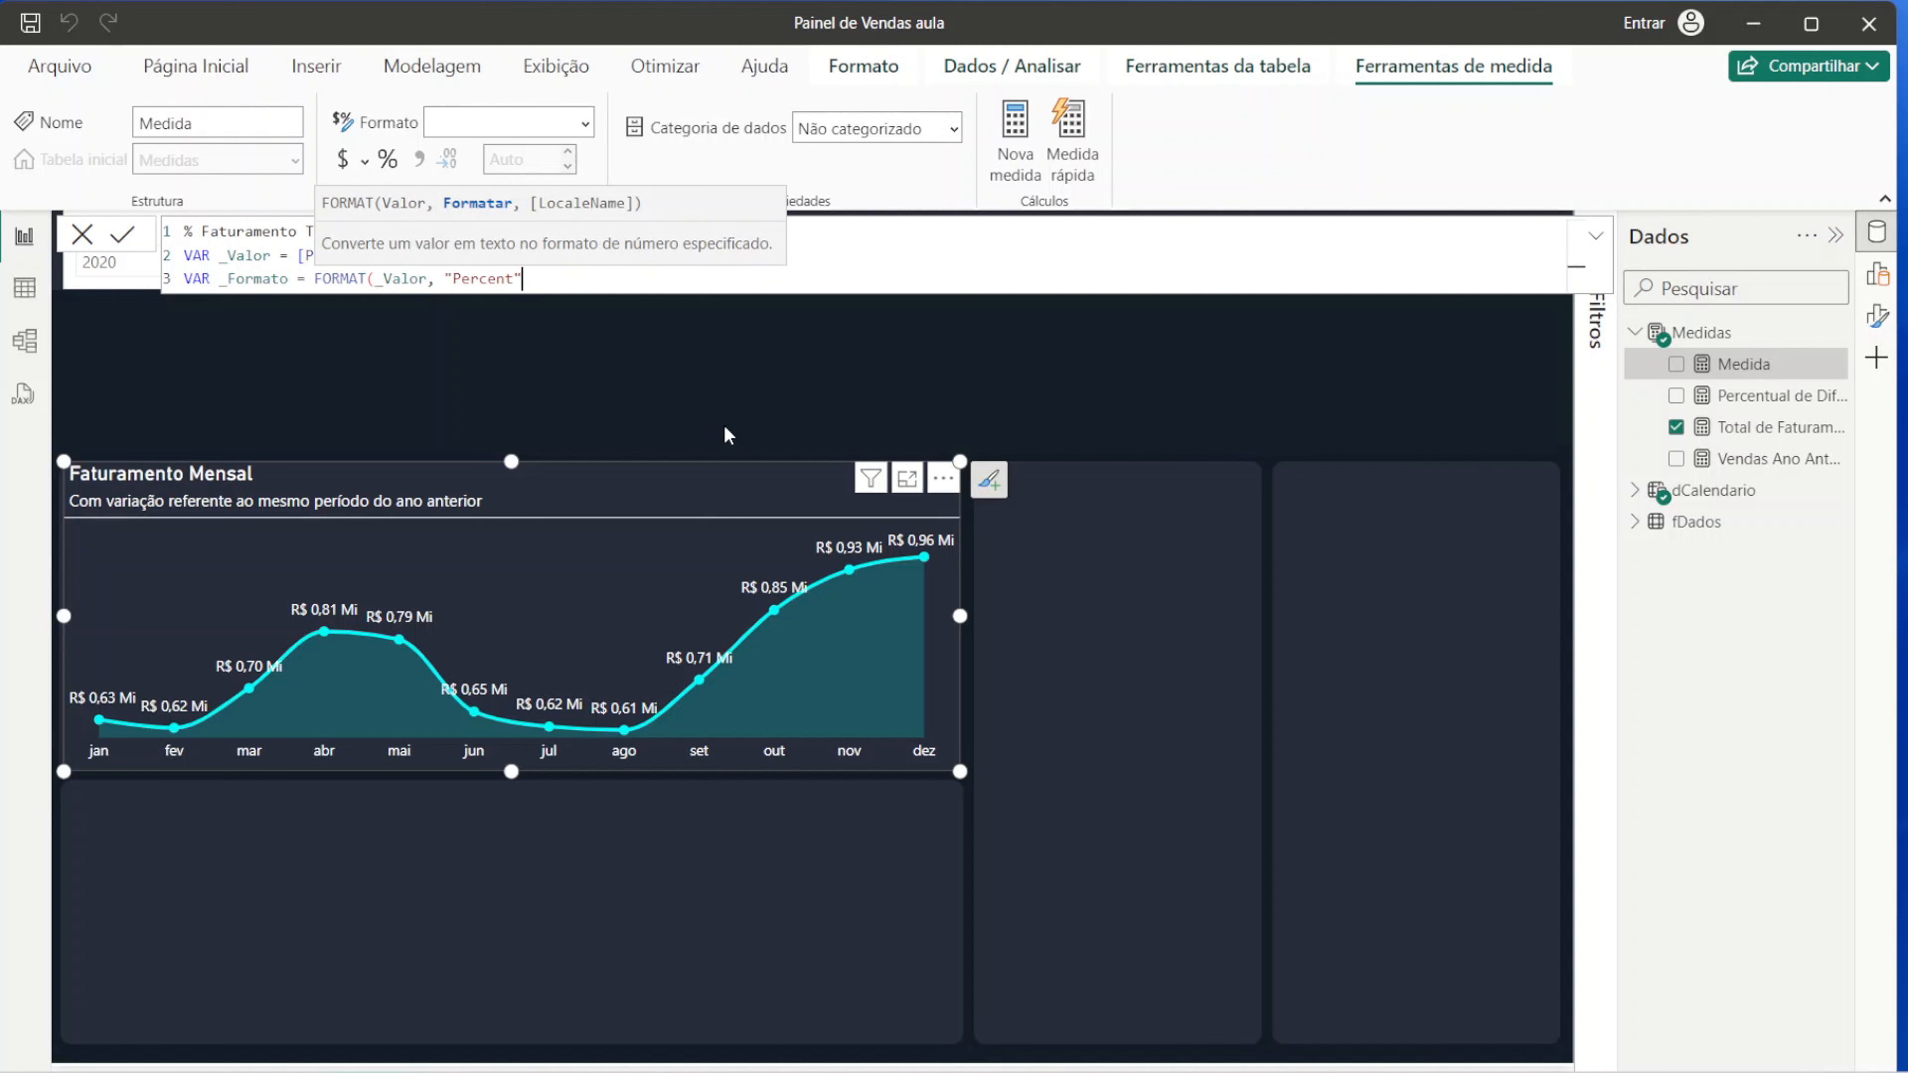
type(")")
key("shift+Return")
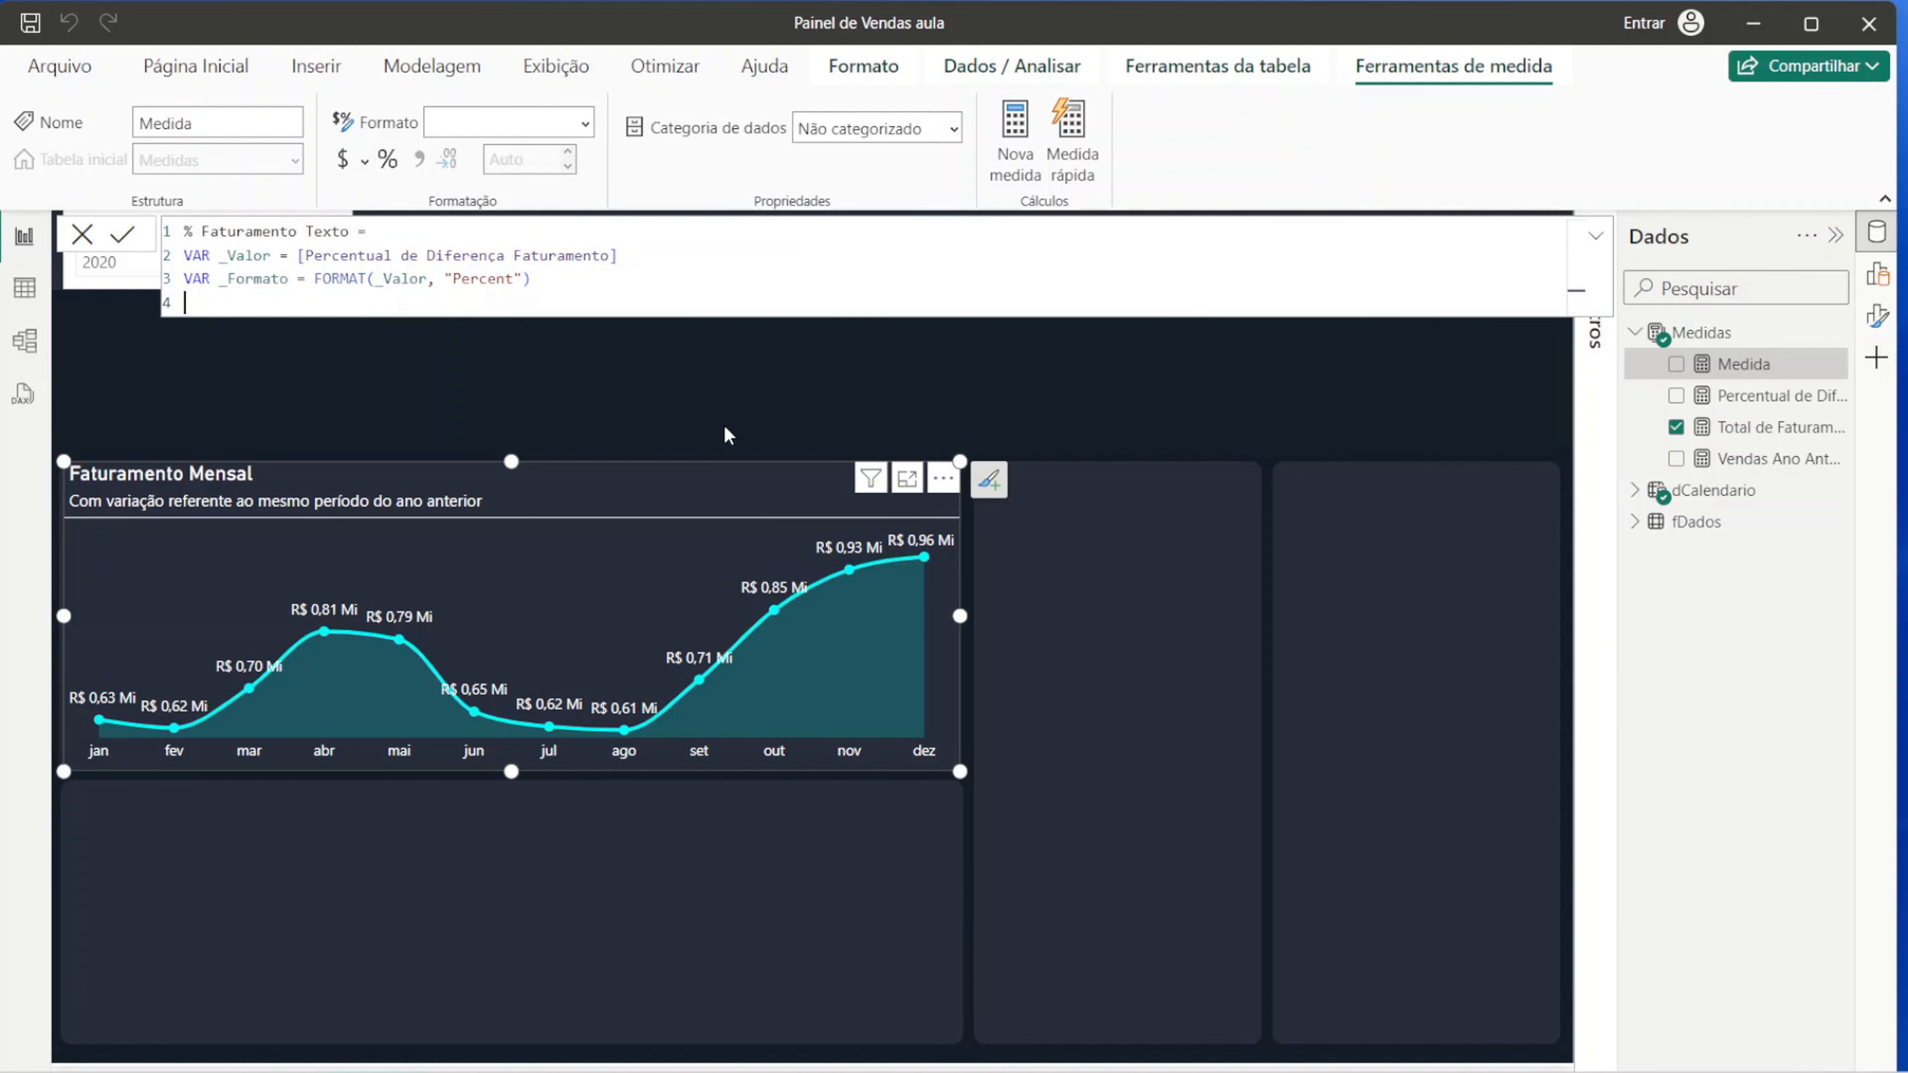
Step: Return " " & _Formato as the measure's result and commit the measure
type("RETURN")
key("shift+Return")
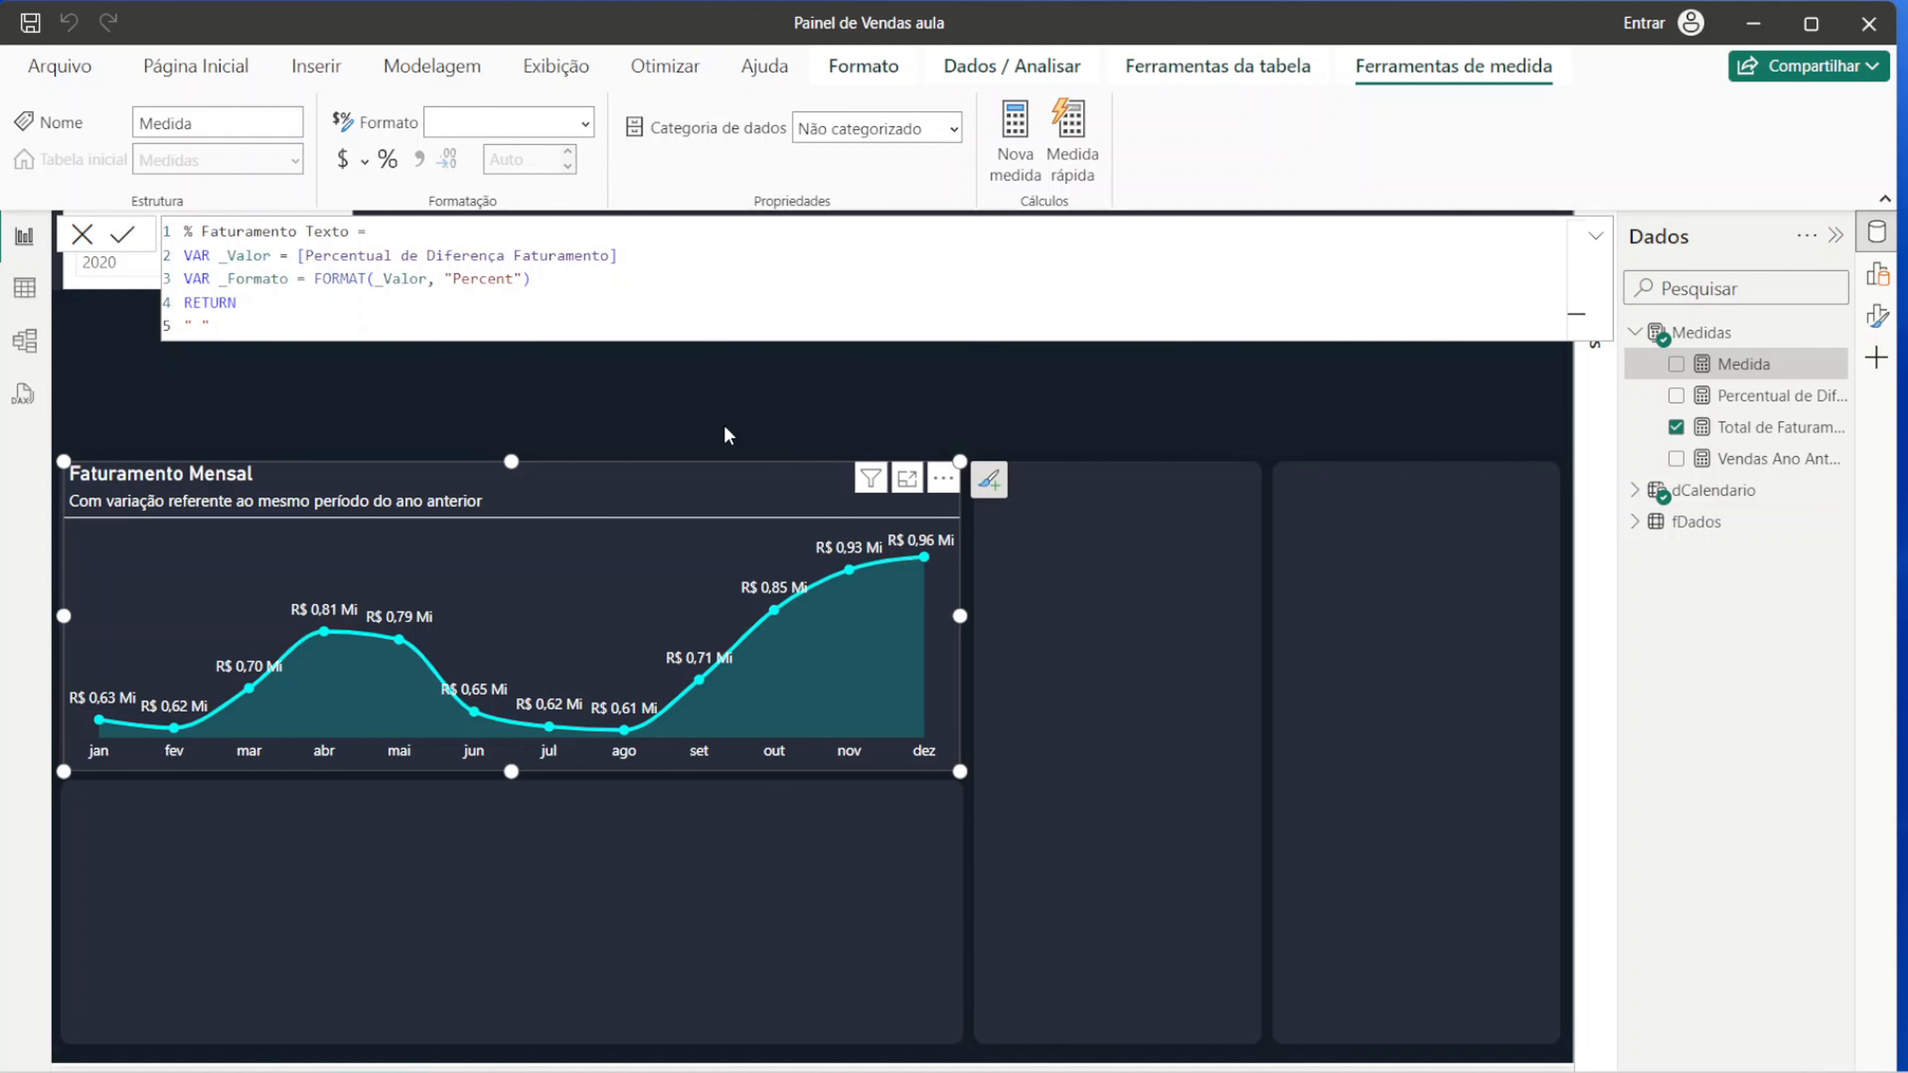
type("\" \" & _Formato")
key("Return")
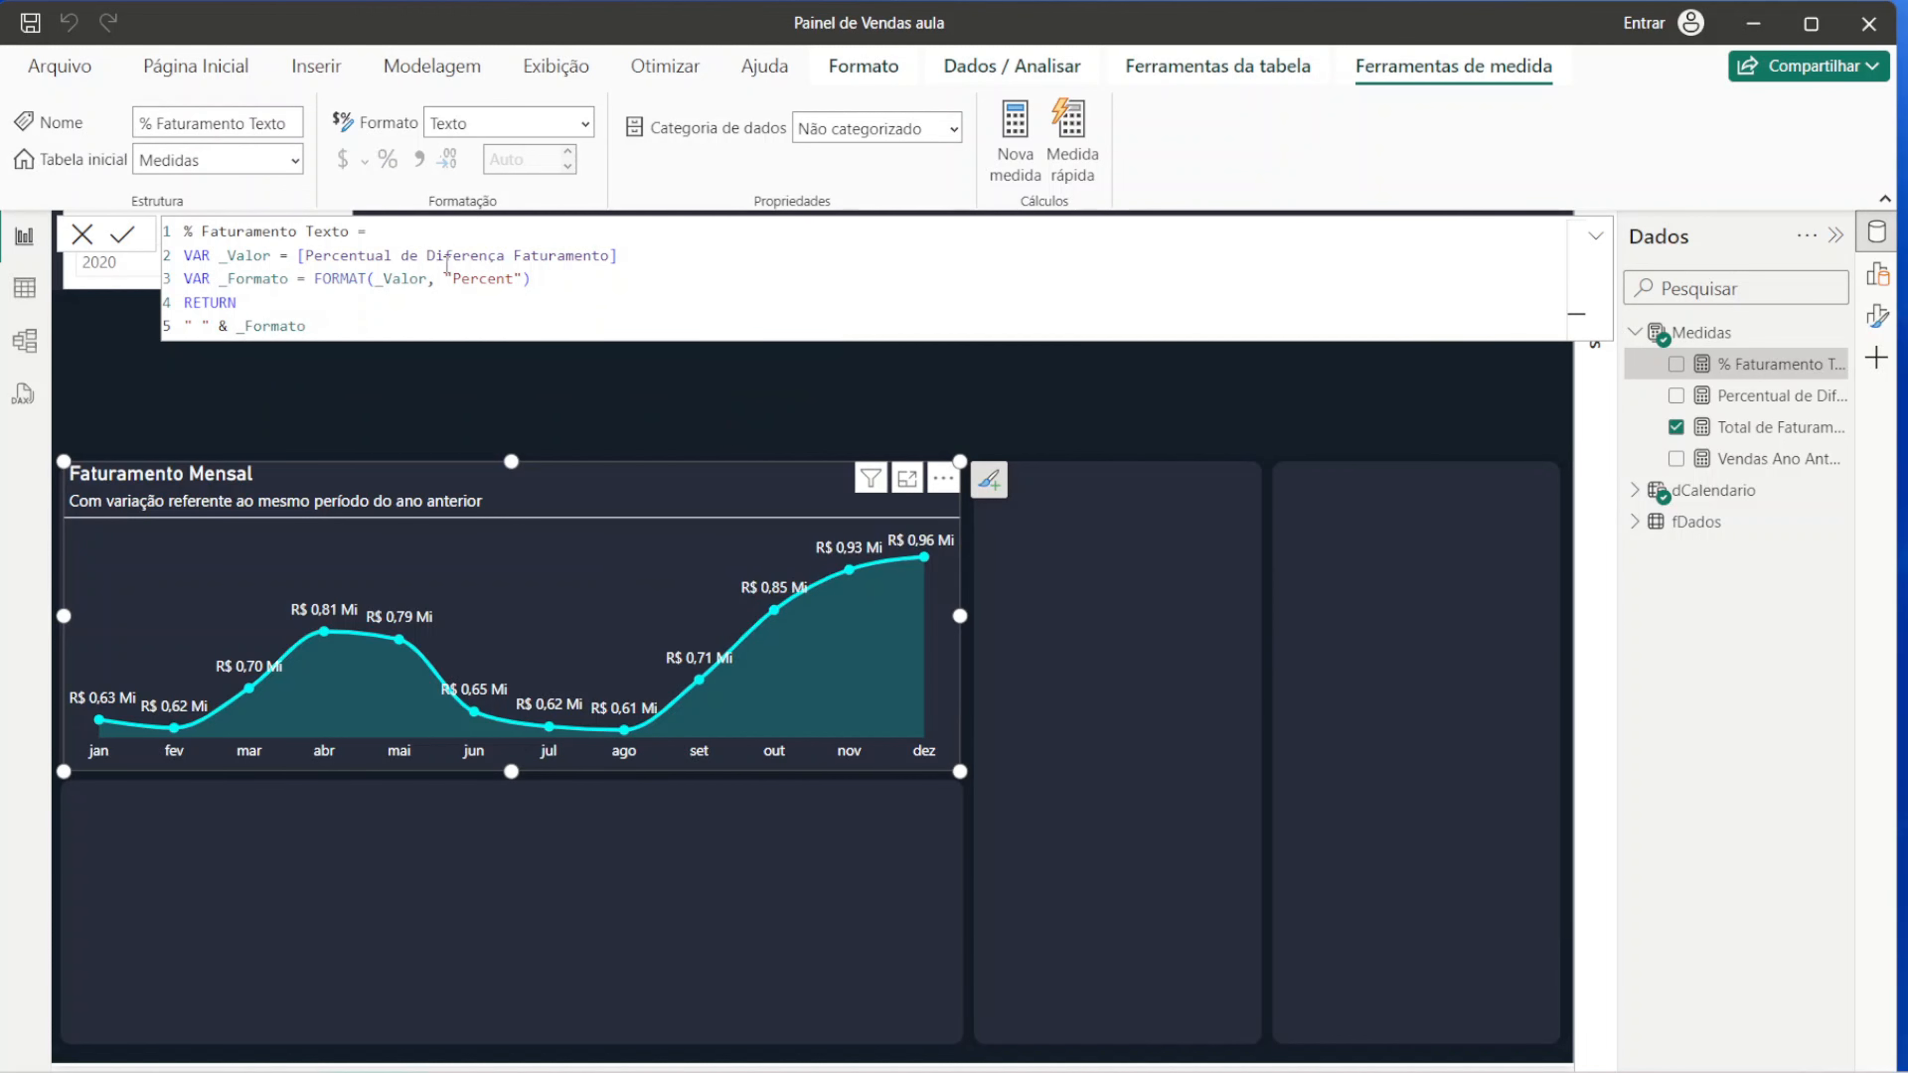
Step: Review the variables and return line of the % Faturamento Texto formula, then close the formula editor
left_click(618, 255)
left_click_drag(545, 275, 149, 283)
left_click(338, 315)
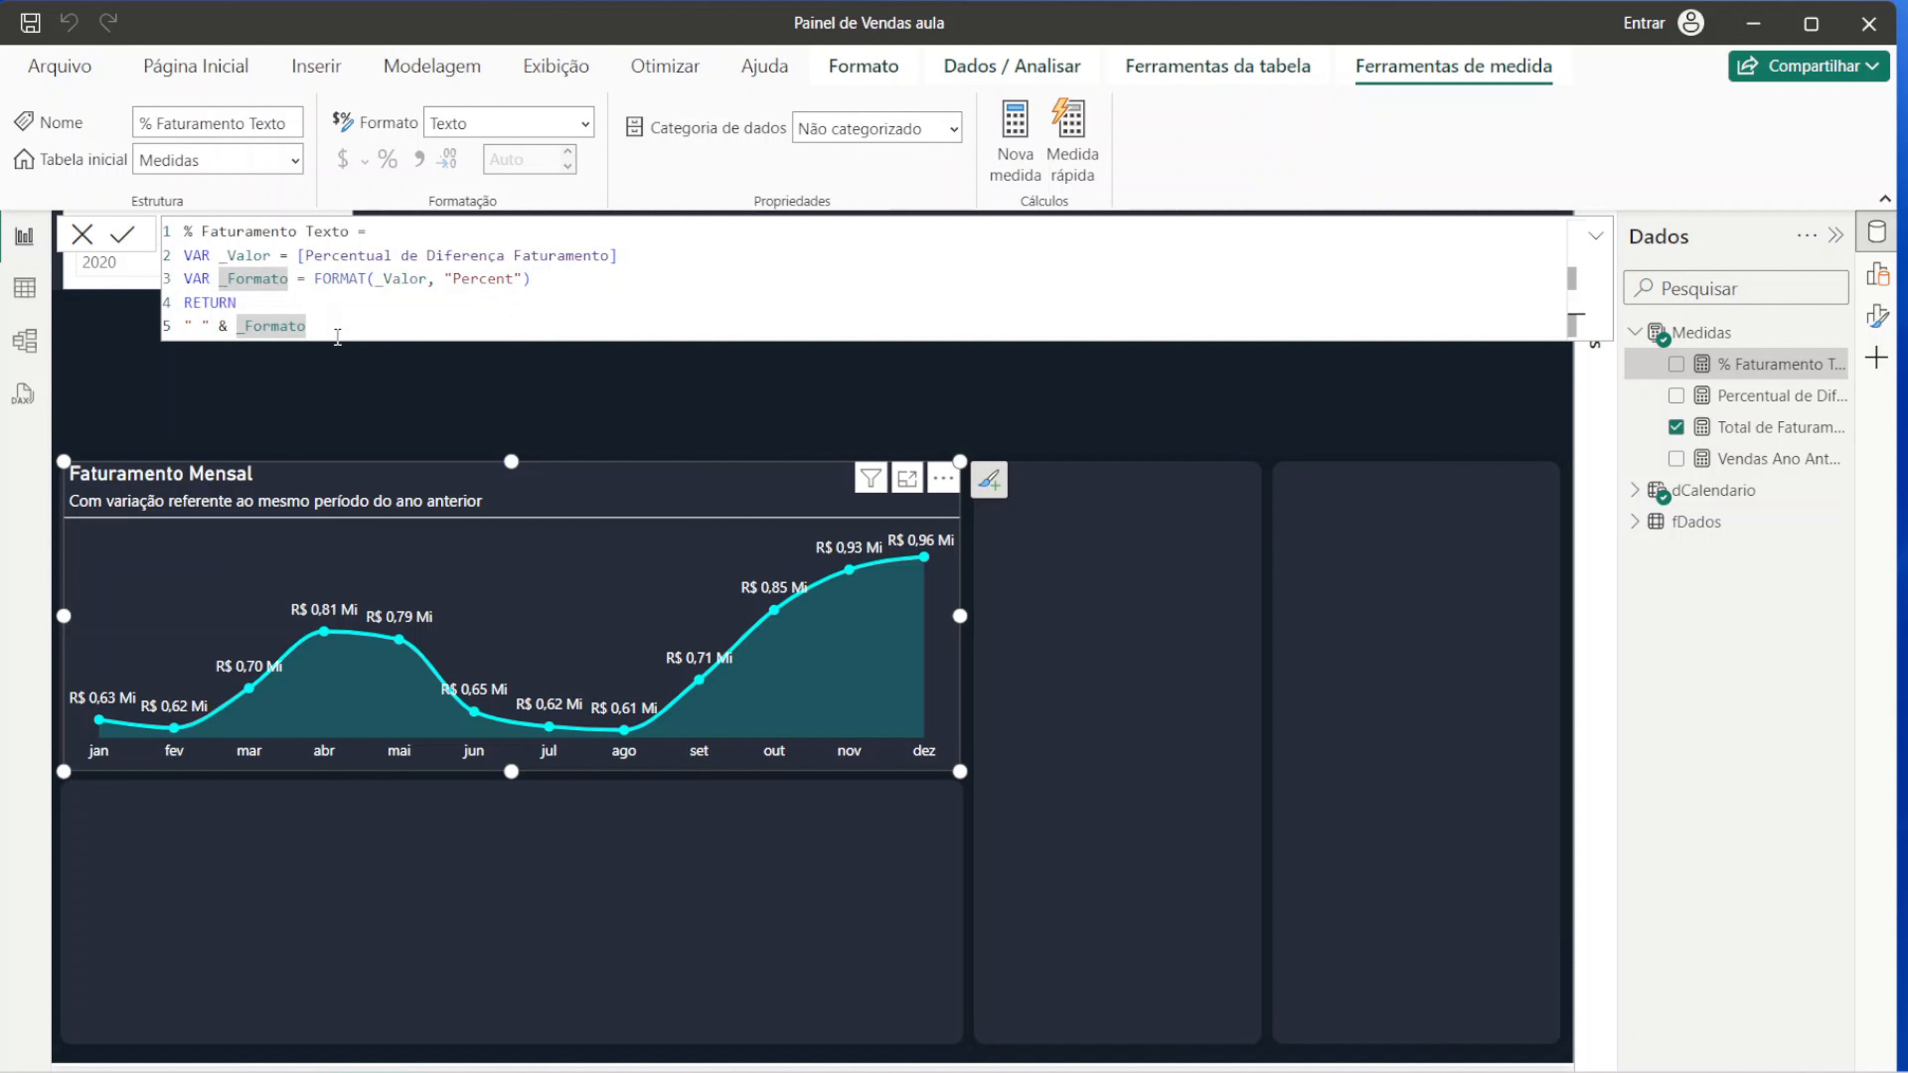
left_click(79, 239)
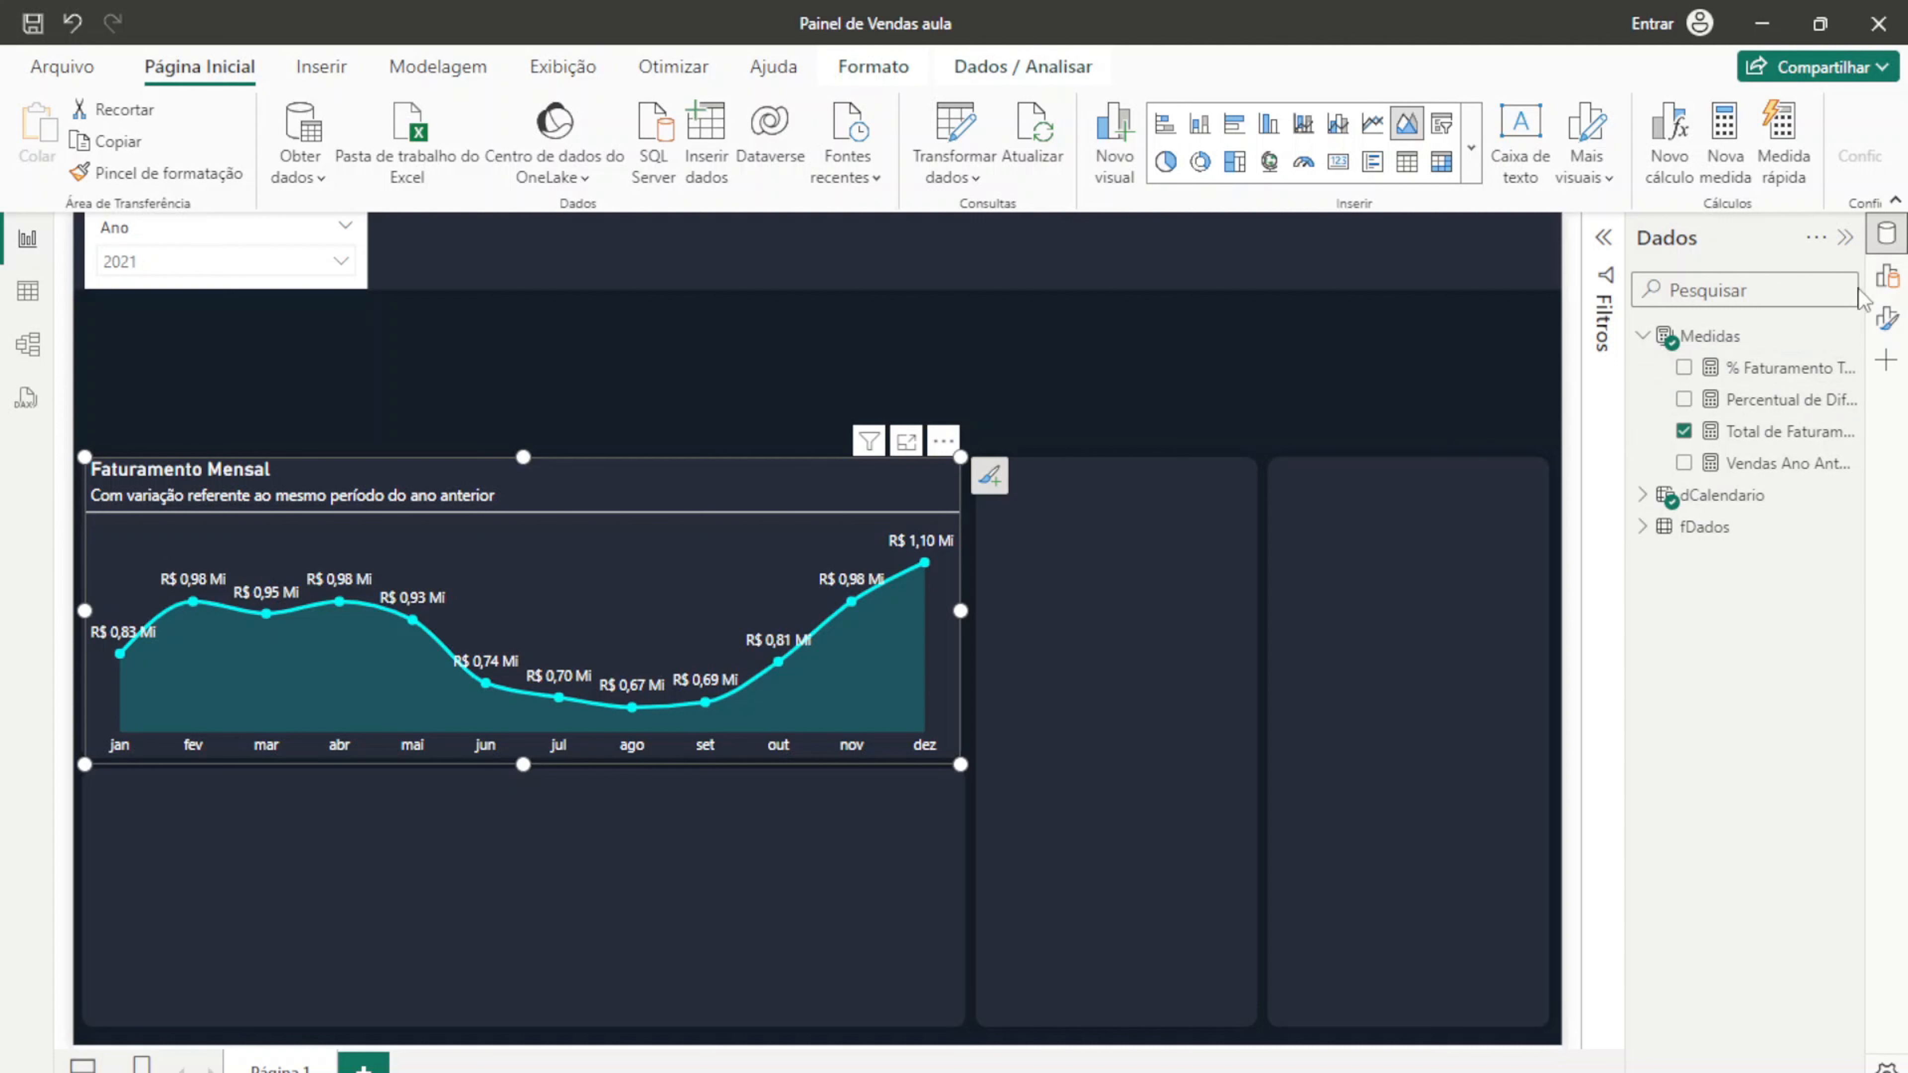
Step: Add the % Faturamento Texto measure as the detail of the Faturamento Mensal chart's data labels
left_click(1846, 239)
left_click(1887, 318)
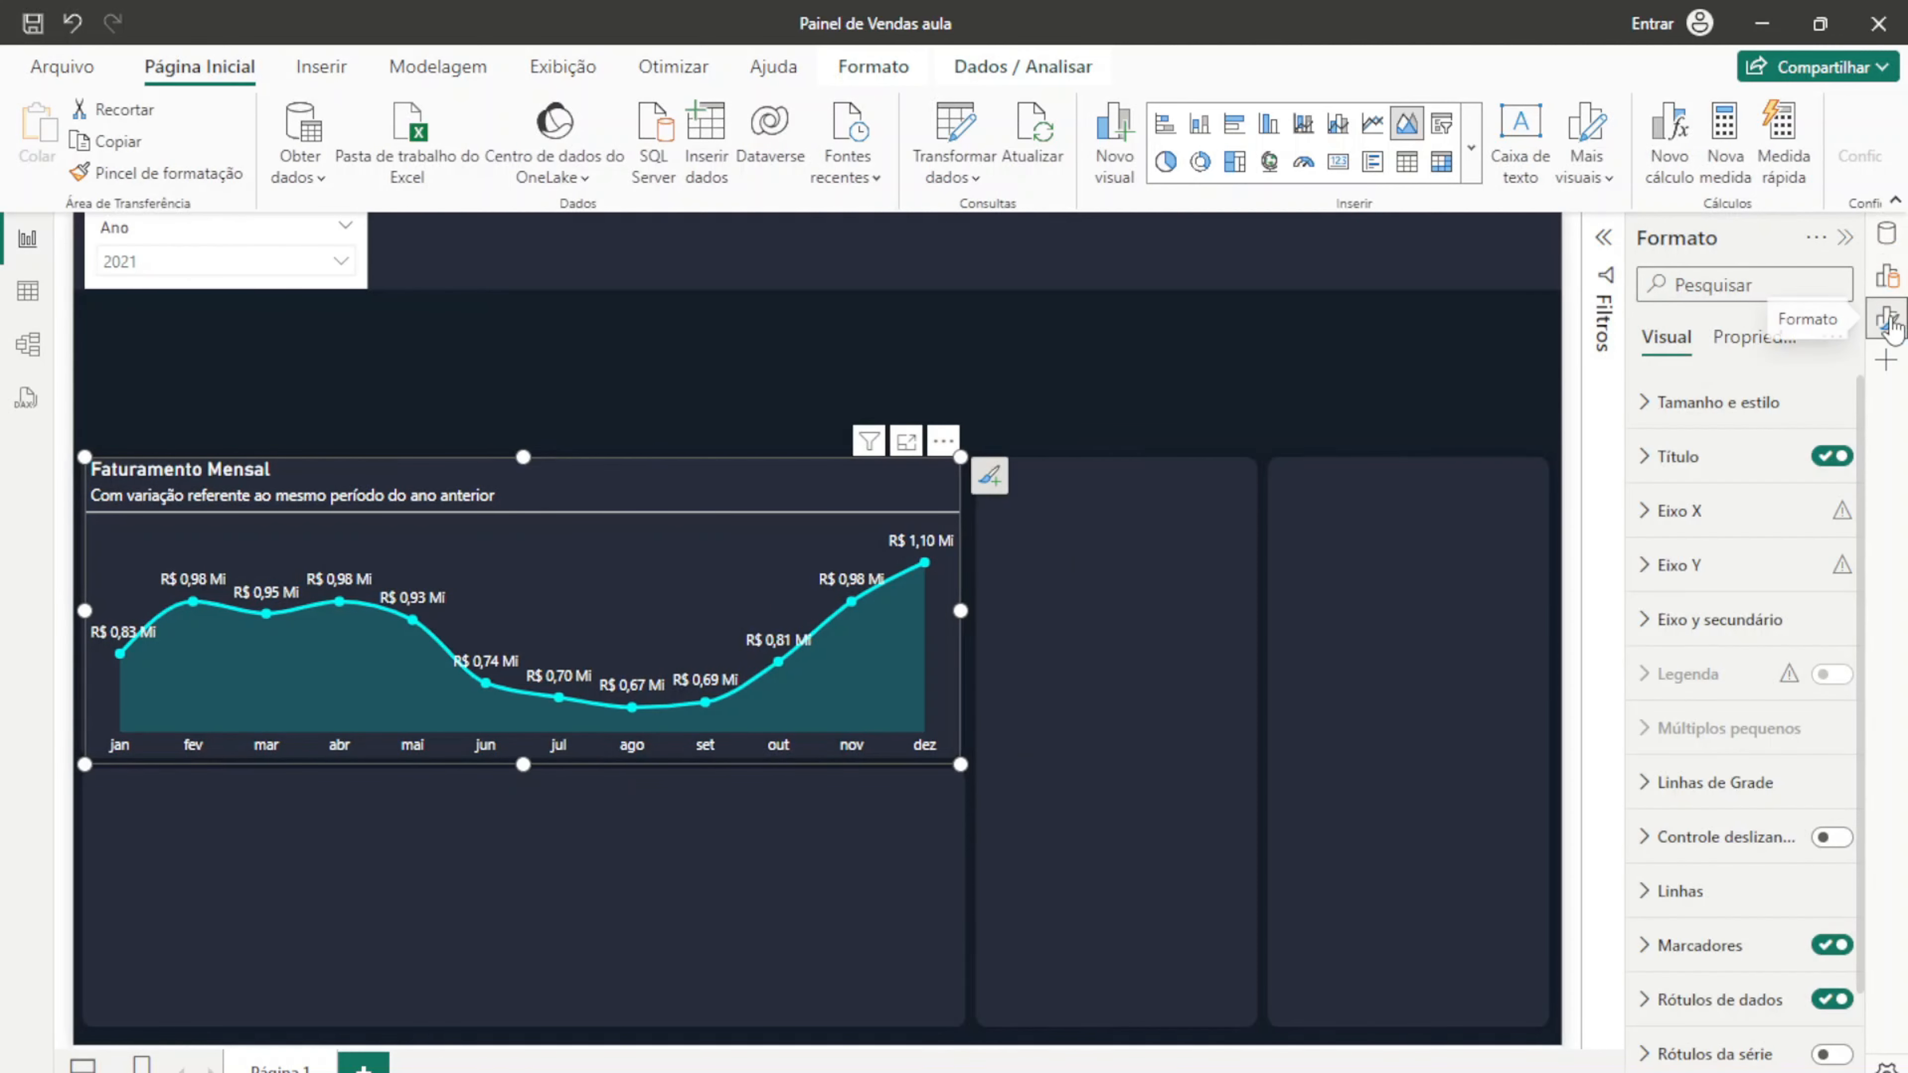
scroll(1648, 714, "down", 2)
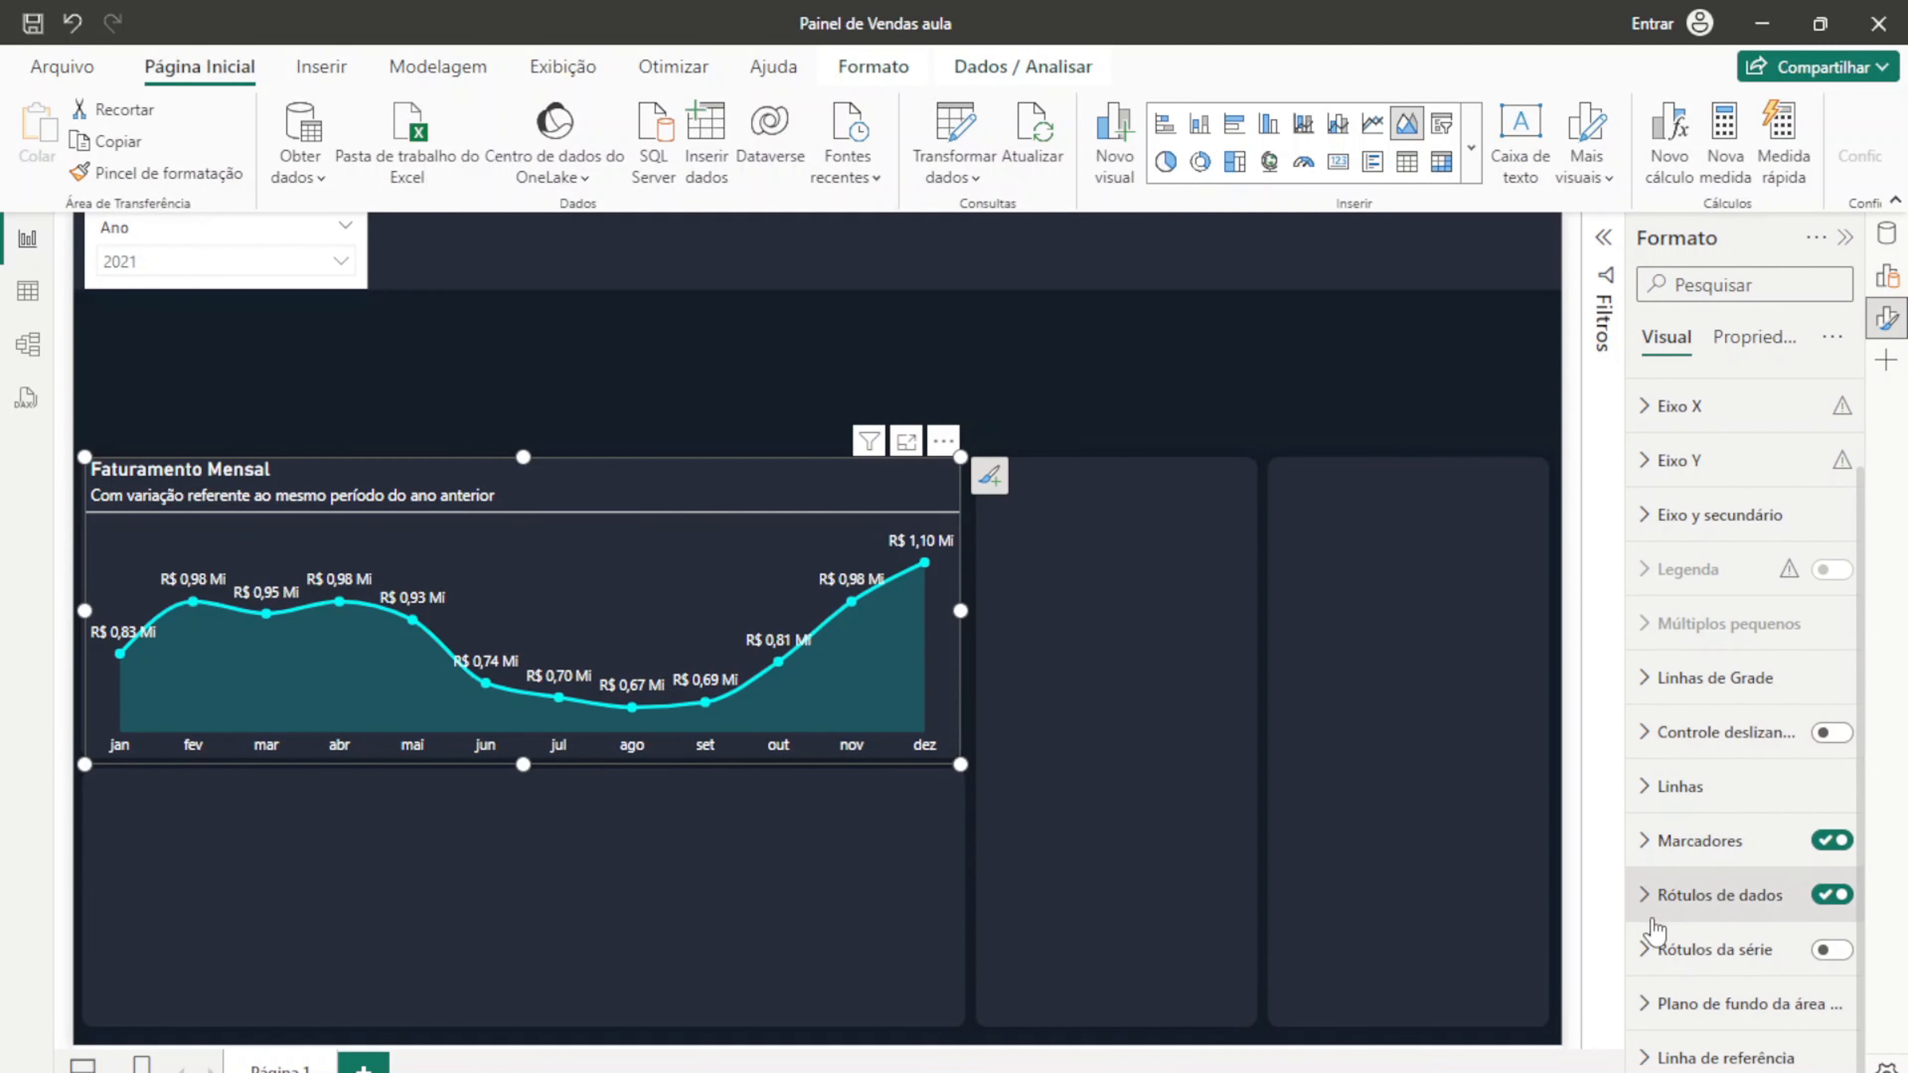
left_click(1652, 898)
scroll(1759, 956, "down", 7)
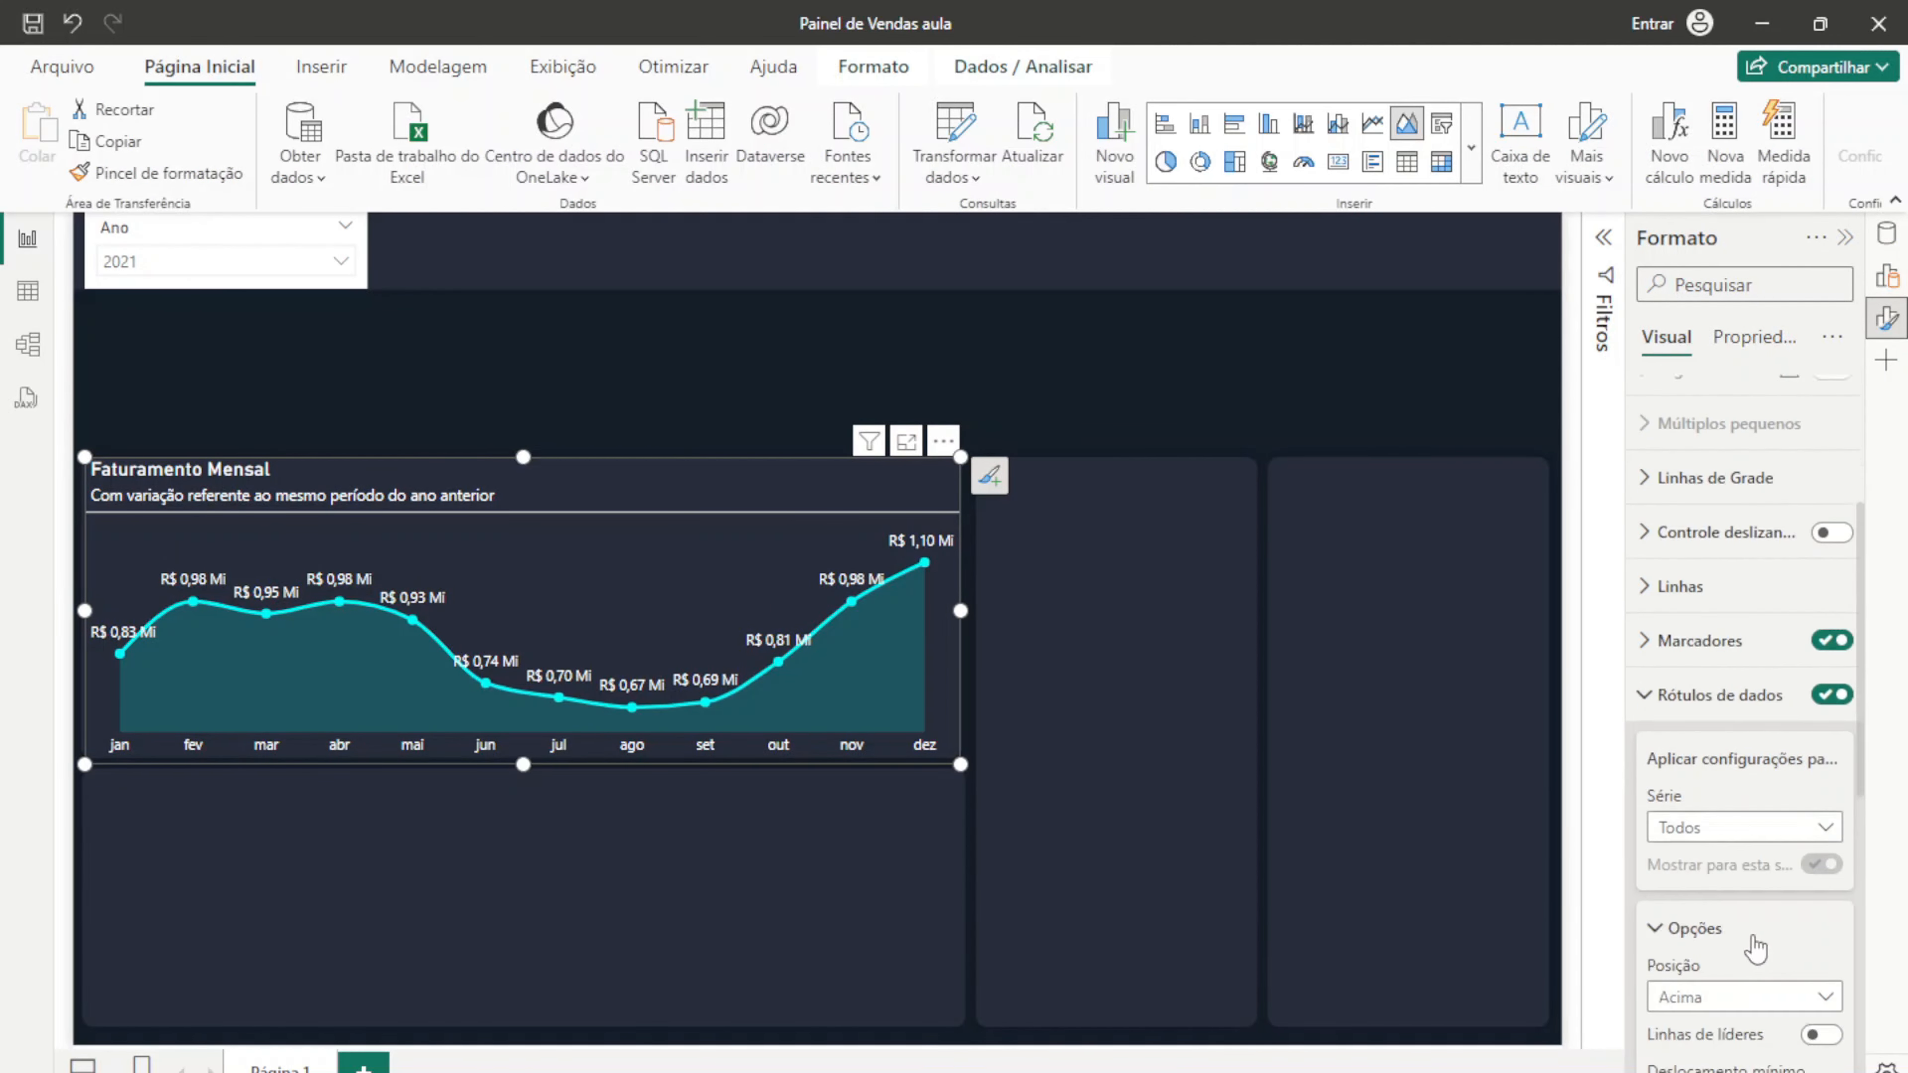
scroll(1765, 887, "down", 2)
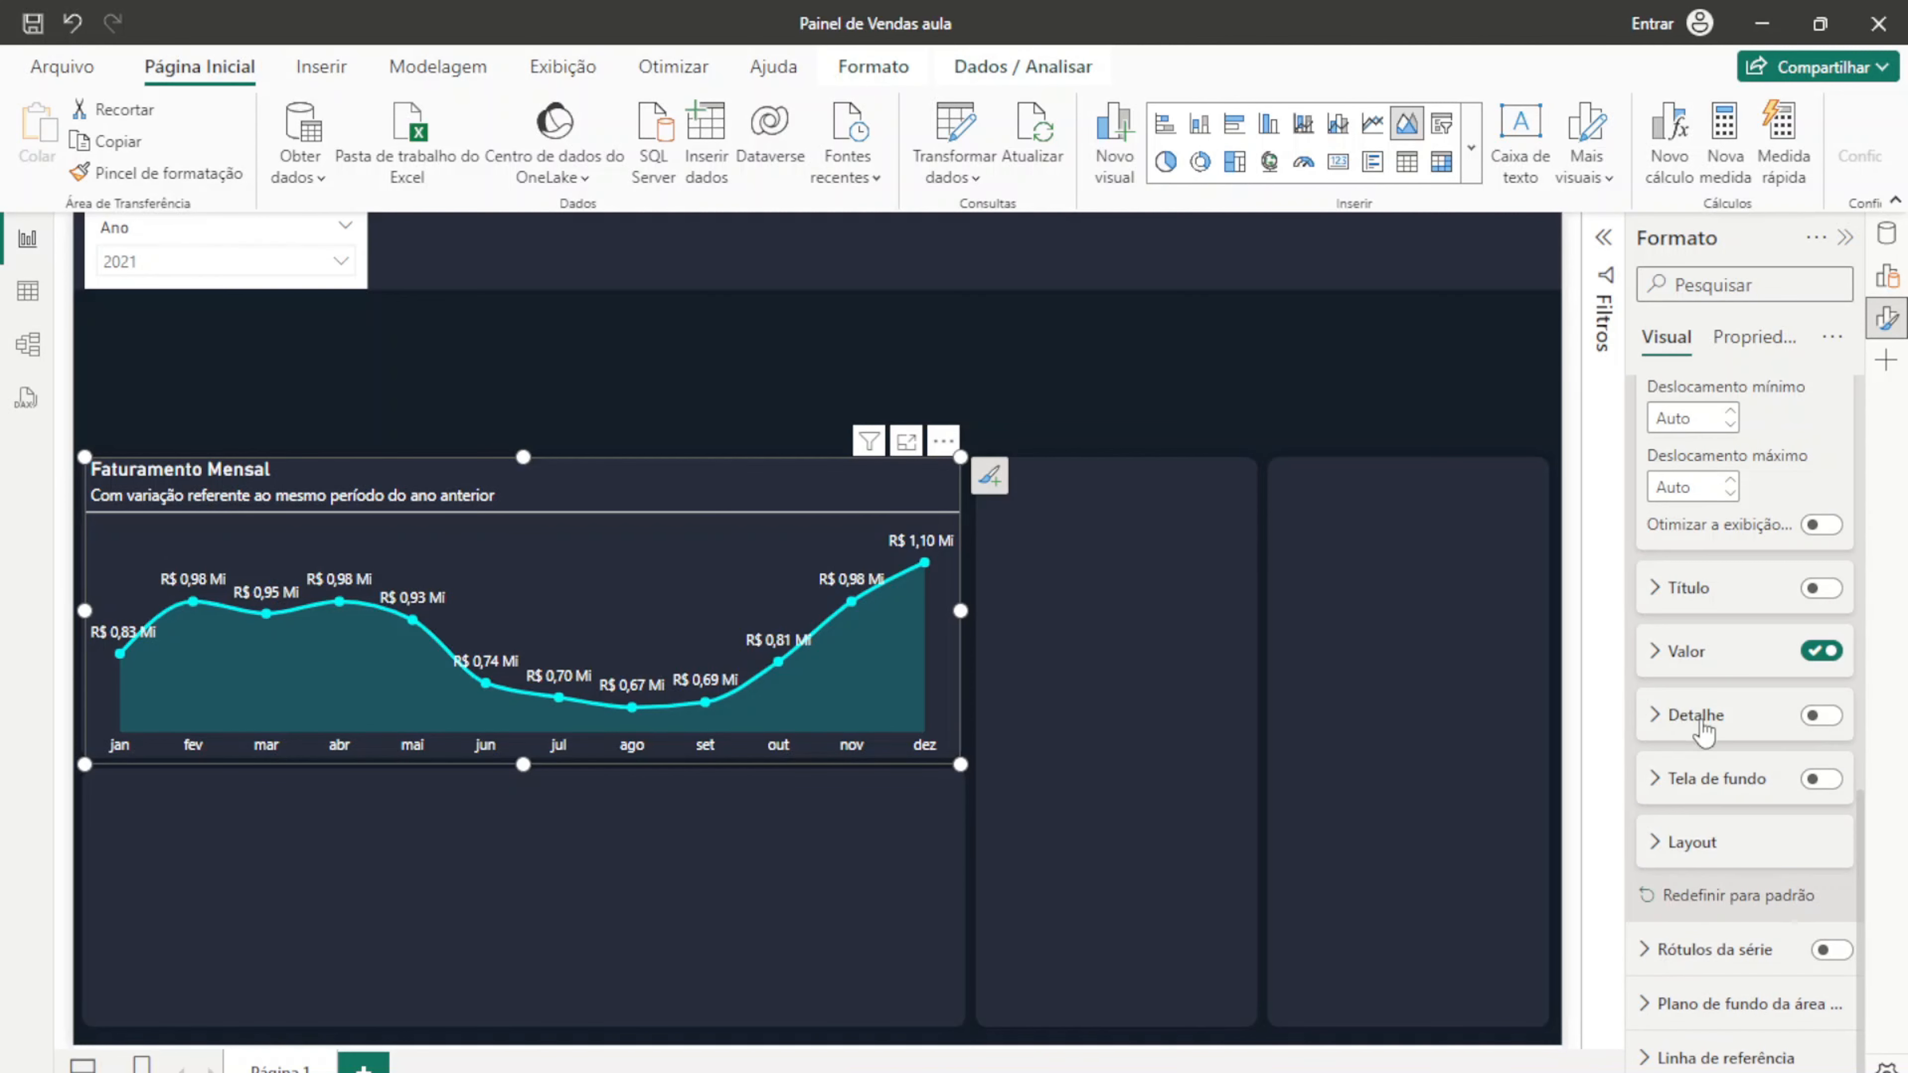
left_click(1818, 718)
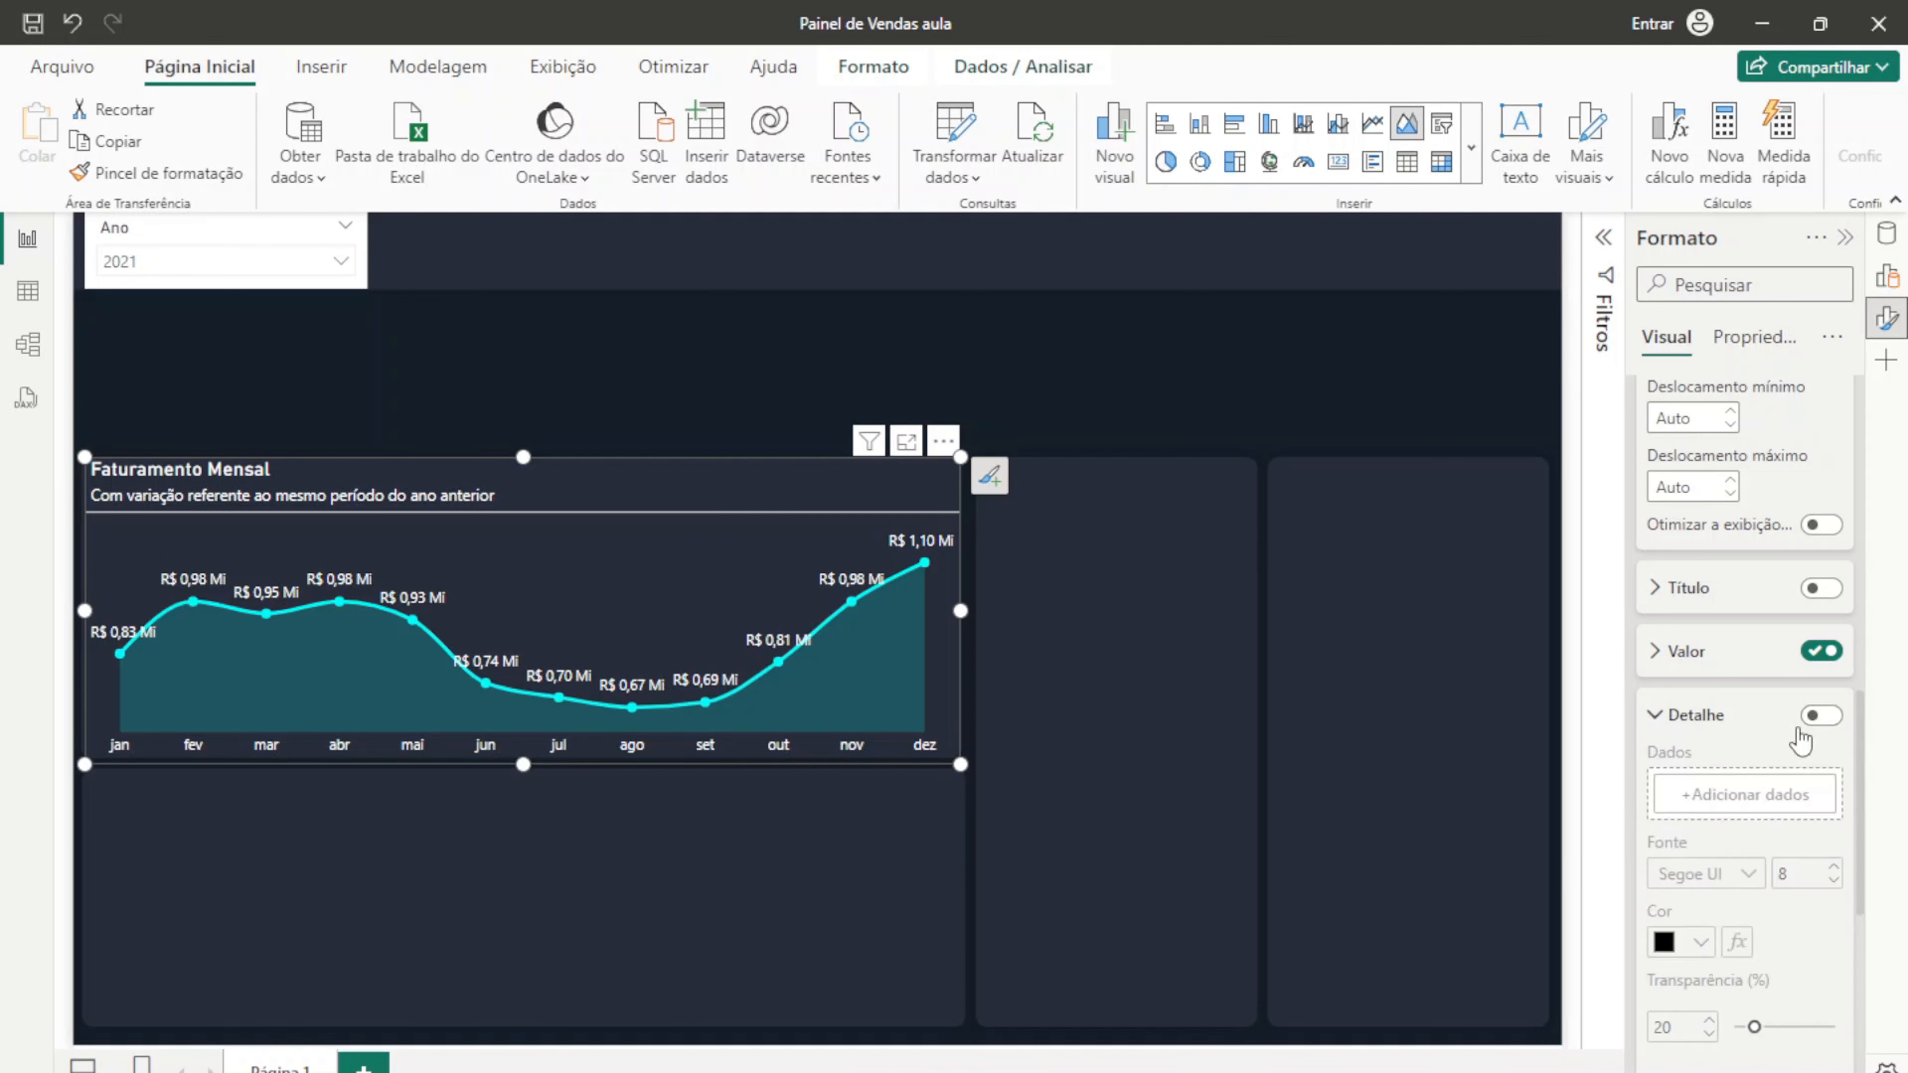
left_click(1886, 234)
left_click_drag(1752, 379, 1540, 807)
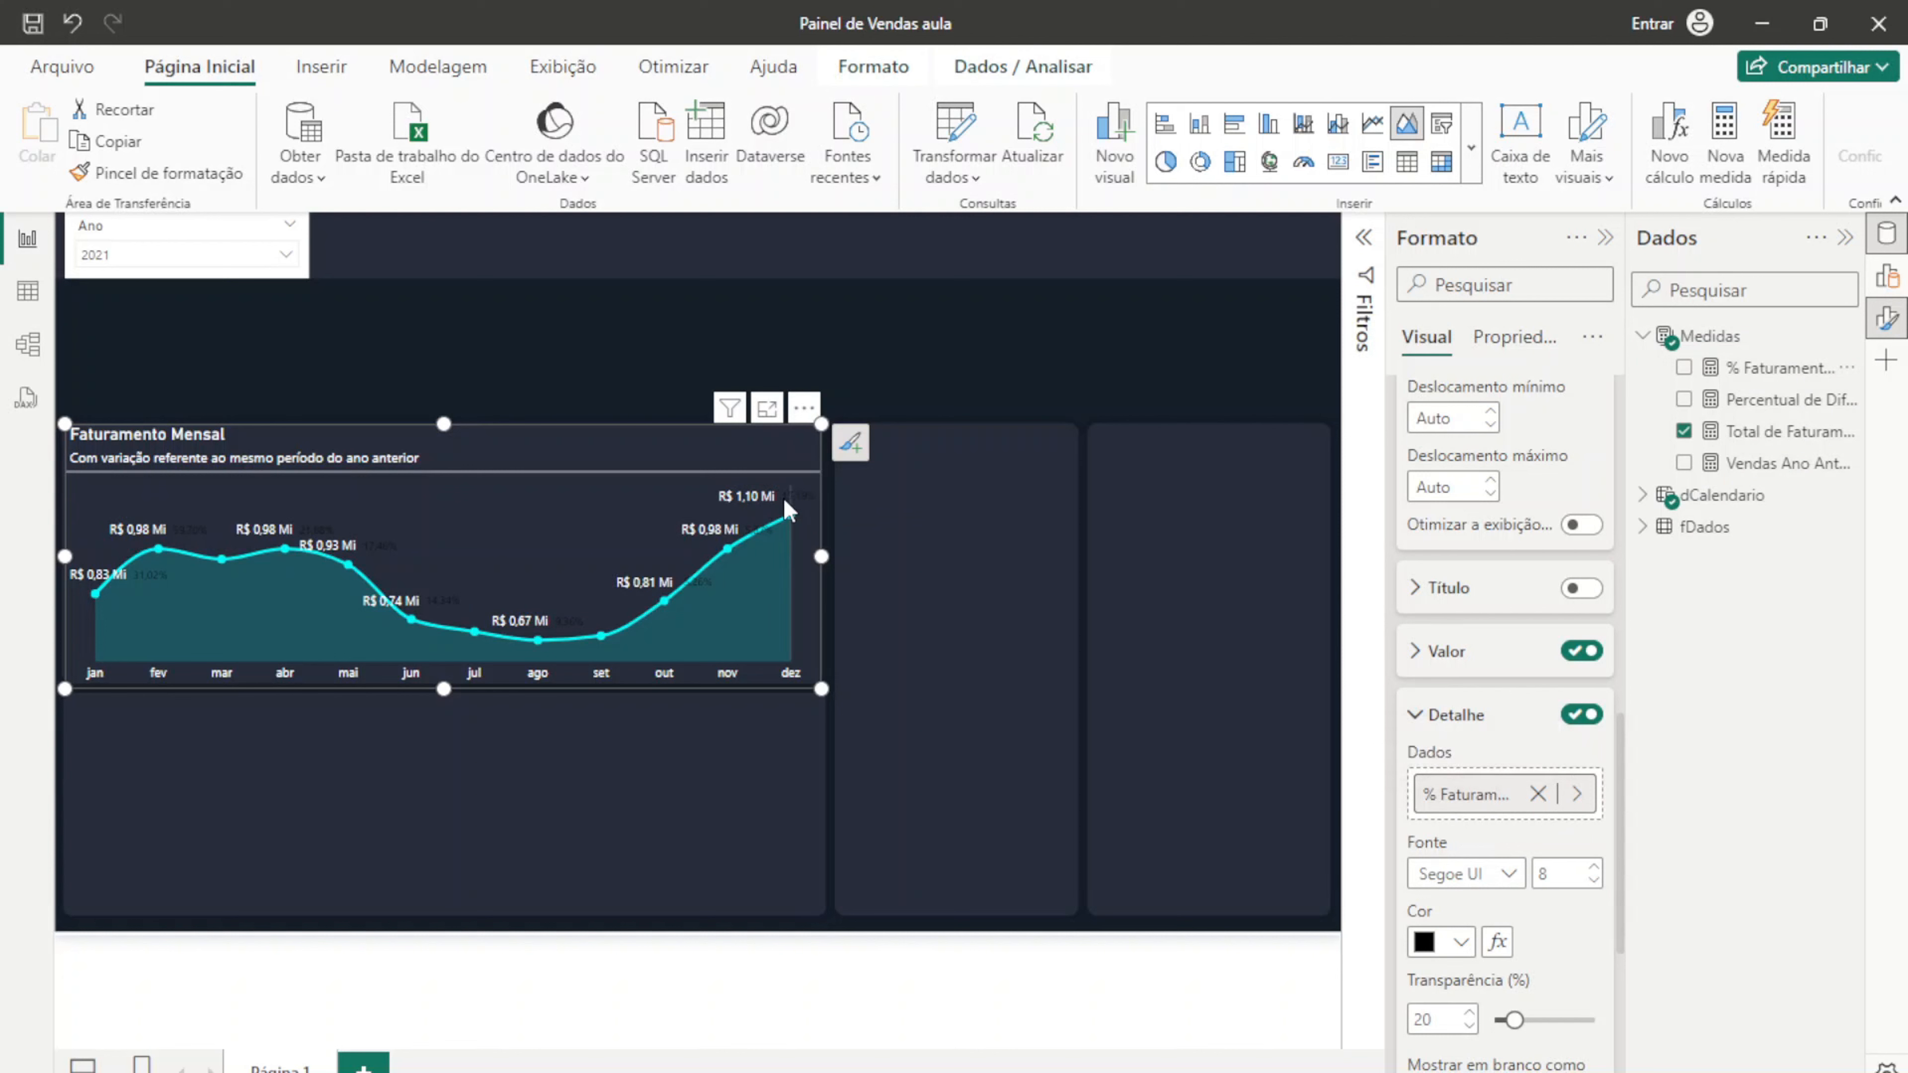
Step: Set the data label detail text to white with font size 9
mouse_move(806, 508)
scroll(1479, 841, "down", 1)
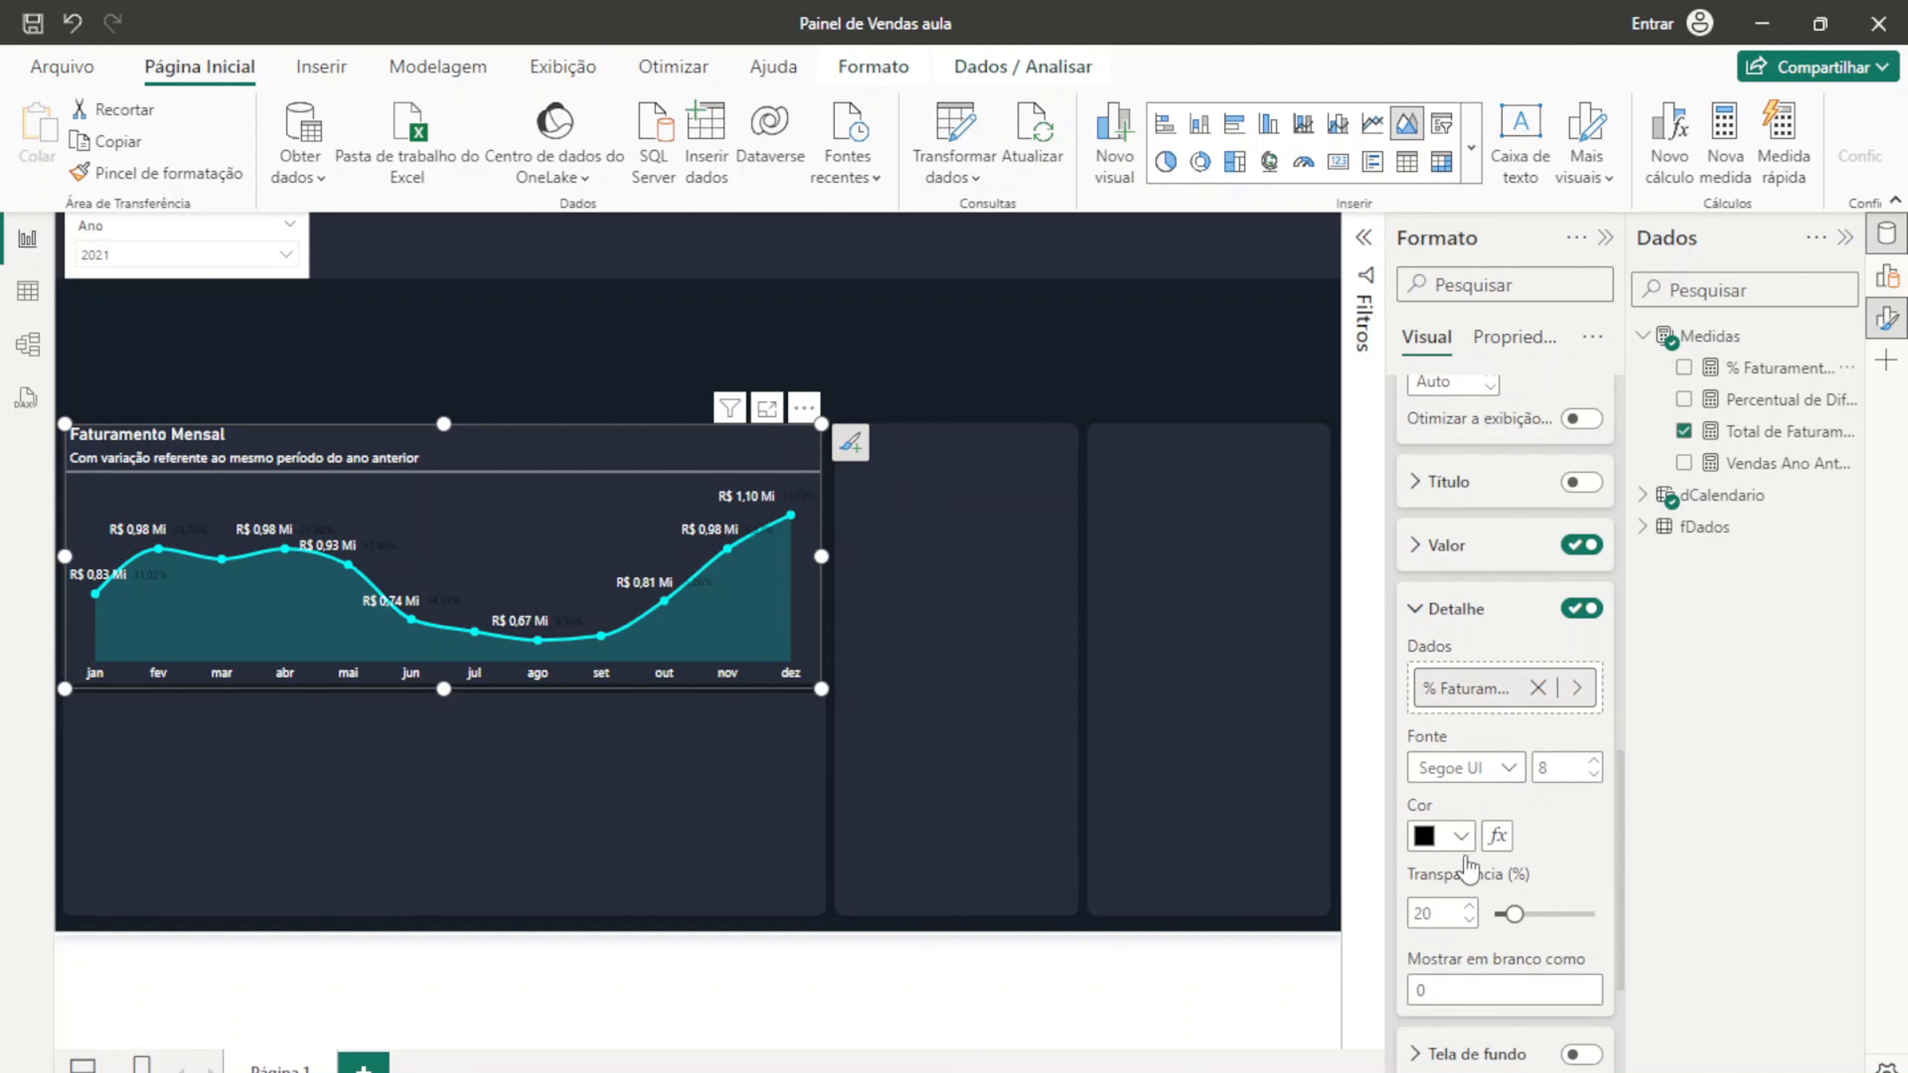
left_click(1456, 840)
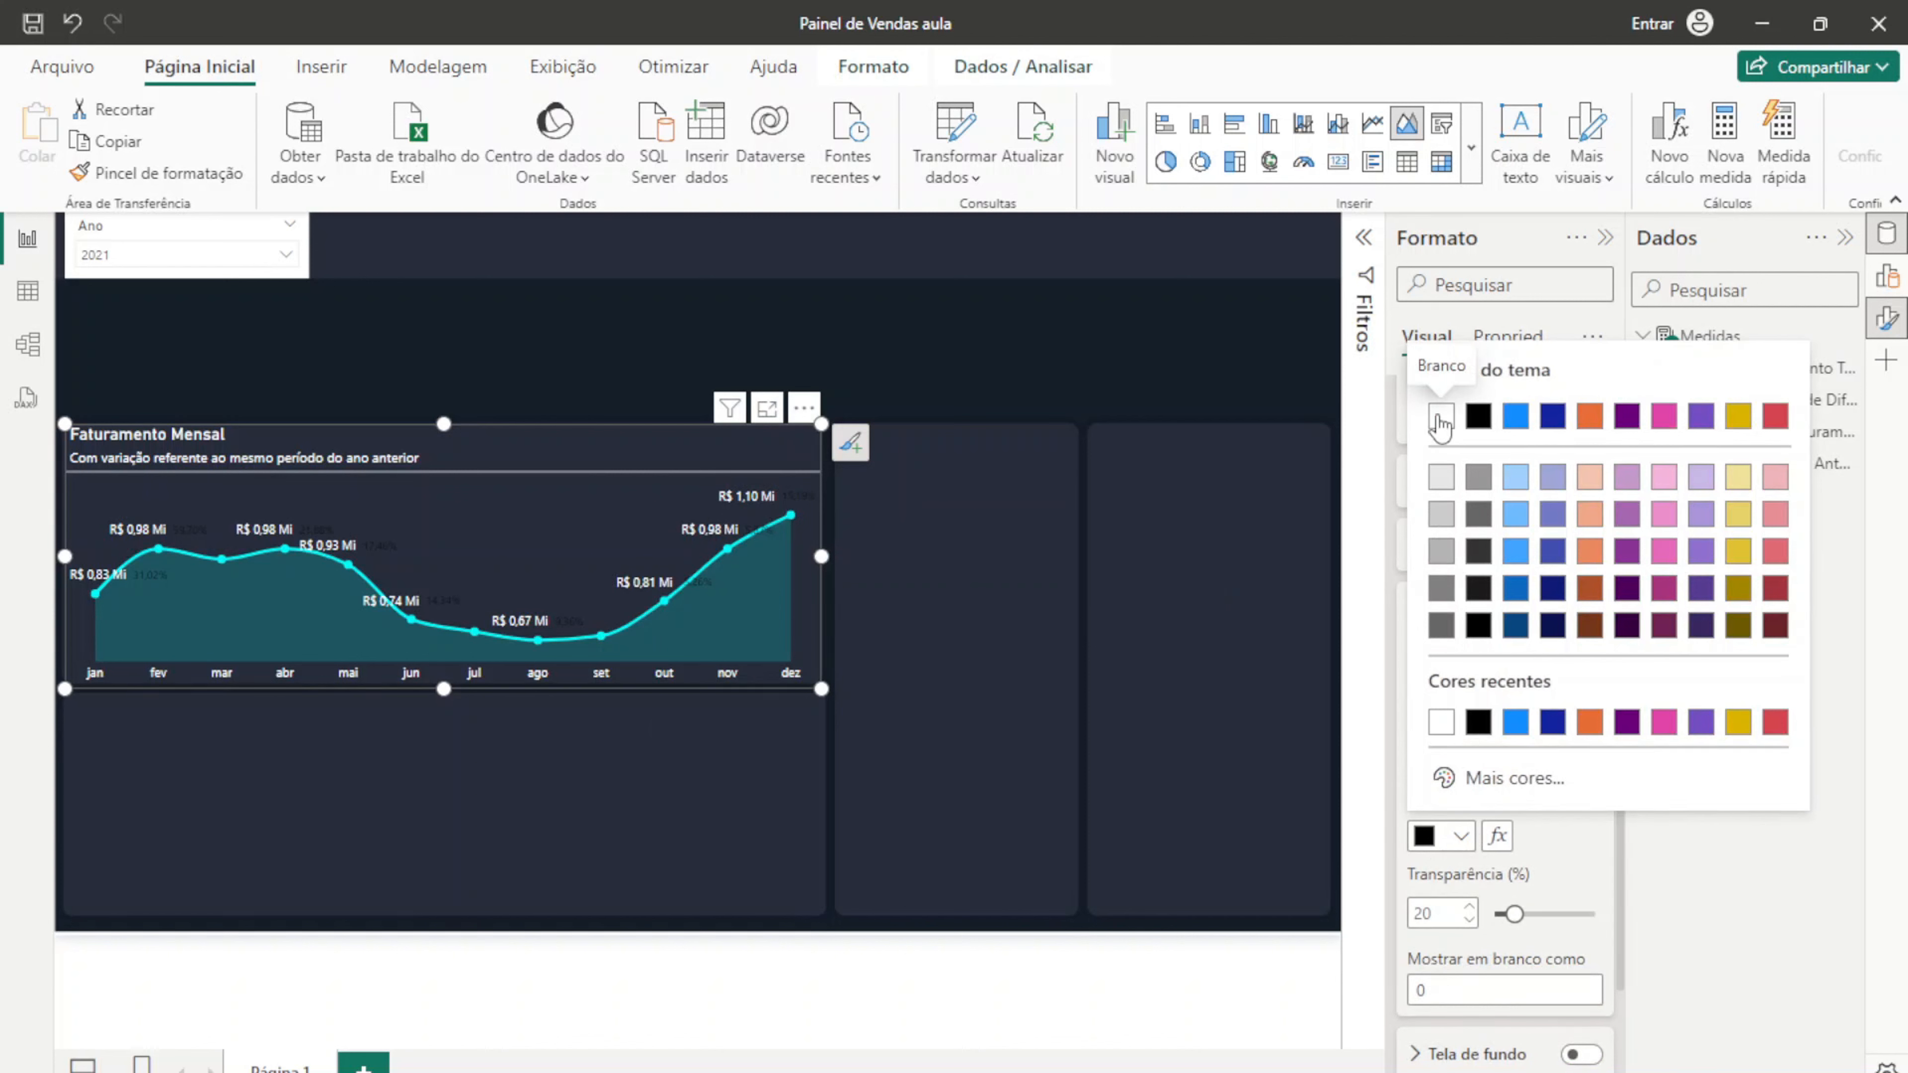
left_click(1436, 417)
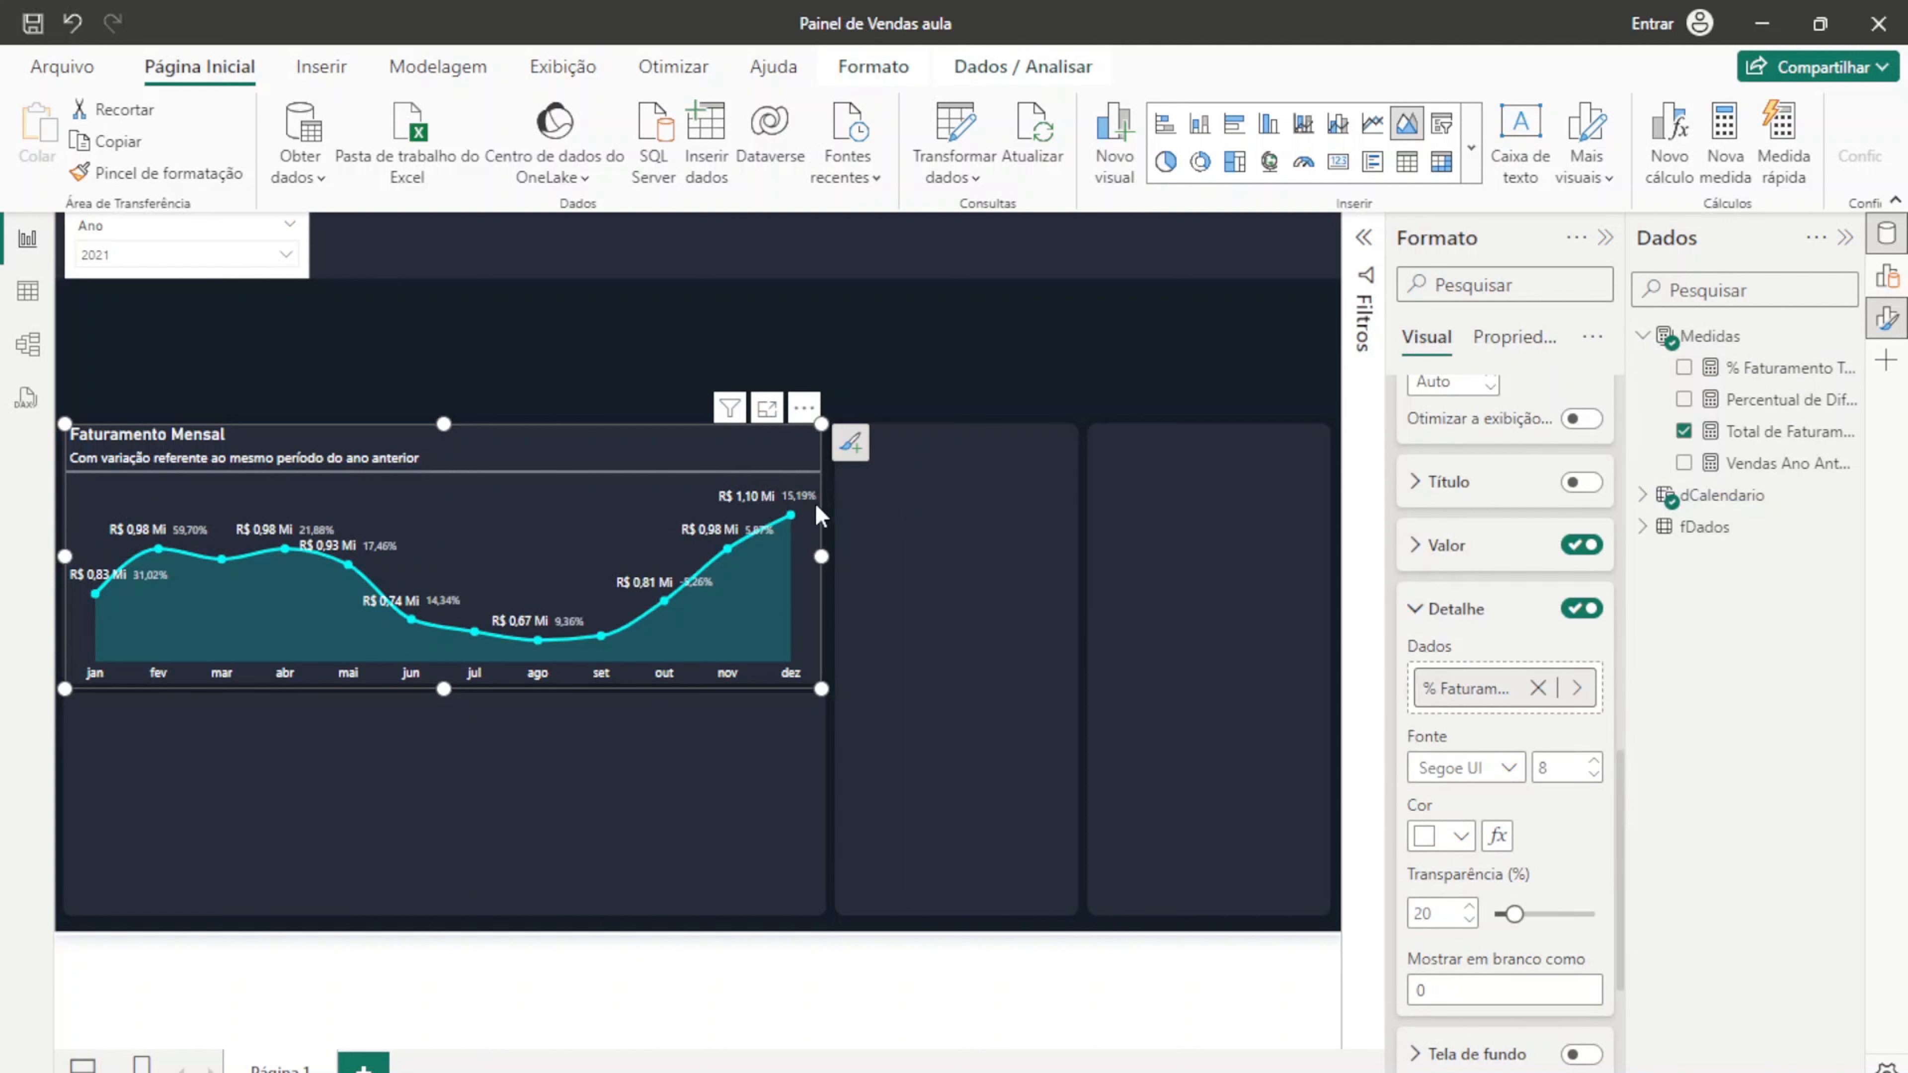
left_click(1593, 760)
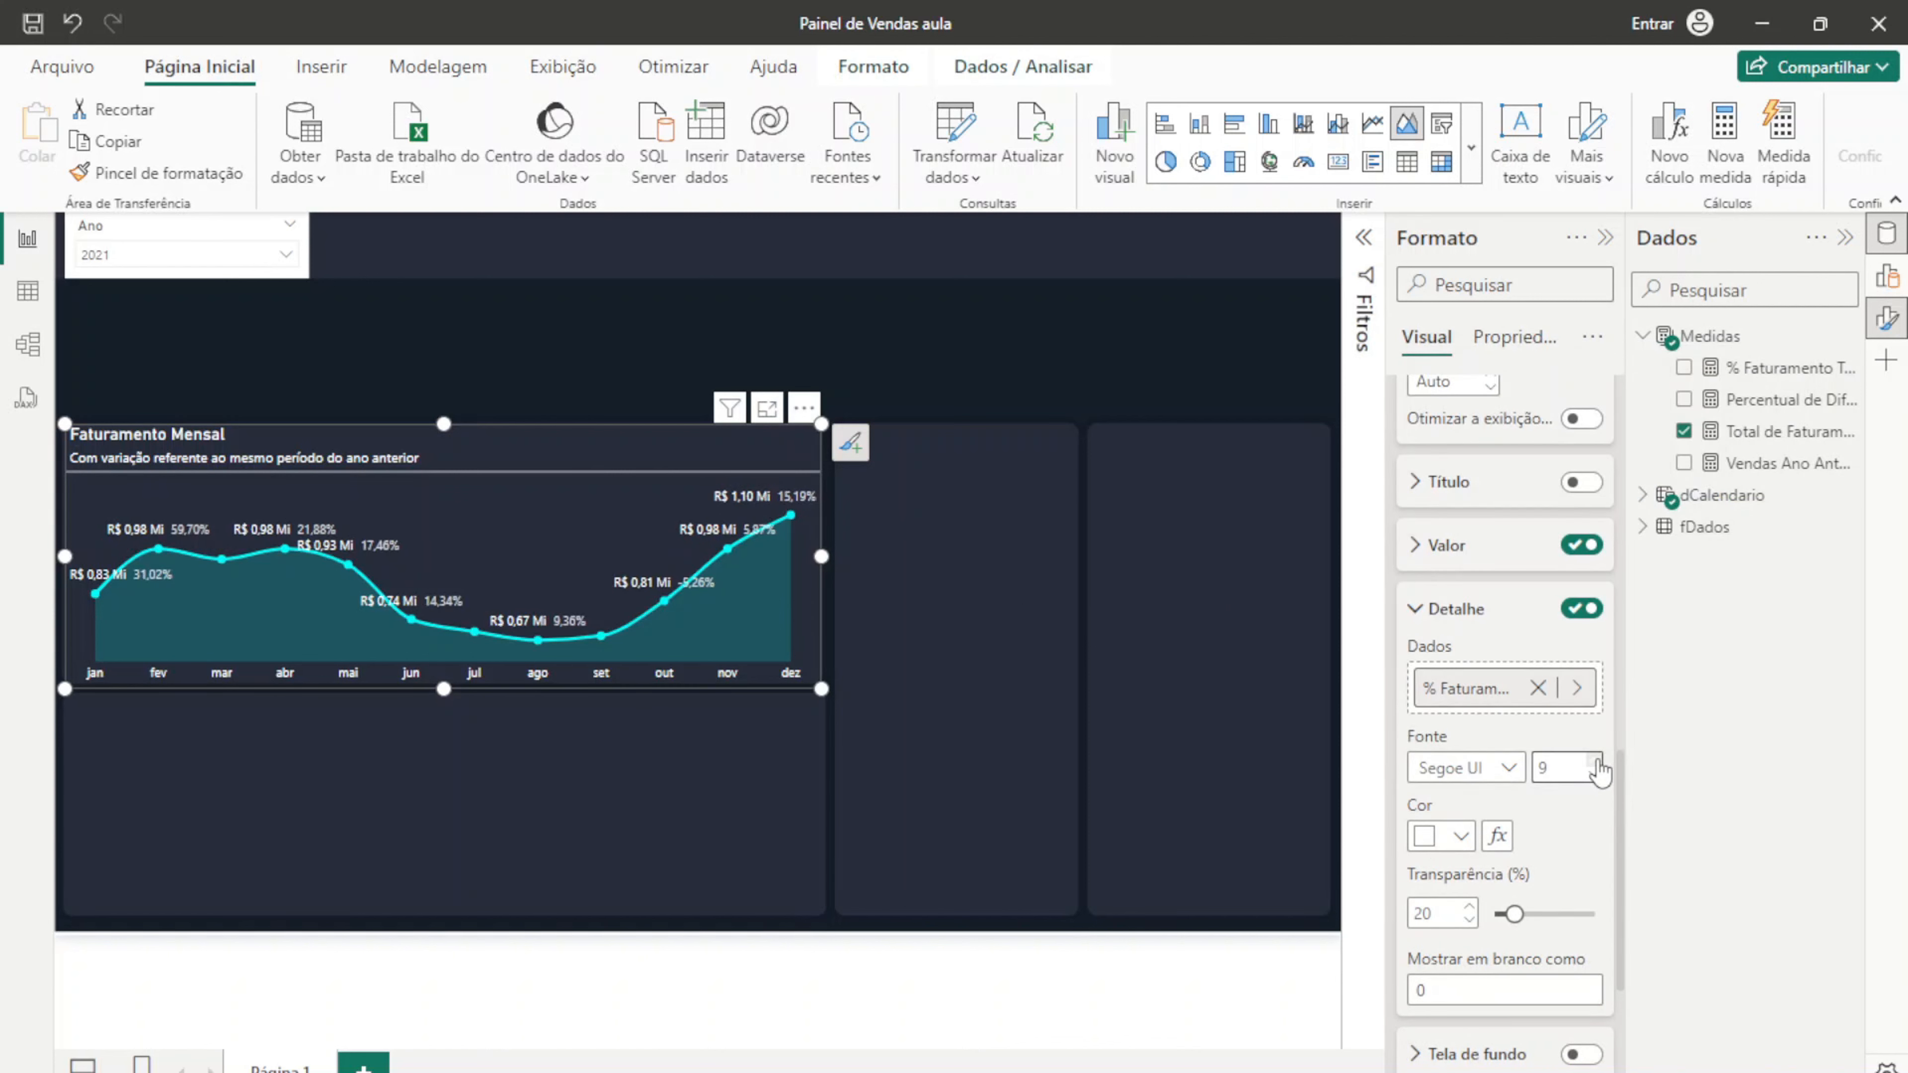
scroll(1541, 841, "down", 2)
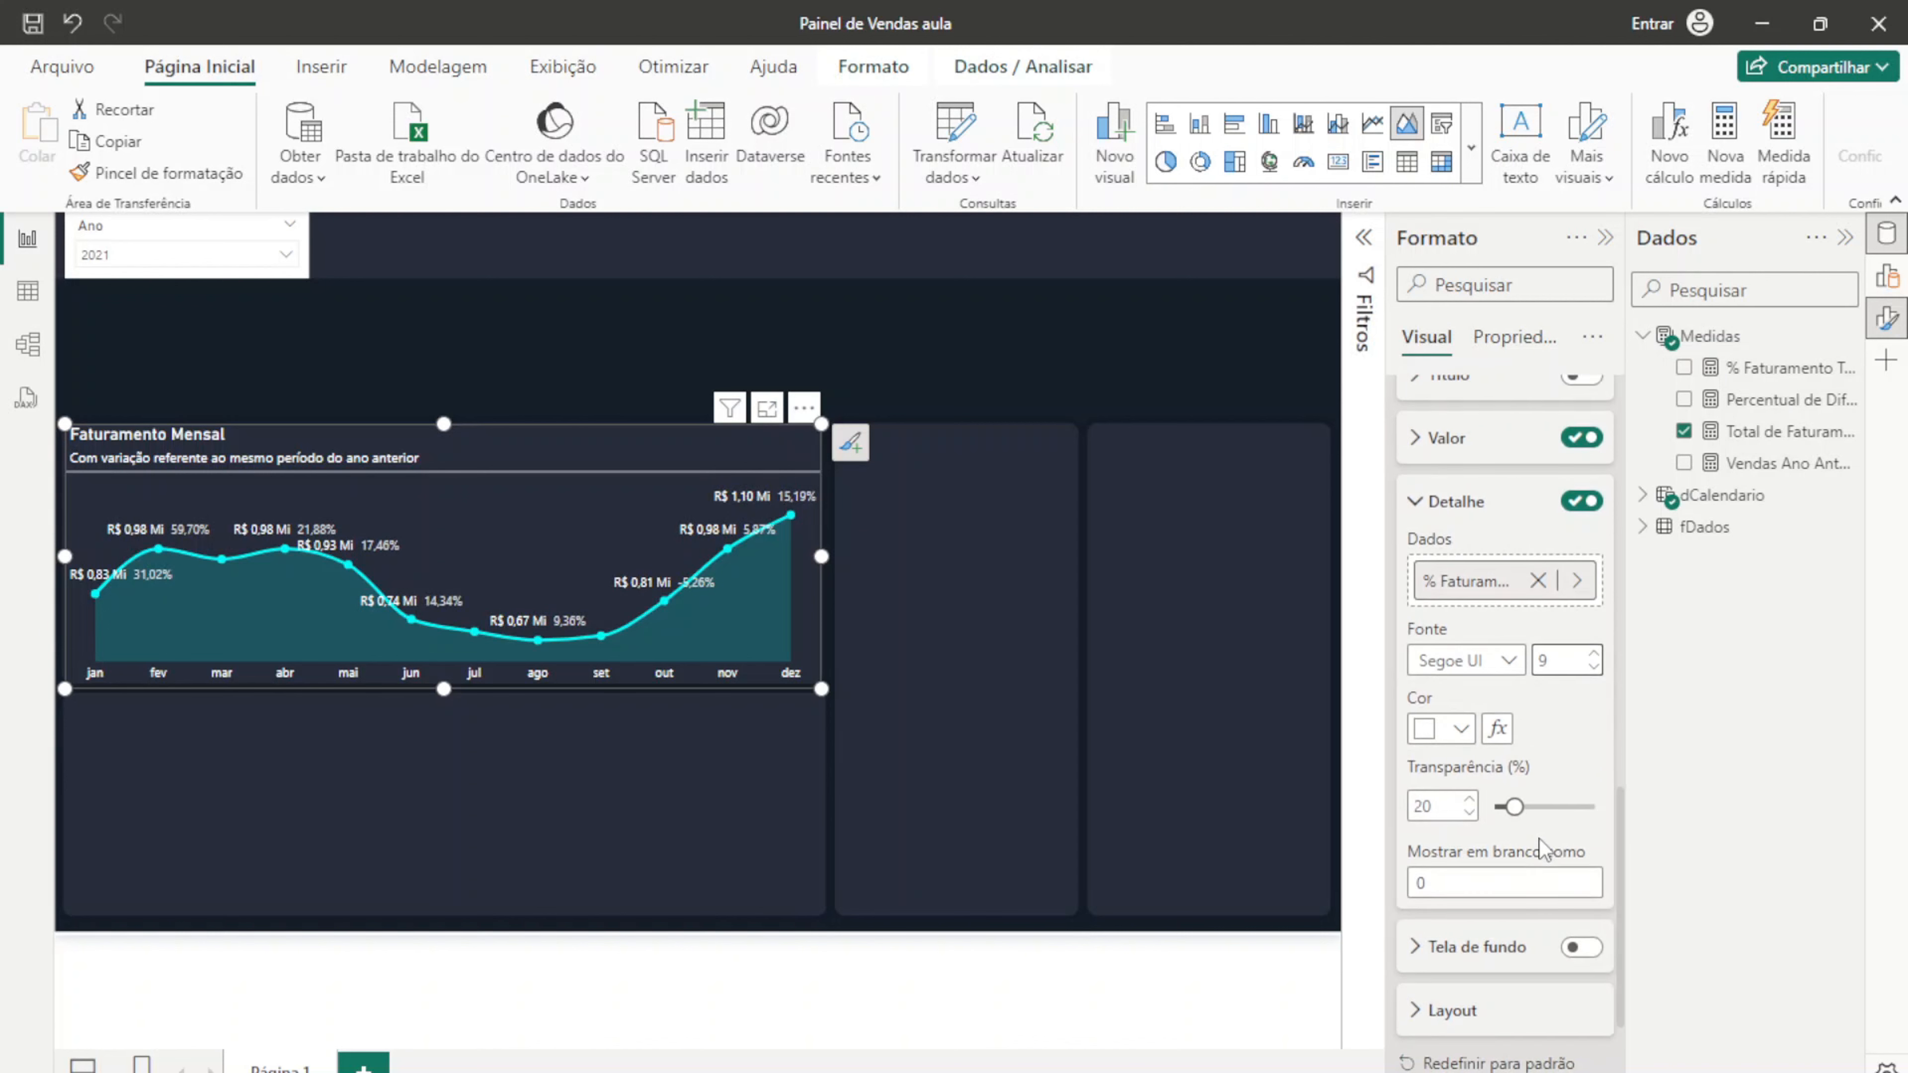
Step: Set the layout of the Faturamento Mensal chart's data labels to Multi-linha
scroll(1458, 859, "down", 3)
left_click(1453, 843)
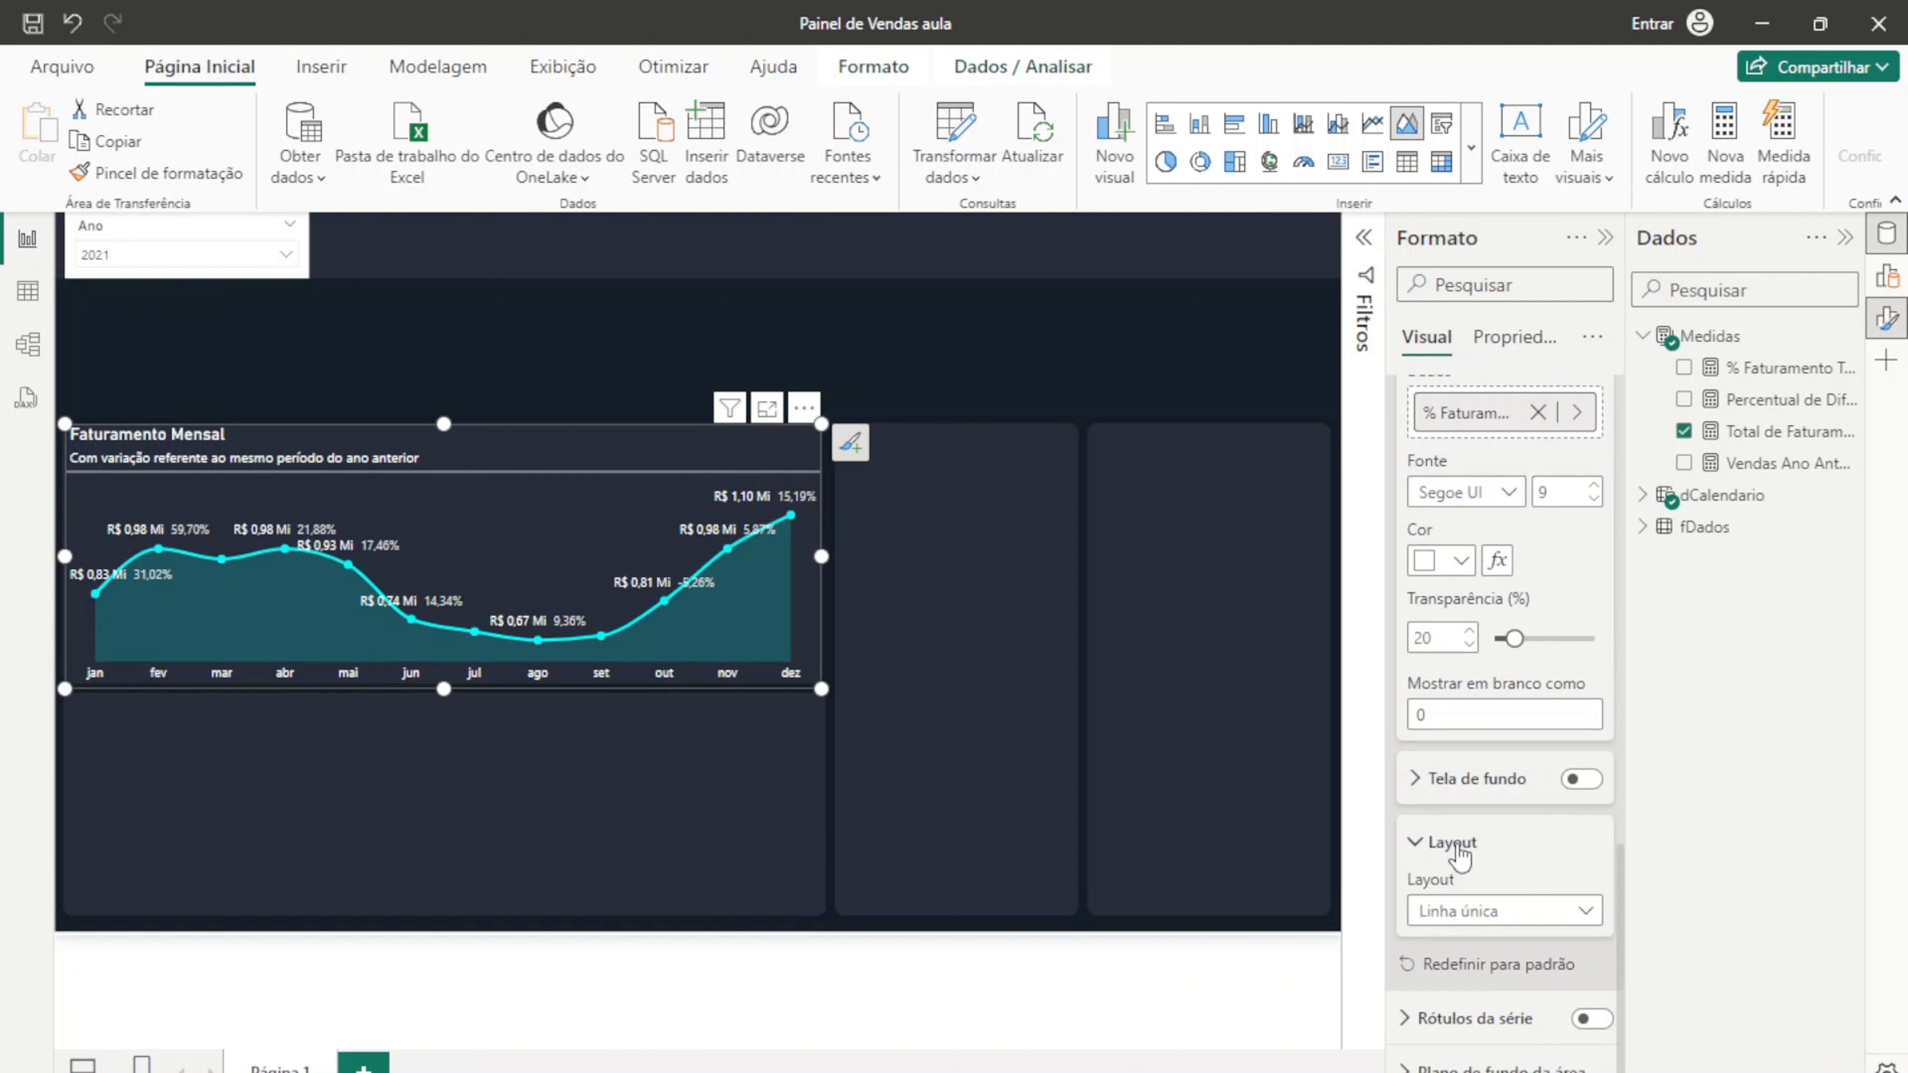
left_click(1489, 843)
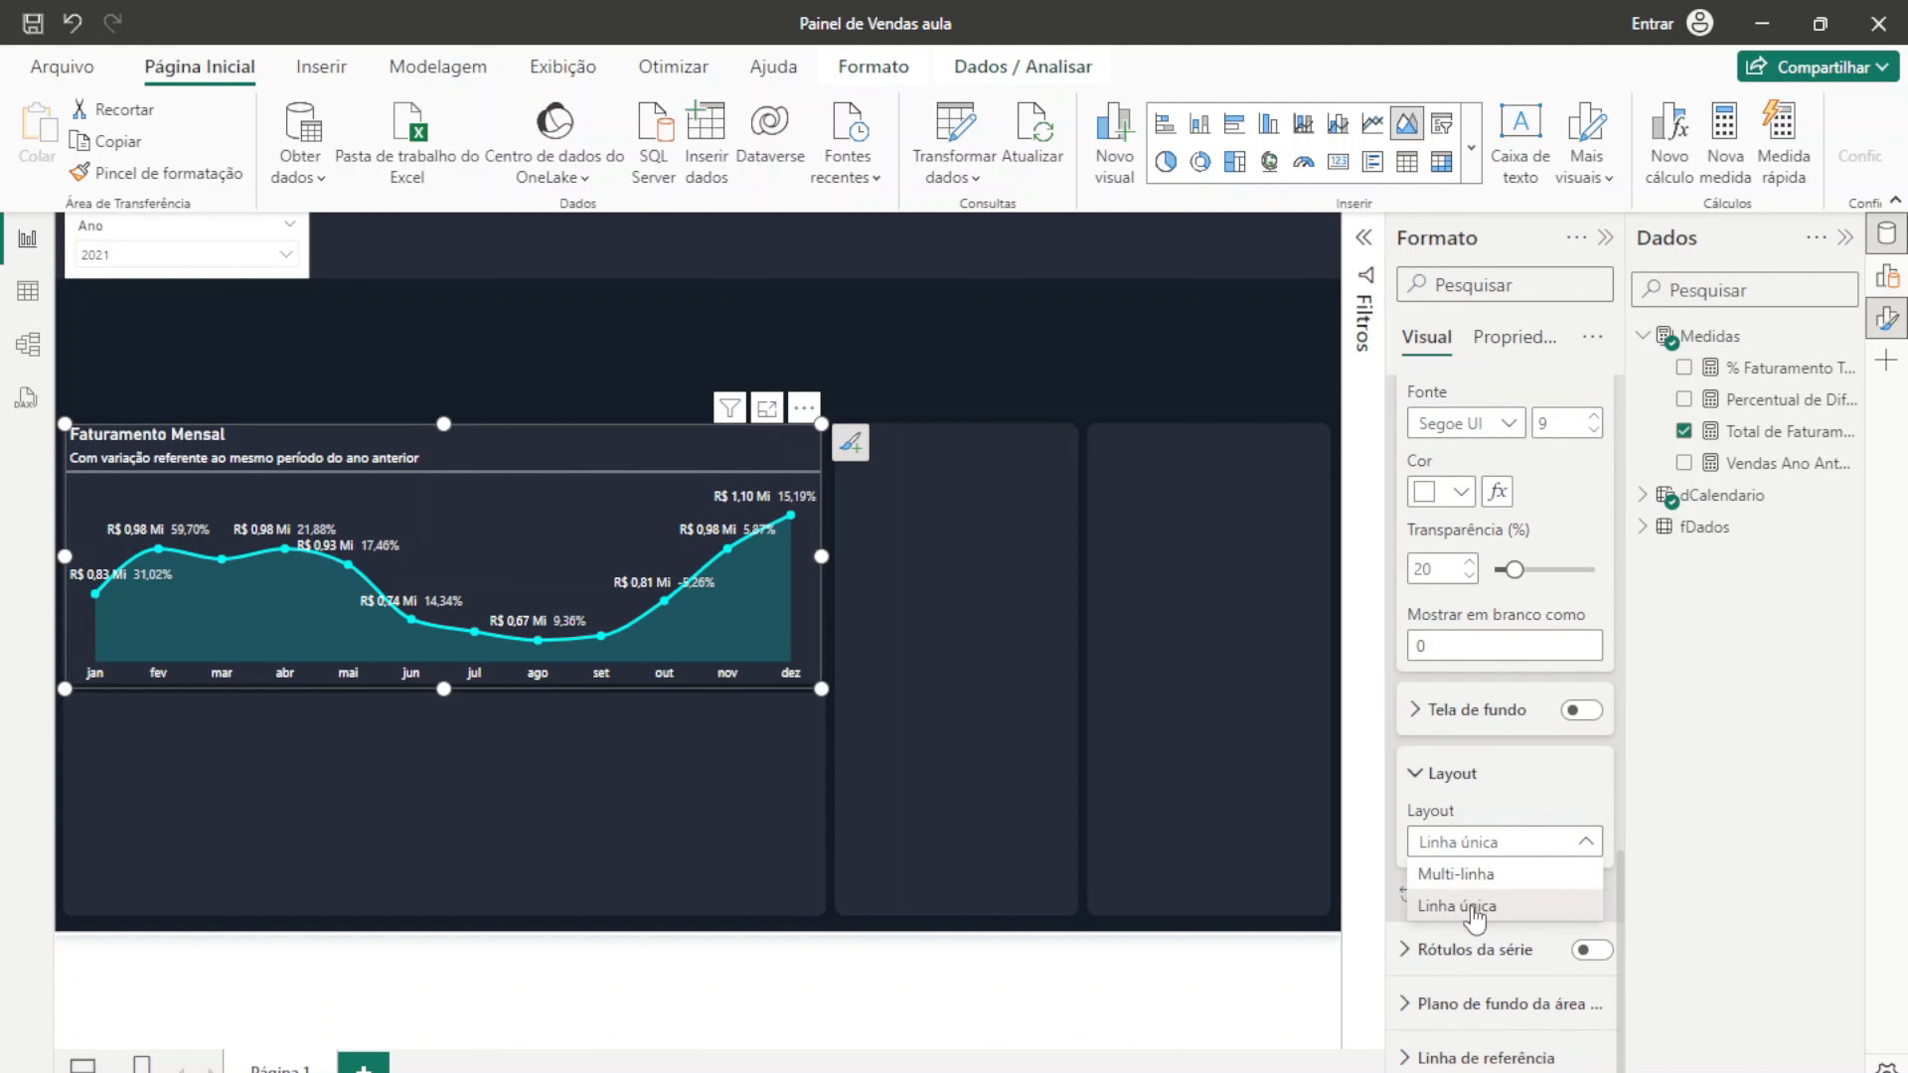
left_click(1457, 873)
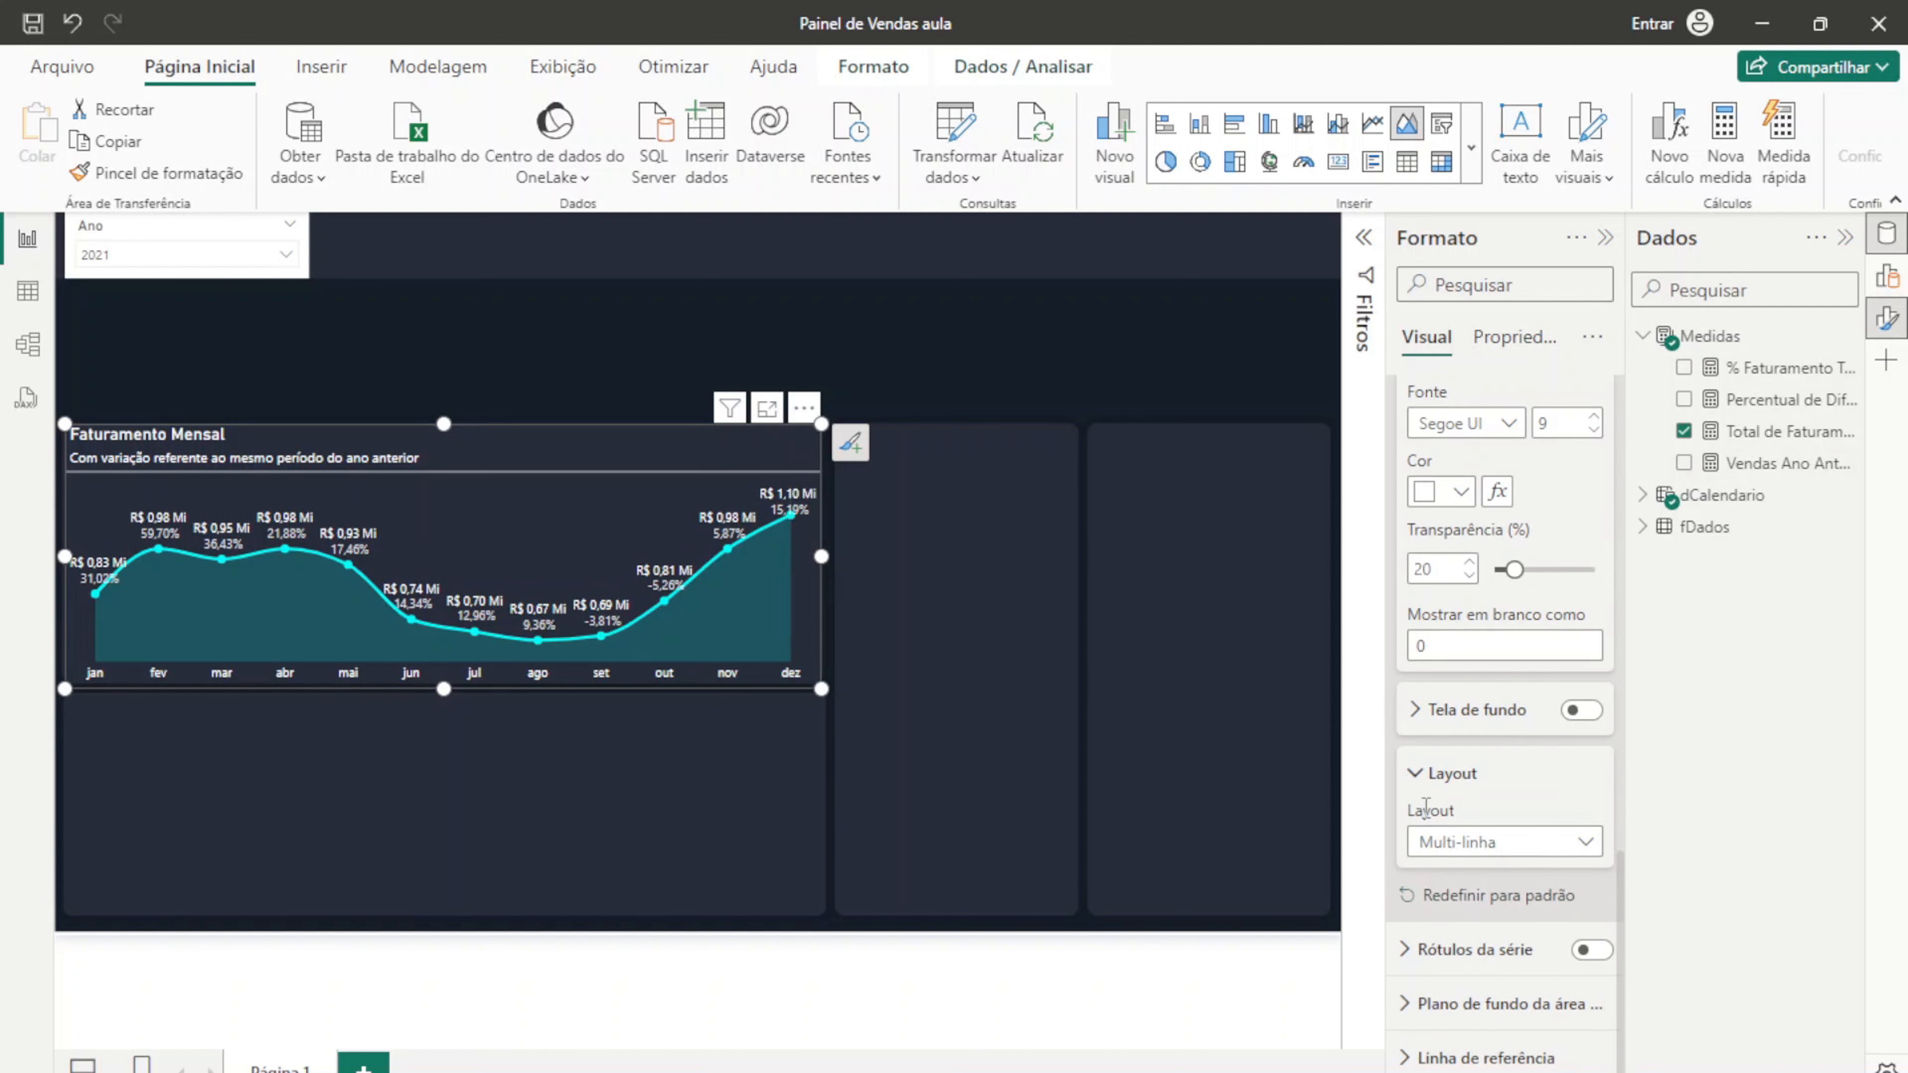
Step: Set conditional formatting for the data label detail color with the Gradiente style, based on the Percentual de Diferença measure
scroll(1511, 791, "up", 5)
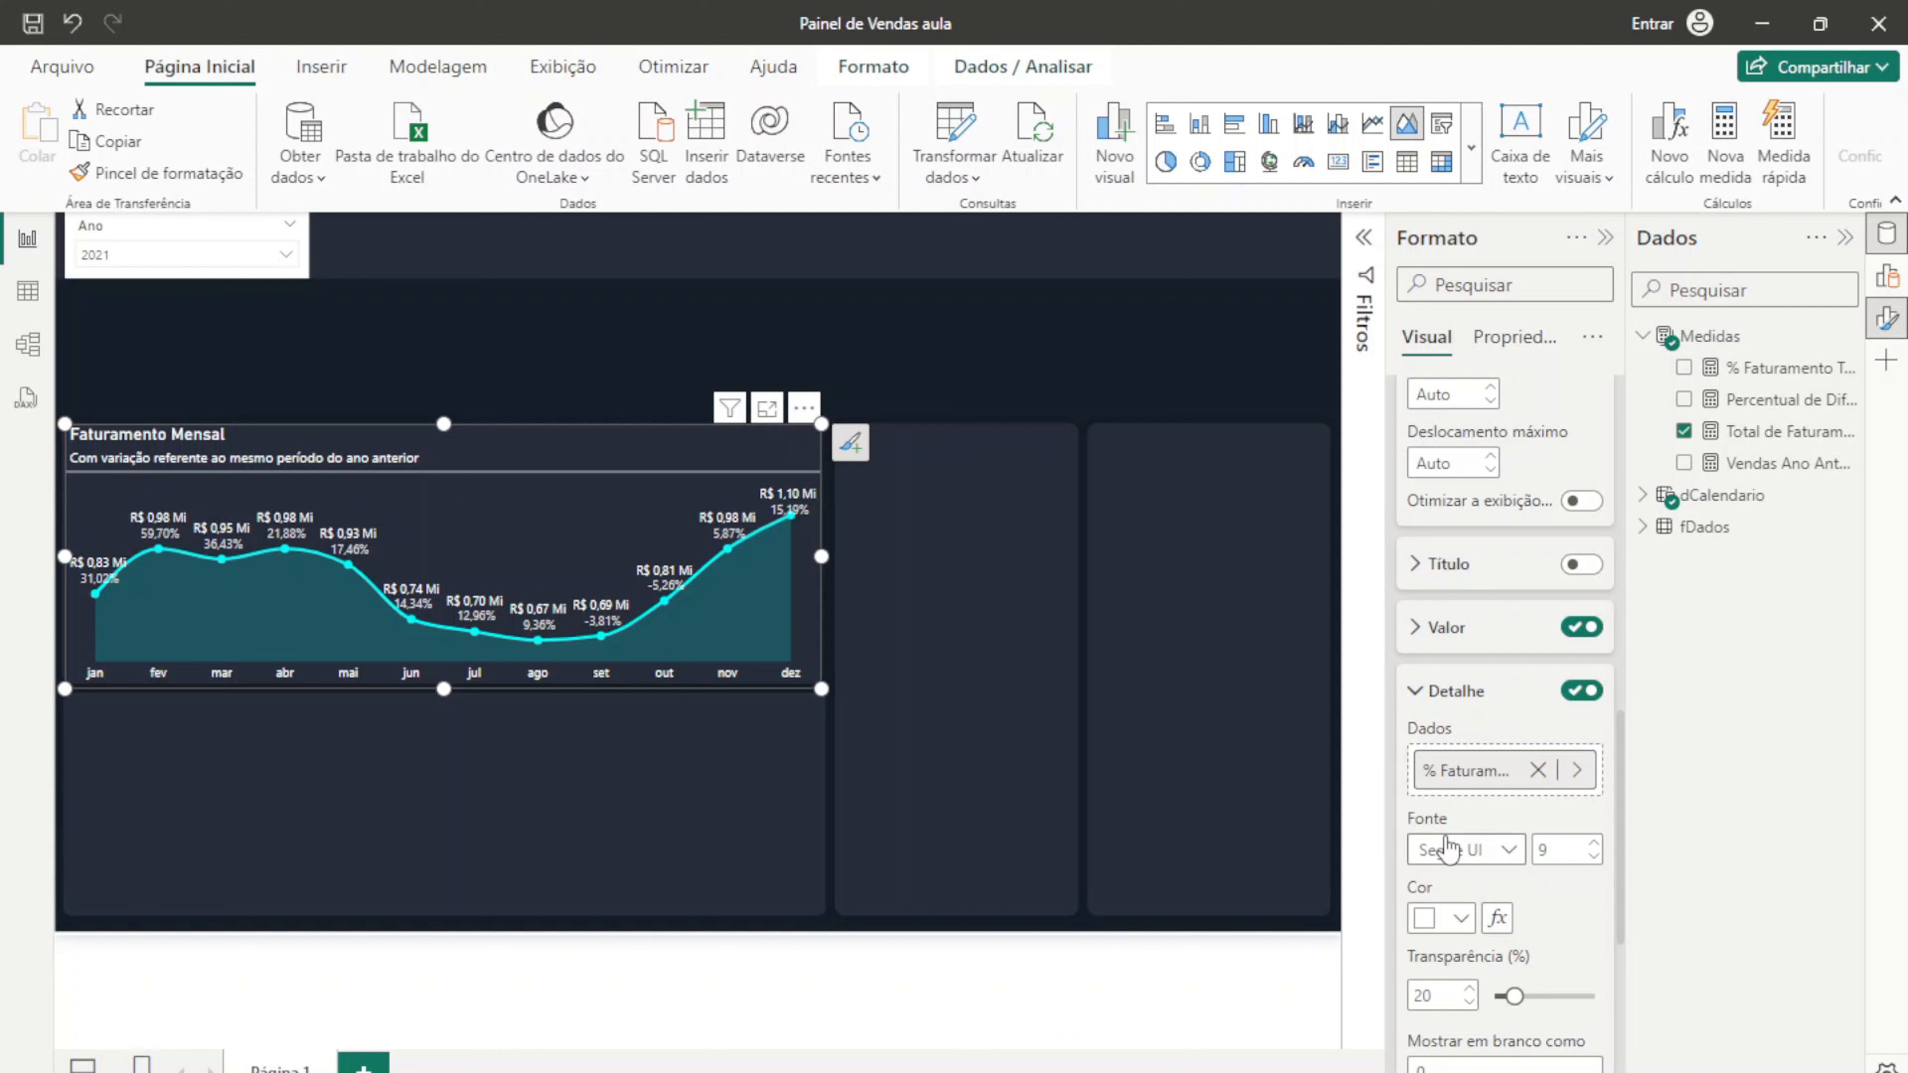
scroll(1439, 852, "down", 2)
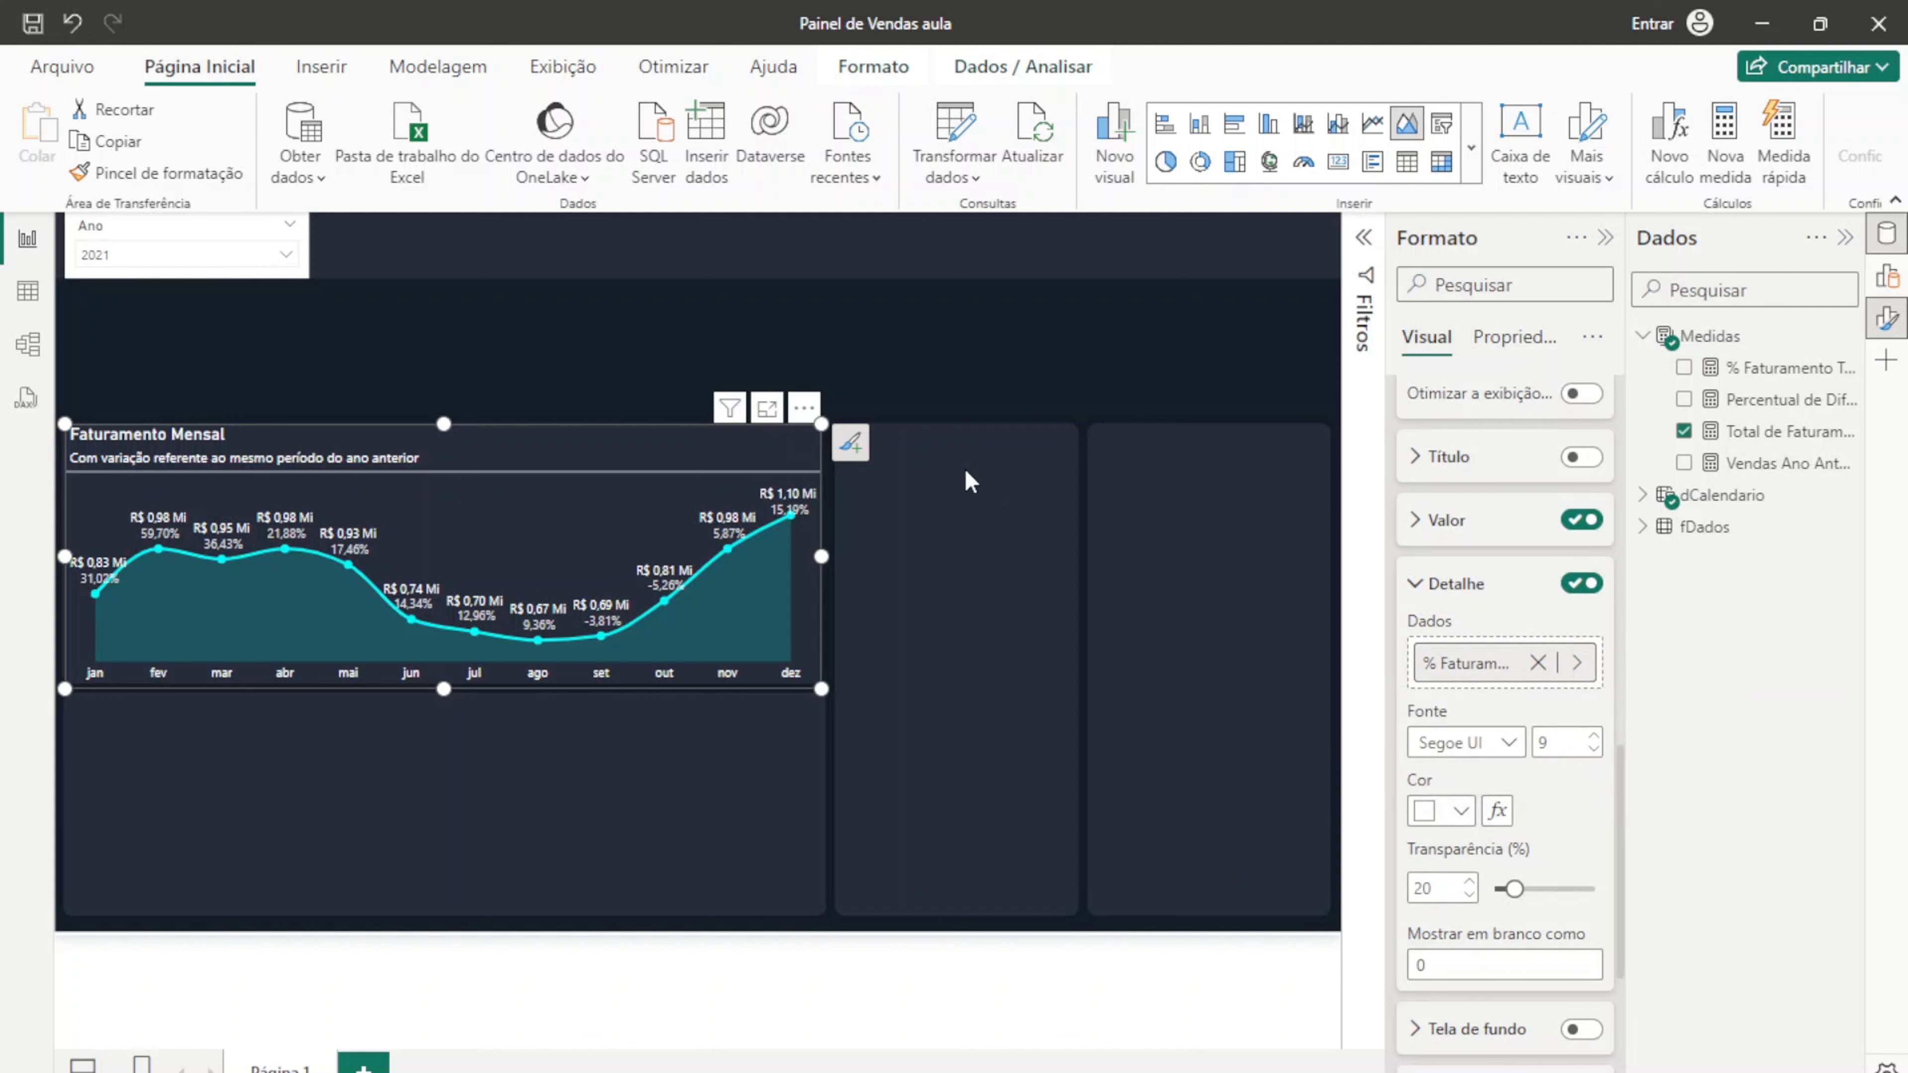
scroll(1467, 848, "down", 2)
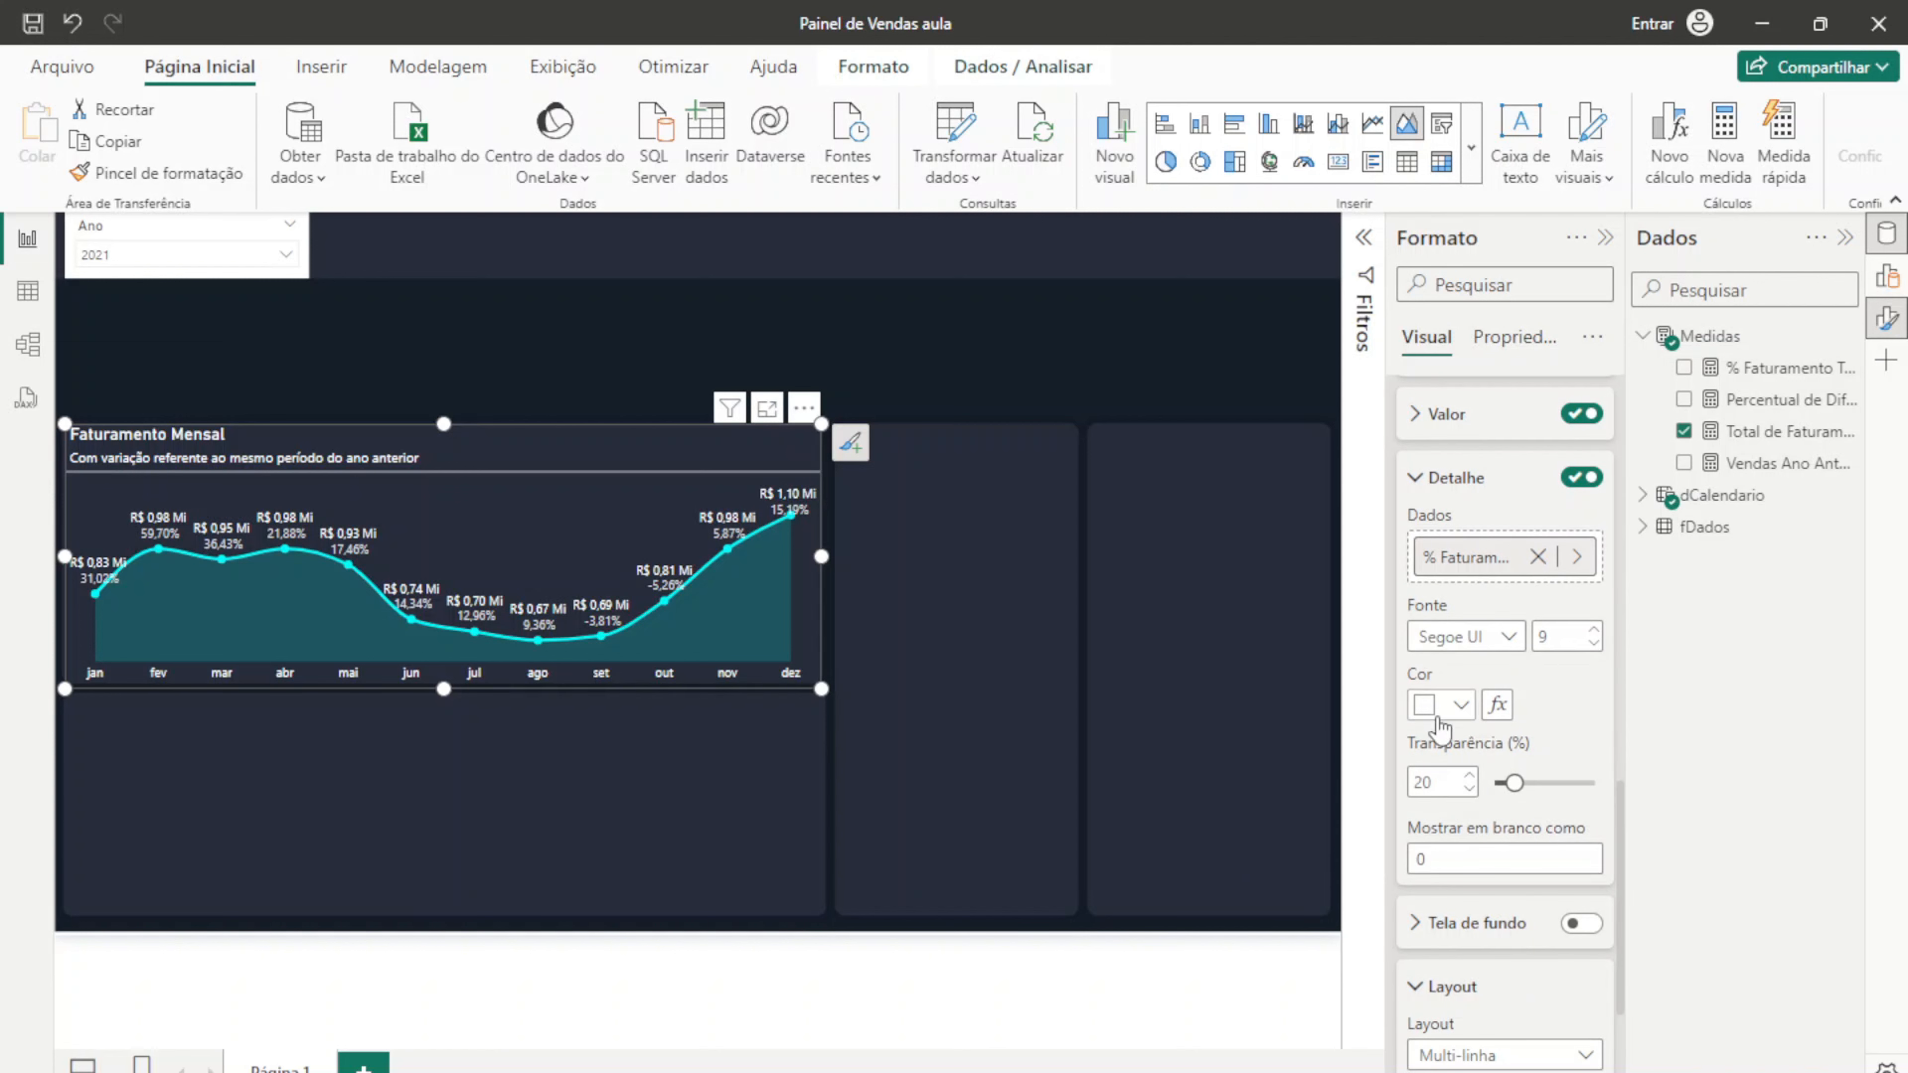
left_click(1498, 707)
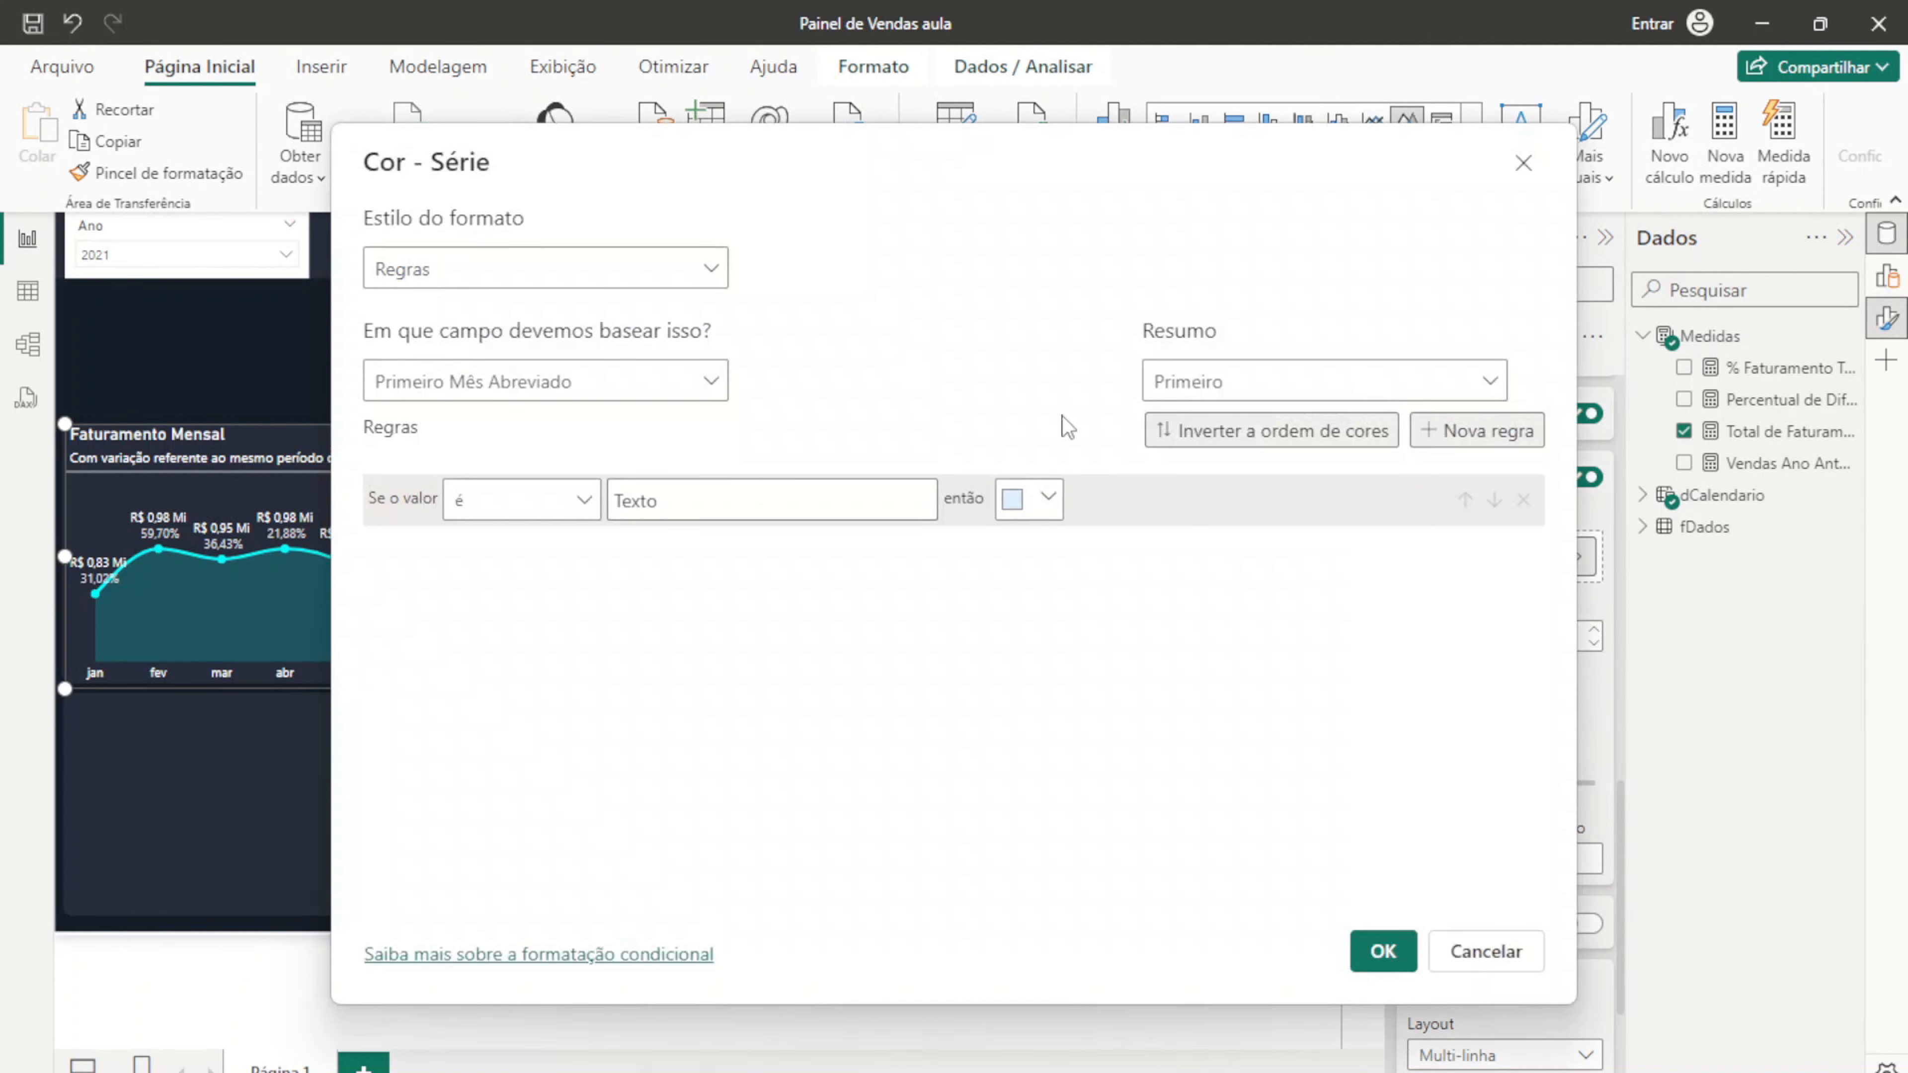
left_click(704, 293)
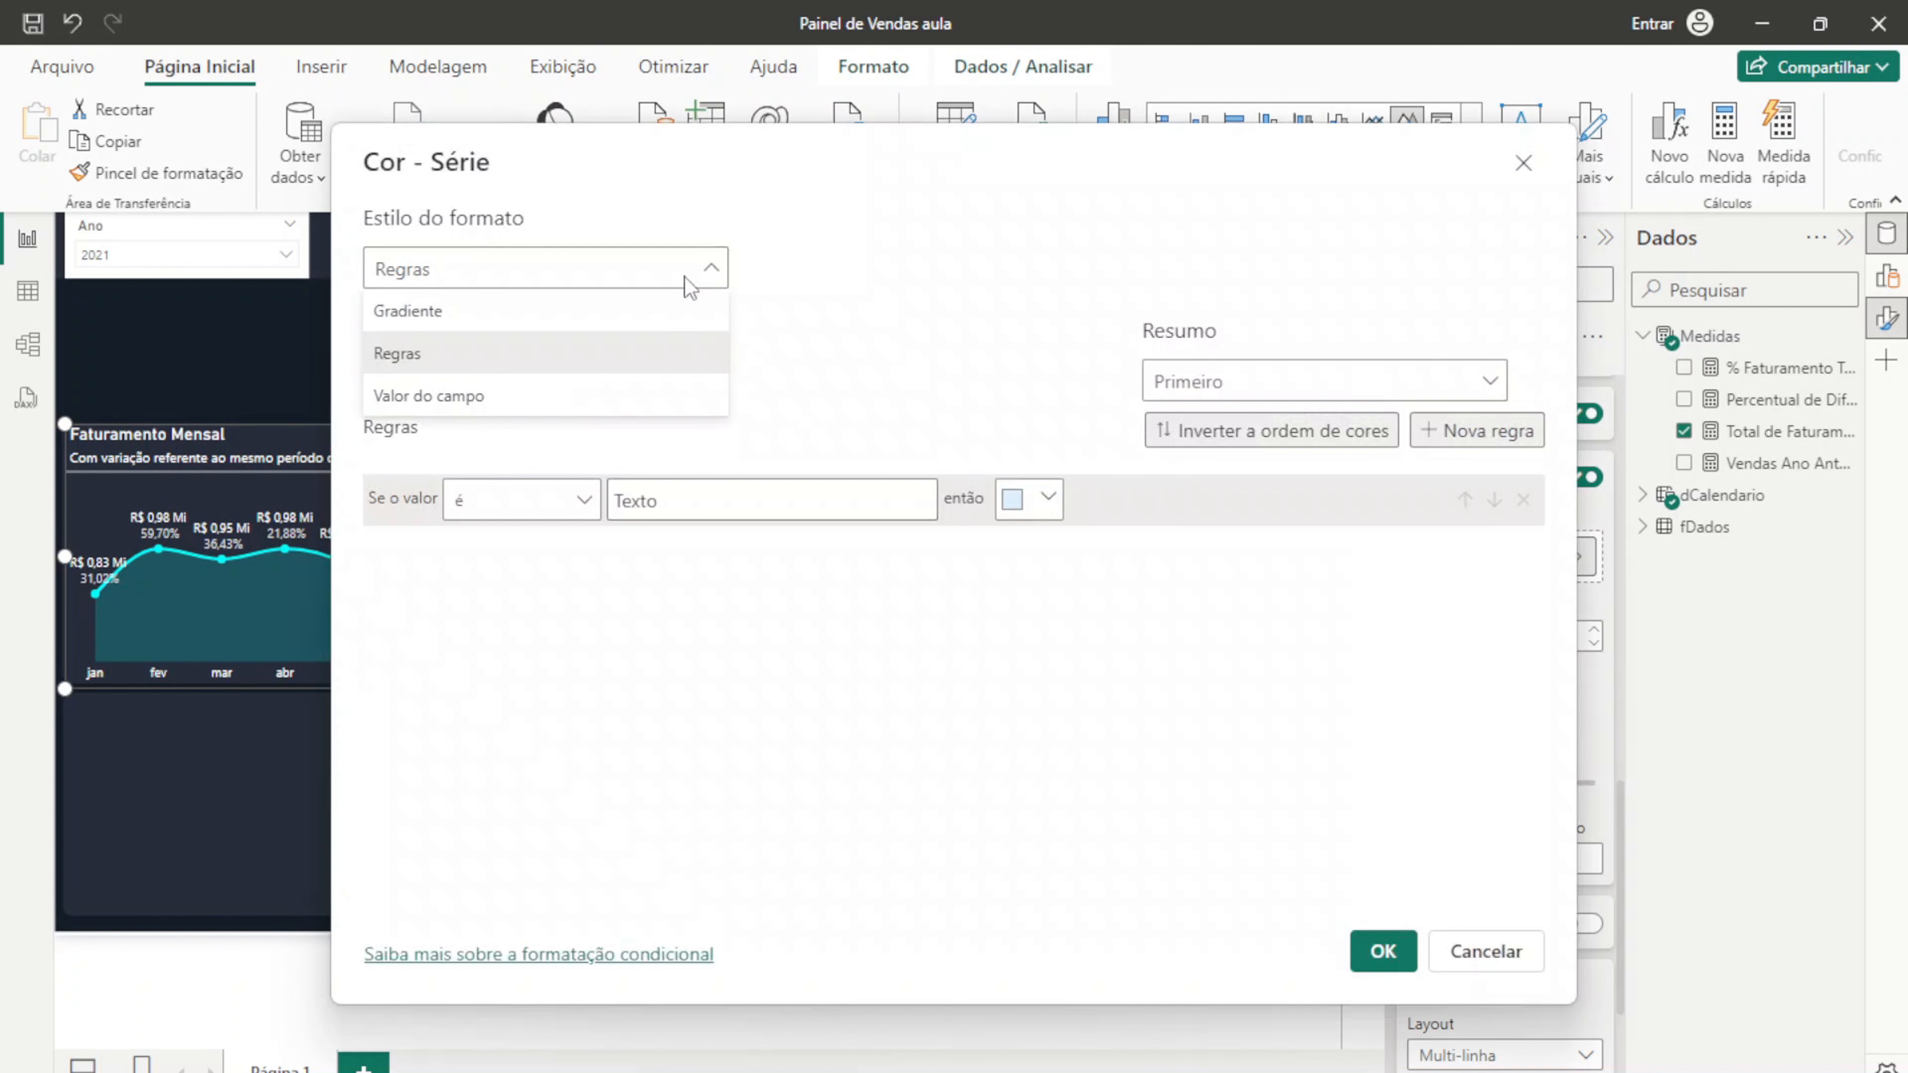
left_click(517, 320)
left_click(559, 414)
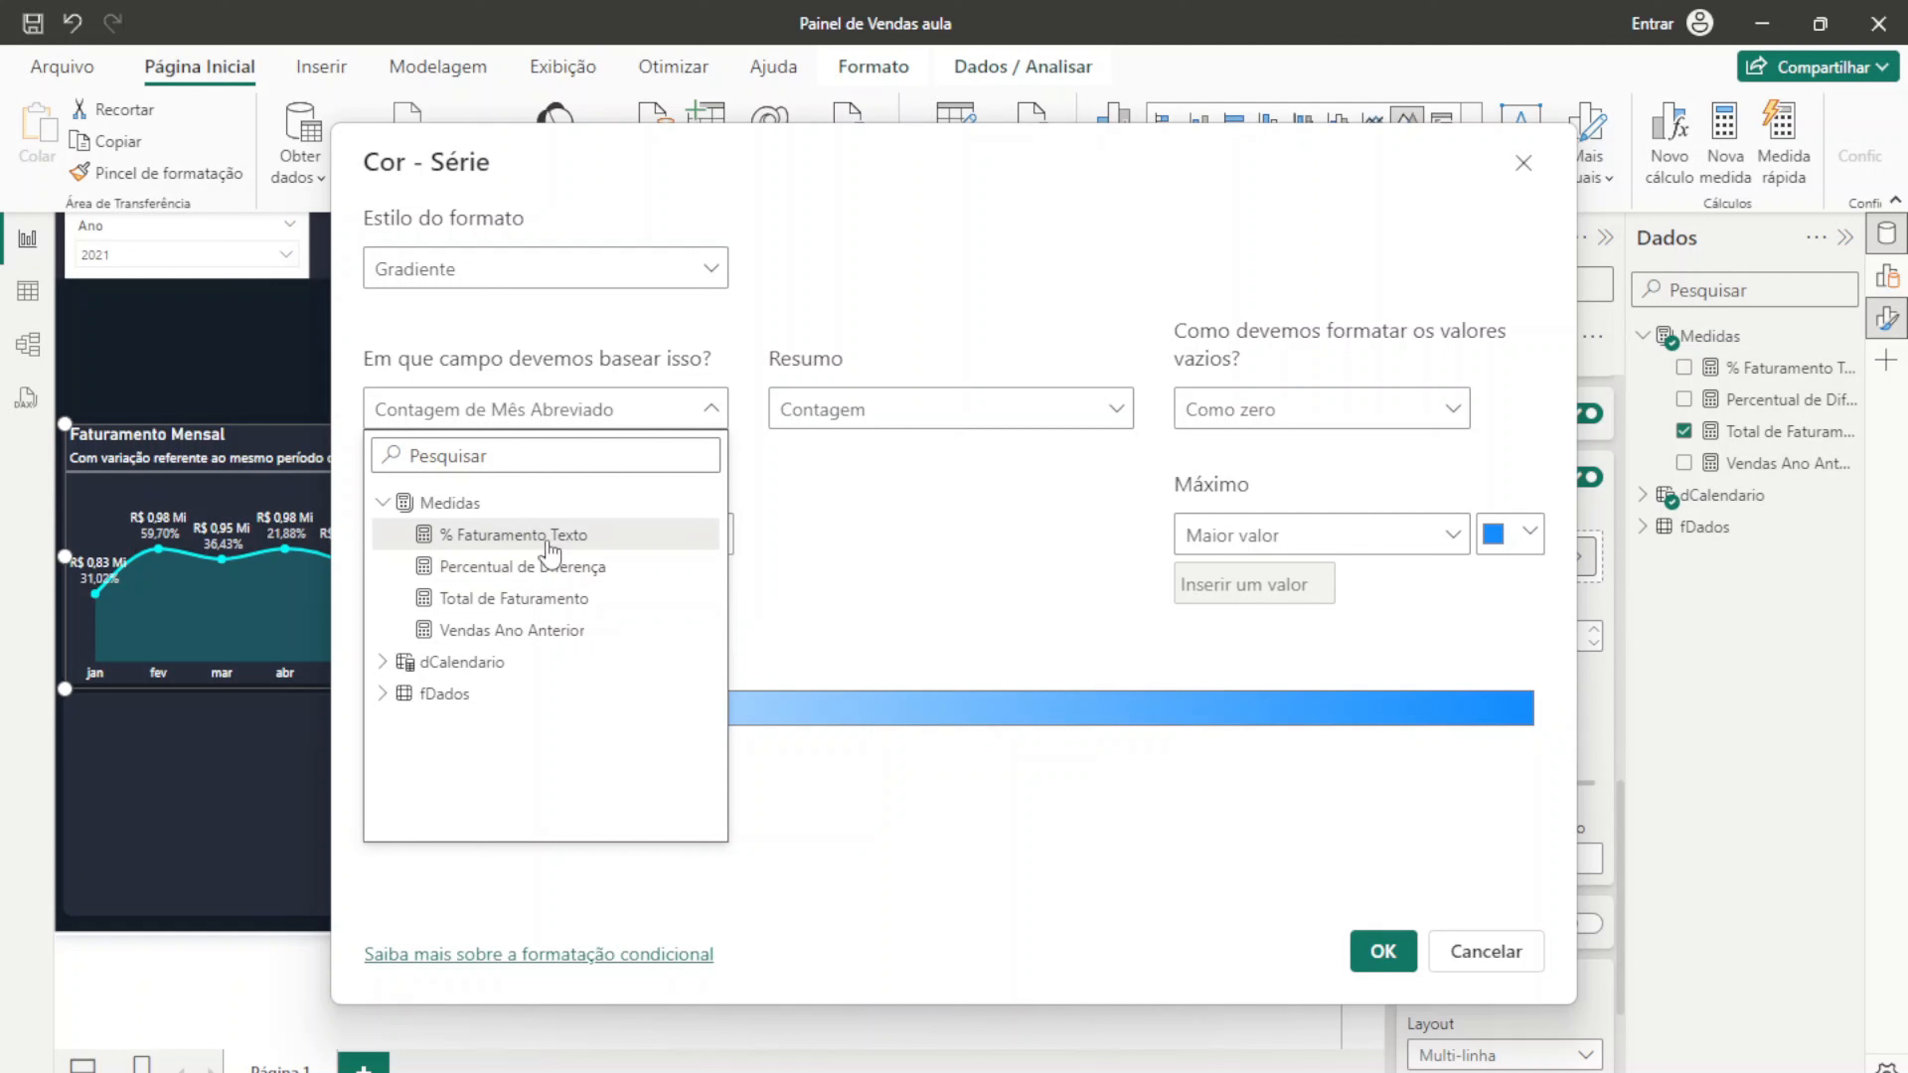
left_click(547, 570)
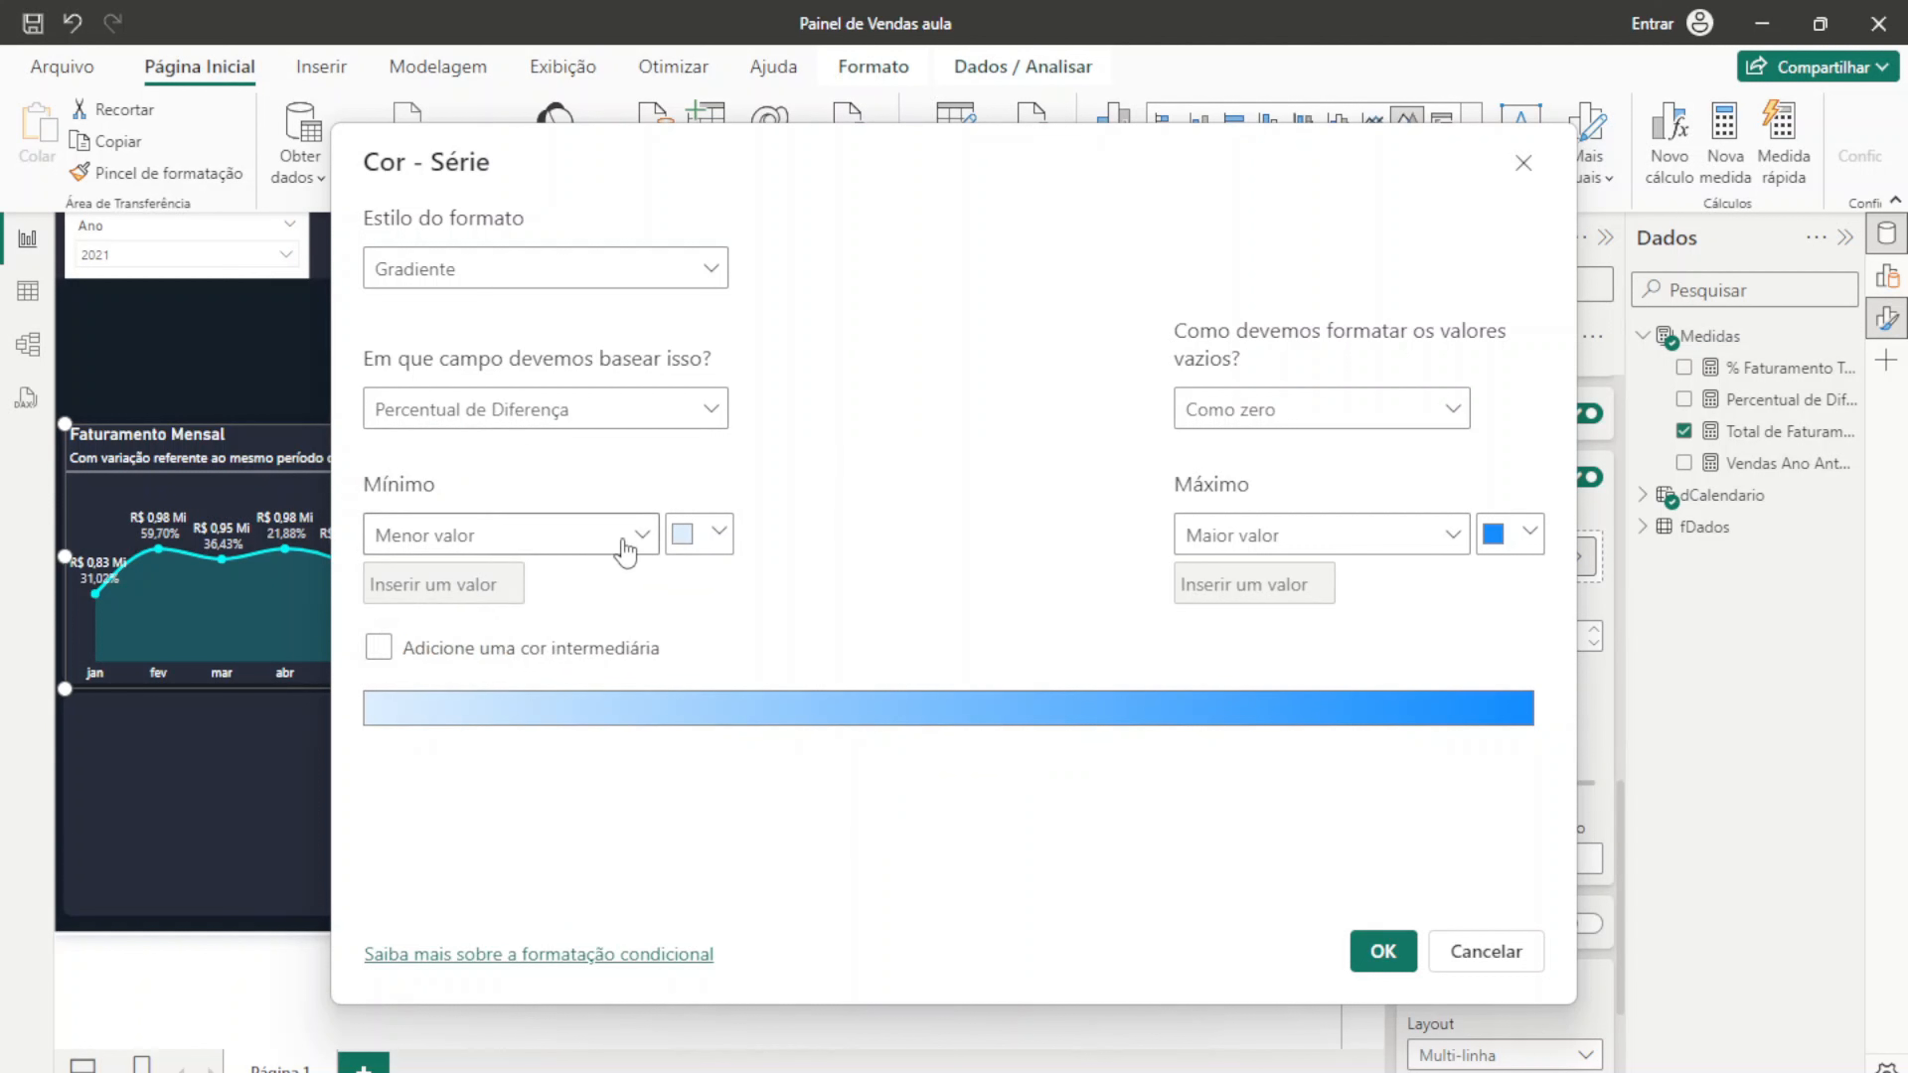
Step: Set both the minimum and maximum of the gradient to Personalizar with a value of 0
left_click(638, 539)
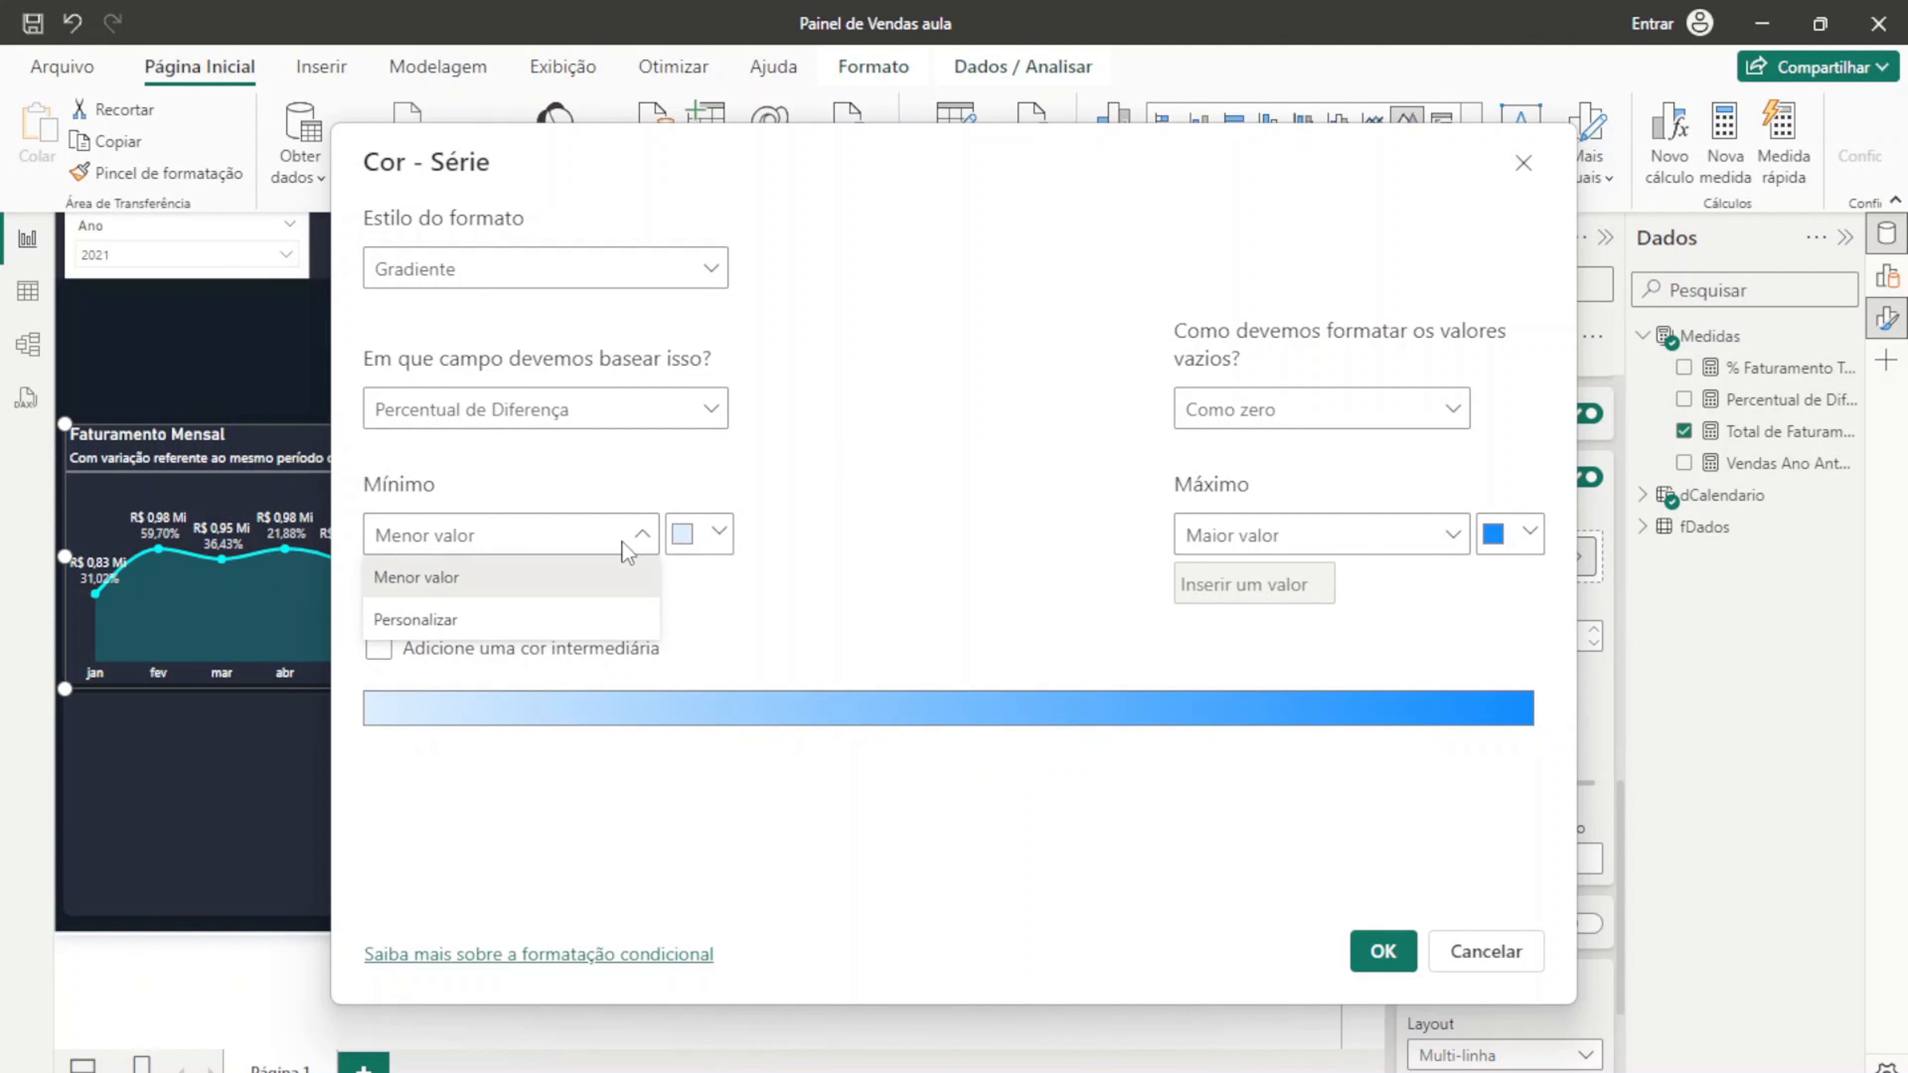
left_click(554, 619)
left_click(456, 584)
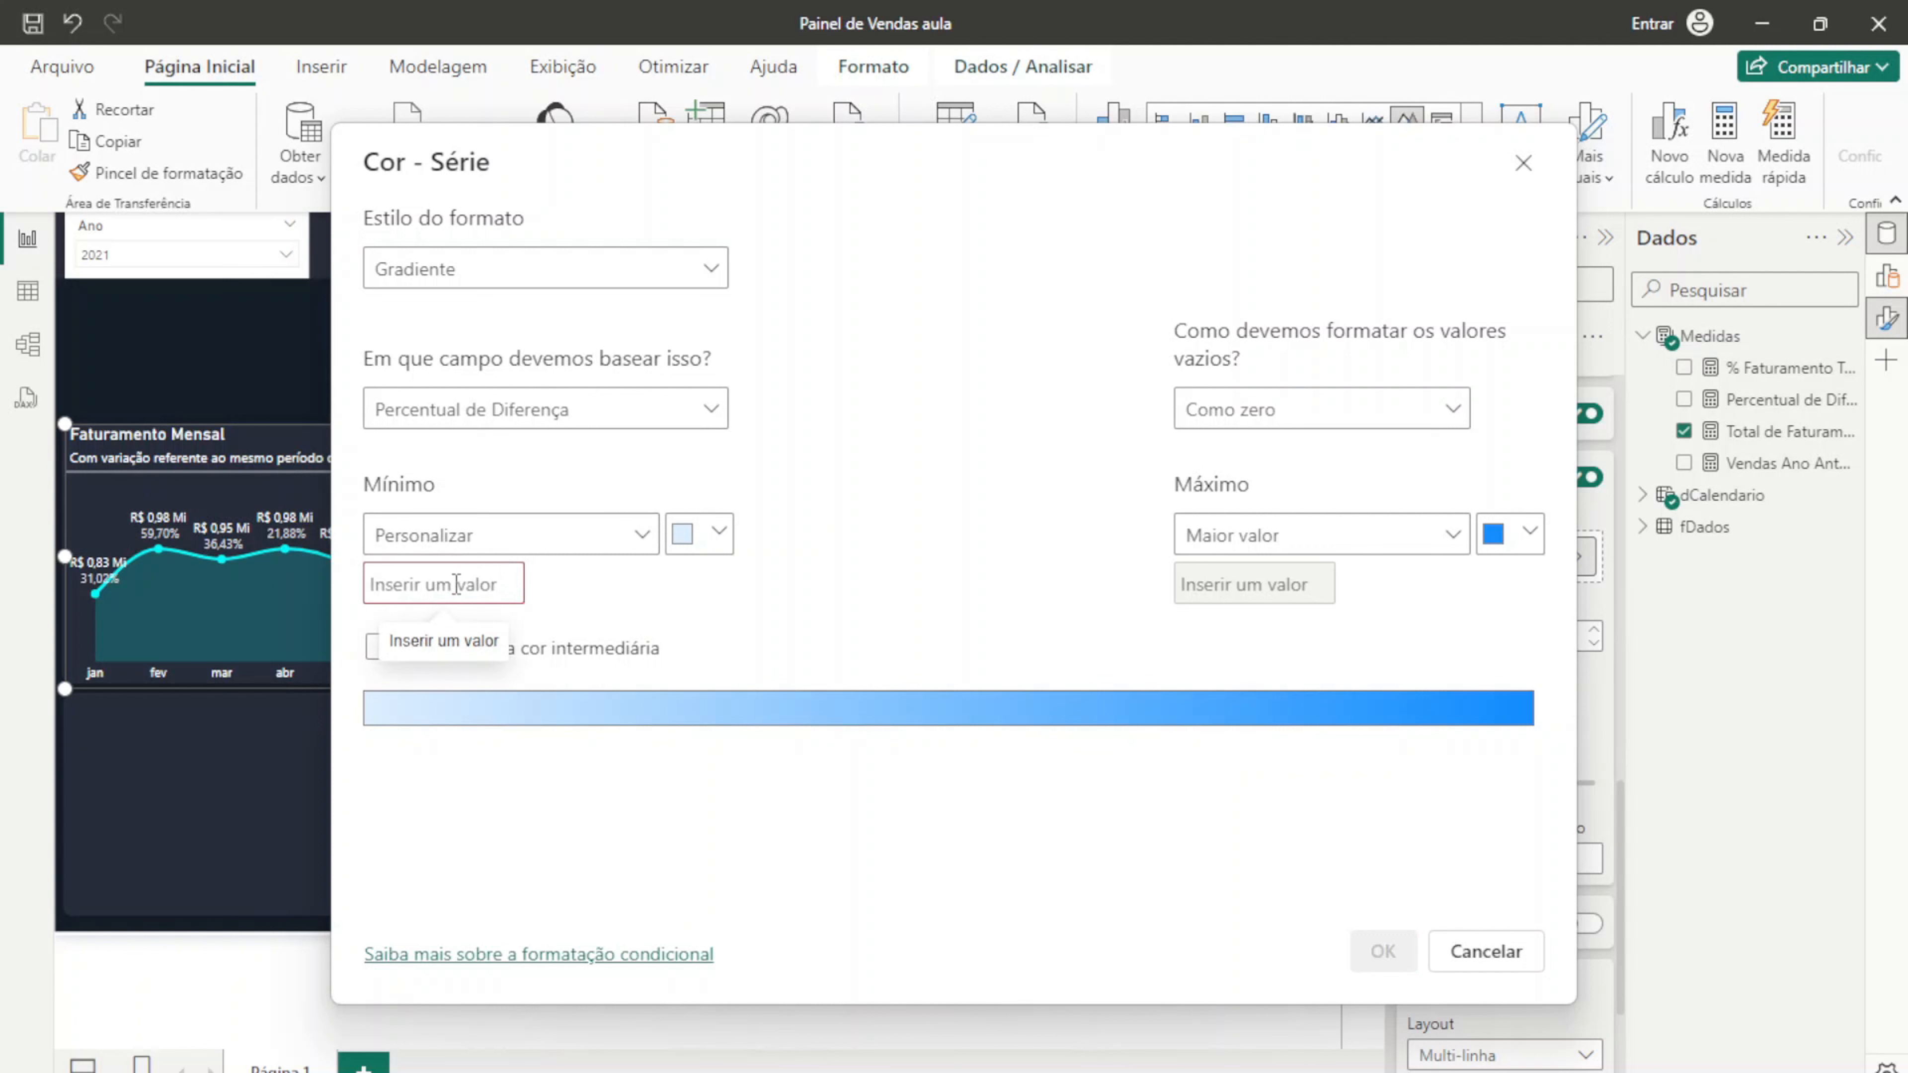
type("0")
left_click(1290, 547)
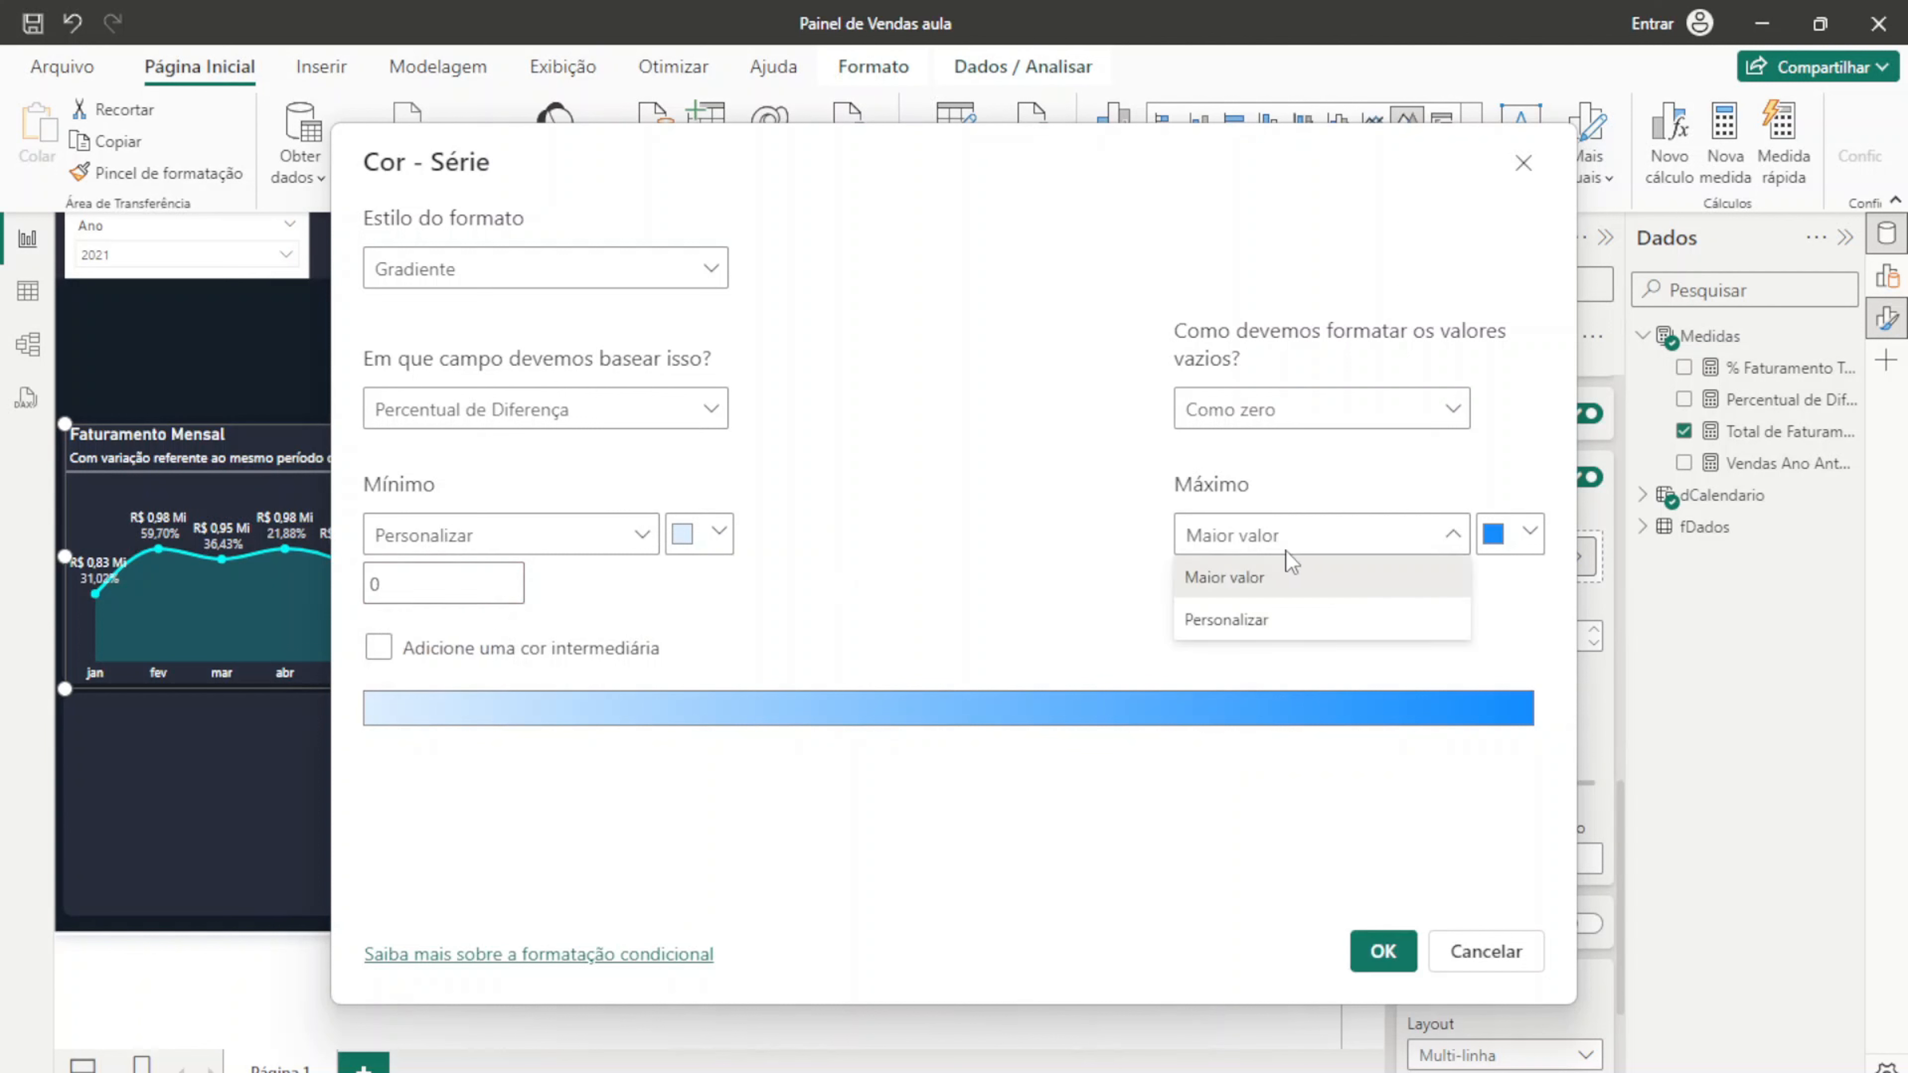
left_click(1265, 620)
left_click(1258, 589)
type("0")
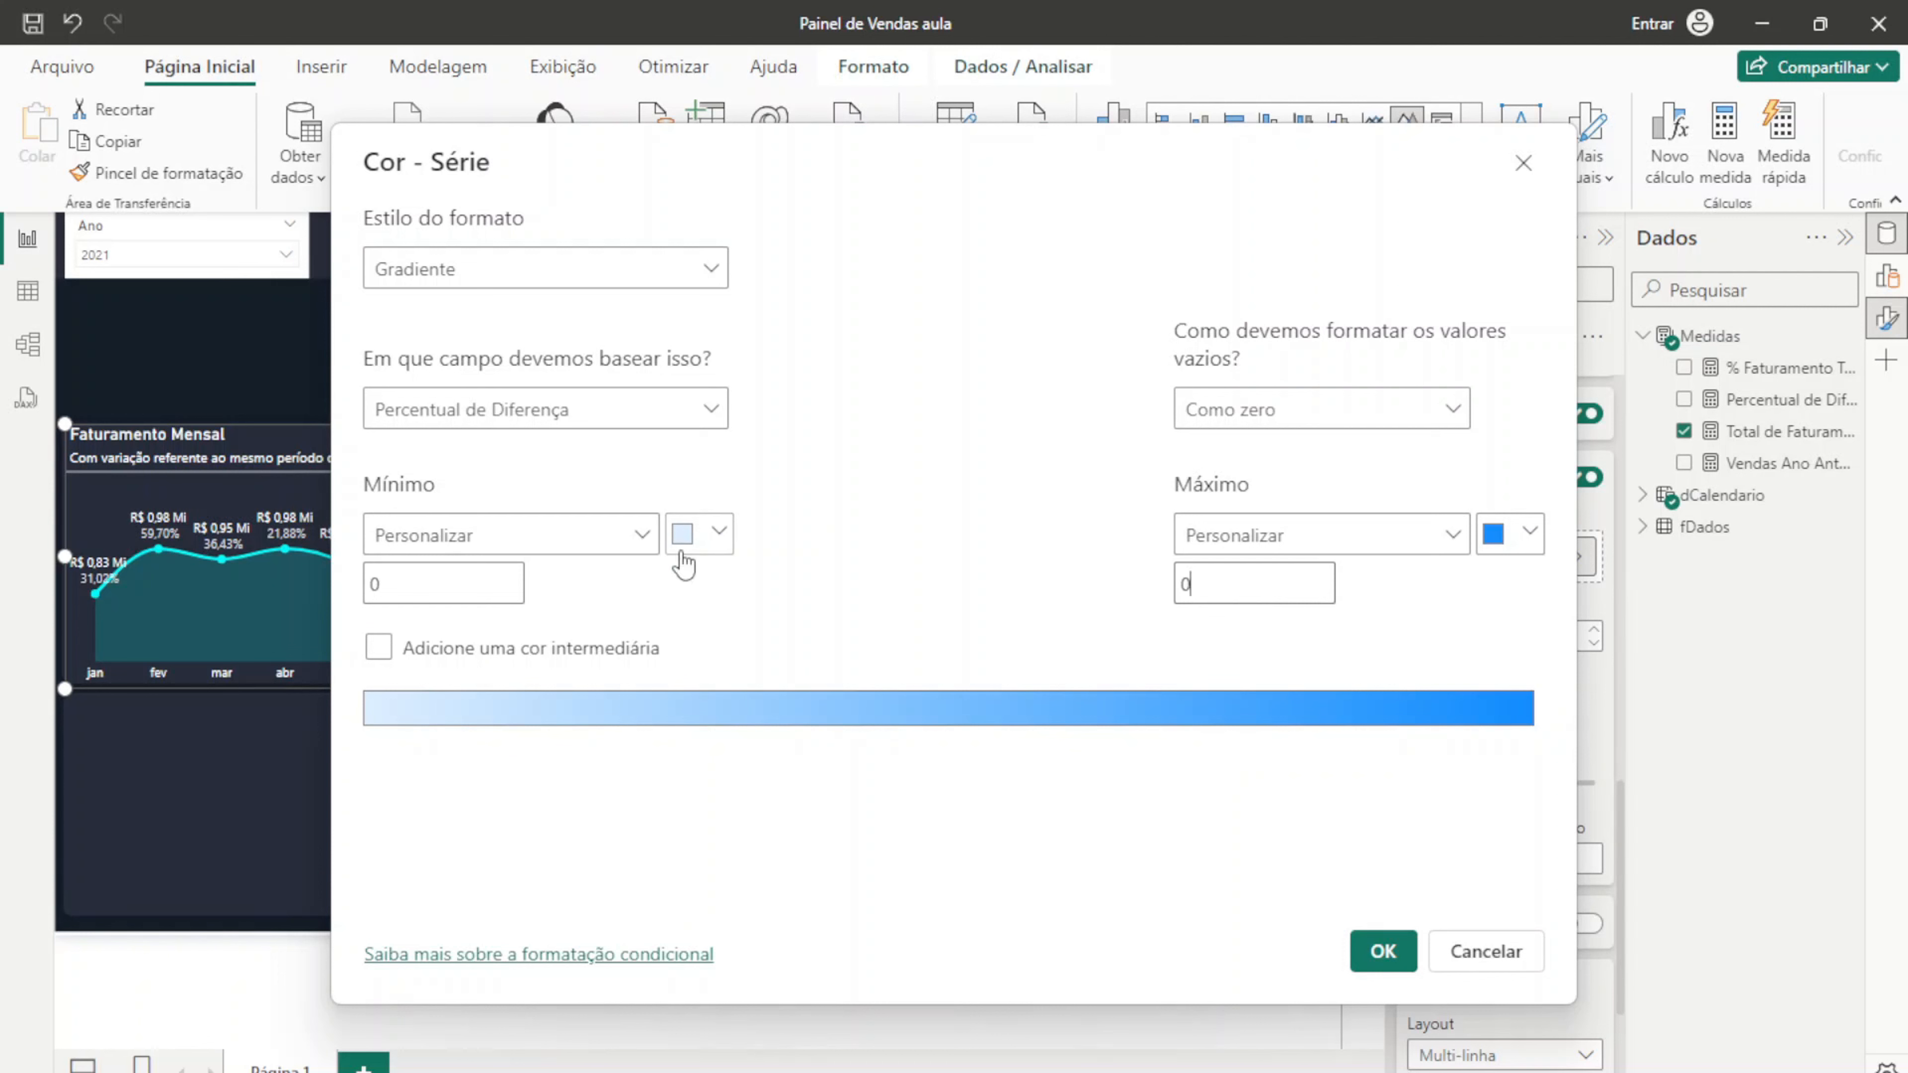
Step: Set the gradient's minimum color to the custom red #FF0000
left_click(710, 551)
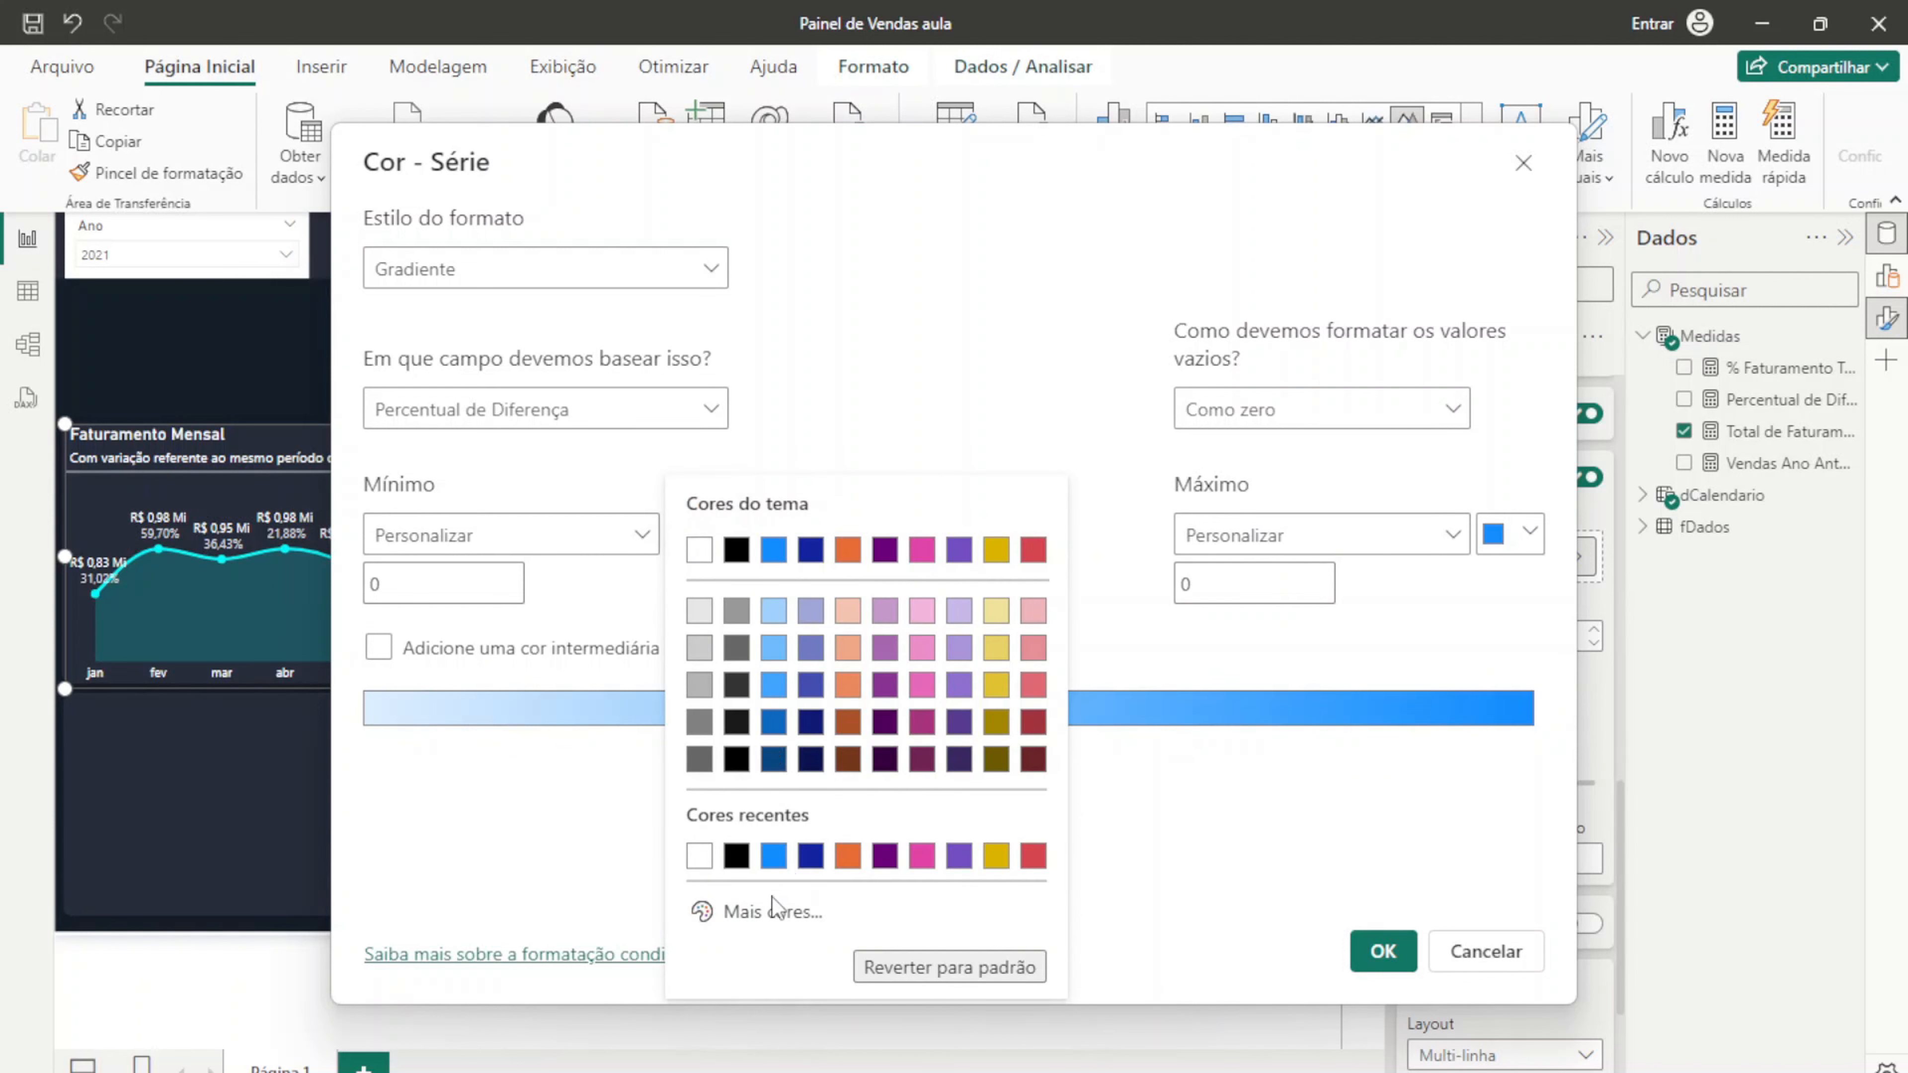
left_click(781, 916)
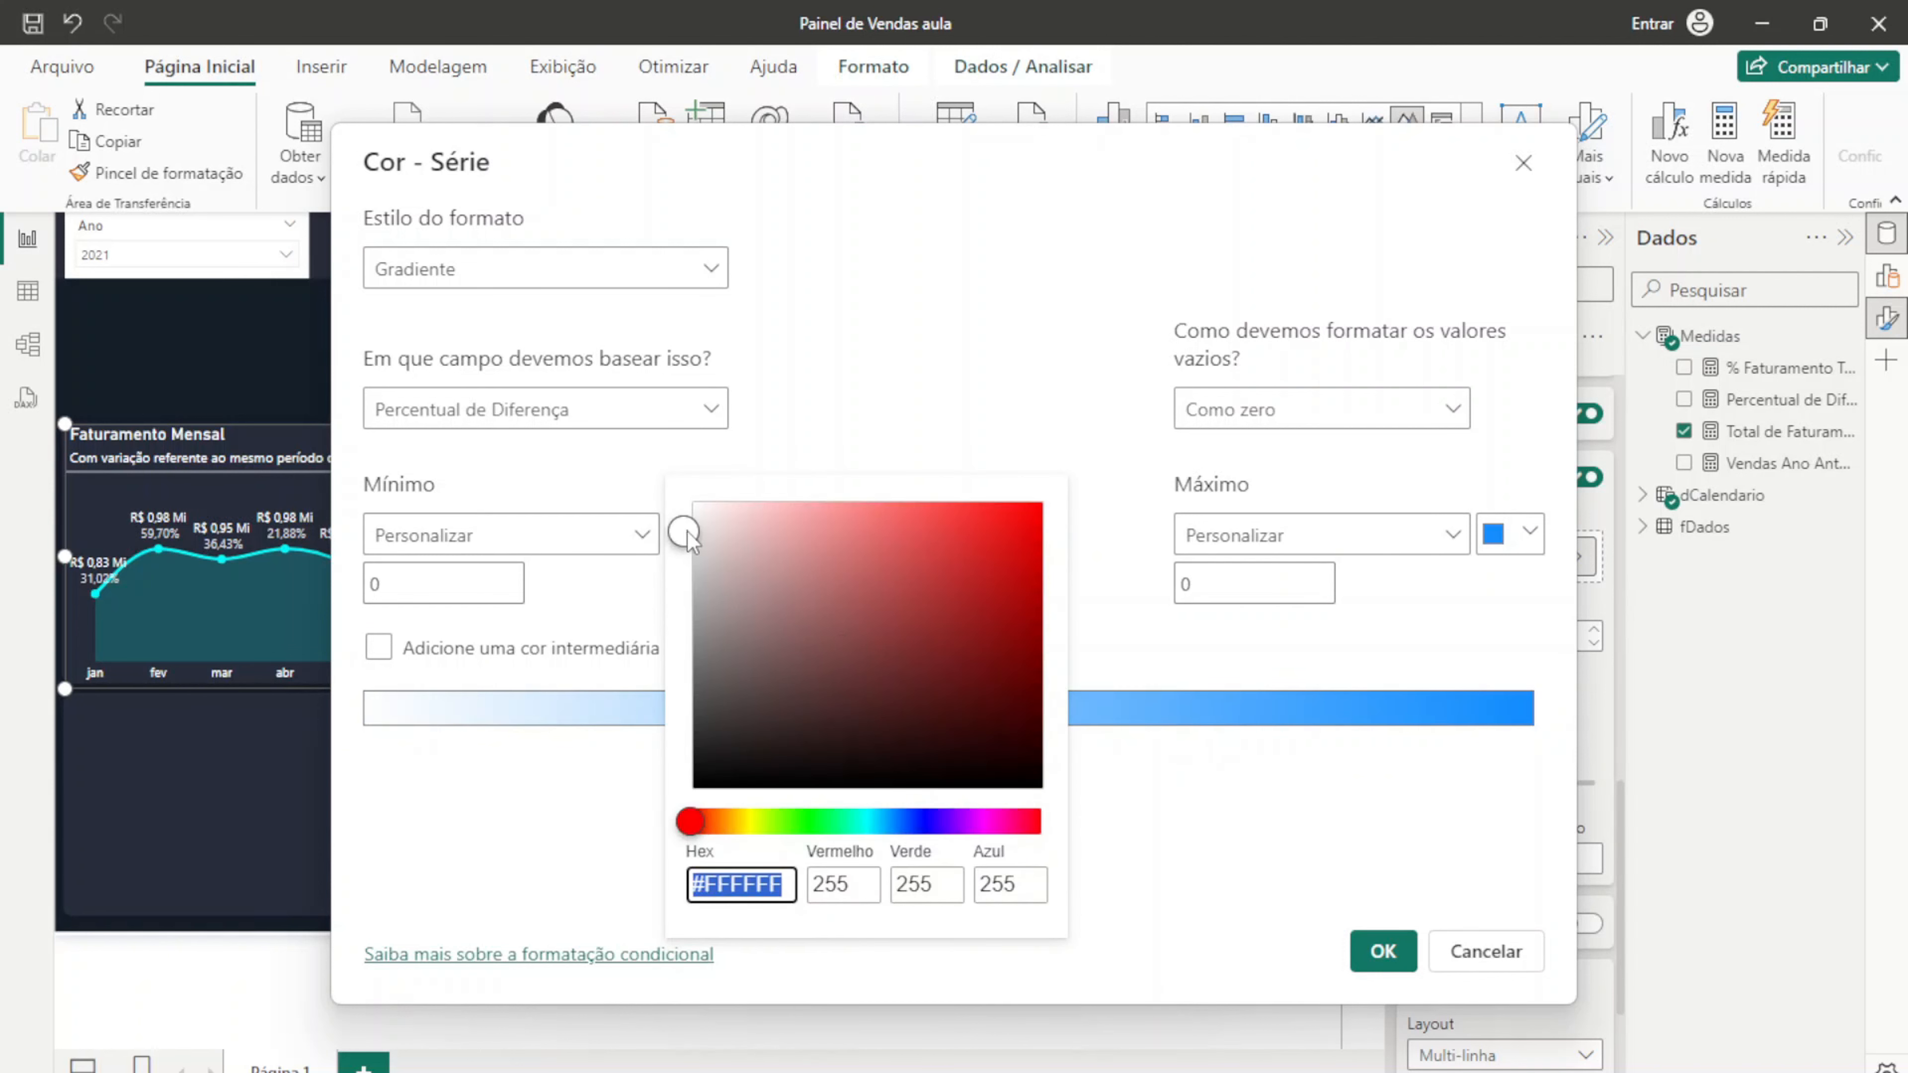
left_click_drag(860, 554, 1081, 497)
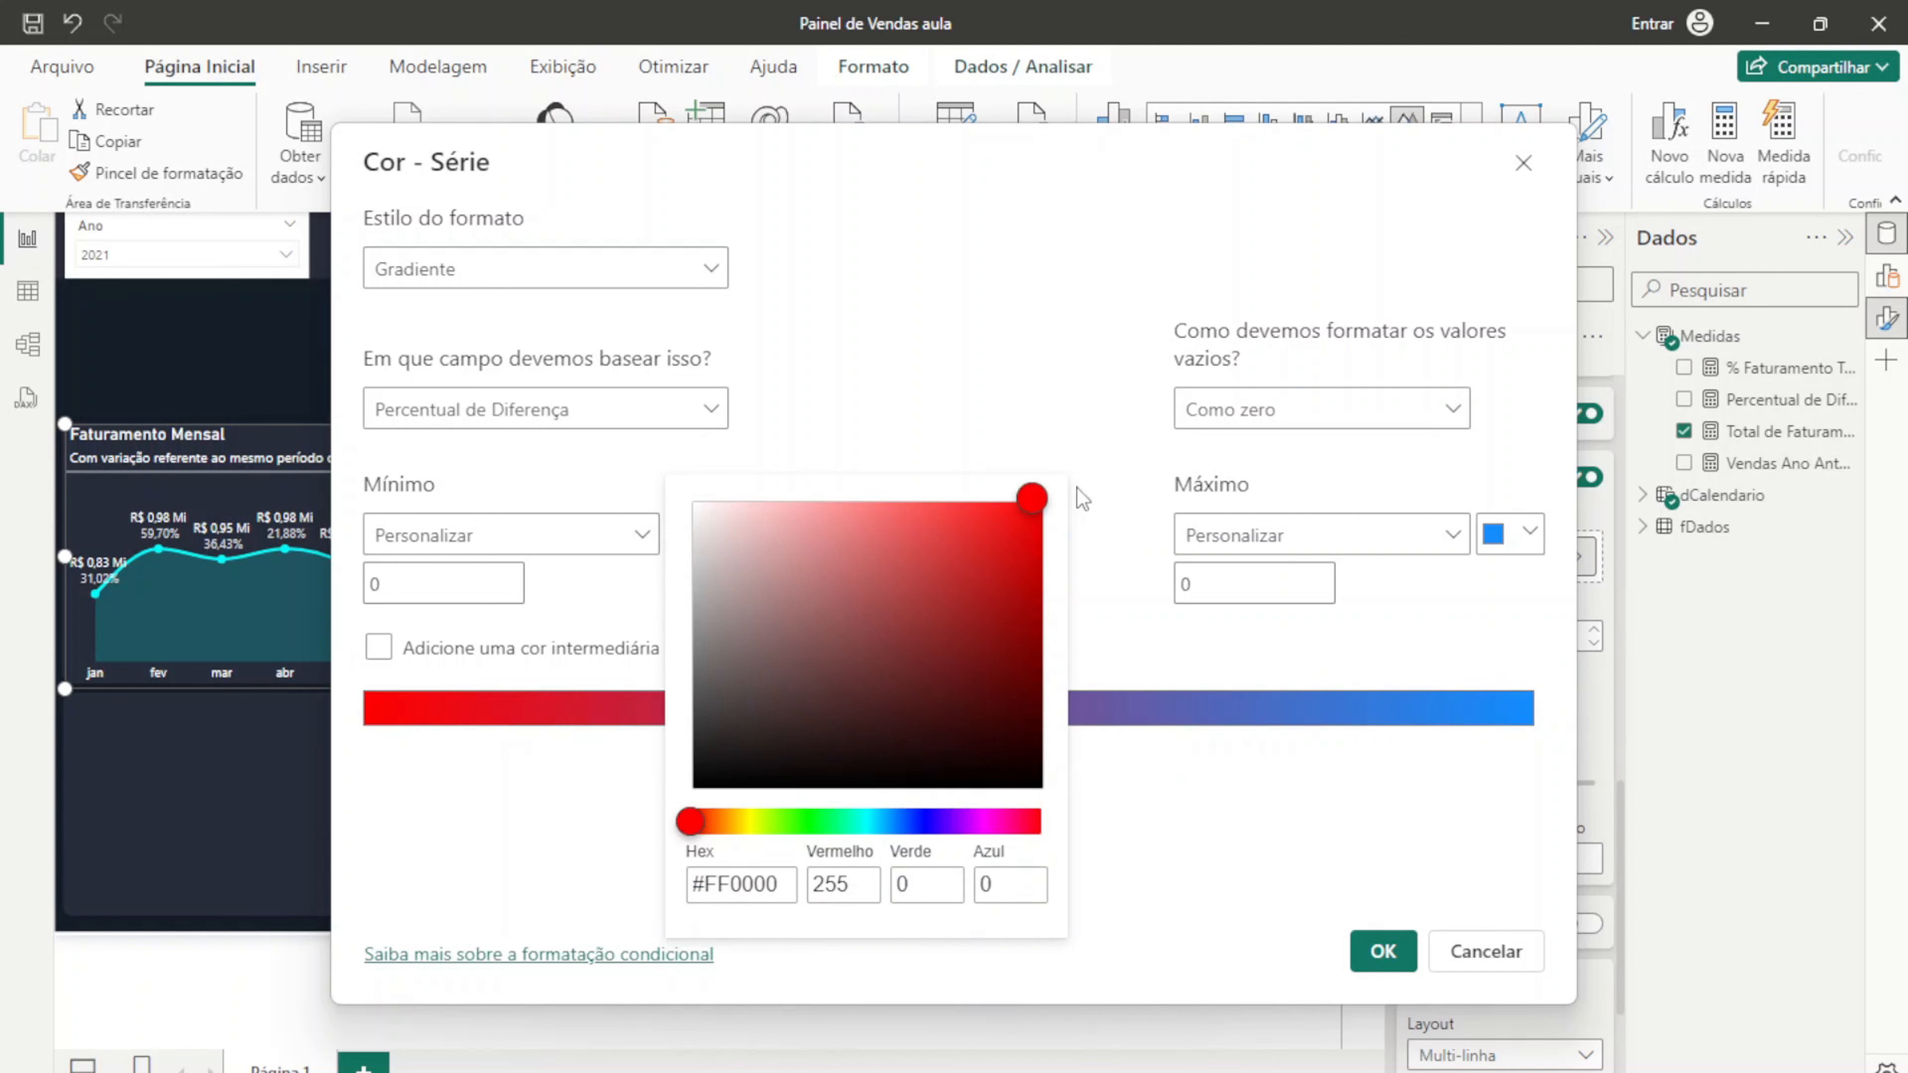
left_click(1111, 470)
Step: Set the gradient's maximum color to the custom green #04F835 and apply the conditional formatting
left_click(1529, 533)
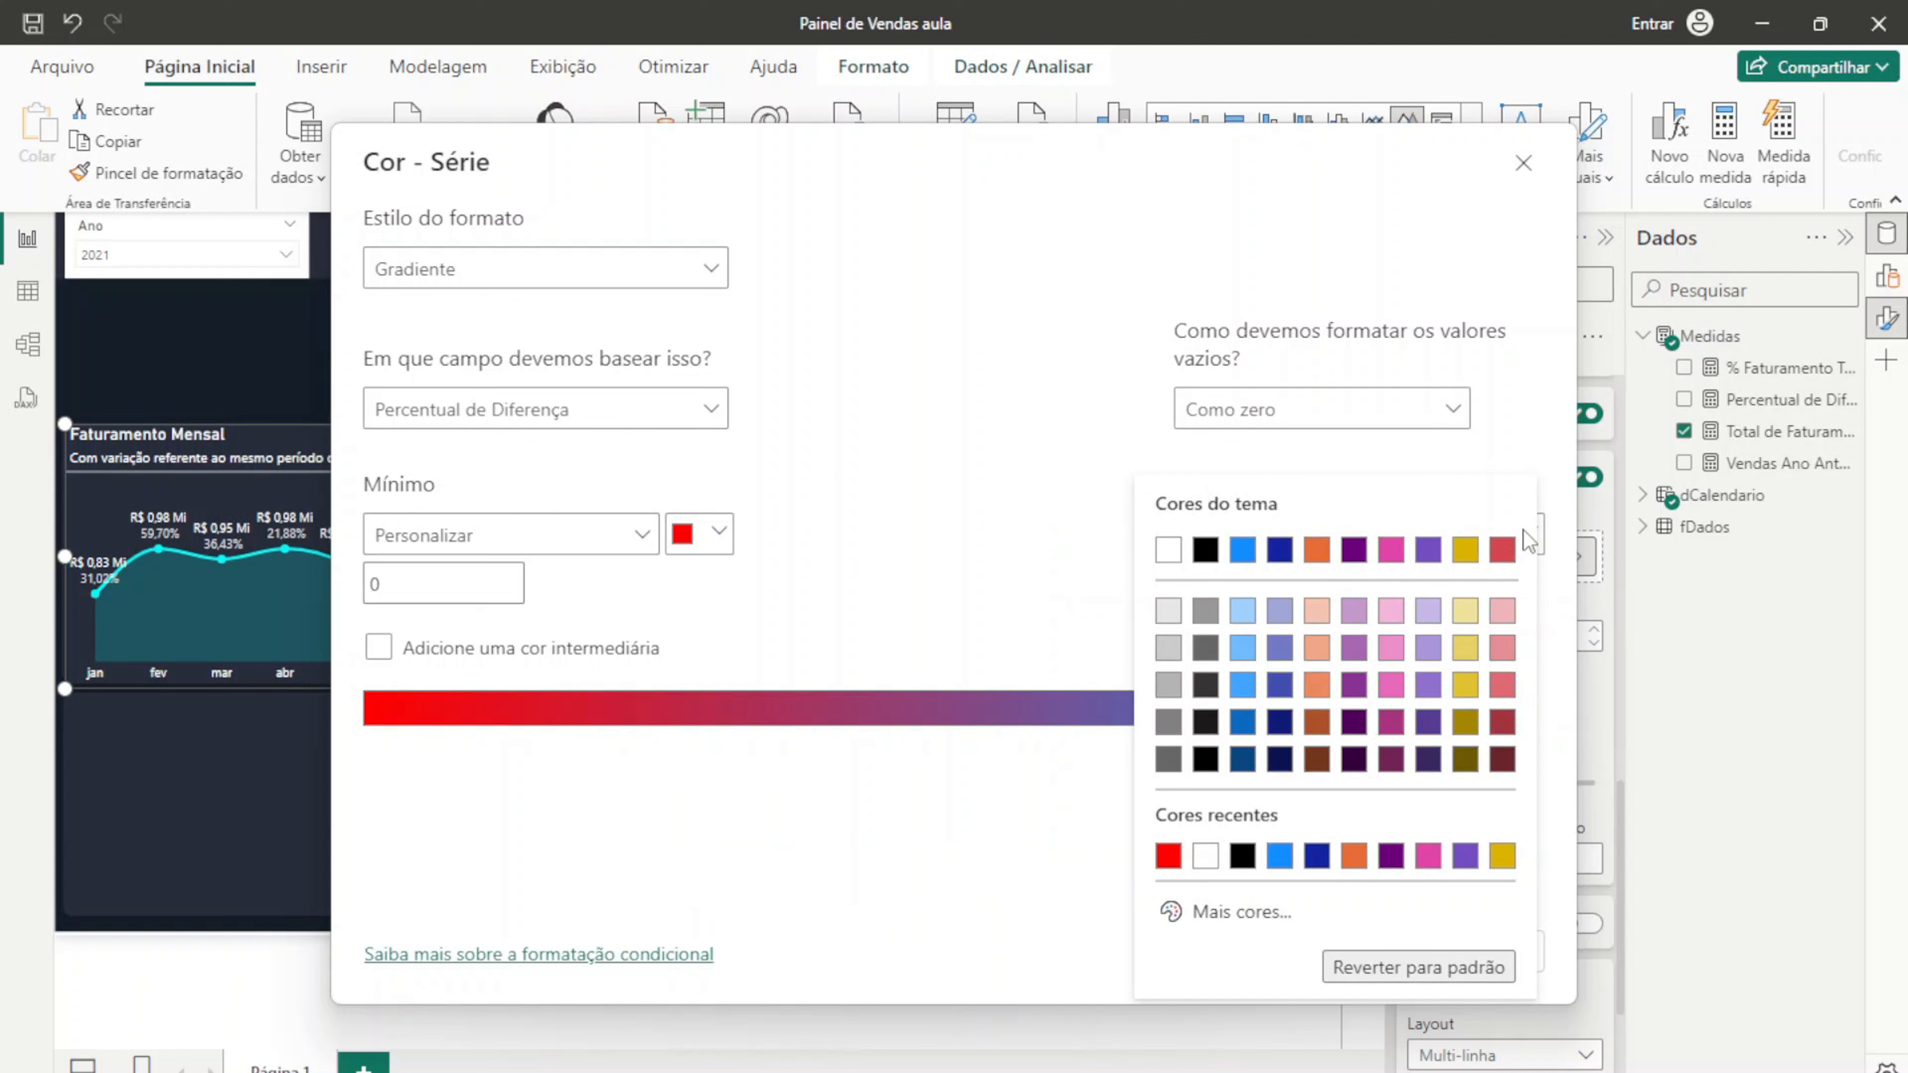
left_click(1211, 927)
left_click_drag(1162, 821, 1287, 835)
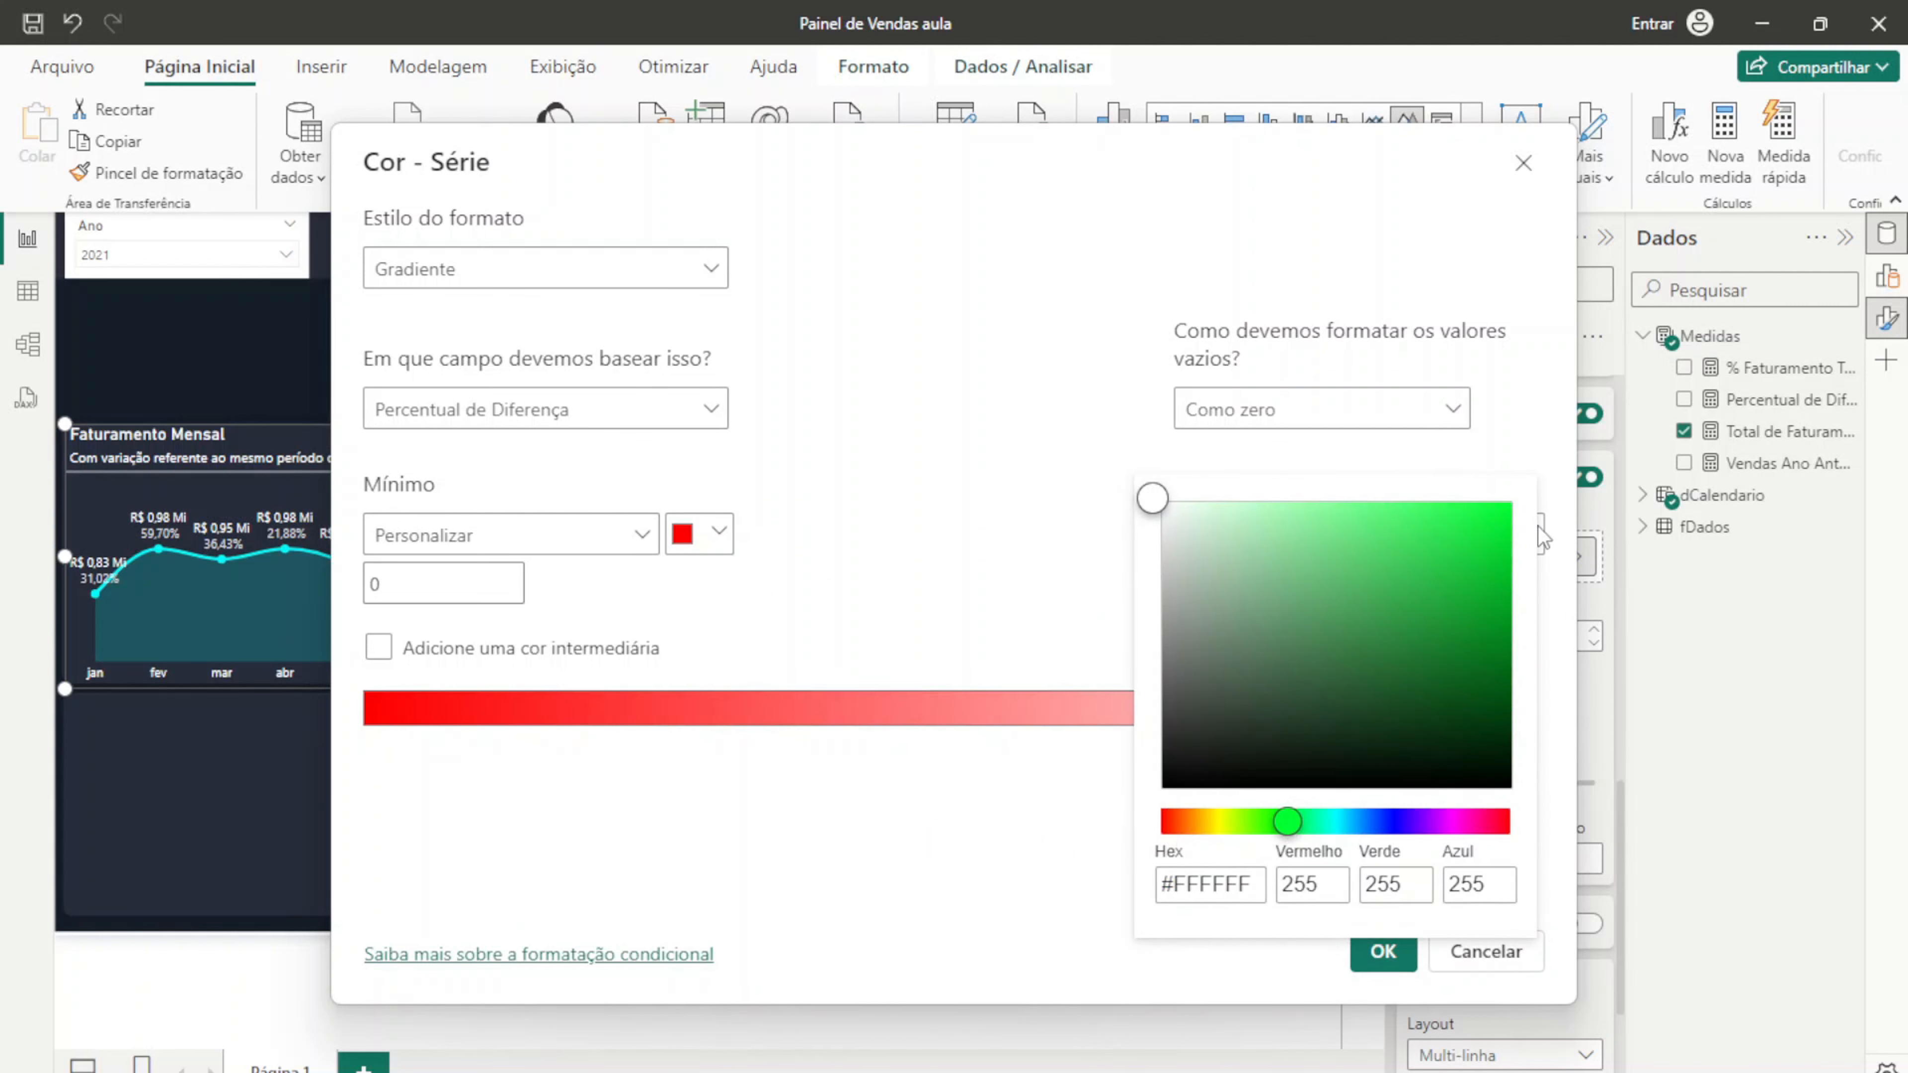
left_click(1495, 507)
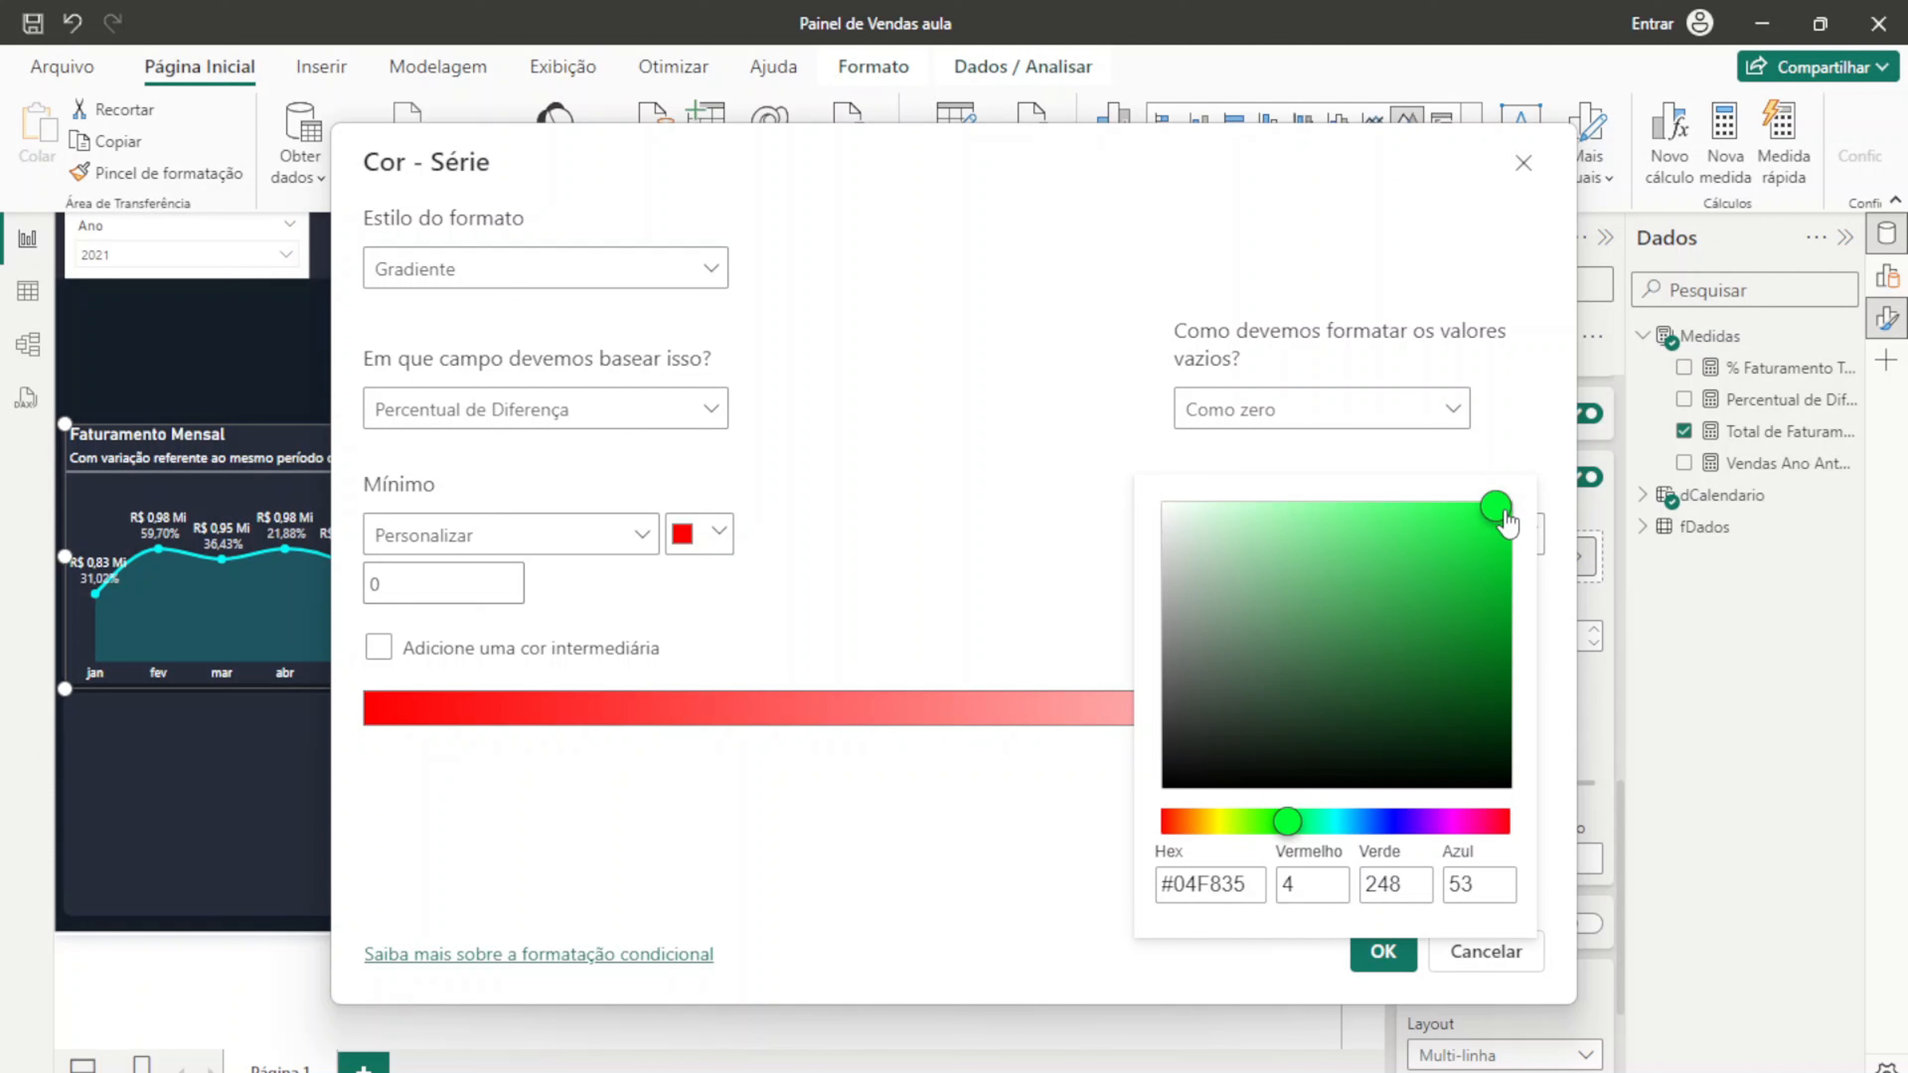
left_click(965, 548)
left_click(1382, 951)
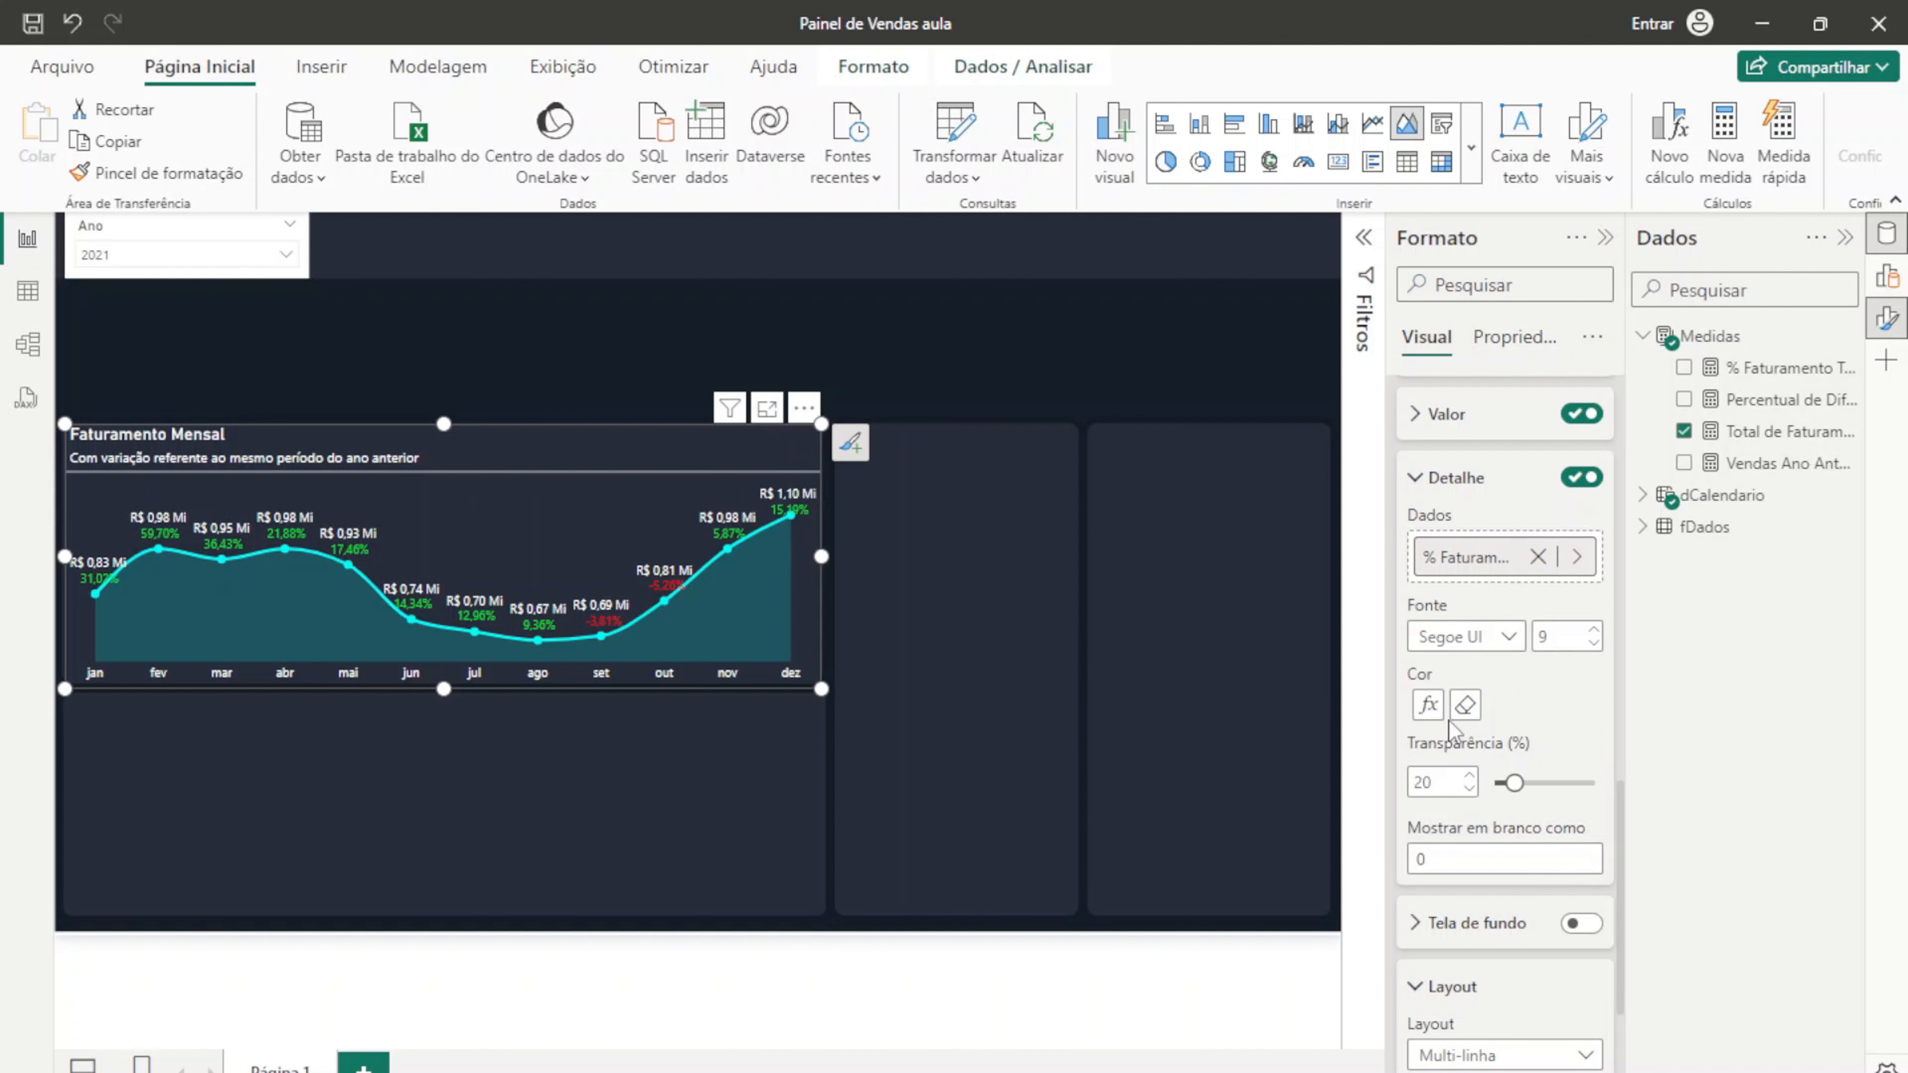
Step: Collapse the Detalhe settings, hide the Formato and Dados panes, and deselect the chart
left_click(1412, 481)
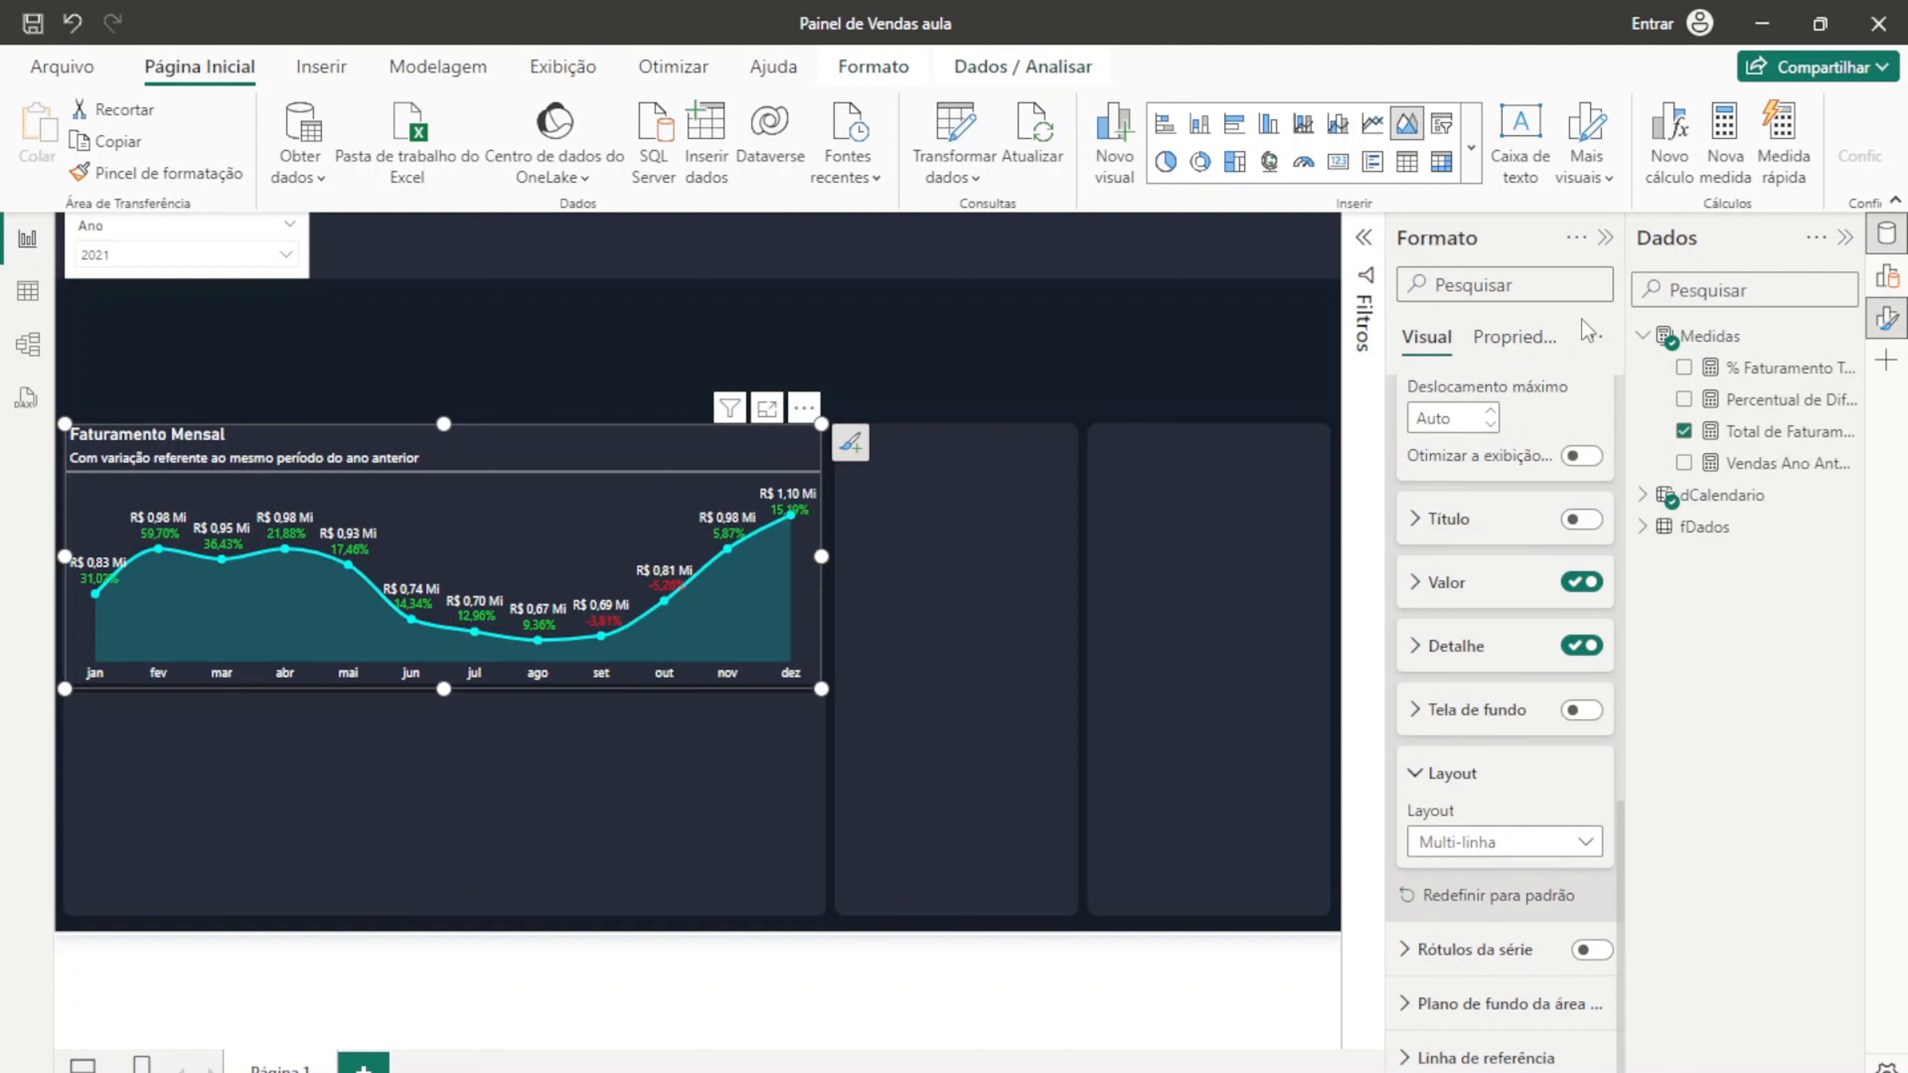
left_click(1605, 239)
left_click(1845, 238)
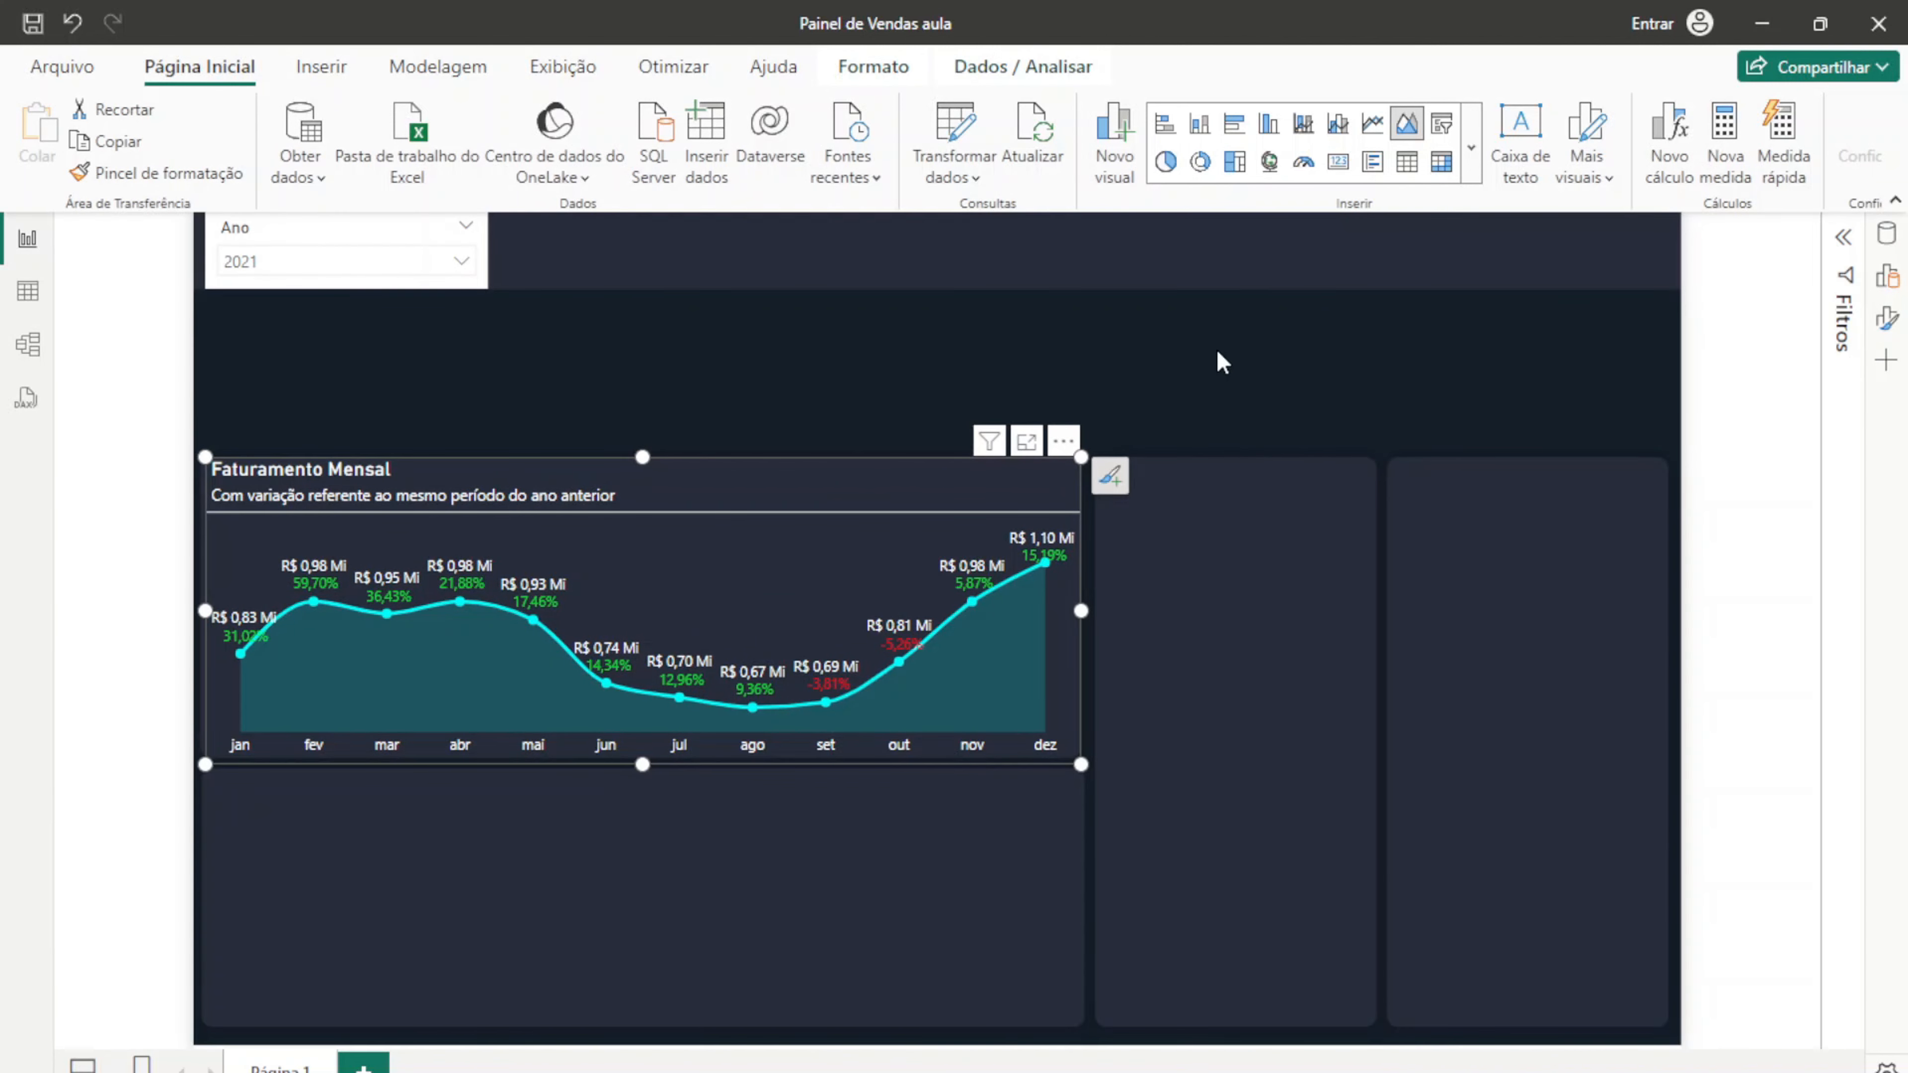
left_click(935, 436)
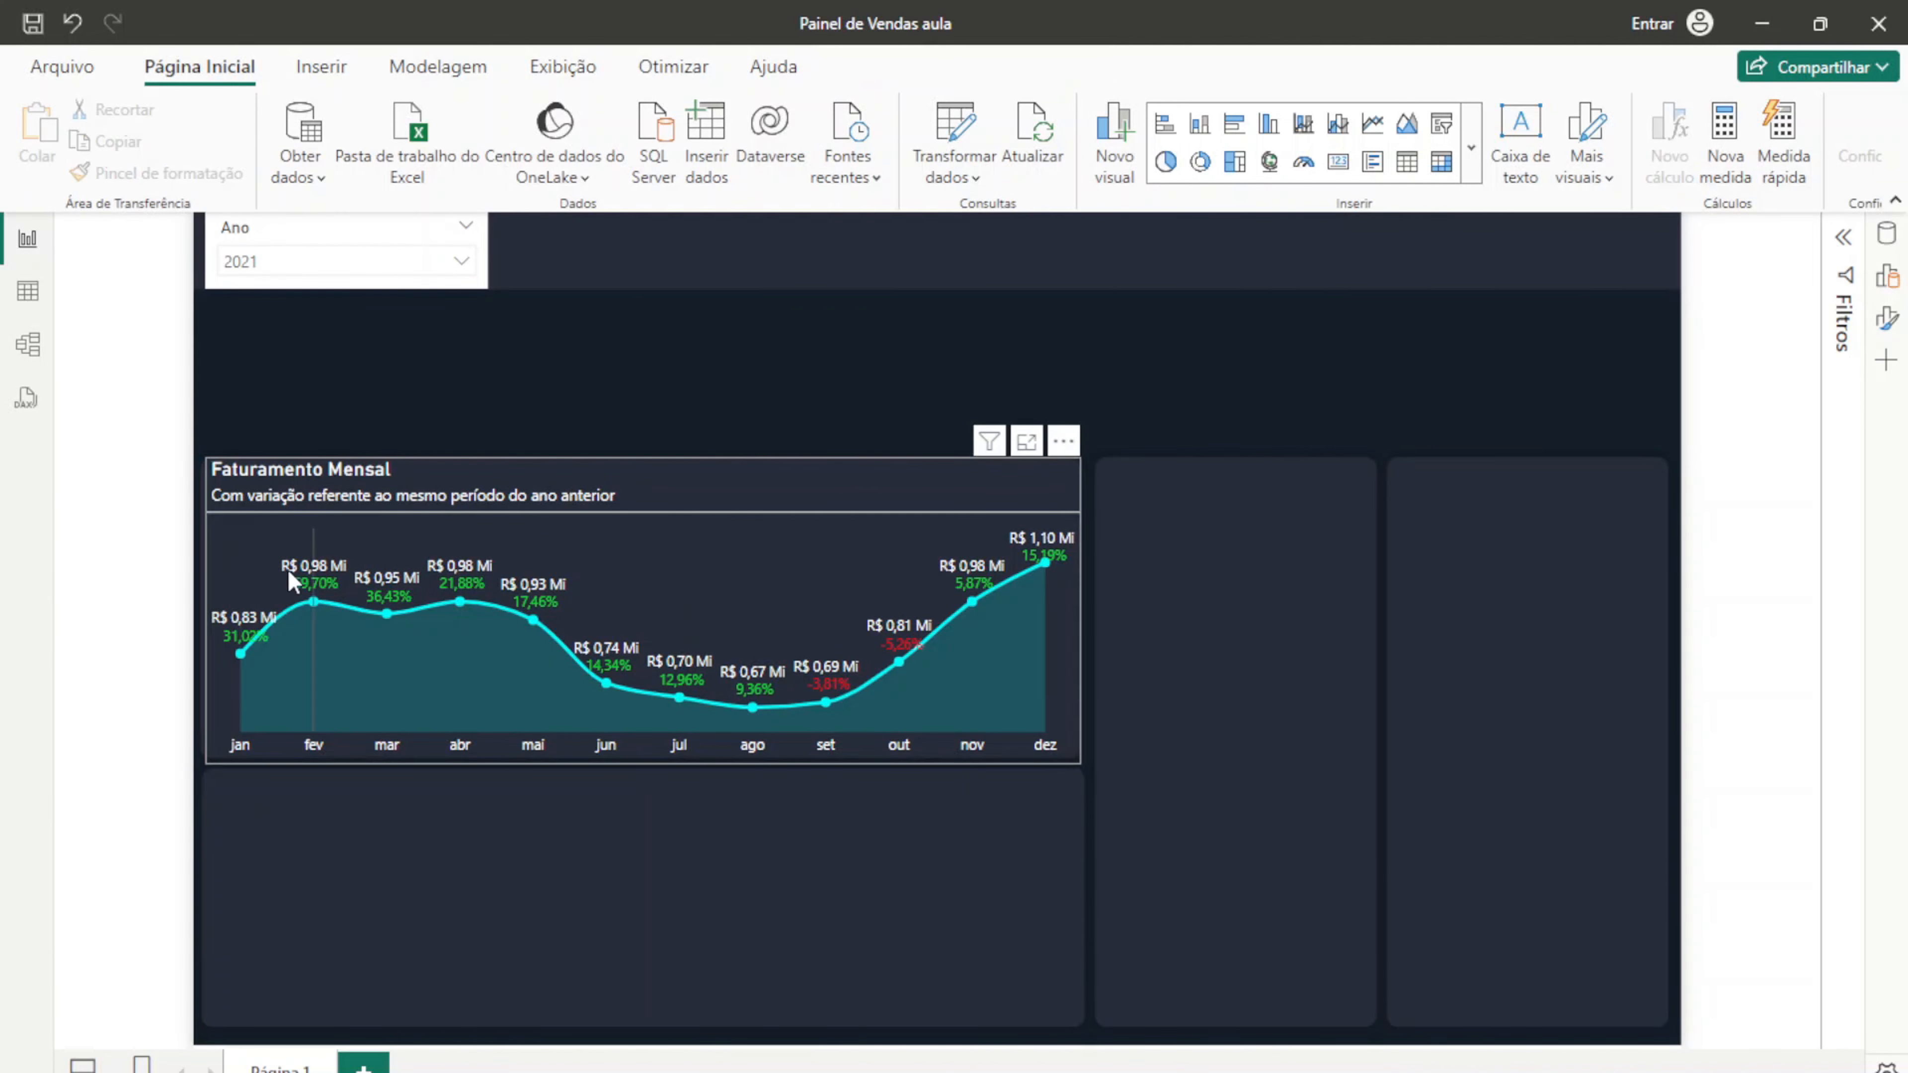
Step: Shift the Faturamento Mensal chart slightly left and widen it to fit its background card
left_click(210, 582)
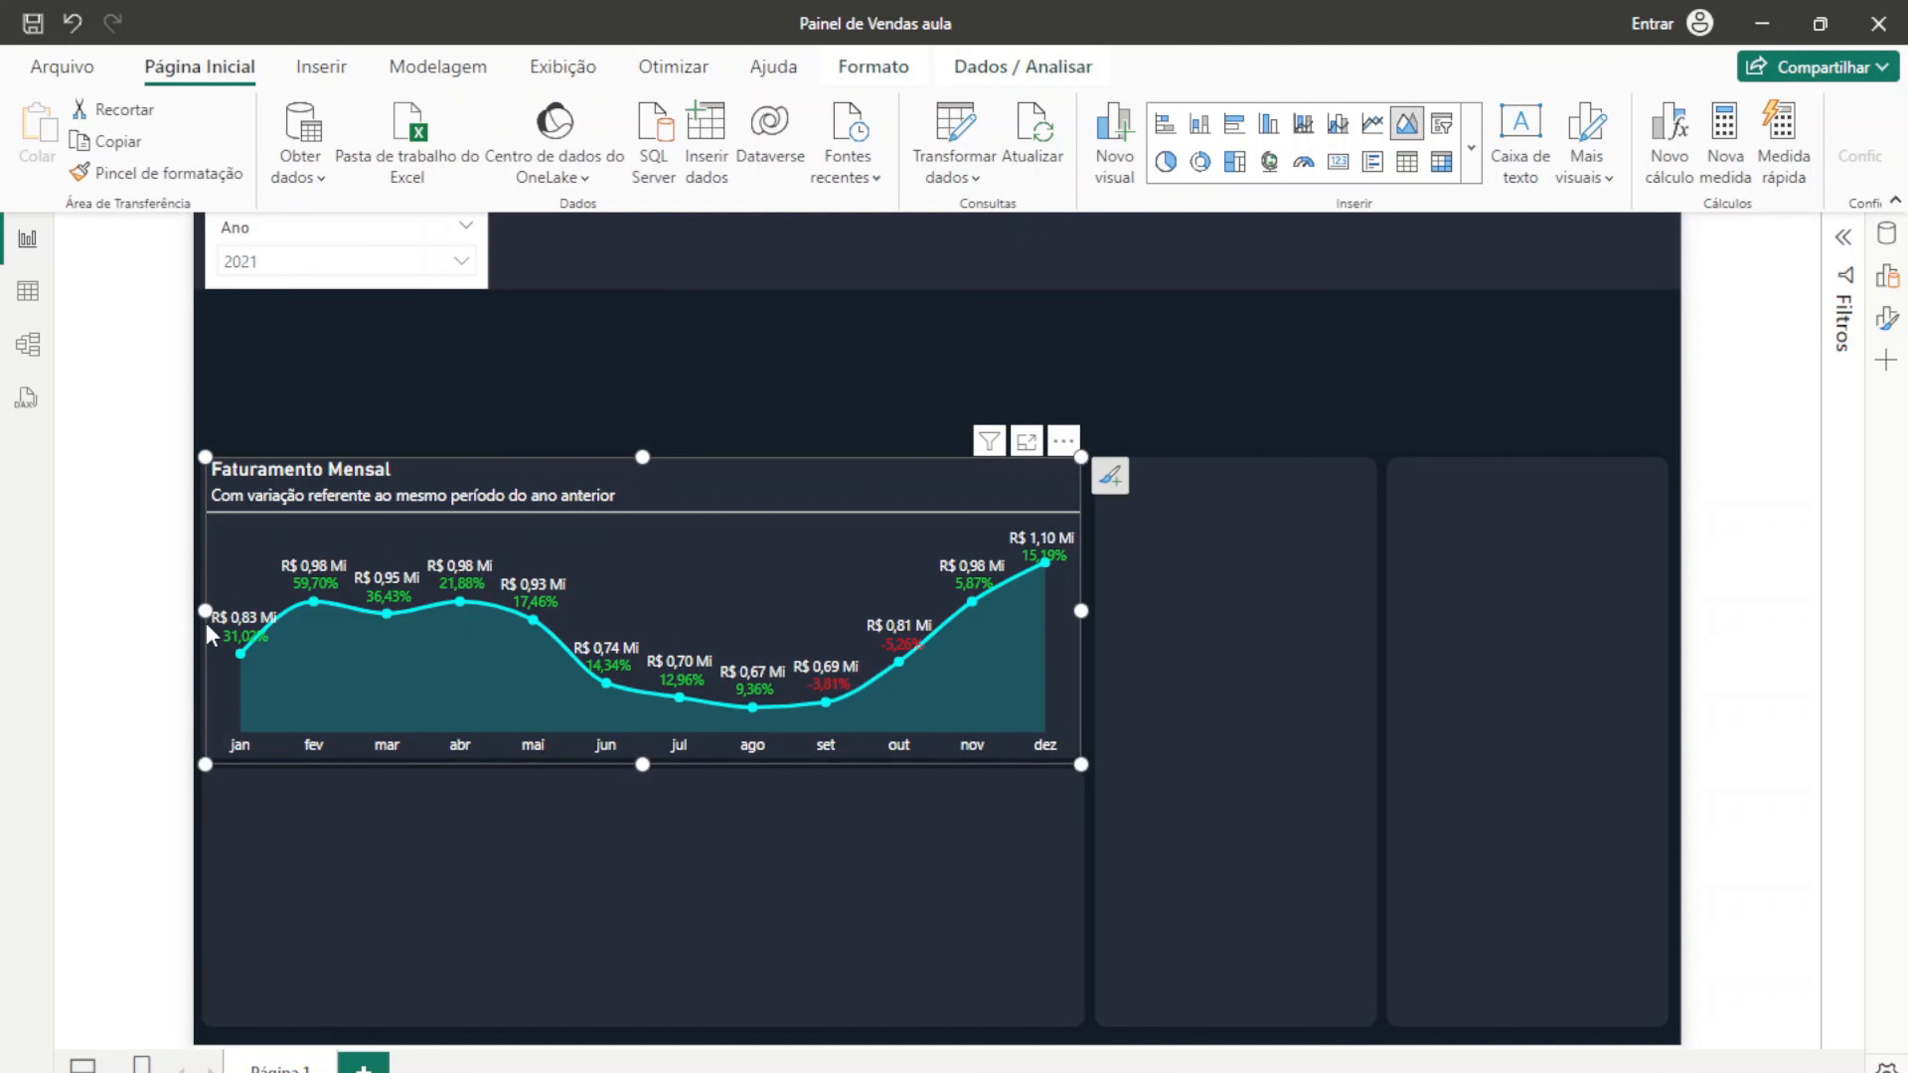
left_click_drag(205, 613, 188, 616)
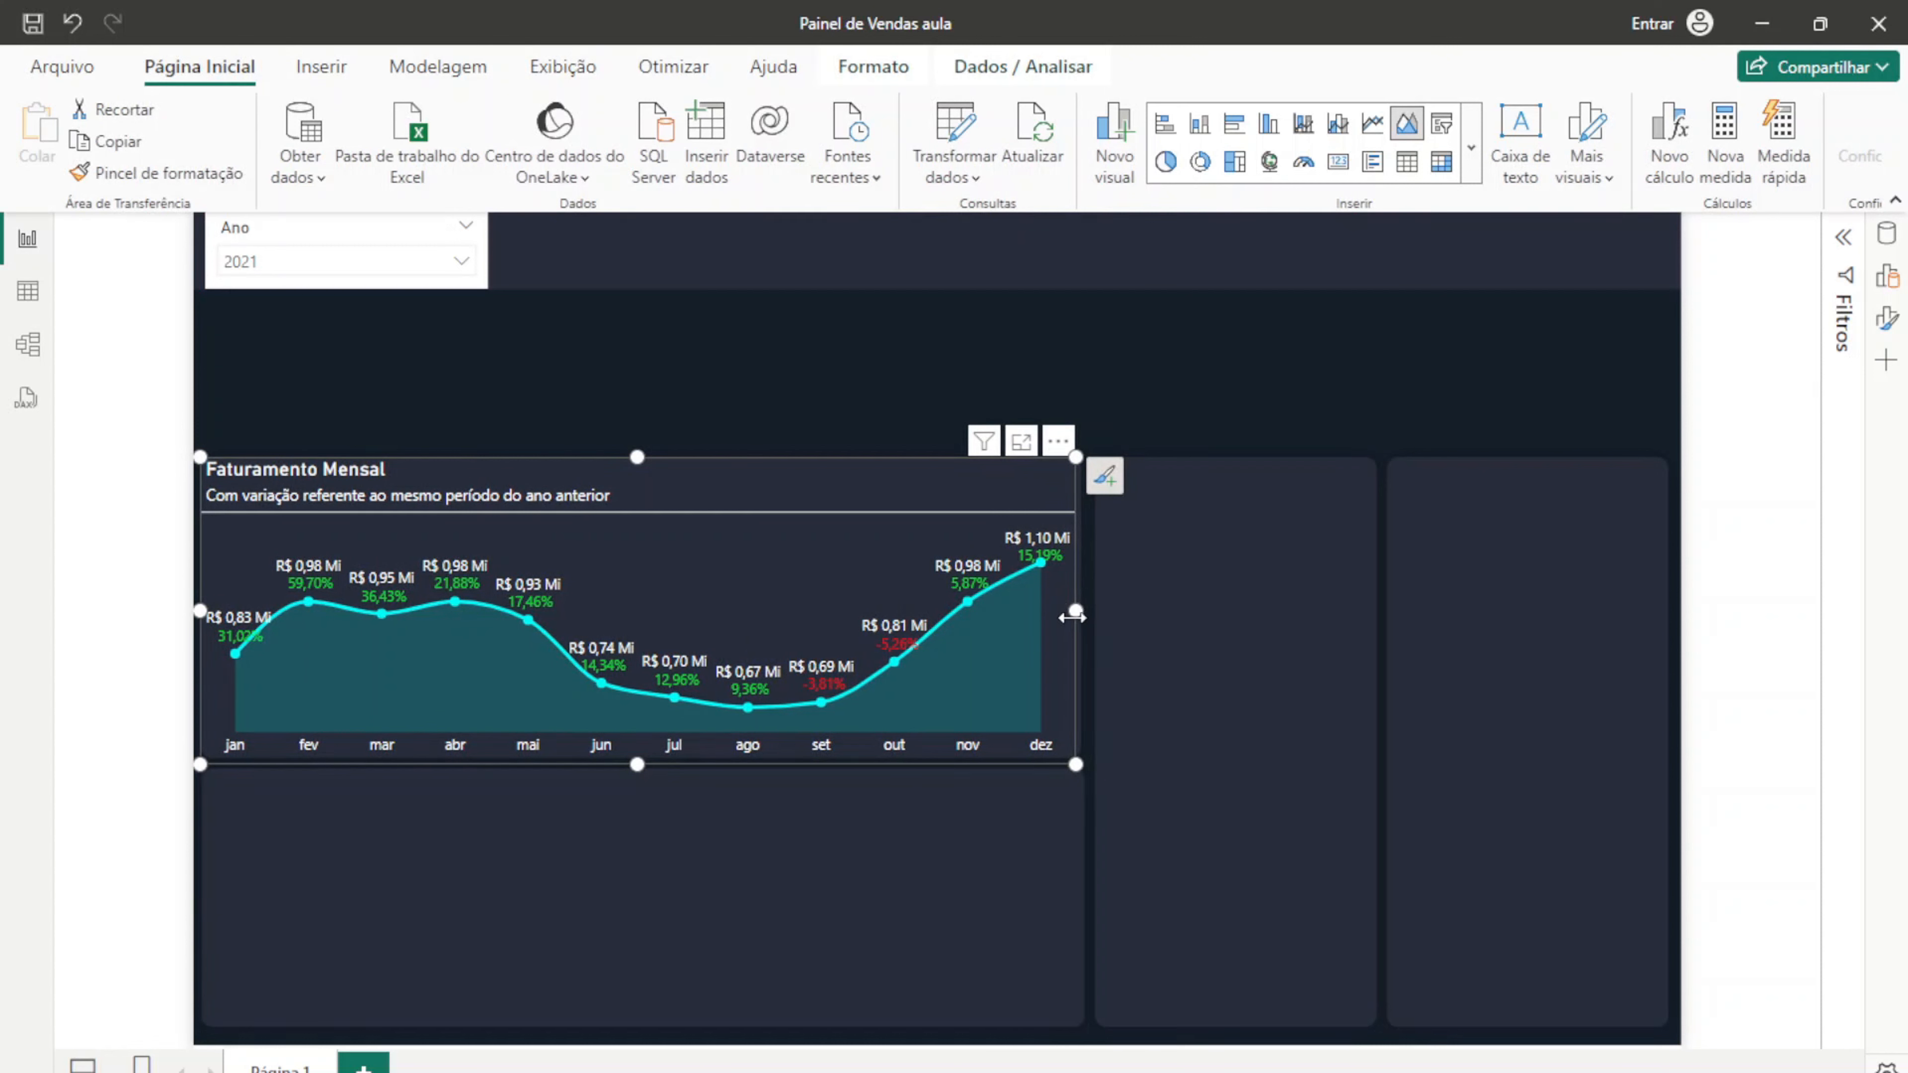
left_click_drag(1076, 612, 1081, 626)
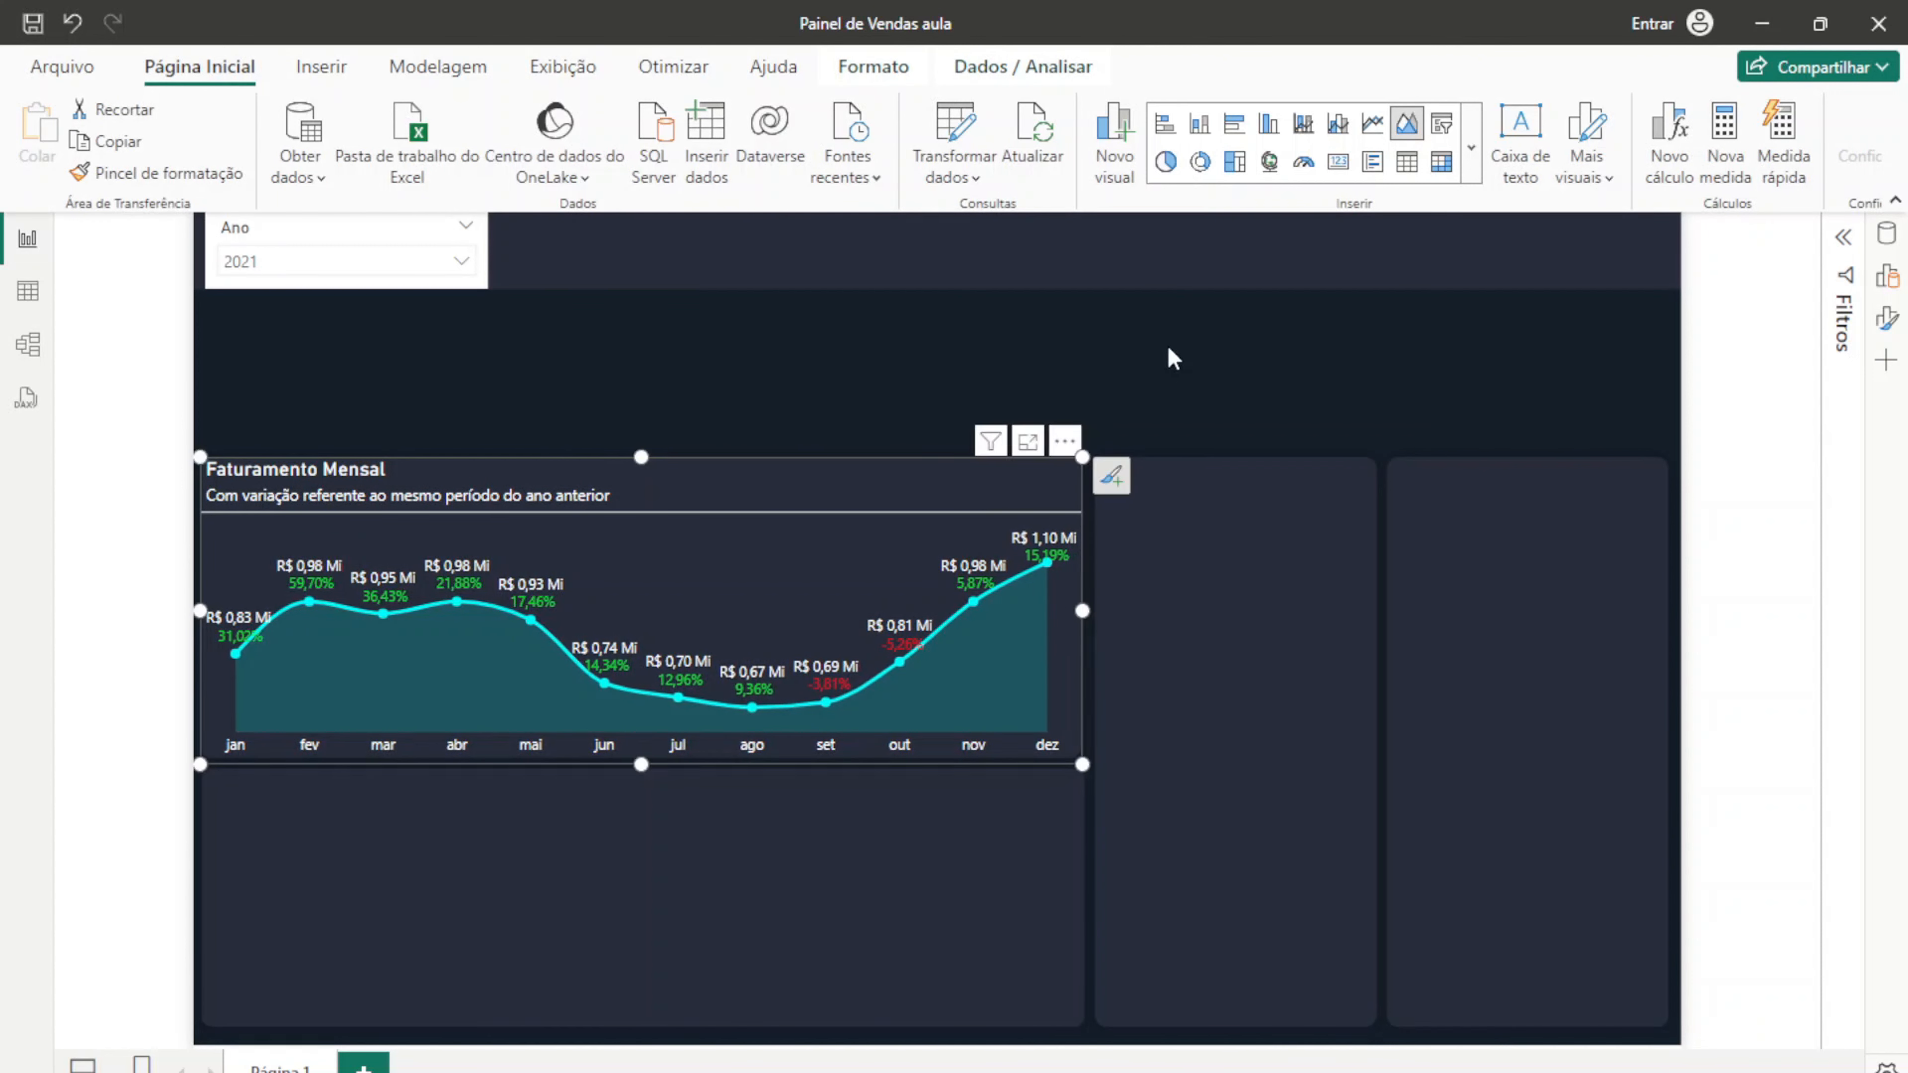
left_click(1175, 355)
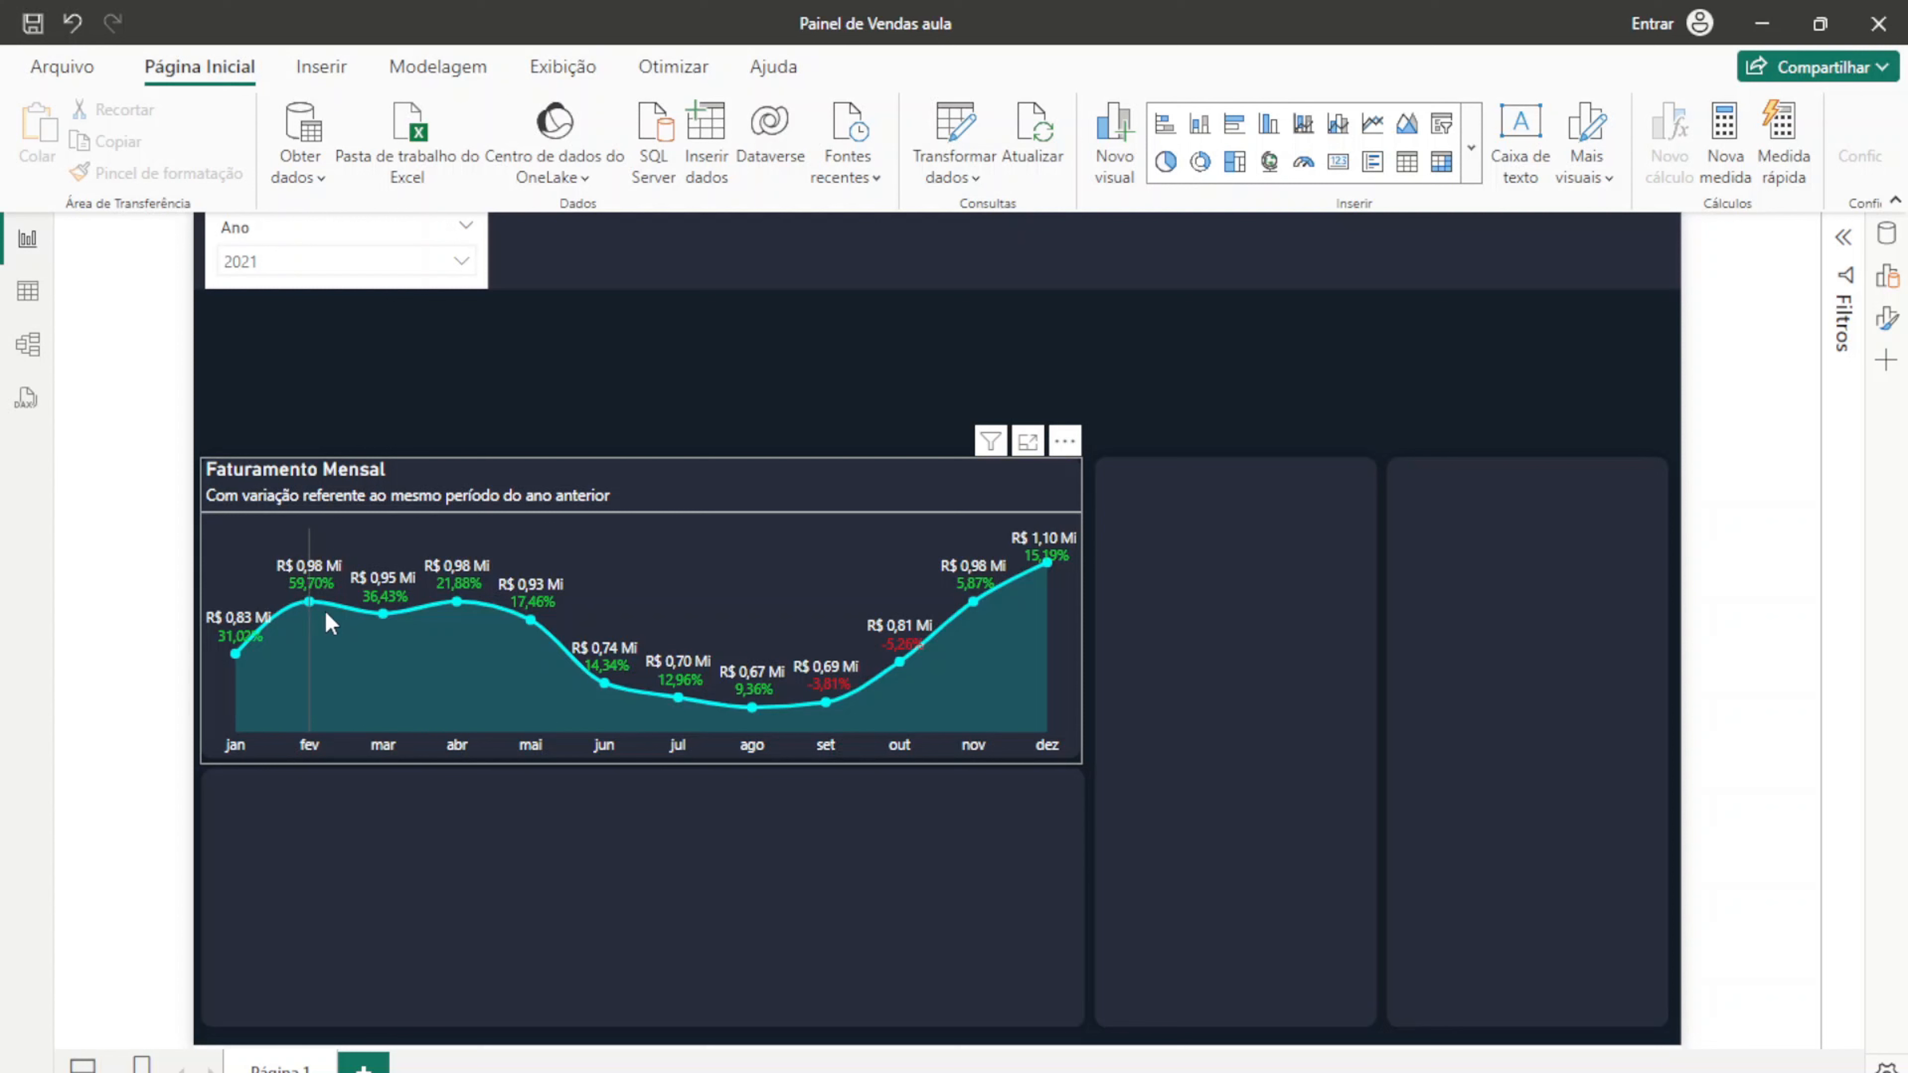
Step: Check the chart's labels by switching the Ano slicer to 2022 and 2023, and return it to 2021
left_click(317, 264)
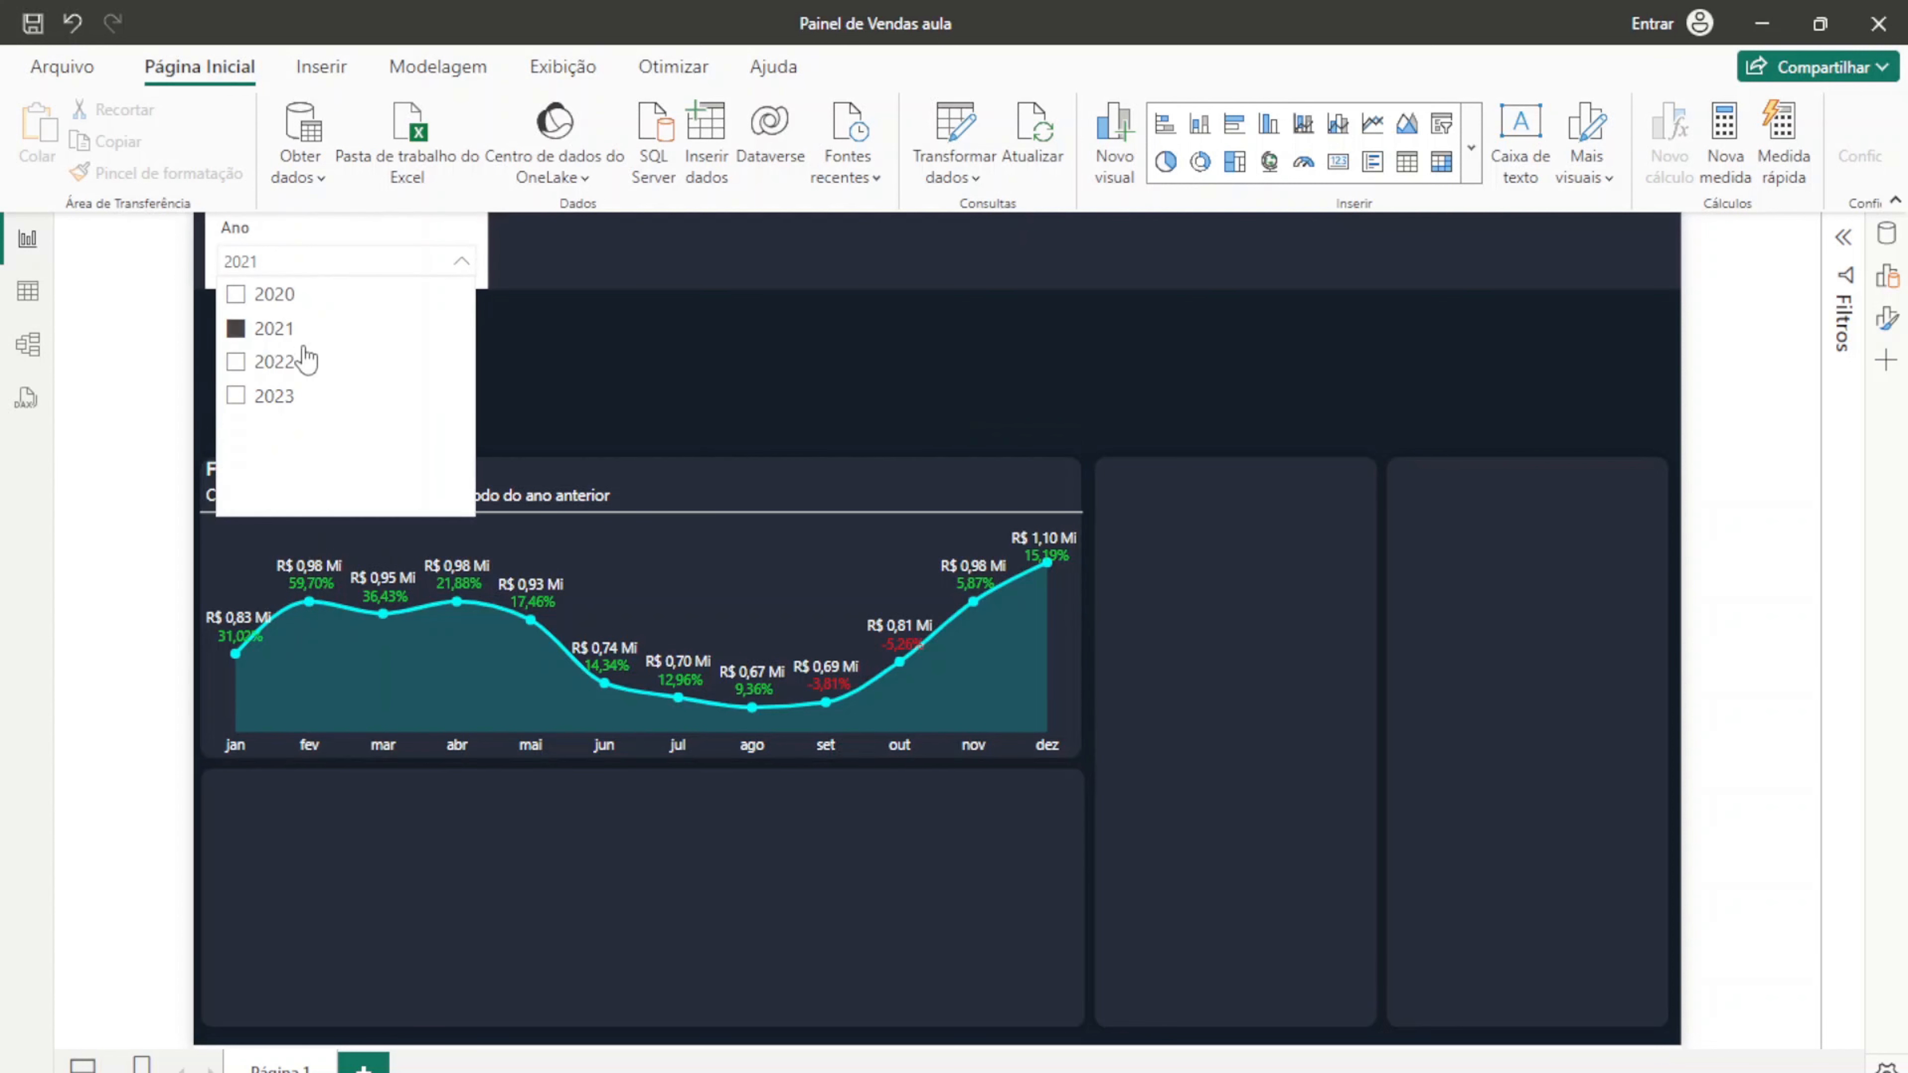
left_click(276, 364)
left_click(578, 359)
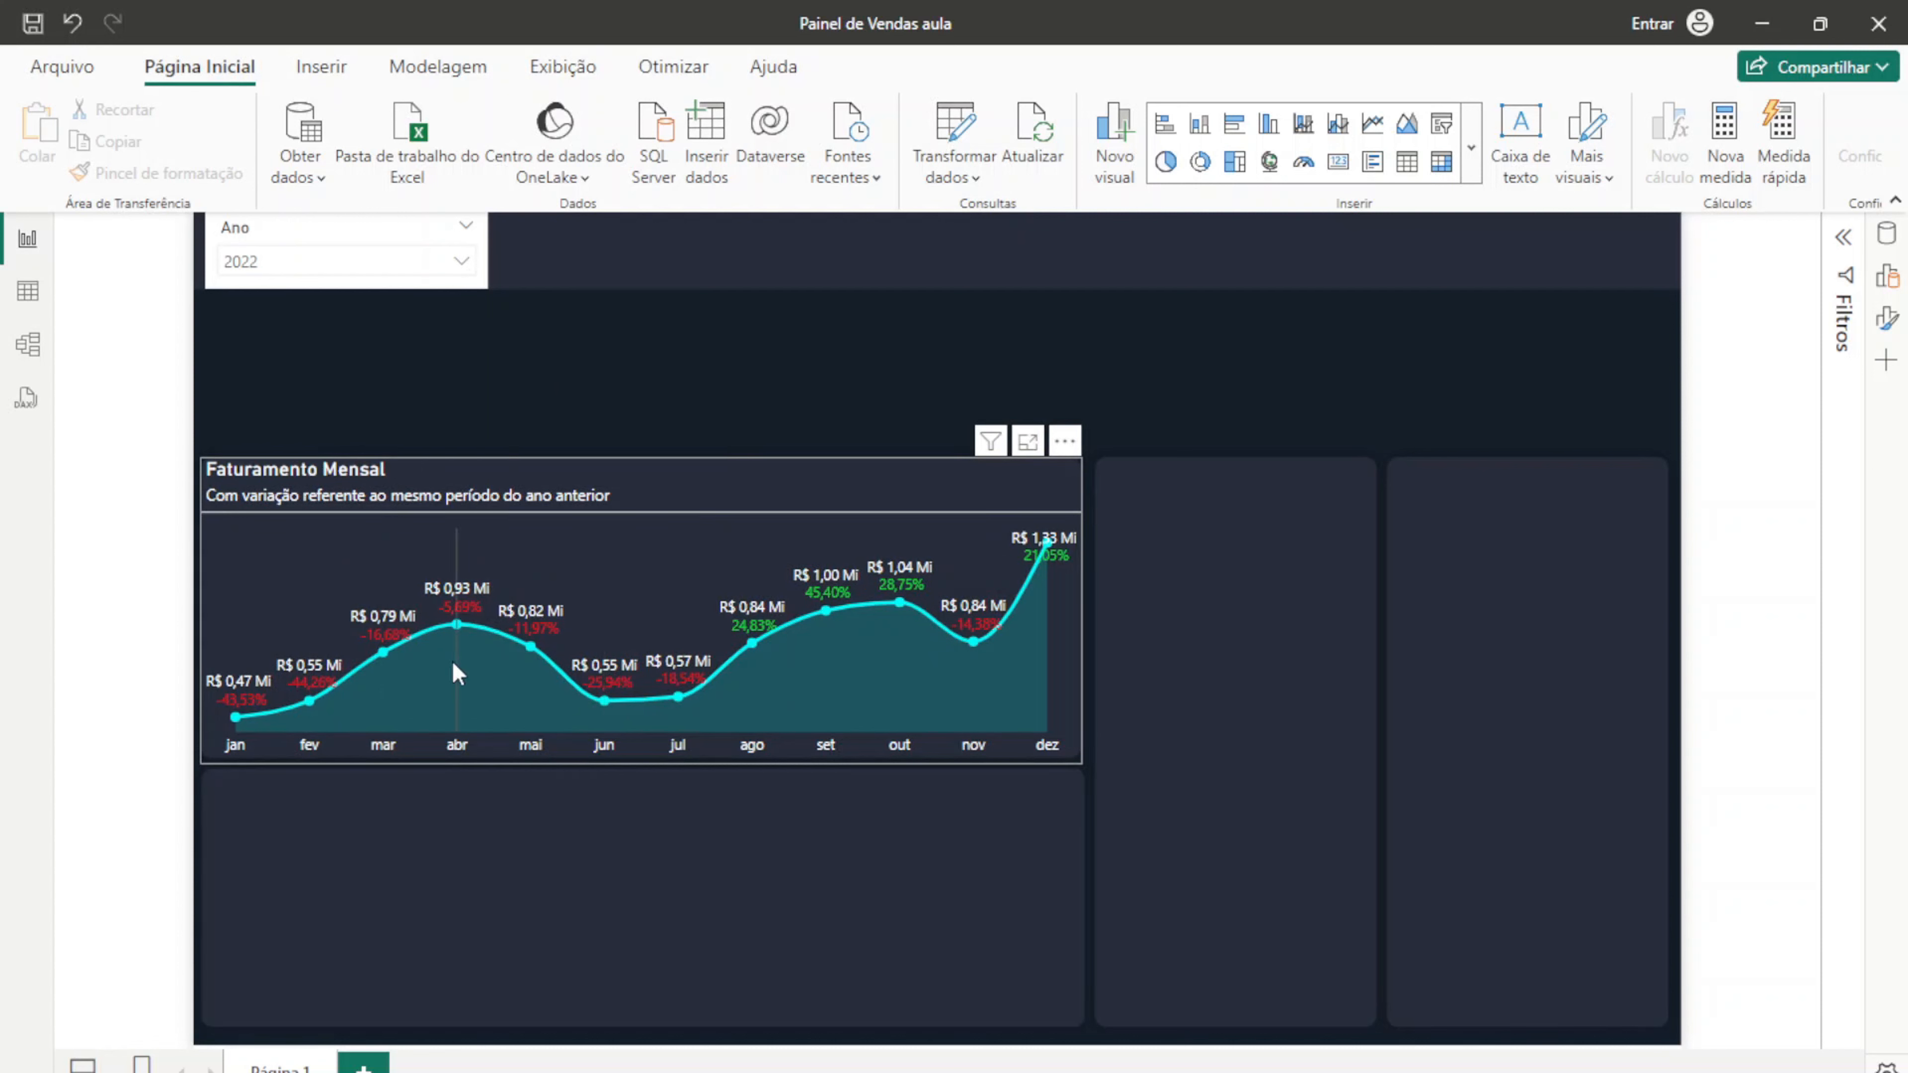
left_click(248, 264)
left_click(283, 394)
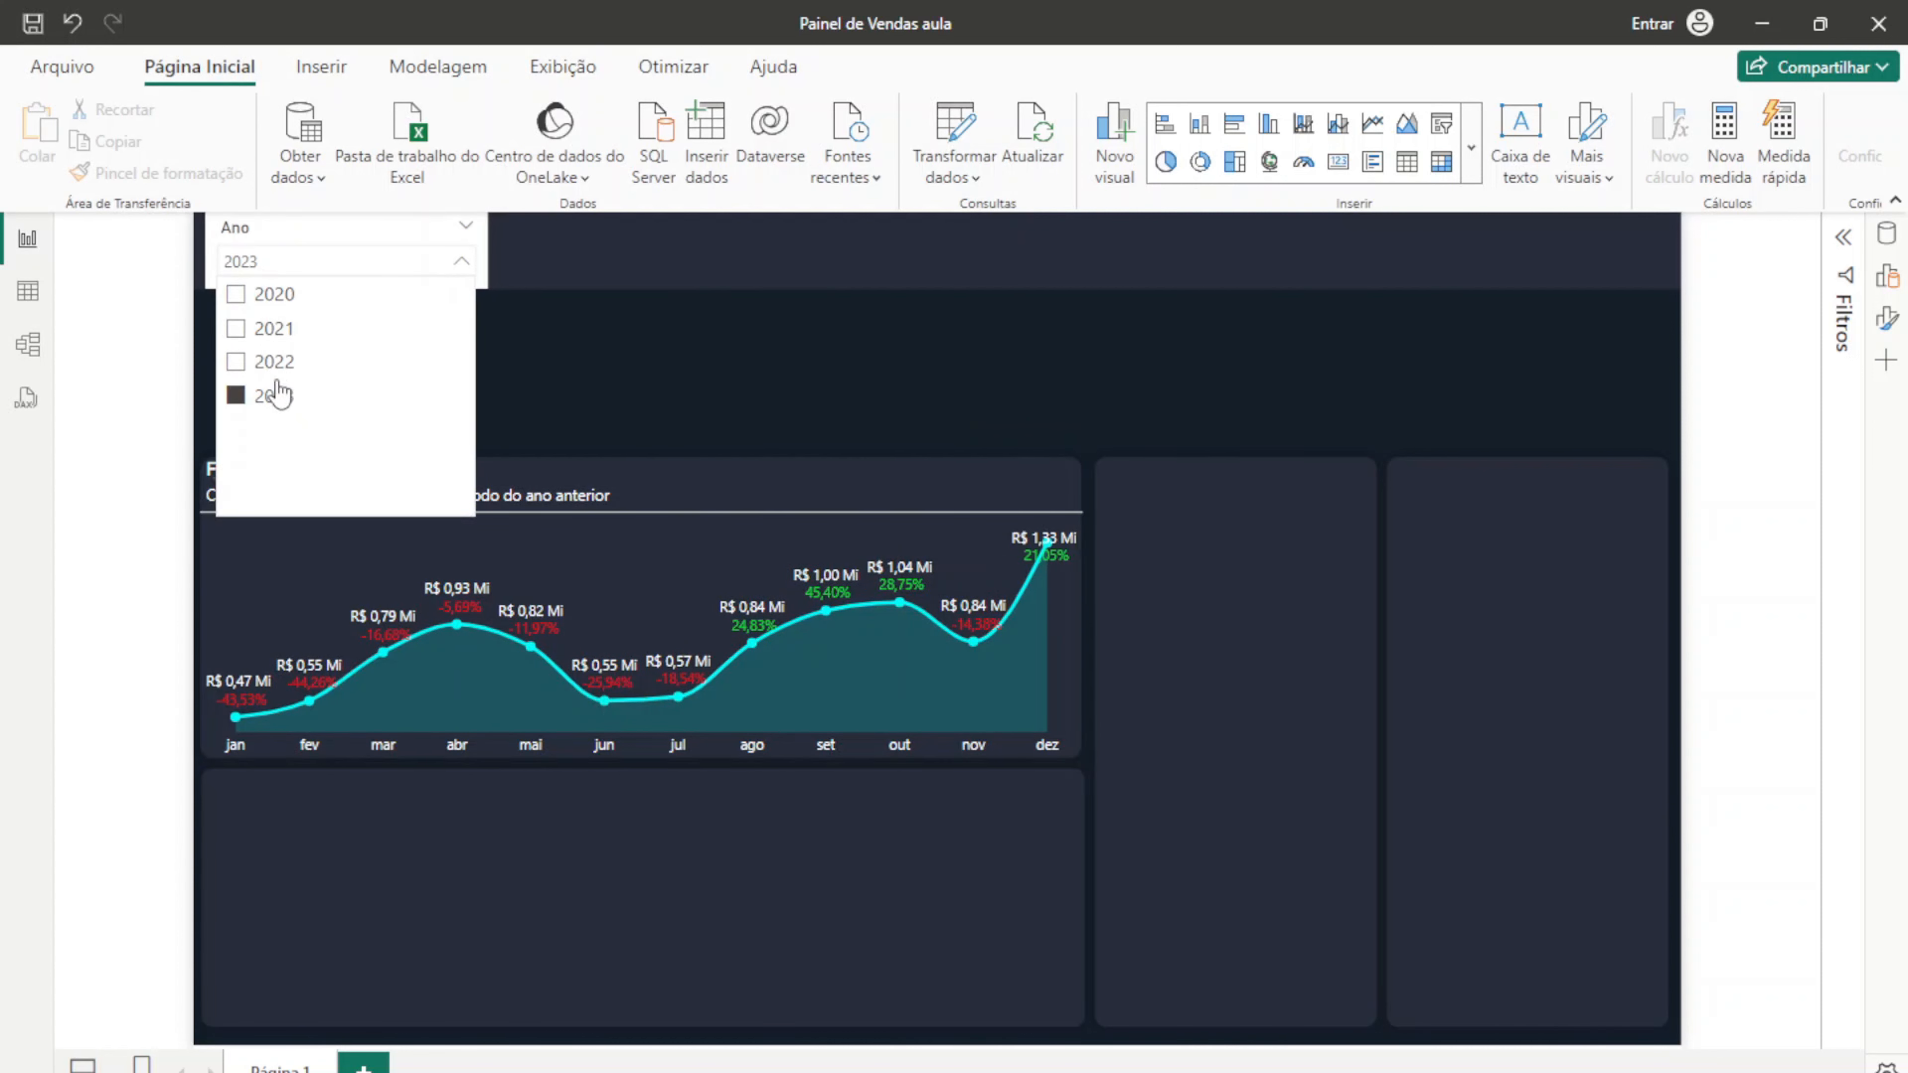
left_click(268, 334)
left_click(818, 384)
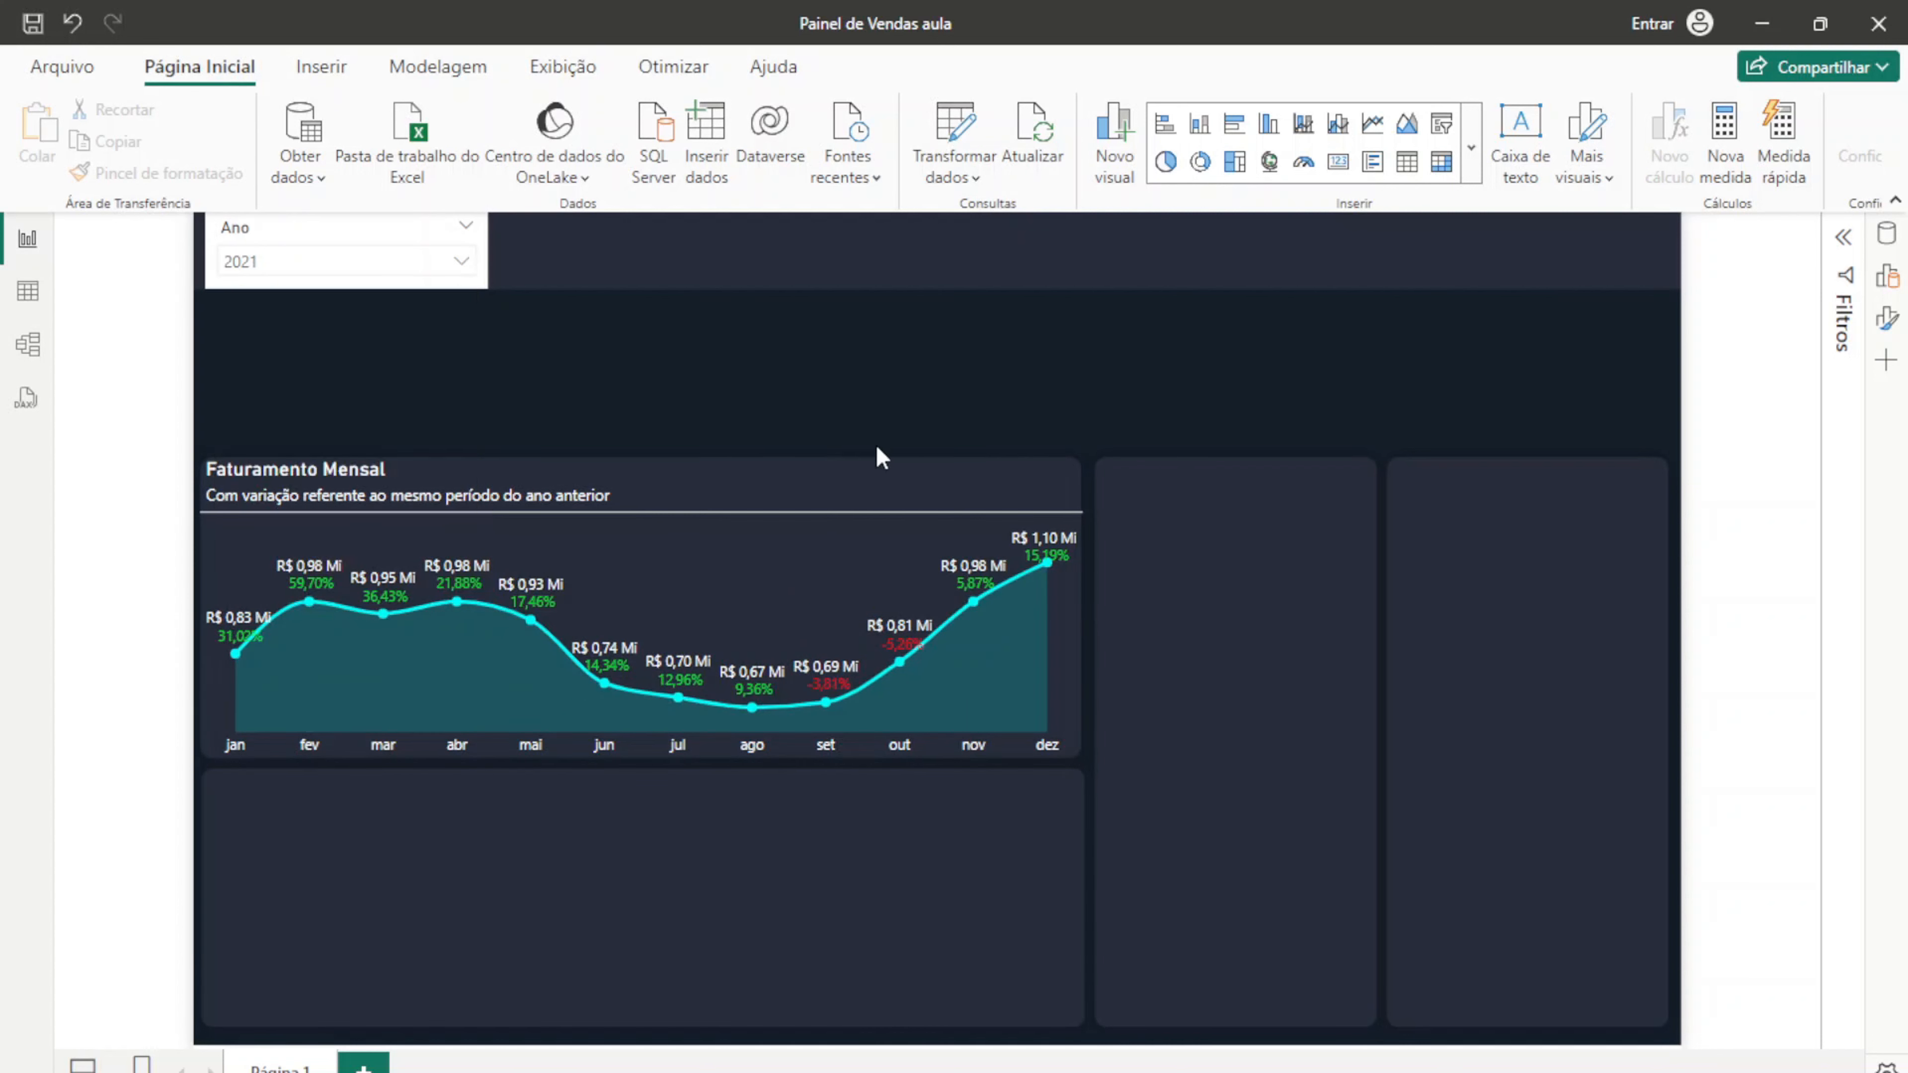
Step: Duplicate the Faturamento Mensal chart and fit the copy into the empty card below it
left_click(816, 476)
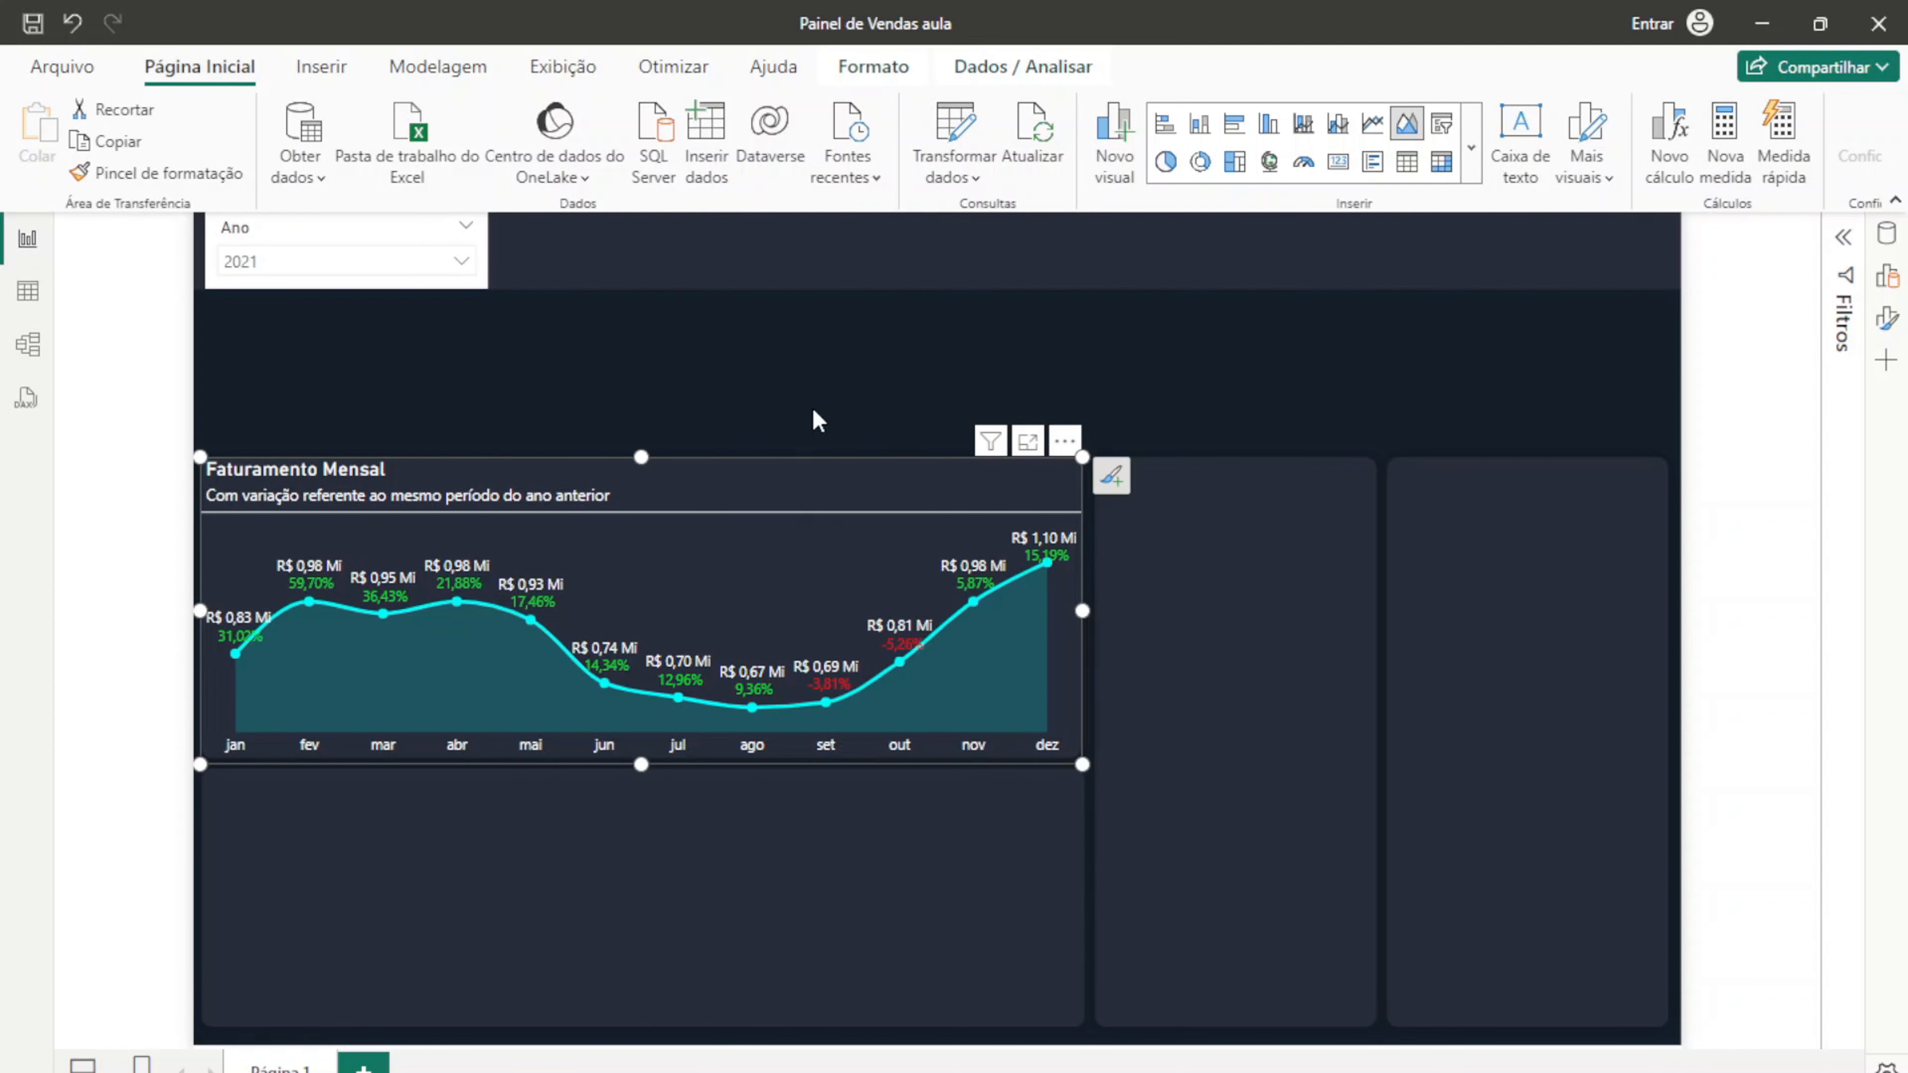
left_click(818, 397)
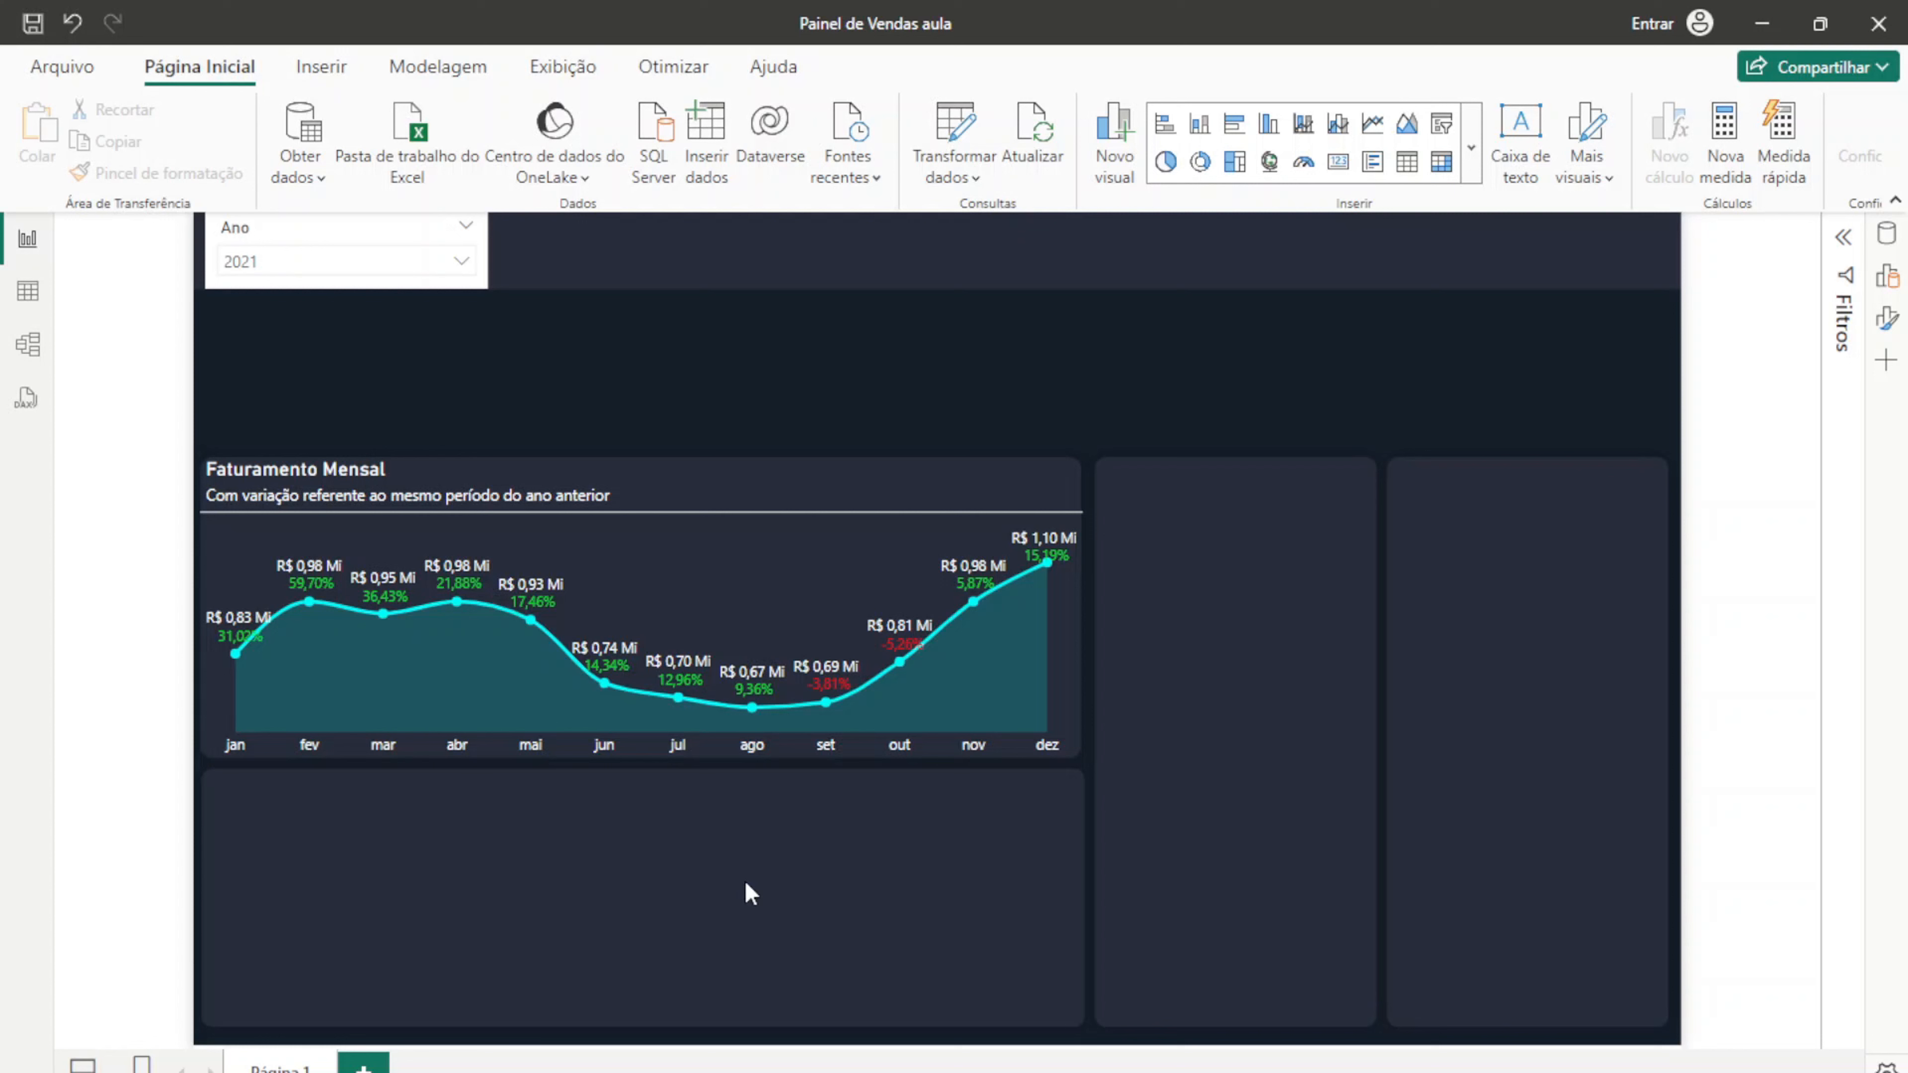
left_click(773, 462)
key("ctrl+c")
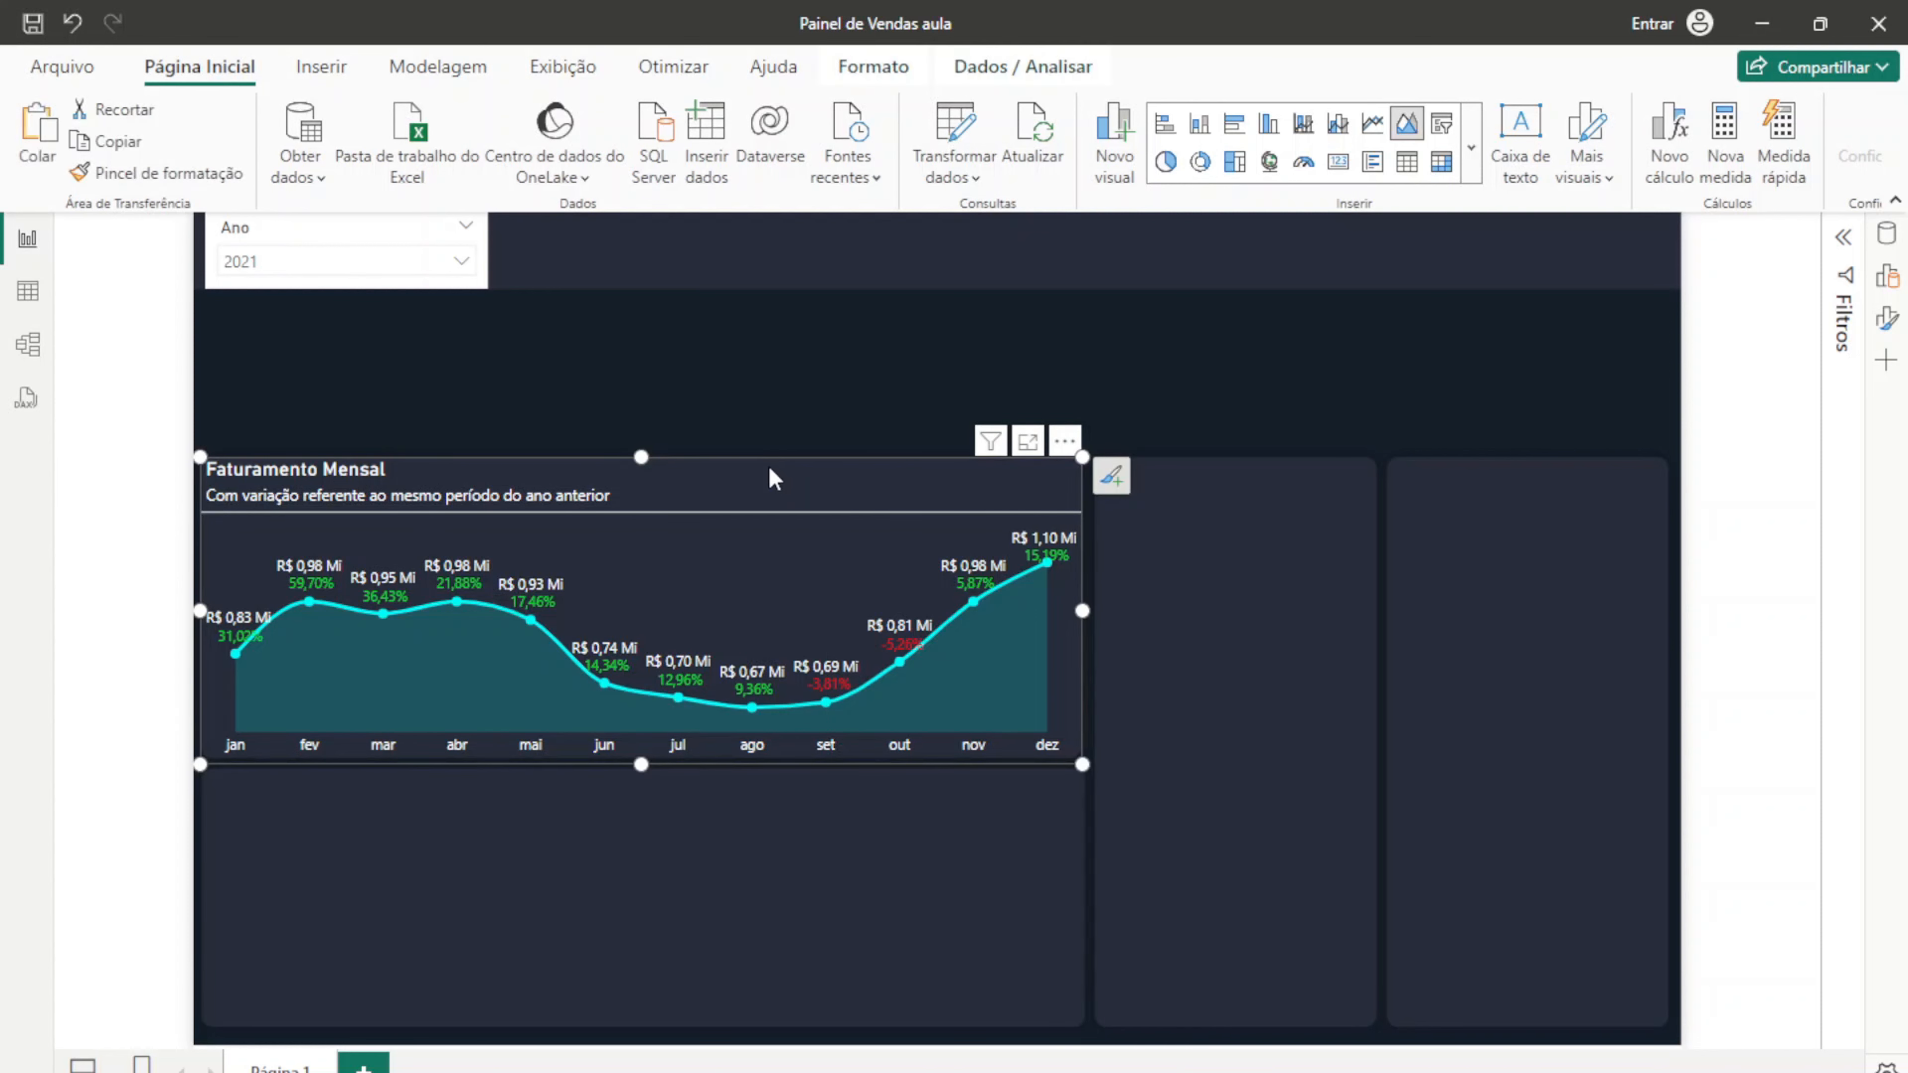
key("ctrl+v")
left_click_drag(770, 482, 644, 767)
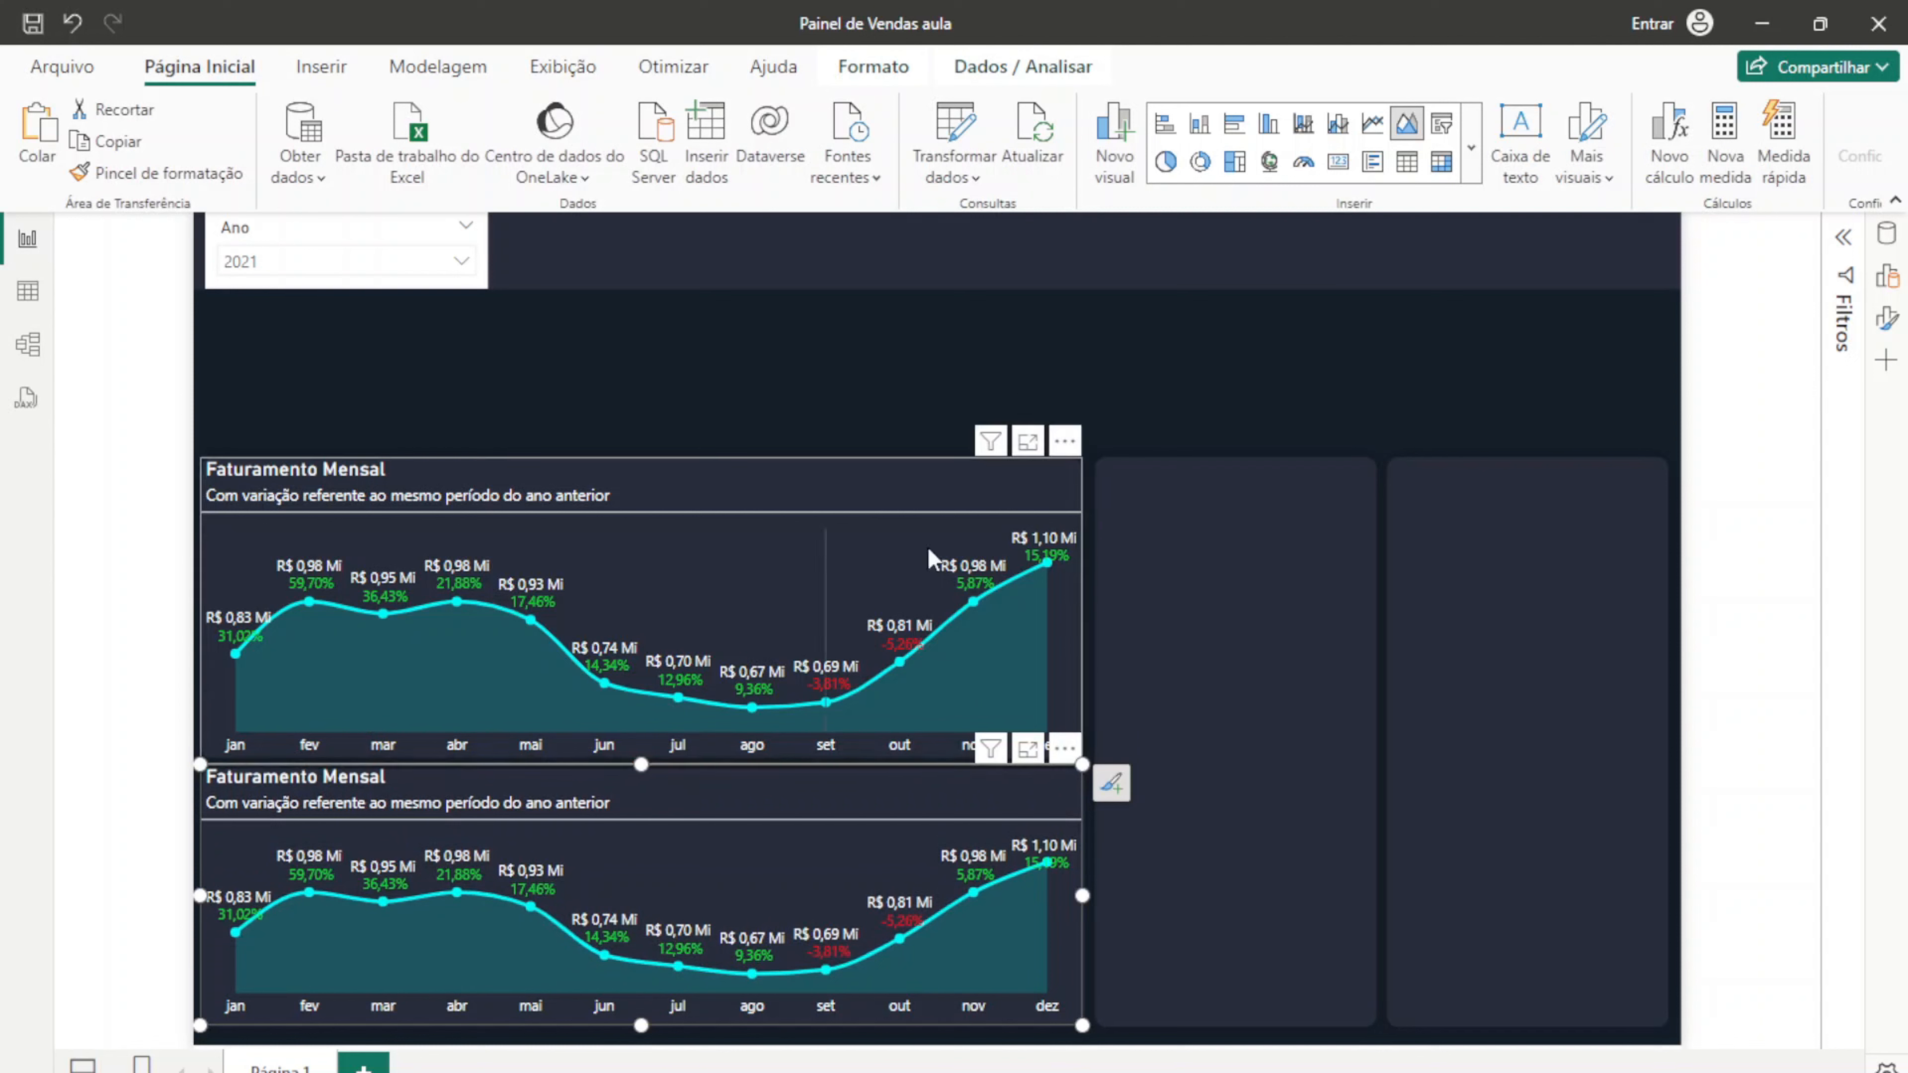
Step: Convert the copied chart to a clustered column chart and remove its Mês Abreviado and Total de Faturamento fields
left_click(1268, 128)
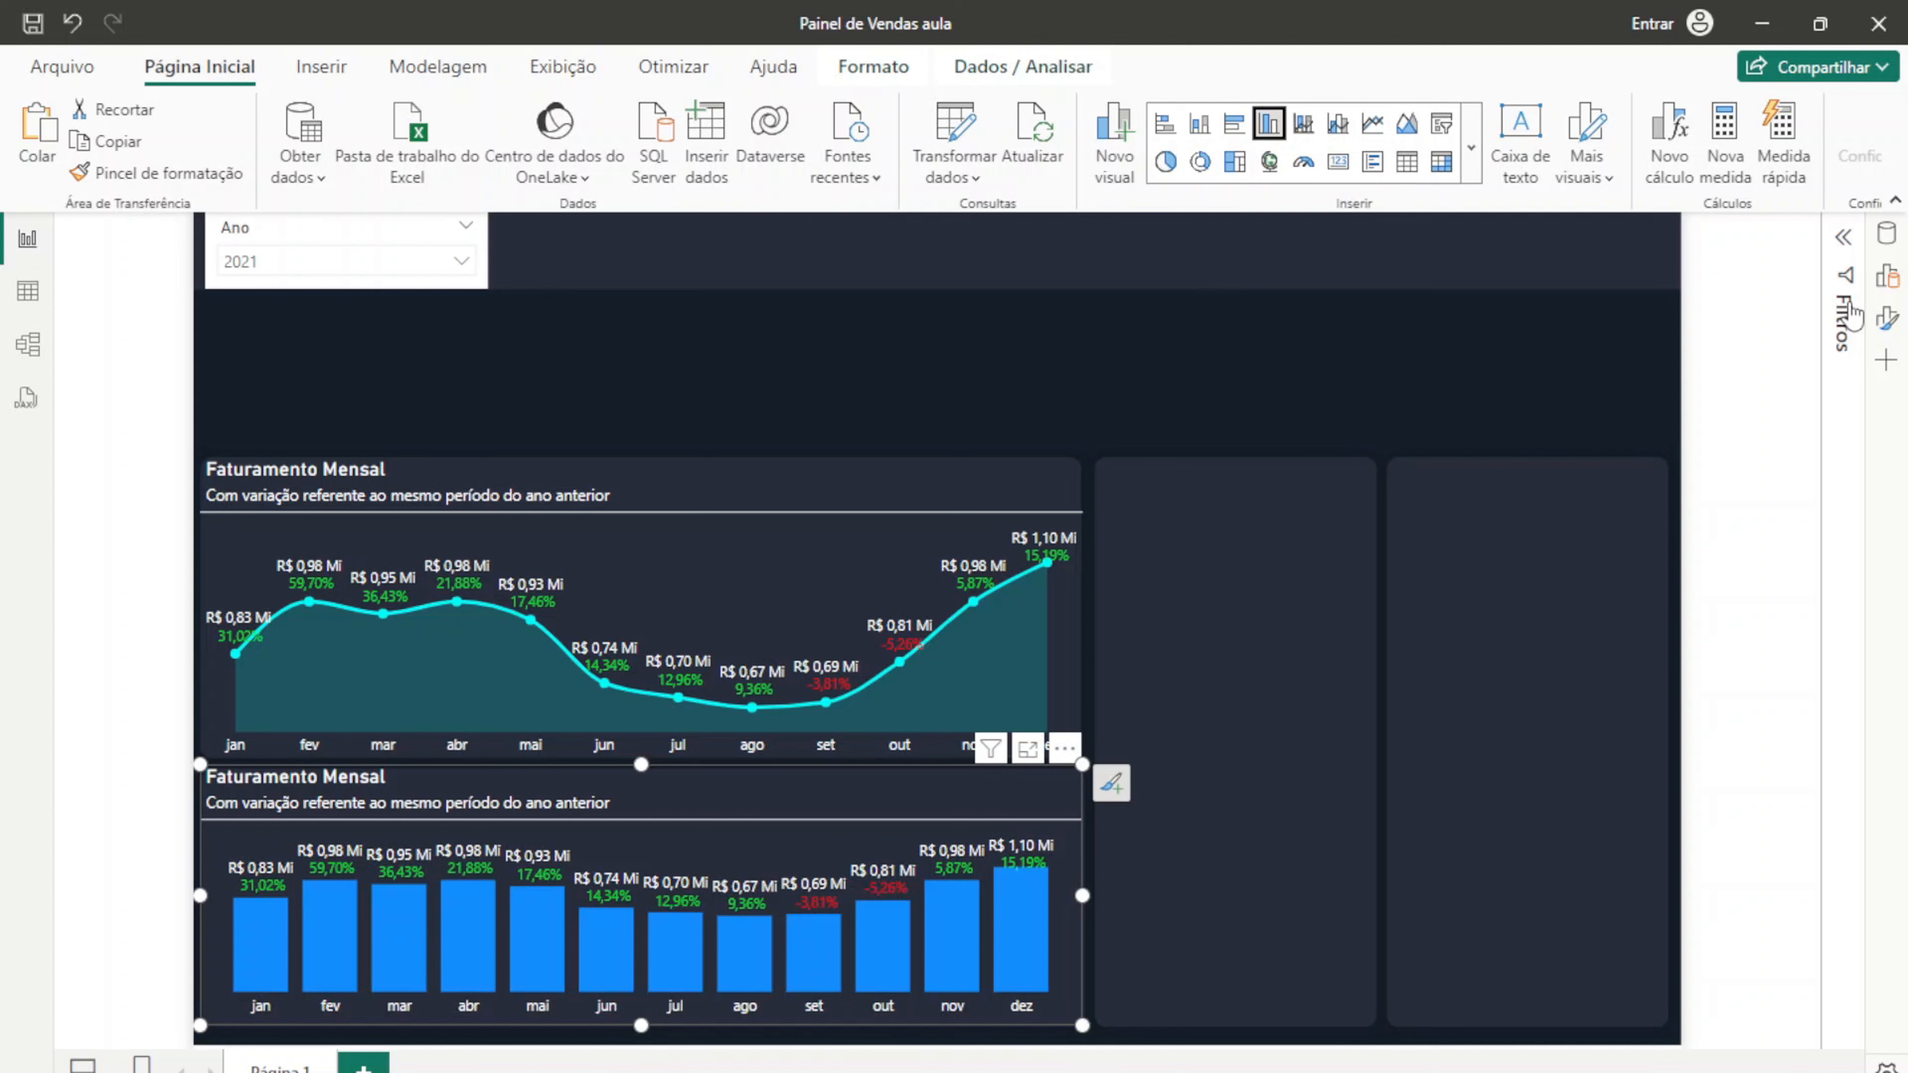
left_click(1887, 276)
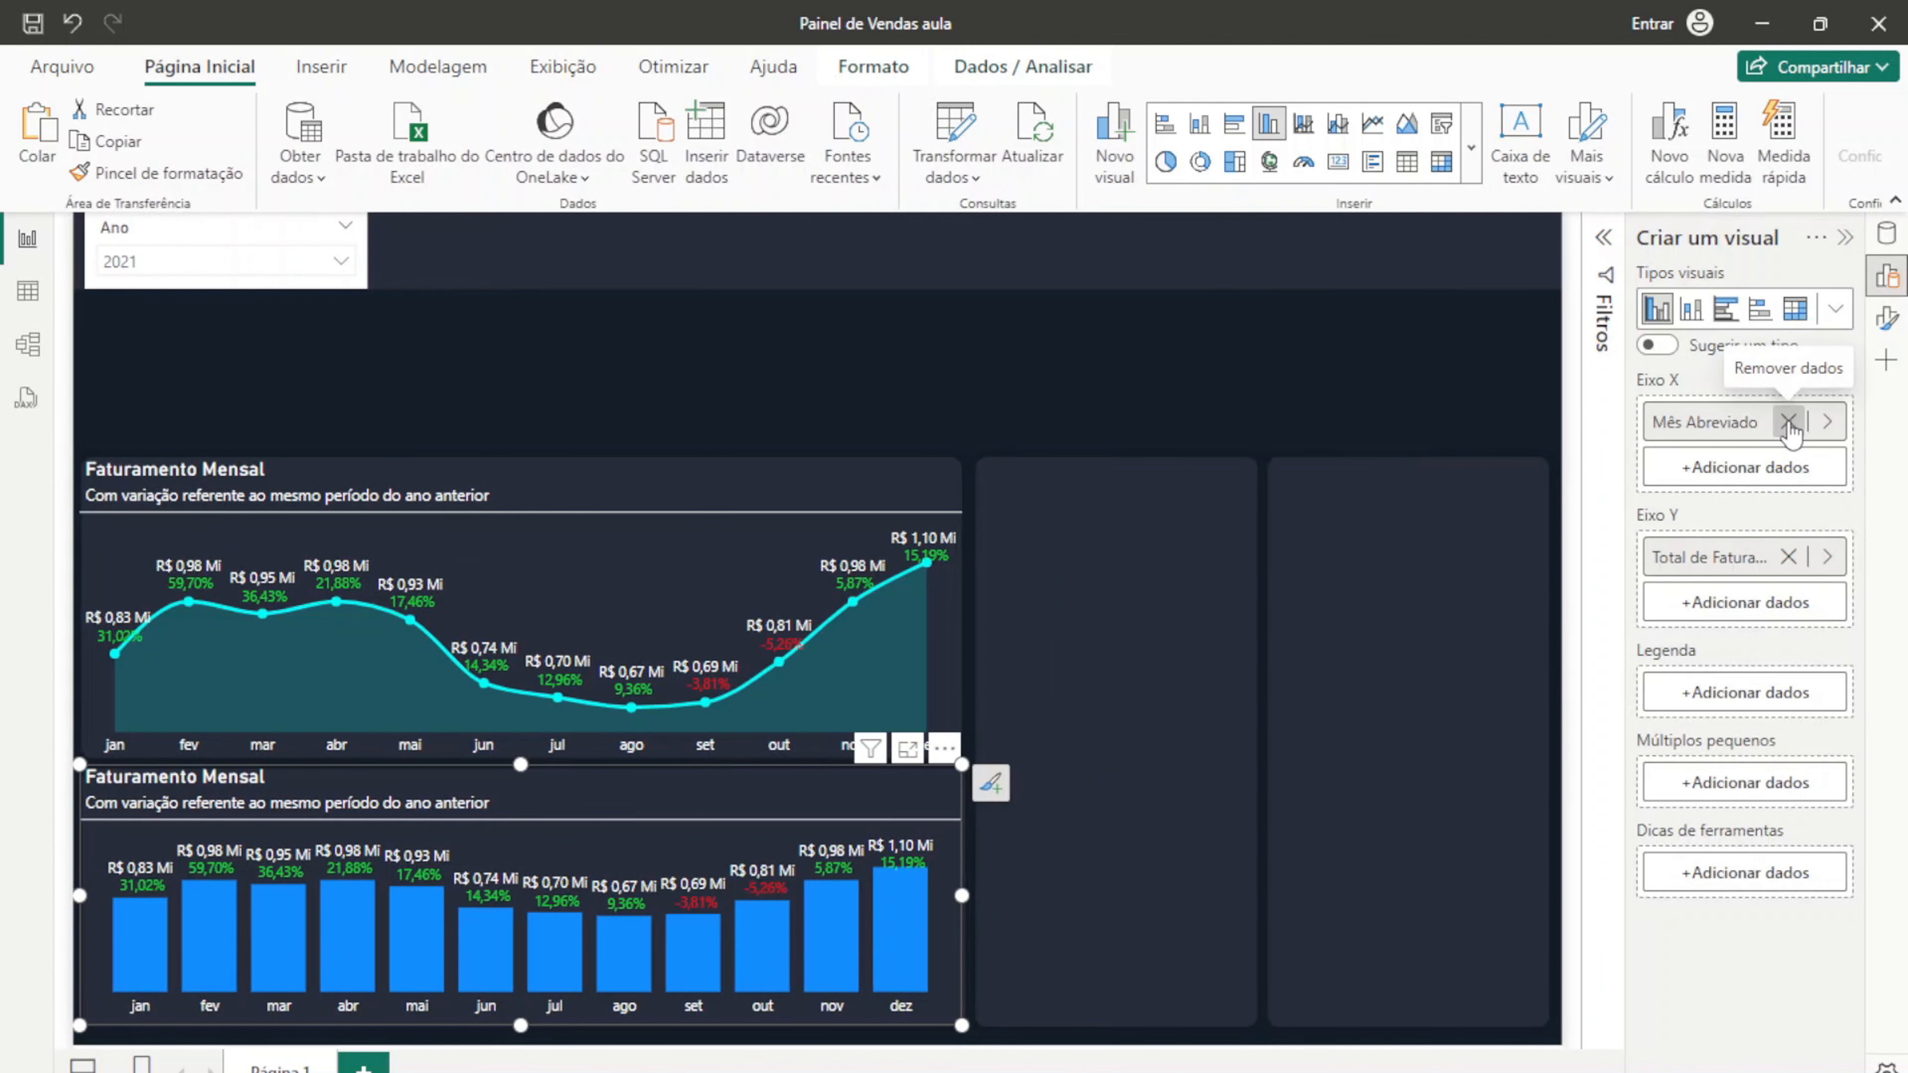
left_click(1789, 422)
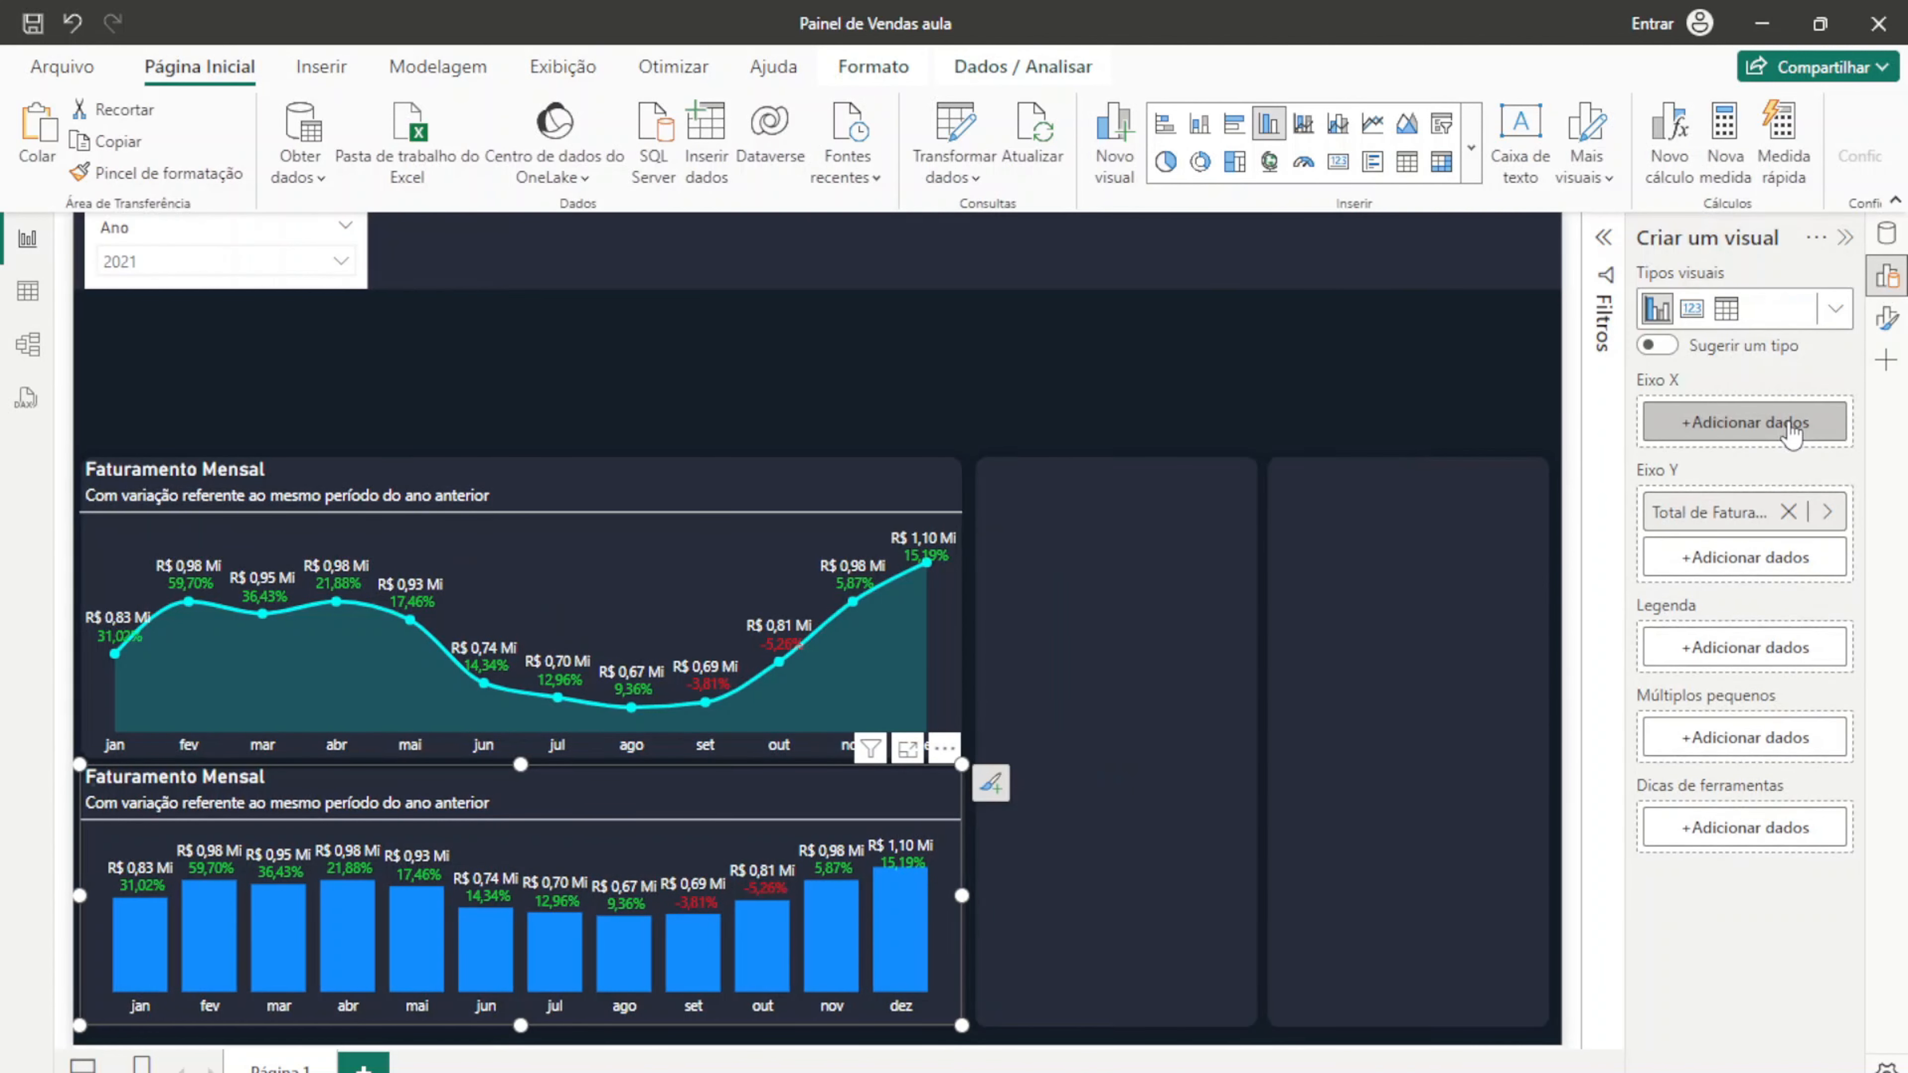
left_click(1789, 512)
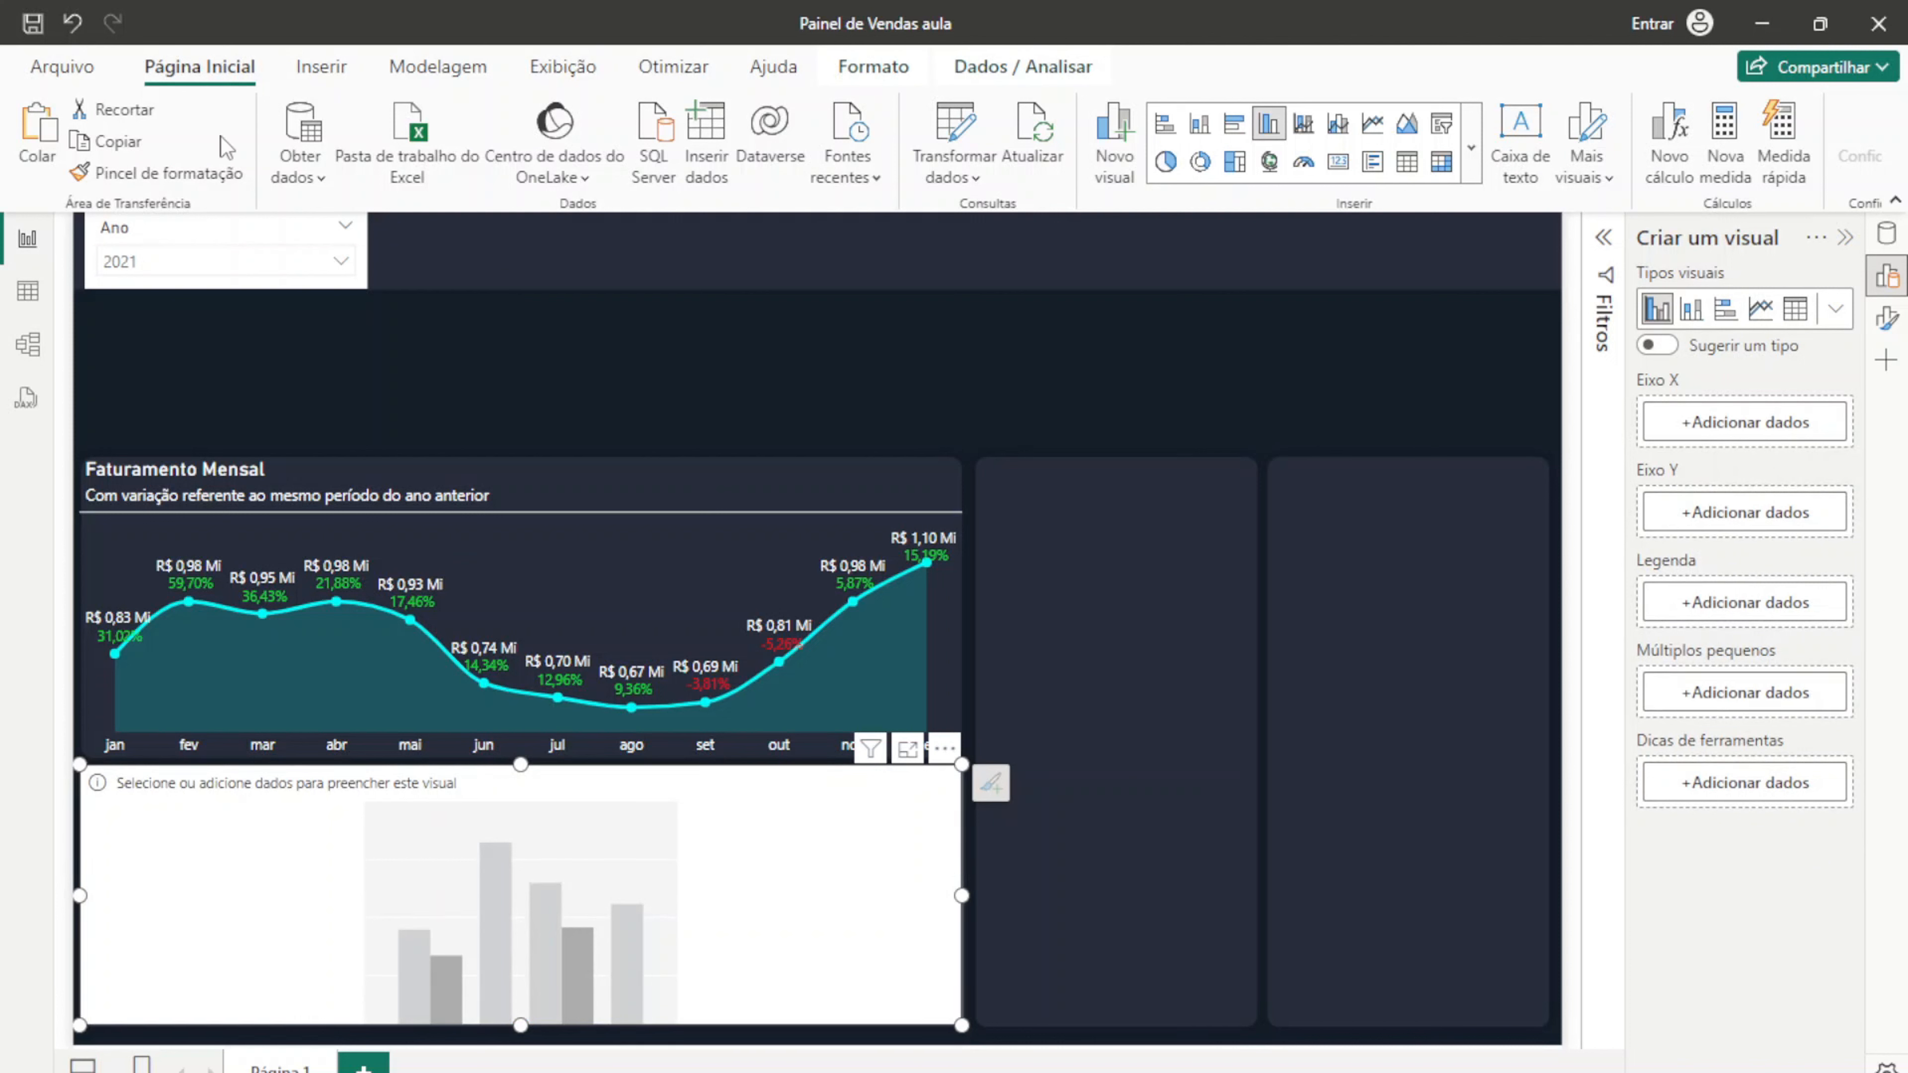
Step: Assign the Produto field from the fDados table to the column chart's X axis
left_click(1891, 238)
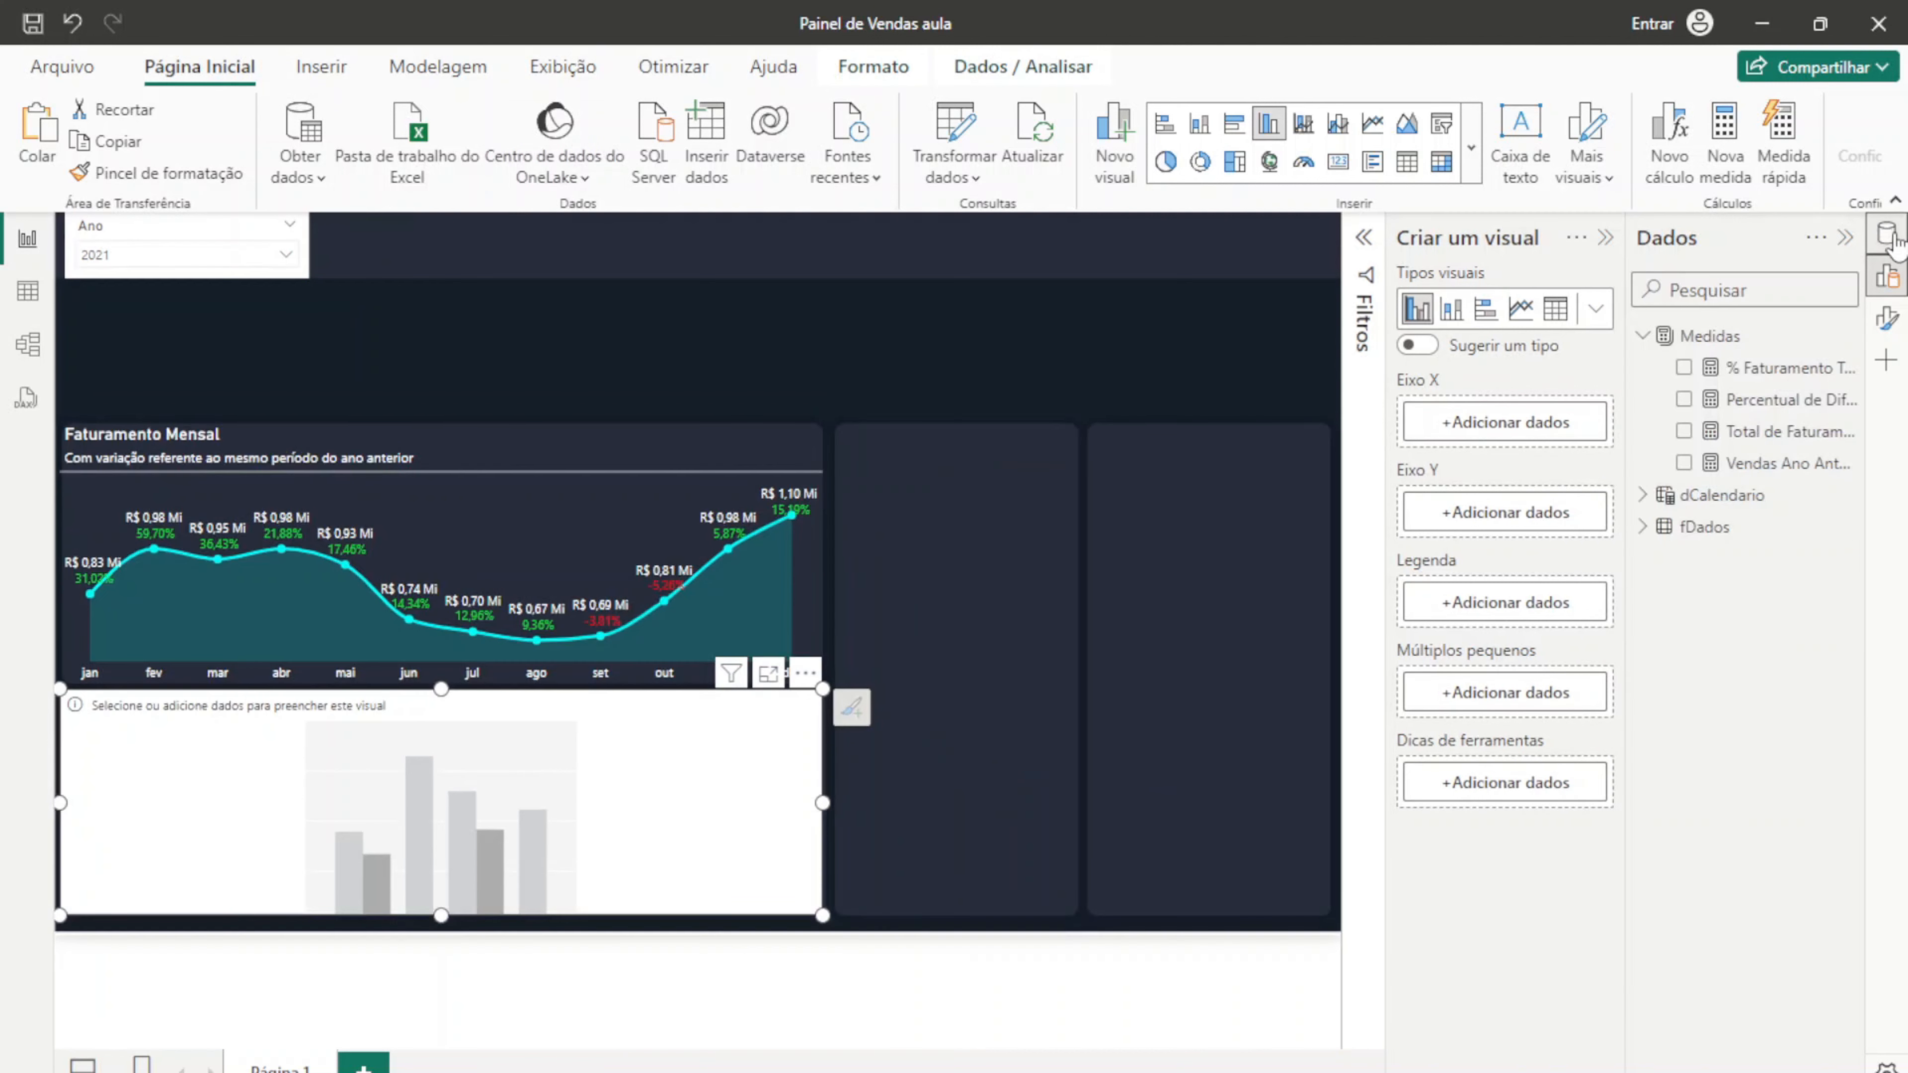
left_click(1643, 526)
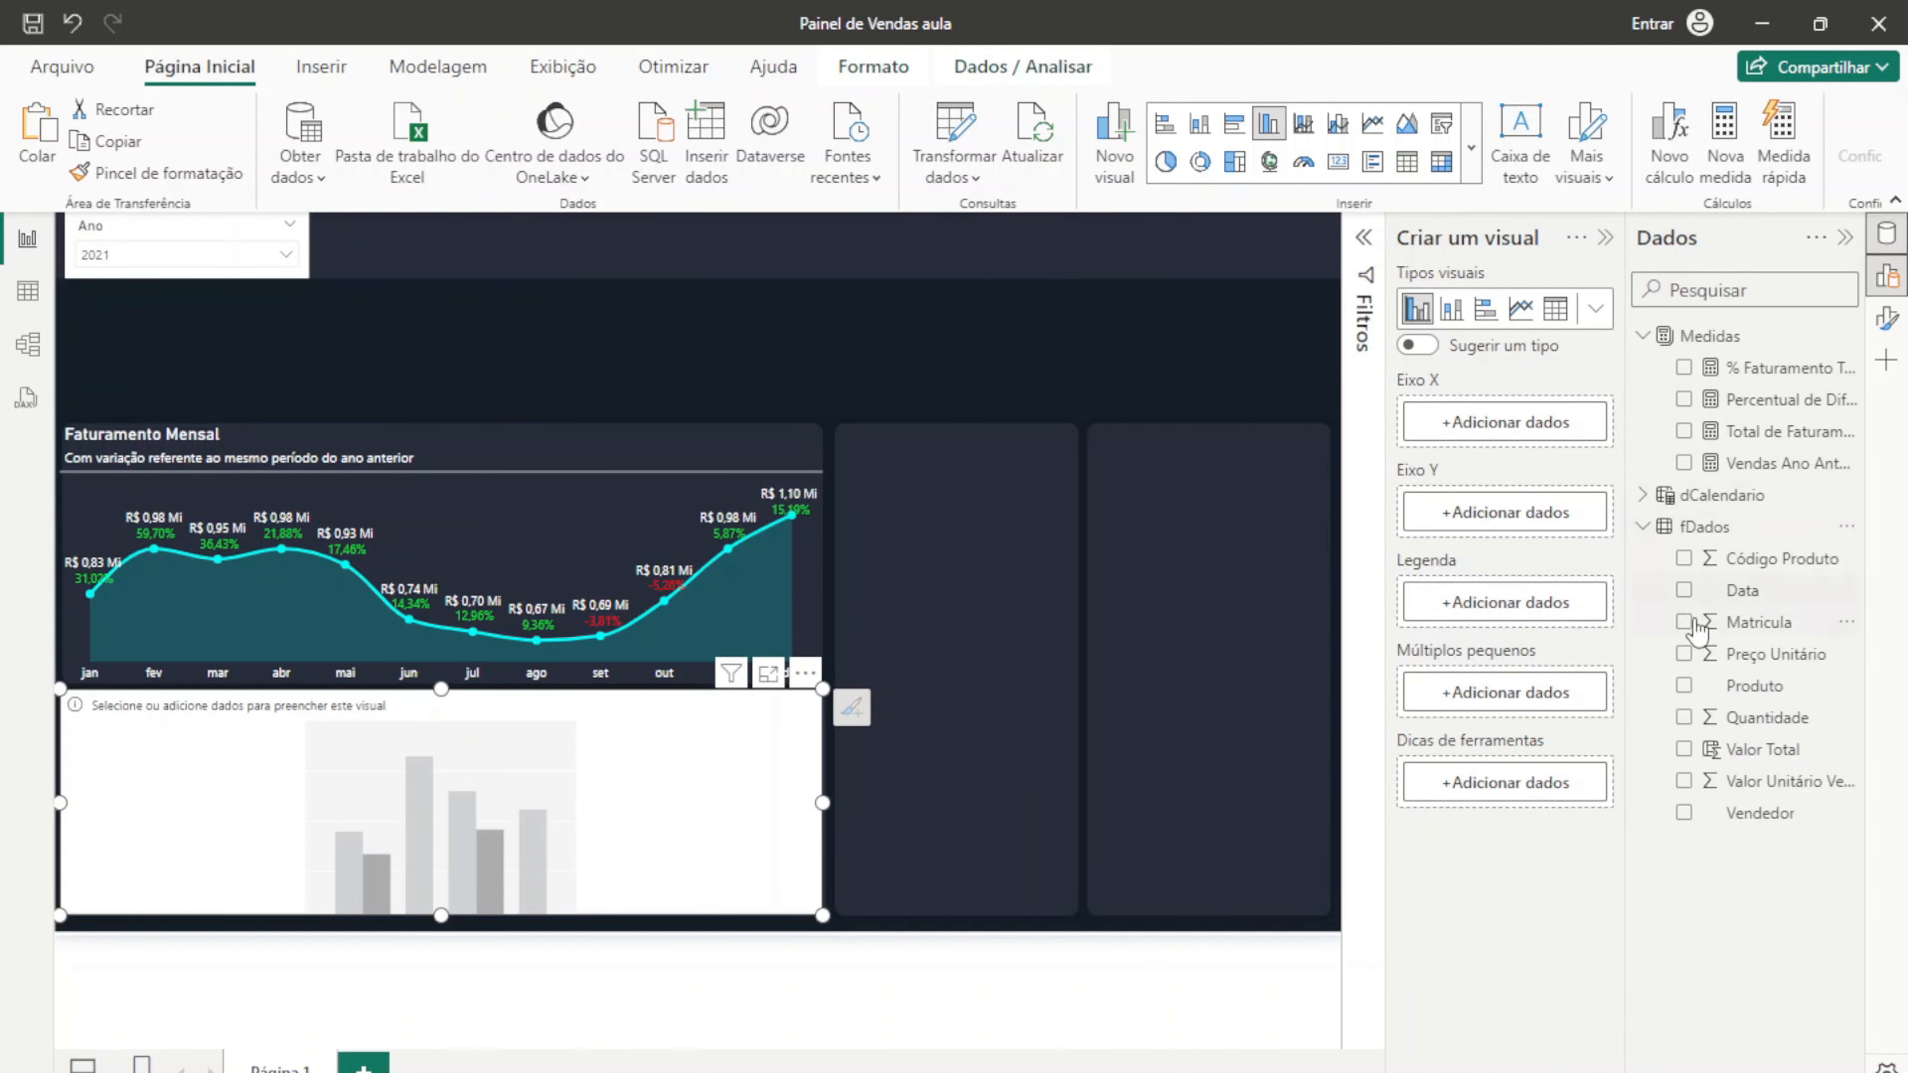
left_click_drag(1723, 687, 1506, 427)
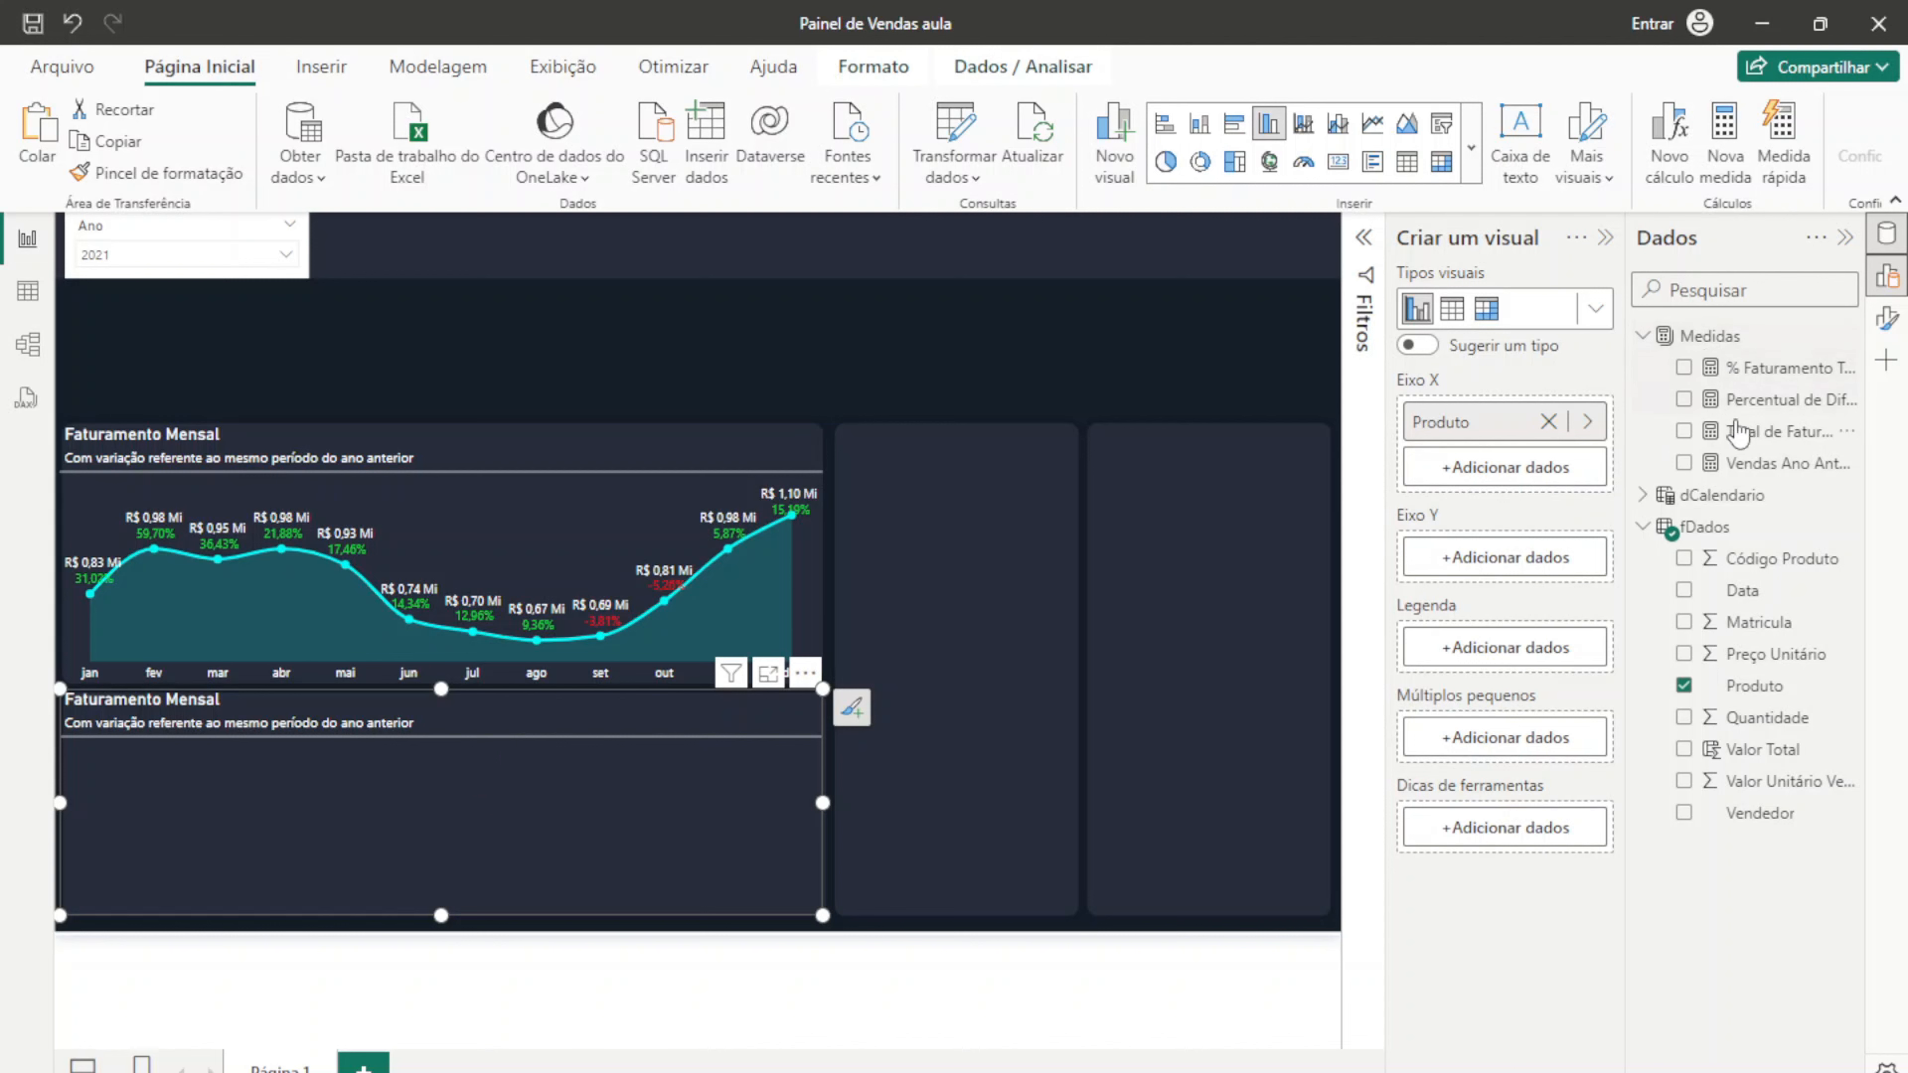
Step: Create a new measure in the Medidas table and name it Ticket Médio
left_click(1845, 335)
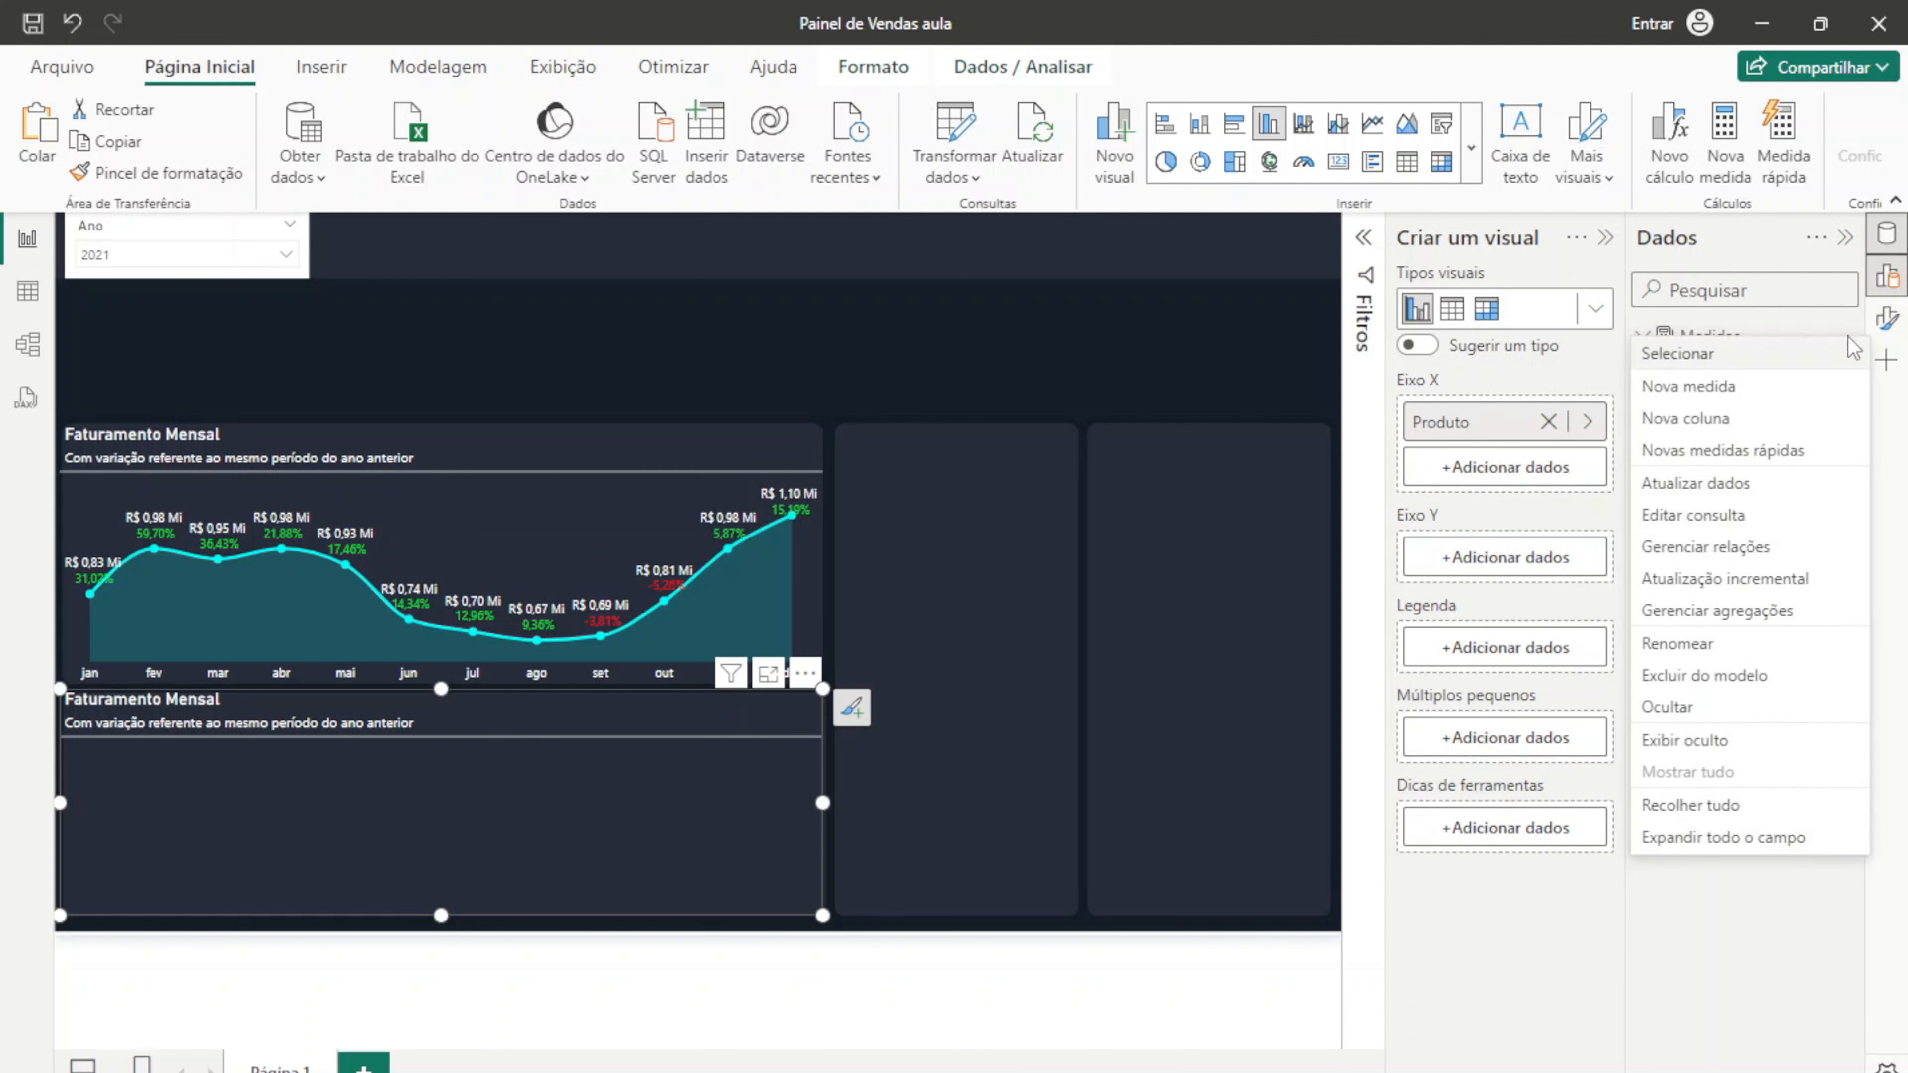
left_click(1739, 388)
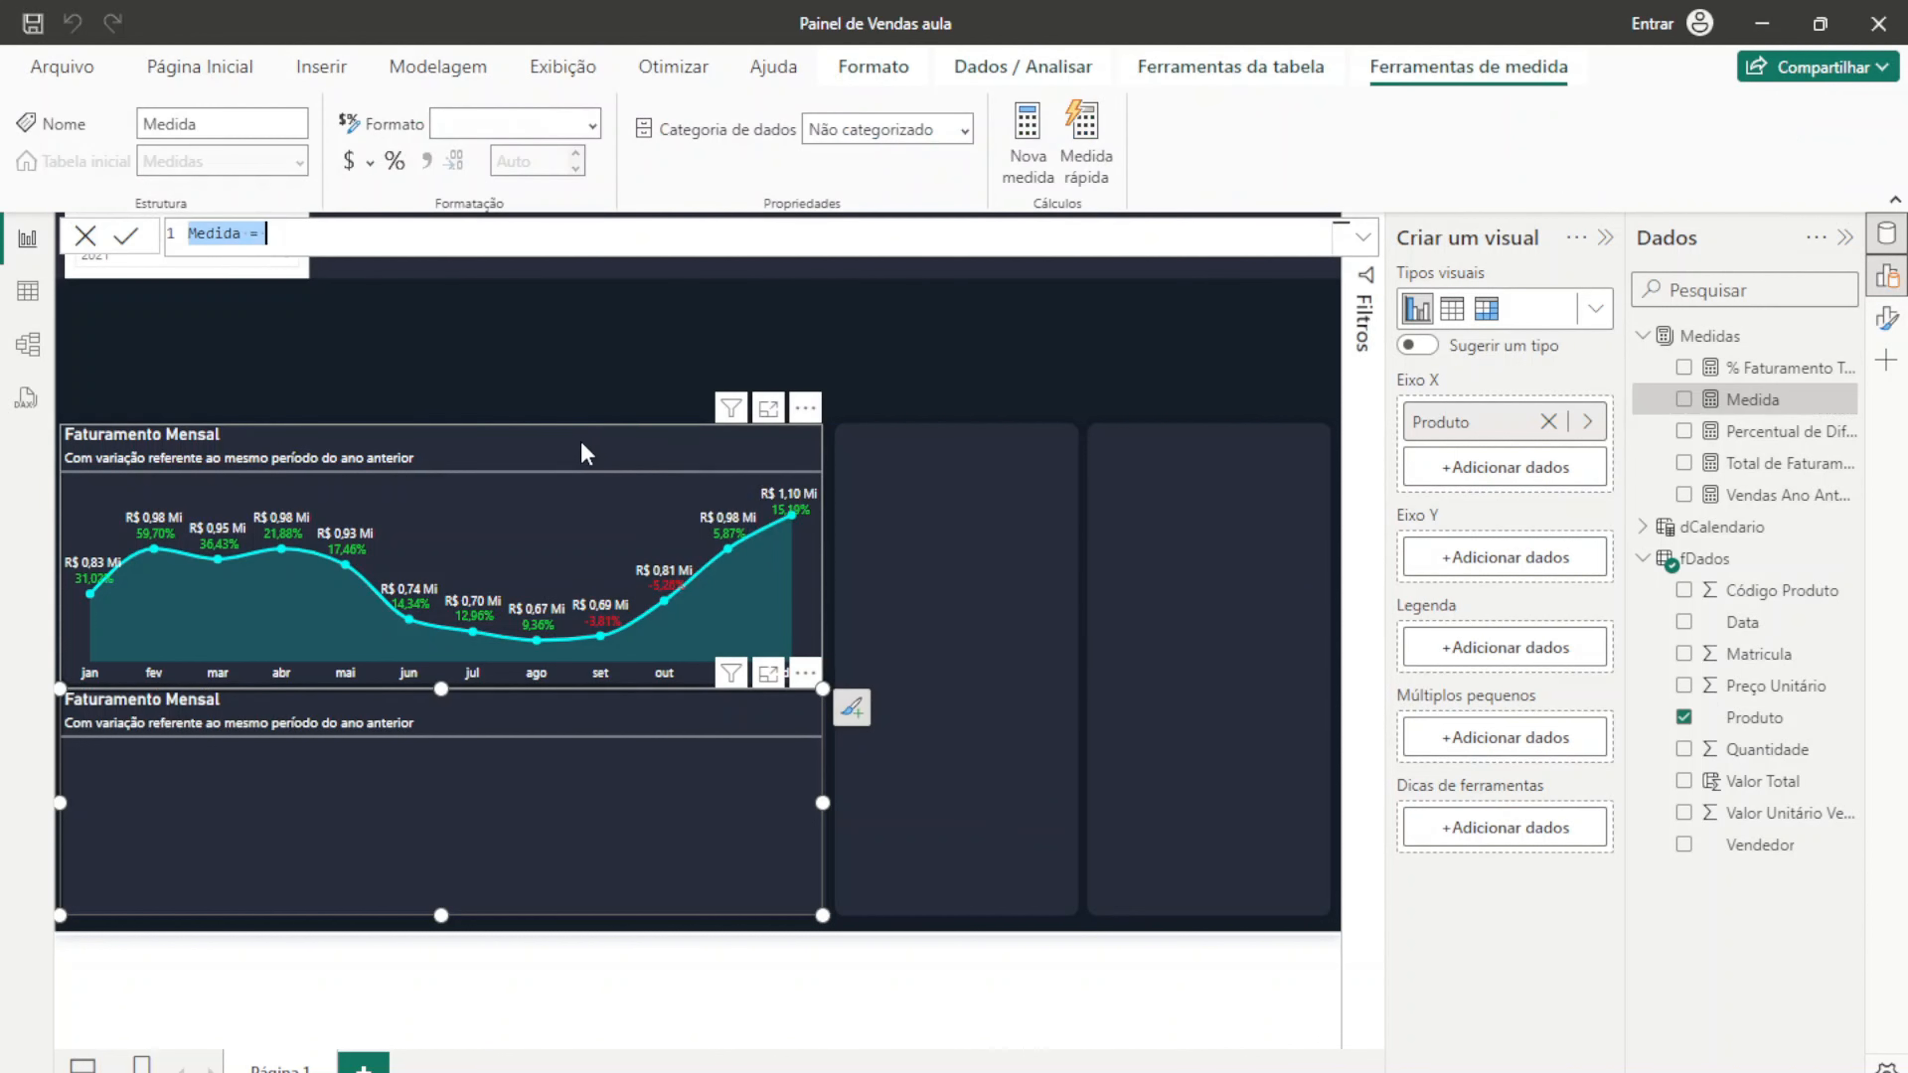
type("Ticket Médio")
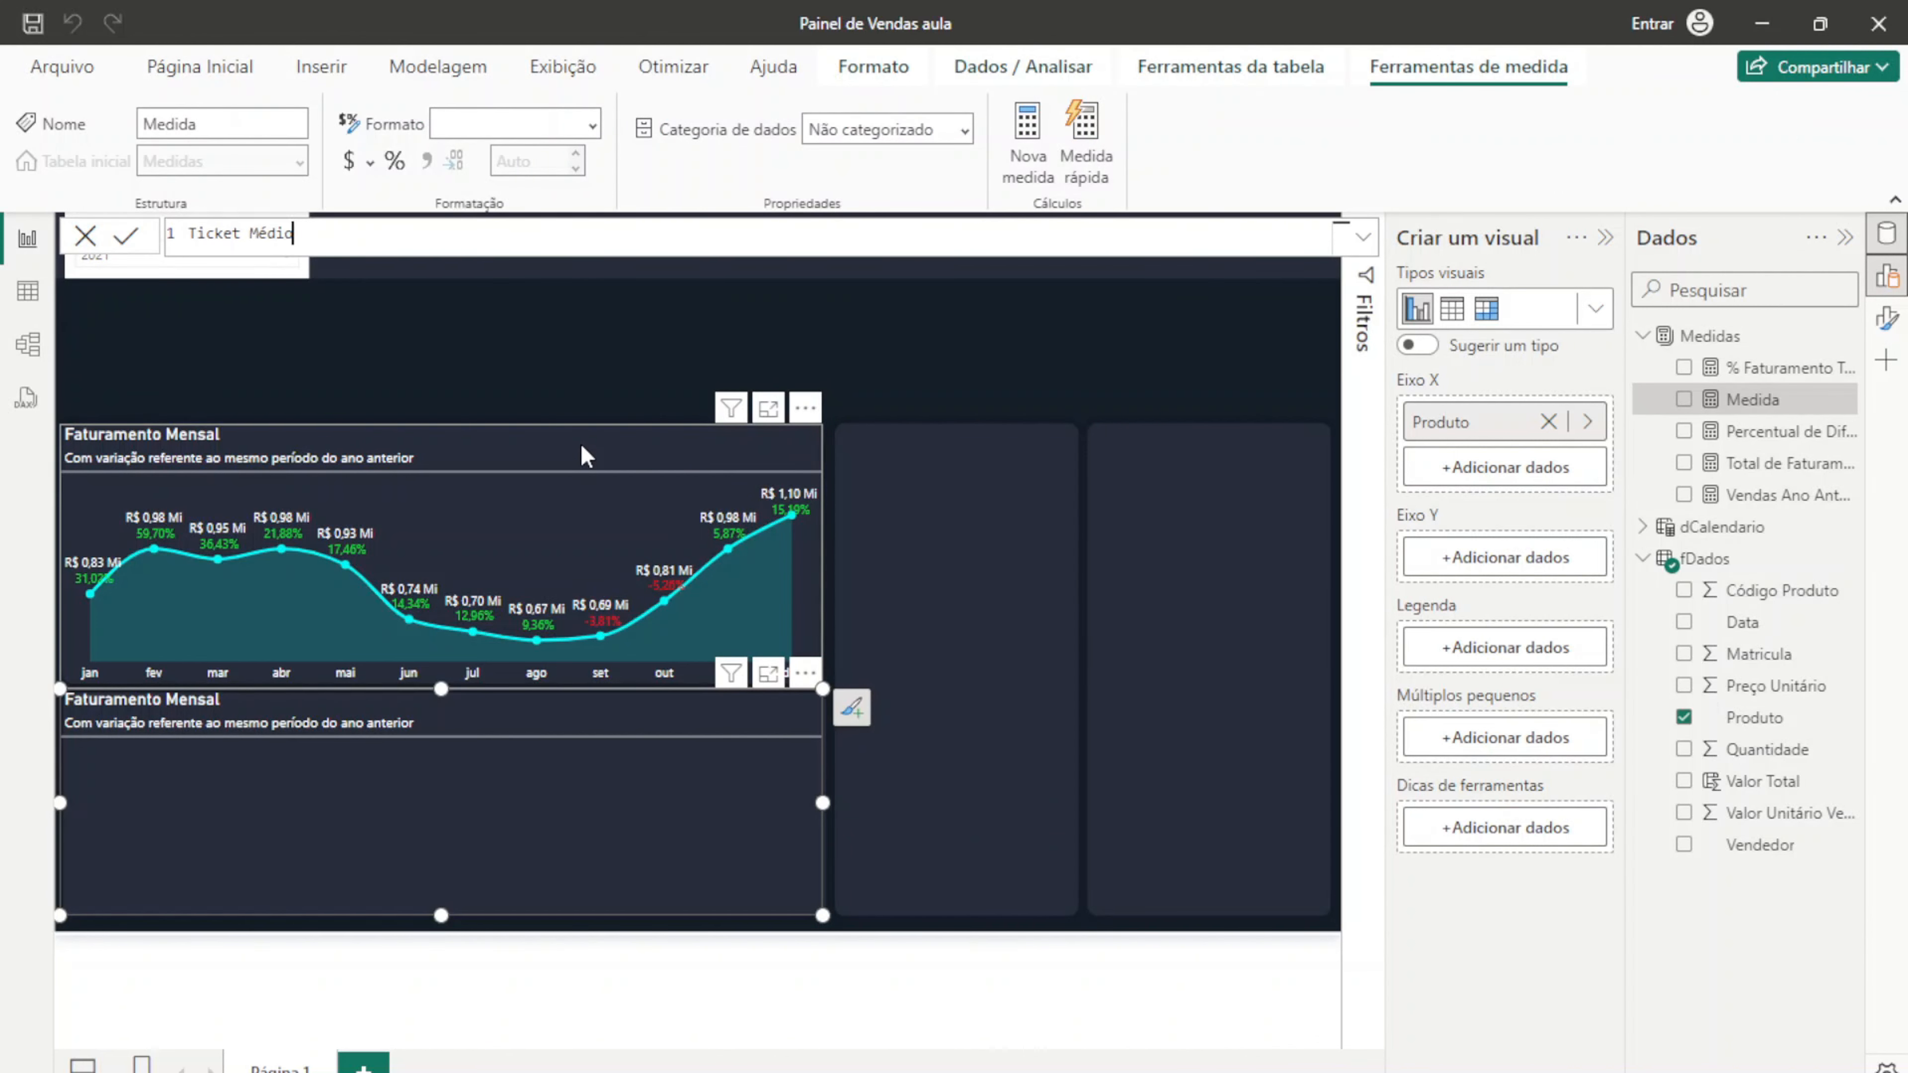
key("shift+Return")
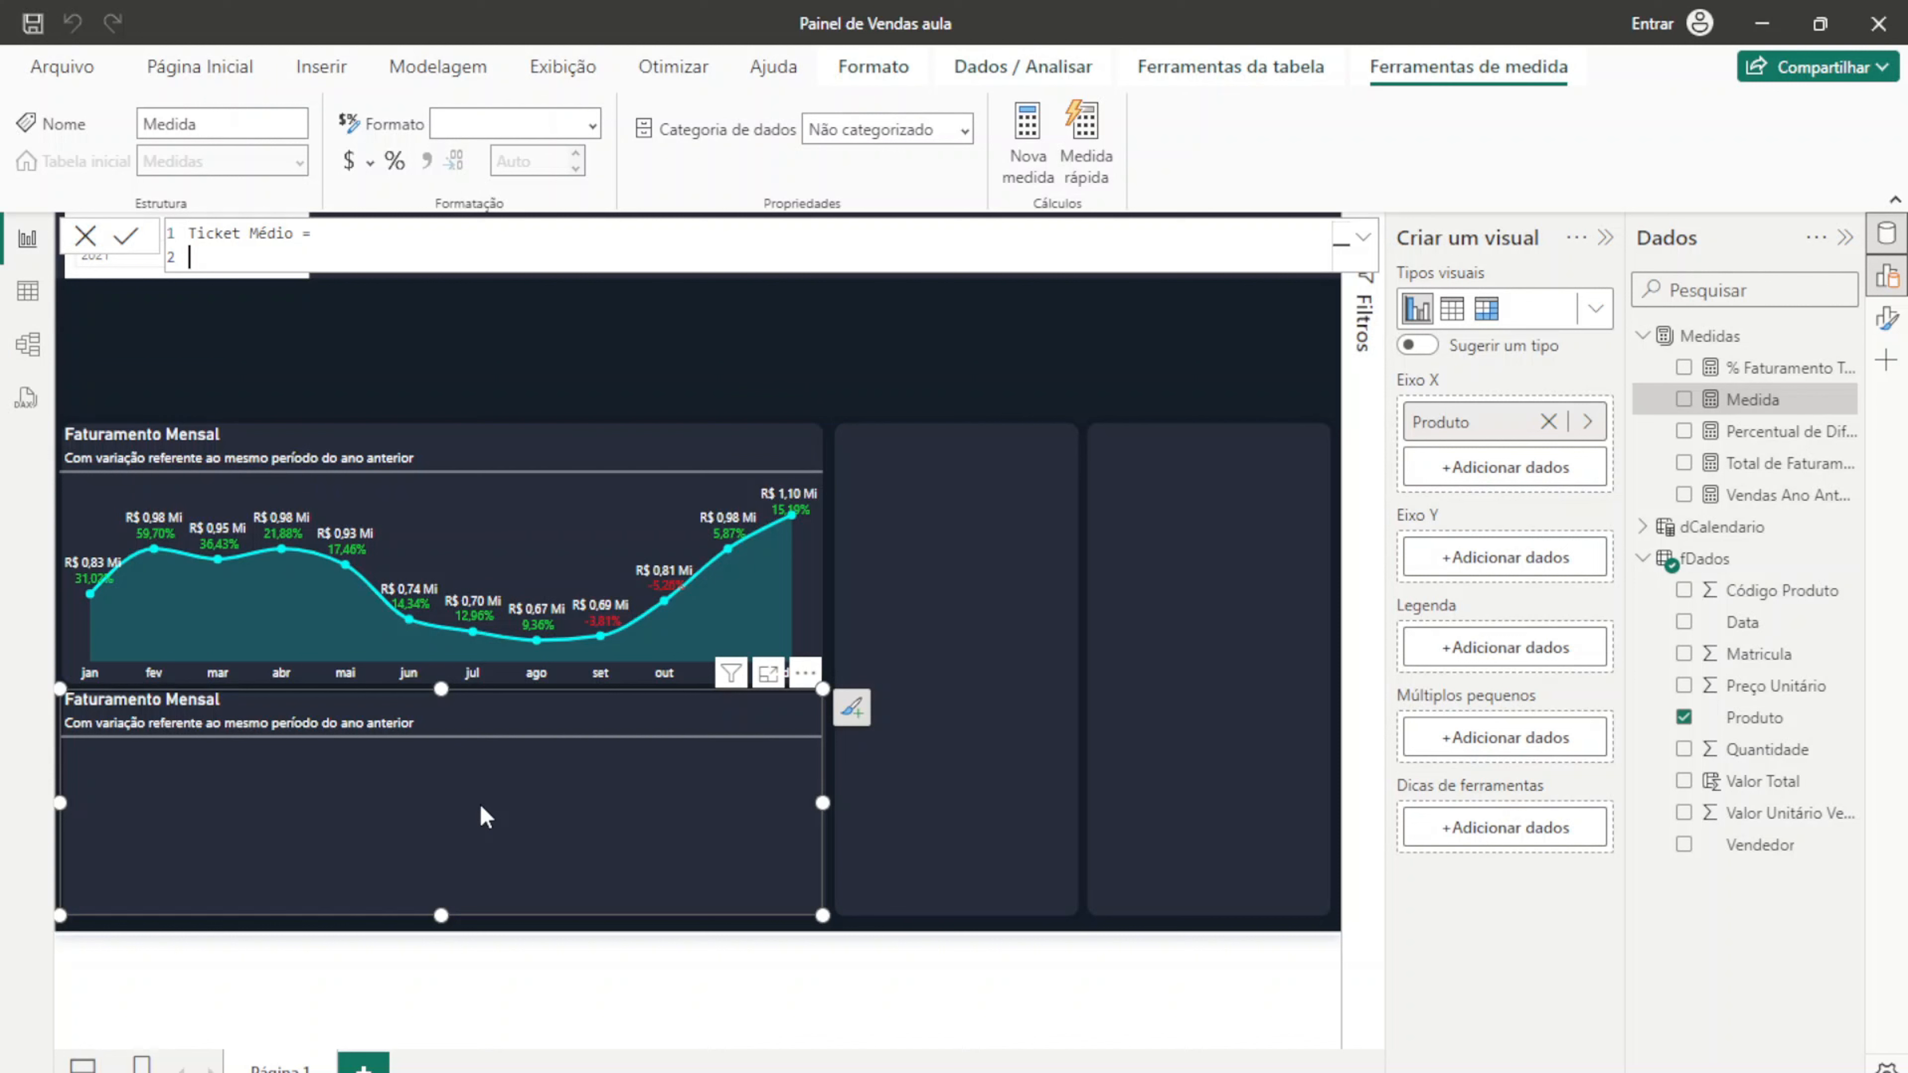
Step: Define the measure's formula as AVERAGE(fDados[Valor Total]) and commit it
type("AVERAGE(")
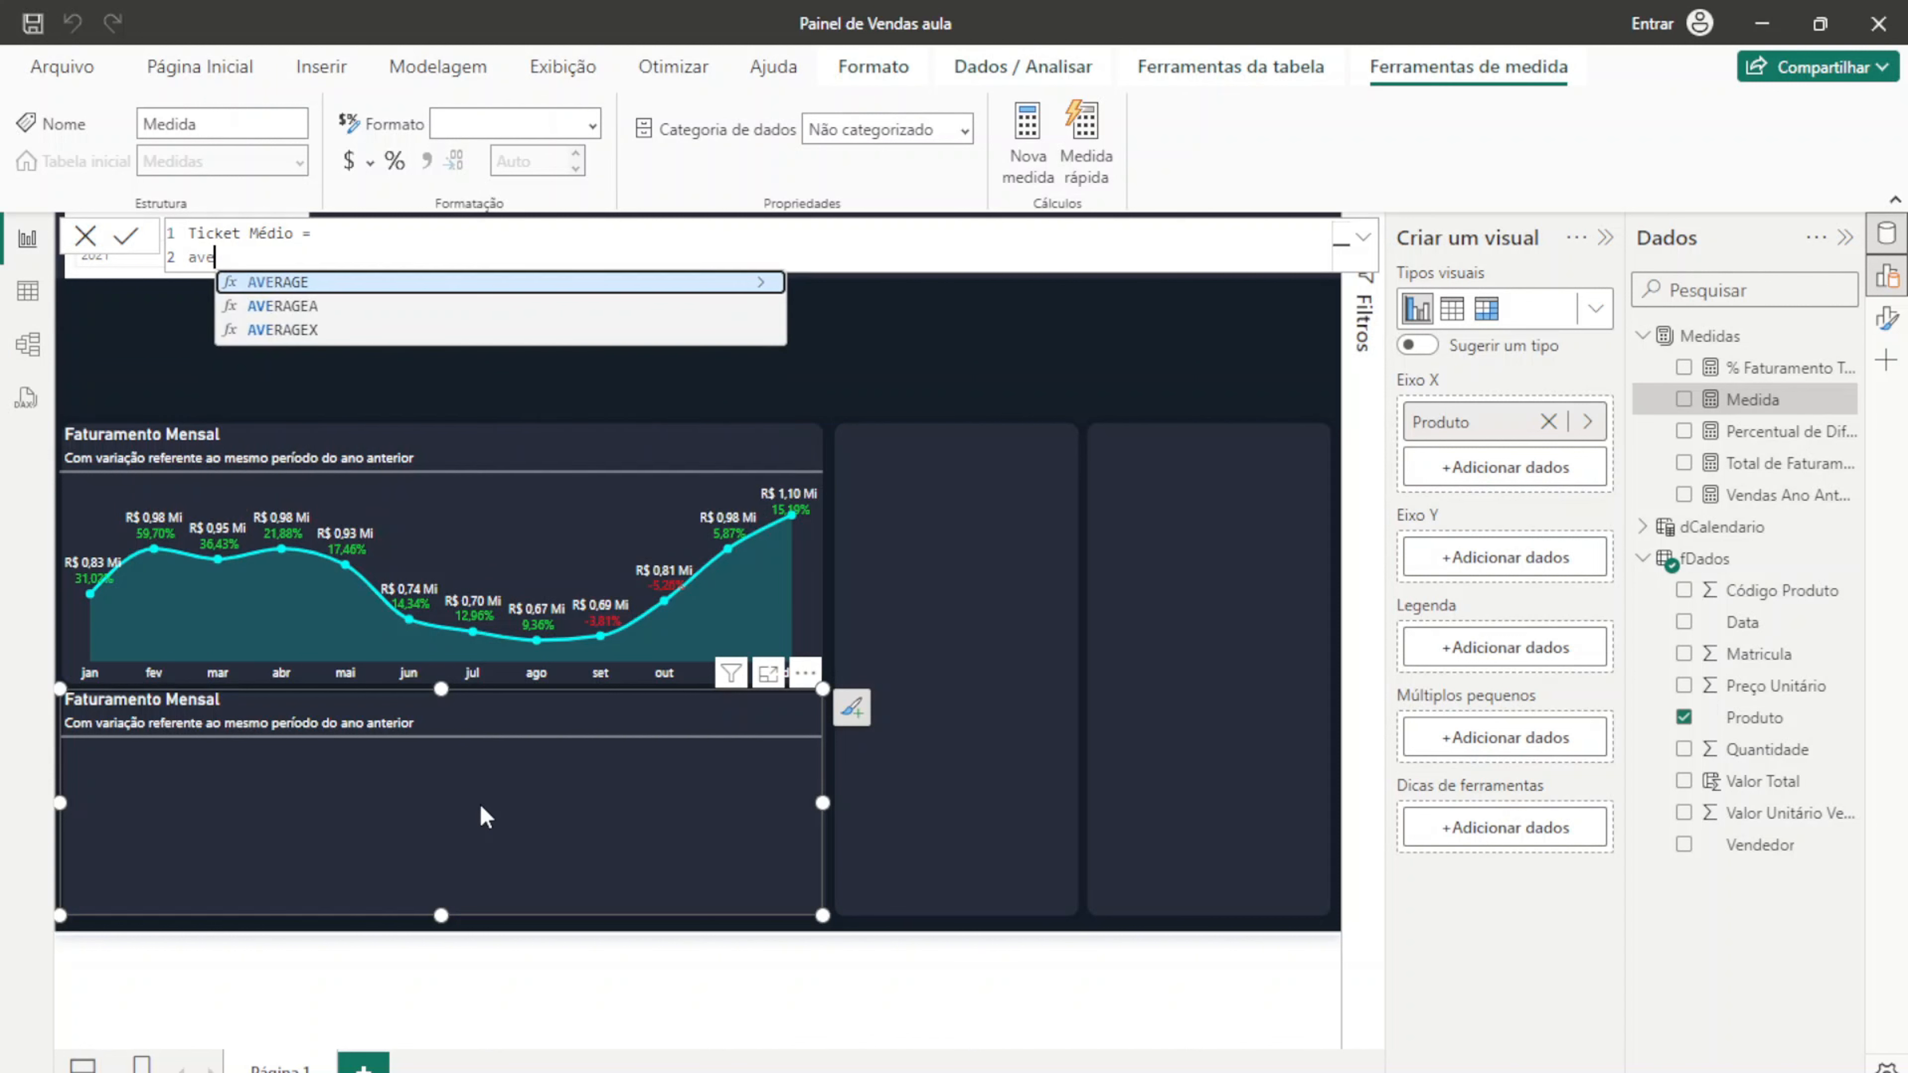
type("fda")
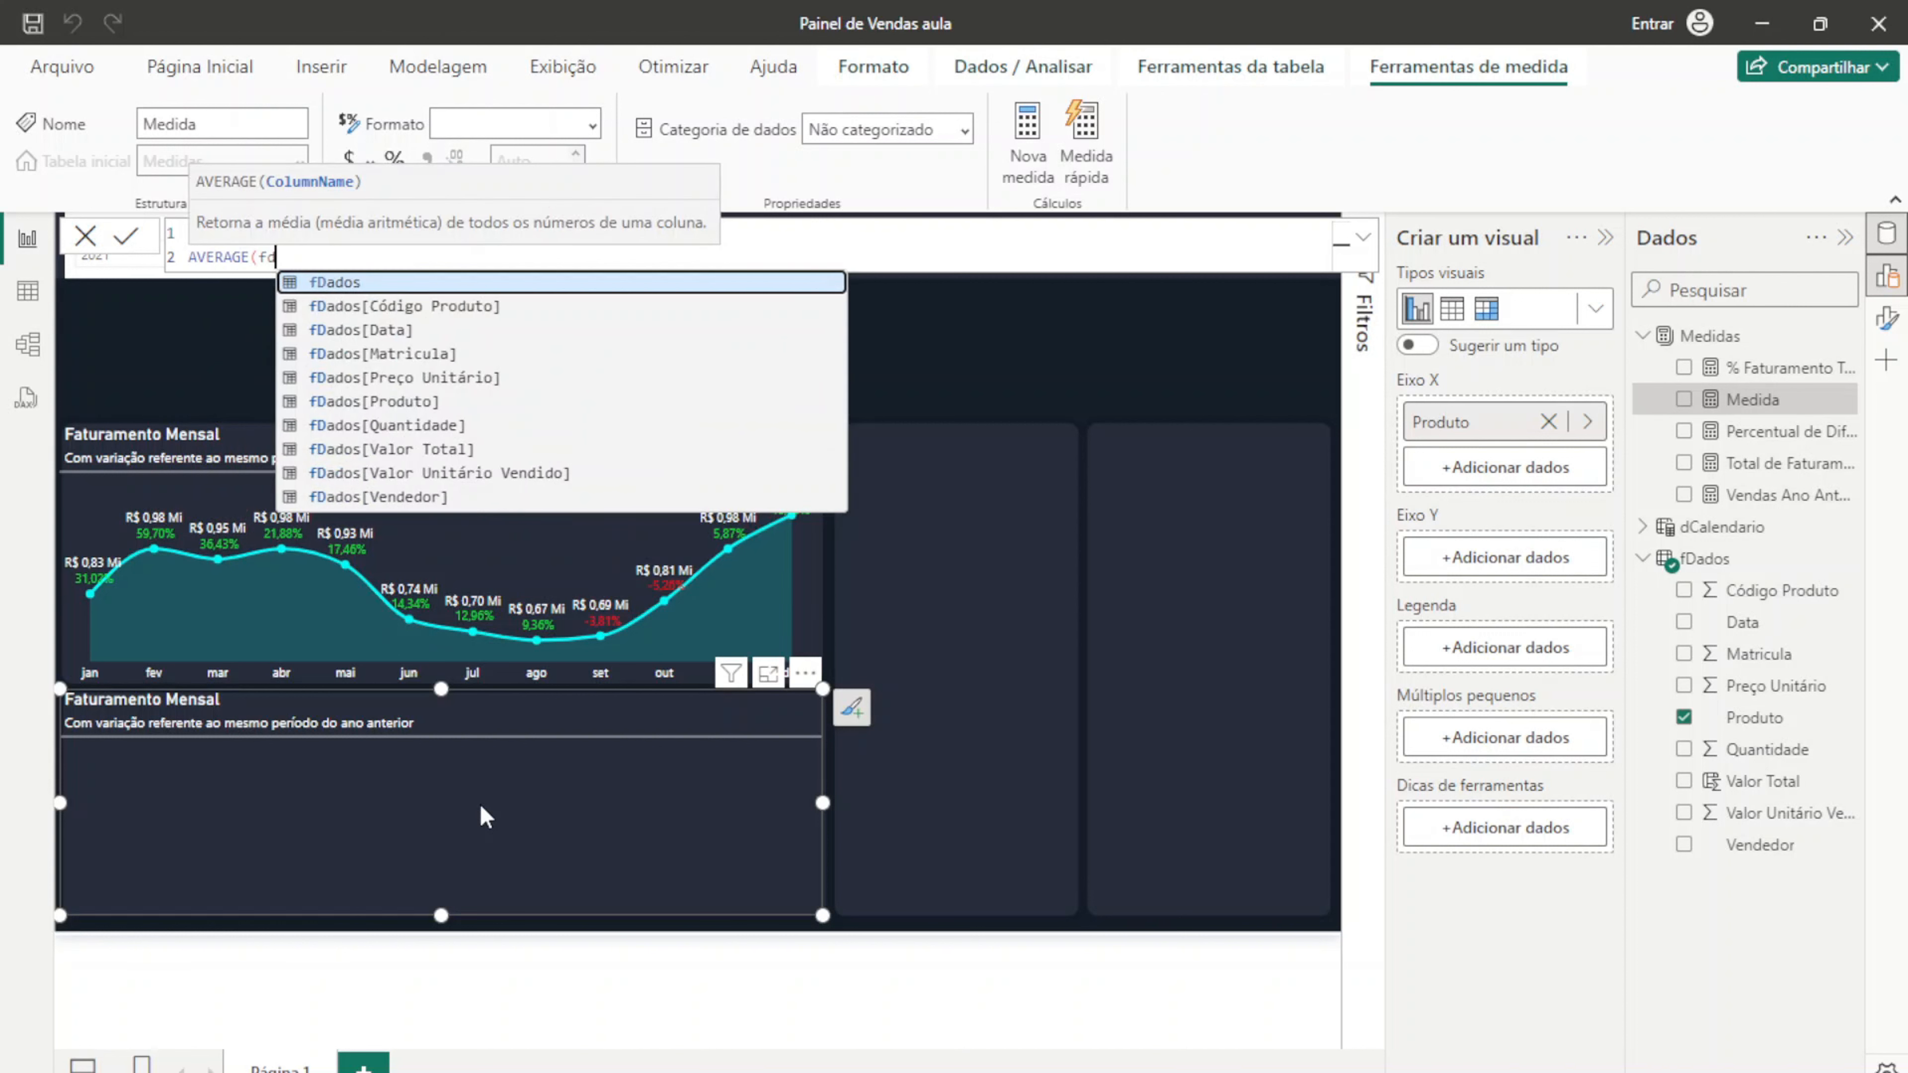
key("Down")
key("Down")
key("Down")
key("Down")
key("Down")
key("Down")
key("Down")
key("Down")
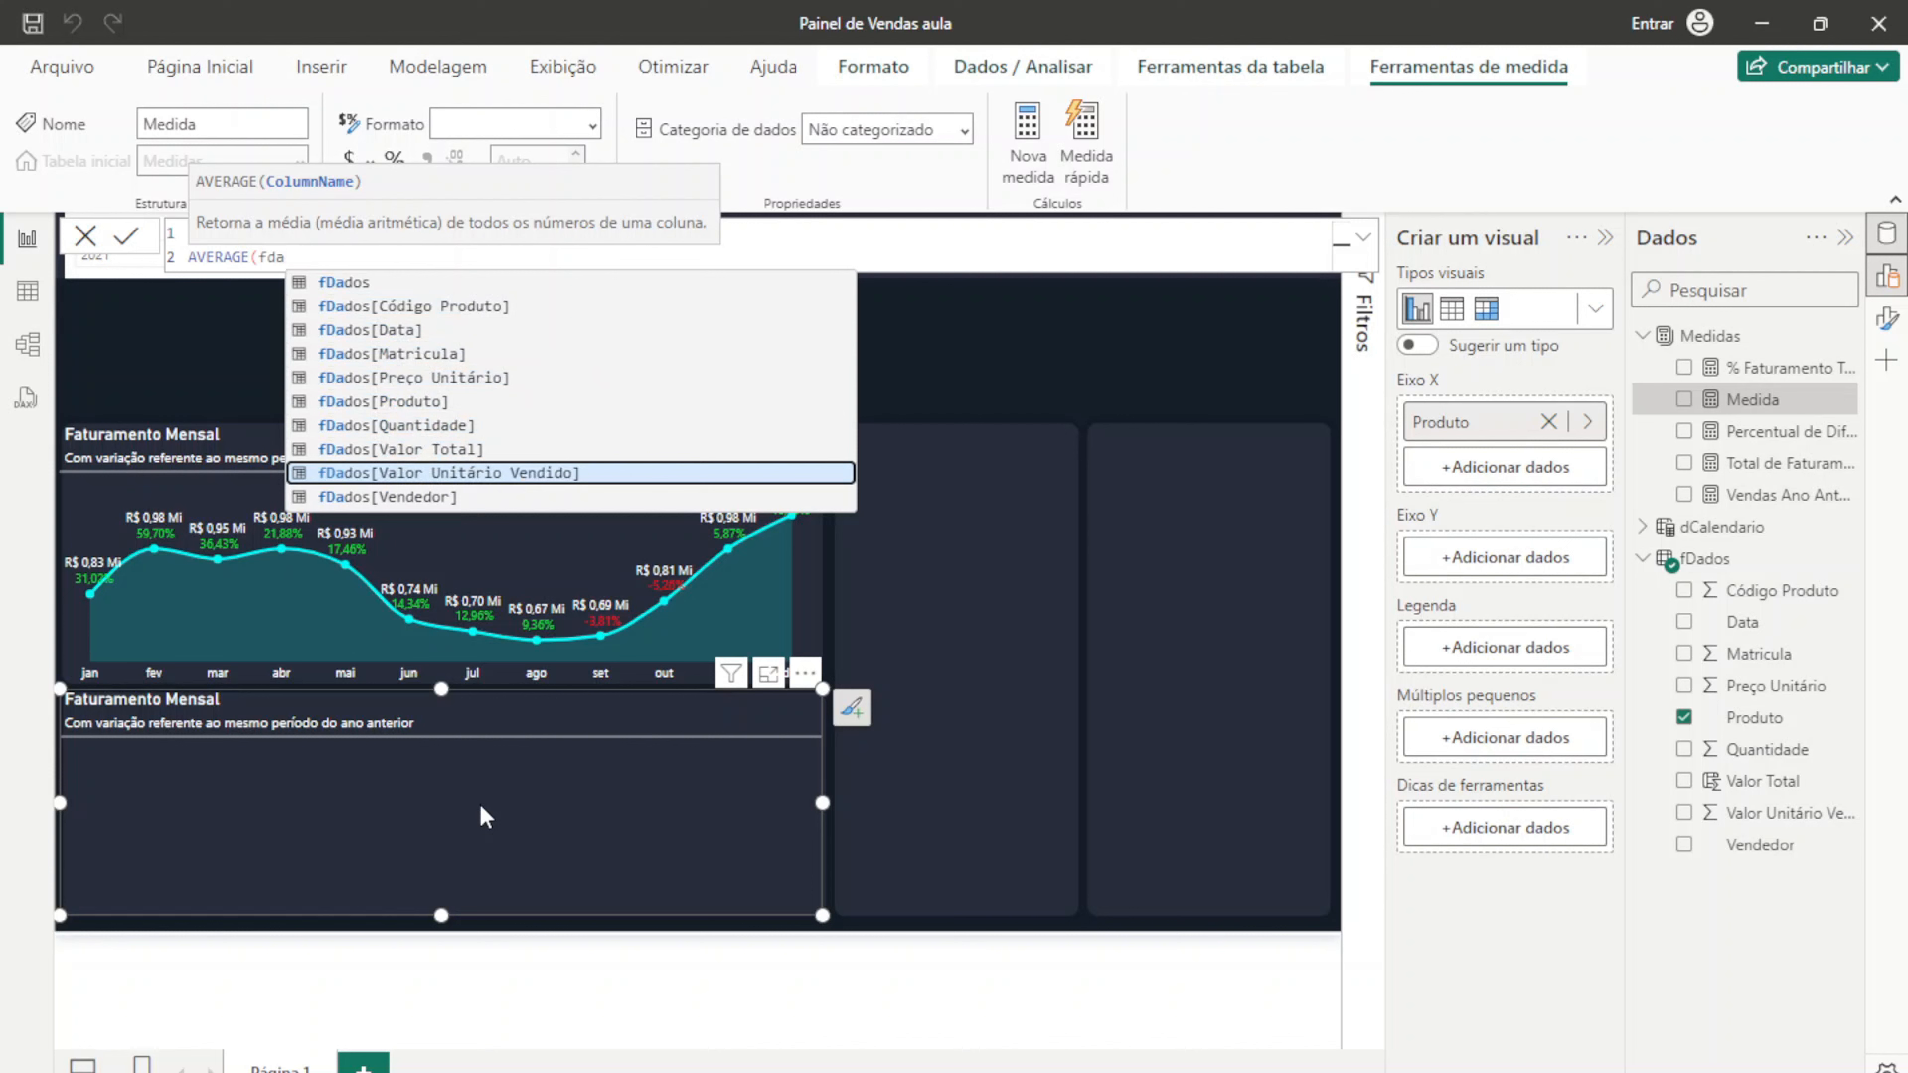
key("Up")
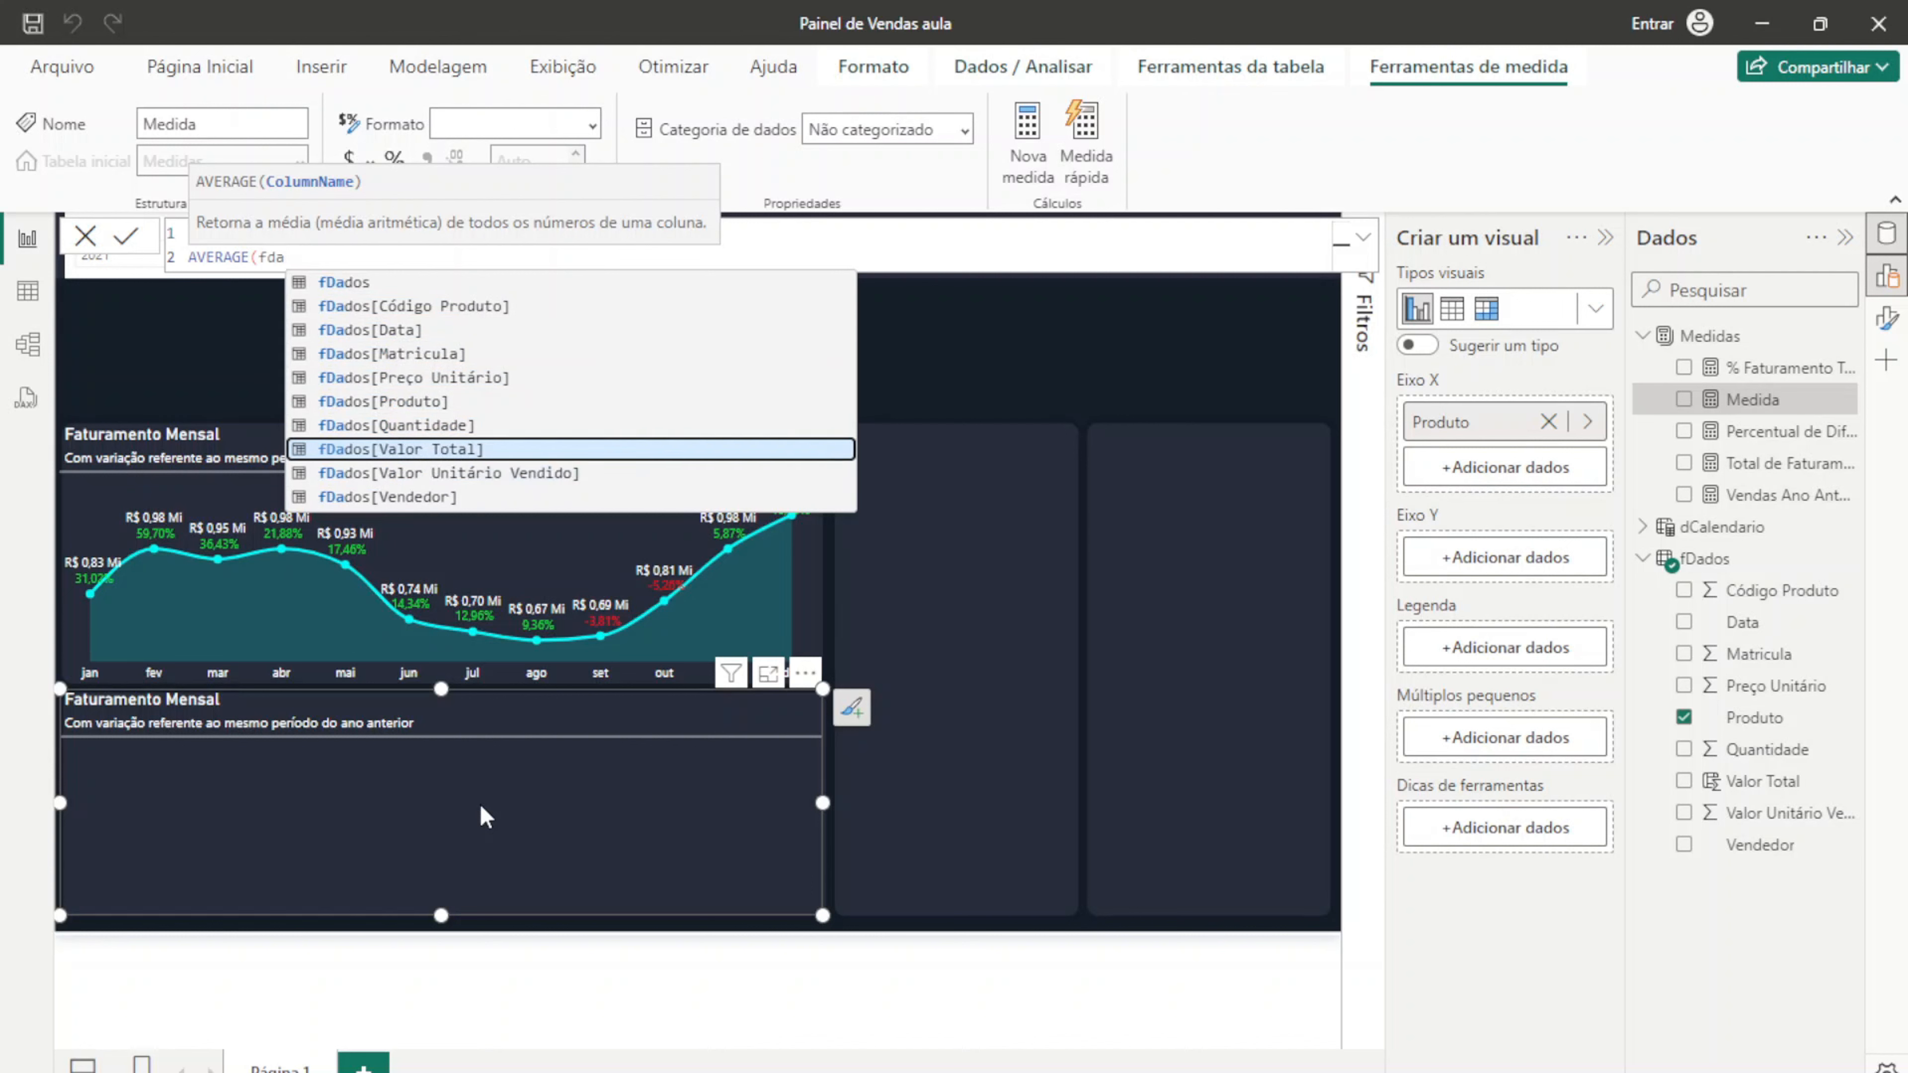
key("Tab")
type(")")
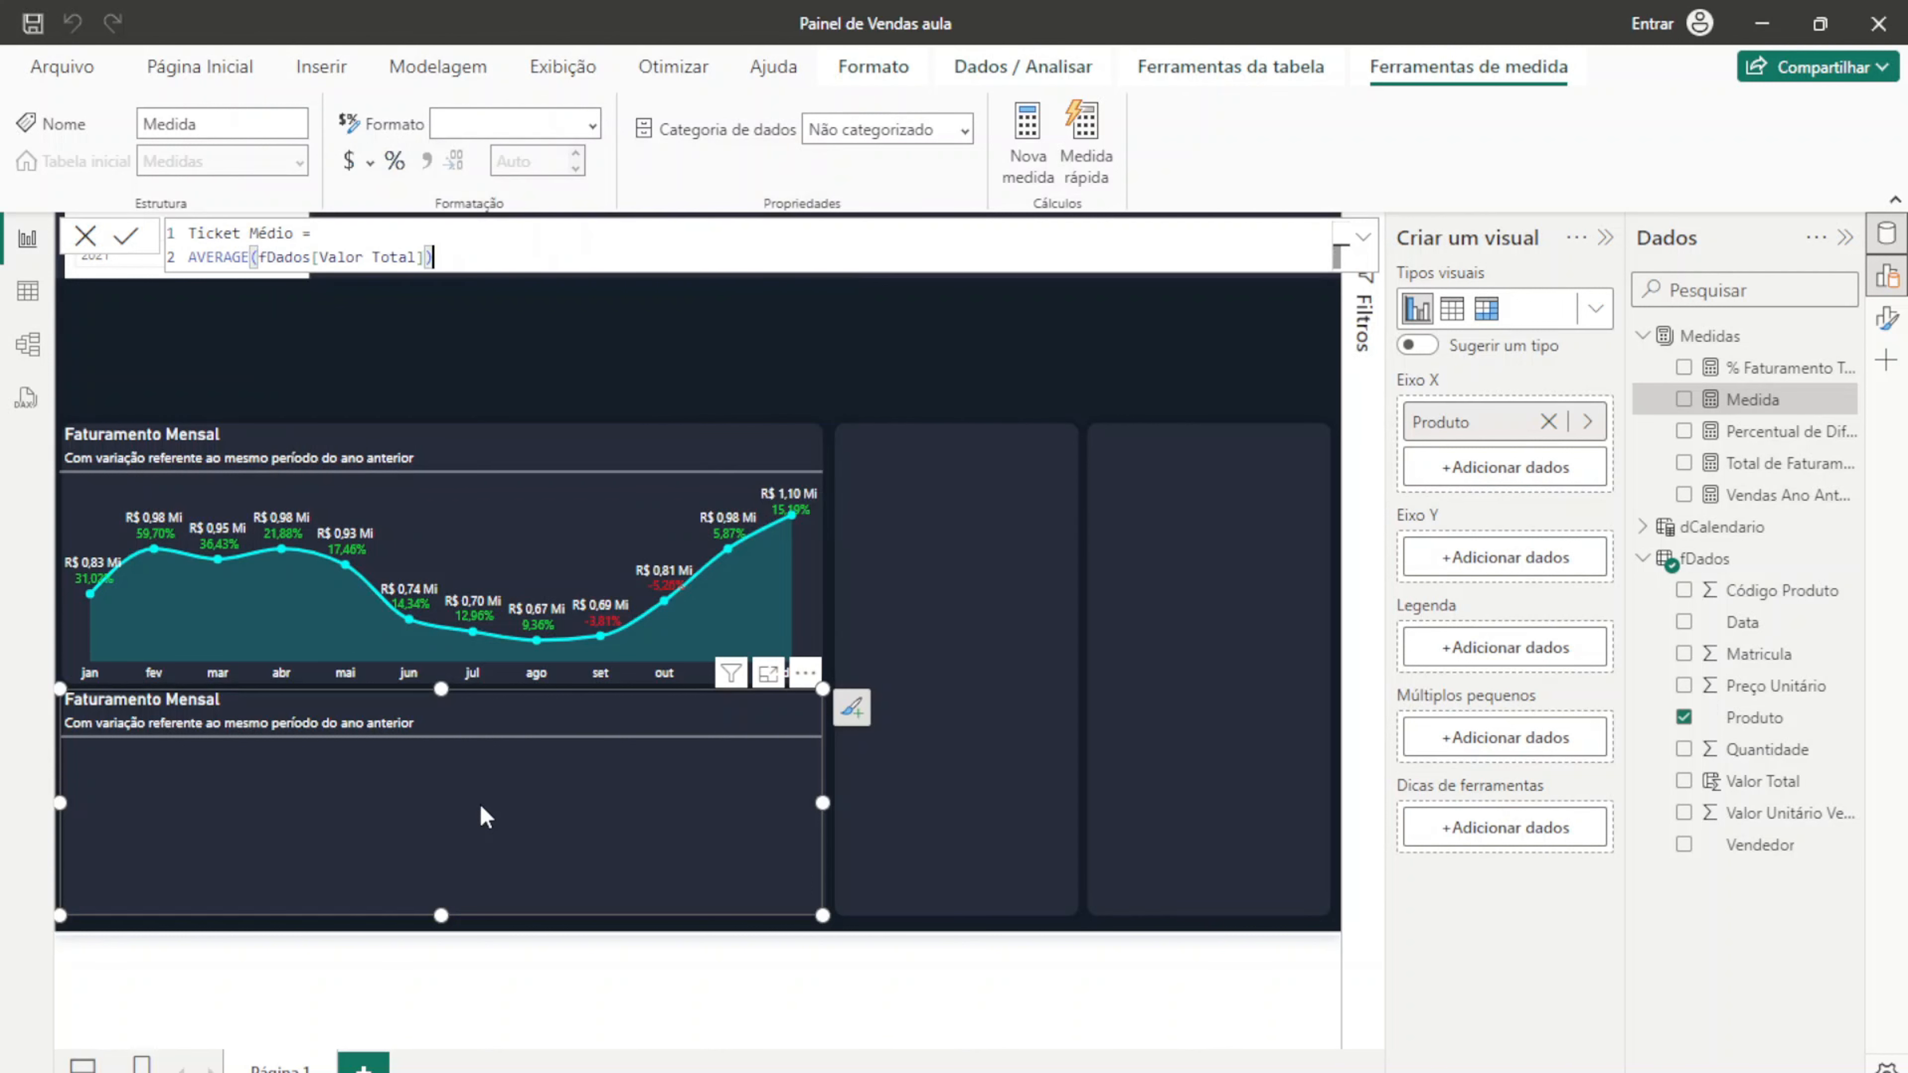
key("Return")
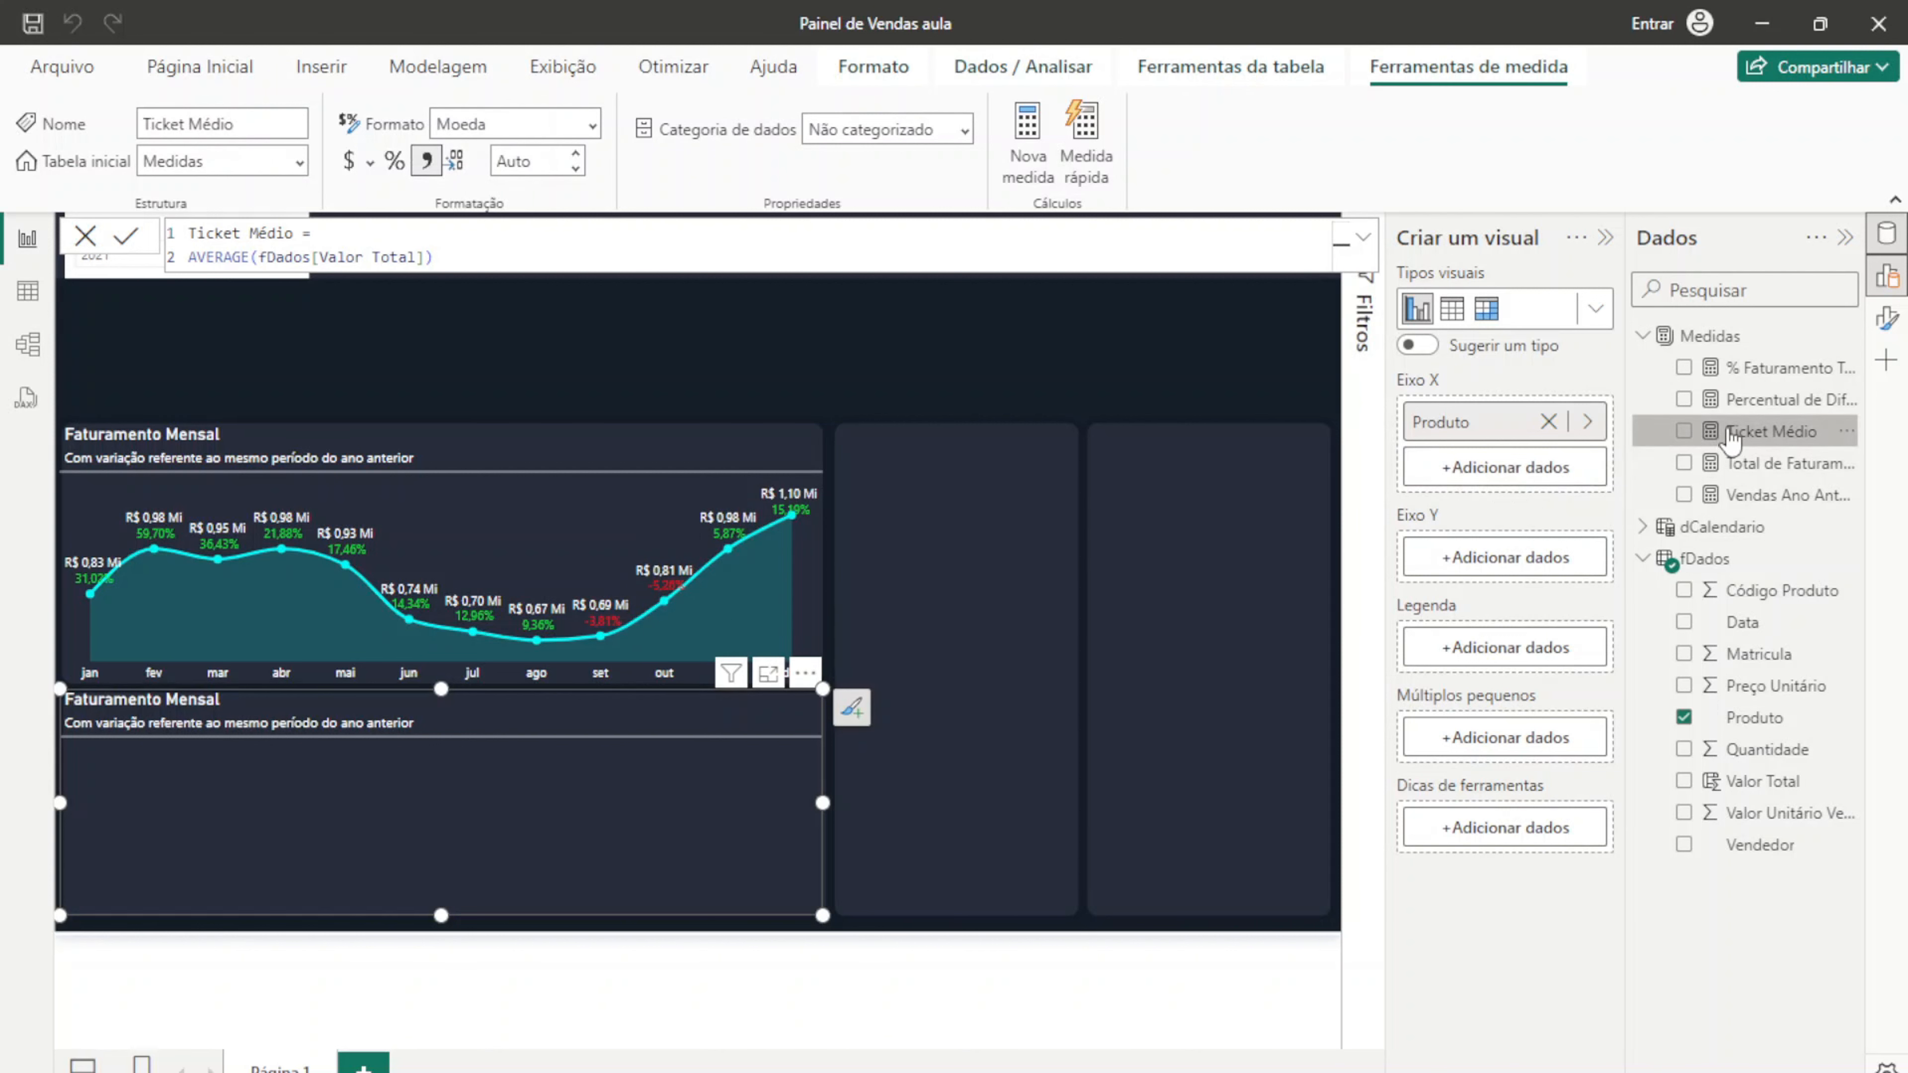
Step: Assign the Ticket Médio measure to the column chart's Y axis and hide the visual-building pane
left_click_drag(1729, 434, 1490, 547)
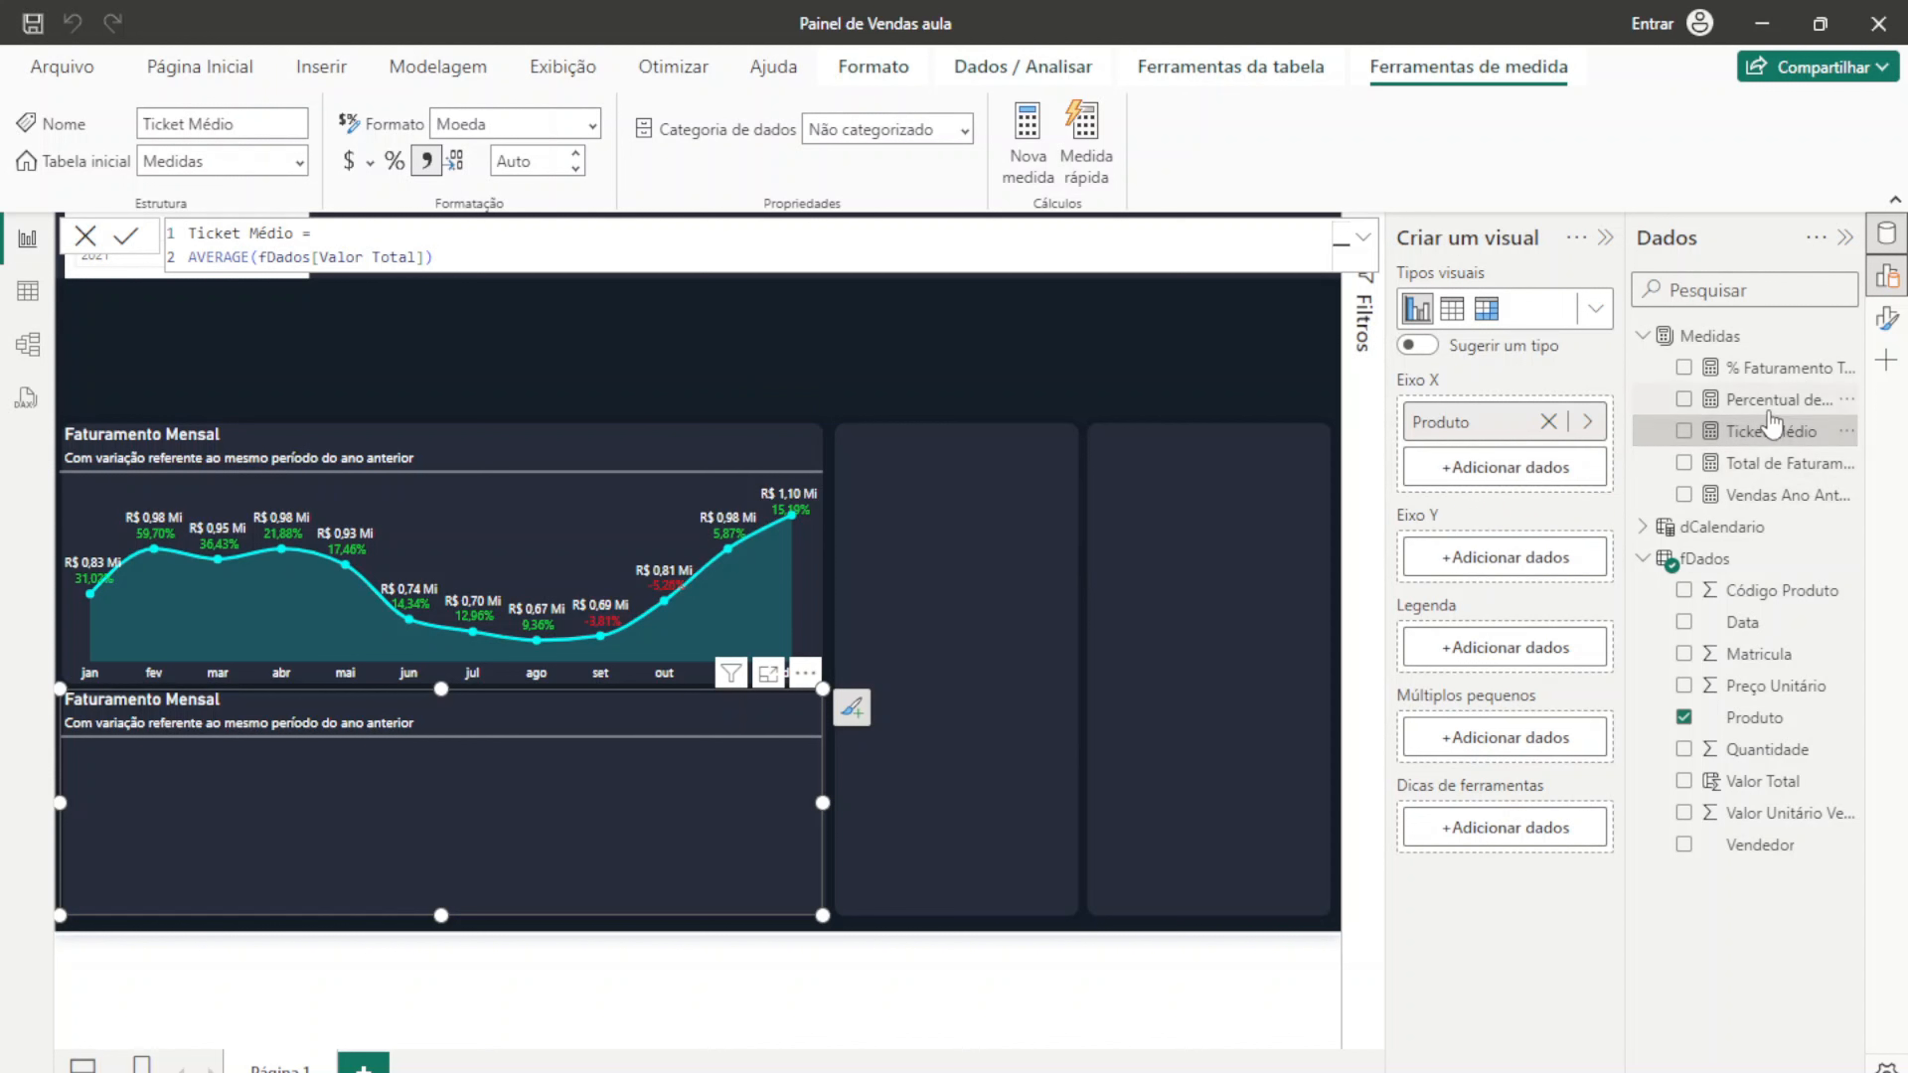
left_click_drag(1727, 432, 1495, 562)
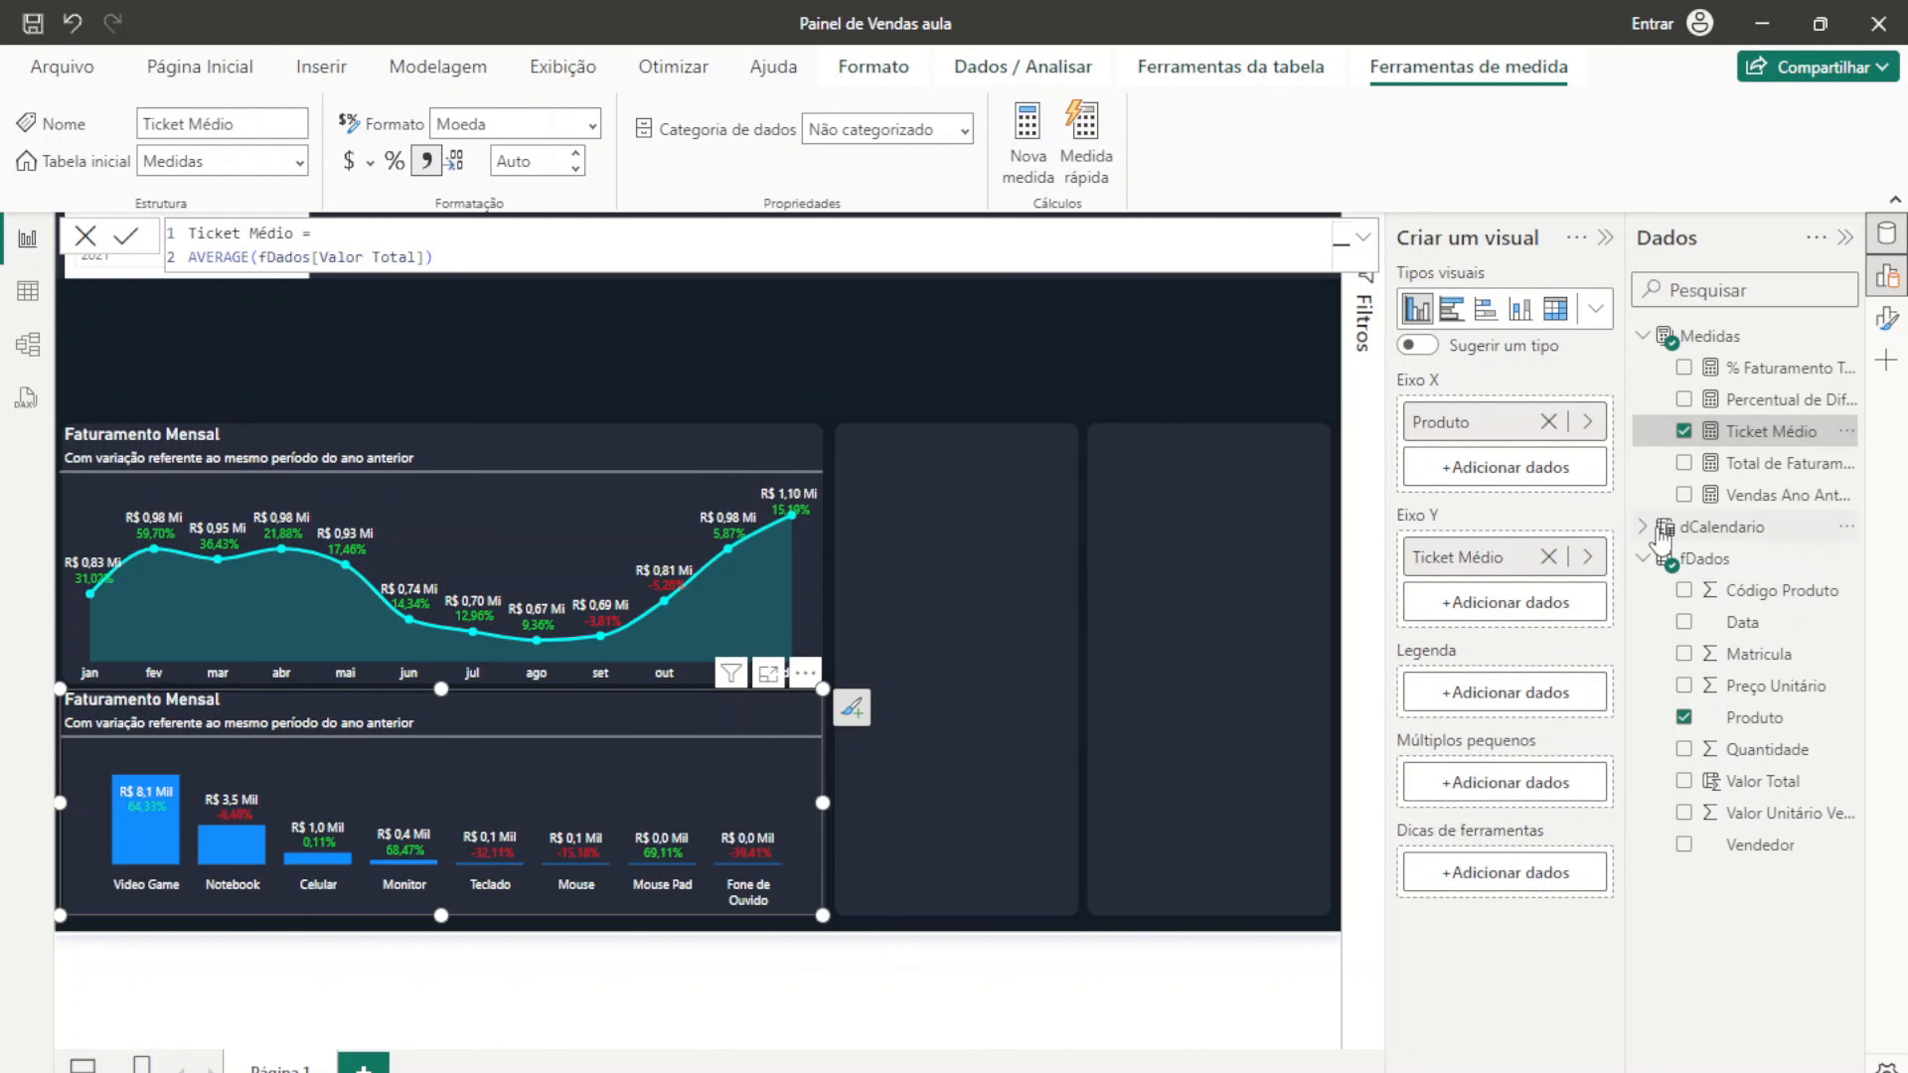
left_click(1605, 239)
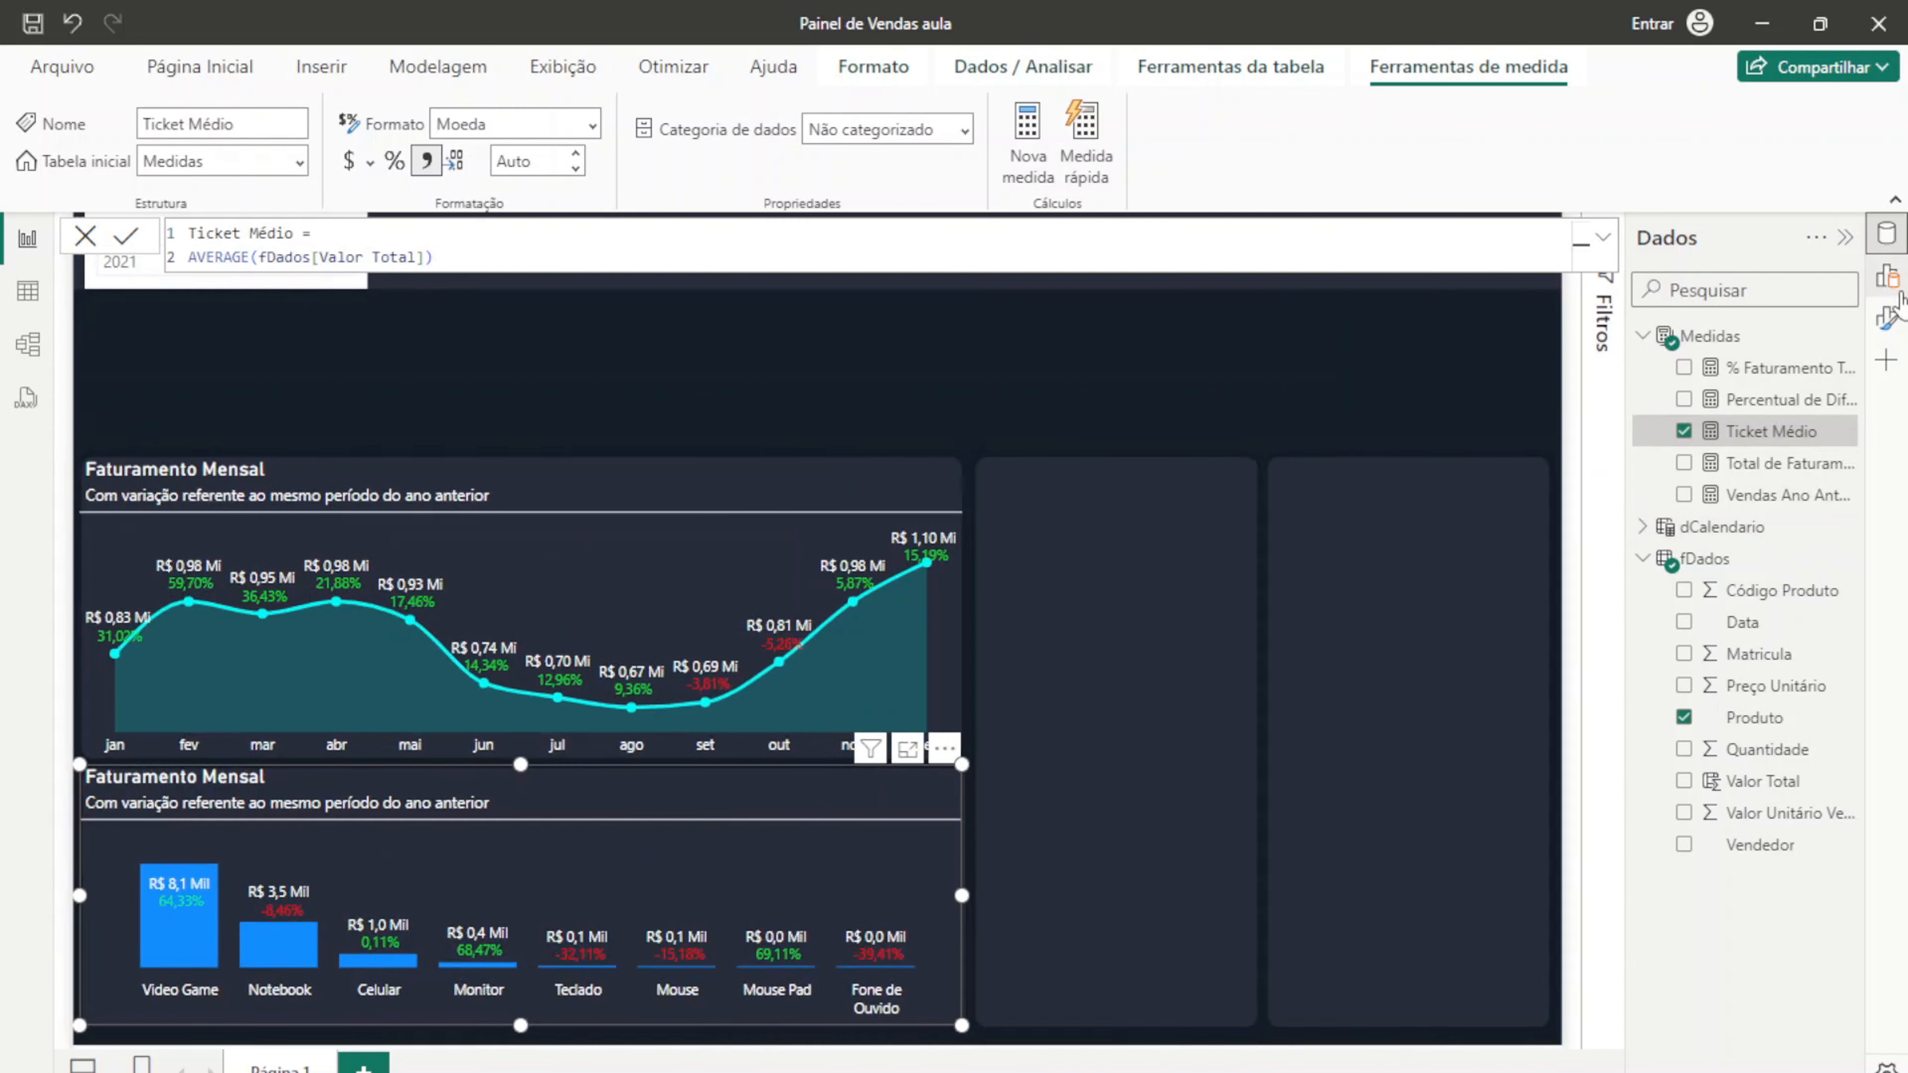
Step: Turn off Detalhe in the column chart's data labels, and close the Formato pane and the formula bar
left_click(1886, 317)
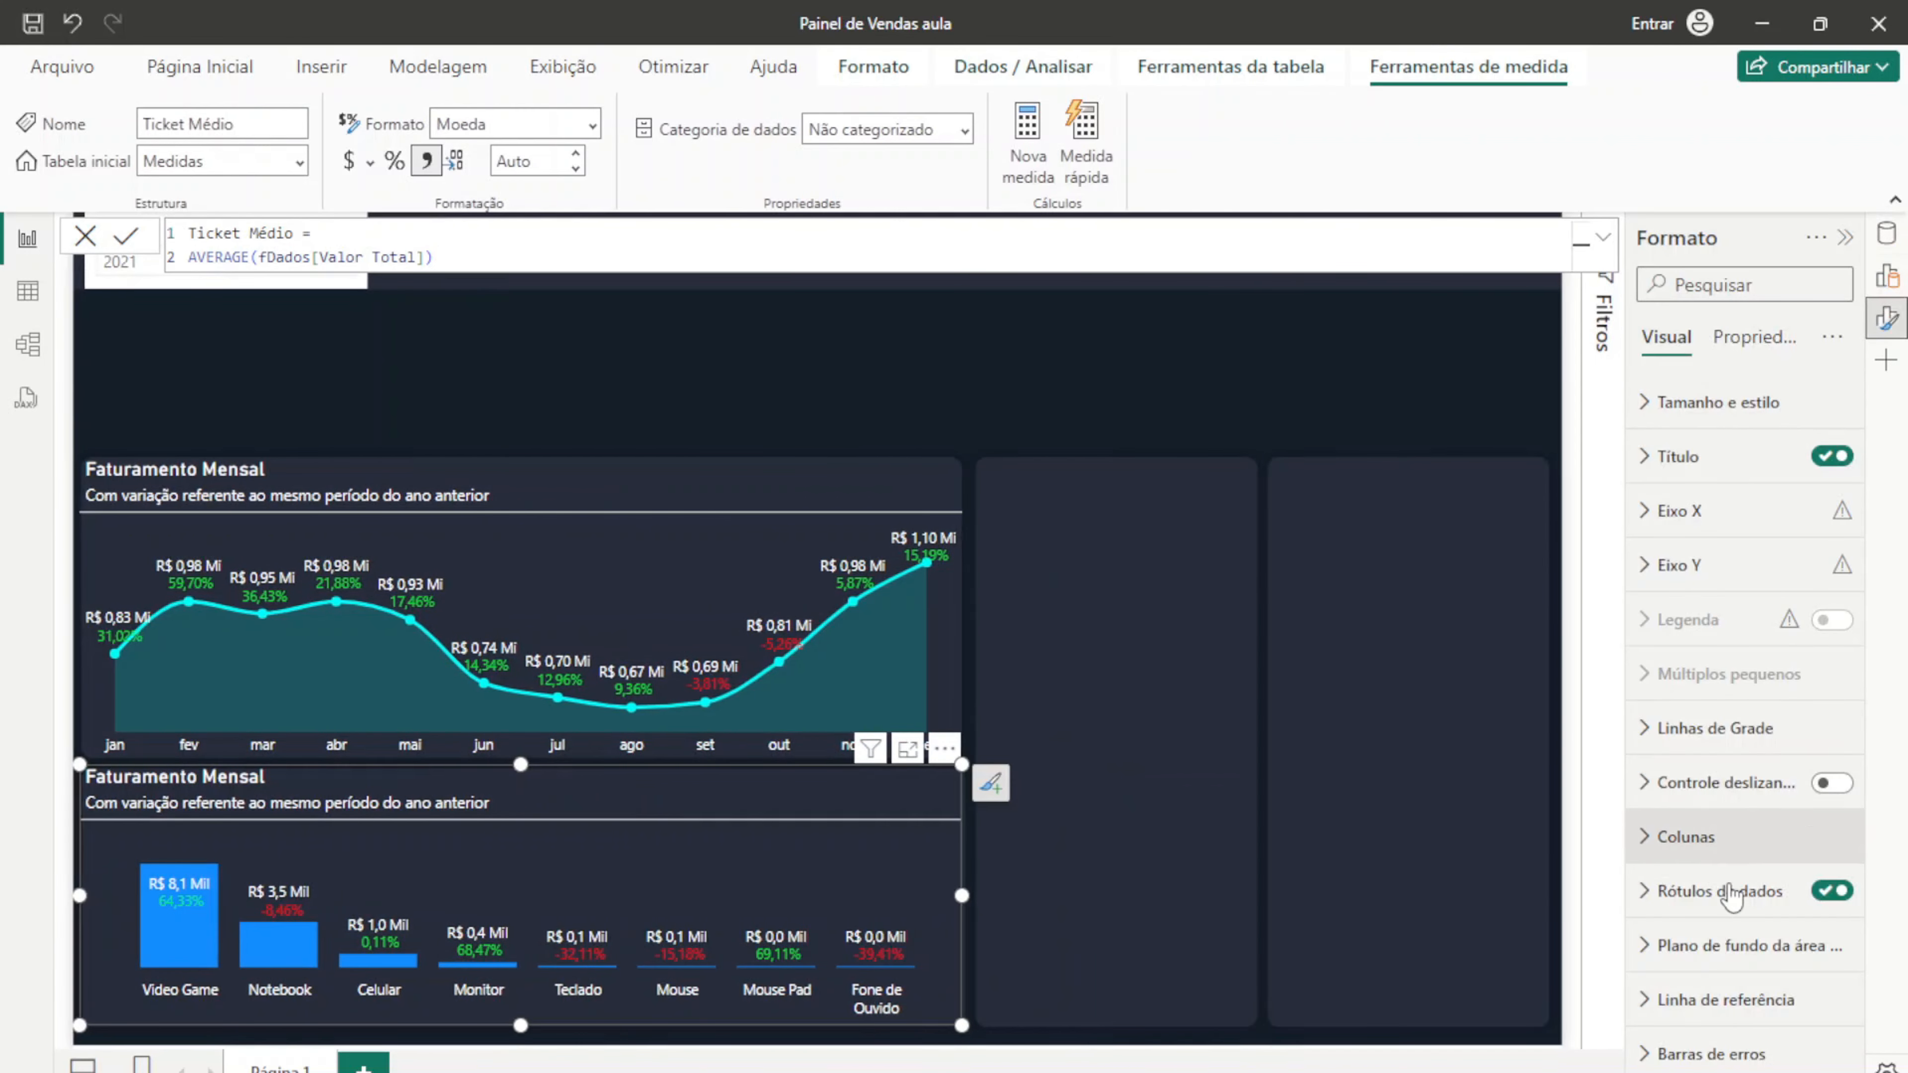
left_click(1703, 895)
scroll(1795, 909, "down", 5)
scroll(1795, 909, "down", 4)
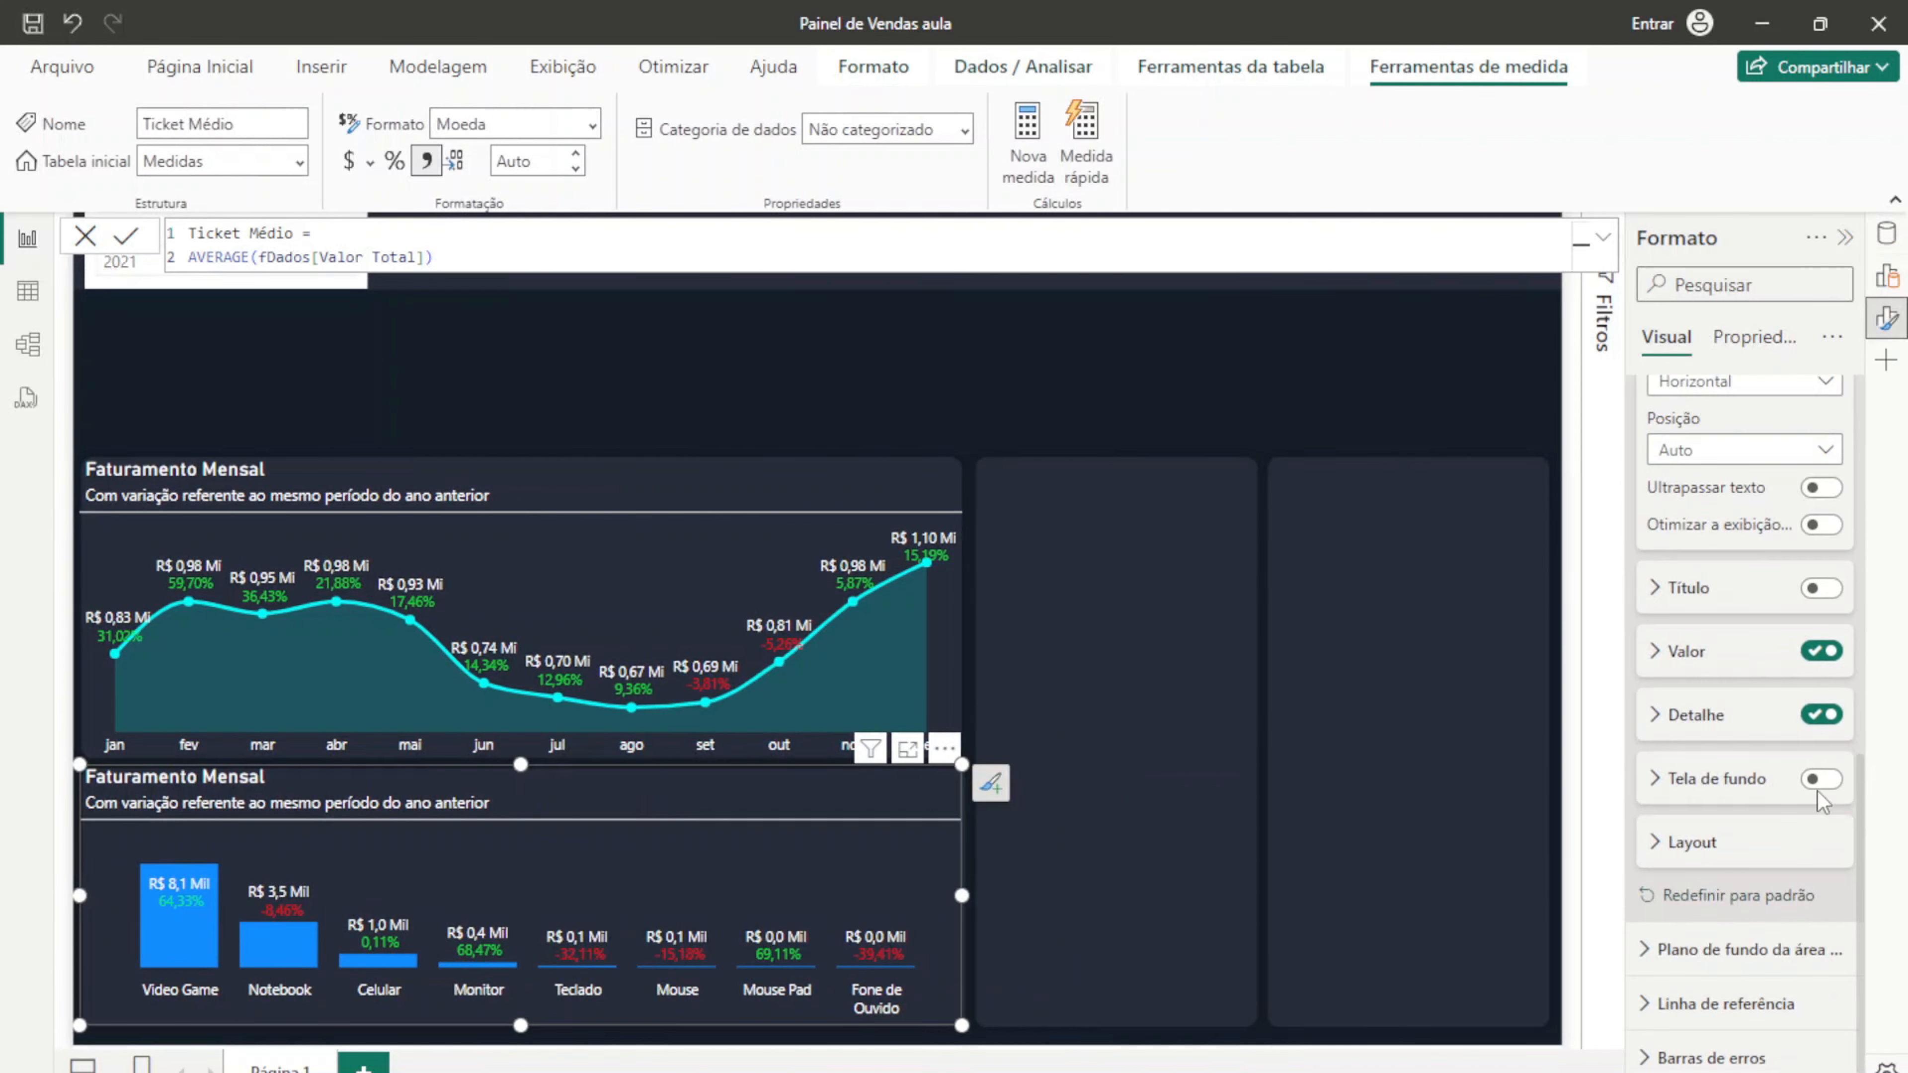
left_click(1821, 715)
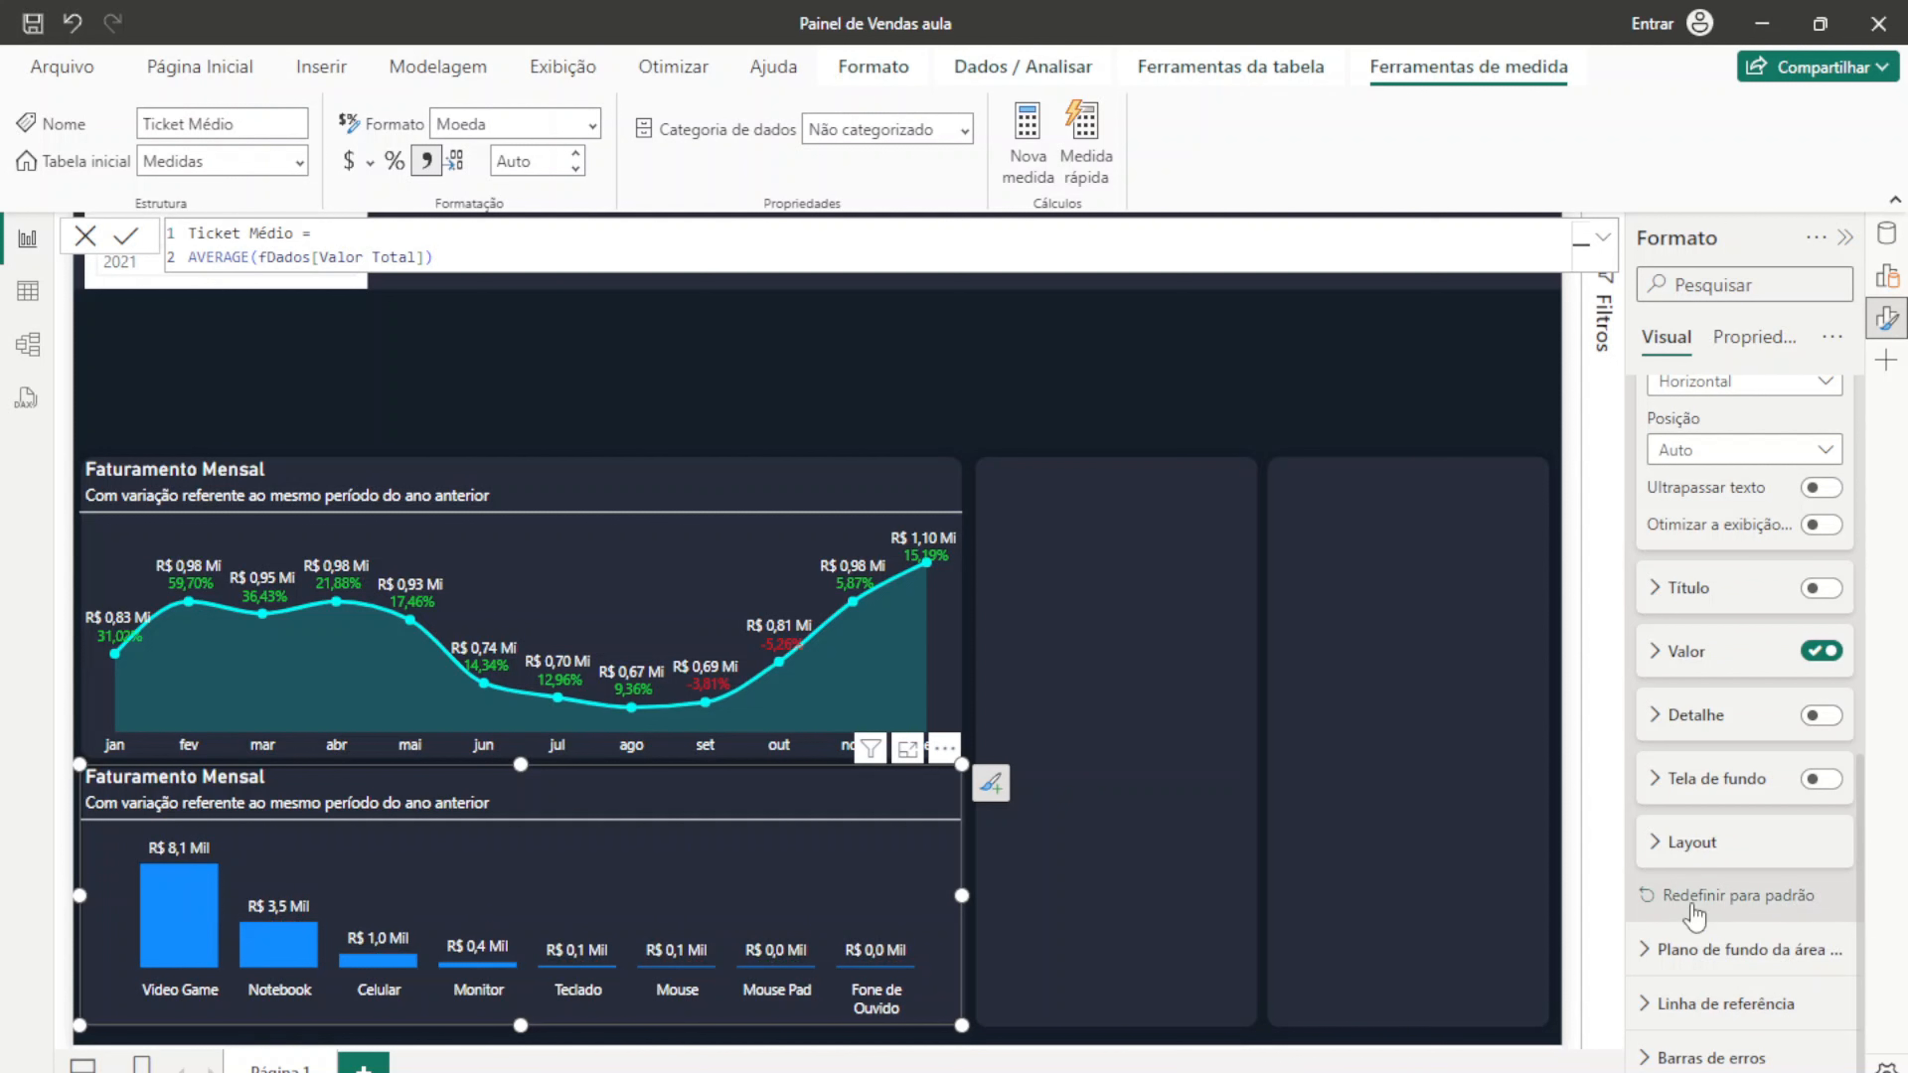
left_click(1847, 253)
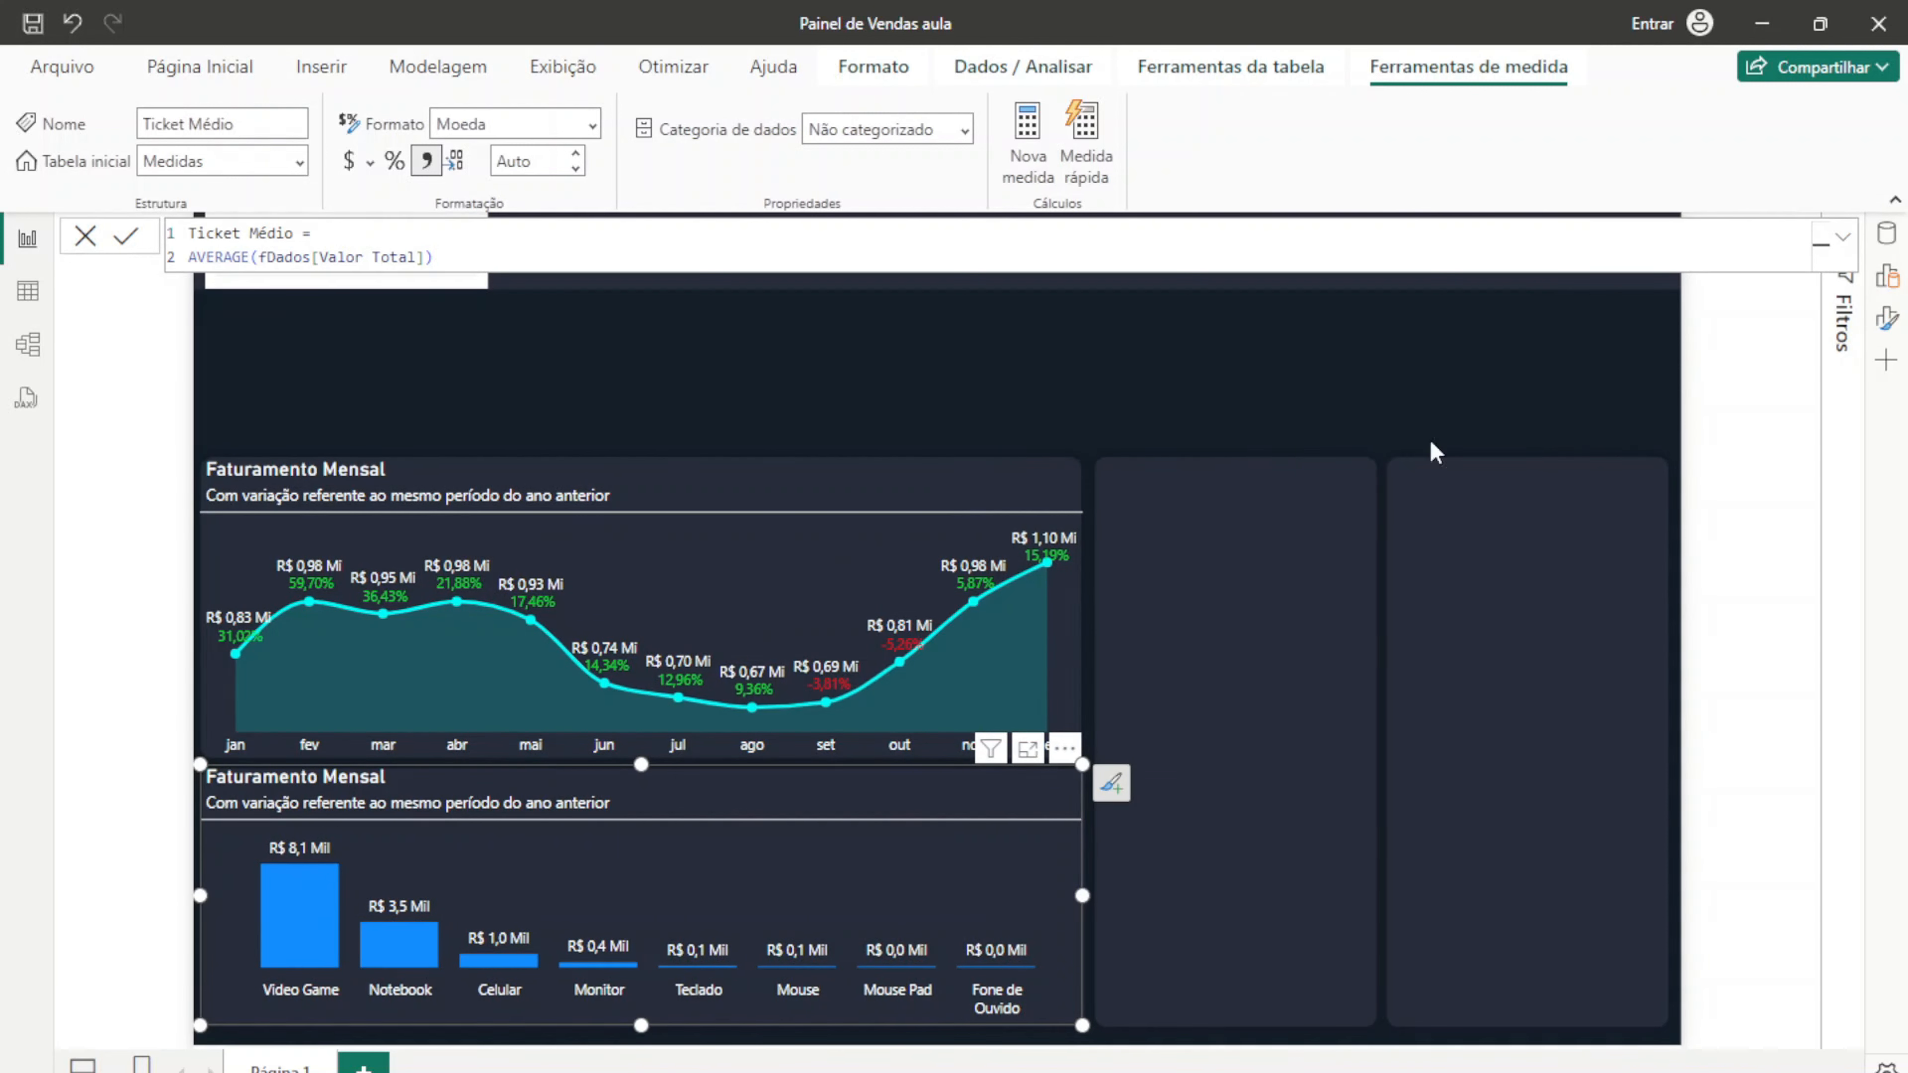
left_click(87, 237)
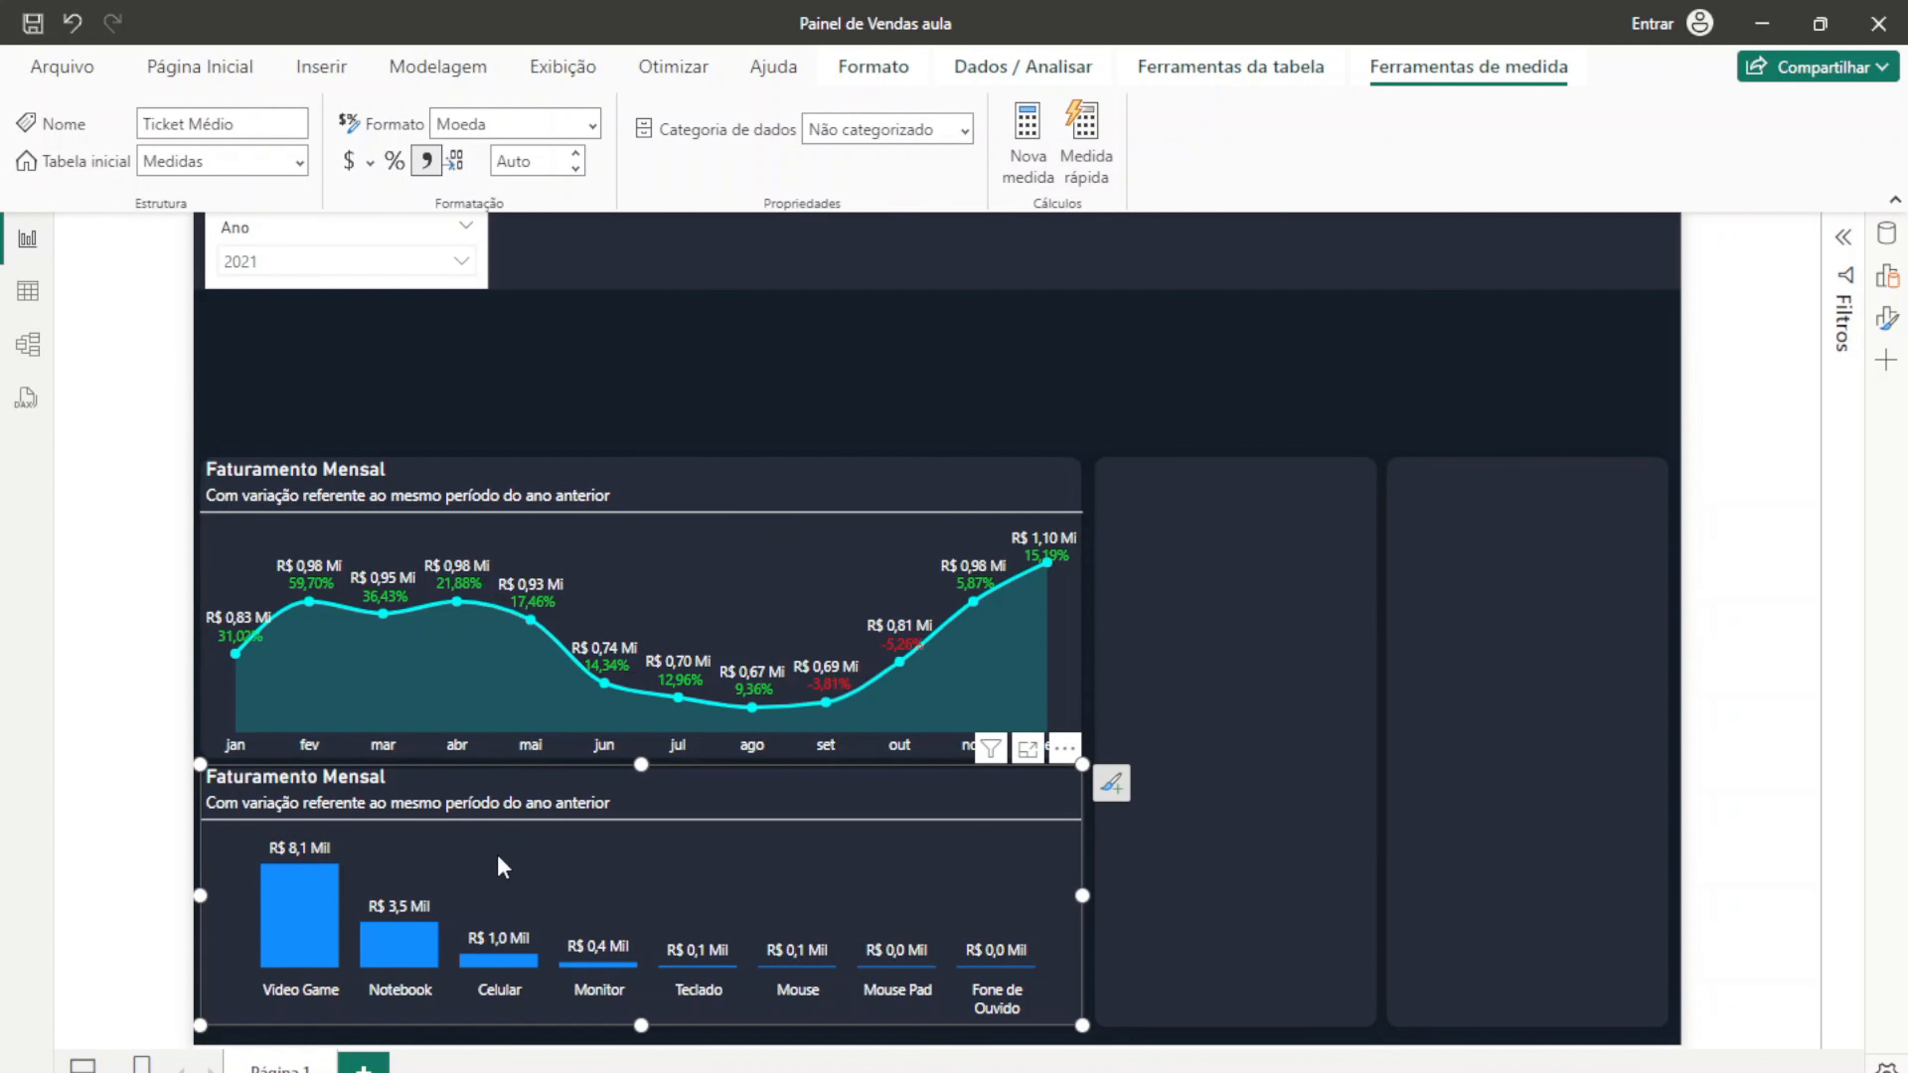
Step: Check the product column chart with the Ano slicer at 2022 and 2023, and return it to 2021
left_click(311, 263)
left_click(290, 363)
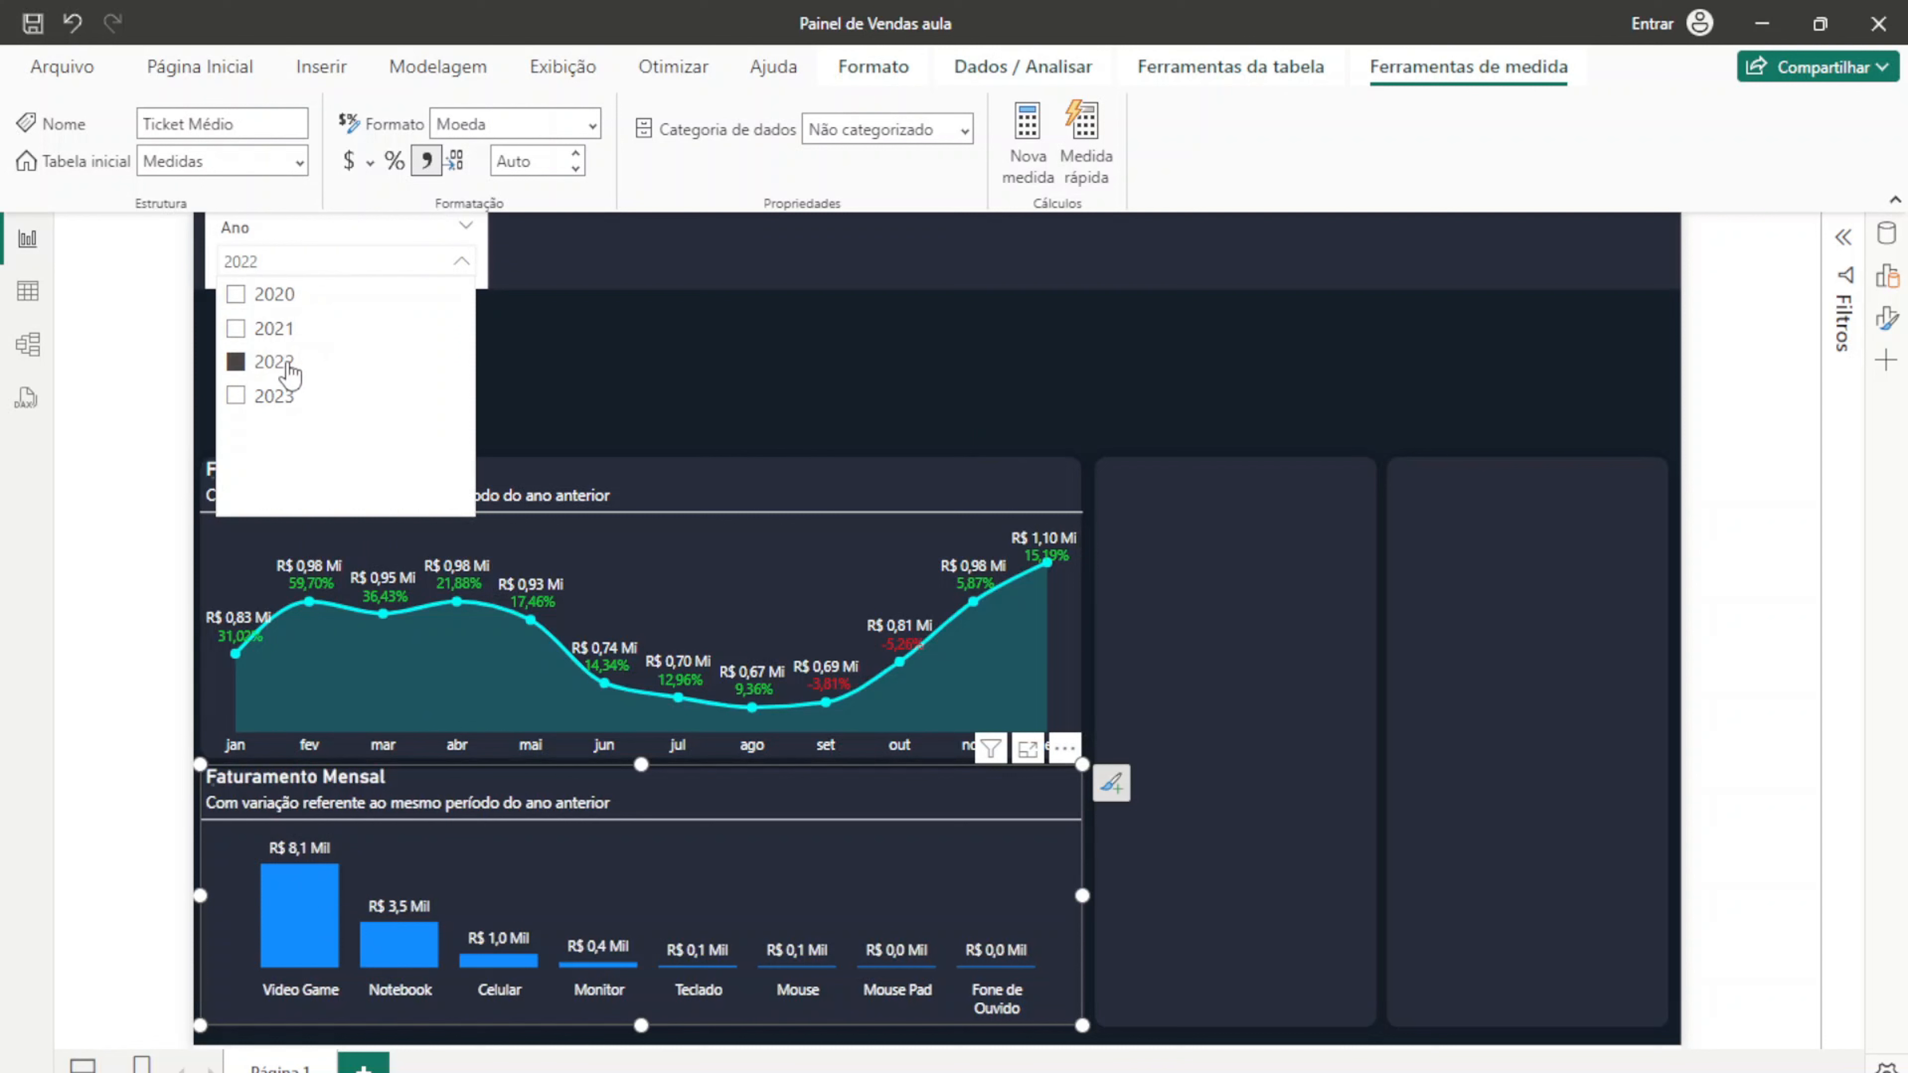
left_click(273, 397)
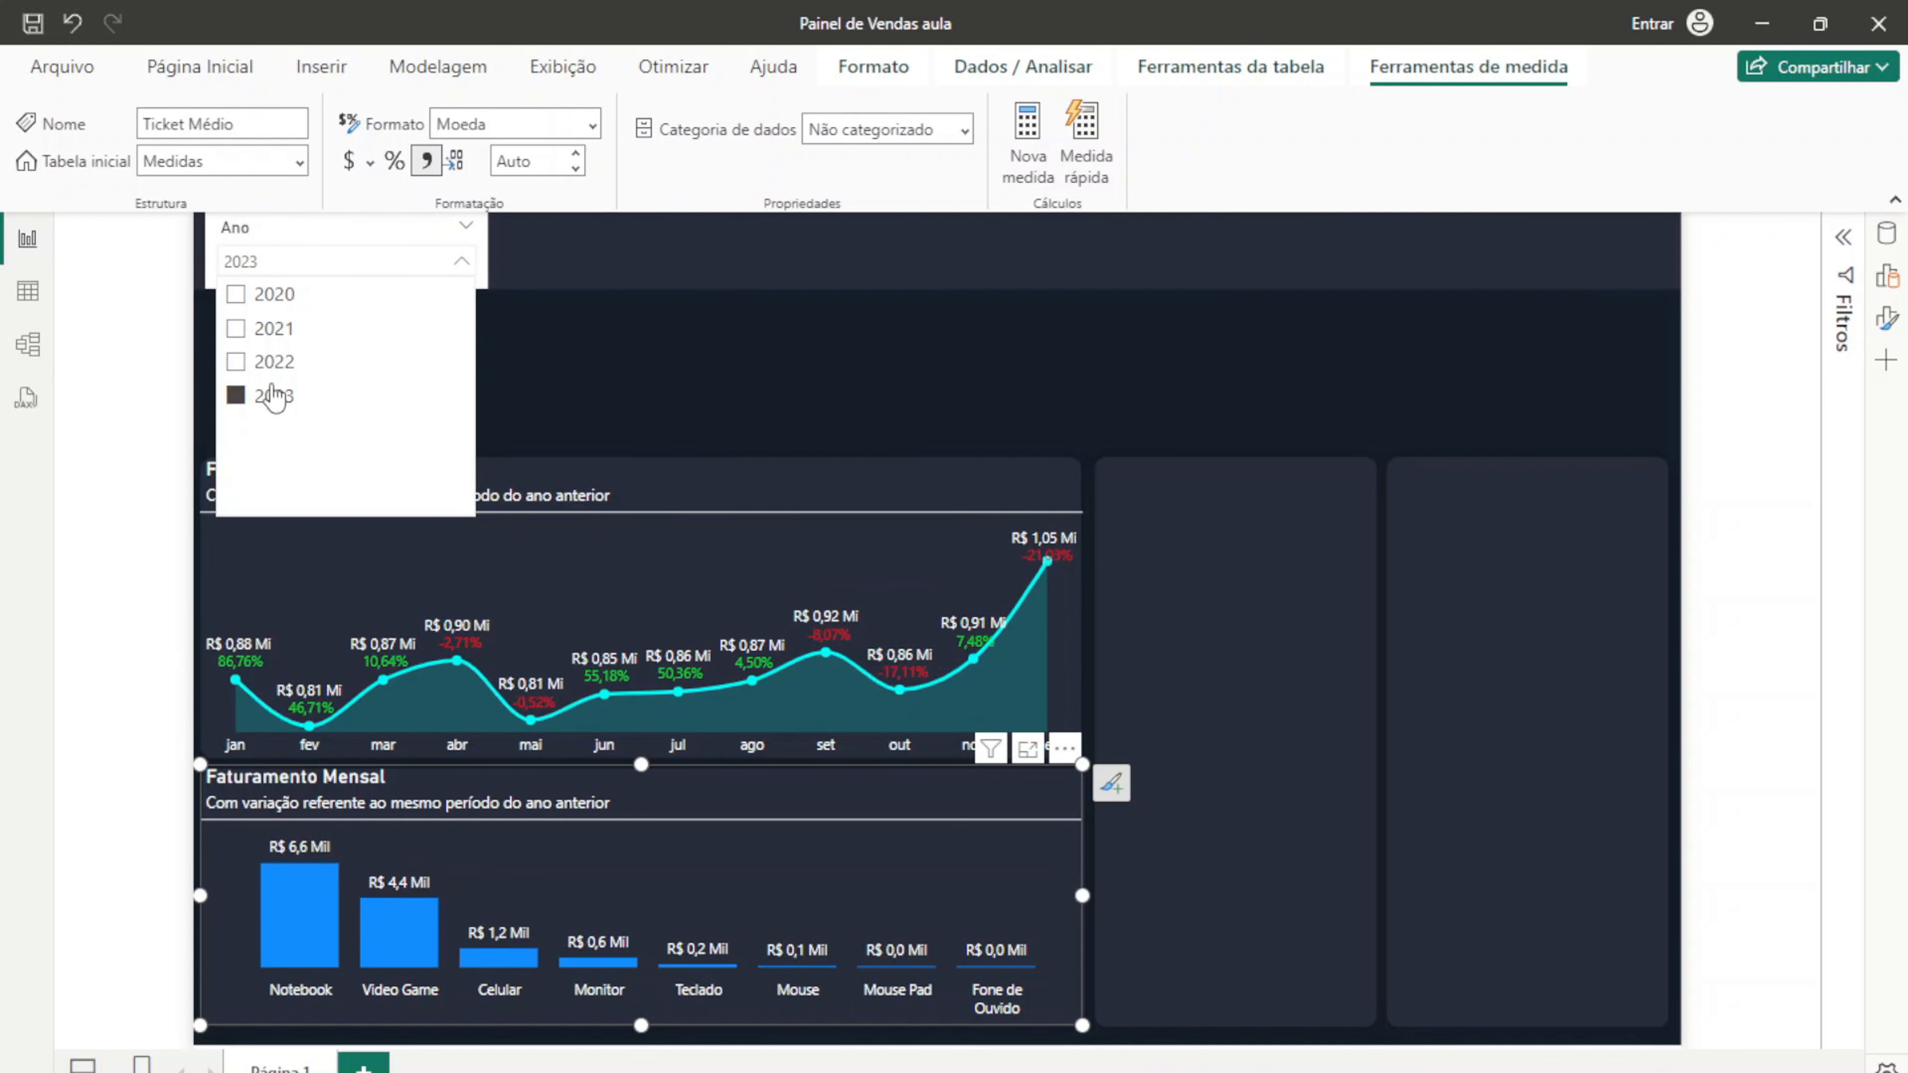
left_click(267, 332)
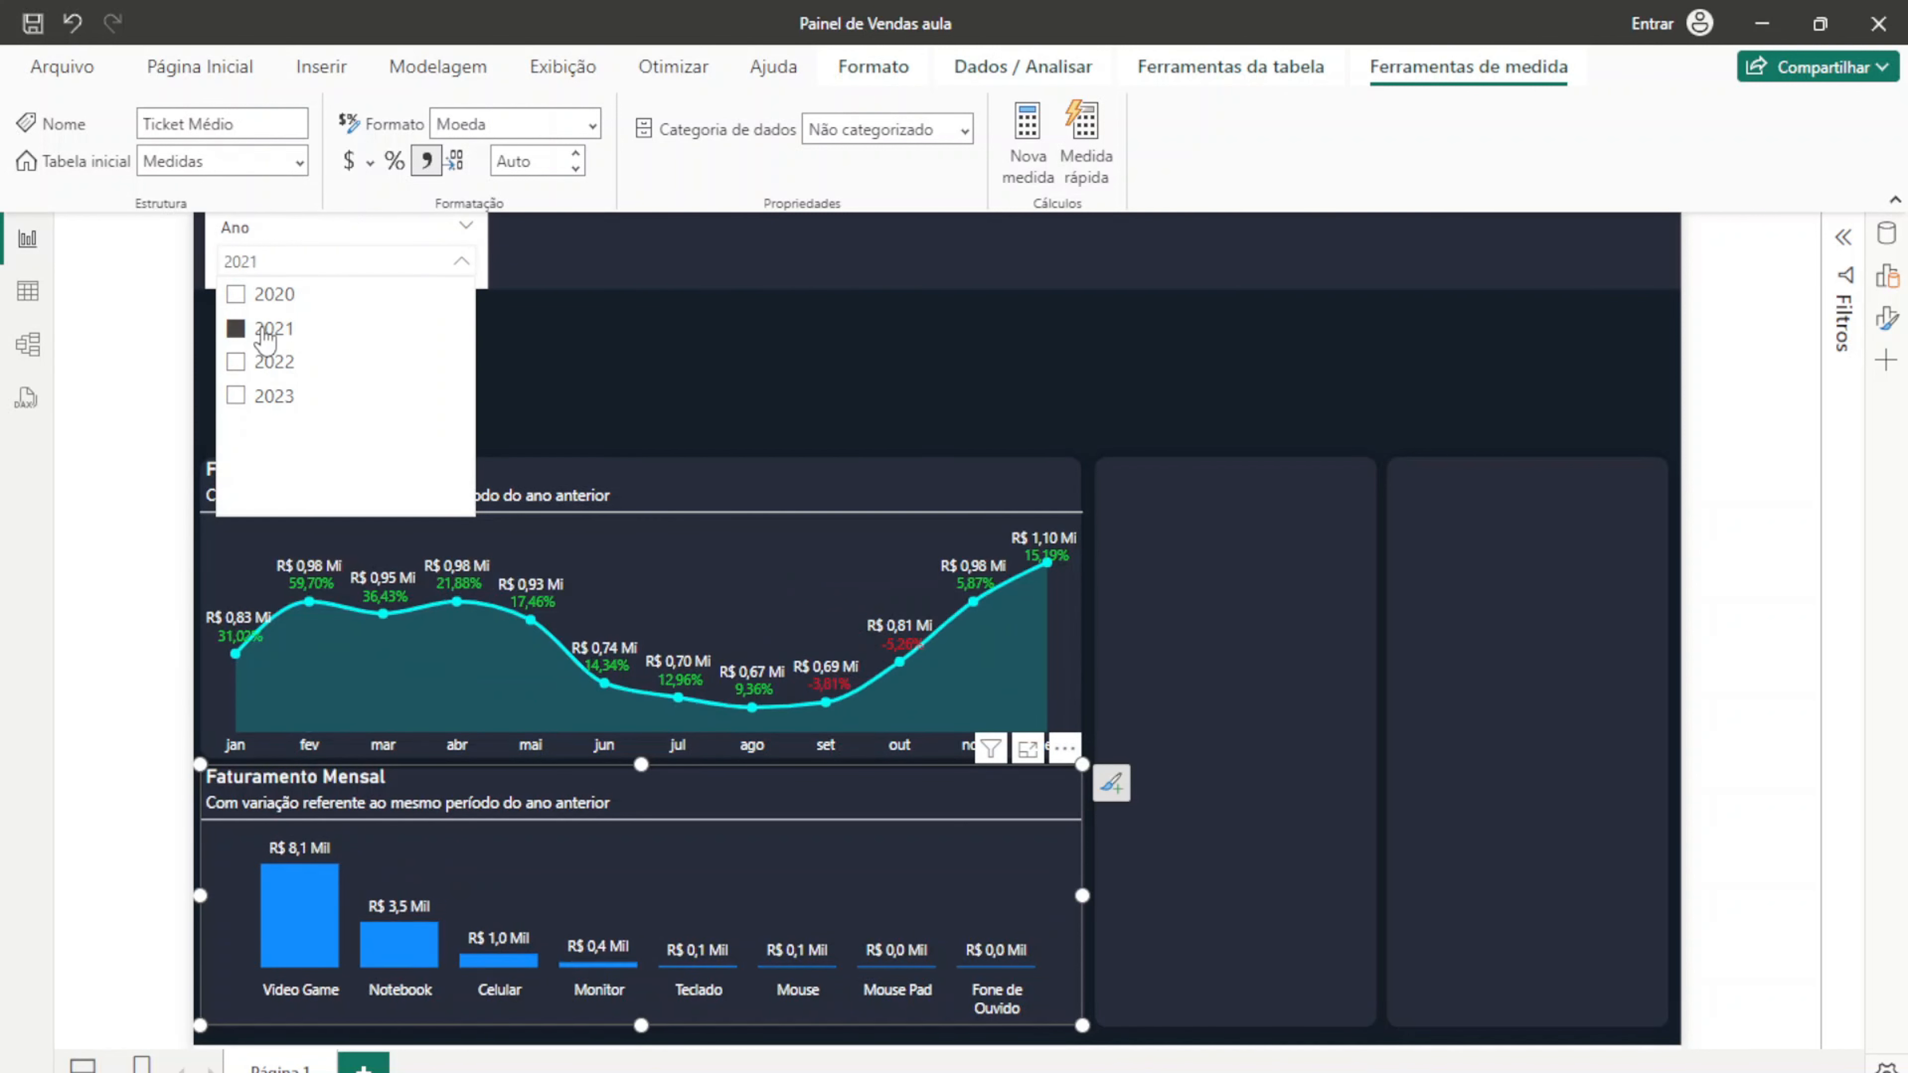
left_click(426, 848)
Step: Change the title text of the product column chart to Ticket Médio
left_click(673, 778)
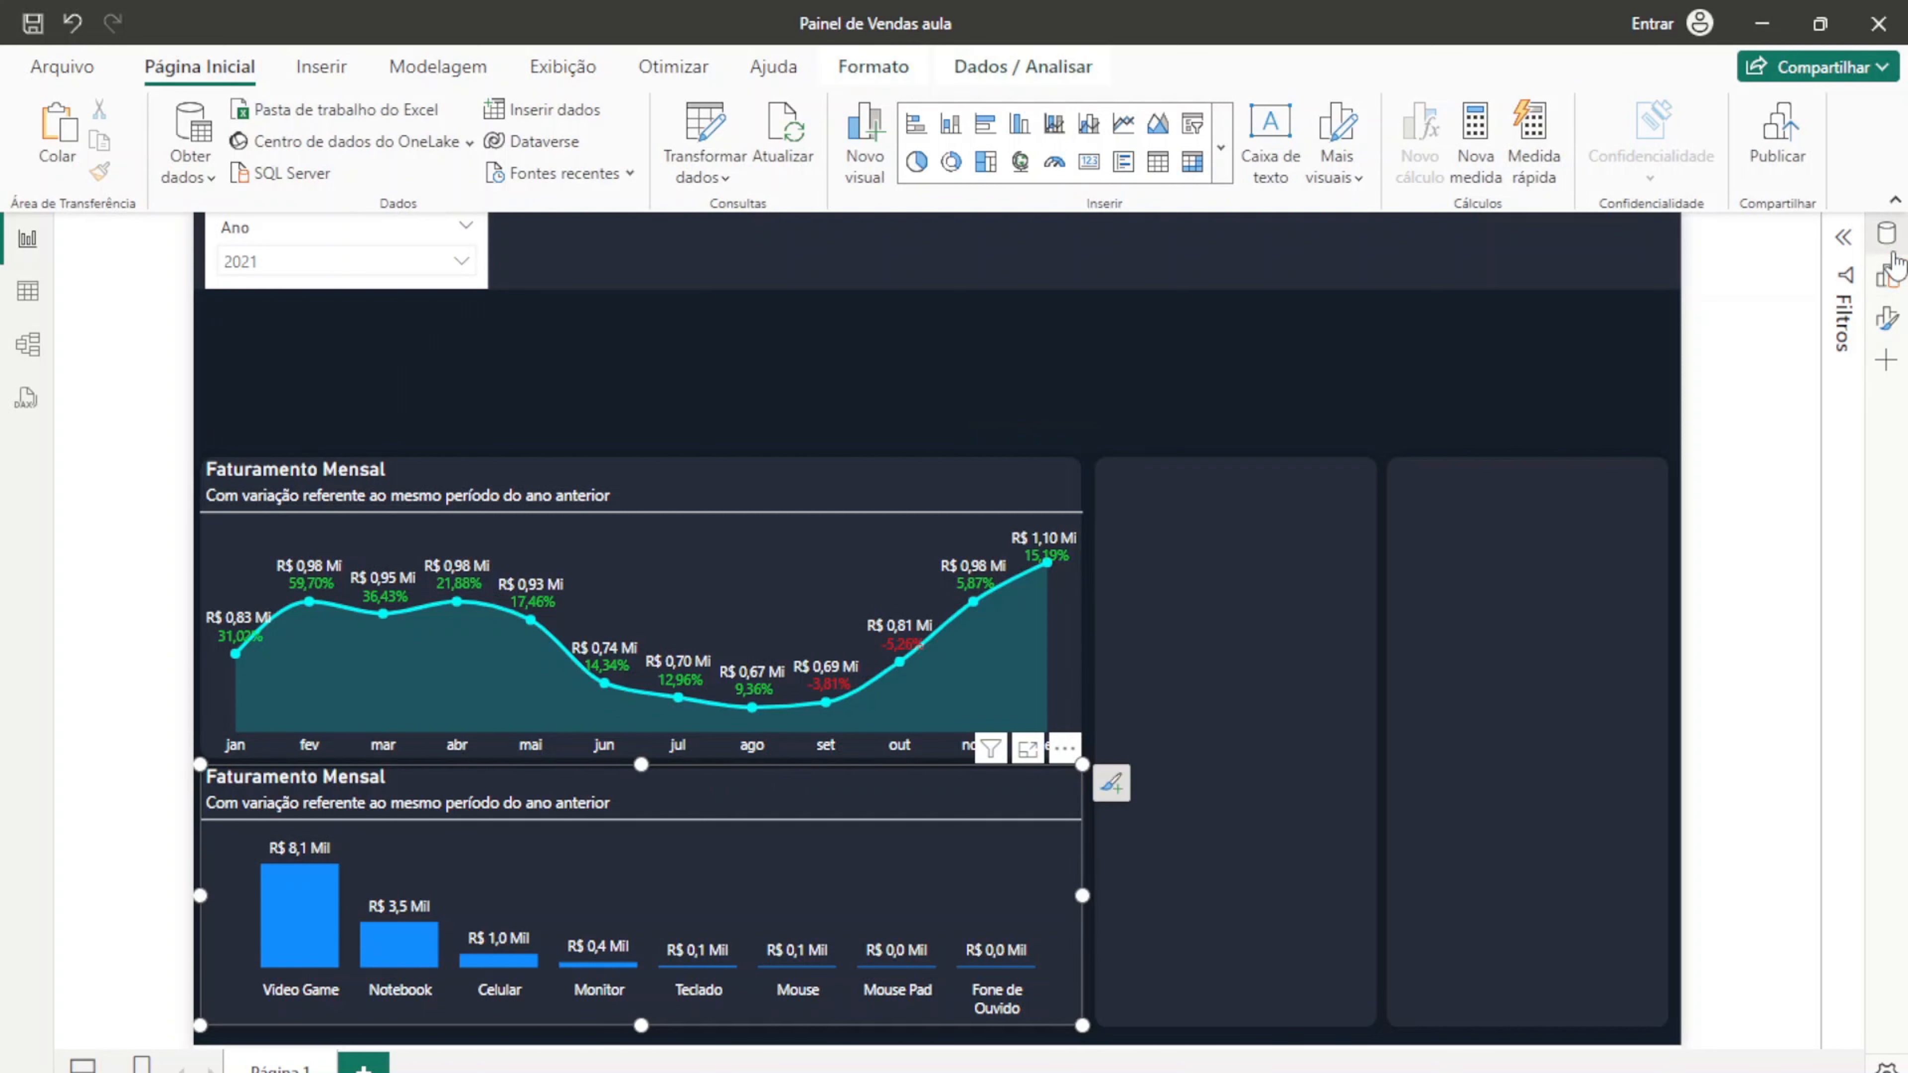
left_click(1888, 274)
left_click(1887, 233)
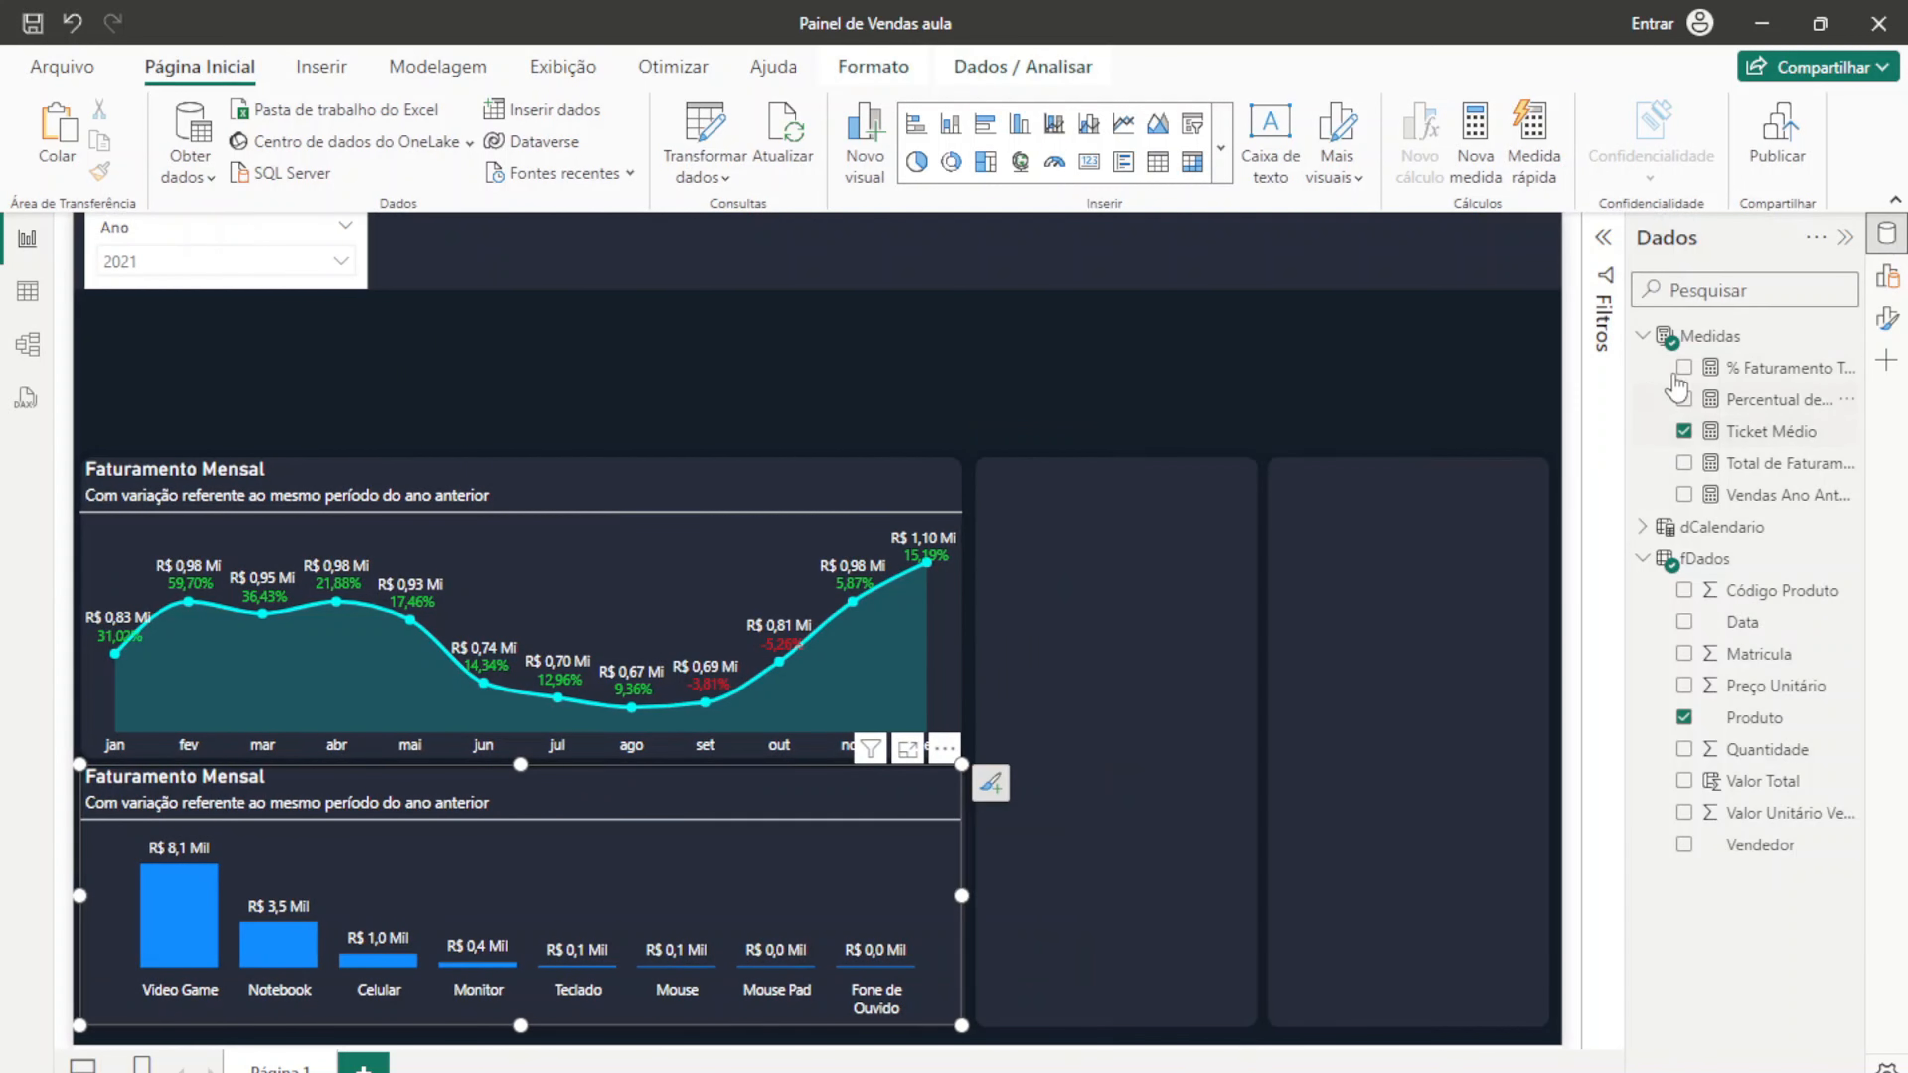
left_click(1887, 233)
left_click(1887, 317)
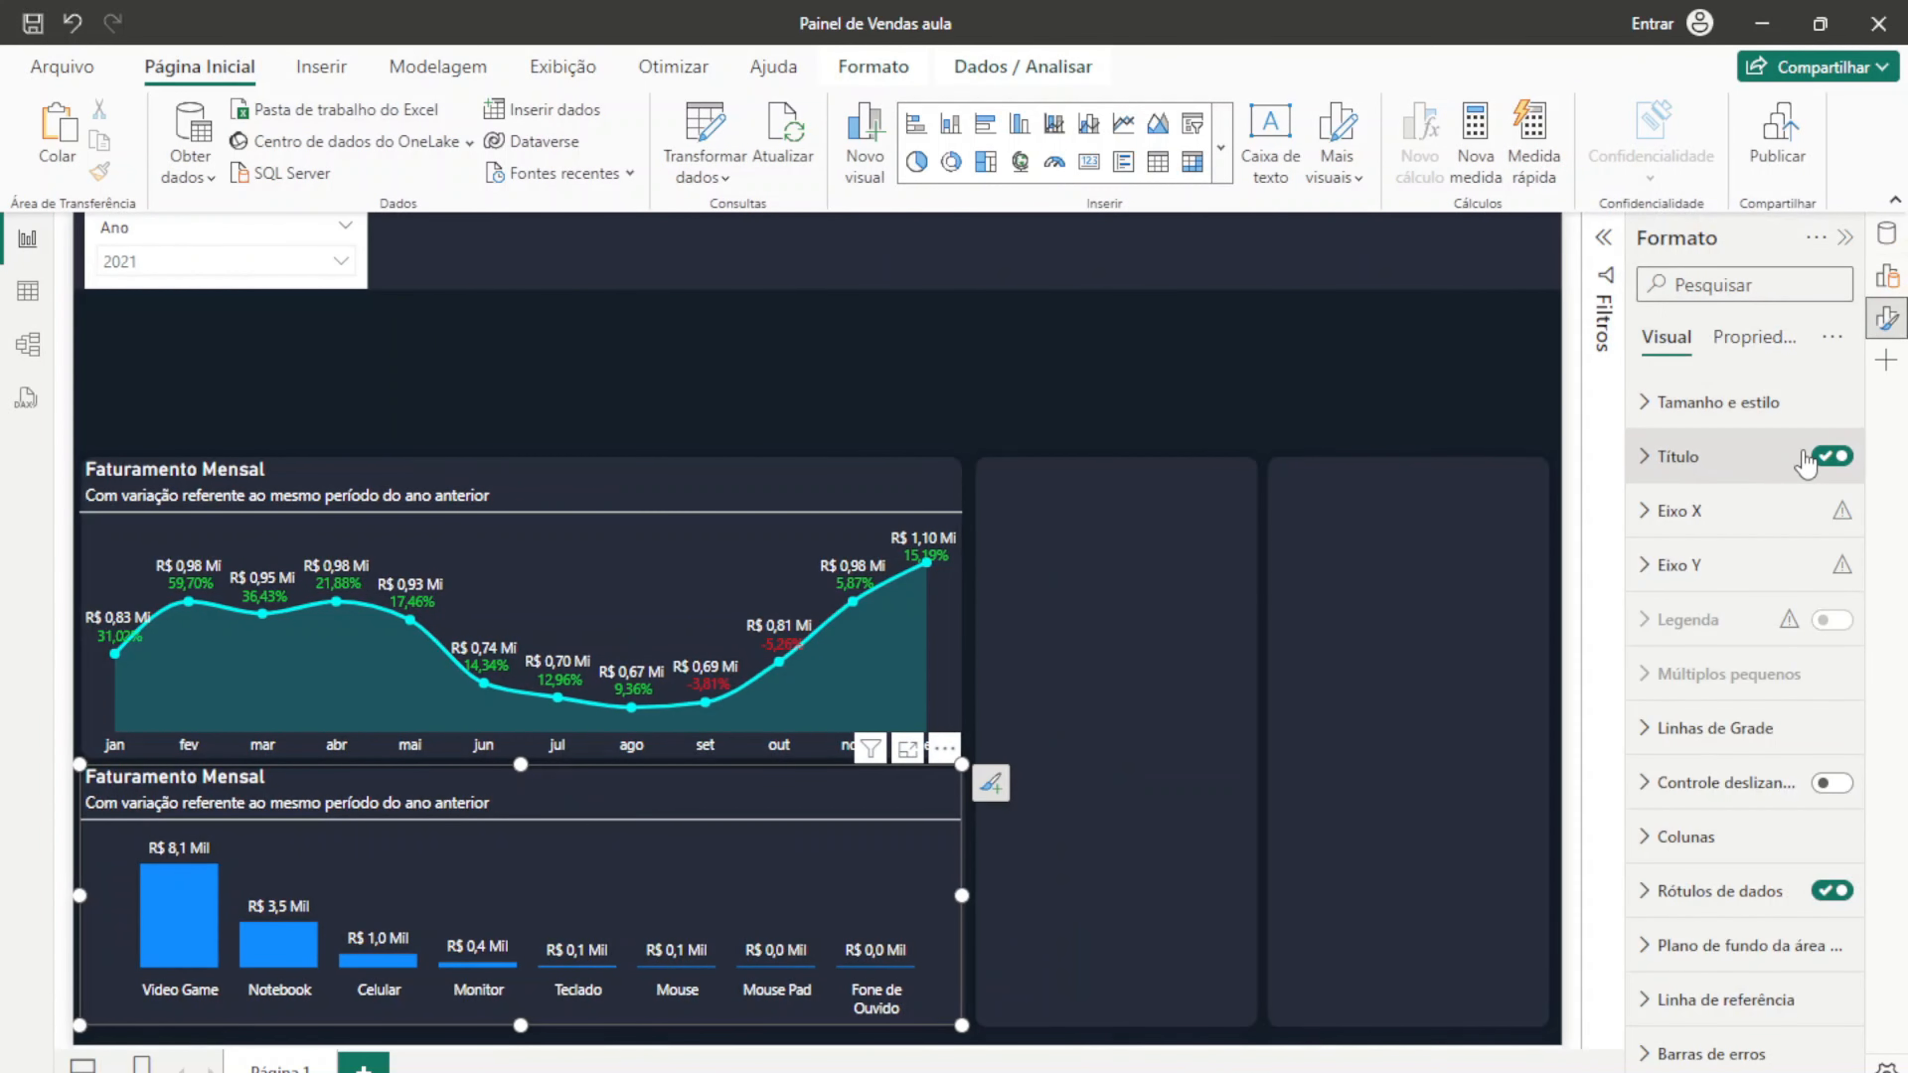
left_click(1648, 456)
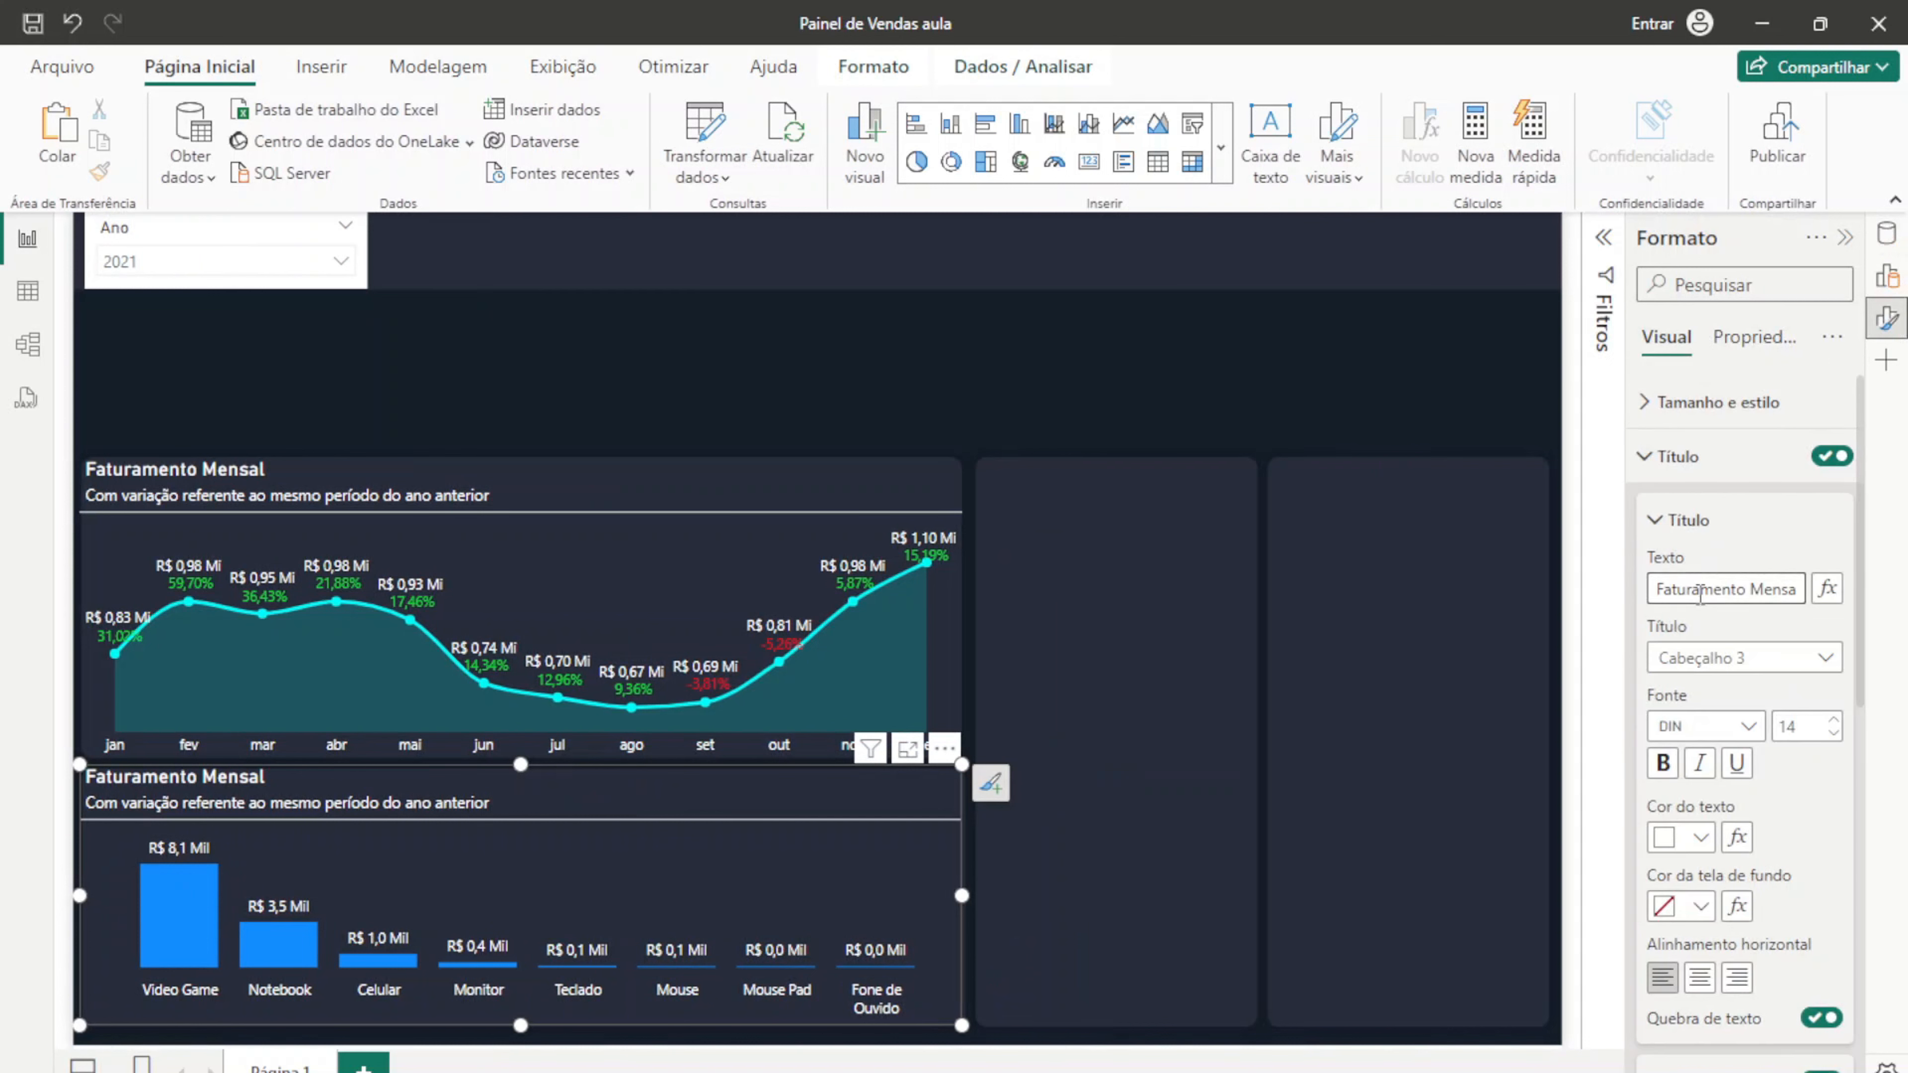
triple_click(1700, 592)
type("Ticket Médio")
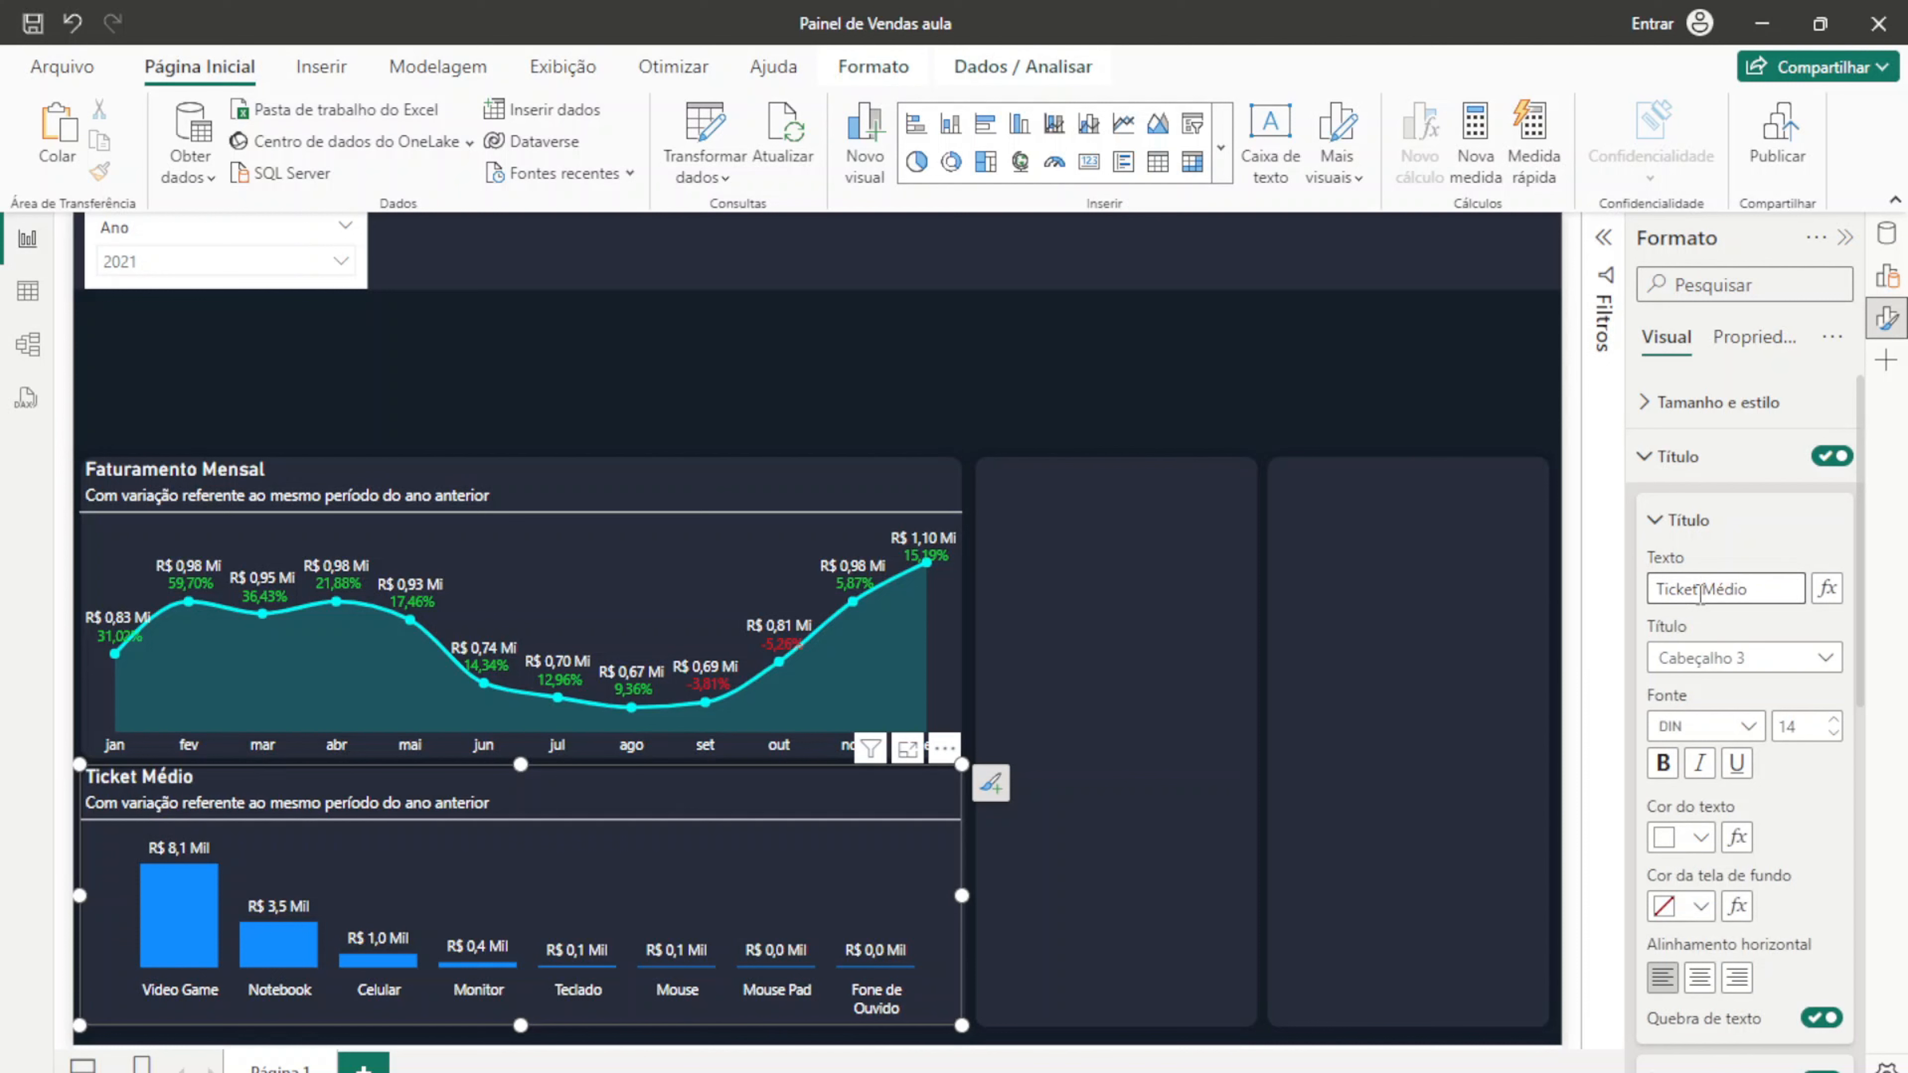
left_click(1657, 520)
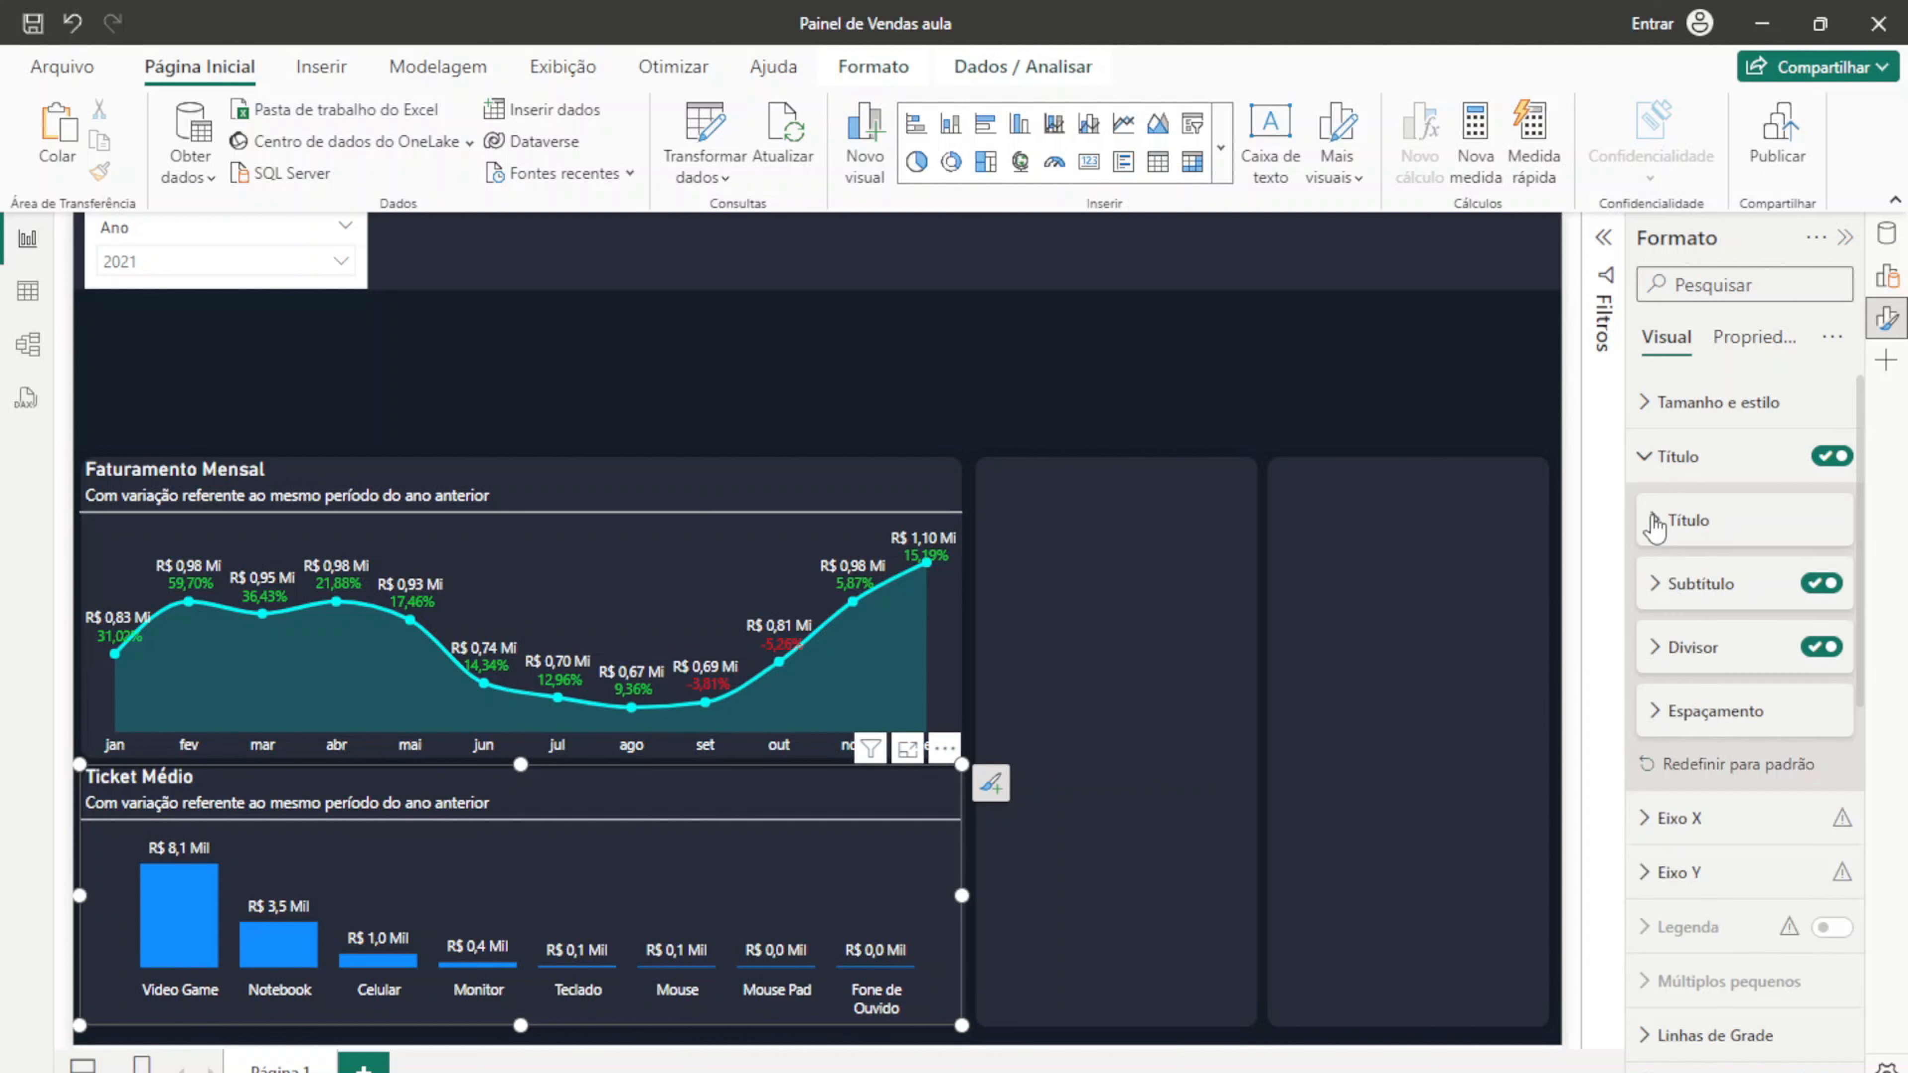
Step: Change the product column chart's subtitle to Por produto and collapse the title settings
left_click(1649, 593)
triple_click(1692, 652)
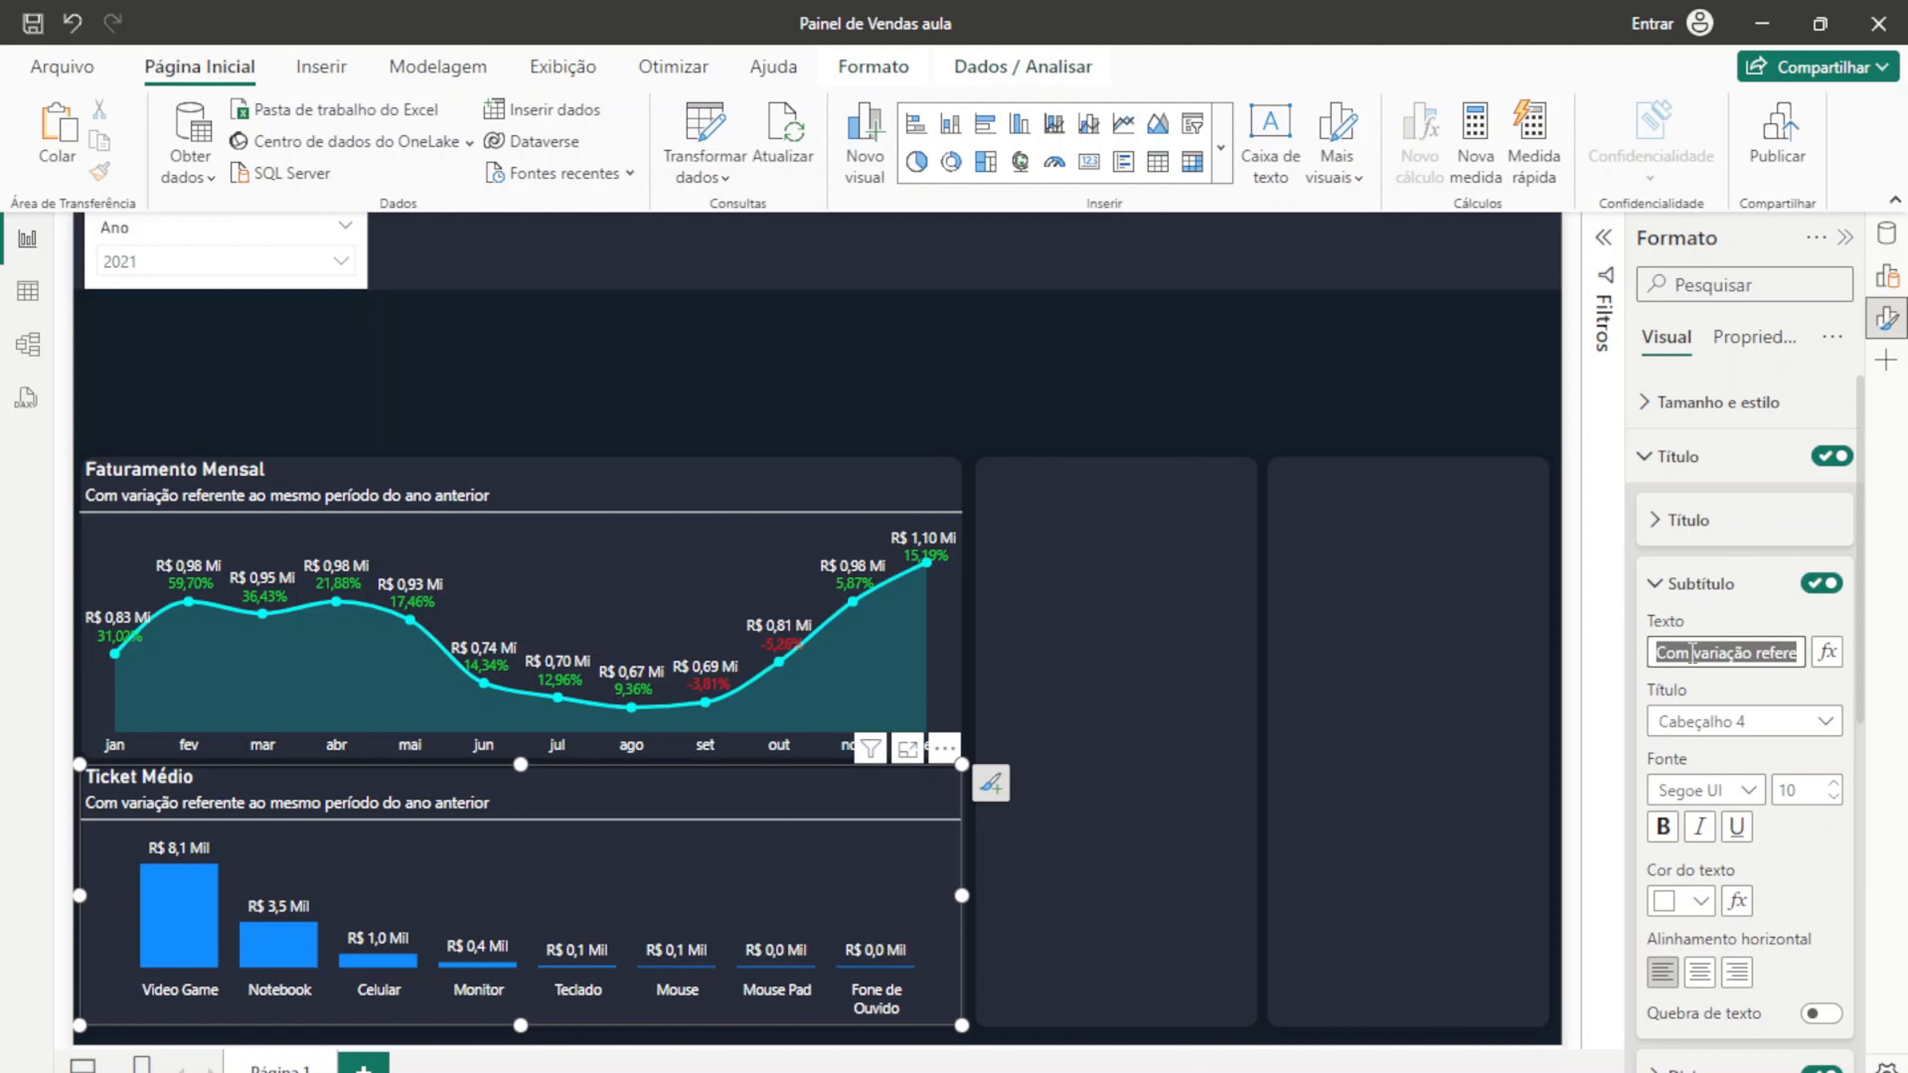
type("Por produto")
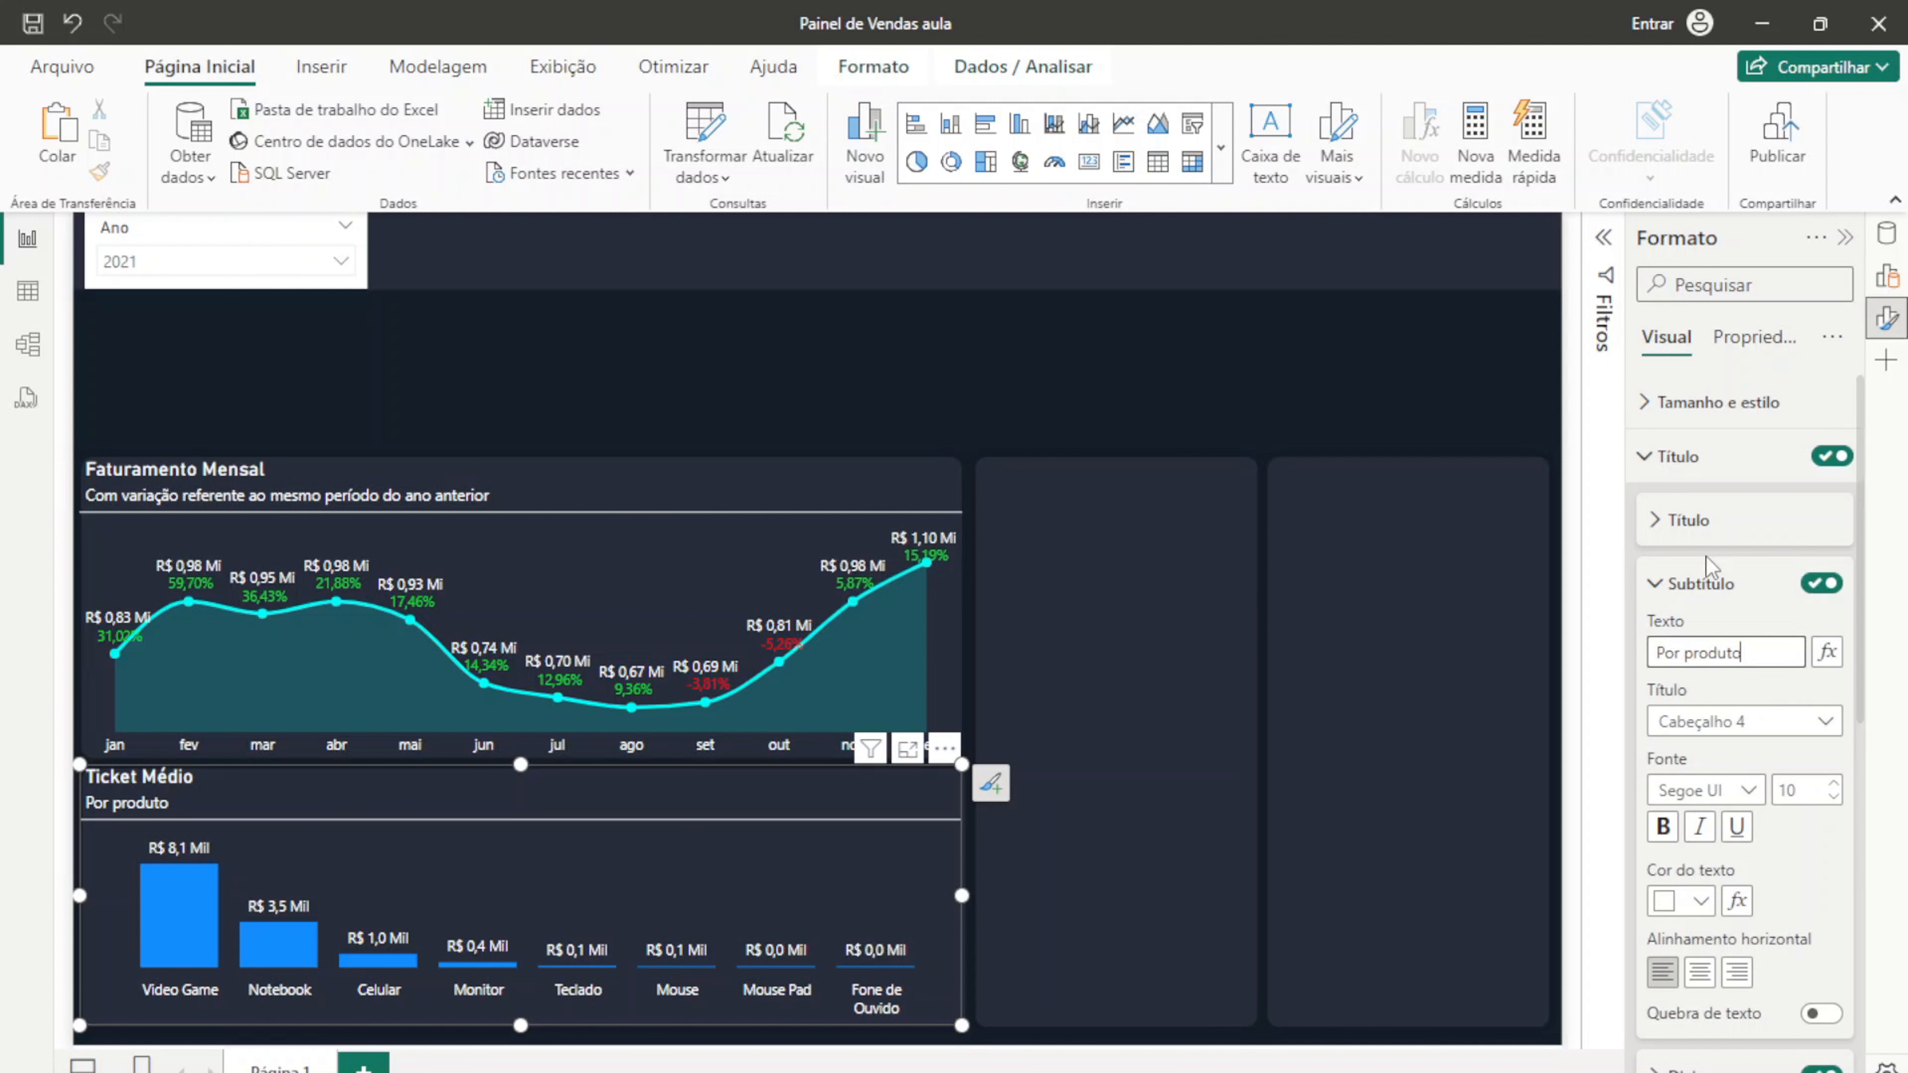
left_click(1652, 588)
left_click(1642, 474)
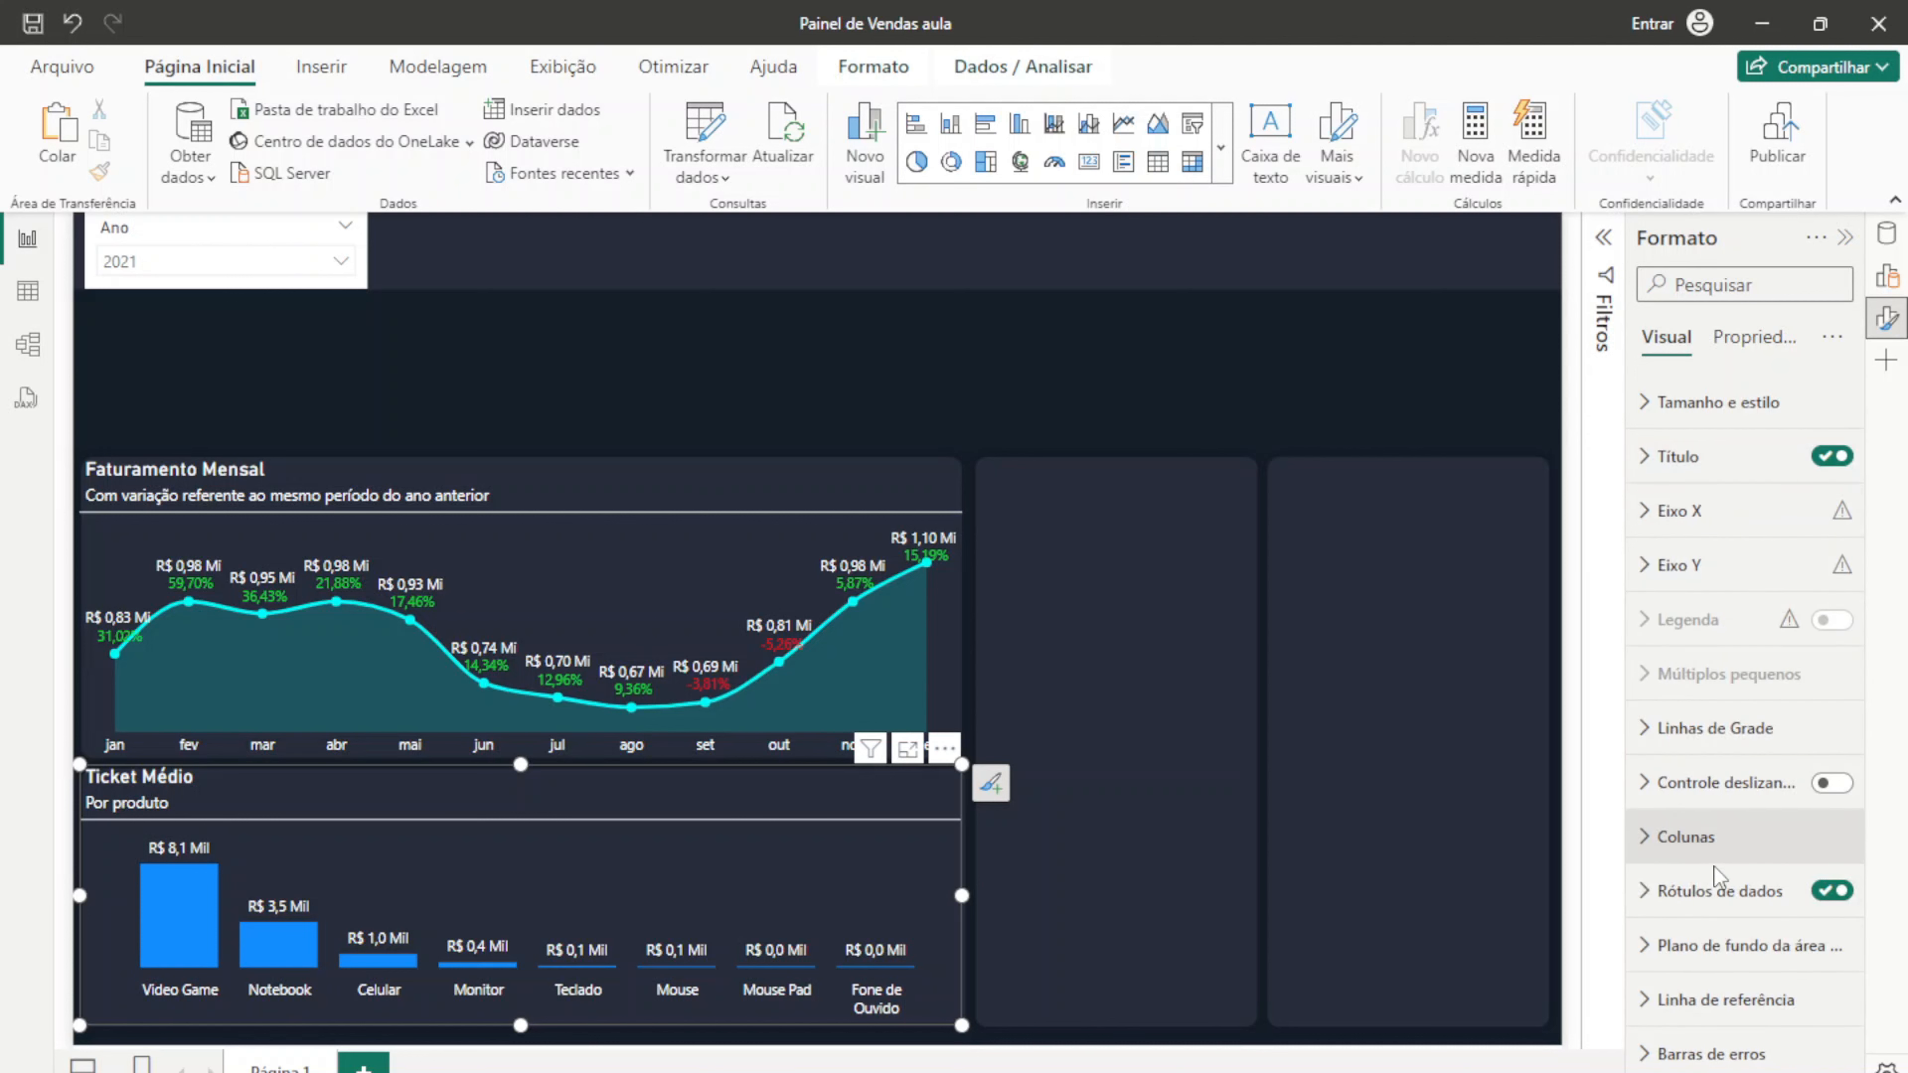
Step: Copy the line colour's hex code #00FAFA from the Faturamento Mensal chart
left_click(1650, 847)
scroll(1746, 808, "down", 5)
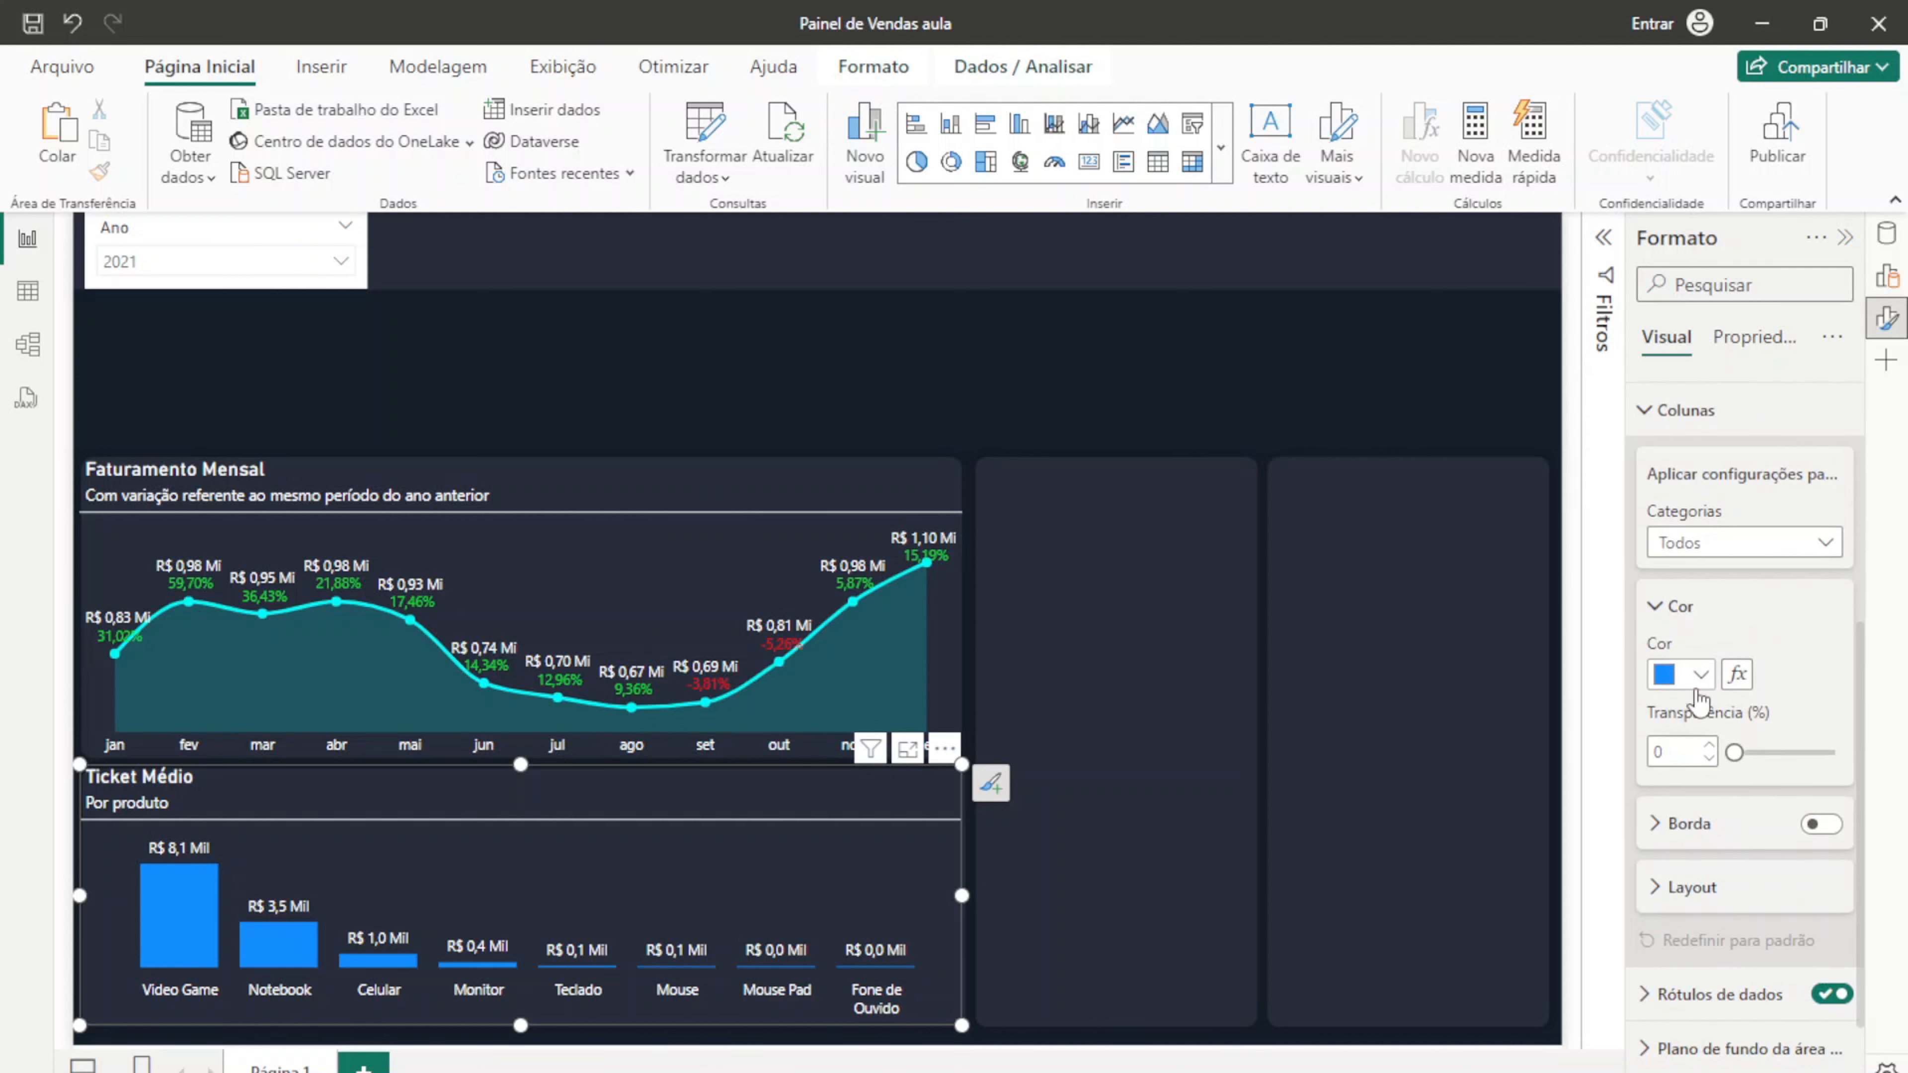
left_click(1697, 674)
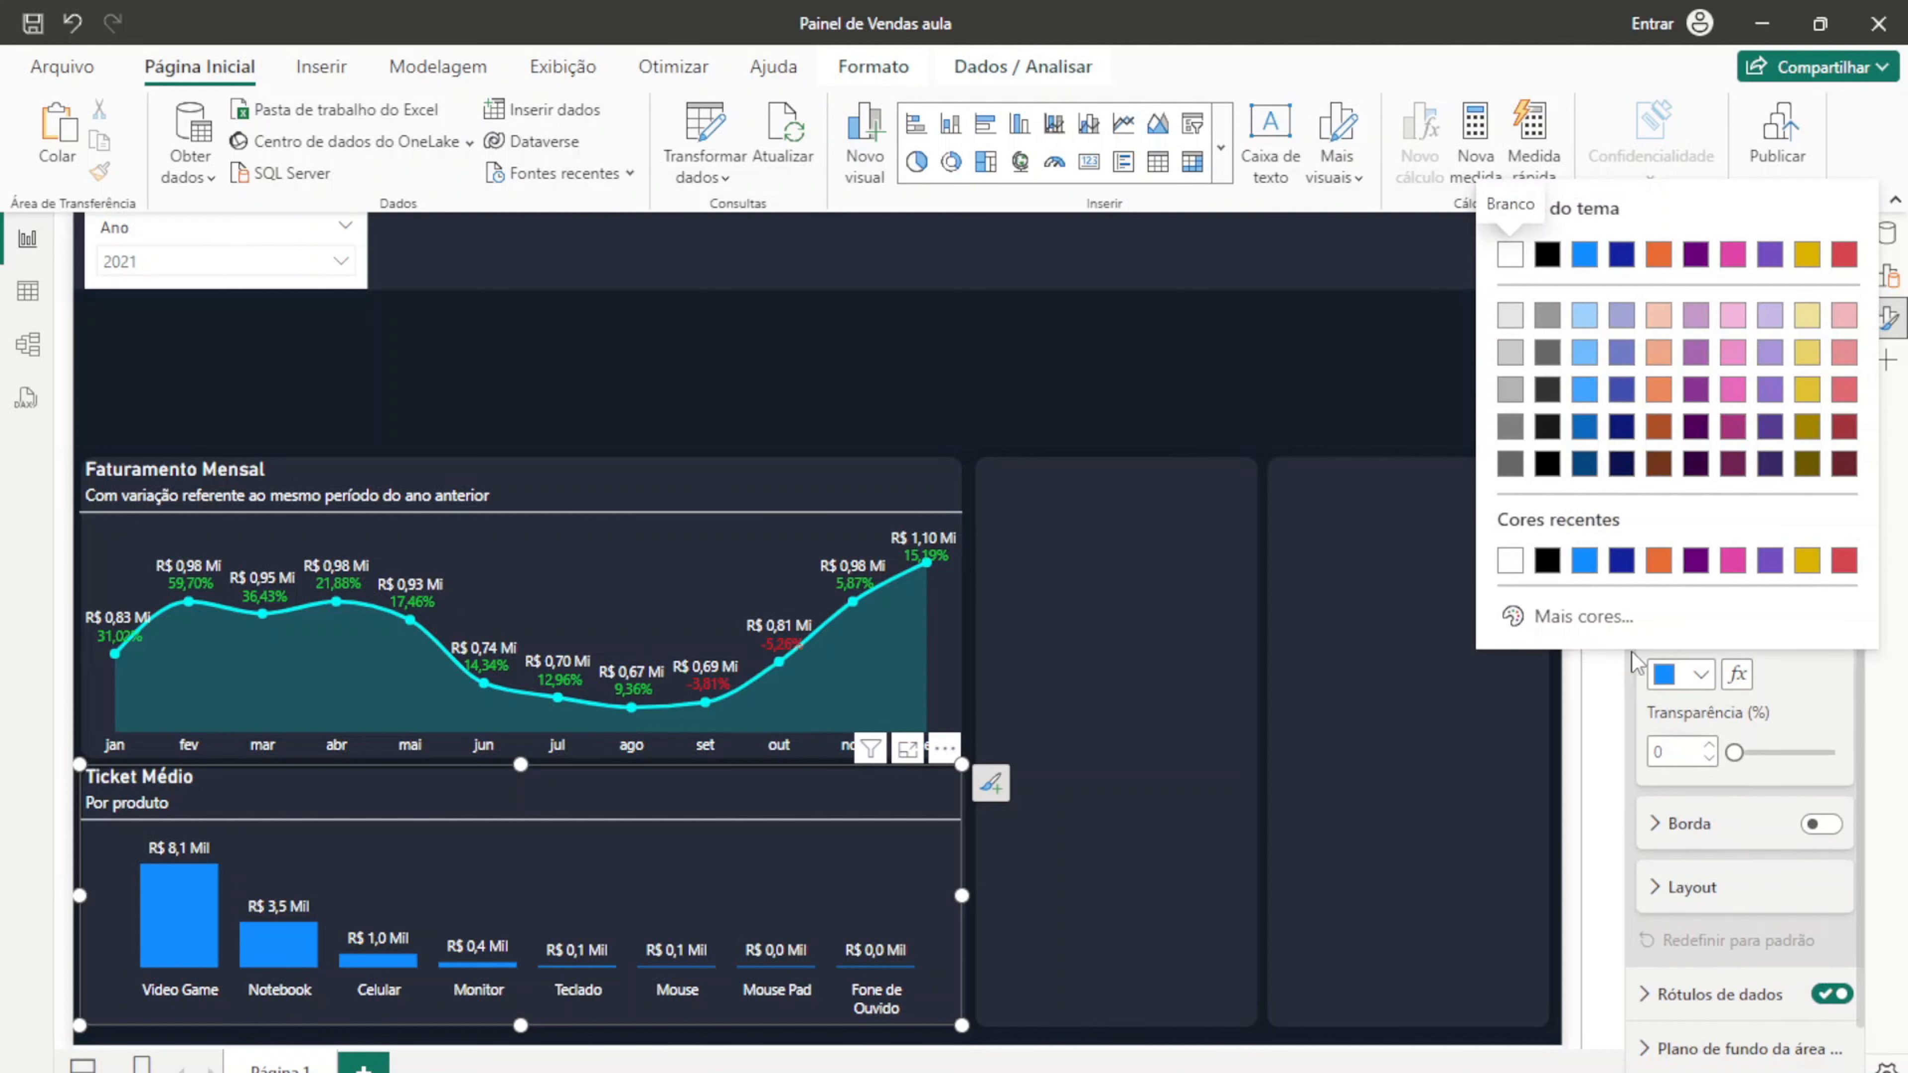
left_click(807, 494)
left_click(807, 494)
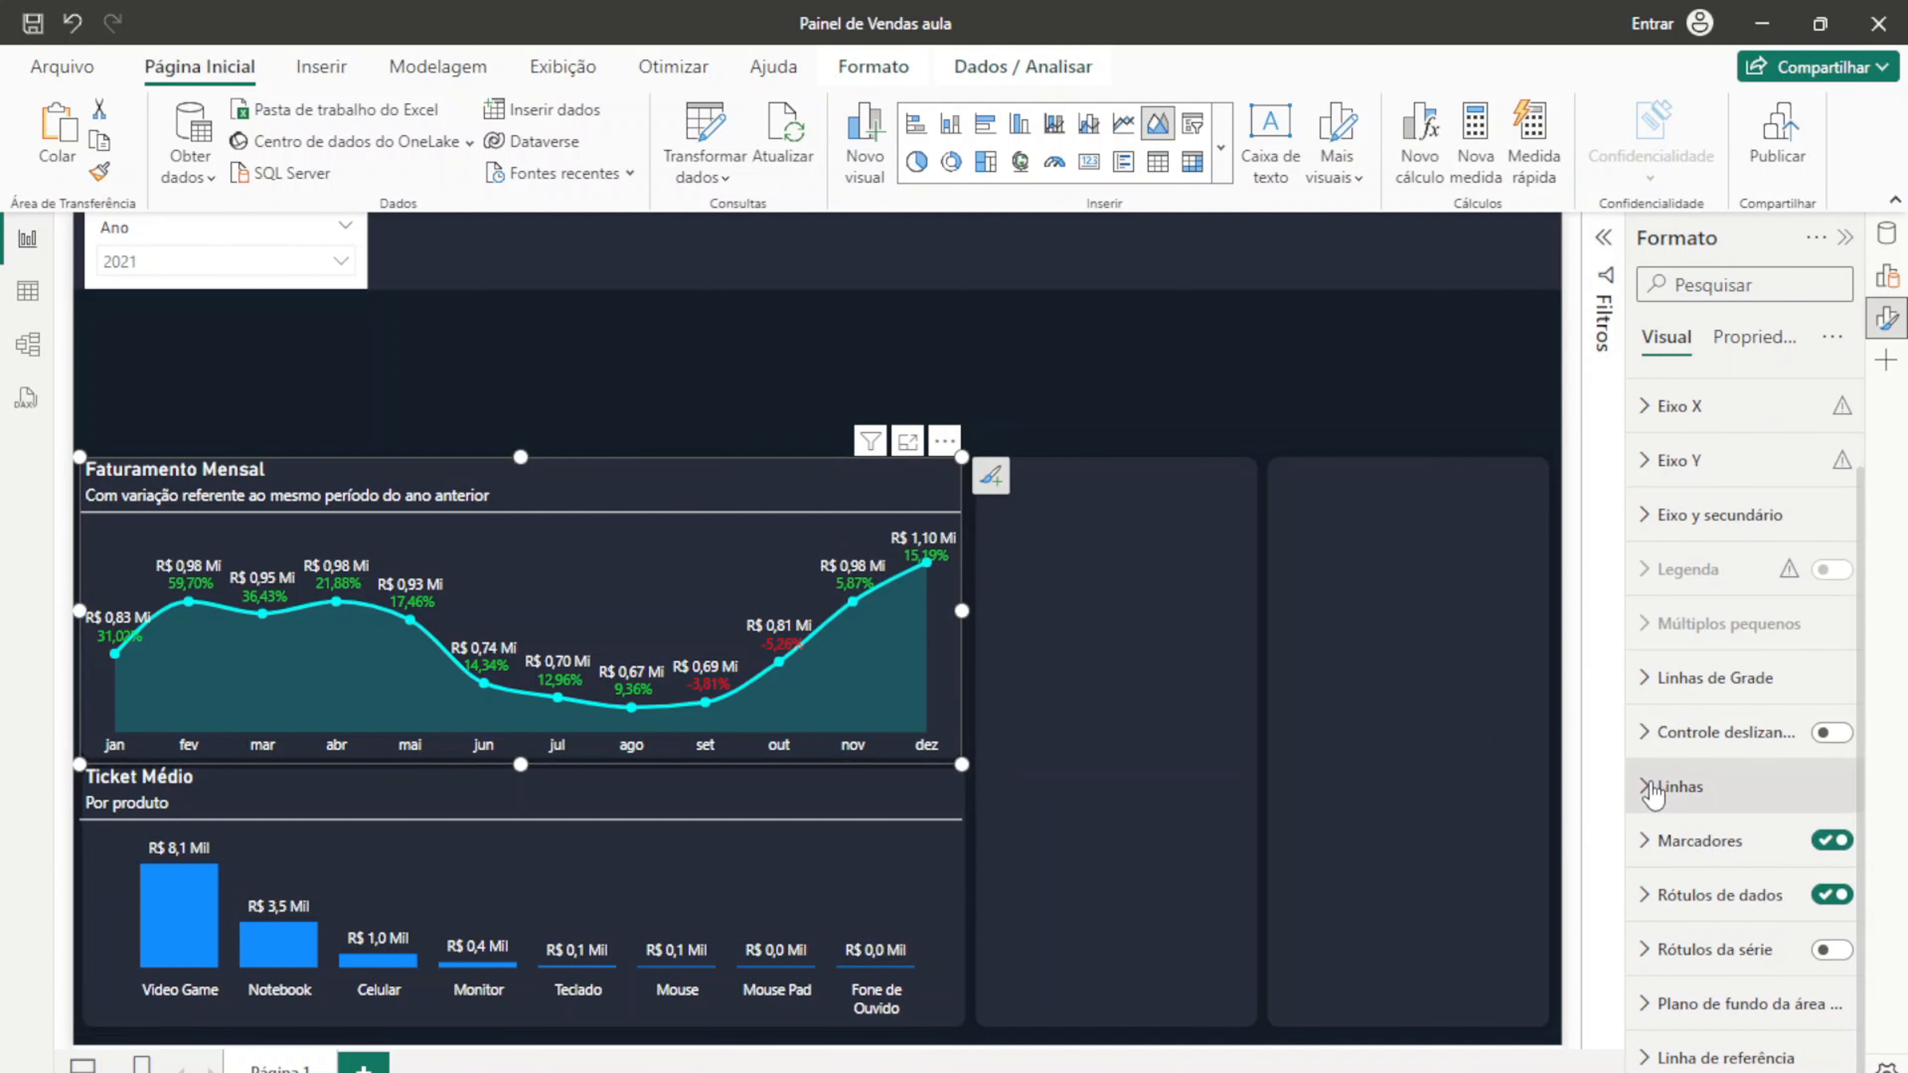
left_click(1675, 785)
scroll(1692, 744, "down", 5)
scroll(1692, 746, "down", 3)
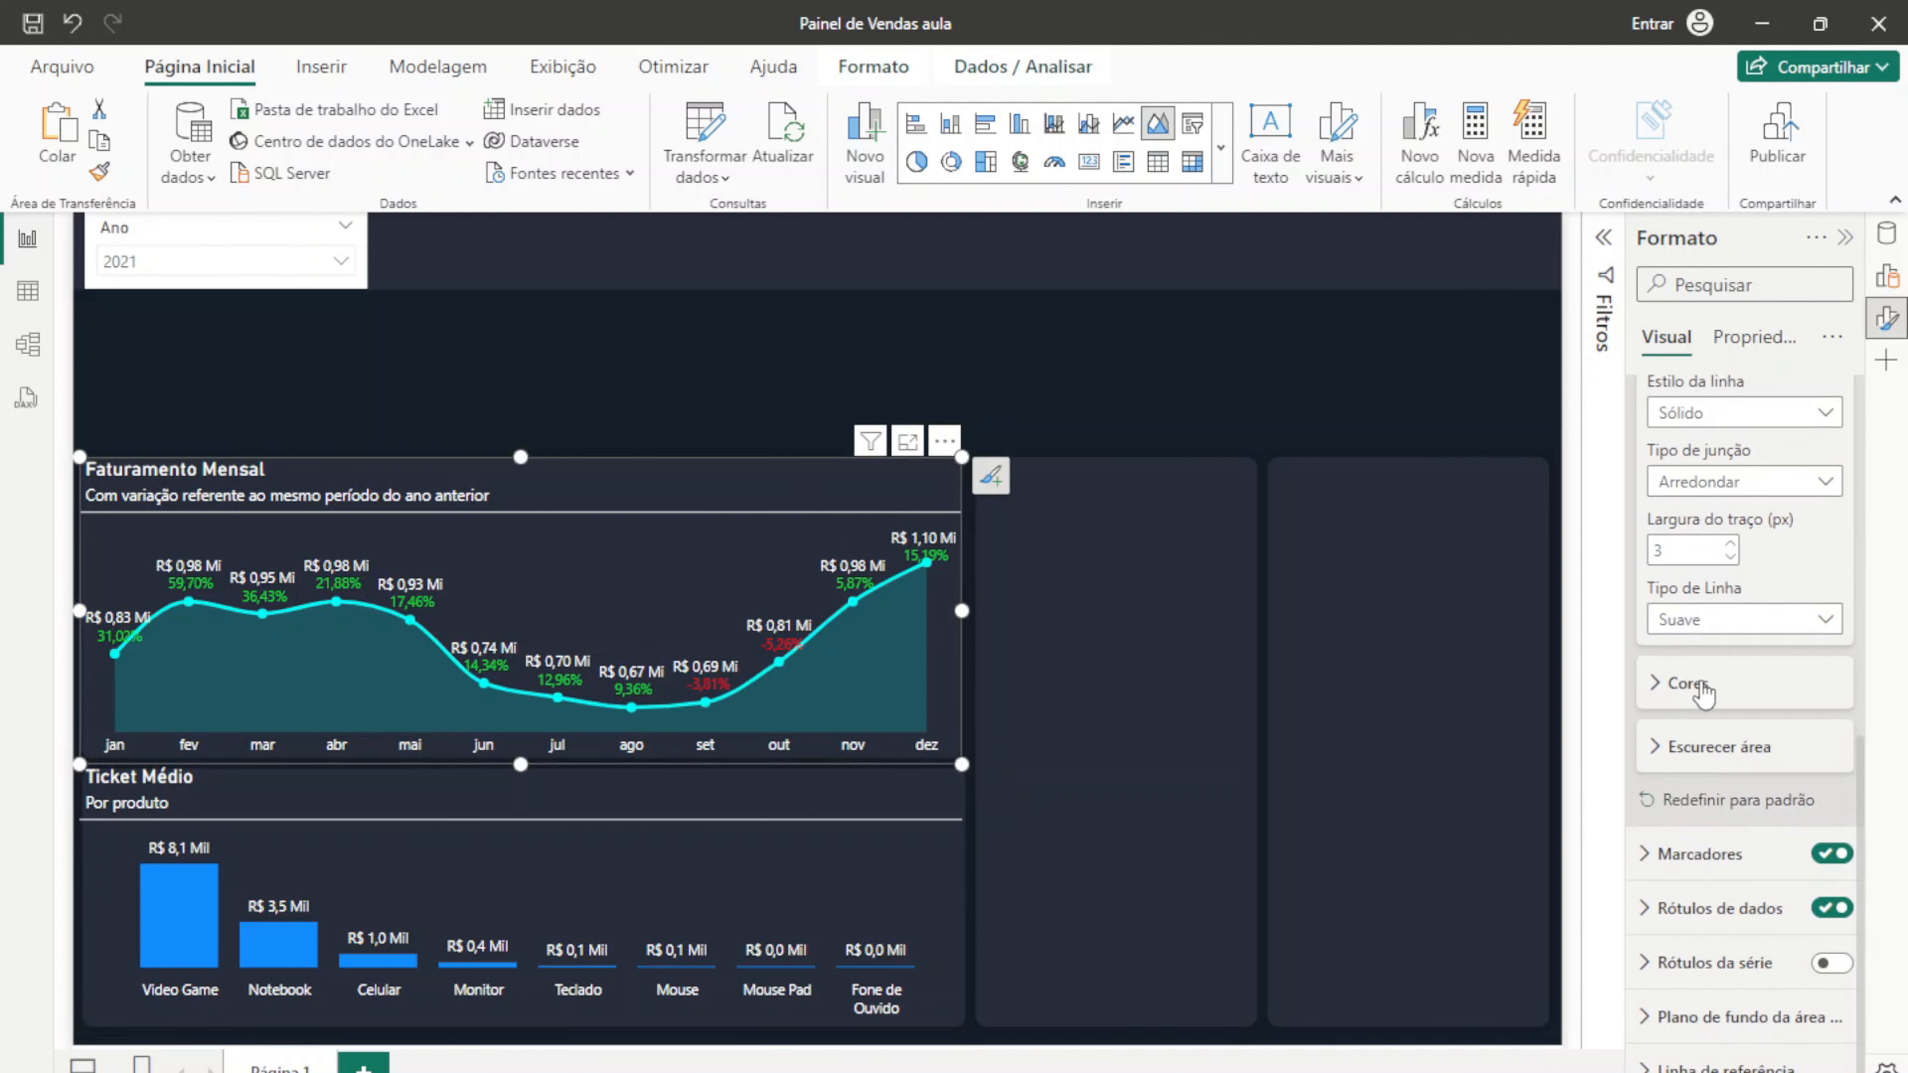
left_click(1690, 688)
left_click(1679, 751)
left_click(1550, 695)
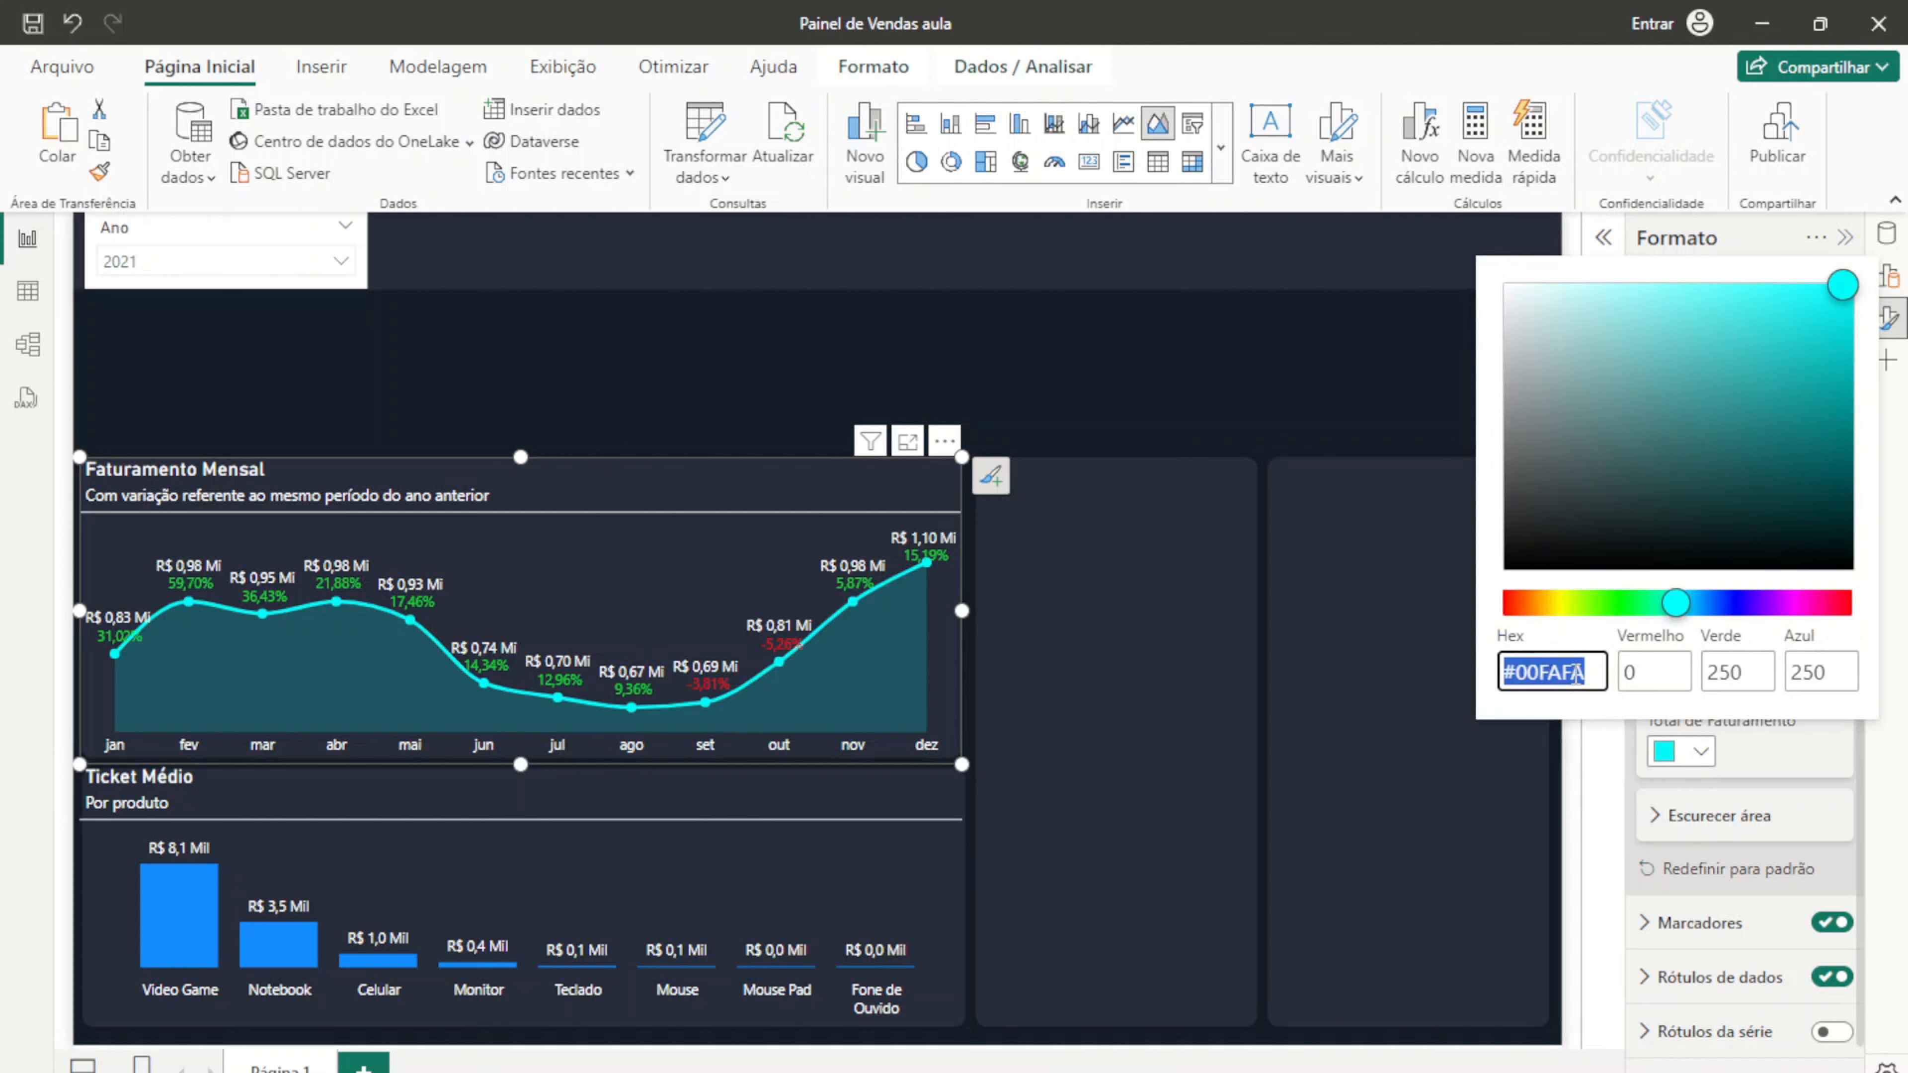
left_click_drag(1588, 668, 1435, 684)
Step: Apply the recently used cyan to the columns of the Ticket Médio chart and close the Formato pane
left_click(837, 792)
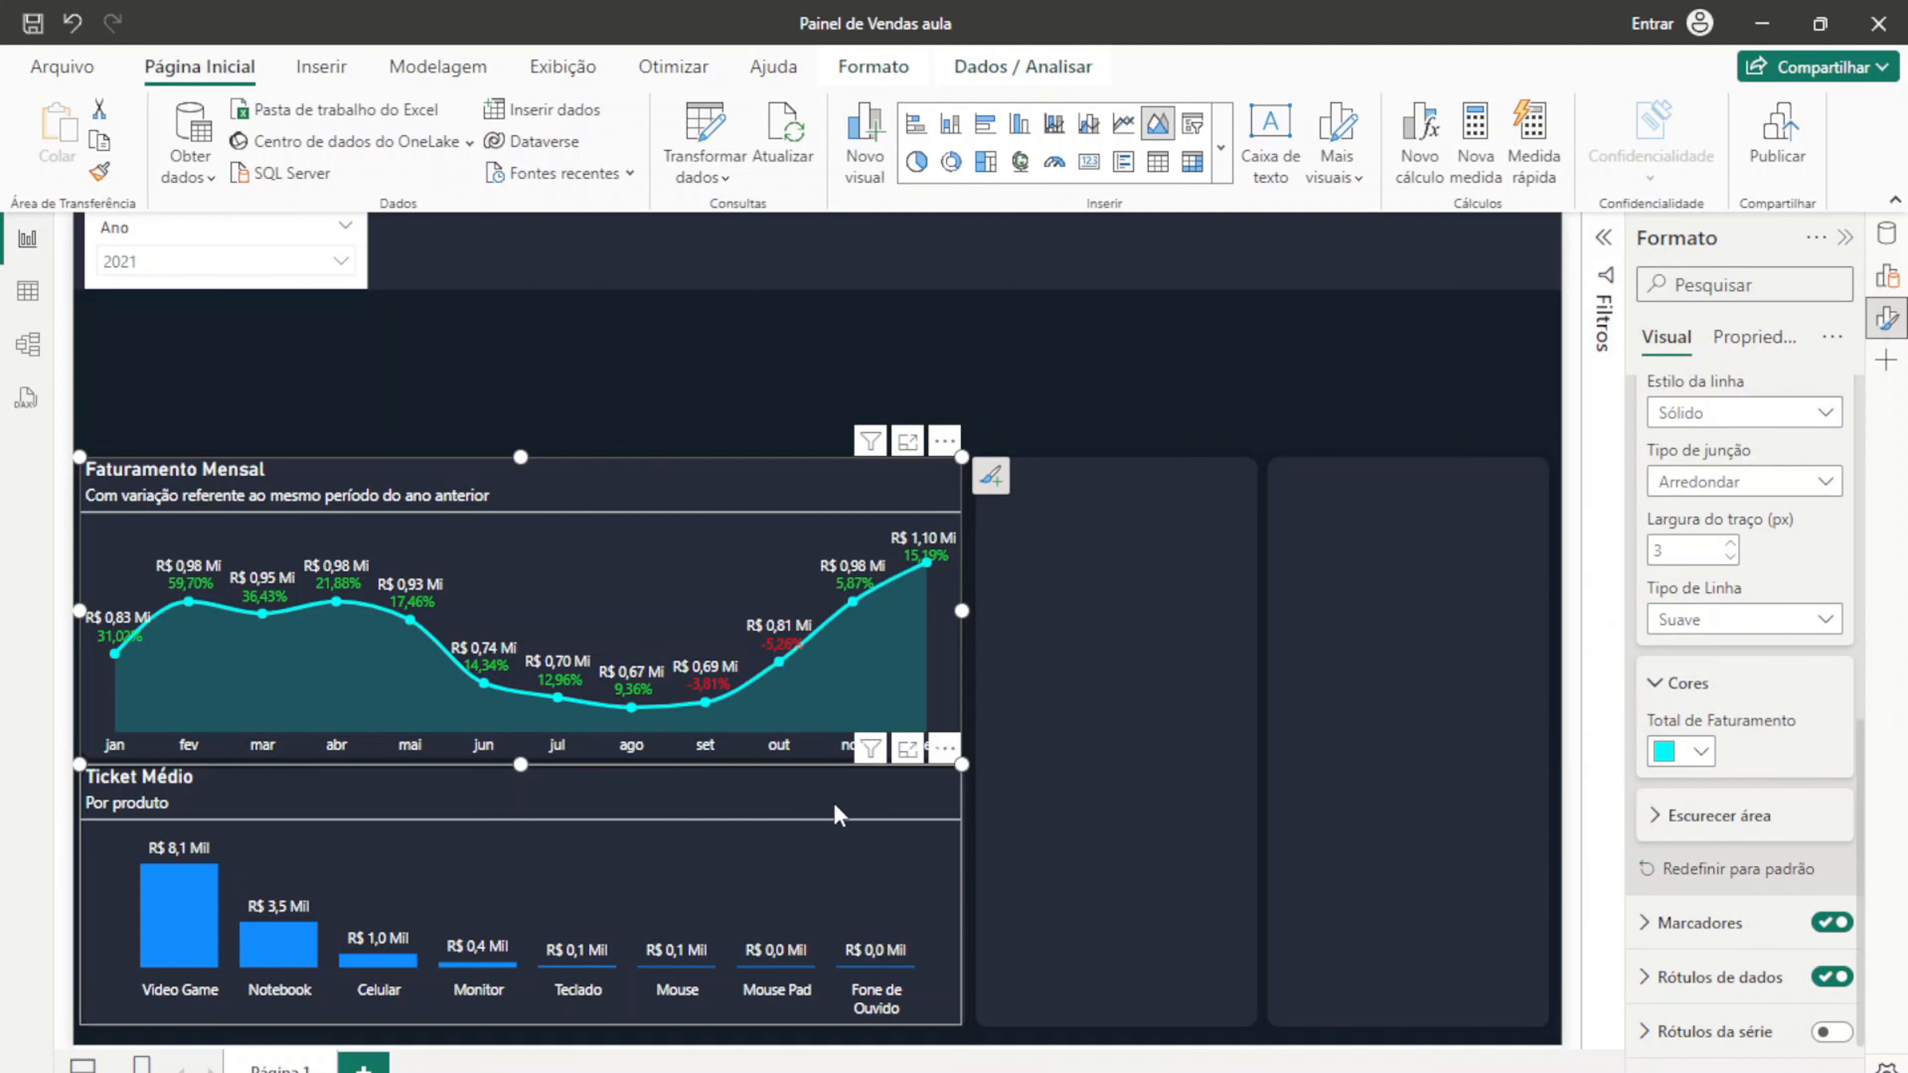
left_click(1712, 728)
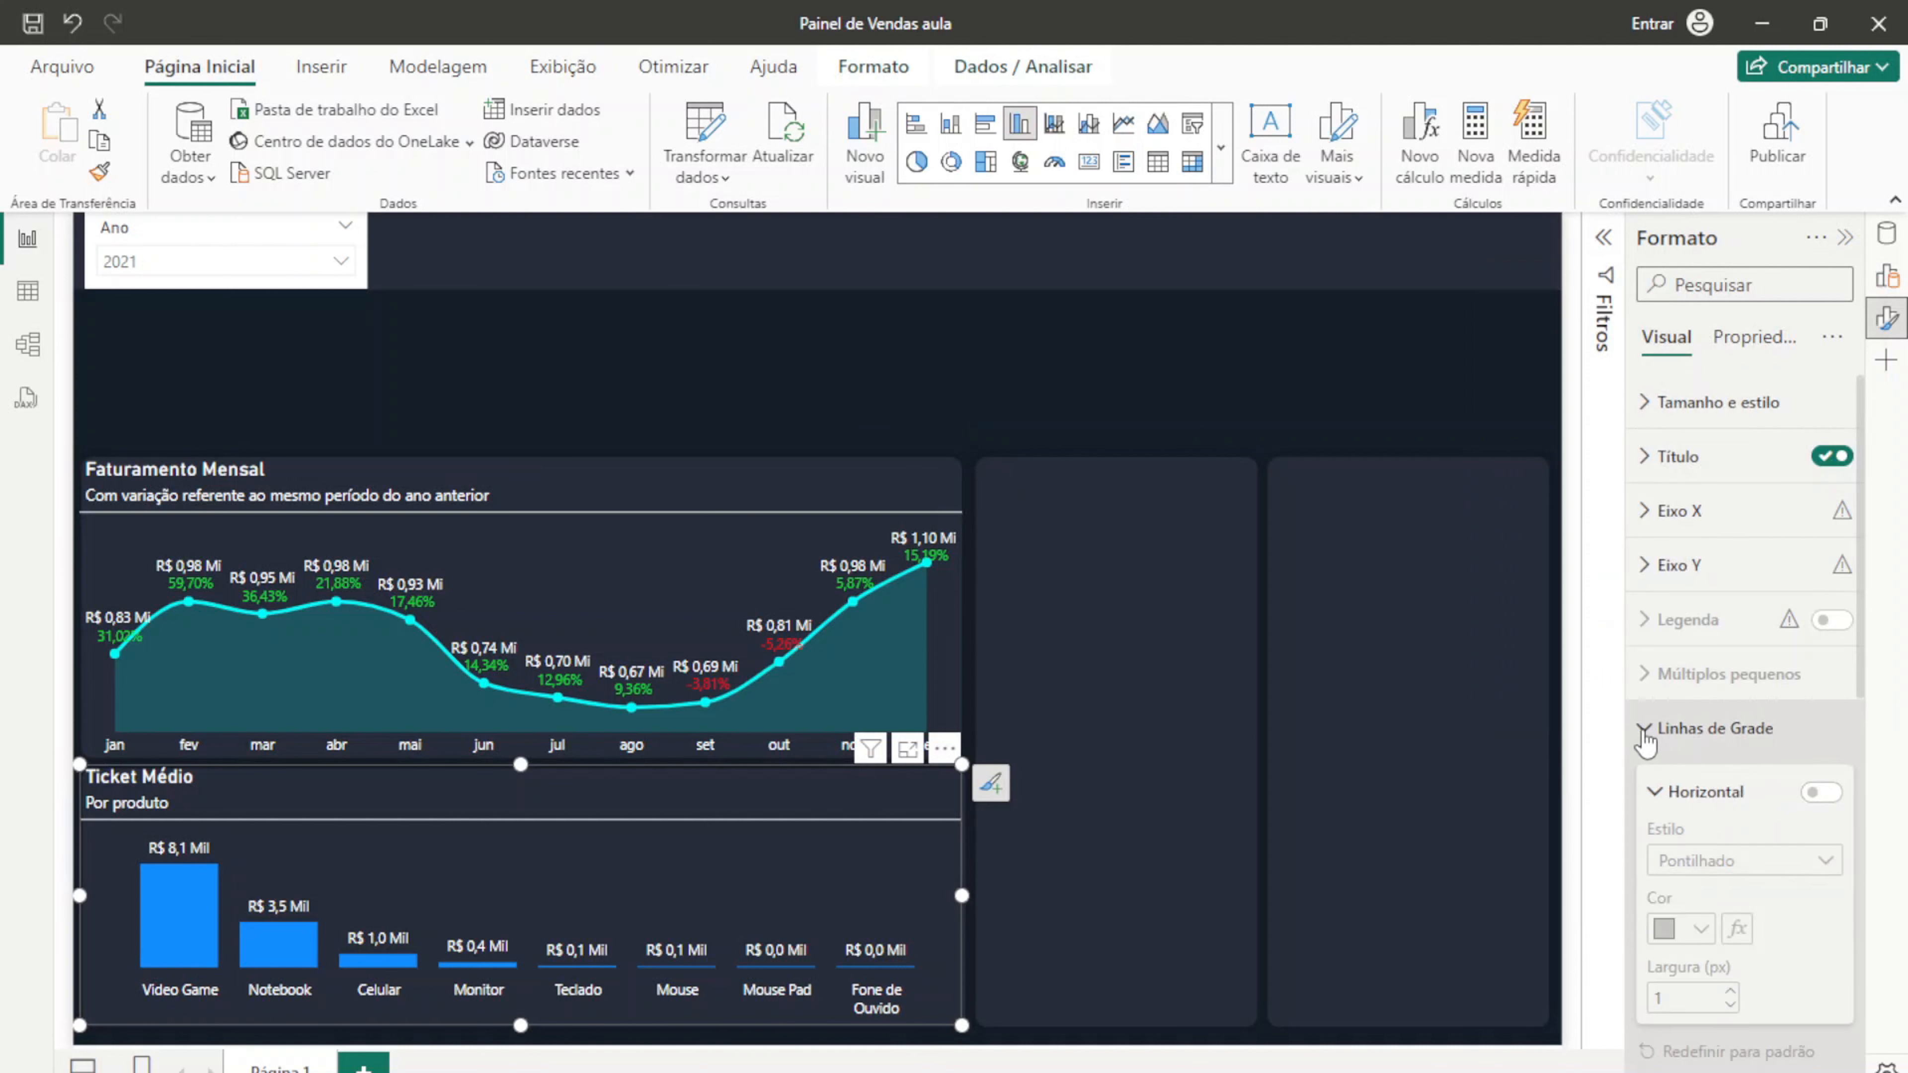
left_click(1713, 728)
scroll(1731, 685, "down", 5)
left_click(1697, 675)
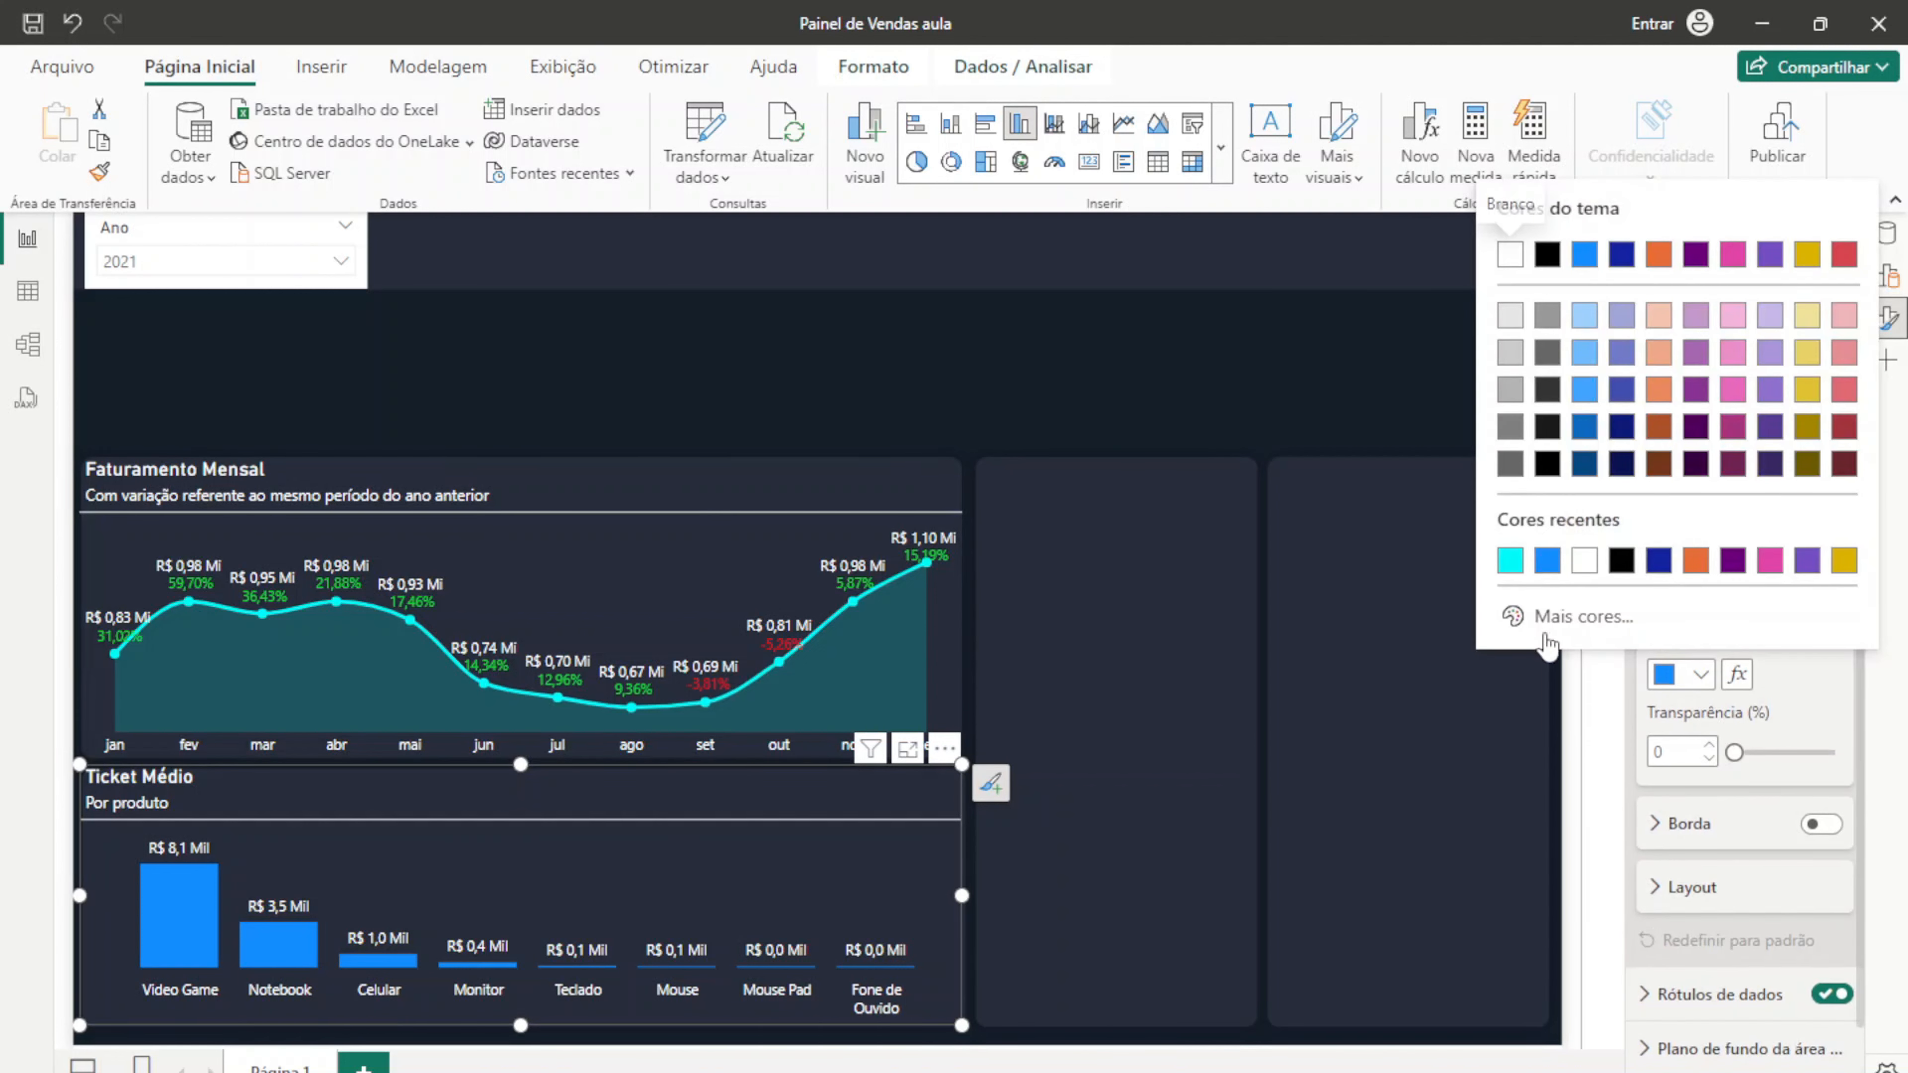
left_click(1516, 564)
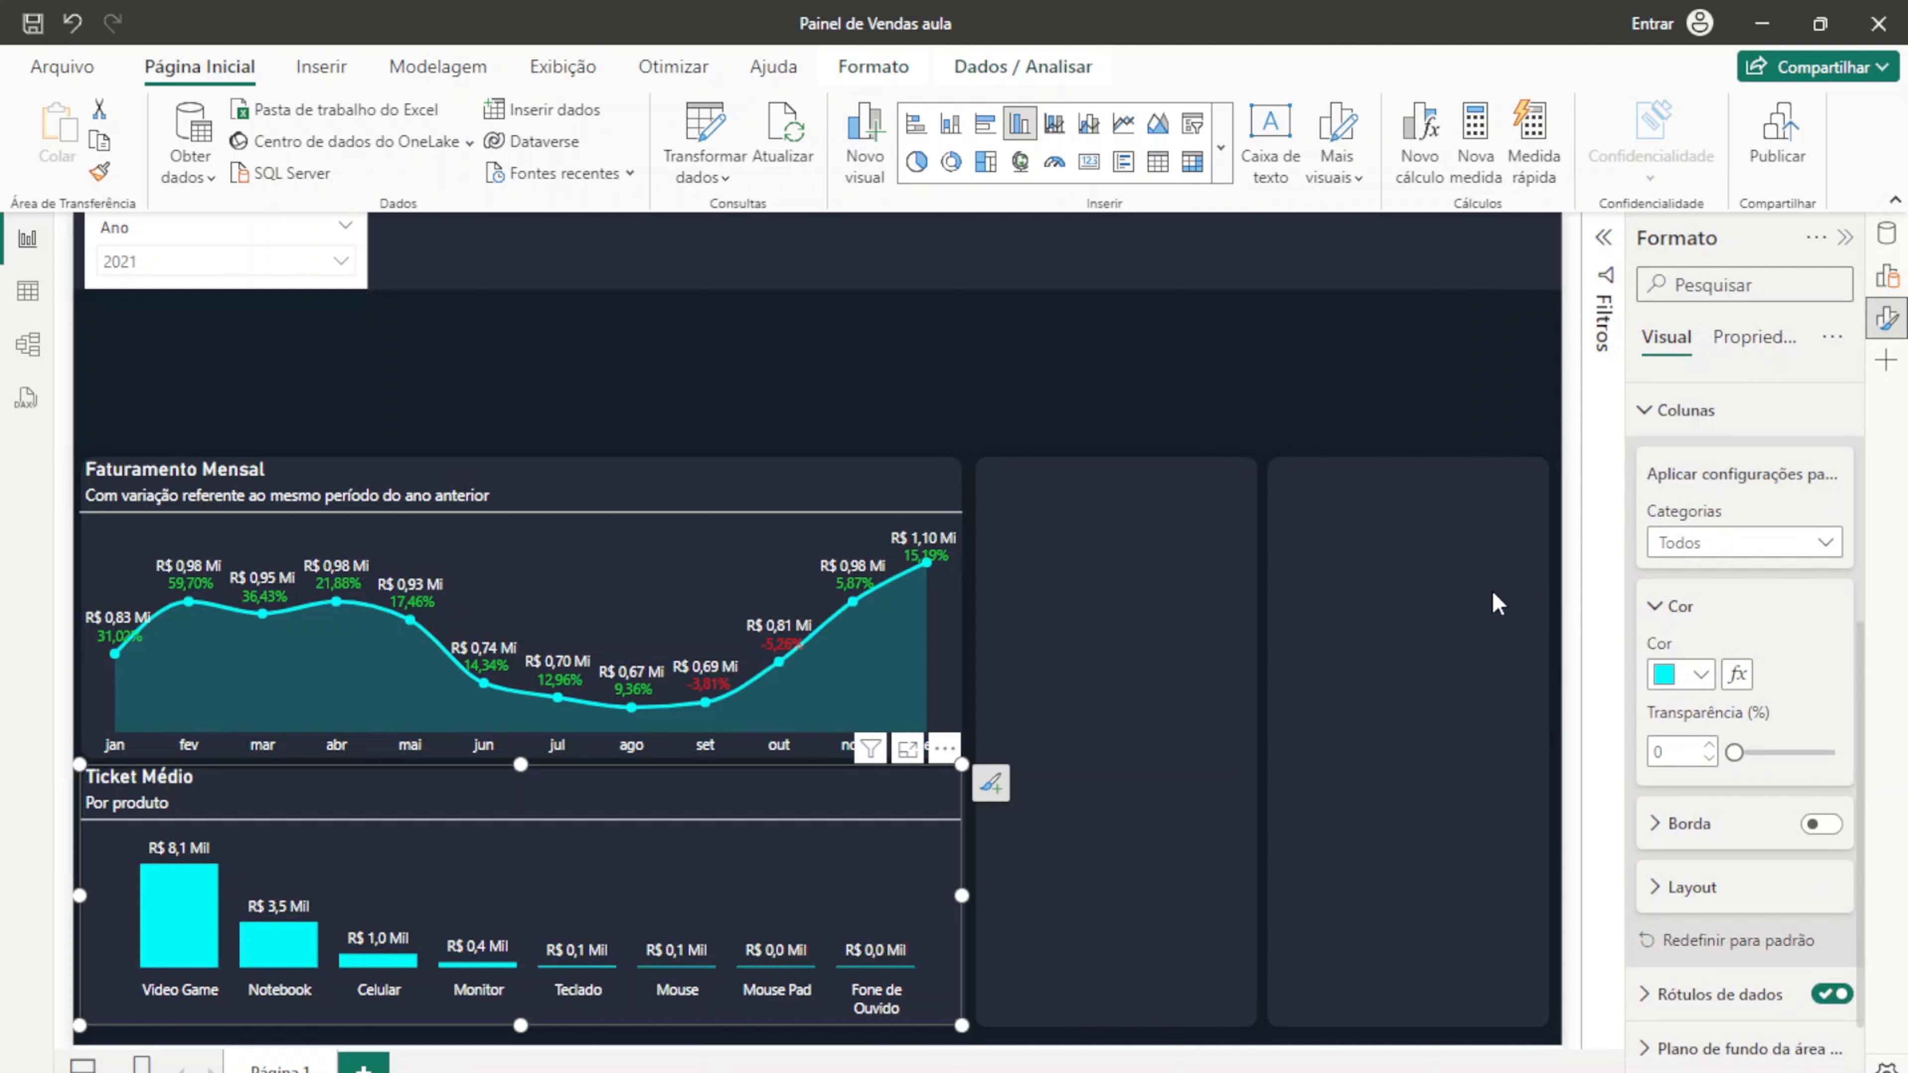
left_click(1447, 428)
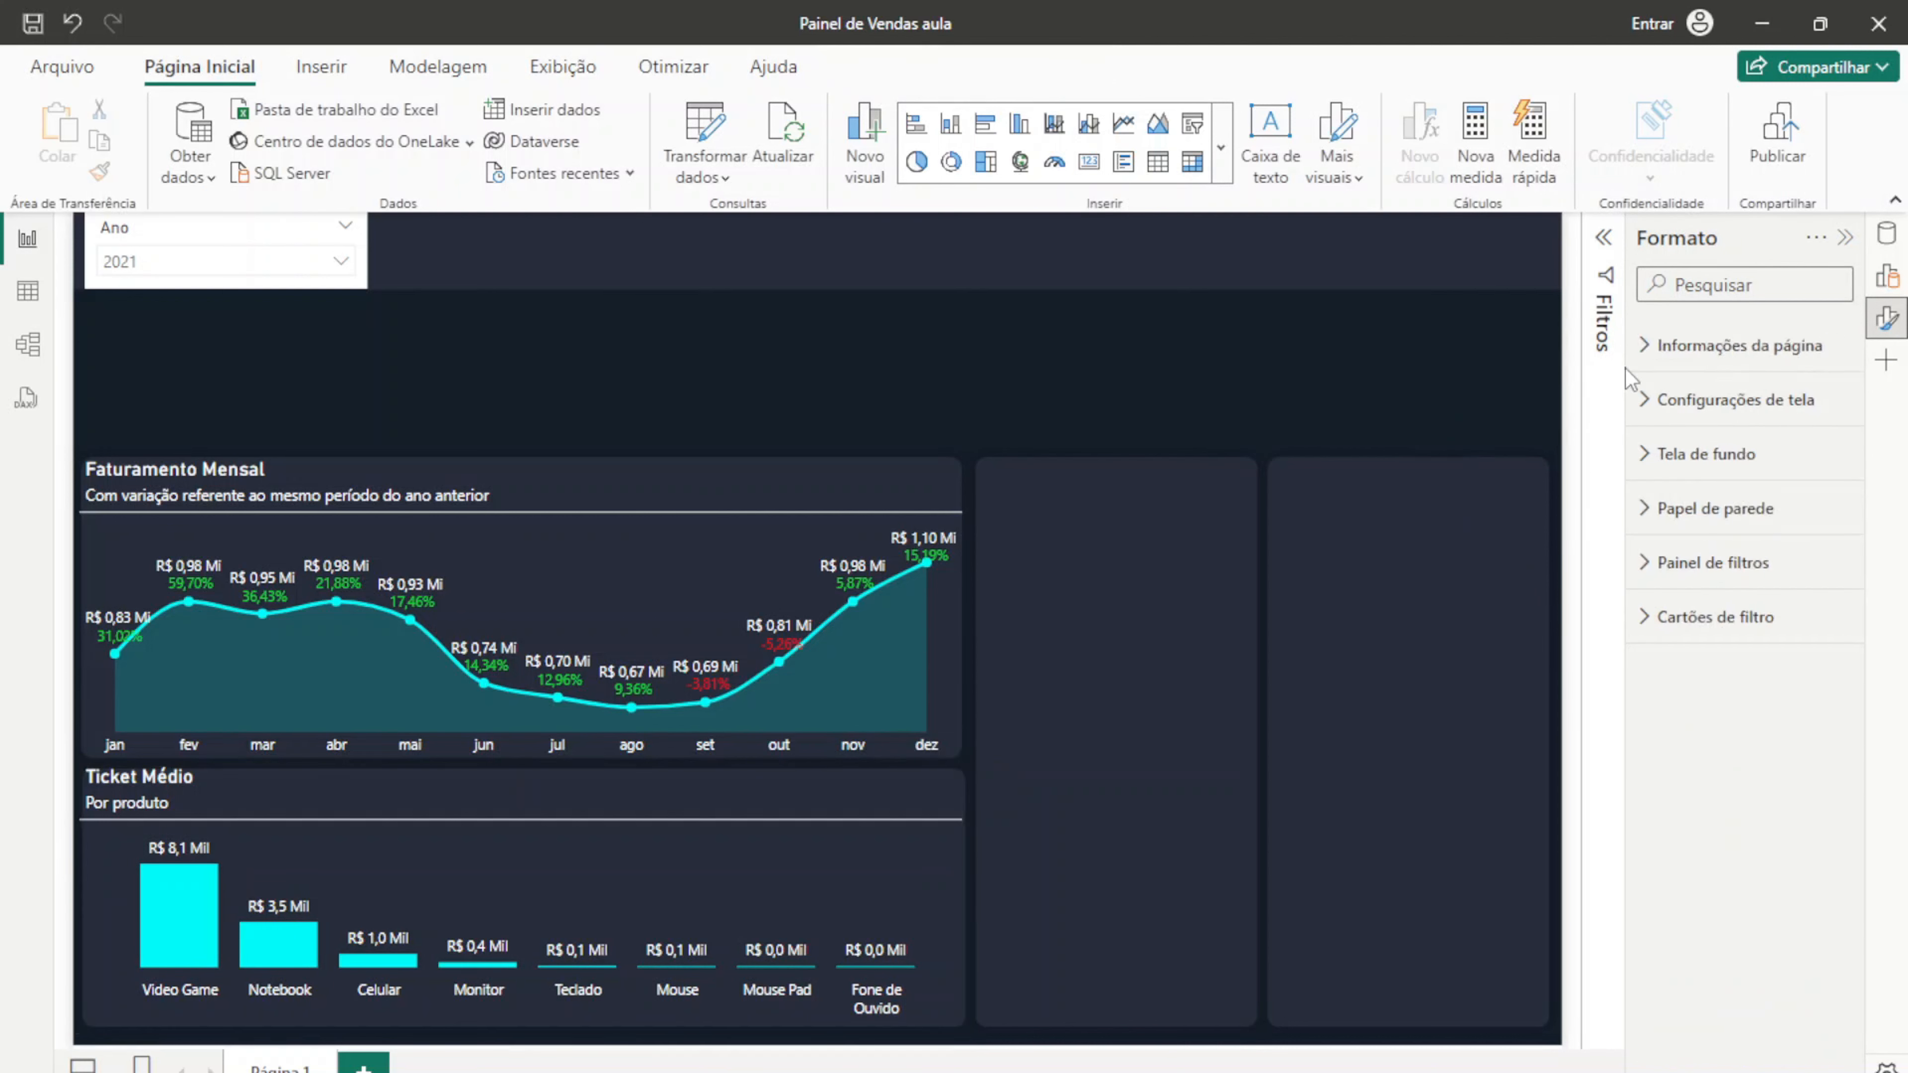
left_click(1845, 238)
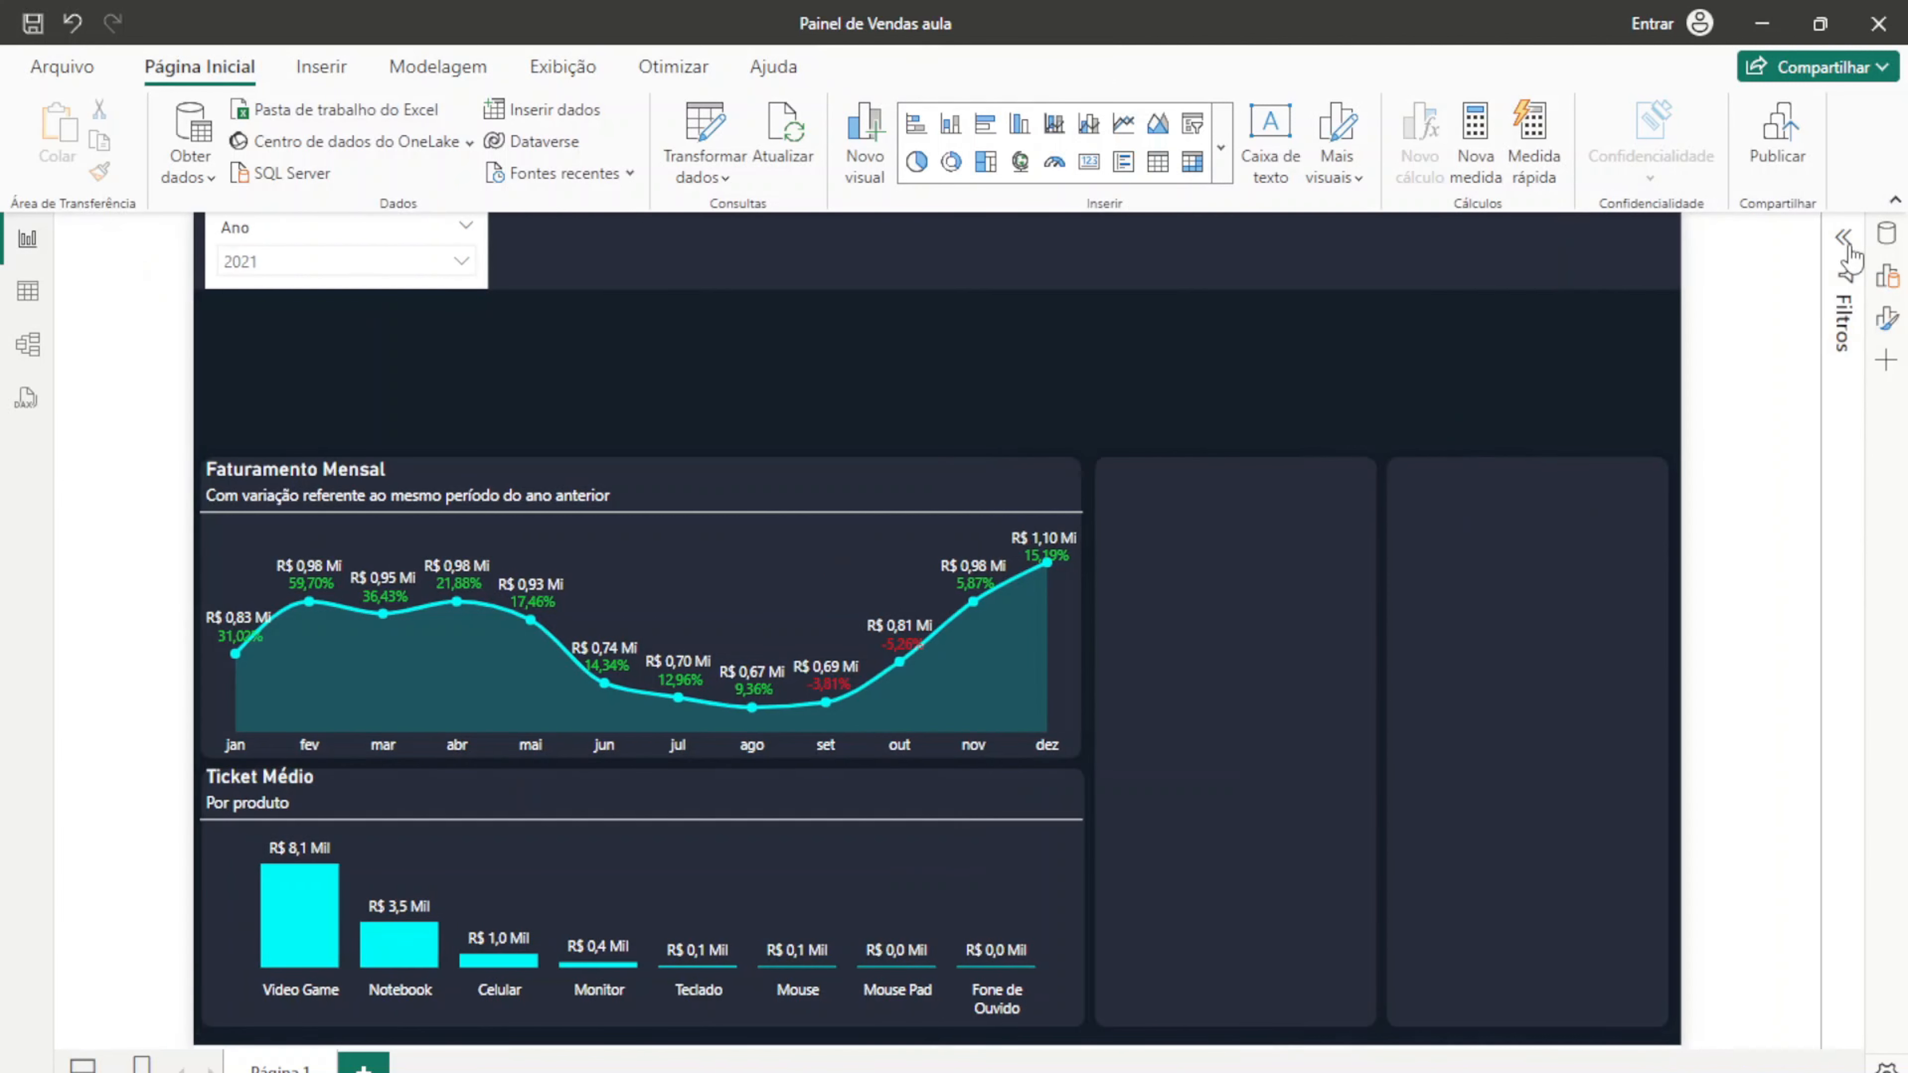
Step: Lower the top edge of the Ticket Médio chart slightly so it fits inside its background card
left_click(525, 802)
left_click(1209, 813)
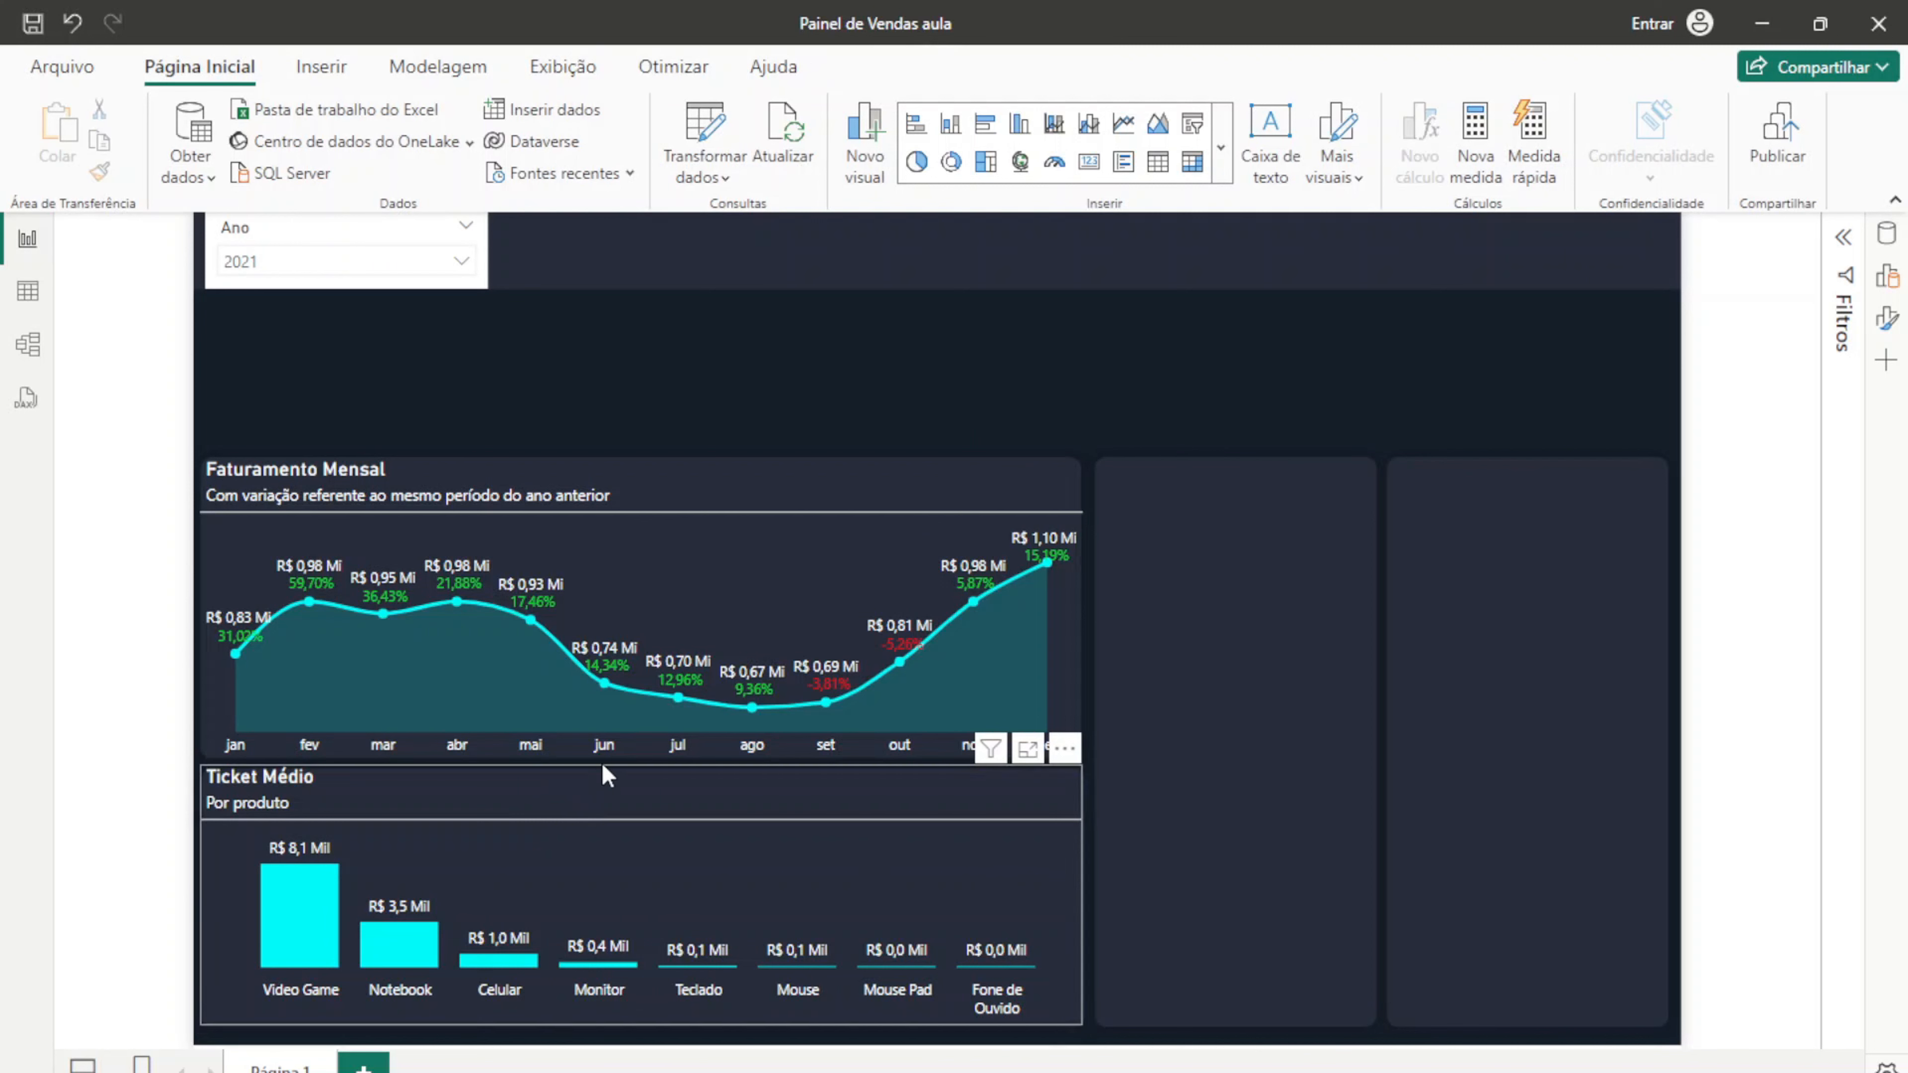
left_click_drag(602, 766, 641, 776)
left_click(919, 373)
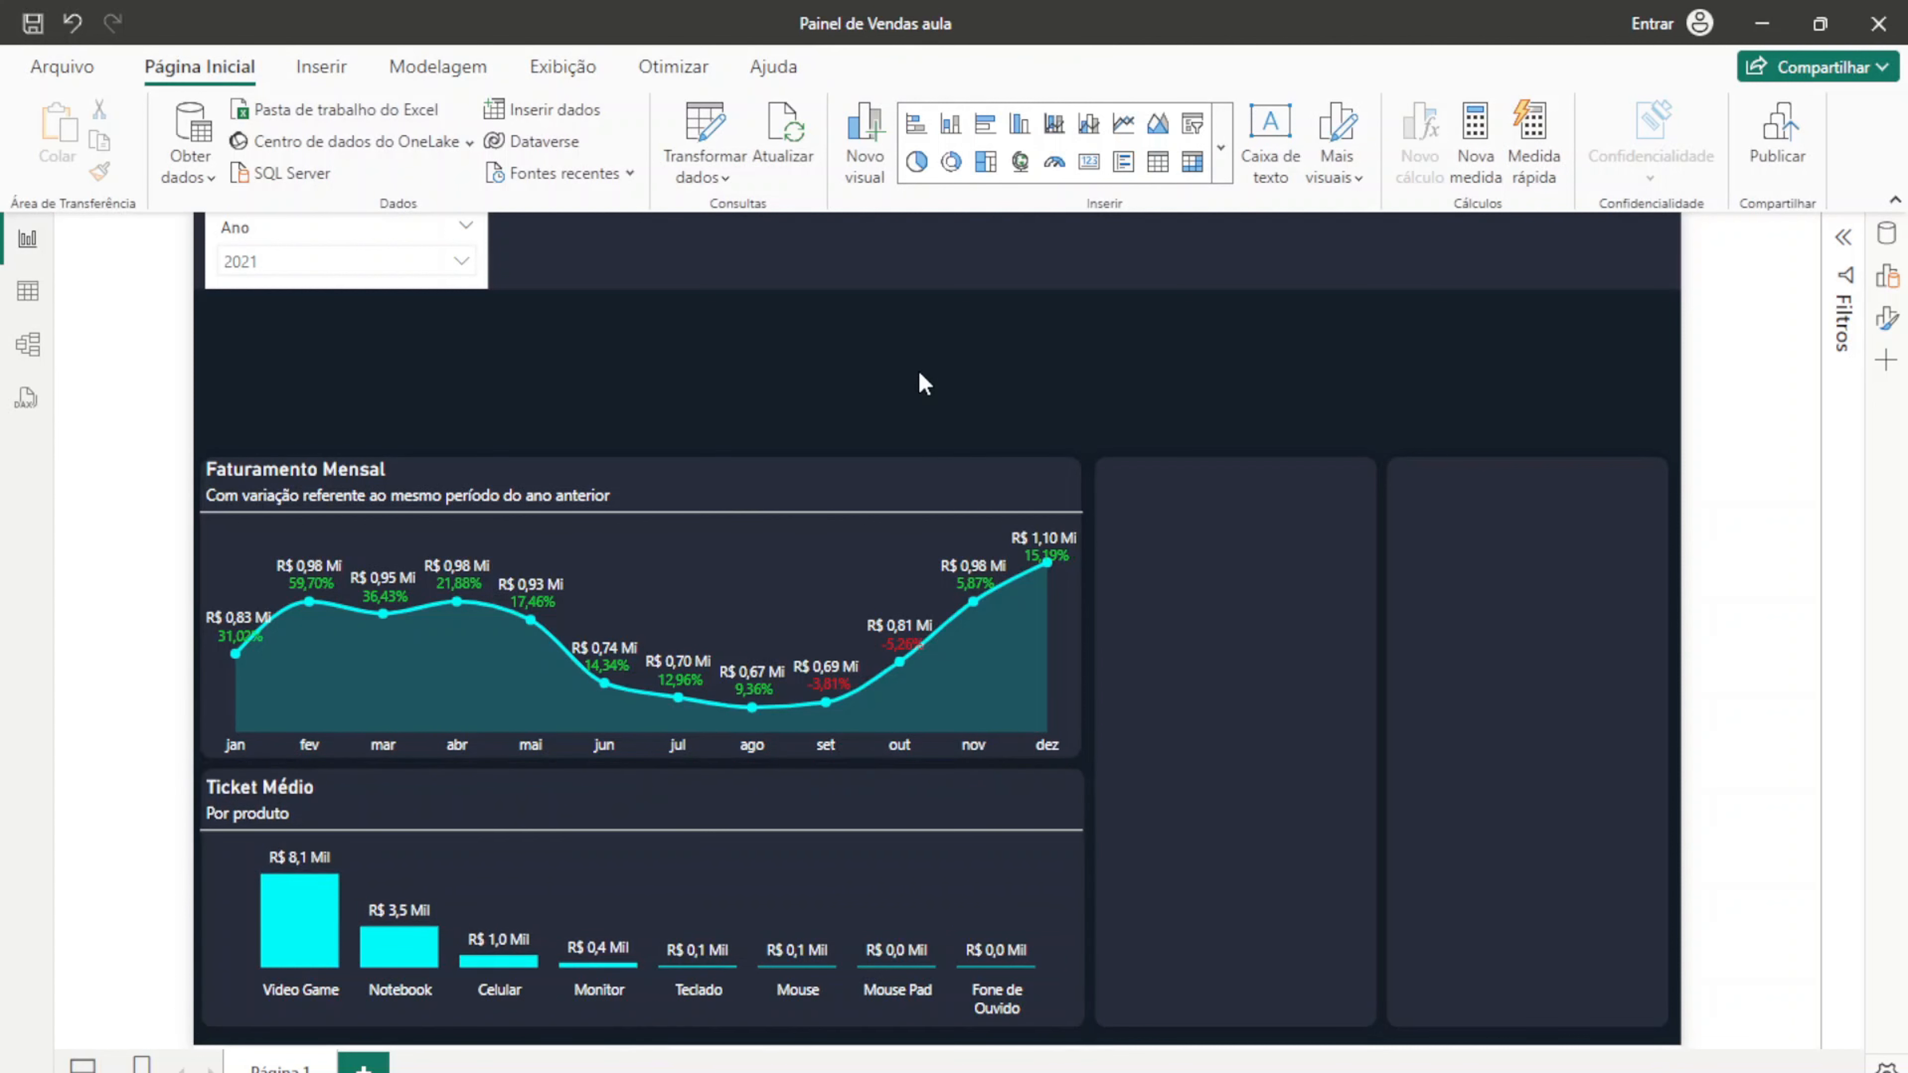
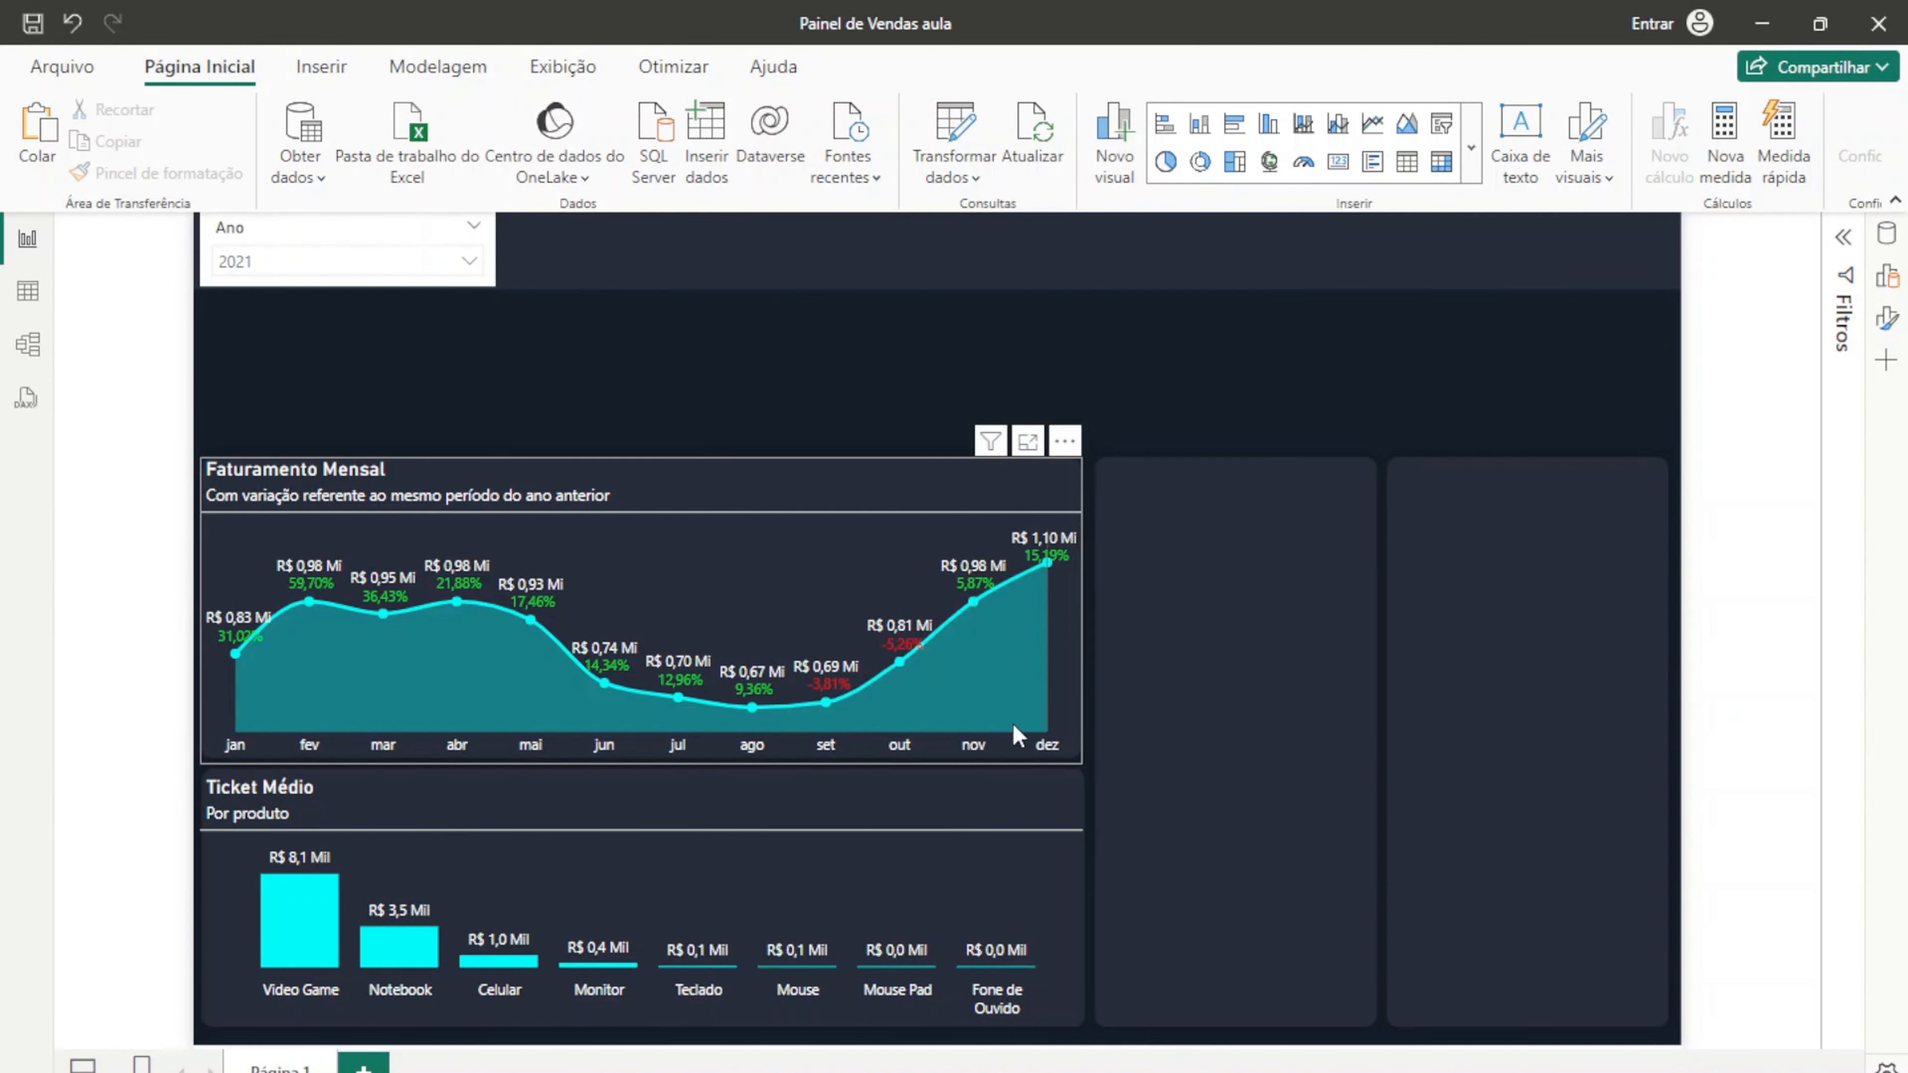
left_click(980, 790)
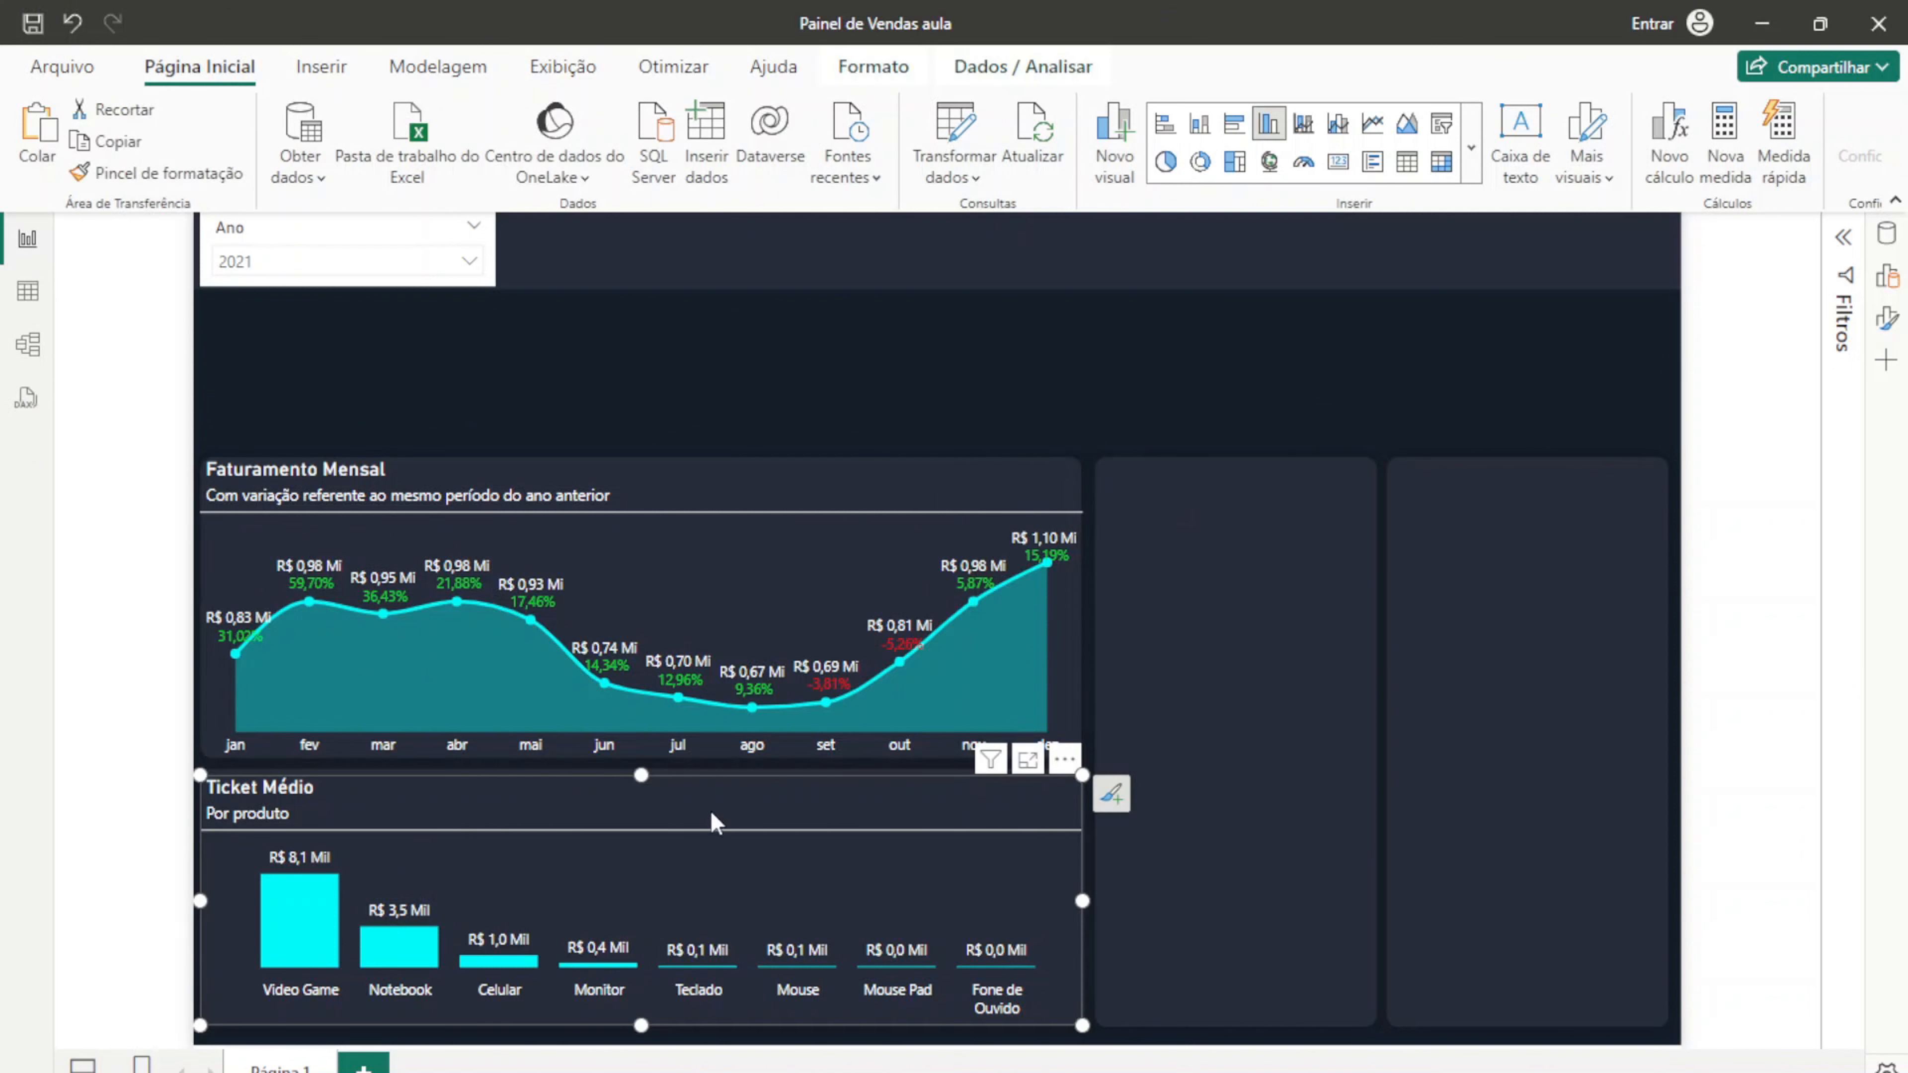
left_click_drag(641, 766, 641, 776)
Step: Duplicate the Ticket Médio chart, fitting the copy to the empty middle card as a clustered bar chart
key("ctrl+c")
key("ctrl+v")
left_click_drag(1082, 901, 481, 901)
left_click_drag(345, 799, 1242, 481)
left_click_drag(1235, 705, 1235, 1030)
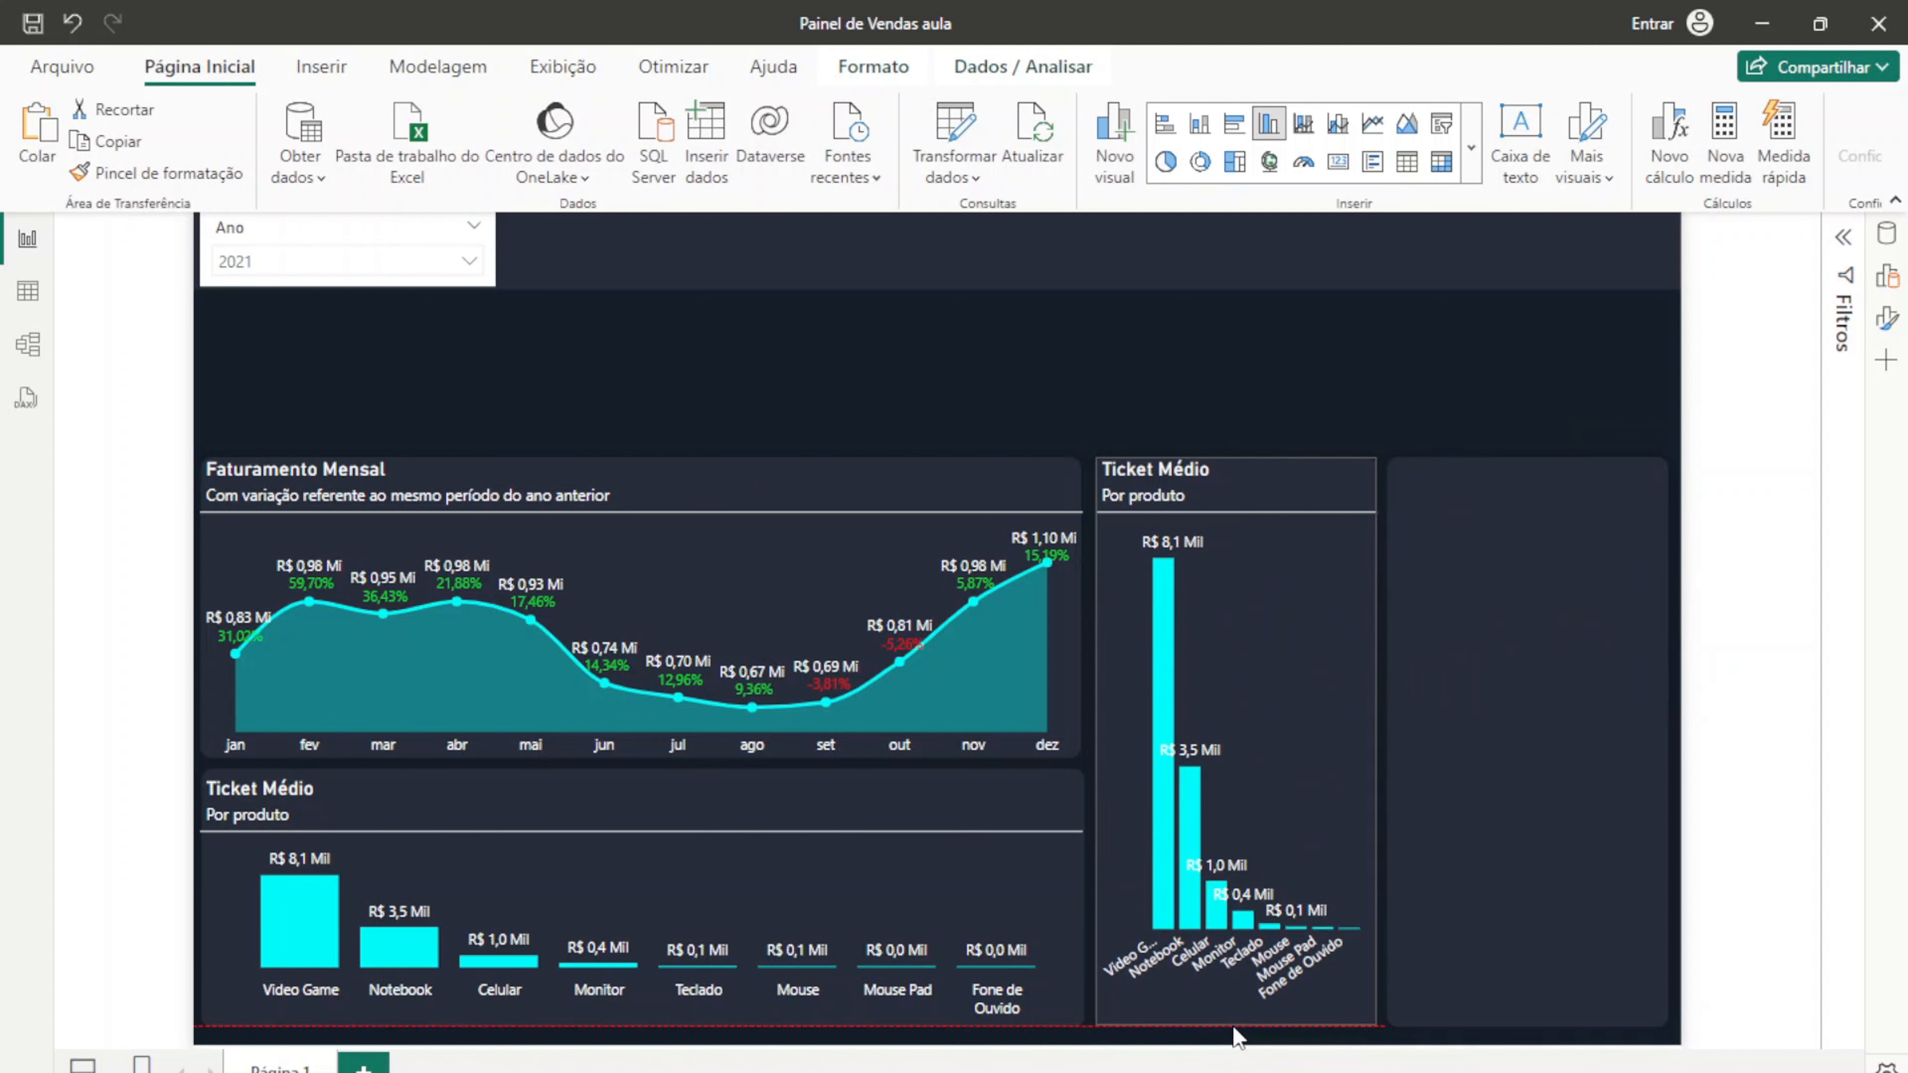
left_click(1232, 124)
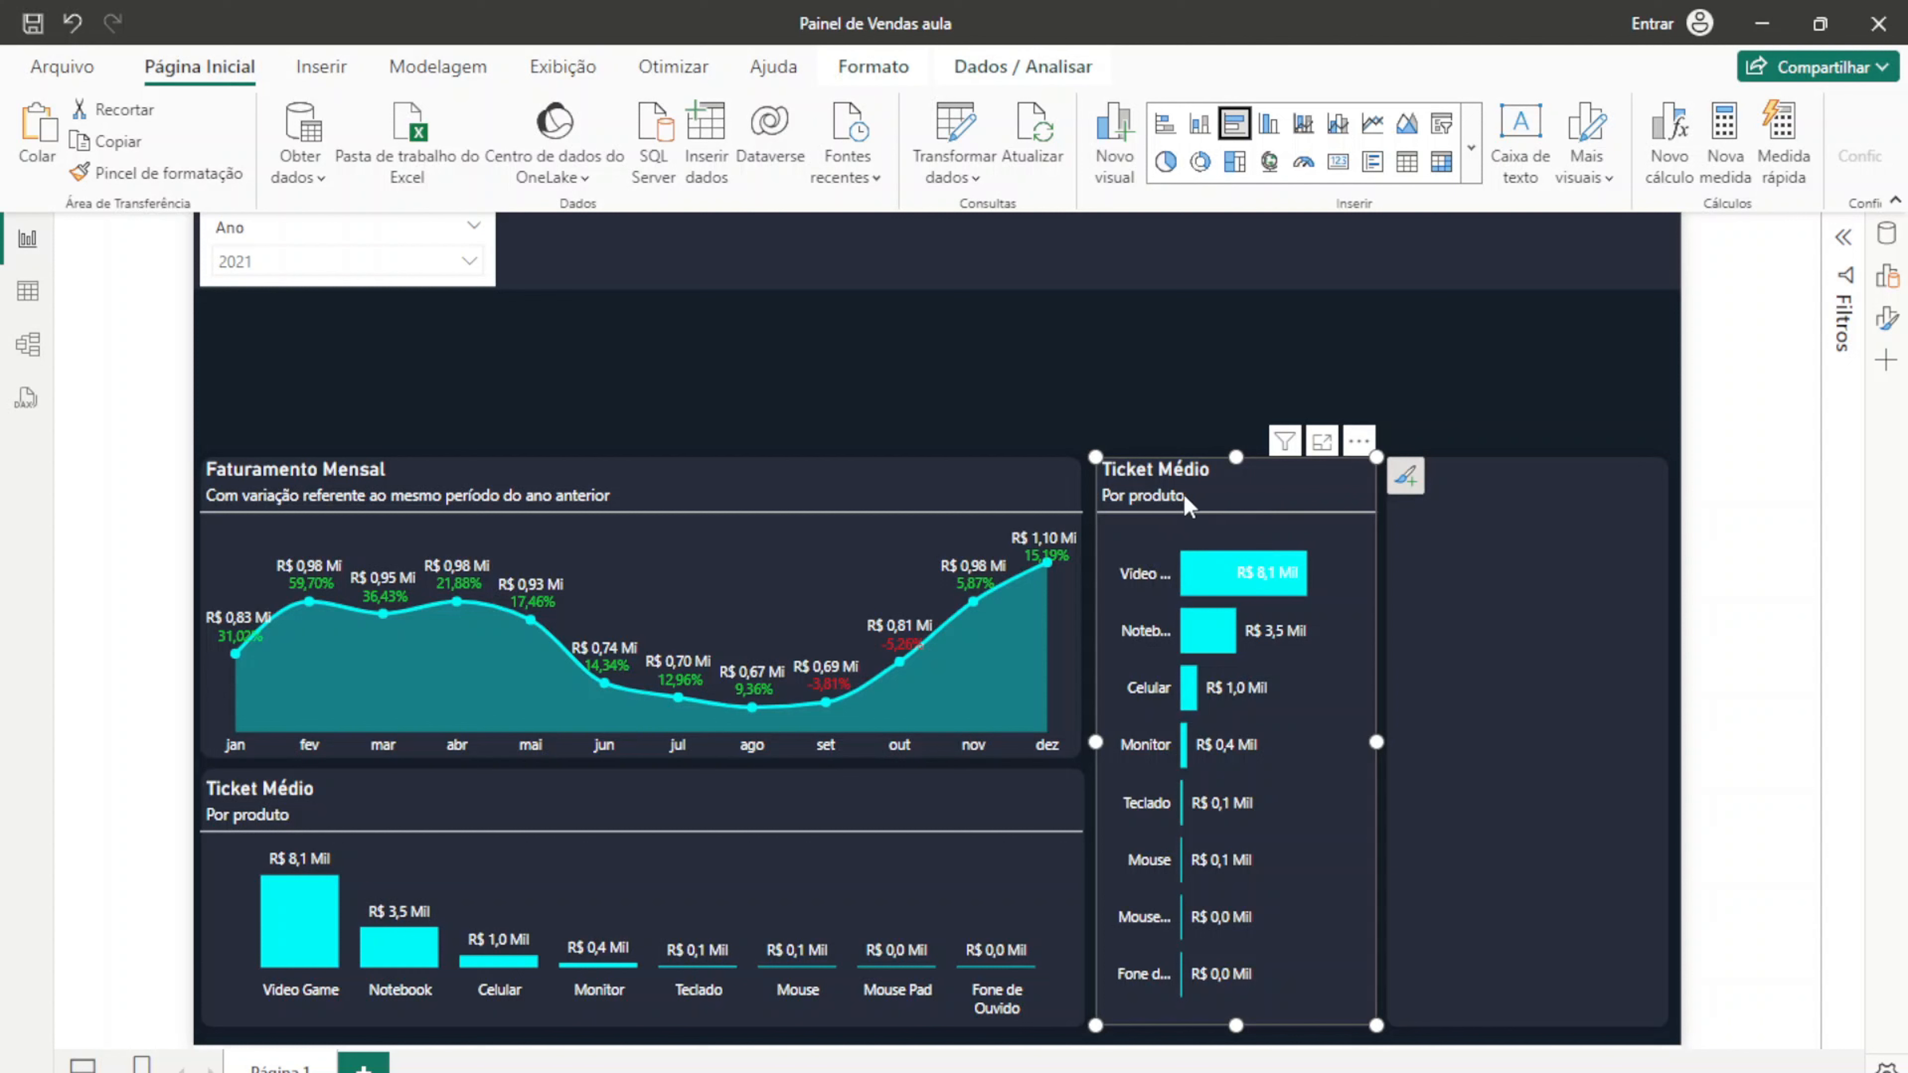
Step: Retitle the bar chart Faturamento por Produto, turn off its subtitle, and close the Formato pane
left_click(1888, 321)
left_click(1652, 457)
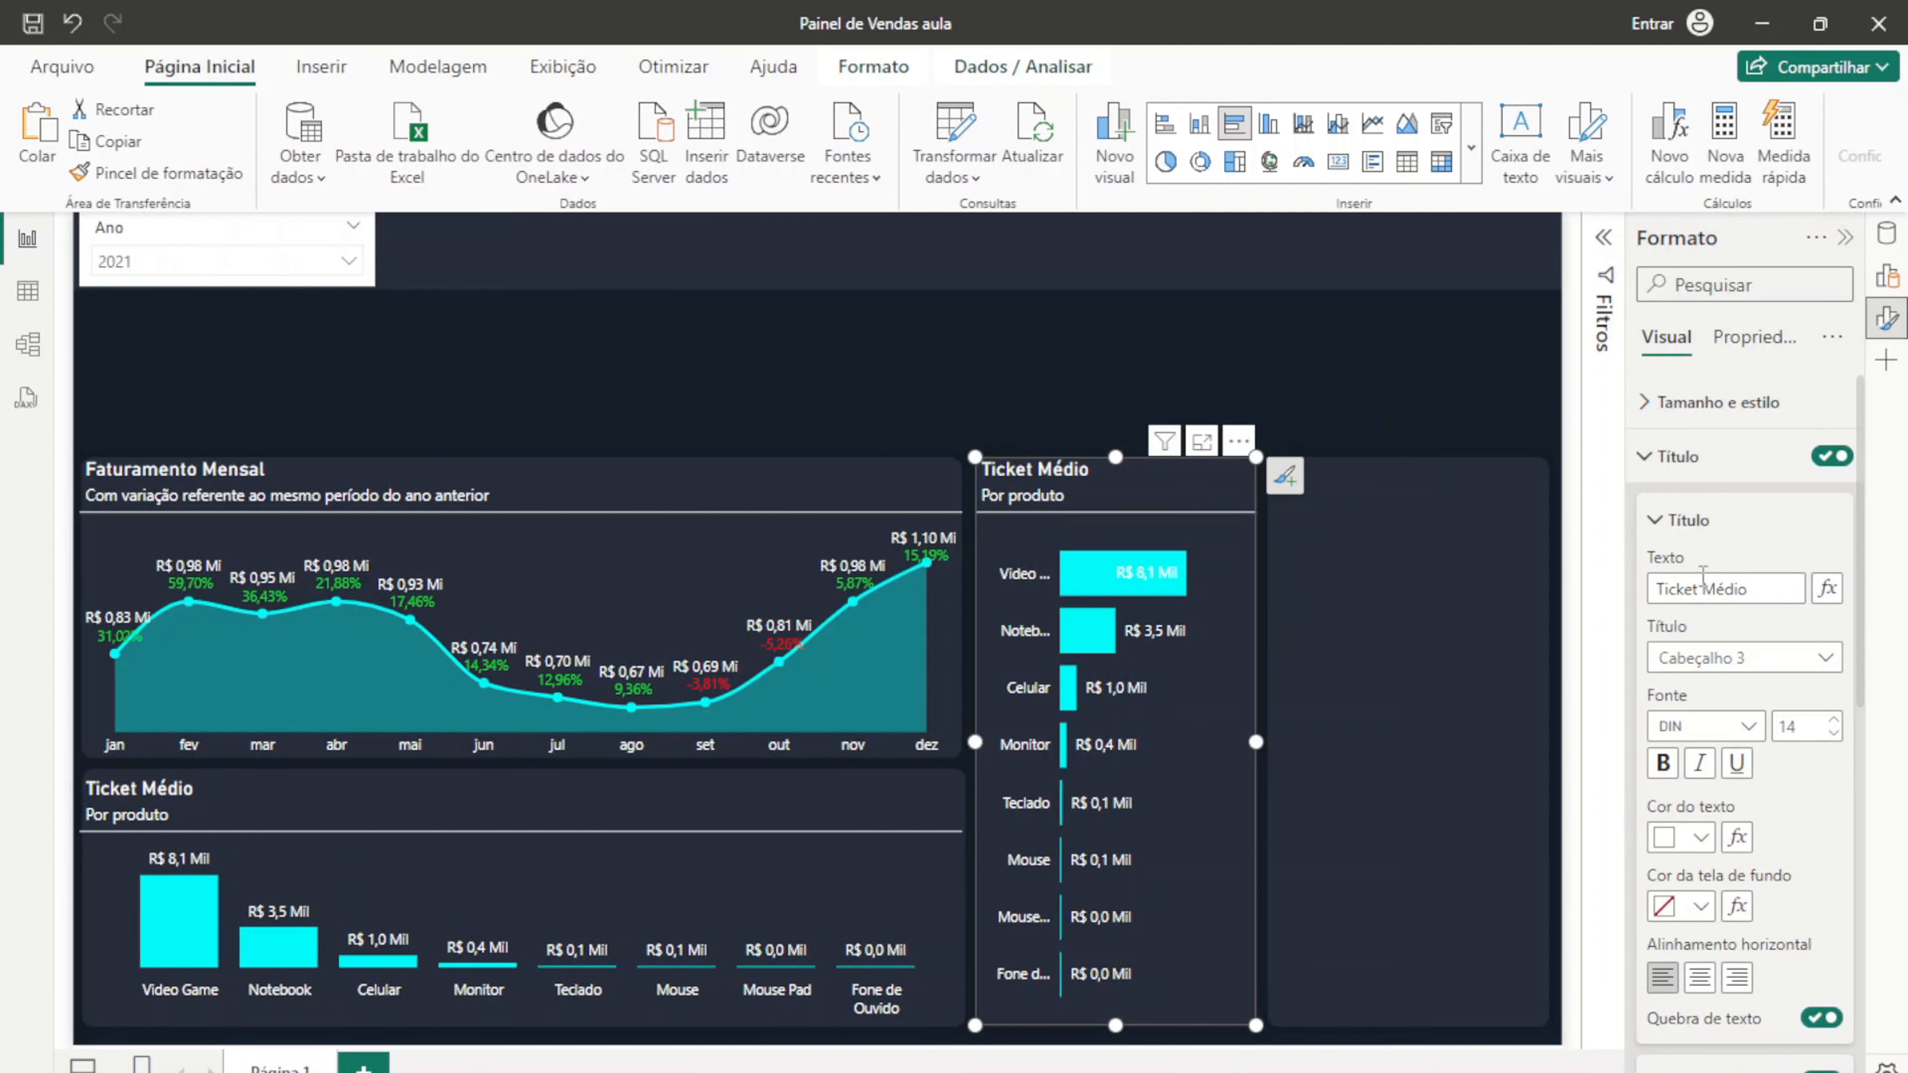
left_click_drag(1757, 586, 1613, 590)
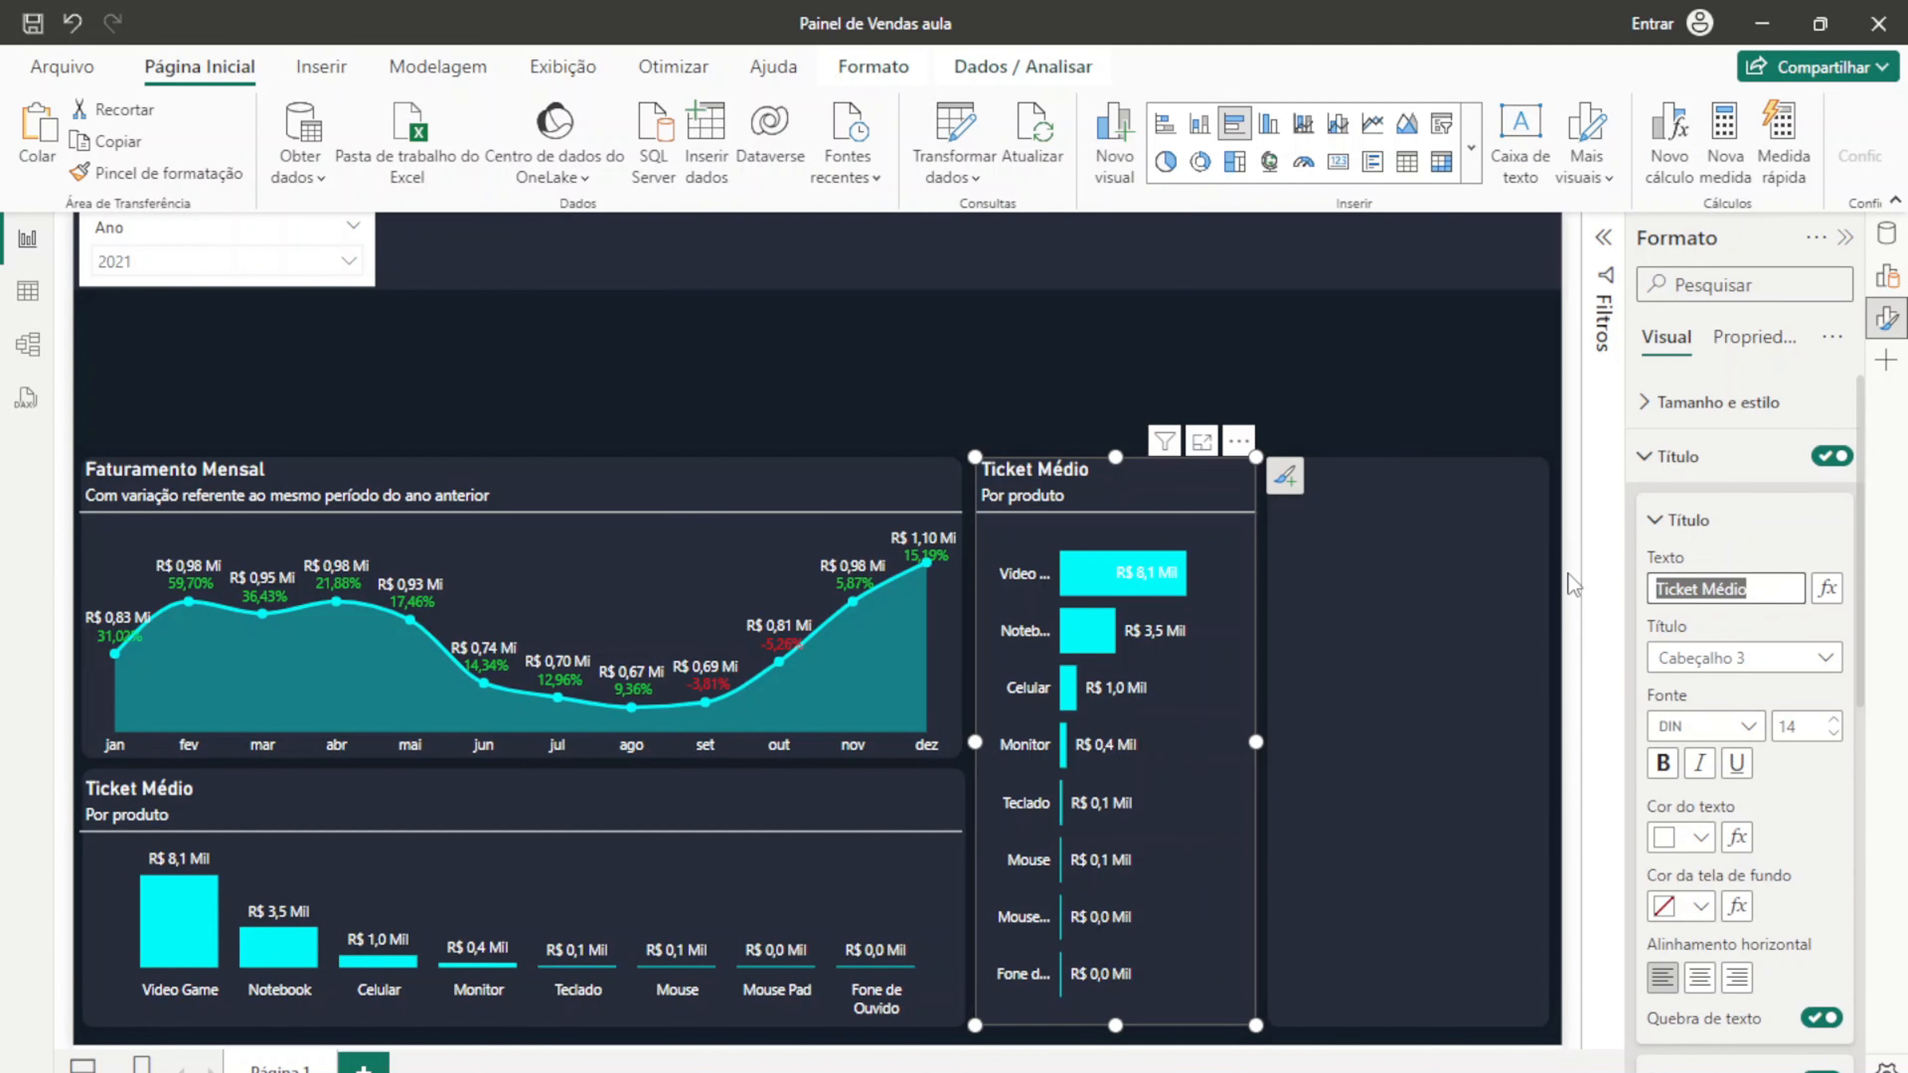
type("Faturame")
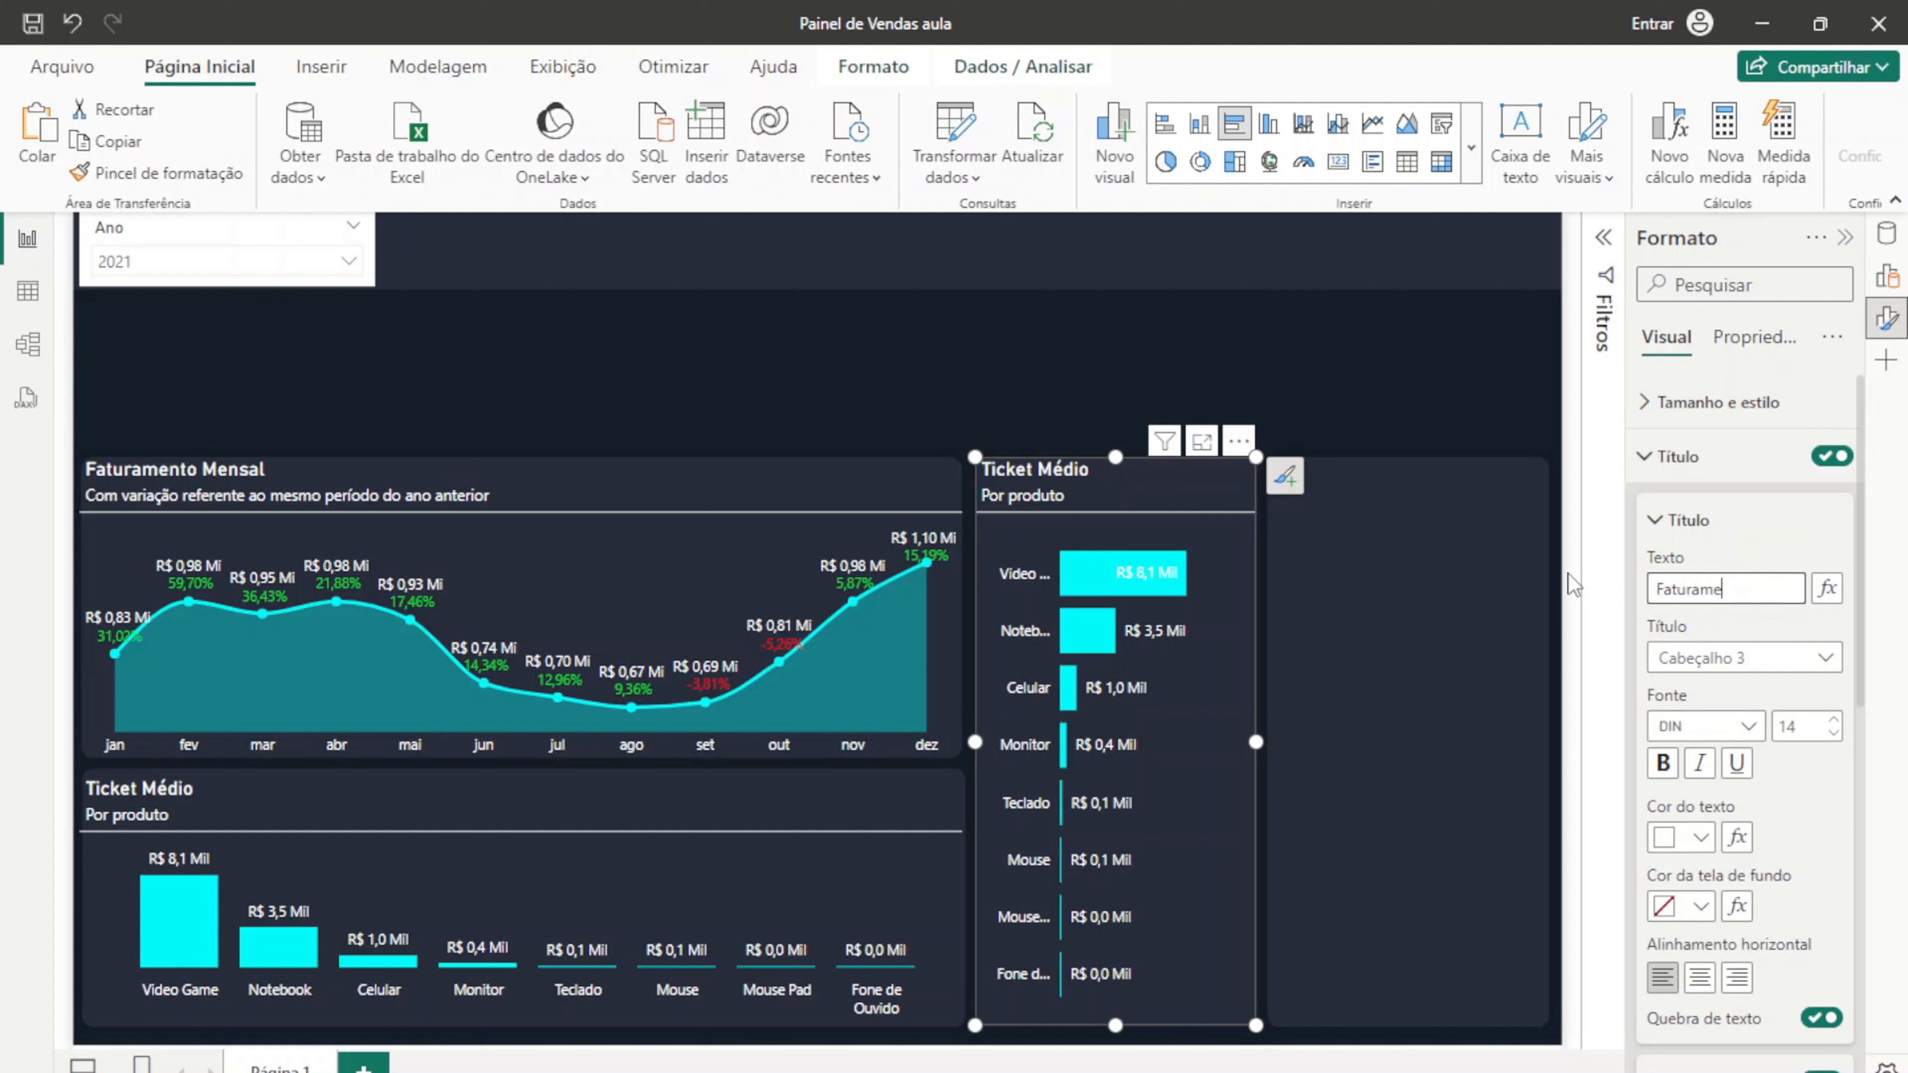
type("nto por P")
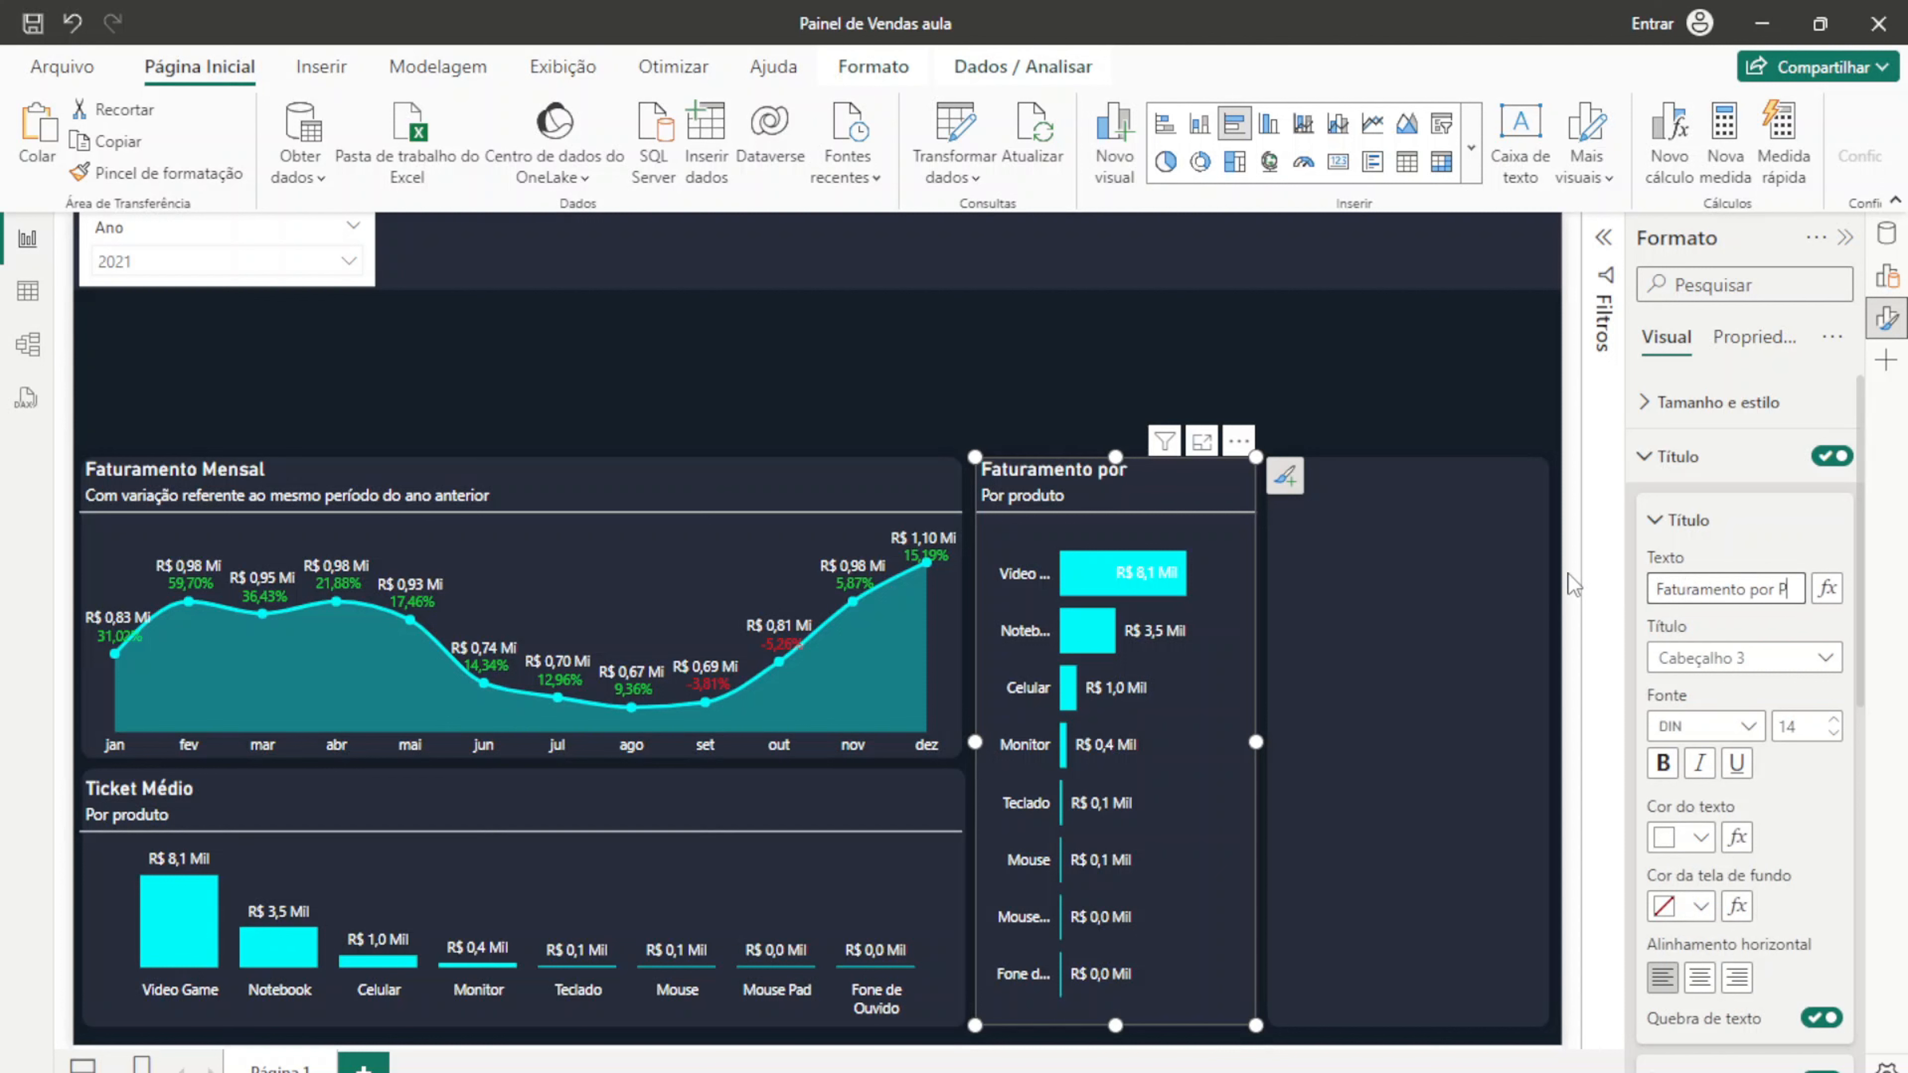
type("roduto")
left_click(1664, 520)
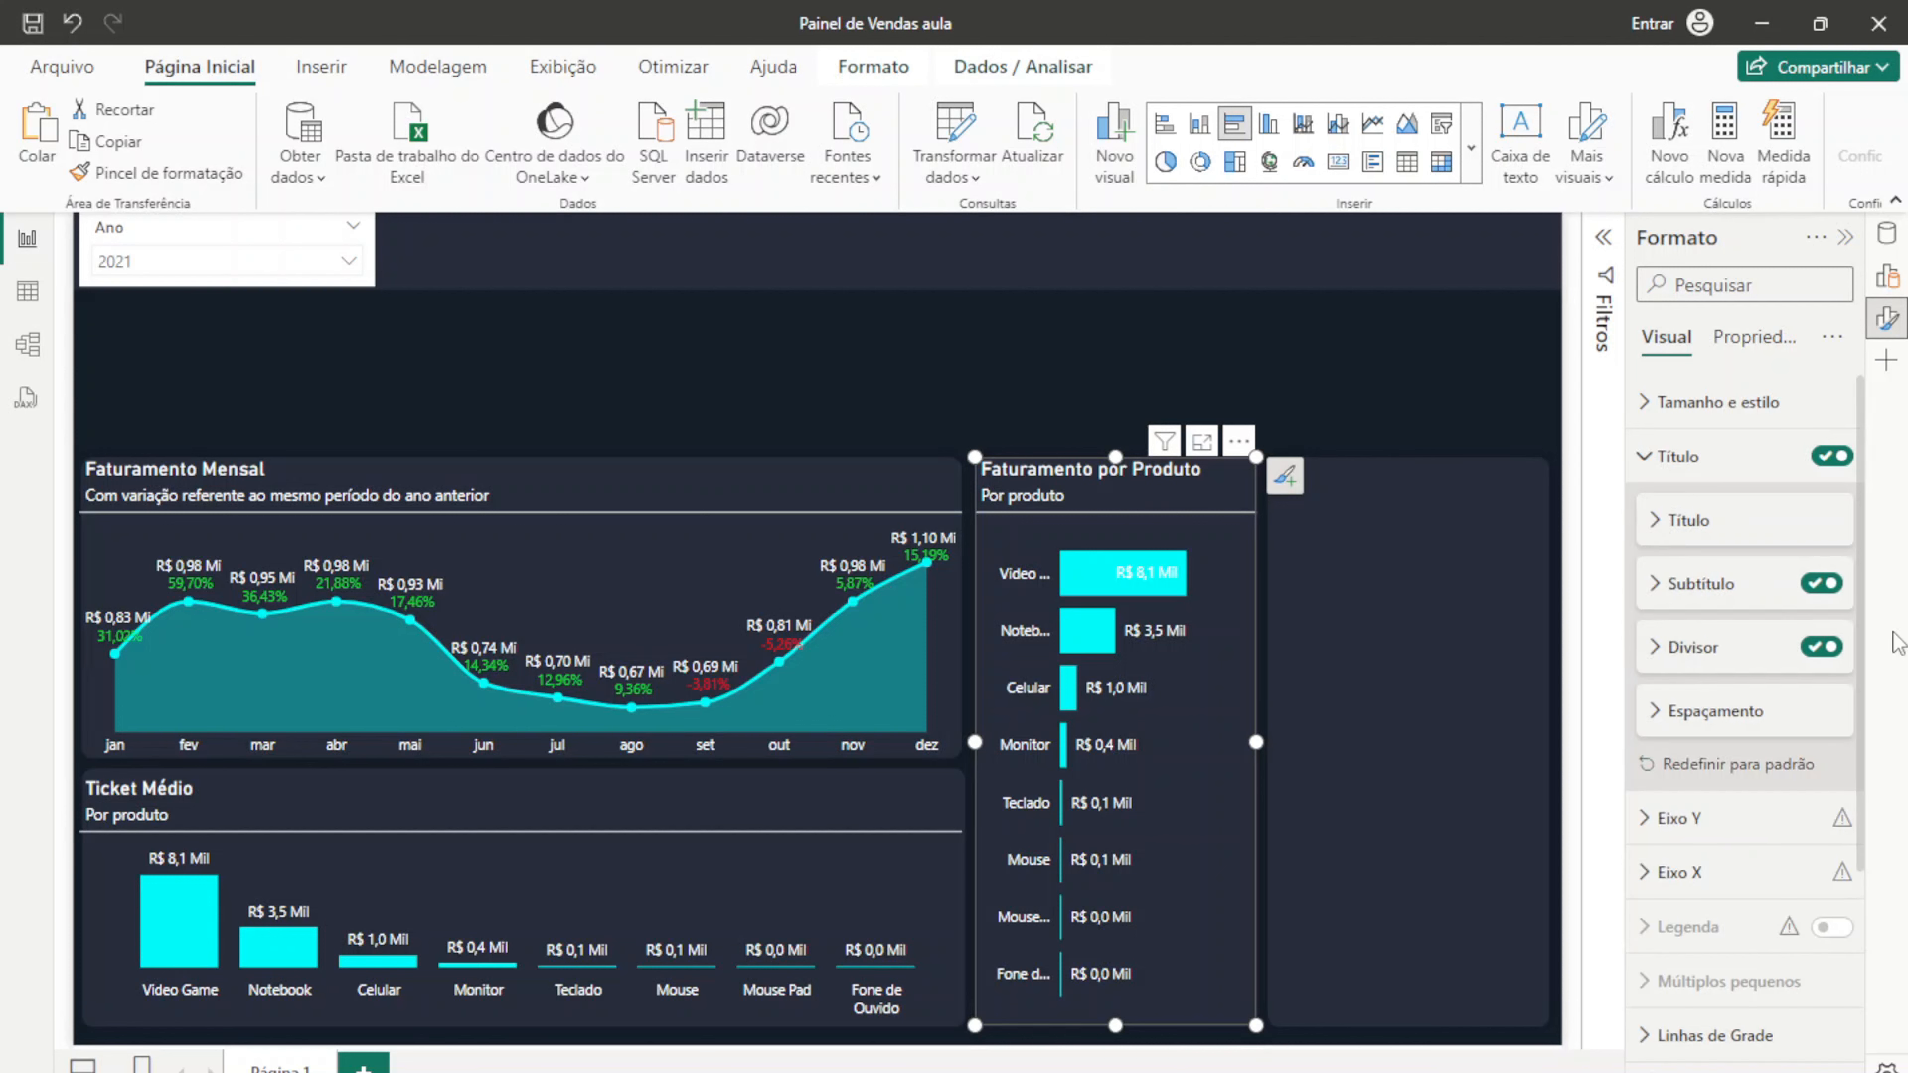
left_click(1829, 584)
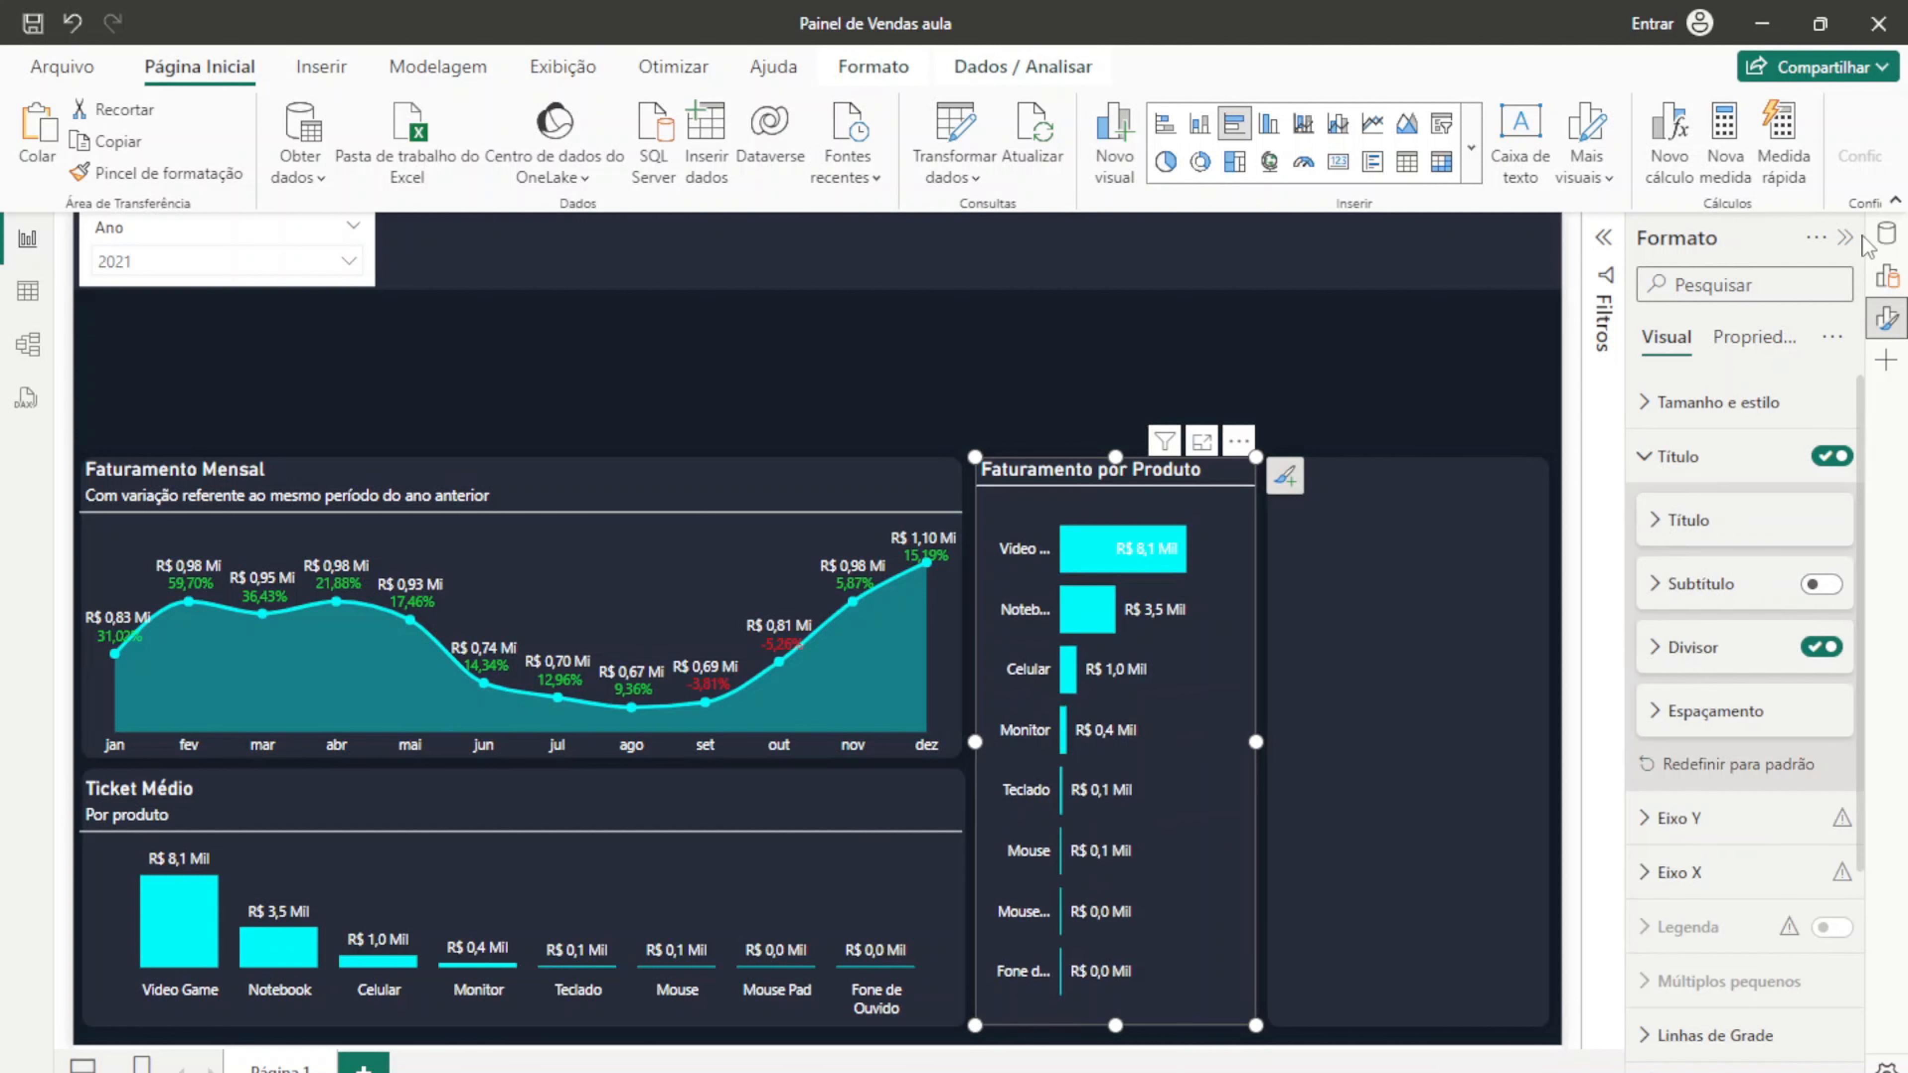
left_click(1844, 238)
Step: Replace Ticket Médio with the Total de Faturamento measure on the bar chart's X axis
left_click(1886, 276)
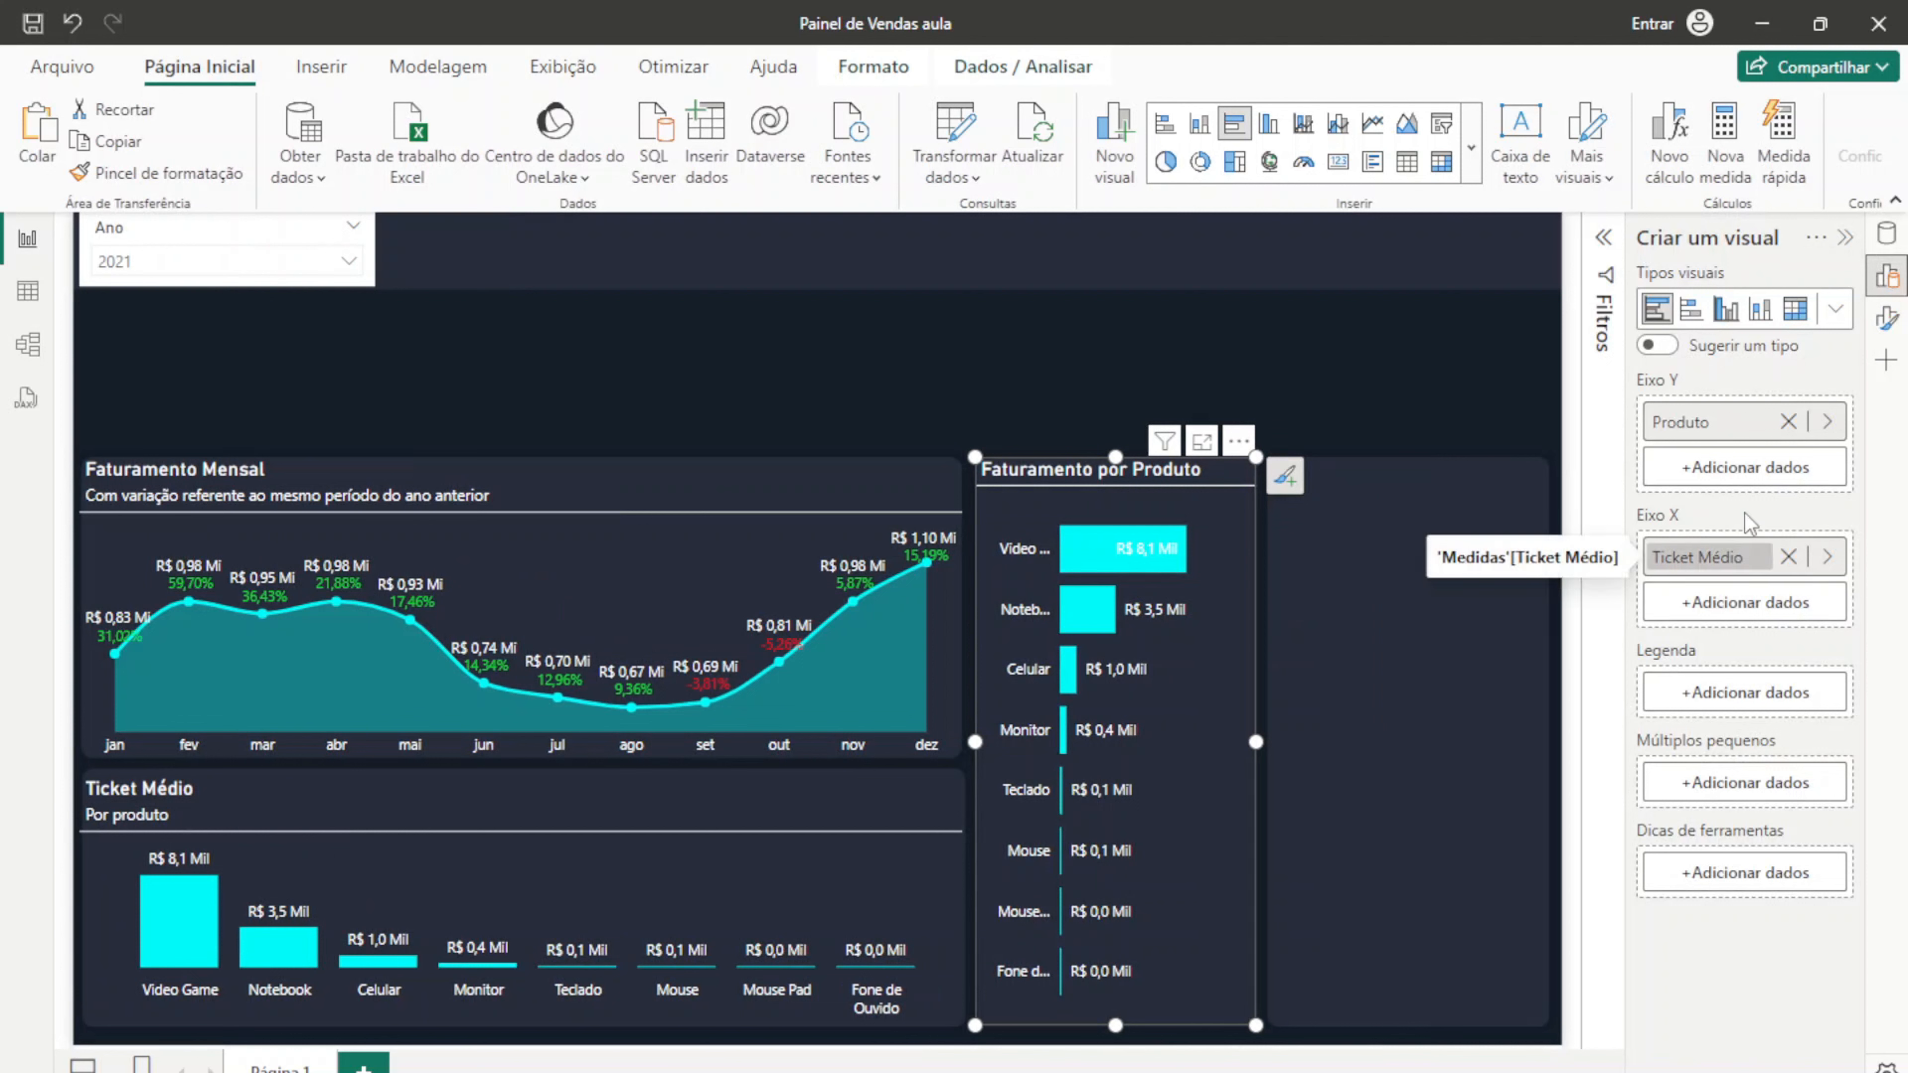
left_click(1787, 557)
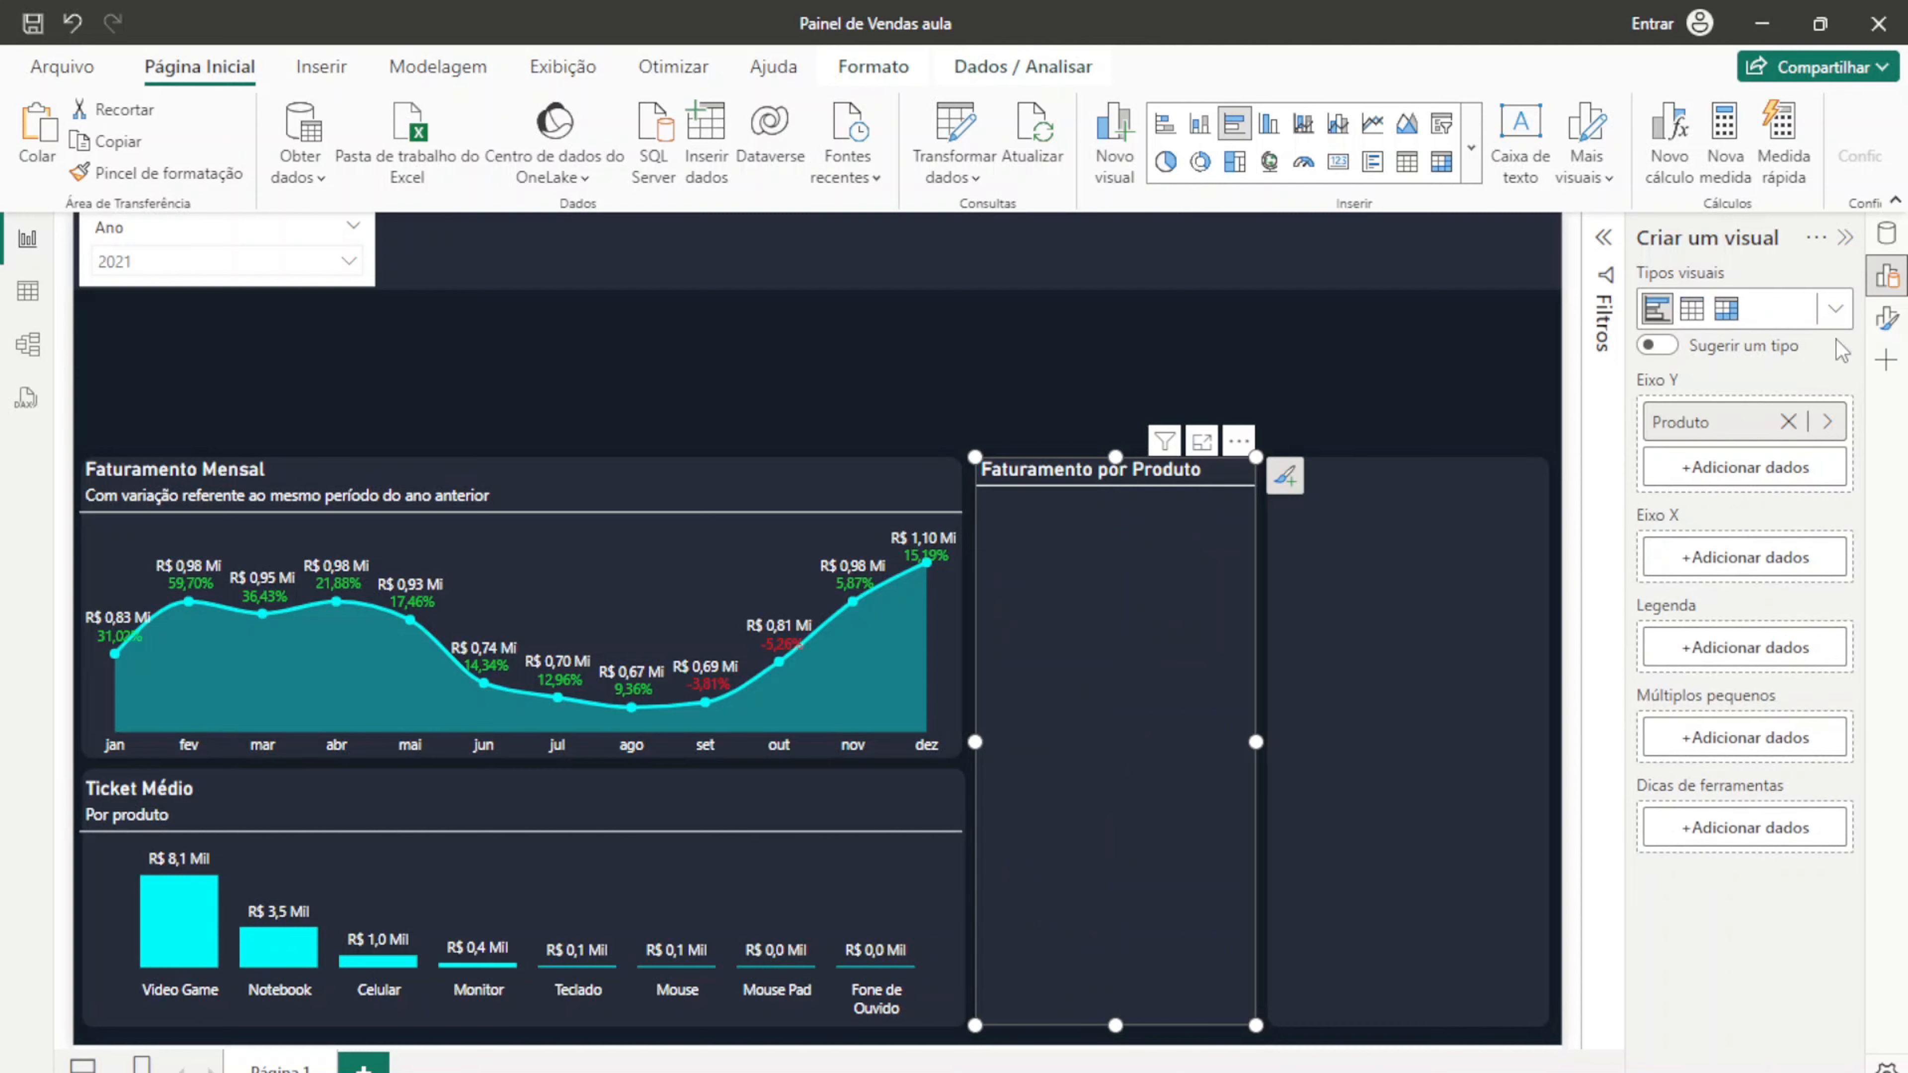
left_click(1886, 233)
left_click(1683, 463)
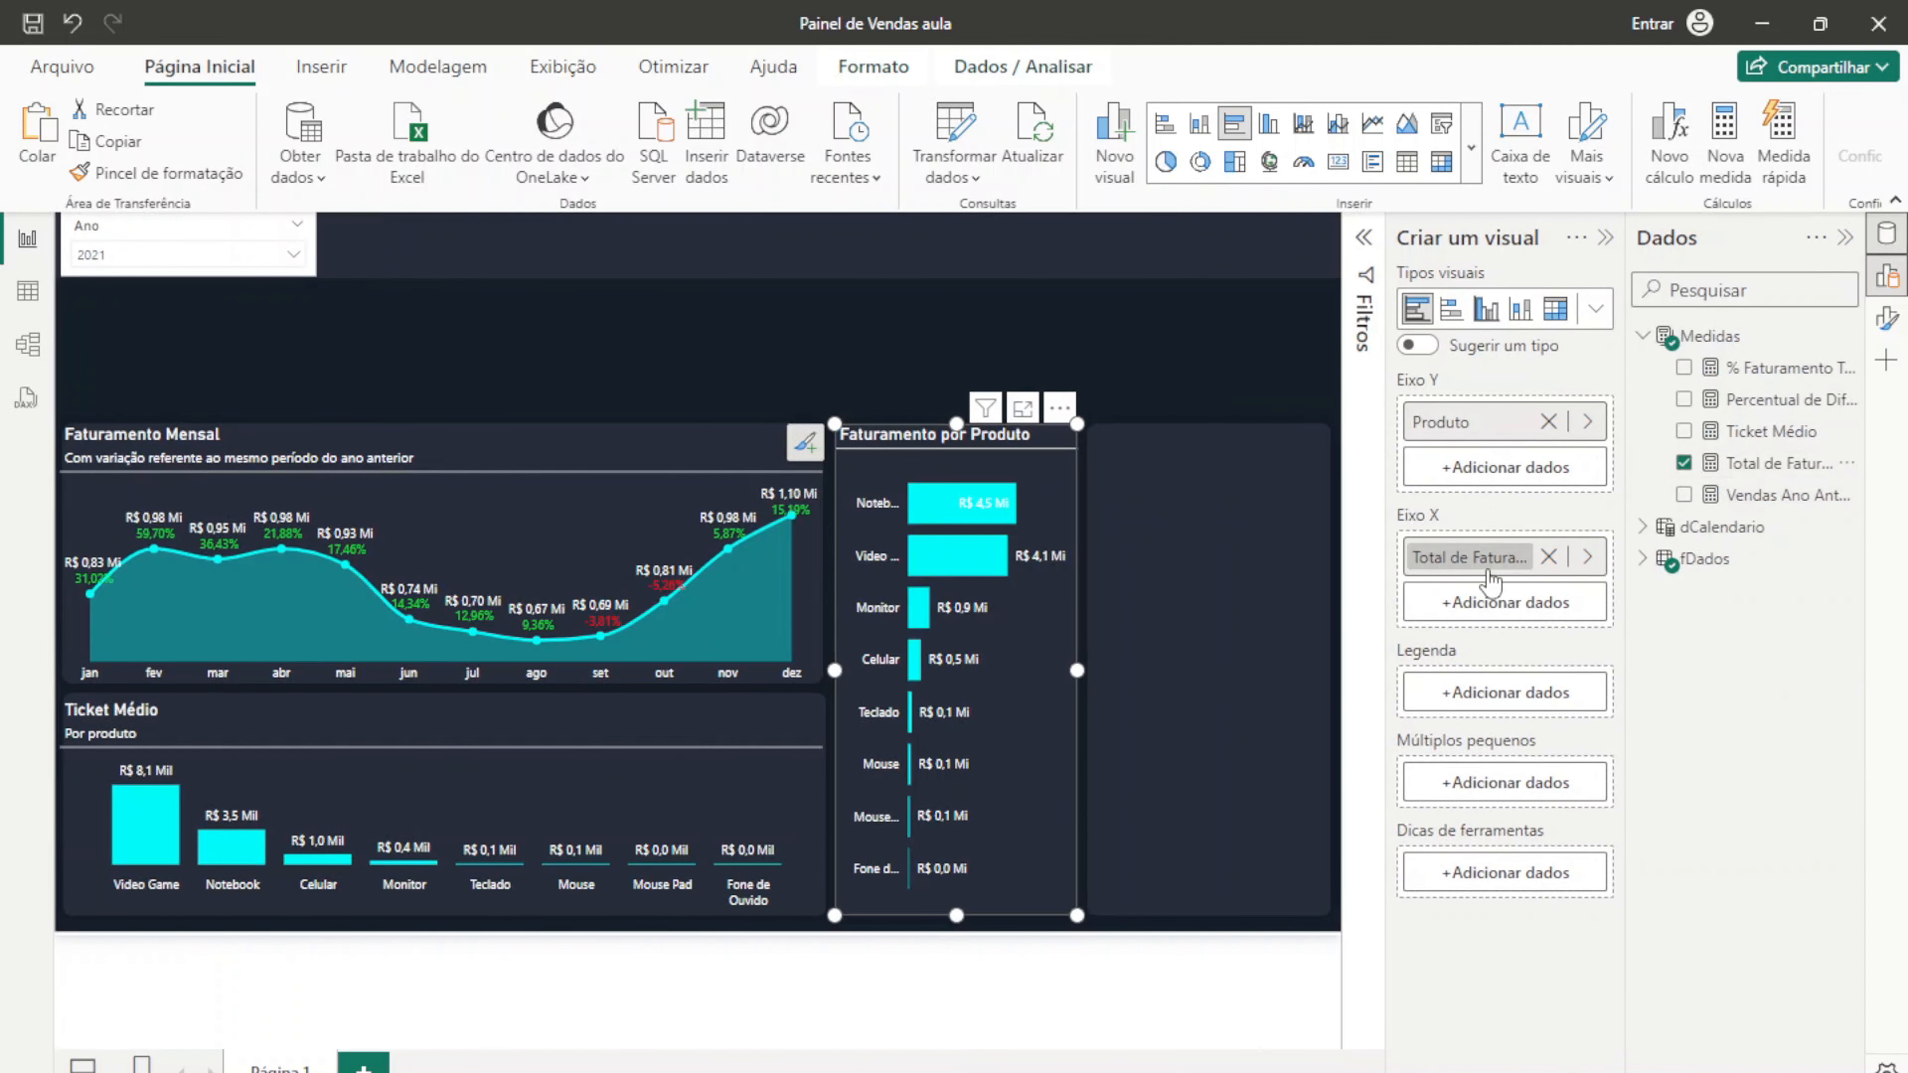
Step: Set the data label position of the Faturamento por Produto bar chart to Extremidade externa
left_click(1845, 237)
left_click(1846, 237)
left_click(1273, 365)
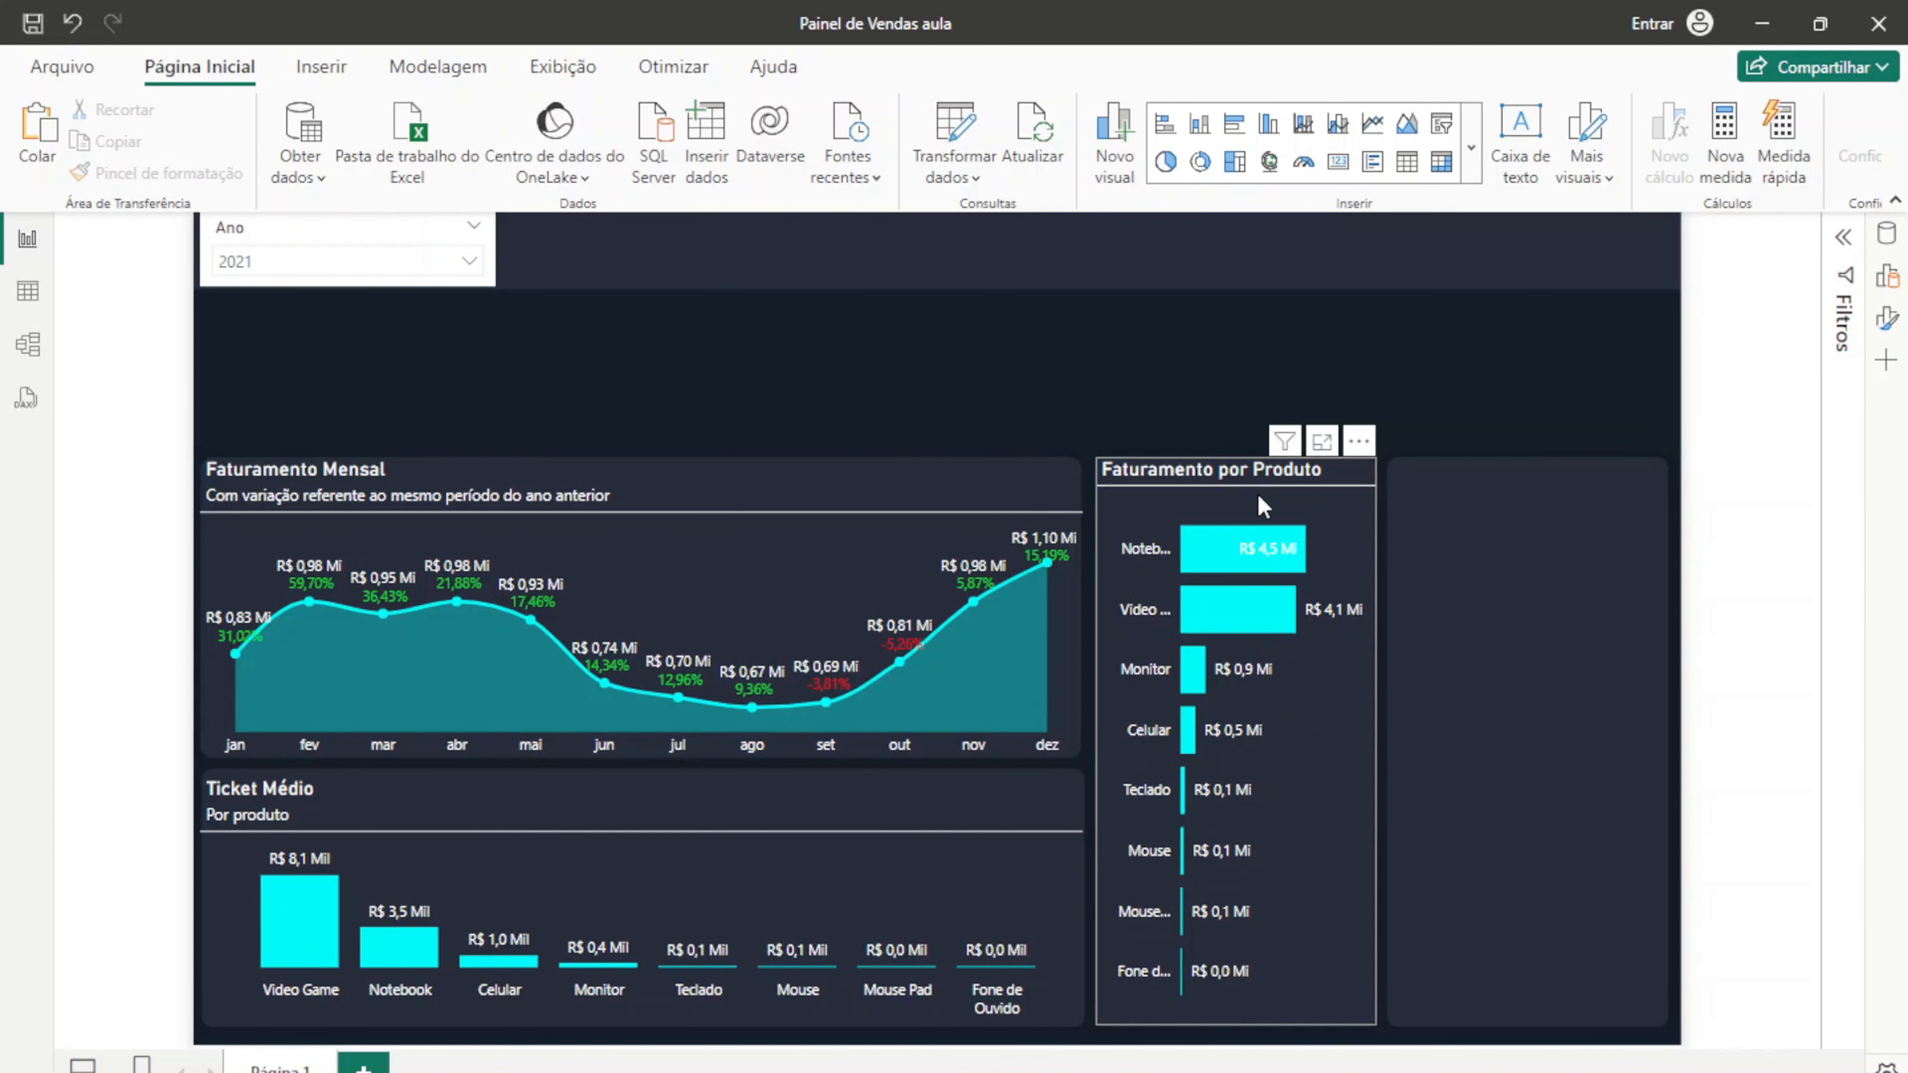
left_click(1223, 462)
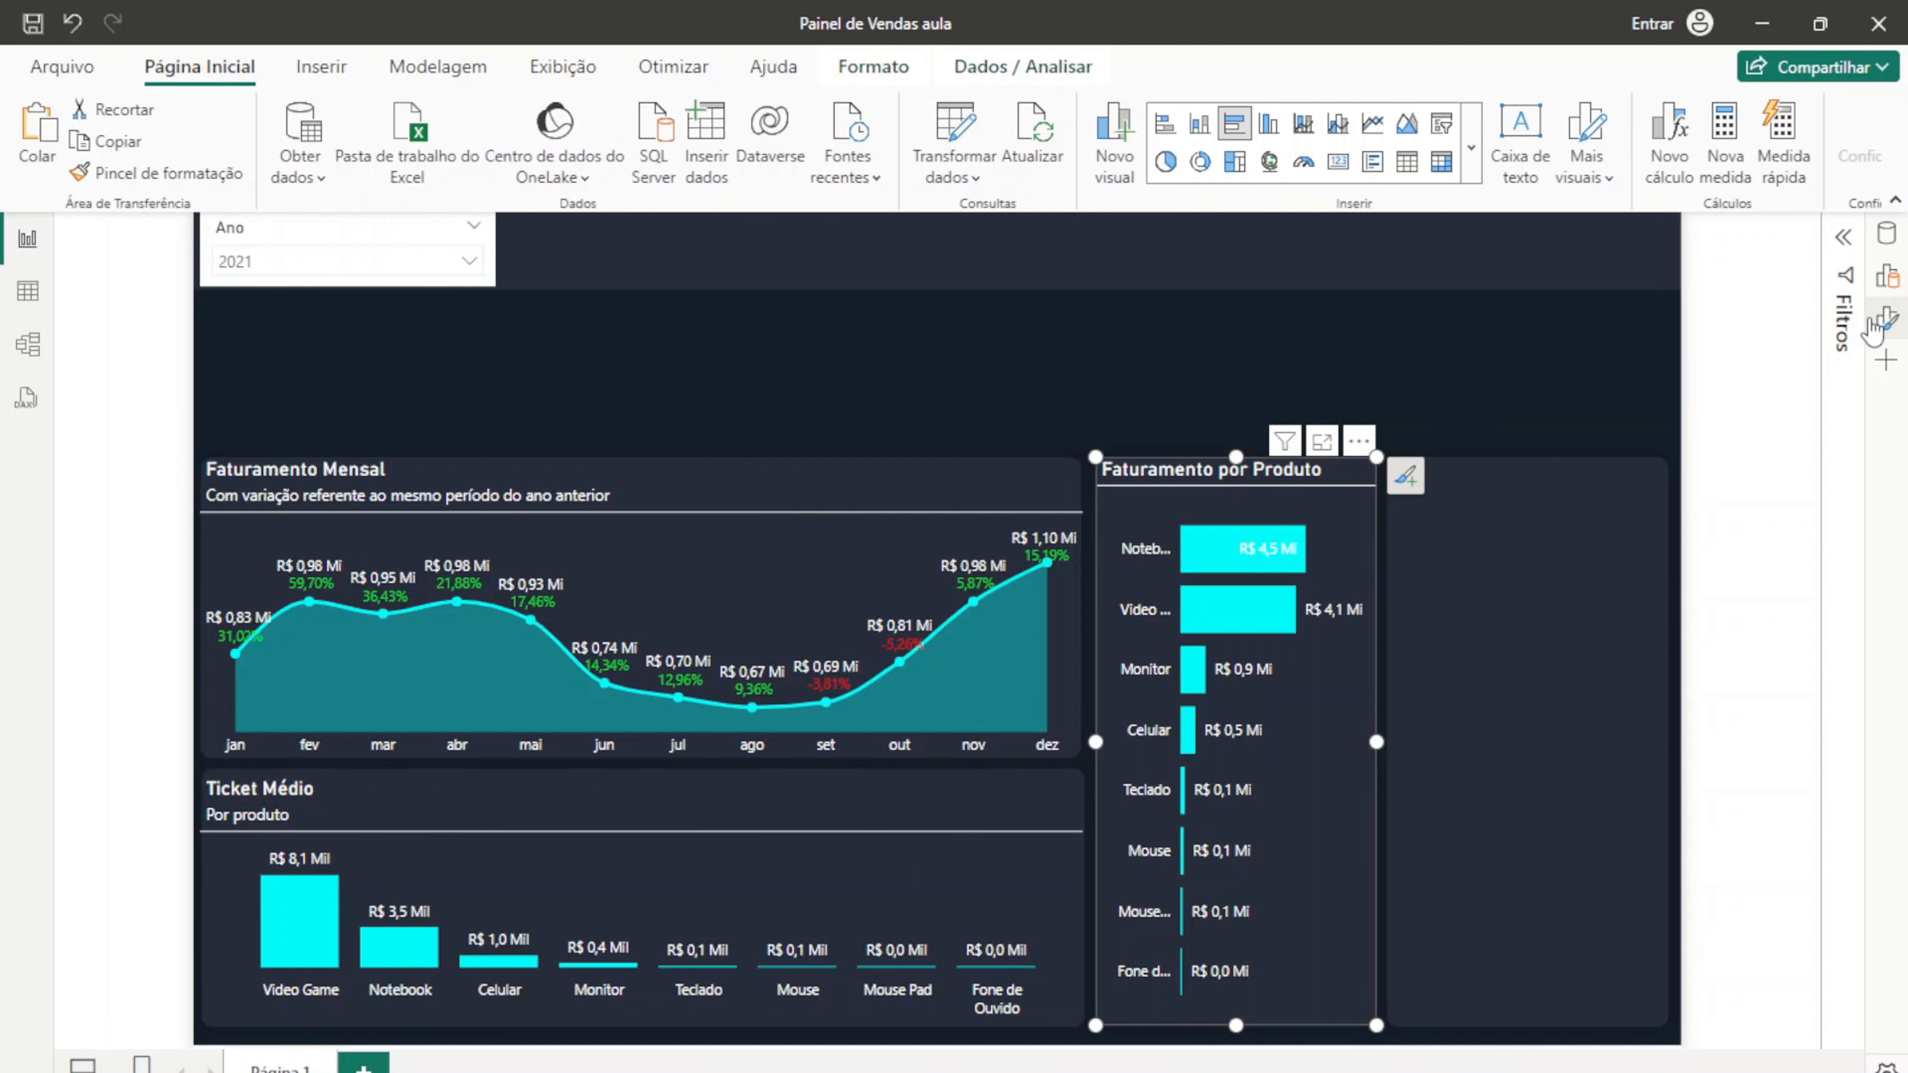
left_click(1888, 320)
left_click(1719, 892)
scroll(1727, 827, "down", 3)
left_click(1743, 874)
left_click(1729, 969)
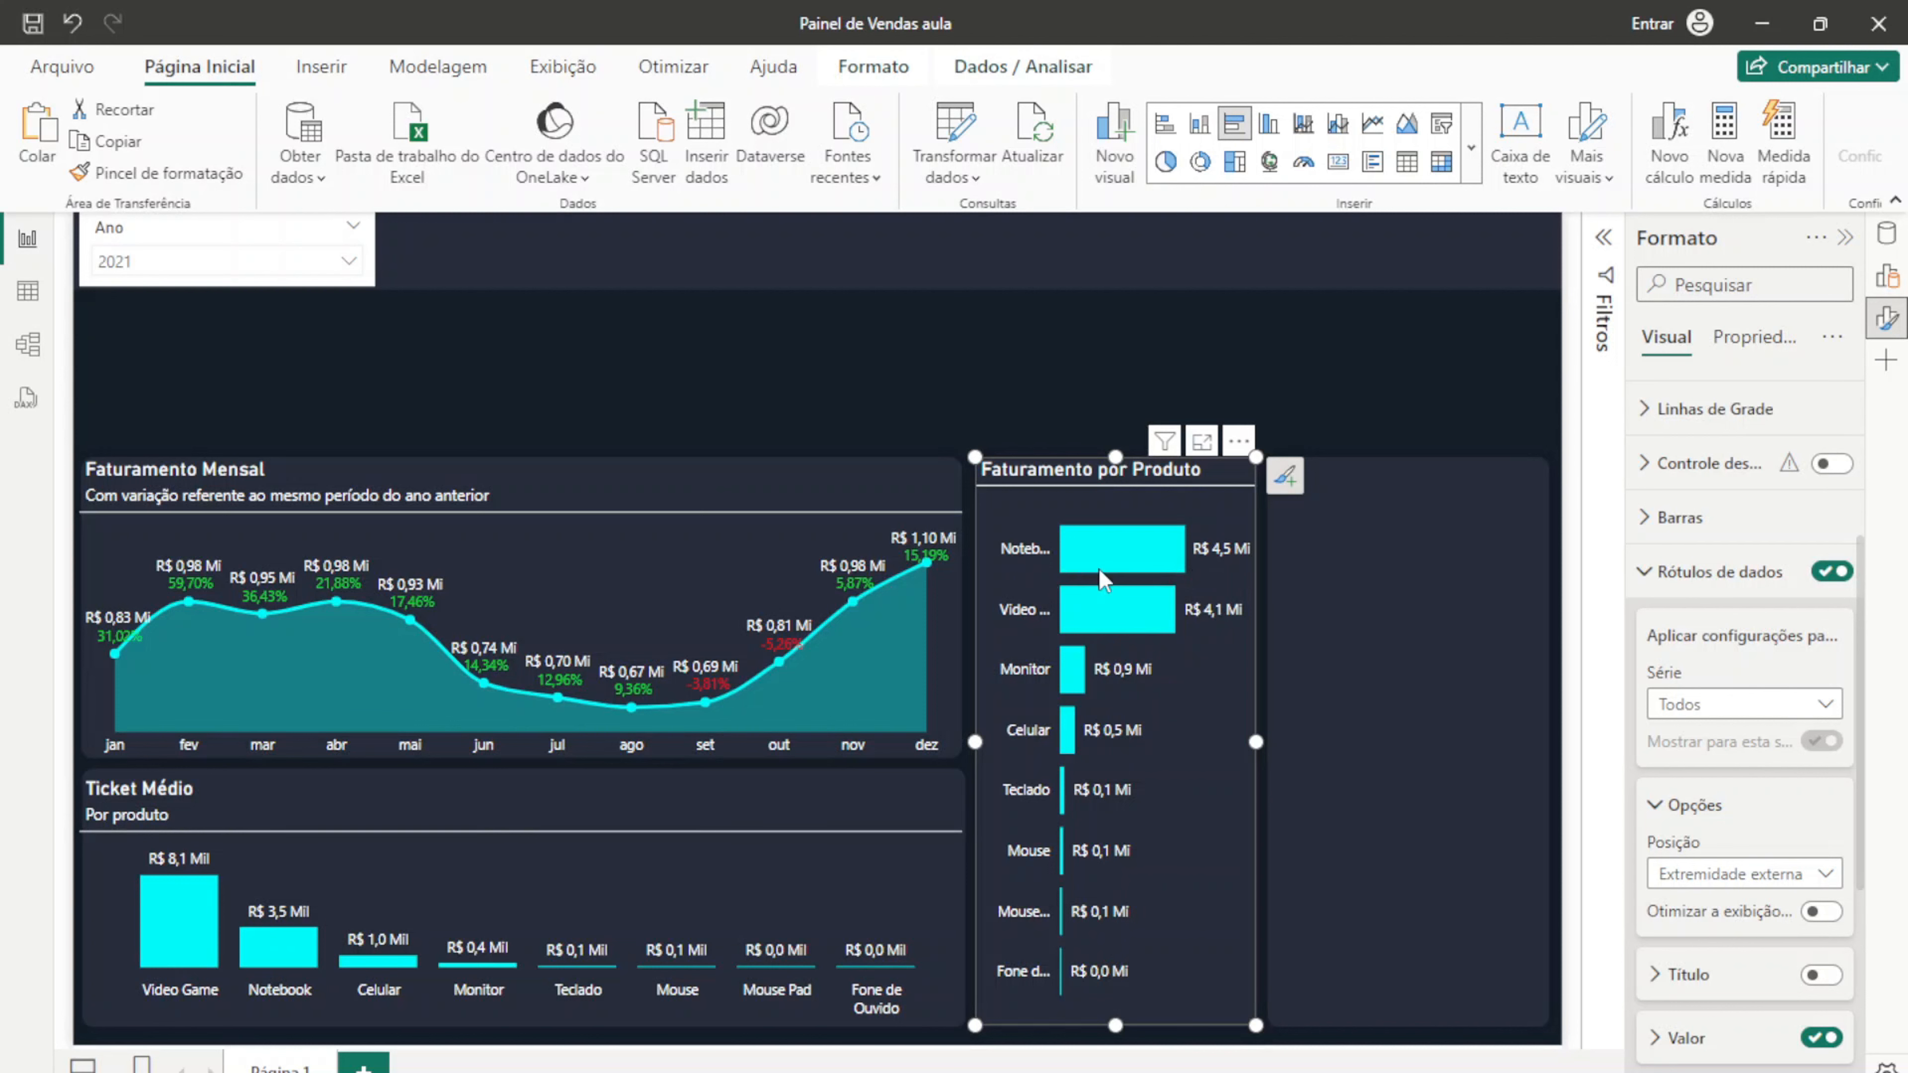
scroll(1645, 661, "up", 5)
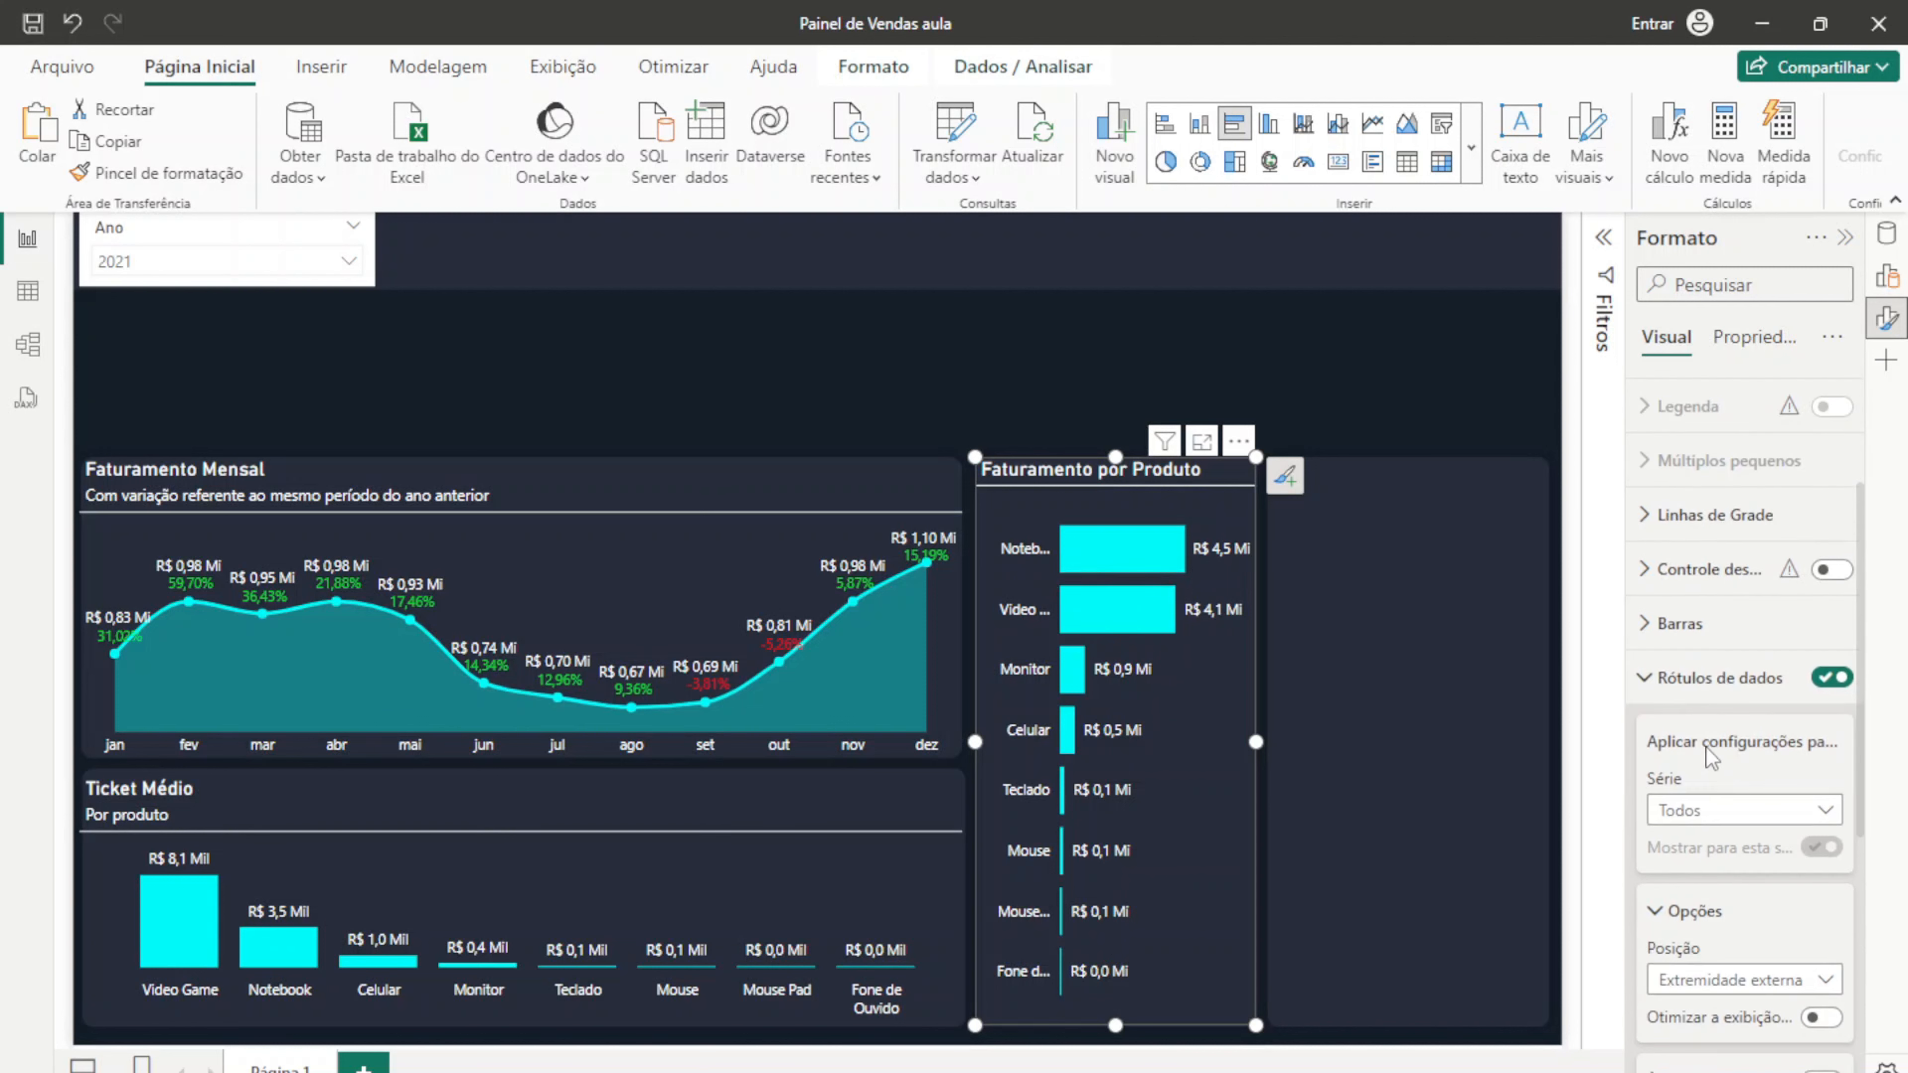
left_click(1642, 667)
left_click(1679, 836)
scroll(1697, 827, "down", 6)
scroll(1656, 721, "up", 3)
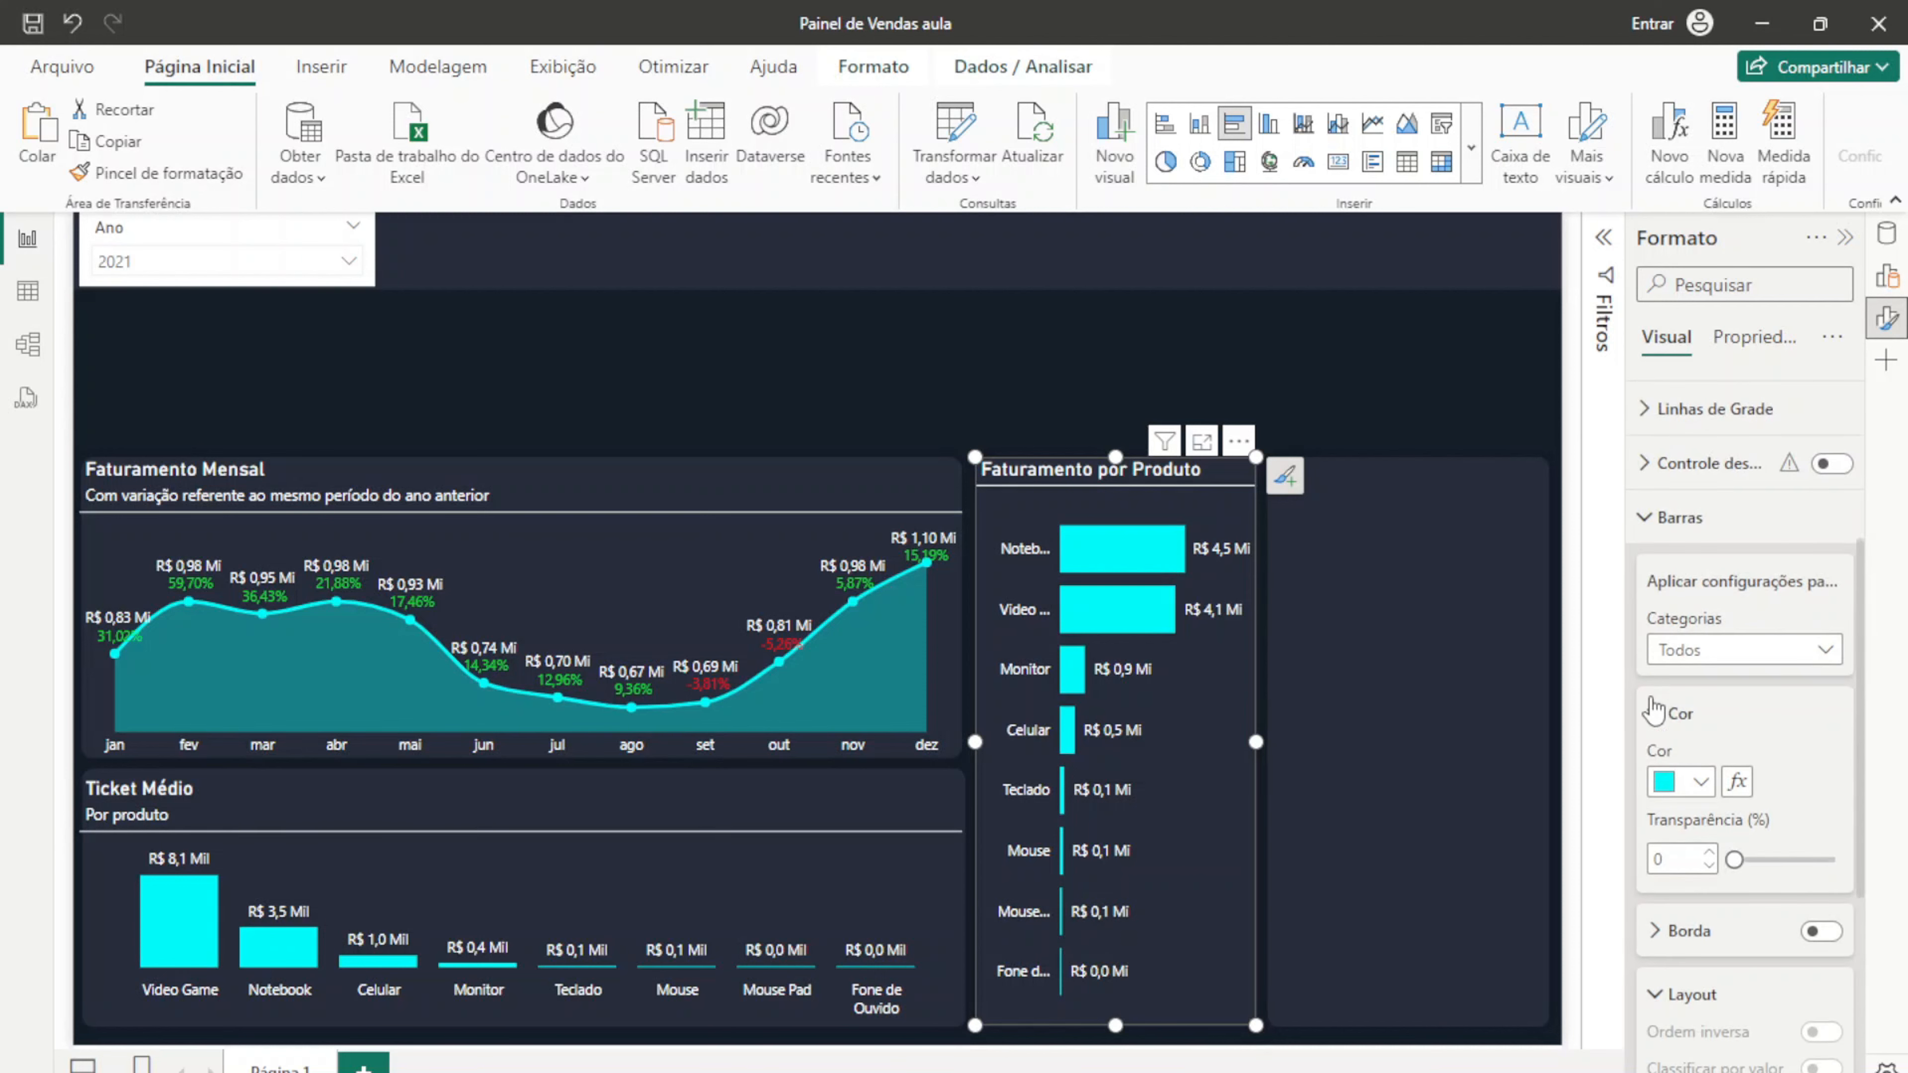
left_click(1637, 526)
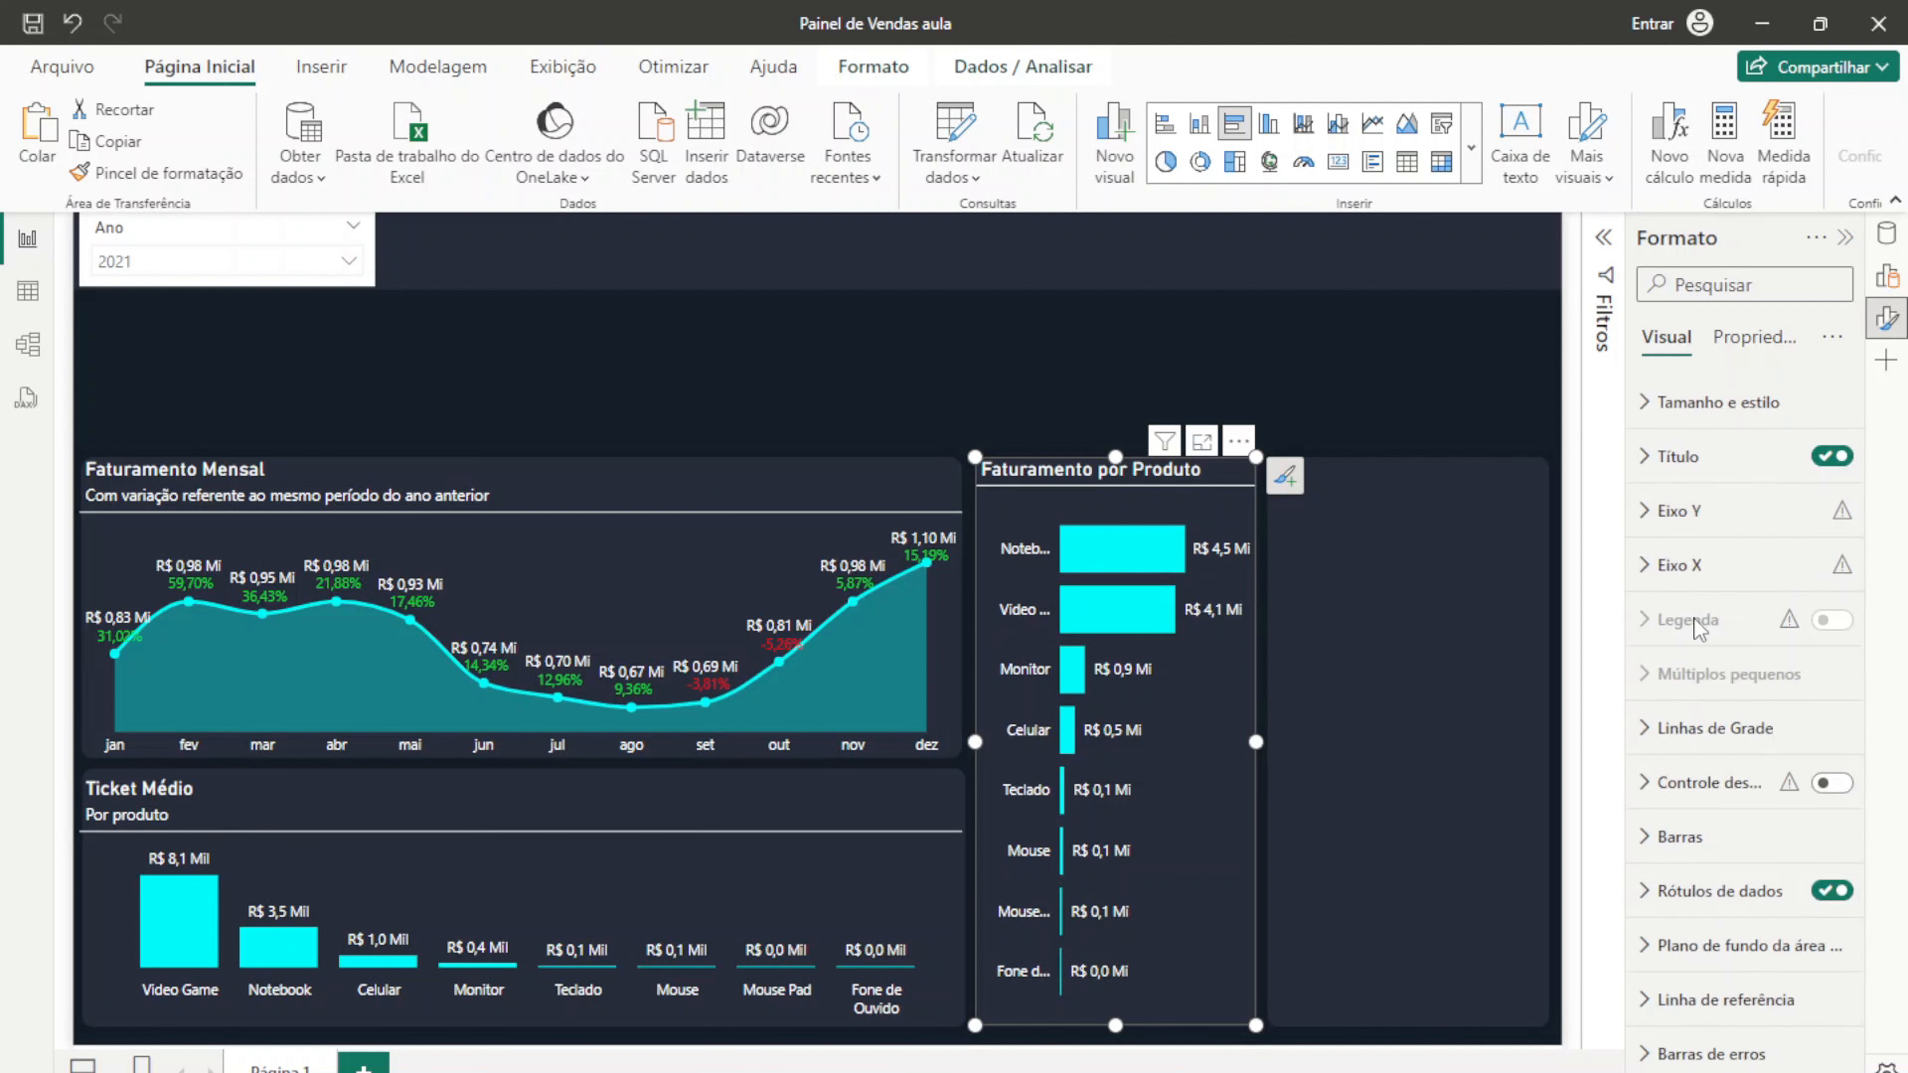
left_click(1644, 568)
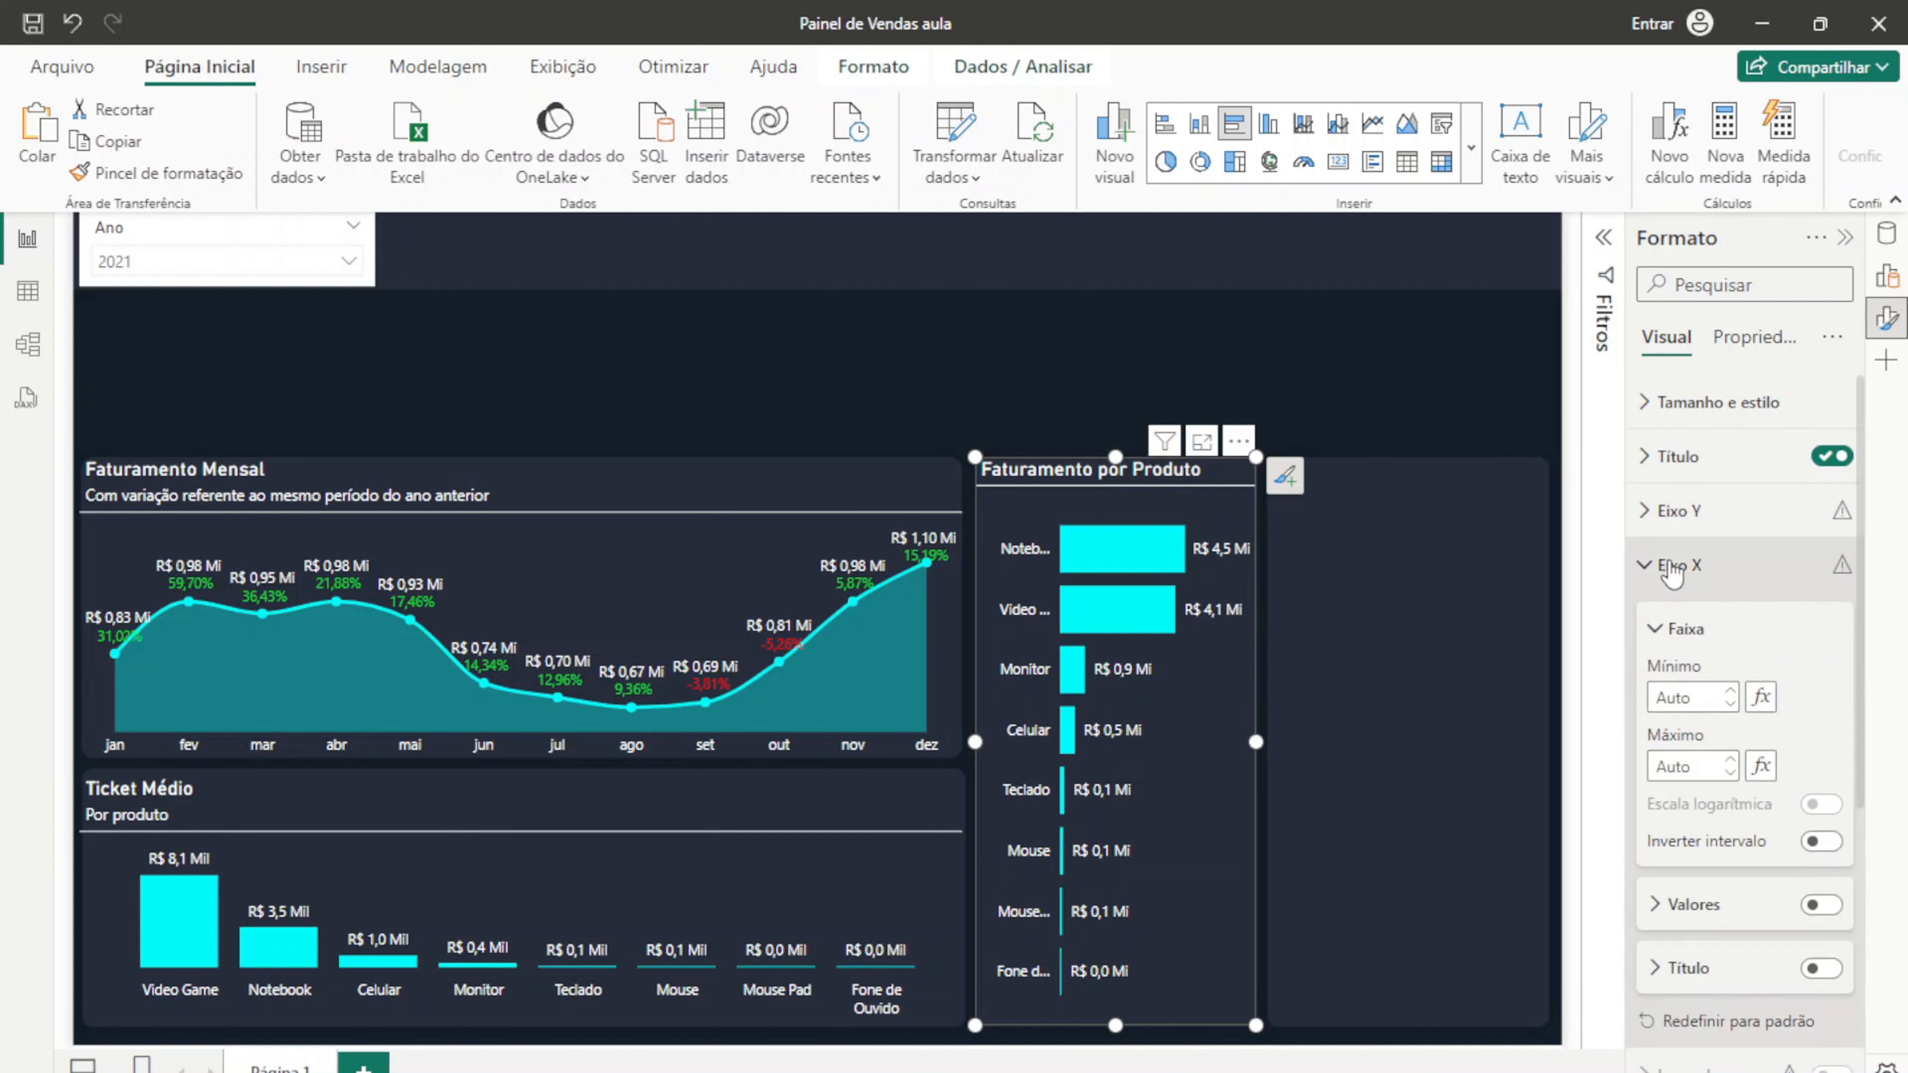
left_click(1646, 565)
Step: Raise the maximum width of the Y axis labels on the Faturamento por Produto chart to 33% and close the formatting pane
left_click(1647, 511)
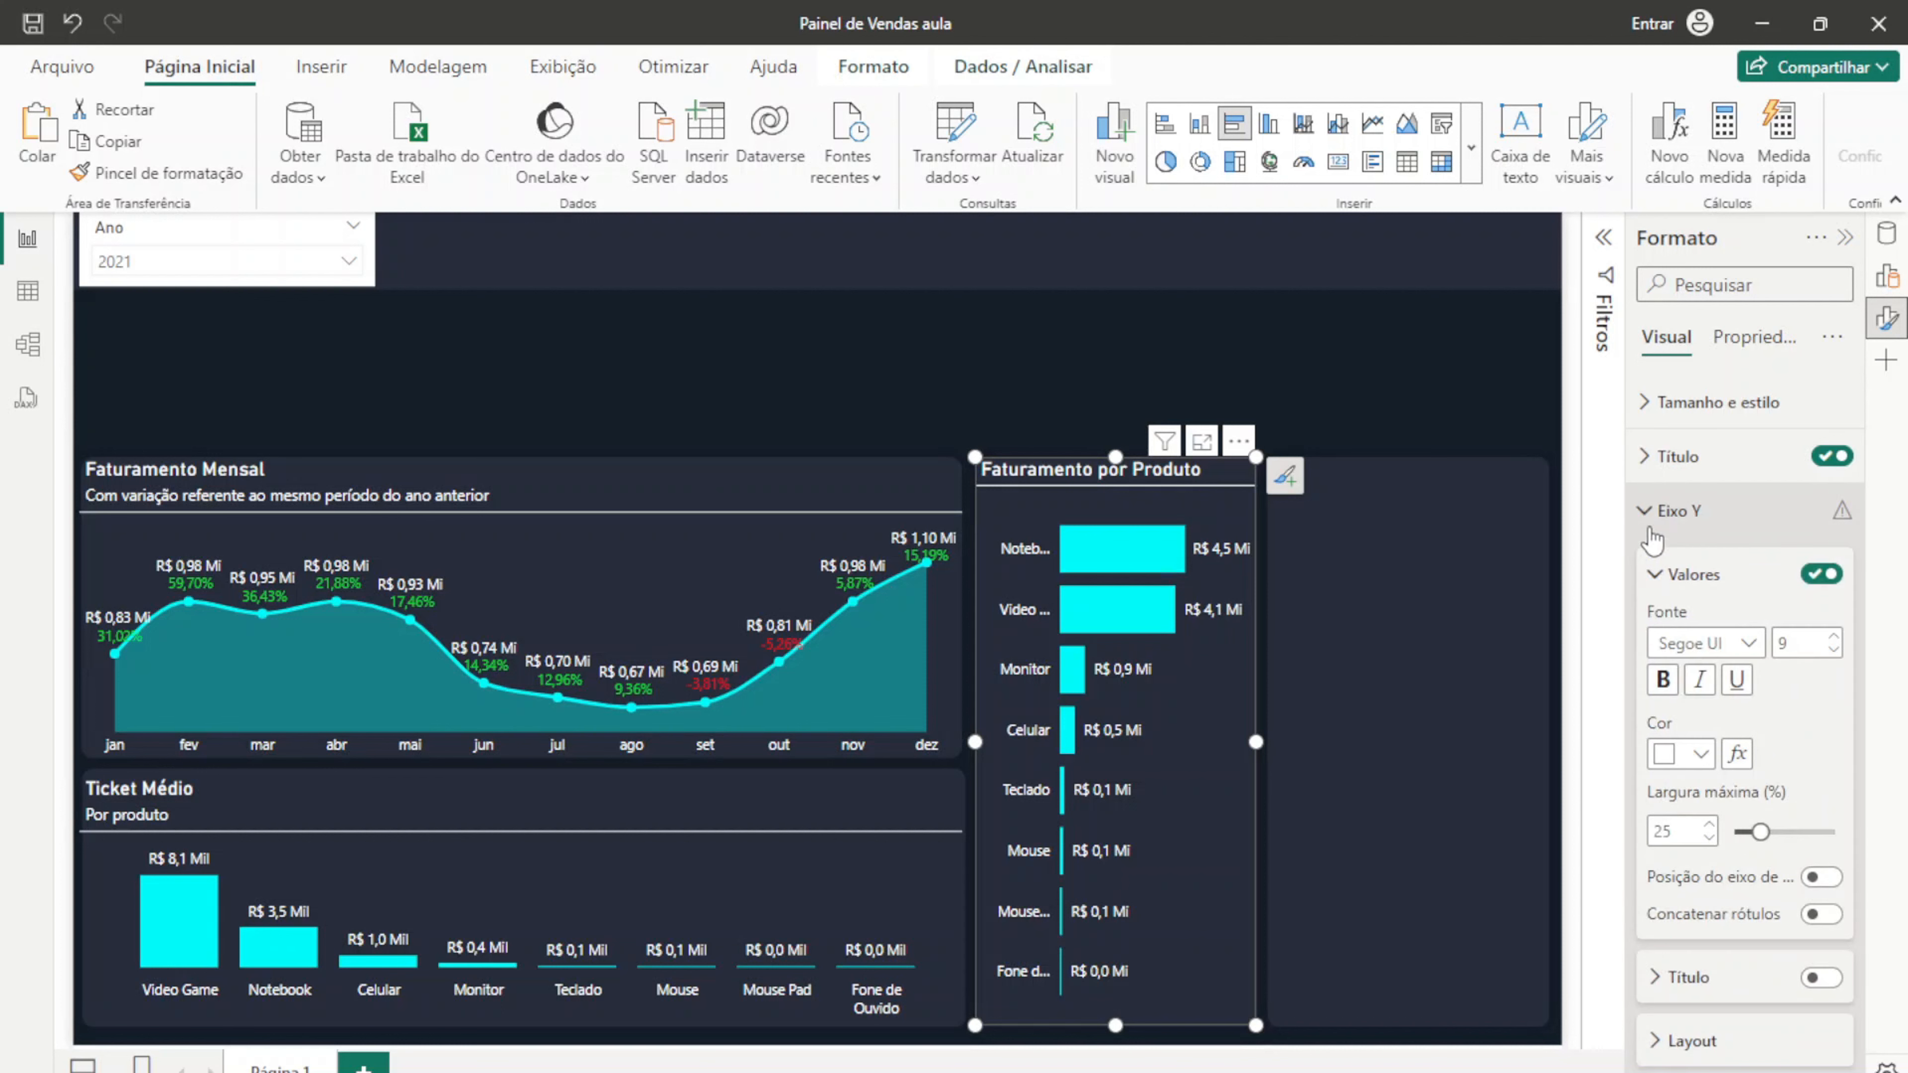
left_click(1710, 838)
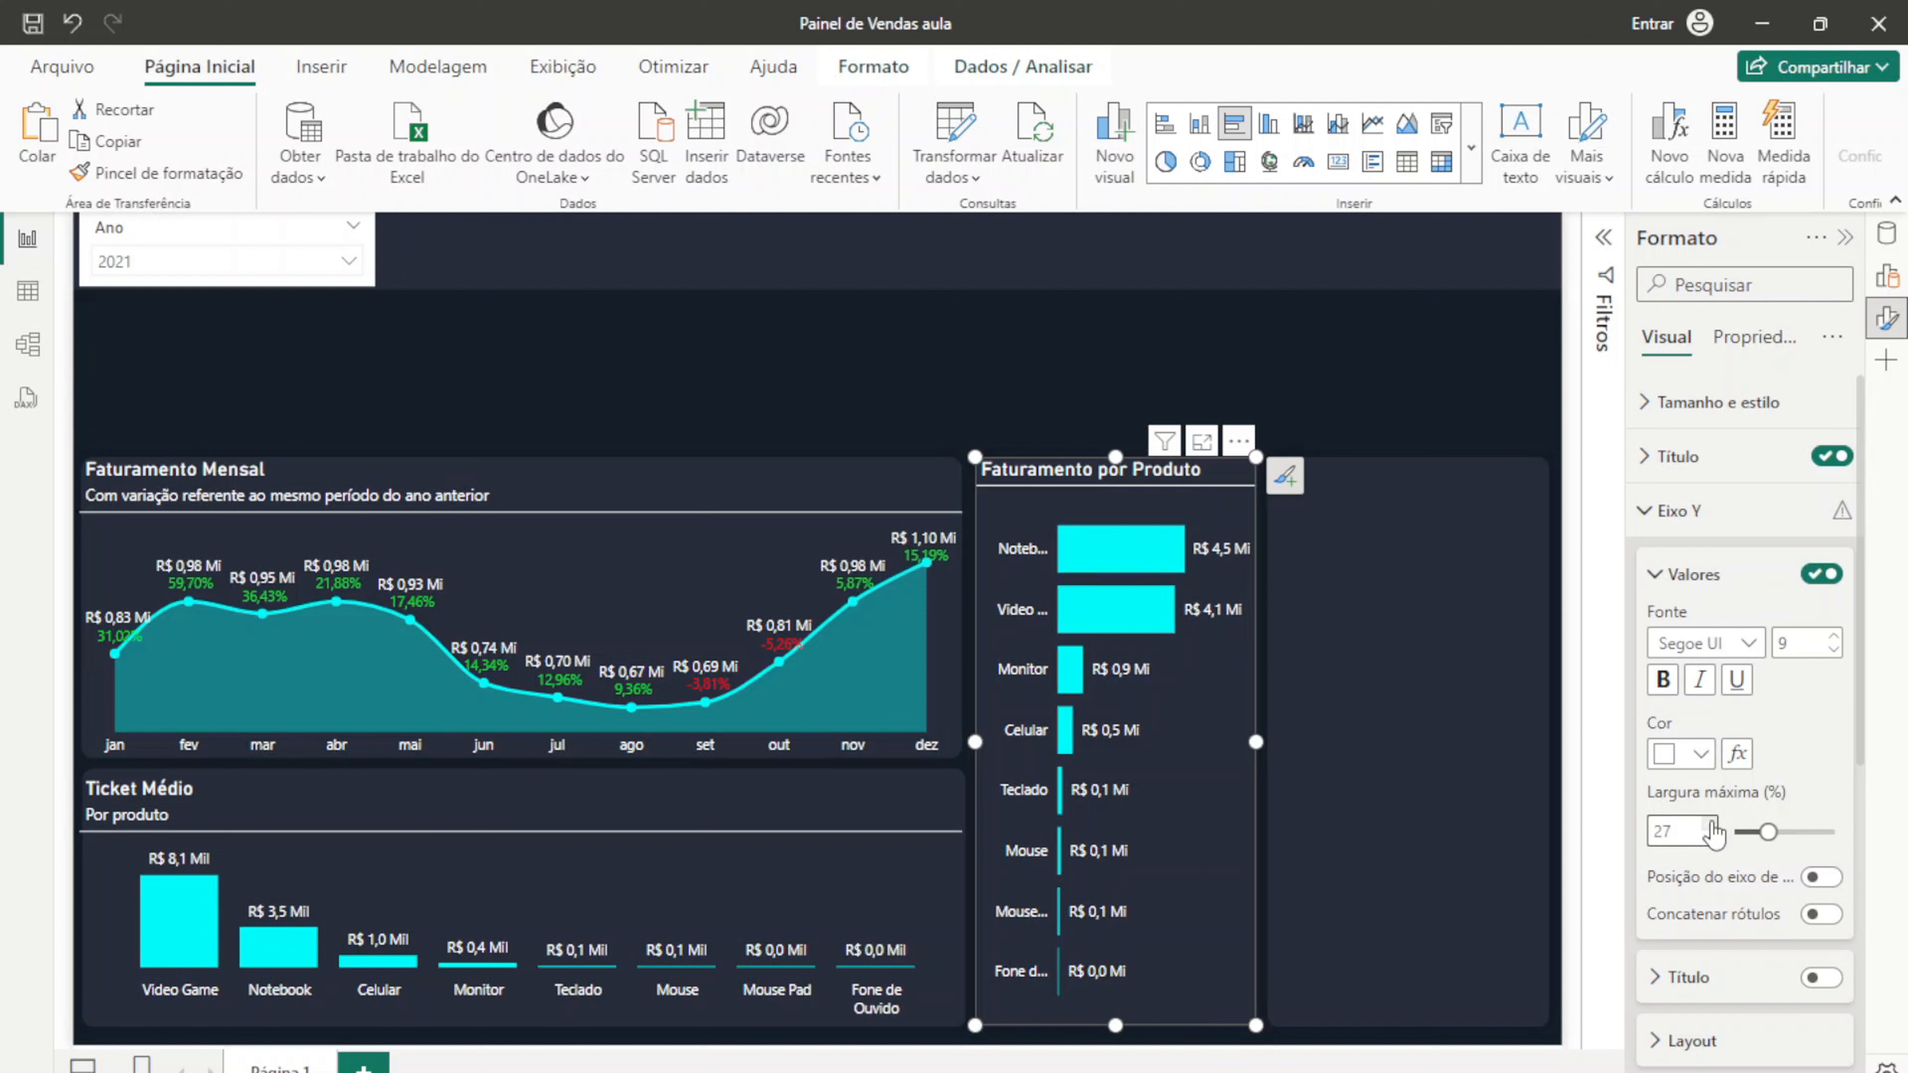
left_click(1711, 823)
left_click(1711, 823)
left_click(1711, 823)
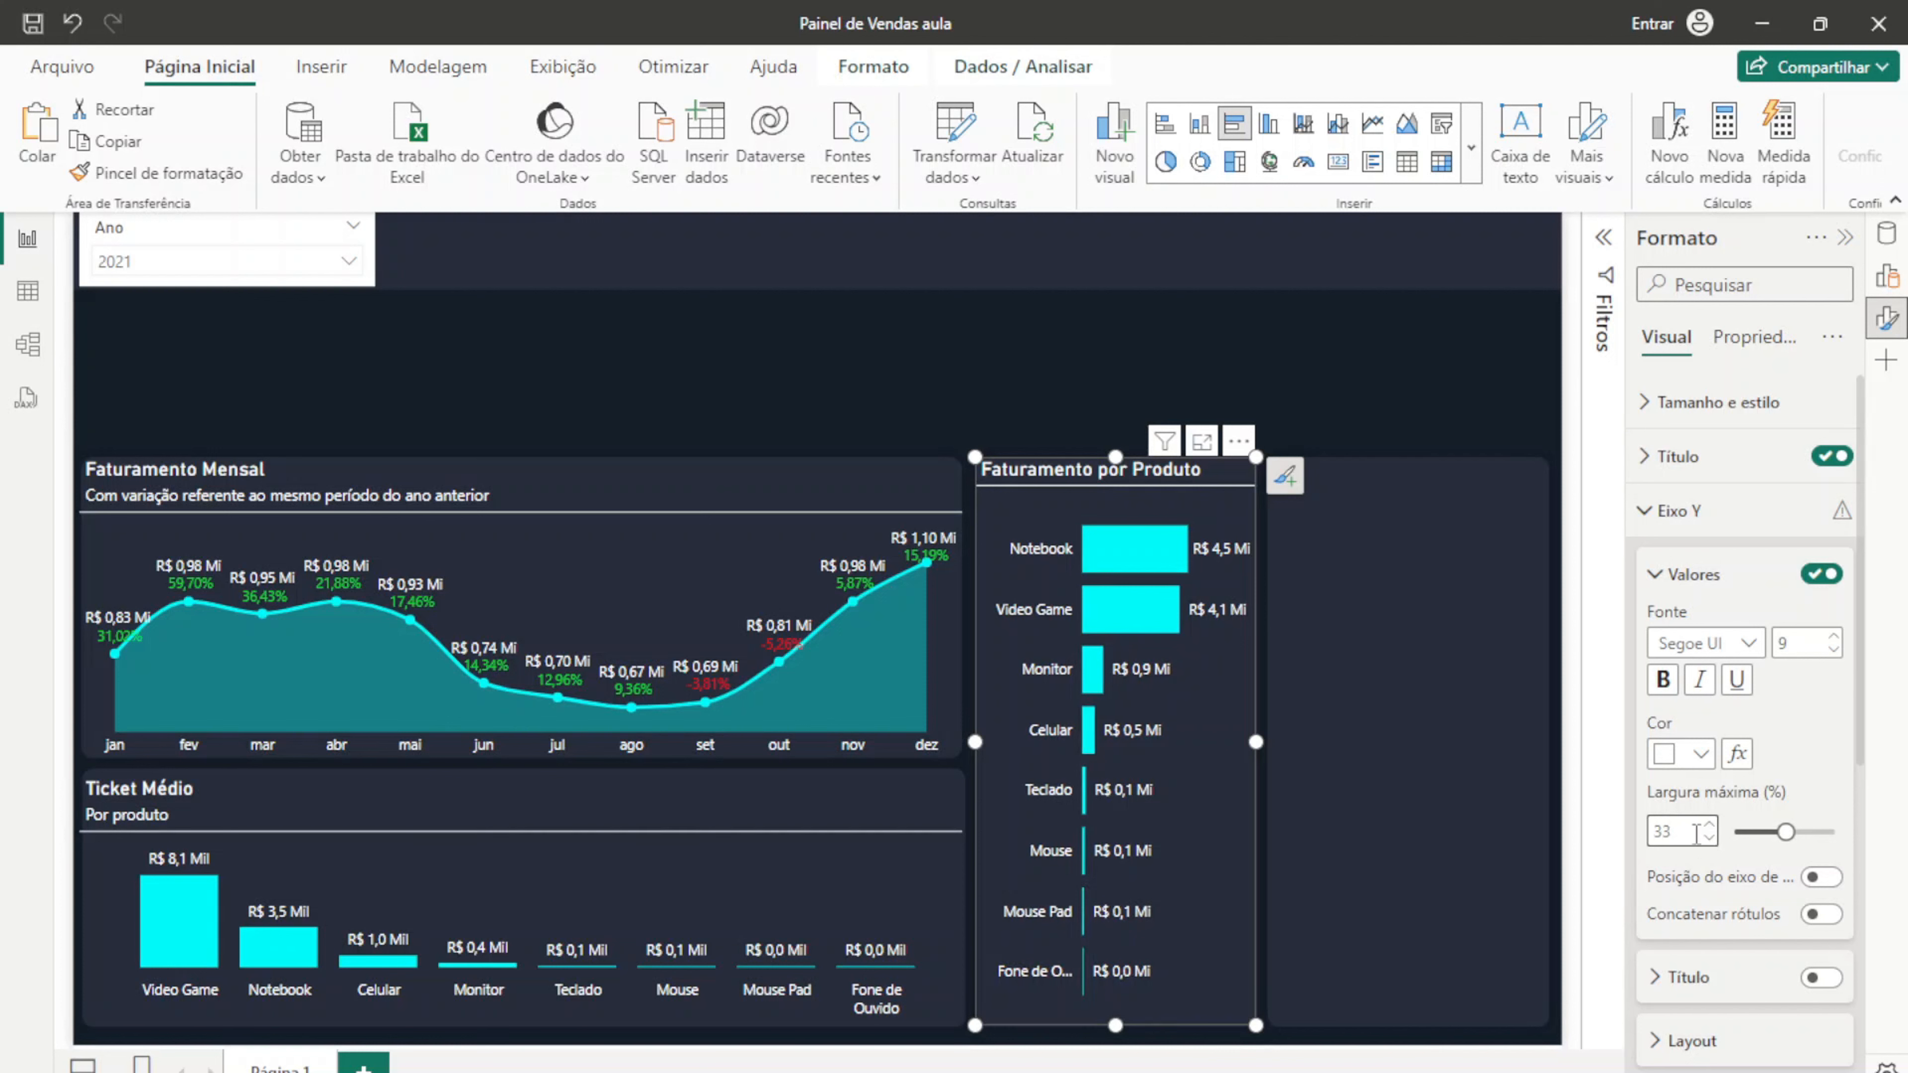
double_click(1680, 830)
left_click(1645, 522)
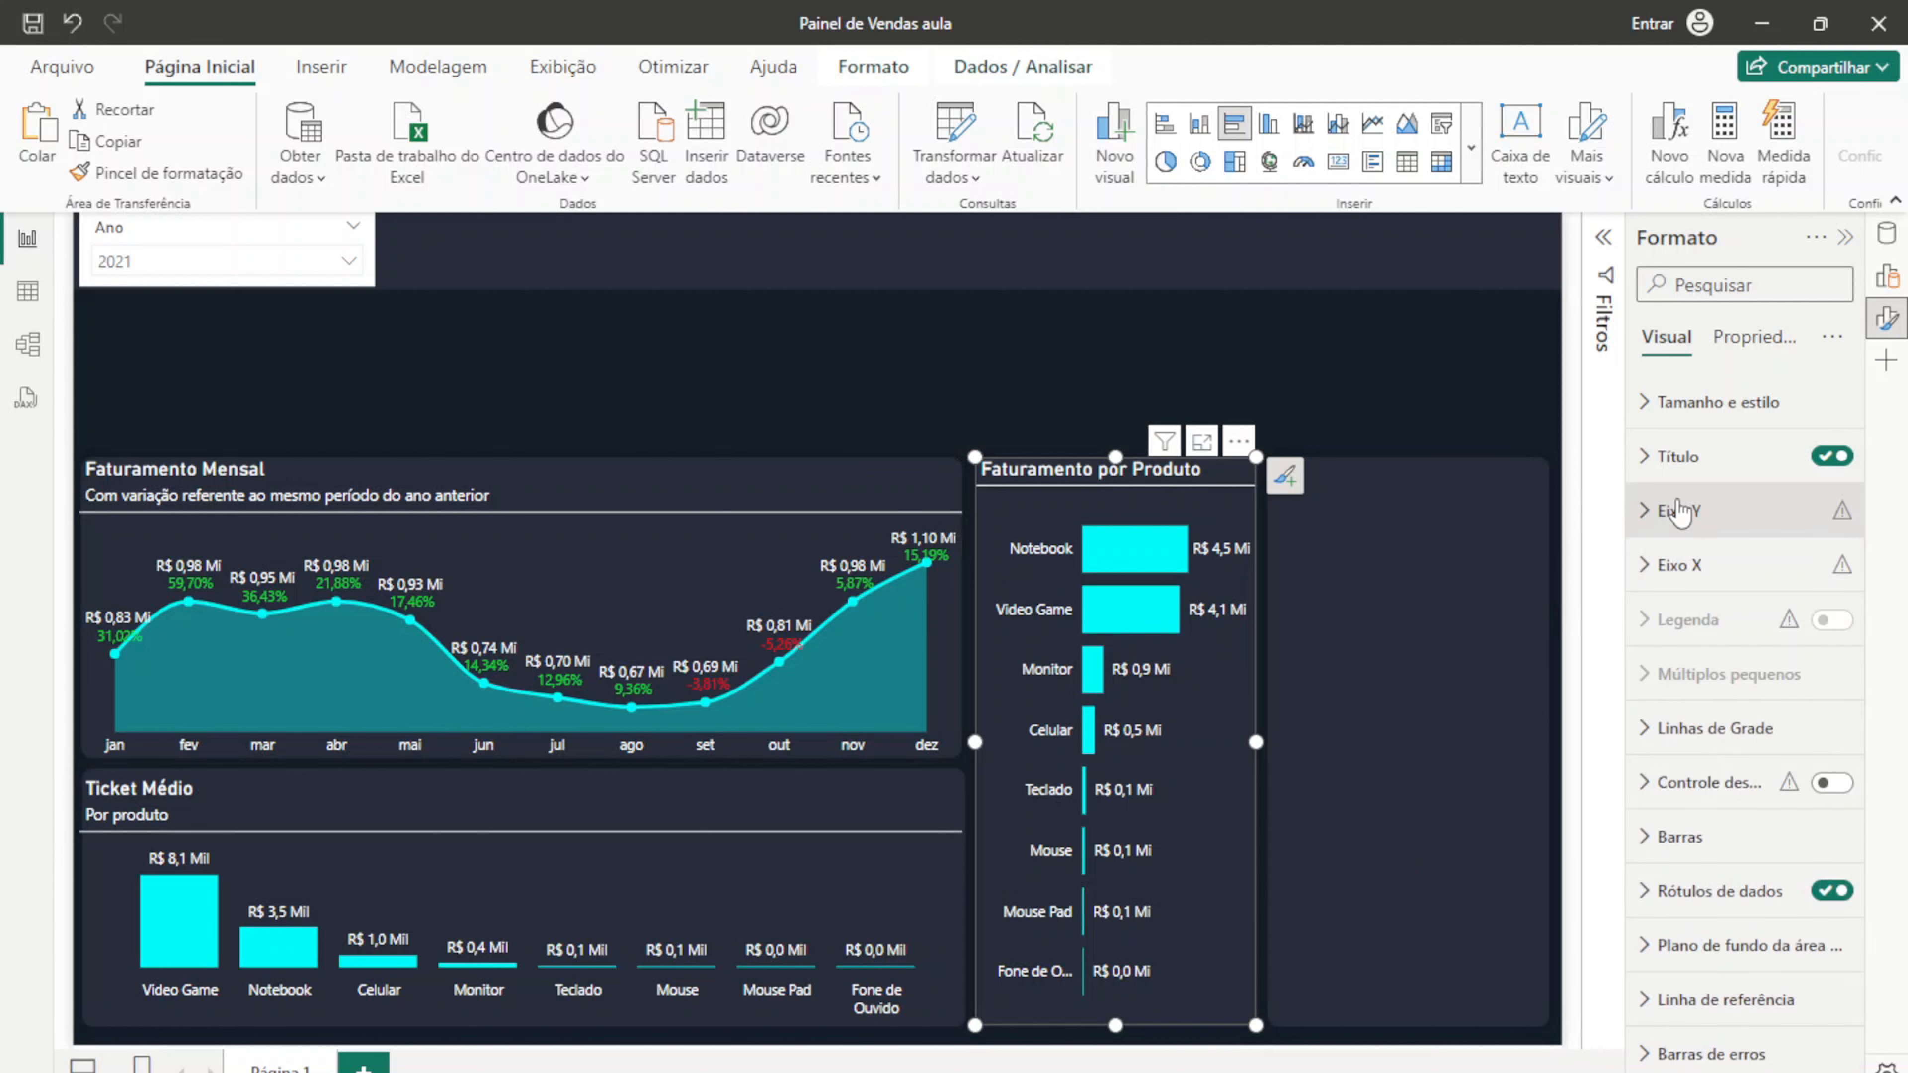
left_click(1845, 237)
left_click(1421, 327)
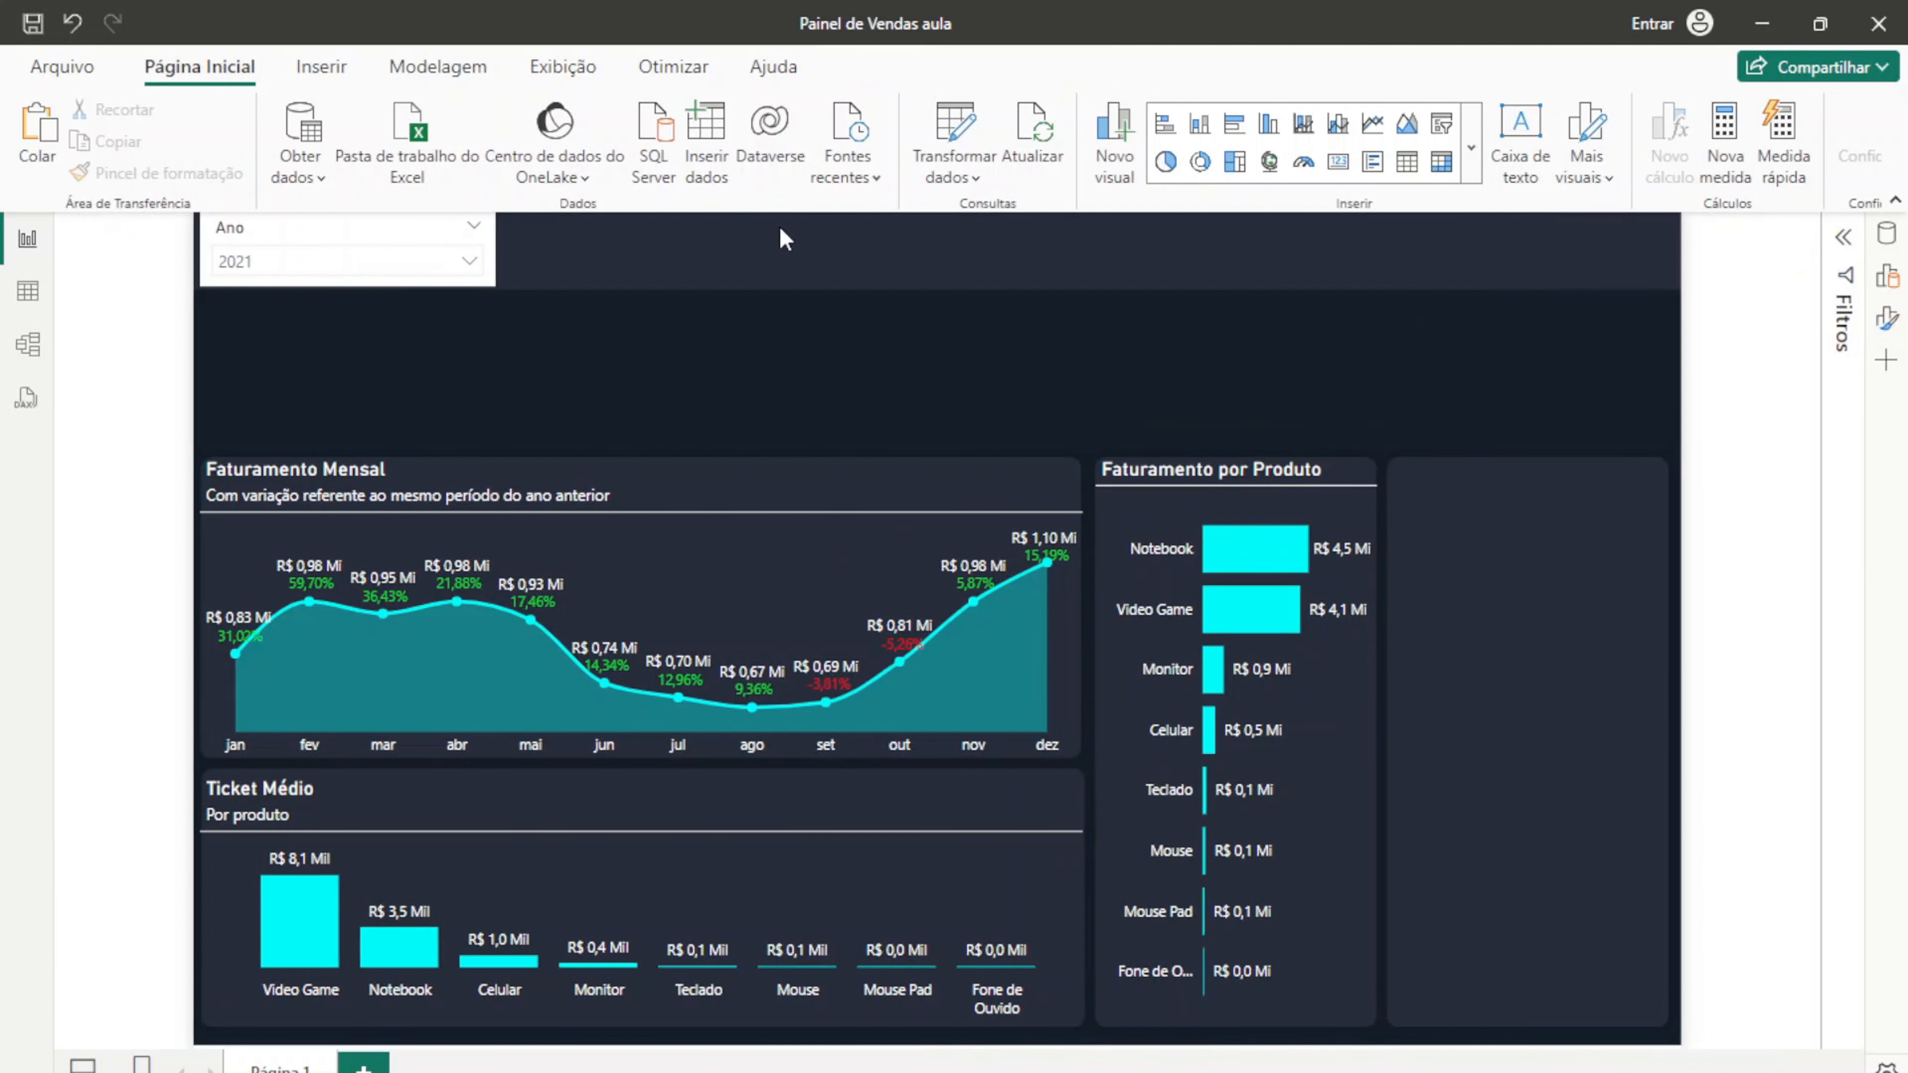
Step: Switch the Ano slicer to another year and back to 2021 to test the charts
left_click(318, 263)
left_click(255, 362)
left_click(255, 328)
left_click(810, 344)
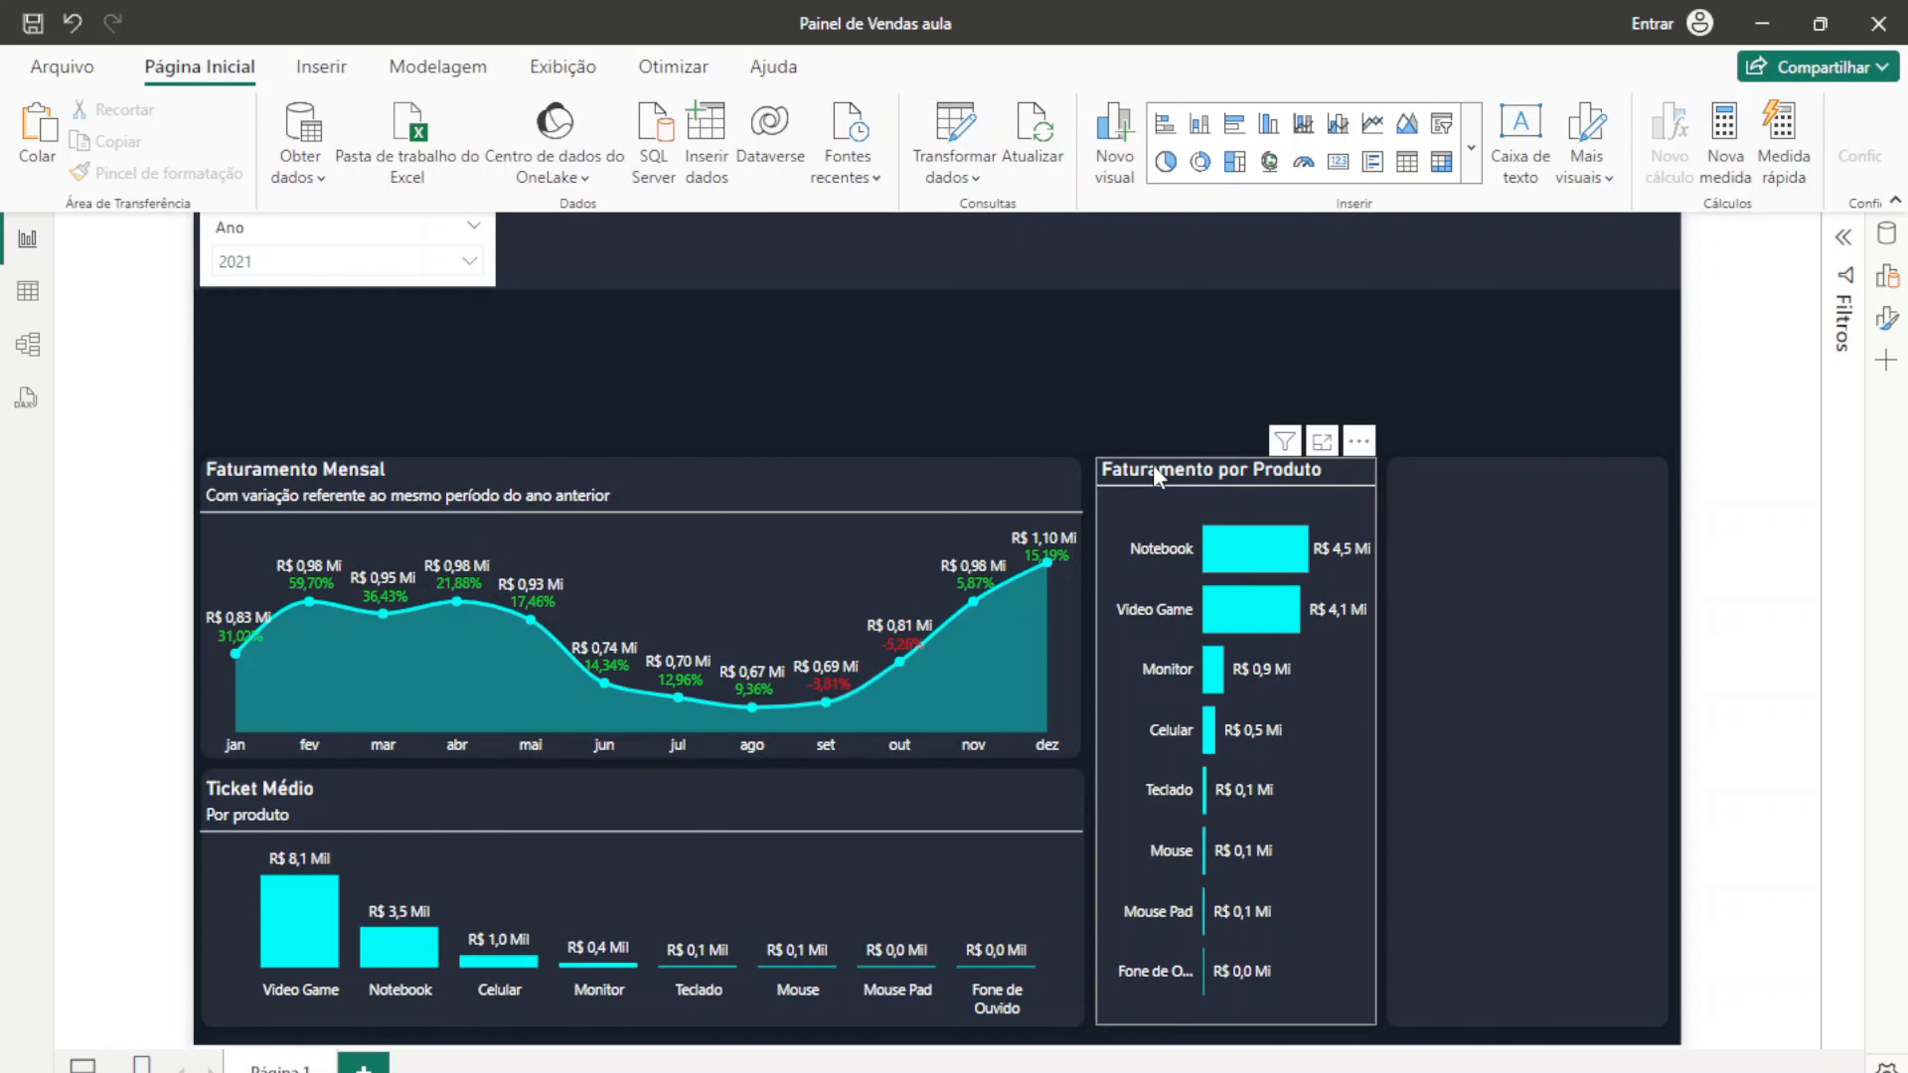
Step: Duplicate the Faturamento por Produto bar chart and place the copy over the empty card beside it
left_click(1178, 485)
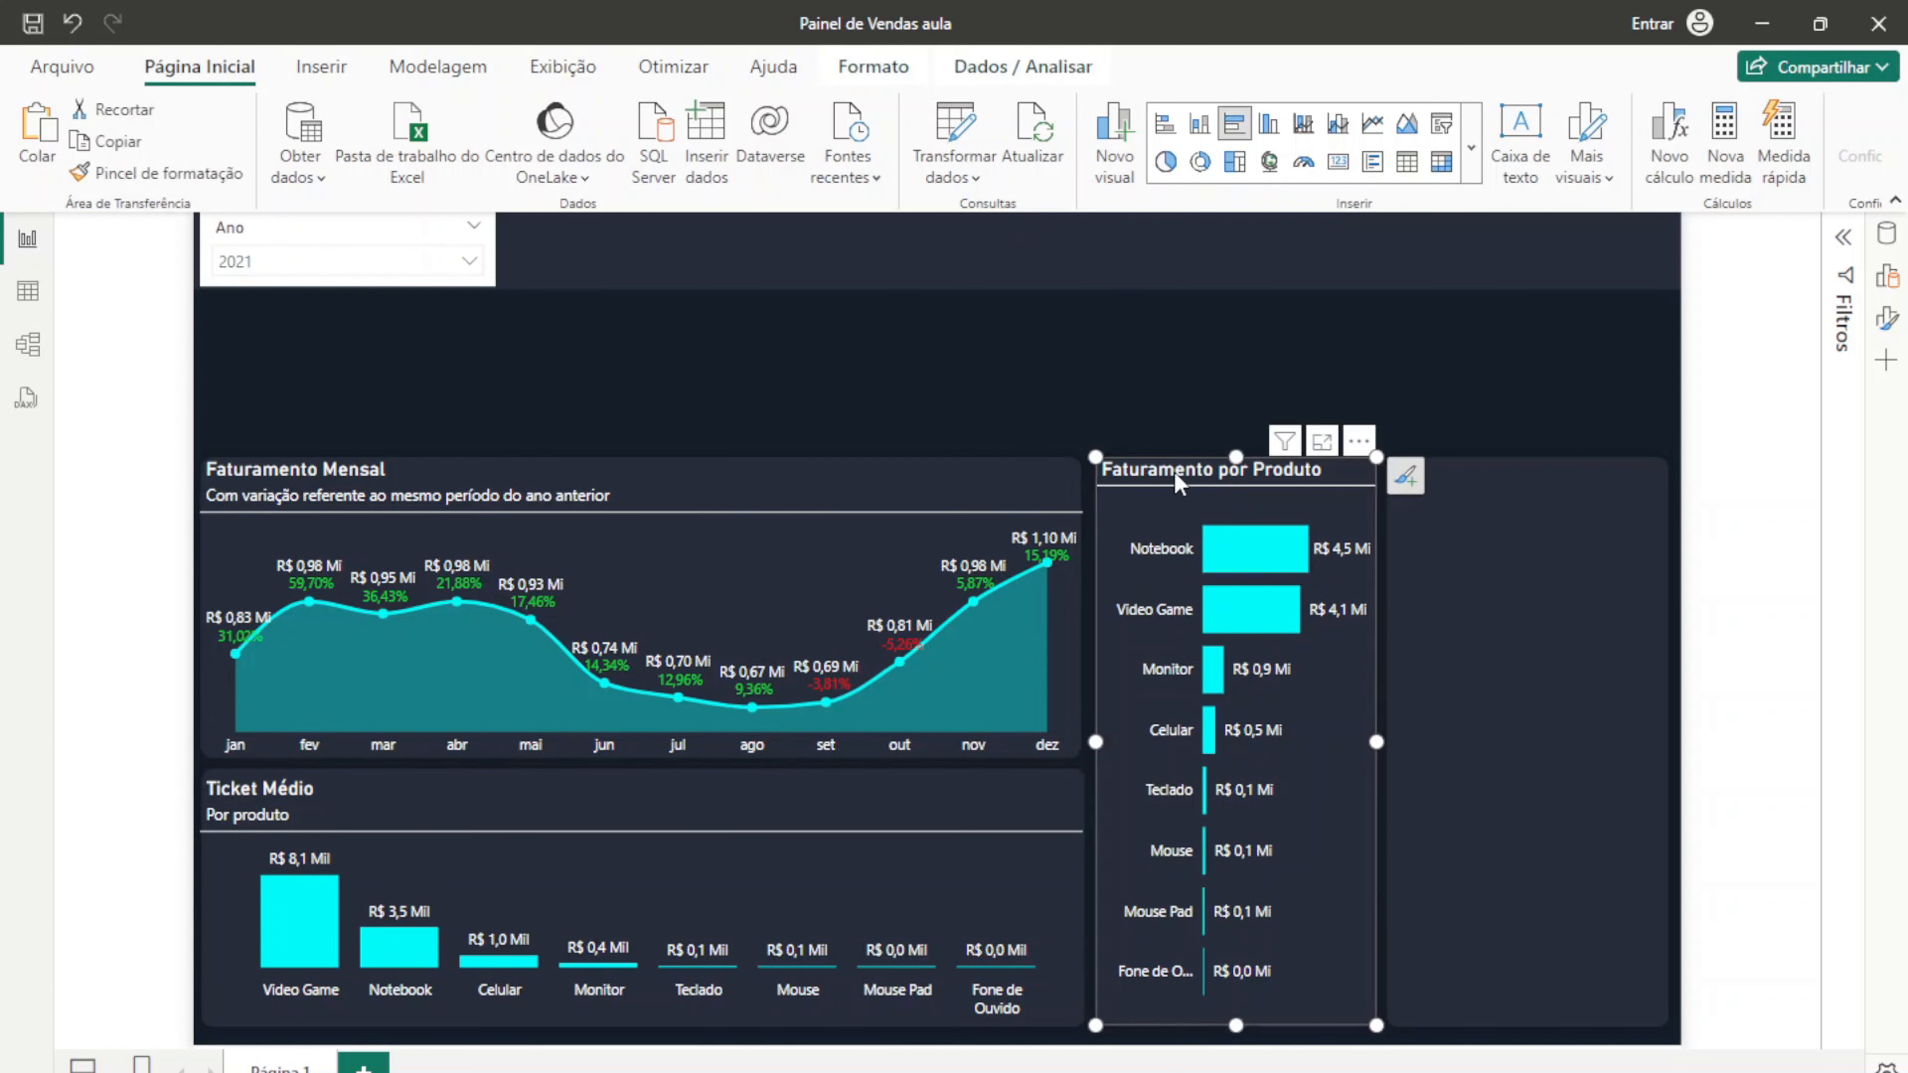
key("ctrl+c")
key("ctrl+v")
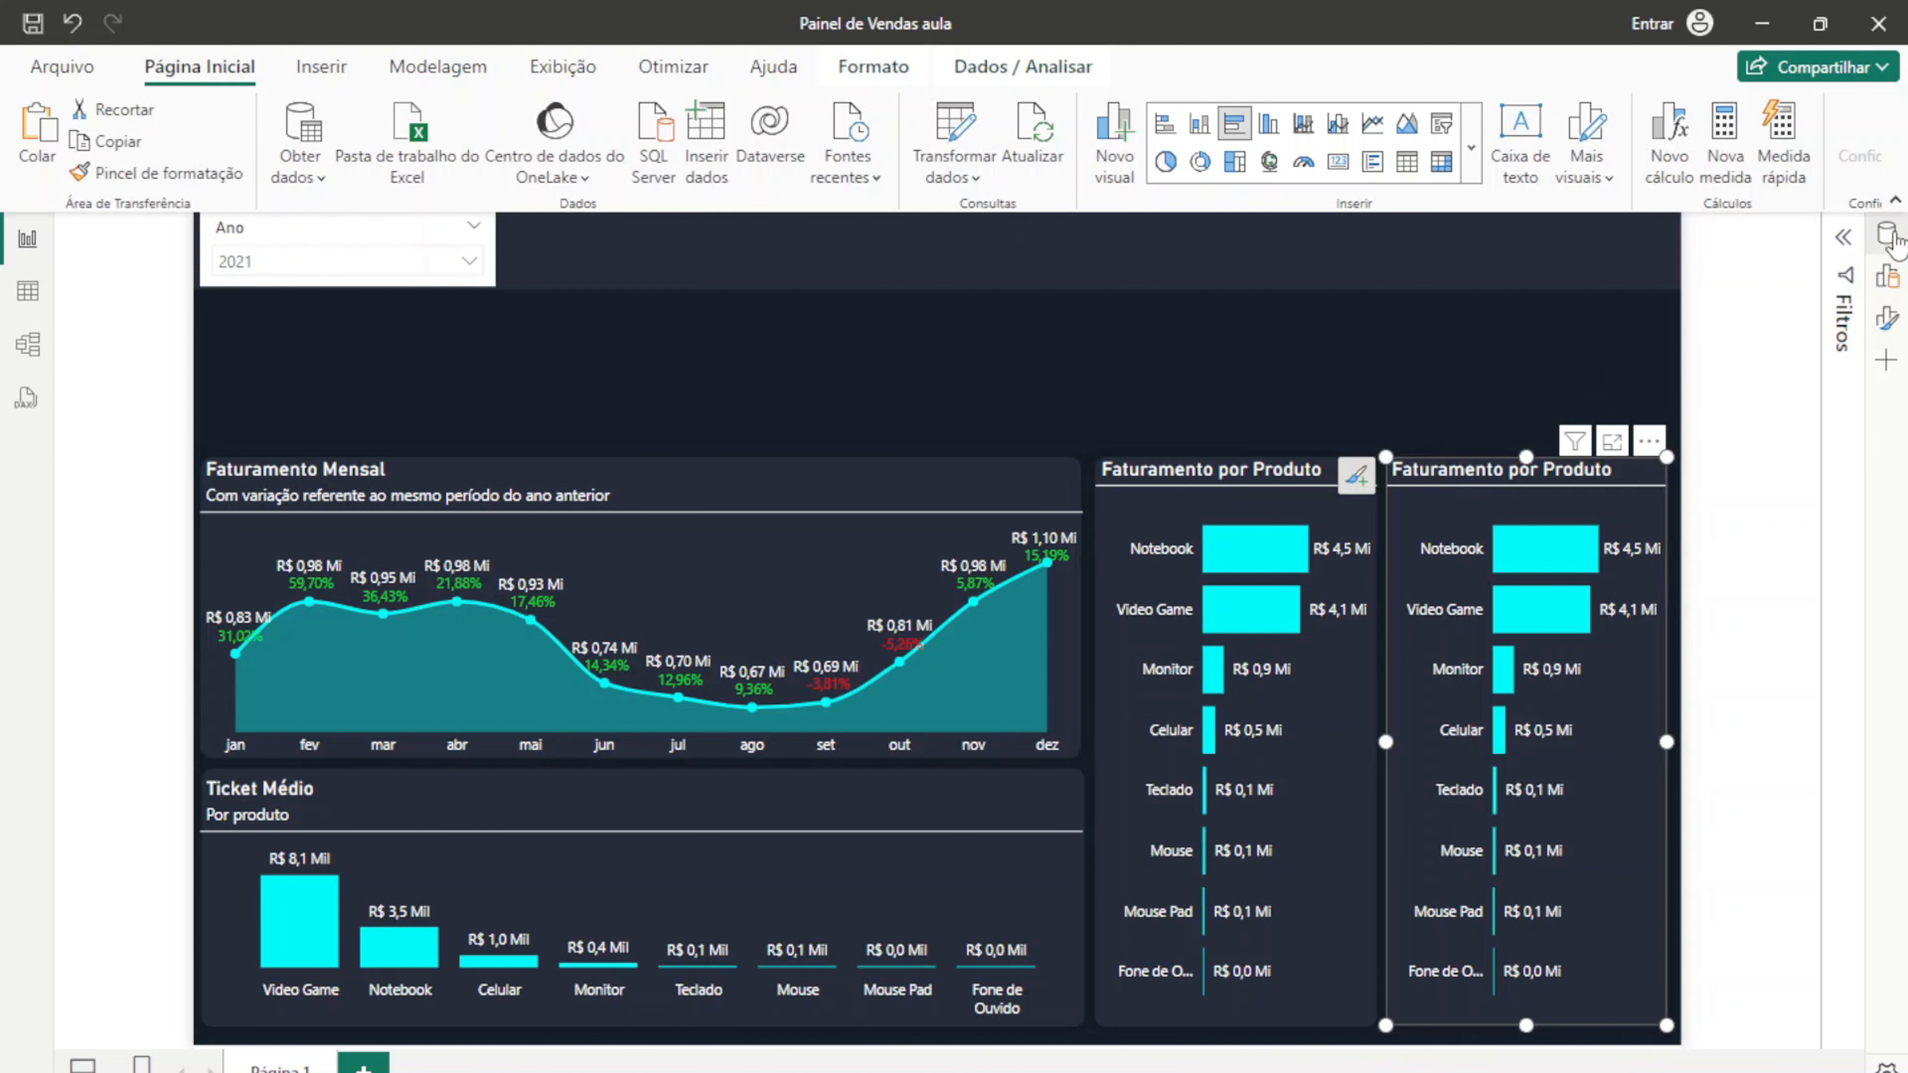
Step: Replace Produto with the Vendedor field from fDados on the copied chart's Y axis and close the data panes
left_click(1887, 235)
left_click(1887, 277)
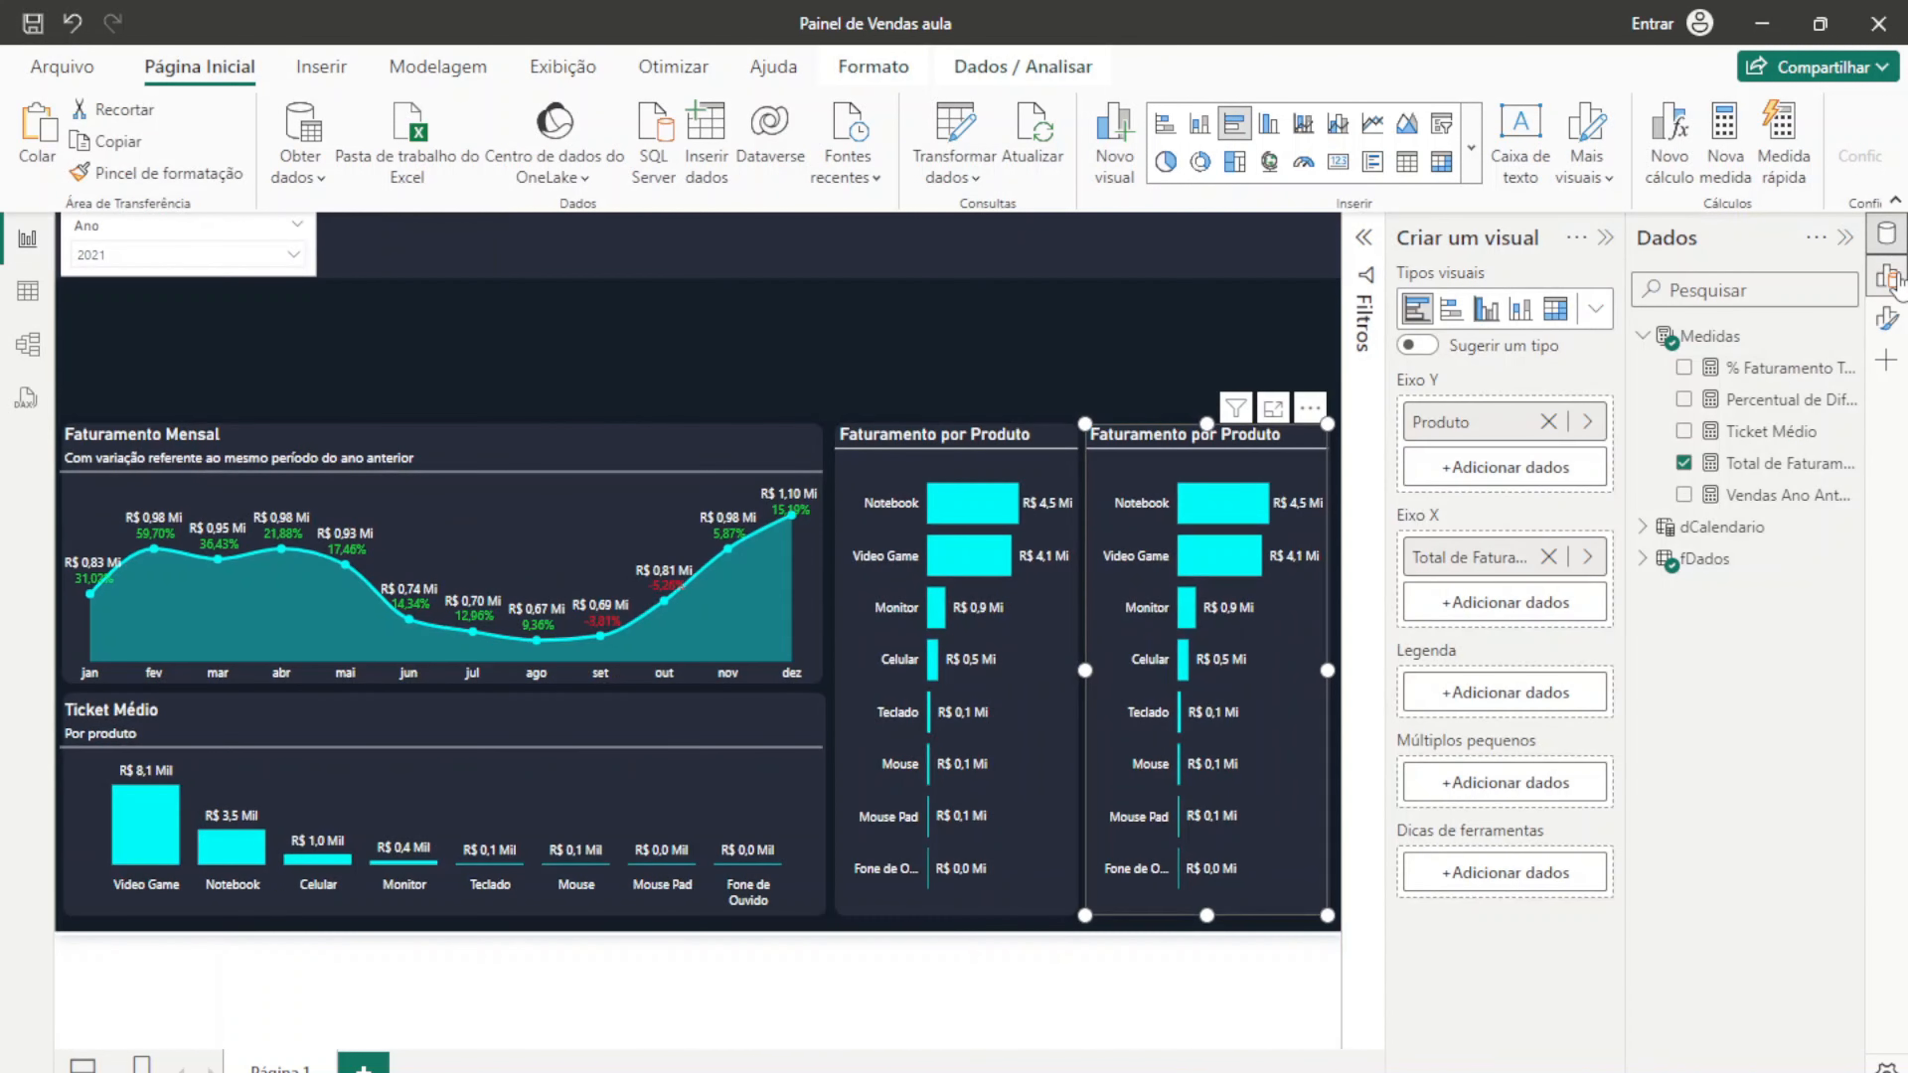
left_click(1549, 422)
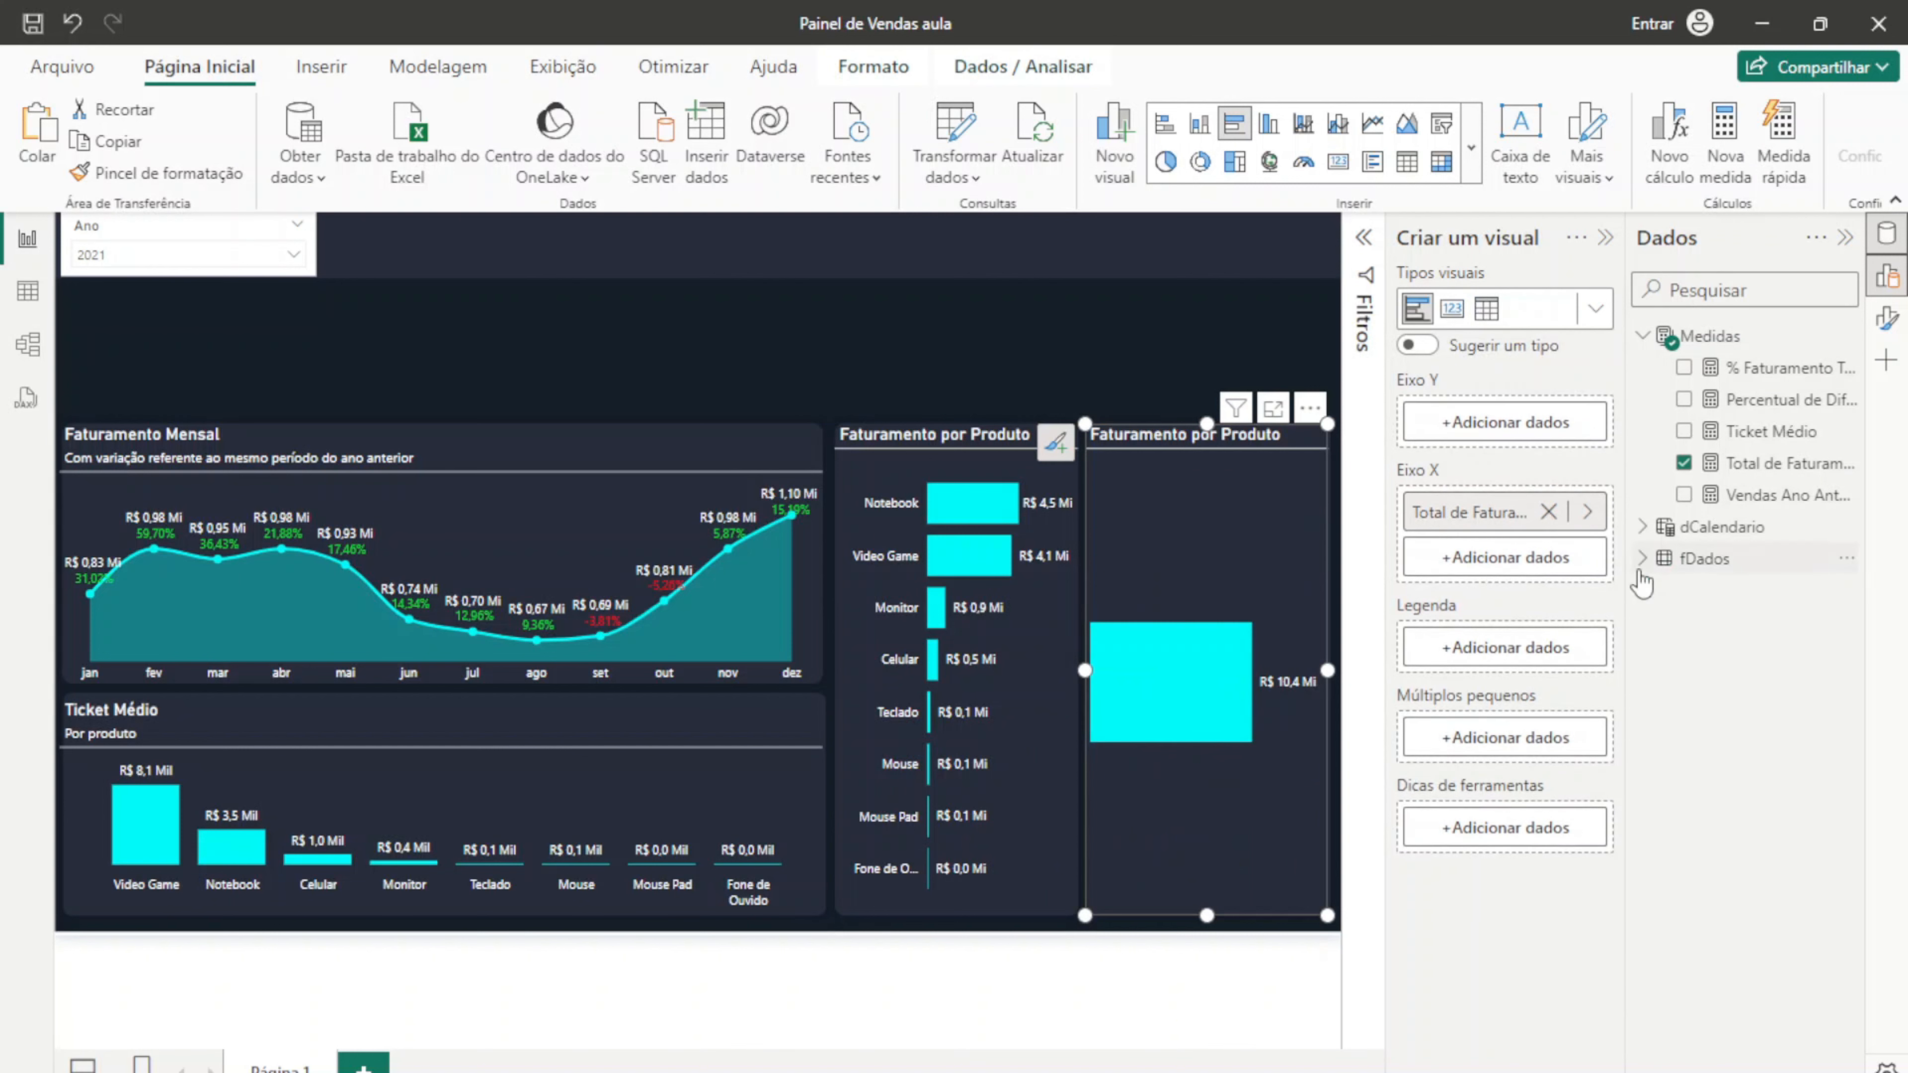
left_click(1642, 558)
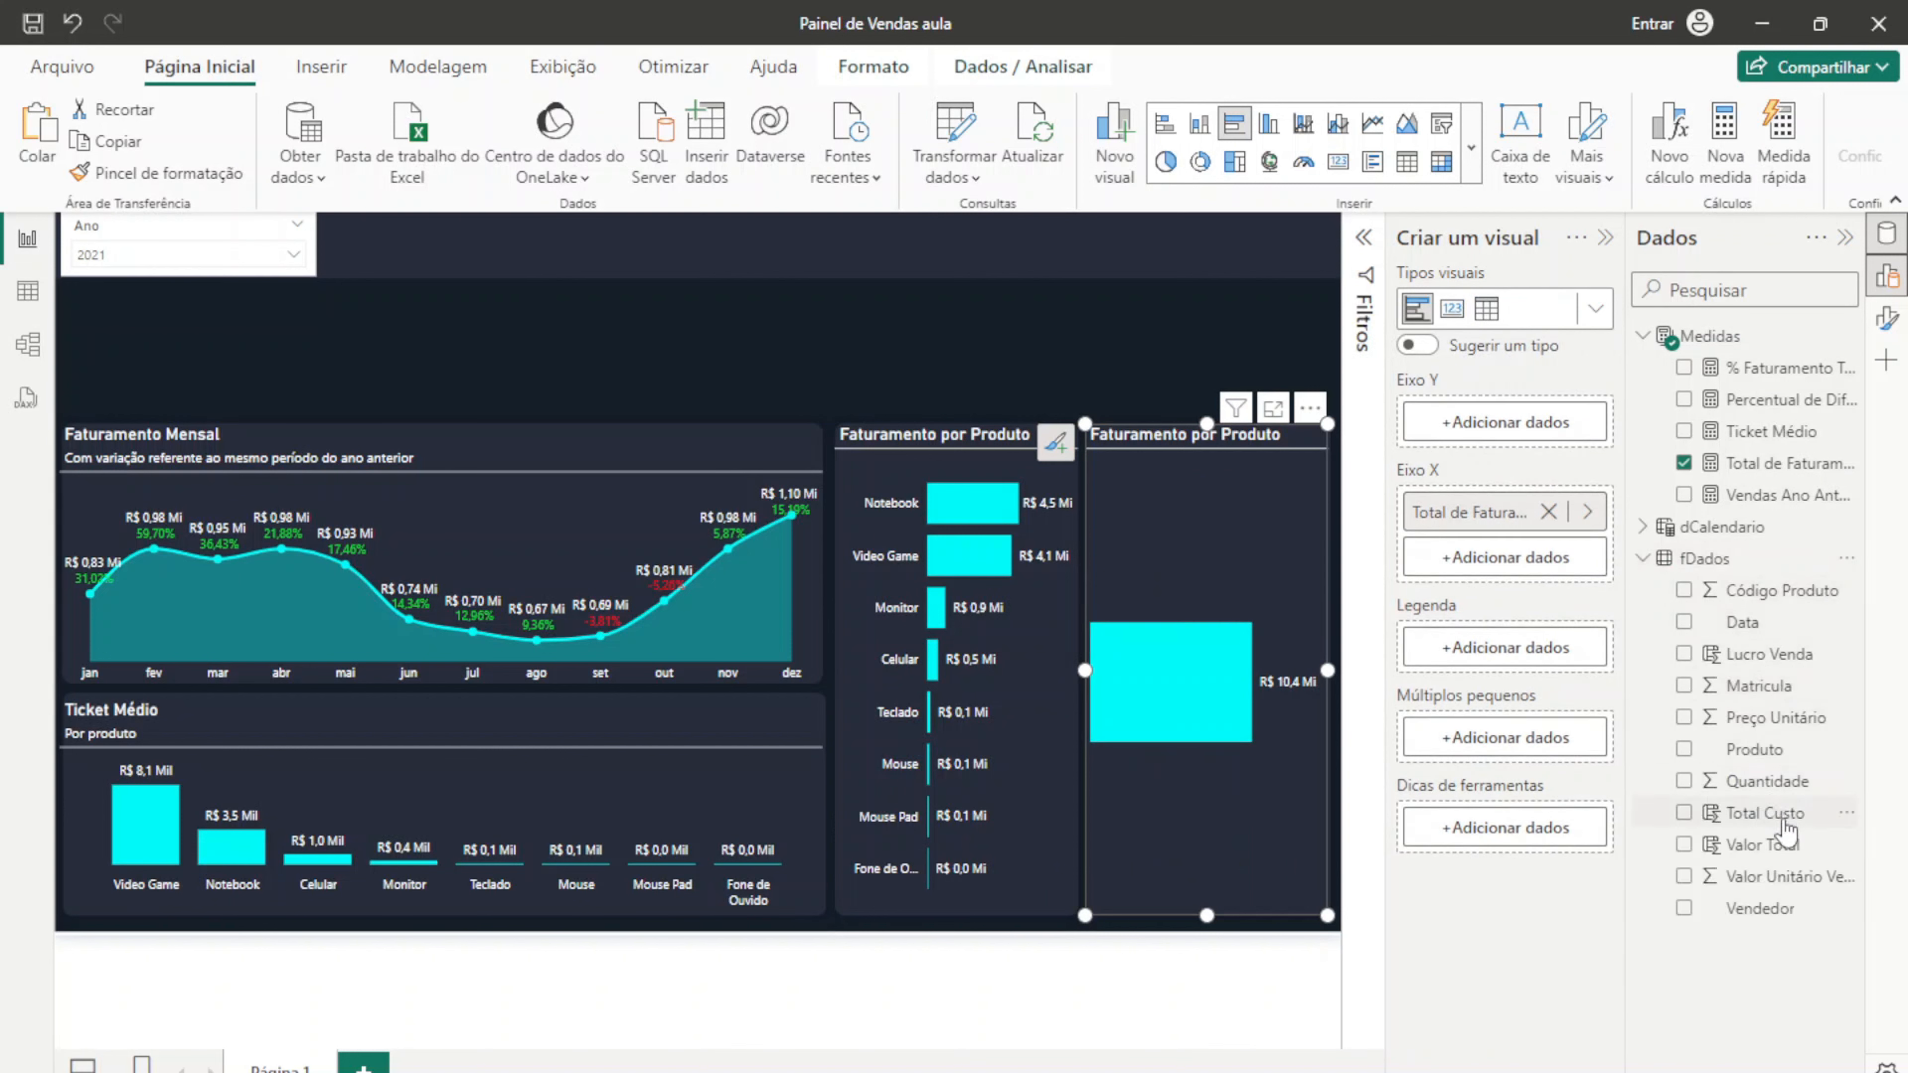
left_click_drag(1759, 907, 1543, 432)
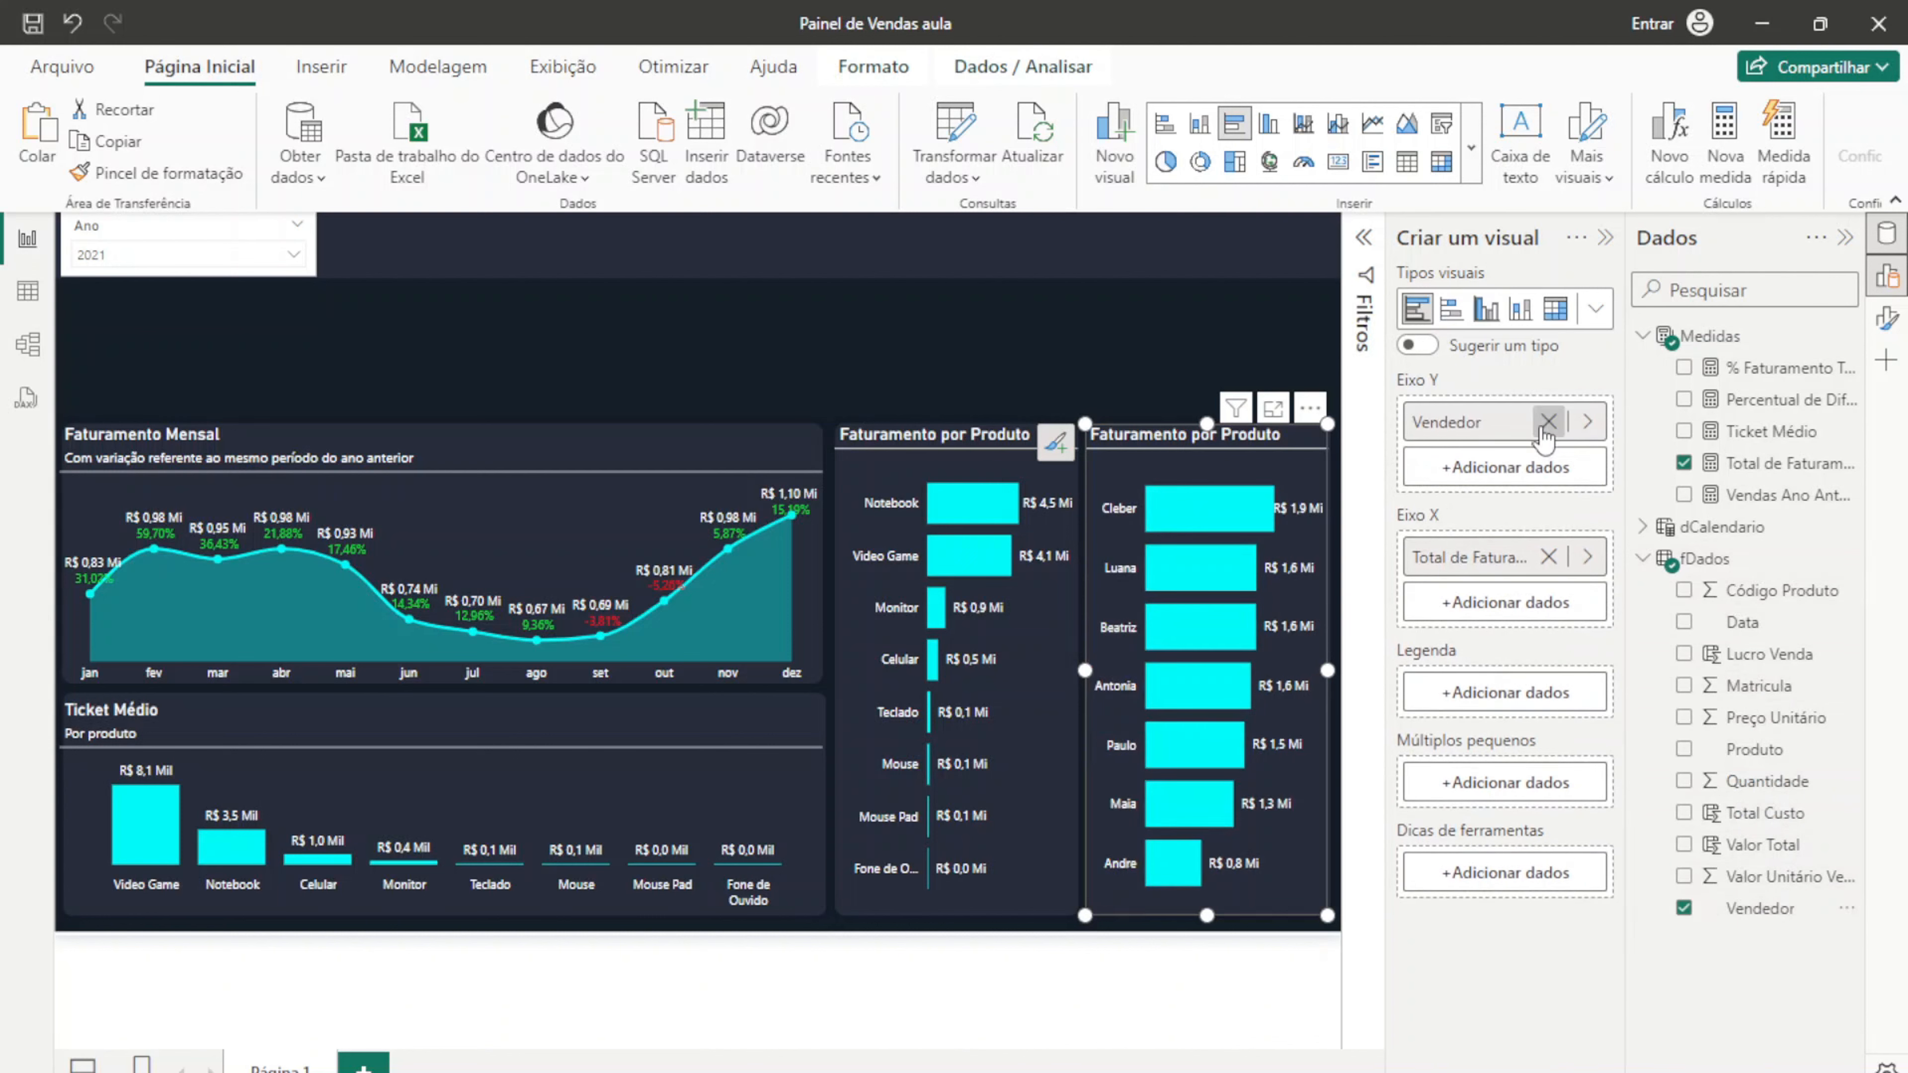
left_click(1845, 239)
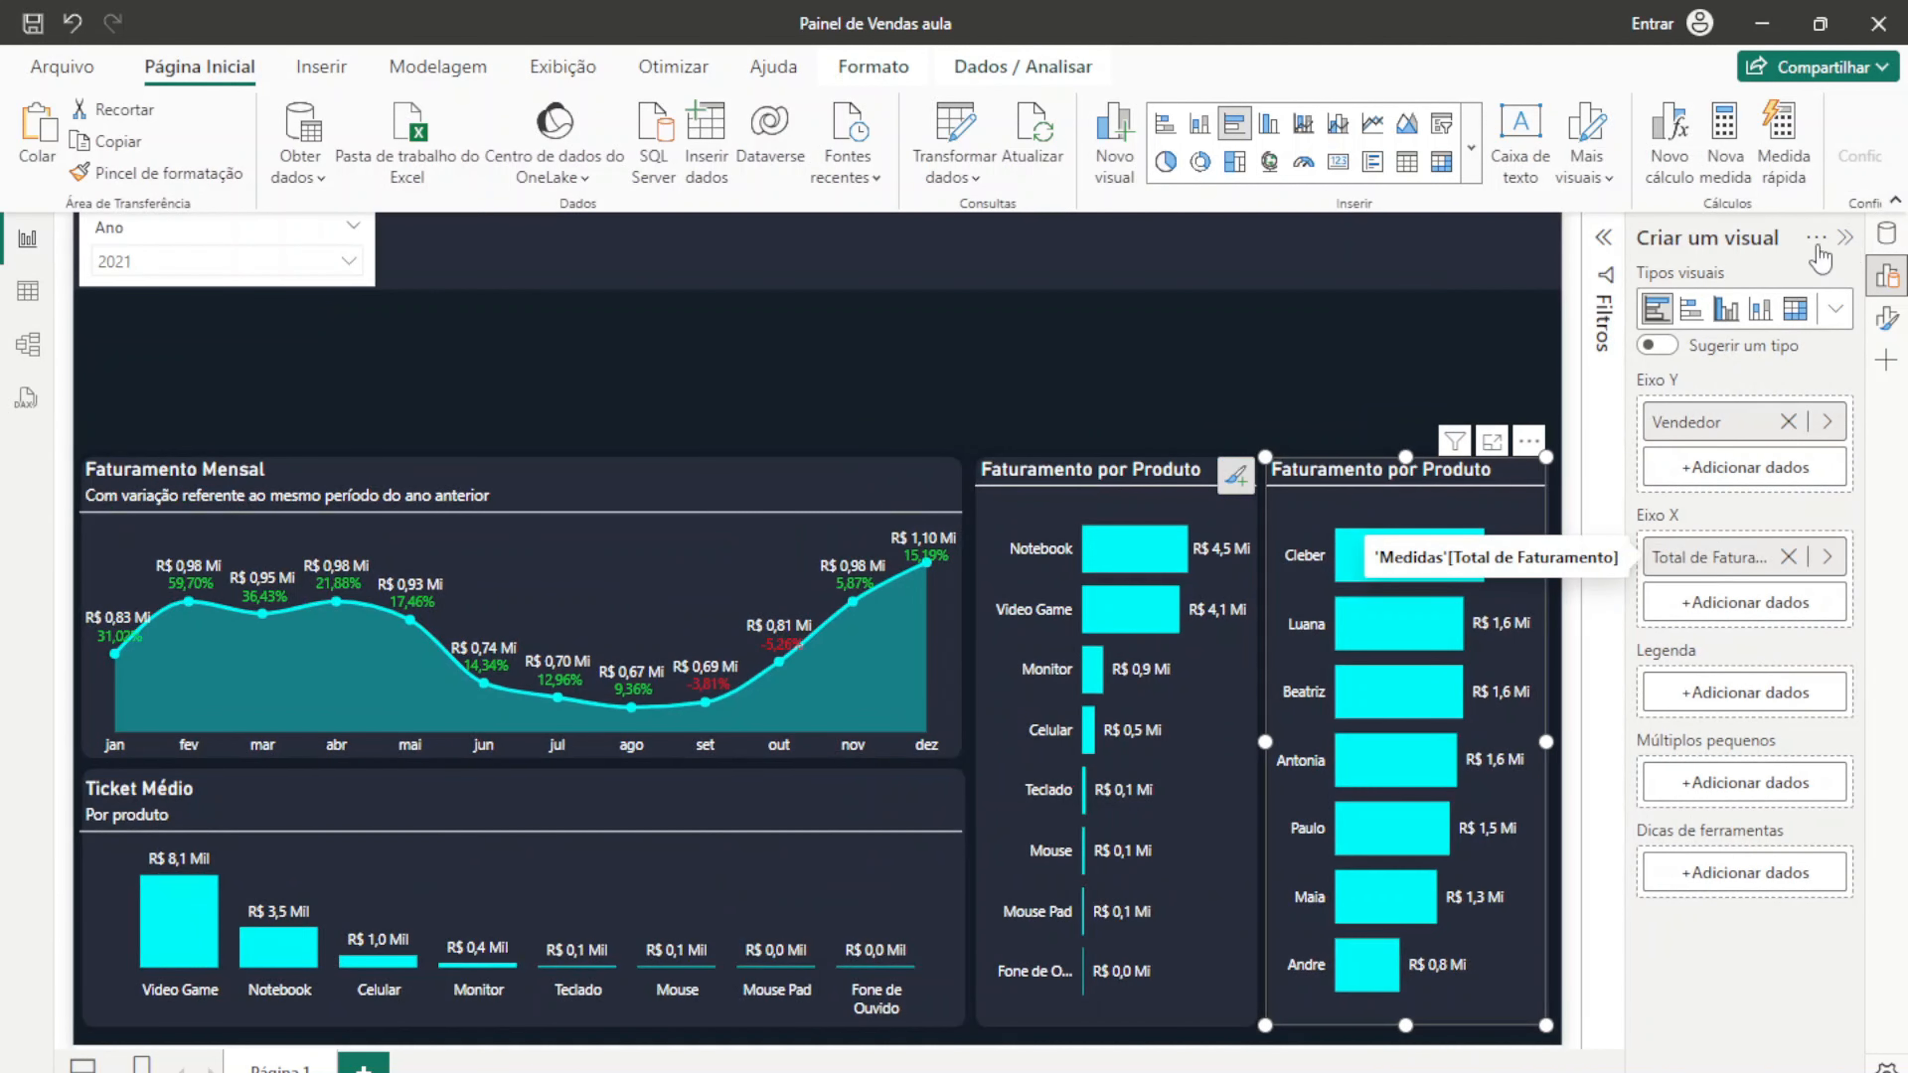
left_click(1846, 239)
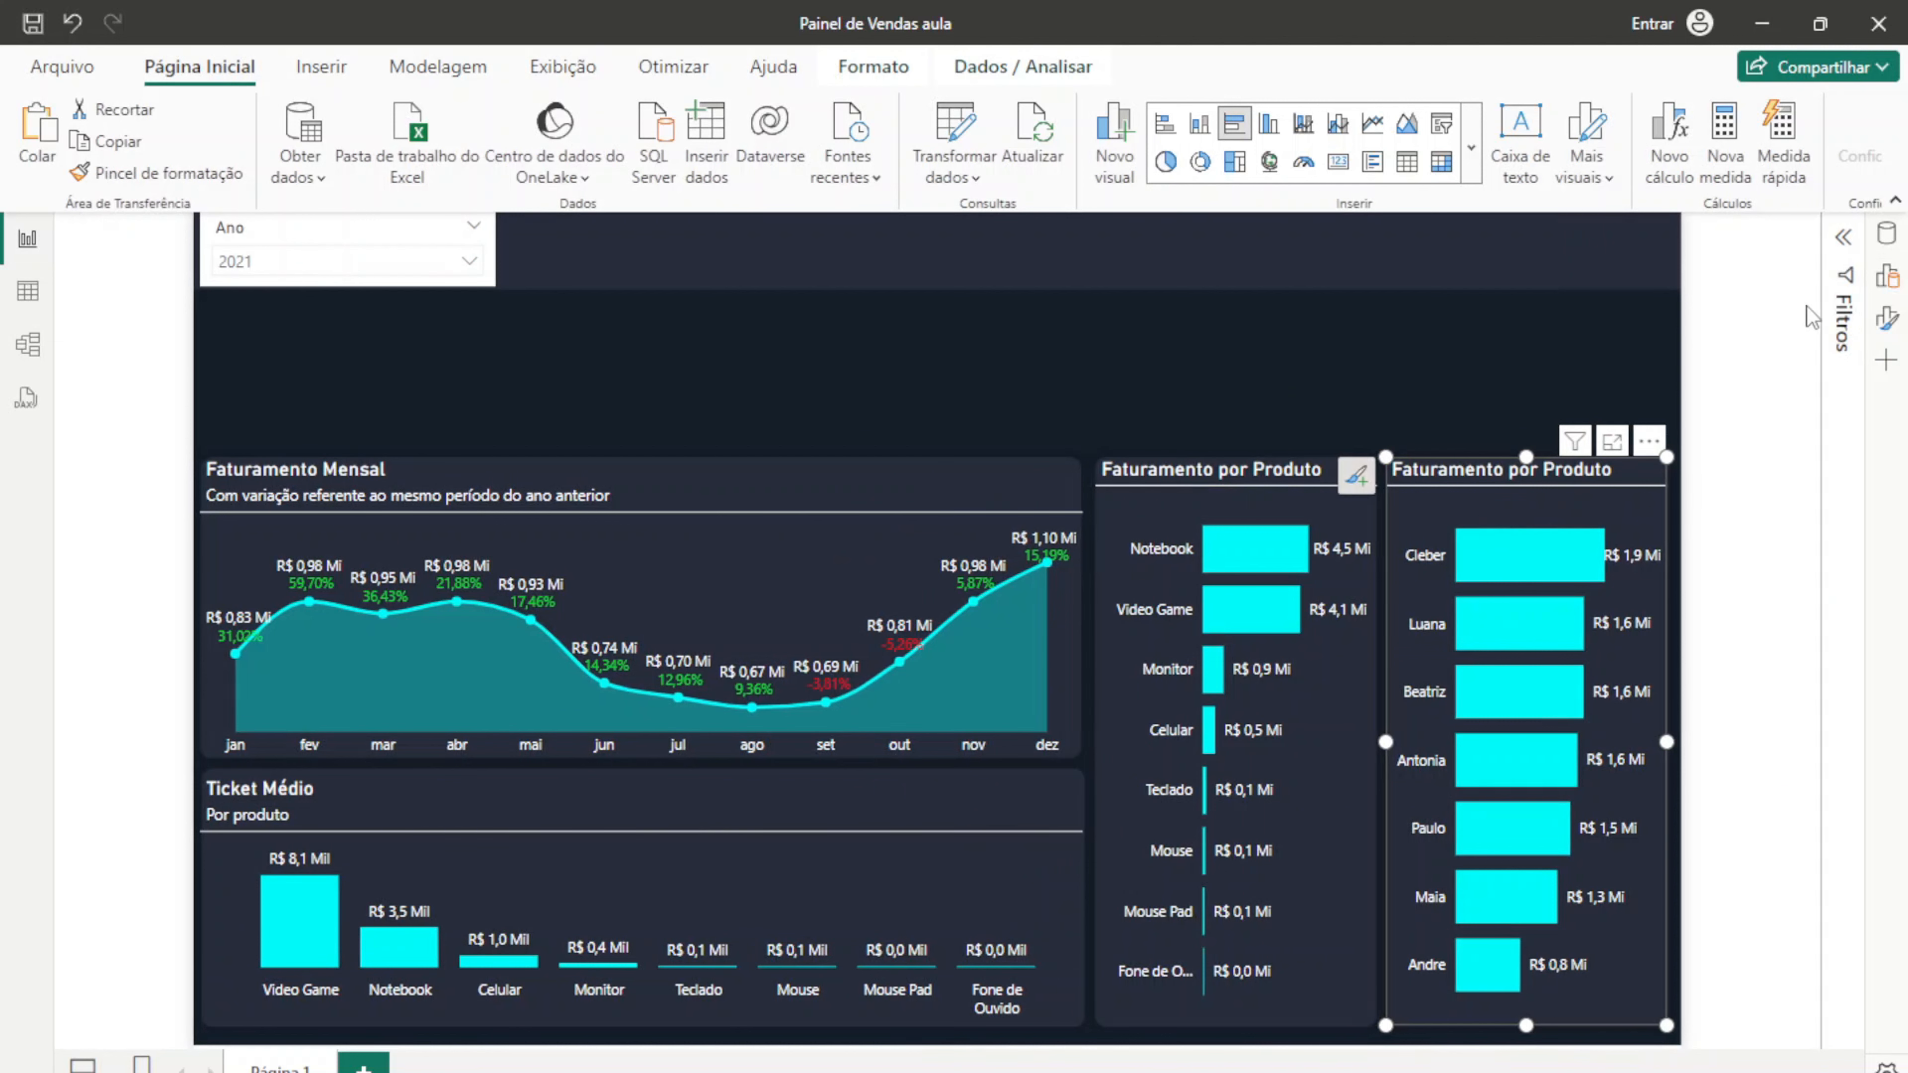
Step: Retitle the copied bar chart Faturamento por Vendedor, then close the formatting pane and deselect the chart
left_click(1886, 318)
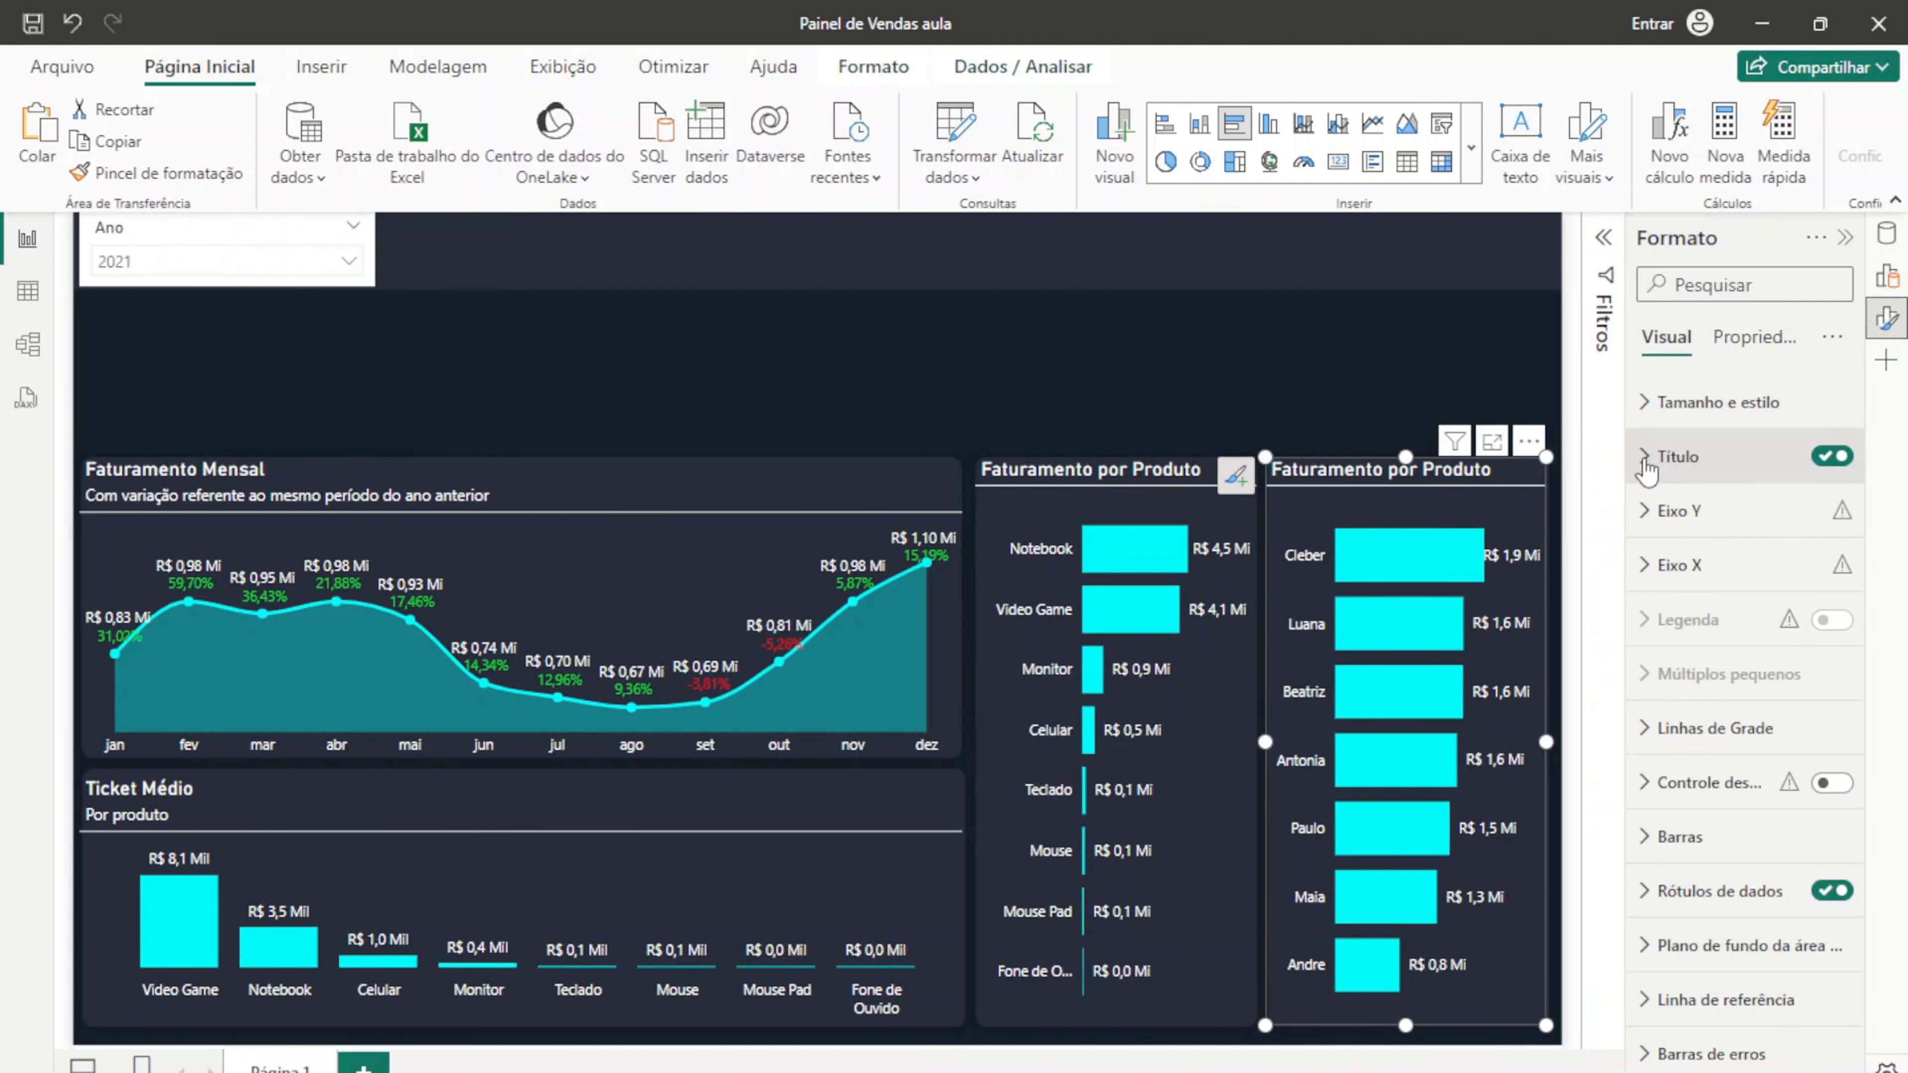
left_click(1675, 456)
triple_click(1705, 577)
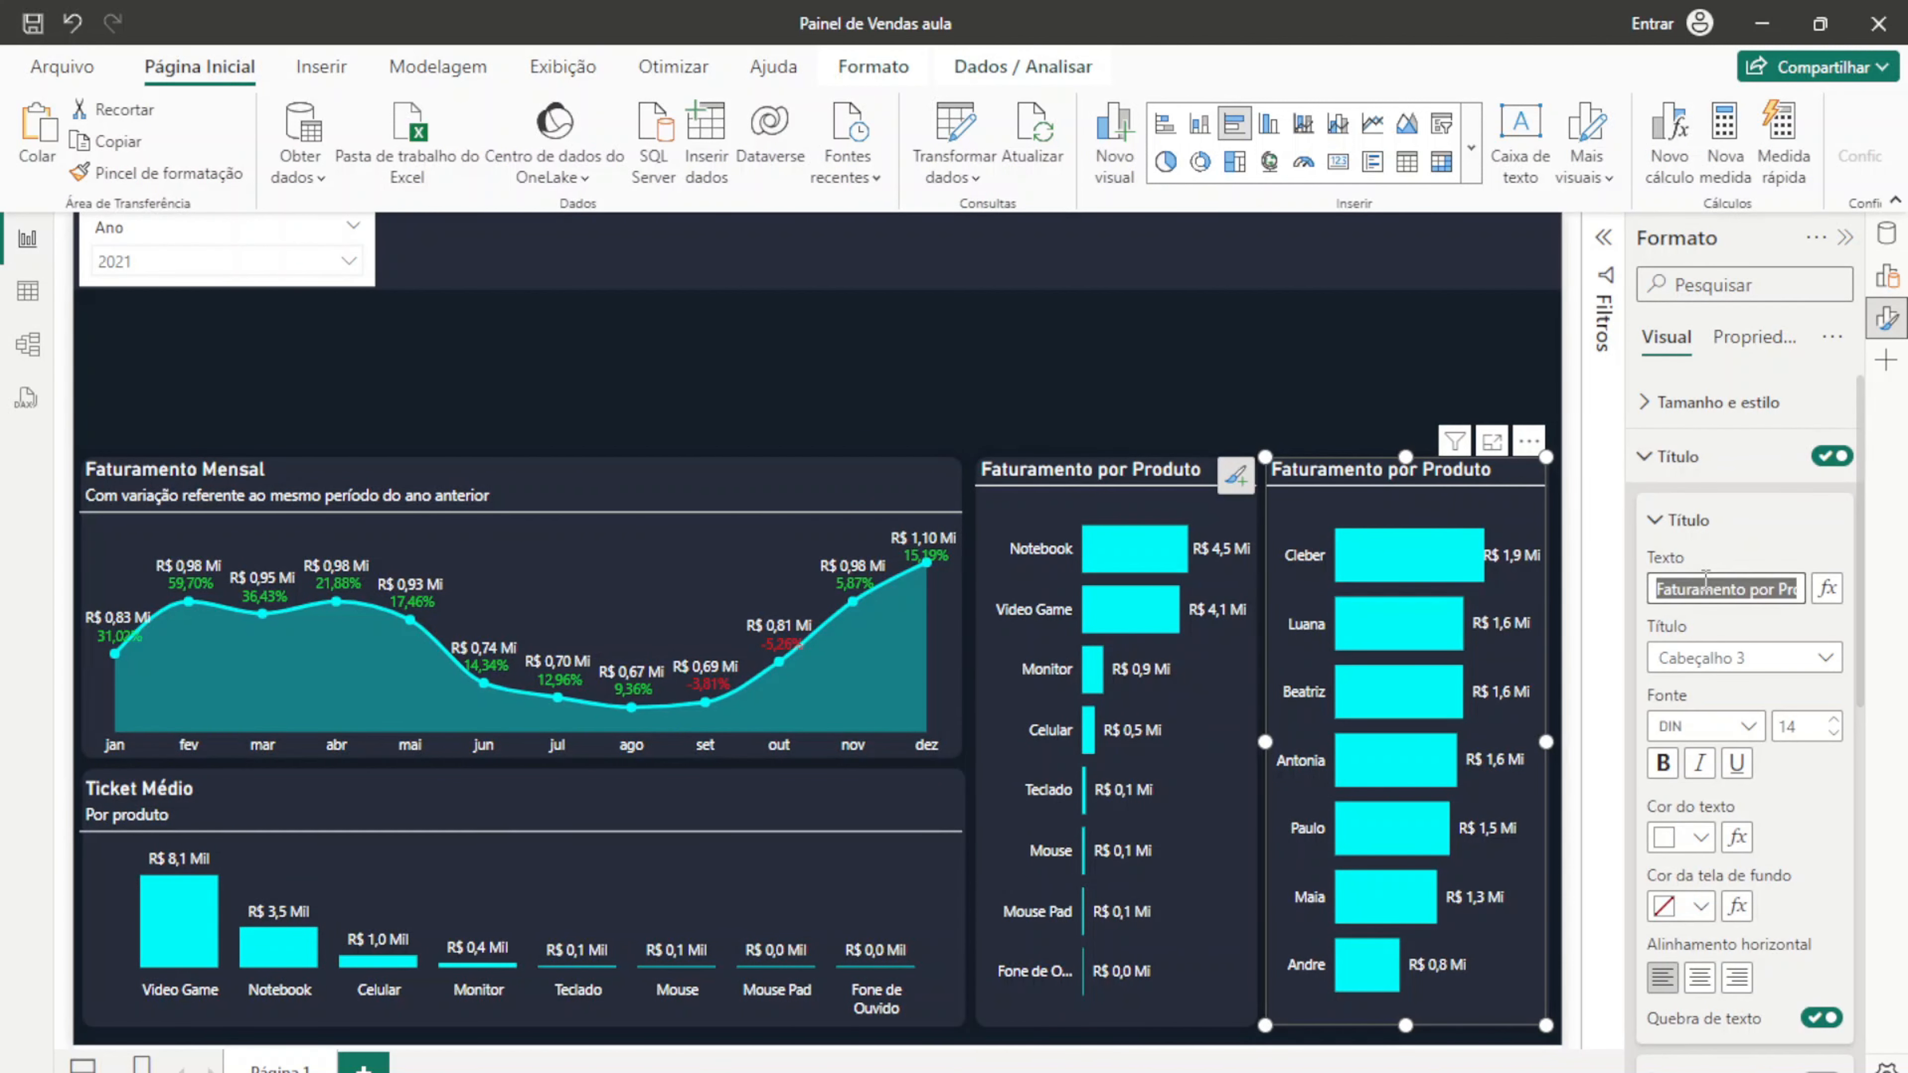
type("Faturamento")
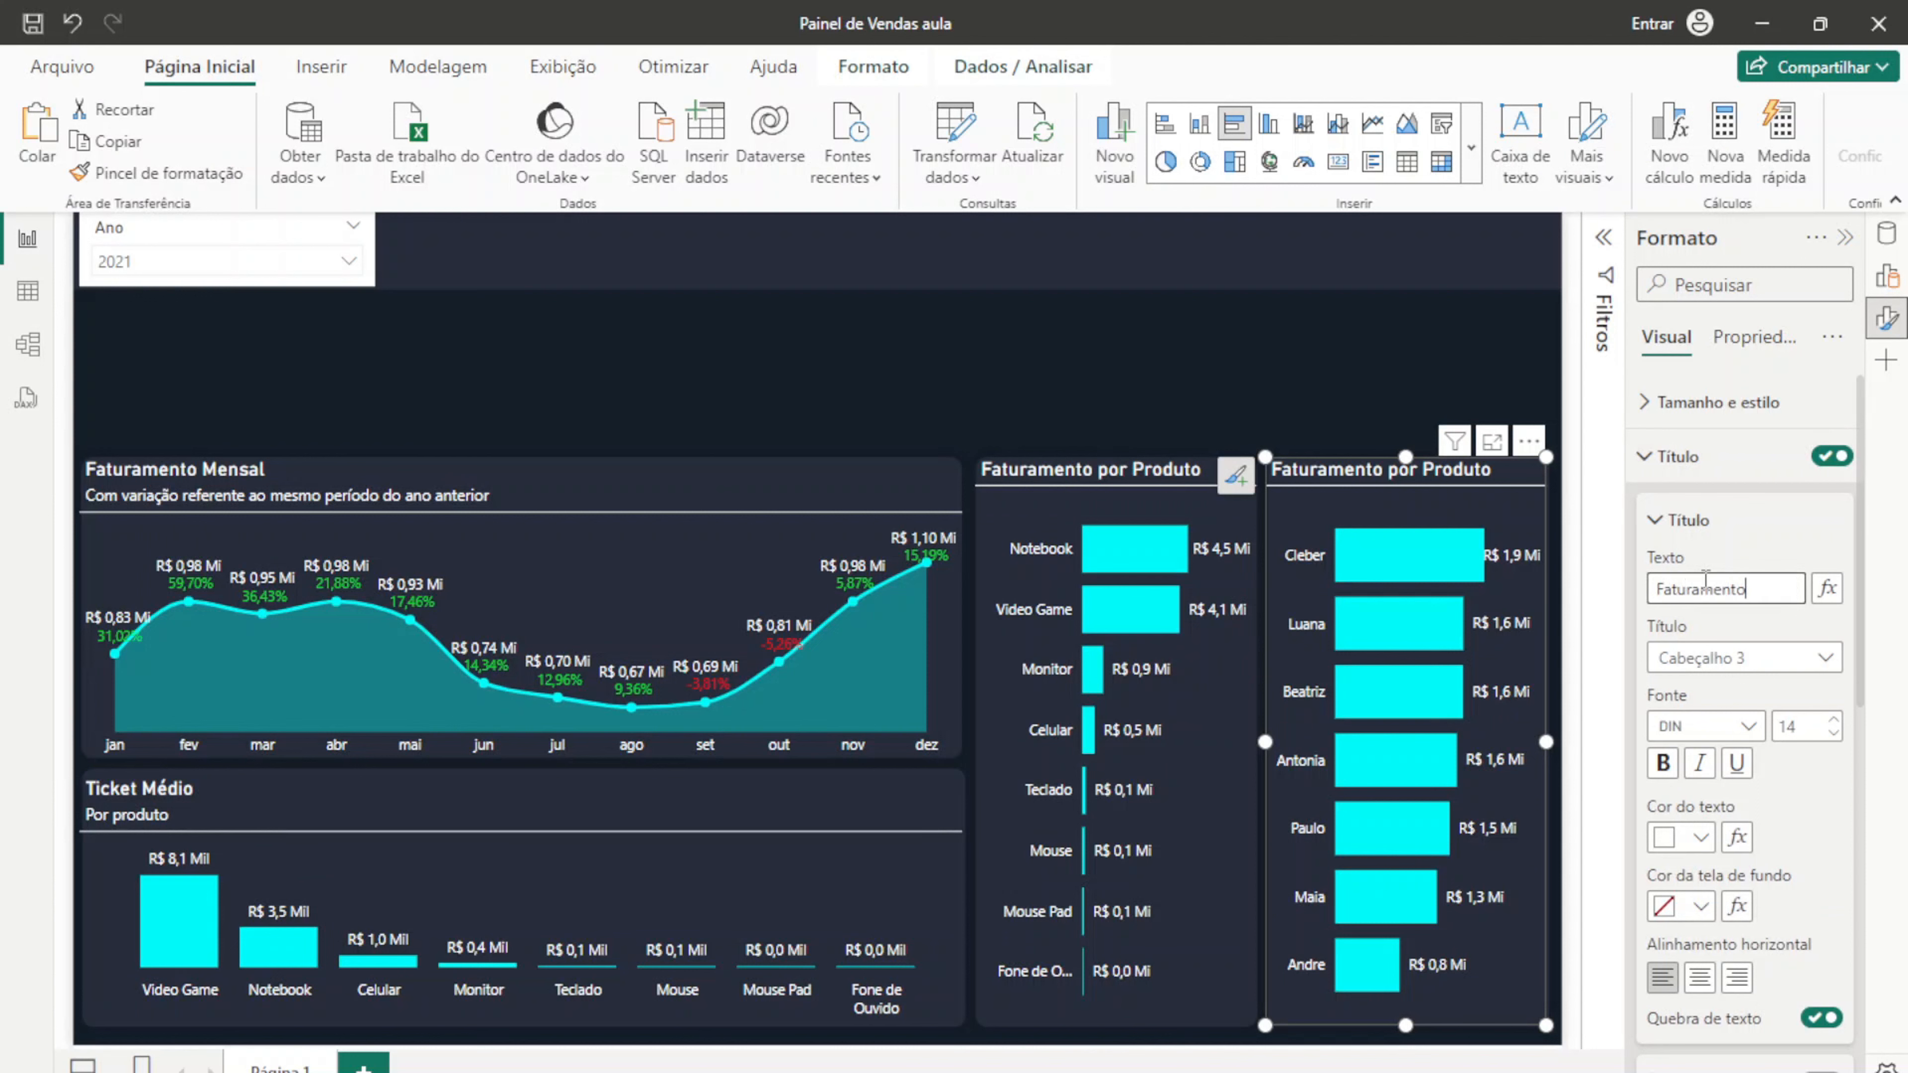
type(" por Vendedor")
key("Return")
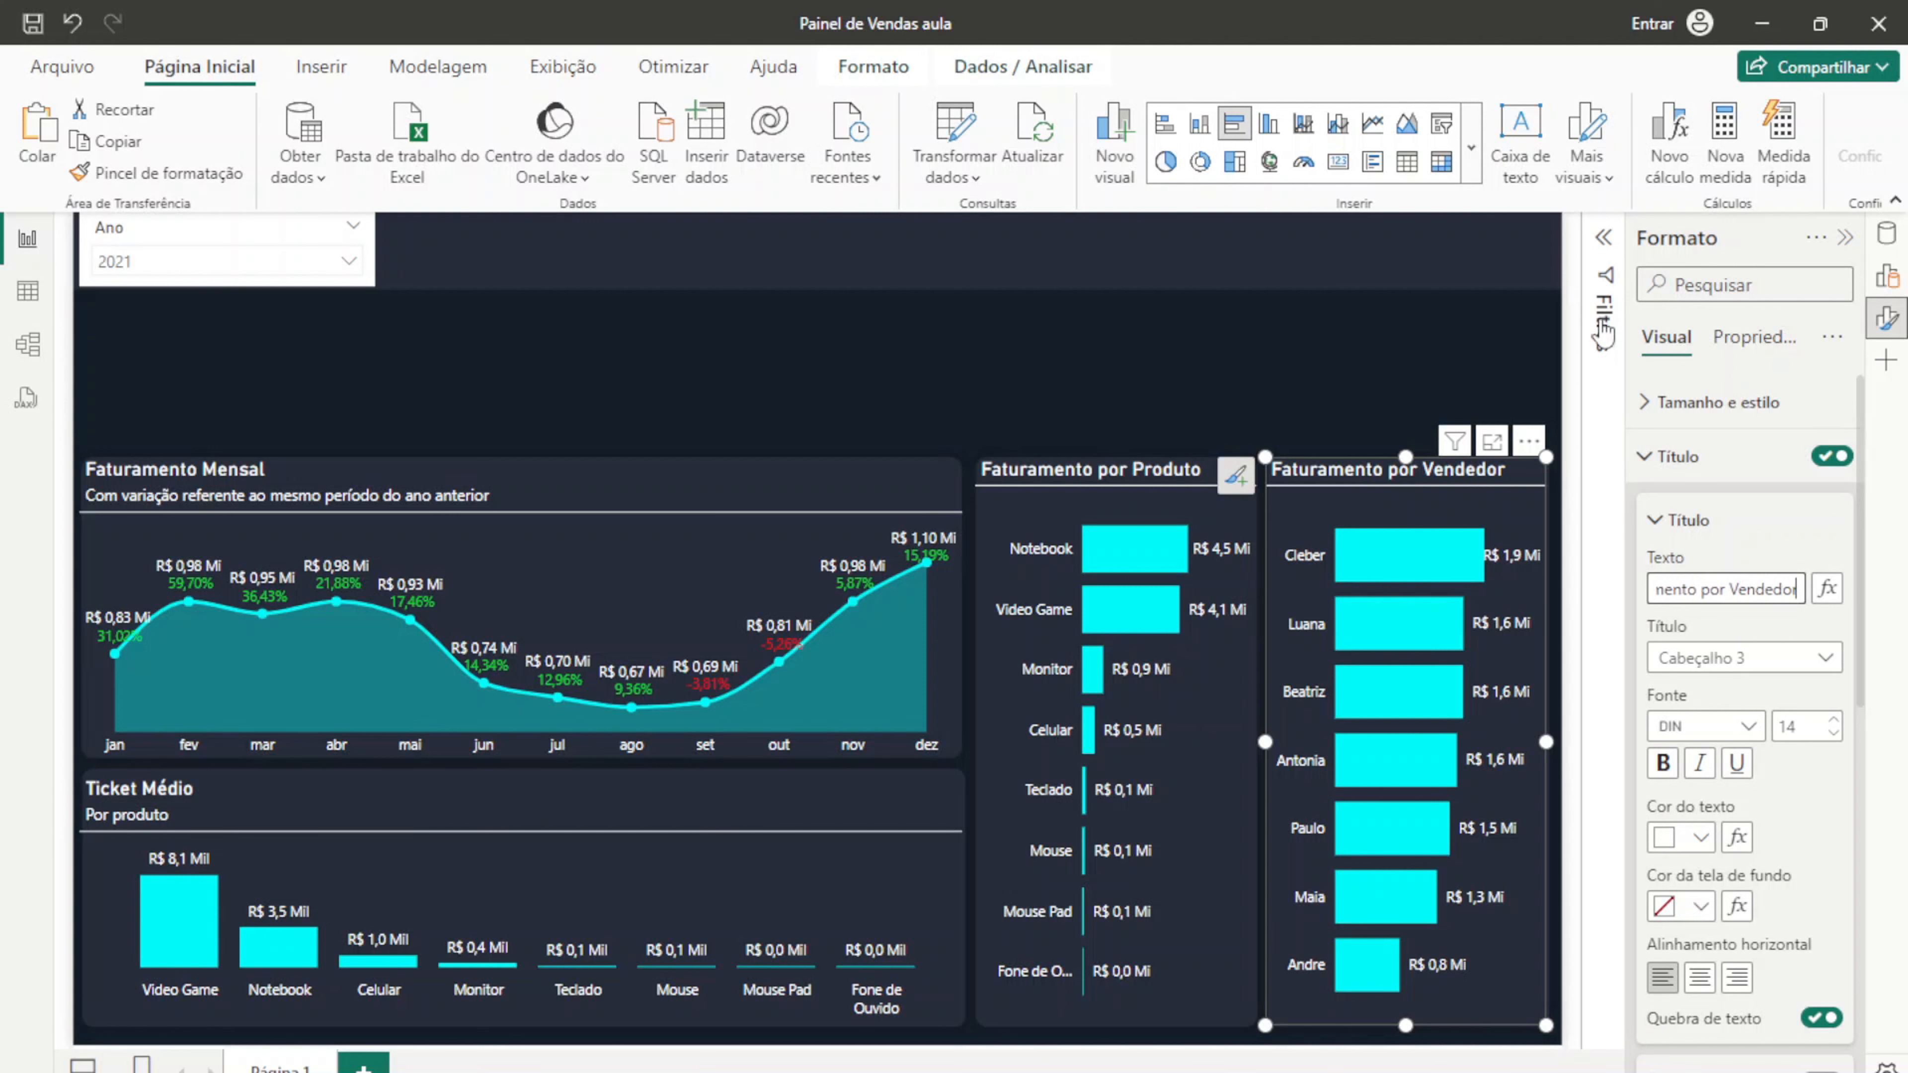
left_click(1647, 463)
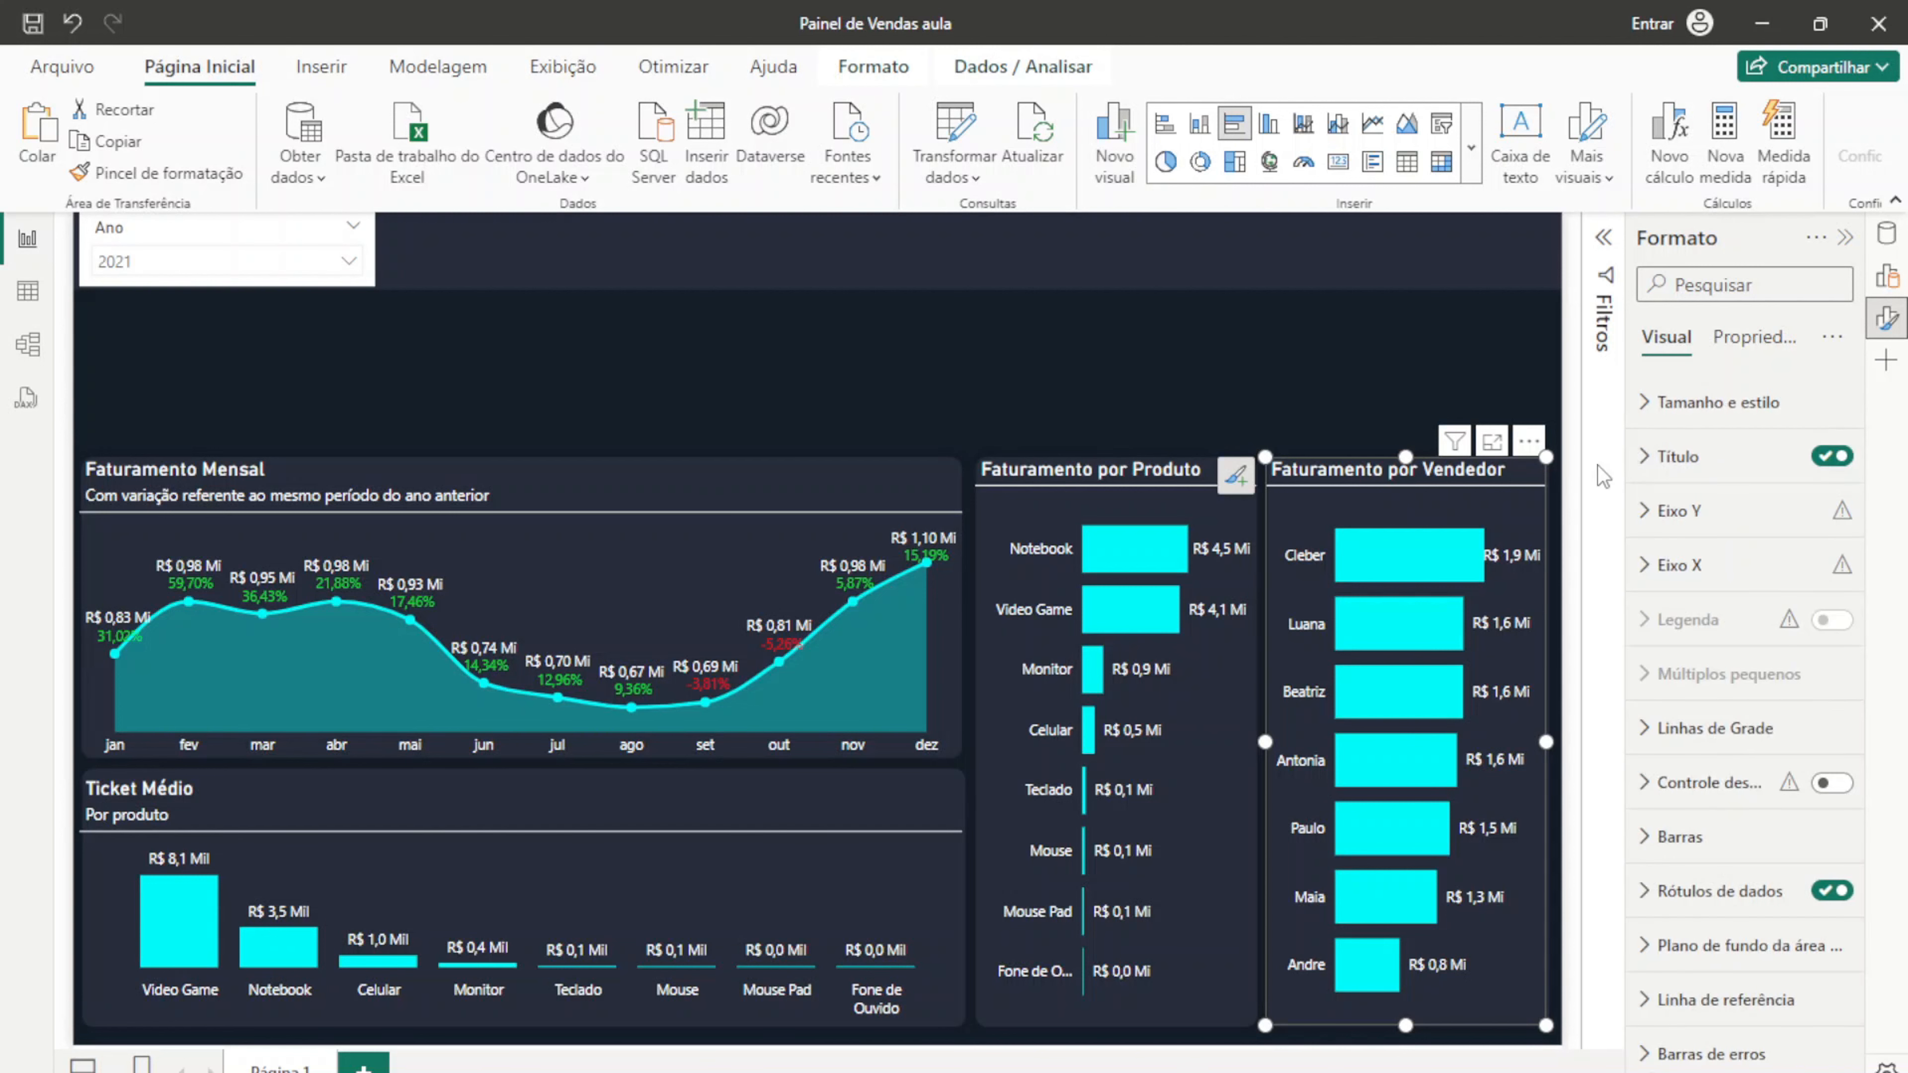
left_click(1844, 239)
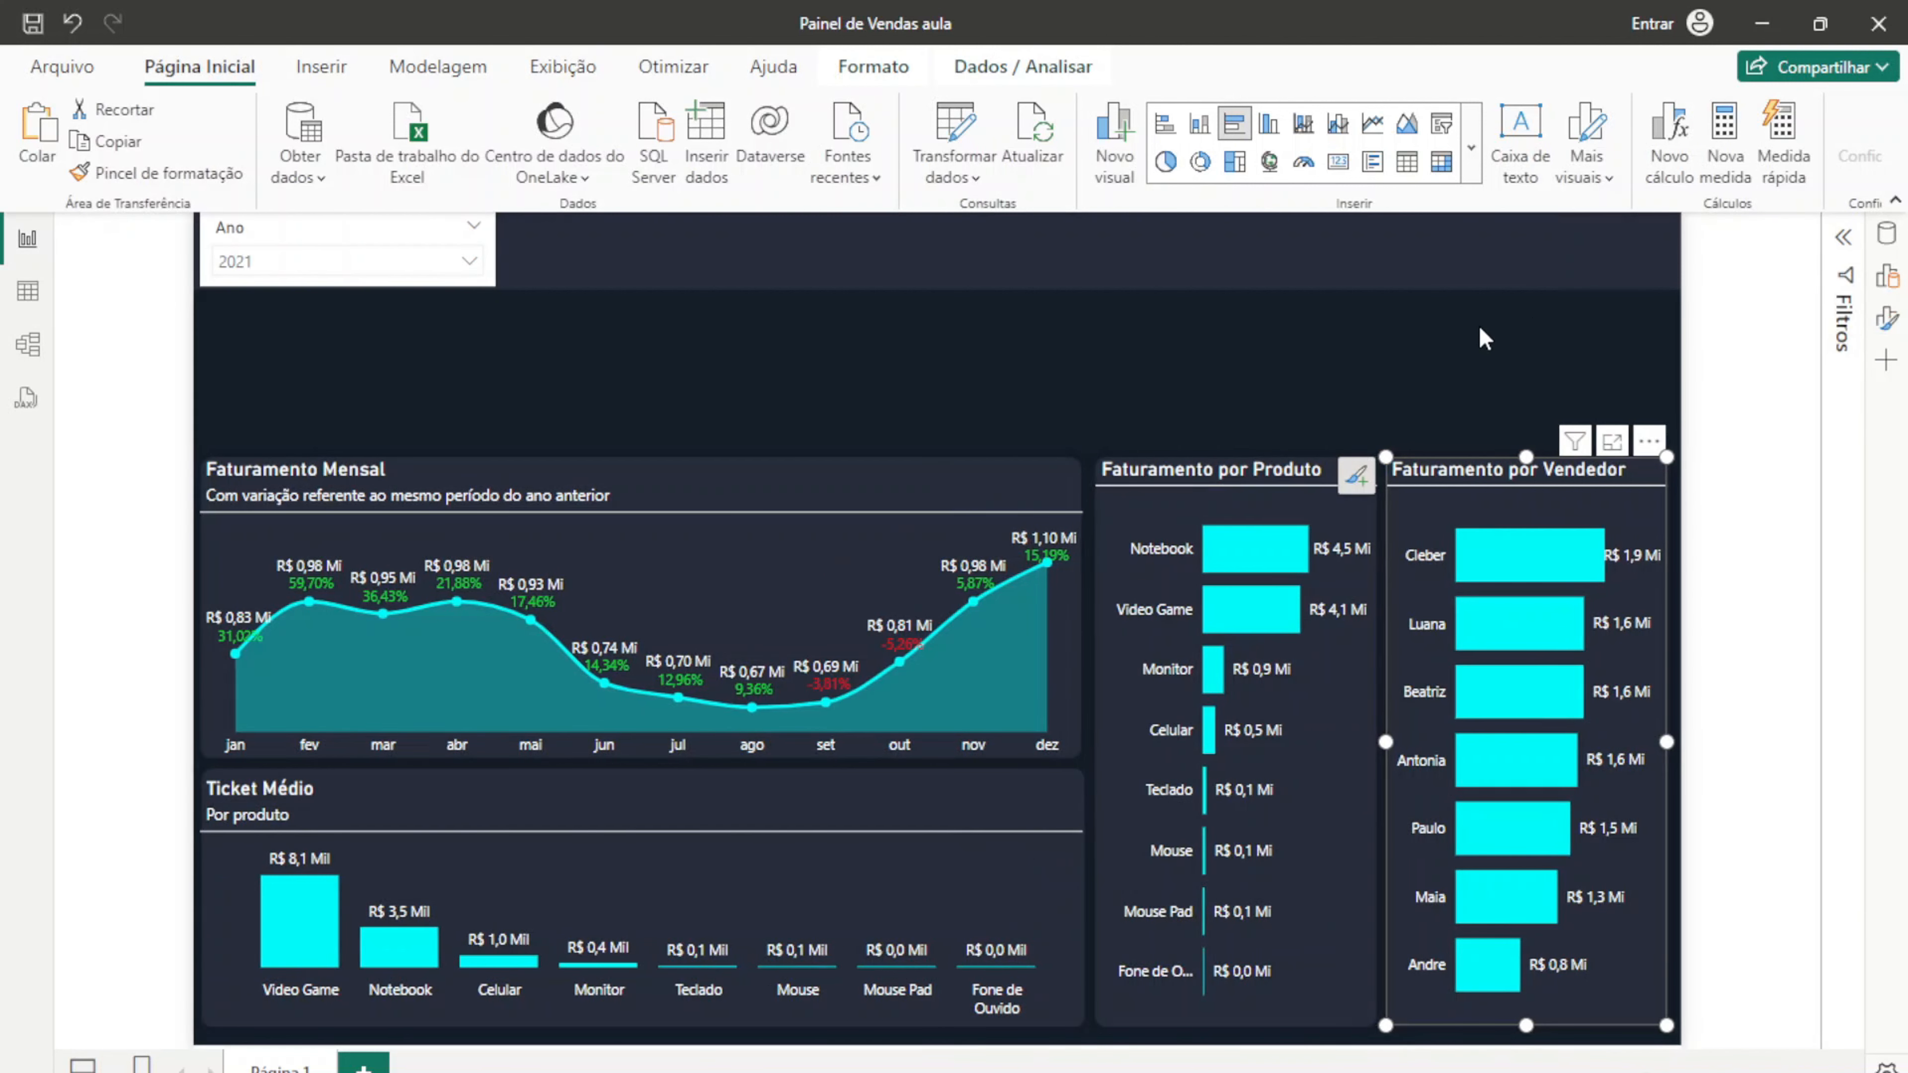
left_click(1479, 329)
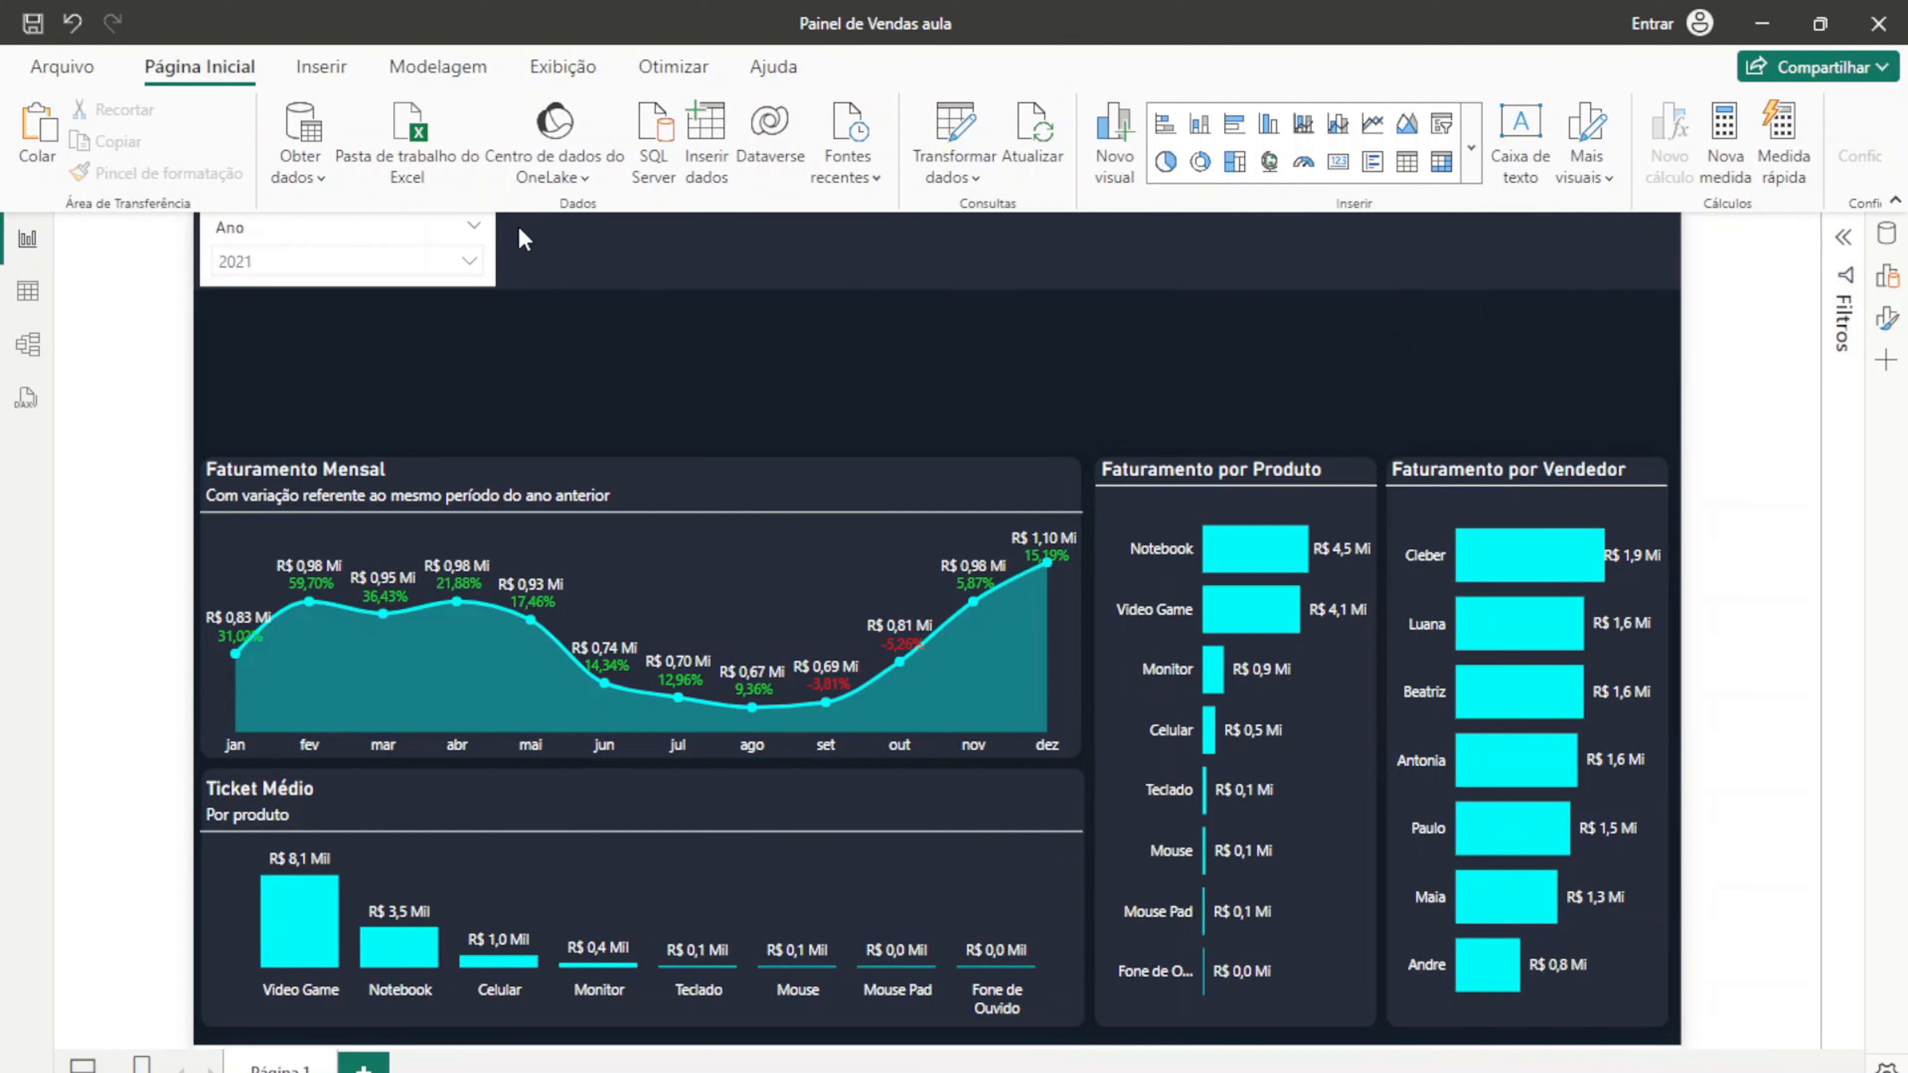
Step: Turn off the background (Tela de fundo) of the Ano slicer
left_click(351, 230)
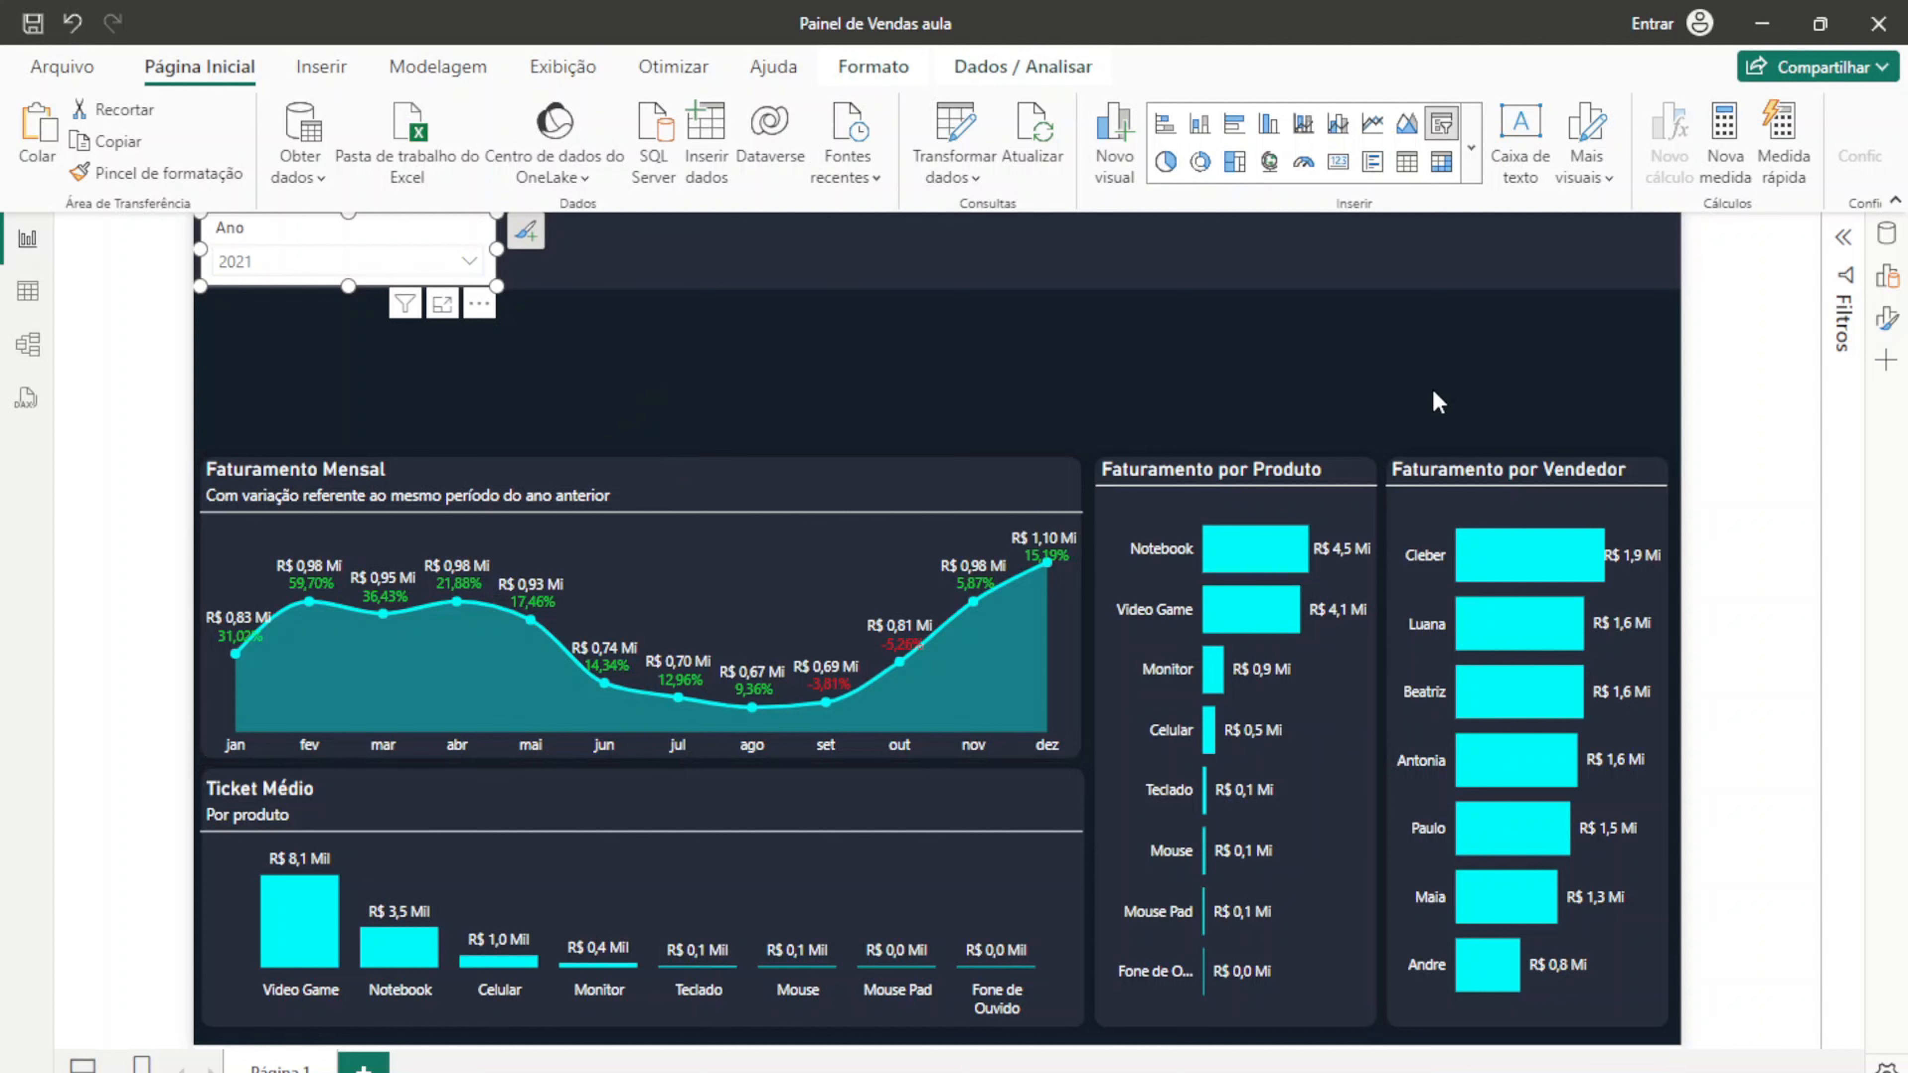
left_click(1898, 277)
left_click(1887, 318)
left_click(1660, 412)
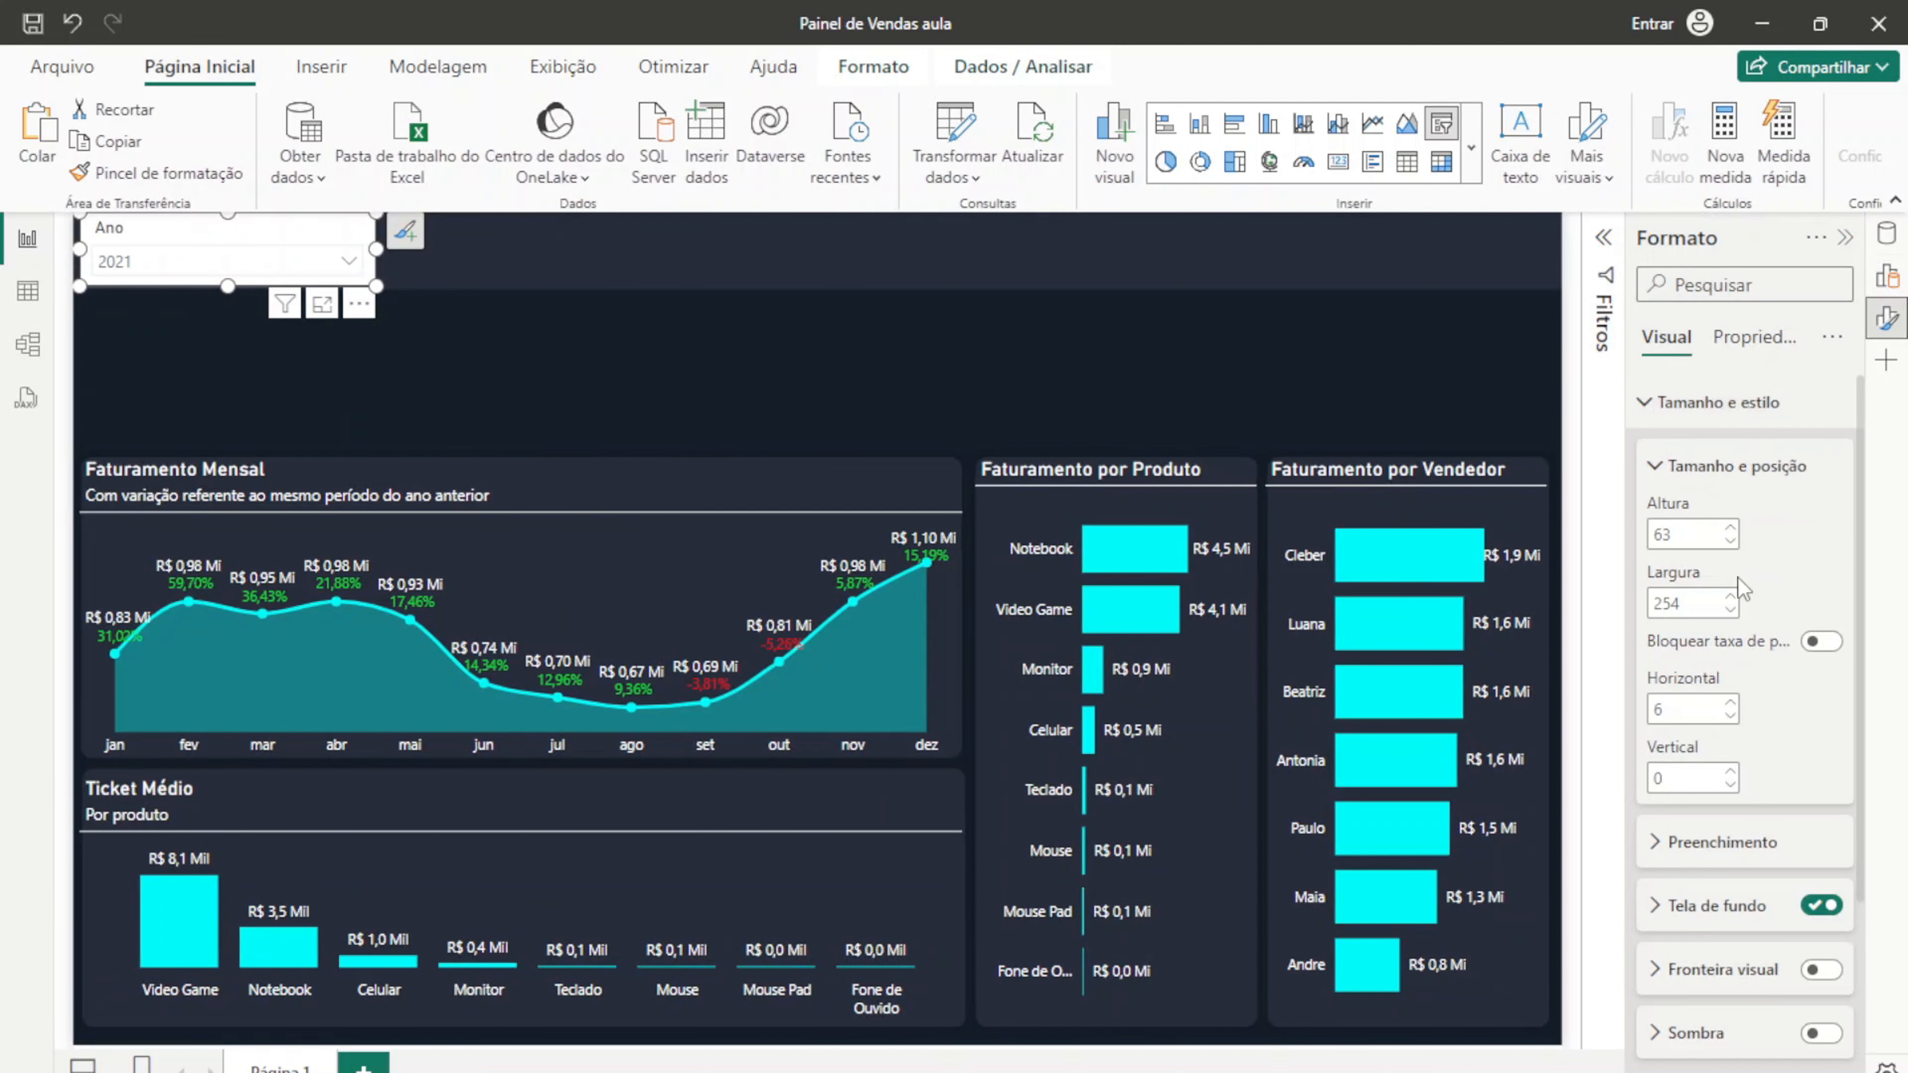
scroll(1750, 623, "down", 3)
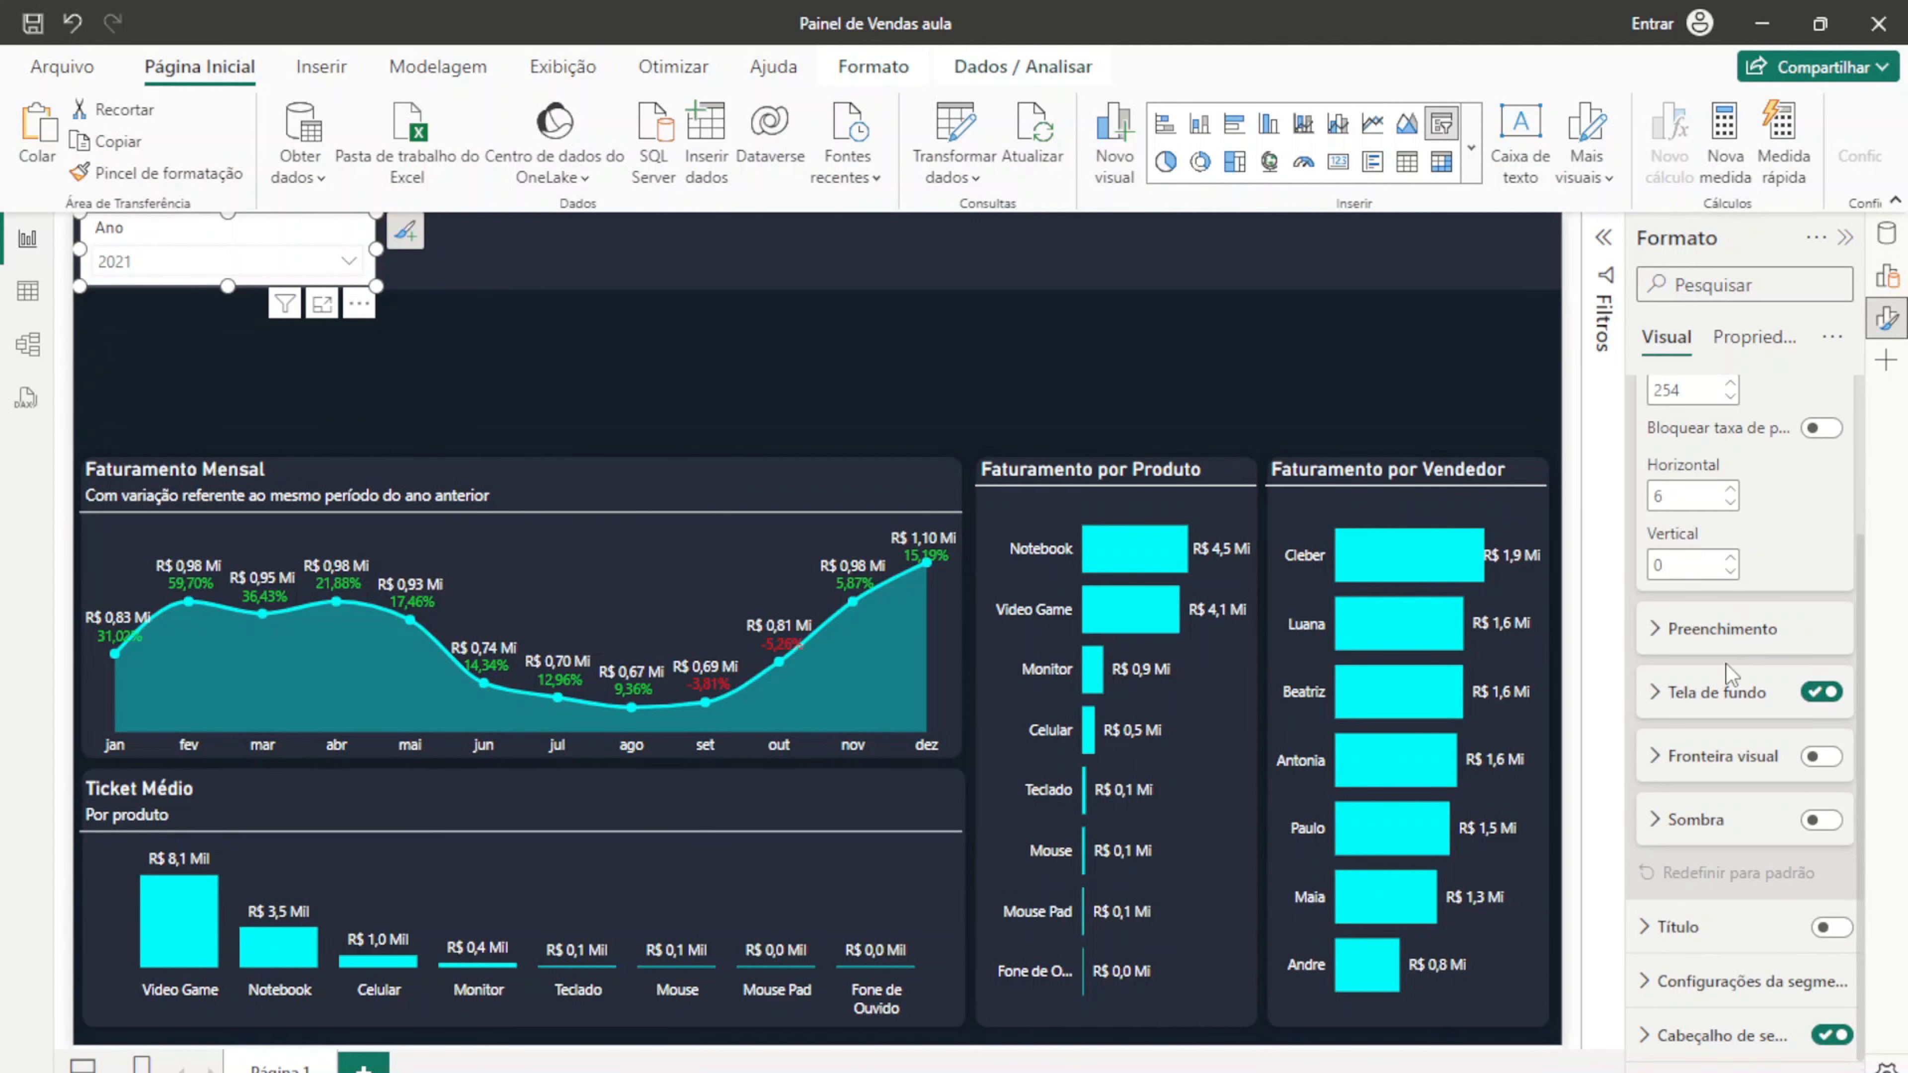
scroll(1773, 721, "down", 1)
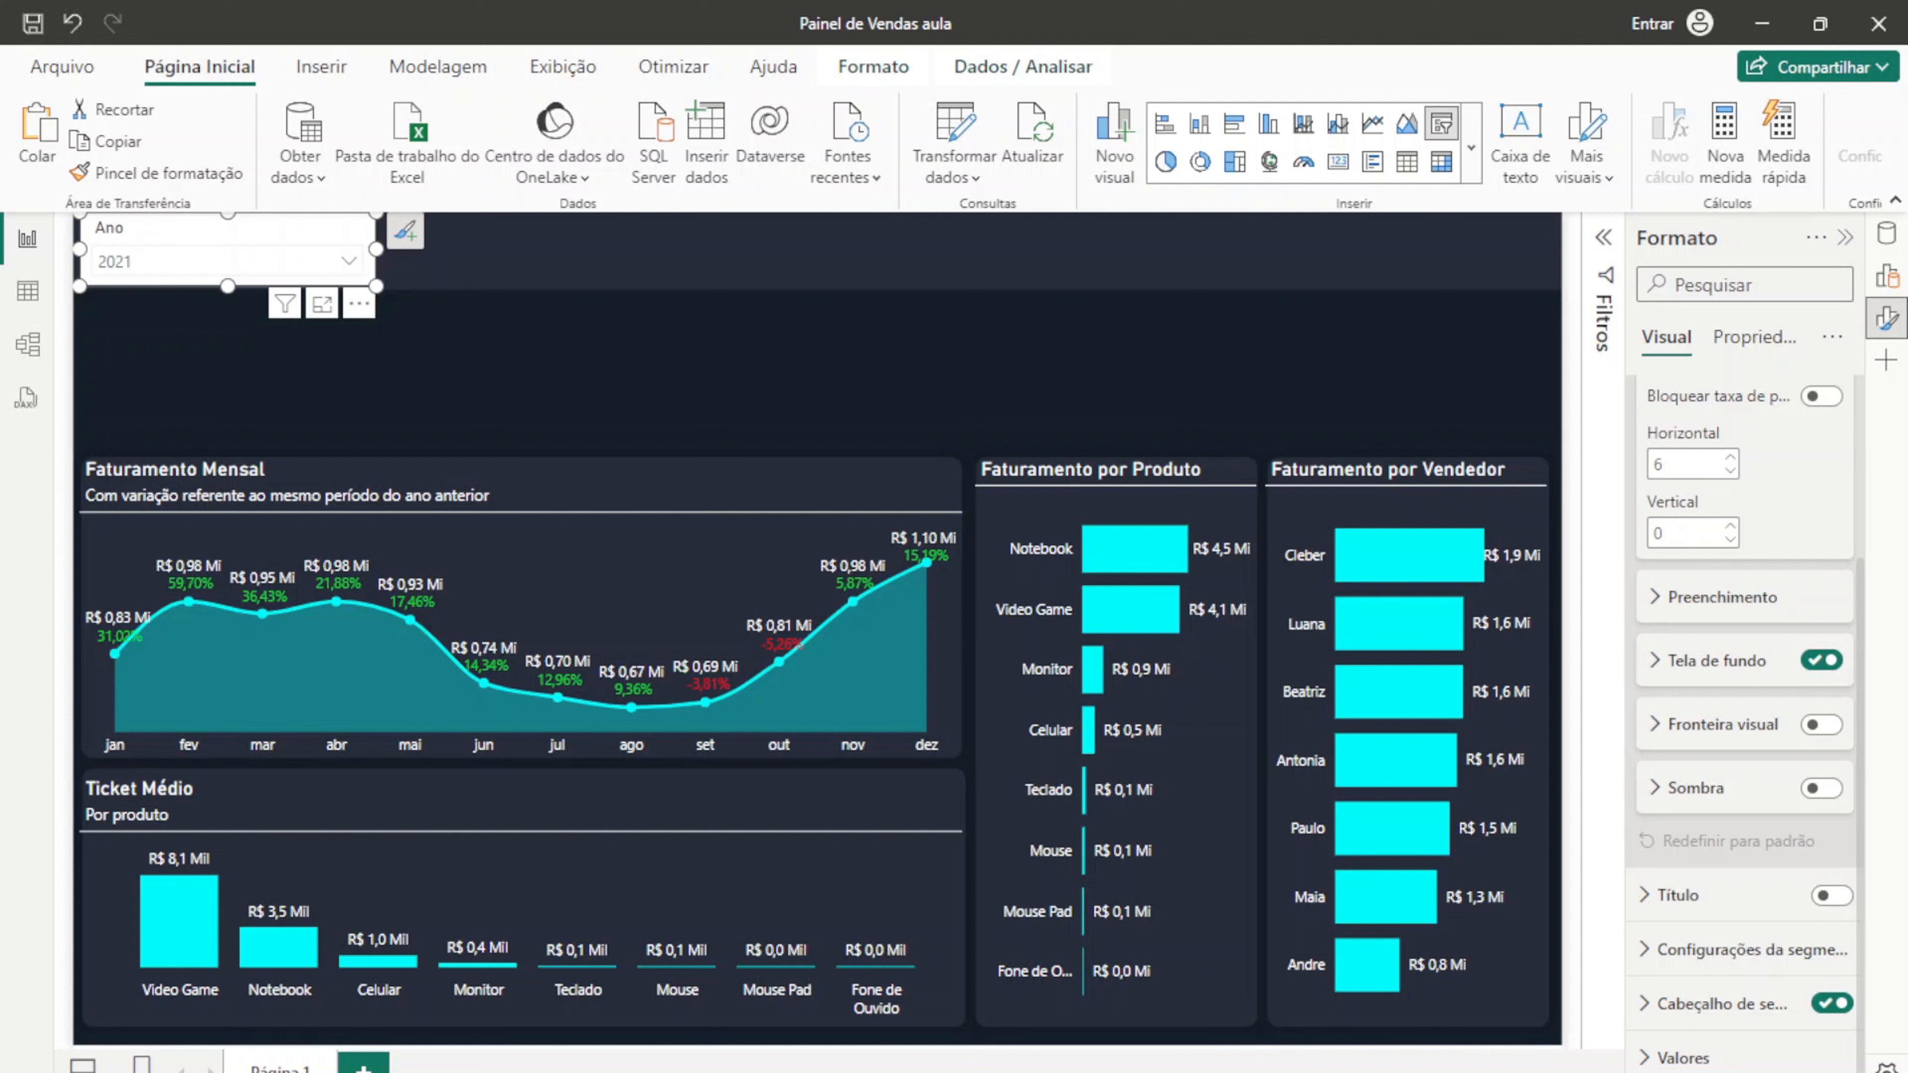
left_click(1821, 661)
scroll(1767, 715, "up", 3)
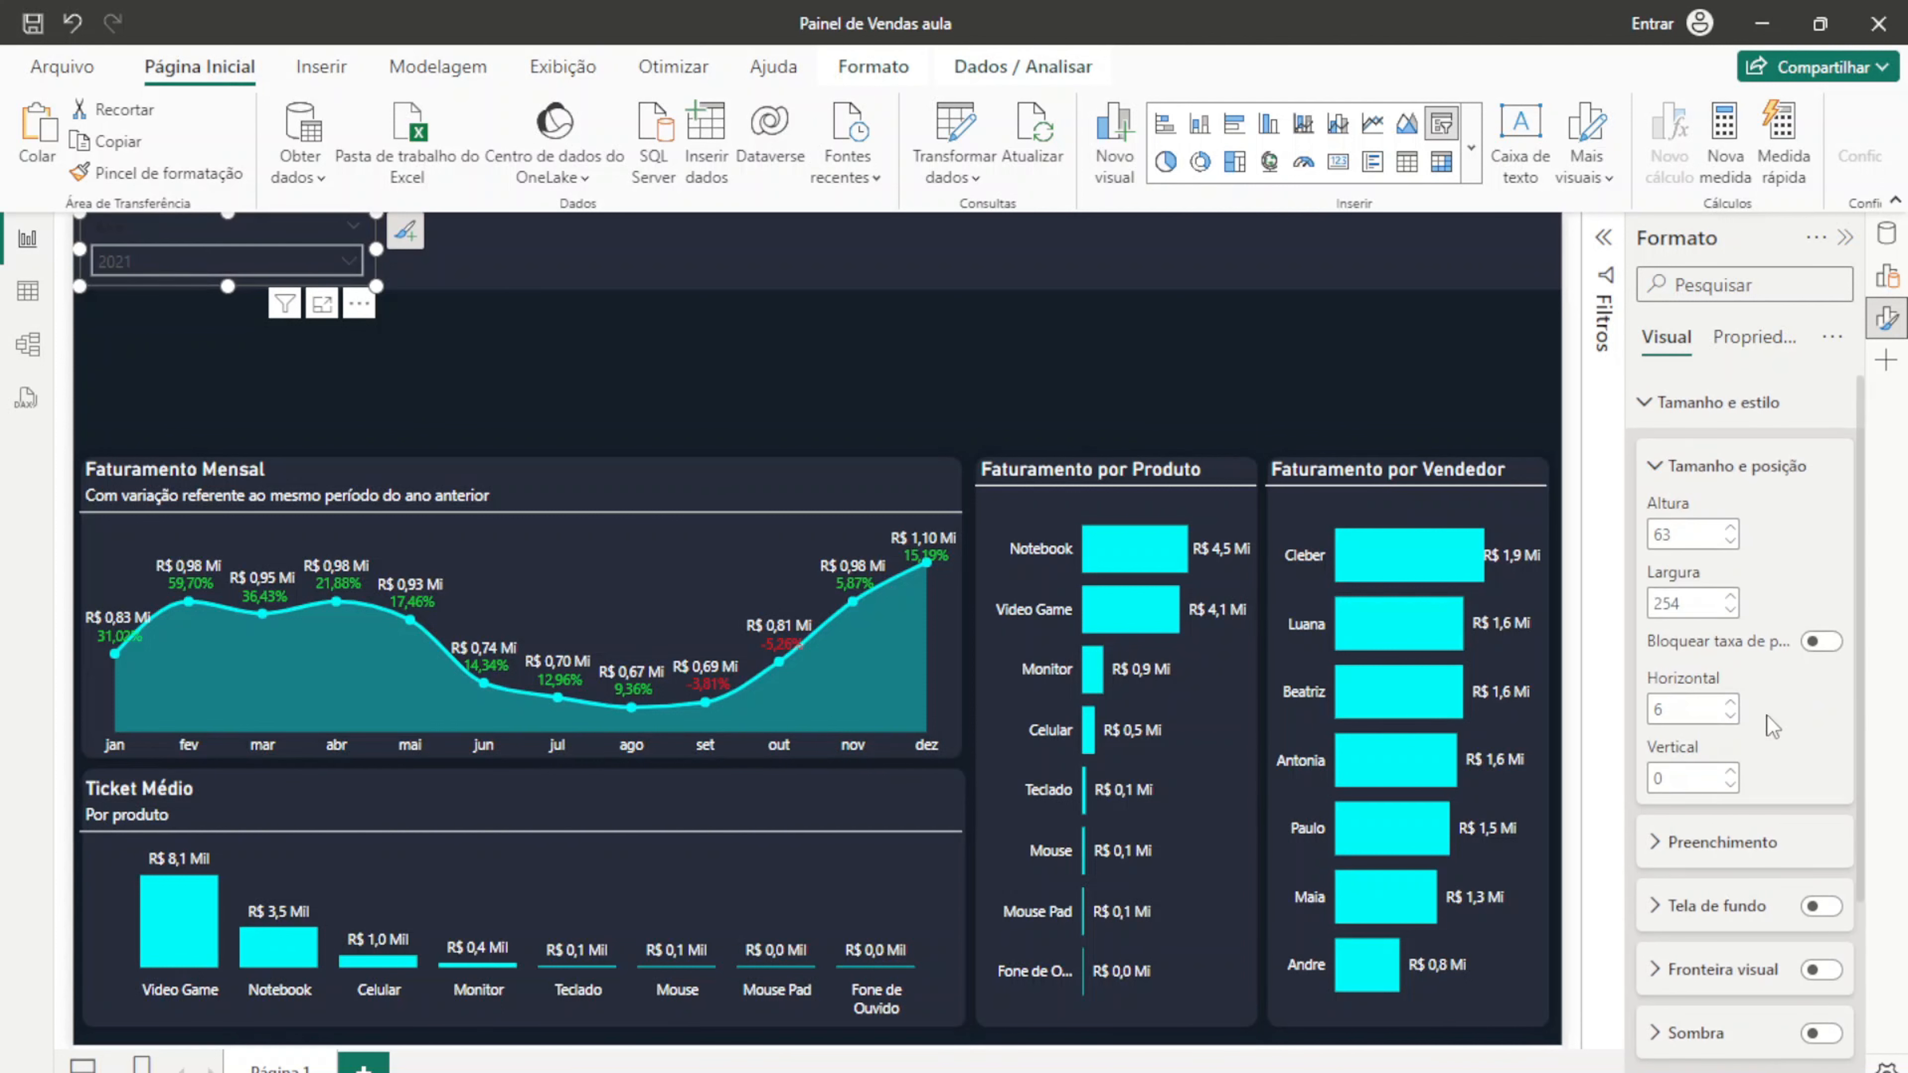
left_click(1654, 466)
left_click(1645, 402)
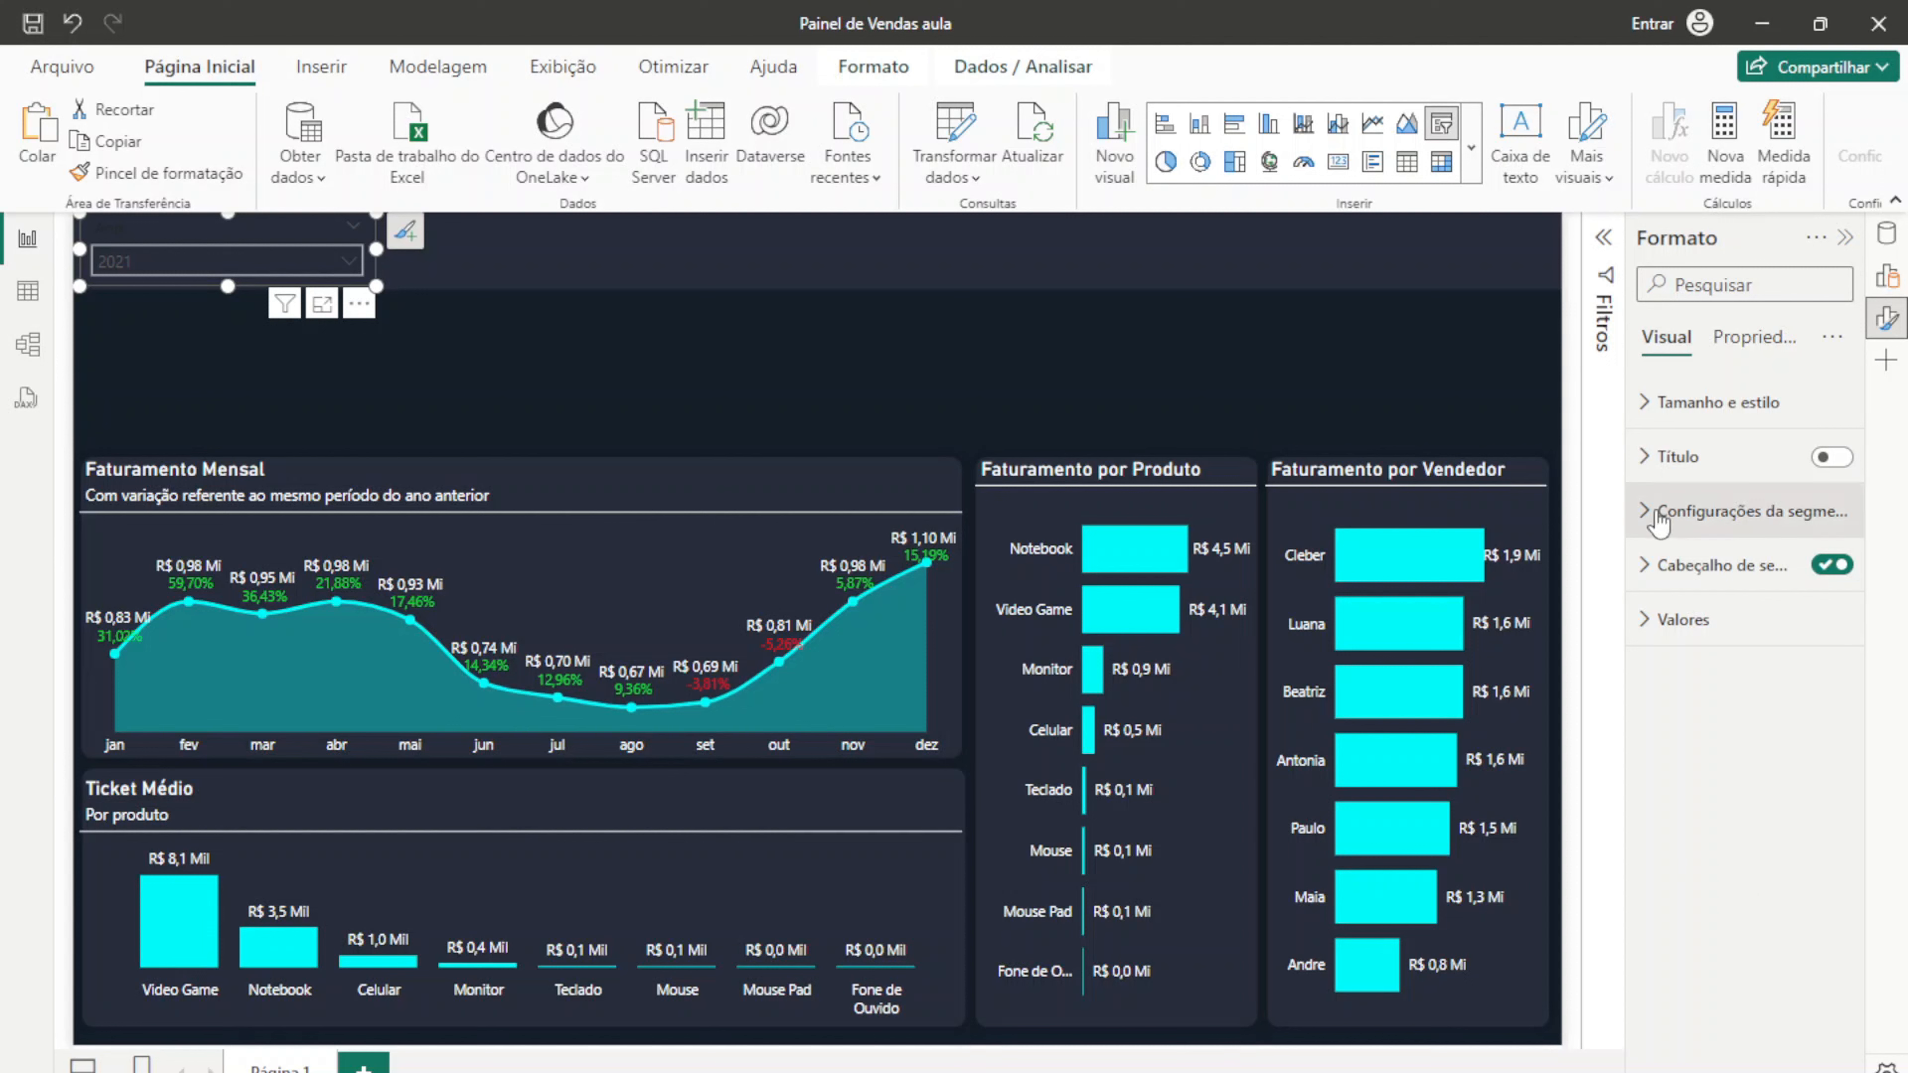
Step: Set the font colour and the border colour of the Ano slicer's header to white
left_click(1653, 564)
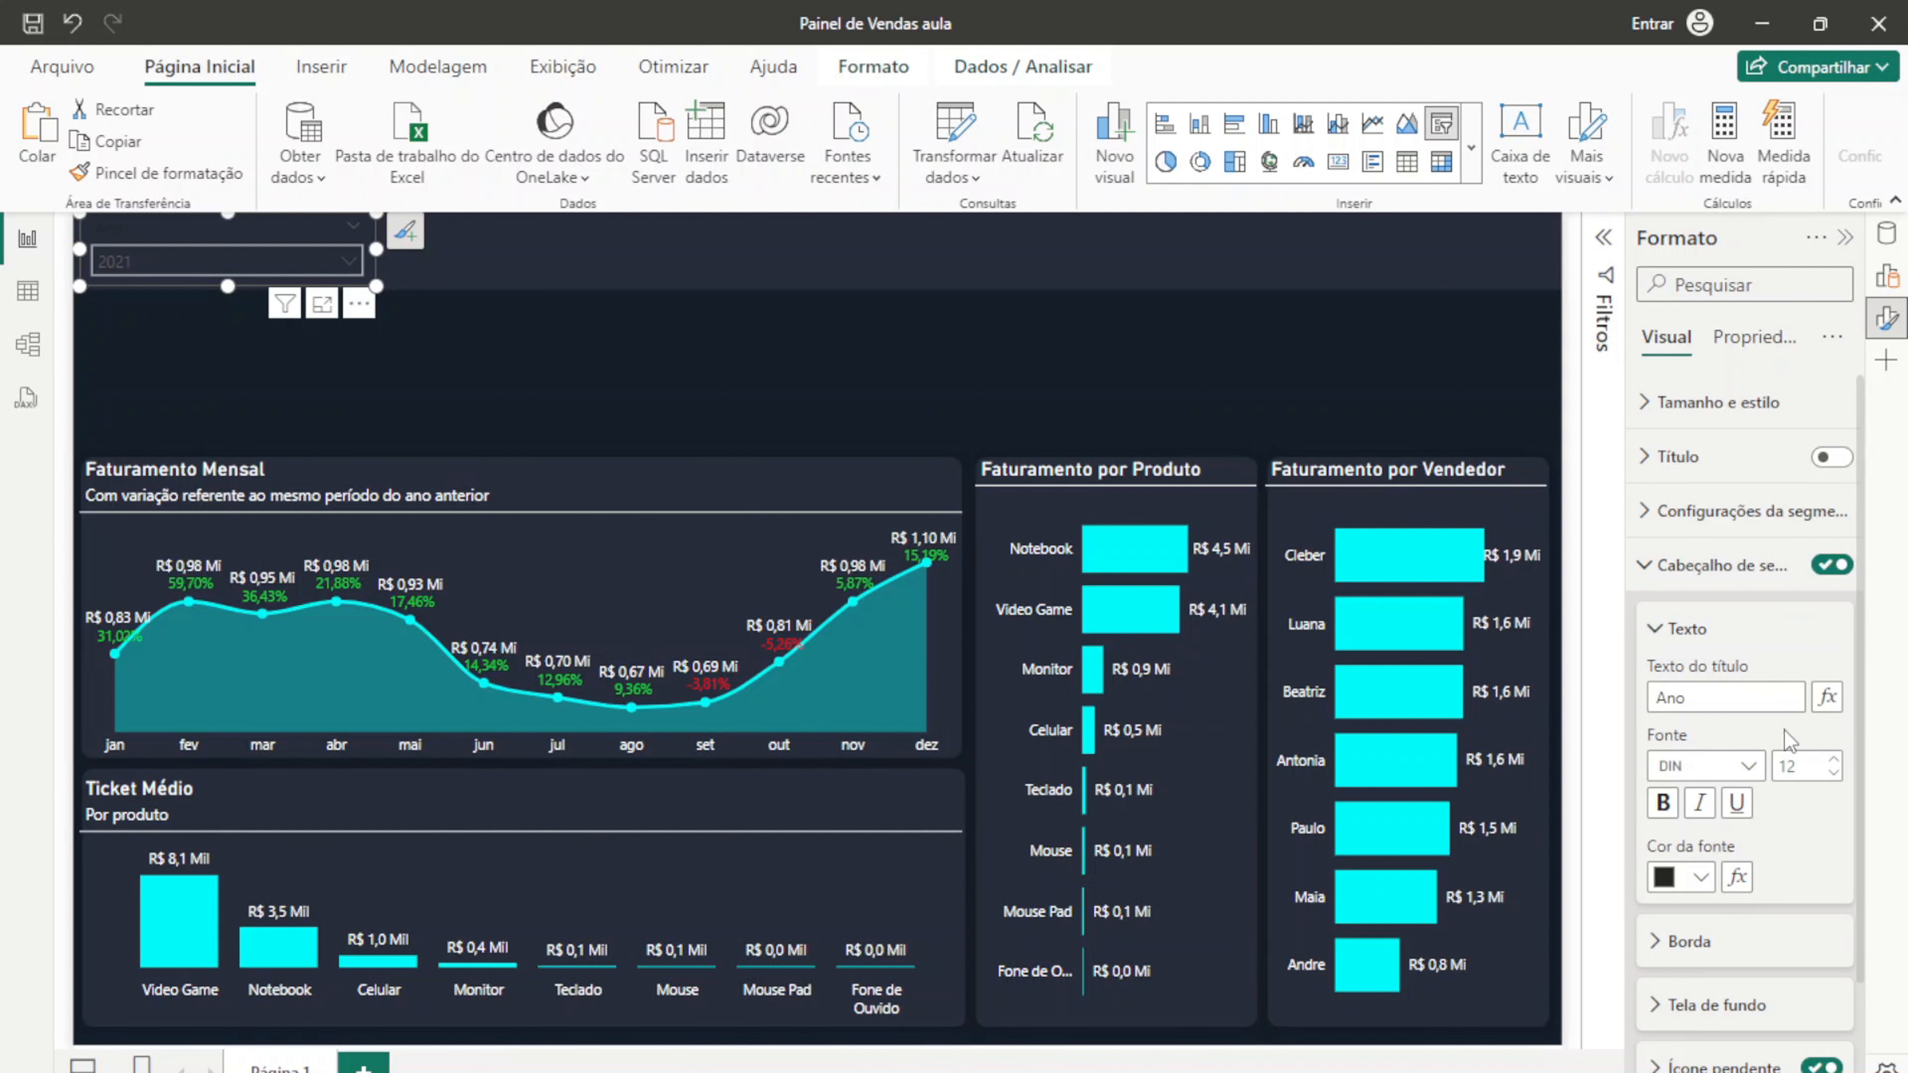
scroll(1784, 730, "down", 2)
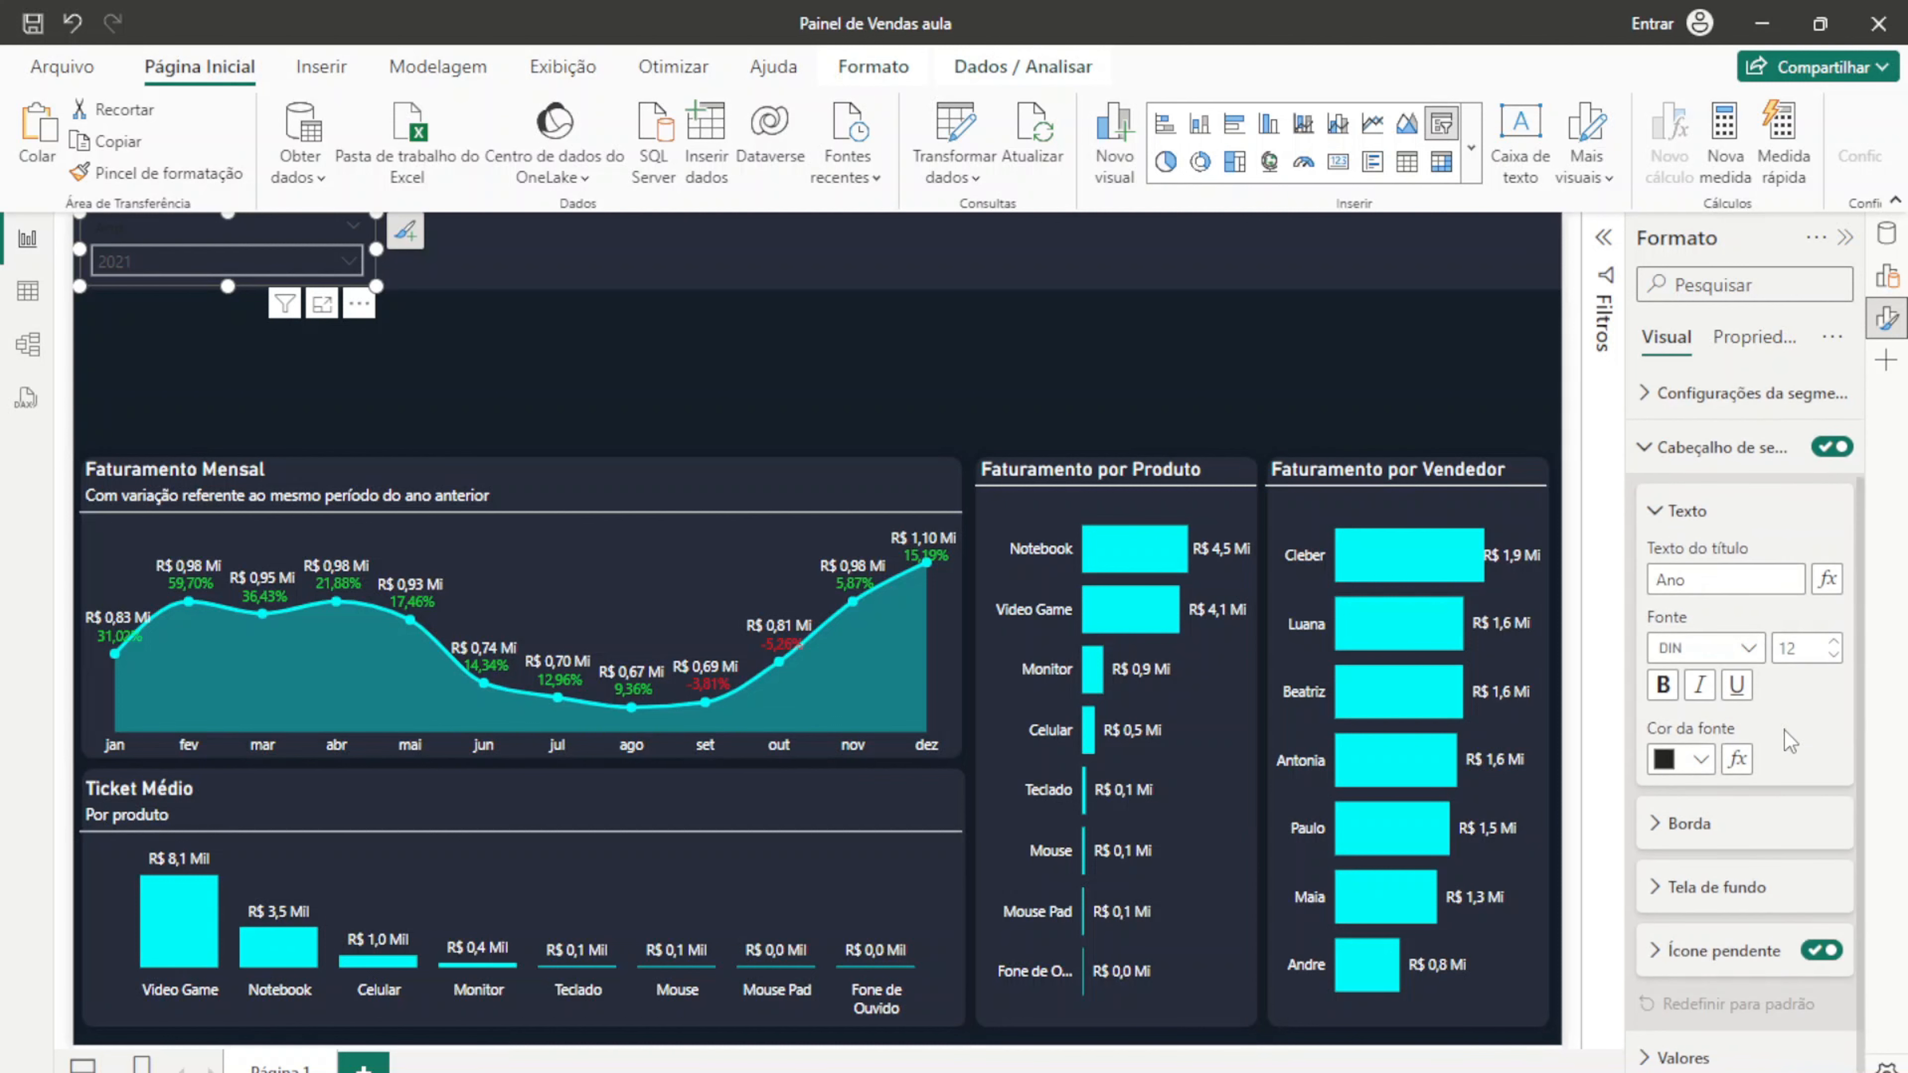
left_click(1700, 759)
left_click(1509, 341)
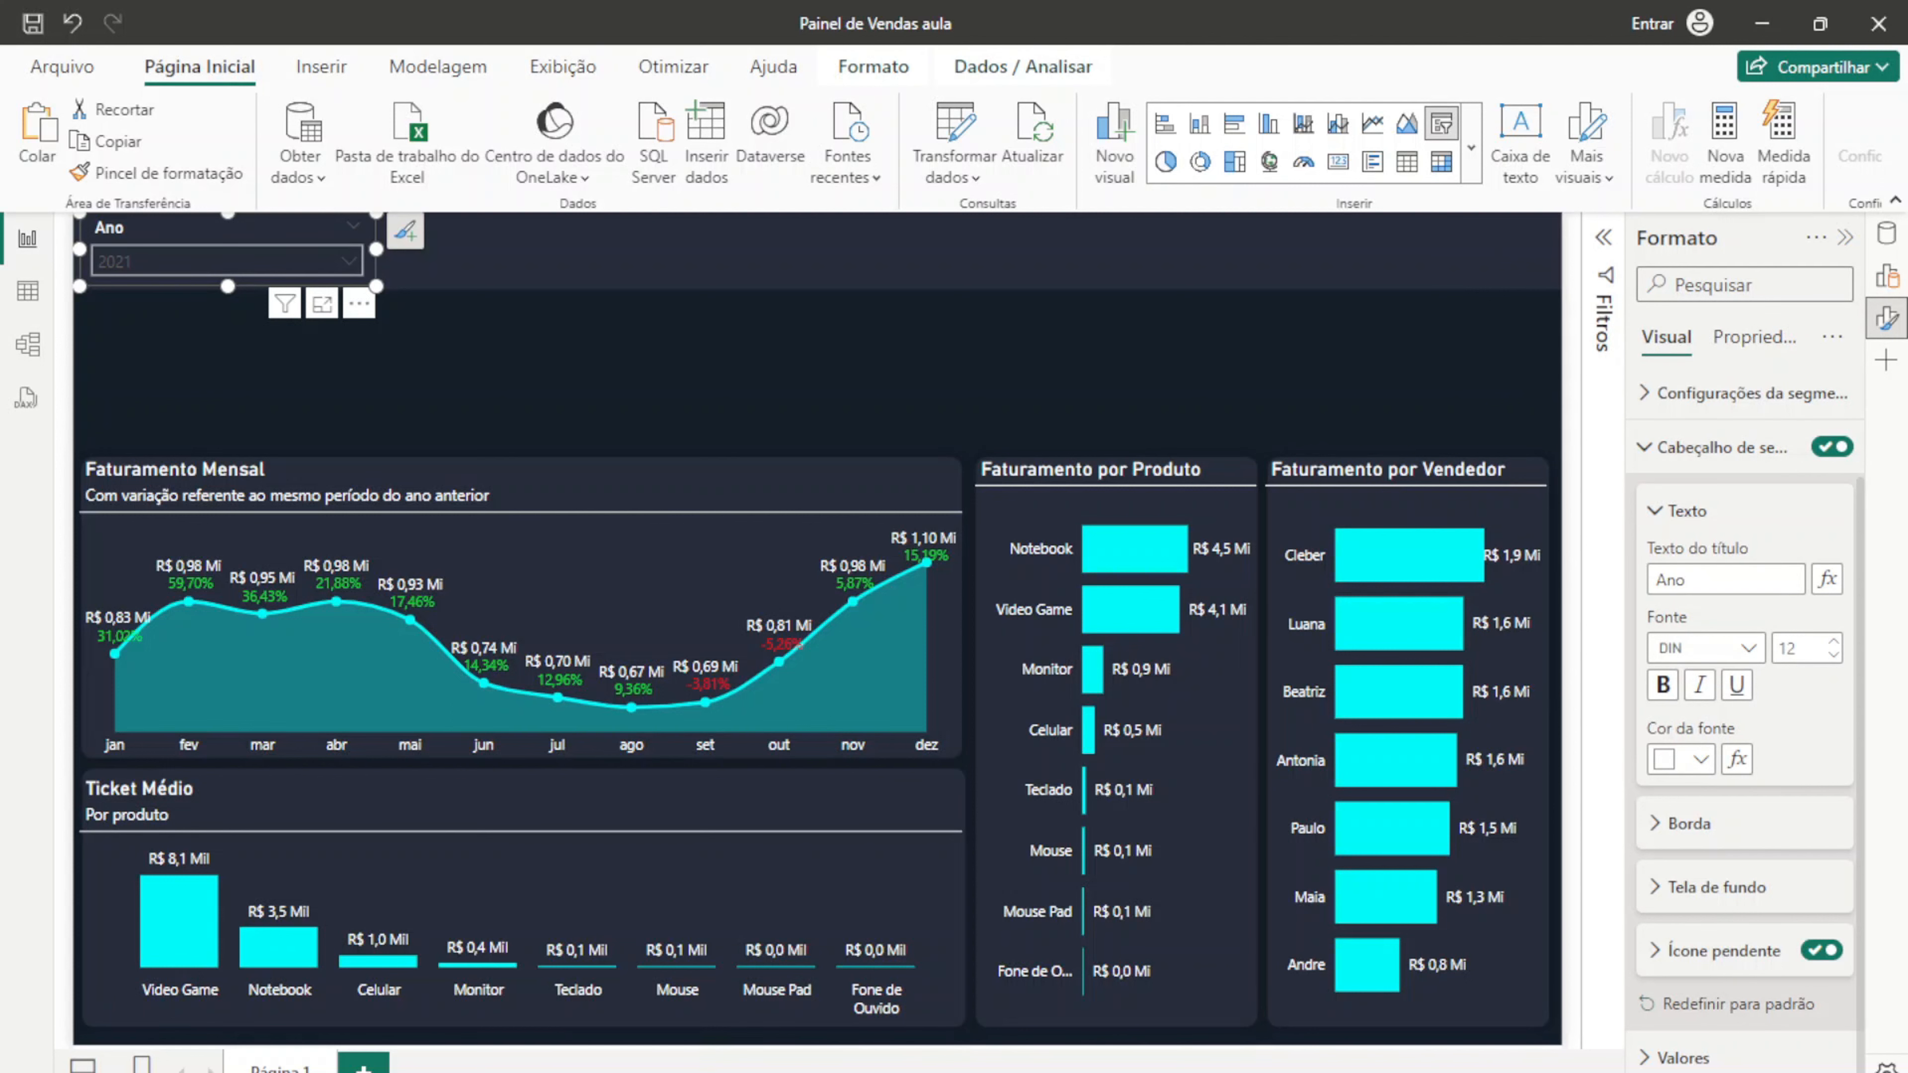
left_click(1676, 824)
left_click(1700, 827)
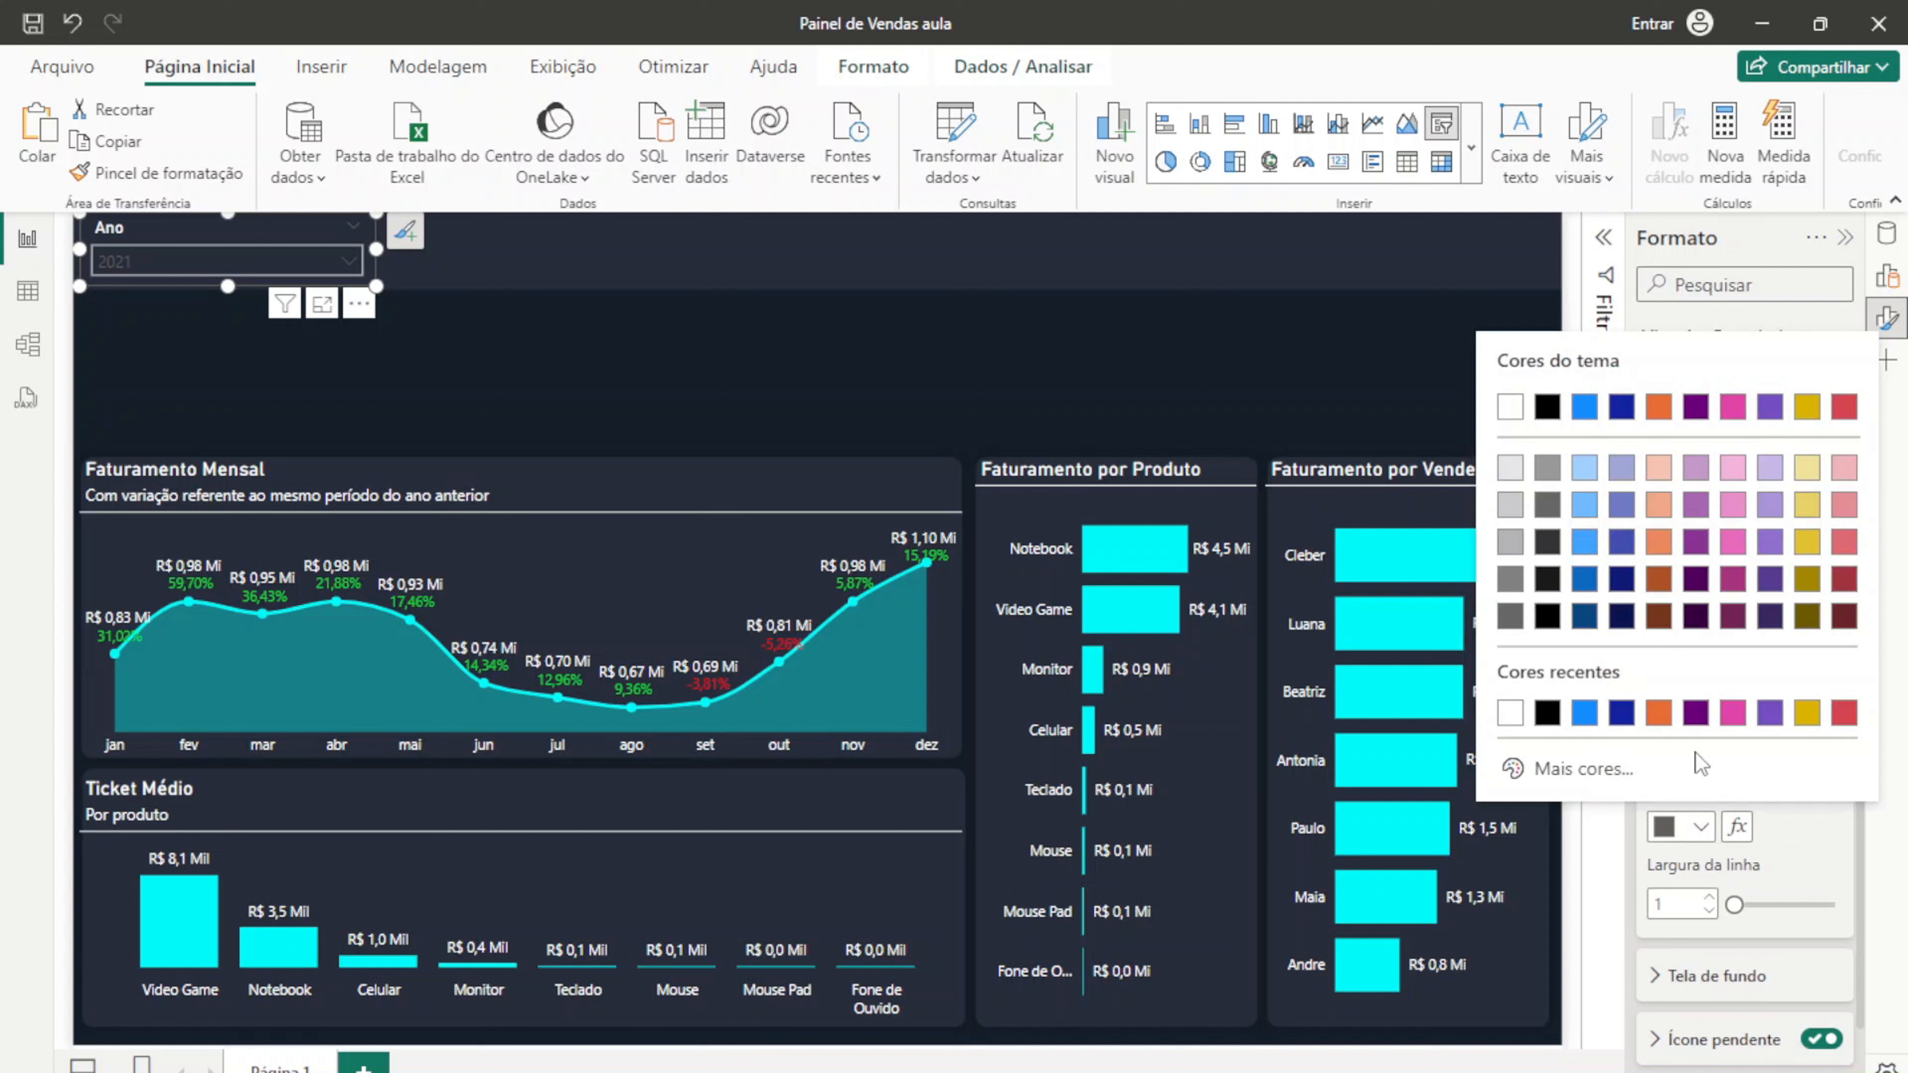
left_click(1512, 410)
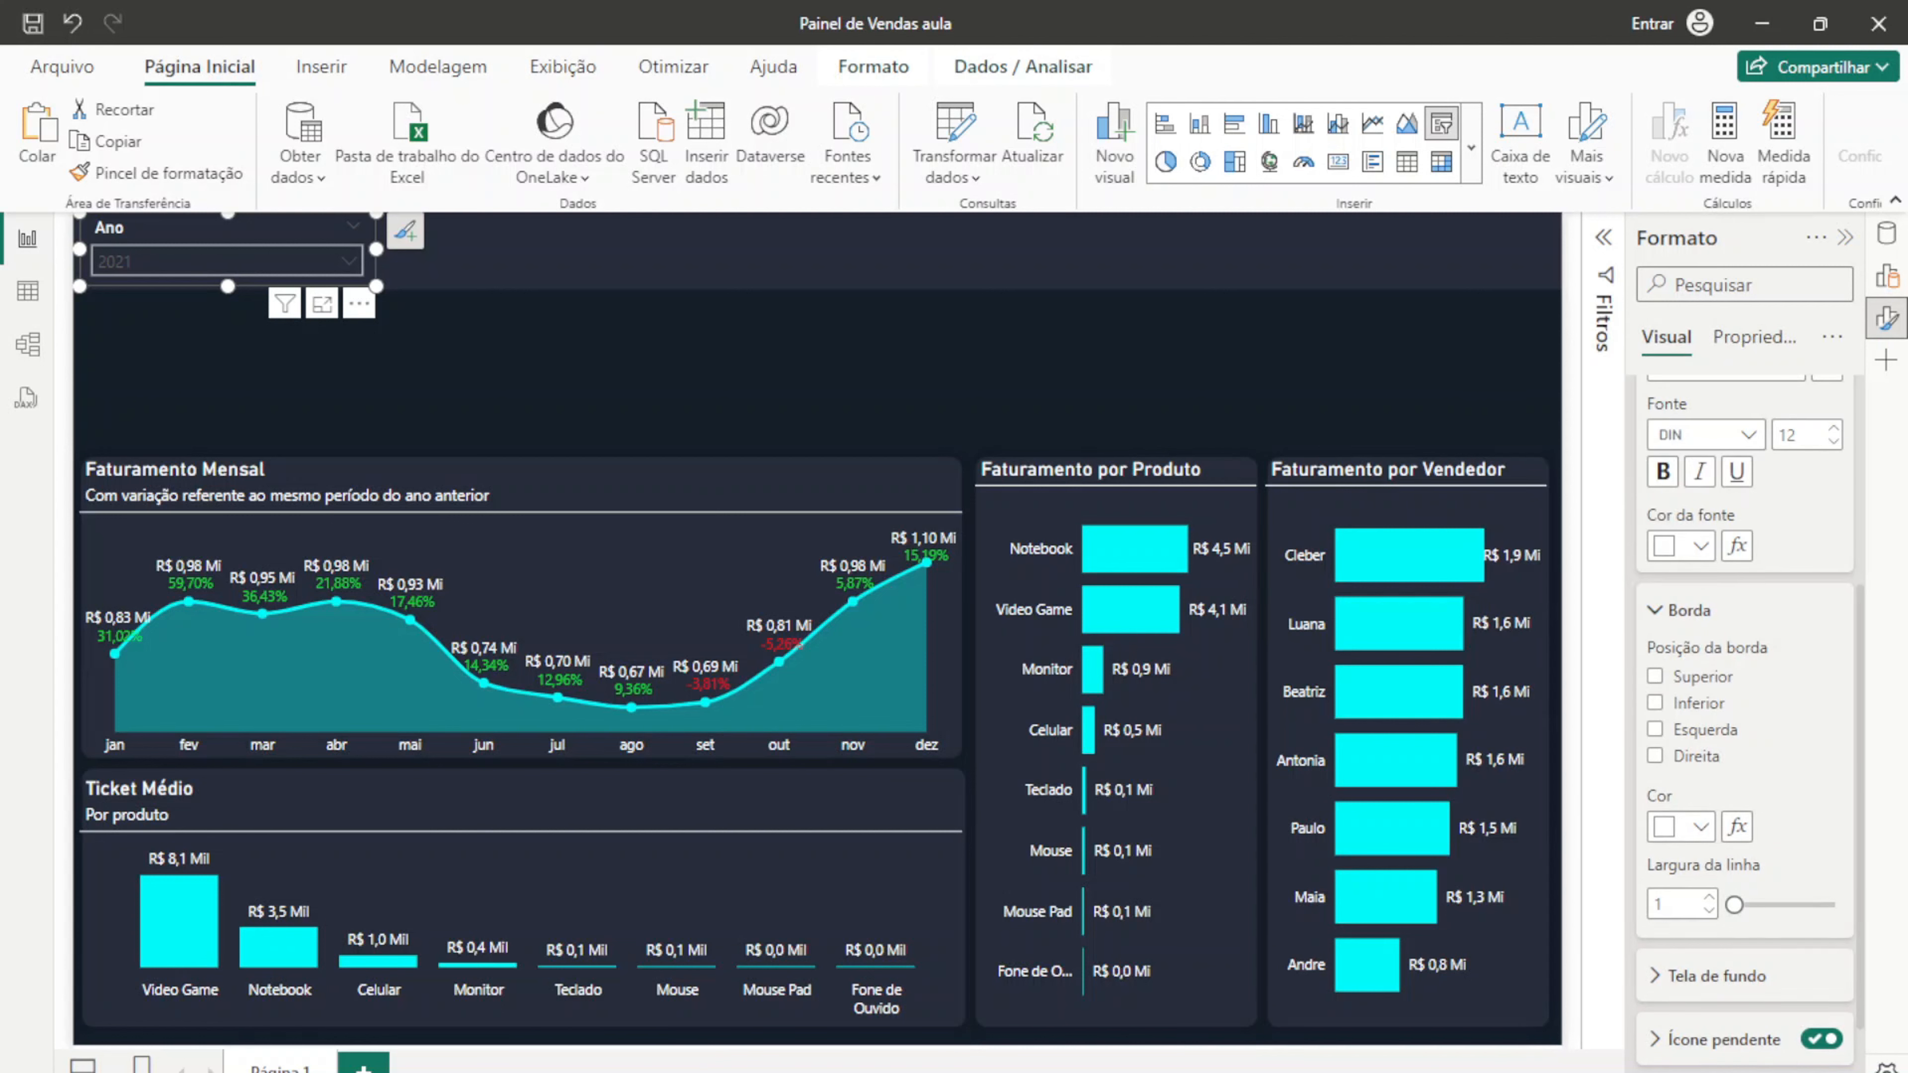
Step: Set the font colour of the Ano slicer's values (Valores) to white
left_click(1710, 994)
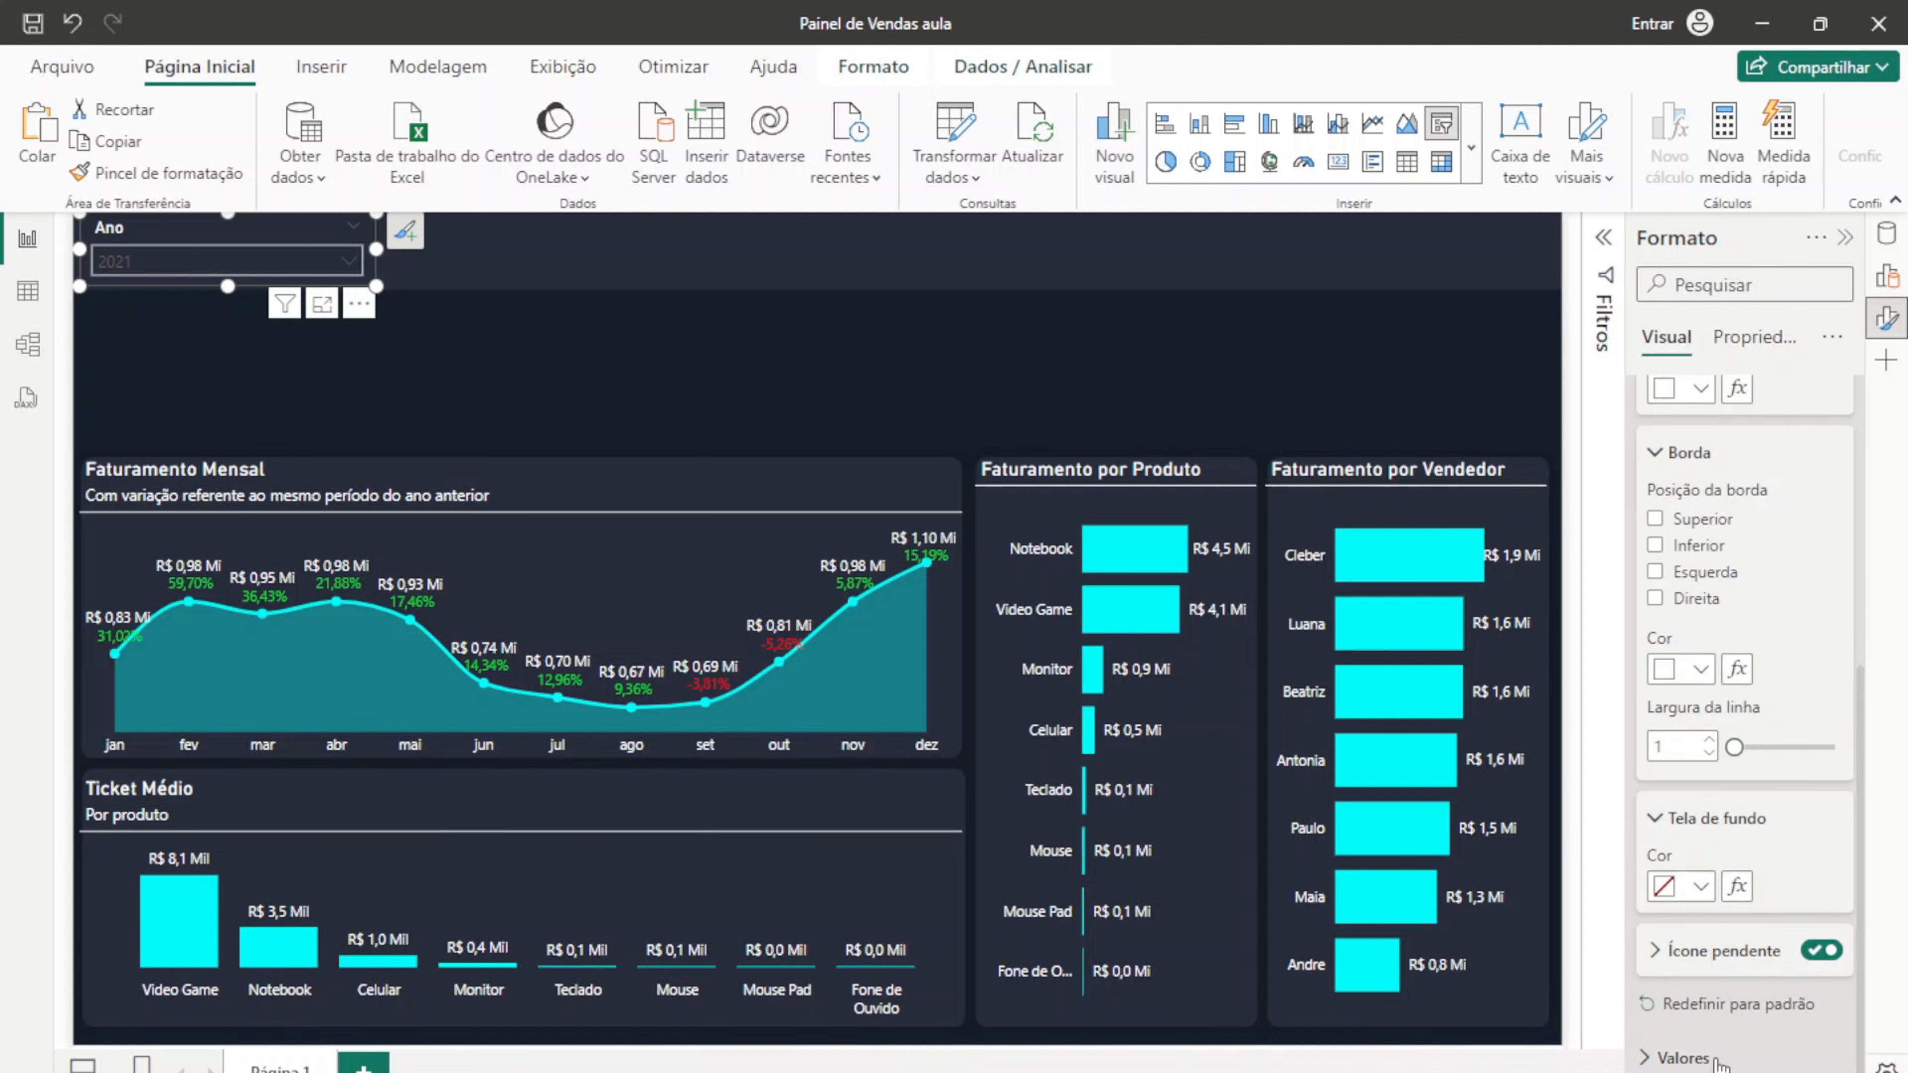
left_click(1714, 950)
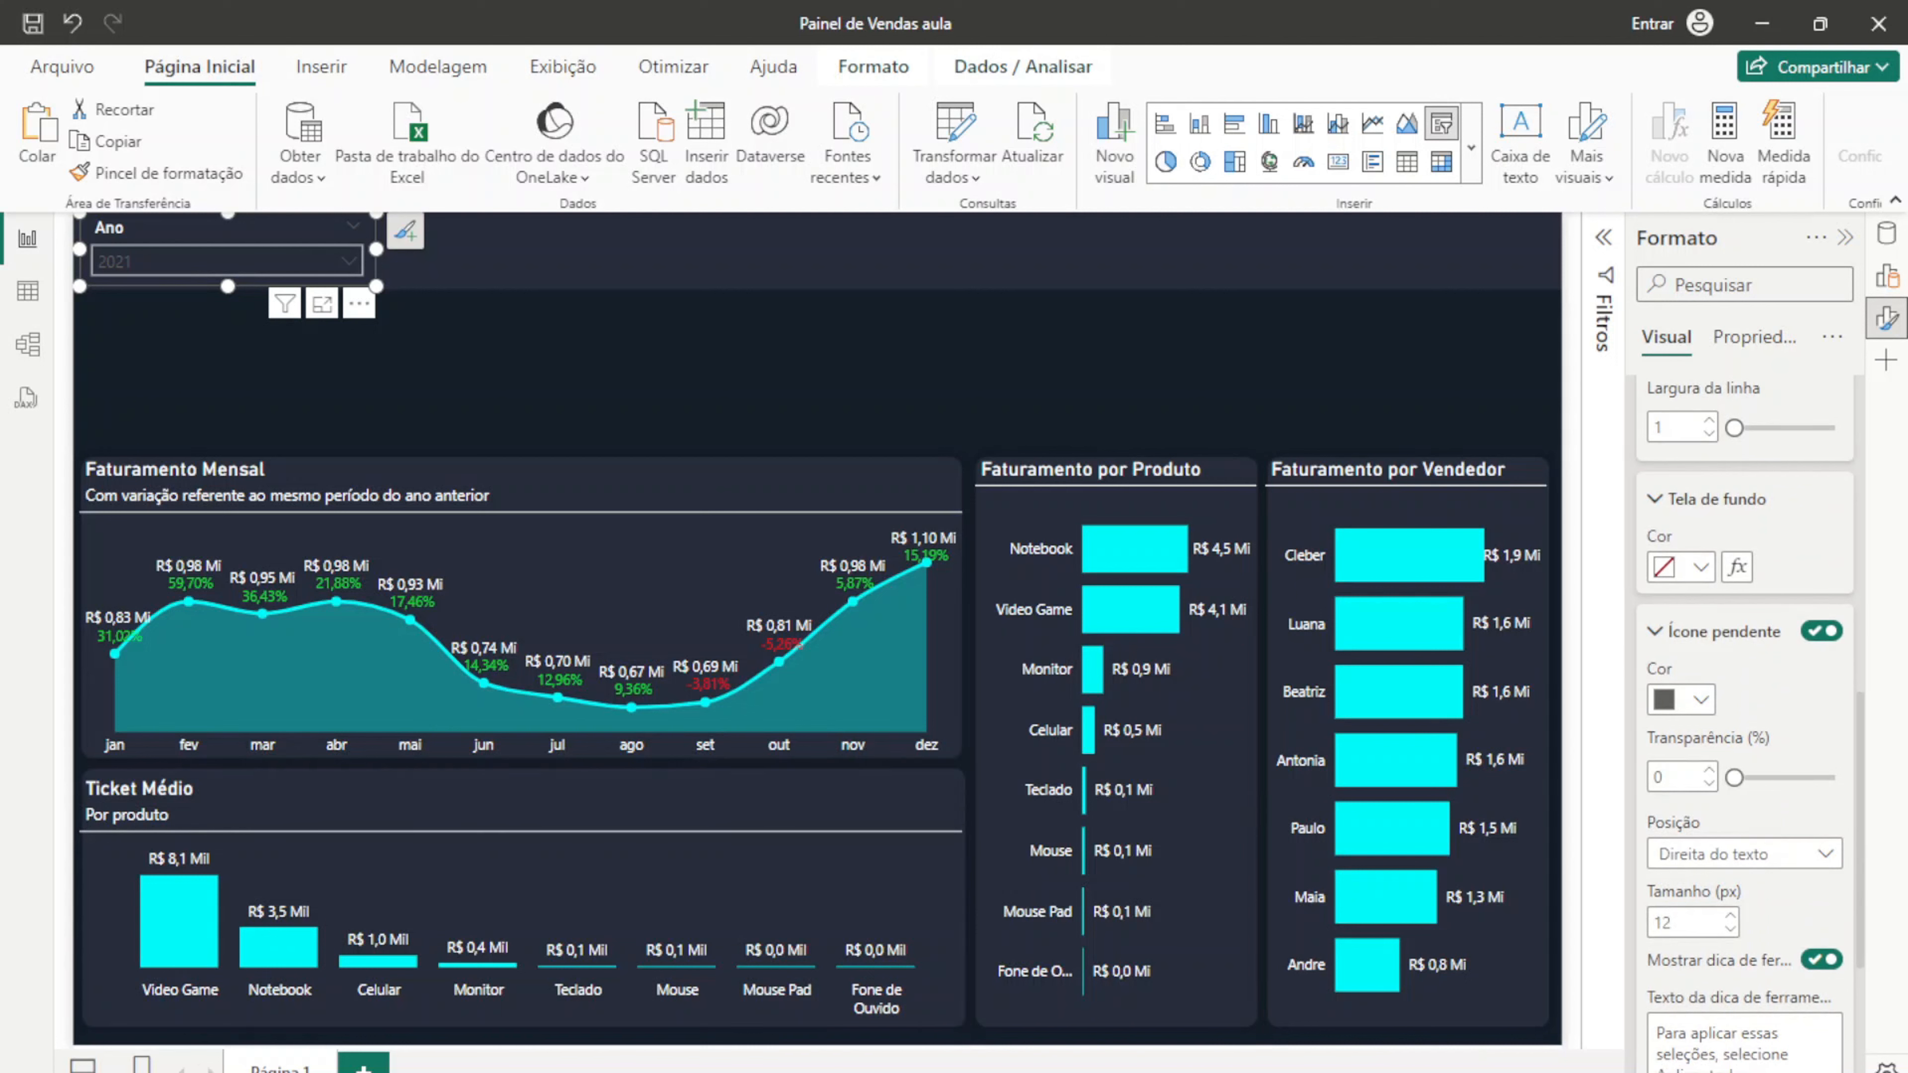
scroll(1692, 939, "down", 10)
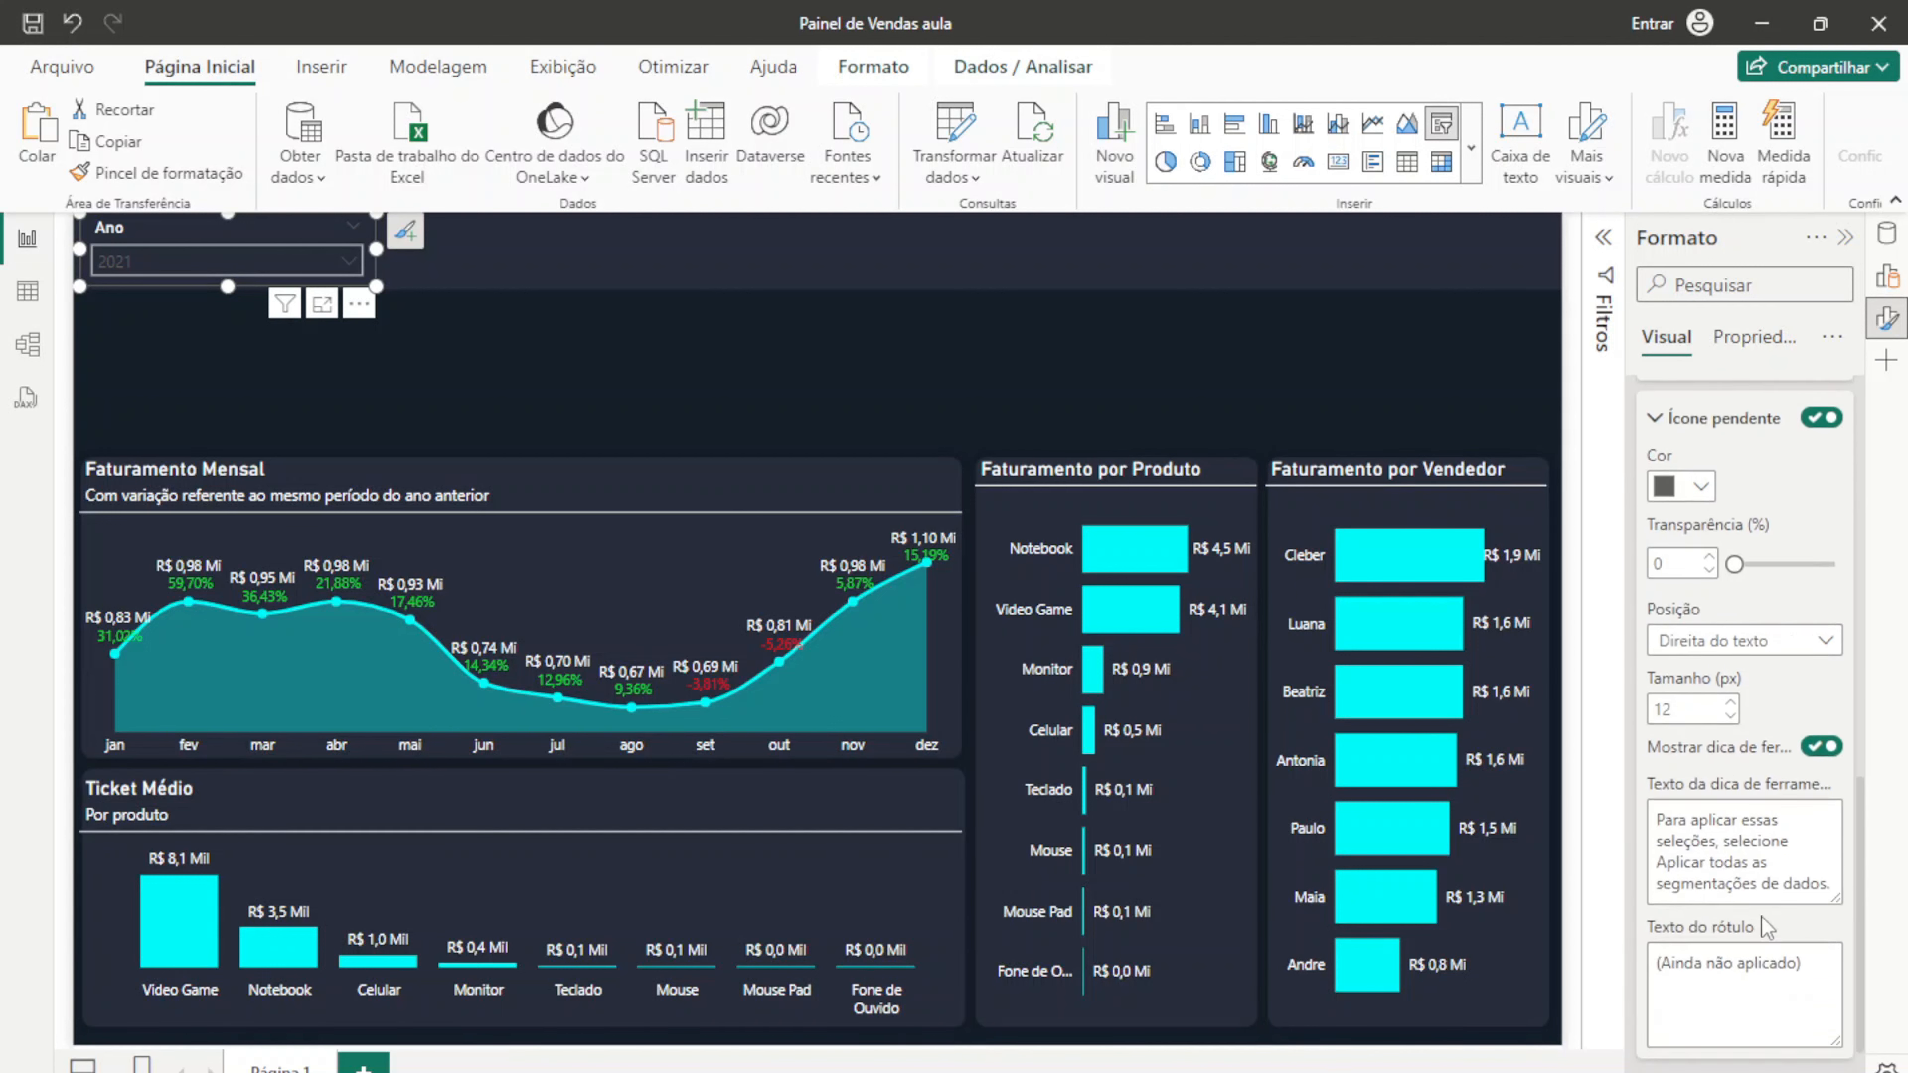
scroll(1806, 868, "down", 1)
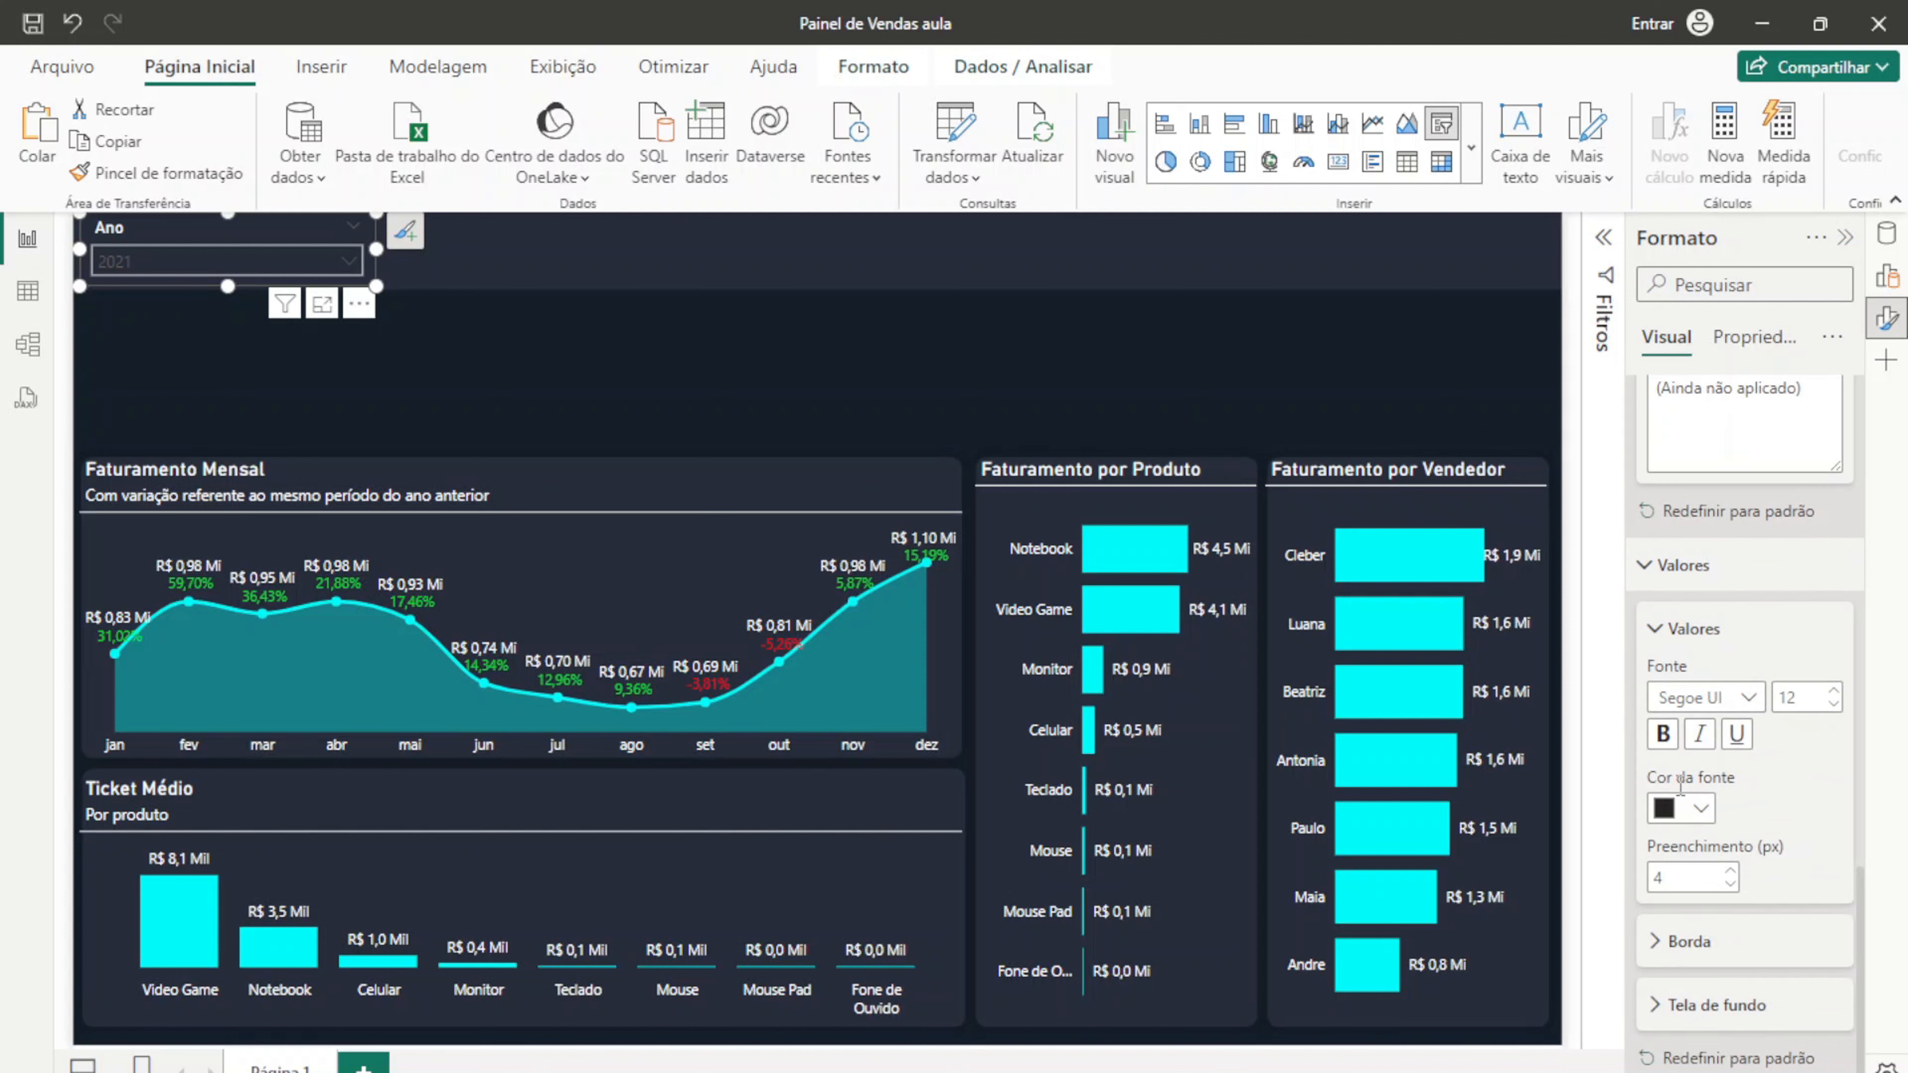
left_click(1690, 810)
left_click(1510, 392)
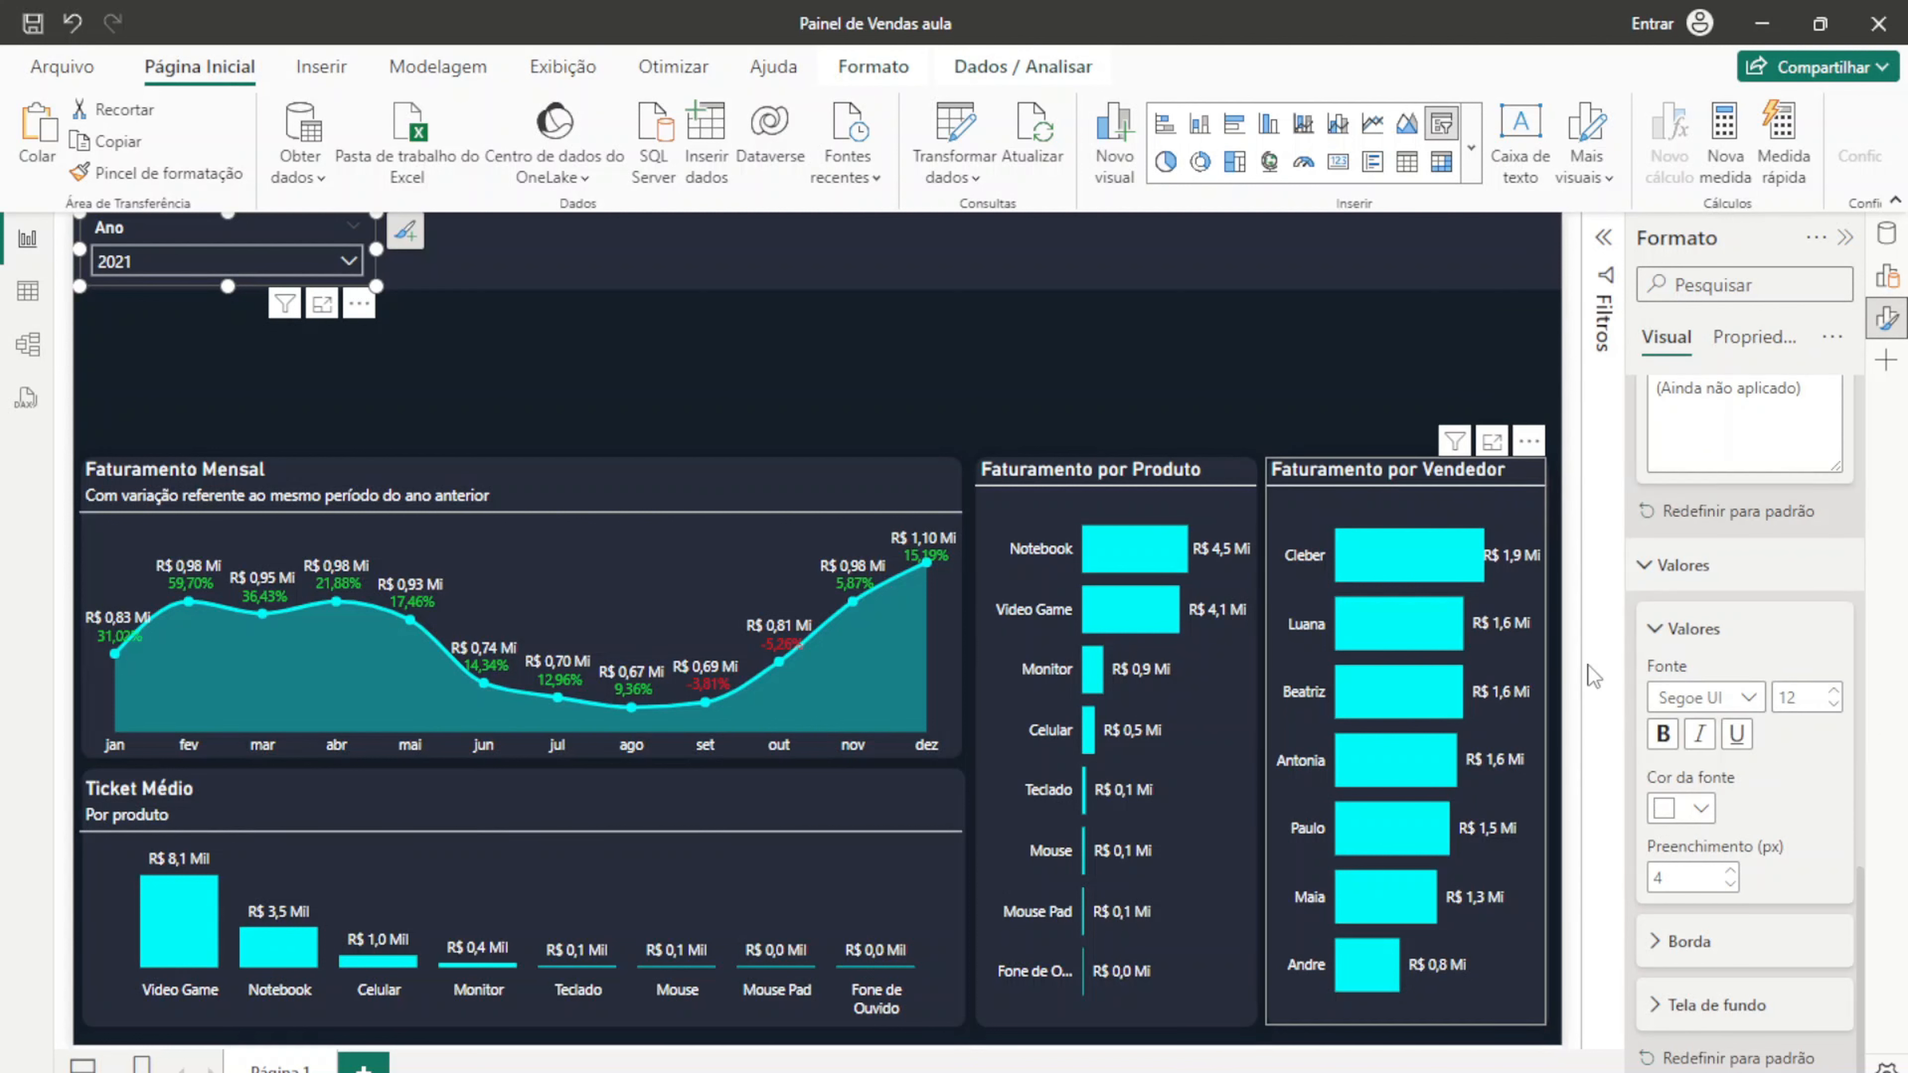
Step: Set the background colour of the Ano slicer's values to #282D3C, close the formatting pane and deselect the slicer
left_click(1727, 989)
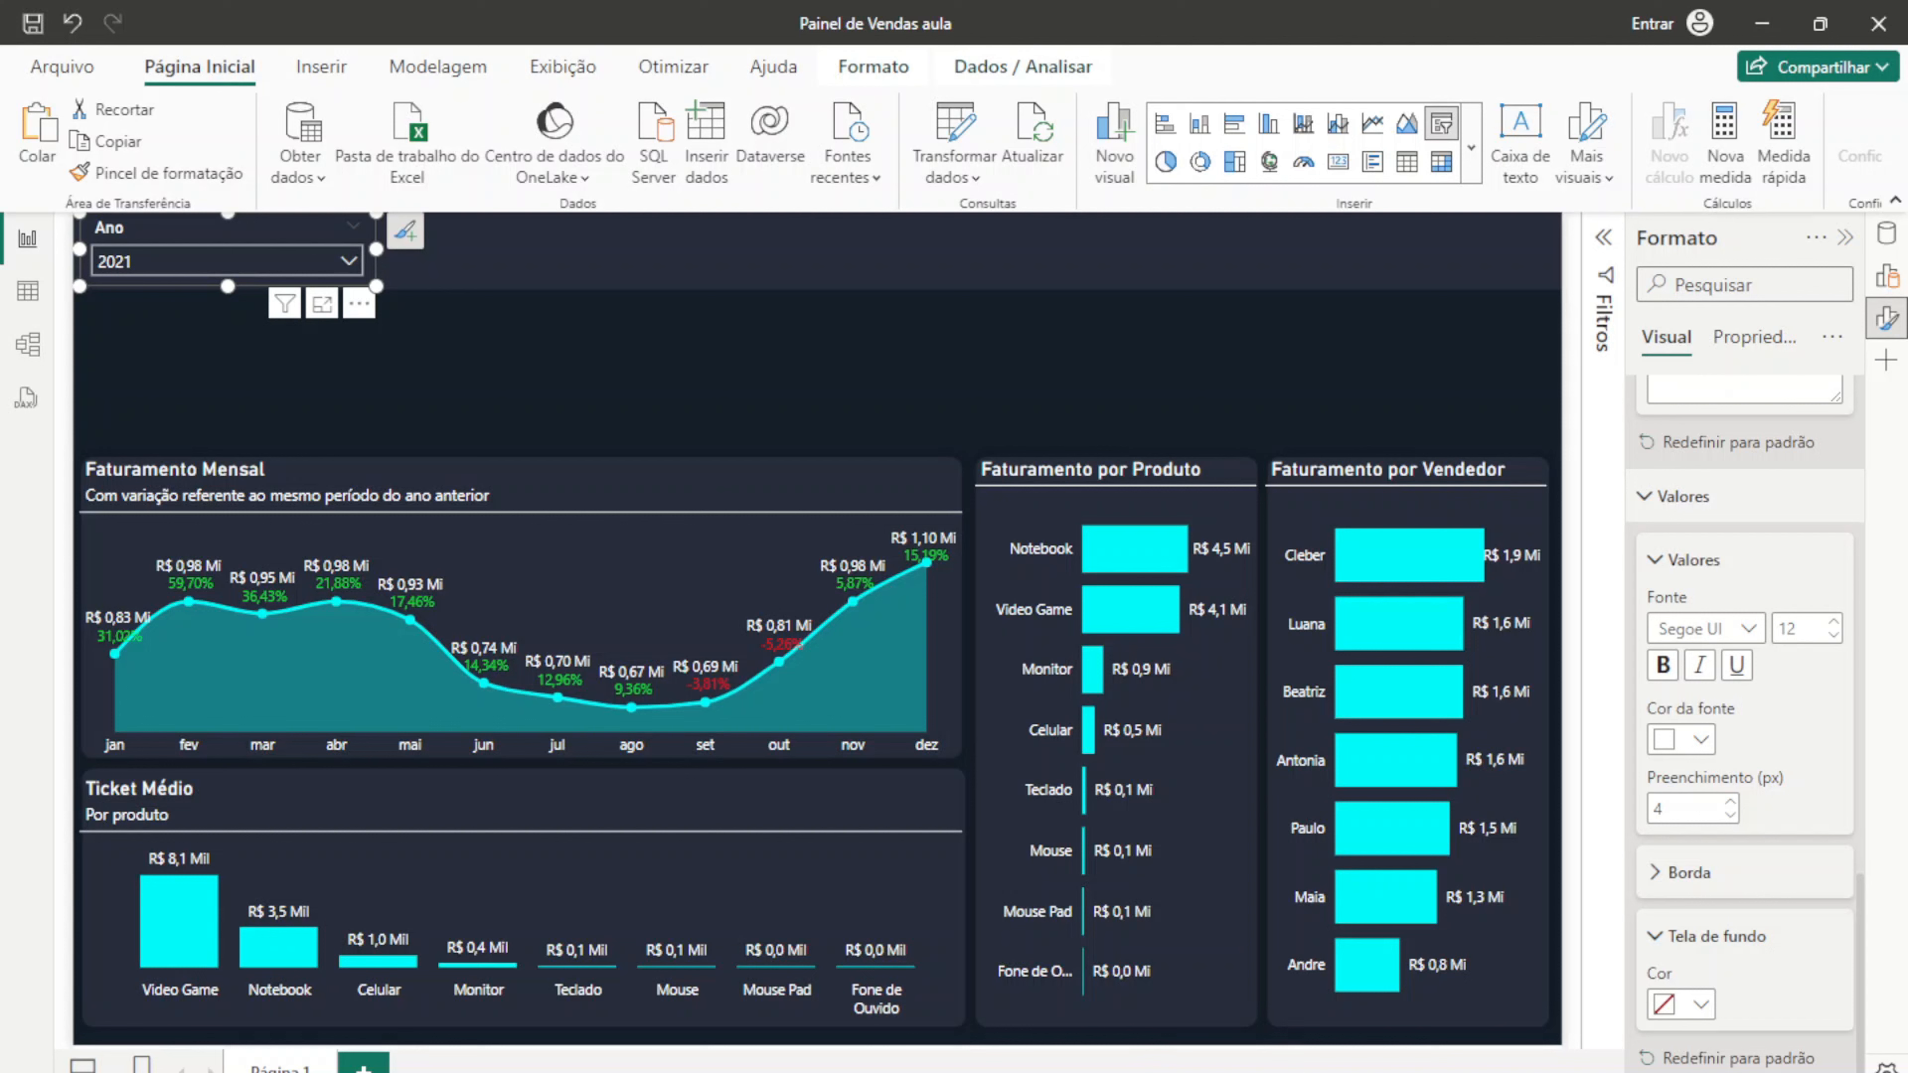
left_click(1680, 1015)
left_click(1570, 941)
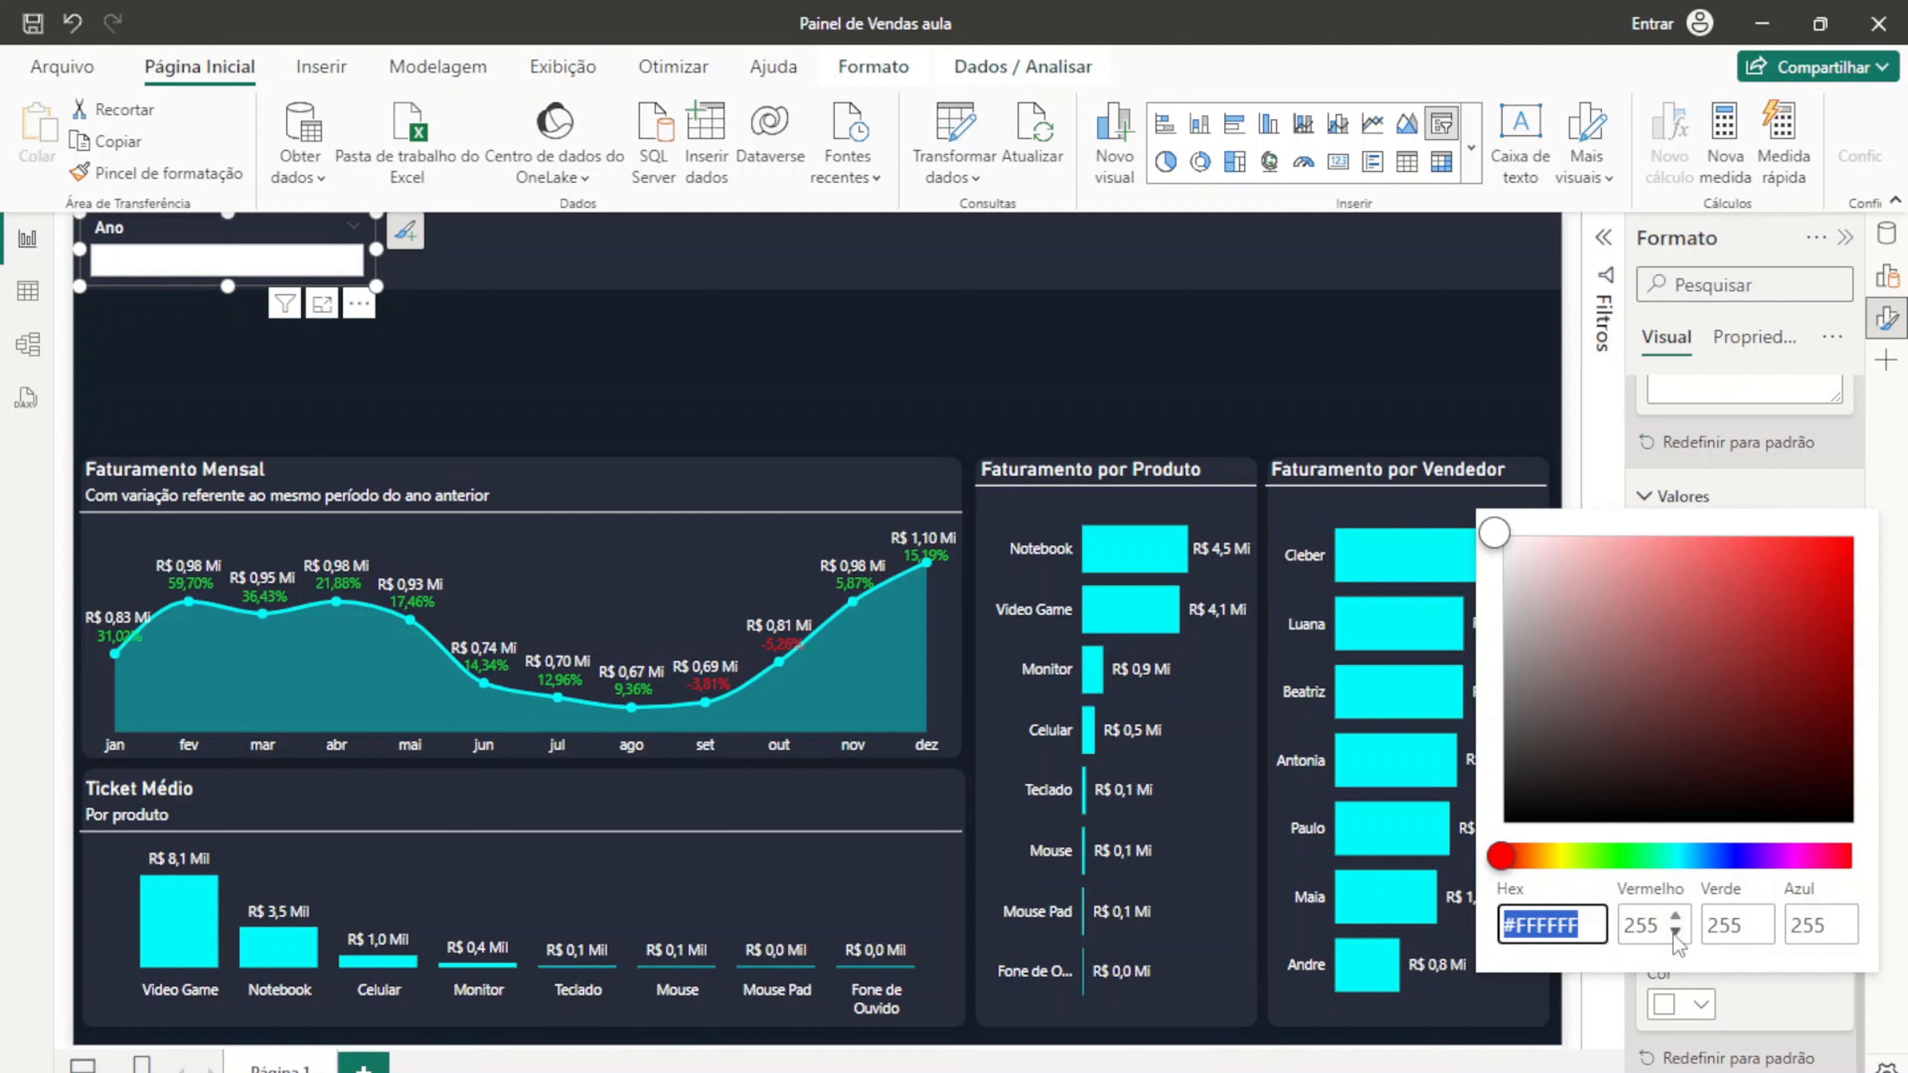
type("#282D3C")
left_click(1830, 1003)
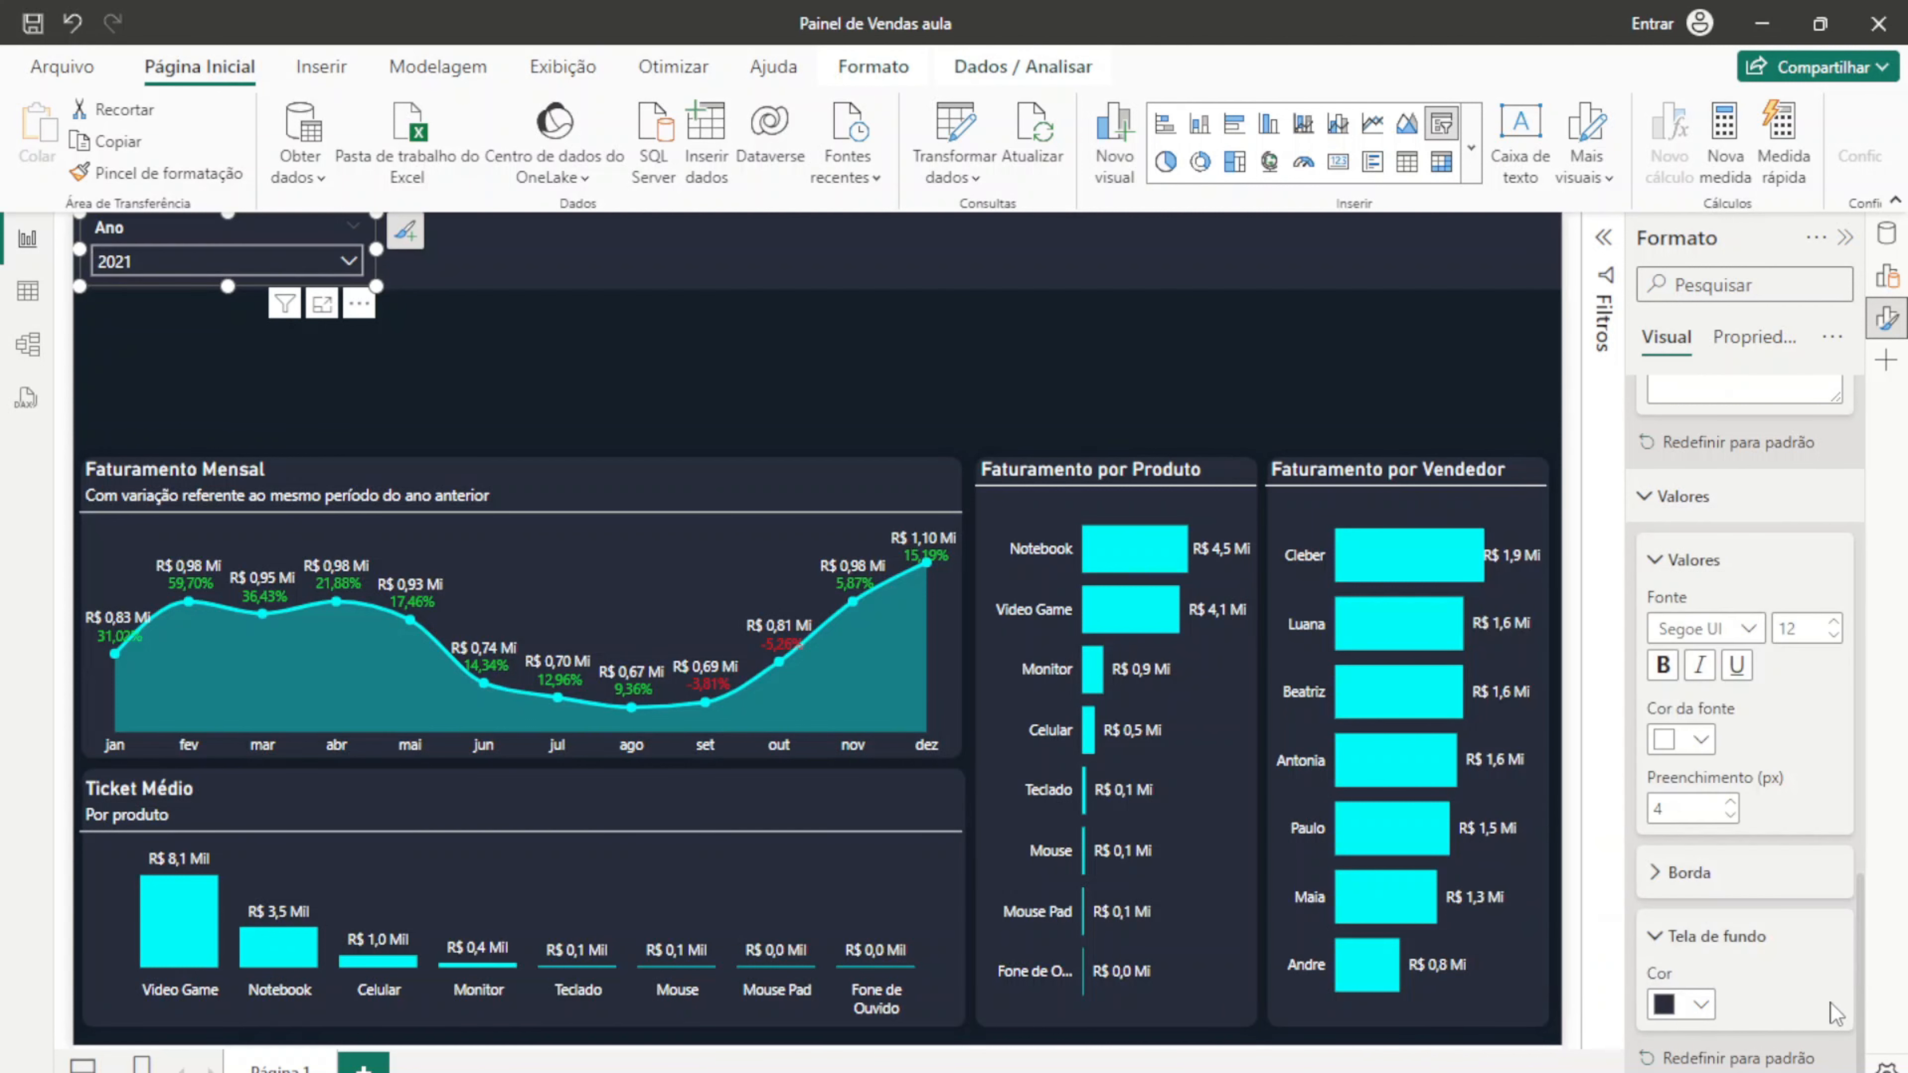
scroll(1832, 468, "up", 5)
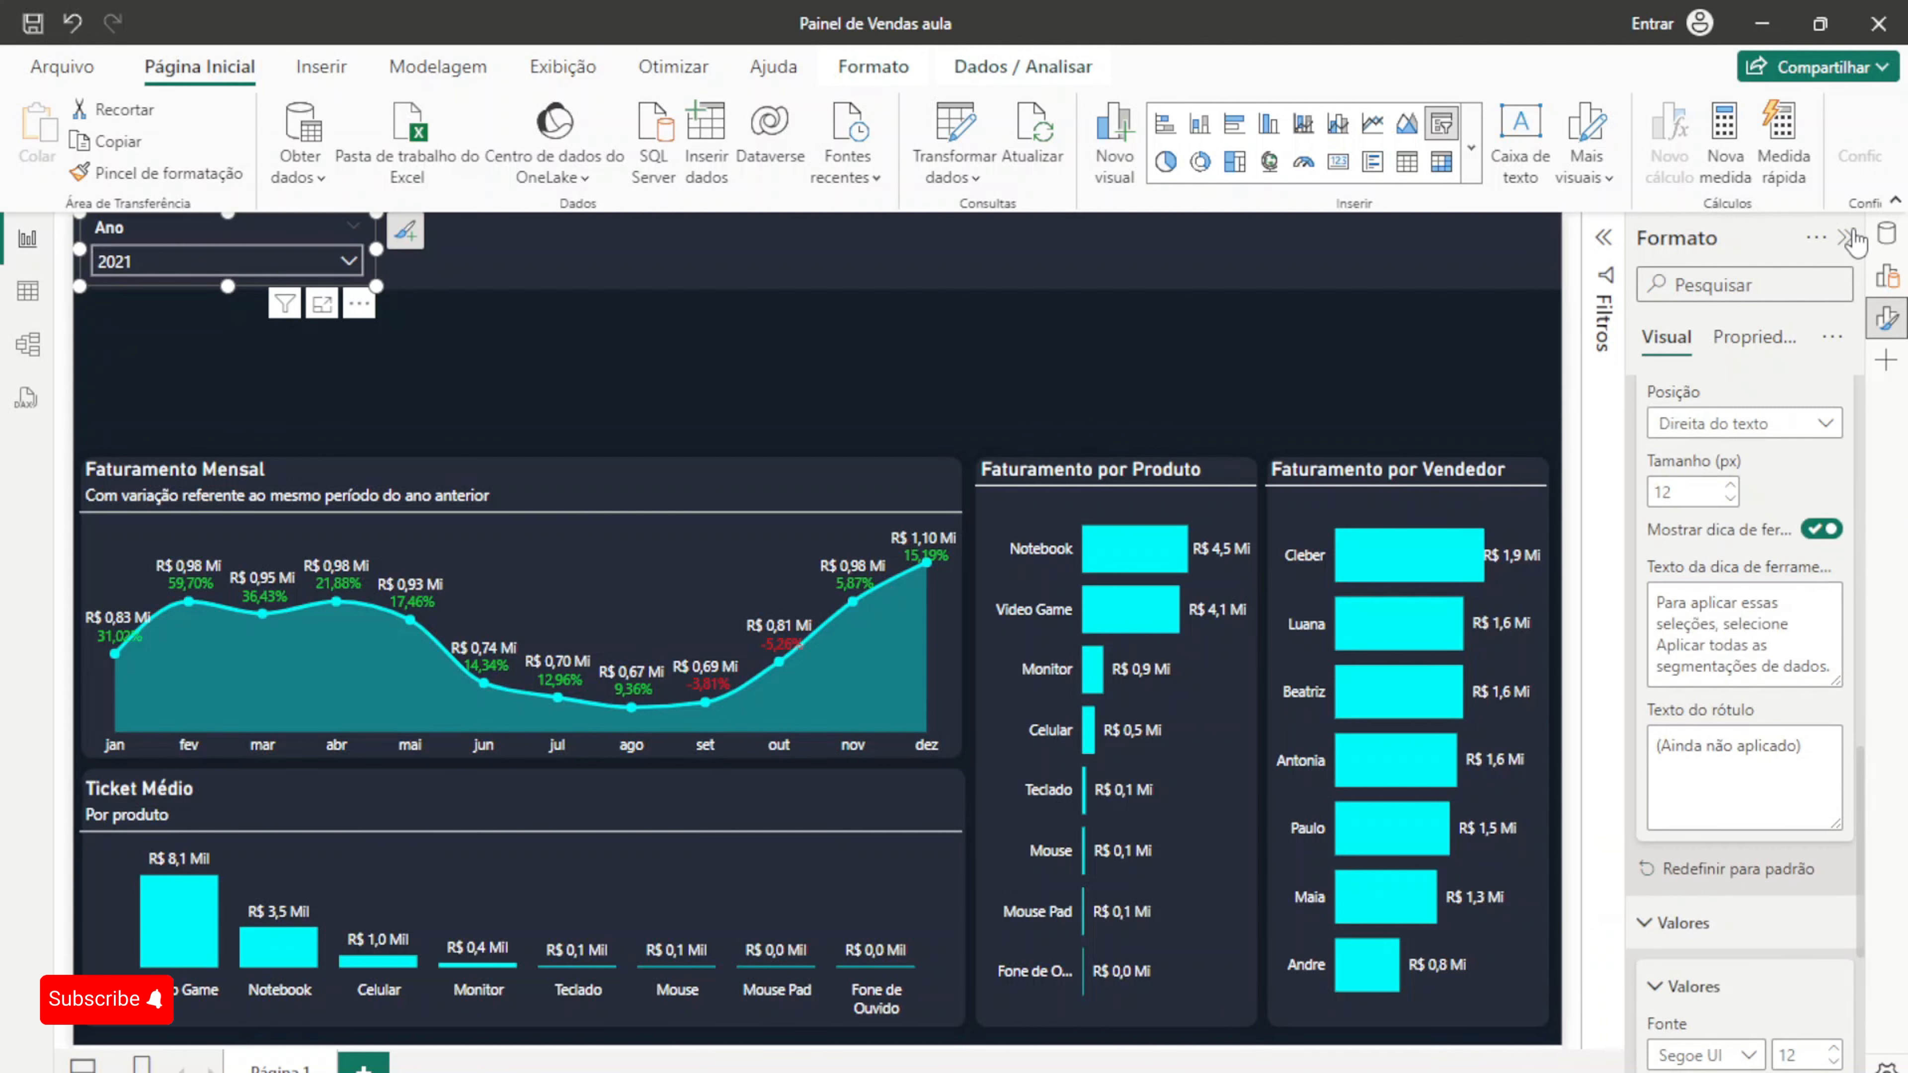
left_click(1845, 237)
left_click(869, 331)
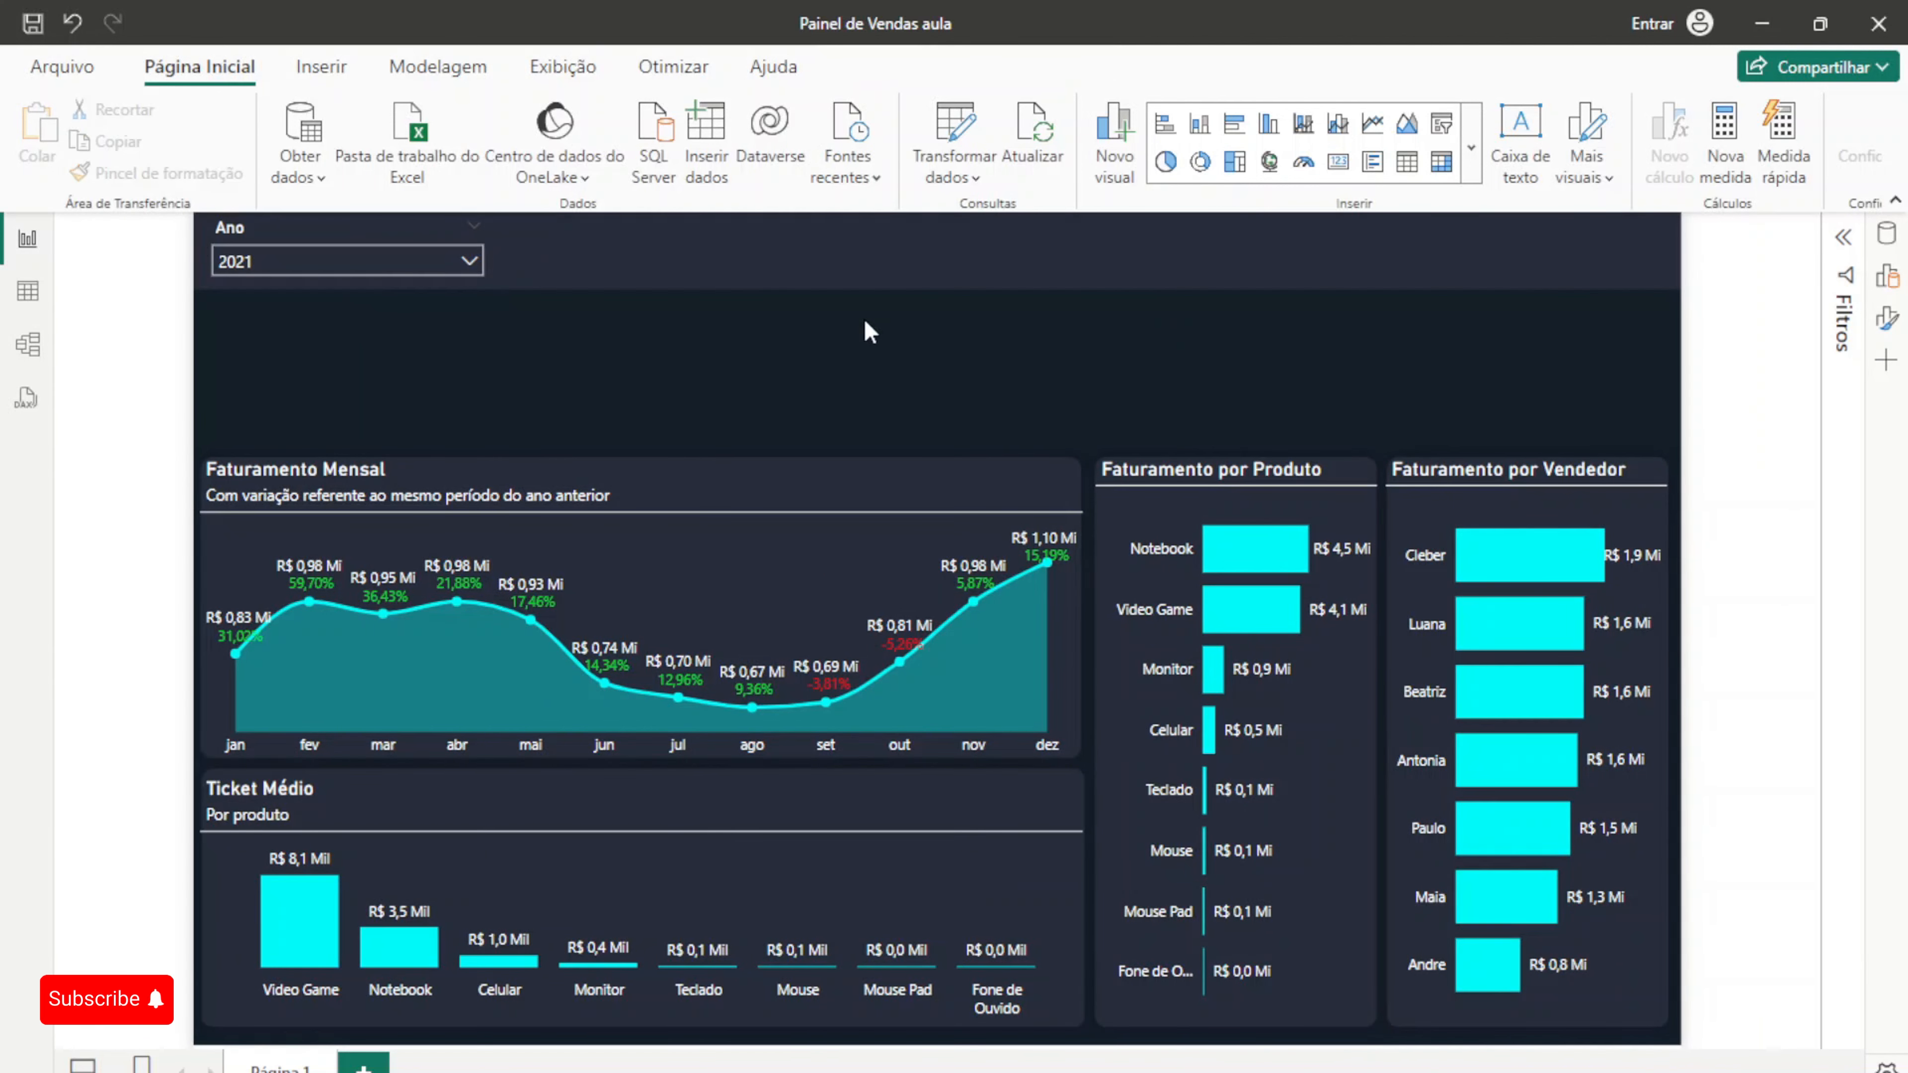
Step: Test the Ano slicer's list by choosing 2022 and returning to 2021, and collapse the list
left_click(341, 264)
left_click(270, 363)
left_click(268, 328)
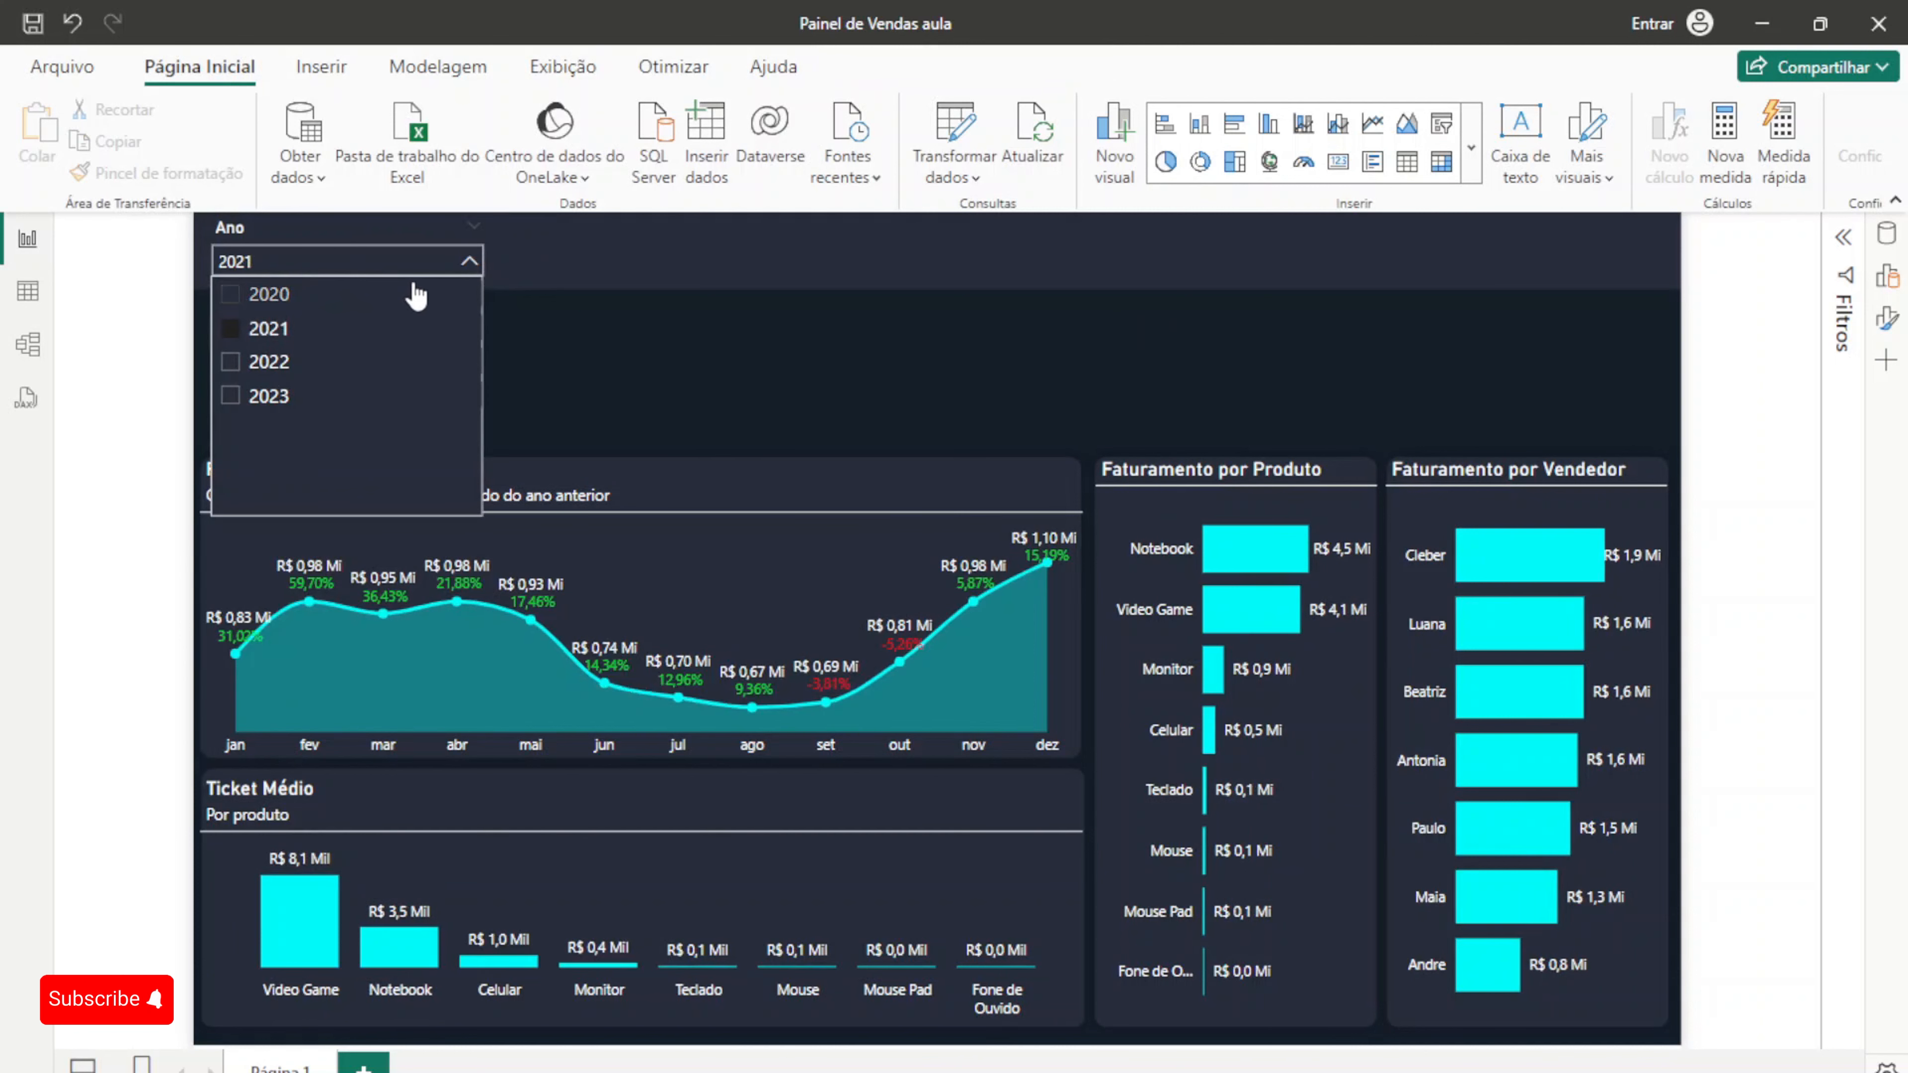
left_click(451, 259)
Step: Narrow the Ano slicer and place a duplicate of it directly beside the original in the header band
left_click_drag(497, 264, 429, 240)
key("ctrl+c")
key("ctrl+v")
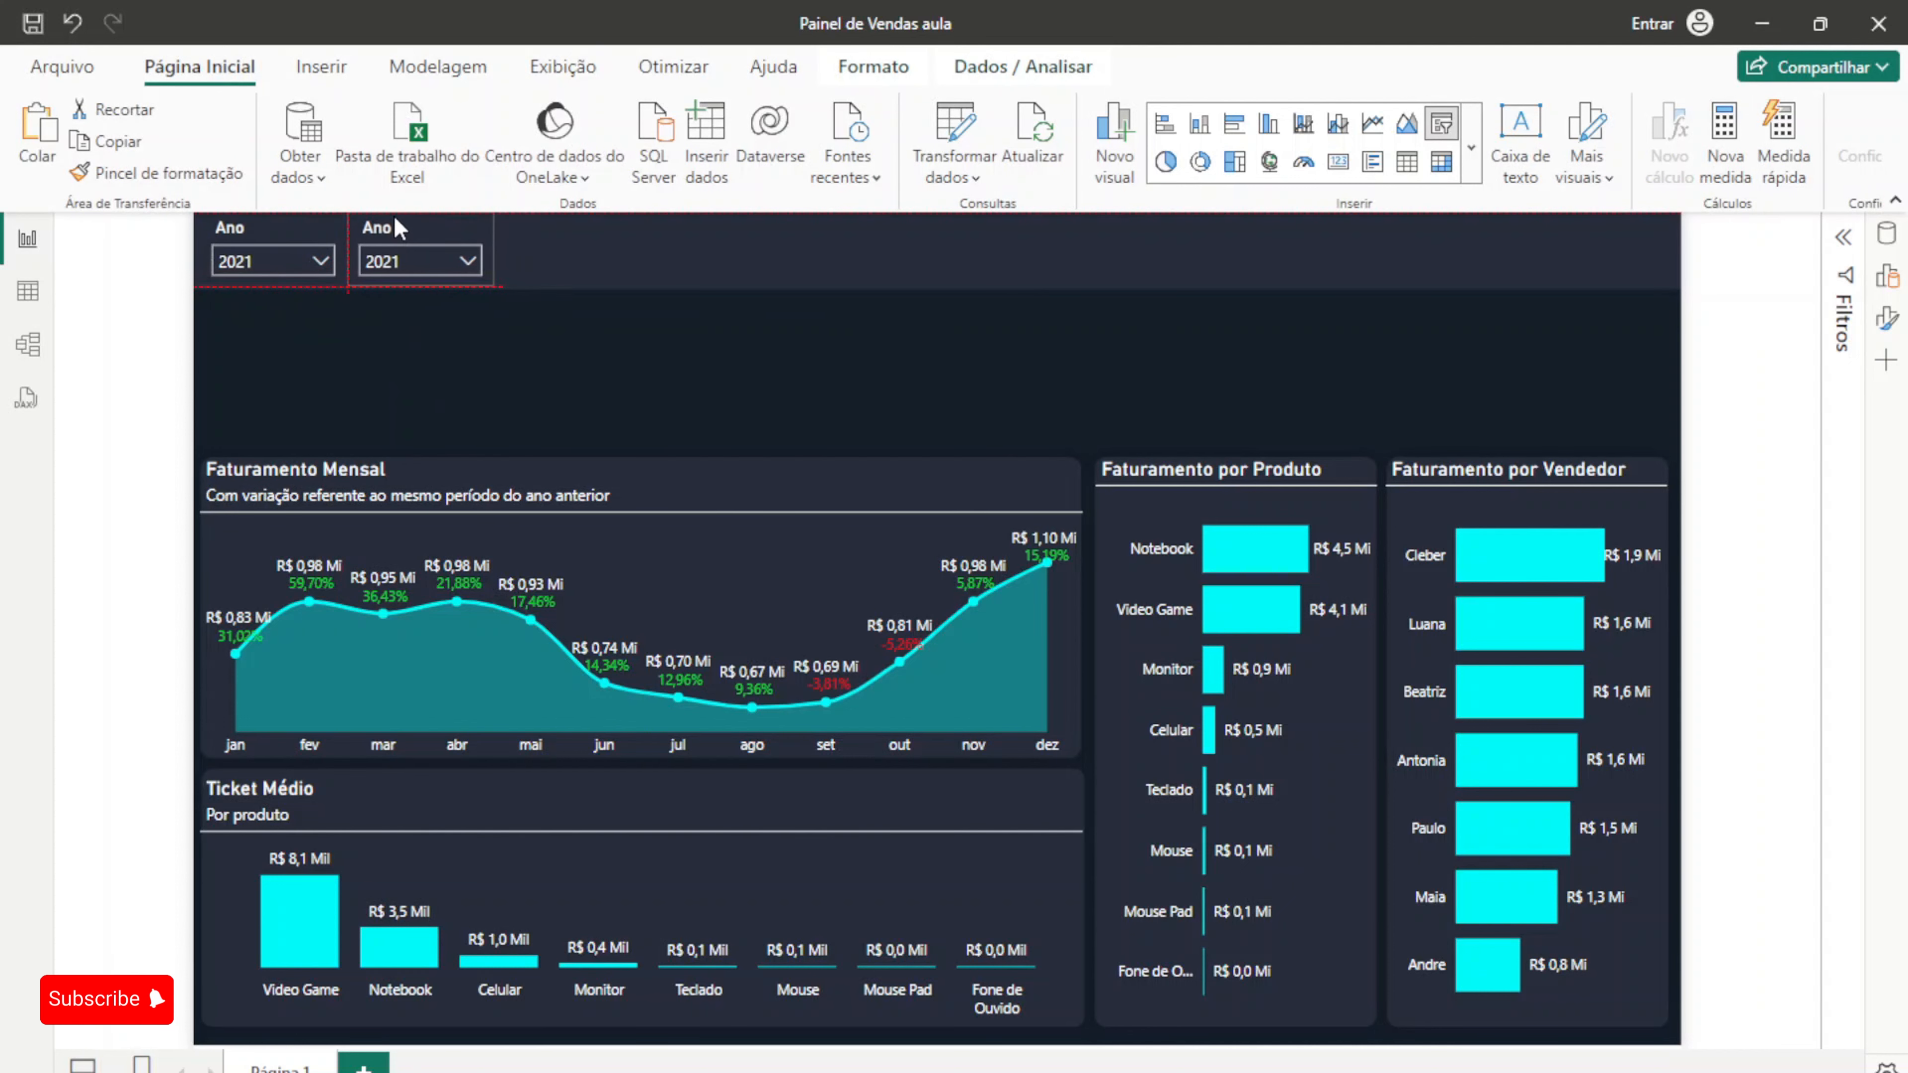
Step: Replace Ano with the Mês Abreviado field from dCalendario on the copied slicer
left_click(1886, 233)
left_click(1887, 319)
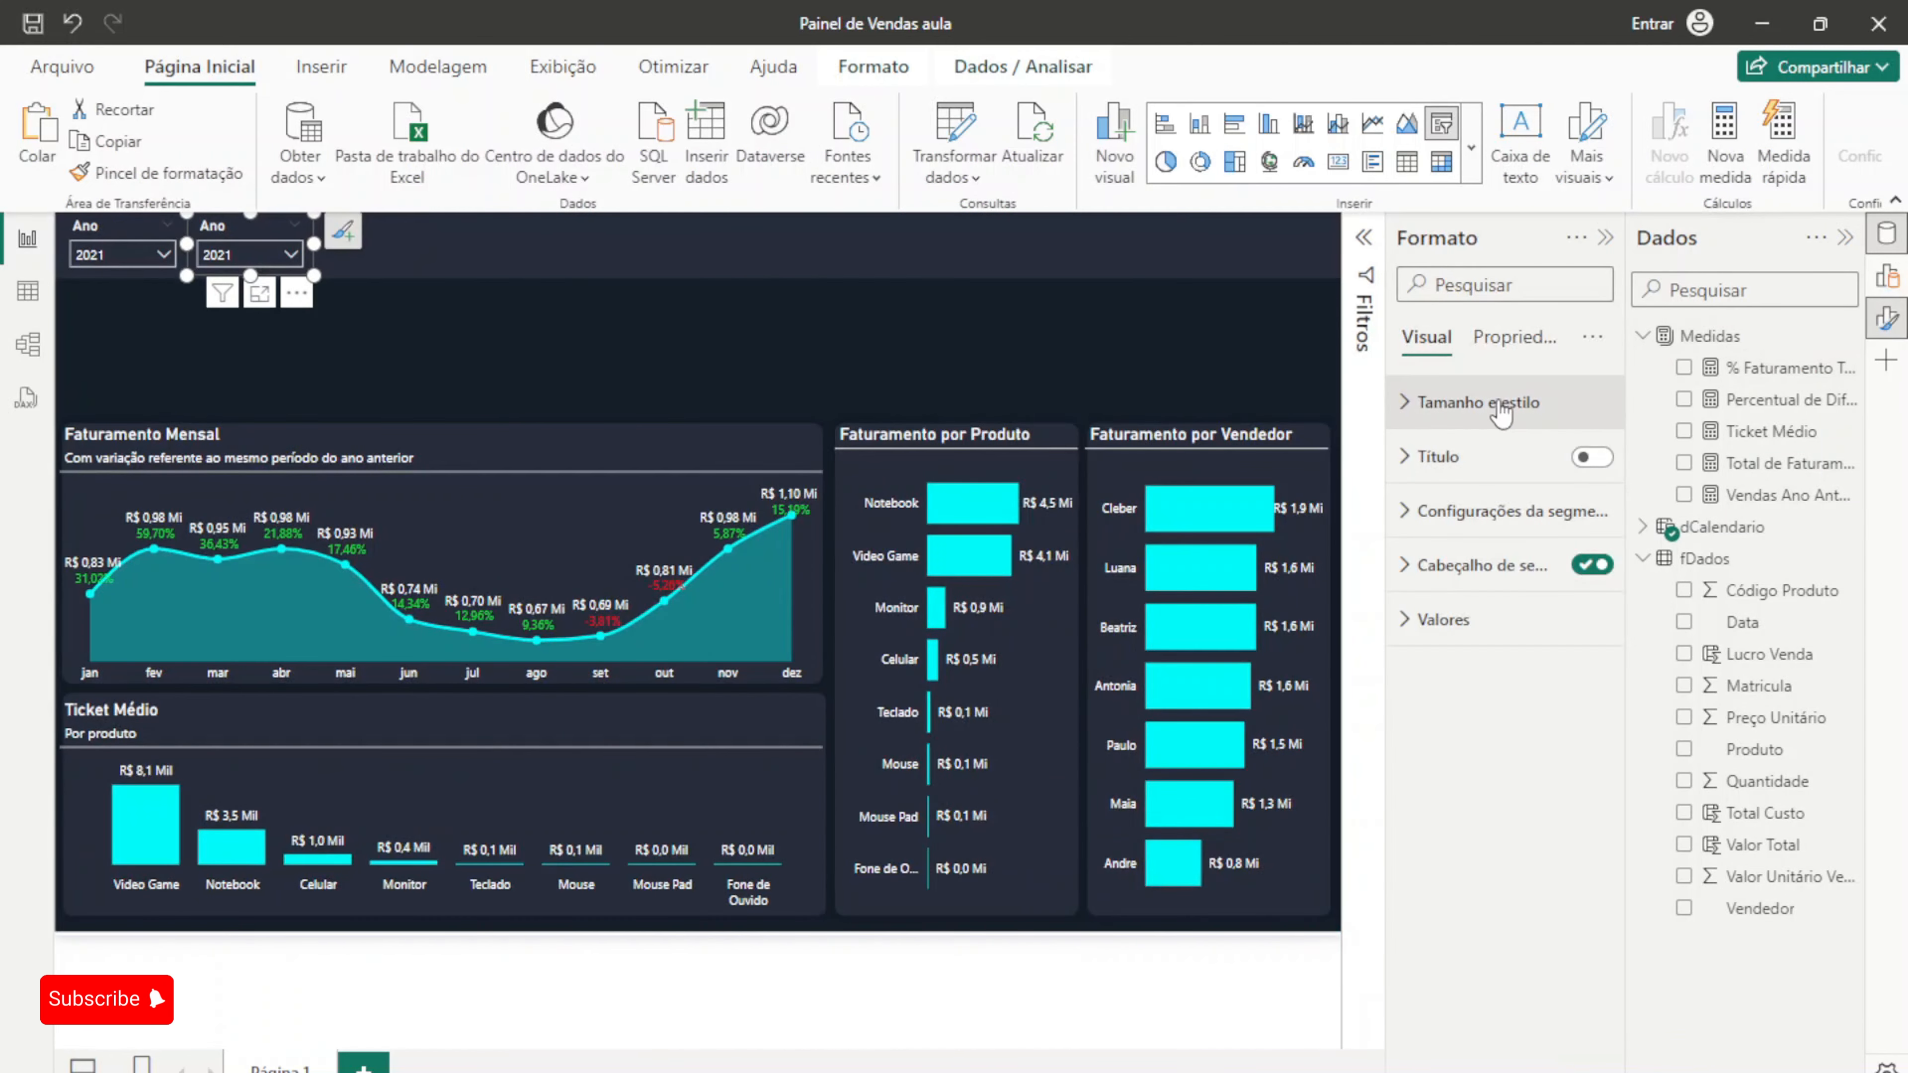
left_click(1885, 277)
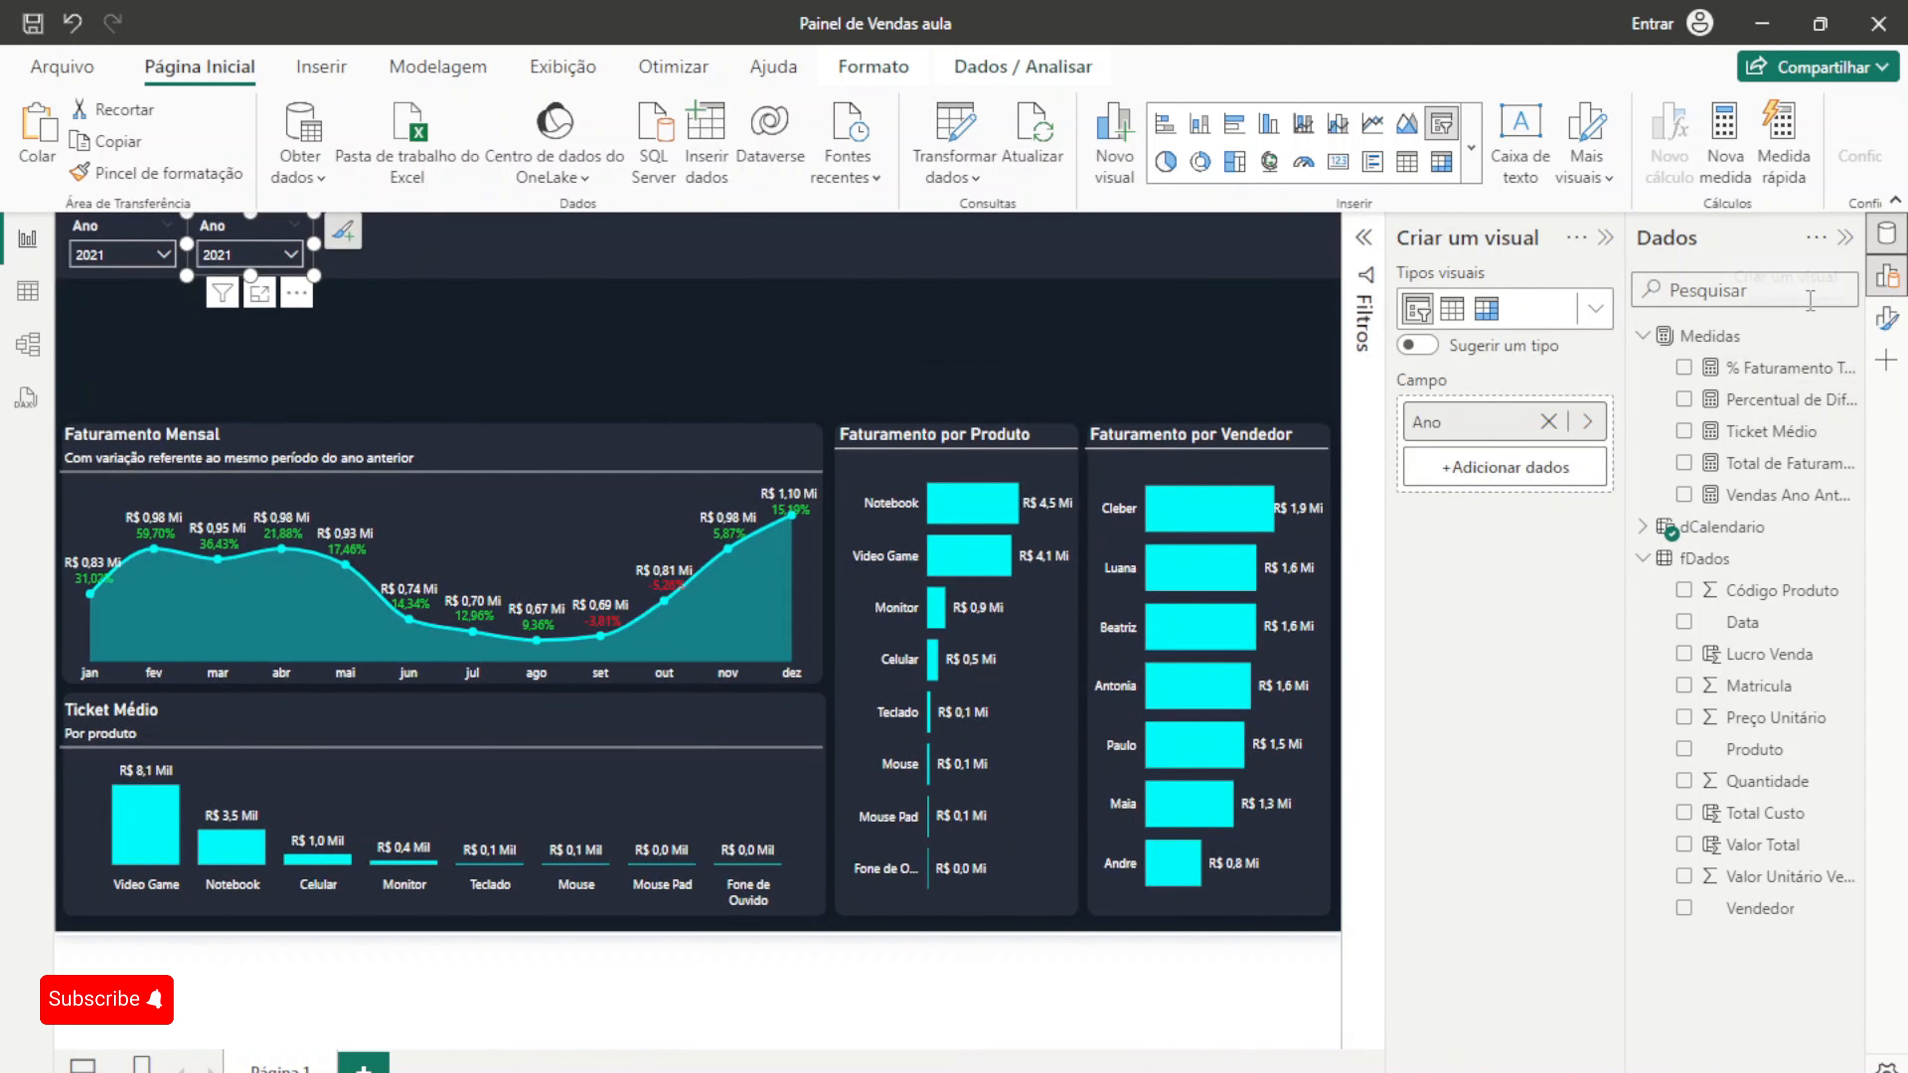
left_click(1548, 420)
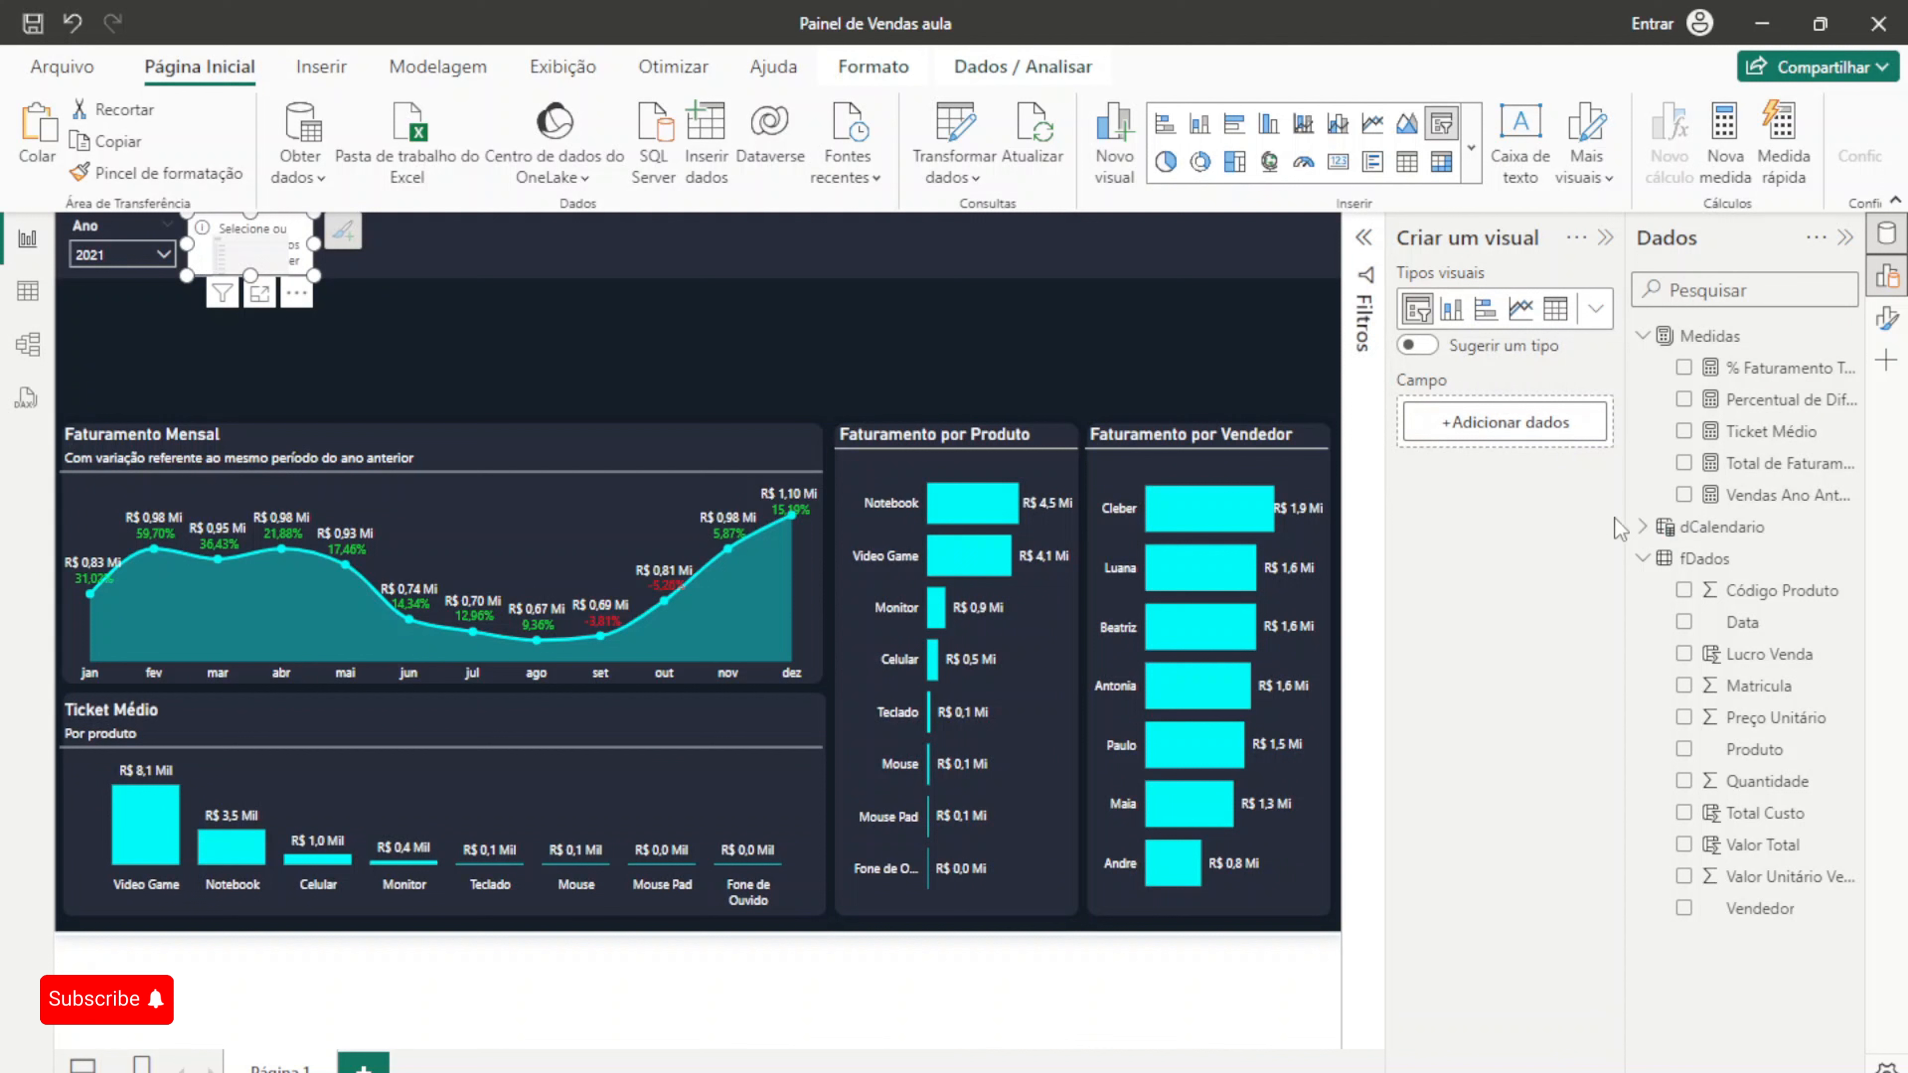
left_click(1644, 527)
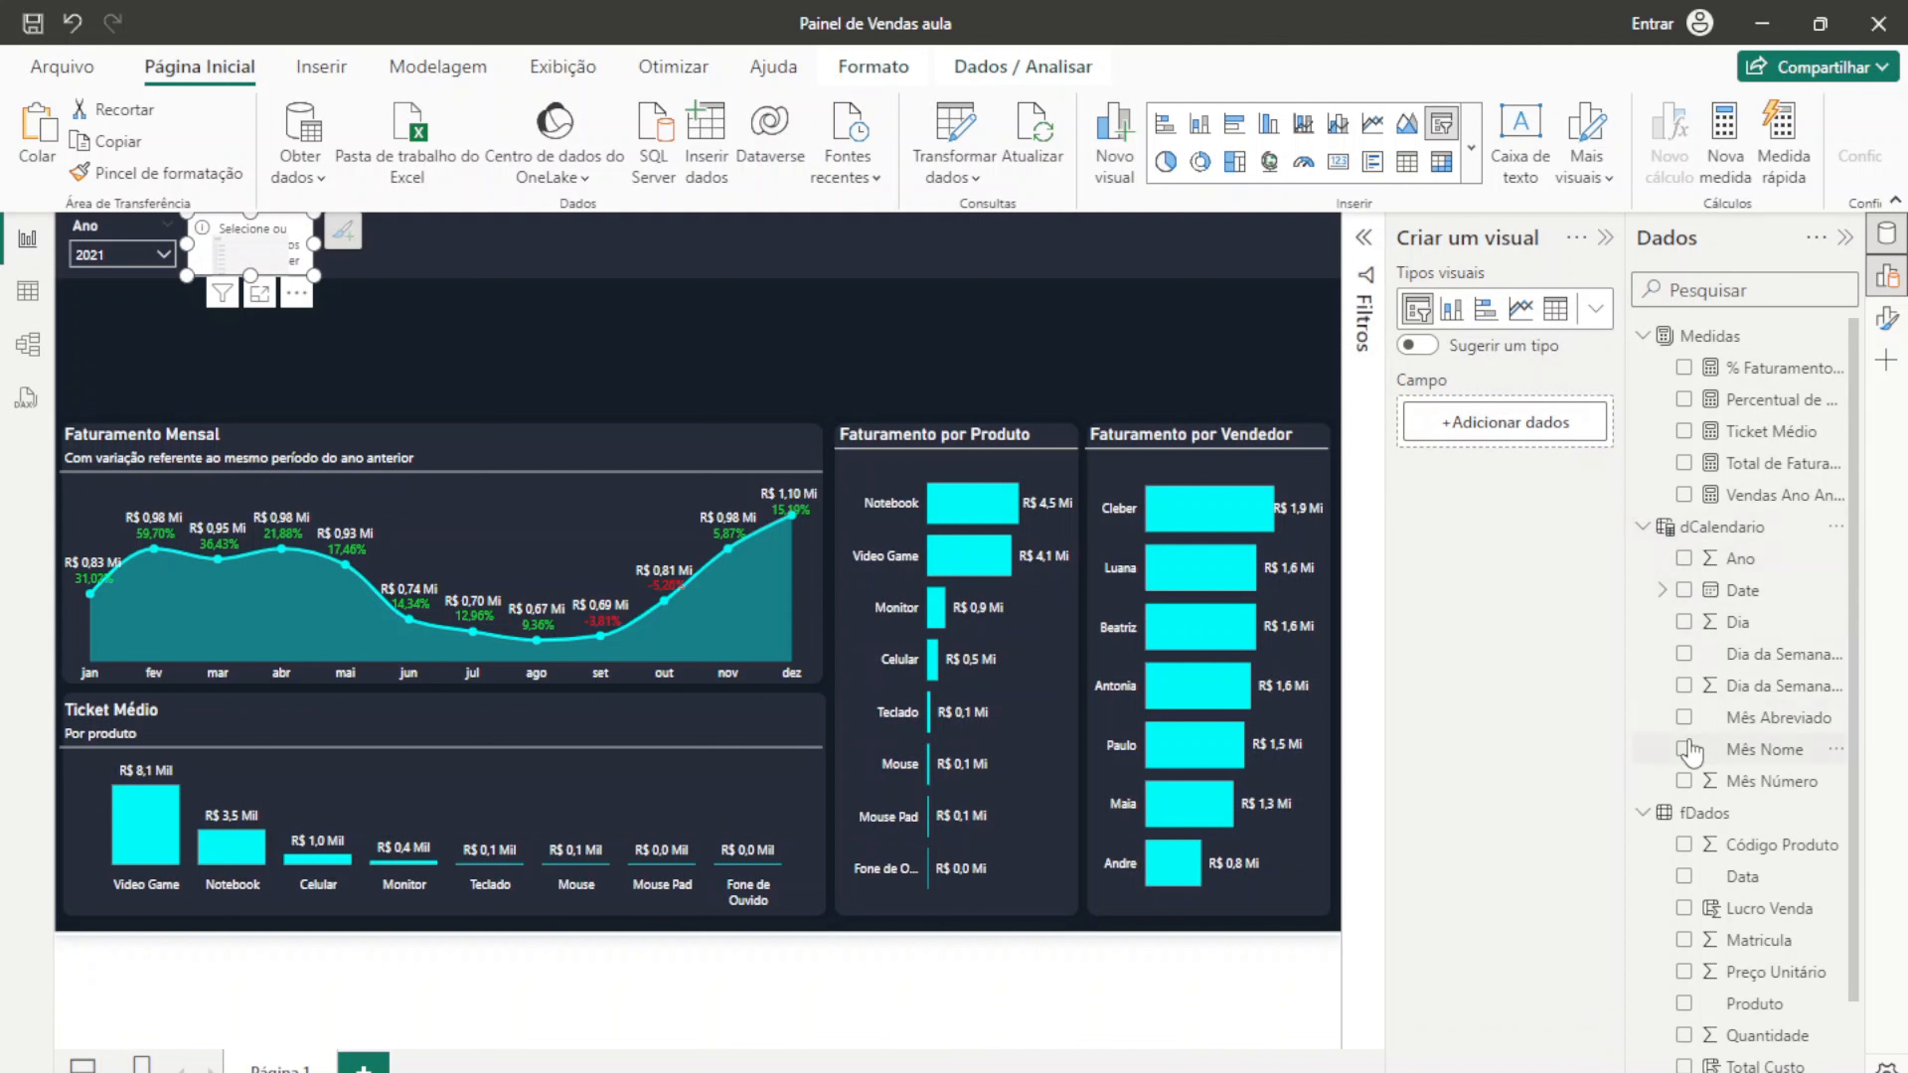
left_click(1683, 717)
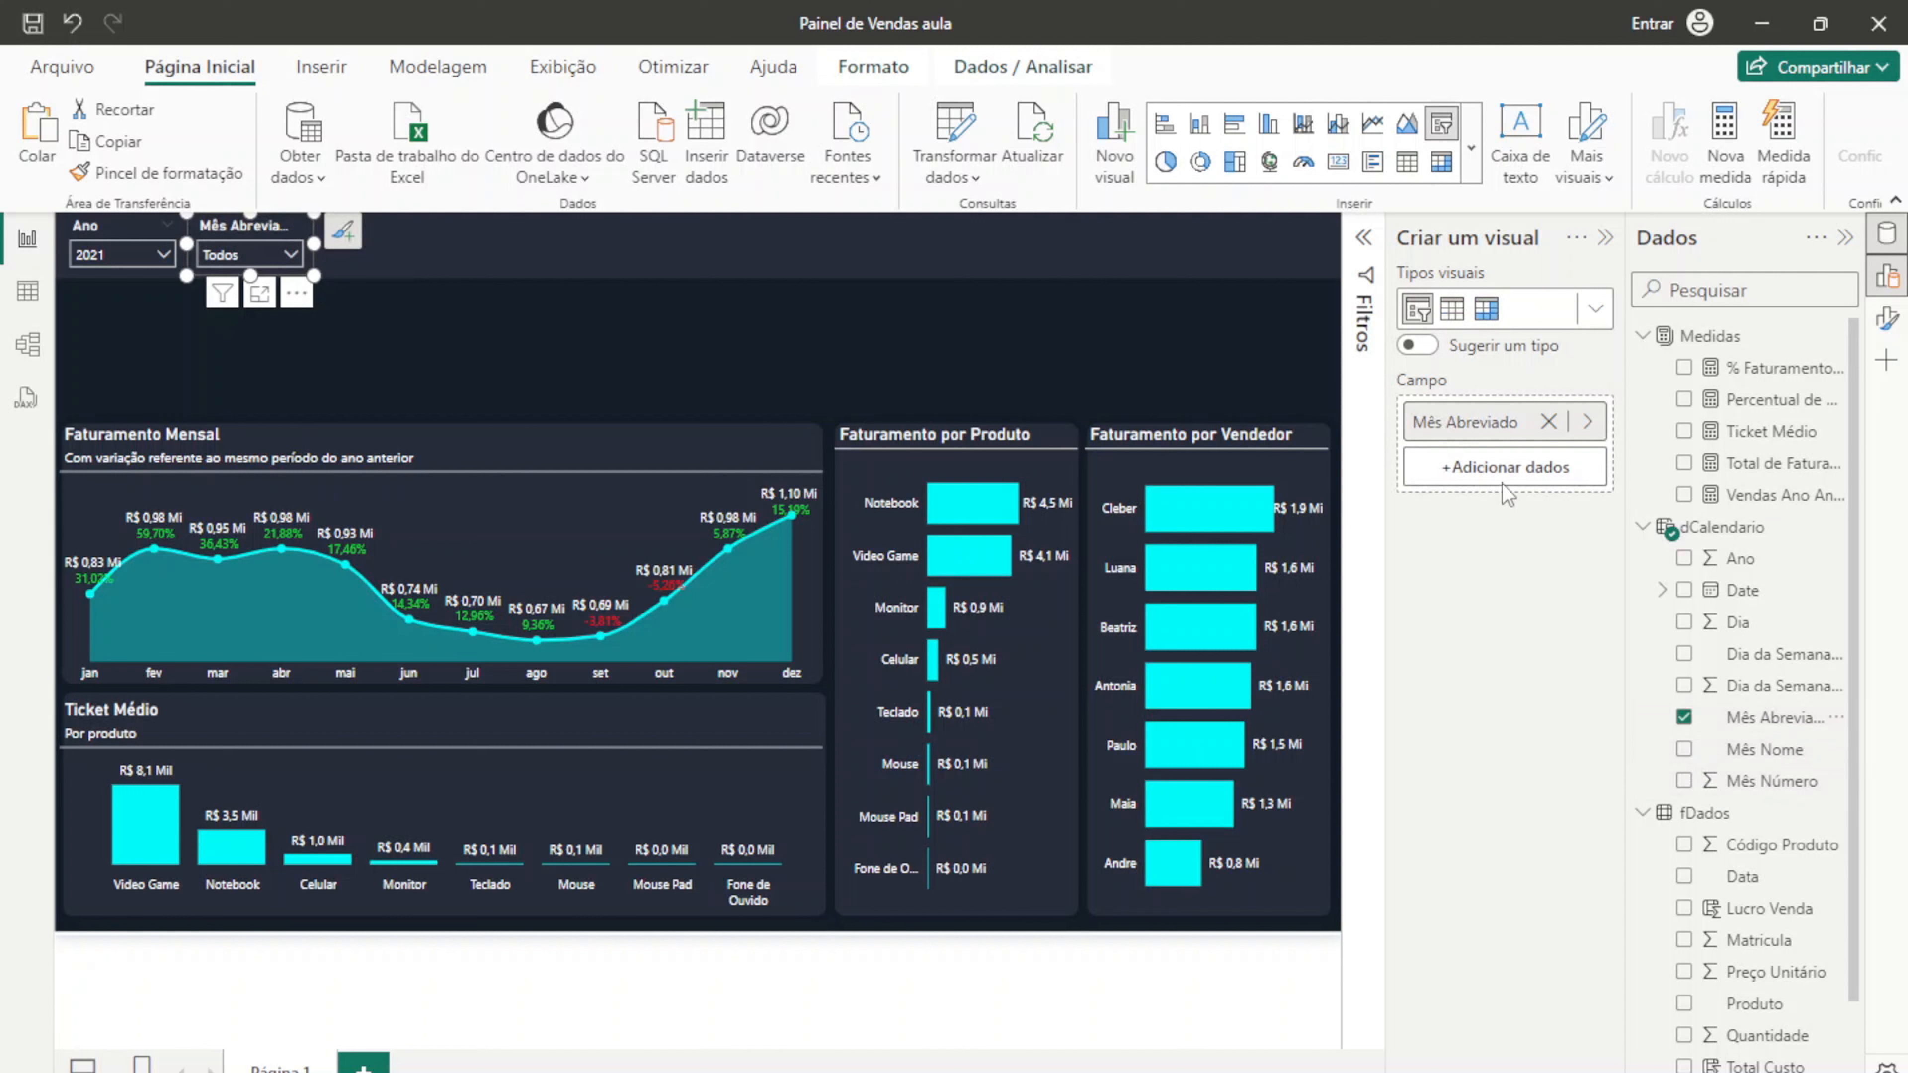
Step: Rename the copied slicer's field to Mês and widen the slicer slightly
double_click(1484, 422)
type("Mês")
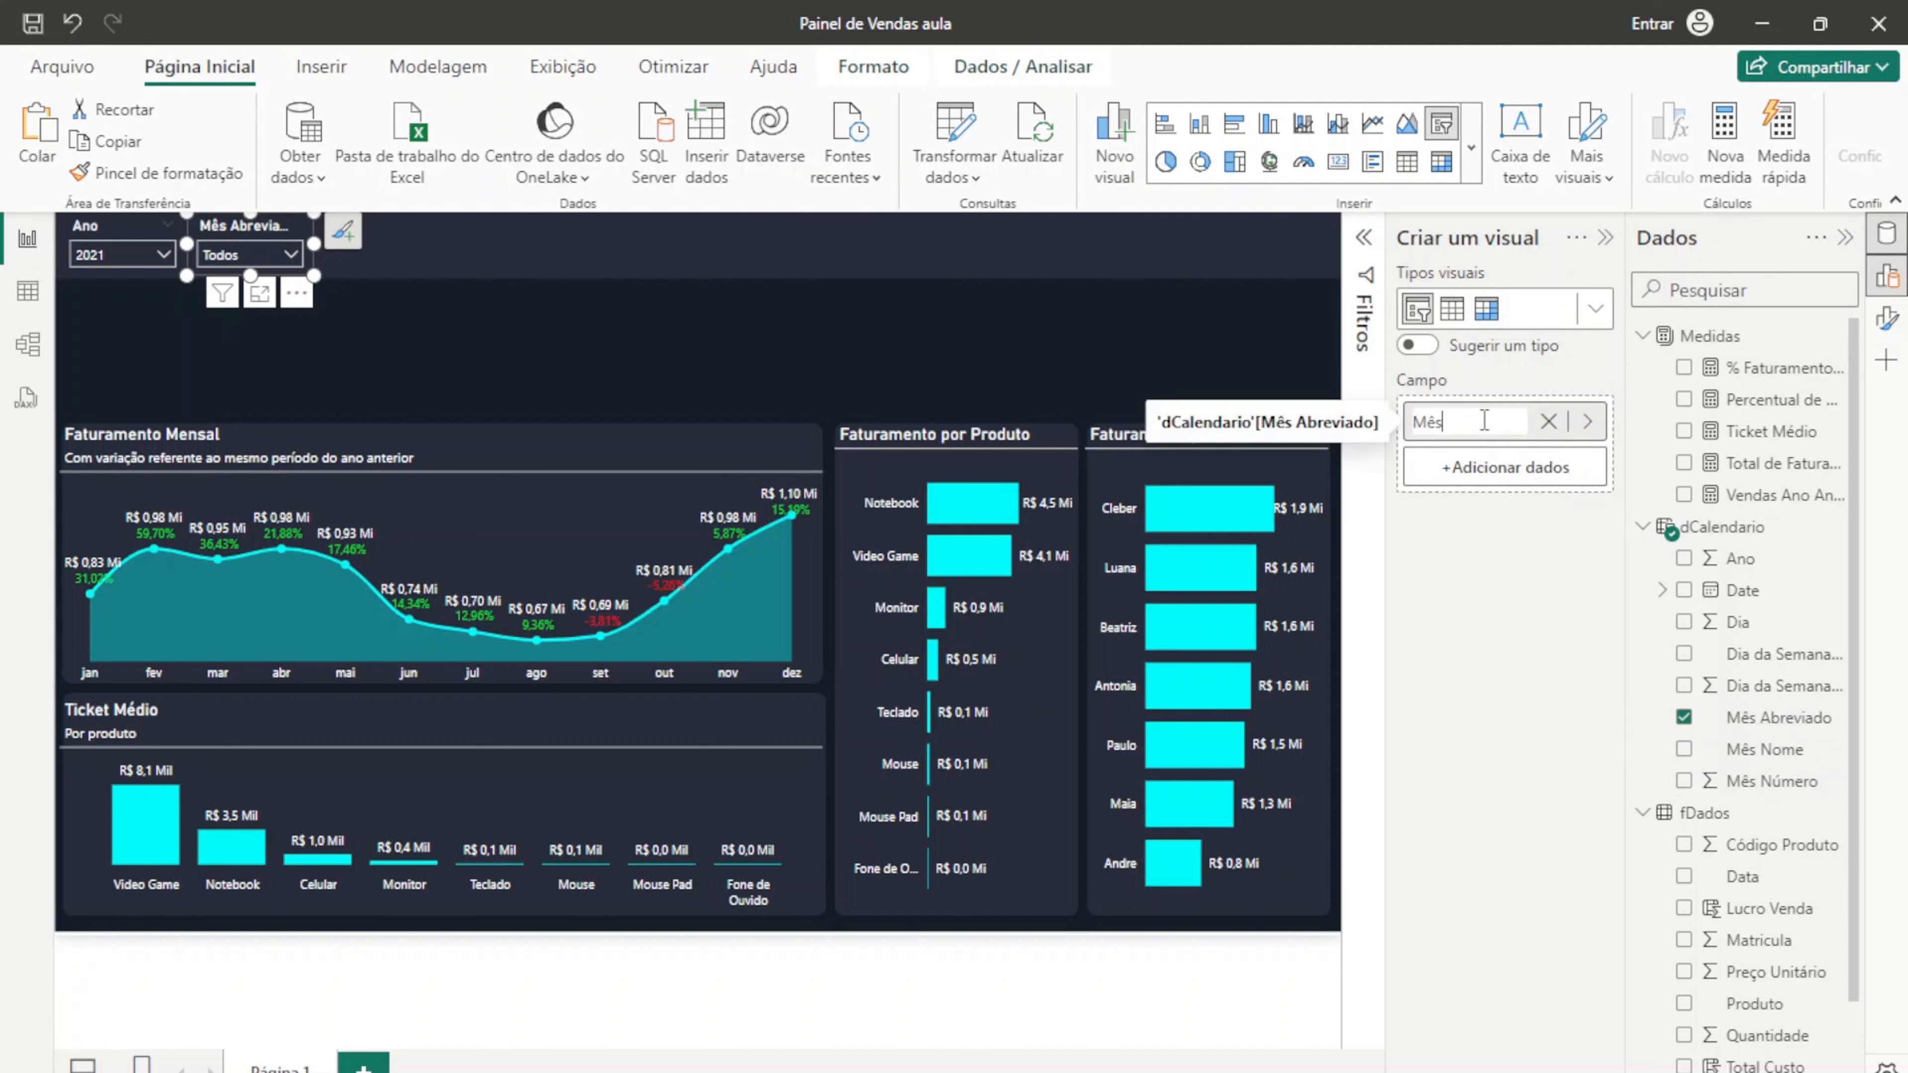
key("Return")
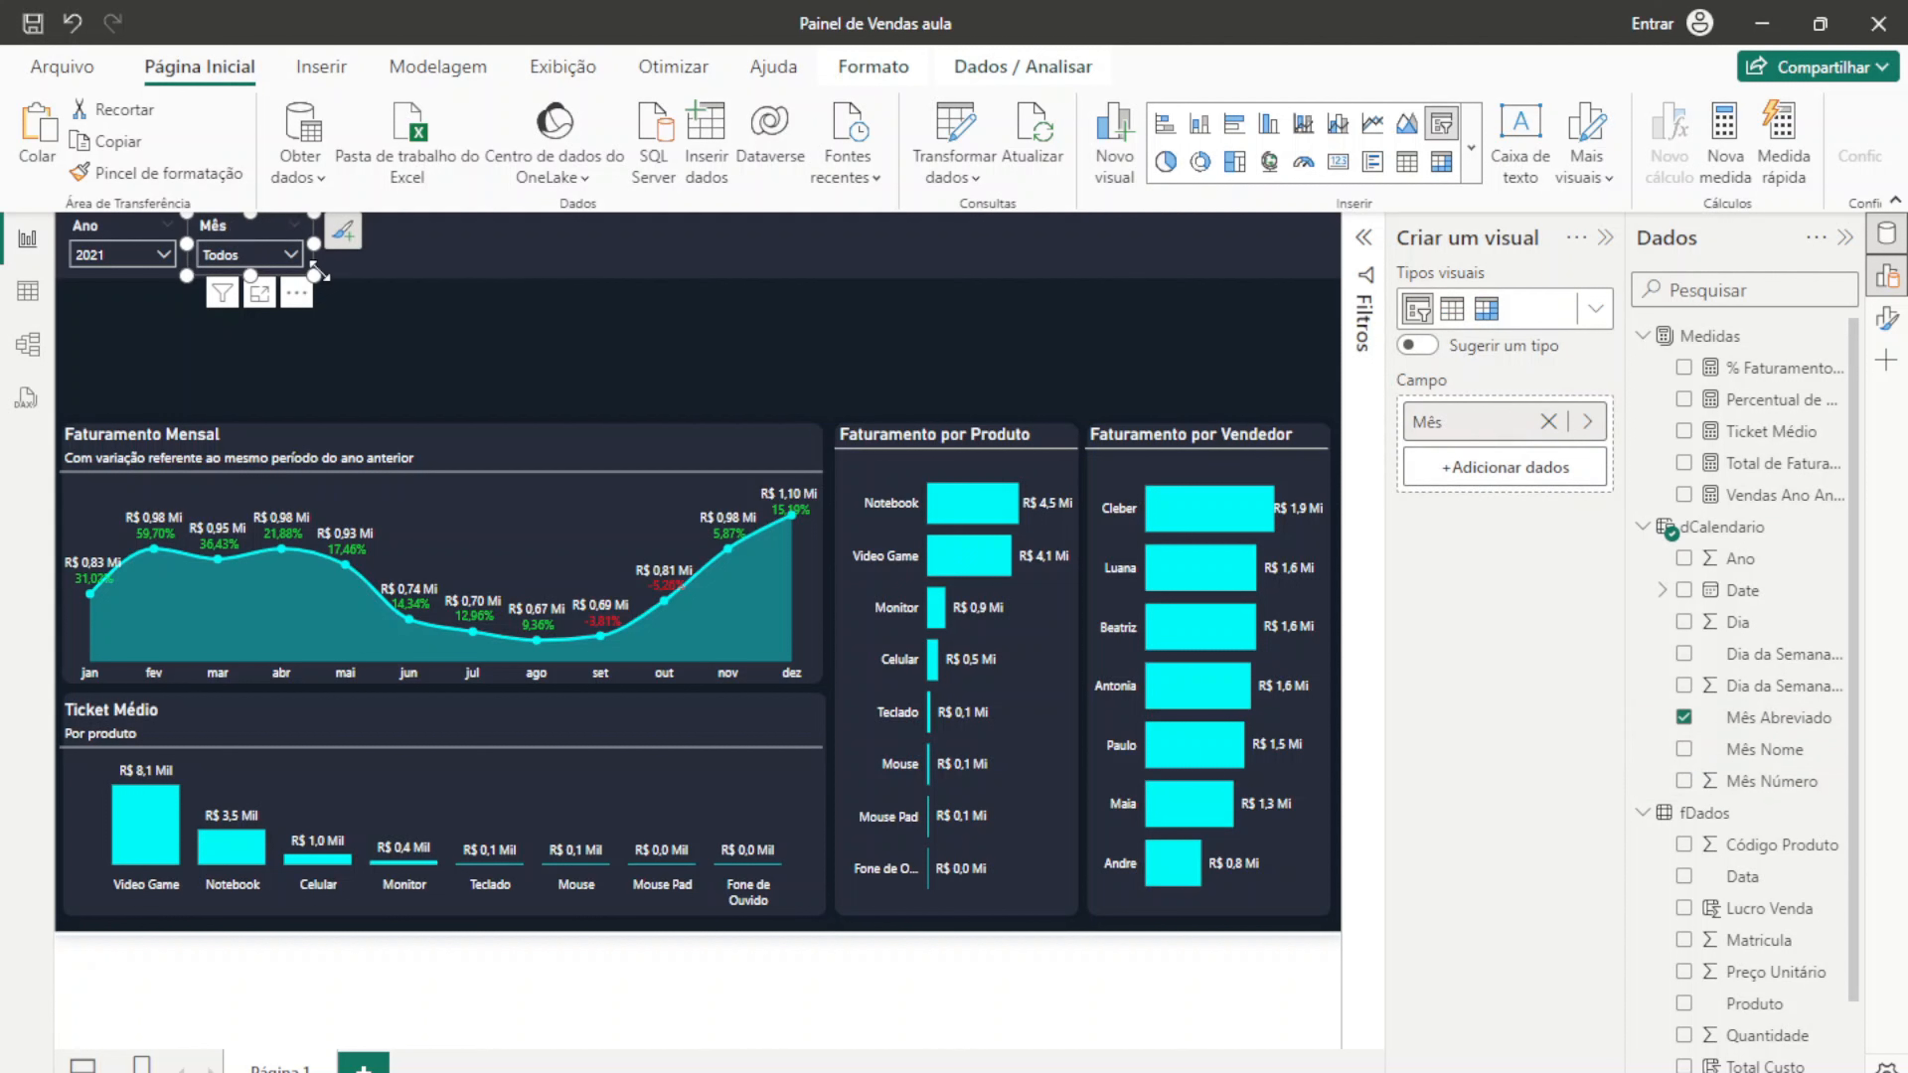
left_click_drag(314, 245, 334, 246)
Step: Check the month list of the Mês slicer, deselect it and close the data panes
left_click(308, 254)
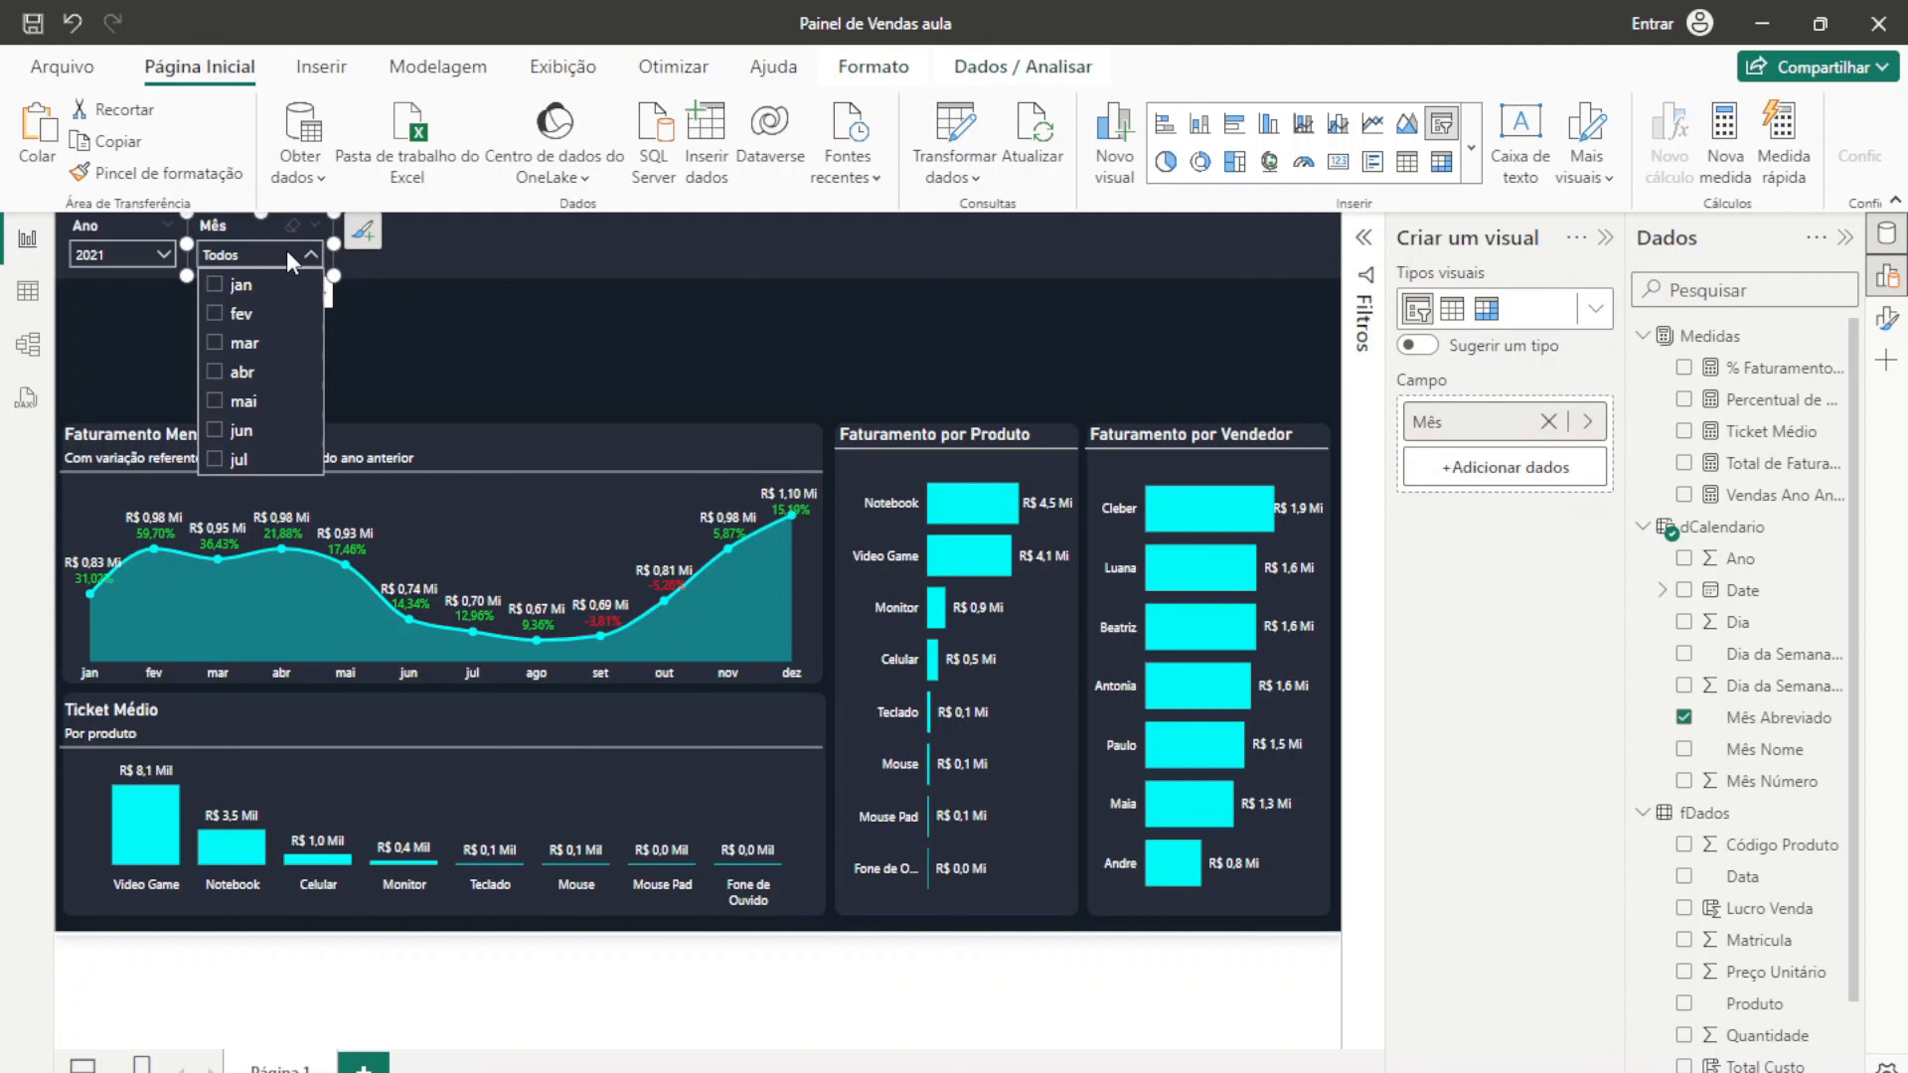
left_click(495, 239)
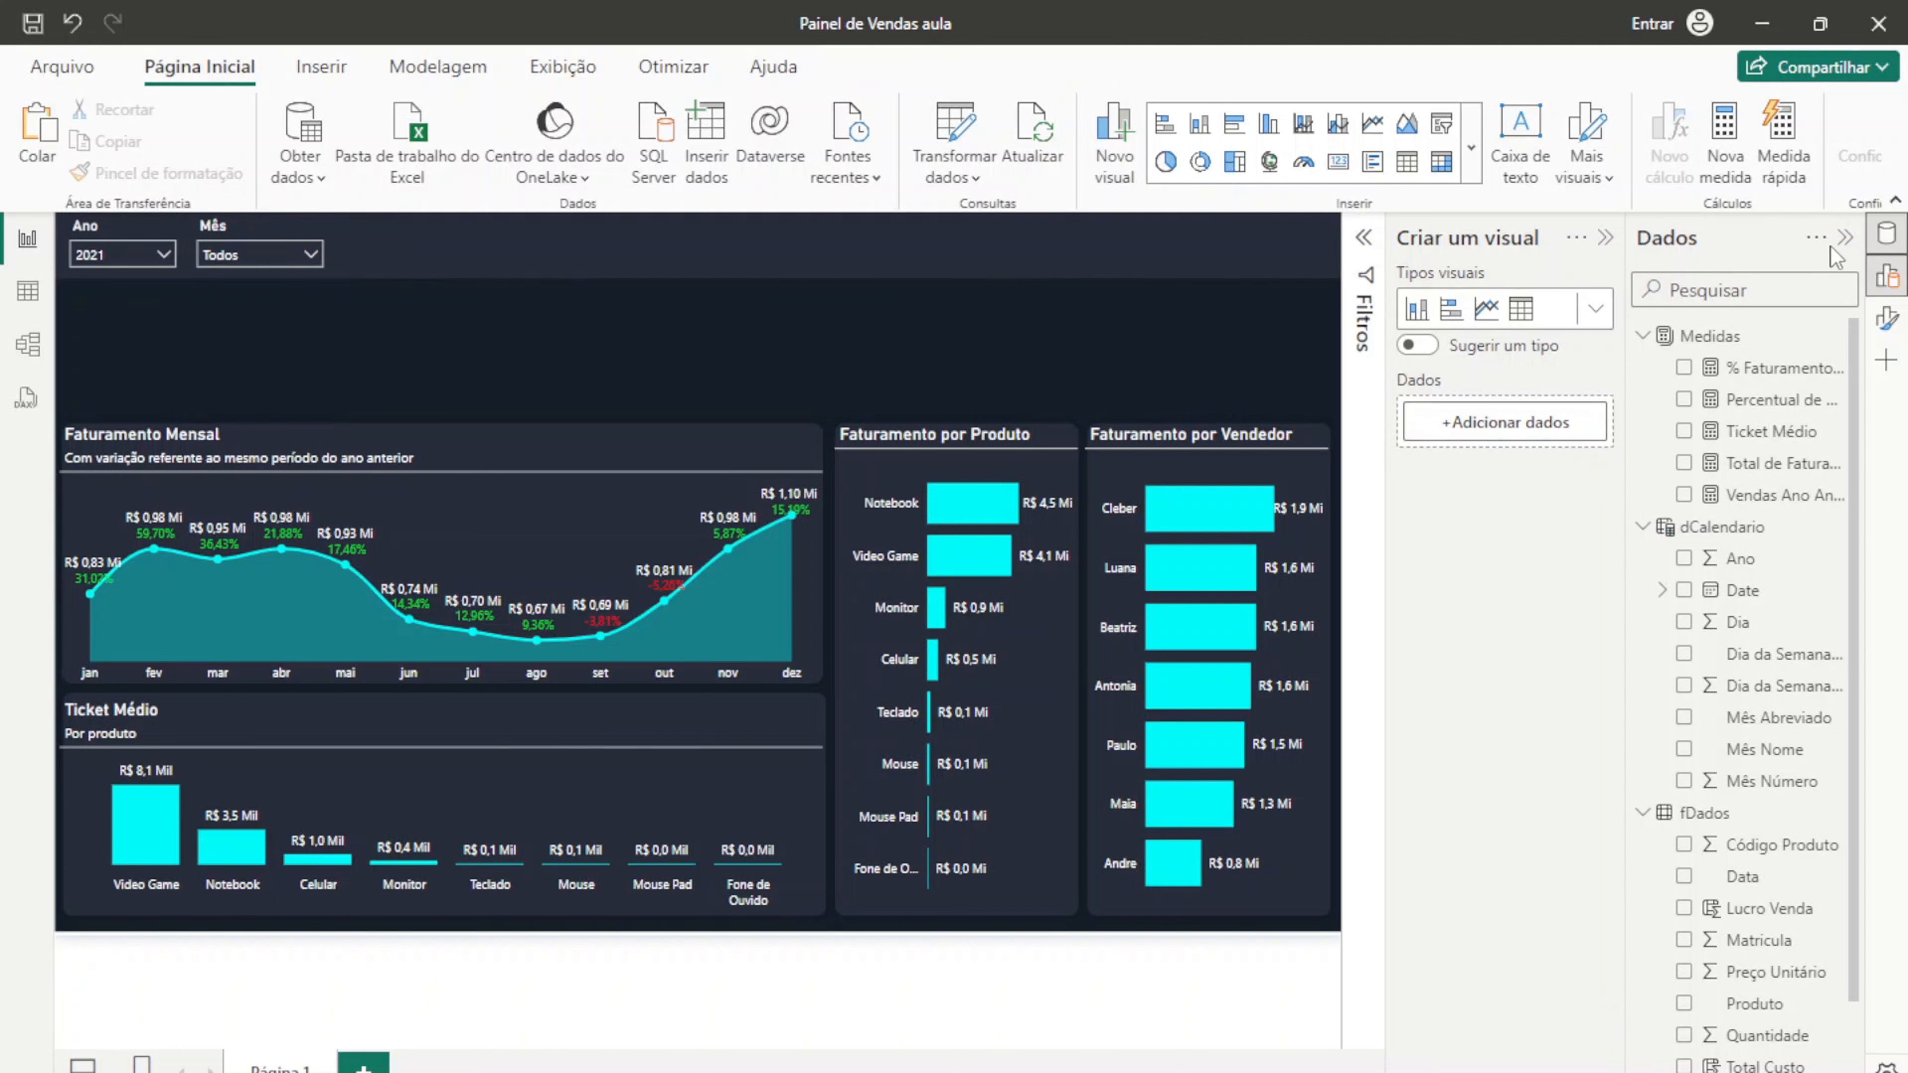
left_click(1845, 239)
left_click(1844, 239)
Step: Test the slicers by filtering to jan, clearing and reselecting 2021, and clearing jan again
left_click(462, 263)
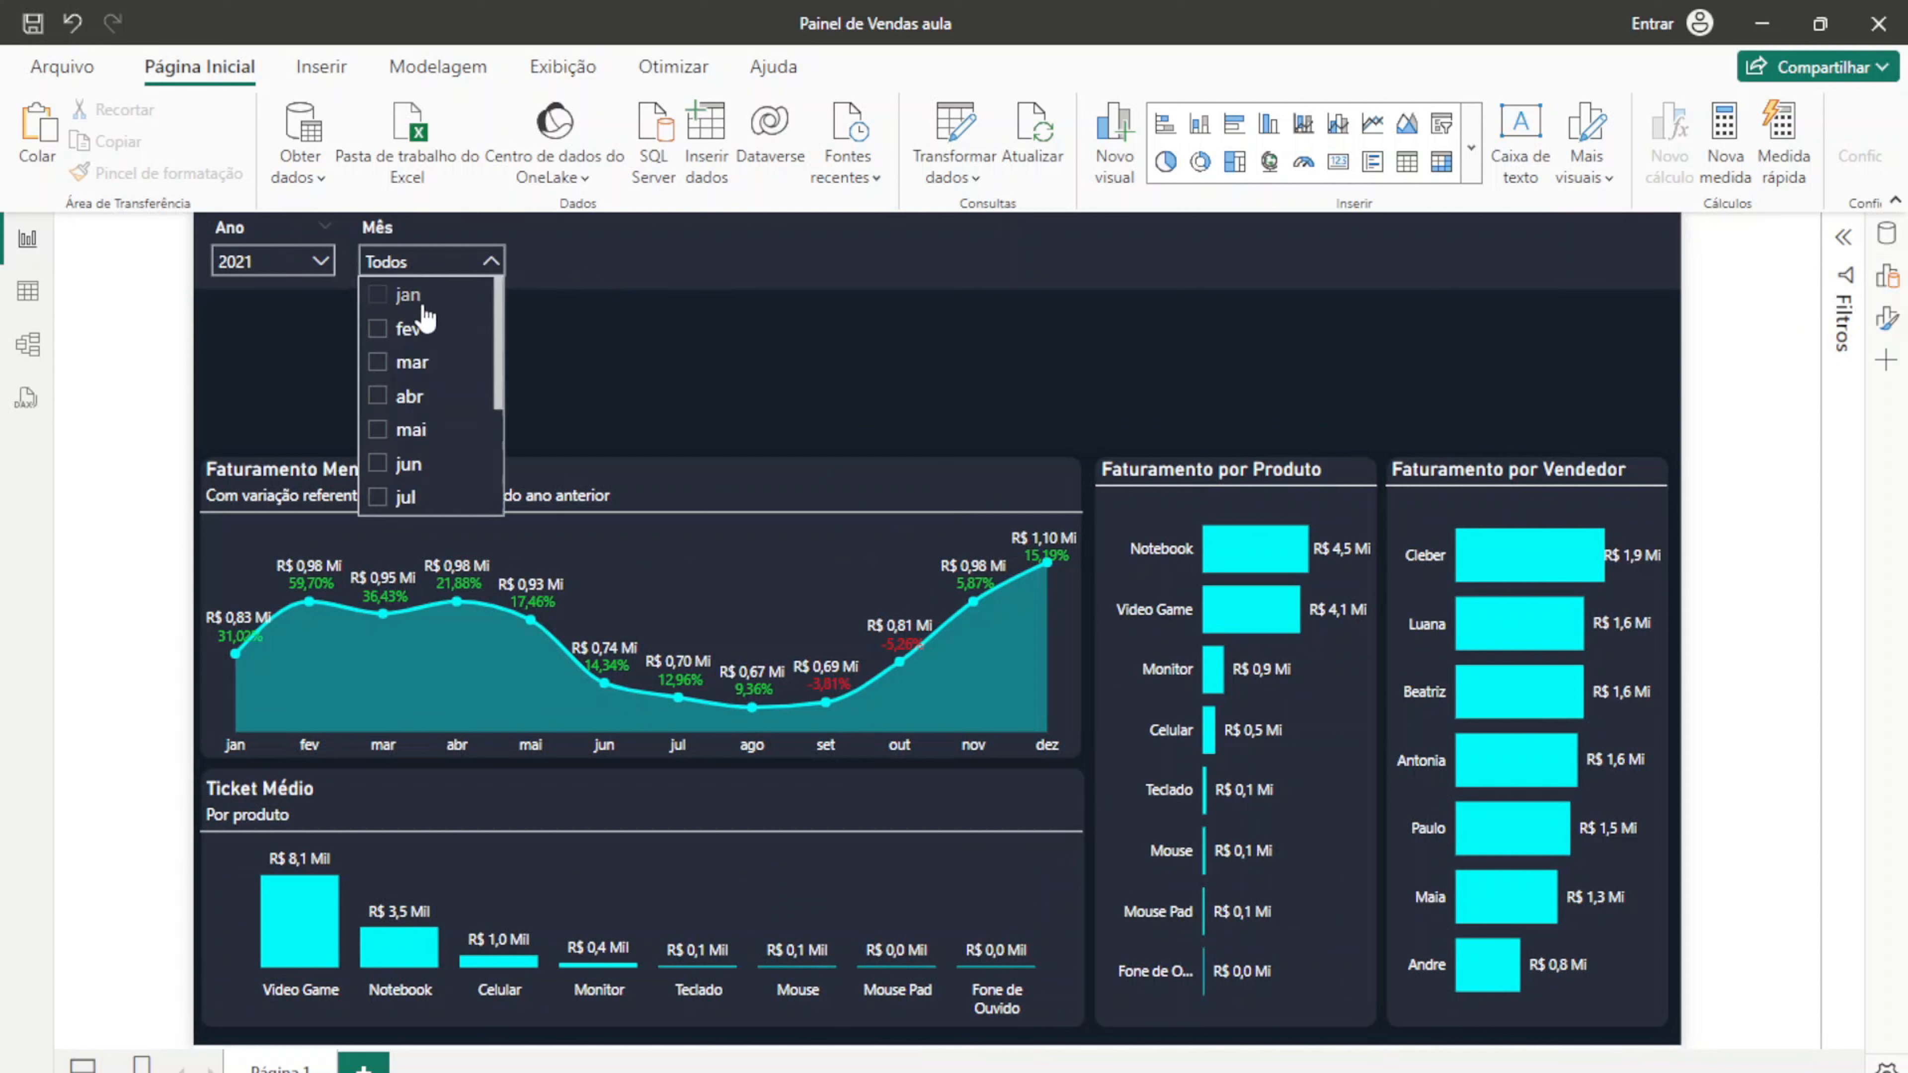
left_click(404, 297)
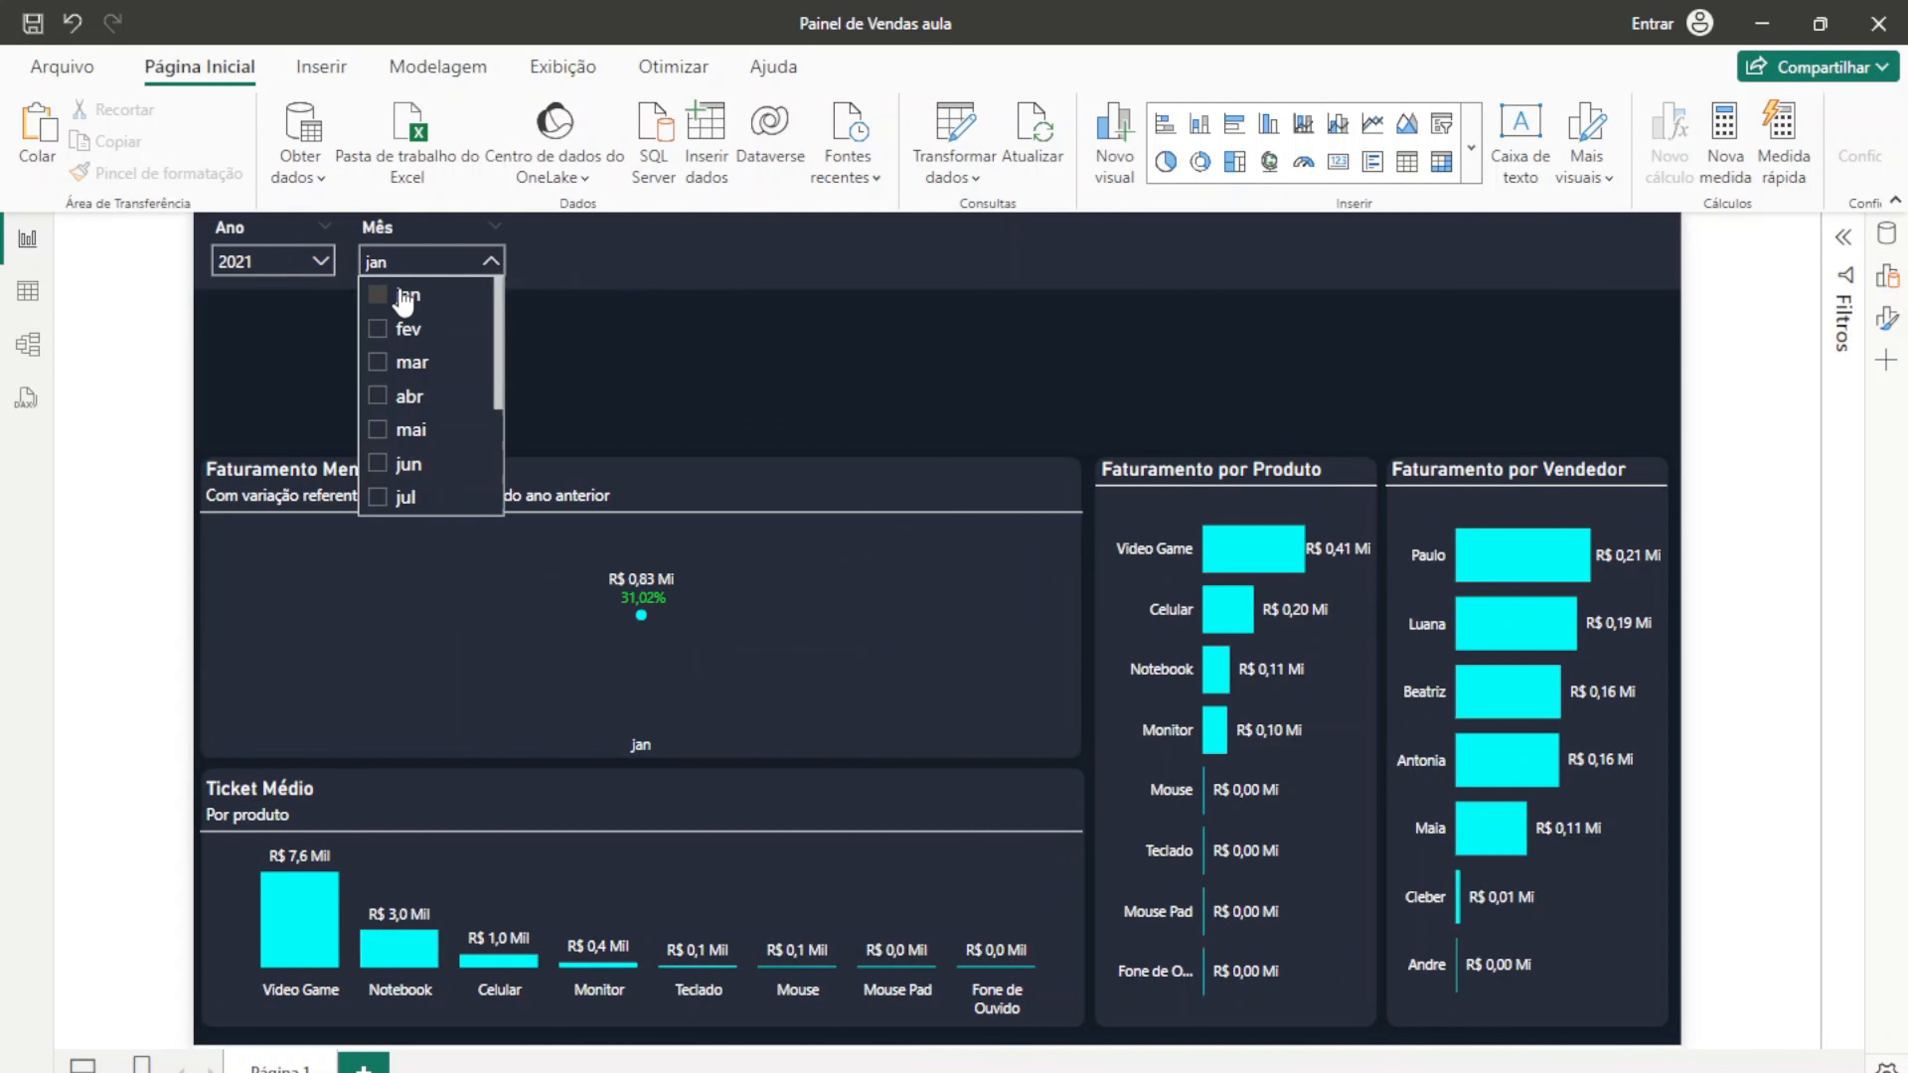
left_click(271, 262)
left_click(267, 329)
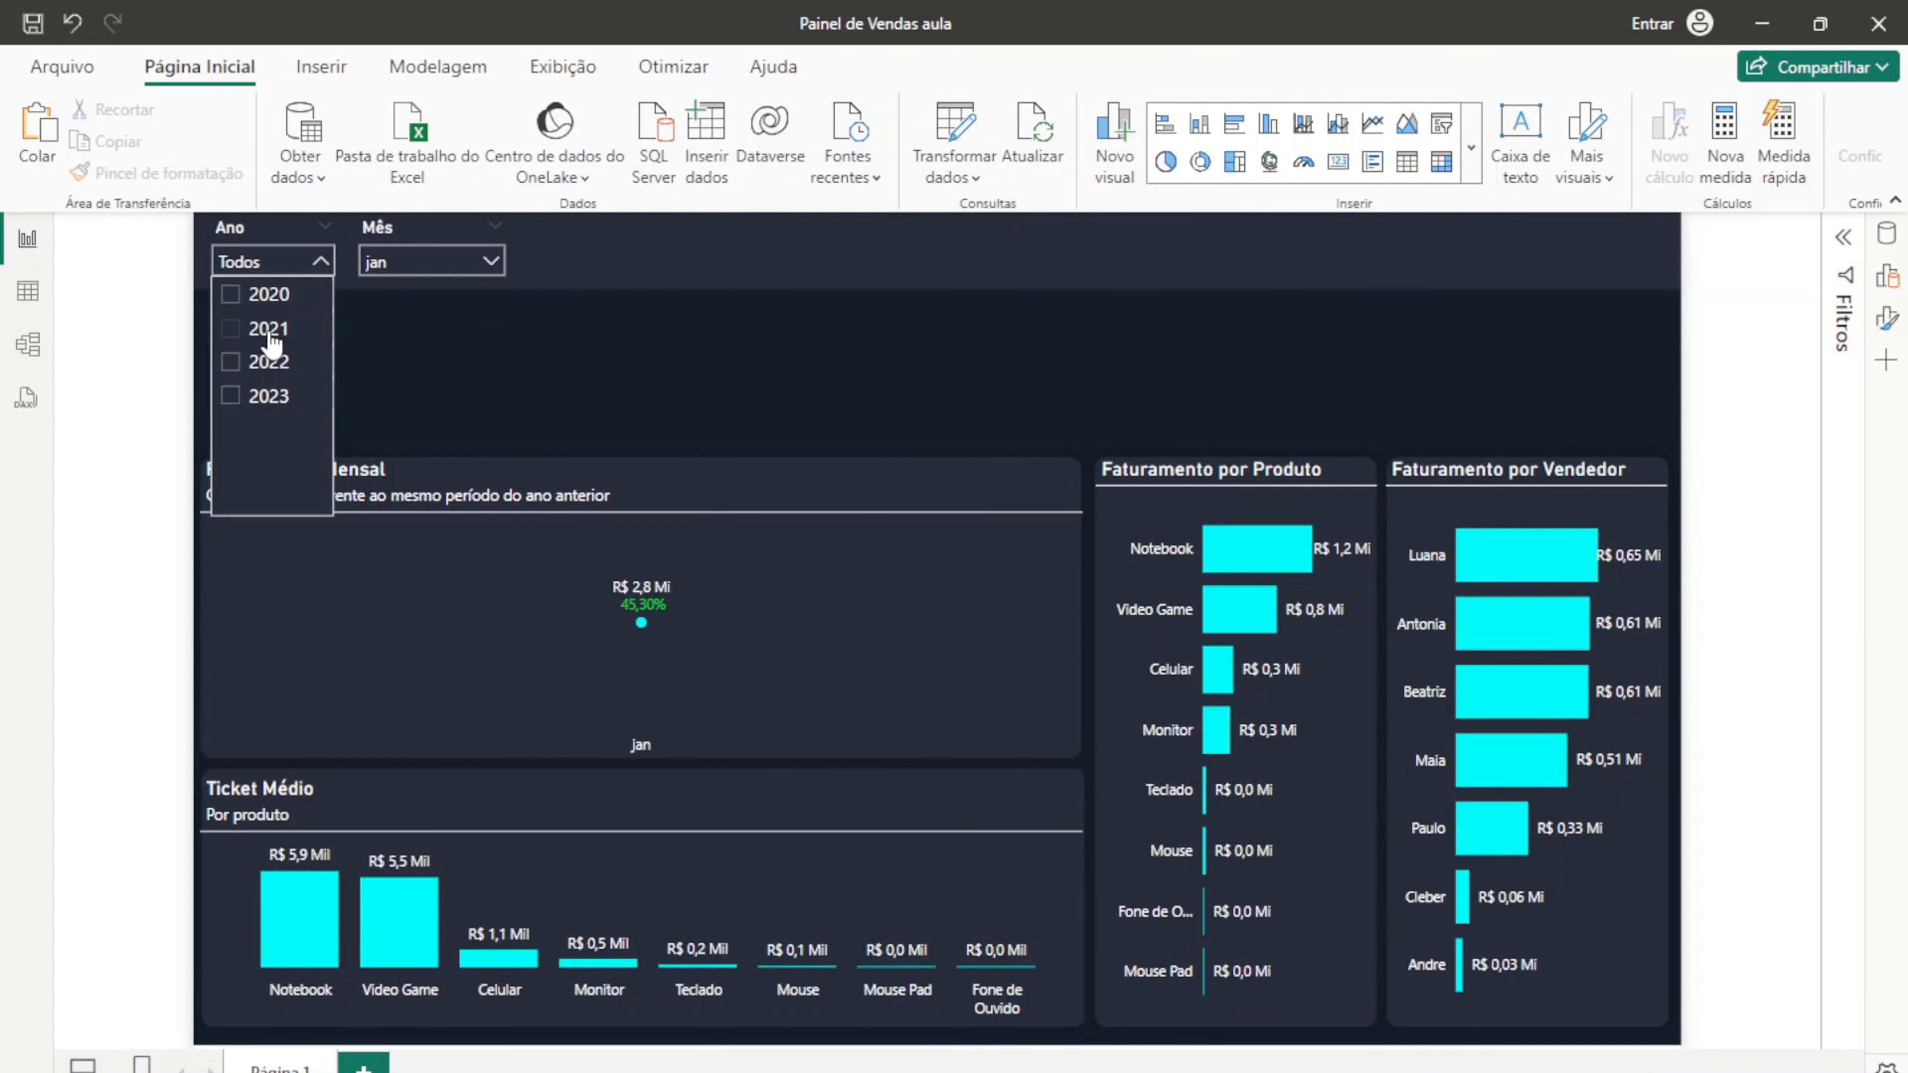
left_click(269, 331)
left_click(380, 258)
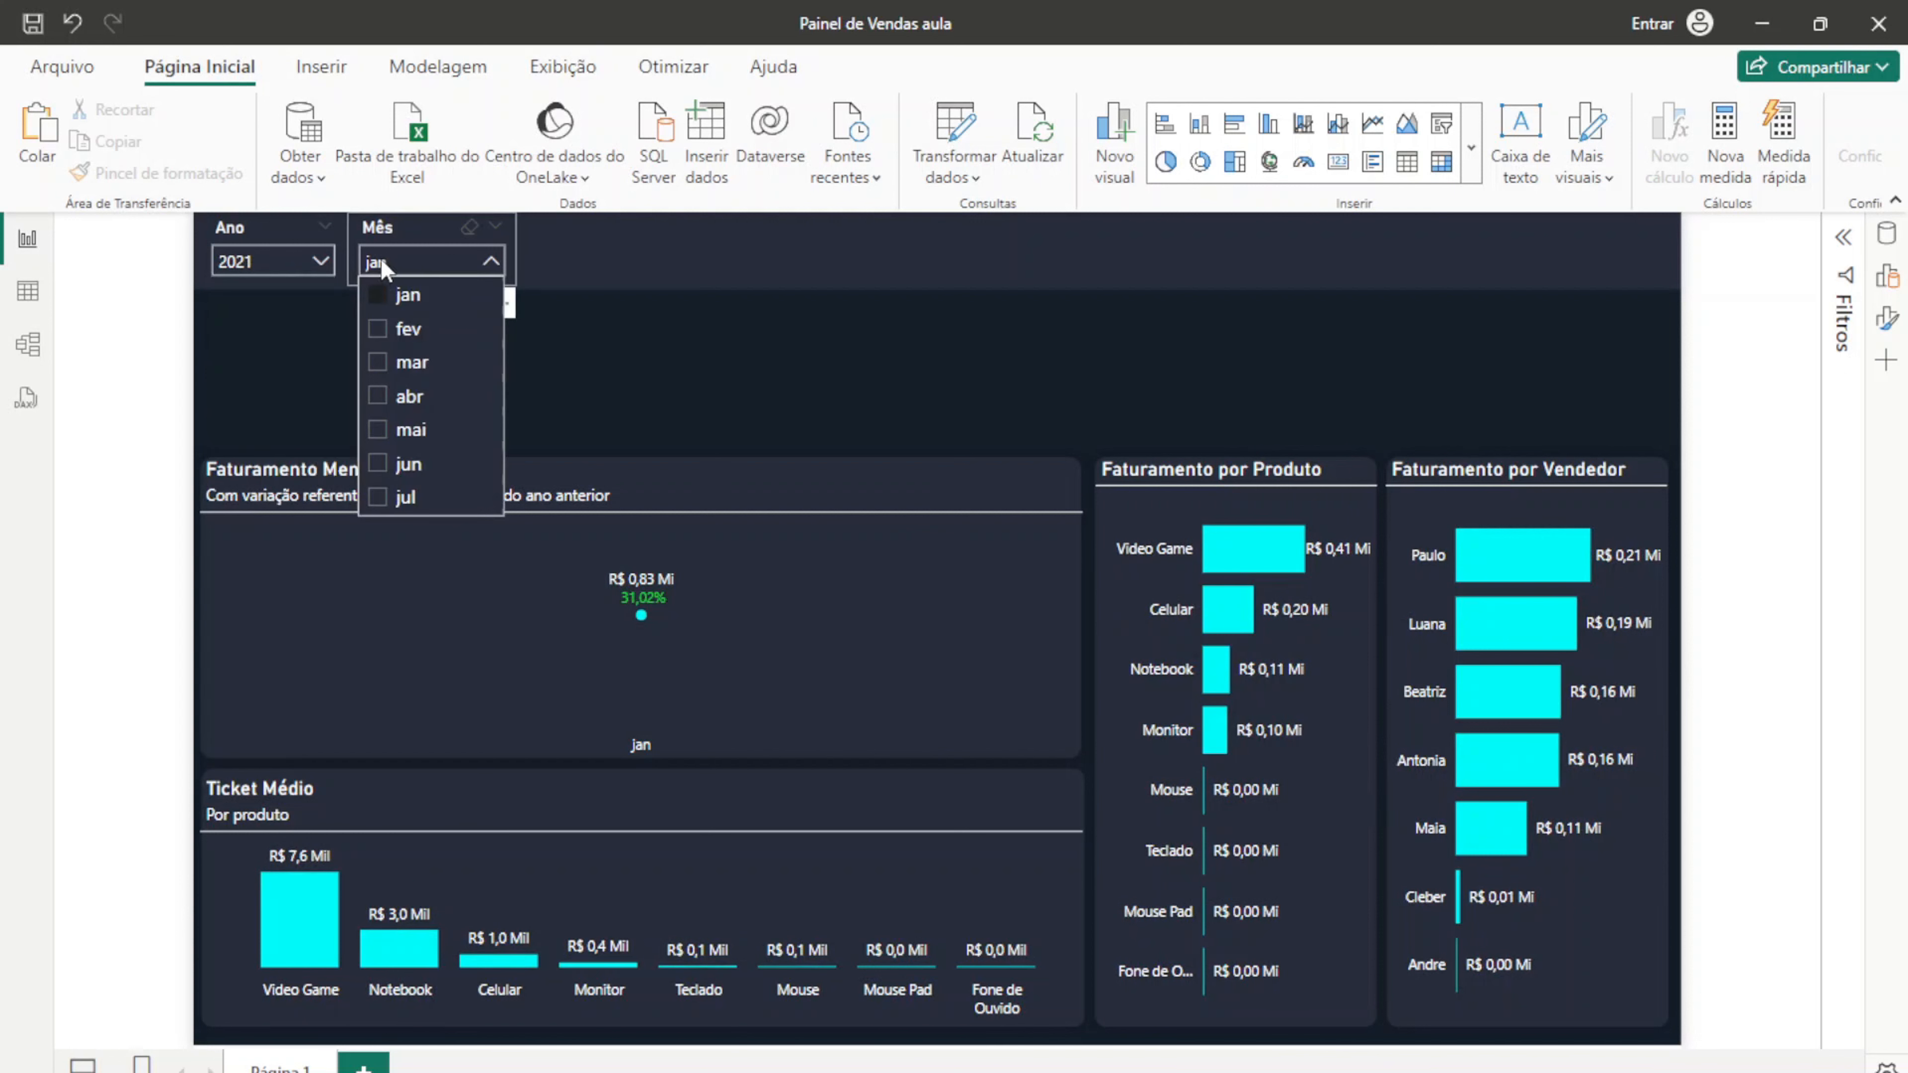
left_click(404, 295)
left_click(601, 359)
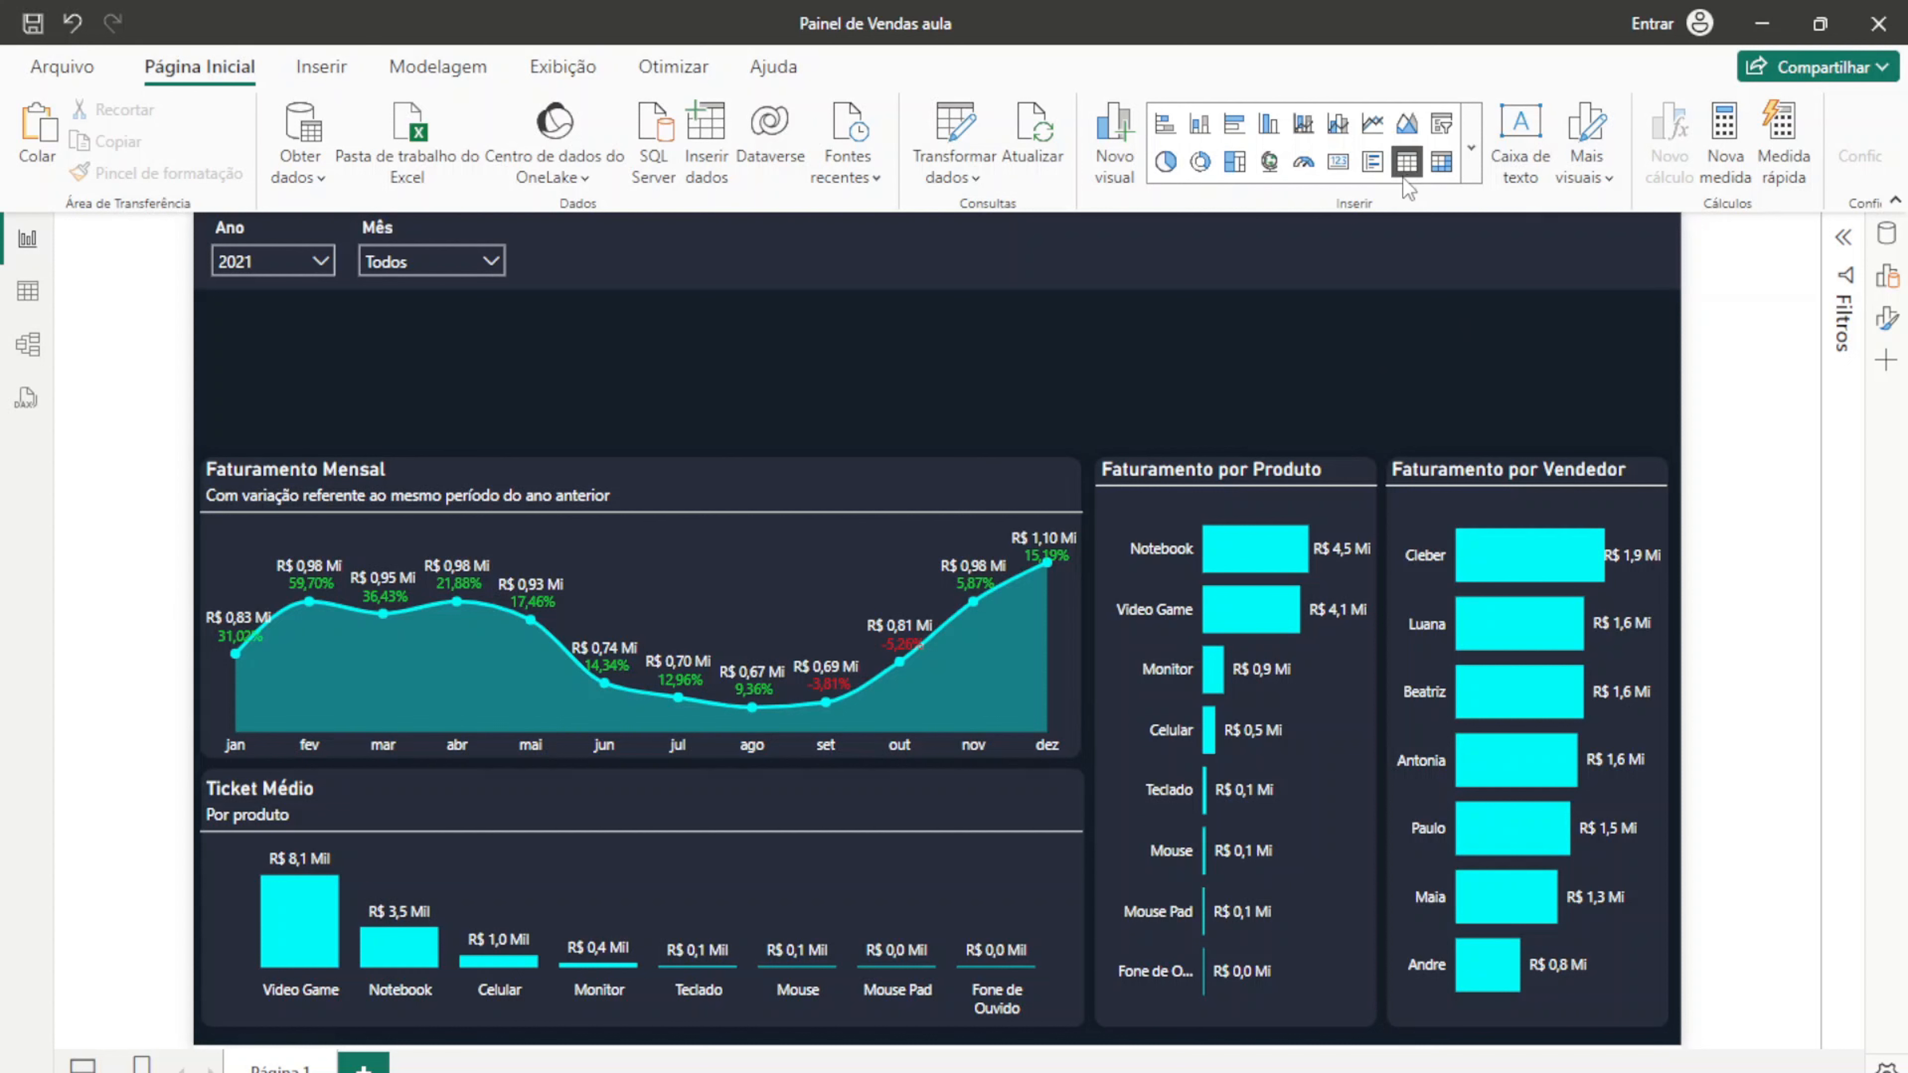
Step: Insert the new version of the card visual from the Medidor, cartão e KPI group onto the report page
left_click(1472, 161)
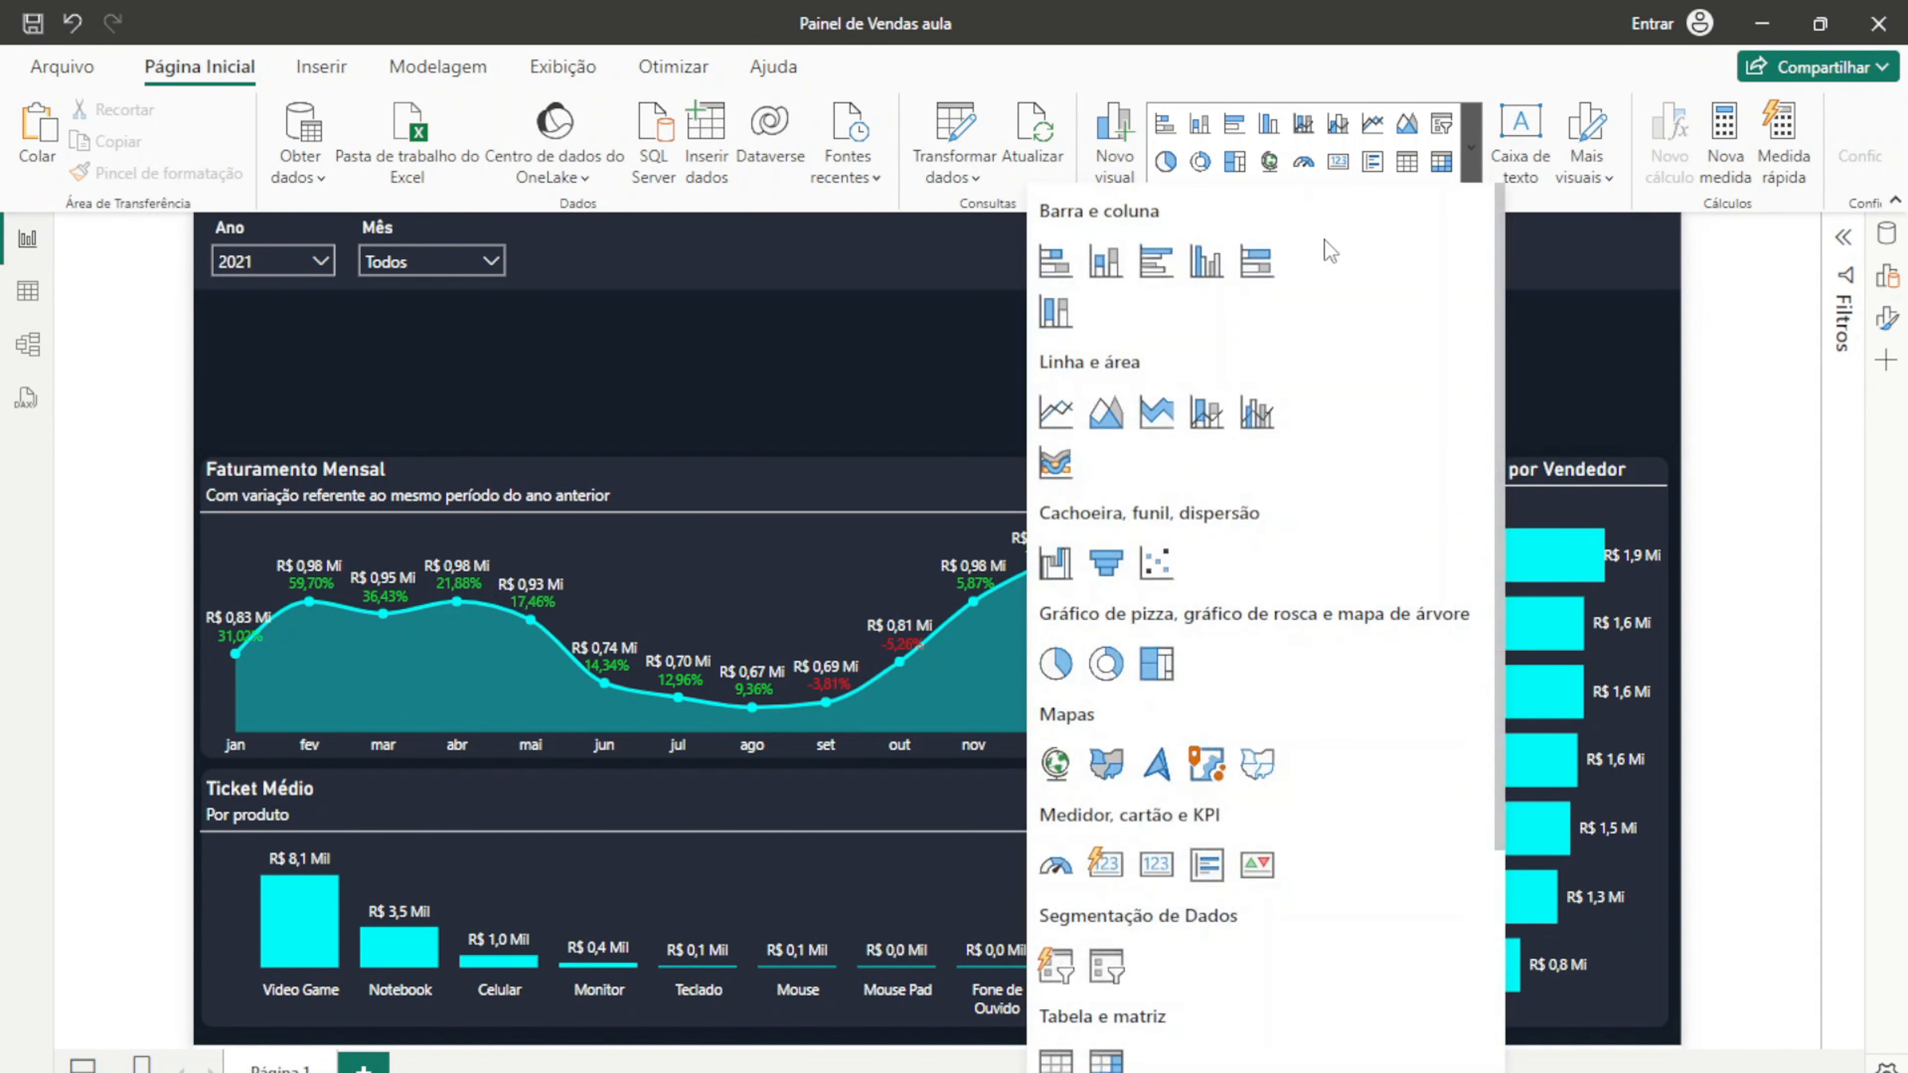
scroll(1209, 721, "down", 4)
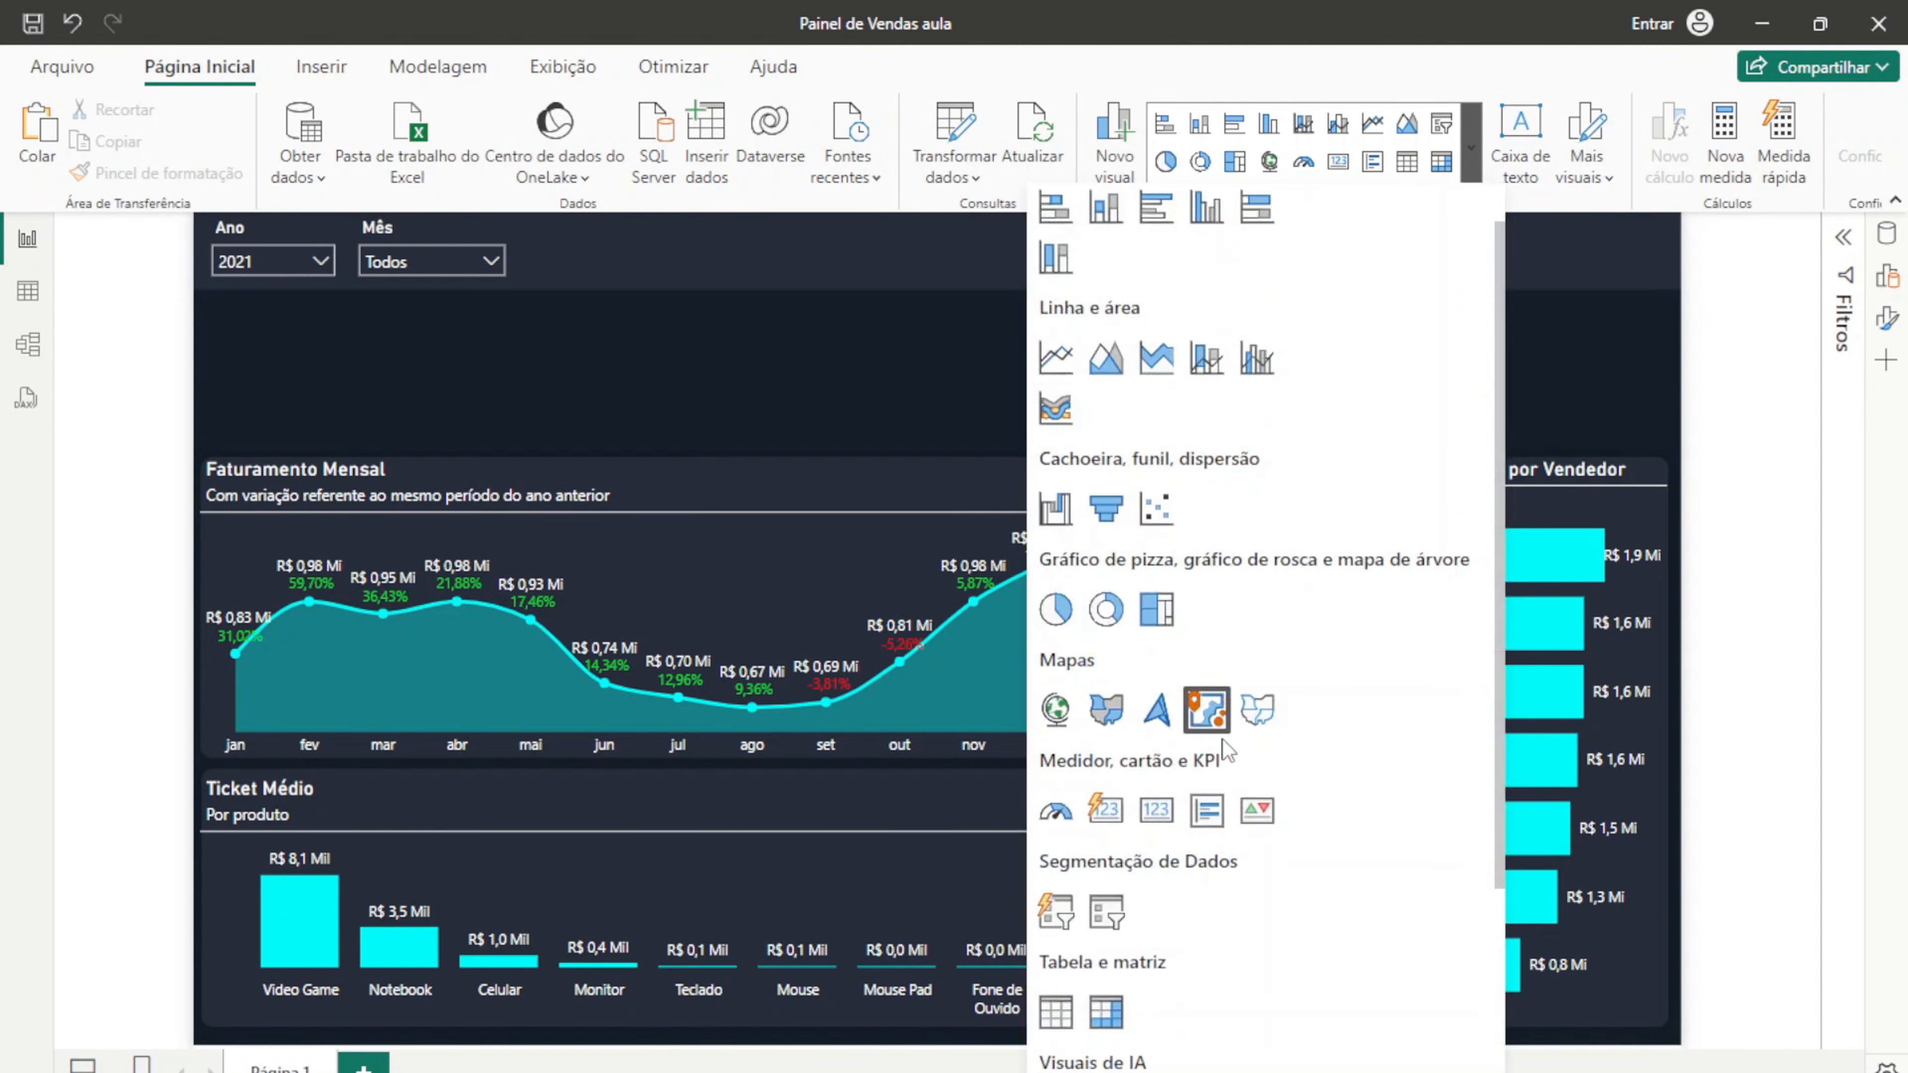
scroll(1070, 804, "down", 1)
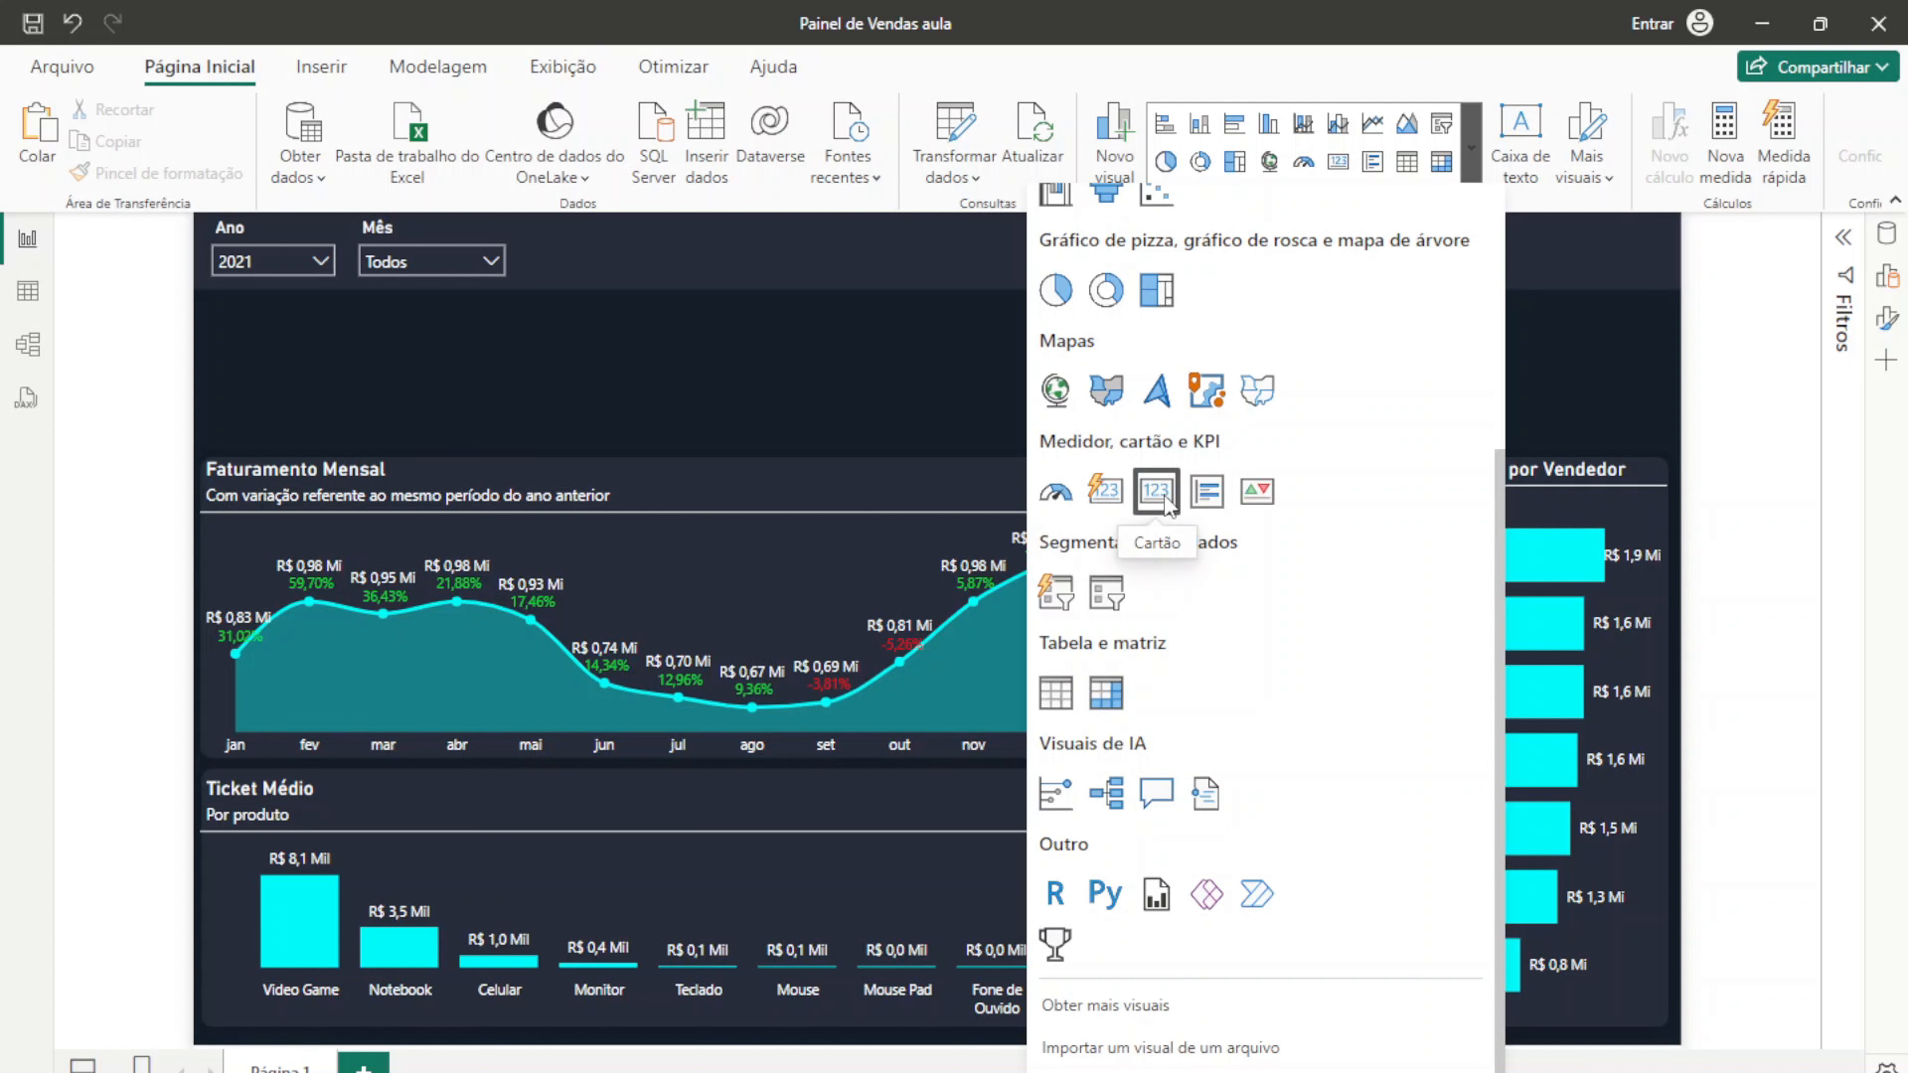
left_click(1103, 492)
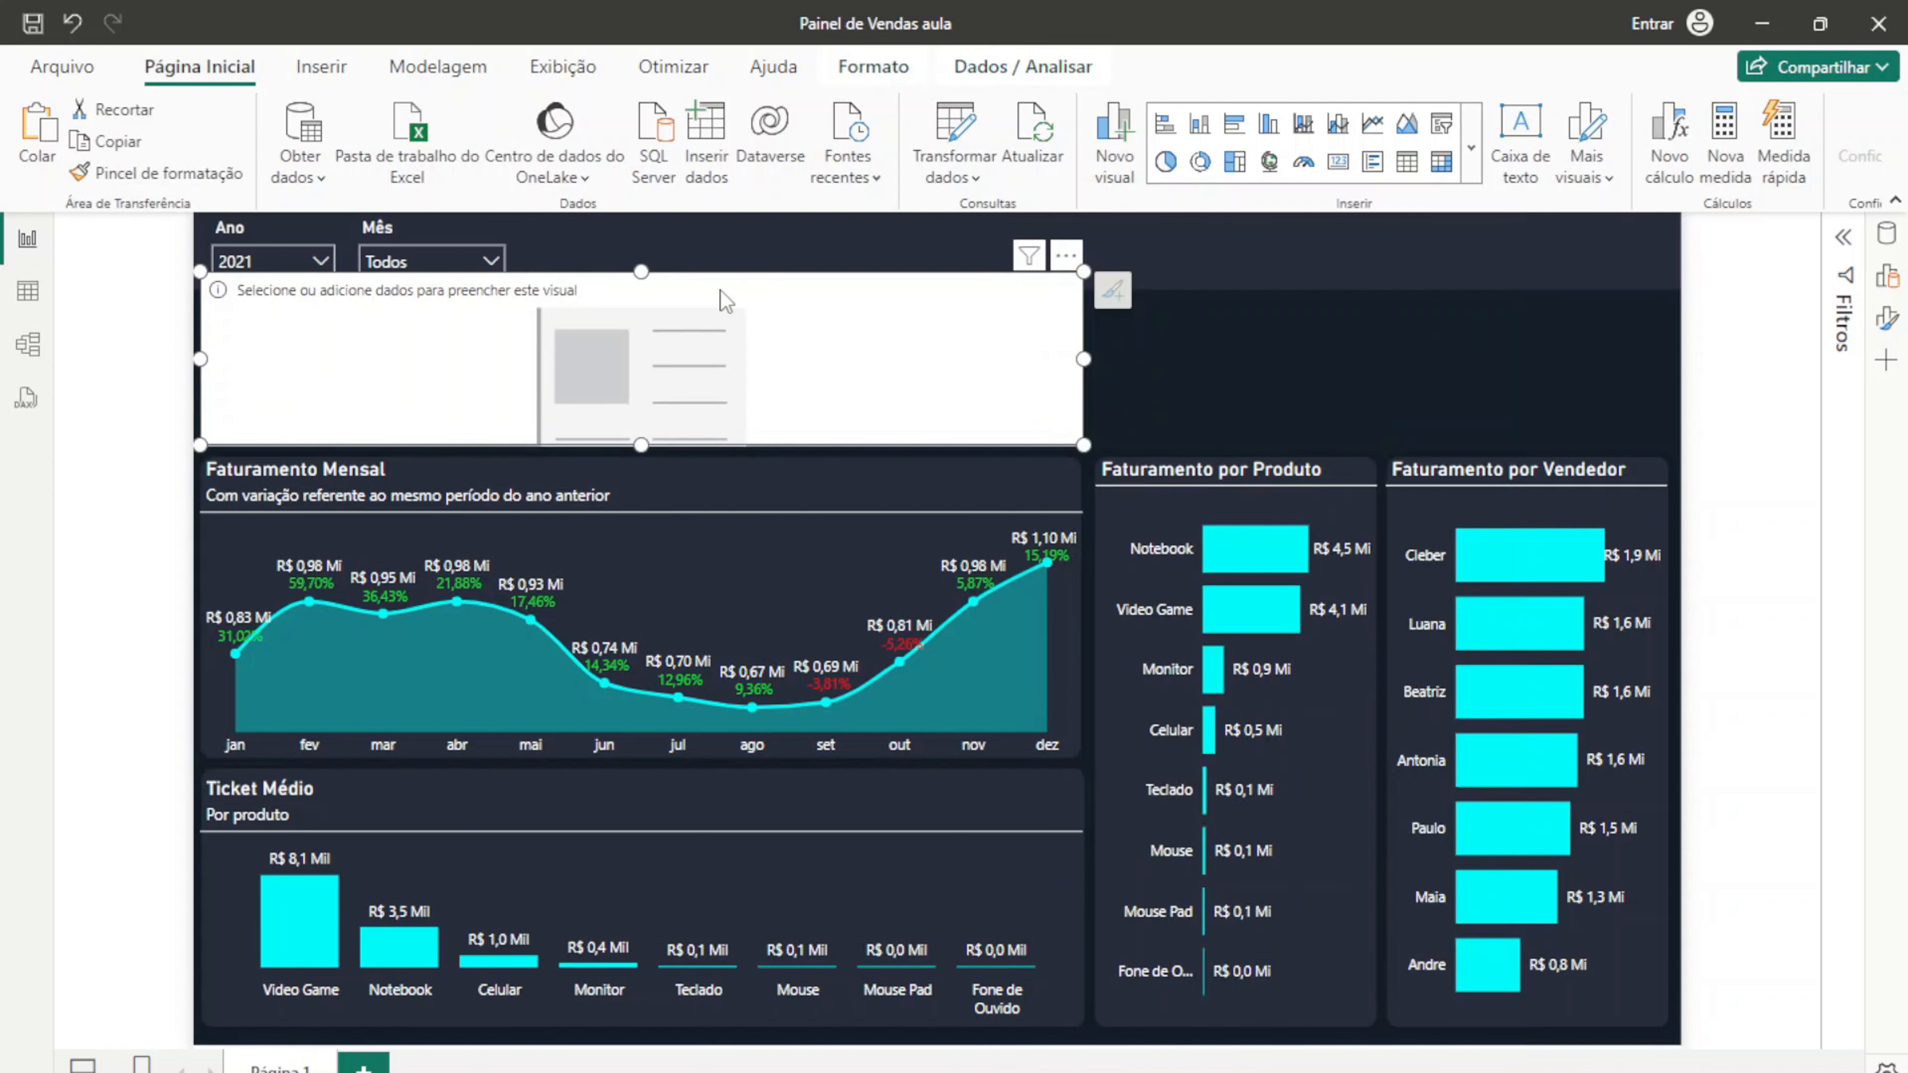
Step: Resize the empty card to about 1261 by 127, spanning the full dashboard width between the slicers and the charts
left_click_drag(642, 270, 645, 295)
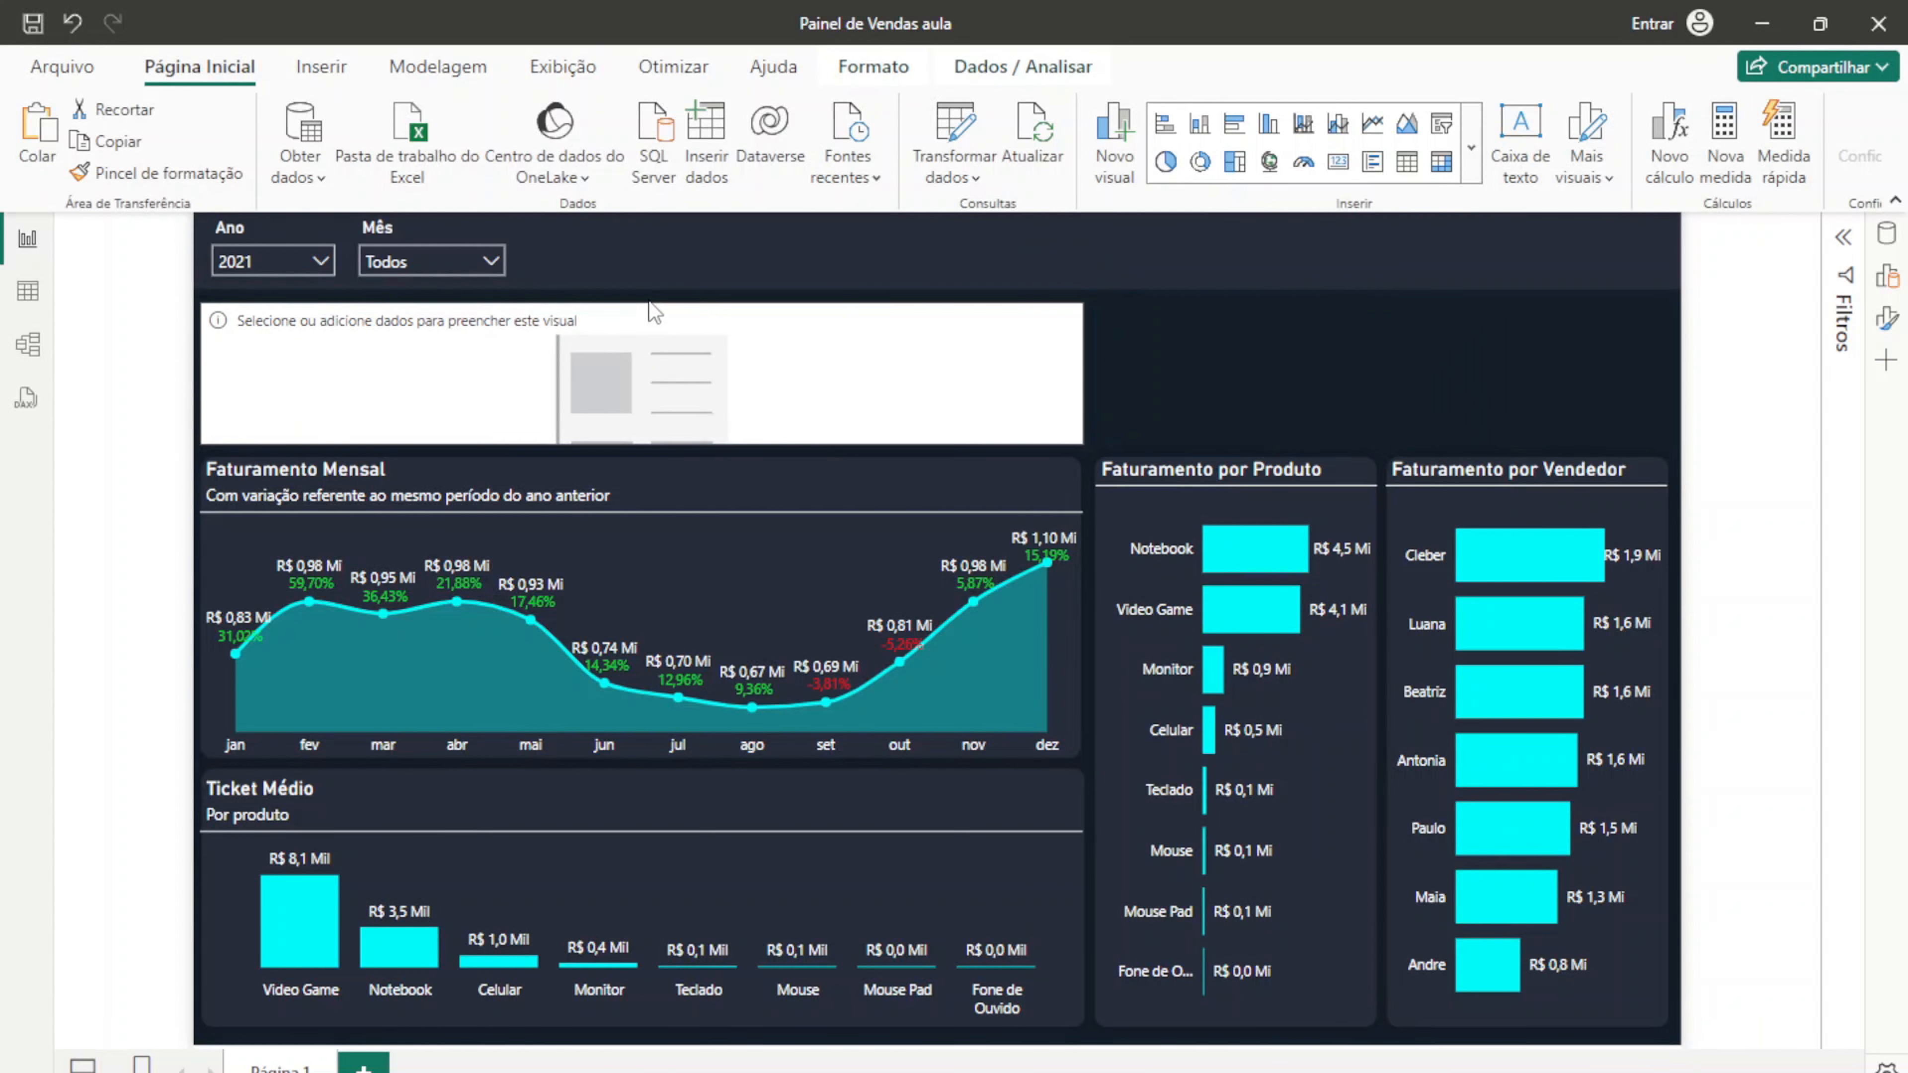
left_click_drag(1083, 372, 1667, 331)
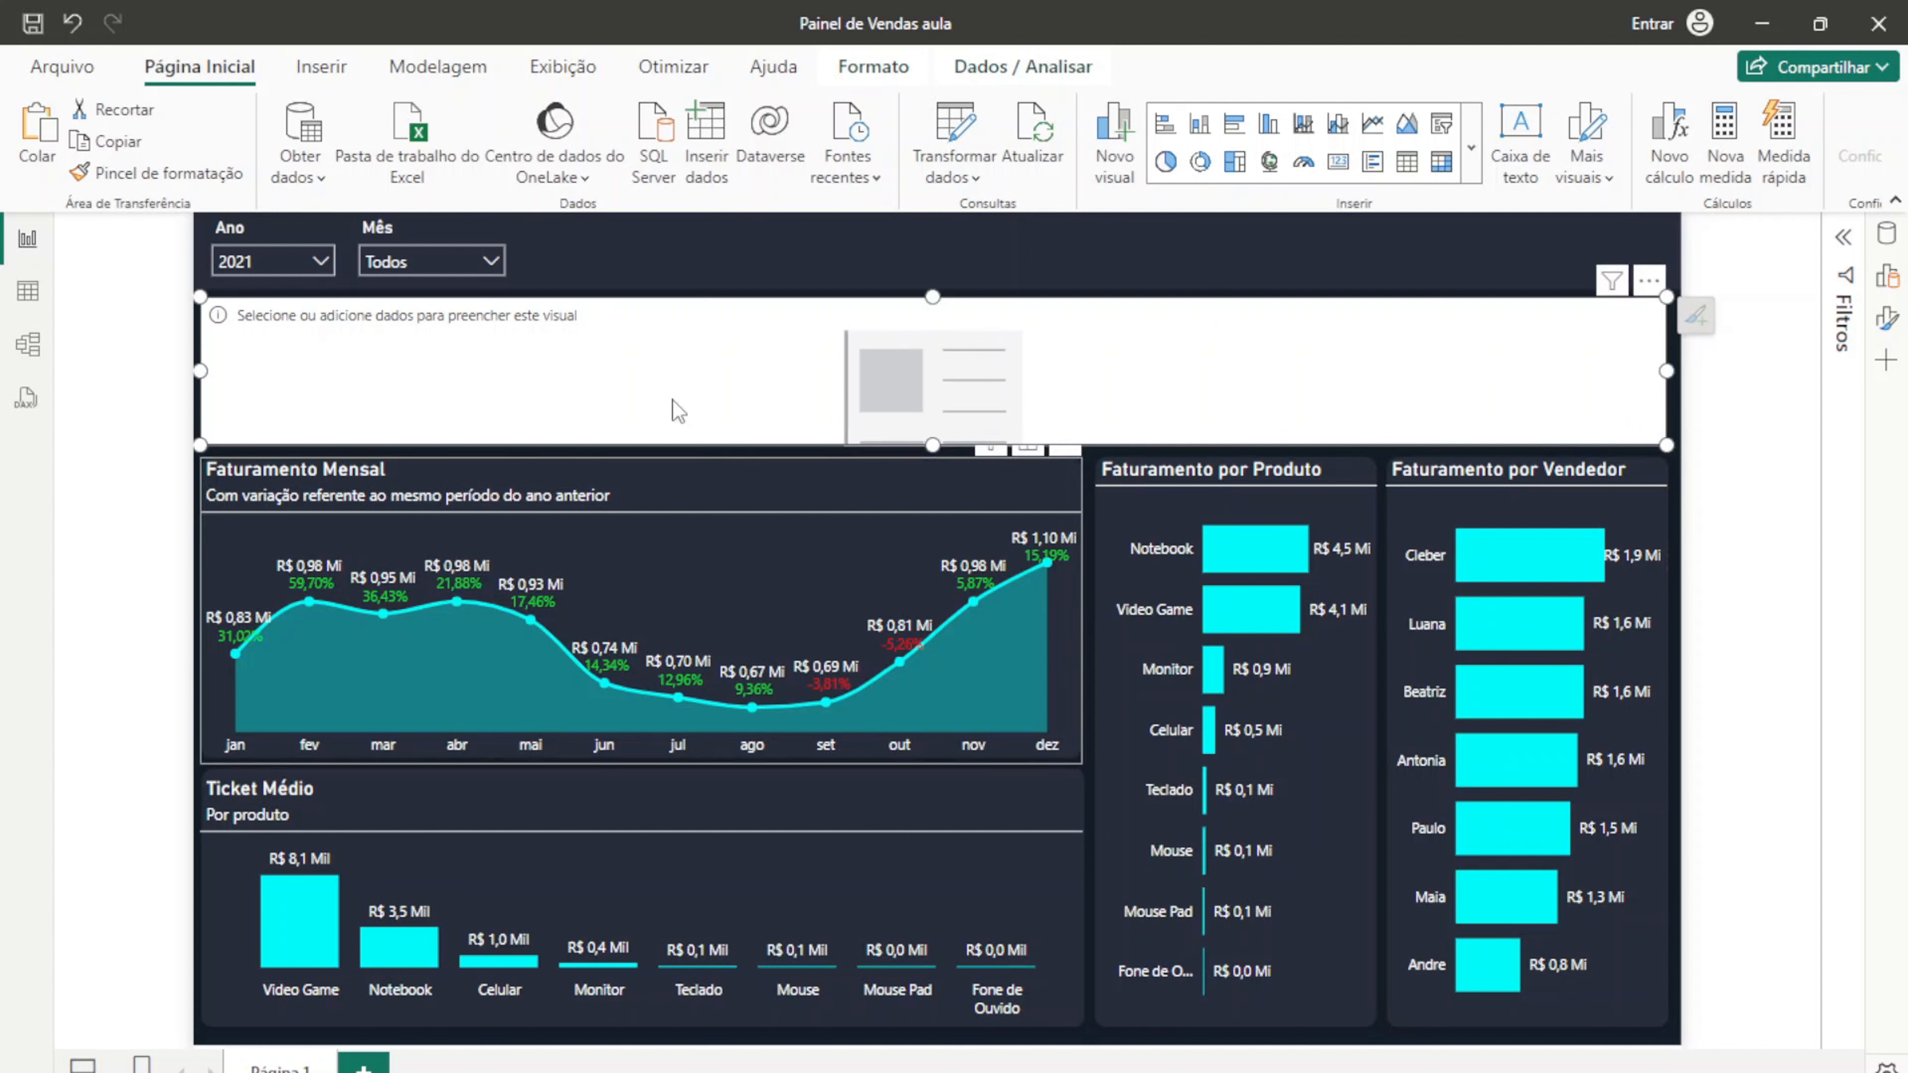
left_click(1720, 442)
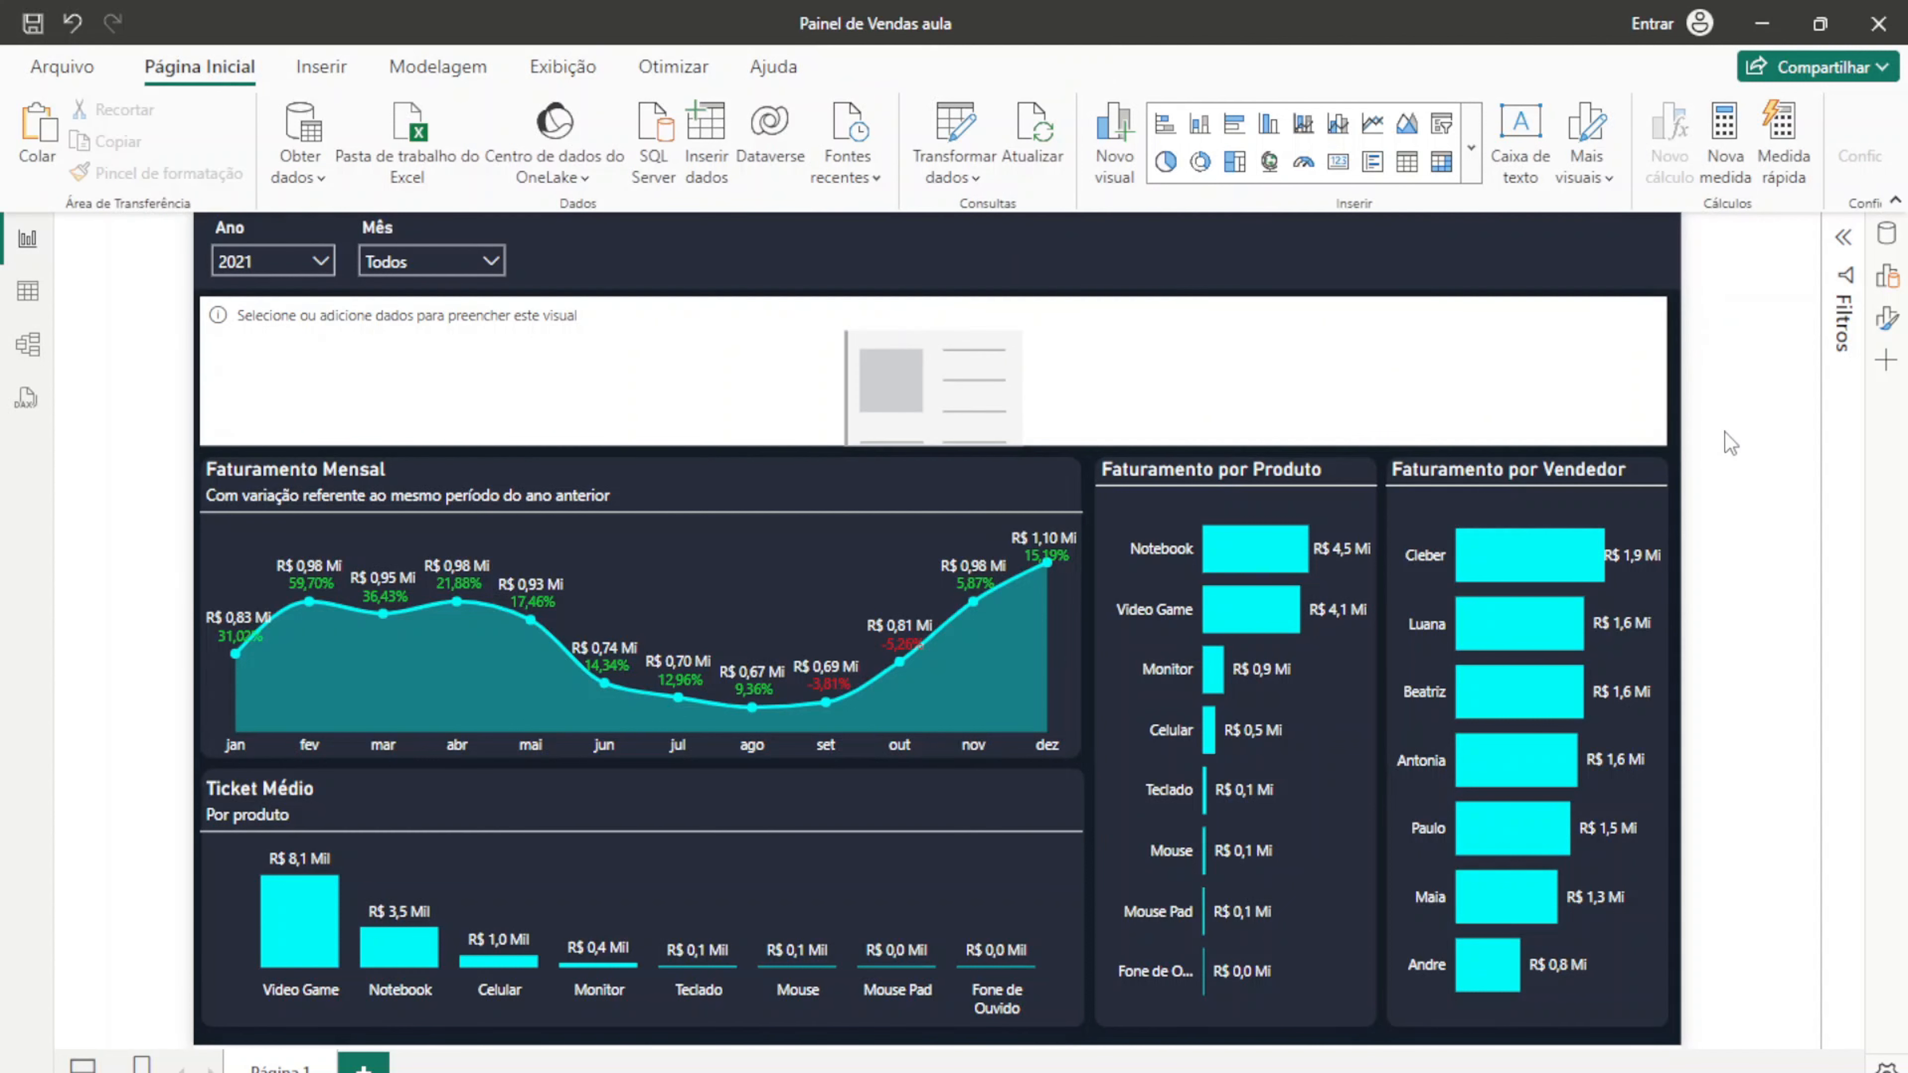
Step: Add the Total de Faturamento measure to the card, collapsing the dCalendario and fDados tables, and close the data pane
left_click(735, 381)
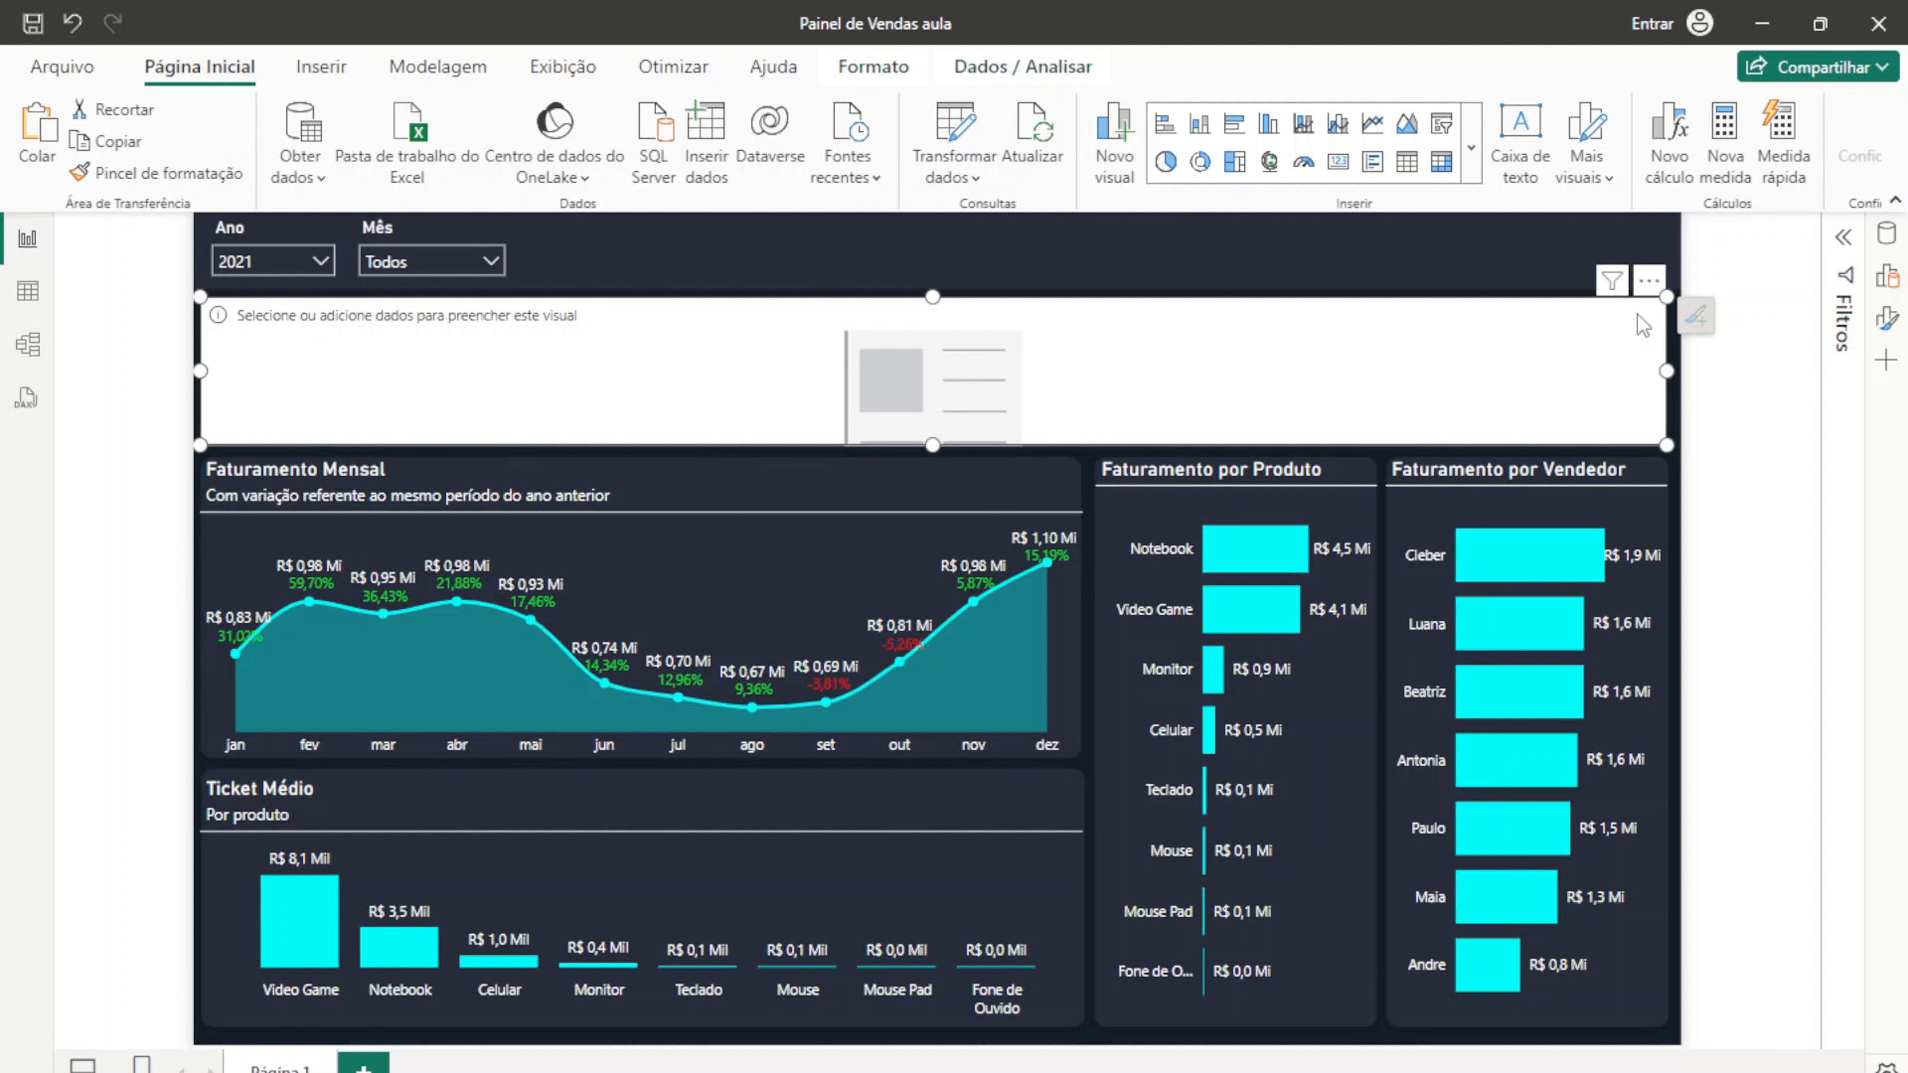
left_click(1892, 242)
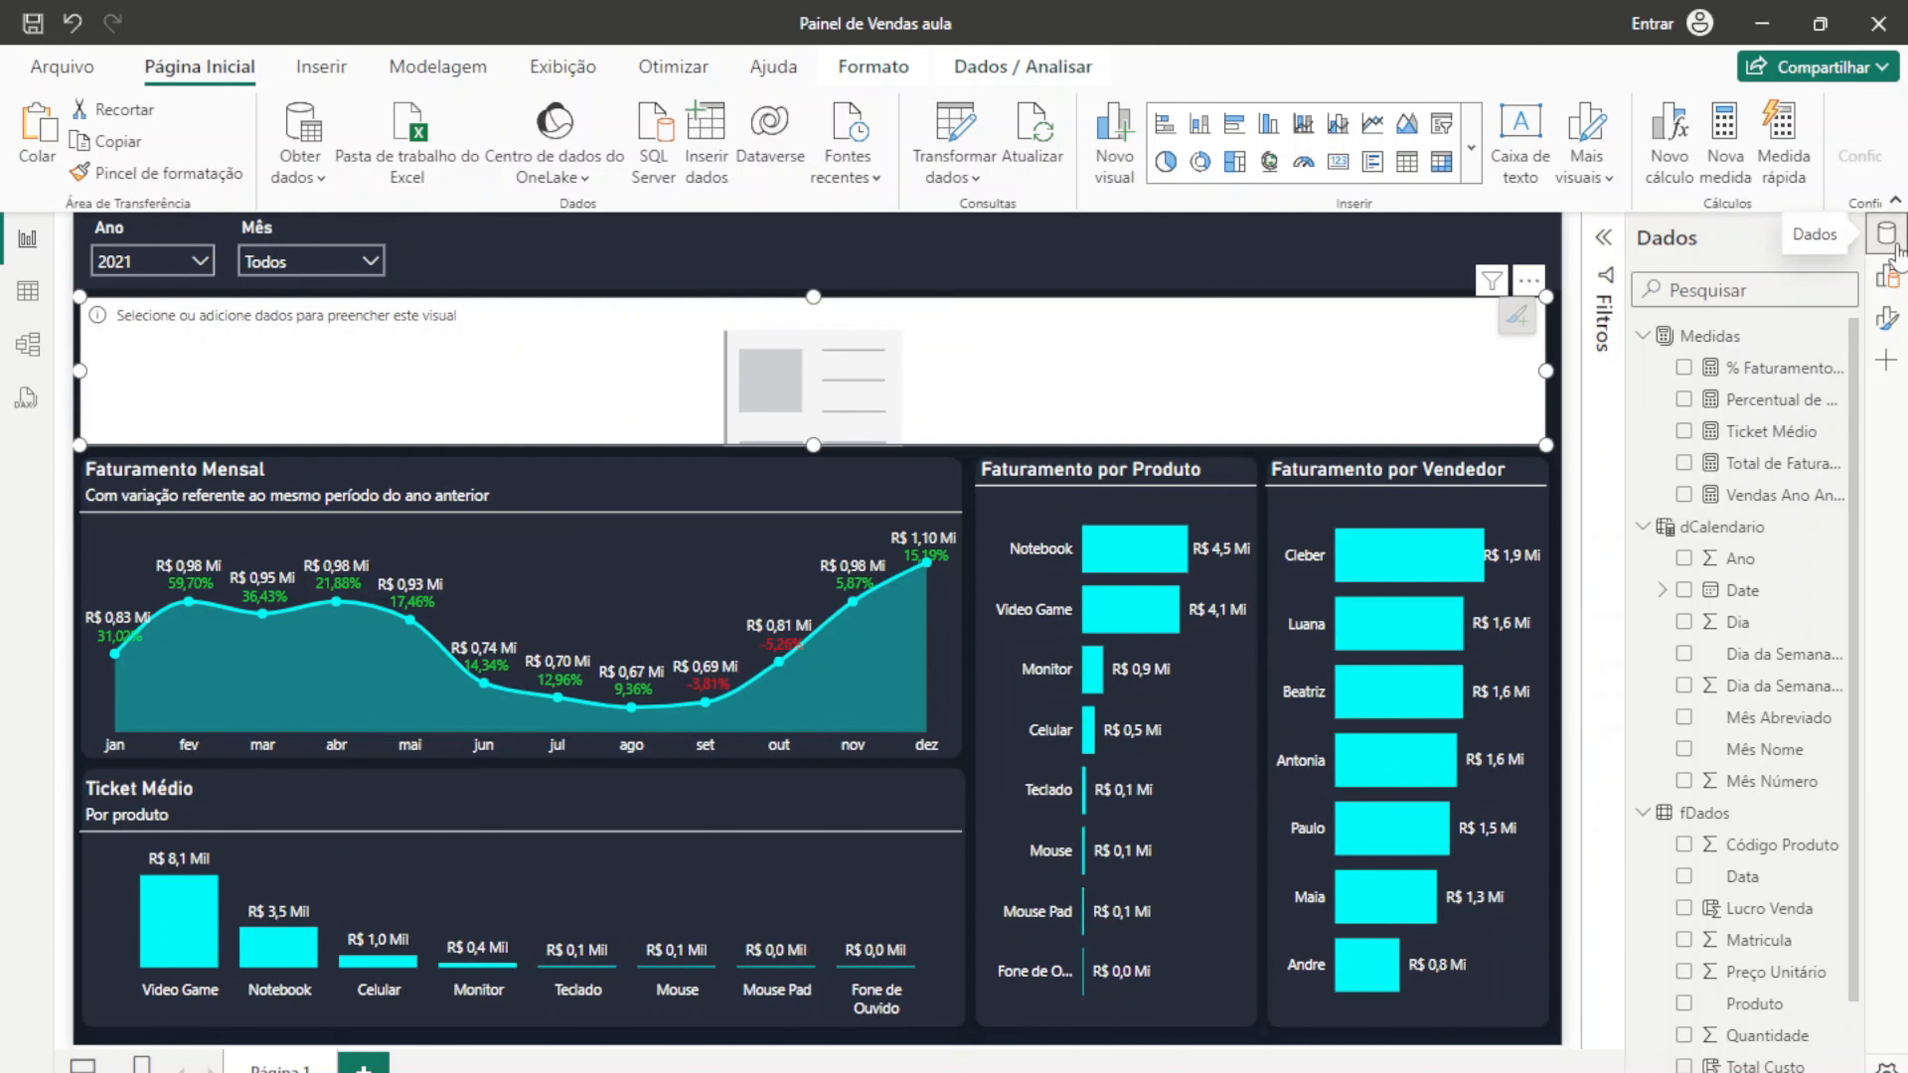
left_click(1643, 528)
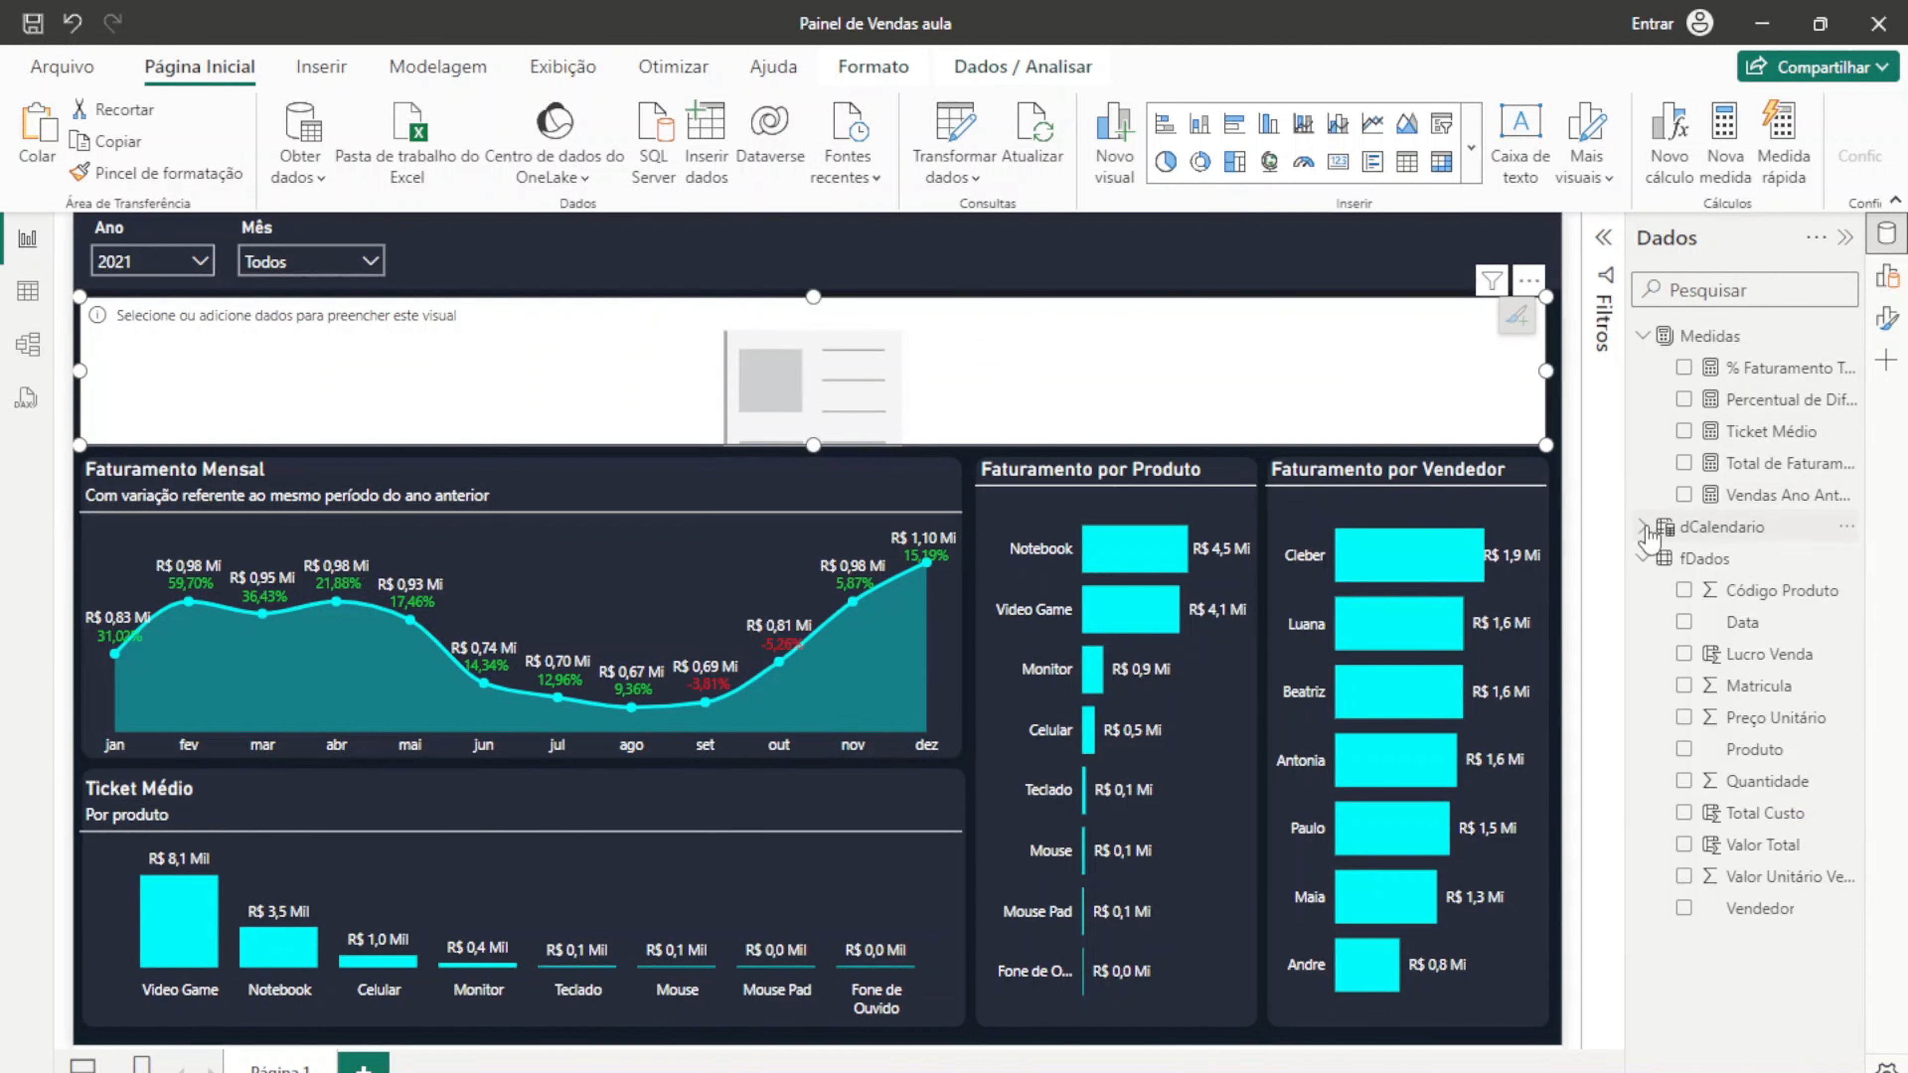
left_click(1643, 559)
left_click(1684, 463)
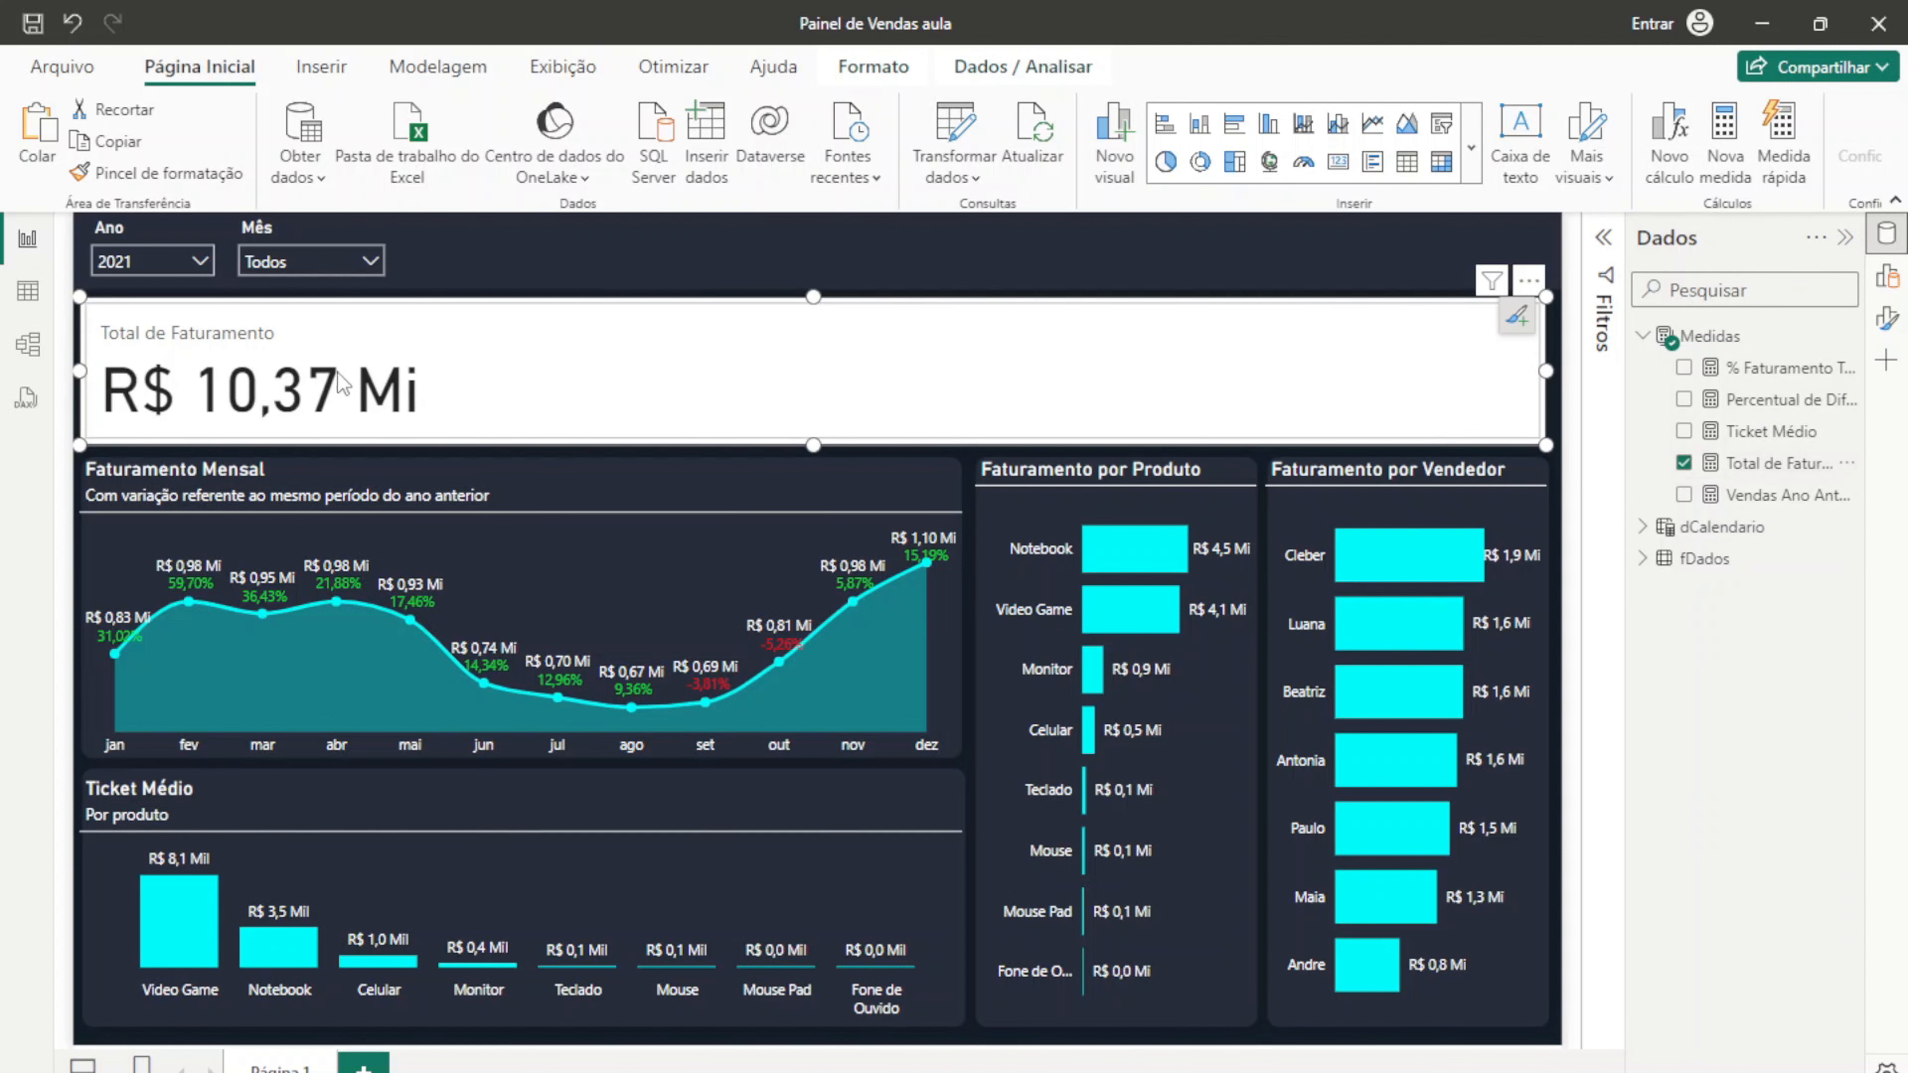
left_click(1844, 237)
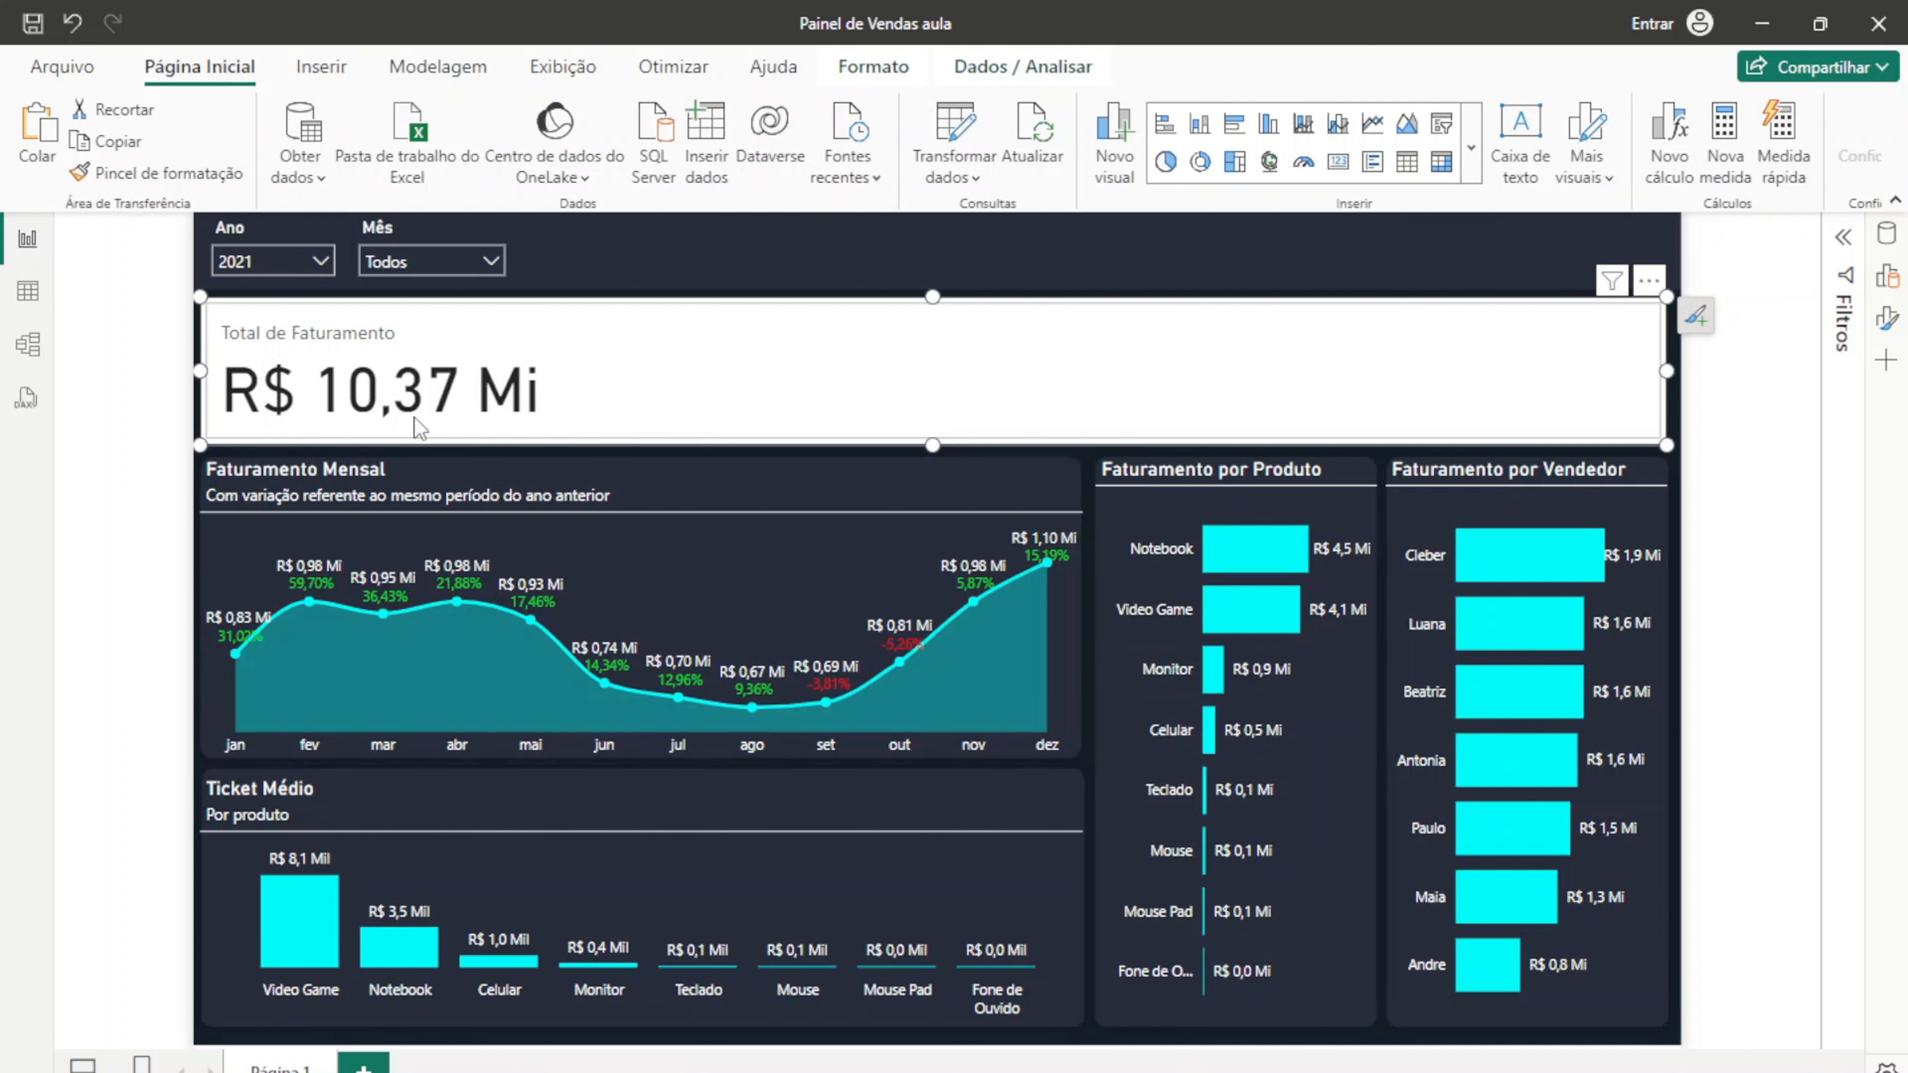
Step: Test the revenue card by filtering the Ano slicer to 2020 and then back to 2021
left_click(318, 263)
left_click(230, 294)
left_click(122, 366)
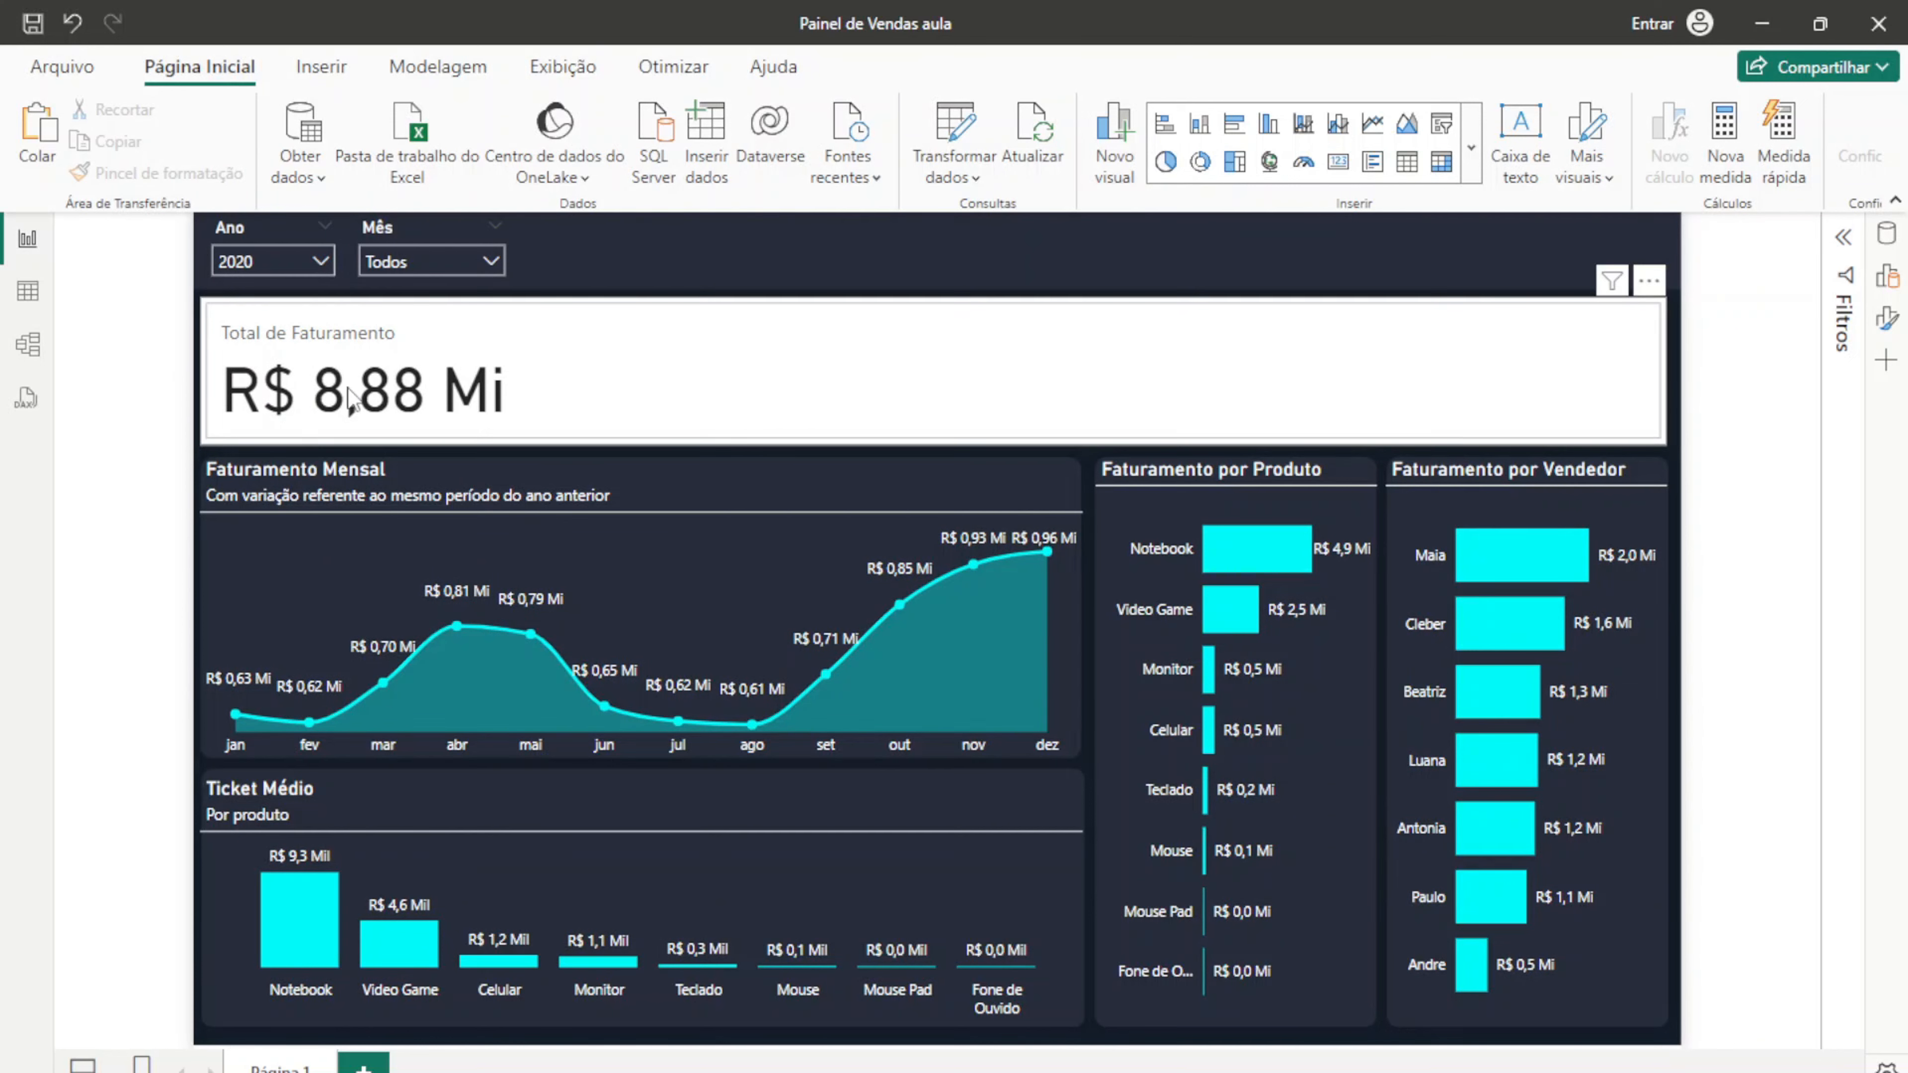
left_click(278, 262)
left_click(268, 329)
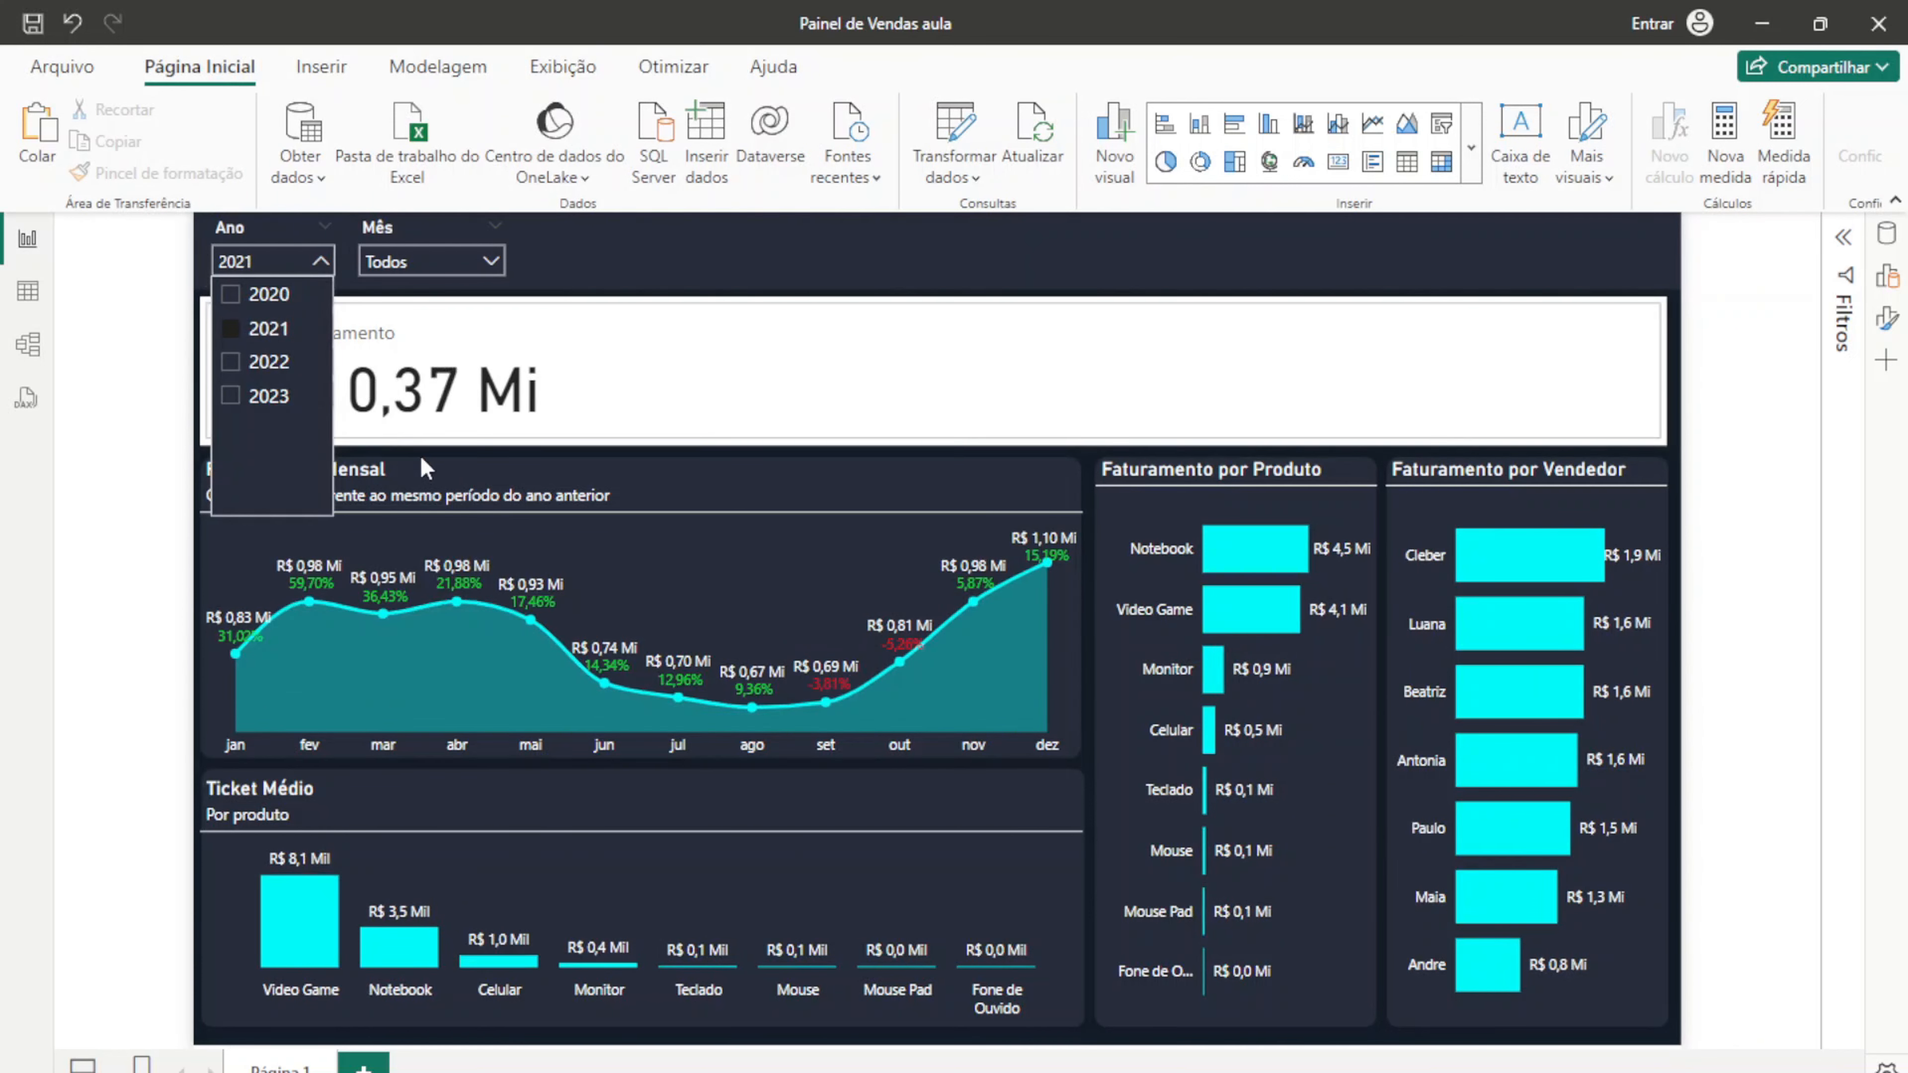
left_click(129, 418)
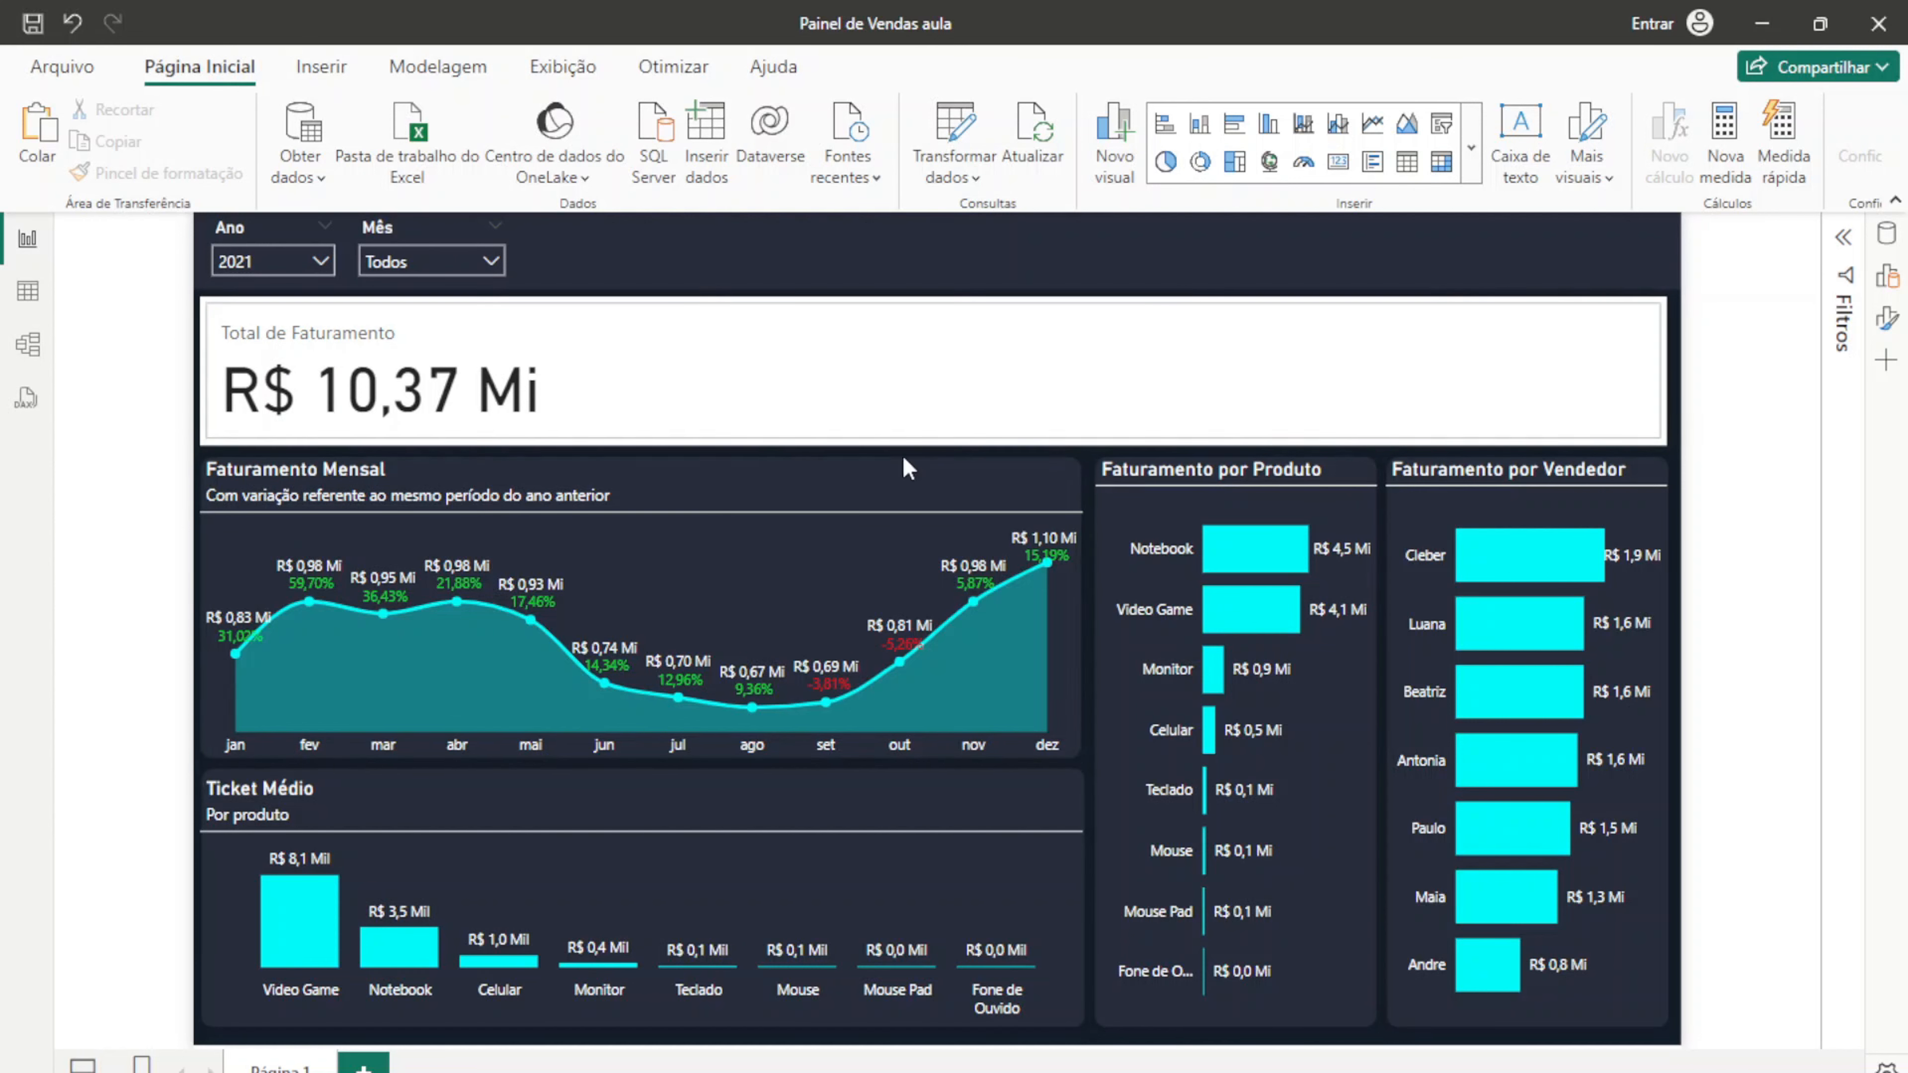
Step: Turn off the revenue card's background (Tela de fundo) in its size and style formatting
left_click(1422, 397)
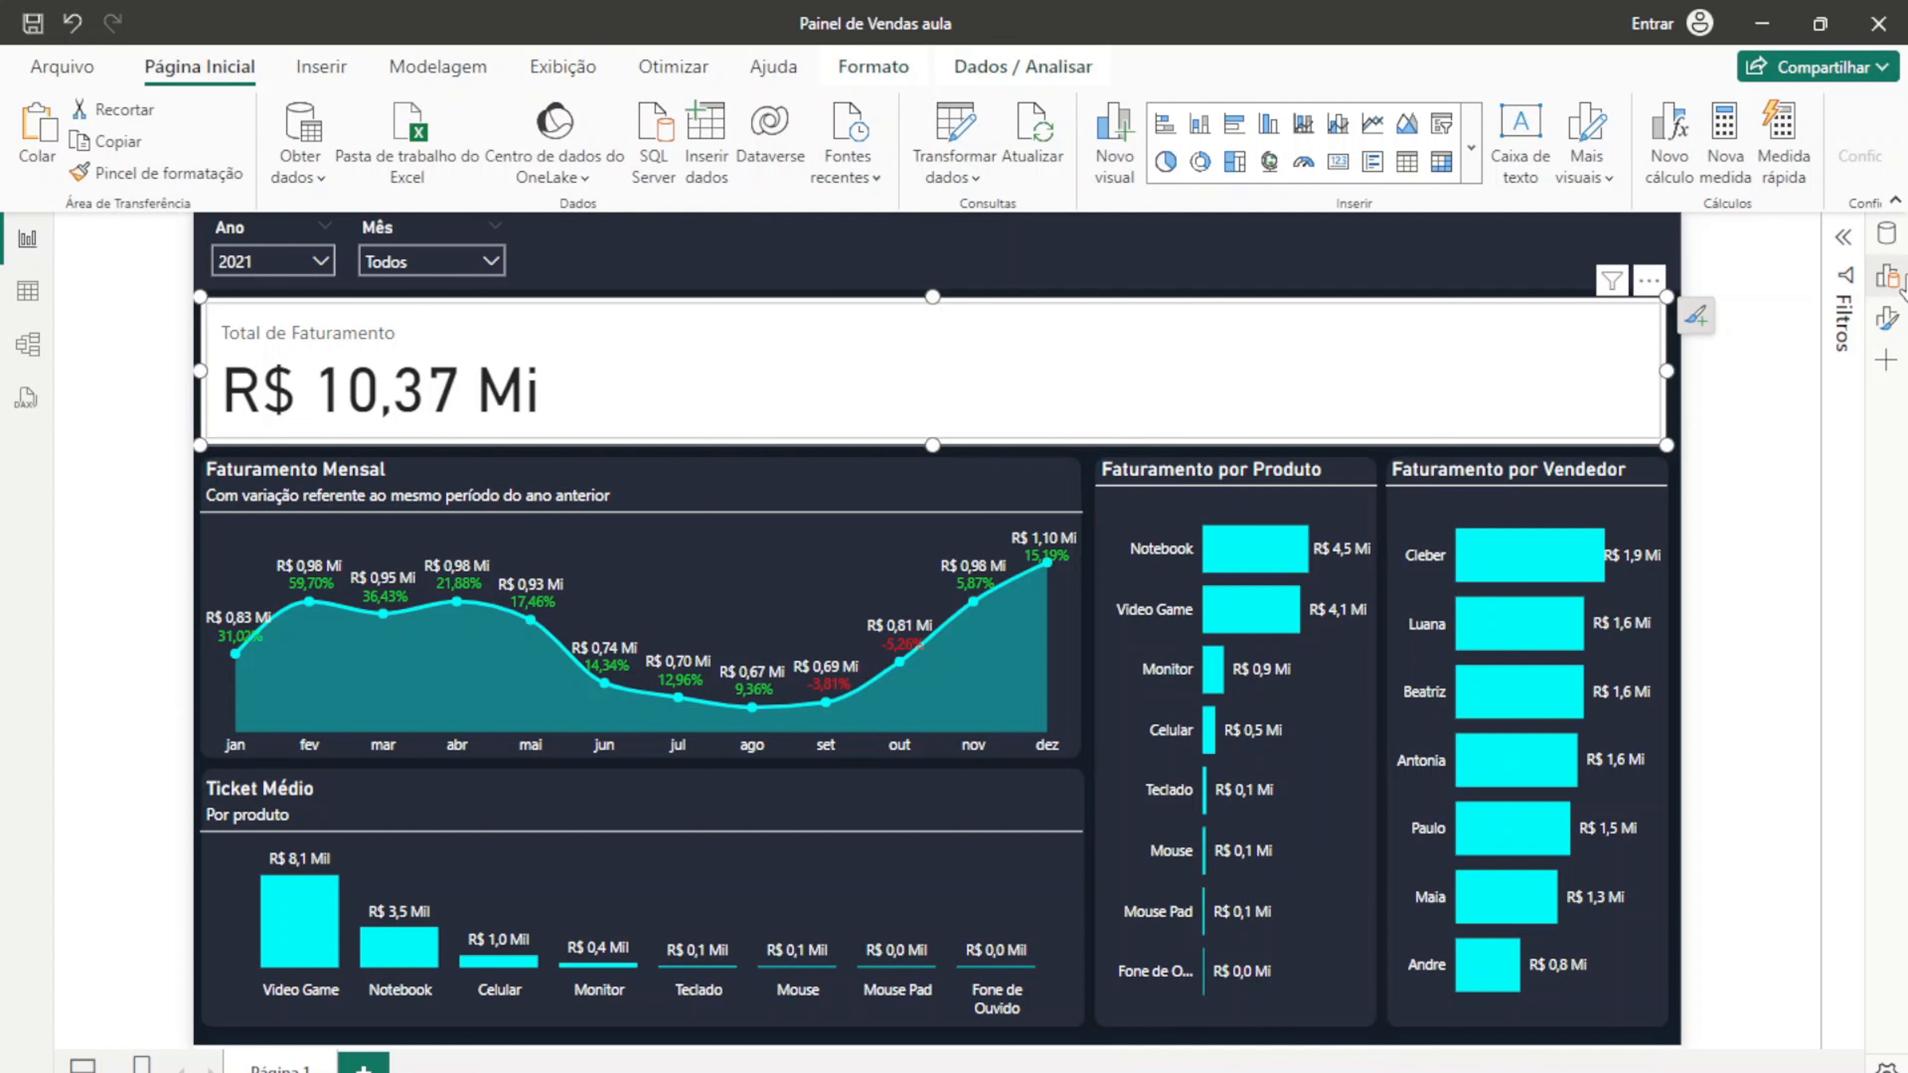
left_click(1888, 319)
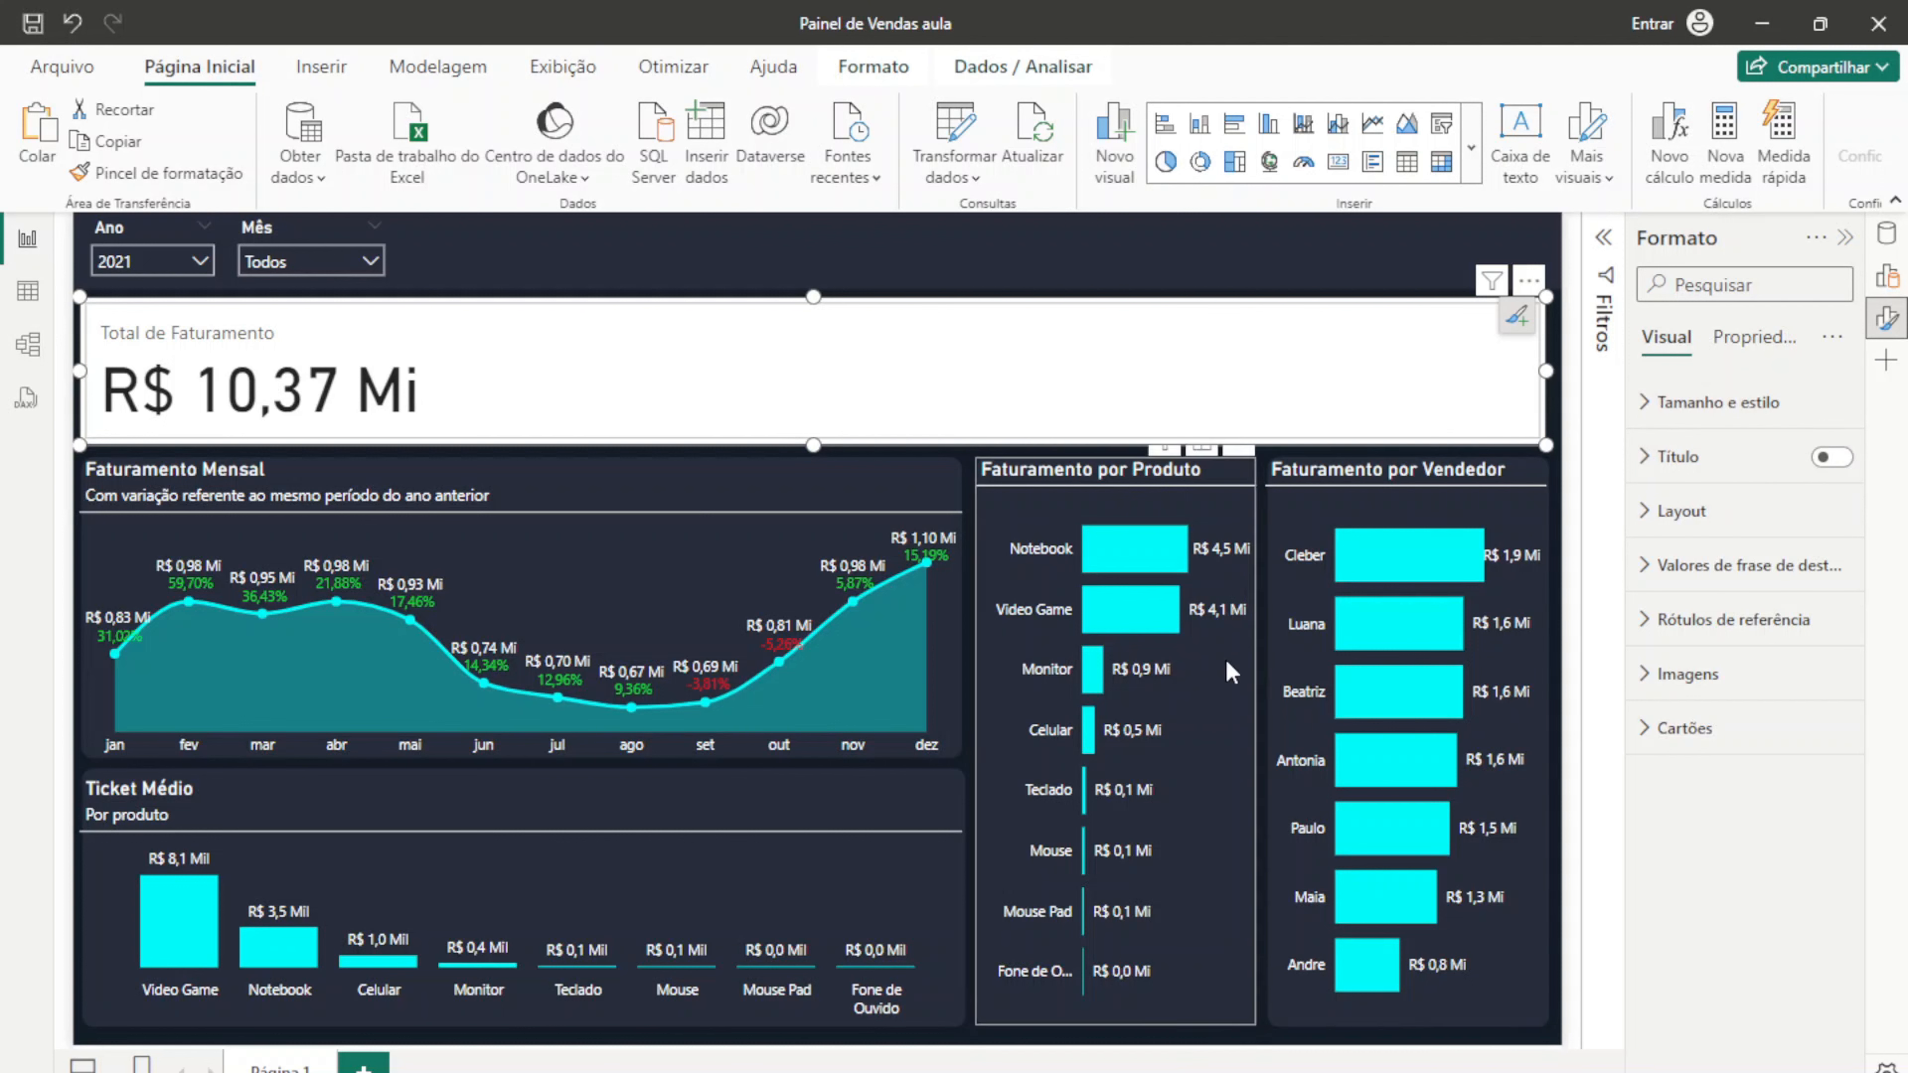
left_click(1646, 406)
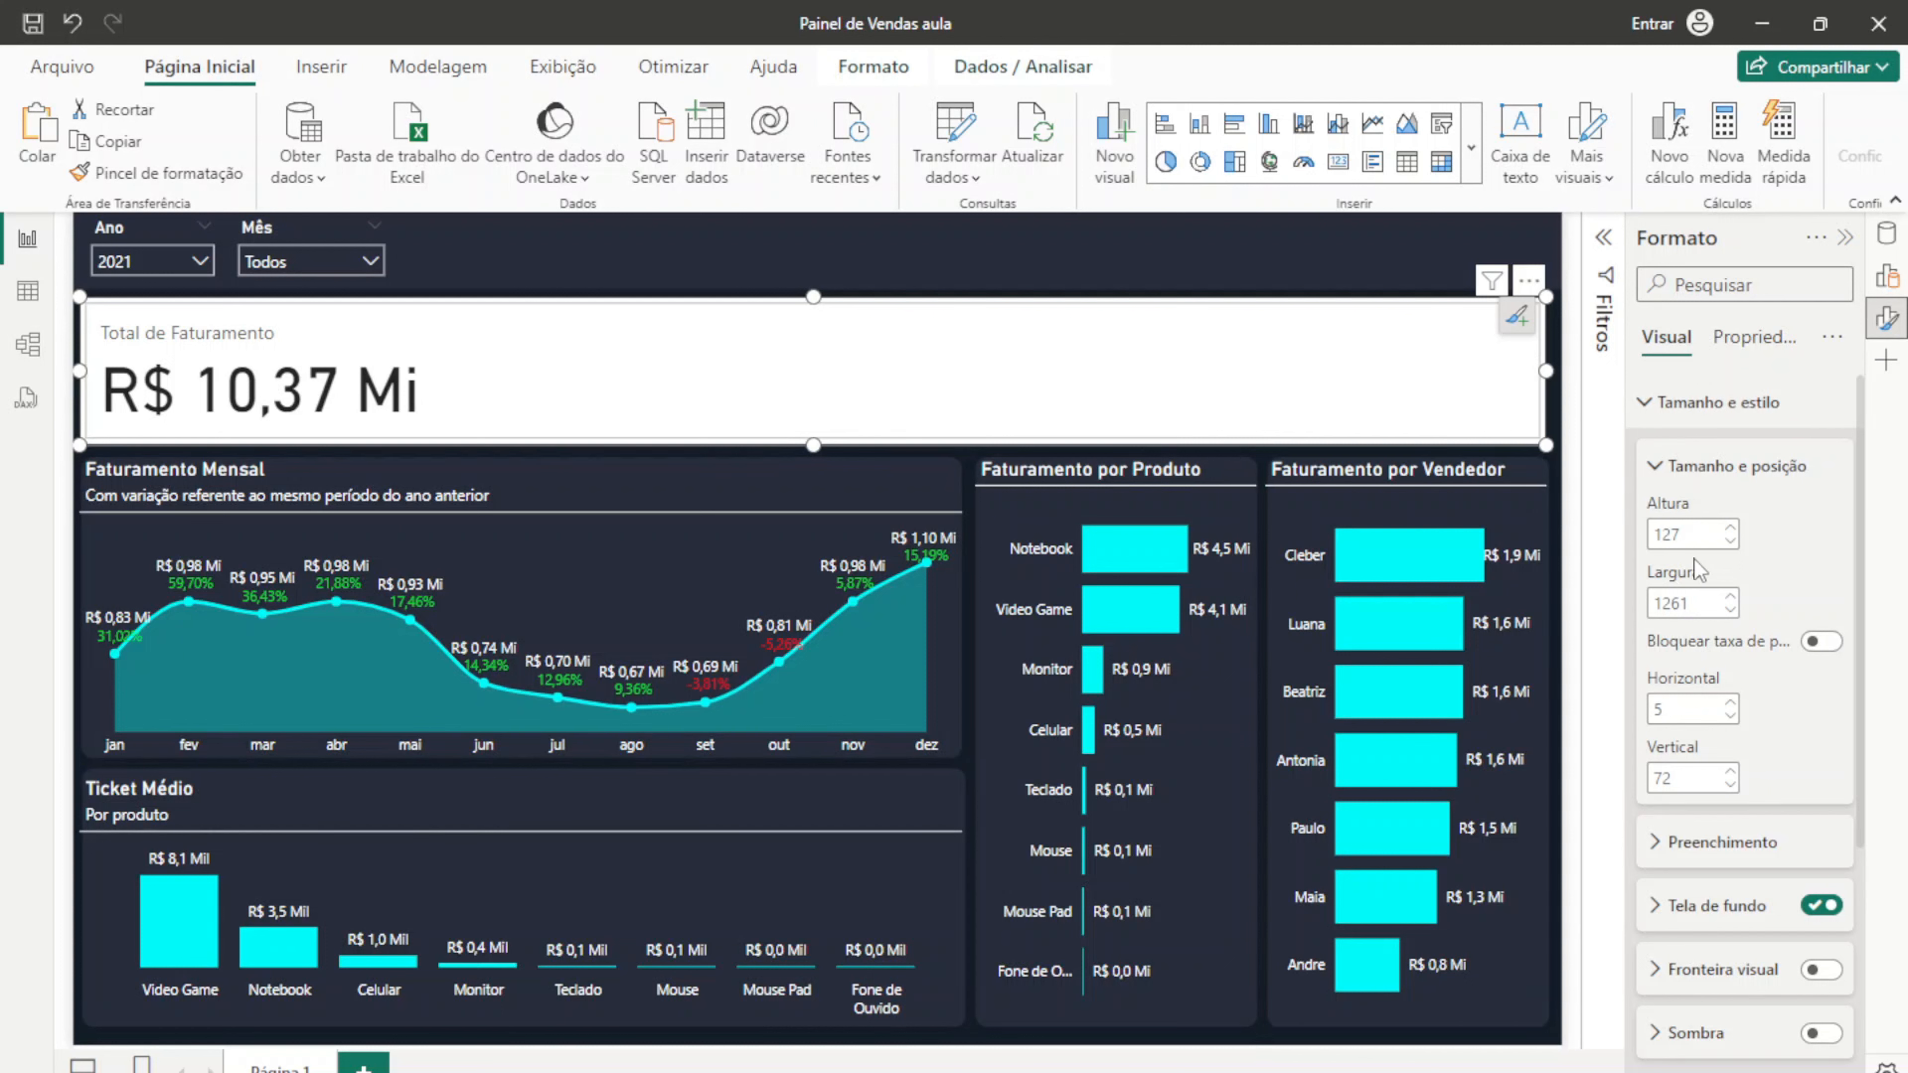
left_click(1821, 906)
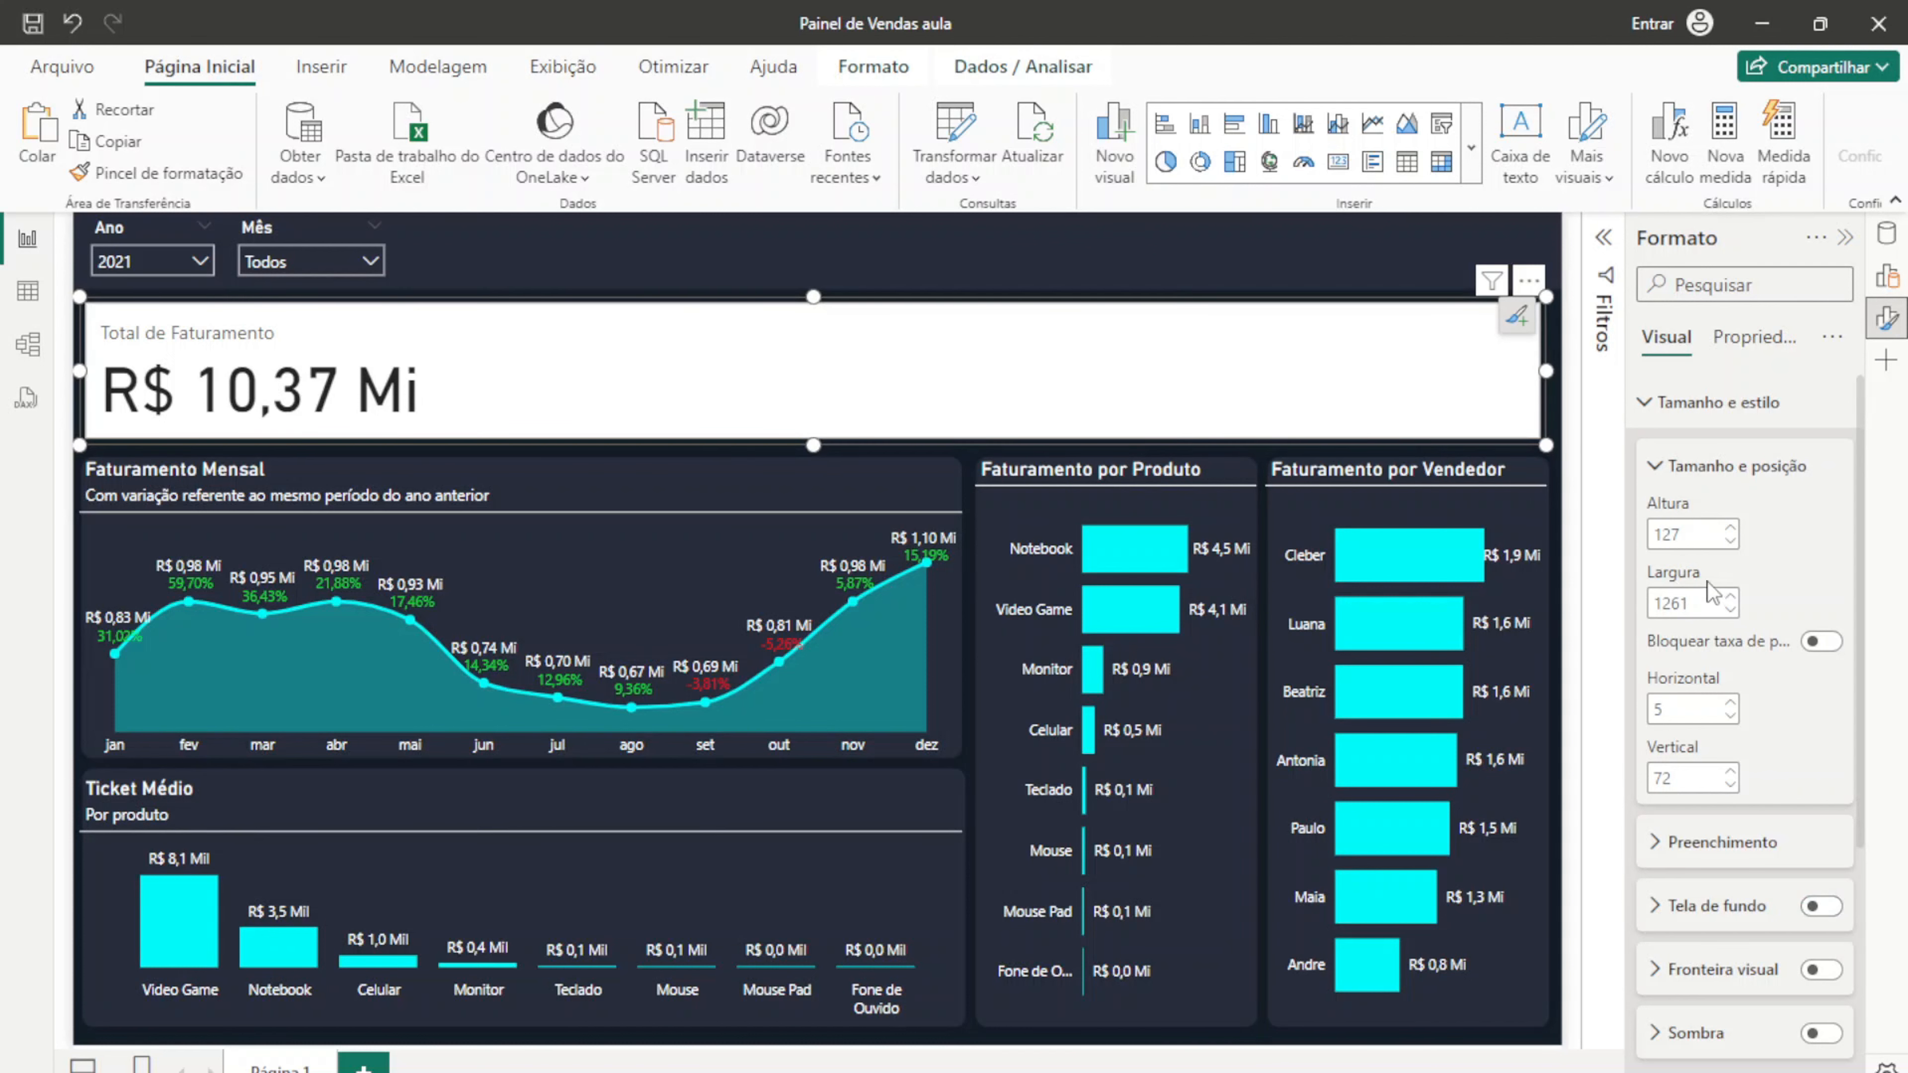
left_click(1822, 905)
left_click(1822, 905)
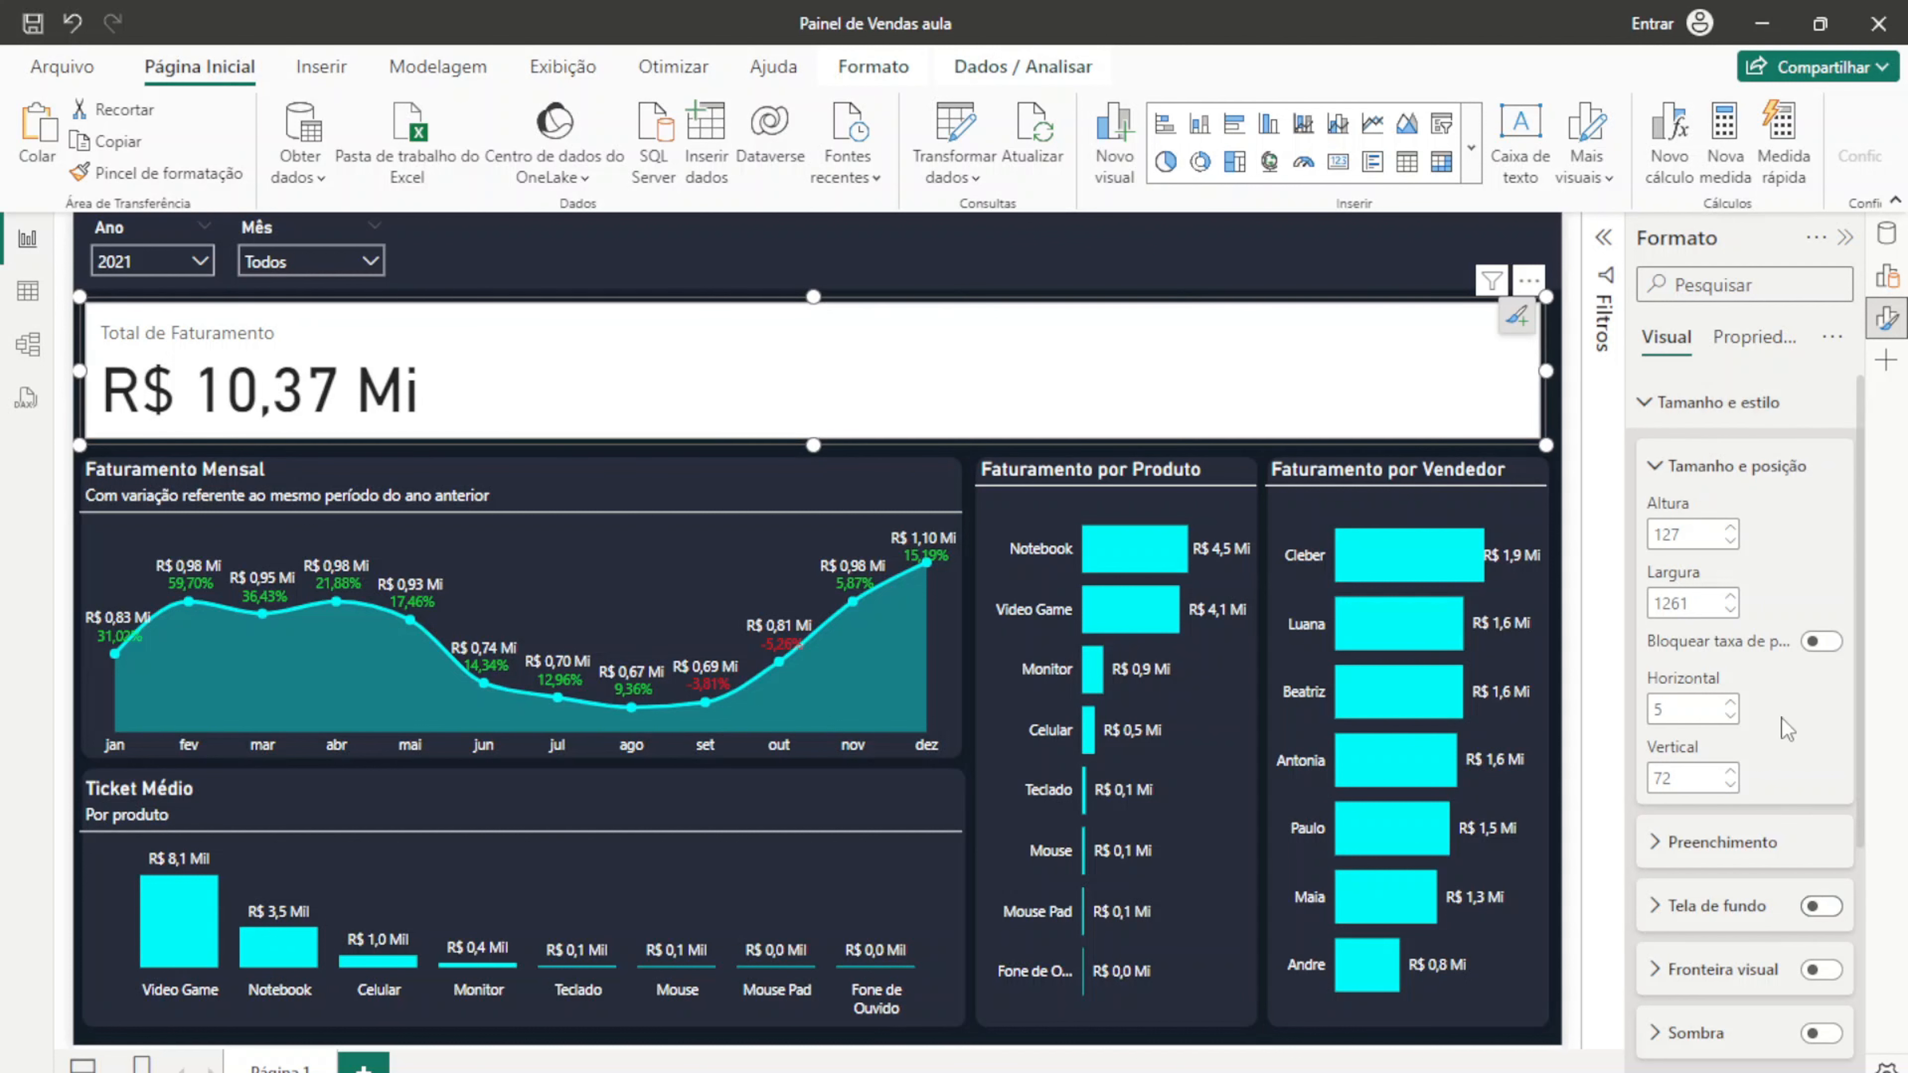
left_click(1649, 472)
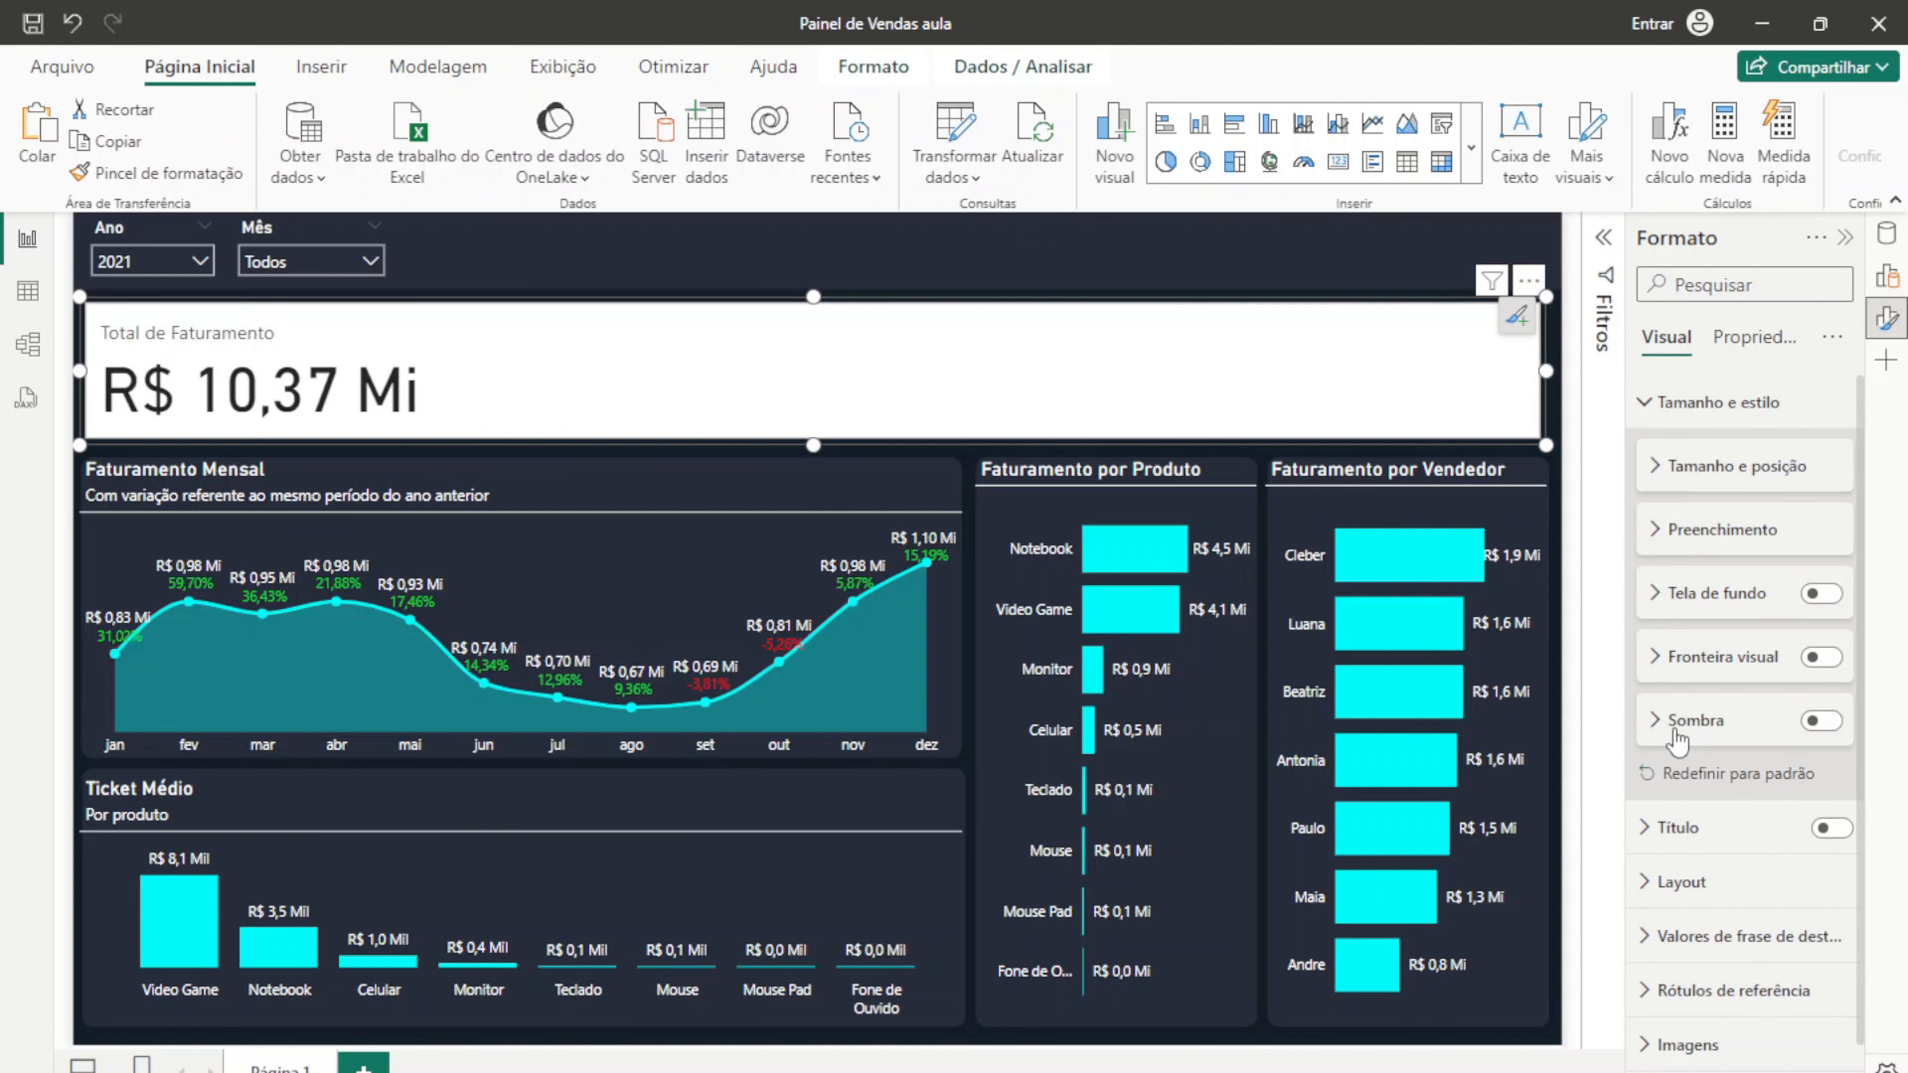
left_click(1645, 402)
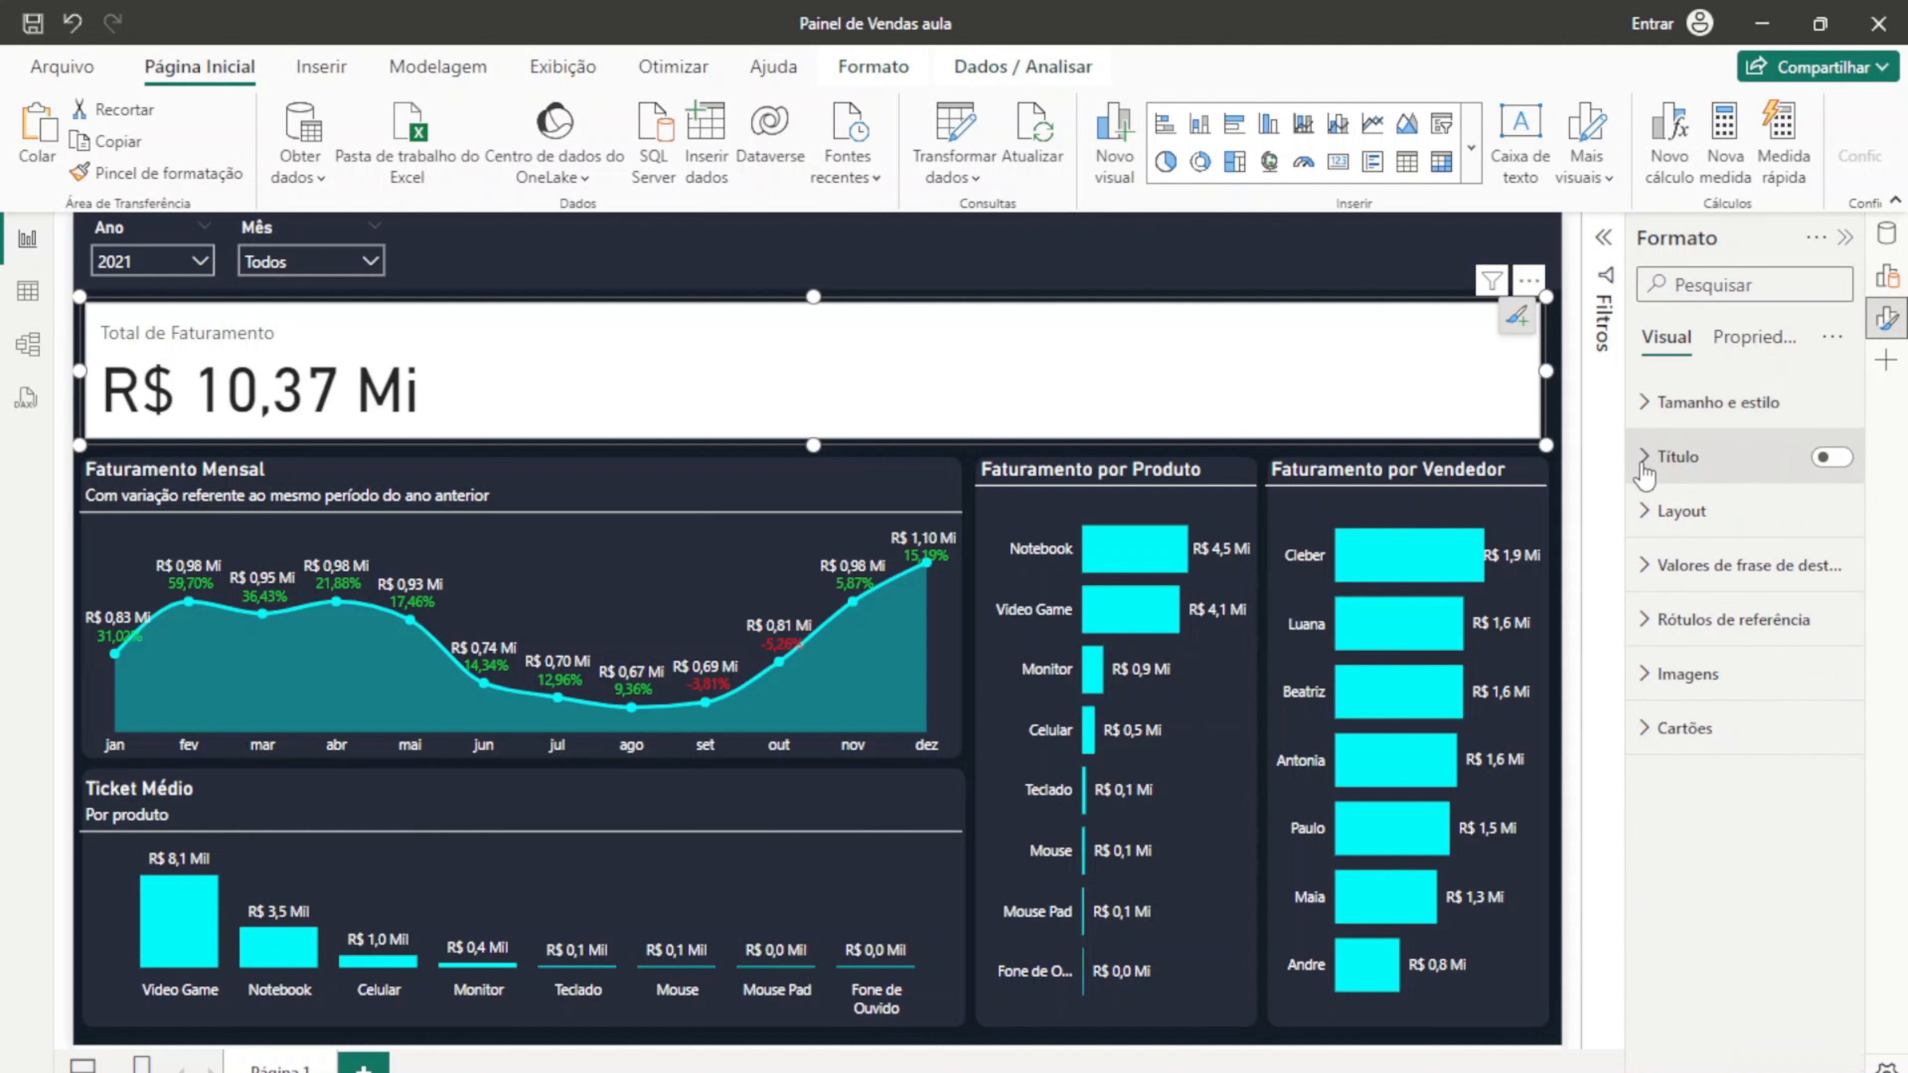
Step: Set the card layout to show at most 4 cards with 9 px of space between them
left_click(1645, 458)
left_click(1644, 457)
left_click(1648, 510)
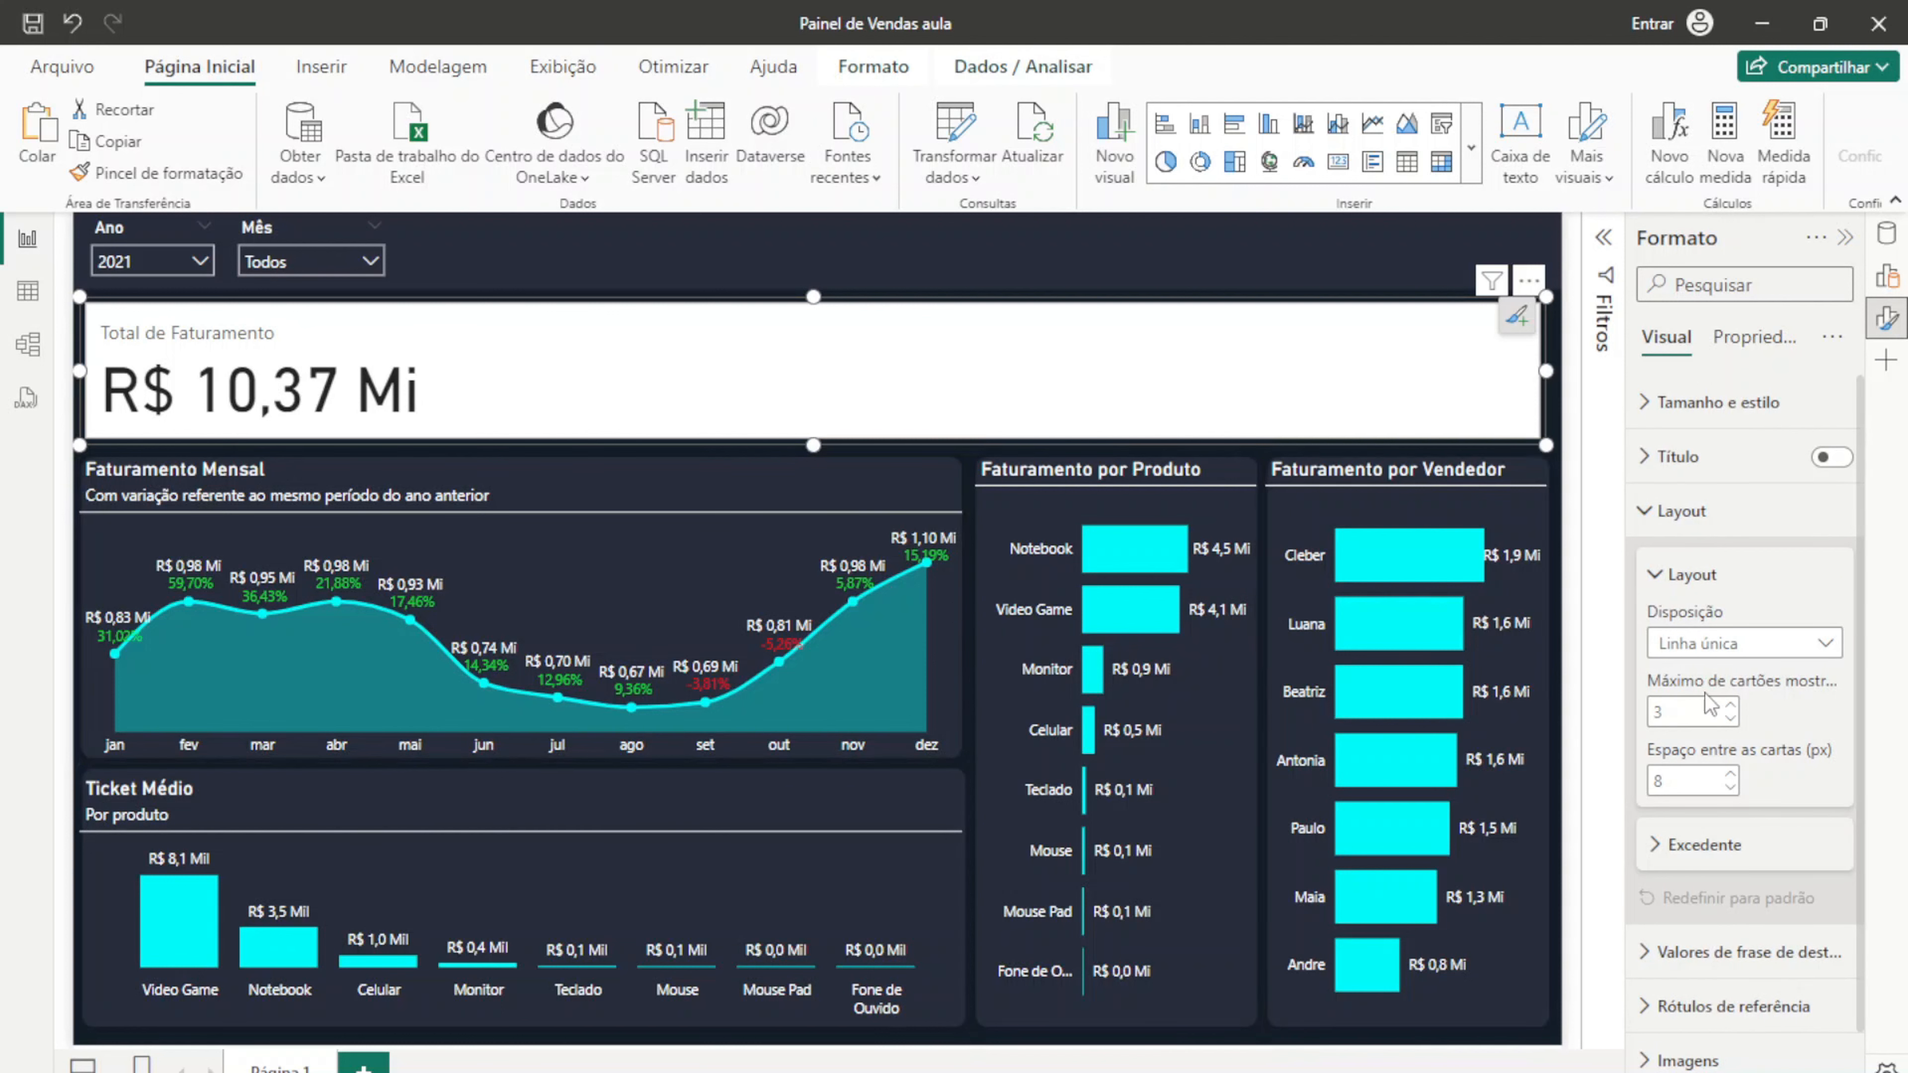
left_click(1729, 705)
left_click(1730, 774)
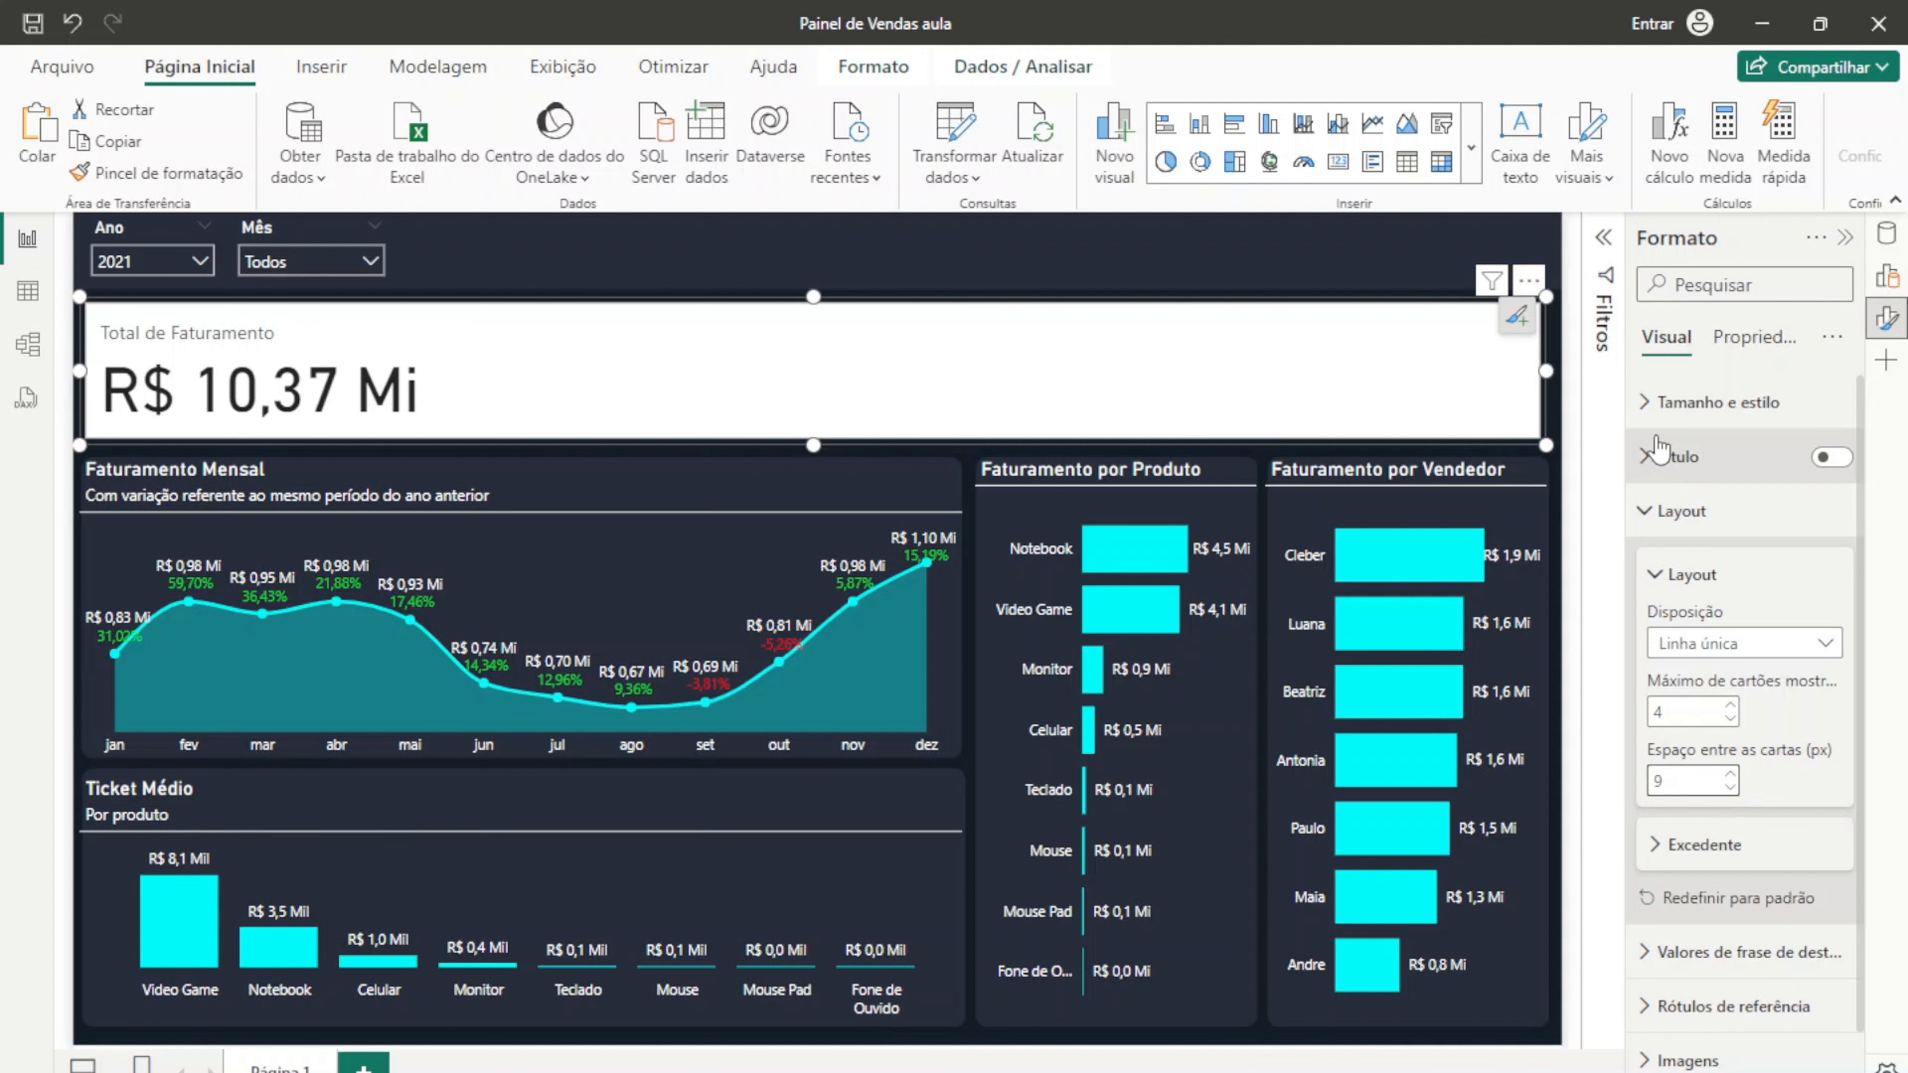
left_click(1656, 514)
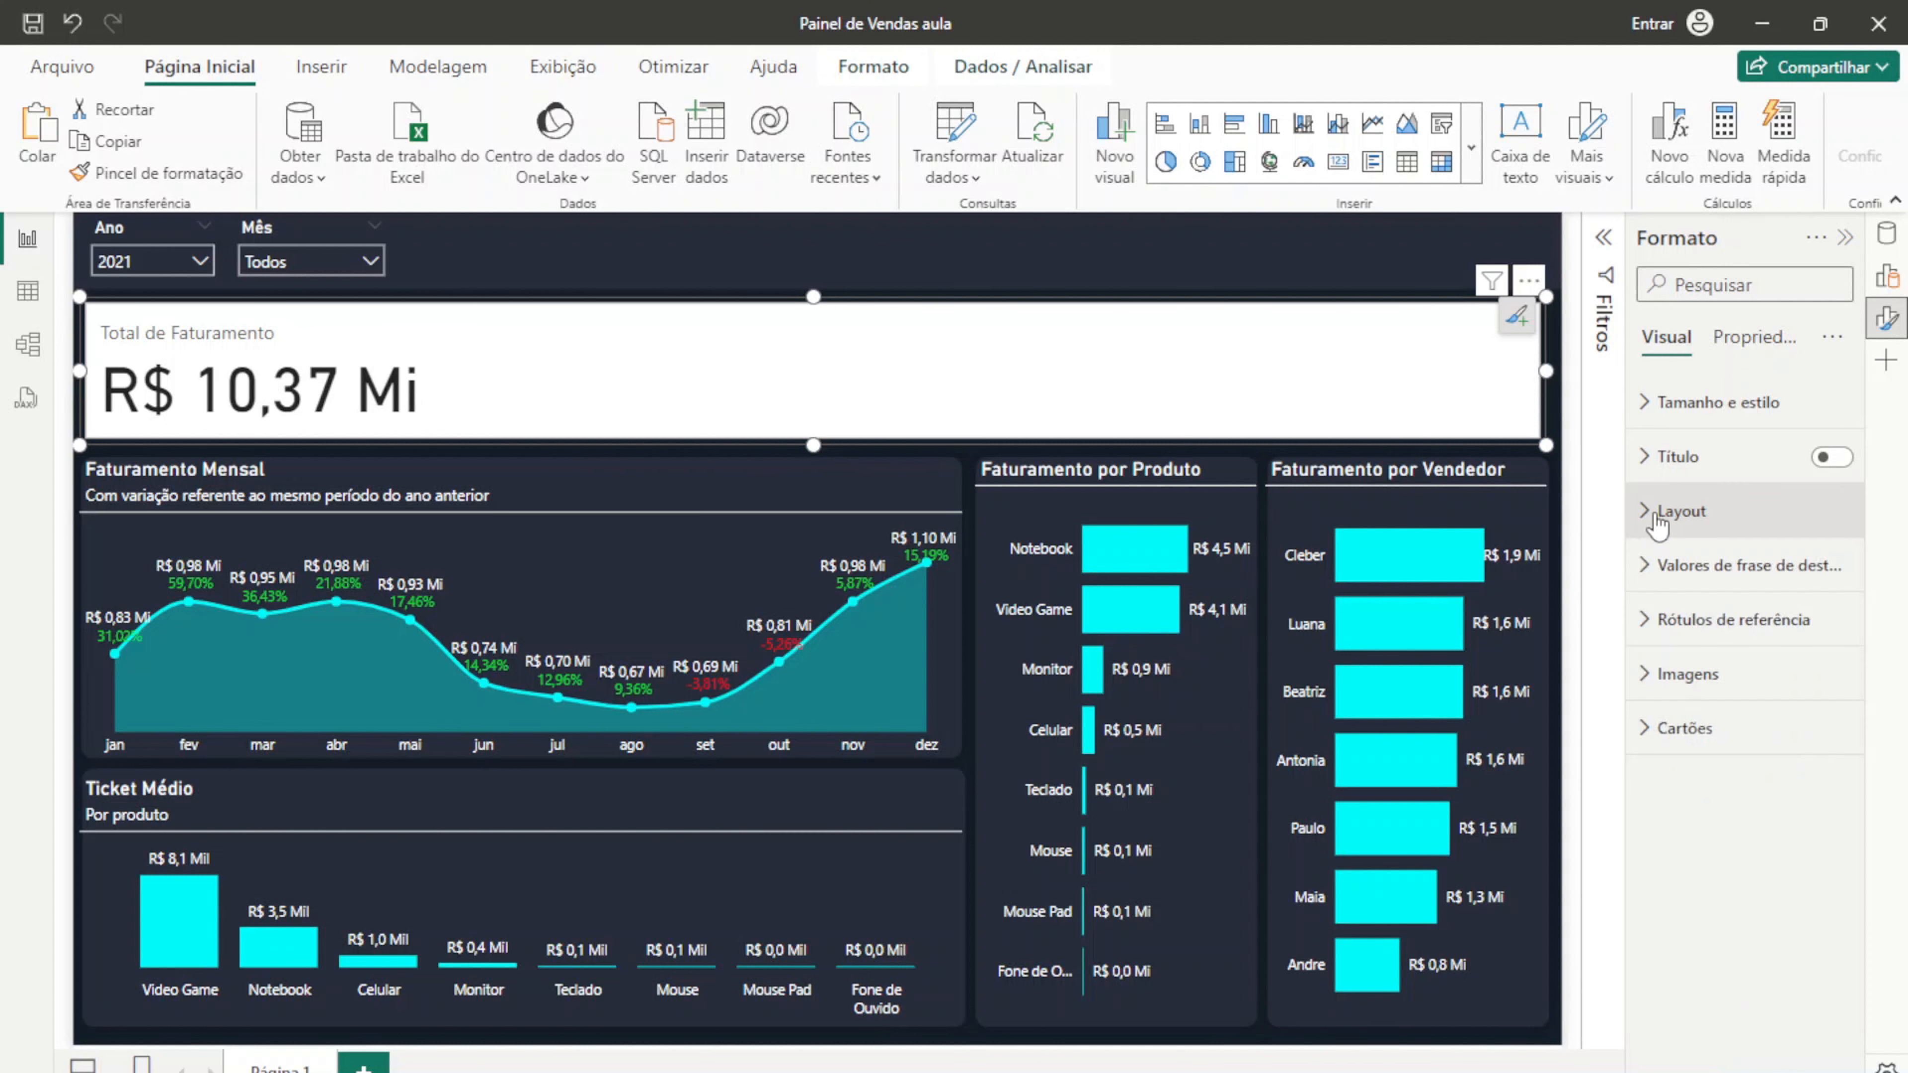
Step: Format the card's callout values in Segoe UI Semibold at size 14
left_click(1656, 572)
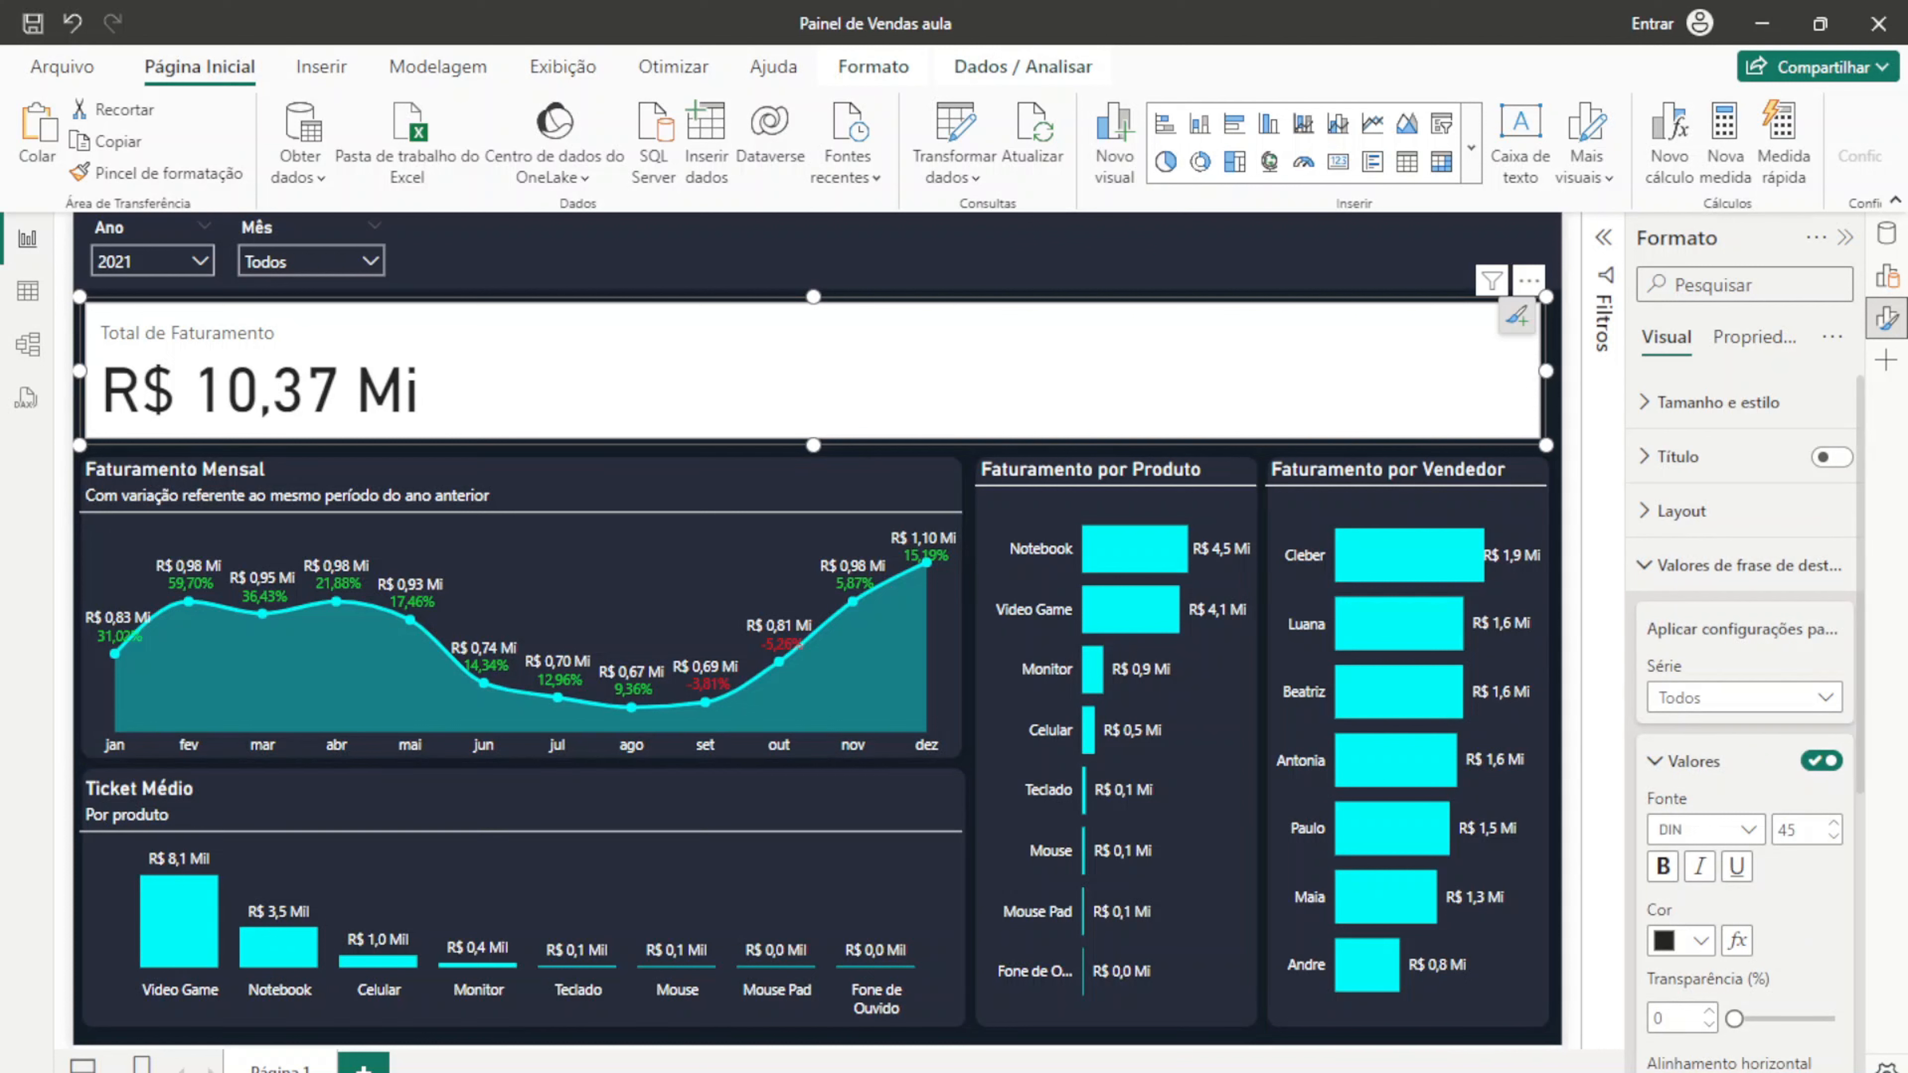
scroll(1708, 800, "down", 2)
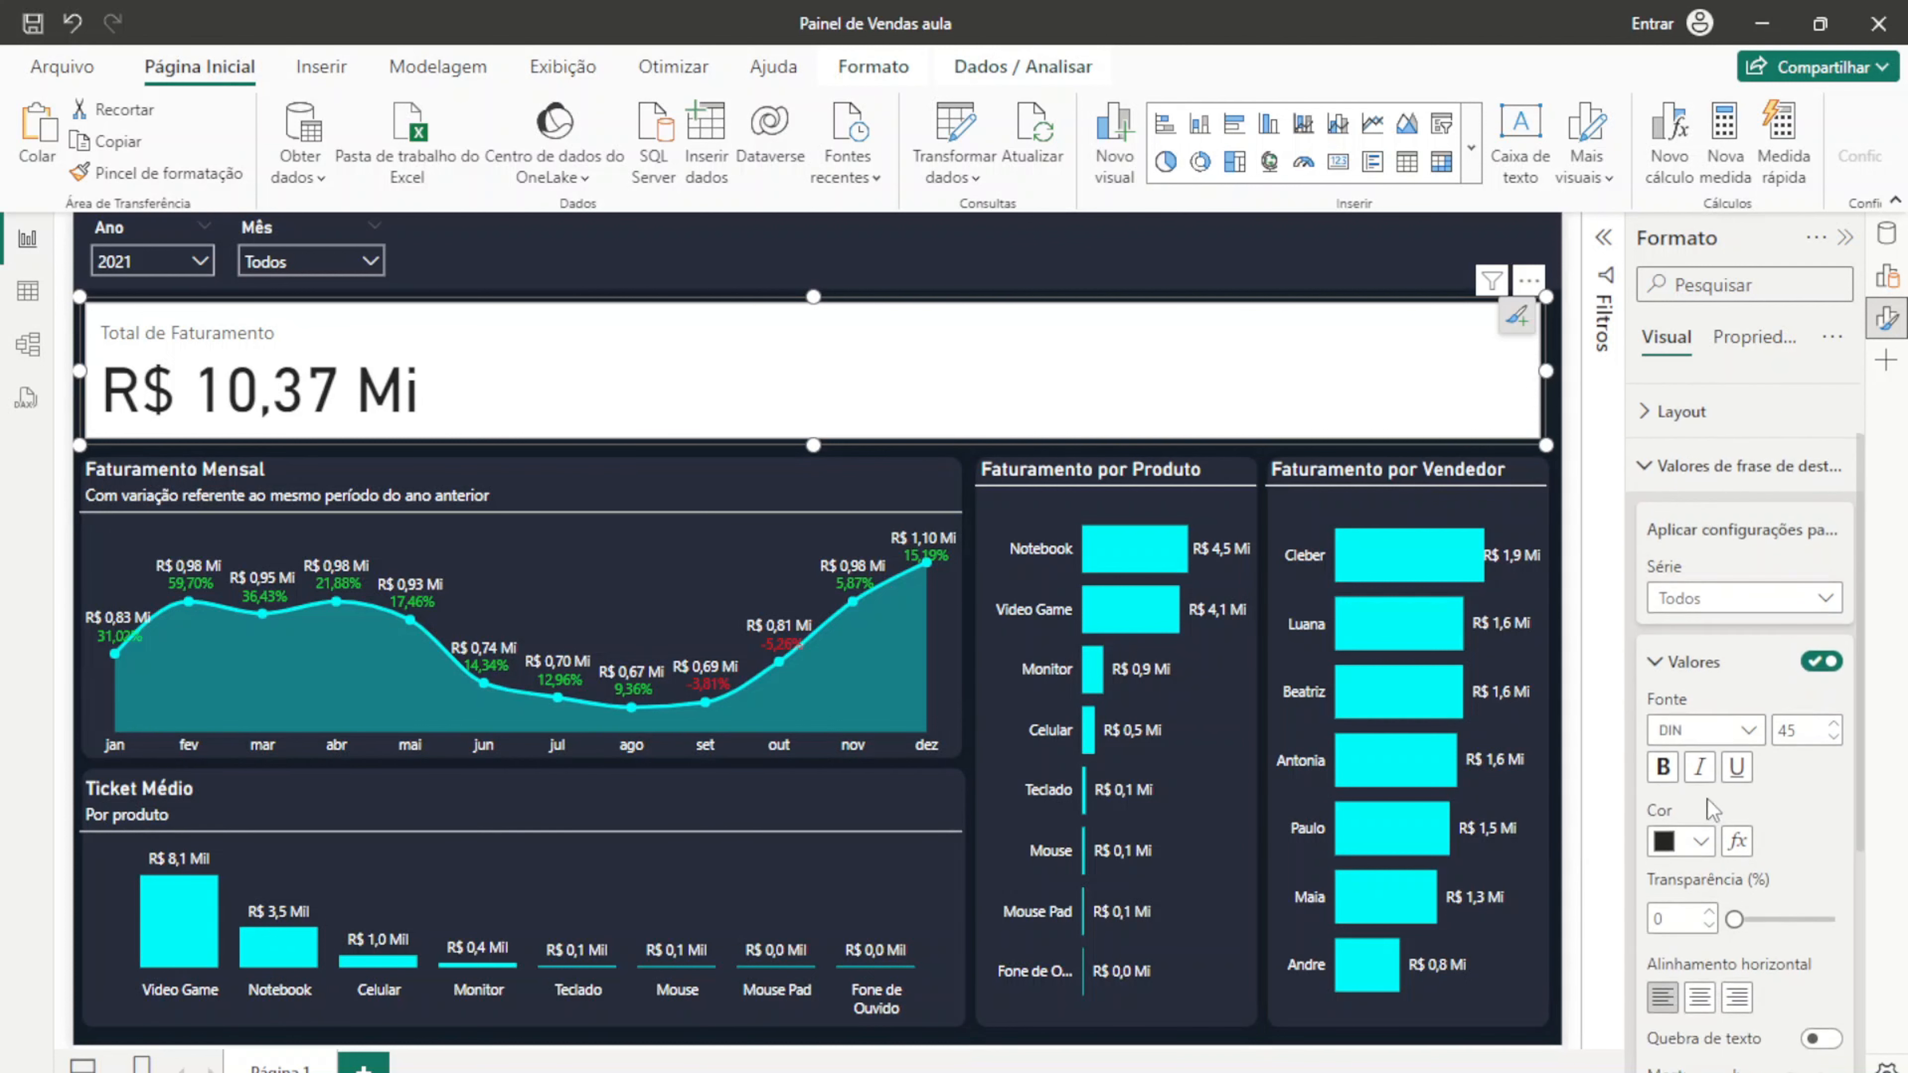
double_click(1802, 724)
type("13")
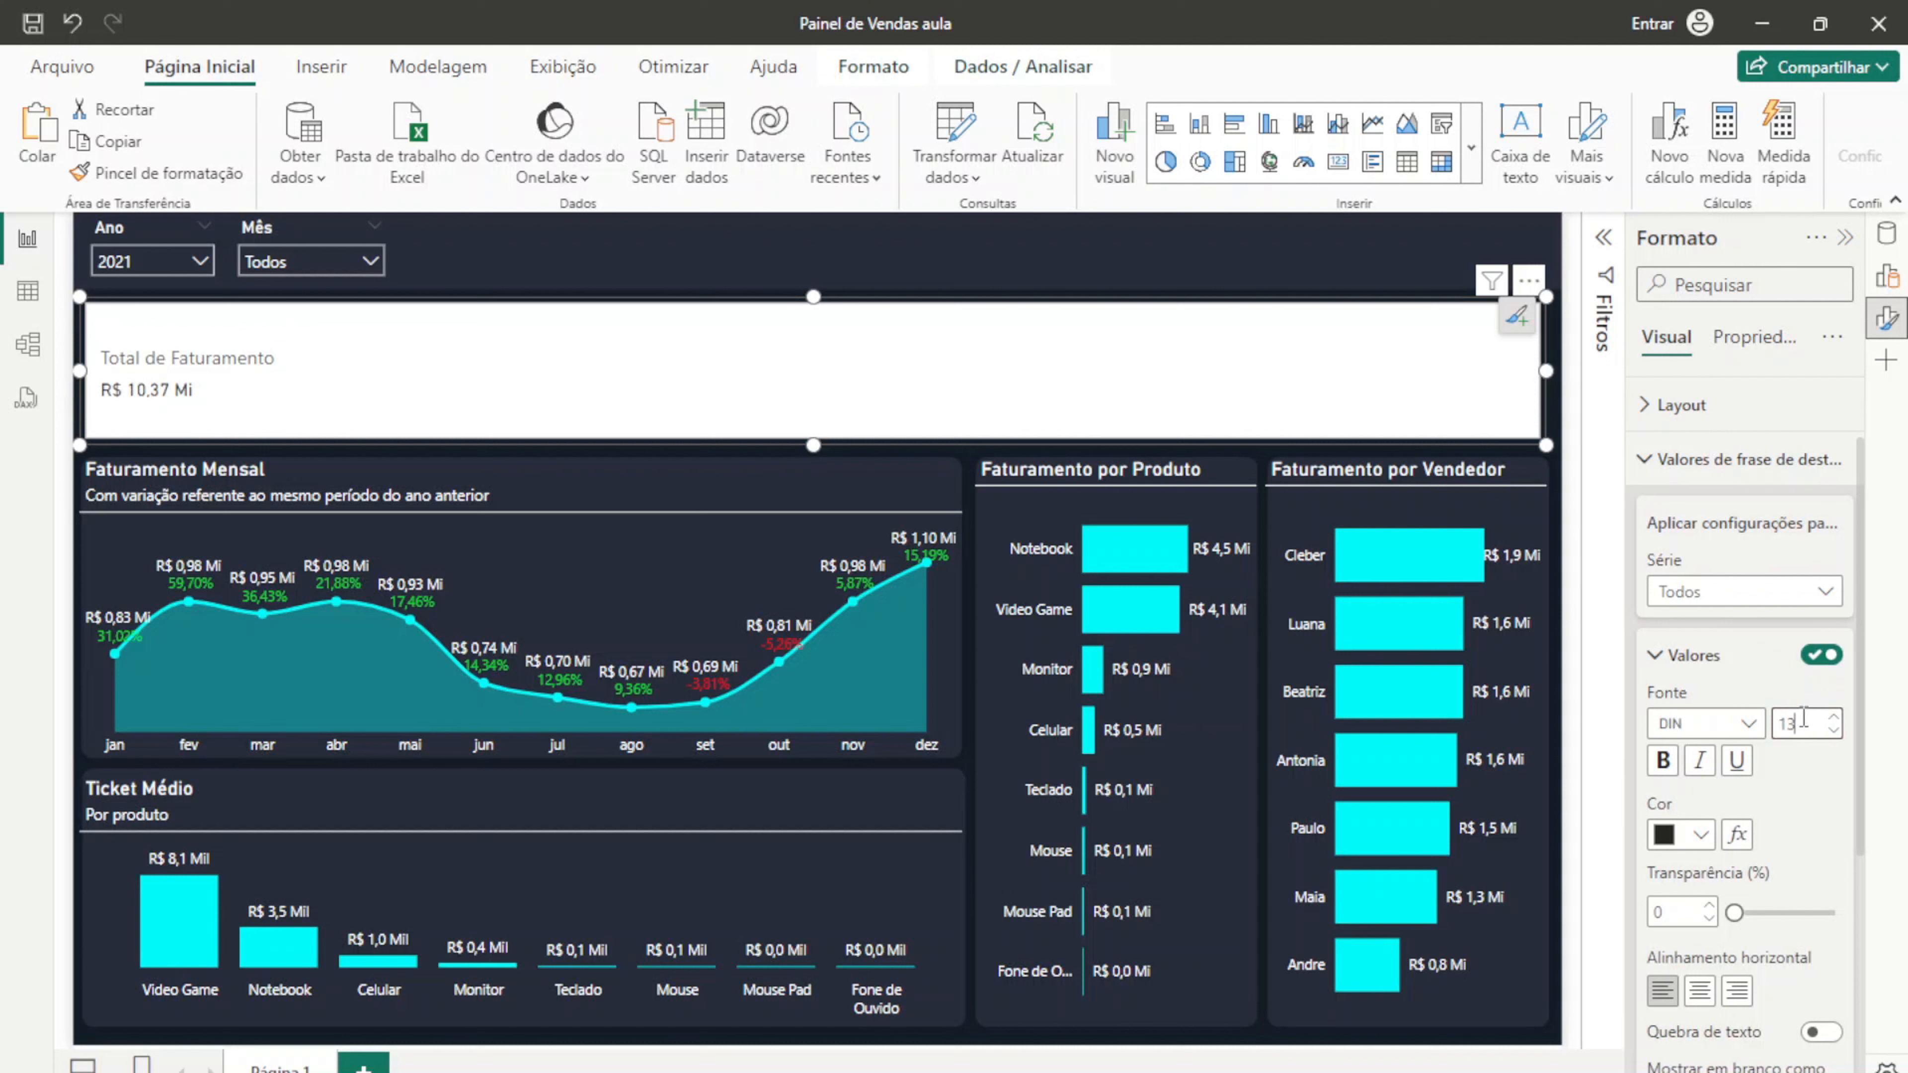
key("BackSpace")
type("4")
key("Return")
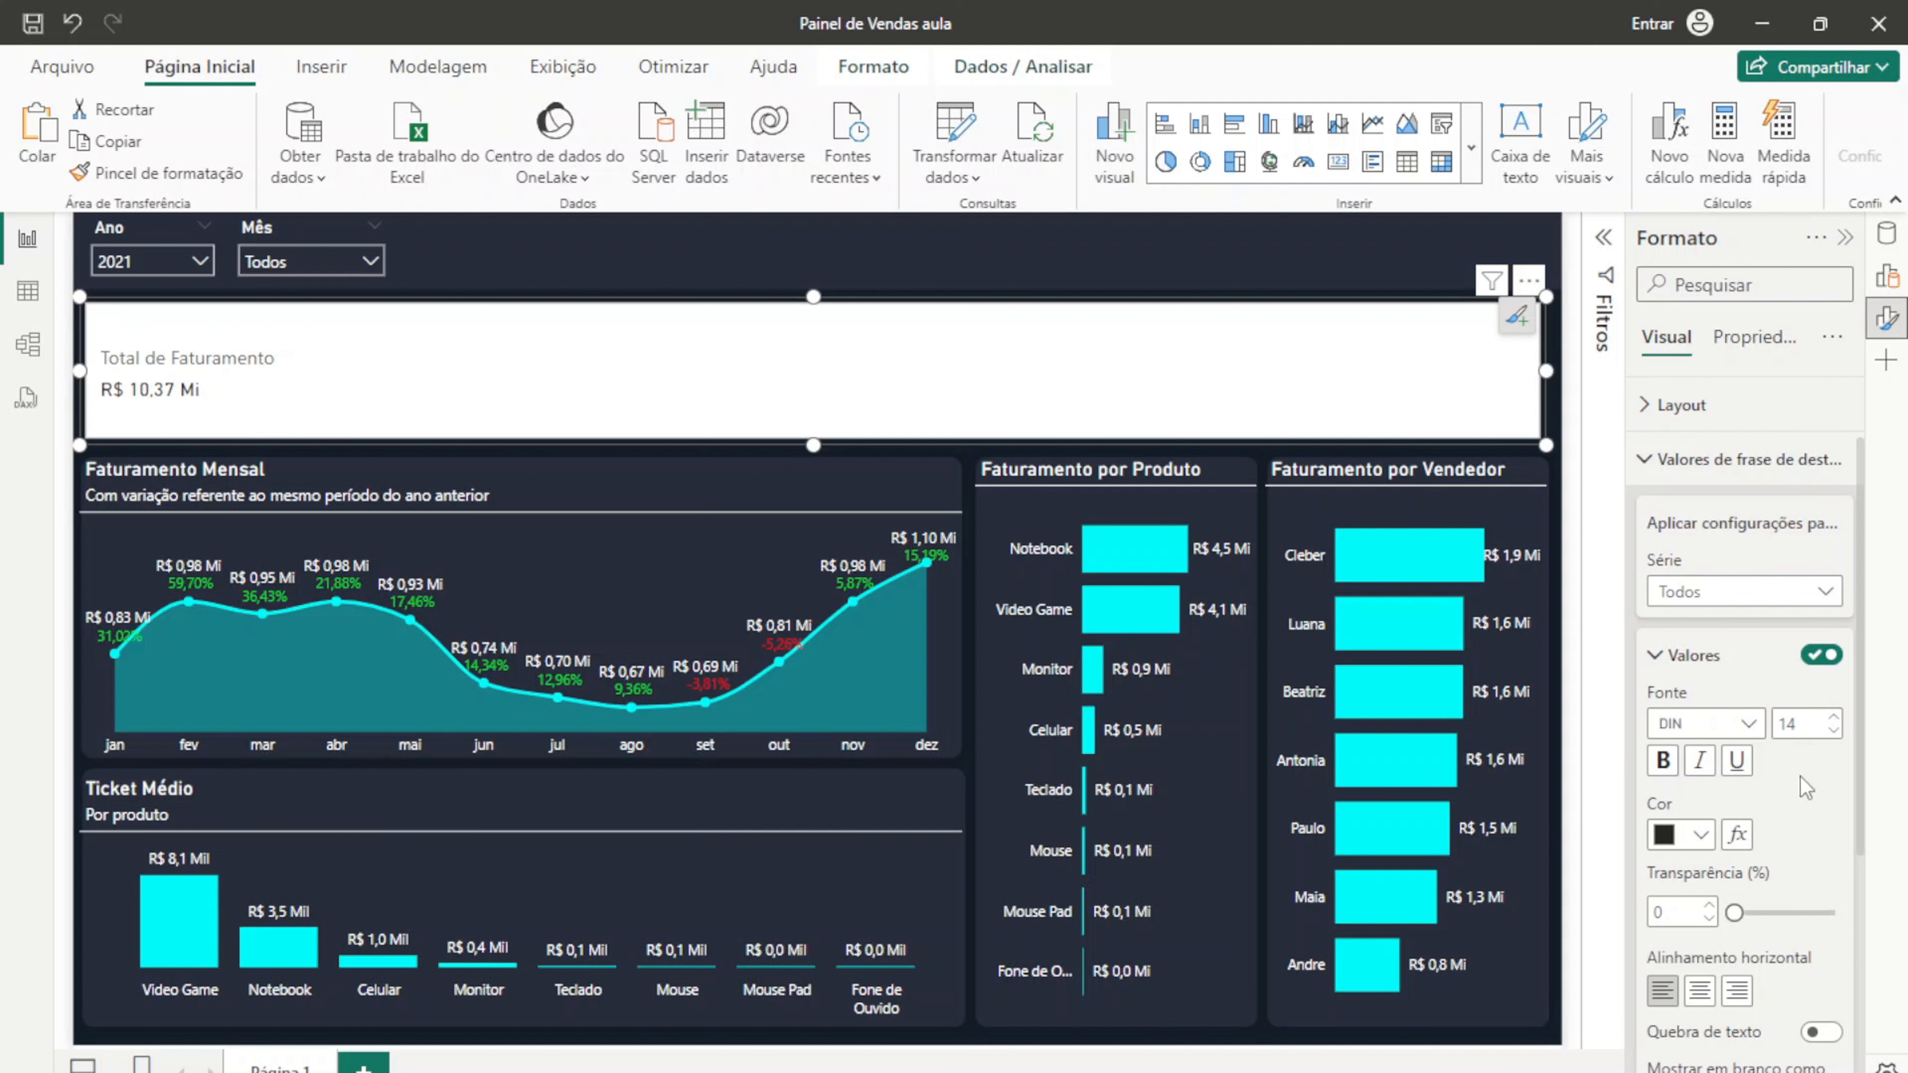
left_click(1713, 729)
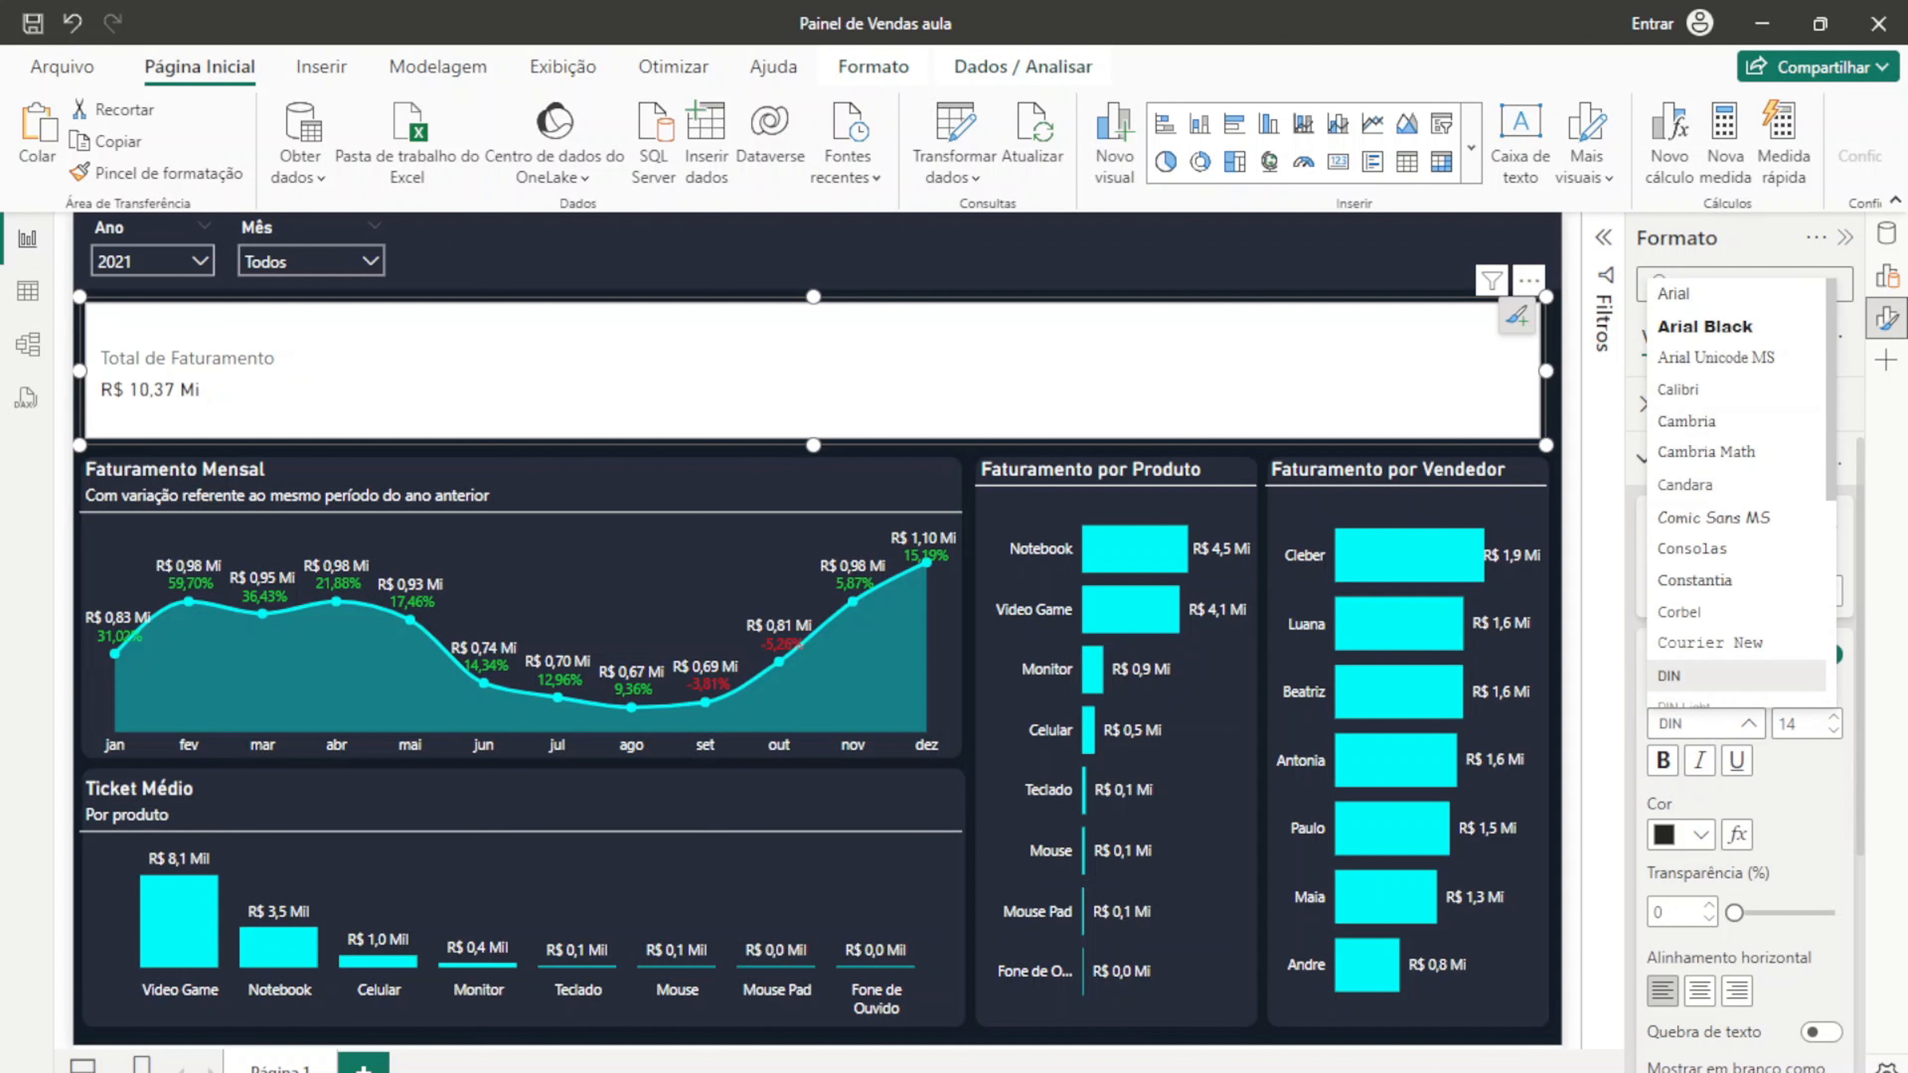
scroll(1761, 593, "down", 4)
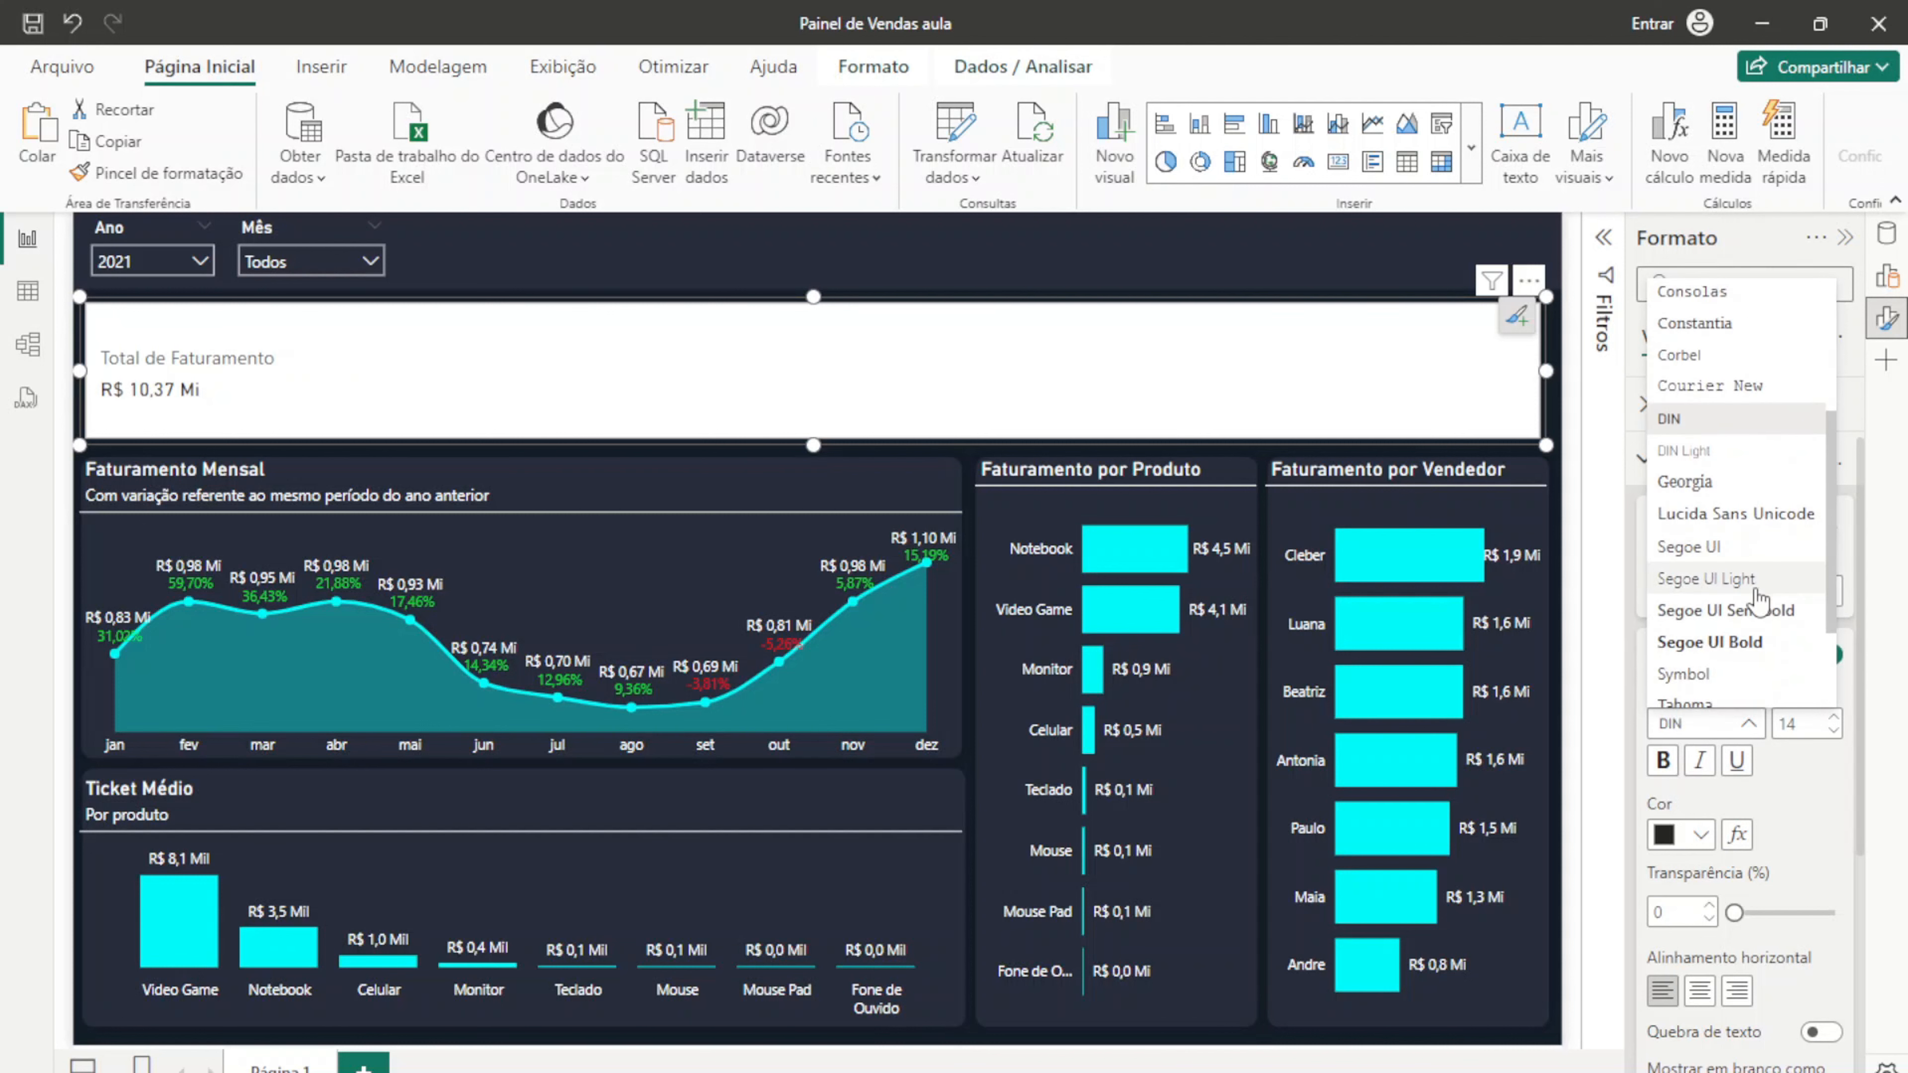
left_click(1765, 613)
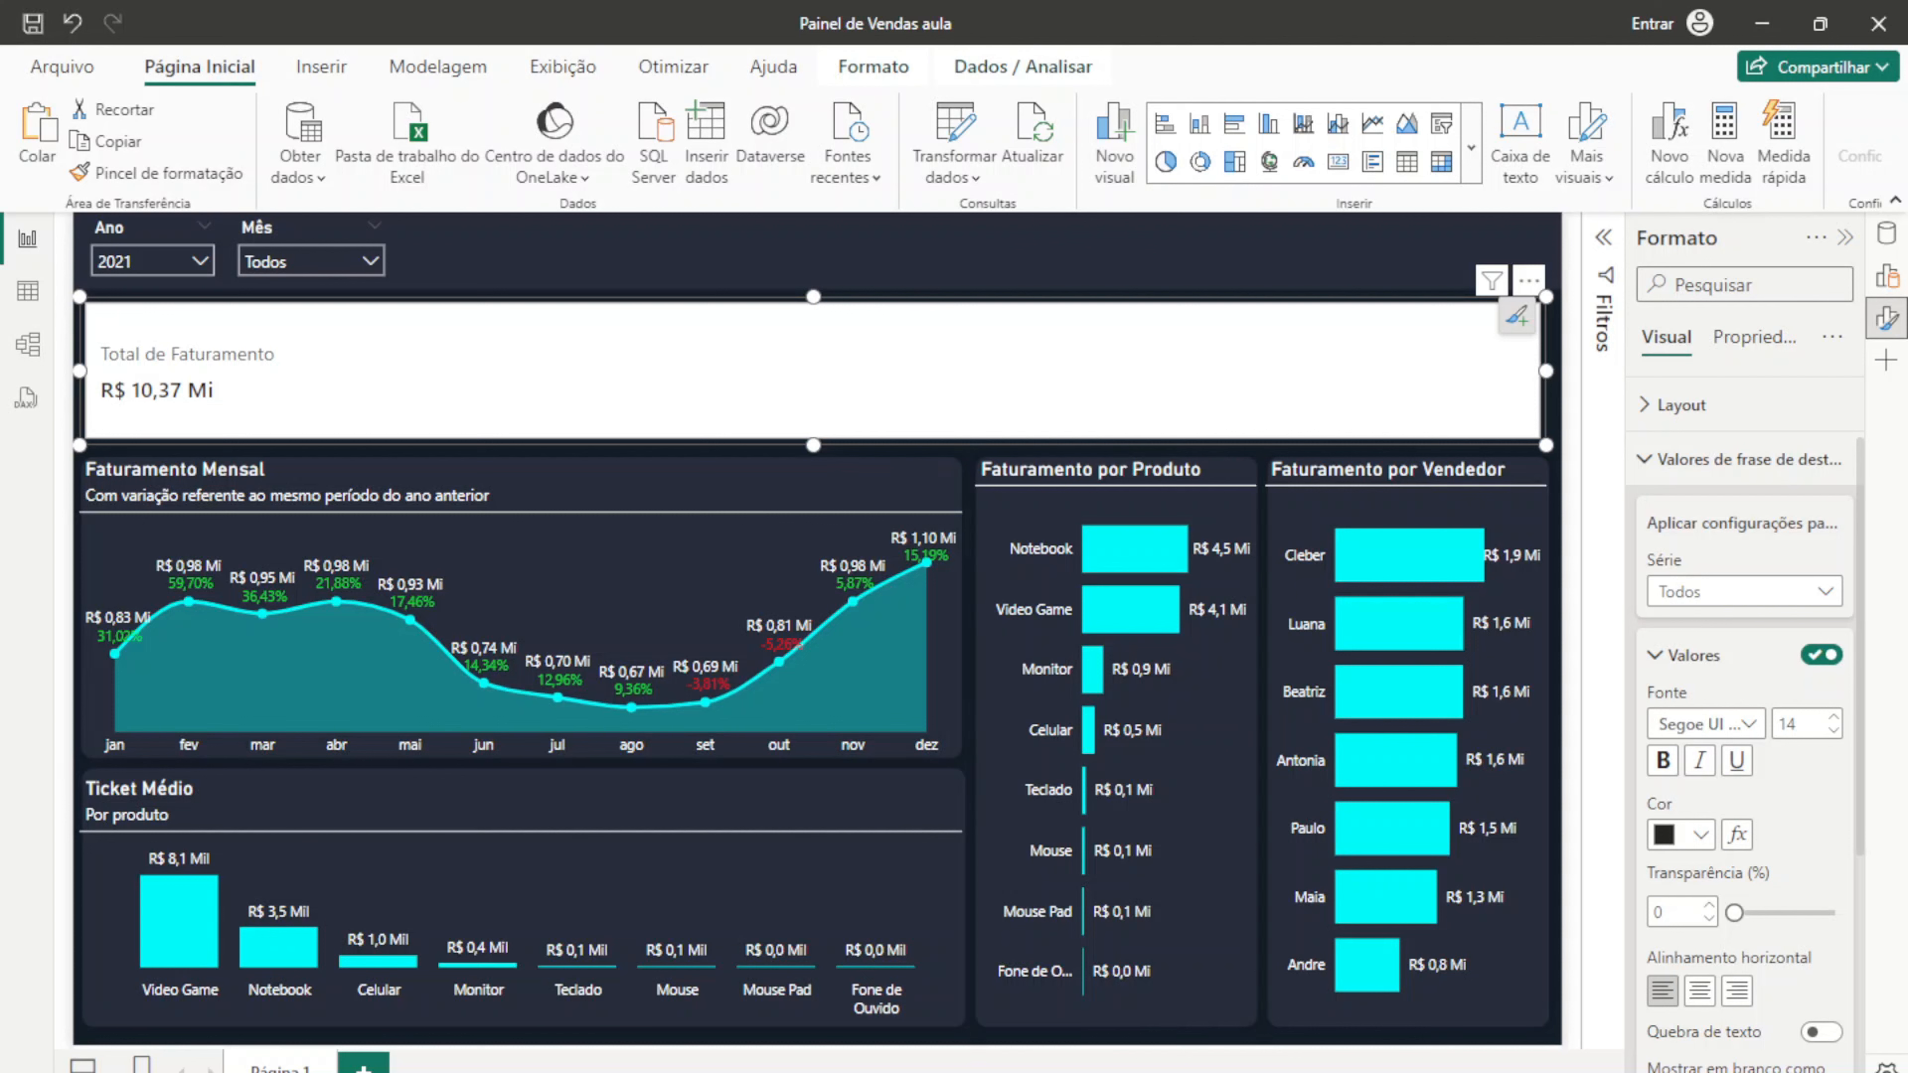
Step: Set the callout values' font color to white and collapse their value settings
scroll(1712, 752, "down", 2)
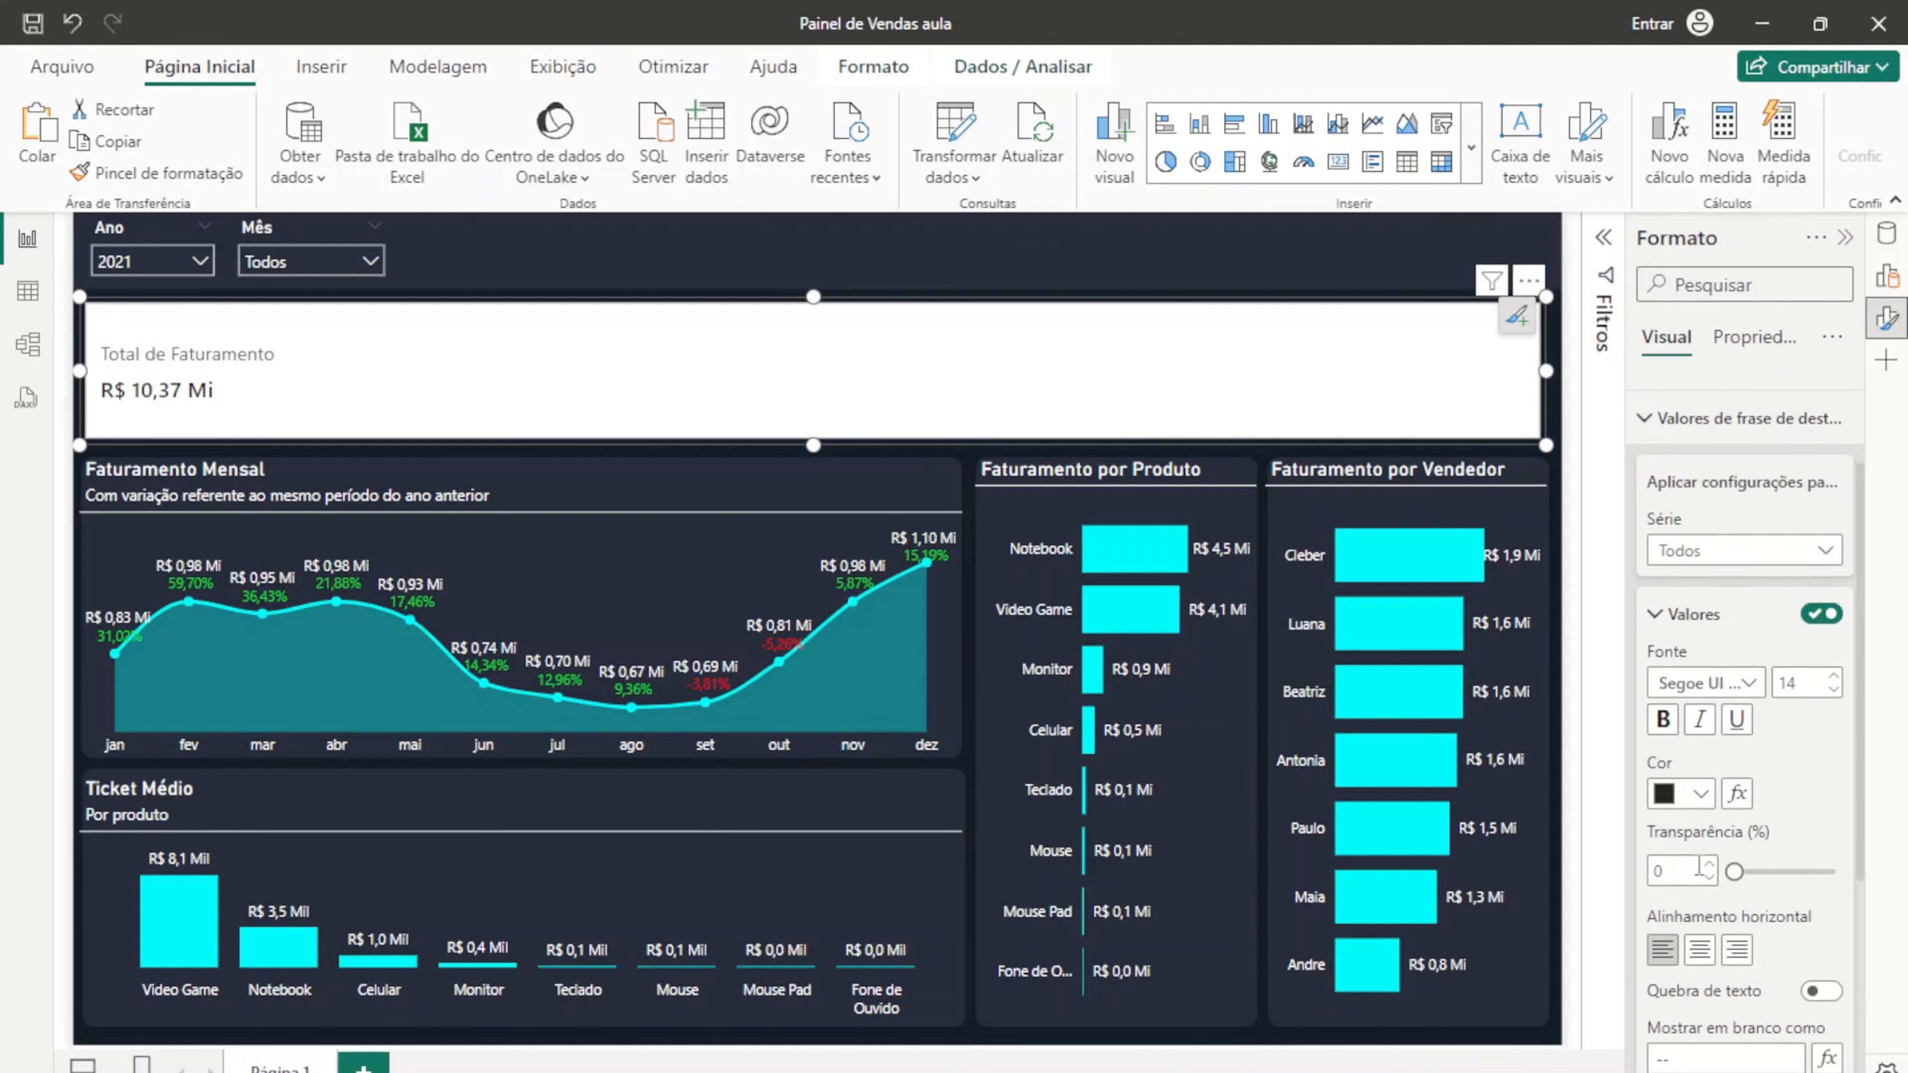
left_click(1702, 729)
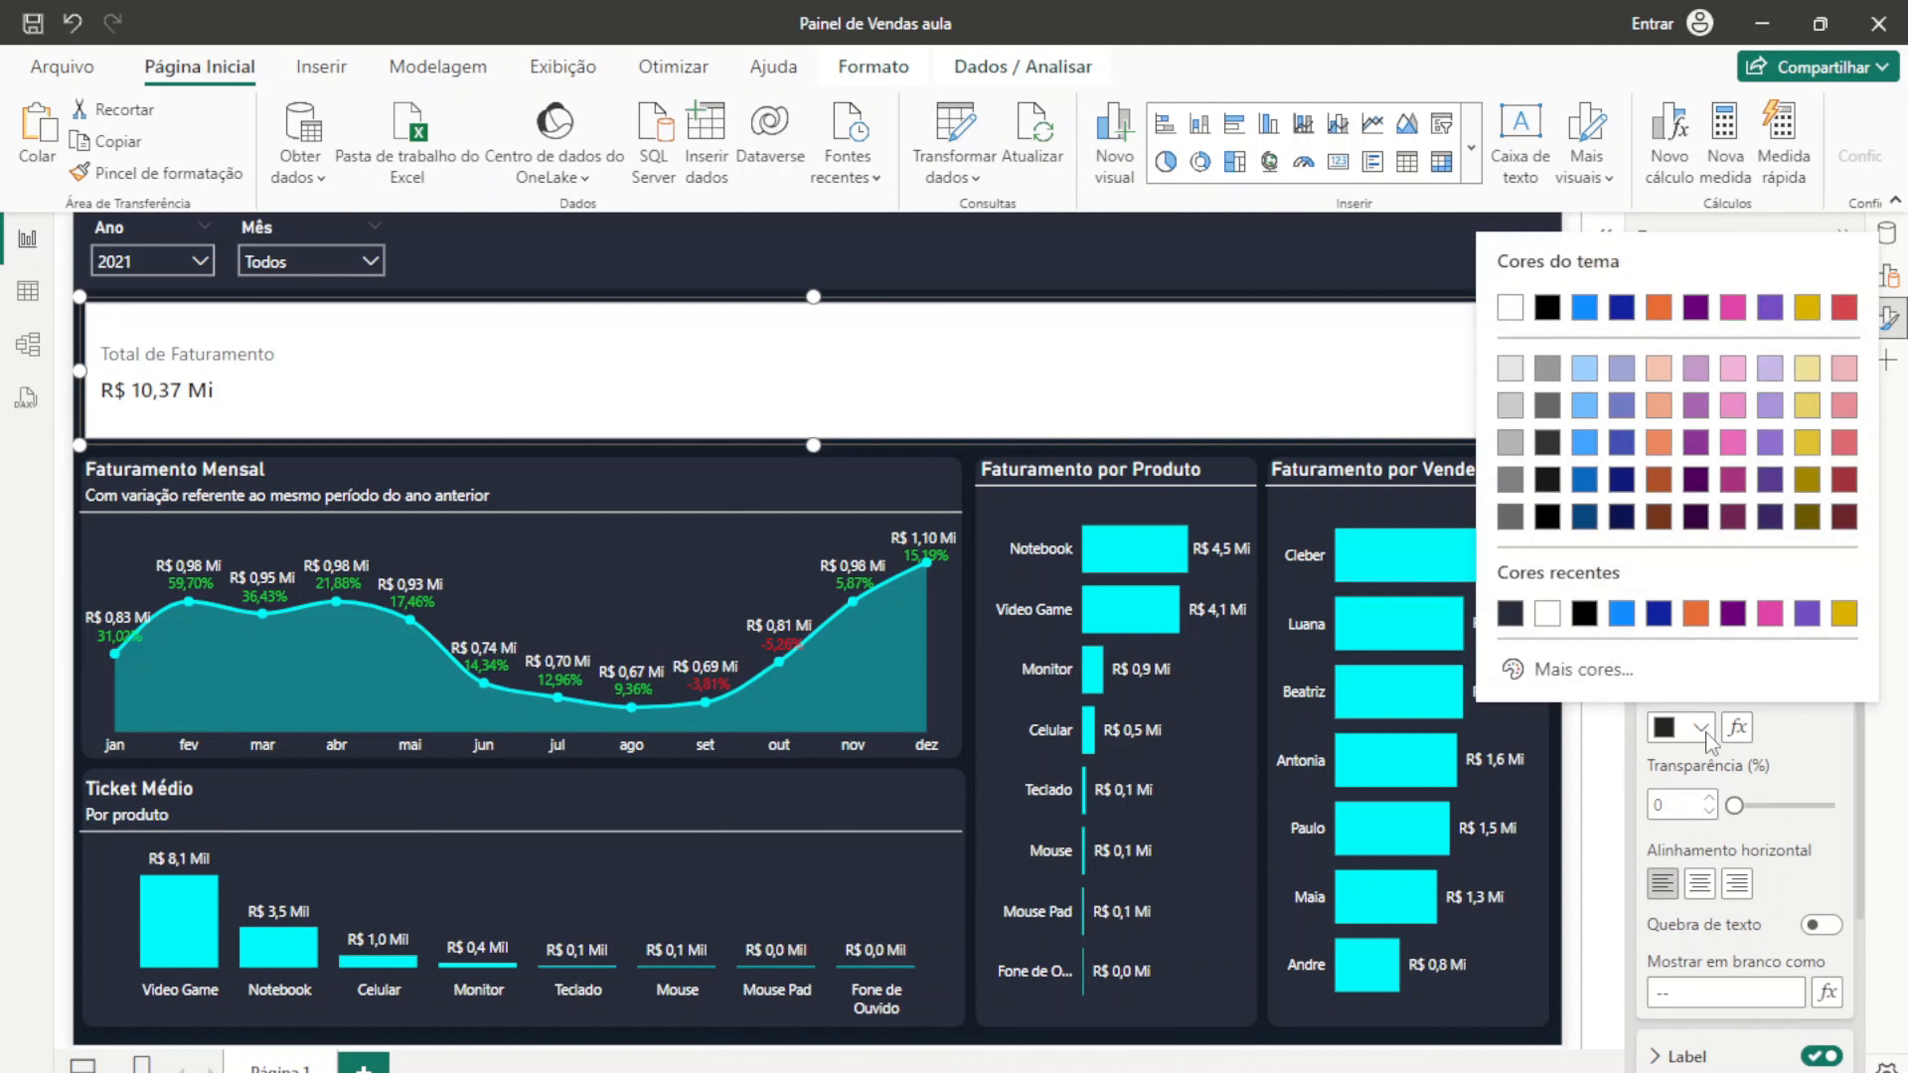
left_click(1509, 307)
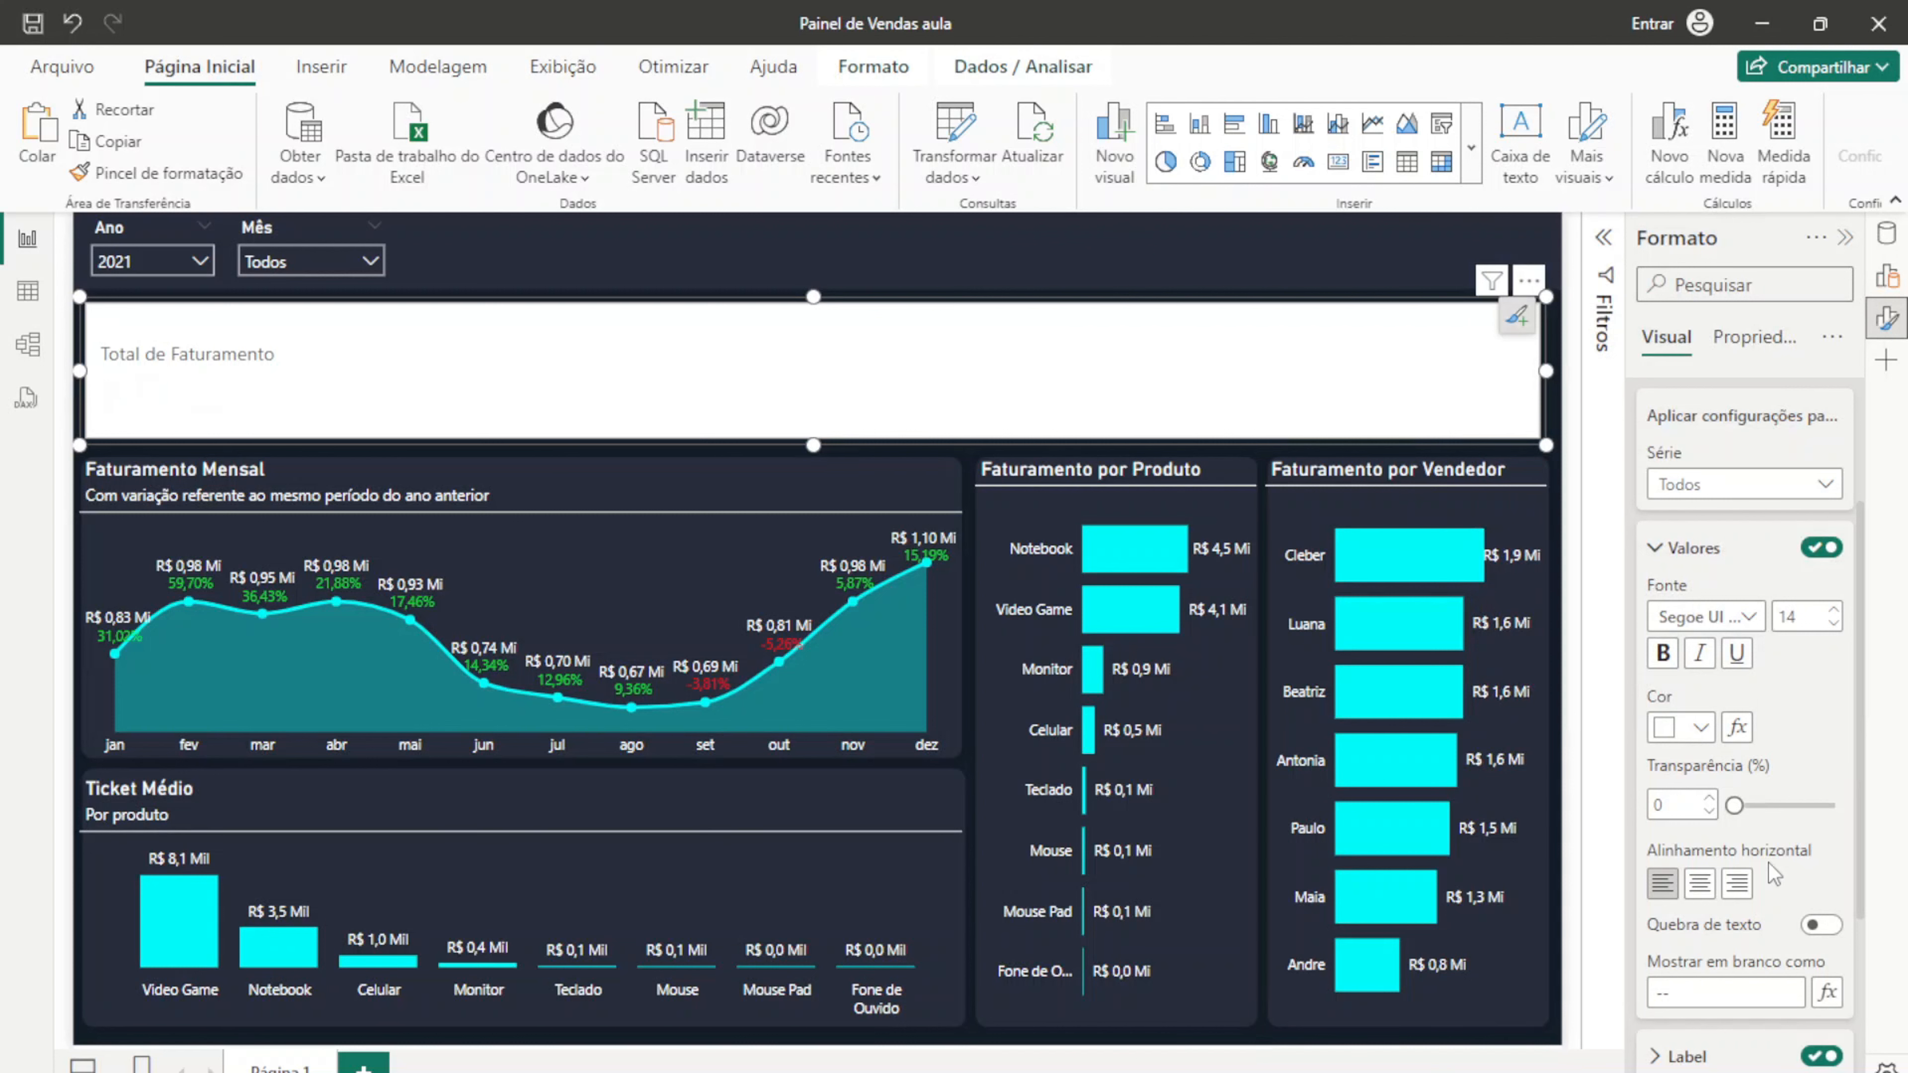
scroll(1770, 873, "down", 4)
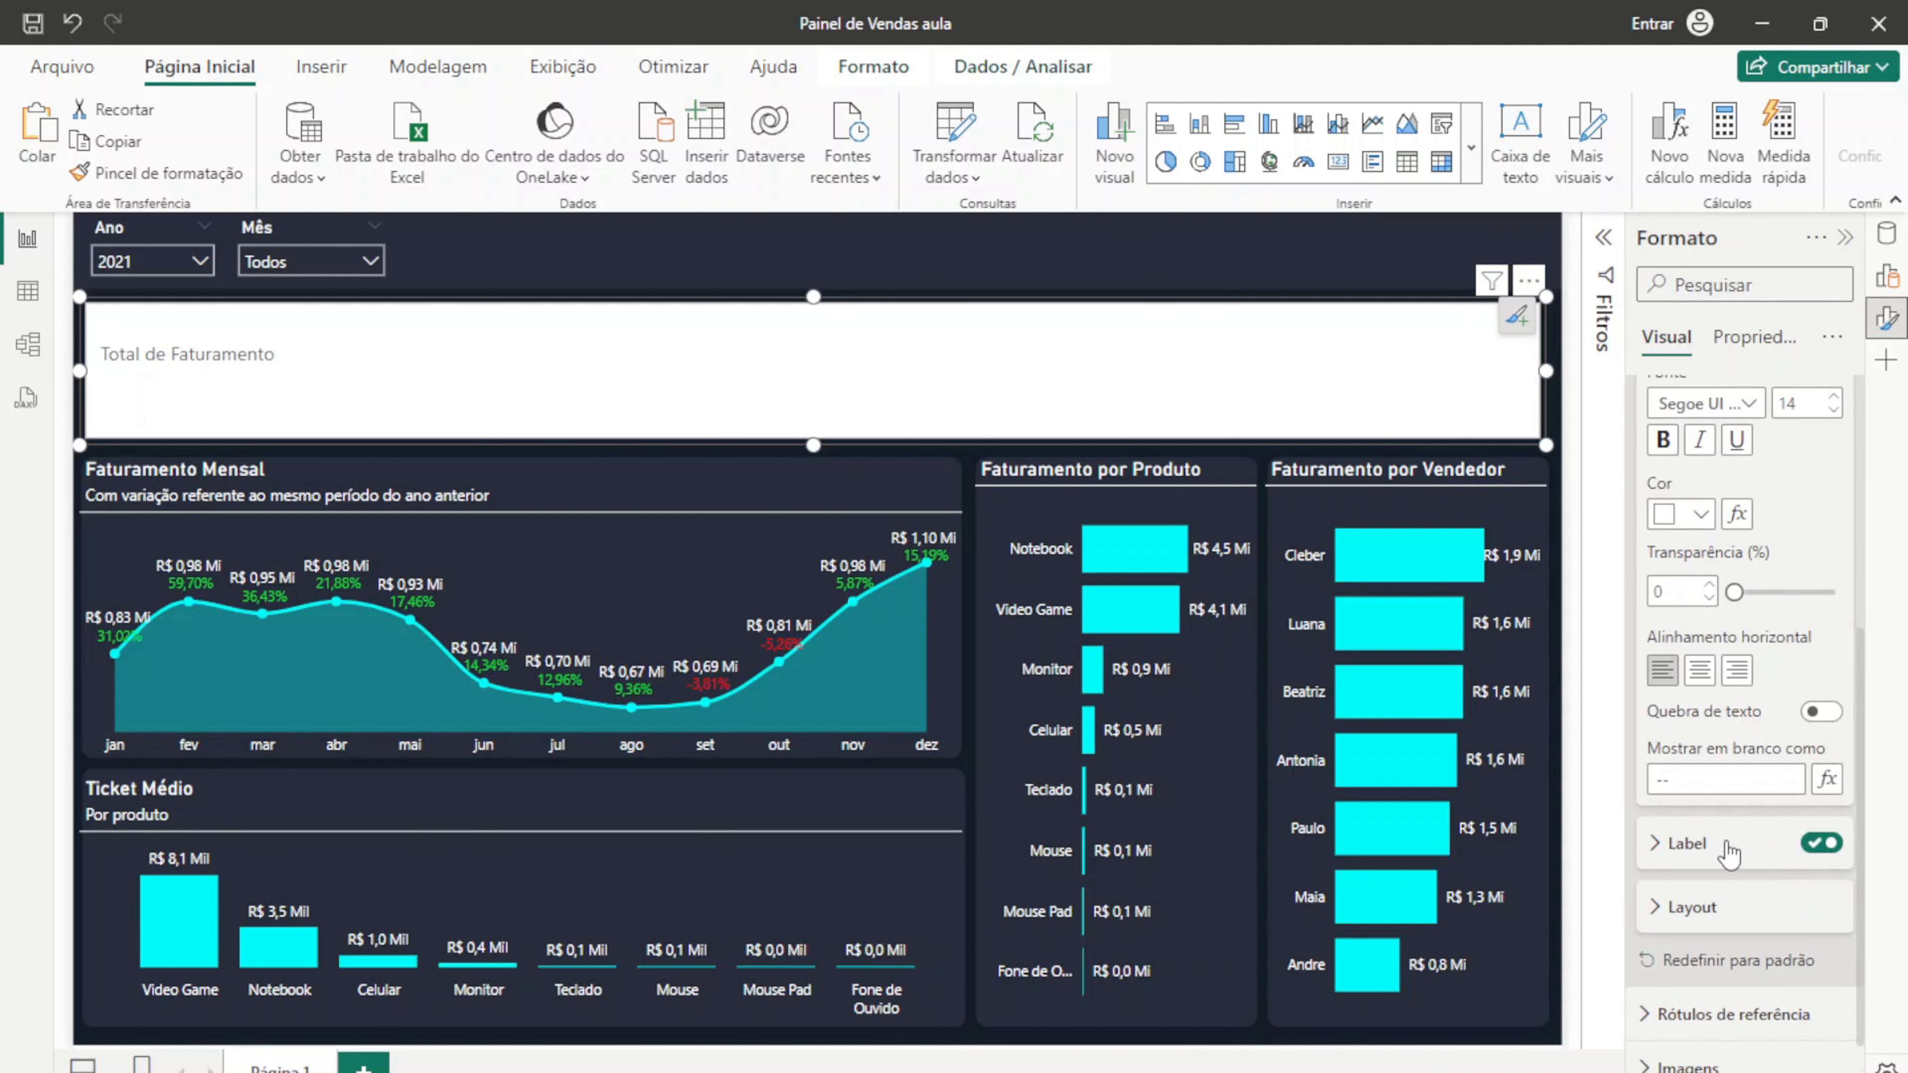
scroll(1759, 827, "up", 4)
scroll(1759, 827, "up", 3)
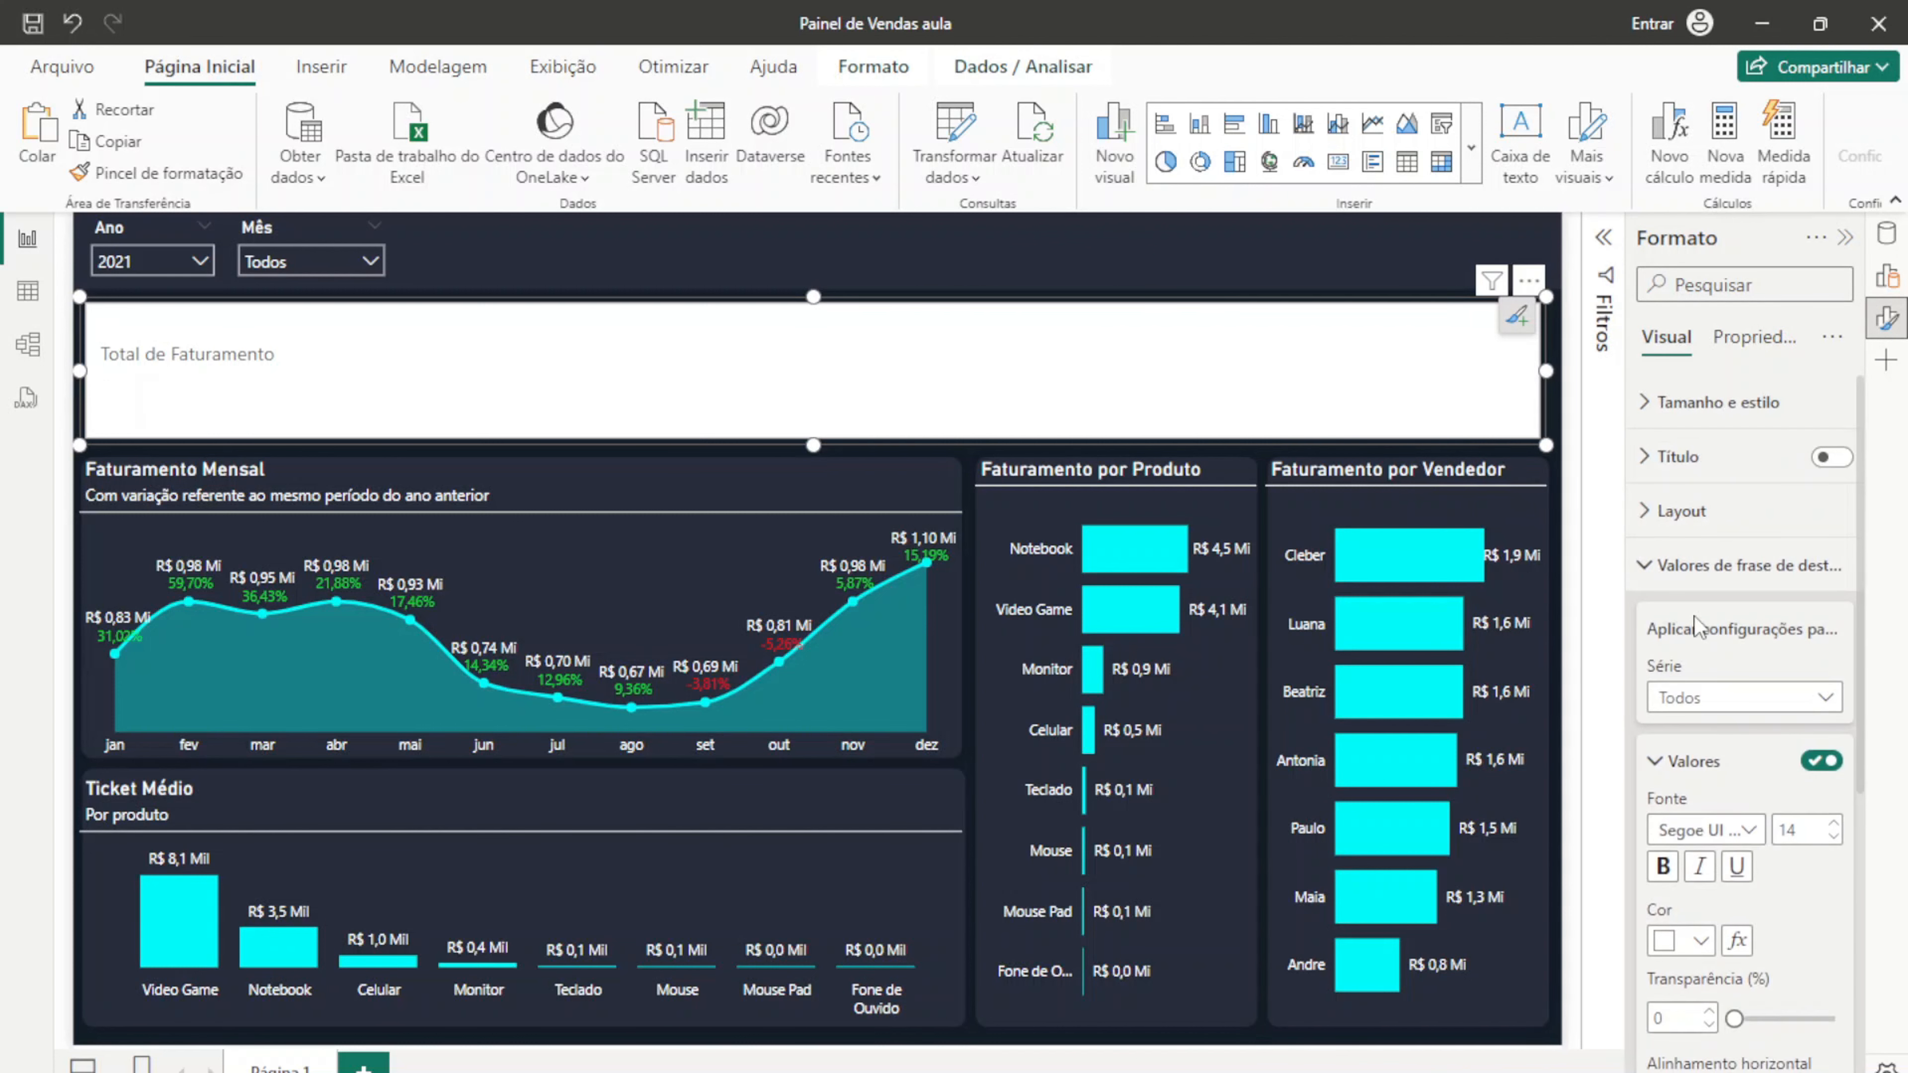
left_click(1637, 574)
left_click(1635, 577)
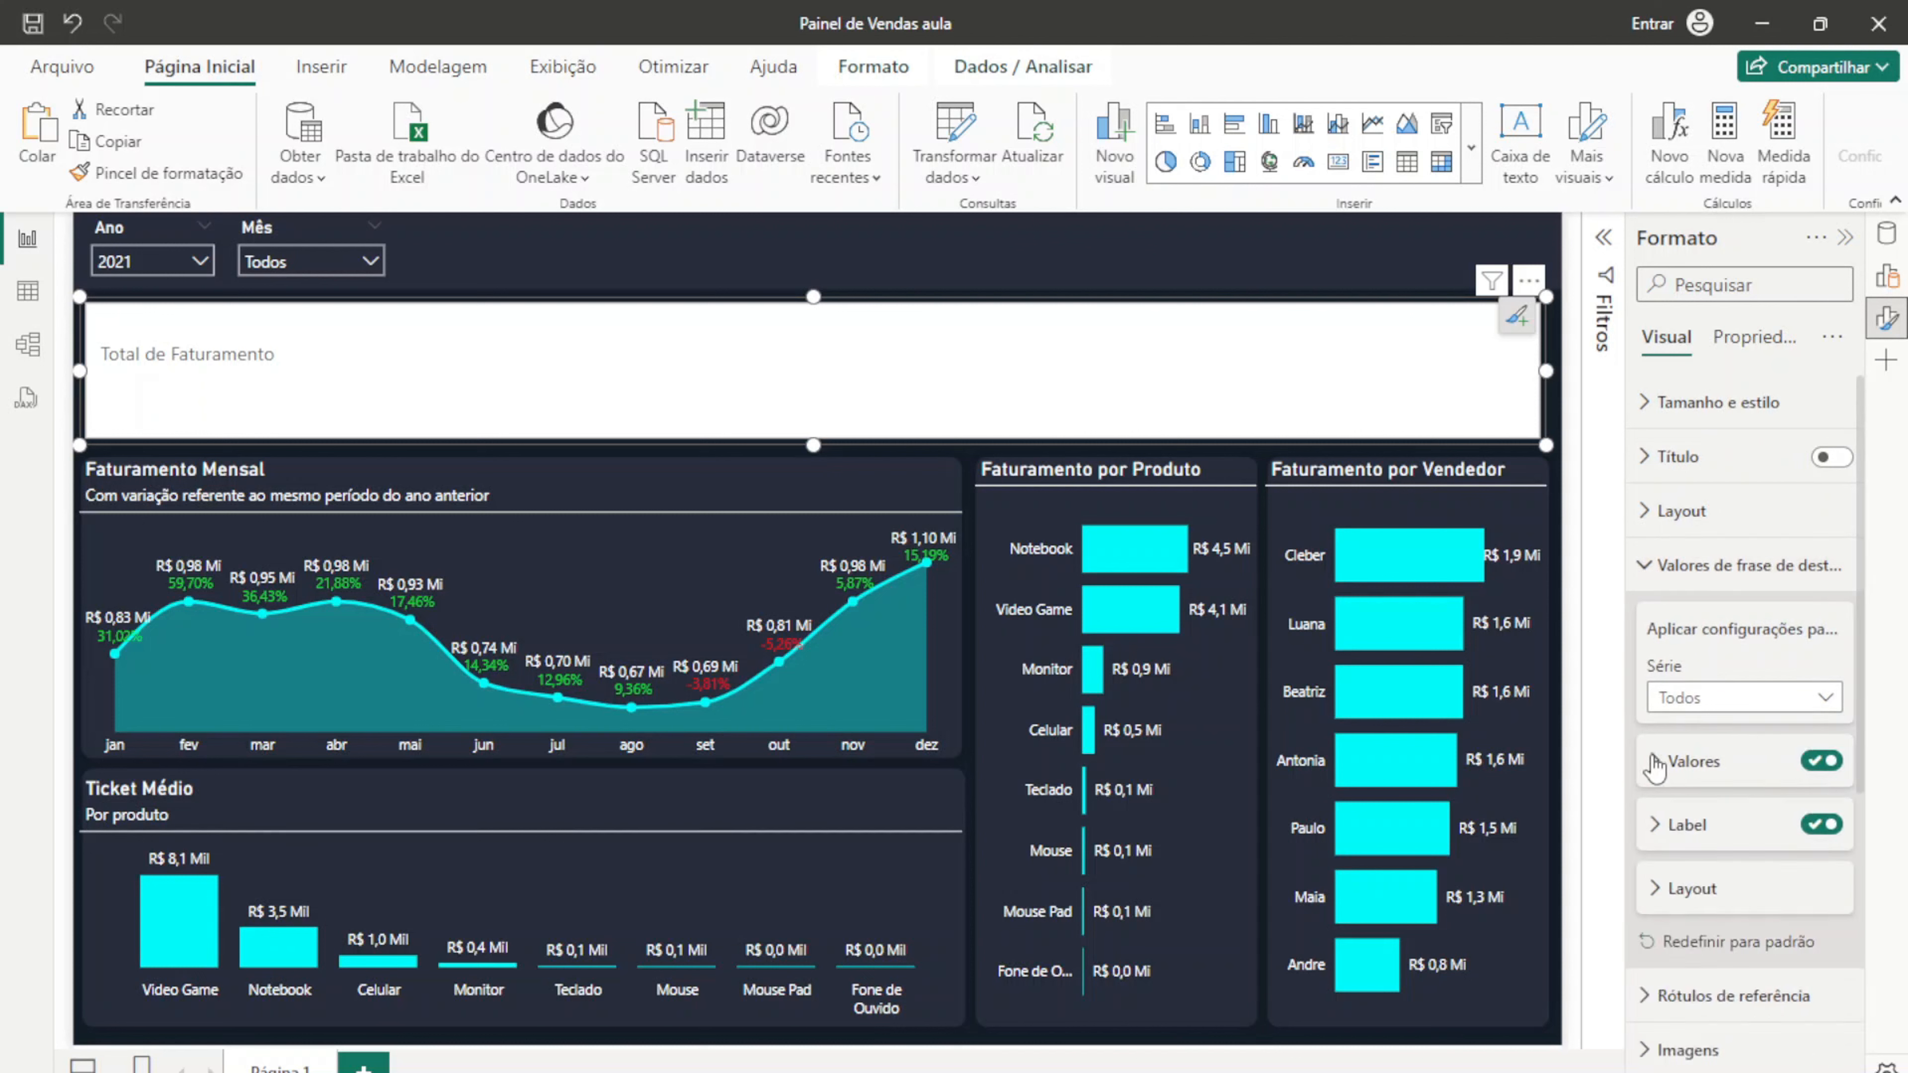
scroll(1693, 784, "down", 1)
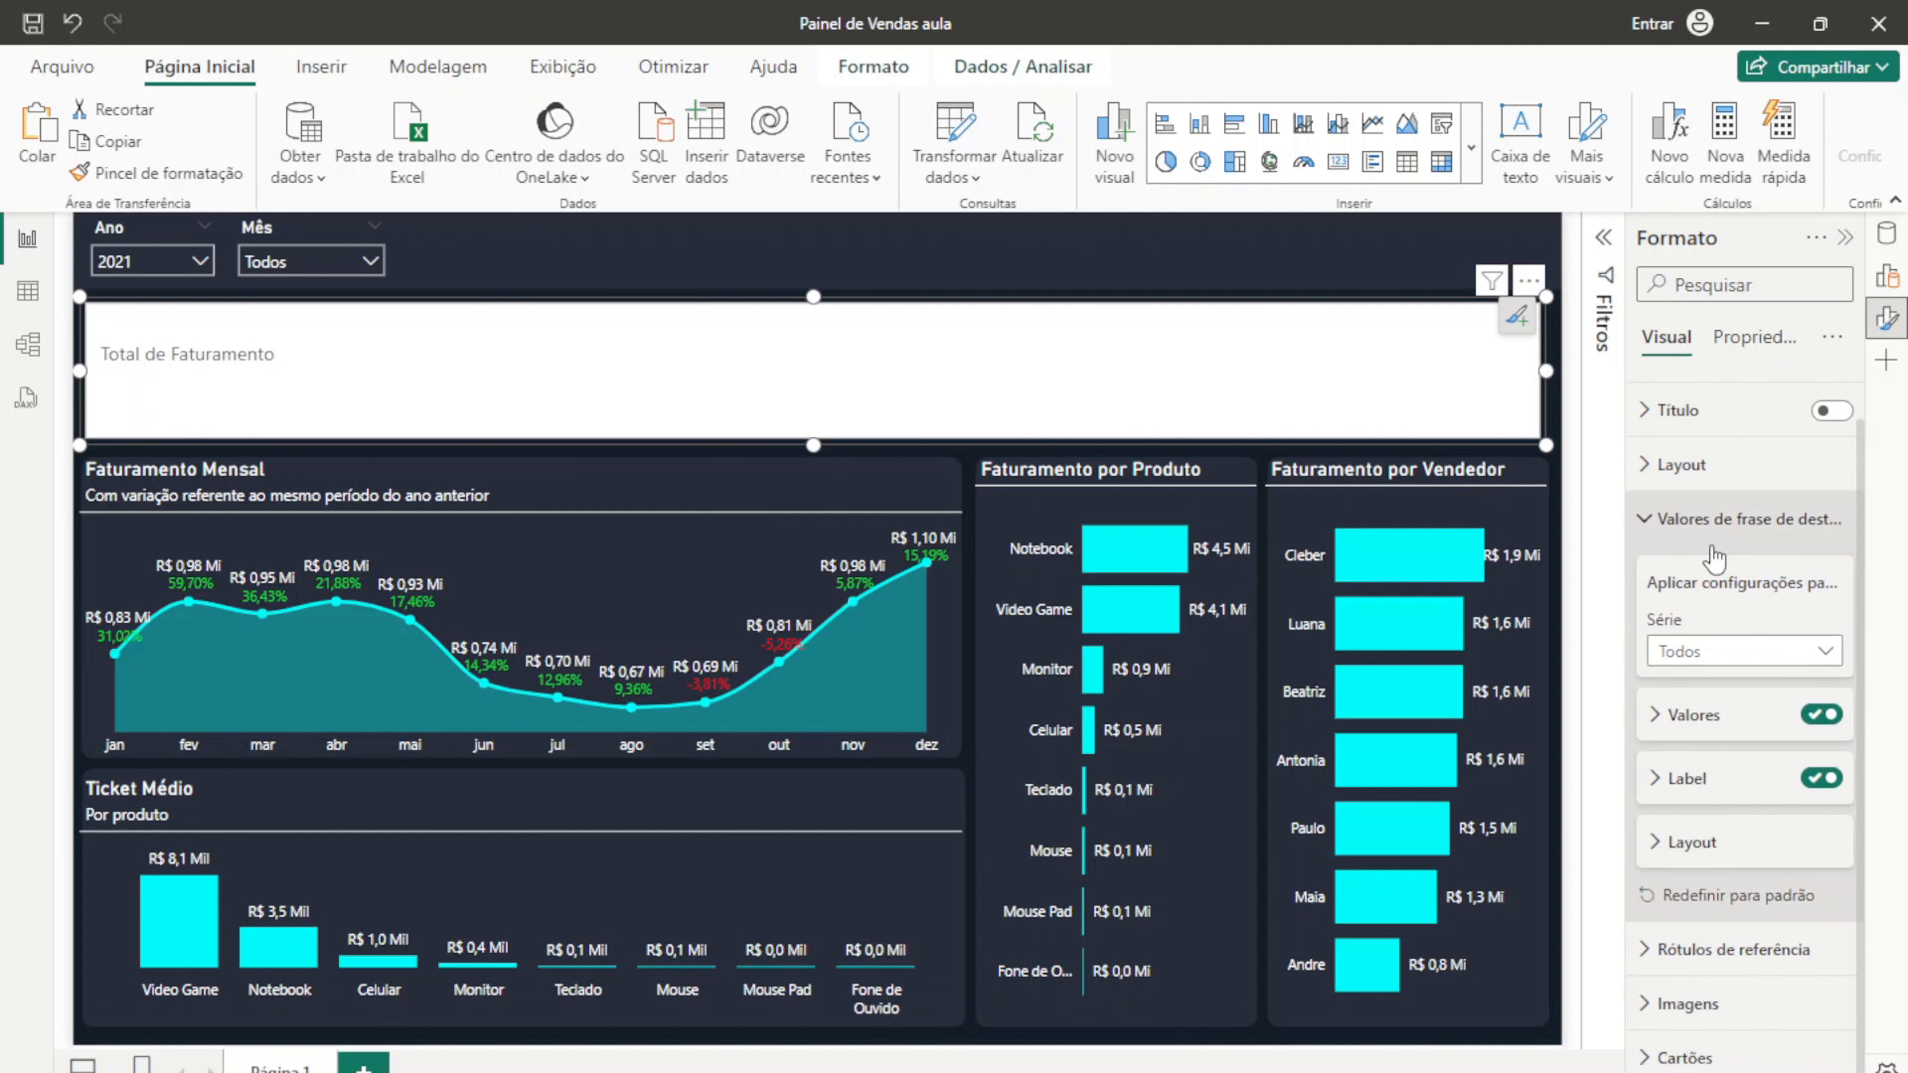
Step: Set the color of the card's callout label to white and collapse the label settings
left_click(1671, 781)
scroll(1682, 789, "down", 7)
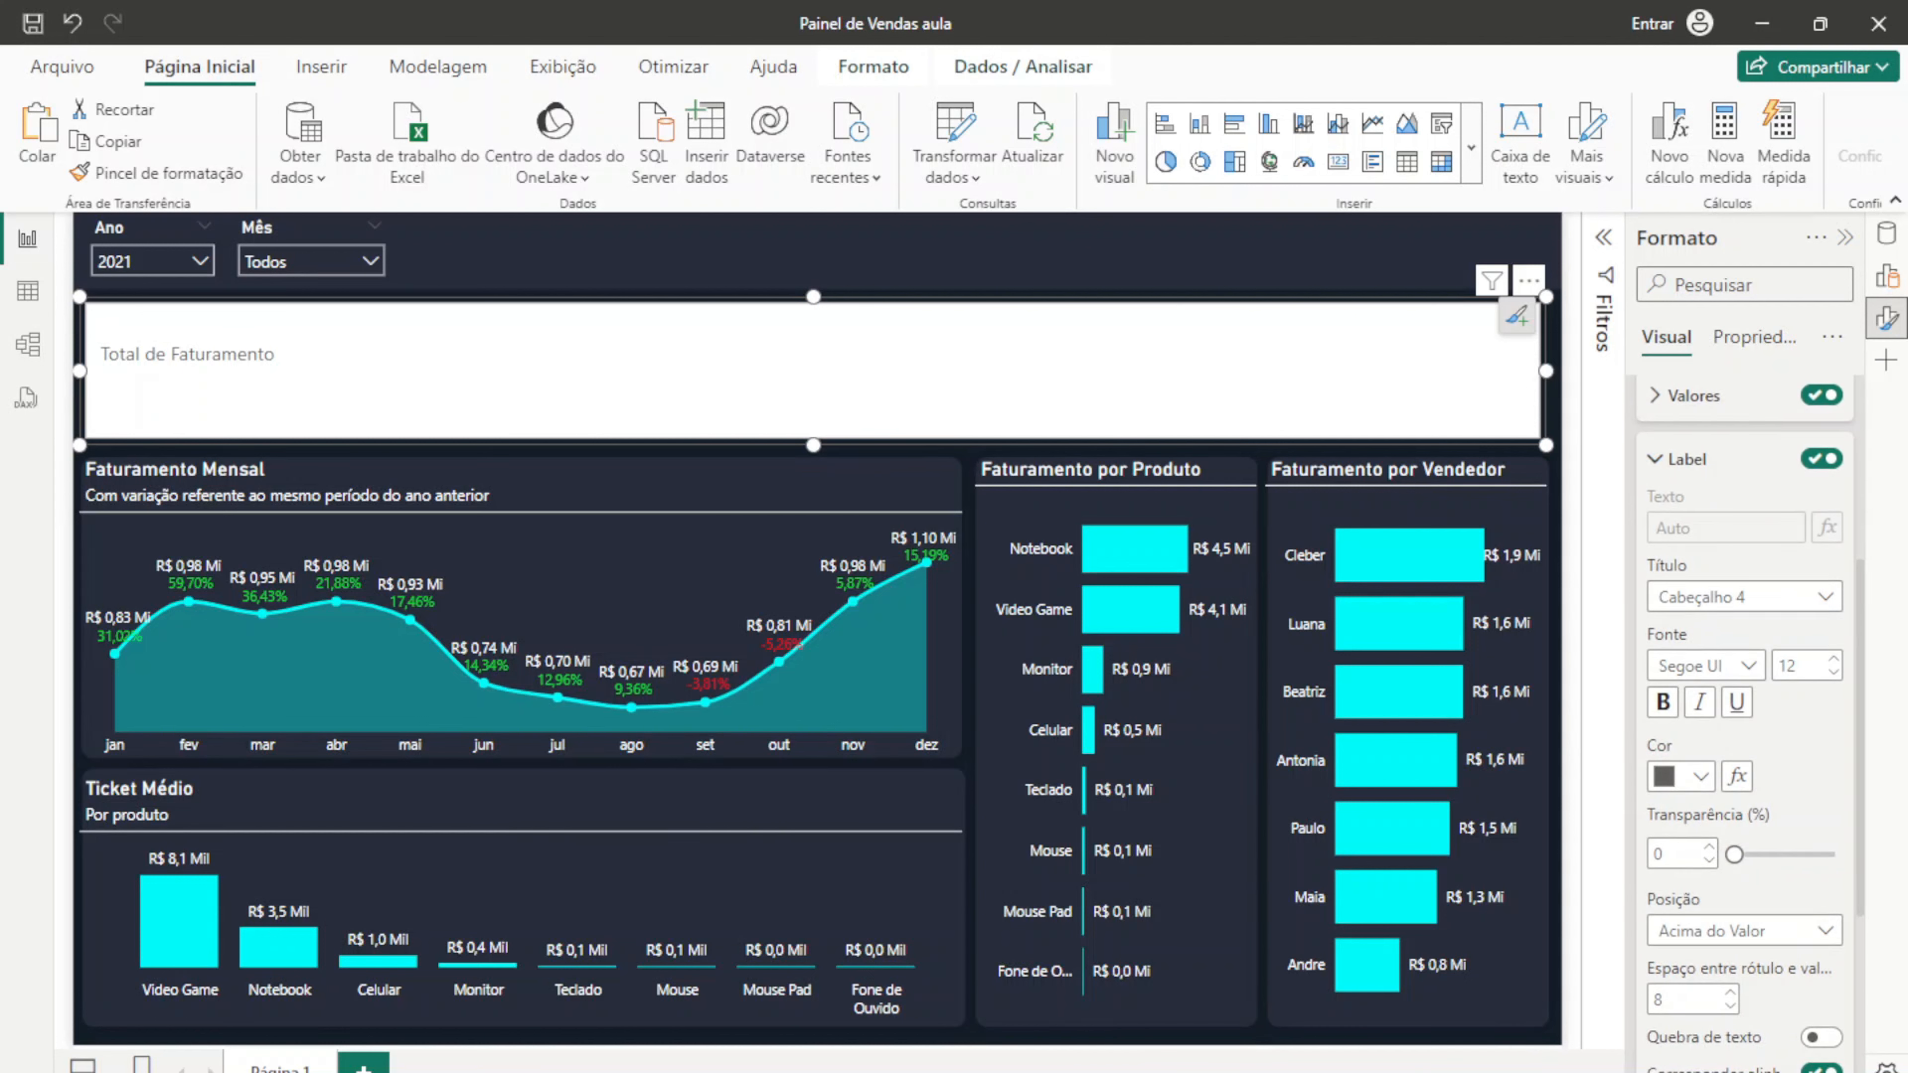
left_click(1701, 778)
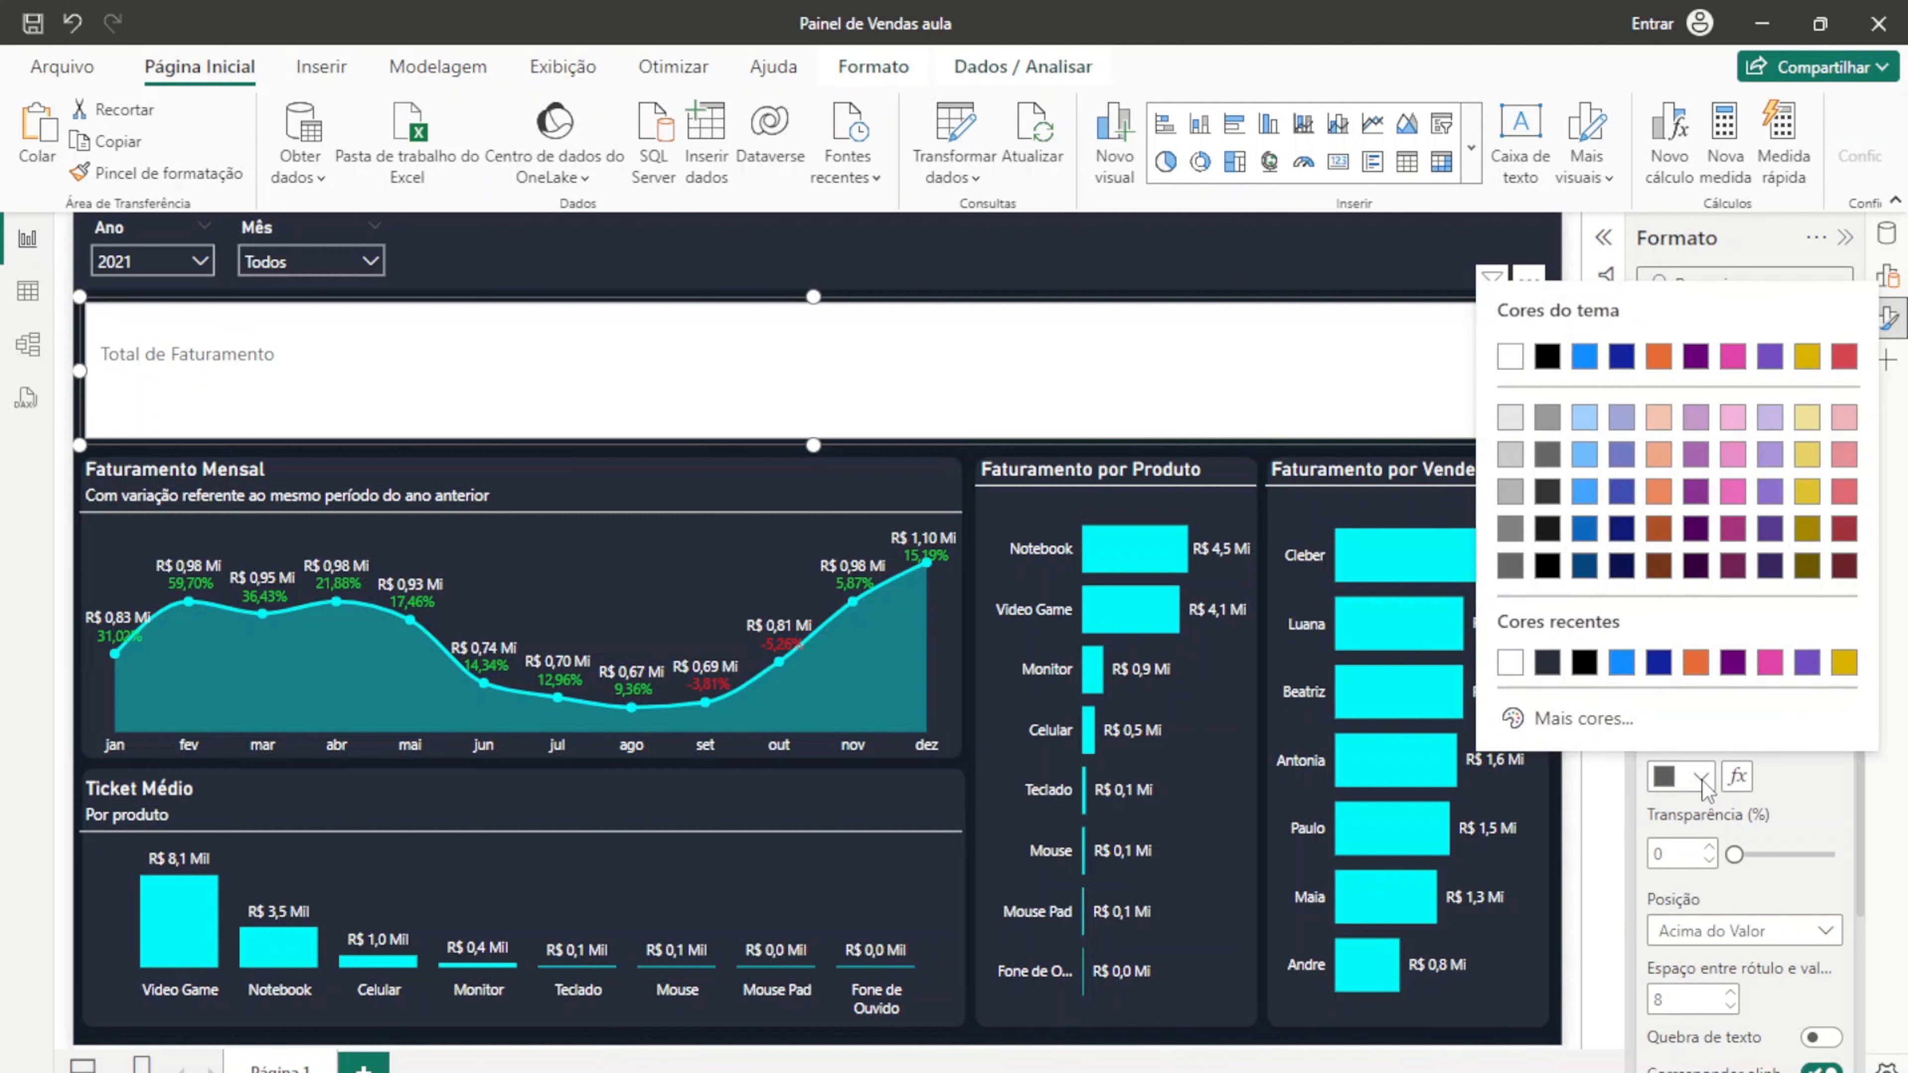
left_click(1511, 357)
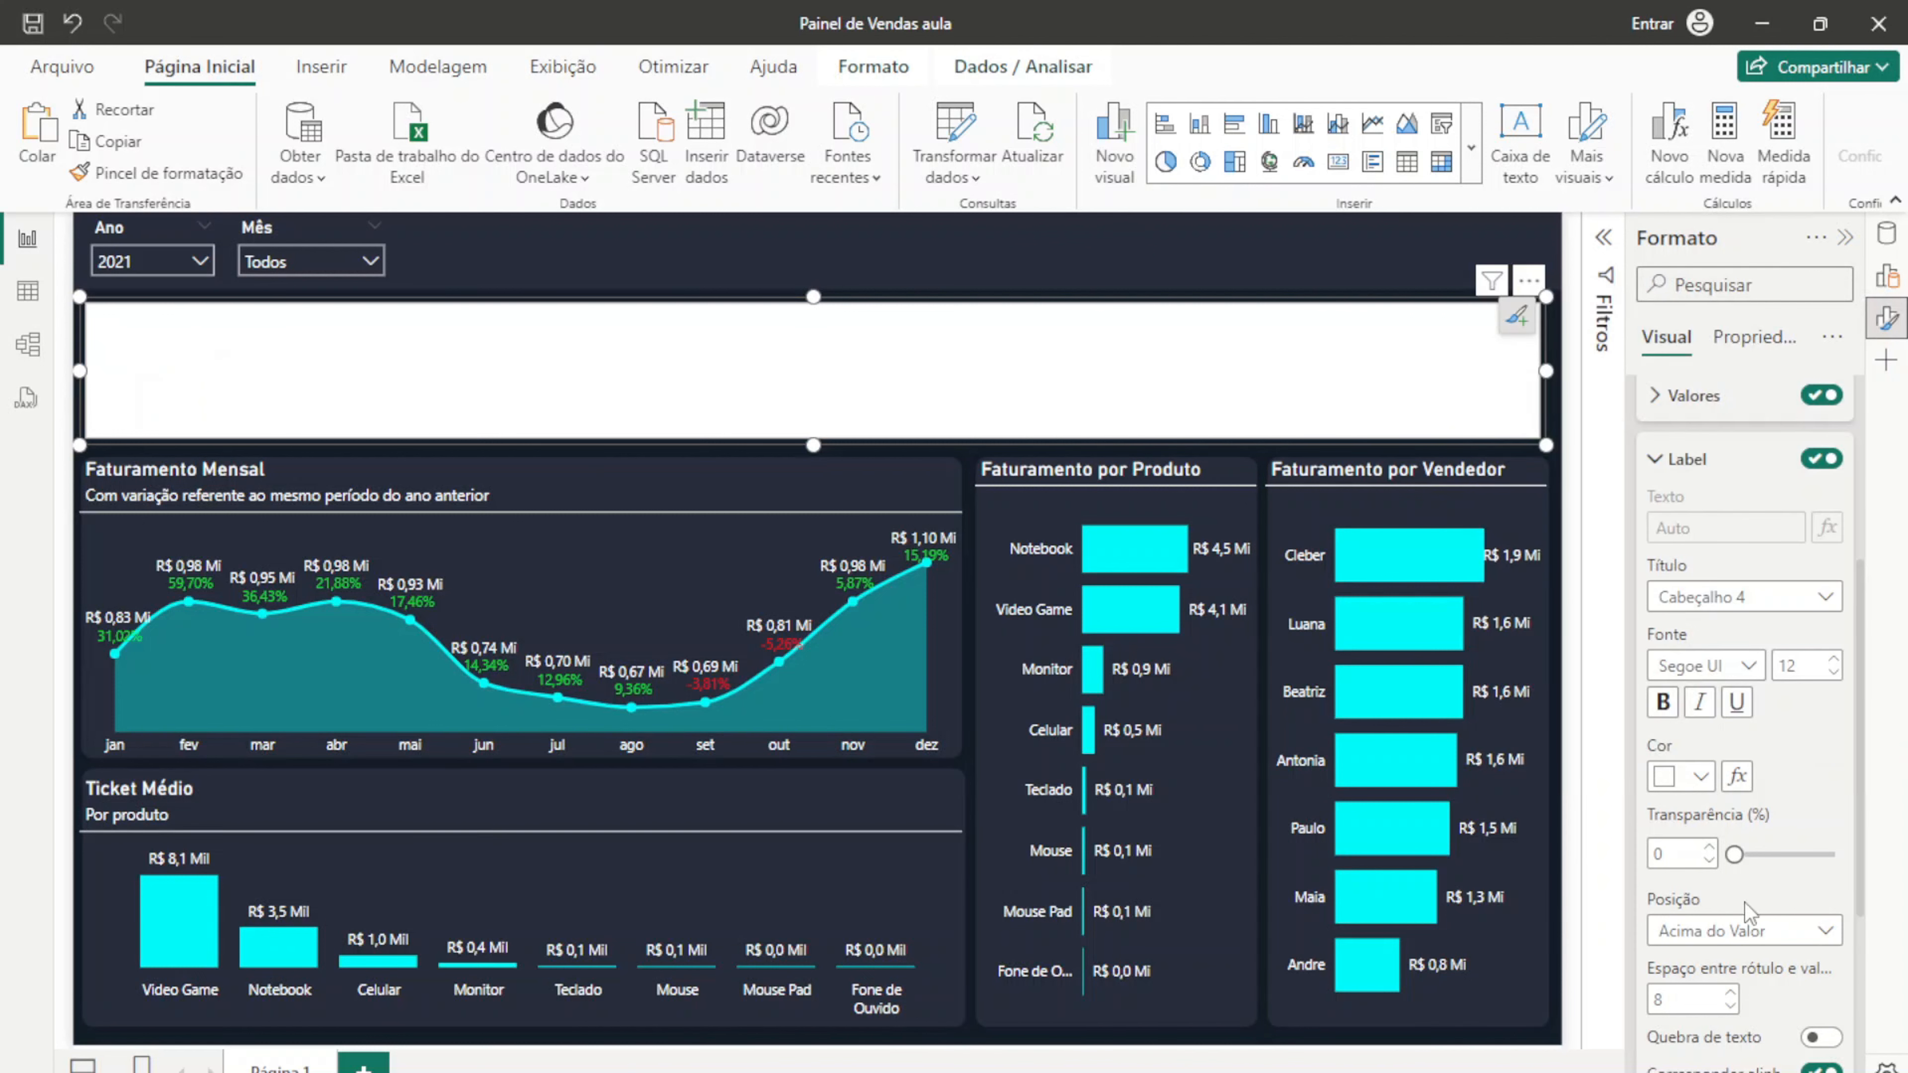
scroll(1746, 913, "down", 4)
scroll(1746, 911, "up", 4)
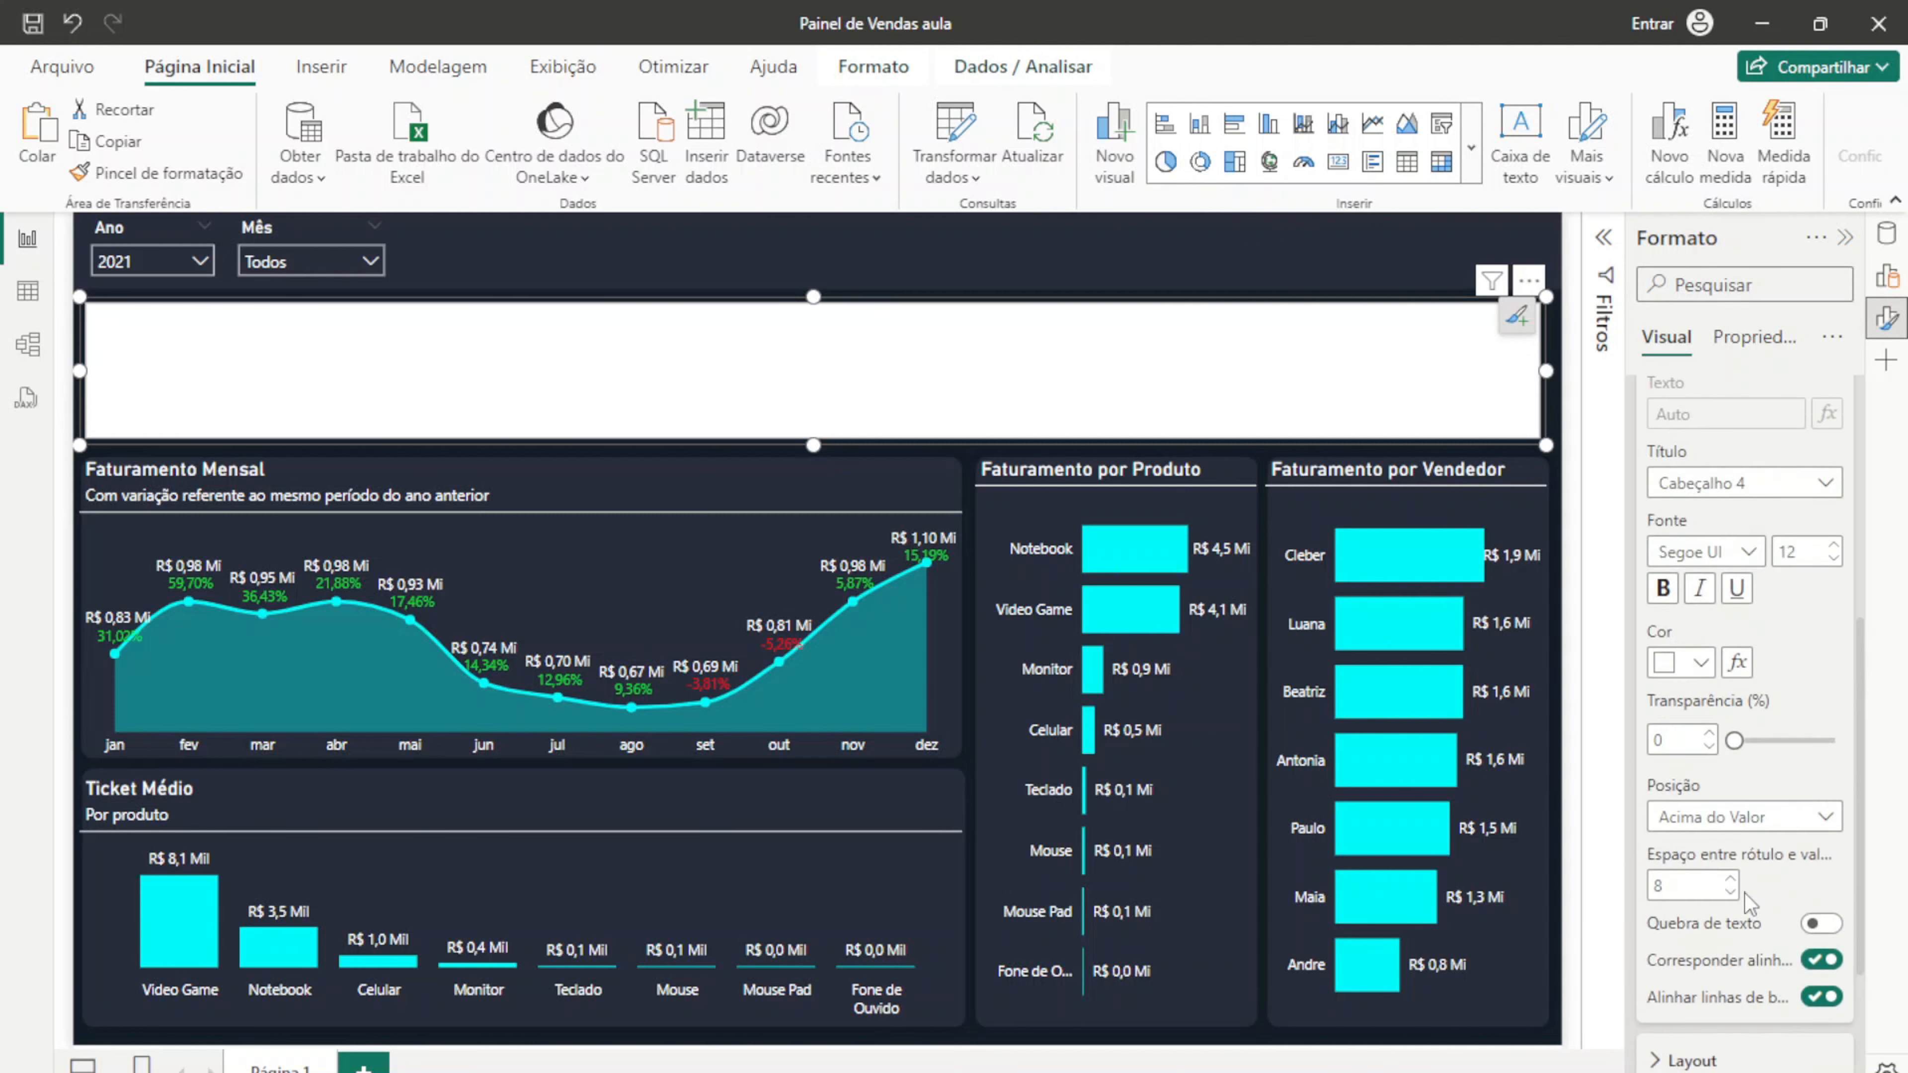
left_click(1657, 474)
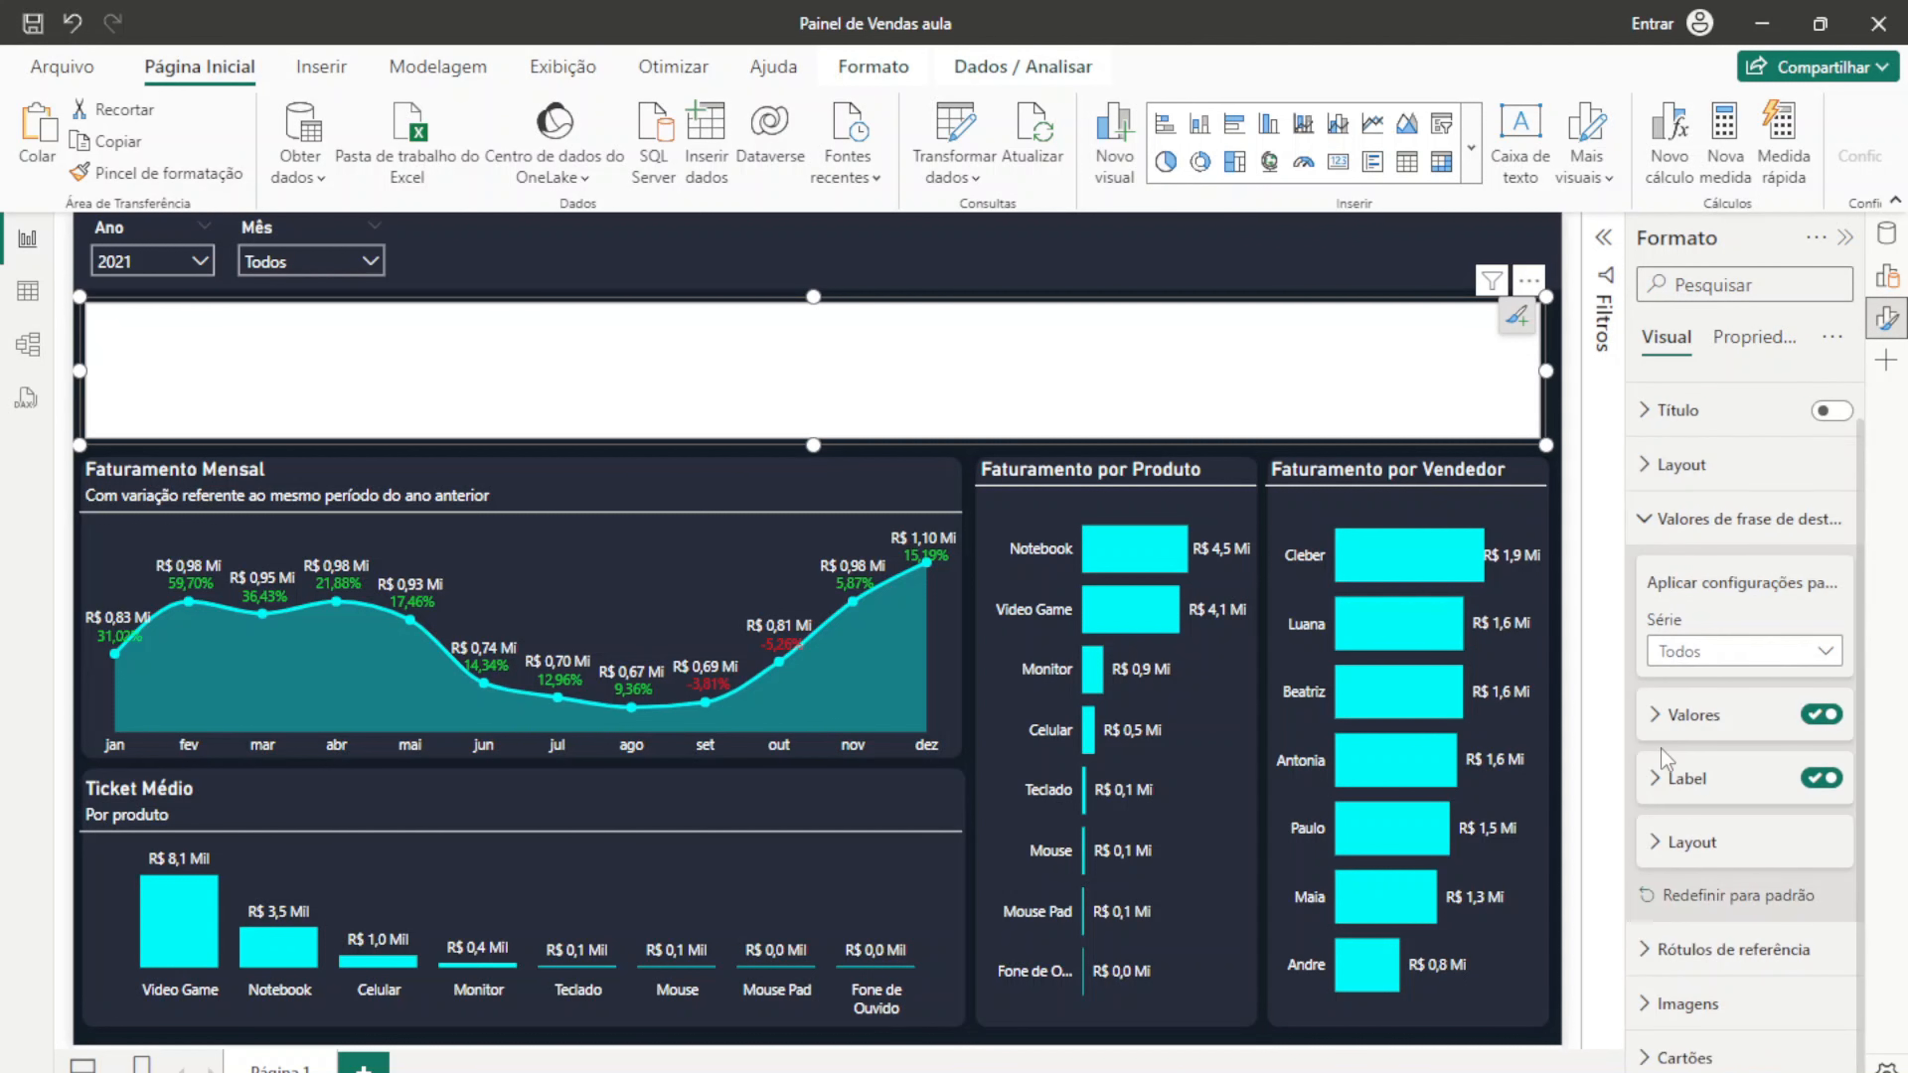
left_click(1661, 841)
scroll(1776, 799, "down", 1)
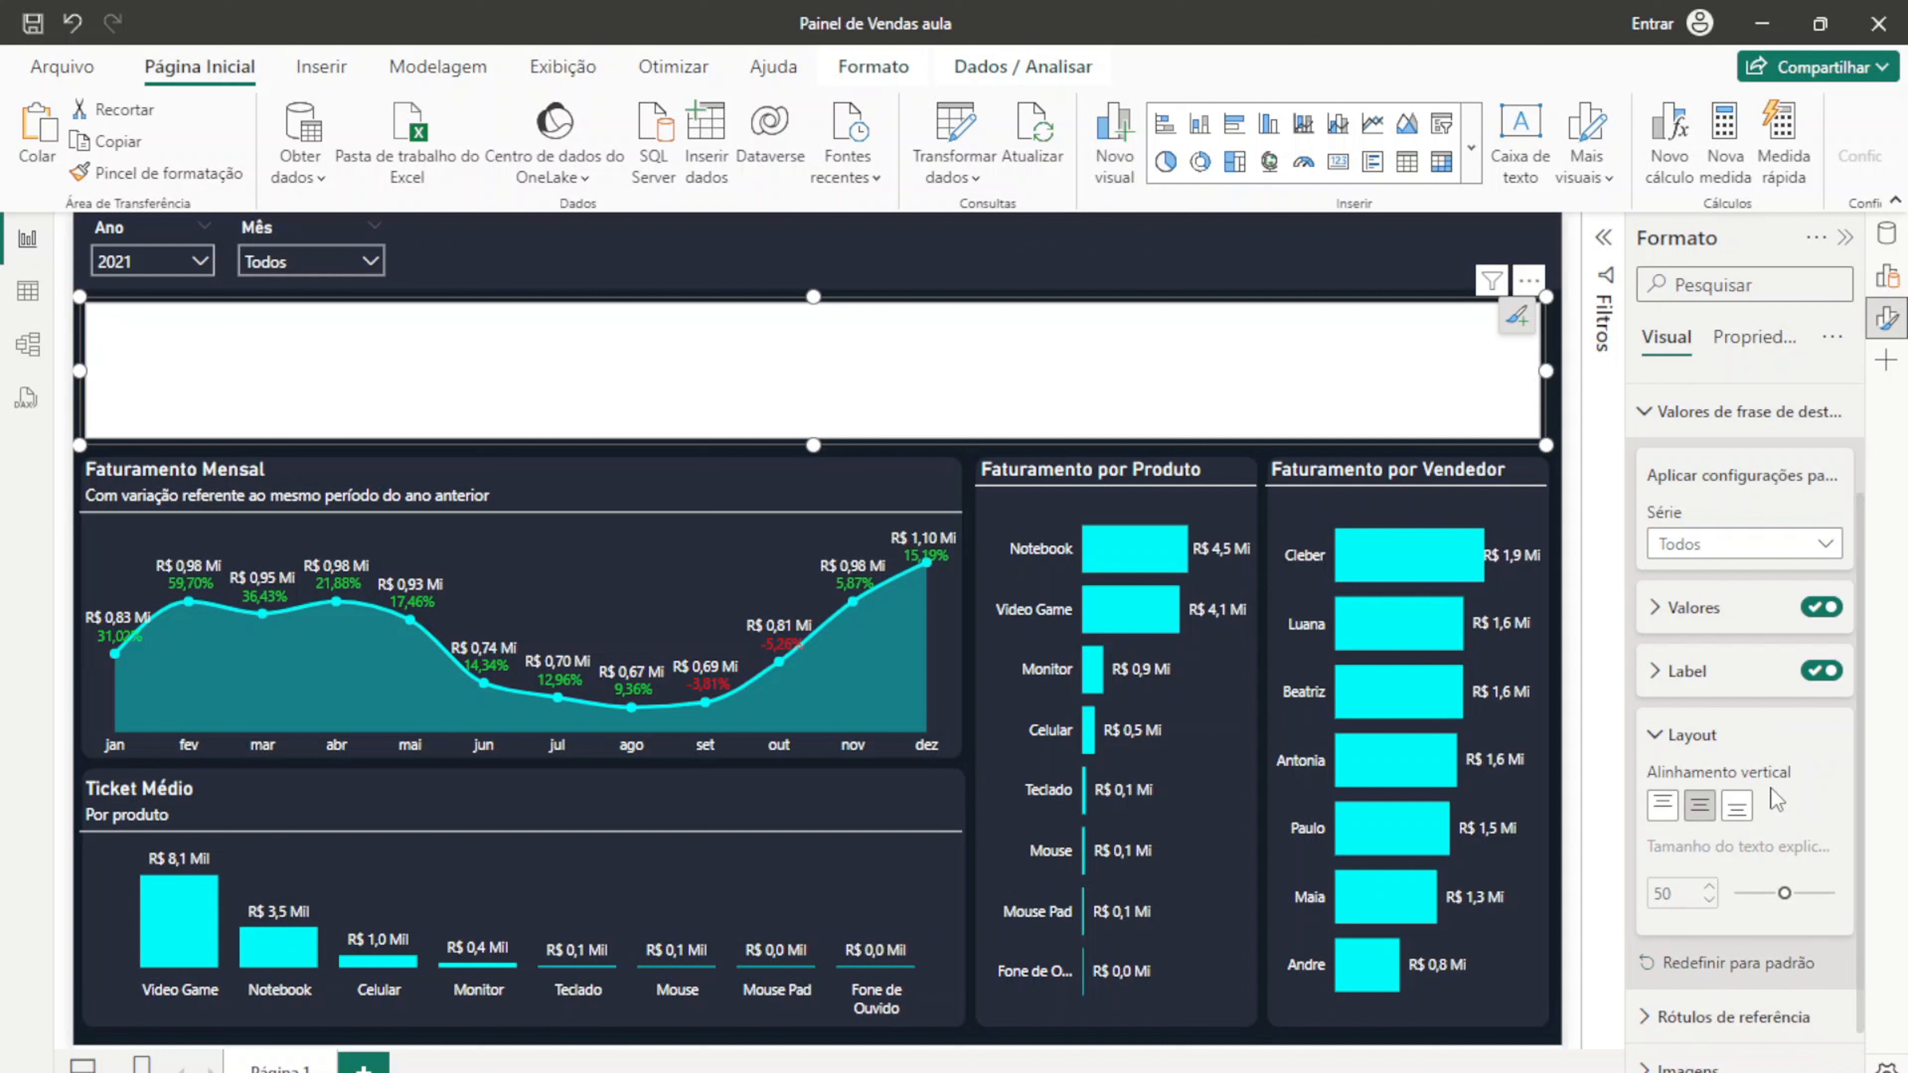
left_click(1691, 735)
scroll(1652, 586, "up", 1)
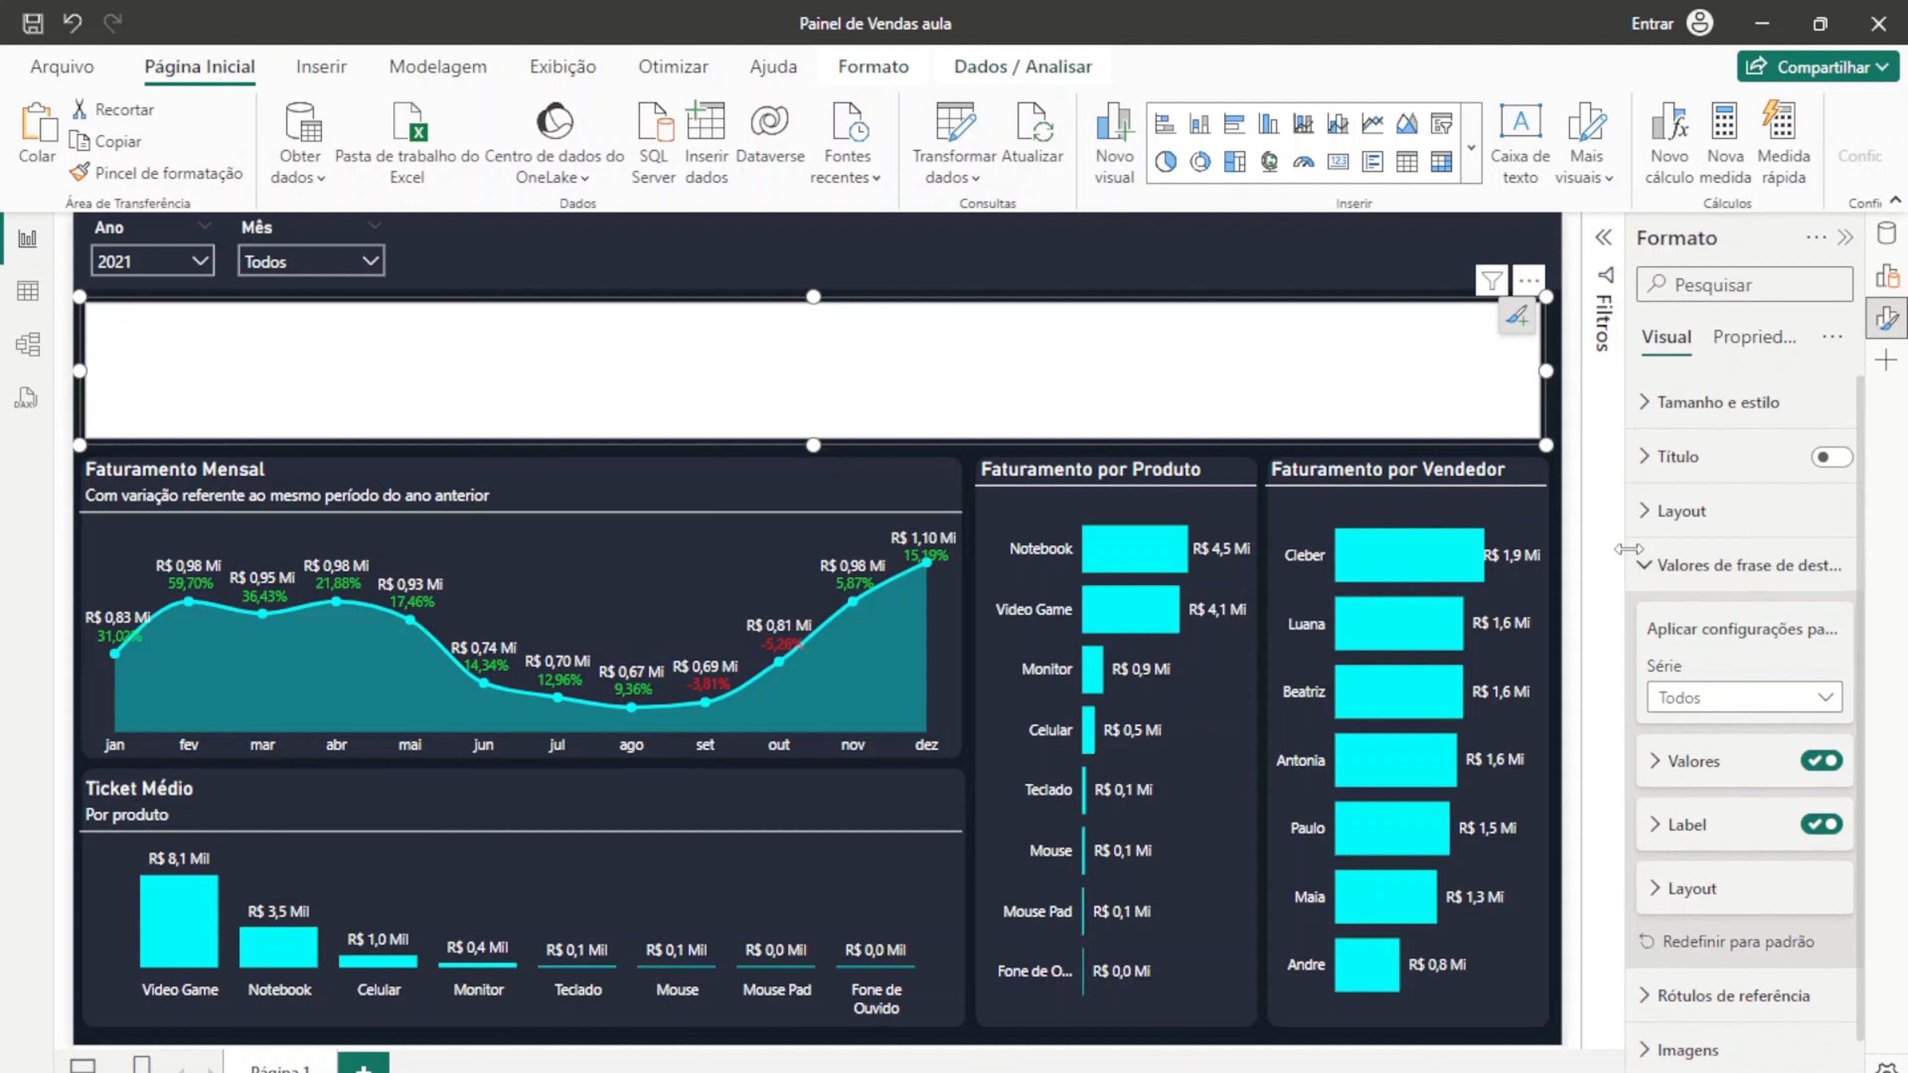
Step: In the Cartões formatting, set the card background (Tela de fundo) color to #282D3C and turn off the border (Borda)
left_click(1643, 565)
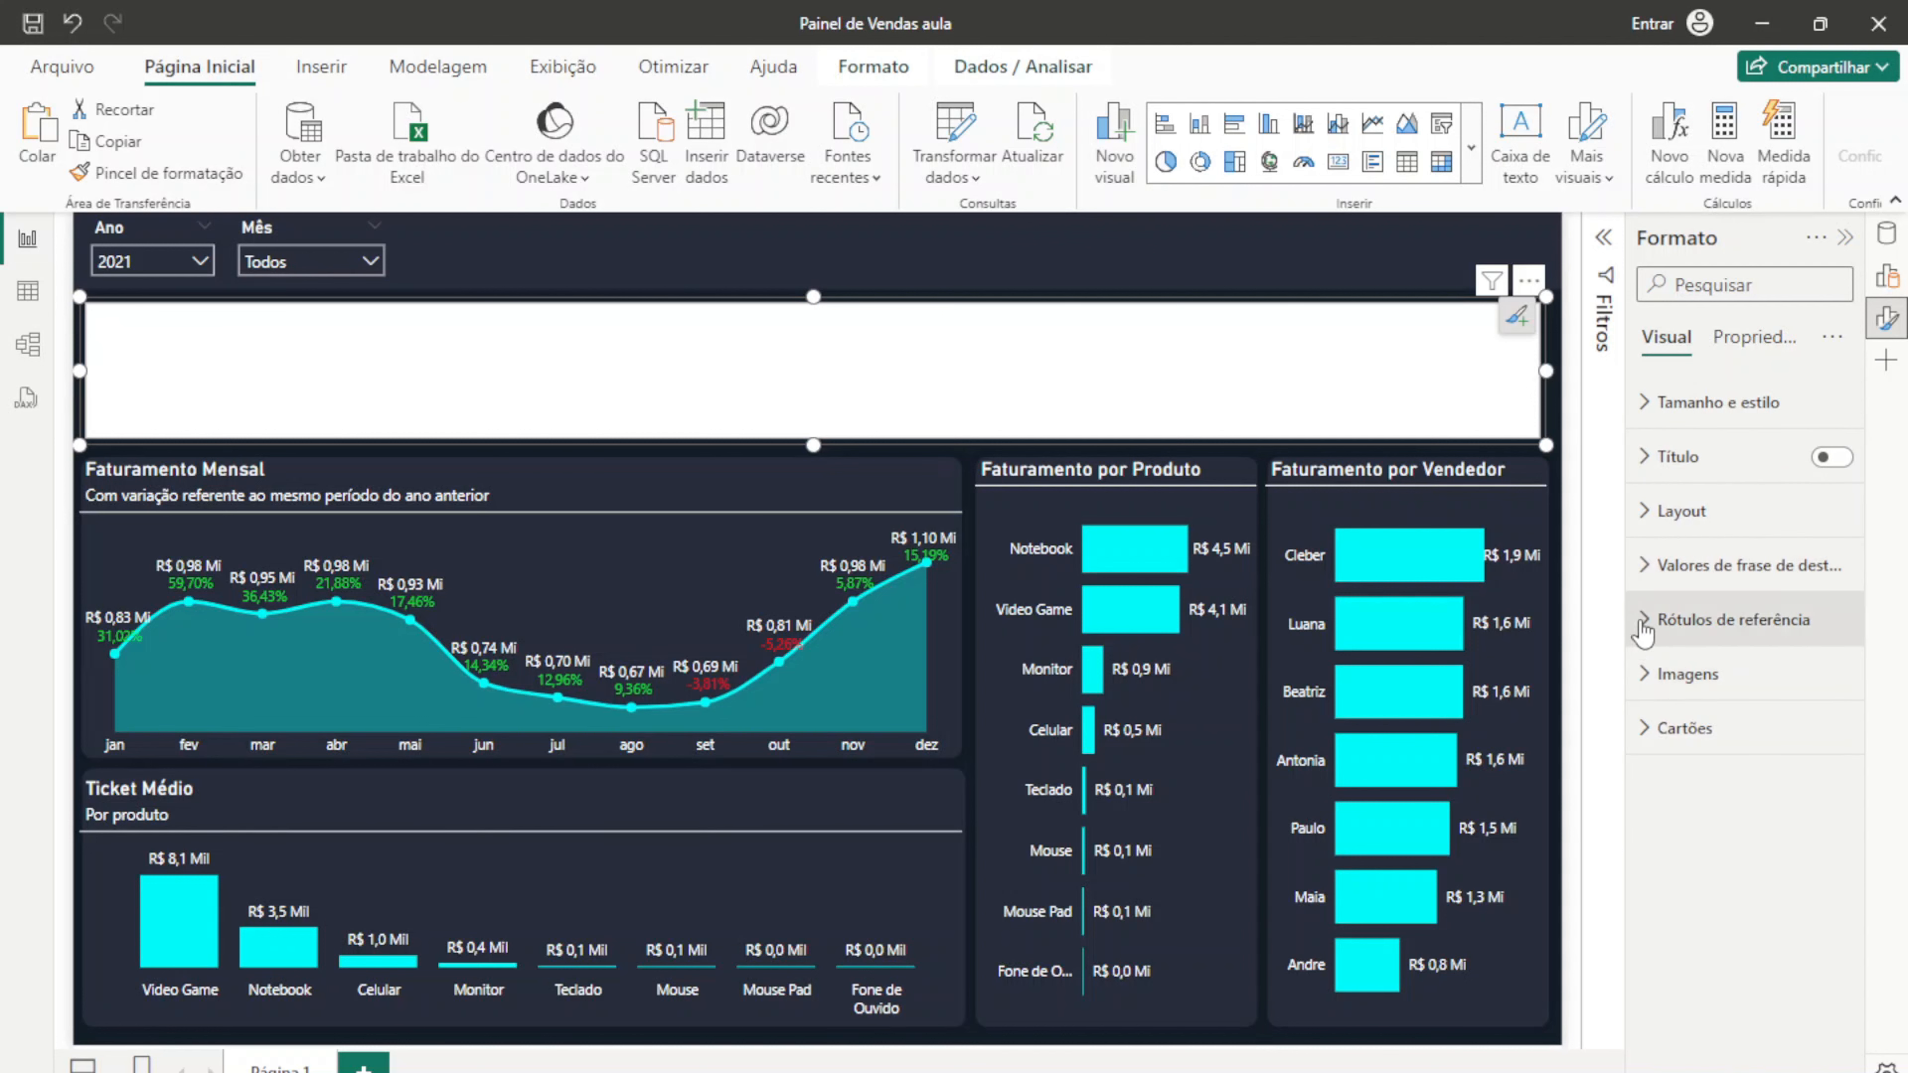
left_click(1645, 742)
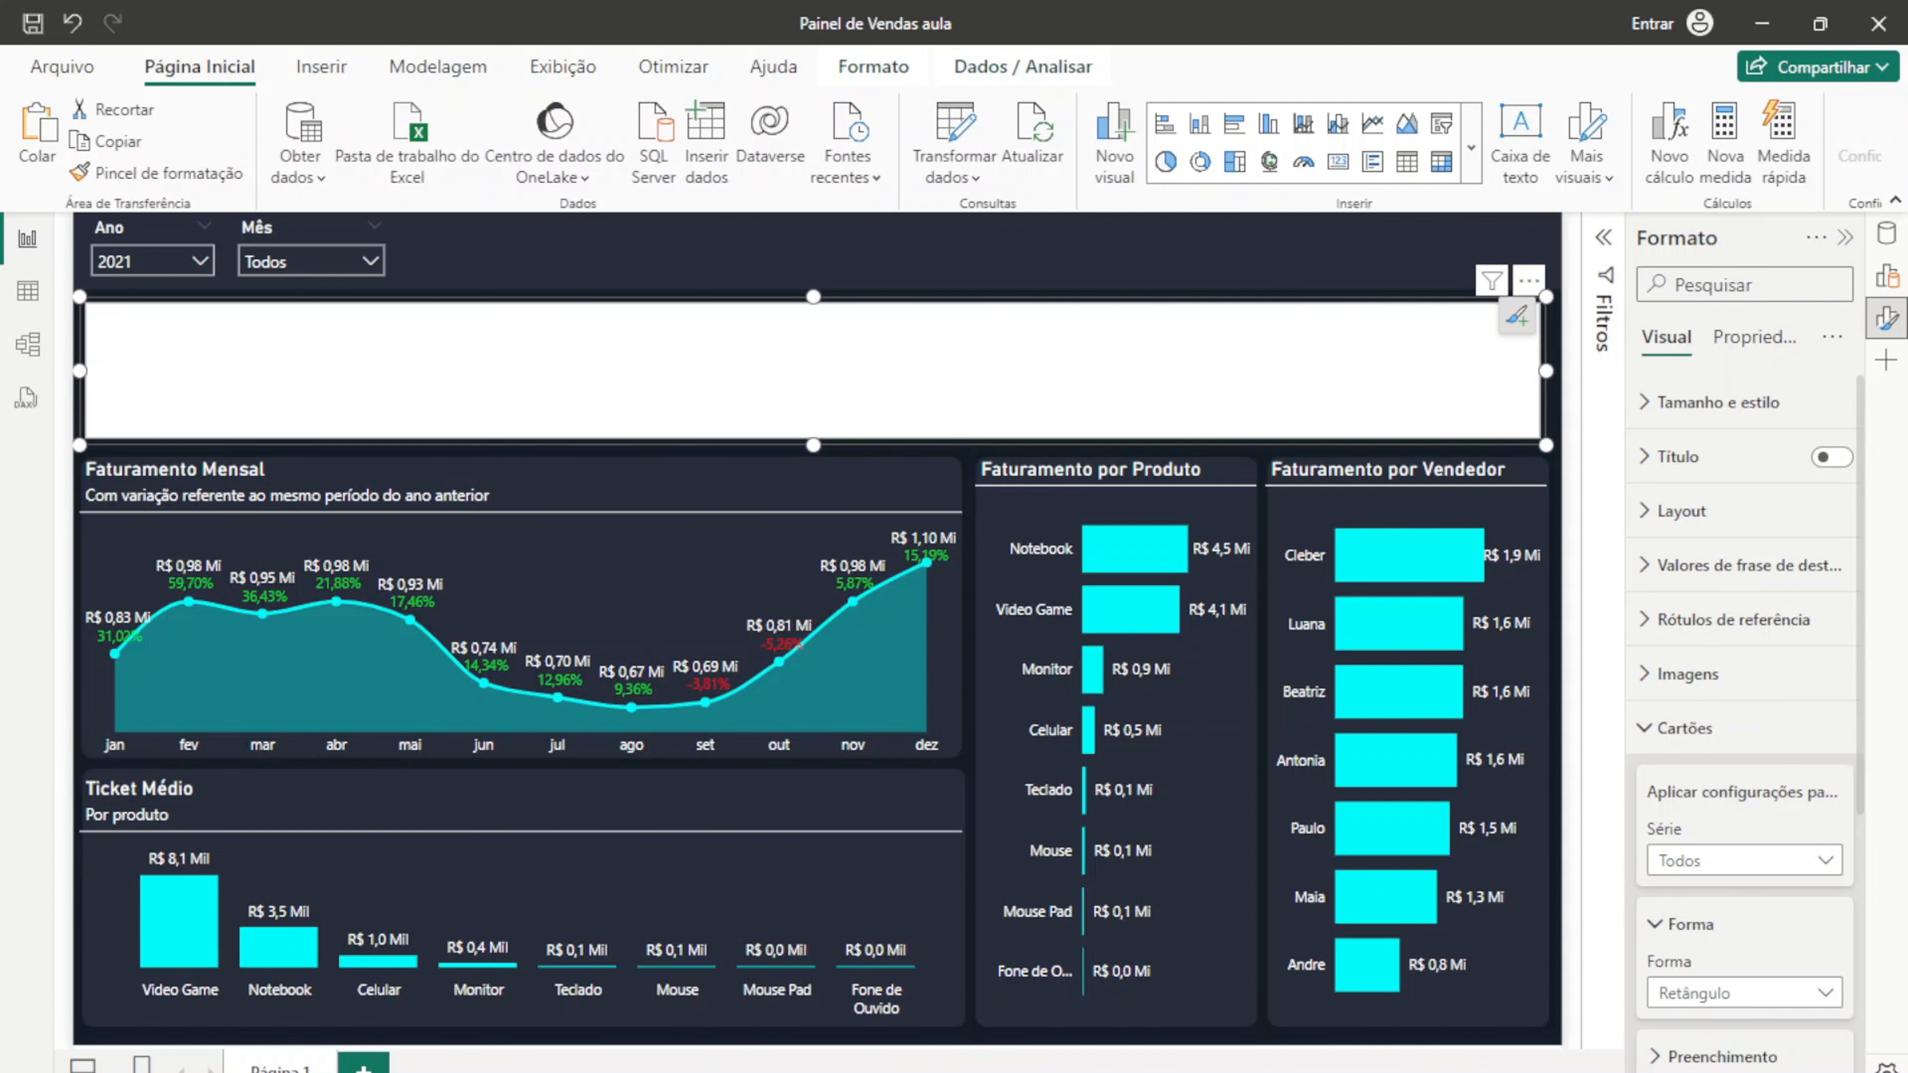
scroll(1721, 913, "down", 2)
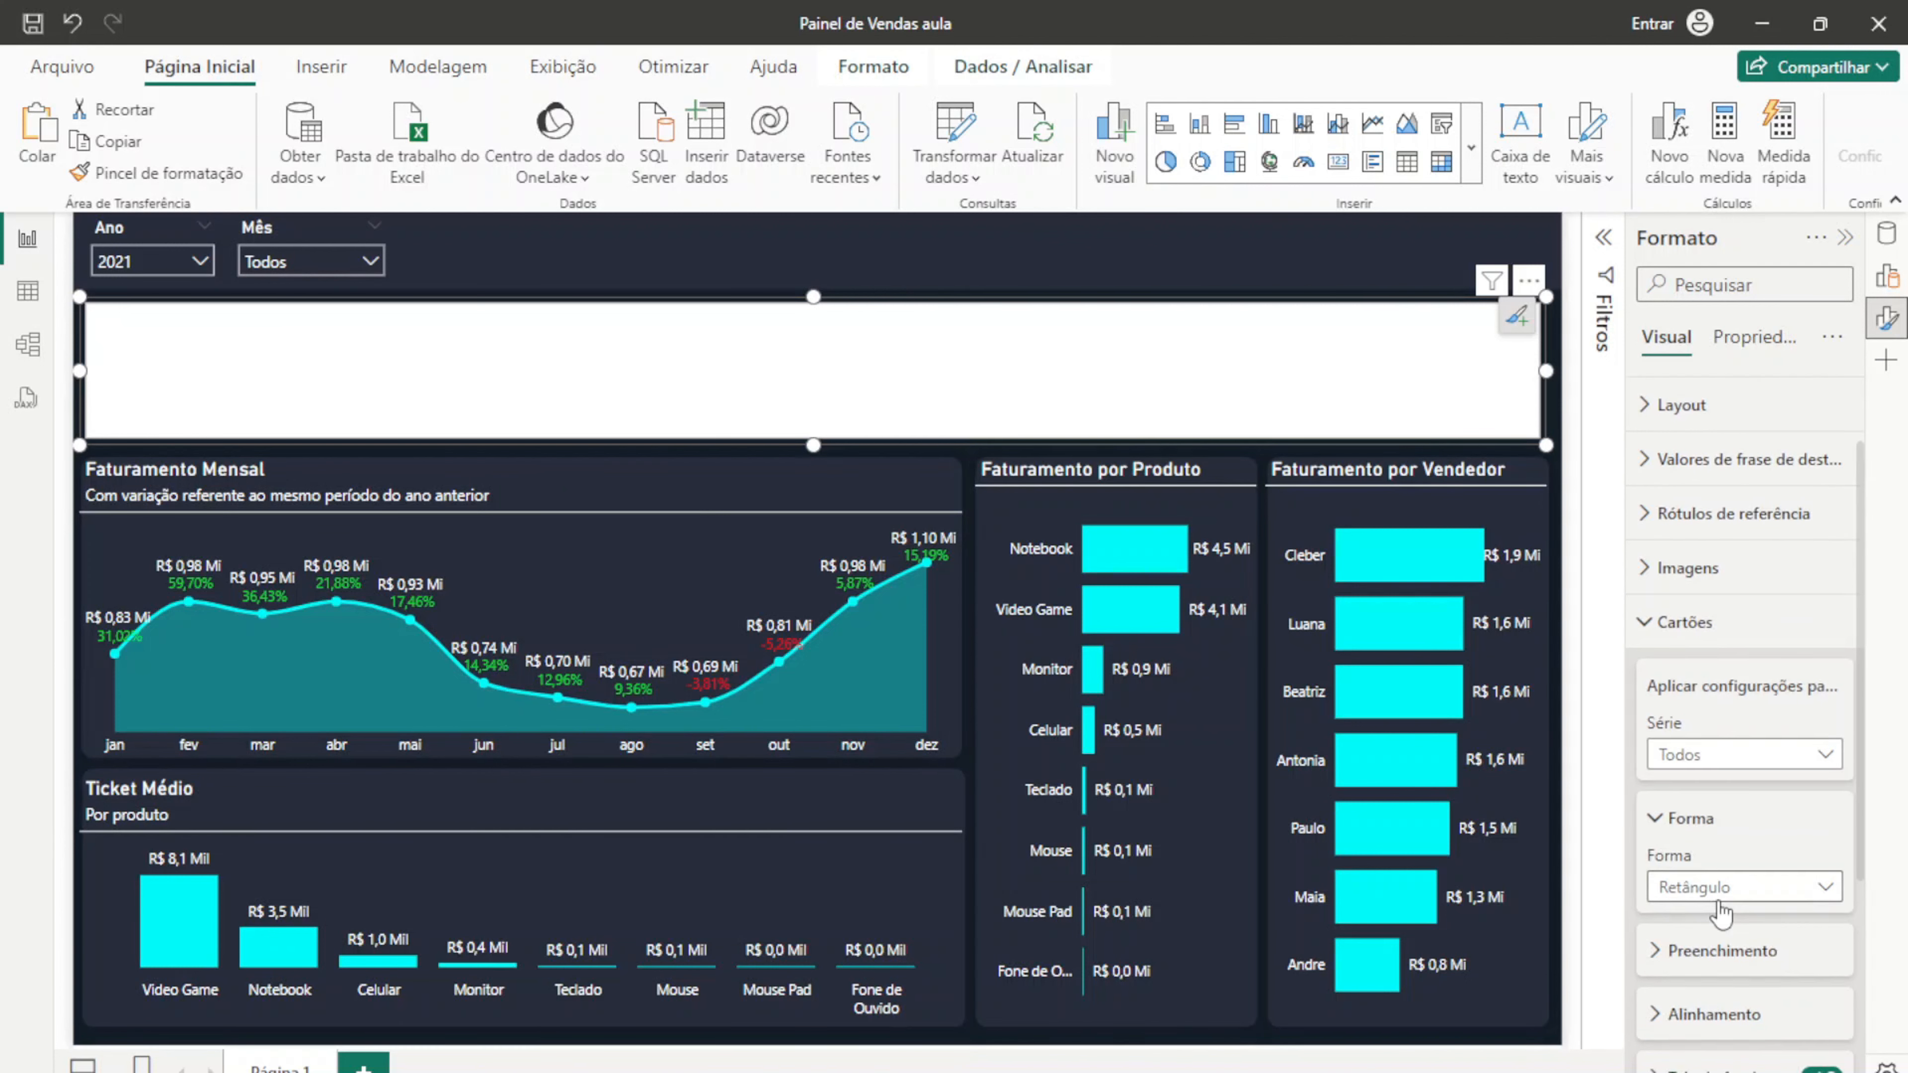
scroll(1727, 914, "down", 4)
scroll(1746, 905, "down", 2)
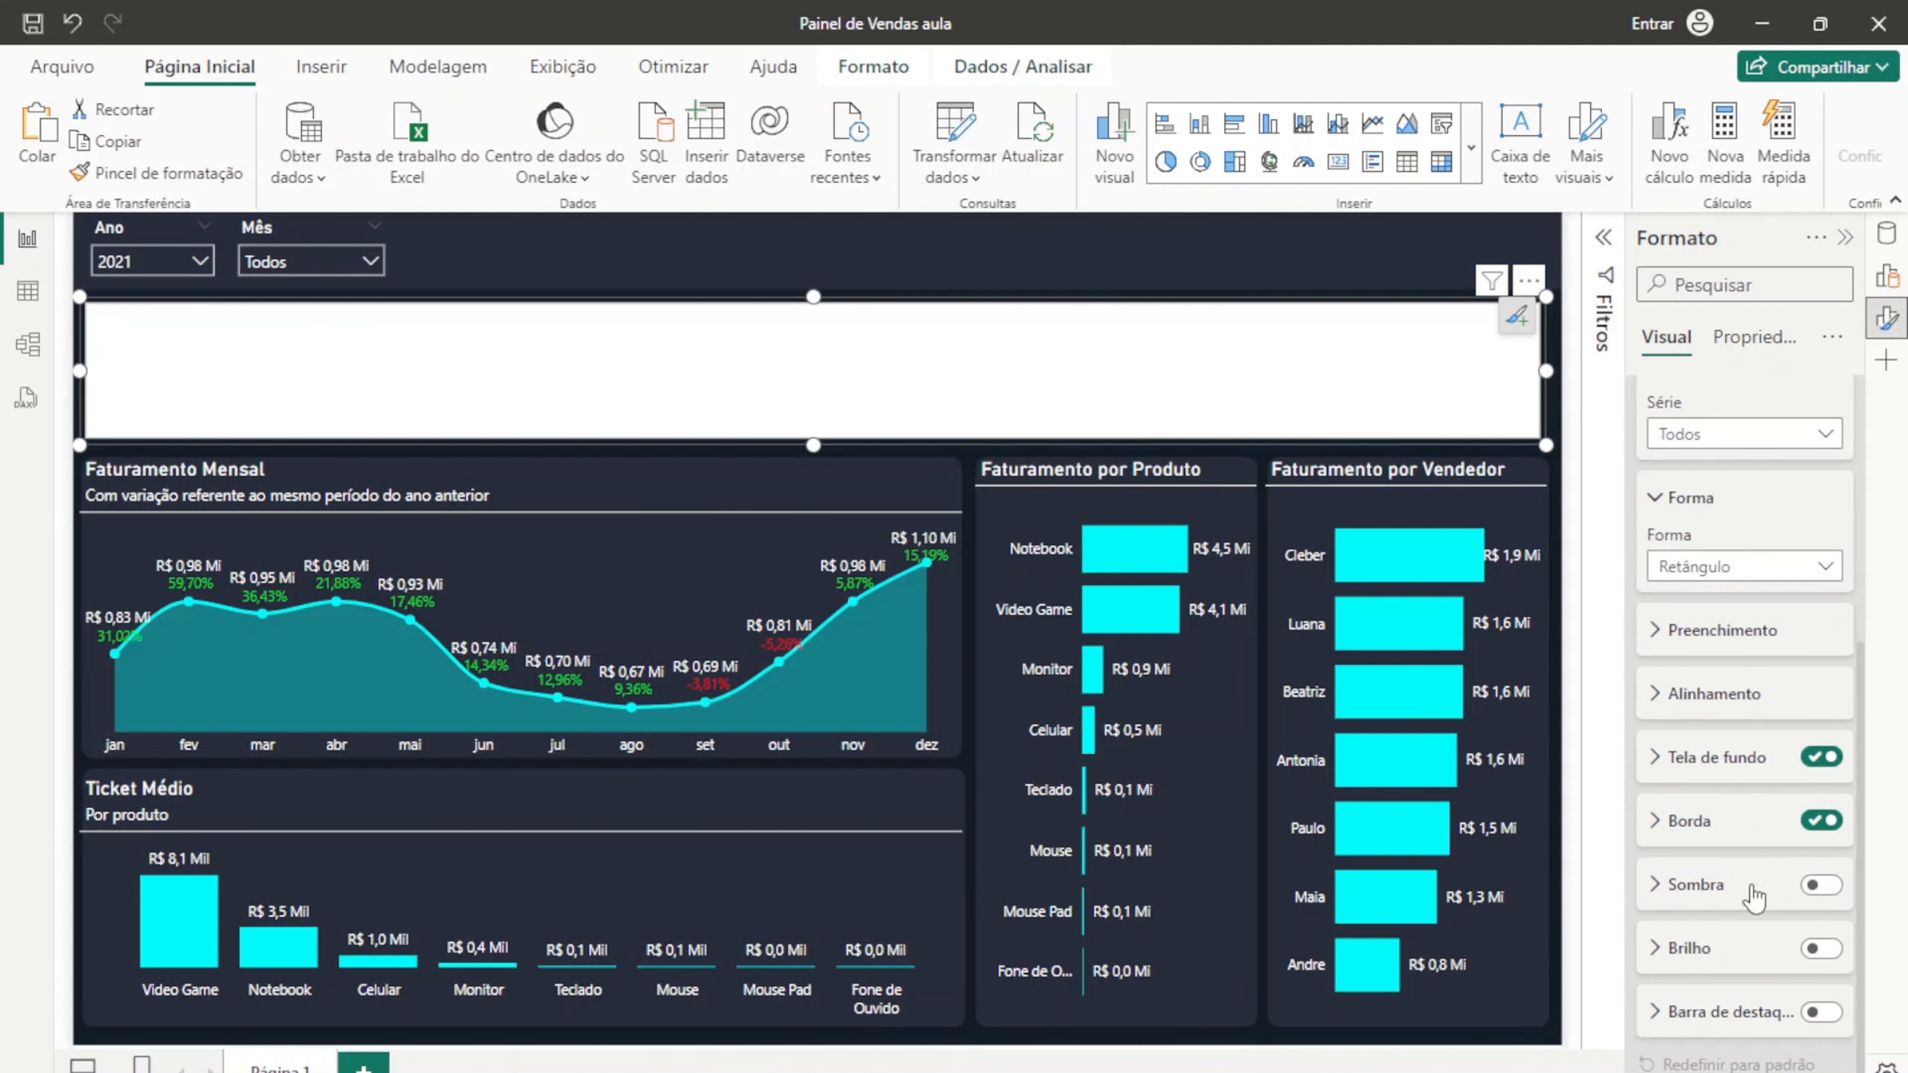
left_click(1718, 759)
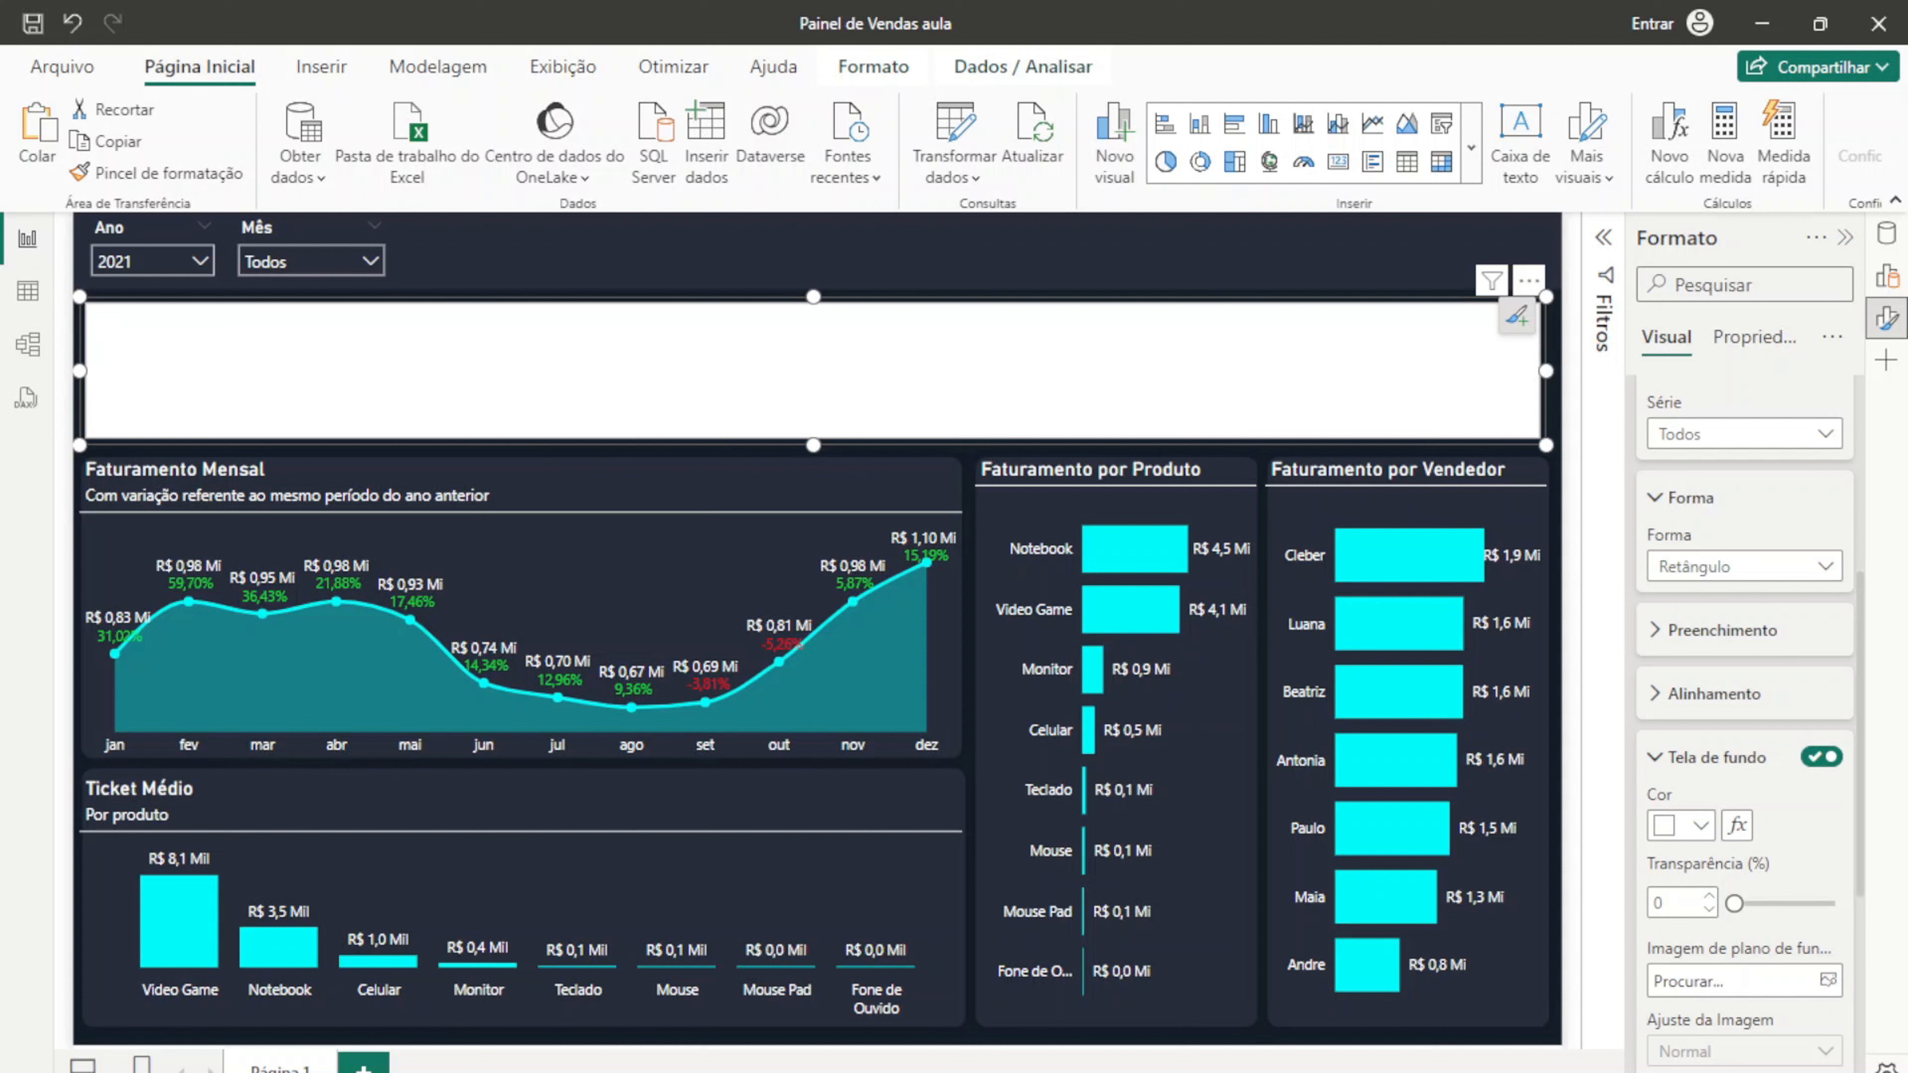
left_click(1702, 831)
left_click(1551, 768)
type("#282D3C")
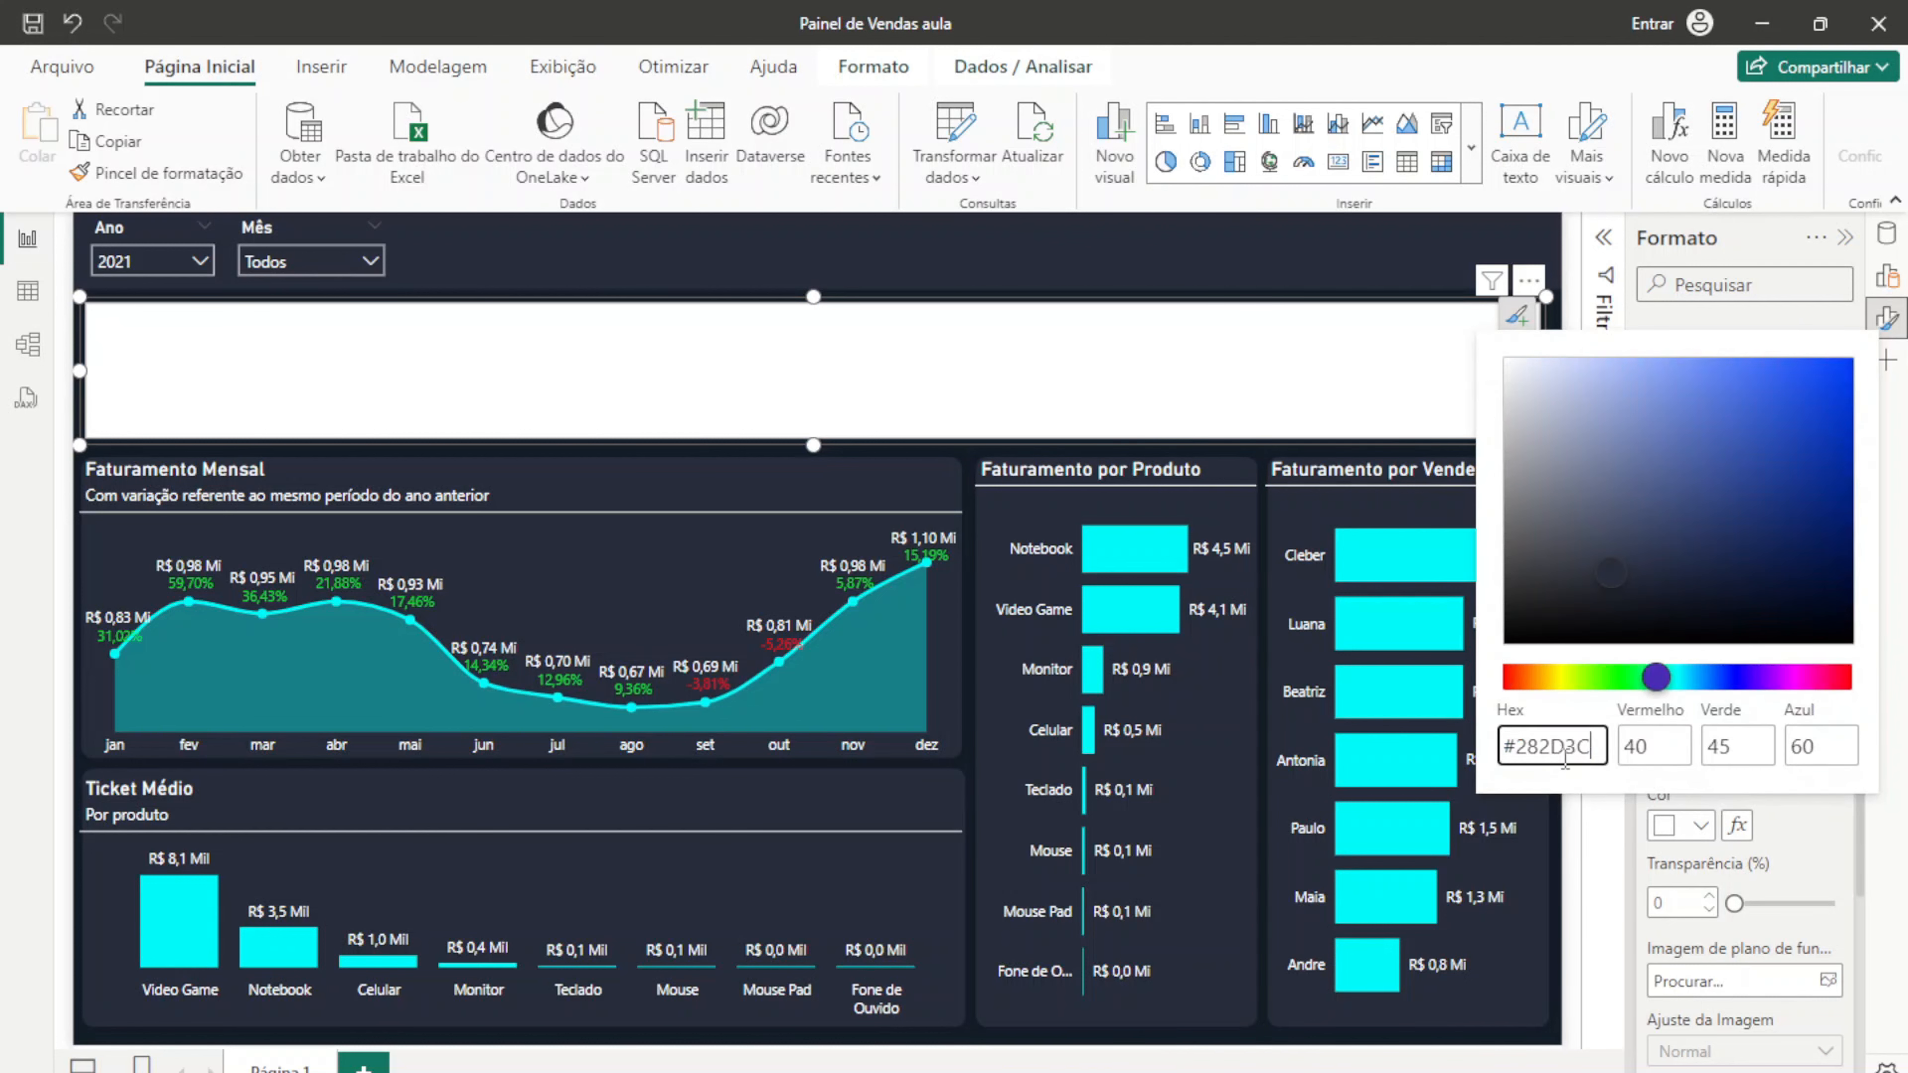
left_click(1805, 826)
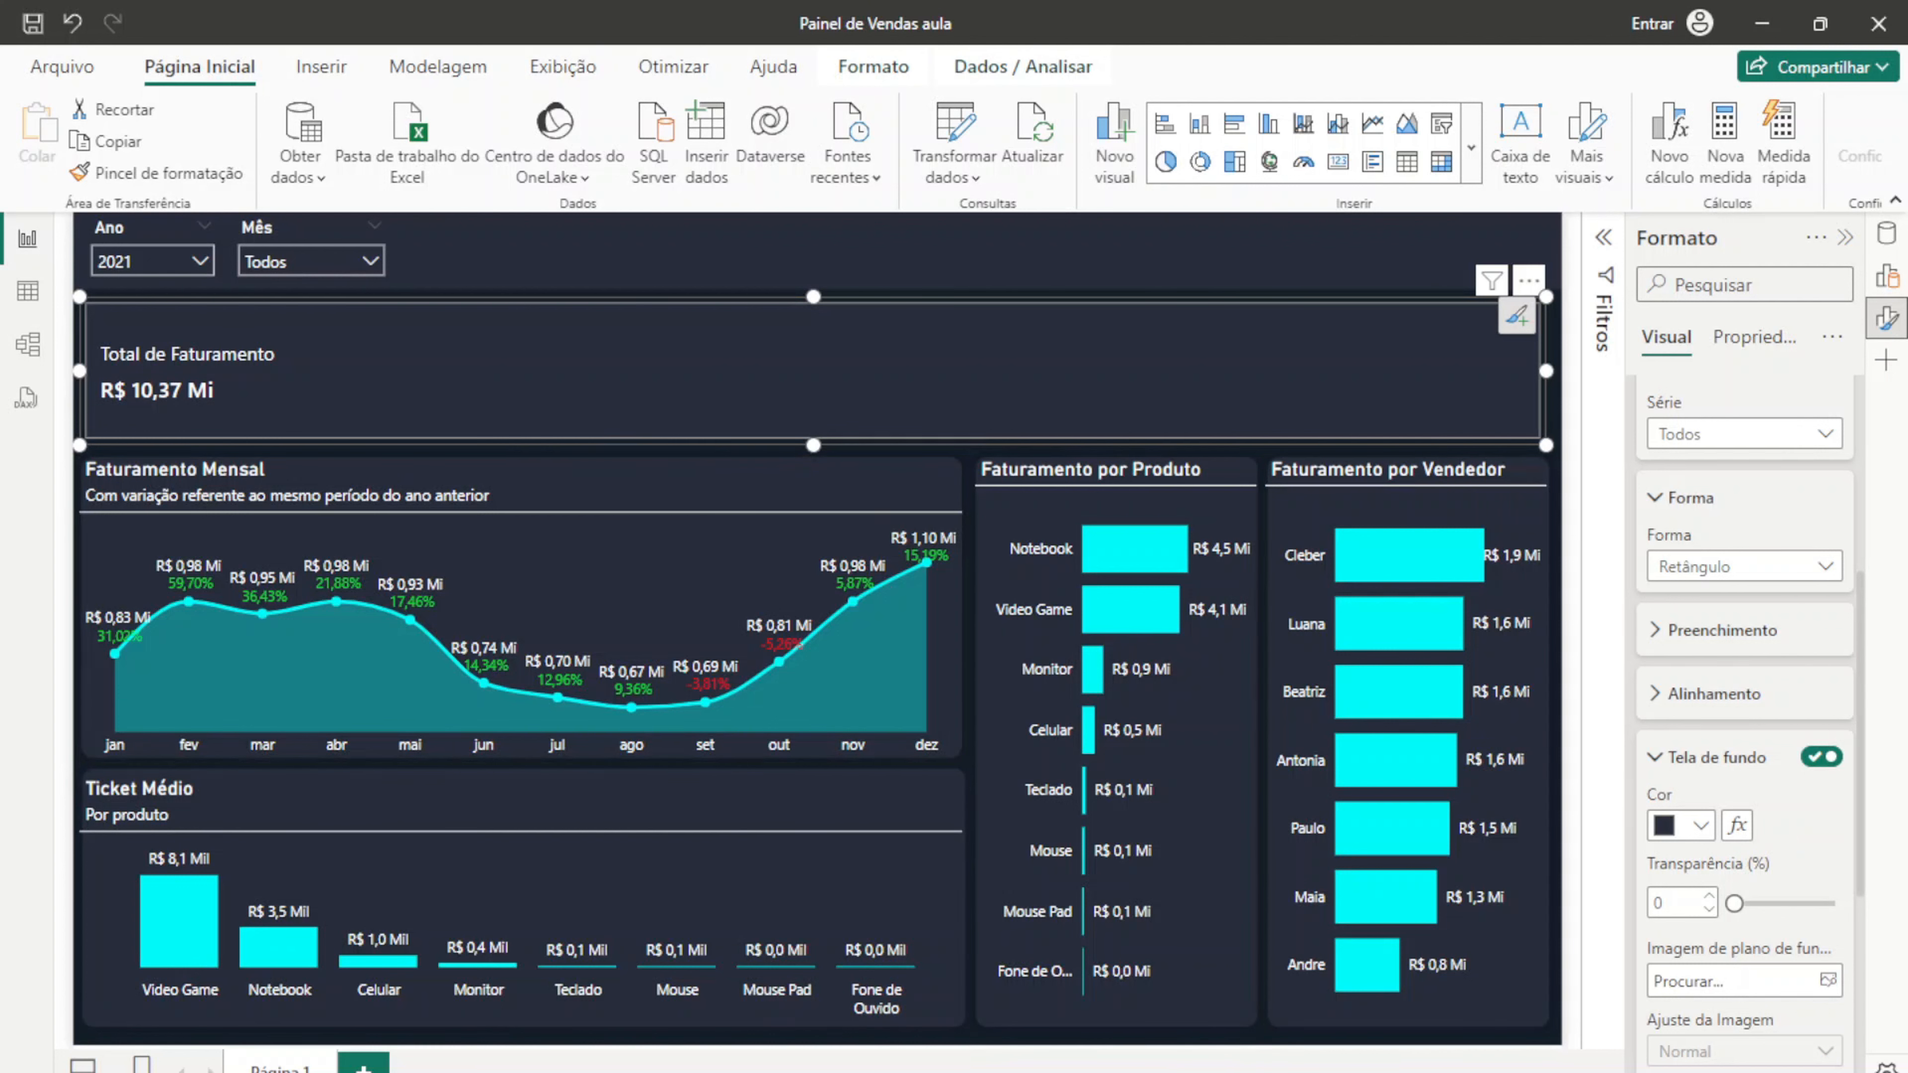
scroll(1746, 789, "down", 3)
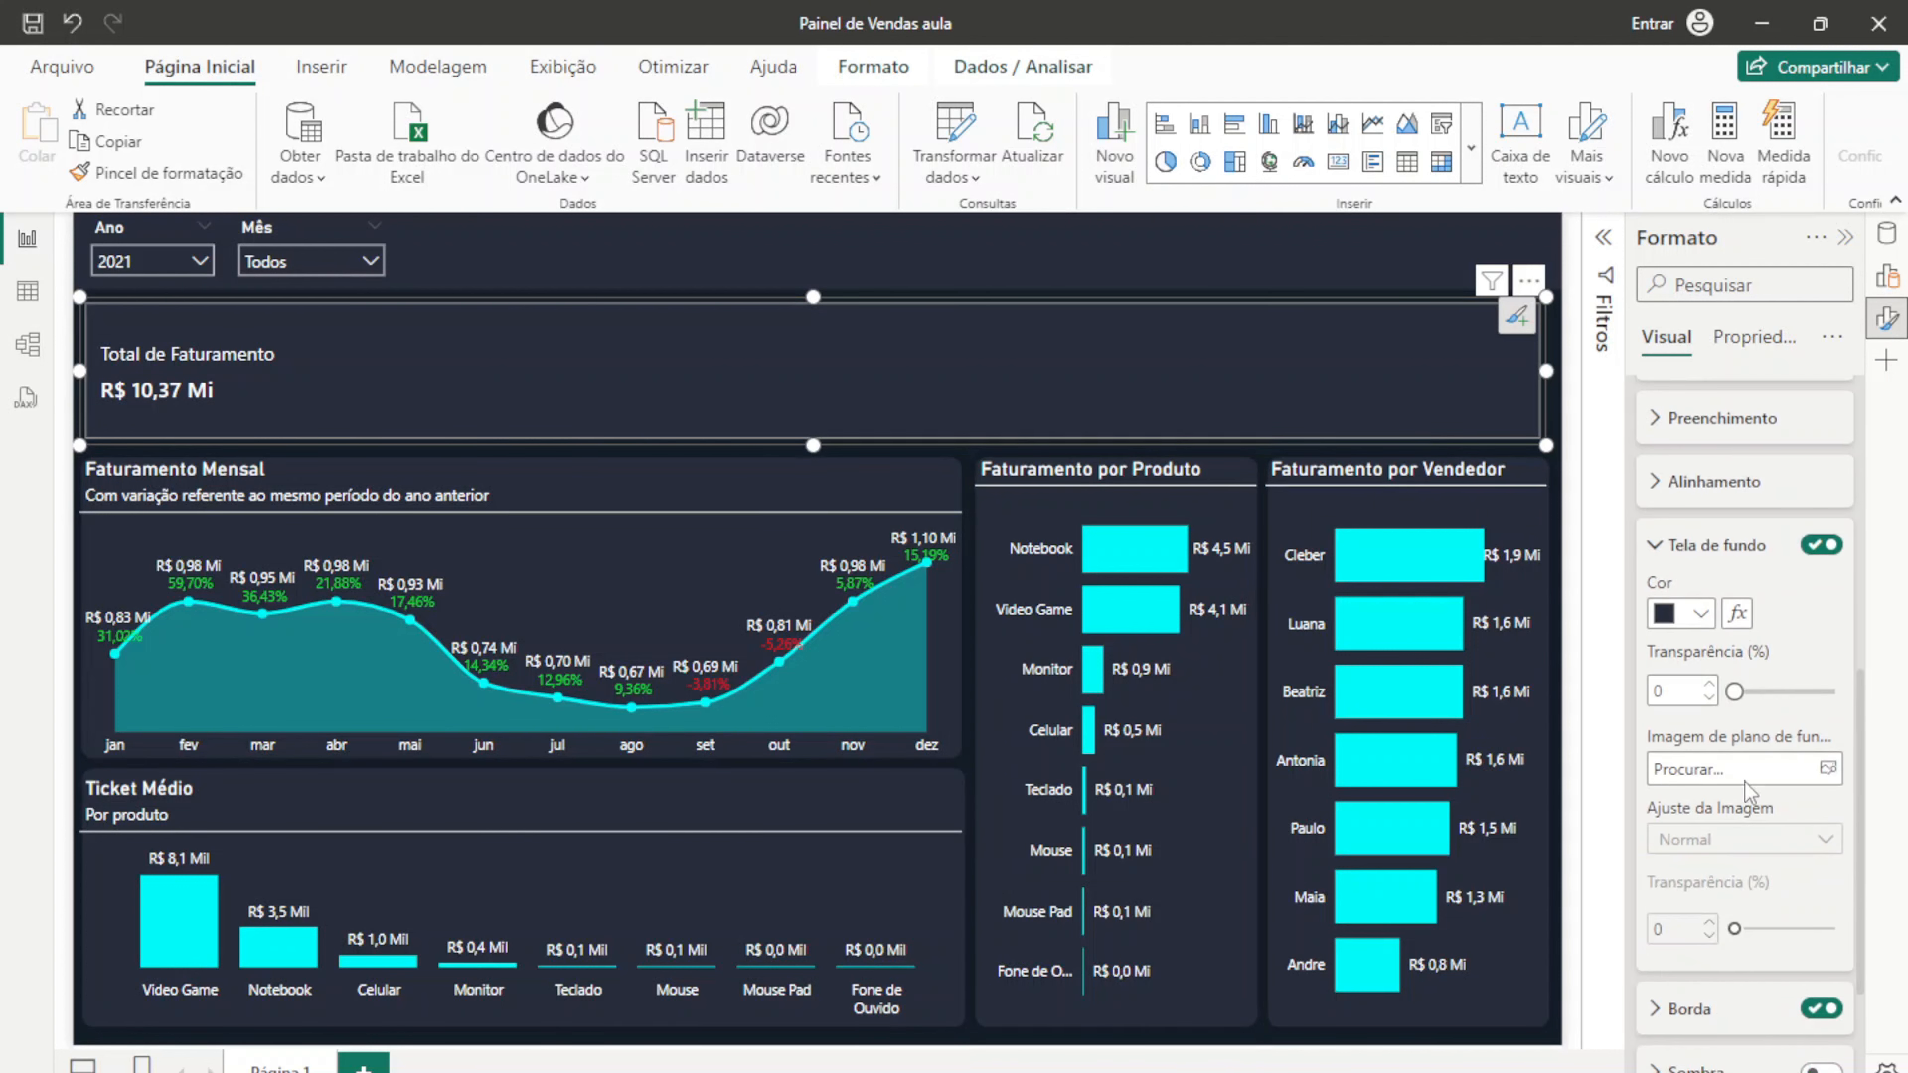
scroll(1701, 803, "up", 3)
left_click(1665, 758)
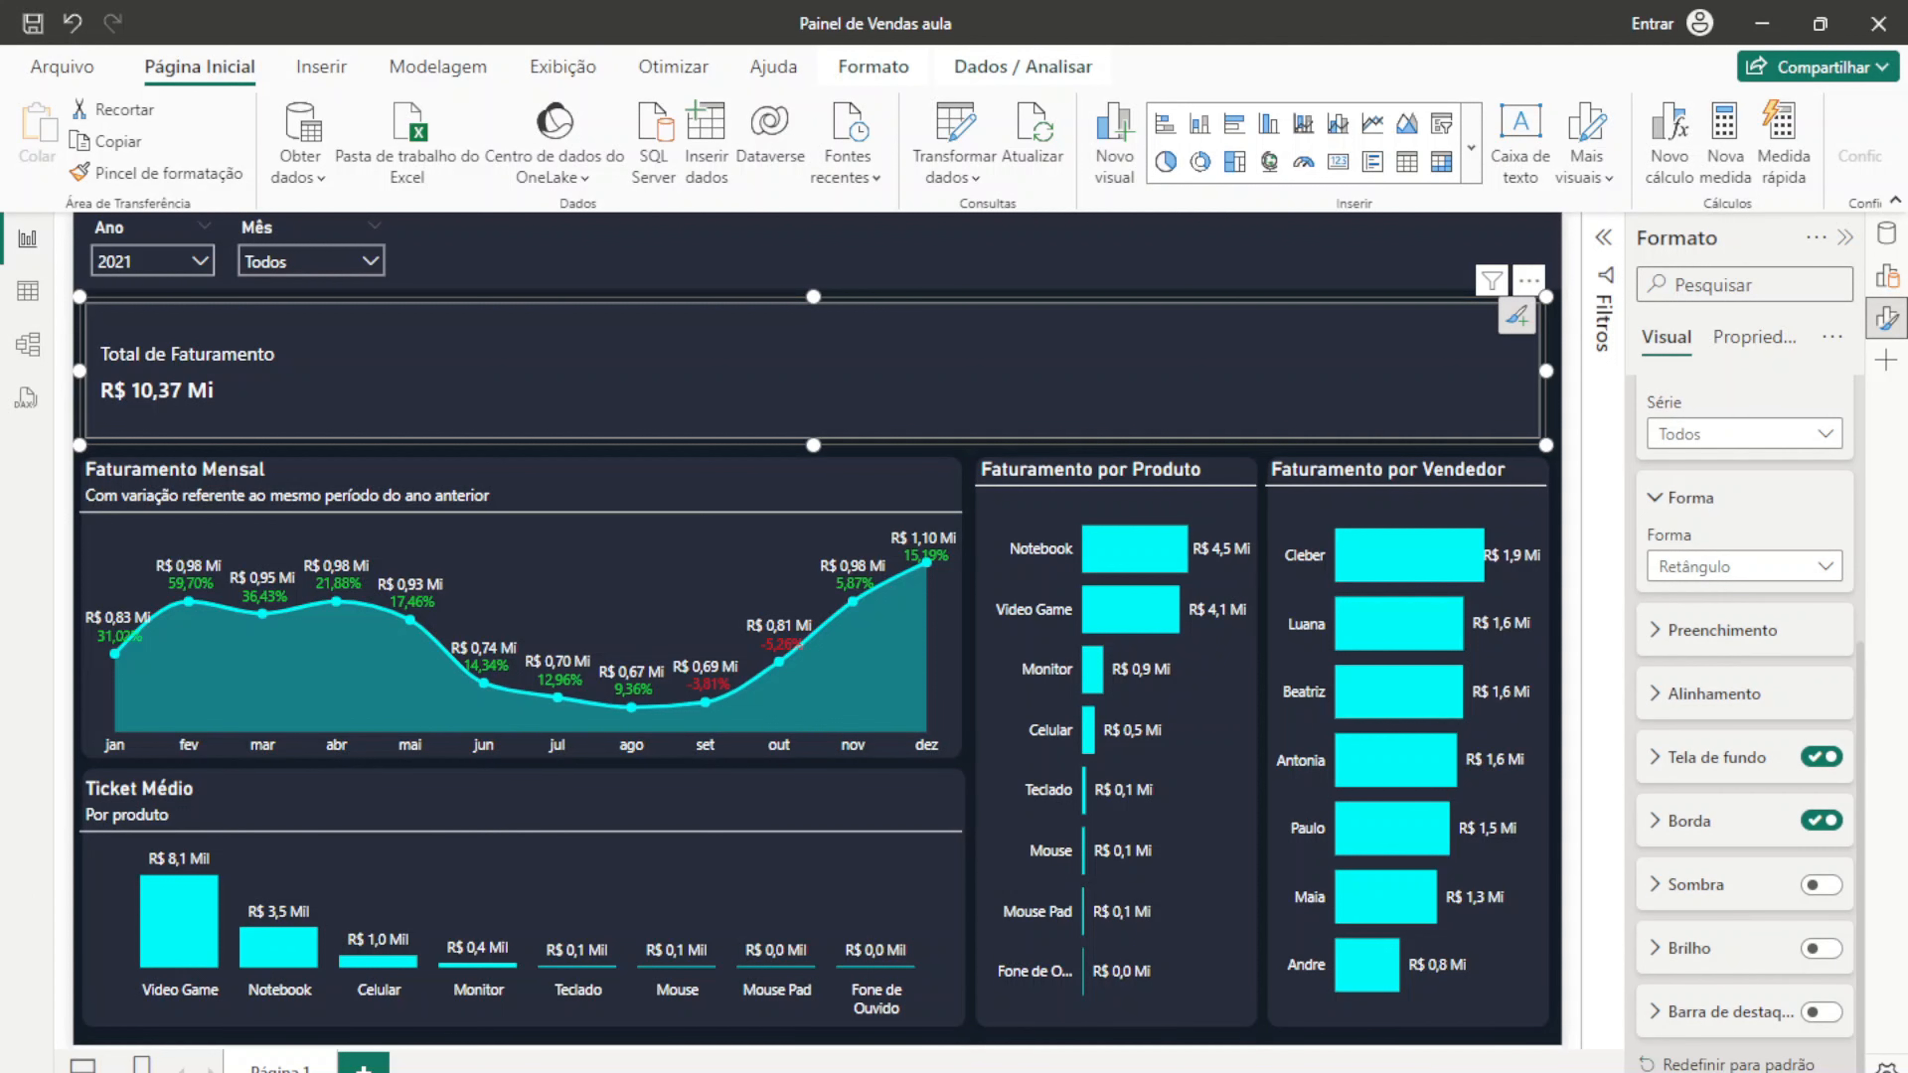
left_click(1819, 821)
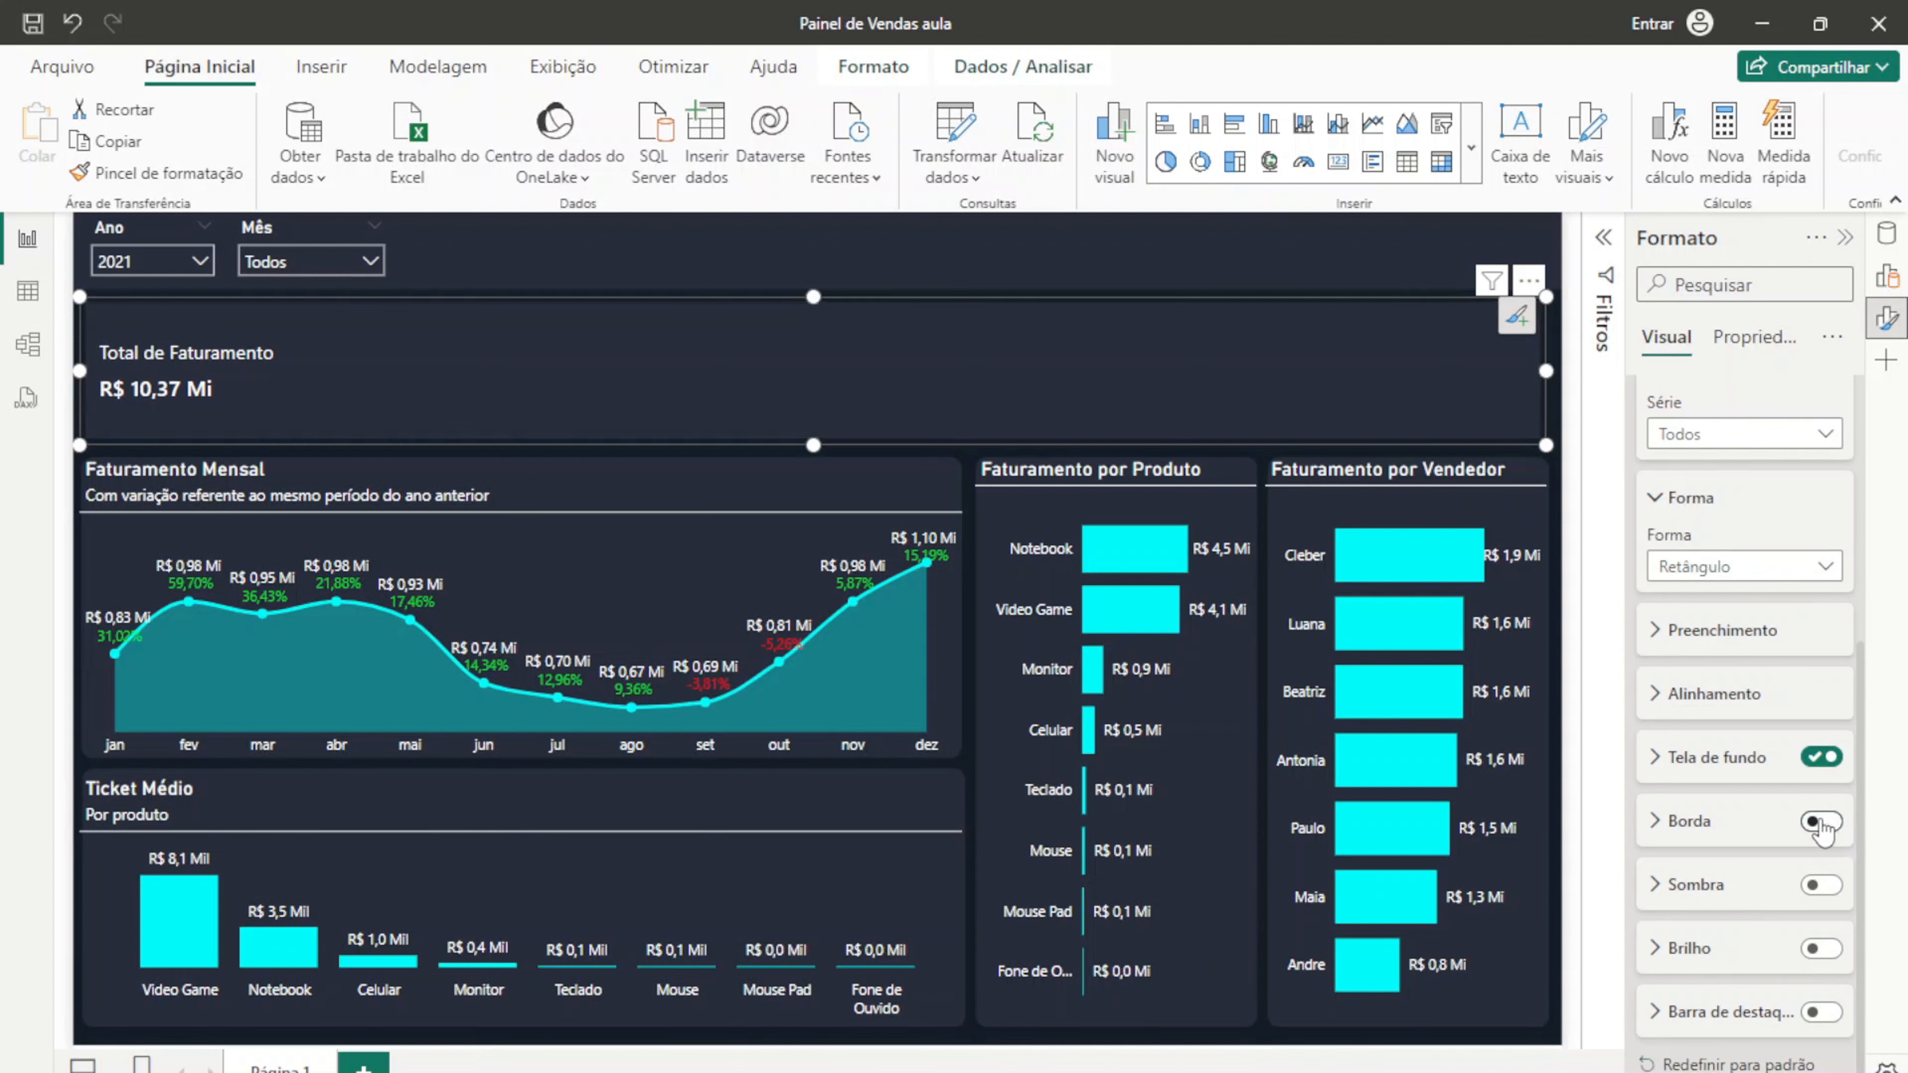
Step: Turn on the card's accent bar (Barra de destaque) and set its color to #00FAFA
left_click(1811, 1014)
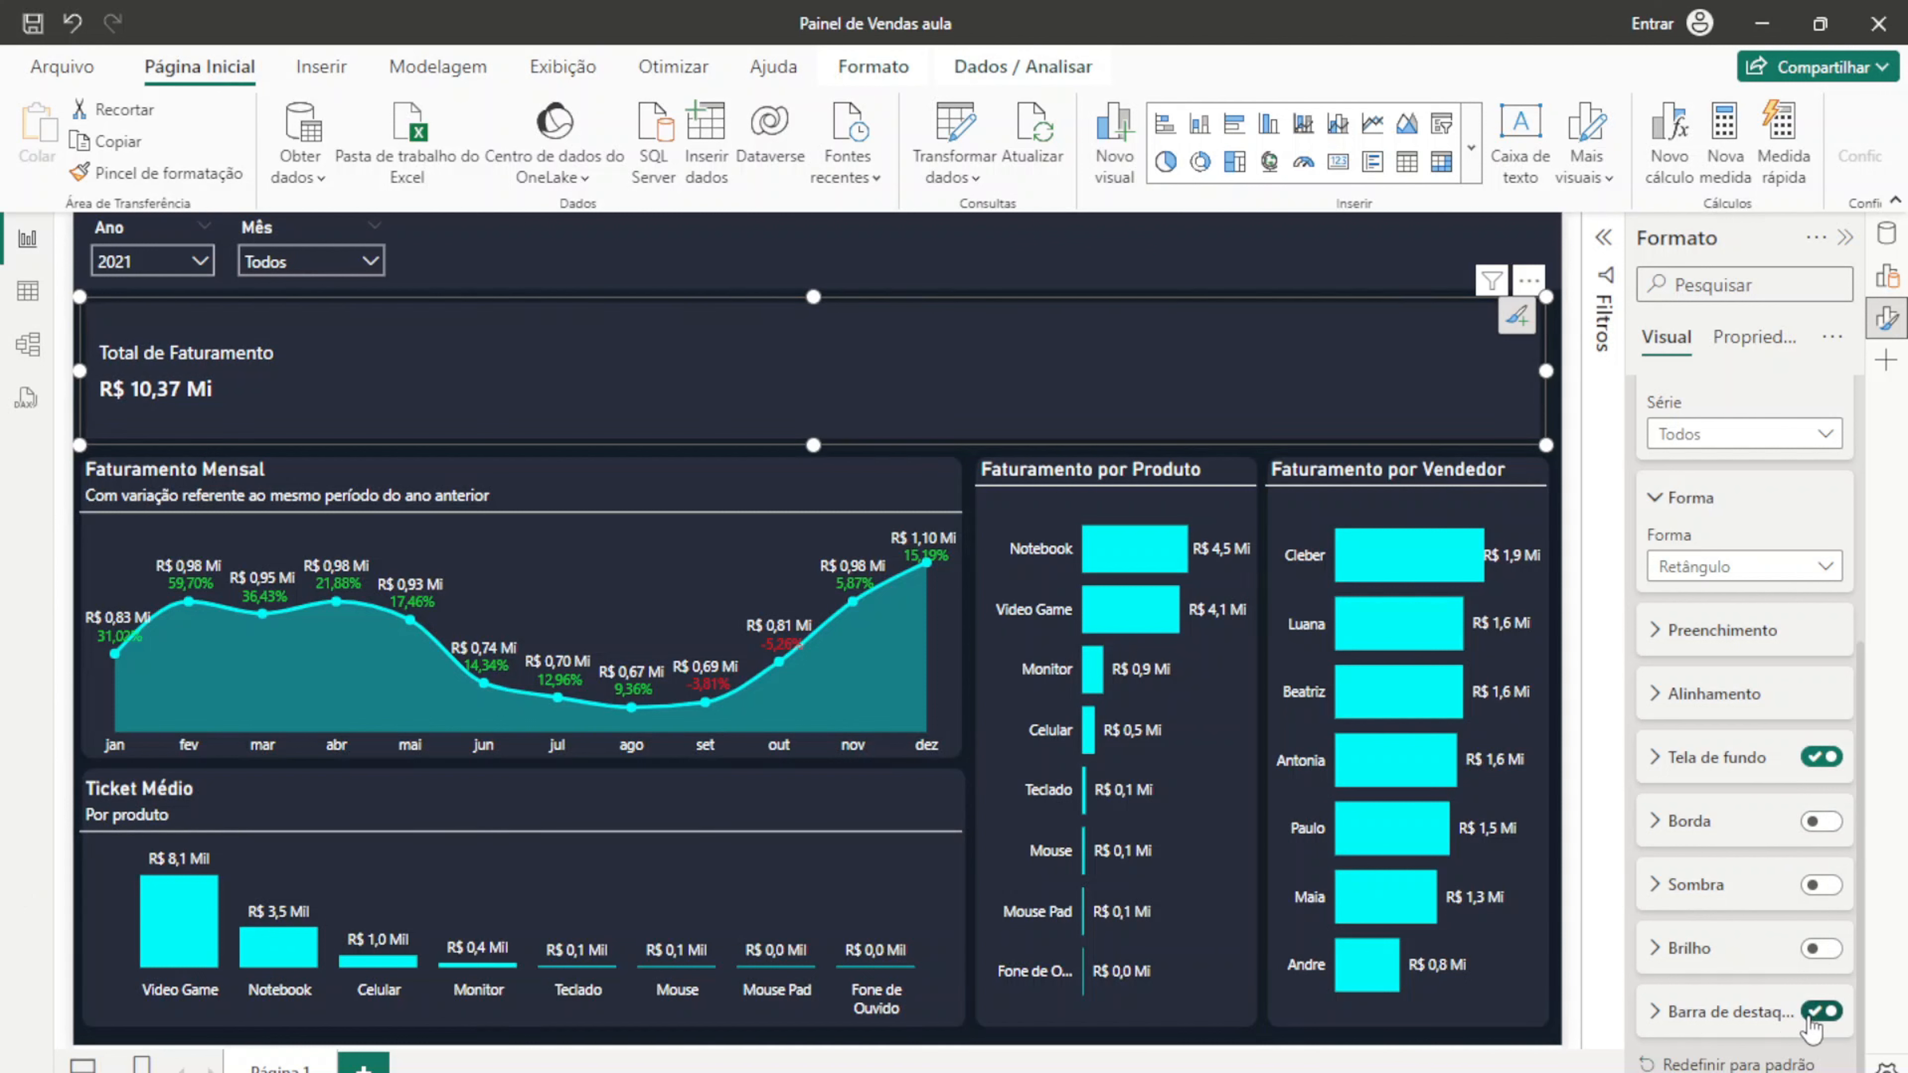
left_click(1679, 1014)
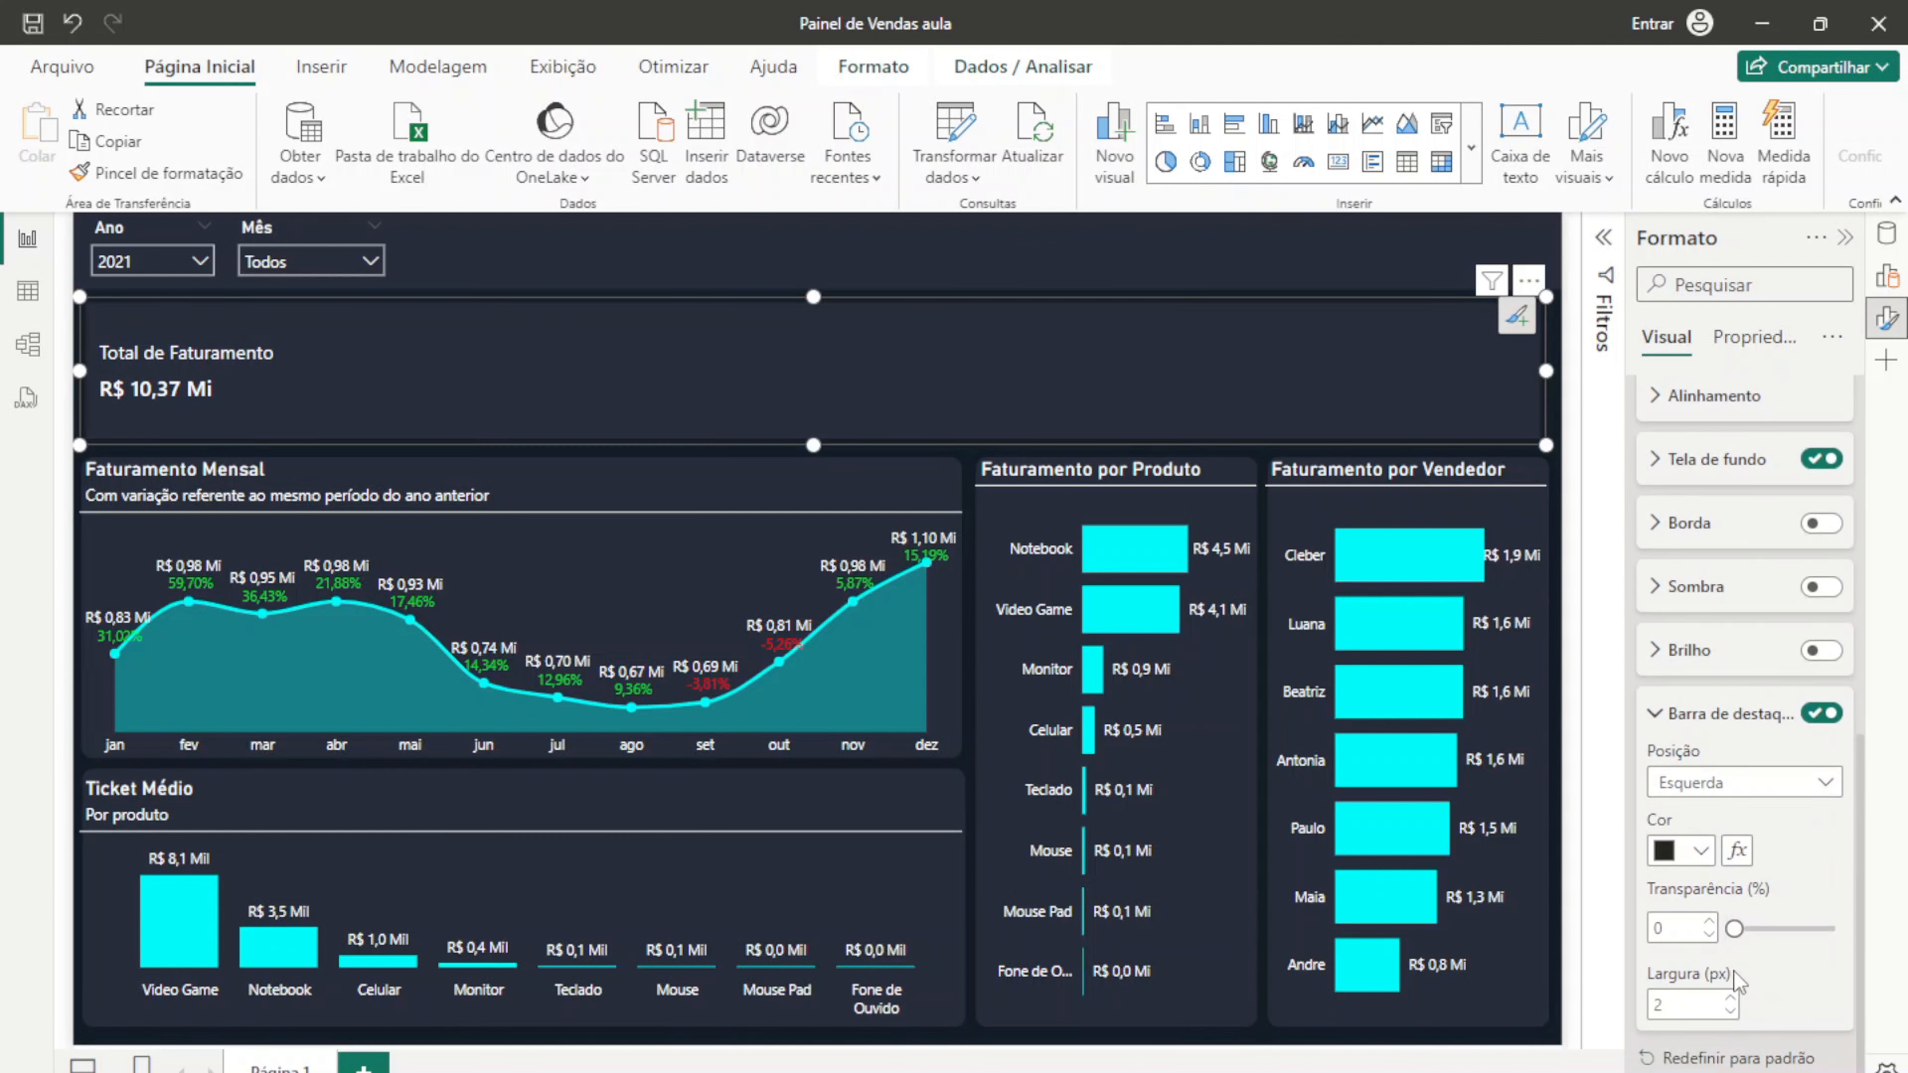
left_click(1699, 852)
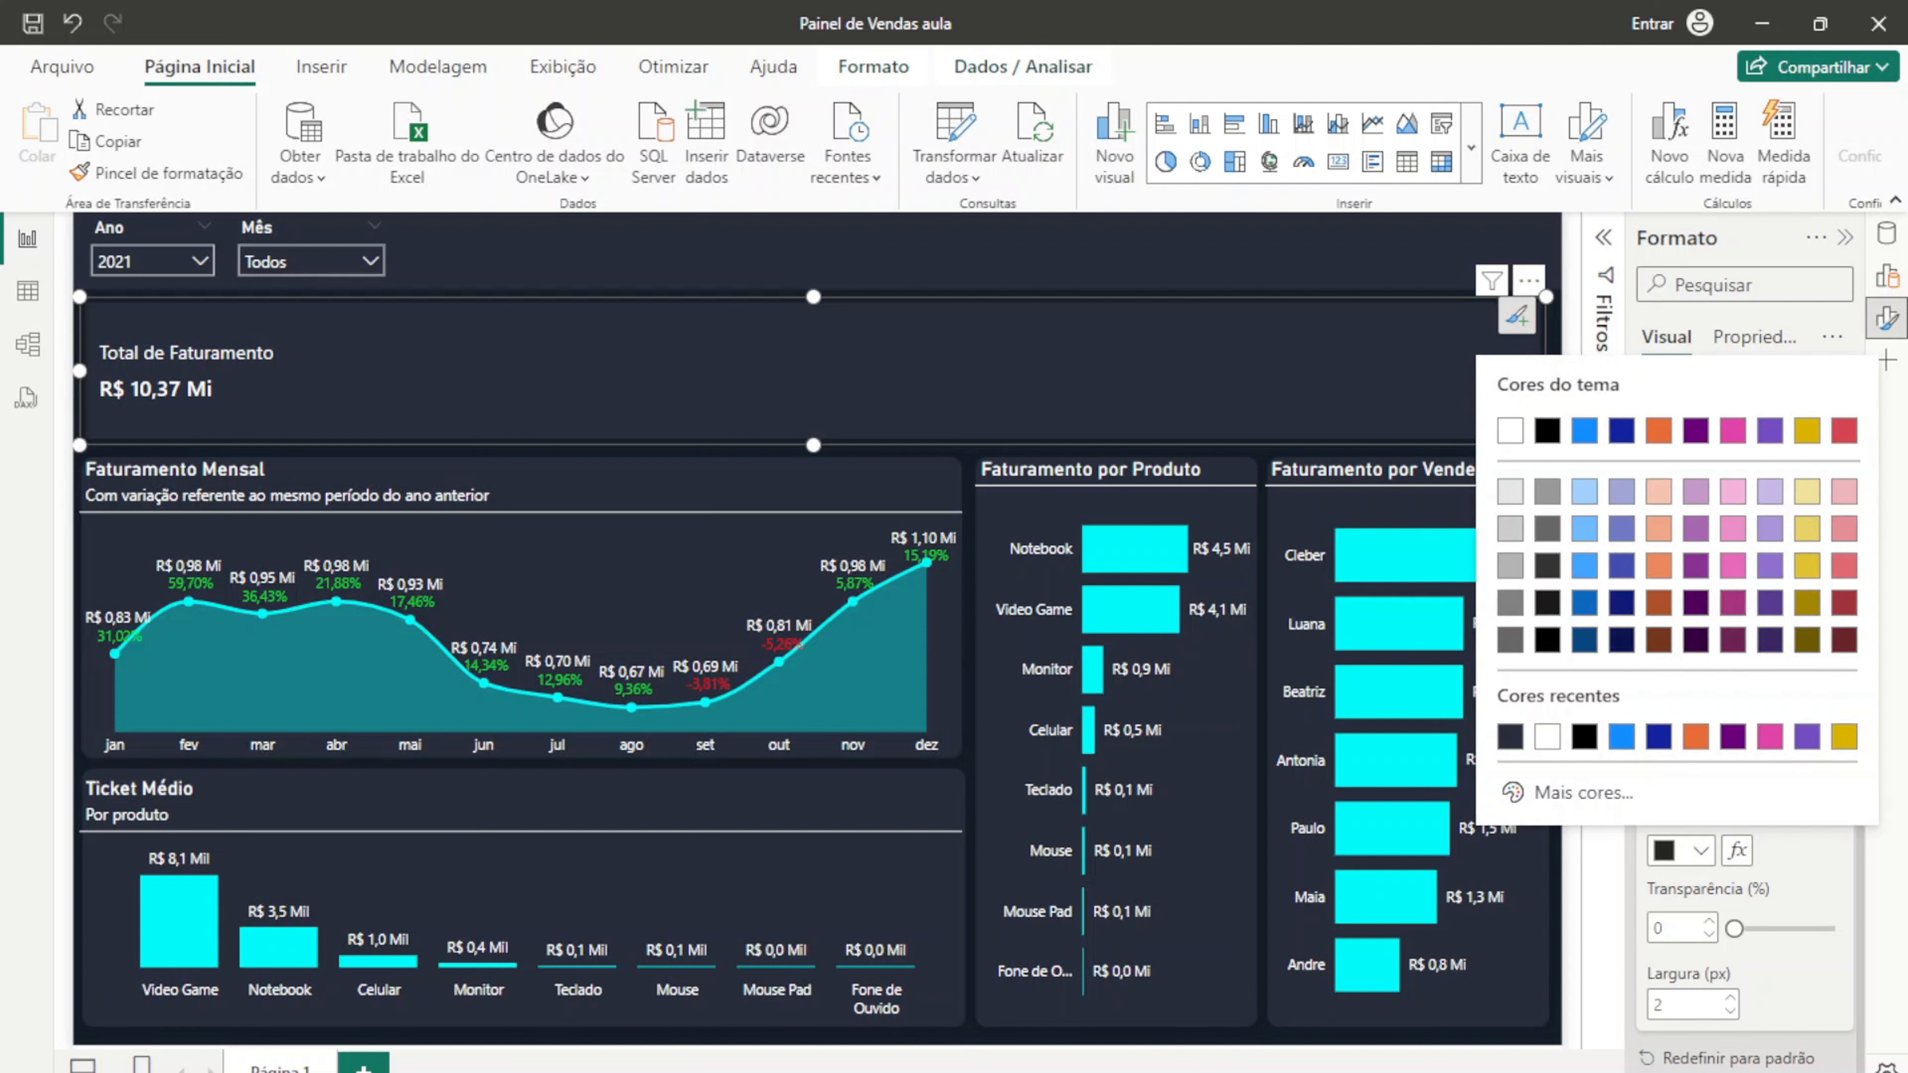
left_click(1577, 792)
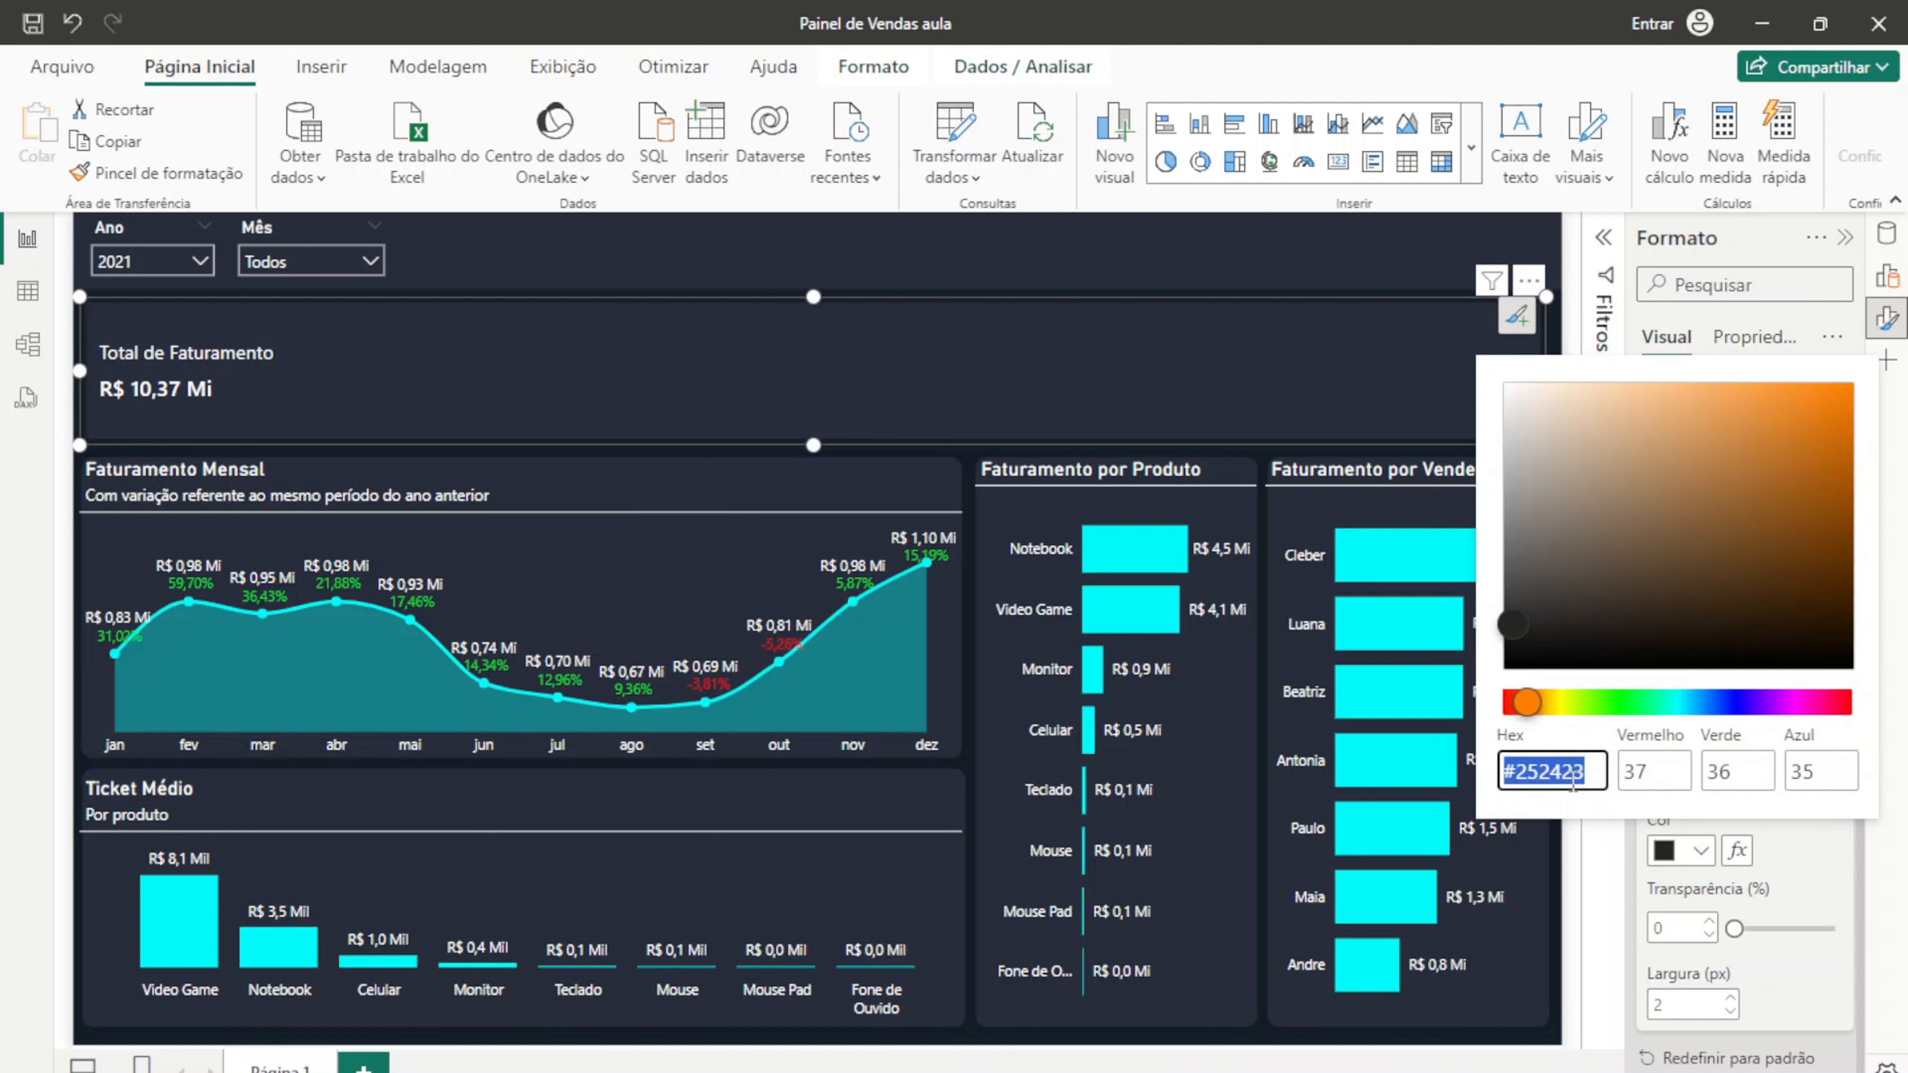
type("#00FAFA")
left_click(1795, 883)
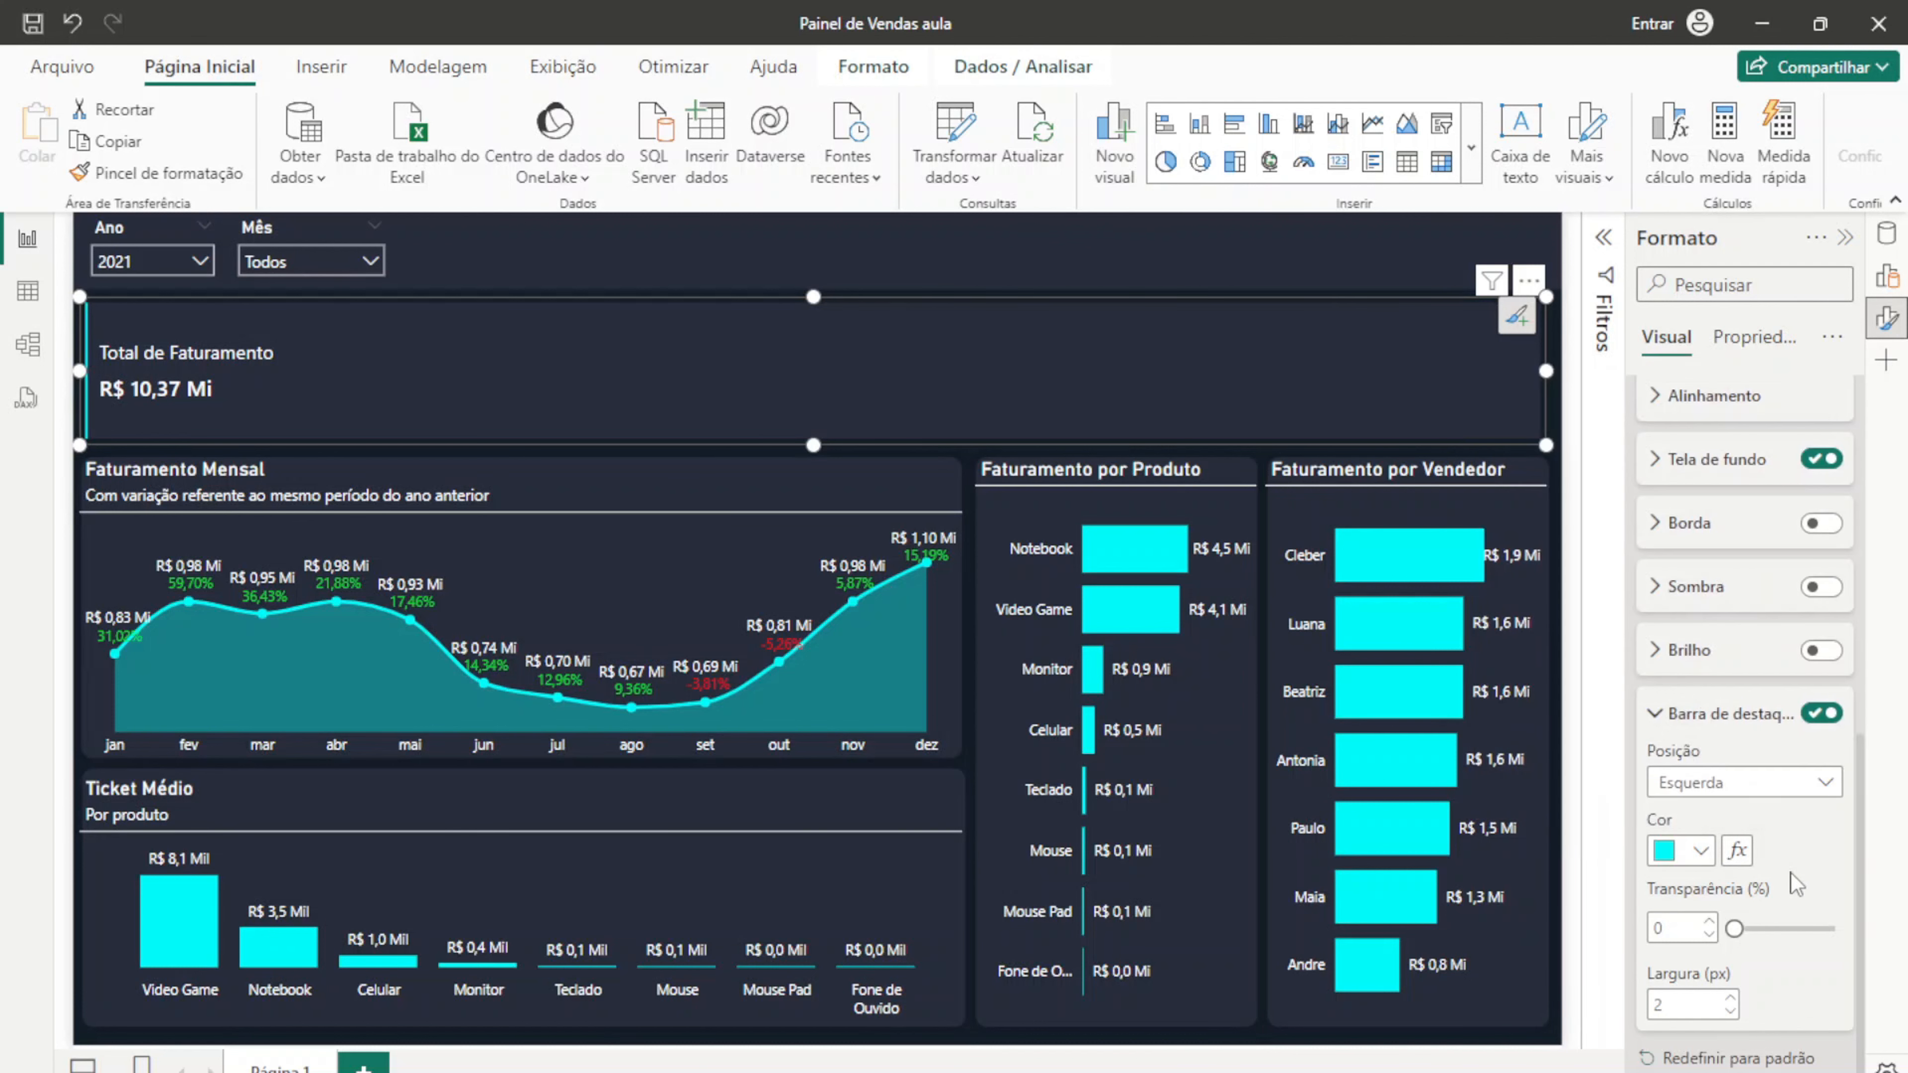
Step: Set the accent bar's width to 5 px, collapse the Cartões settings and deselect the card
left_click(1729, 1000)
left_click(1729, 998)
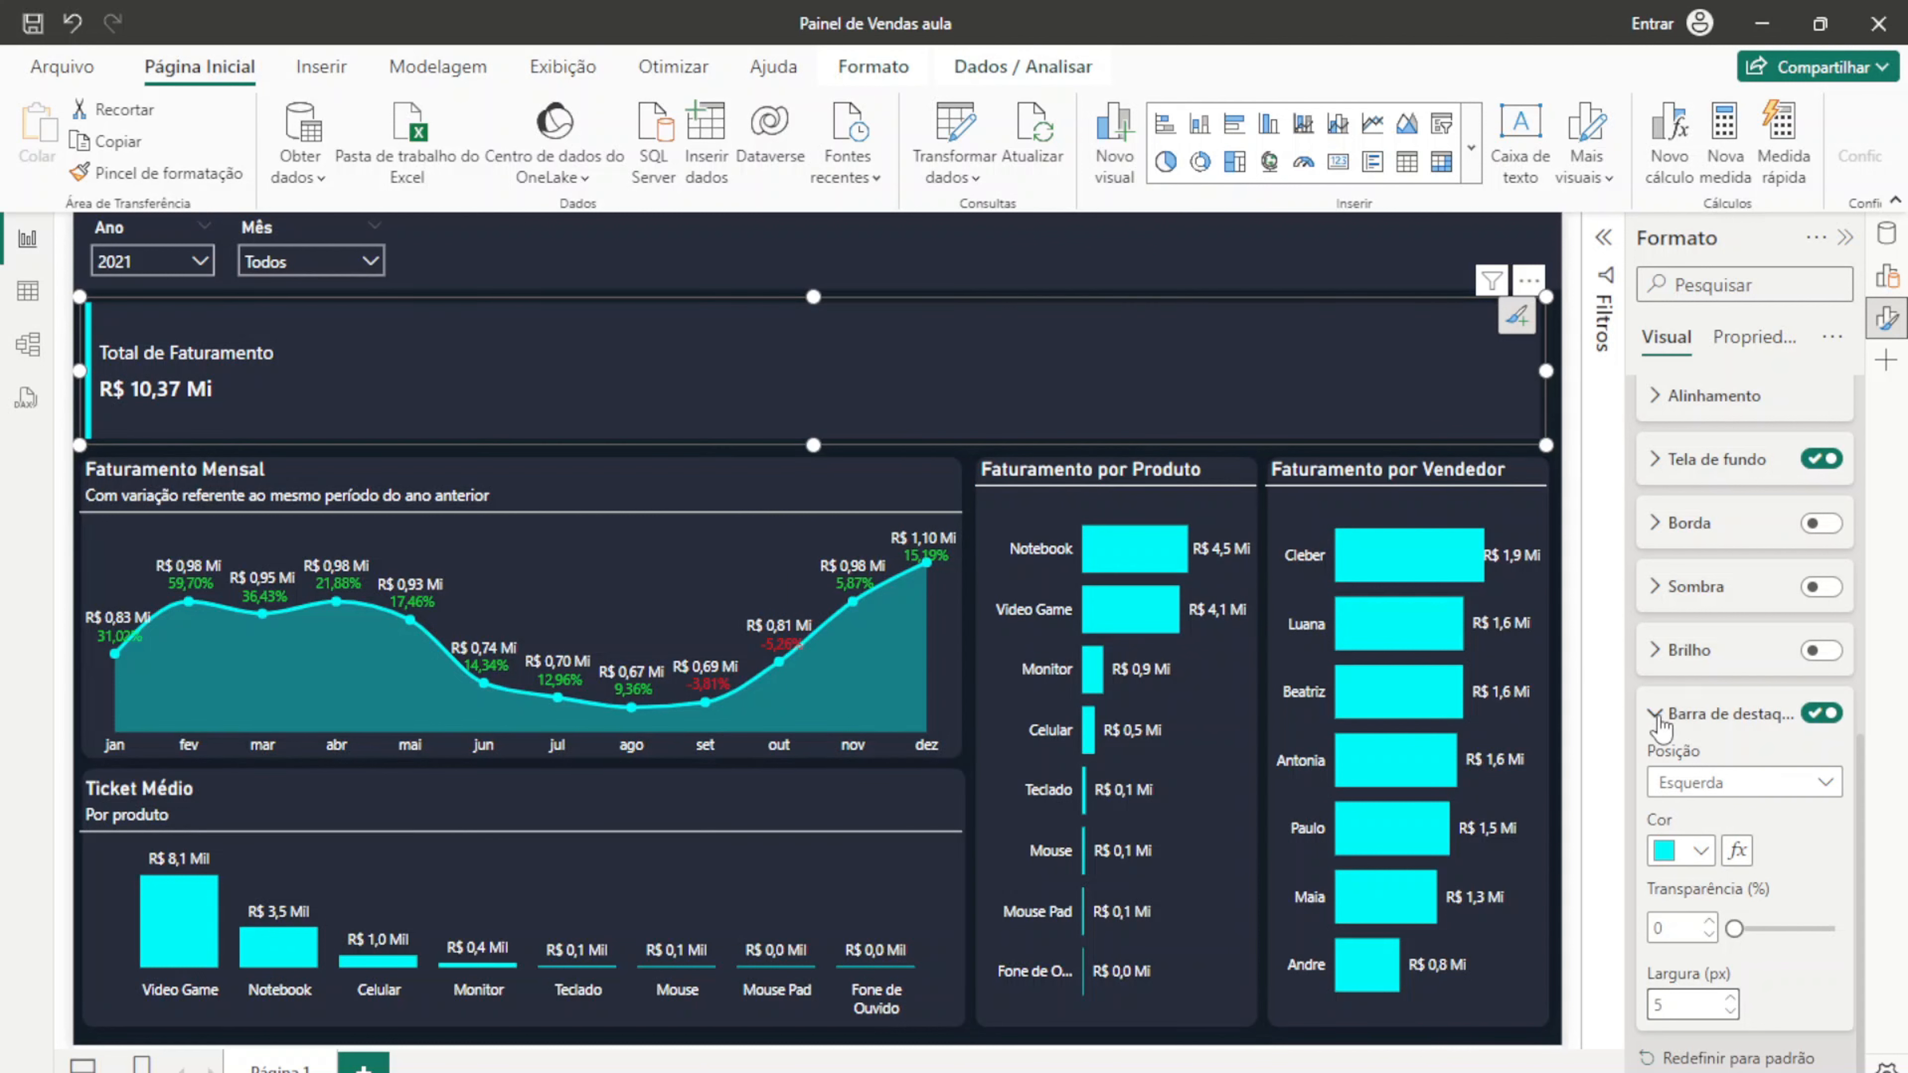
scroll(1652, 710, "up", 8)
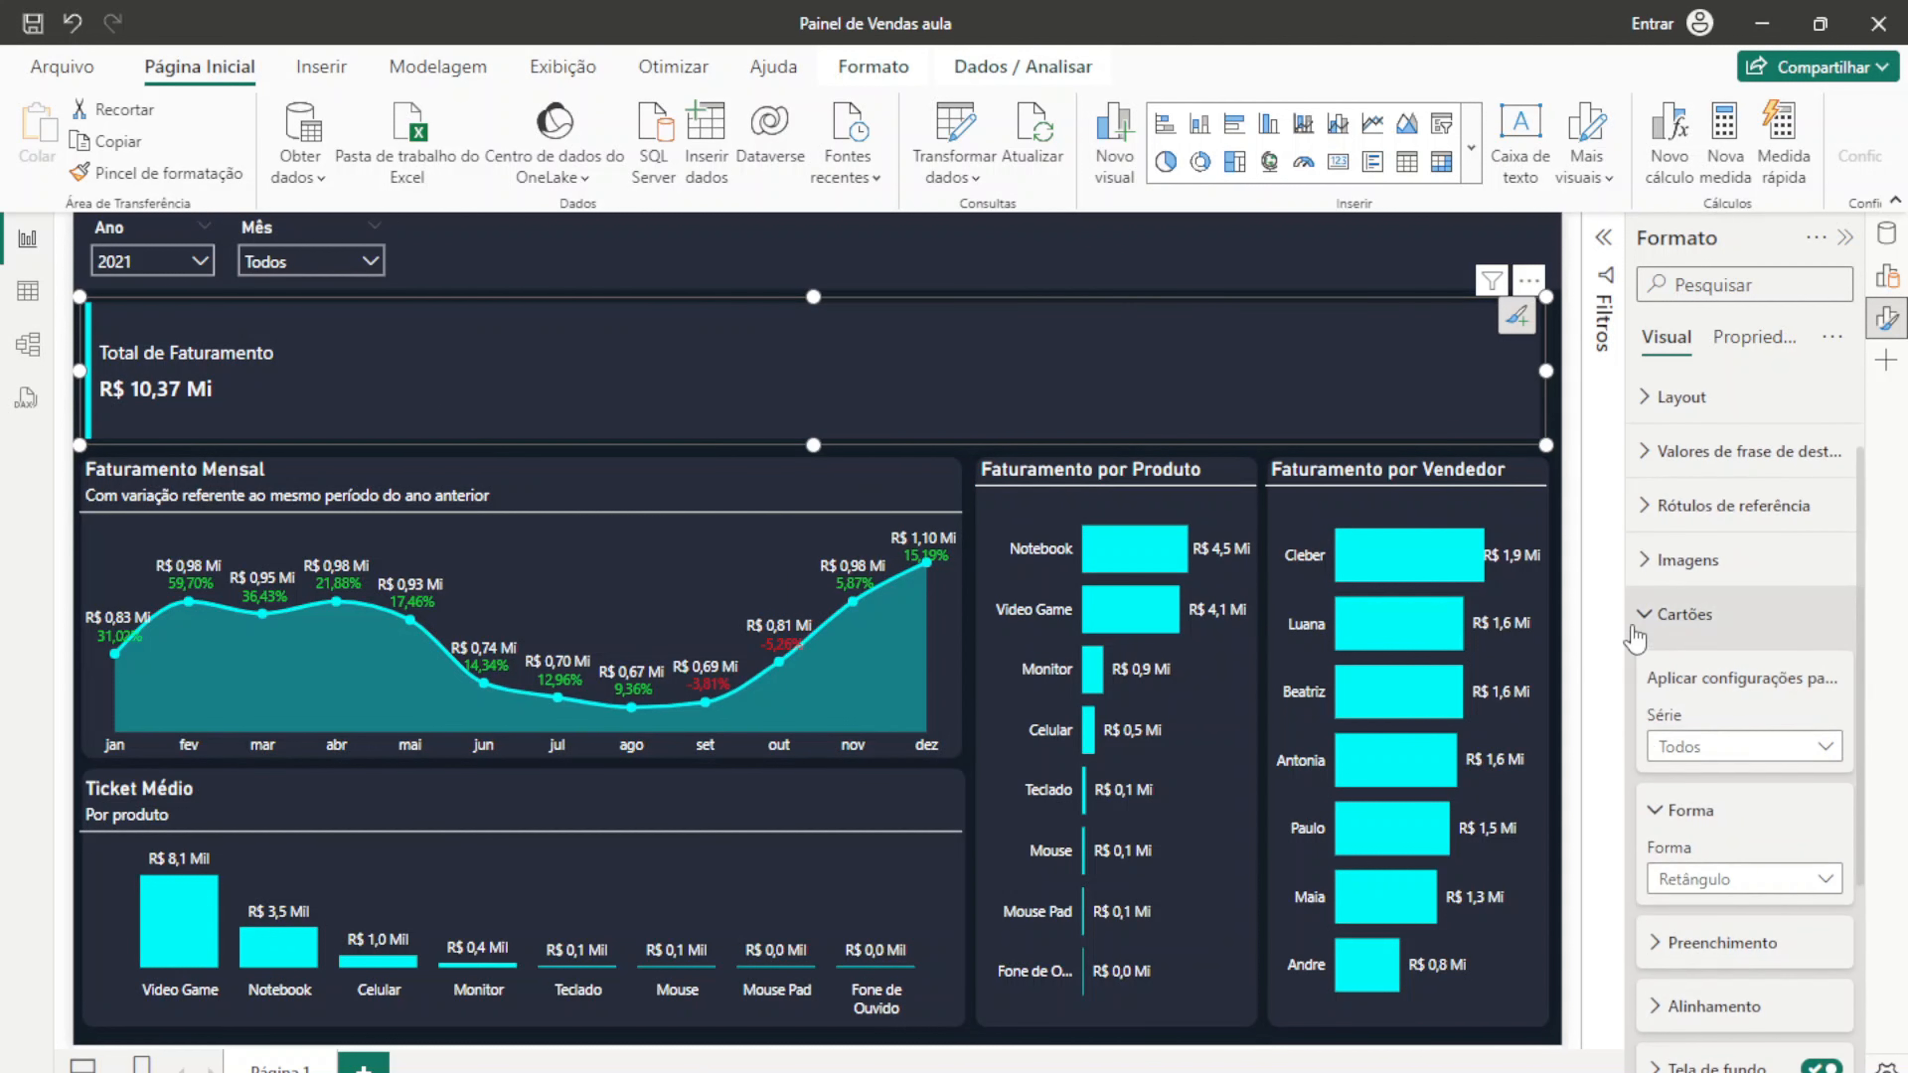
left_click(1652, 614)
left_click(1573, 477)
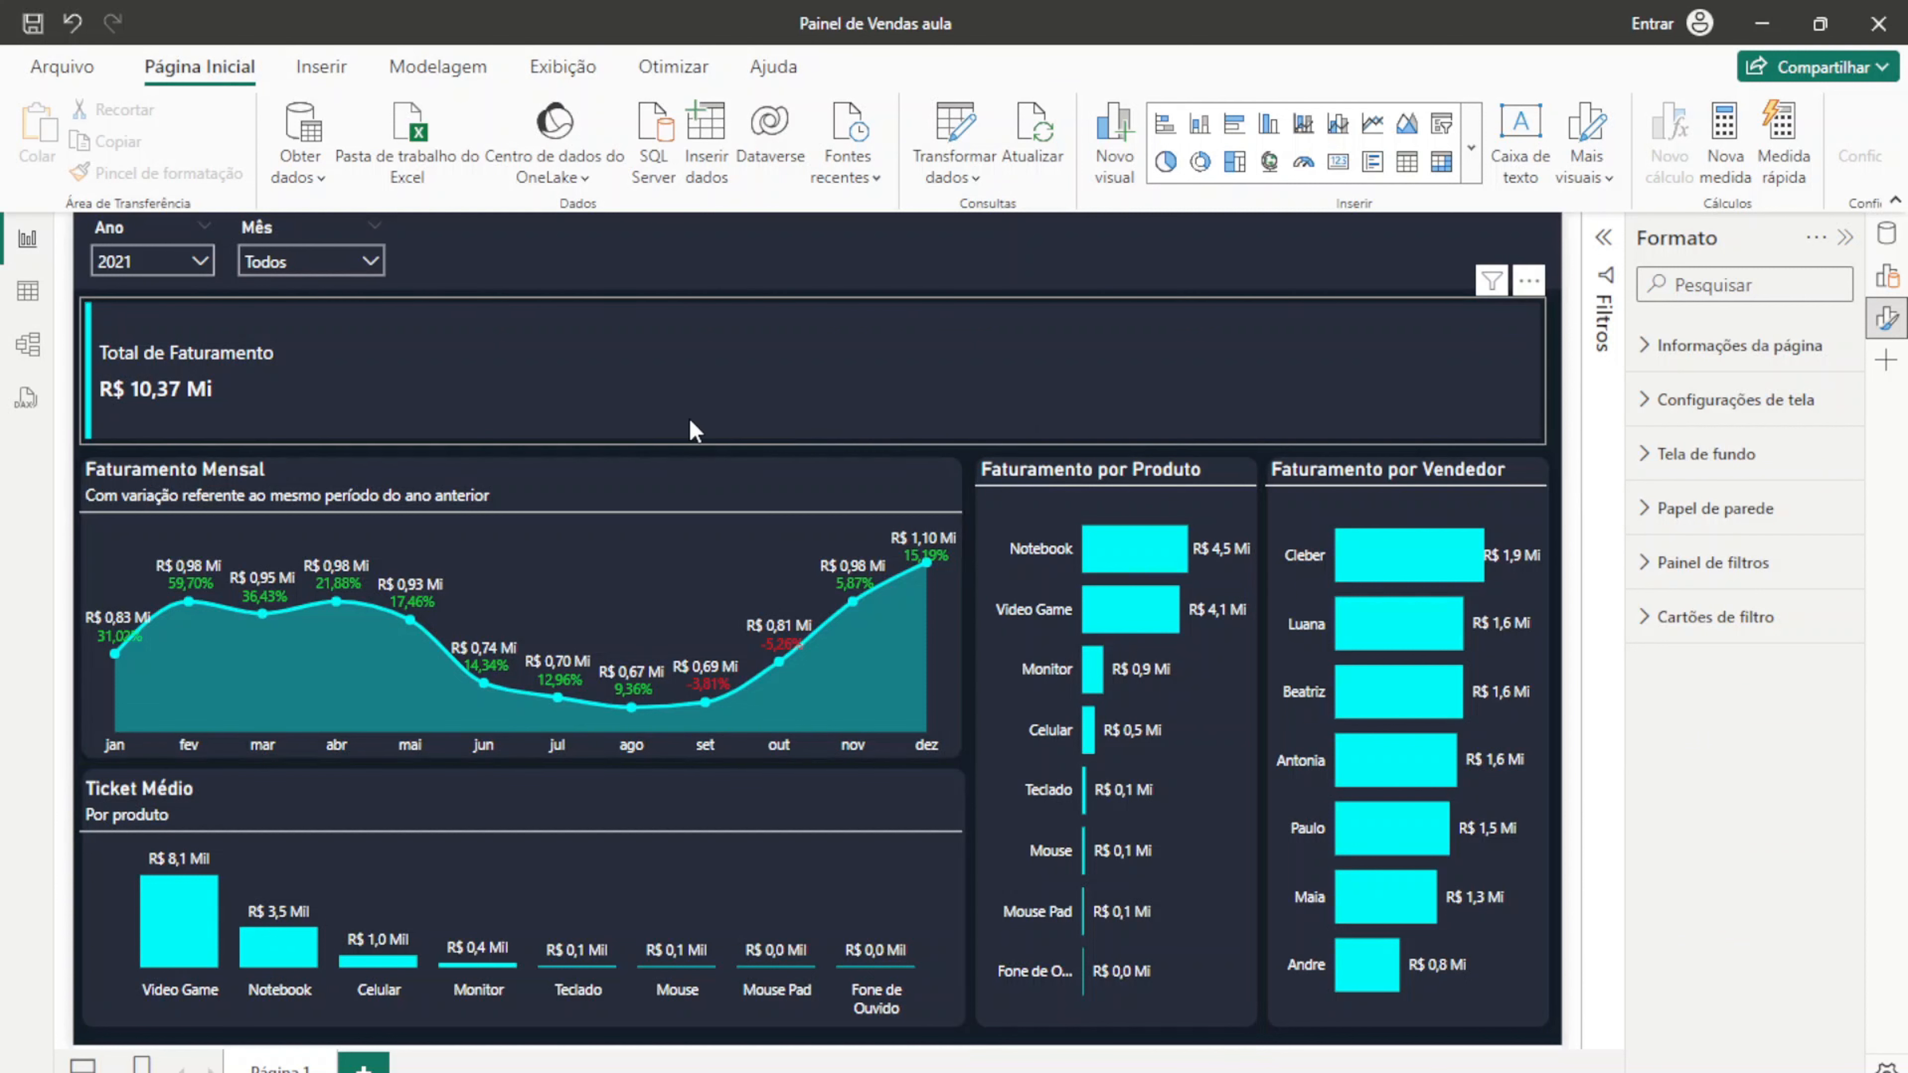
Step: Add the Vendas Ano Anterior measure as a reference label for the Total de Faturamento card
left_click(607, 362)
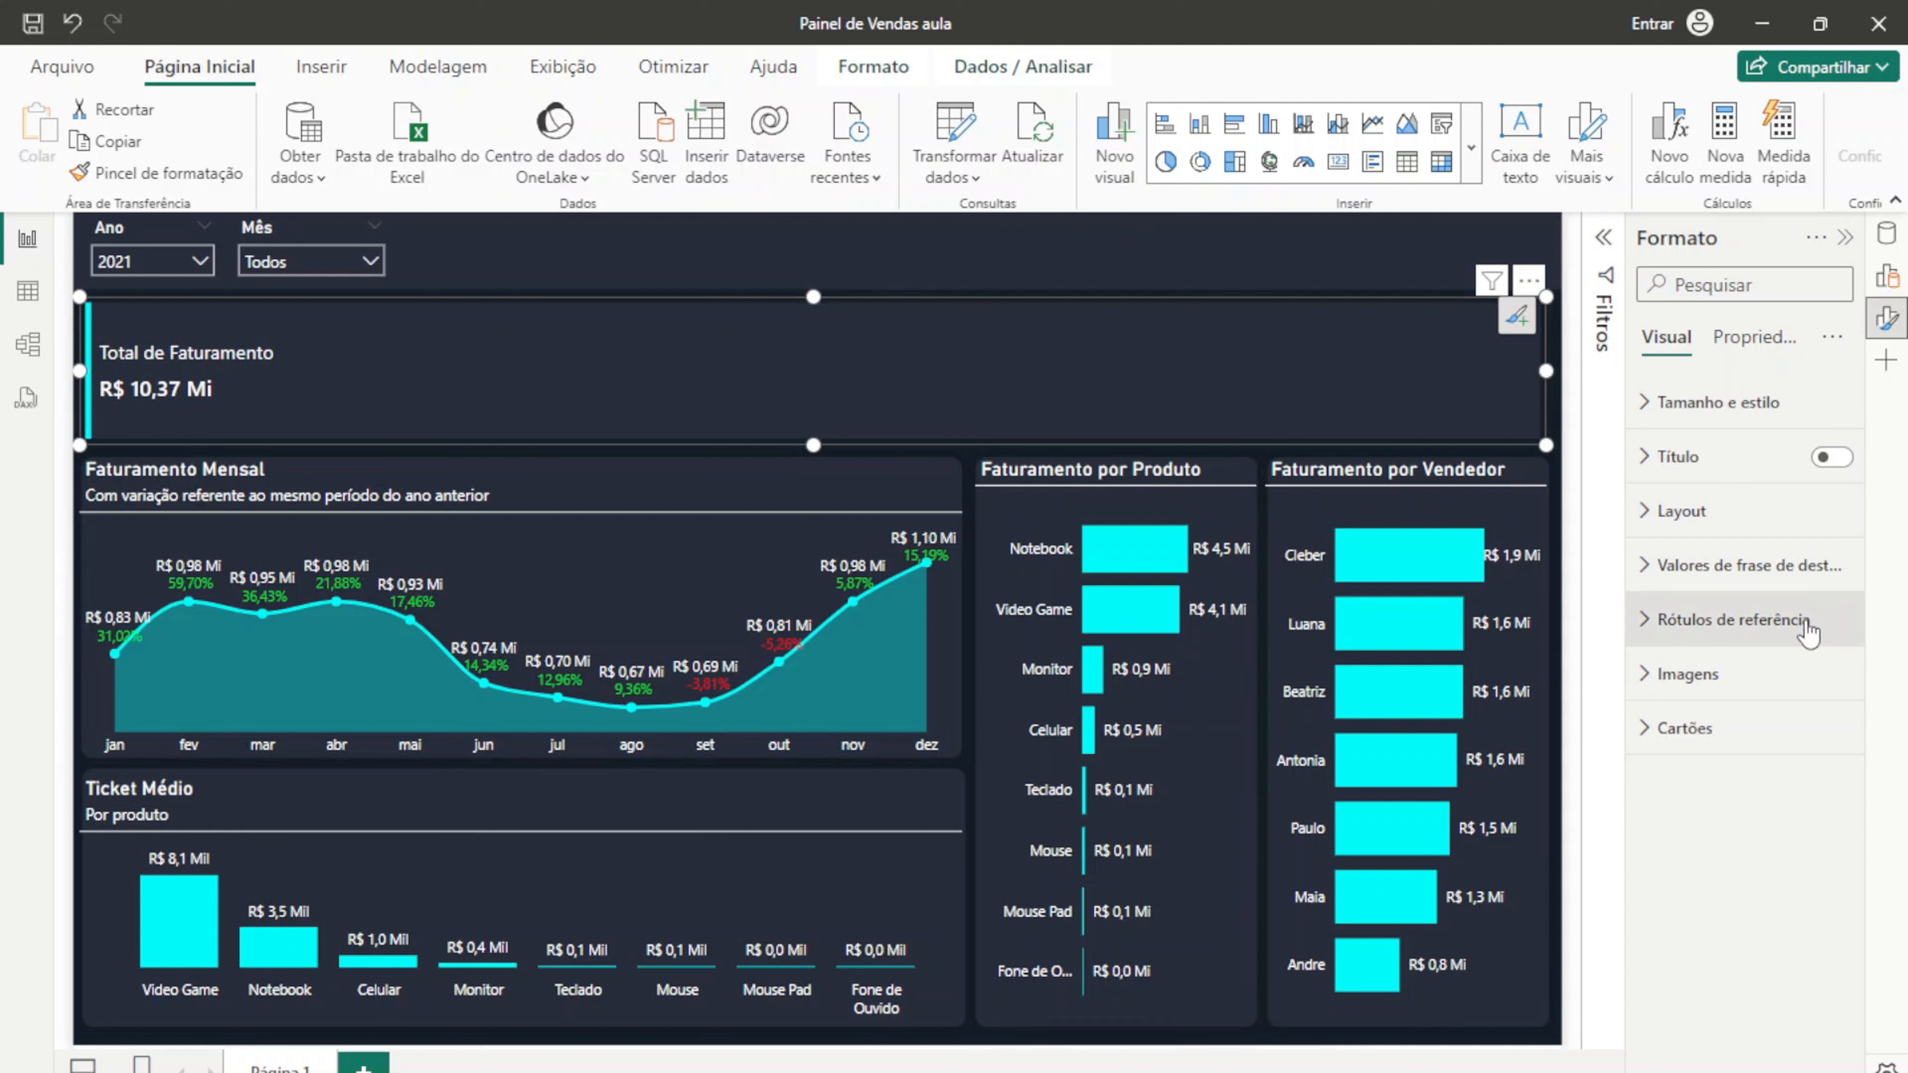
left_click(1659, 623)
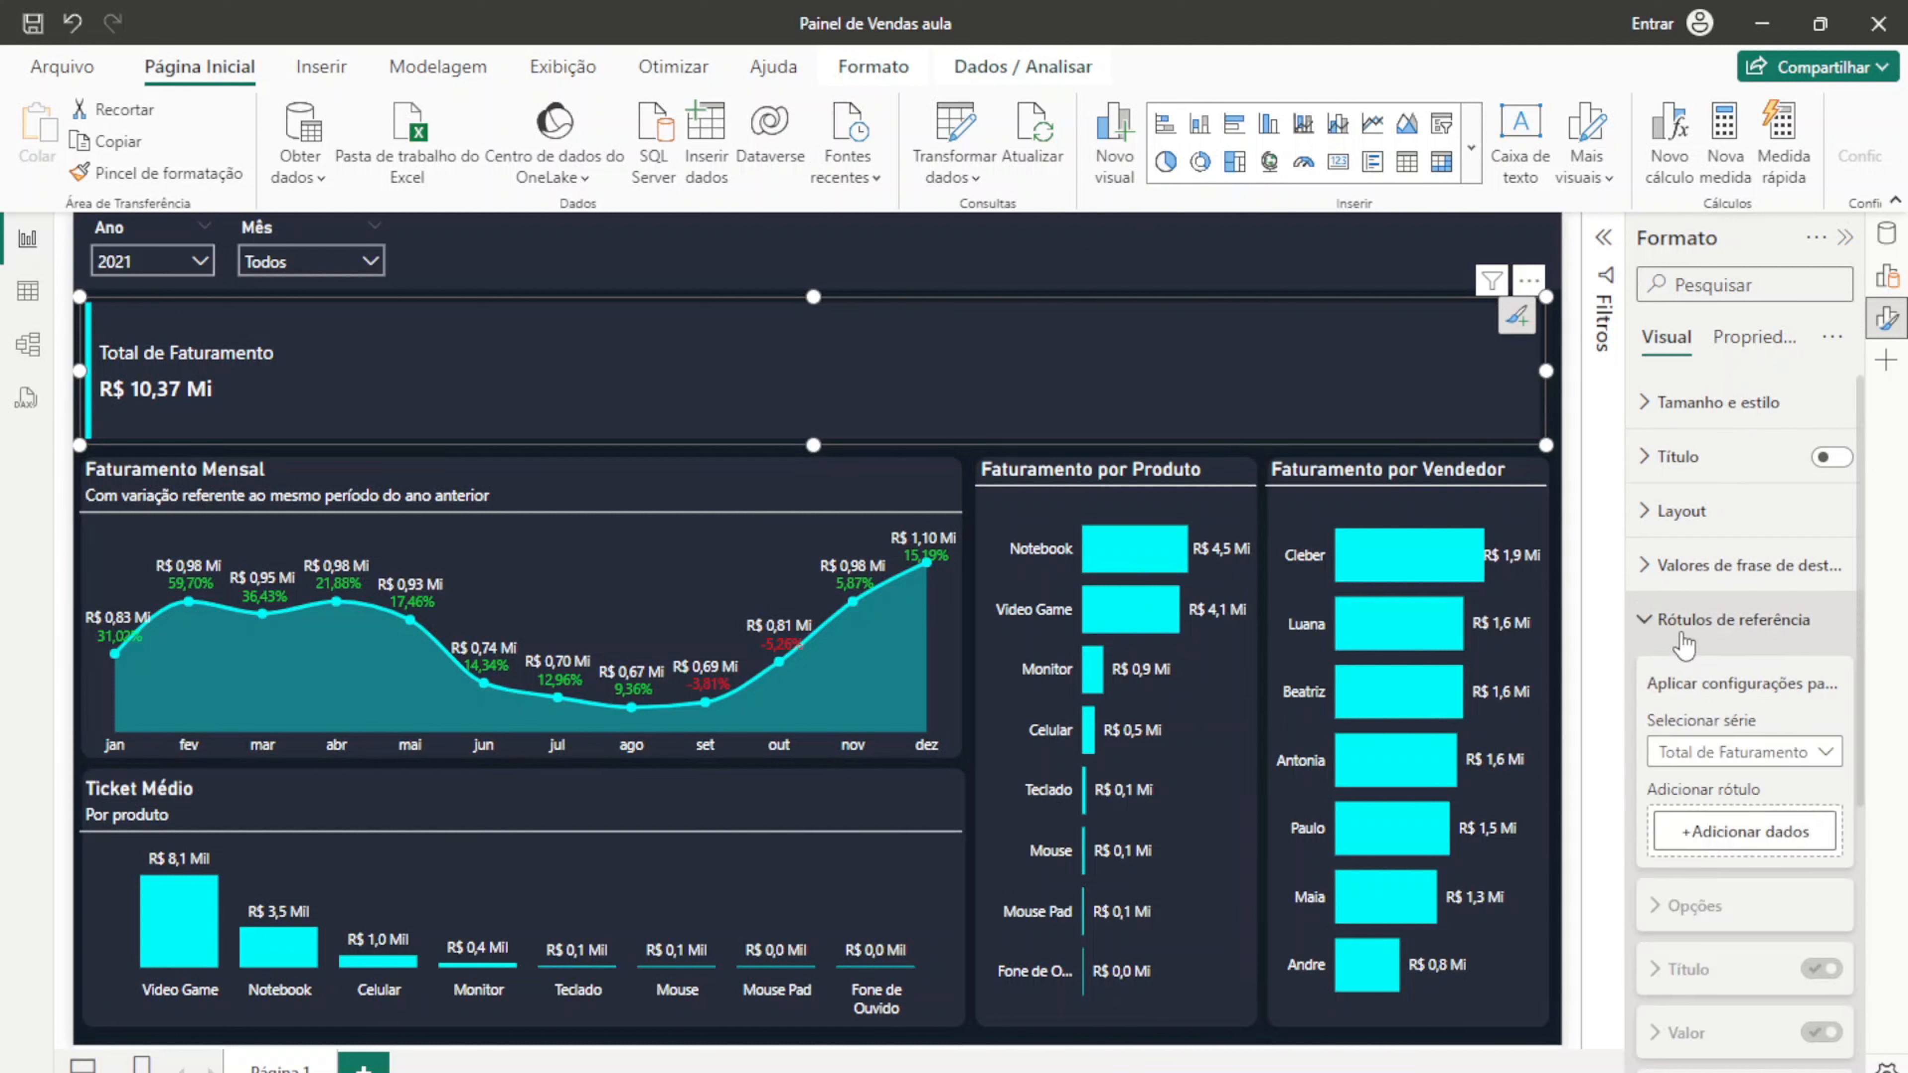
scroll(1688, 645, "down", 3)
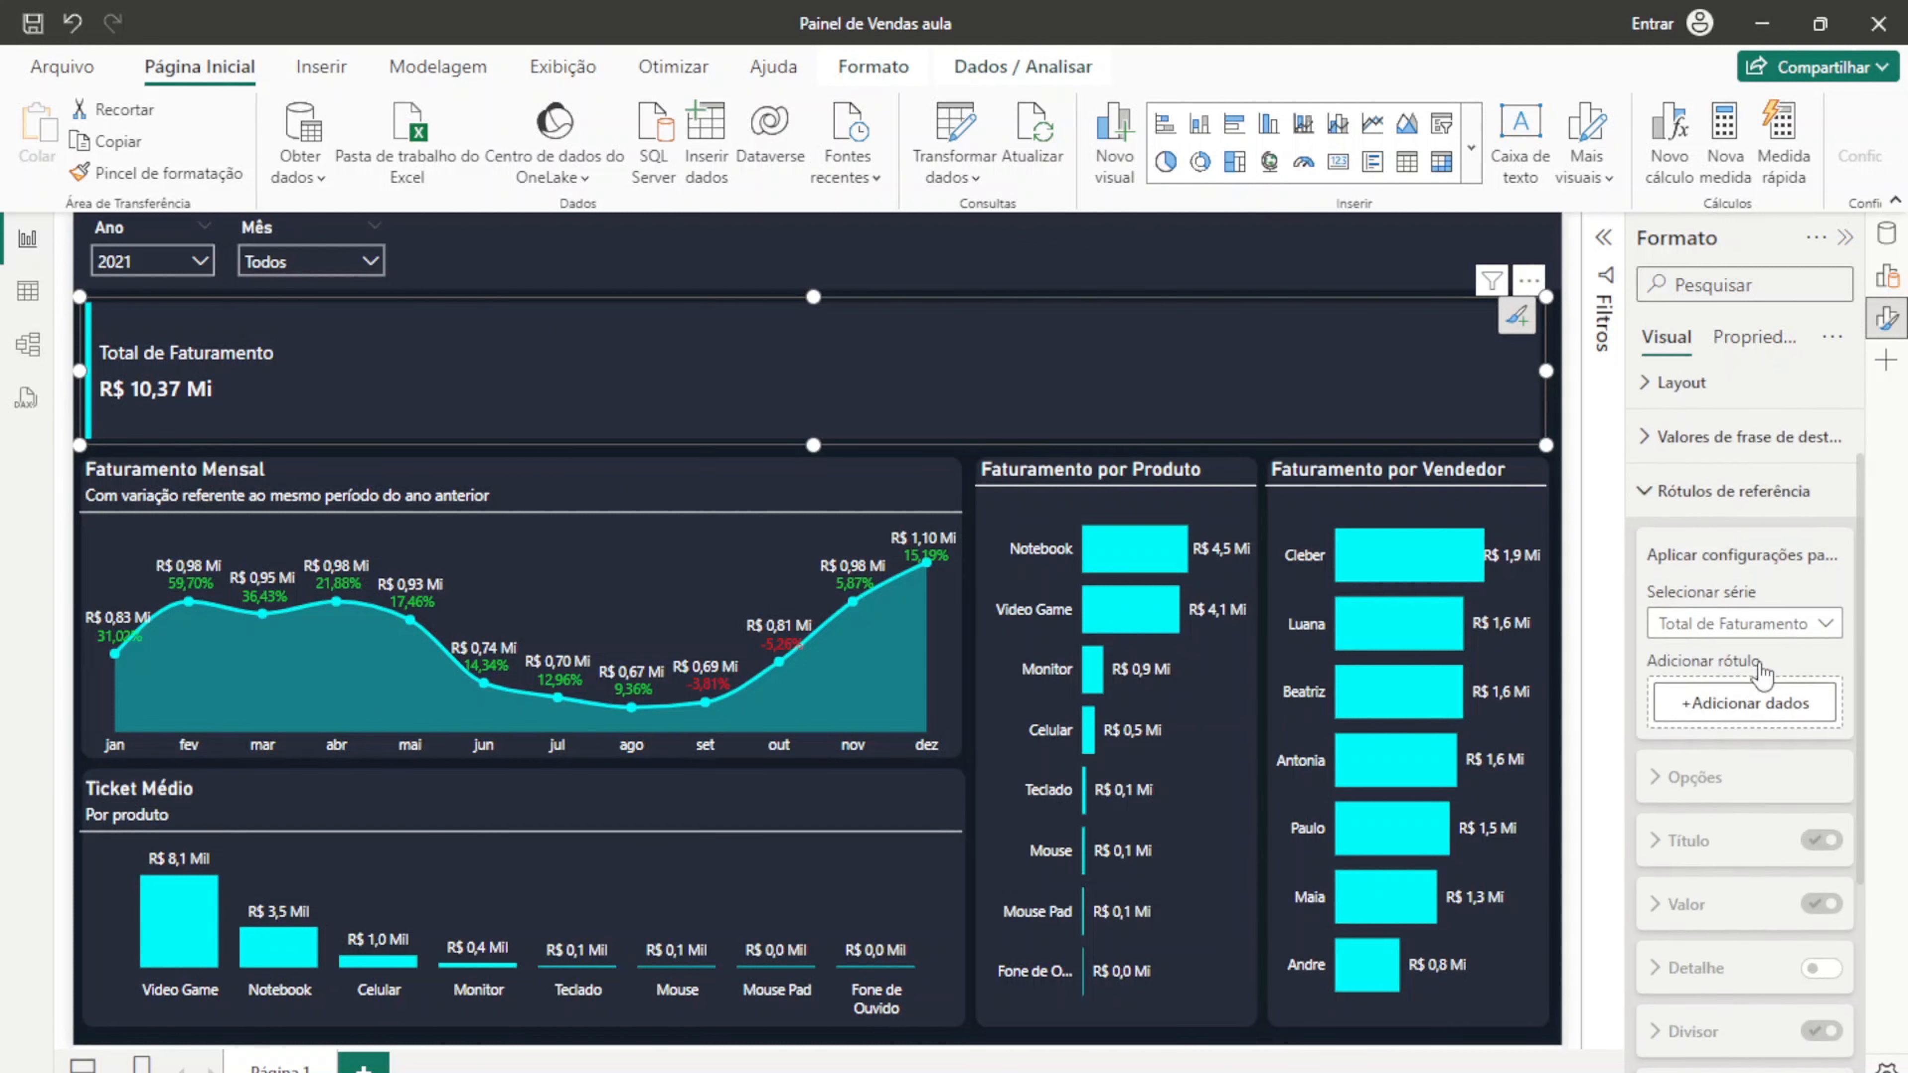
left_click(1886, 234)
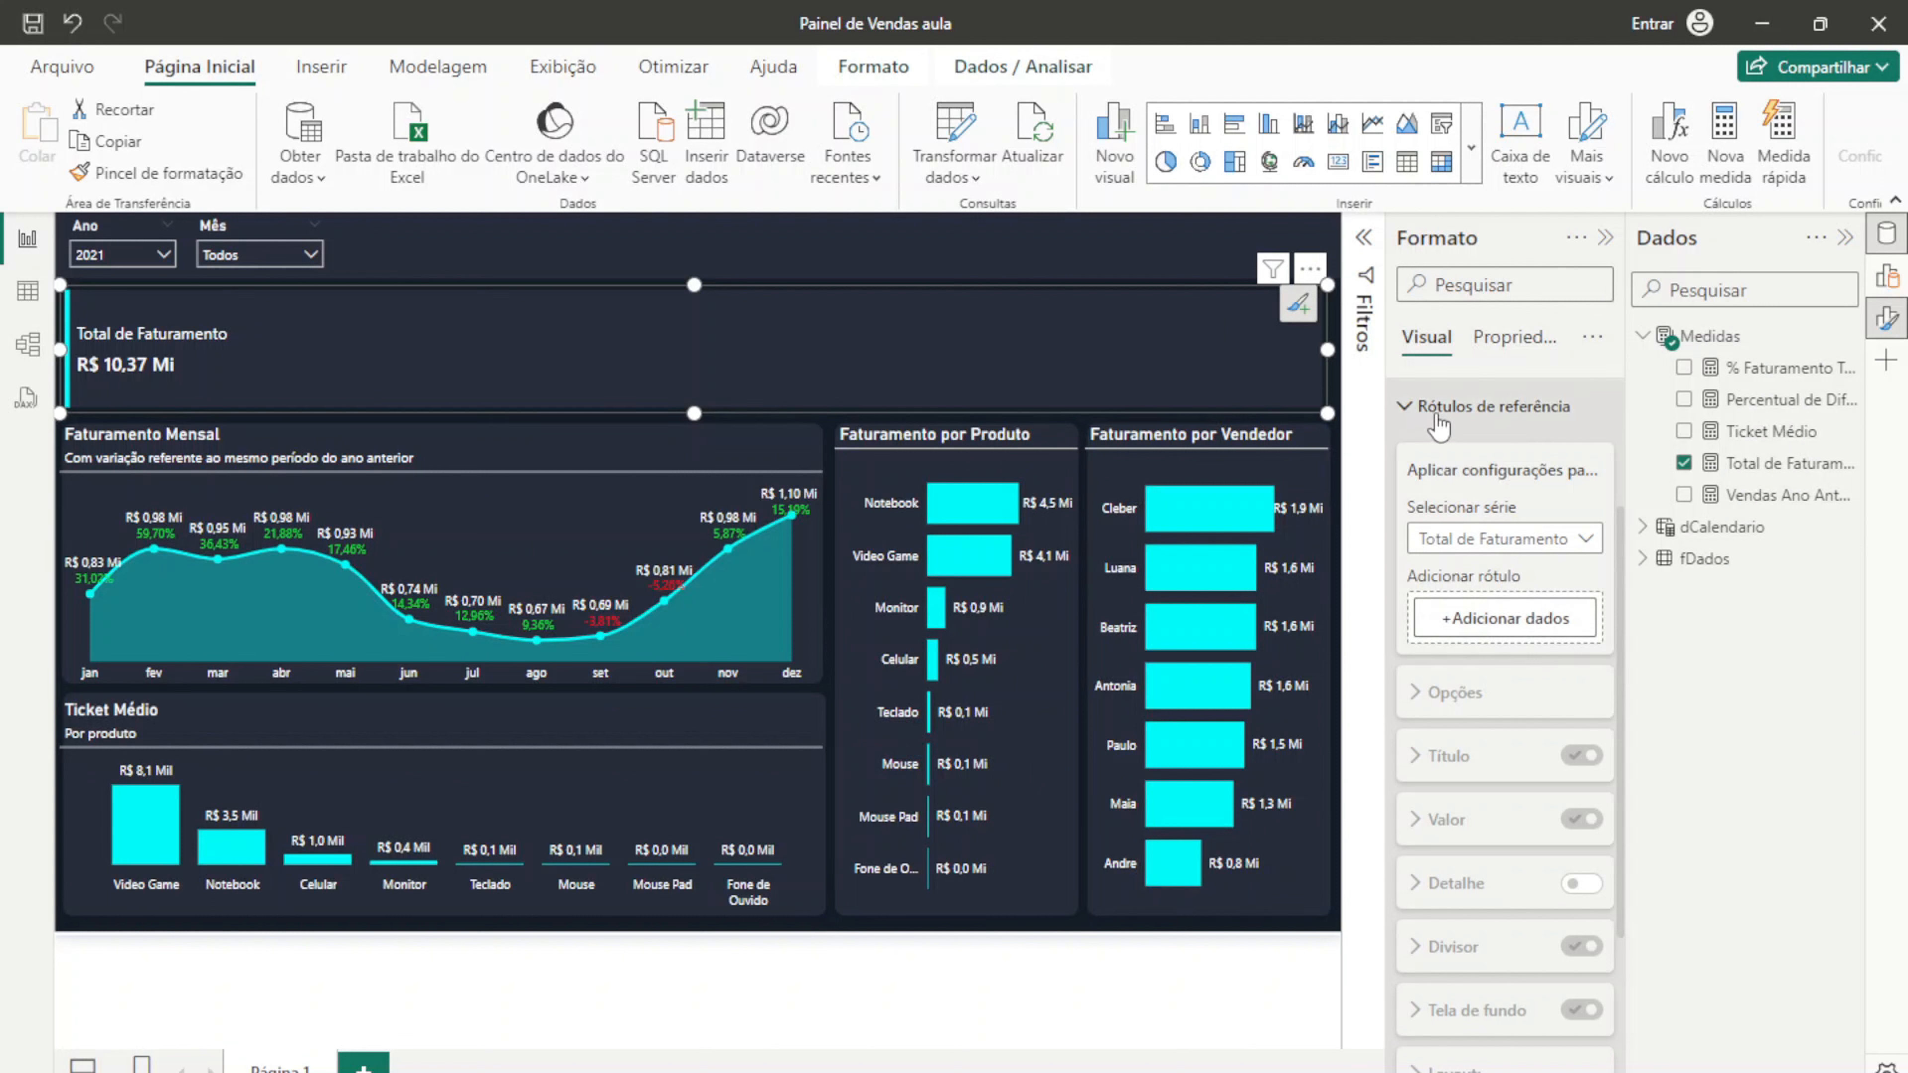
left_click_drag(1787, 508, 1502, 617)
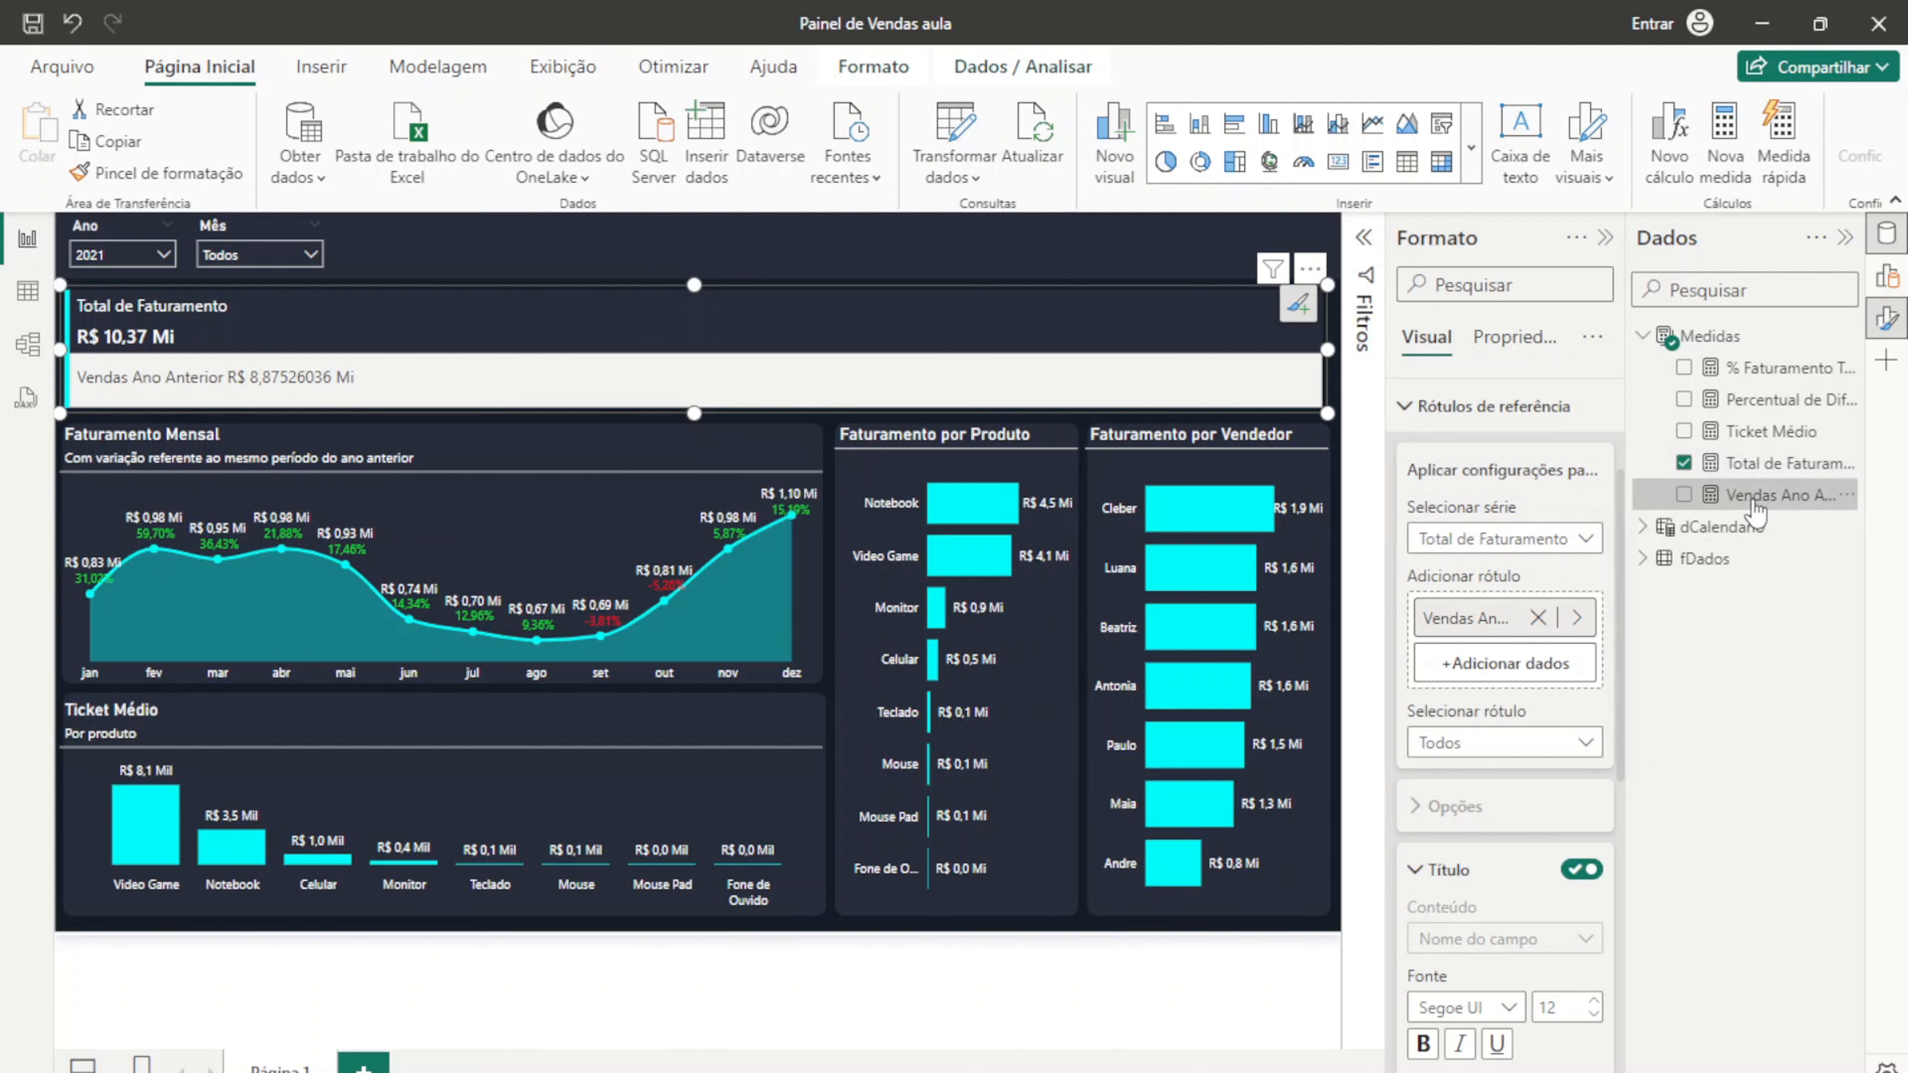
Step: Format the Vendas Ano Anterior measure with 2 decimal places and close its formula without changes
left_click(1776, 495)
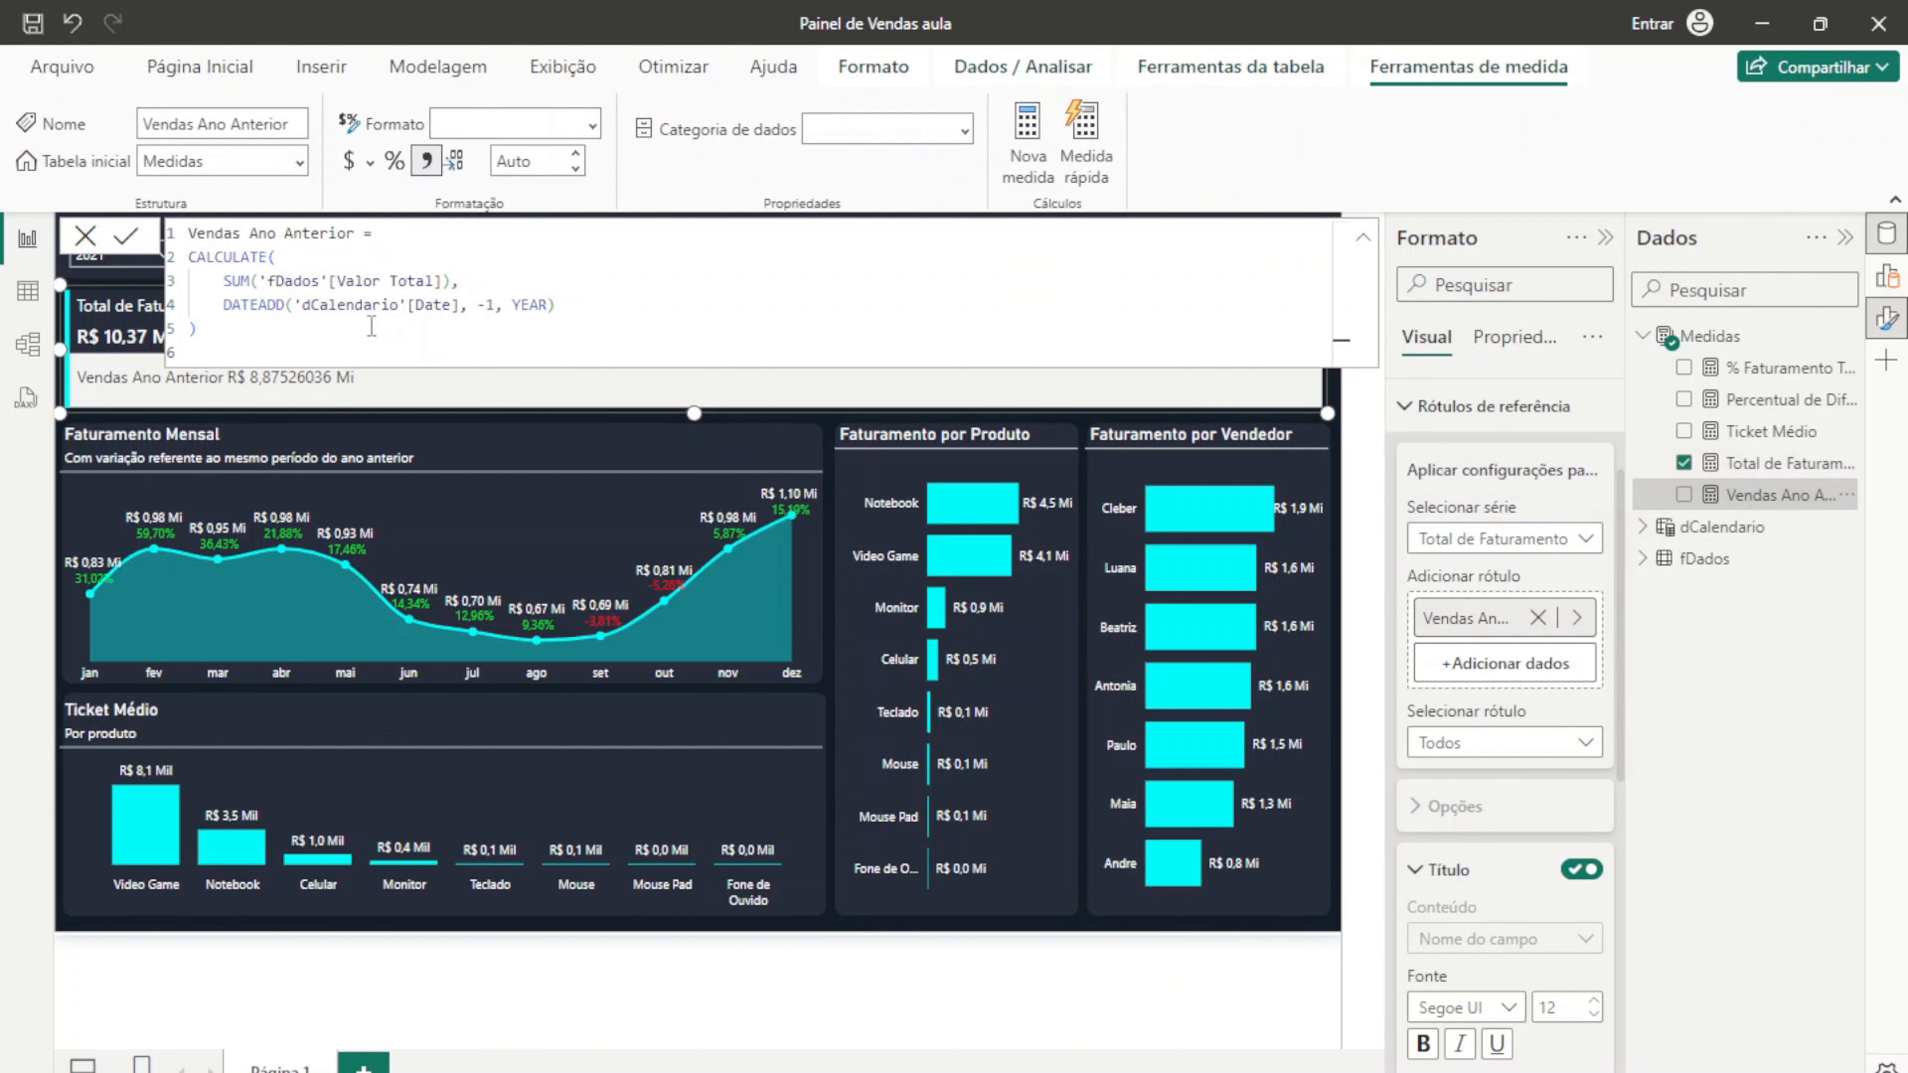
left_click(552, 161)
type("2")
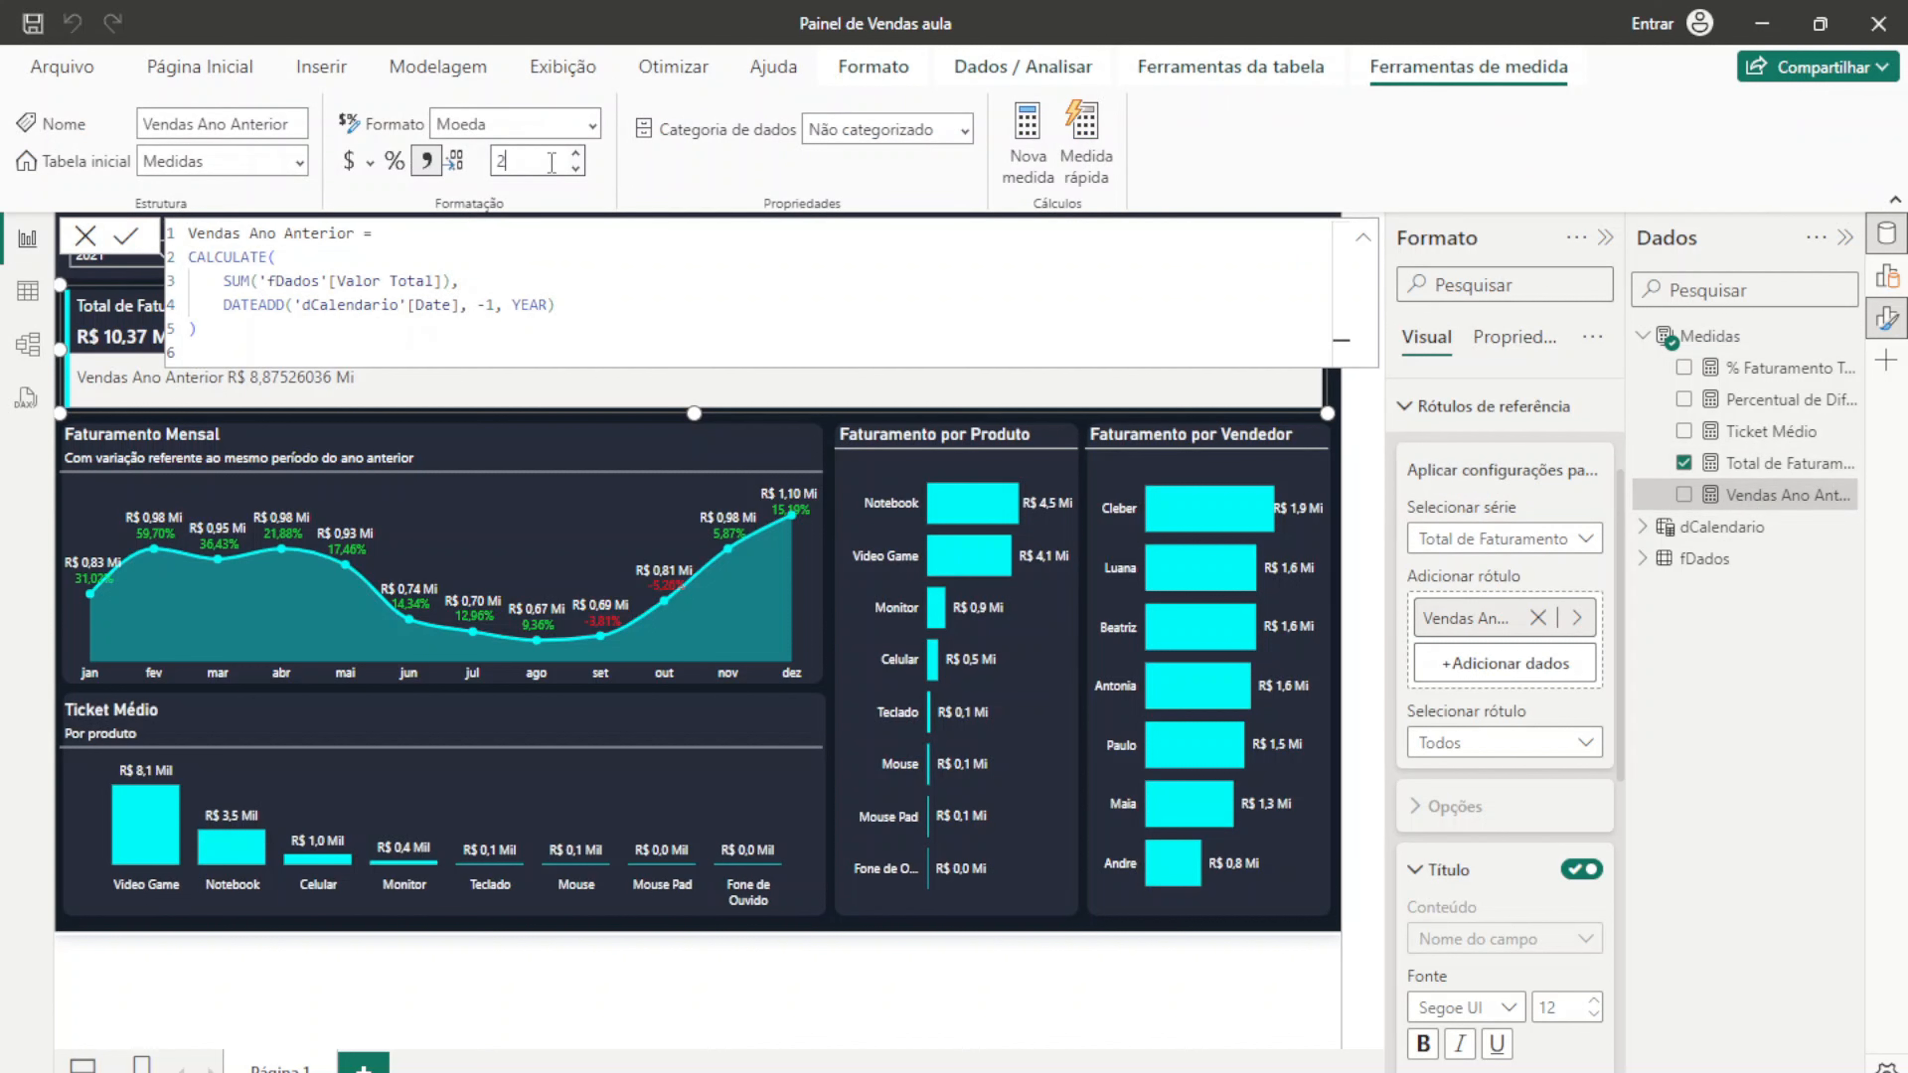
key("Return")
left_click(84, 233)
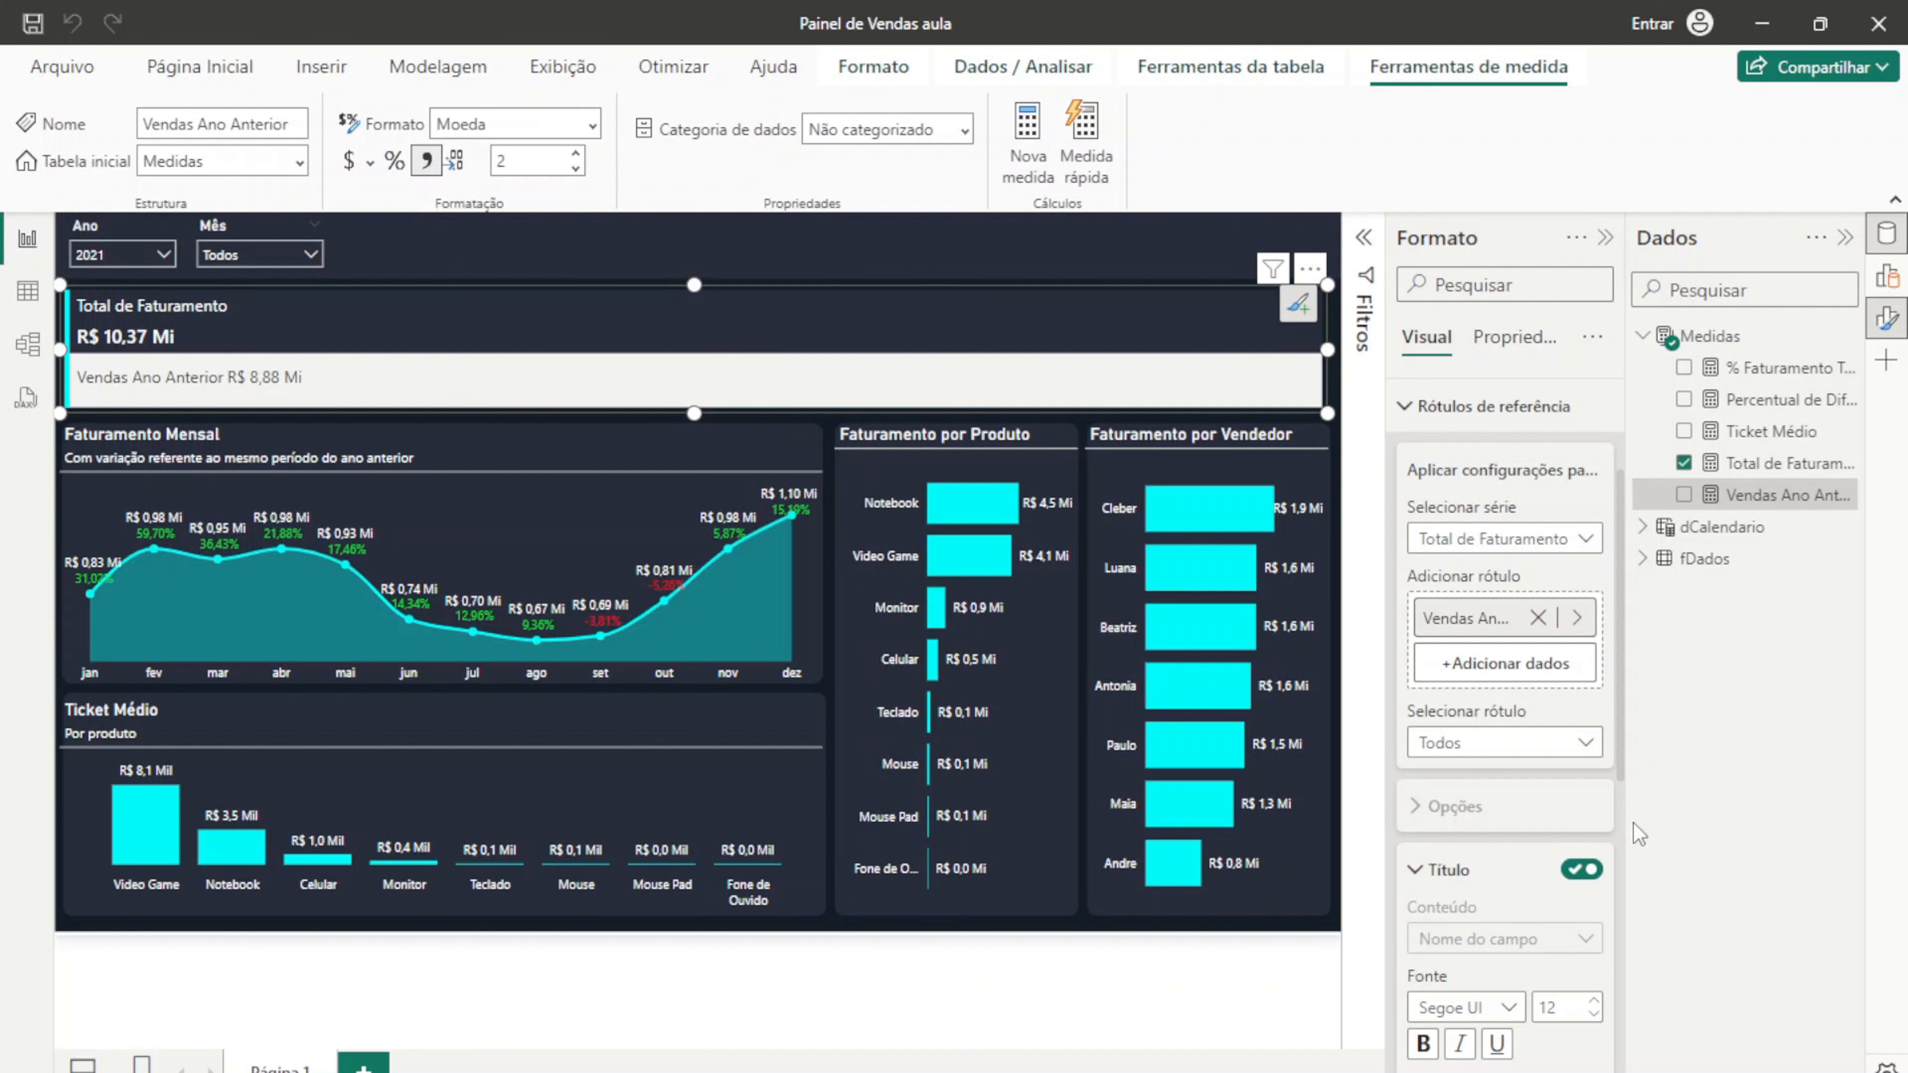
Step: Turn off the divider (Divisor) for the Total de Faturamento card's reference label
scroll(1495, 676, "down", 3)
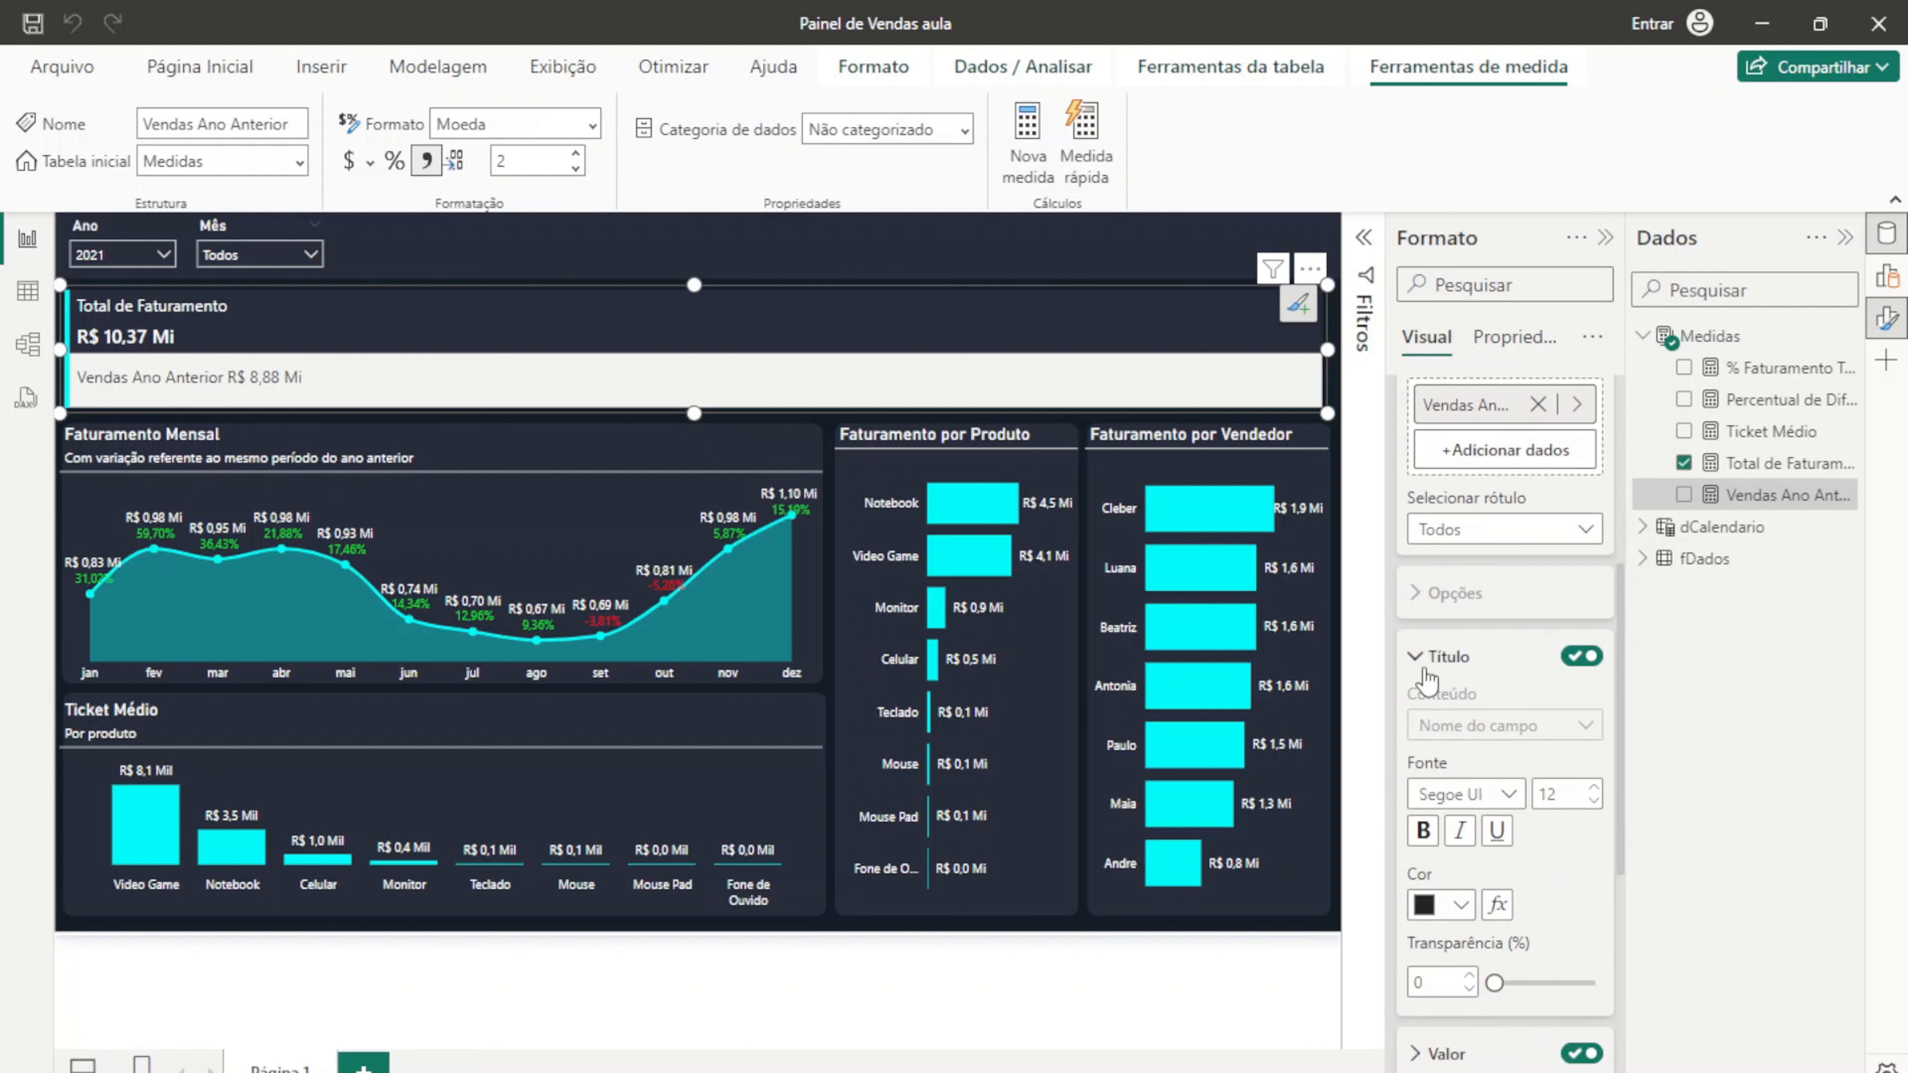
left_click(1426, 661)
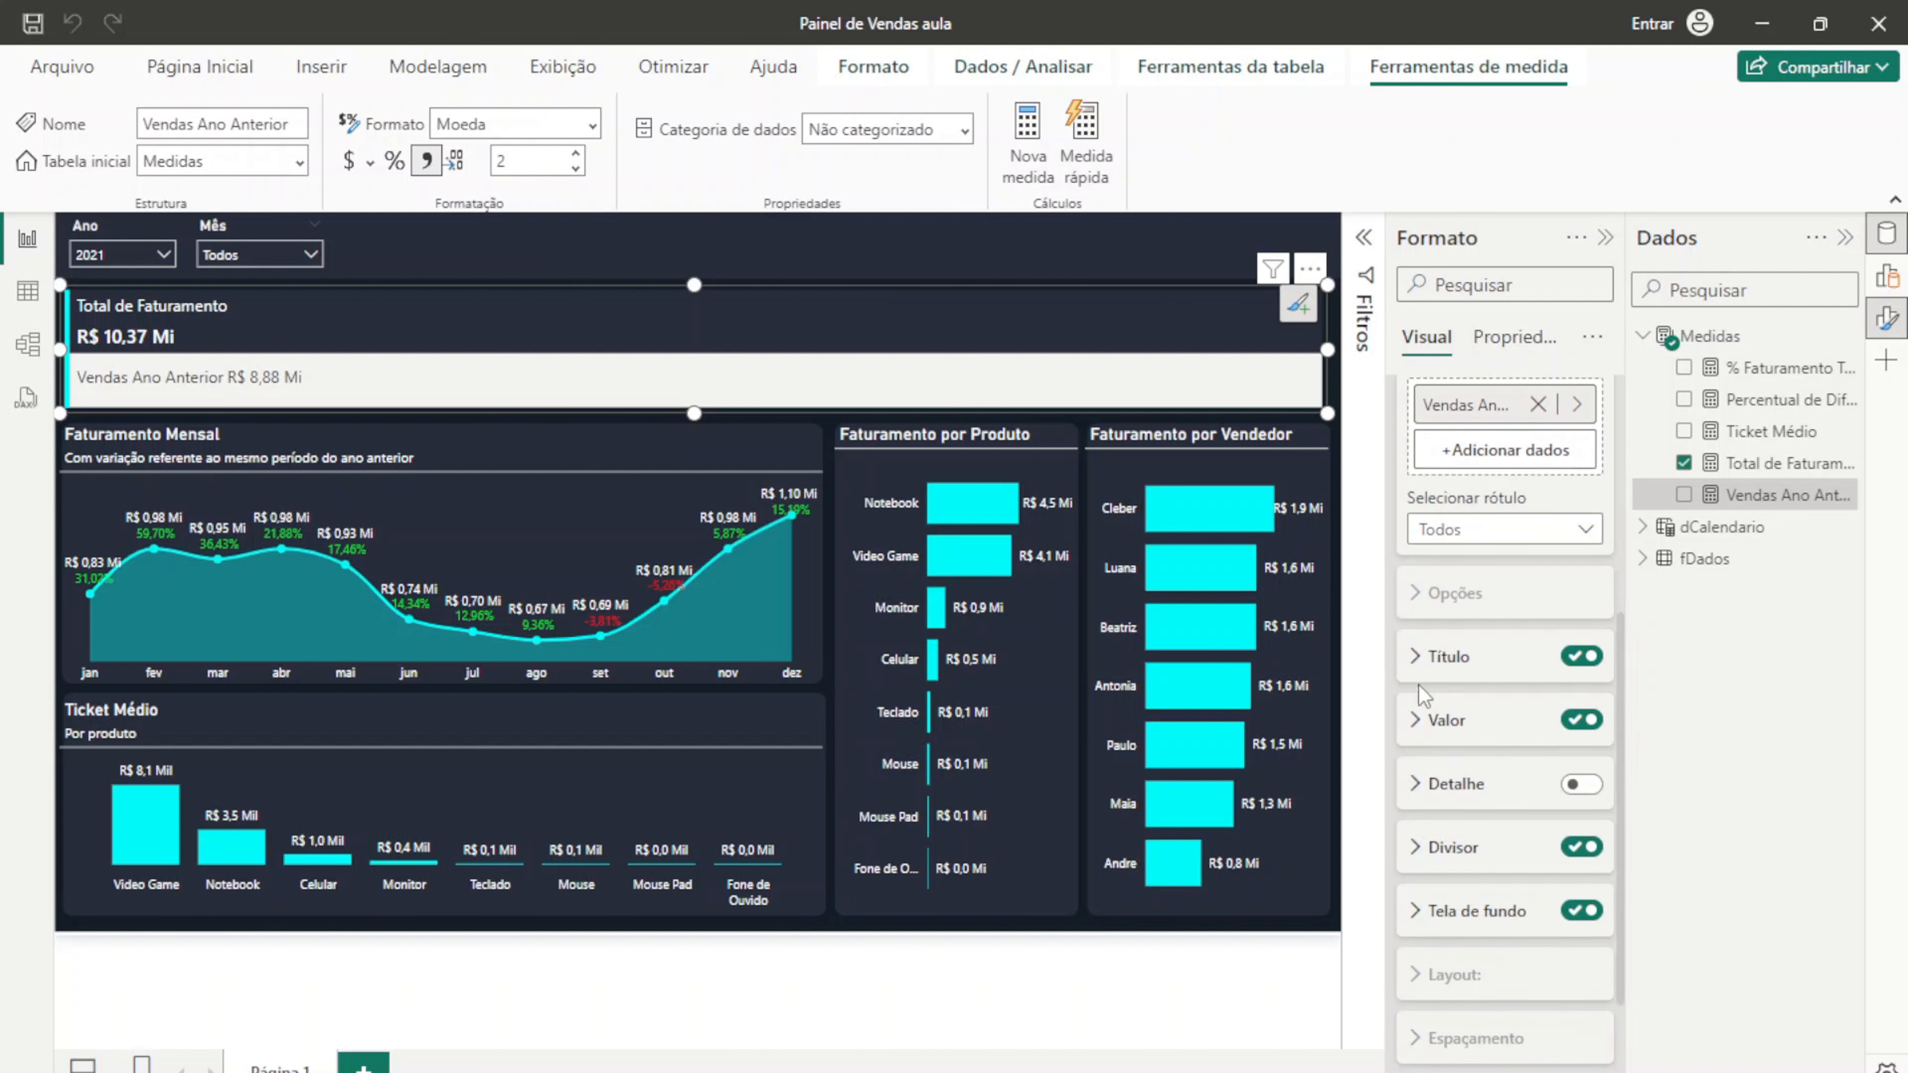
left_click(1584, 848)
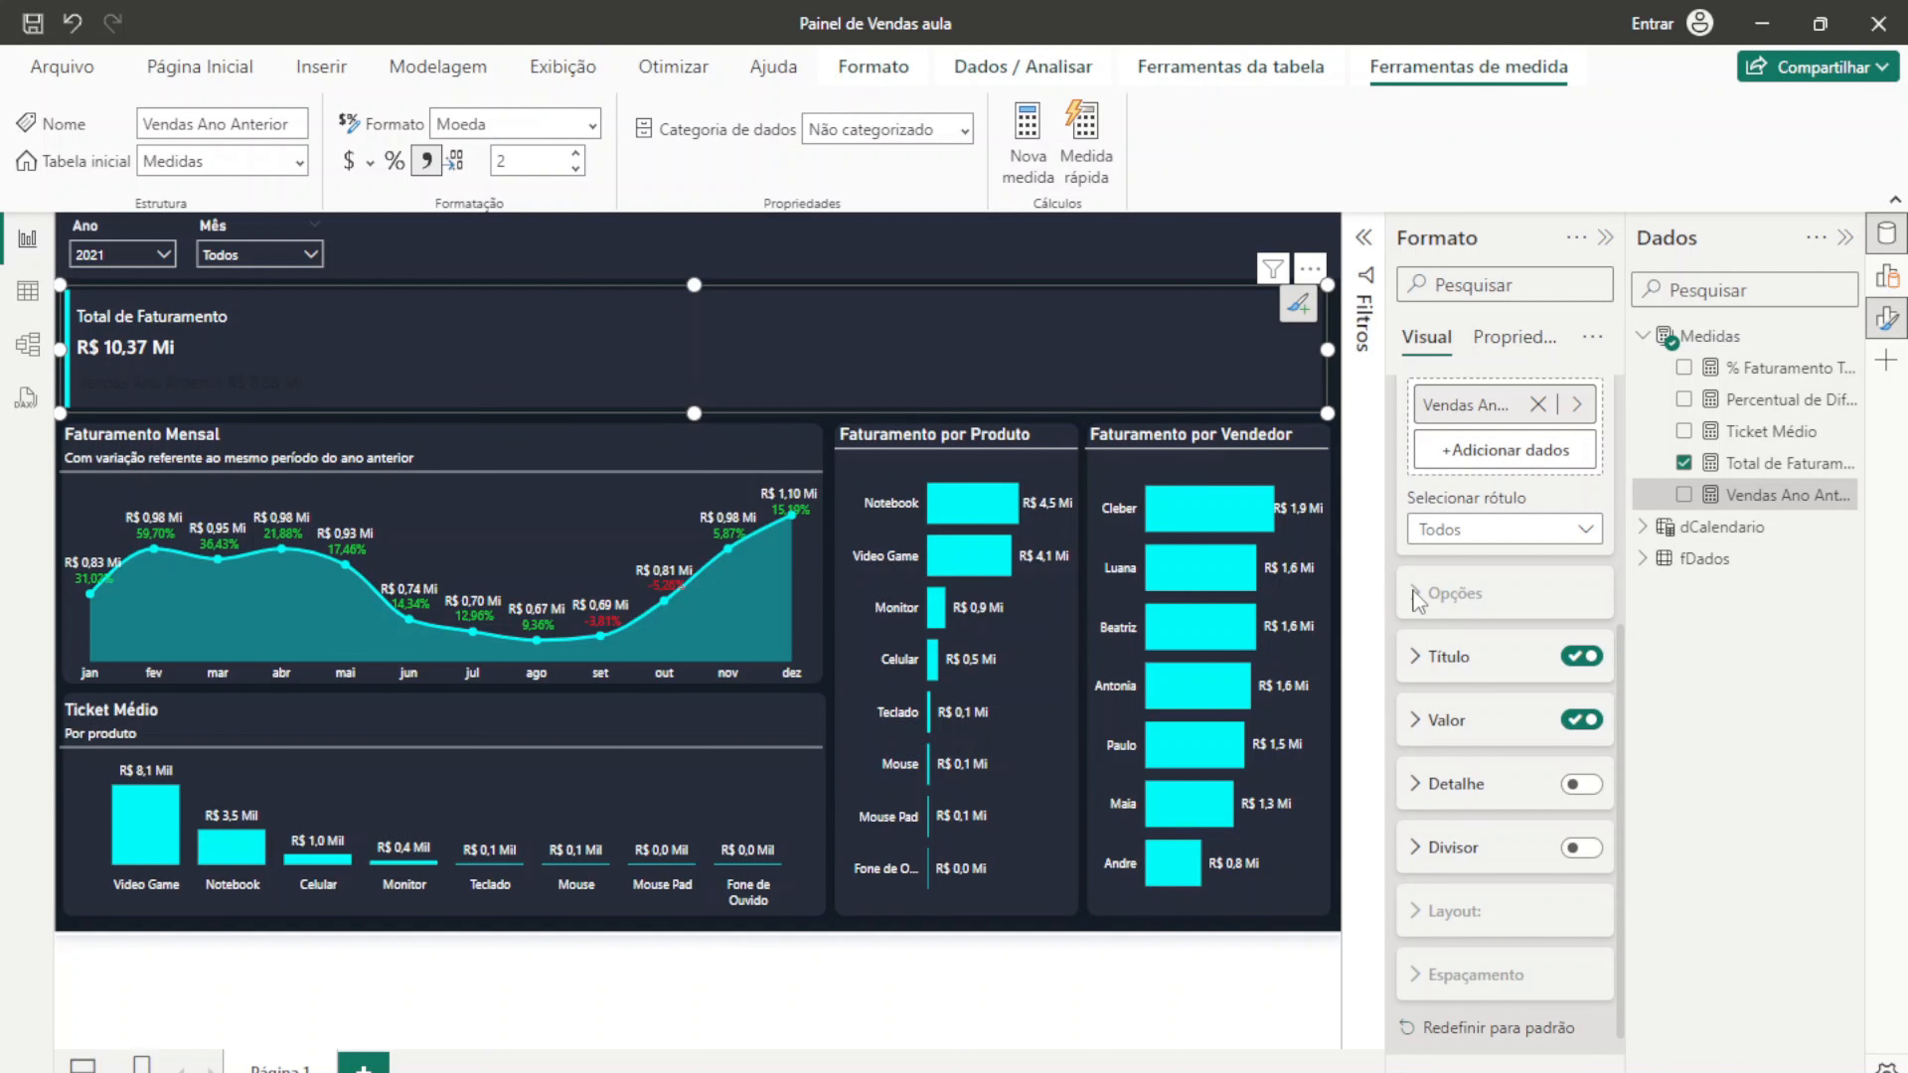
left_click(1580, 847)
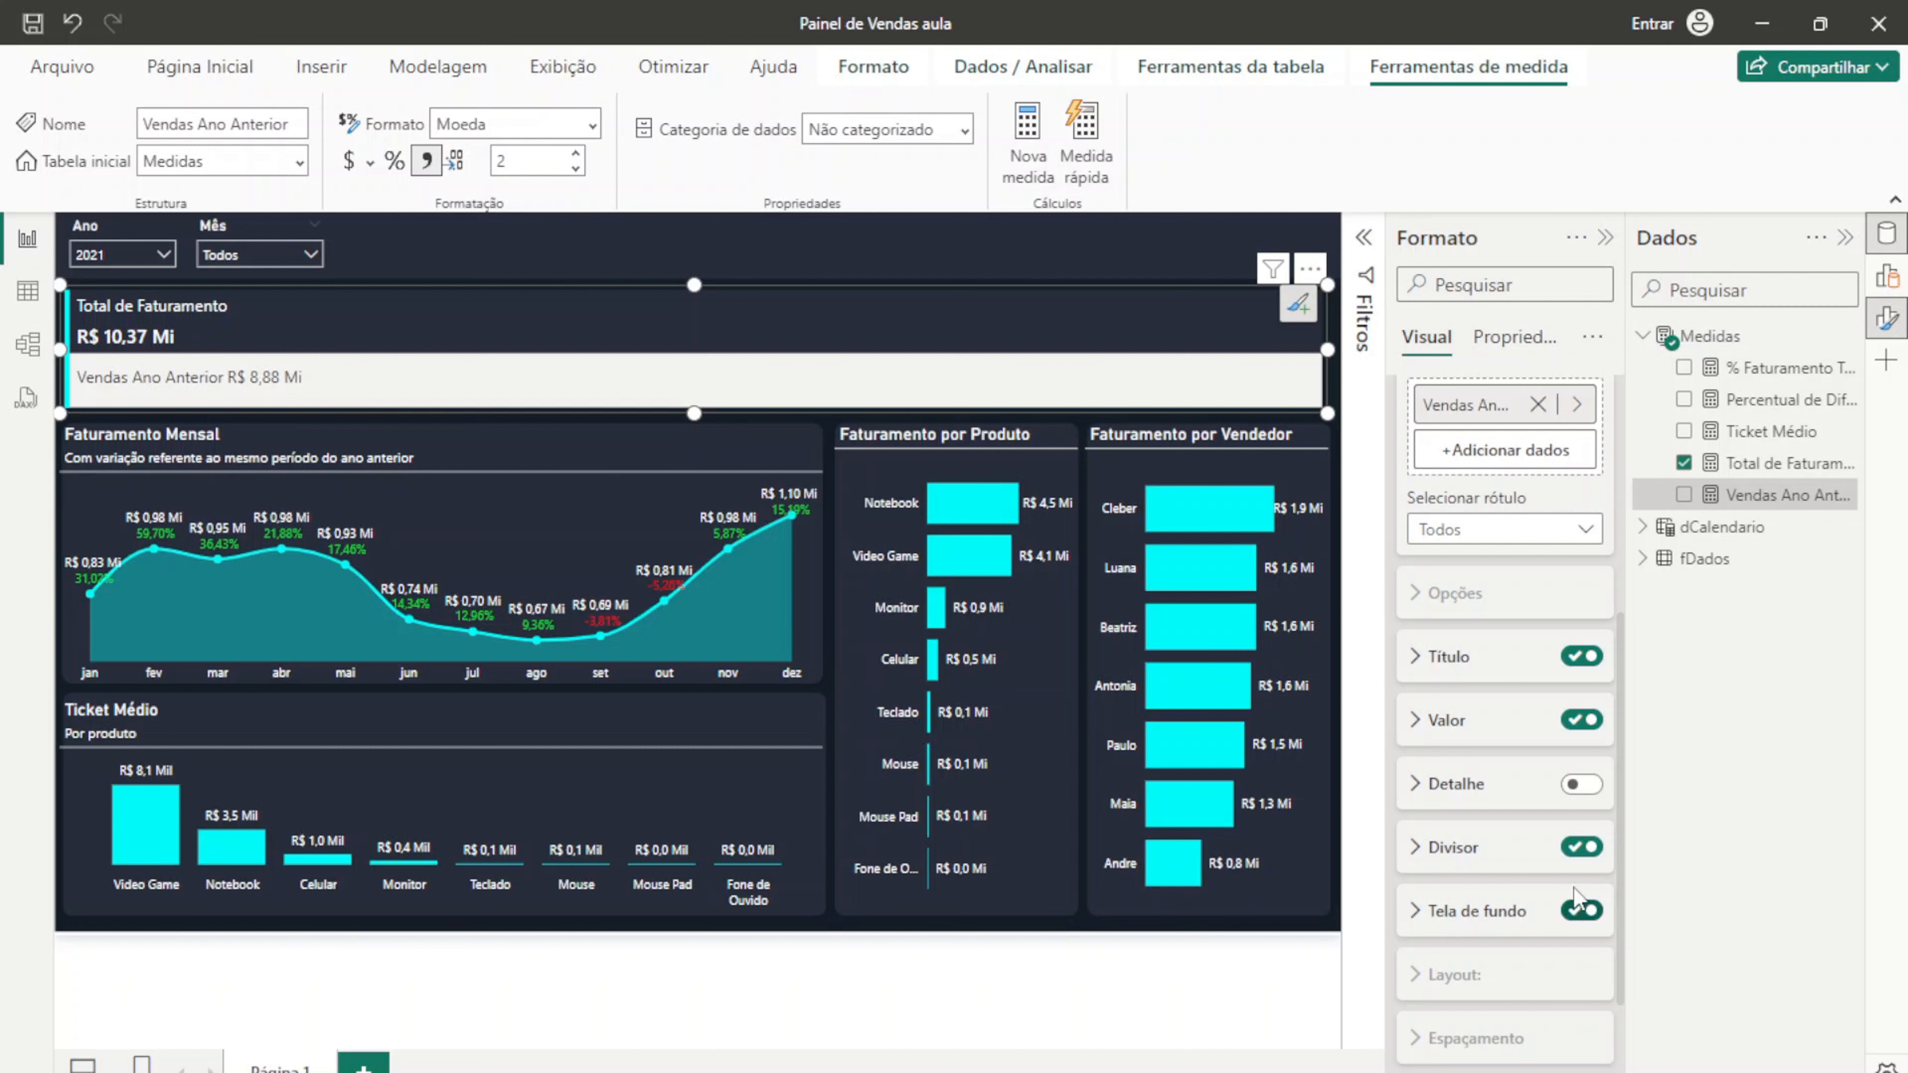
left_click(1584, 848)
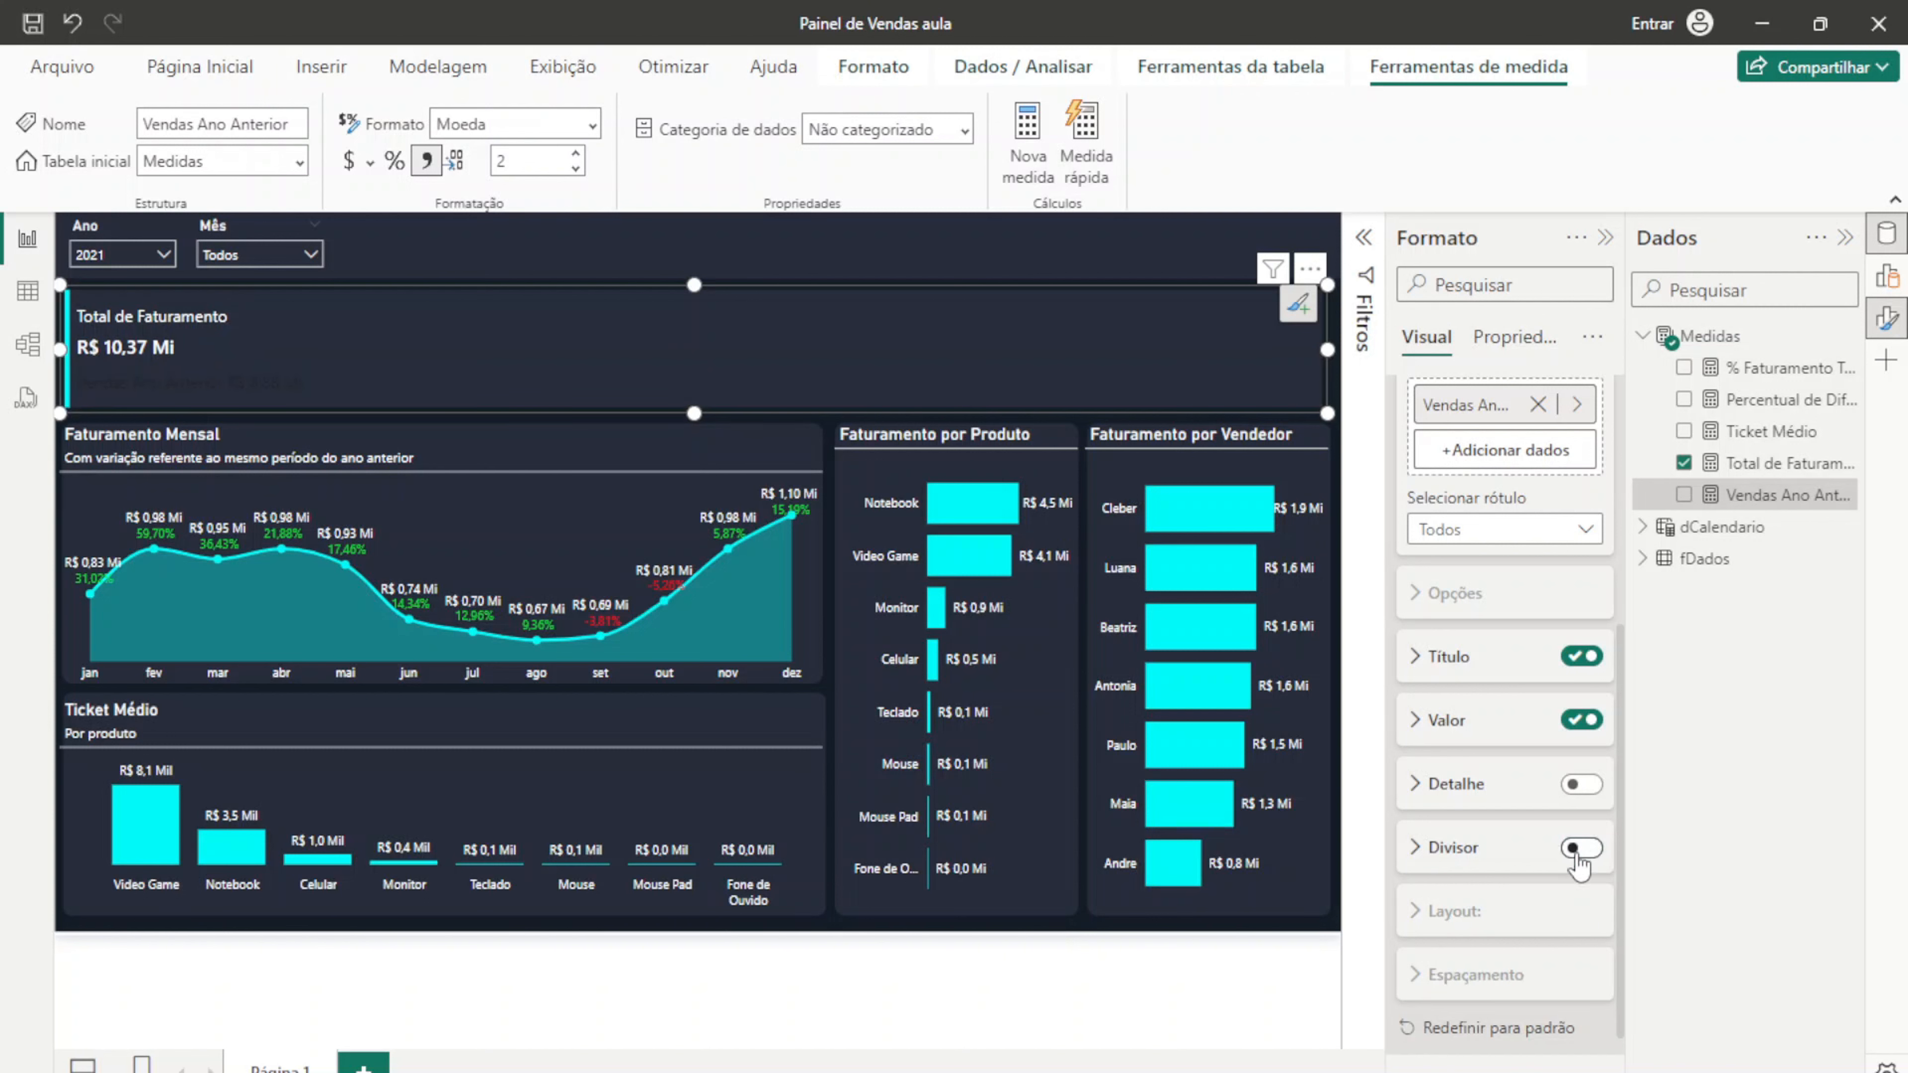
Step: Apply the reference label settings to Vendas Ano Anterior only and set its title color to white
scroll(1493, 597, "up", 2)
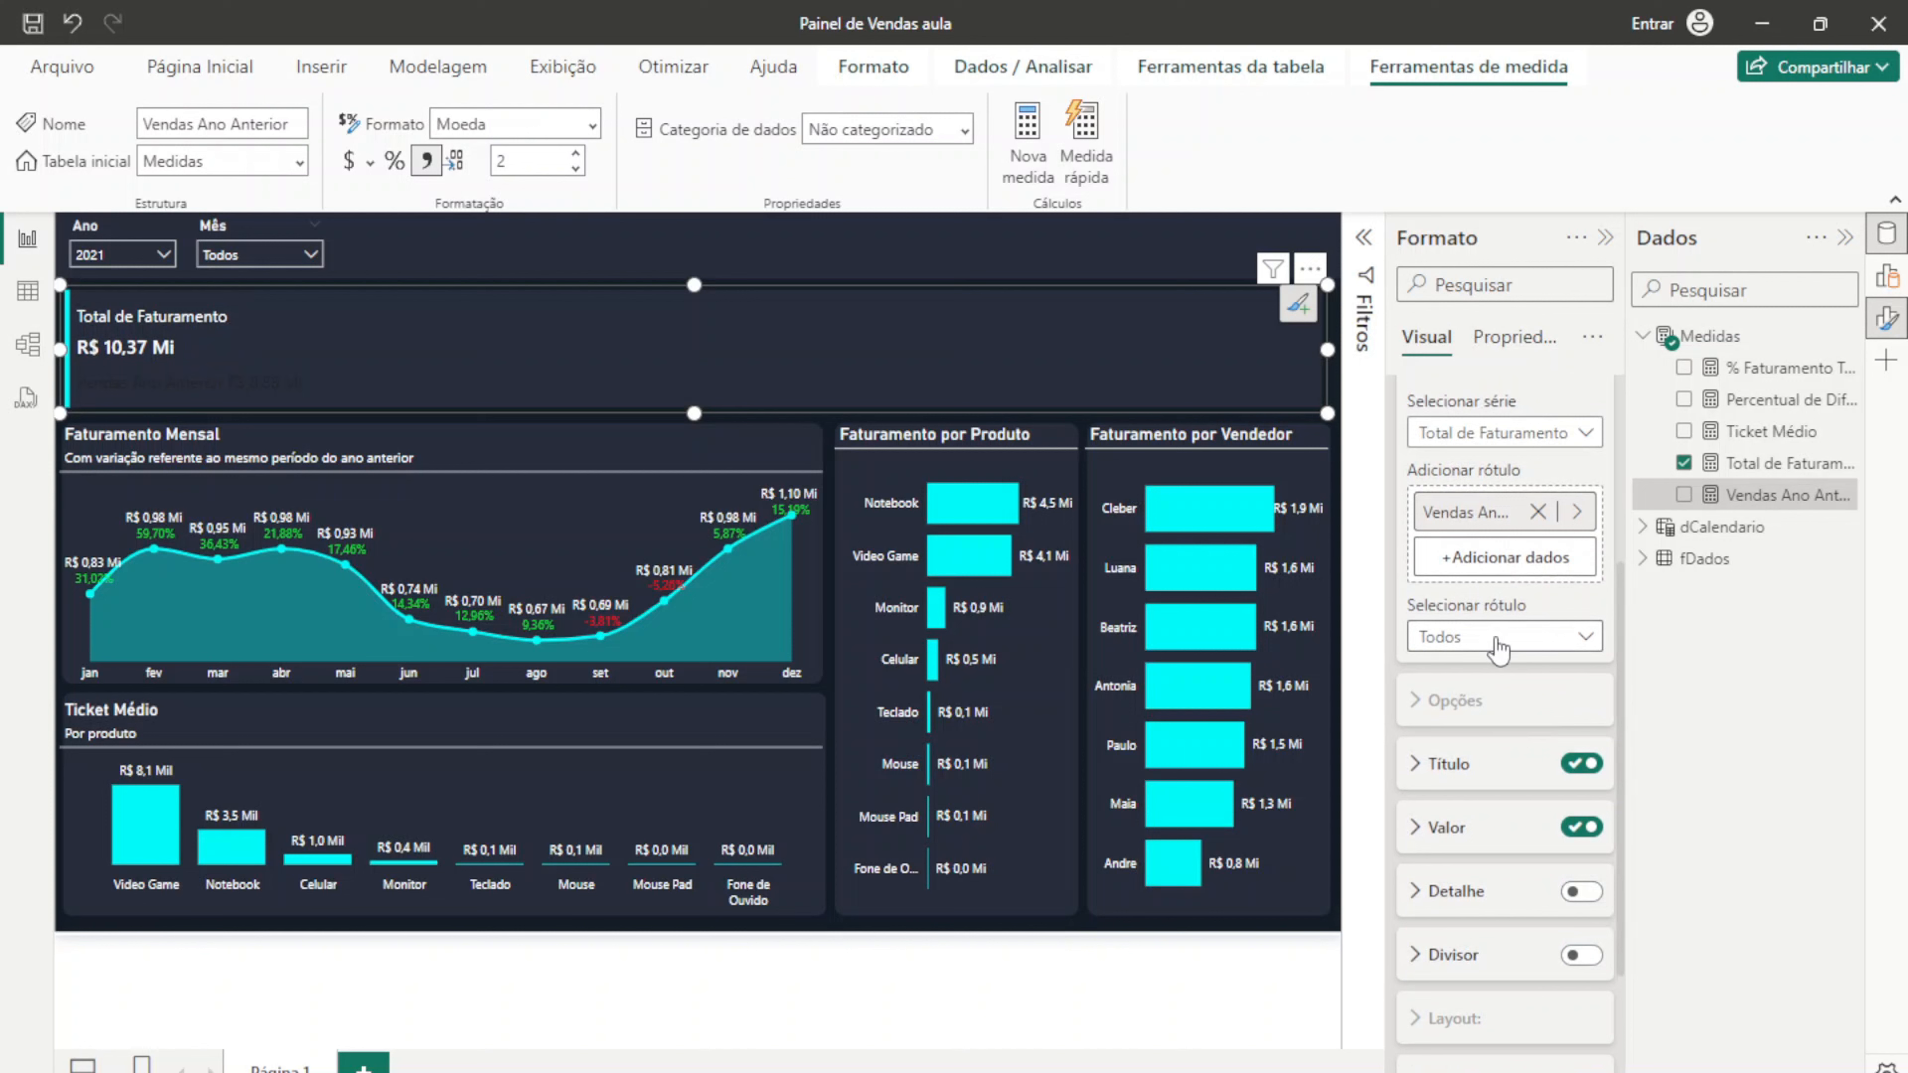
left_click(1493, 639)
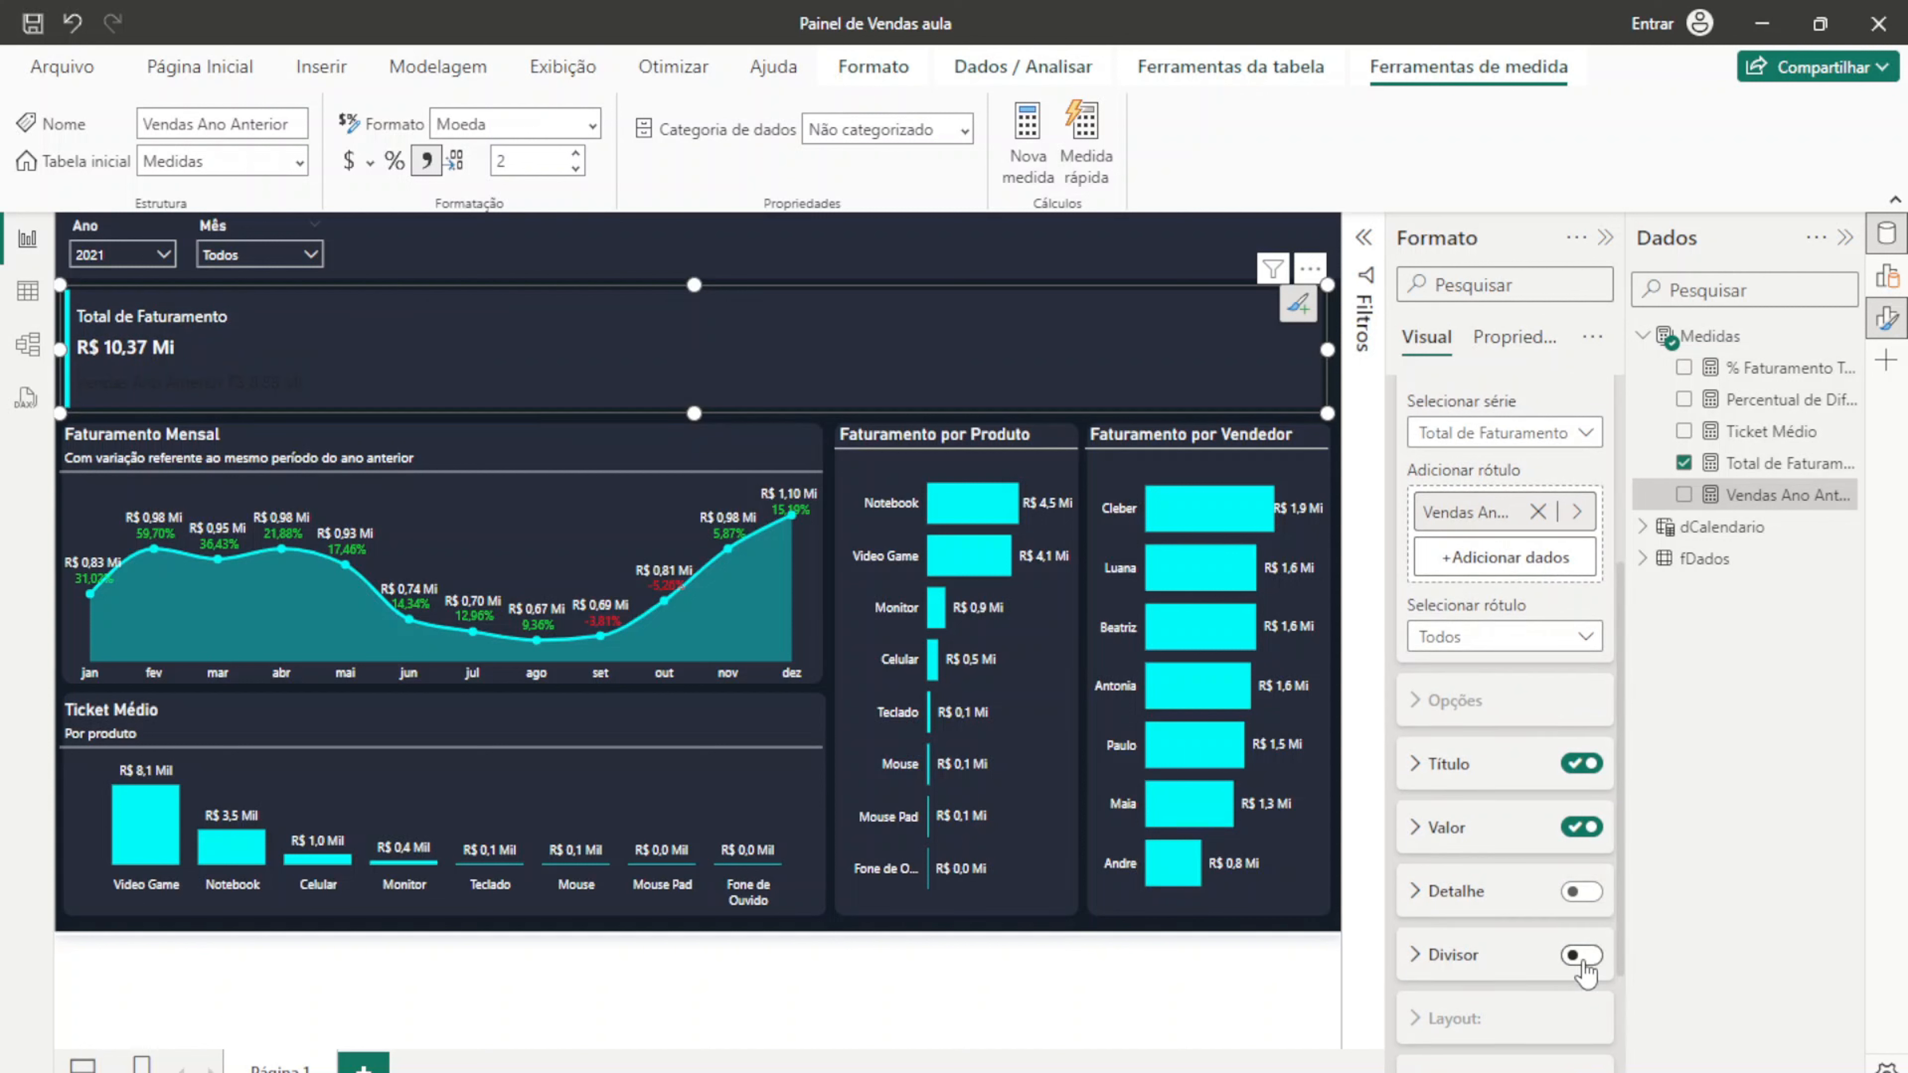
left_click(1474, 639)
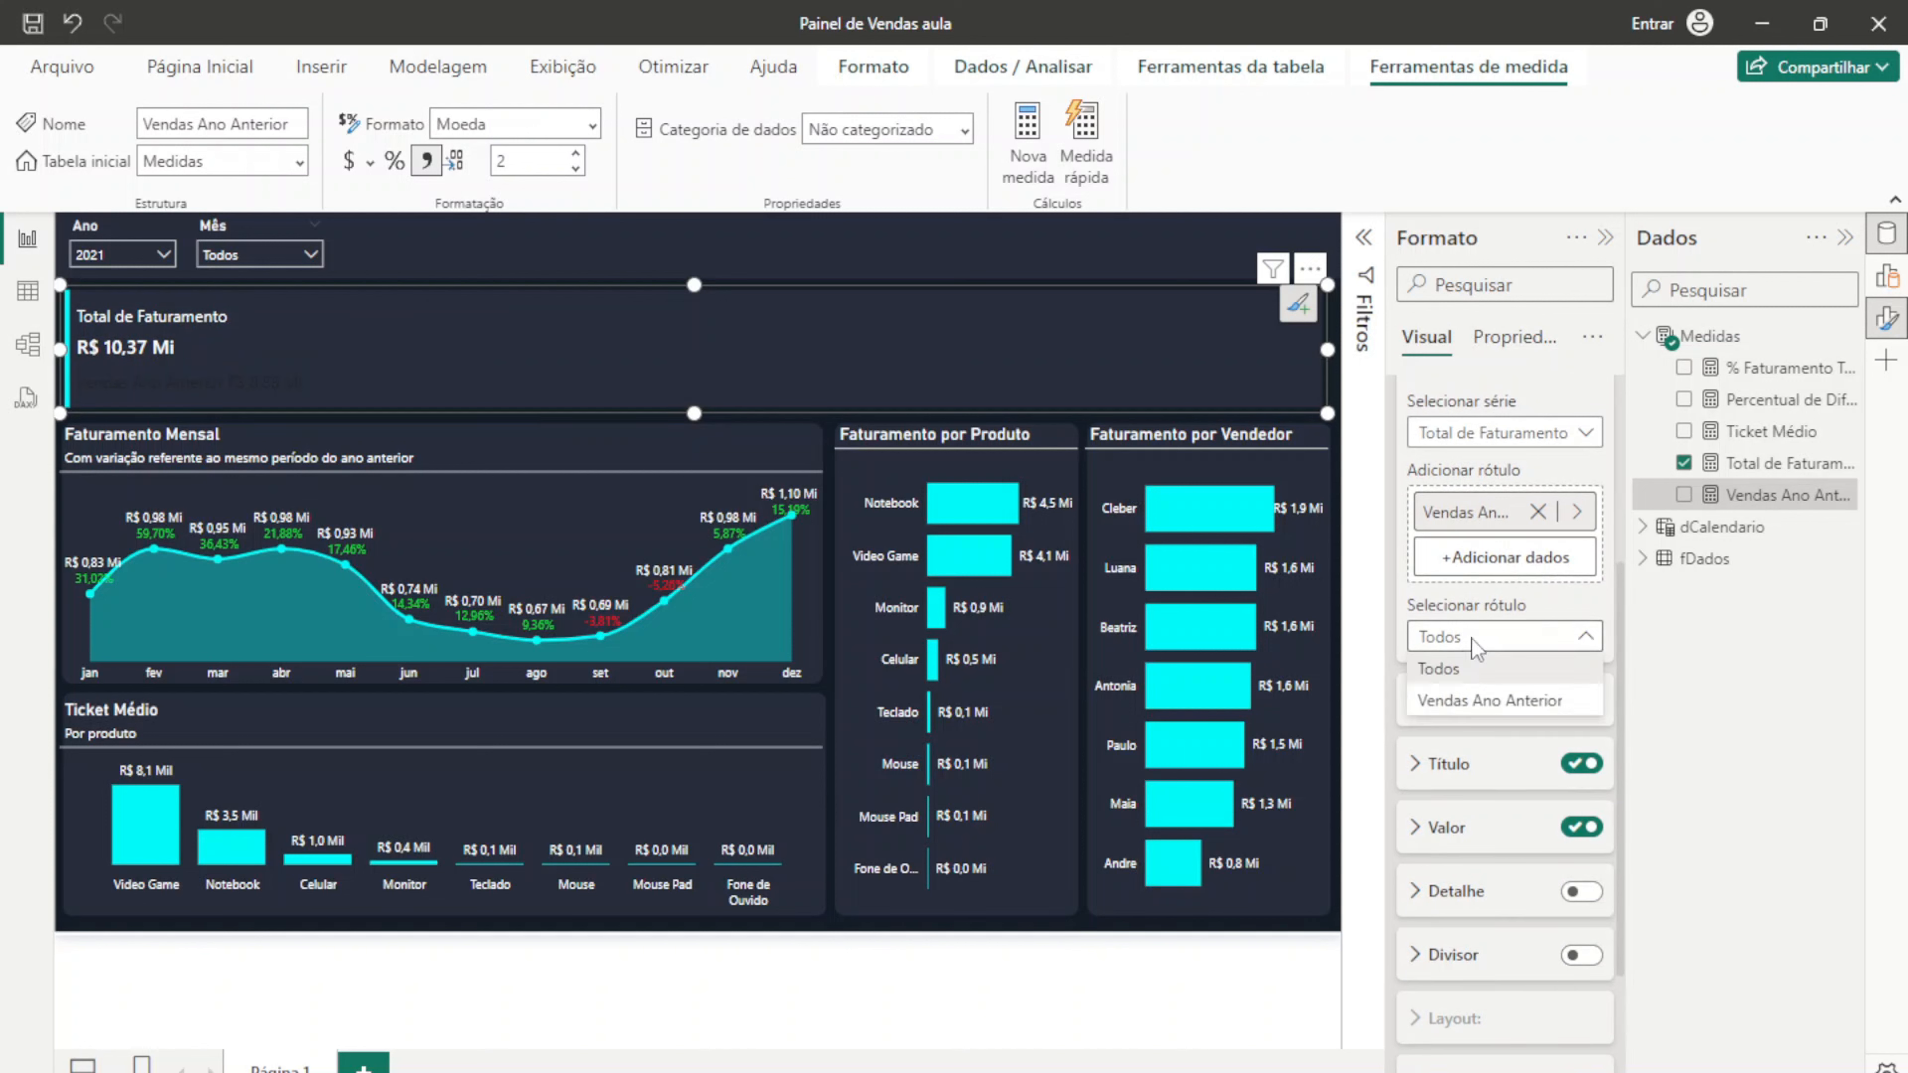
left_click(1489, 699)
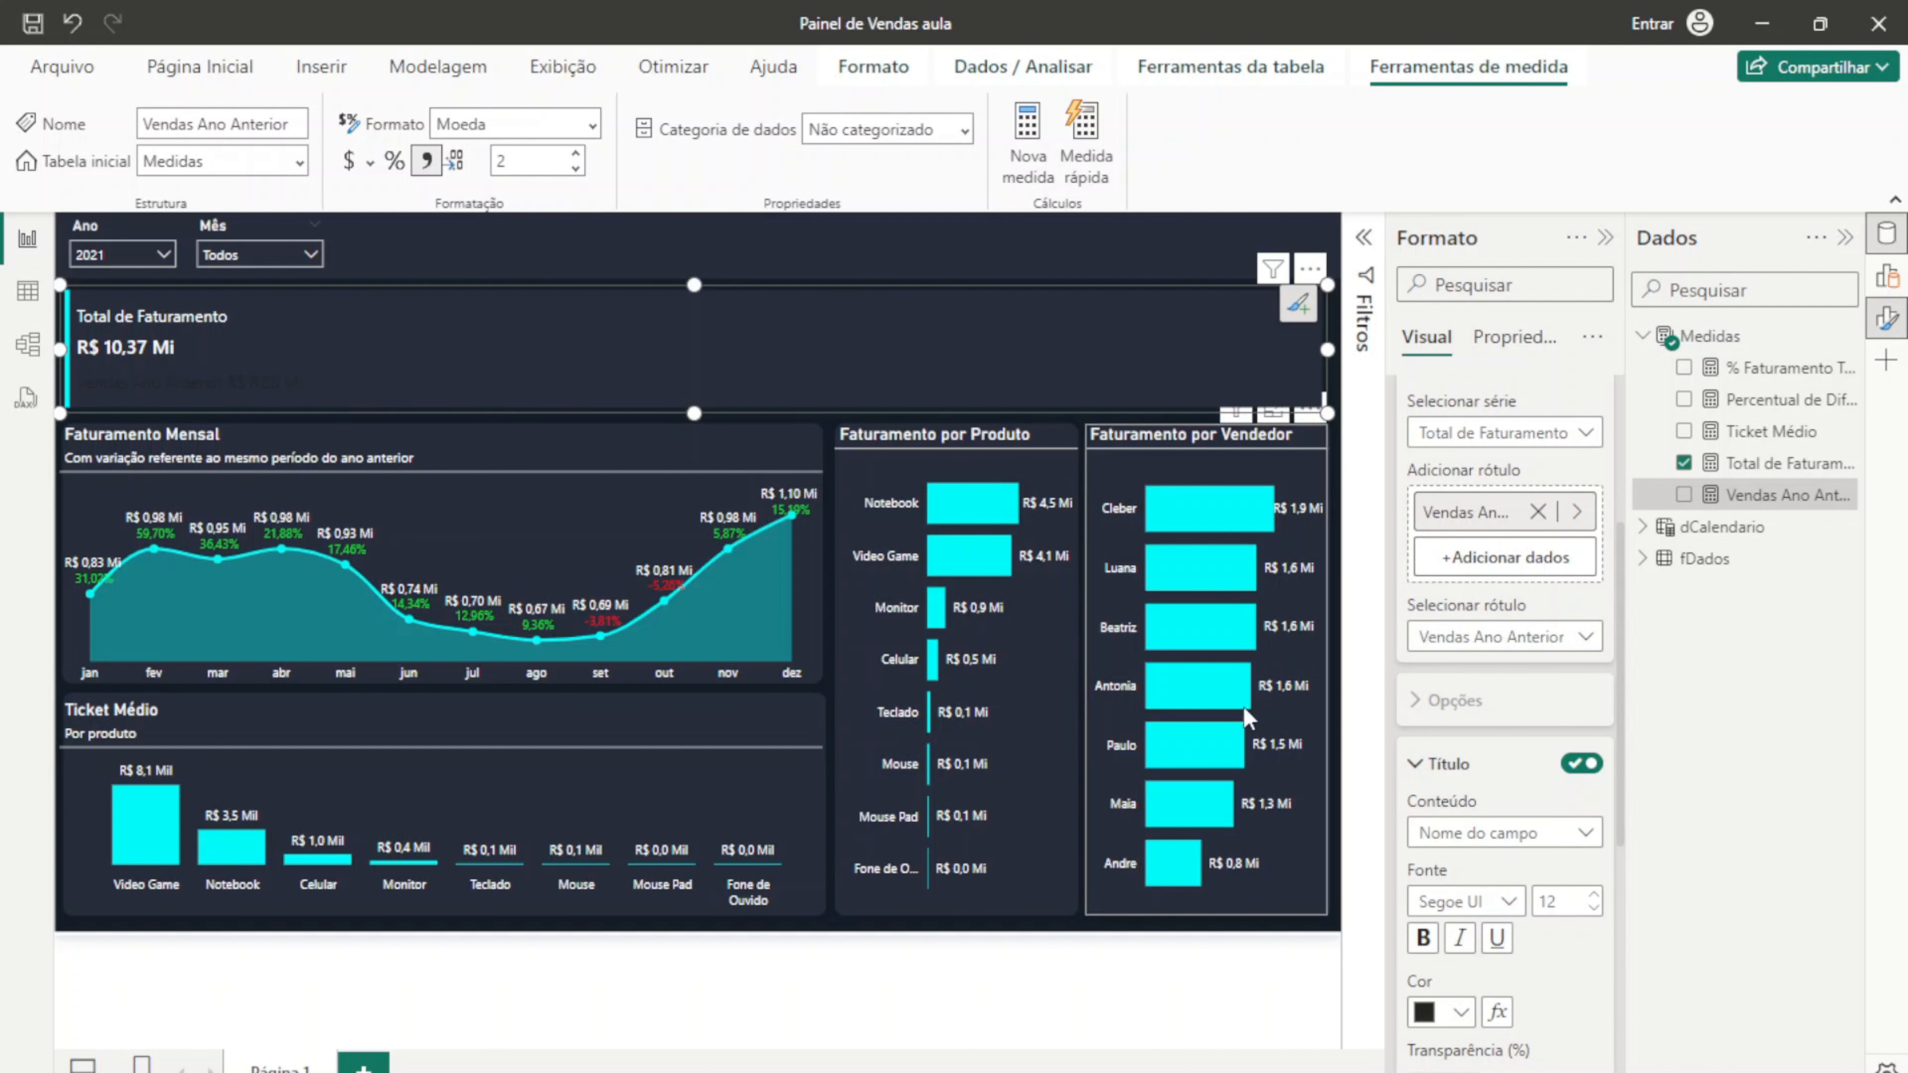
left_click(1476, 640)
left_click(1439, 668)
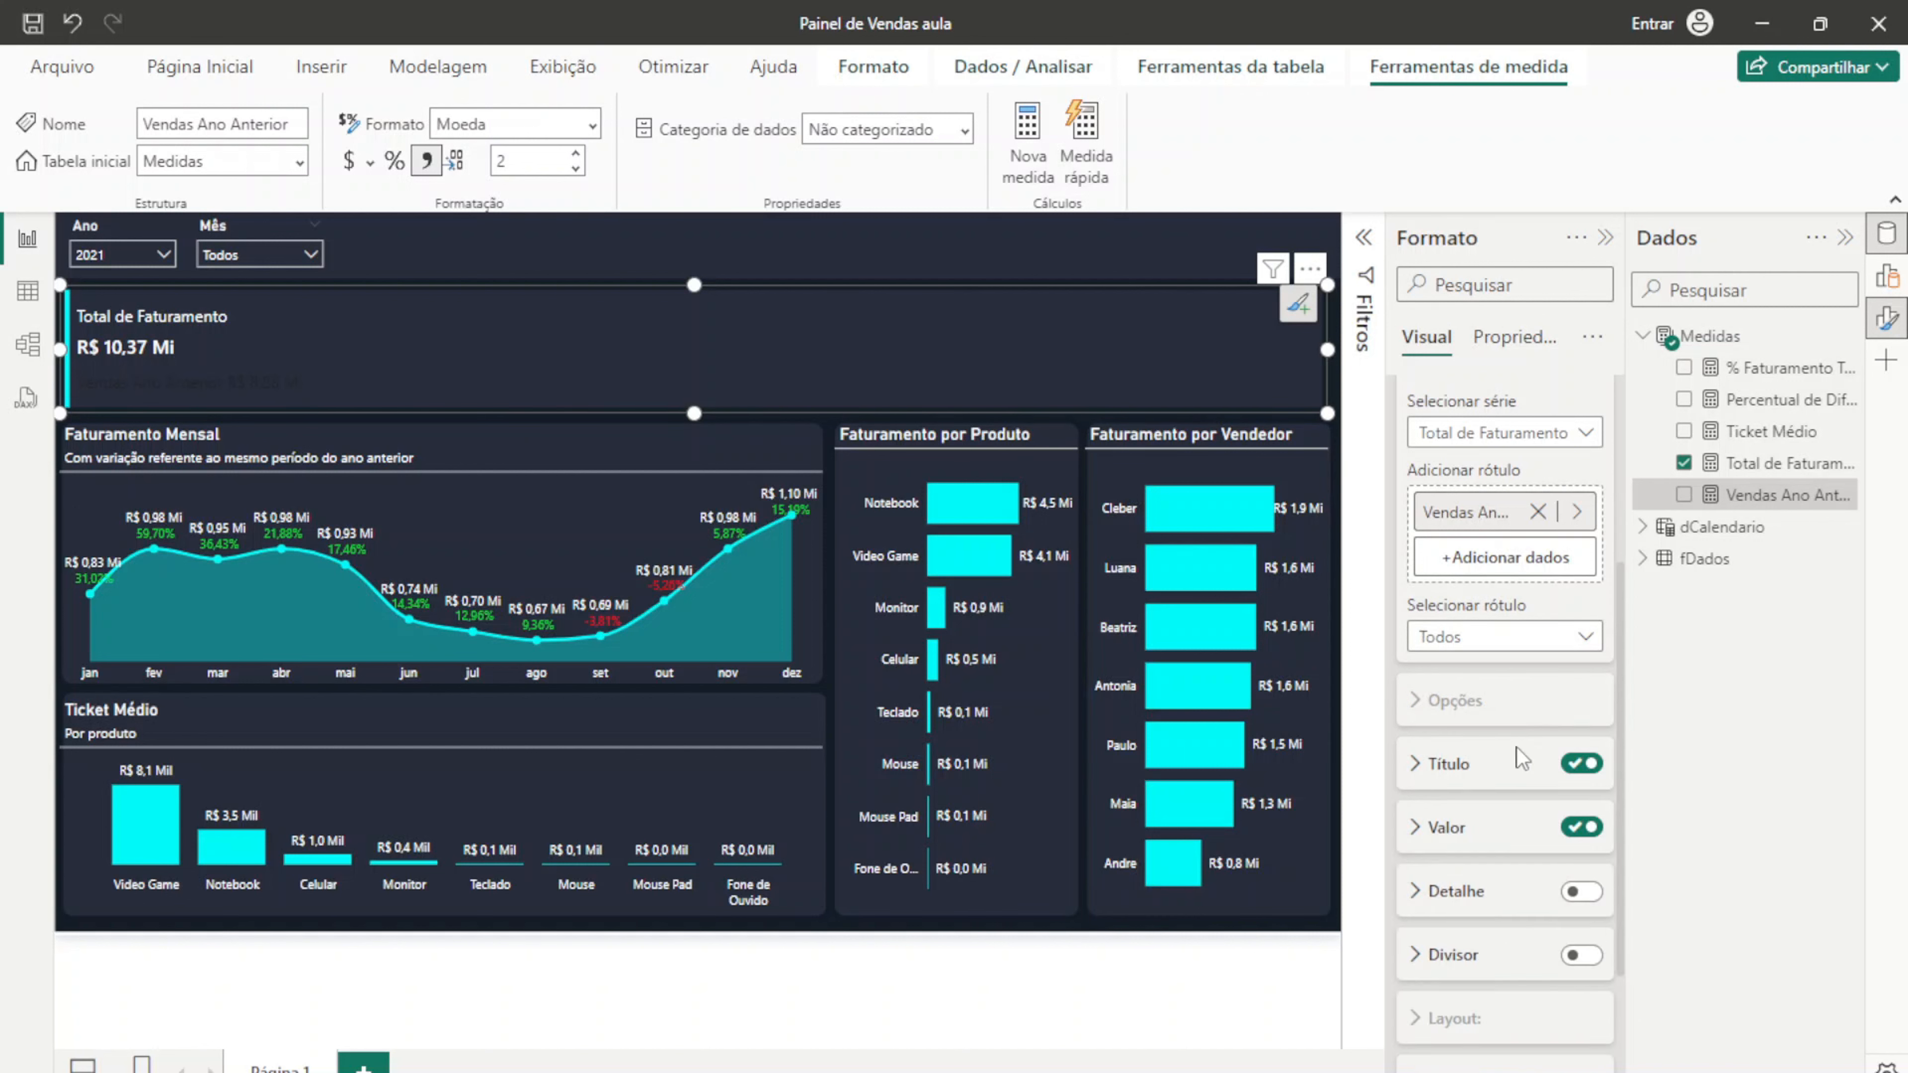
left_click(1520, 643)
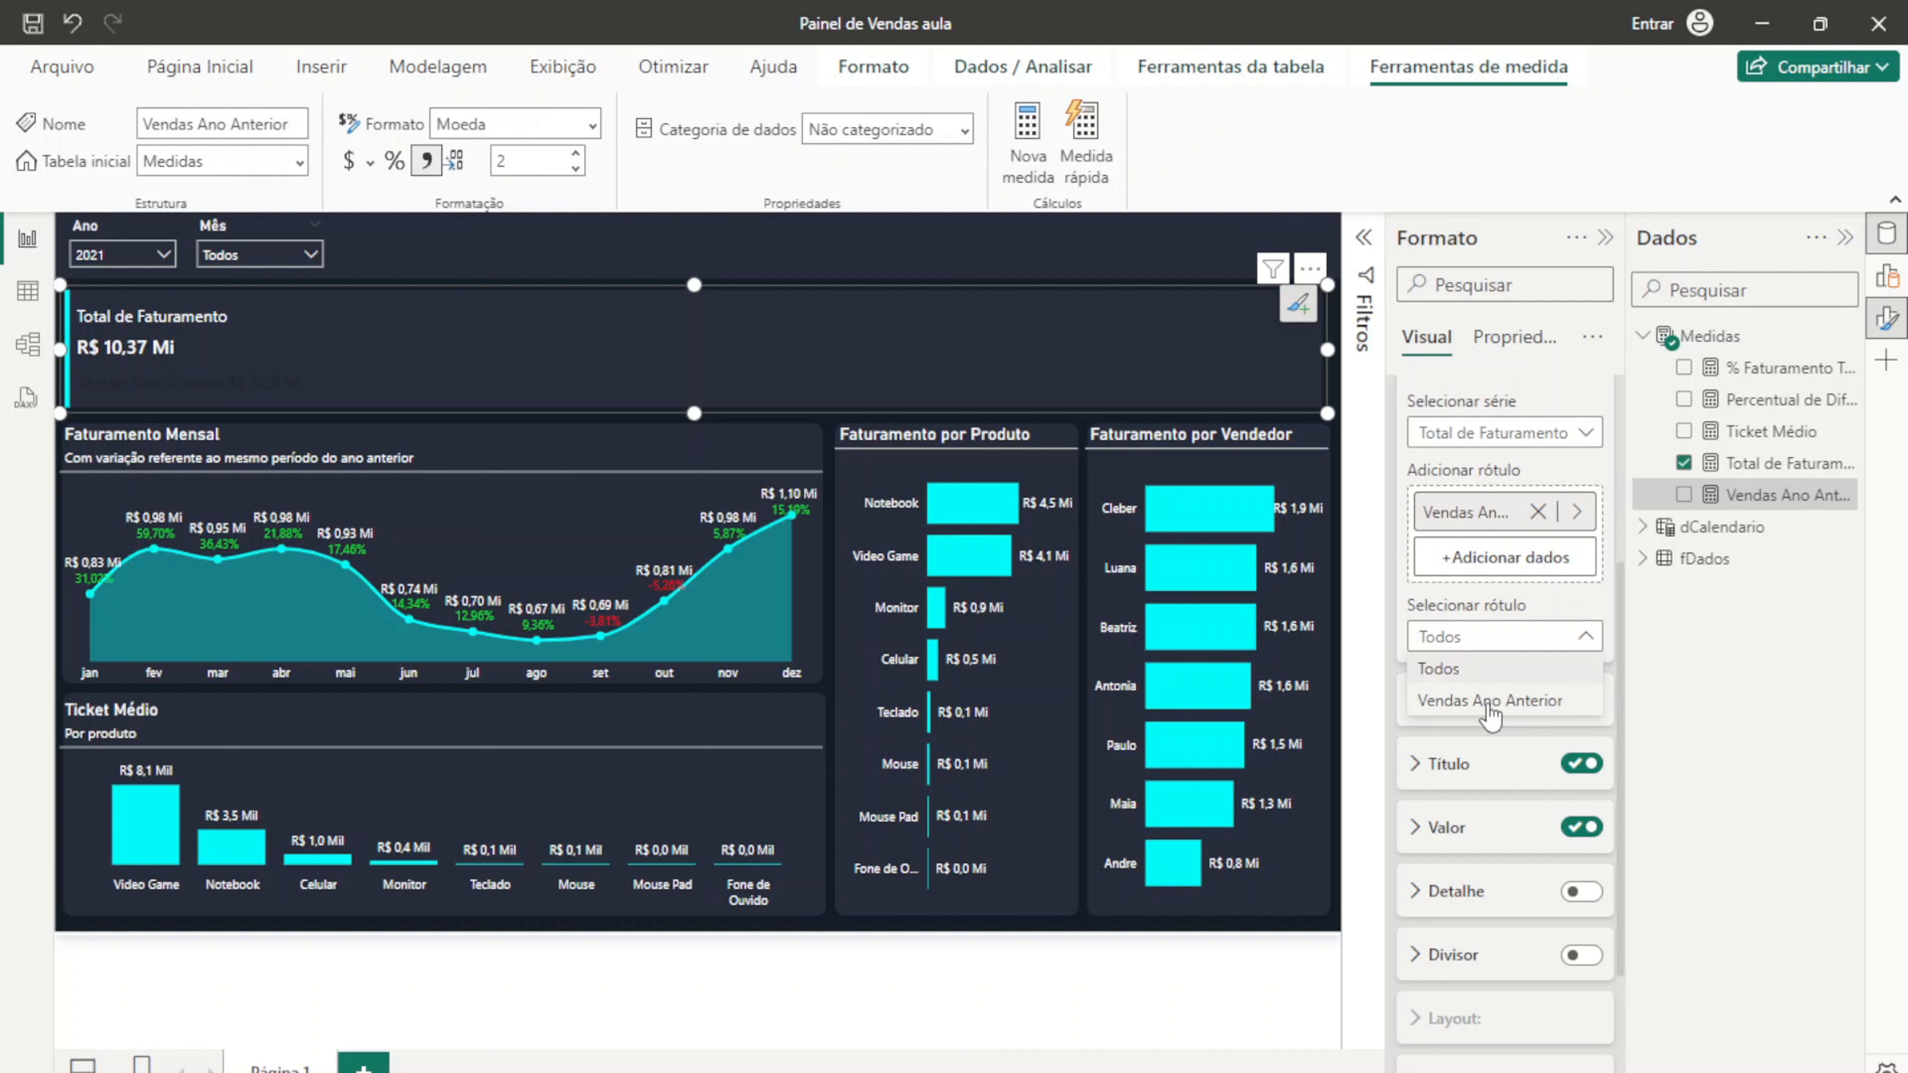
left_click(1488, 704)
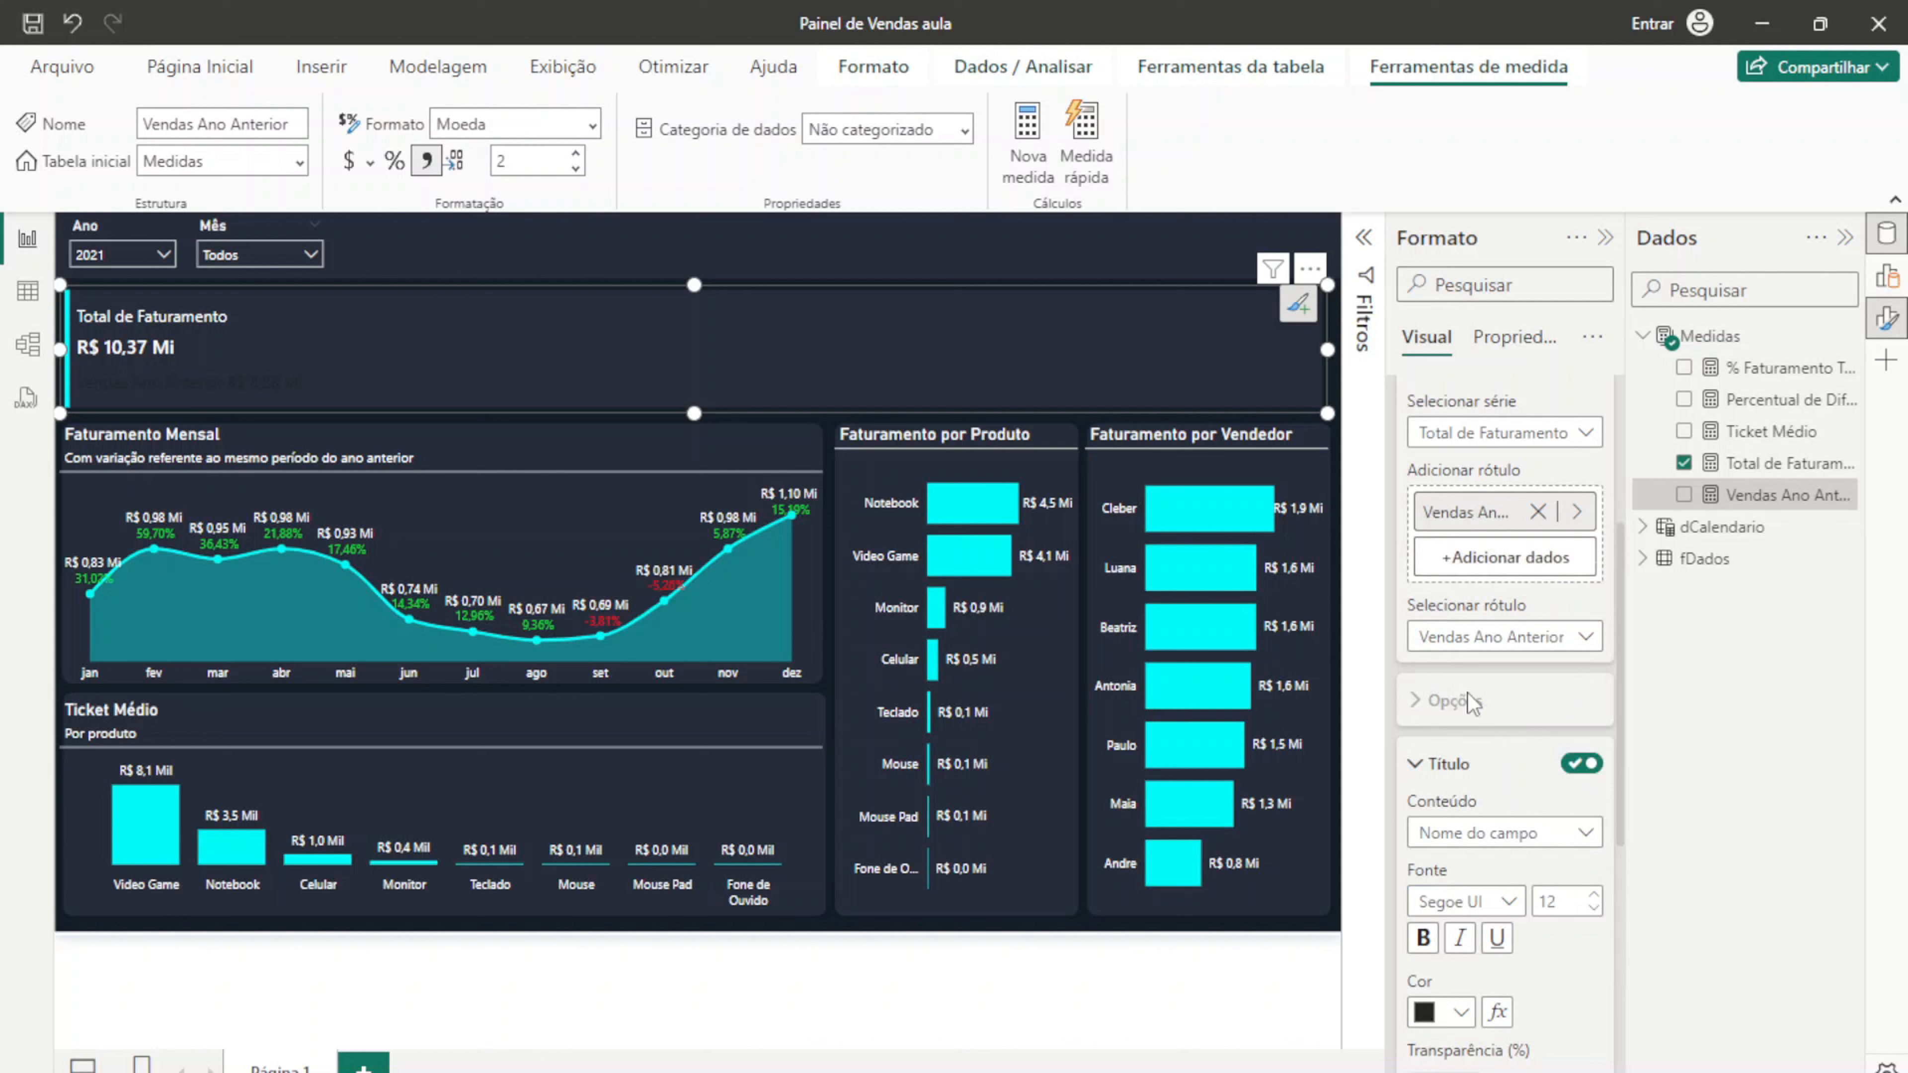
scroll(1472, 703, "down", 3)
left_click(1460, 798)
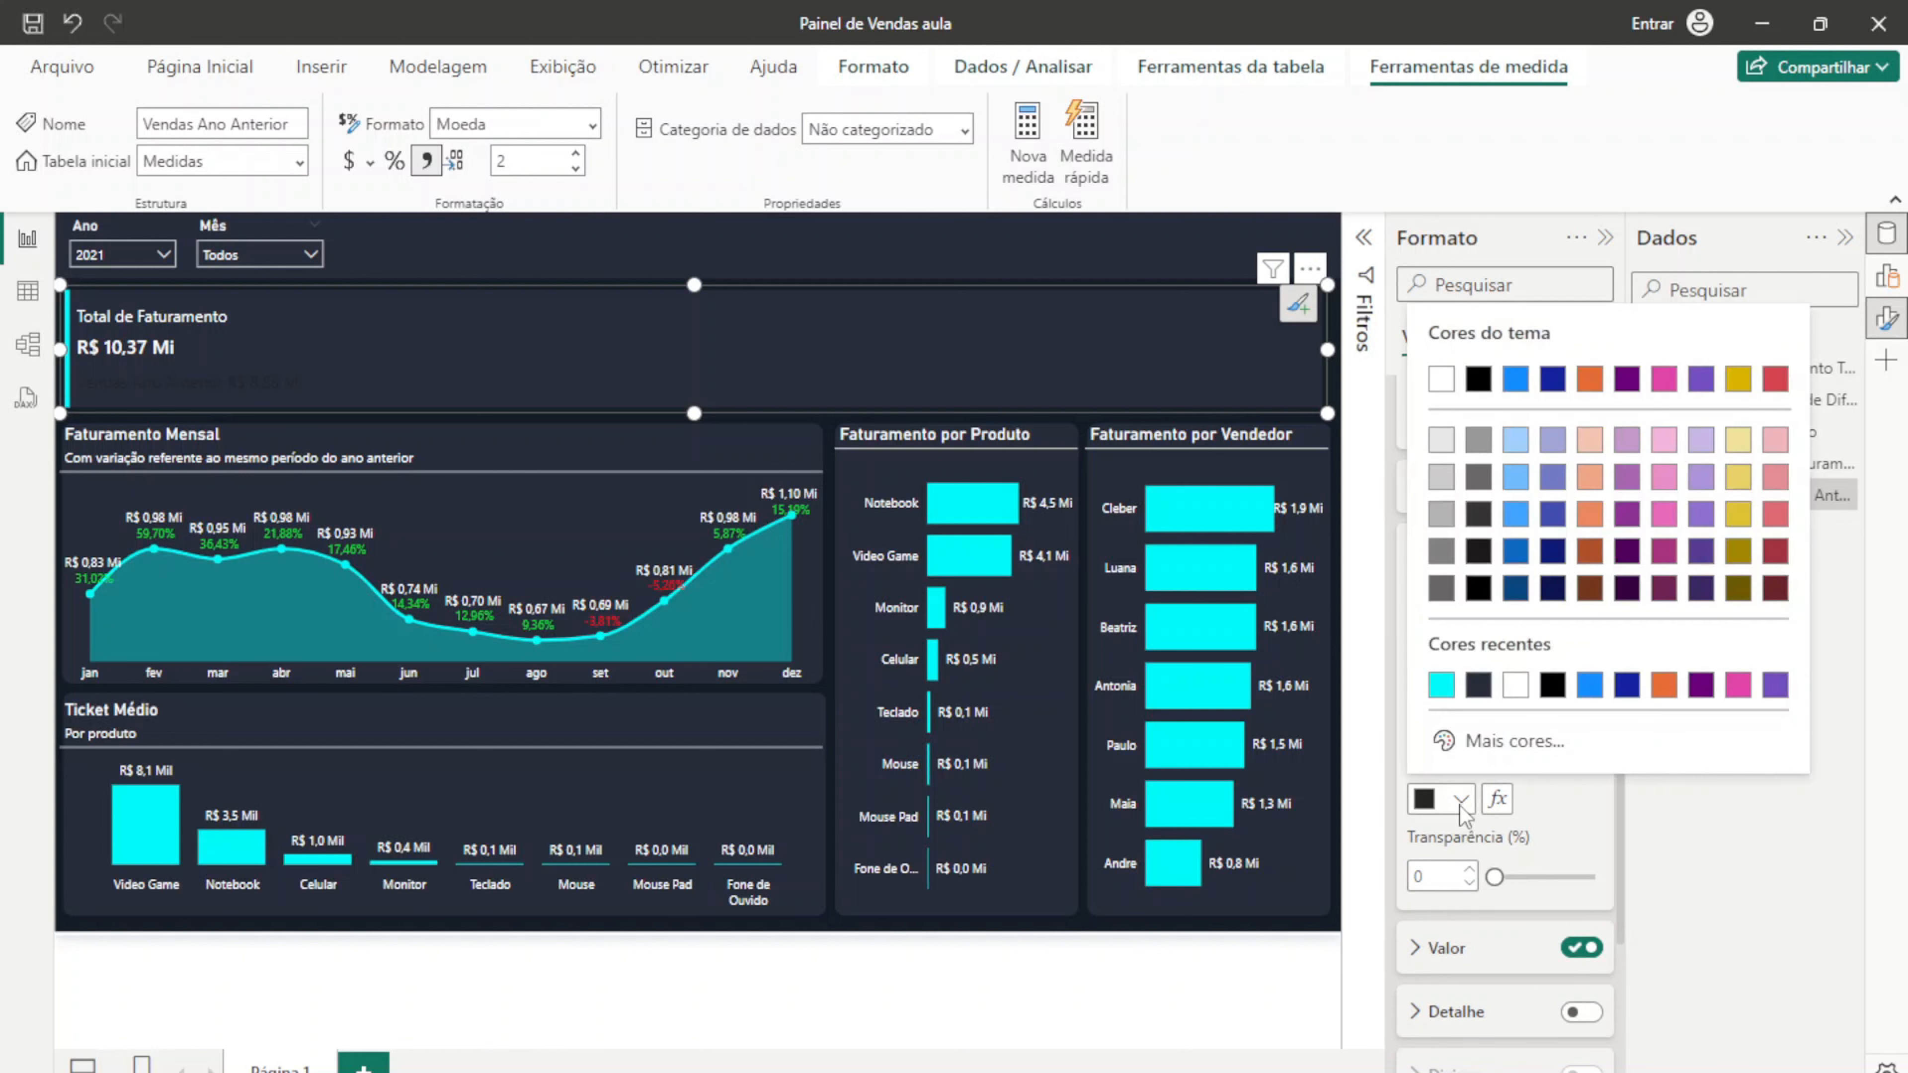
left_click(1442, 379)
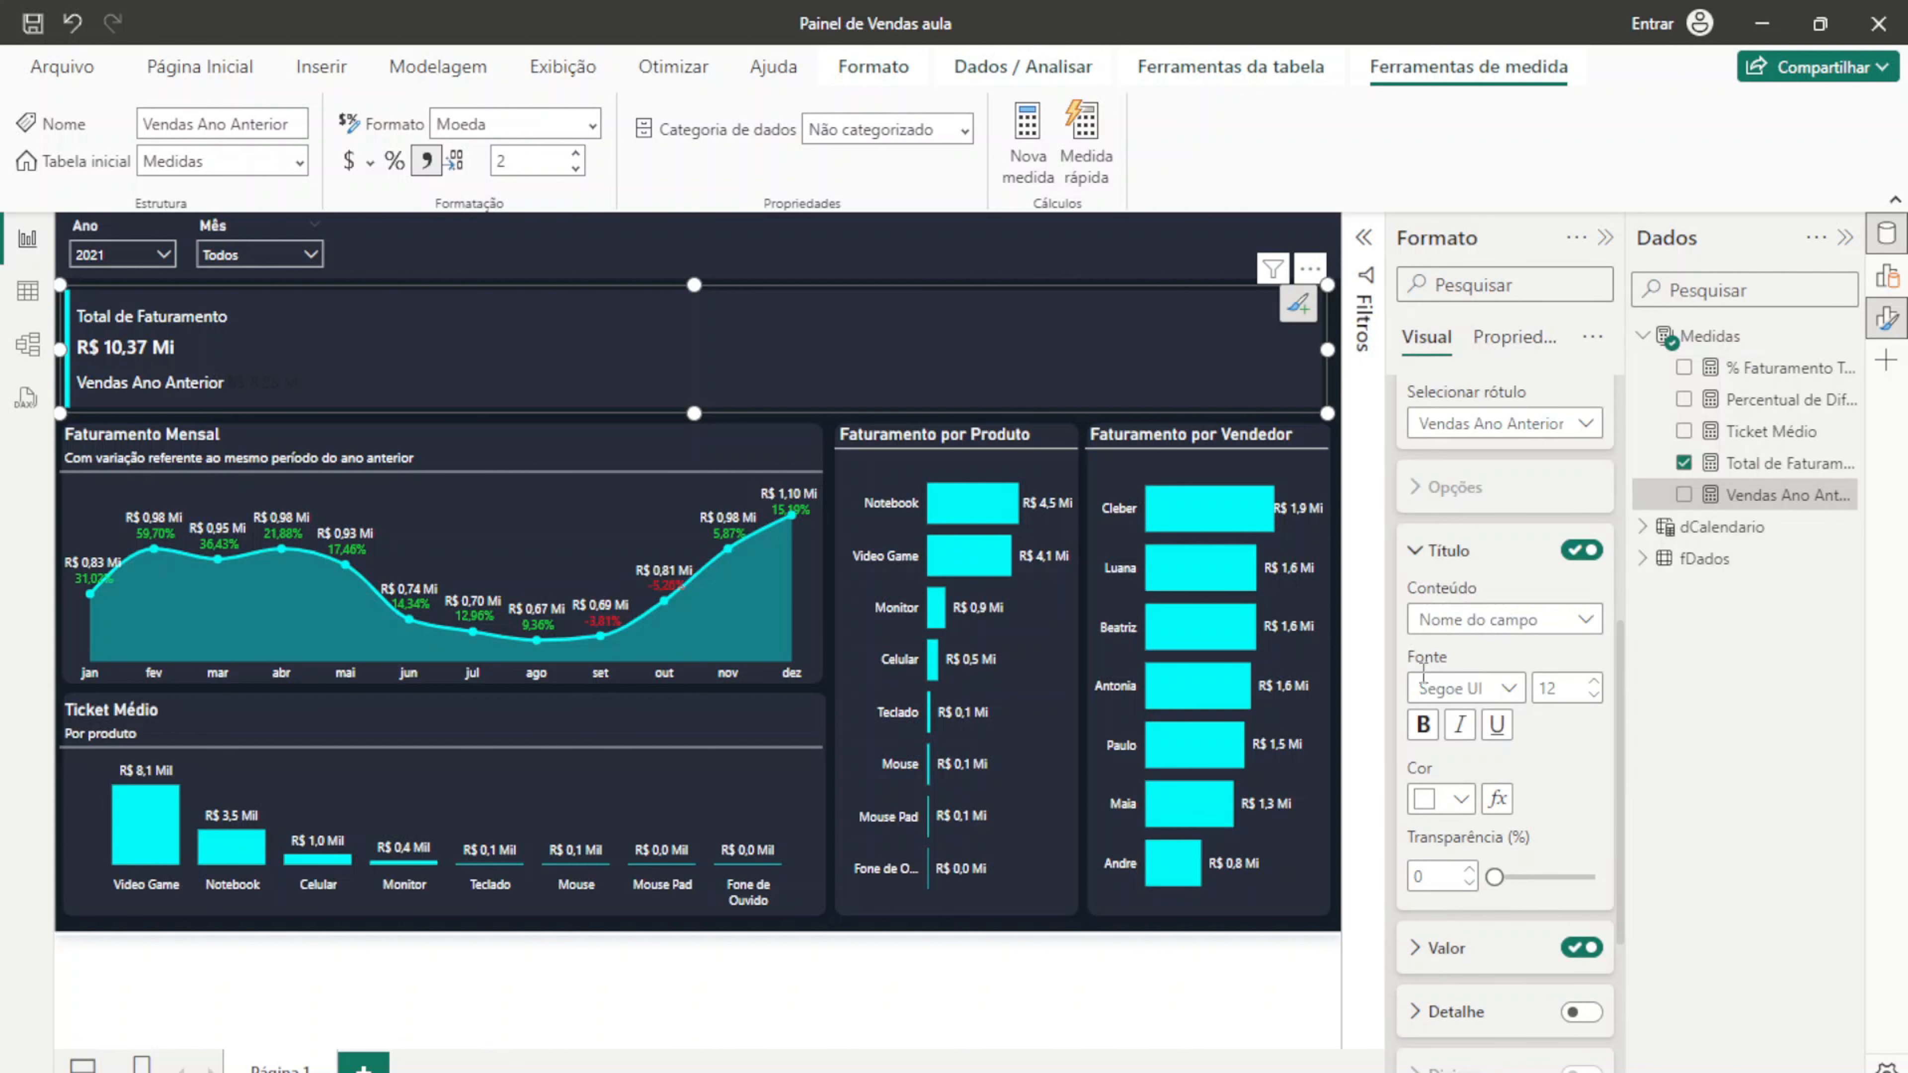
Step: Switch the reference label's title content to Personalizar and set its text to "Ano Anterior :"
left_click(1476, 620)
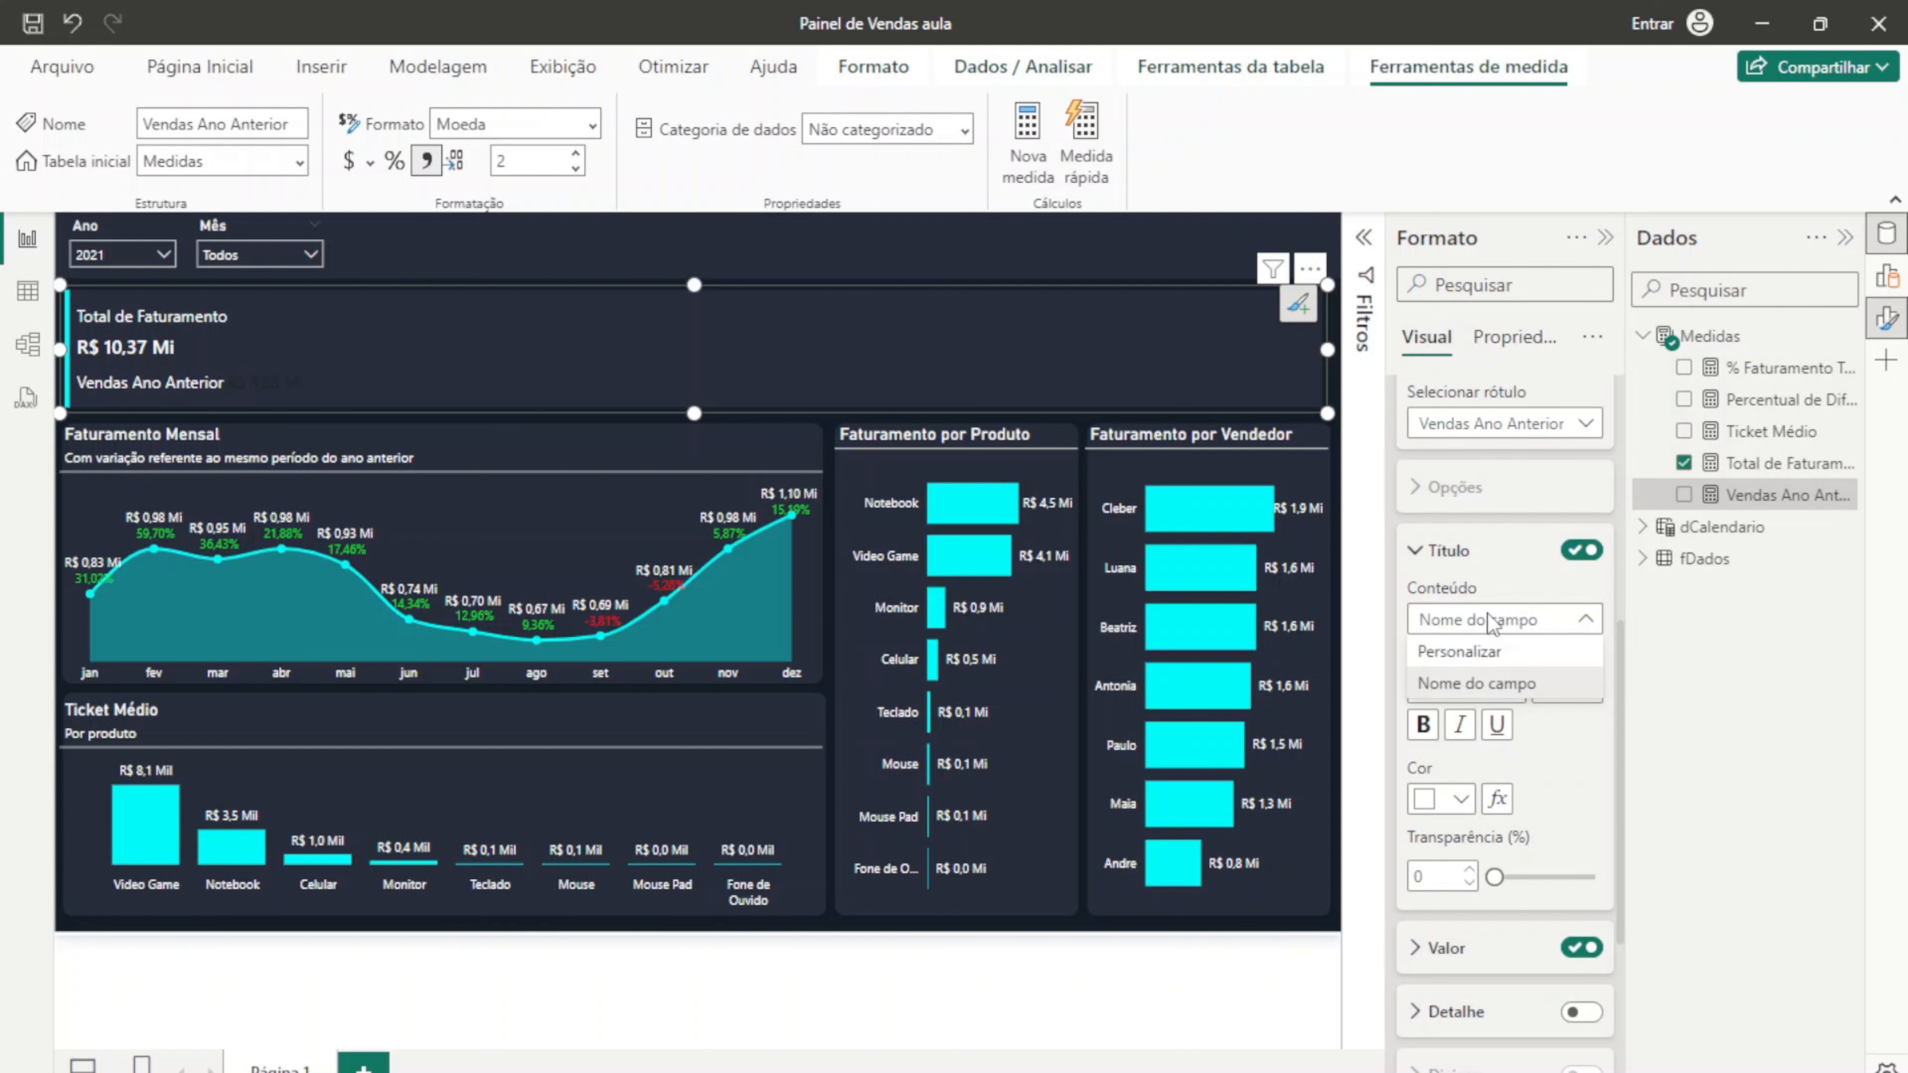
left_click(1498, 652)
left_click(1483, 688)
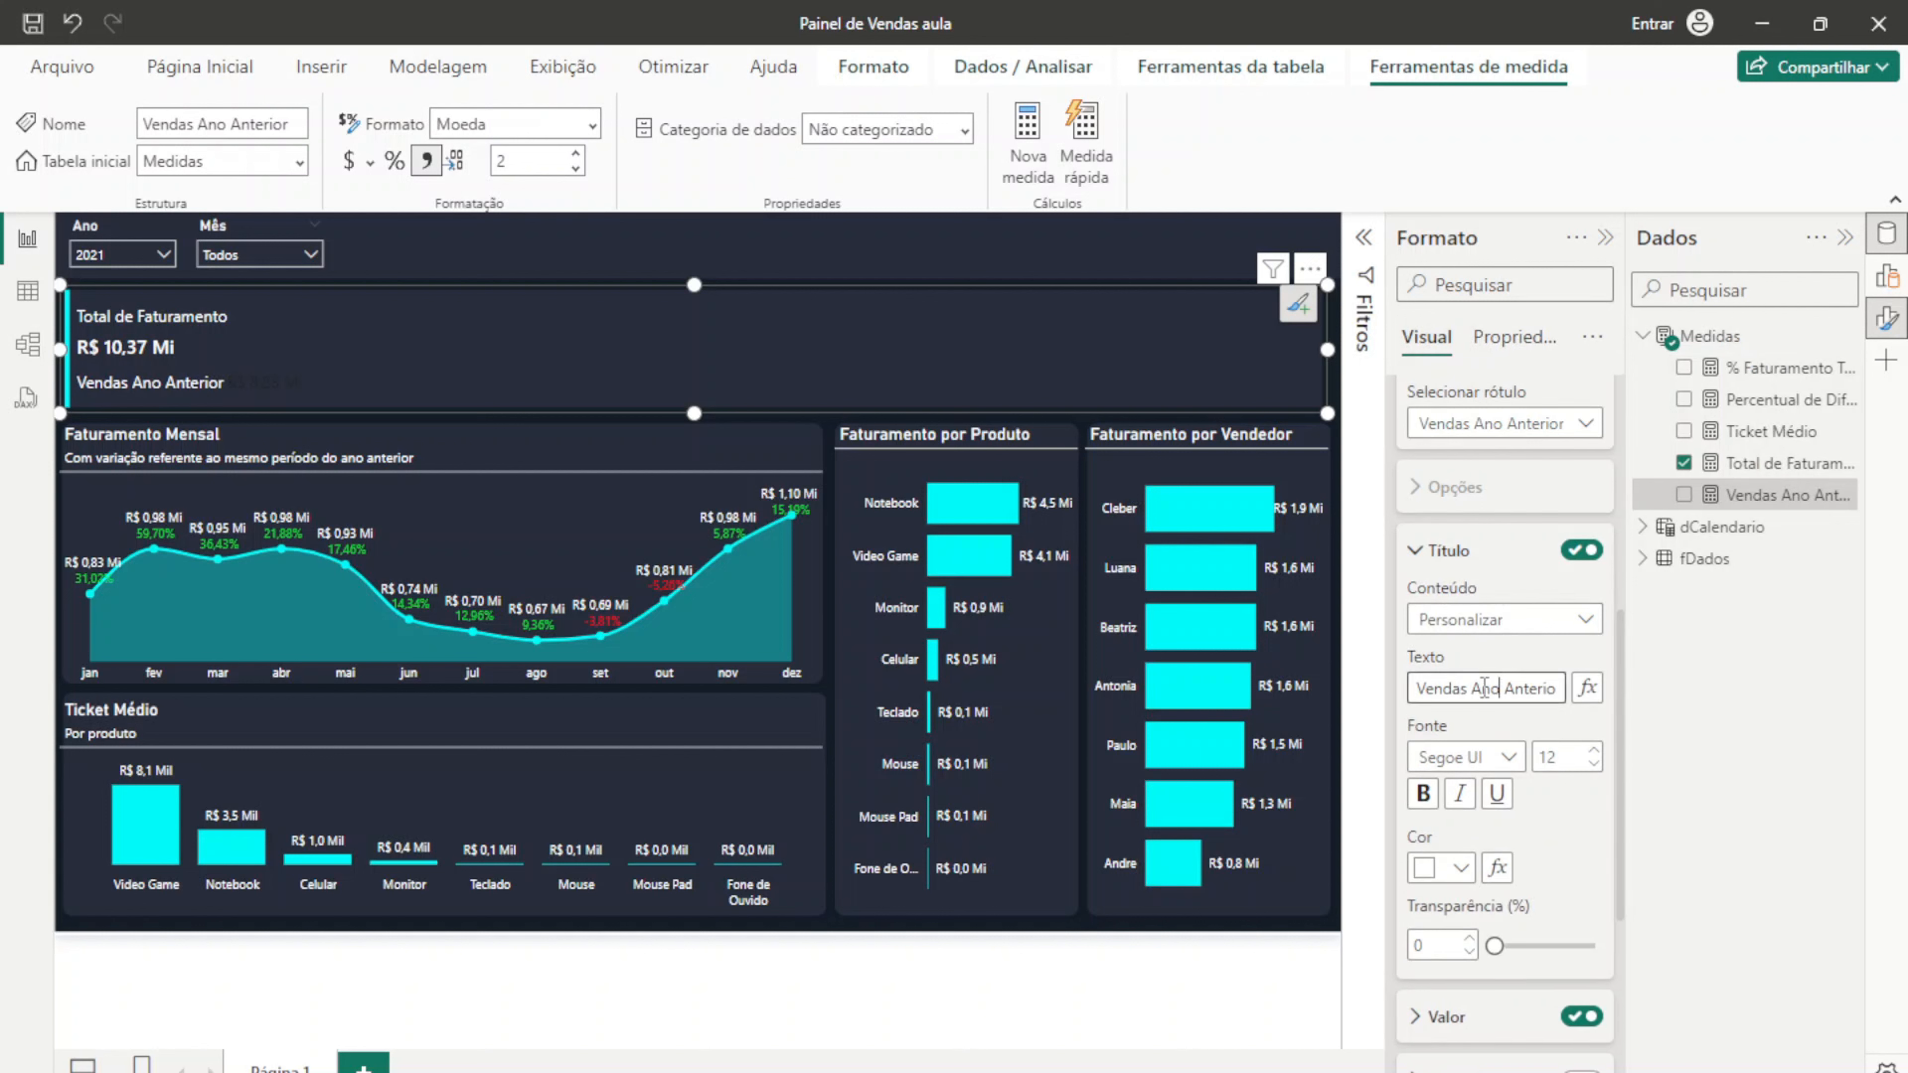
left_click_drag(1473, 684, 1365, 667)
key("BackSpace")
left_click(1529, 683)
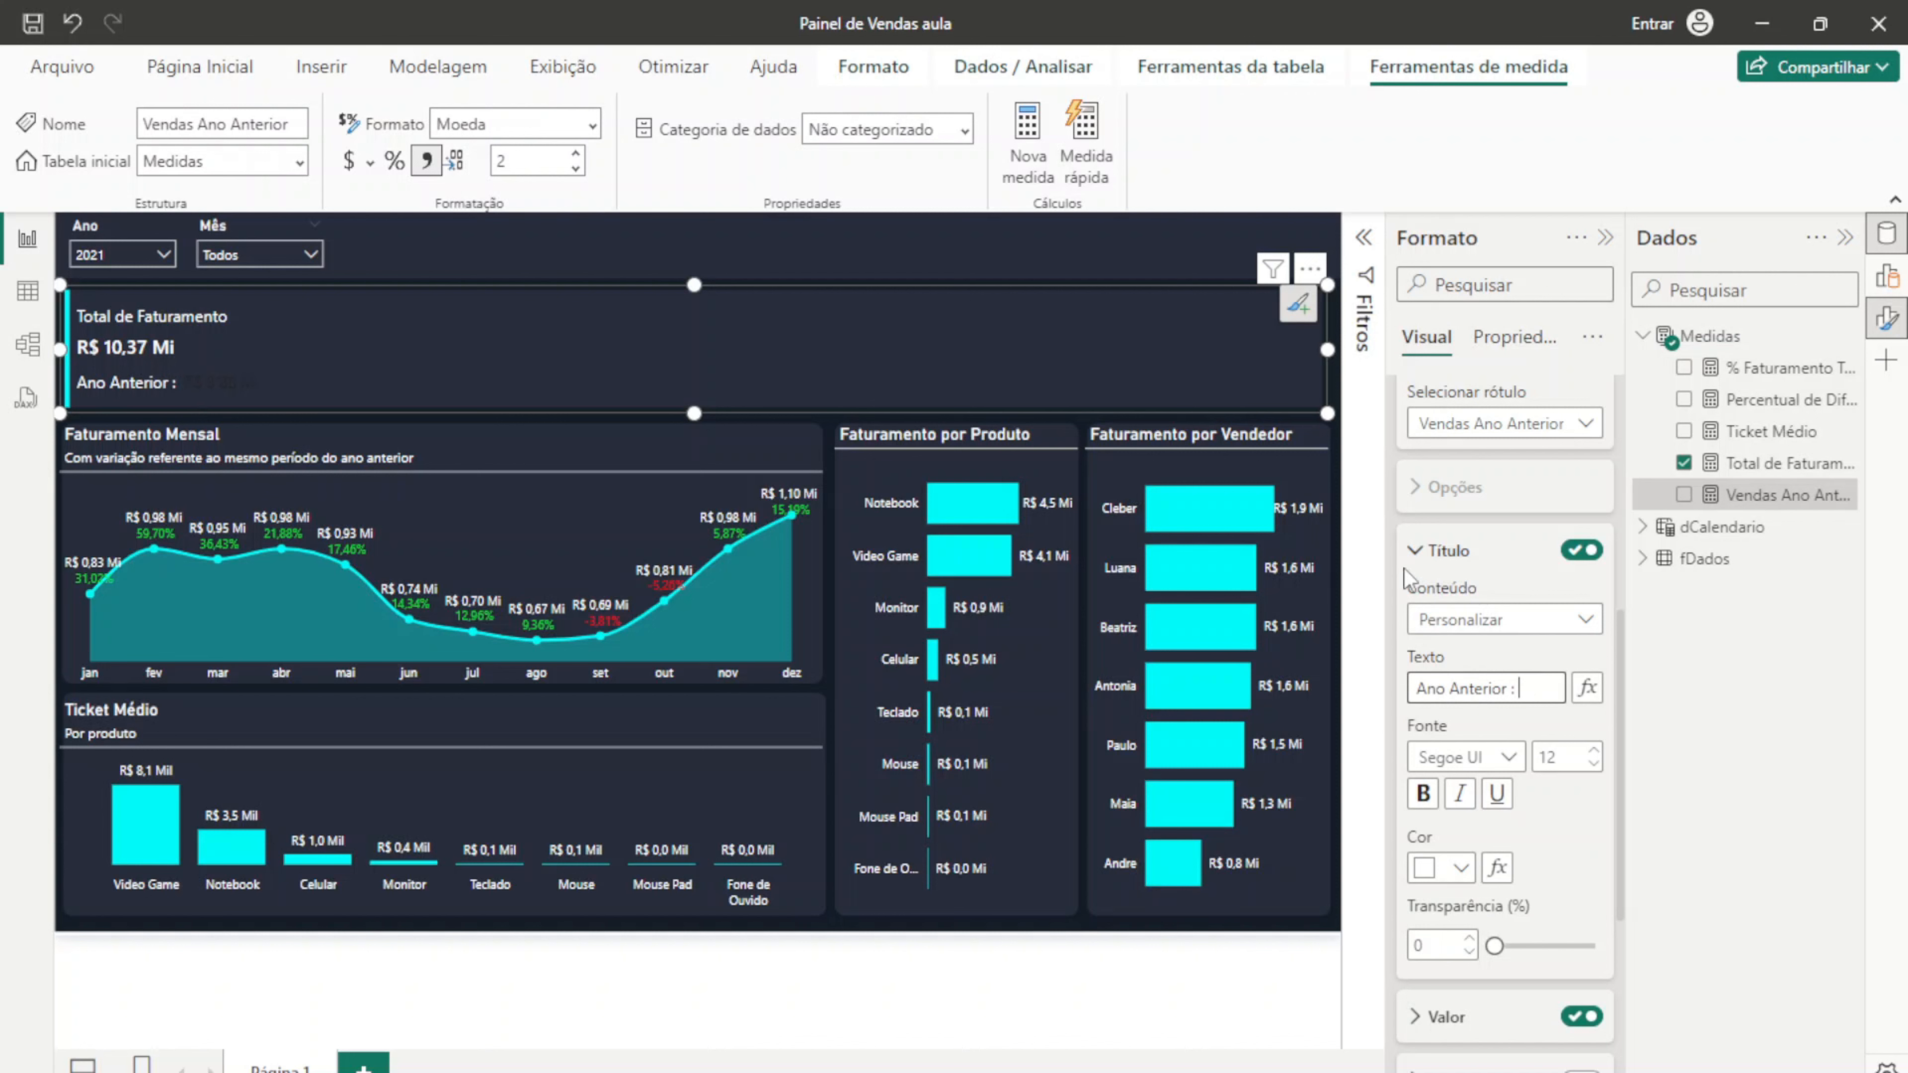
Step: Set the reference label's value to white with the Segoe UI Semibold font
left_click(1414, 555)
left_click(1416, 627)
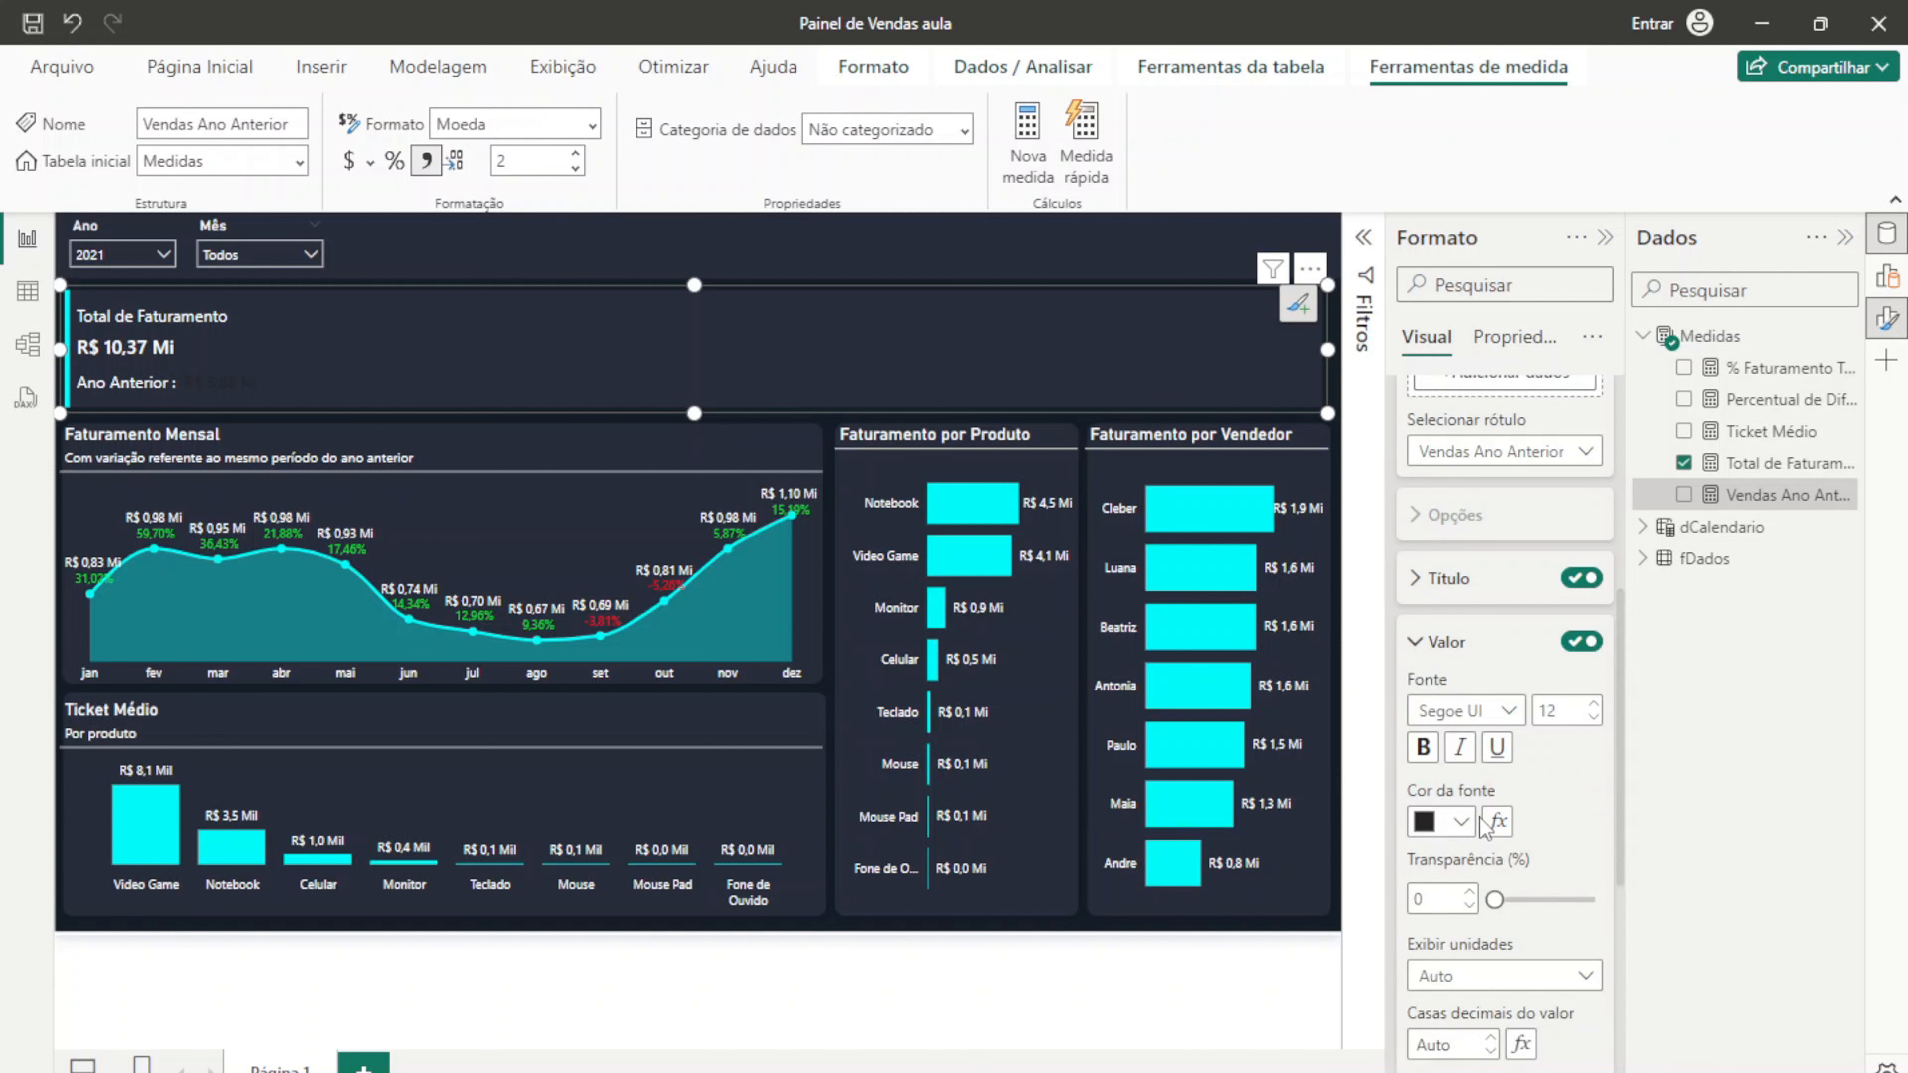
left_click(1460, 822)
left_click(1440, 401)
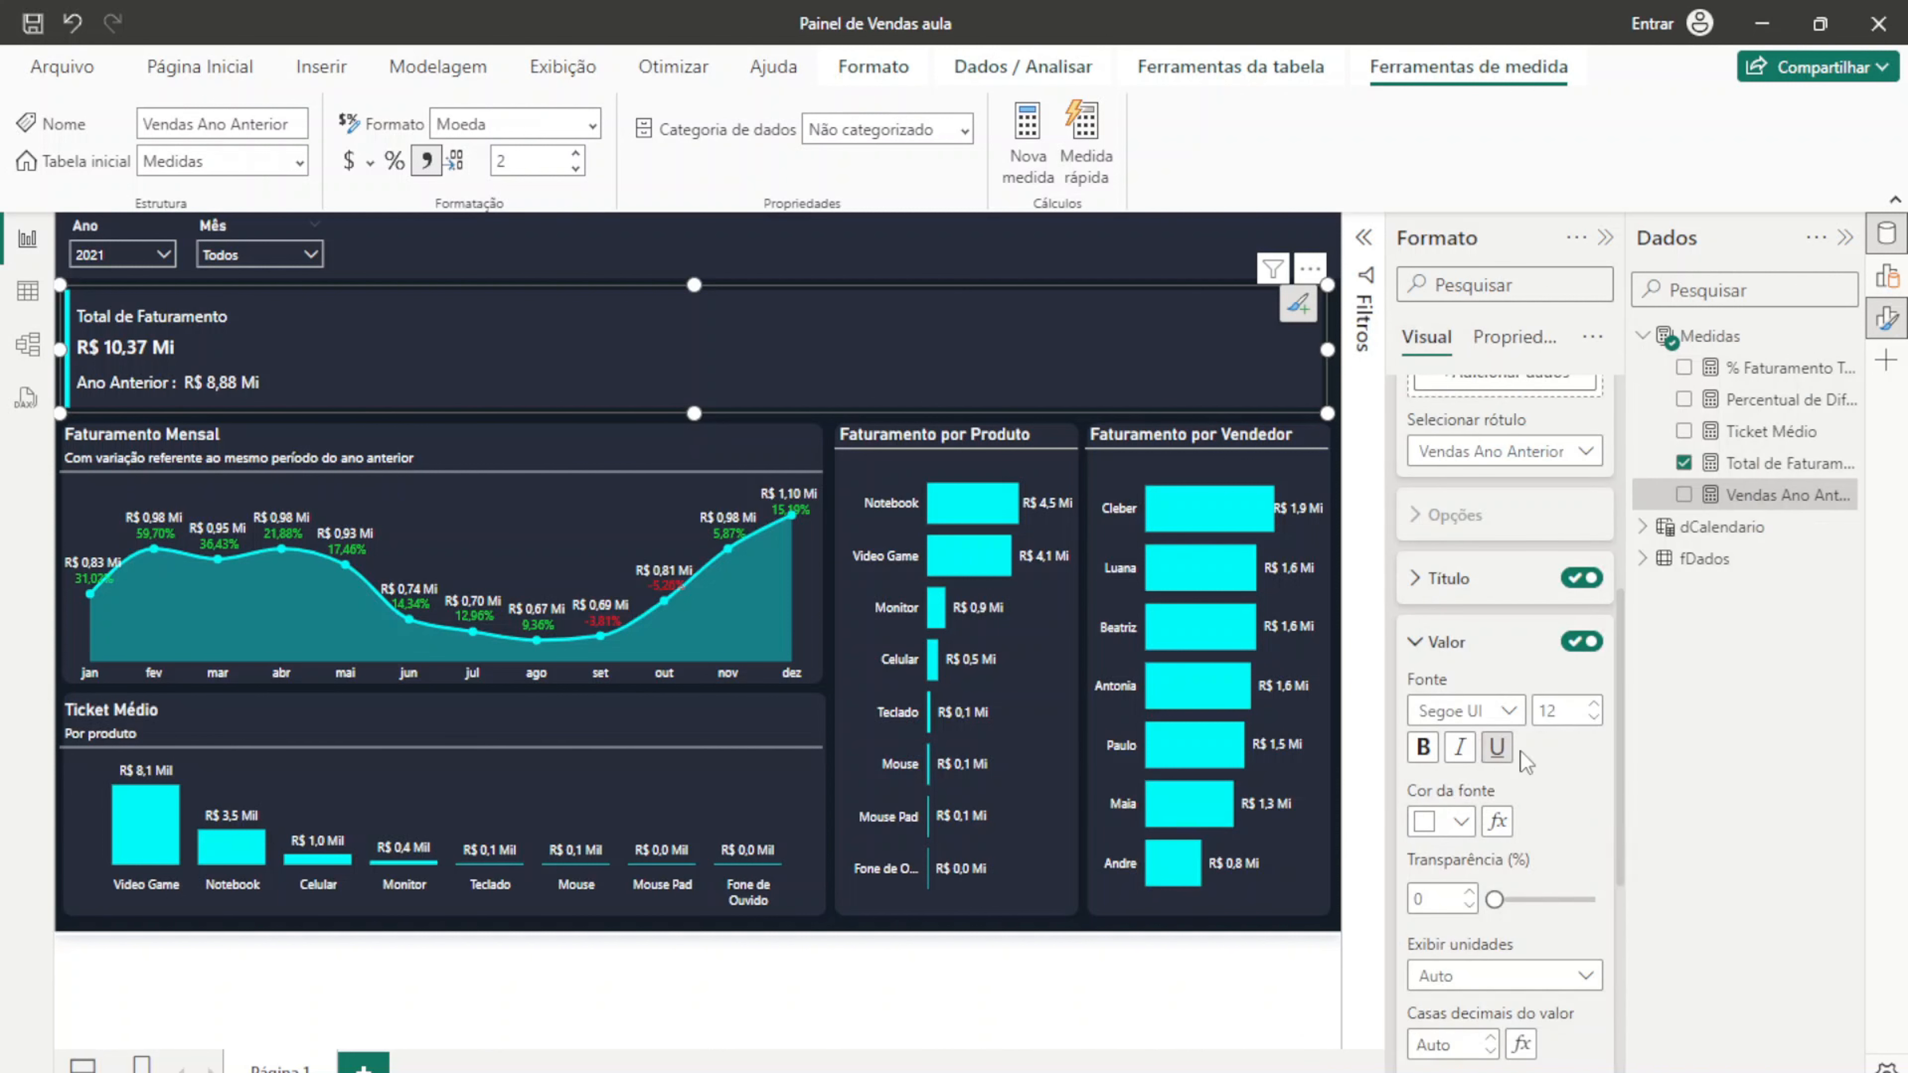
left_click(1495, 711)
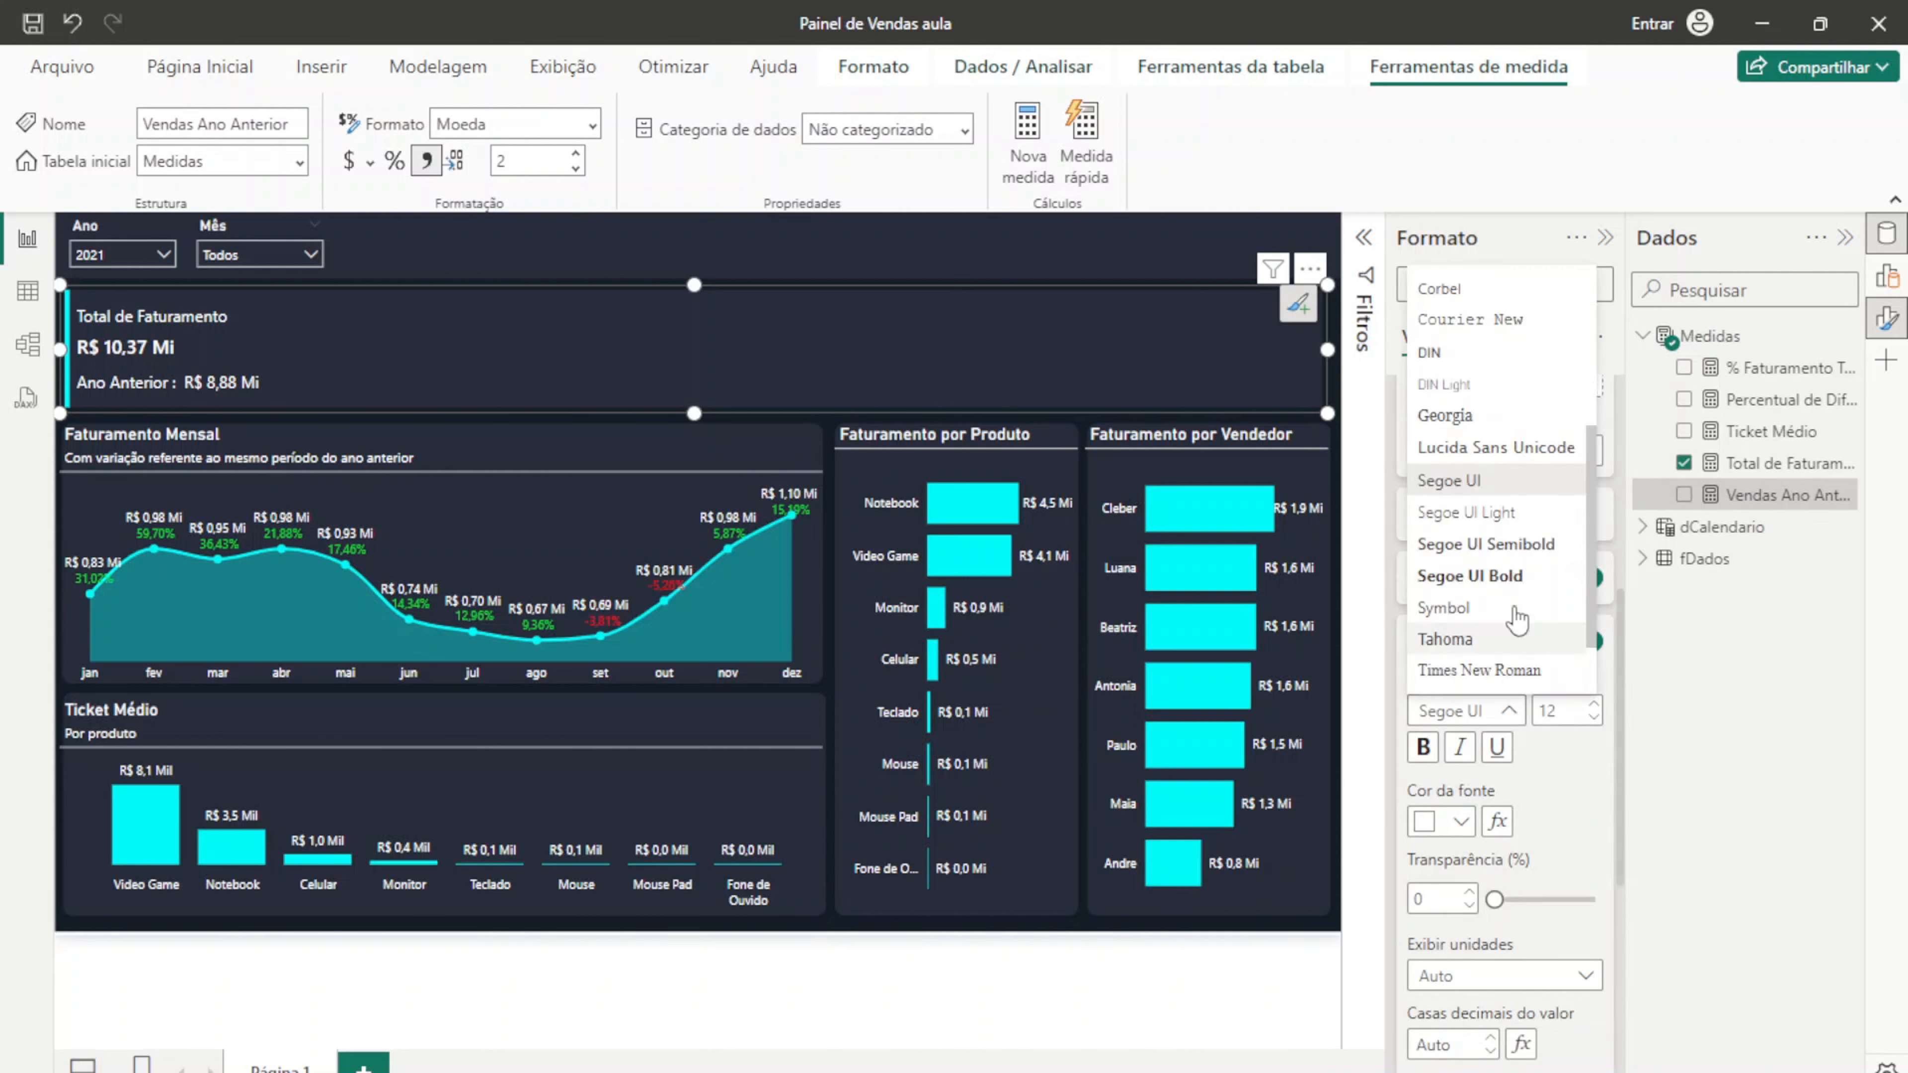
left_click(1527, 554)
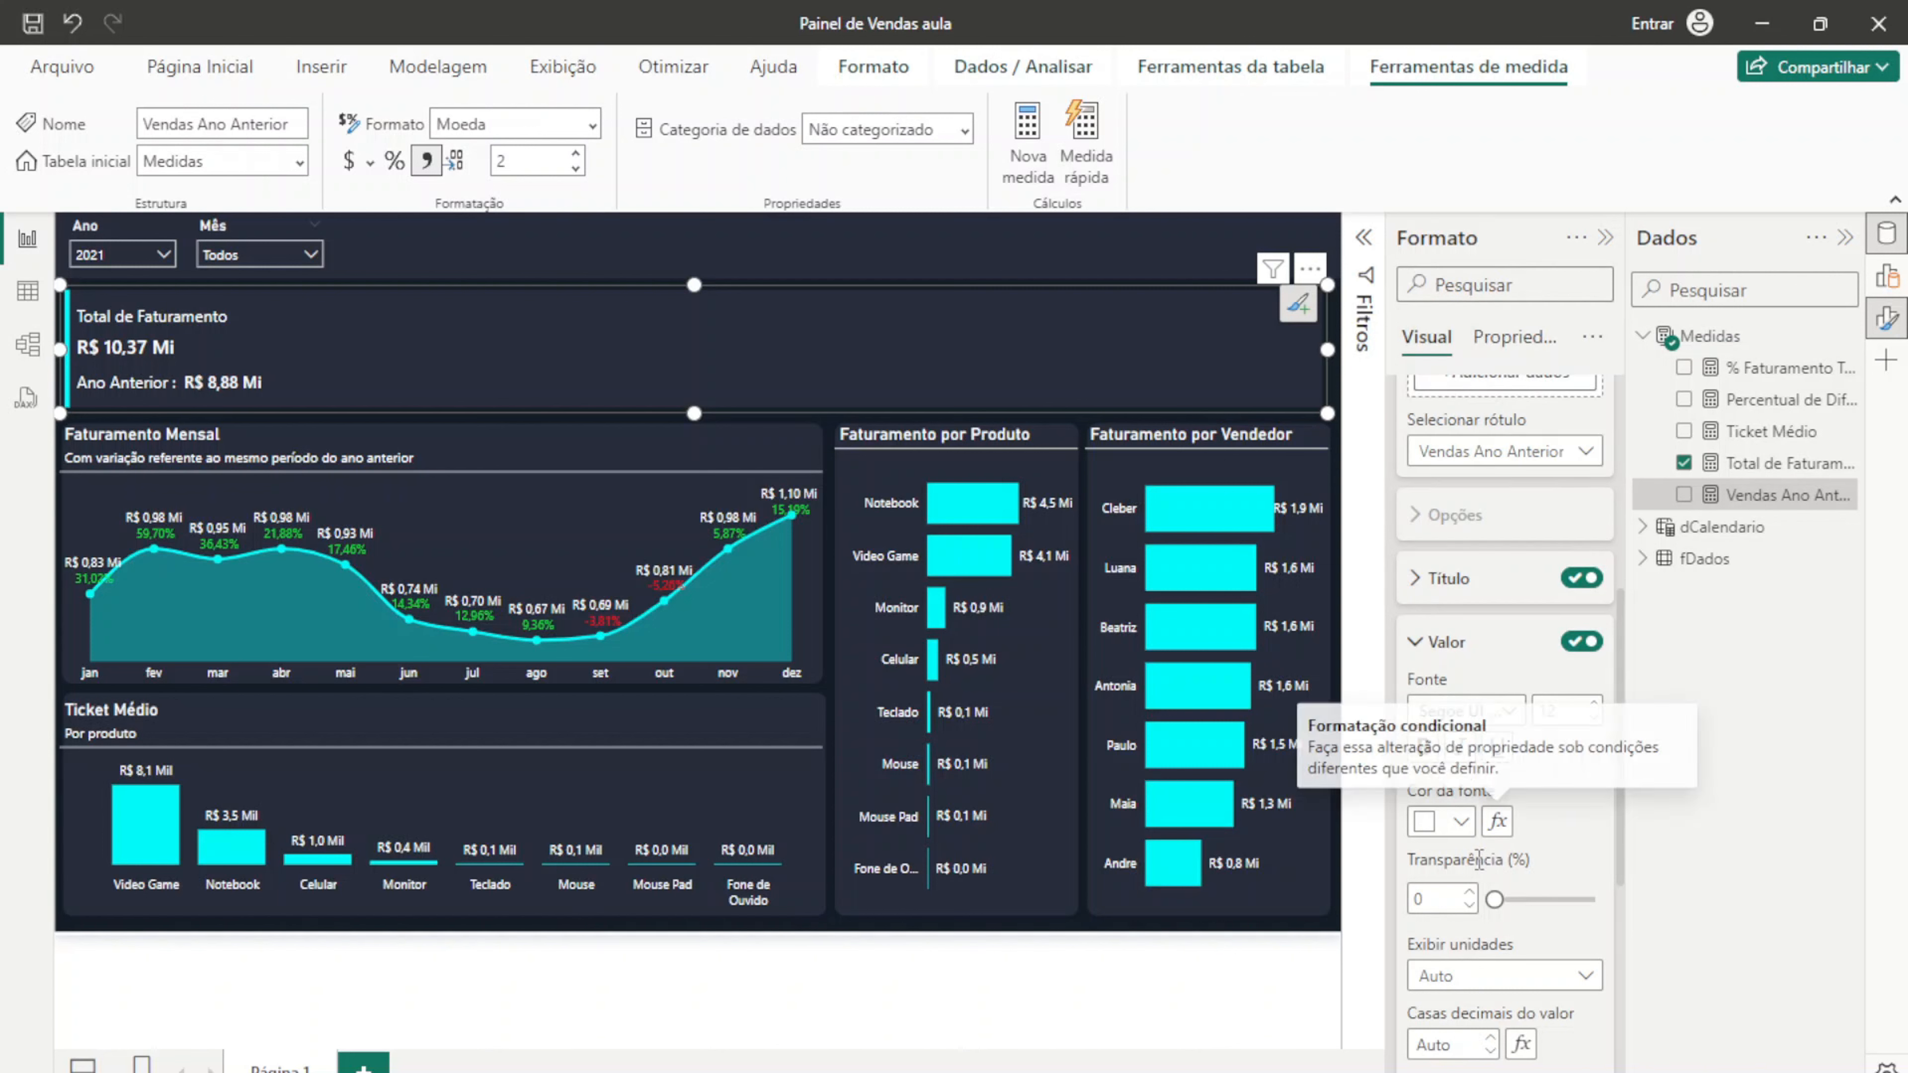
scroll(1573, 955, "down", 1)
scroll(1431, 699, "up", 1)
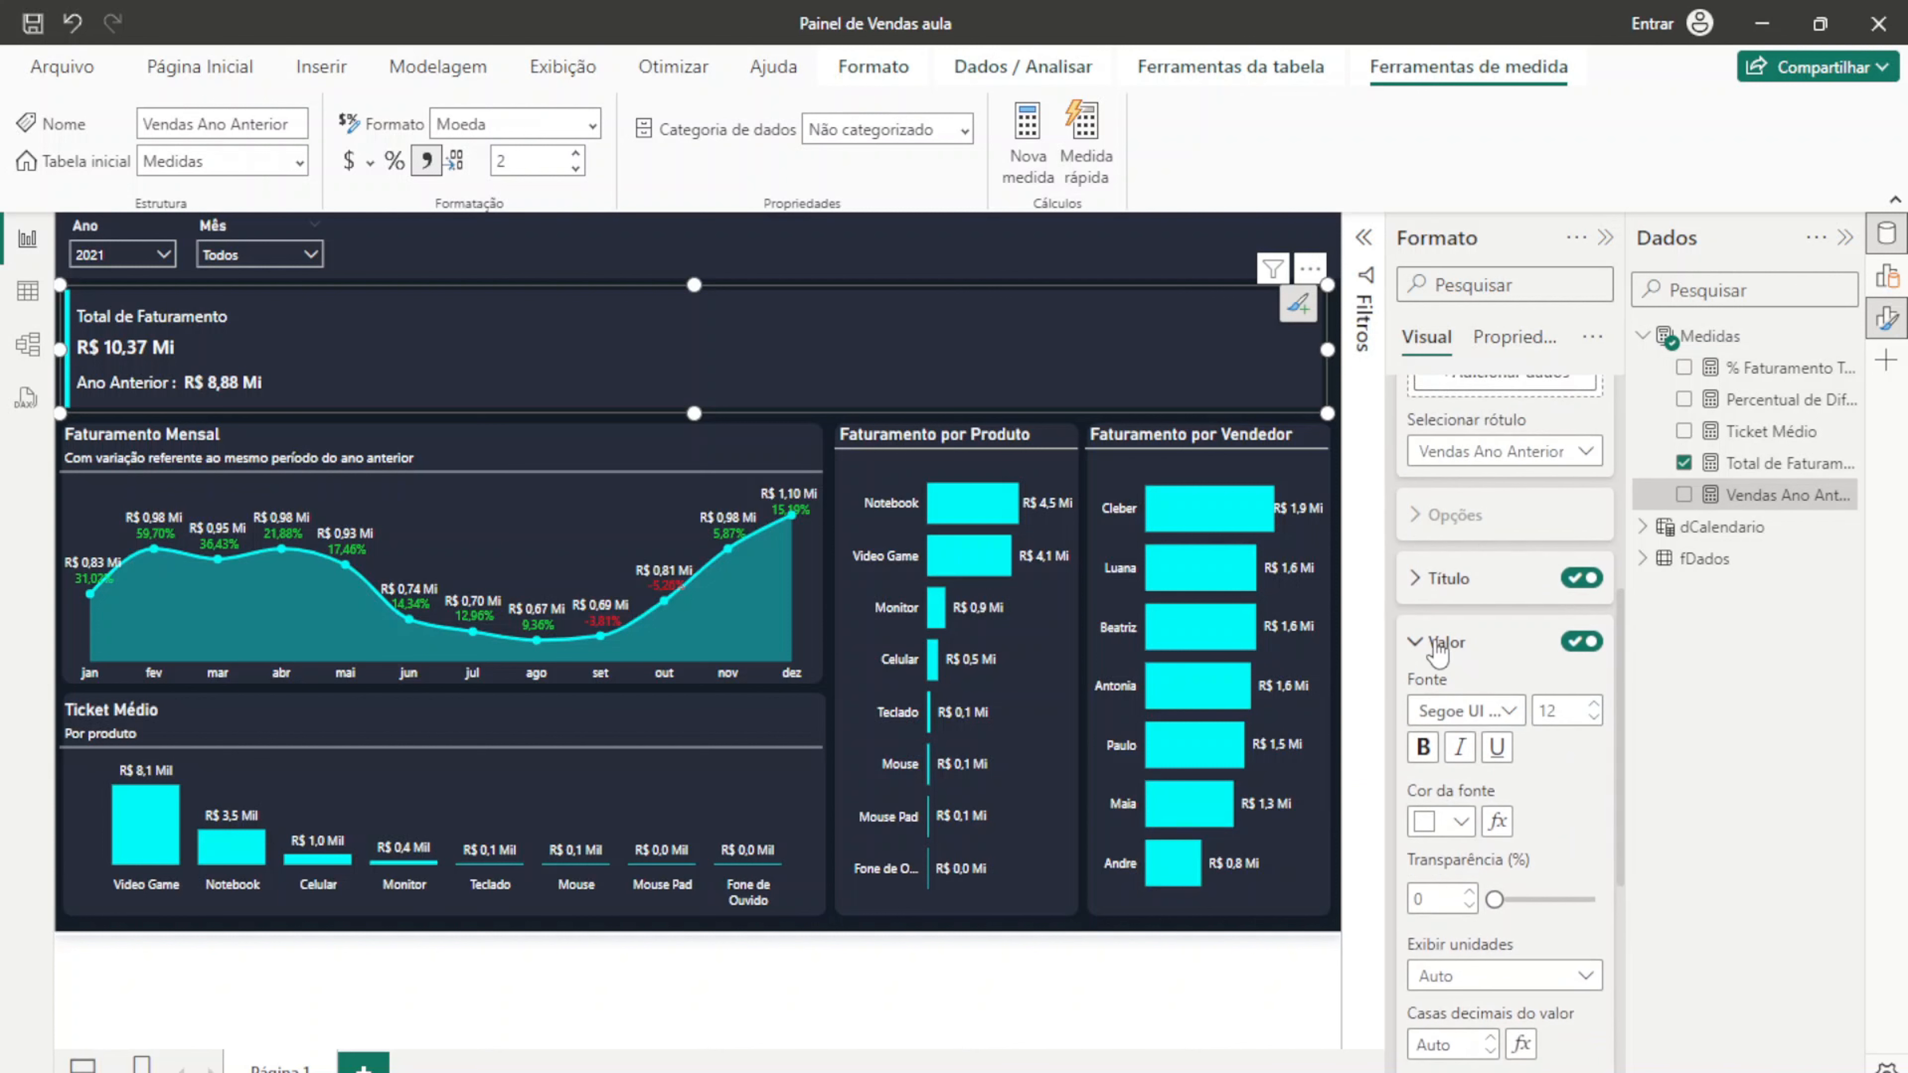
left_click(1417, 643)
Step: Change the reference label title's font to Segoe UI Semibold and collapse the title settings
left_click(1418, 579)
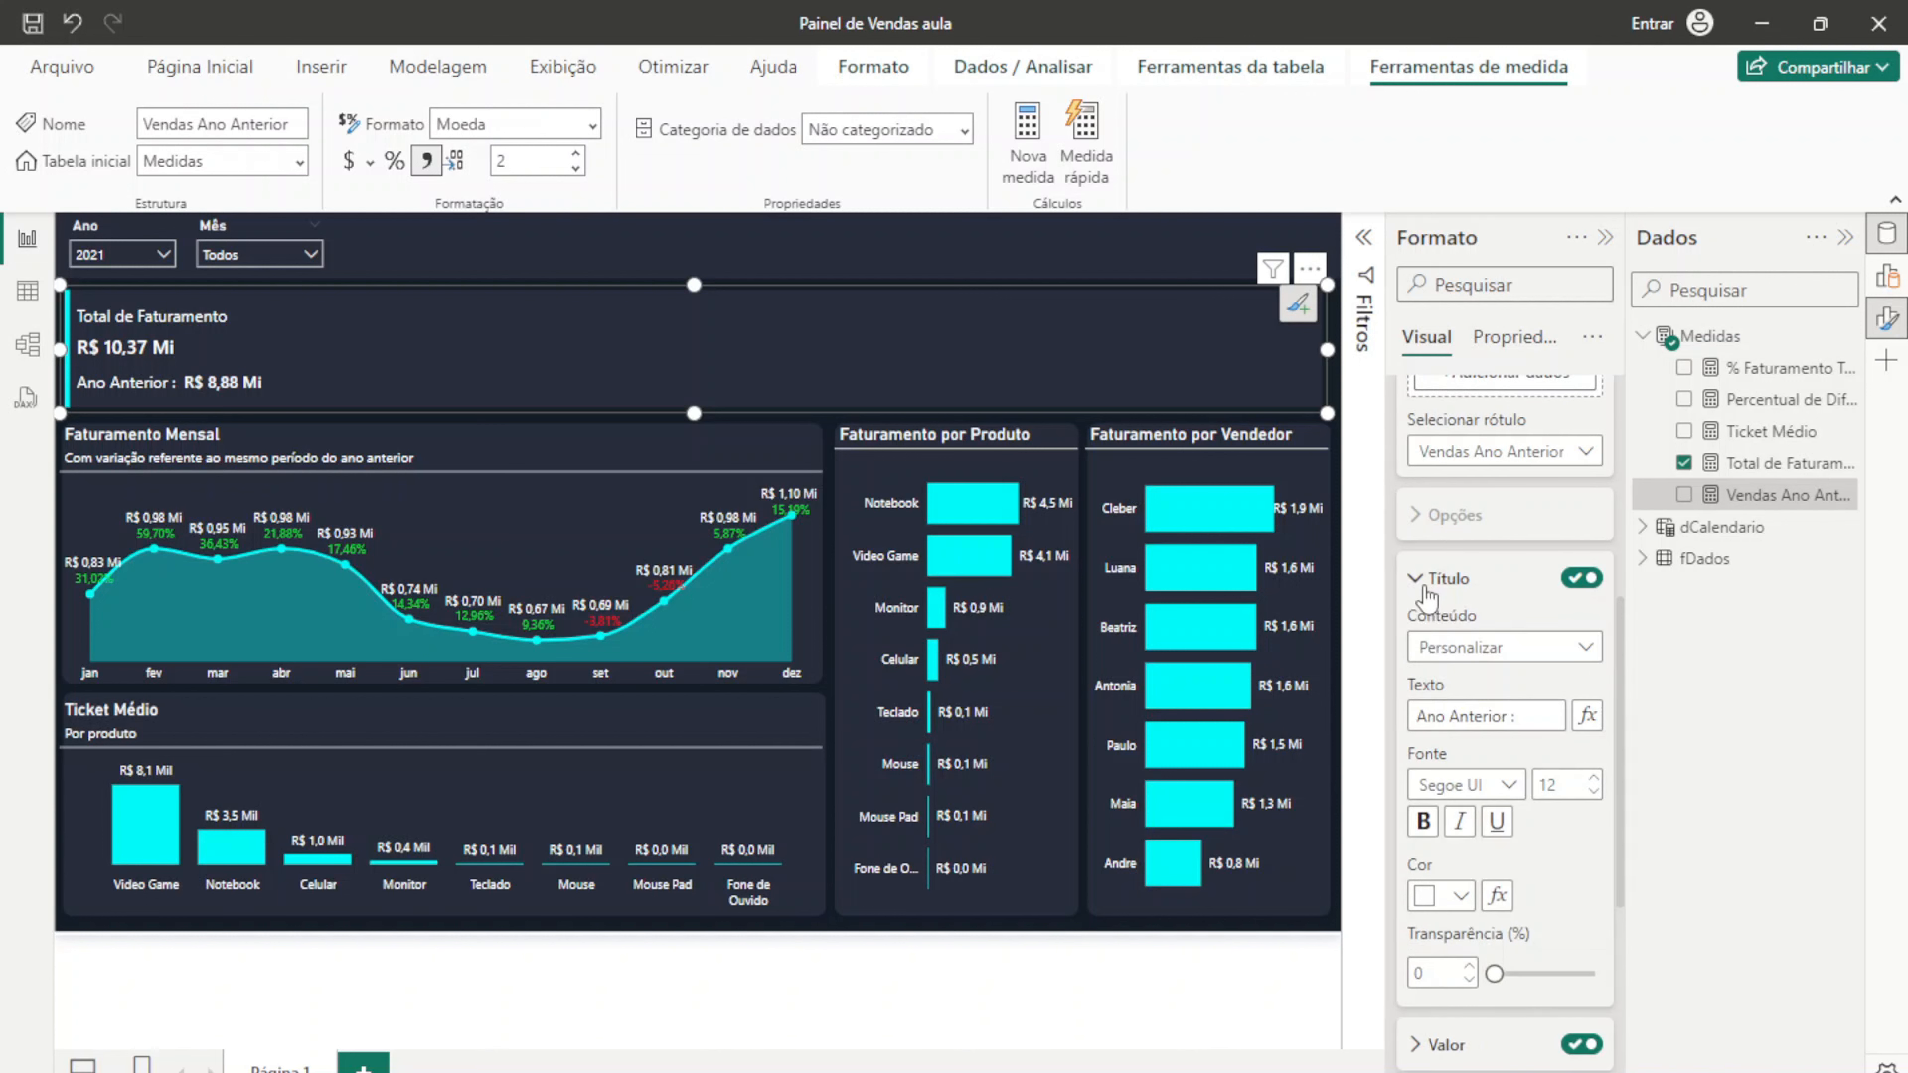
left_click(1483, 786)
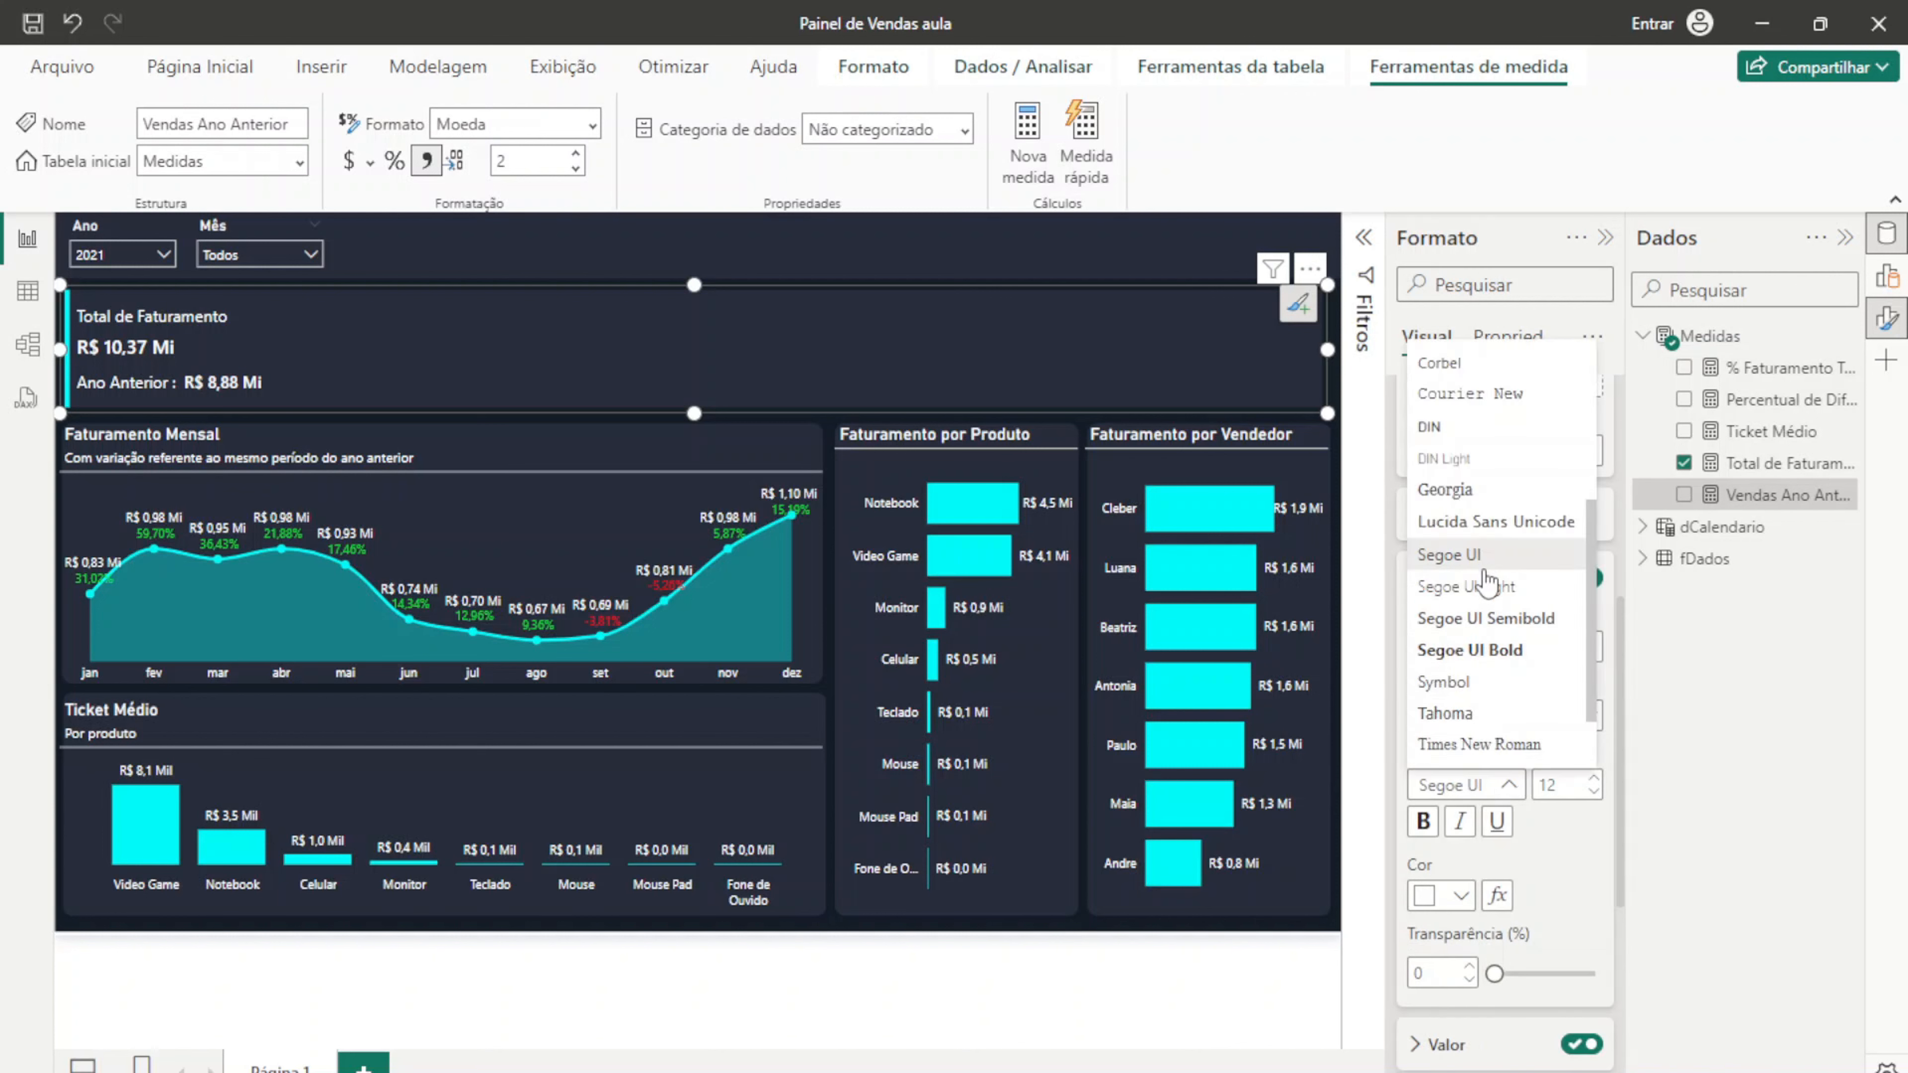
left_click(1531, 618)
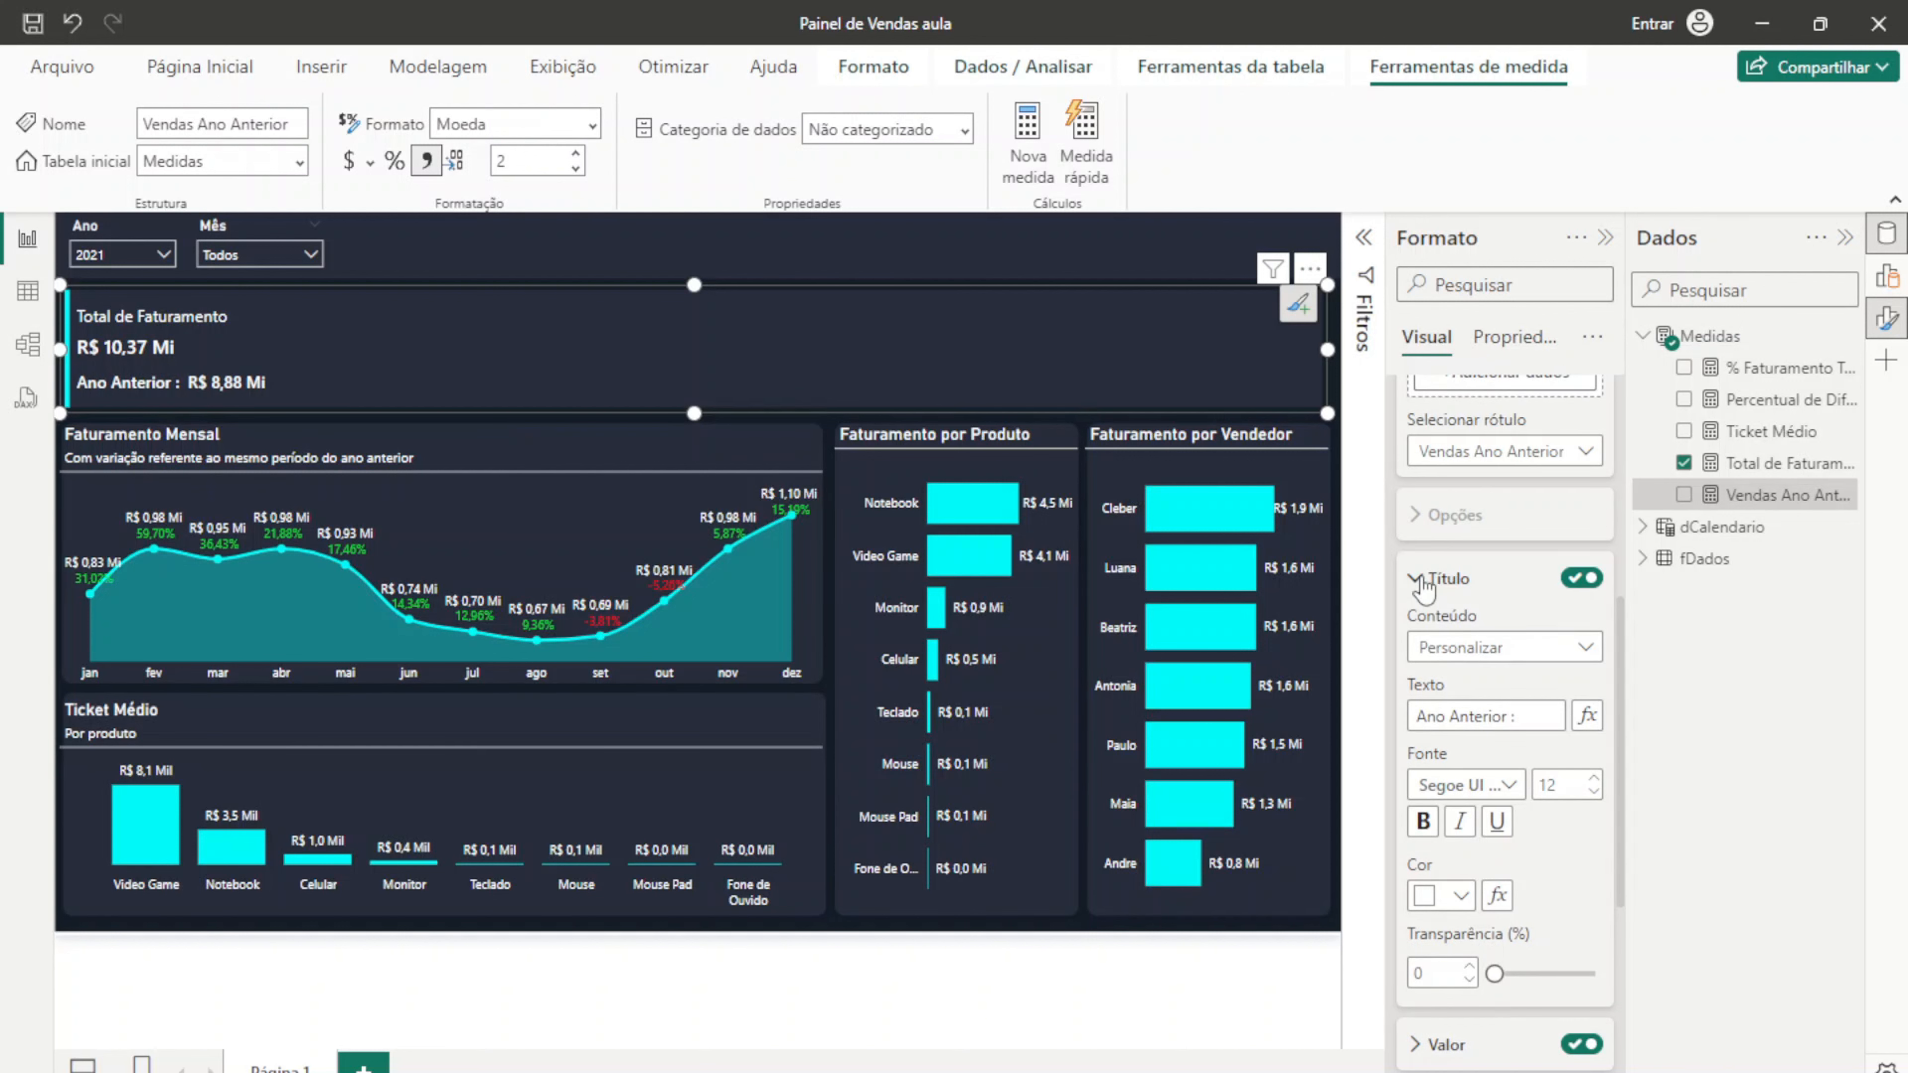
left_click(1508, 786)
left_click(1508, 785)
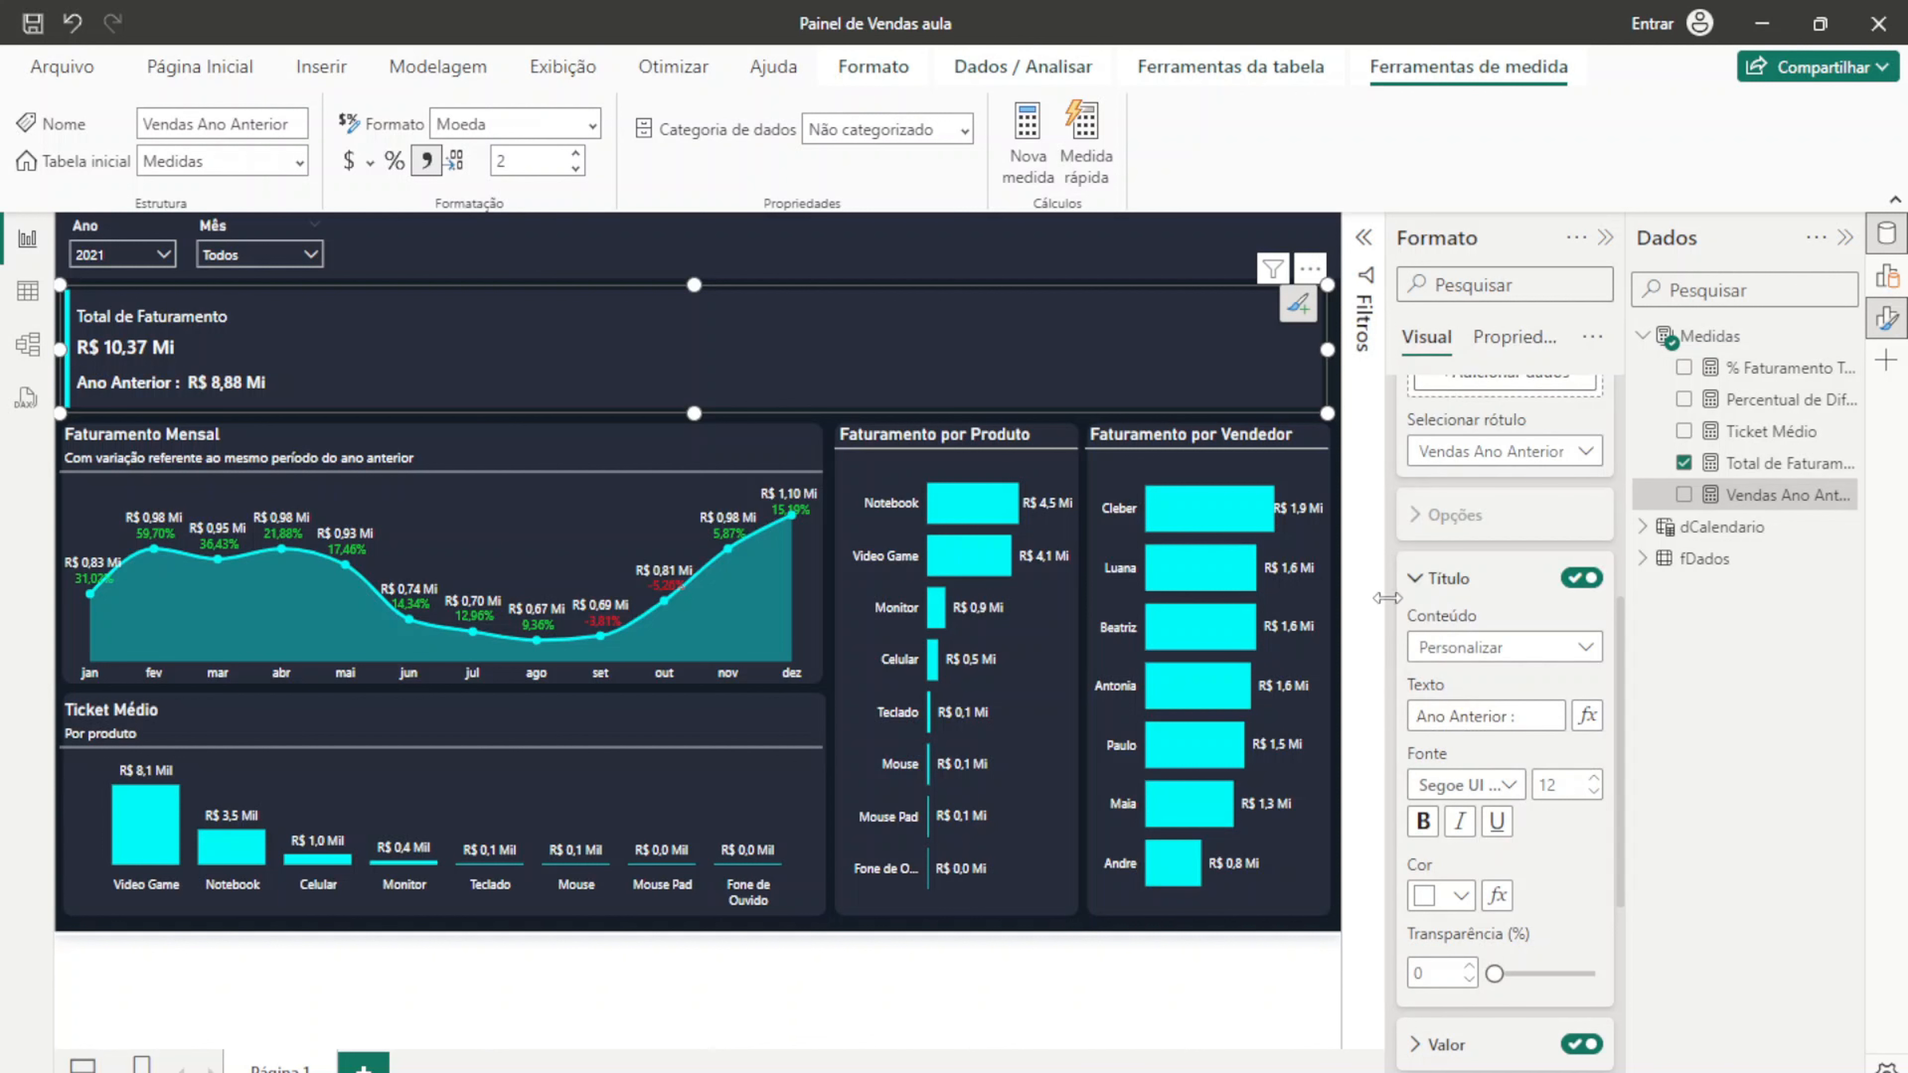
left_click(1426, 582)
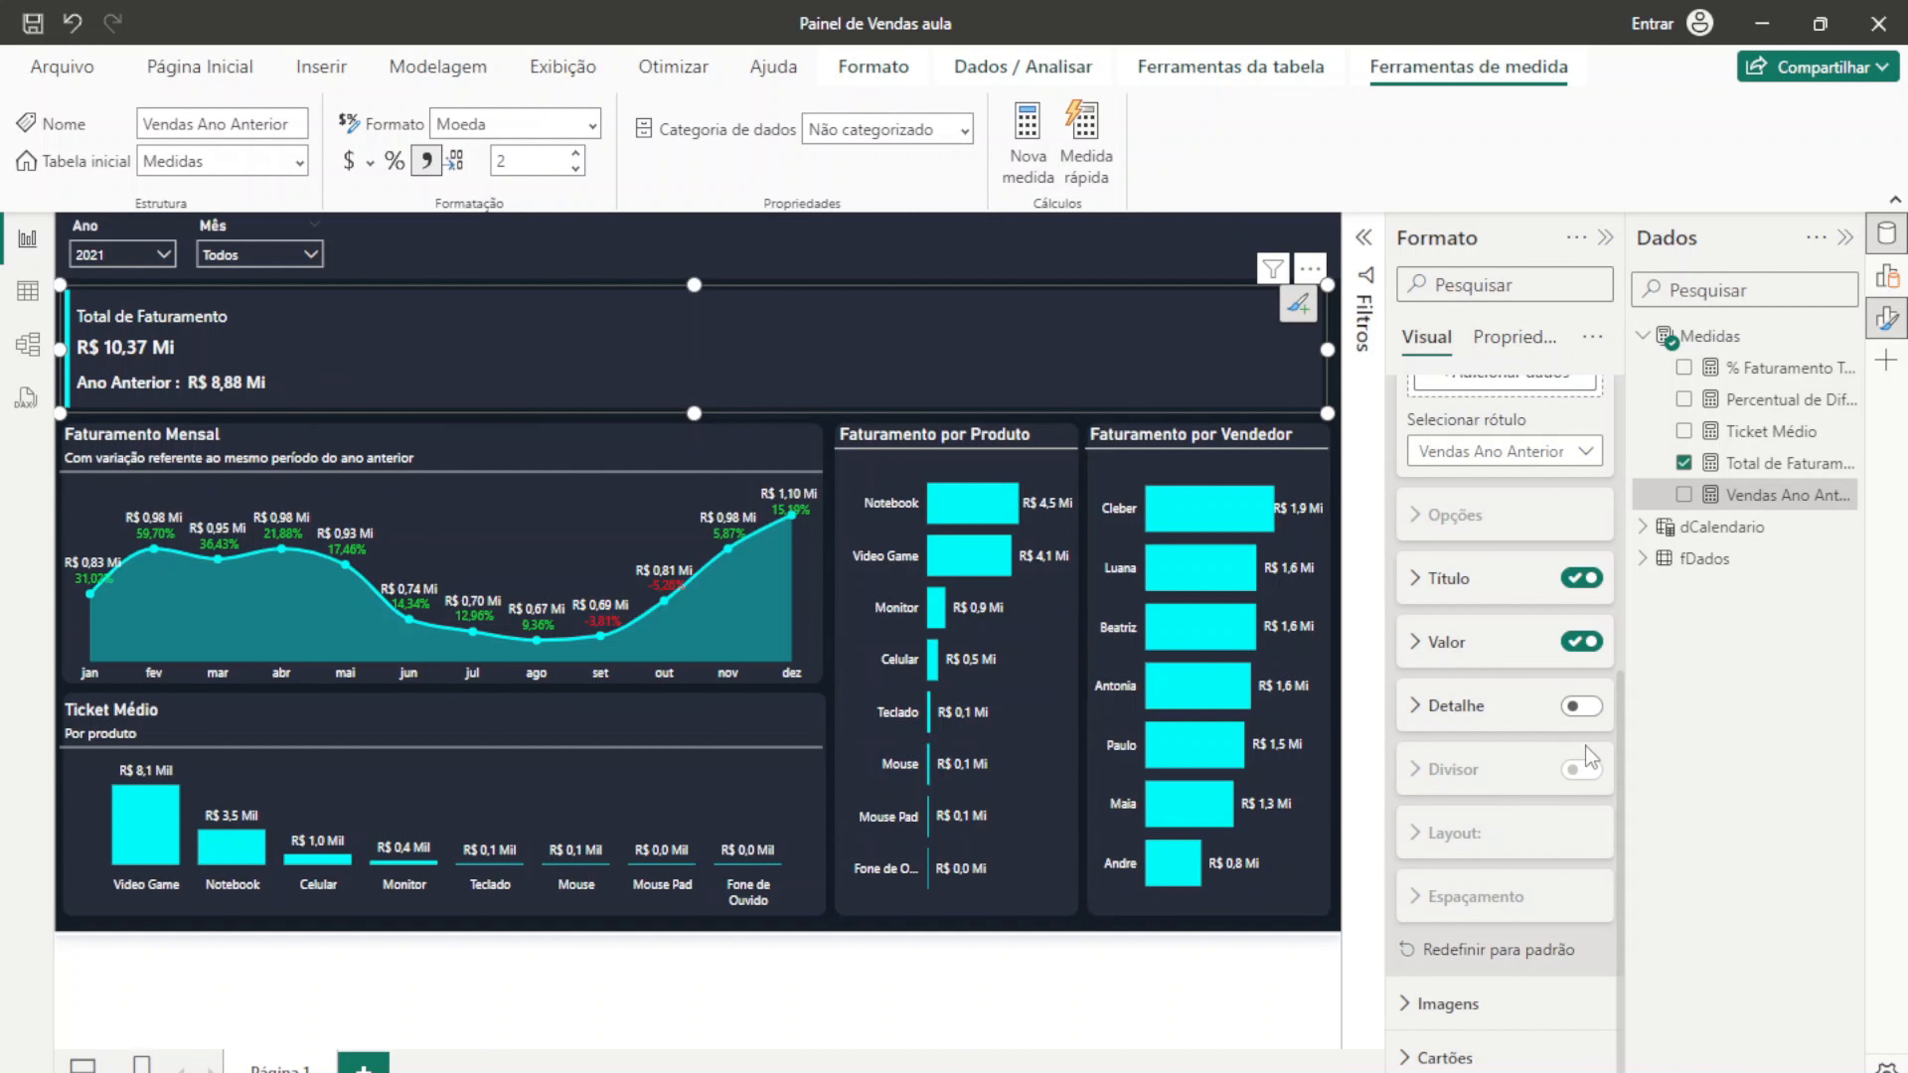
Step: Turn on the reference label's detail (Detalhe) and expand its settings
left_click(1580, 706)
left_click(1438, 720)
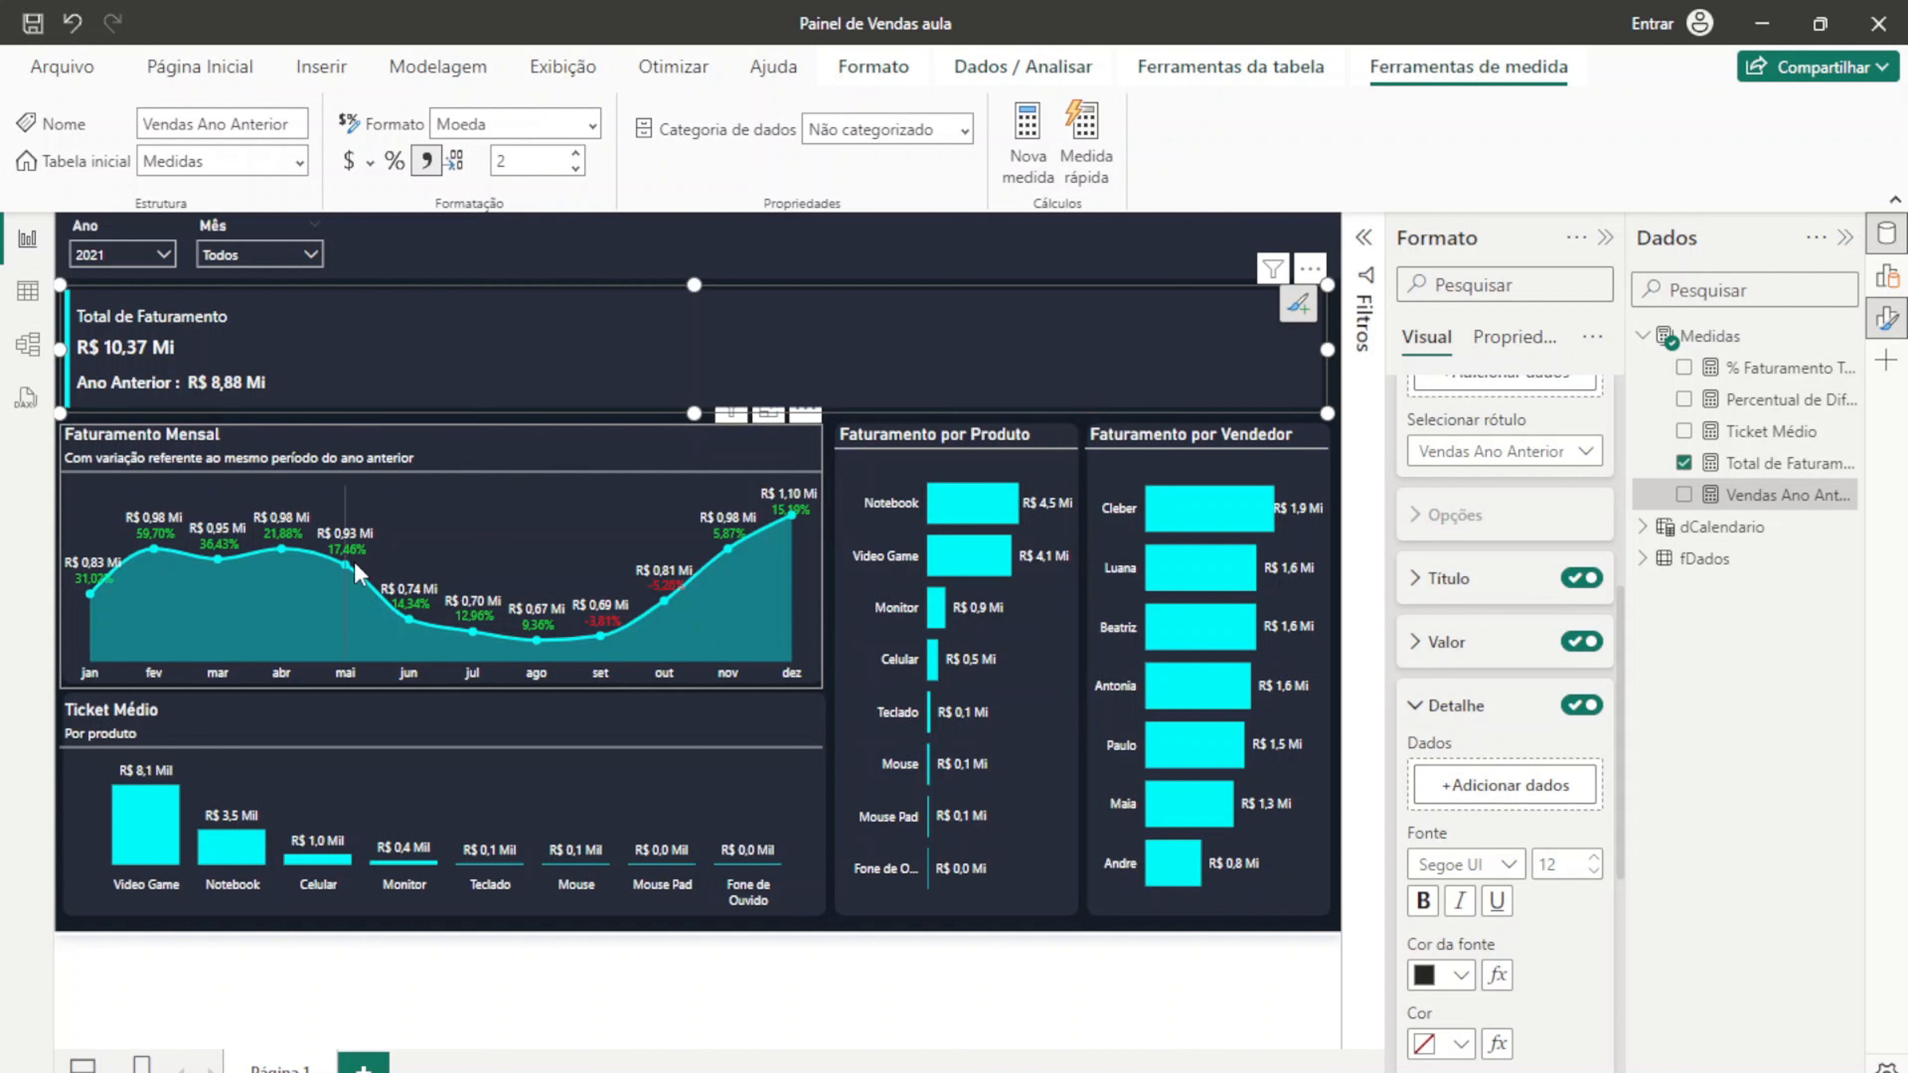
Step: Review the formulas of the % Faturamento Texto and Percentual de Diferença measures without editing them
left_click(1760, 381)
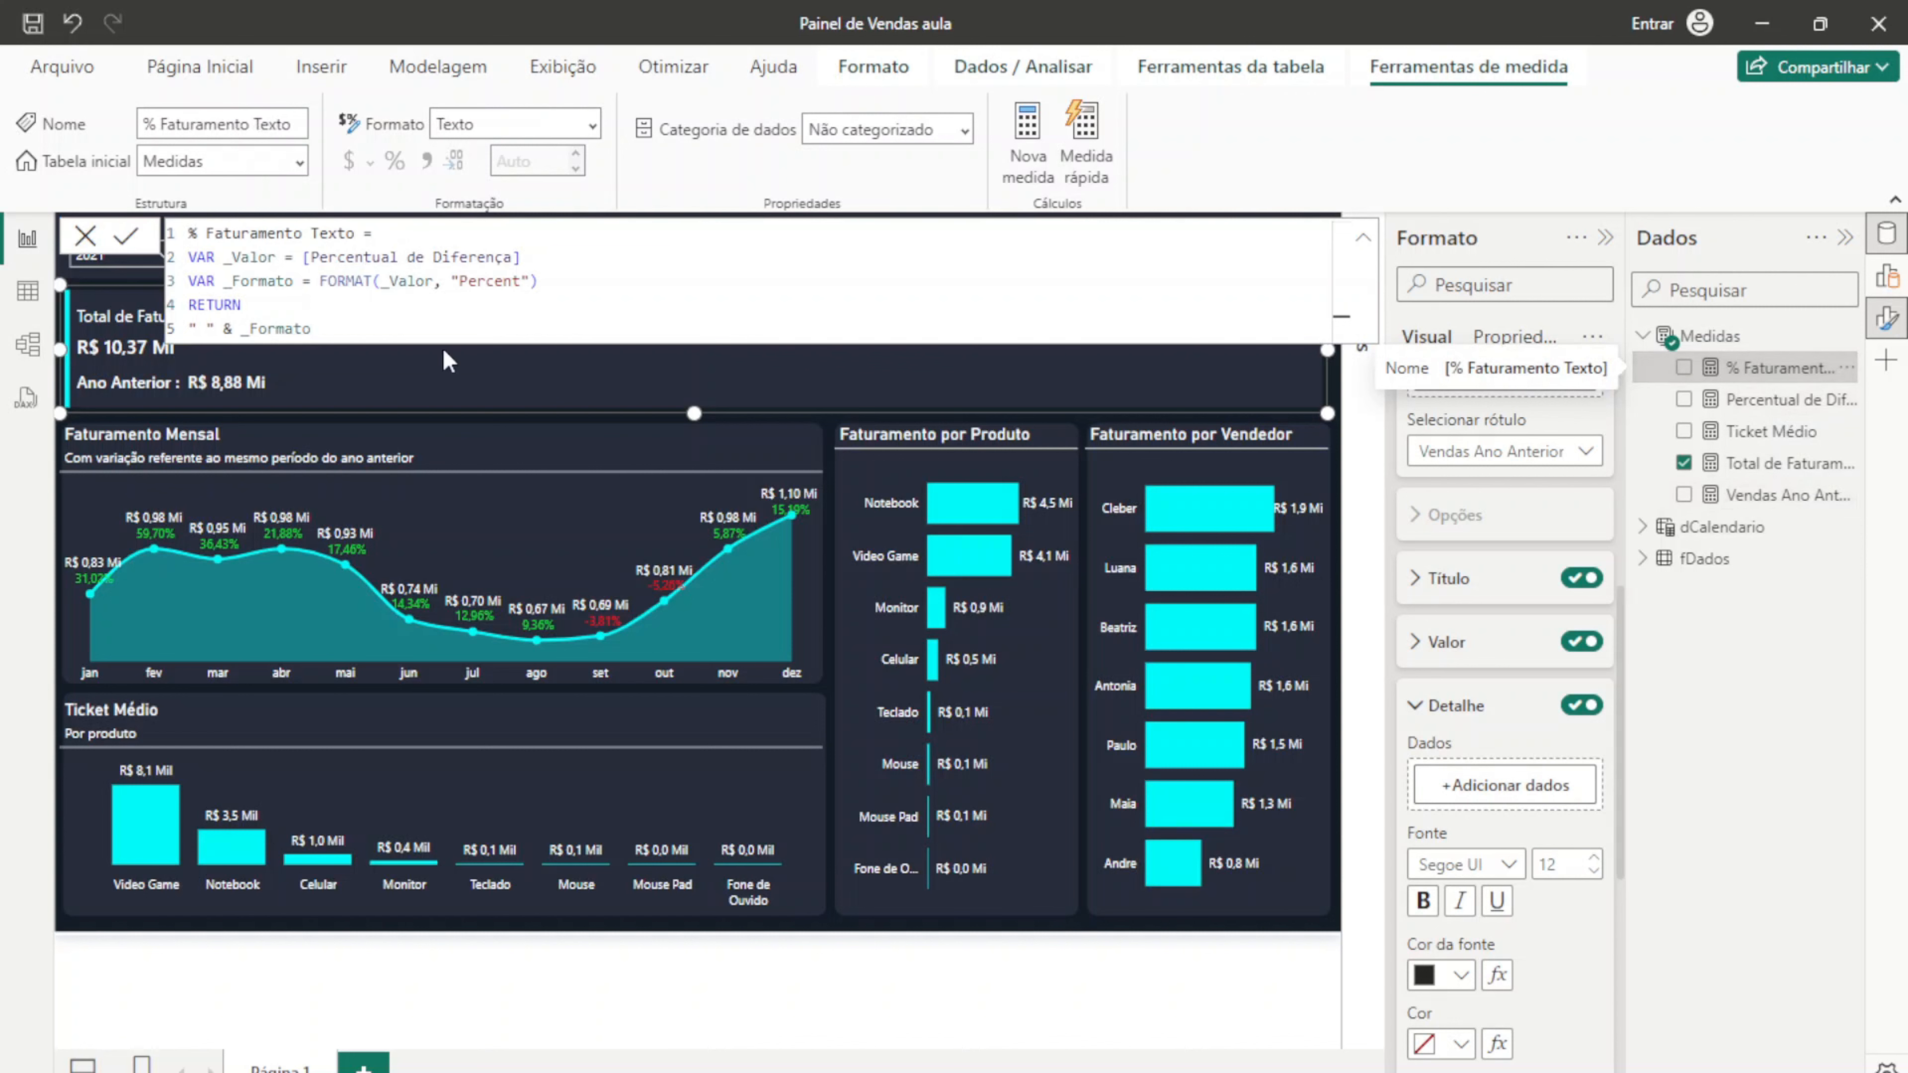
left_click_drag(353, 331, 185, 224)
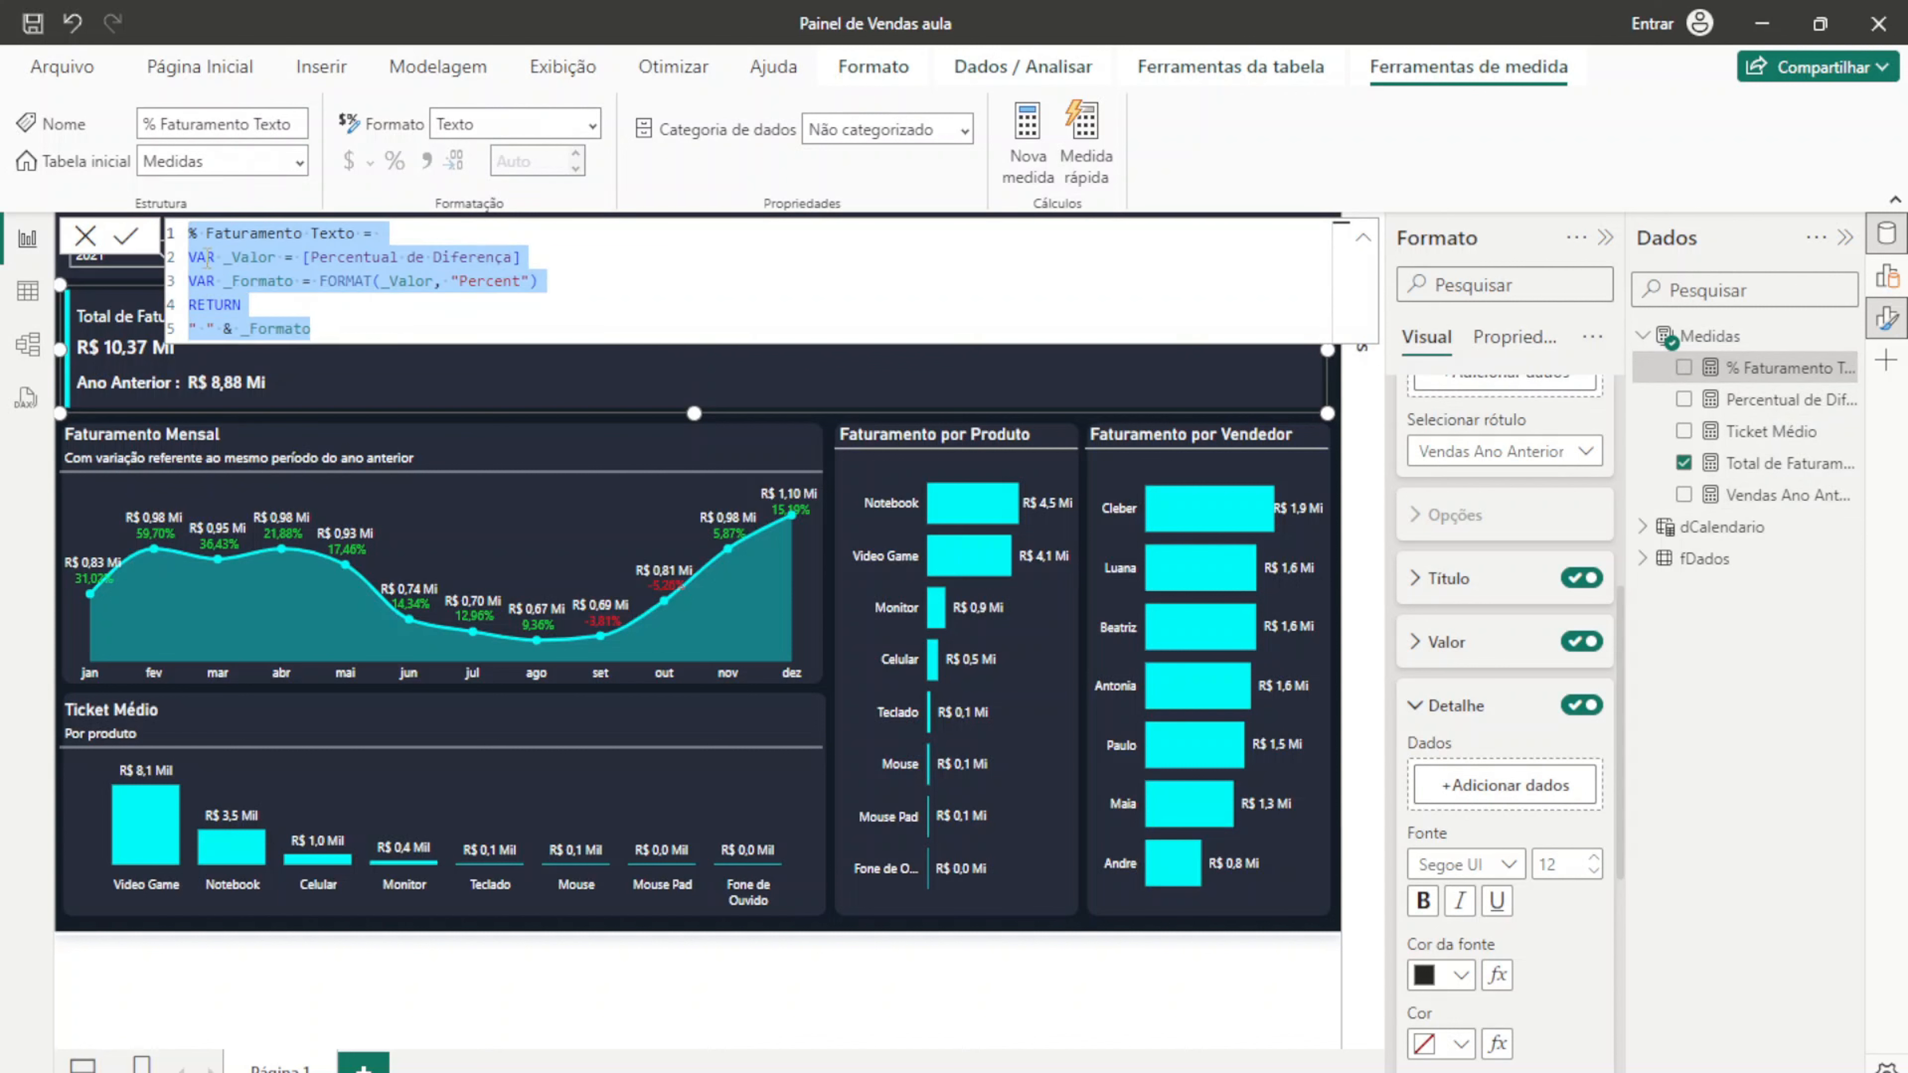
left_click(85, 235)
left_click(1761, 399)
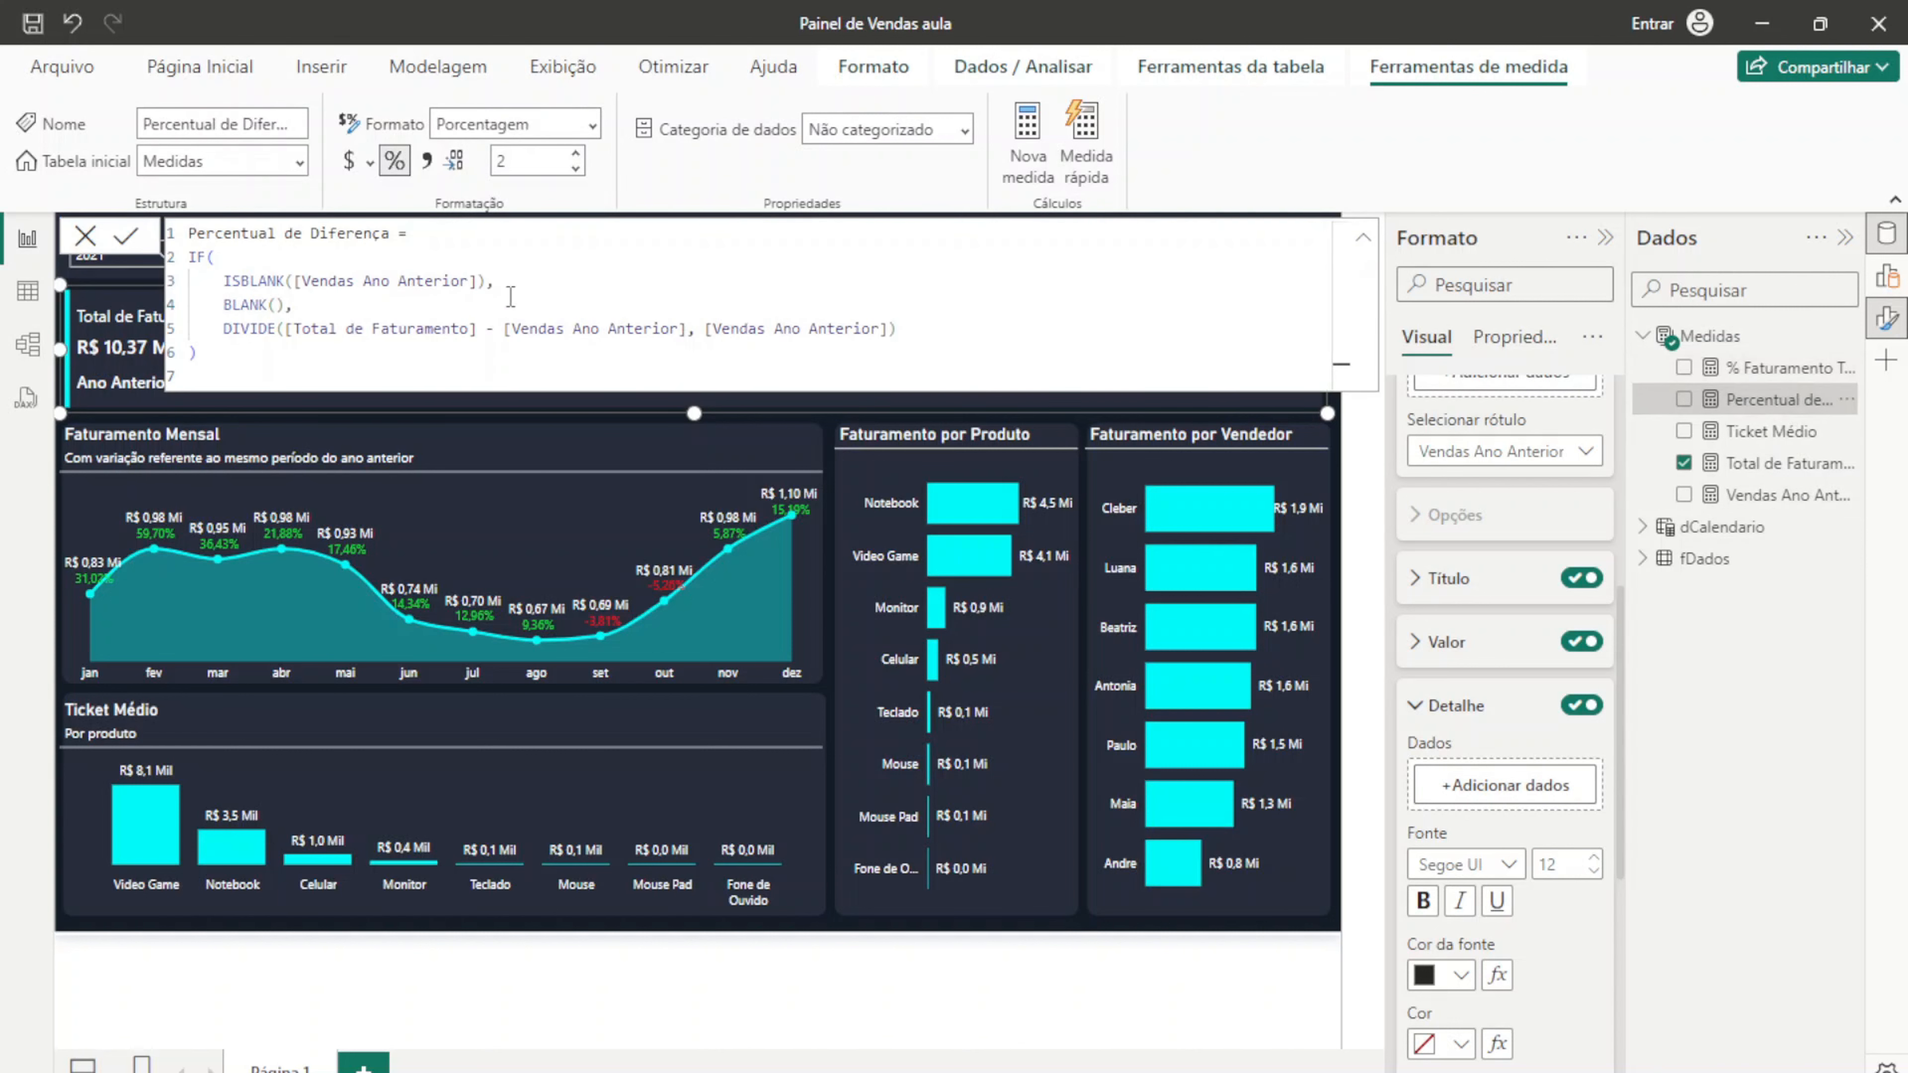
left_click_drag(367, 350, 188, 232)
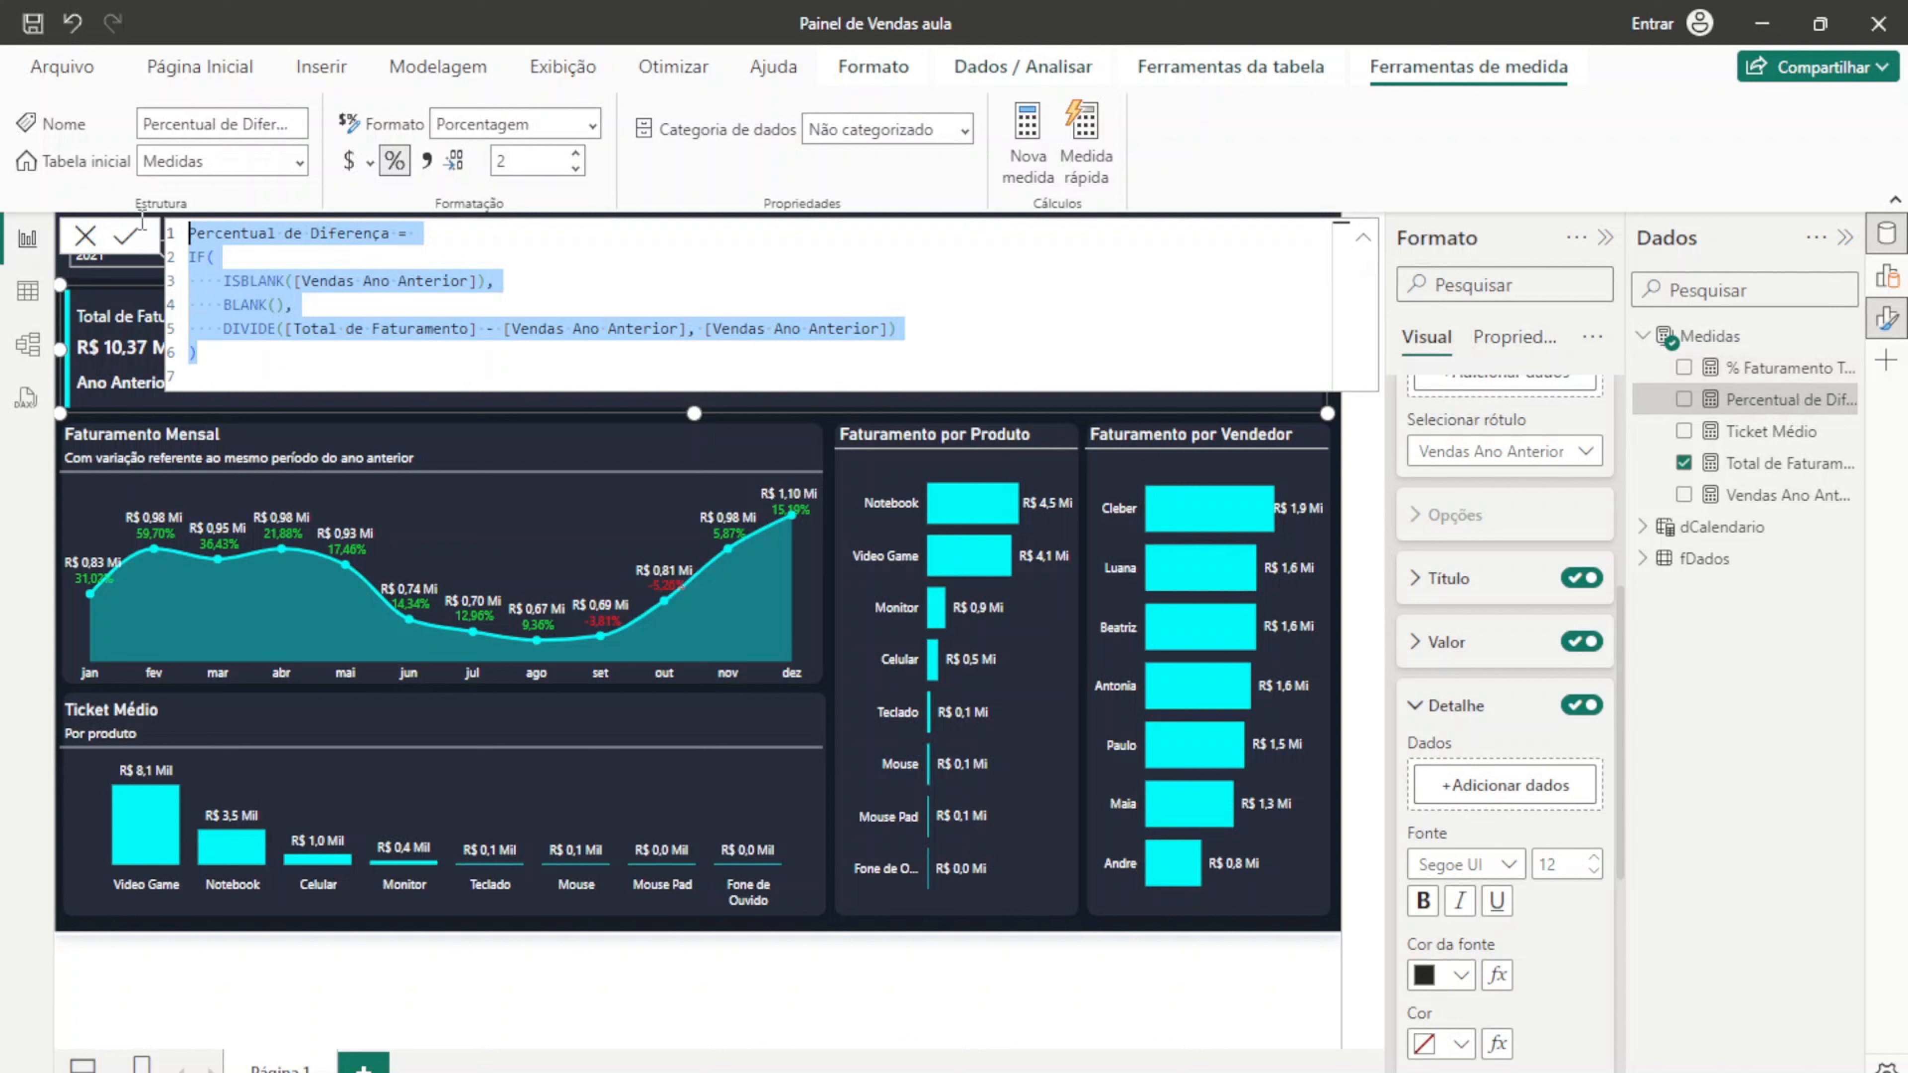
left_click(114, 242)
left_click(1760, 368)
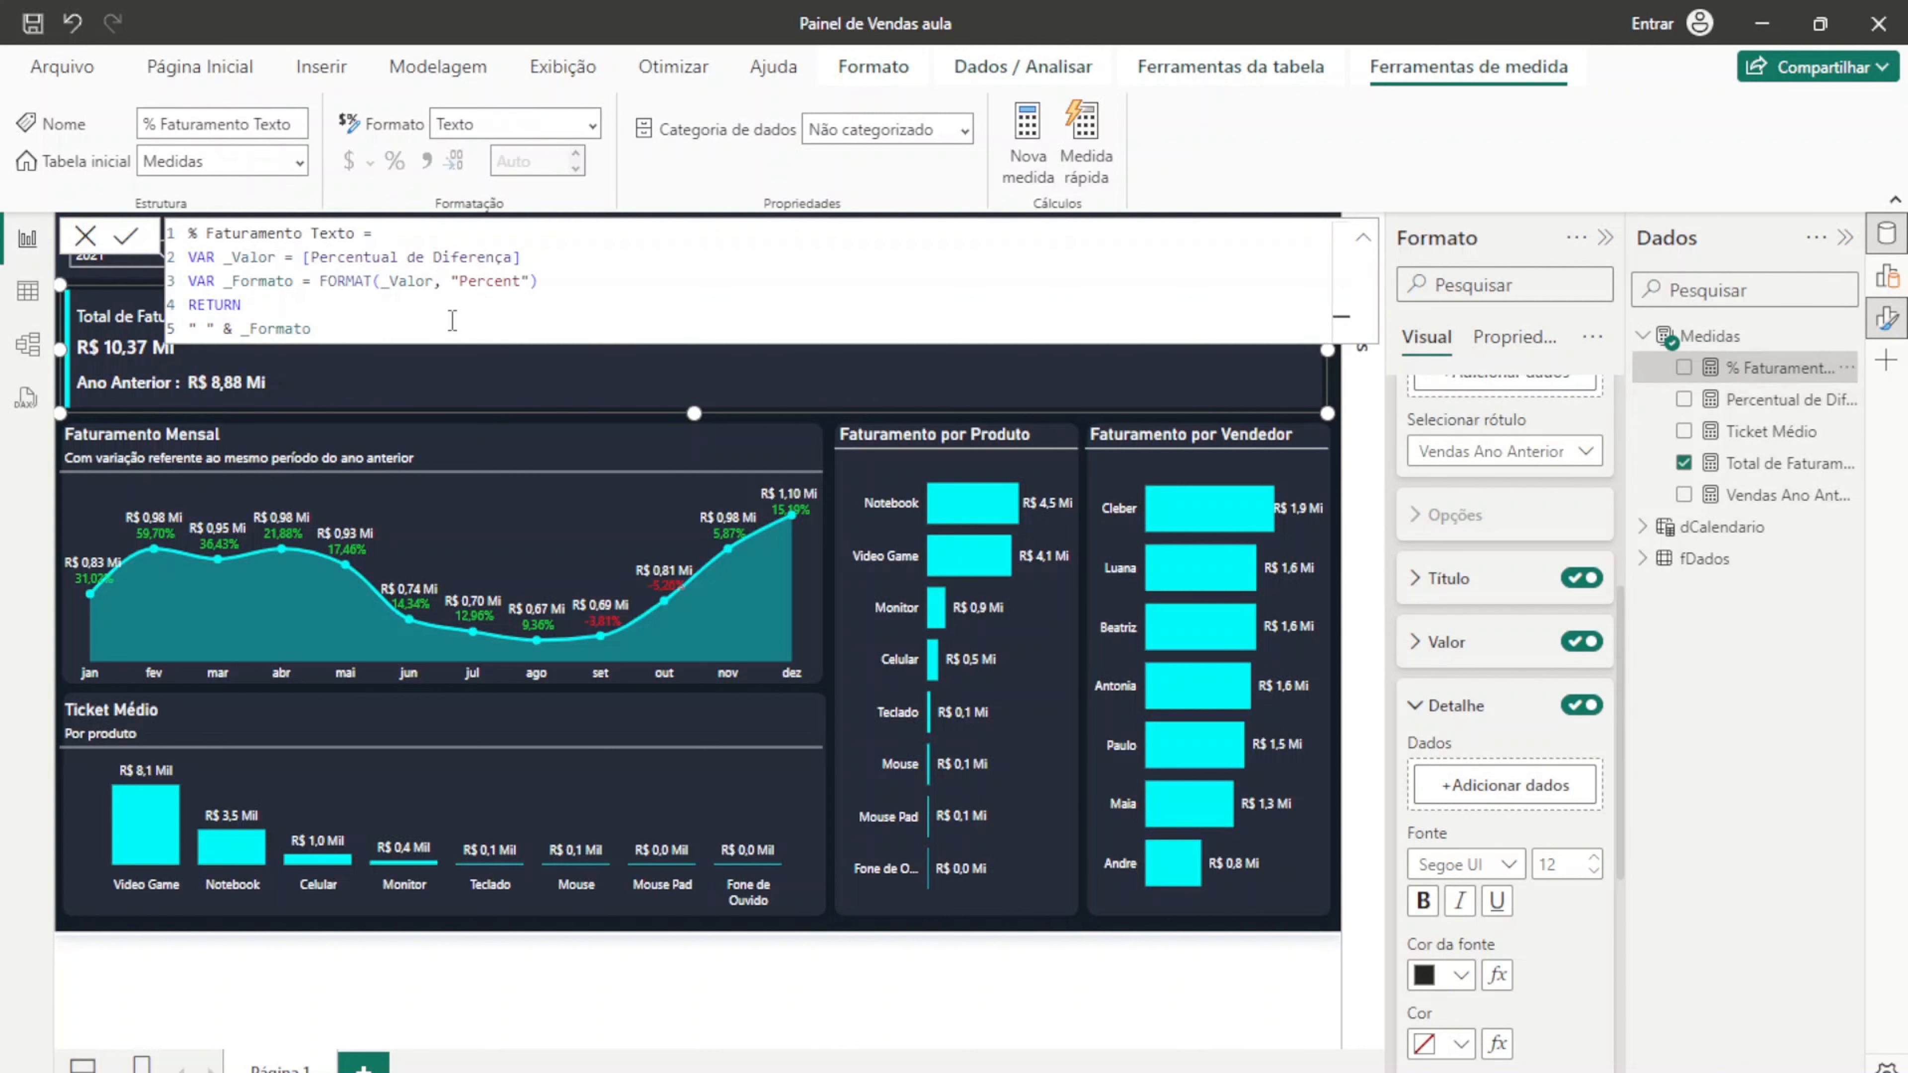
left_click_drag(336, 328, 135, 227)
left_click(81, 239)
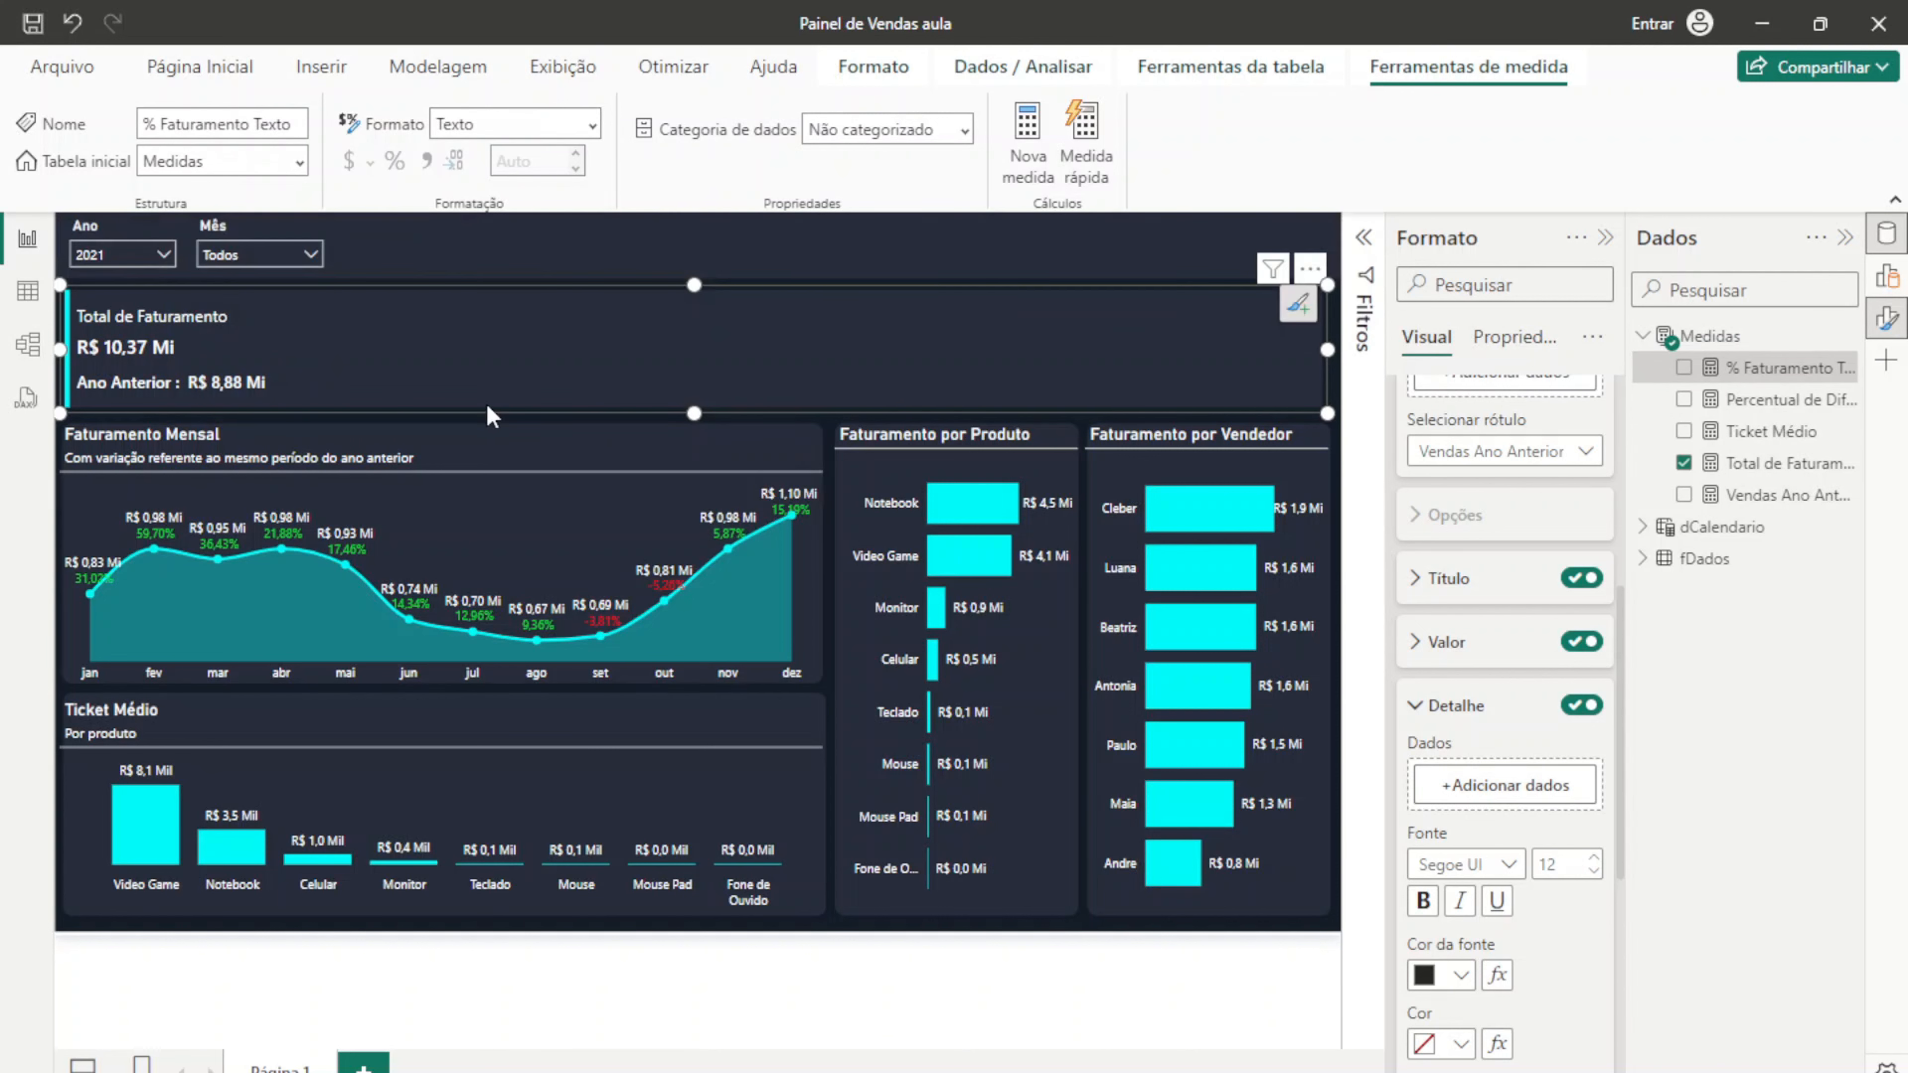
Step: Add the % Faturamento Texto measure as the data of the reference label's detail
left_click_drag(1720, 375, 1485, 783)
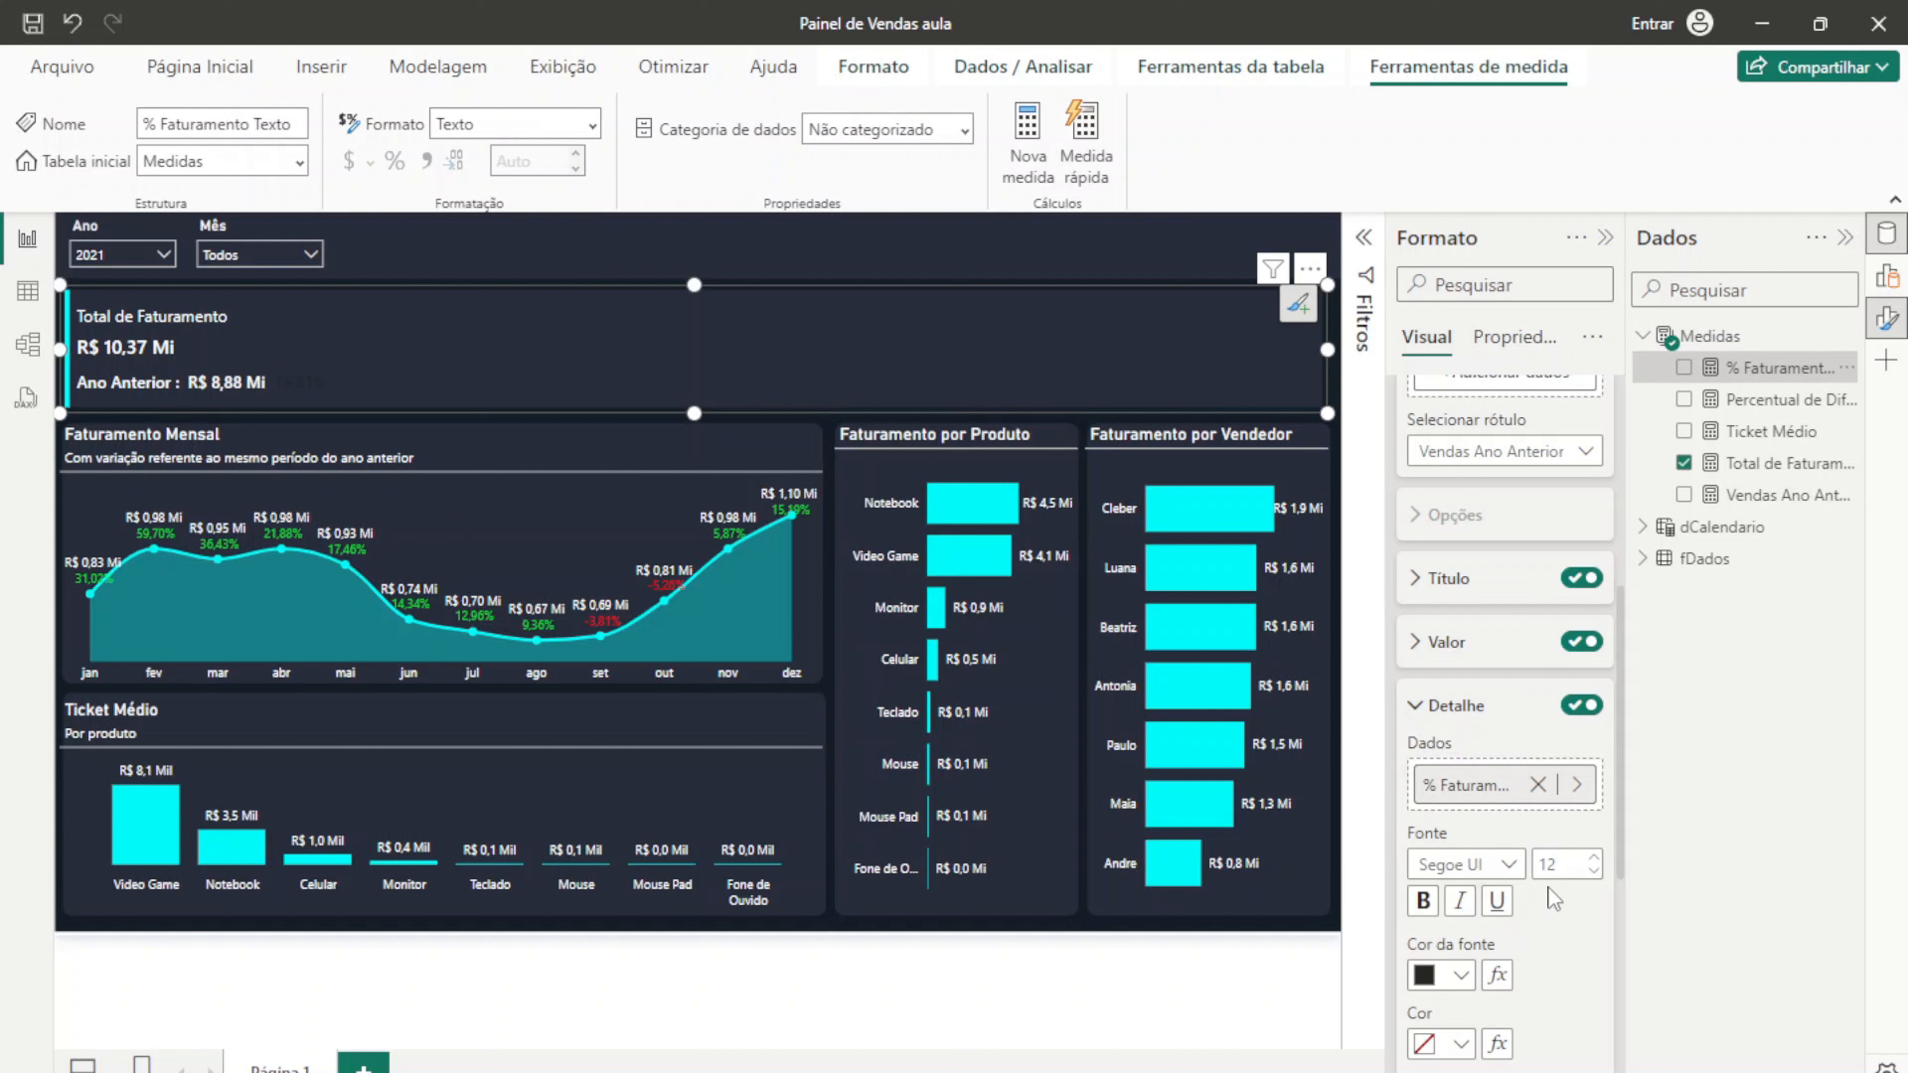
Step: Change the reference label detail's font to Segoe UI Semibold and open the conditional formatting of its font color
left_click(1476, 872)
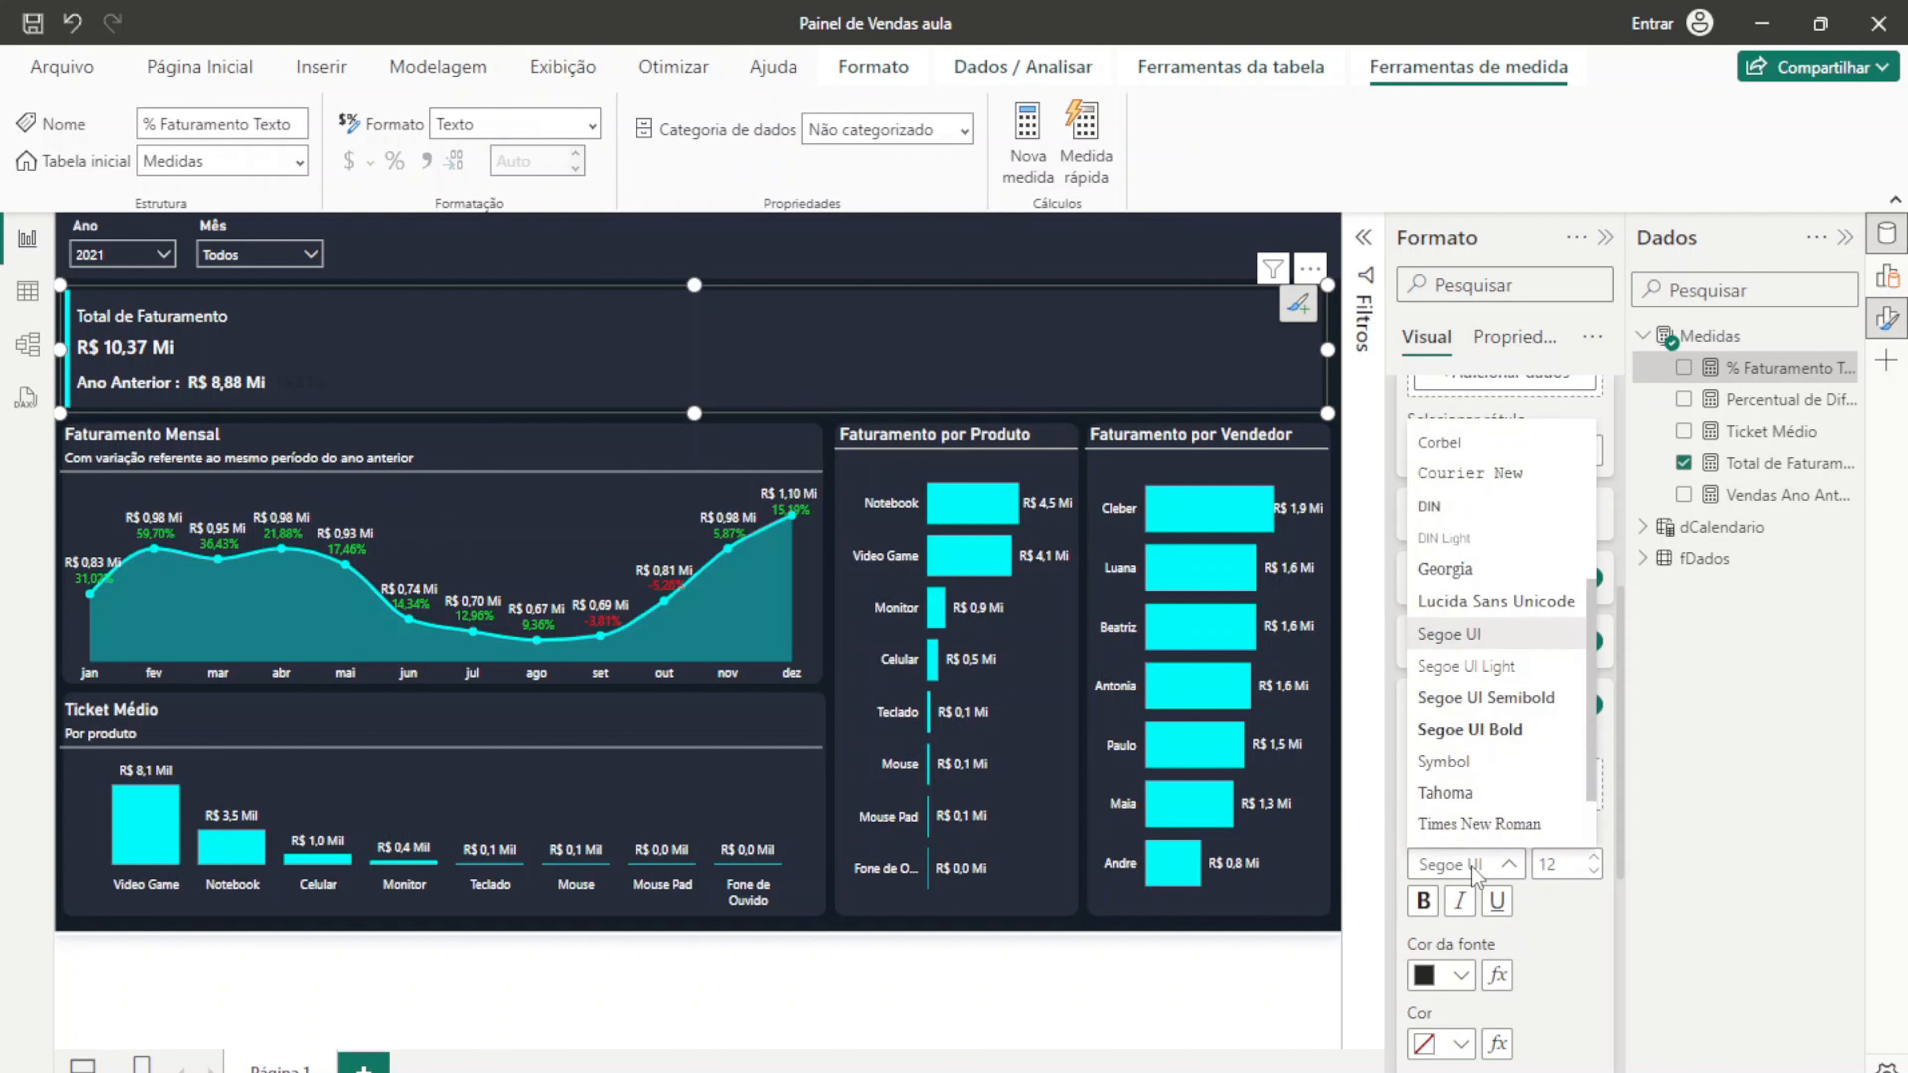
left_click(1548, 702)
scroll(1504, 789, "down", 2)
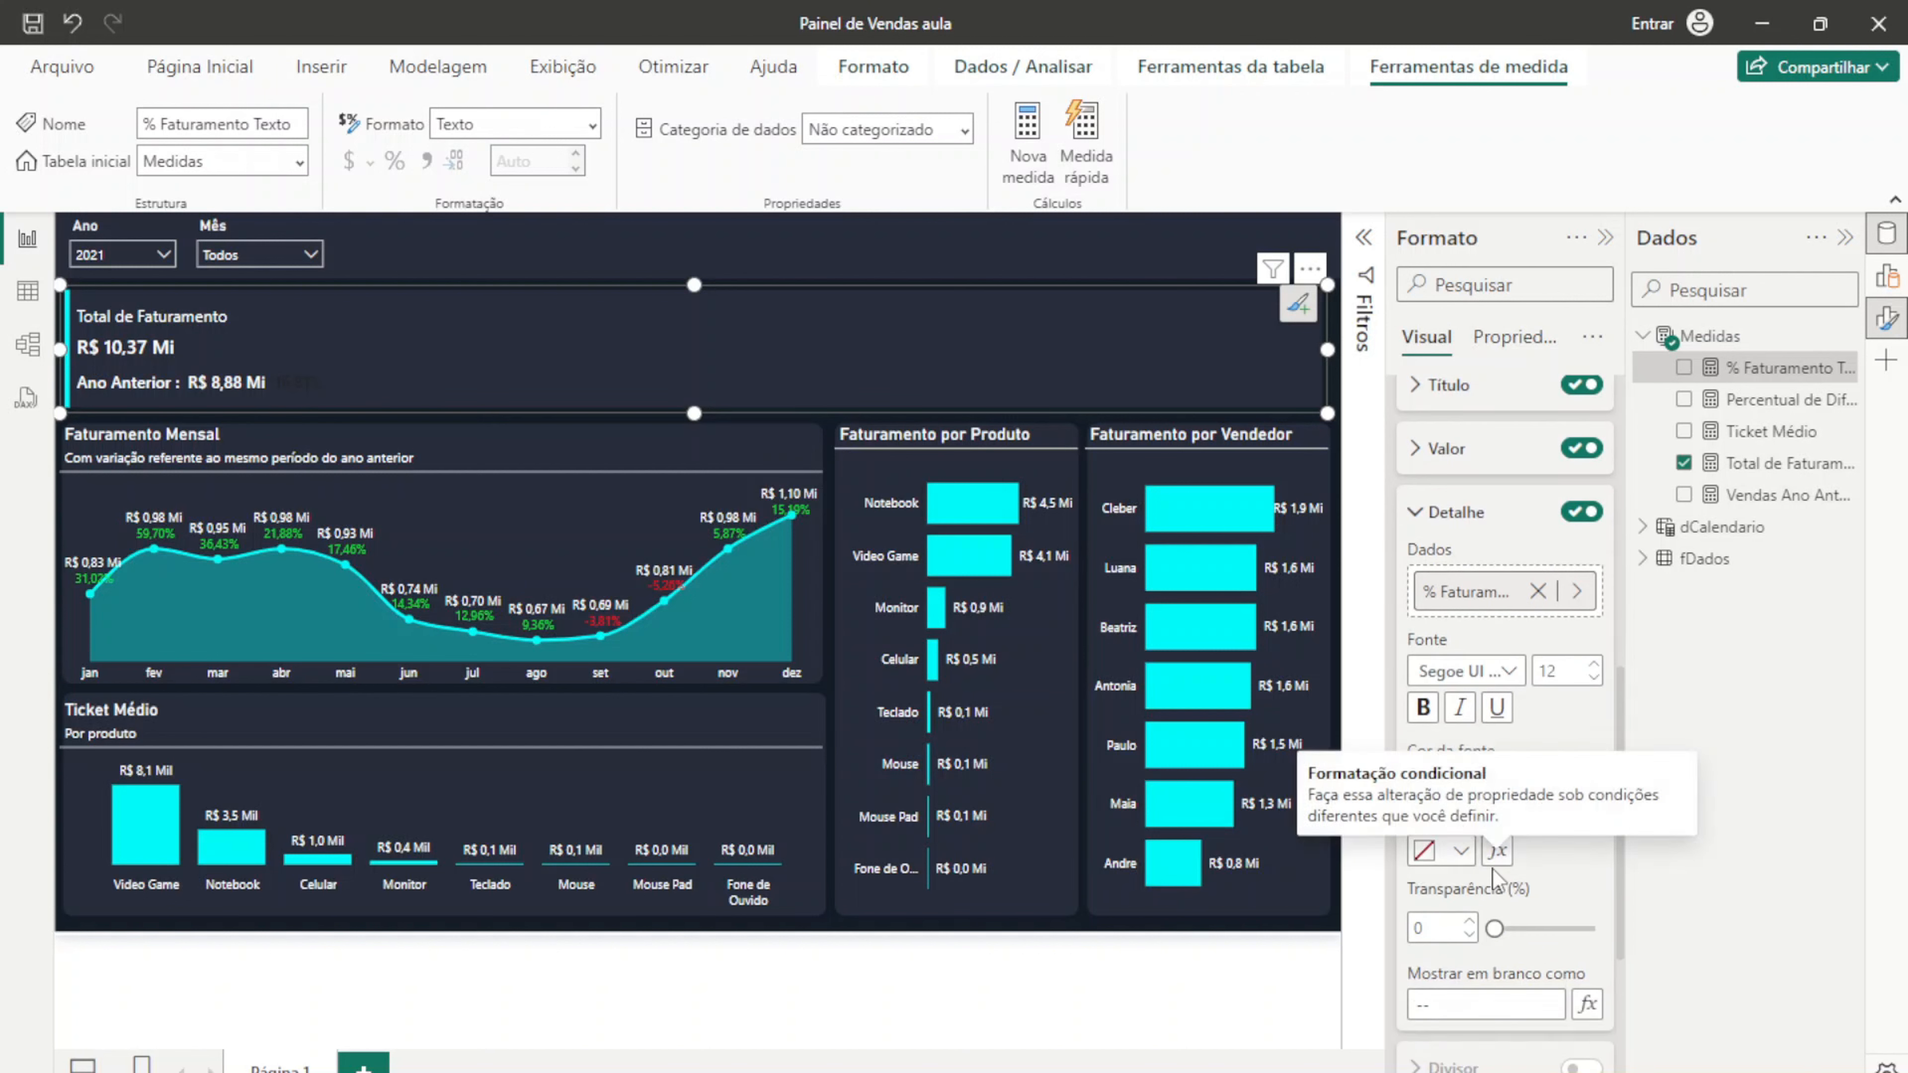
scroll(1490, 876, "down", 2)
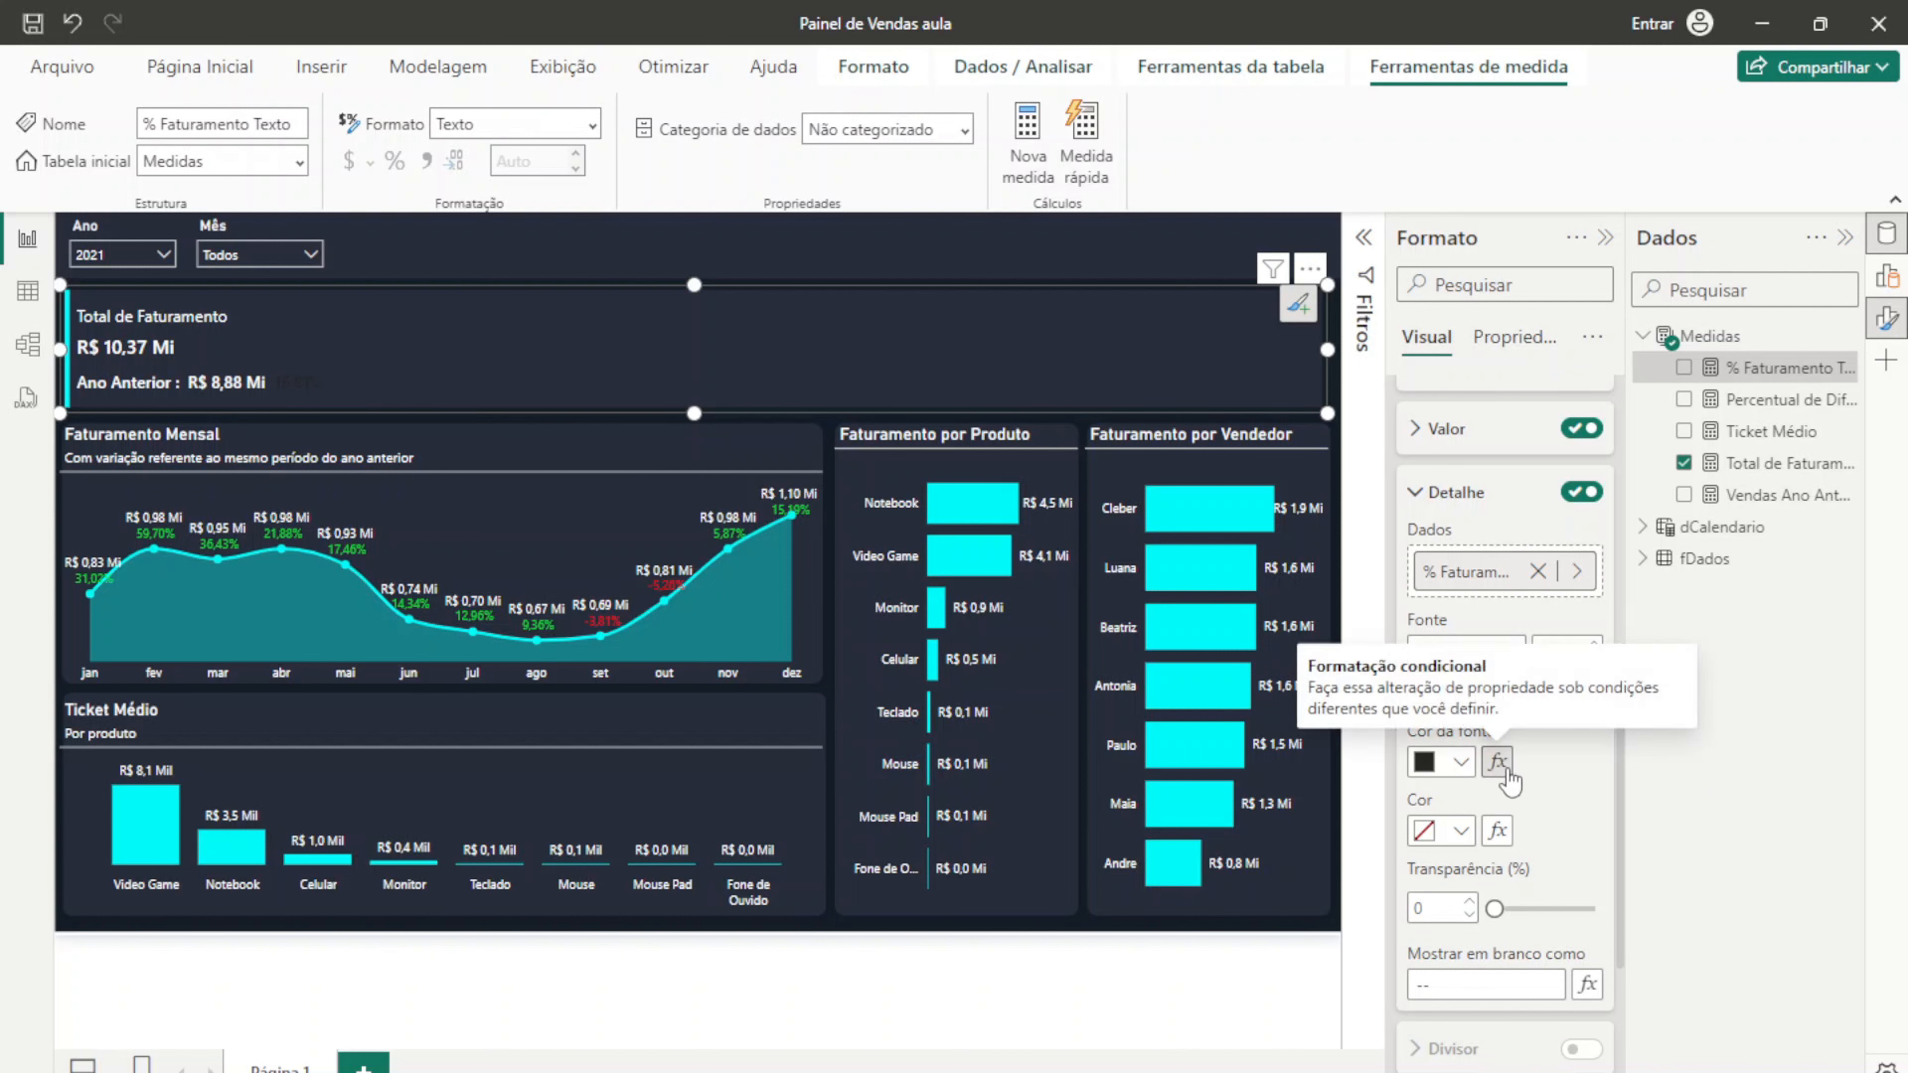
left_click(1508, 785)
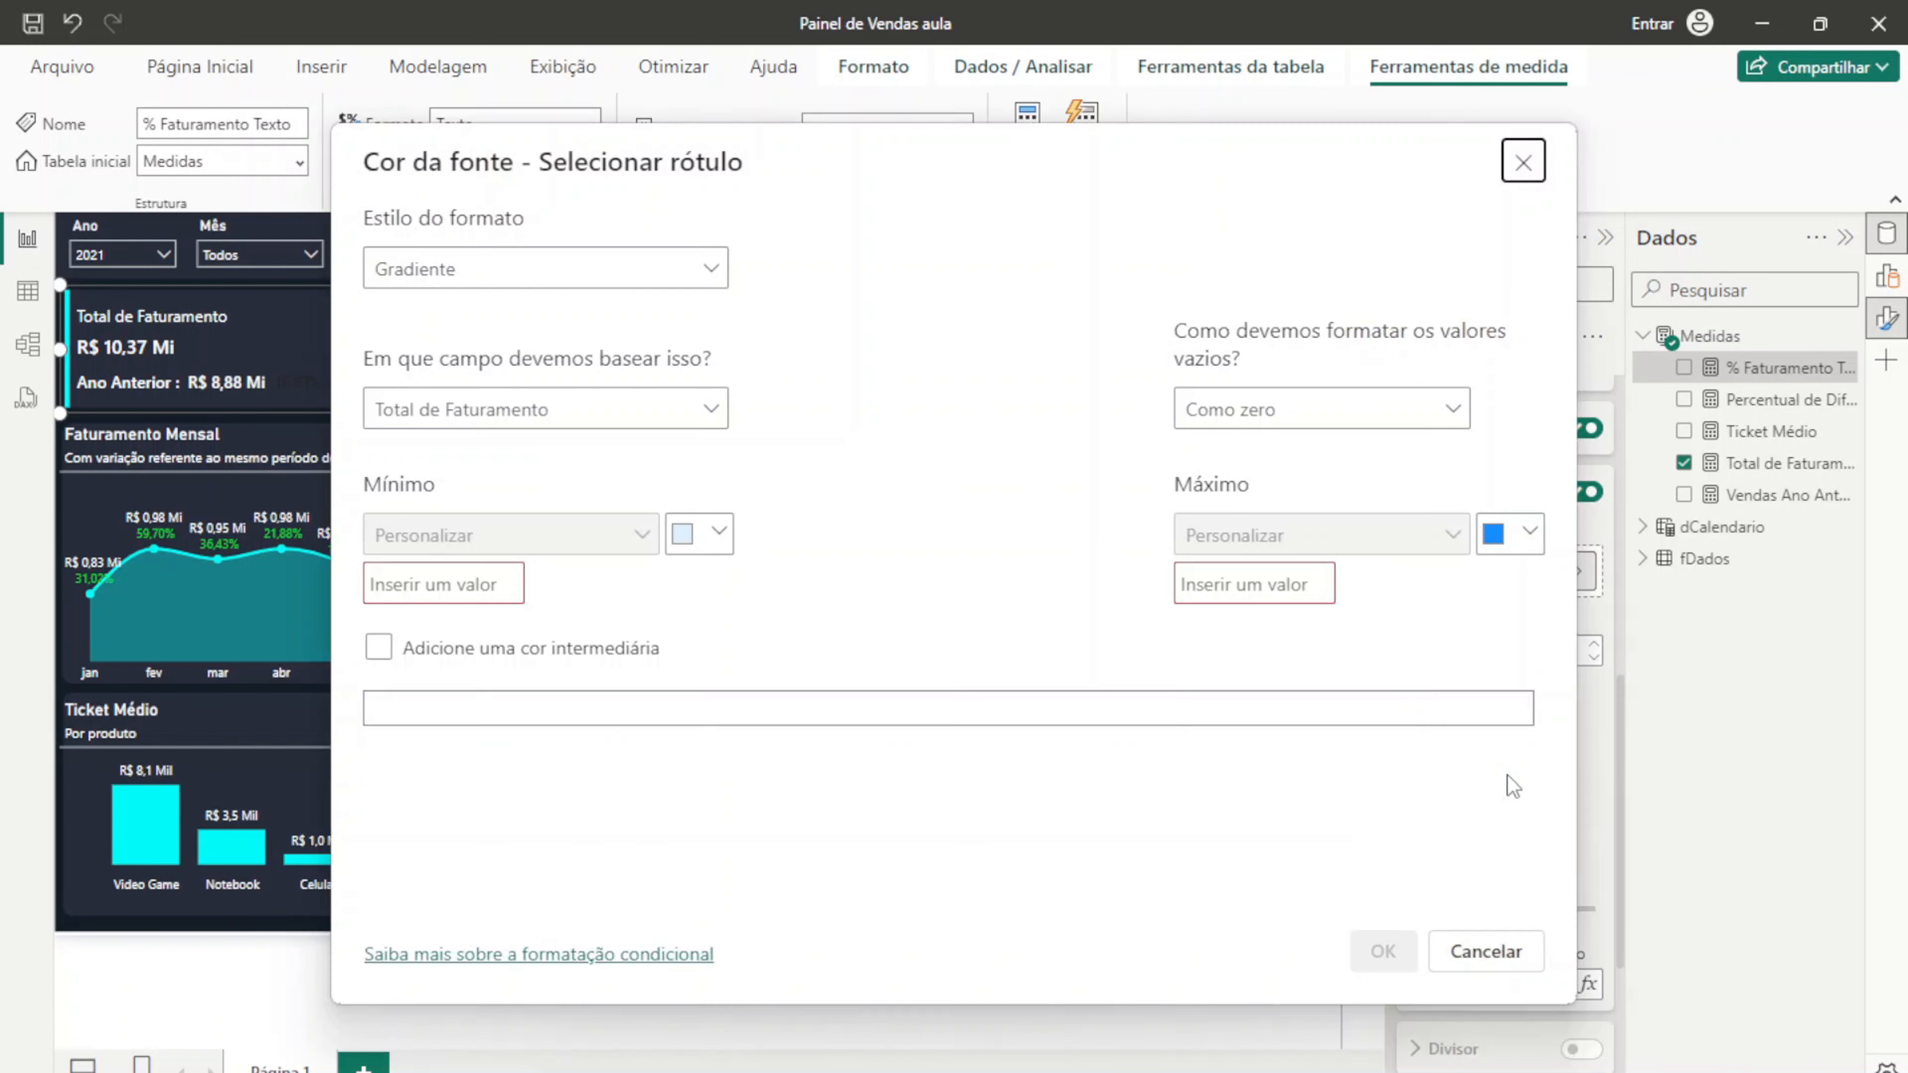
Step: Base the font color gradient on the Percentual de Diferença measure, with 0 as both minimum and maximum
left_click(563, 415)
left_click(380, 503)
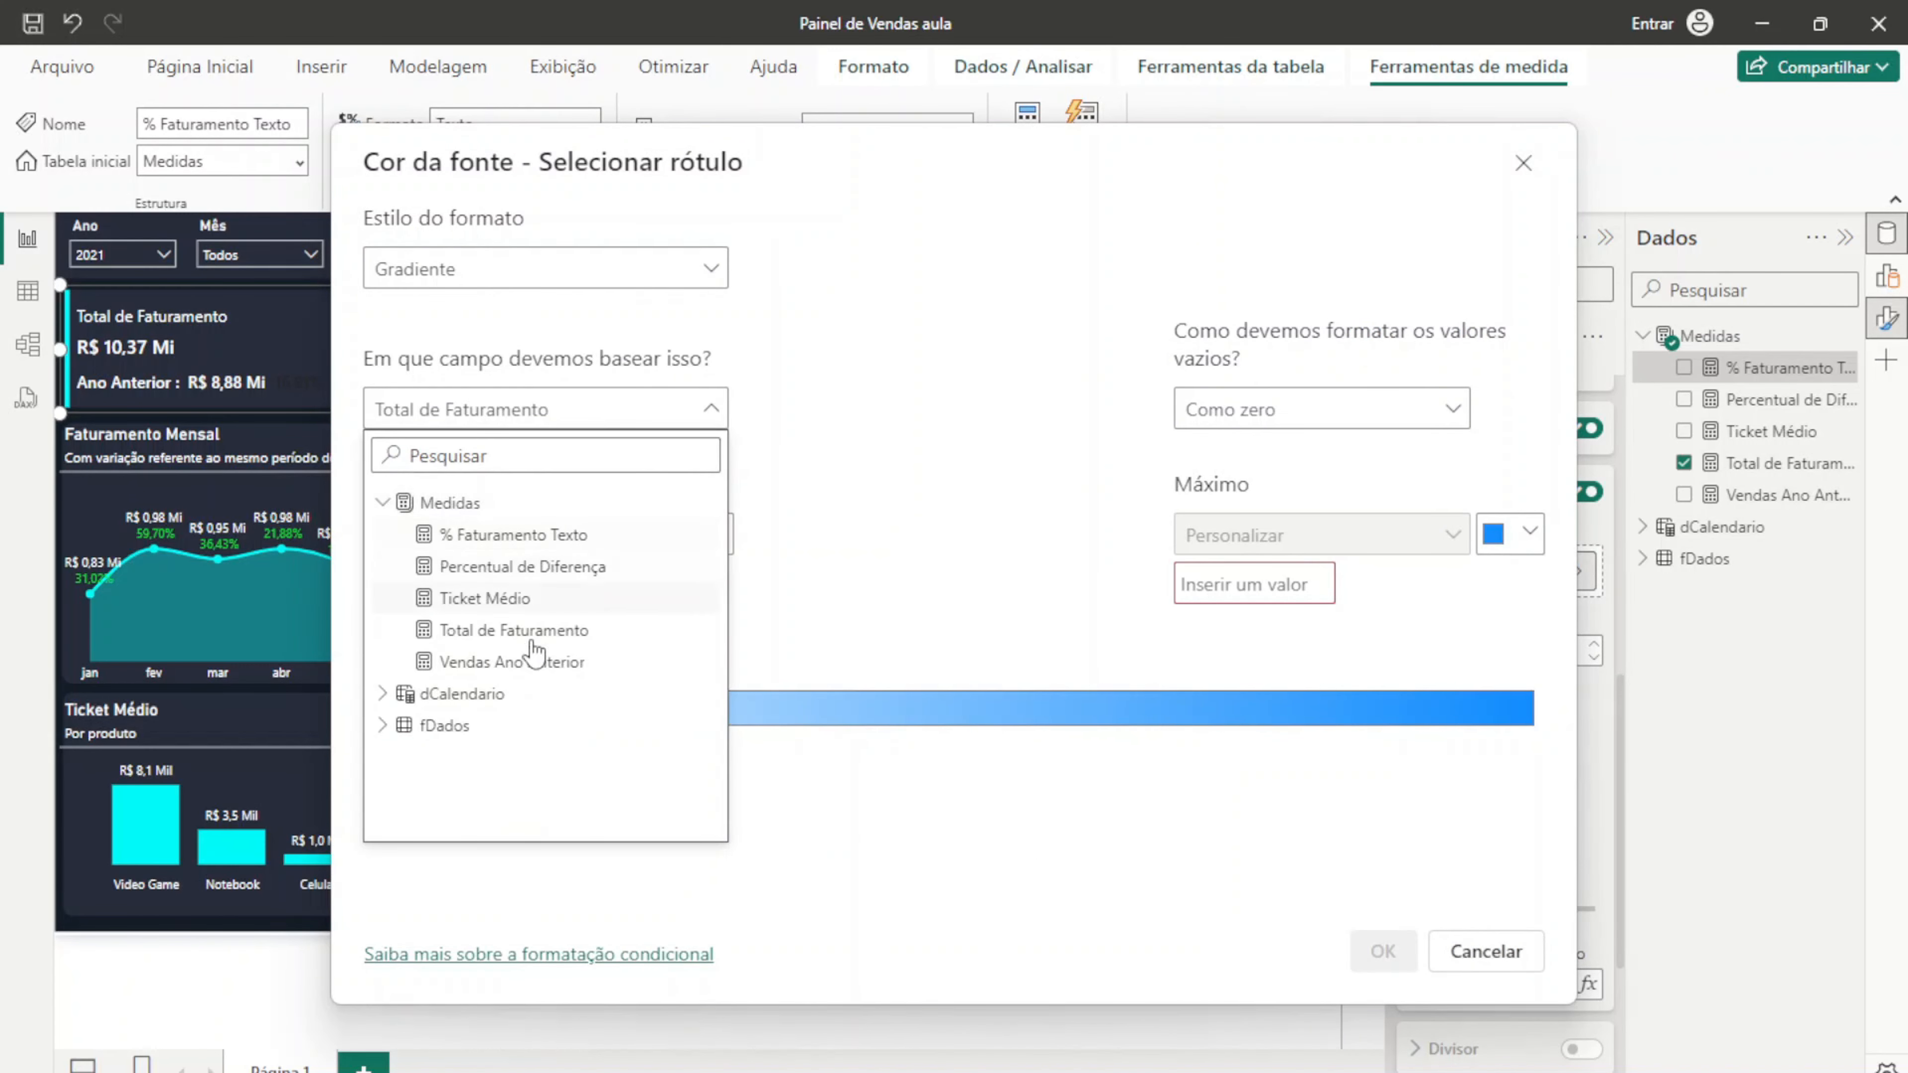
left_click(522, 568)
left_click(474, 583)
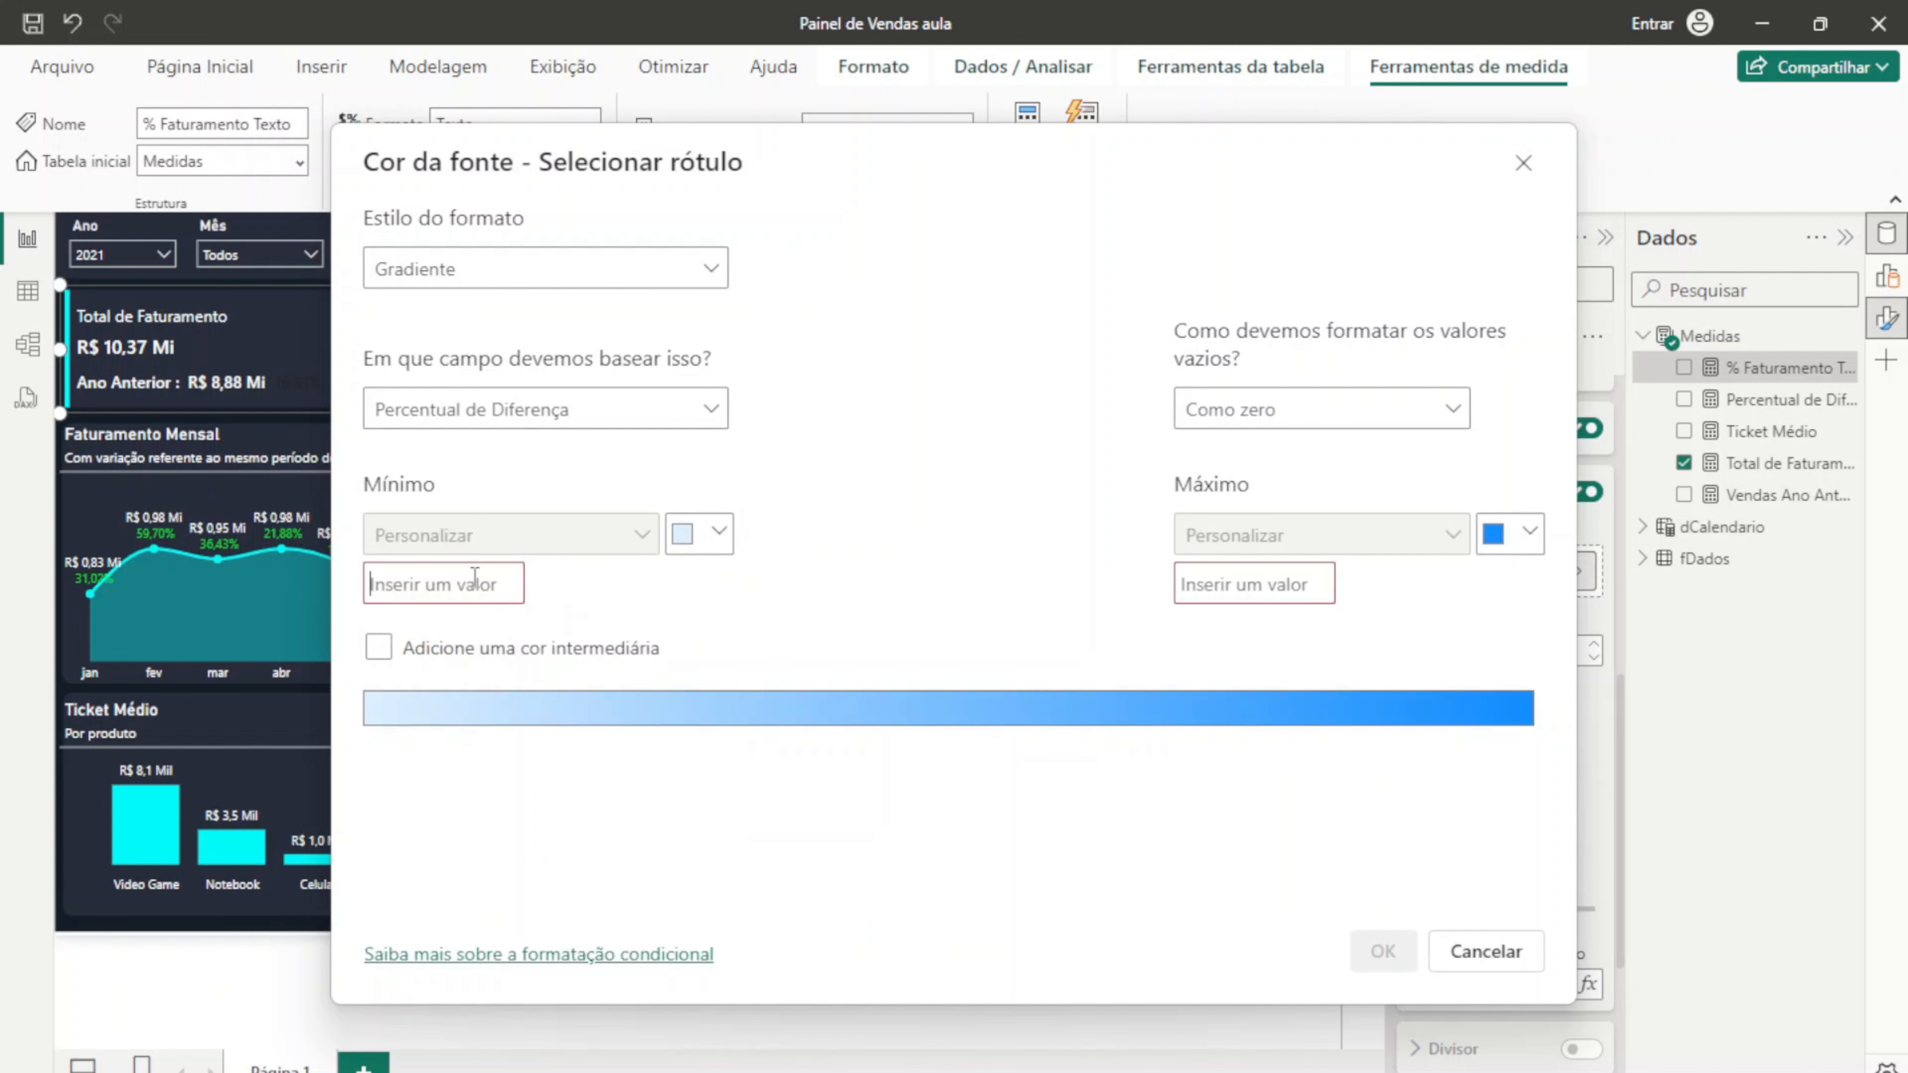
type("0")
left_click(1195, 586)
type("0")
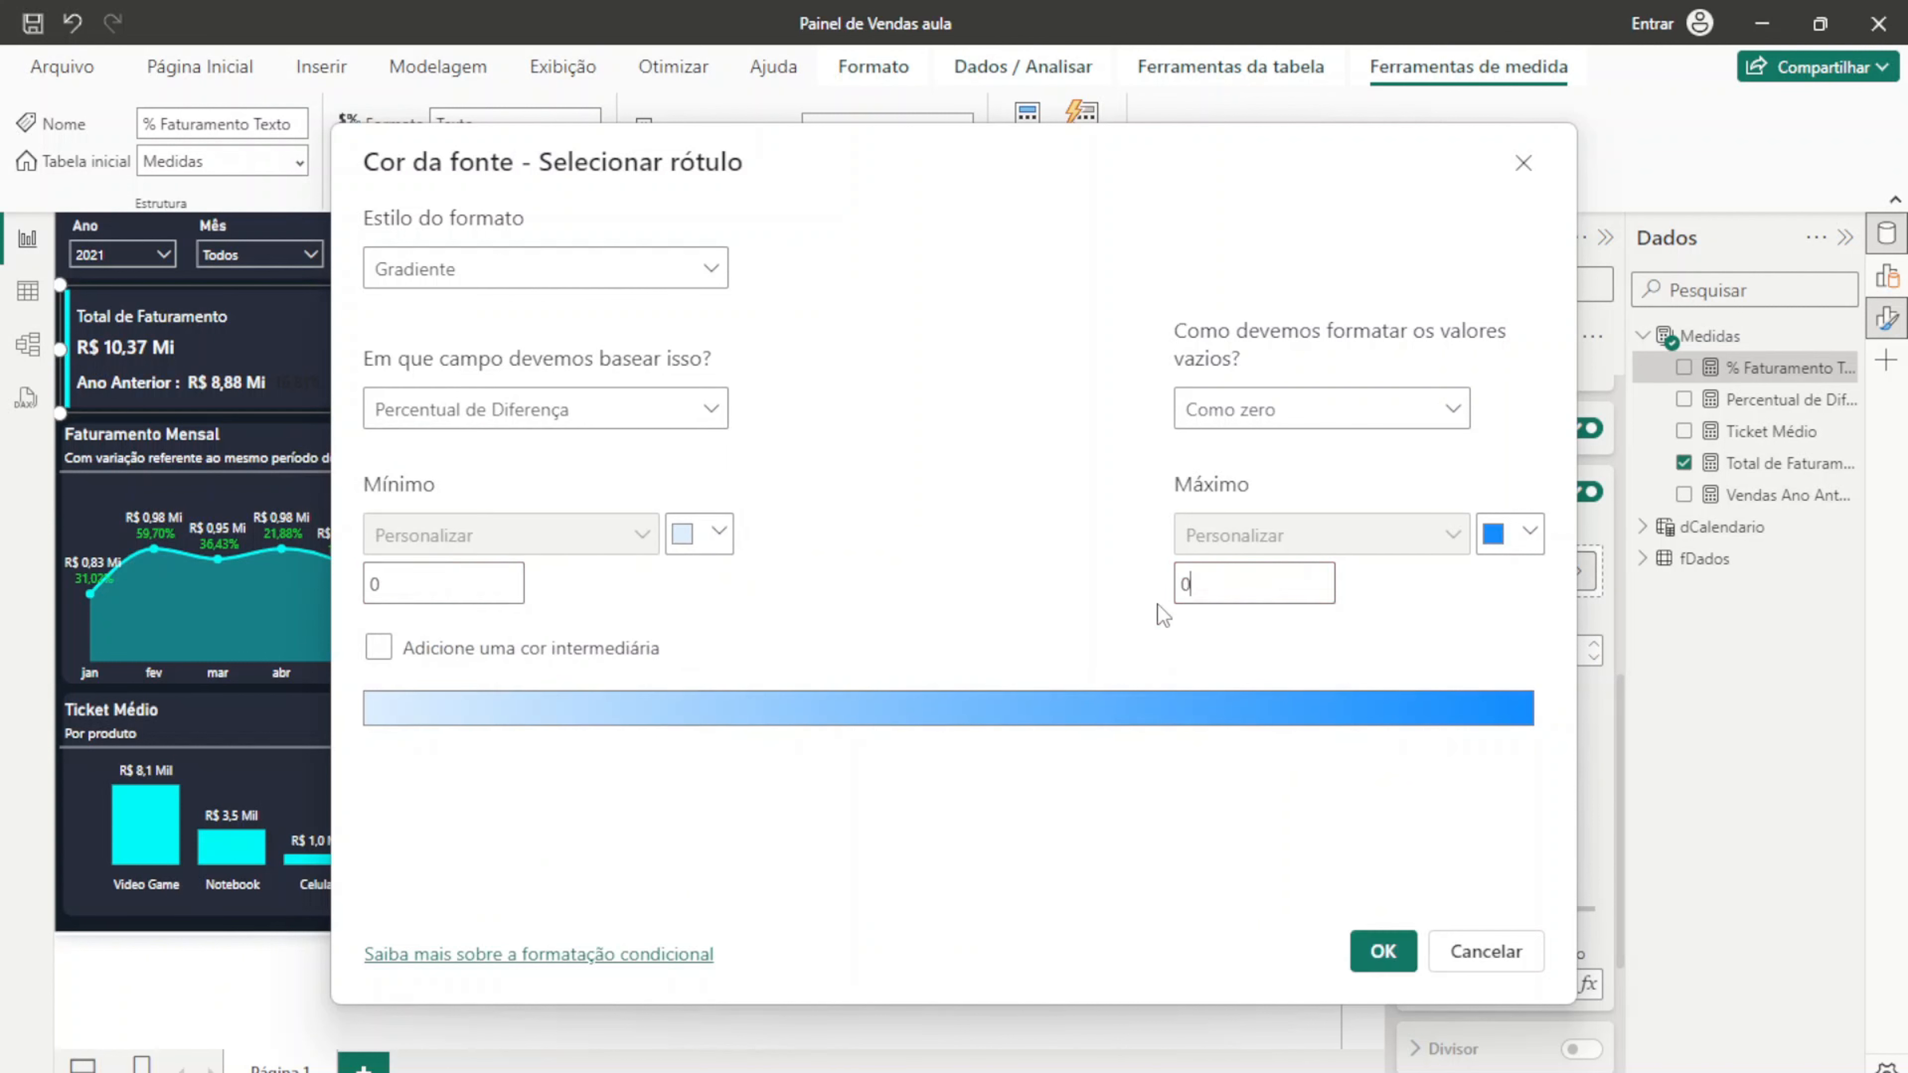
Step: Set the gradient's minimum color to the custom red #FF0000
left_click(672, 535)
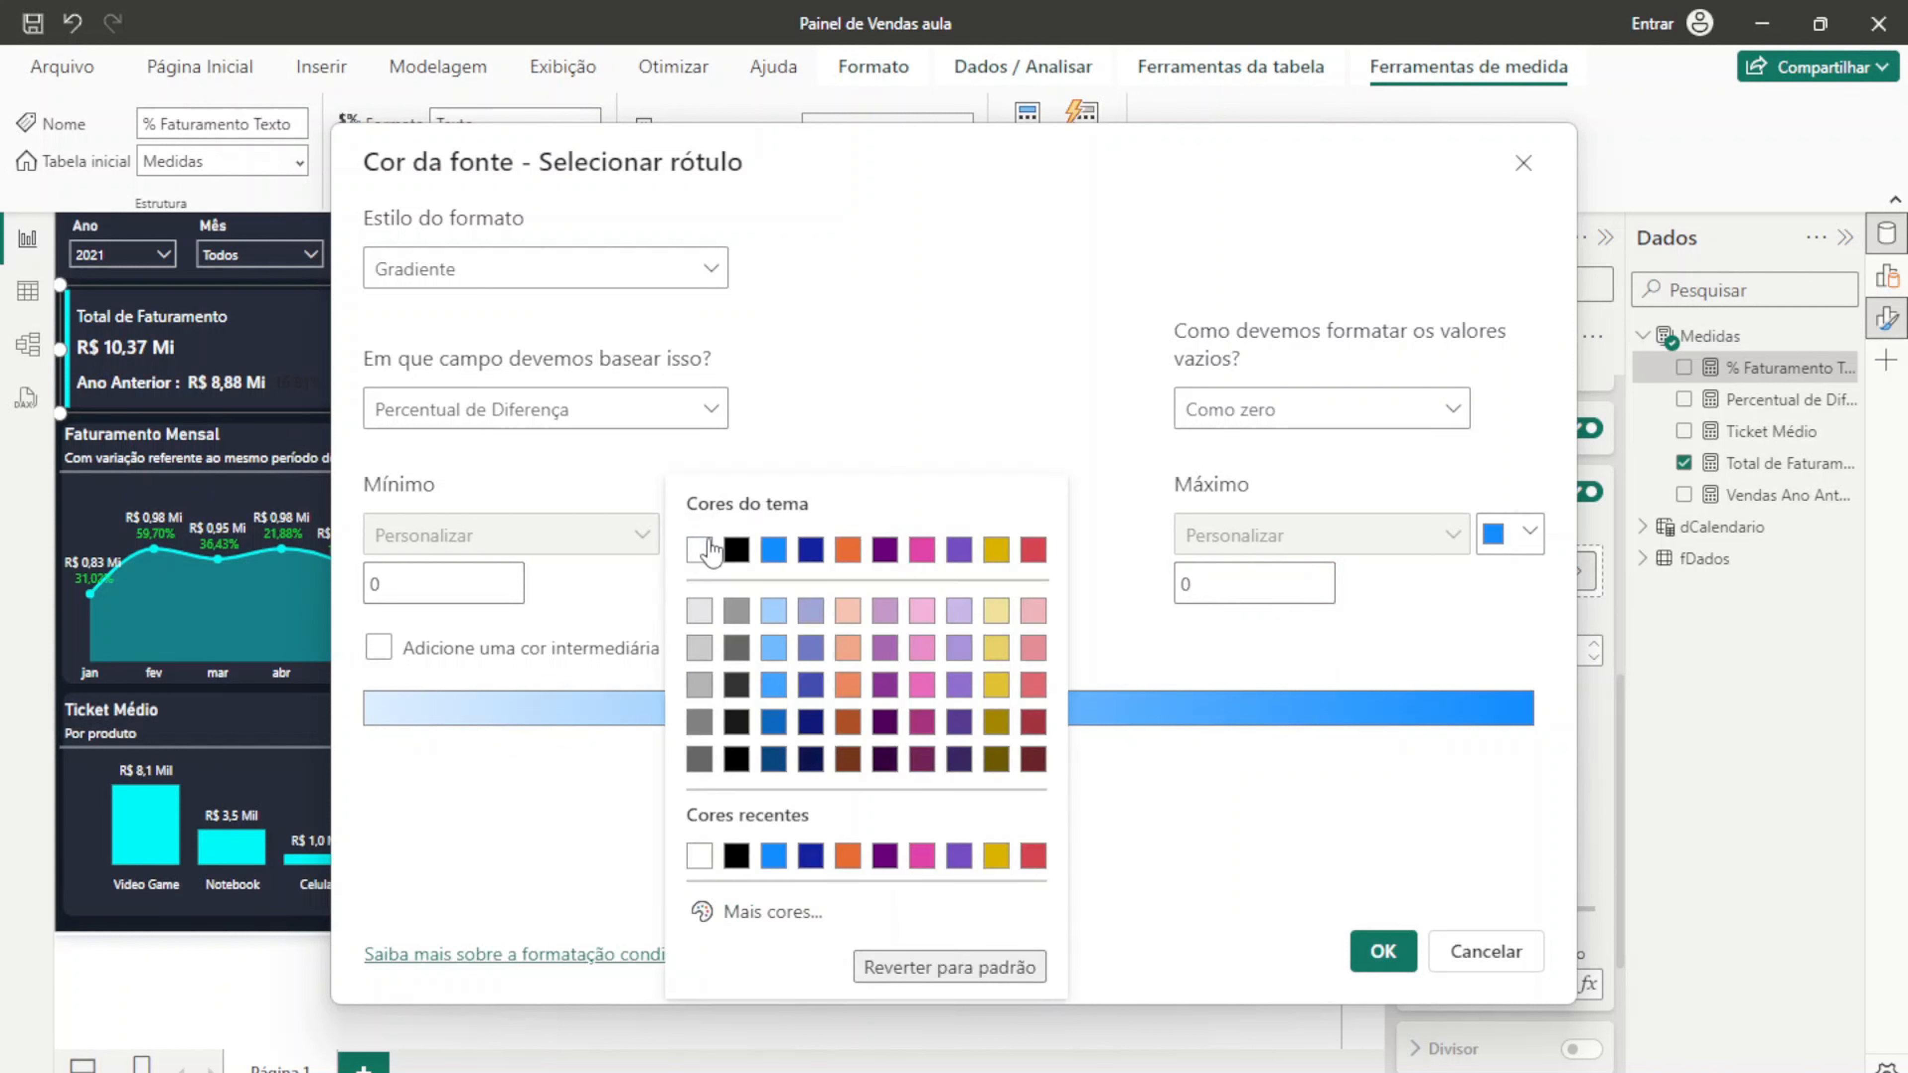
left_click(760, 905)
left_click_drag(683, 531, 1074, 495)
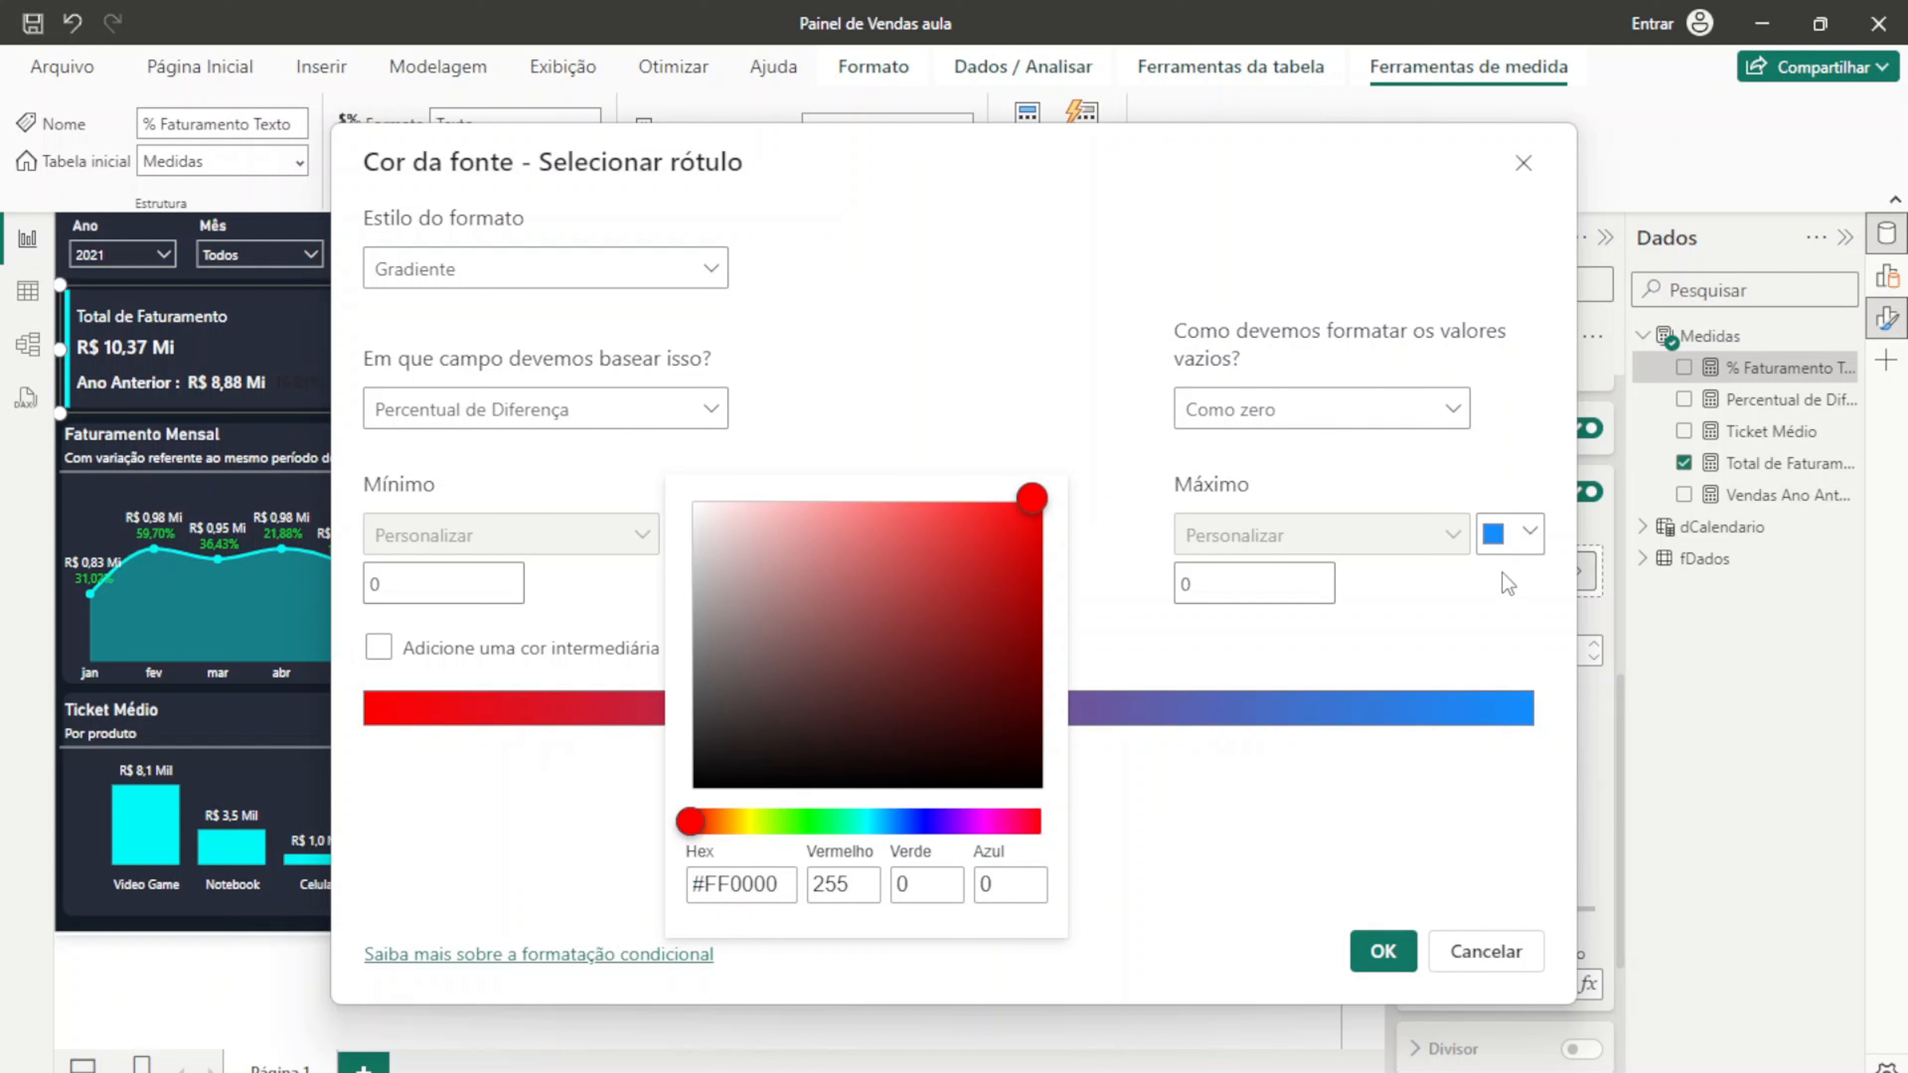
Step: Pick a custom bright green as the gradient's maximum color by adjusting its hue and saturation
left_click(1519, 535)
left_click(1520, 541)
left_click(1247, 909)
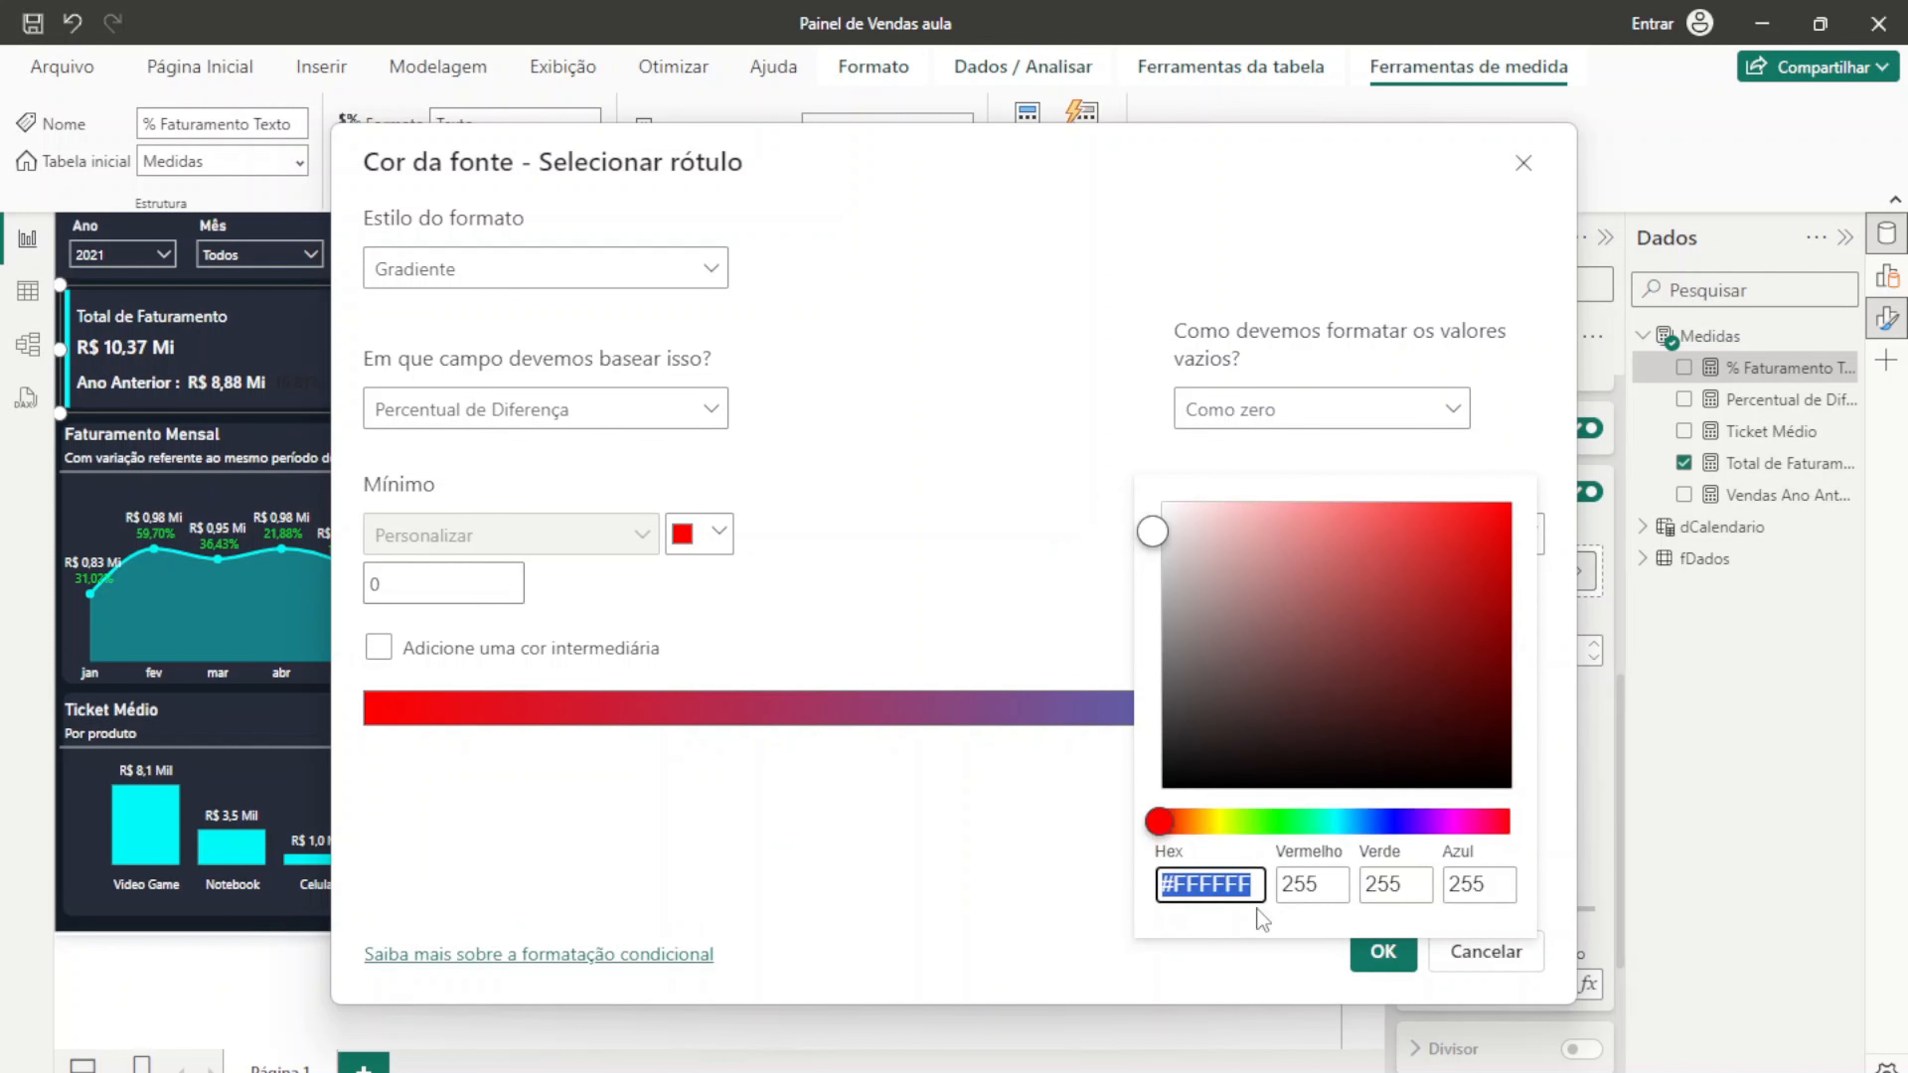
left_click_drag(1159, 821, 1286, 821)
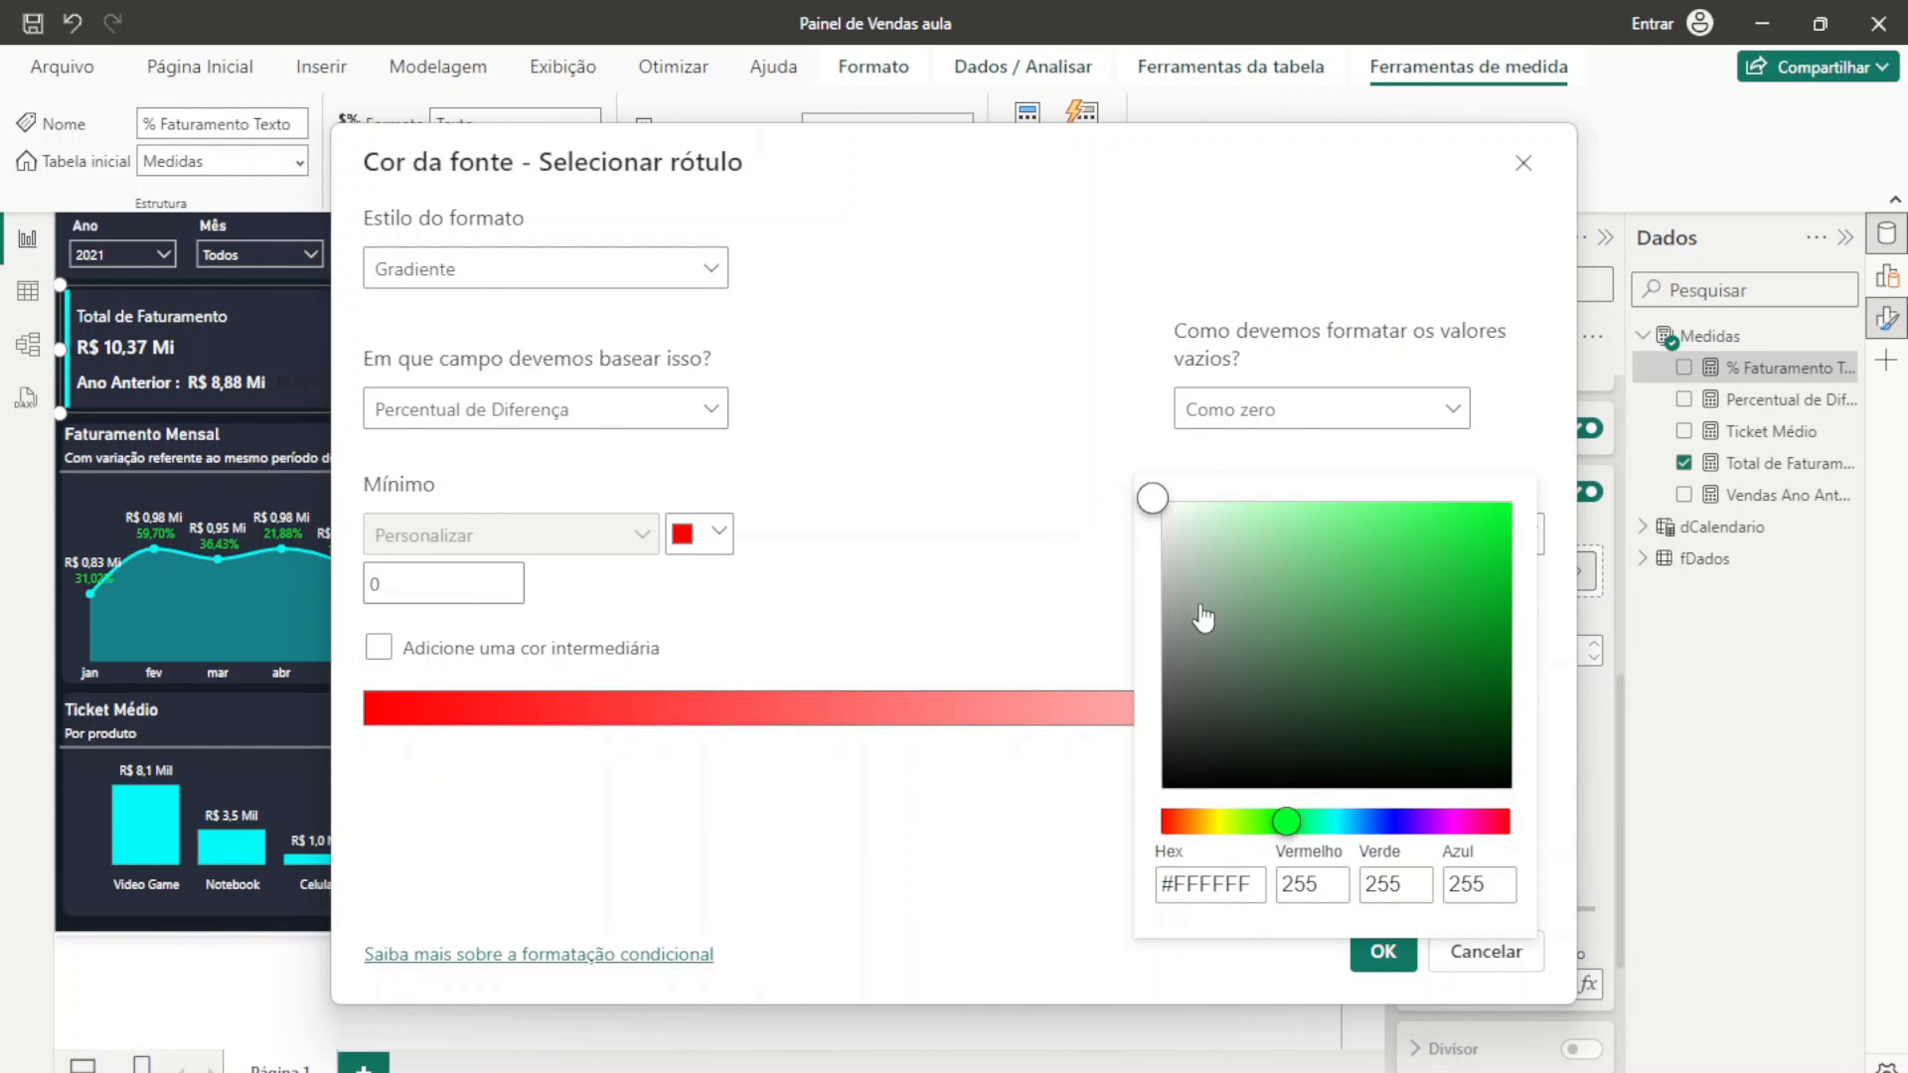
left_click_drag(1500, 540, 1513, 492)
left_click(985, 893)
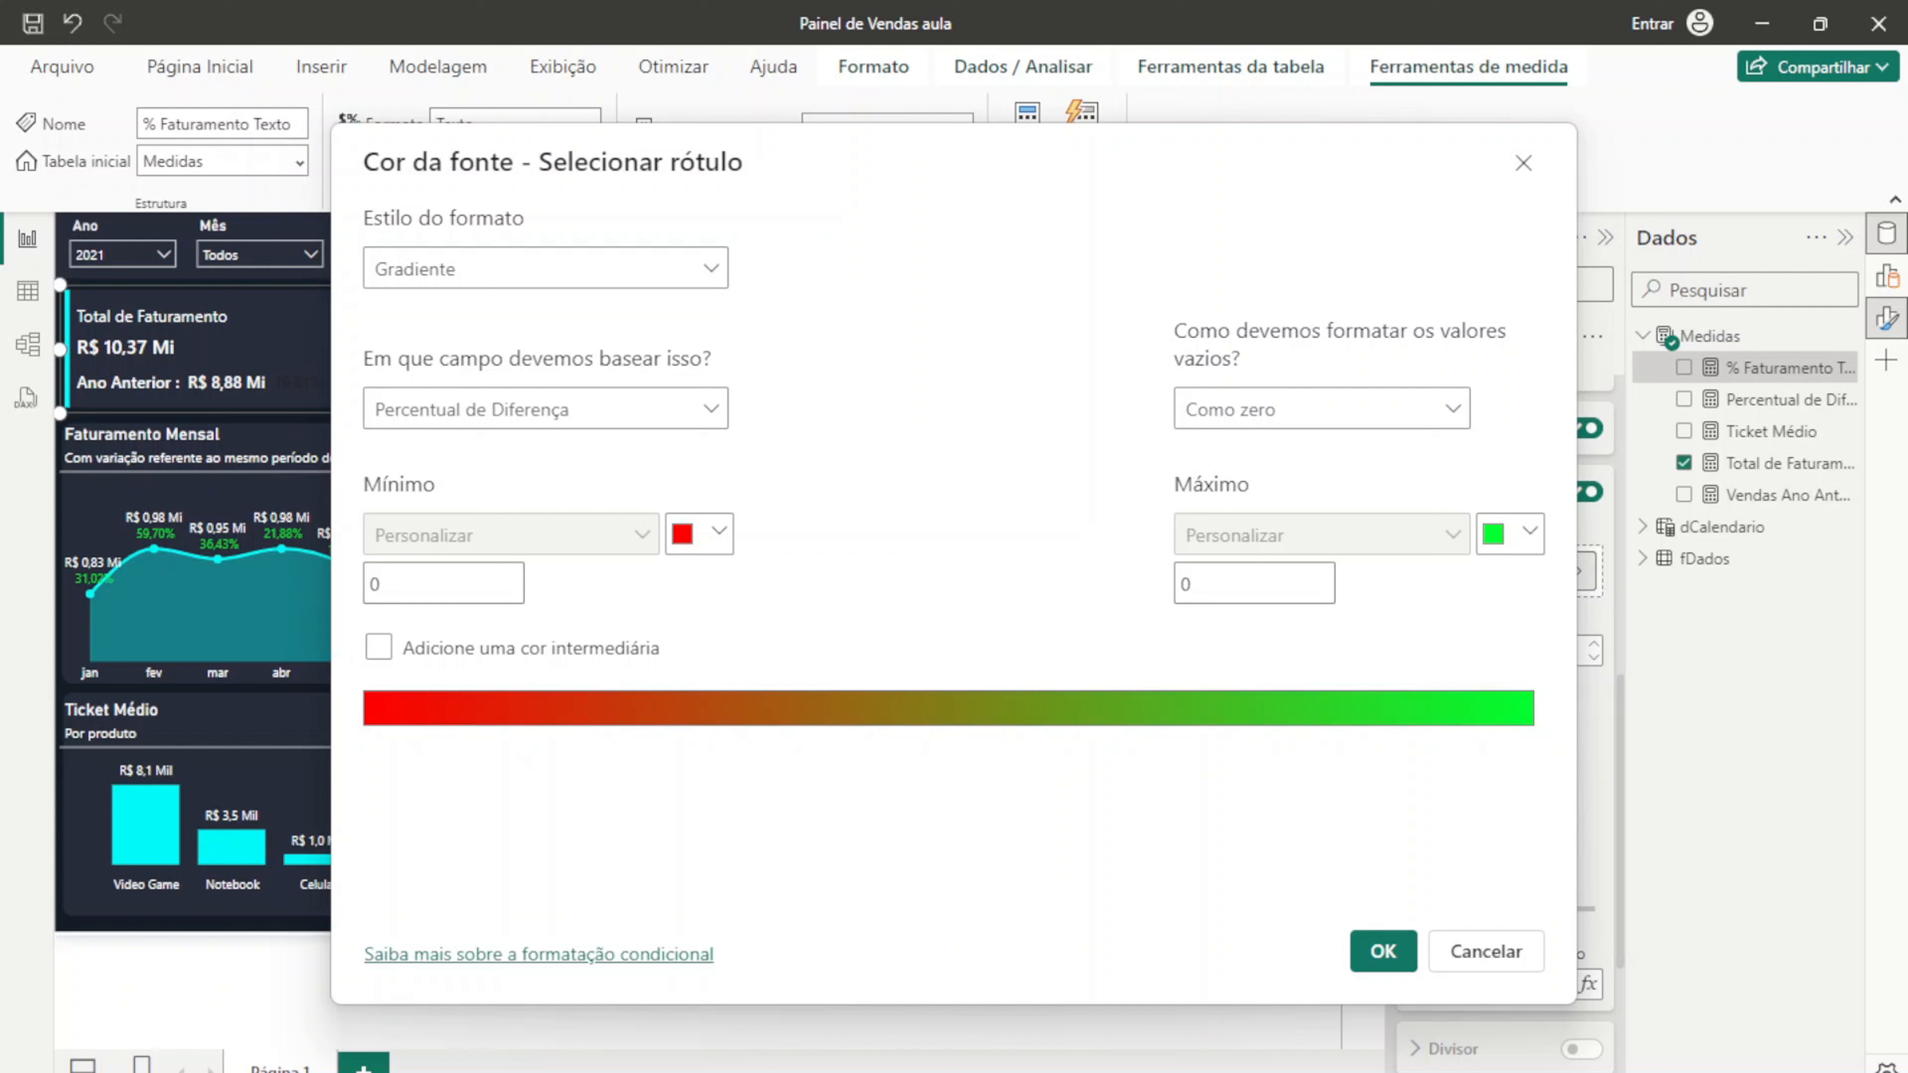
Step: Set the gradient's maximum color to the custom green #0DFF00
left_click(1529, 535)
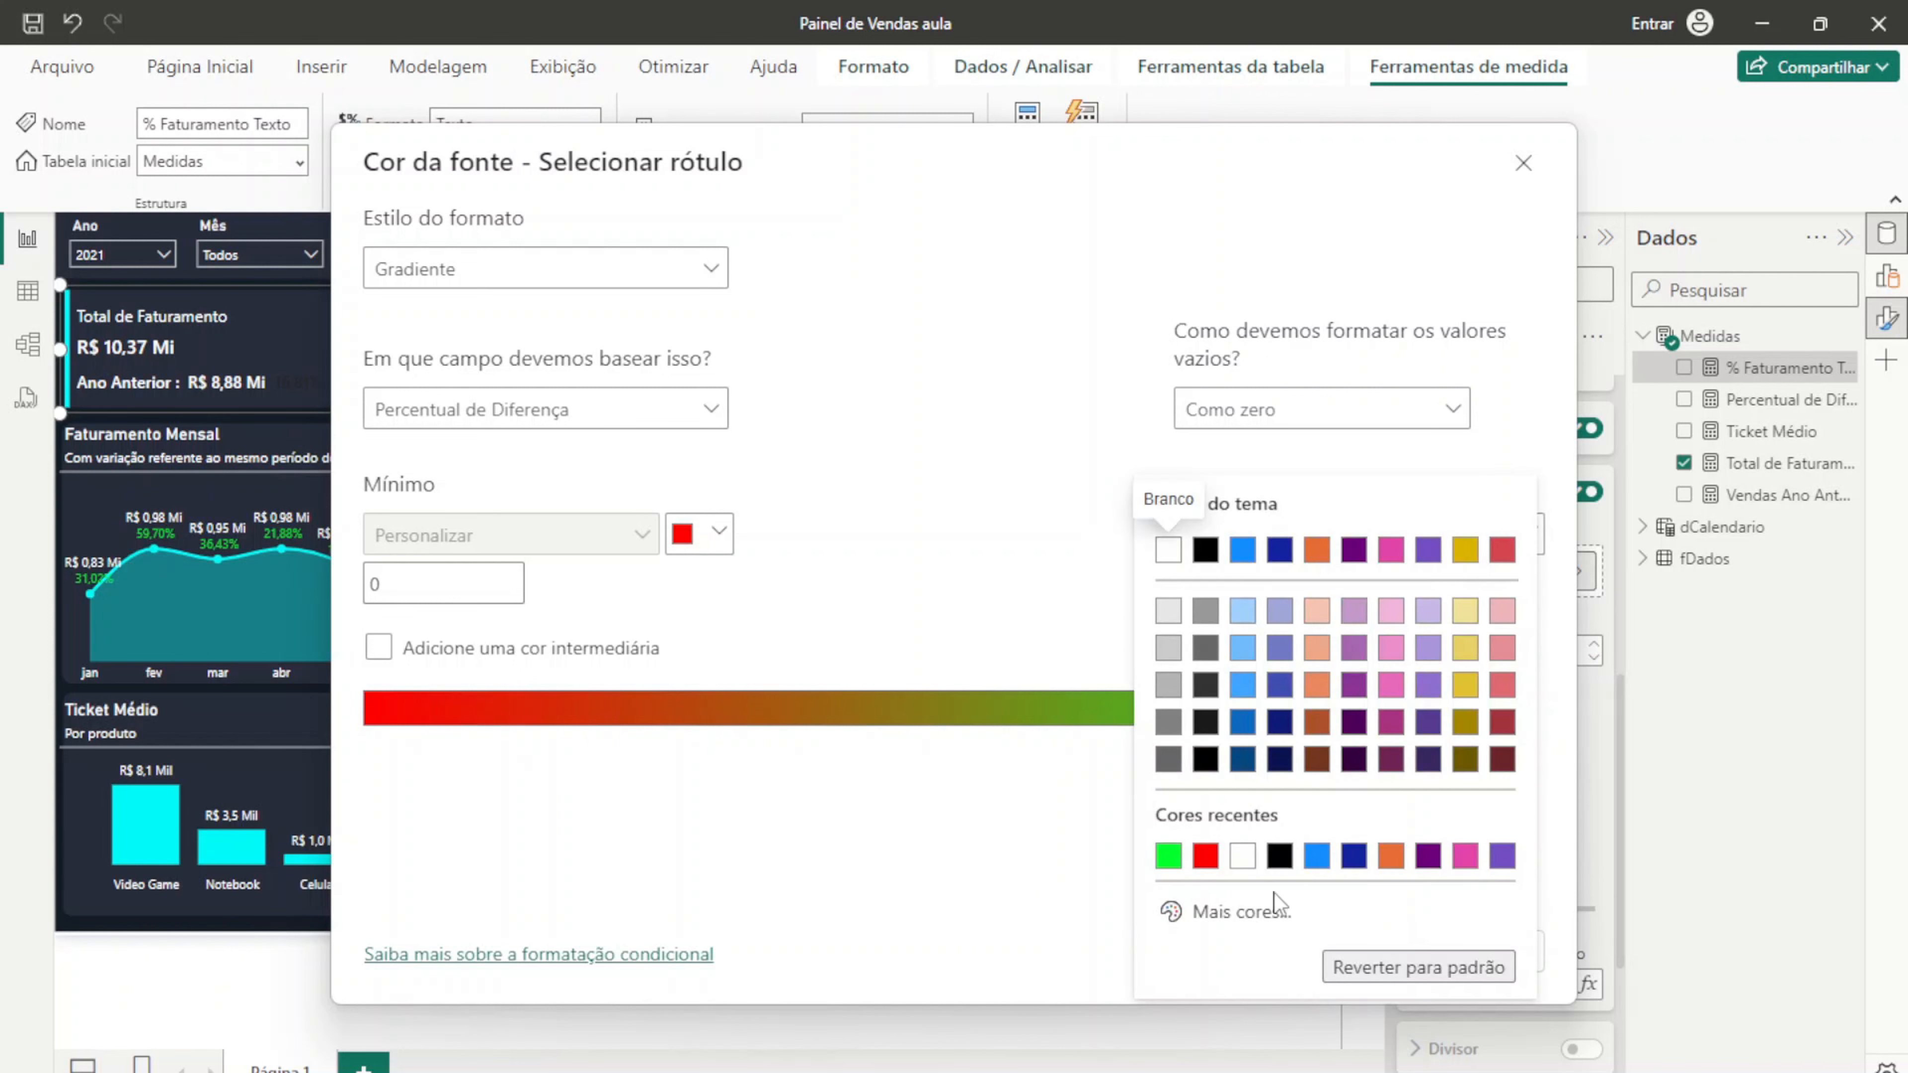
left_click(1253, 926)
type("#0DFF00")
left_click(996, 853)
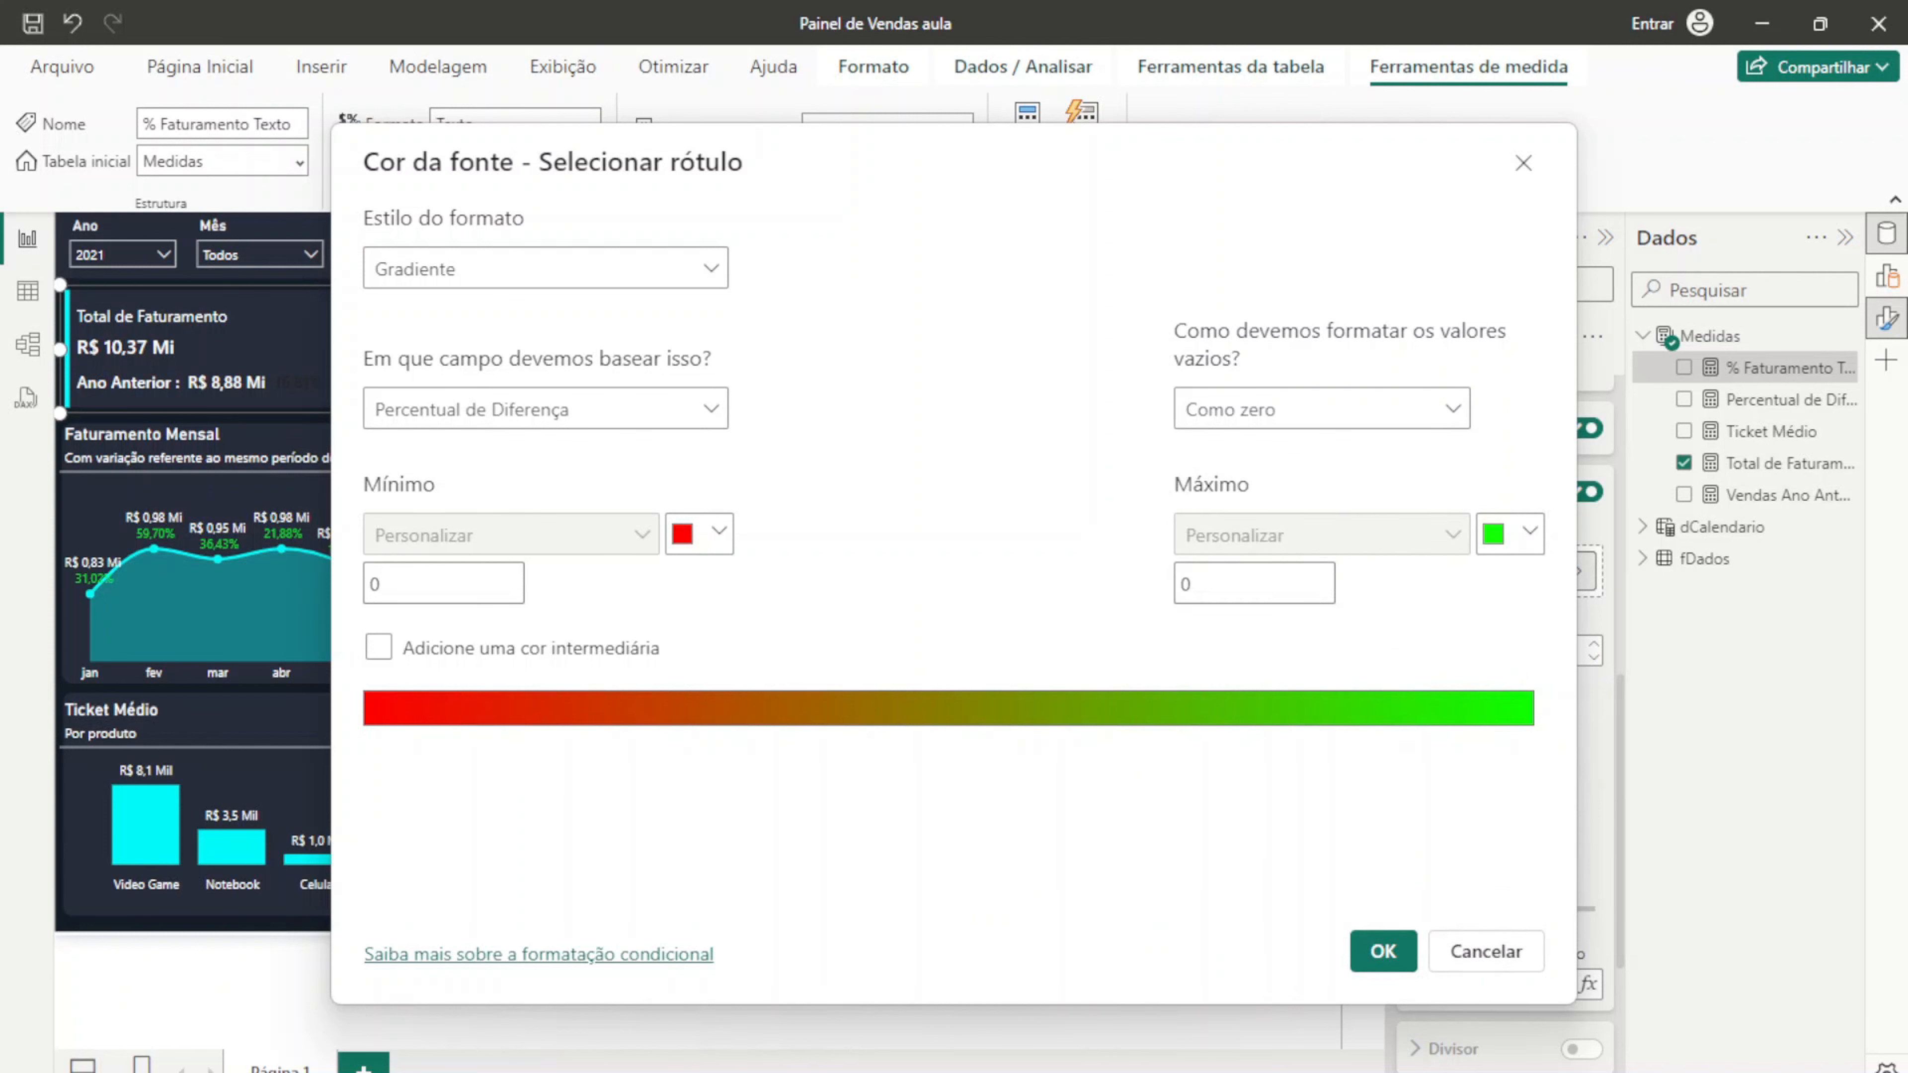
Step: Check the minimum color's custom setting and apply the red-to-green conditional formatting to the detail's font
left_click(719, 534)
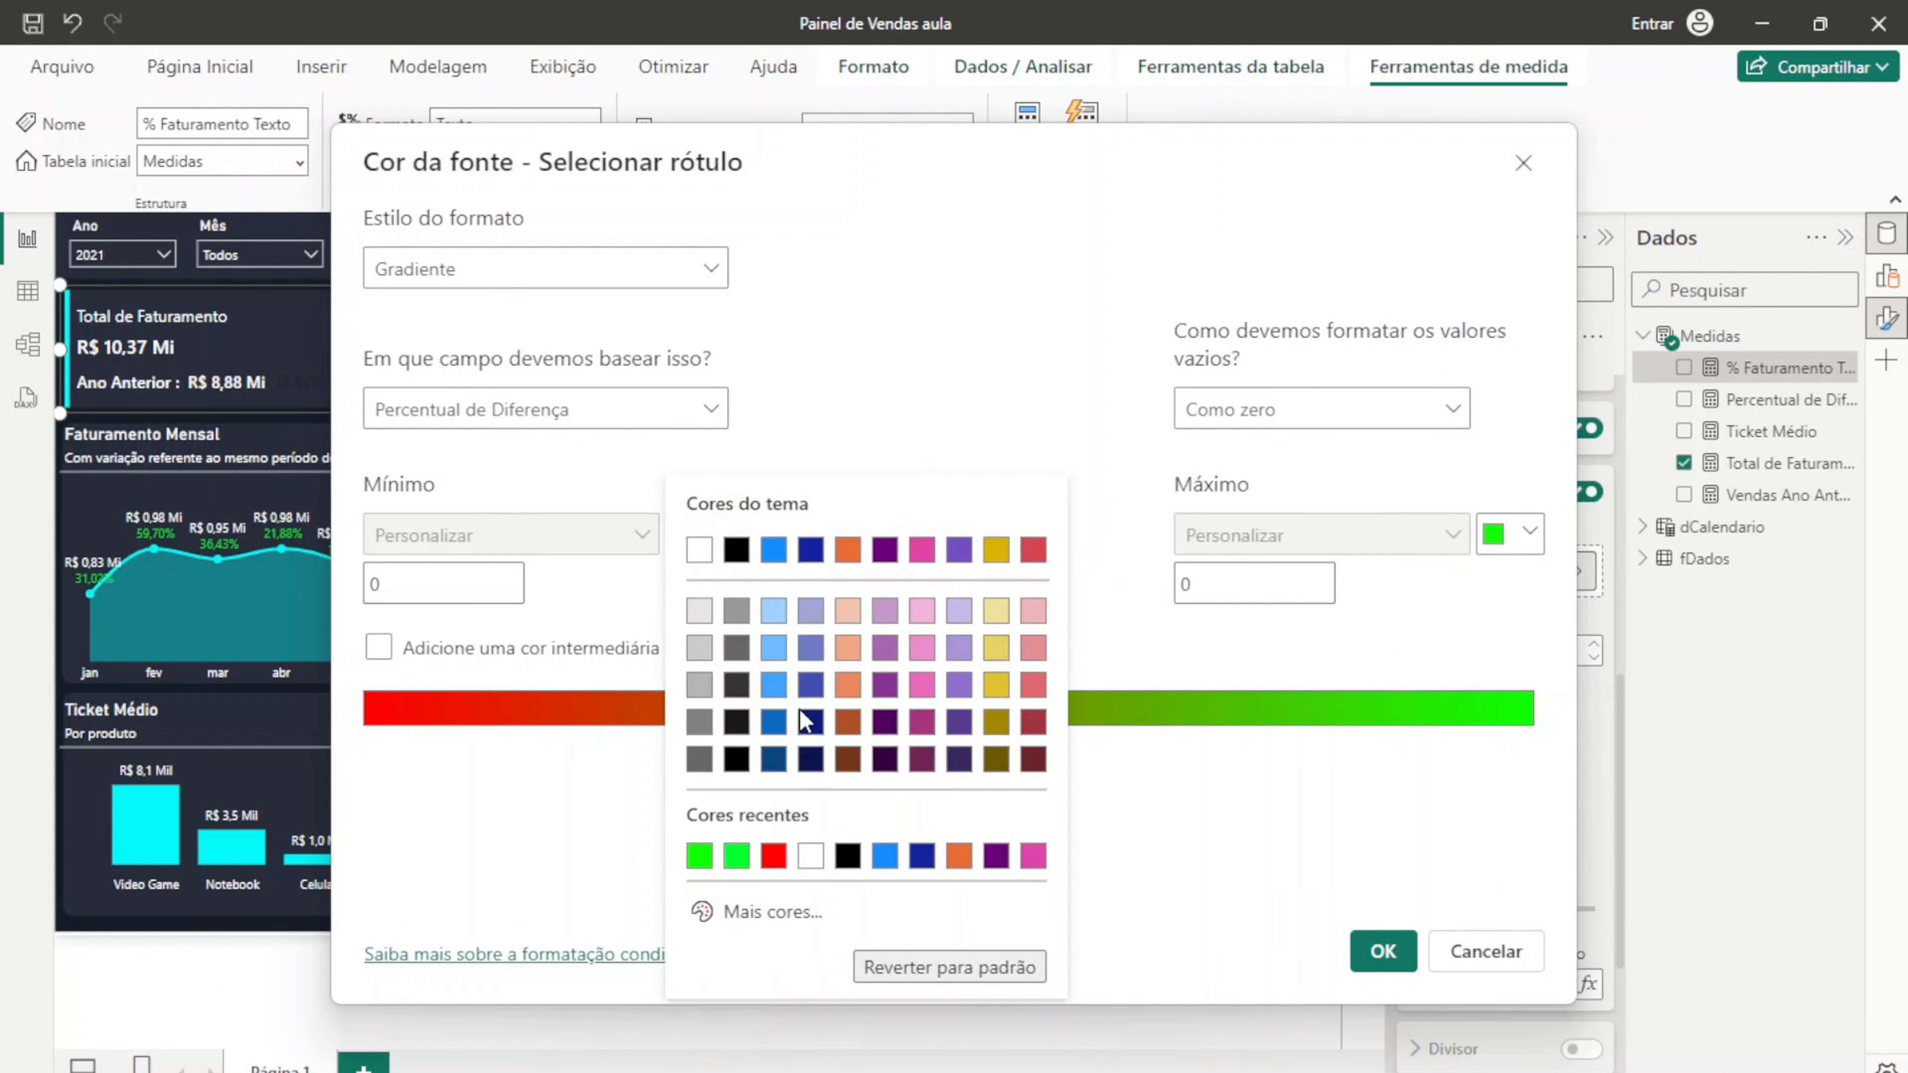
left_click(751, 909)
left_click(1237, 864)
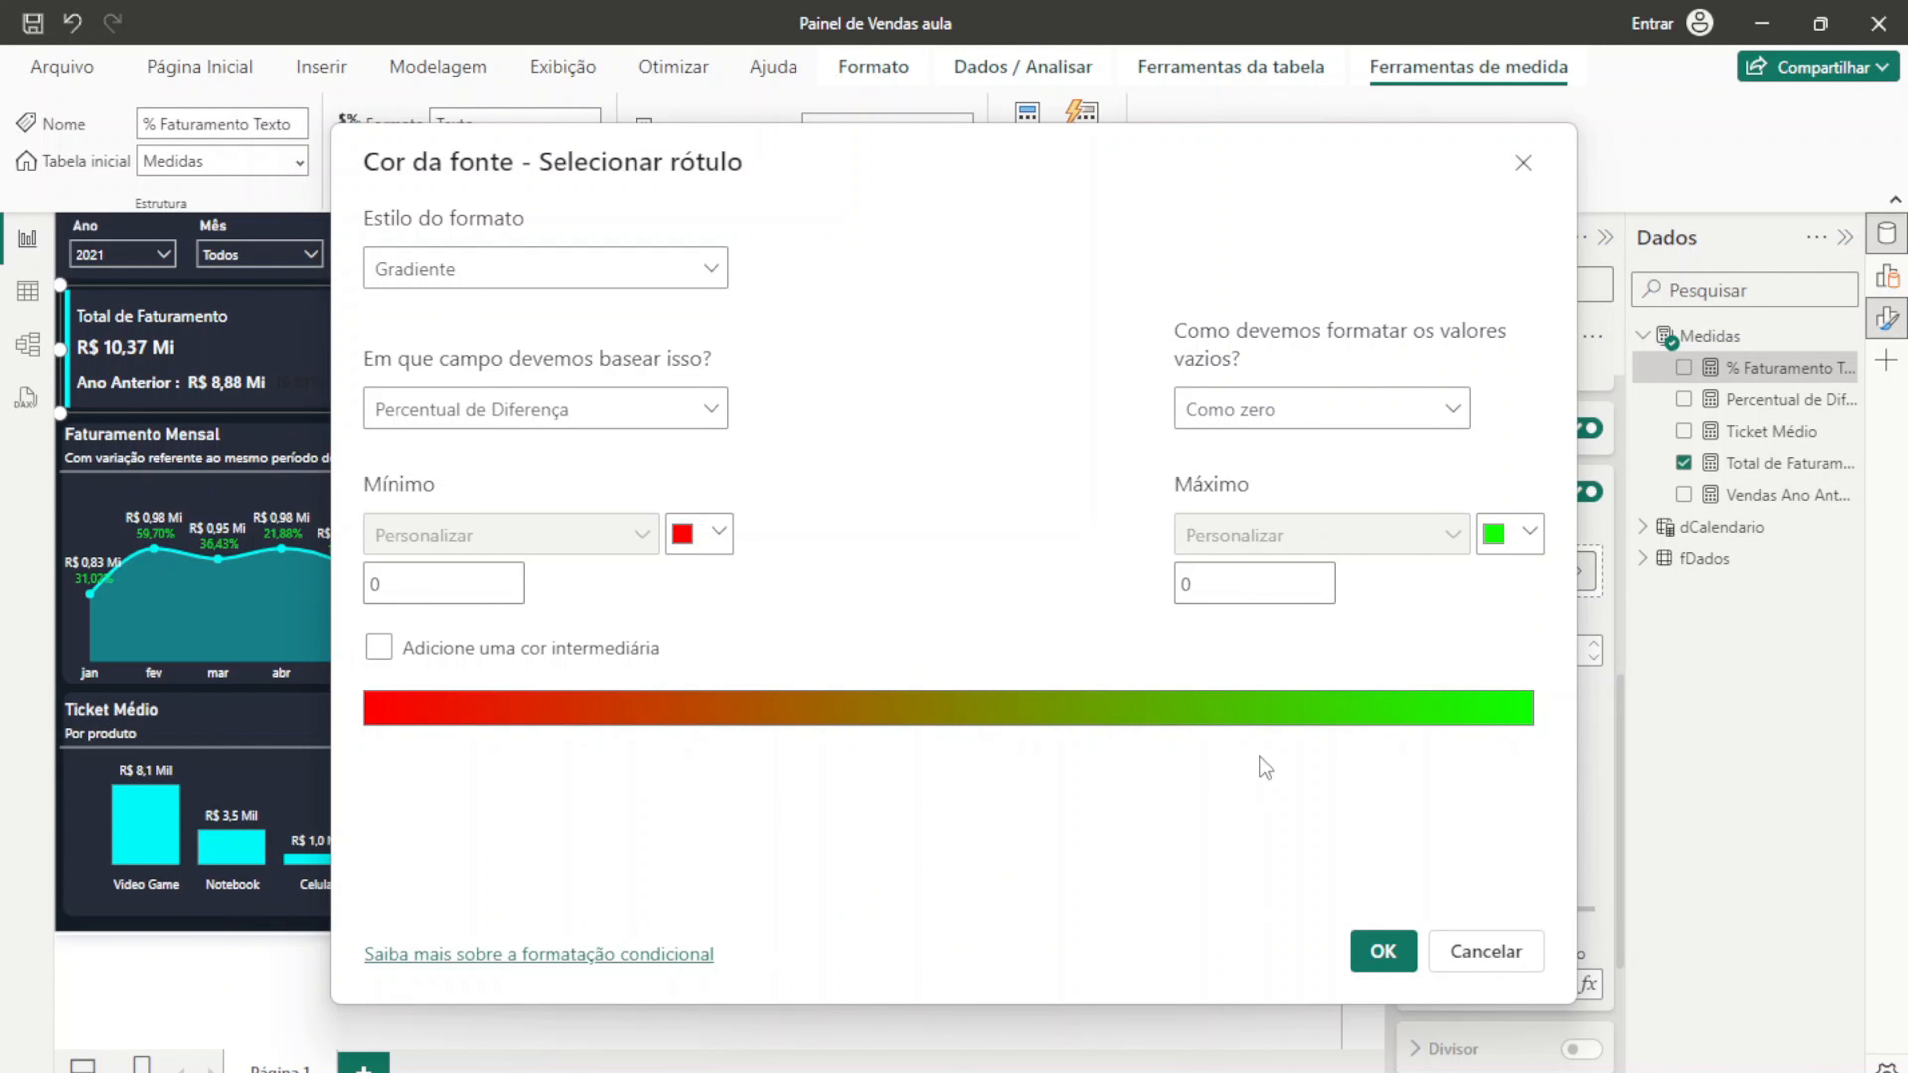
left_click(1383, 950)
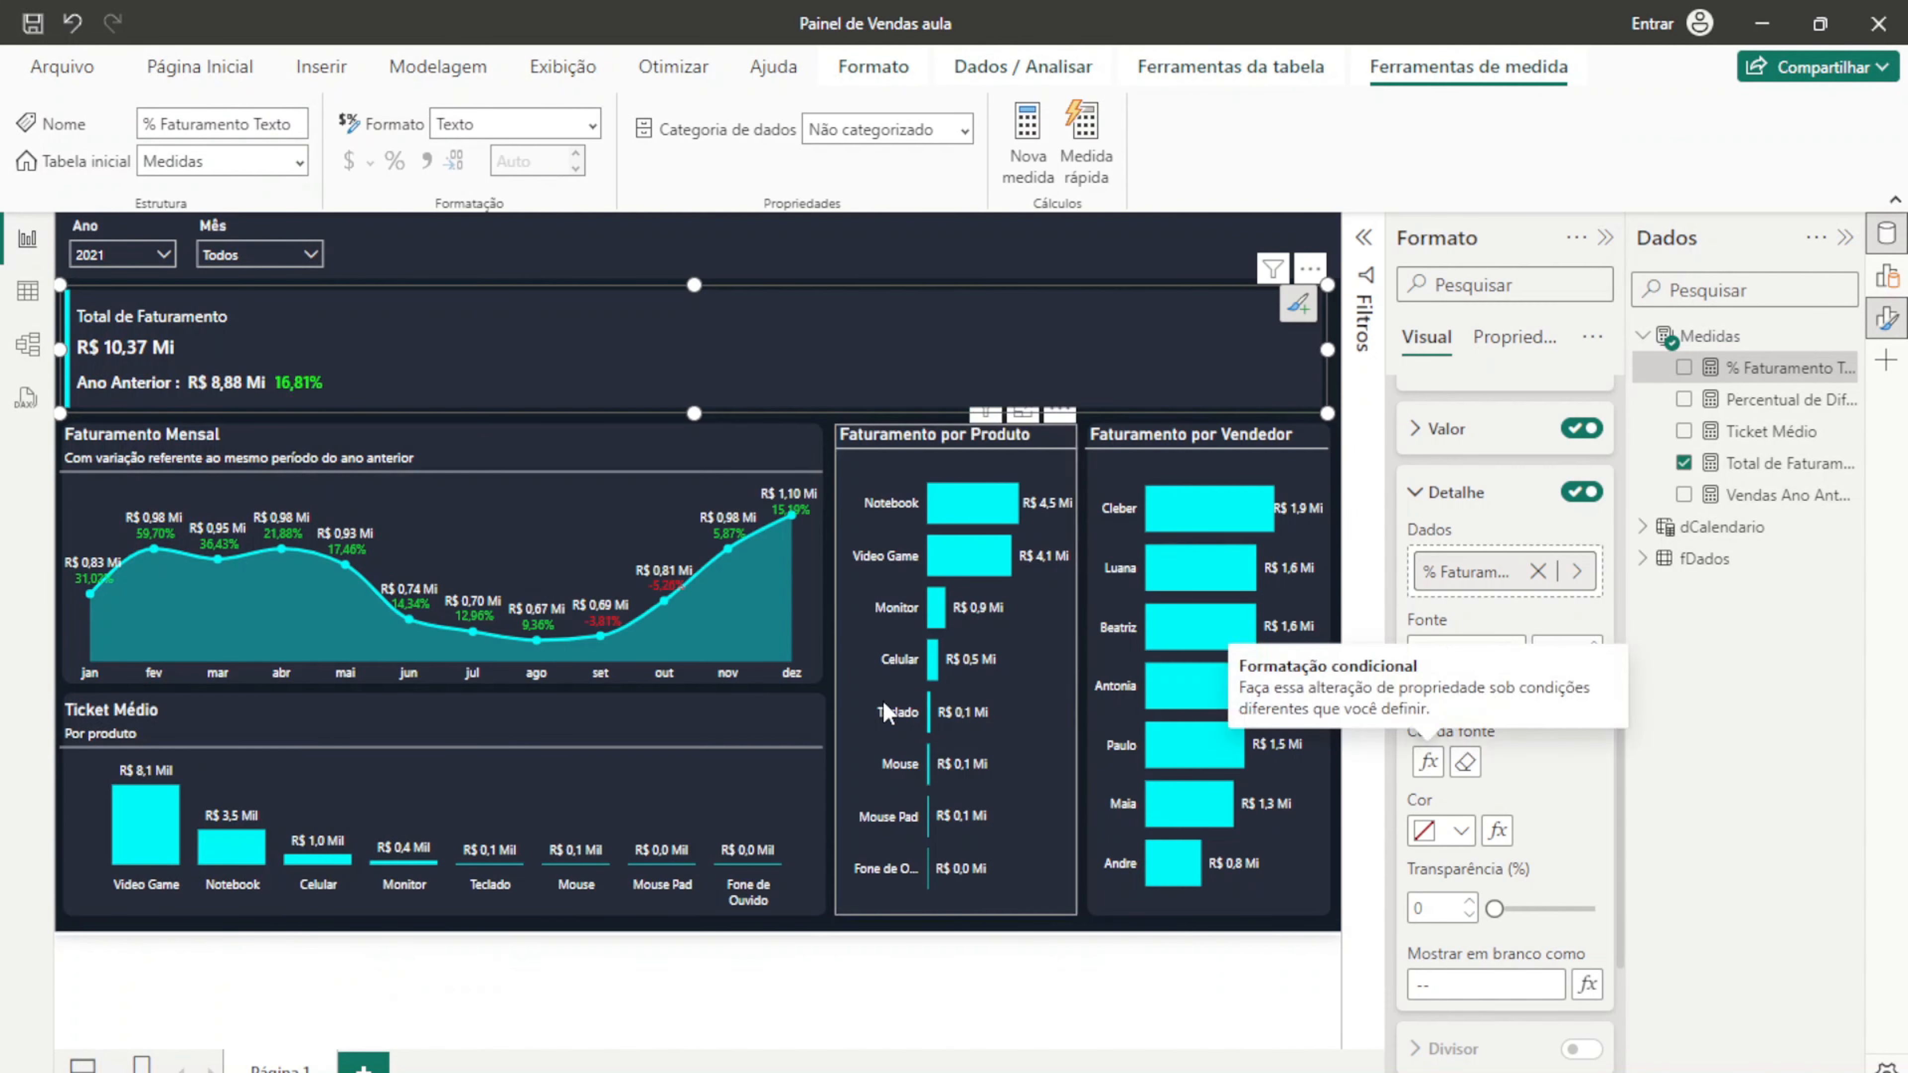
Step: Check the card's percentage color for 2022 and 2023 with the Ano slicer, then return the filter to 2021
left_click(139, 260)
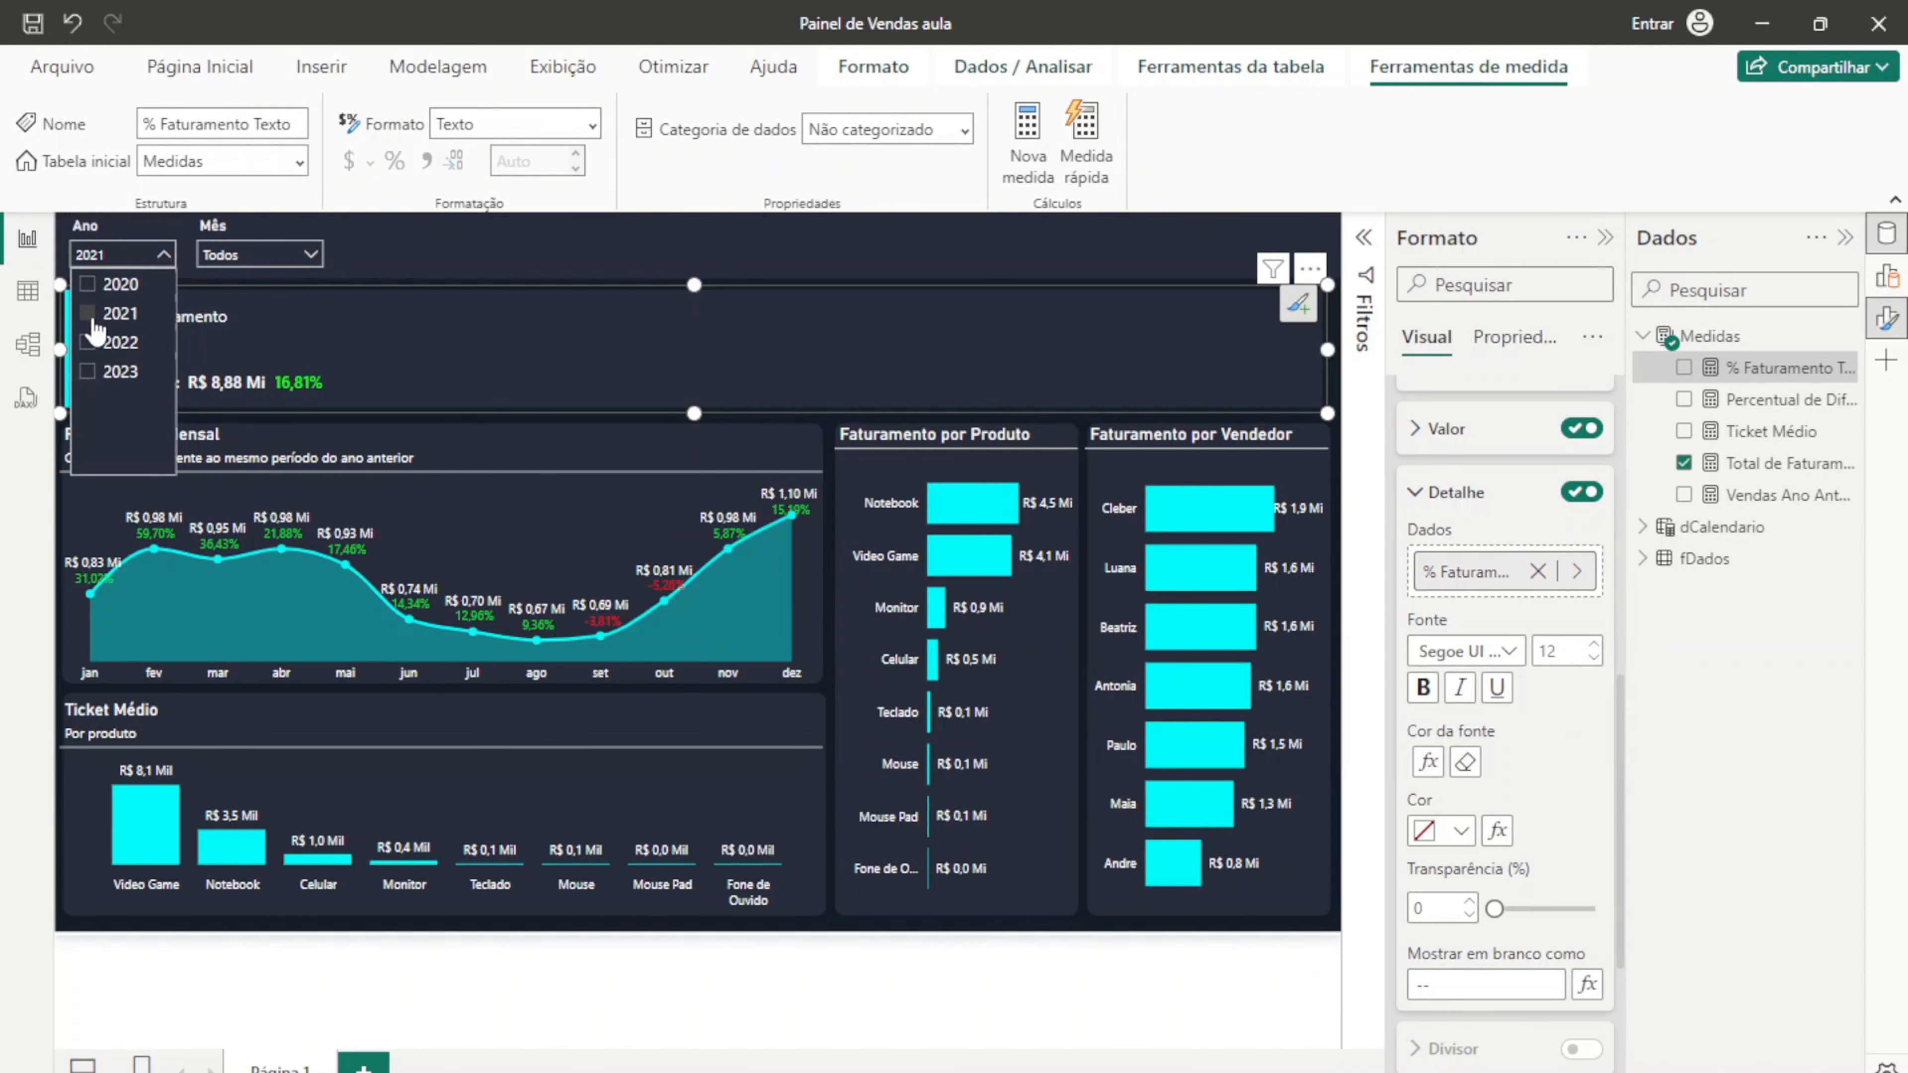
left_click(113, 343)
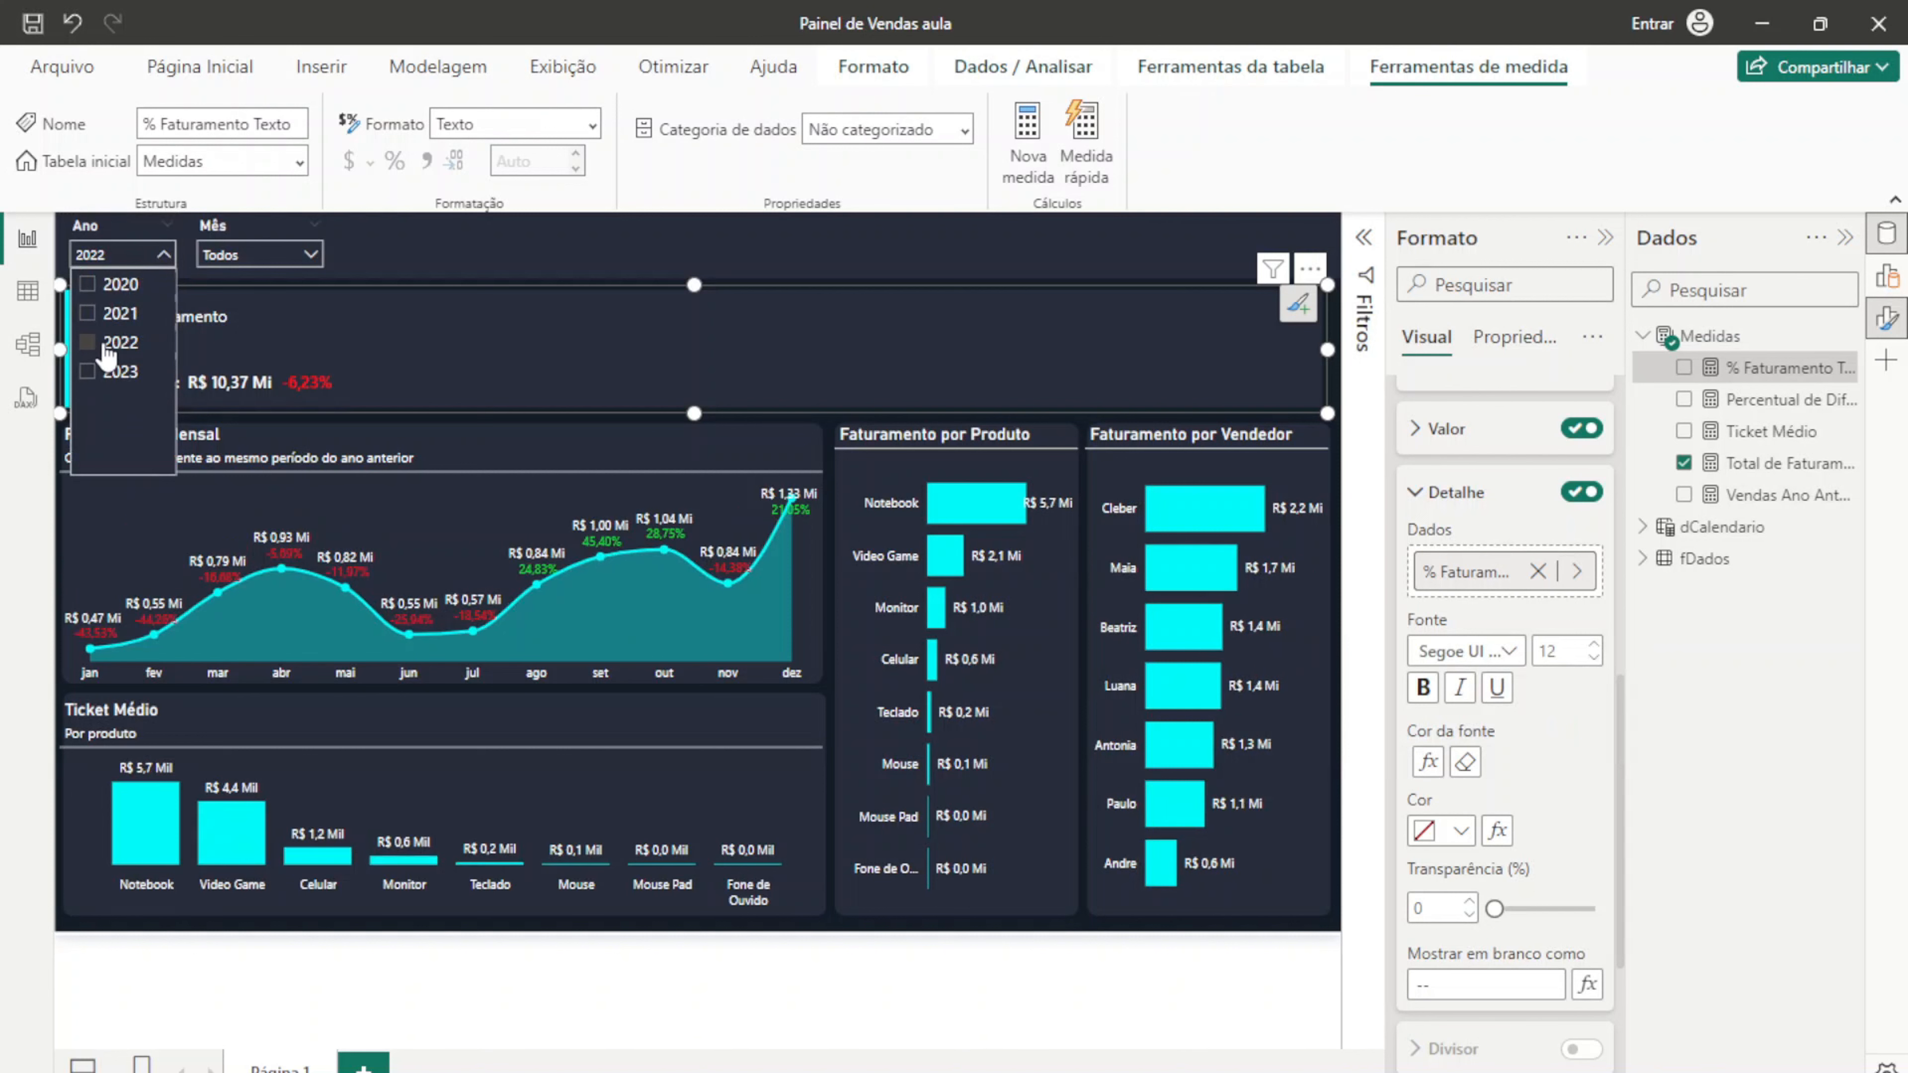
left_click(120, 375)
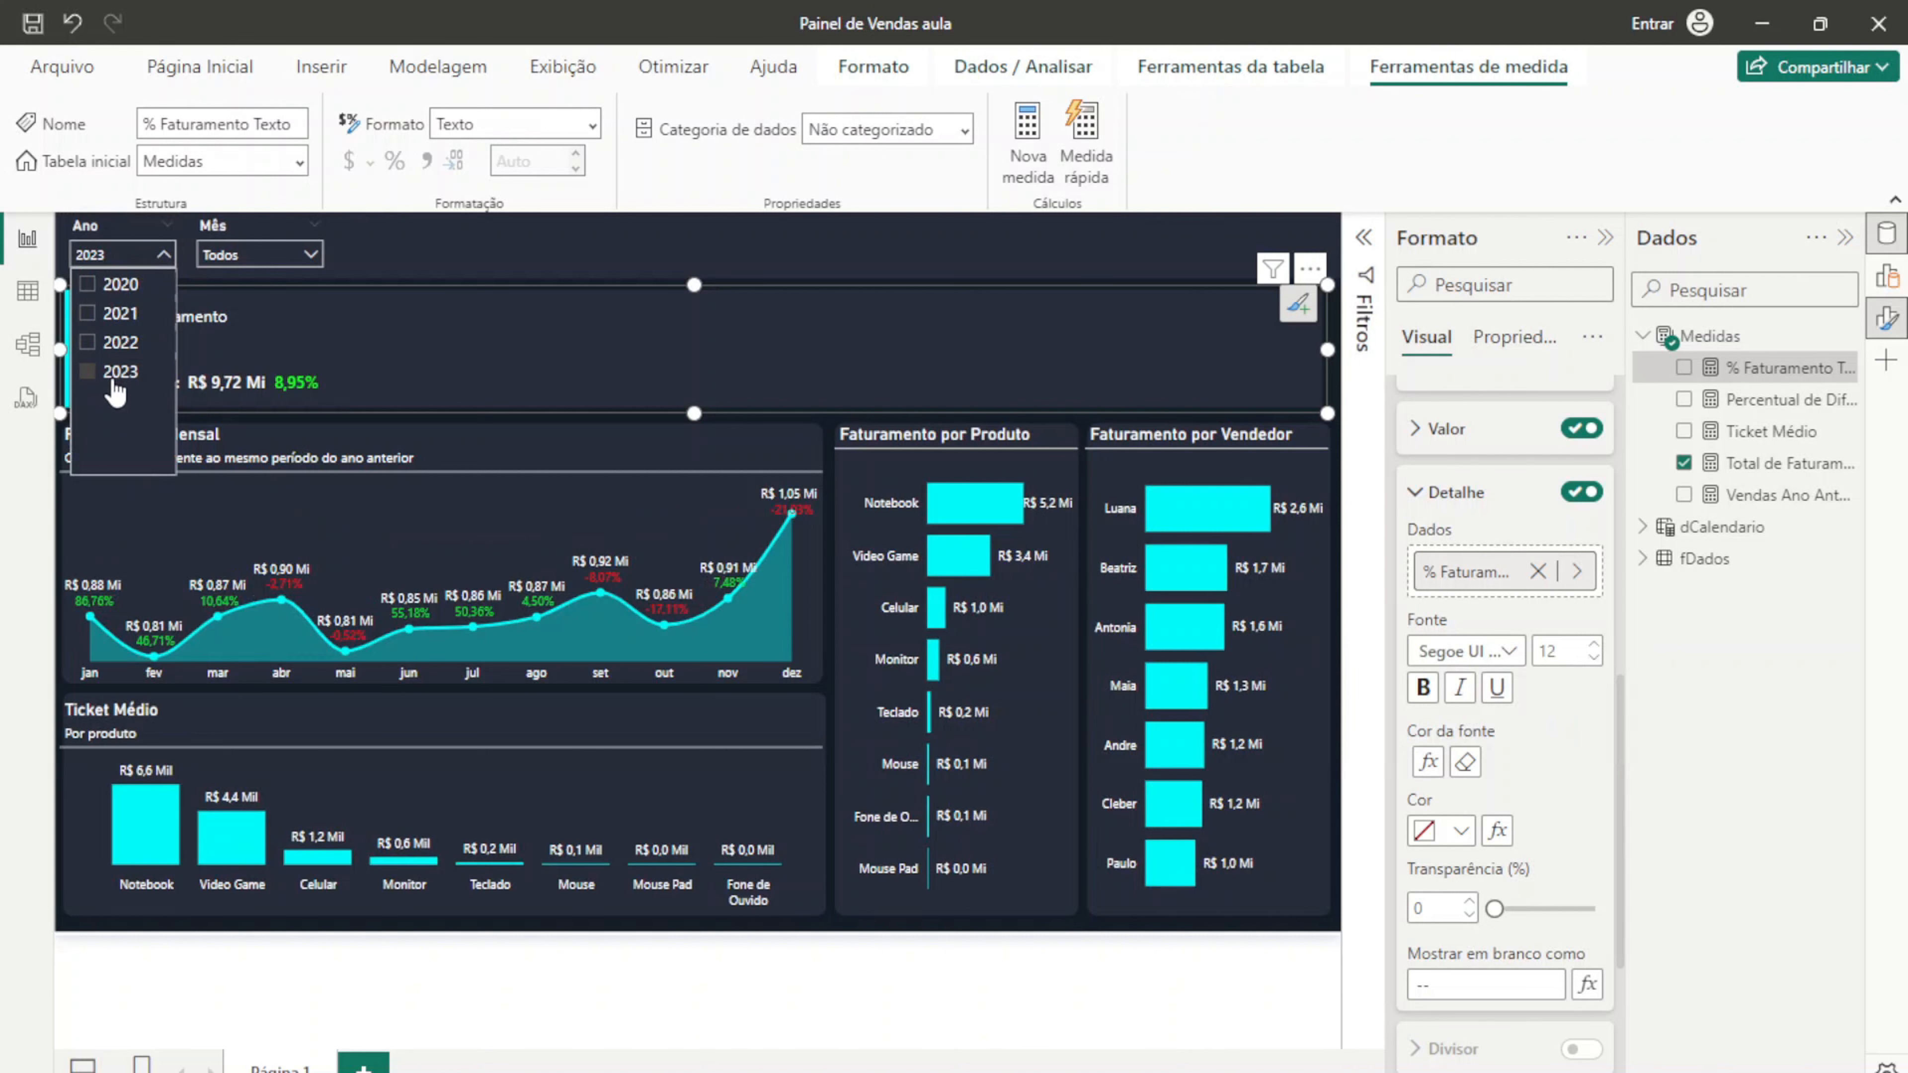
left_click(117, 342)
left_click(120, 313)
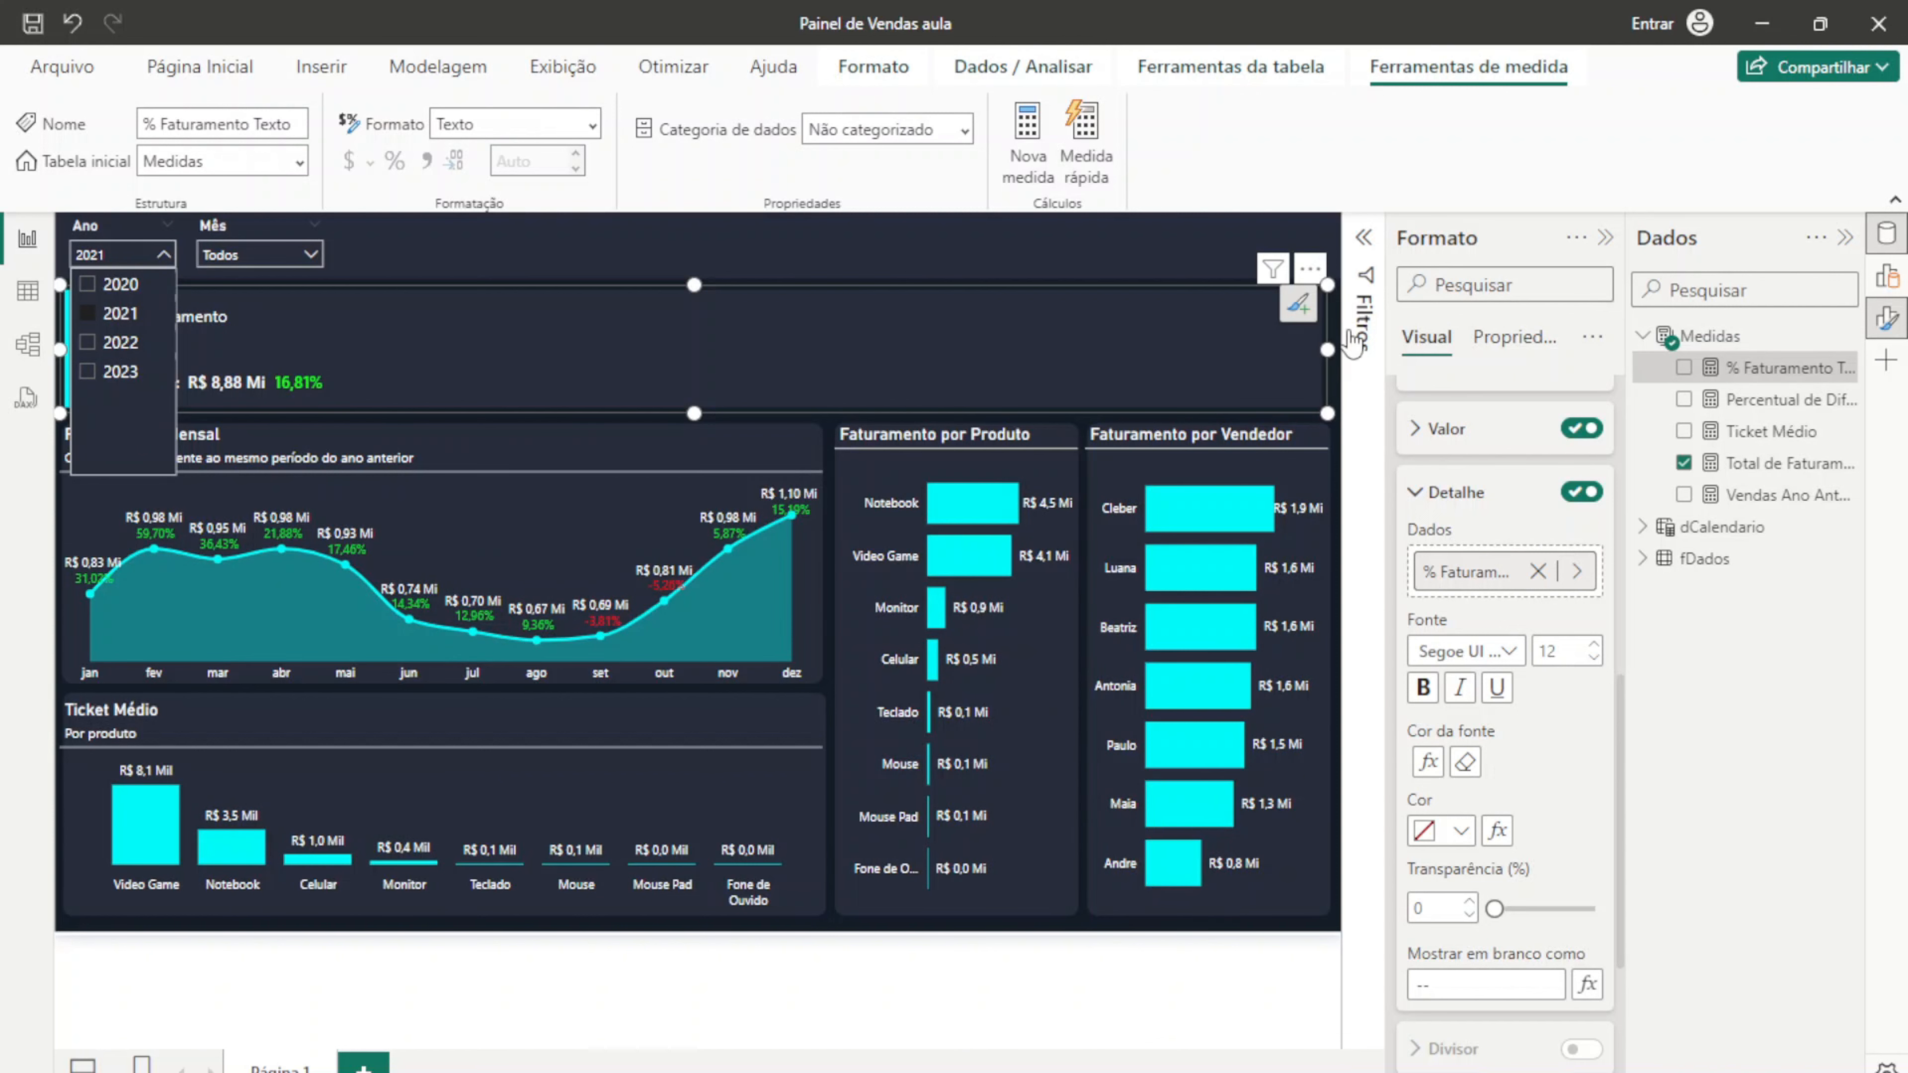
Step: Collapse the Formato and Dados panes and deselect the card to view the whole dashboard
left_click(1614, 236)
left_click(1605, 238)
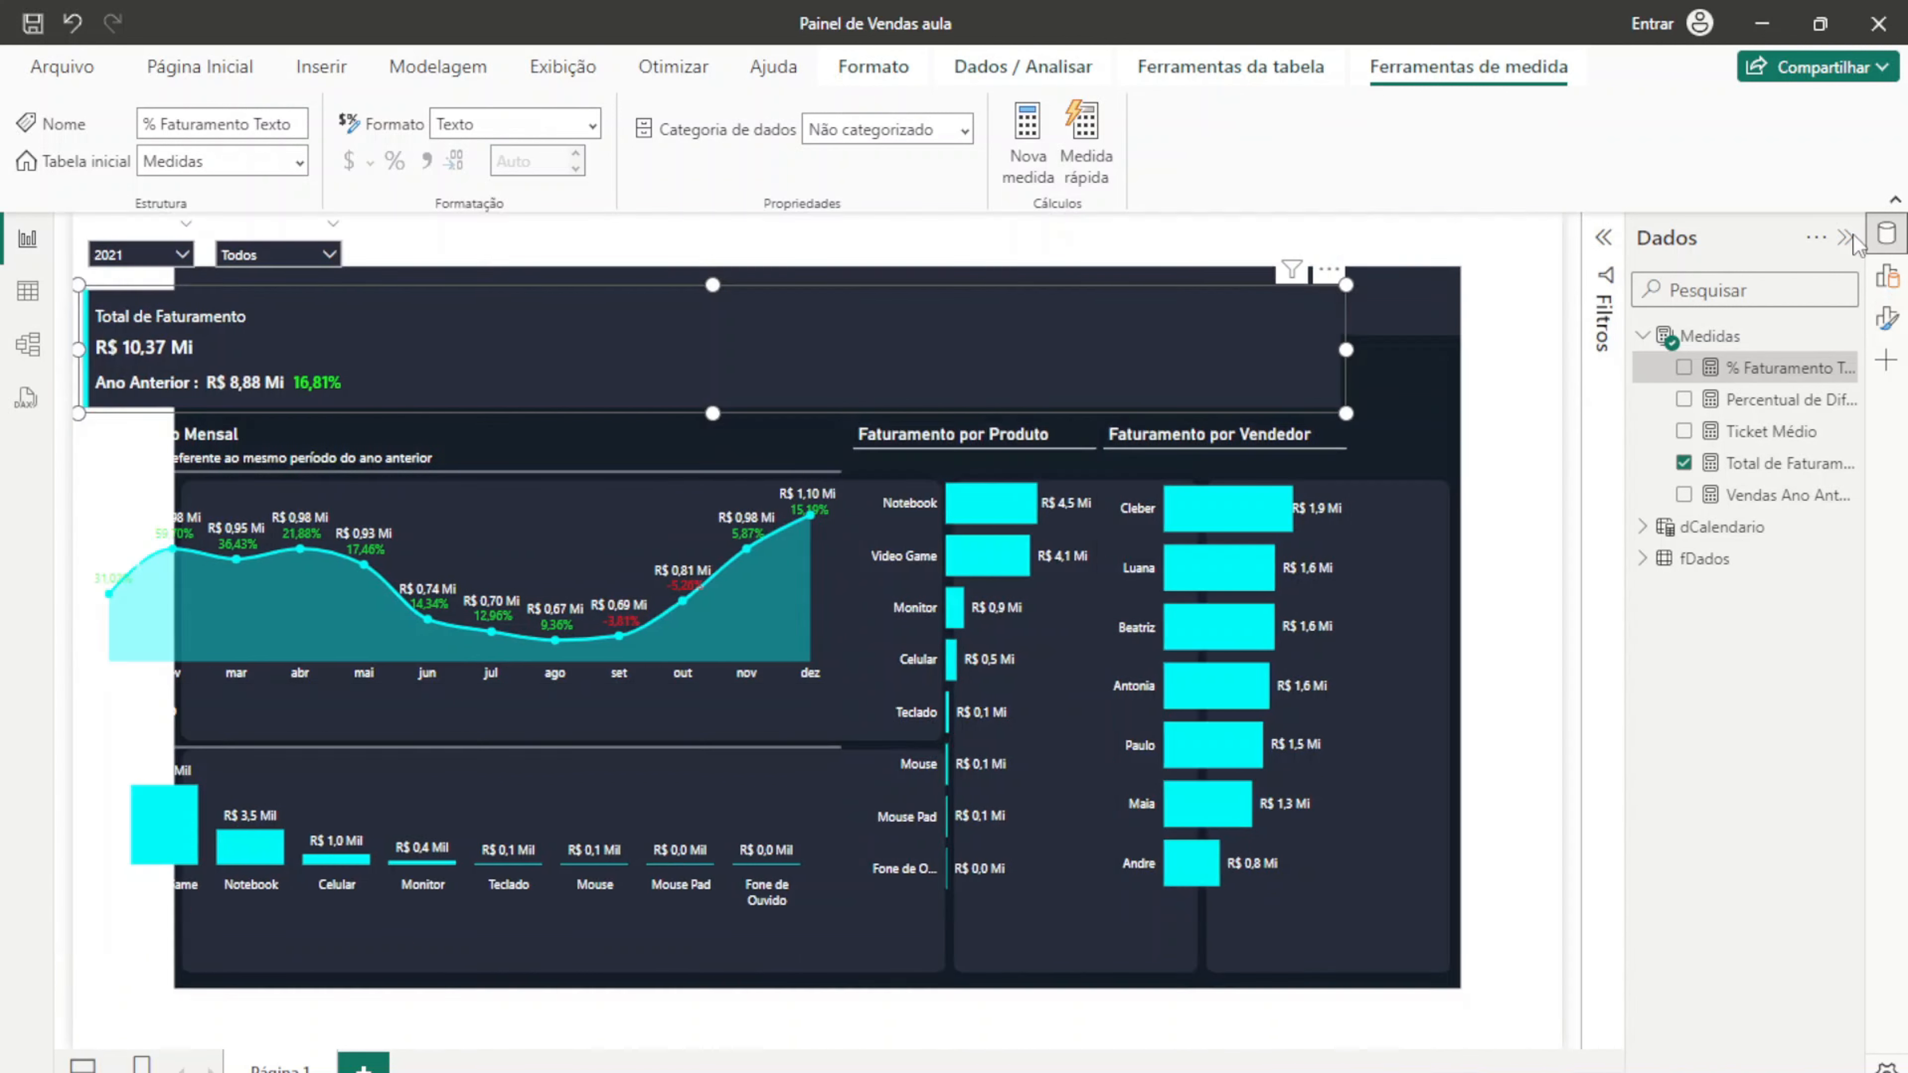
left_click(1846, 237)
left_click(1755, 388)
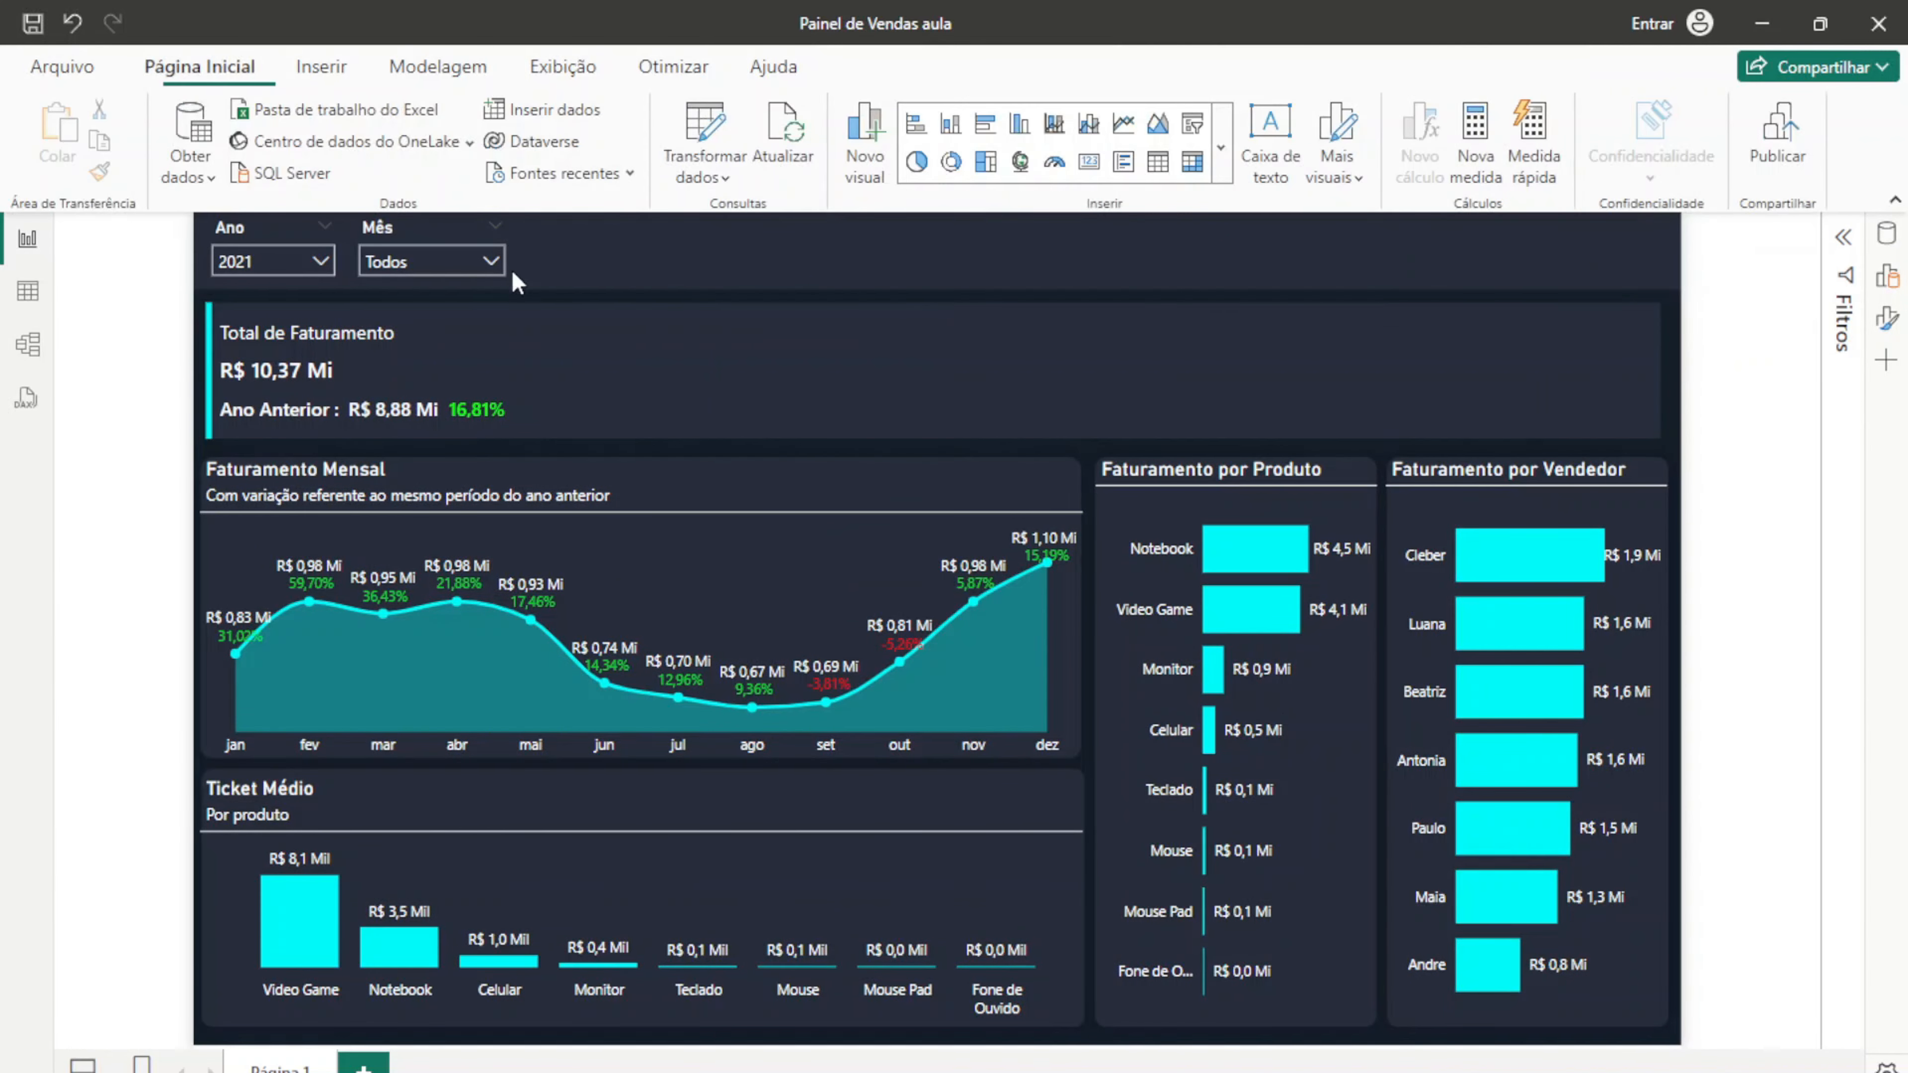
left_click(591, 378)
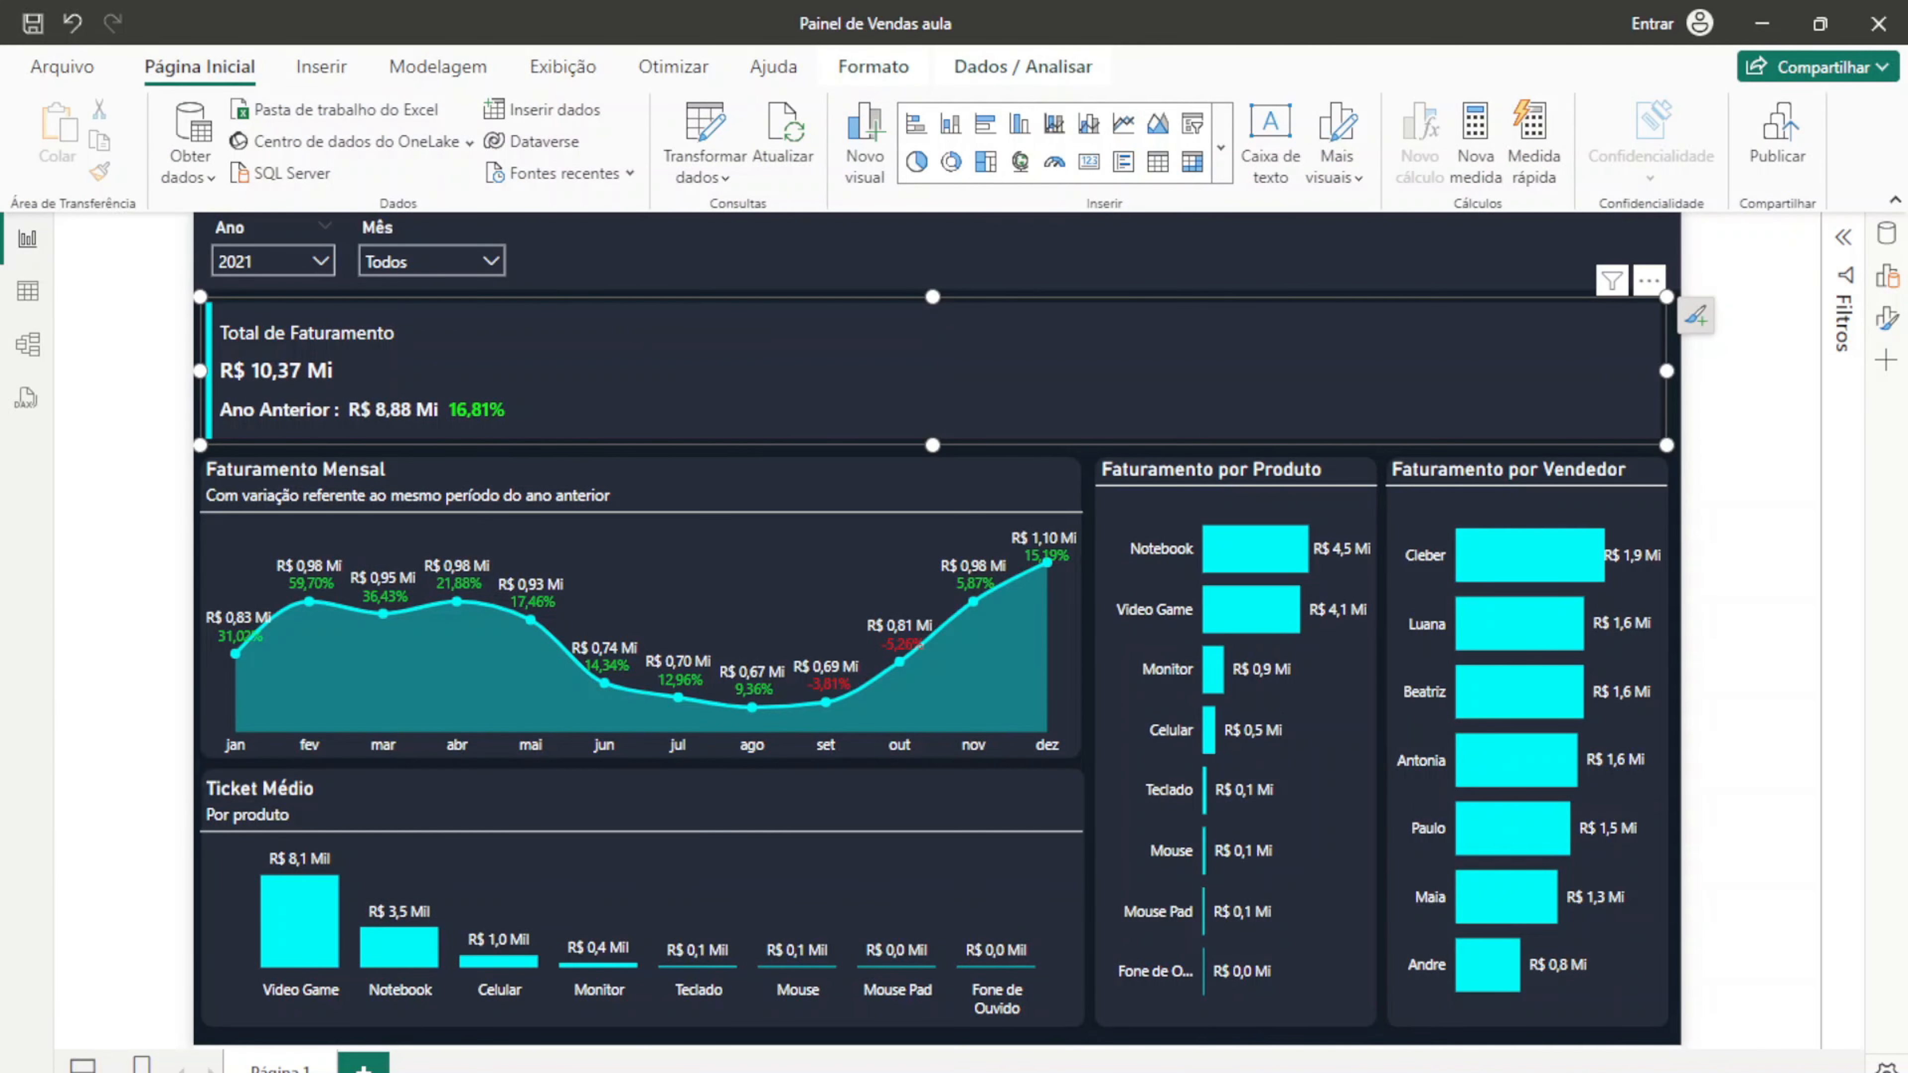
left_click(1763, 411)
left_click(910, 346)
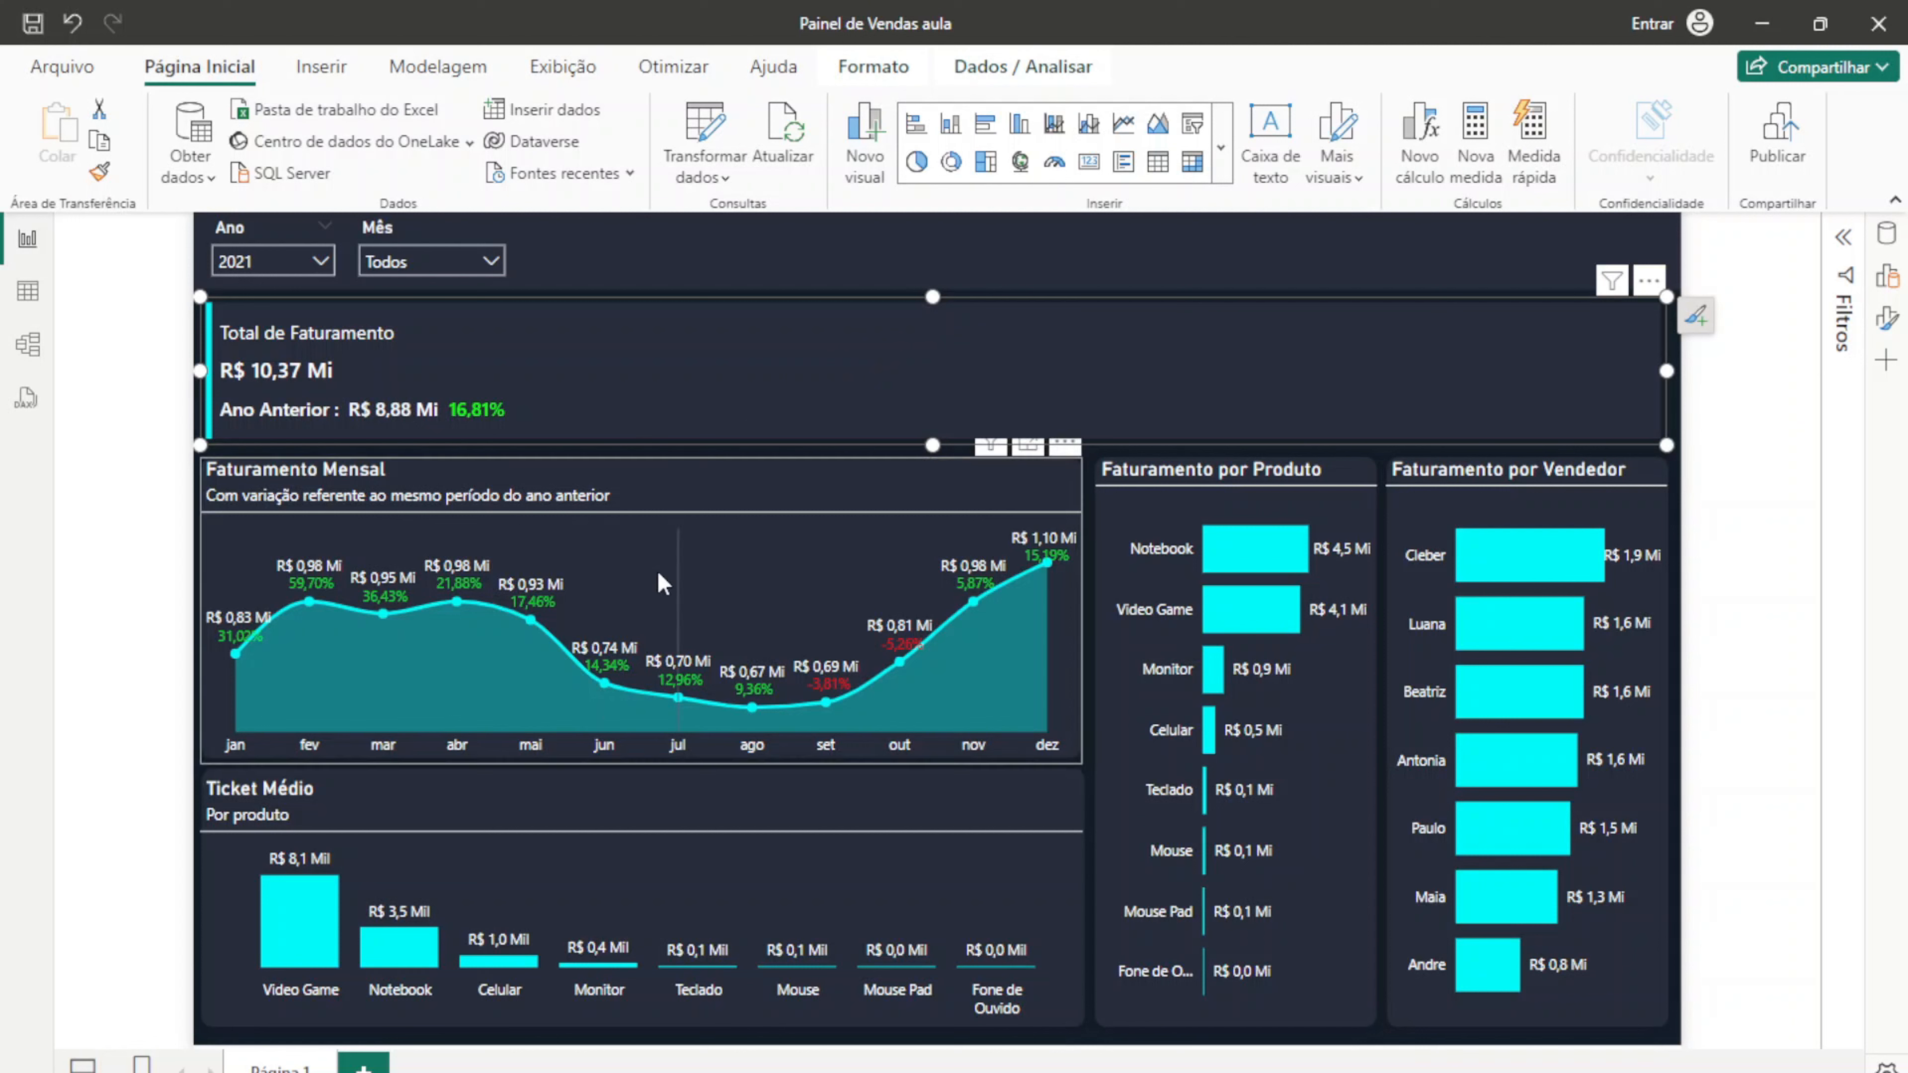
left_click(698, 487)
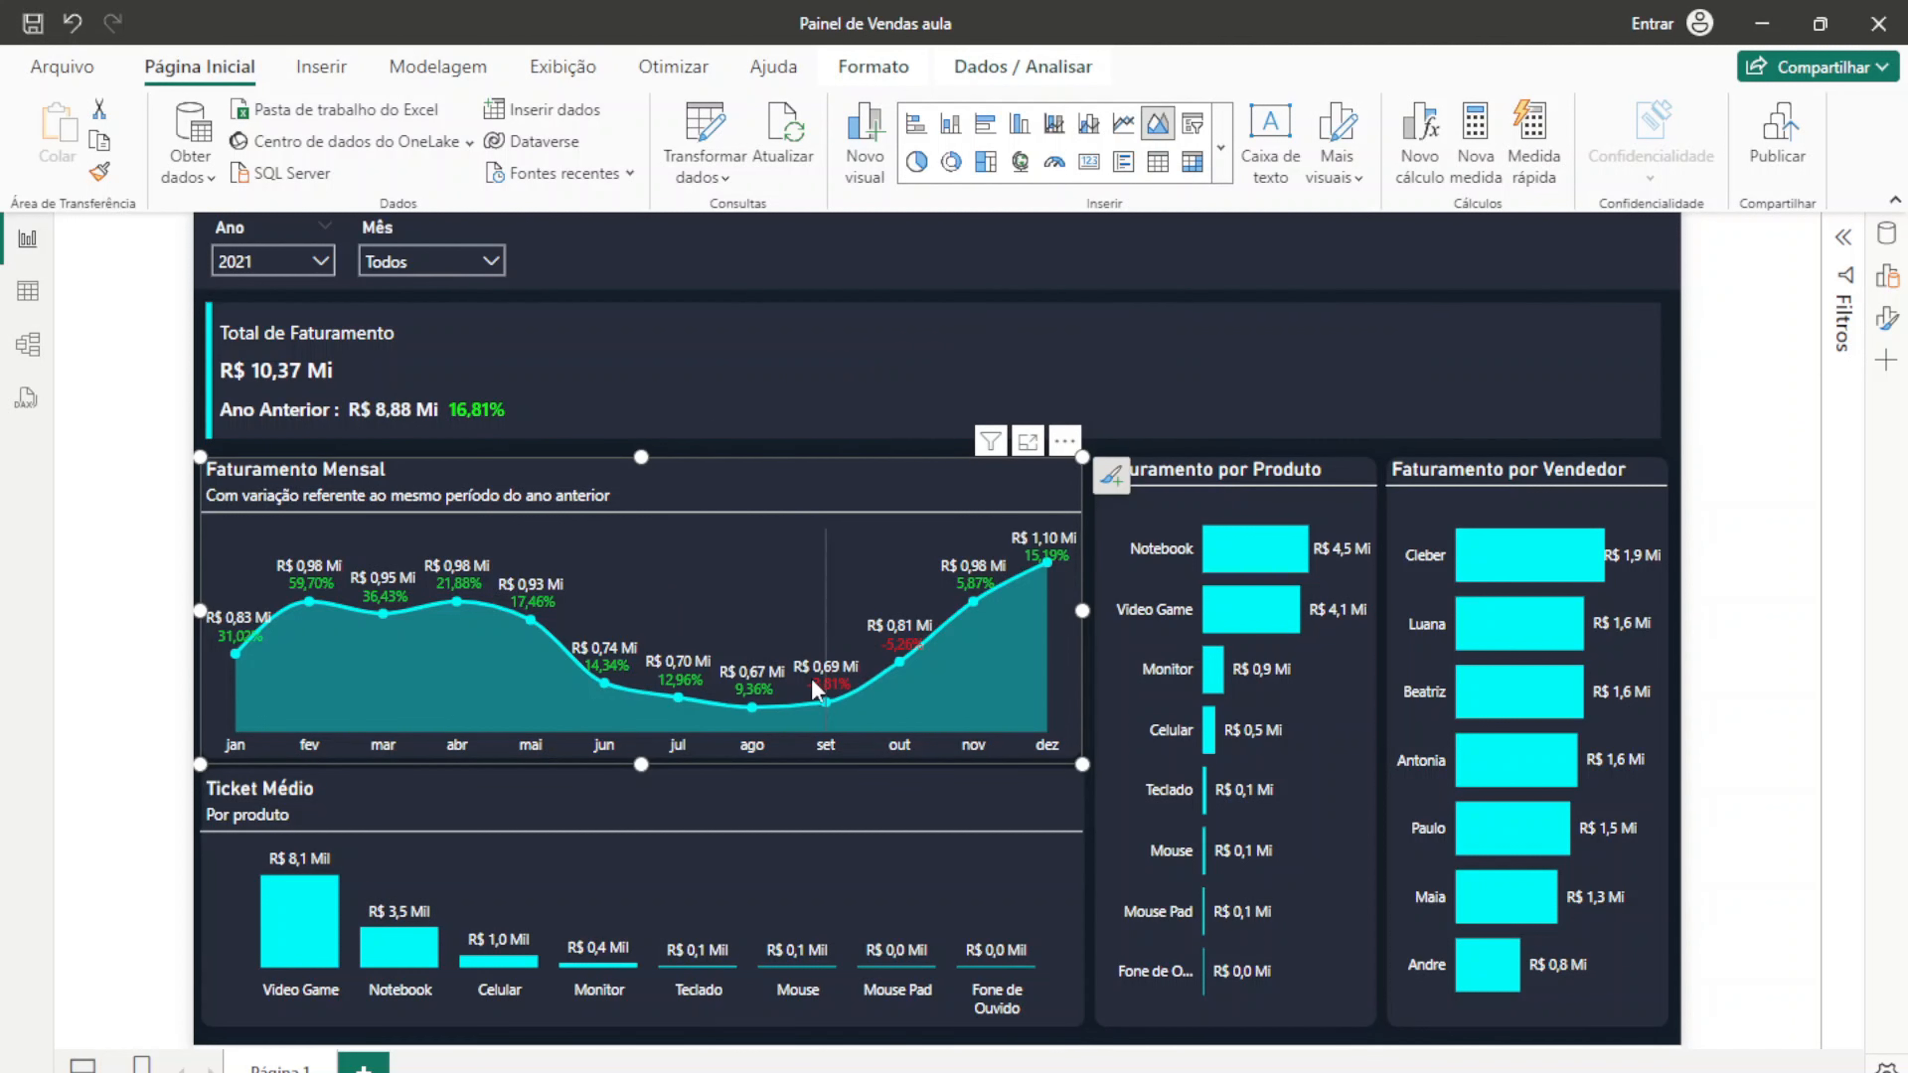
left_click(802, 361)
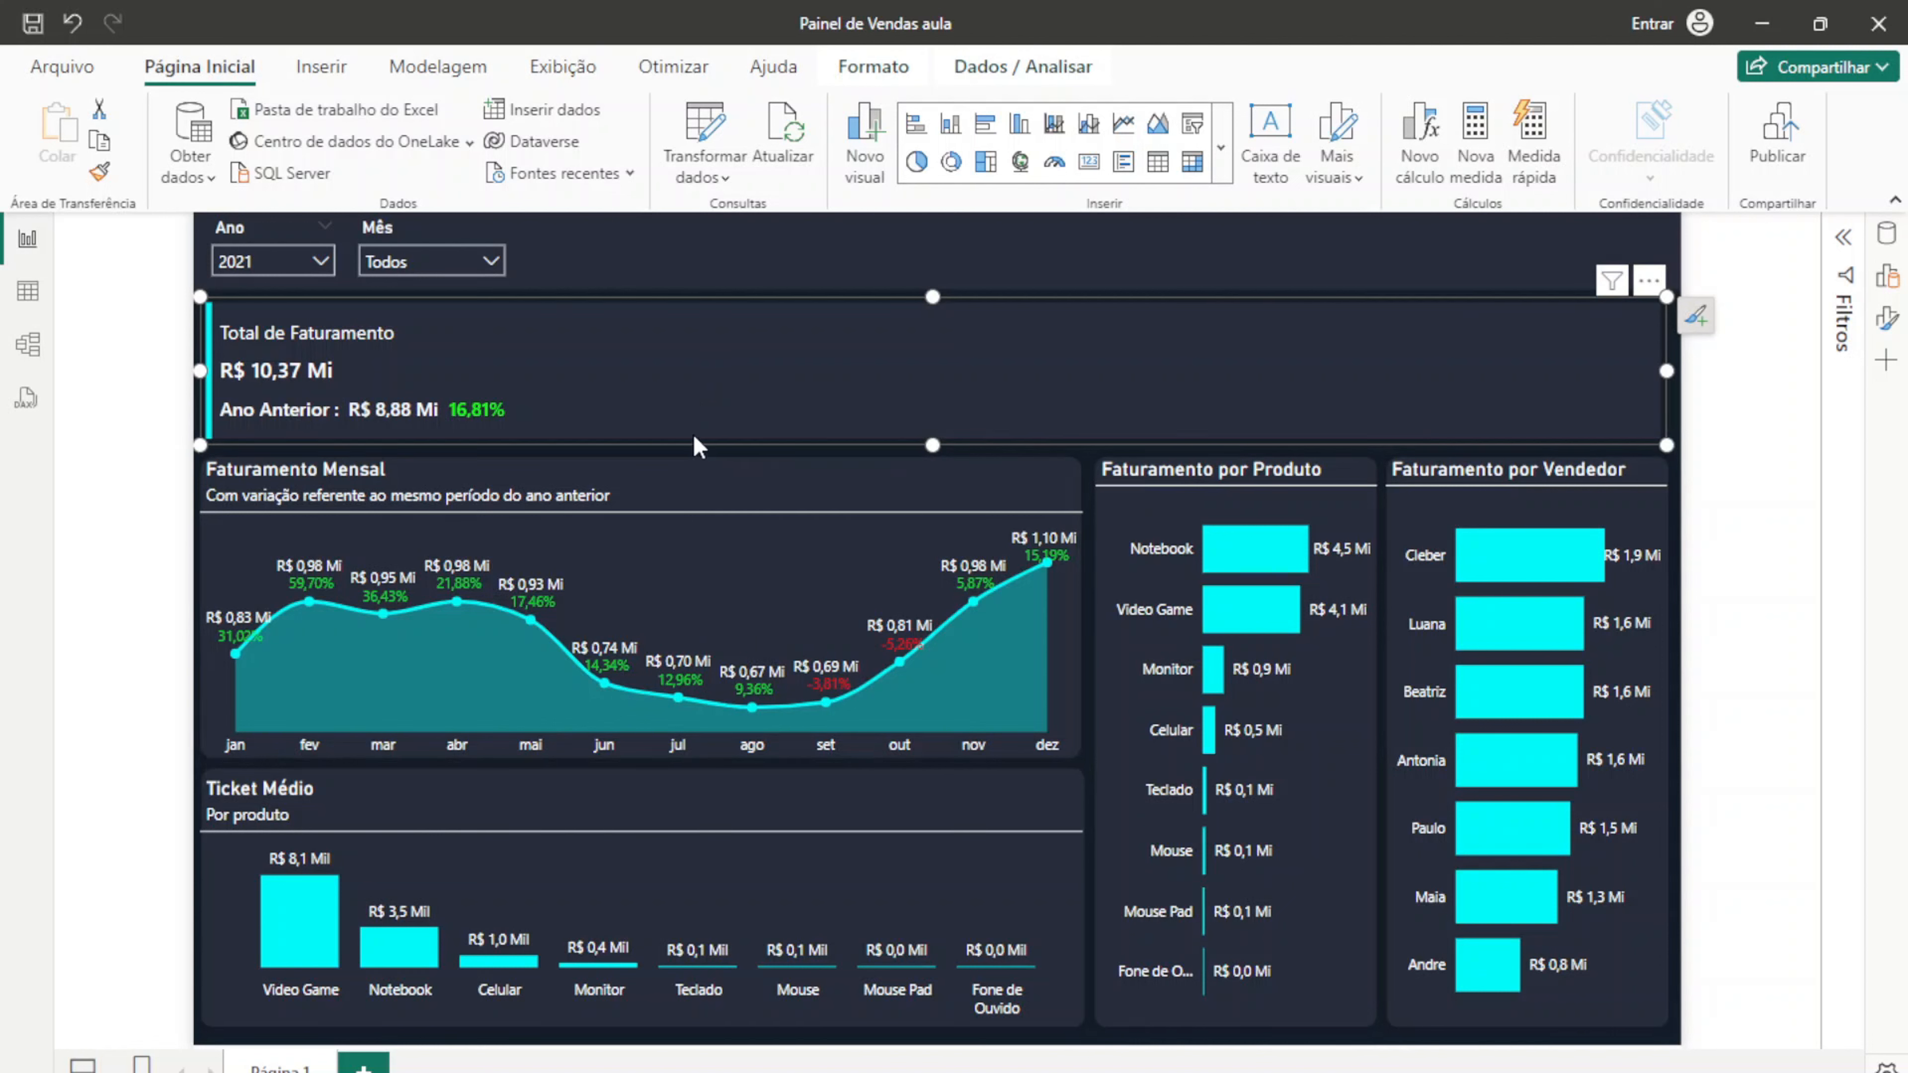
left_click(1753, 425)
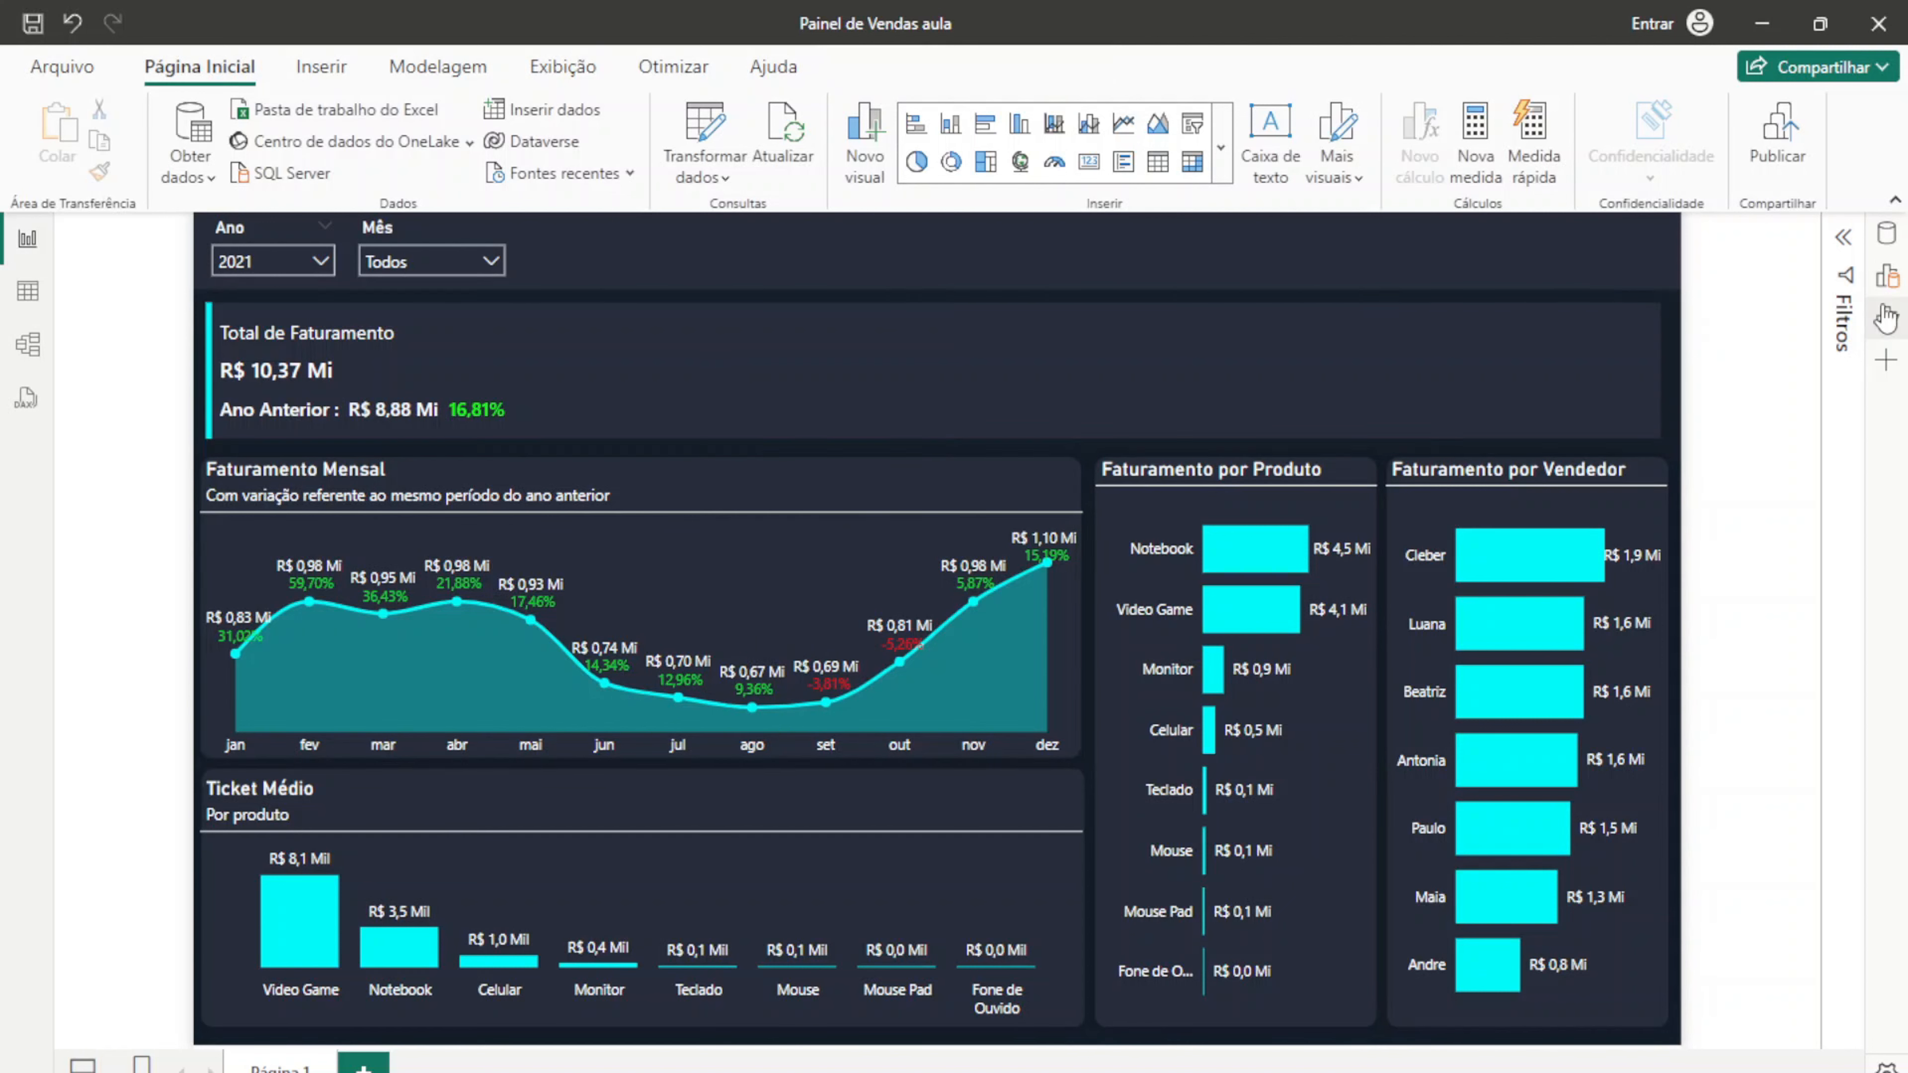
left_click(1895, 281)
left_click(1894, 281)
left_click(1888, 280)
left_click(1888, 280)
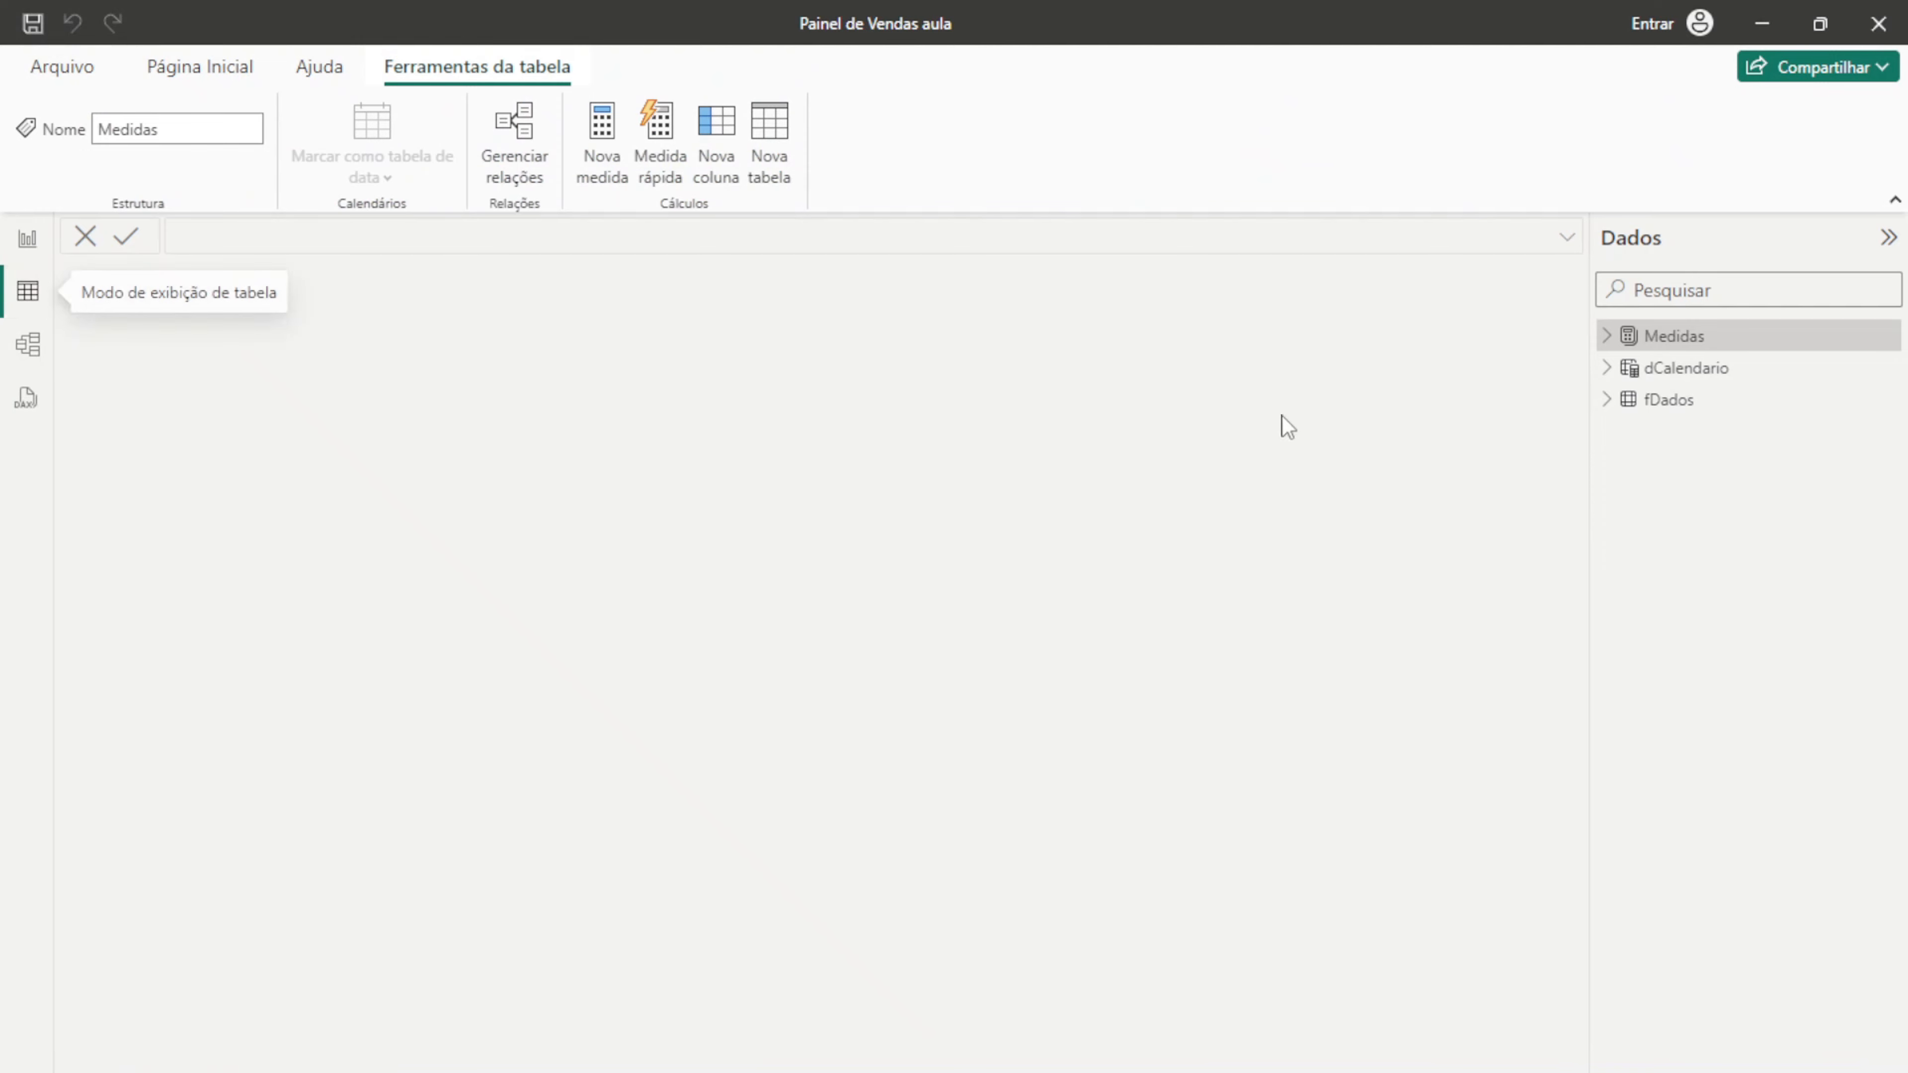
Step: In table view, examine the Valor Total, Preço Unitário and Valor Unitário Vendido columns of the fDados table
left_click(1672, 400)
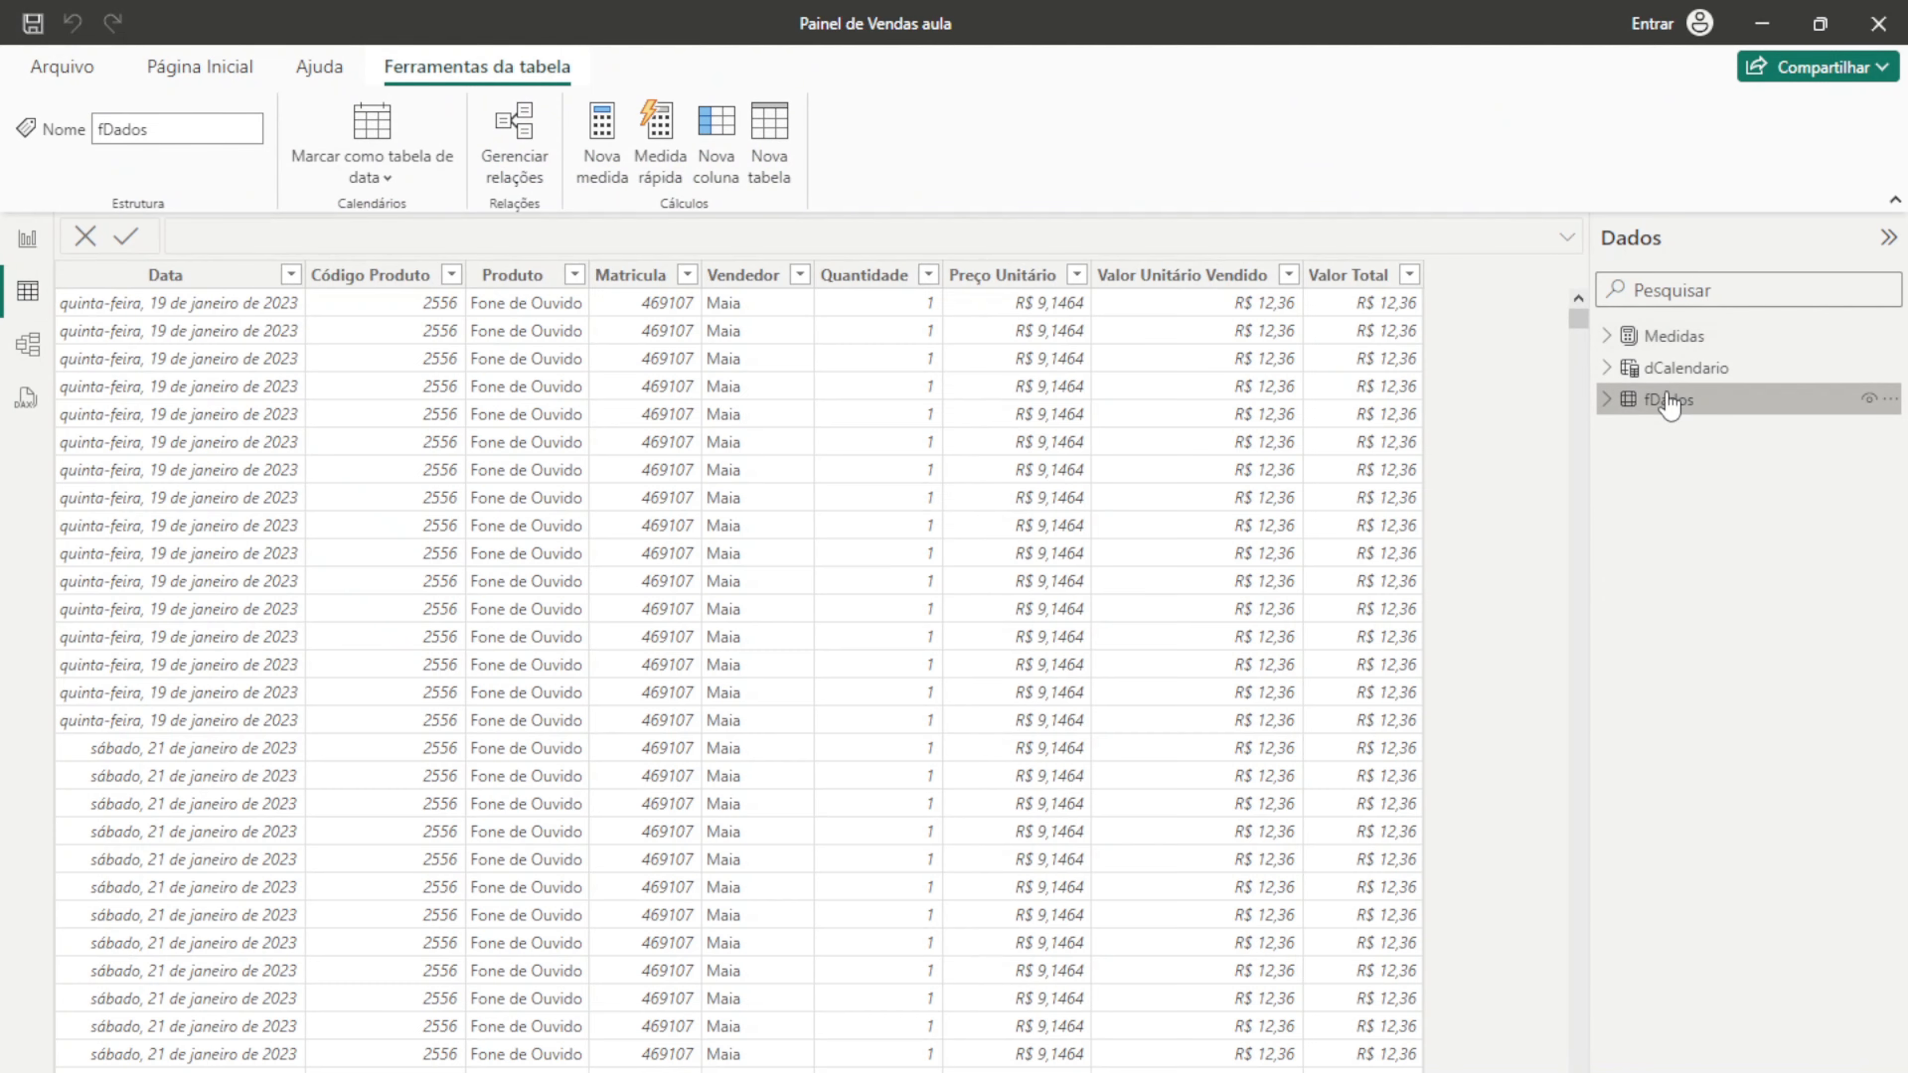
left_click(1360, 277)
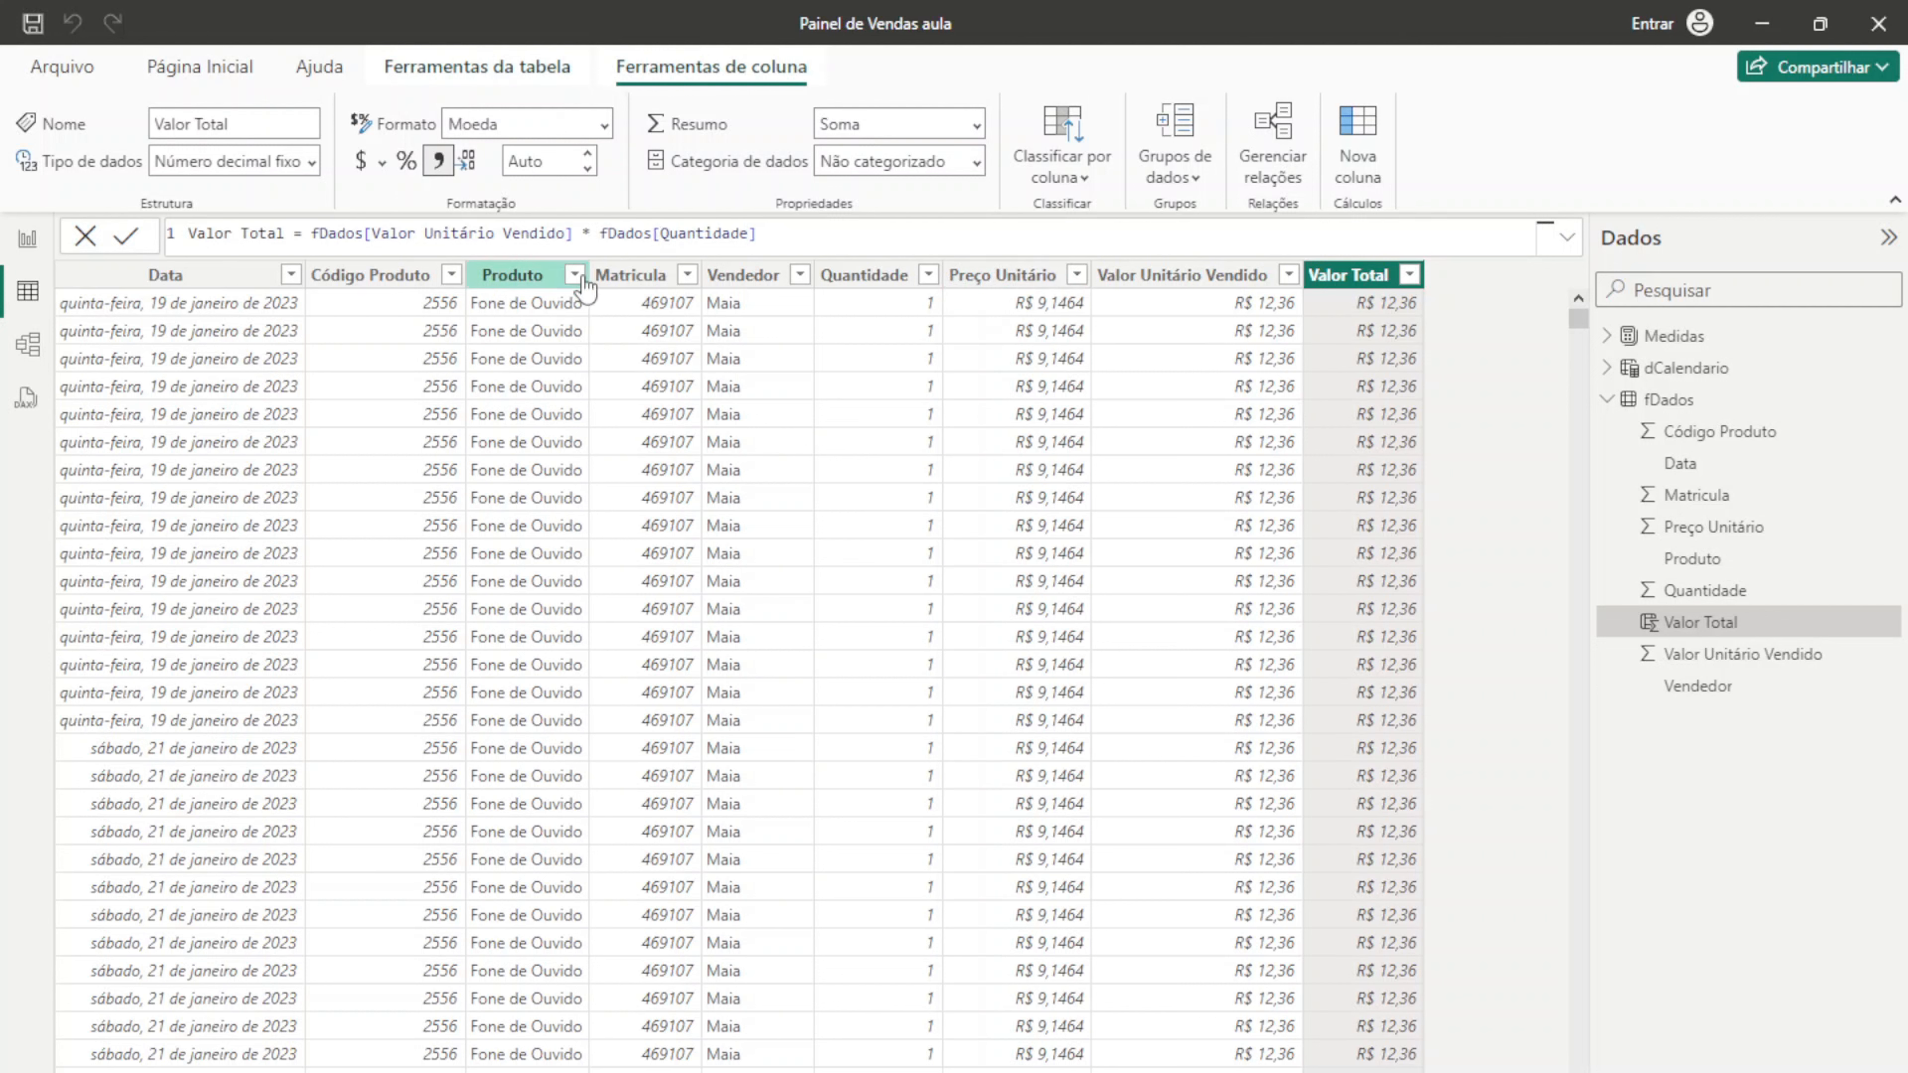
left_click(1025, 280)
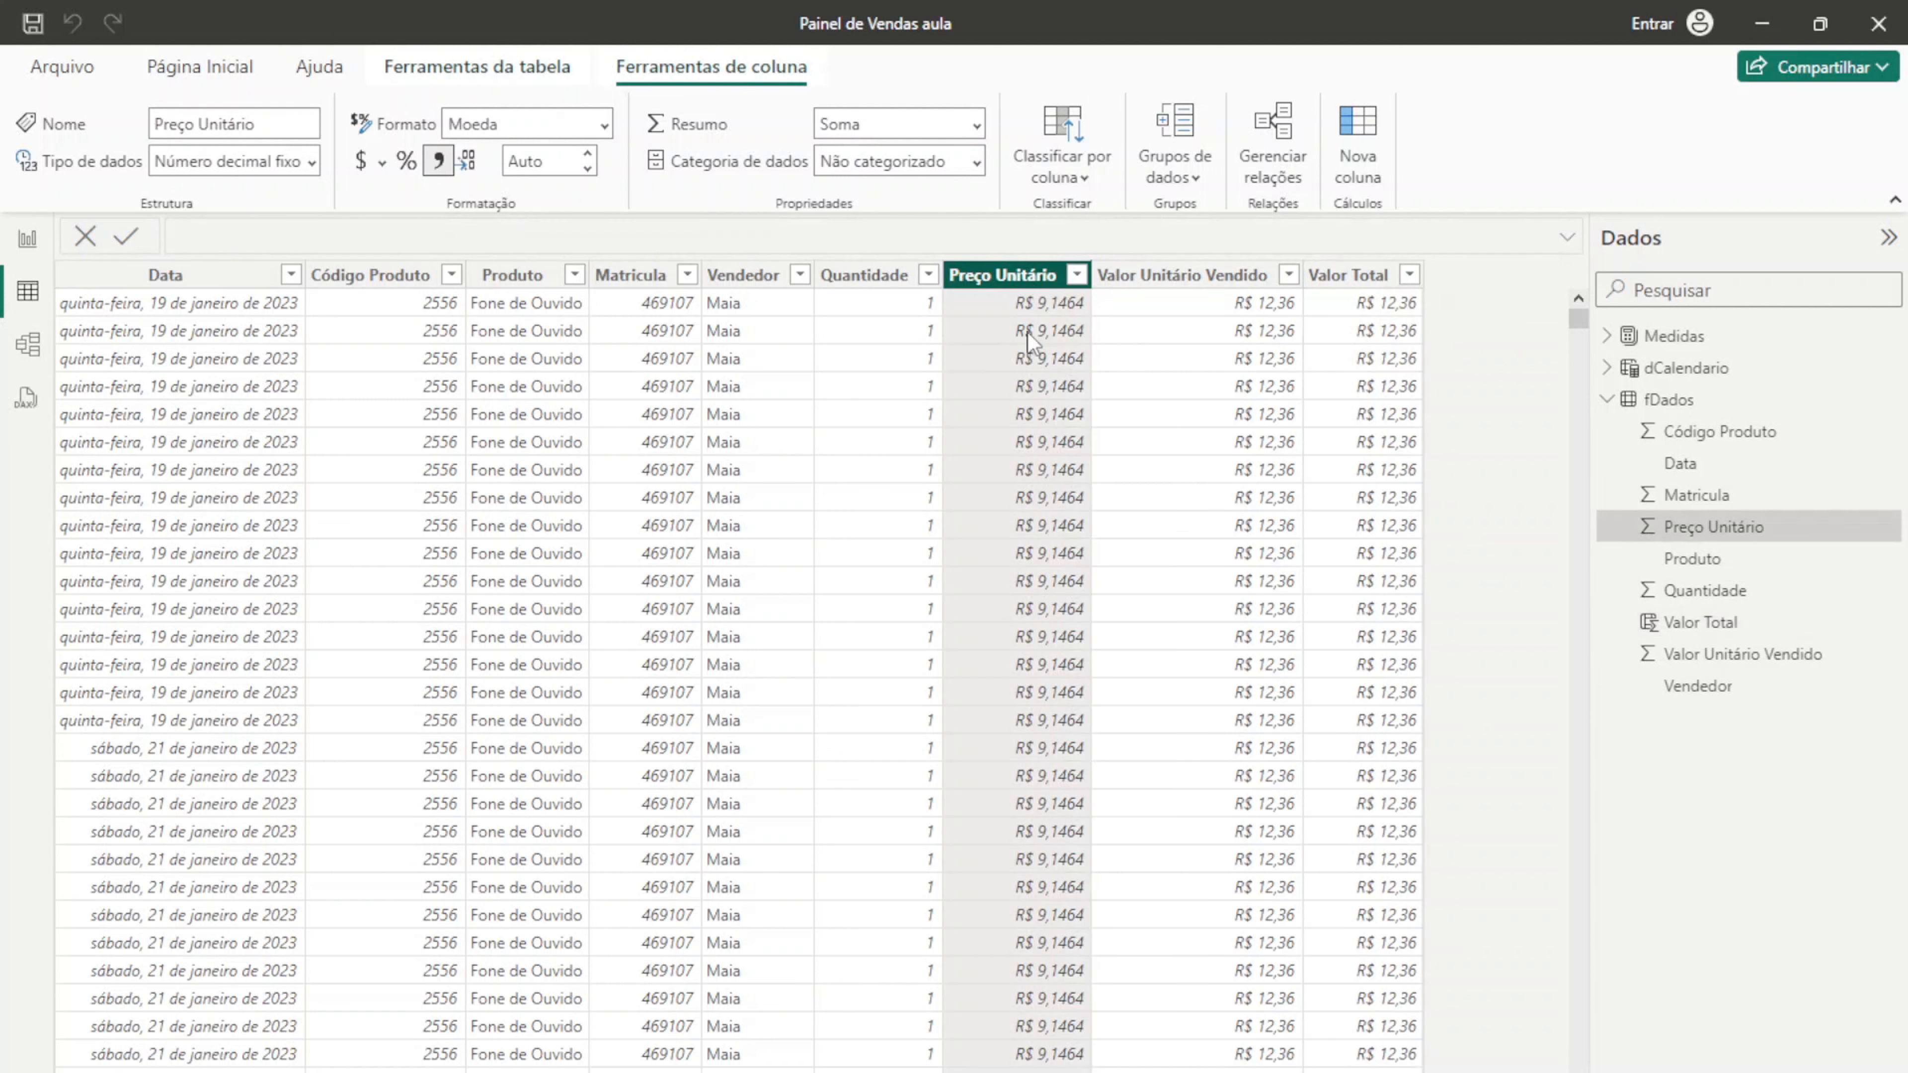
left_click(1150, 276)
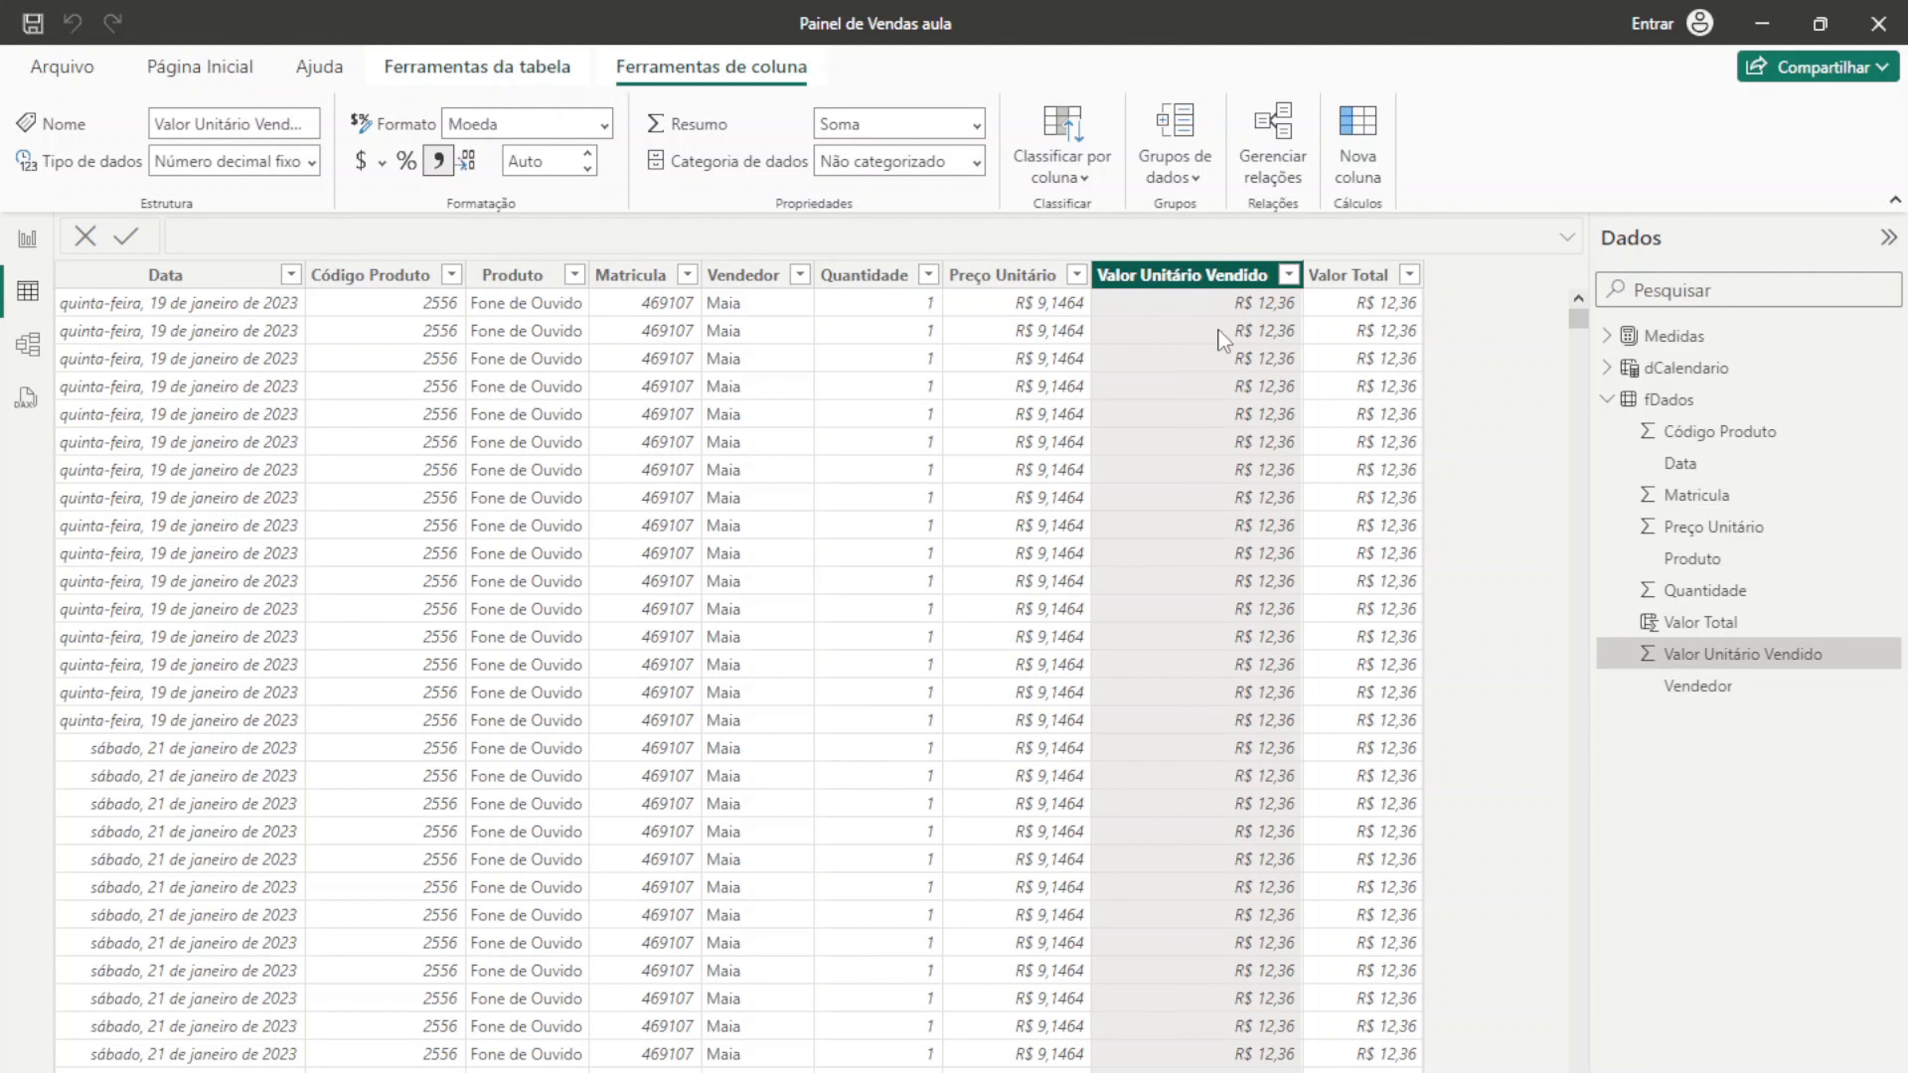
left_click(1345, 278)
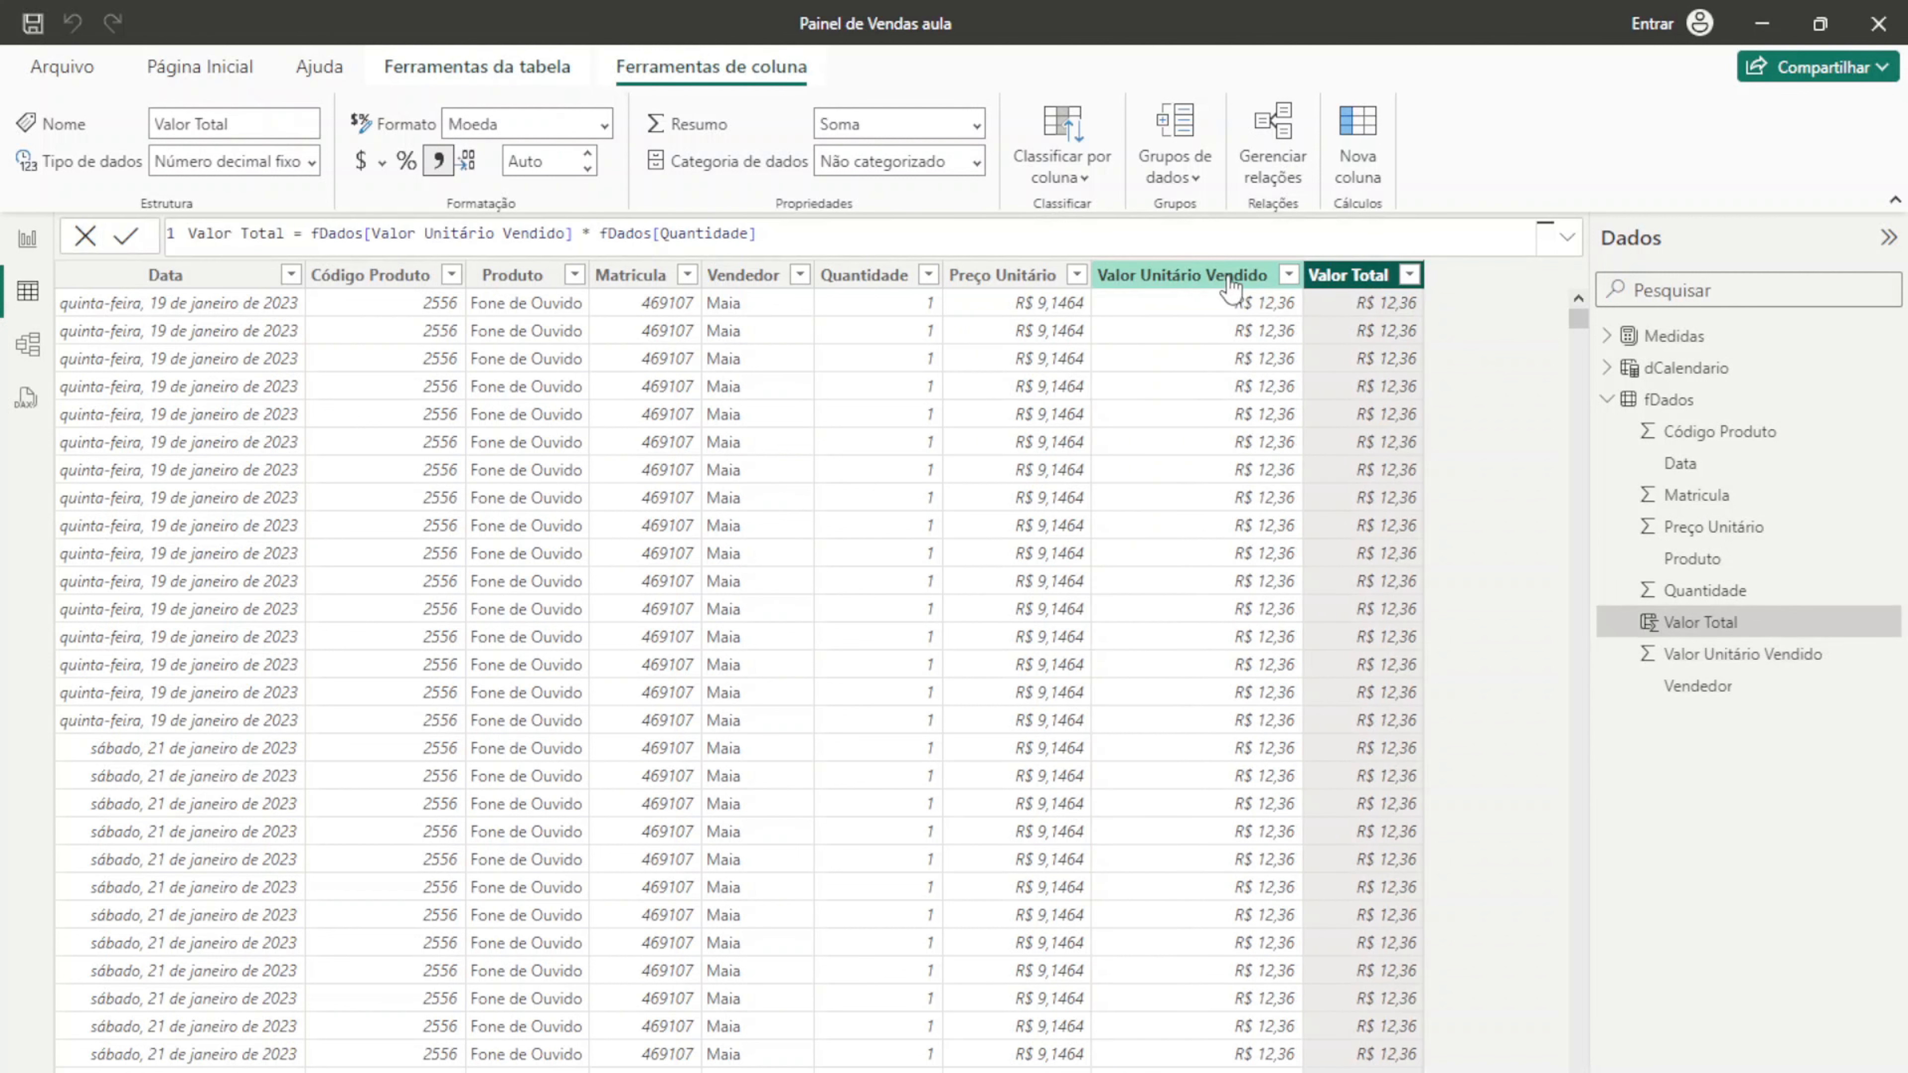
left_click(1147, 278)
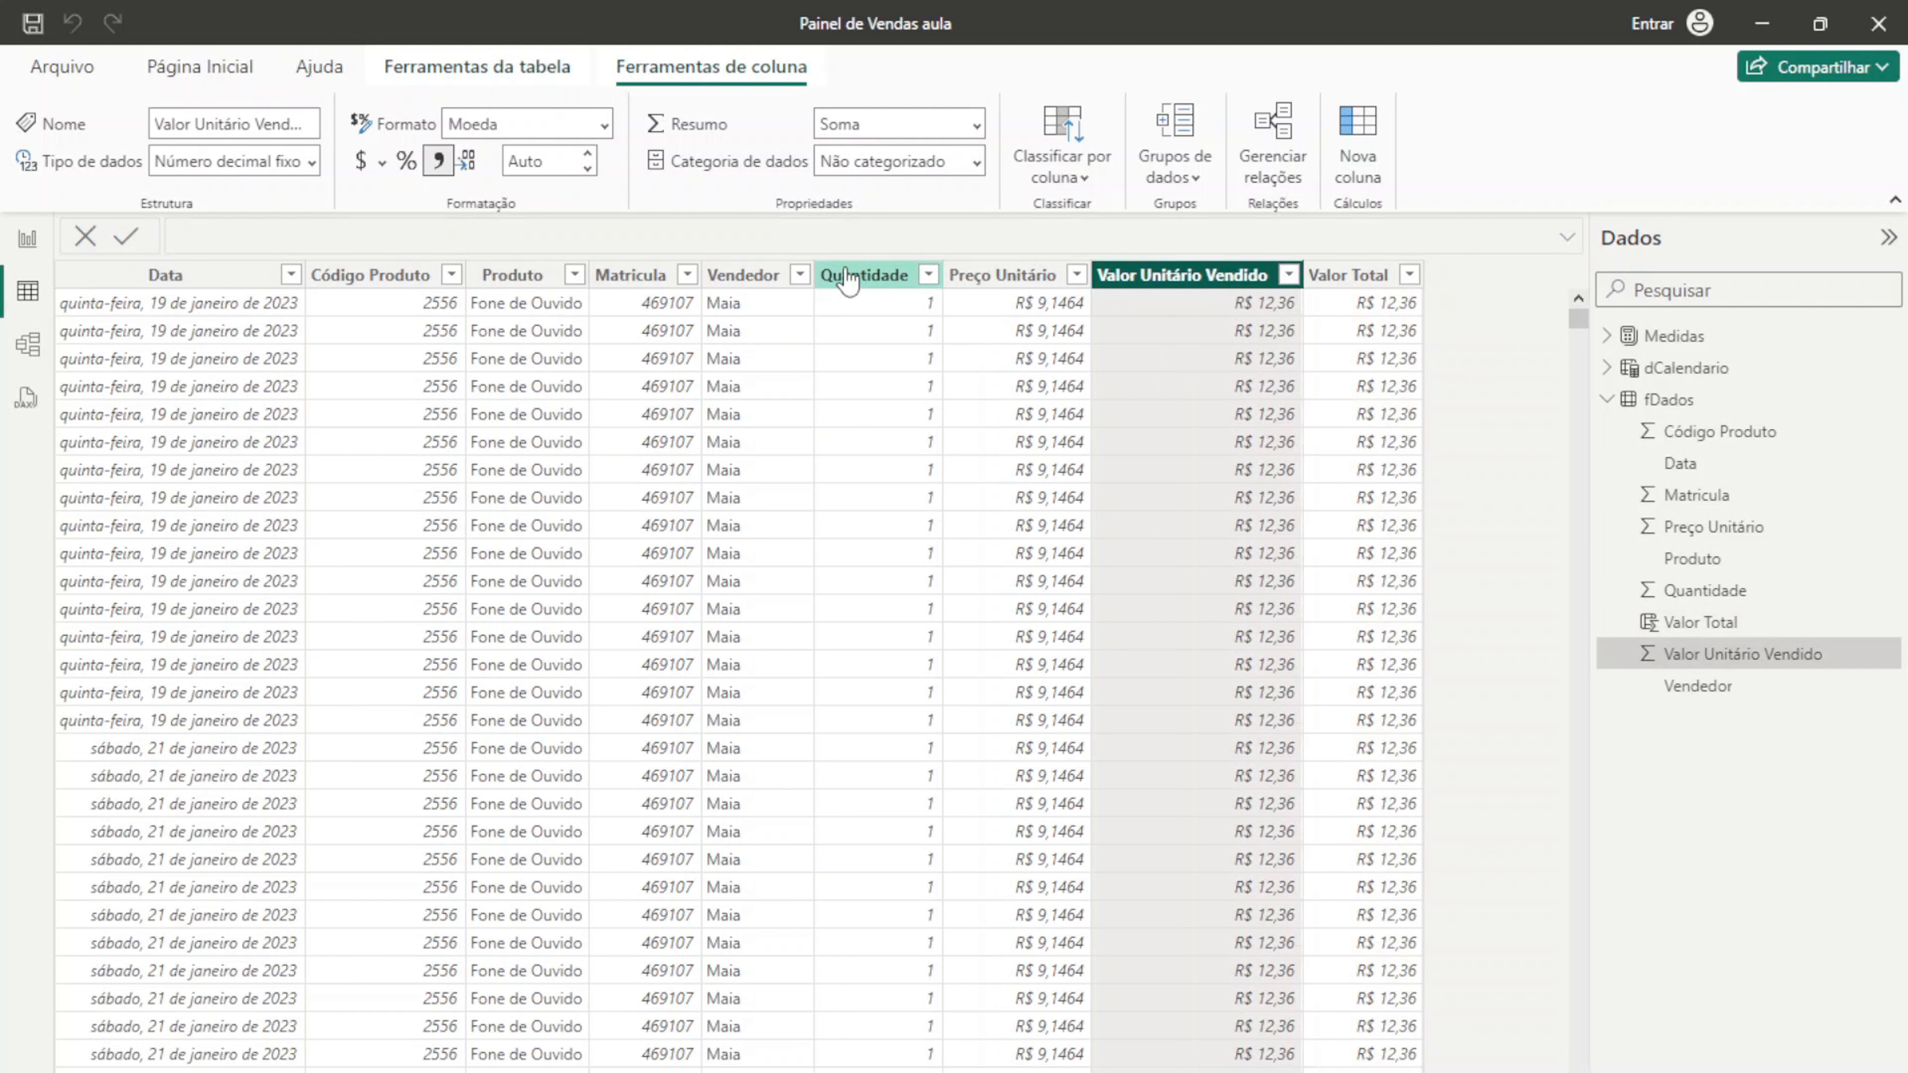
Step: Add a calculated column to fDados with the formula Total = fDados[Preço Unitário] * fDados[Quantidade]
left_click(864, 277)
left_click(1329, 282)
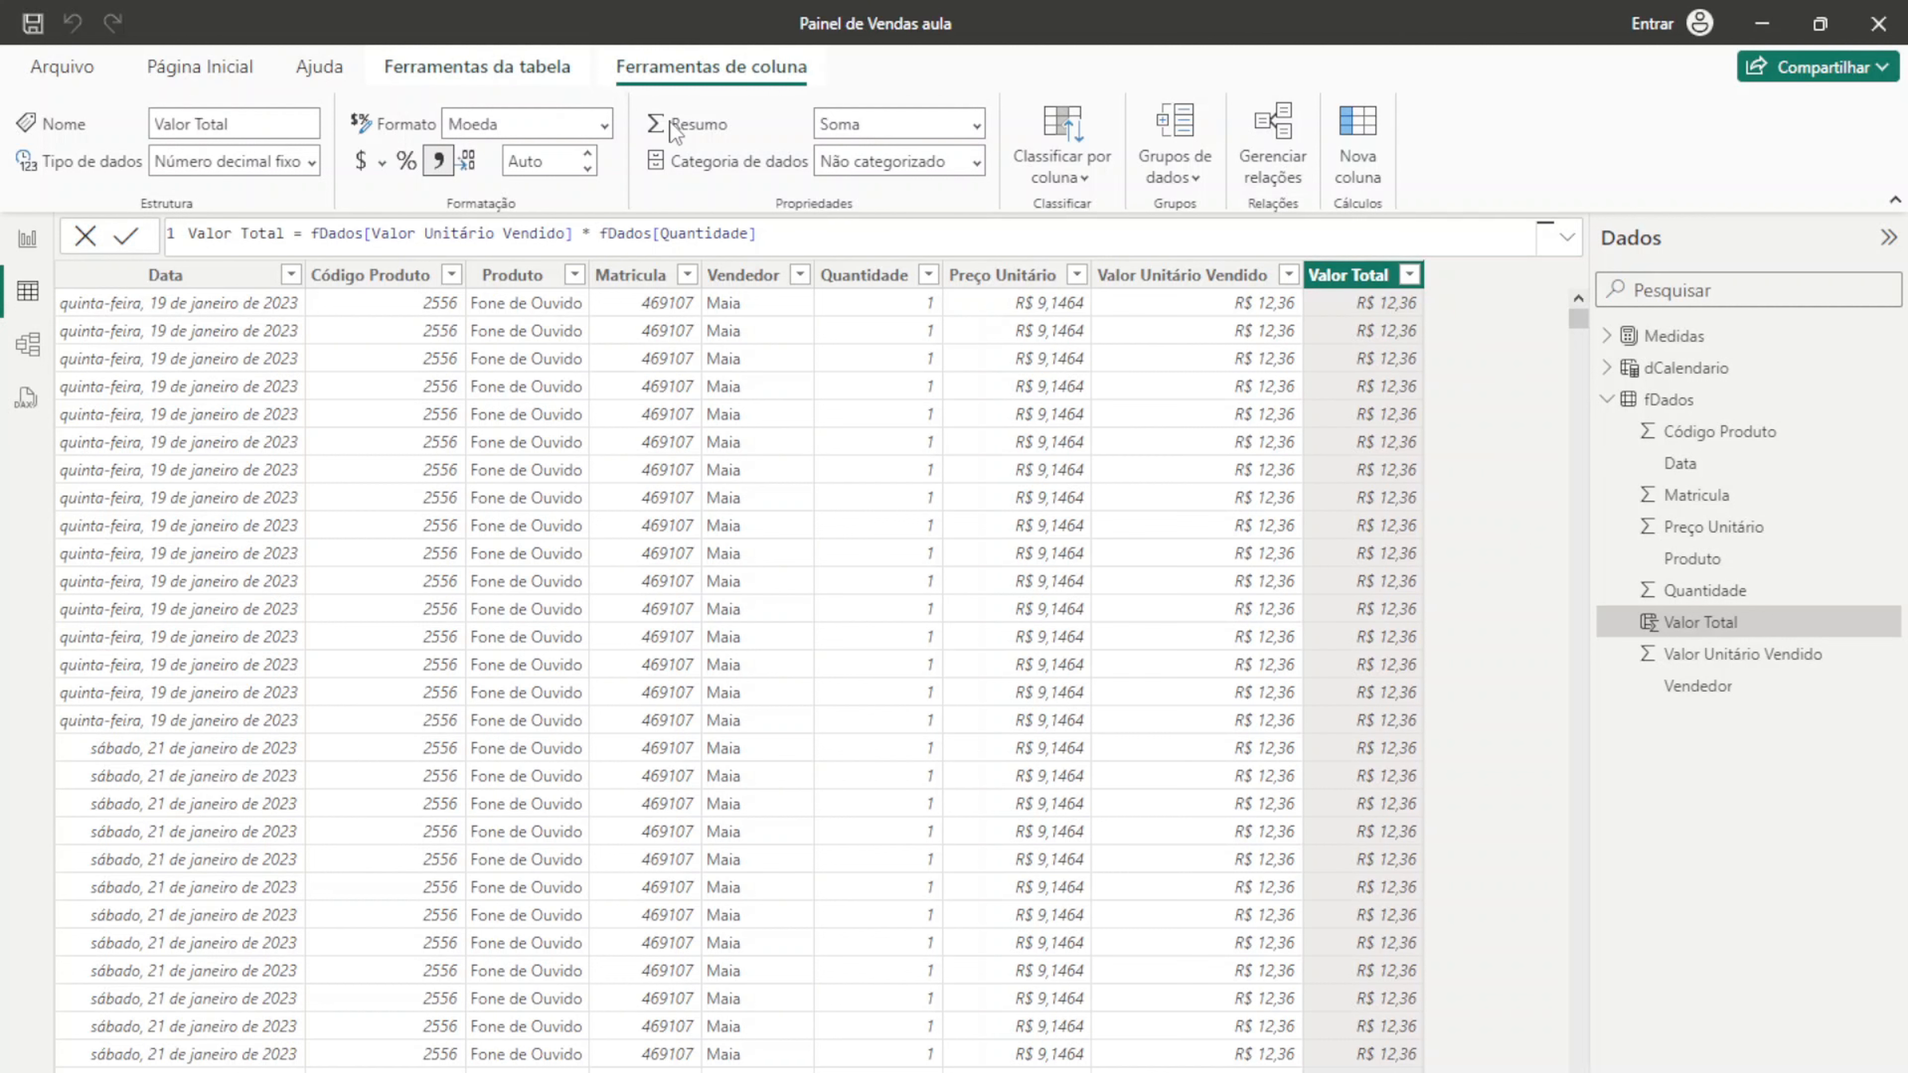
left_click(1362, 127)
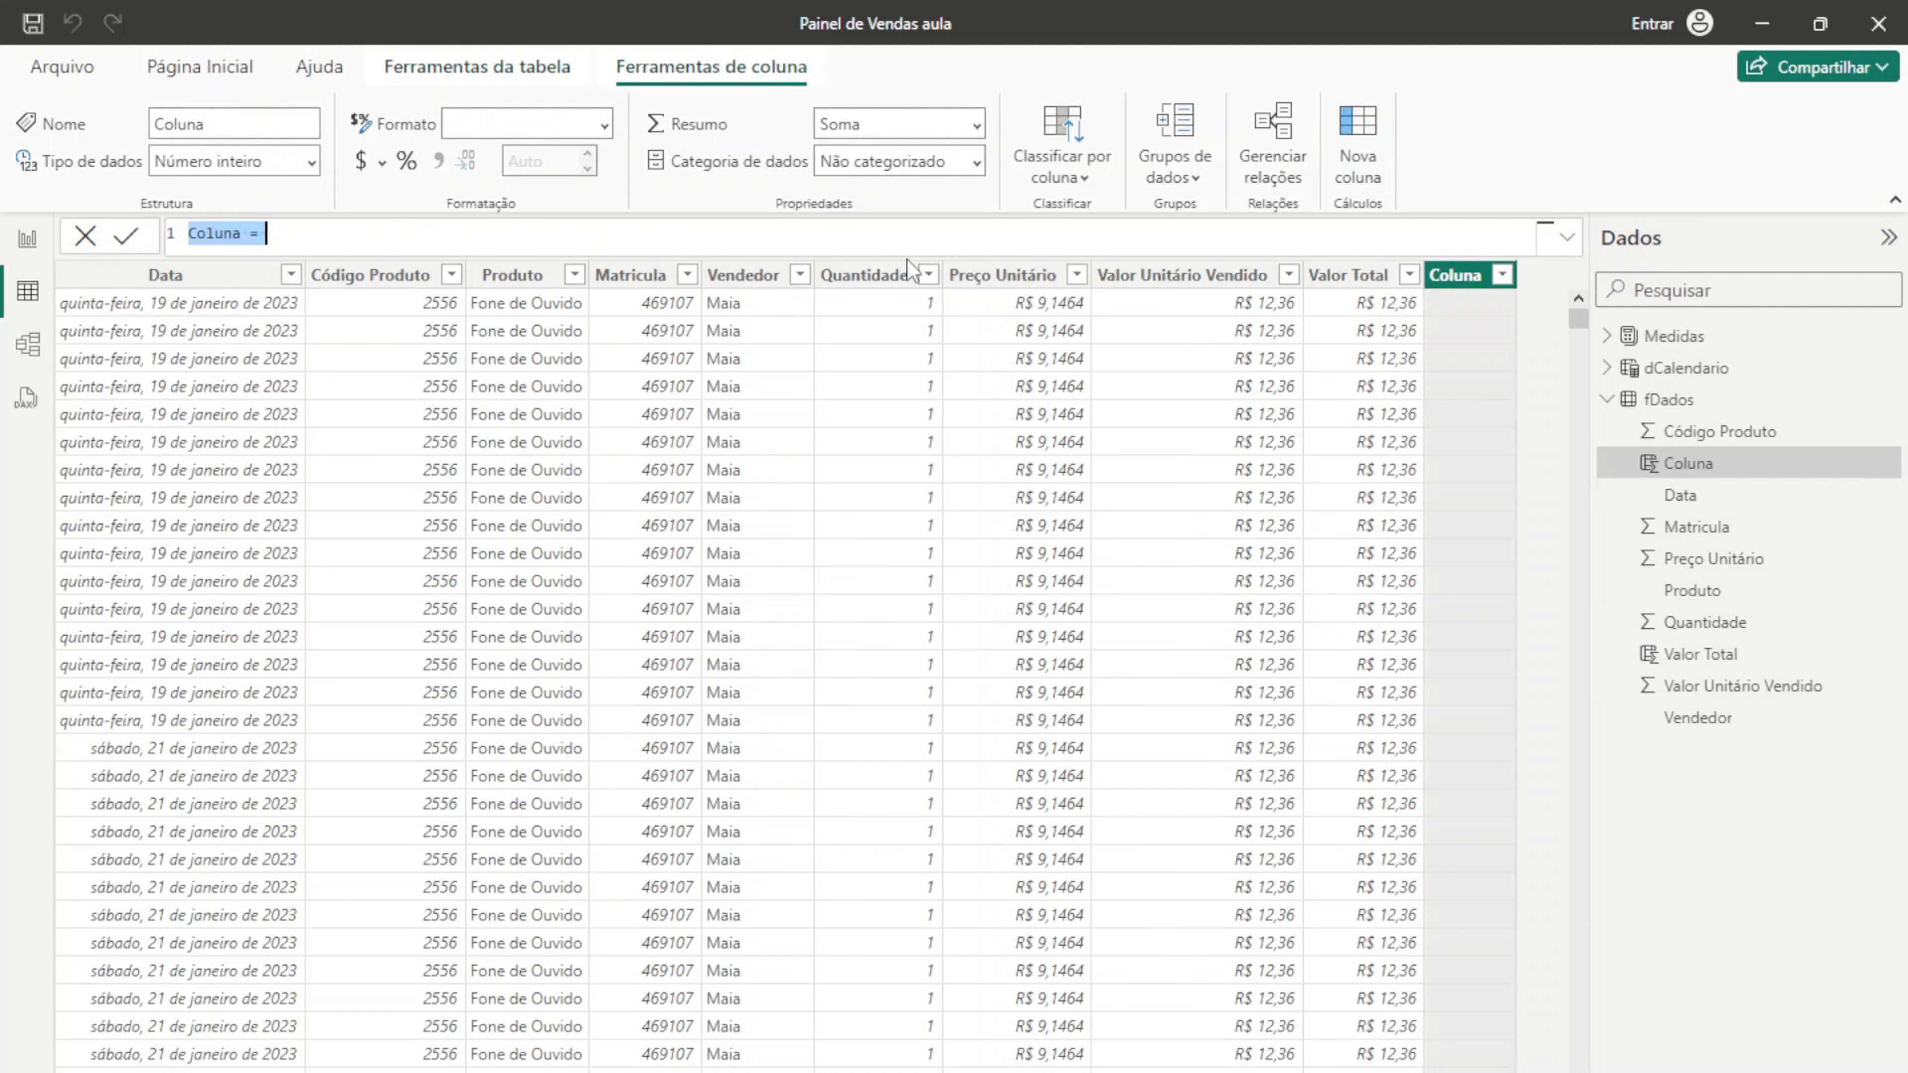
type("Tota")
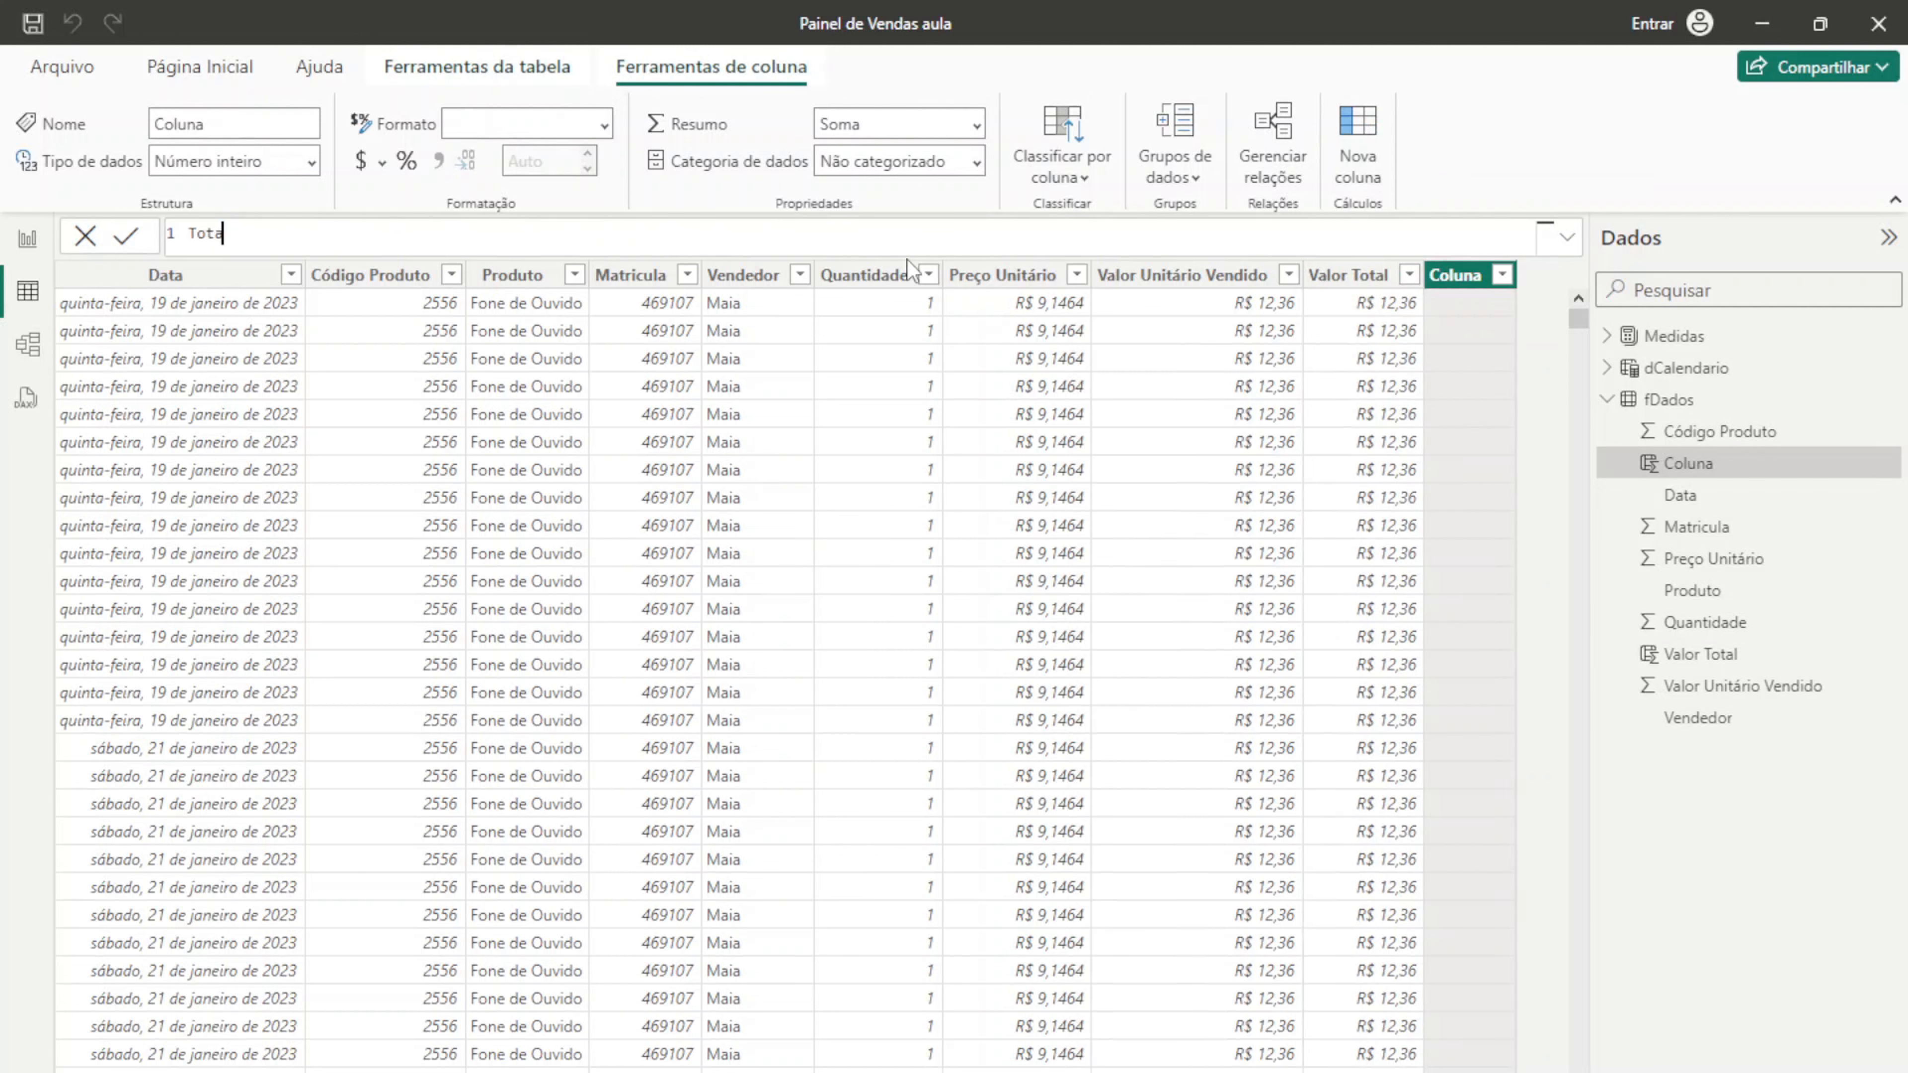
type("l = fdado")
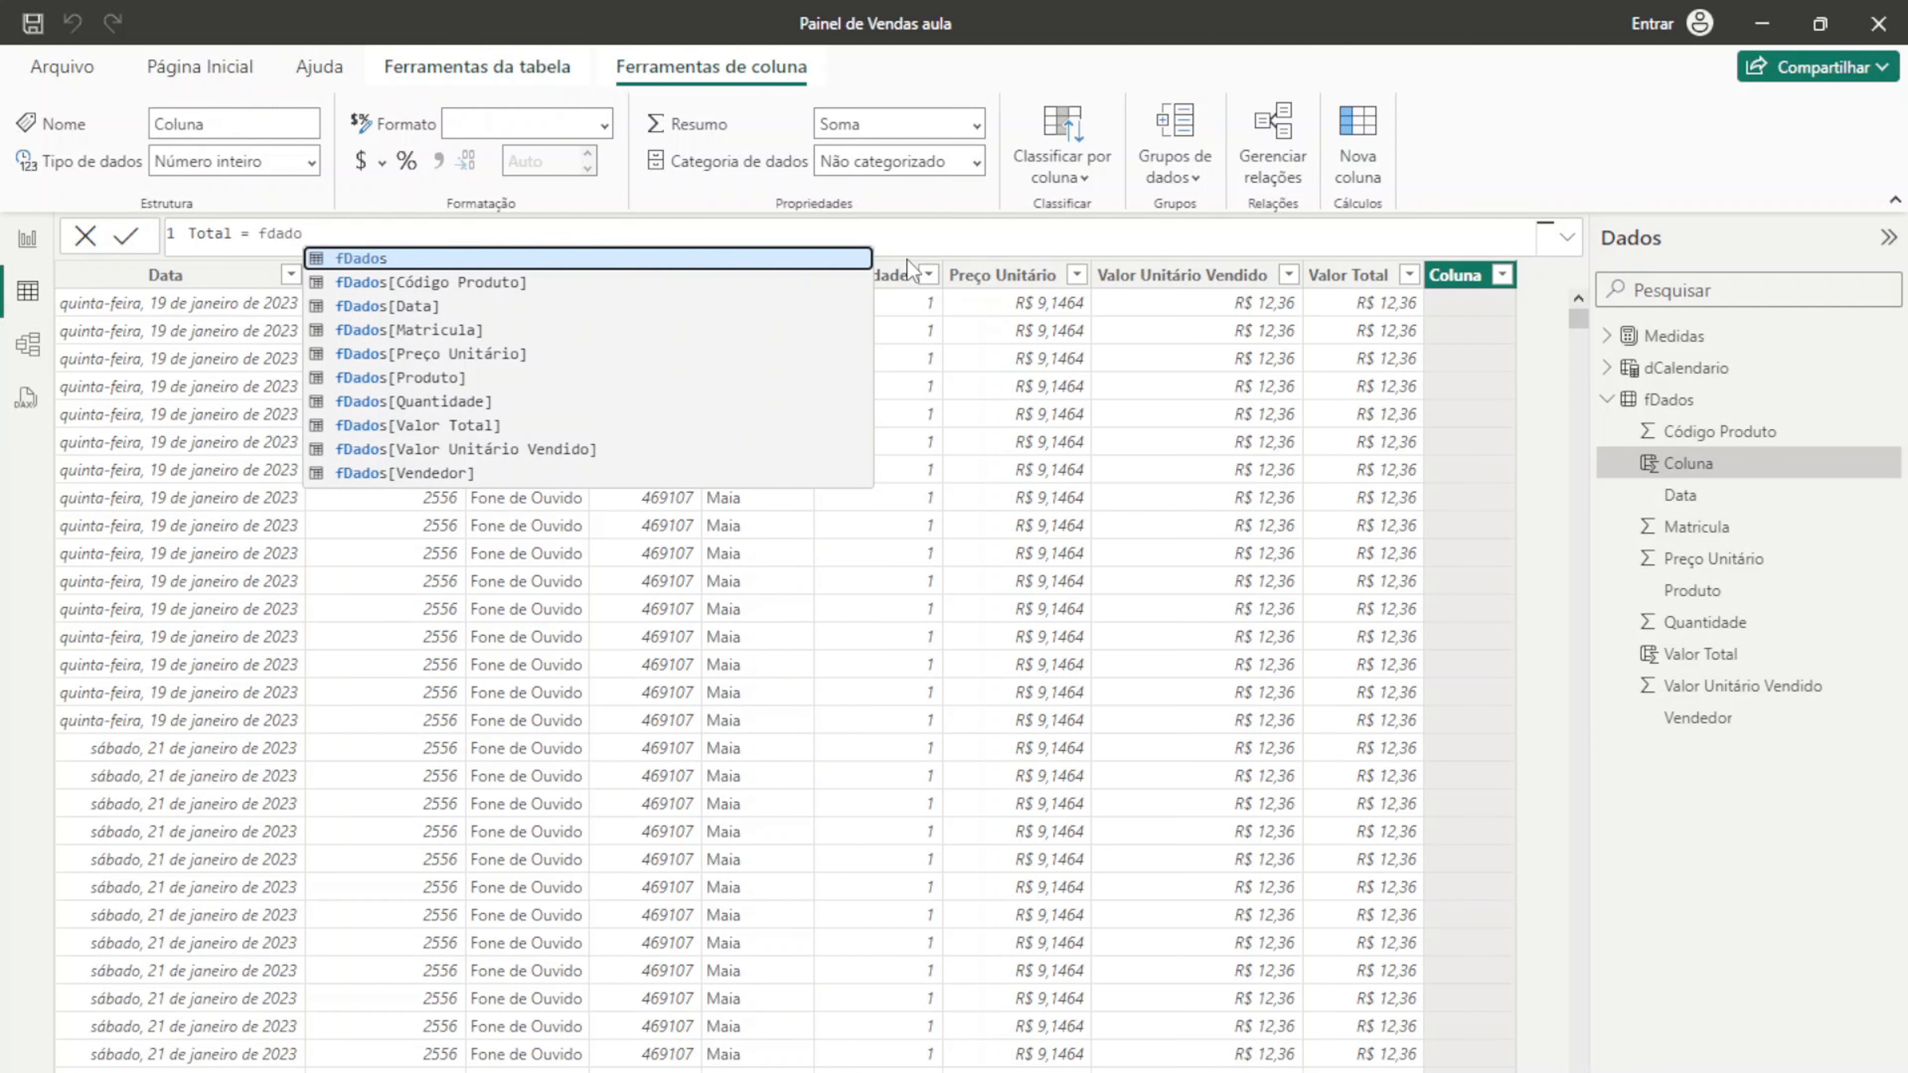
key("Down")
key("Down")
key("Down")
key("Down")
key("Tab")
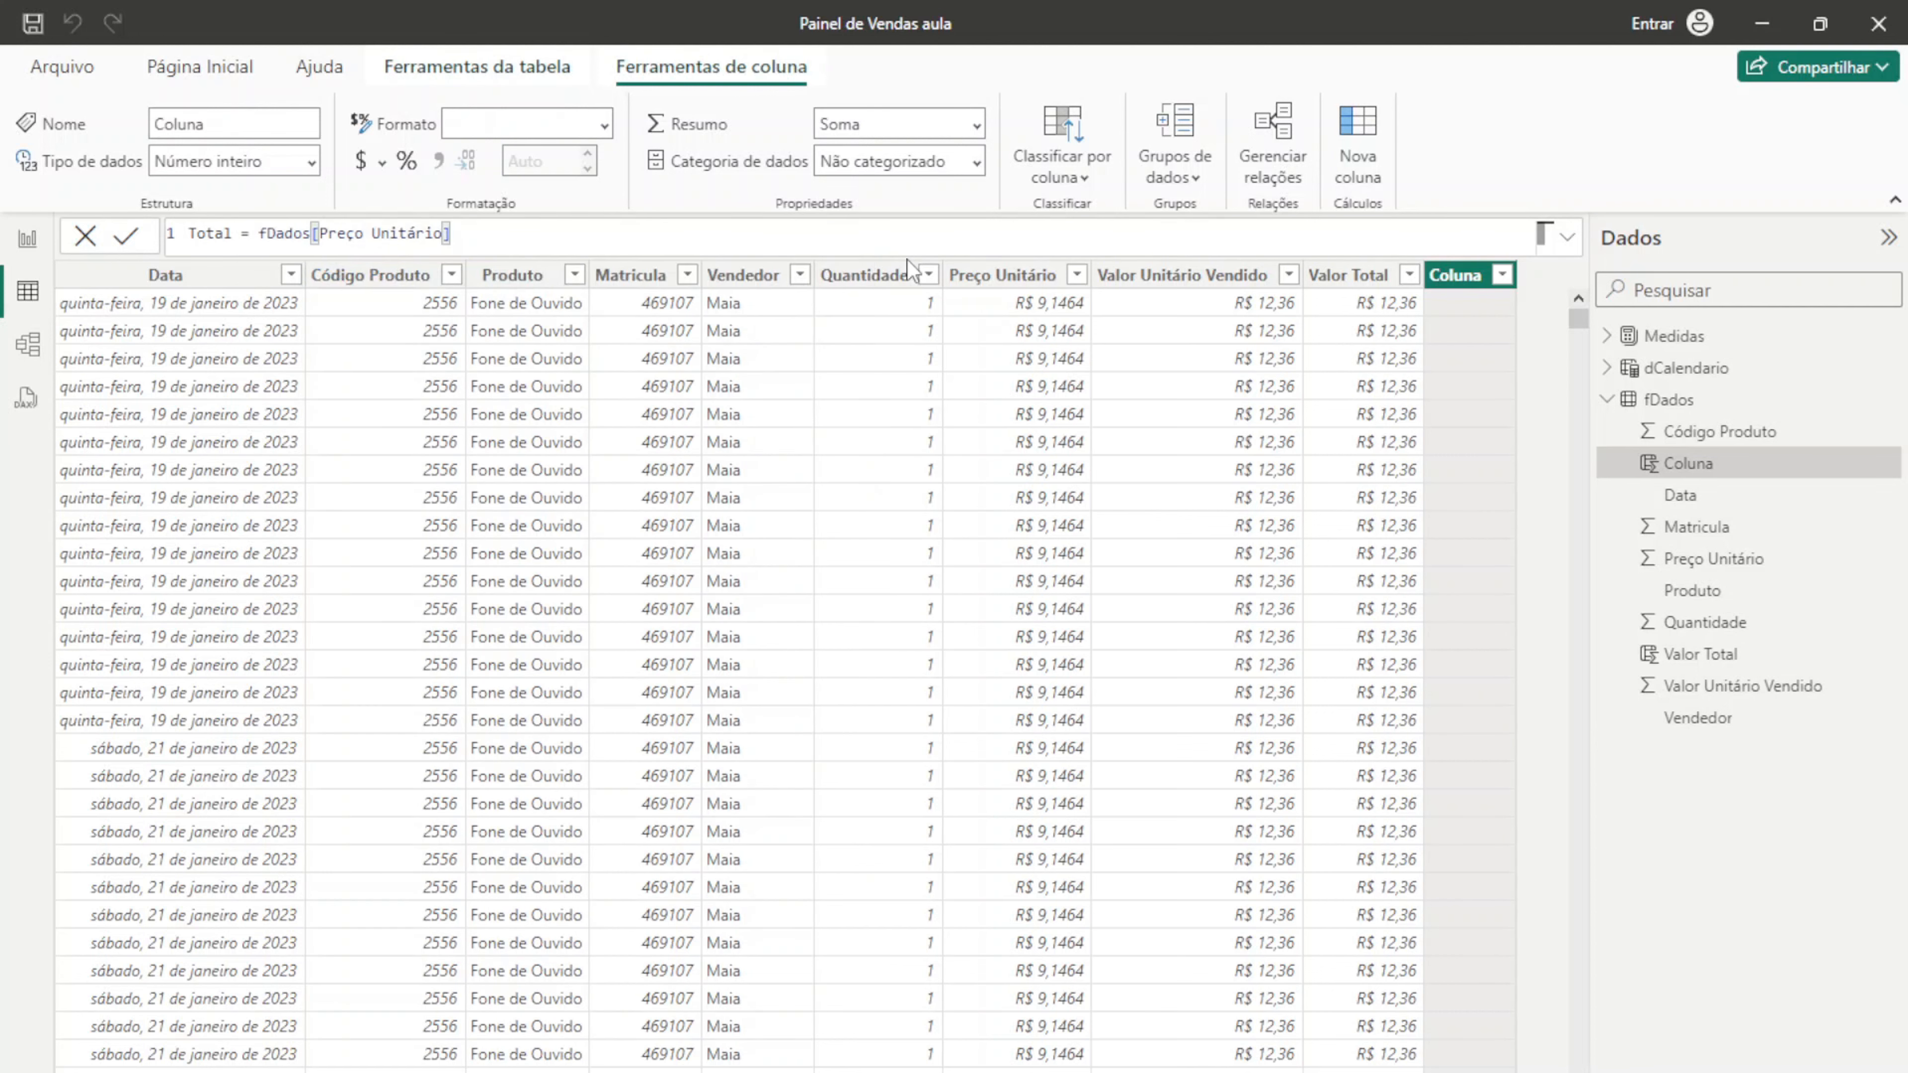
type("* fda")
key("Down")
key("Down")
key("Down")
key("Down")
key("Down")
key("Down")
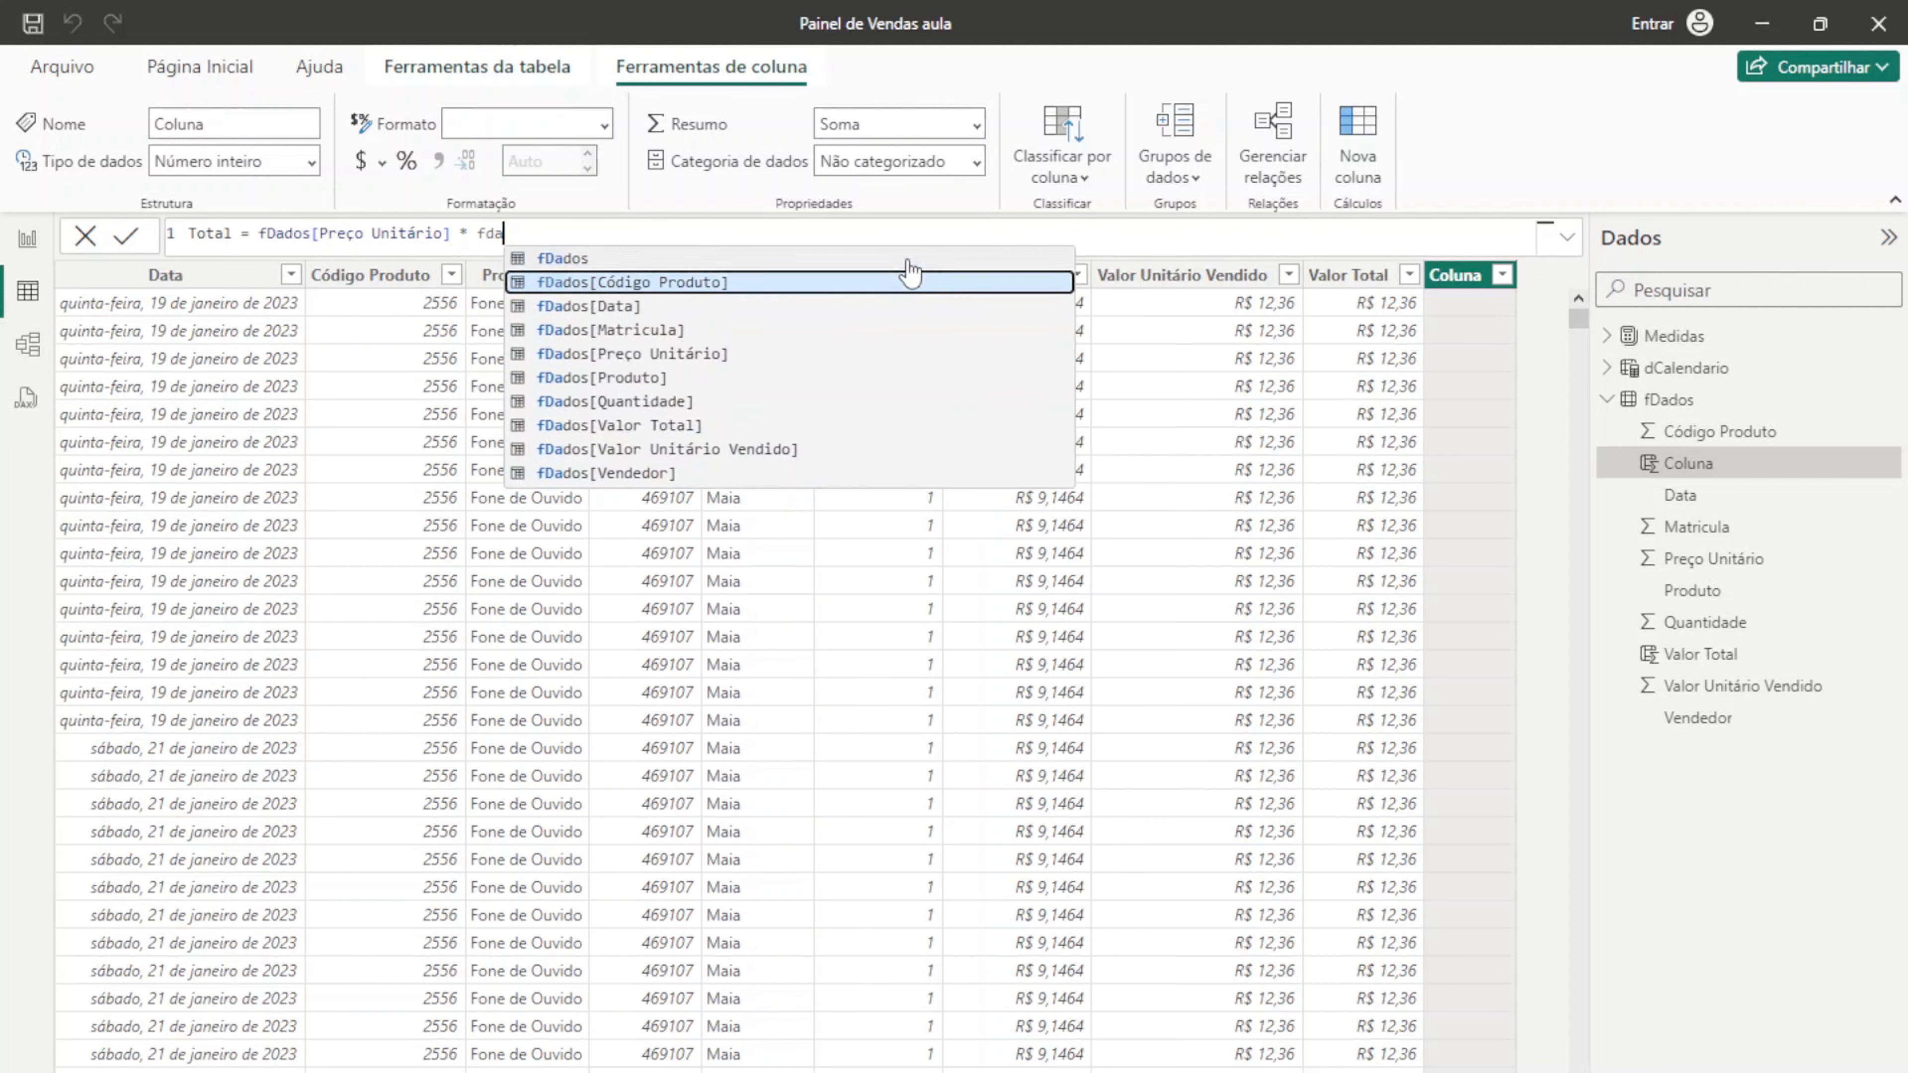
key("Tab")
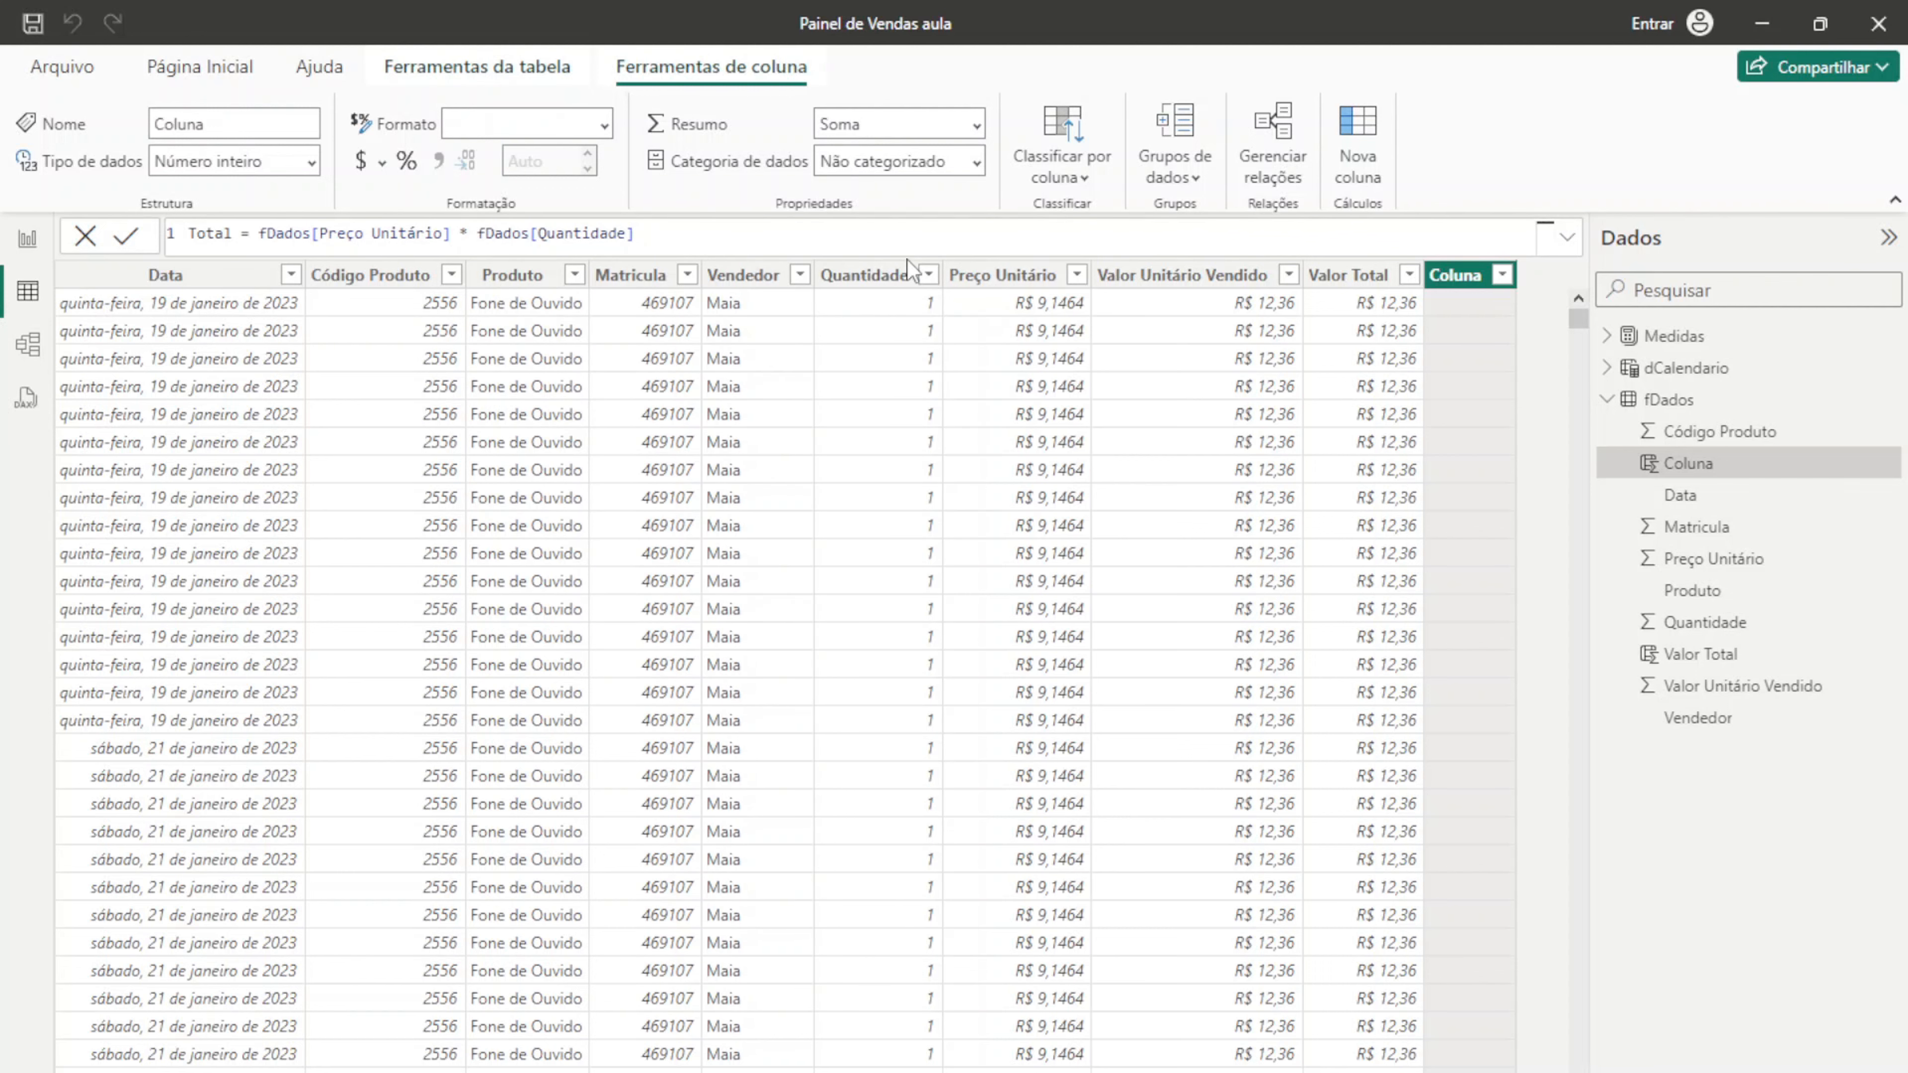
key("Return")
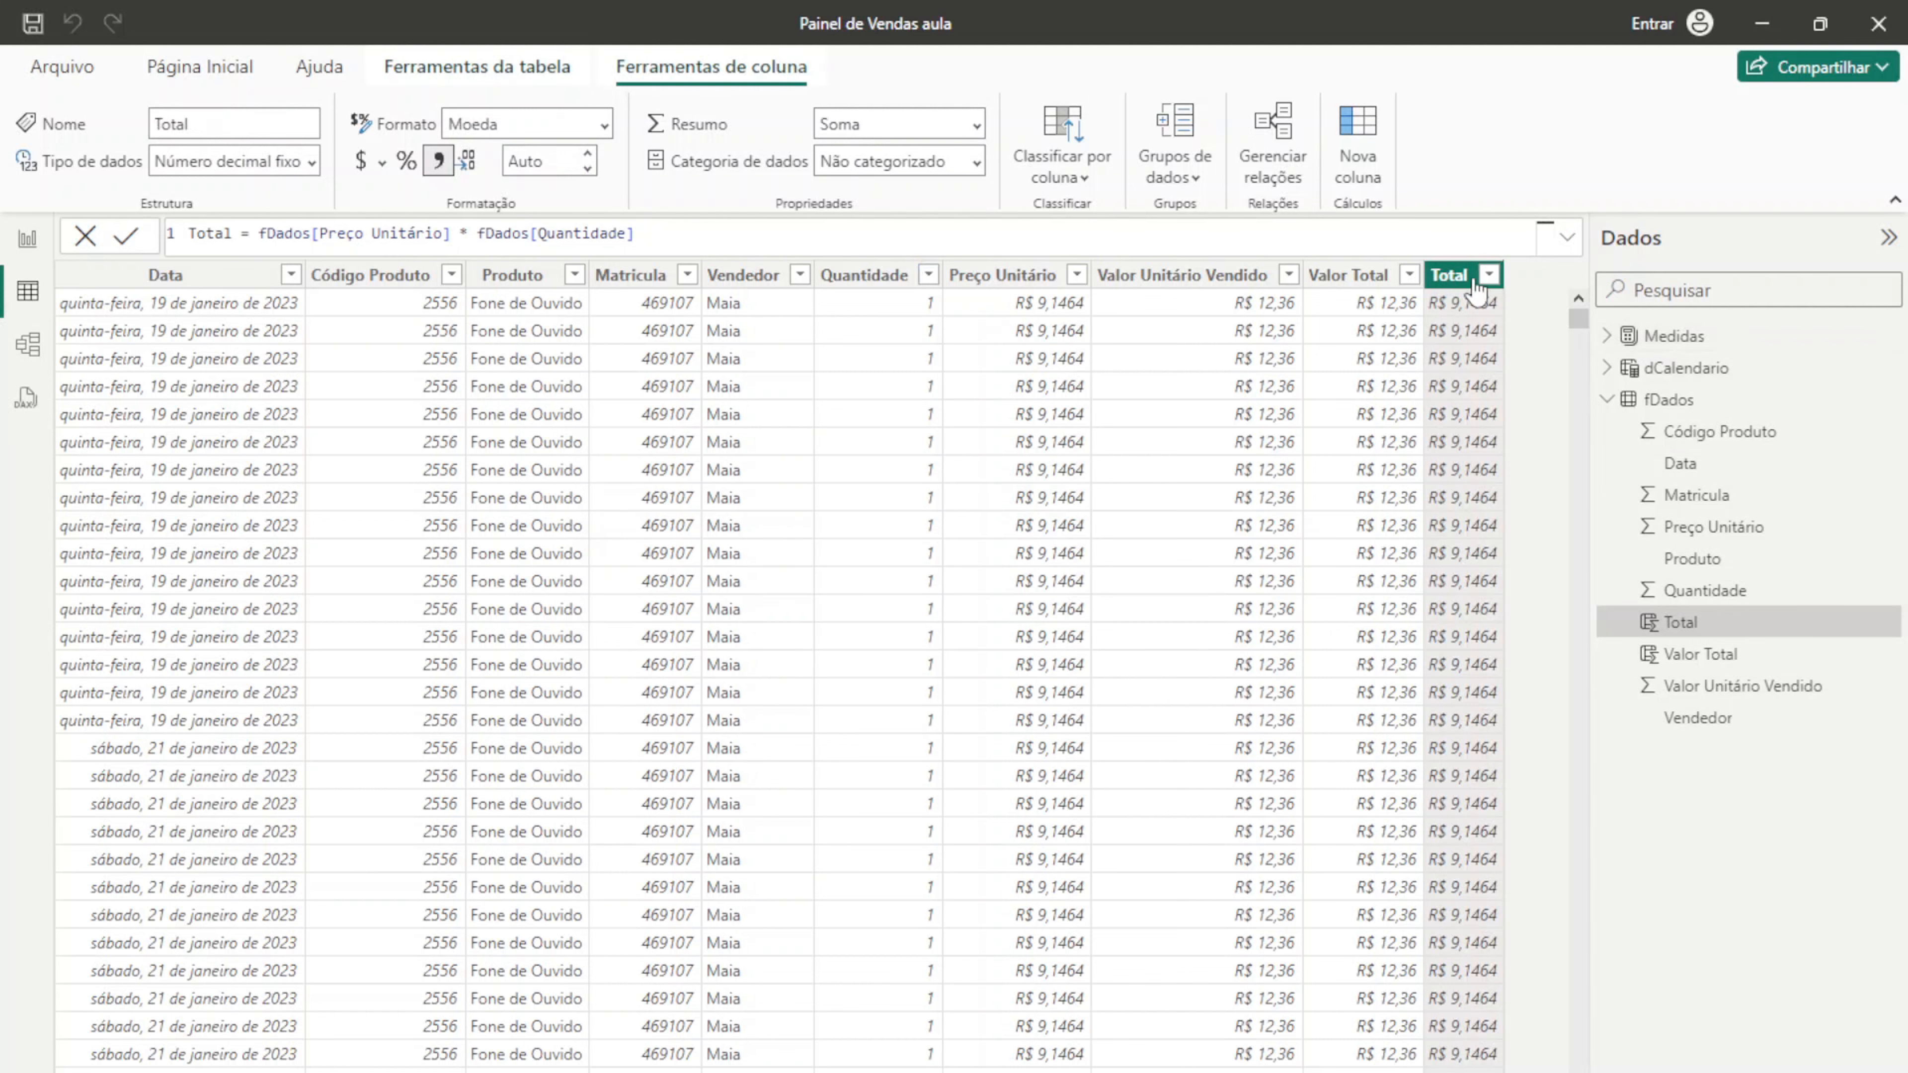
Step: Format the new Total column with 2 decimal places and rename it Total Custo in its formula
left_click(558, 158)
type("2")
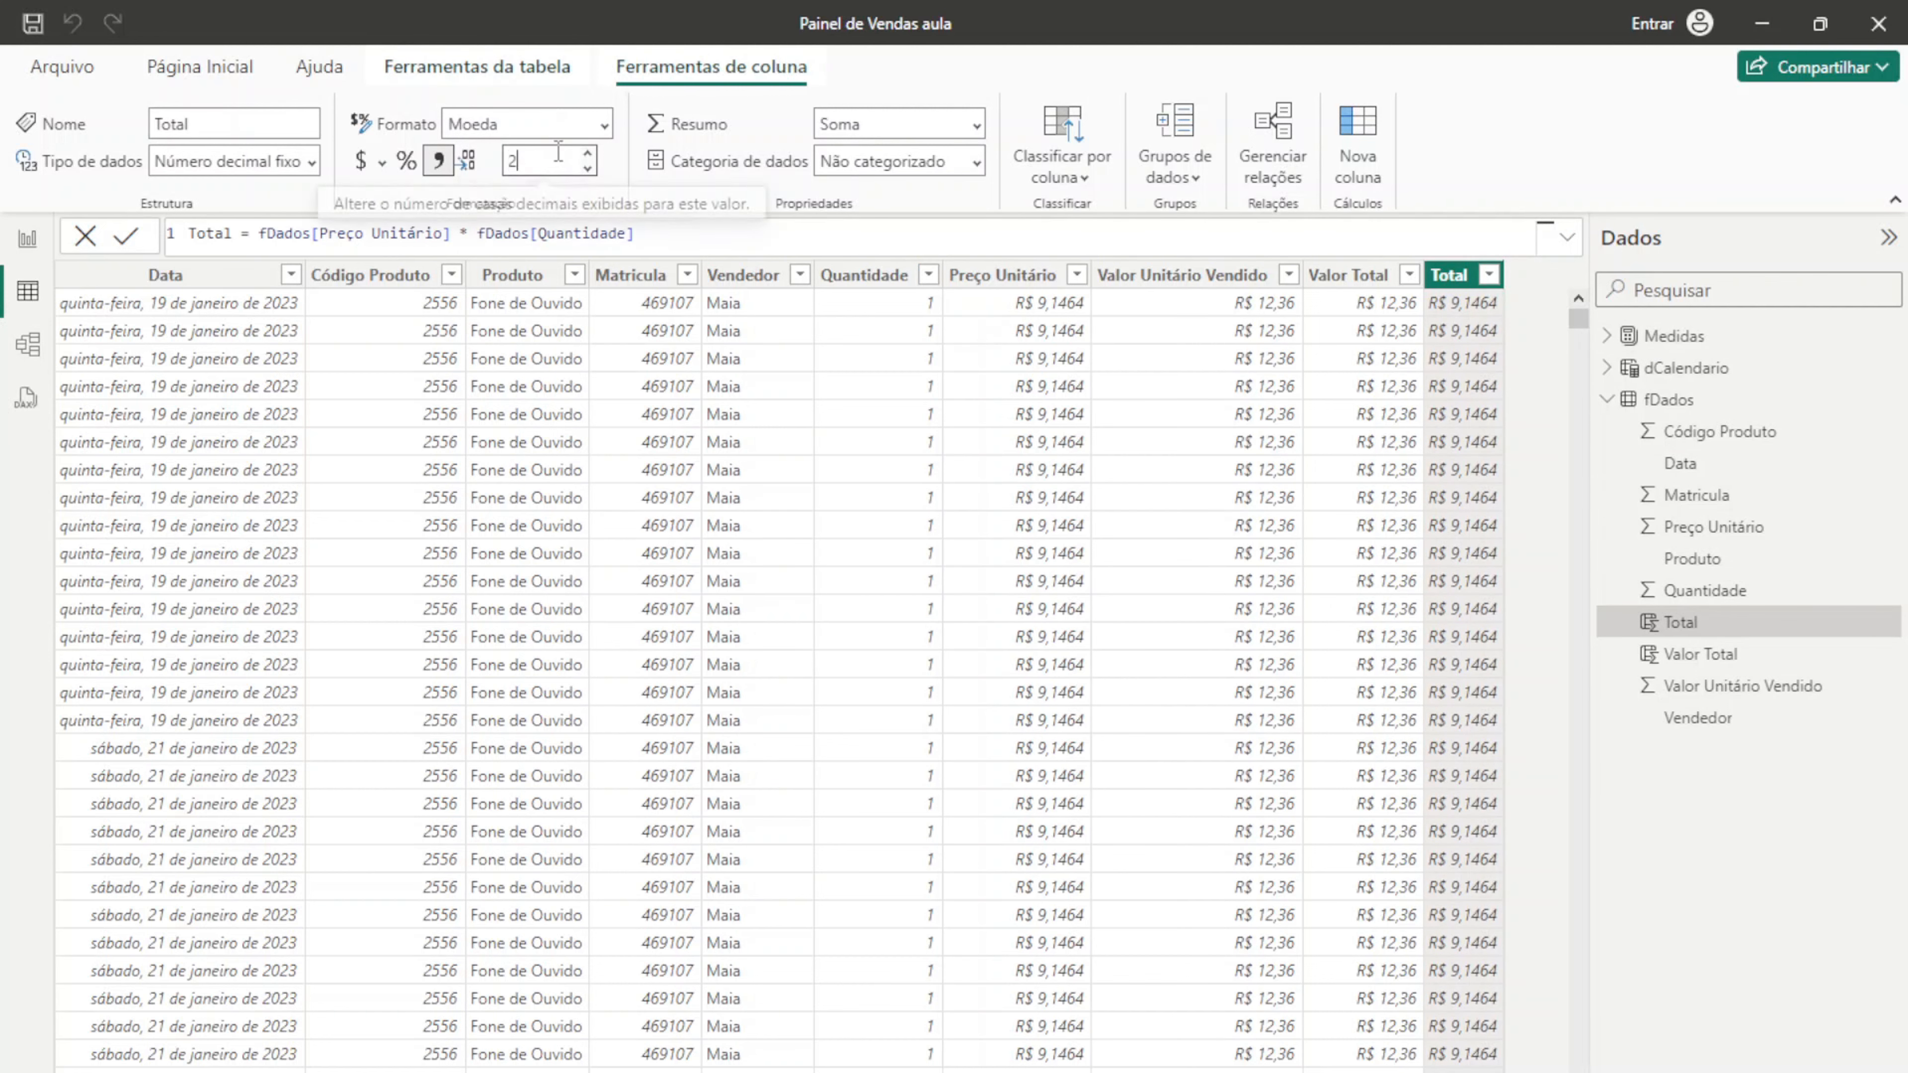
key("Return")
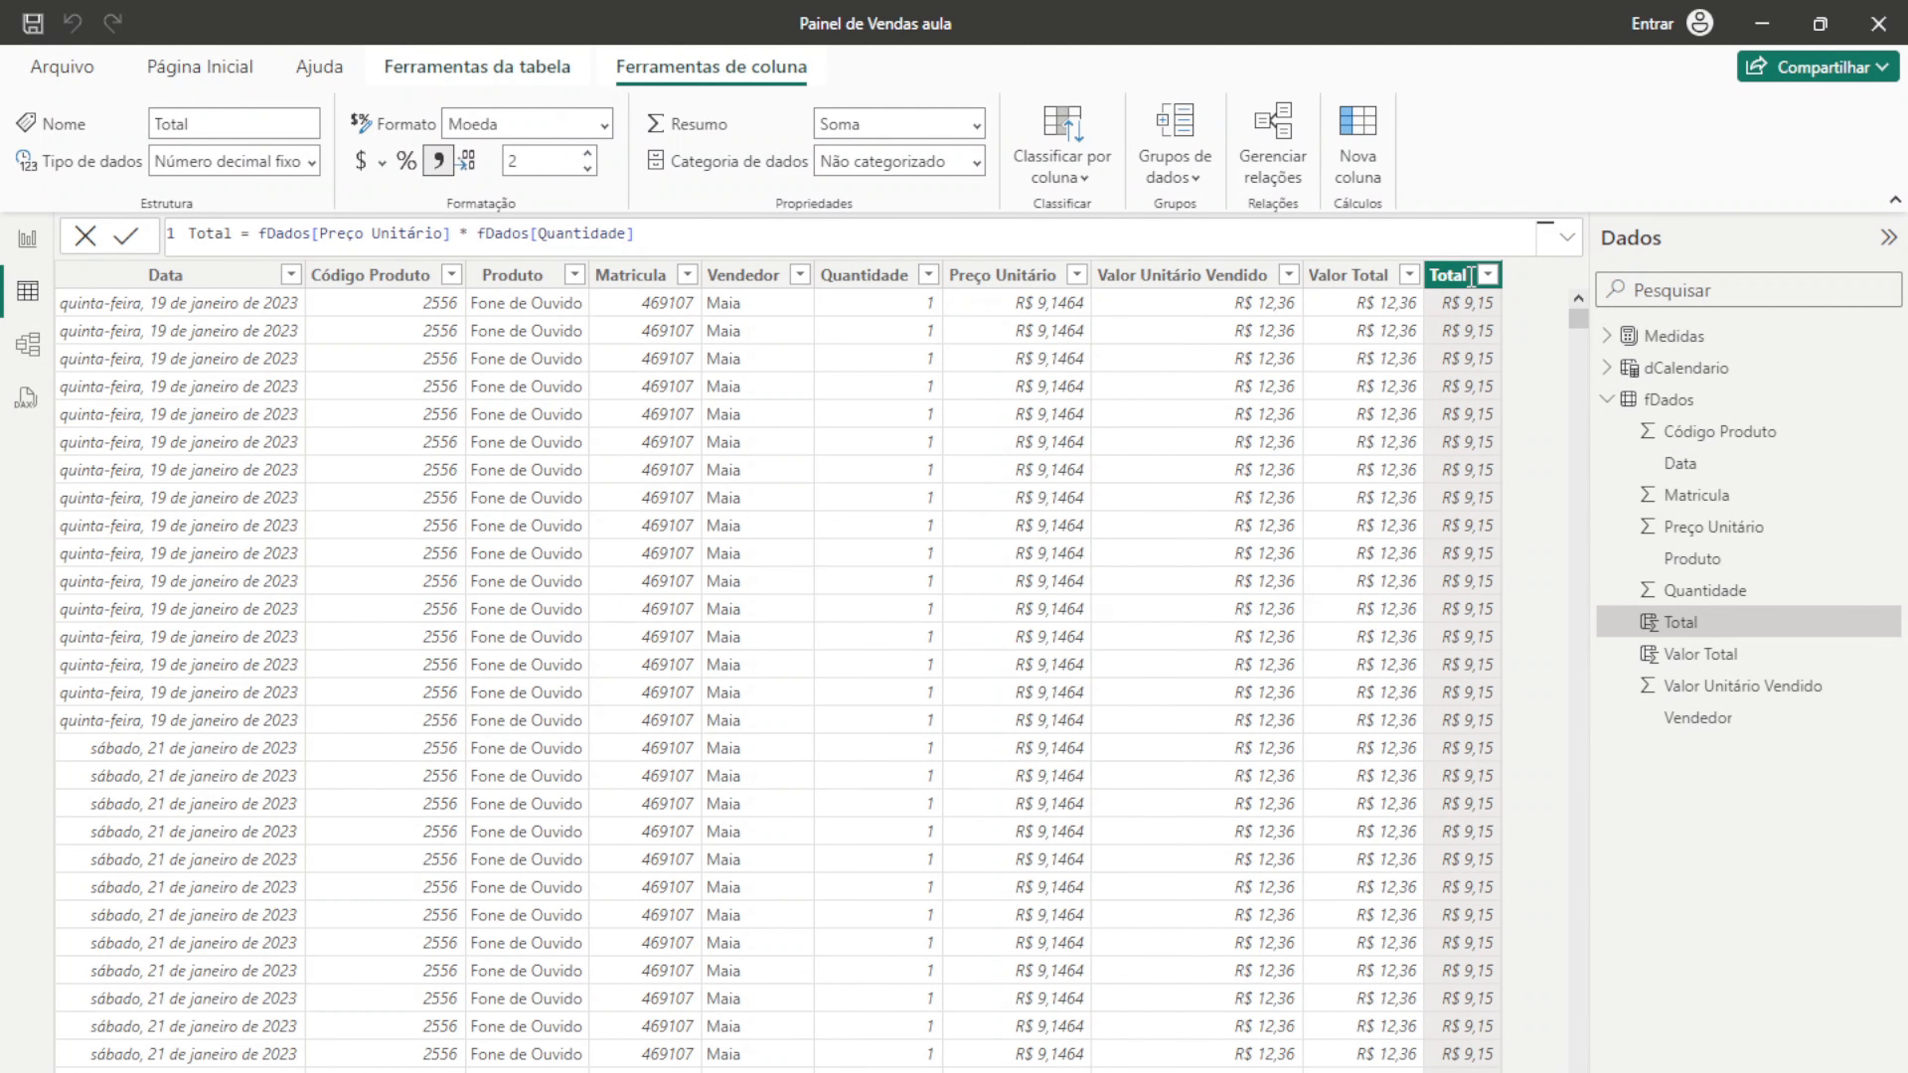
left_click(241, 233)
type("Custo")
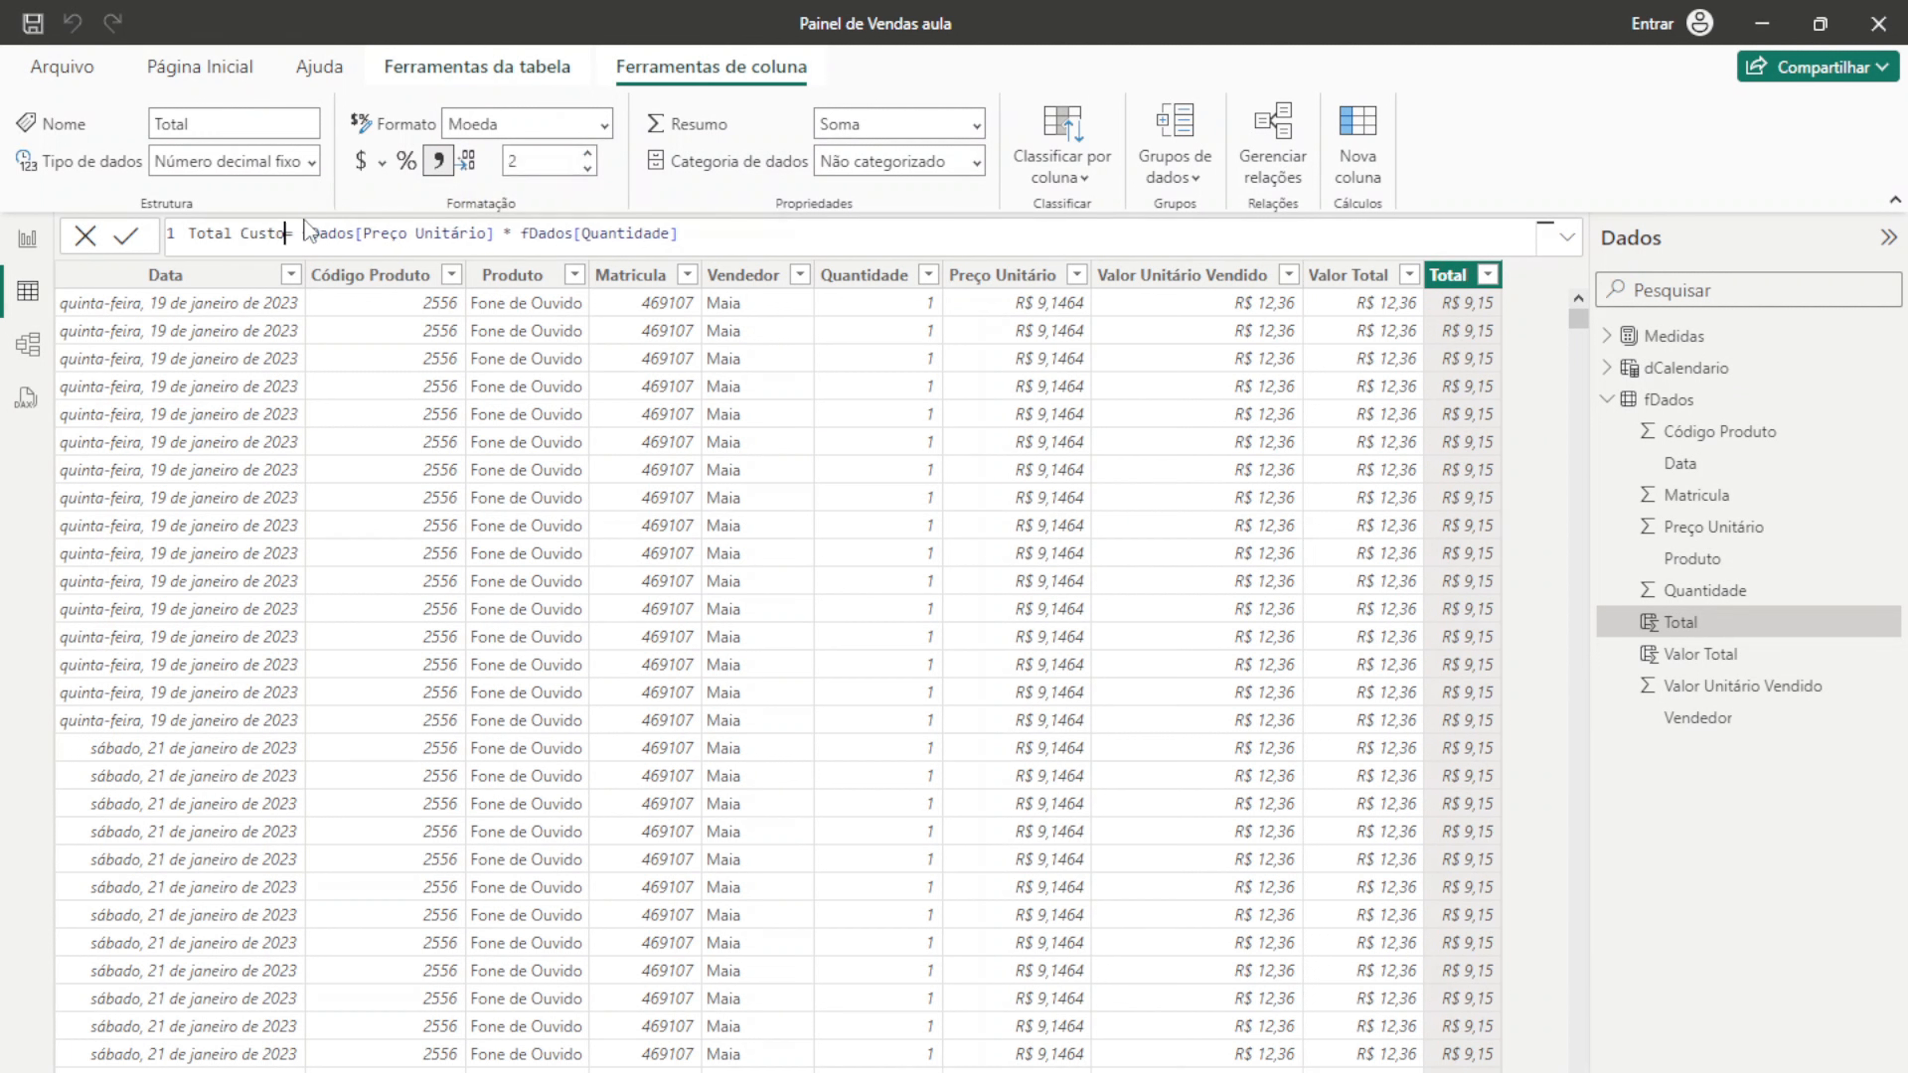
left_click(738, 234)
key("Return")
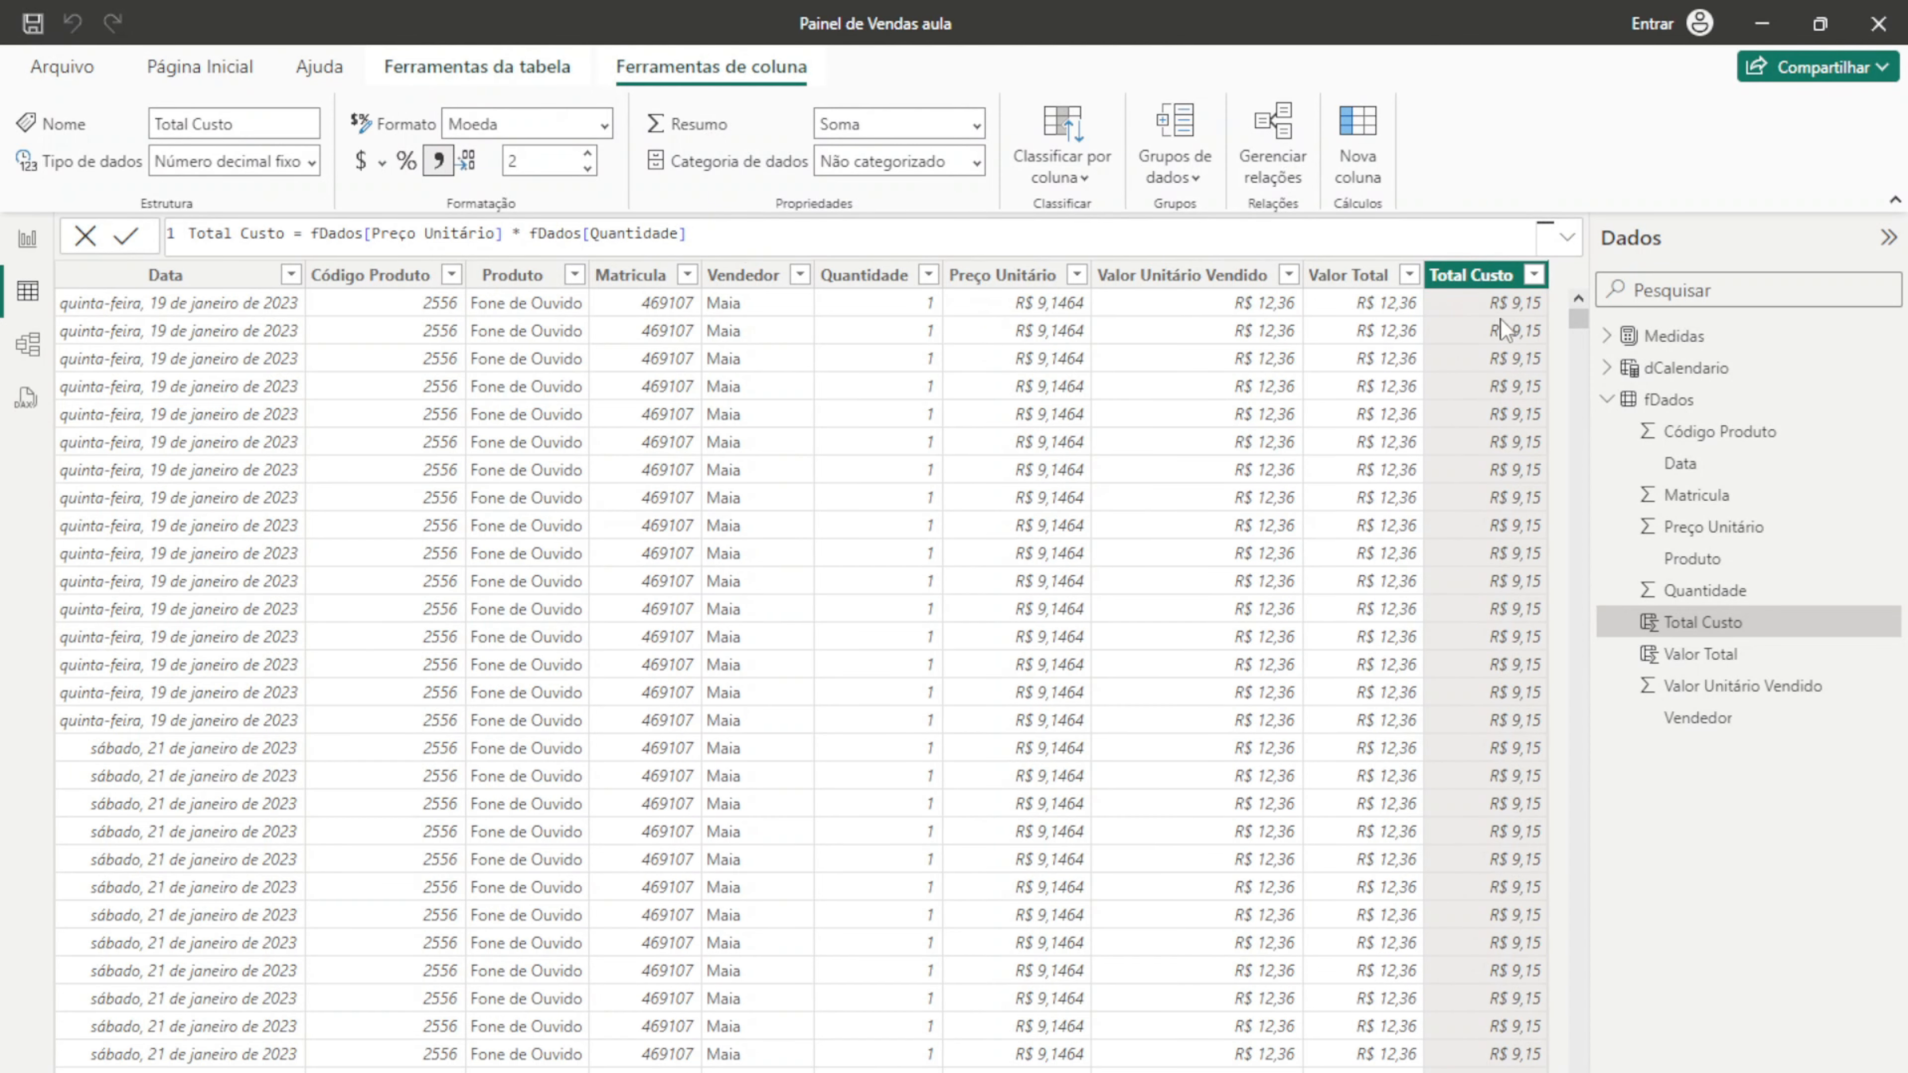
Step: Add a calculated column to fDados with the formula Lucro Venda = fDados[Valor Total] - fDados[Total Custo]
left_click(1359, 280)
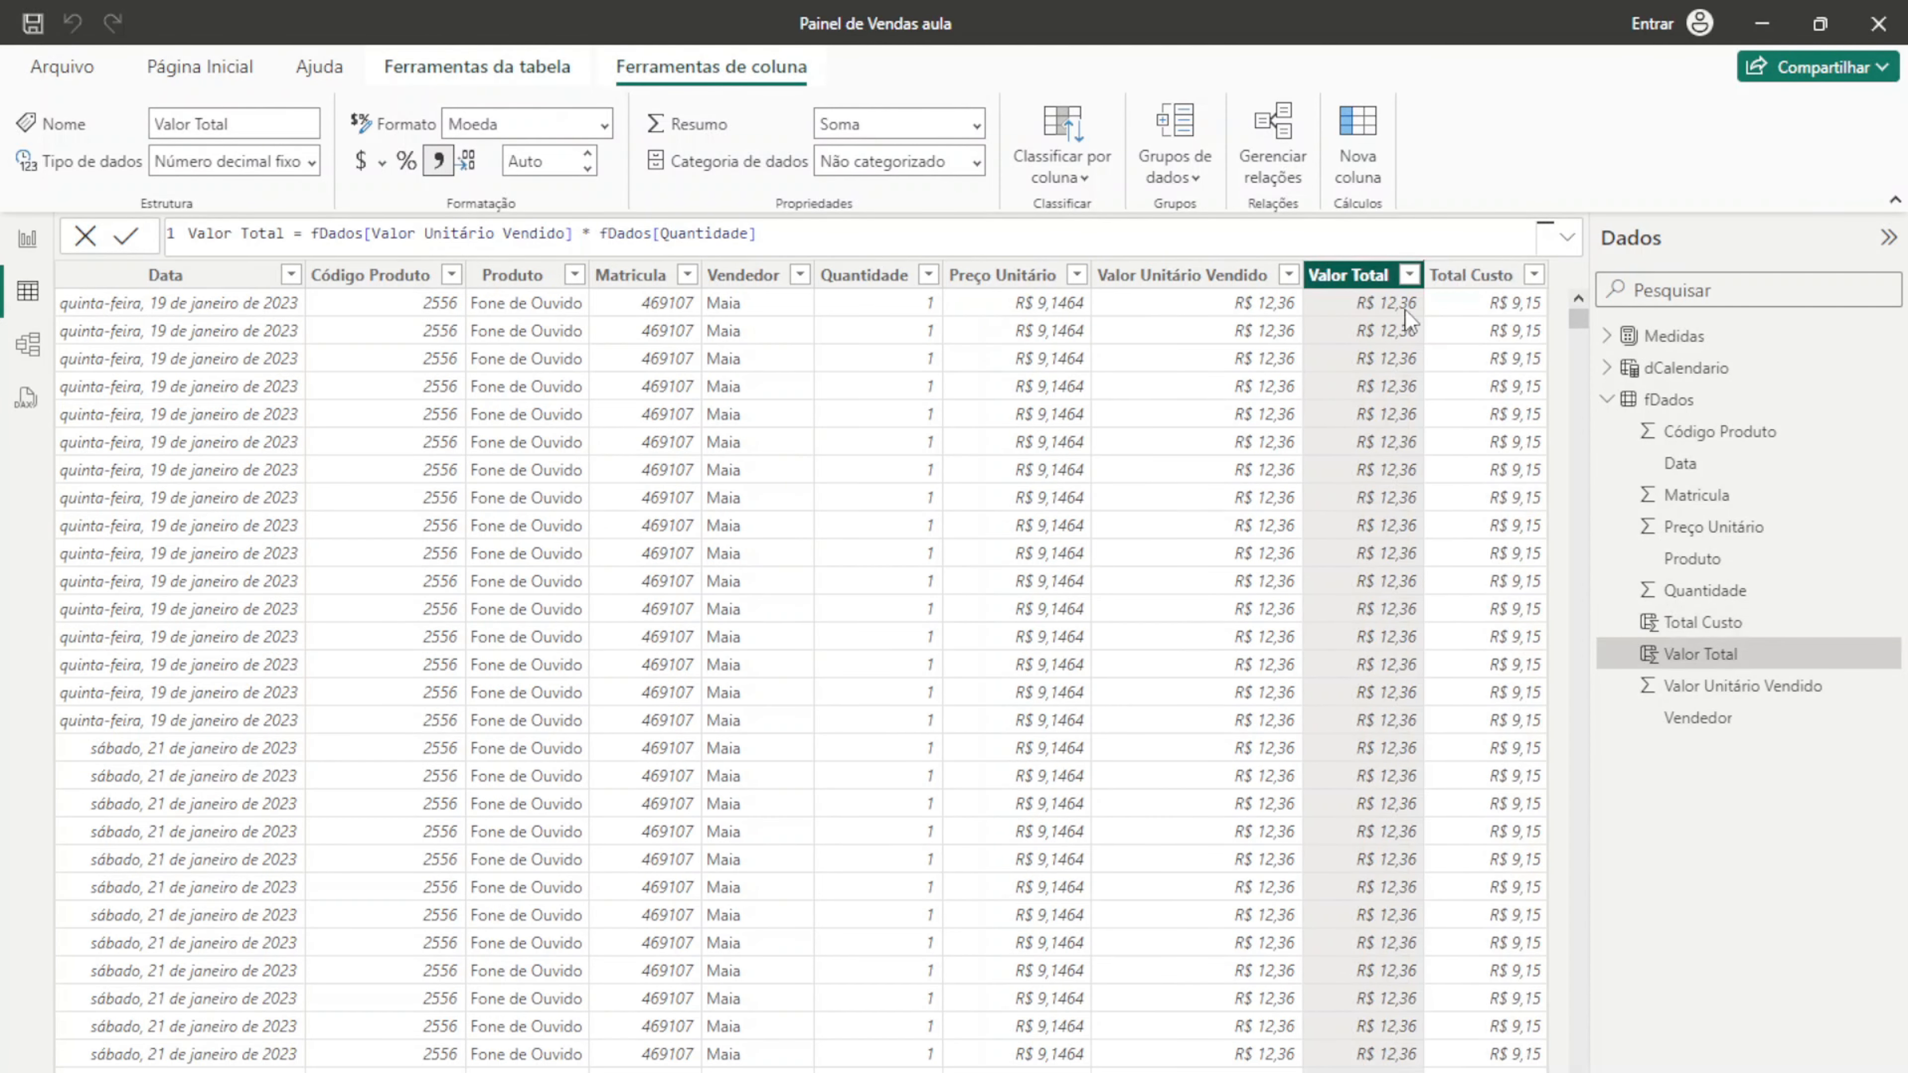
left_click(1469, 280)
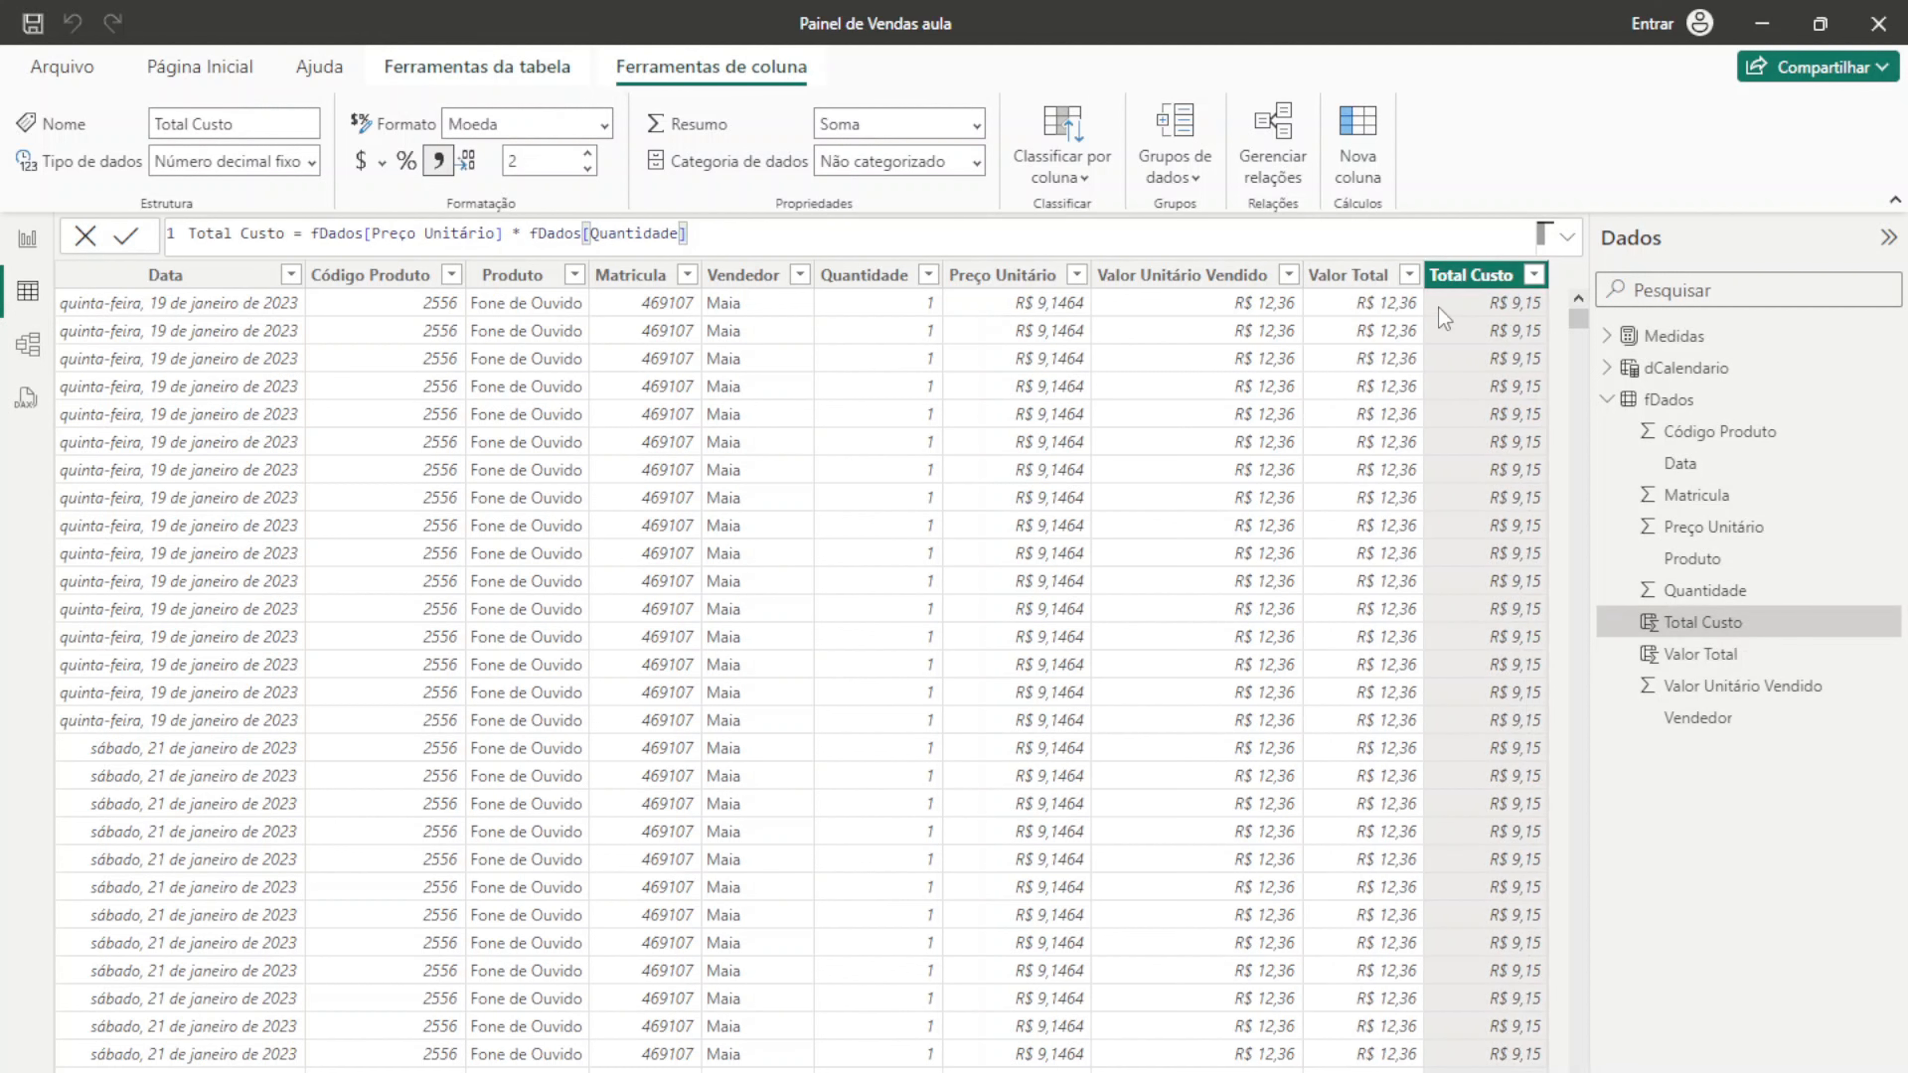
left_click(1352, 277)
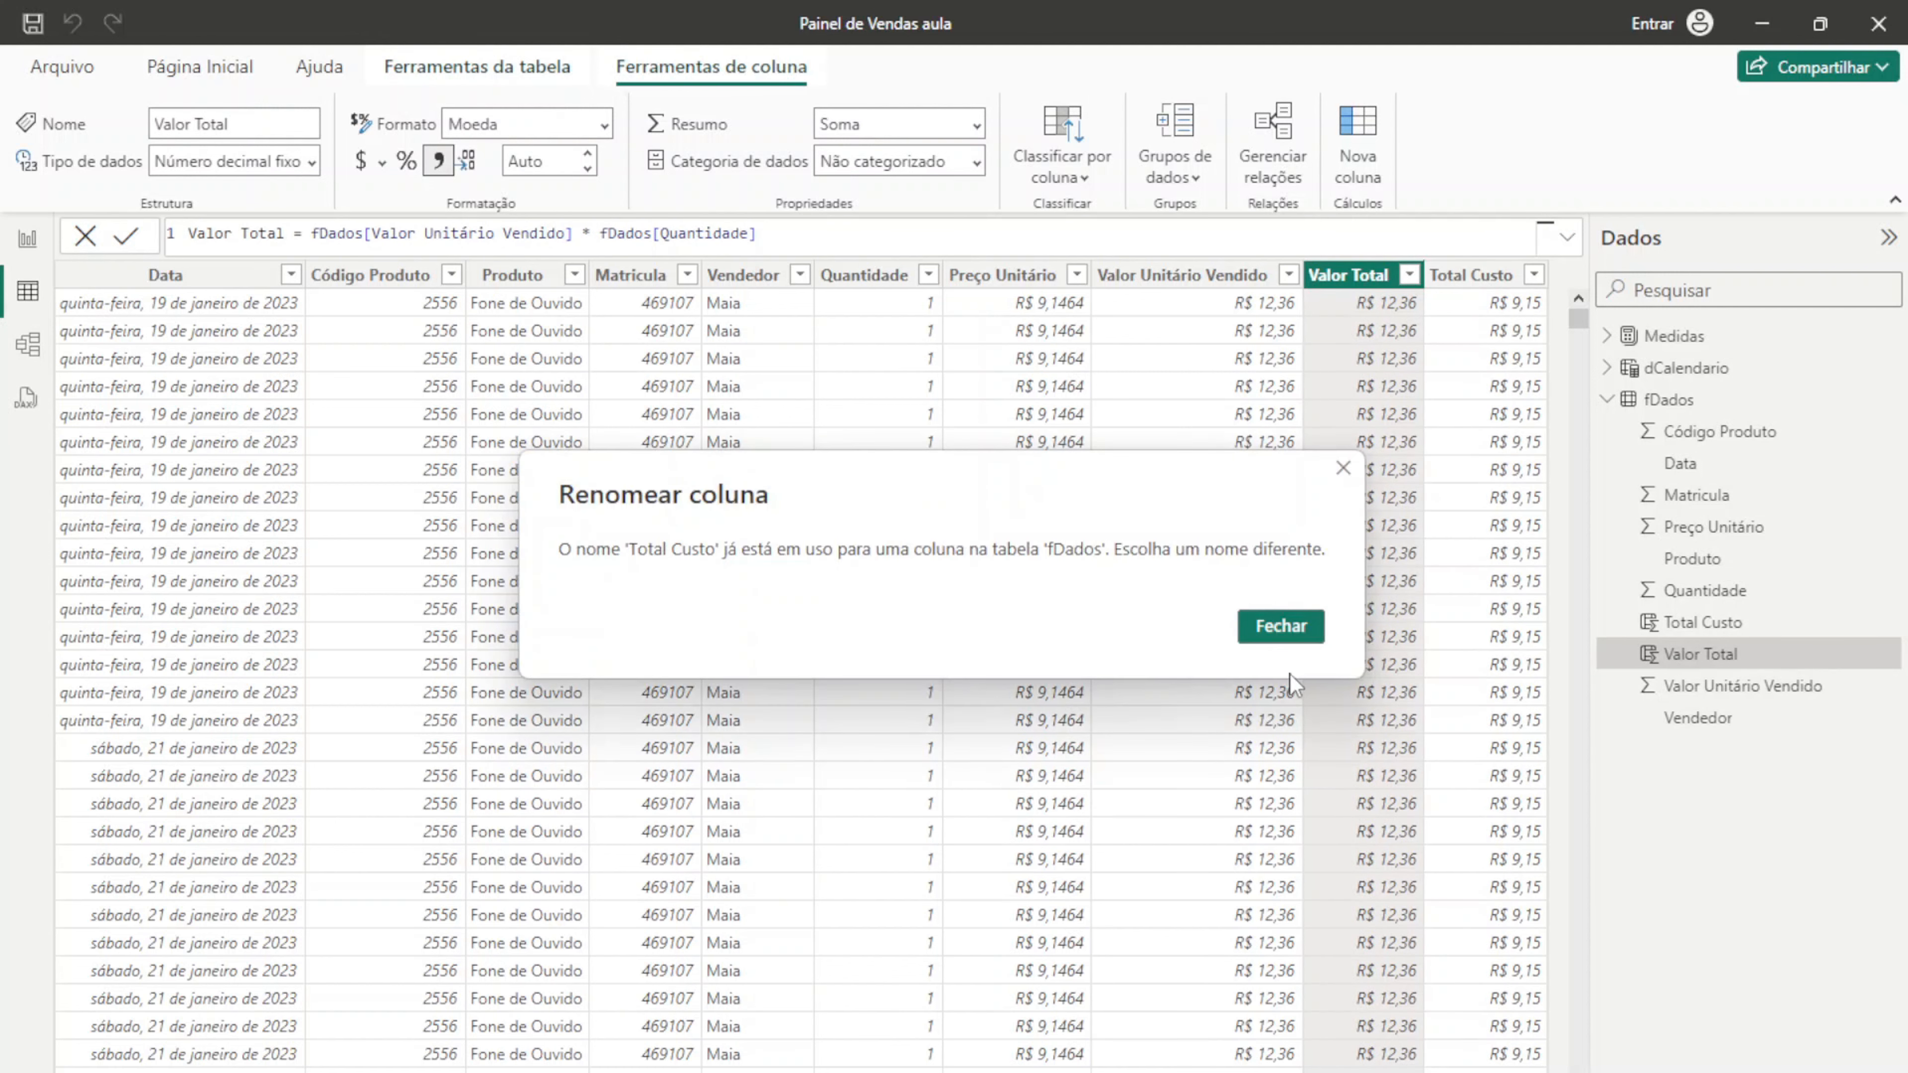
left_click(1309, 626)
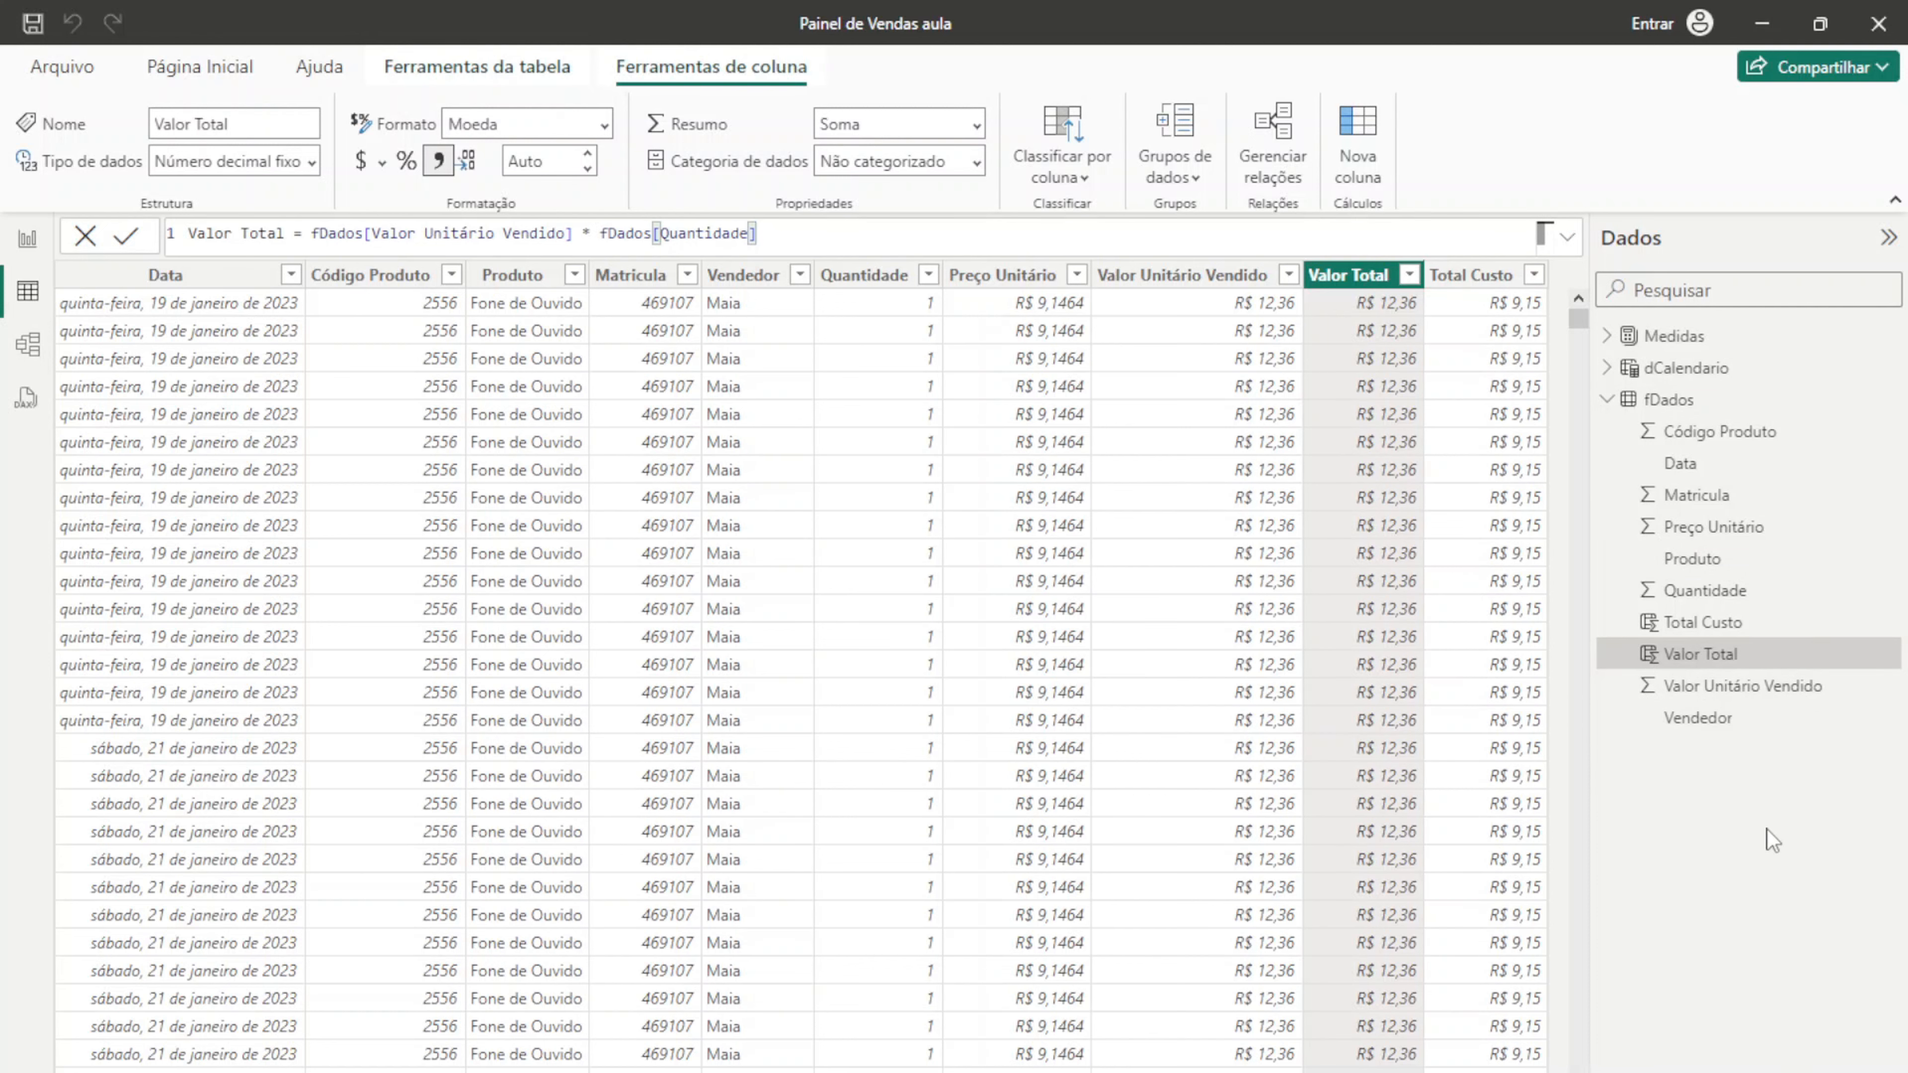
left_click(1362, 129)
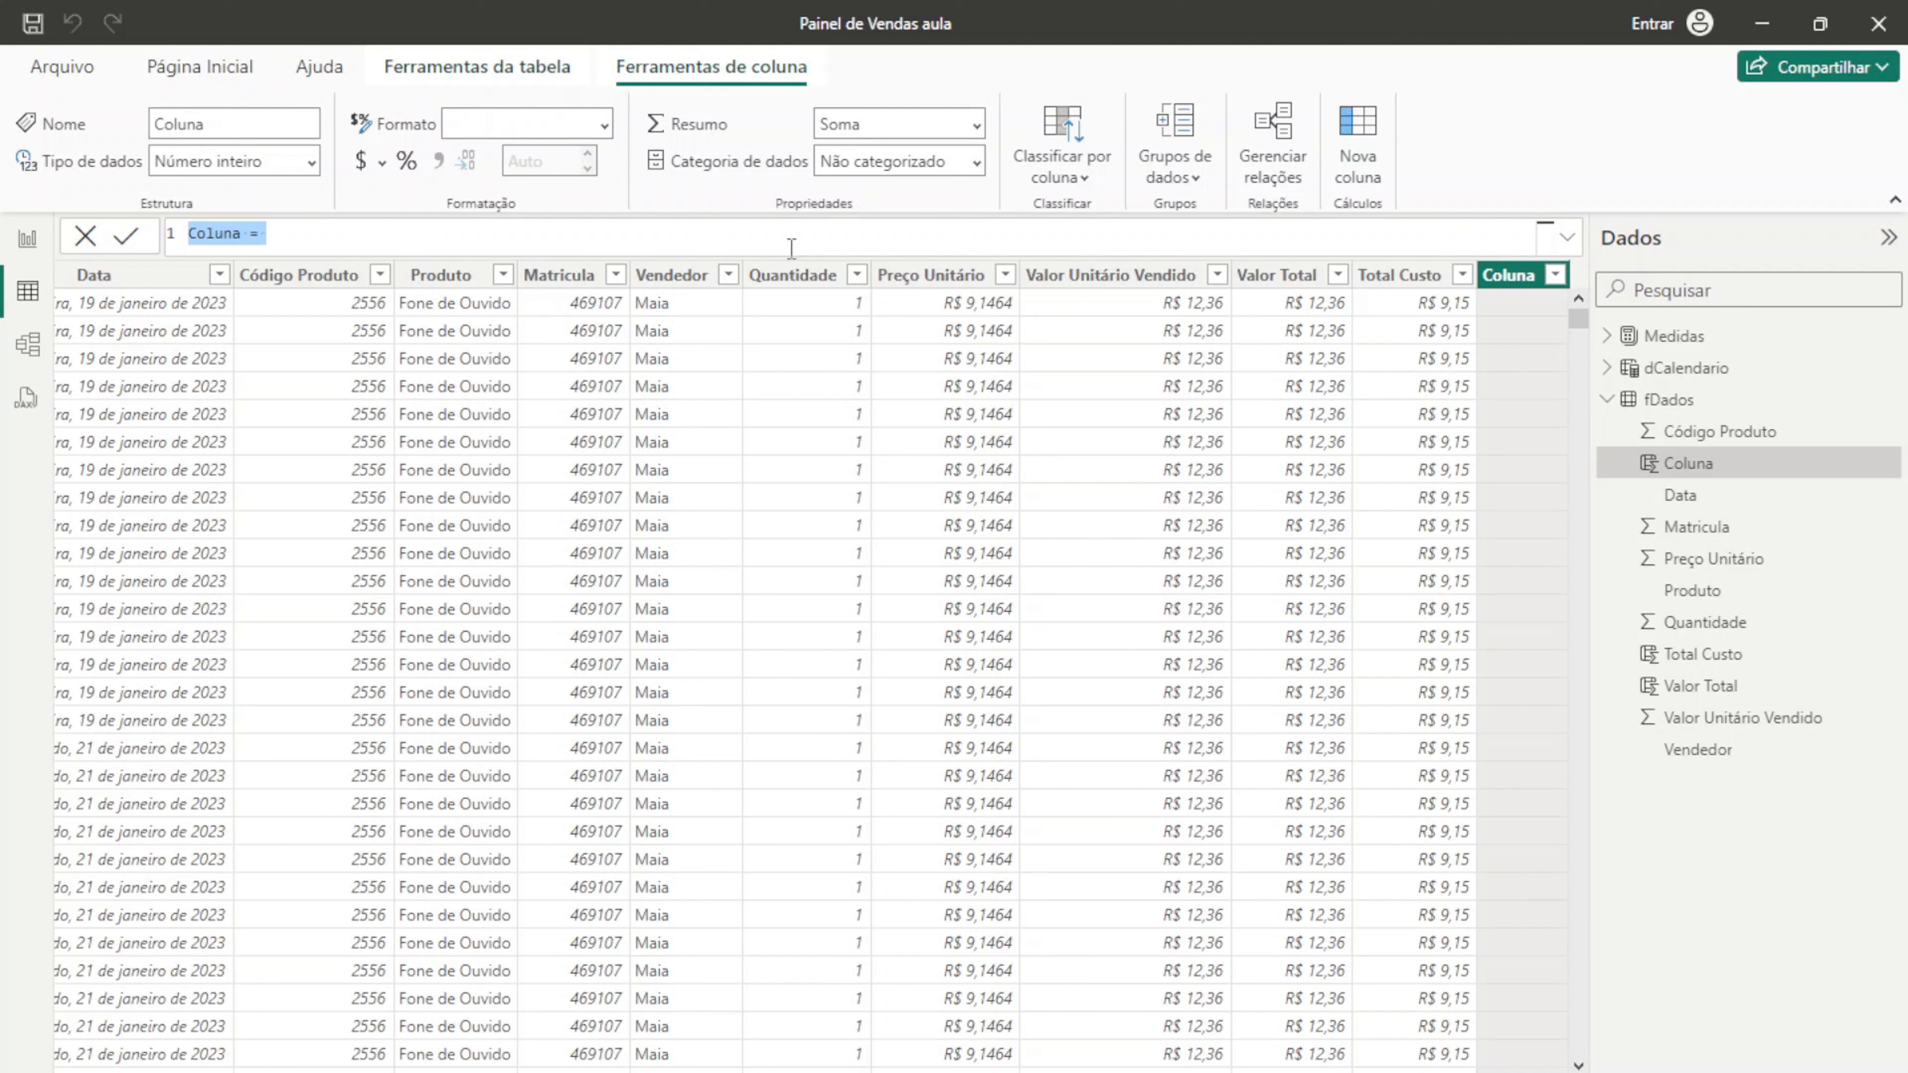
type("Lucro Venda = ")
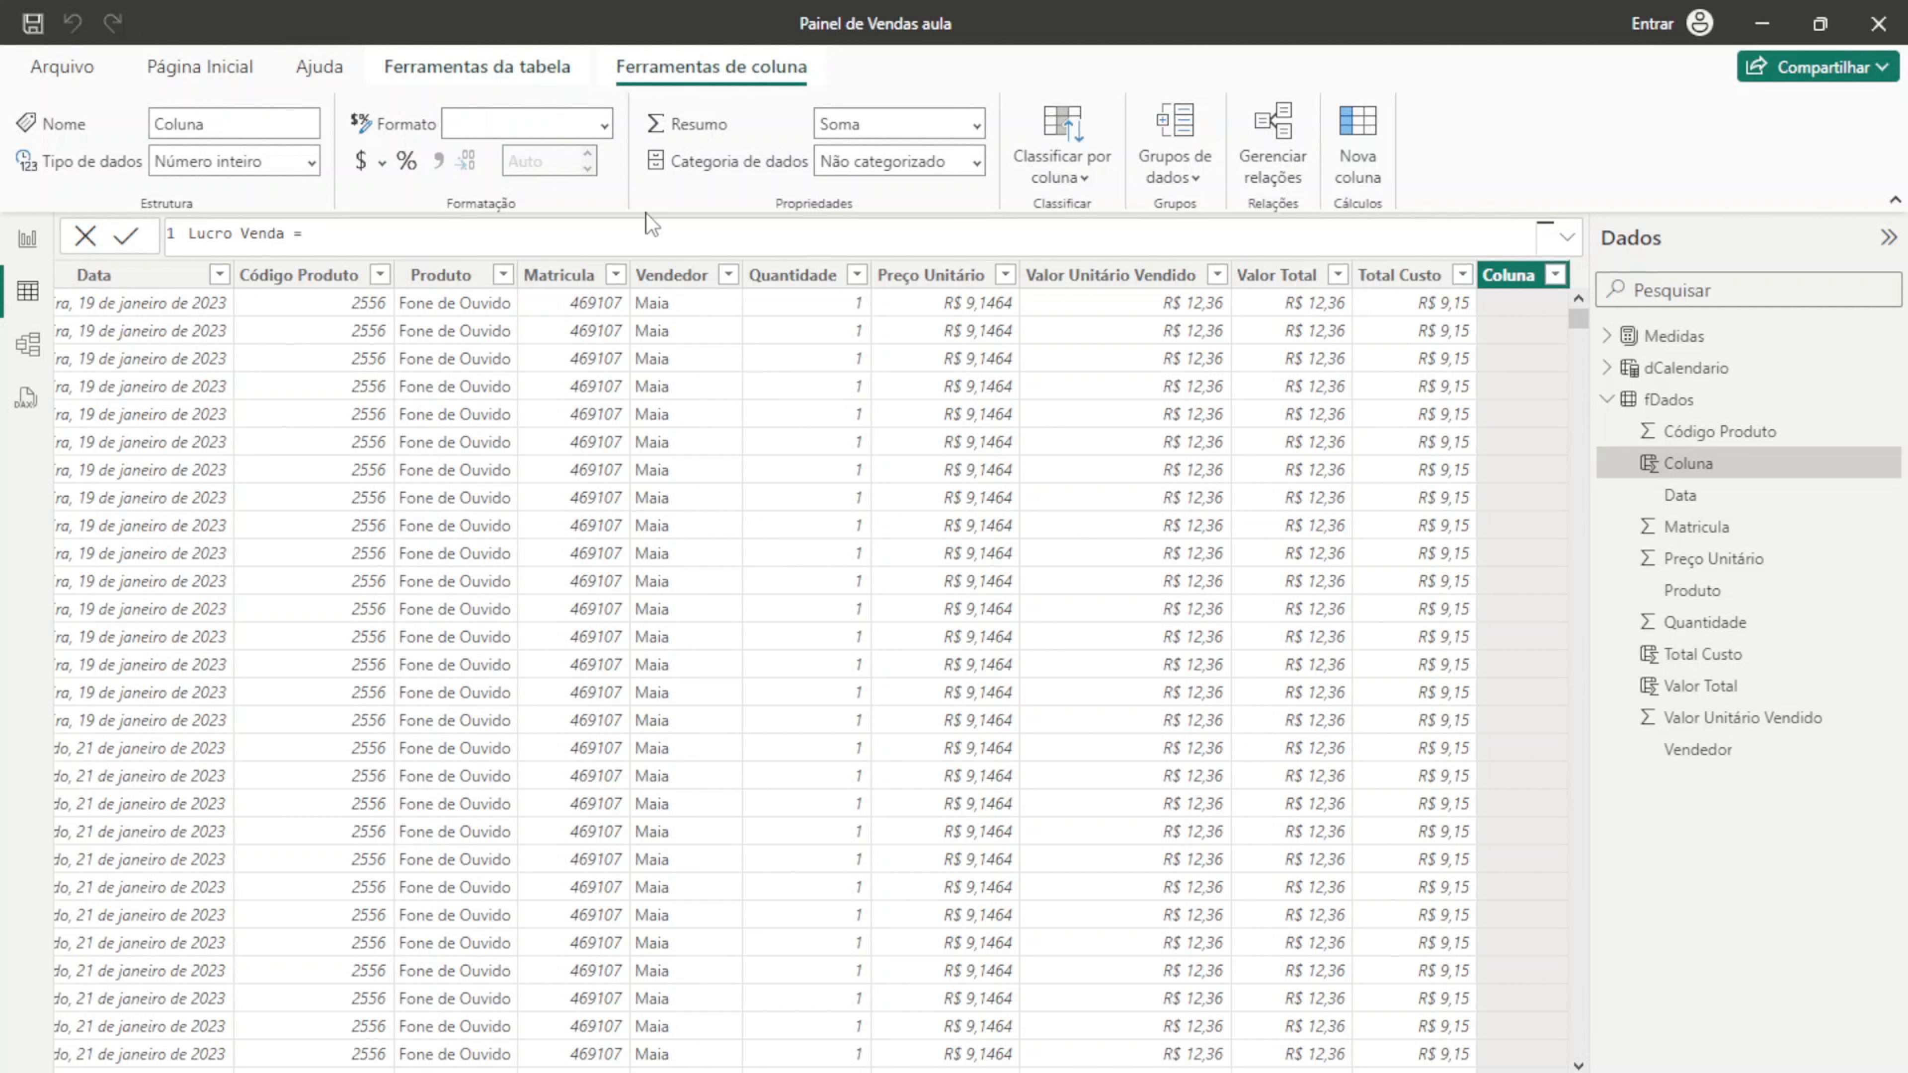
type("f")
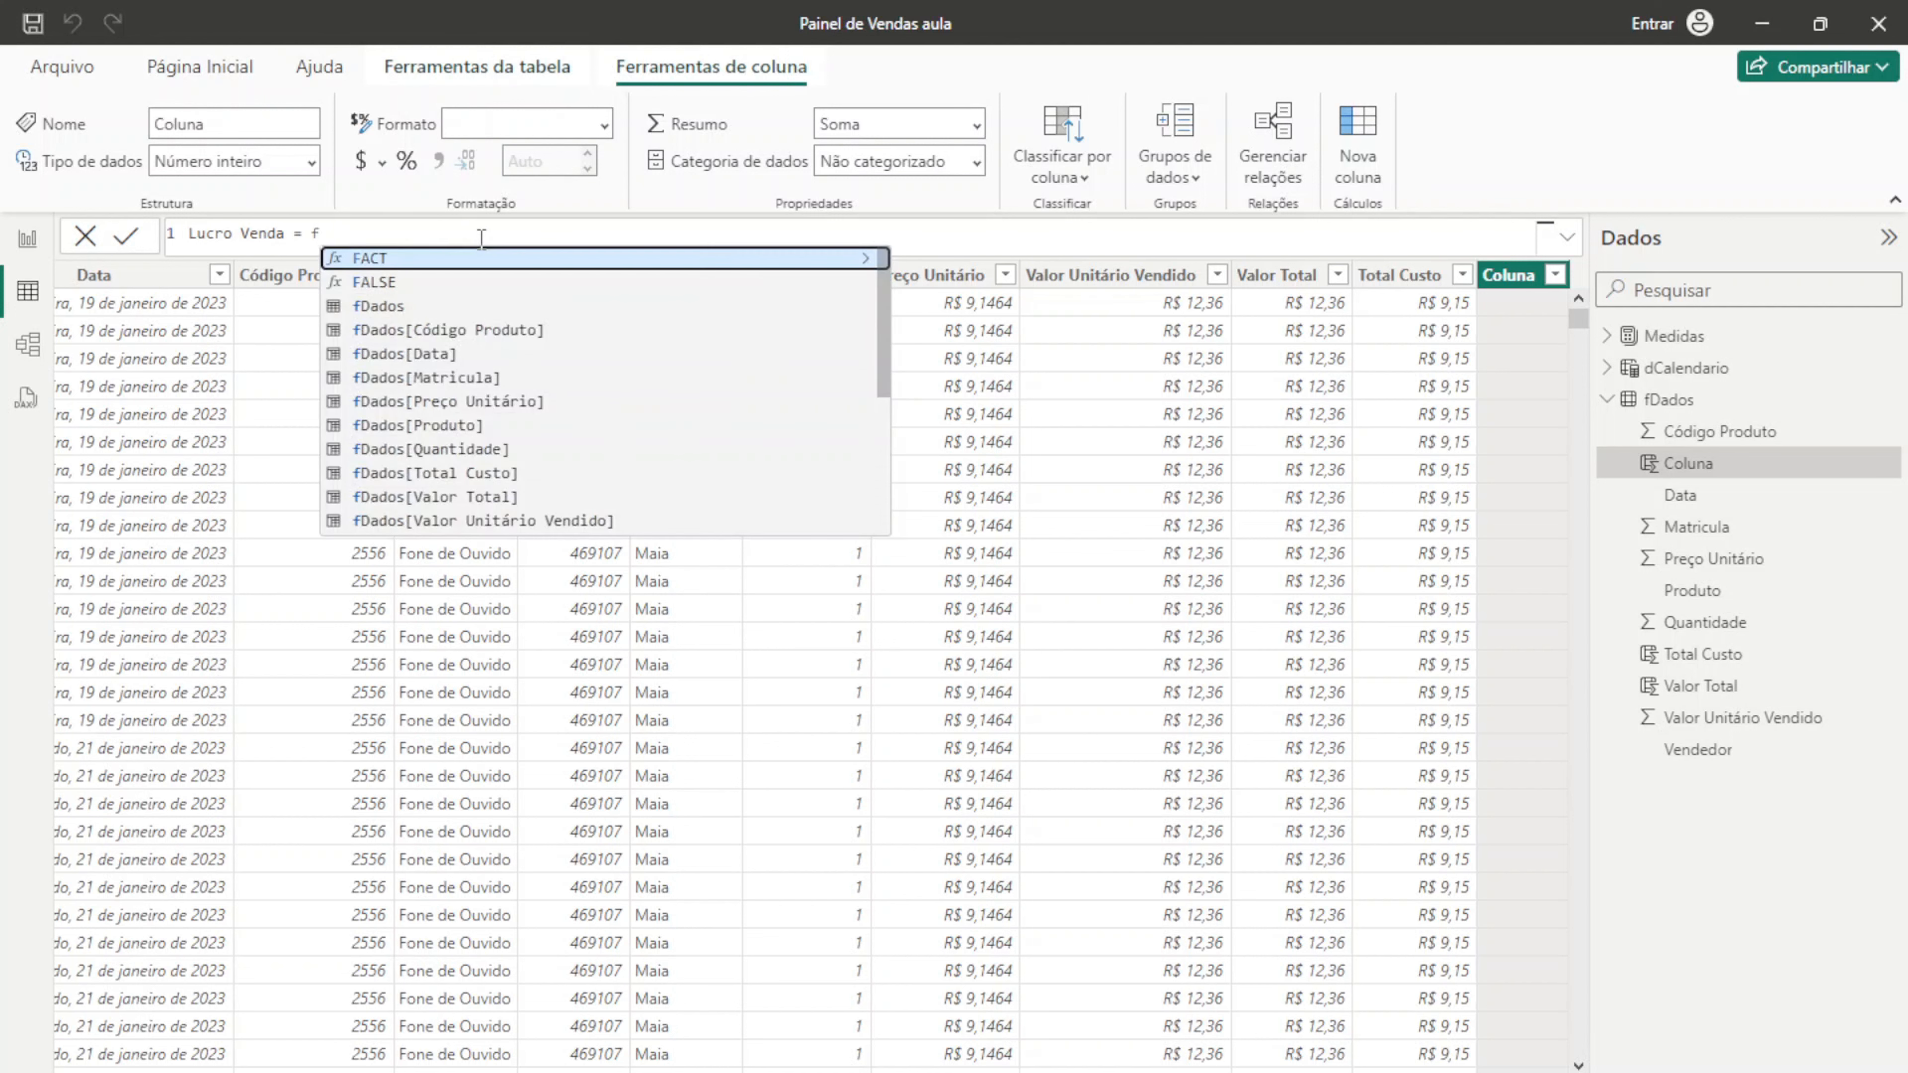
type("da")
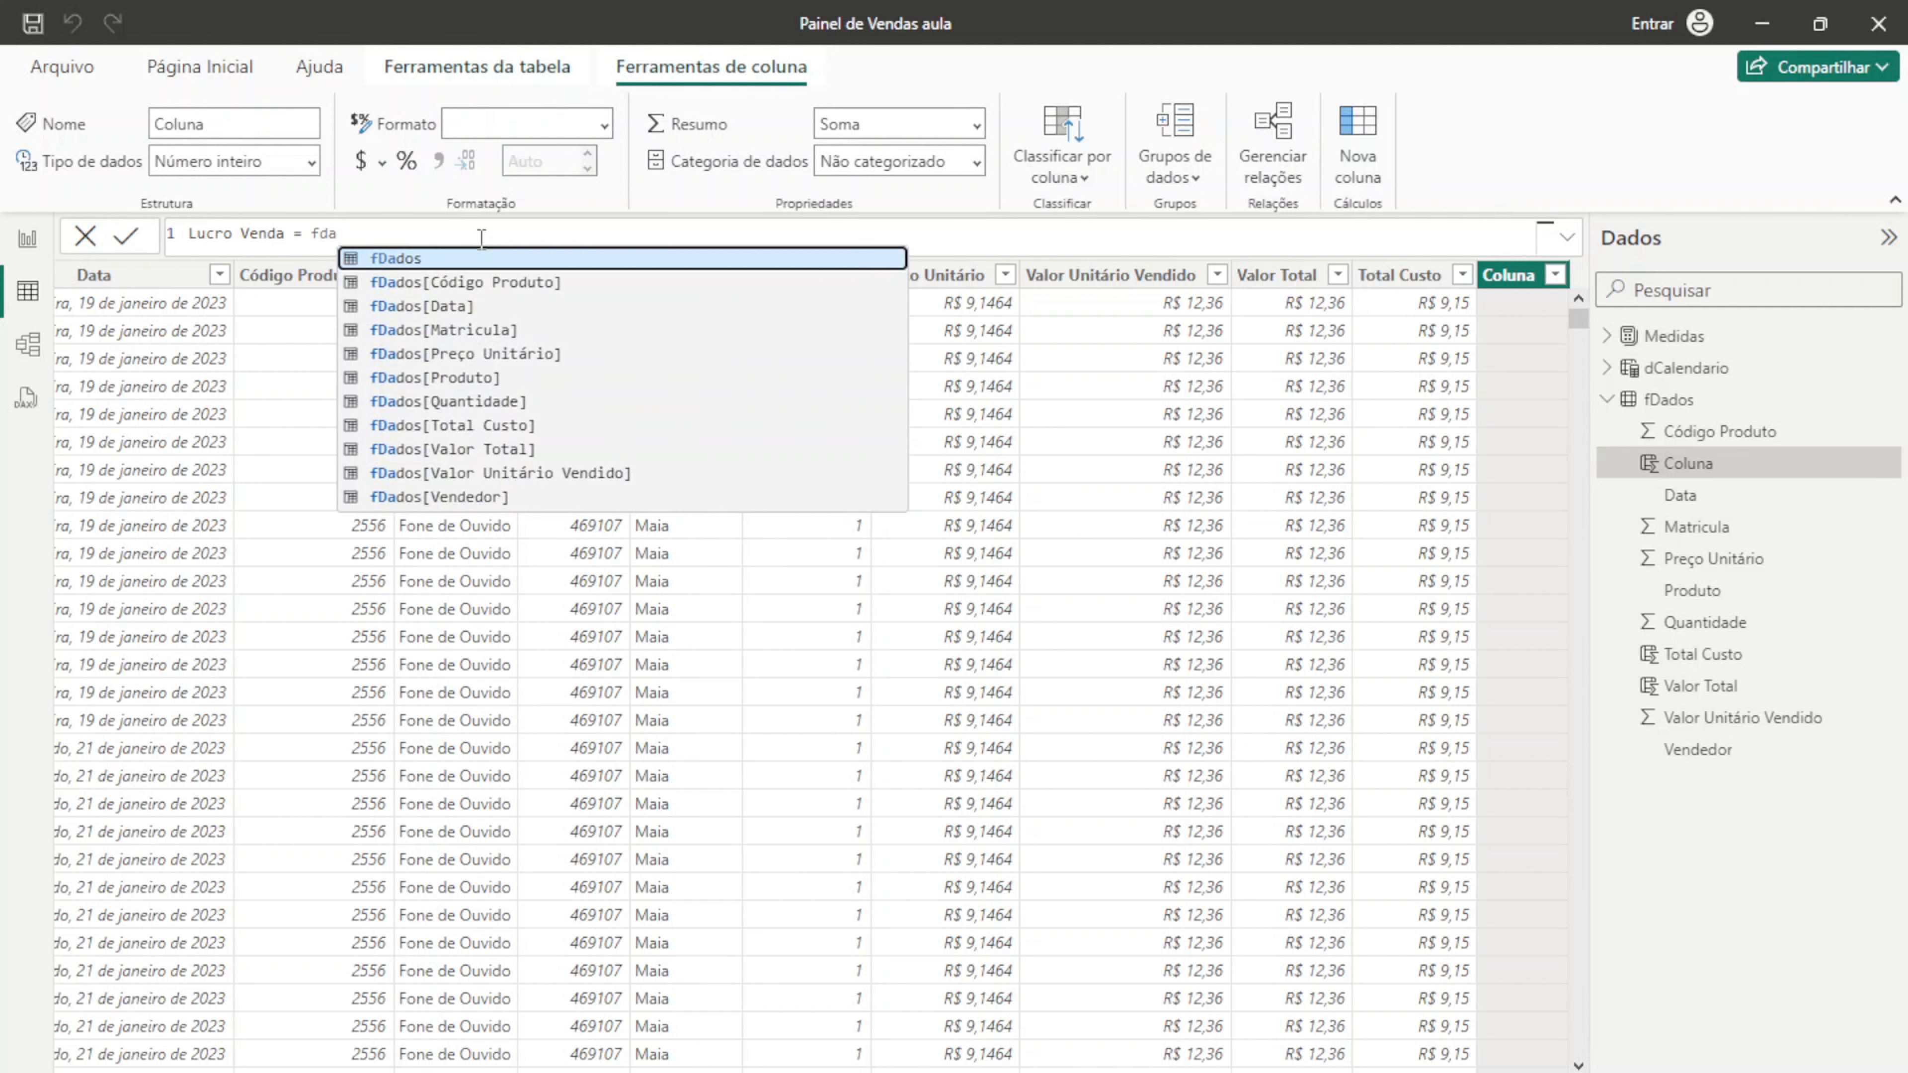
key("Up")
key("Up")
key("Up")
key("Up")
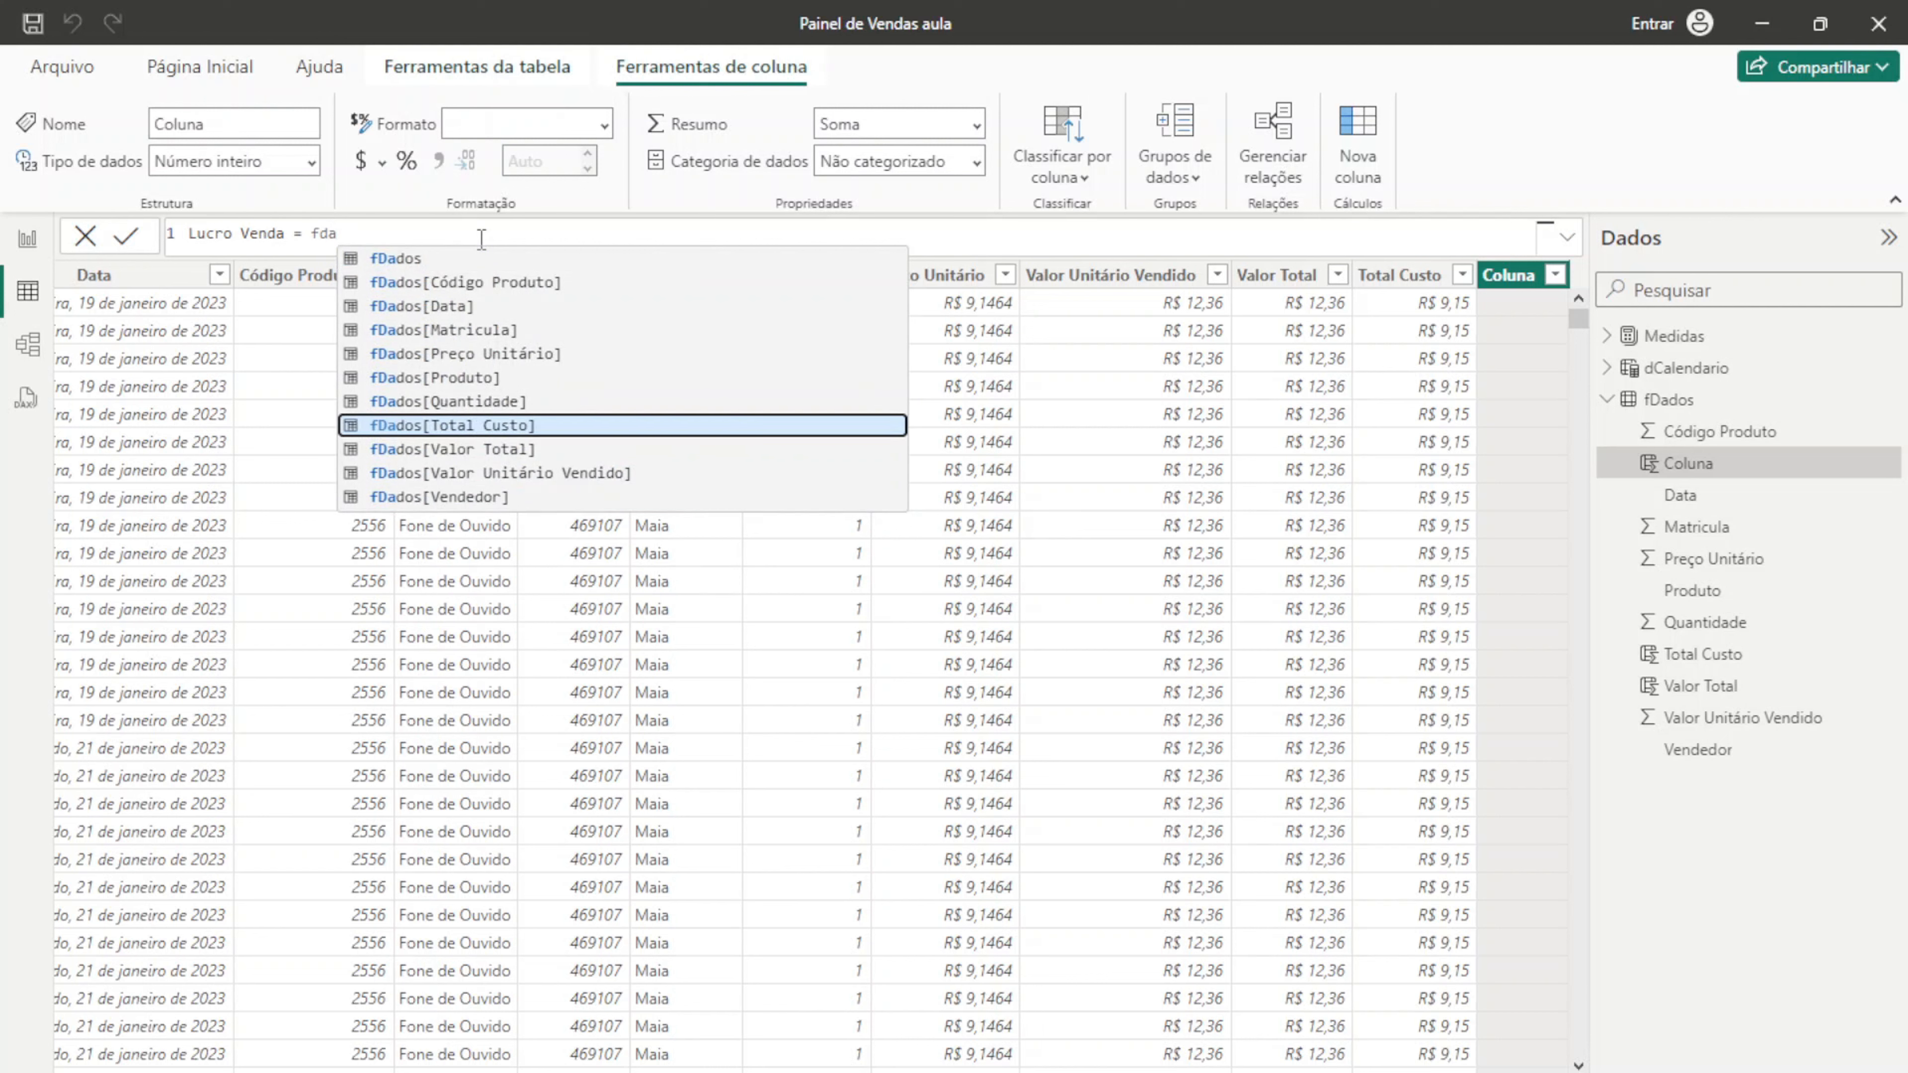
key("Down")
key("Tab")
type("- ")
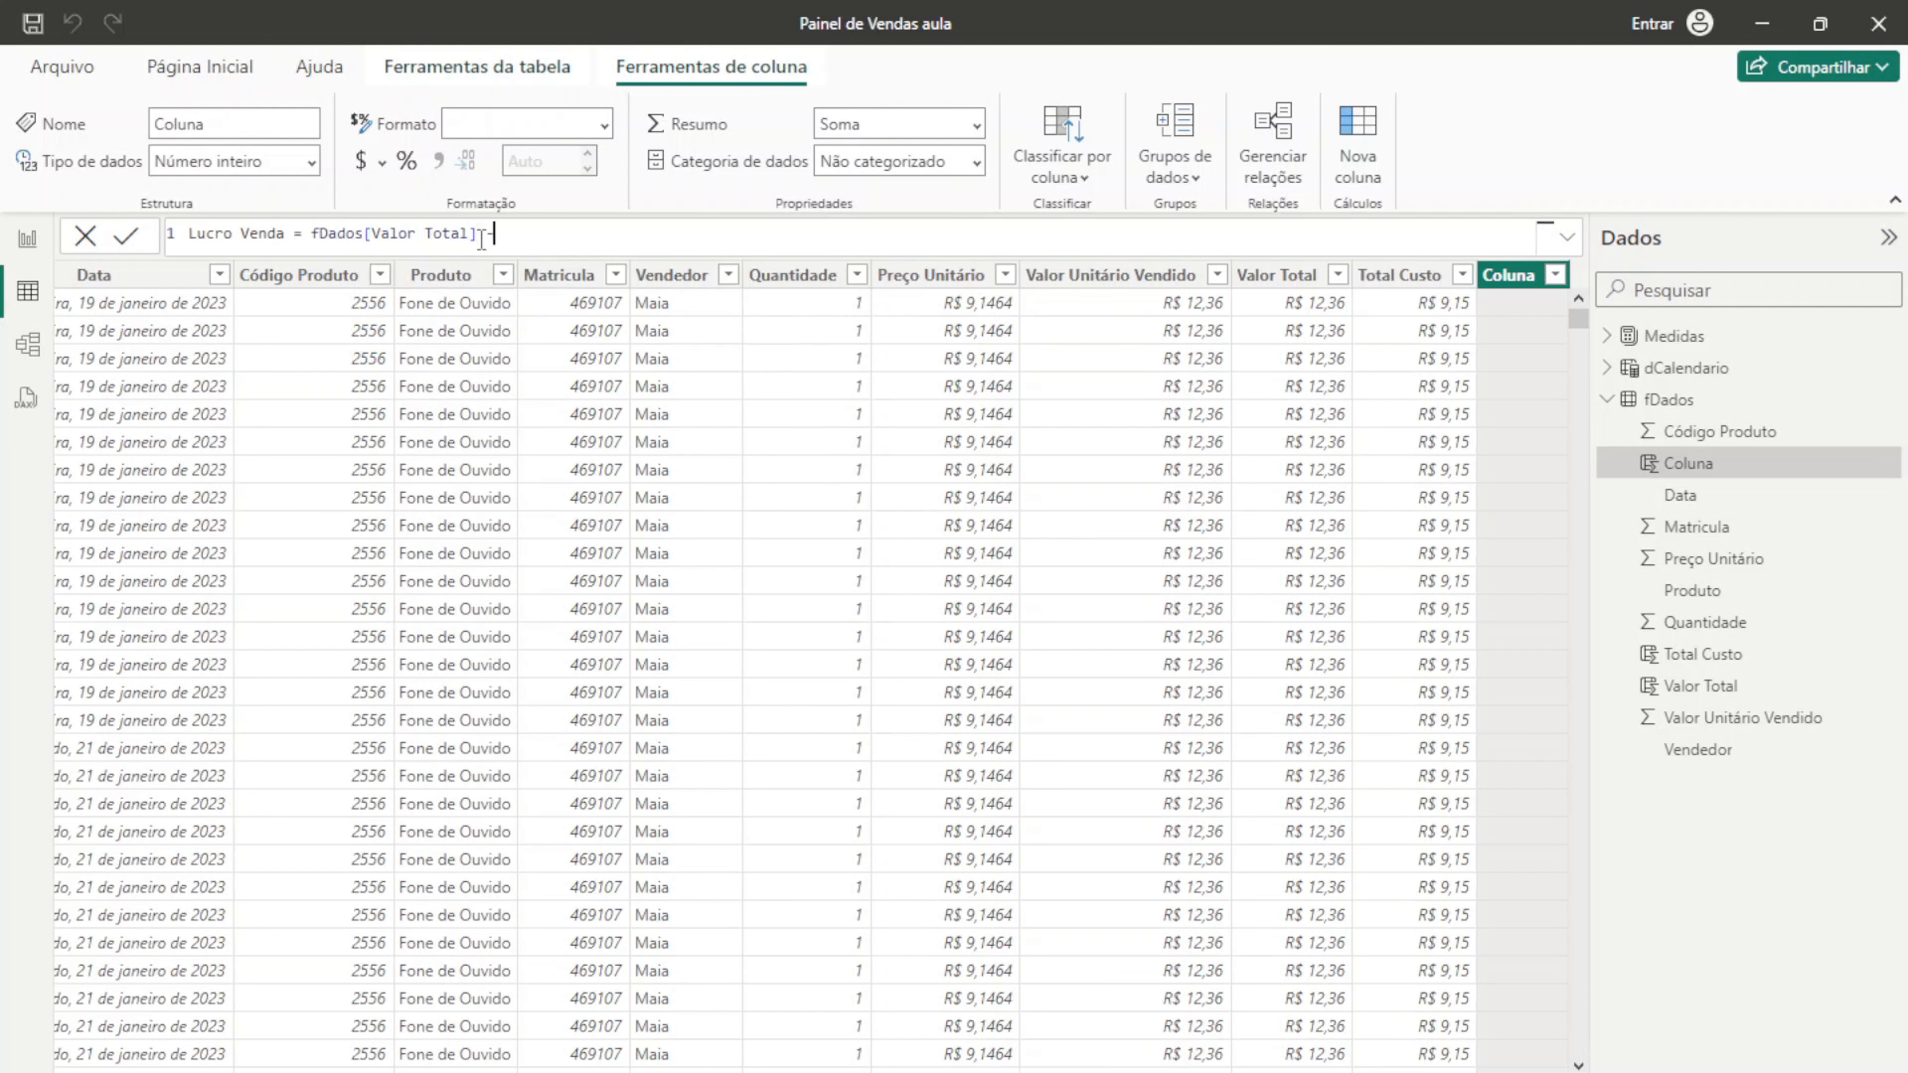
type("fda")
key("Up")
key("Up")
key("Up")
key("Up")
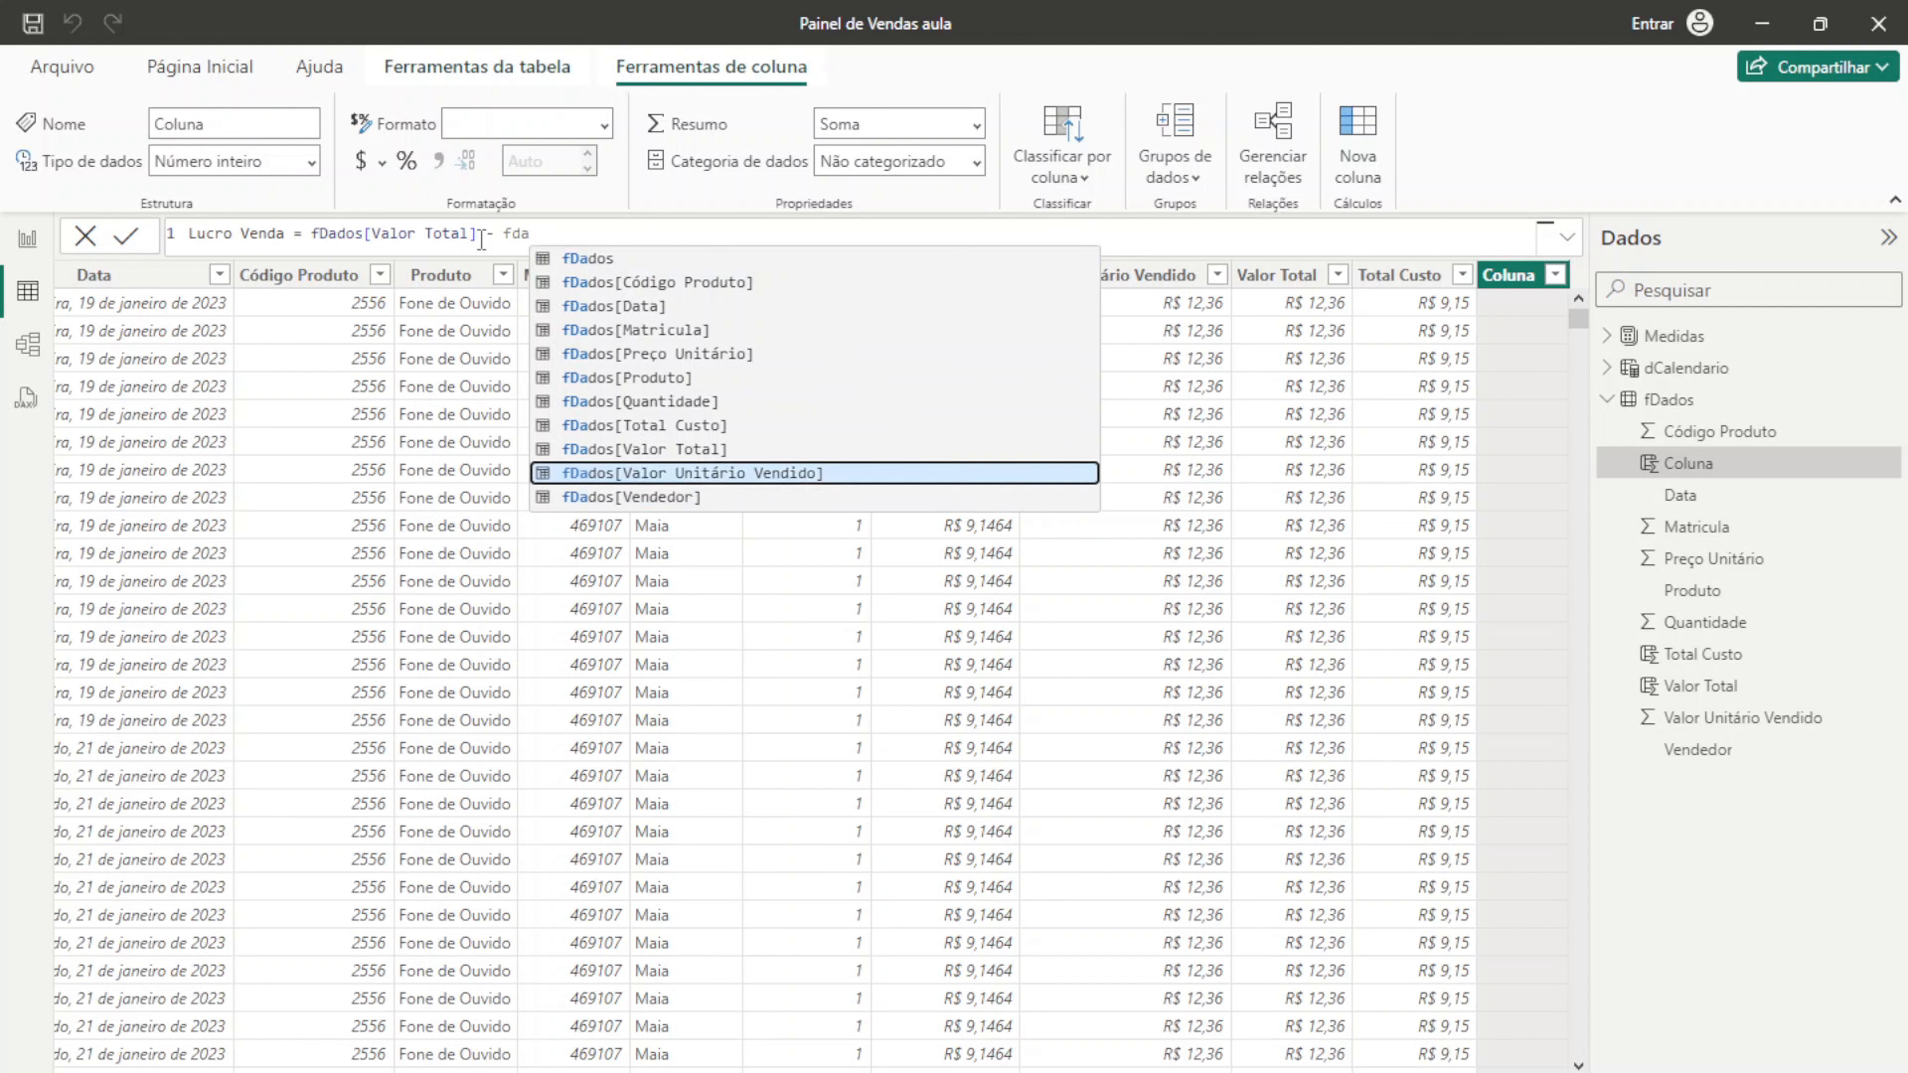
key("Tab")
key("Return")
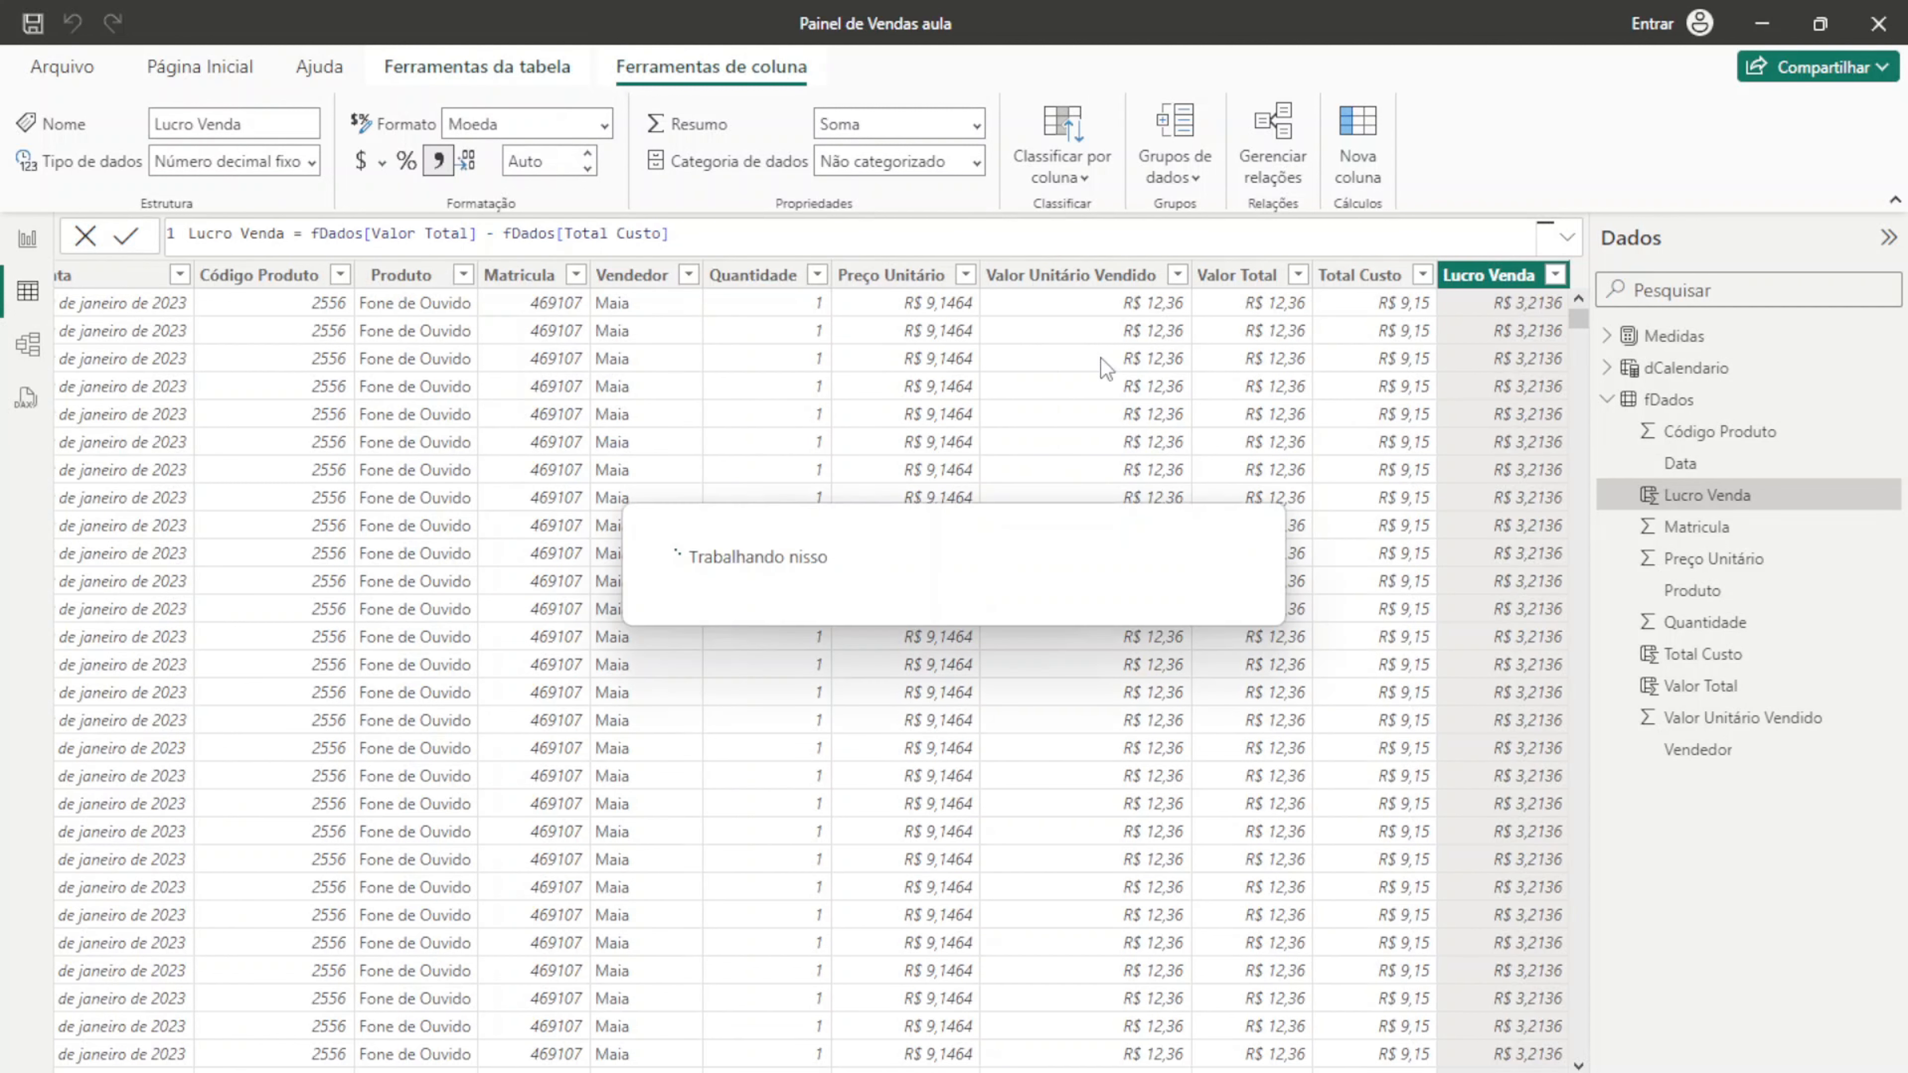
Step: Format the Lucro Venda column with 2 decimal places and look over its rows
left_click(561, 160)
type("2")
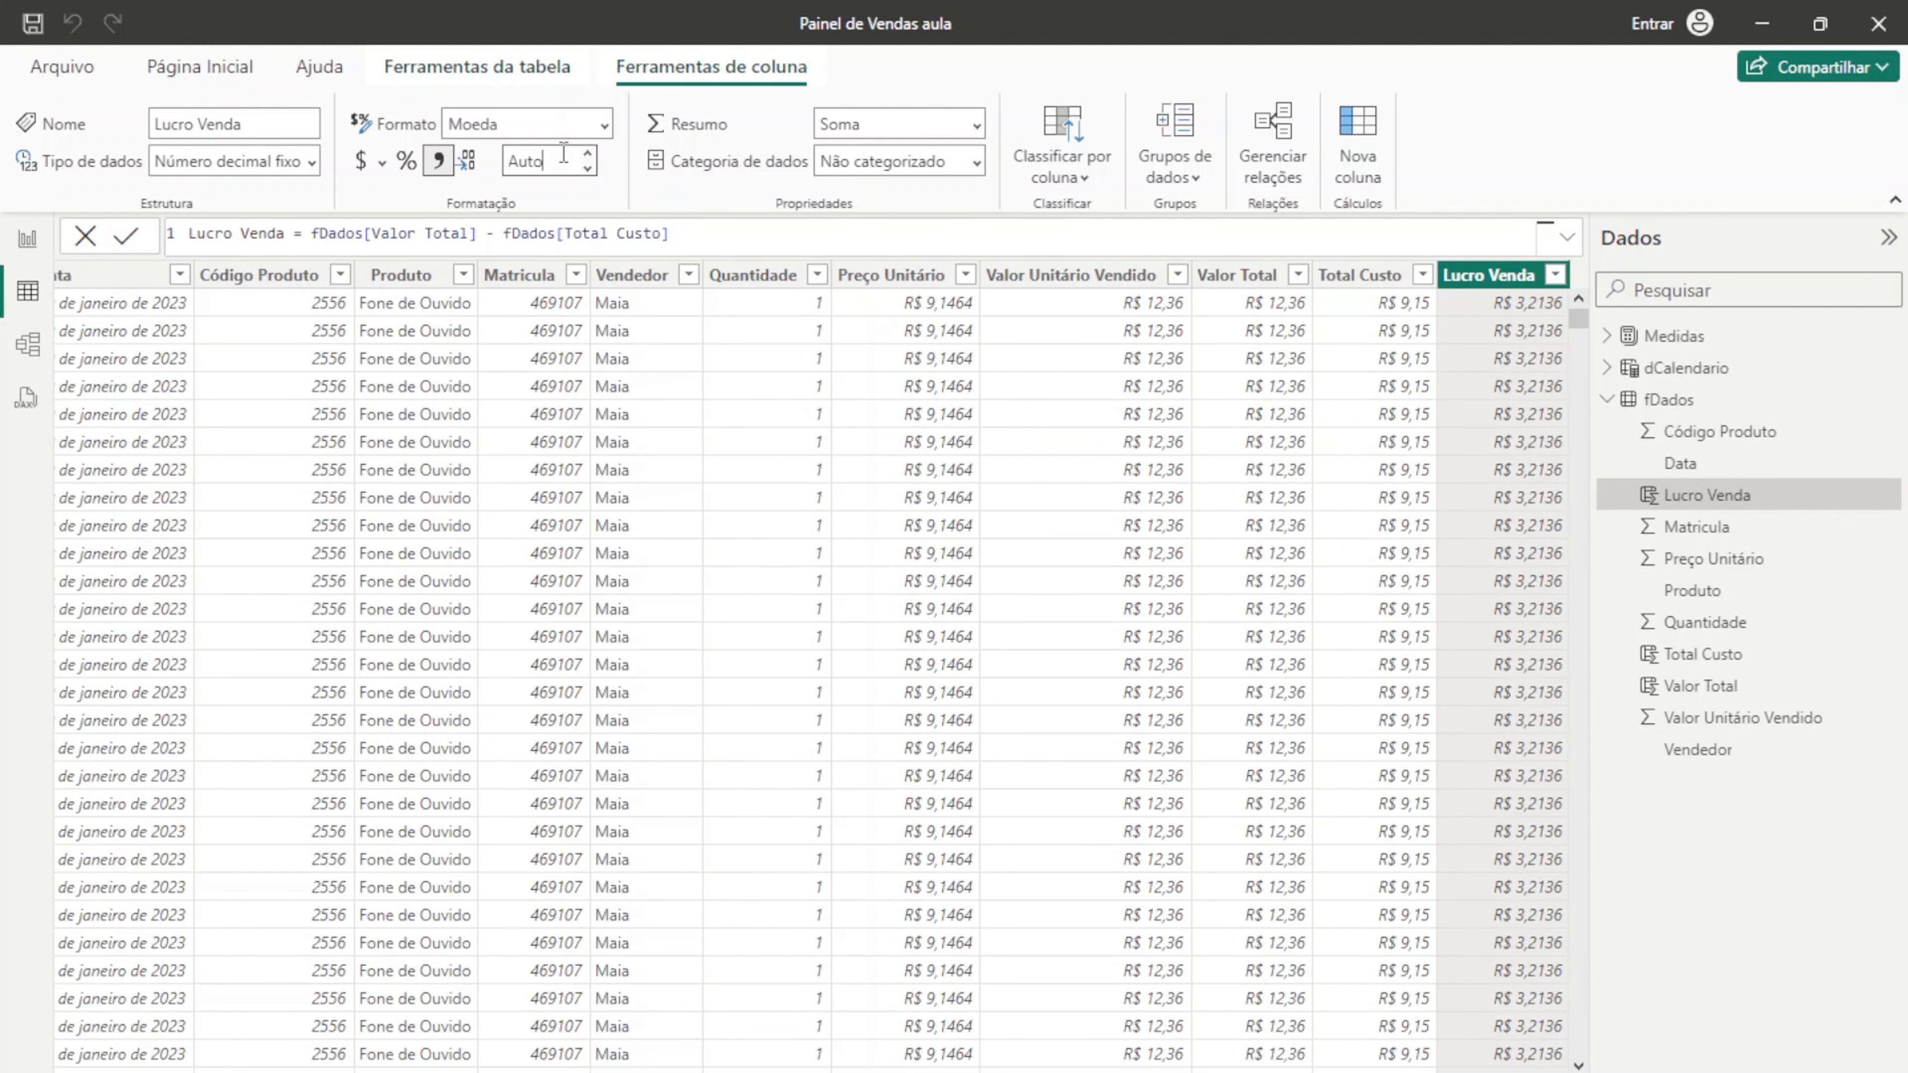
key("Return")
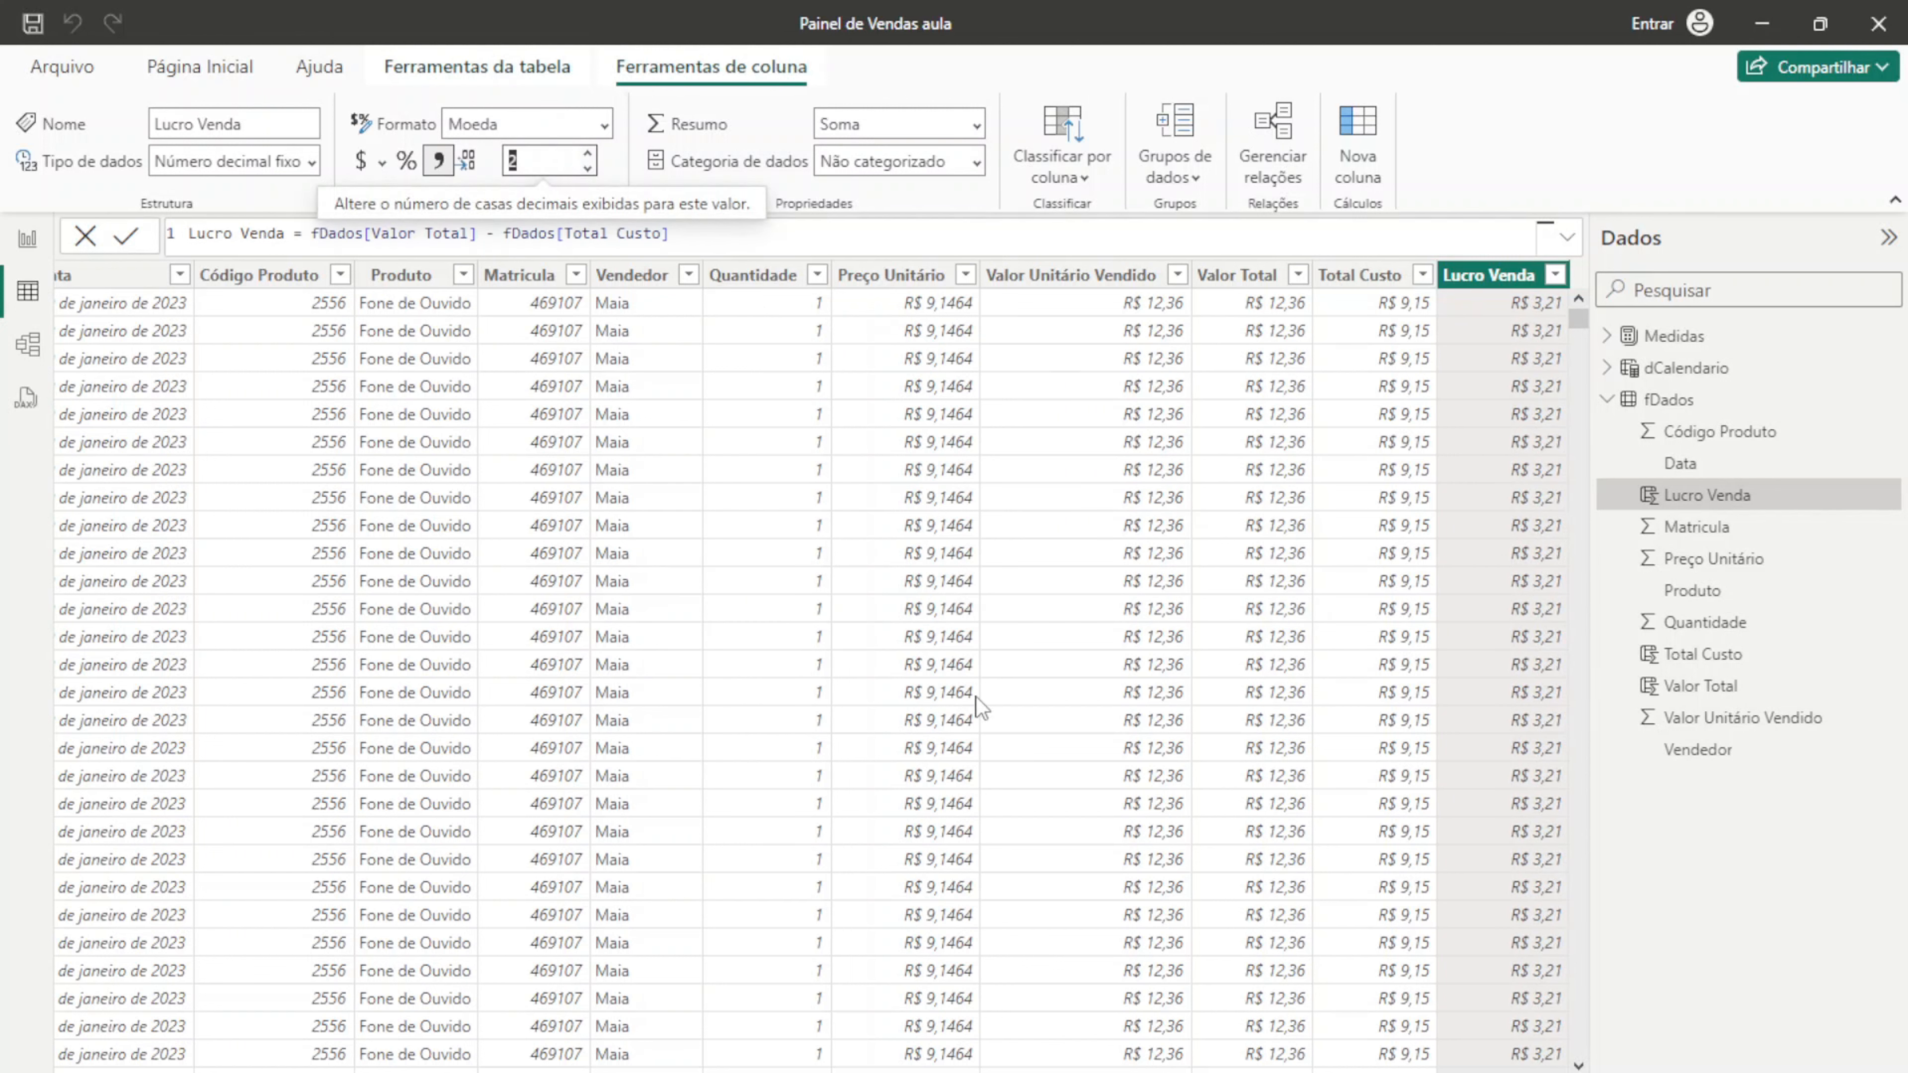
scroll(1369, 643, "down", 10)
scroll(1369, 643, "up", 10)
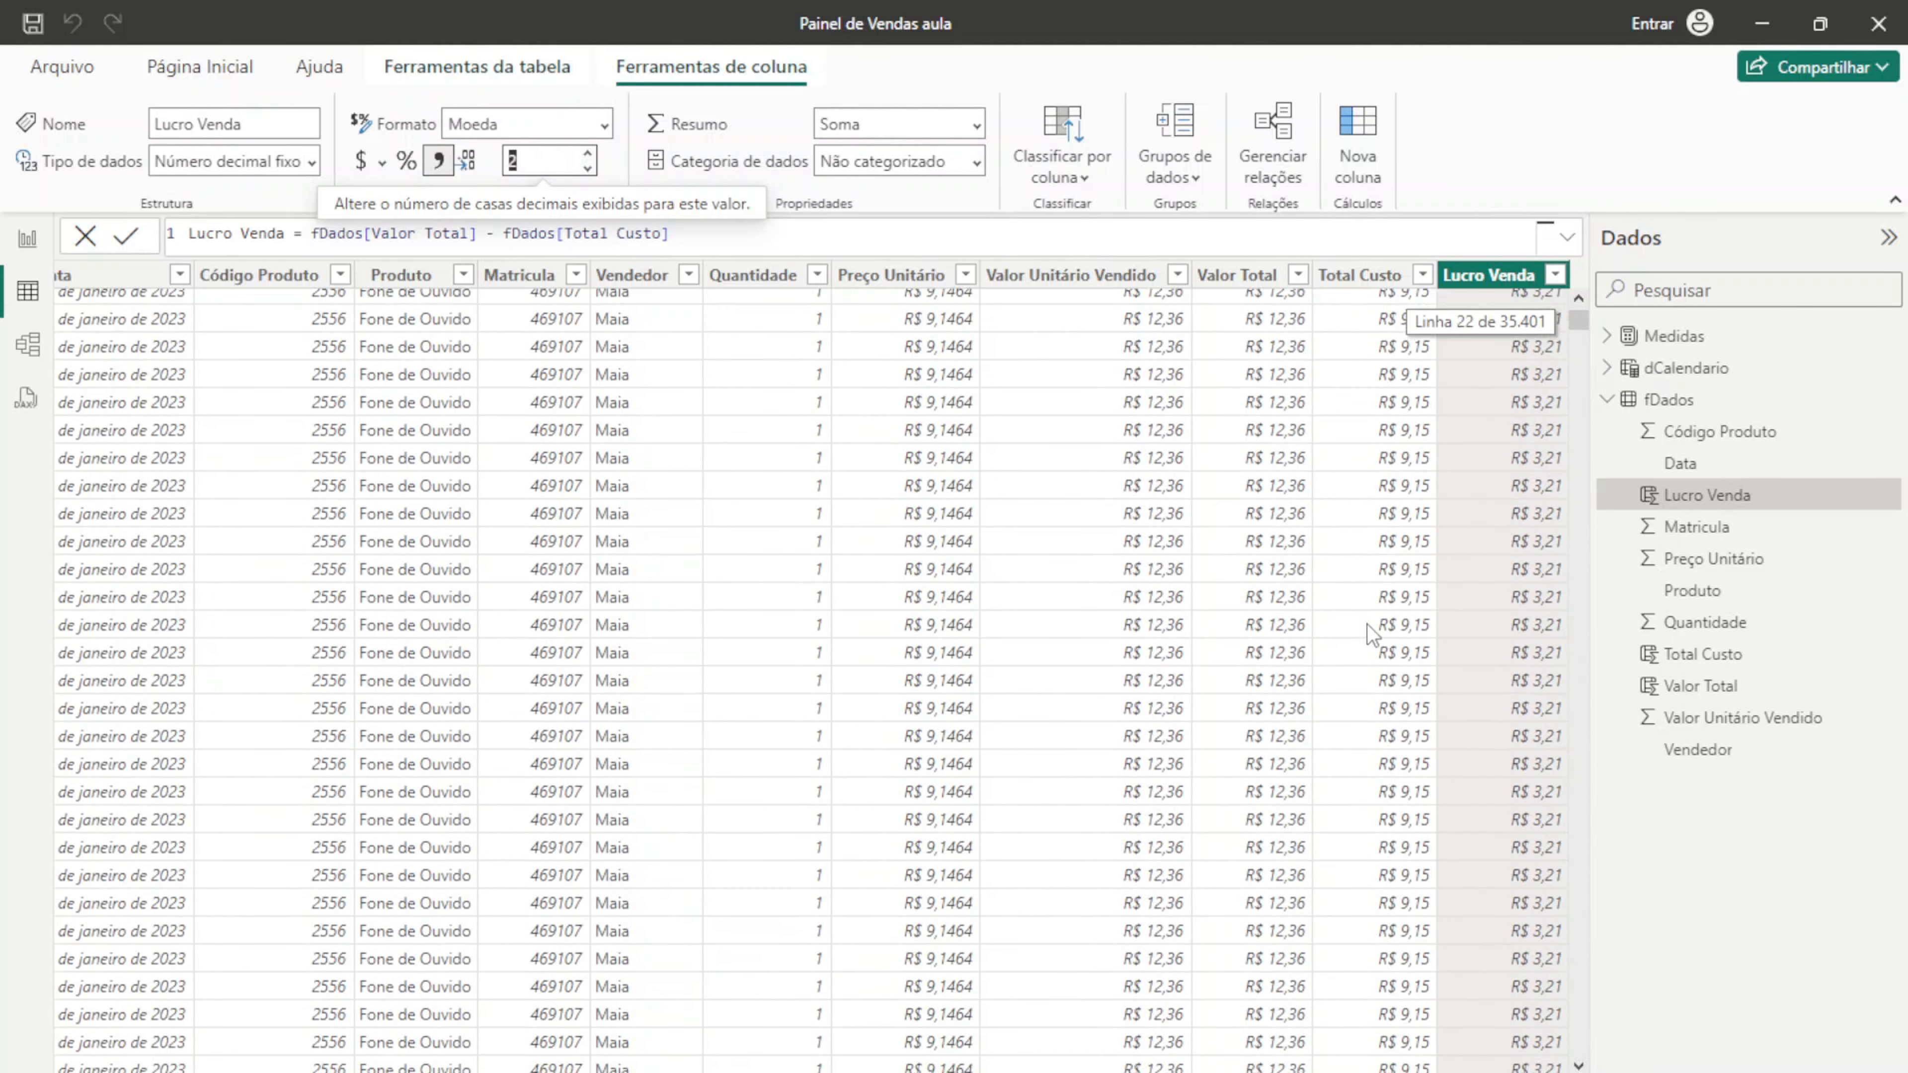
Step: Collapse the fDados field list and return to the report view with the Dados pane expanded
left_click(1606, 404)
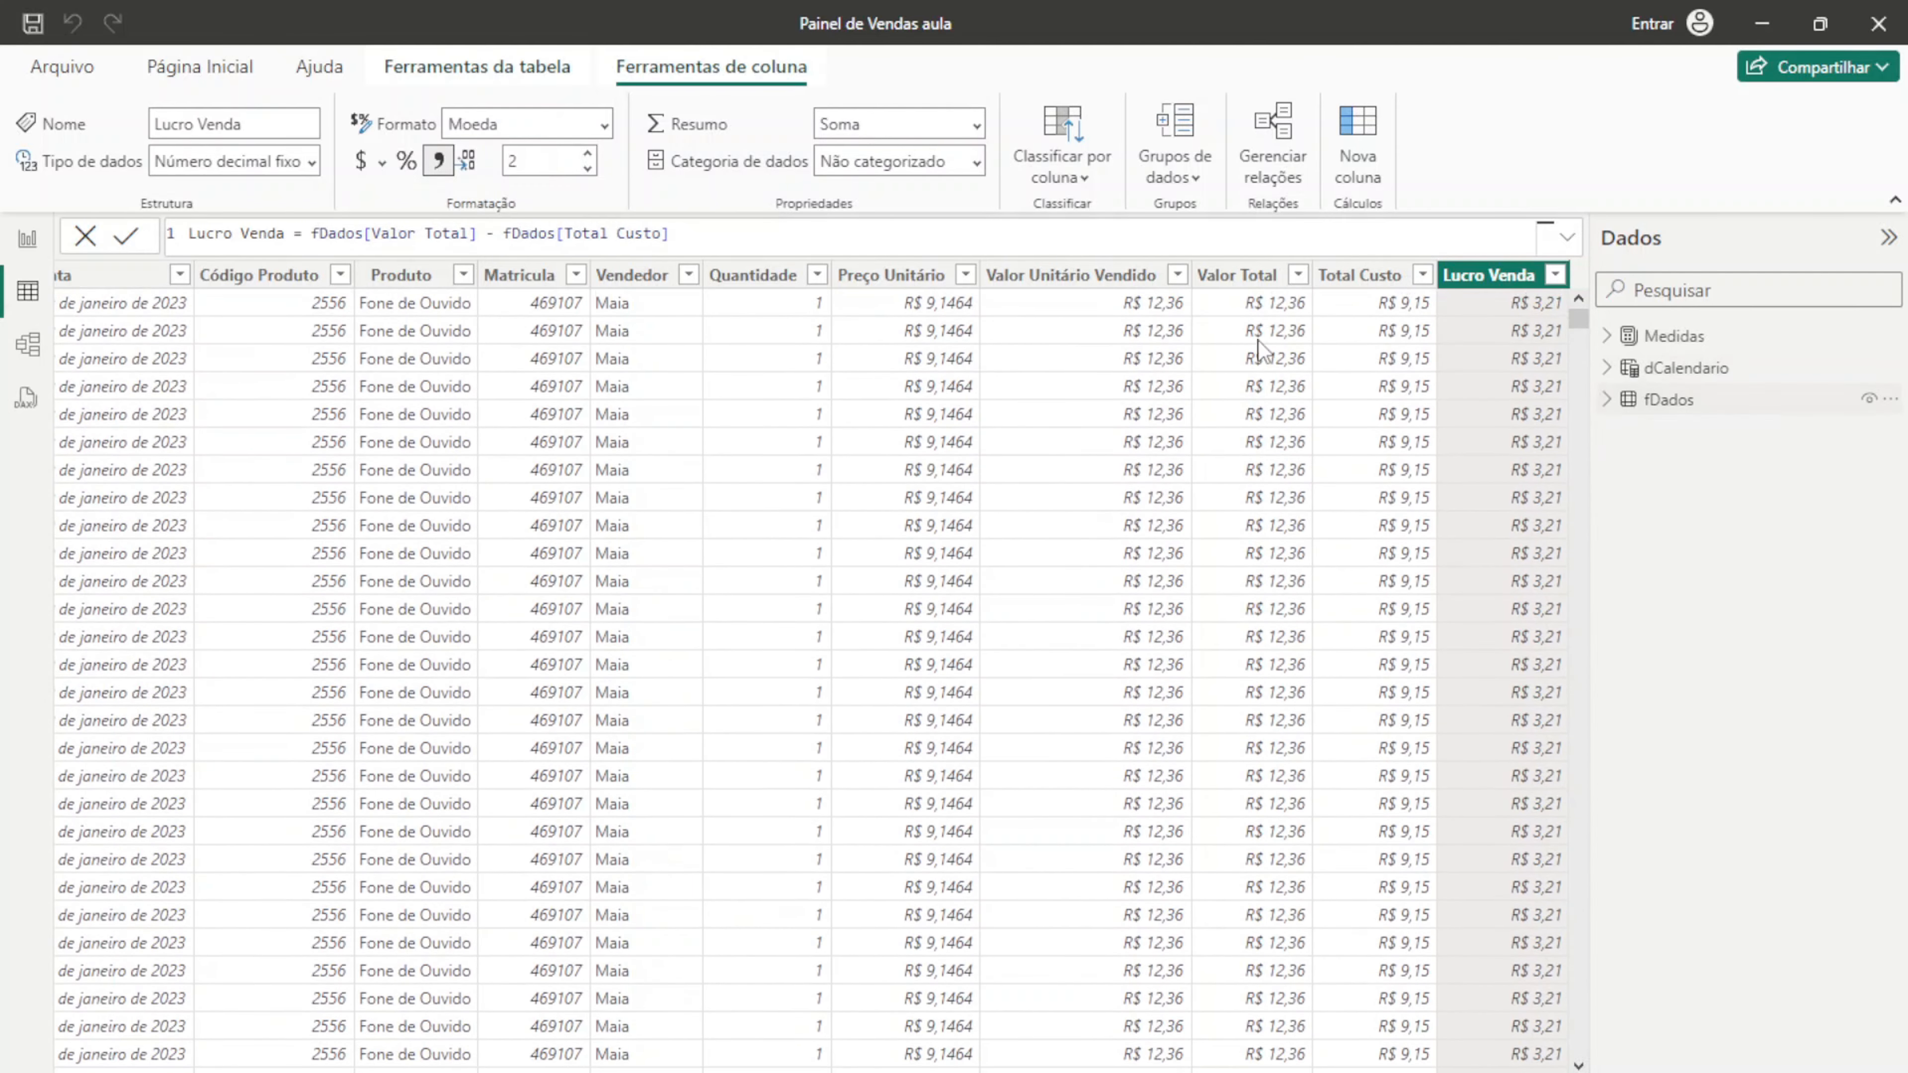
left_click(27, 247)
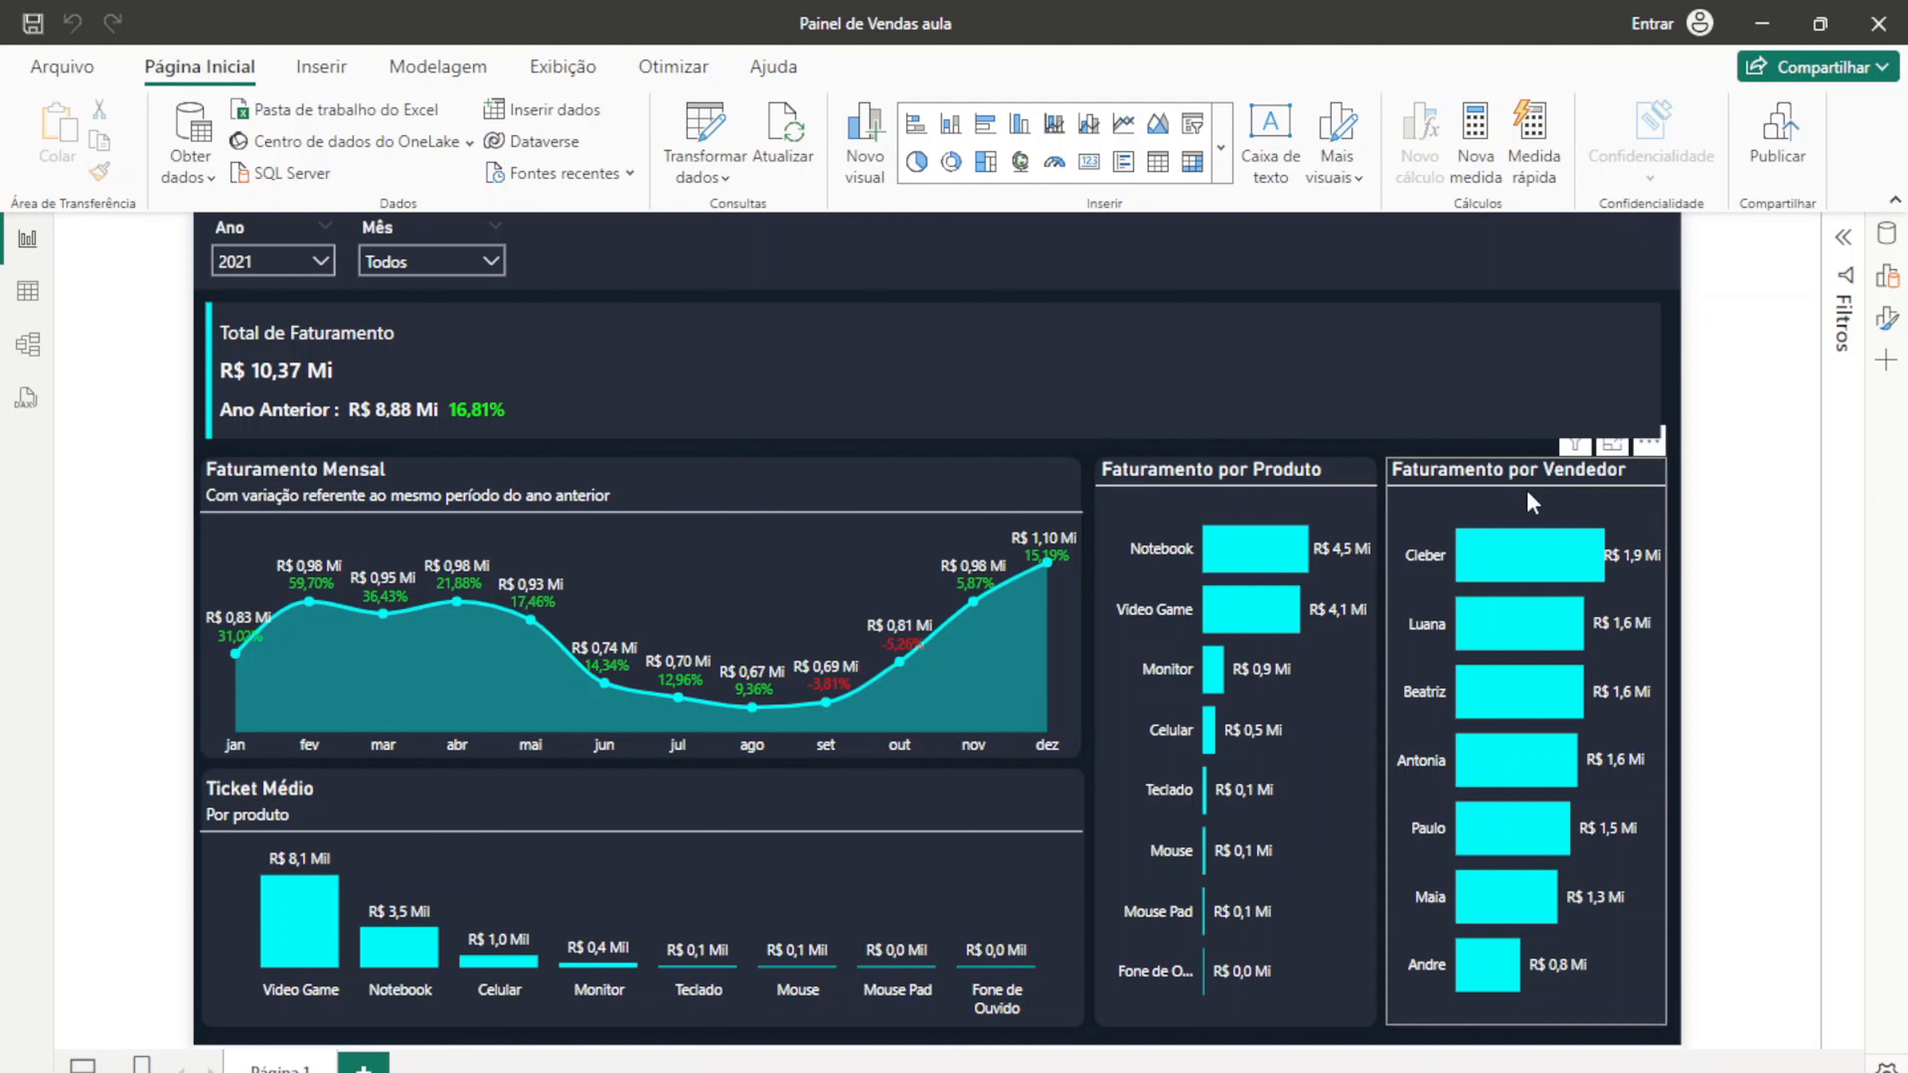
left_click(1886, 280)
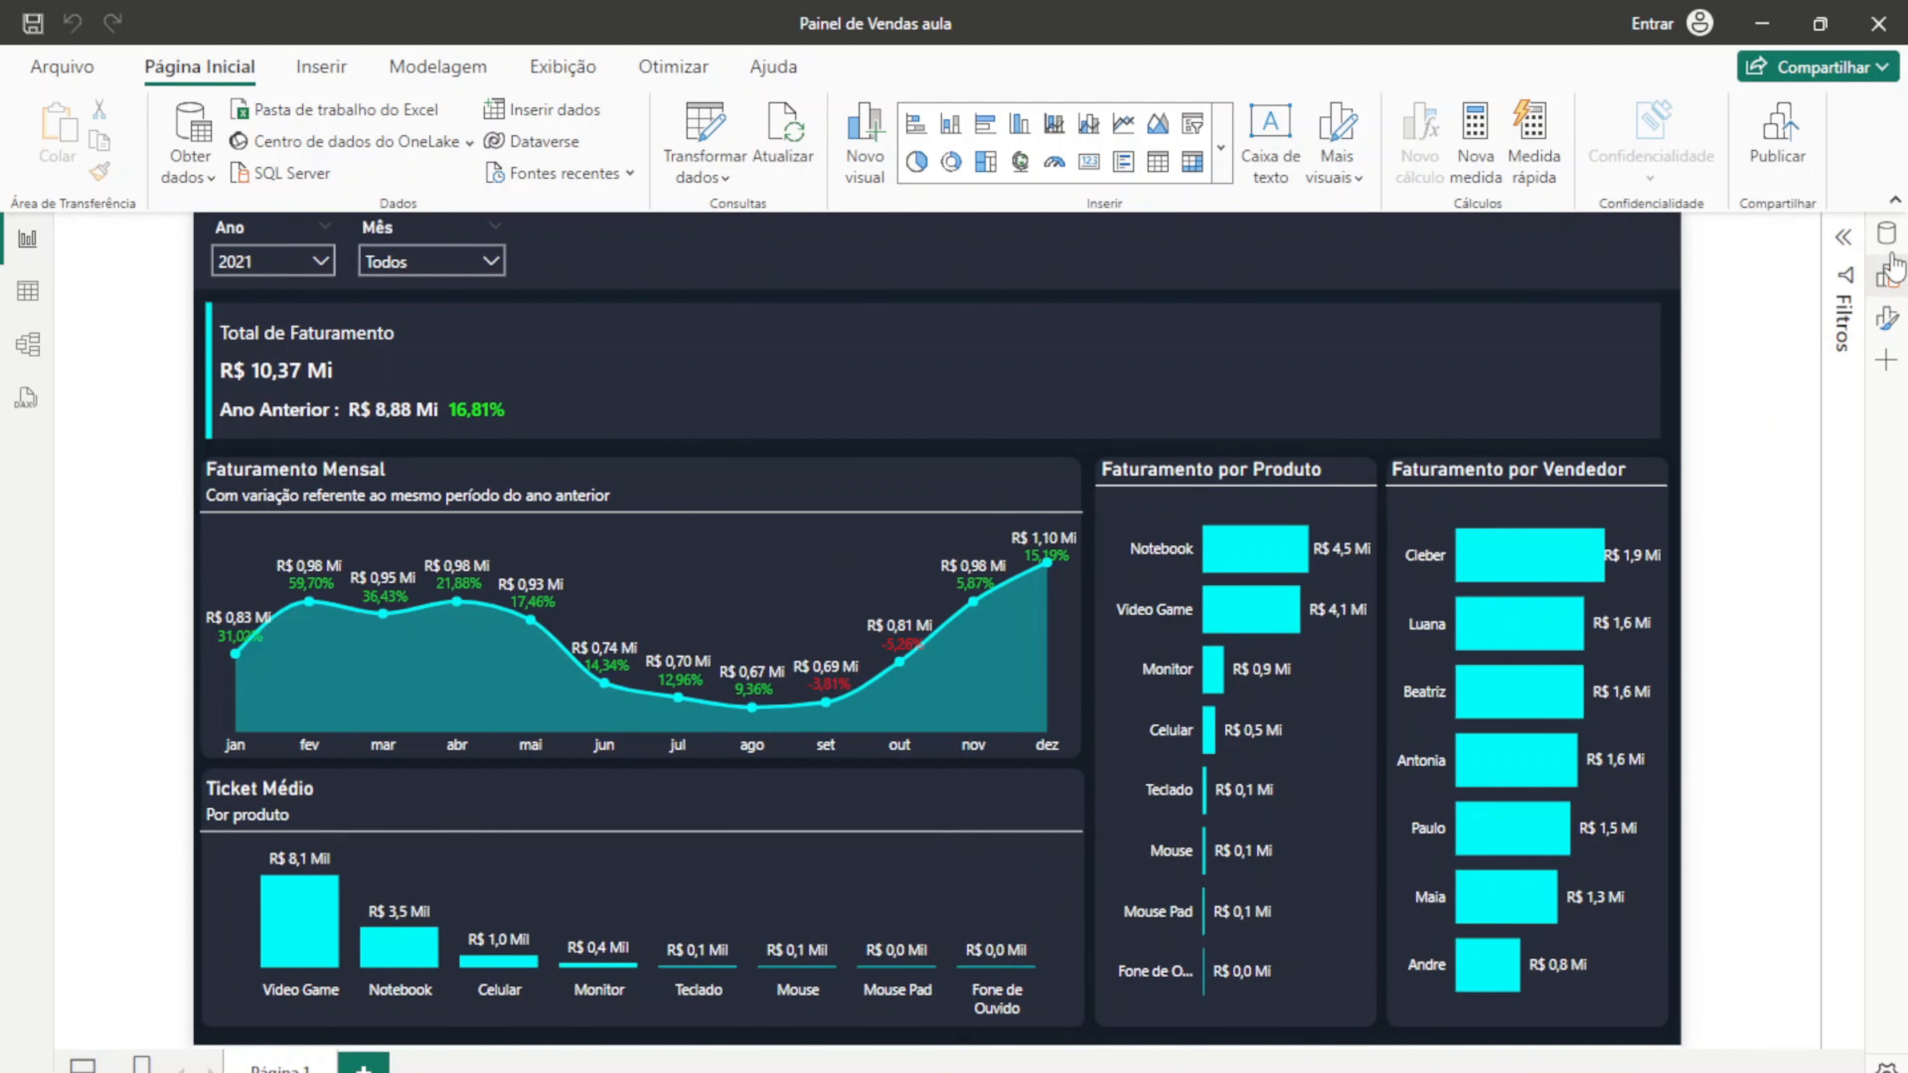
left_click(1887, 239)
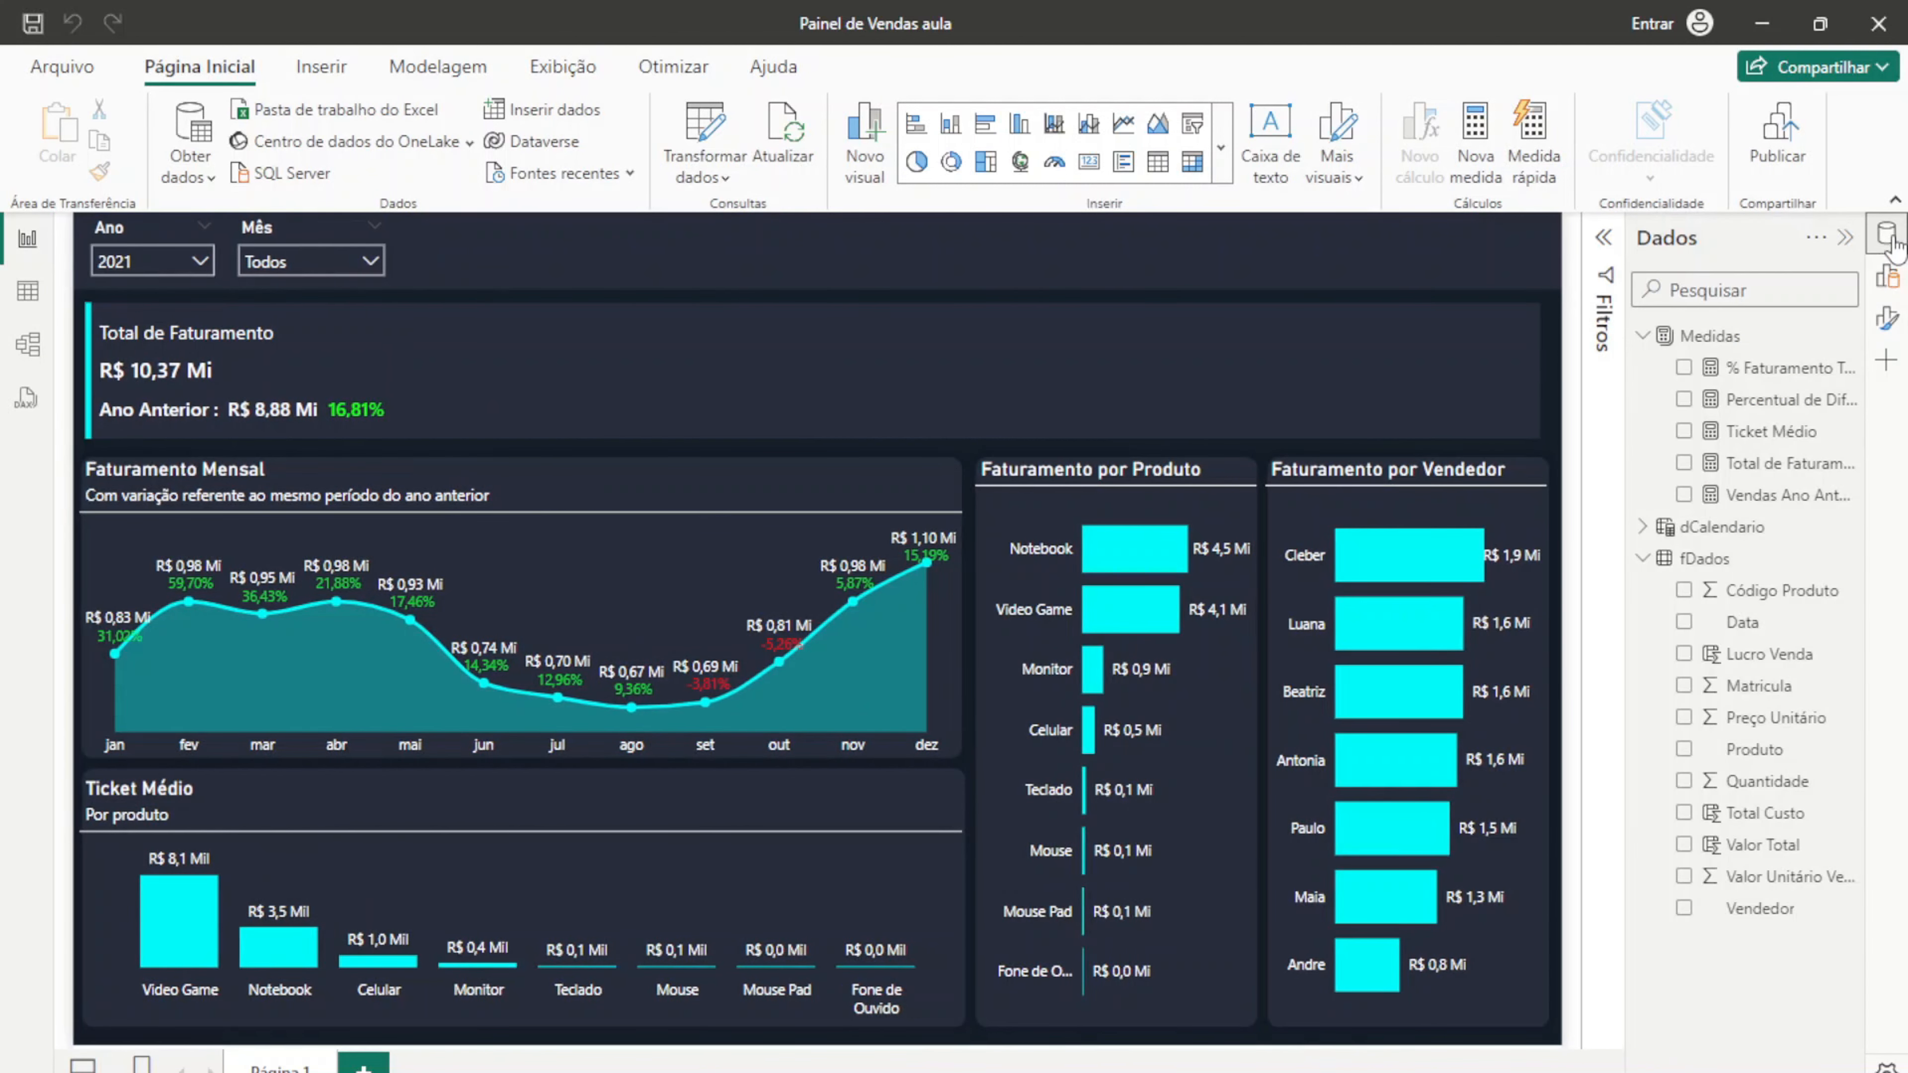
Step: Add a measure to the Medidas table with the formula Custo Total = SUM(fDados[Total Custo])
left_click(933, 369)
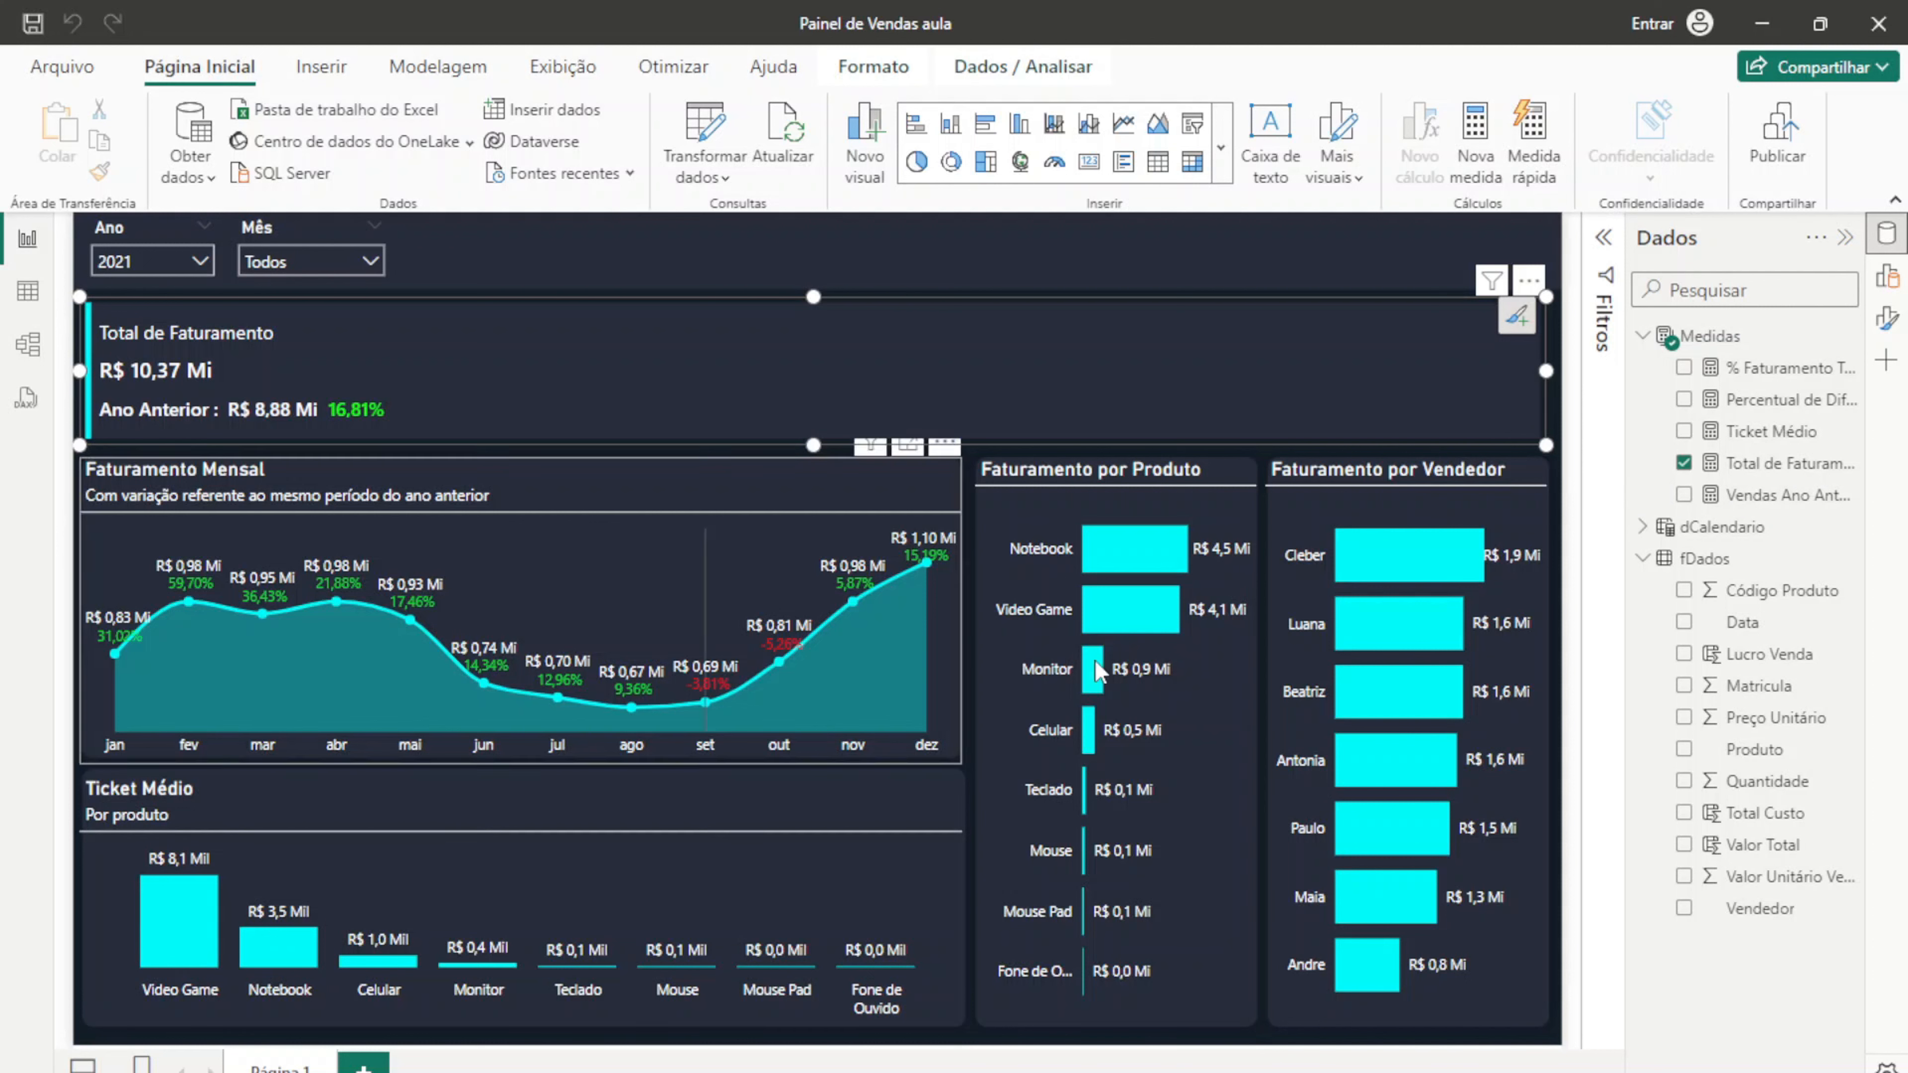
left_click(1845, 337)
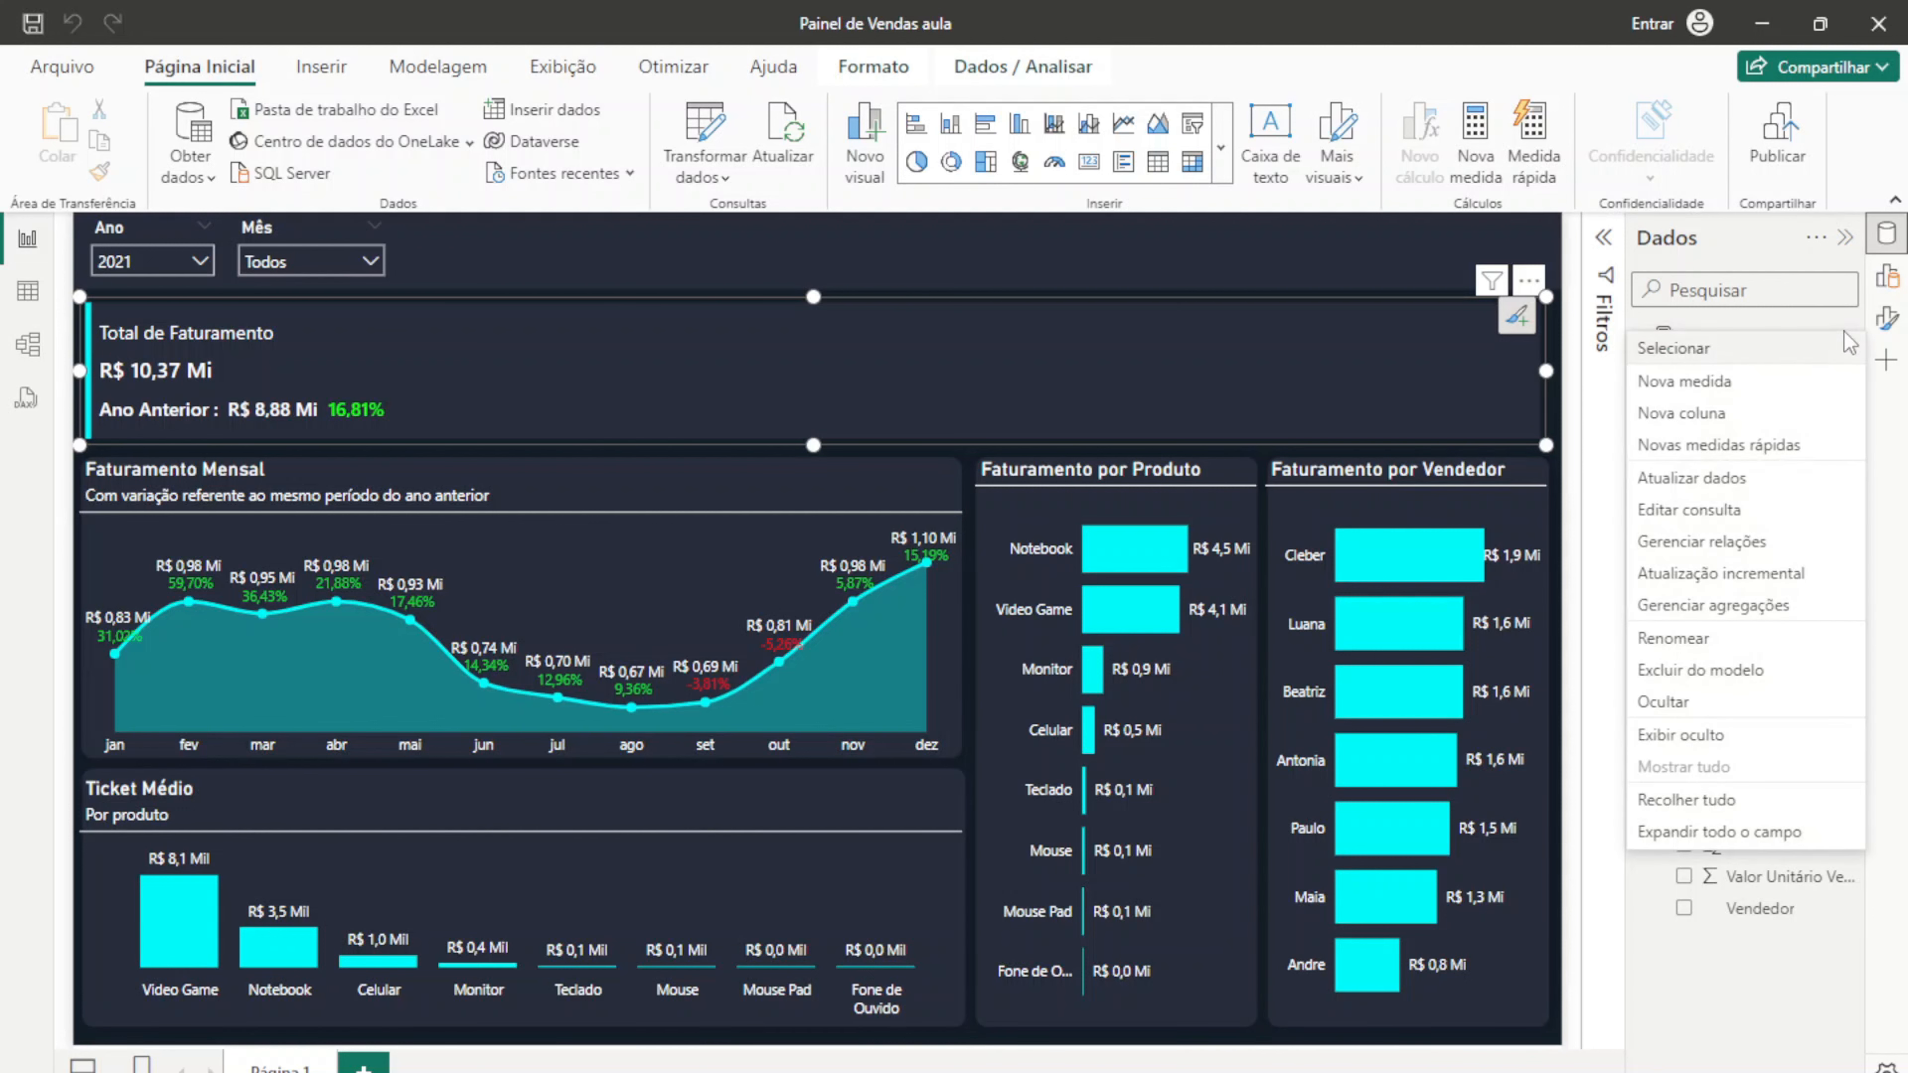
left_click(1743, 387)
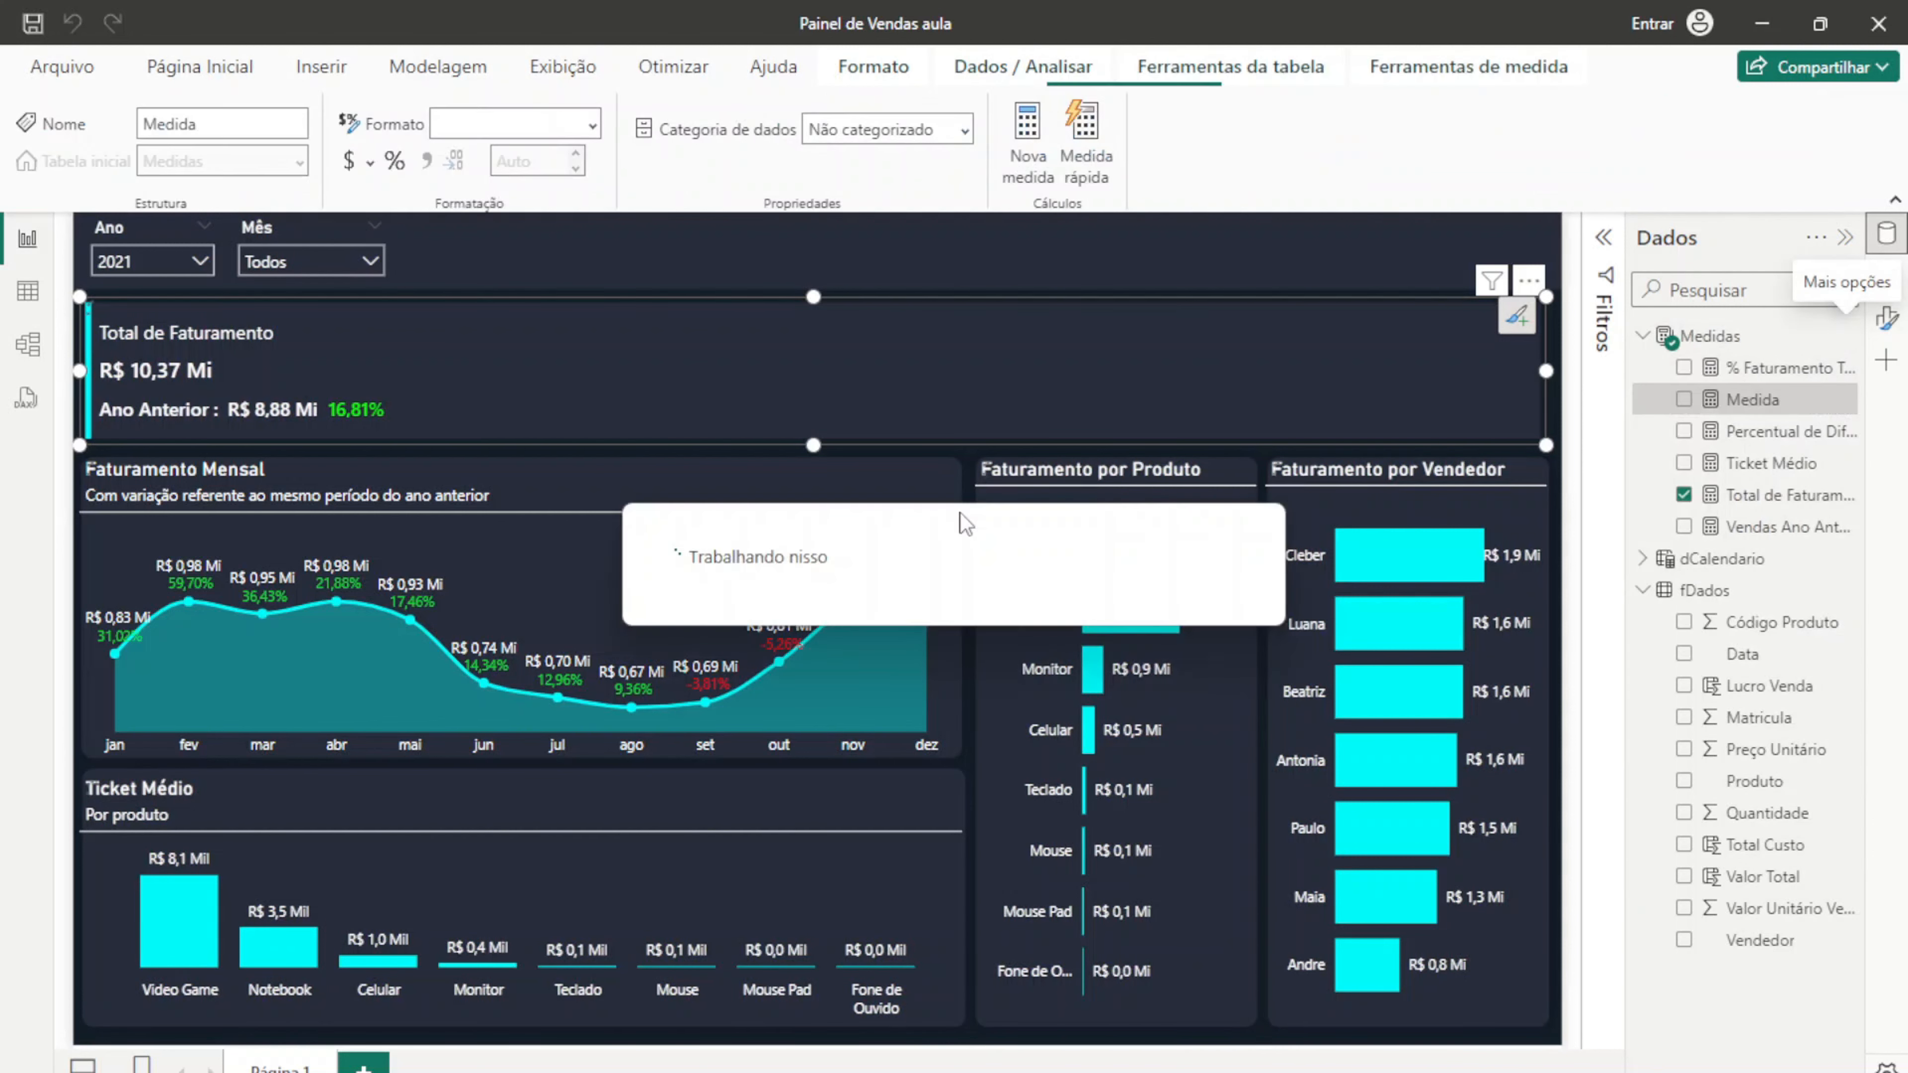
type("C")
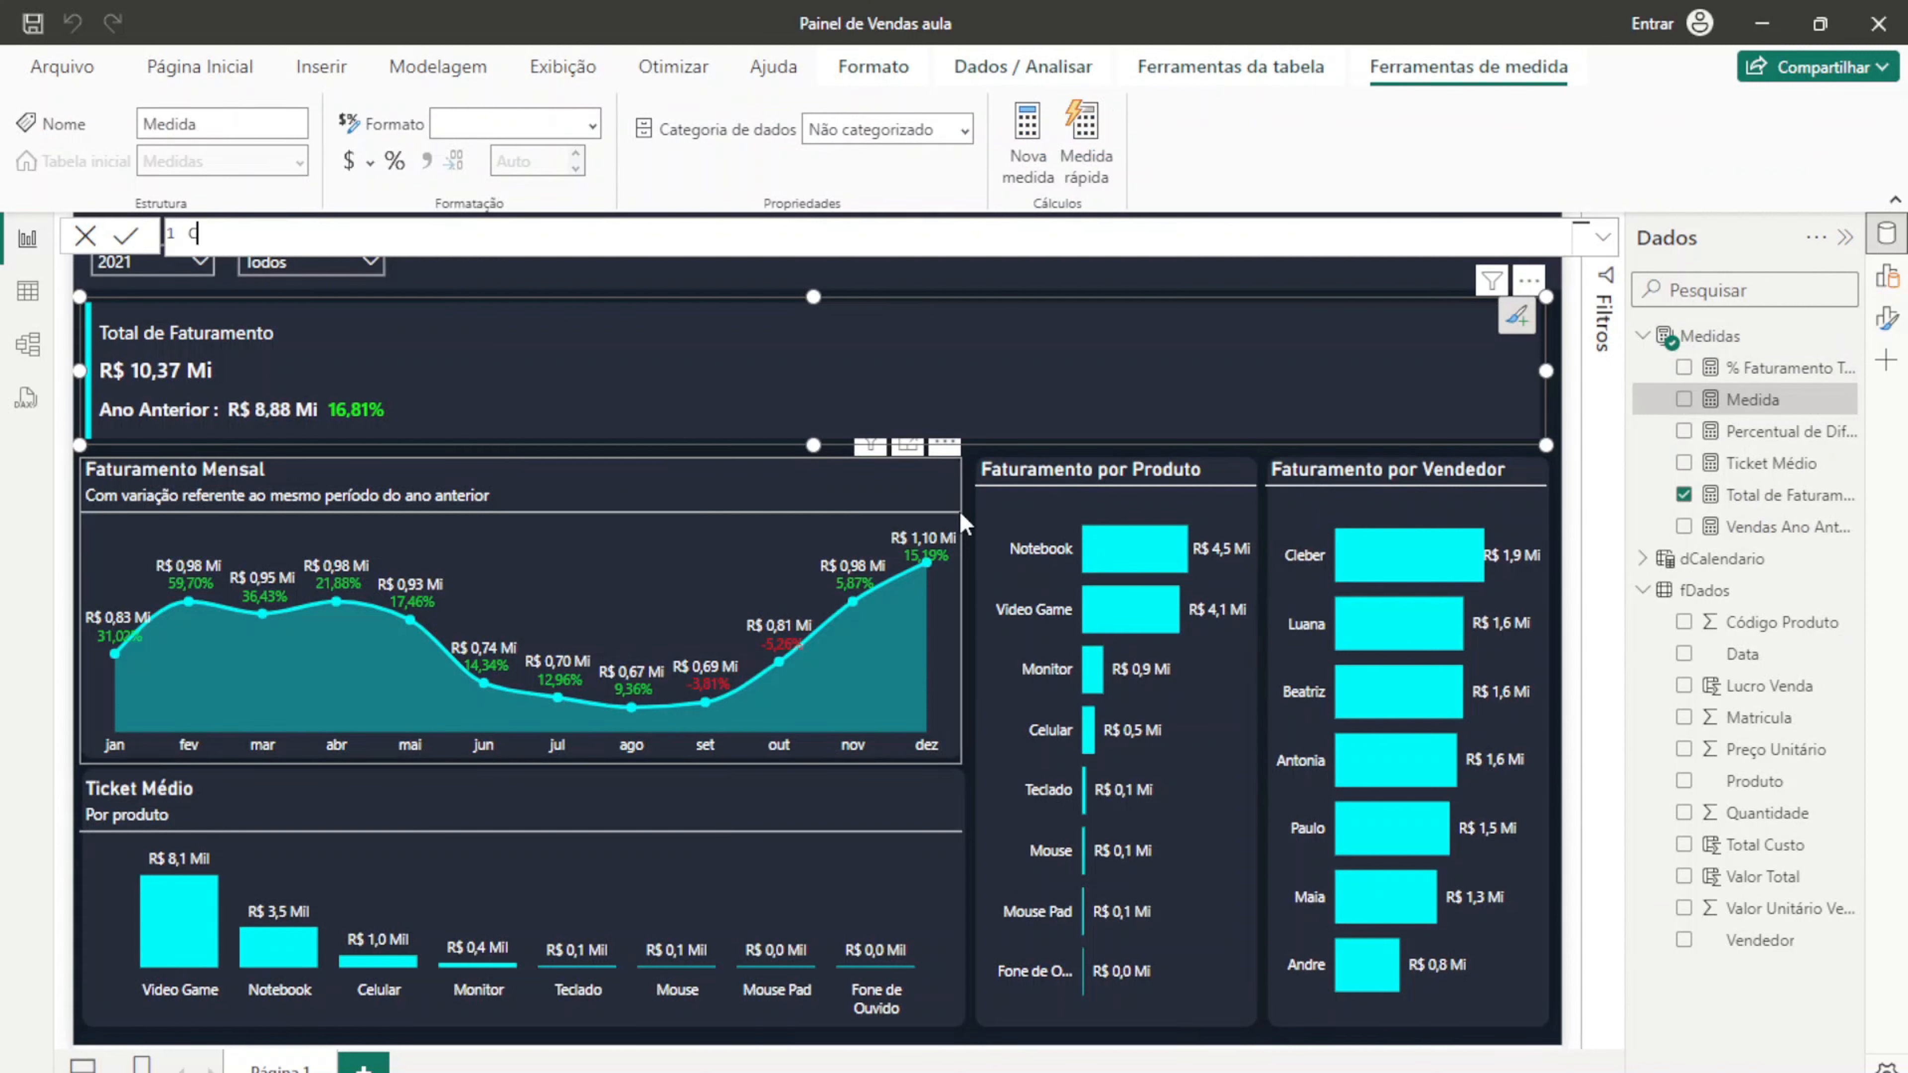
type("usto Total = SUM(")
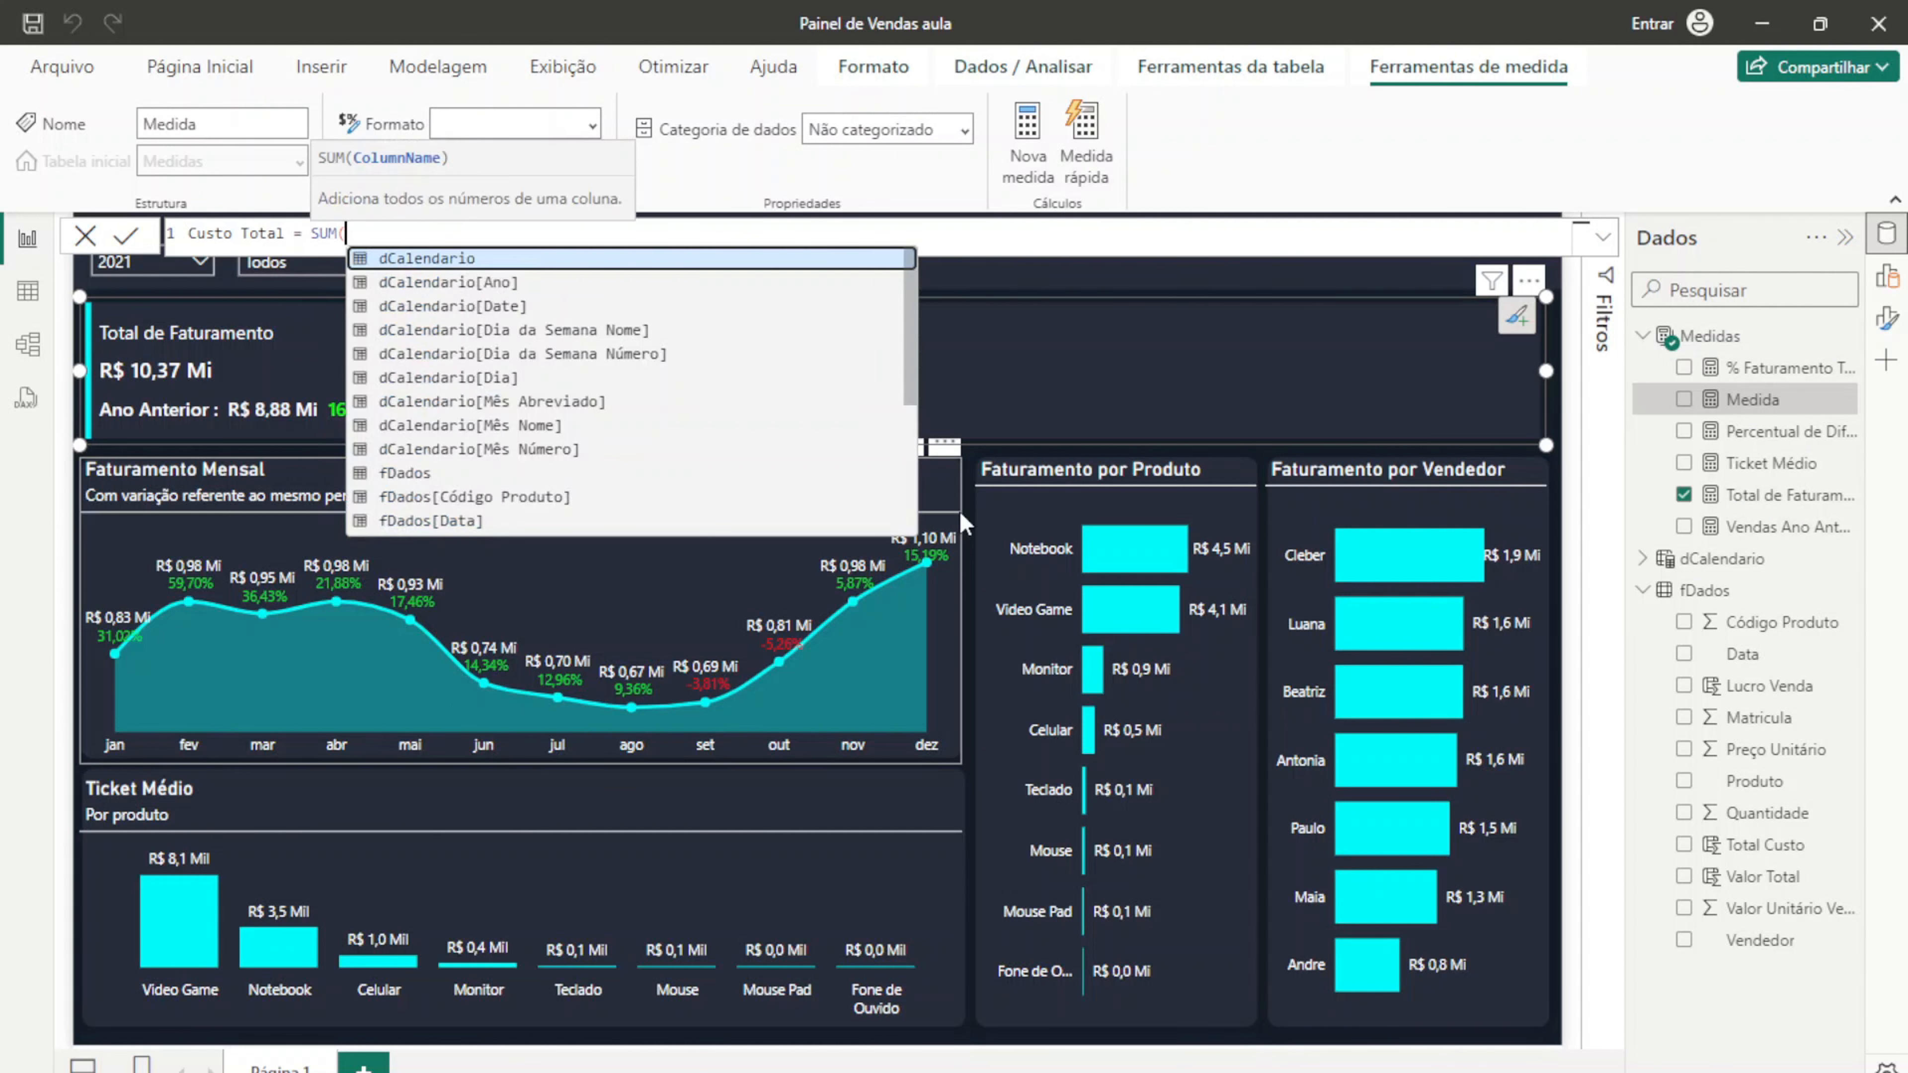
type("fda")
key("Up")
key("Up")
key("Up")
key("Up")
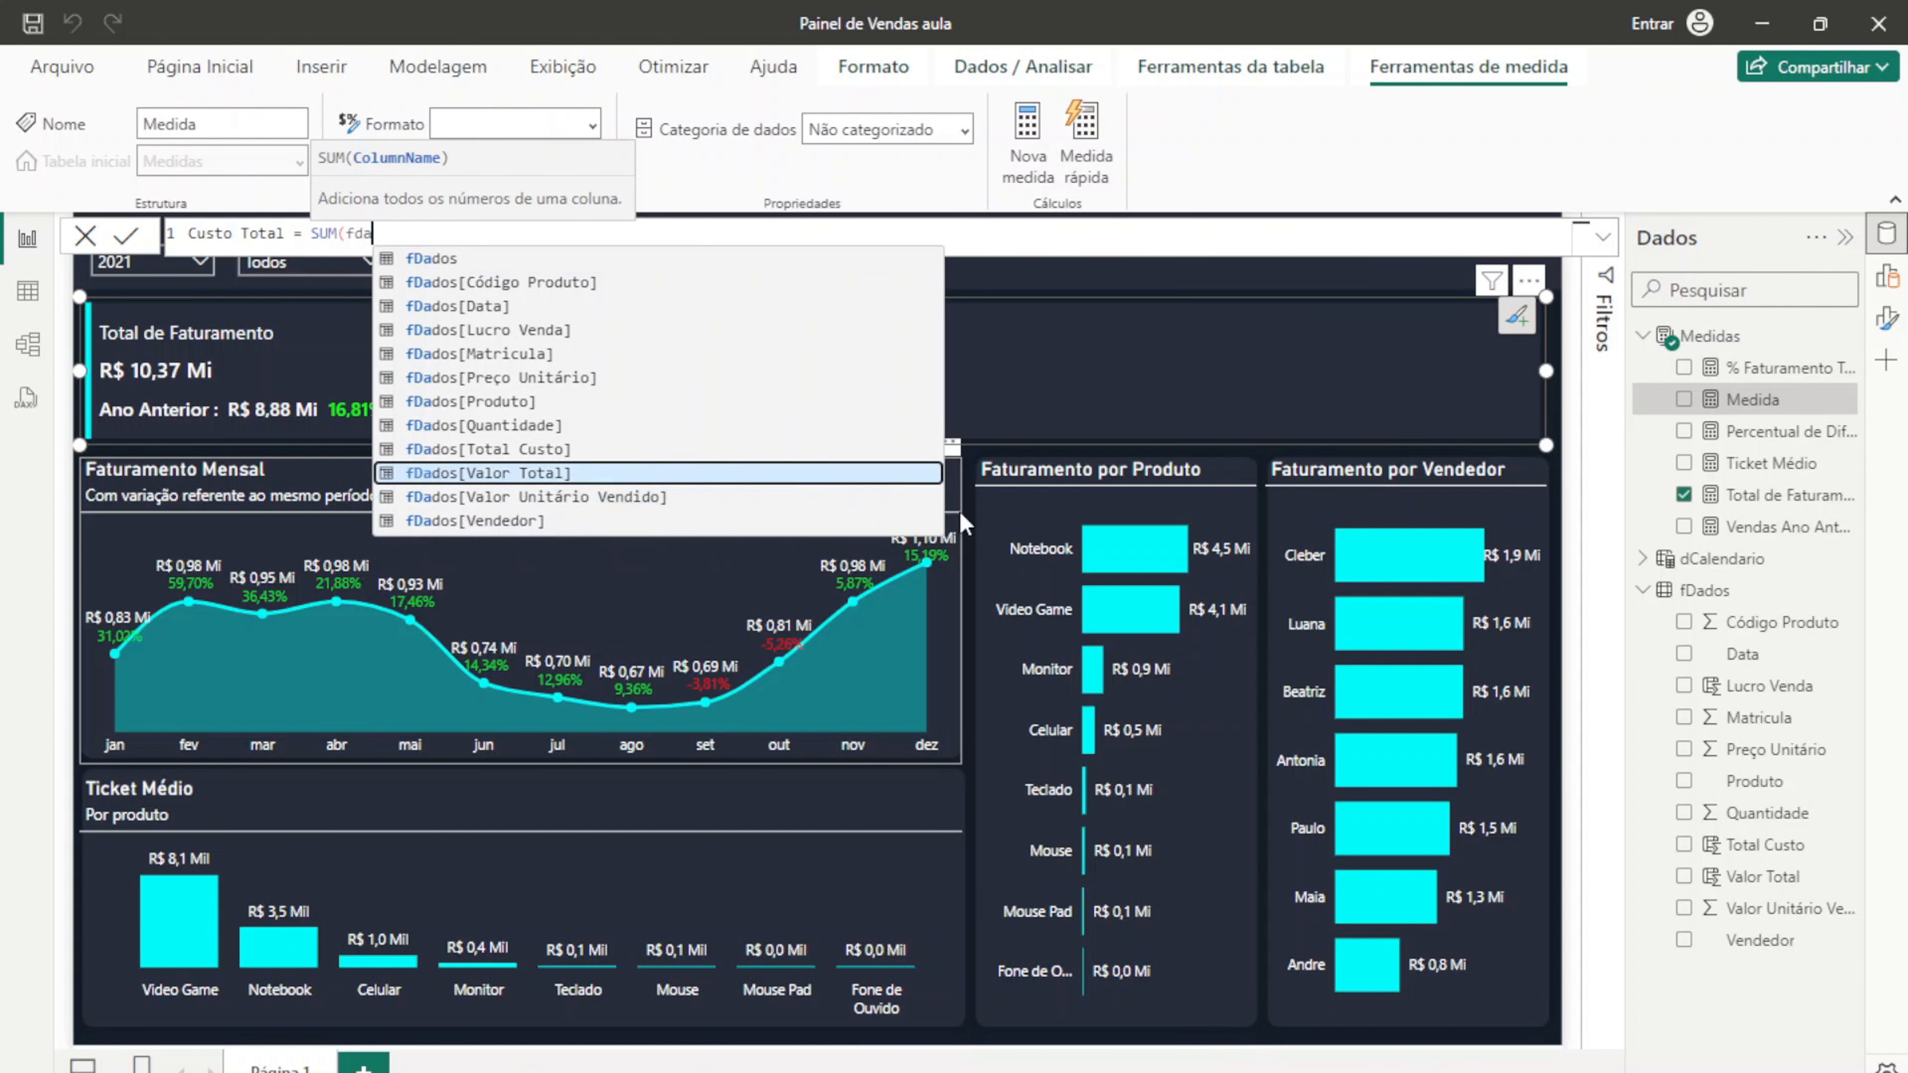
key("Tab")
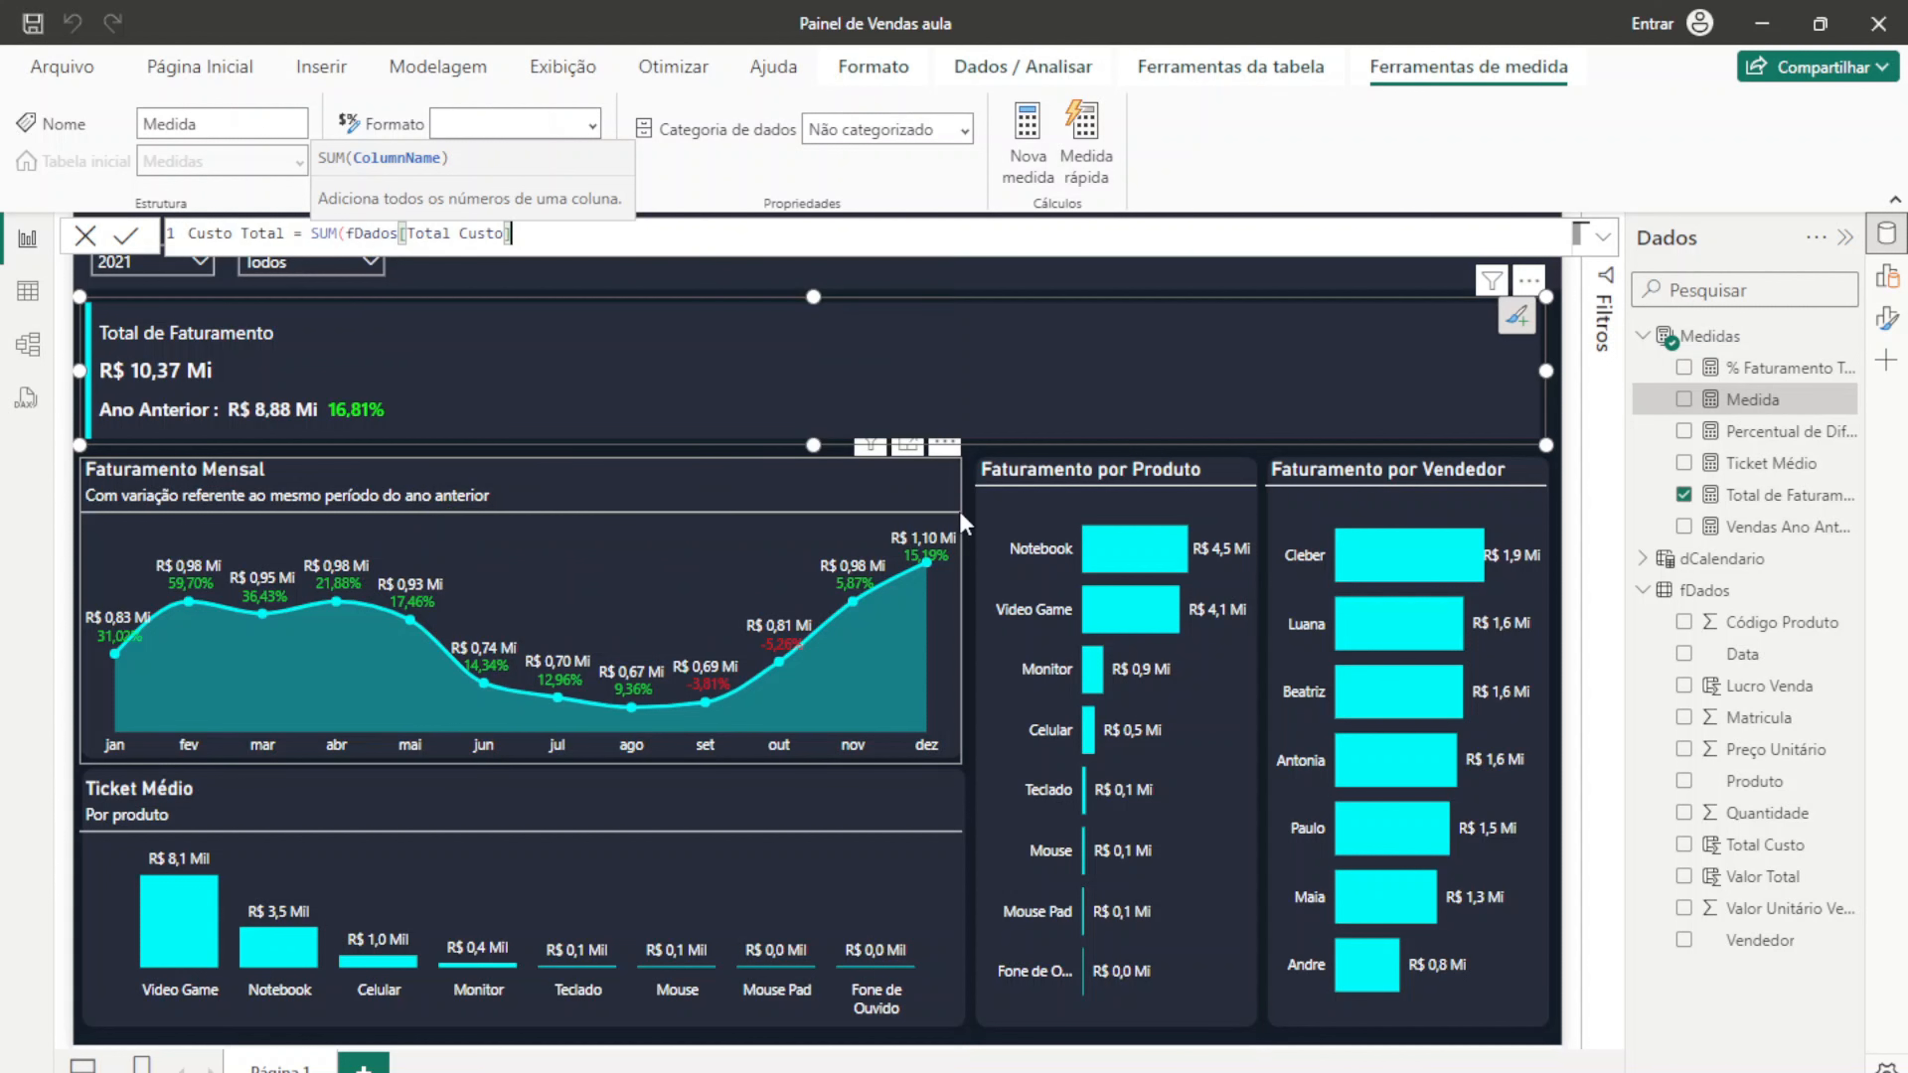
type(")")
key("Return")
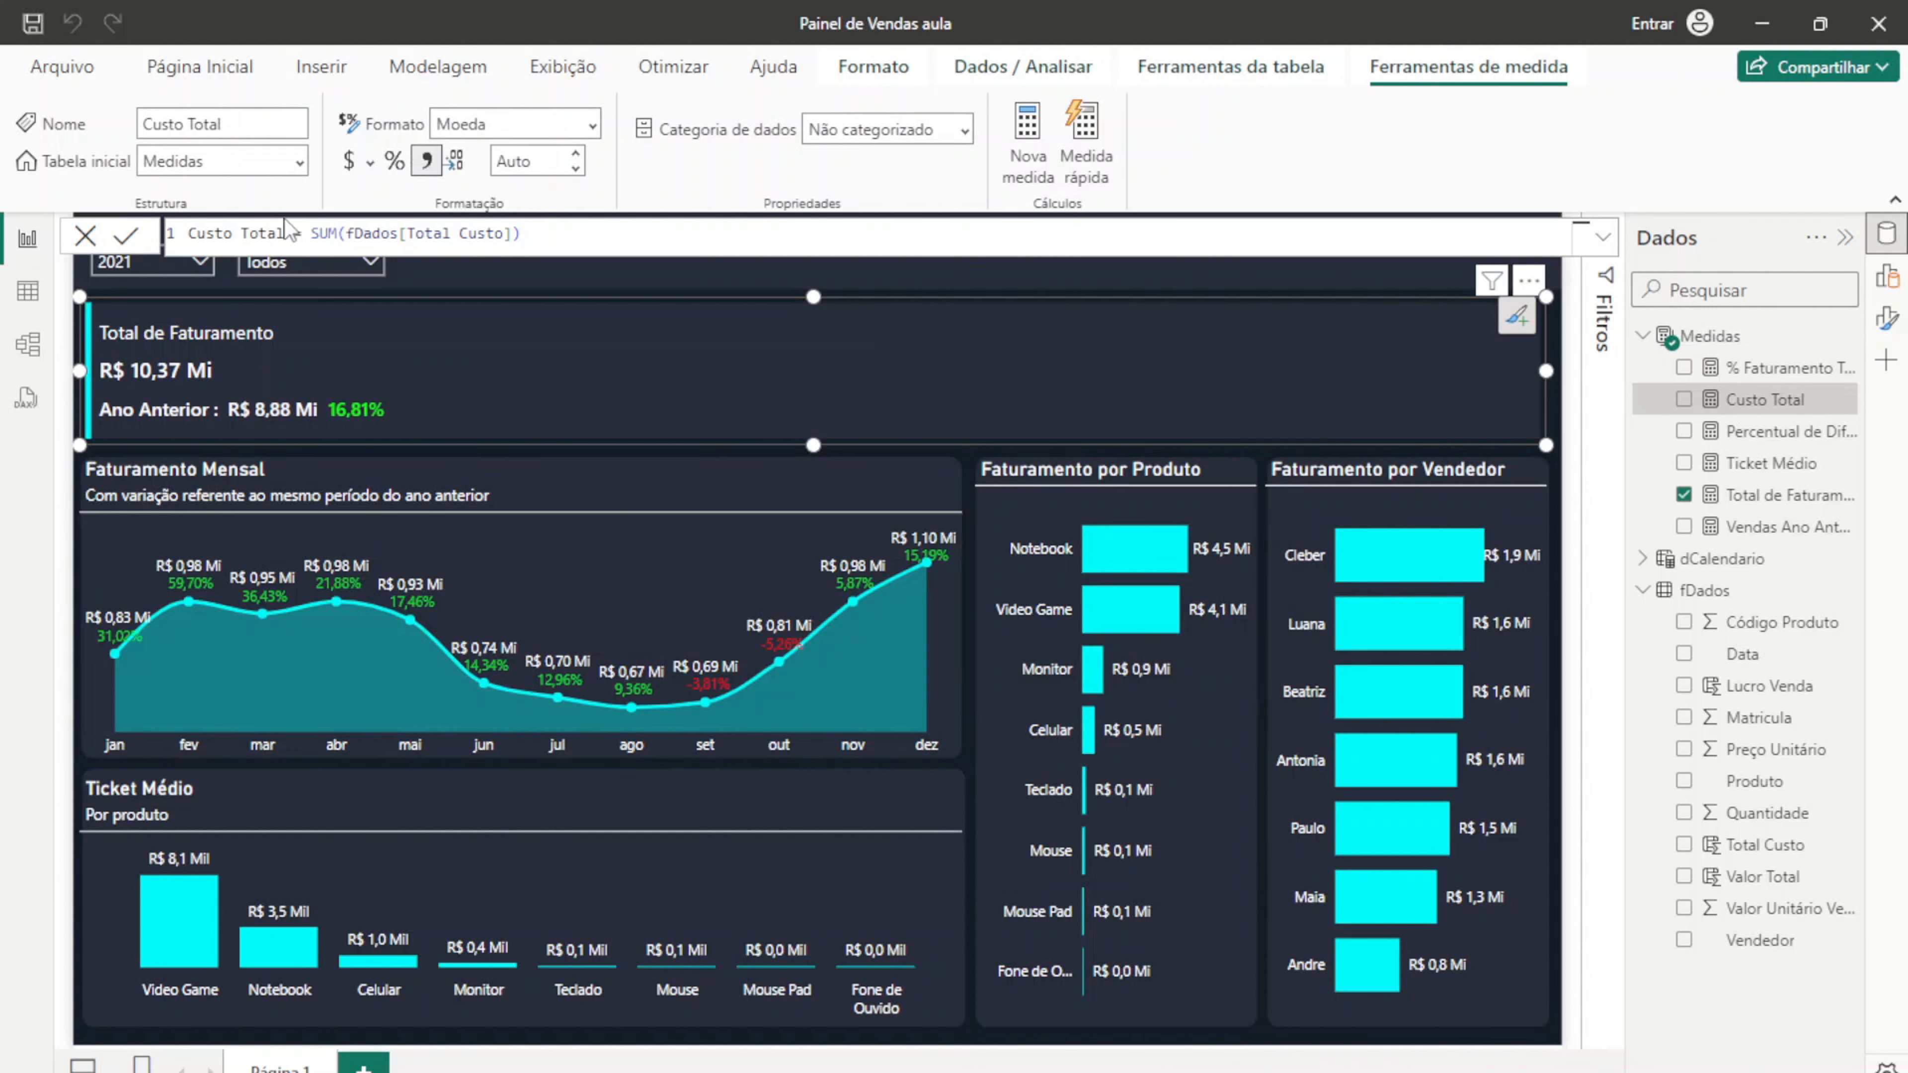
triple_click(492, 235)
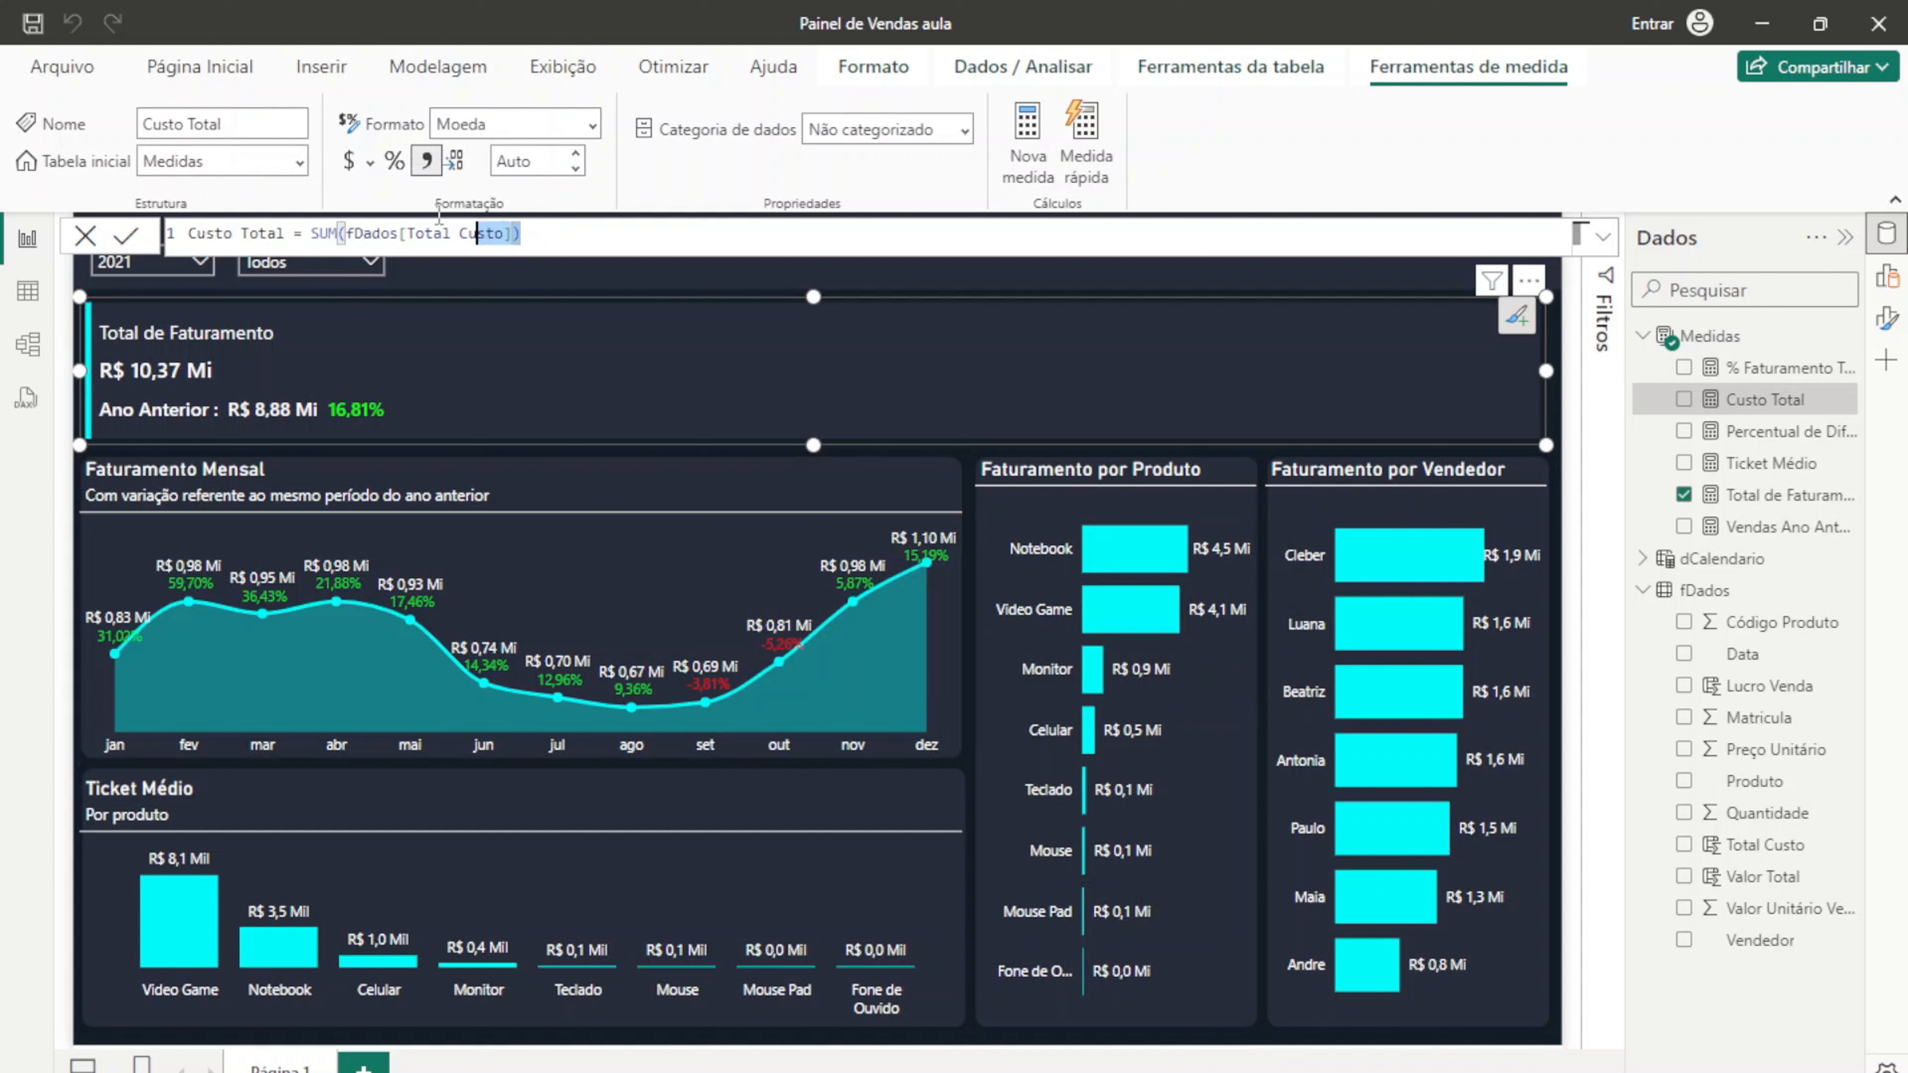
left_click(99, 237)
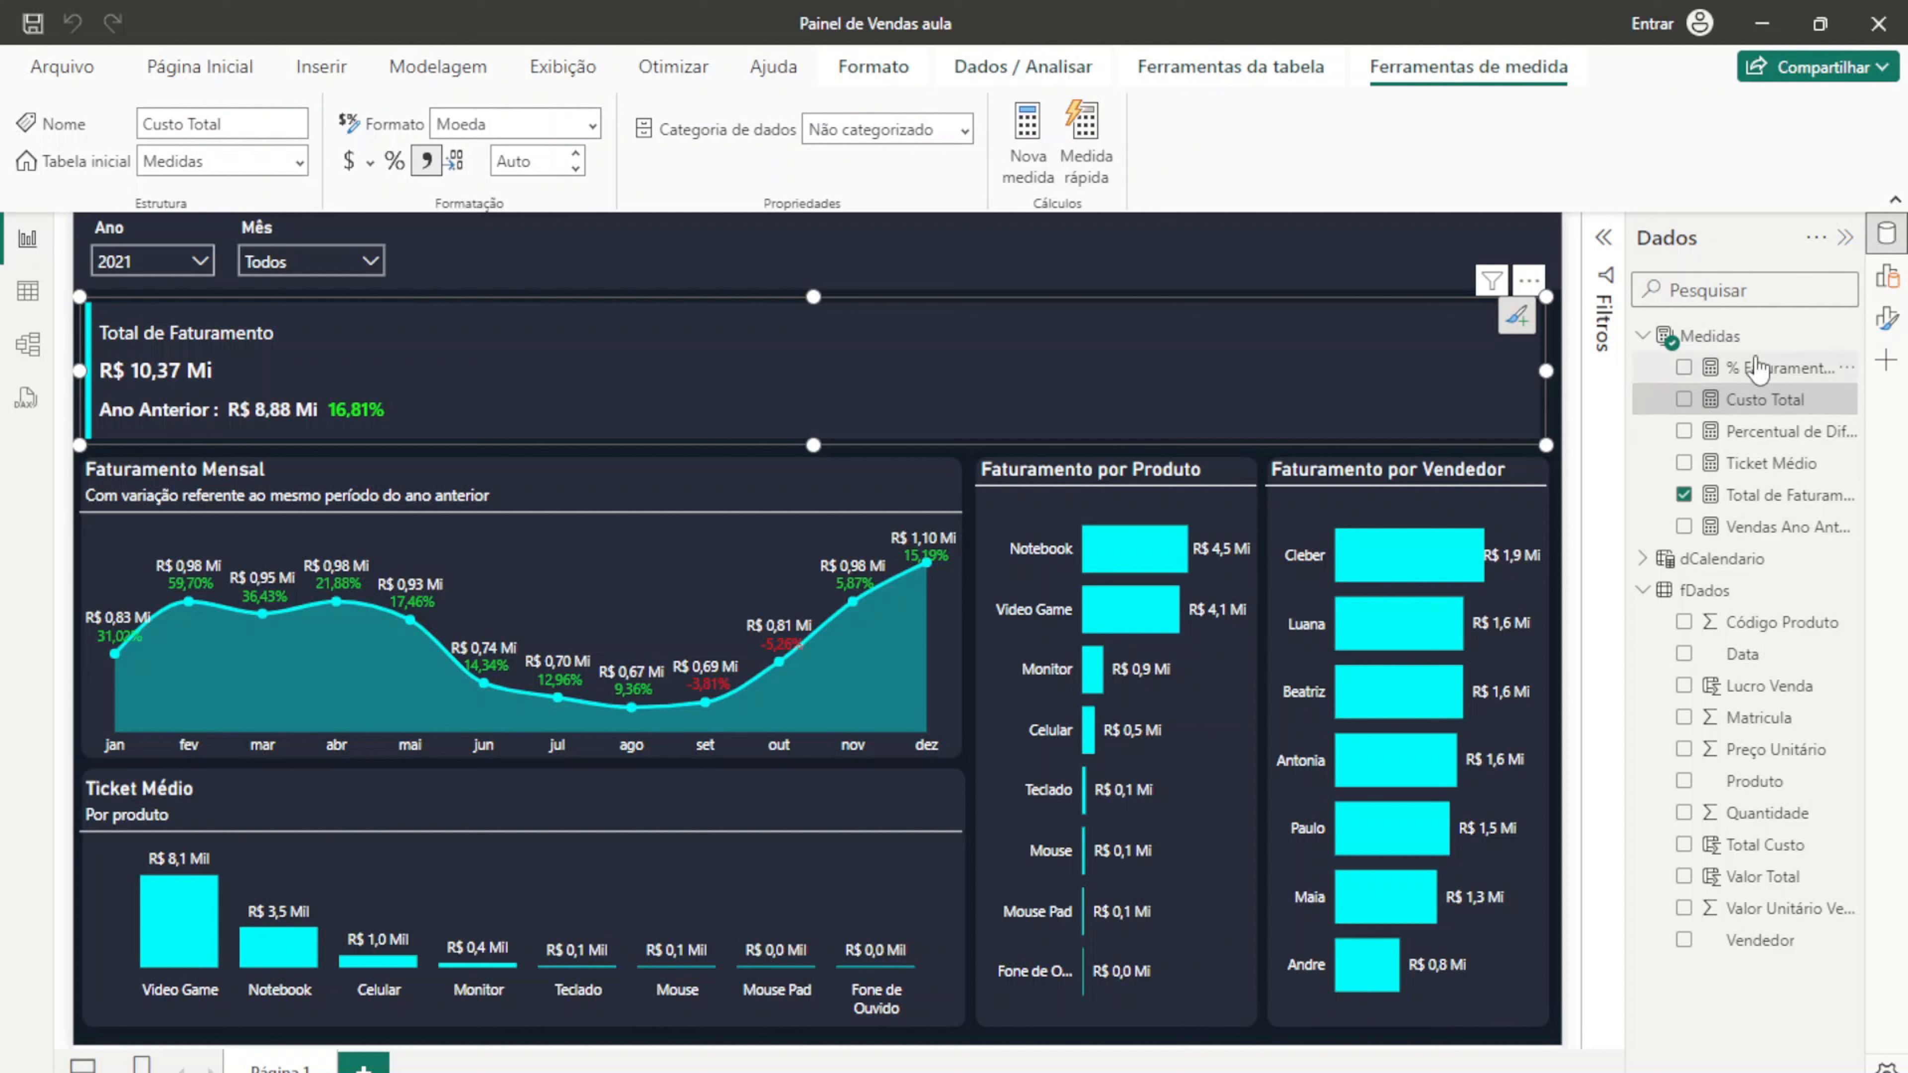
Step: Add a measure to the Medidas table with the formula Lucro = [Total de Faturamento] - [Custo Total]
right_click(1836, 332)
left_click(1726, 381)
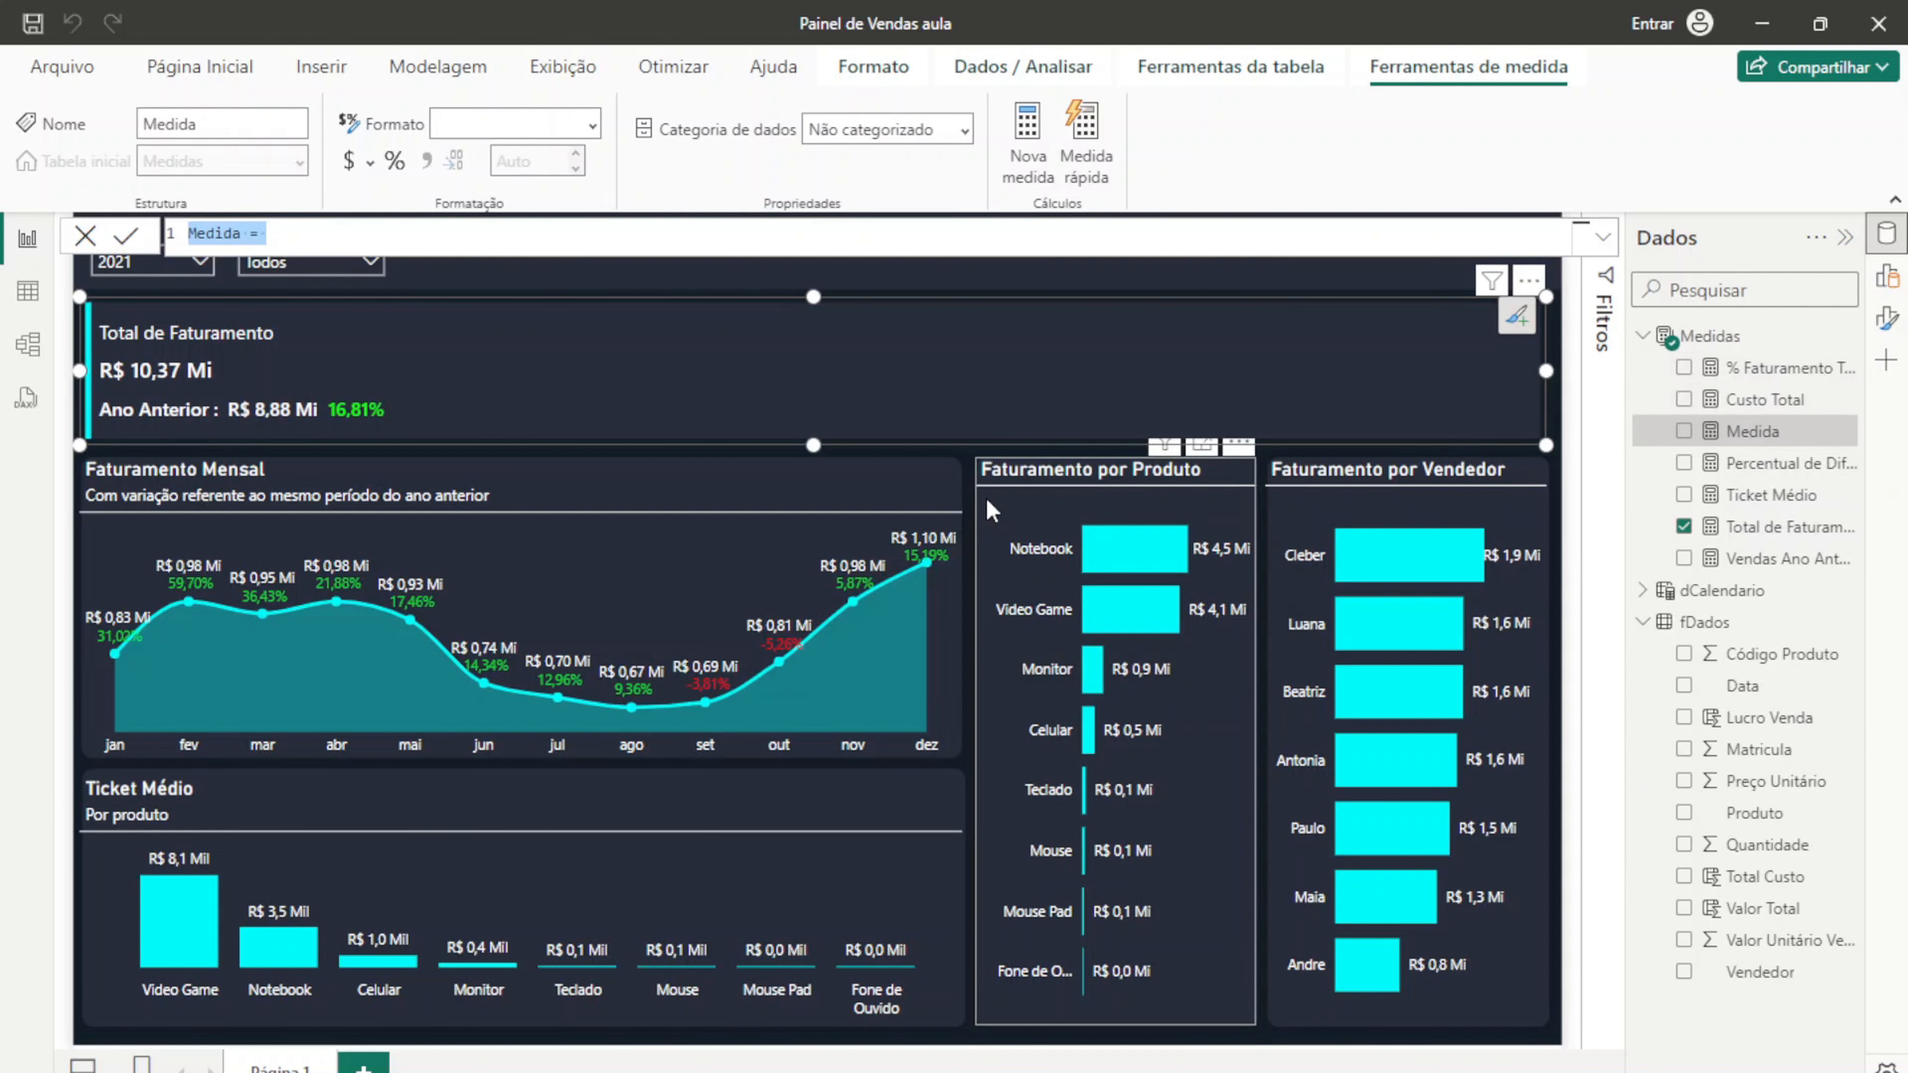
type("Lucro = [to")
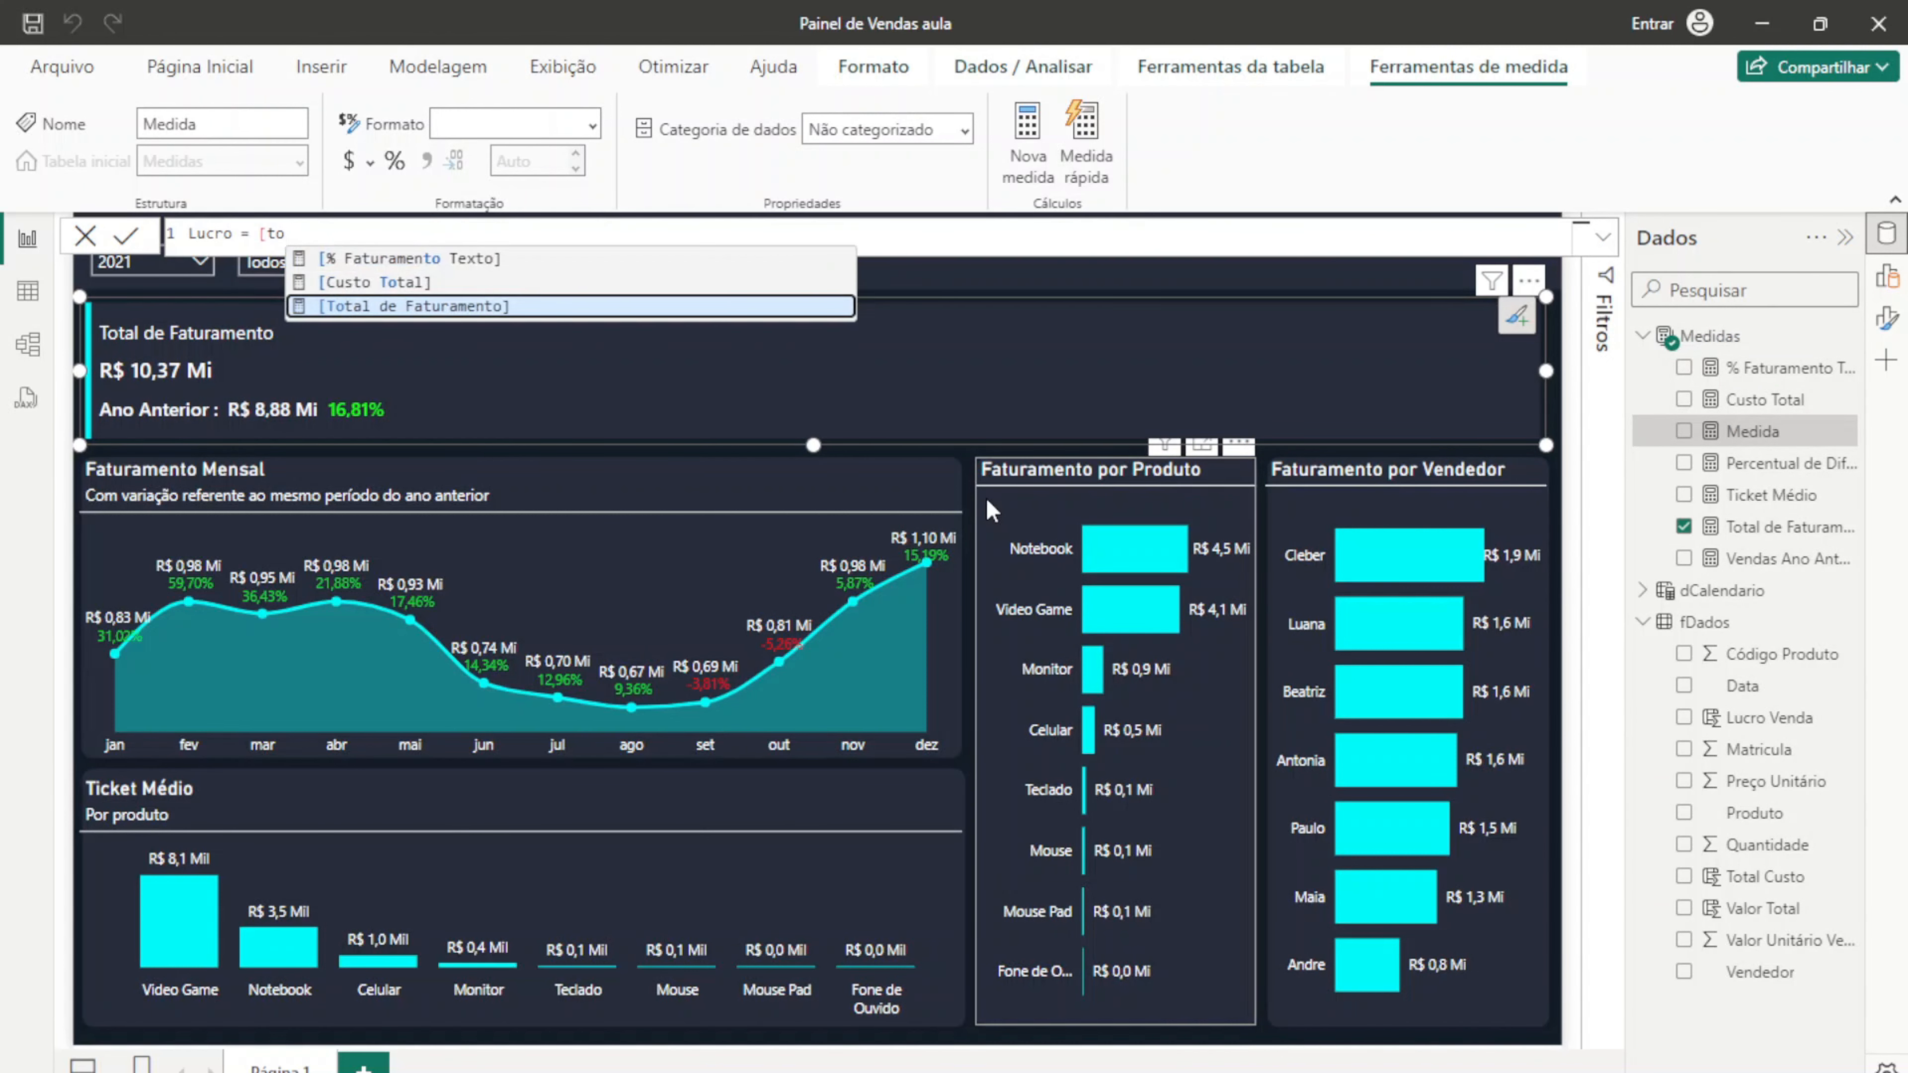
key("Tab")
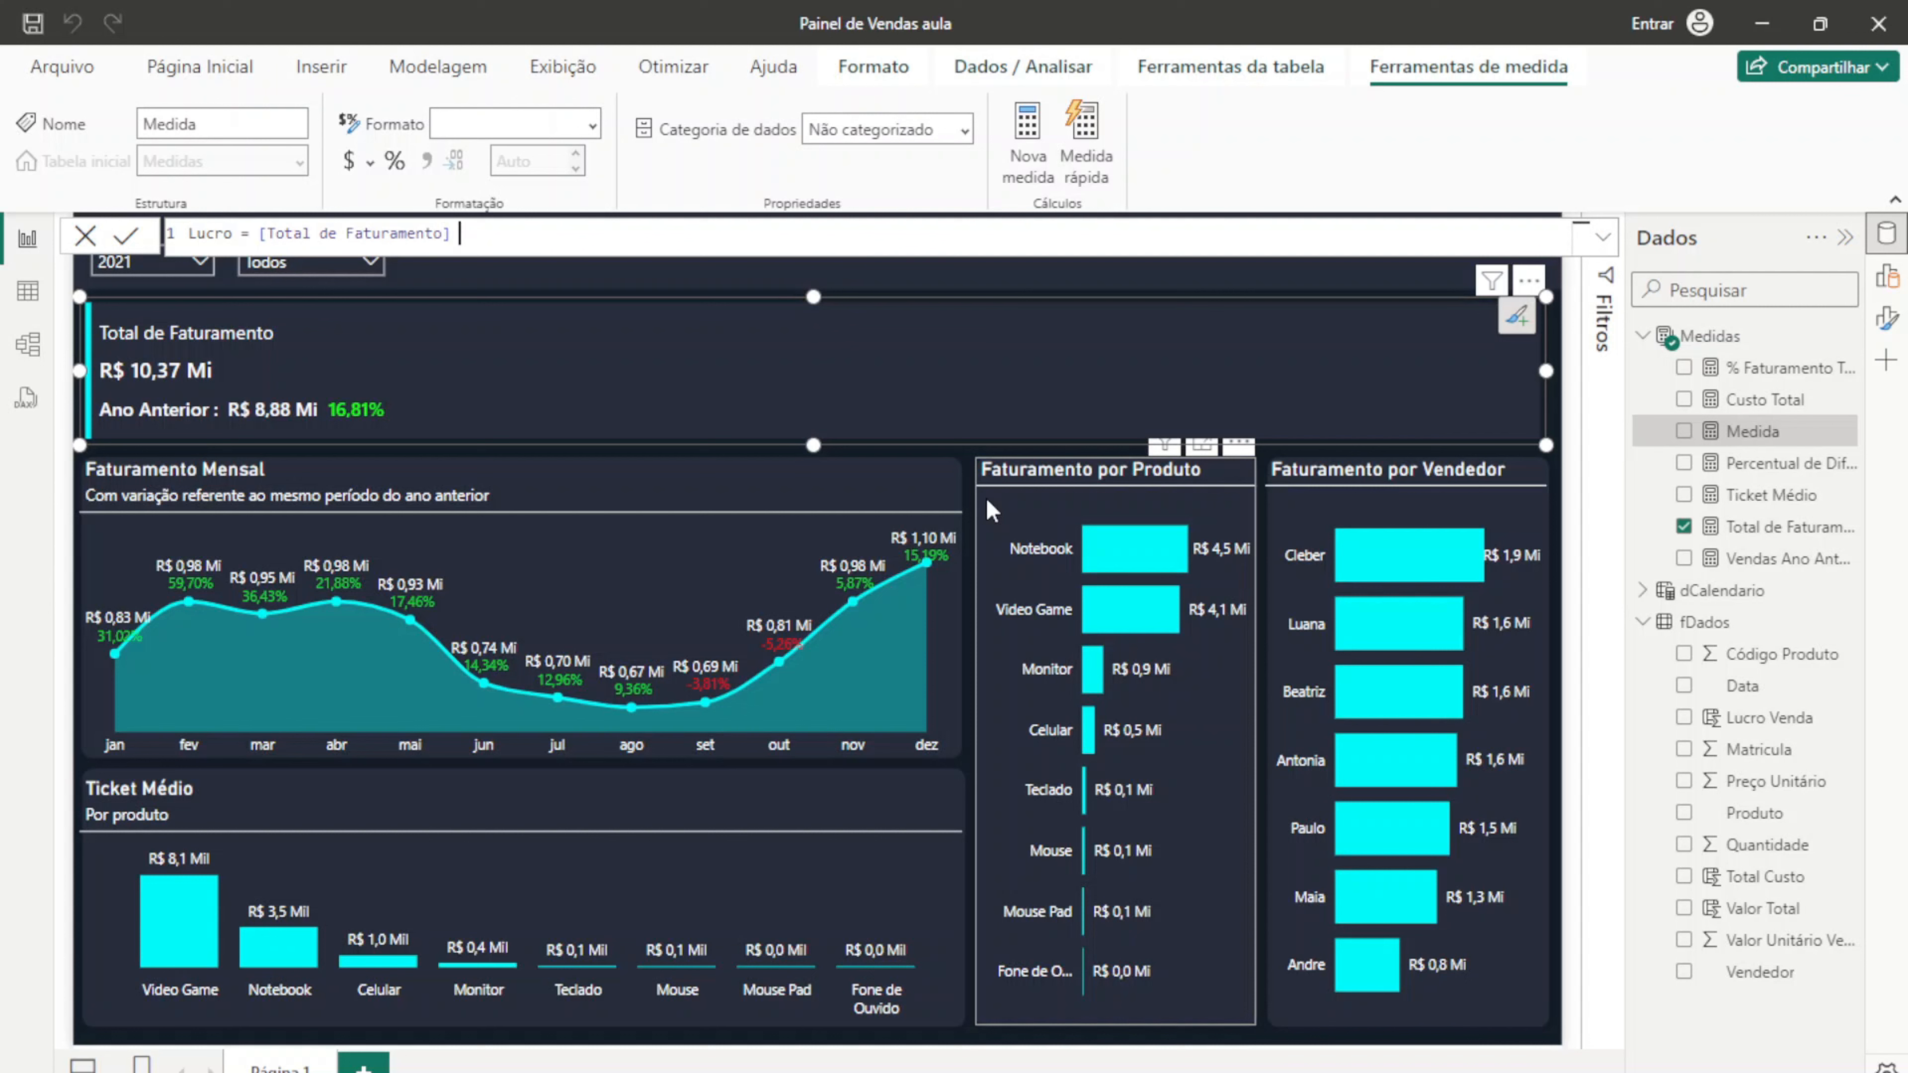
type("- [t")
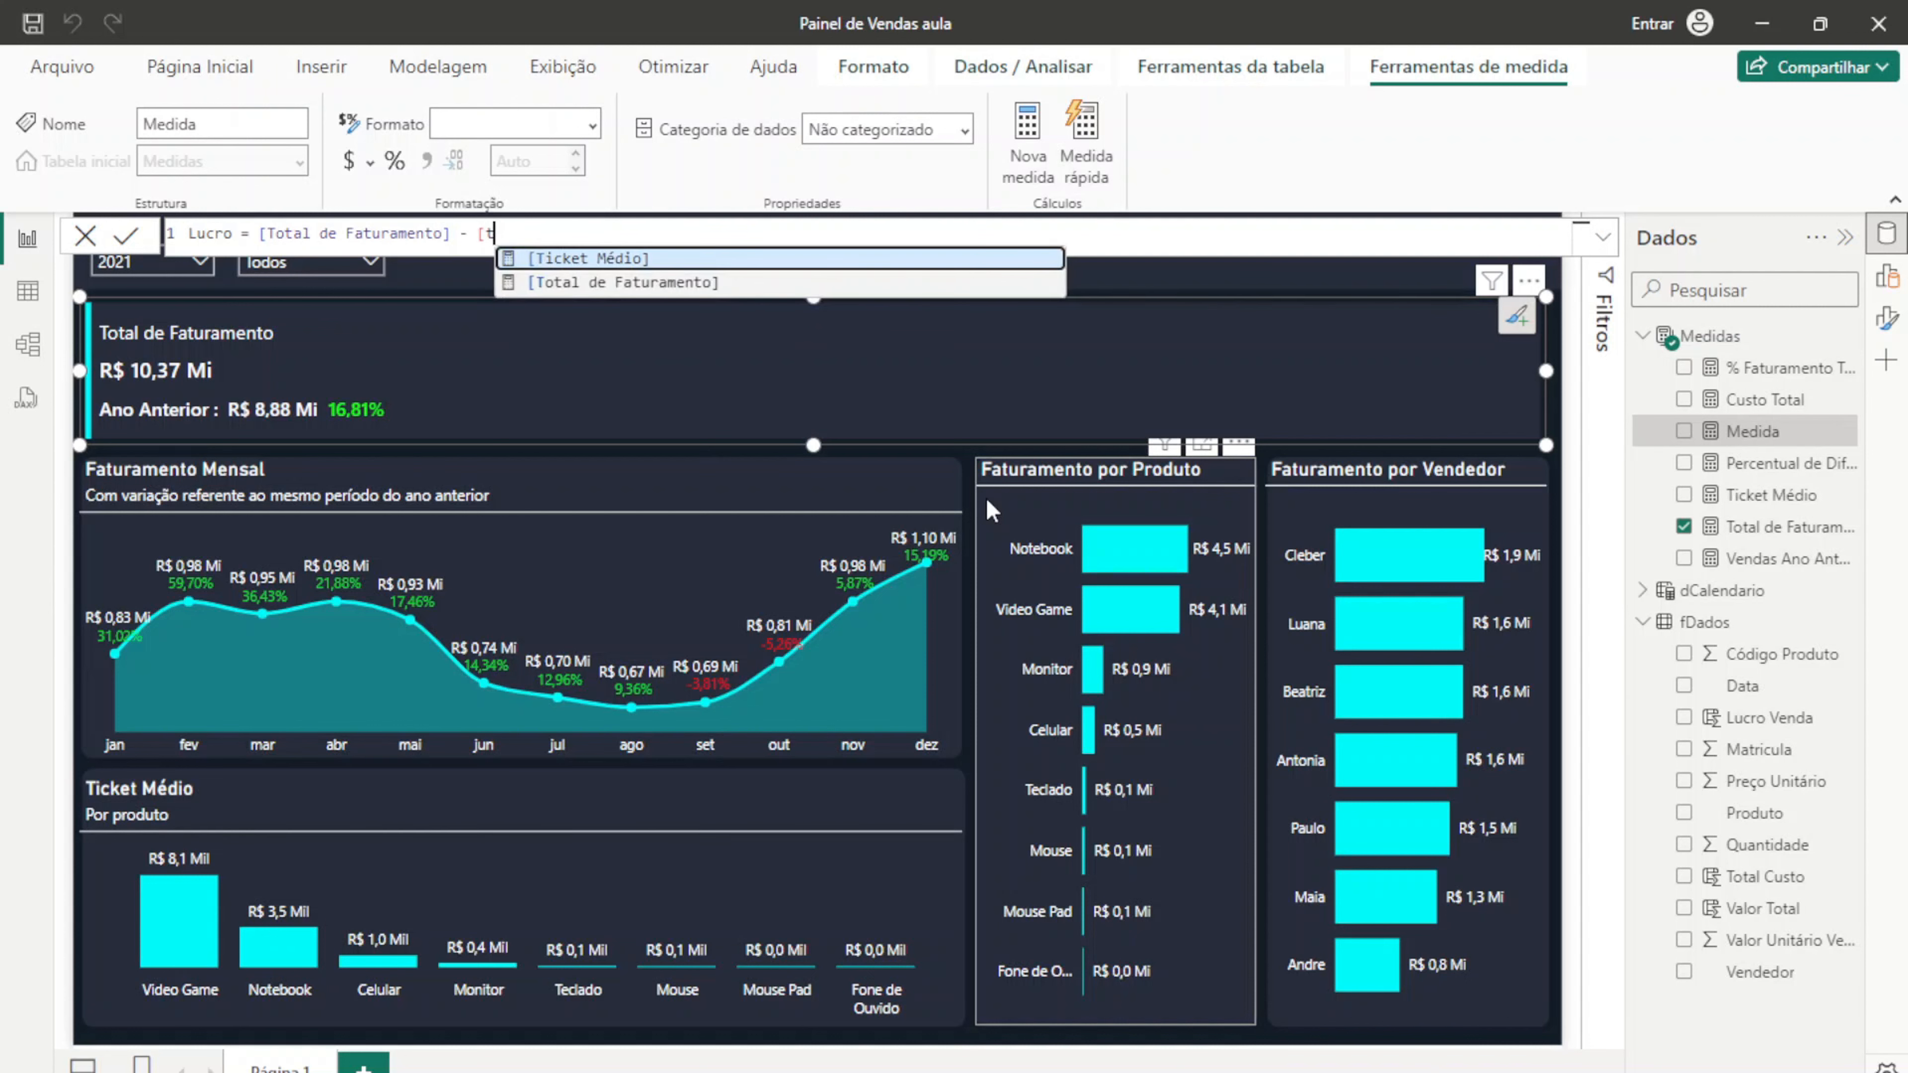
key("BackSpace")
type("c")
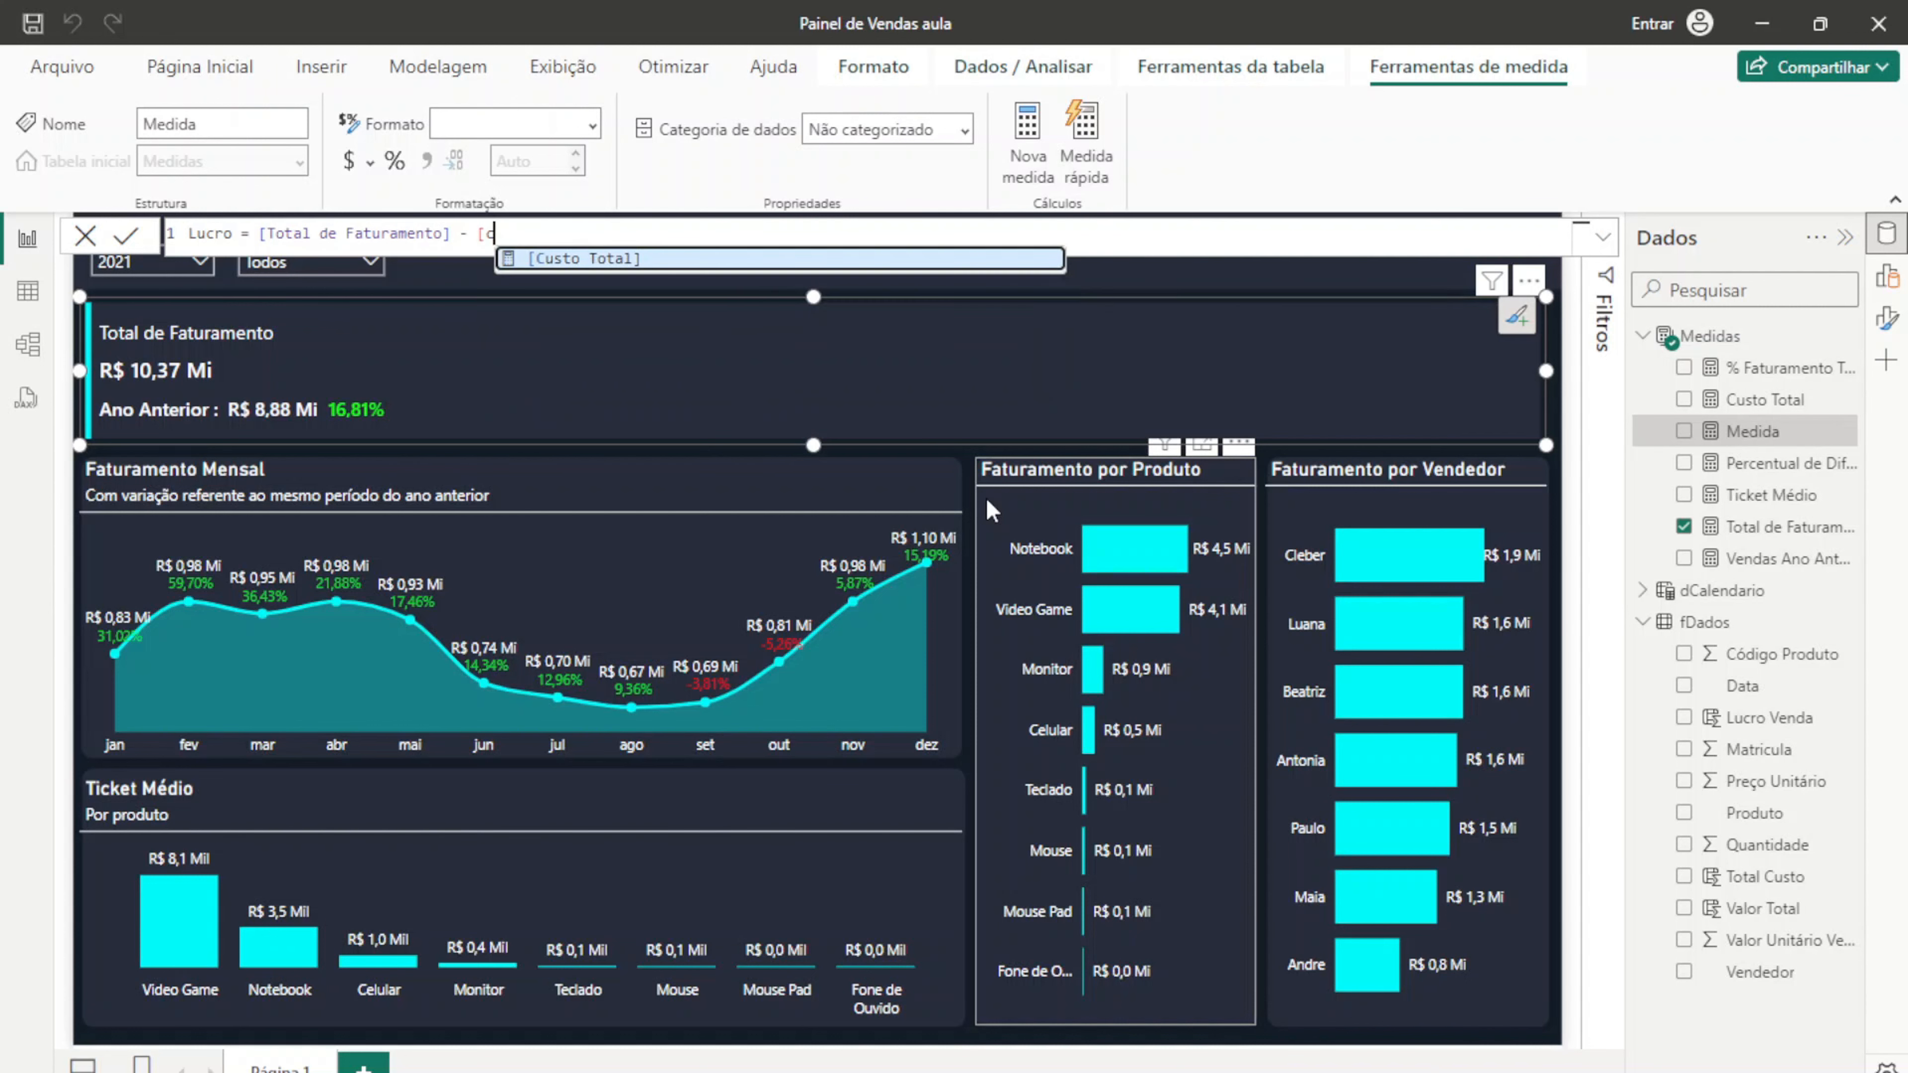
key("Tab")
key("Return")
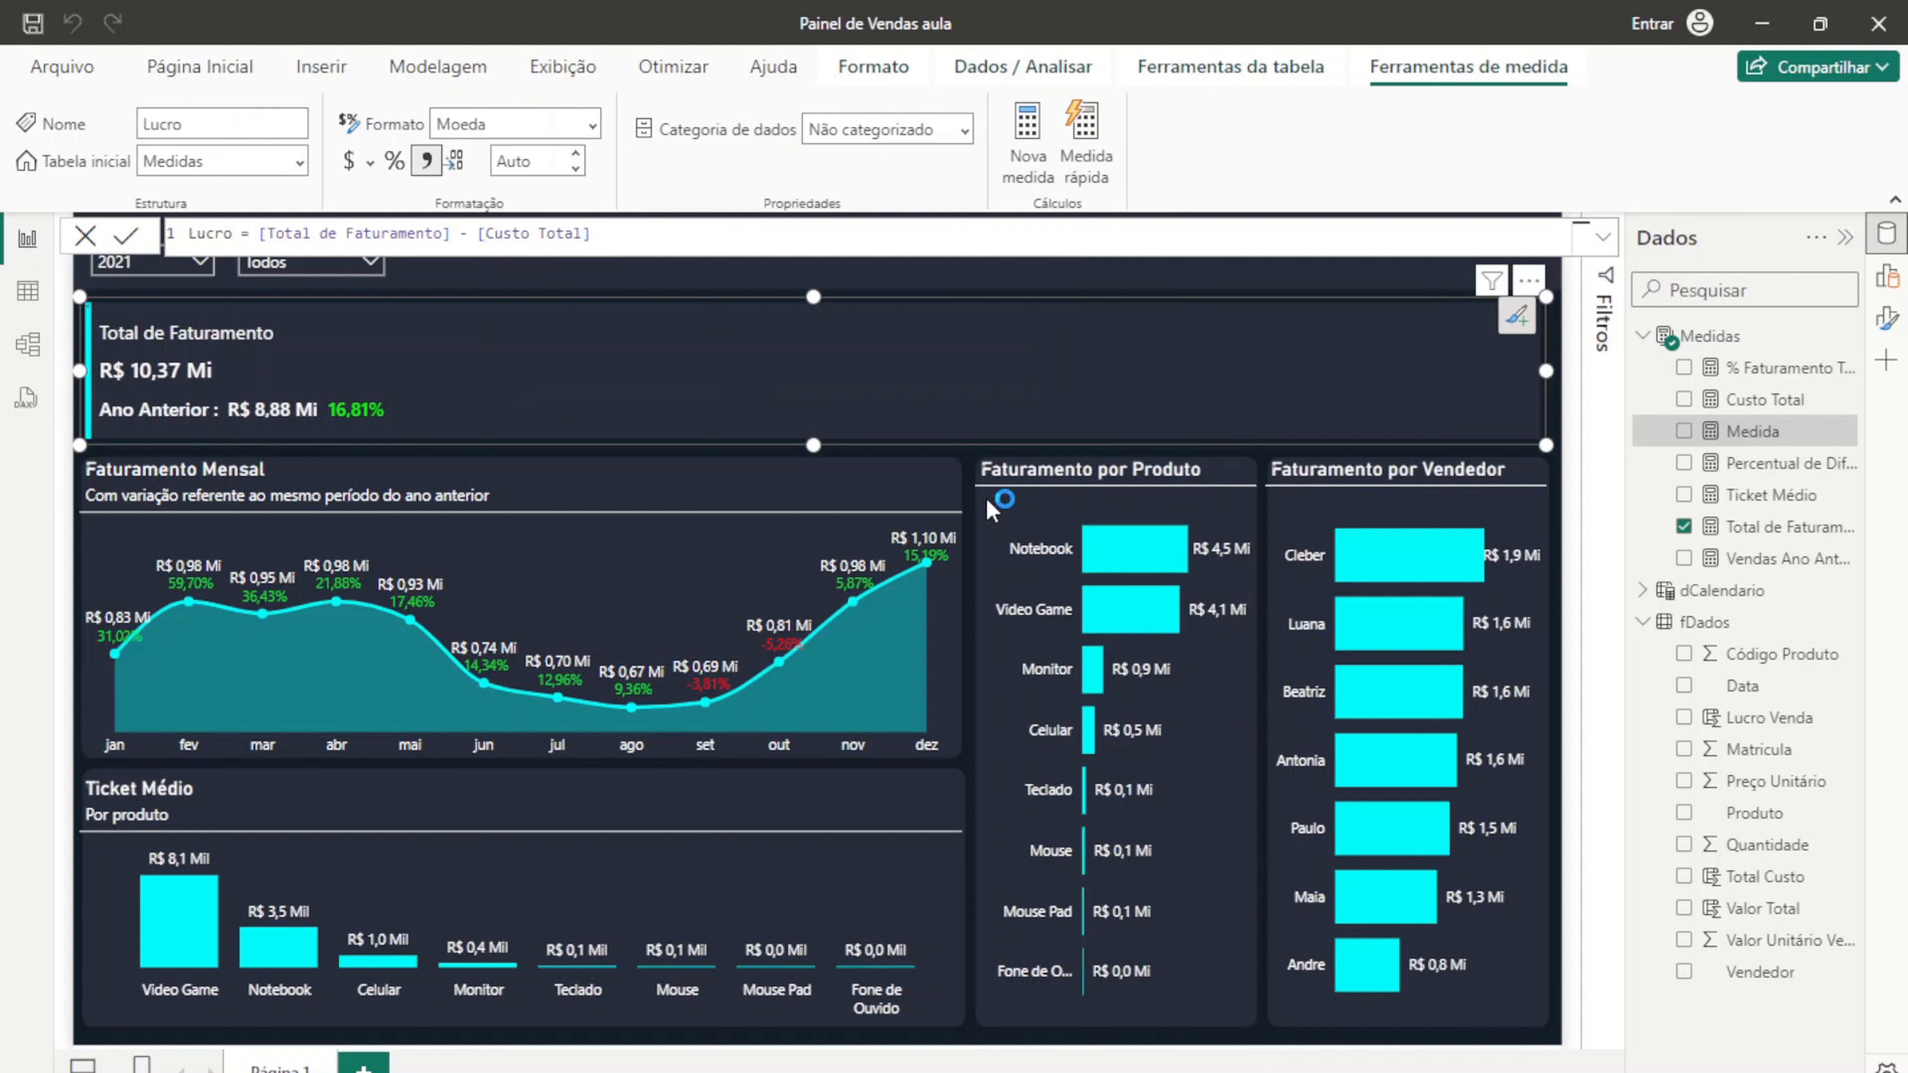
Step: Add the Lucro measure to the Total de Faturamento card visual and set its format to 2 decimal places
left_click(82, 236)
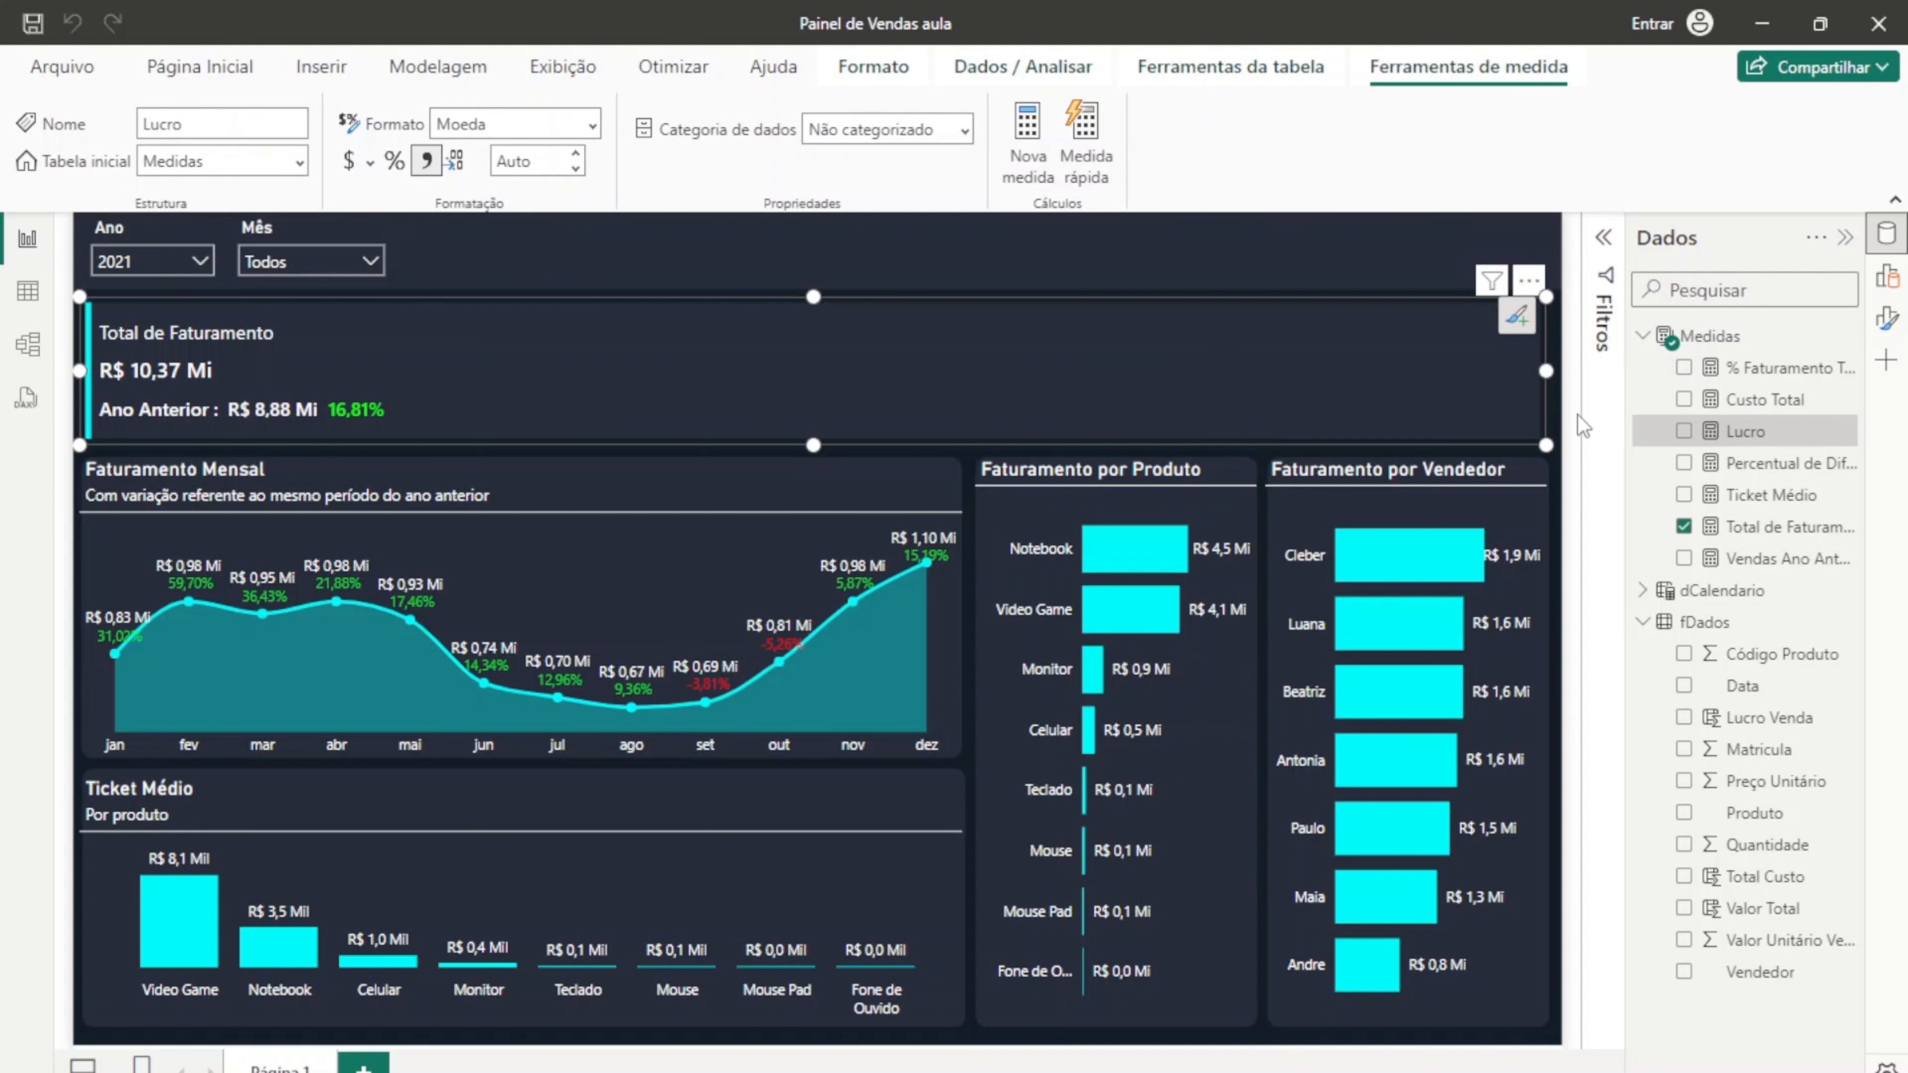
left_click(1685, 431)
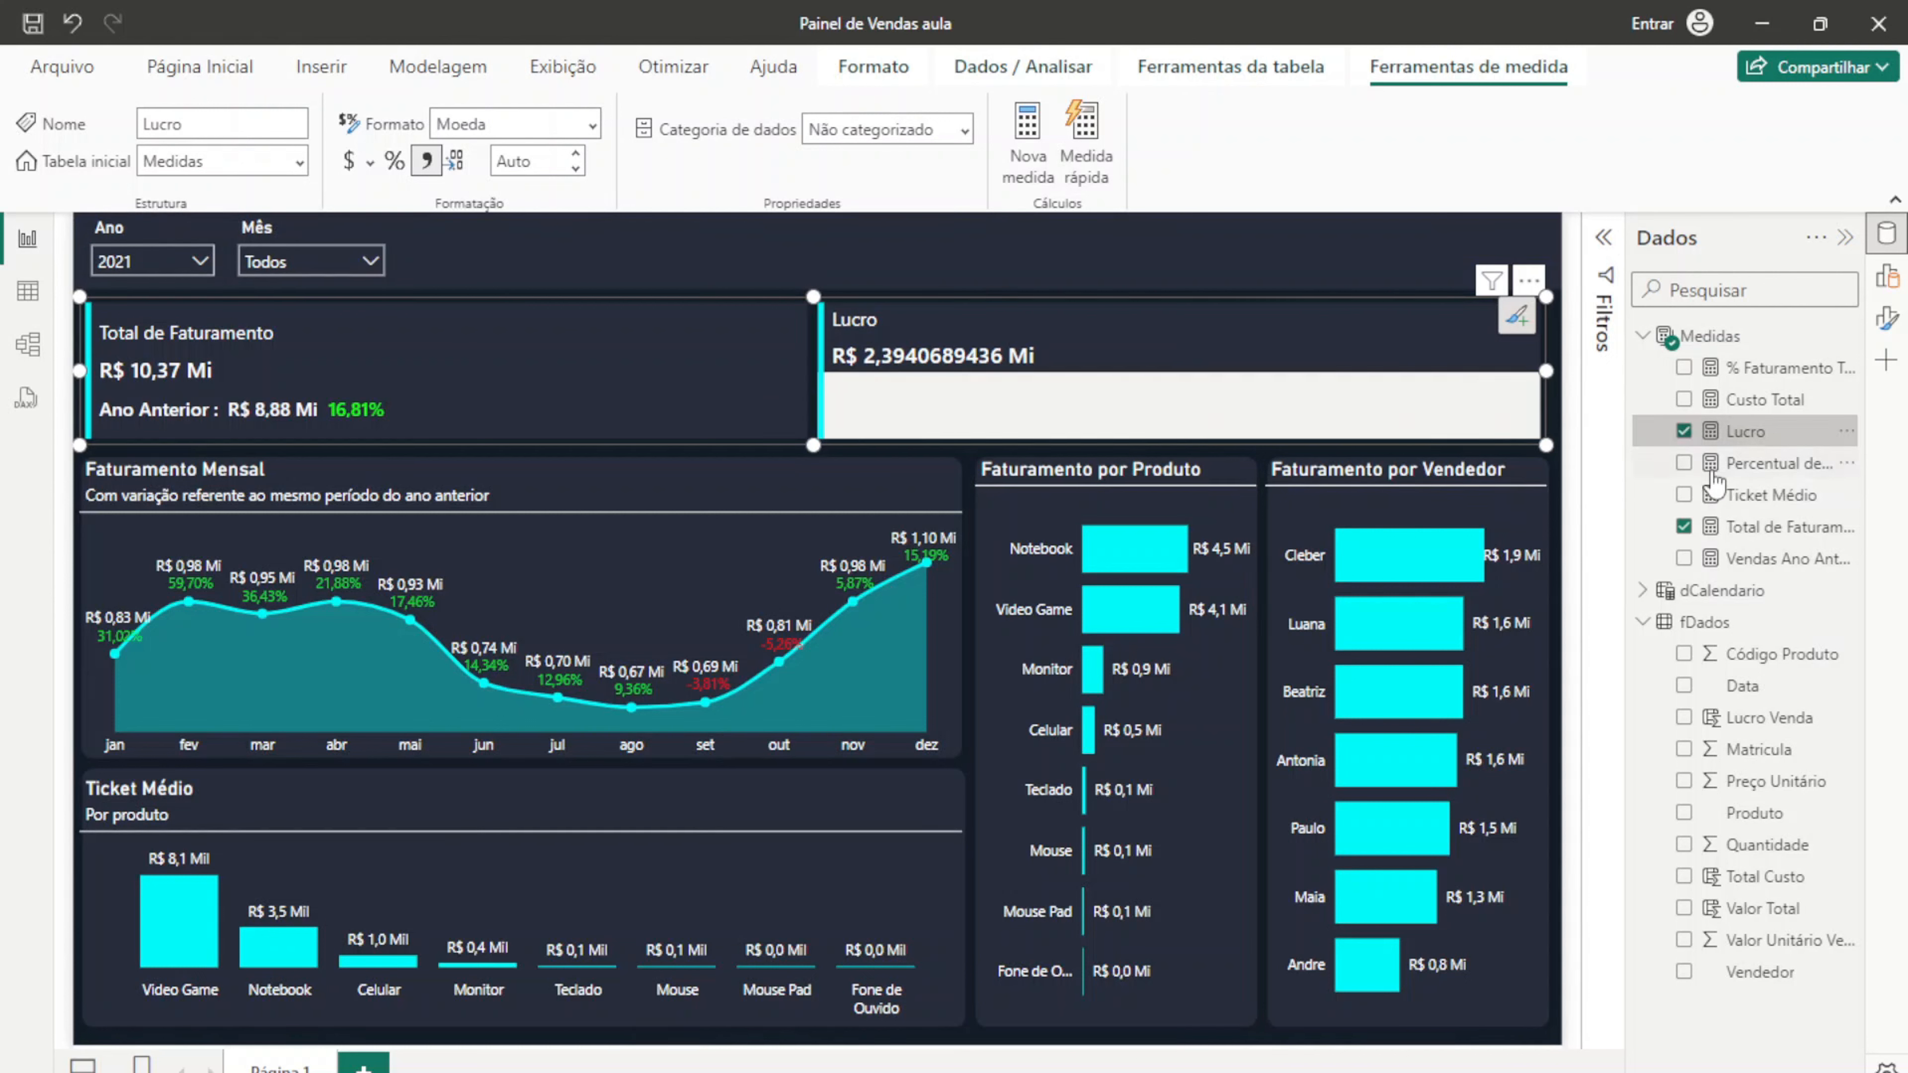
left_click(1761, 406)
left_click(1746, 432)
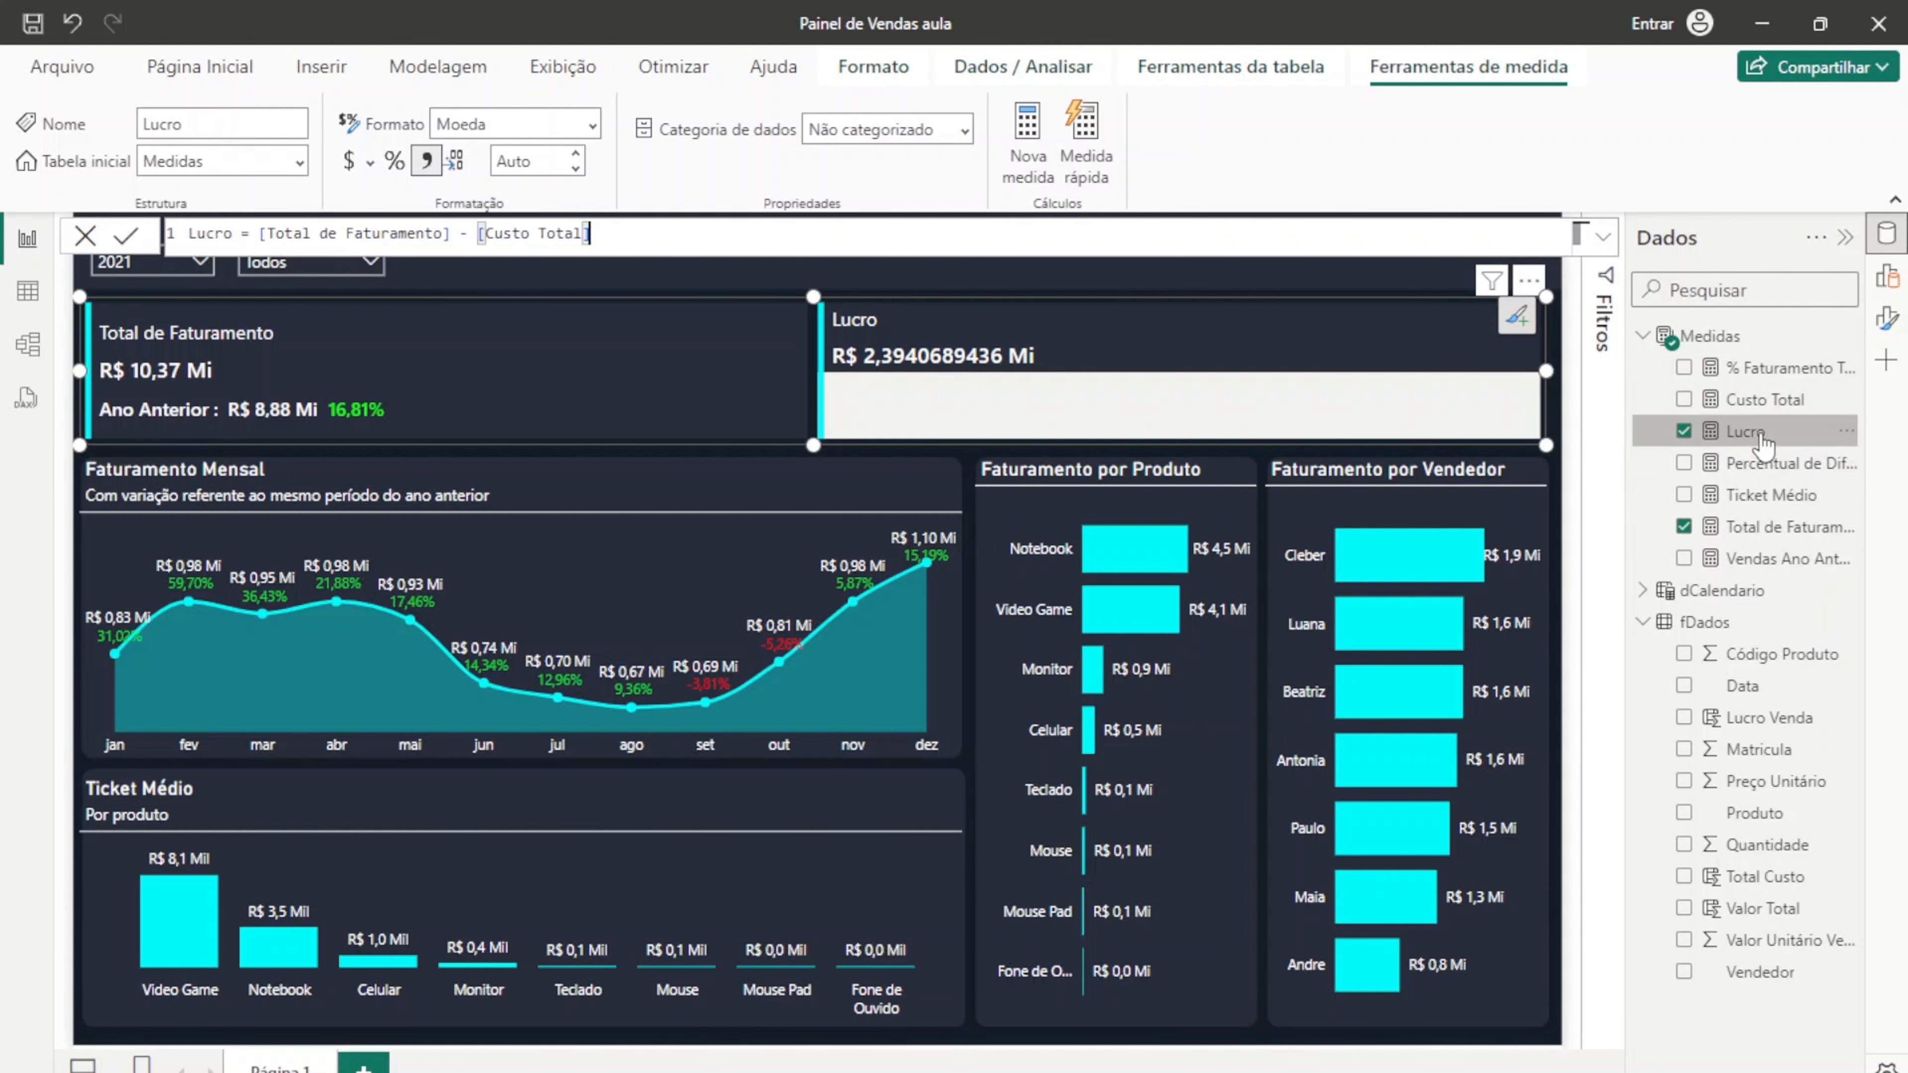
left_click(541, 158)
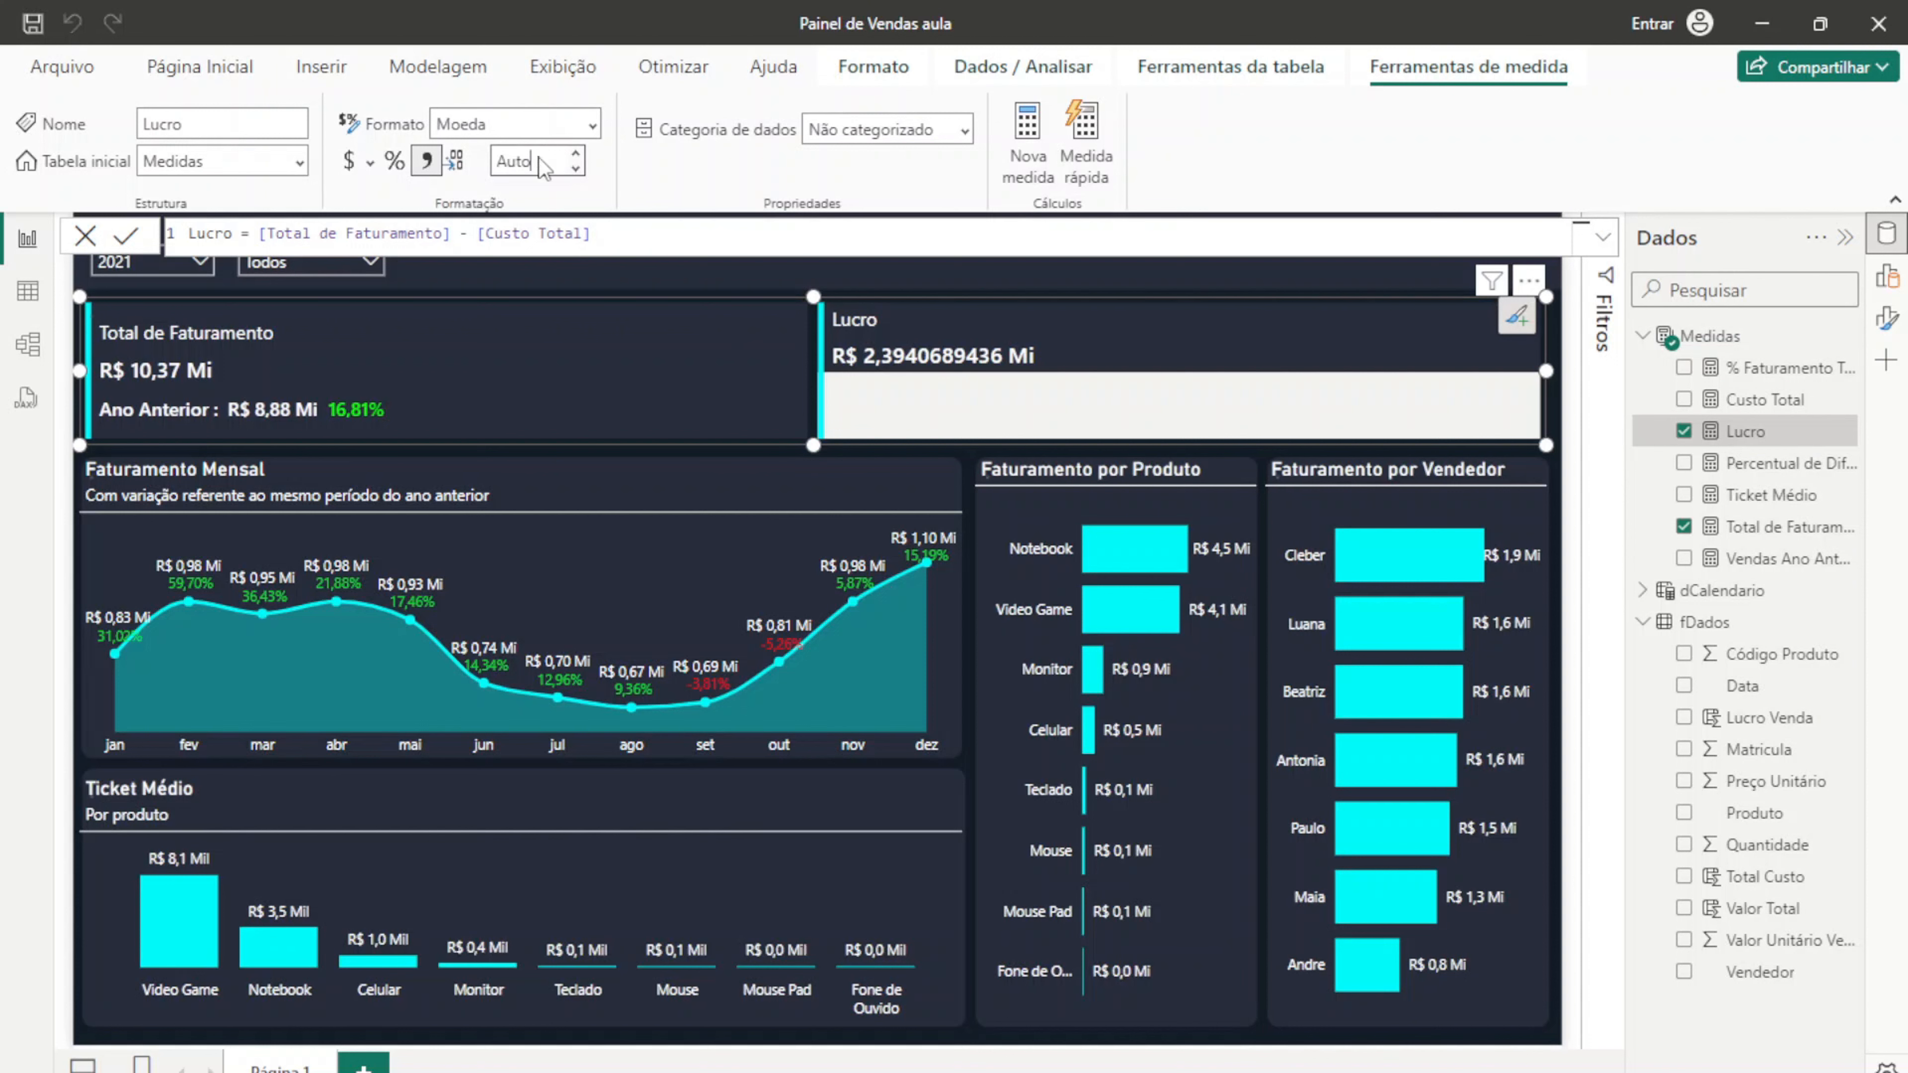
type("2")
key("Return")
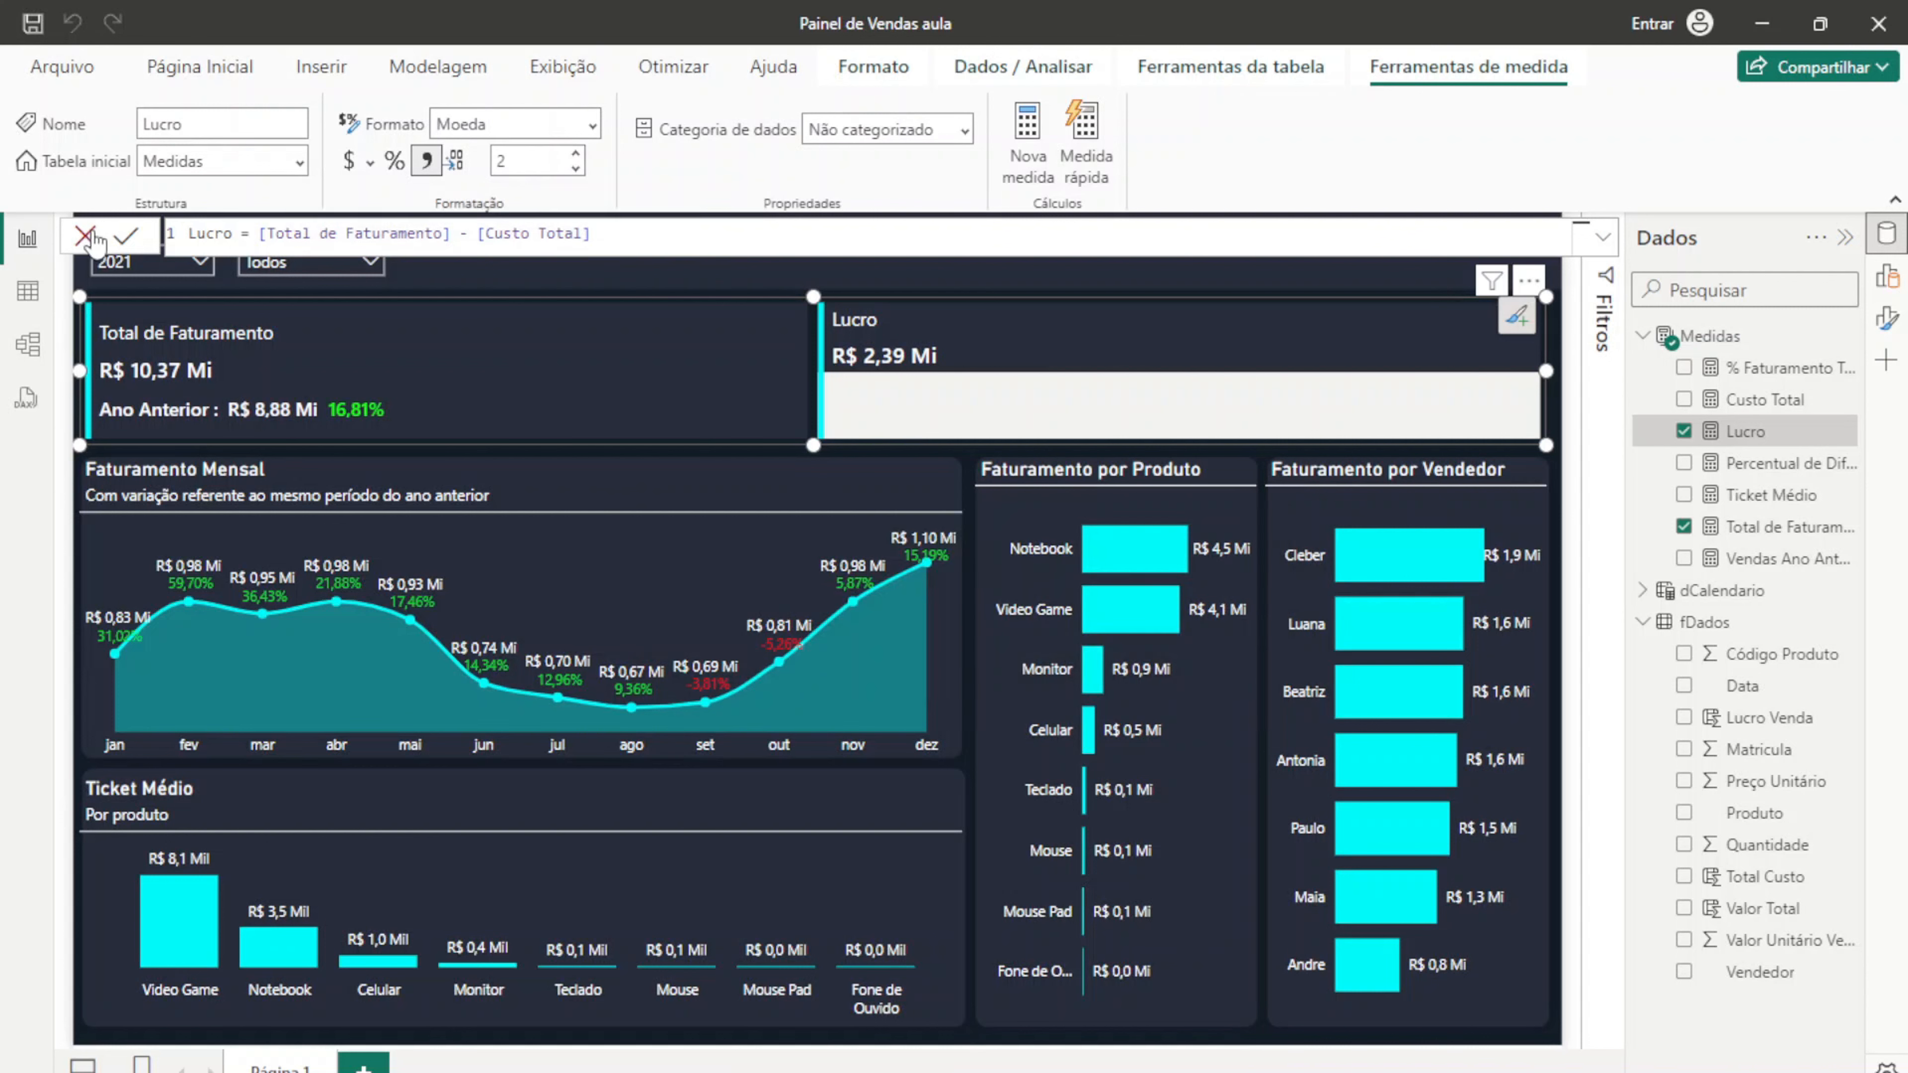
left_click(85, 236)
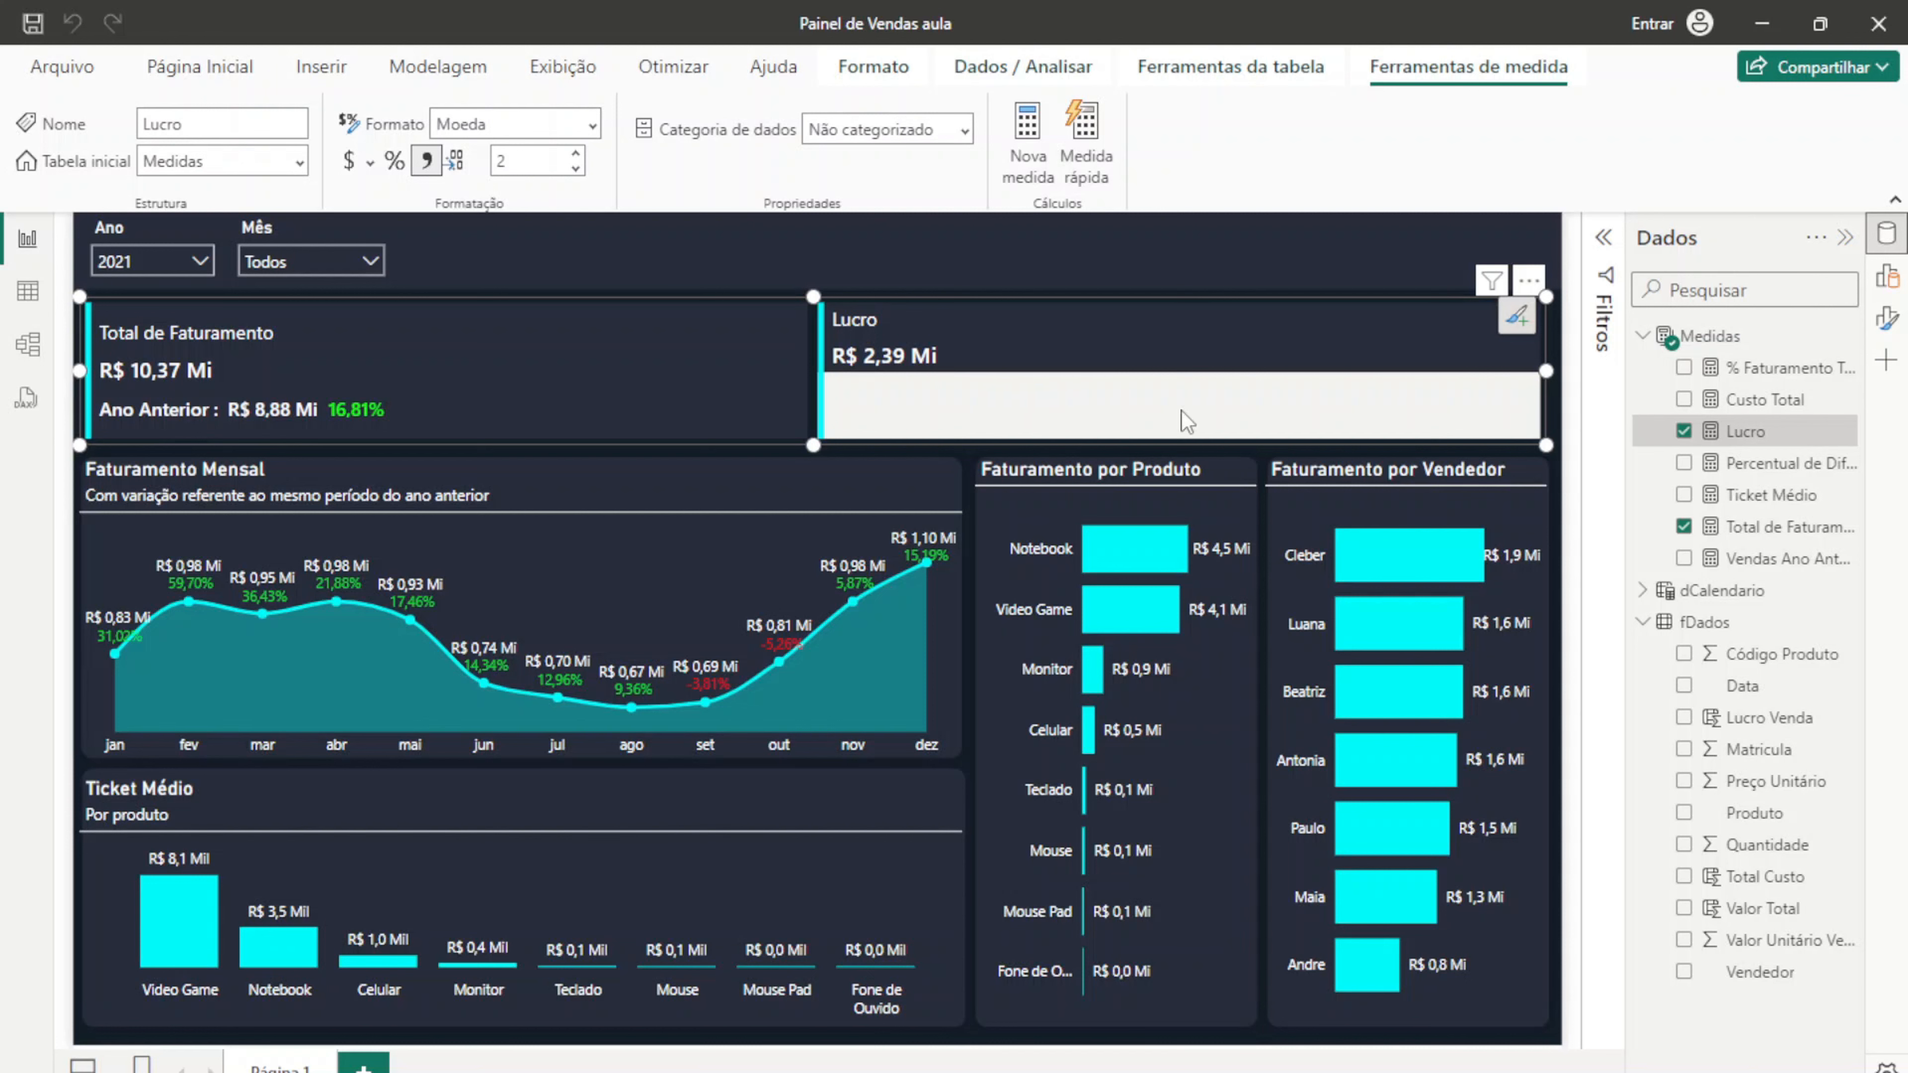
Step: Turn off the reference label divider (Divisor) for all series of the card visual, and return to the data fields
left_click(1845, 237)
left_click(1888, 319)
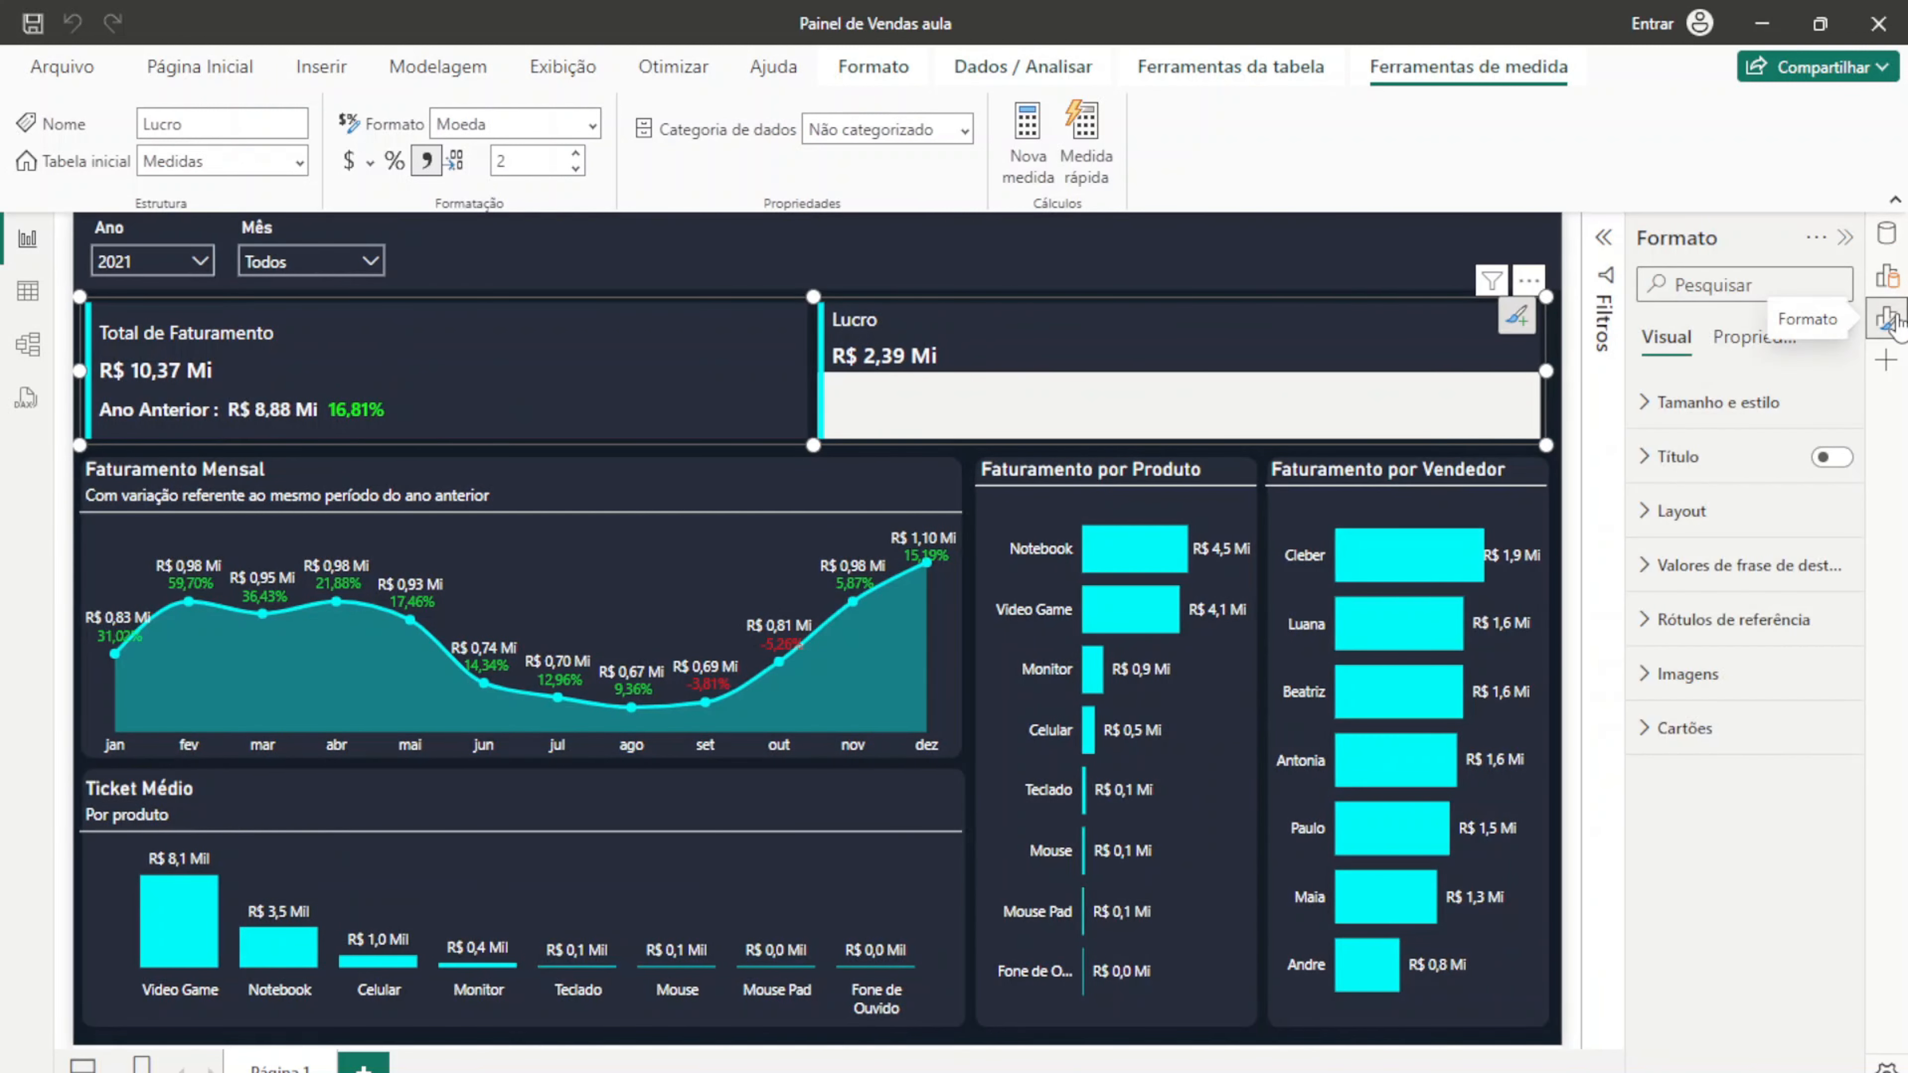
left_click(1727, 619)
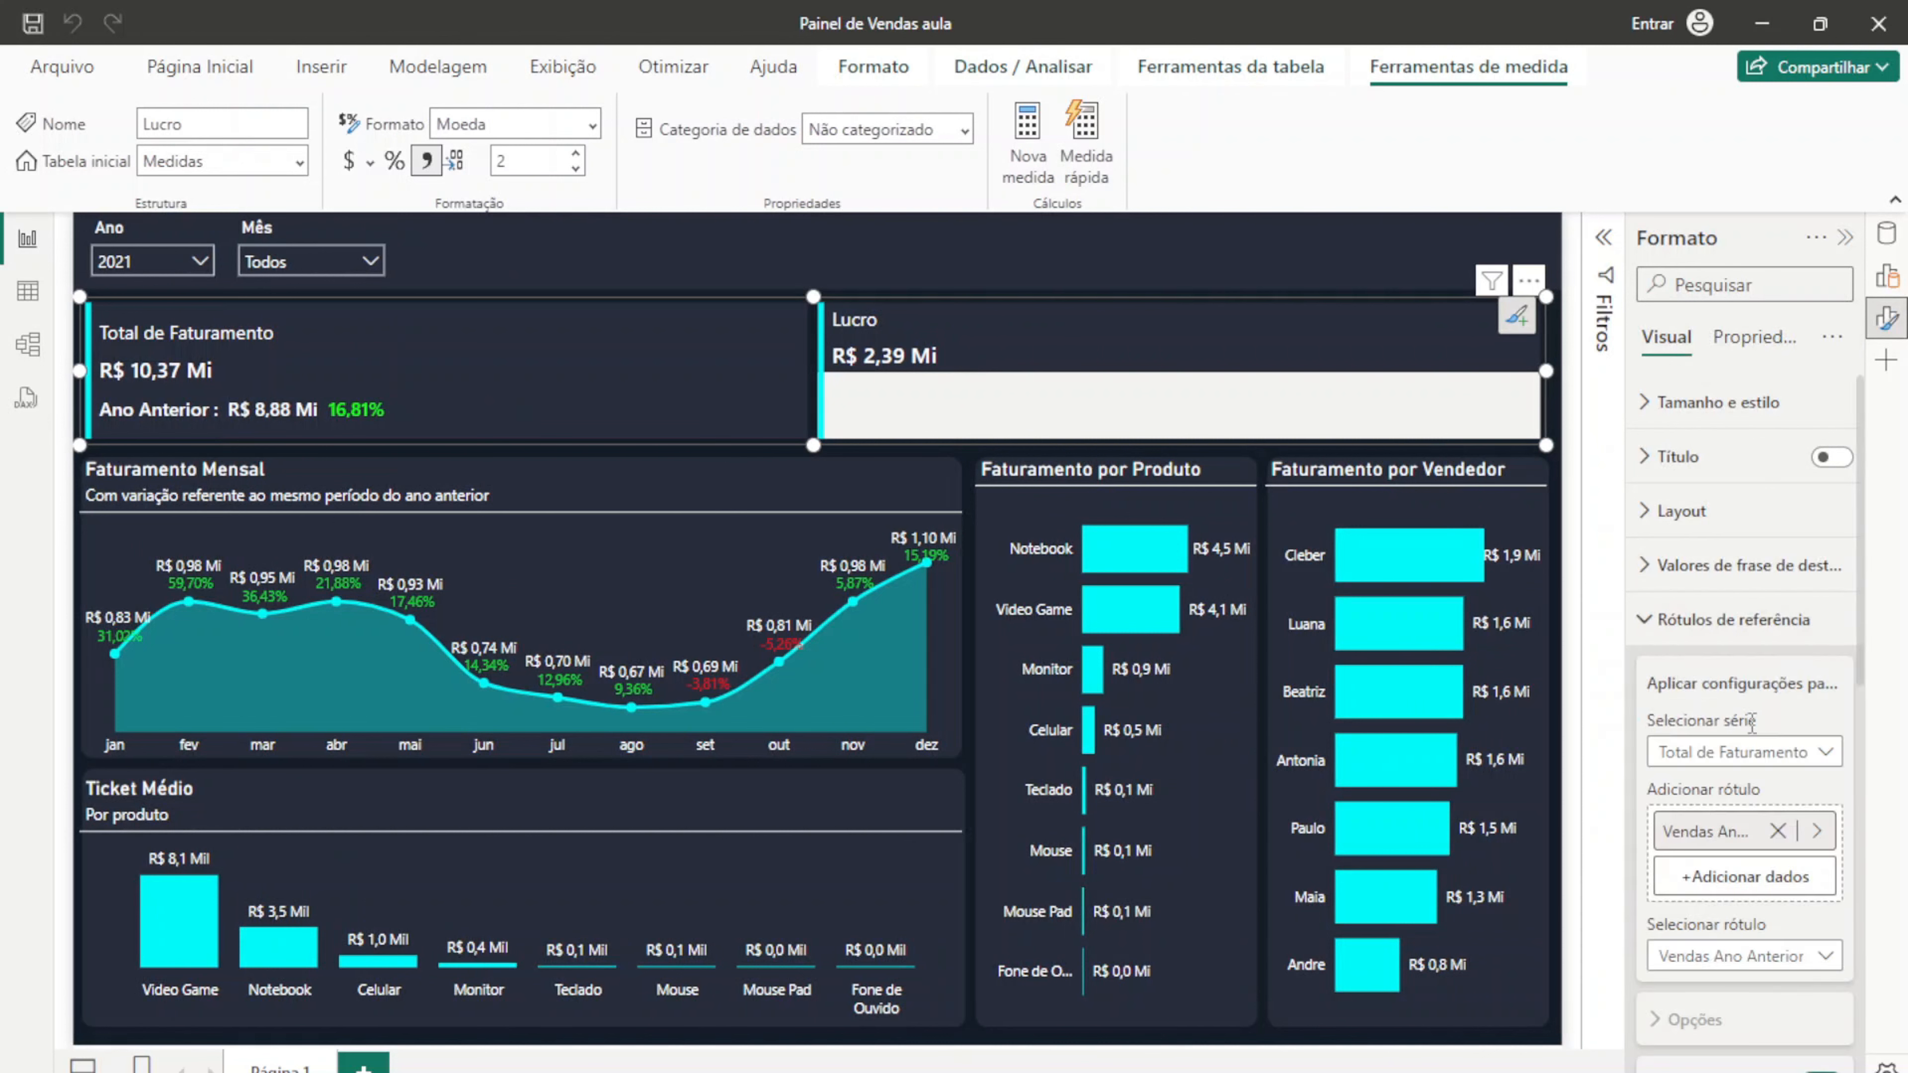
scroll(1748, 767, "down", 3)
left_click(1748, 766)
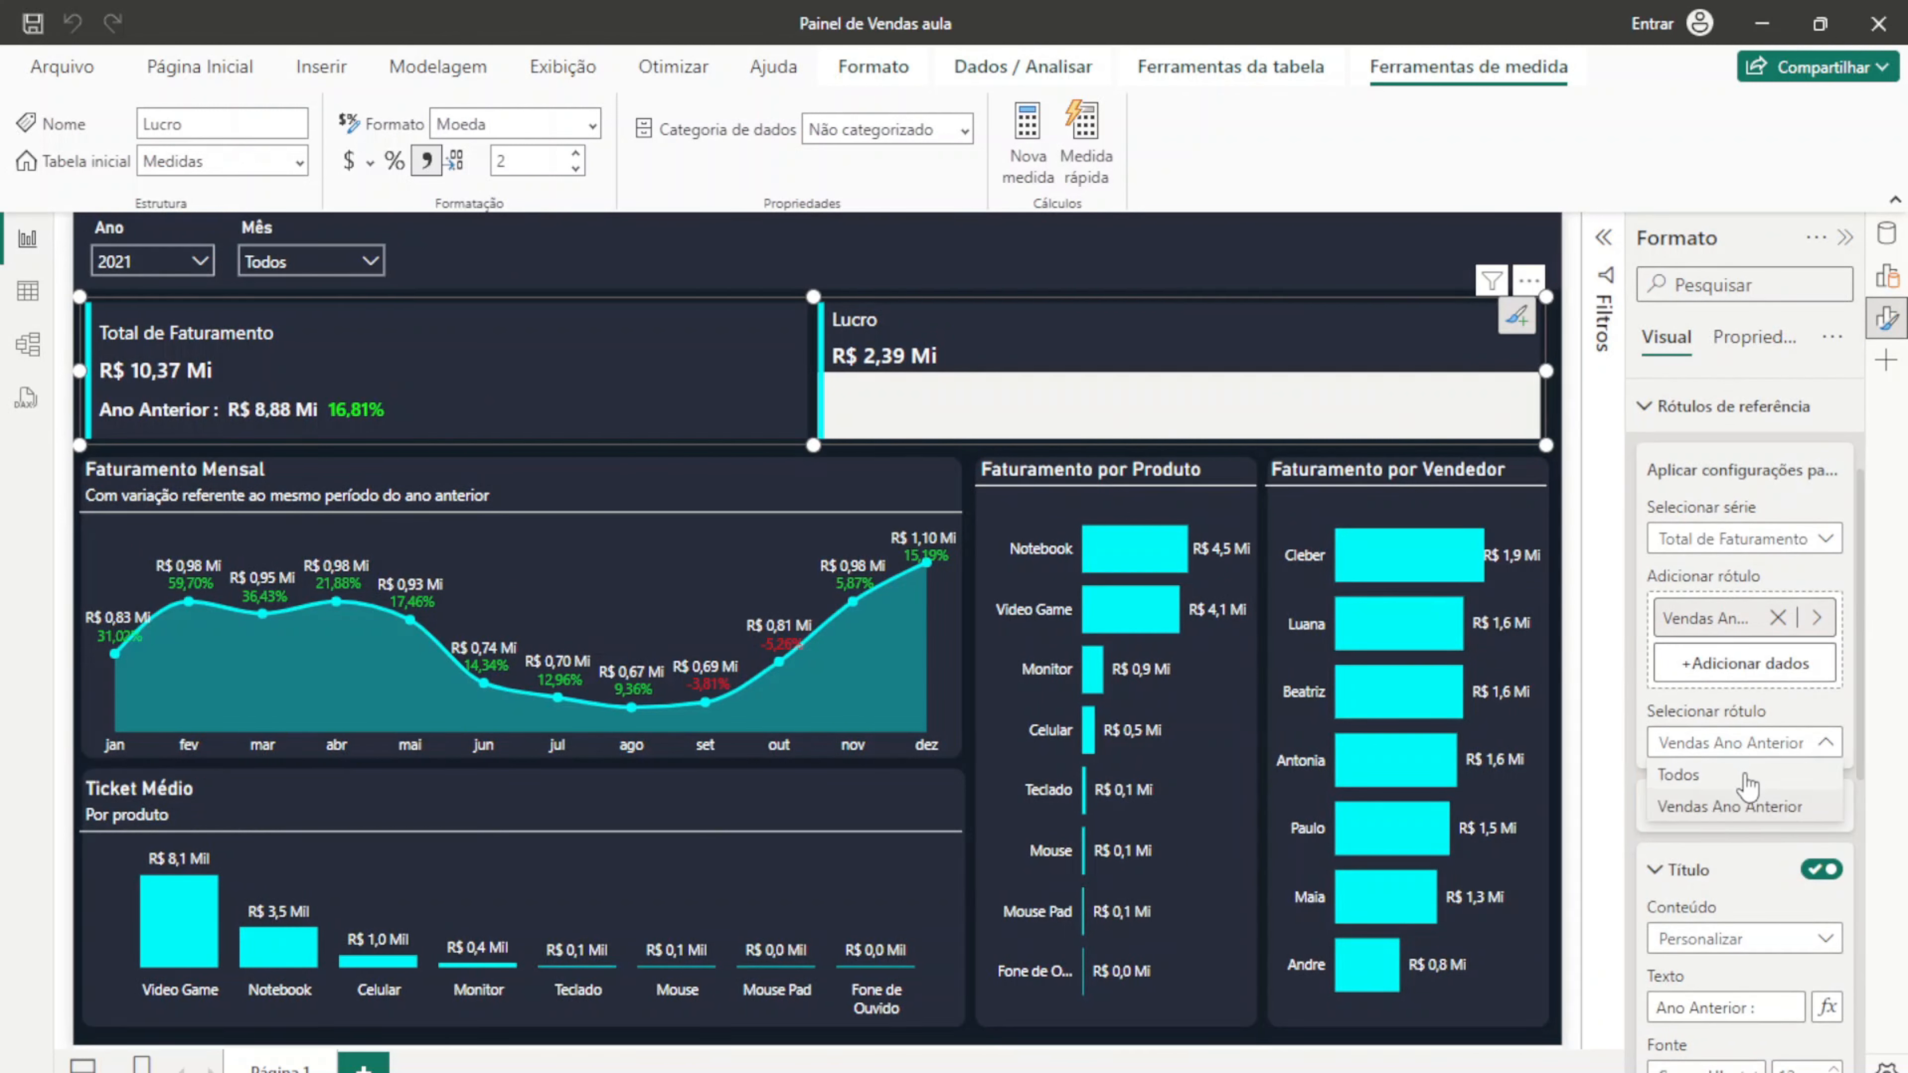
left_click(1748, 771)
left_click(1776, 616)
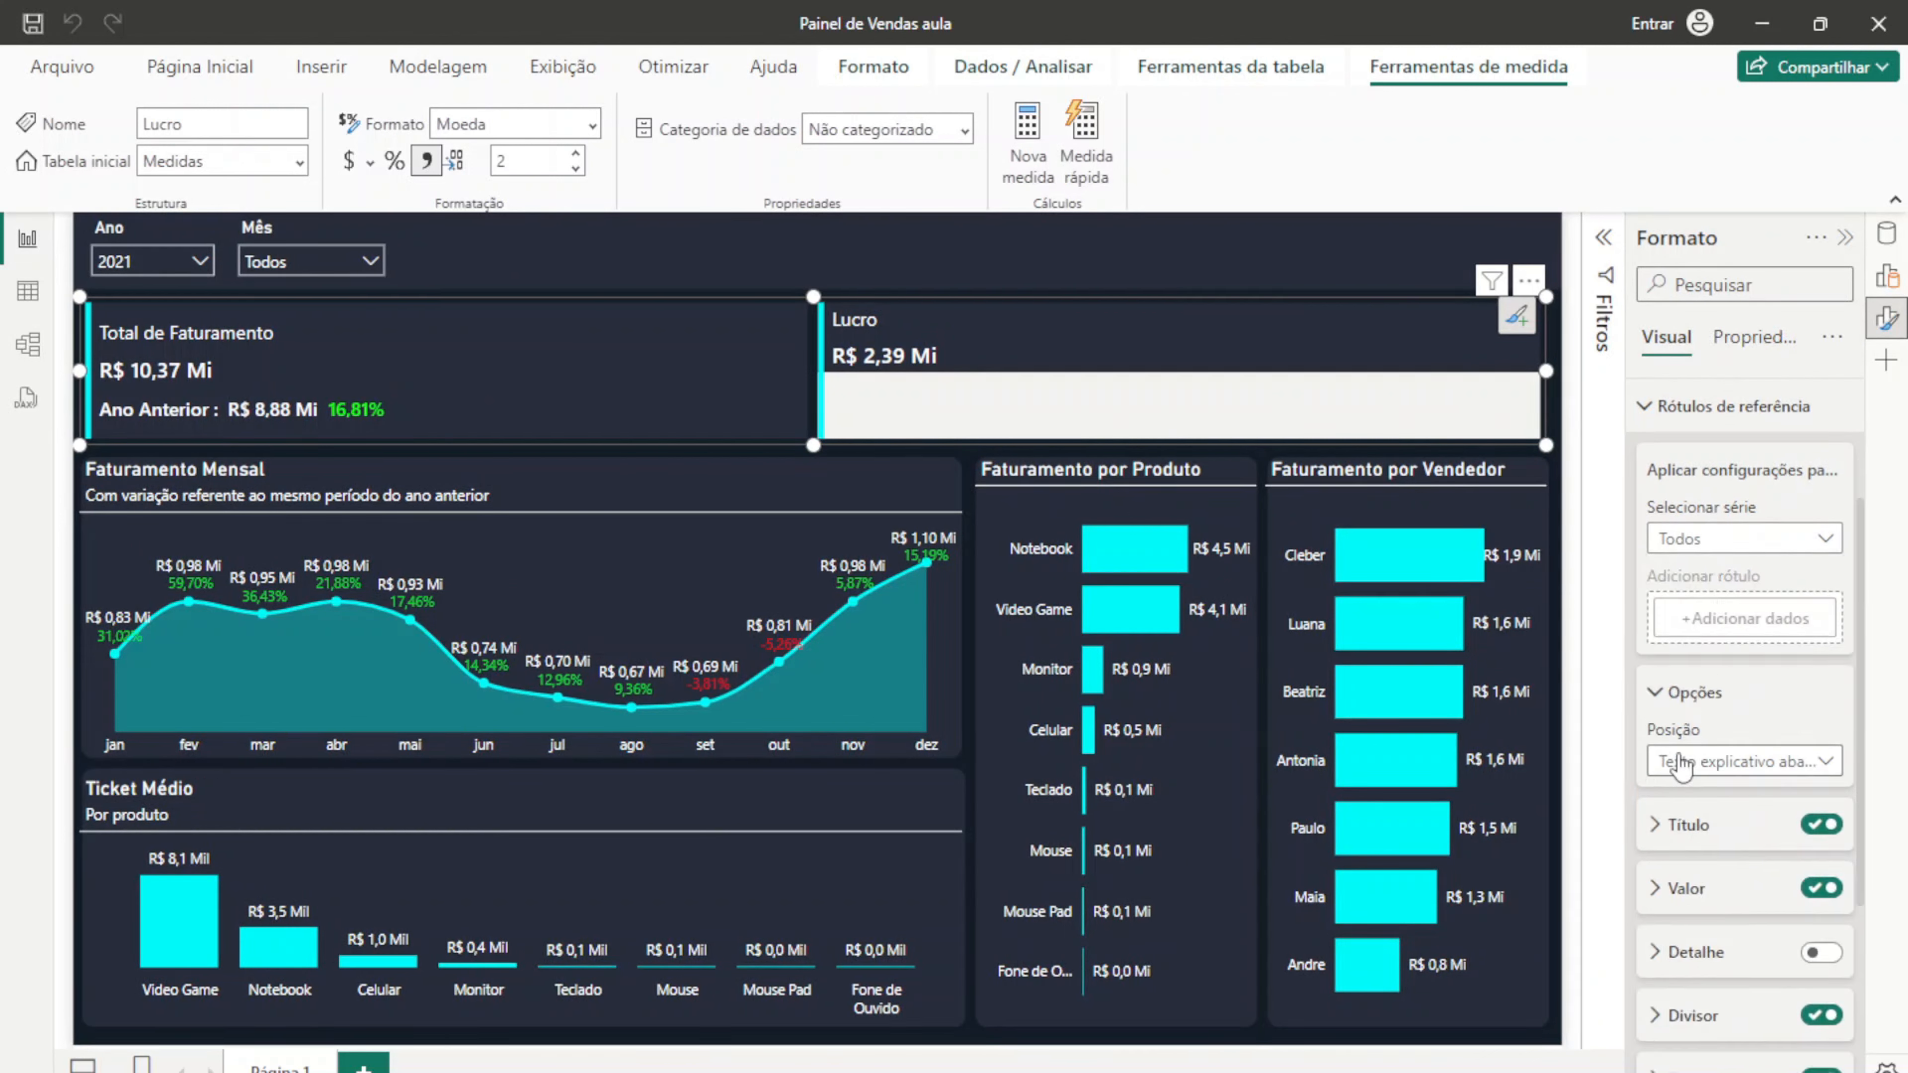
left_click(1821, 1015)
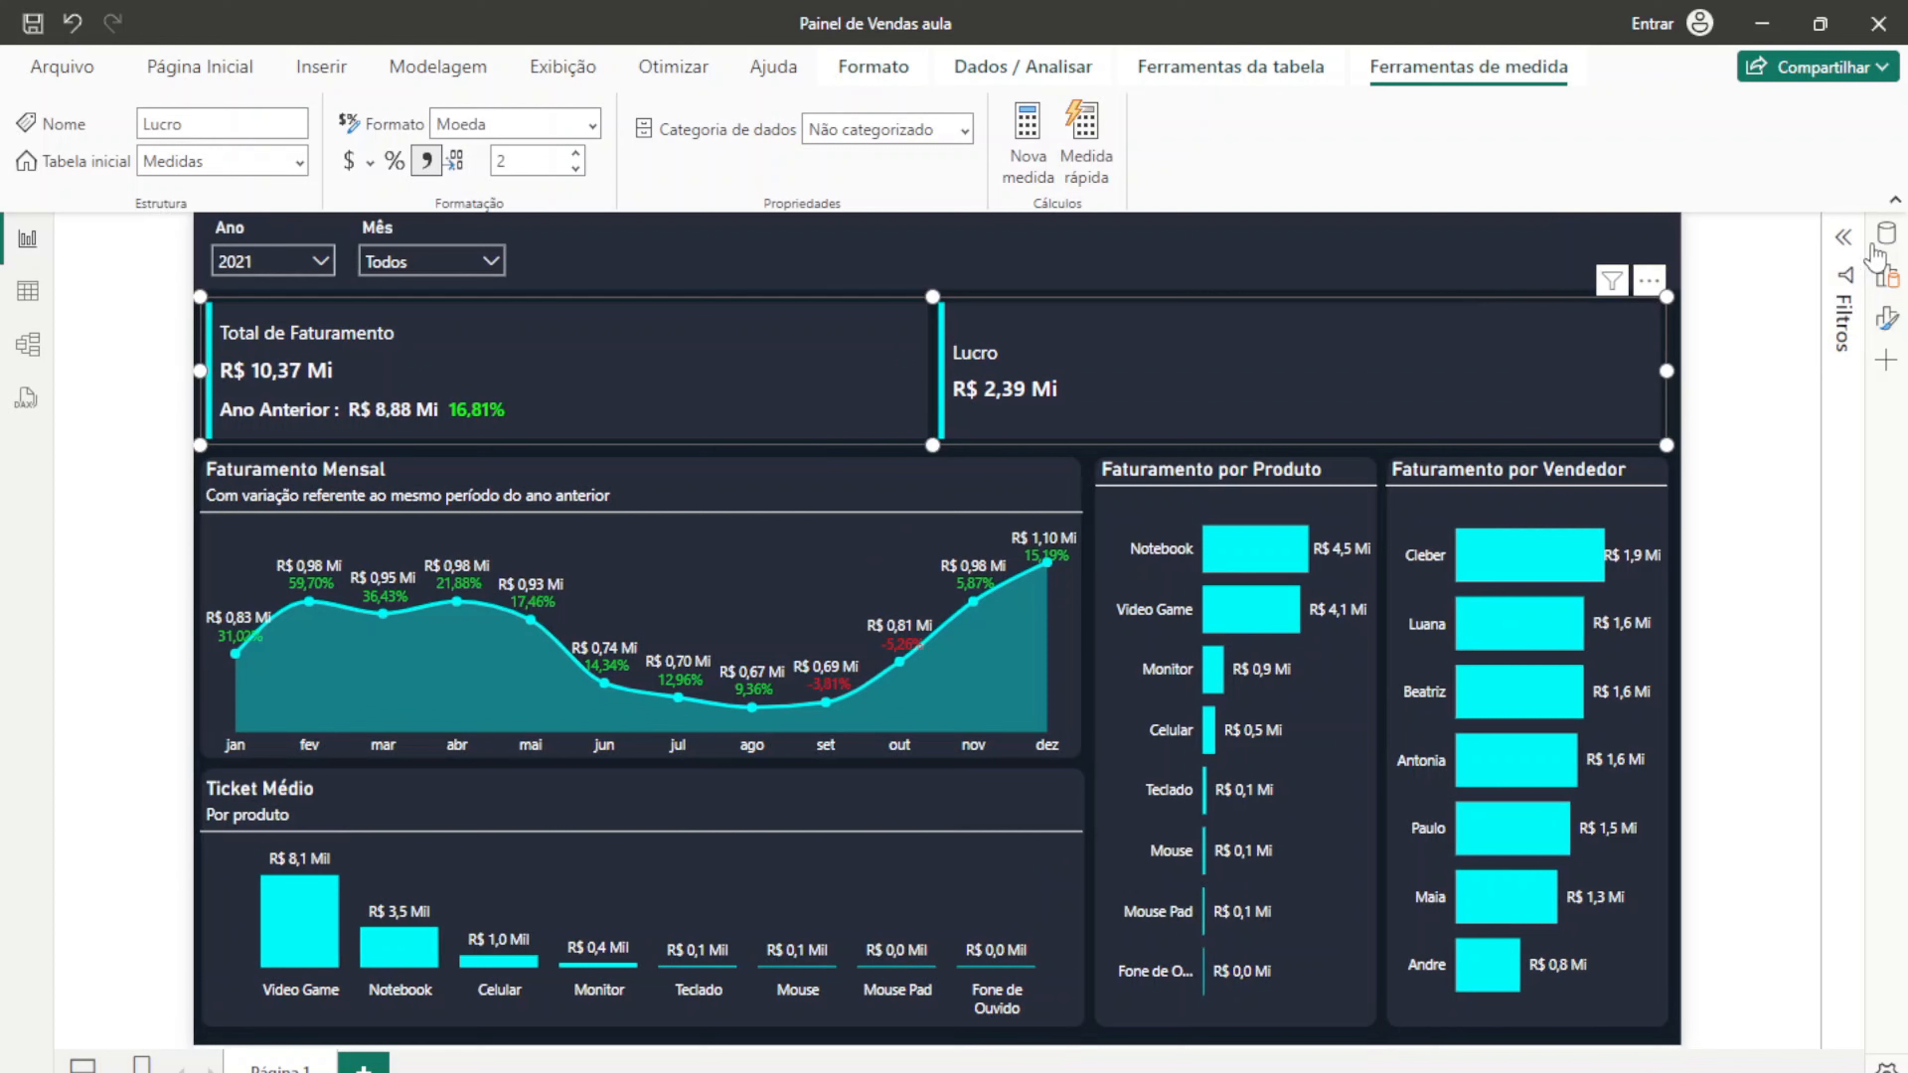
left_click(1848, 239)
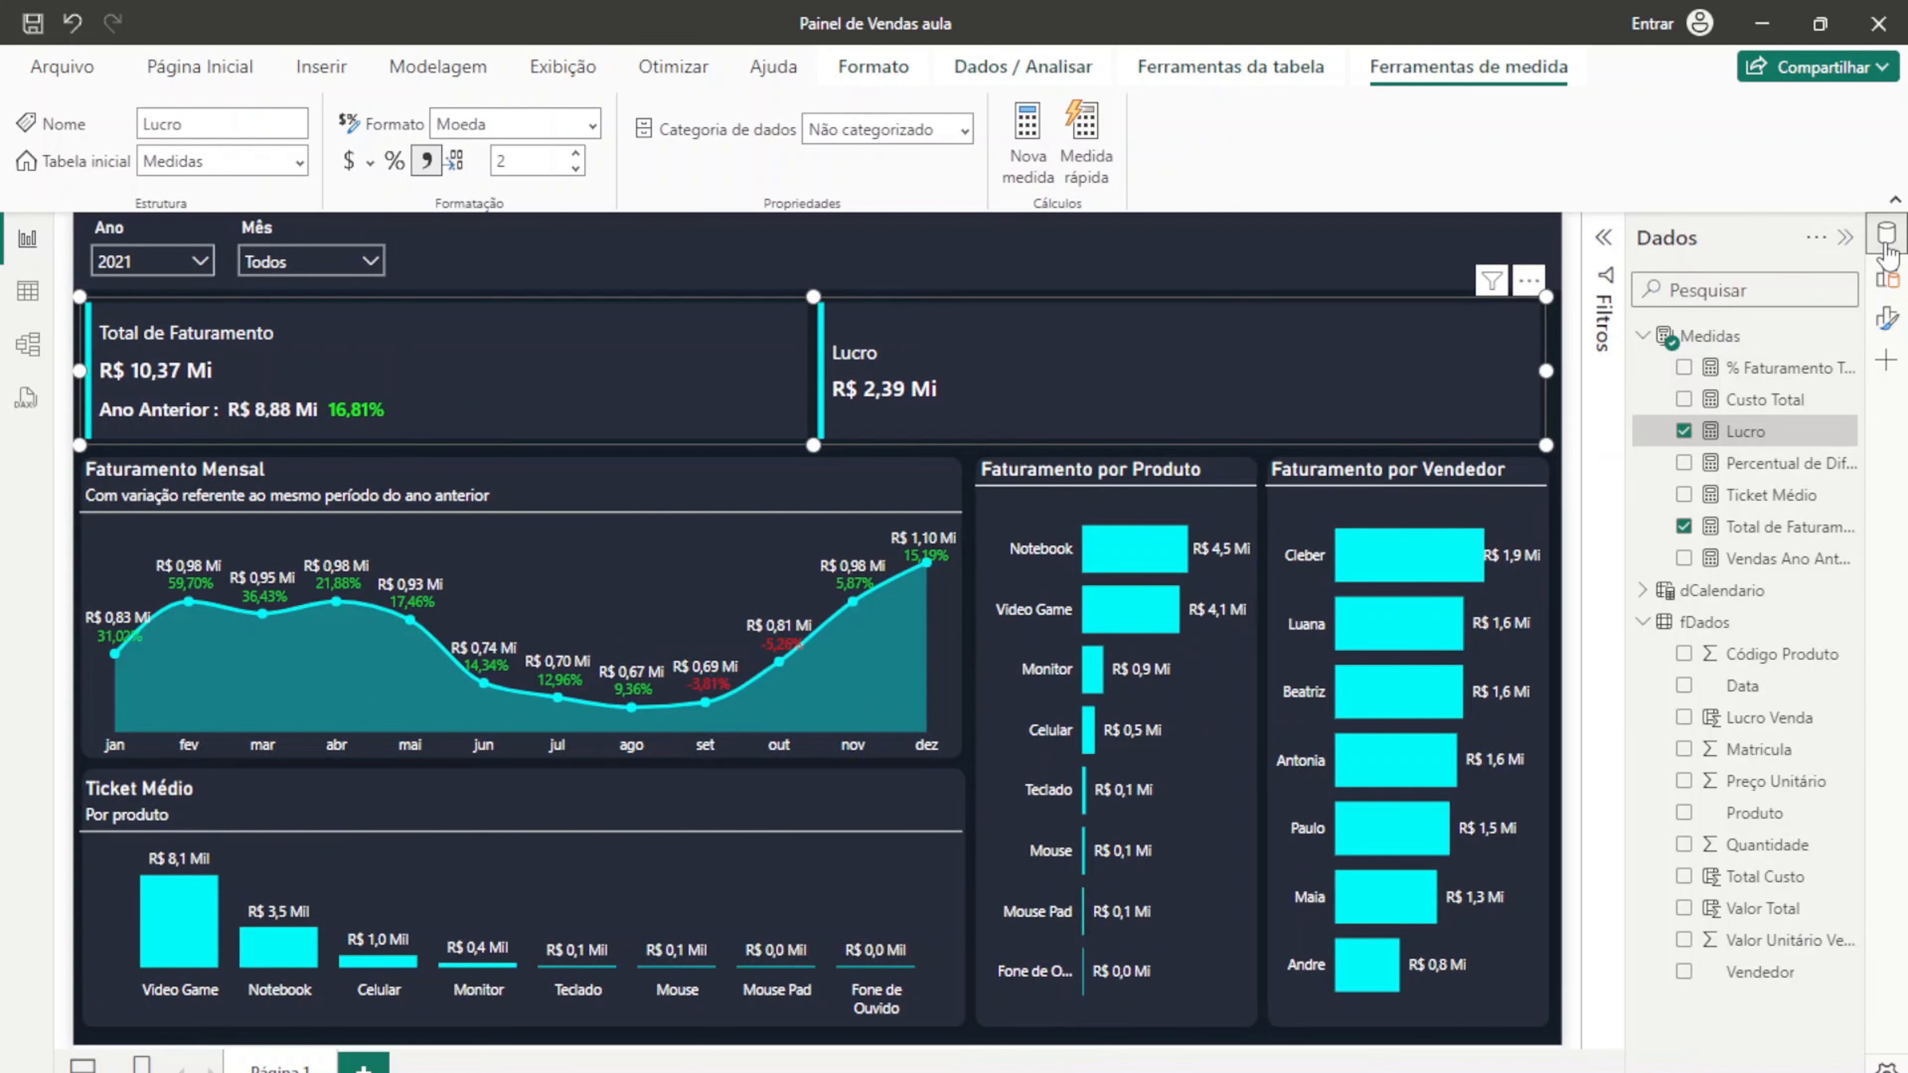
left_click(1887, 234)
left_click(1580, 377)
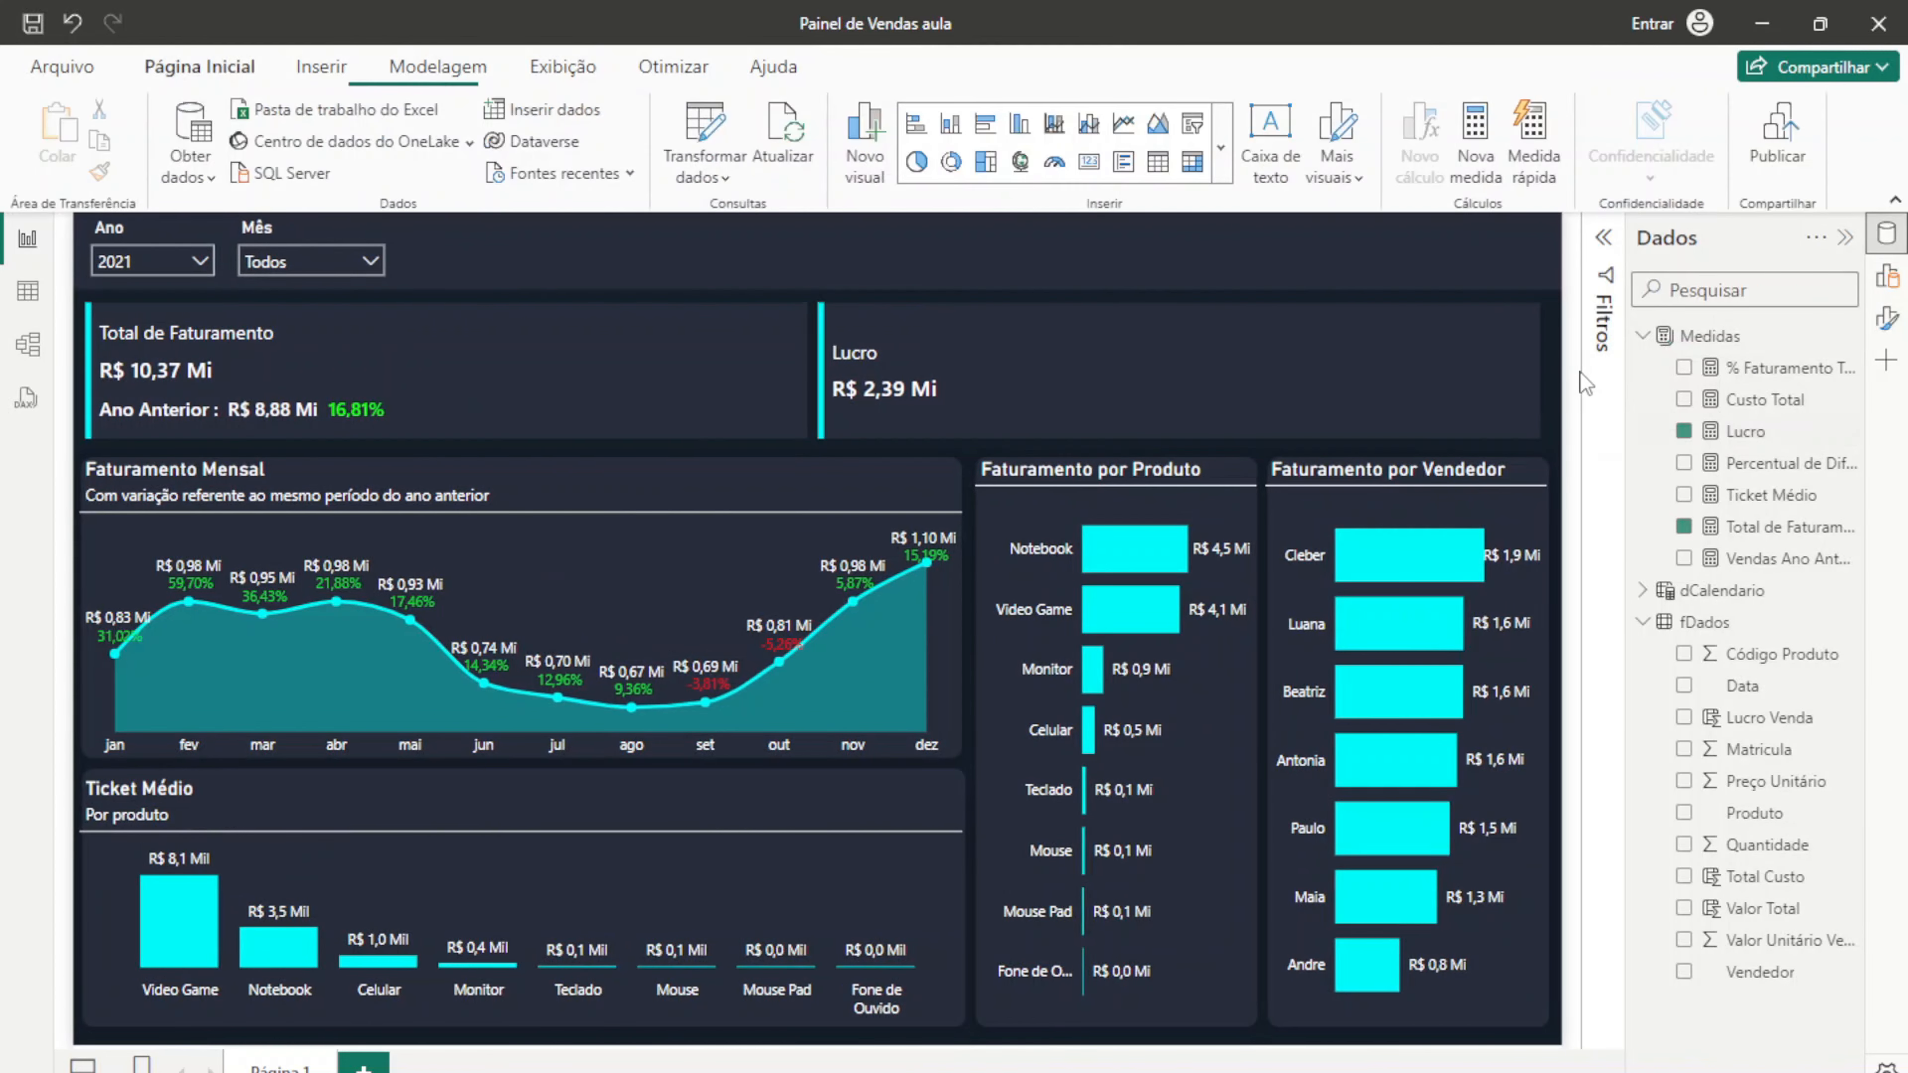
left_click(1151, 366)
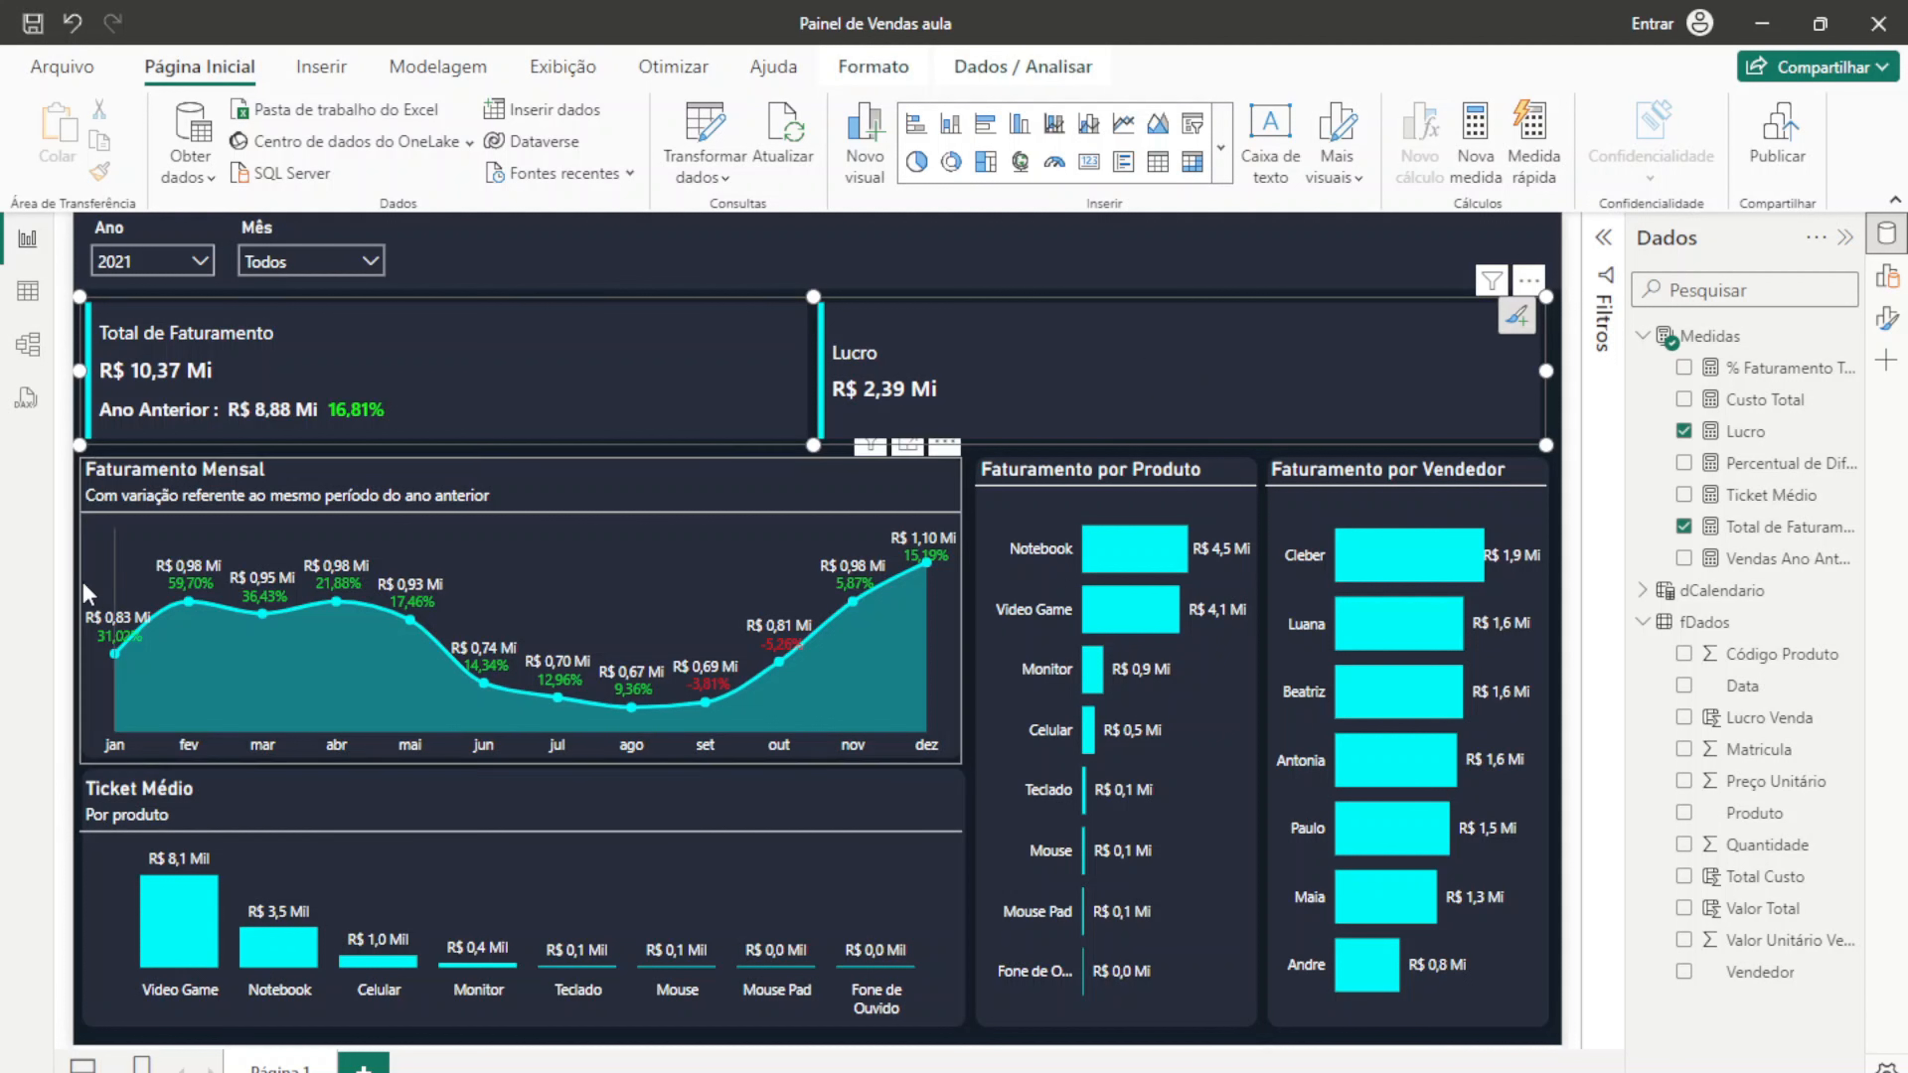
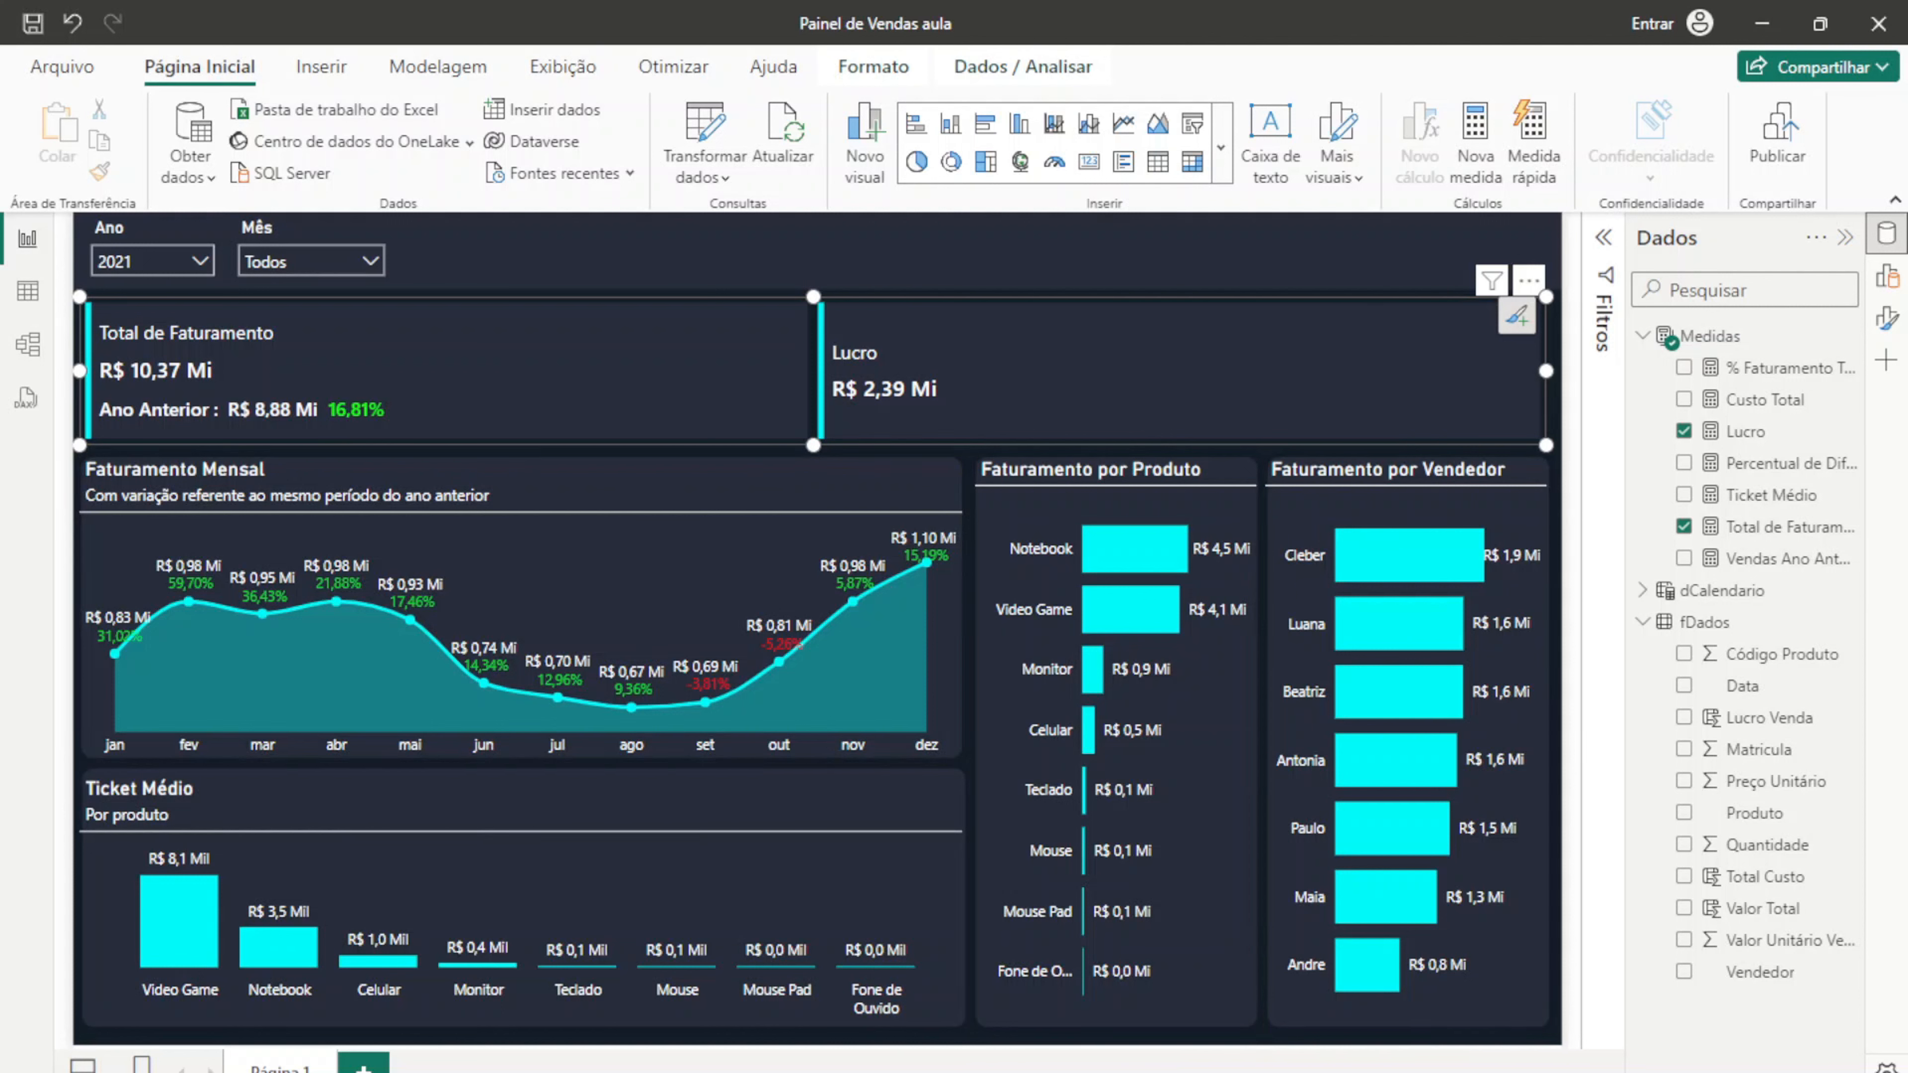
left_click(1845, 237)
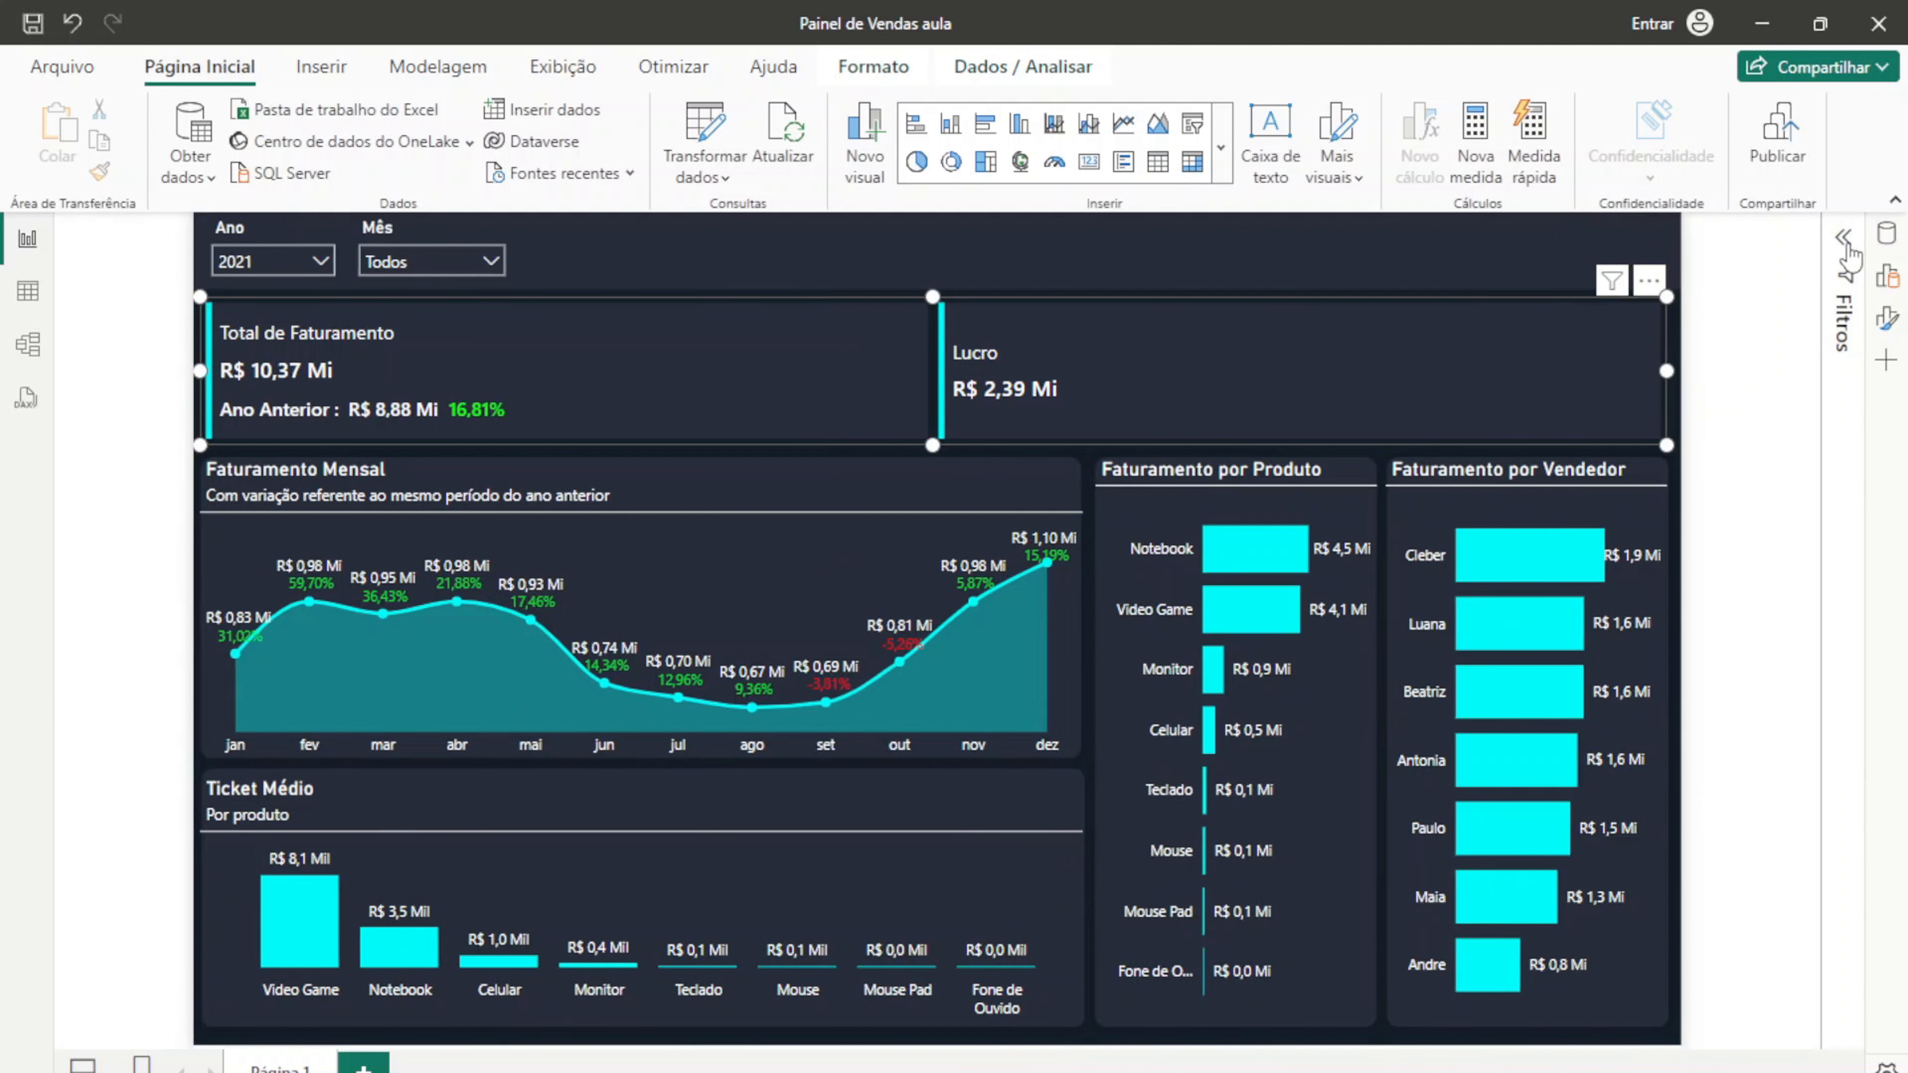
left_click(1887, 281)
left_click(1887, 281)
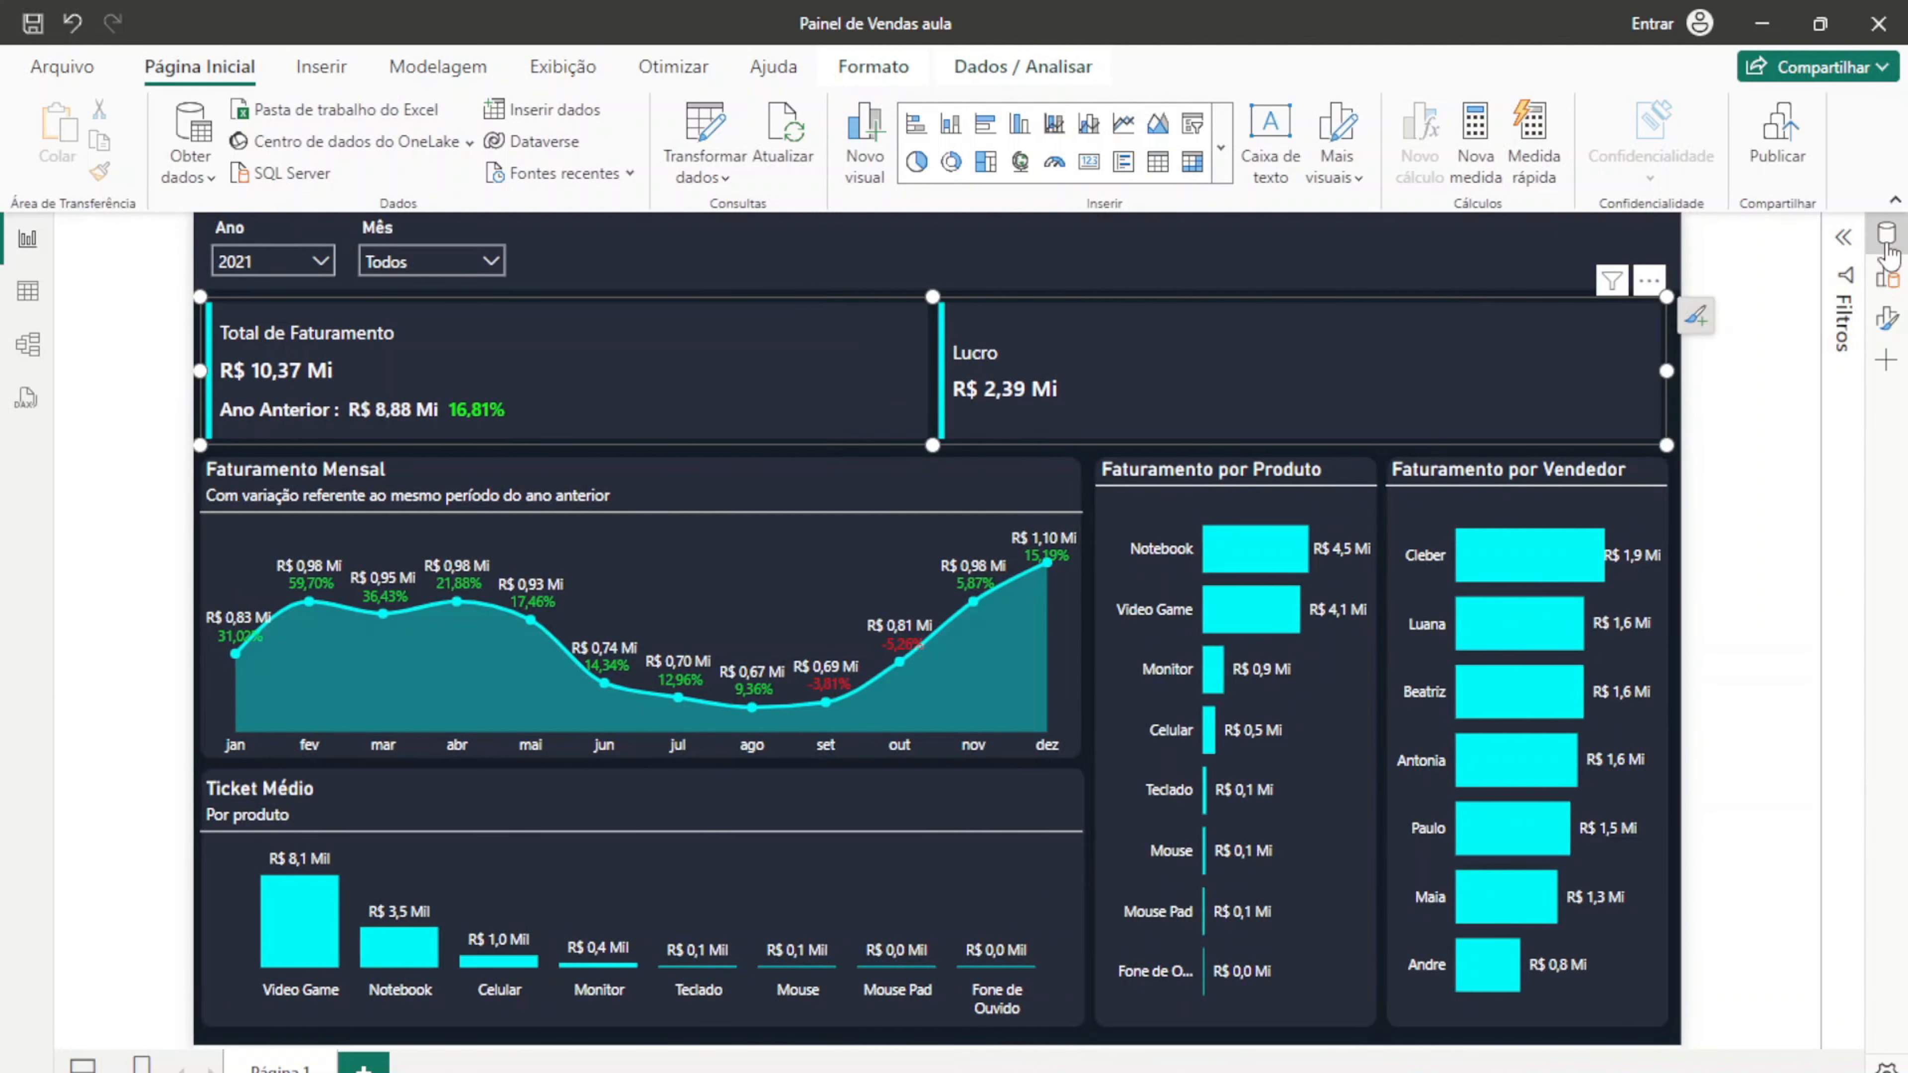
left_click(1888, 248)
Step: Copy the entire DAX formula of the Vendas Ano Anterior measure and leave its editor without making changes
left_click(1798, 563)
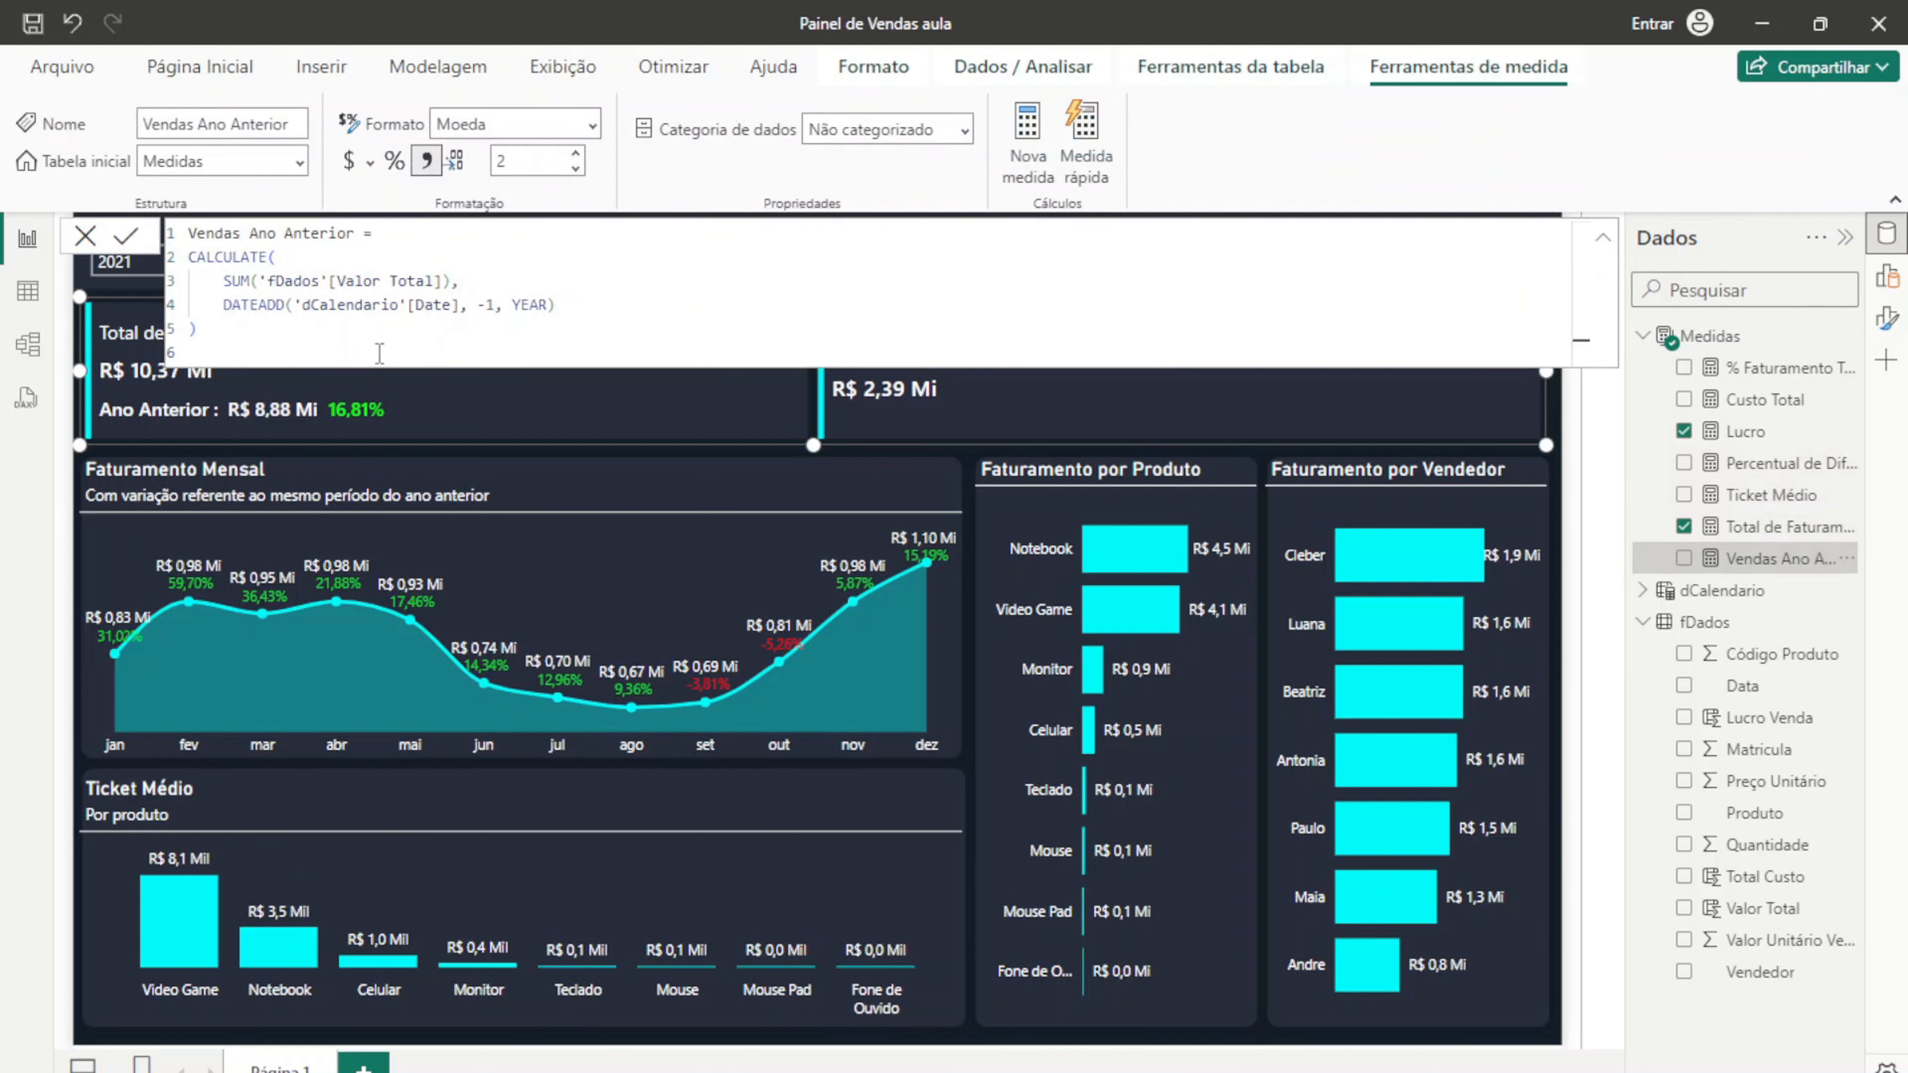
left_click_drag(434, 281, 354, 261)
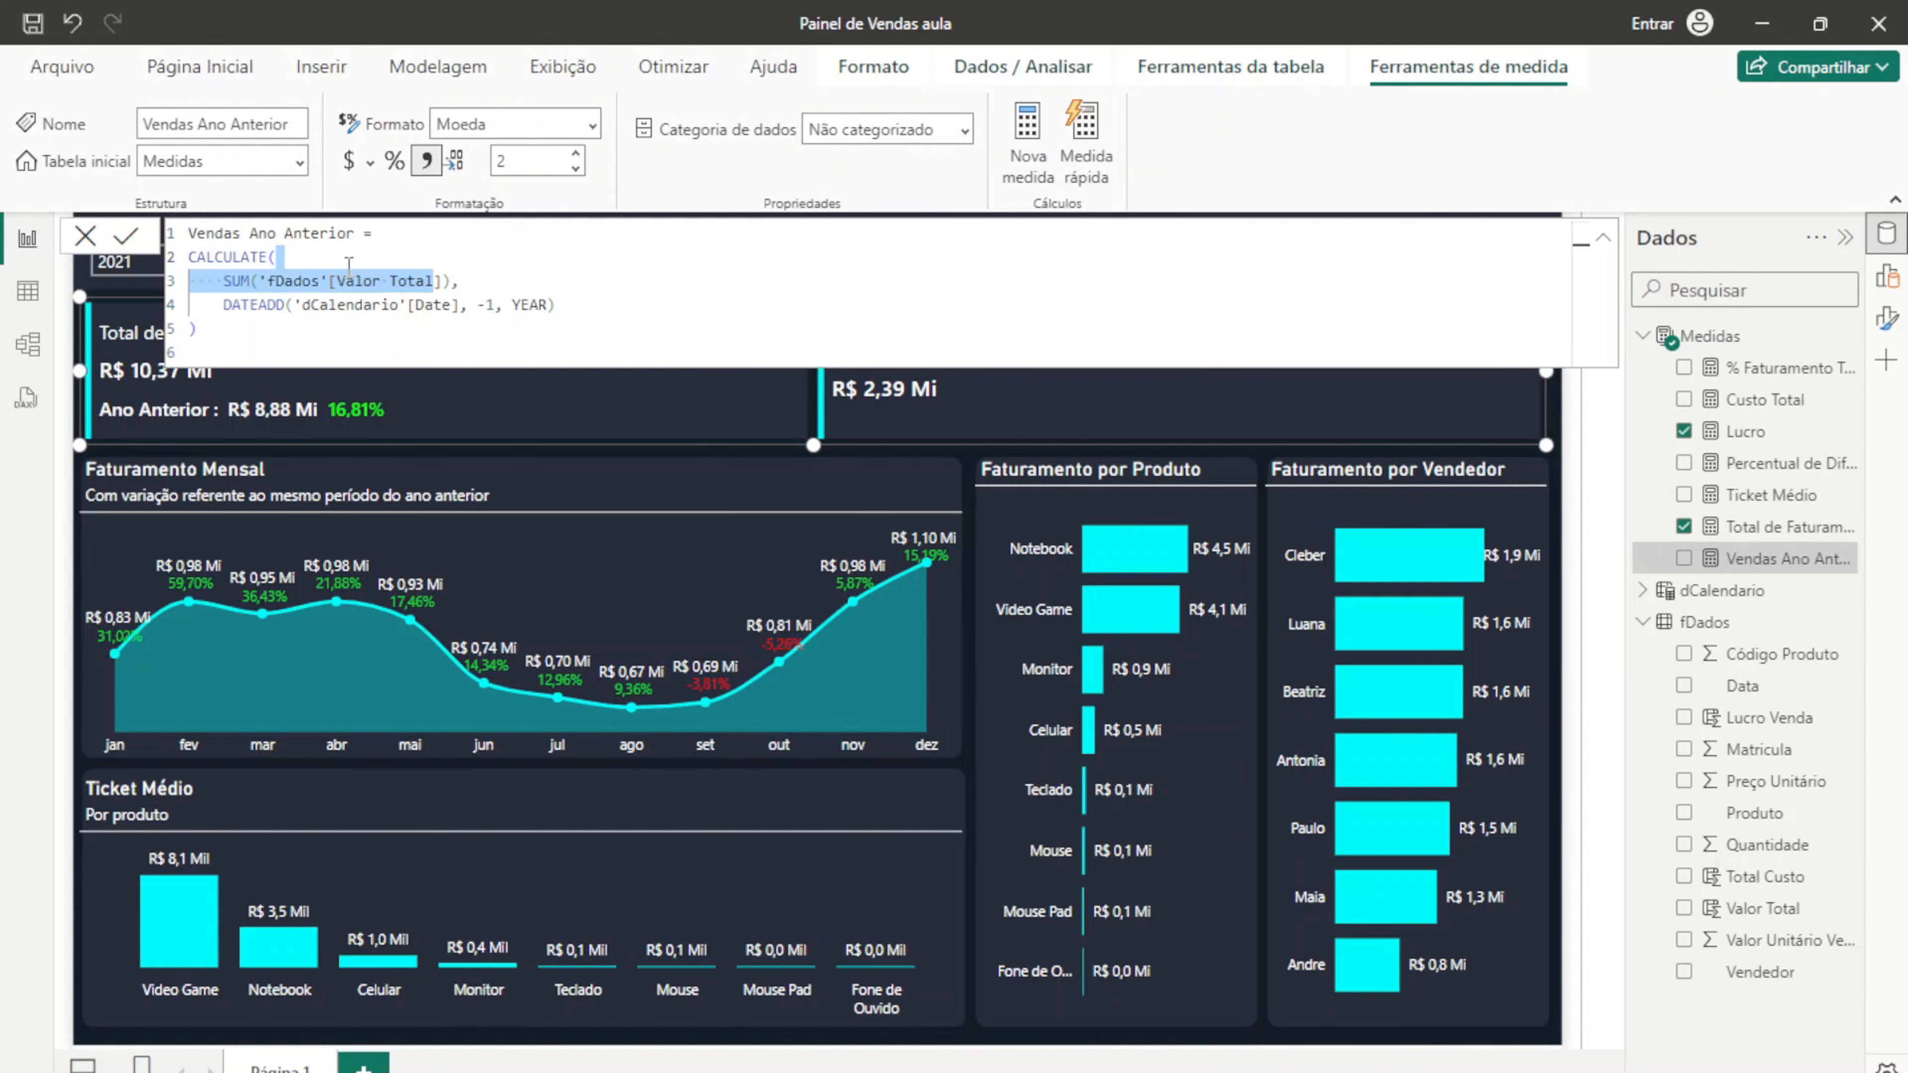
left_click(324, 347)
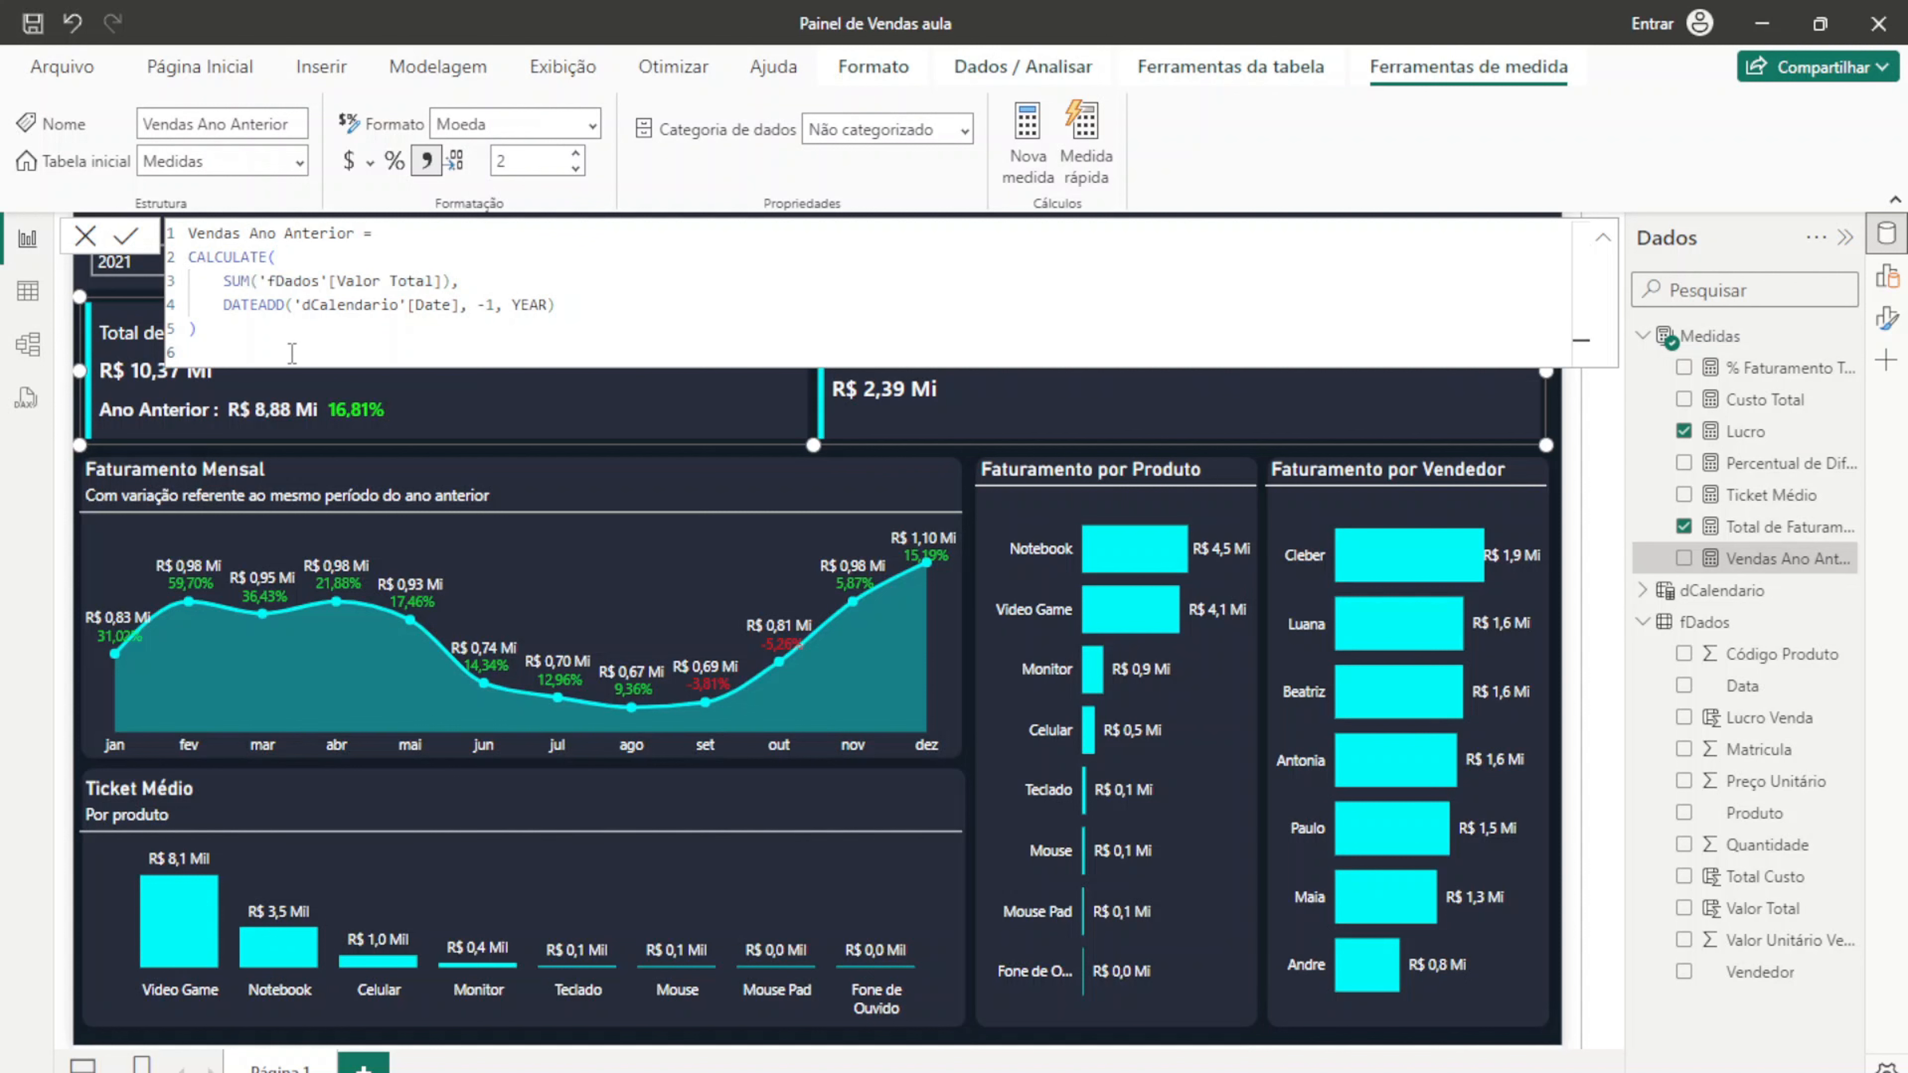
left_click_drag(292, 354, 176, 242)
key("ctrl+c")
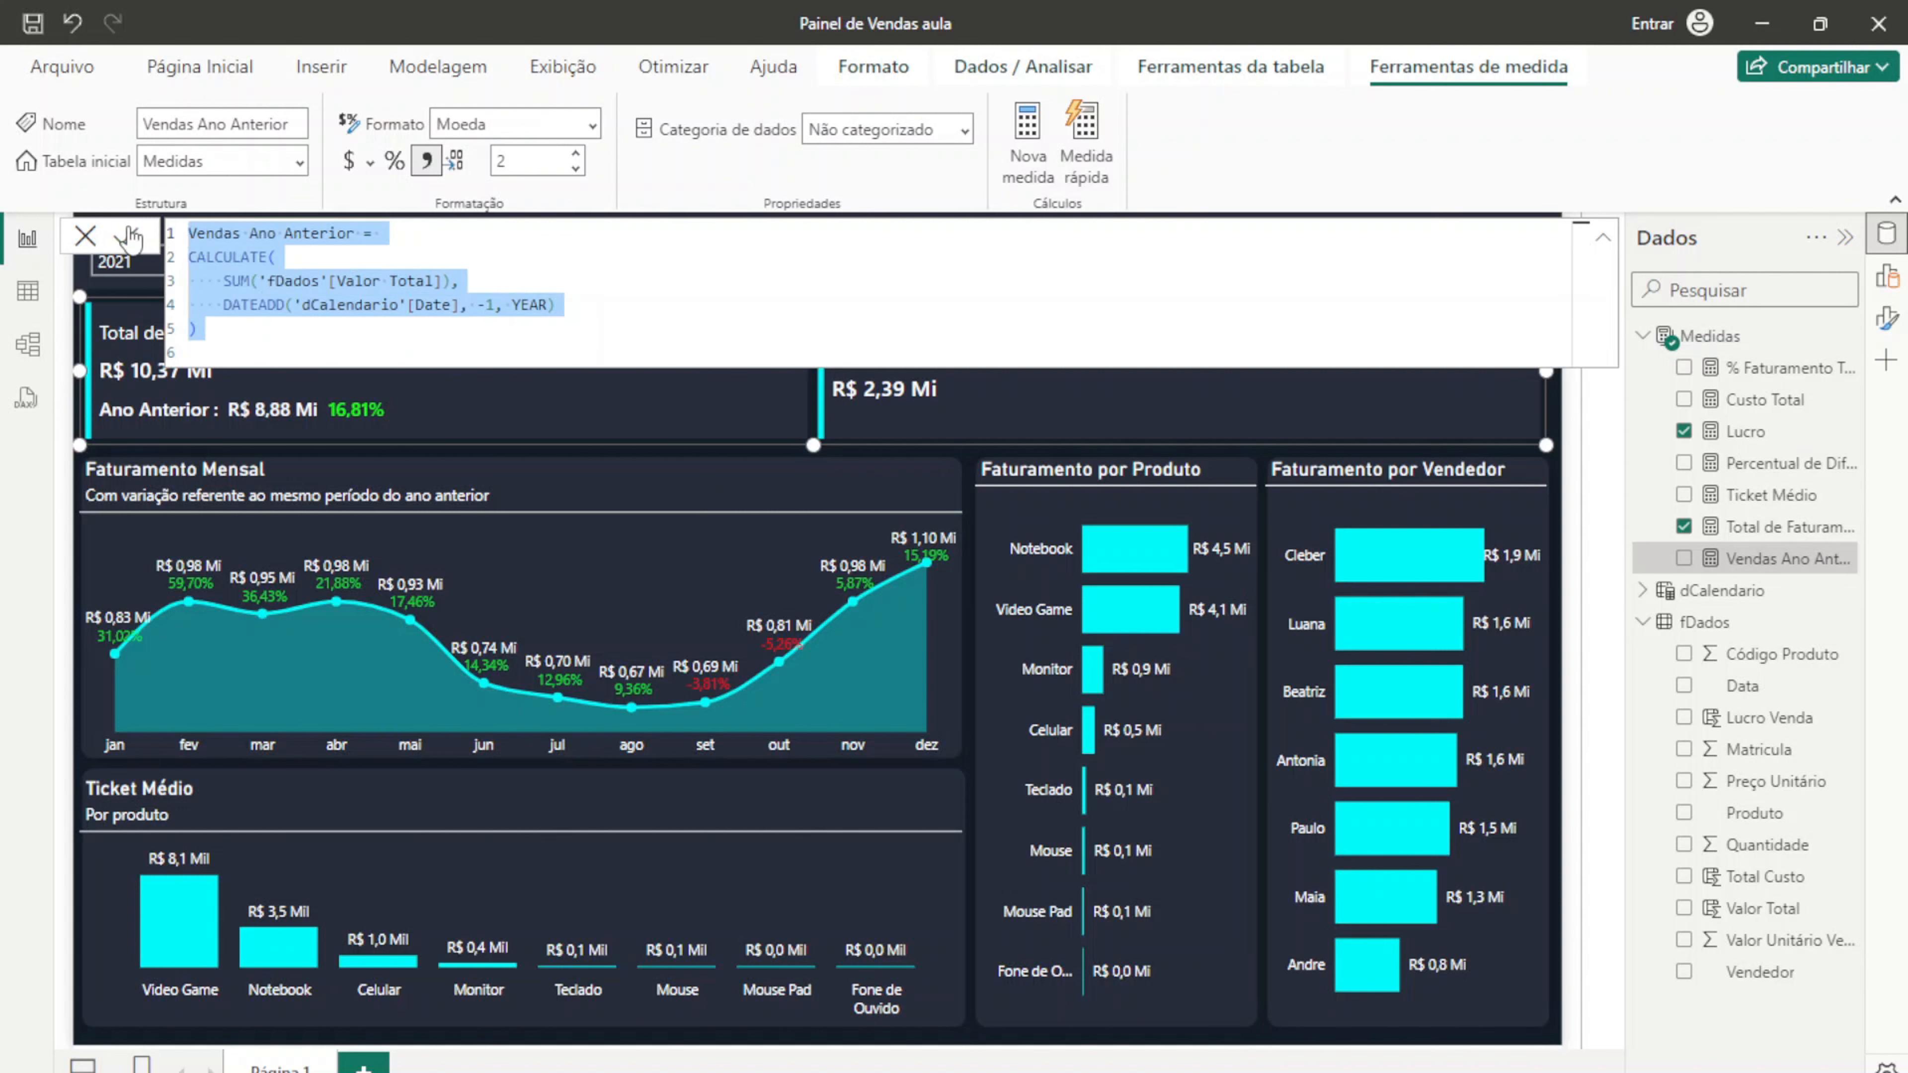
left_click(88, 239)
Step: Create a new measure in the Medidas table from the copied formula and name it Lucro Ano Anterior
left_click(1846, 336)
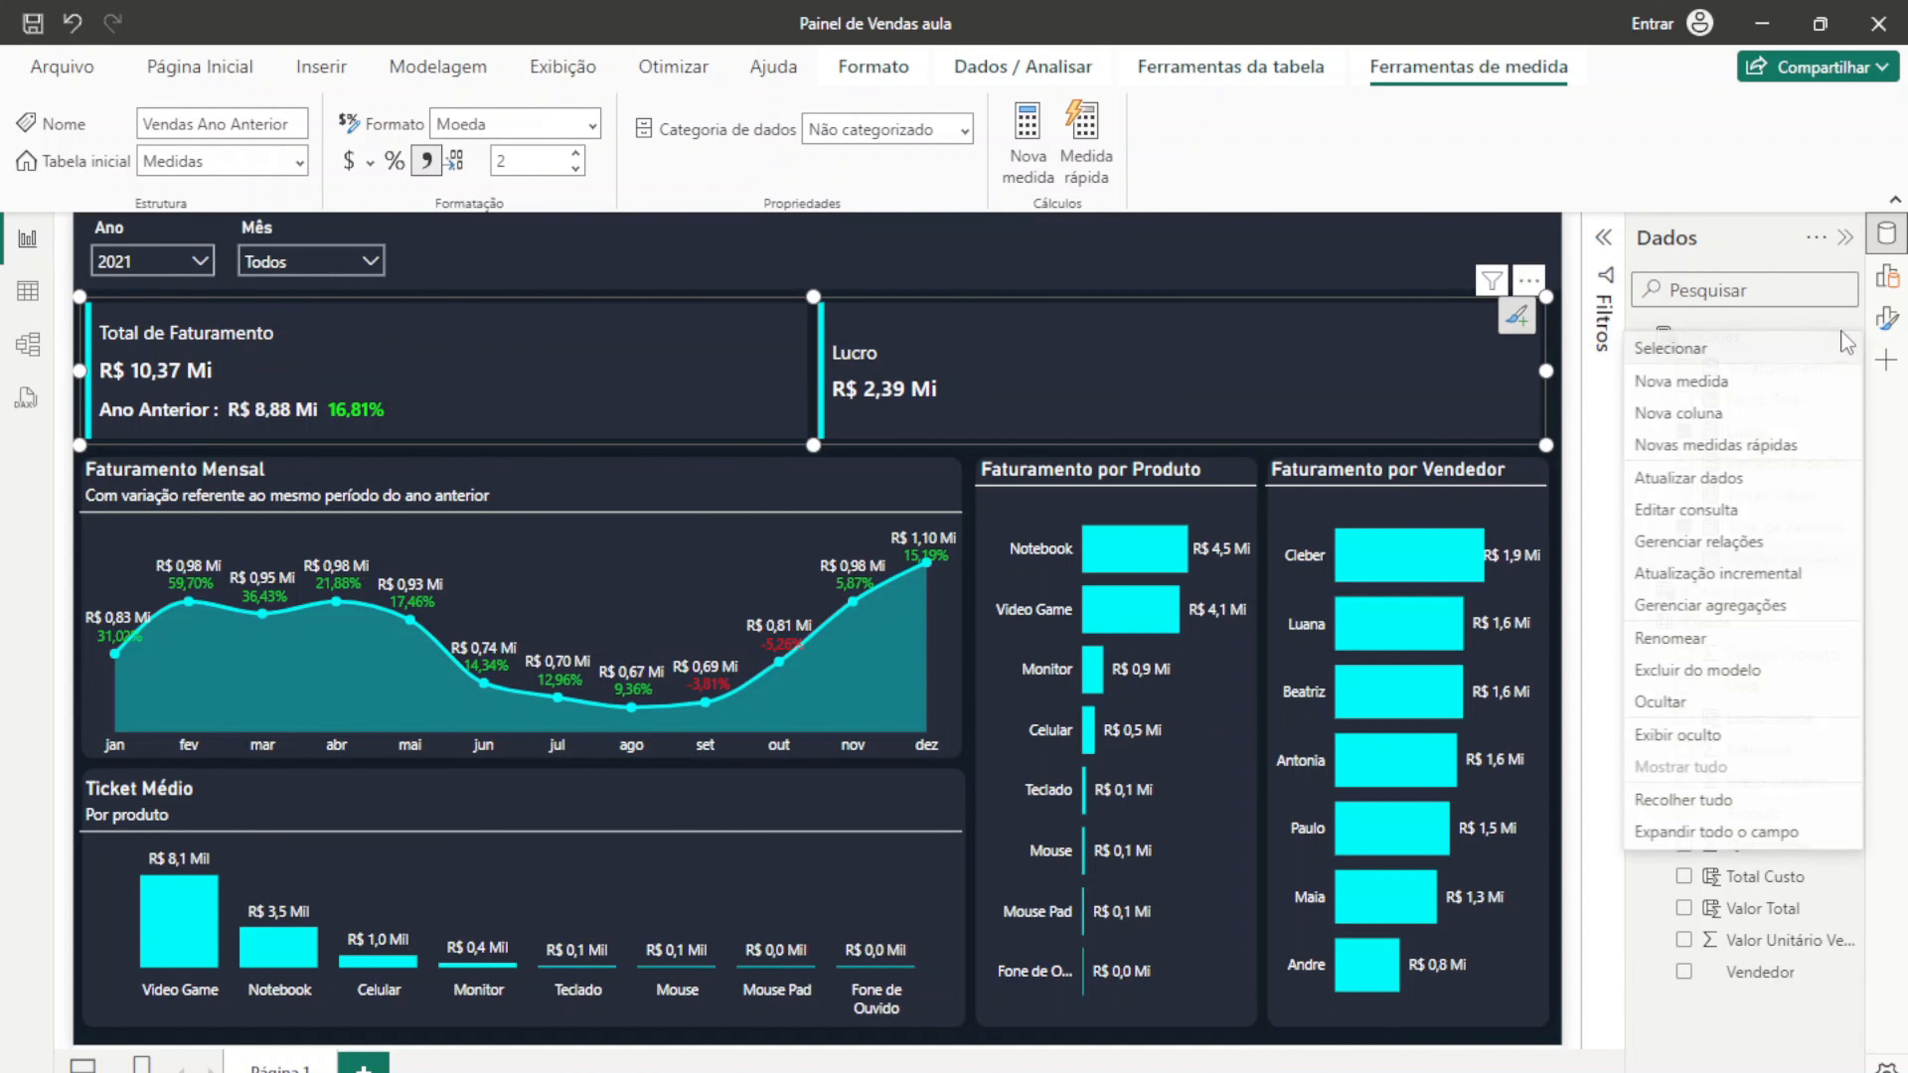
left_click(1750, 386)
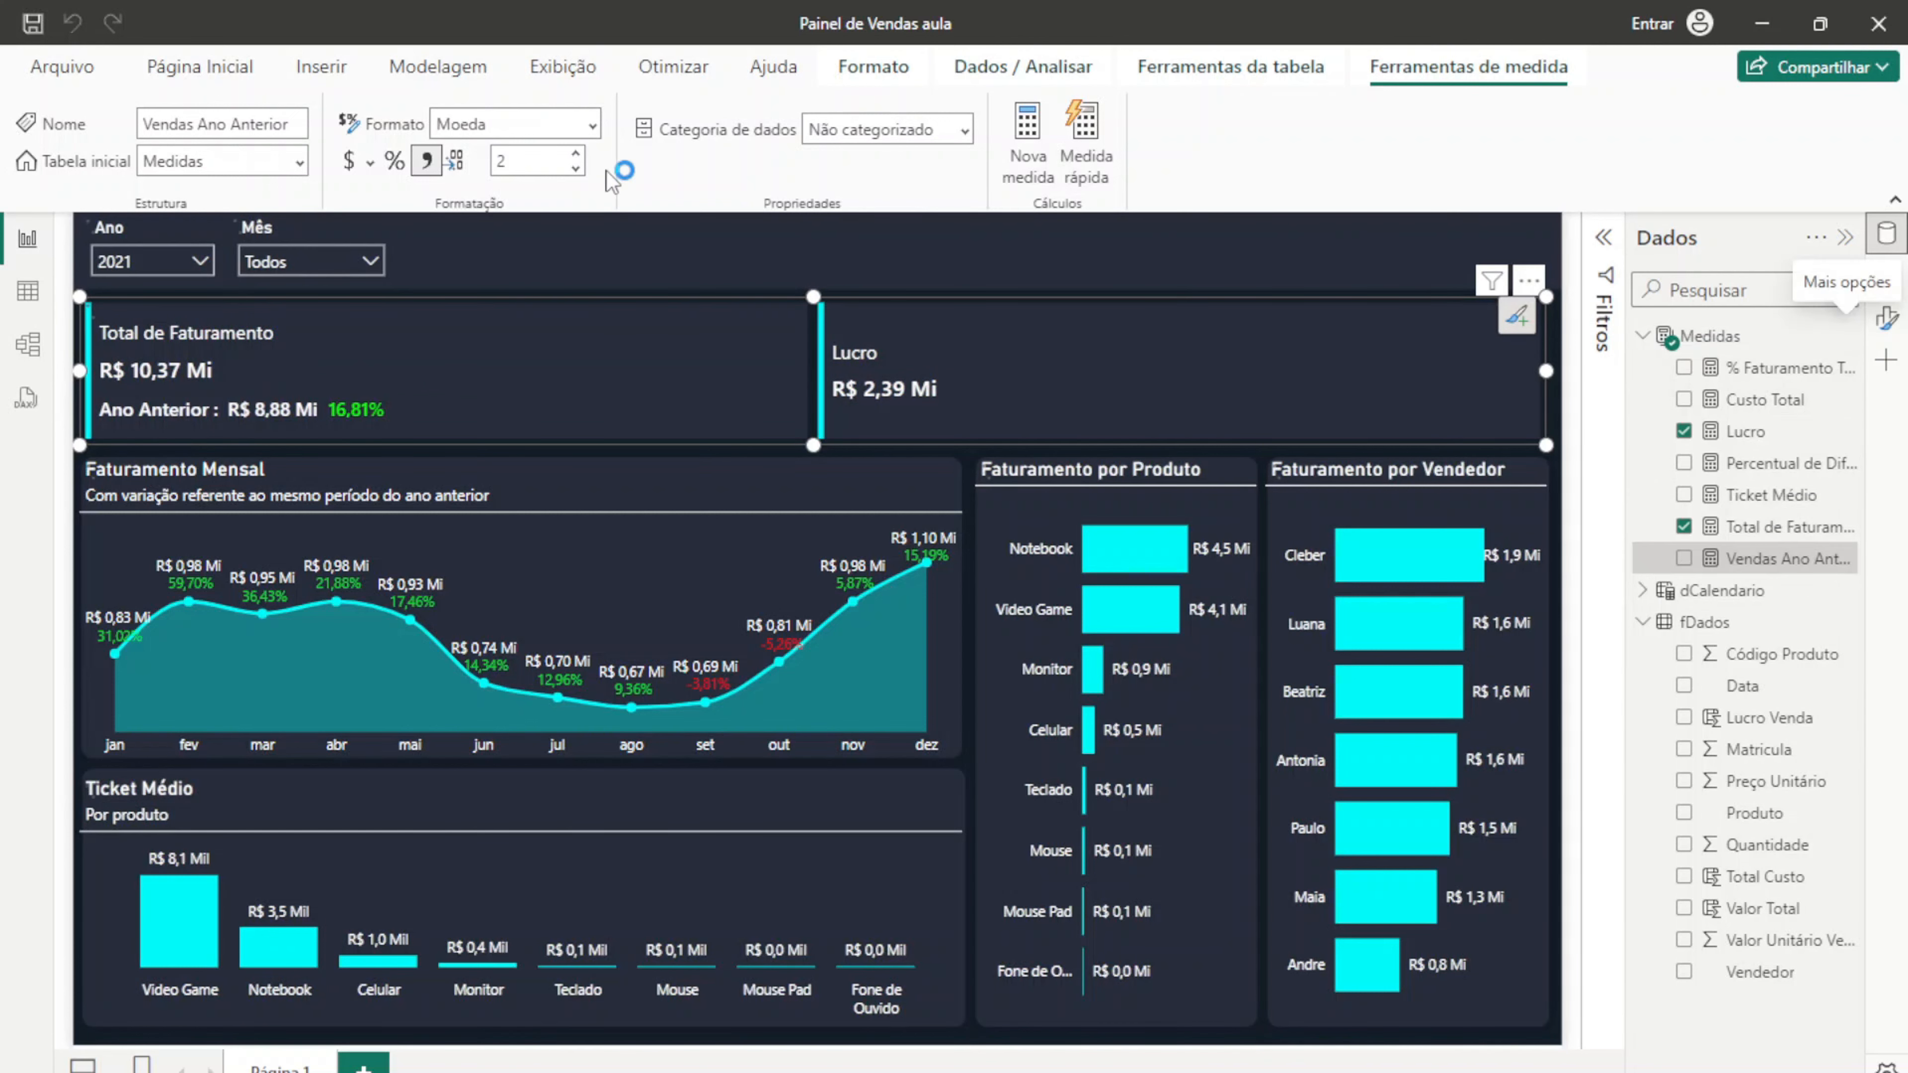
key("ctrl+v")
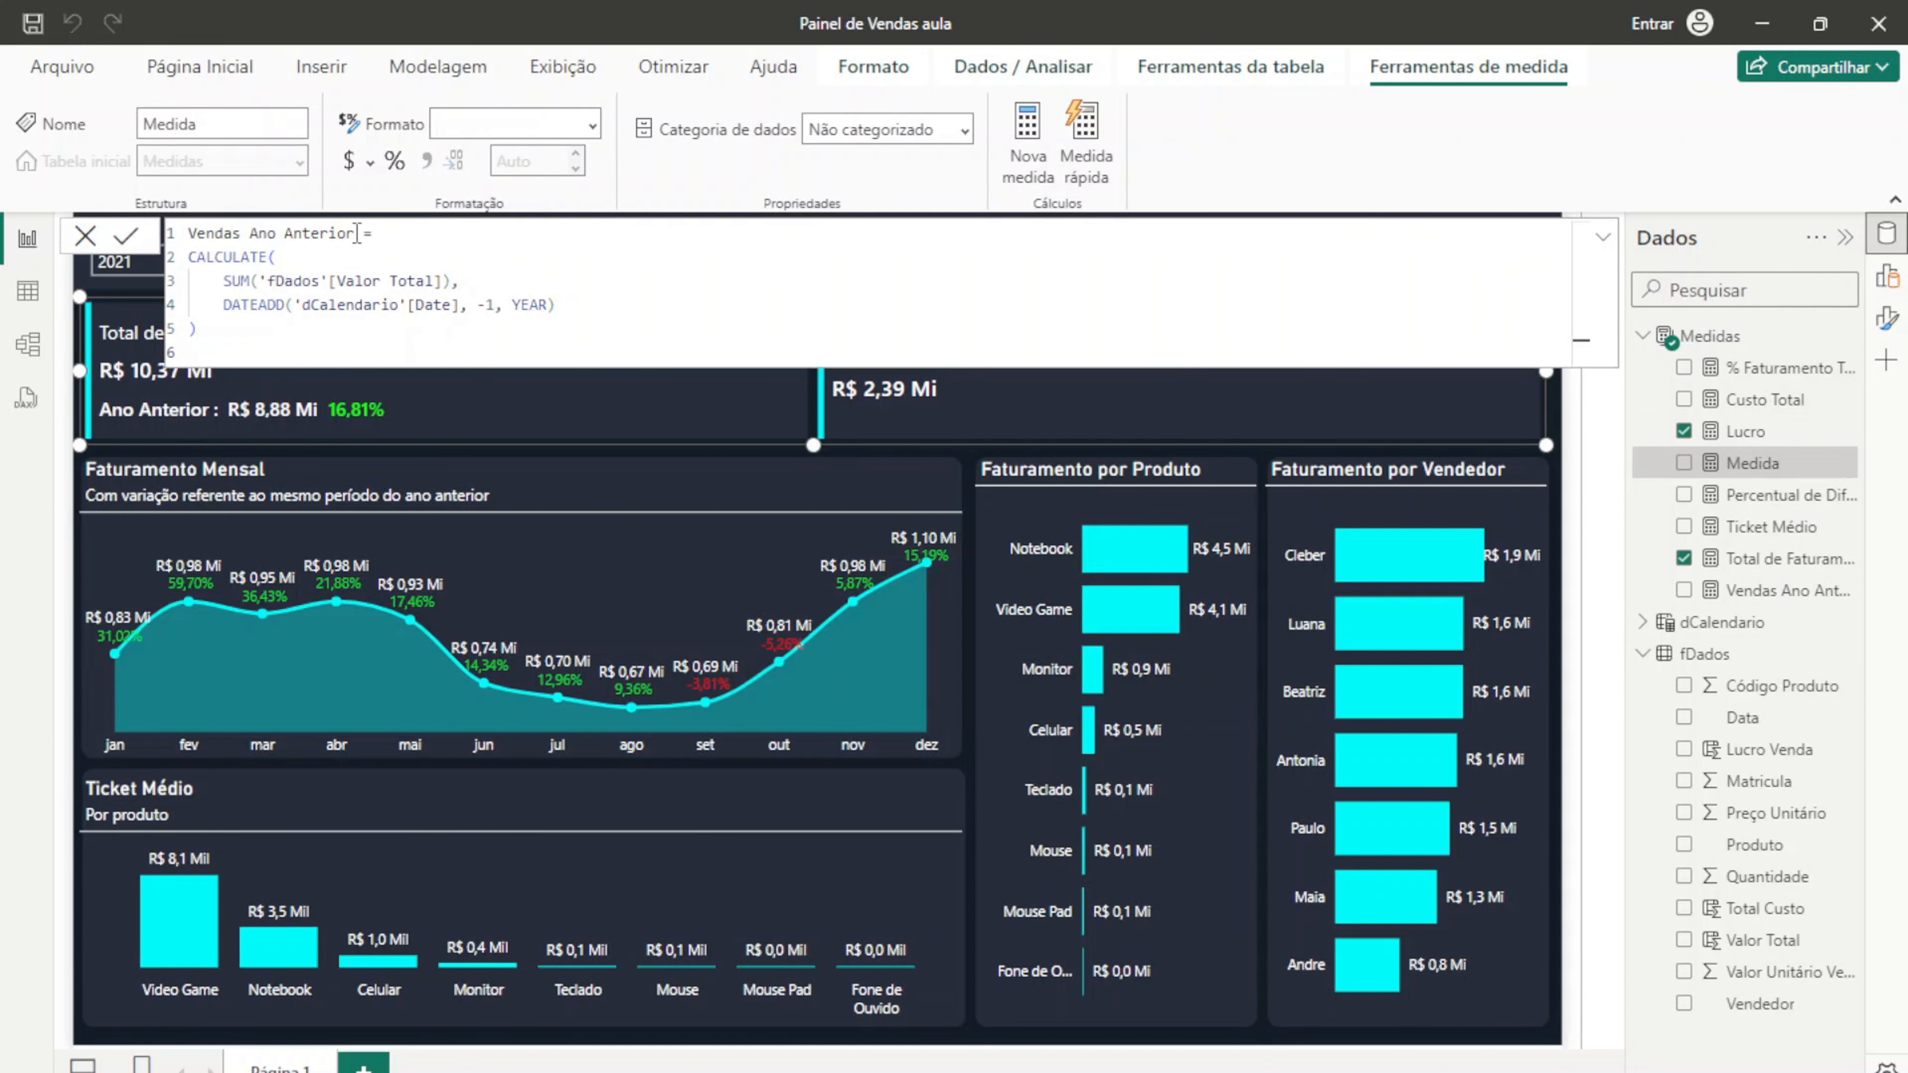
left_click_drag(242, 233, 182, 229)
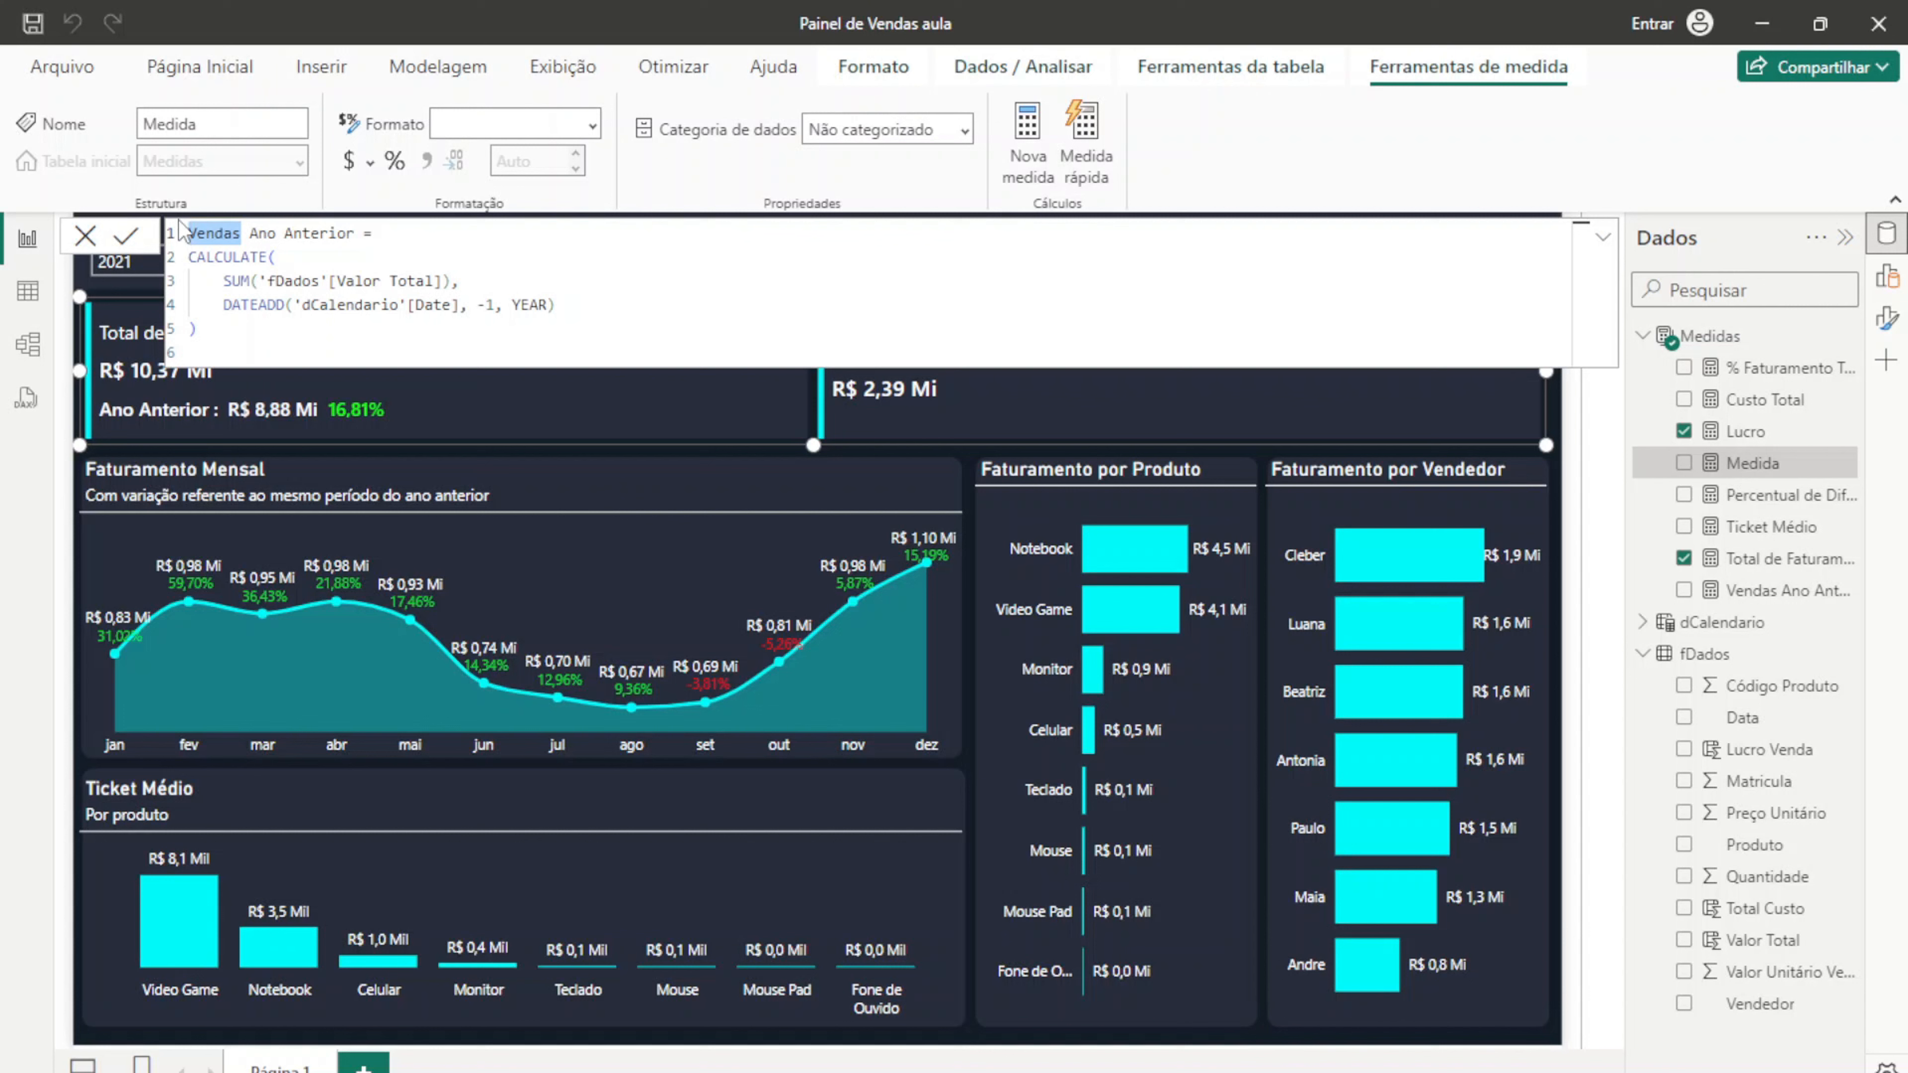
type("Lucro")
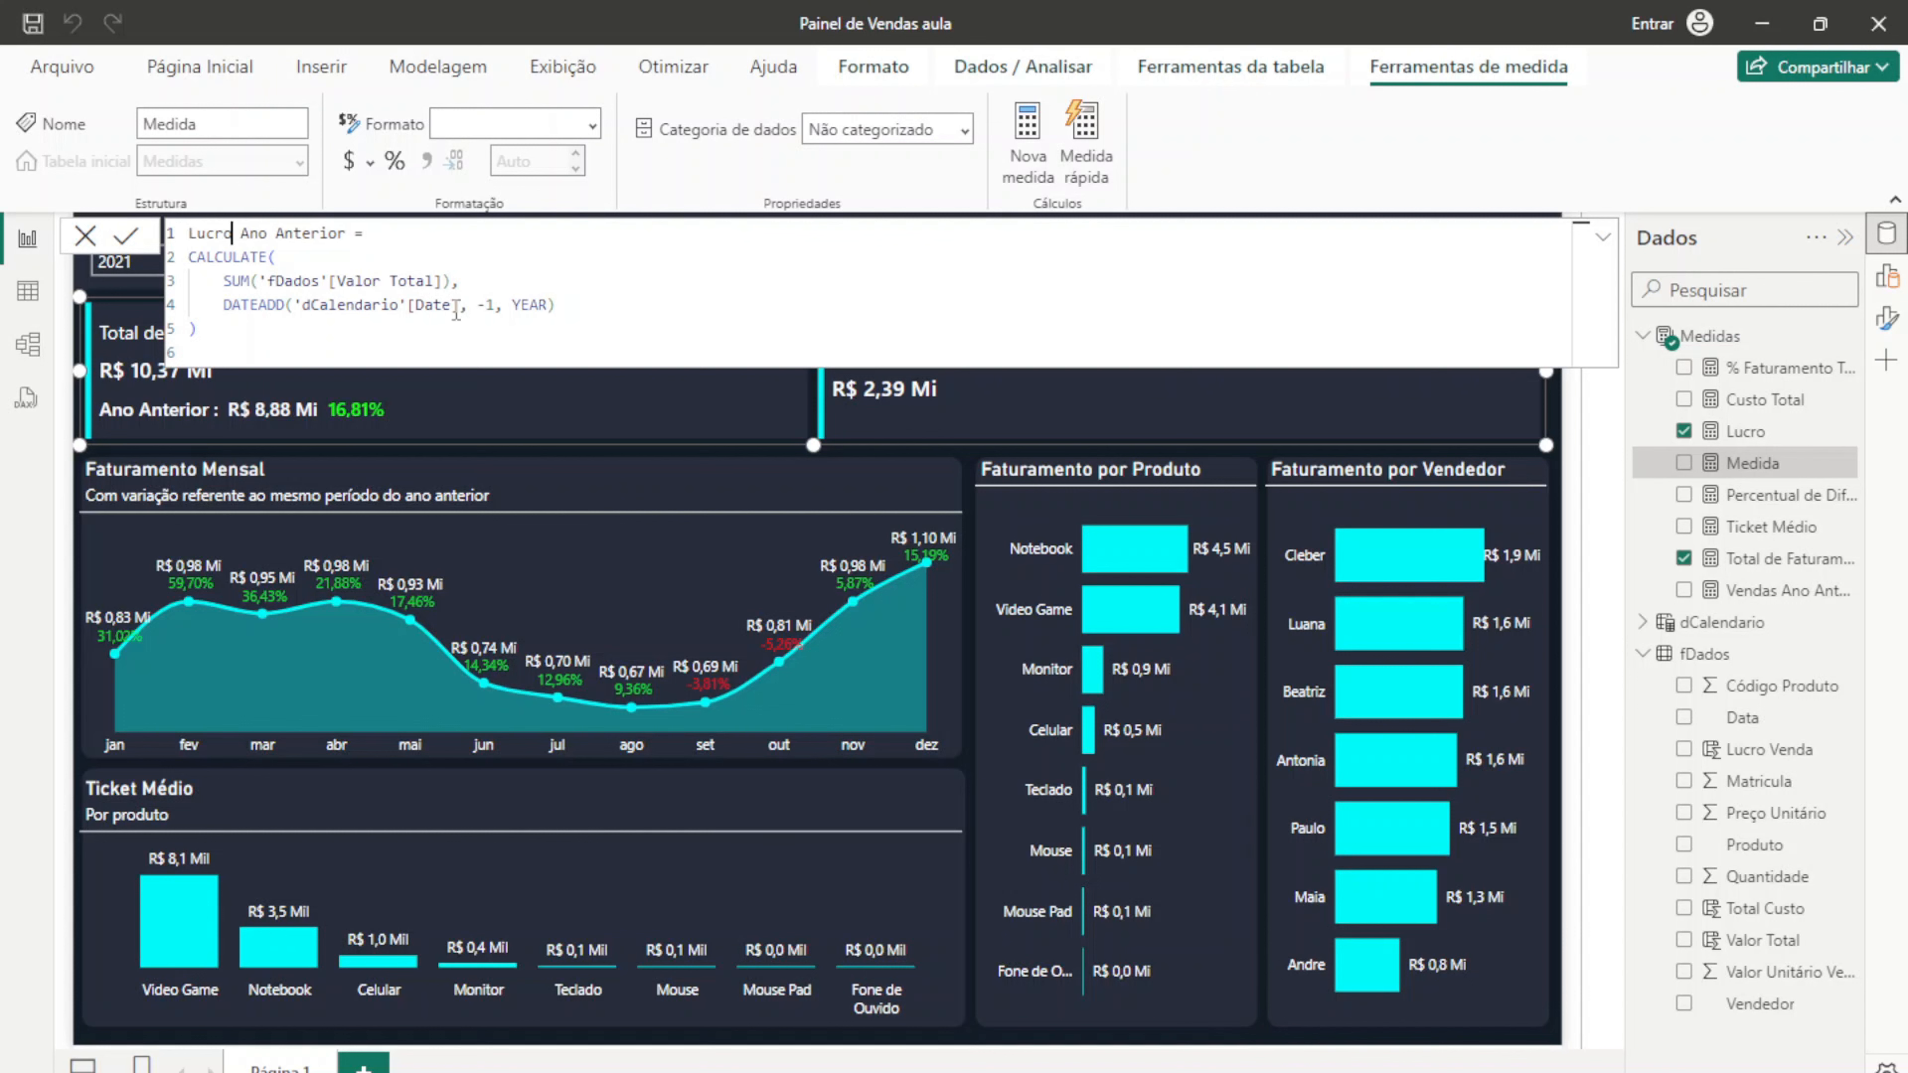
Step: Replace the SUM argument in the Lucro Ano Anterior formula with 'fDados'[Lucro Venda] and try to commit the measure
left_click_drag(453, 282, 259, 282)
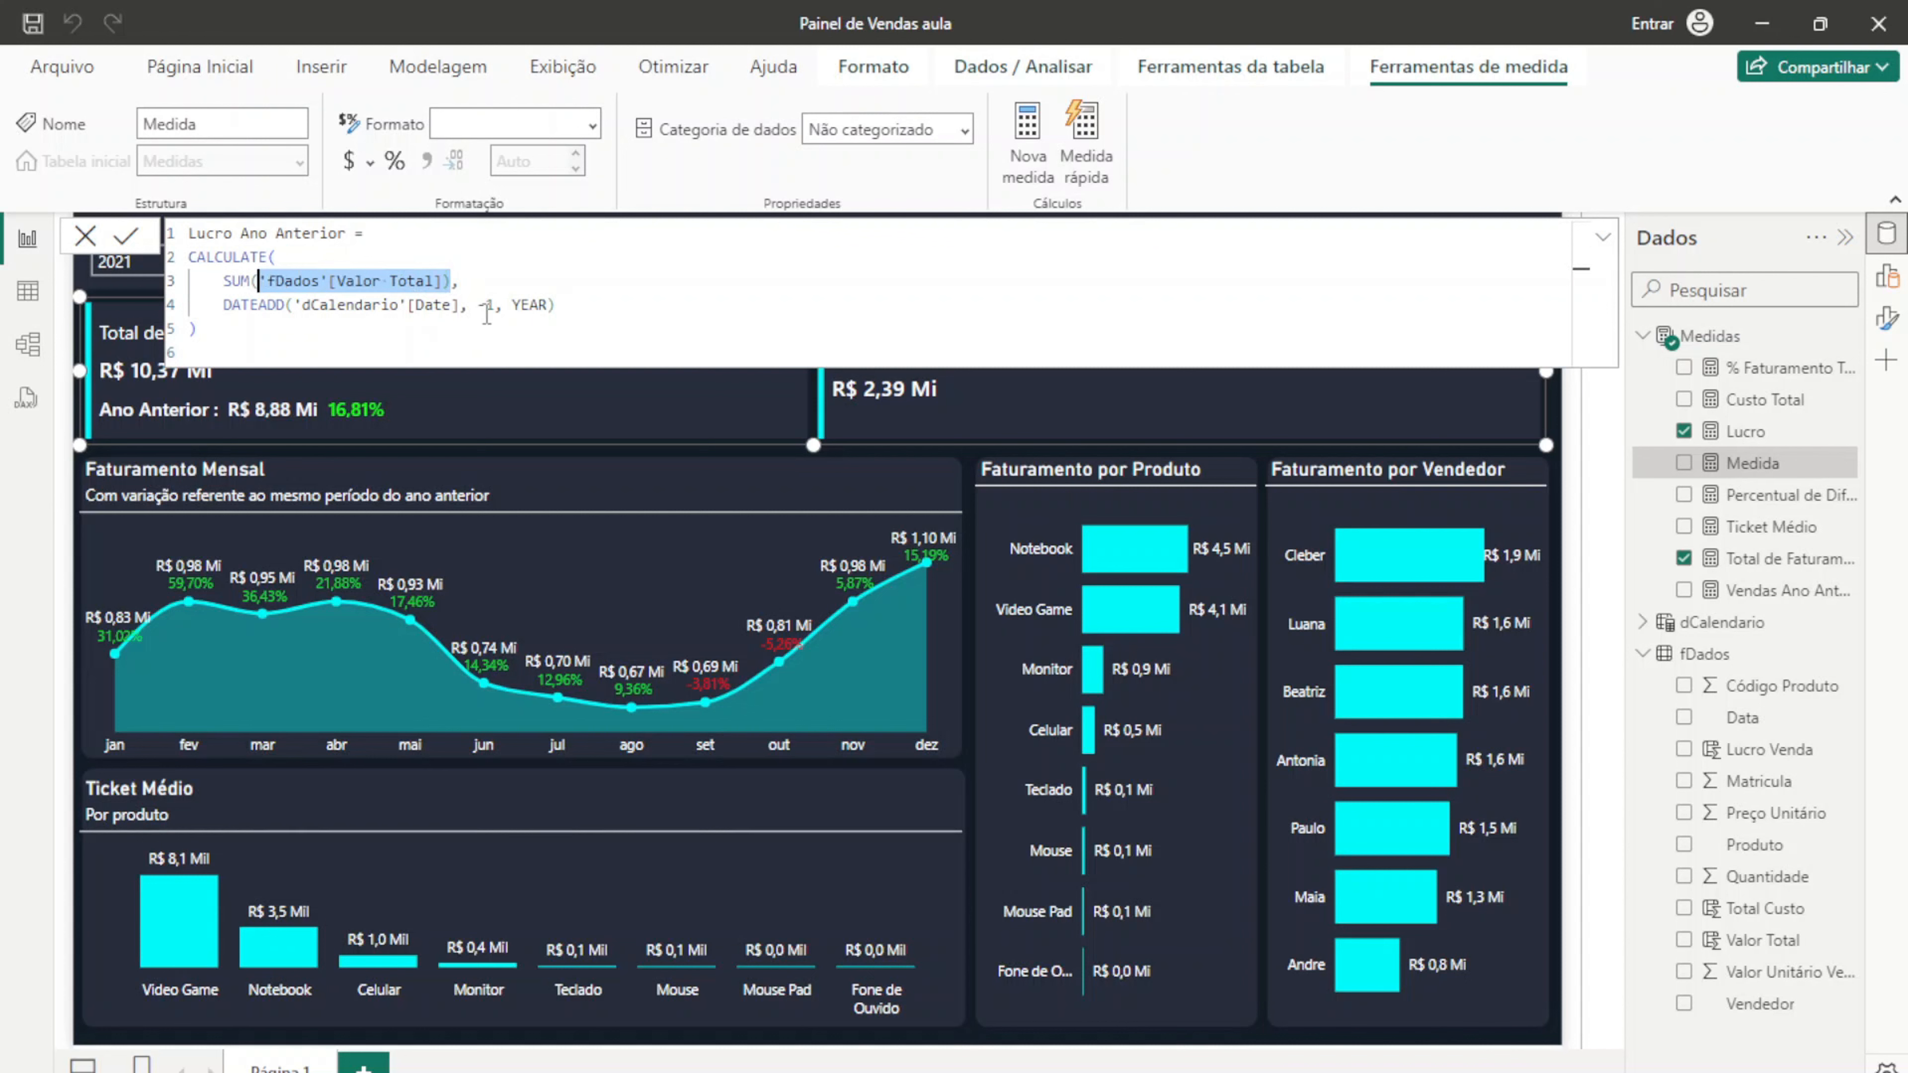
type("'fa,")
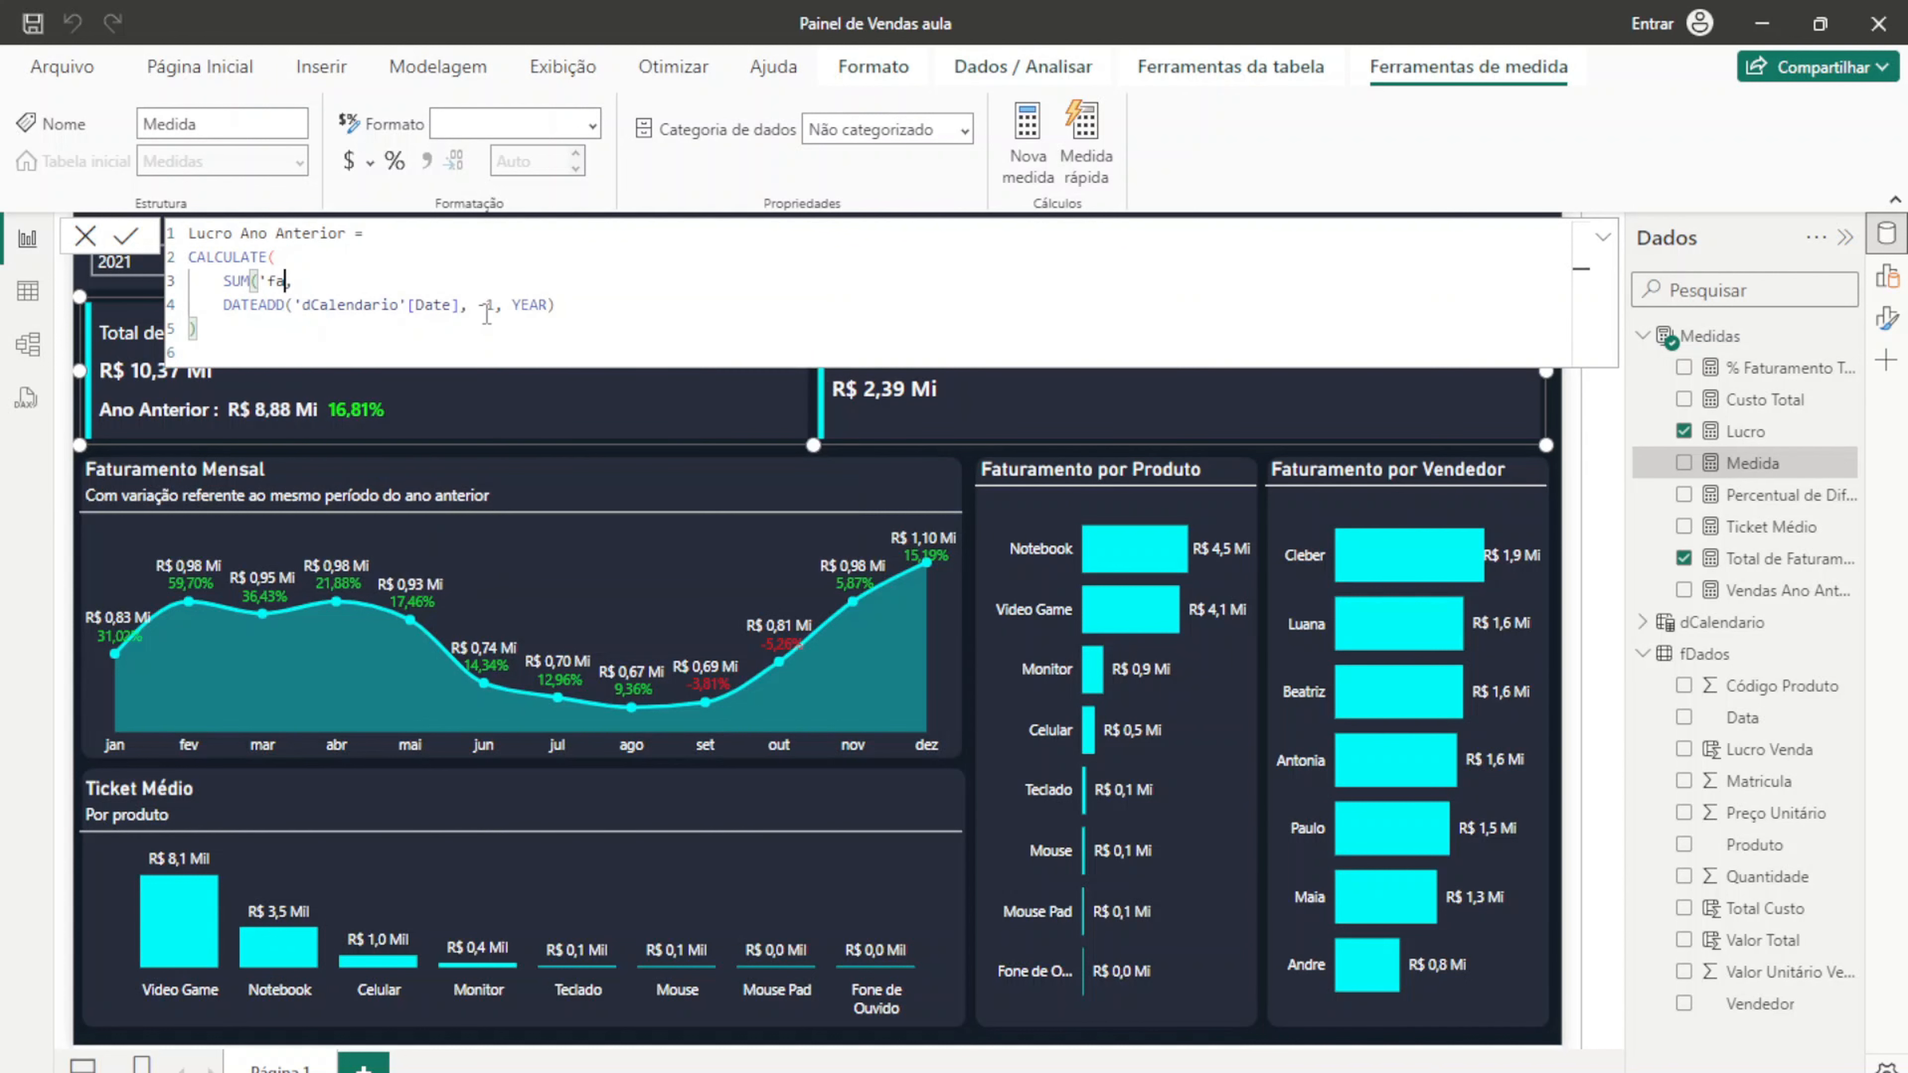
key("BackSpace")
type("d")
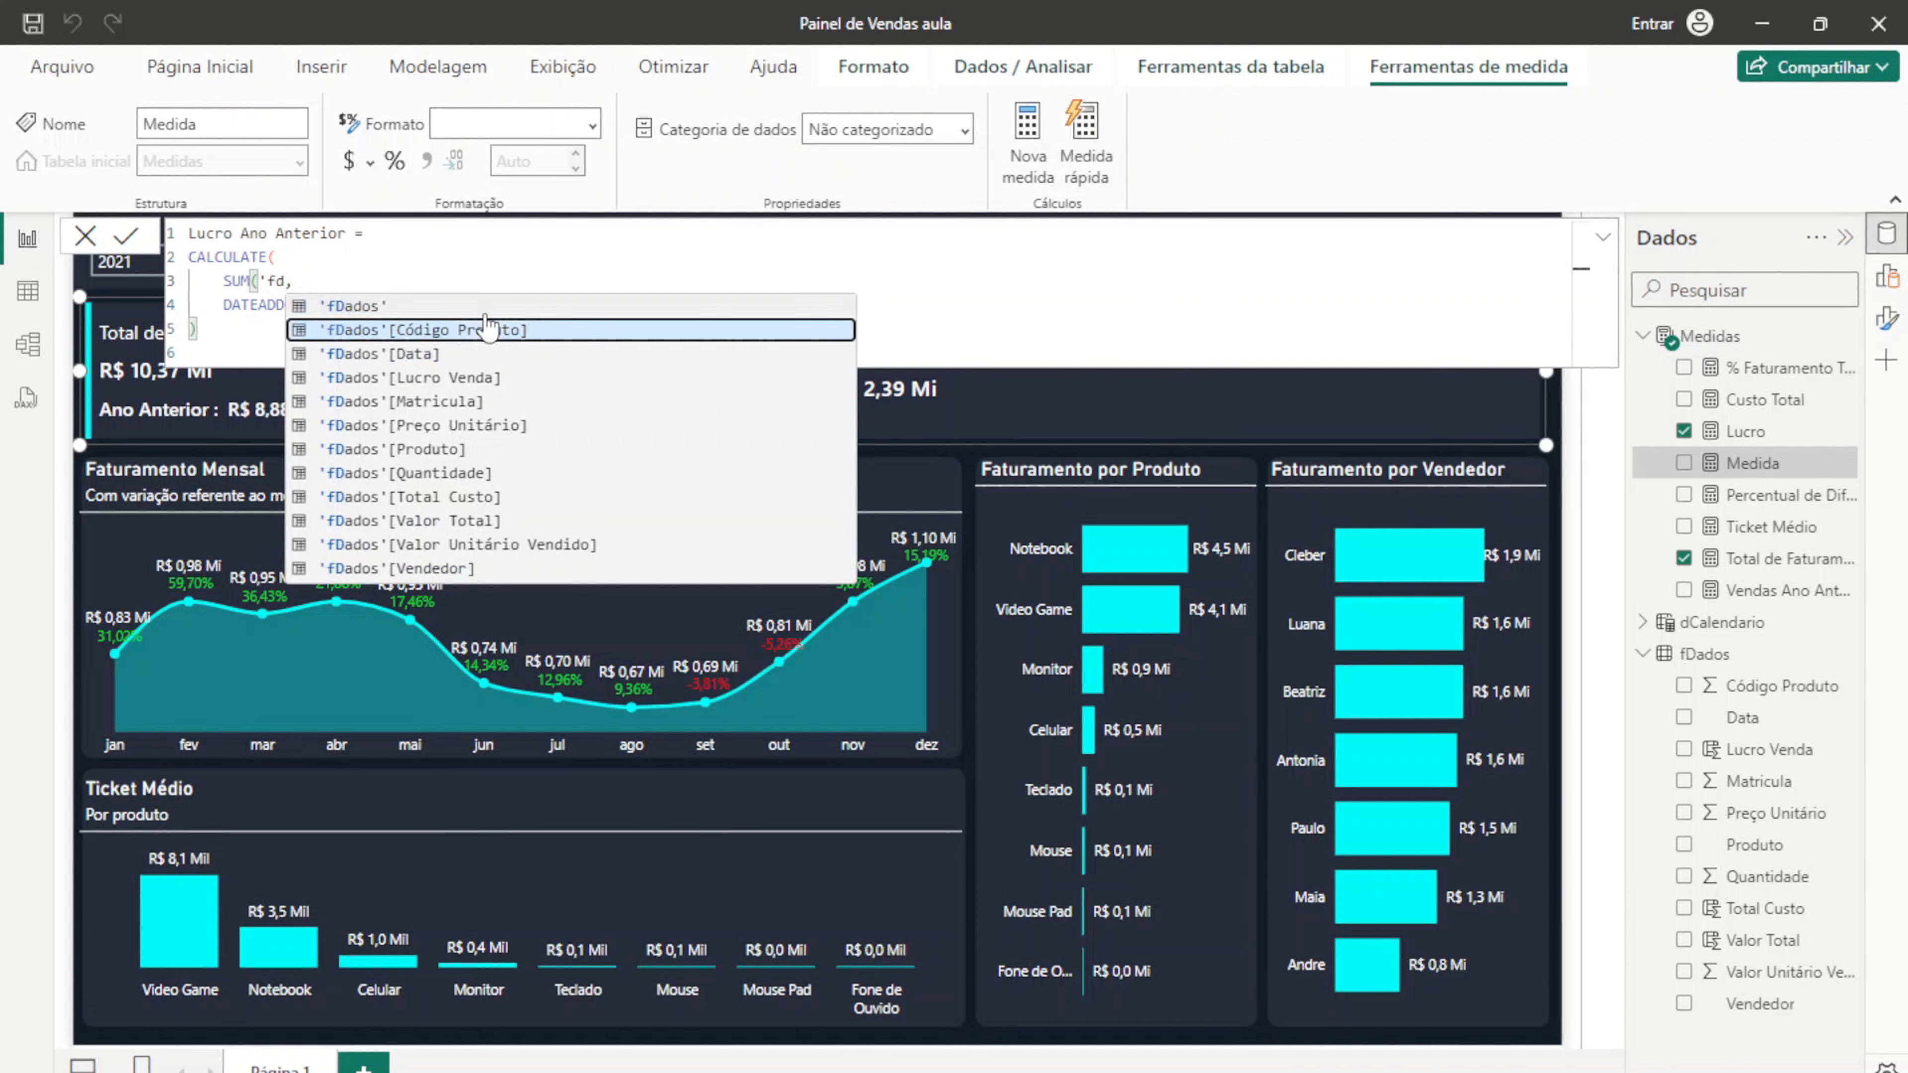
key("Down")
key("Down")
key("Tab")
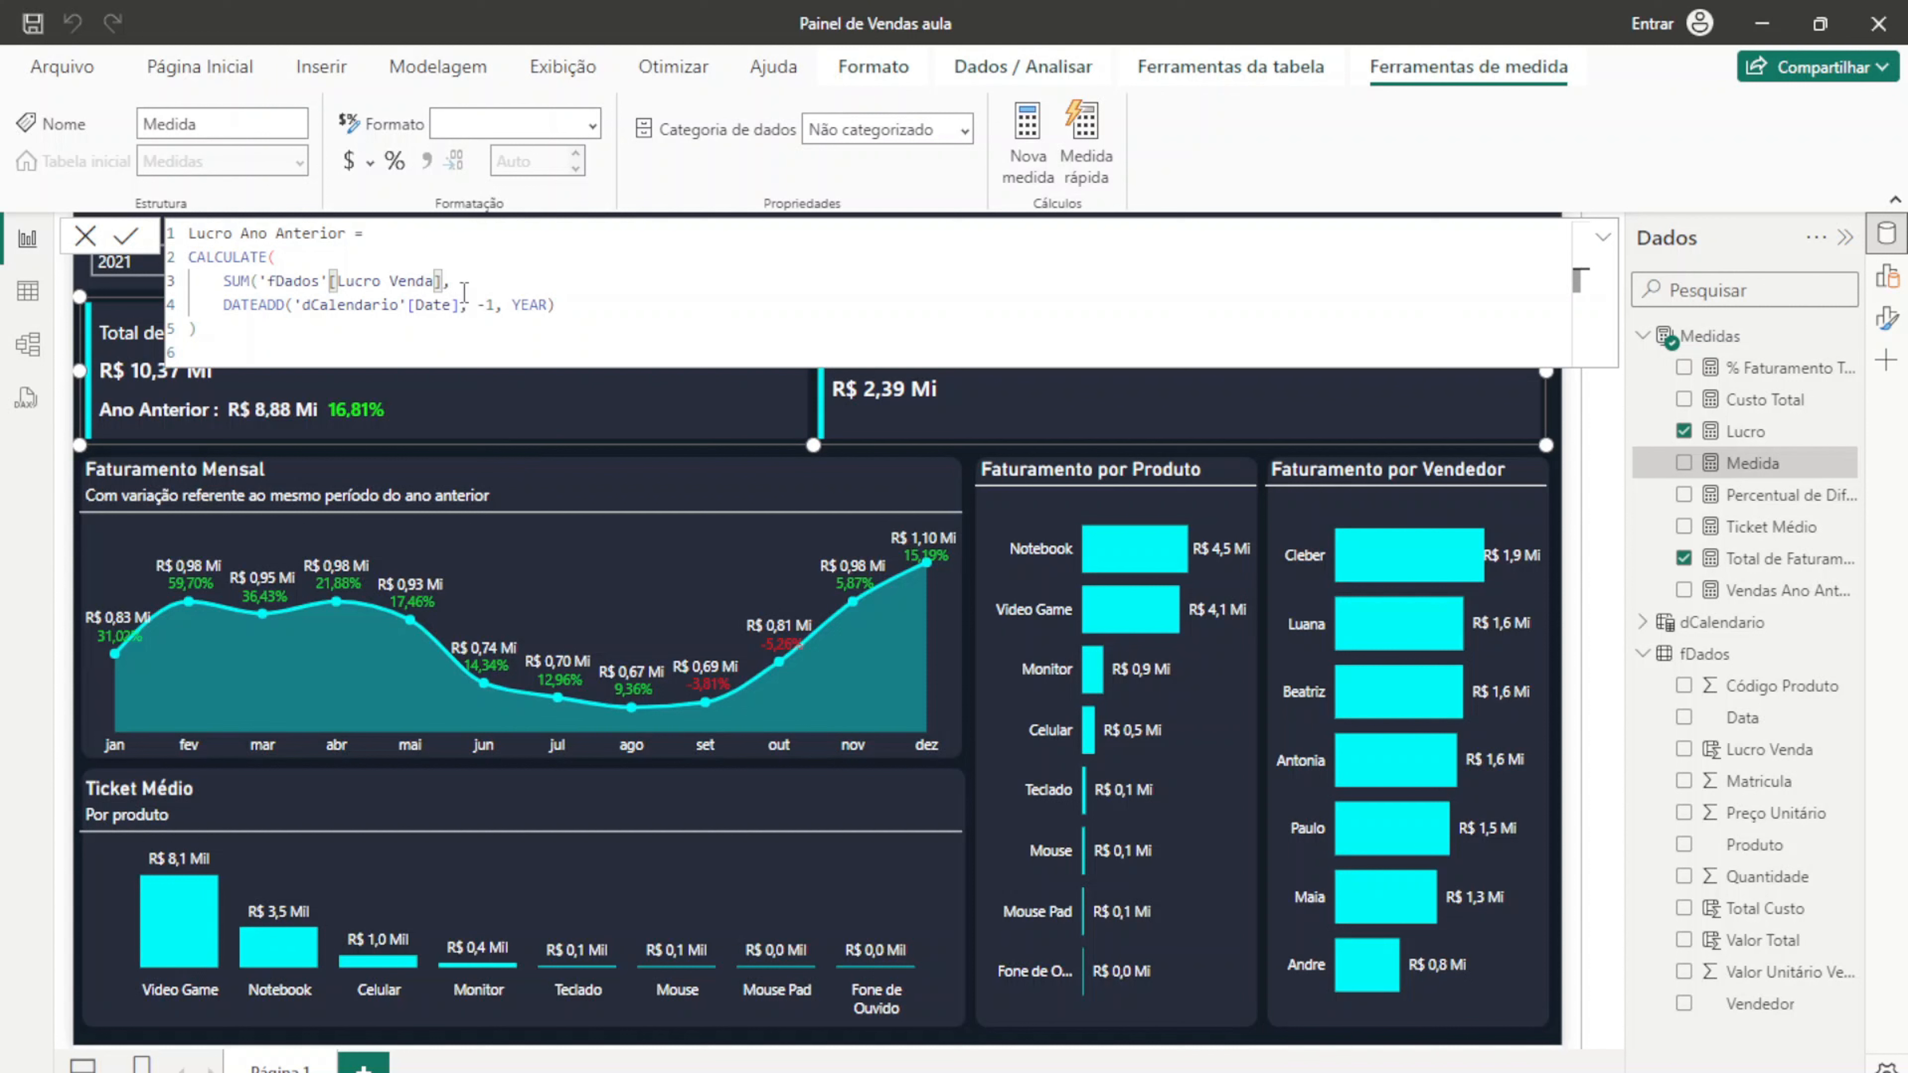
left_click(467, 279)
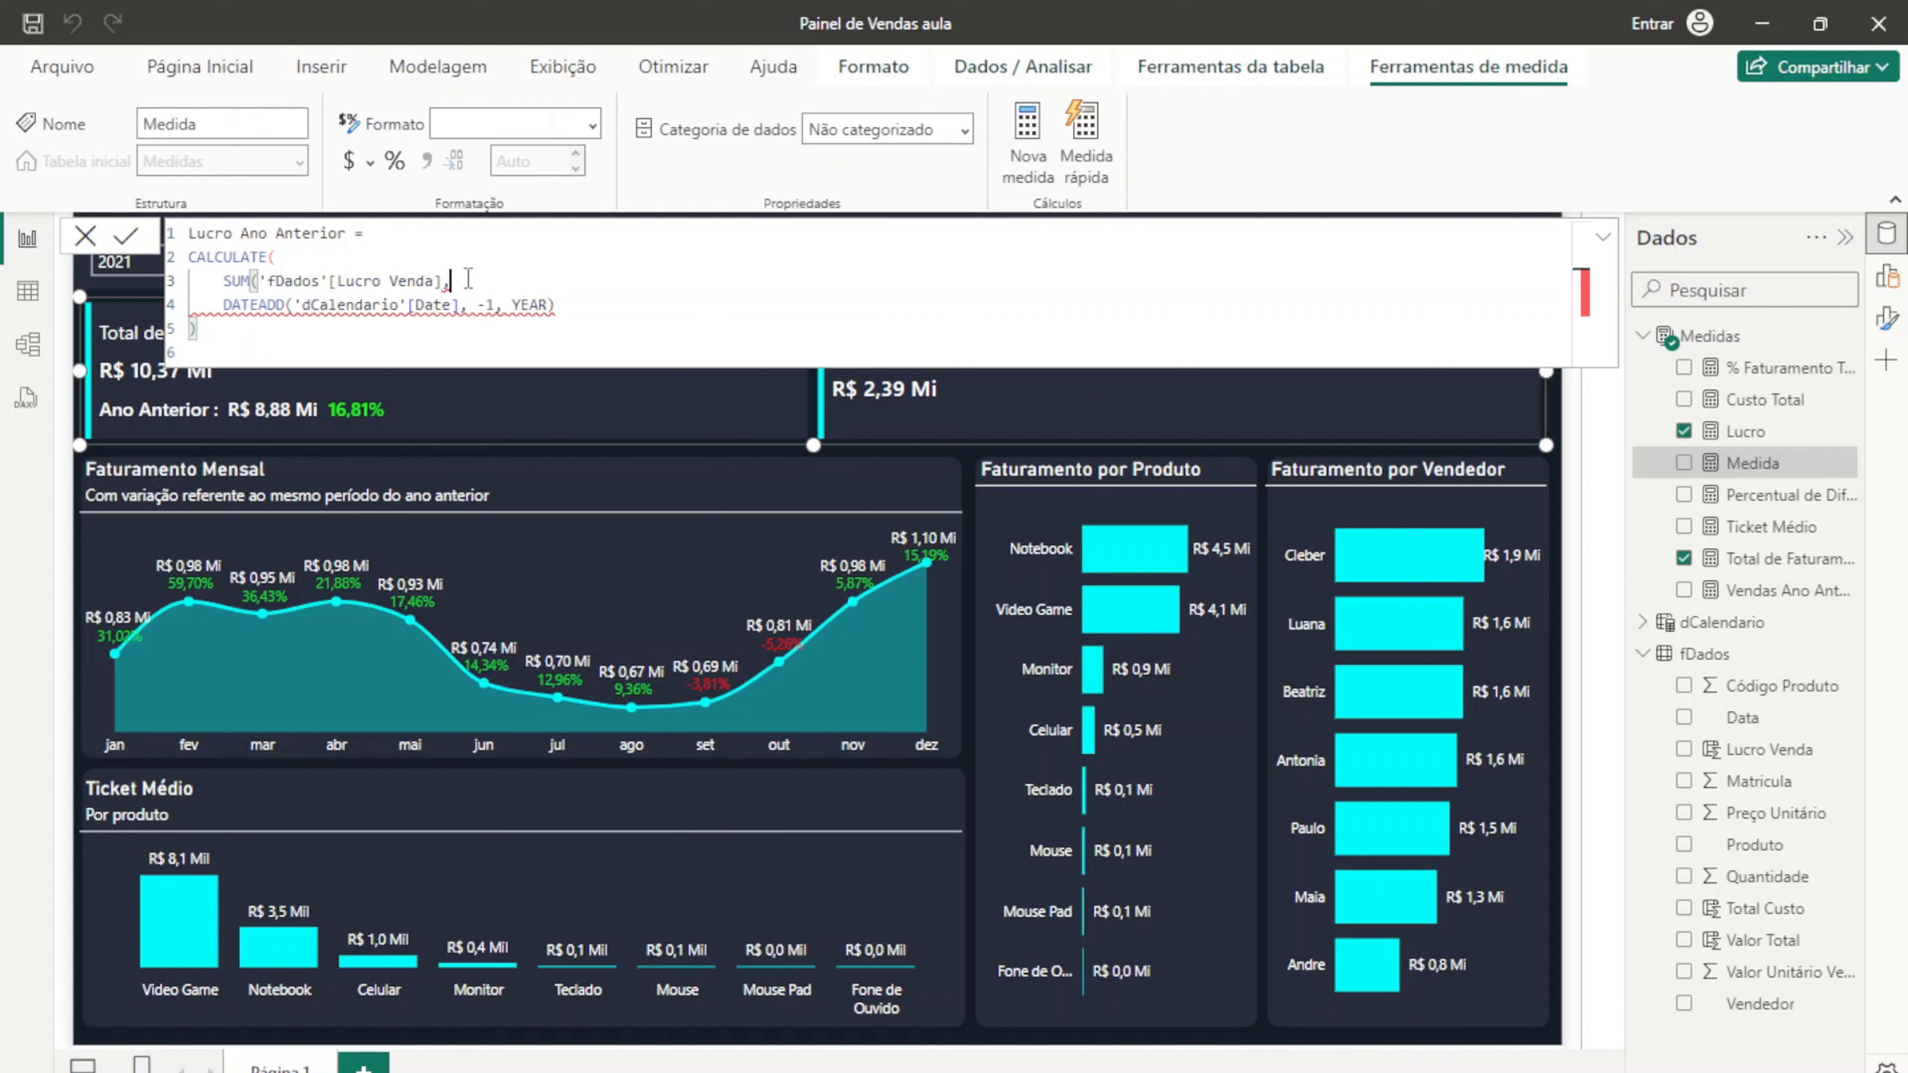
left_click(363, 355)
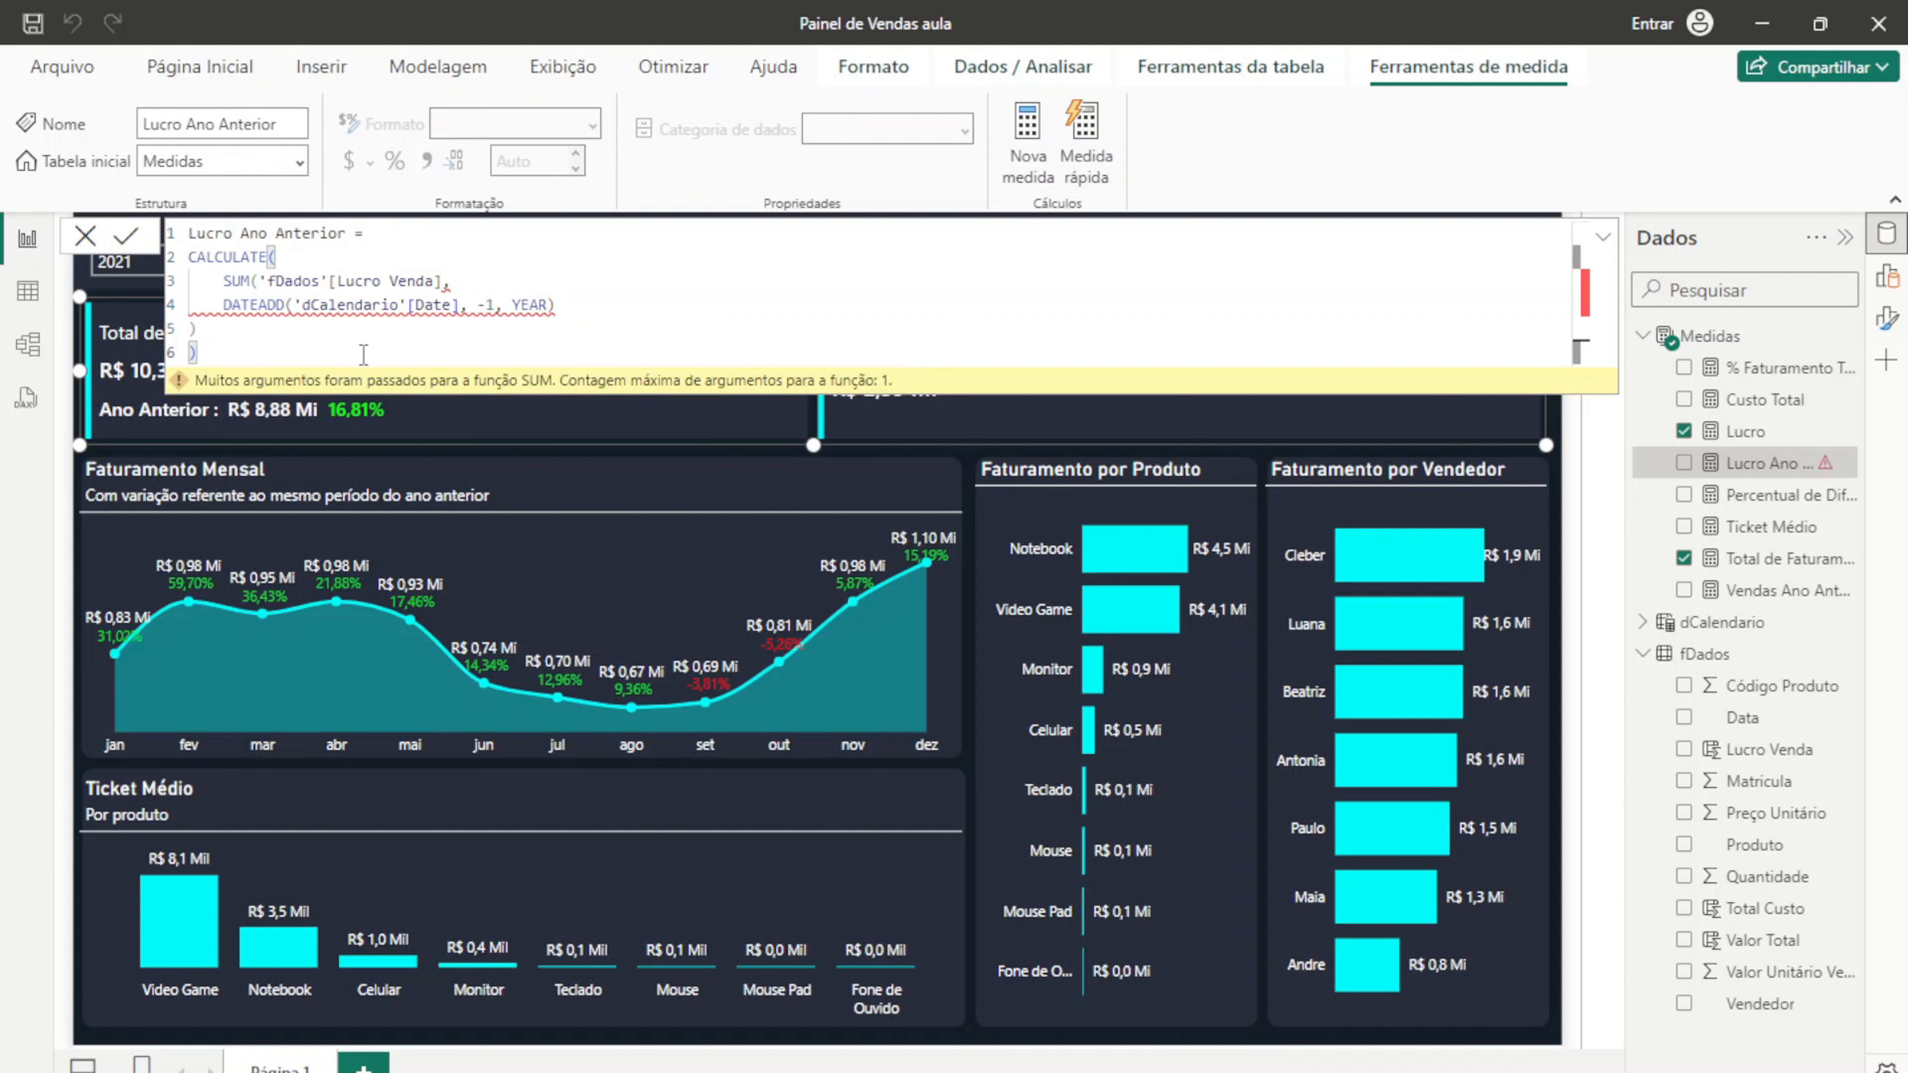
Step: Close the SUM parenthesis in the Lucro Ano Anterior formula, delete the extra parenthesis on its last line, commit the measure and leave its editor
left_click(444, 283)
type("),")
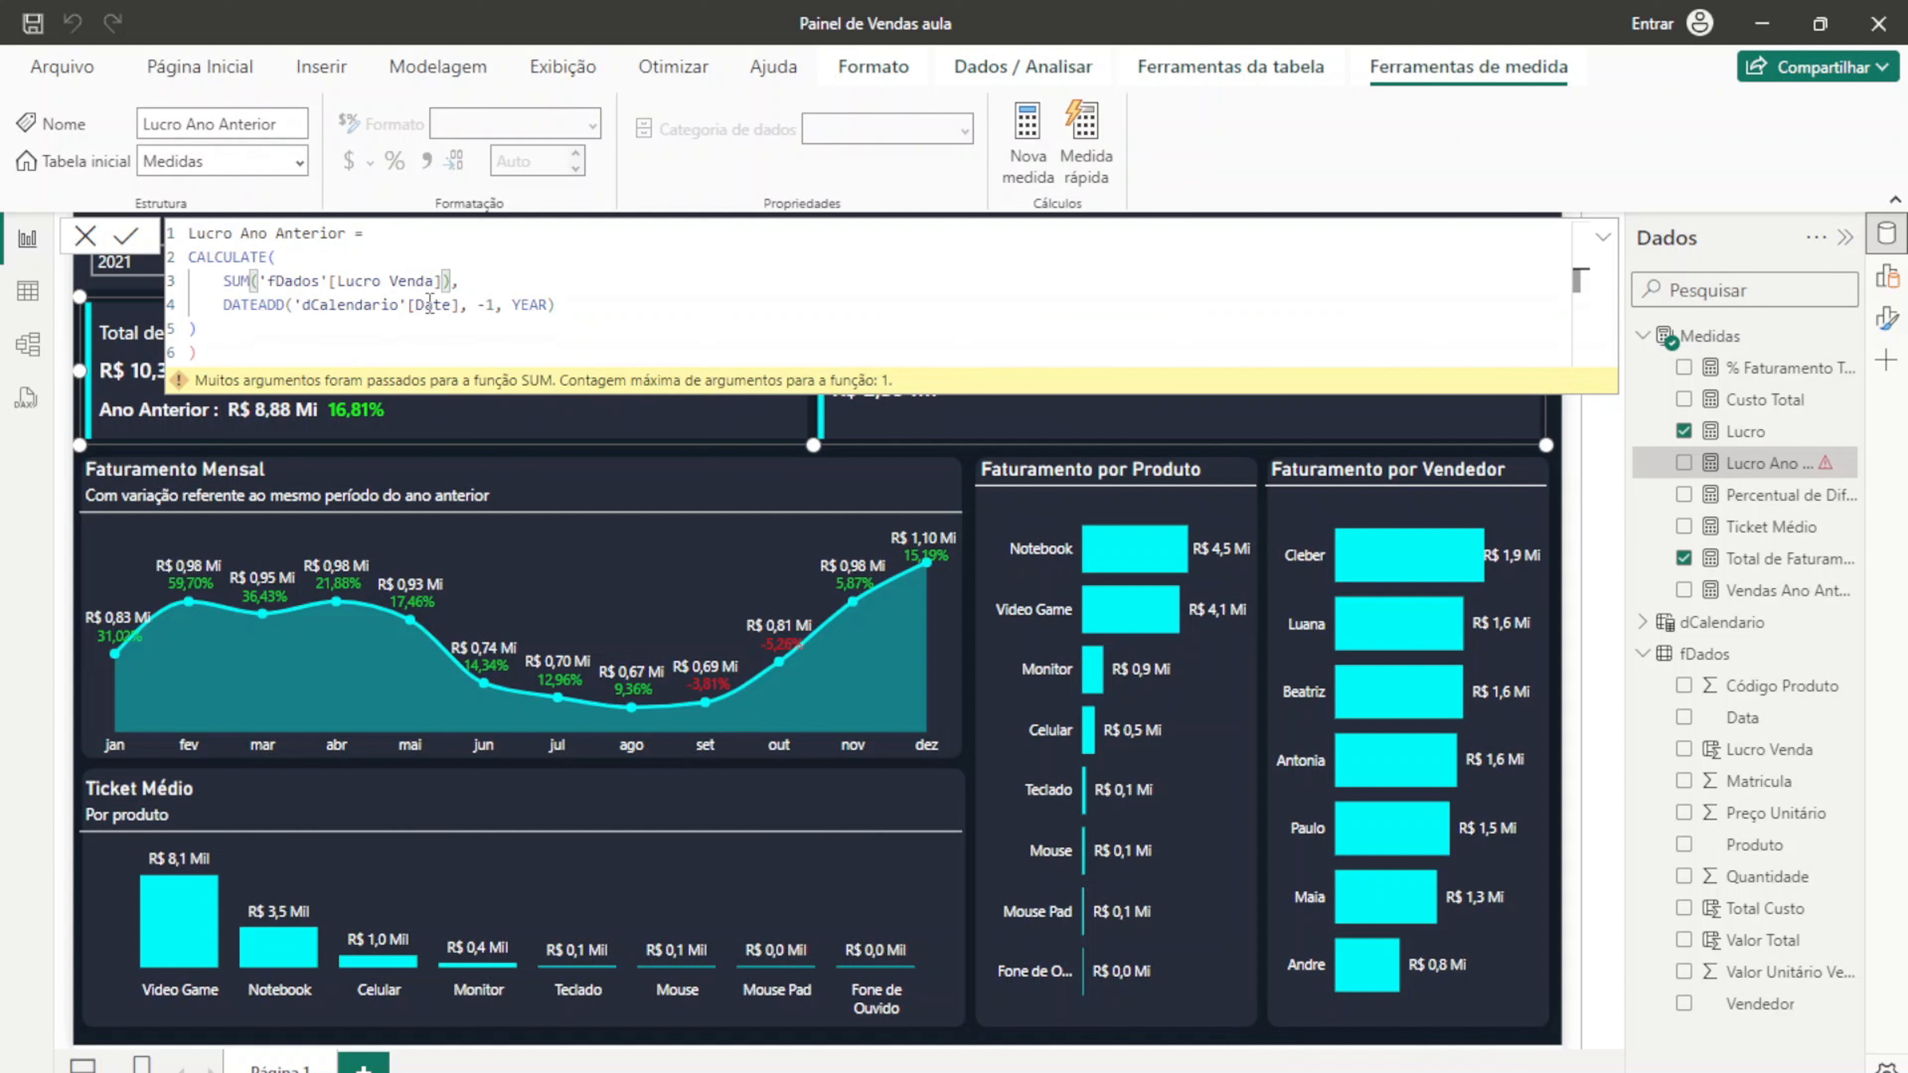
left_click_drag(459, 282, 230, 281)
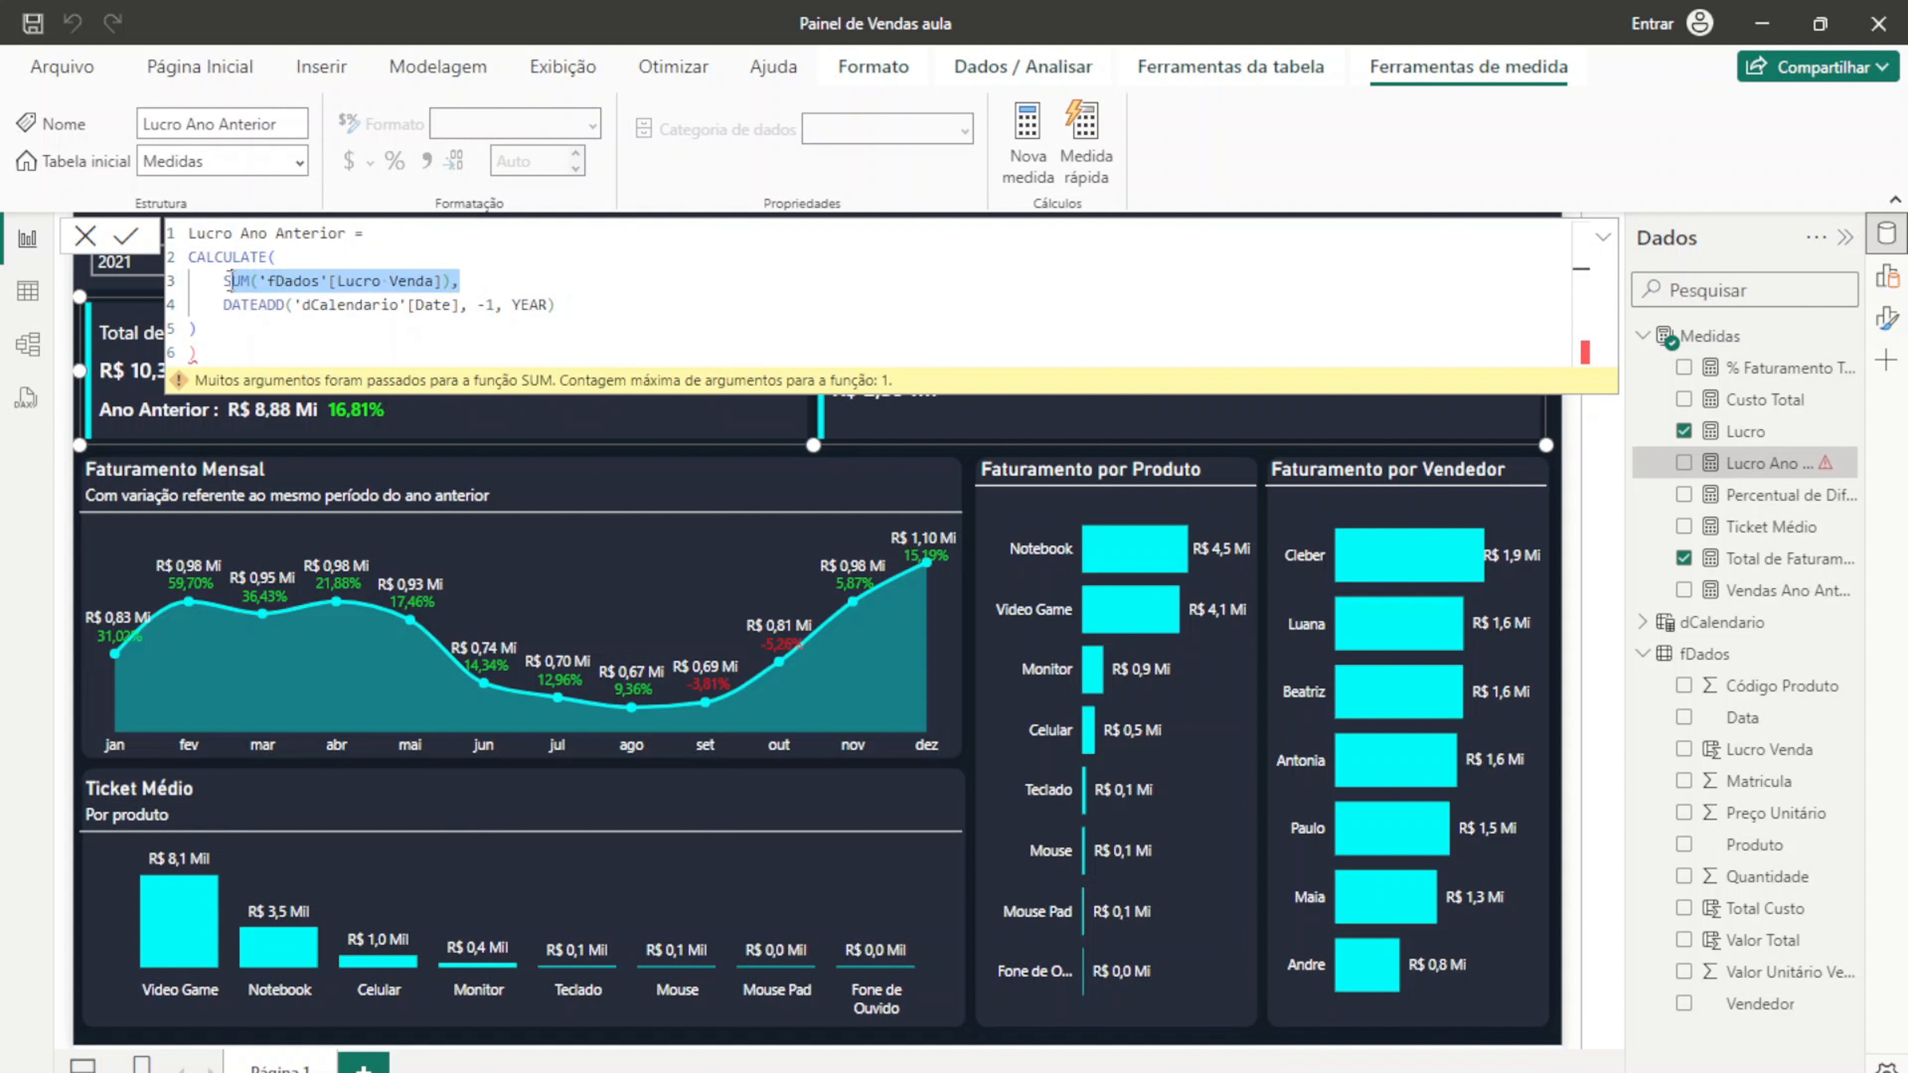
left_click_drag(555, 305, 229, 314)
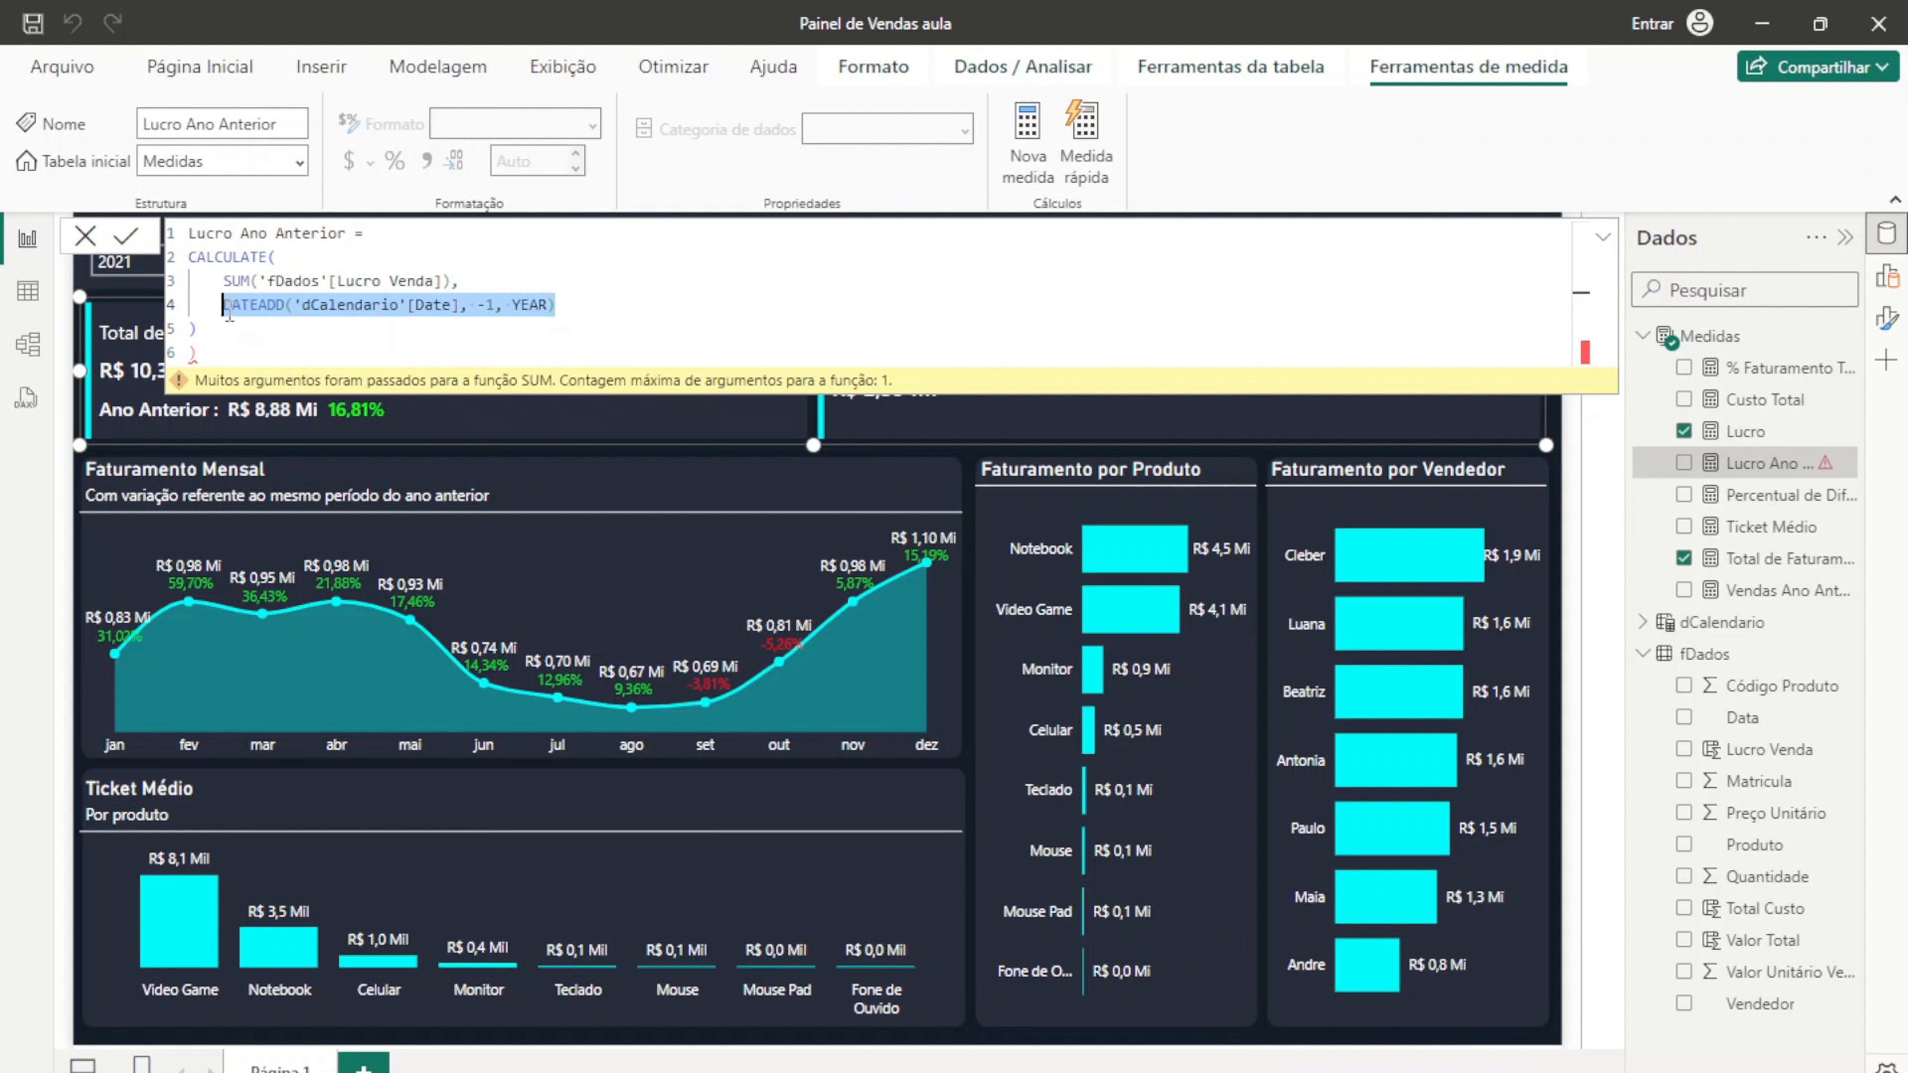
left_click(228, 351)
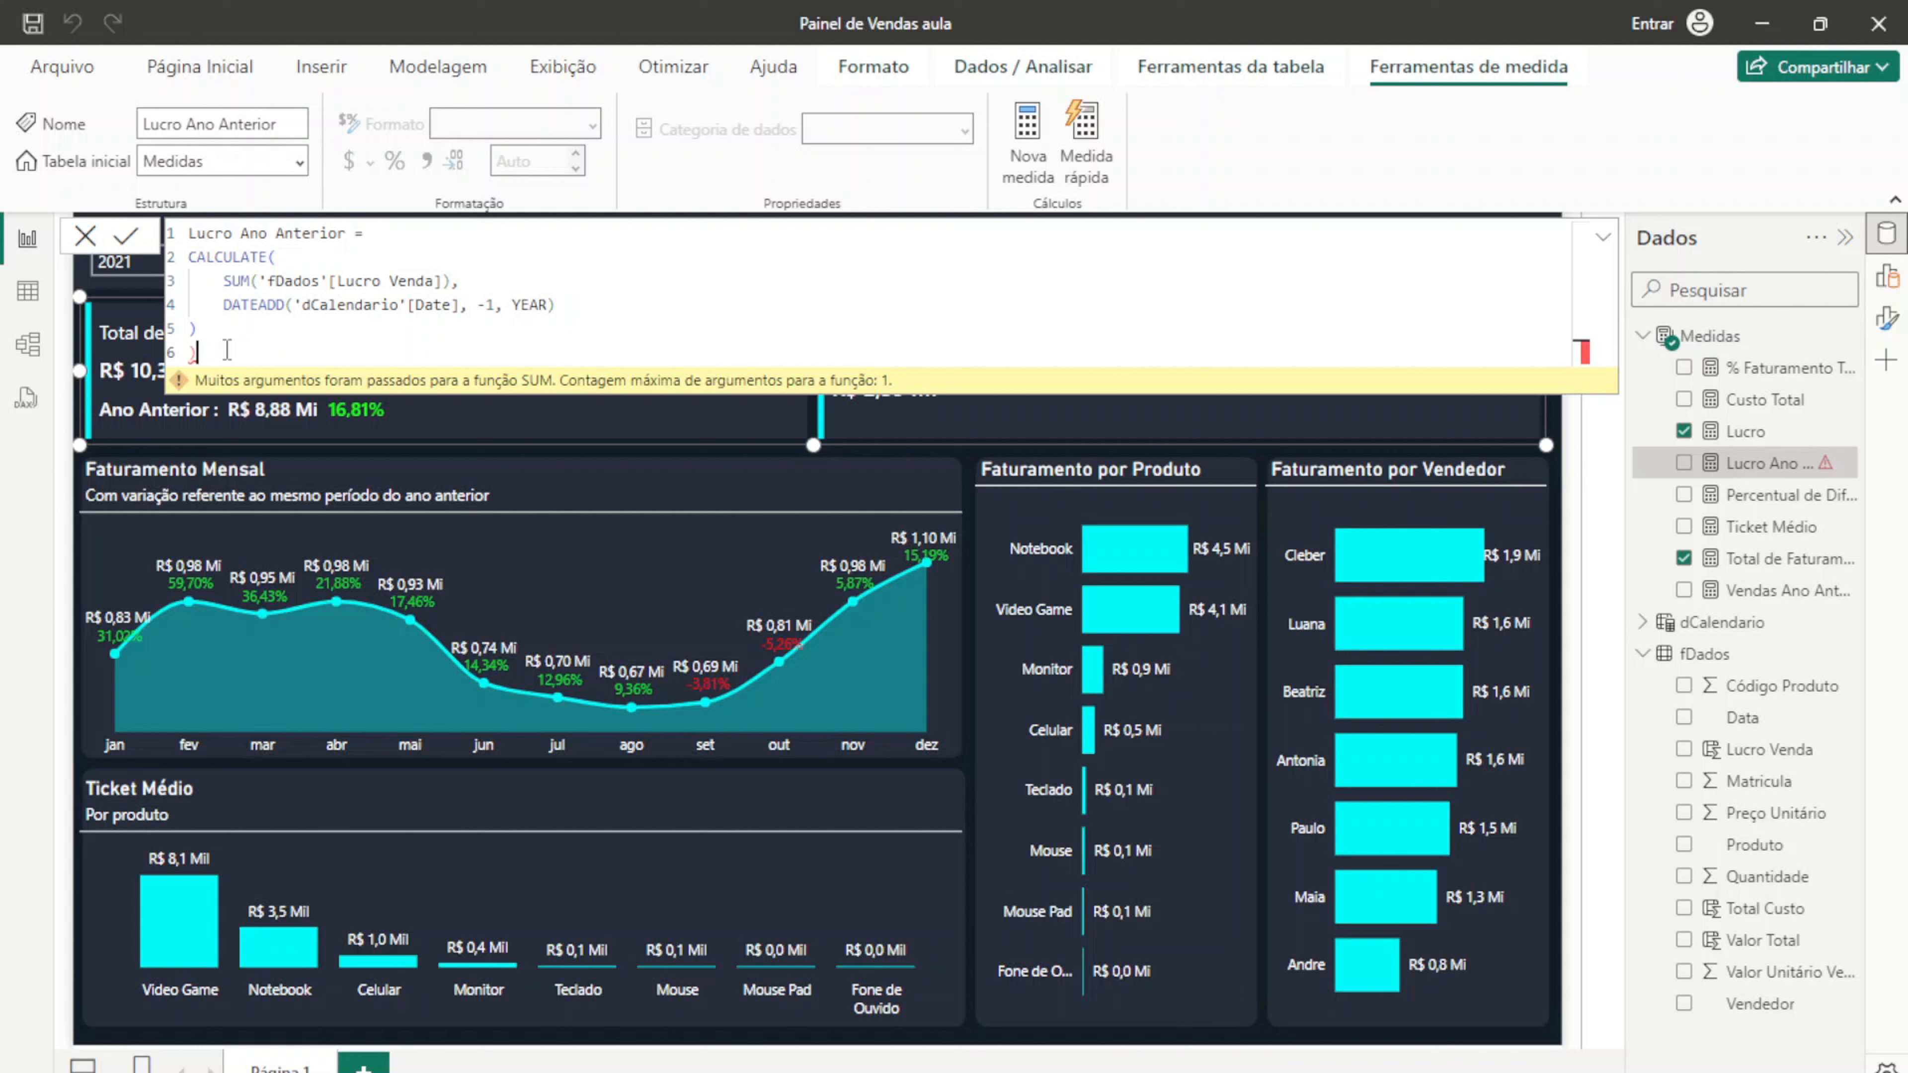
key("BackSpace")
key("BackSpace")
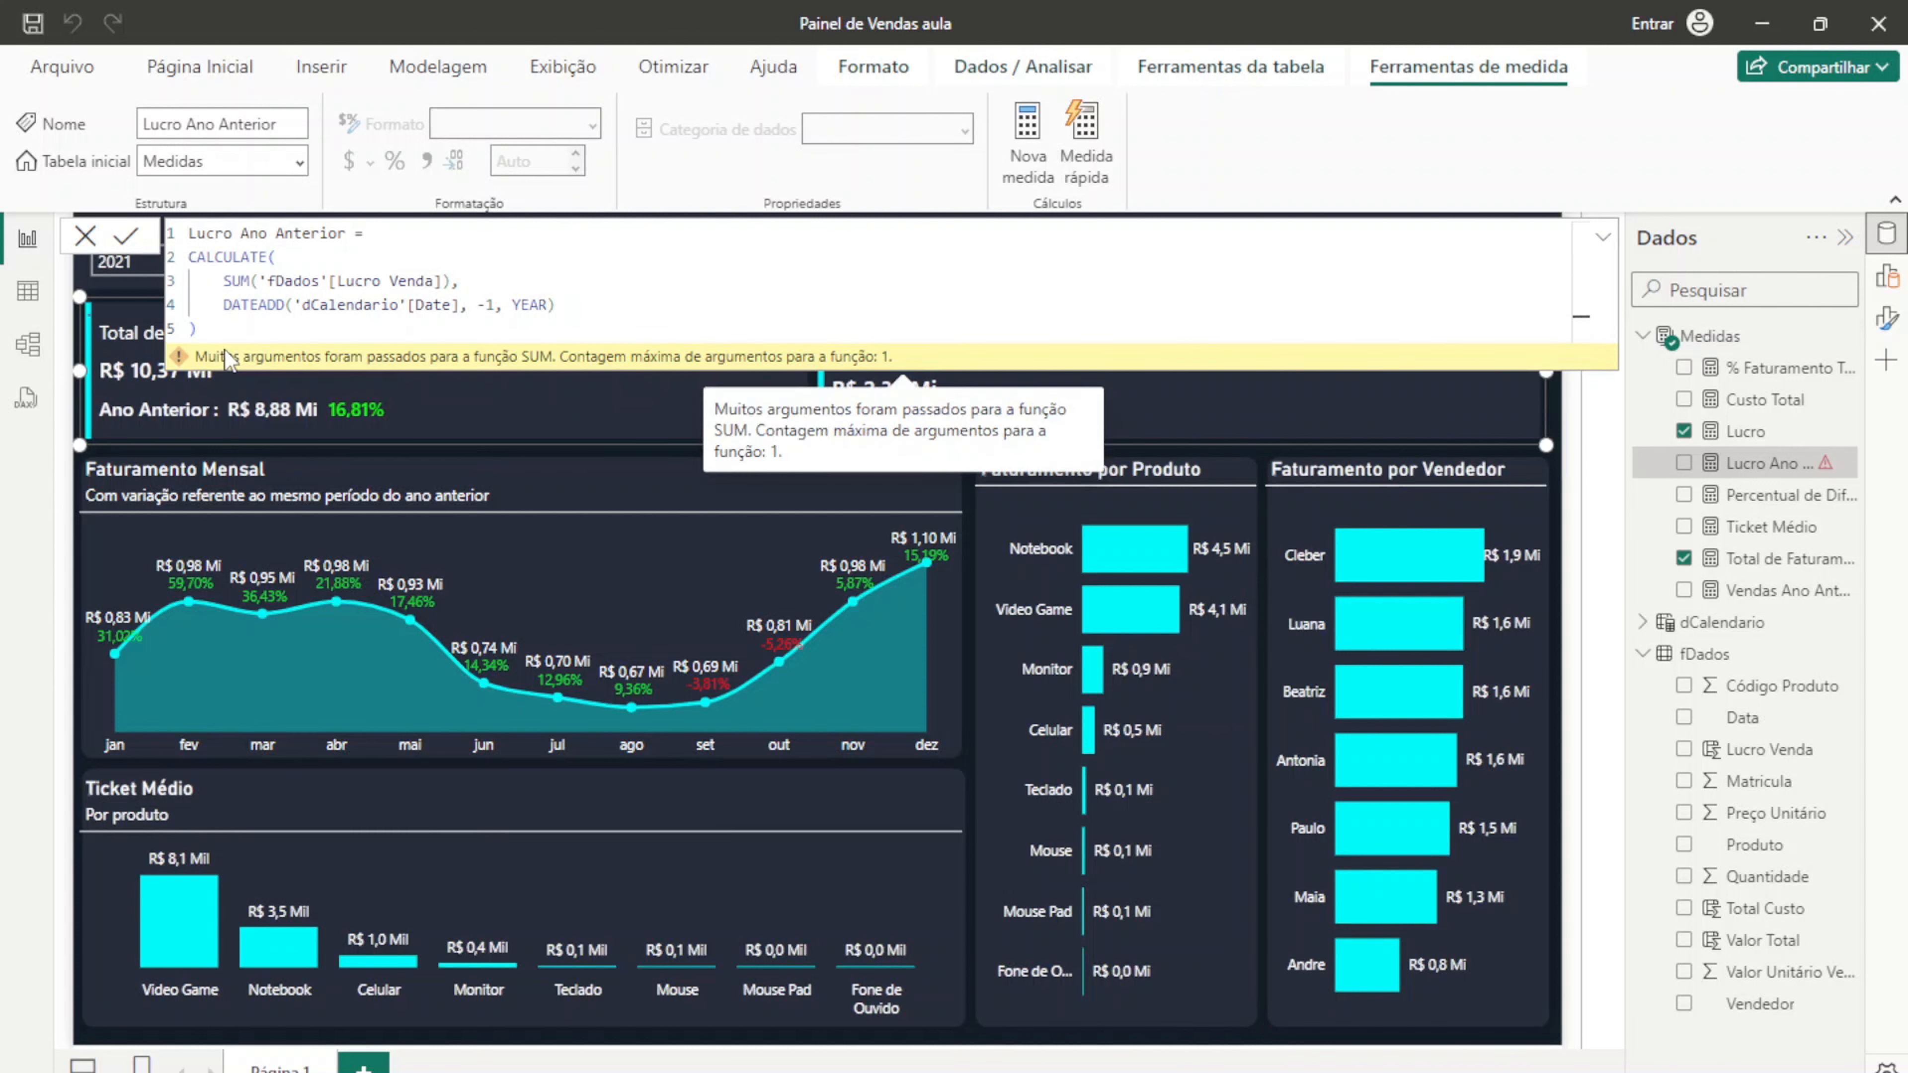
key("Return")
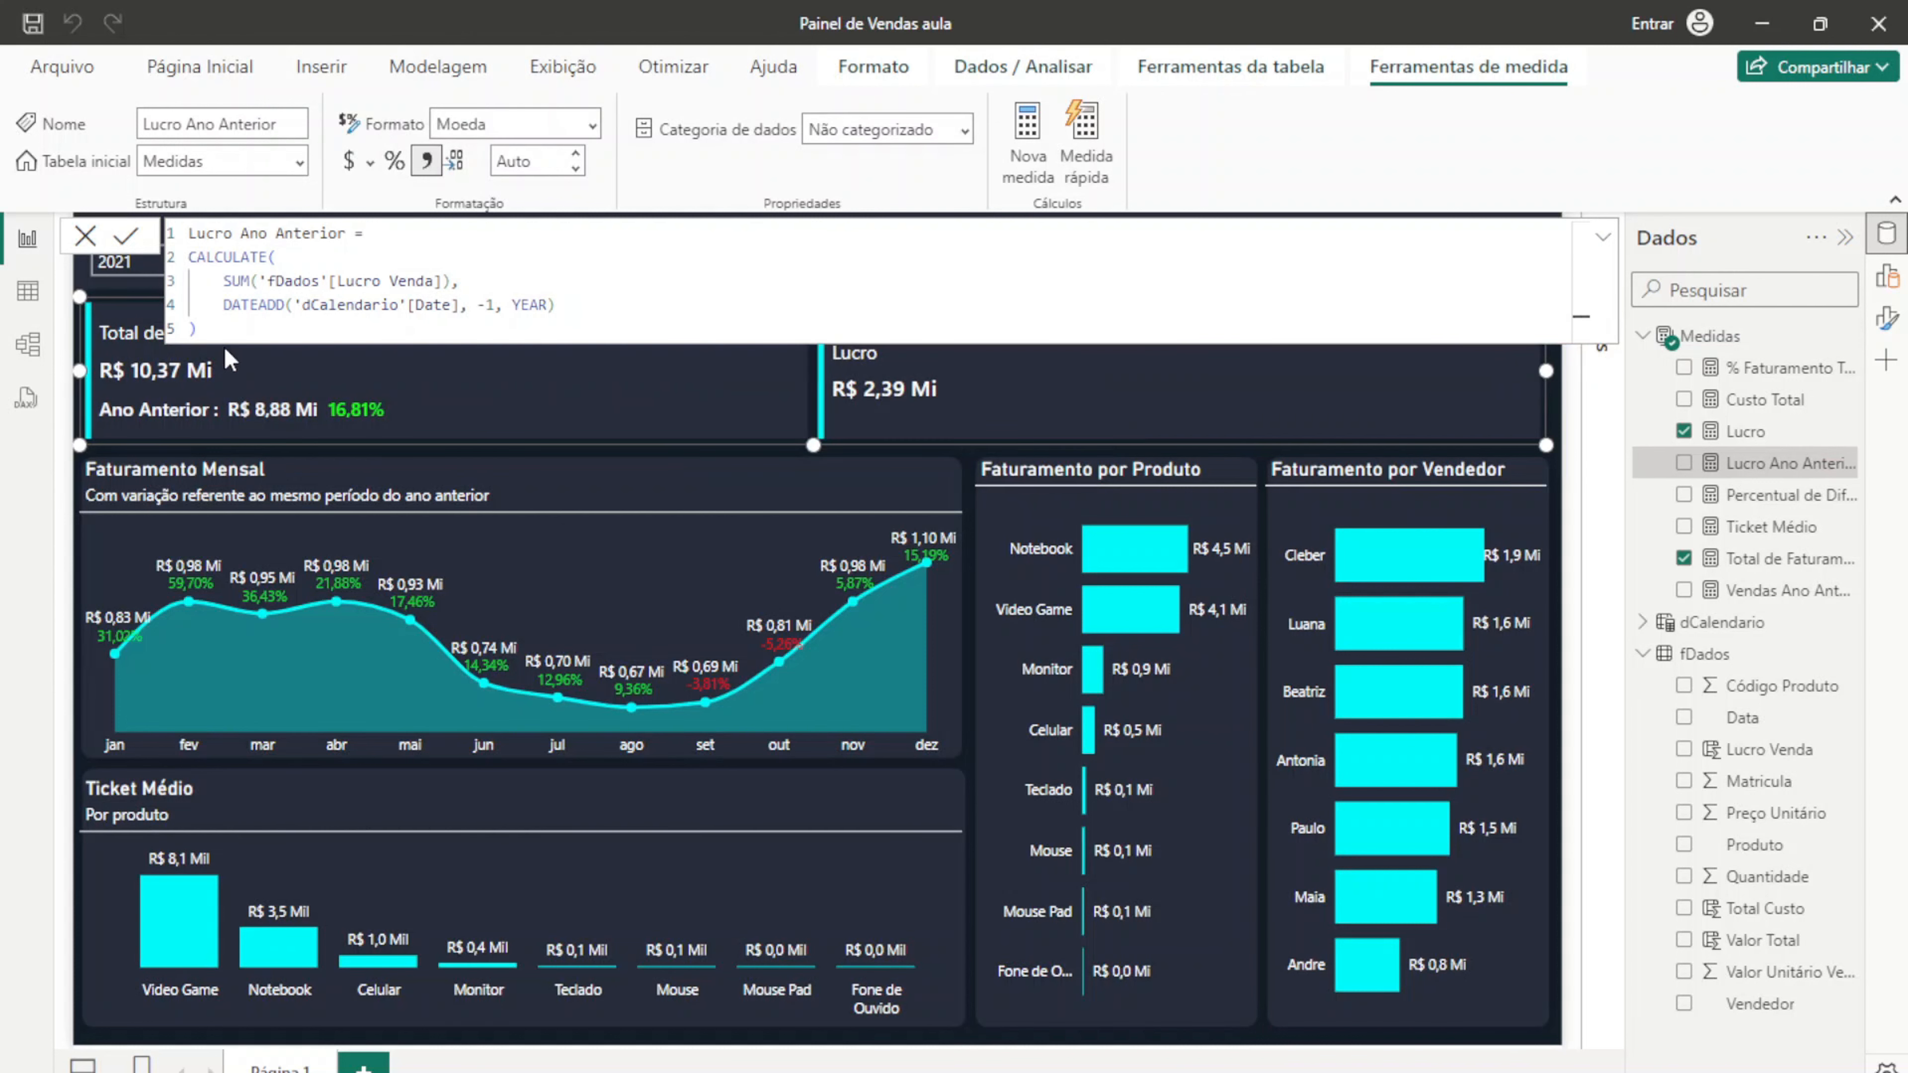
left_click(85, 235)
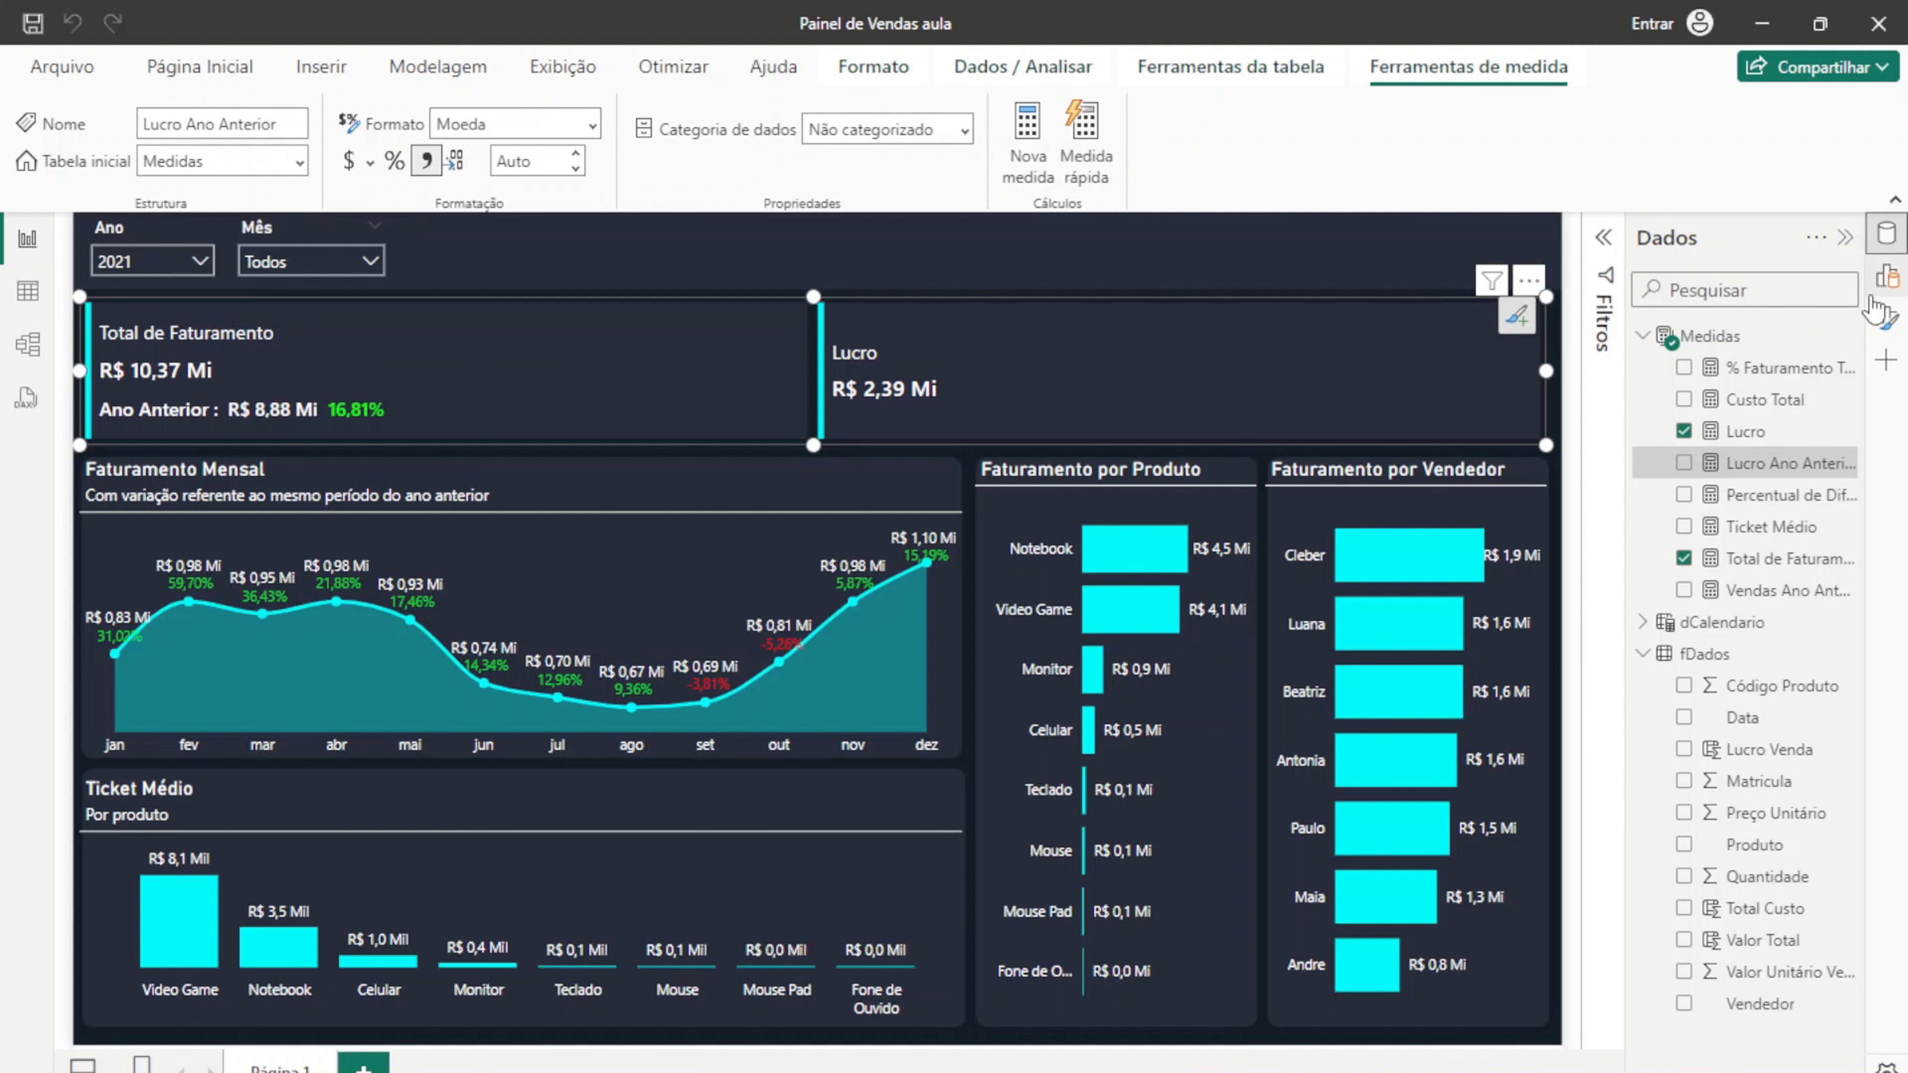
Step: Add the Lucro Ano Anterior measure as a reference label (Rótulos de referência) for the card's Lucro series
left_click(1886, 317)
left_click(1471, 618)
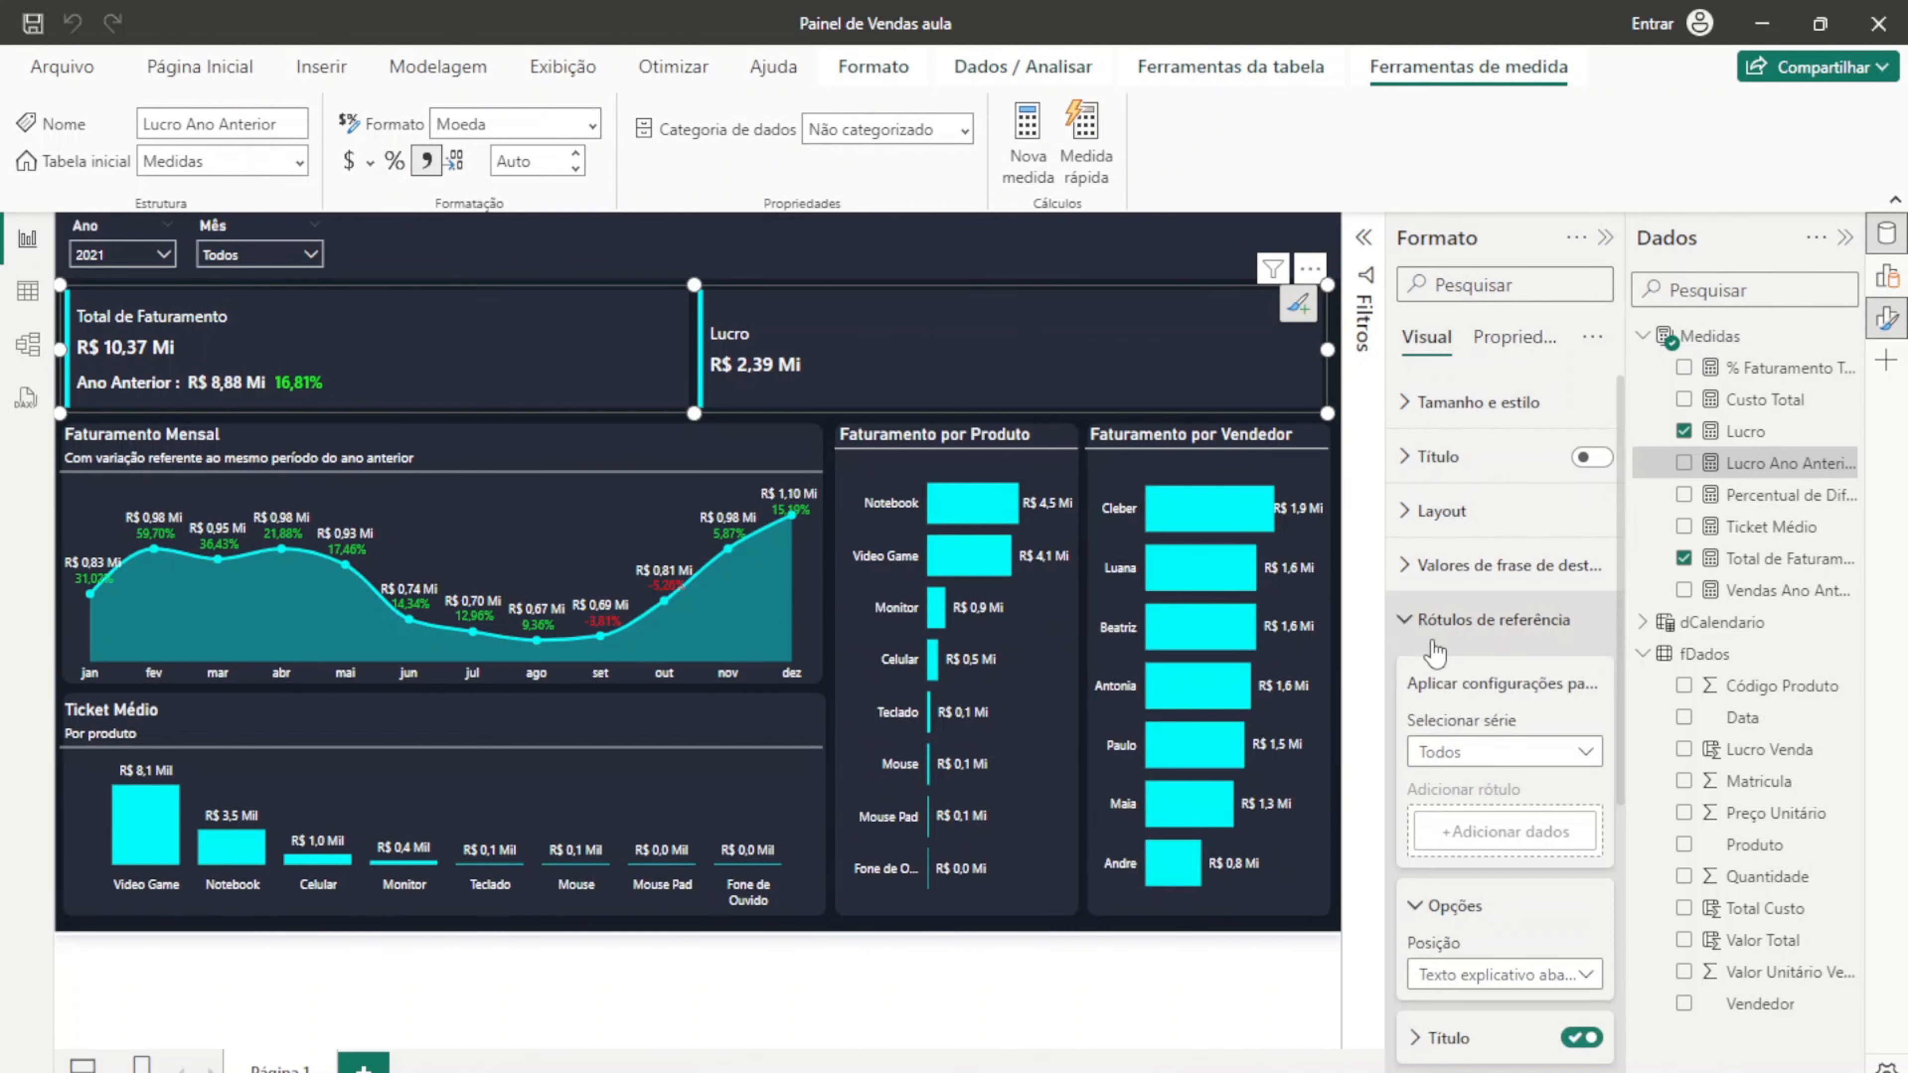
scroll(1490, 669, "down", 1)
left_click(1483, 654)
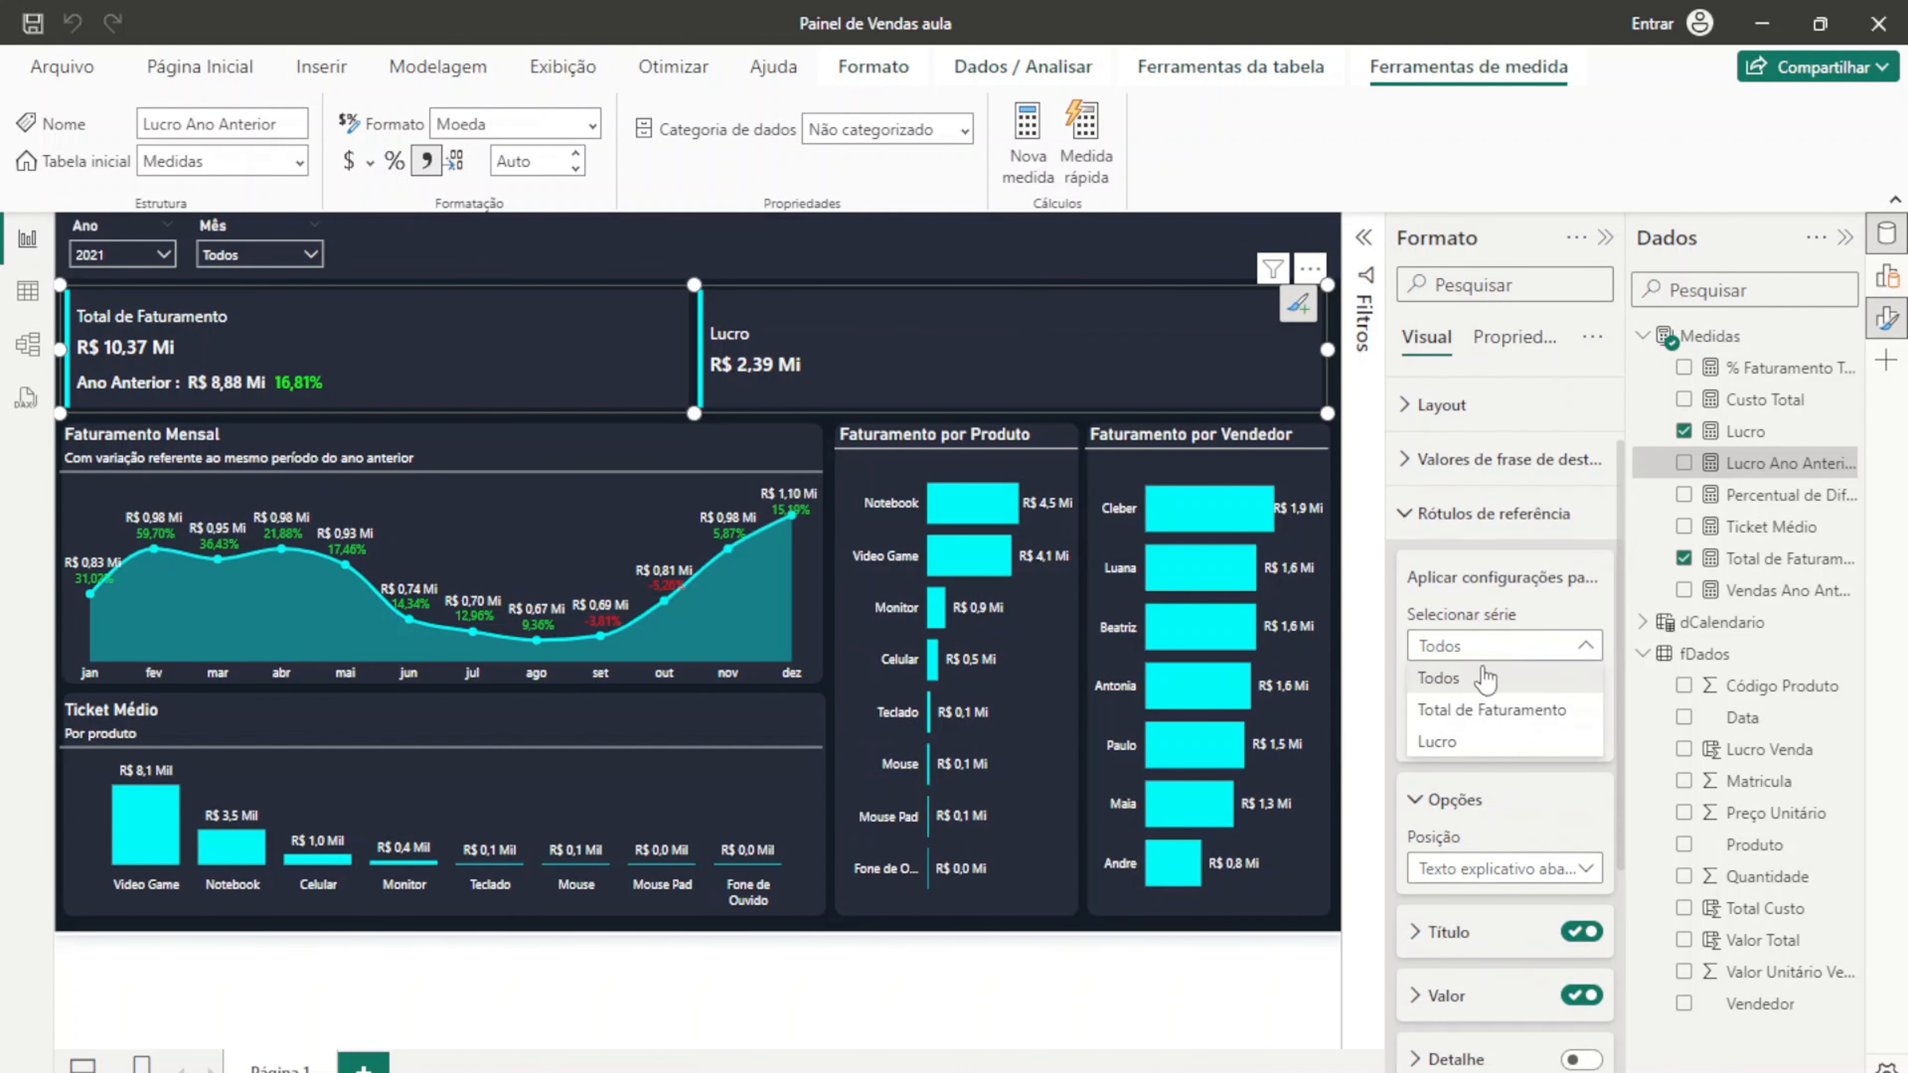
left_click(1468, 741)
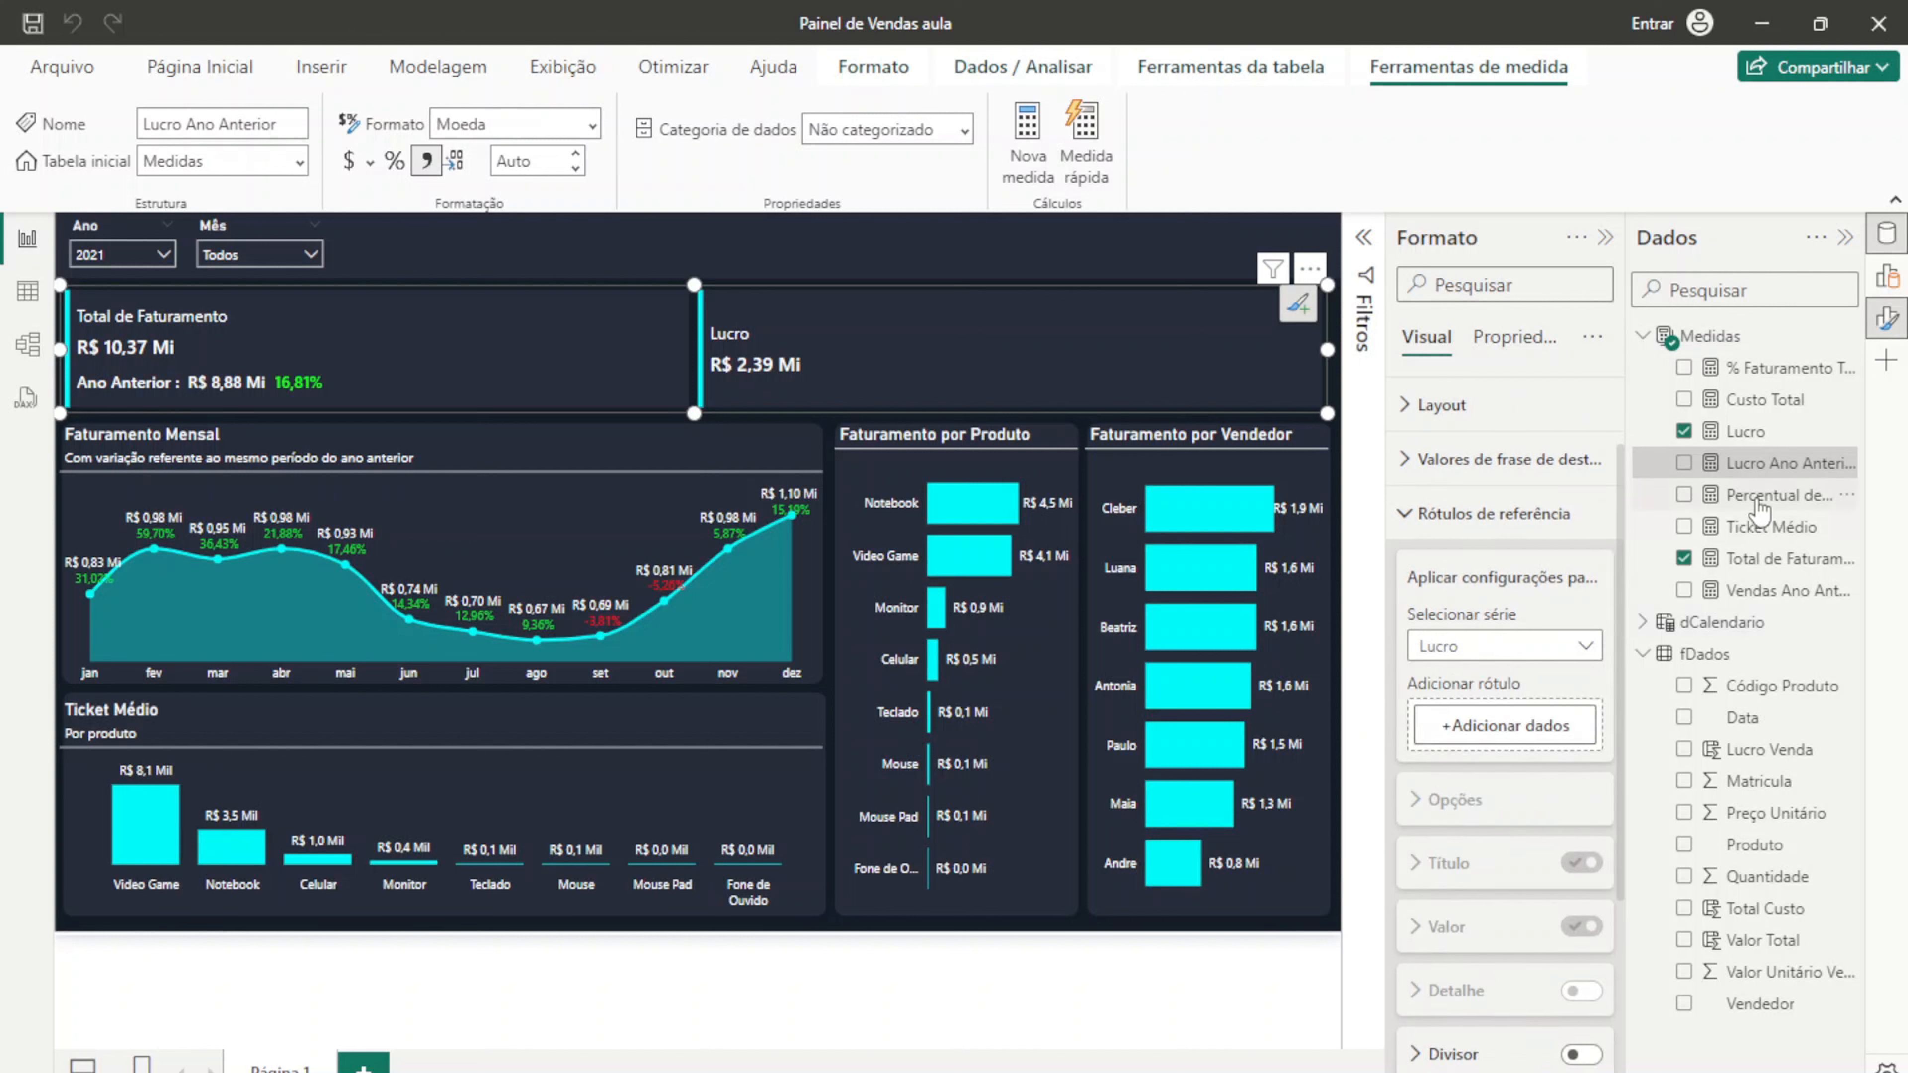
left_click_drag(1750, 464, 1504, 724)
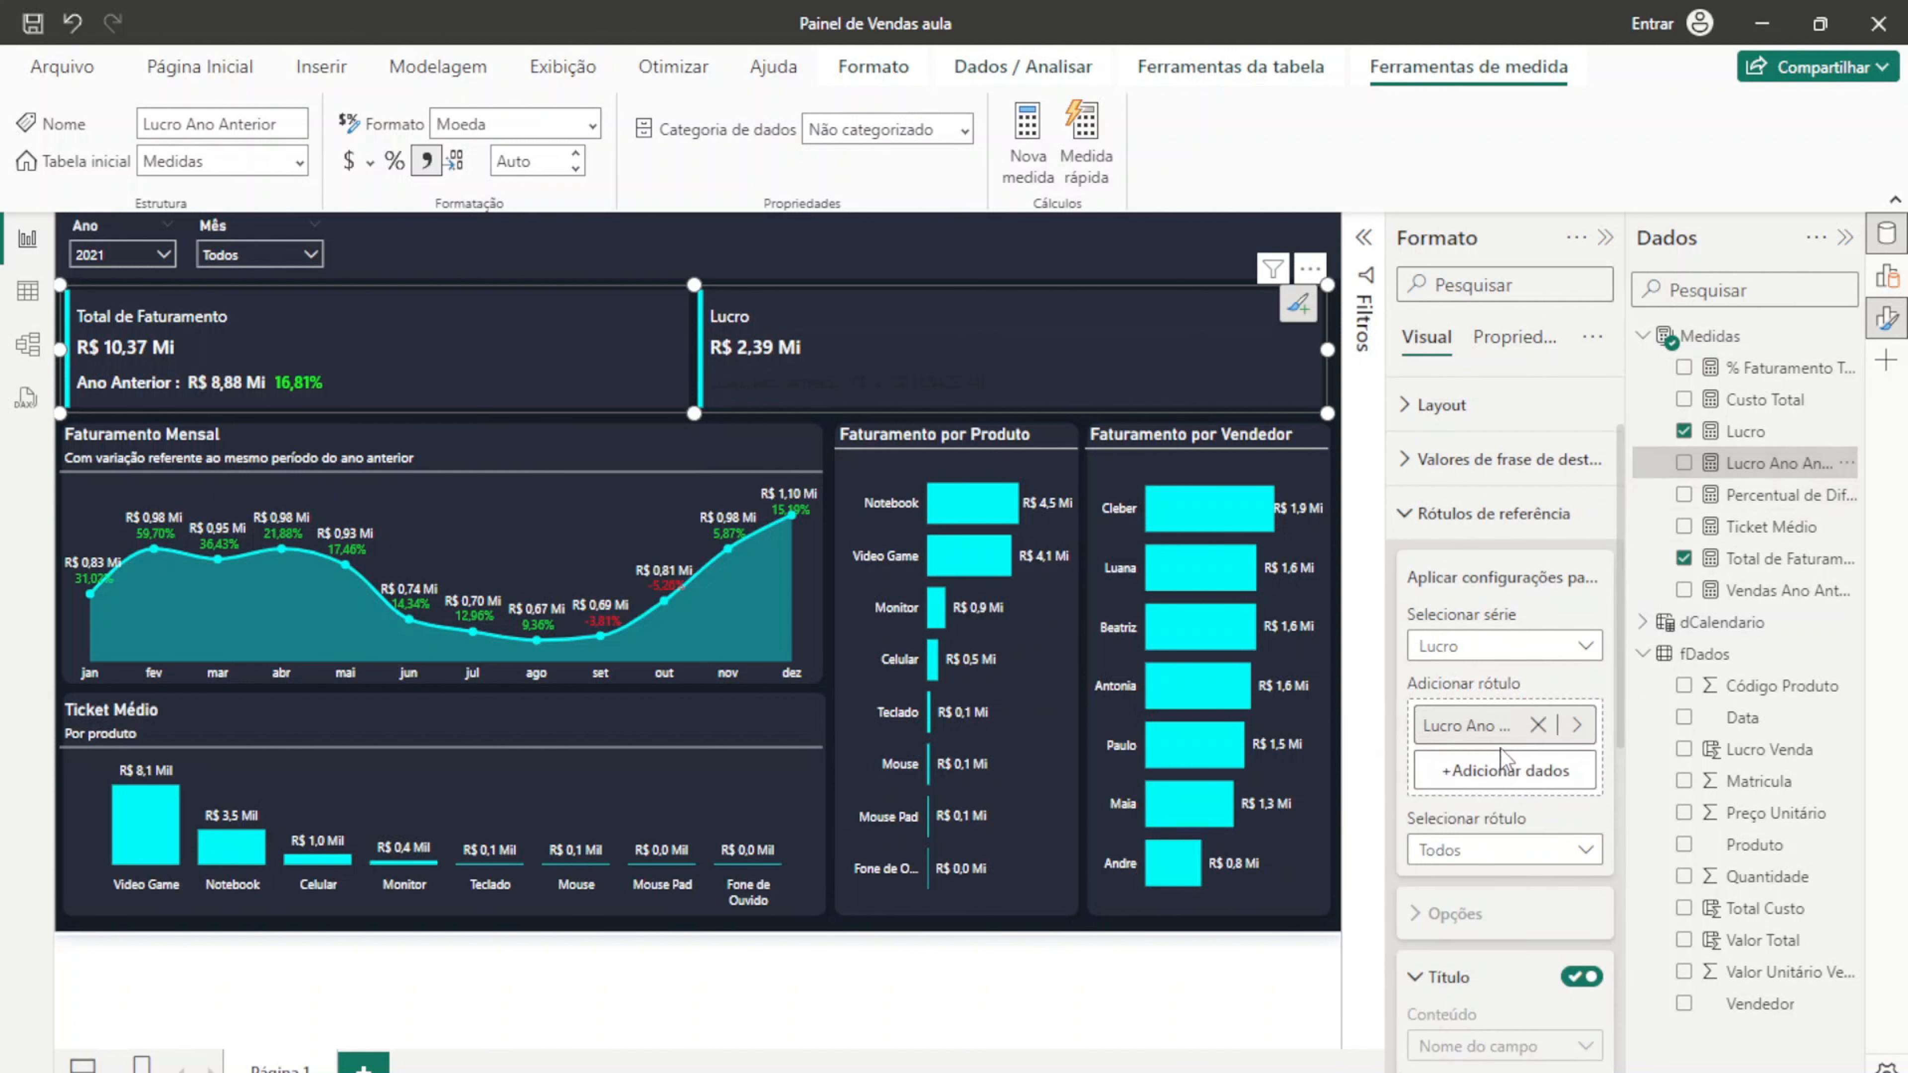
Step: Format the title of the Lucro reference label in white with a heavier Segoe UI font
scroll(1493, 793, "down", 5)
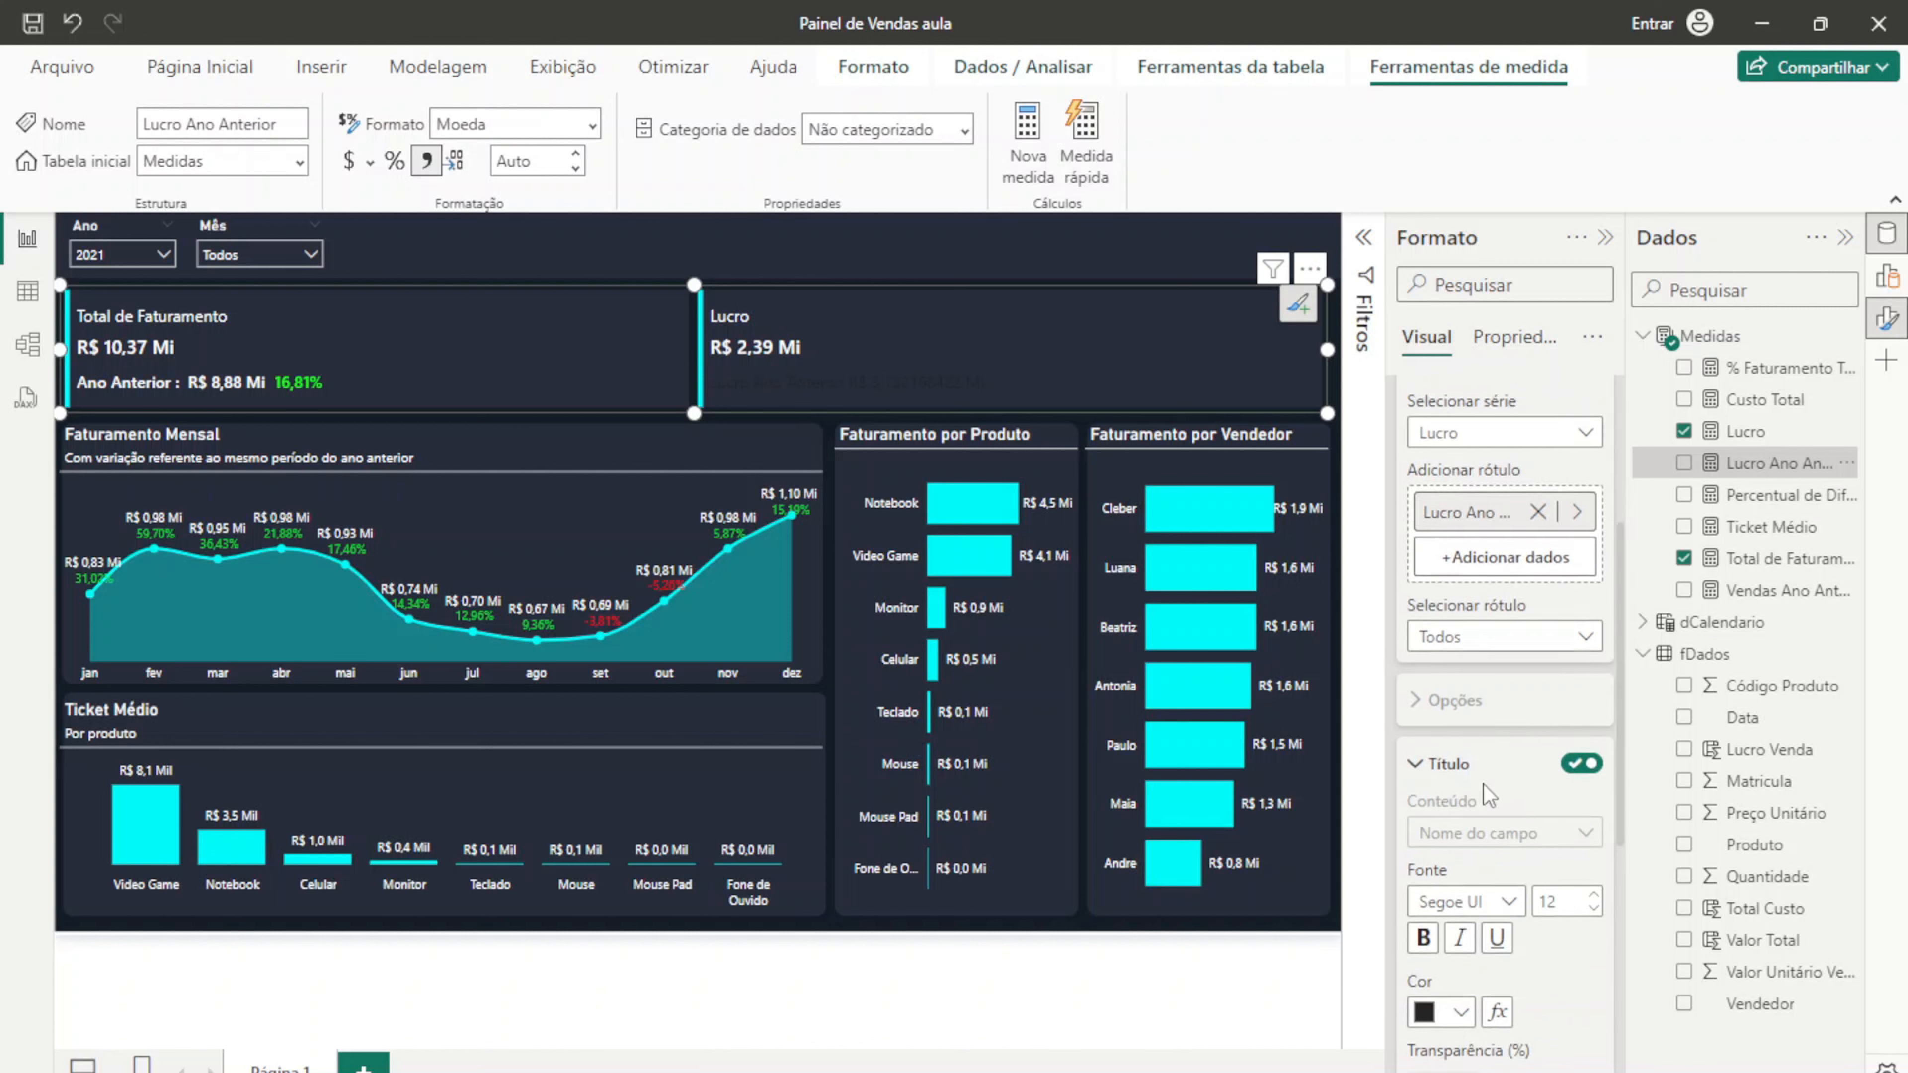
left_click(1459, 801)
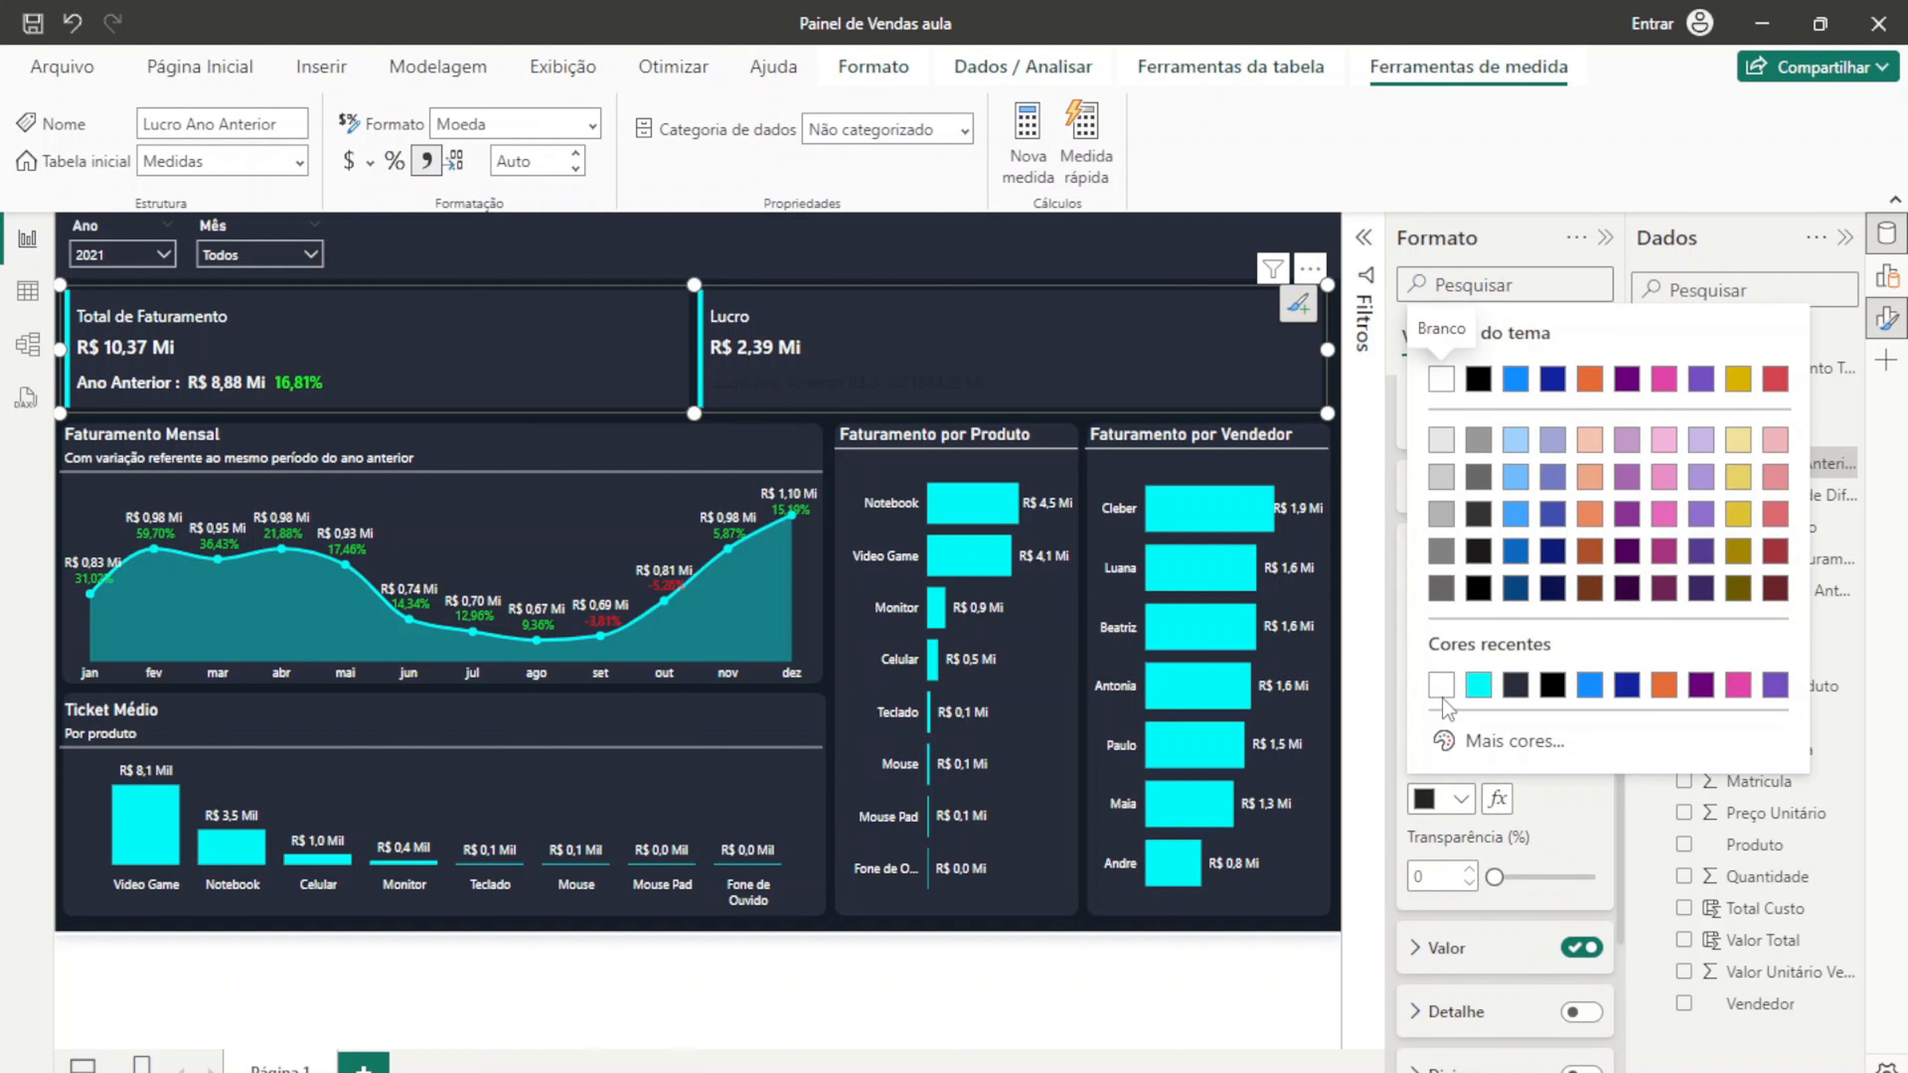
left_click(1460, 377)
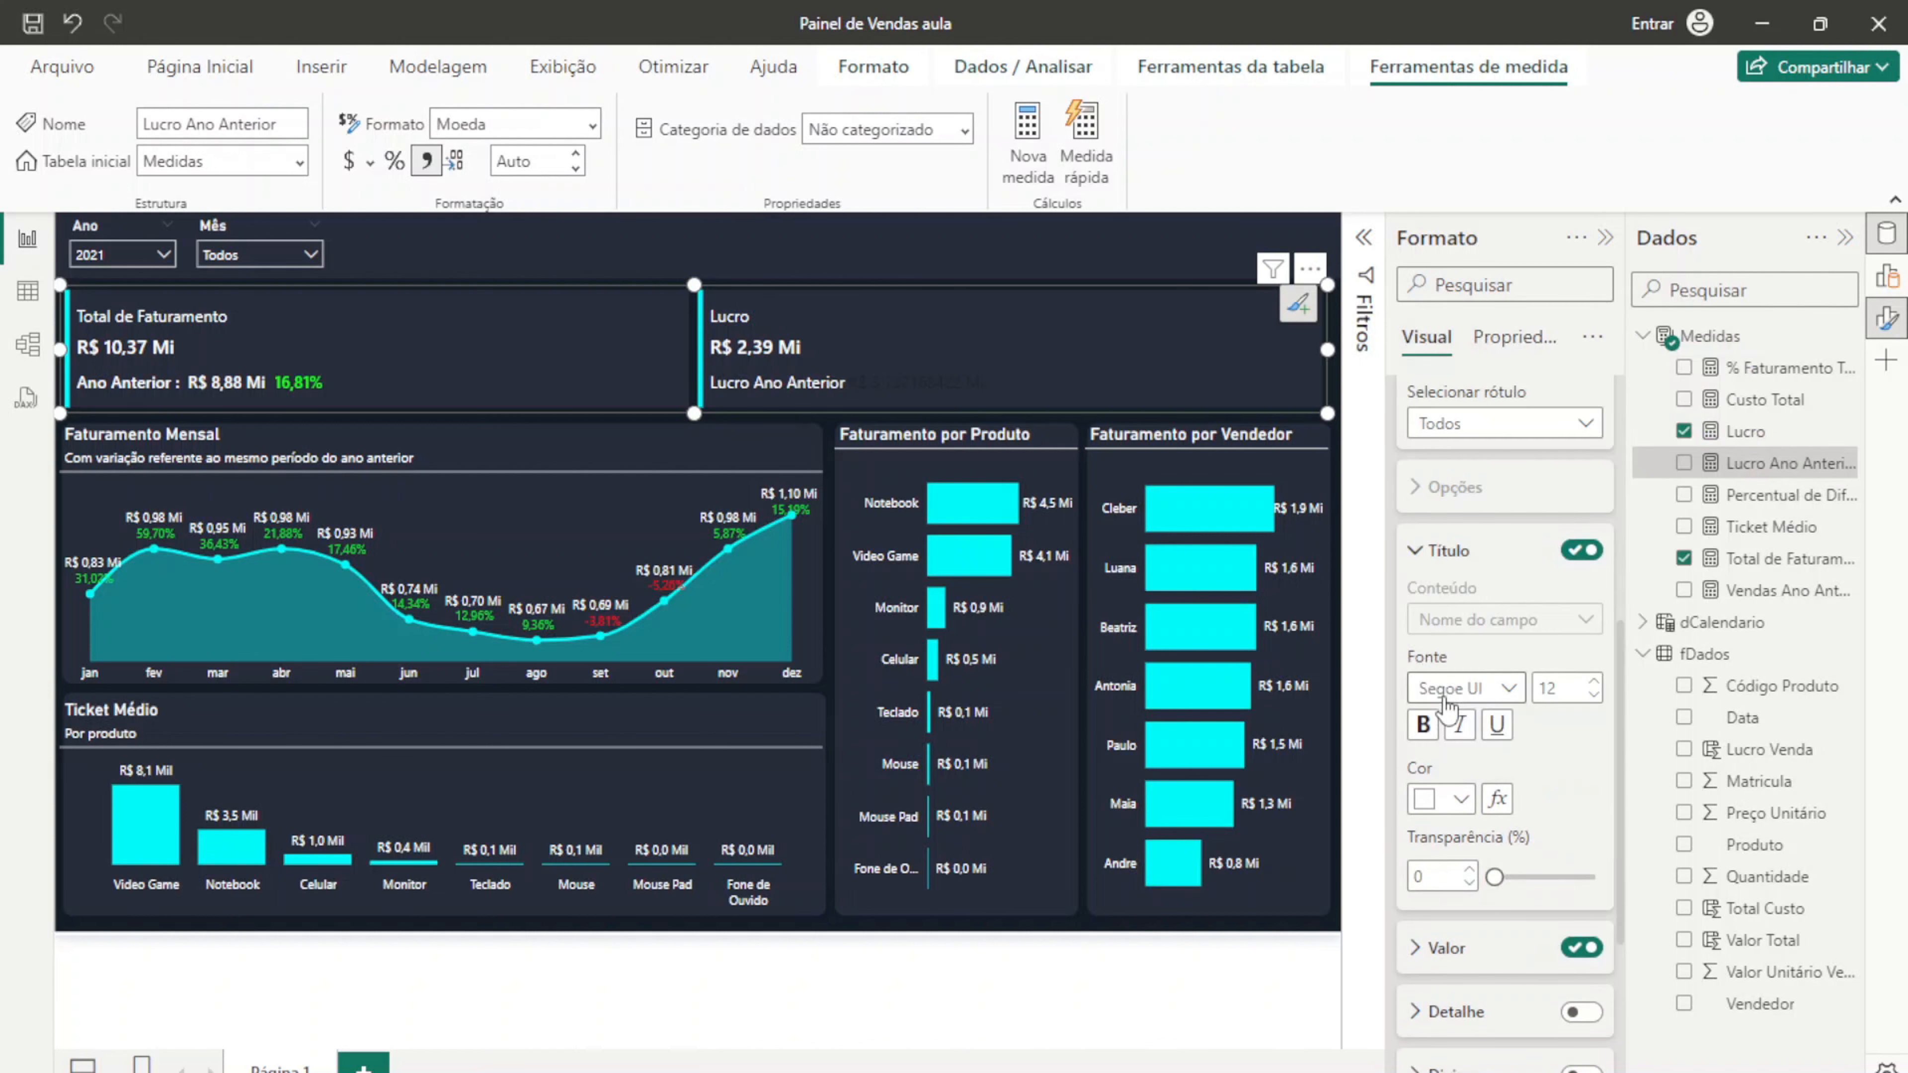
left_click(1498, 690)
left_click(1530, 488)
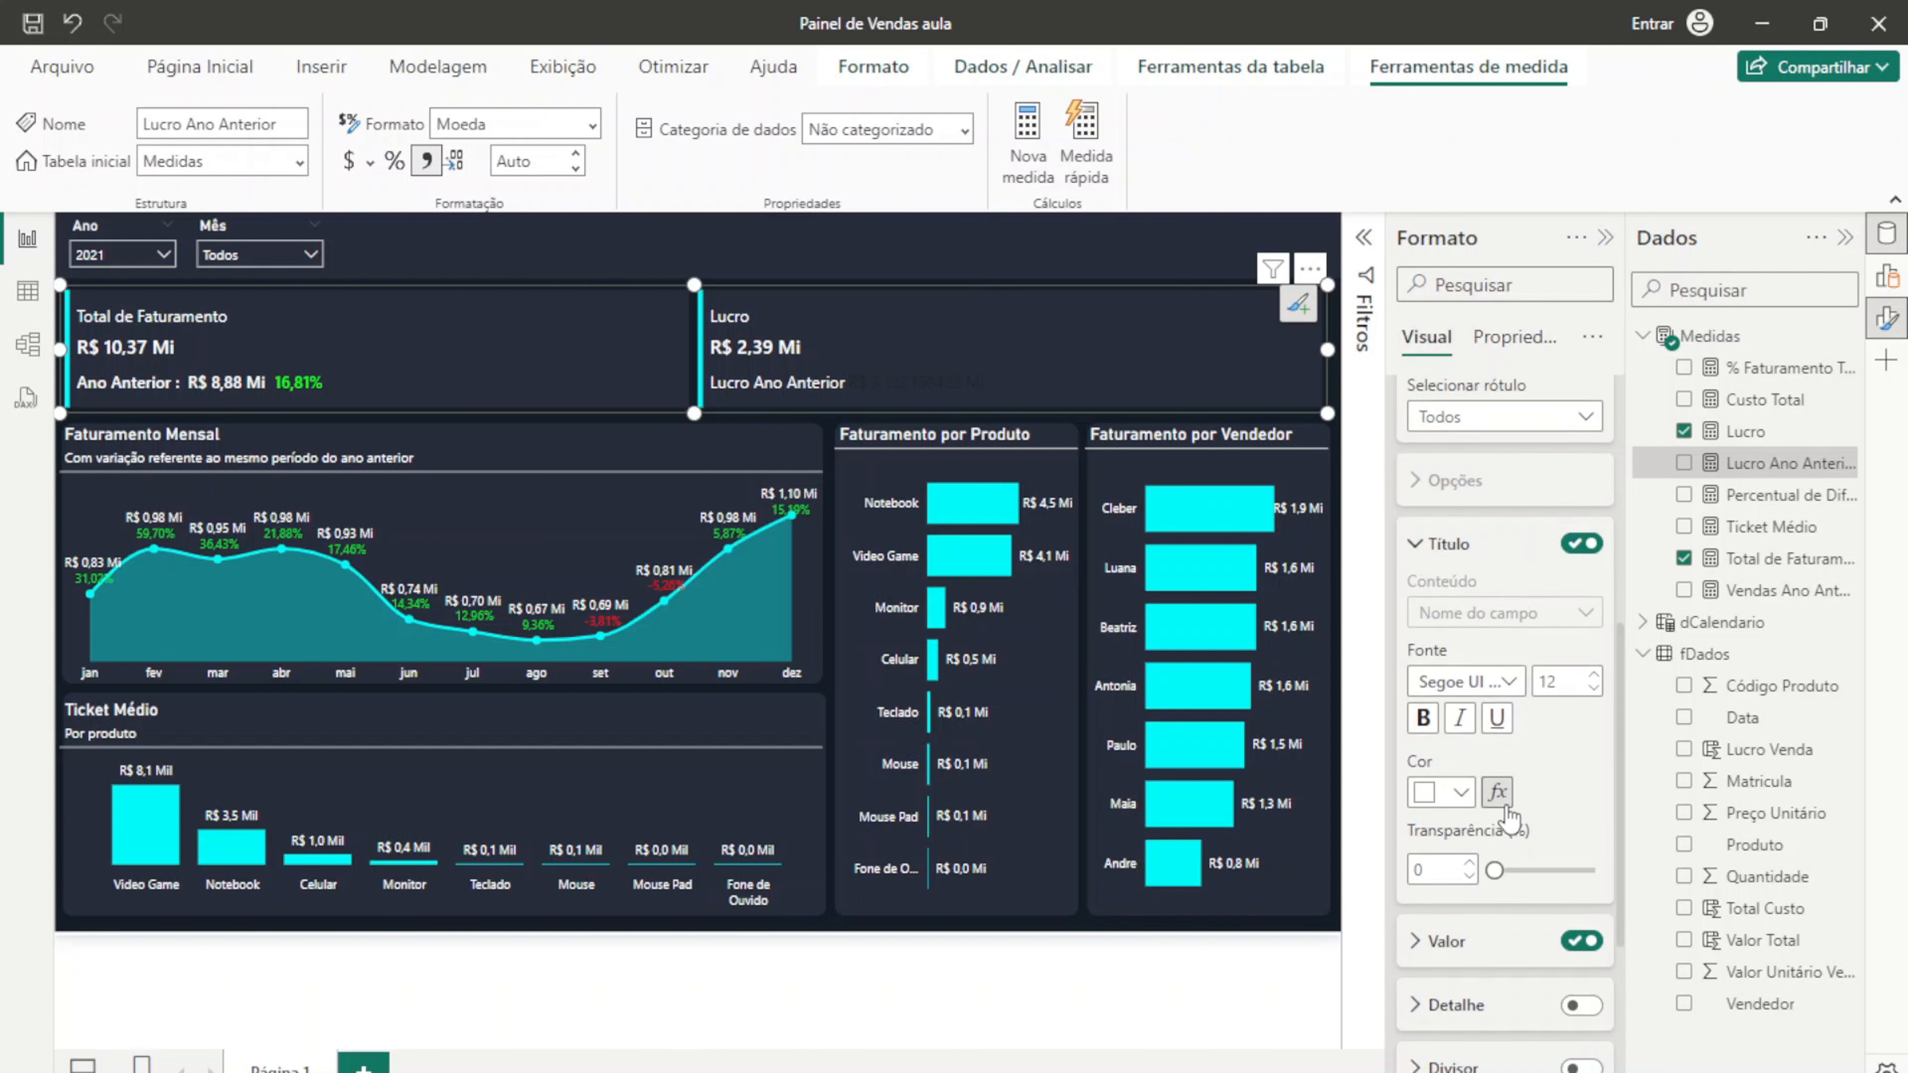
Step: Format the value of the Lucro reference label in white with the Segoe UI Semibold font
scroll(1499, 792, "down", 3)
left_click(1477, 735)
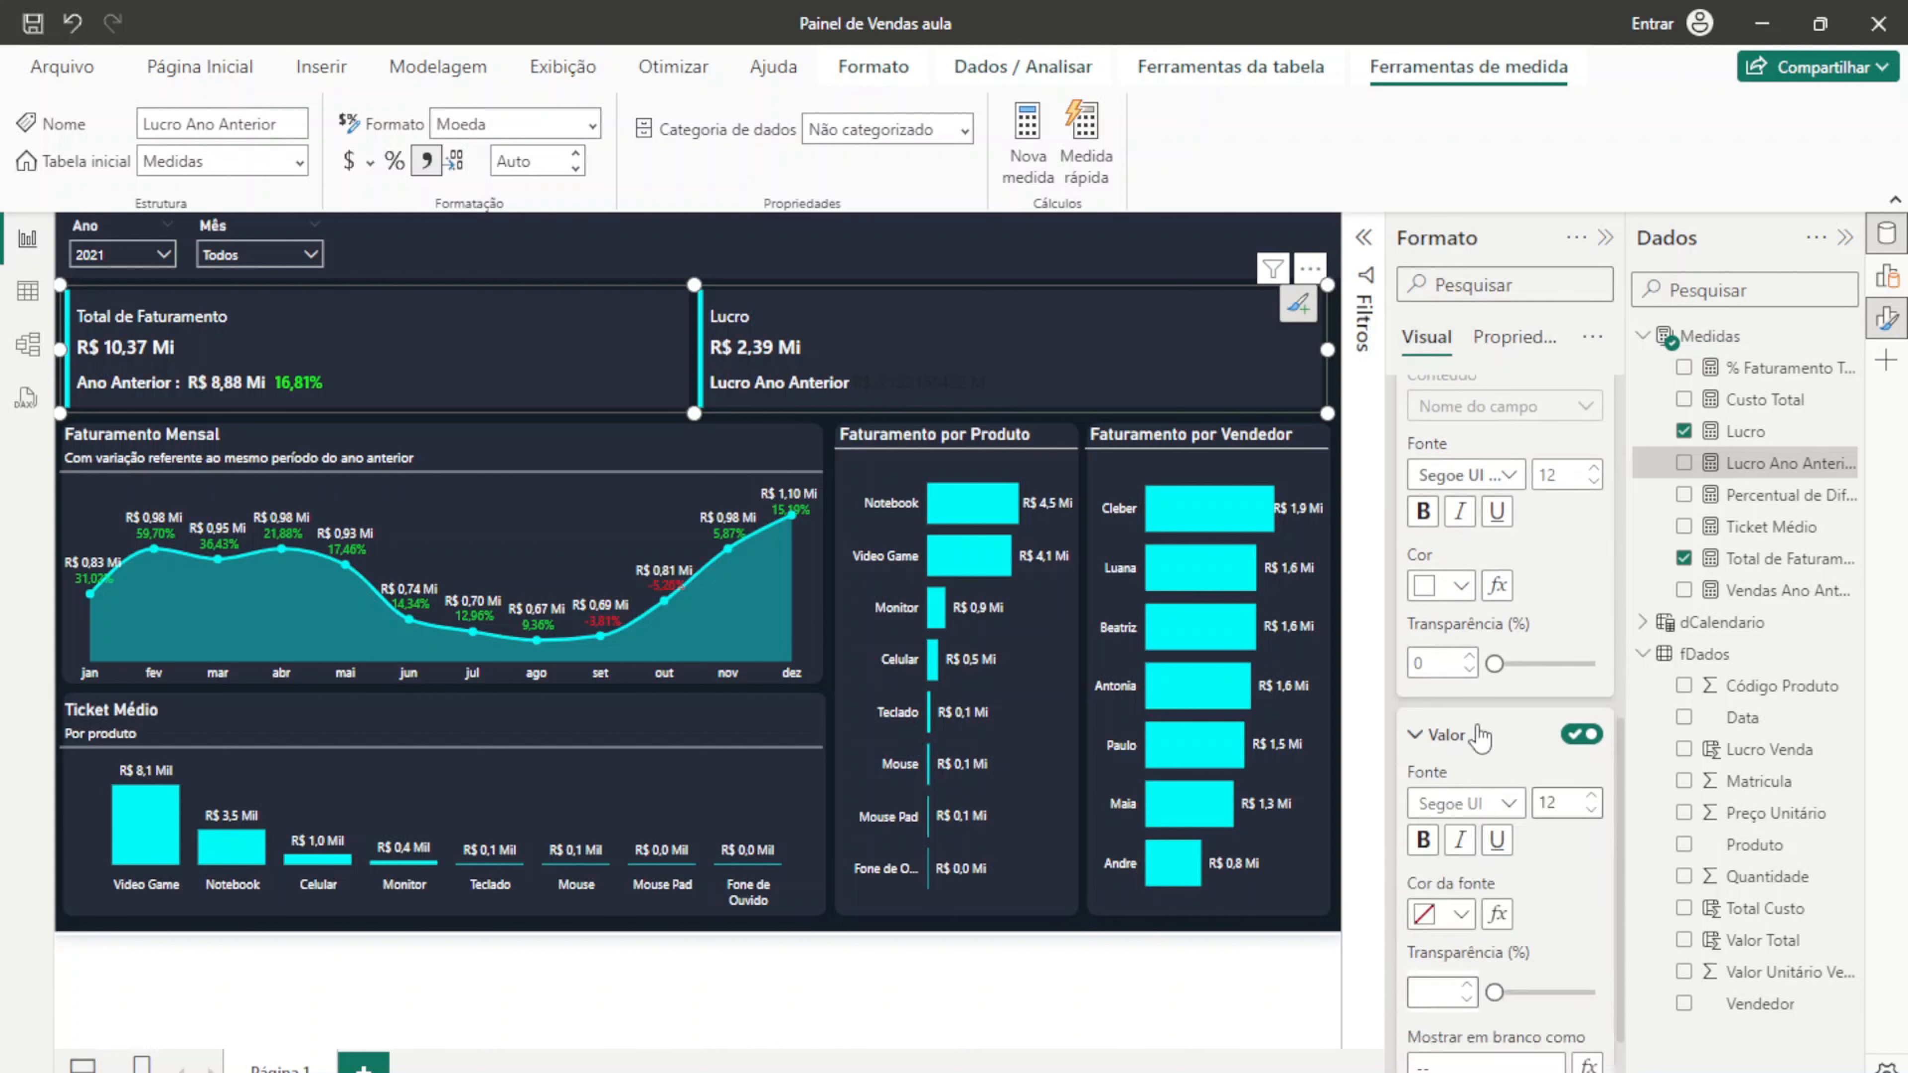
left_click(1459, 913)
left_click(1440, 498)
left_click(1487, 804)
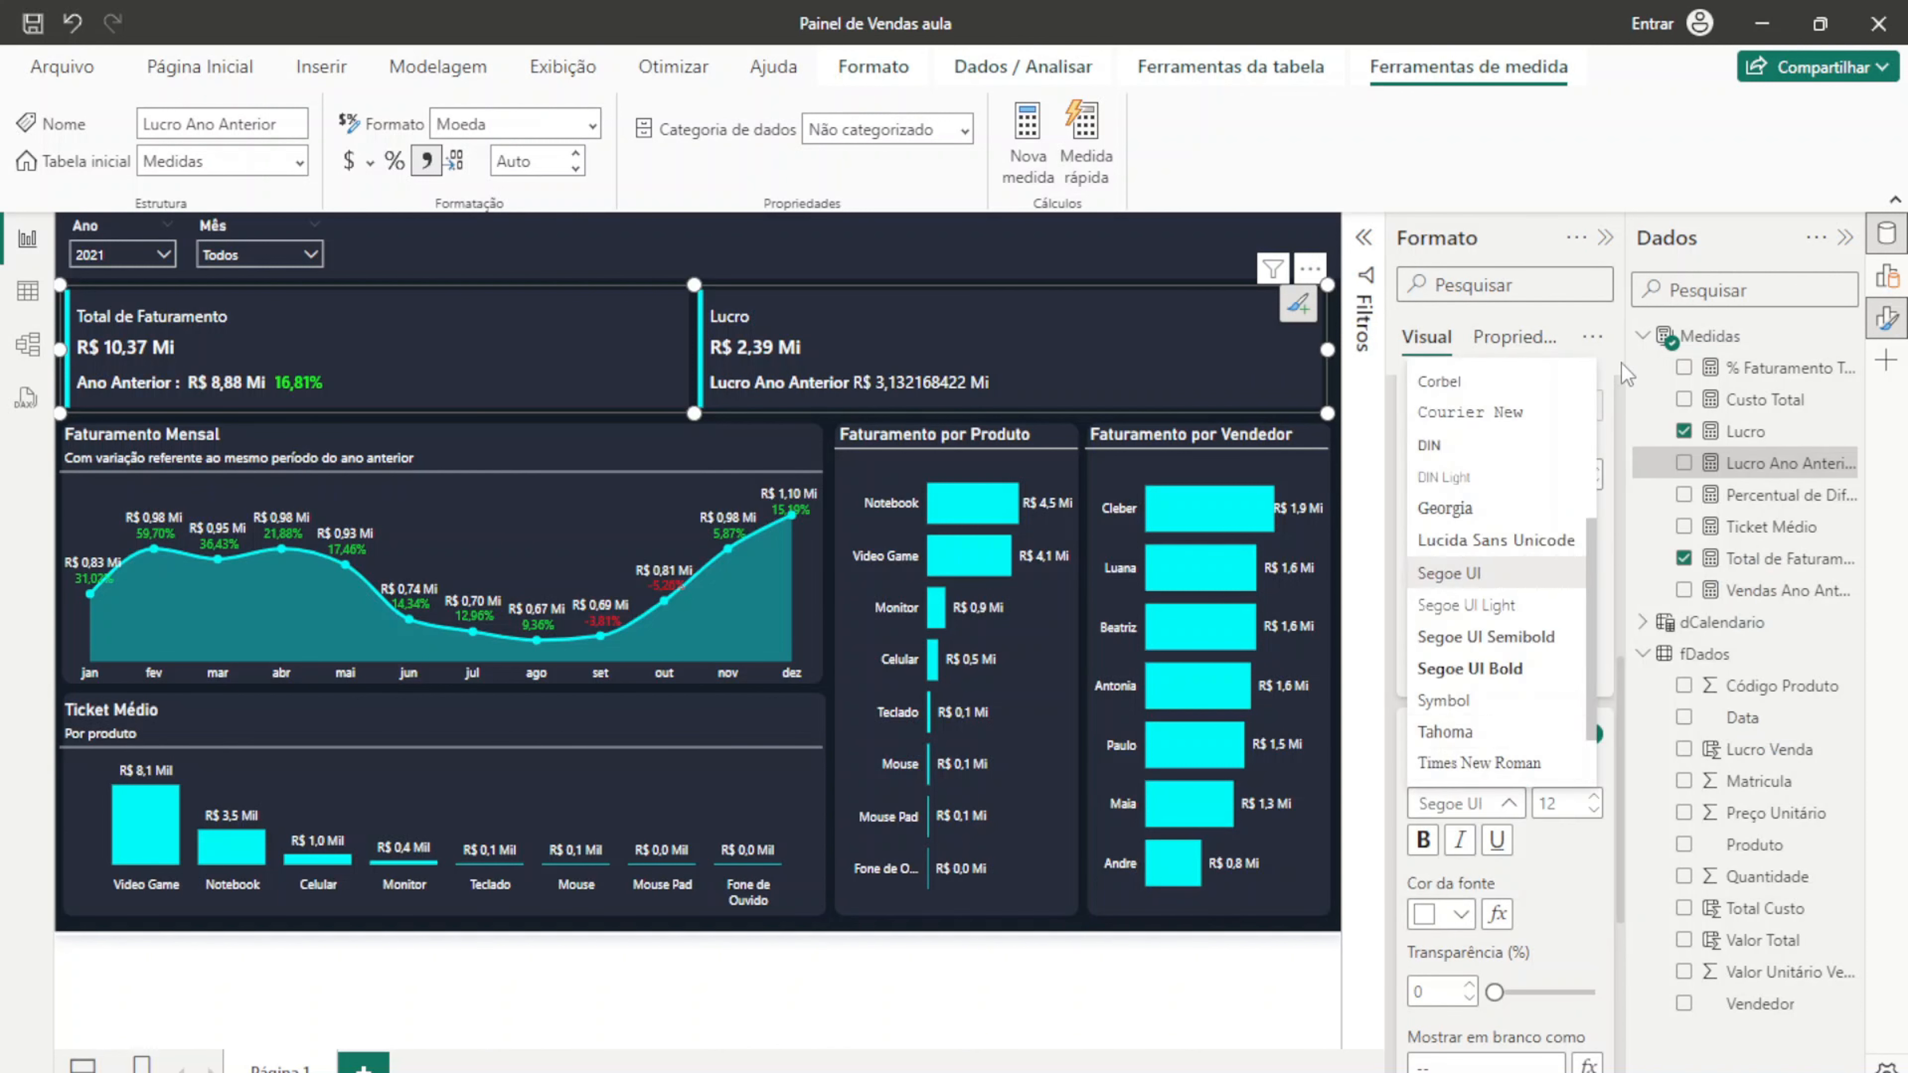
left_click(1513, 650)
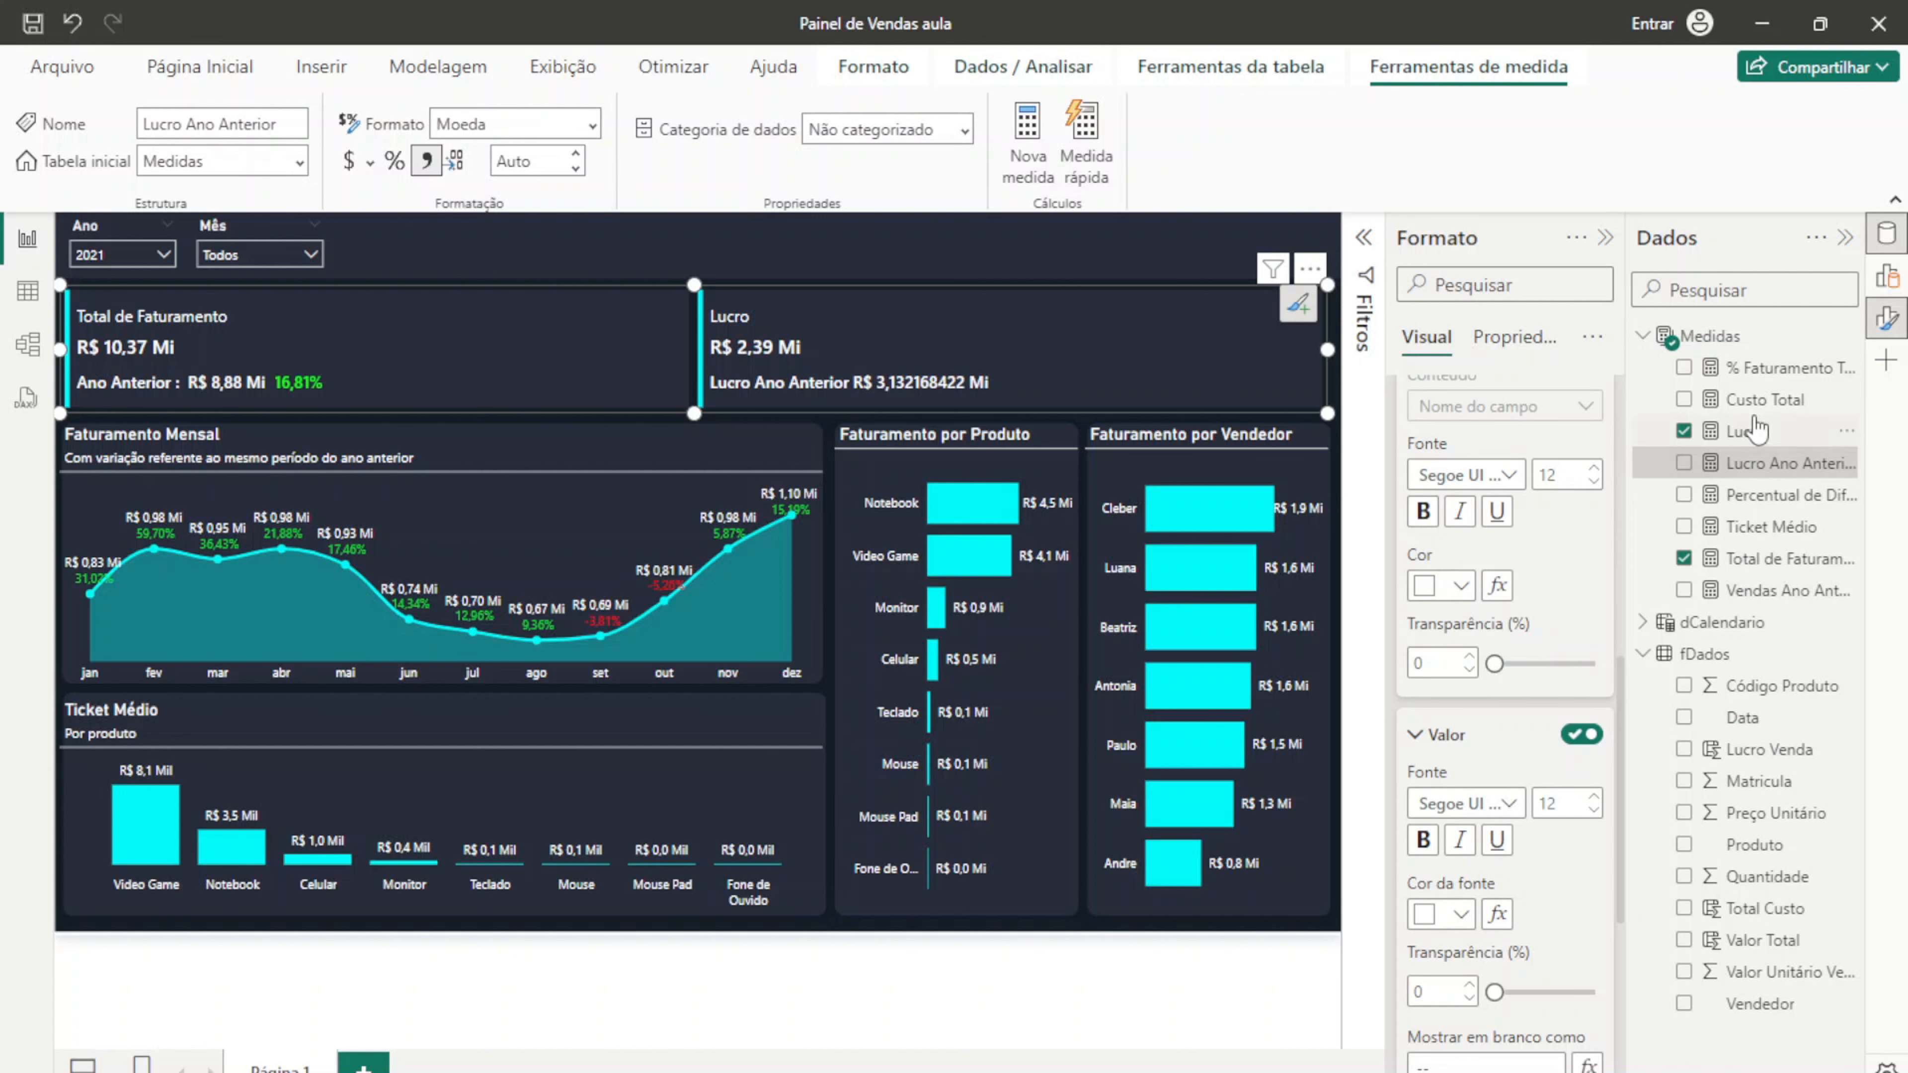
Step: Set the Lucro Ano Anterior measure to 2 decimal places
left_click(539, 161)
type("2")
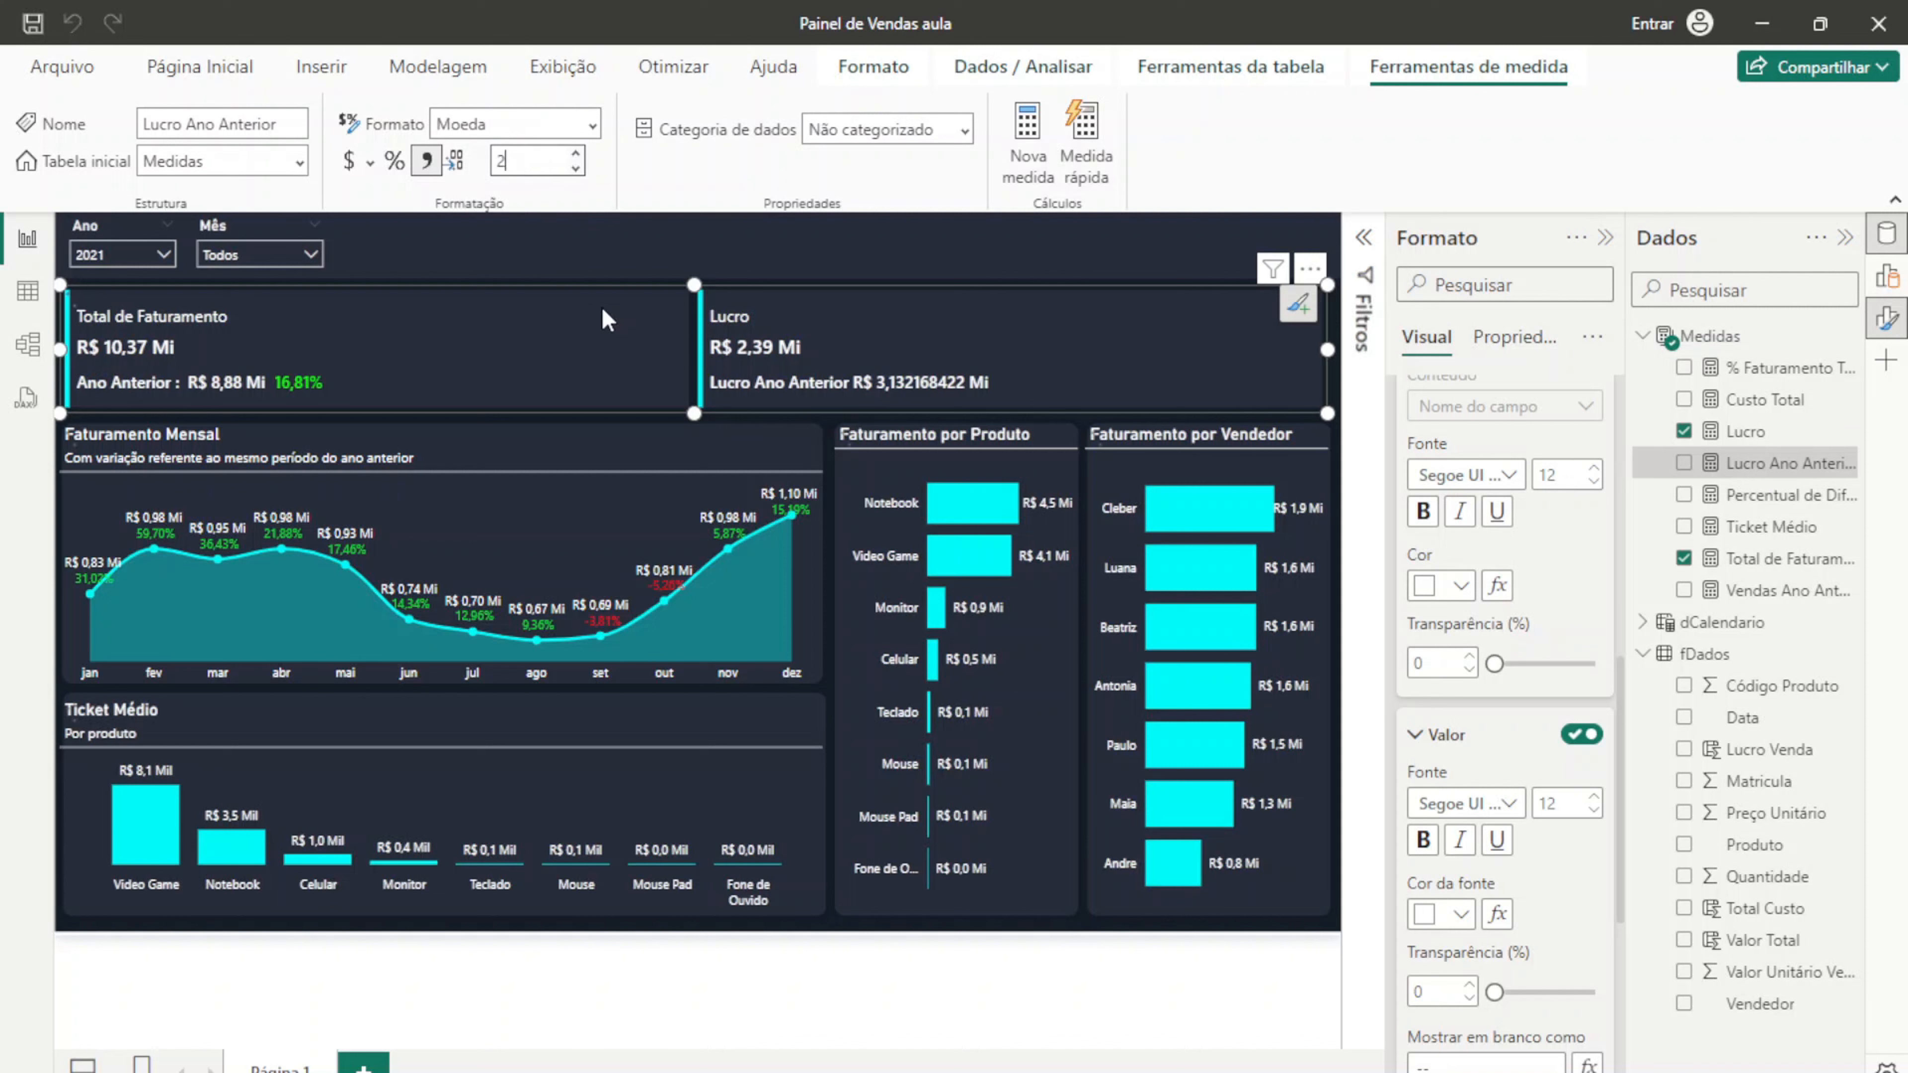
key("Return")
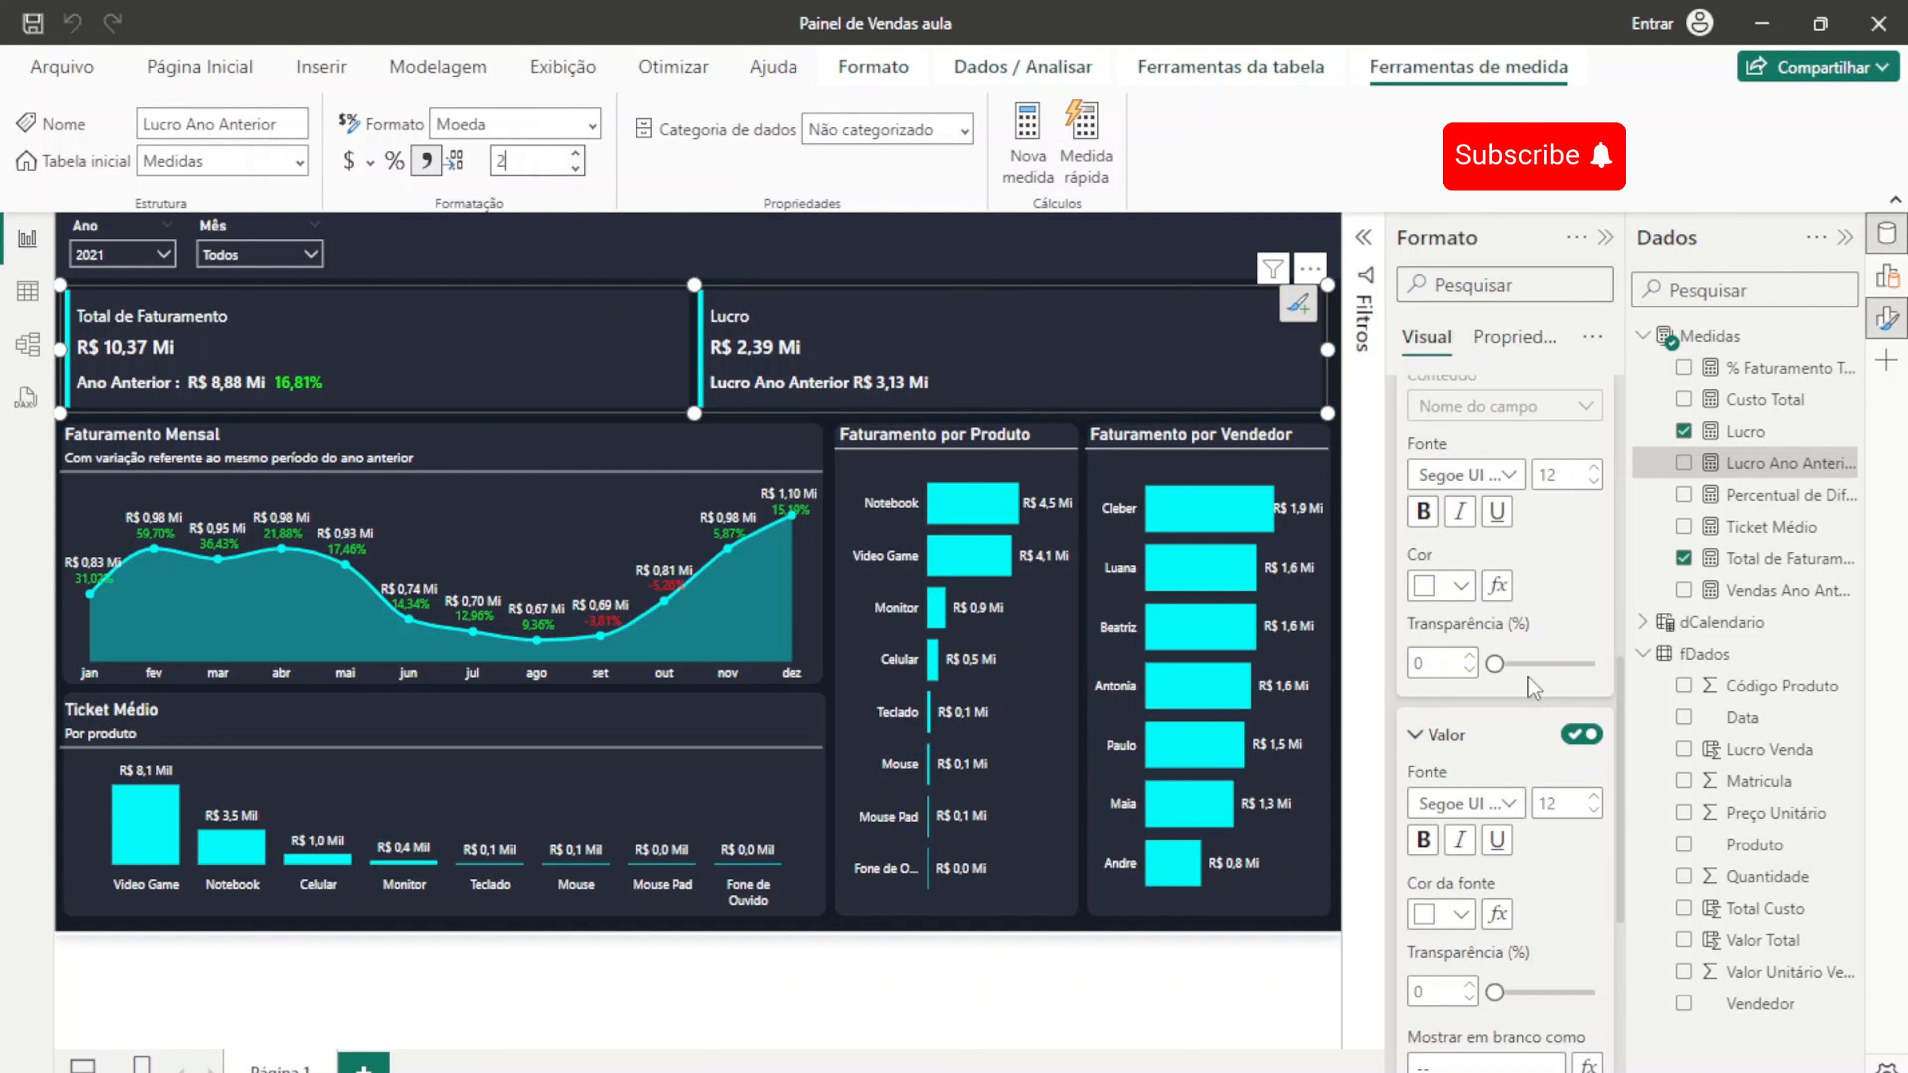
Step: Set the title content of the Lucro Ano Anterior reference label to Personalizar with the text "Ano Anterior :", and collapse the reference label settings
scroll(1536, 687, "up", 2)
scroll(1491, 526, "up", 3)
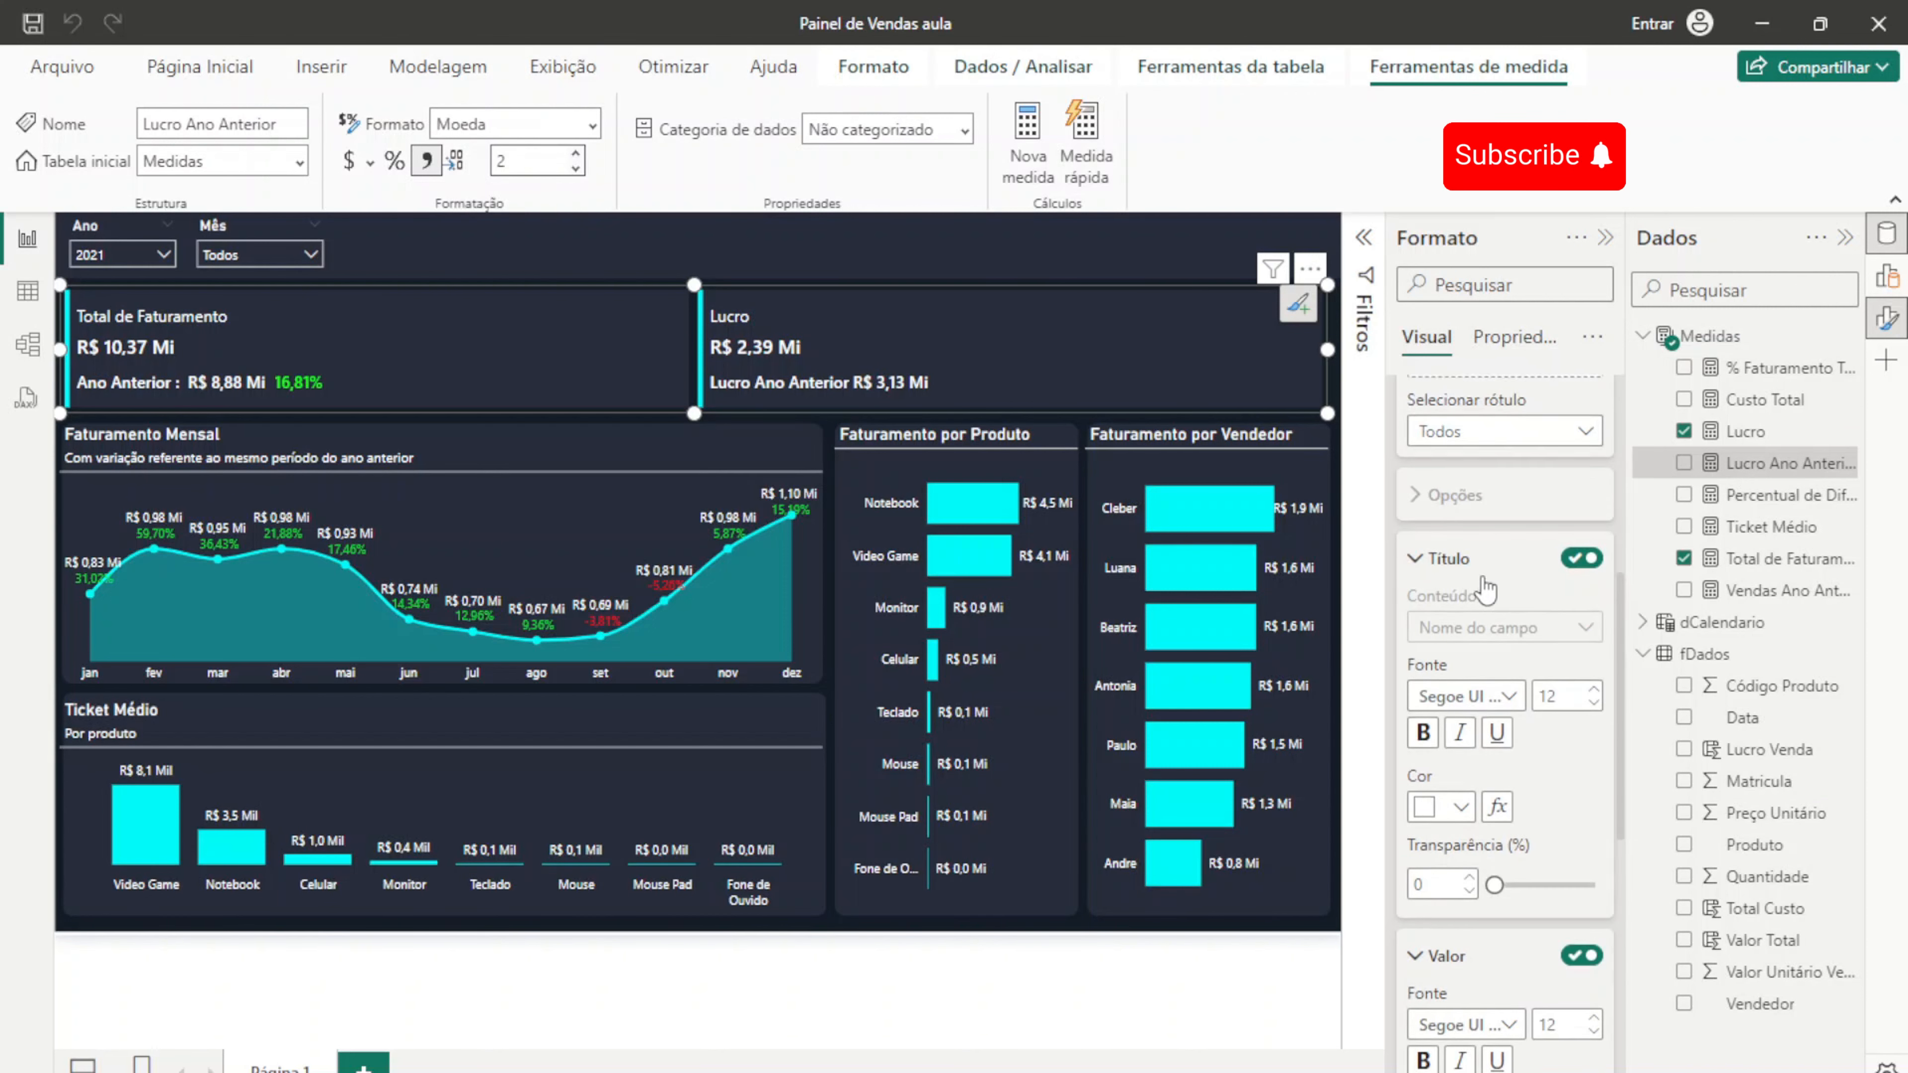
left_click(1493, 530)
left_click(1494, 594)
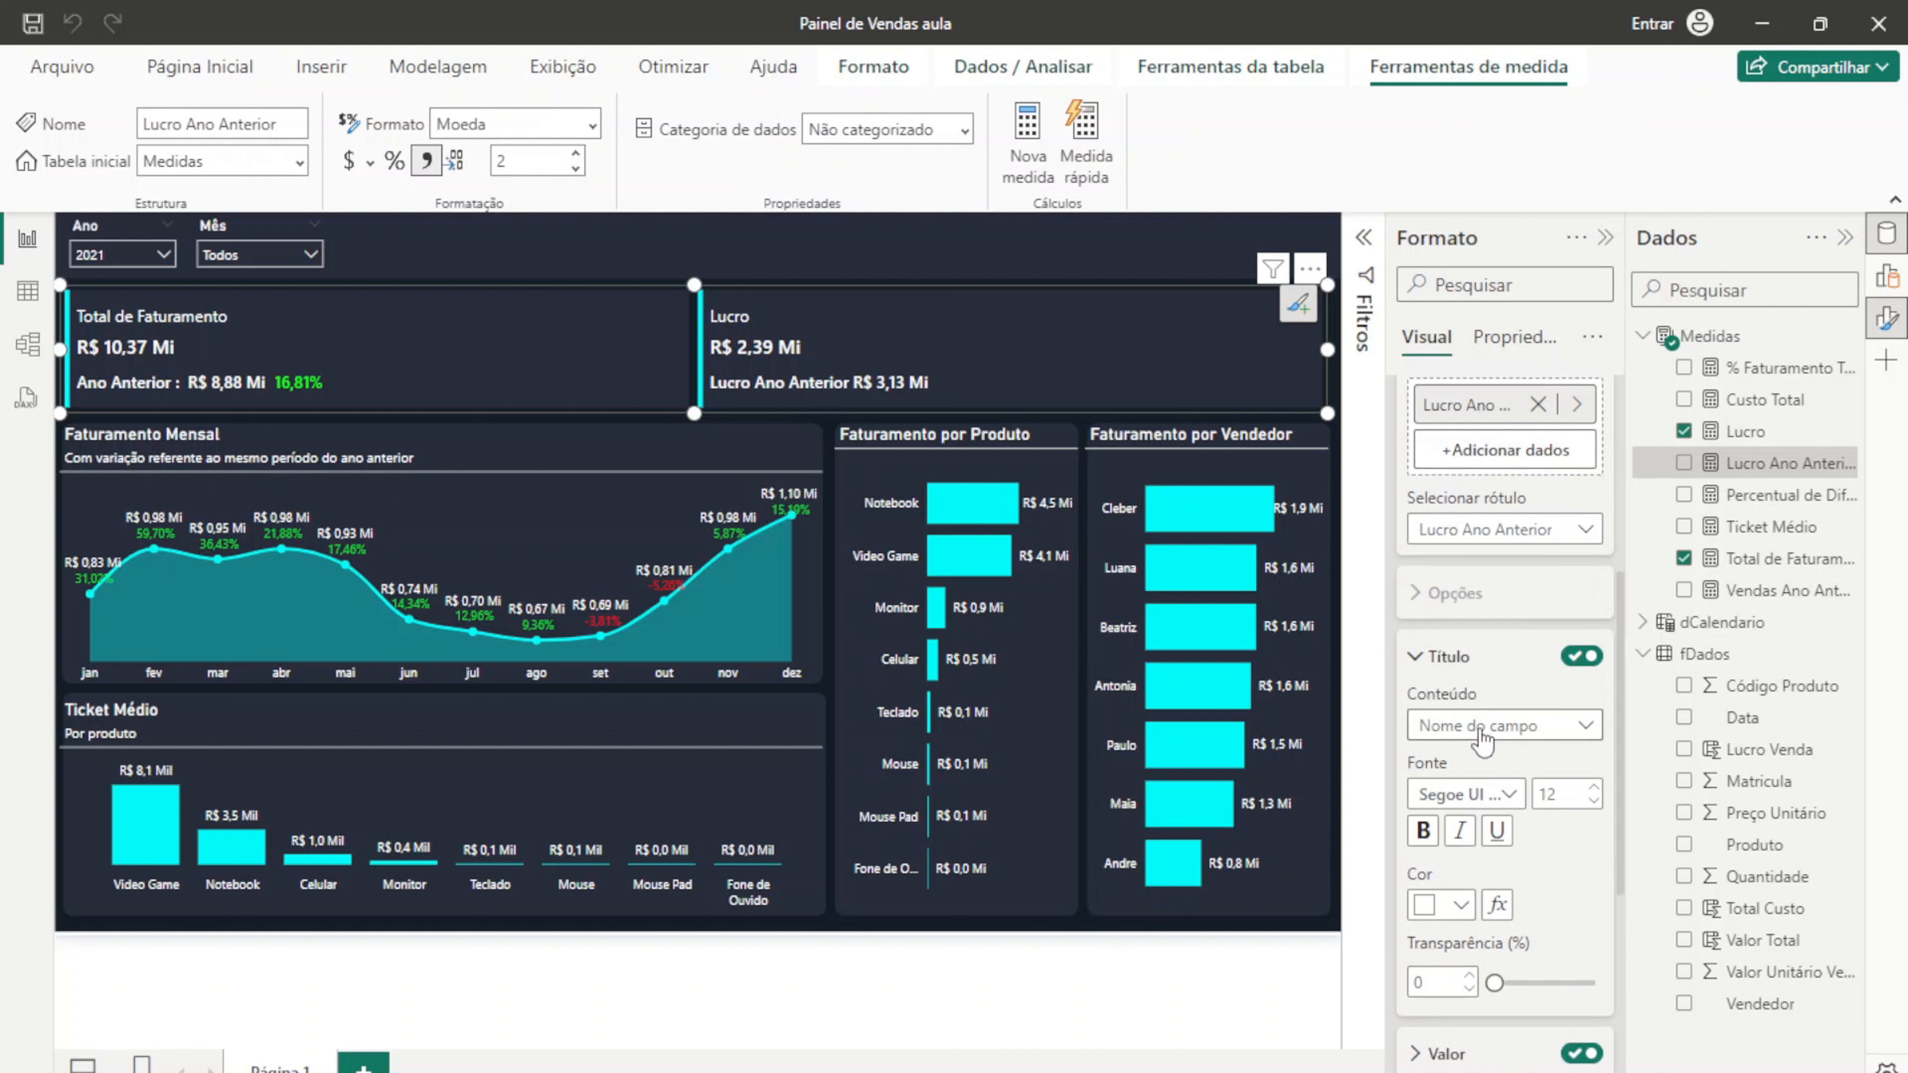
left_click(1479, 725)
left_click(1491, 765)
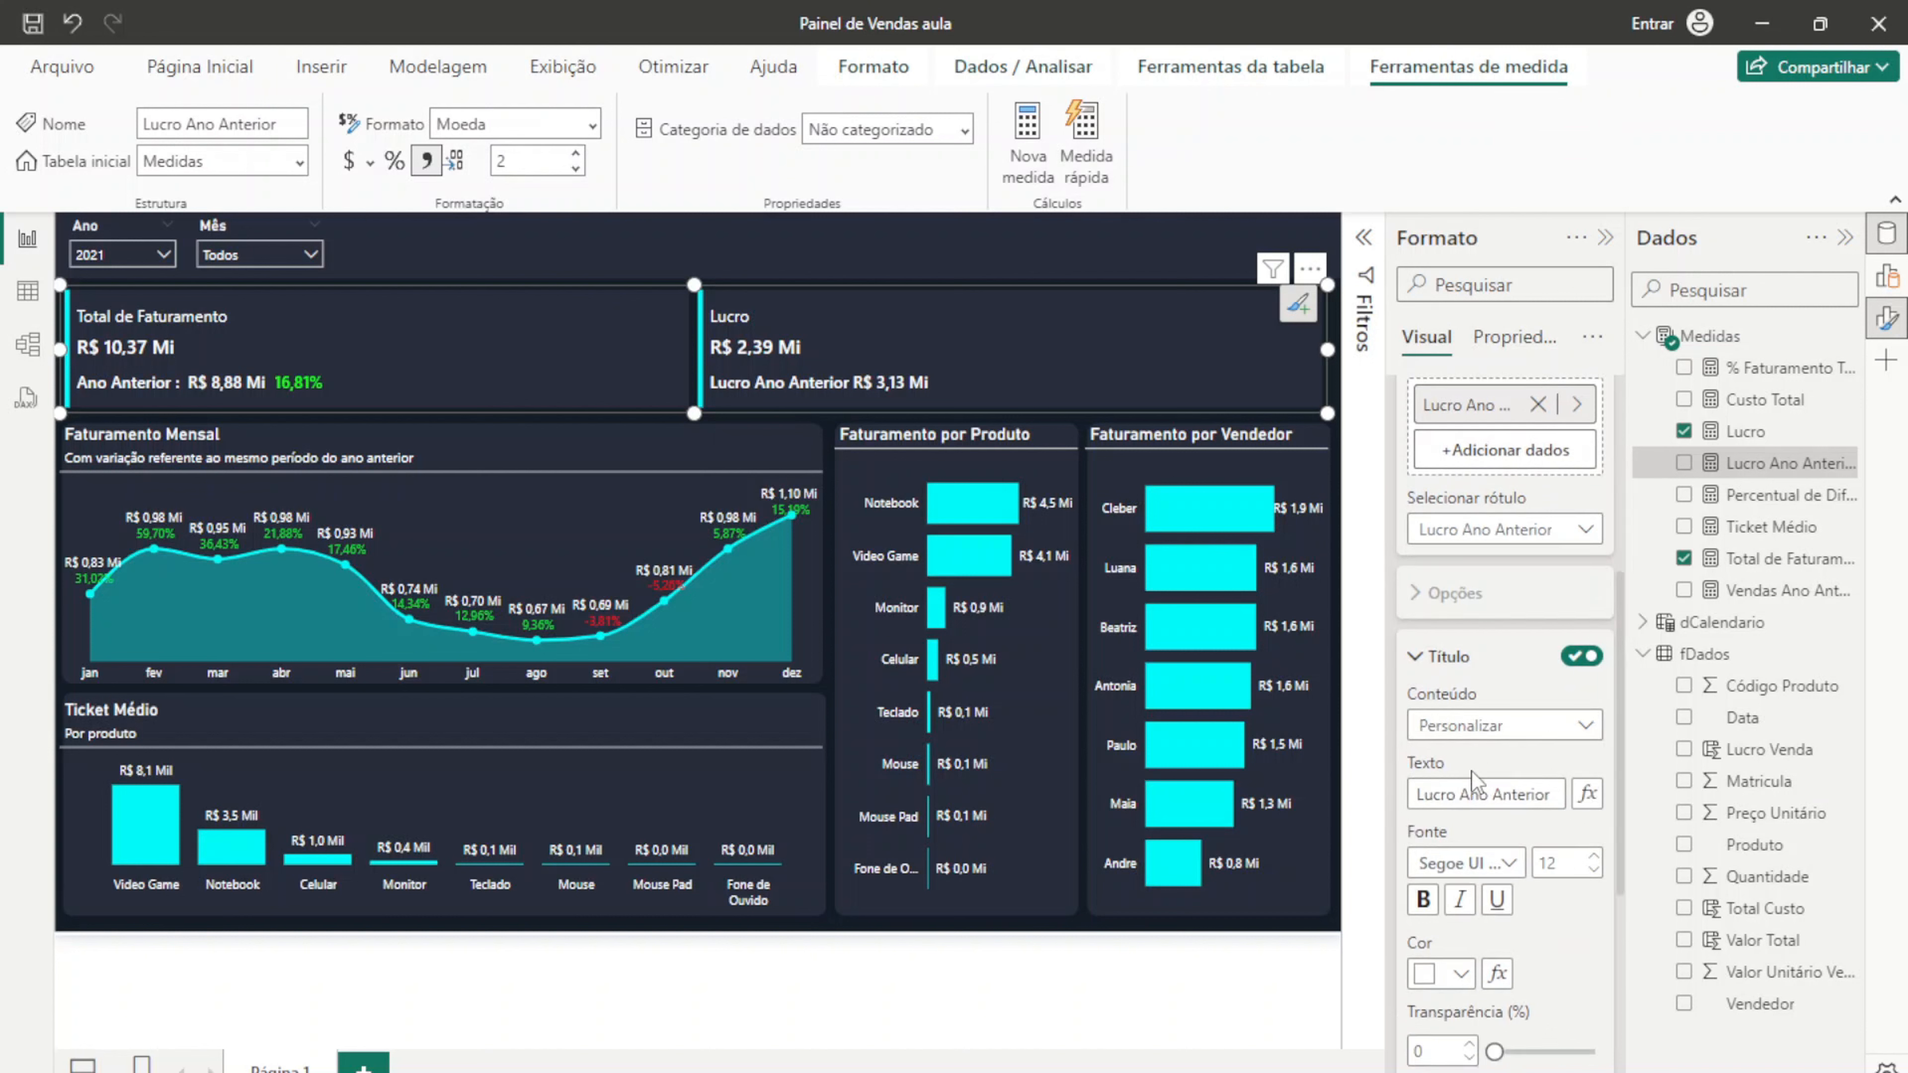
left_click(1487, 794)
double_click(1460, 793)
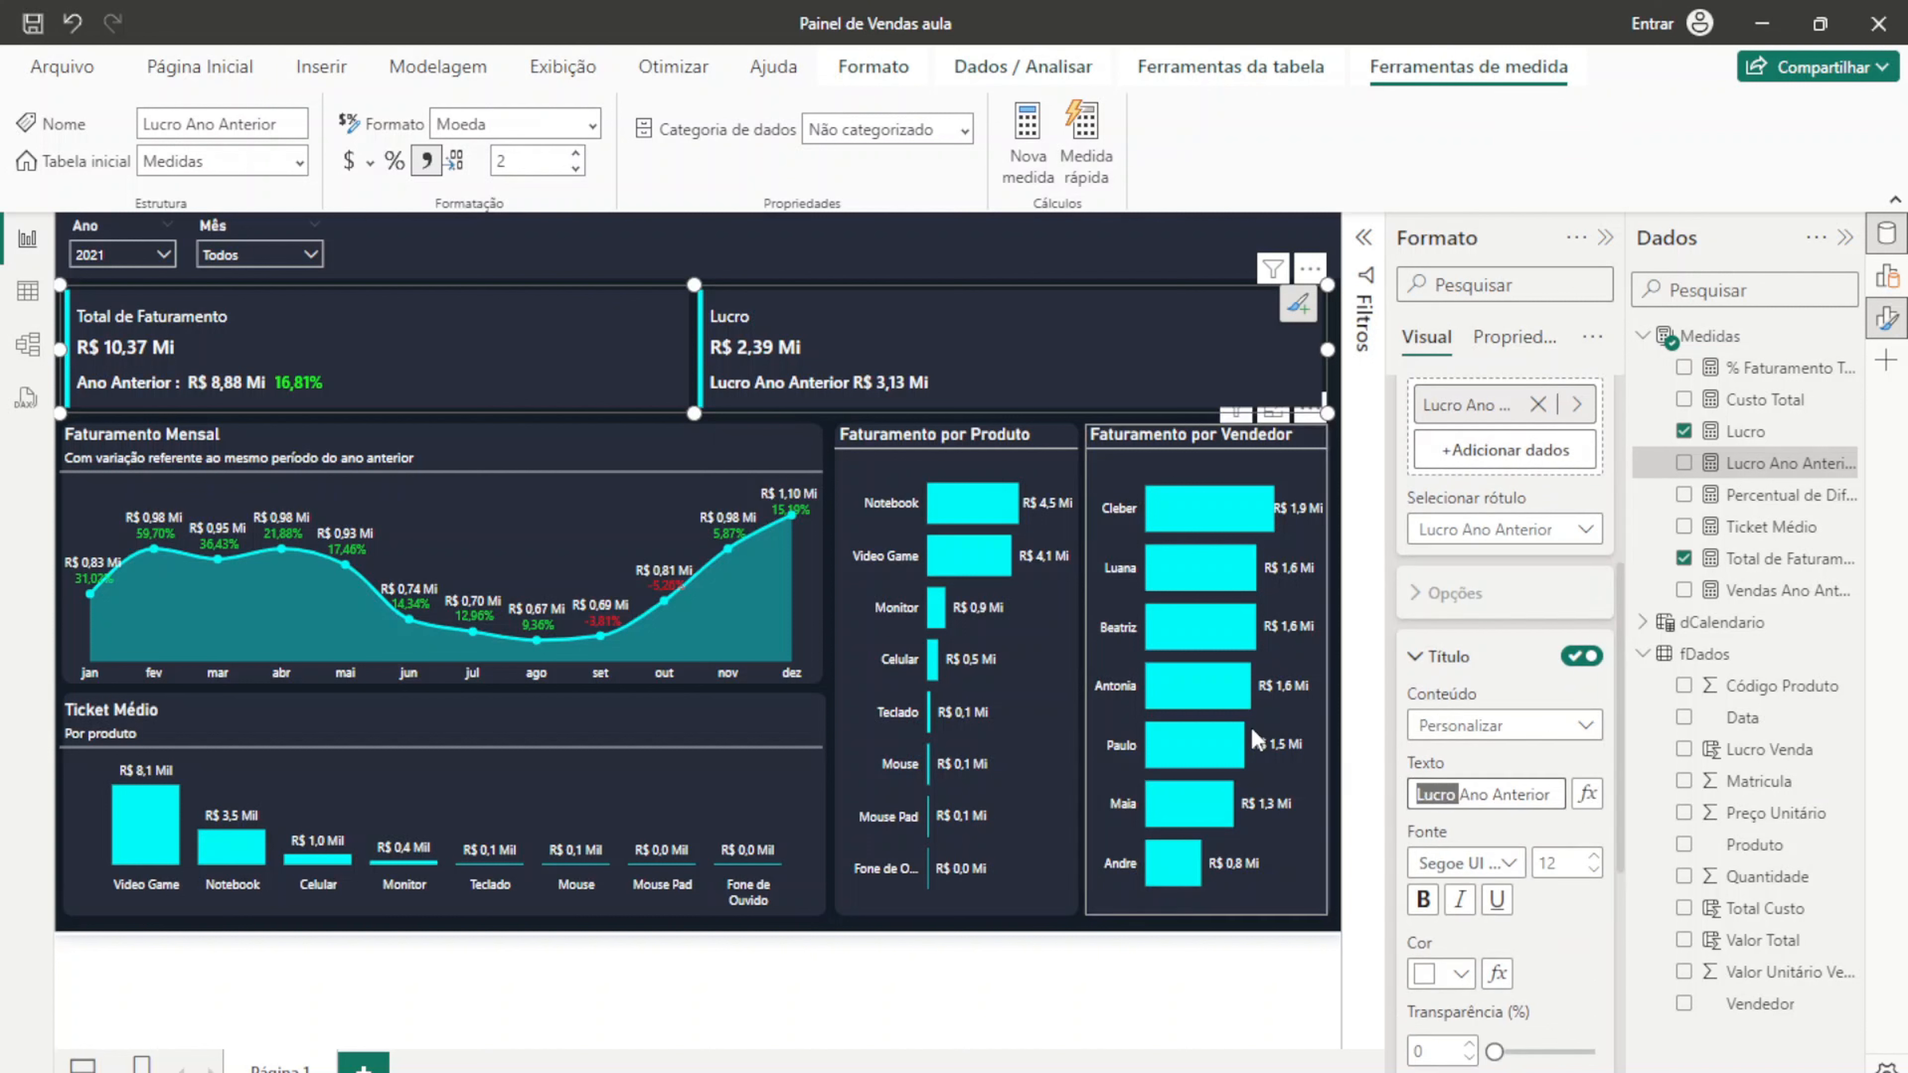
key("BackSpace")
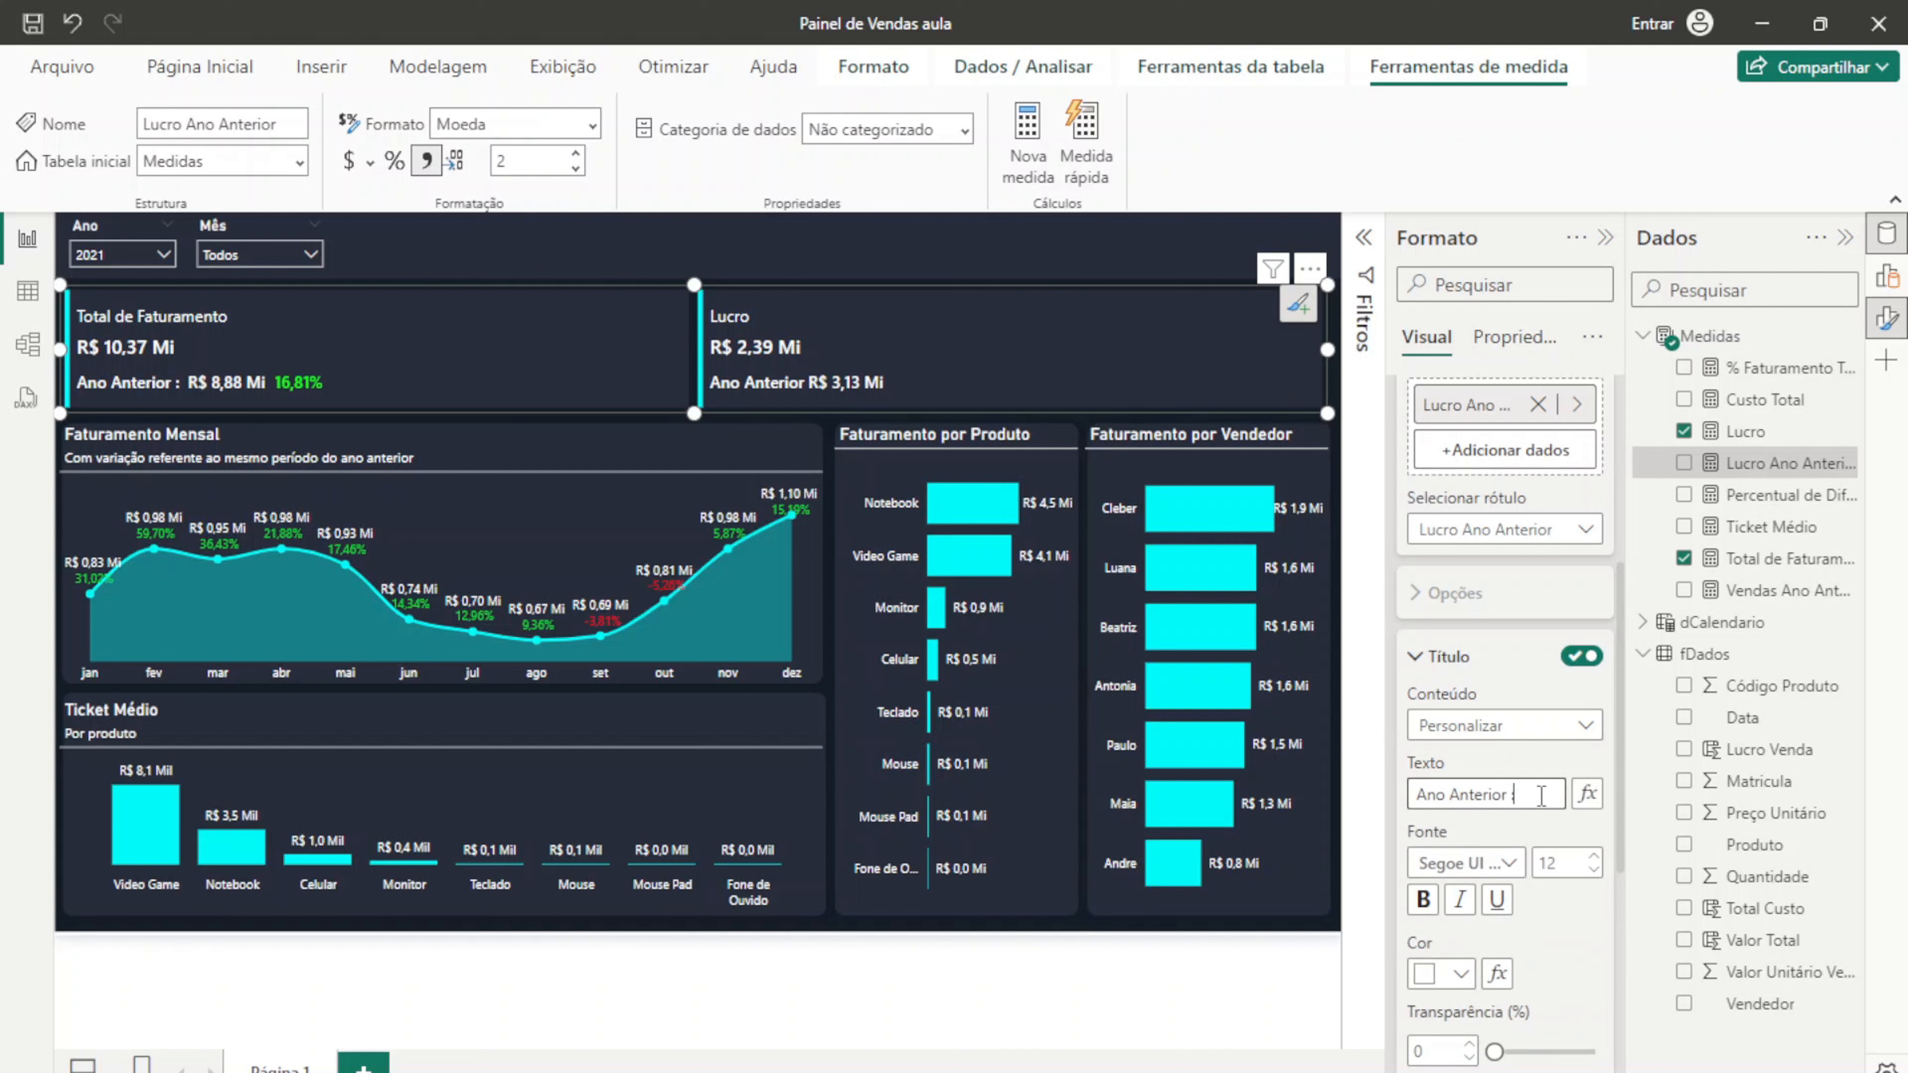
type(":")
scroll(1505, 633, "up", 3)
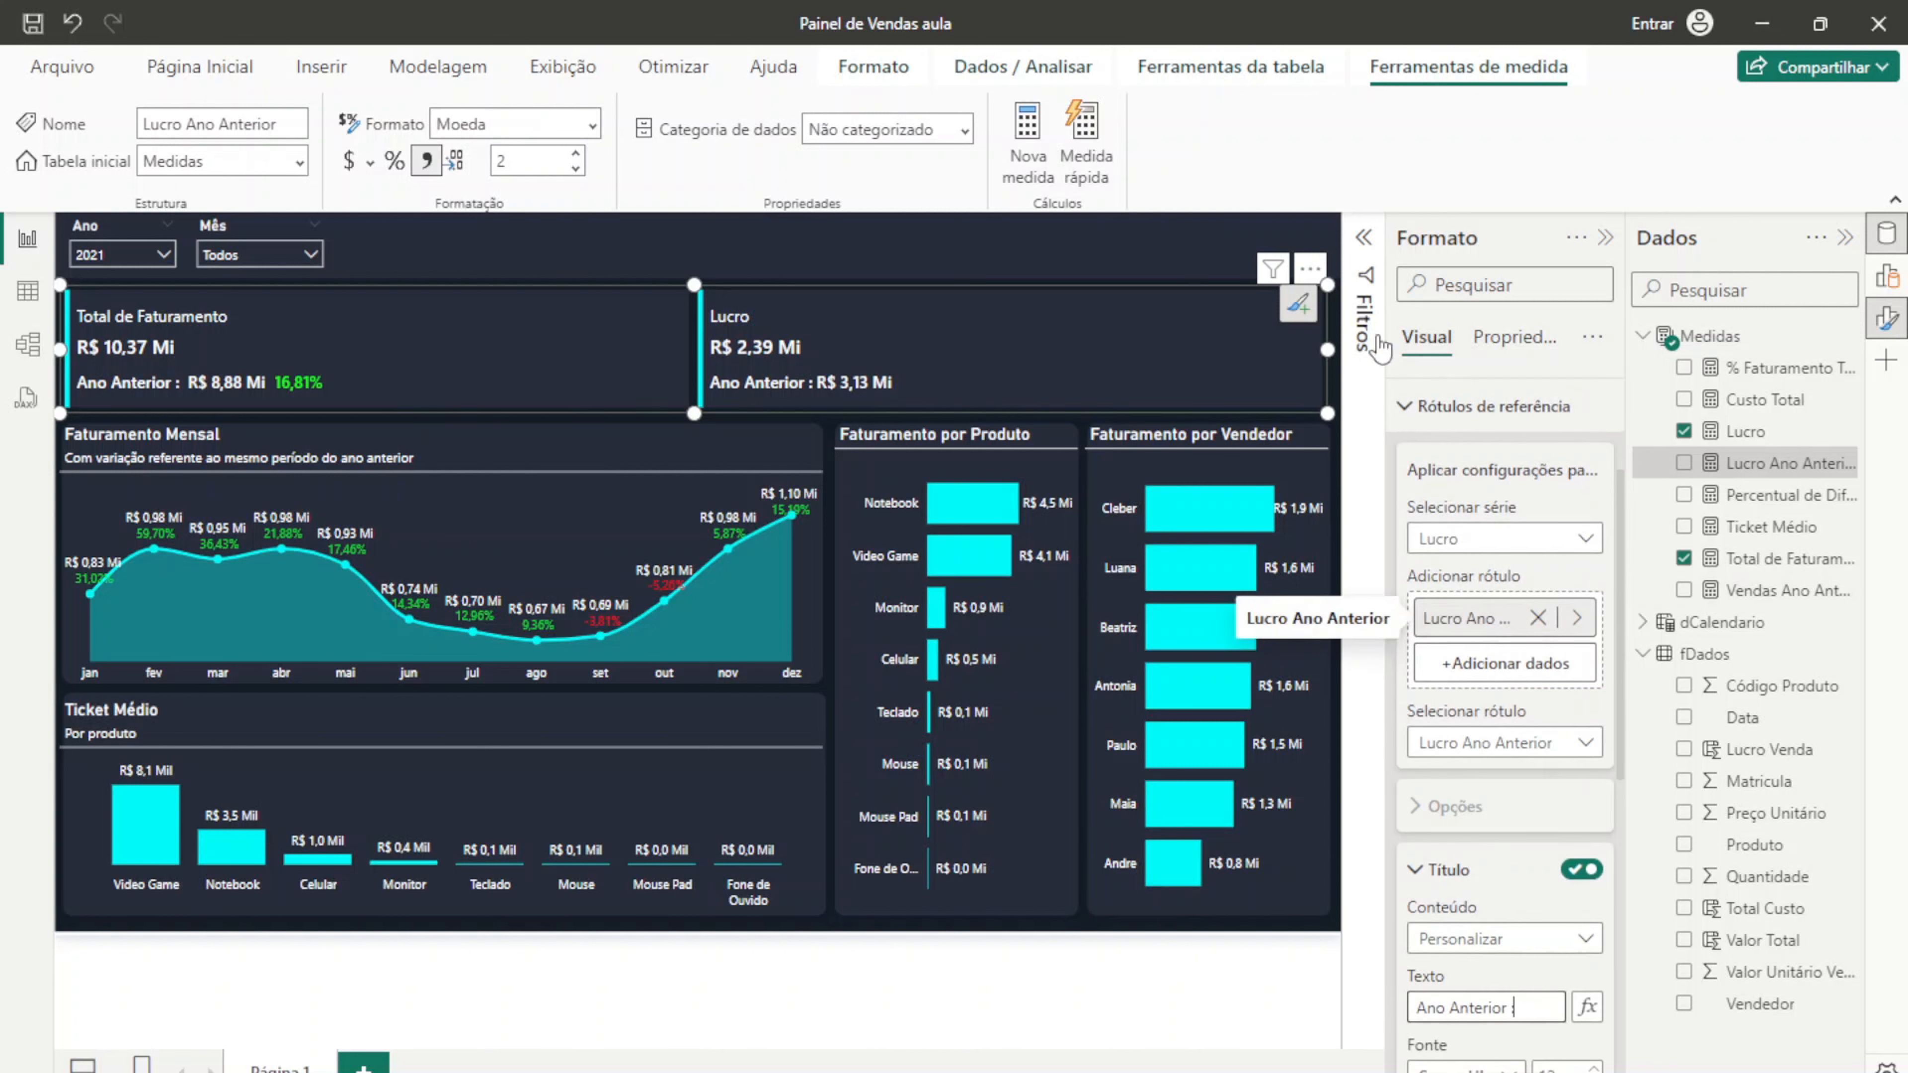
left_click(1408, 406)
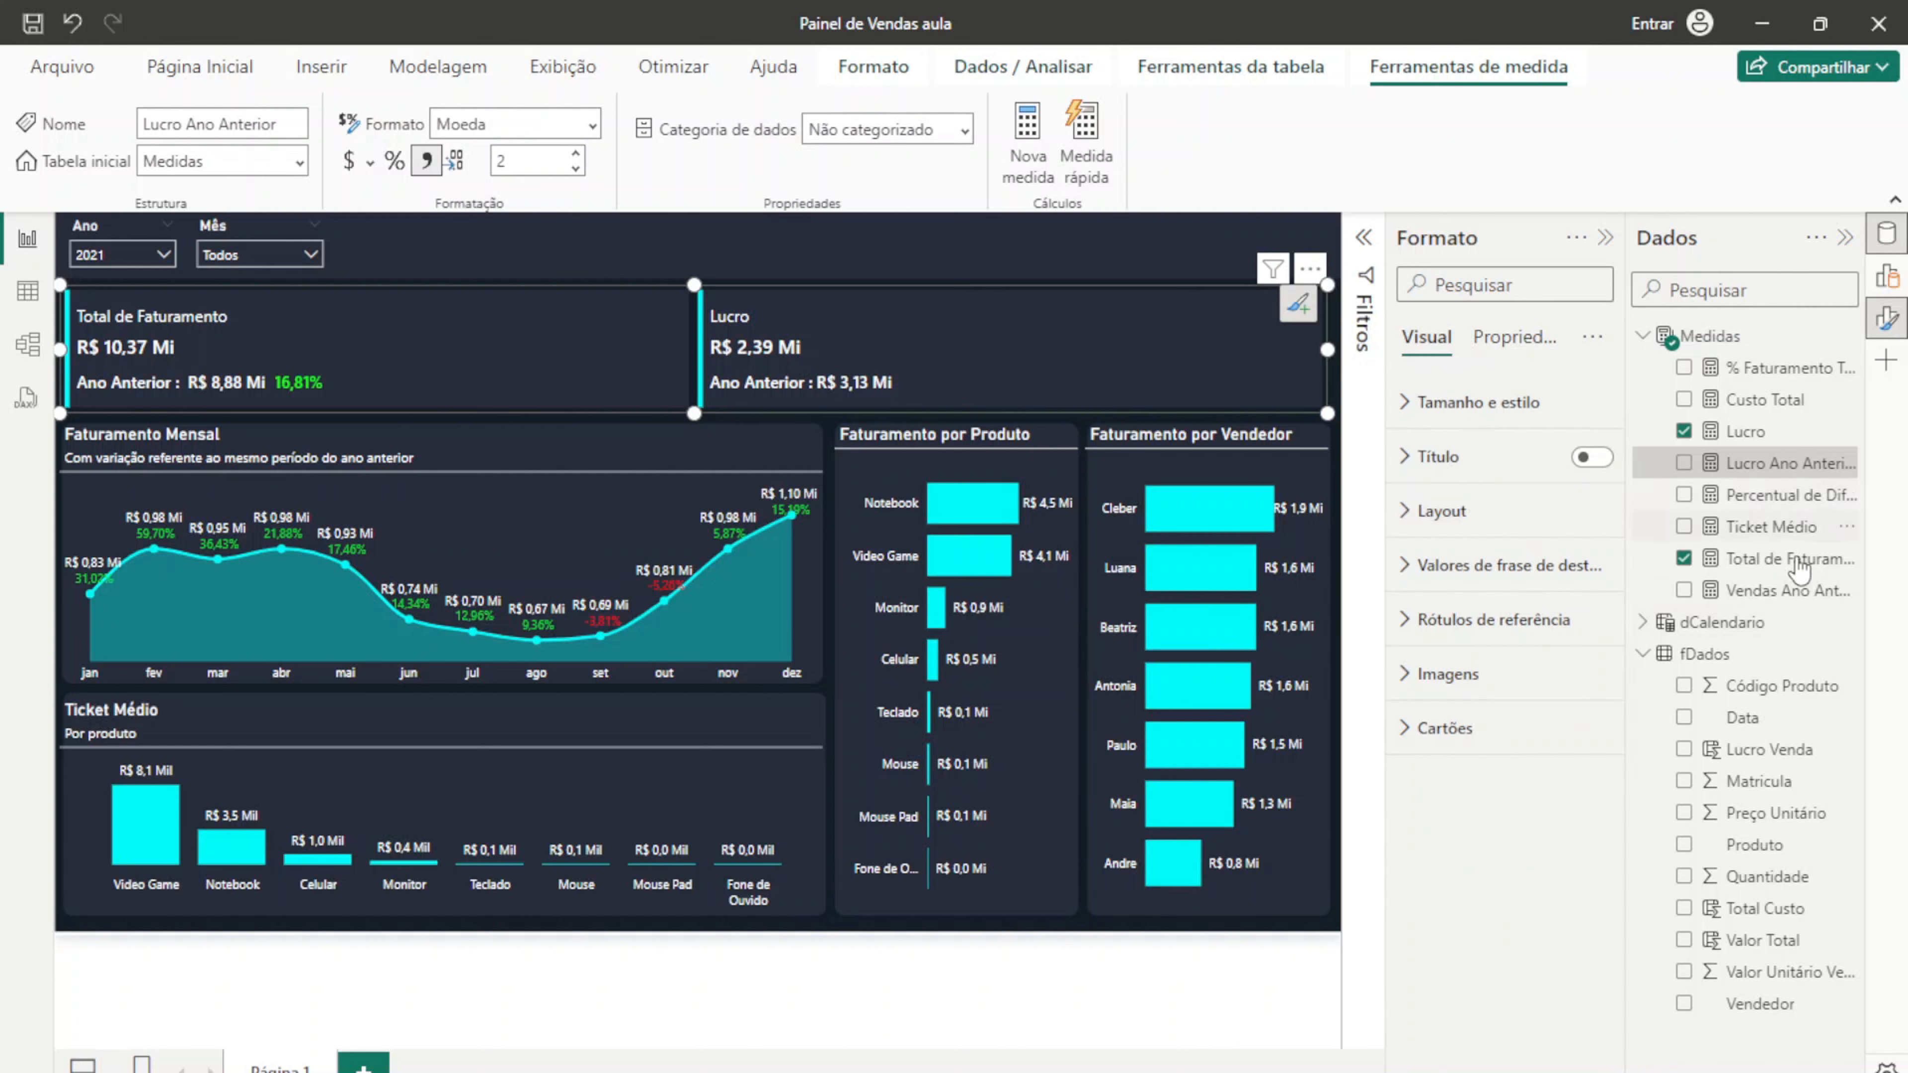
Step: Copy the entire DAX formula of the Percentual de Diferença measure and leave its editor without making changes
left_click(1791, 496)
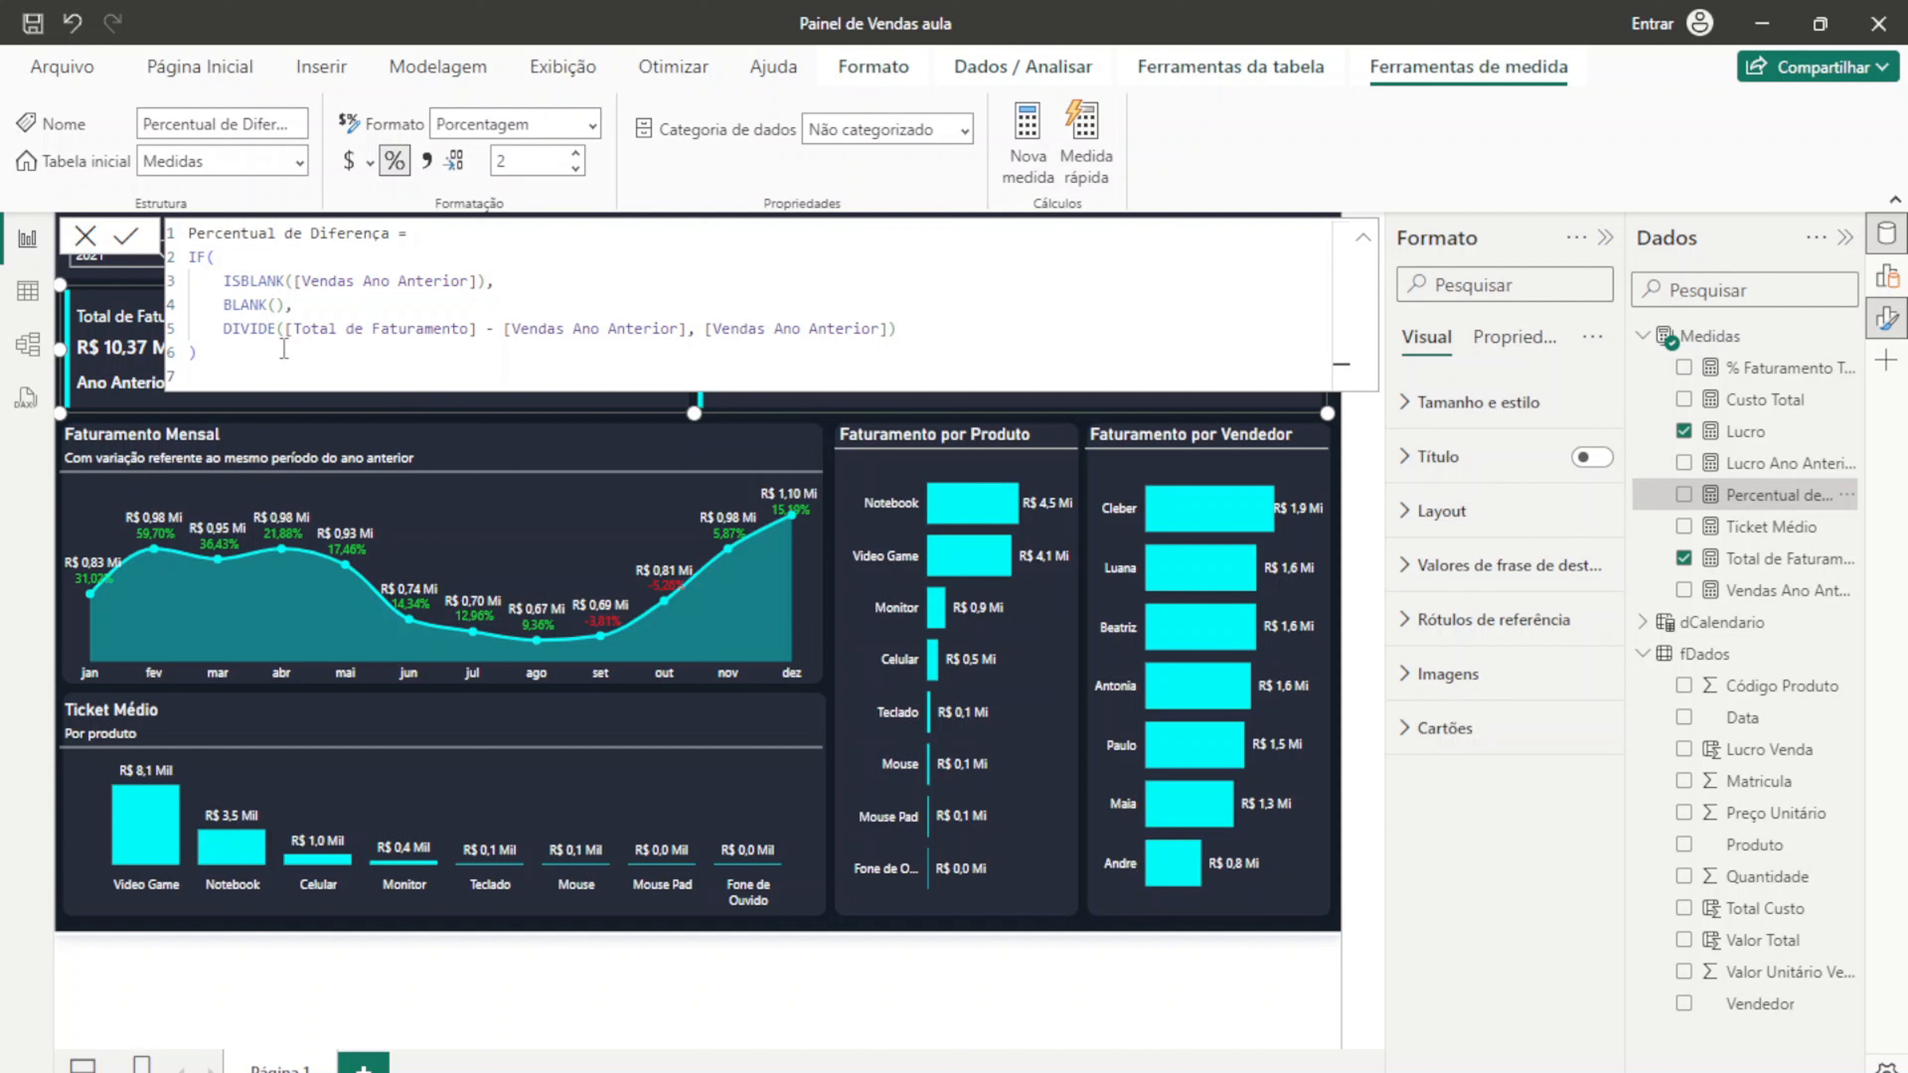
left_click_drag(223, 365, 179, 175)
key("ctrl+c")
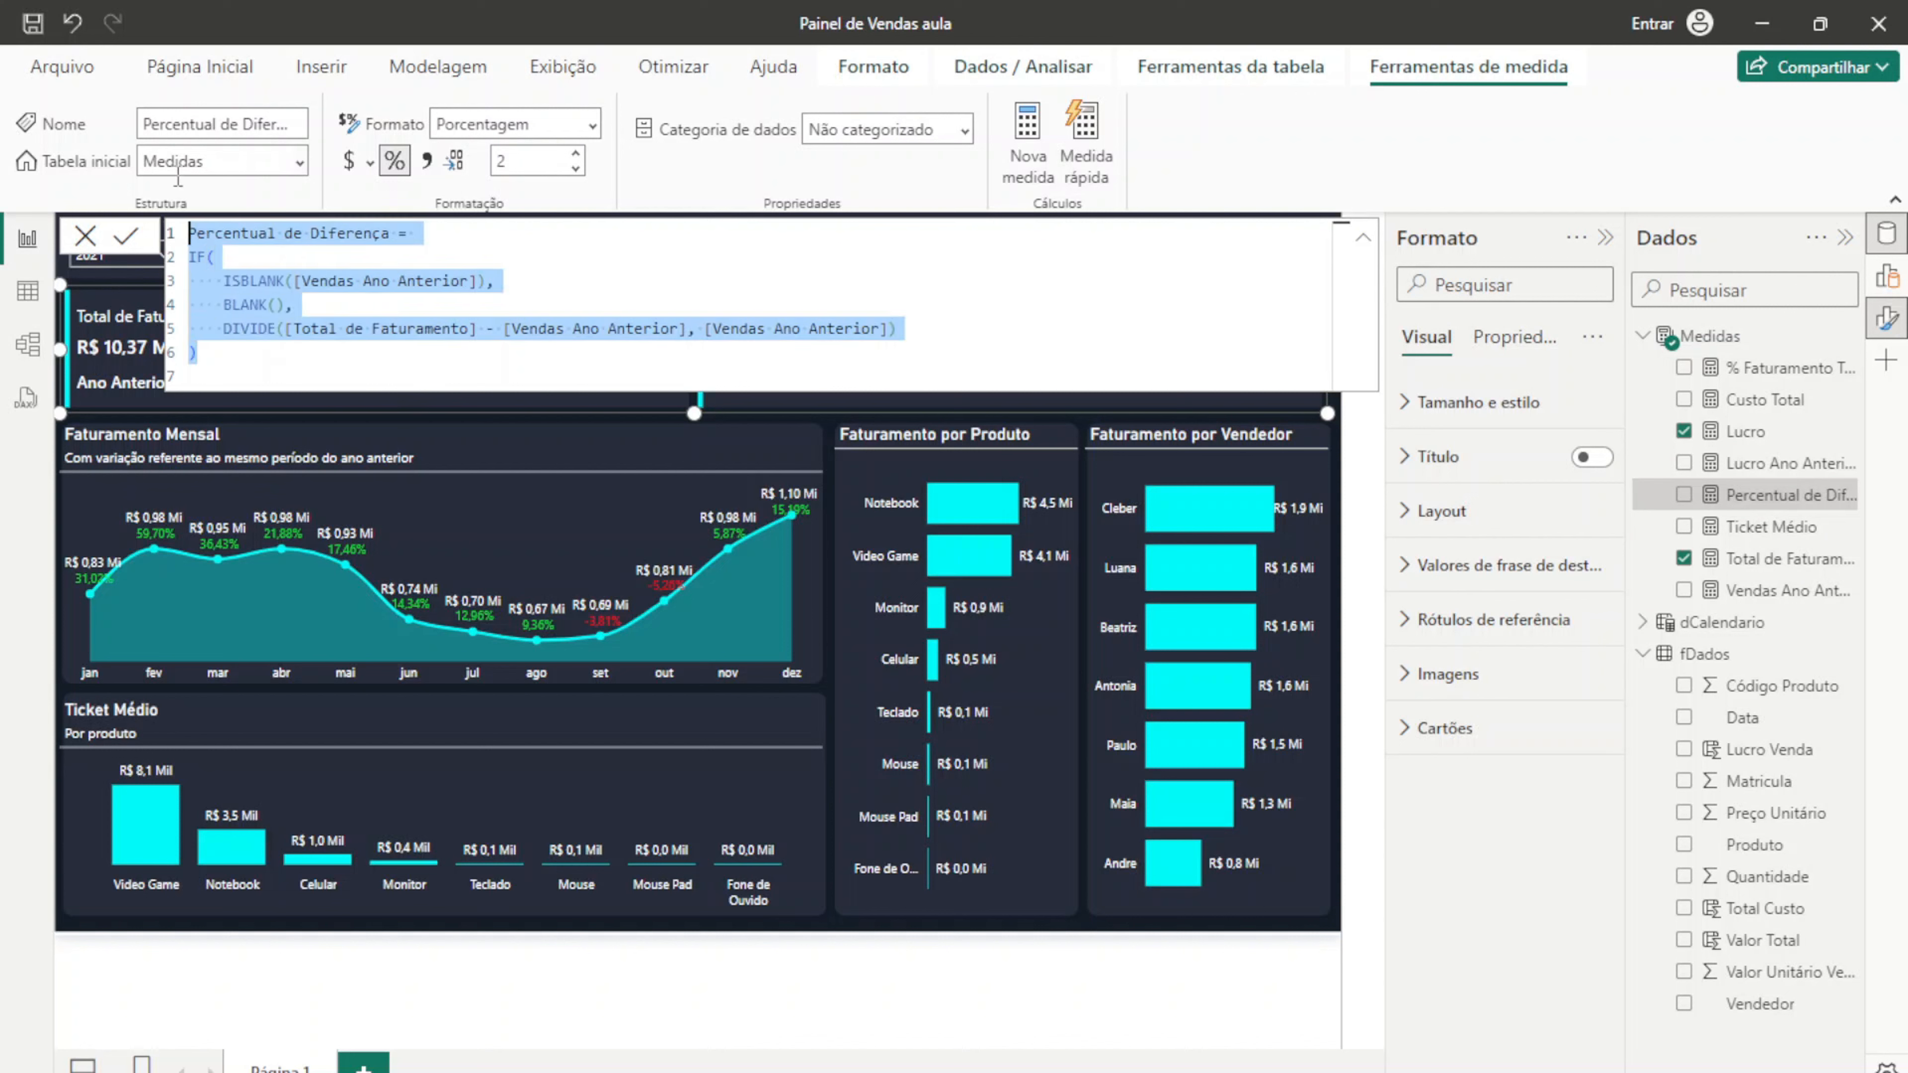
left_click(86, 239)
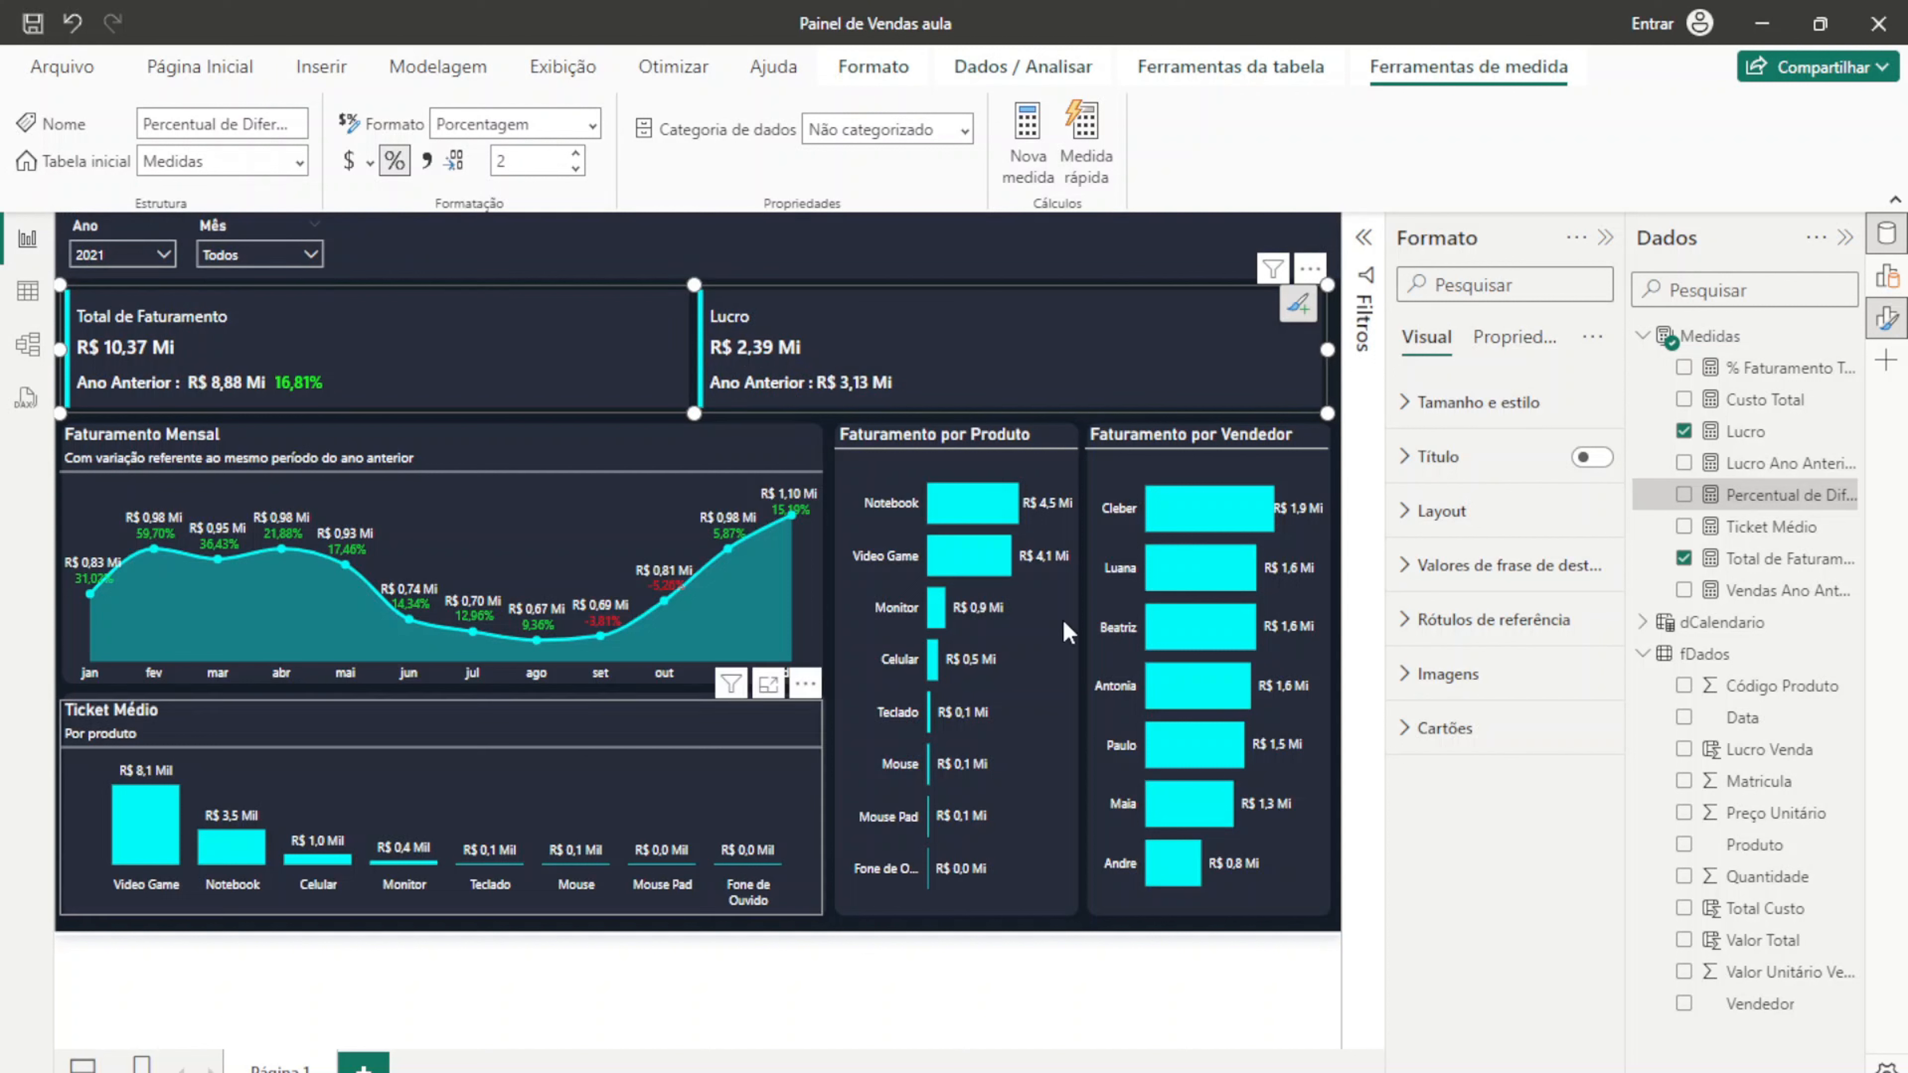
Step: Create a new measure in the Medidas table from the copied formula and name it Percentual de Diferença Lucro
left_click(1845, 338)
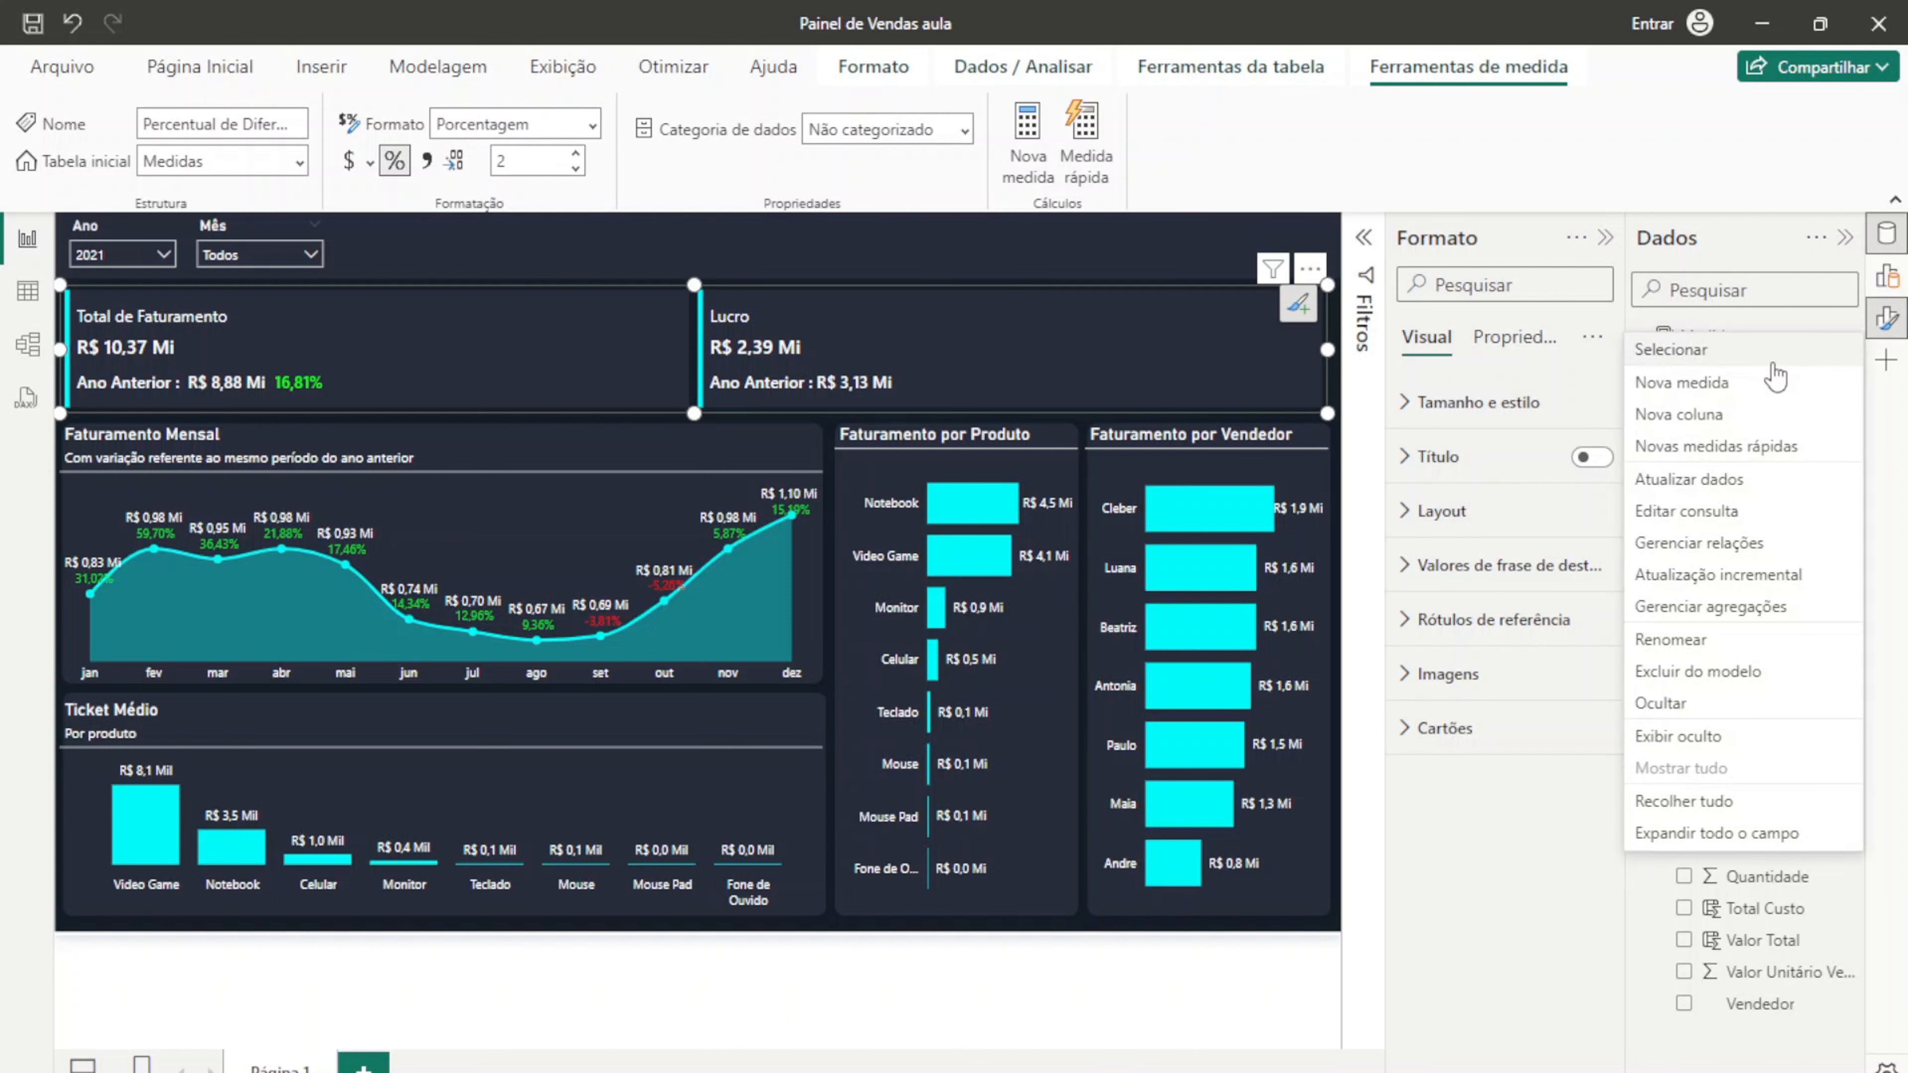
left_click(1771, 385)
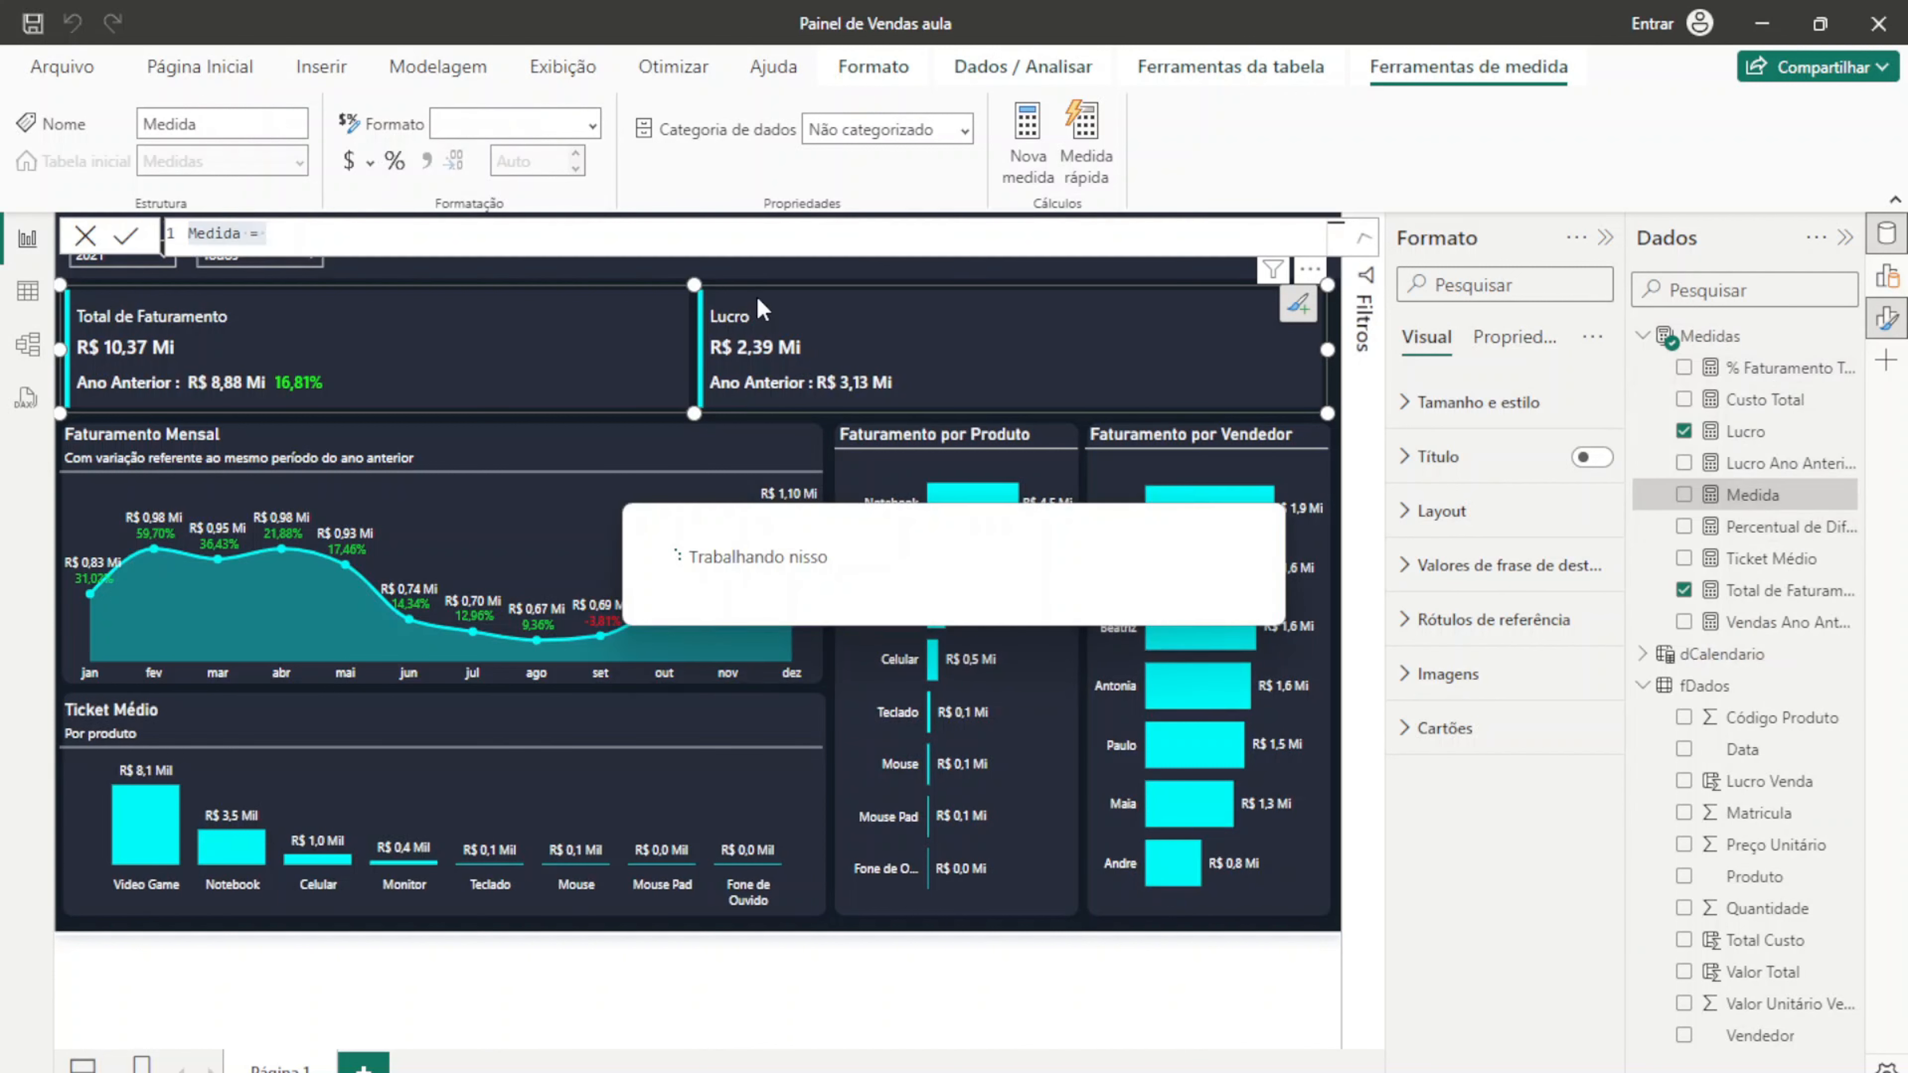
key("ctrl+a")
key("ctrl+v")
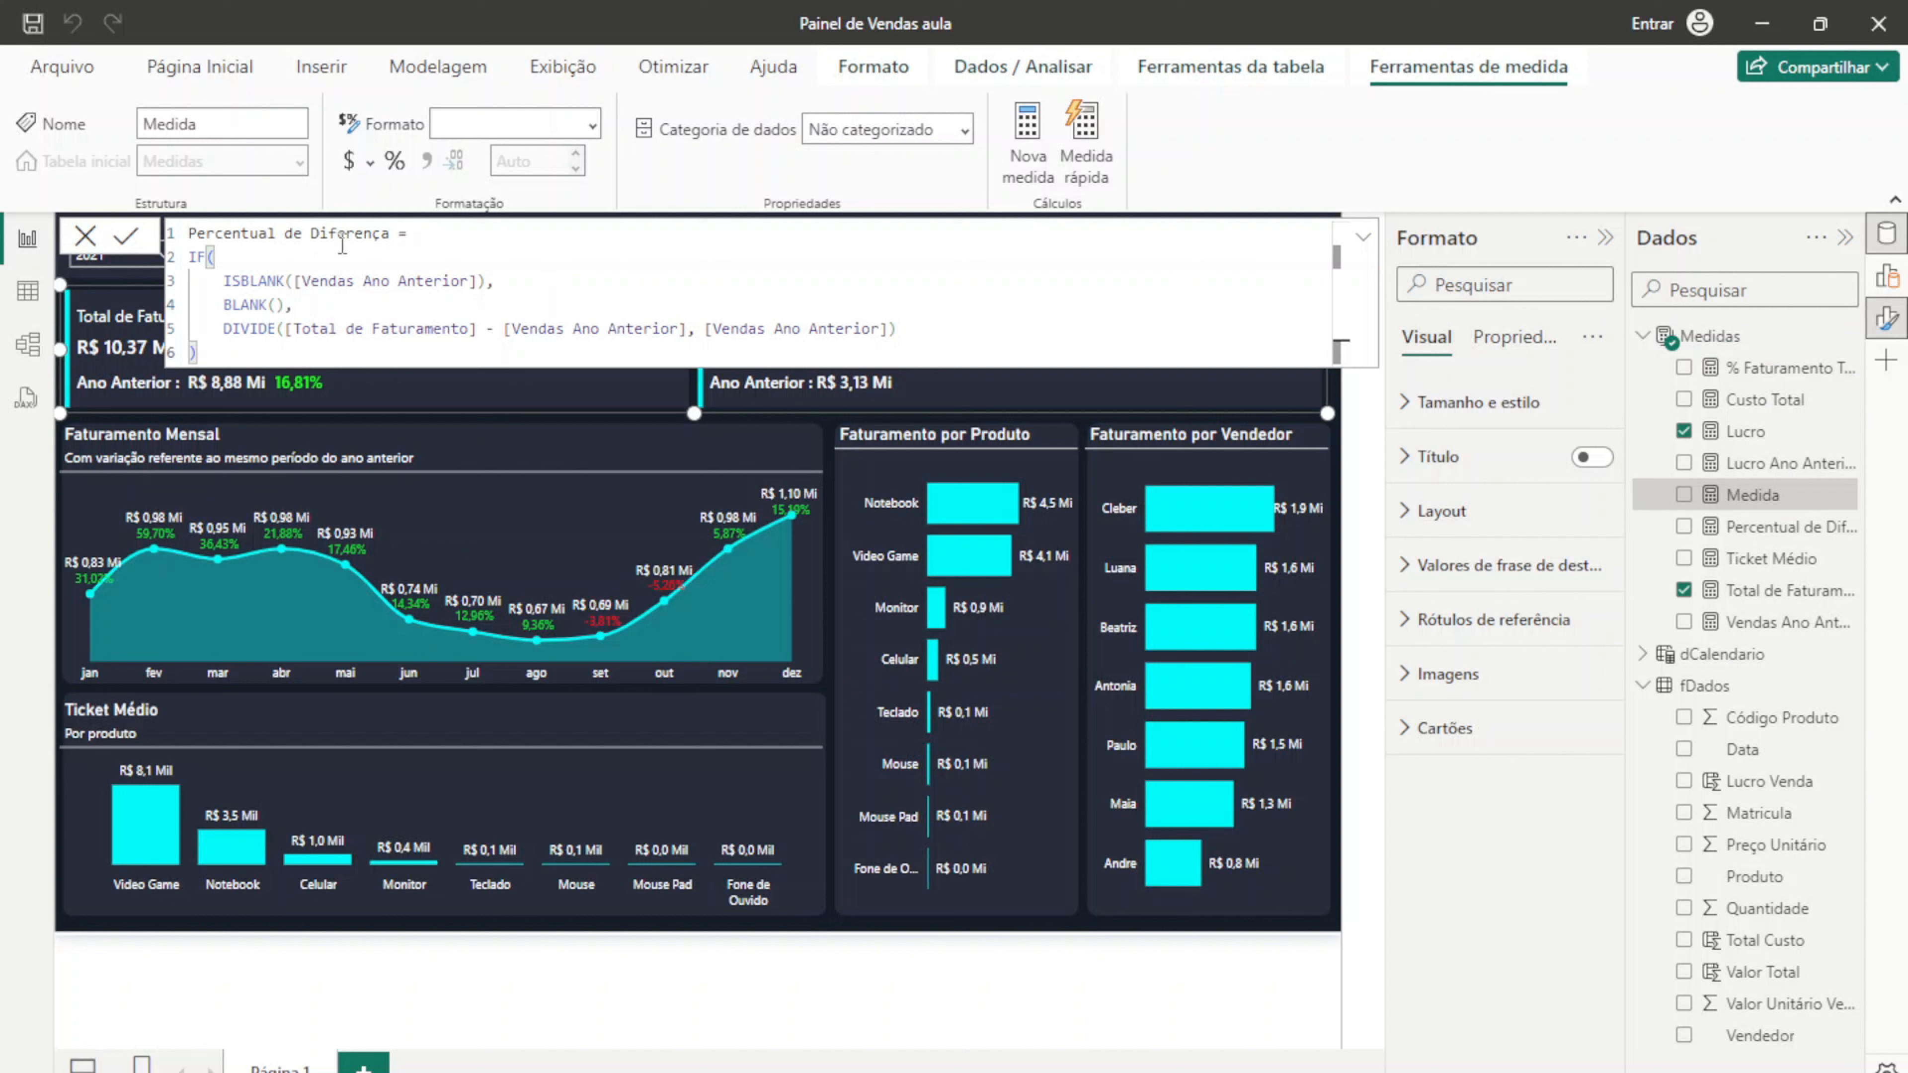
double_click(376, 233)
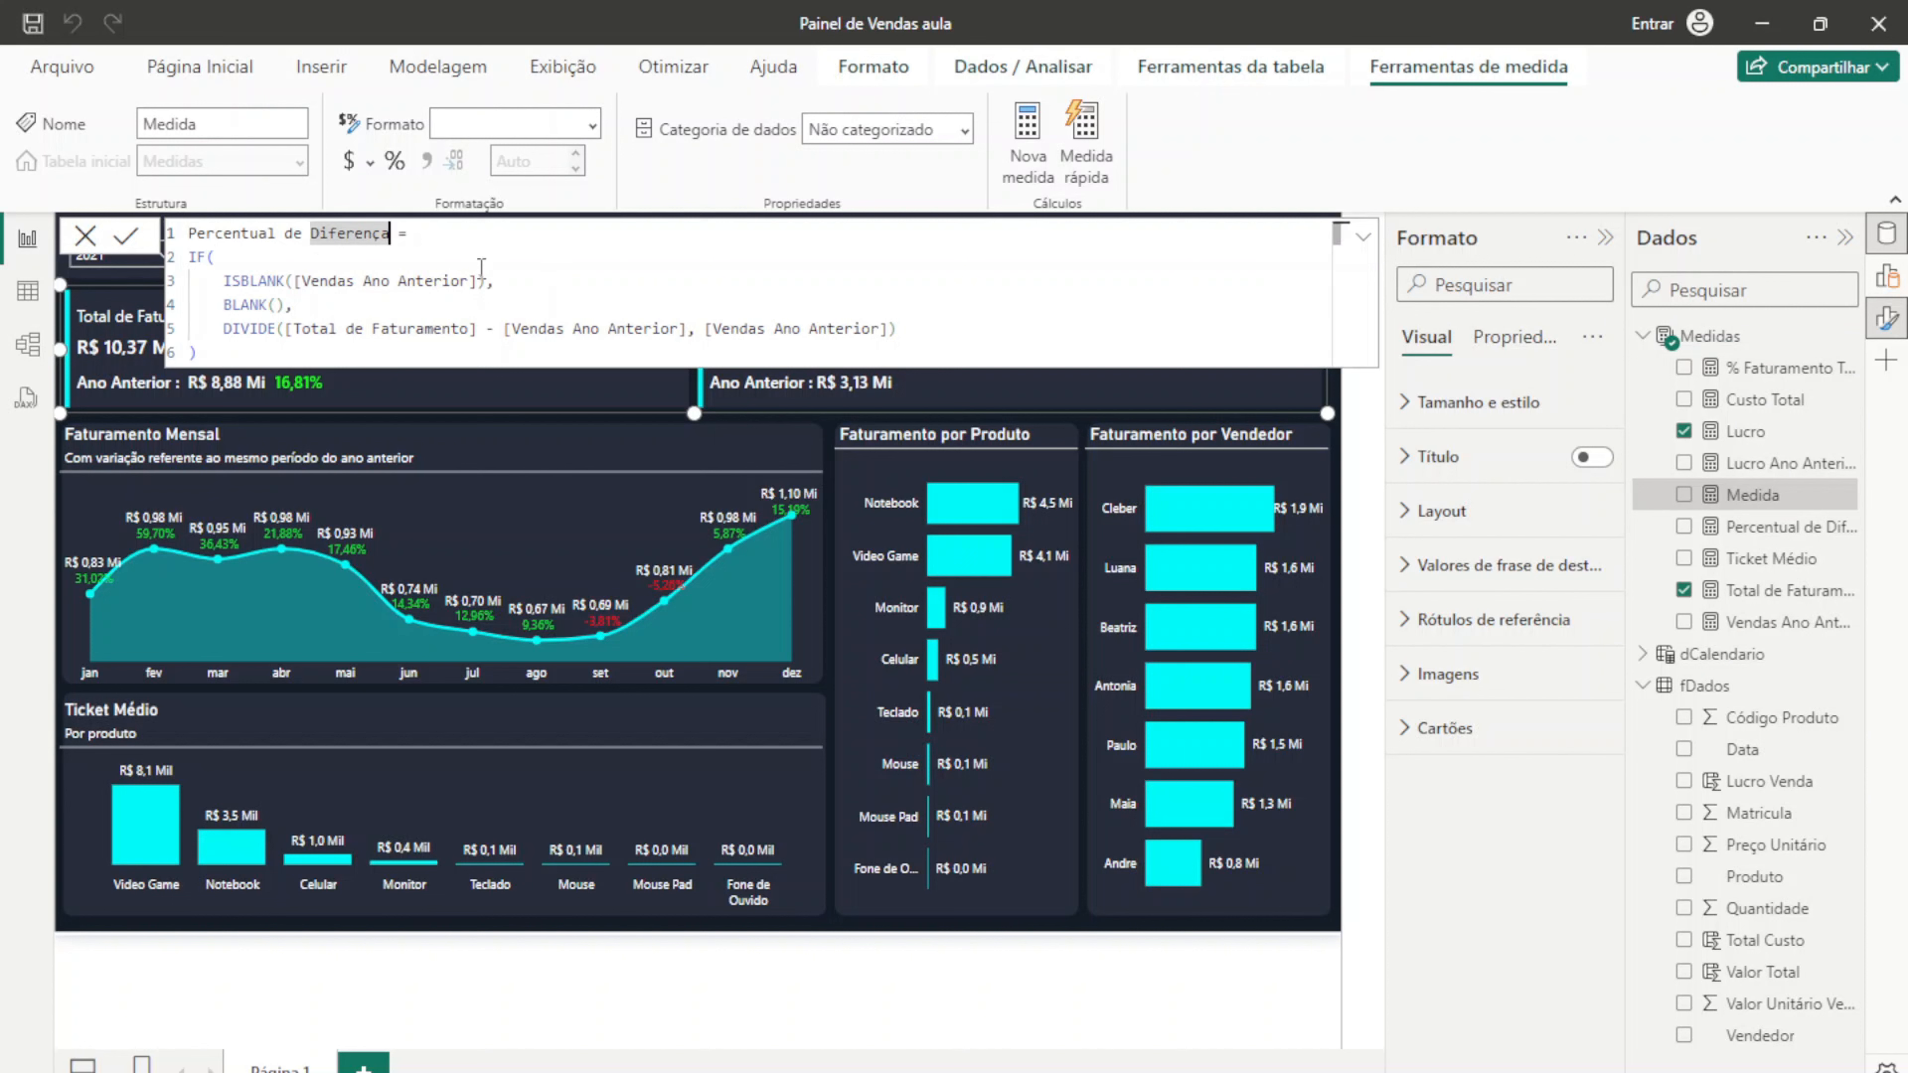
key("Right")
key("Left")
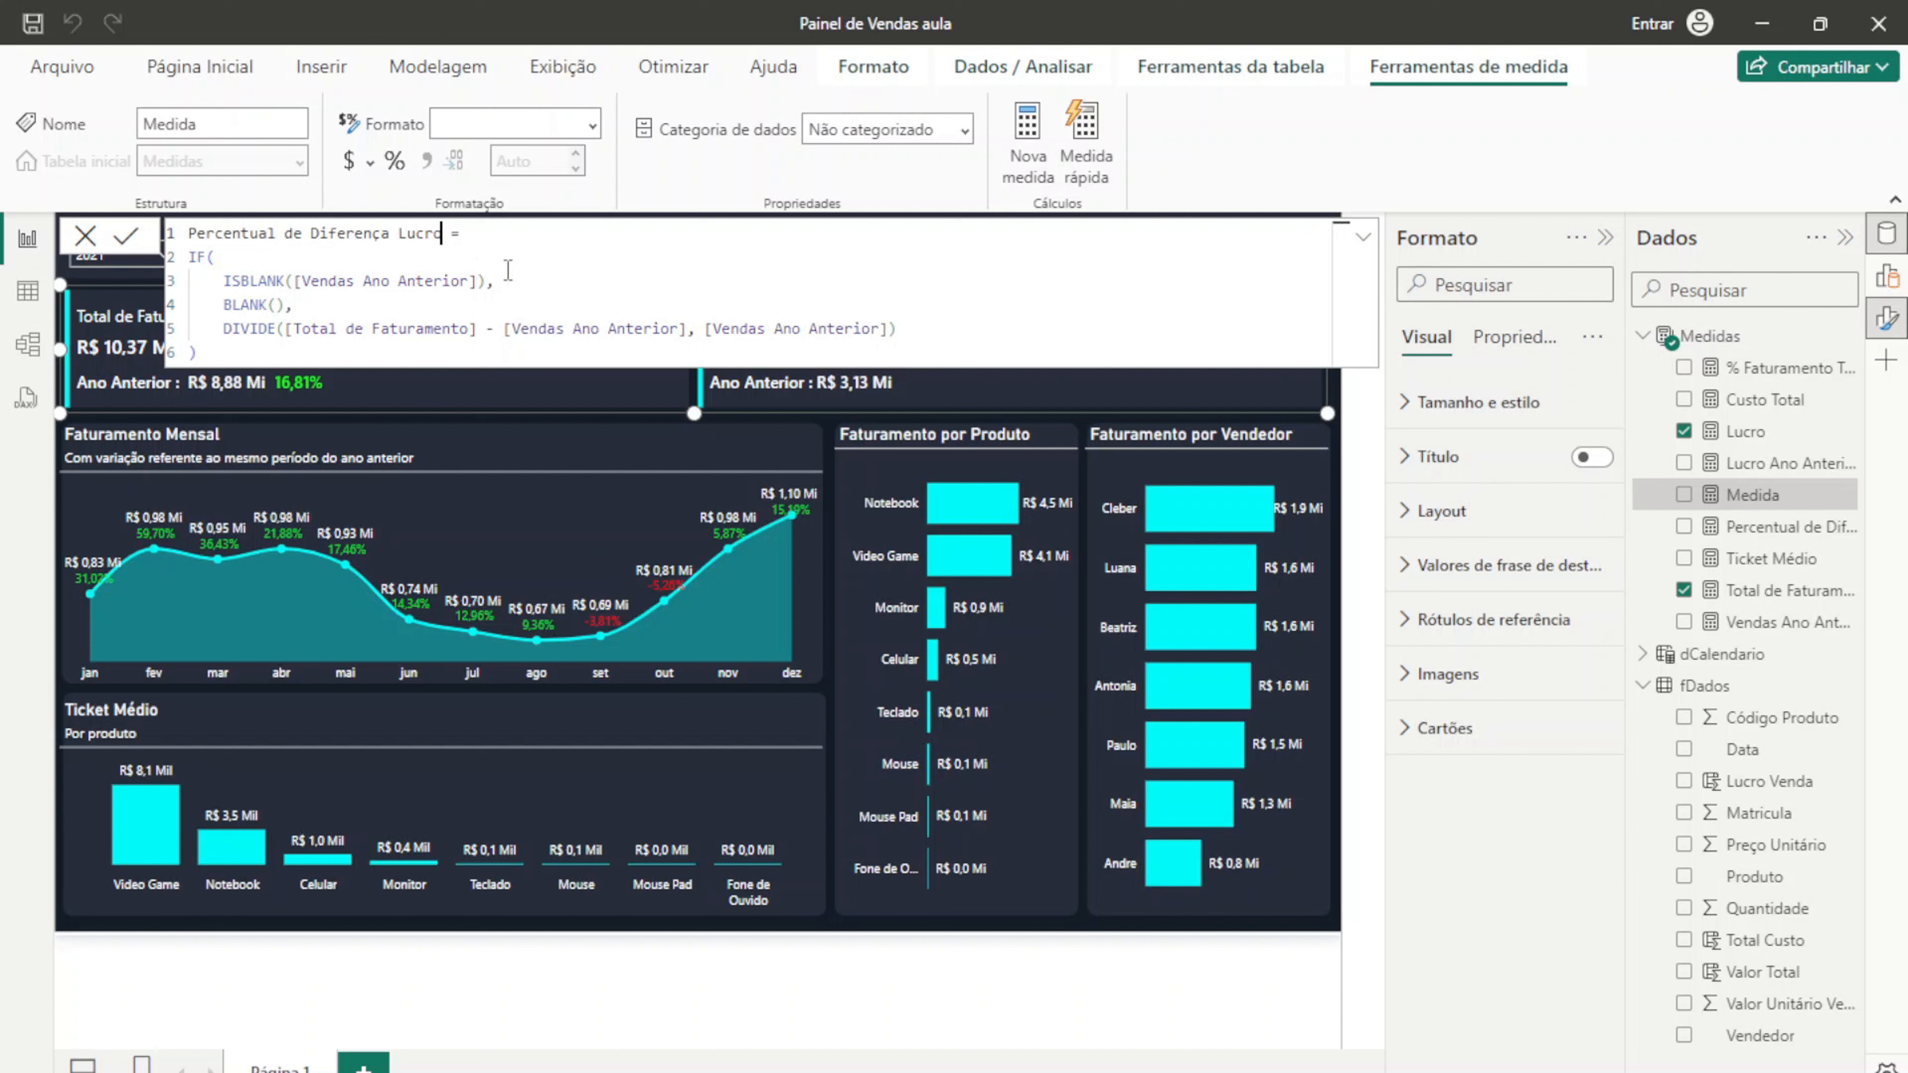
Step: Replace the measure checked by ISBLANK in the Percentual de Diferença Lucro formula with [Lucro Ano Anterior]
left_click(480, 280)
left_click_drag(494, 281, 227, 274)
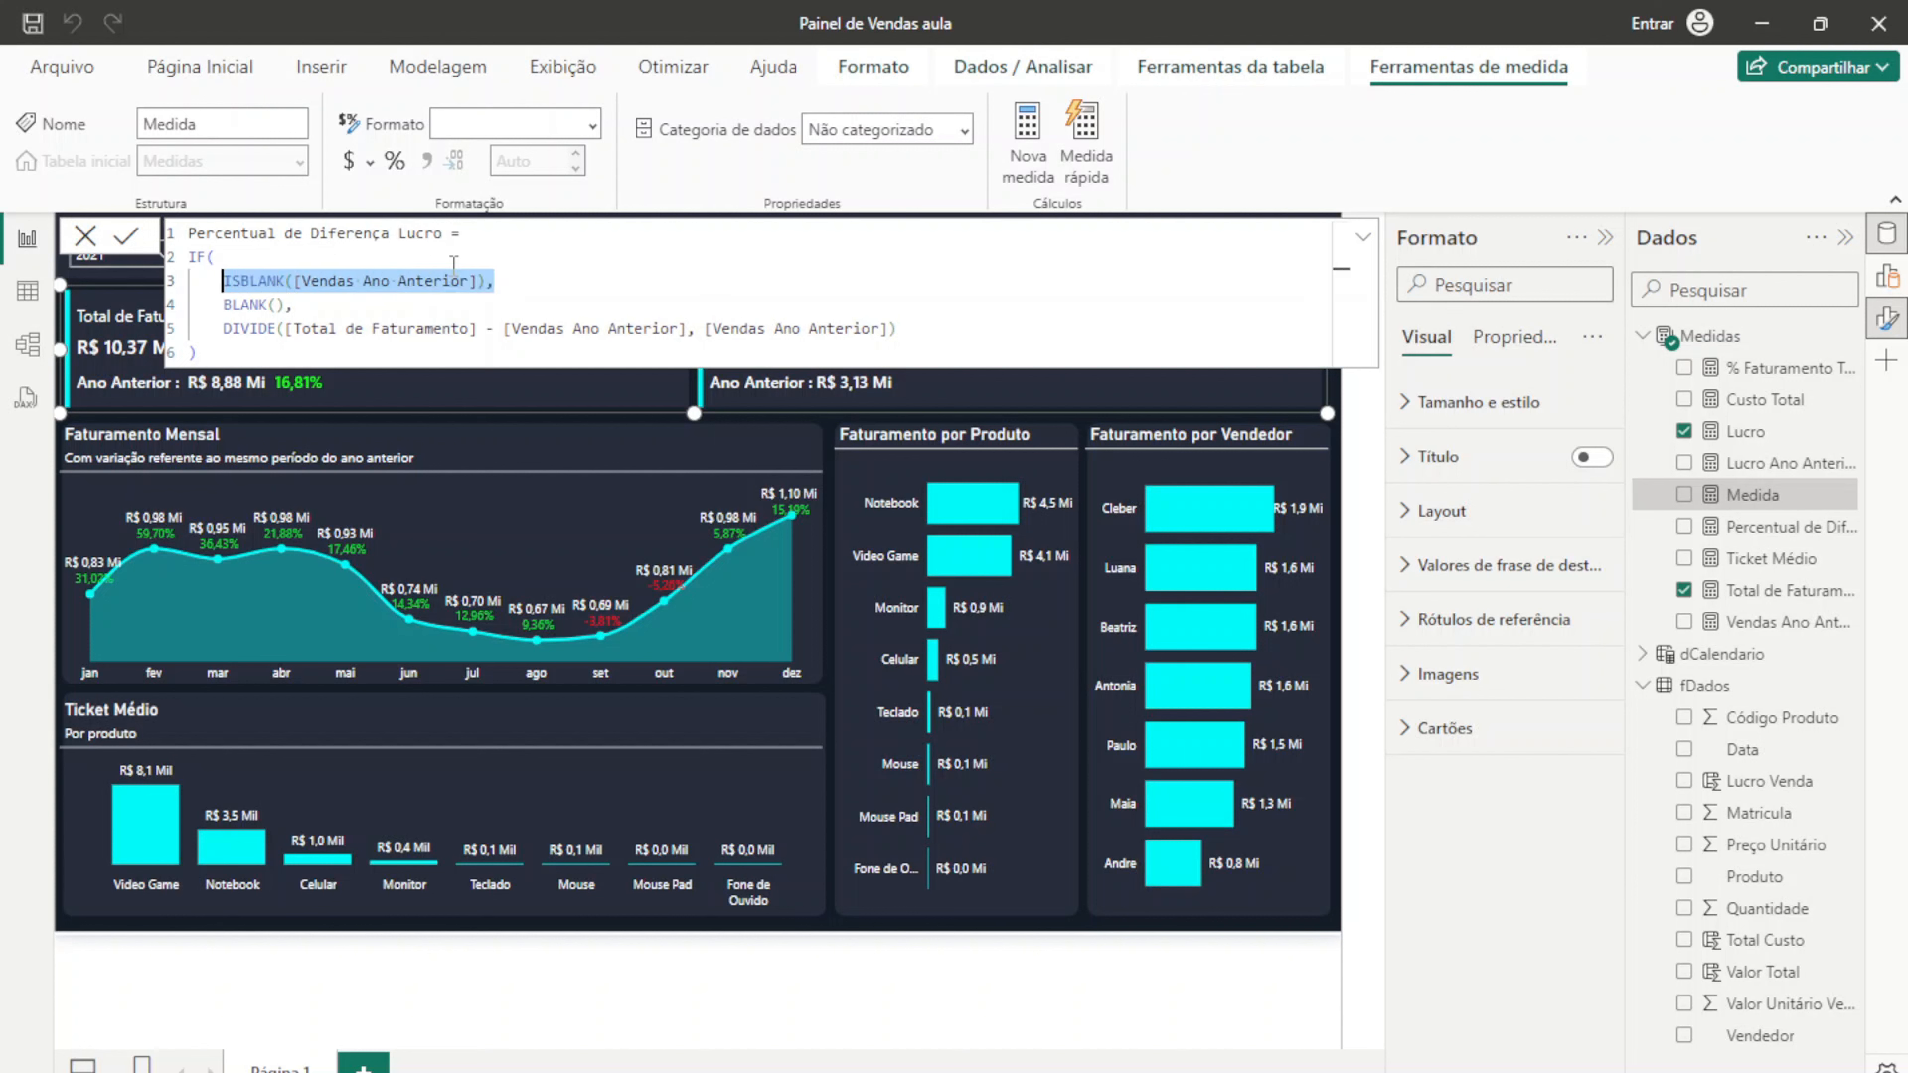
left_click(463, 281)
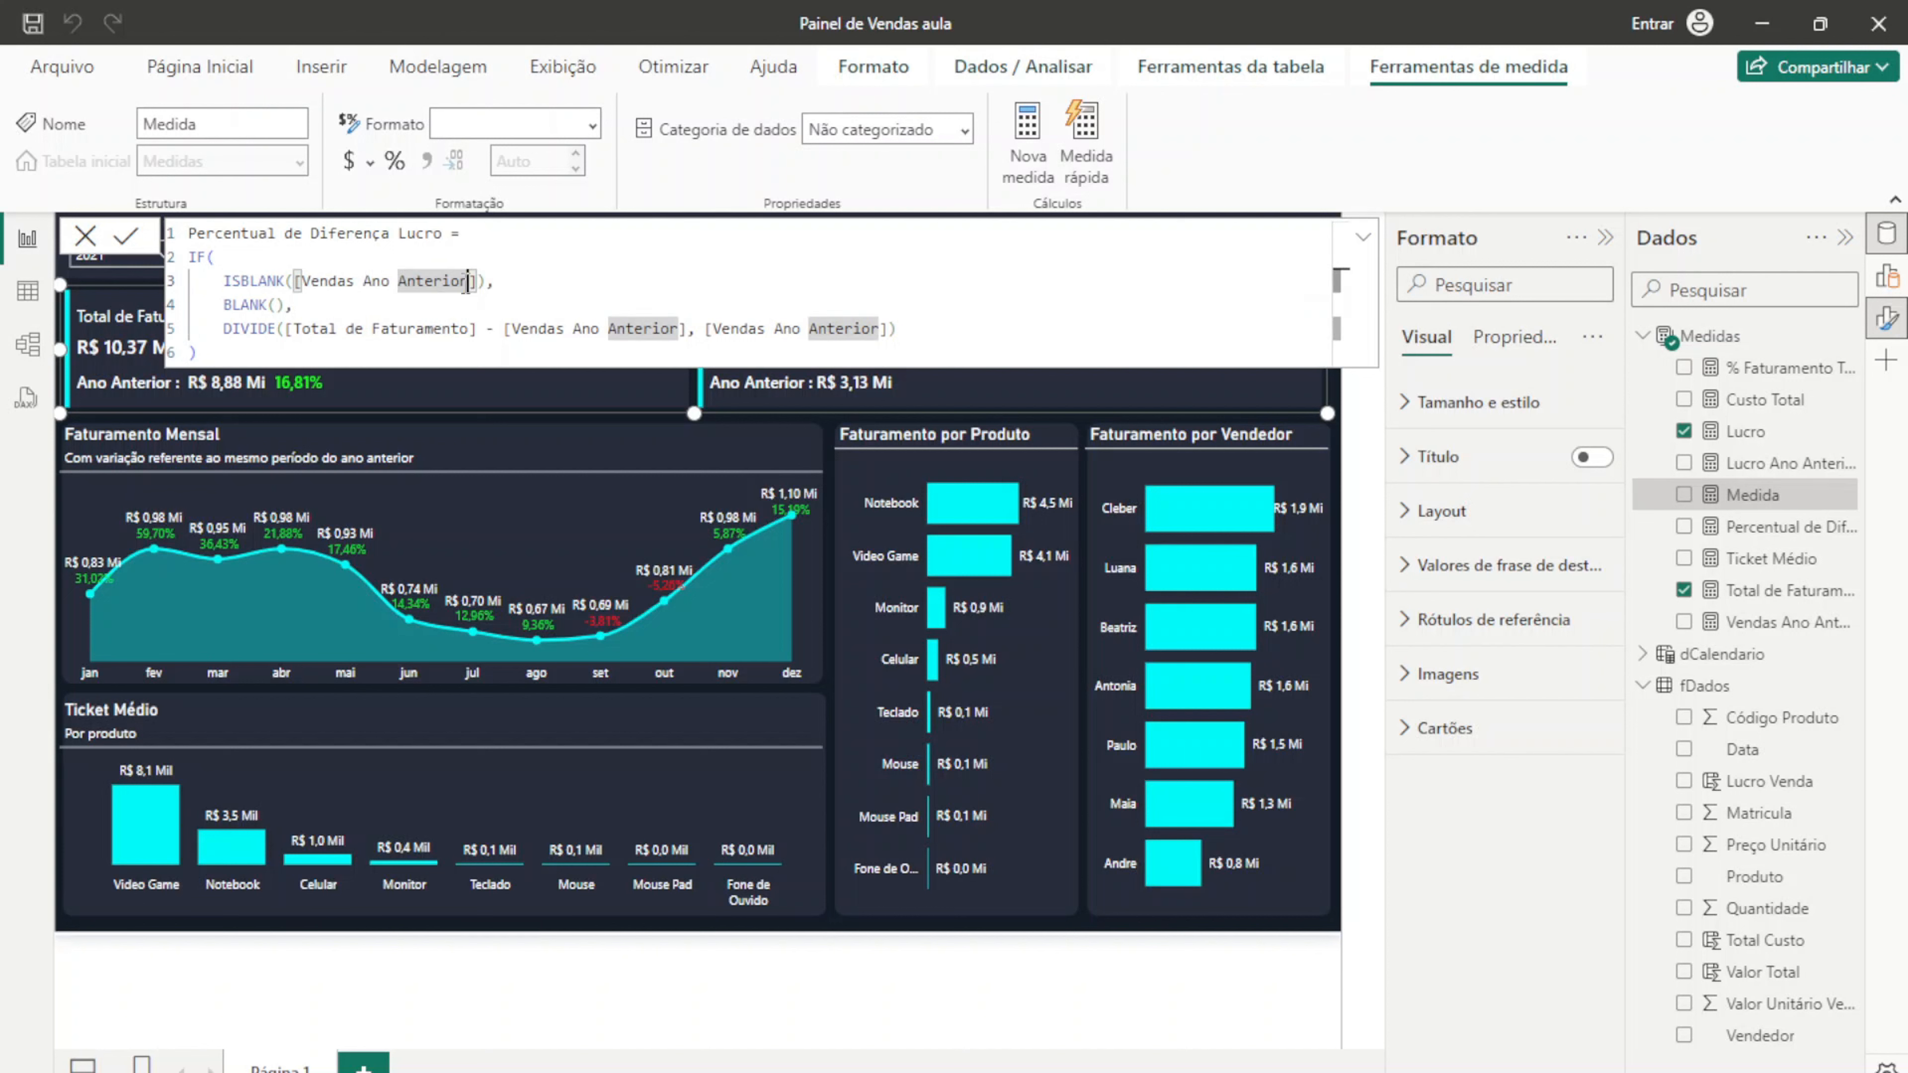
left_click_drag(478, 281, 303, 280)
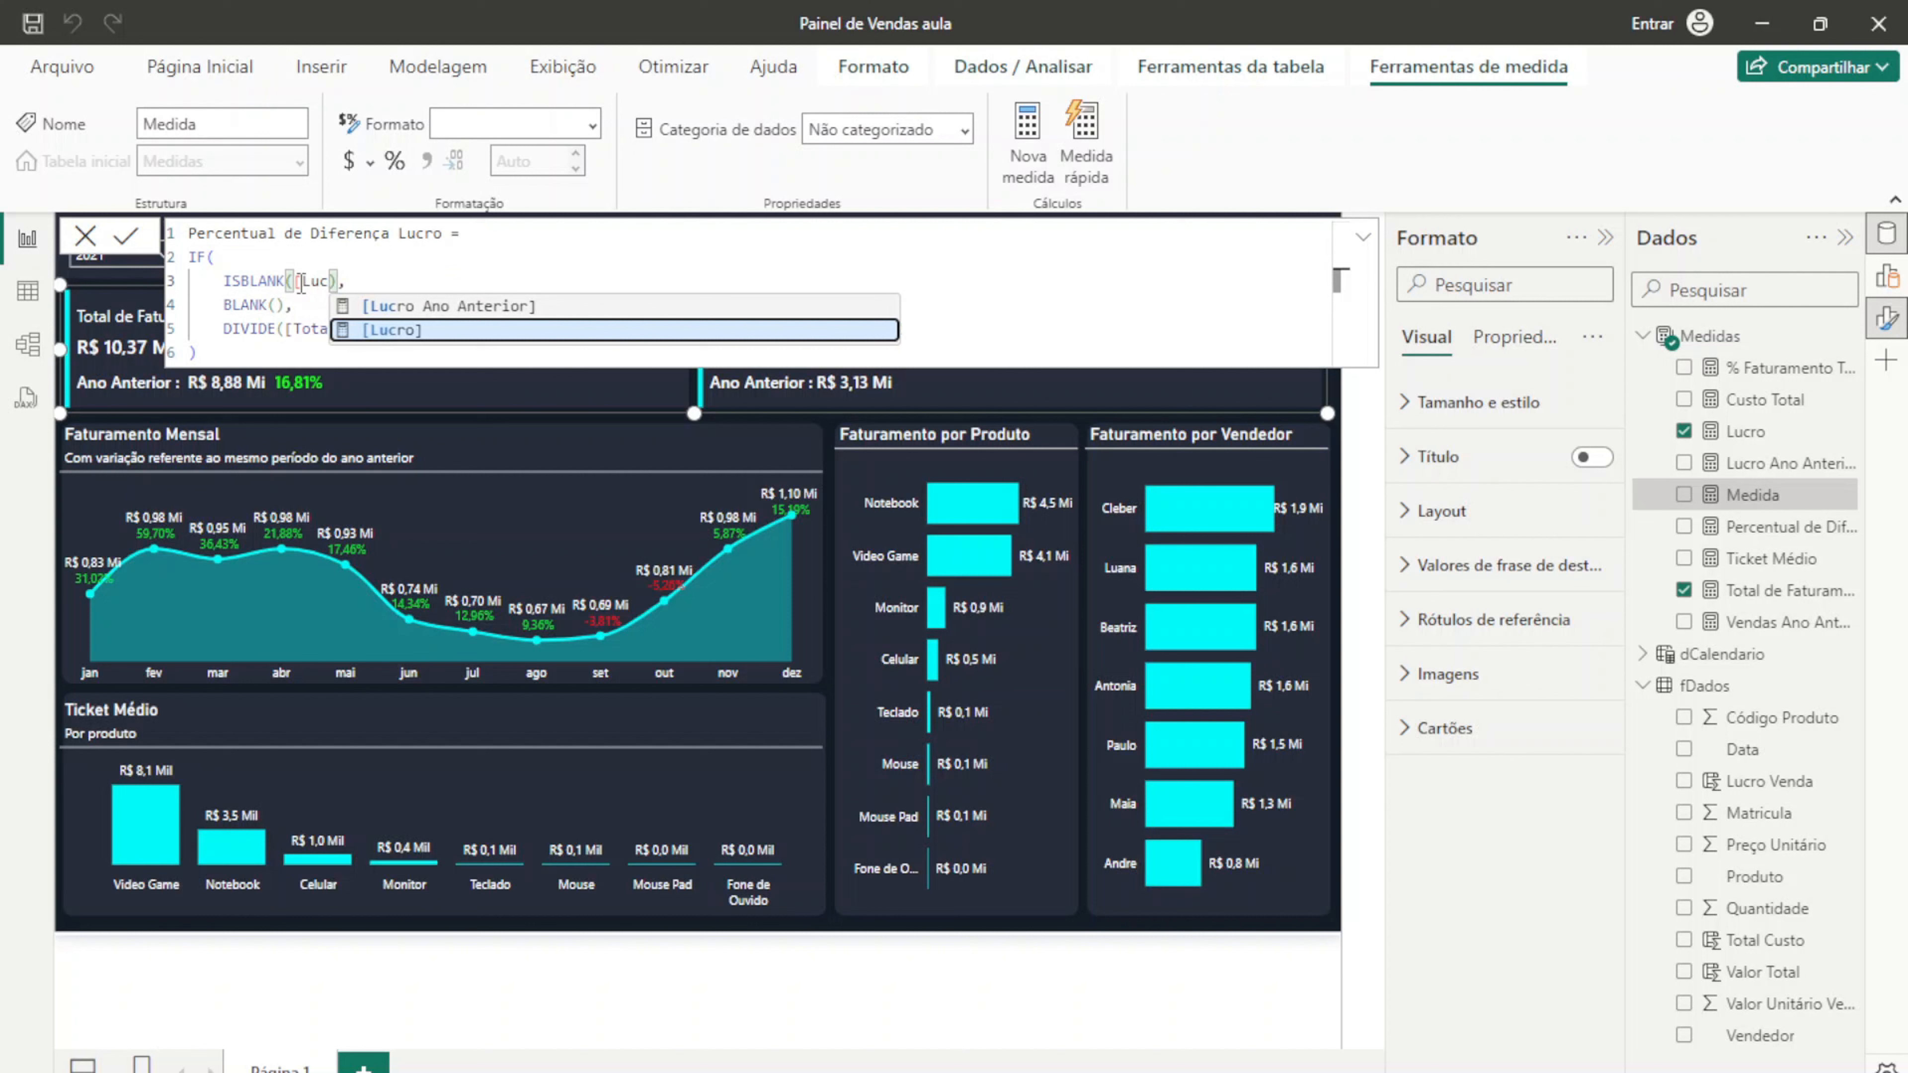
key("Up")
key("Tab")
left_click(321, 308)
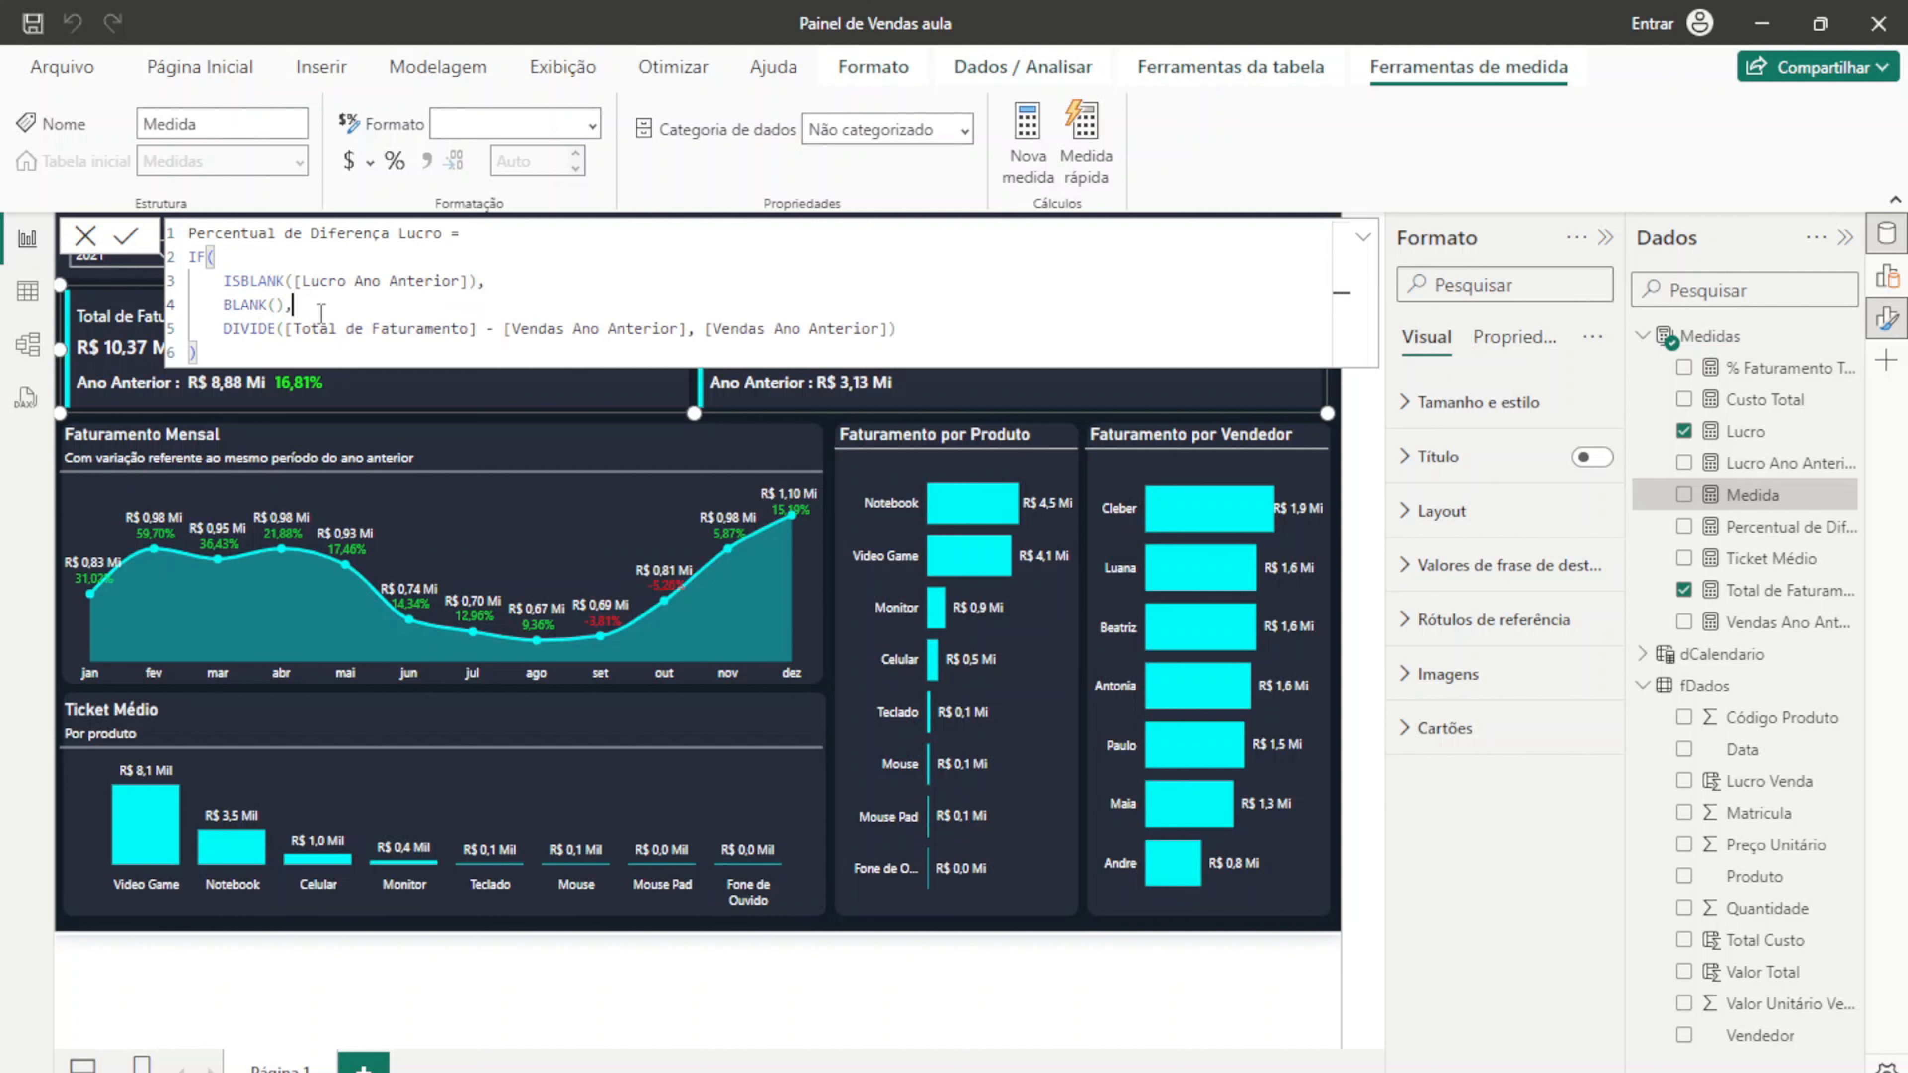
Step: Change the numerator of the DIVIDE function to [Lucro] - [Lucro Ano Anterior]
left_click(477, 325)
left_click_drag(474, 325, 294, 325)
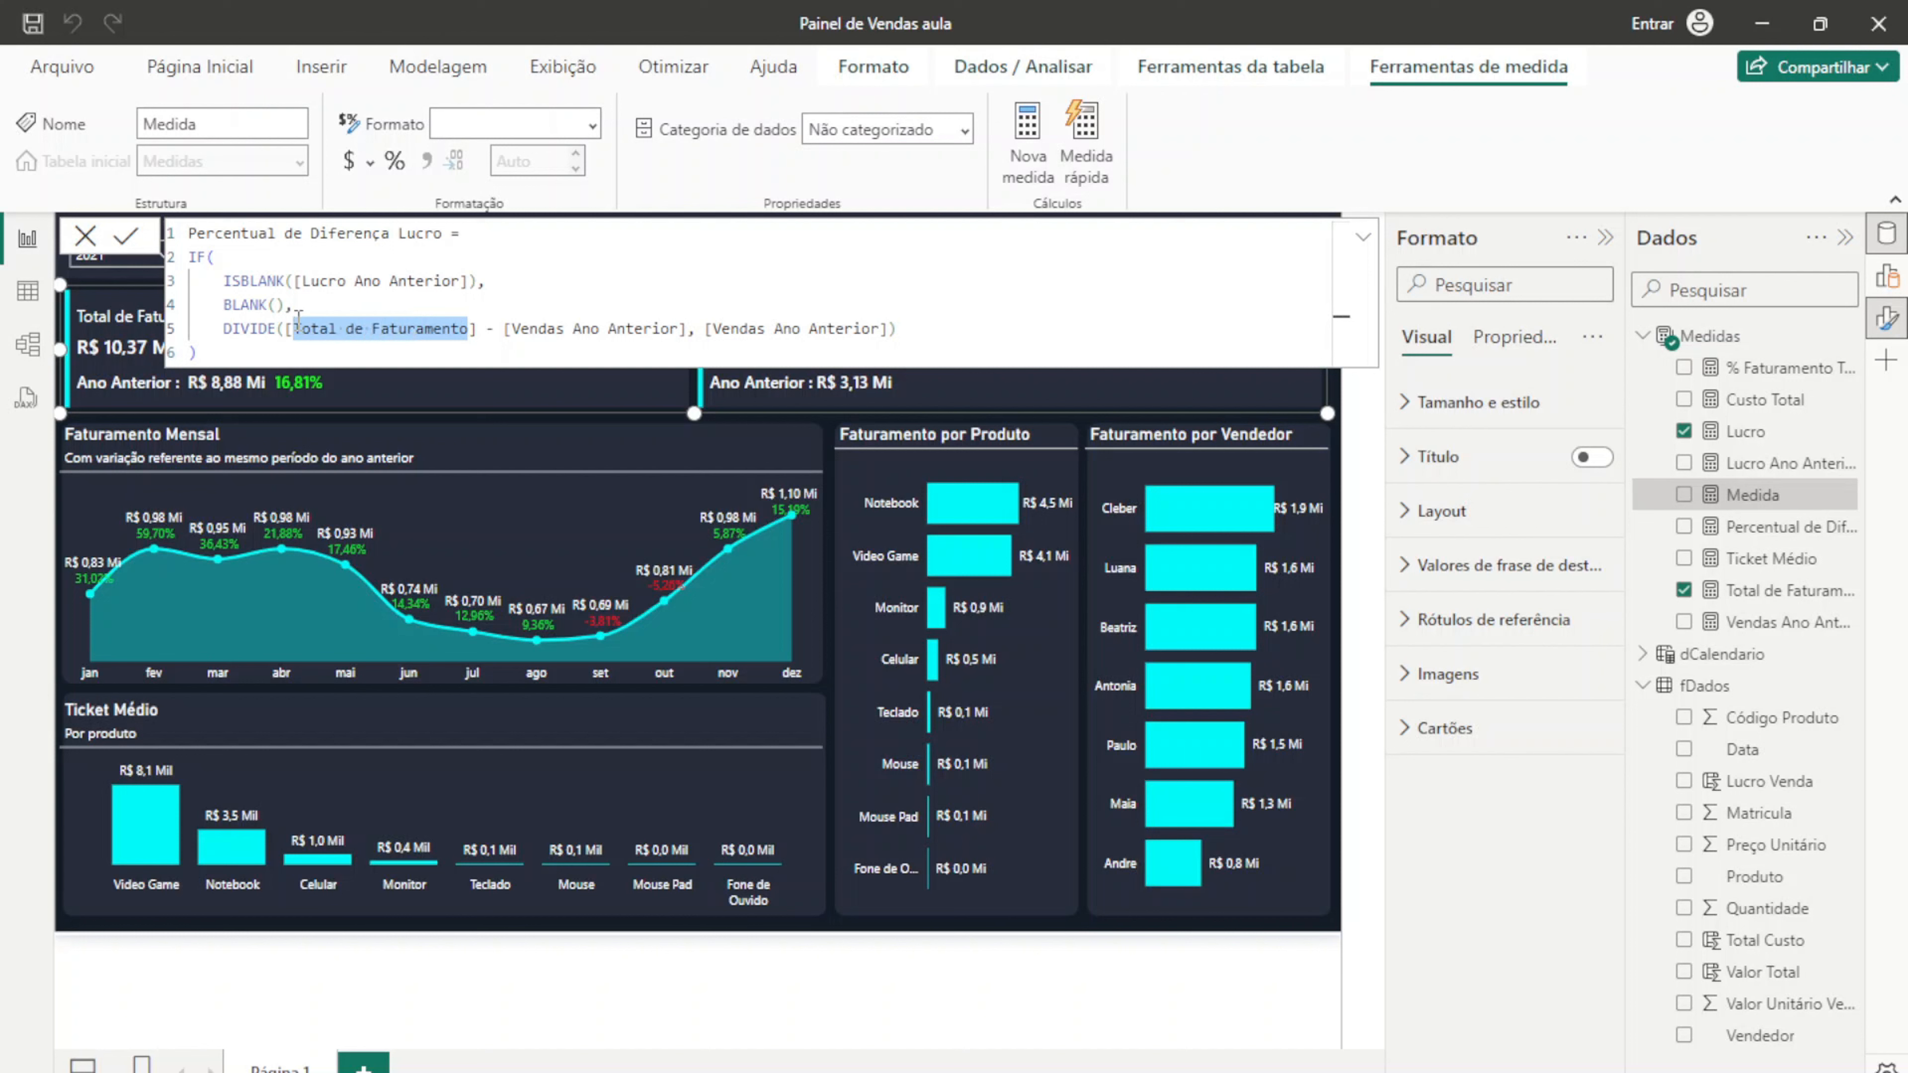
type("Lucro")
key("Tab")
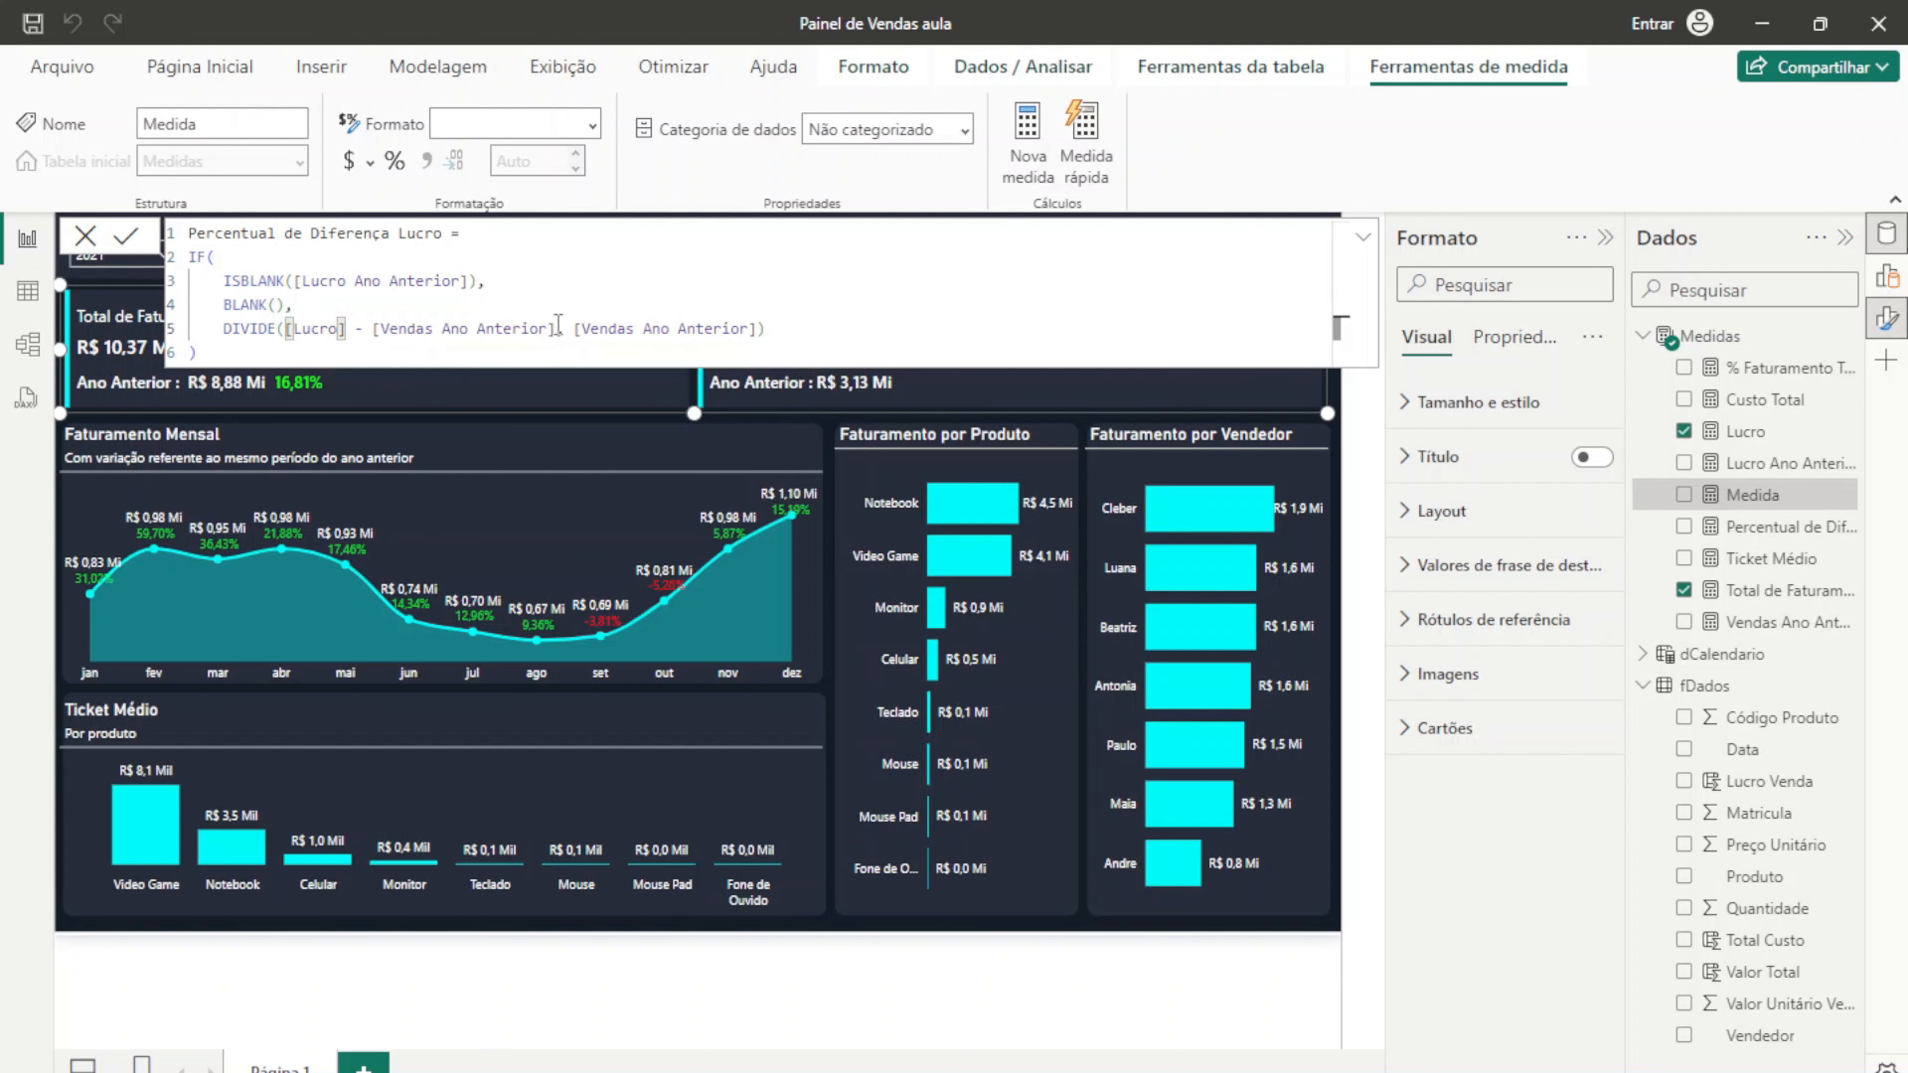
left_click_drag(558, 327, 381, 328)
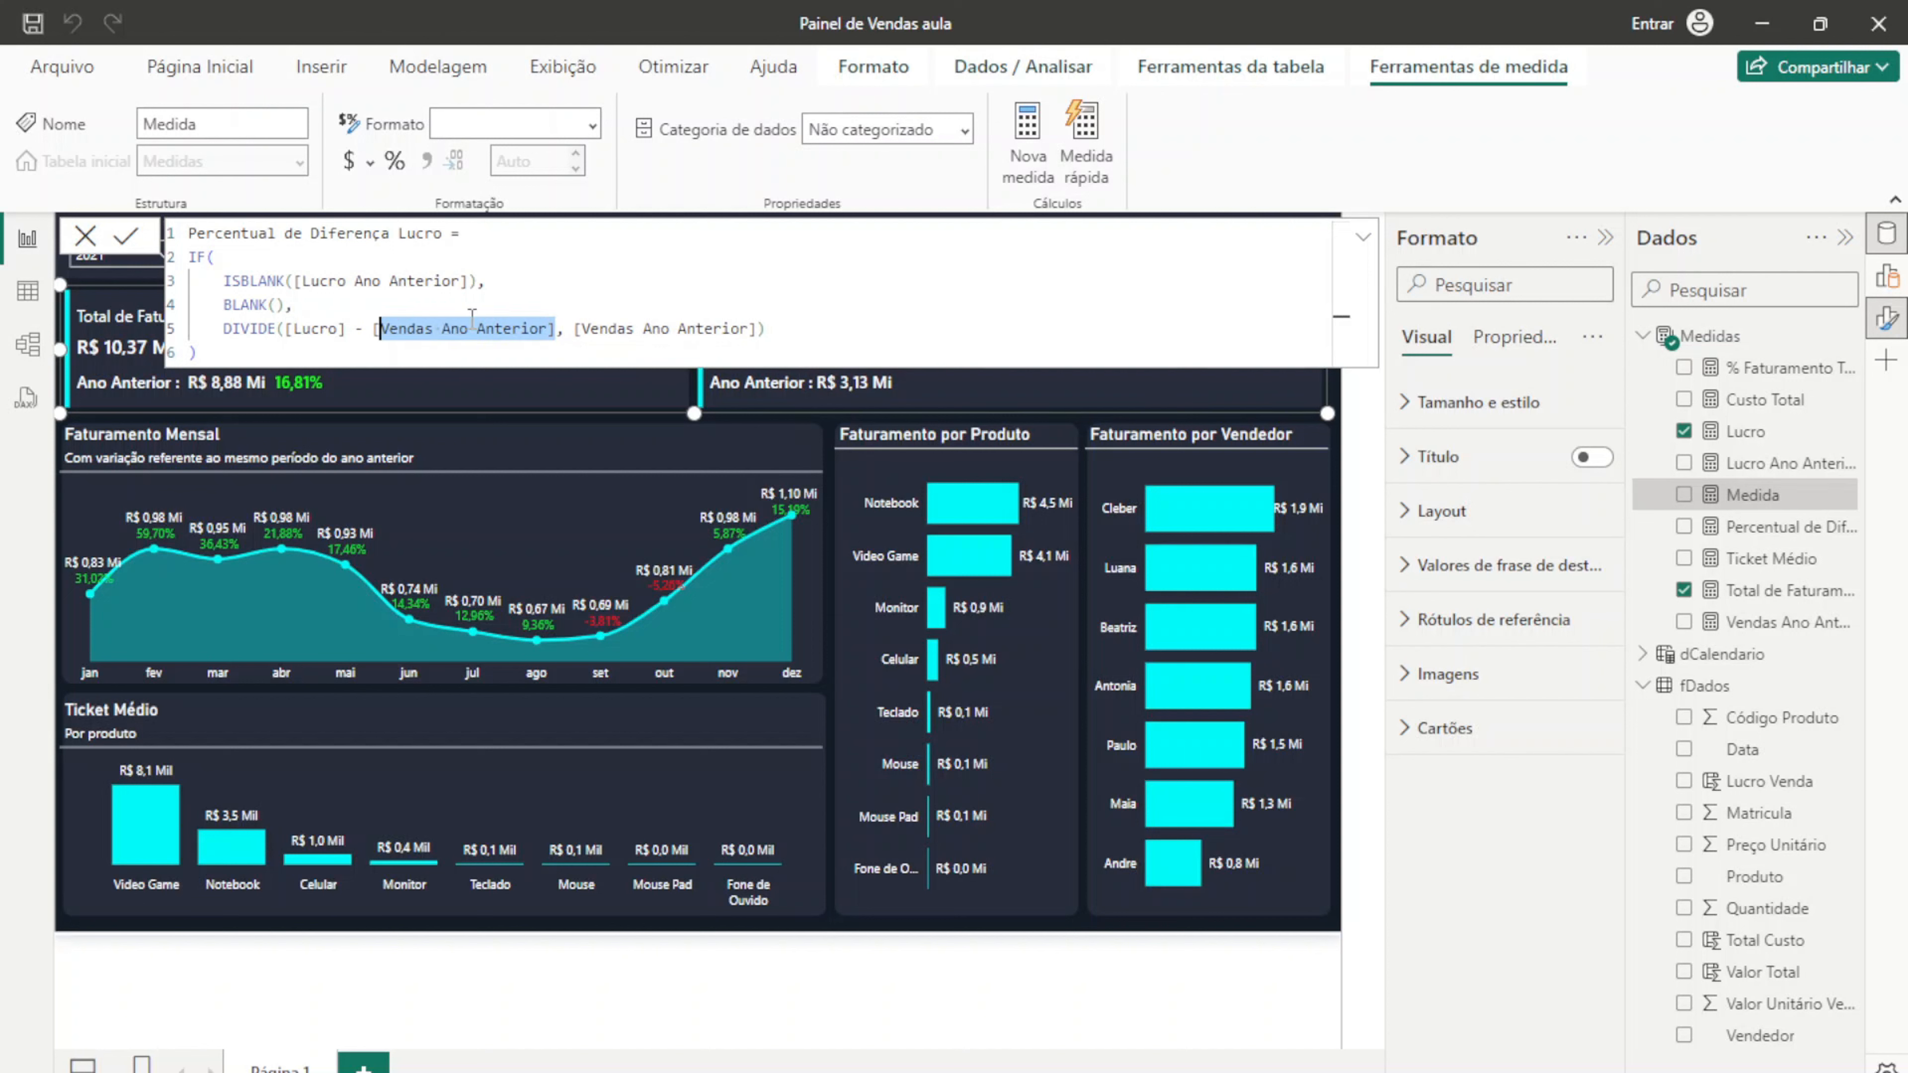
type("lucr")
key("Up")
key("Tab")
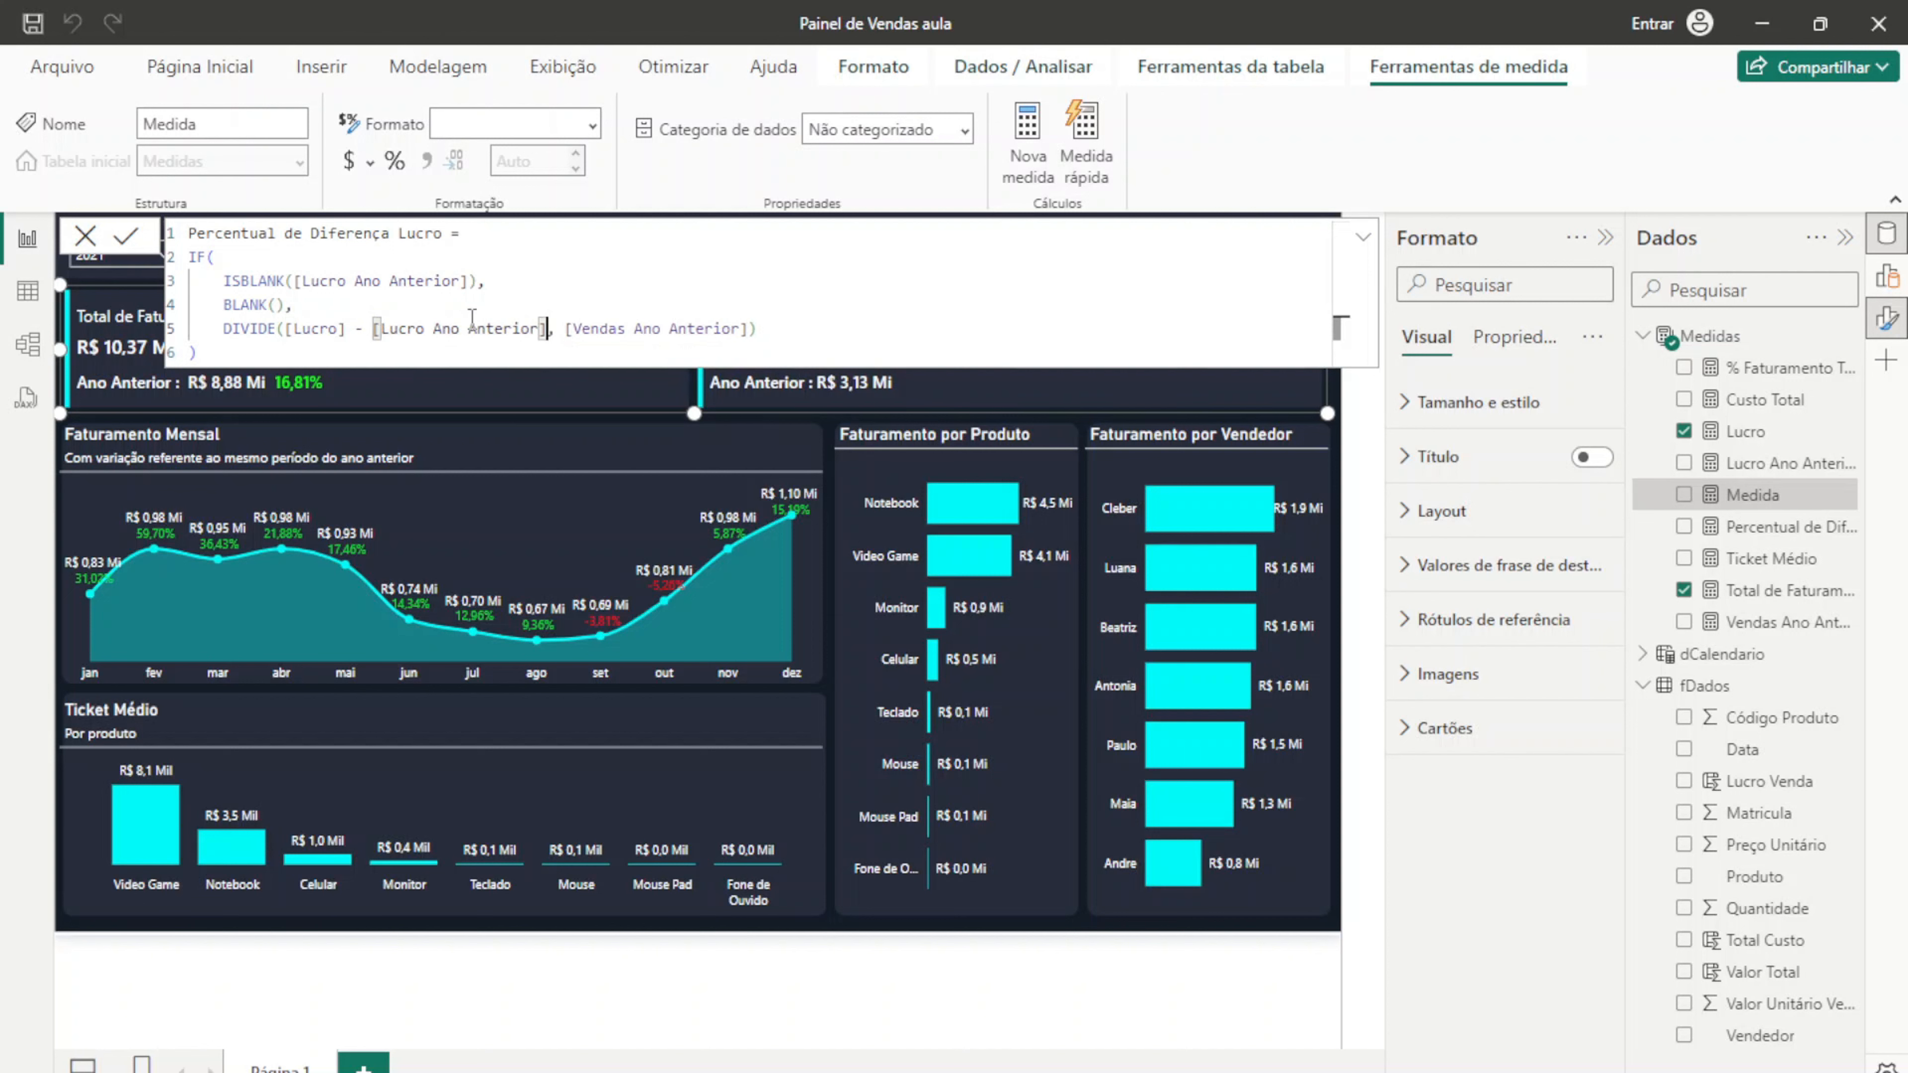
Step: Set the DIVIDE denominator to [Lucro Ano Anterior], then save the Percentual de Diferença Lucro measure and close its formula editor
key("Up")
left_click_drag(747, 330, 584, 328)
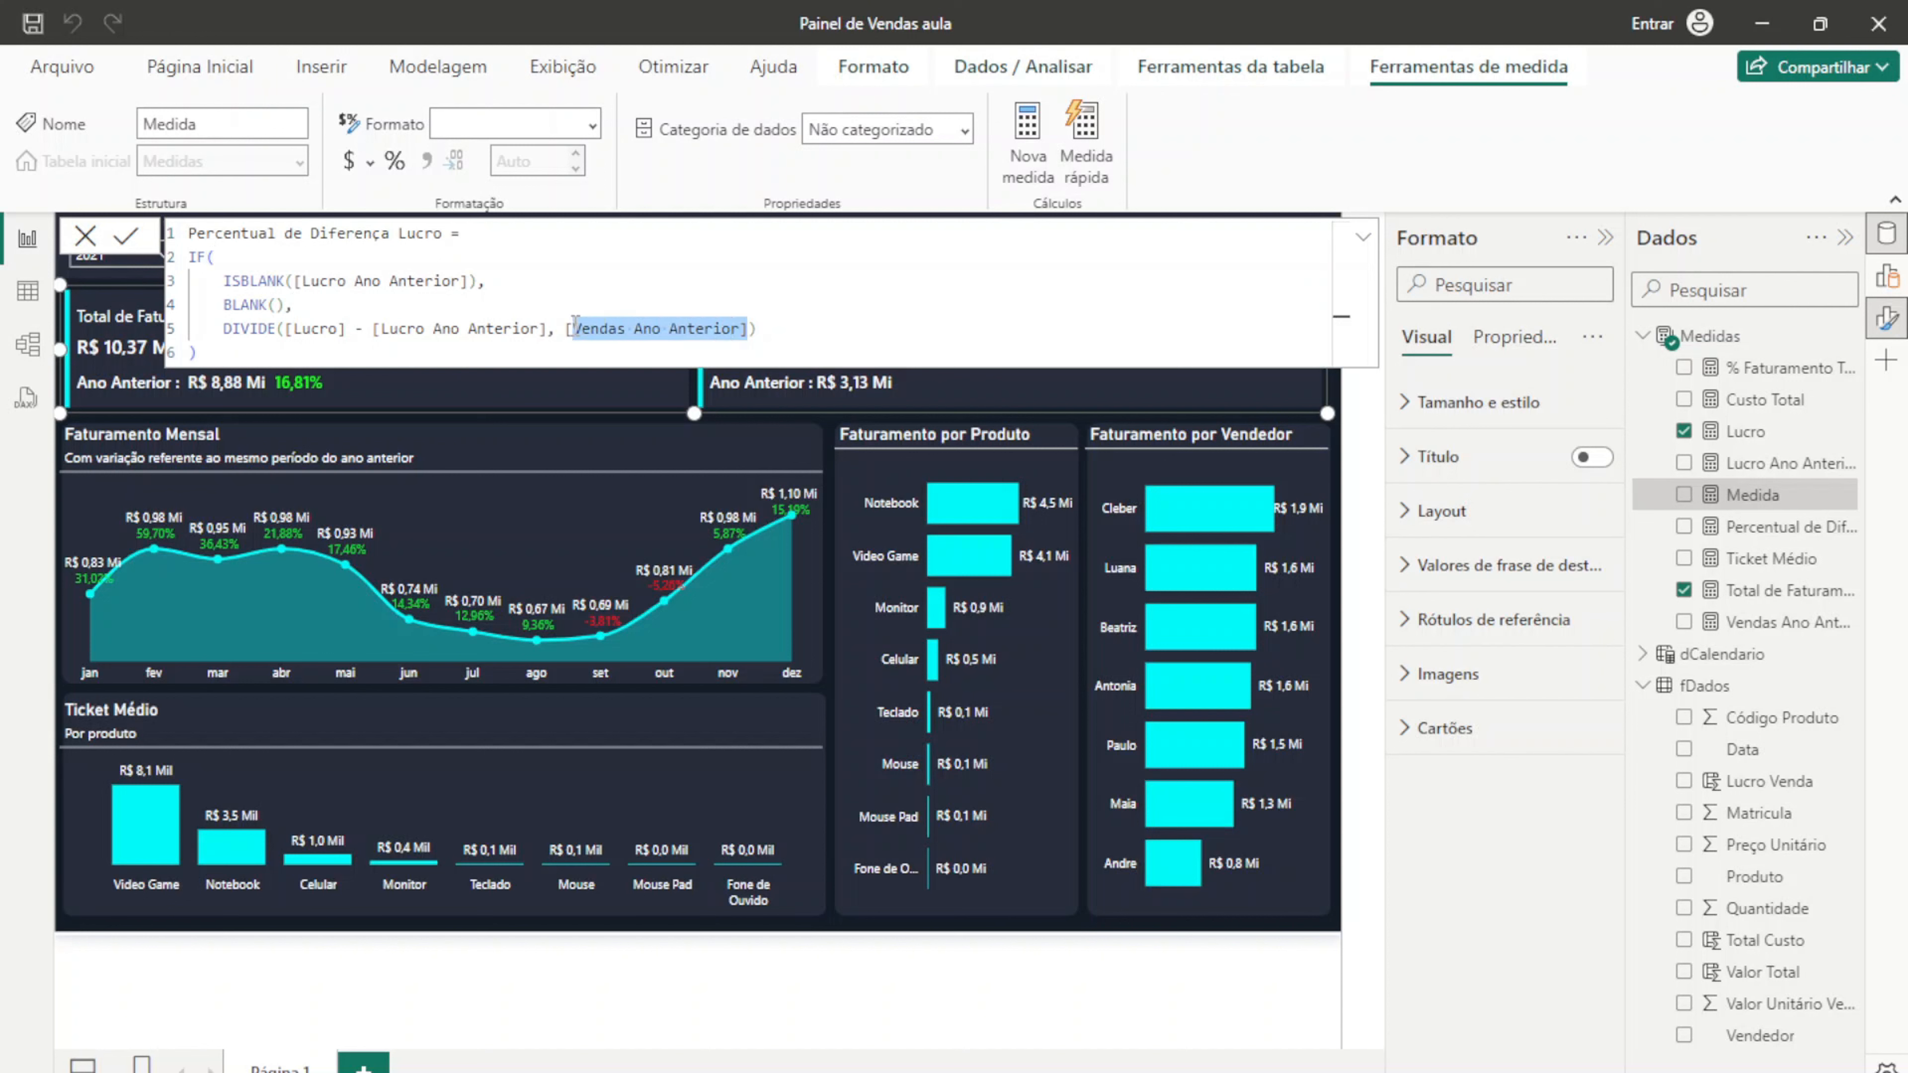
type("lucr")
key("Up")
key("Tab")
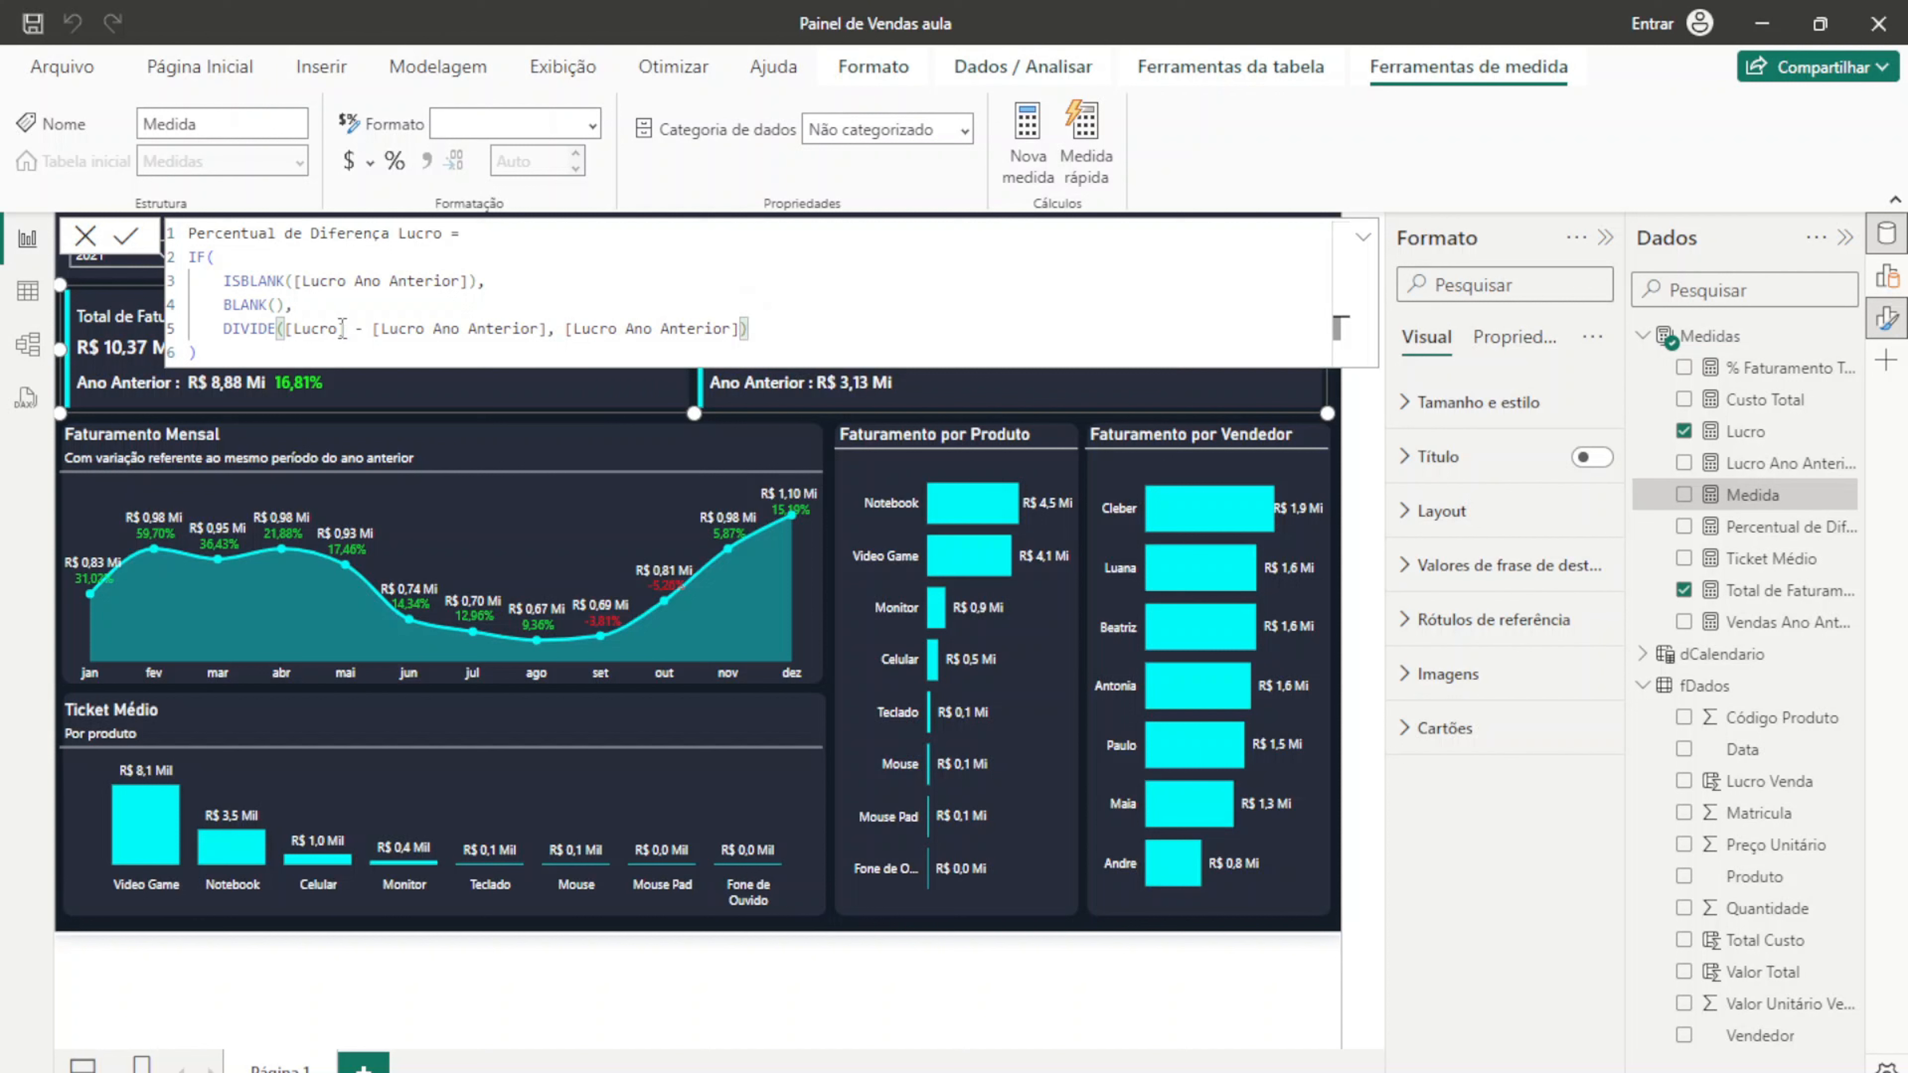
left_click_drag(342, 328, 286, 331)
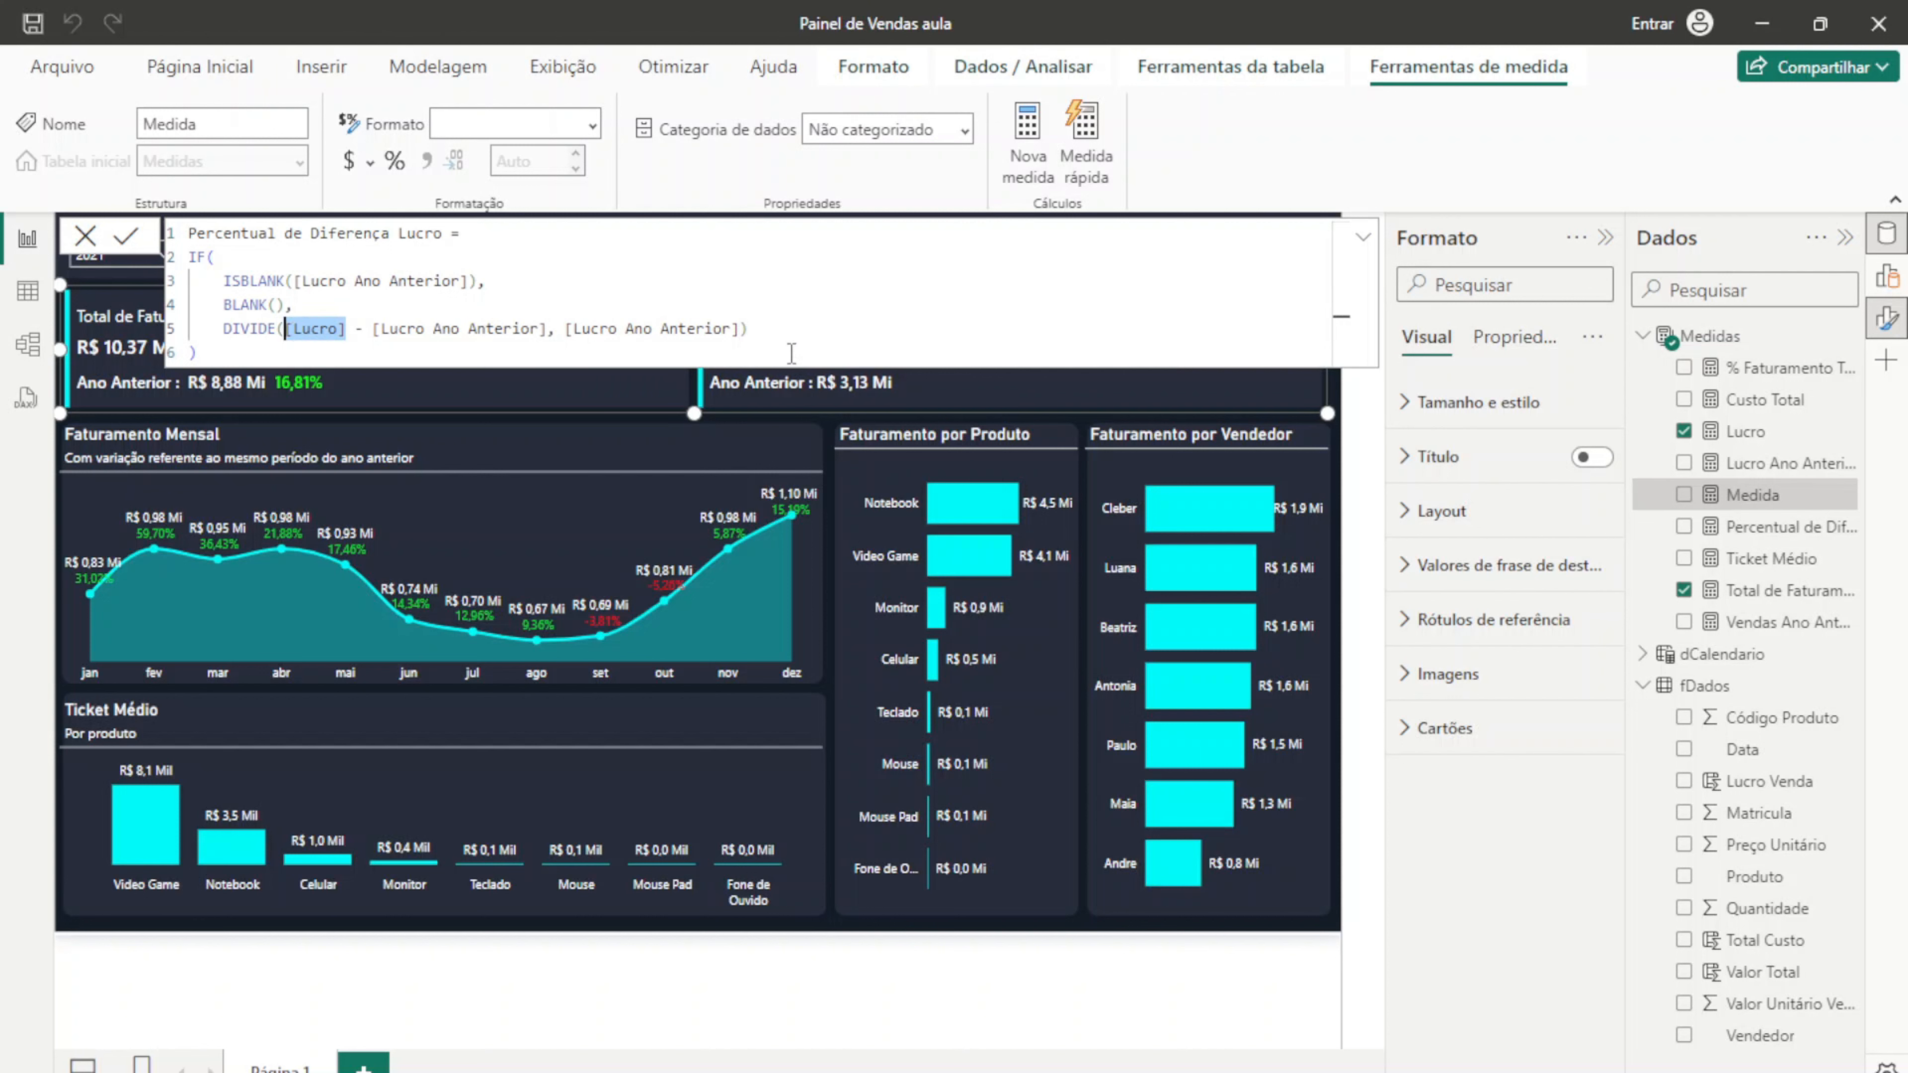
left_click(790, 323)
left_click(297, 354)
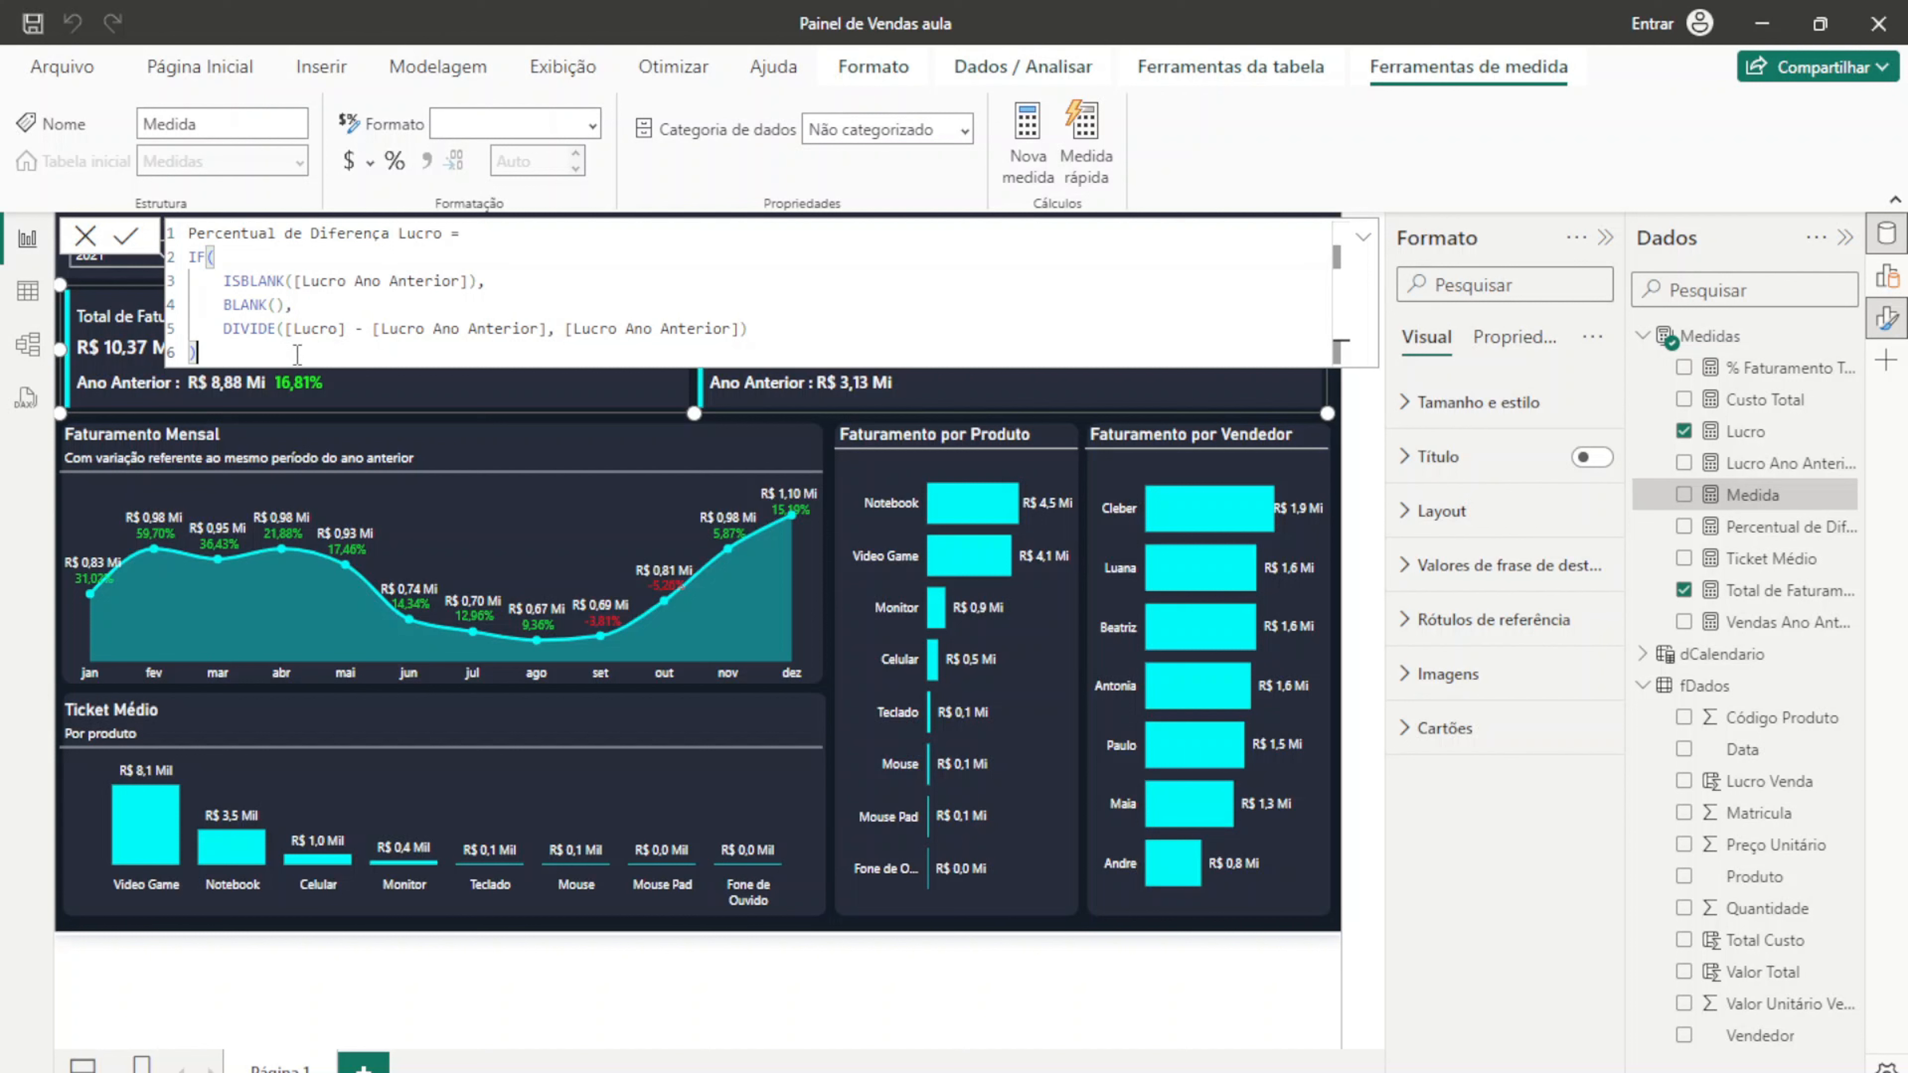
key("Return")
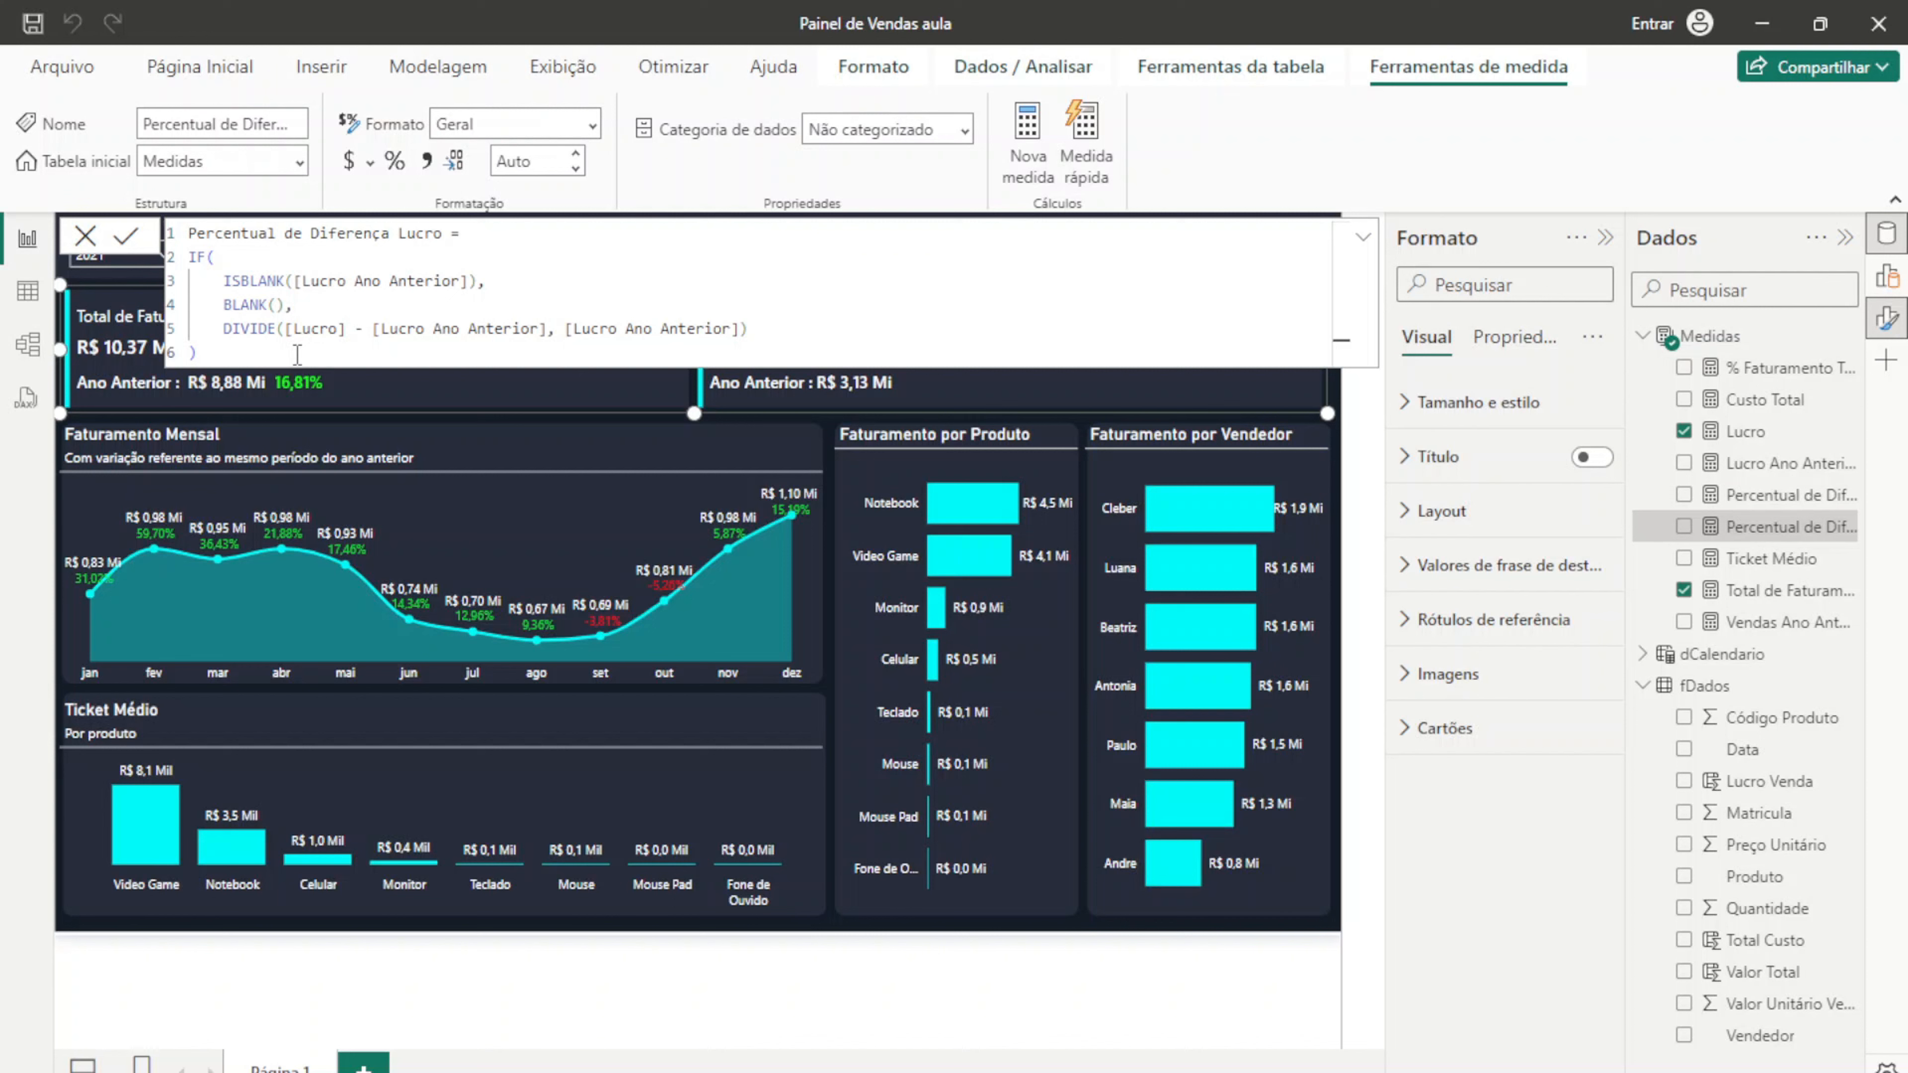
left_click(85, 237)
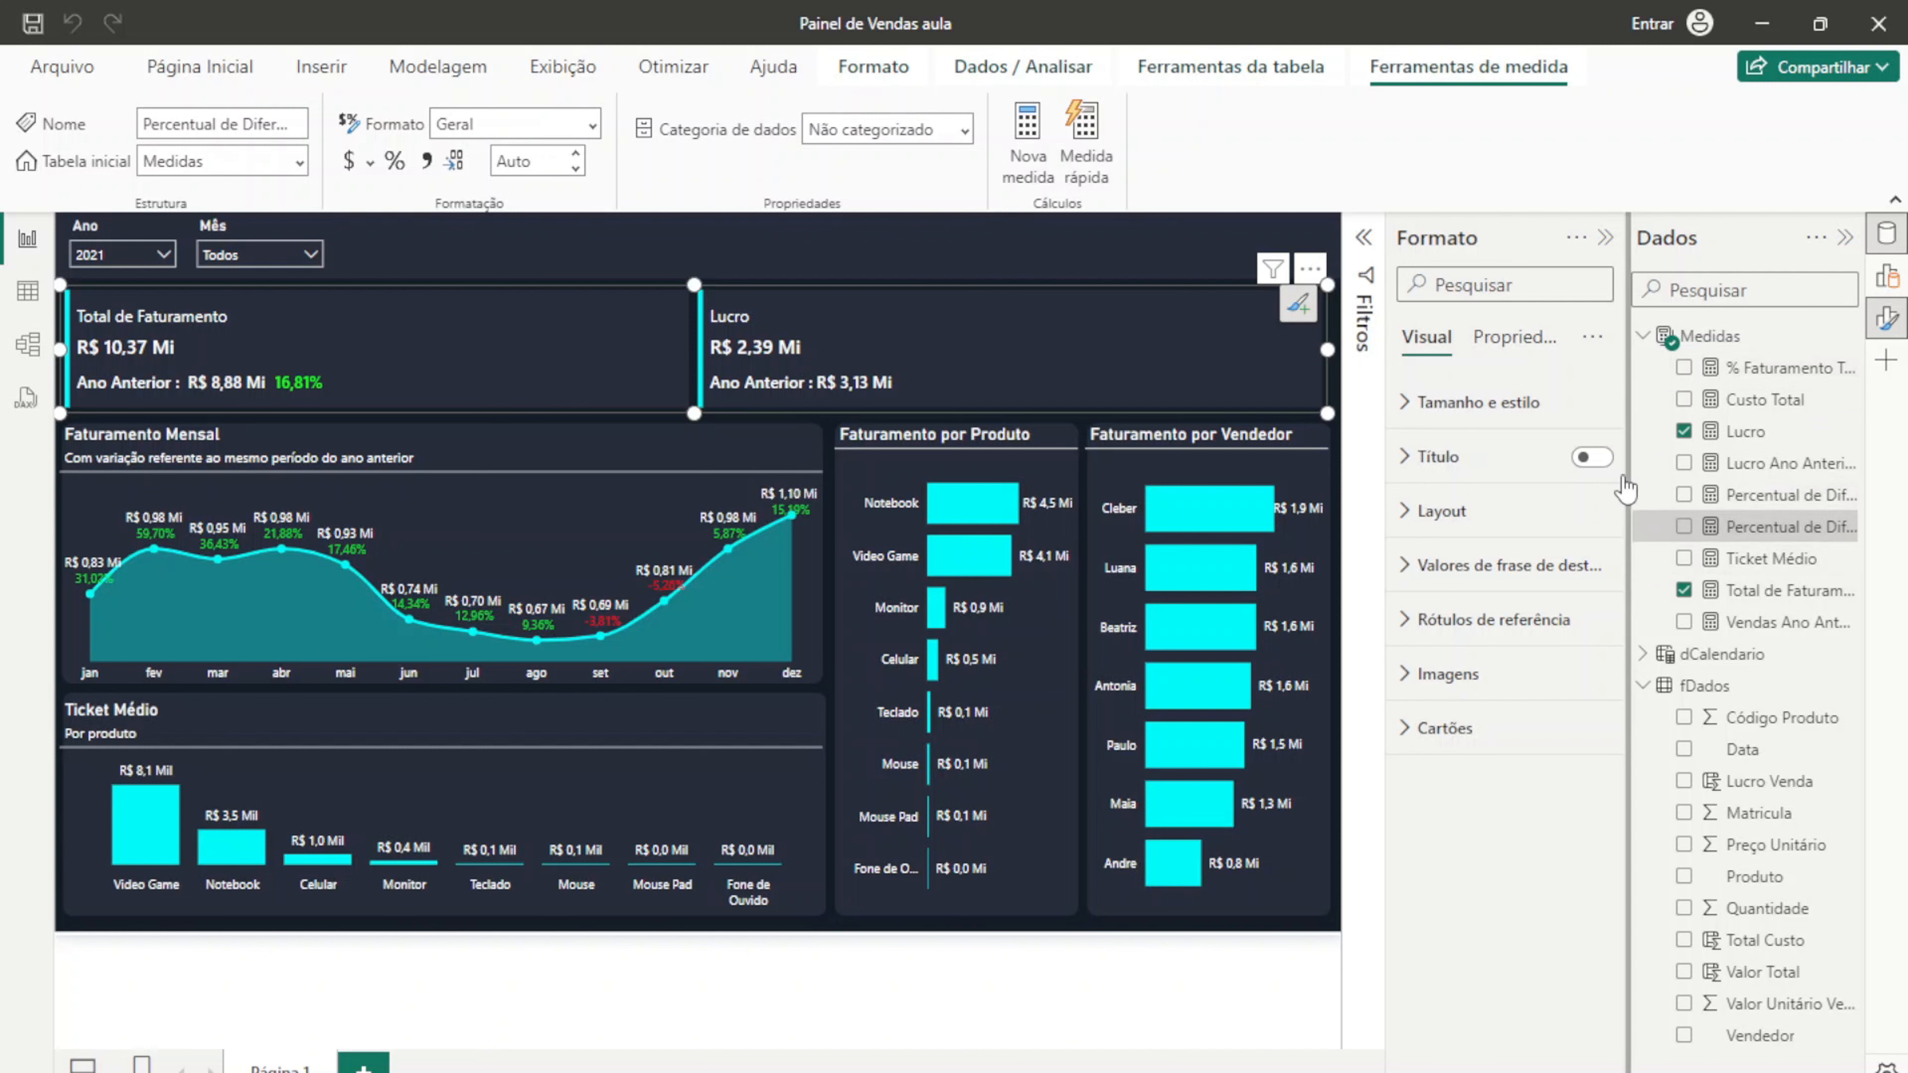
Step: Widen the field list, copy the entire formula of the % Faturamento Texto measure and leave its editor without making changes
left_click_drag(1624, 485, 1537, 483)
left_click(1619, 373)
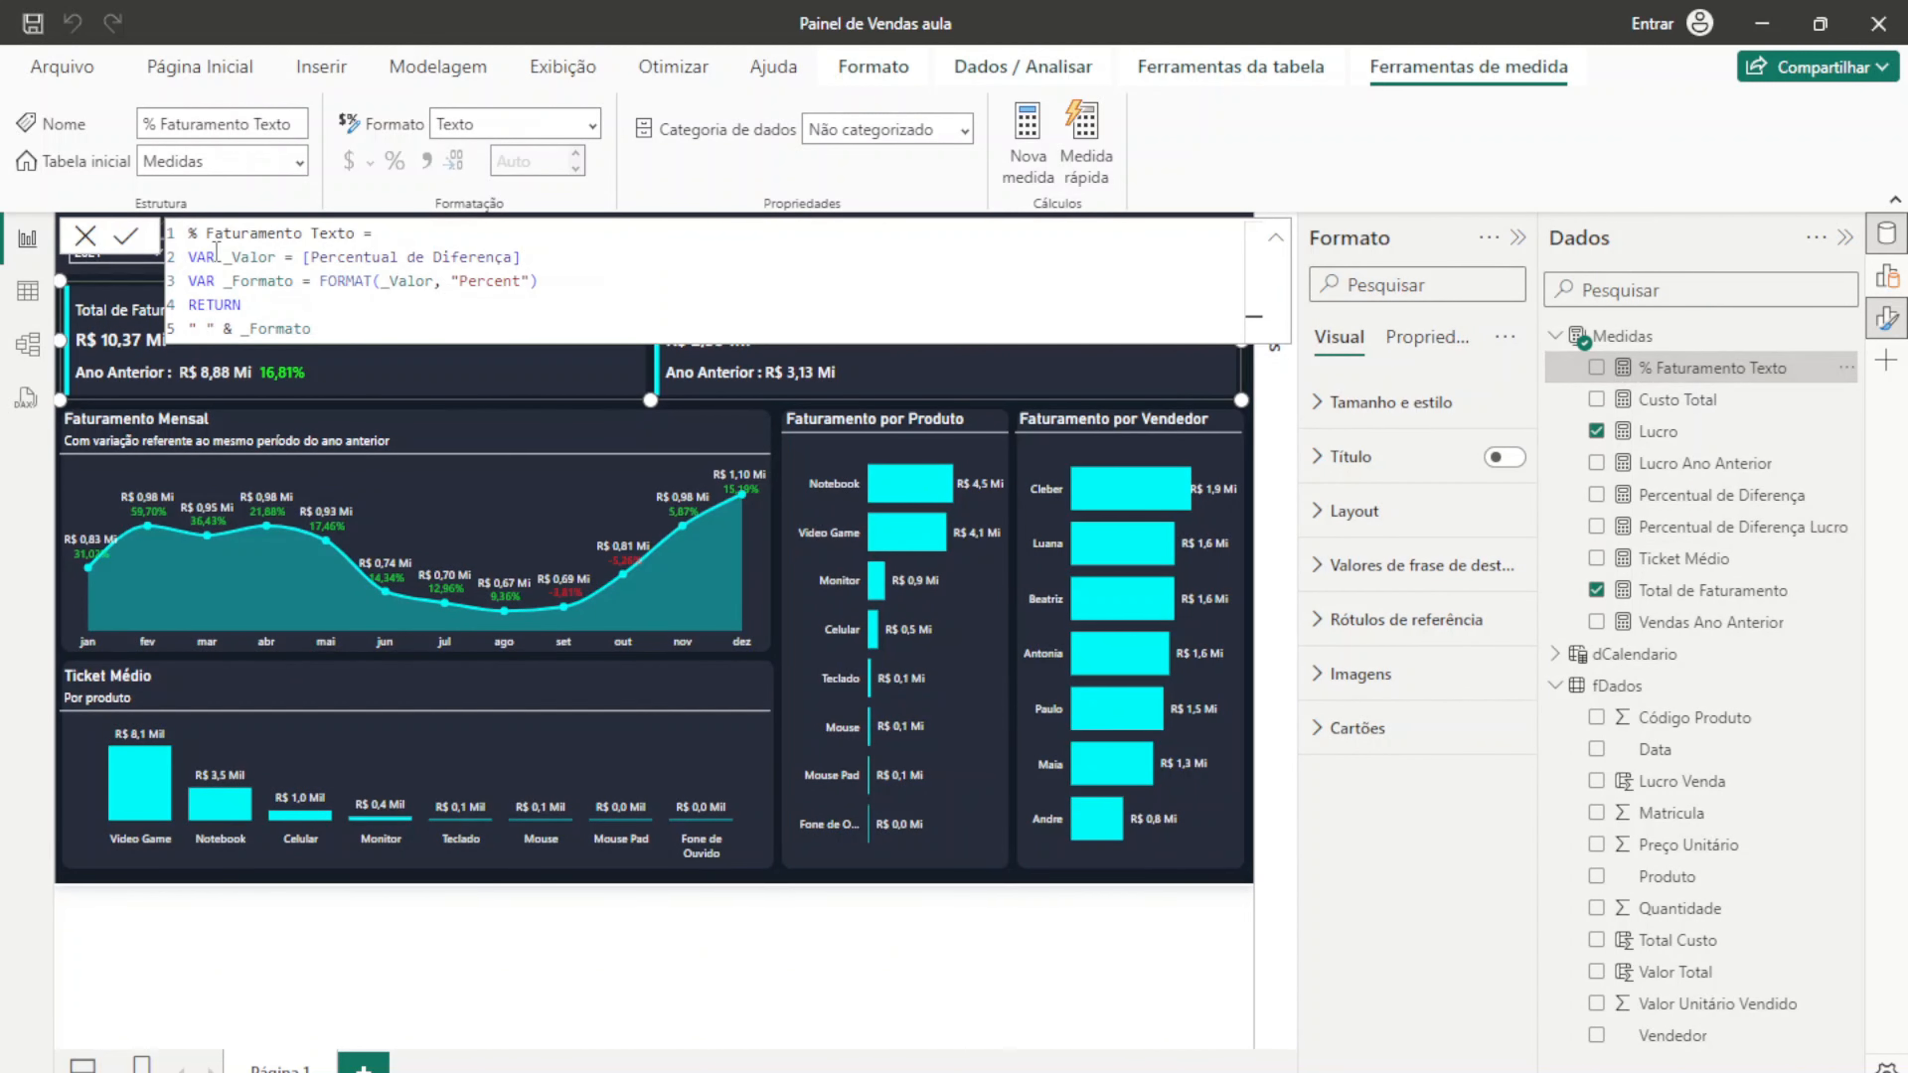
left_click_drag(339, 331, 170, 231)
key("ctrl+c")
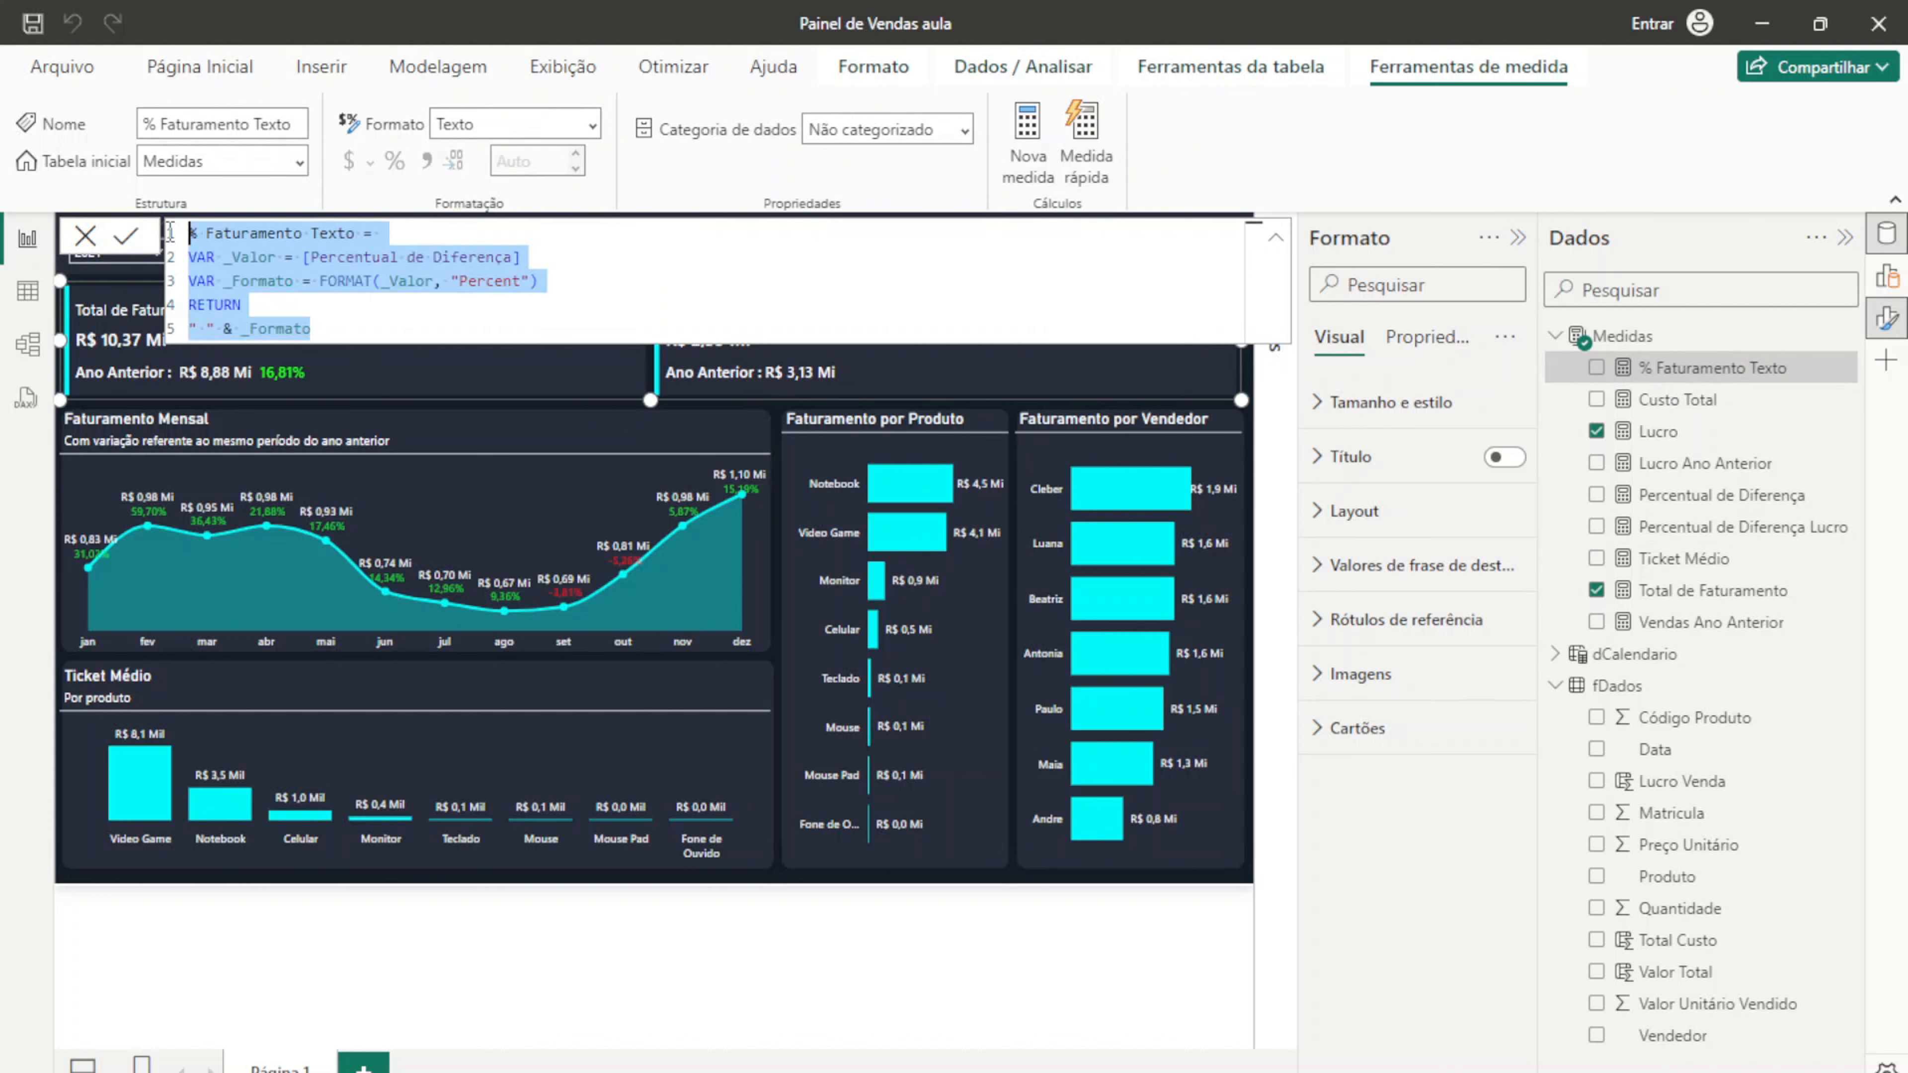
left_click(86, 238)
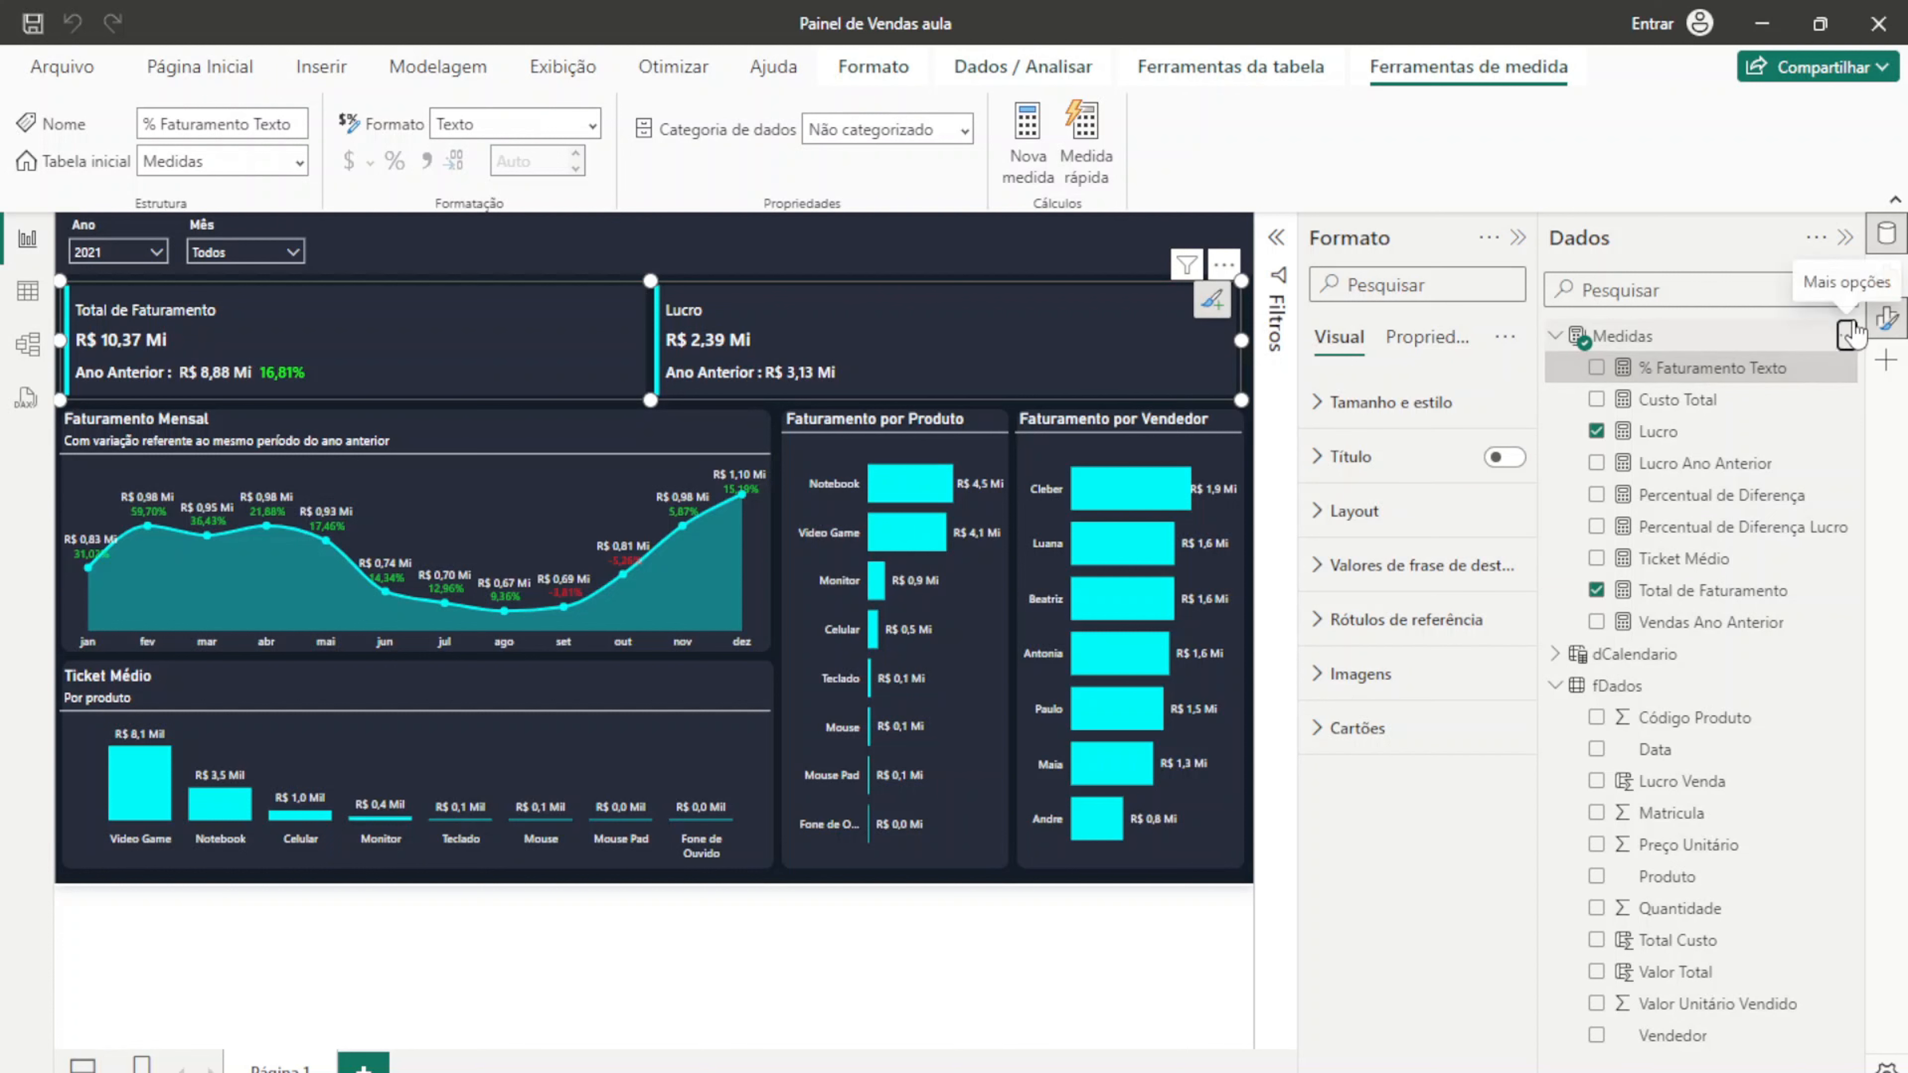
Step: Create a new measure in the Medidas table from the copied formula and name it % Lucro Texto
left_click(1850, 334)
left_click(1733, 376)
key("ctrl+v")
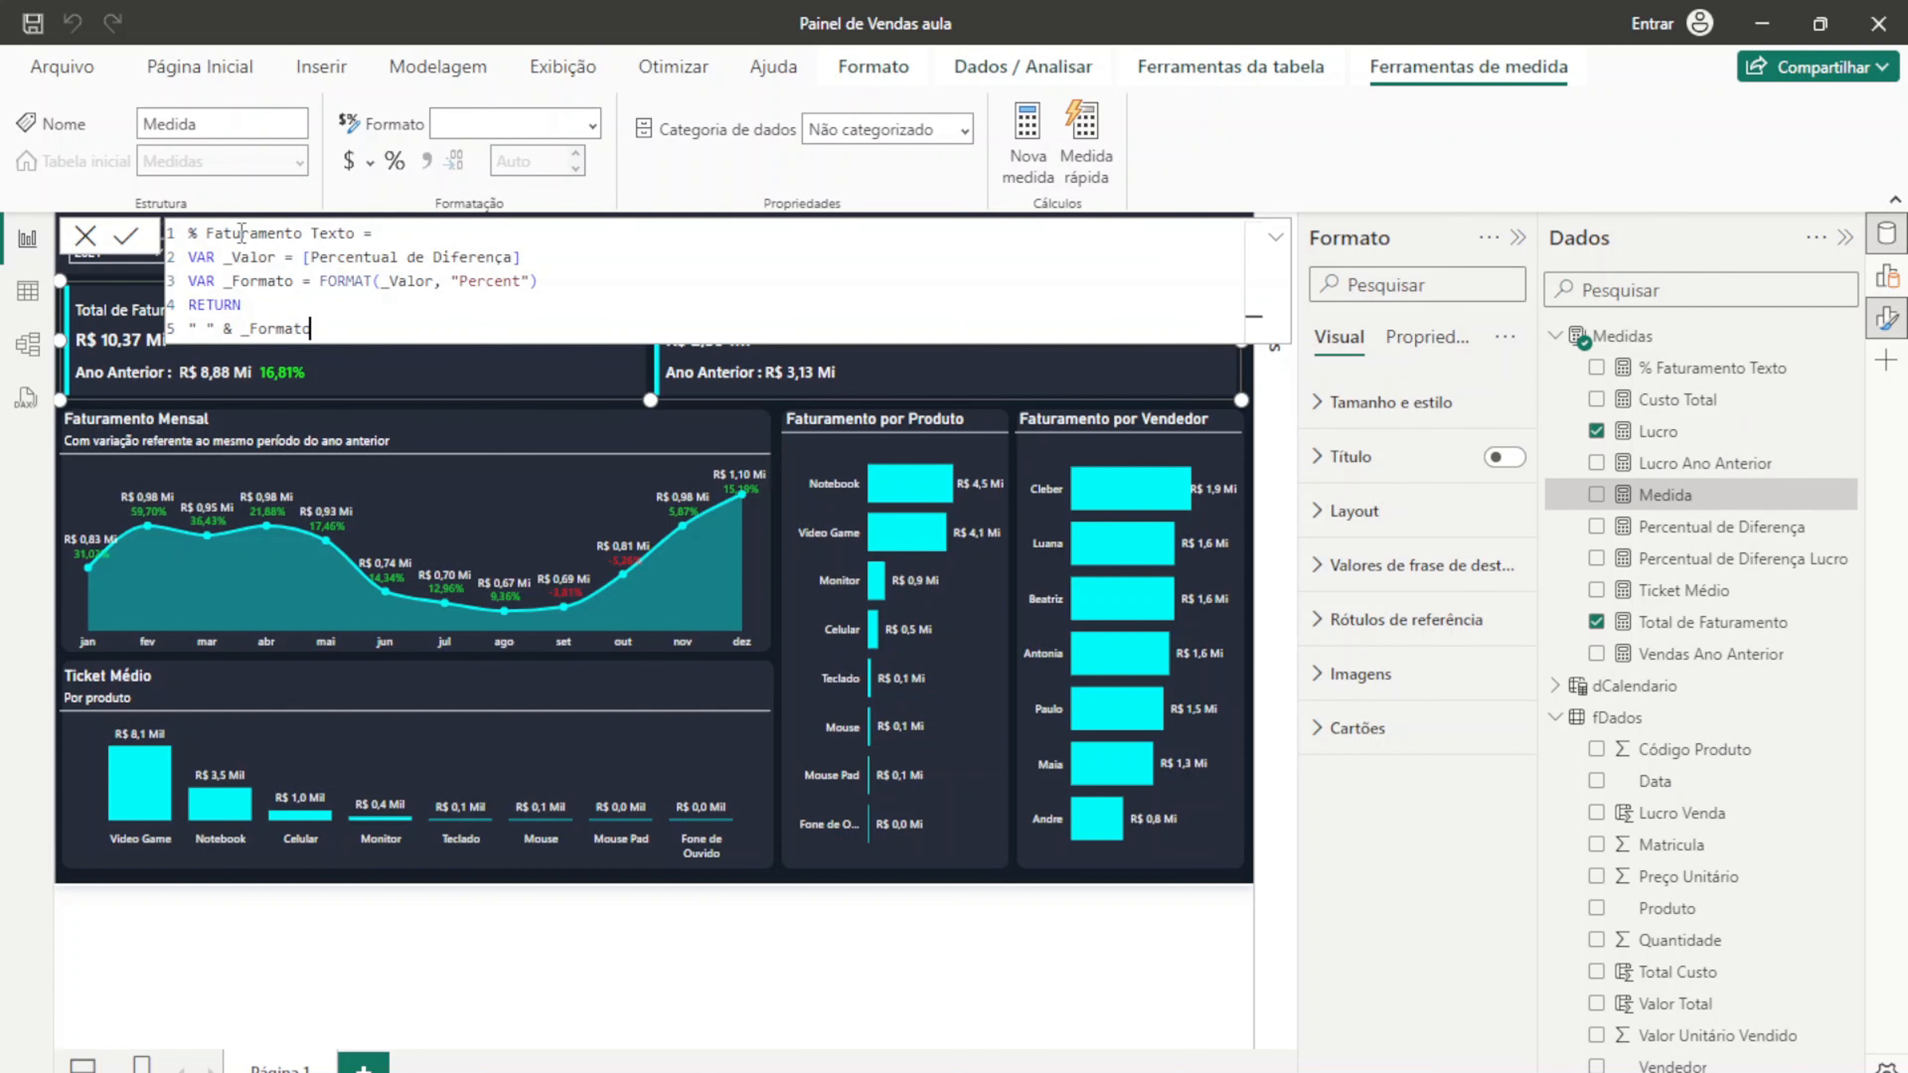
double_click(332, 235)
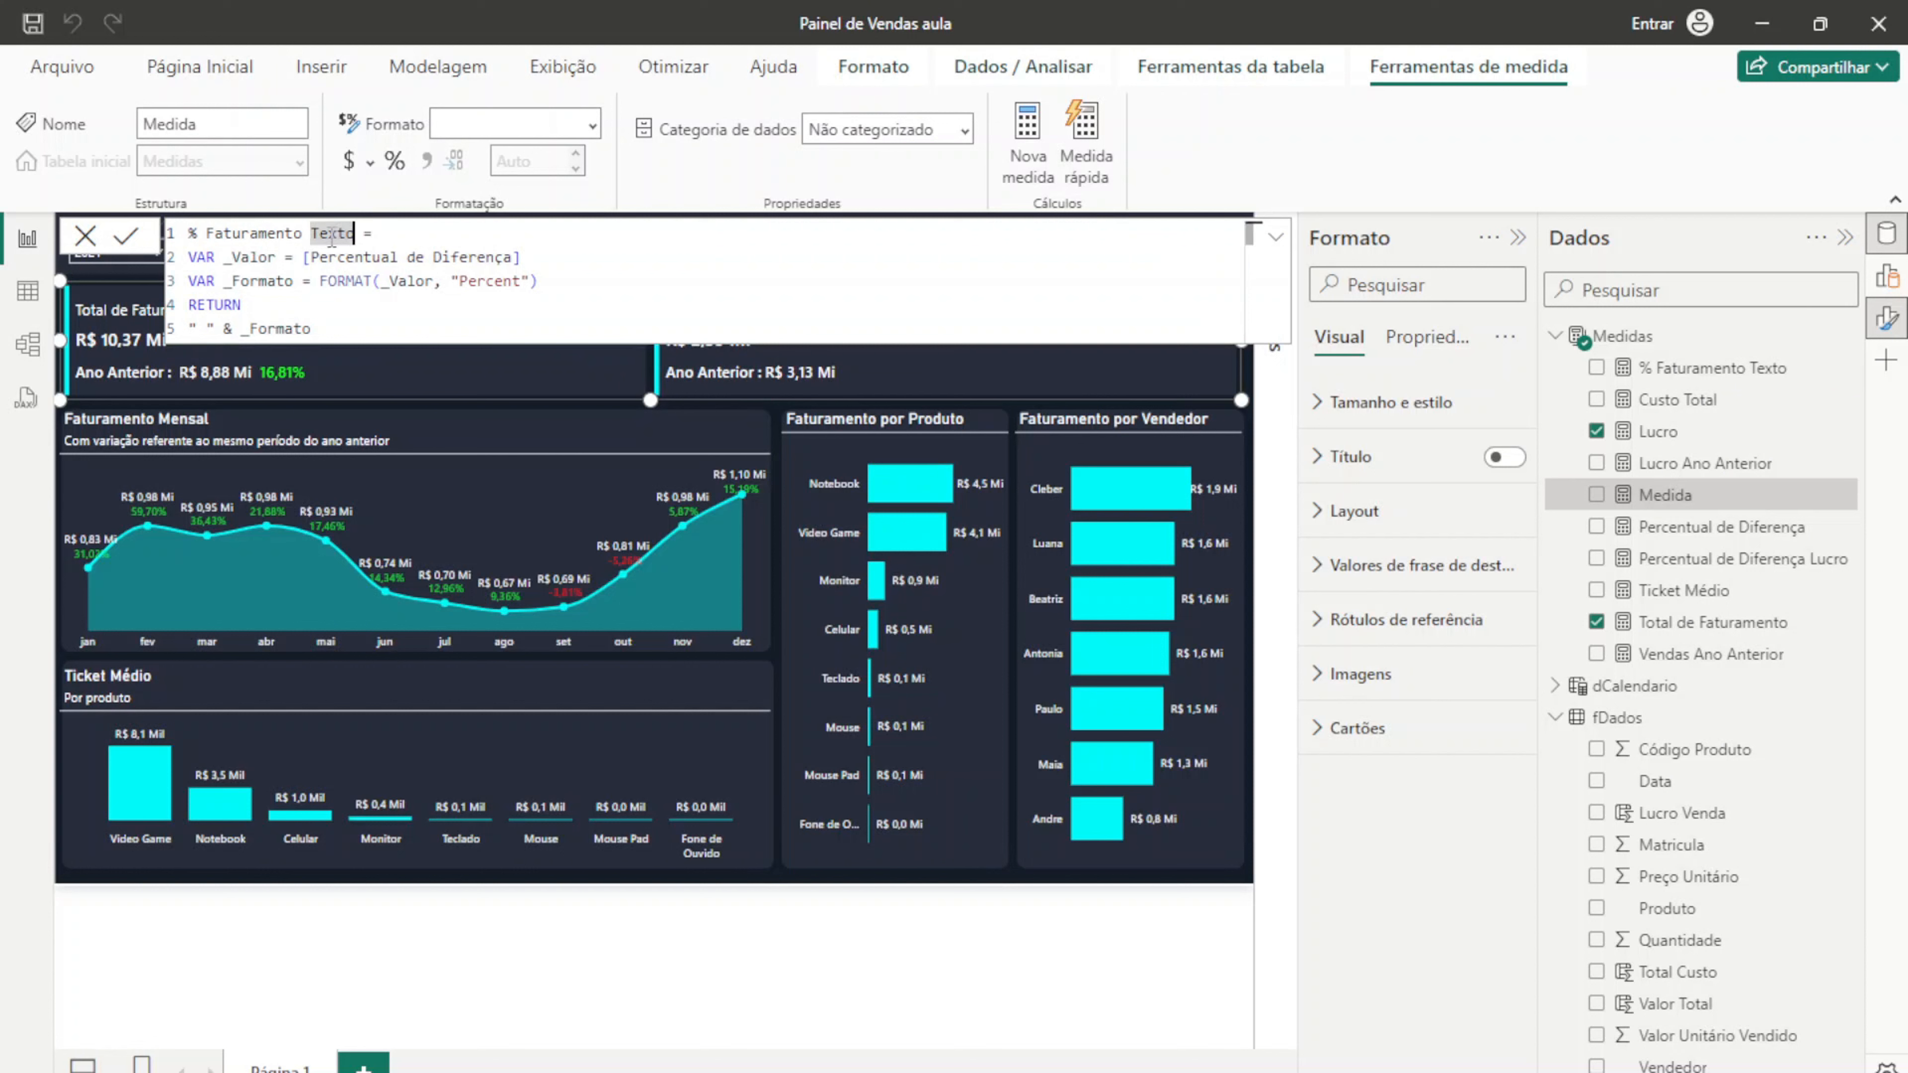
double_click(304, 230)
key("BackSpace")
key("BackSpace")
key("BackSpace")
key("BackSpace")
key("BackSpace")
key("BackSpace")
key("BackSpace")
key("BackSpace")
key("BackSpace")
key("BackSpace")
key("BackSpace")
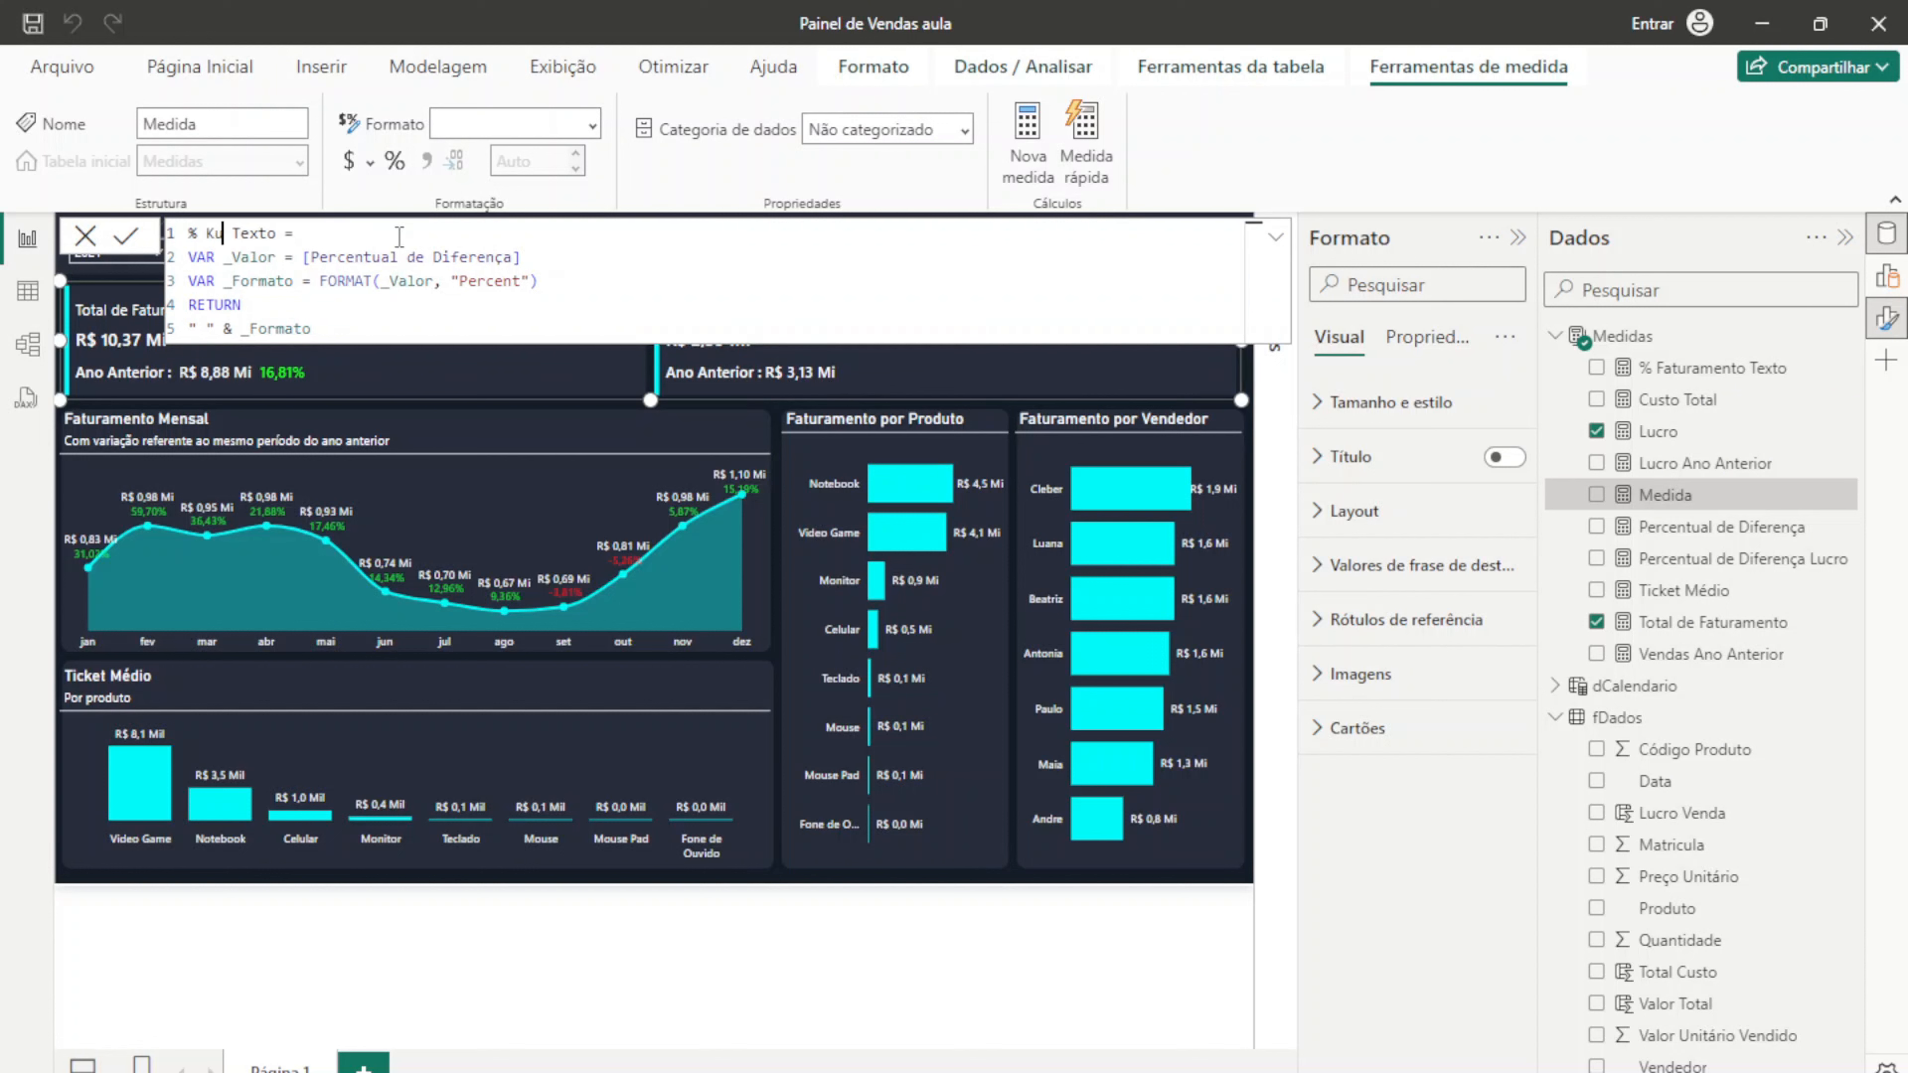
type("Lucro")
Step: Set the _Valor variable to [Percentual de Diferença Lucro], then save the % Lucro Texto measure and close its formula editor
left_click_drag(528, 254, 319, 263)
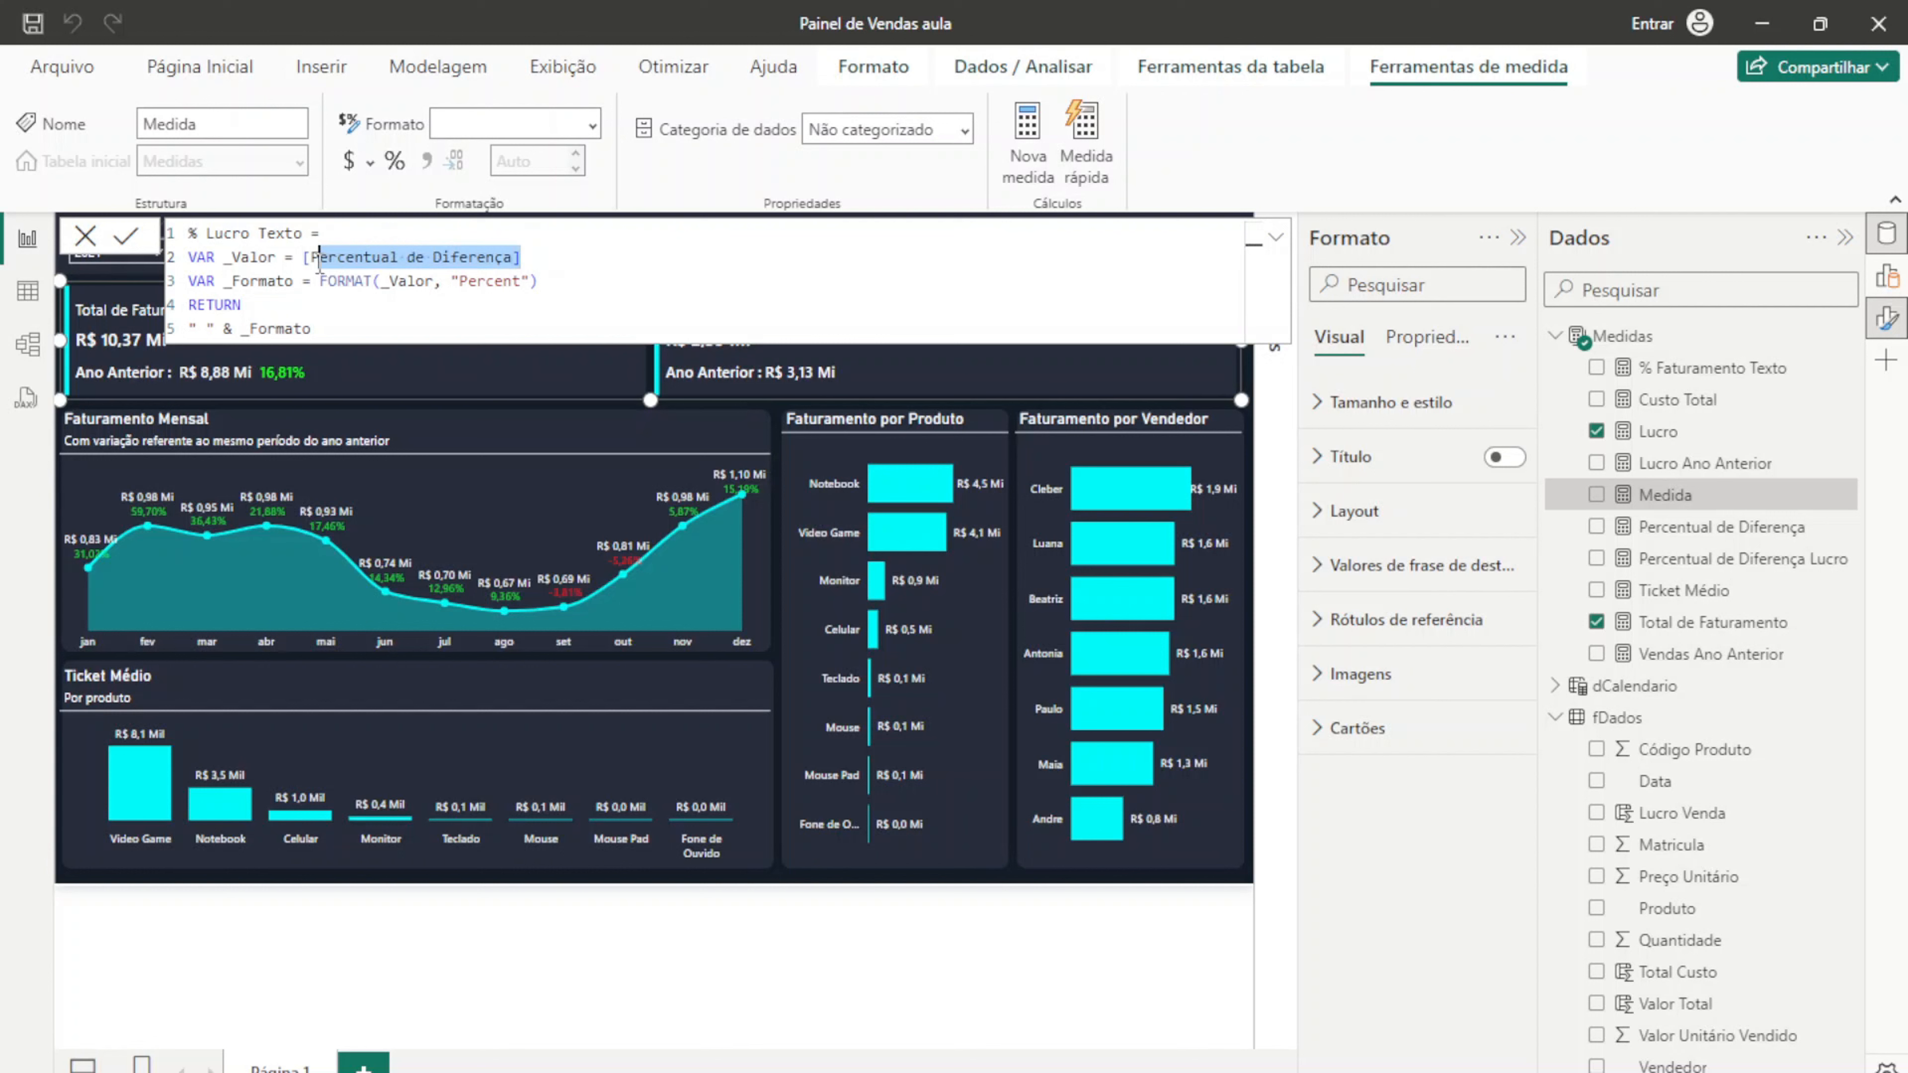
type("P")
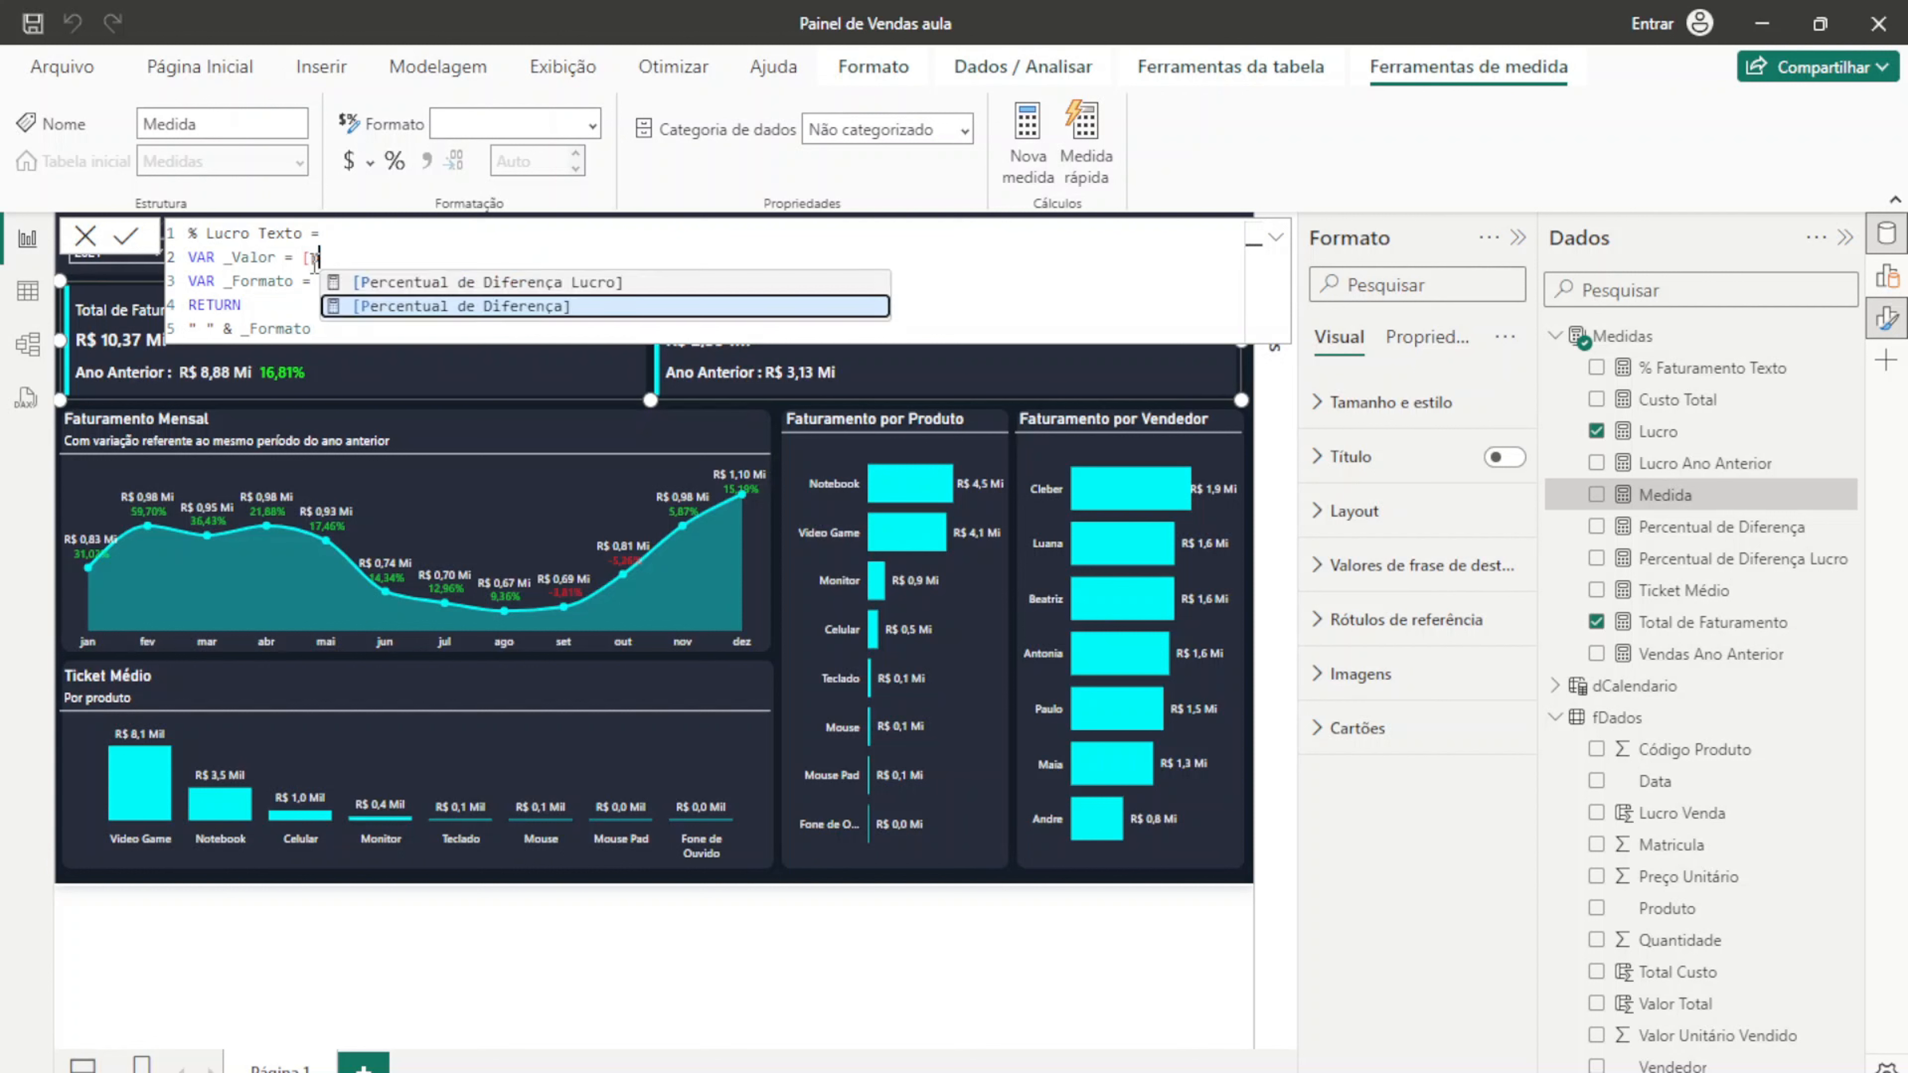
key("Up")
key("Tab")
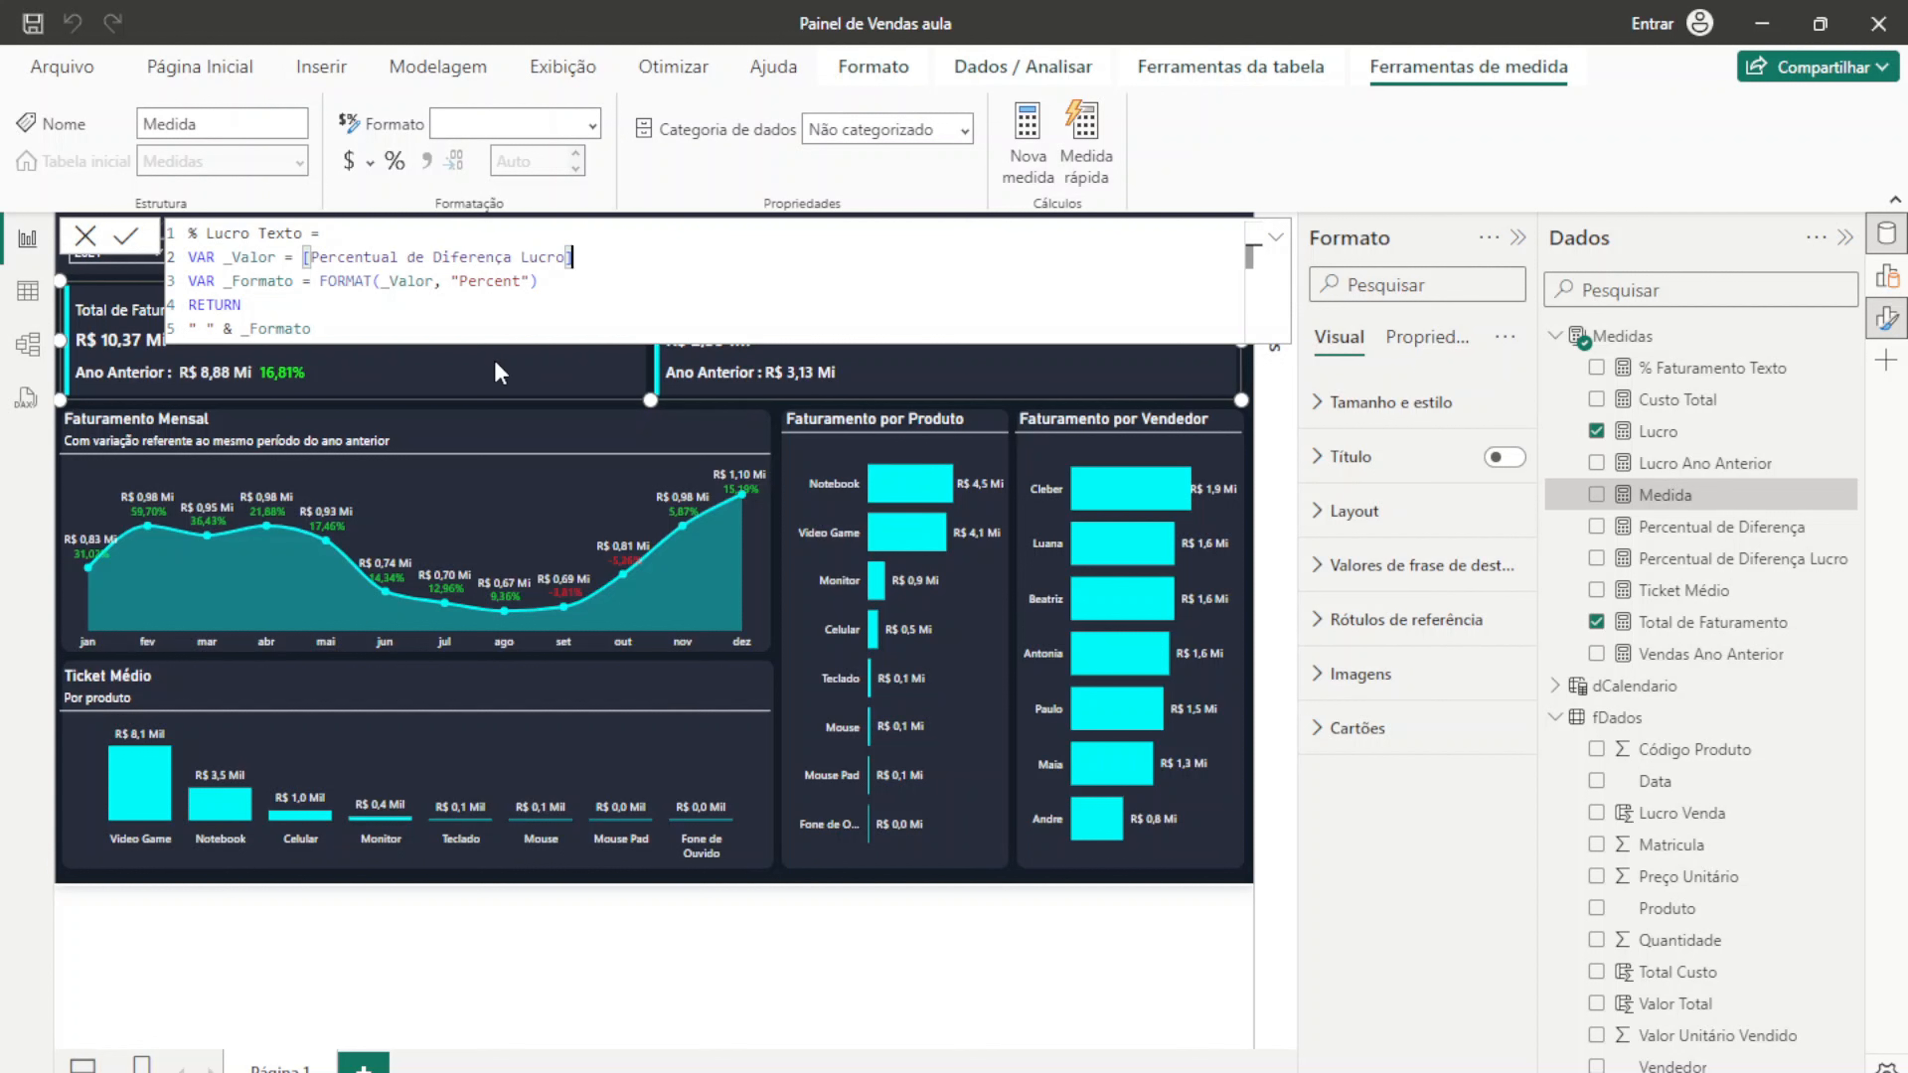
left_click(553, 283)
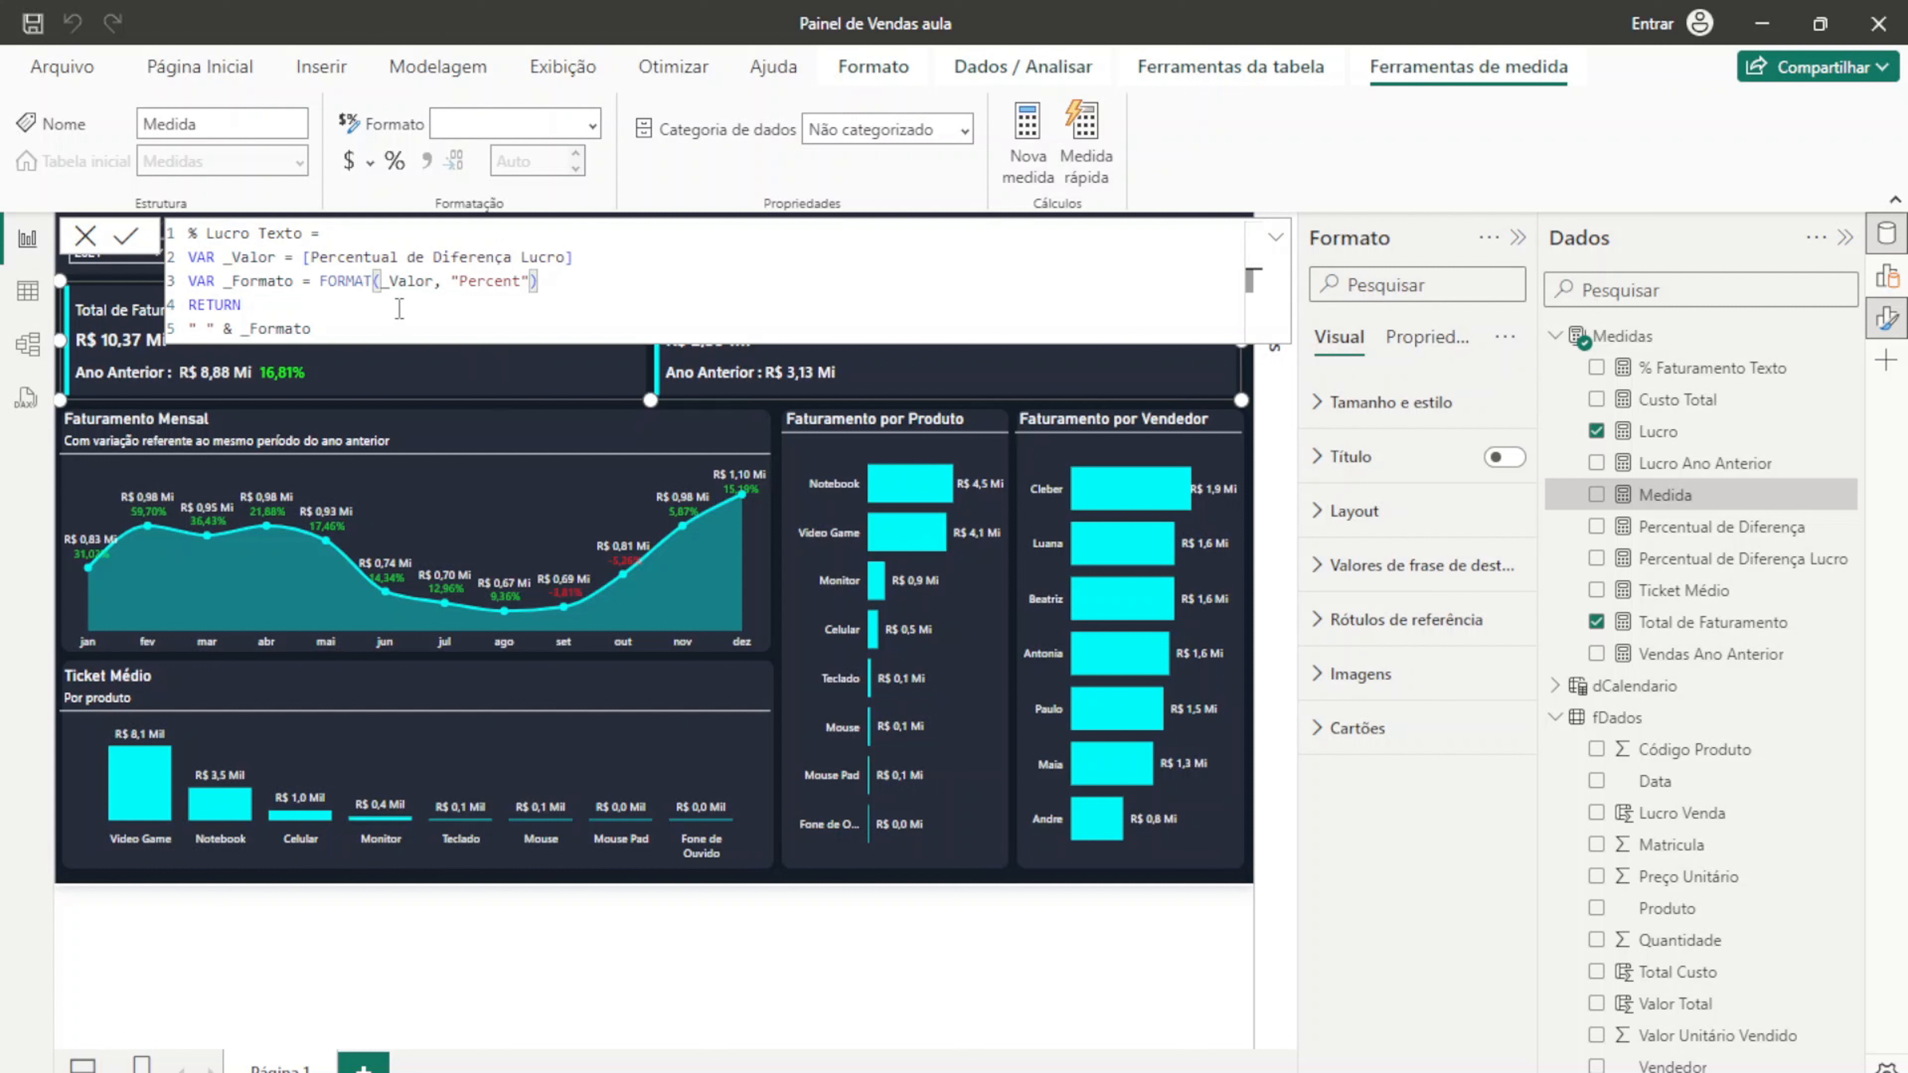
left_click(345, 329)
left_click_drag(369, 328, 111, 211)
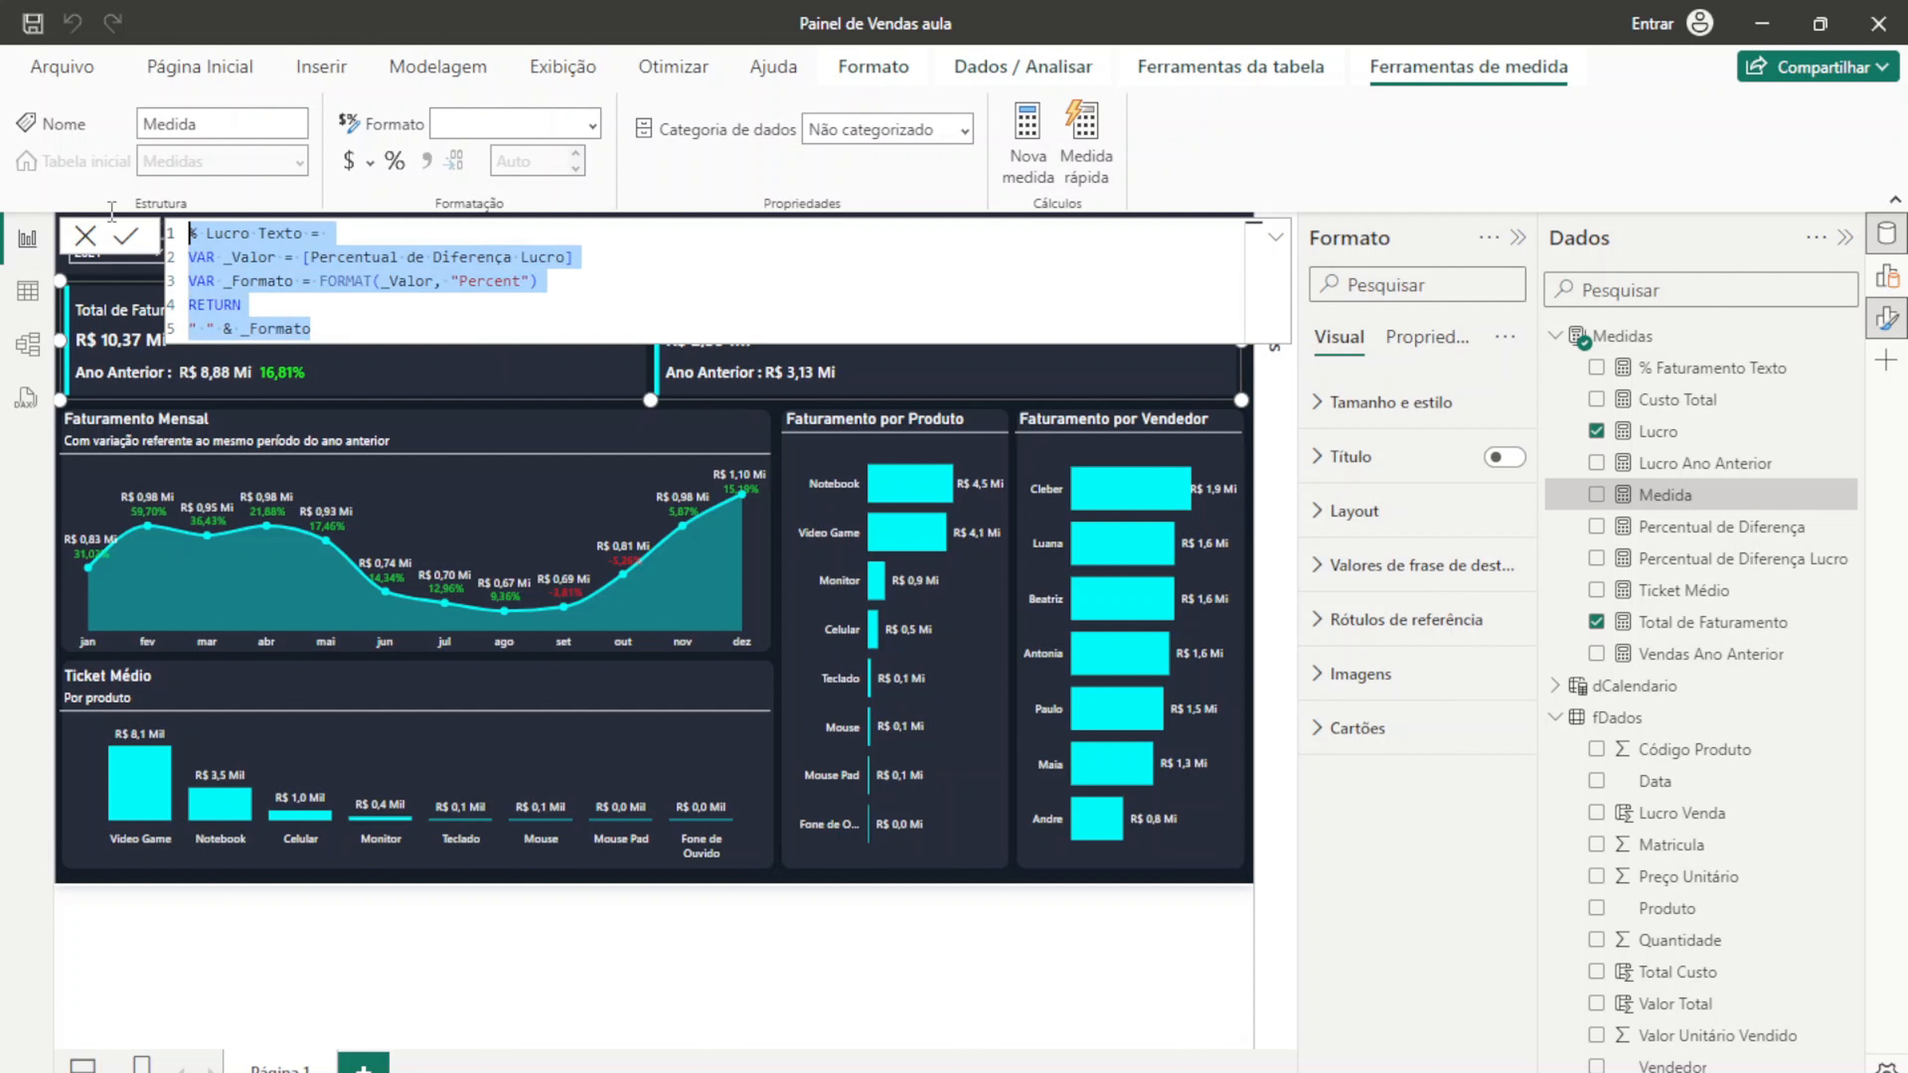
left_click(321, 331)
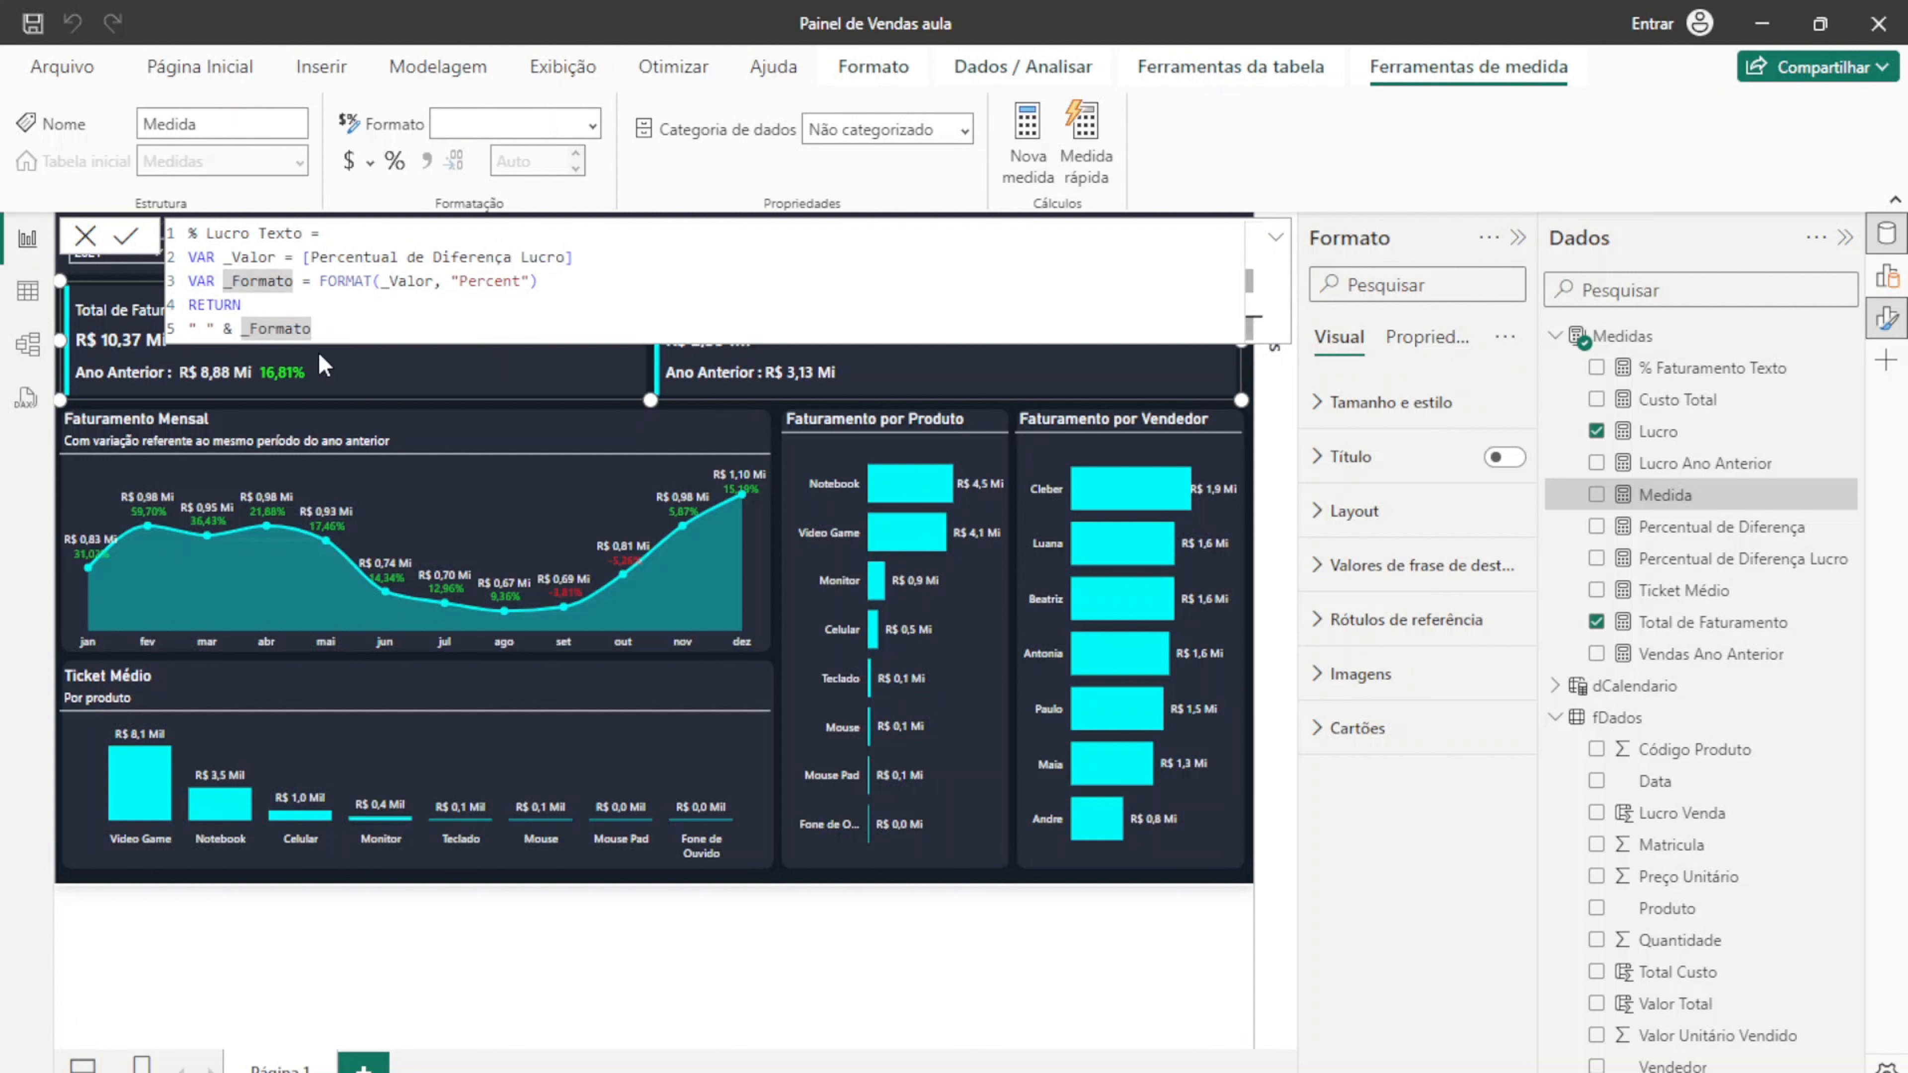
key("Return")
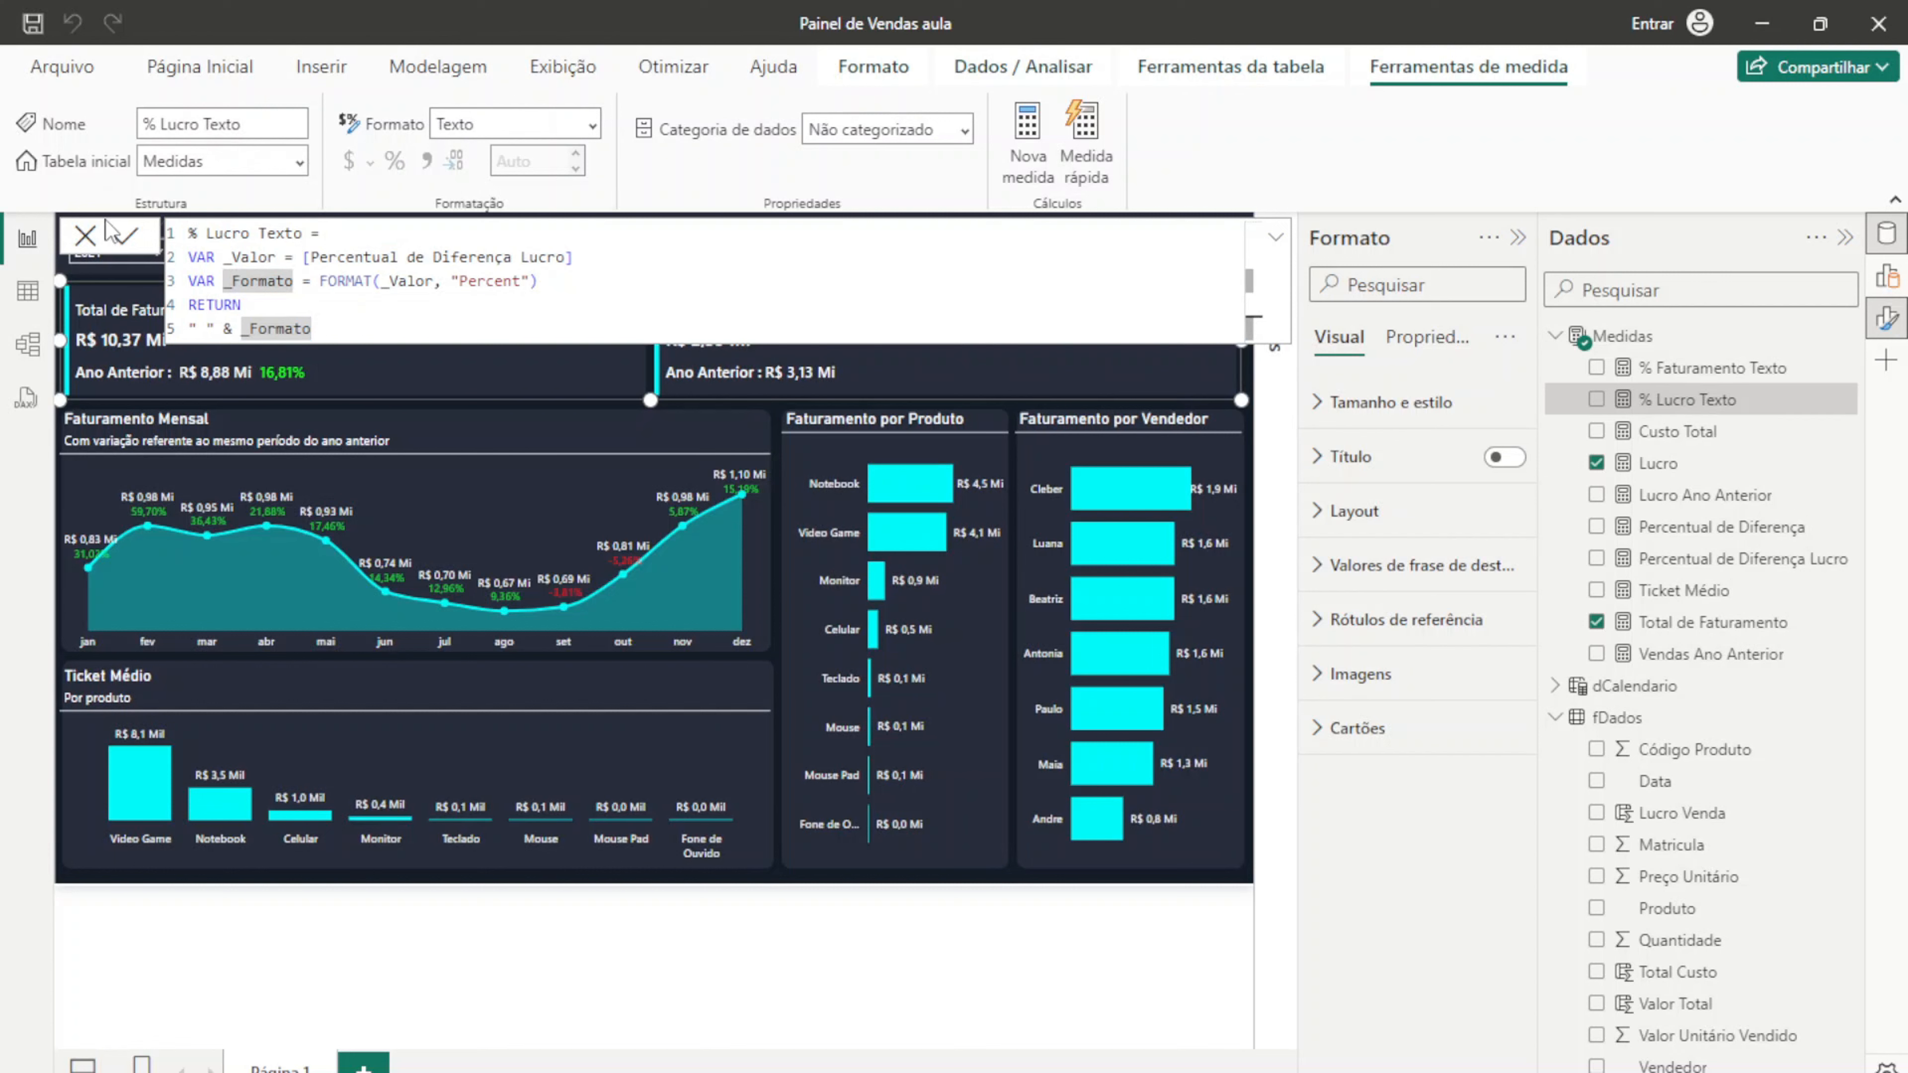
left_click(85, 235)
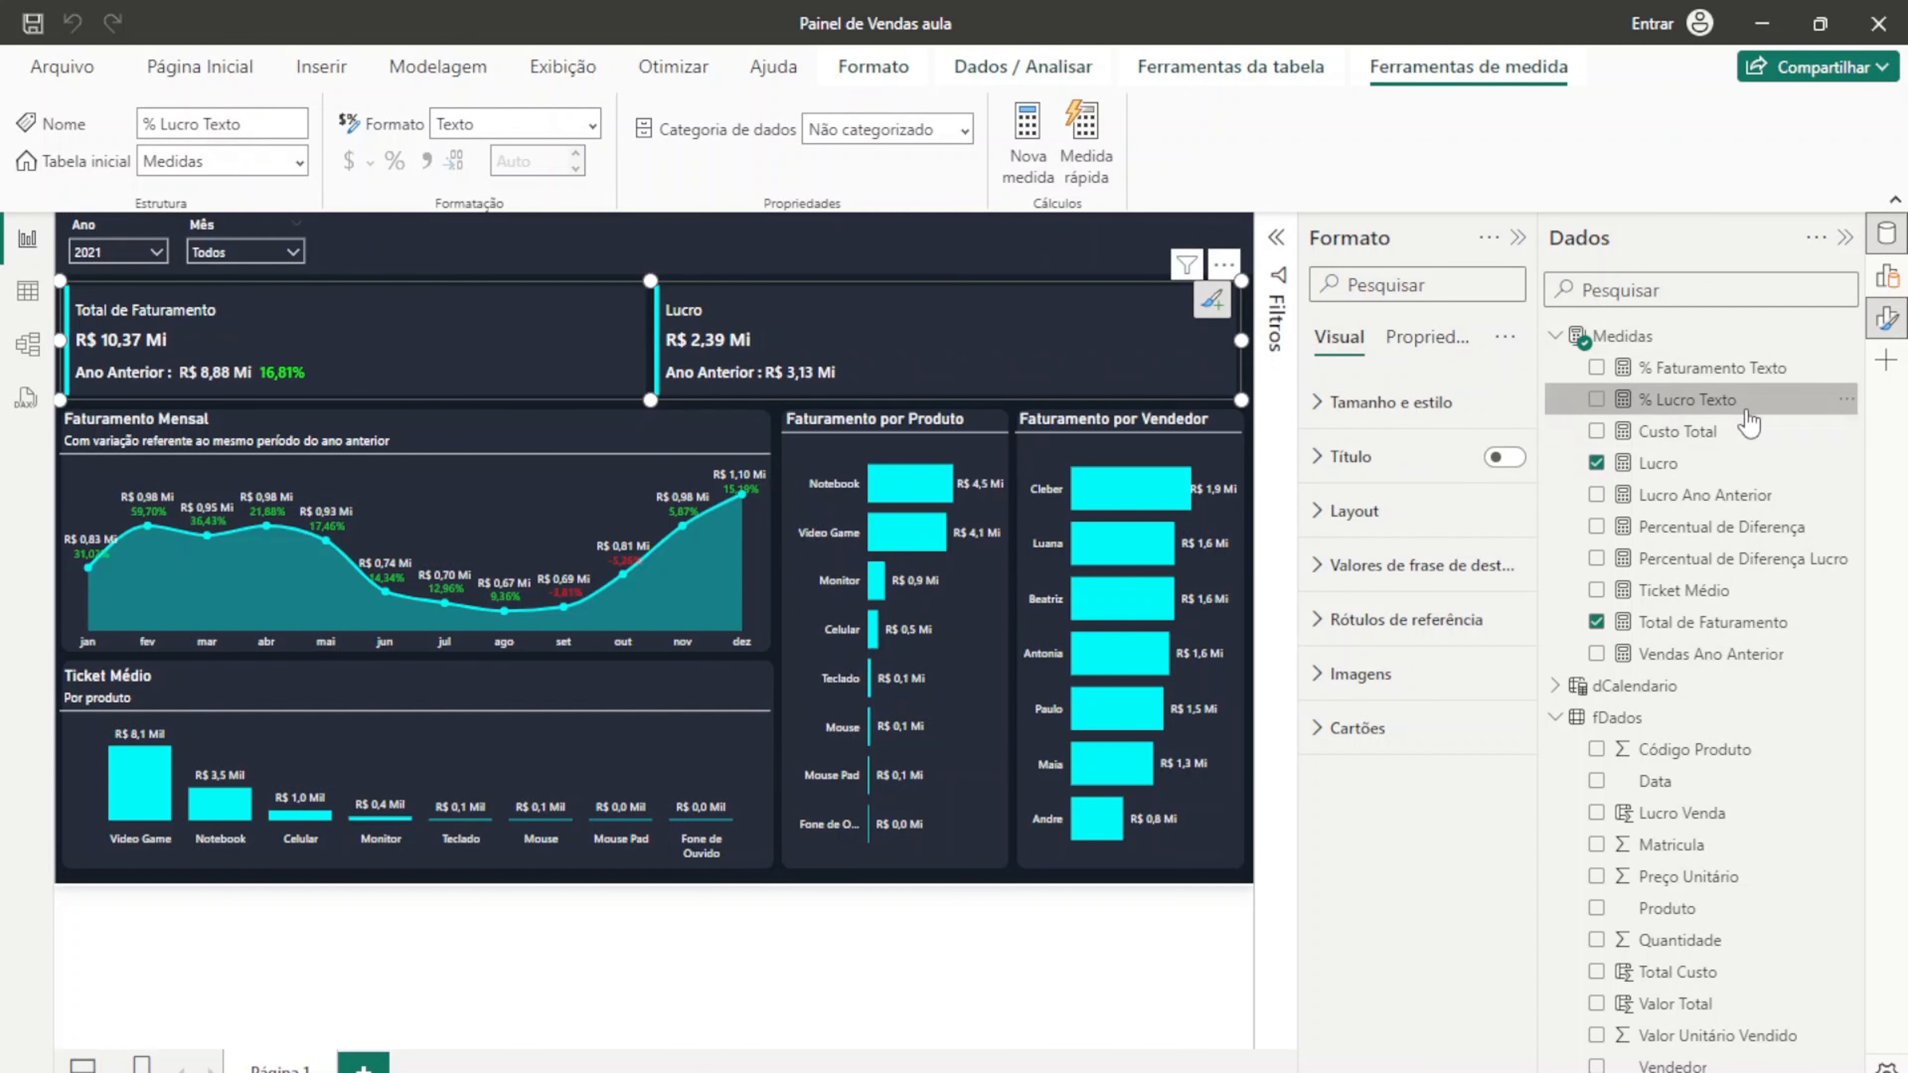
Step: Enable the detail of the Lucro series' Lucro Ano Anterior reference label and add the % Lucro Texto measure as its data
left_click(1318, 620)
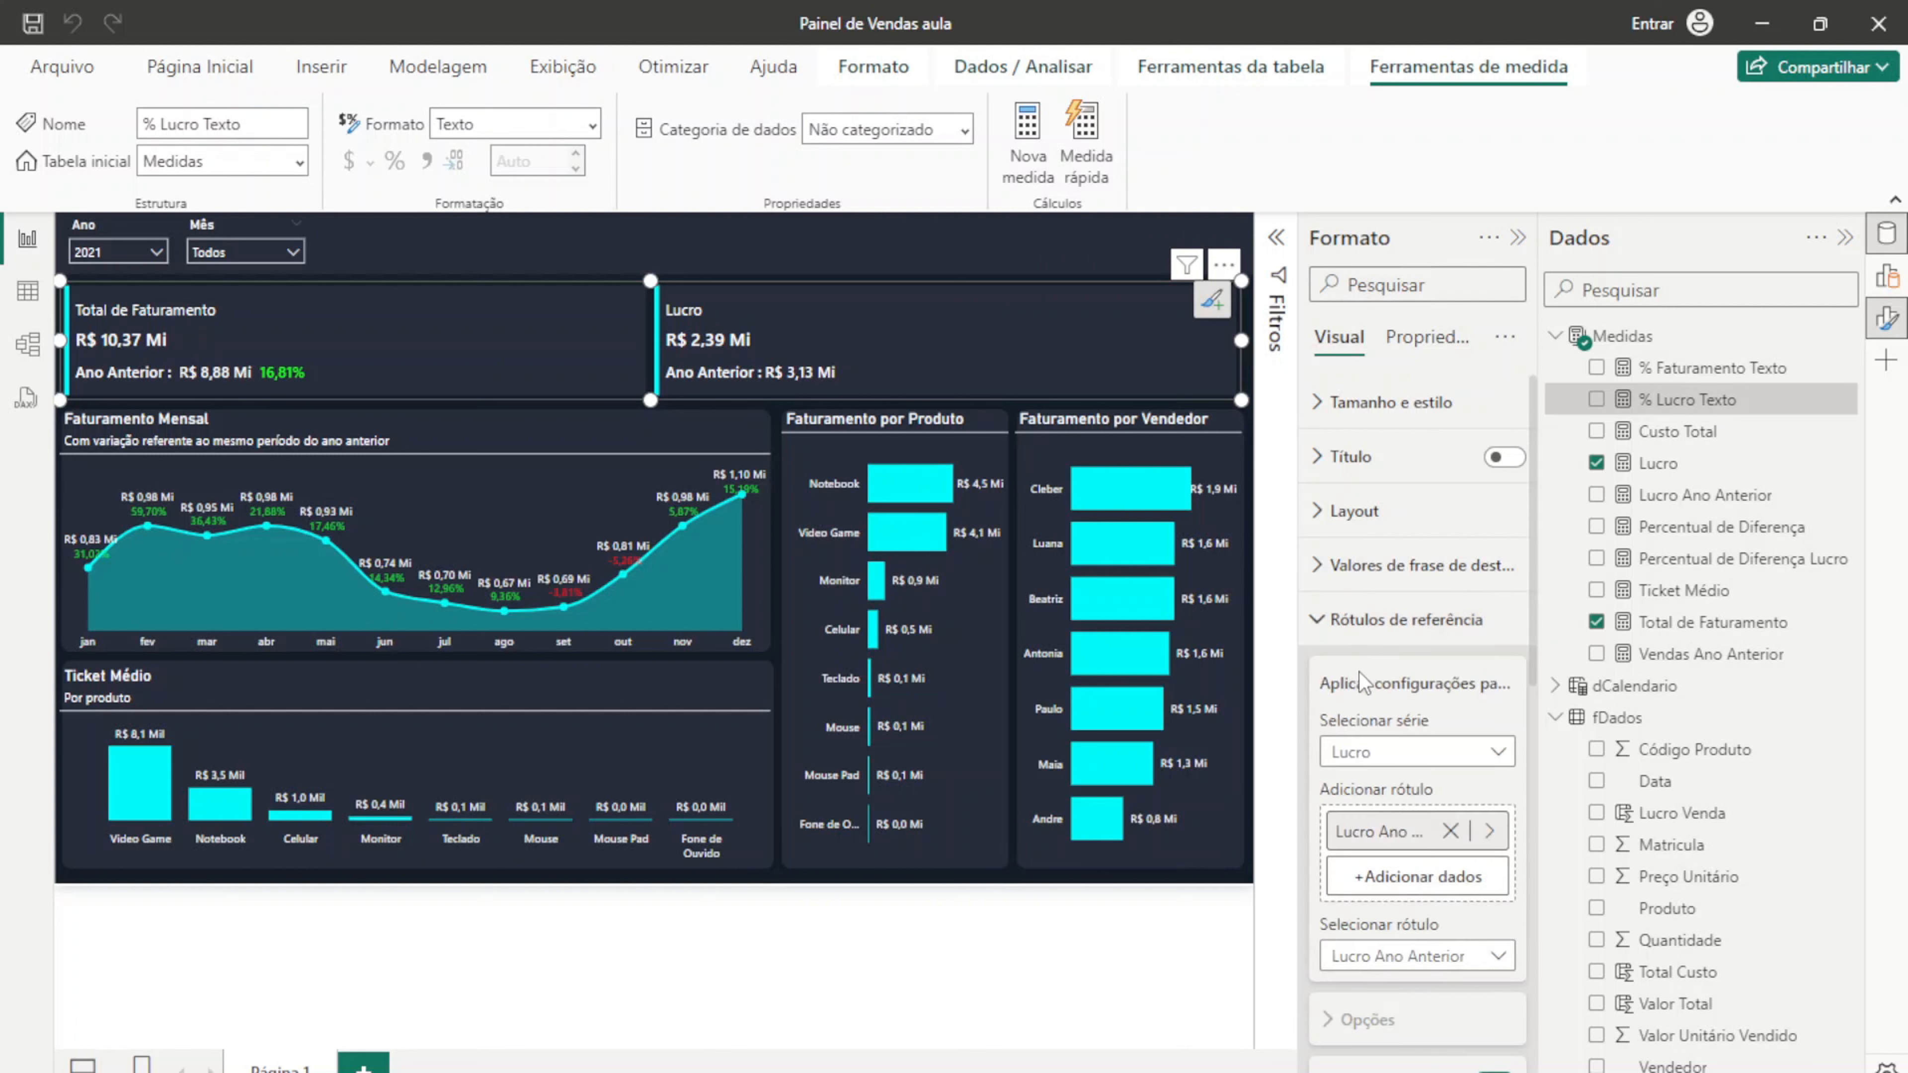
scroll(1363, 683, "down", 3)
left_click(1367, 538)
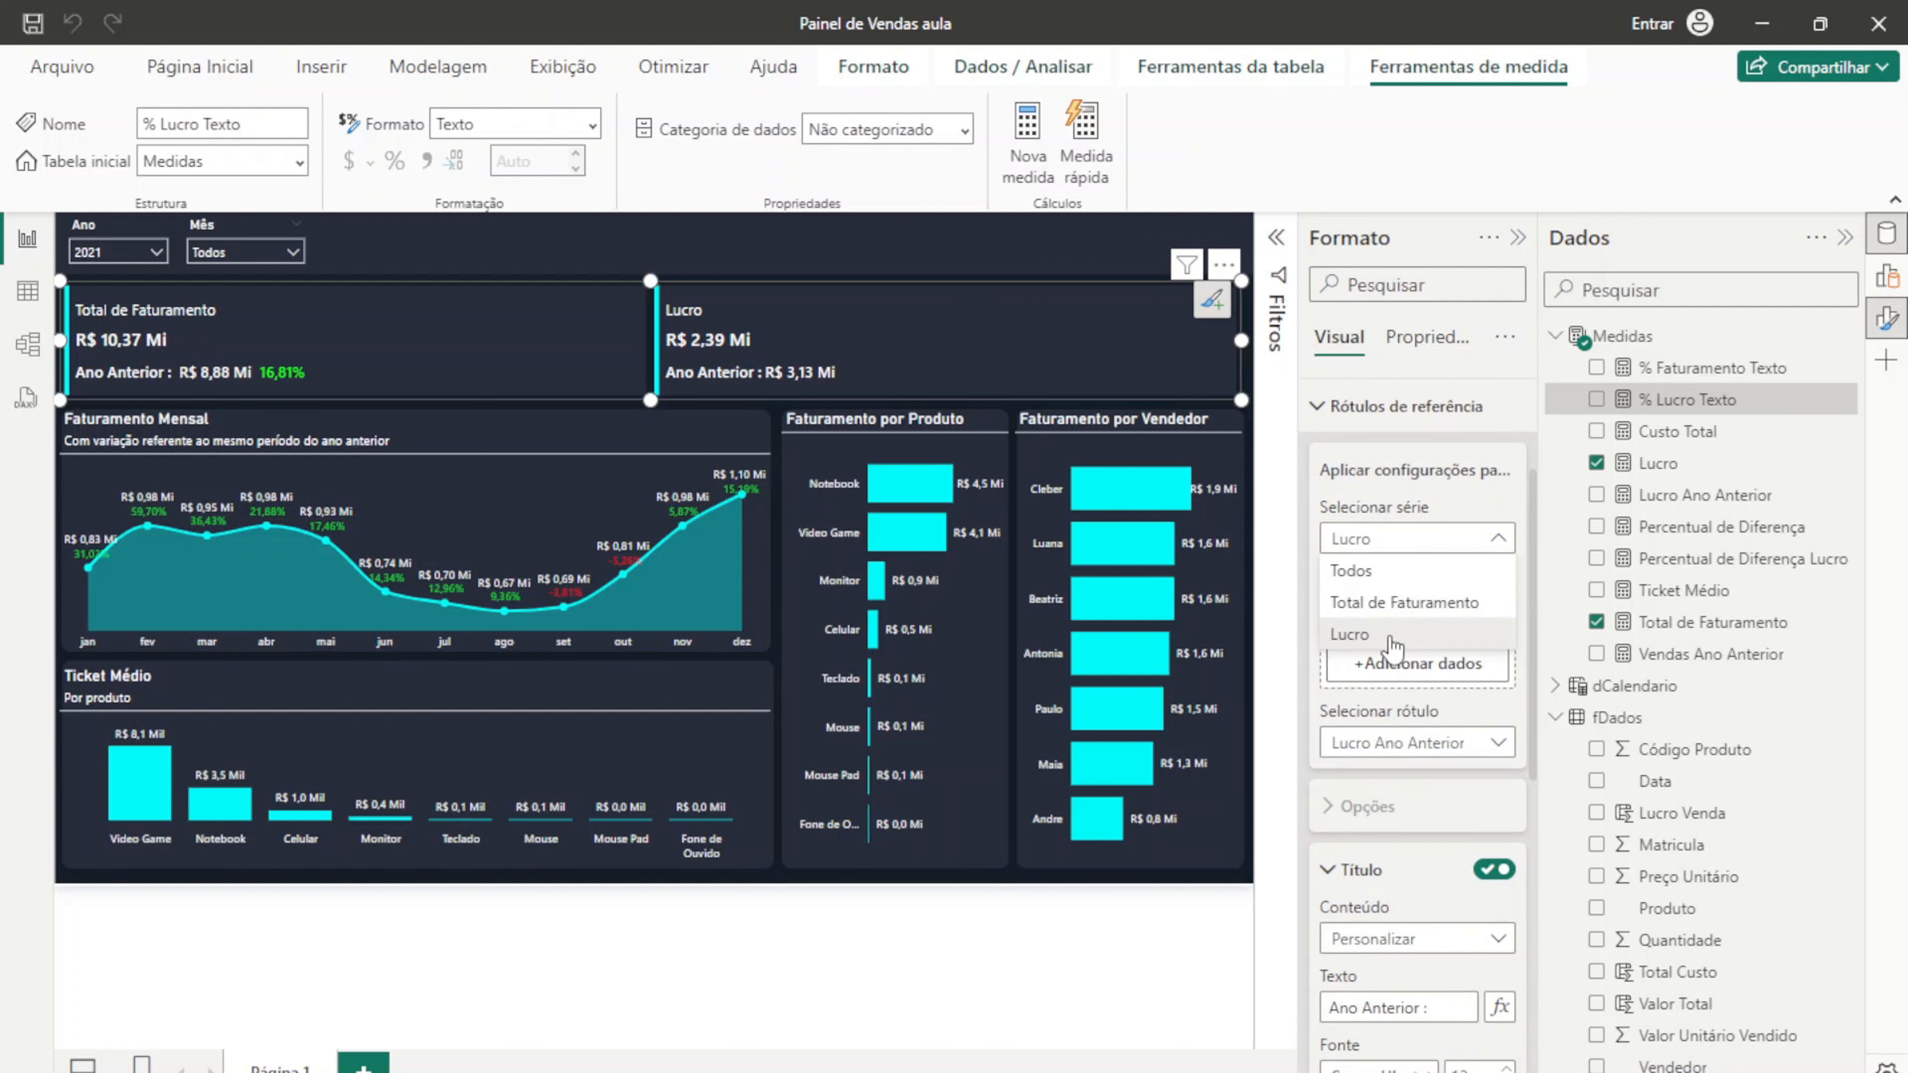
left_click(1390, 646)
scroll(1412, 661, "down", 2)
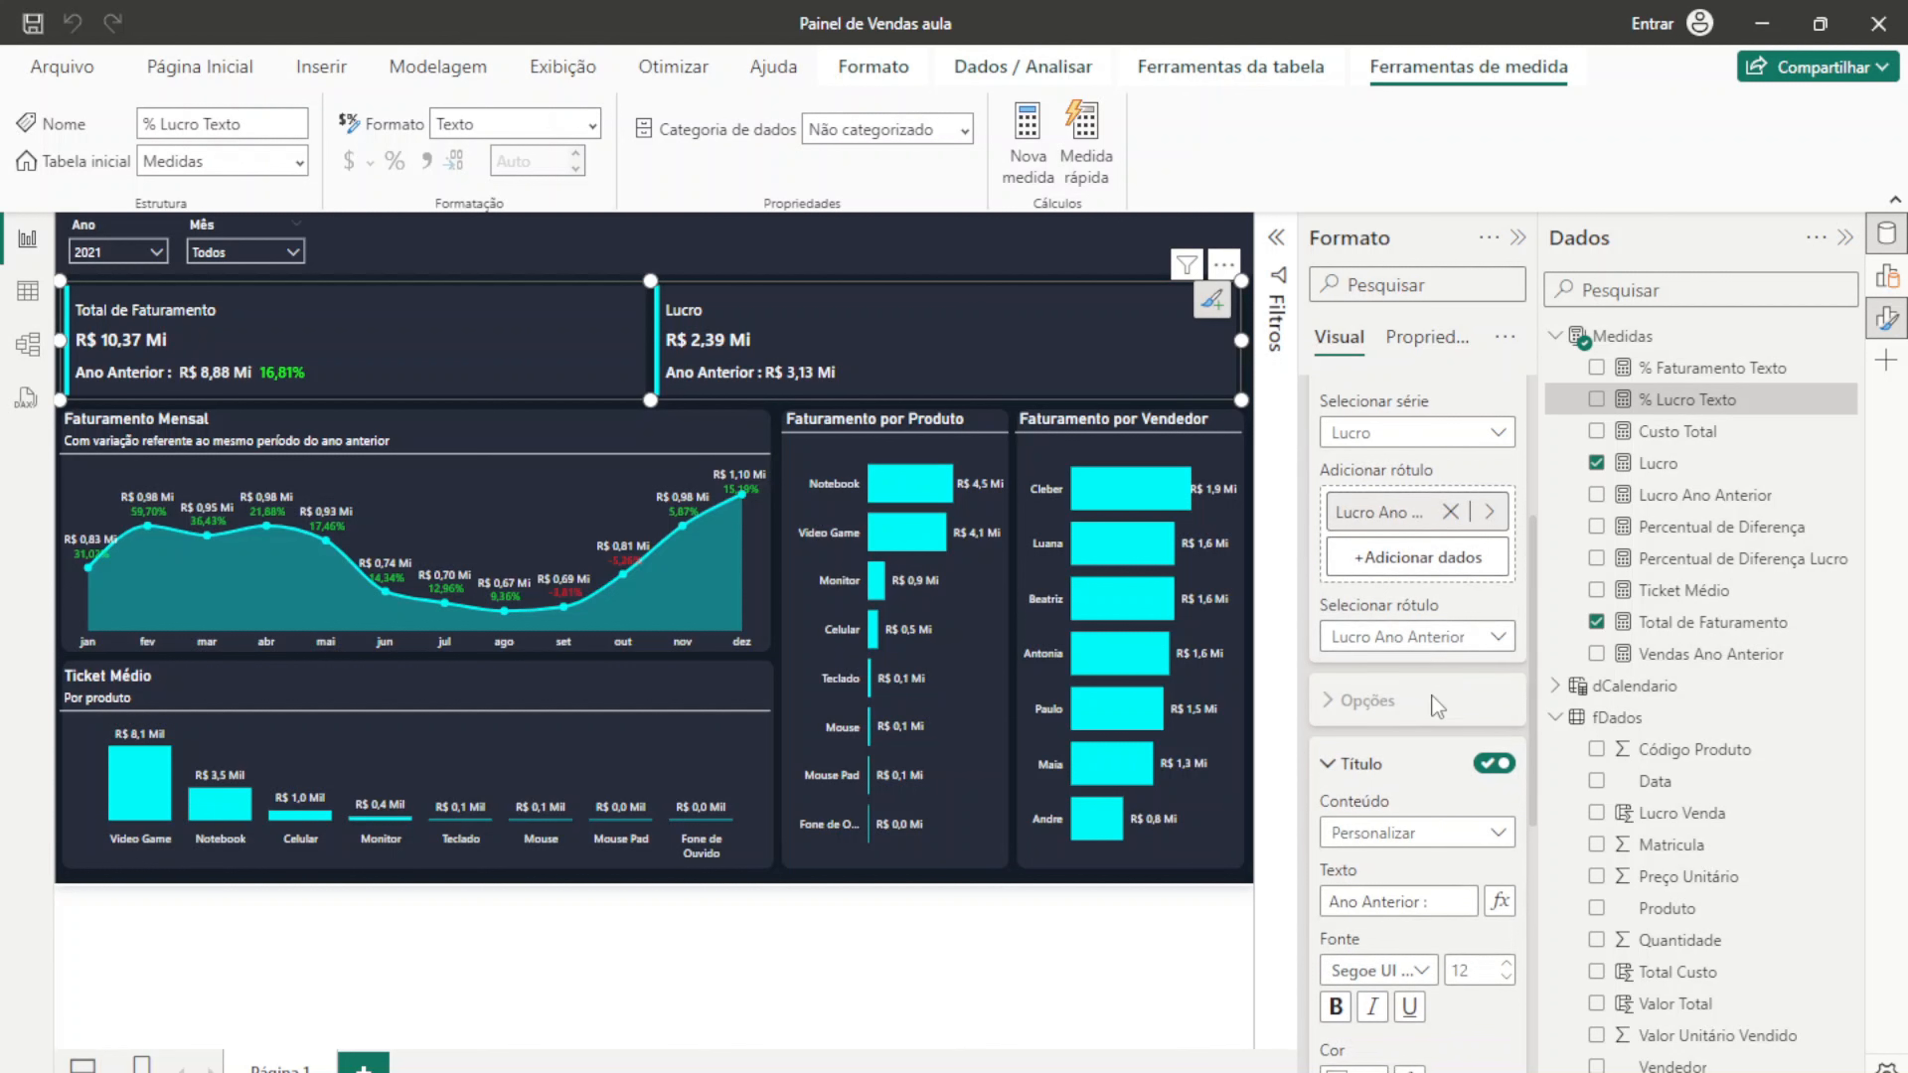
scroll(1428, 702, "down", 3)
left_click(1341, 575)
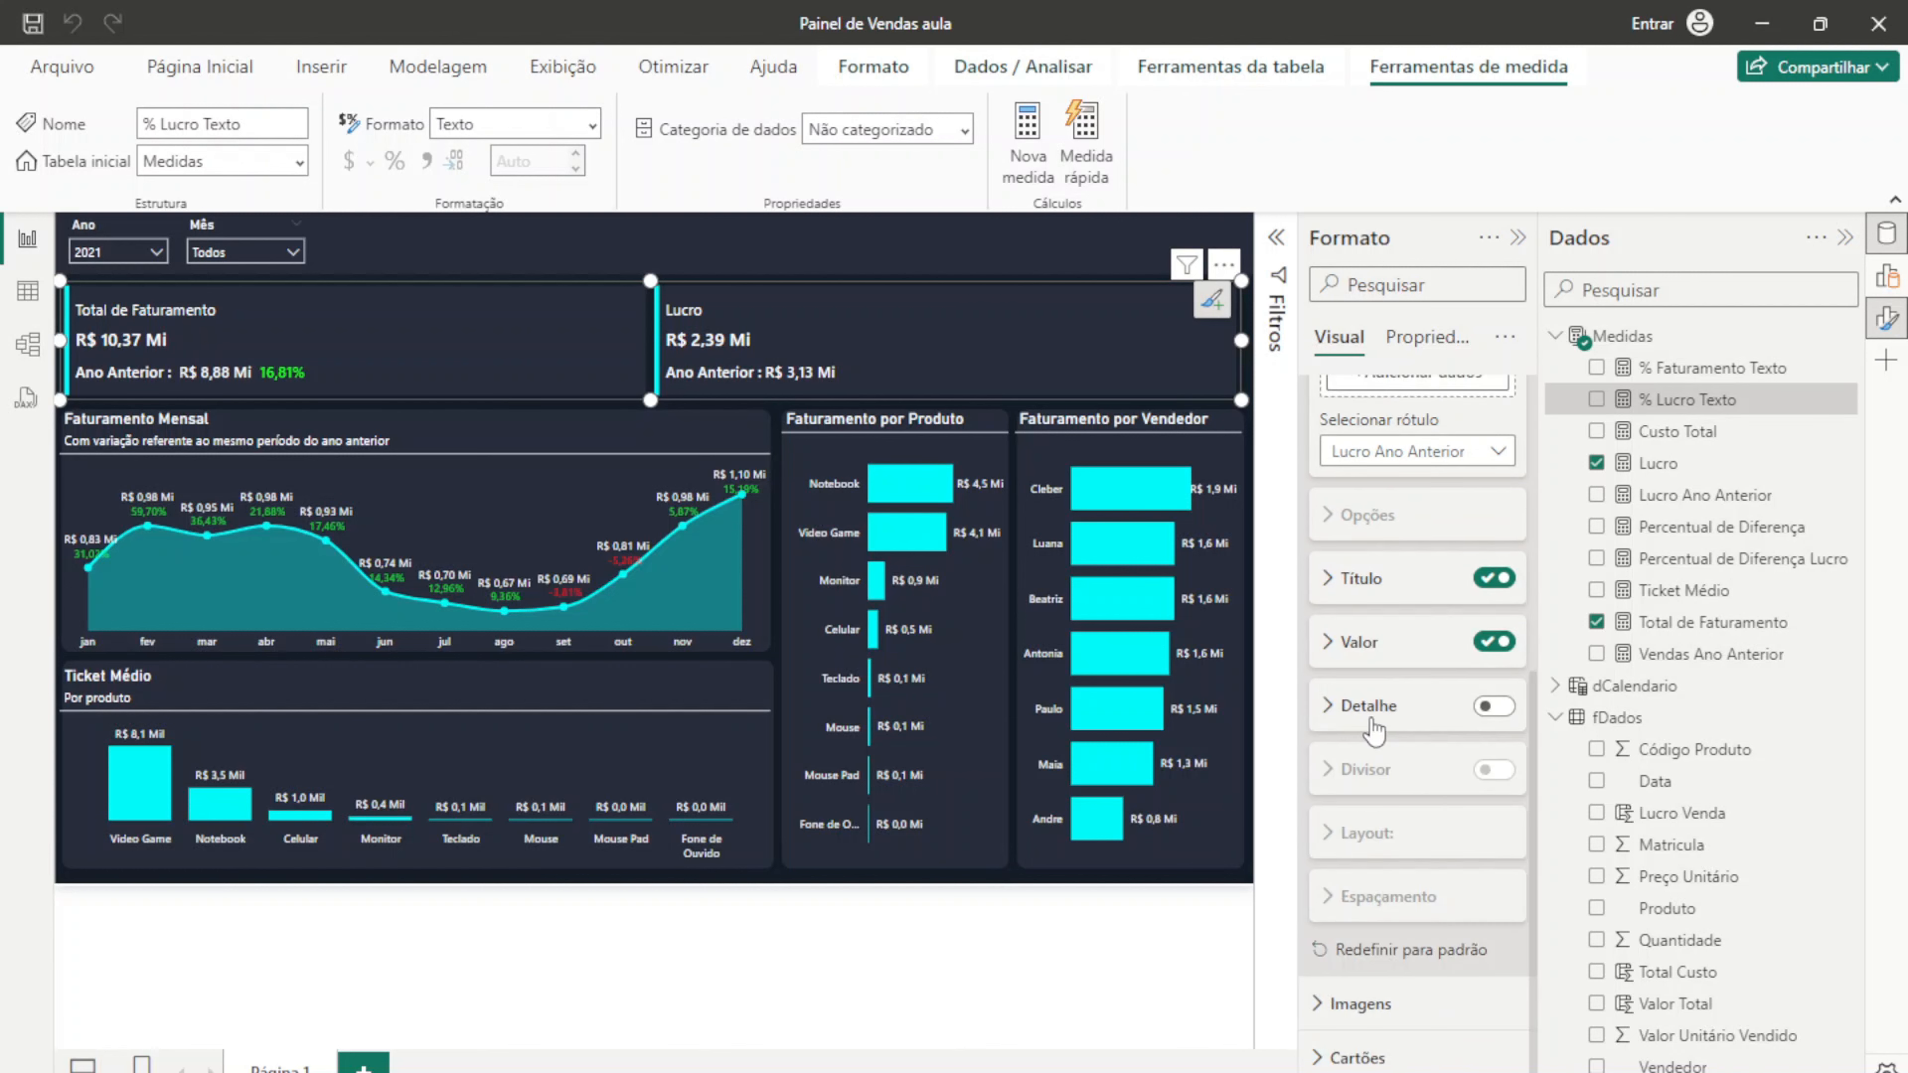
left_click(1492, 706)
left_click(1396, 717)
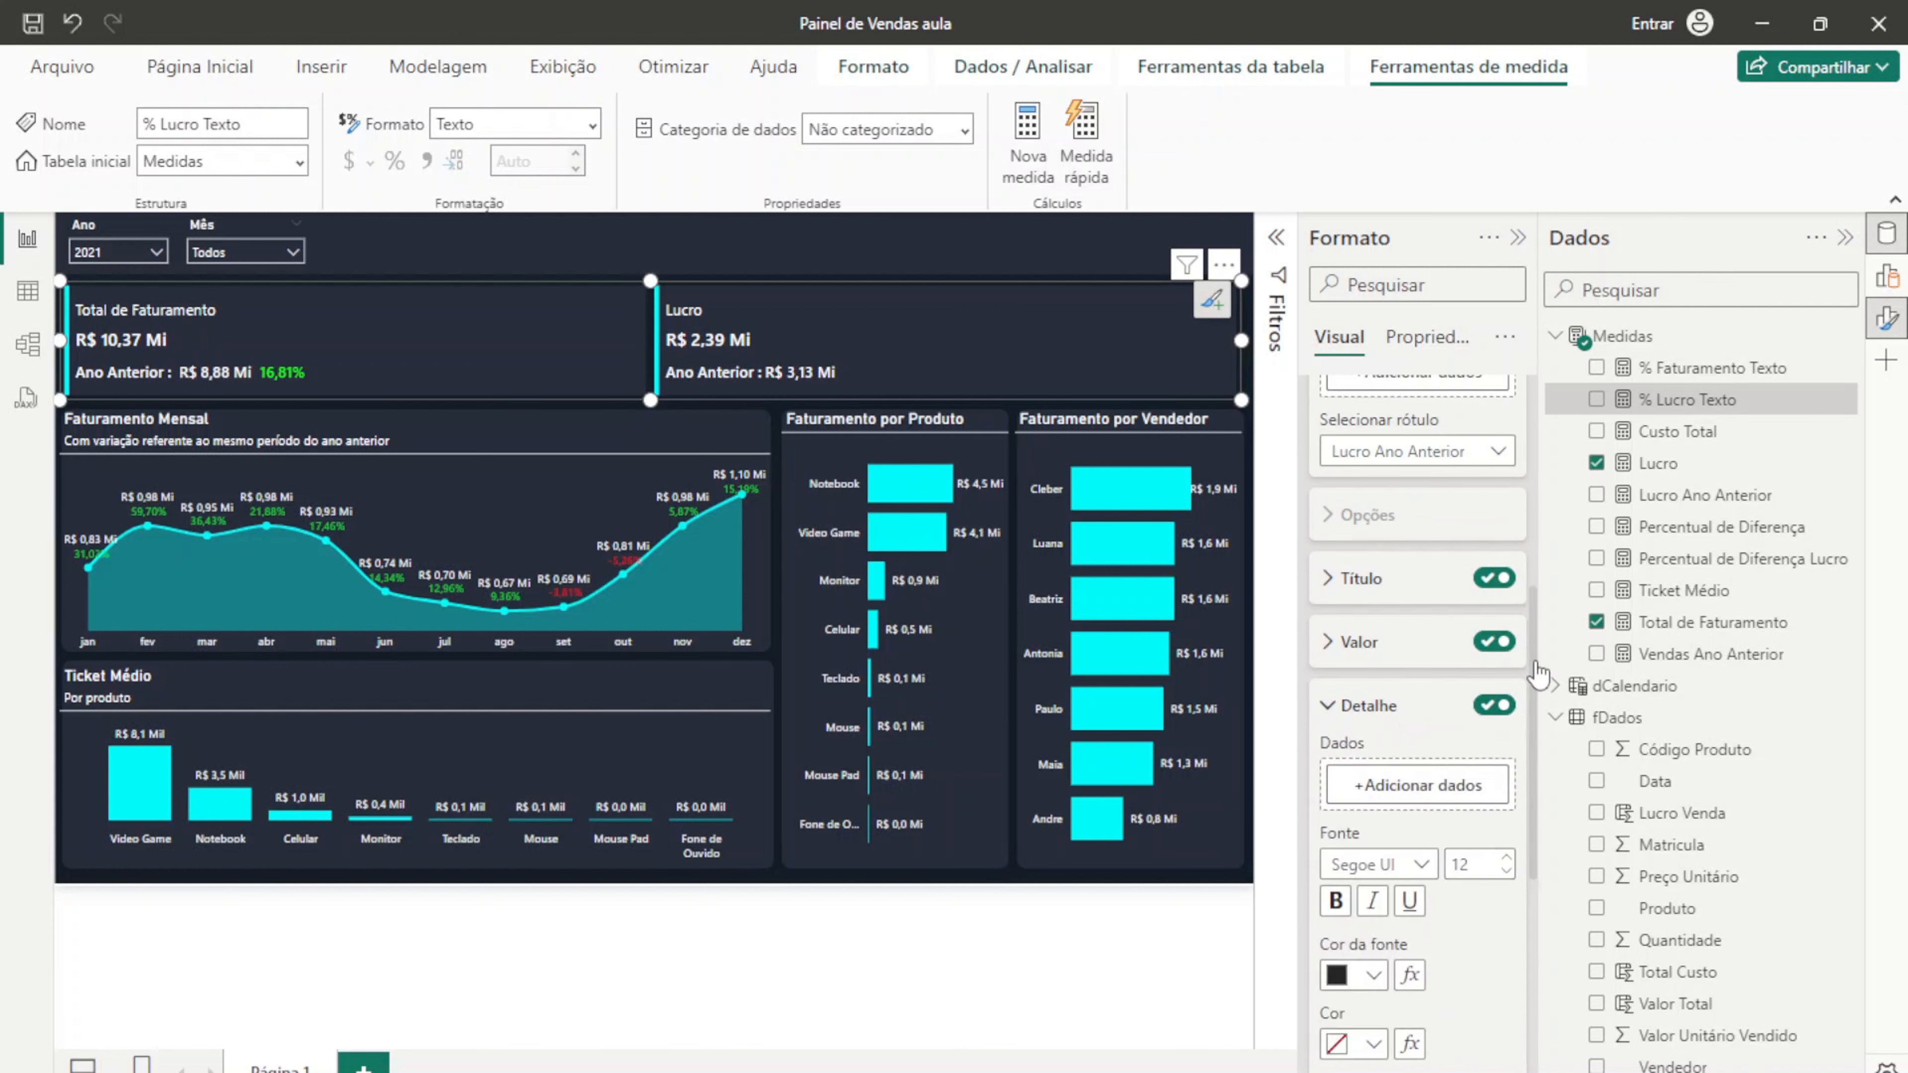
left_click_drag(1705, 402, 1451, 799)
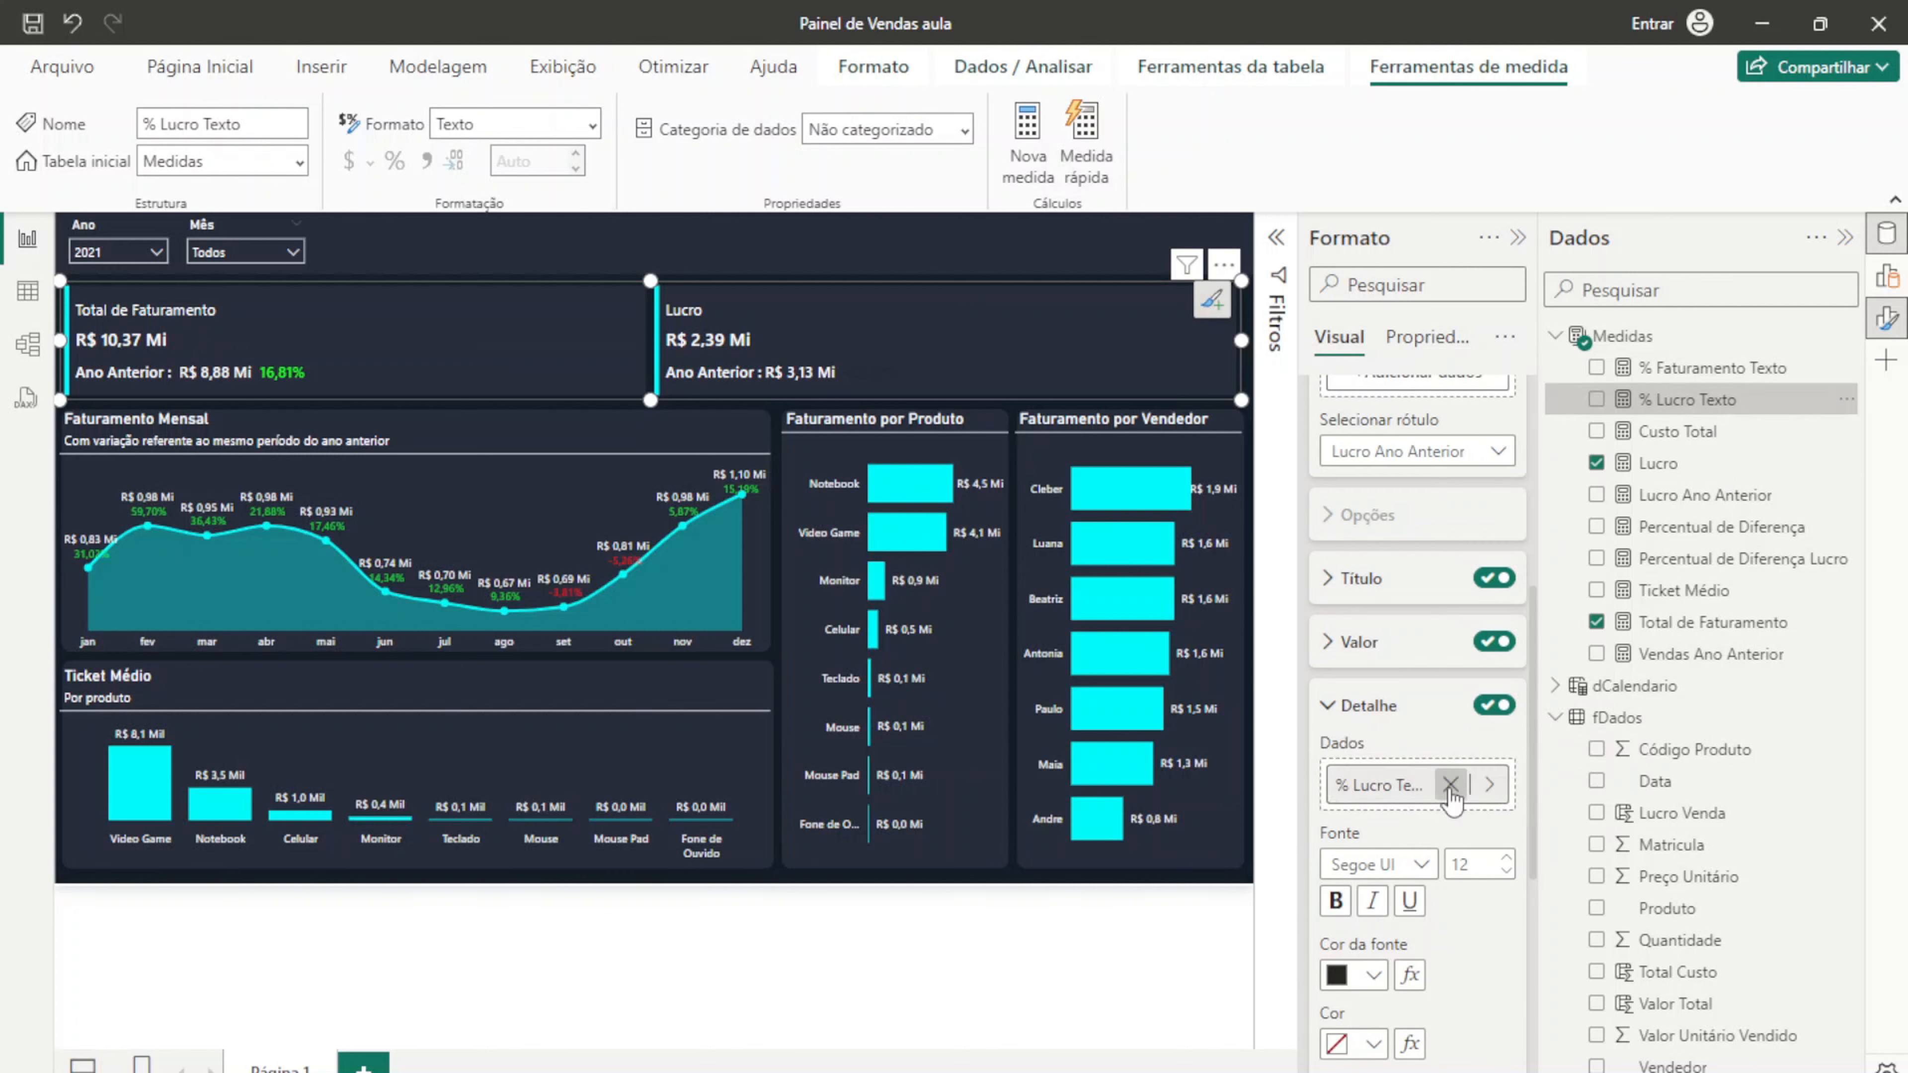
scroll(1433, 827, "down", 2)
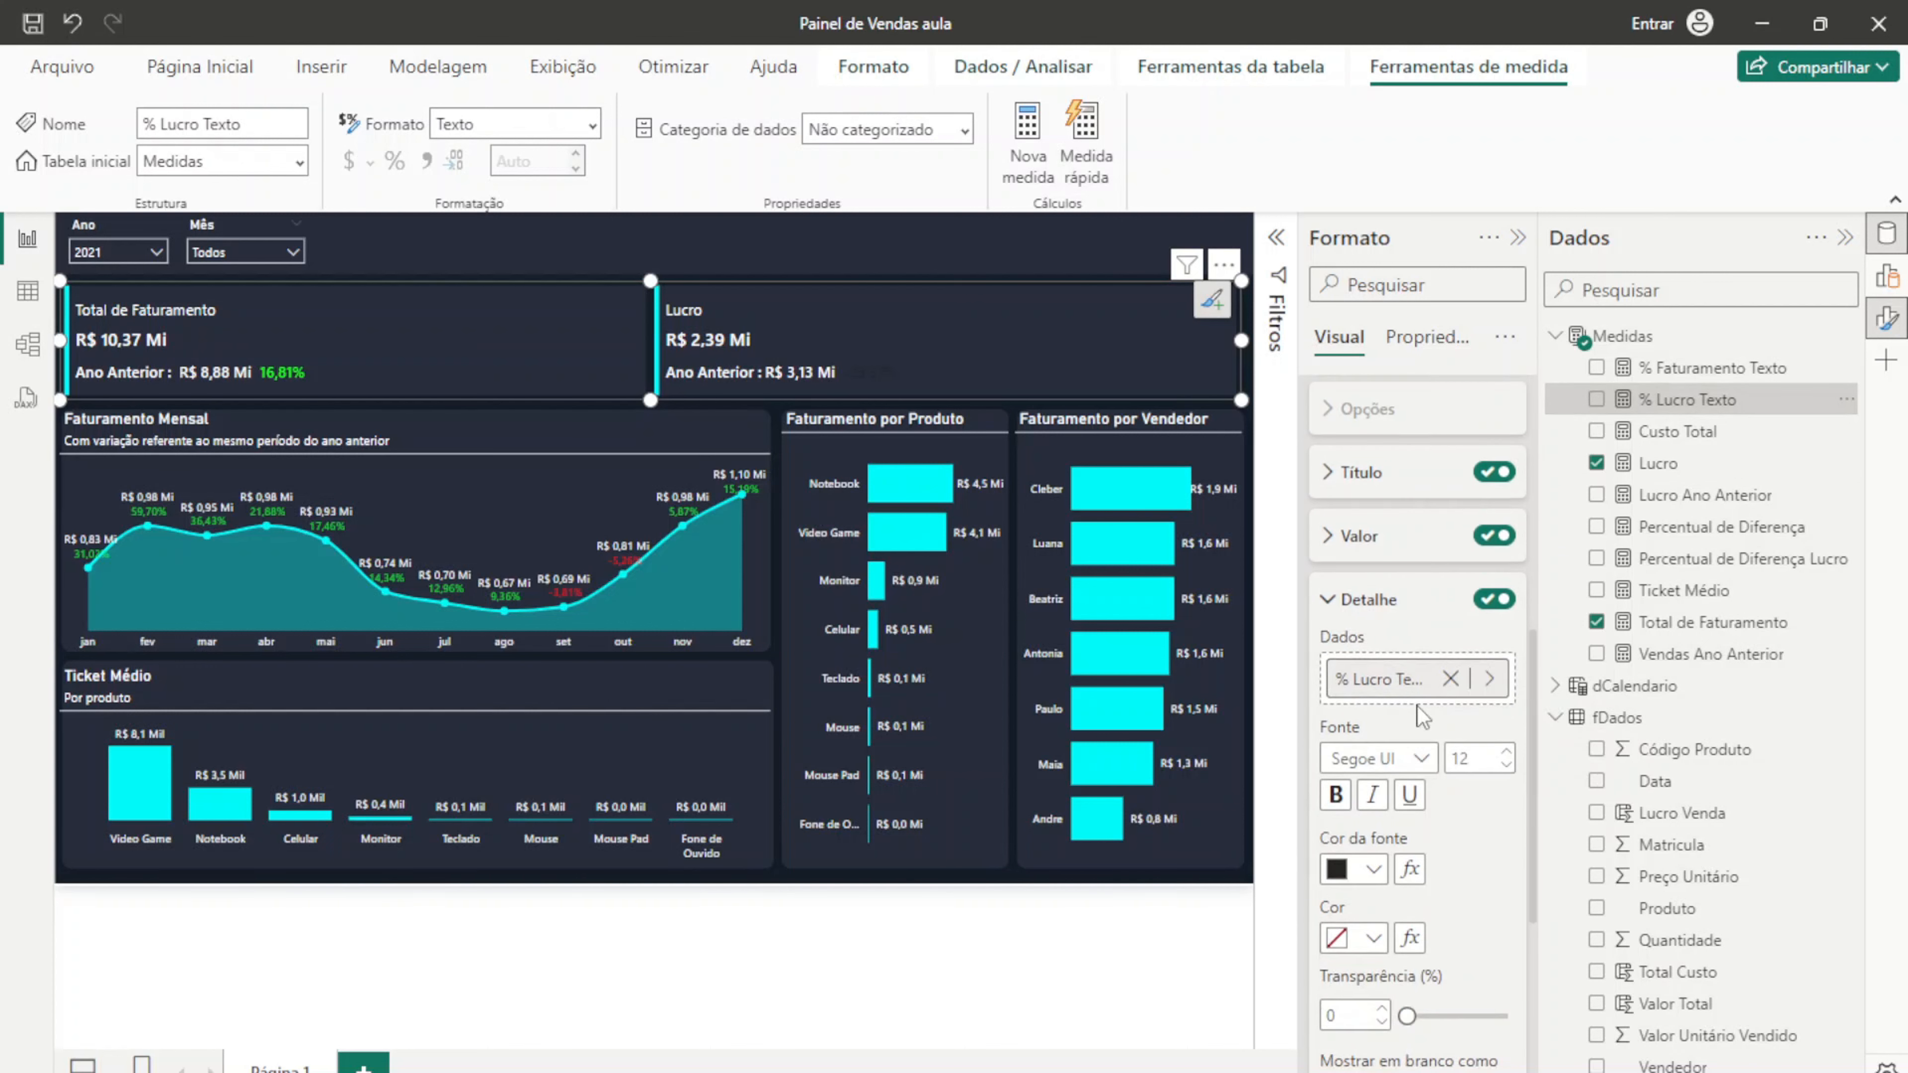
Step: Set the Lucro reference label detail's font colour to white and its font to Segoe UI Semibold
left_click(1371, 870)
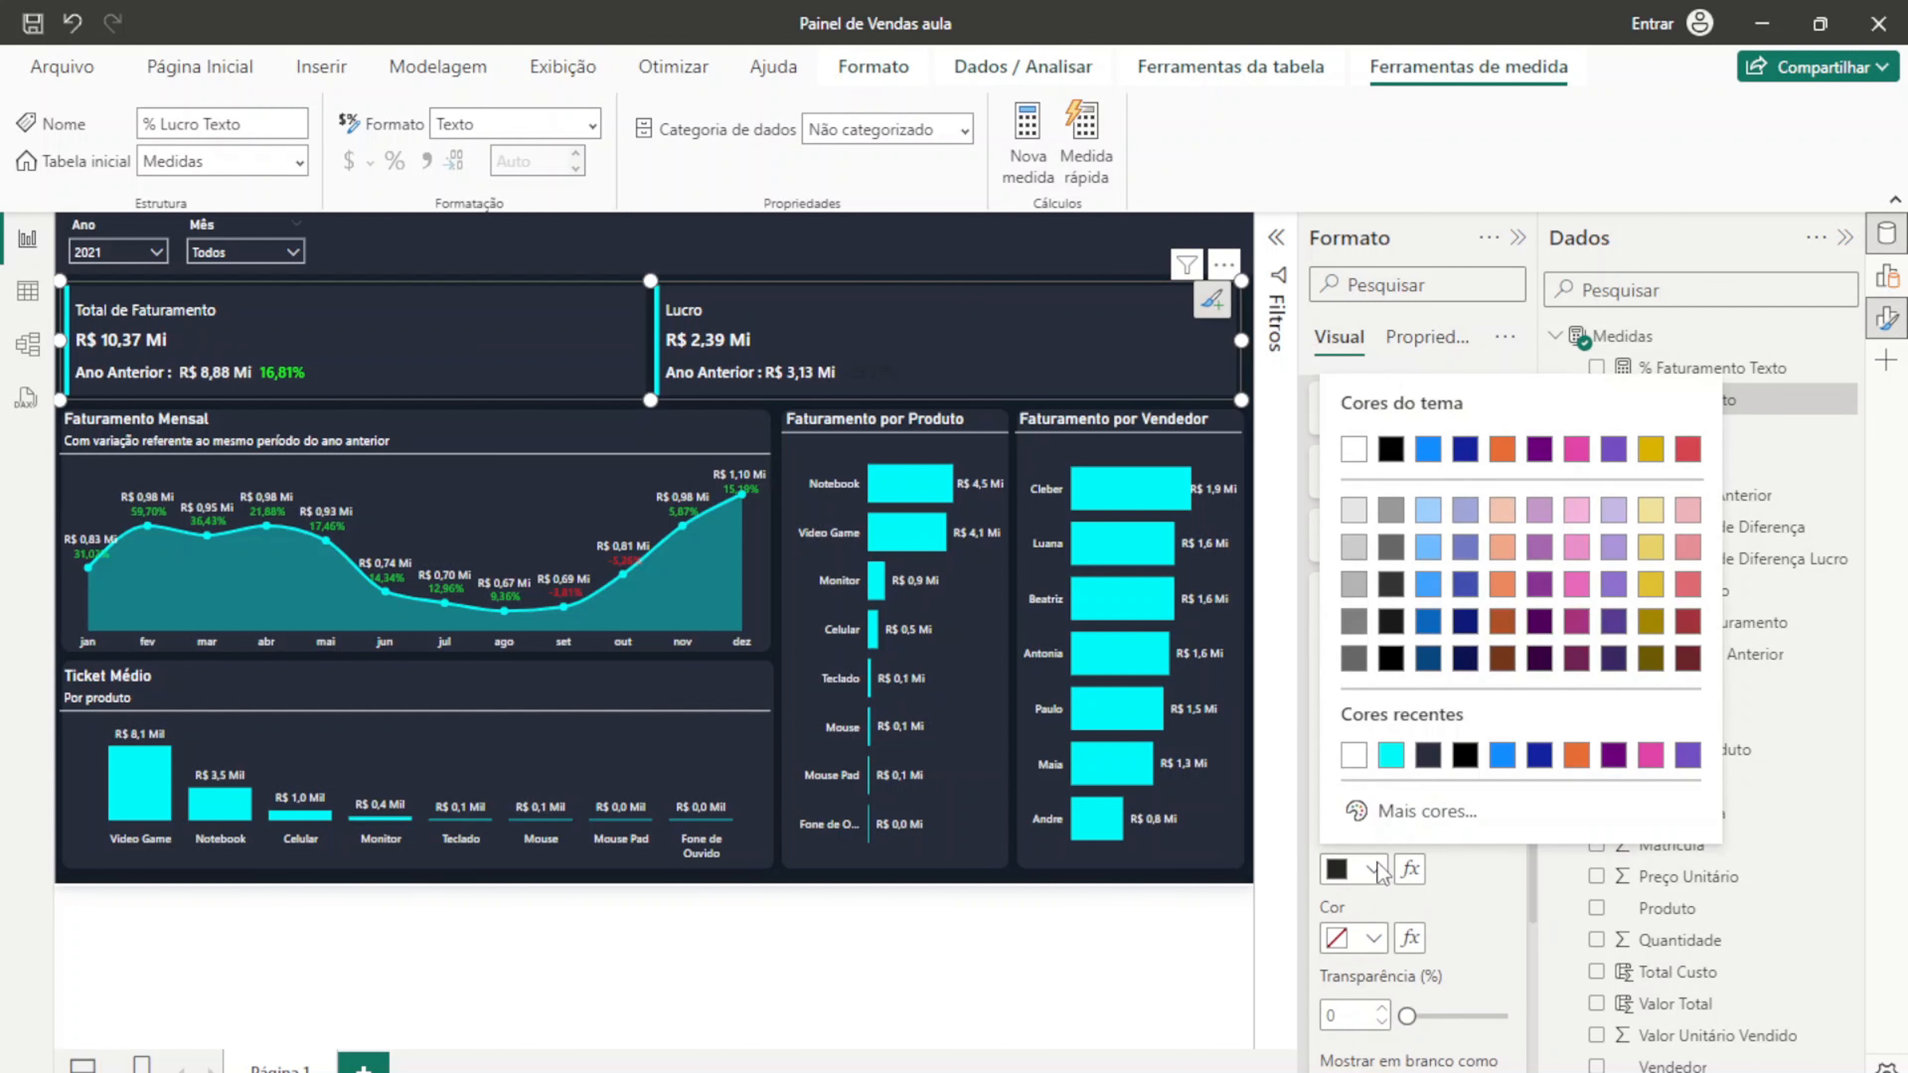
left_click(1353, 451)
left_click(1397, 760)
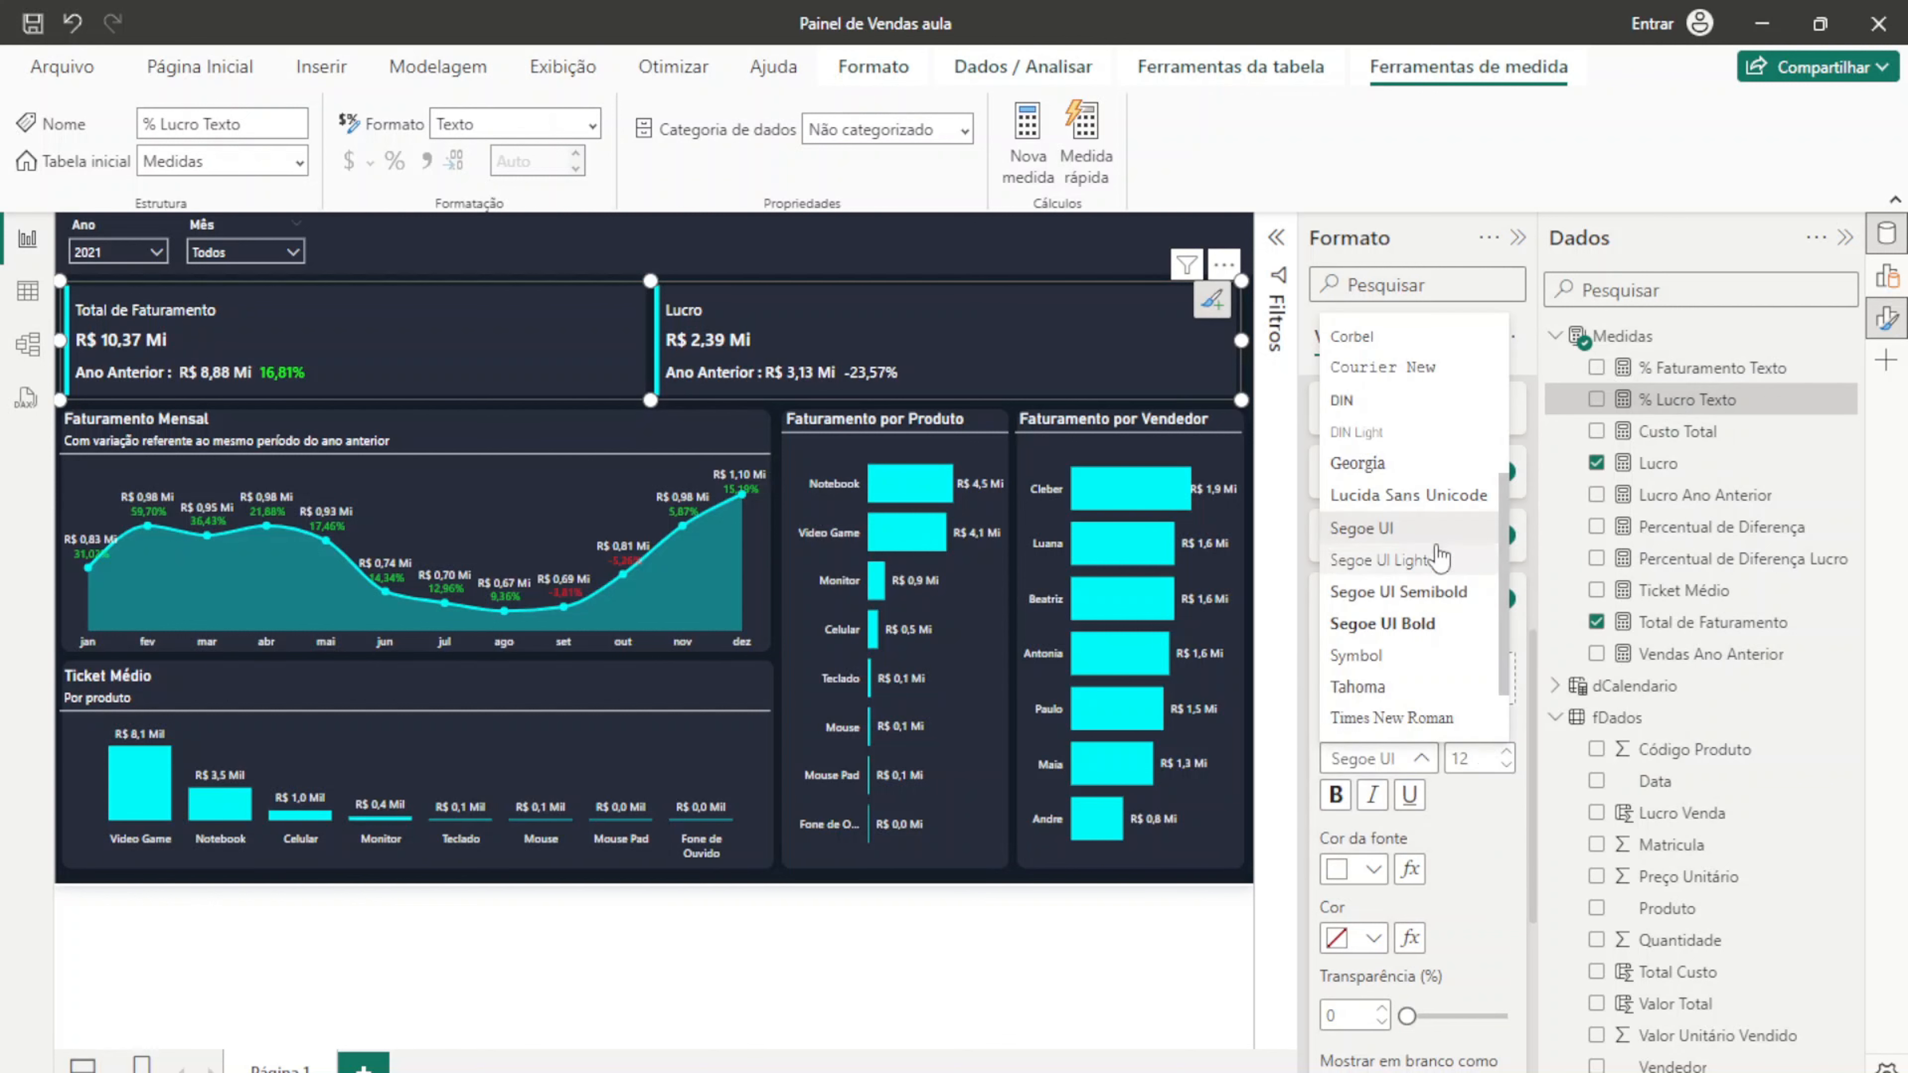
left_click(1466, 599)
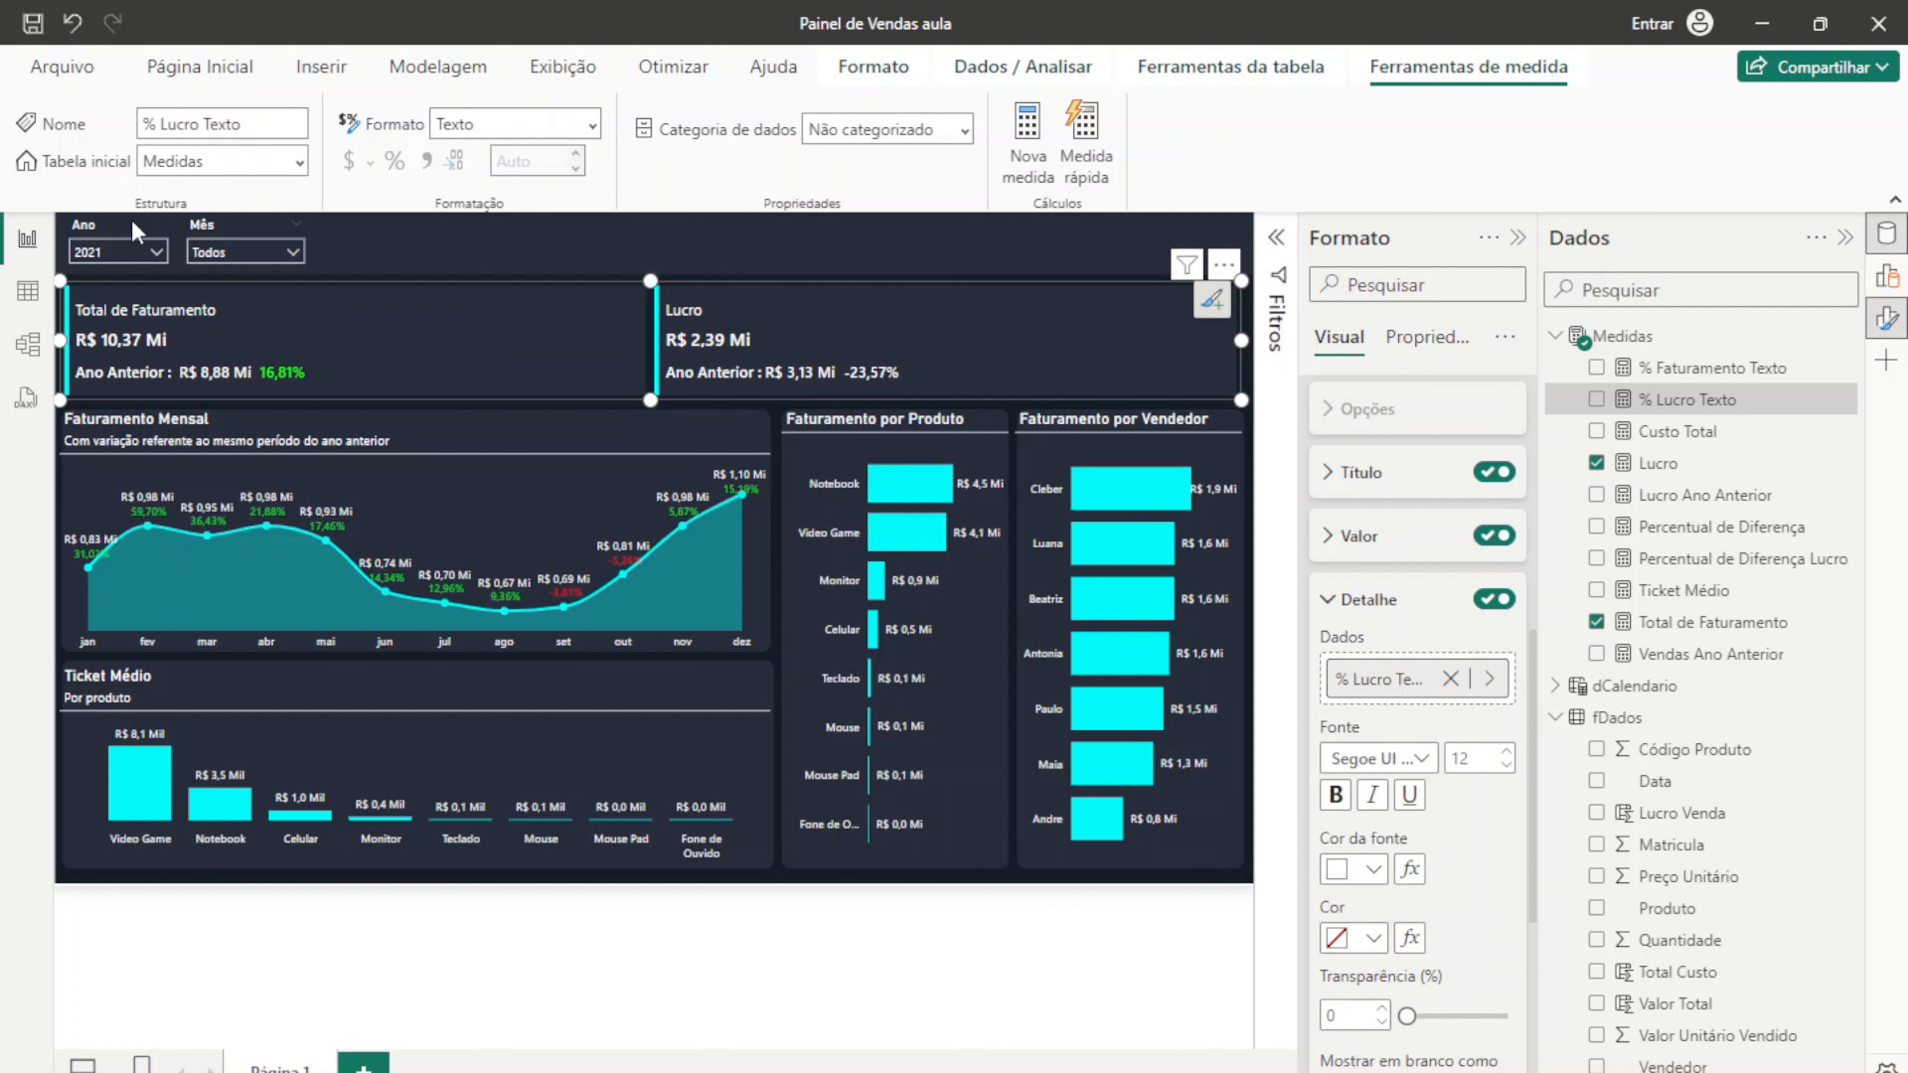
Step: Switch the Ano filter between 2020, 2021, 2022 and 2023 to compare the card's Lucro and percentage values, ending on 2021
left_click(106, 253)
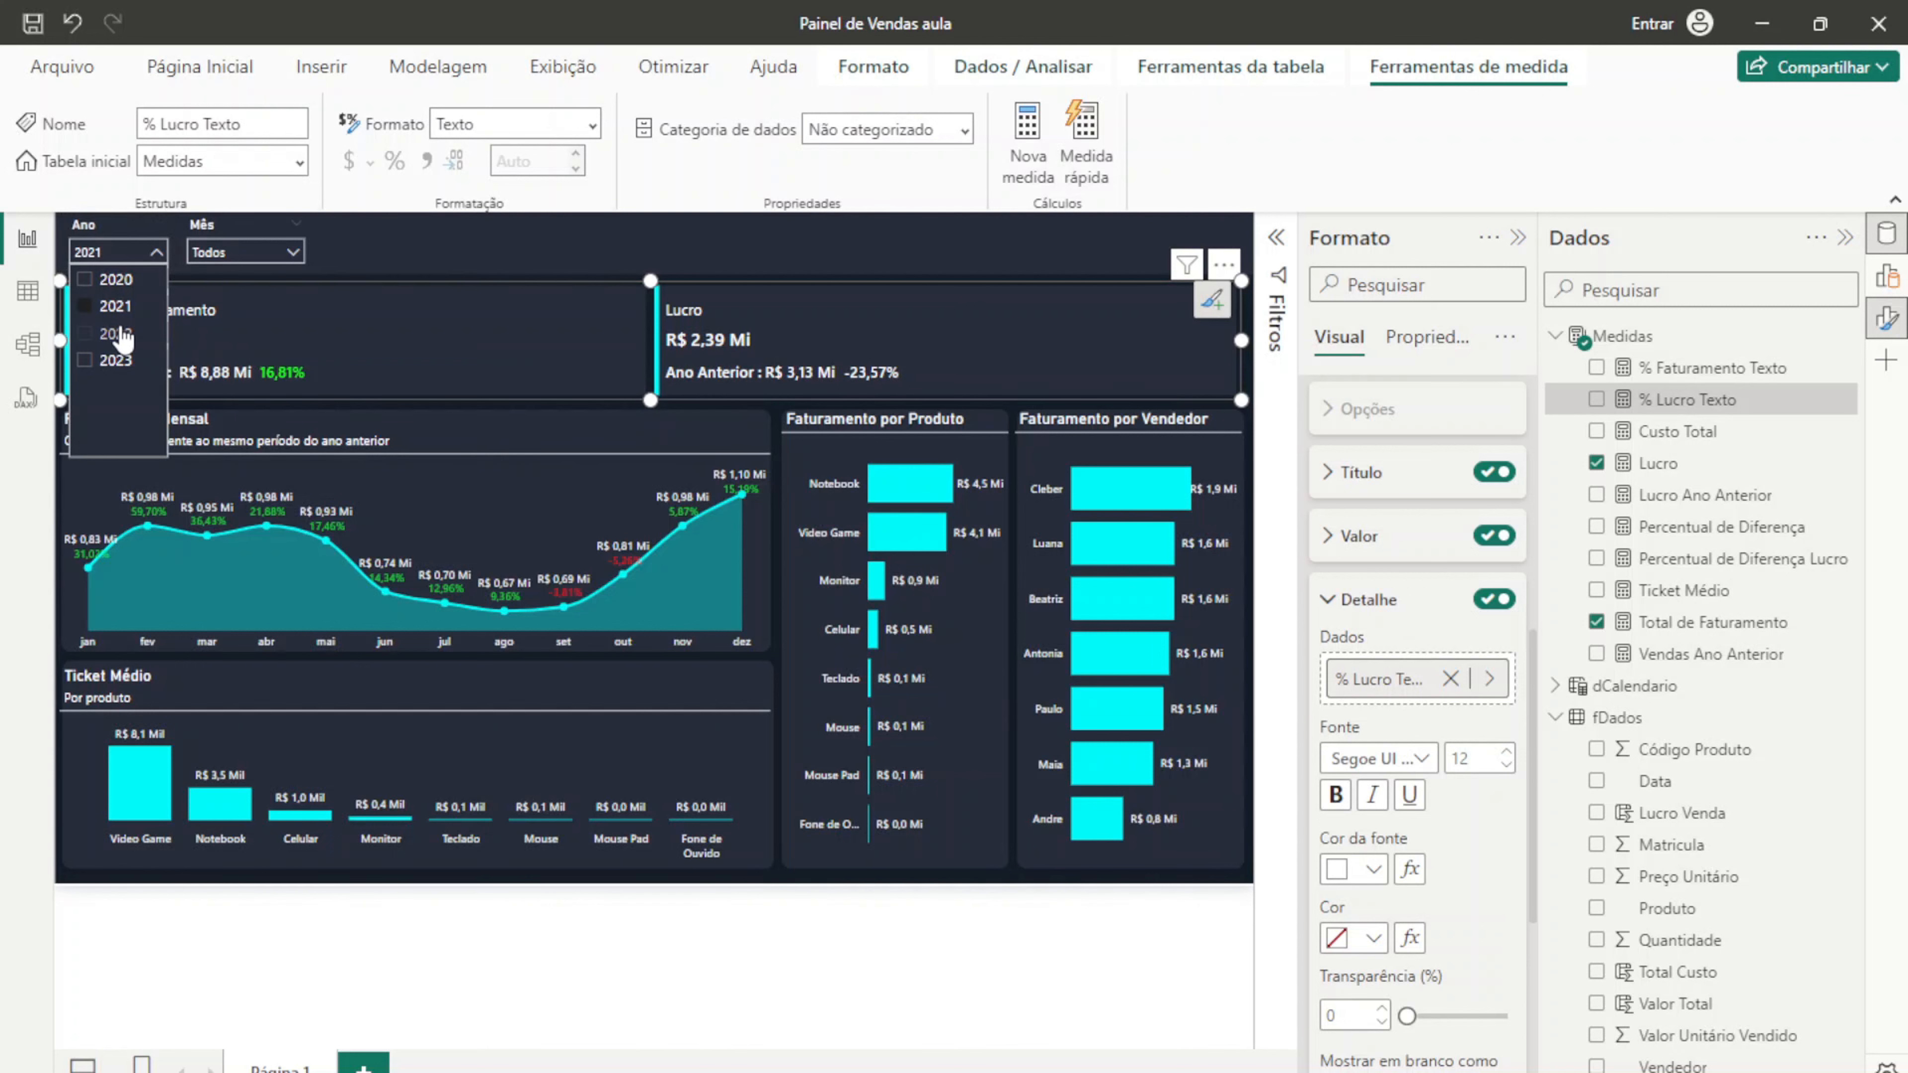
left_click(116, 333)
left_click(116, 360)
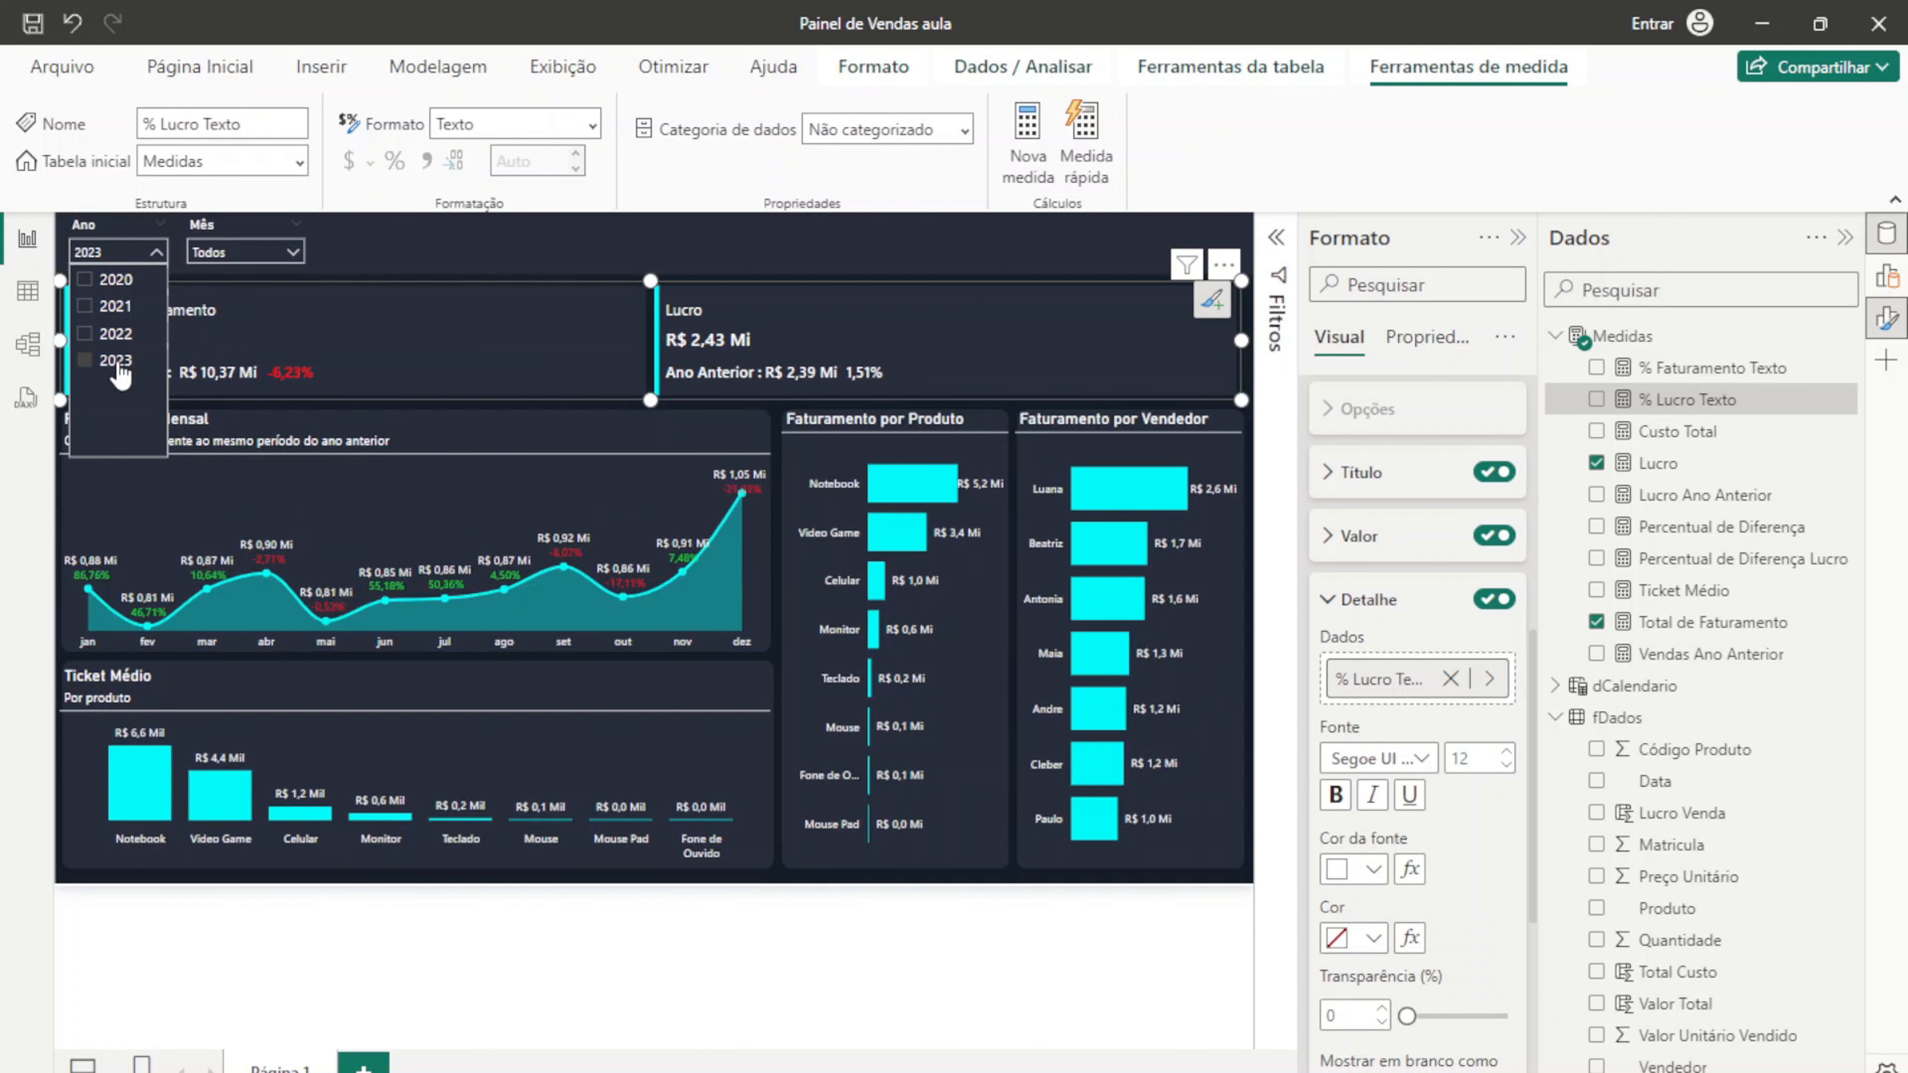
left_click(116, 280)
left_click(116, 306)
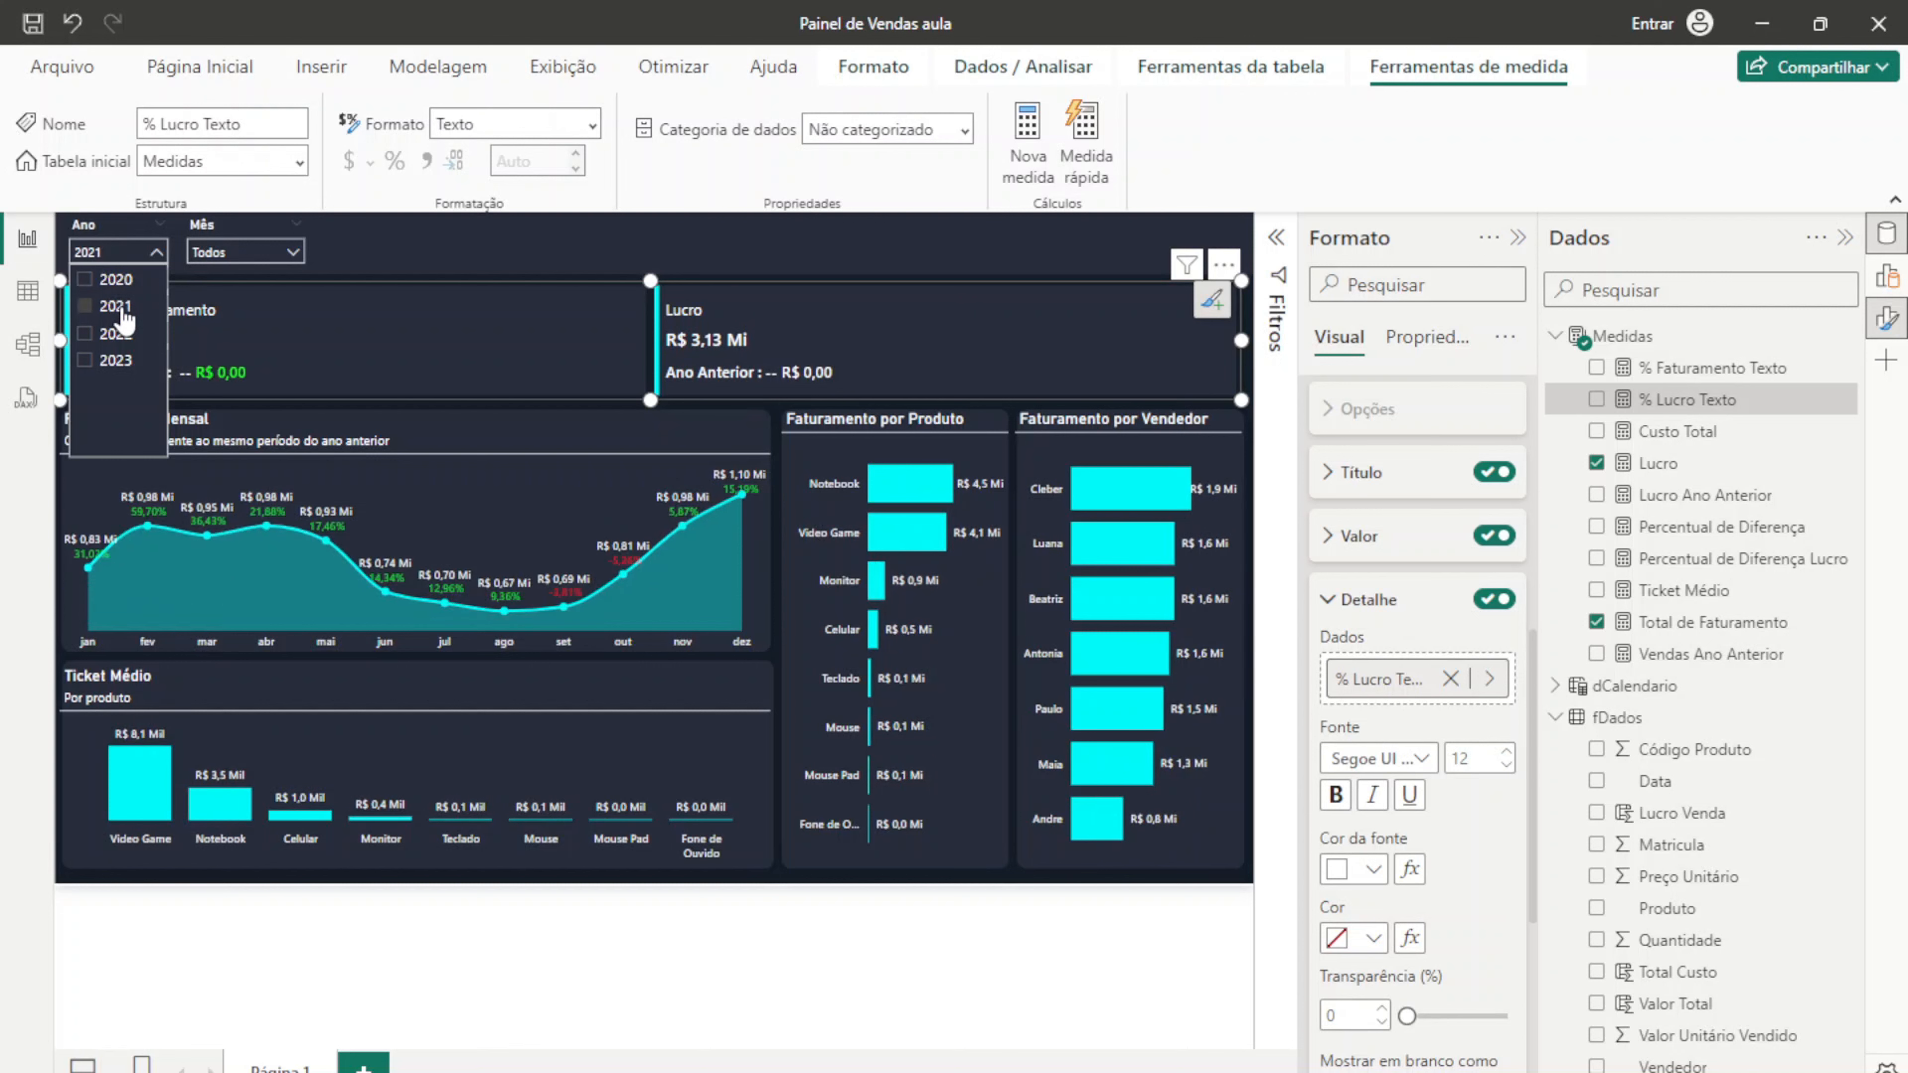
left_click(120, 284)
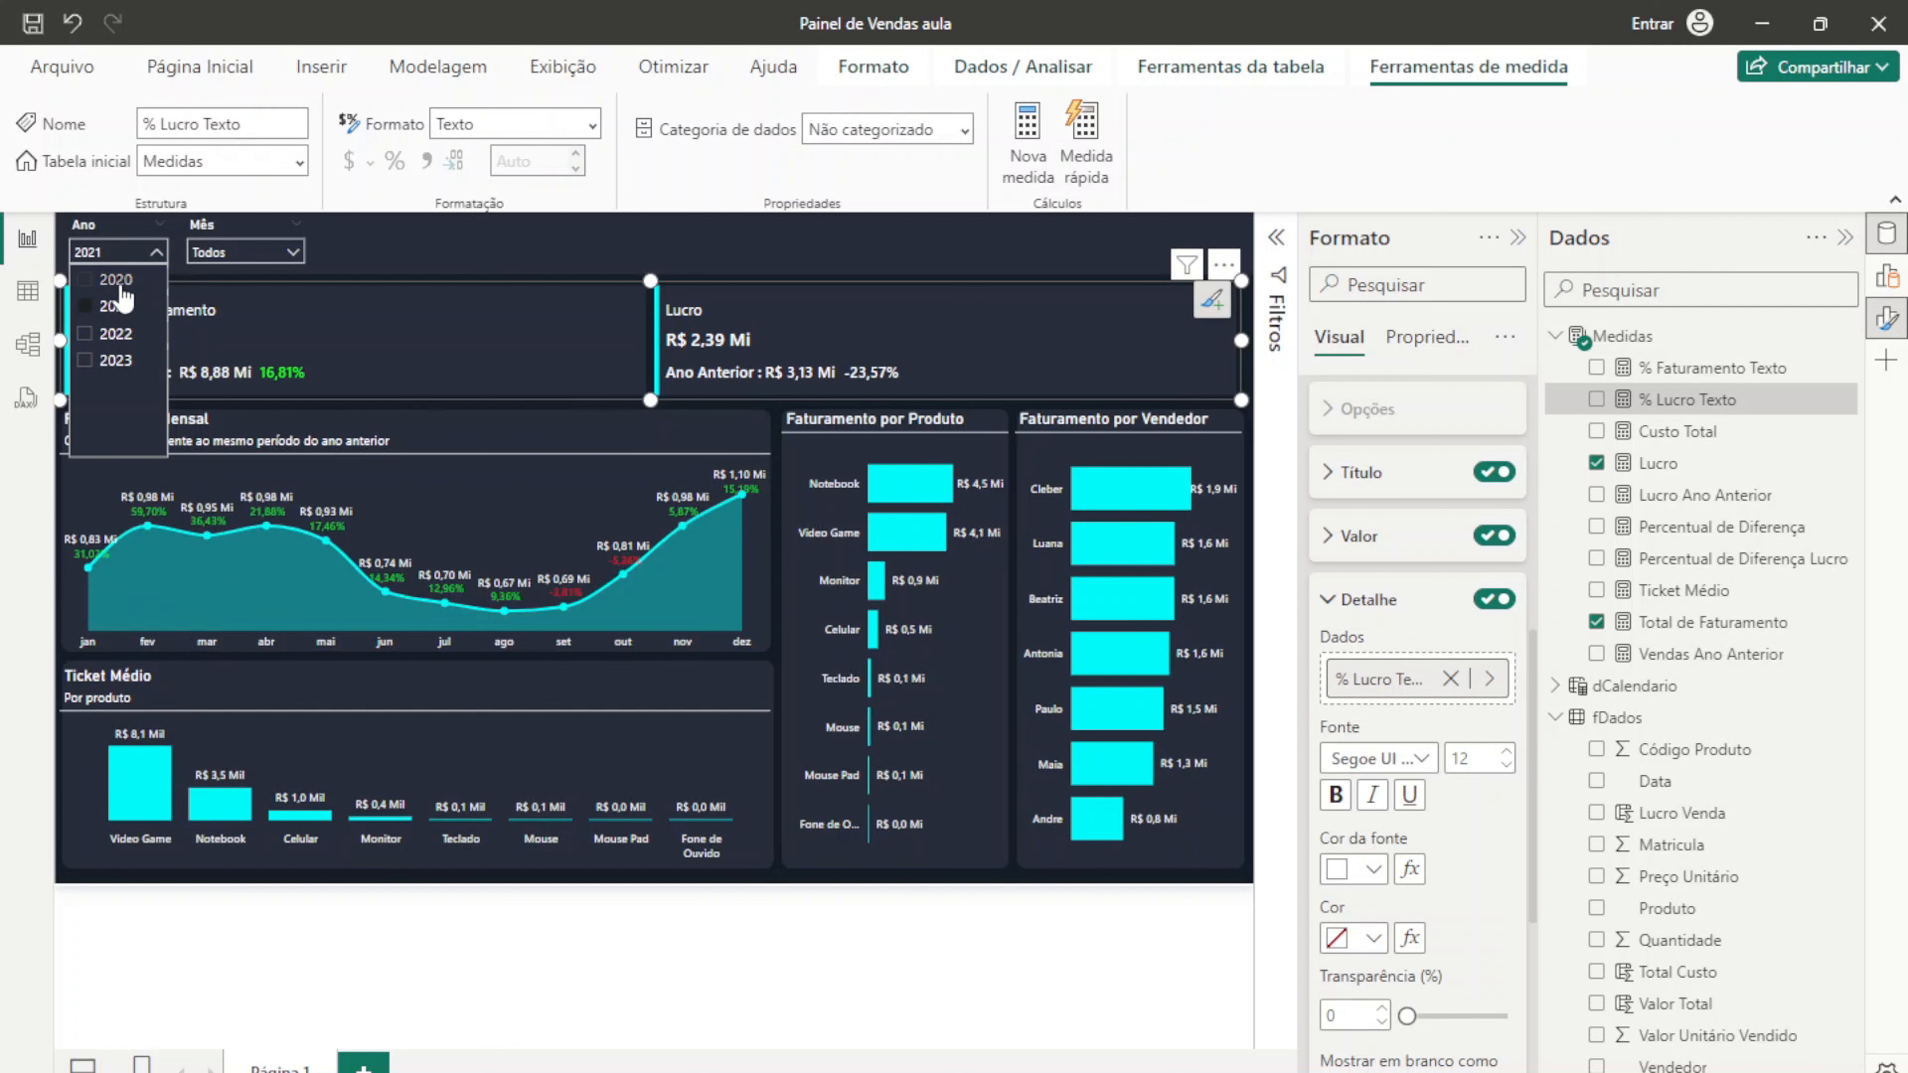
left_click(113, 334)
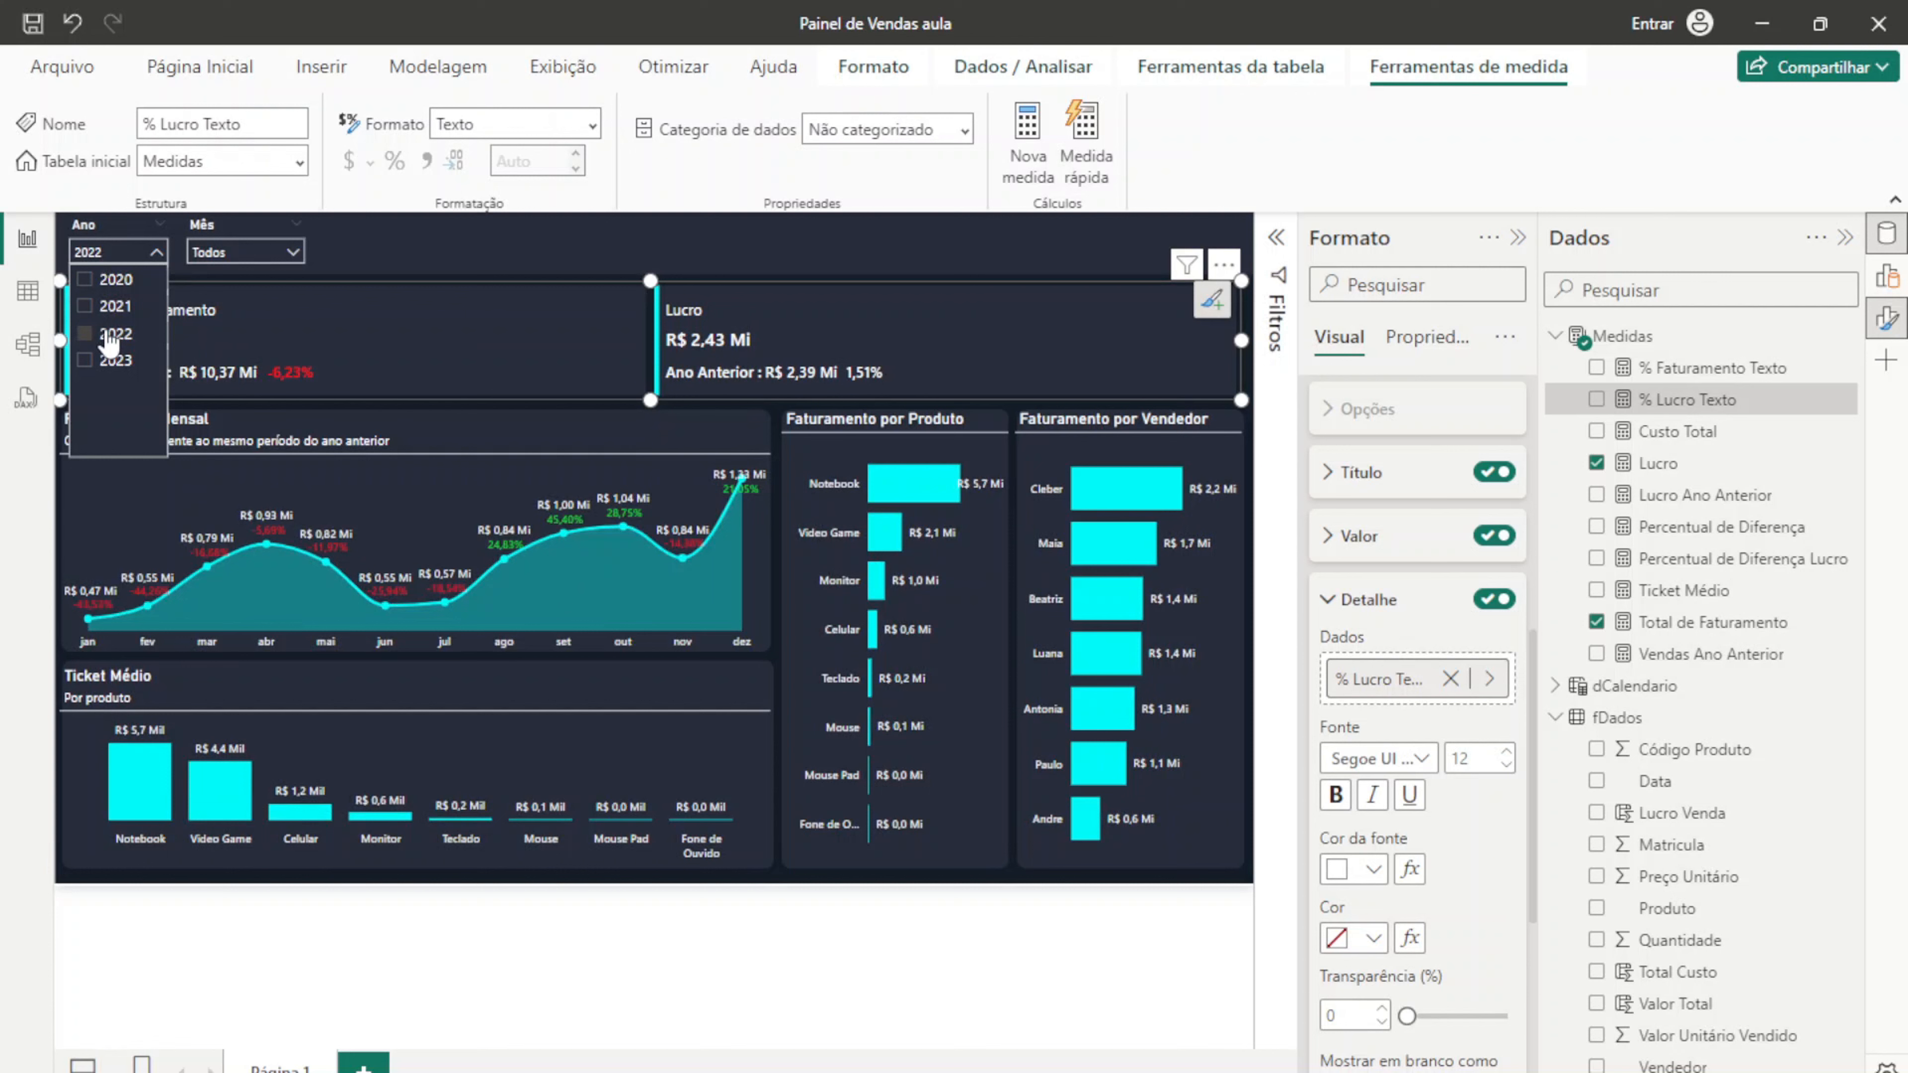
left_click(113, 314)
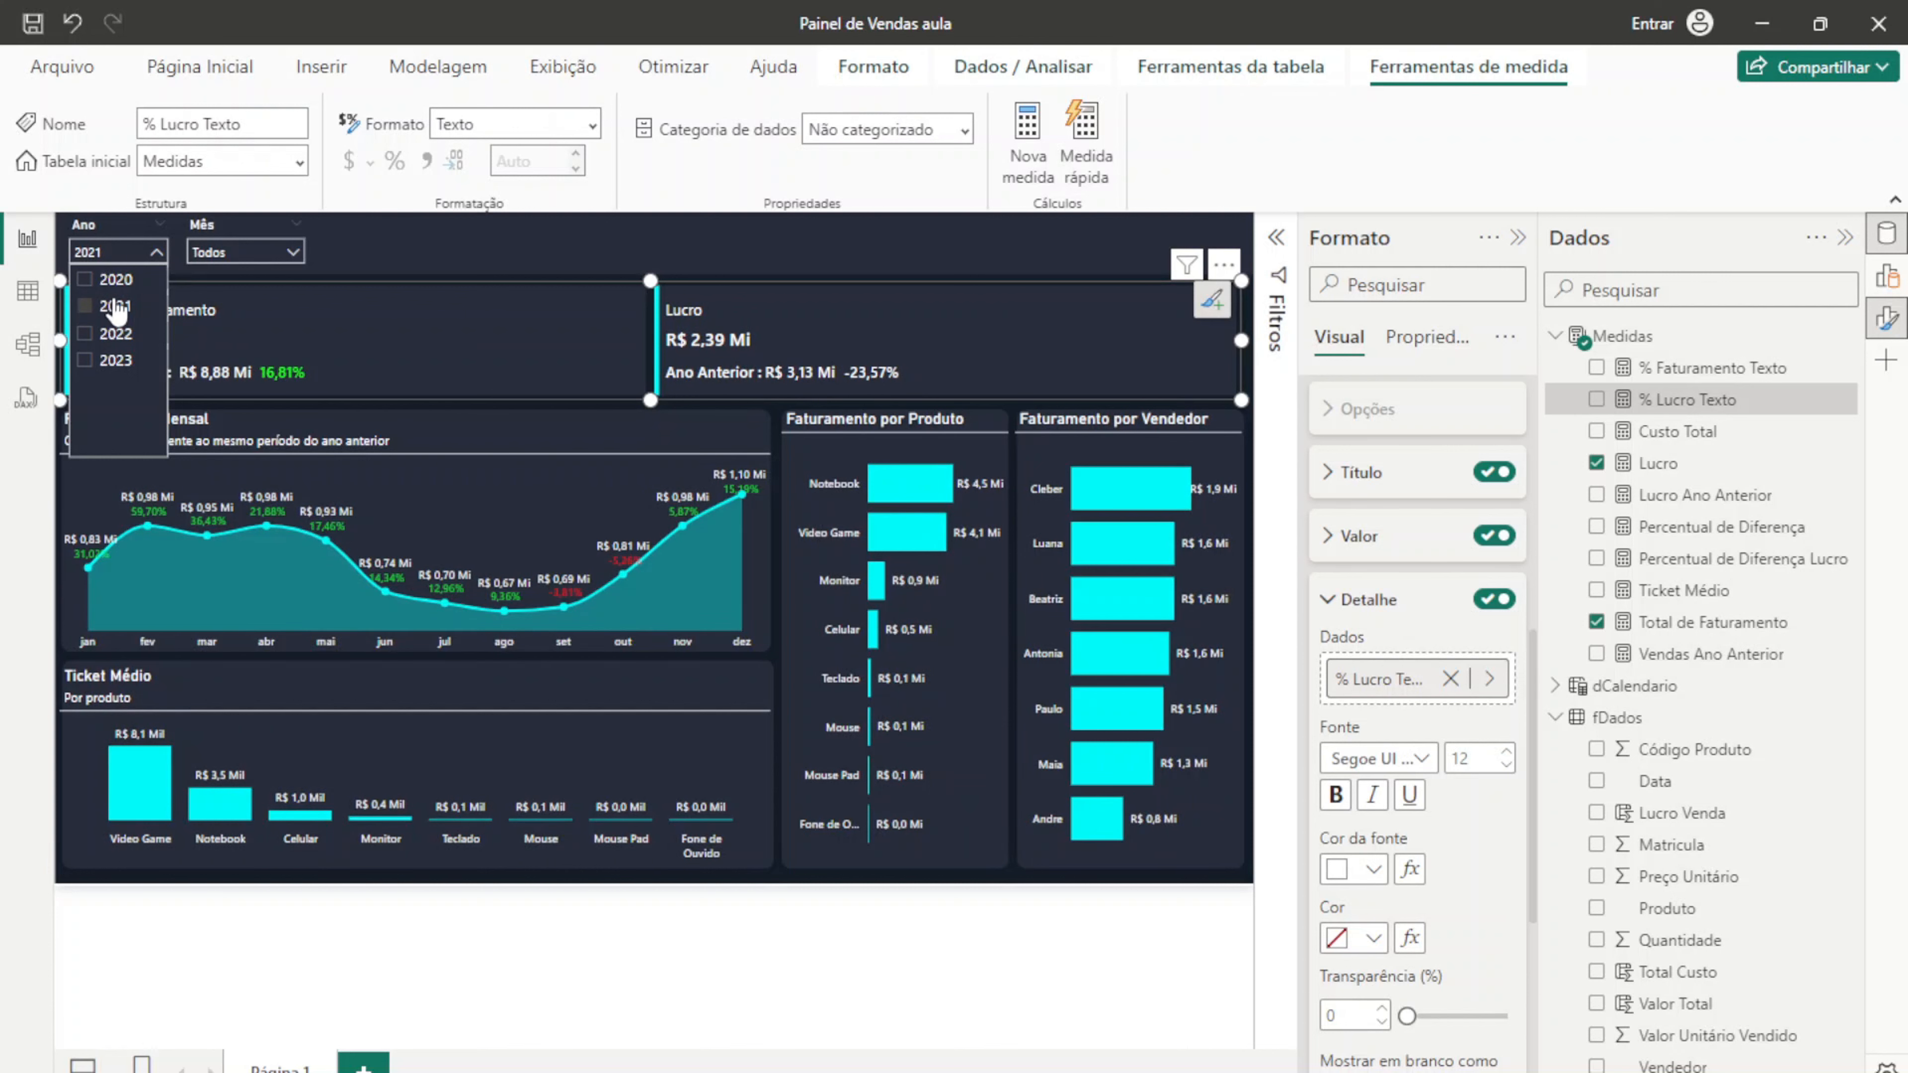
left_click(113, 280)
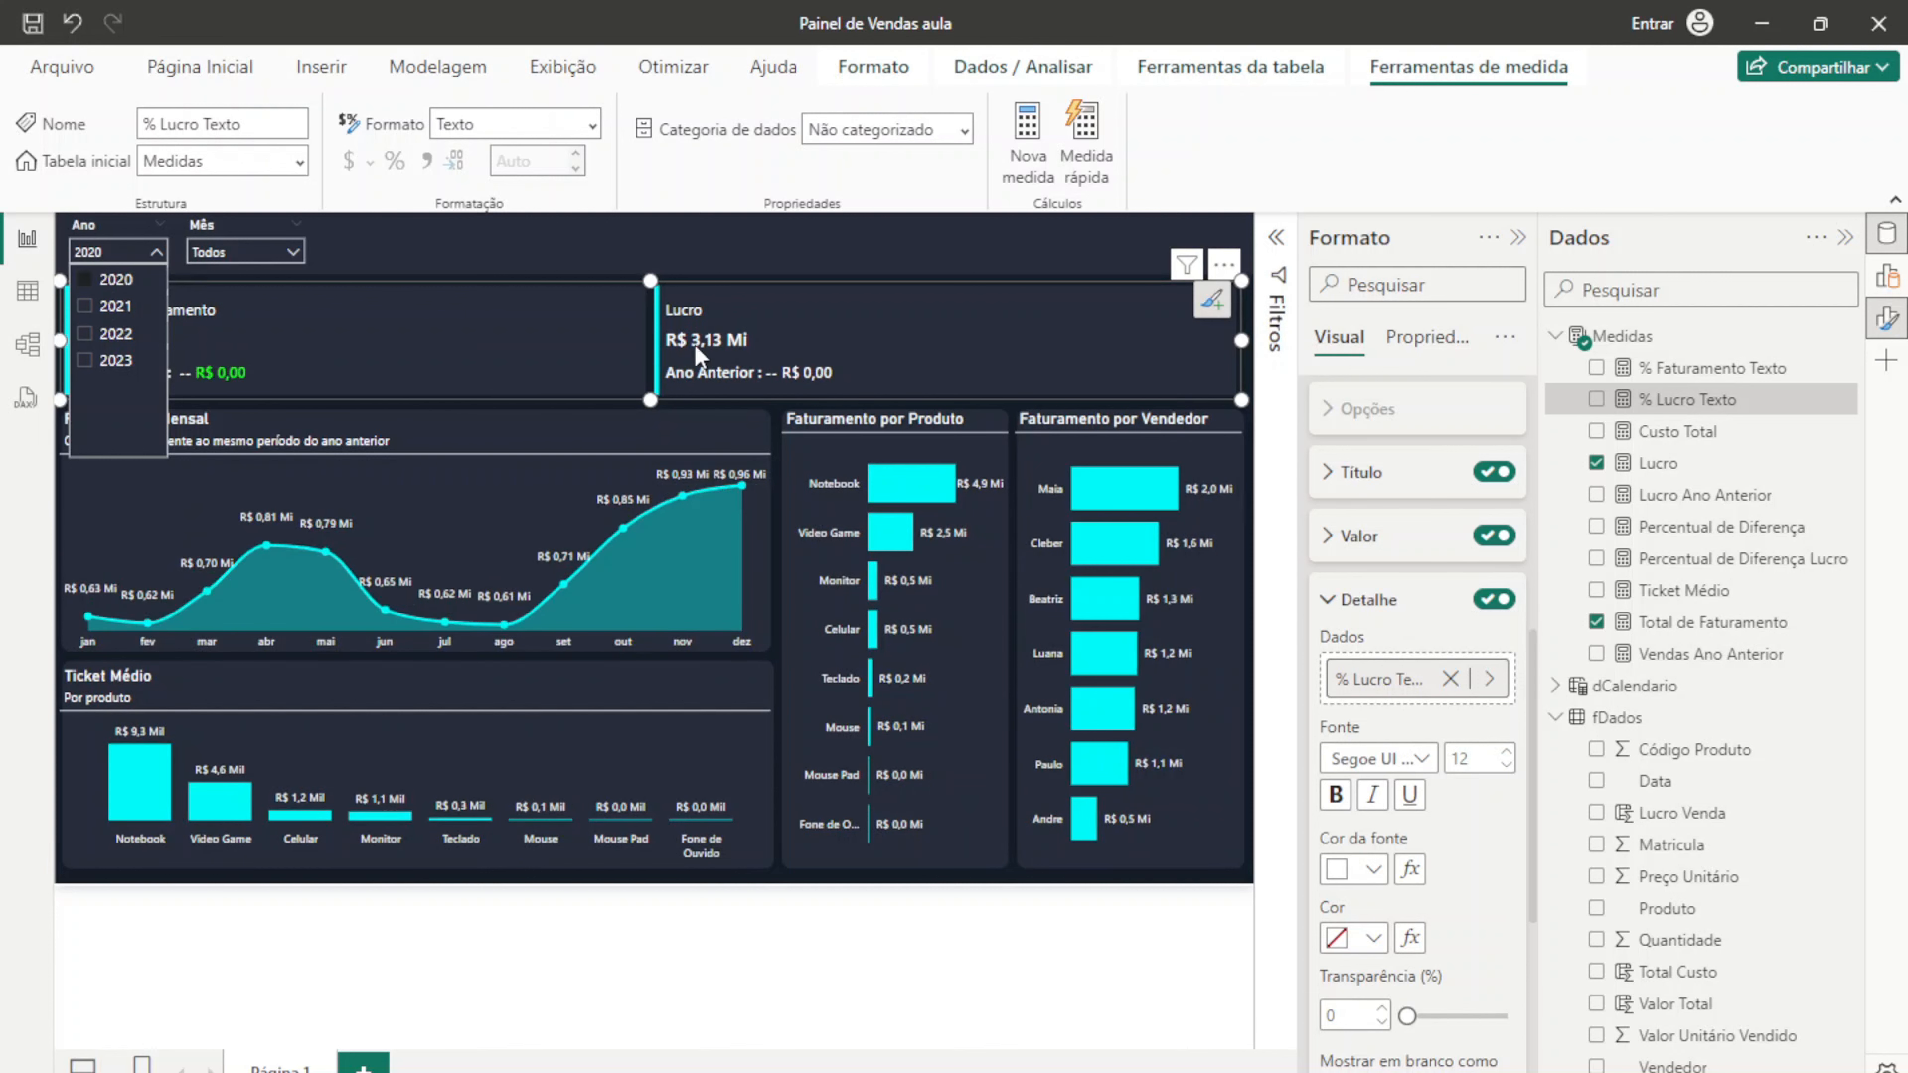
left_click(115, 306)
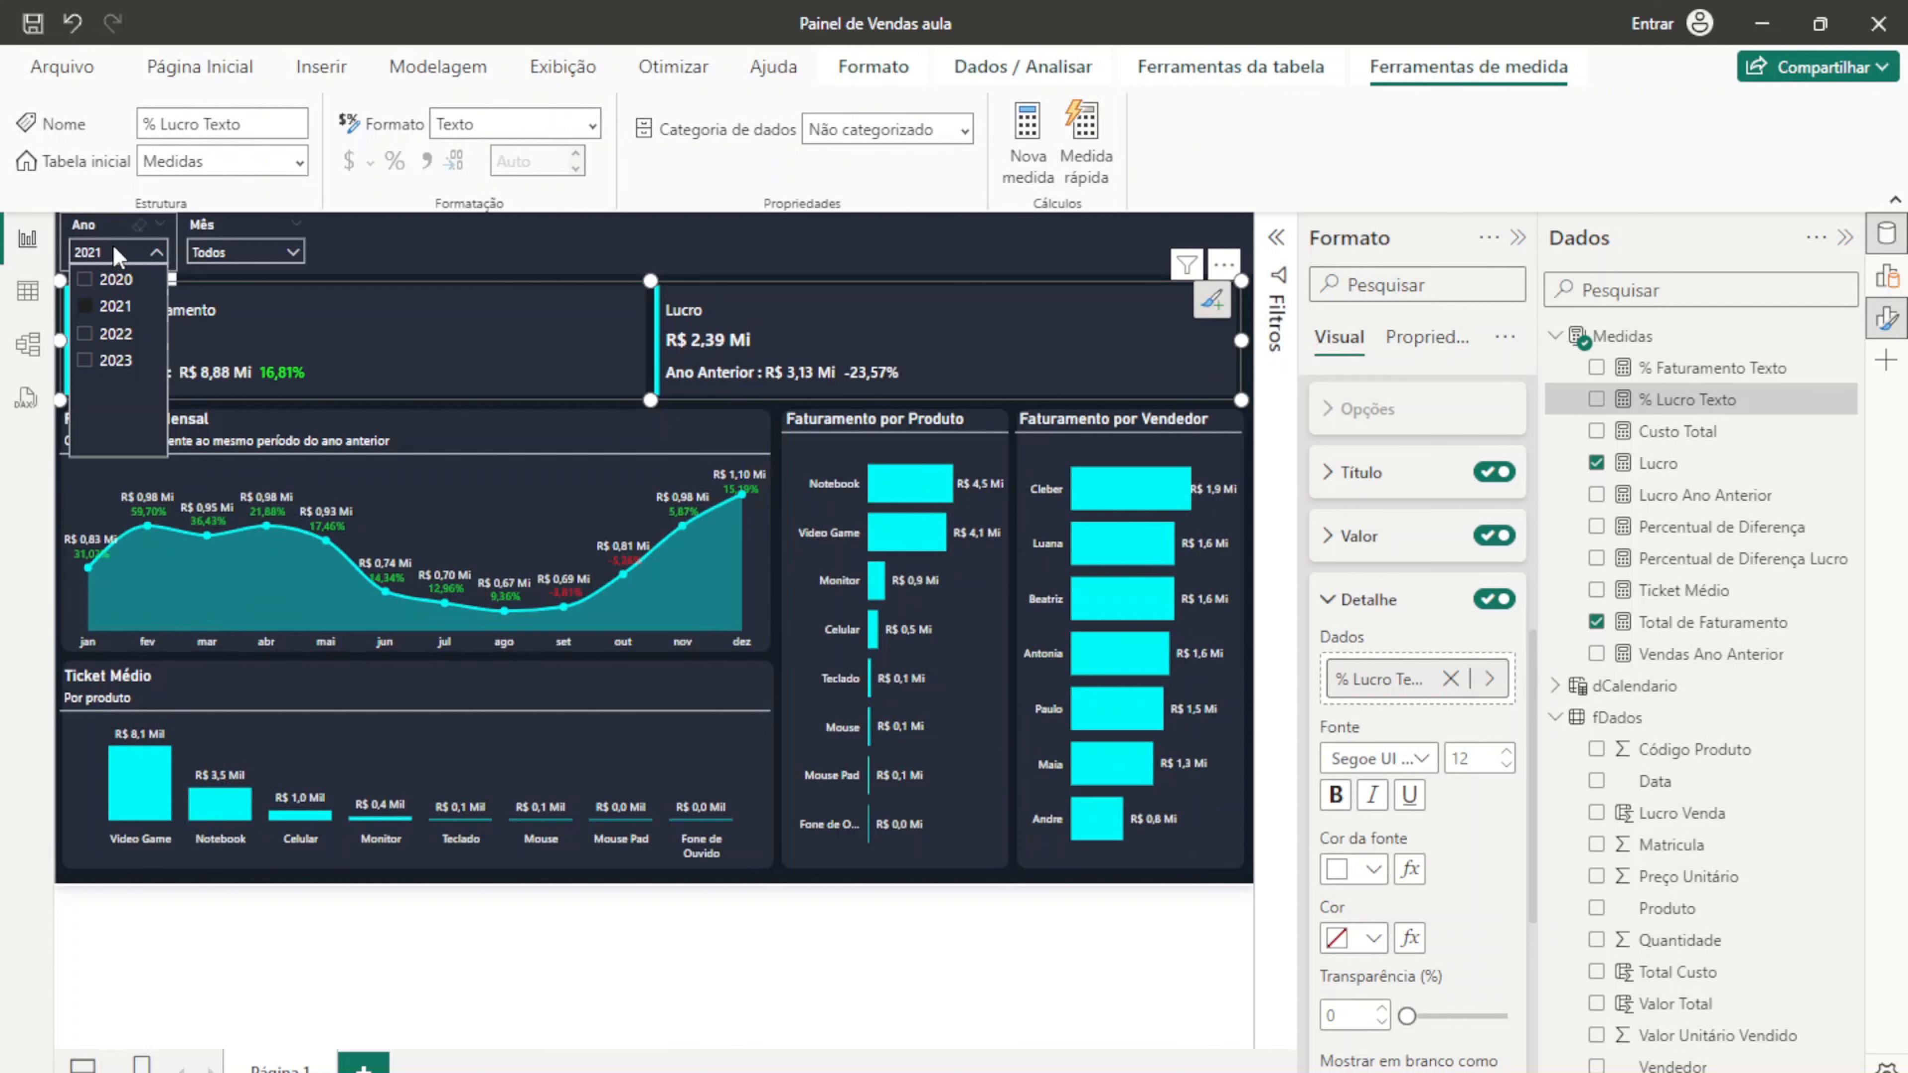
left_click(108, 229)
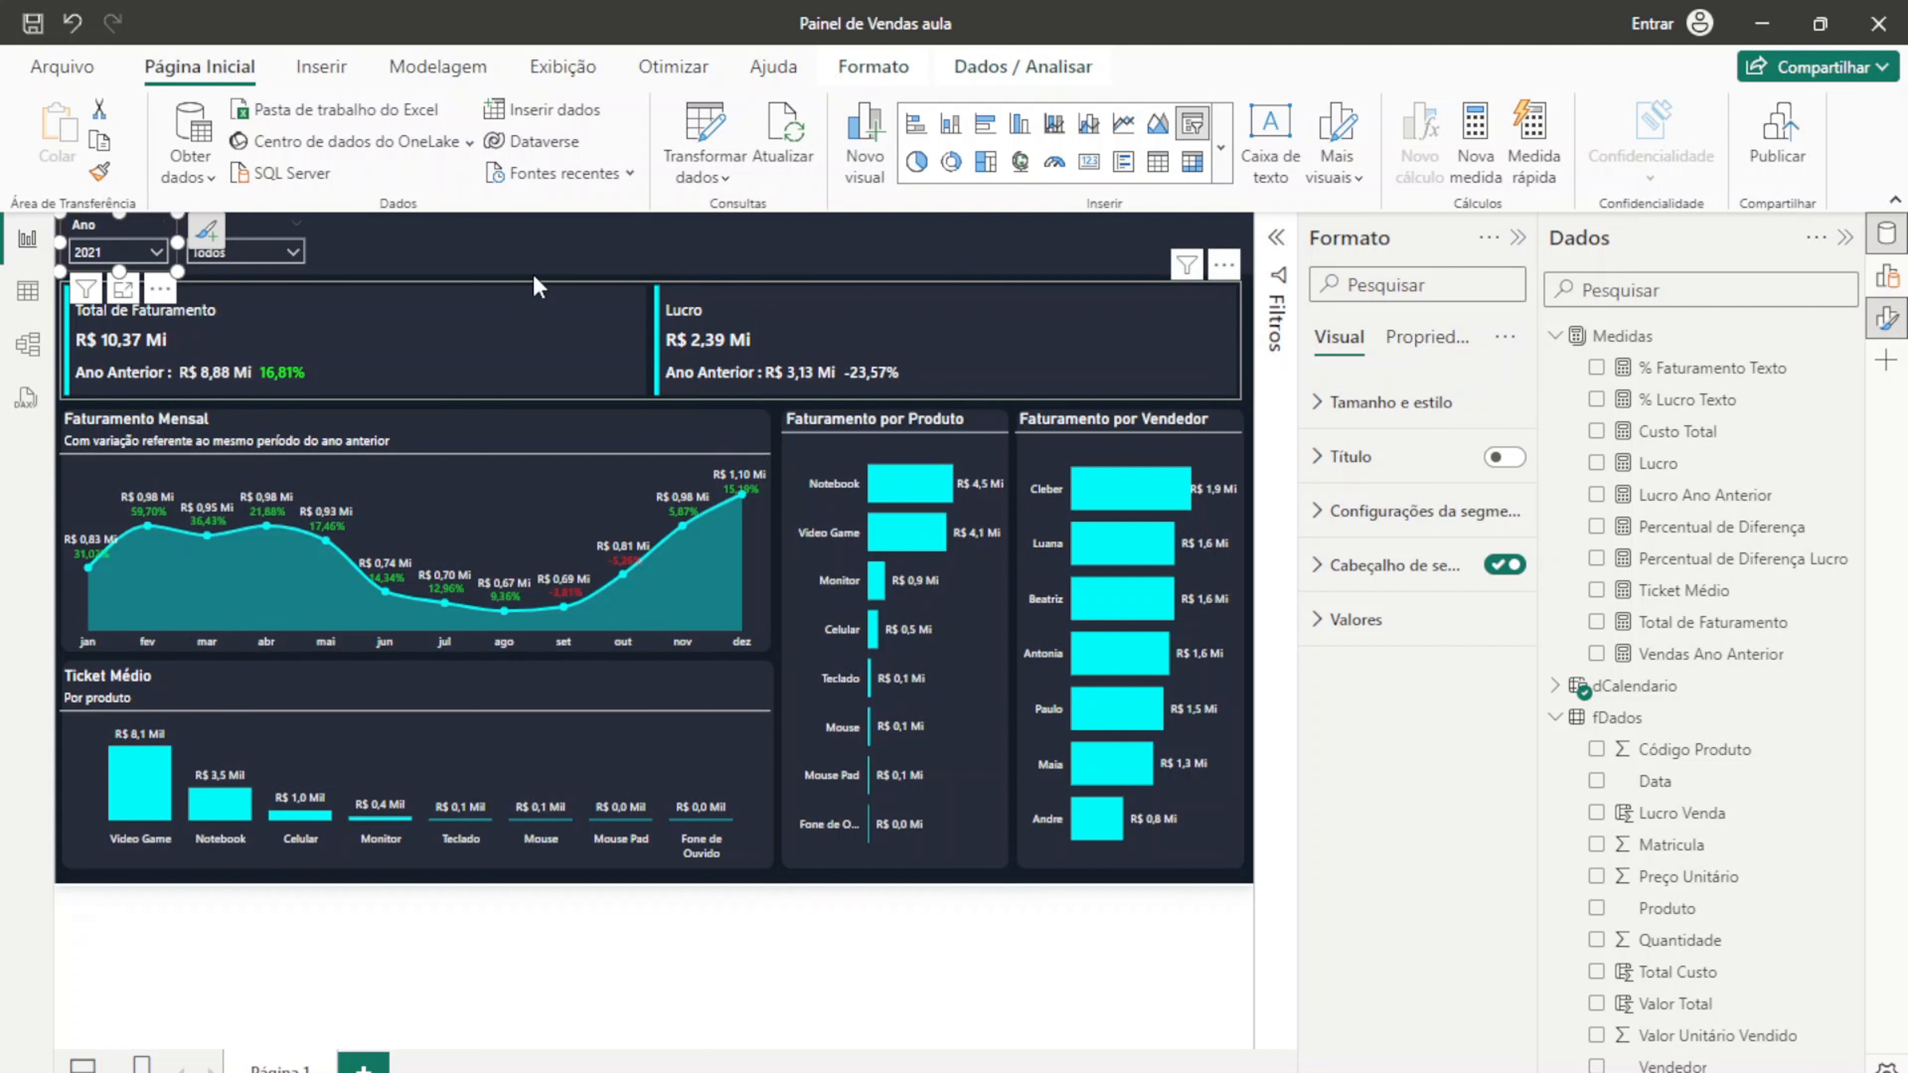
left_click(113, 251)
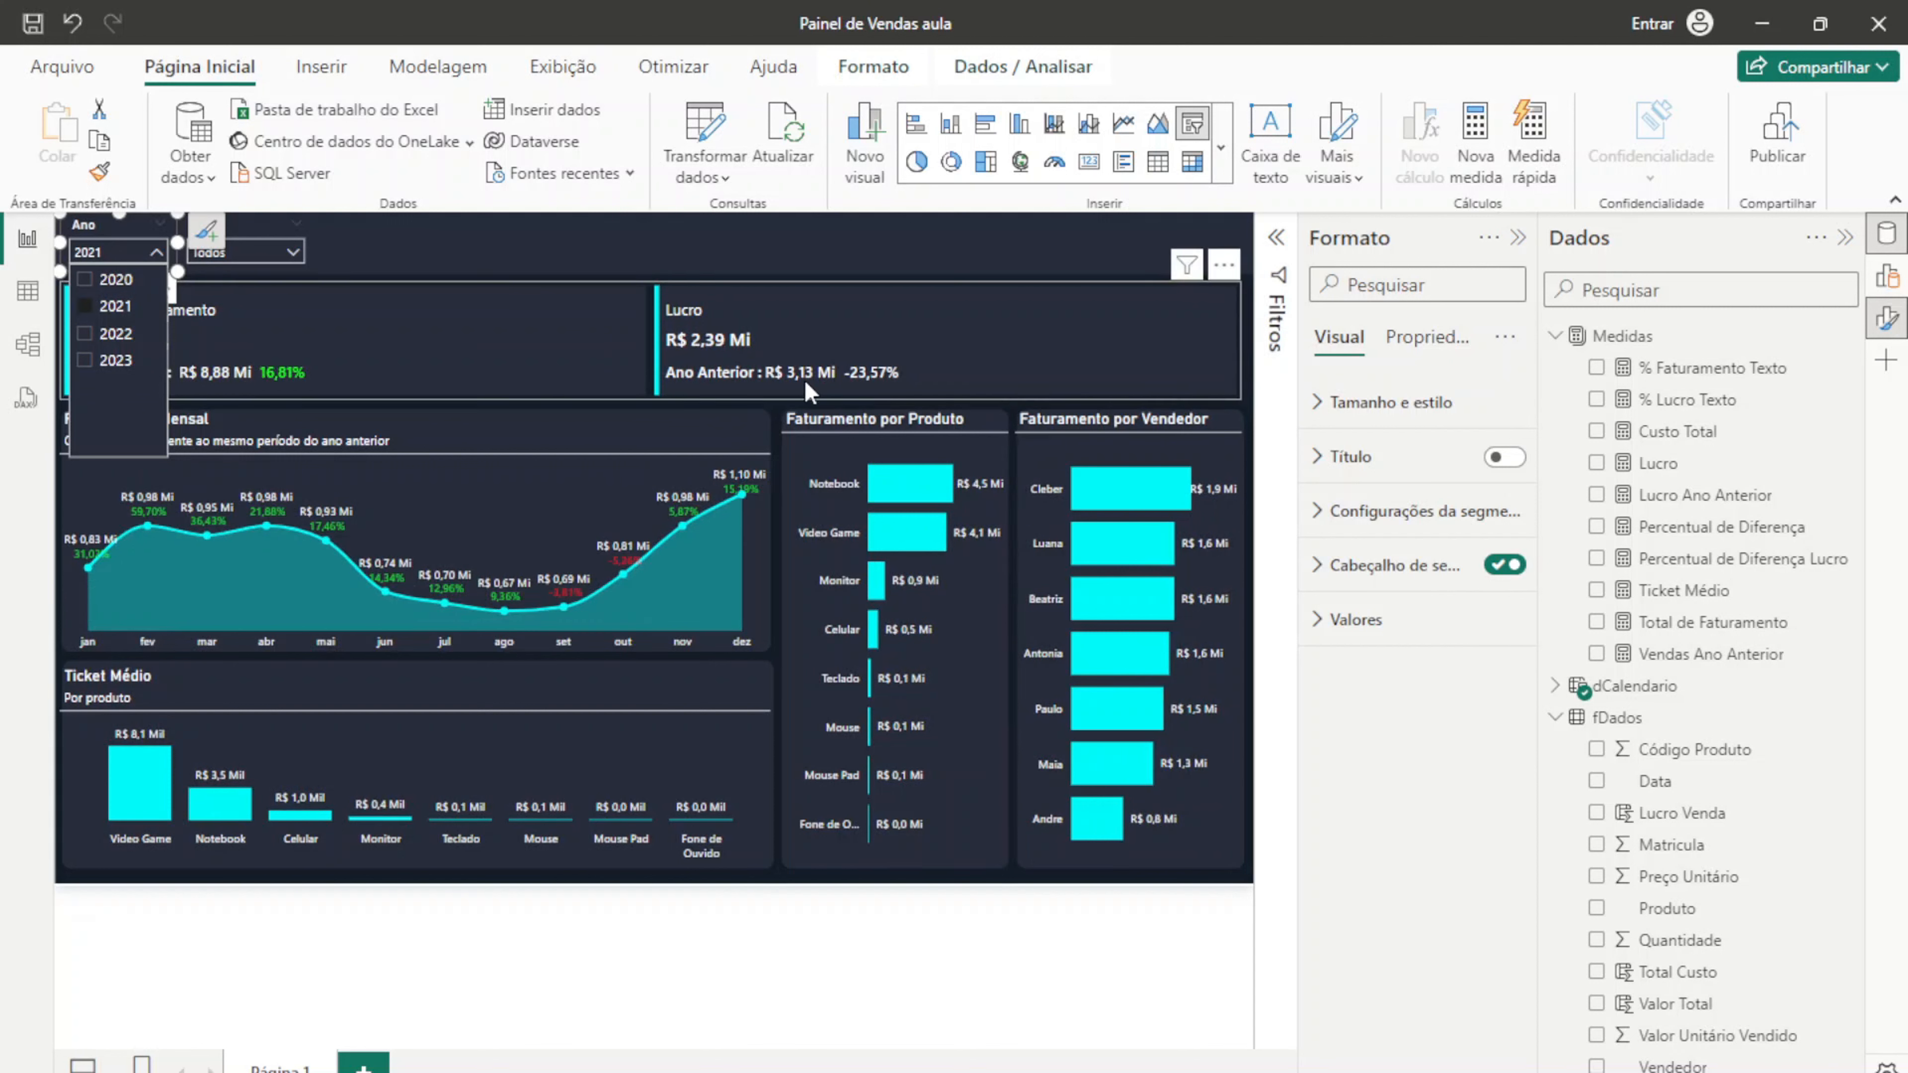
left_click(1250, 347)
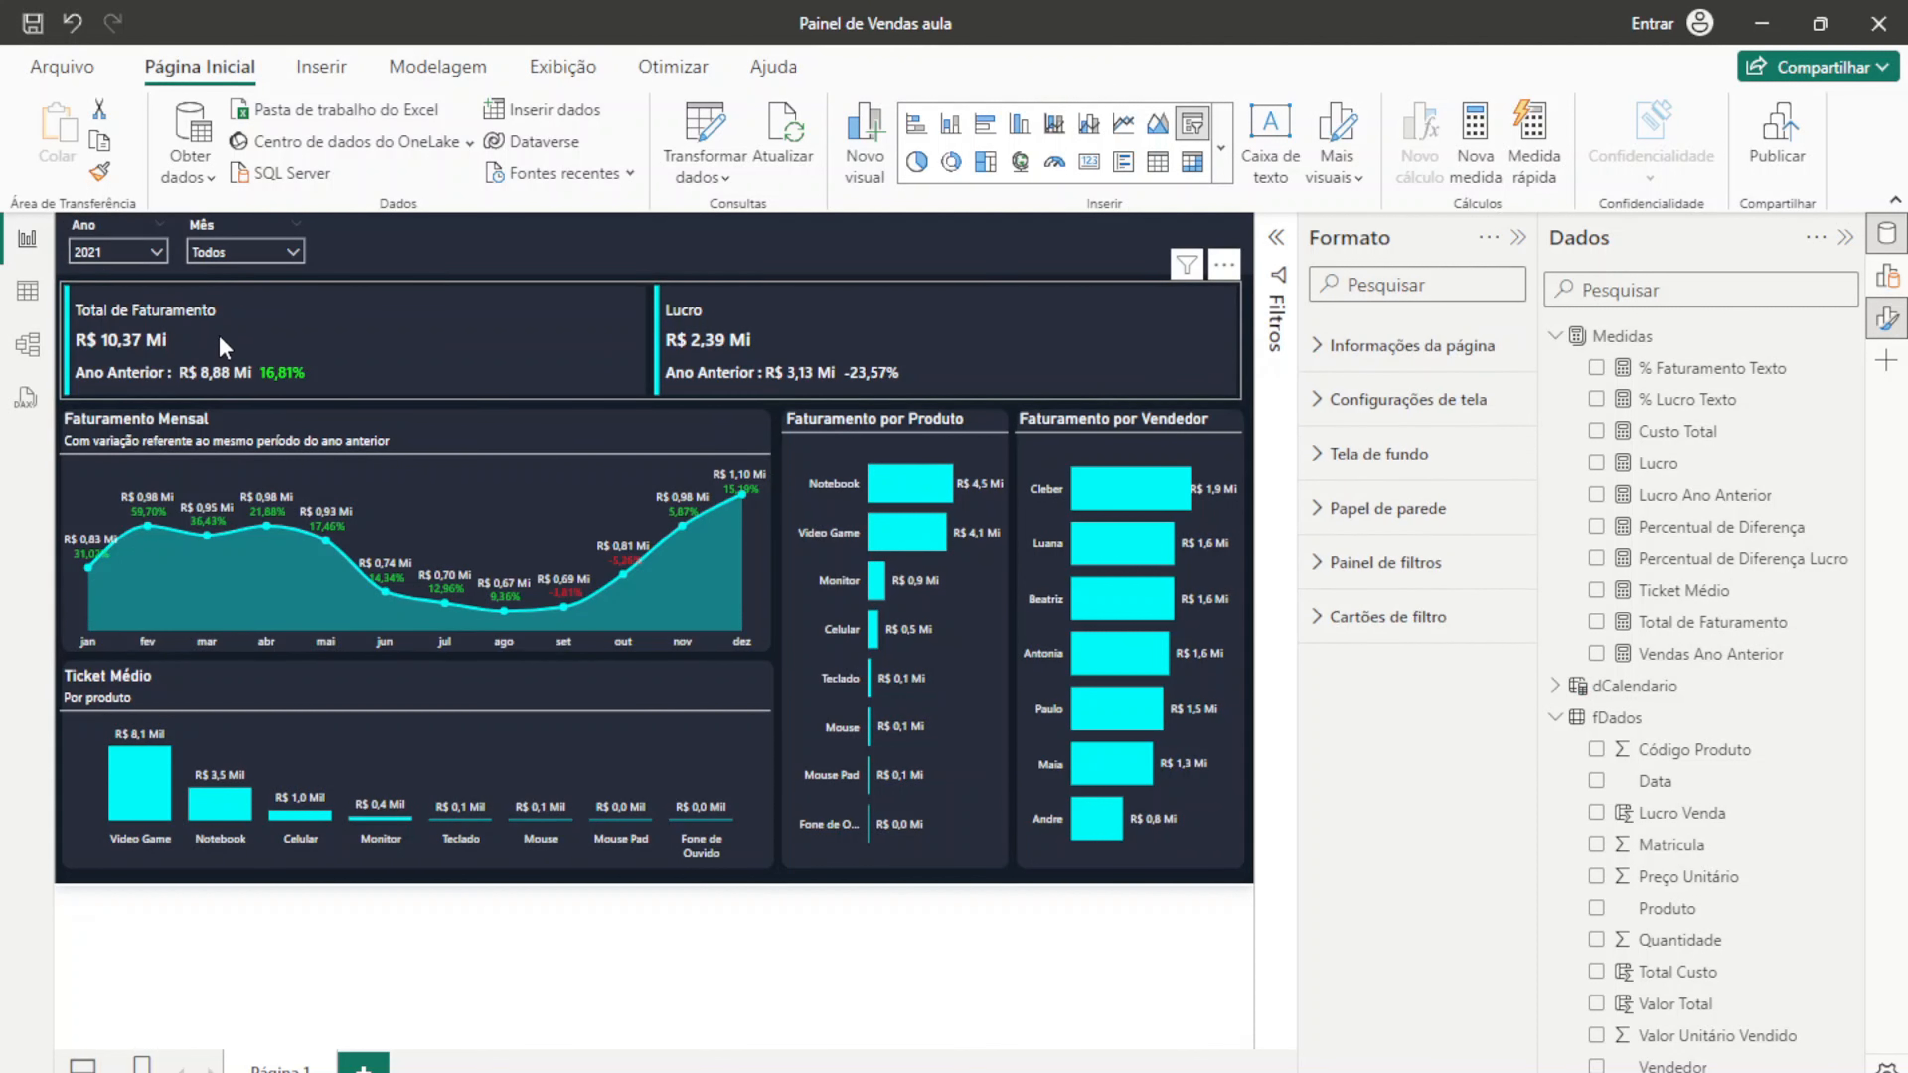
Step: Set up gradient conditional formatting for the Lucro detail's font colour, based on Percentual de Diferença Lucro, with minimum 0 and maximum 0
left_click(913, 312)
scroll(1434, 763, "down", 5)
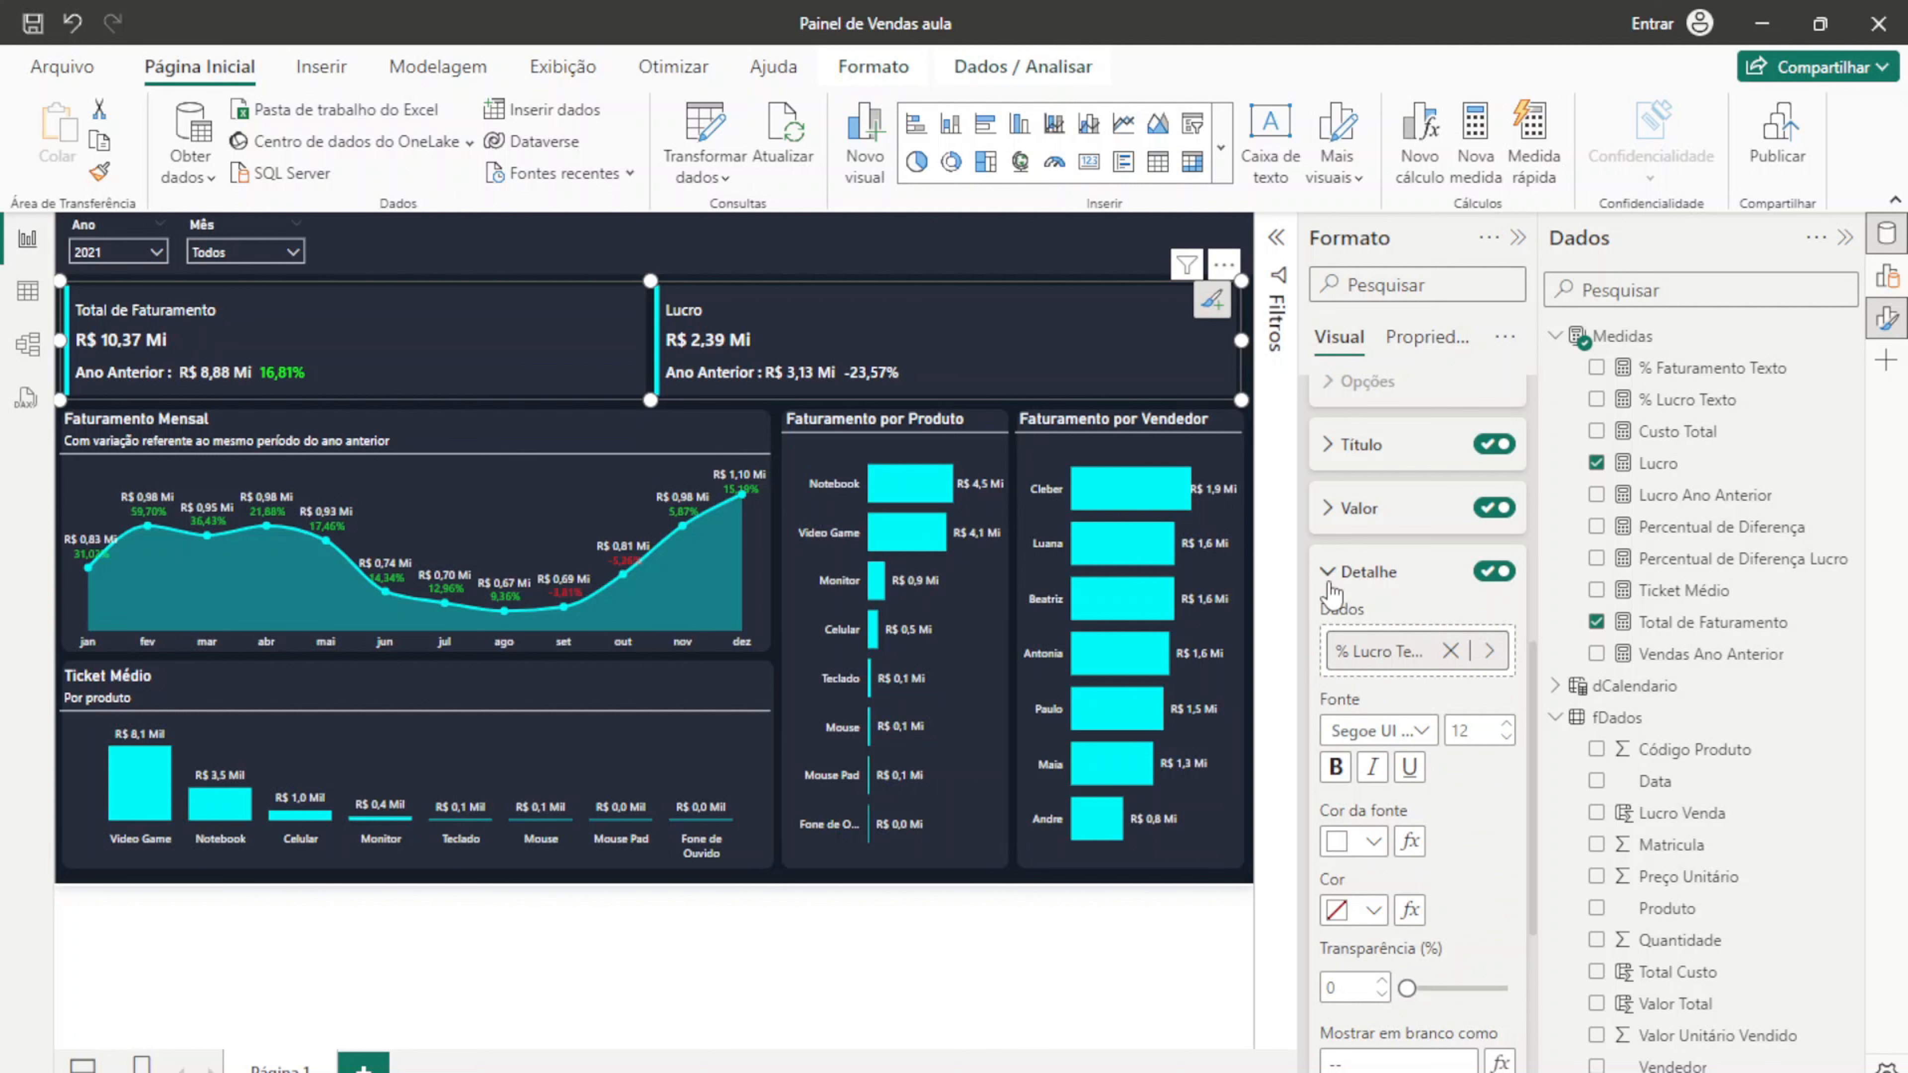
left_click(1410, 843)
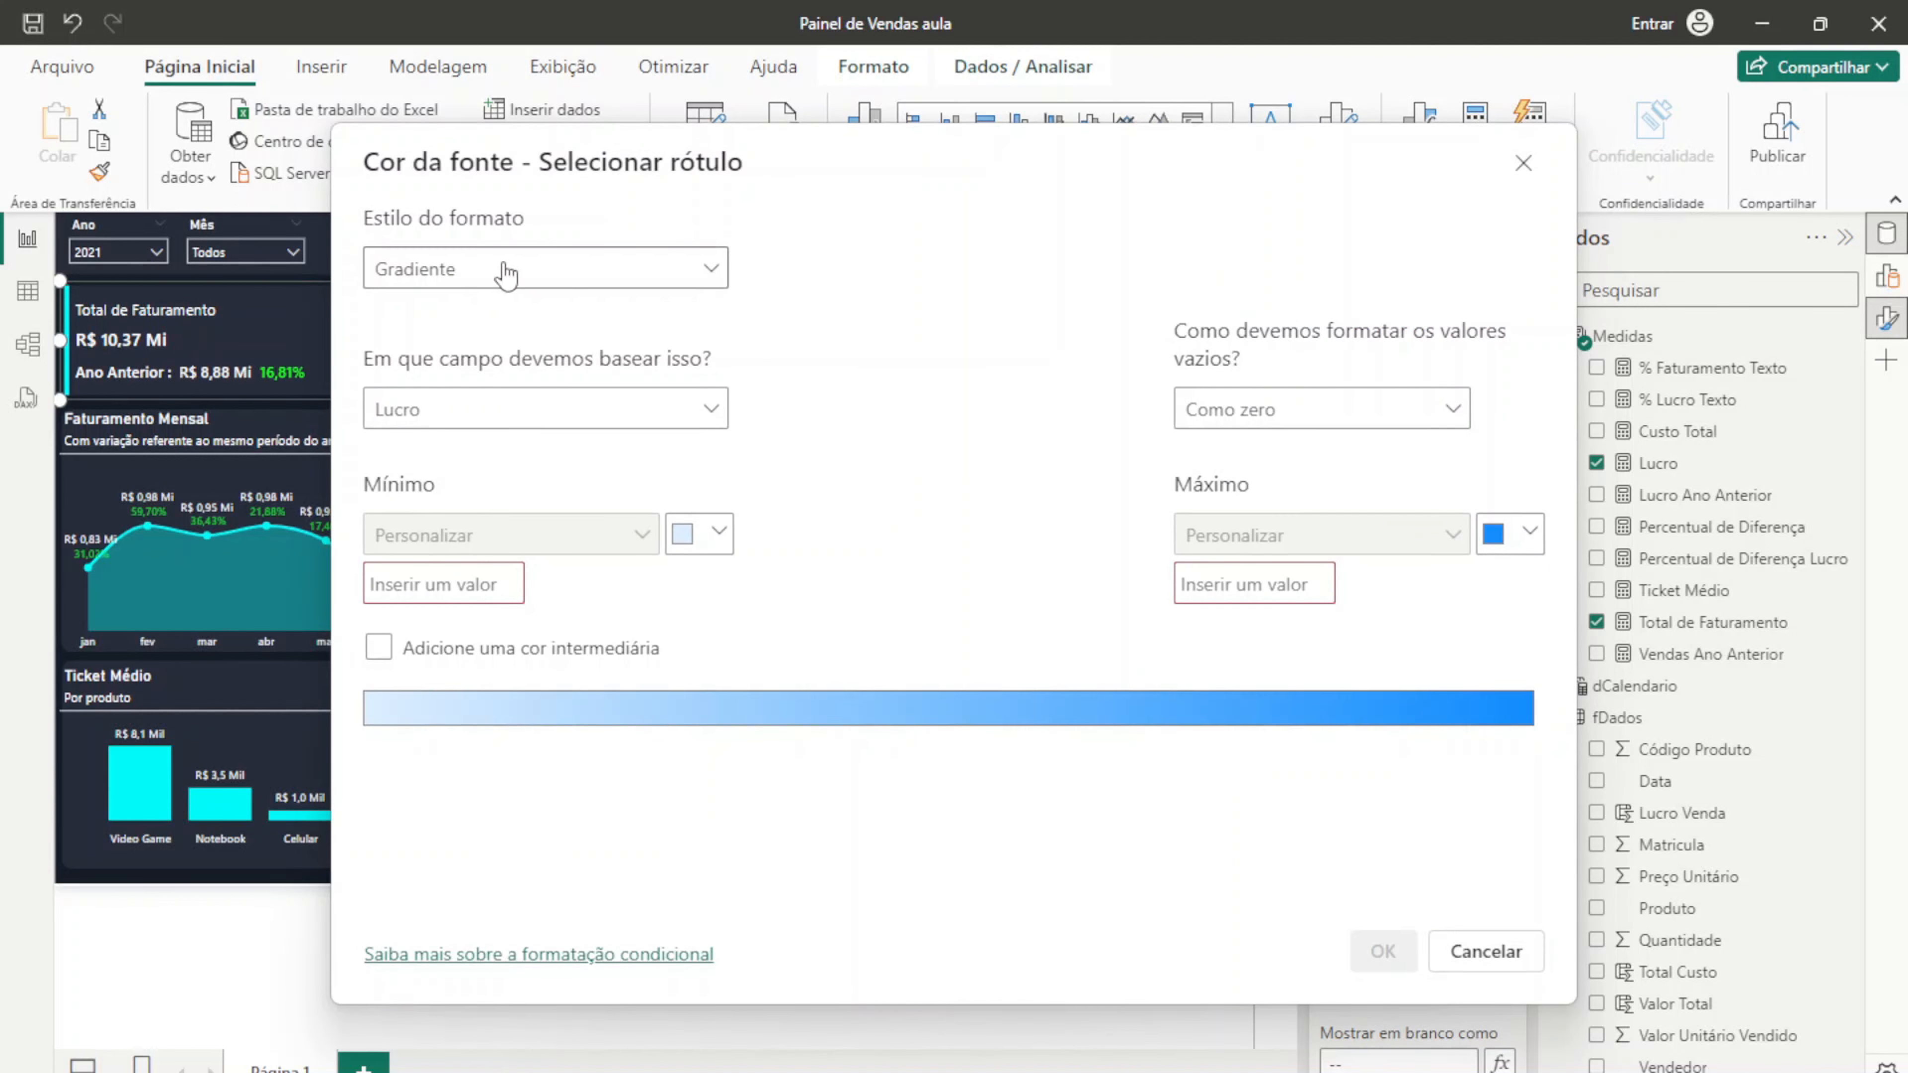
left_click(496, 412)
left_click(386, 503)
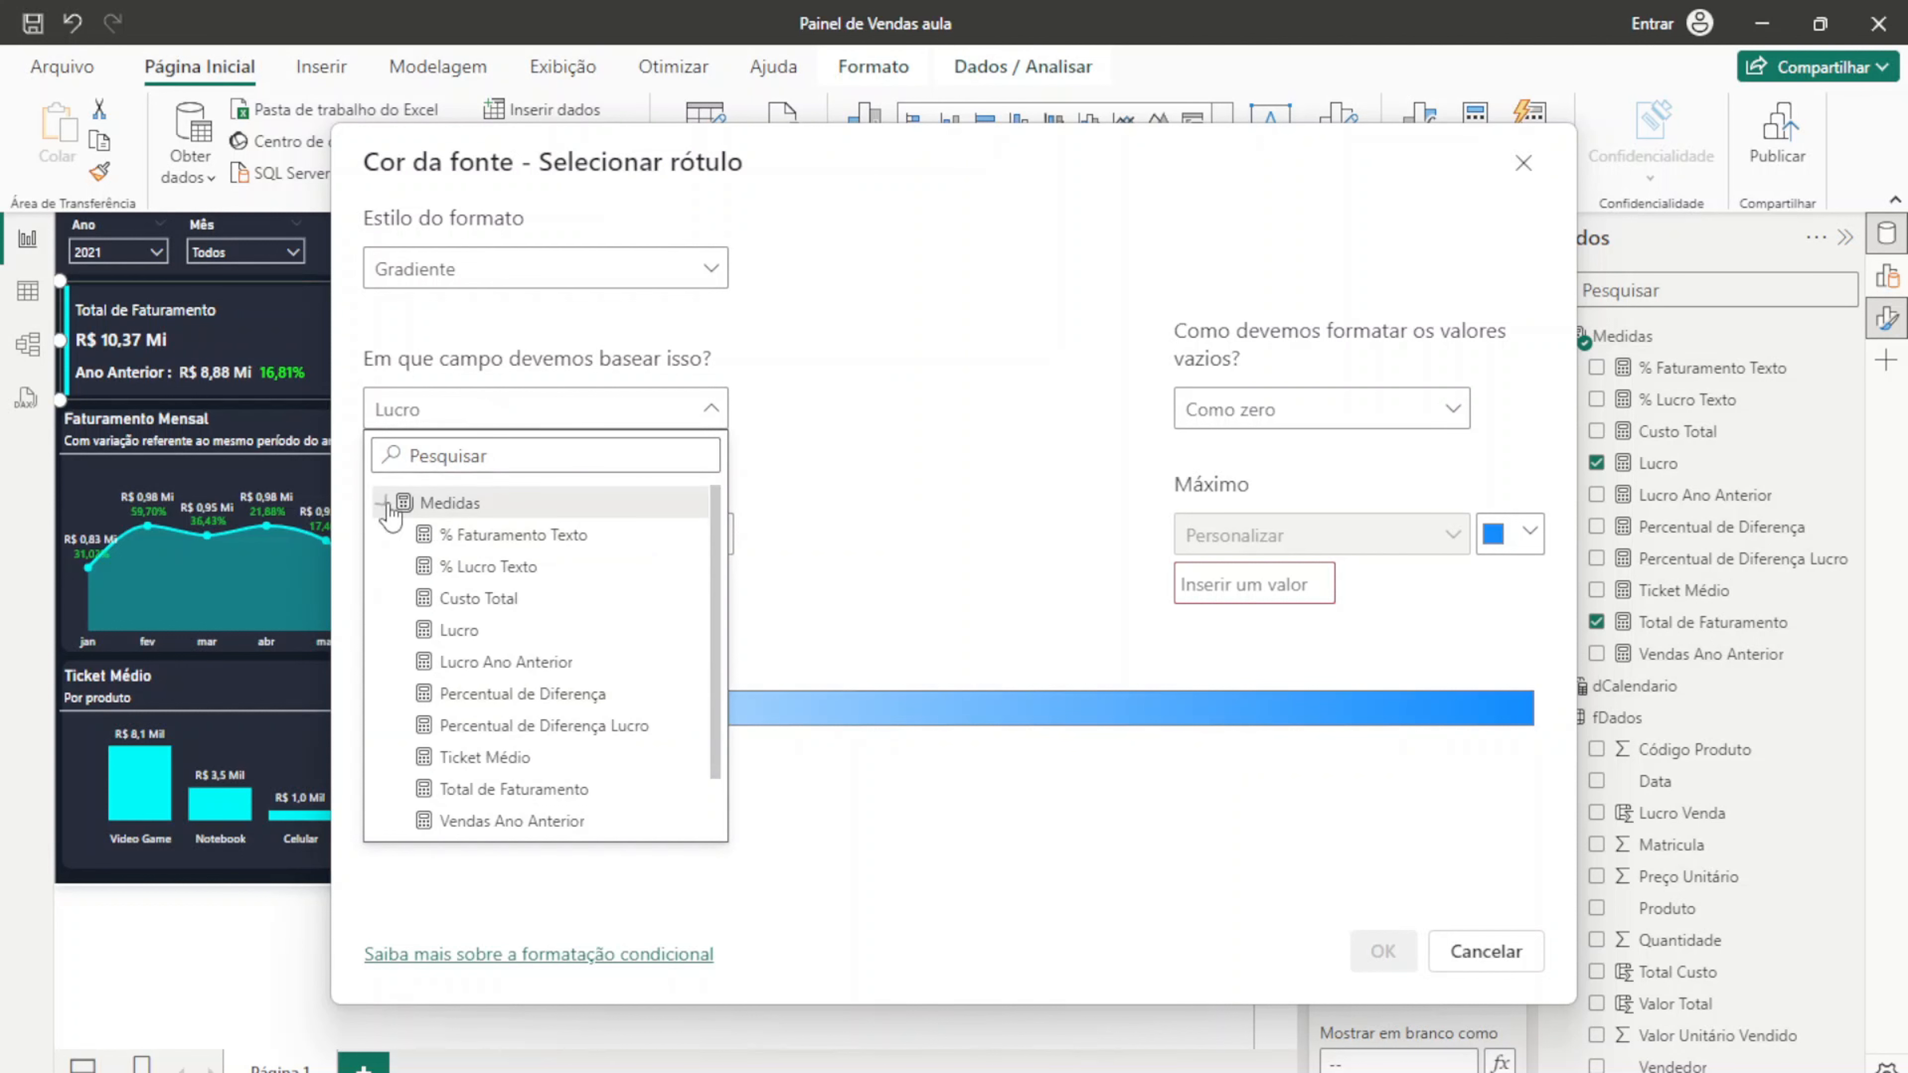
left_click(563, 725)
left_click(459, 592)
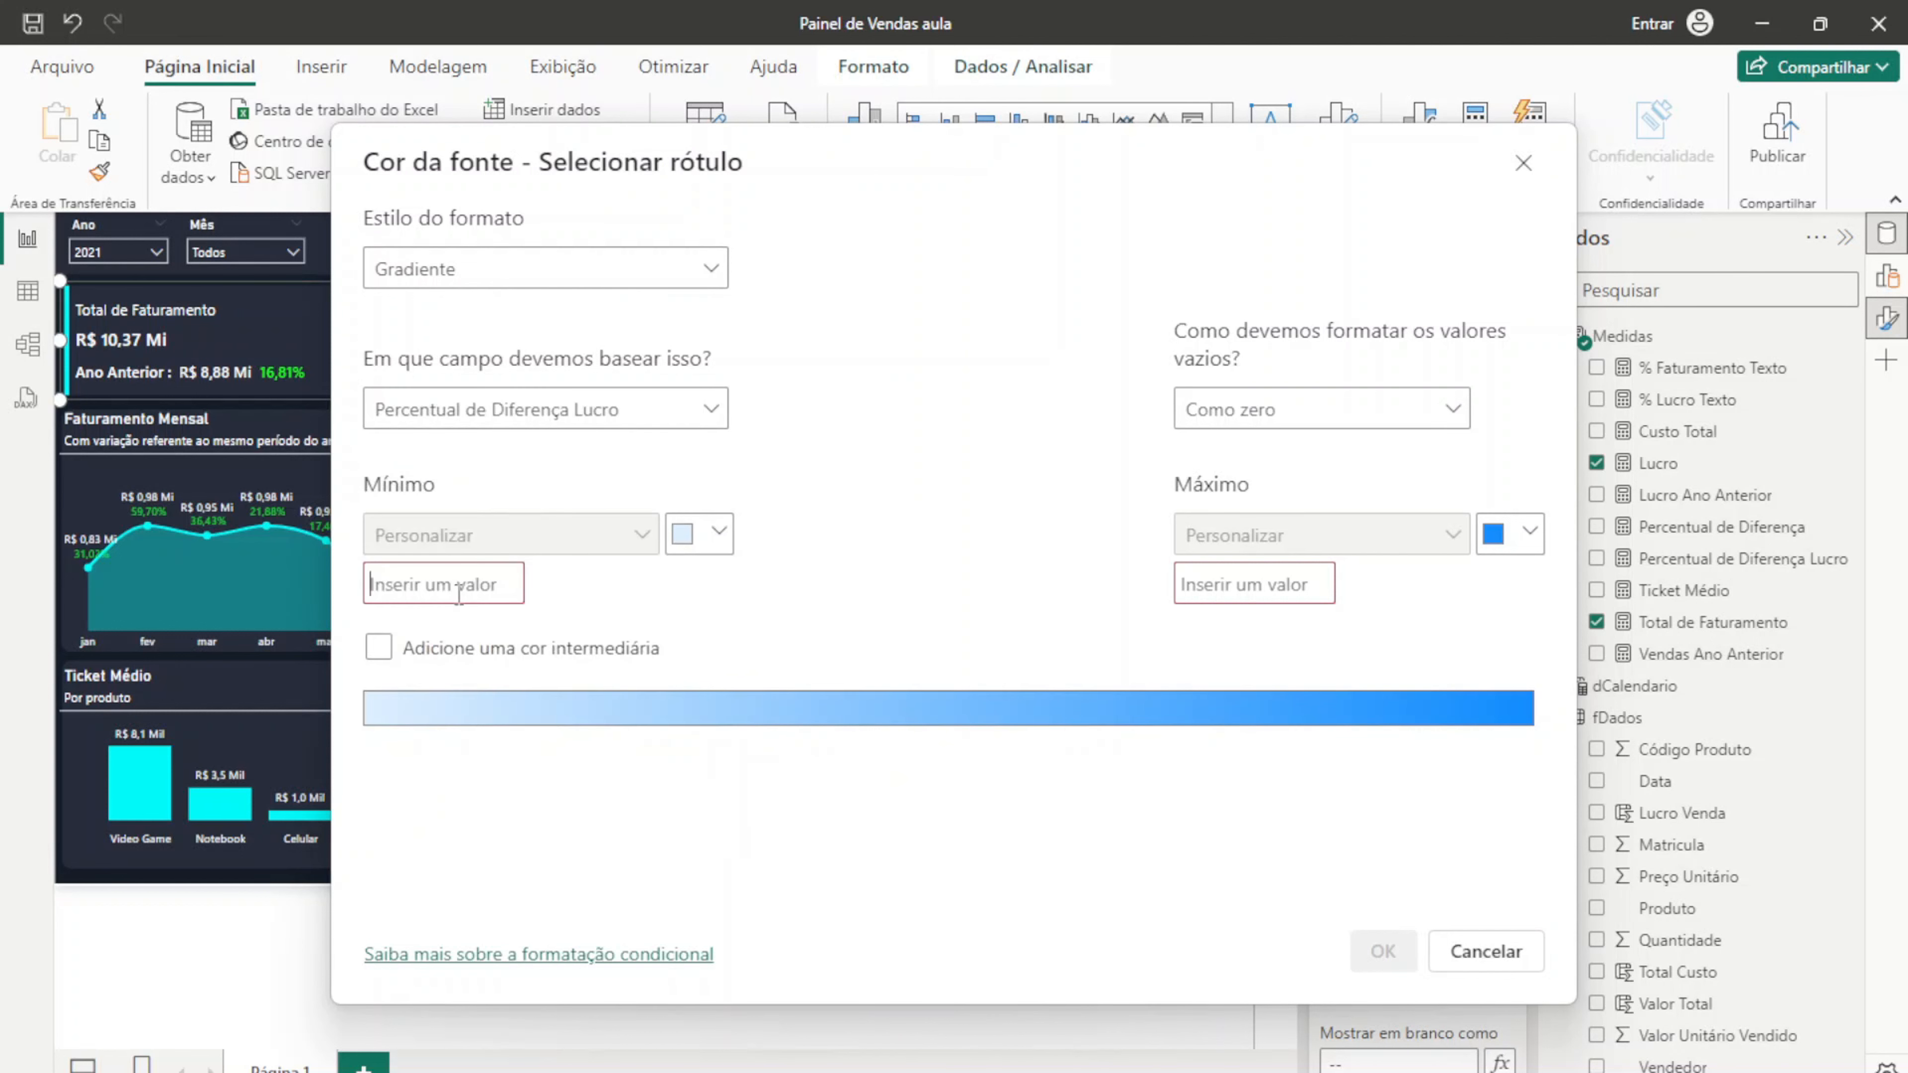
type("0")
left_click(1268, 584)
type("0")
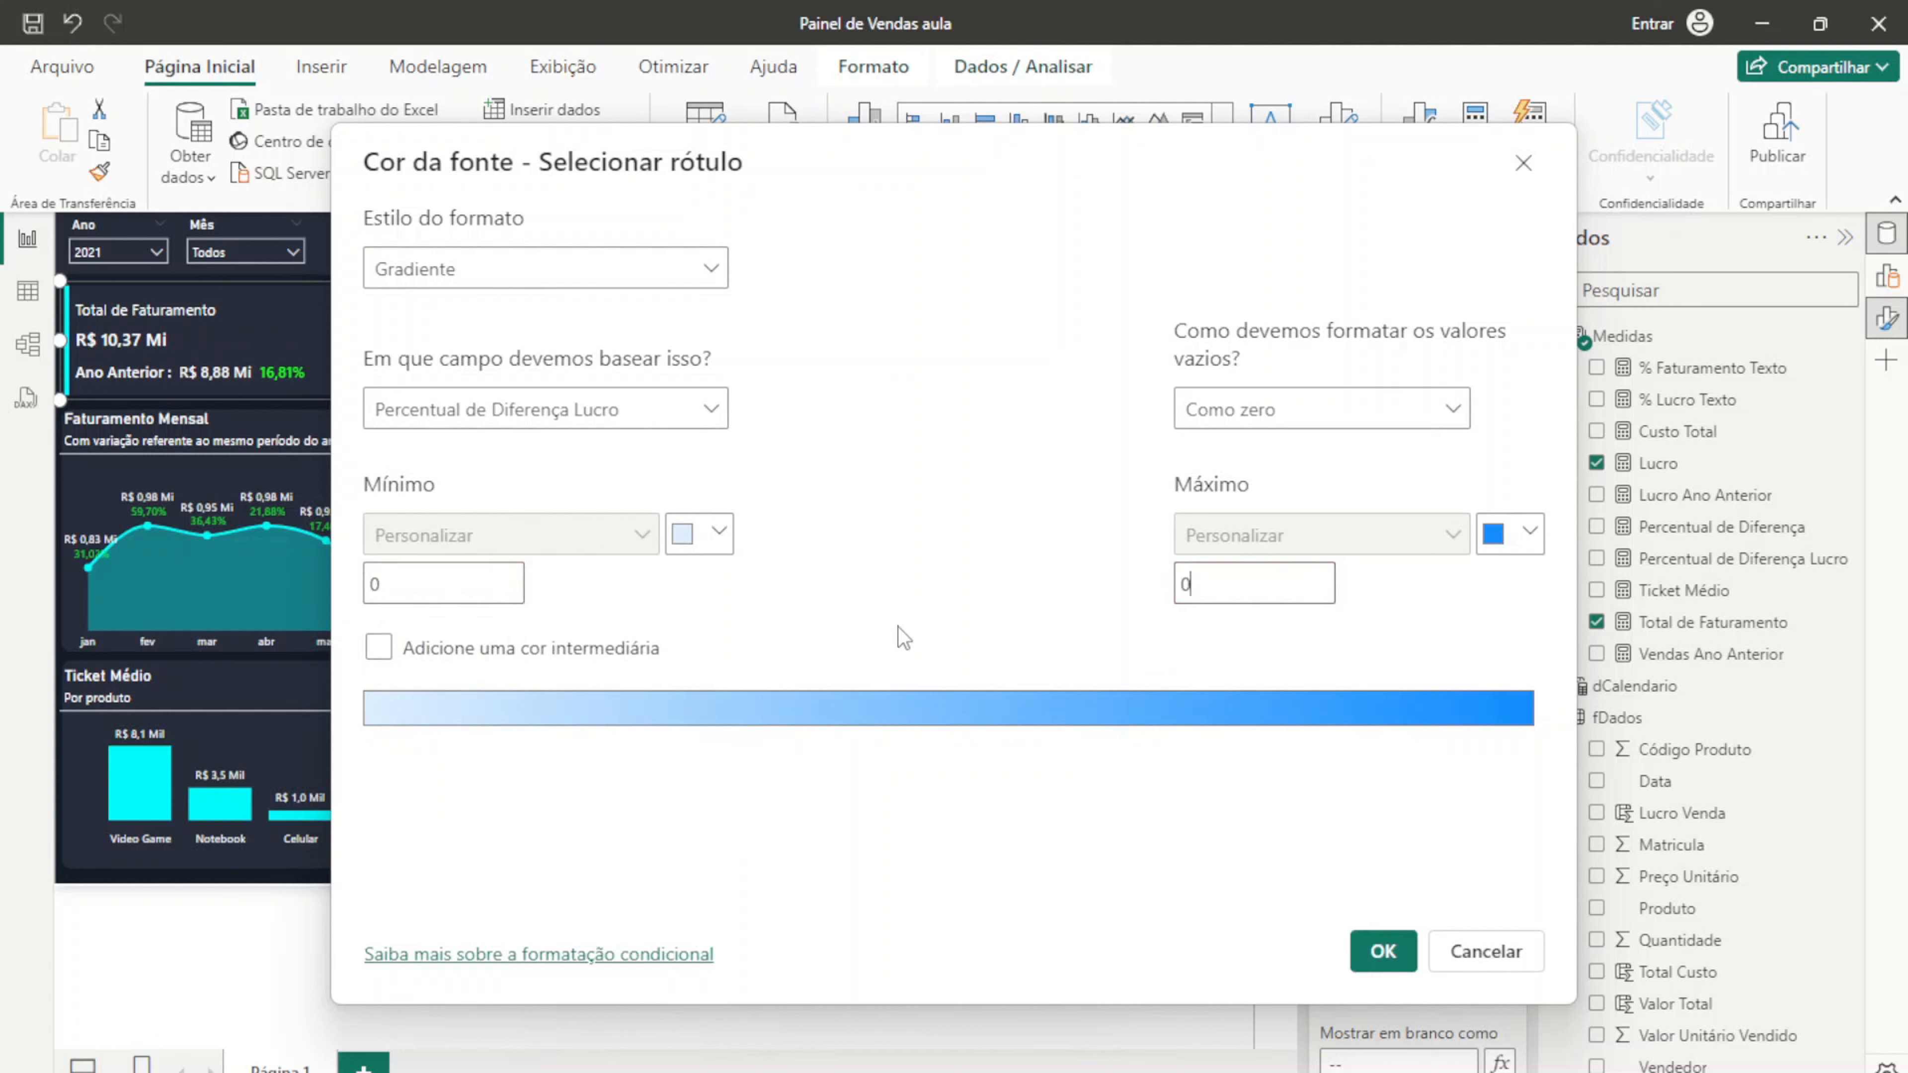
Step: Set the gradient's minimum colour to pure red and its maximum colour to #00FF00, and apply the conditional formatting
left_click(721, 540)
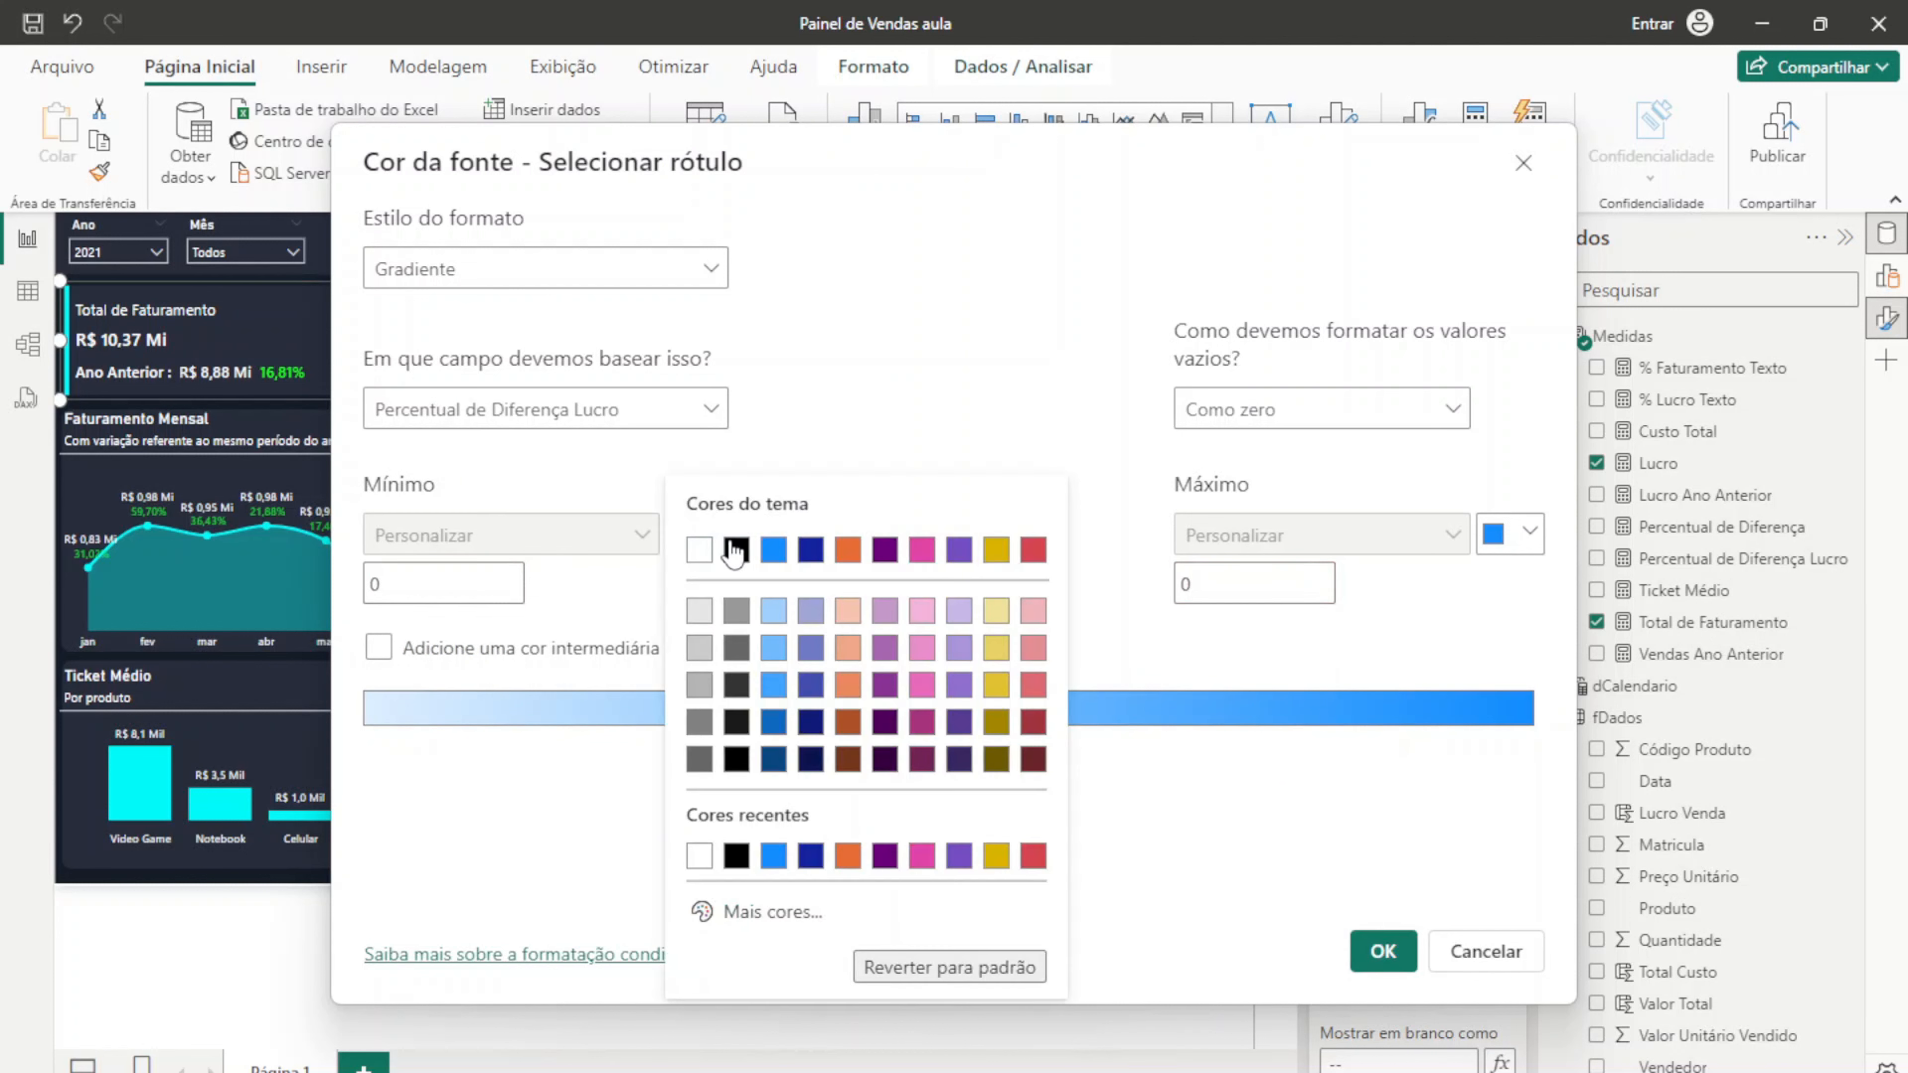
left_click(778, 920)
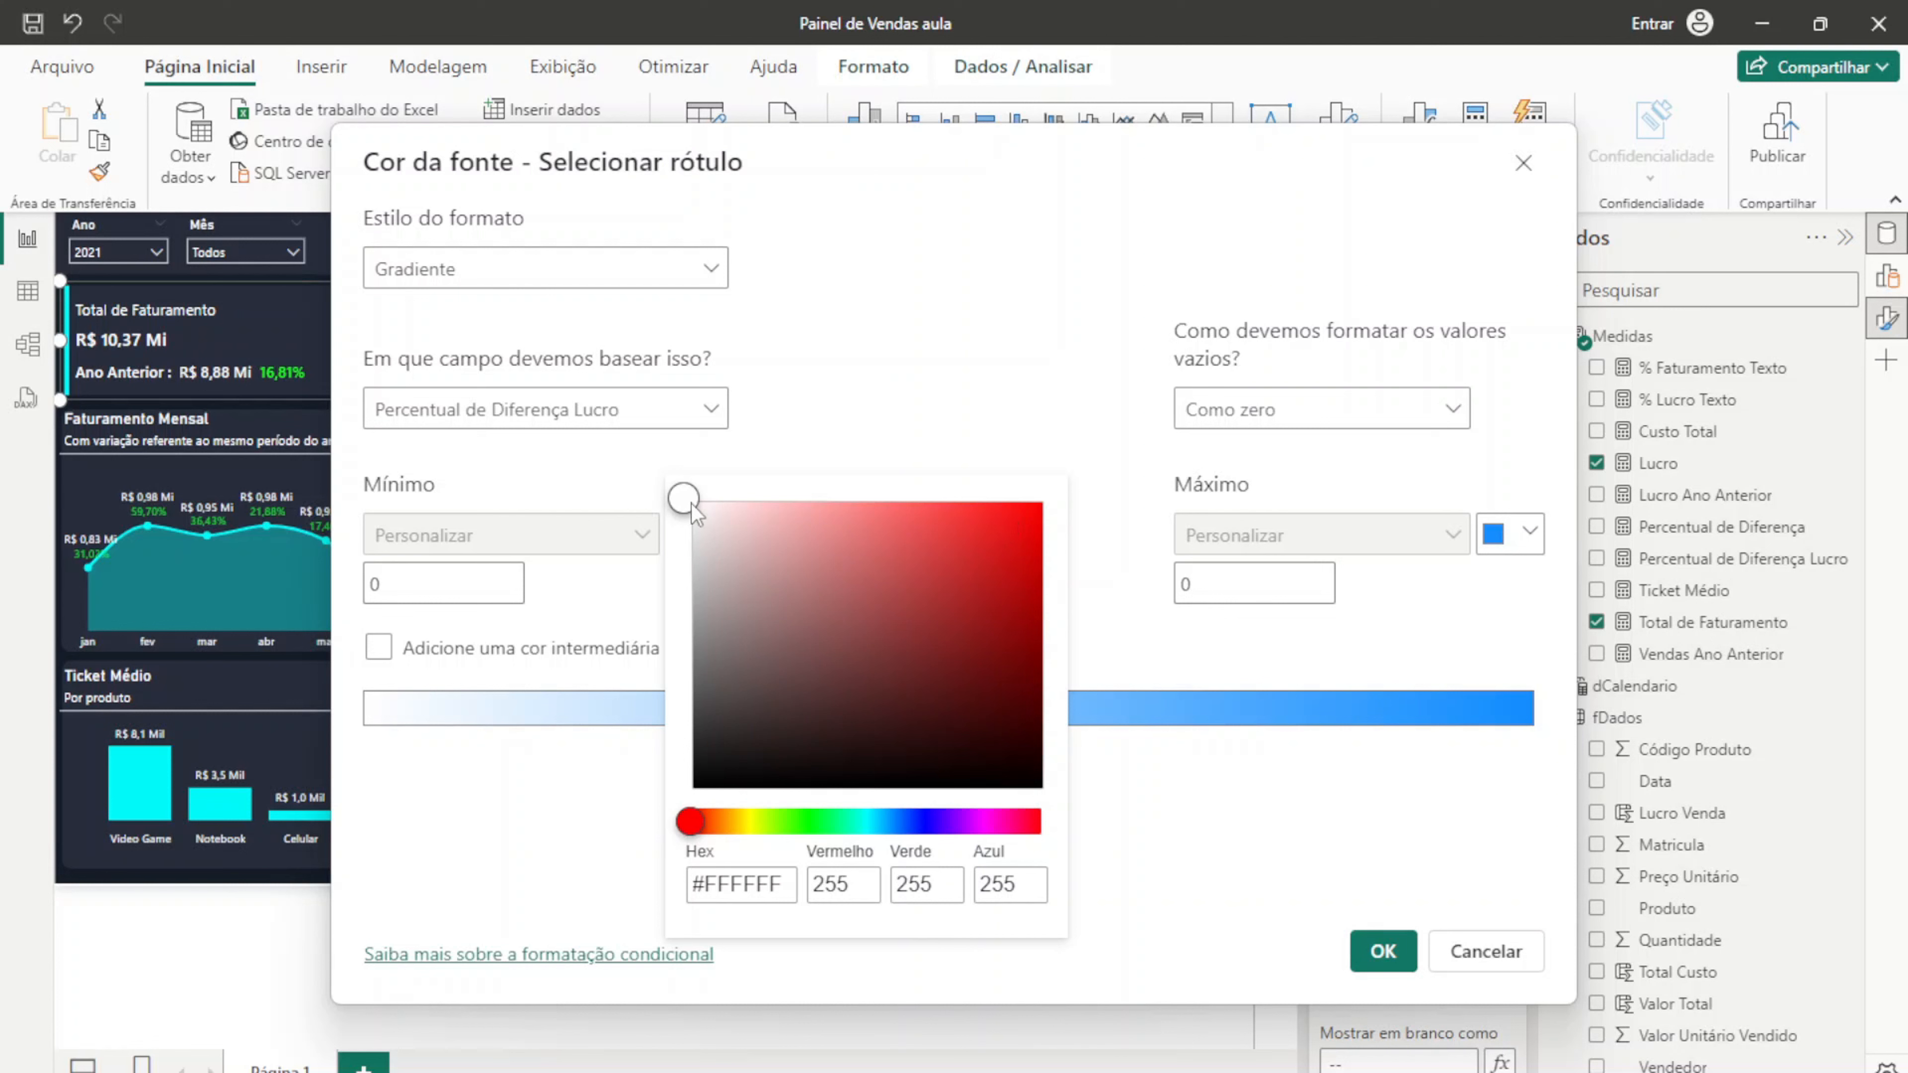
mouse_move(1022, 536)
left_mouse_down()
mouse_move(1028, 511)
mouse_move(1064, 518)
mouse_move(1095, 492)
left_mouse_up()
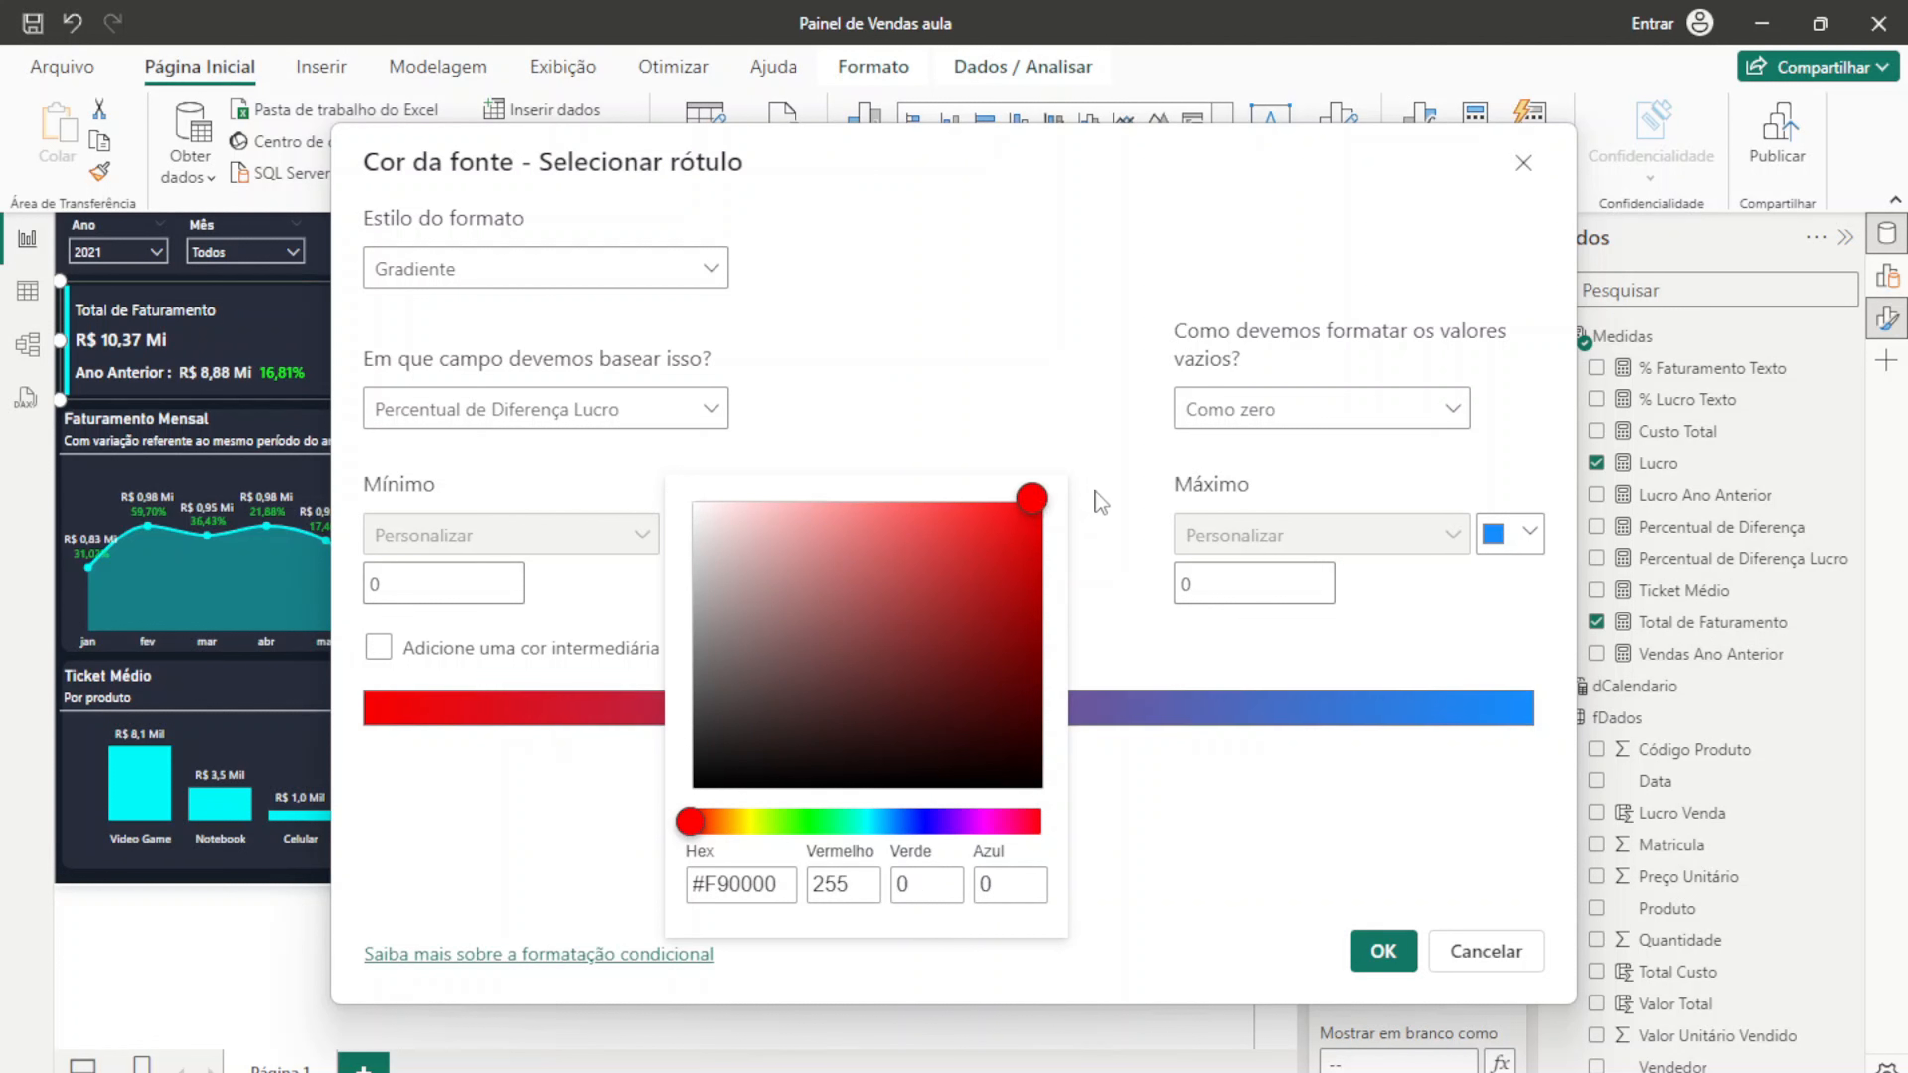
left_click(1536, 556)
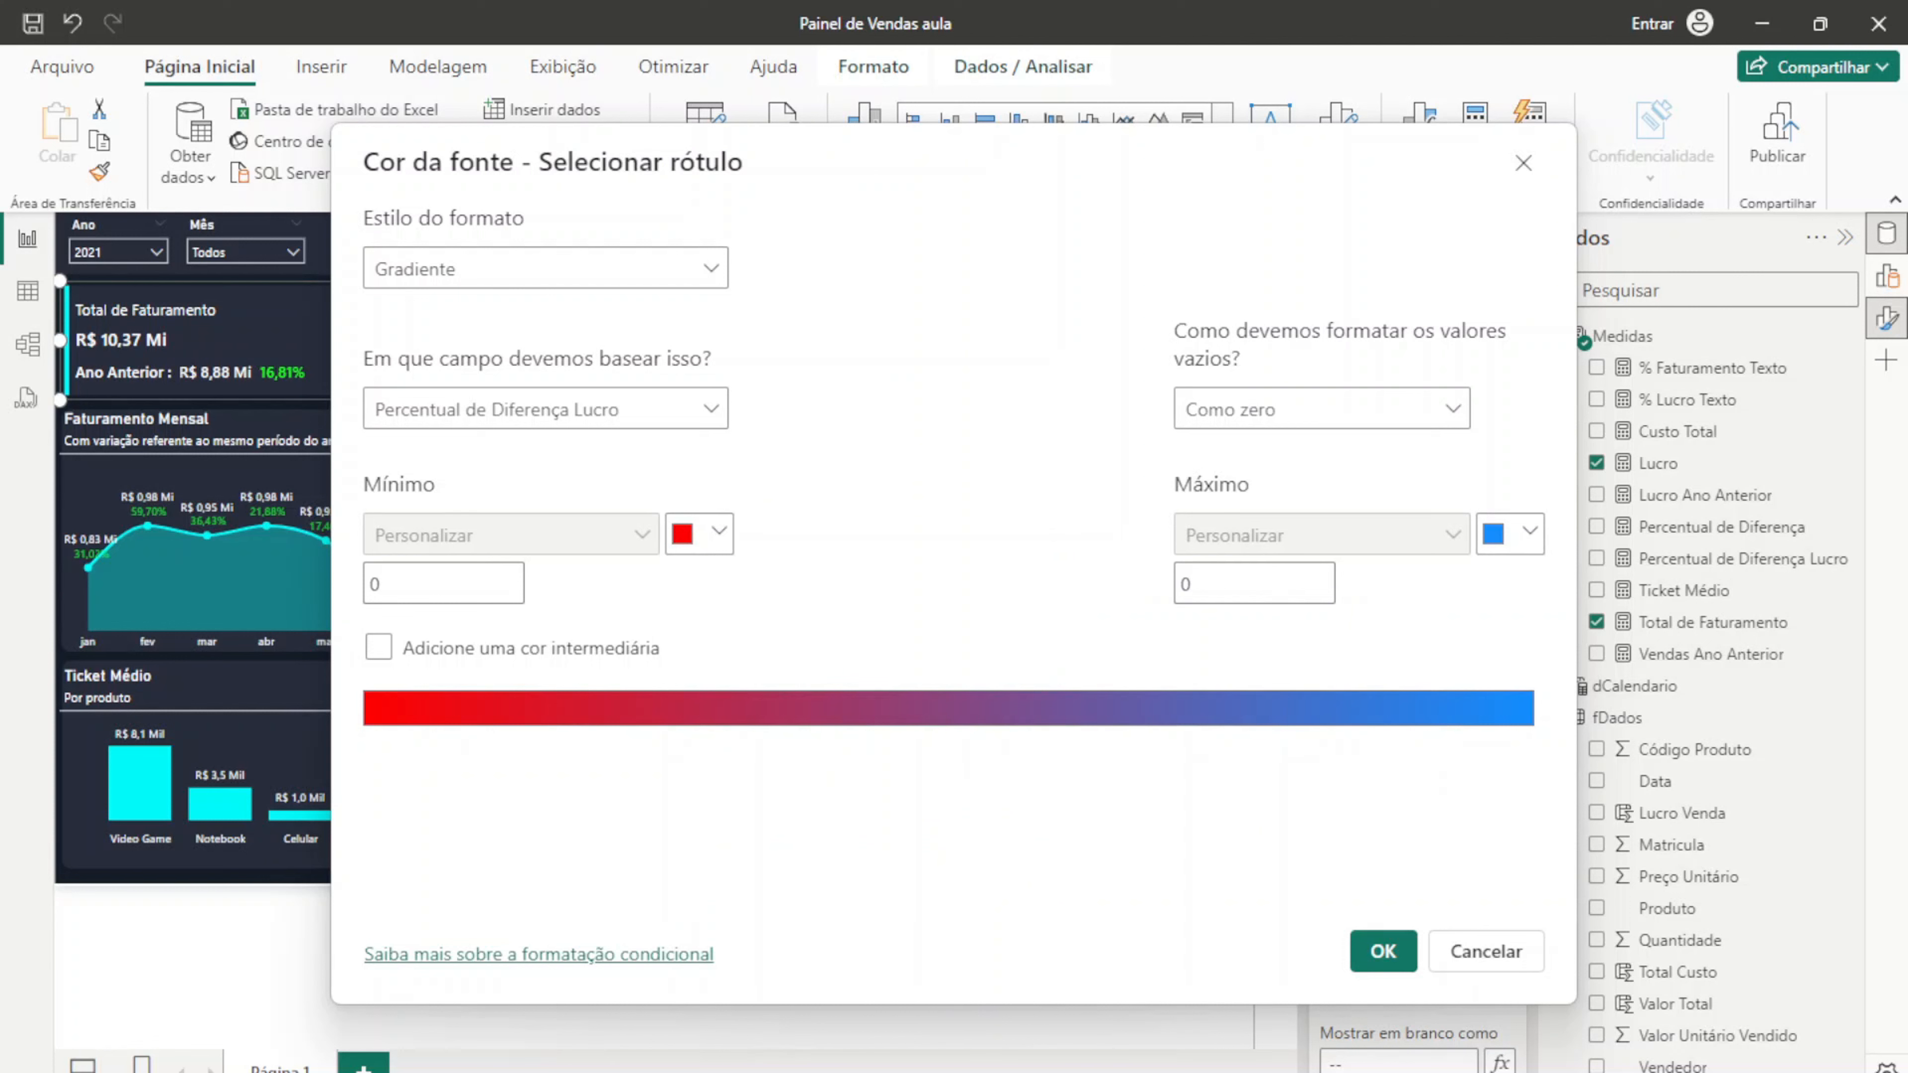
left_click(1525, 541)
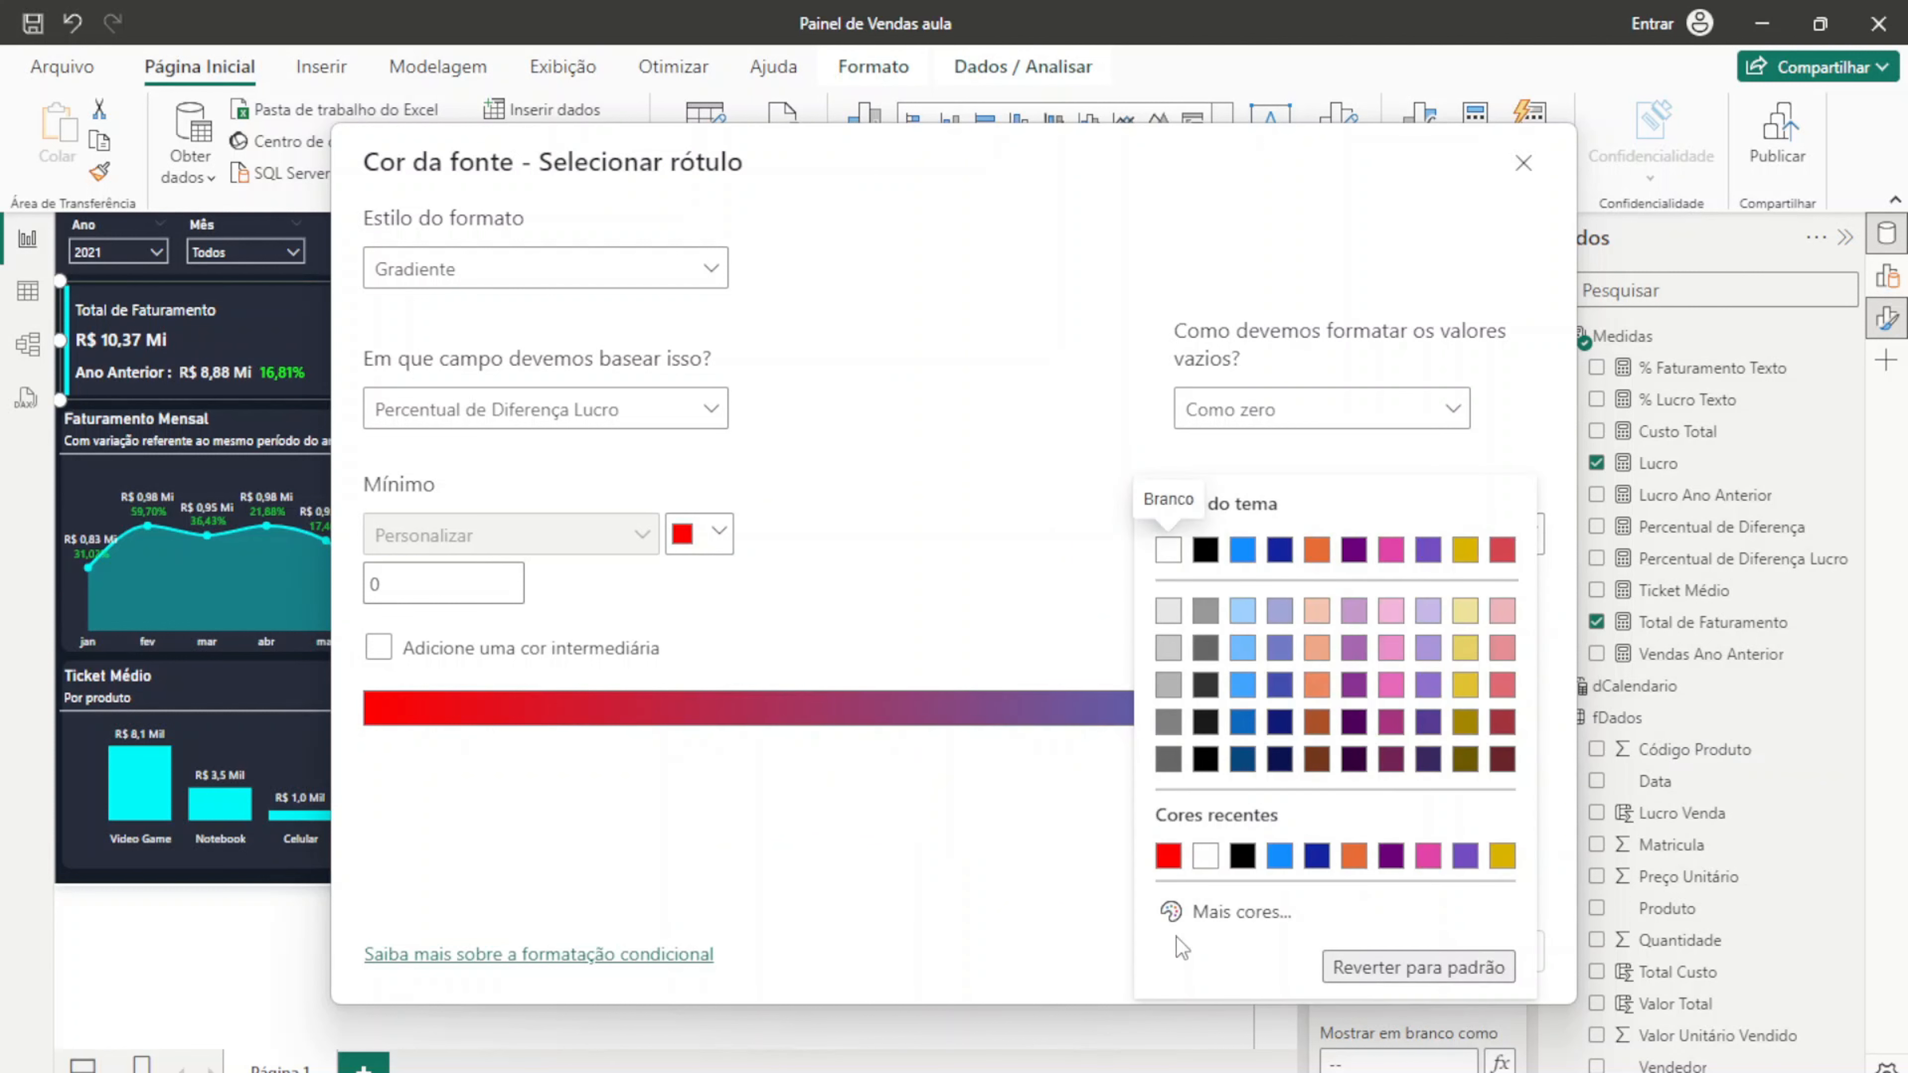
left_click(1183, 909)
type("#00FF00")
key("Return")
left_click(1382, 951)
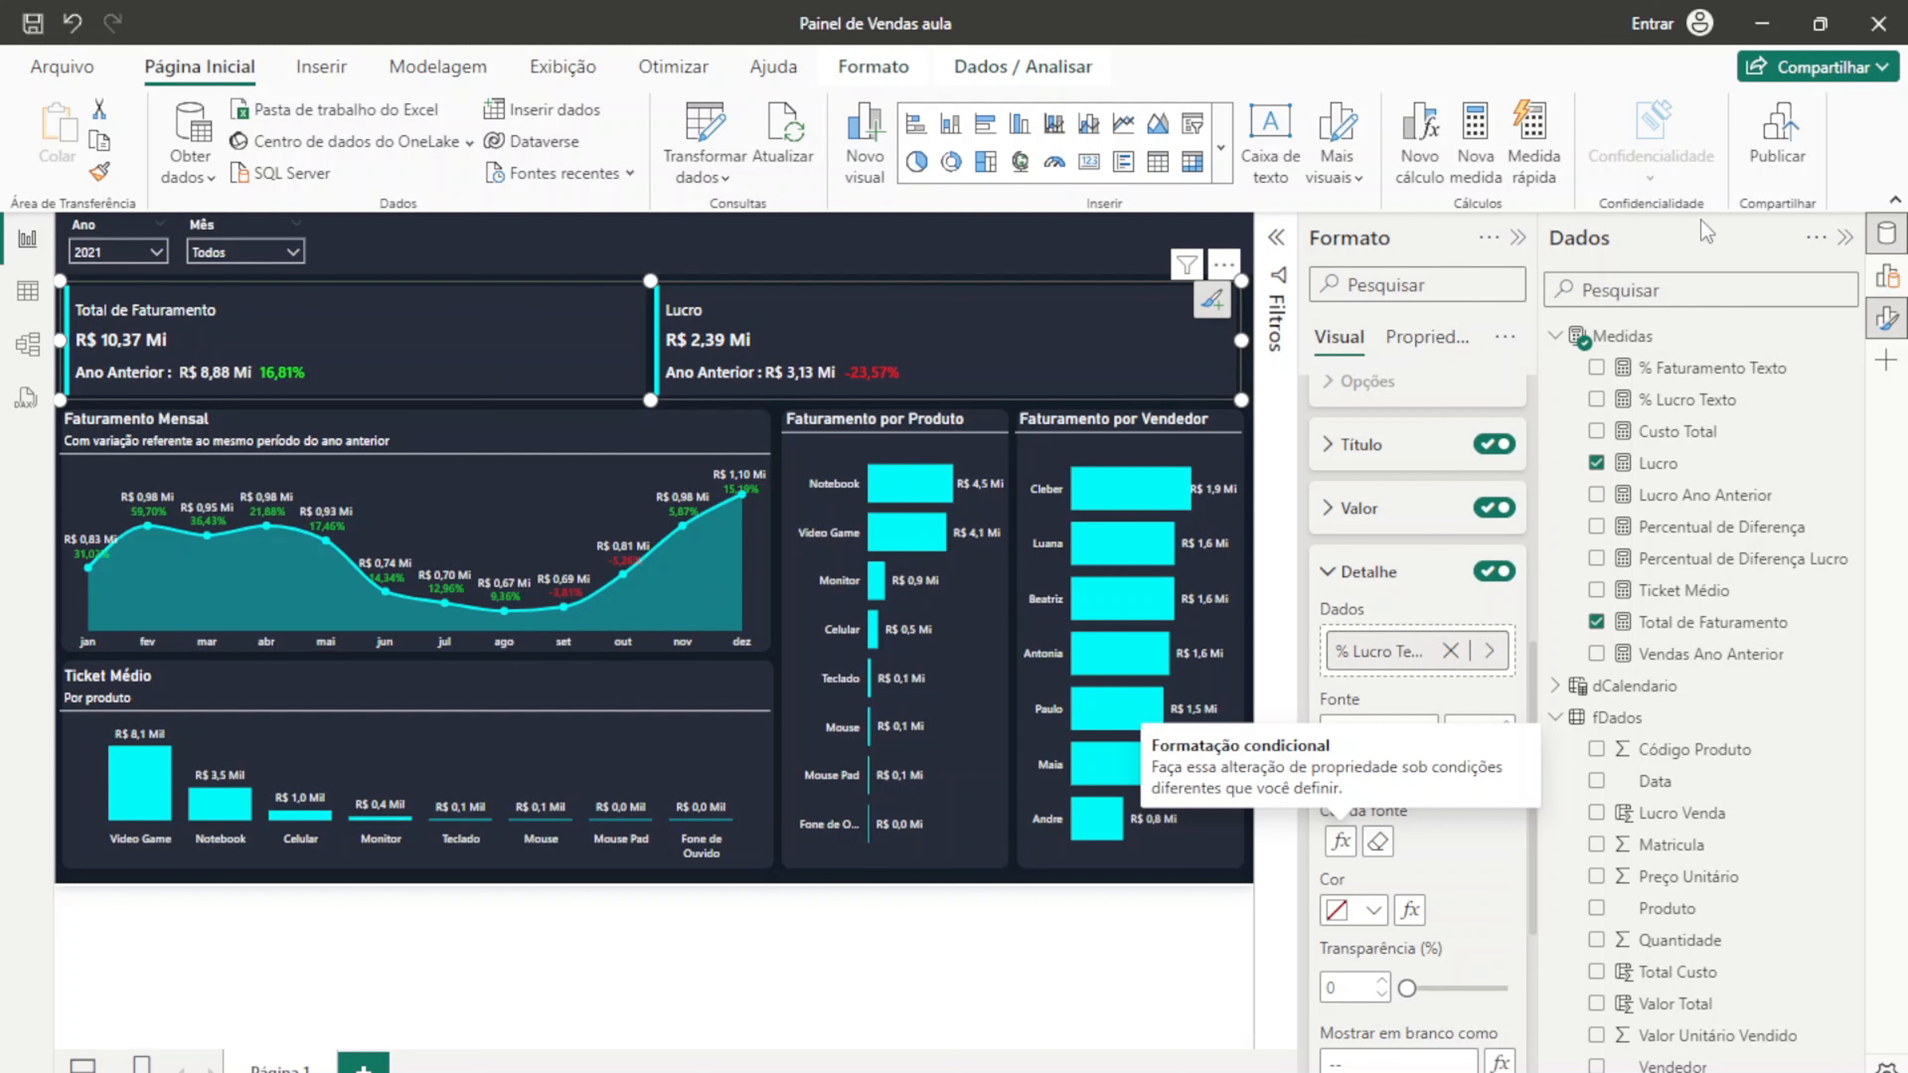
Step: Hide the formatting options to enlarge the report canvas and reselect the Total de Faturamento and Lucro card
left_click(1517, 237)
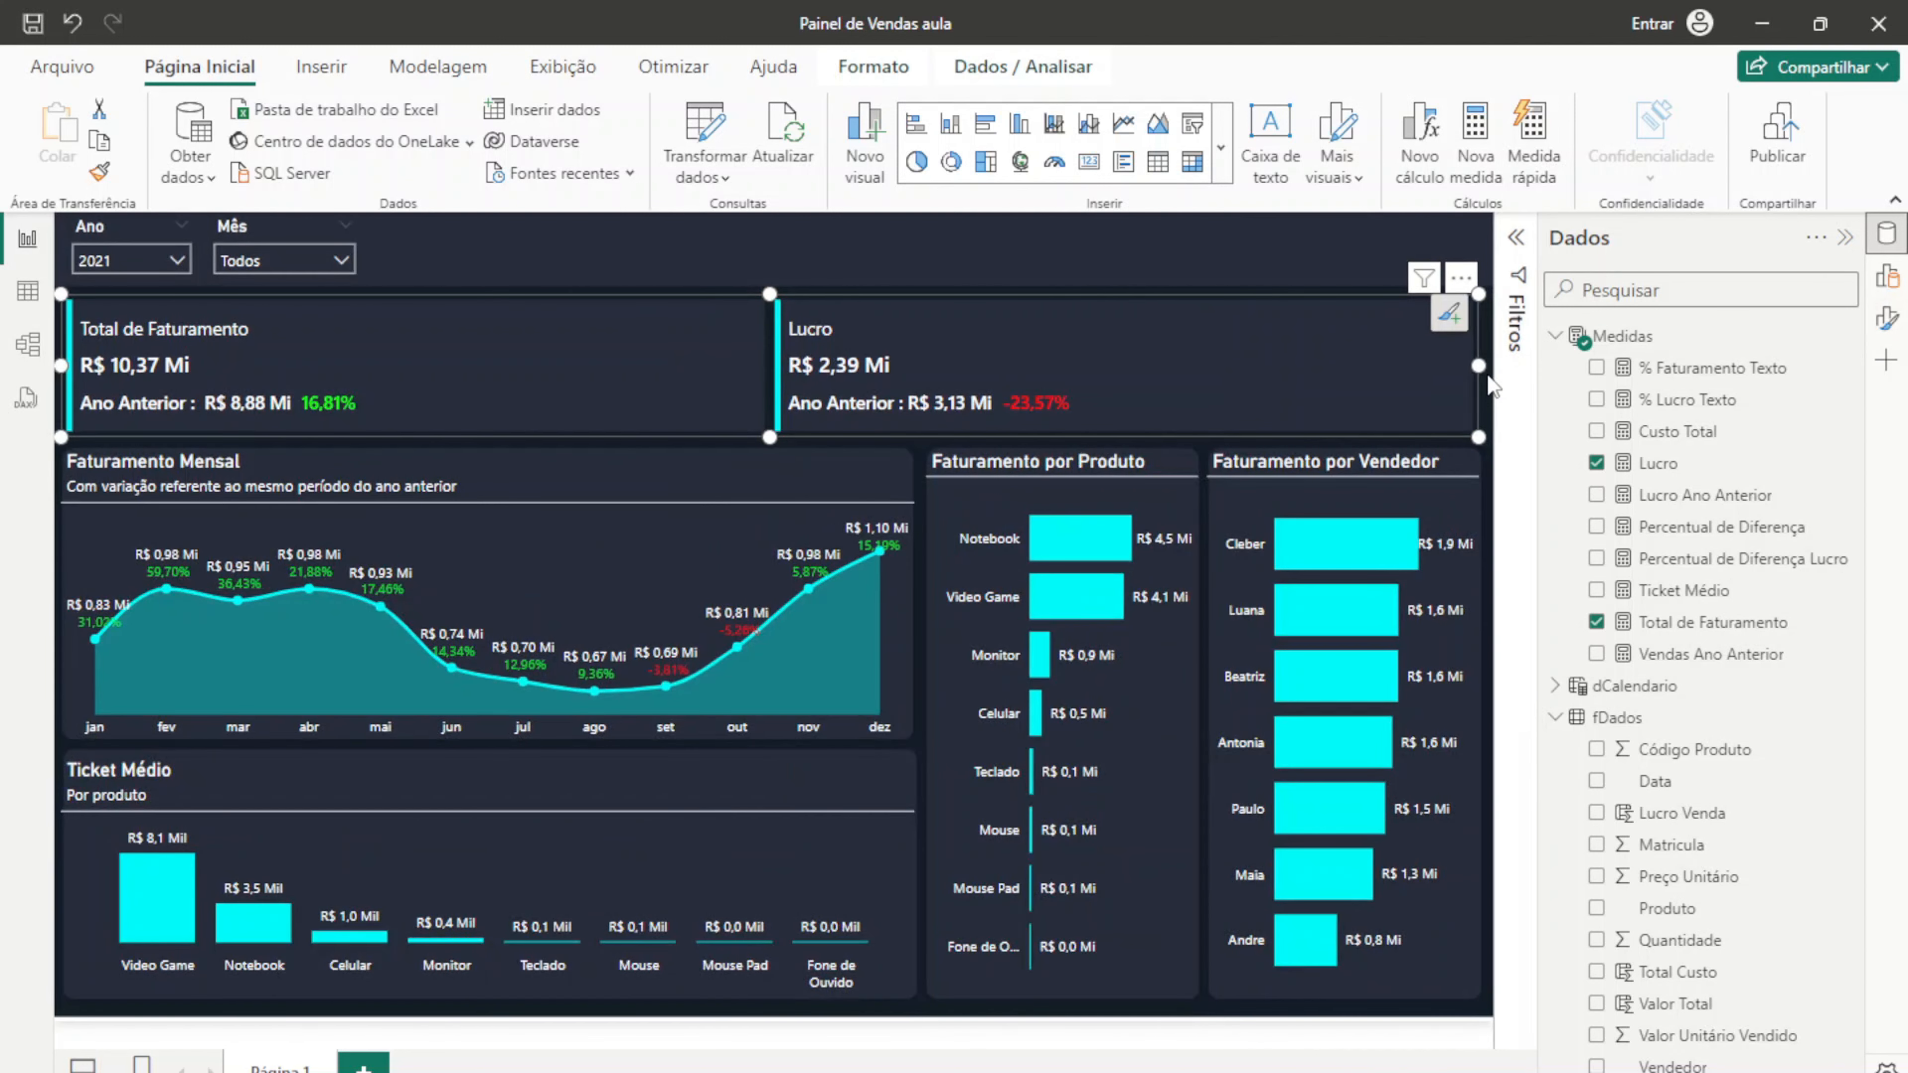
left_click(1491, 387)
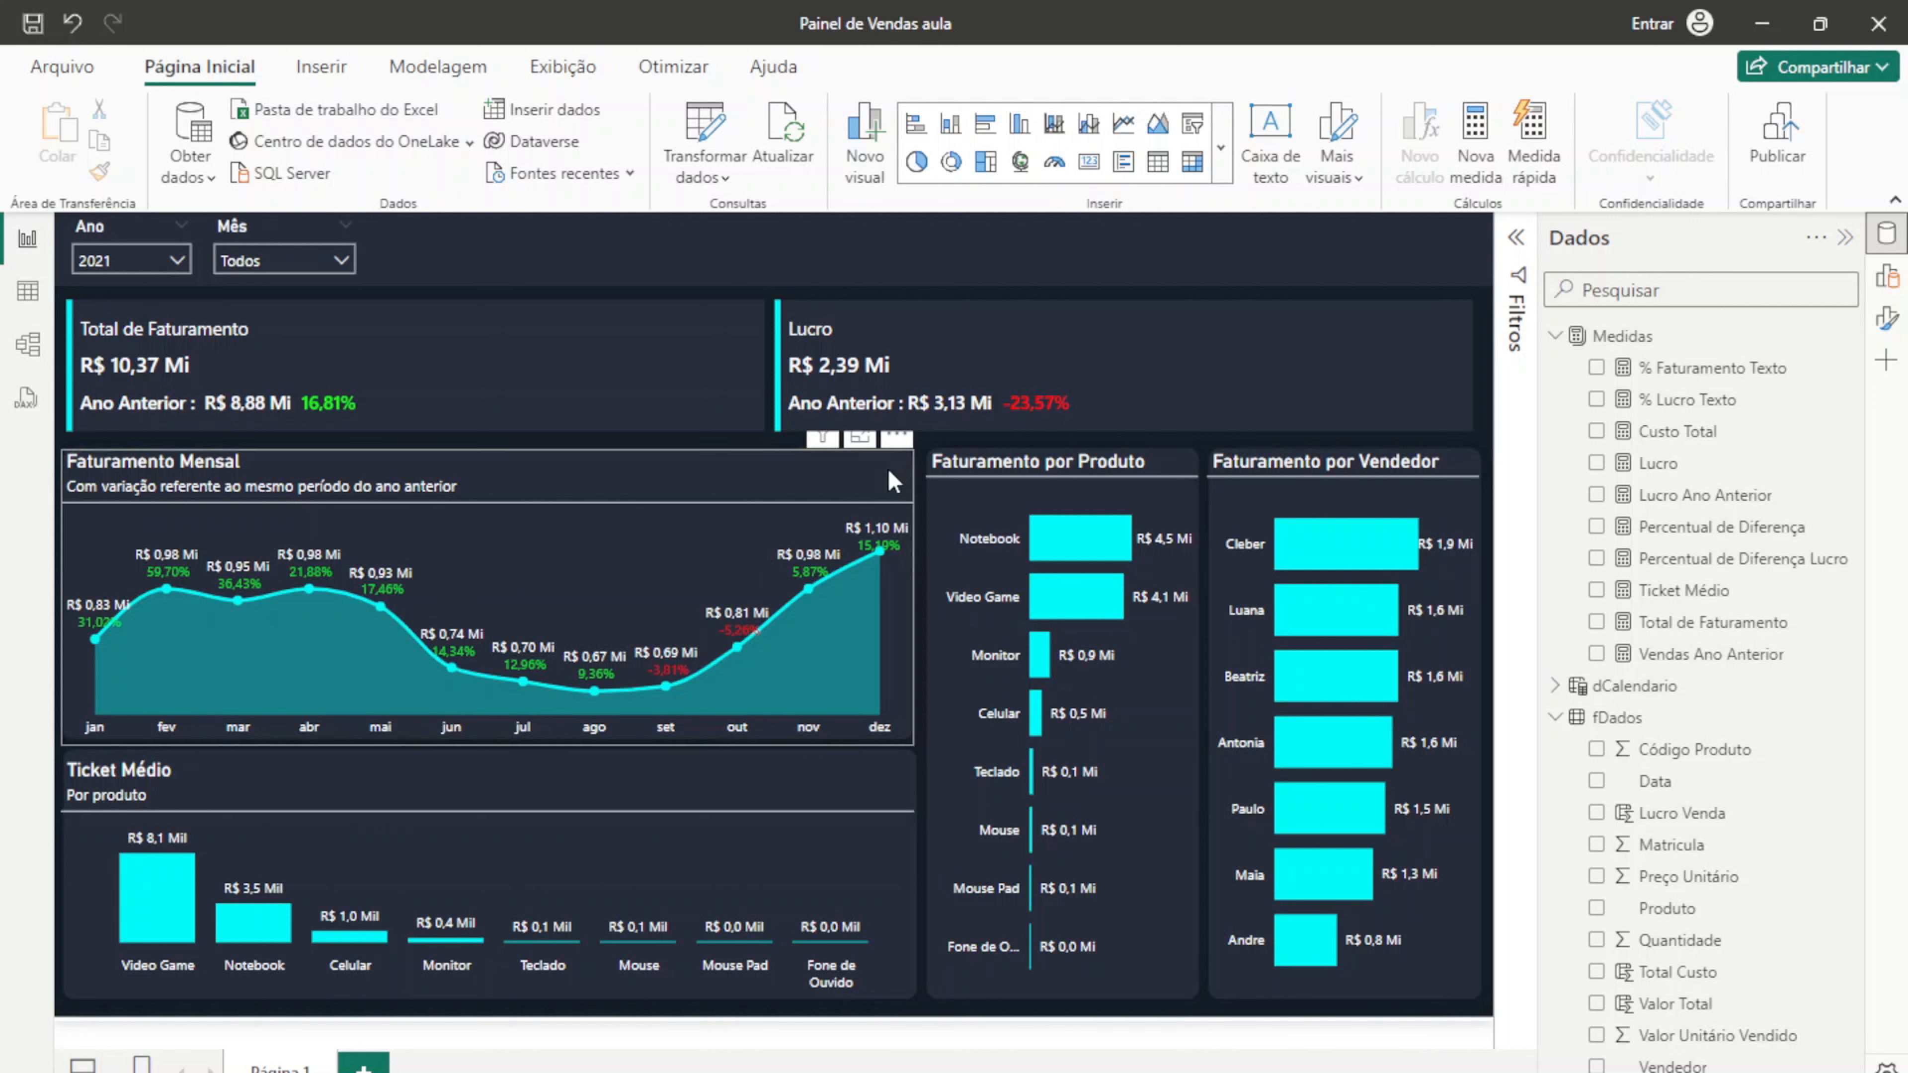
left_click(969, 346)
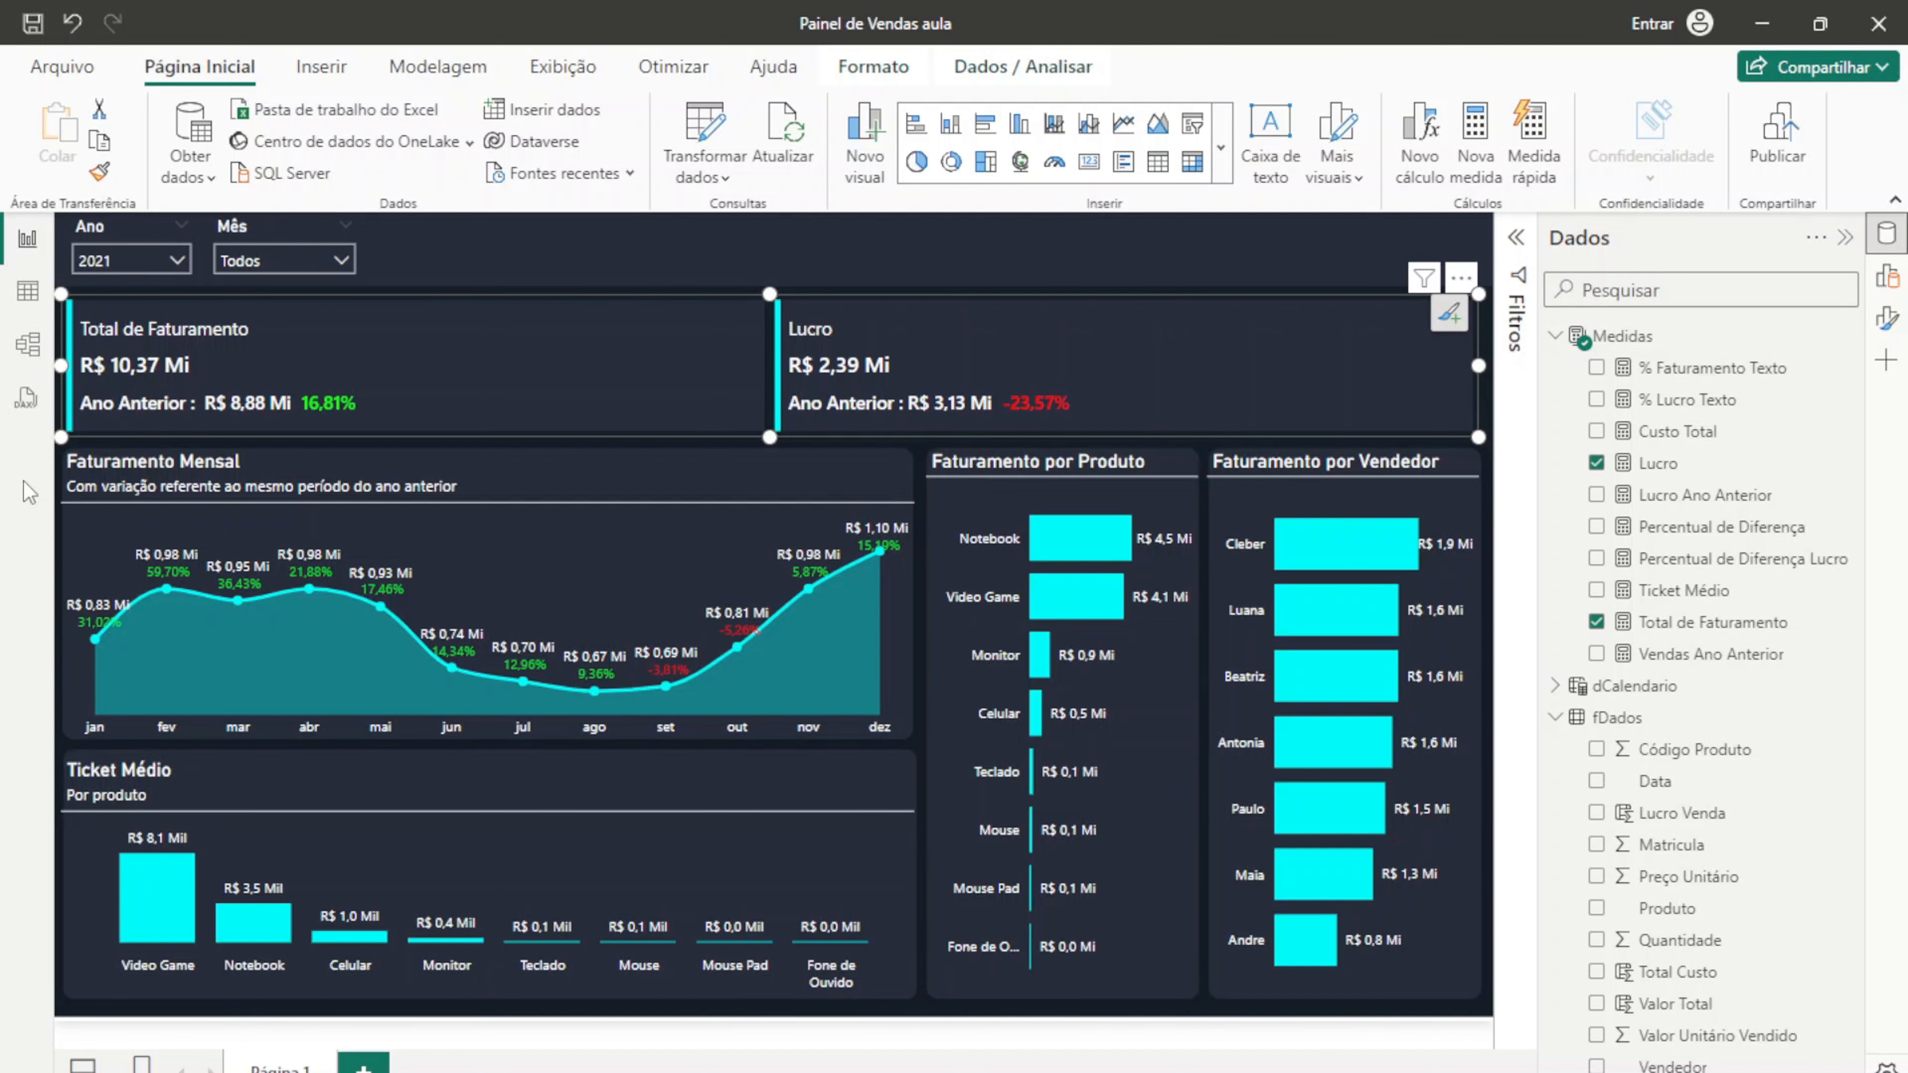
Step: Show the rows of the fDados table in the table view and examine its Quantidade column
left_click(27, 290)
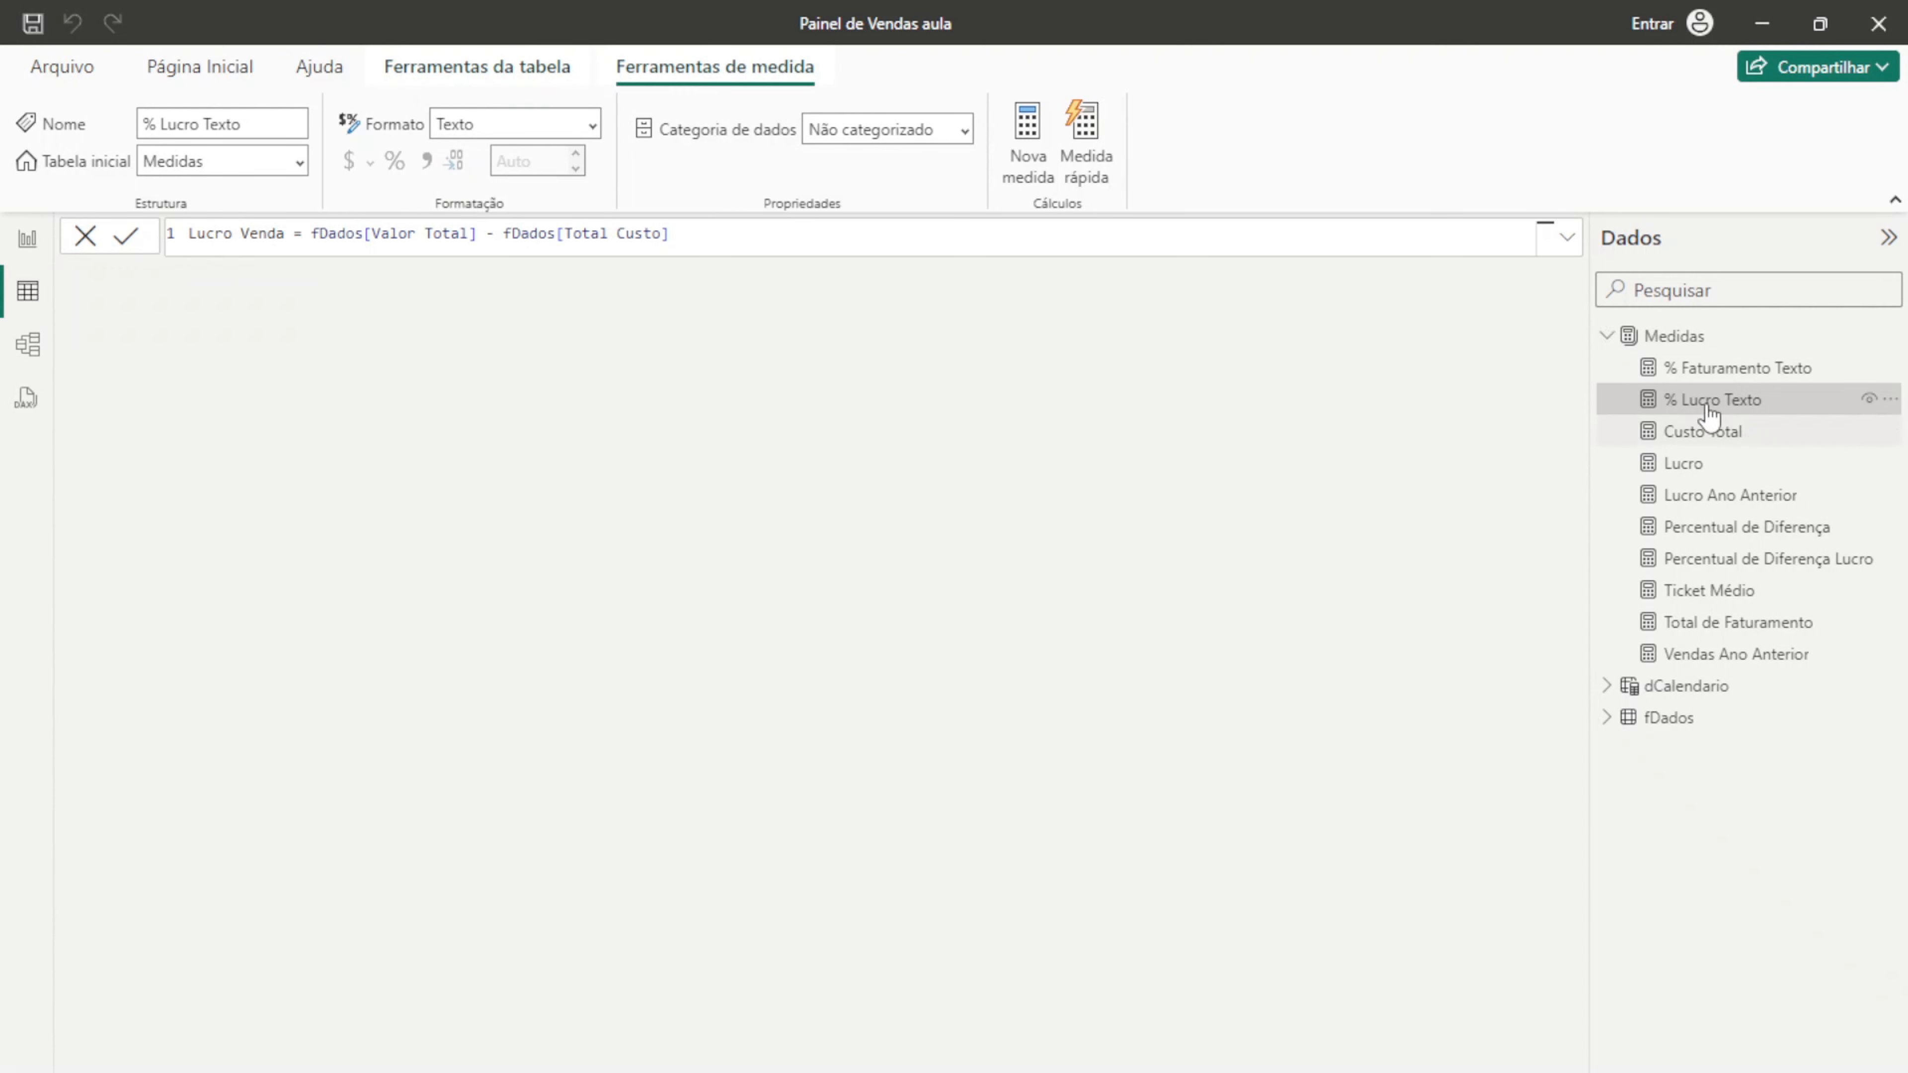
left_click(1615, 338)
left_click(1611, 399)
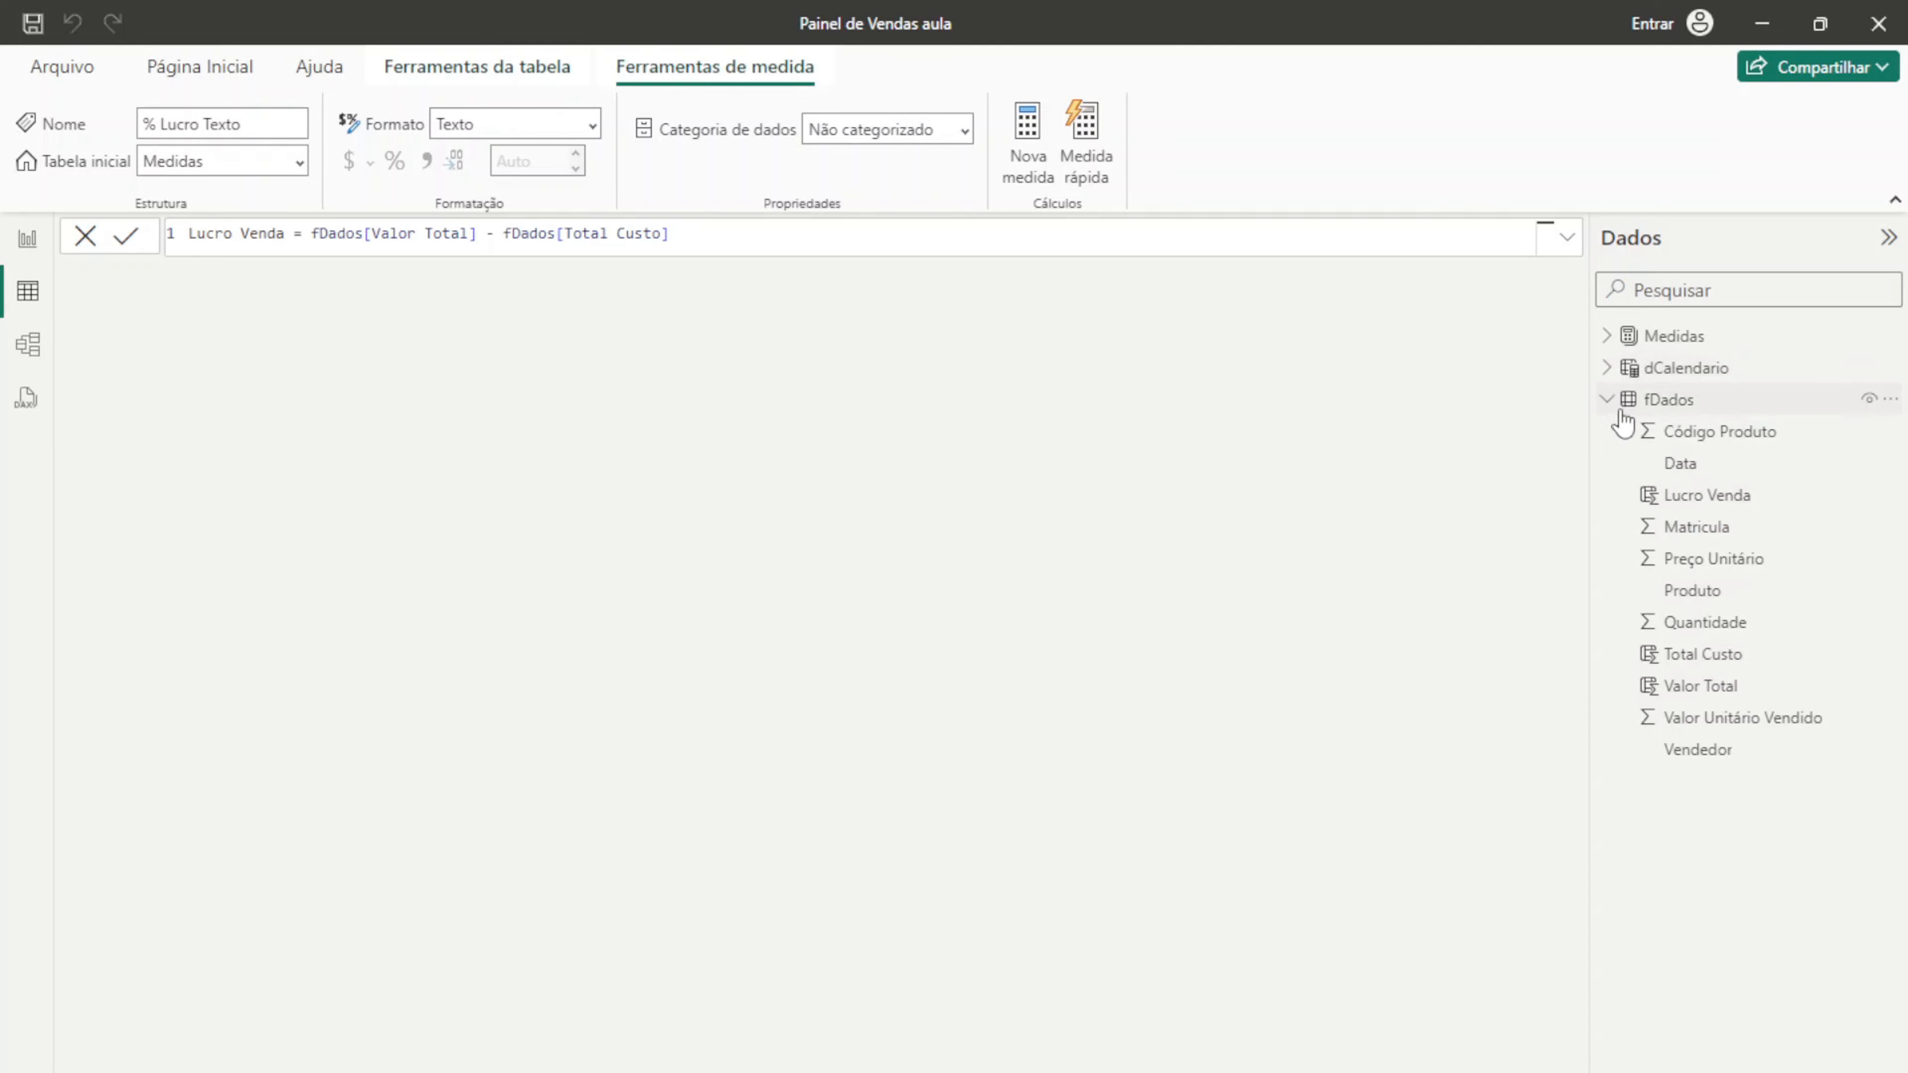
left_click(1671, 406)
left_click(867, 276)
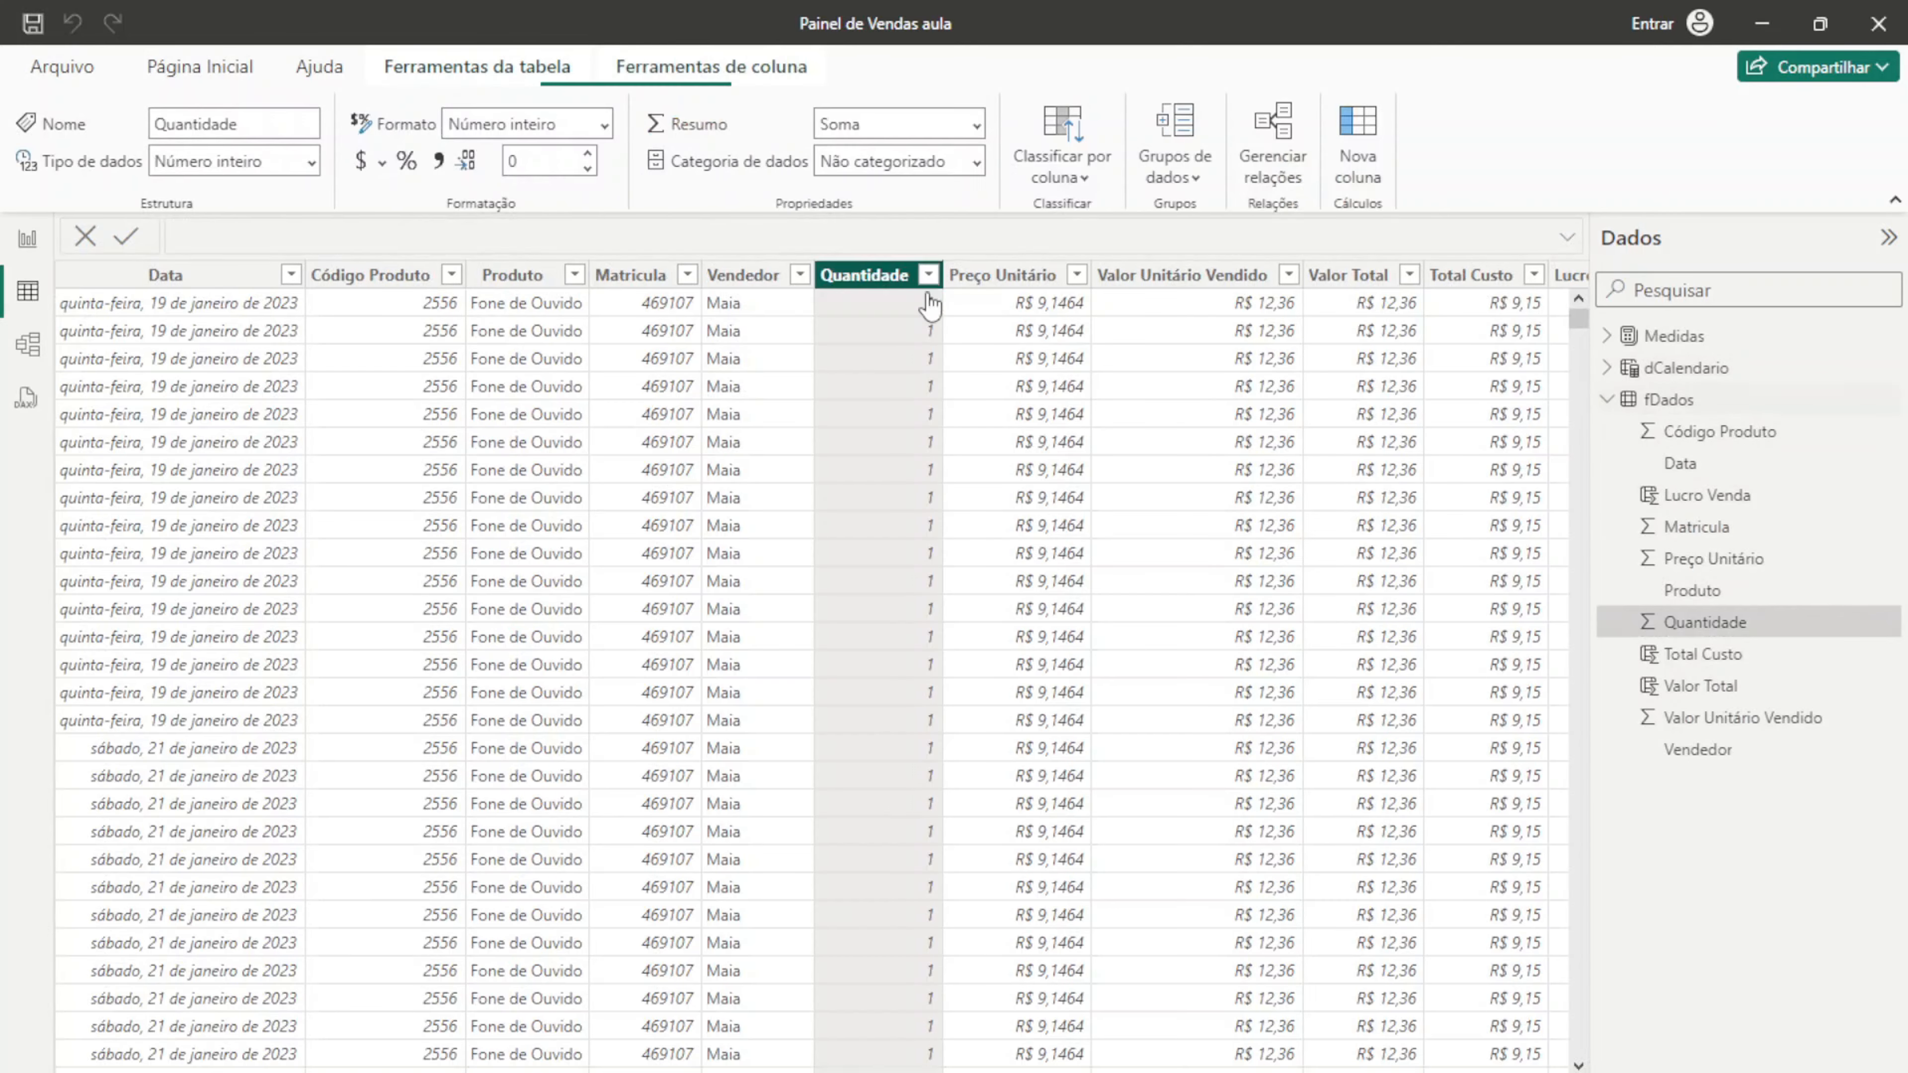
Step: Create the measure Qnt Vendas Produtos = SUM(fDados[Quantidade]) in the Medidas table and add it to the report page's card
left_click(27, 239)
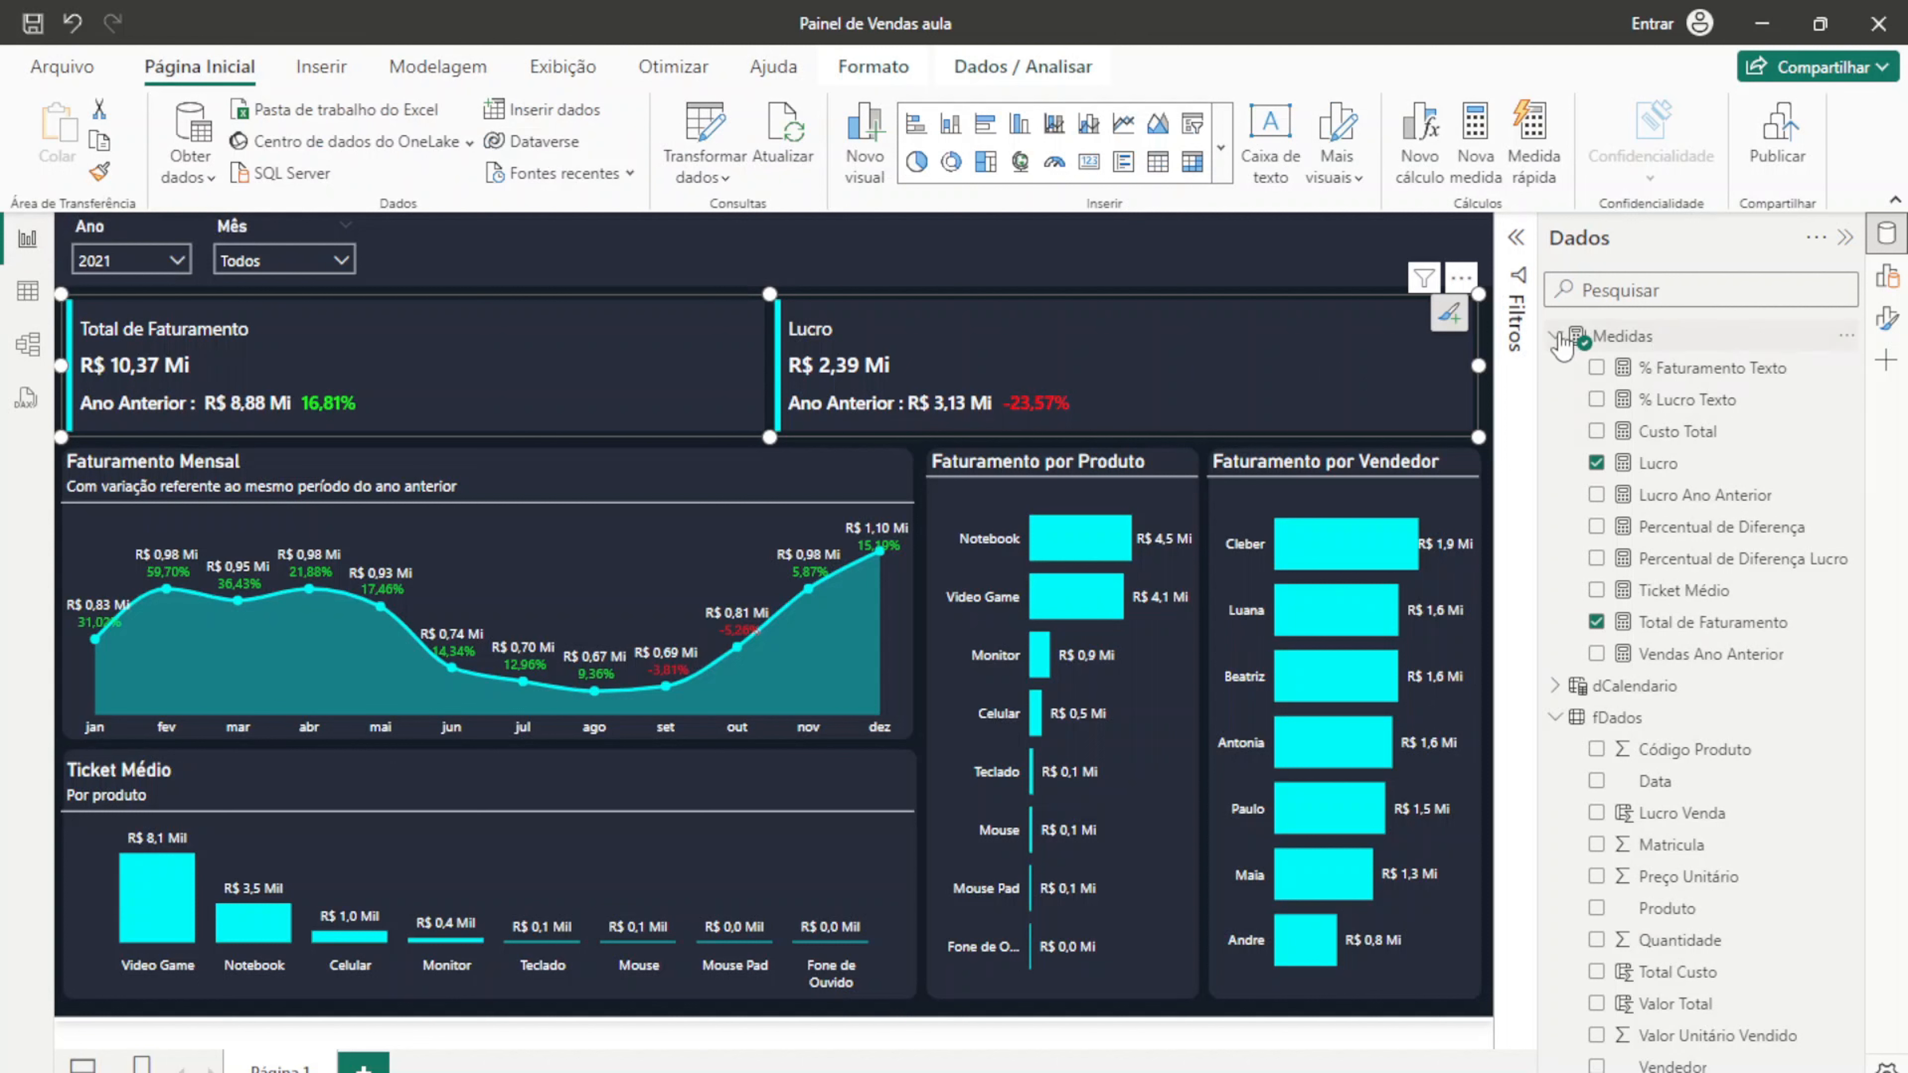
left_click(1555, 718)
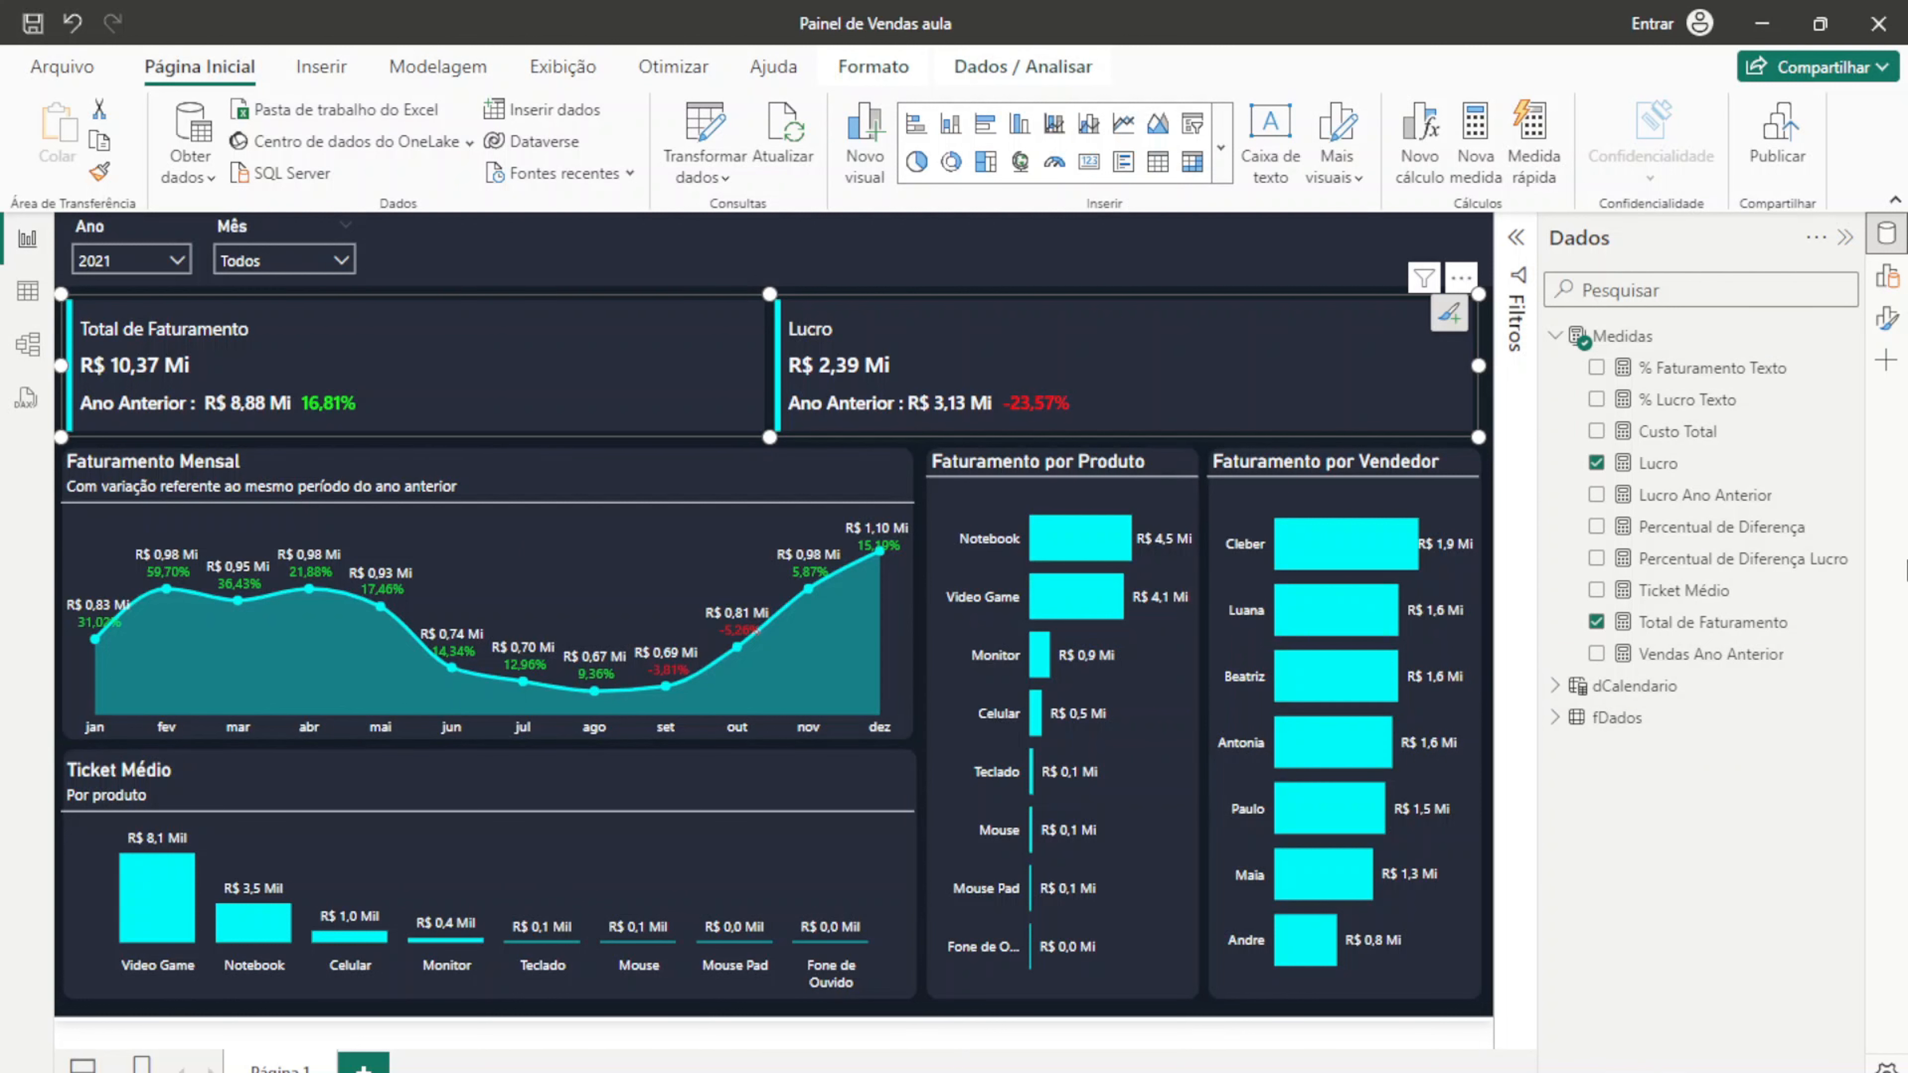
right_click(1851, 340)
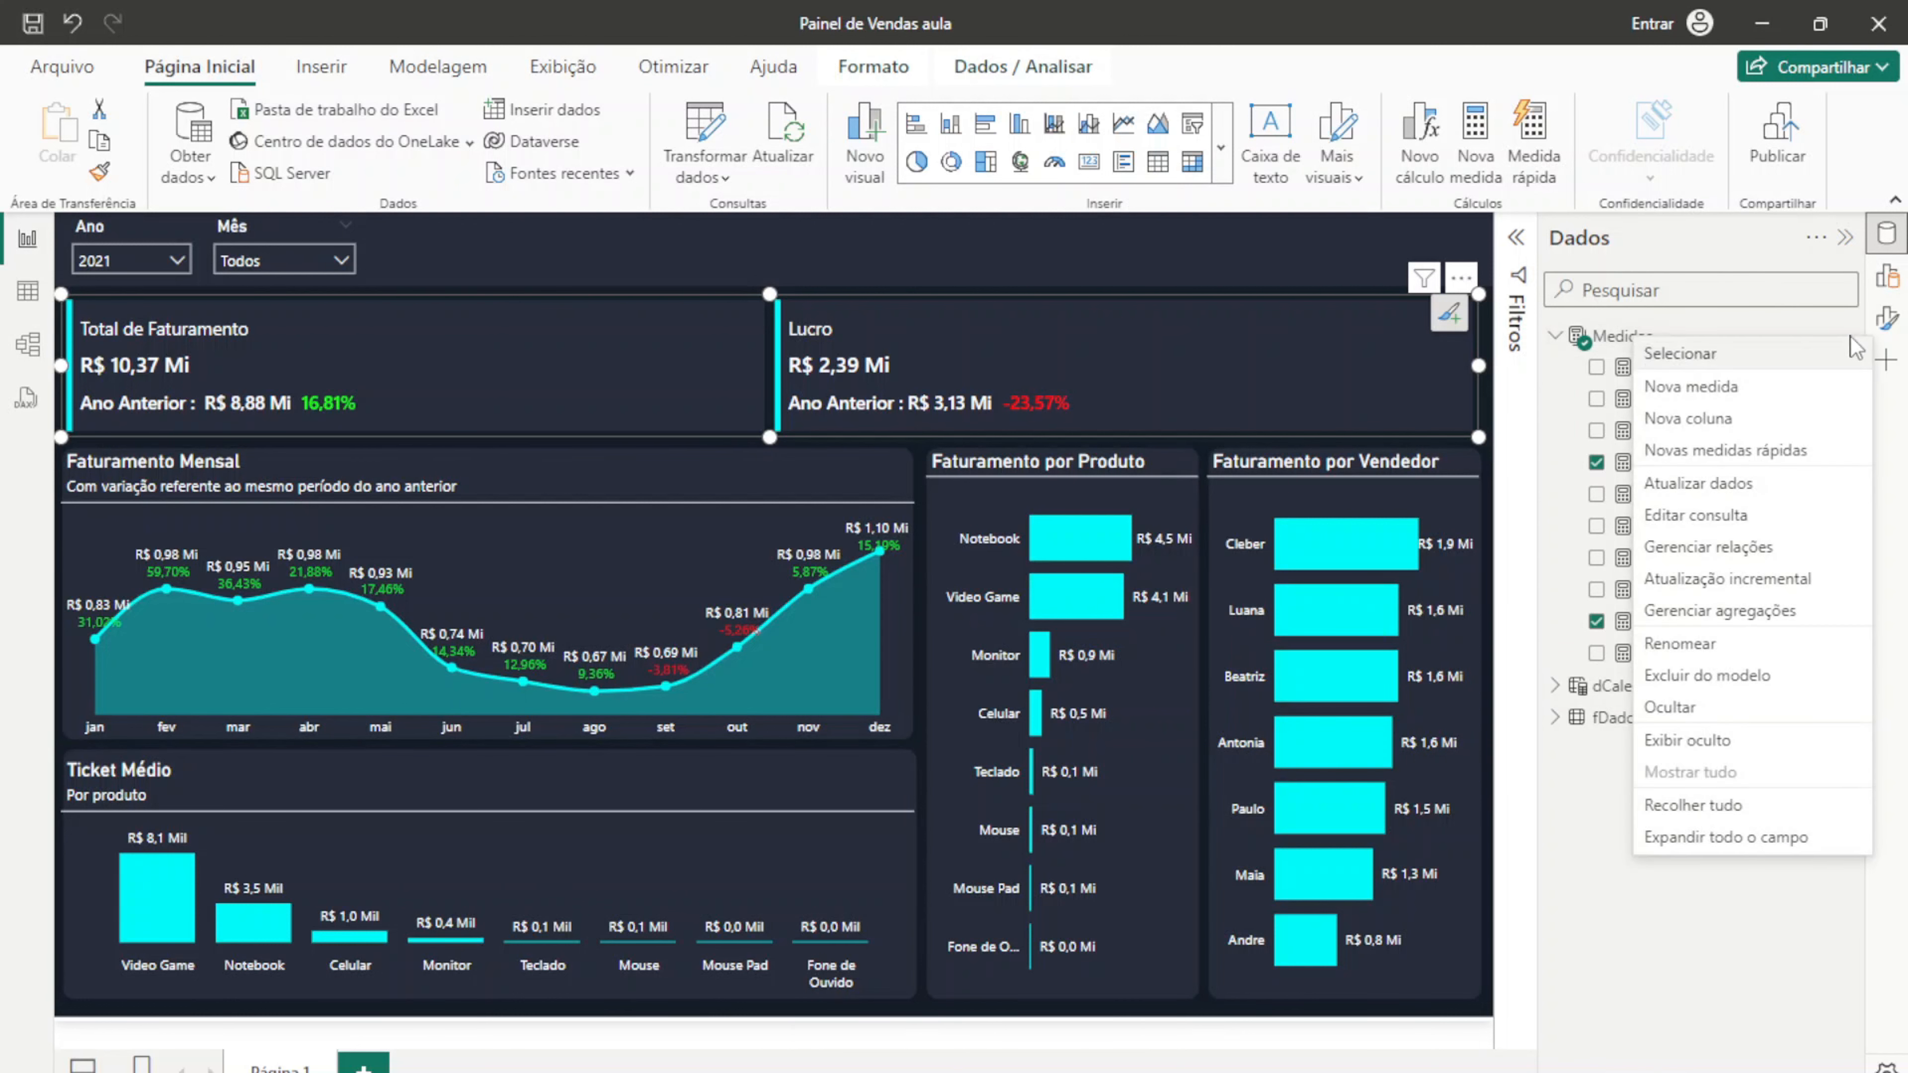
left_click(1755, 388)
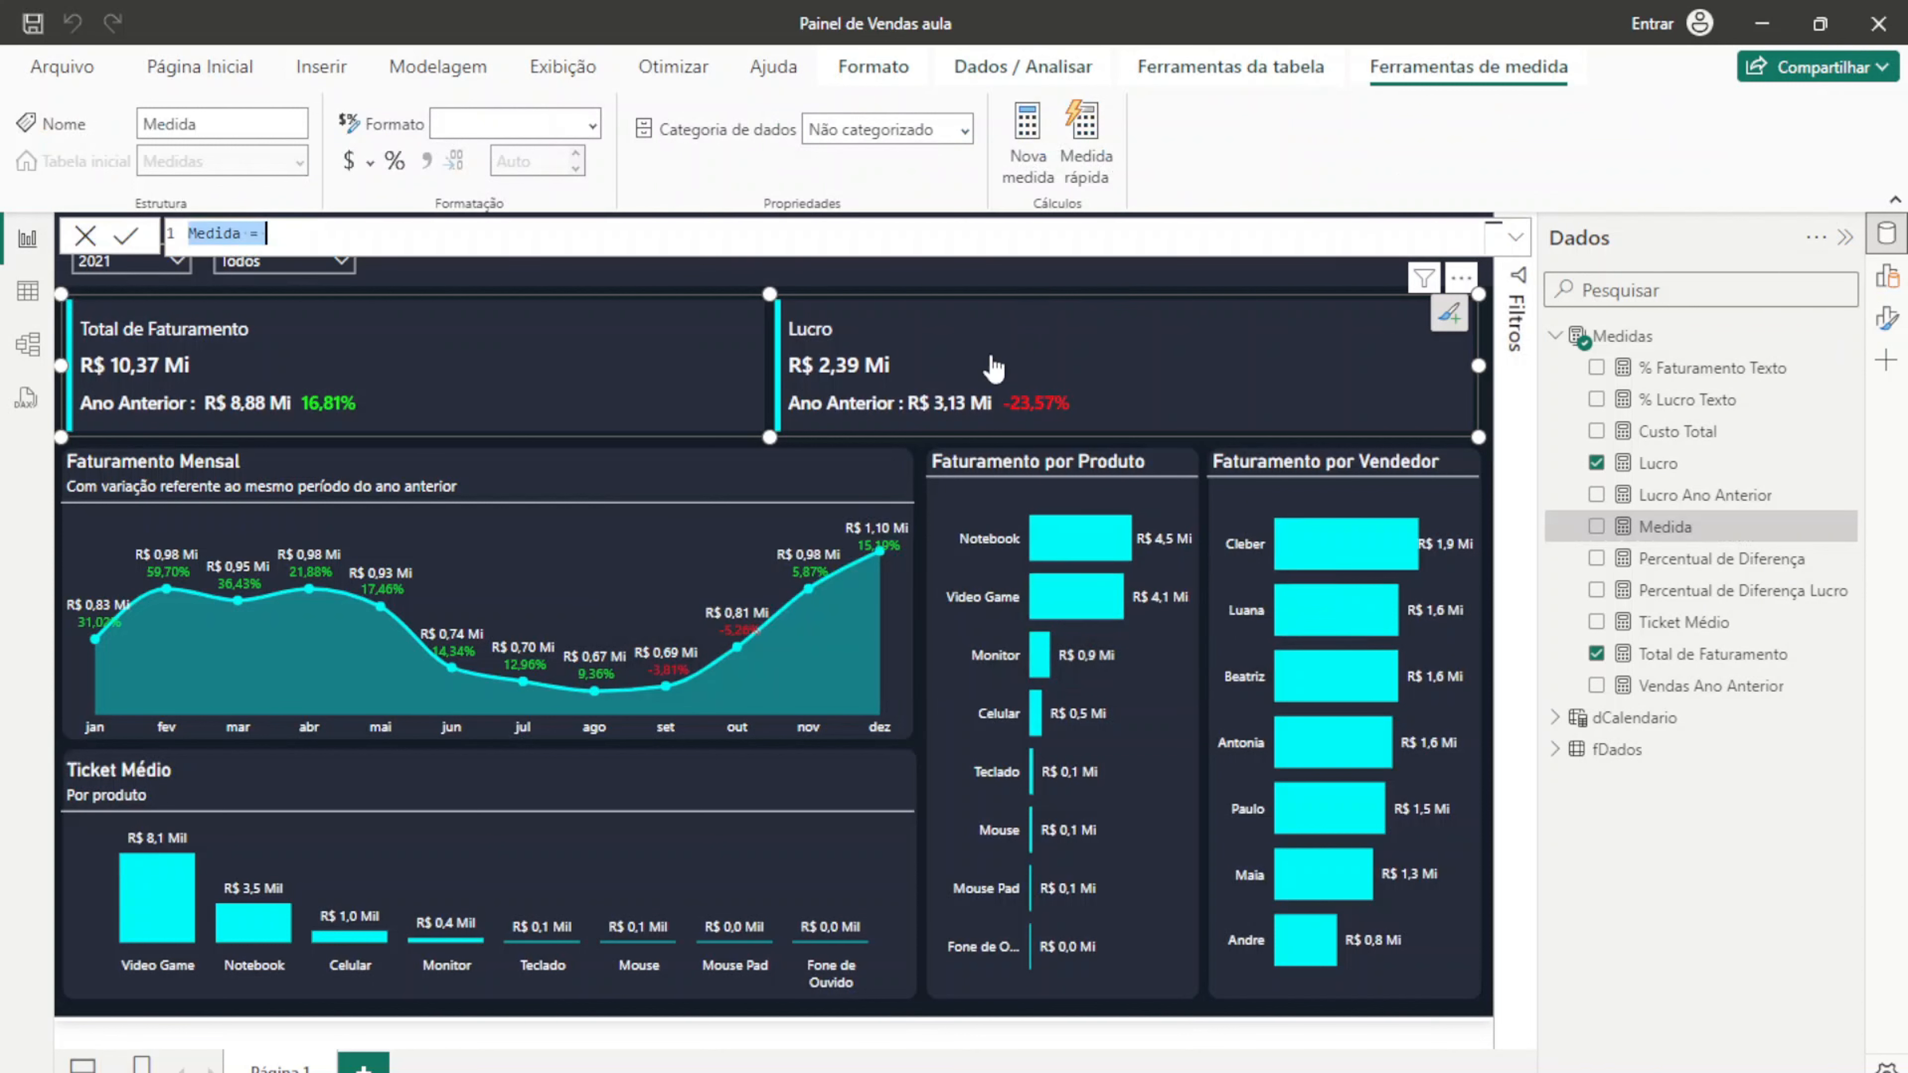
type("Qu")
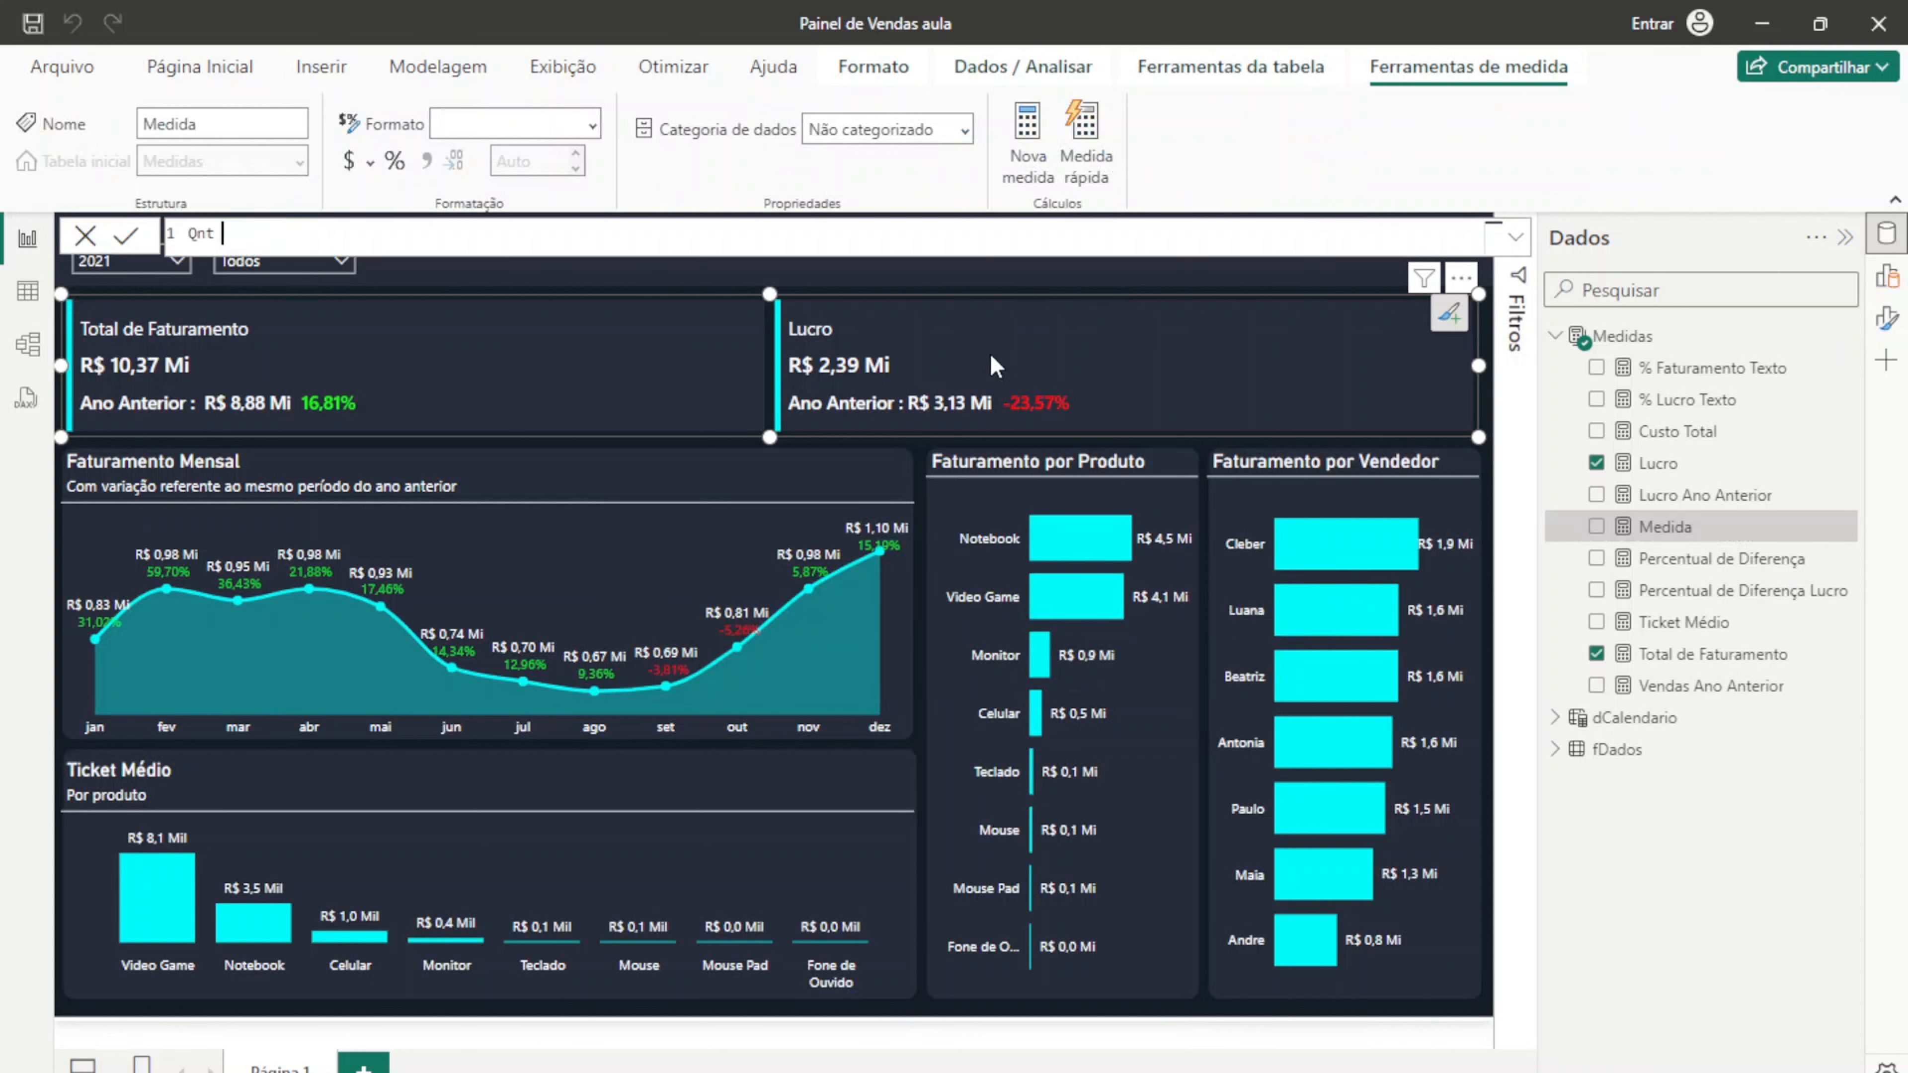
type("t Vendas Produtos = SUM(")
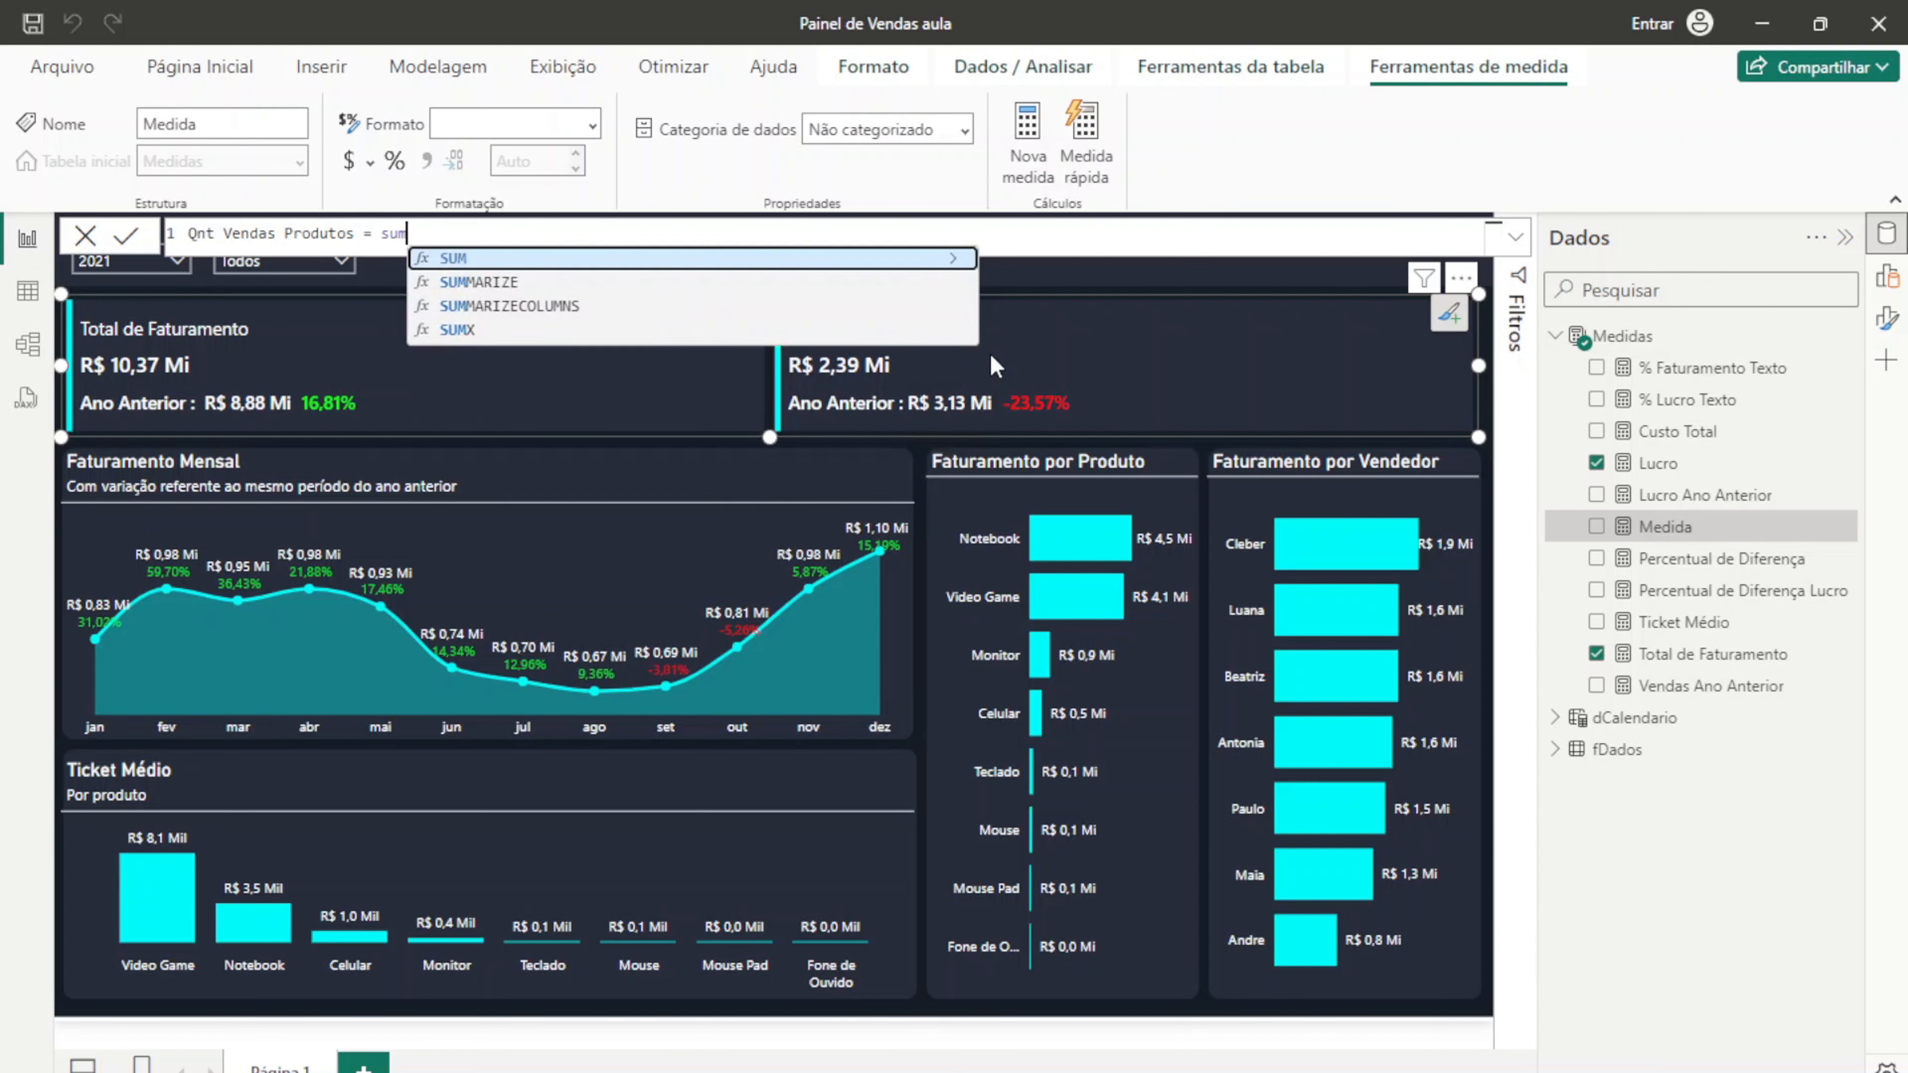
key("Up")
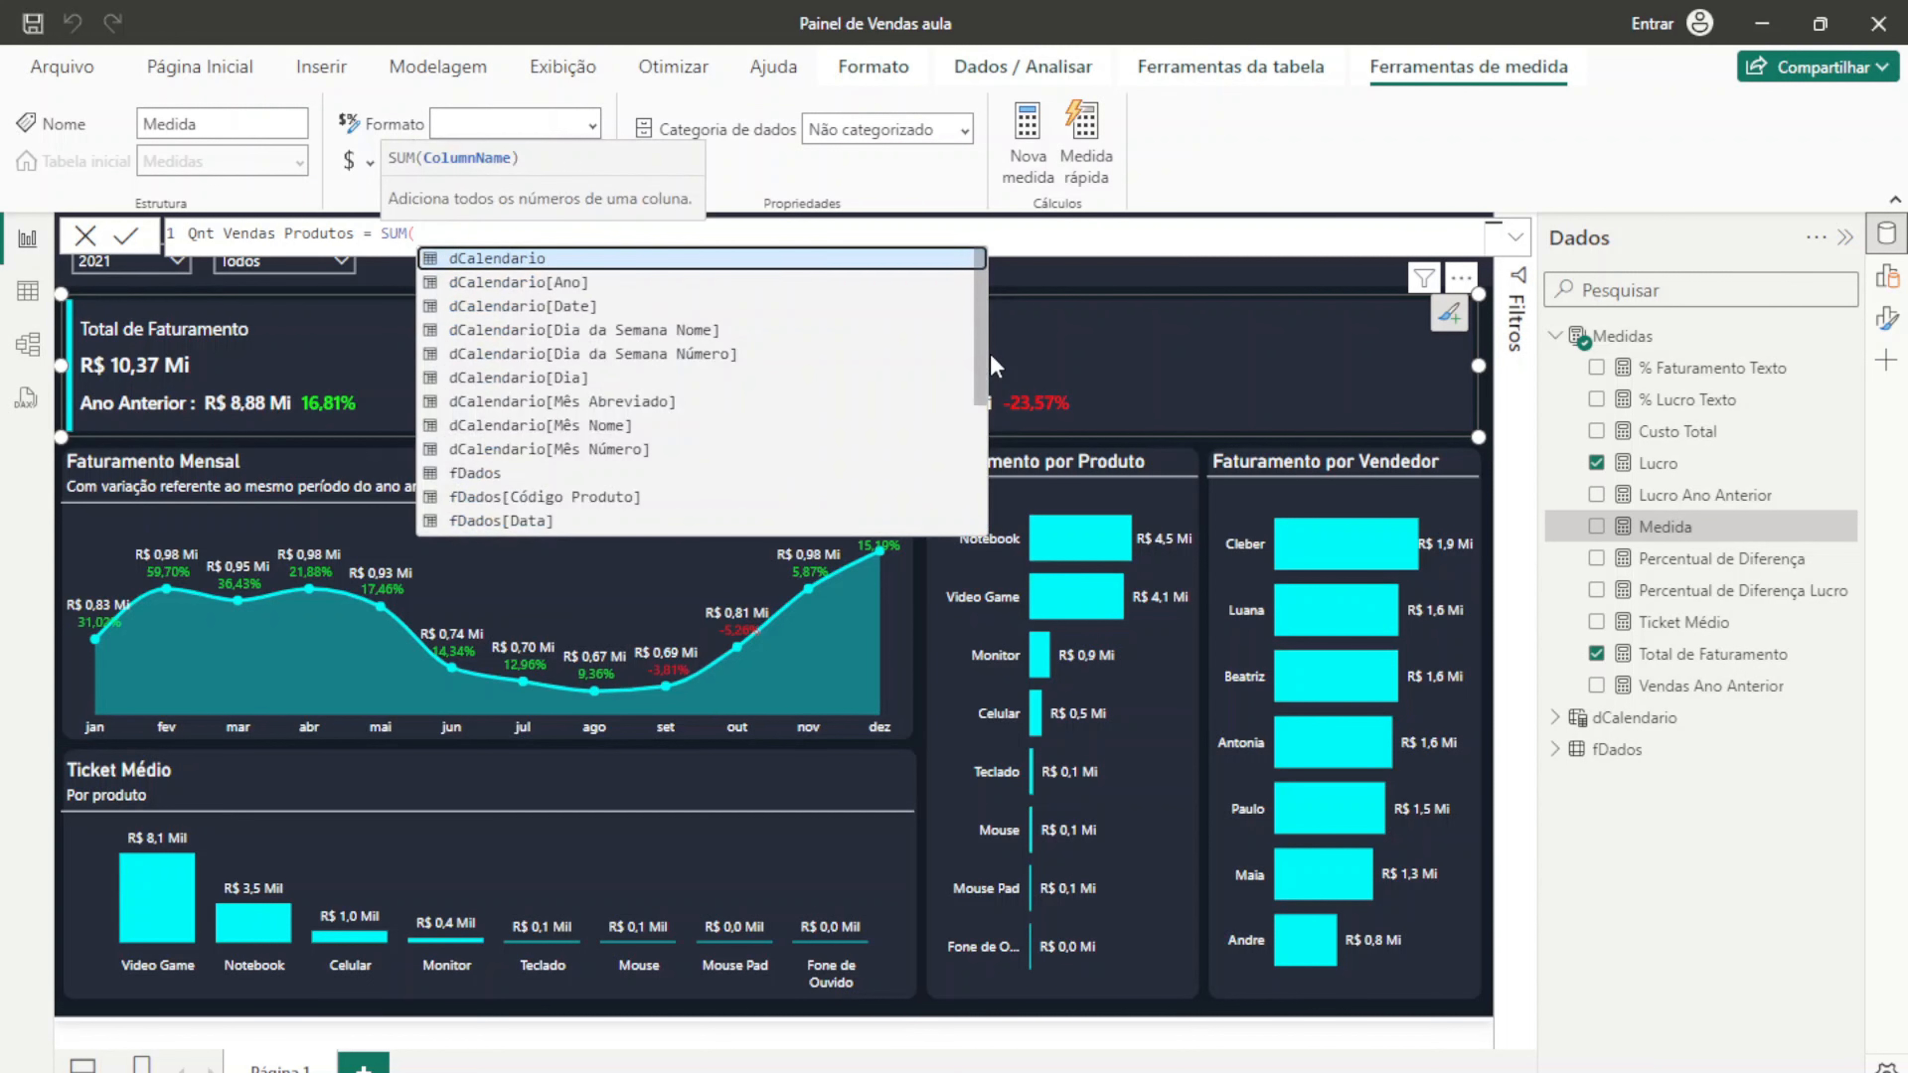
key("Up")
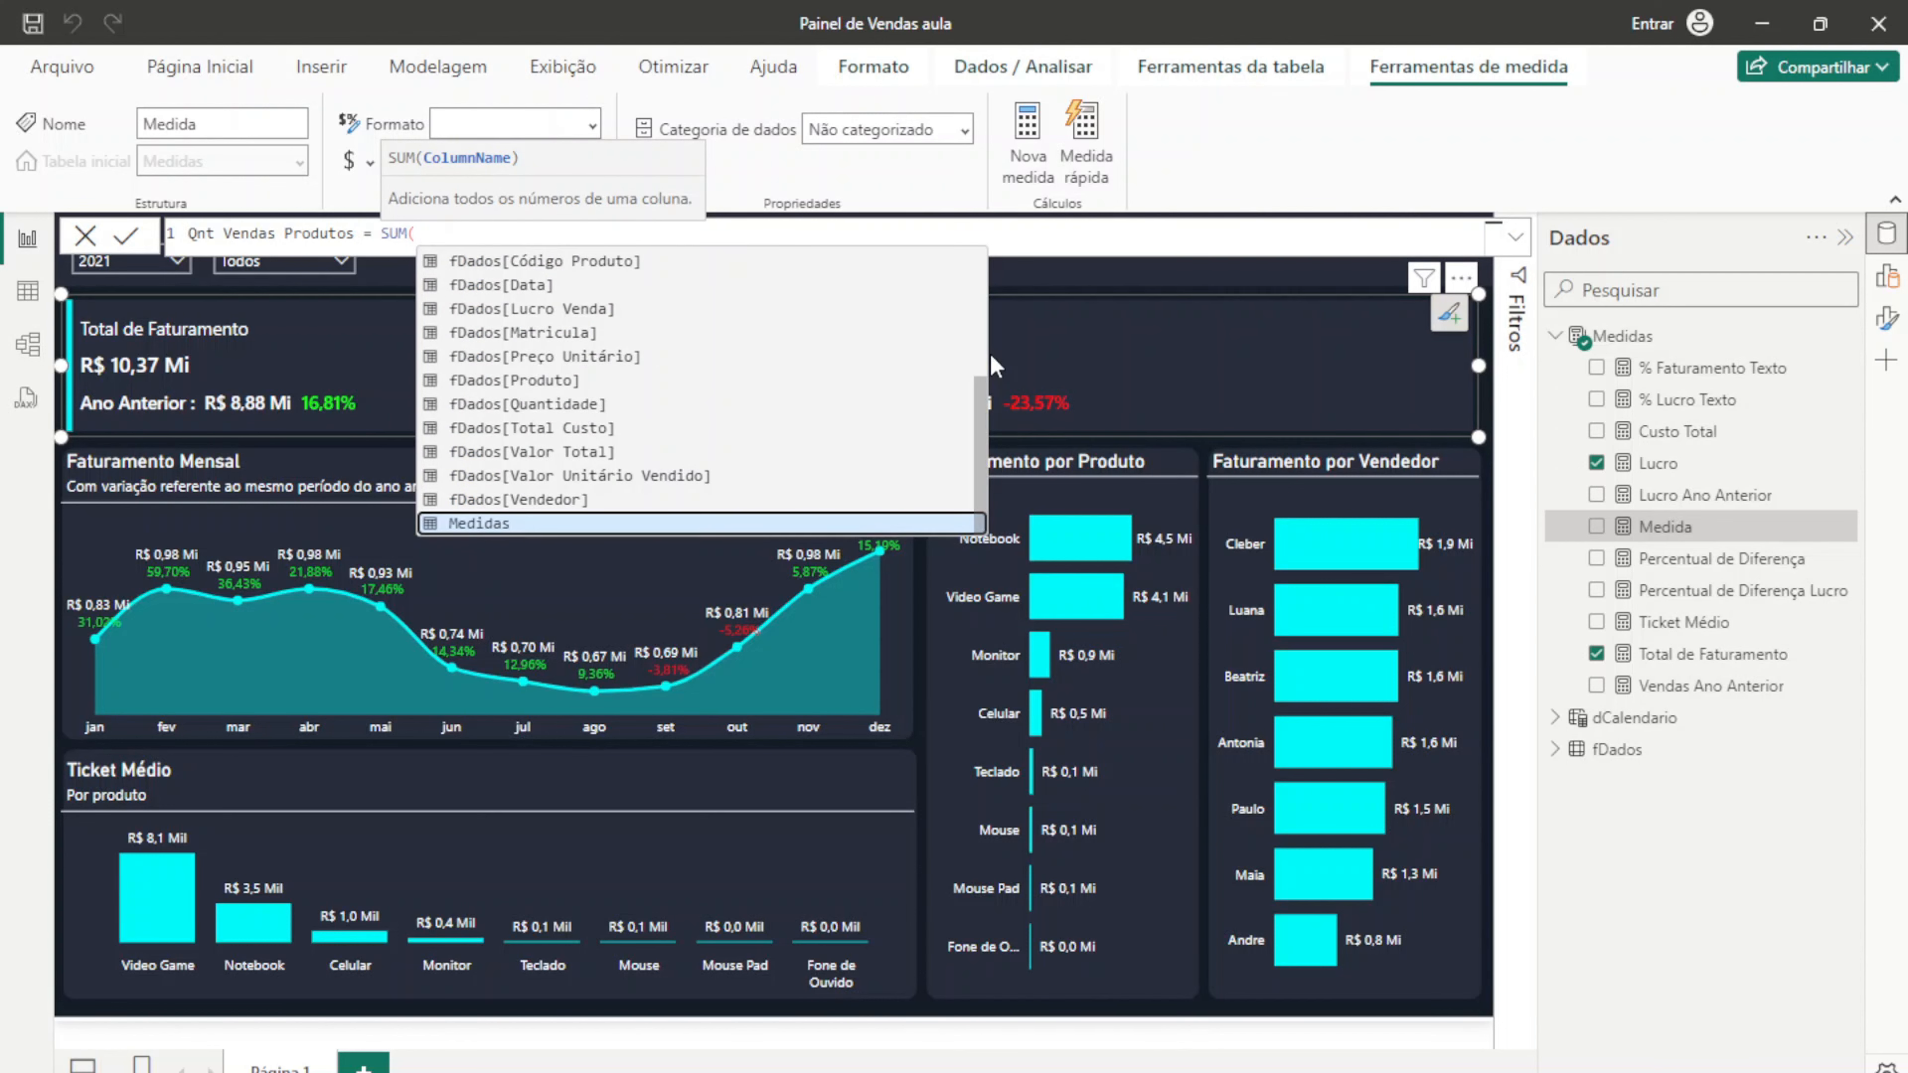
key("Up")
key("Up")
key("Up")
key("Up")
key("Up")
key("Tab")
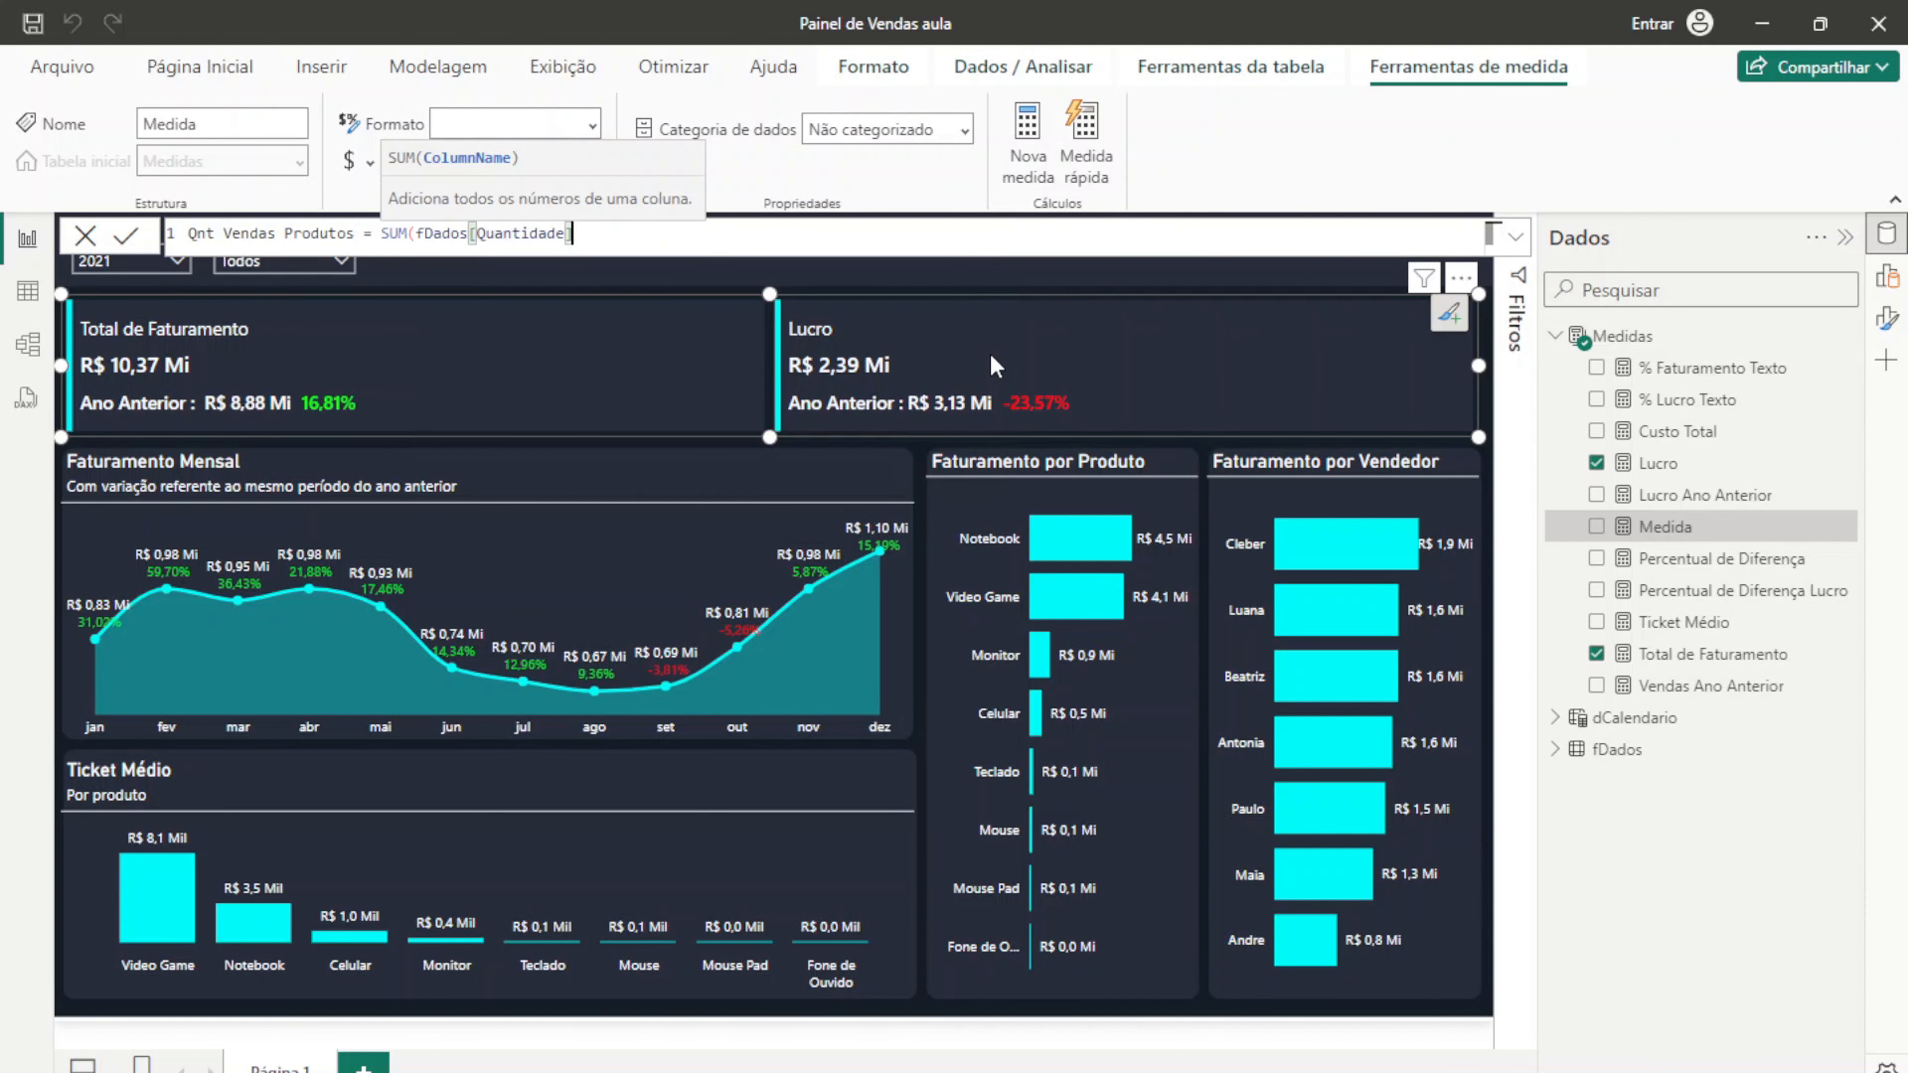
type(")")
key("Return")
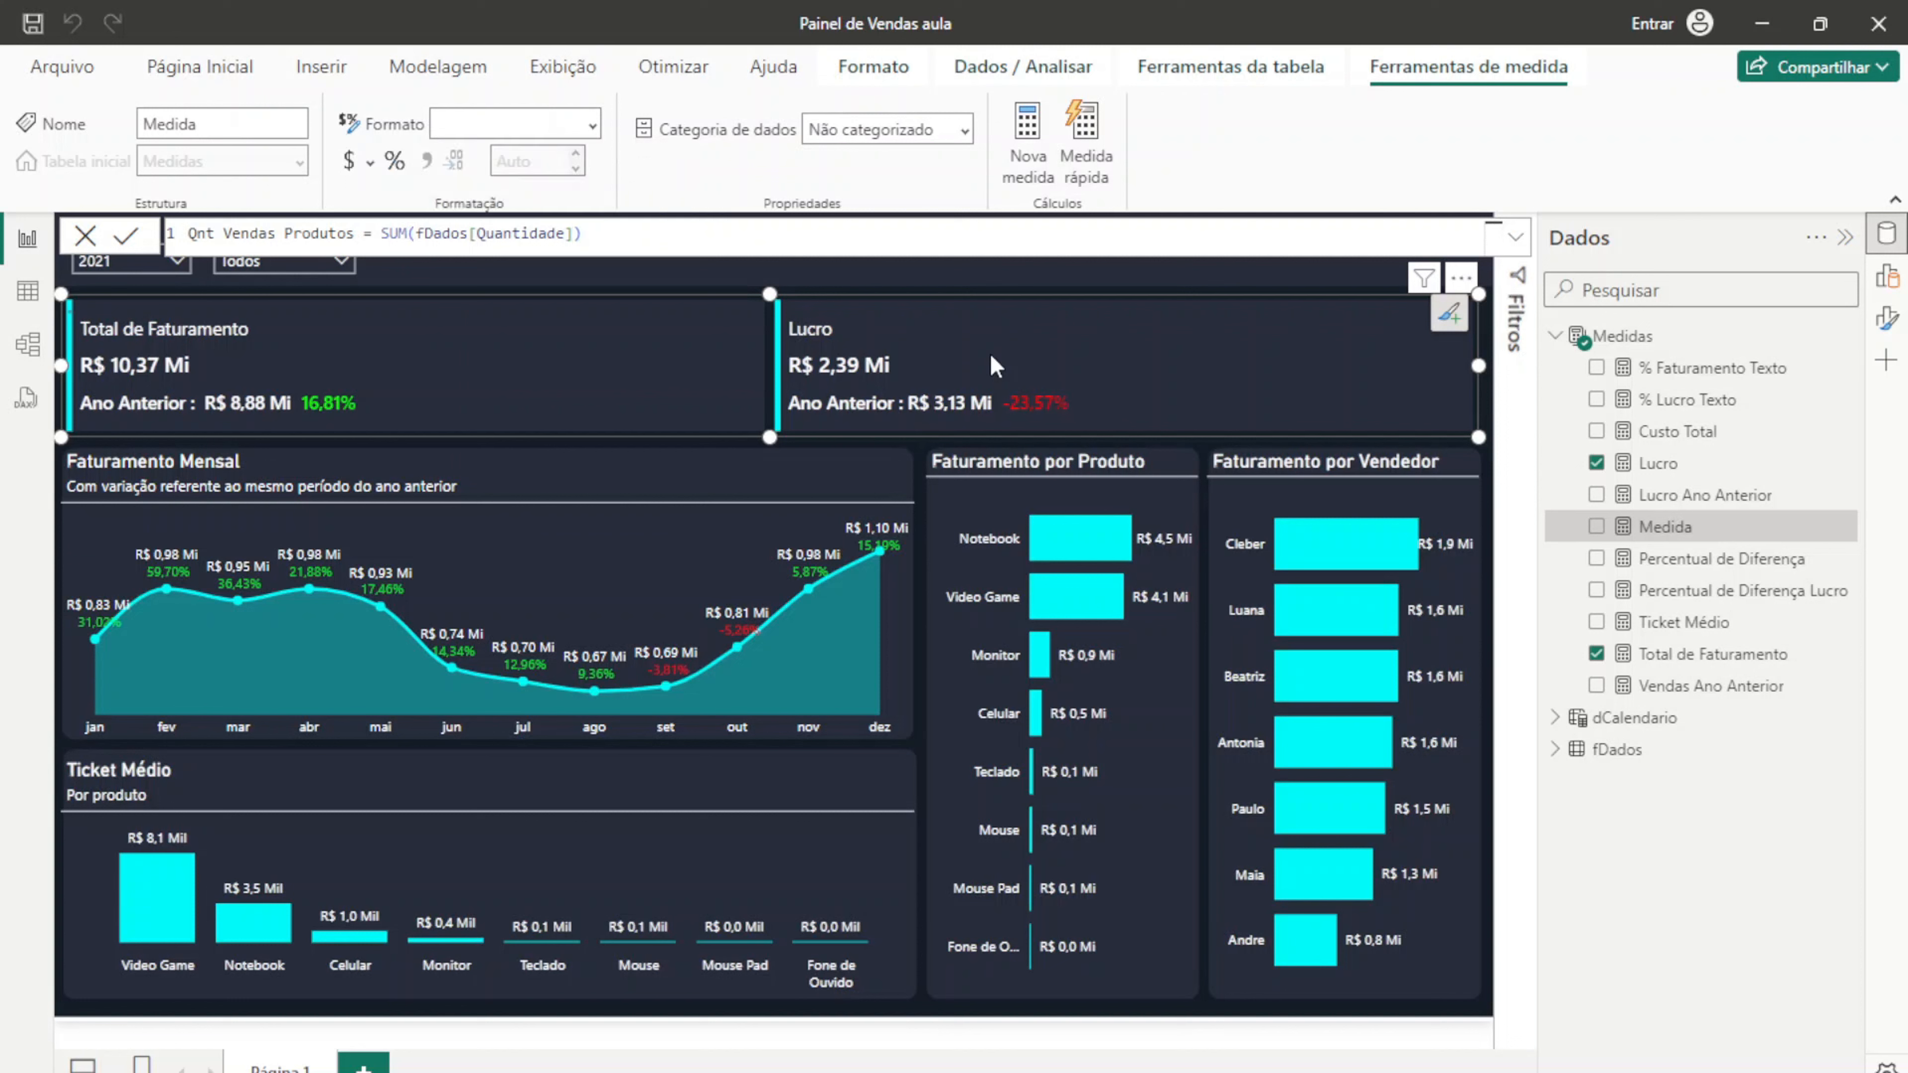
left_click(85, 235)
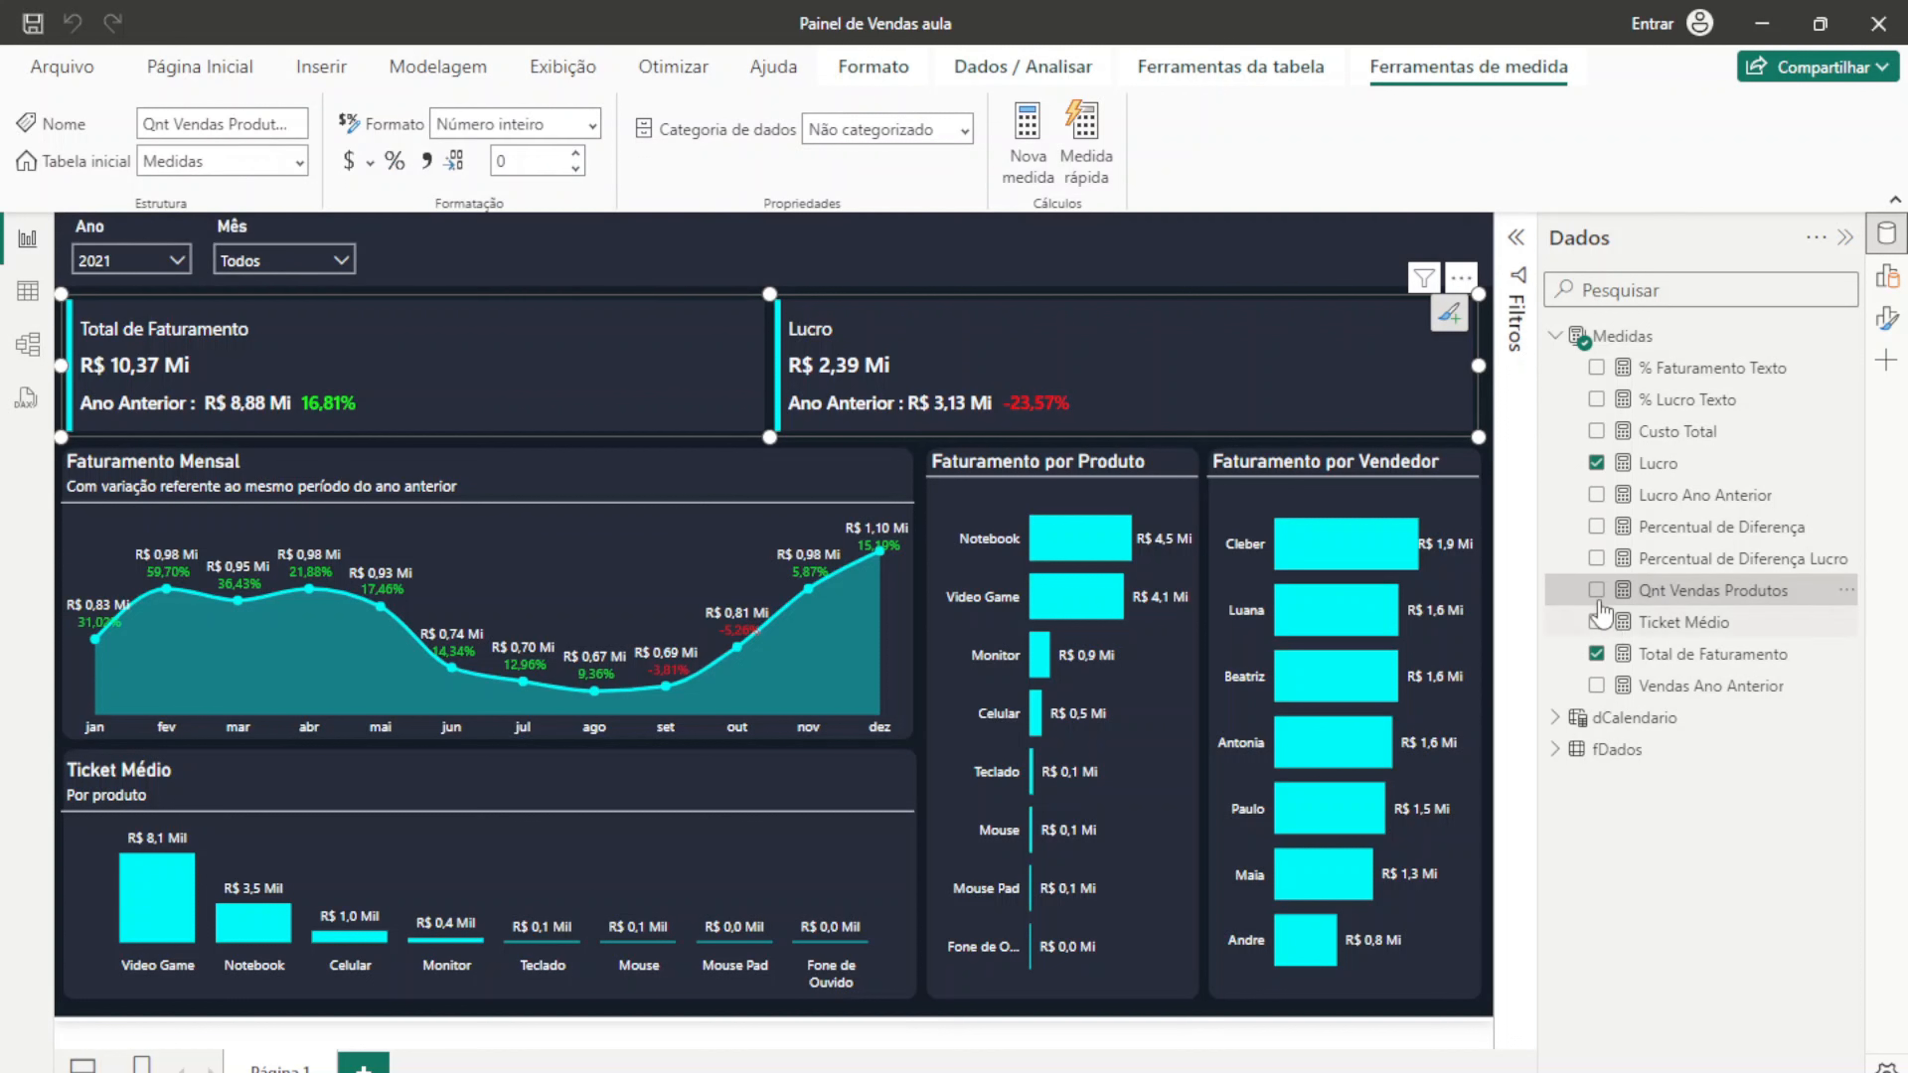
left_click(1595, 589)
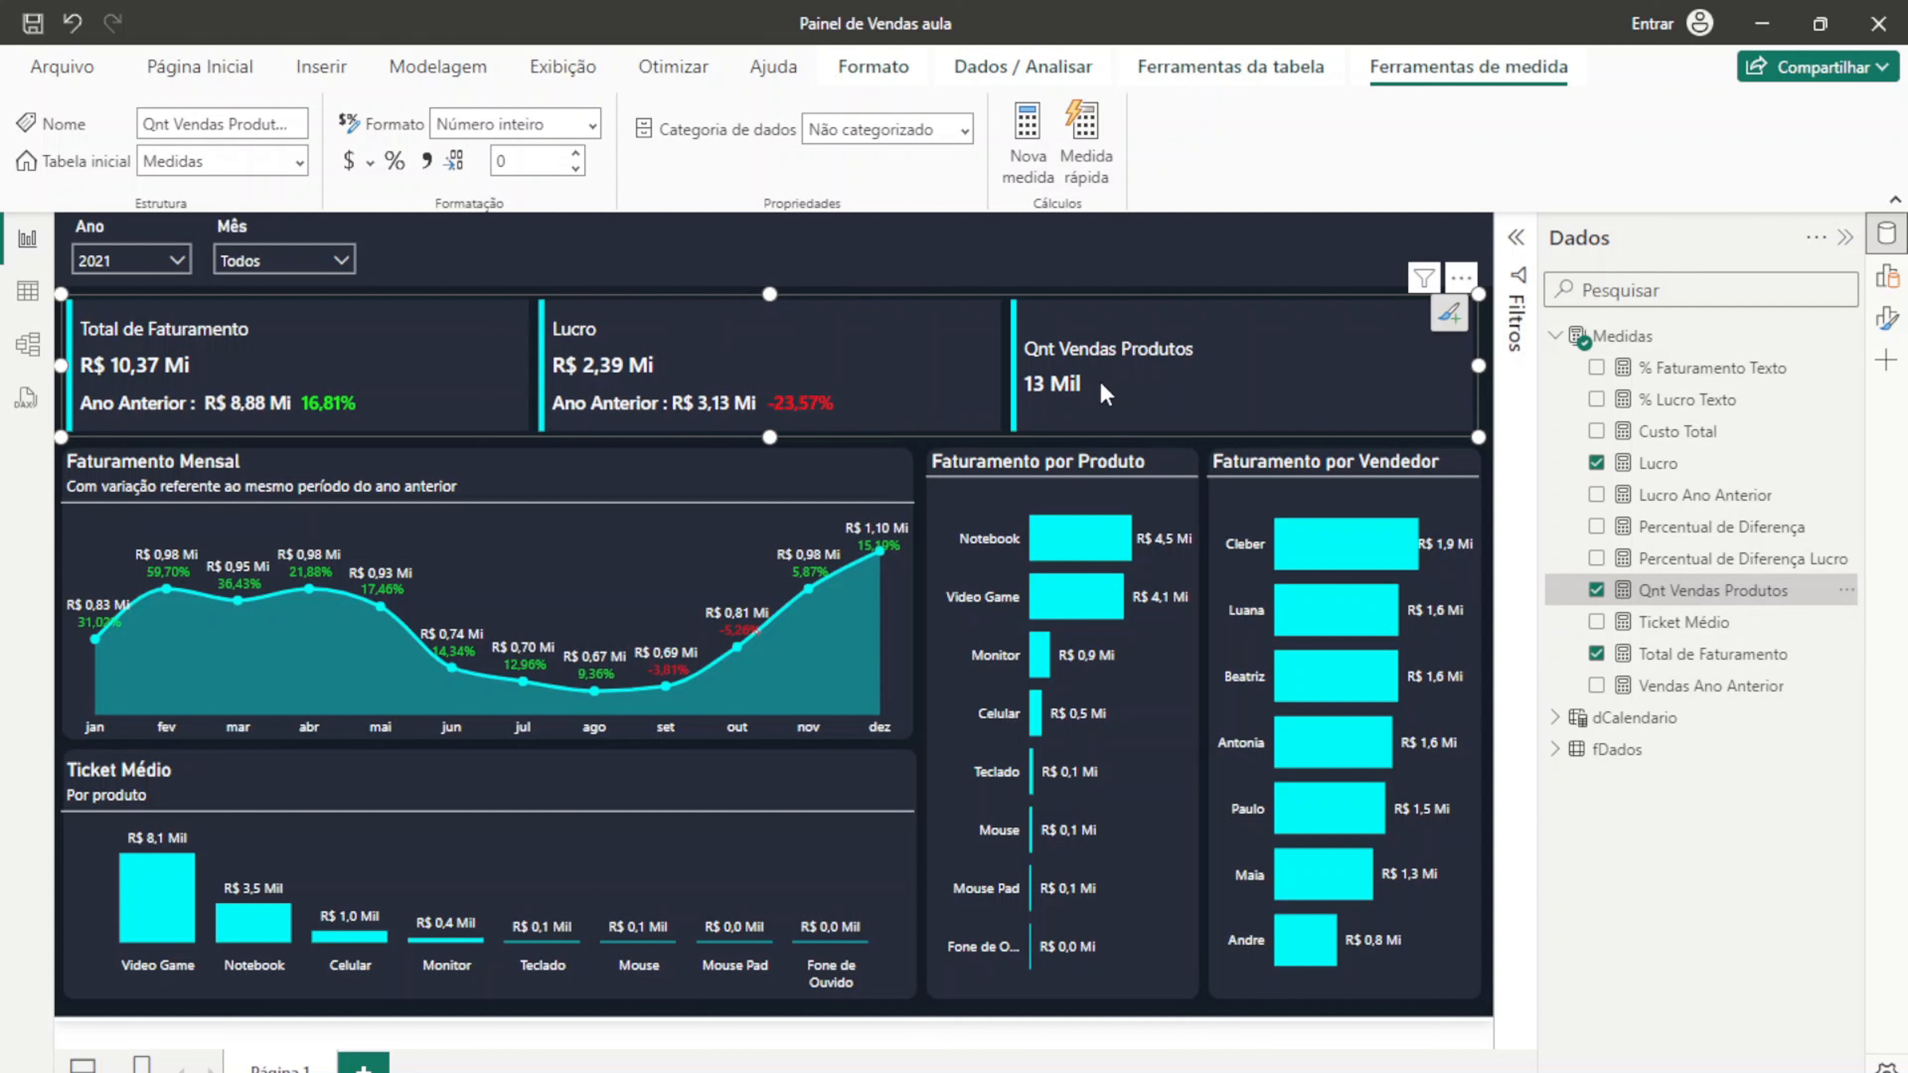
Step: Check the card's values by filtering Ano to 2022, 2023 and 2020, and return the filter to 2021
left_click(166, 261)
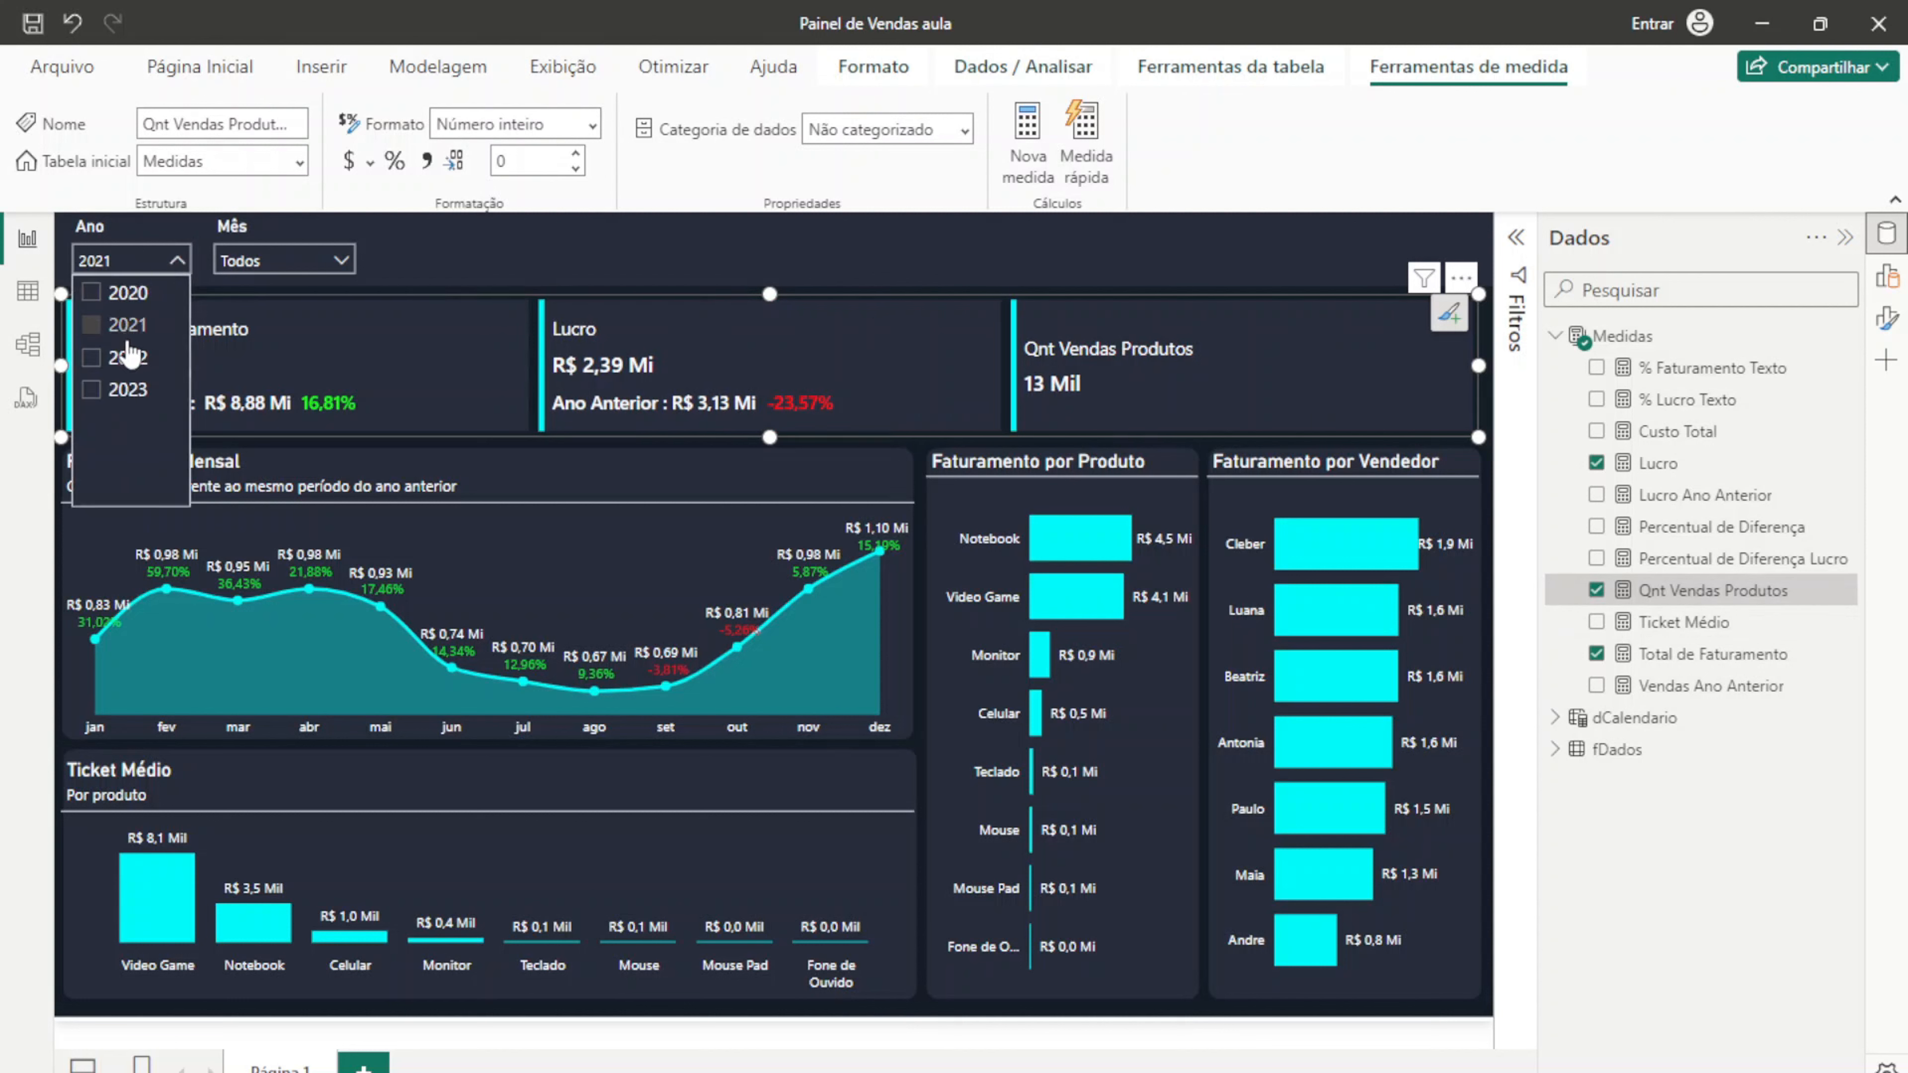
left_click(127, 357)
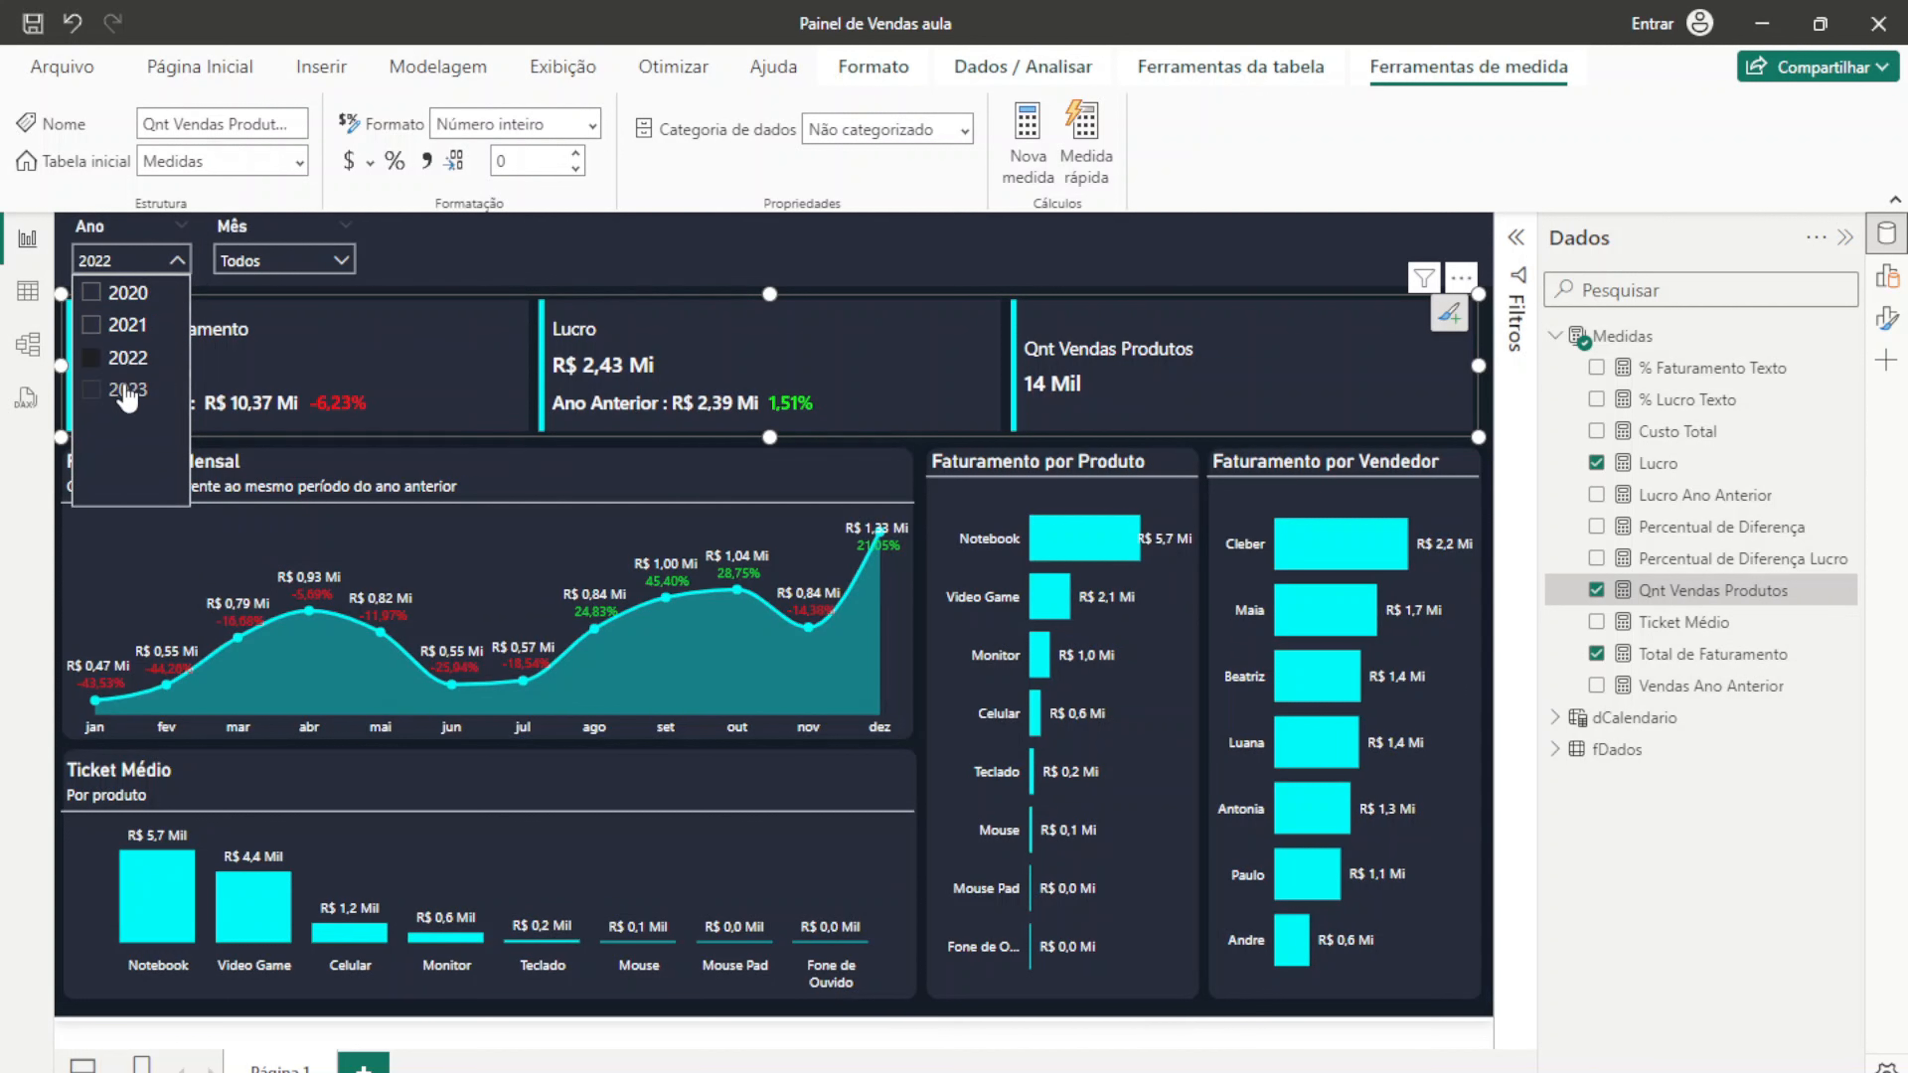
left_click(126, 389)
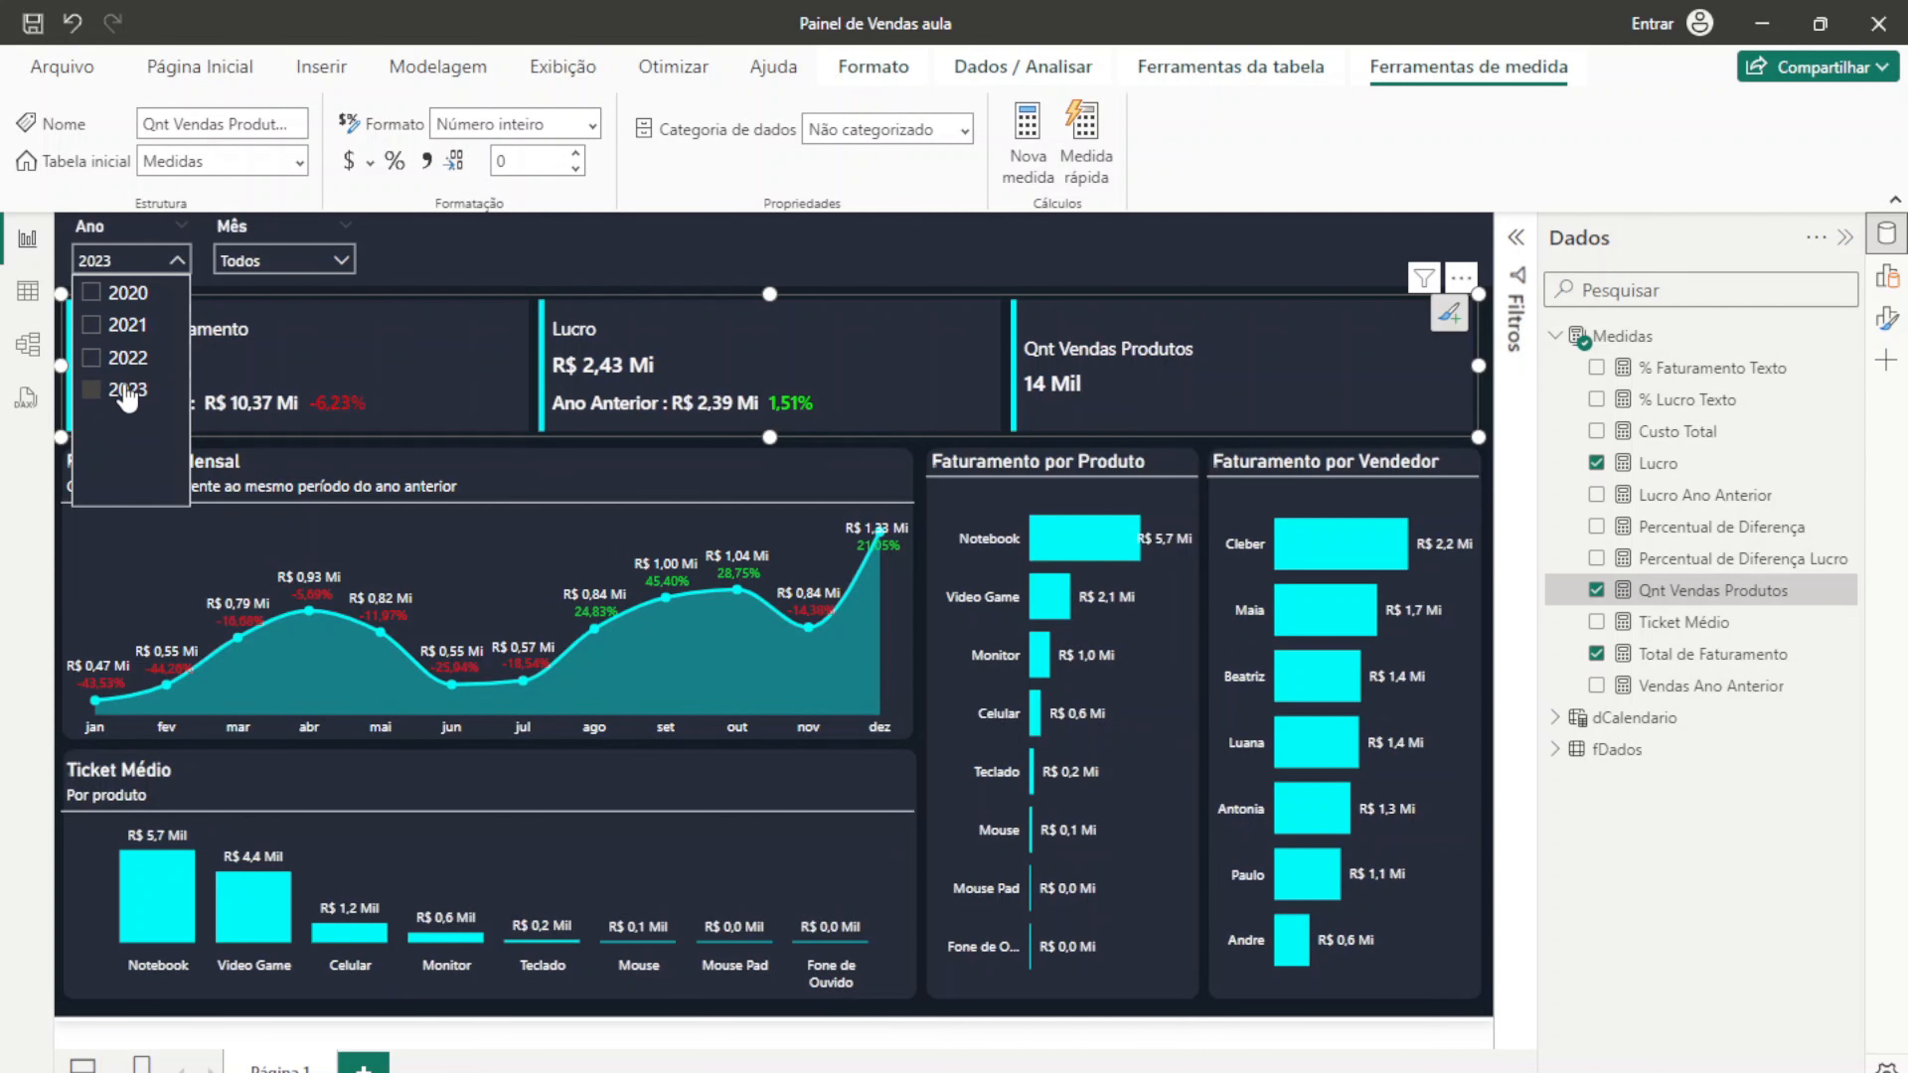
left_click(126, 294)
left_click(127, 325)
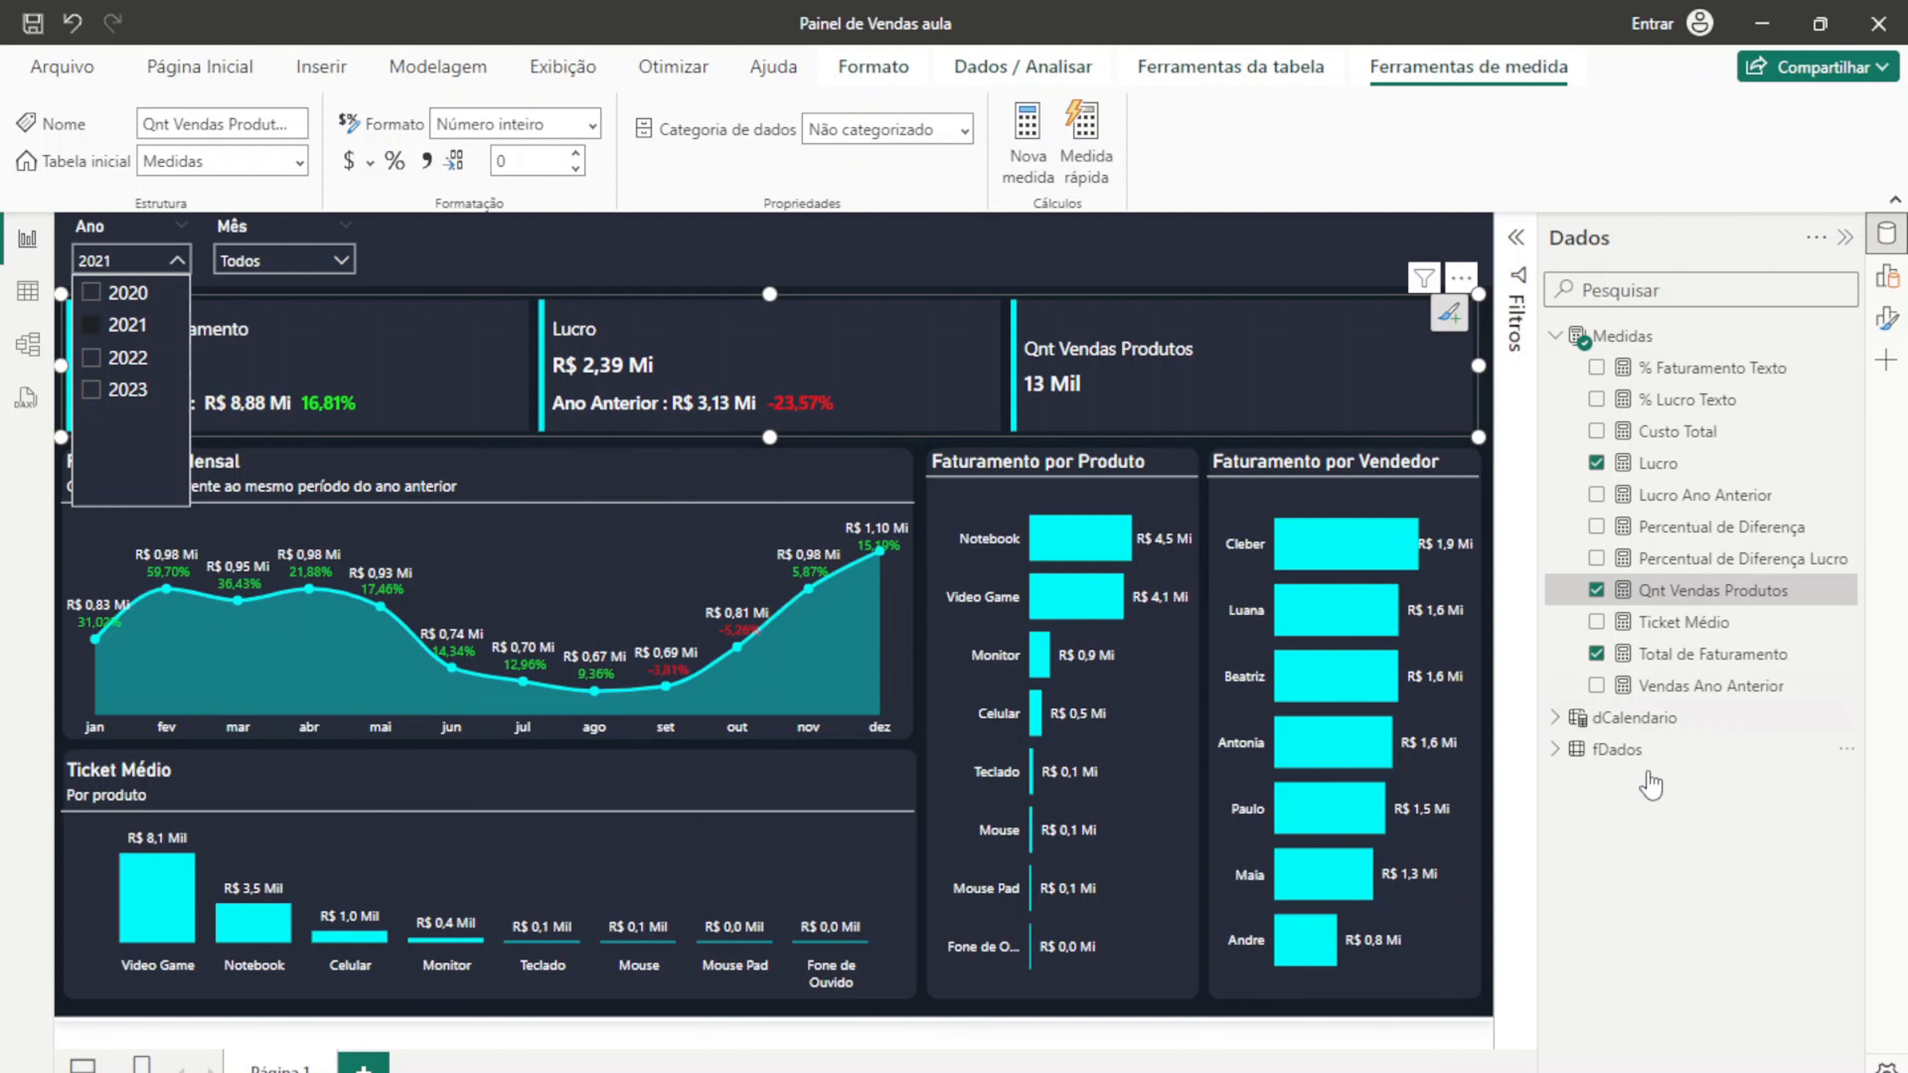
left_click(1671, 913)
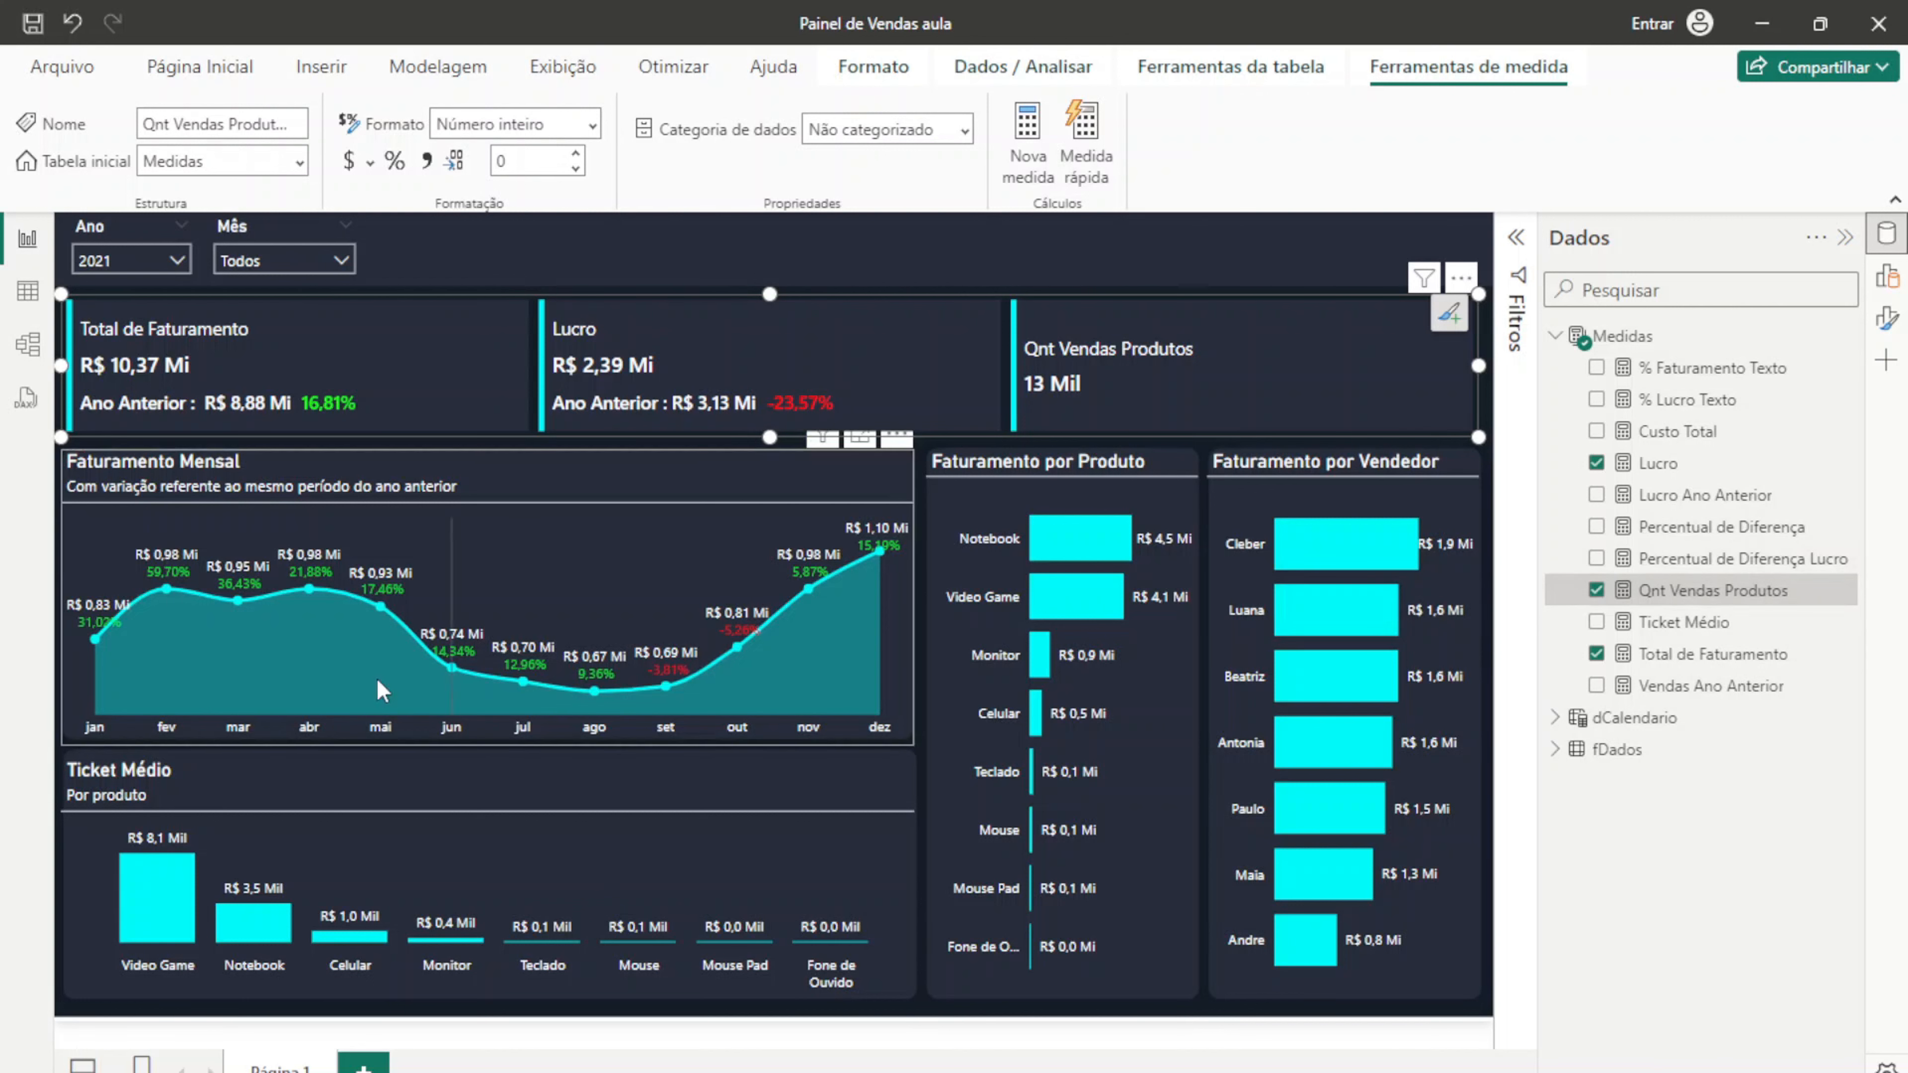
left_click(1772, 560)
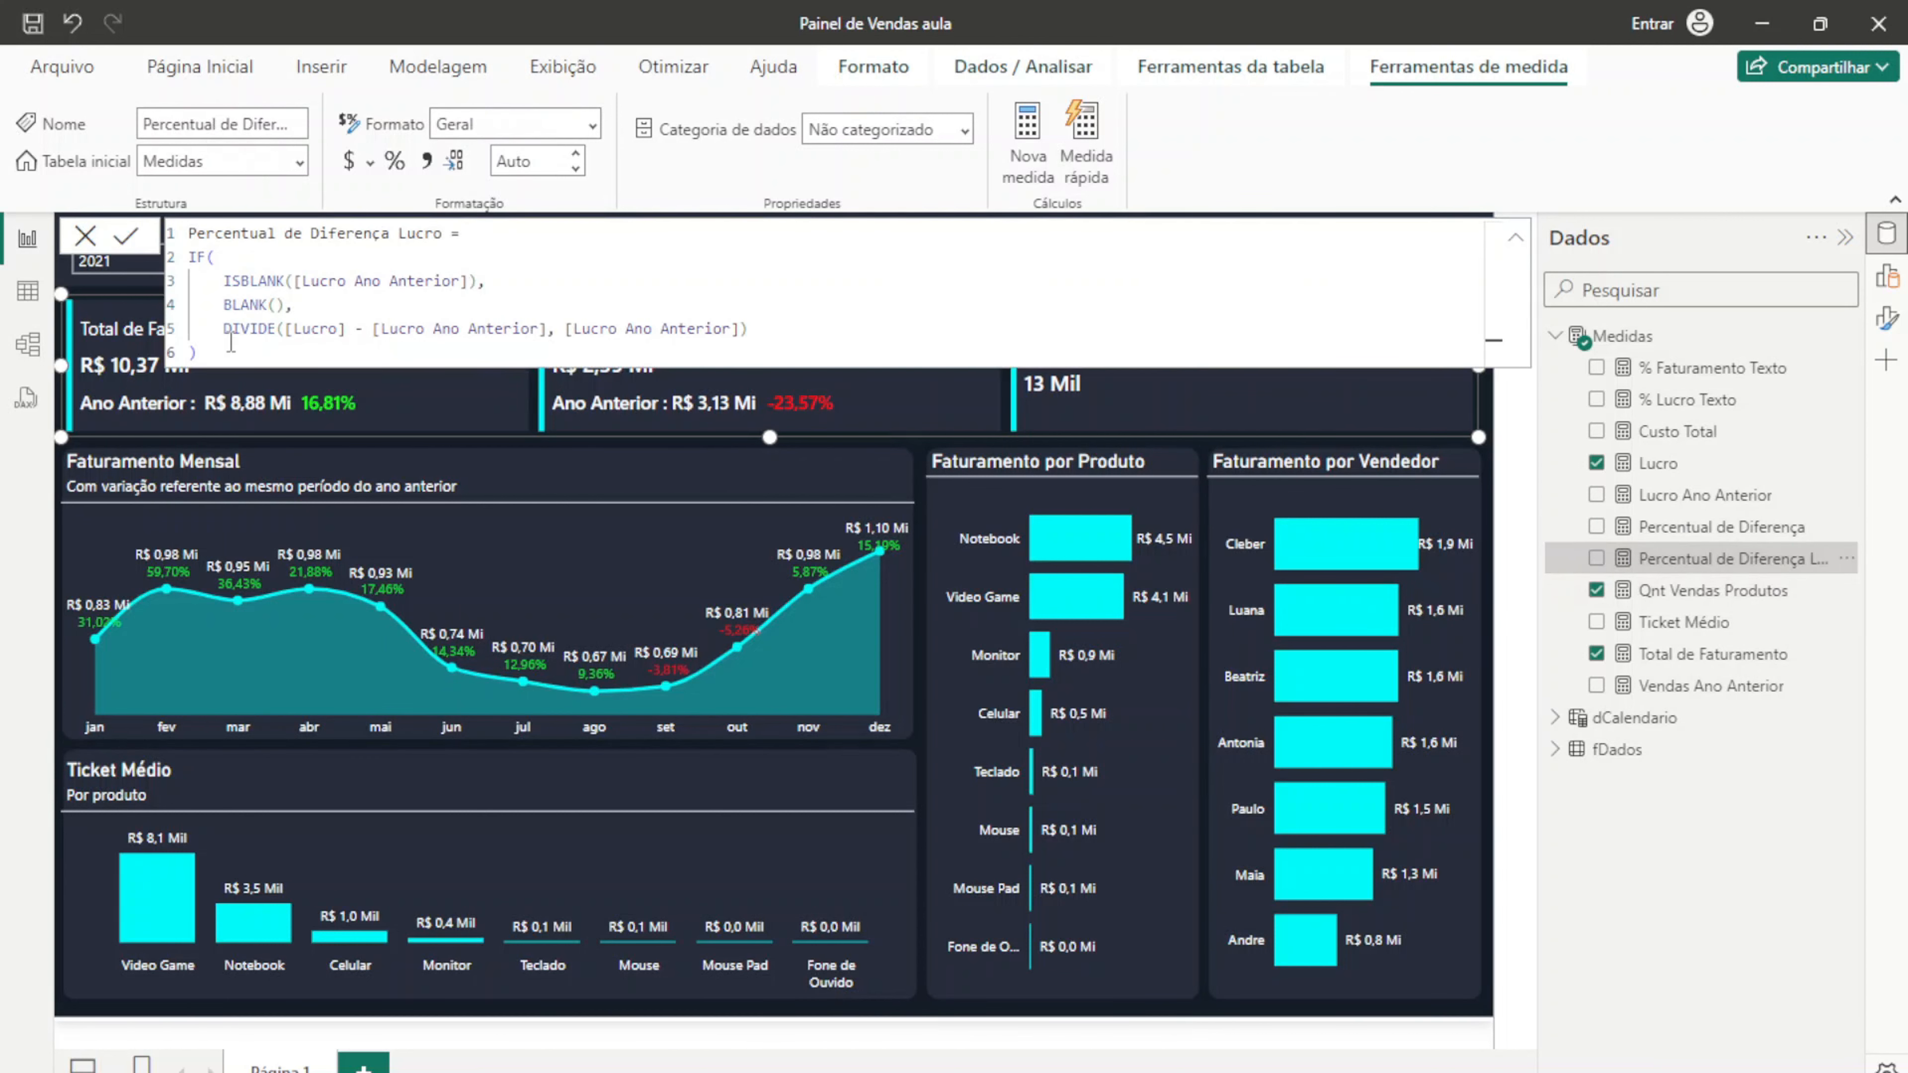
left_click_drag(230, 343, 178, 223)
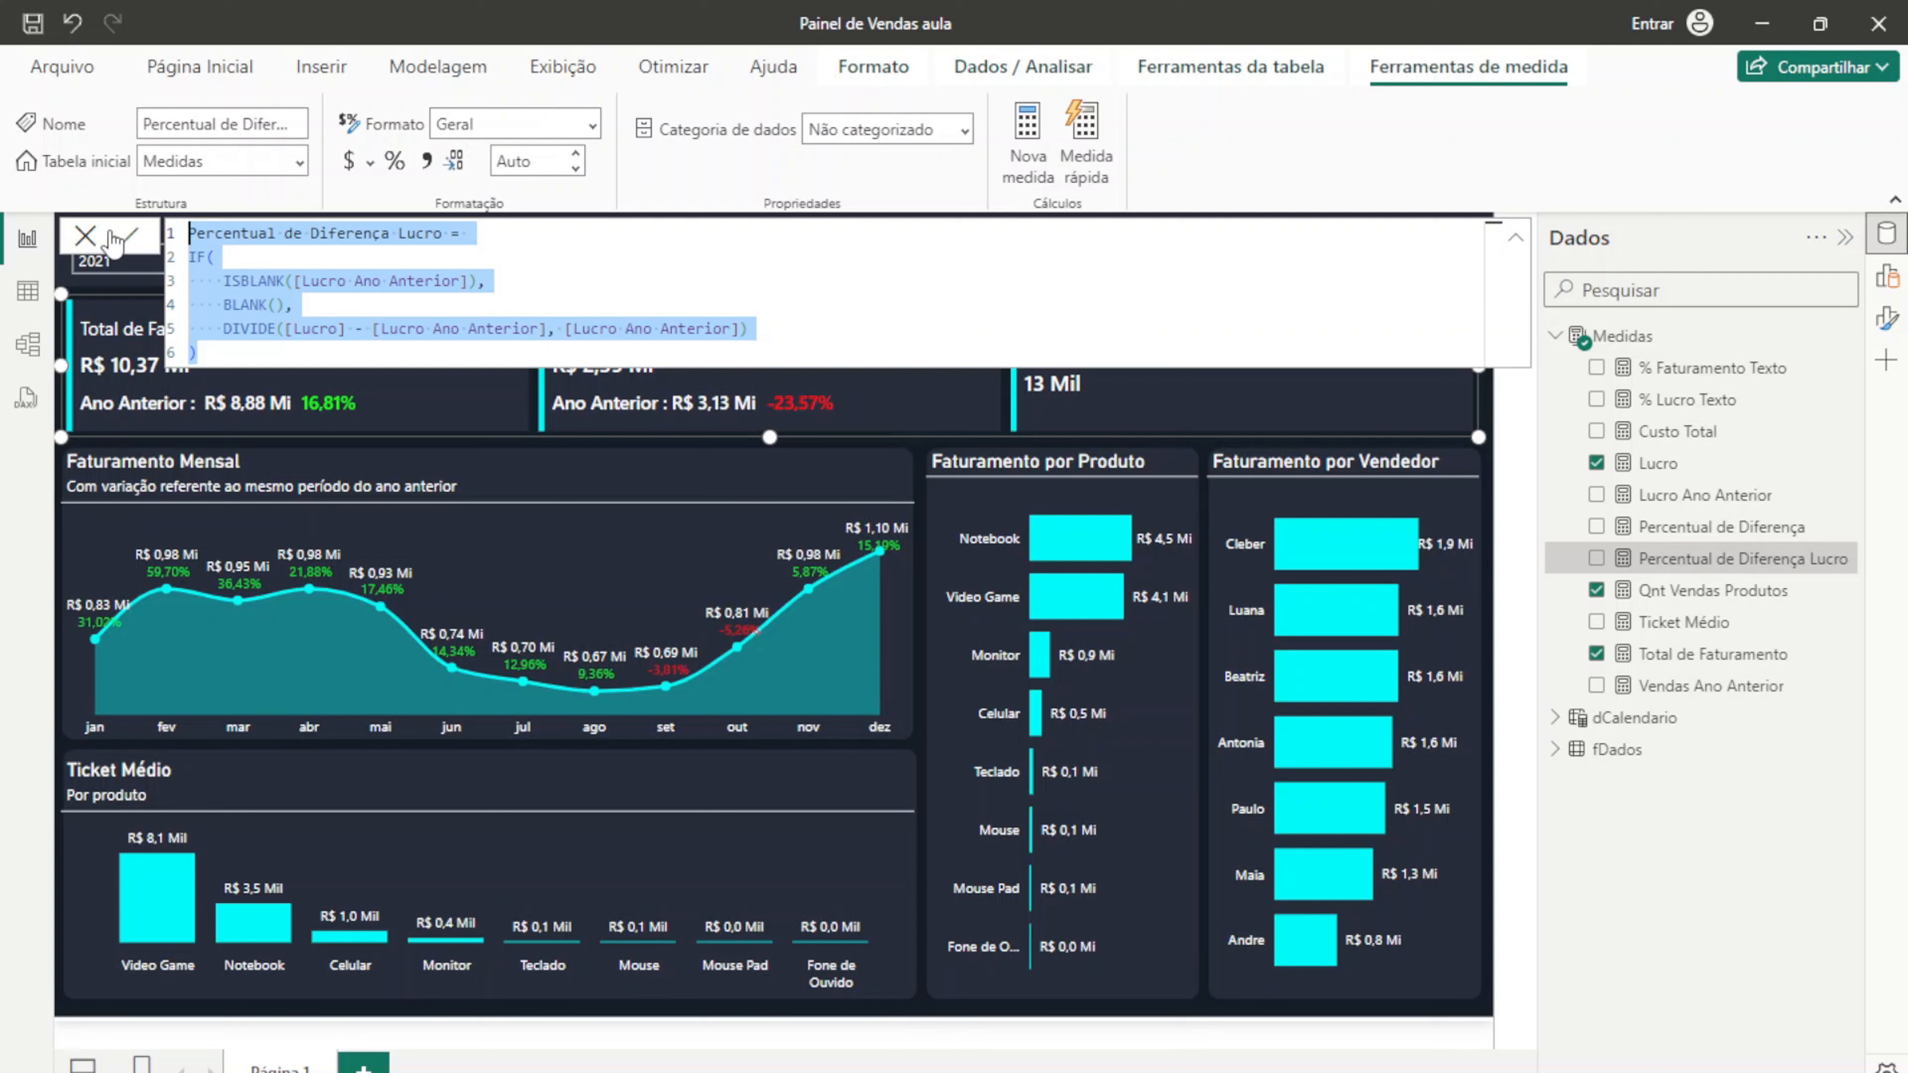
left_click(85, 235)
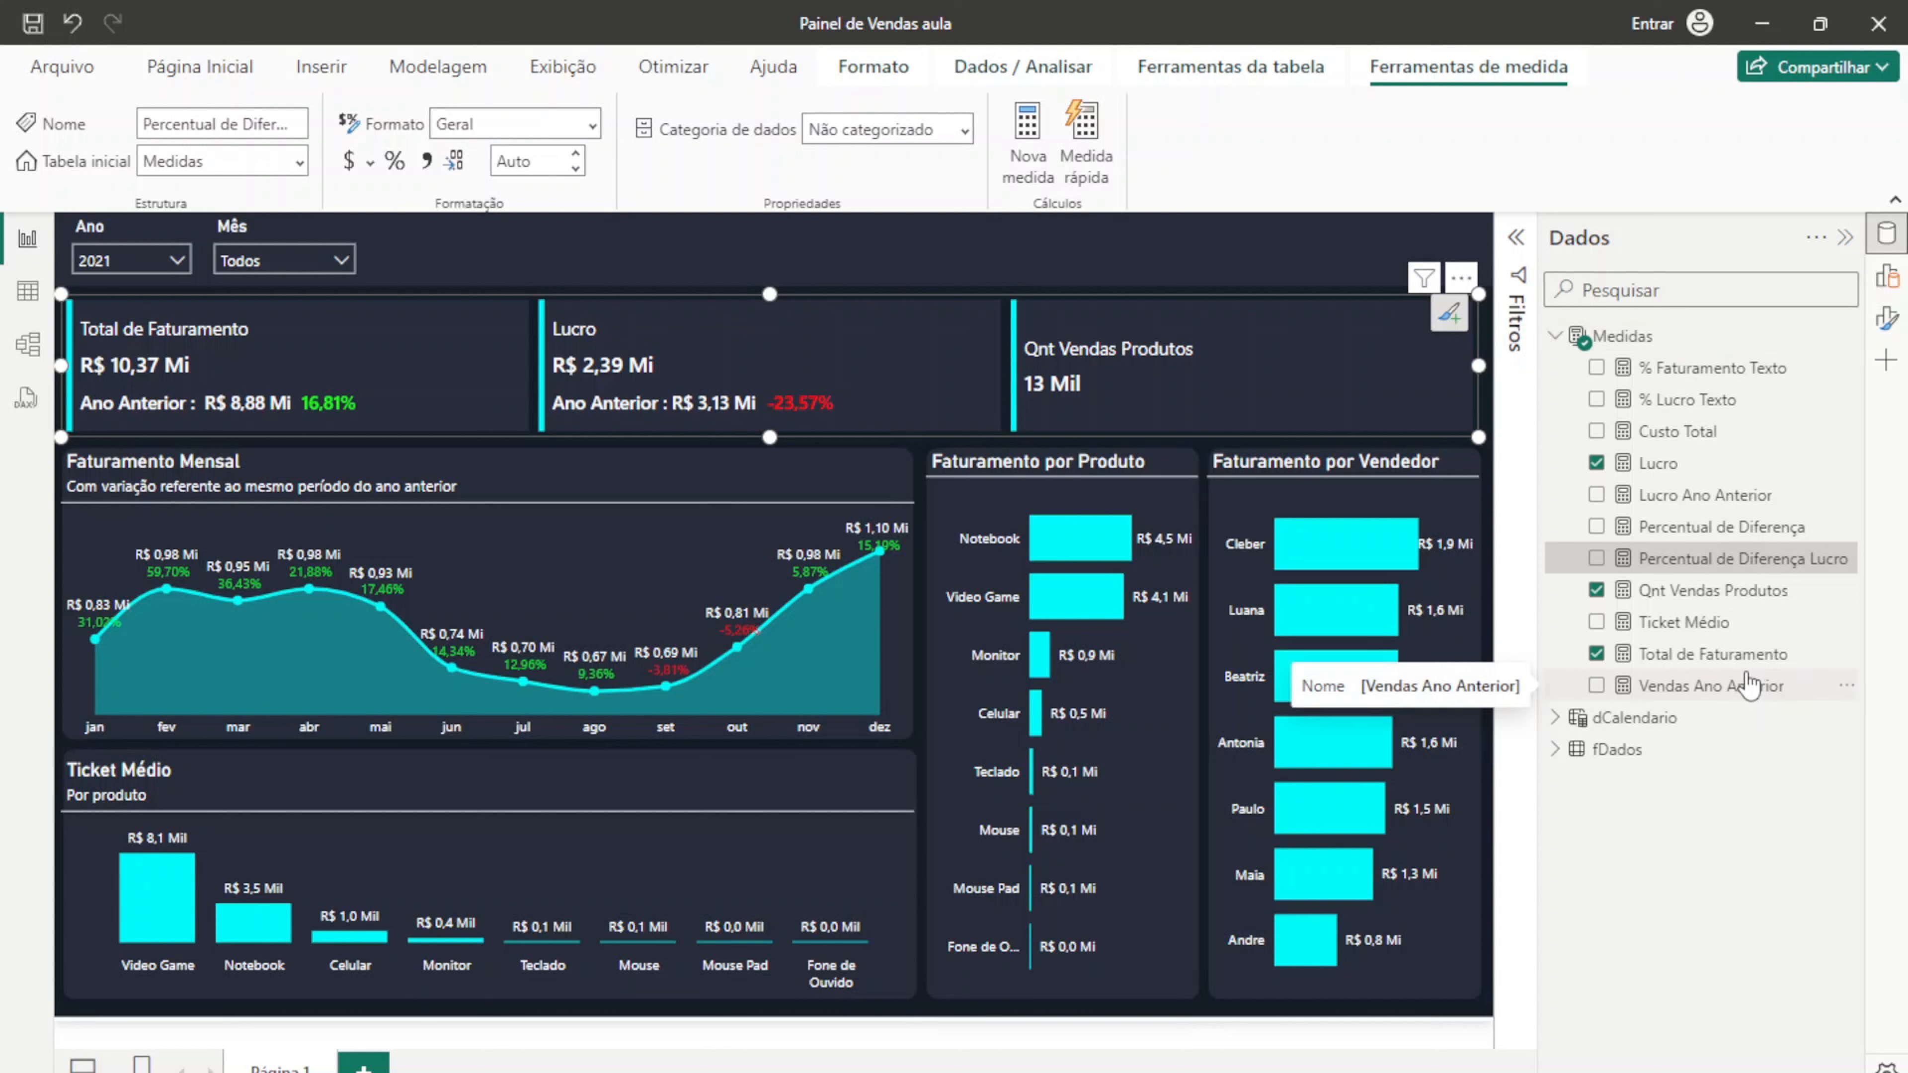
Step: Copy the Lucro Ano Anterior formula into a new measure in the Medidas table and name it Qnt Ano Anterior
left_click(1727, 496)
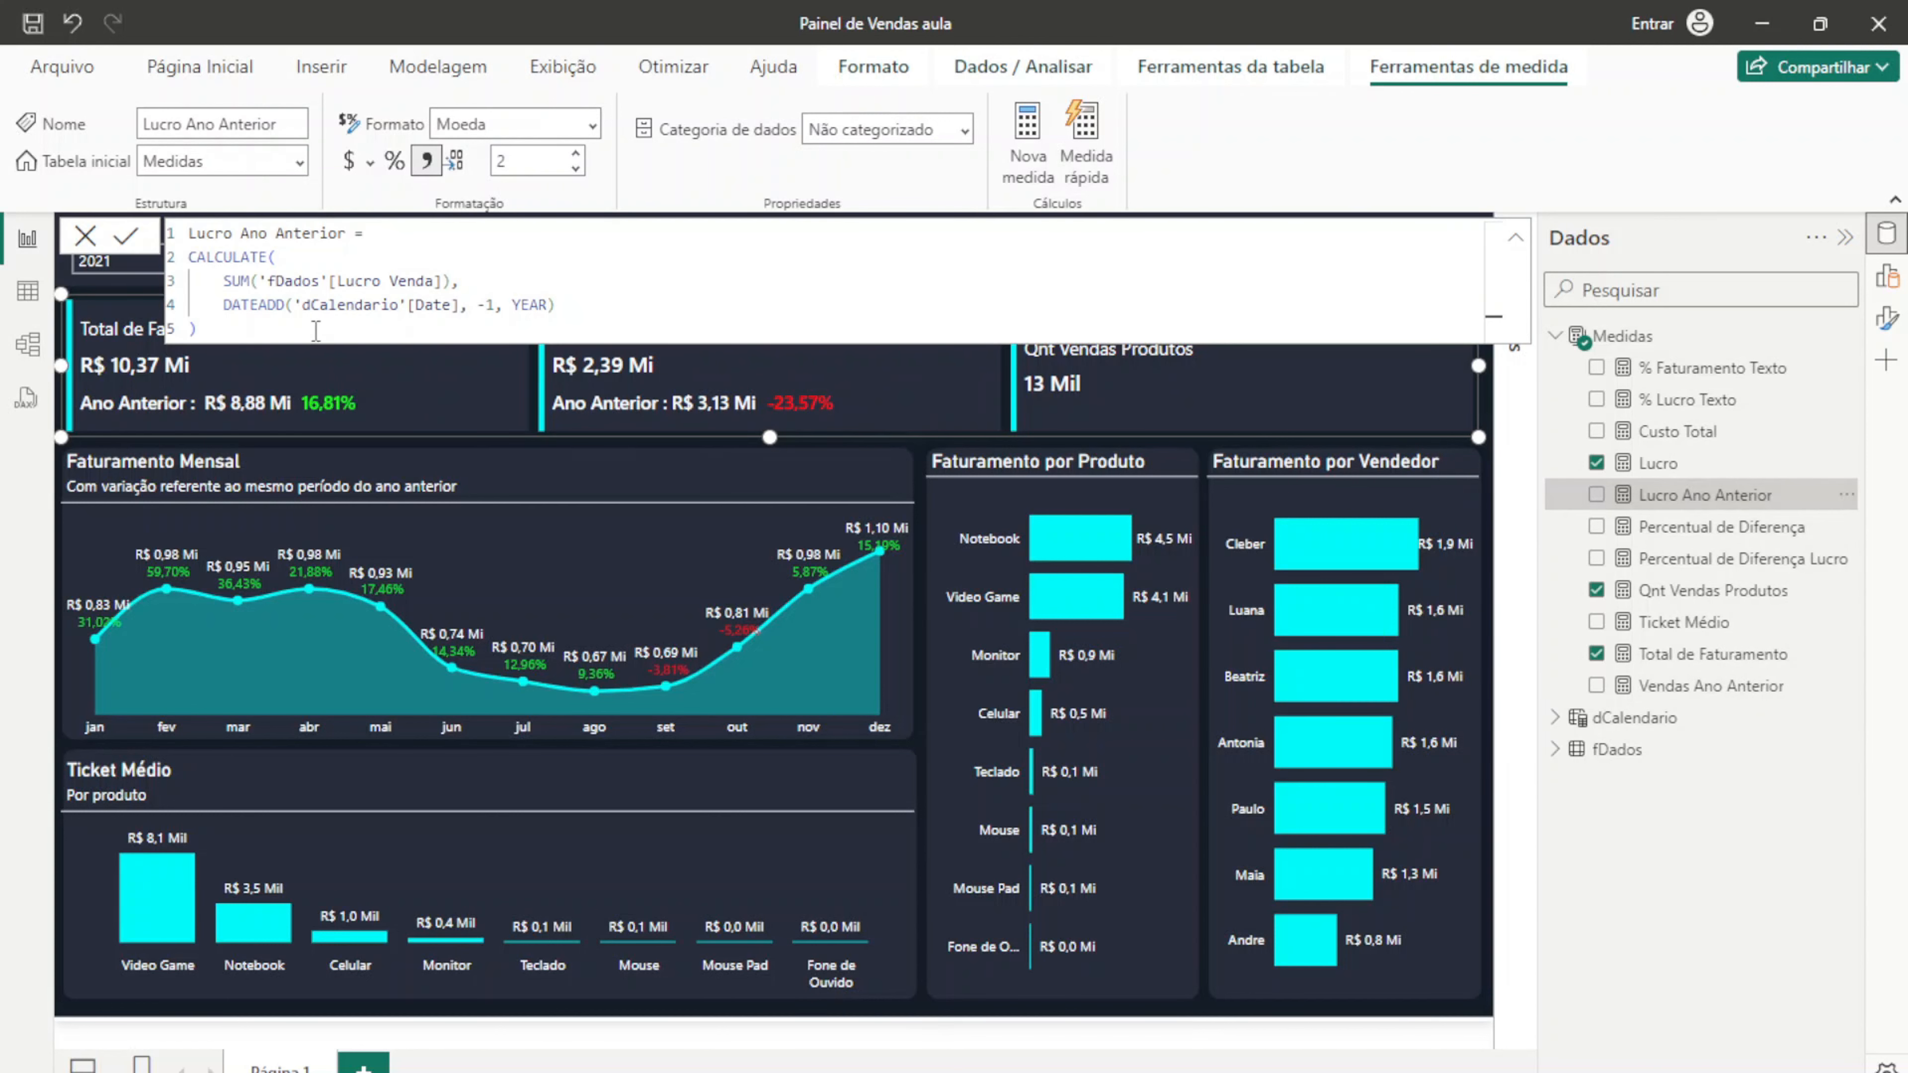
left_click_drag(196, 331, 187, 233)
key("ctrl+c")
left_click(85, 239)
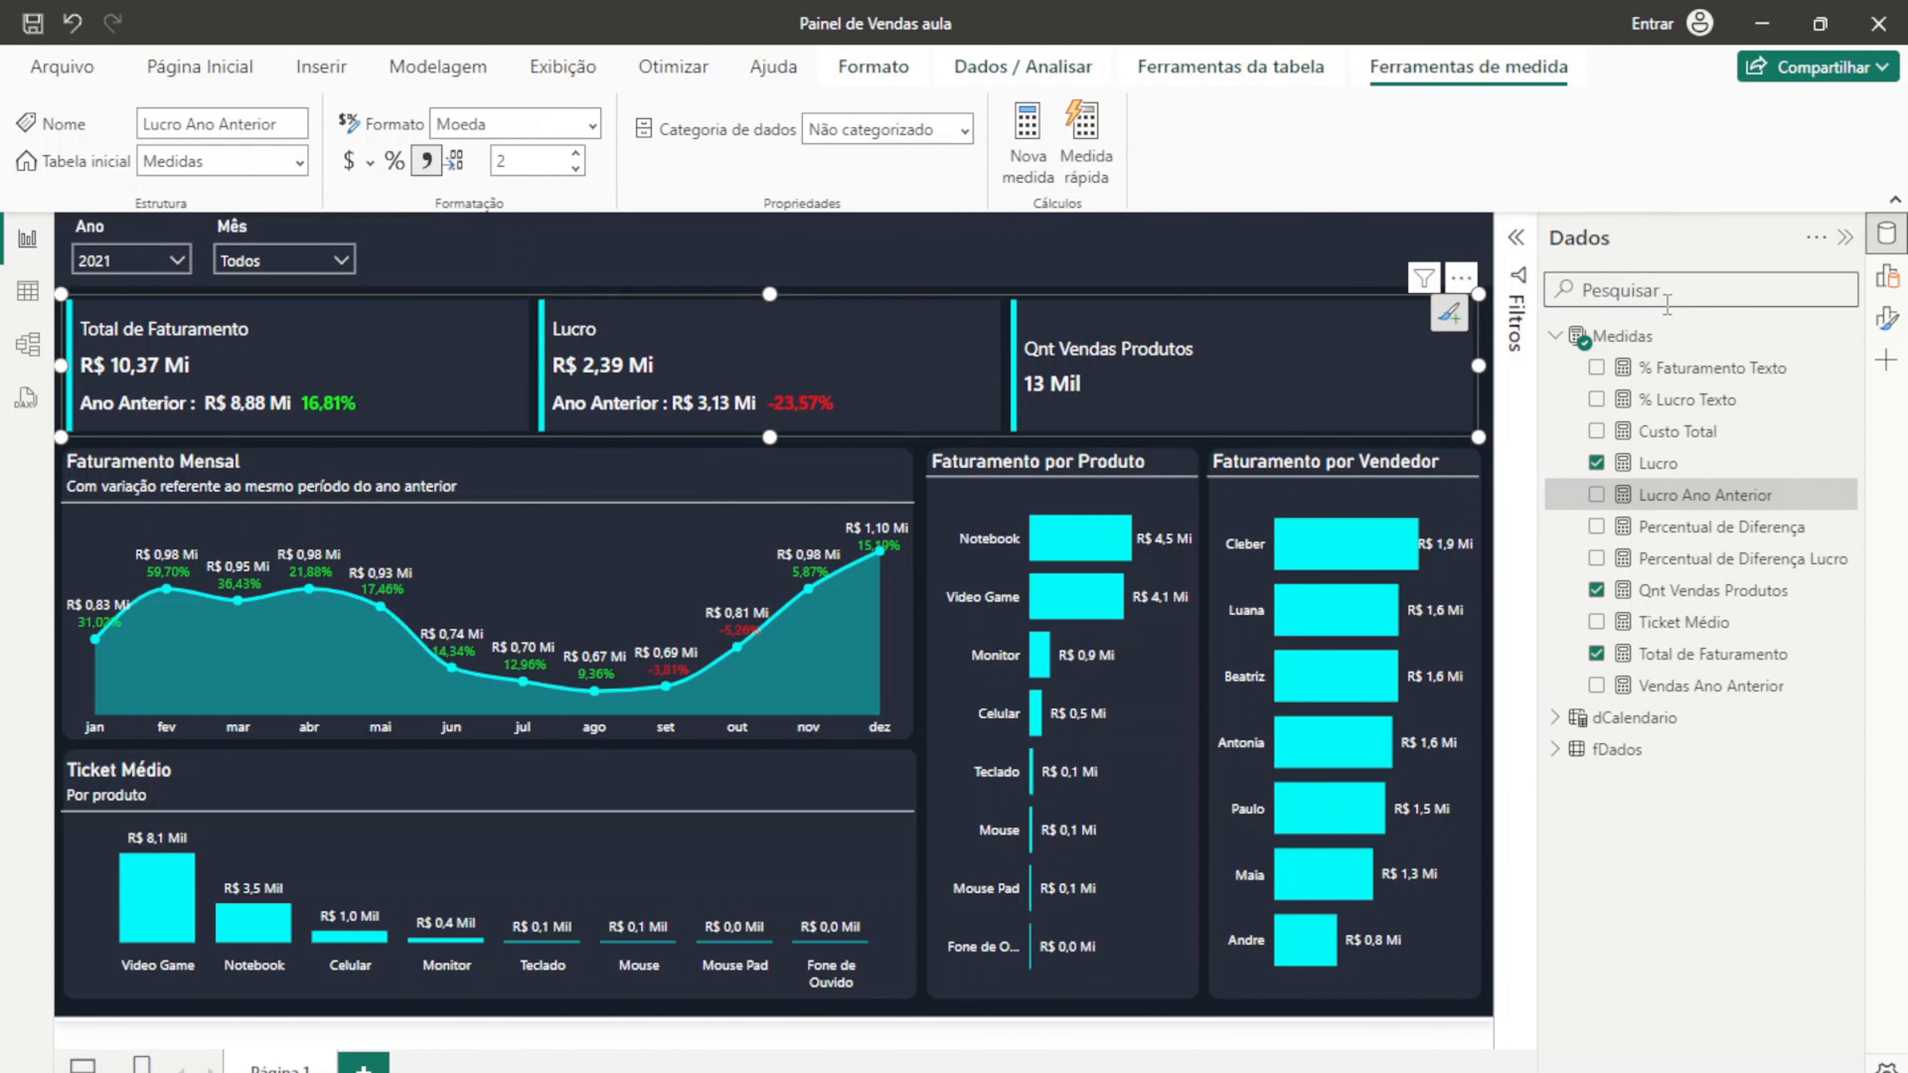
left_click(1846, 338)
left_click(1739, 389)
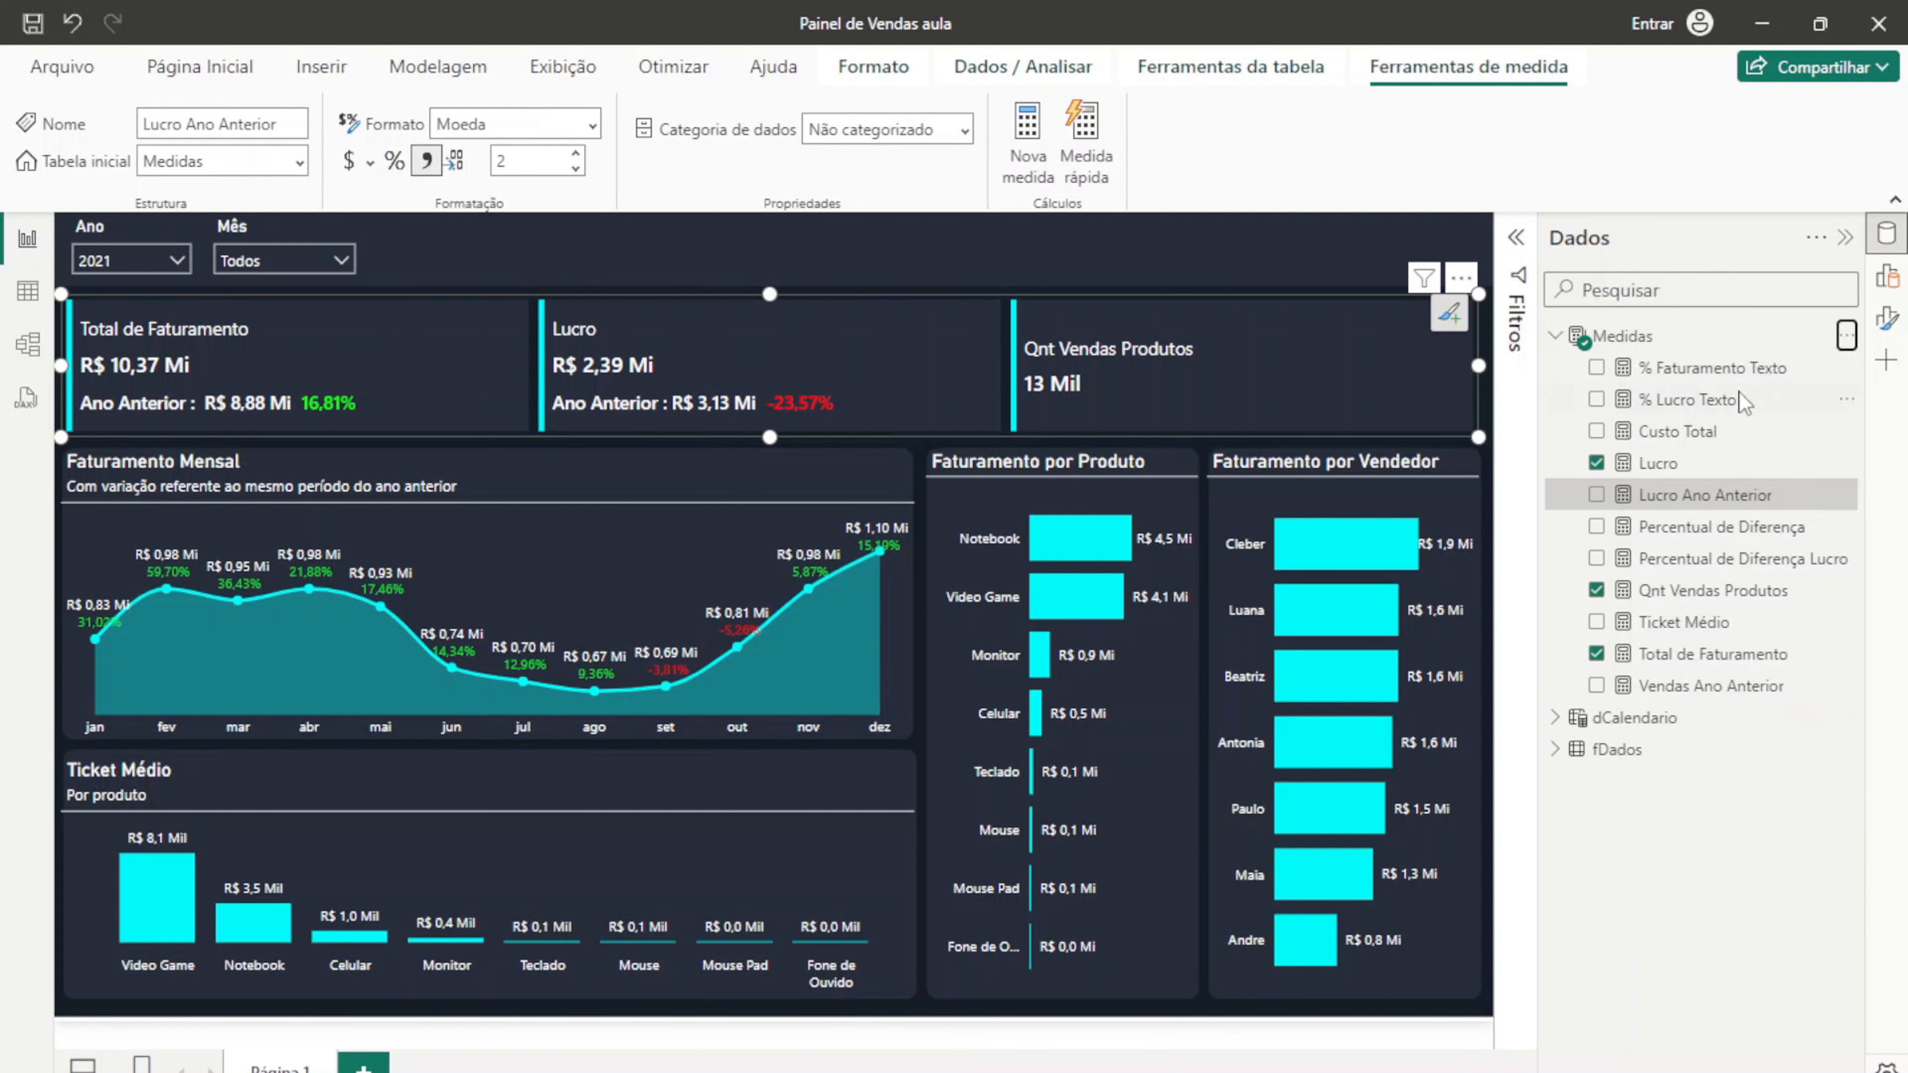
key("ctrl+v")
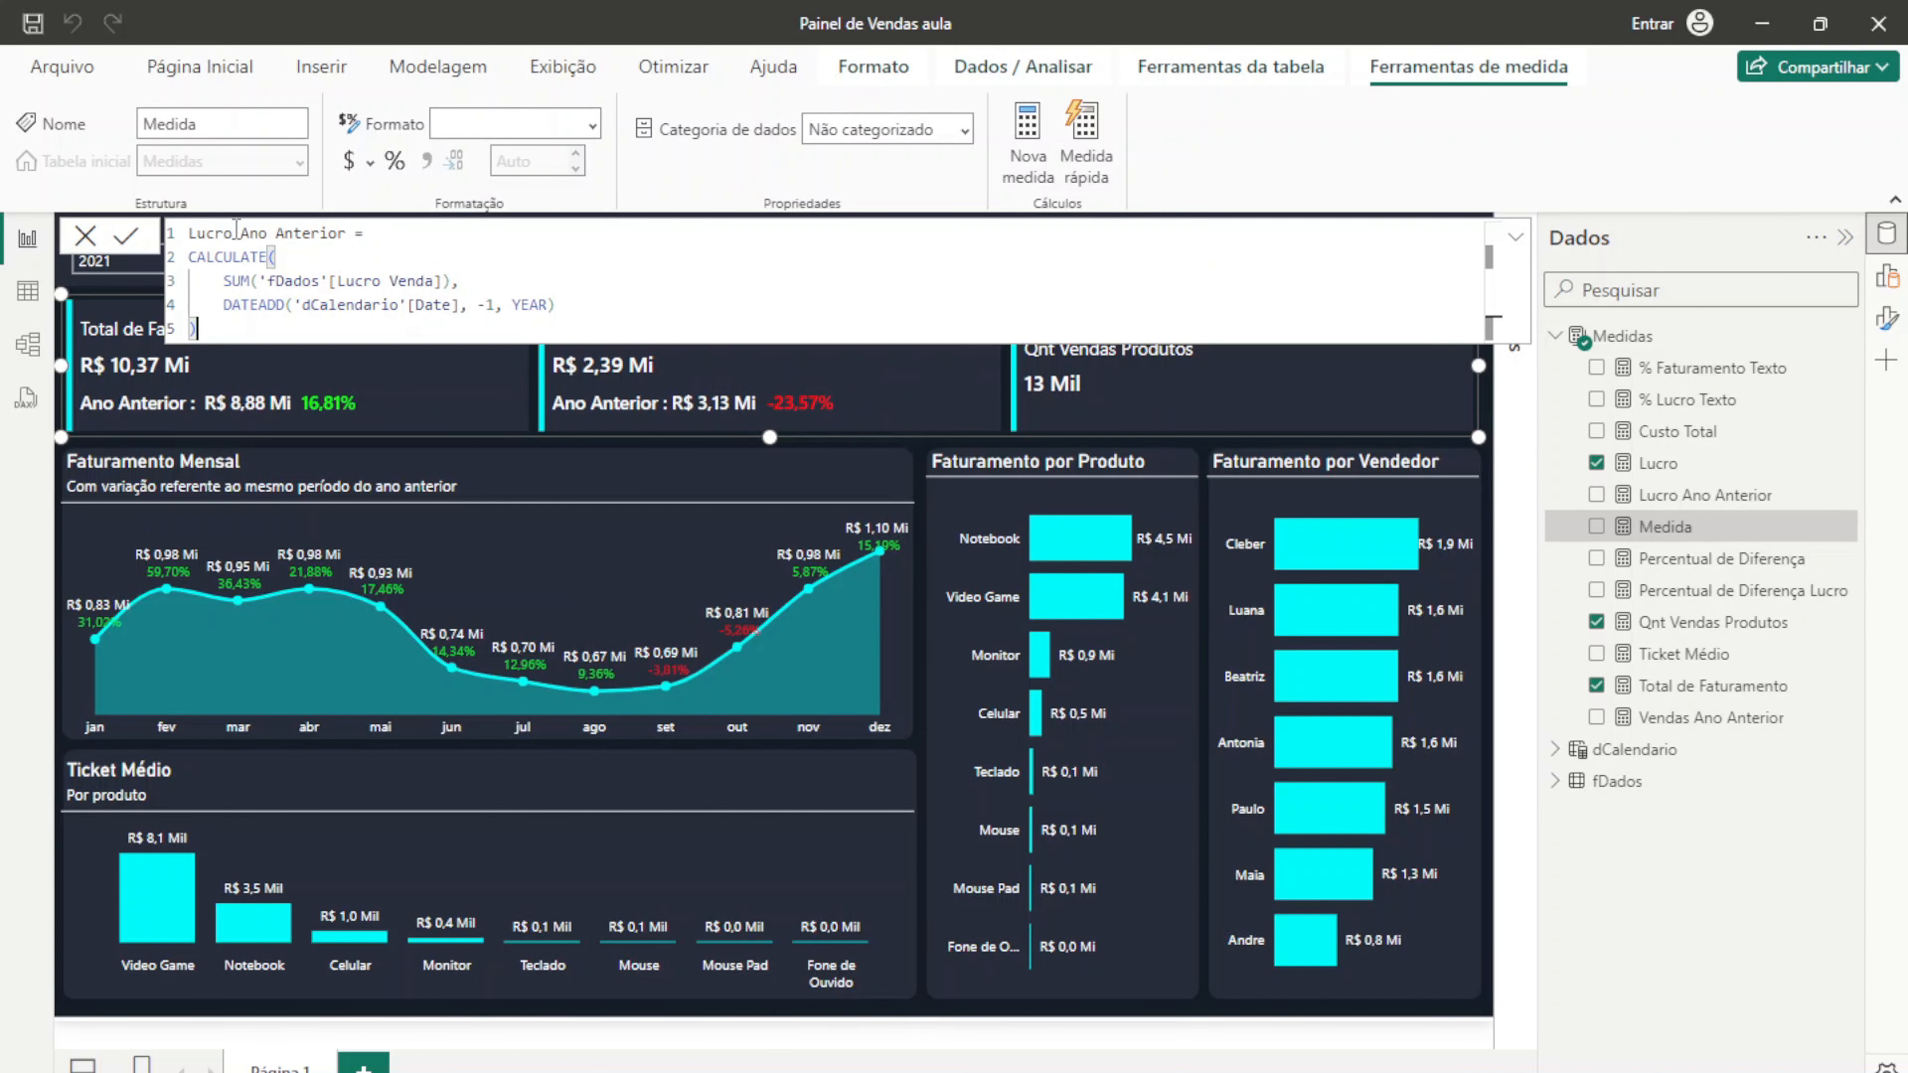
left_click_drag(236, 227, 182, 233)
type("Qnt")
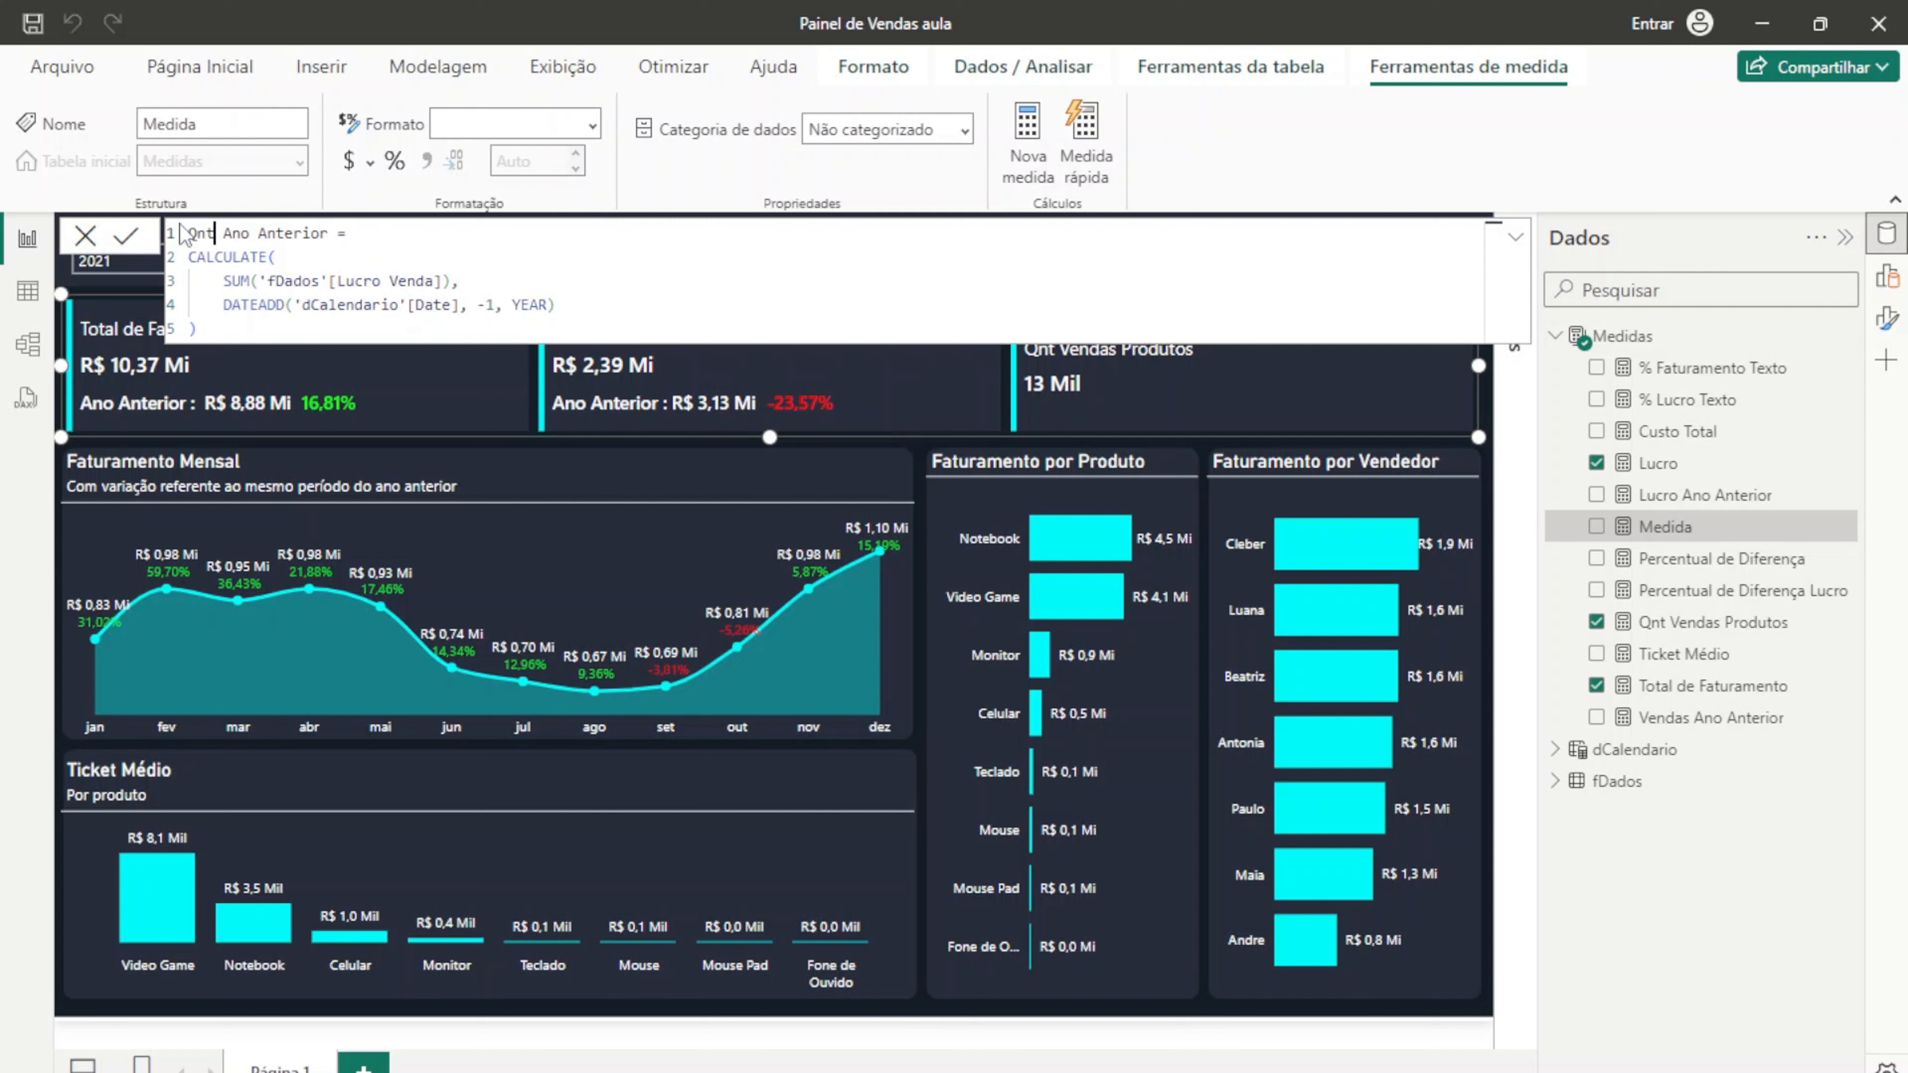
Step: Replace Lucro Venda with the Quantidade column in the measure's SUM, making it SUM('fDados'[Quantidade])
left_click_drag(446, 281, 337, 281)
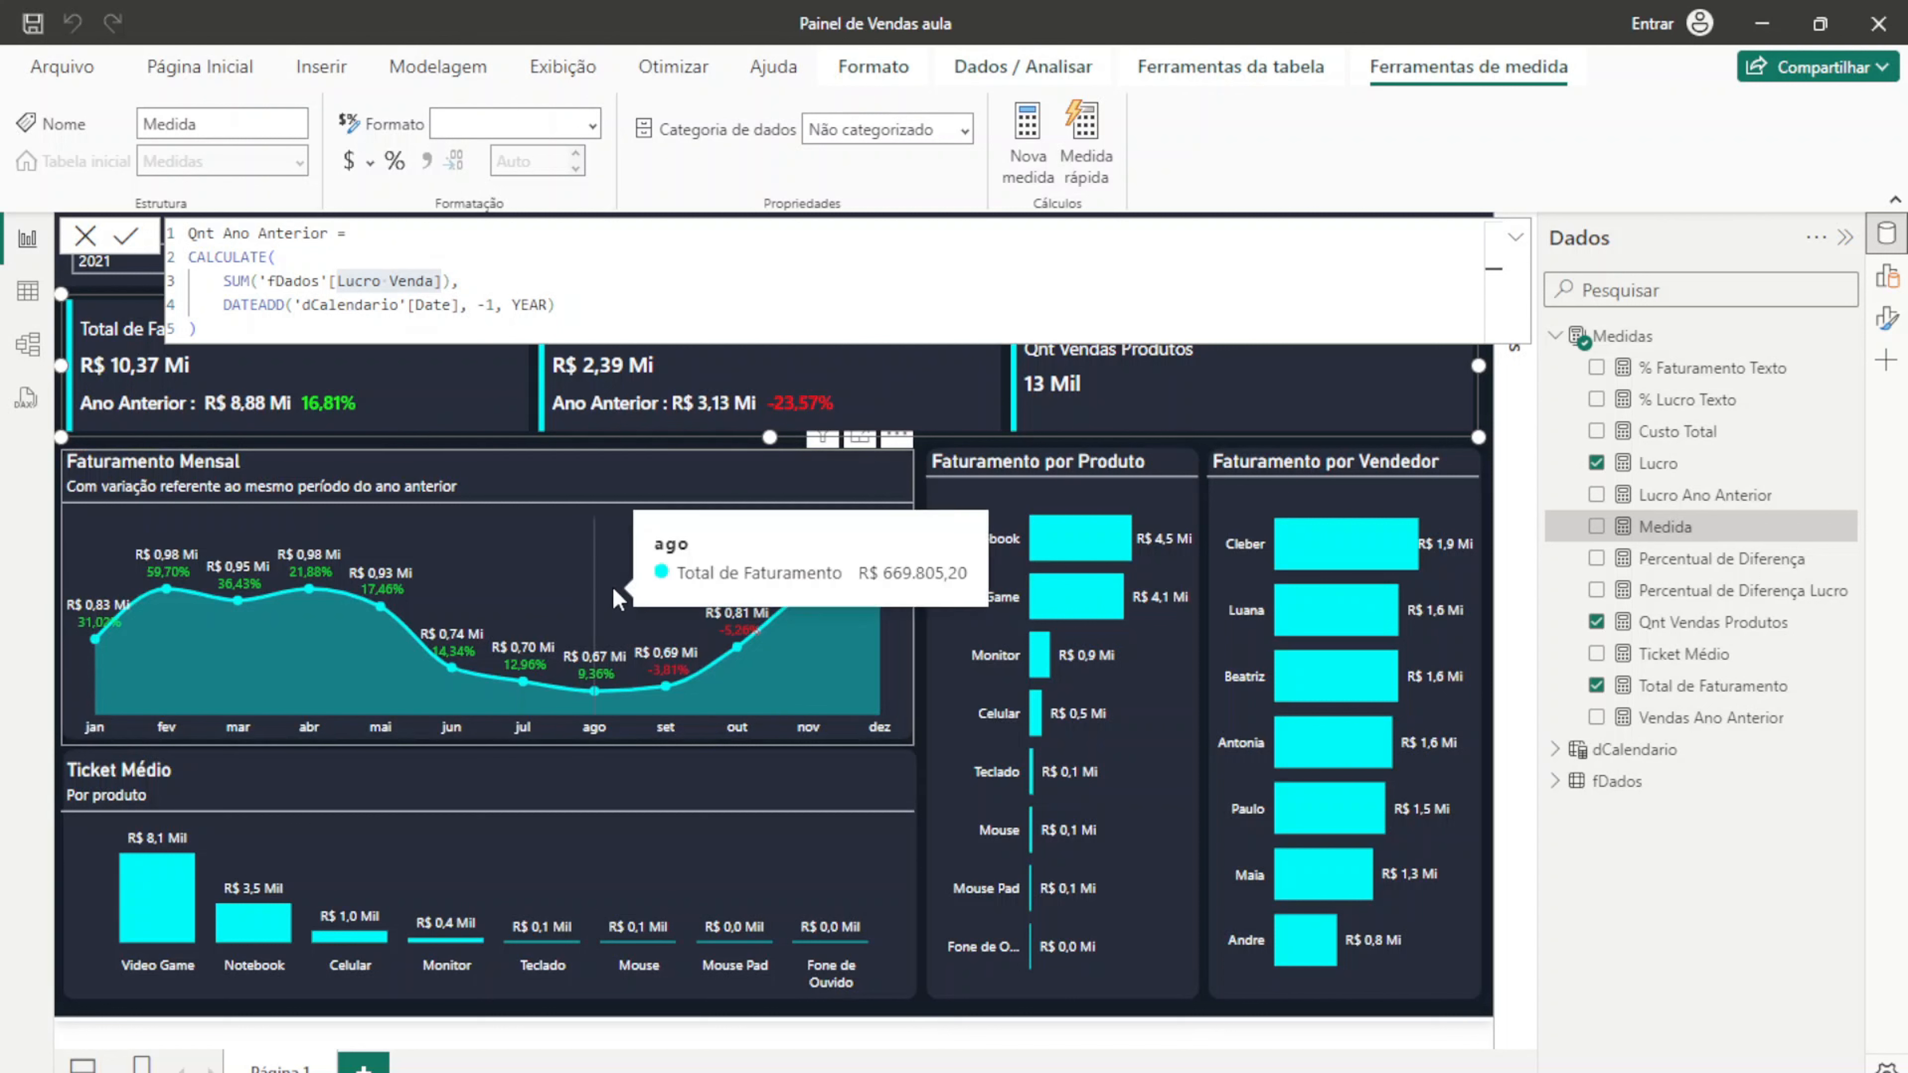
left_click_drag(451, 281, 340, 285)
type("Q")
key("Tab")
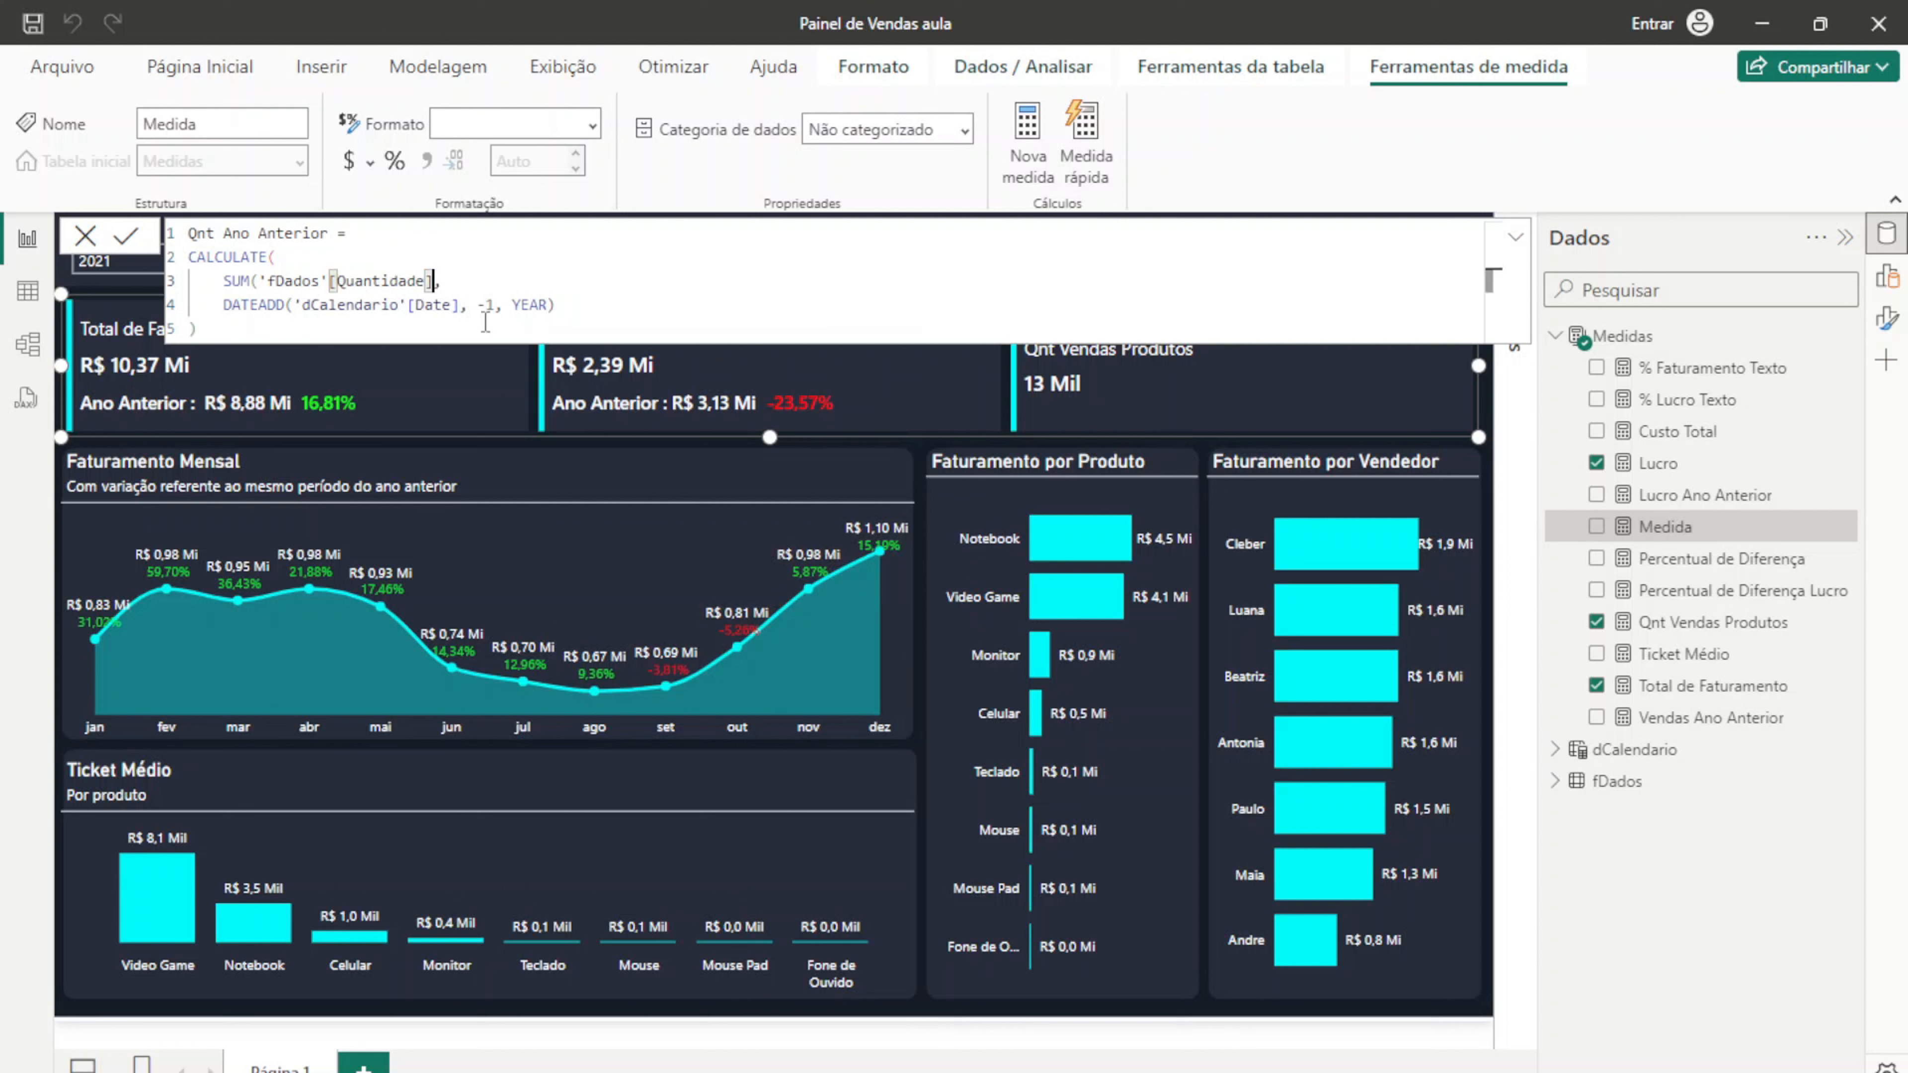
left_click(564, 303)
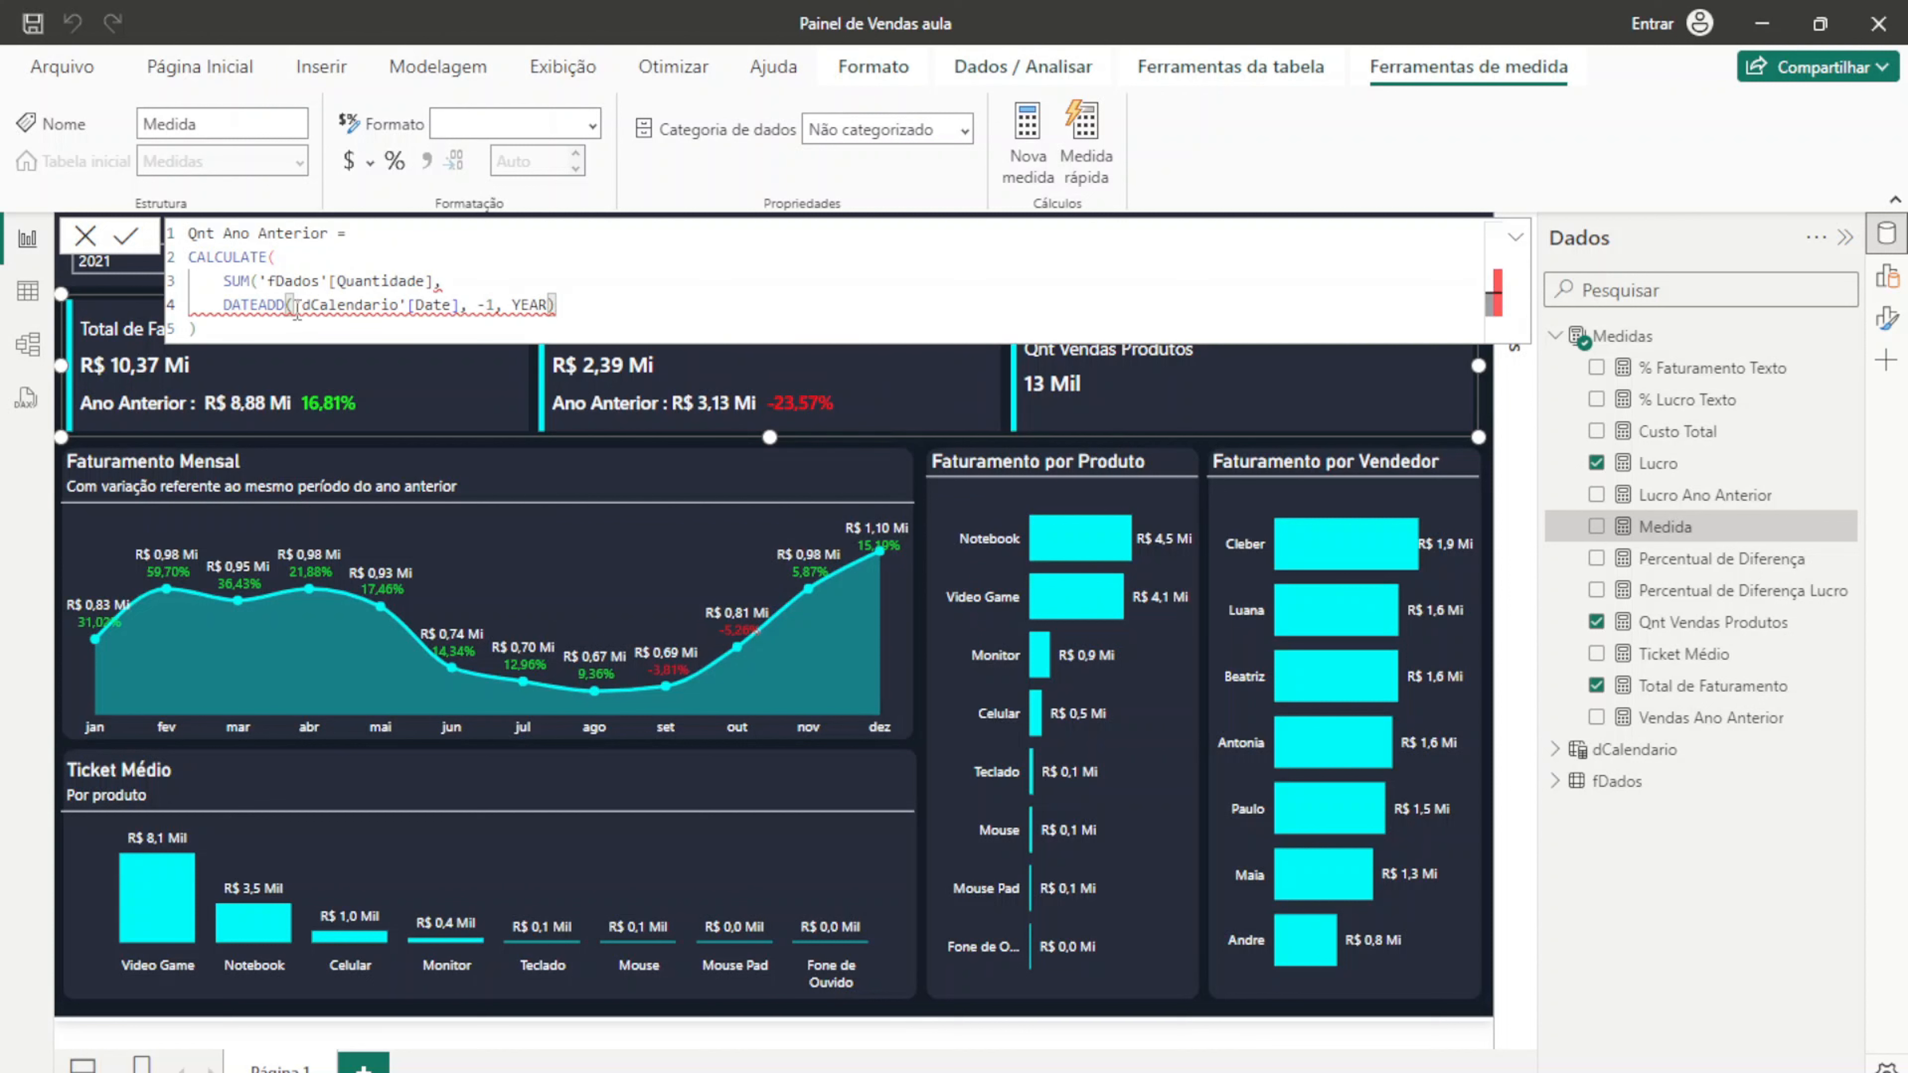
left_click(434, 280)
type(")")
Step: Review the SUM and DATEADD lines of the Qnt Ano Anterior formula and commit the measure
left_click(329, 305)
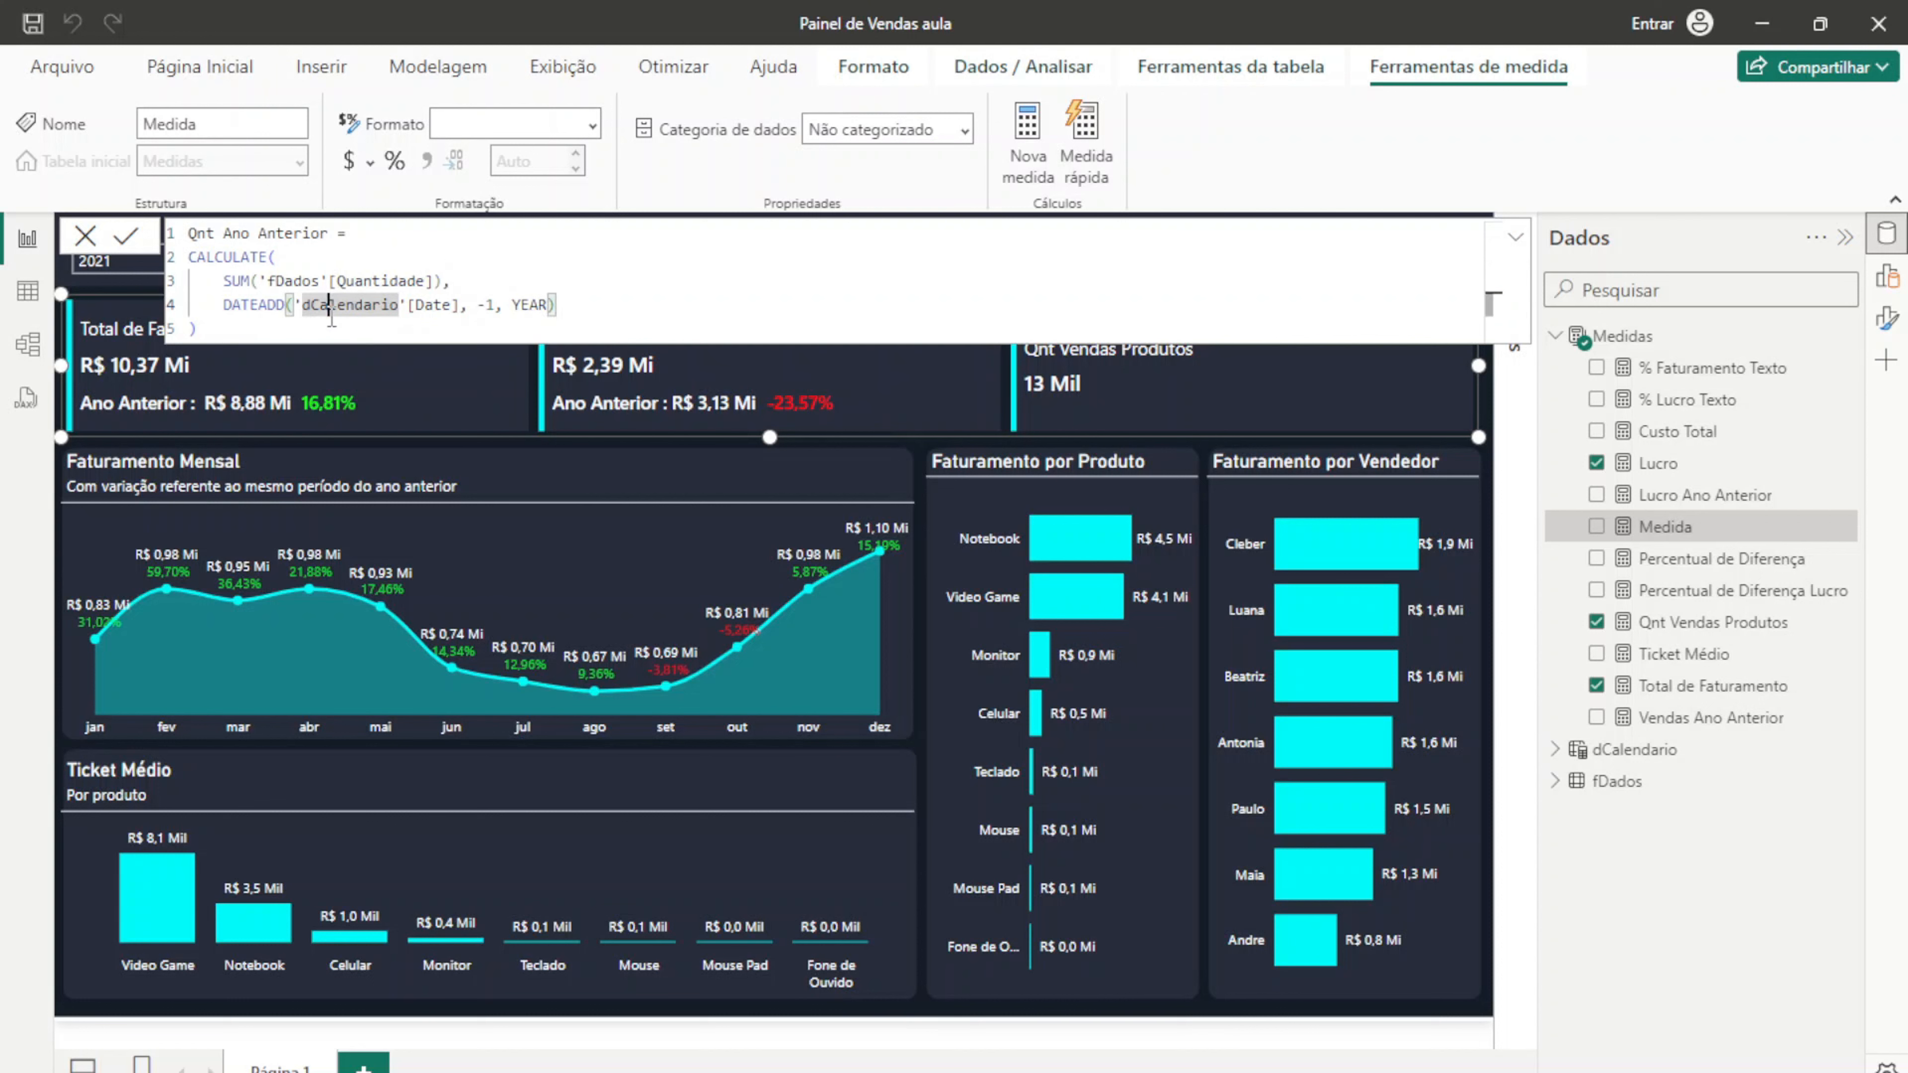
left_click_drag(450, 281, 223, 280)
left_click_drag(568, 302, 223, 305)
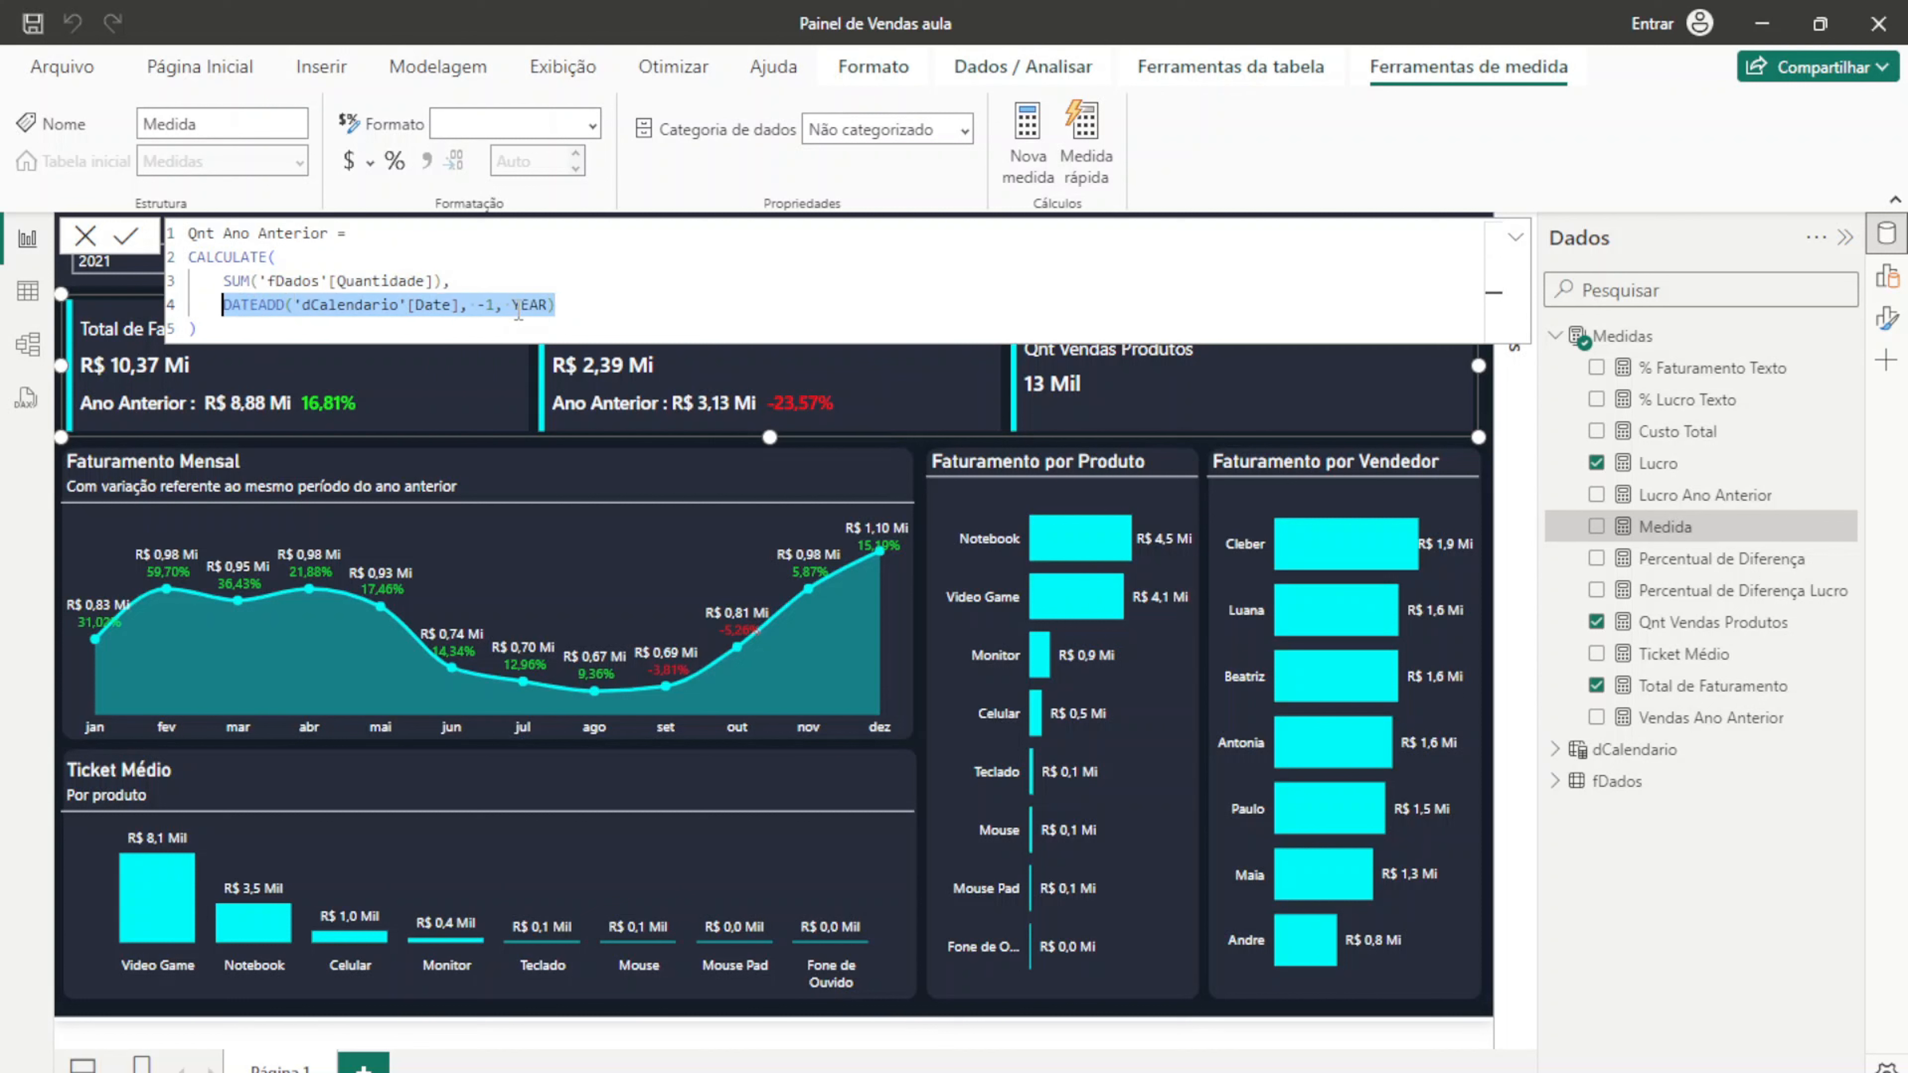
left_click(519, 306)
left_click_drag(518, 305, 547, 306)
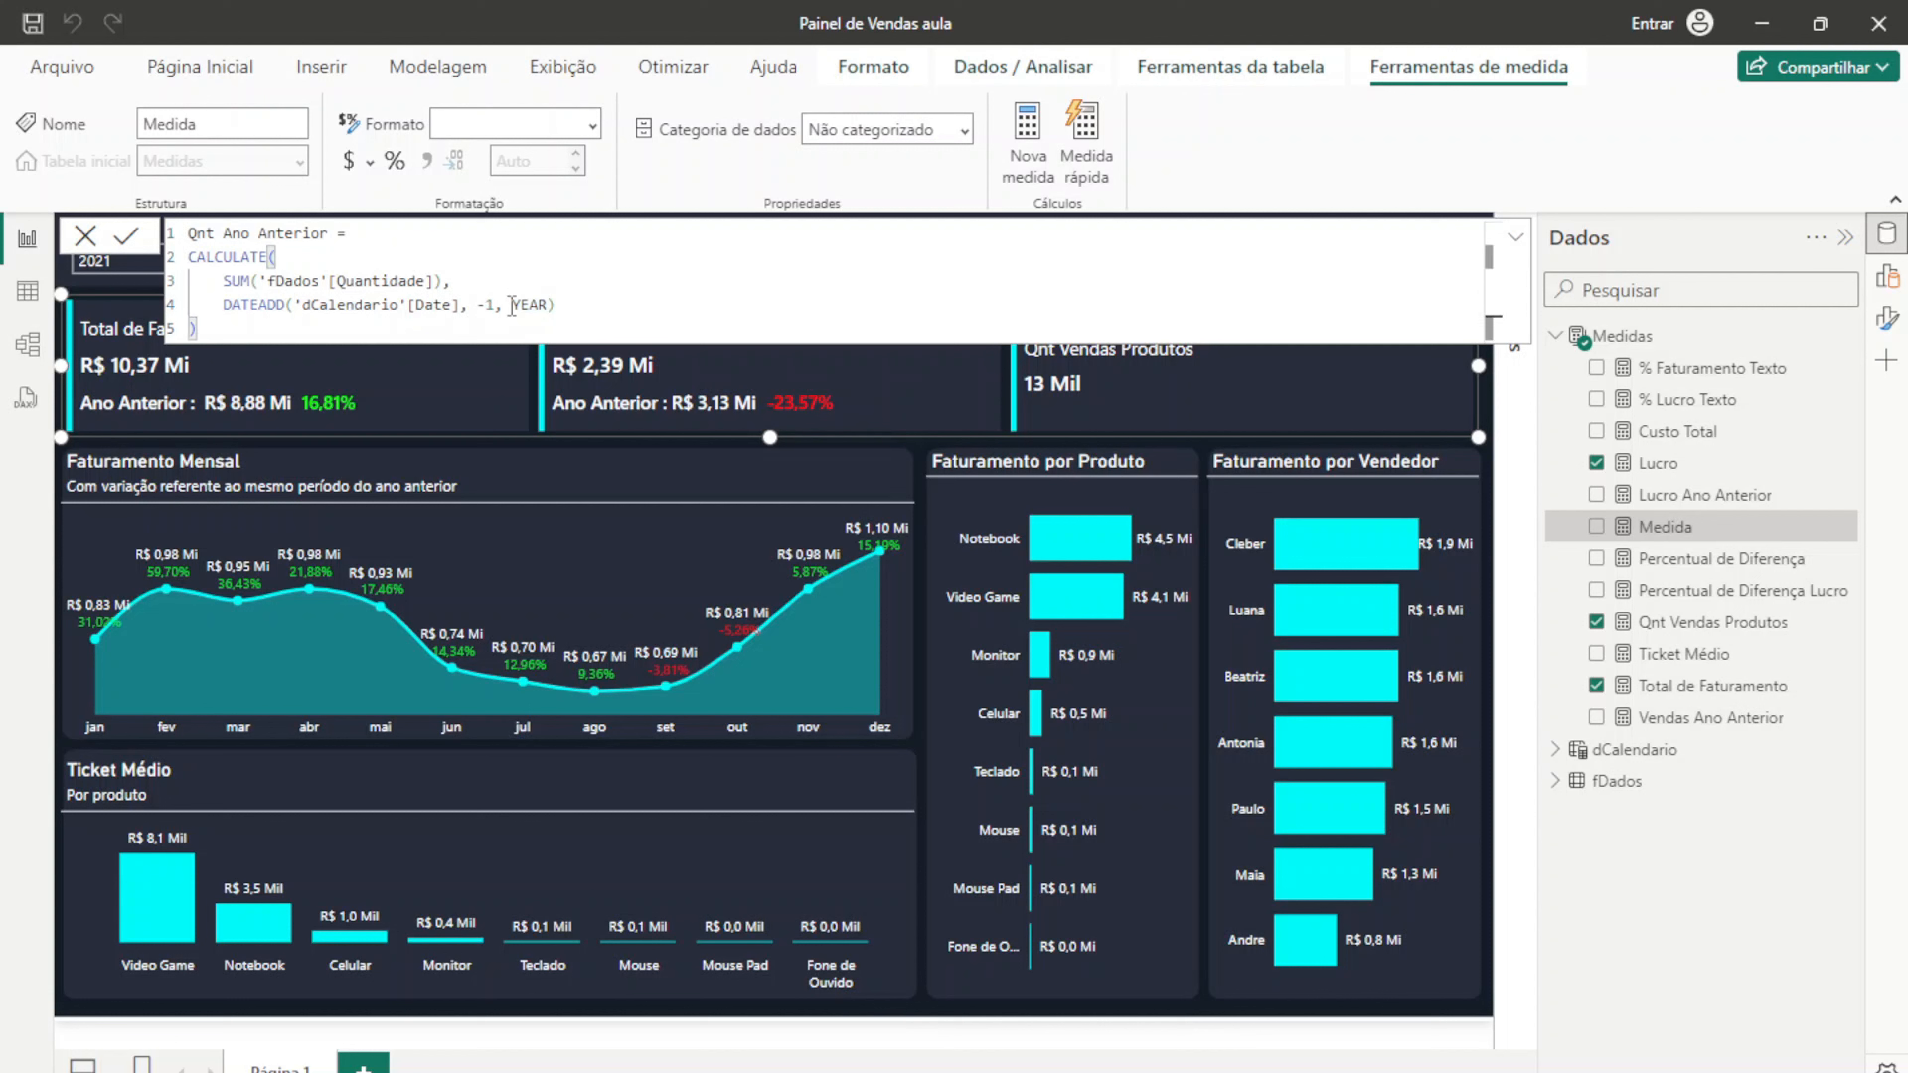
left_click(528, 305)
left_click(489, 330)
left_click(455, 280)
left_click_drag(600, 317, 220, 307)
left_click(229, 334)
key("Return")
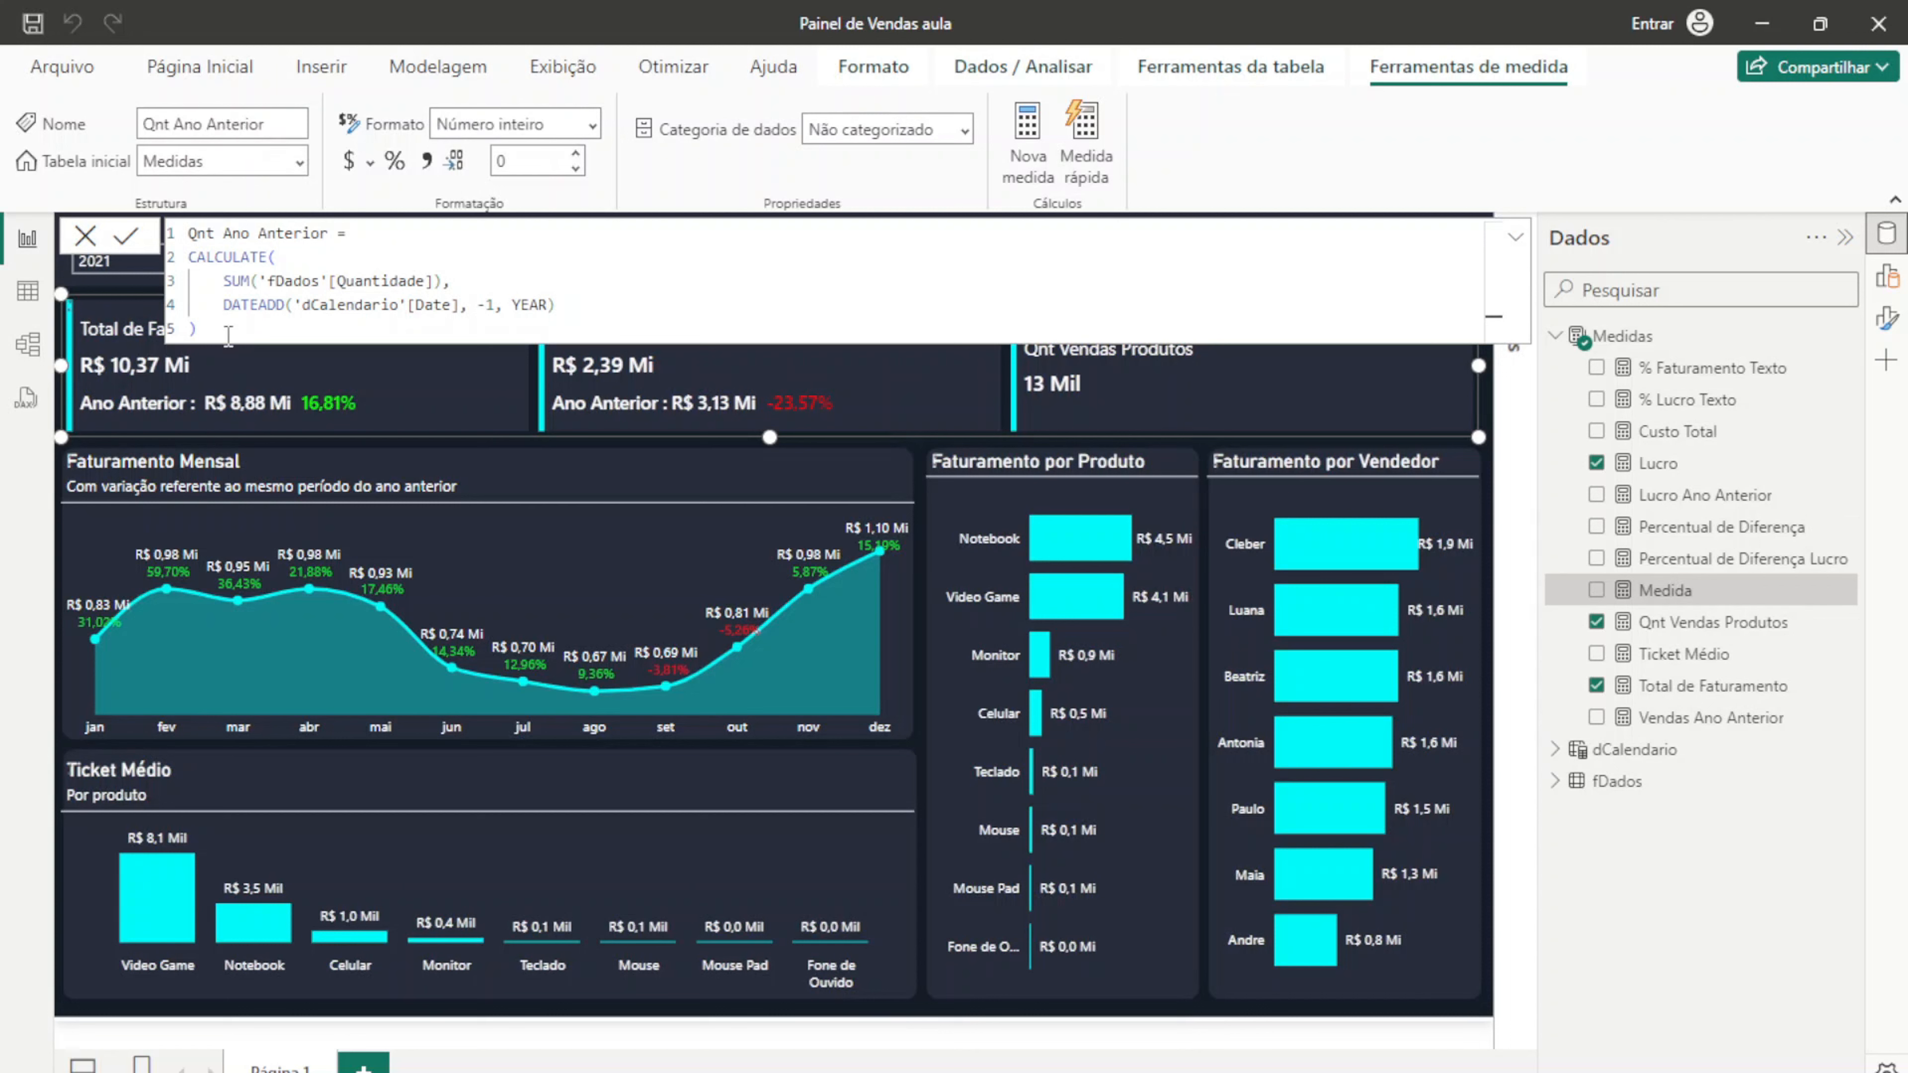
left_click(85, 235)
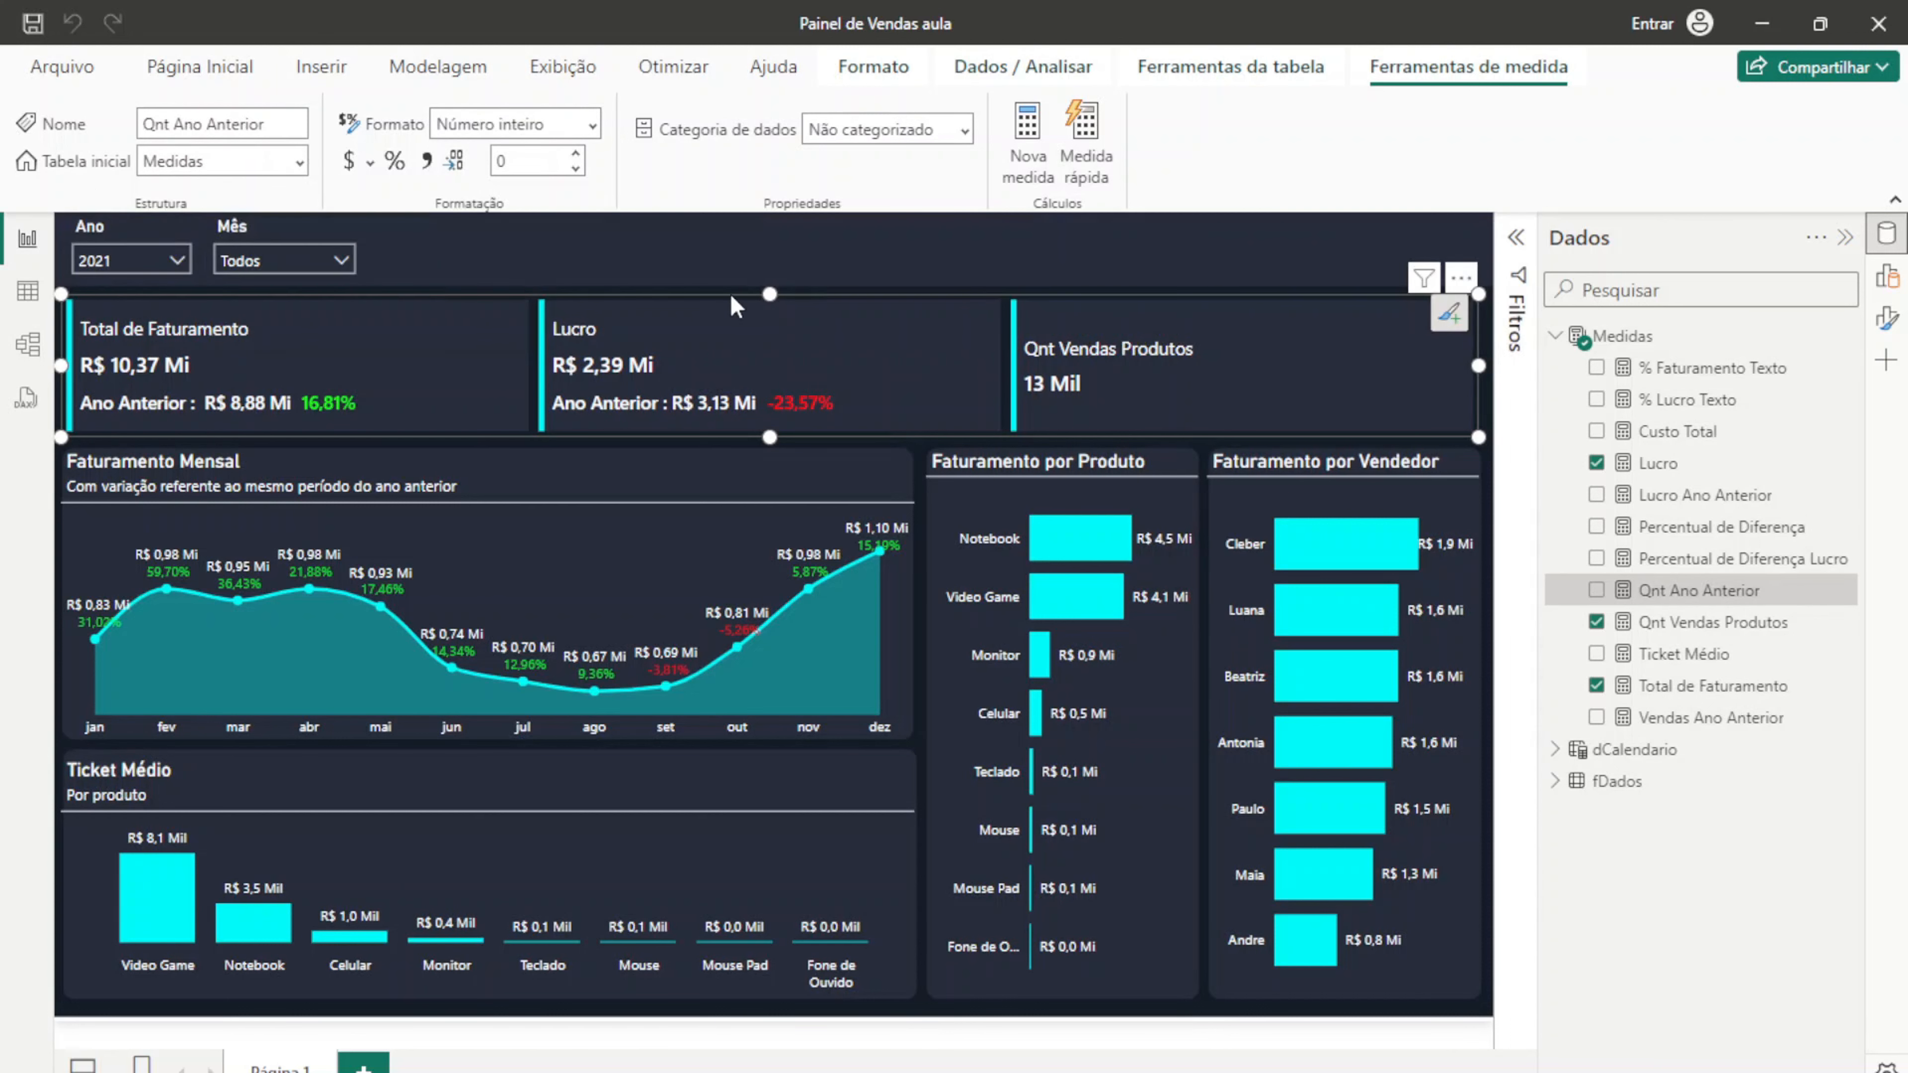
Step: Copy the Percentual de Diferença Lucro formula into a new measure in the Medidas table and name it Percentual de Diferença Qnt
left_click(1750, 560)
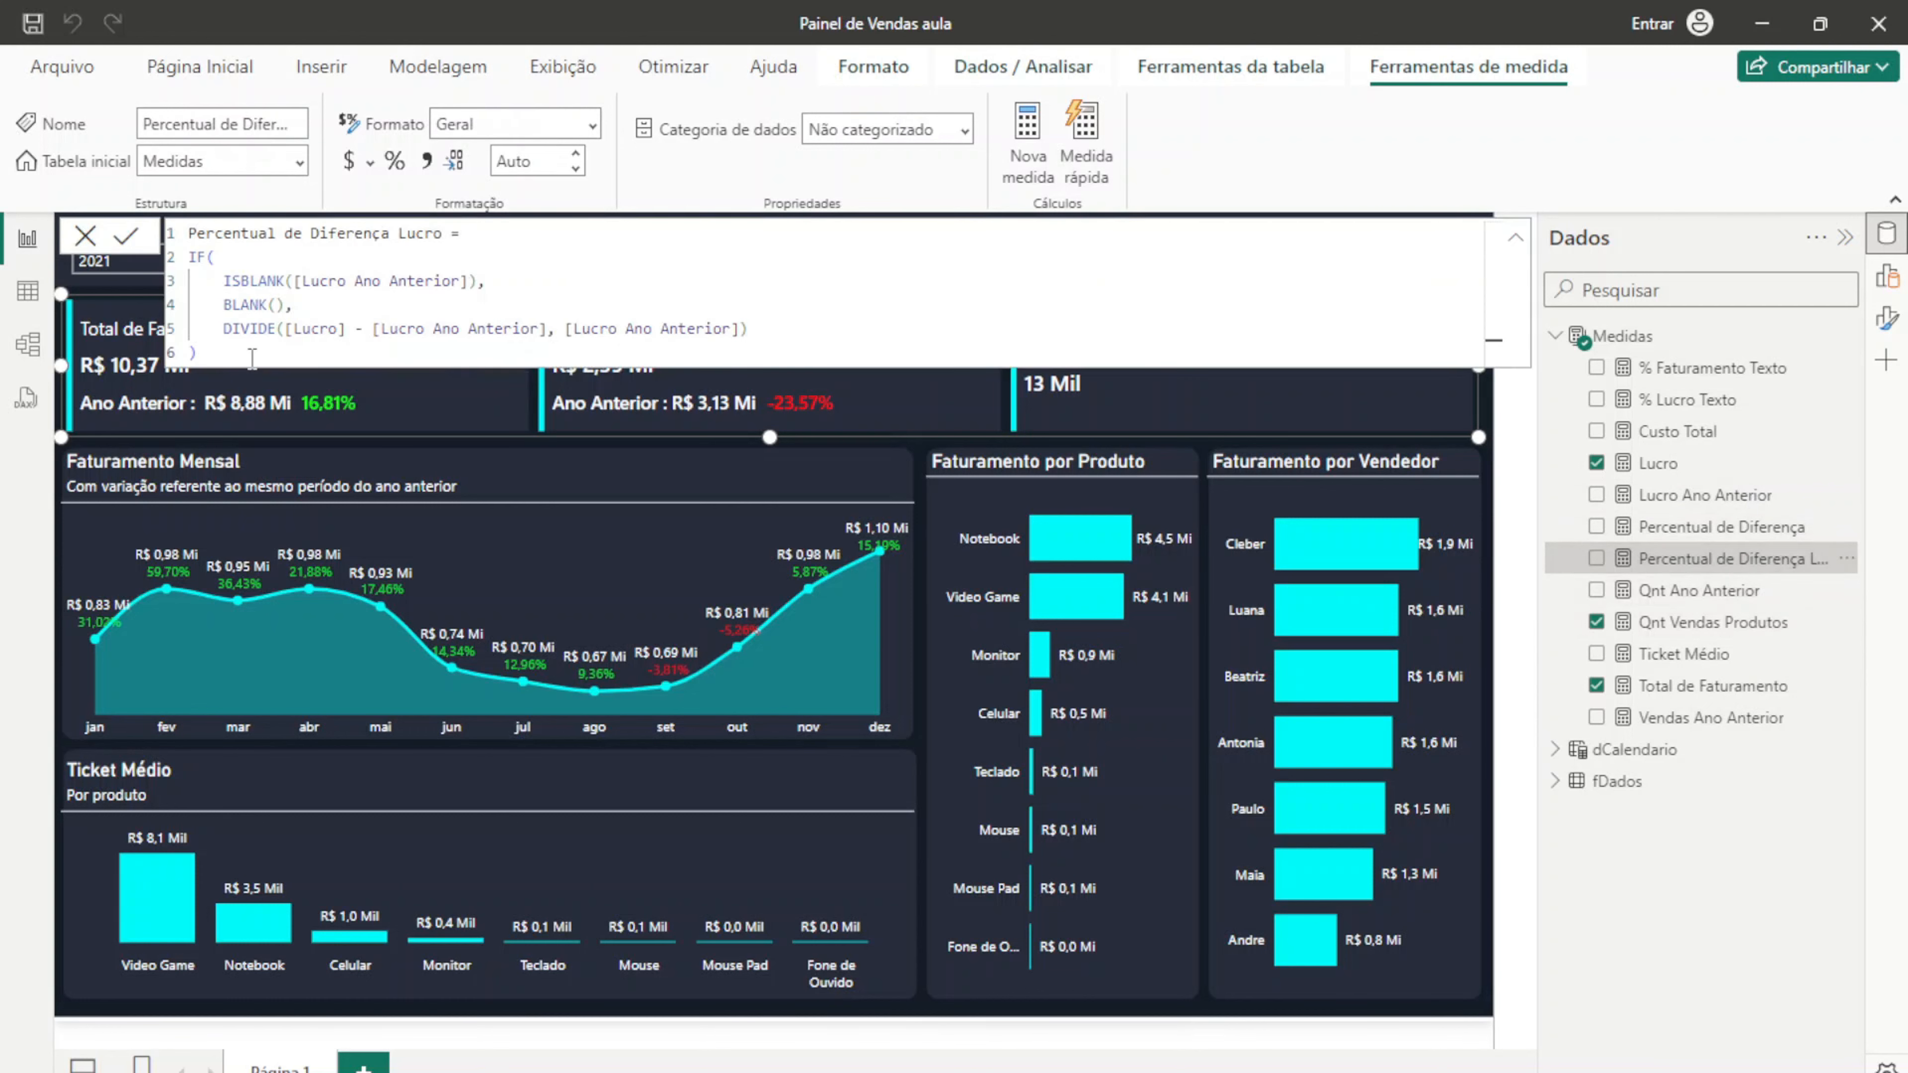
left_click(85, 235)
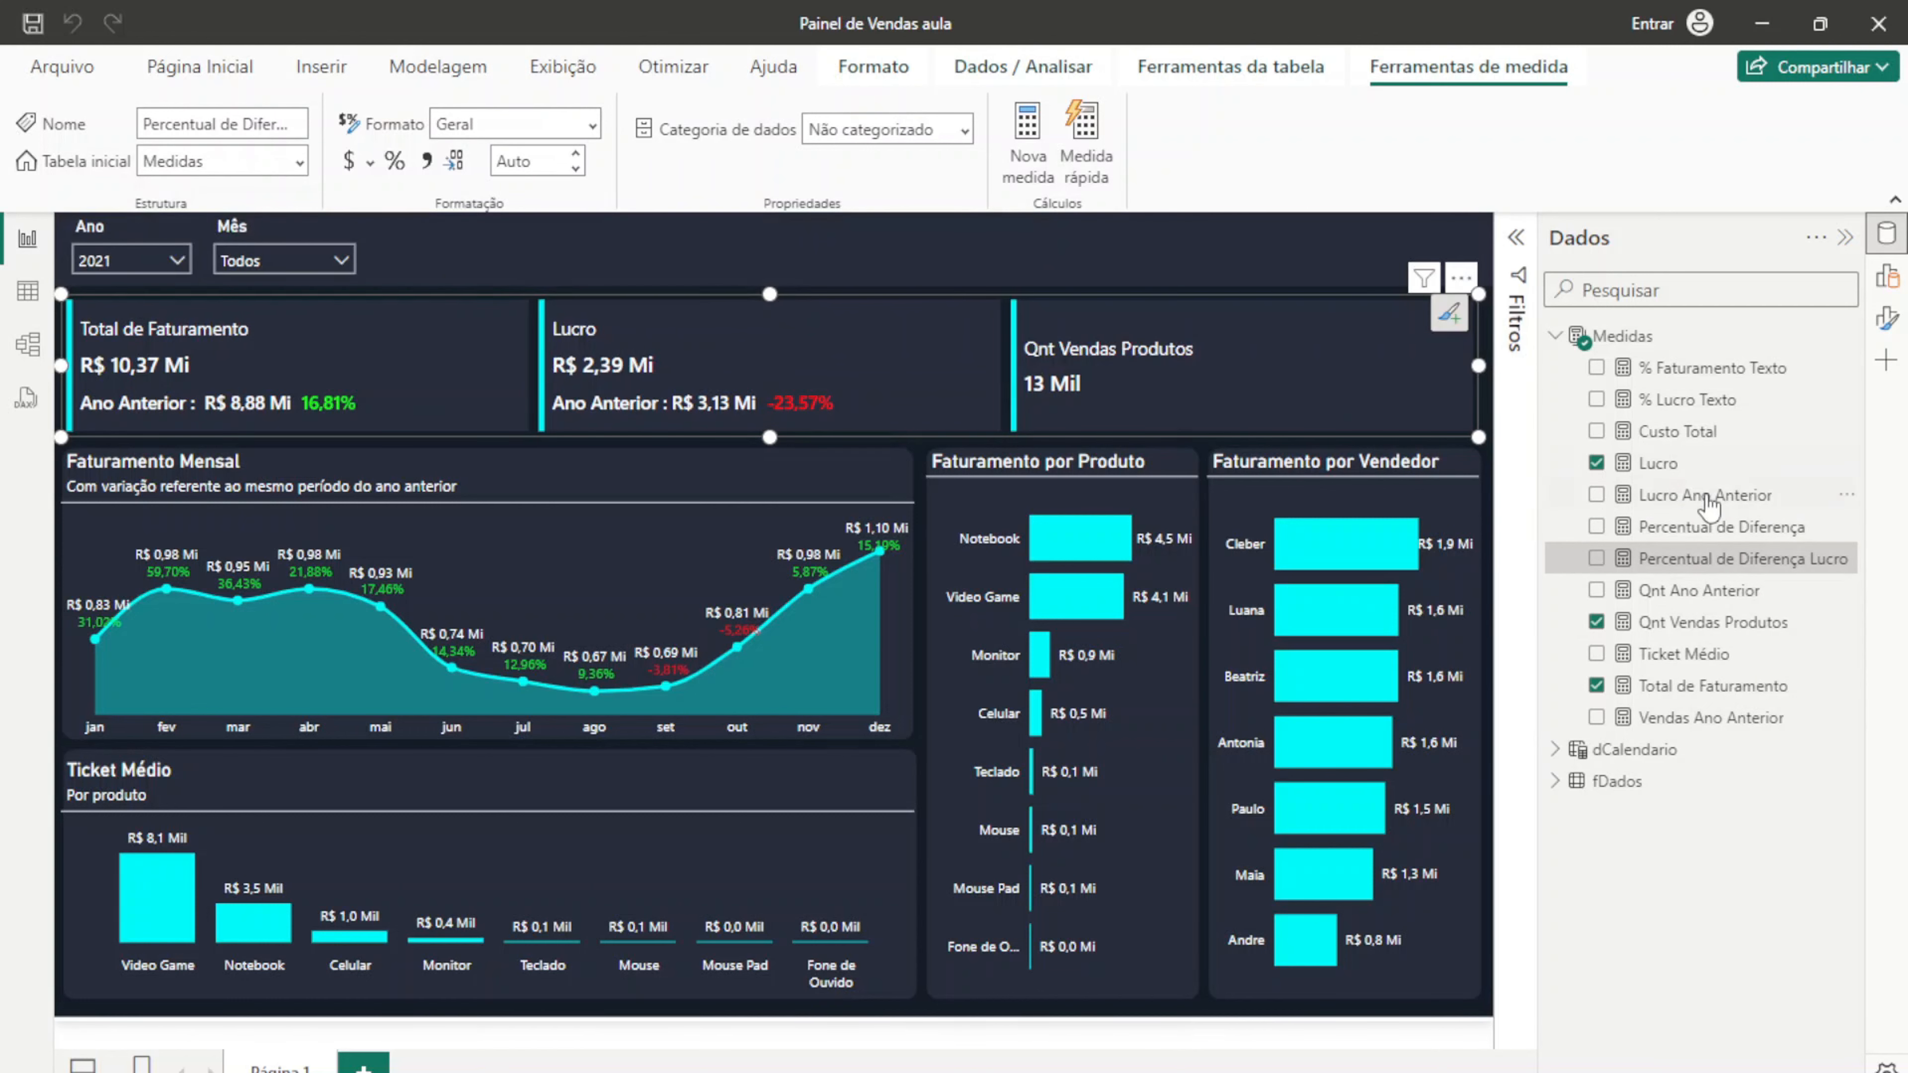
left_click(1843, 337)
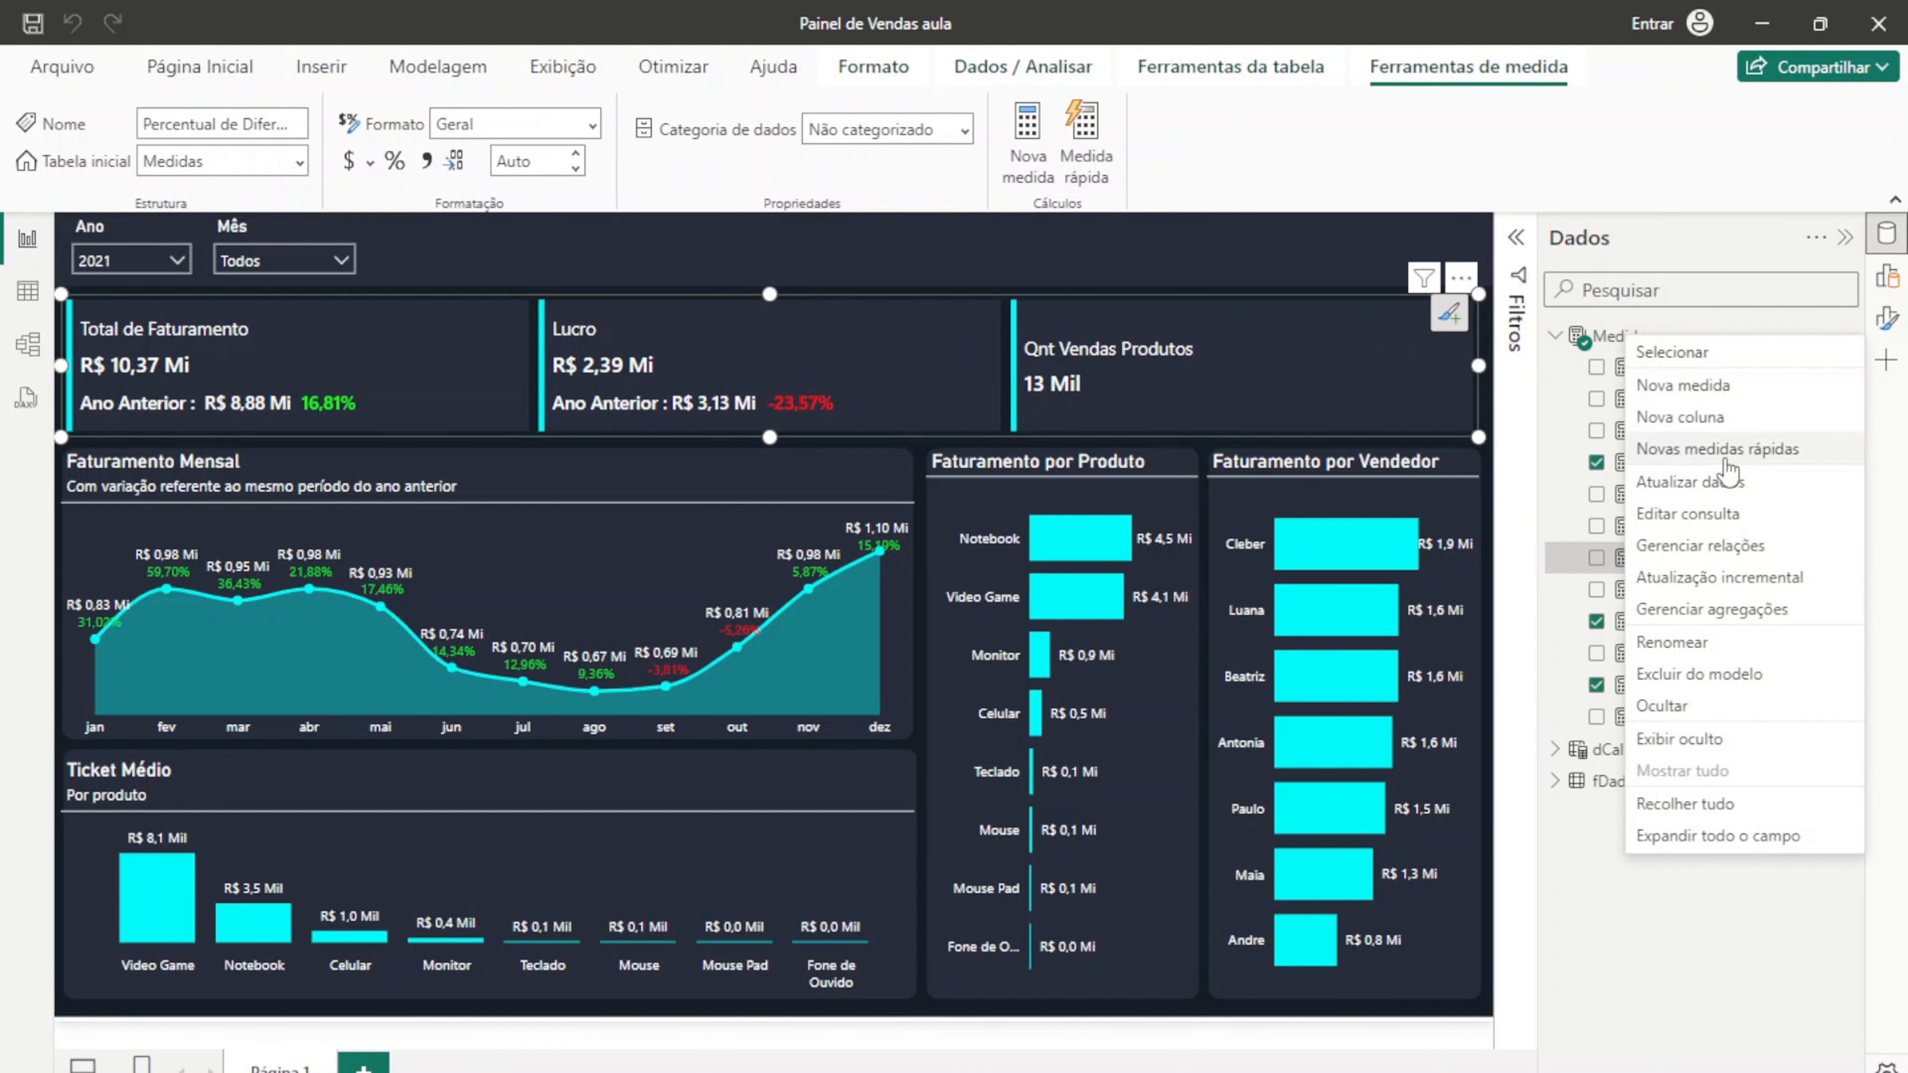
left_click(1719, 385)
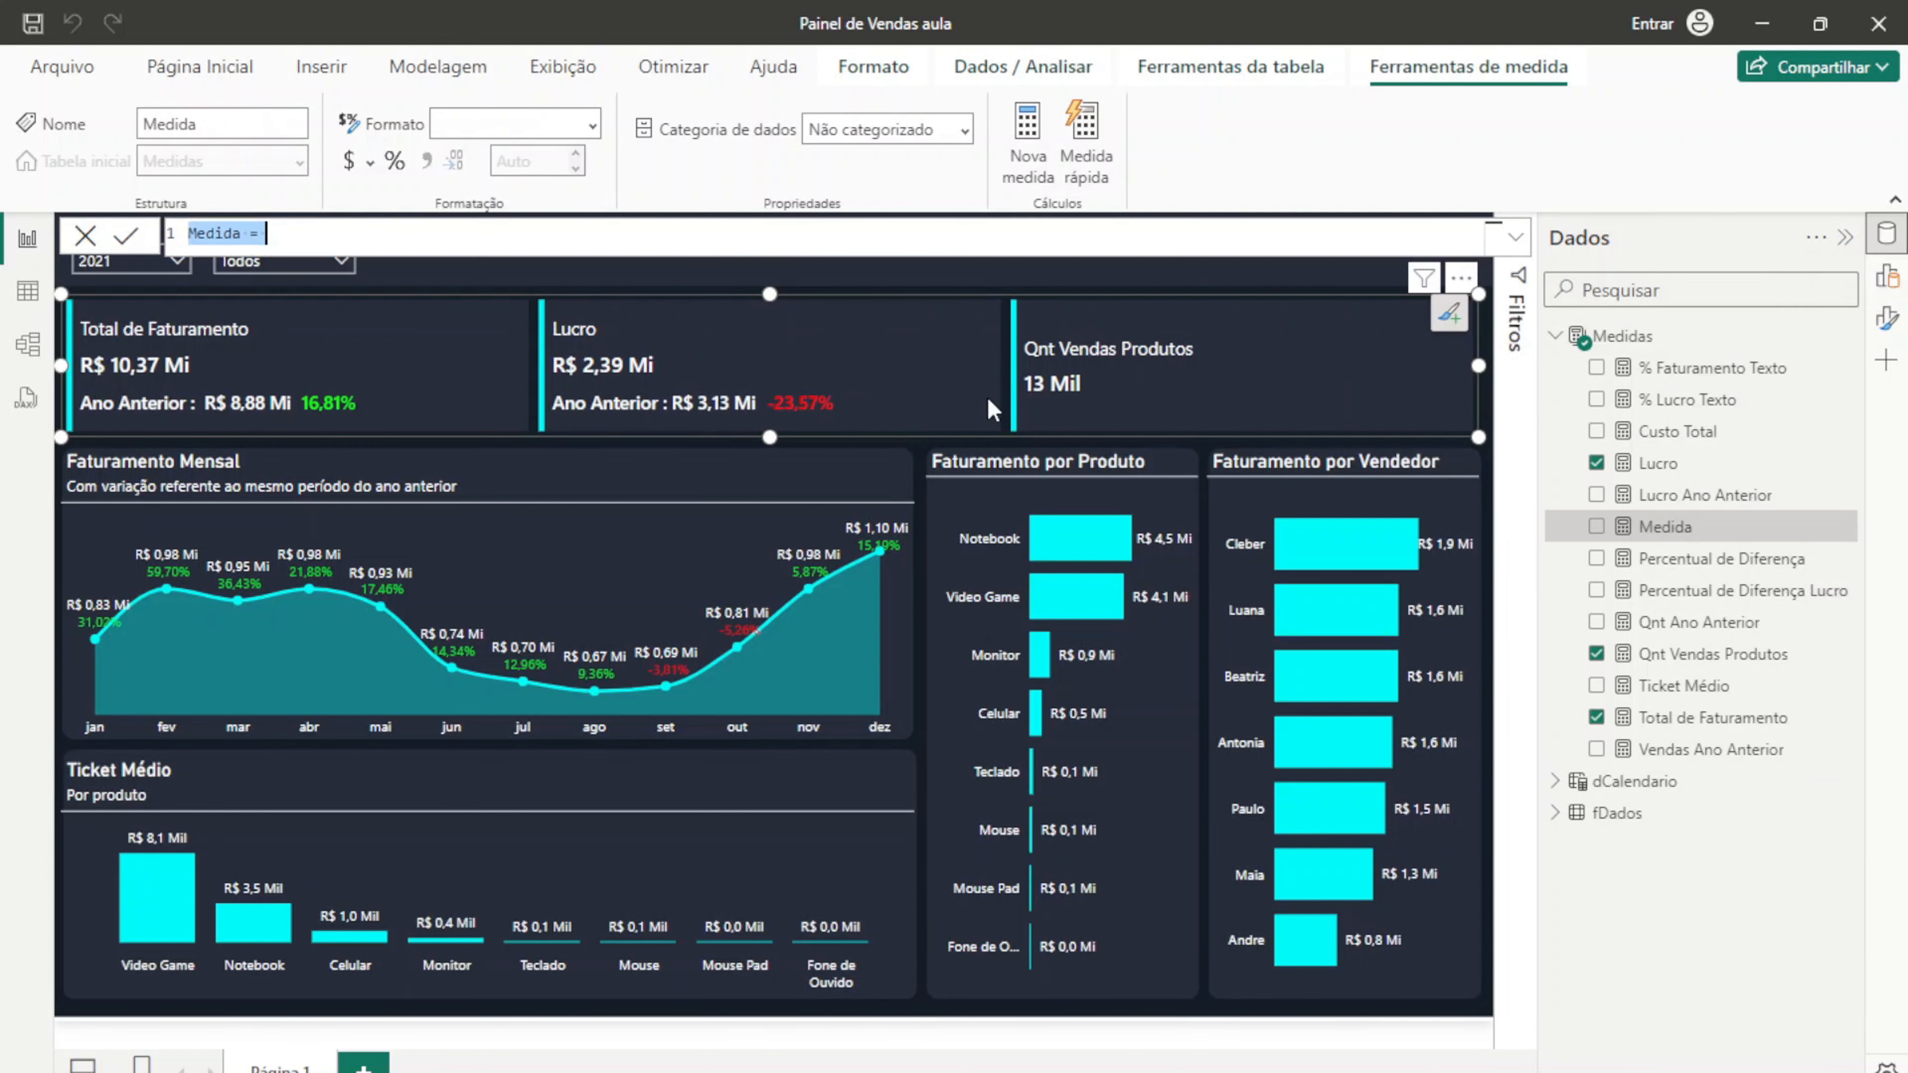
type("Percentual de Diferença Lucro = IF(     ISBLANK([Lucro Ano Anterior]),     BLANK(),     DIVIDE([Lucro] - [Lucro Ano Anterior], [Lucro Ano Anterior]) )")
left_click_drag(442, 233, 398, 235)
type("Qn")
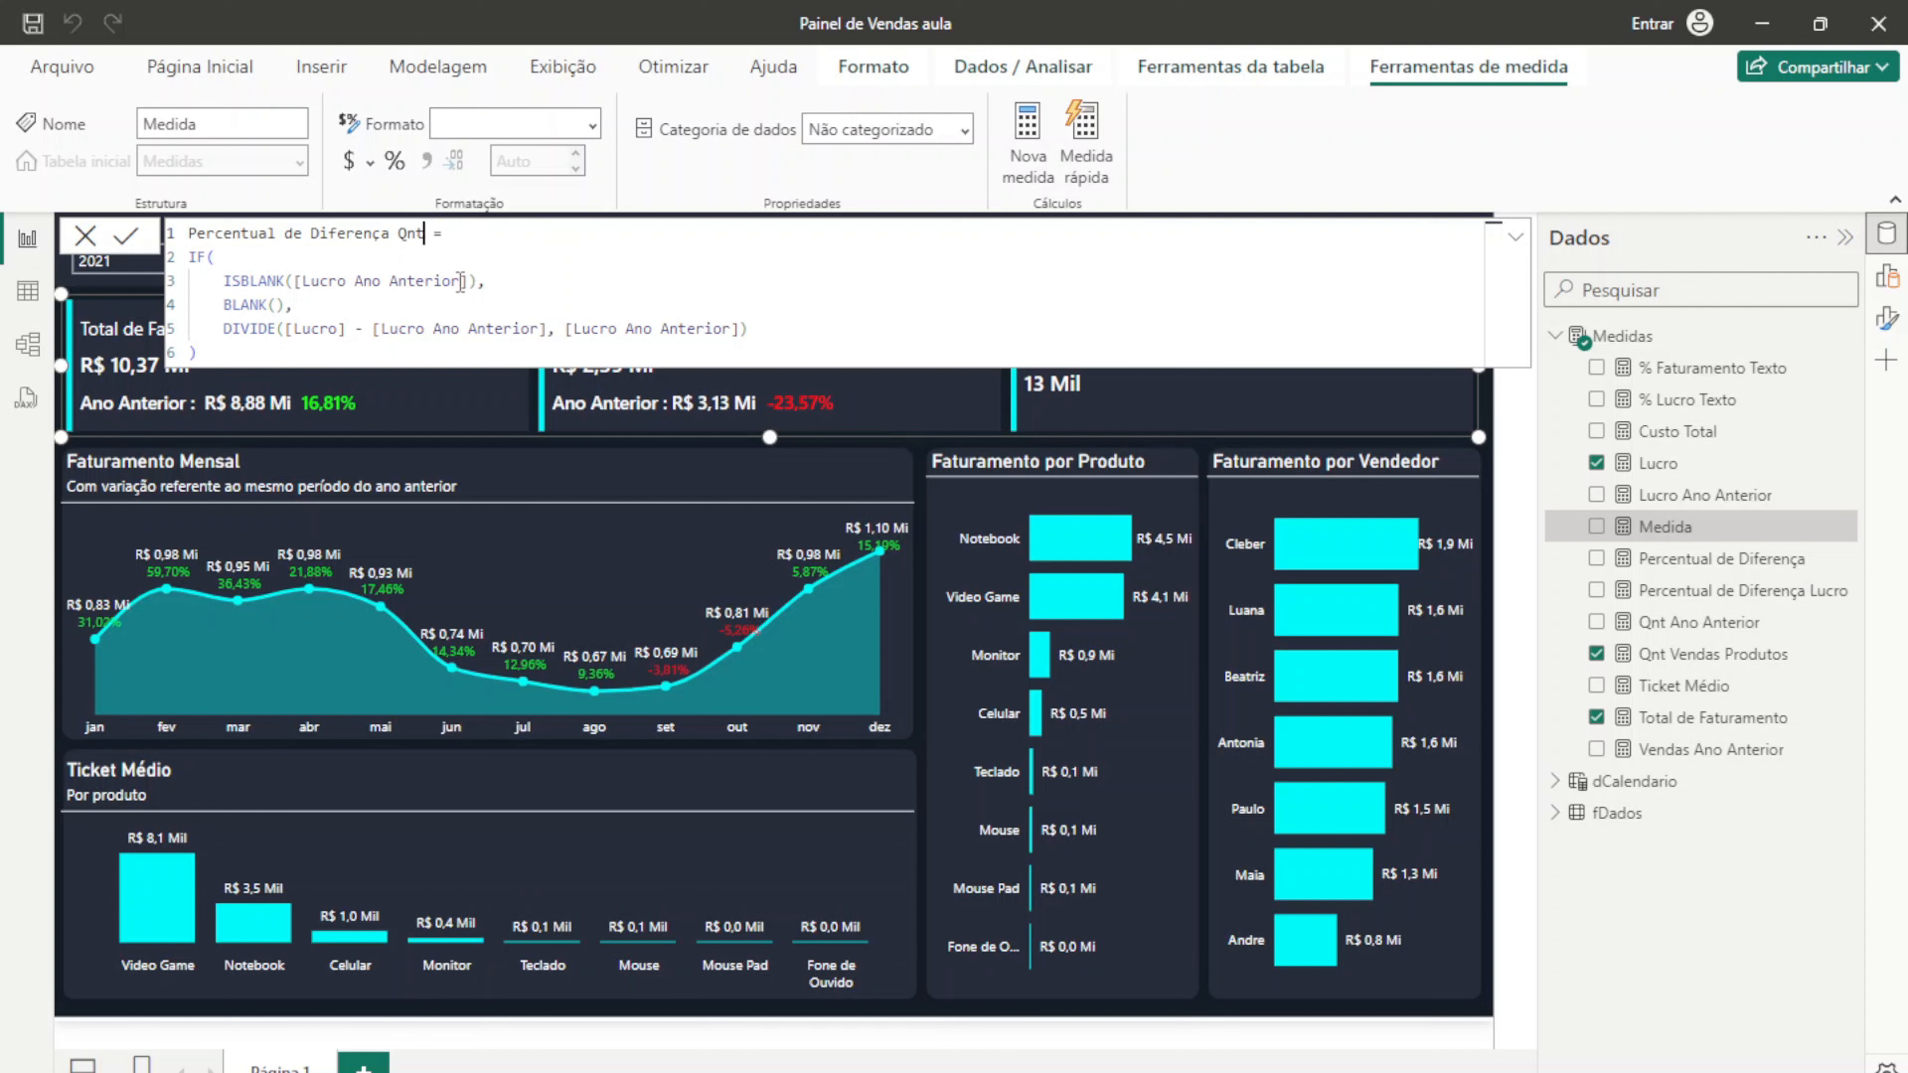
Step: Replace the ISBLANK argument with [Qnt Ano Anterior] and the first DIVIDE term [Lucro] with [Qnt Vendas Produtos]
left_click_drag(468, 282, 310, 280)
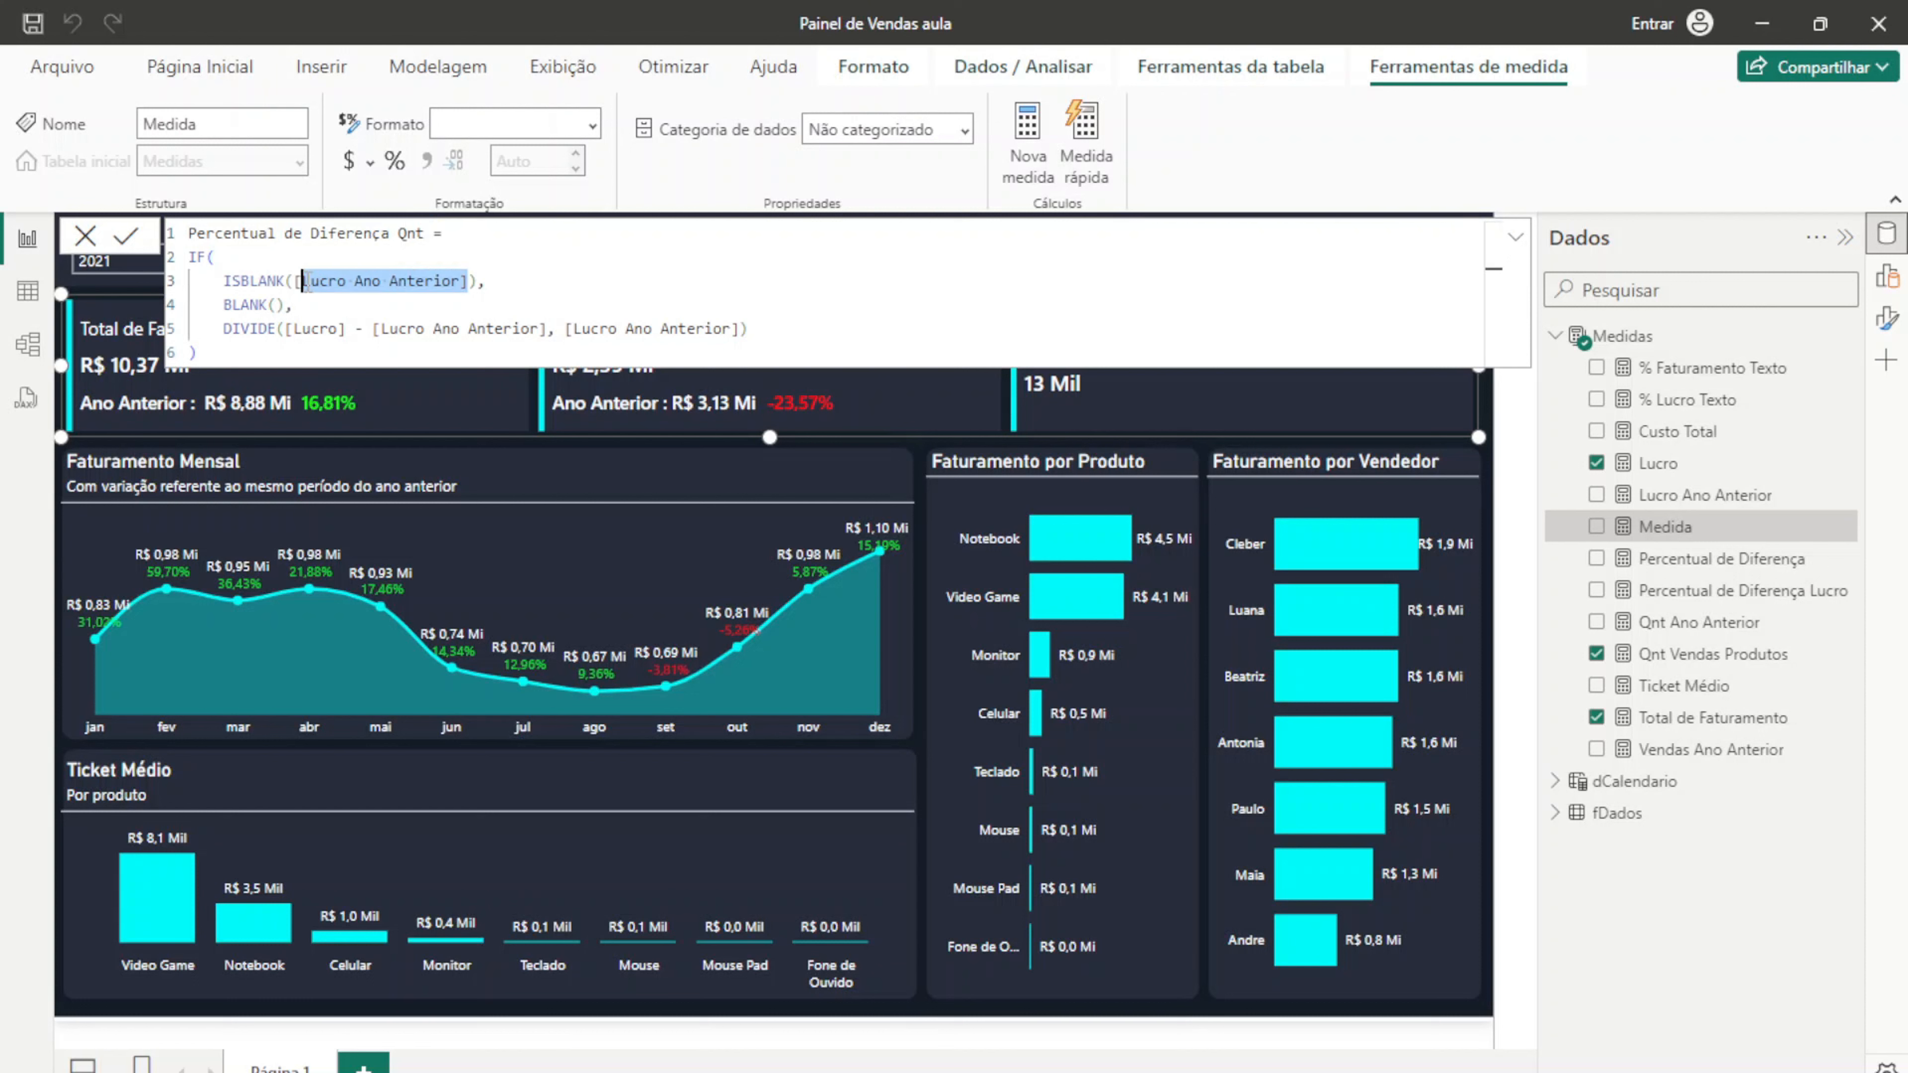
type("Qnt")
key("Tab")
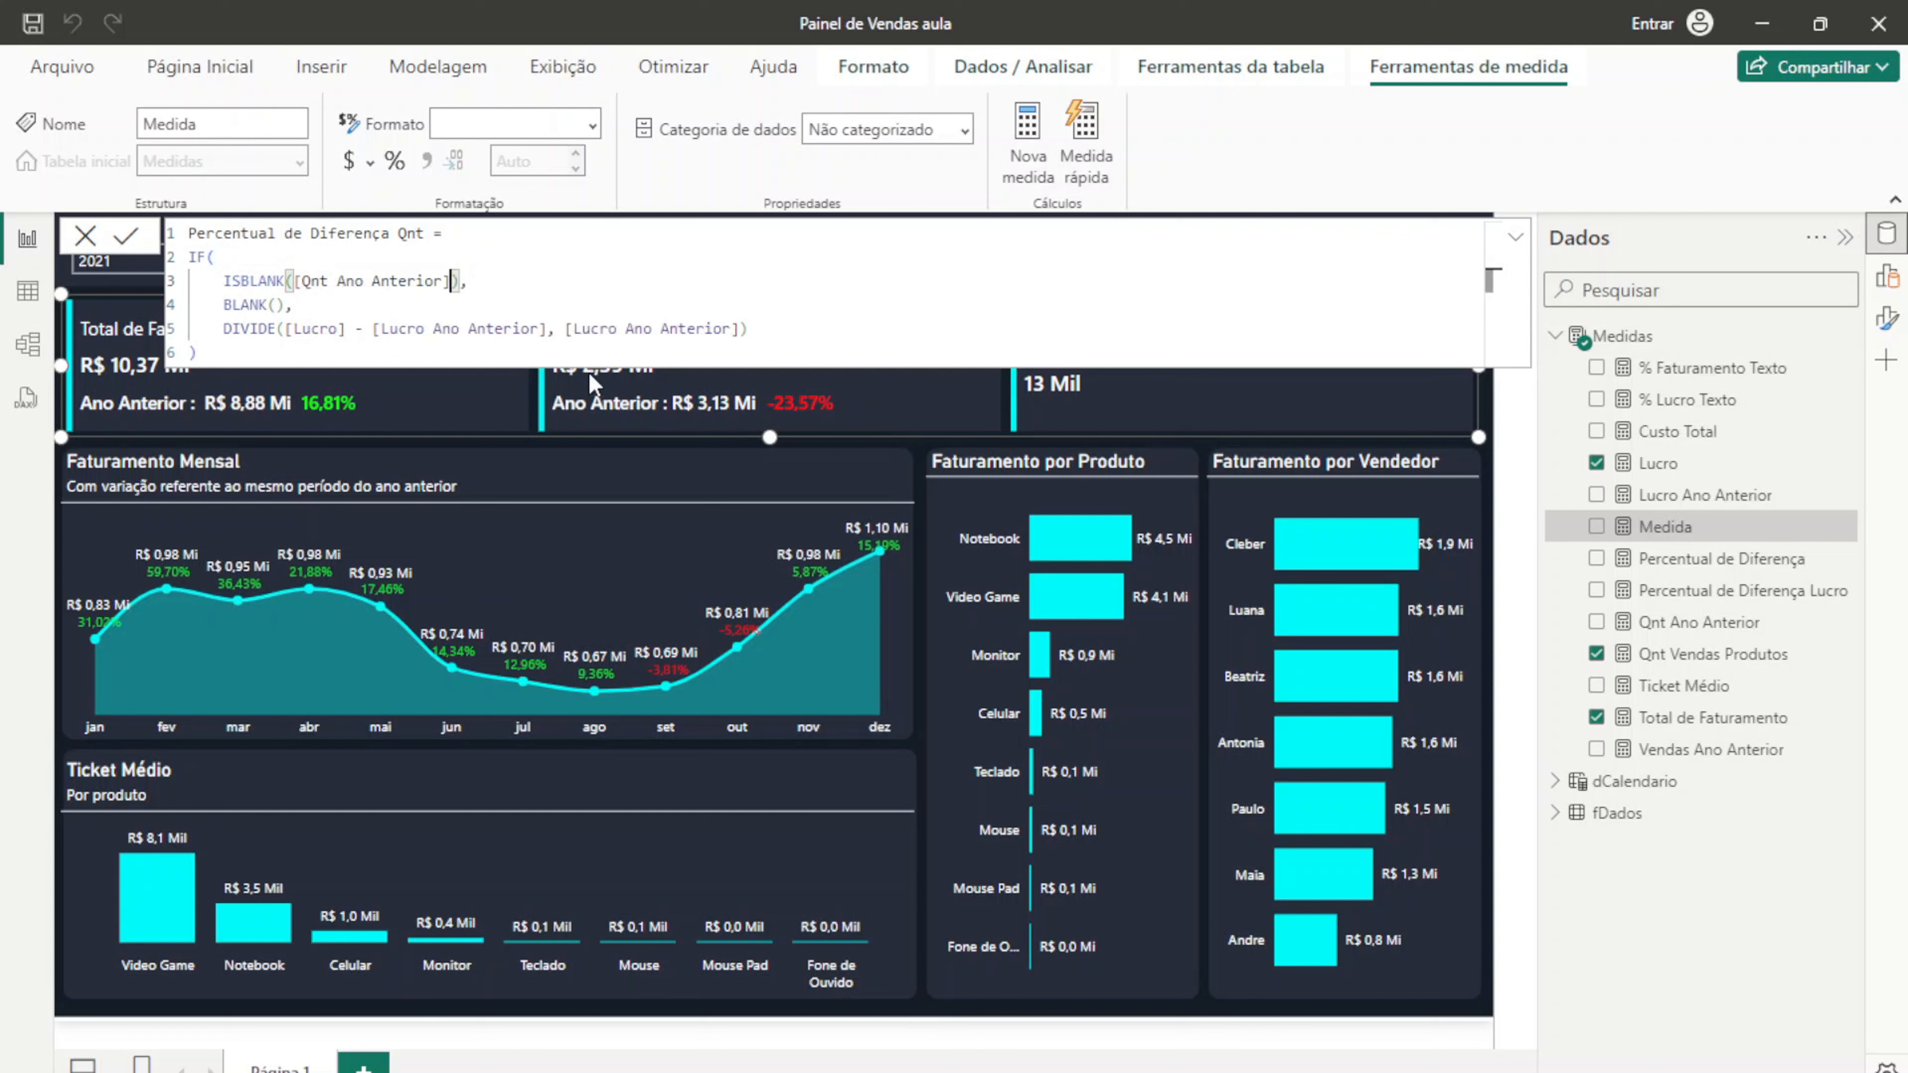
left_click(345, 323)
key("BackSpace")
key("BackSpace")
key("BackSpace")
key("BackSpace")
key("BackSpace")
key("BackSpace")
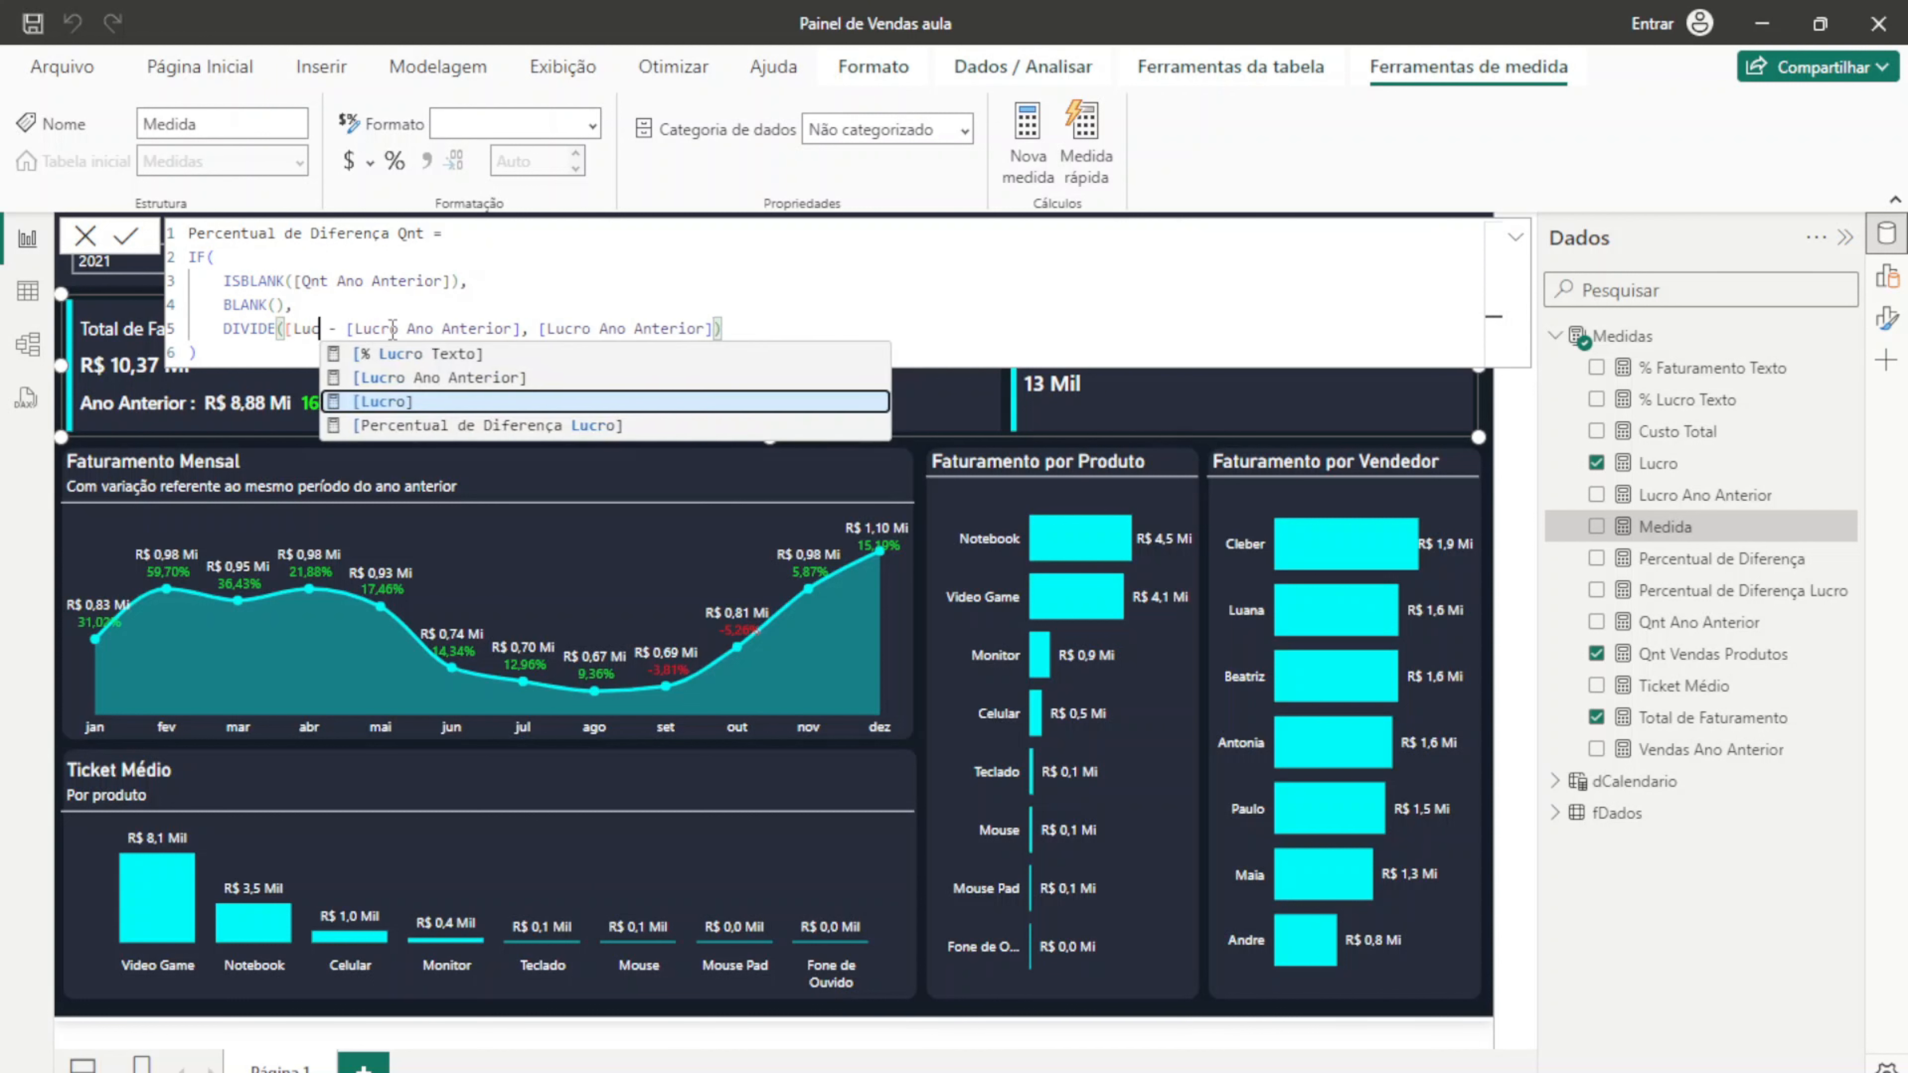
type("q")
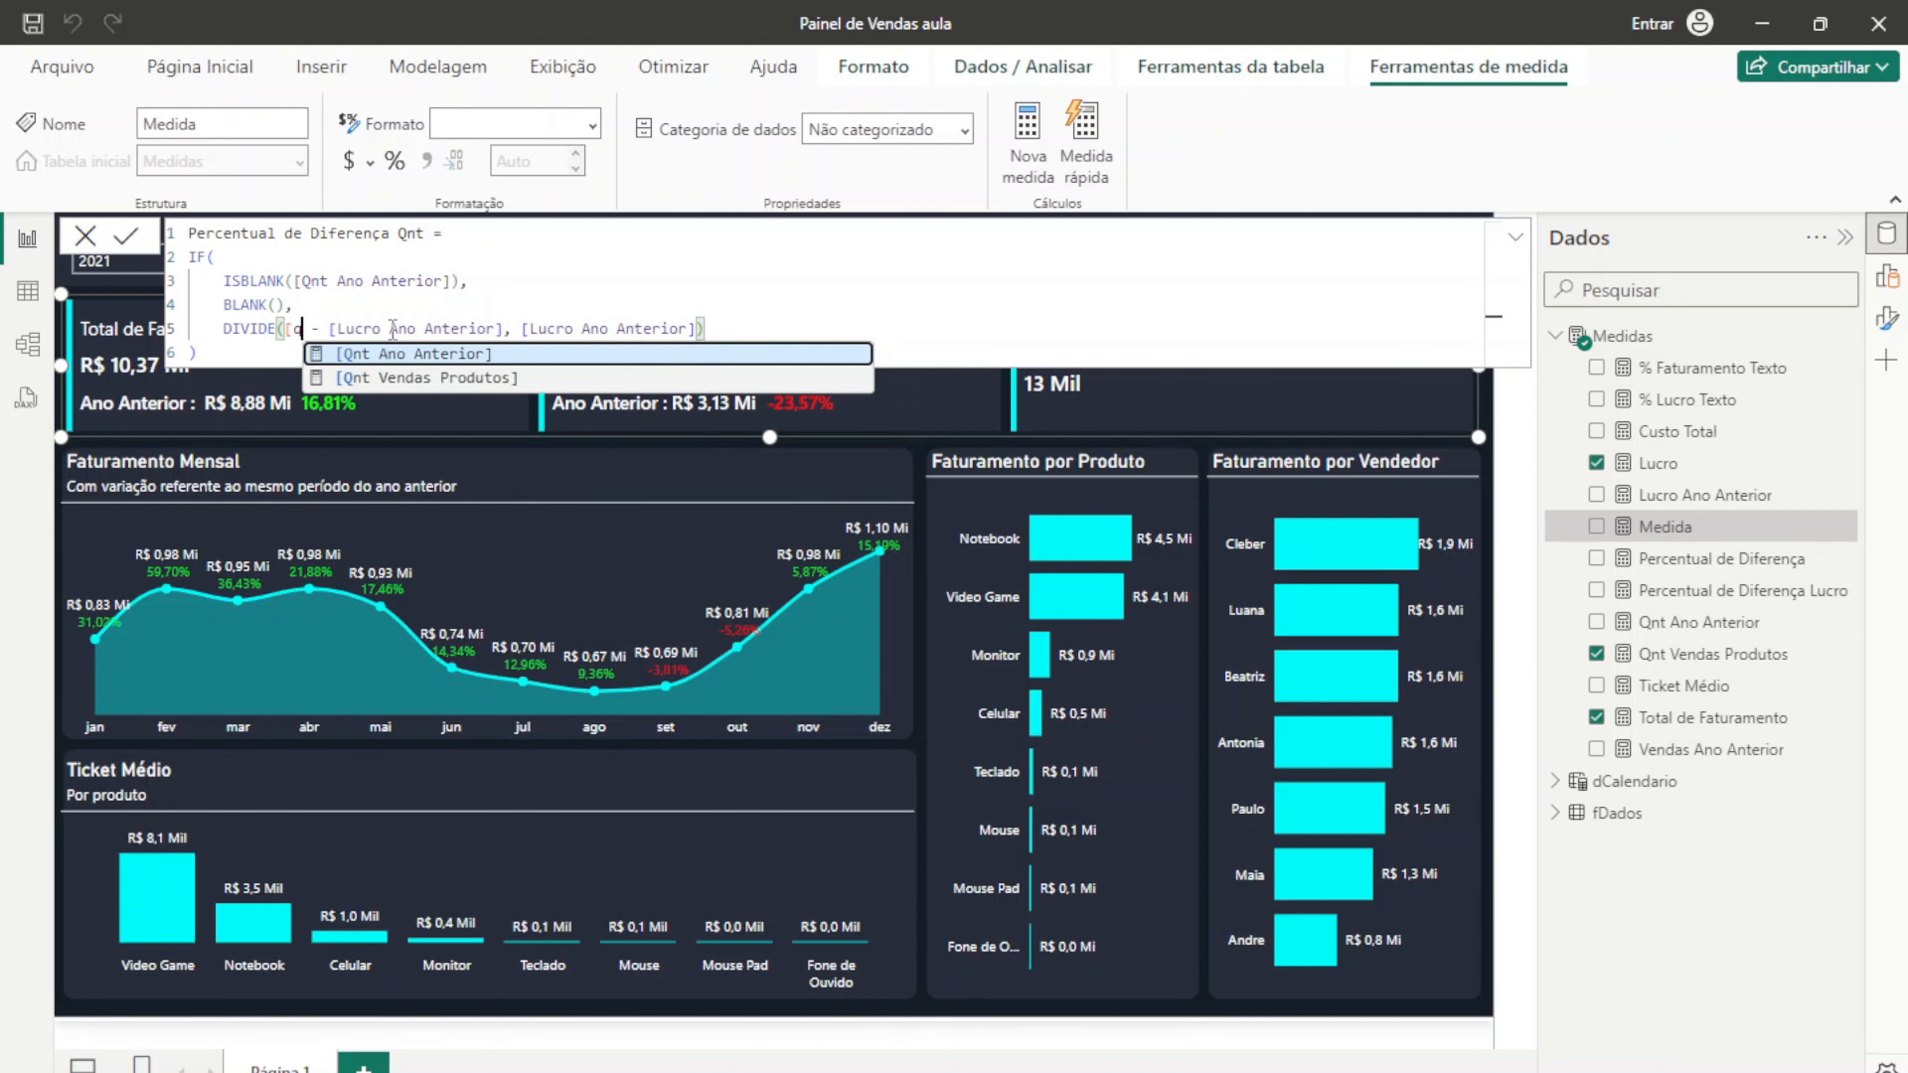
key("Down")
key("Tab")
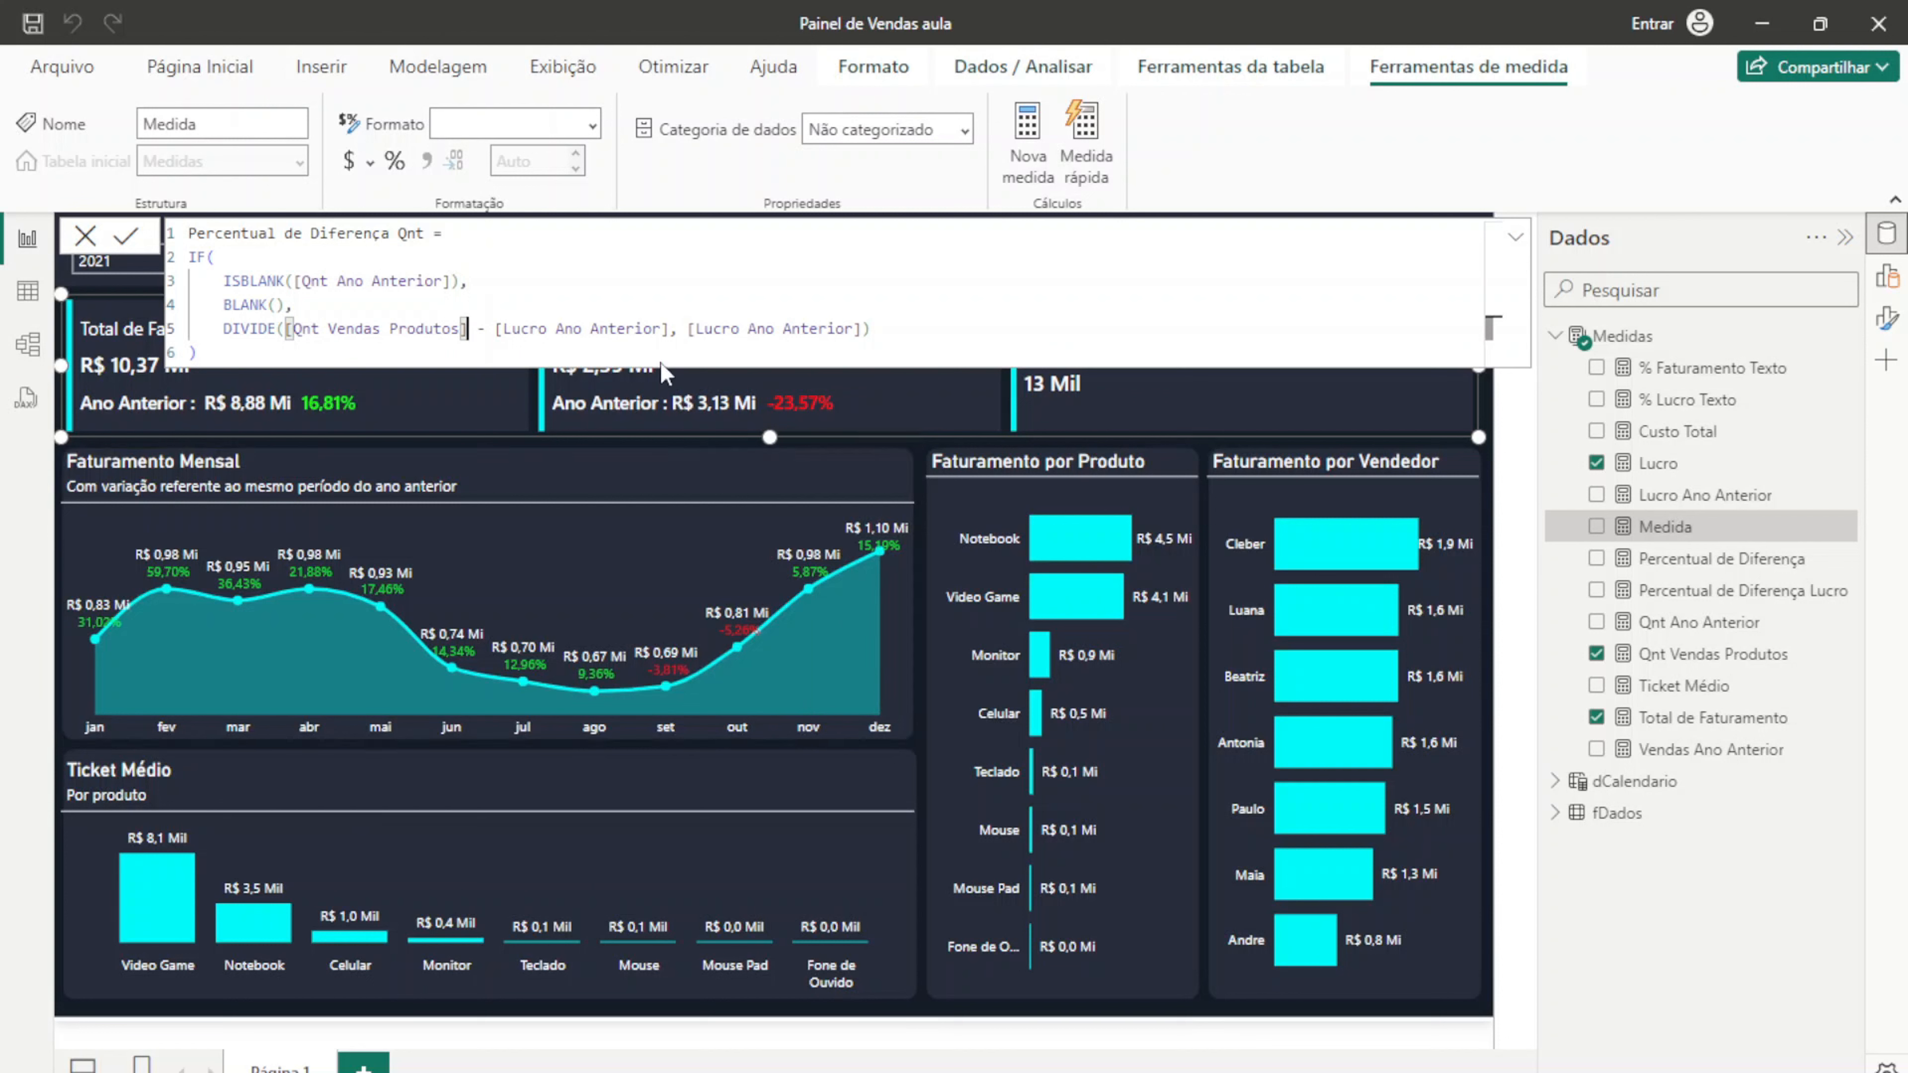
Step: Replace both remaining Lucro Ano Anterior references in the DIVIDE line with [Qnt Ano Anterior] and commit the measure
left_click_drag(660, 328, 512, 328)
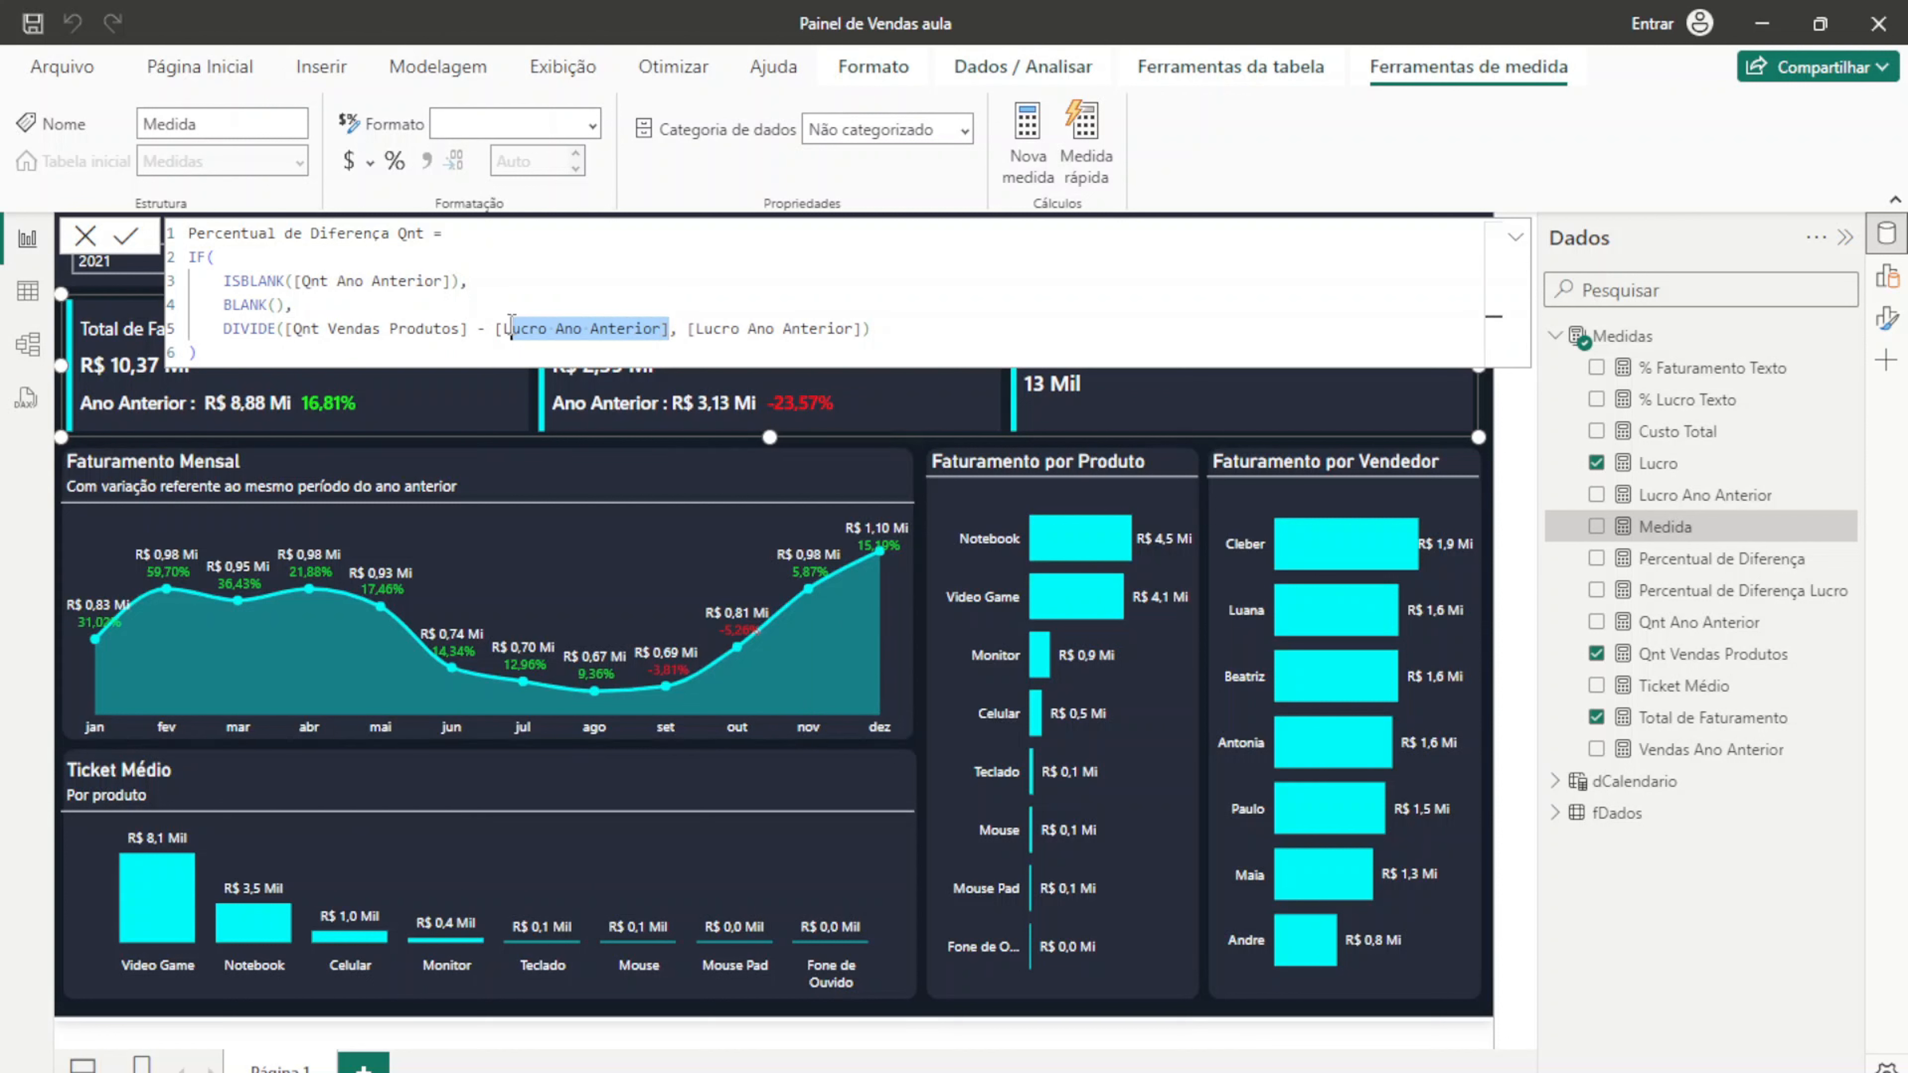
key("BackSpace")
type("q")
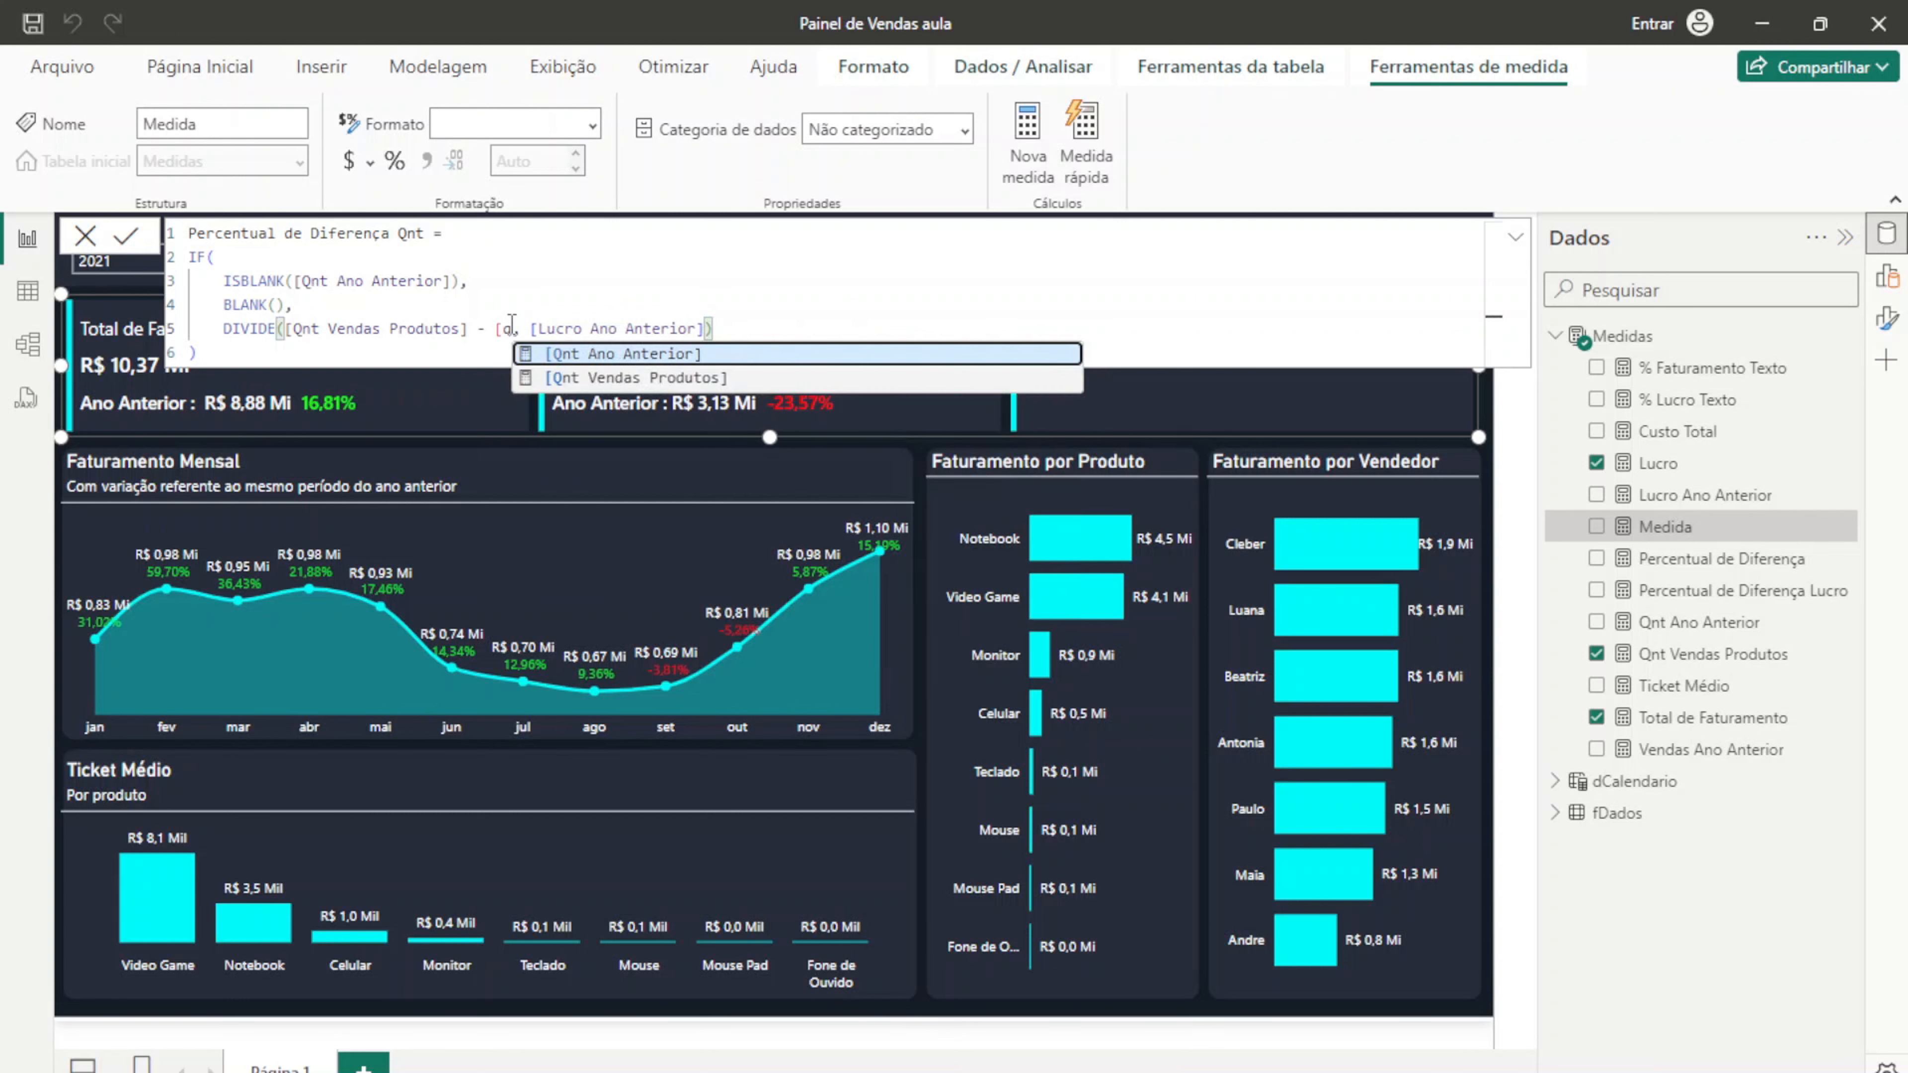
key("Tab")
left_click_drag(842, 335, 678, 330)
type("q")
key("Tab")
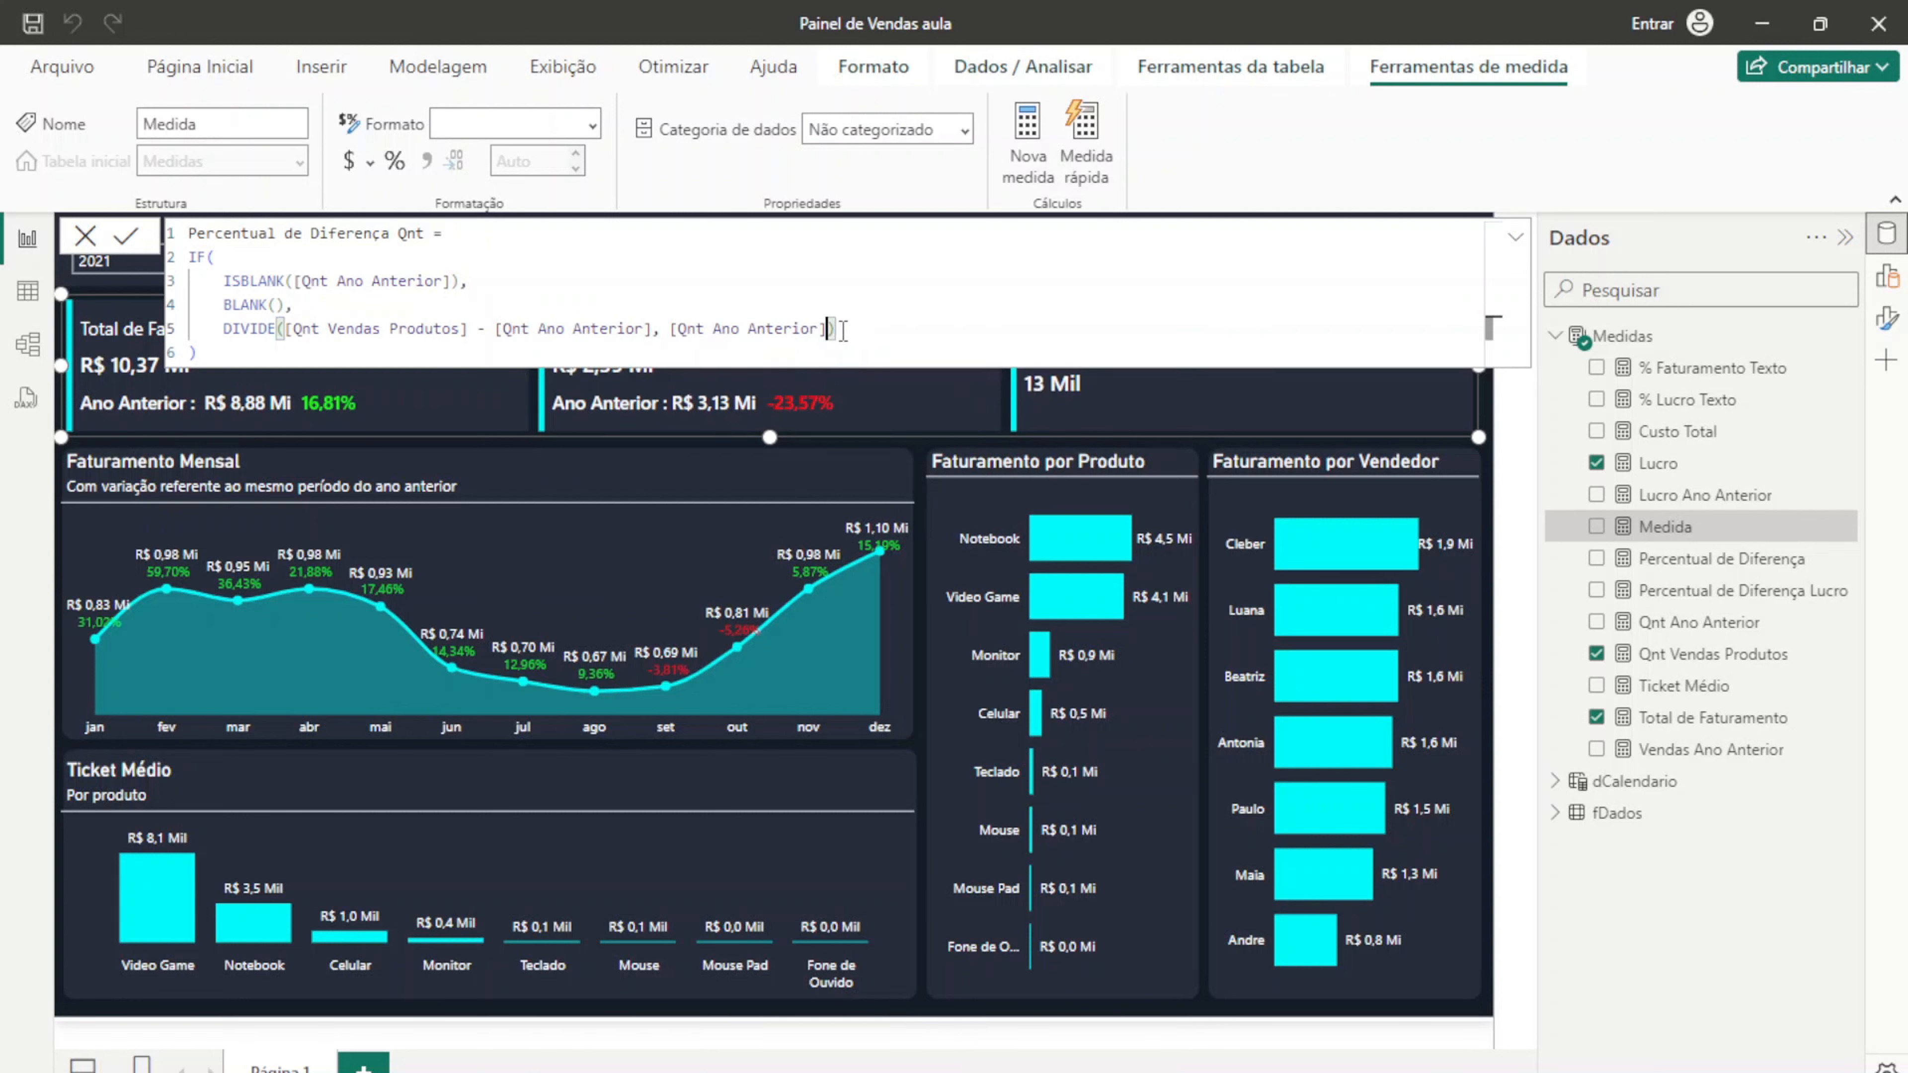
key("Return")
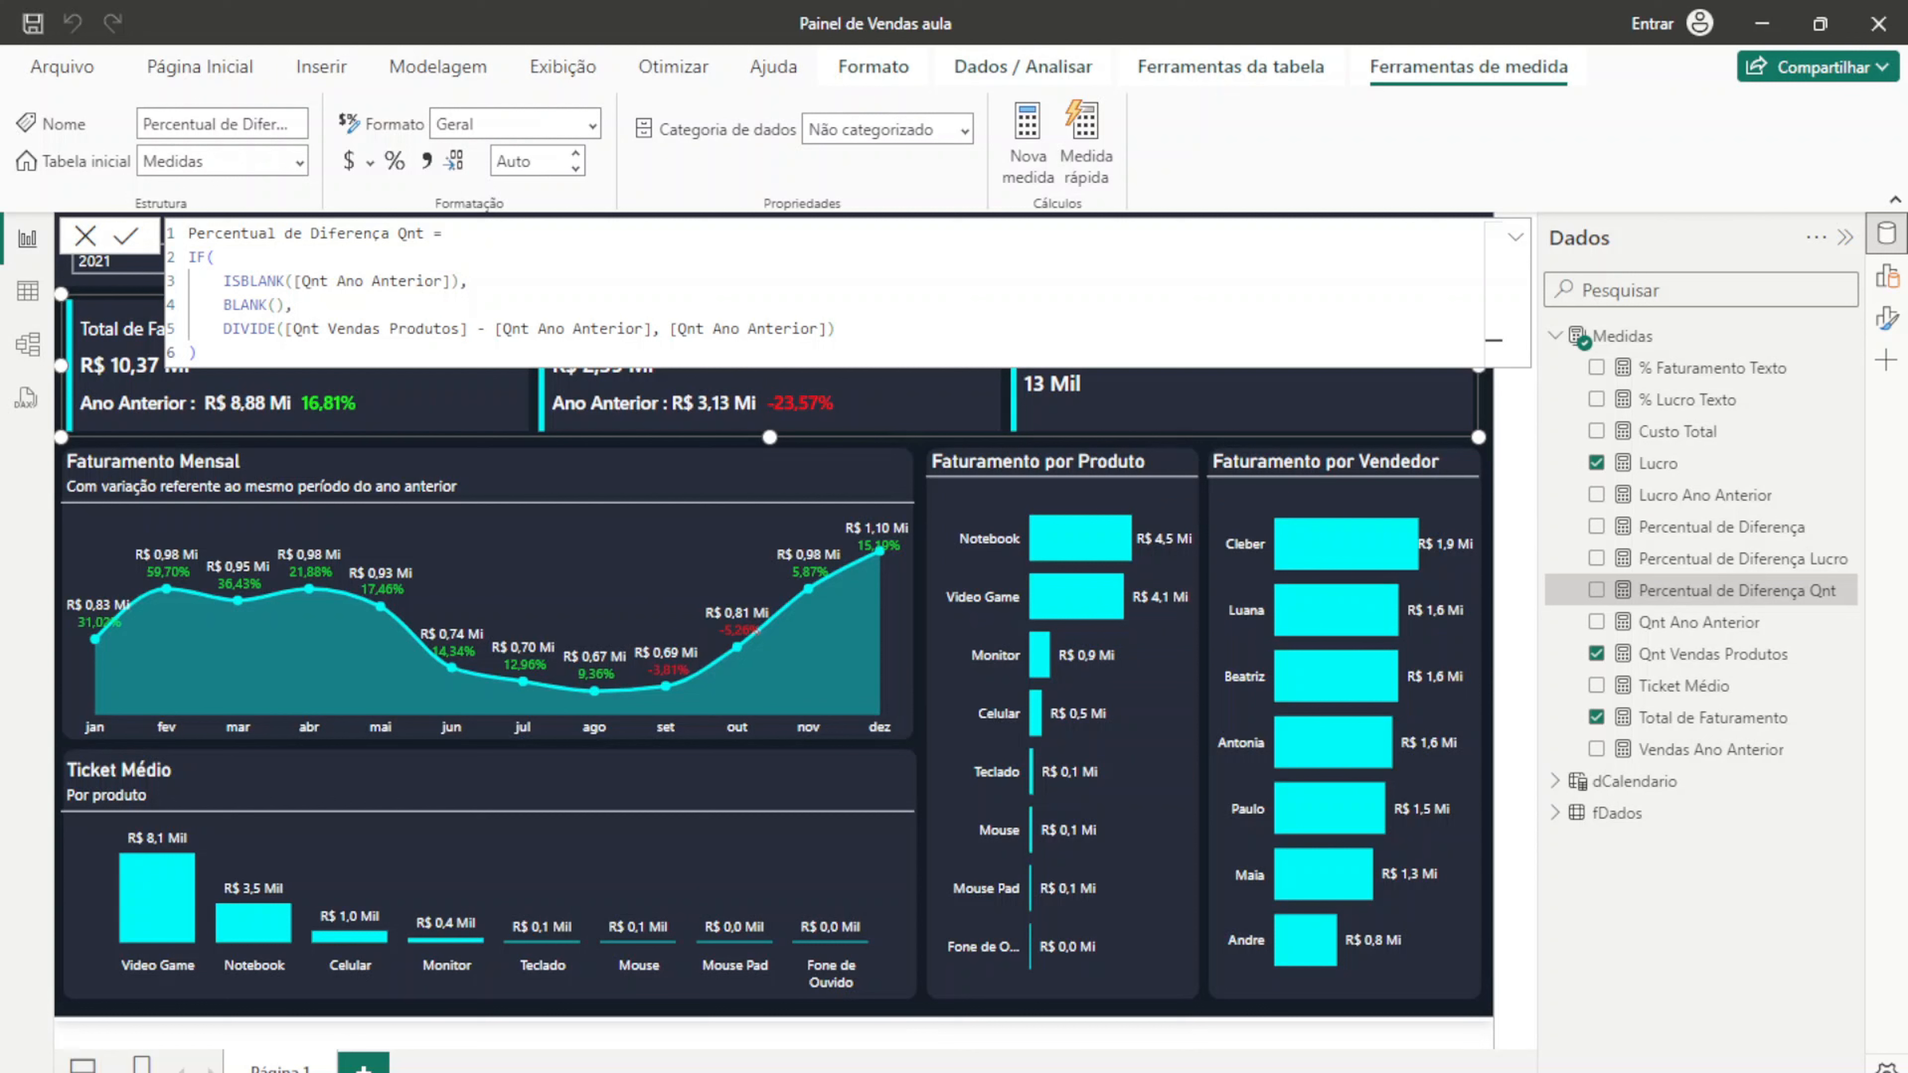
left_click(85, 235)
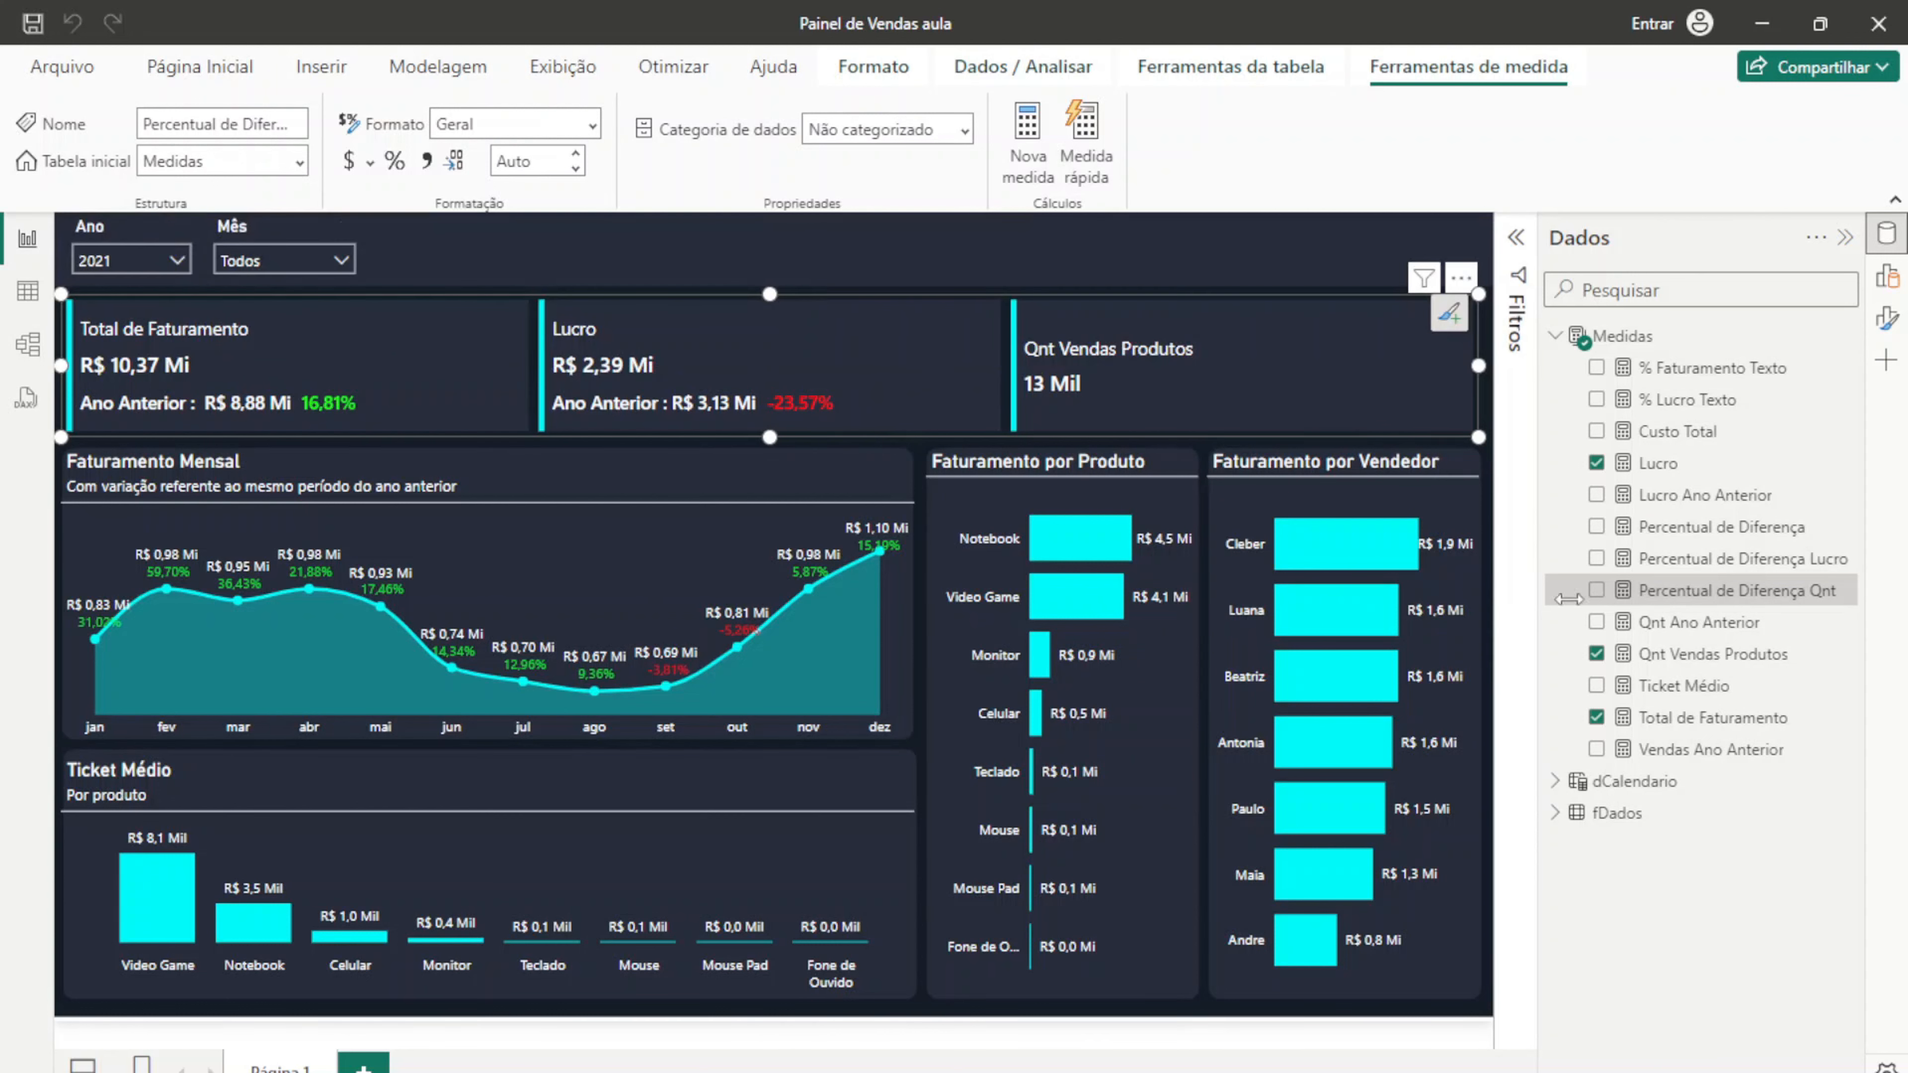
Step: Copy the whole % Faturamento Texto formula into a new measure in the Medidas table
left_click(1715, 367)
left_click_drag(331, 326, 164, 218)
key("ctrl+c")
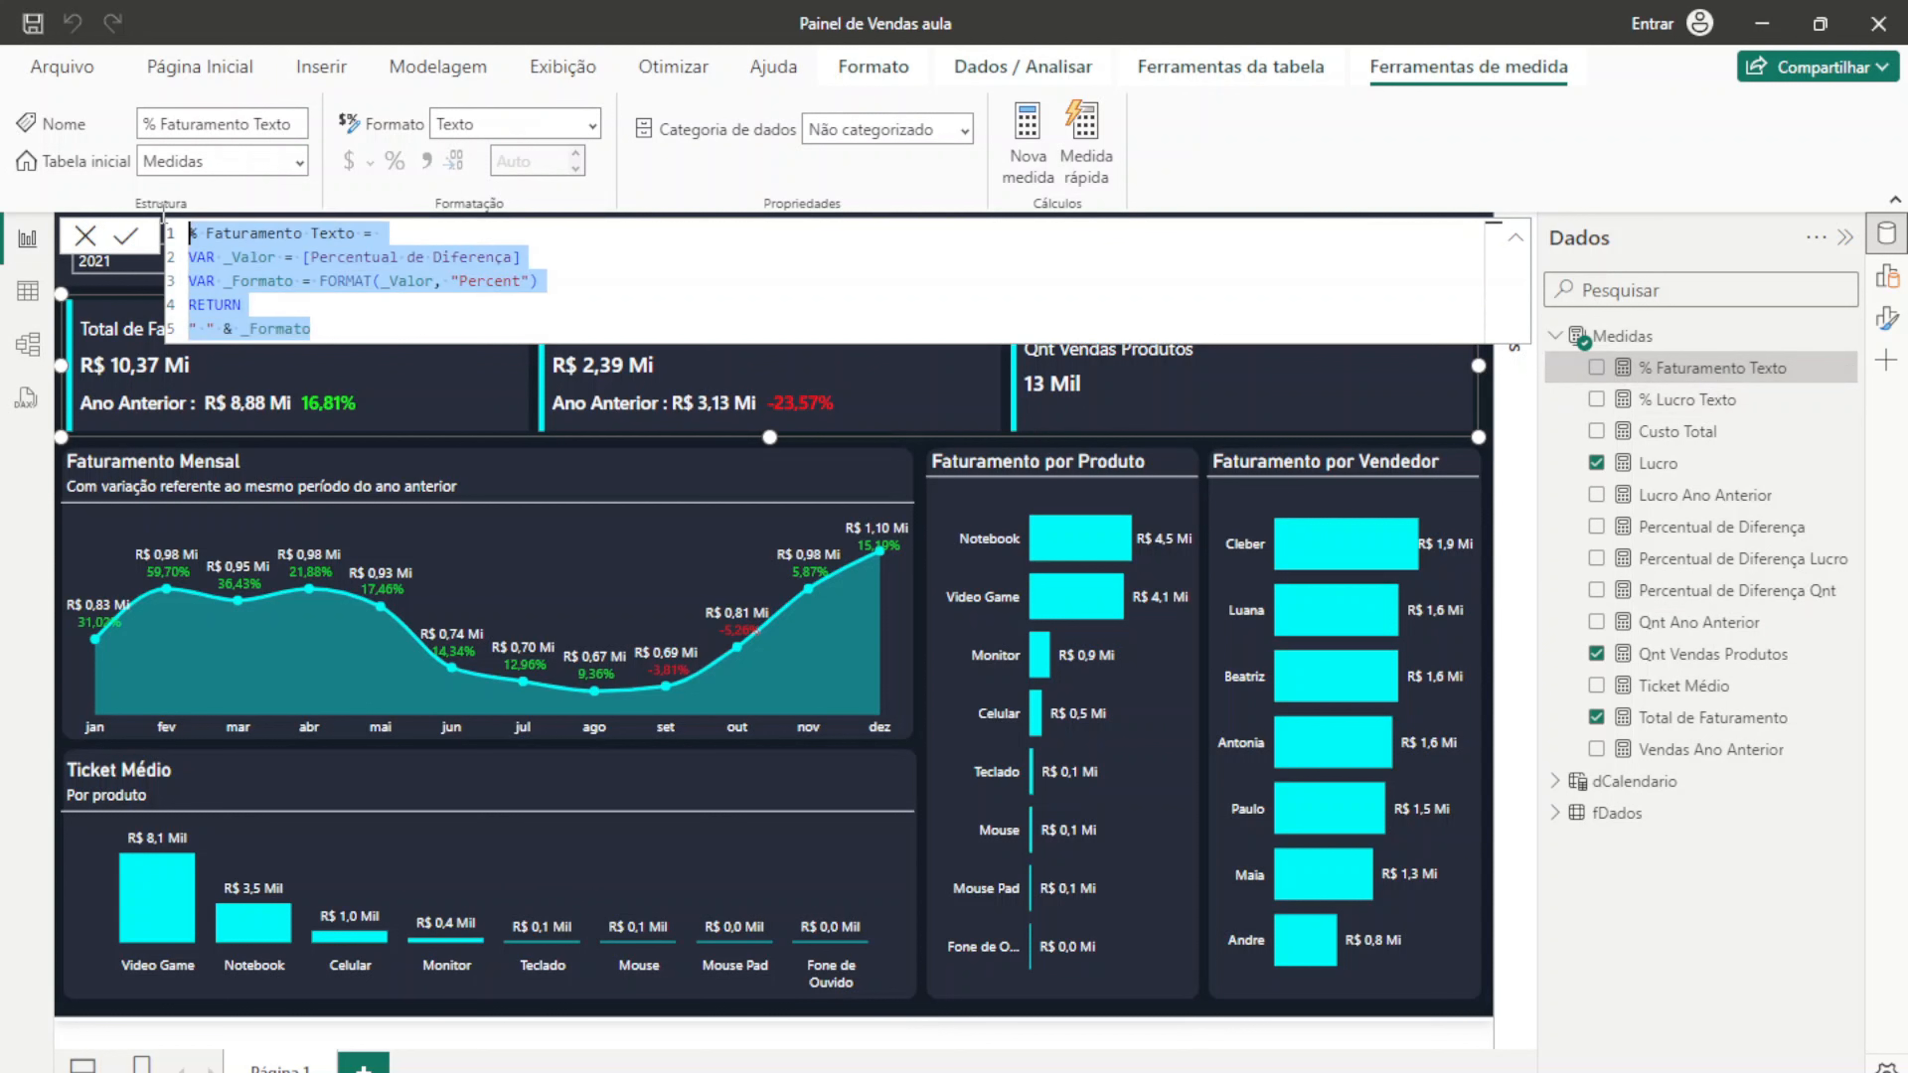
left_click(85, 235)
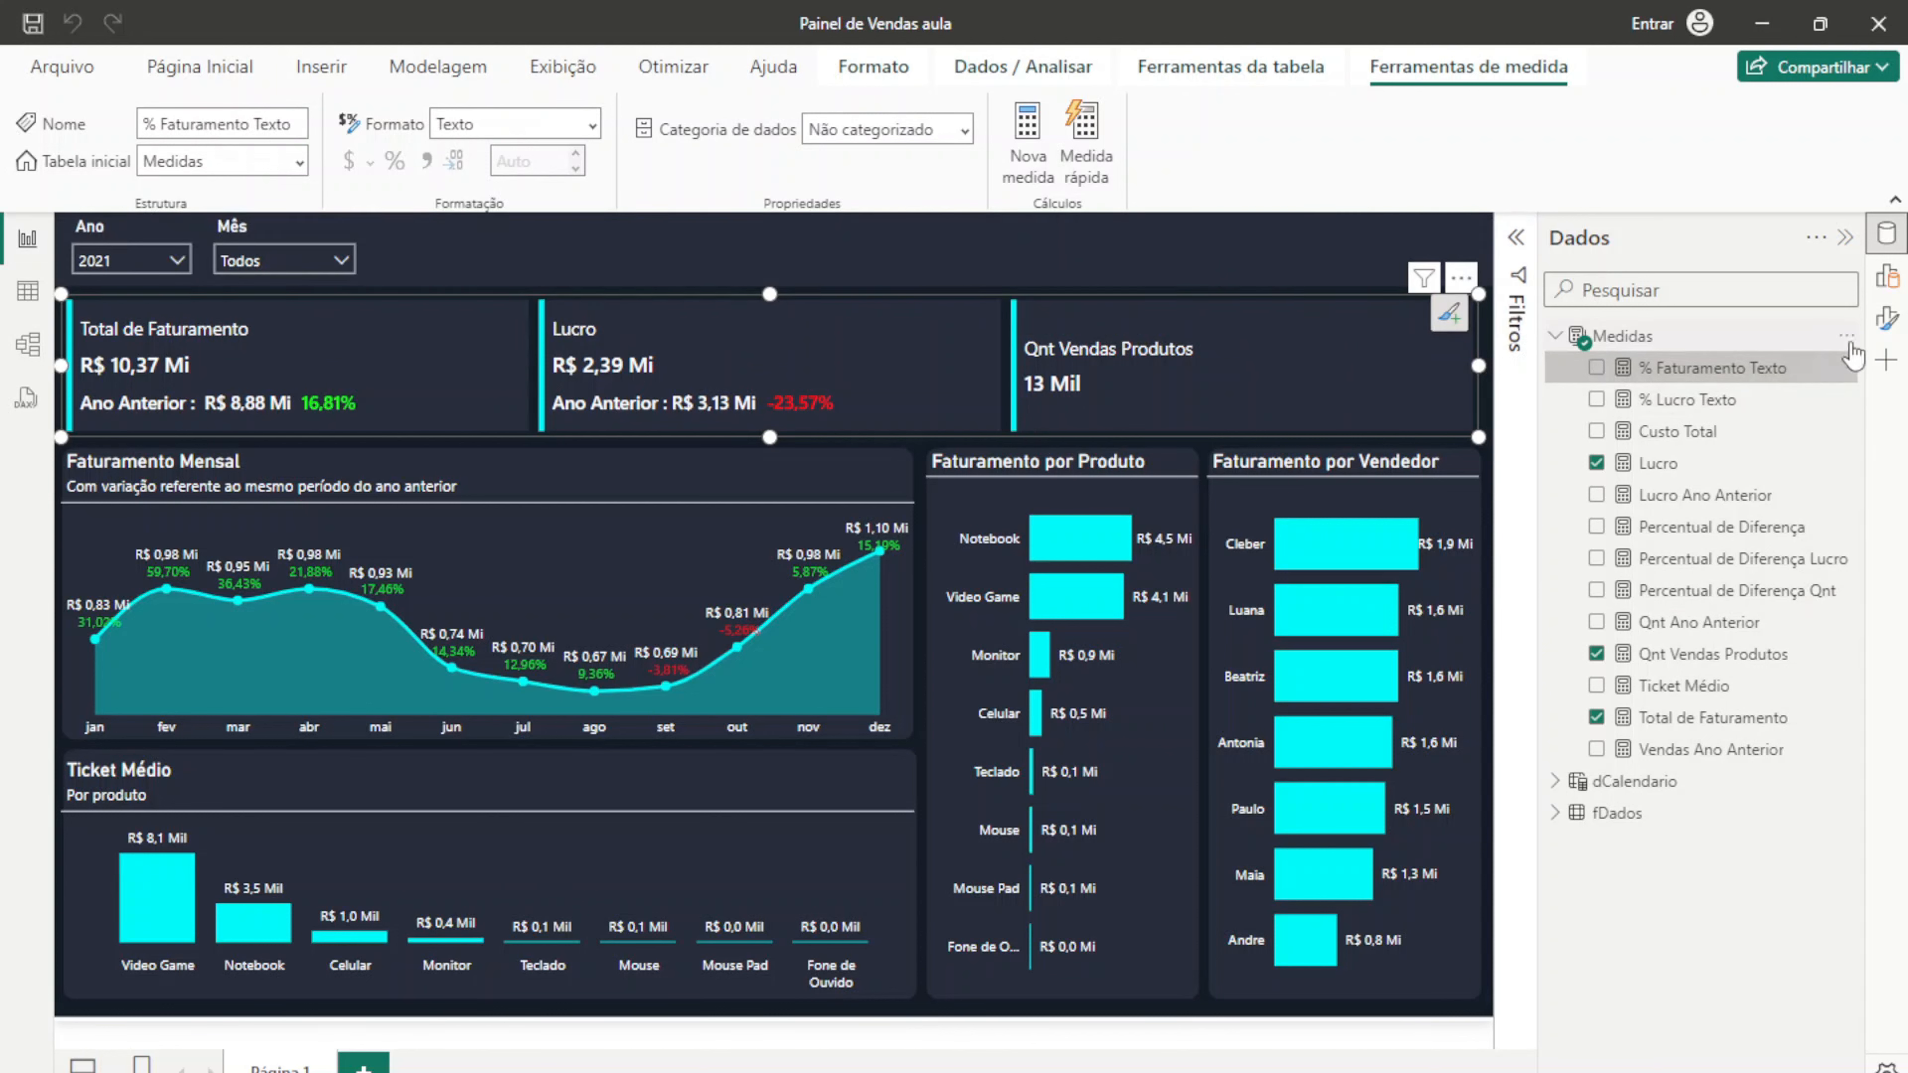
left_click(1847, 338)
left_click(1785, 380)
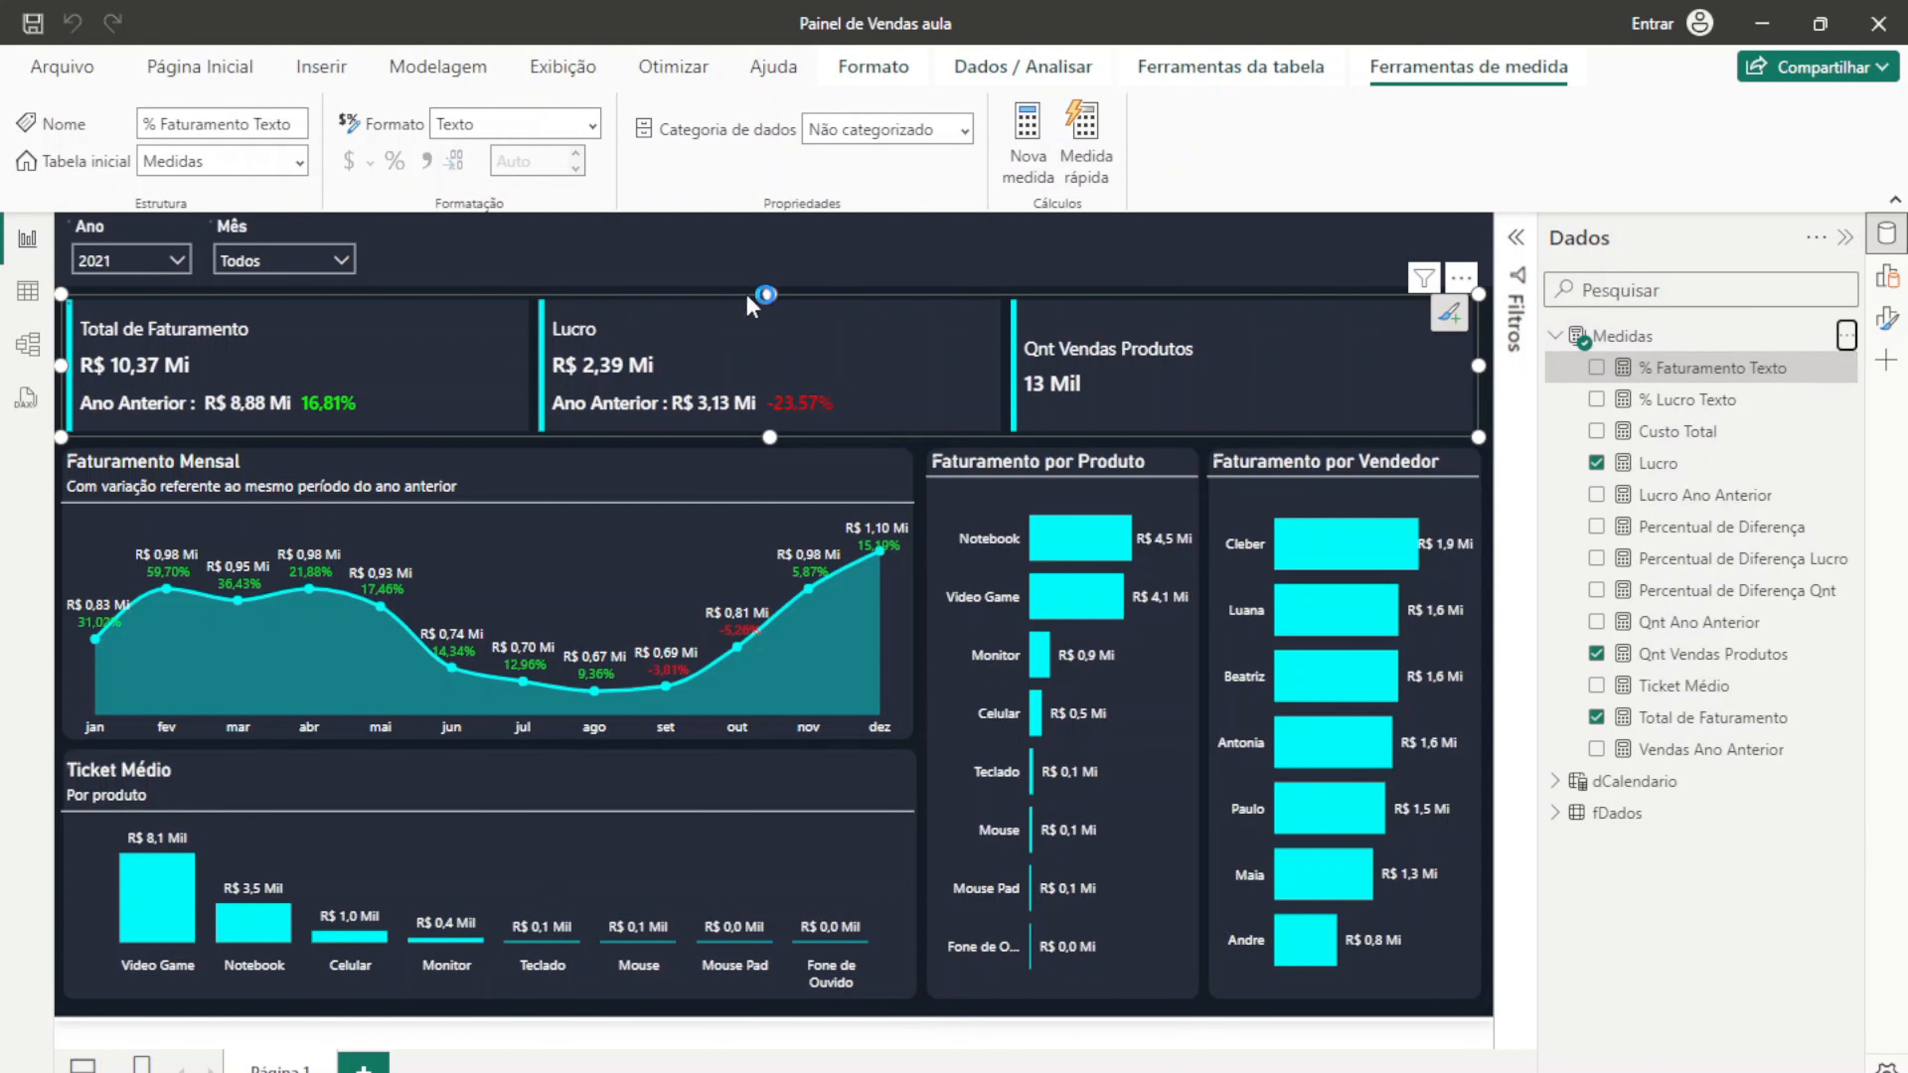
key("ctrl+v")
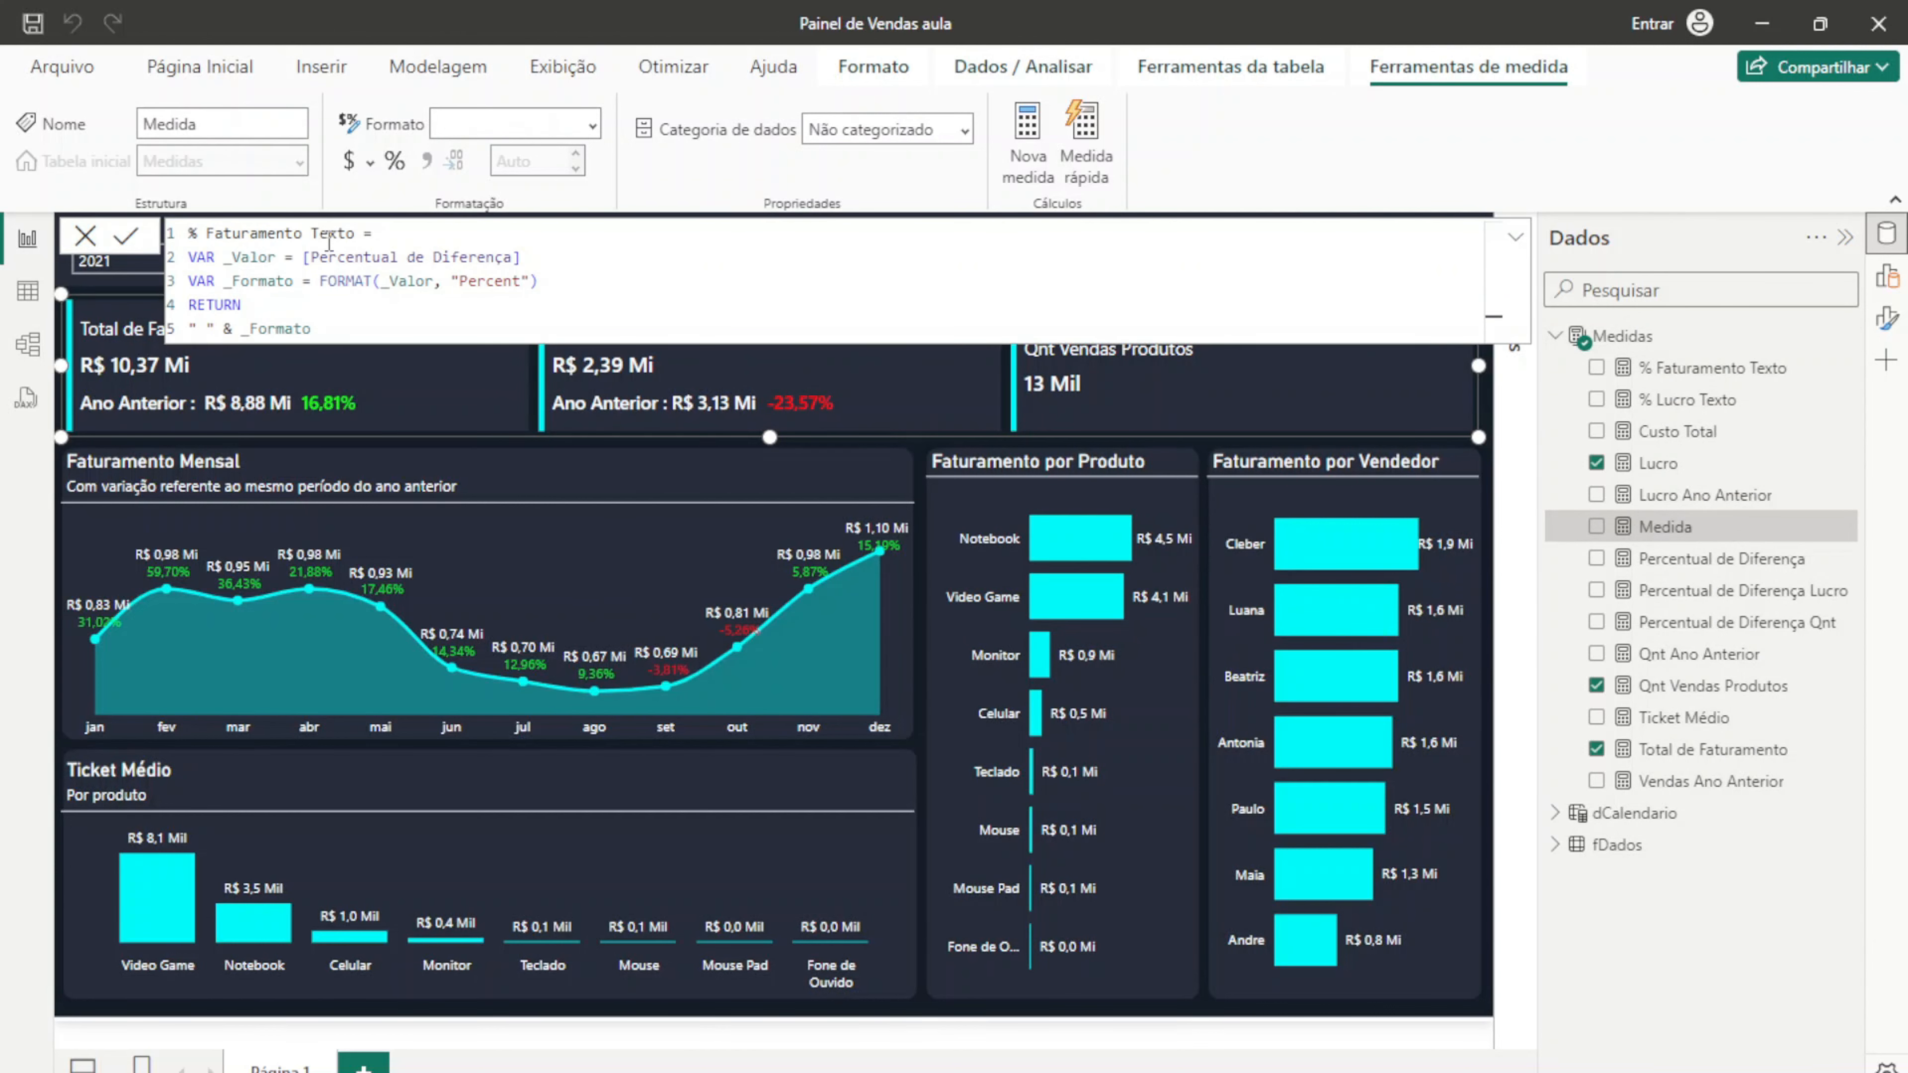
Step: Rename the copied measure as % Qnt Texto in the first line of its formula
double_click(350, 234)
left_click_drag(301, 233, 217, 235)
type("Q")
key("BackSpace")
key("BackSpace")
type("QNT")
key("BackSpace")
key("BackSpace")
type("nt")
Step: Set the _Valor variable to [Percentual de Diferença Qnt] and commit the text measure
left_click_drag(522, 256, 315, 259)
type("pe")
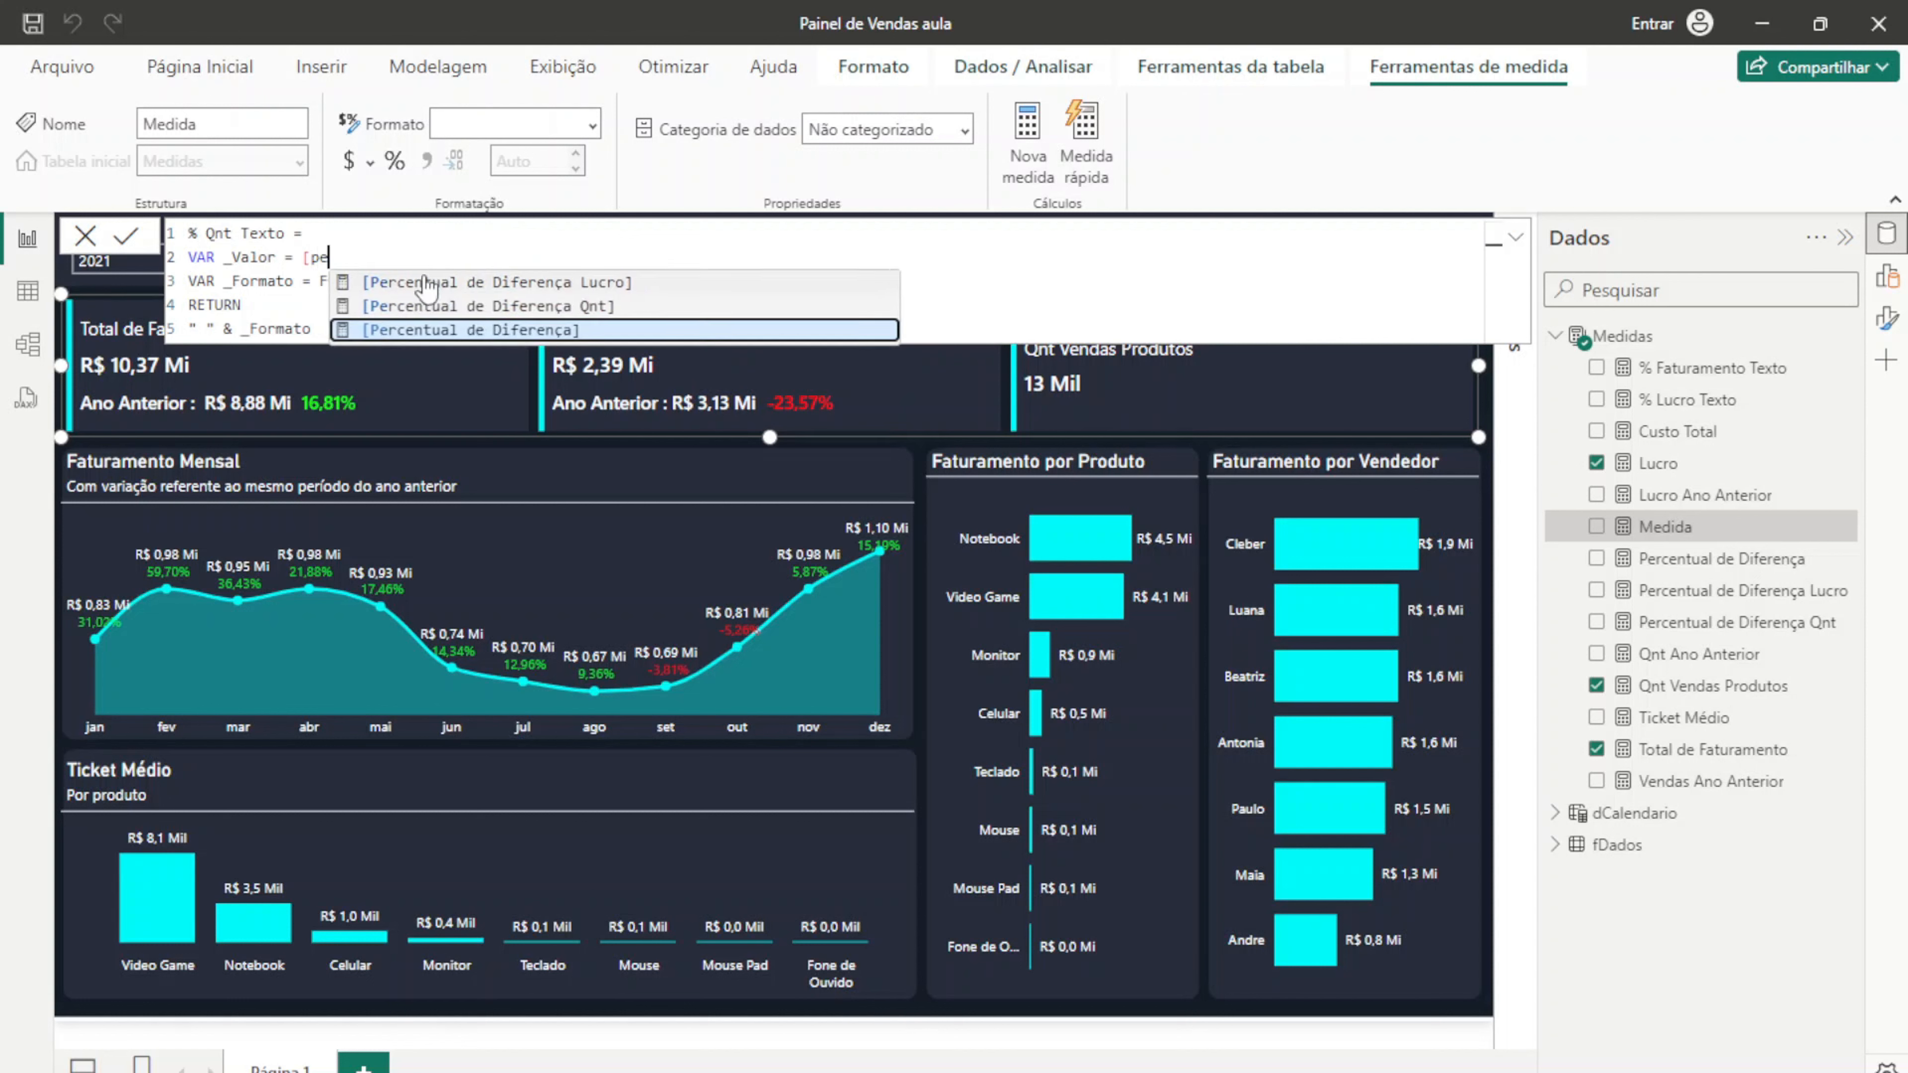
key("Up")
key("Tab")
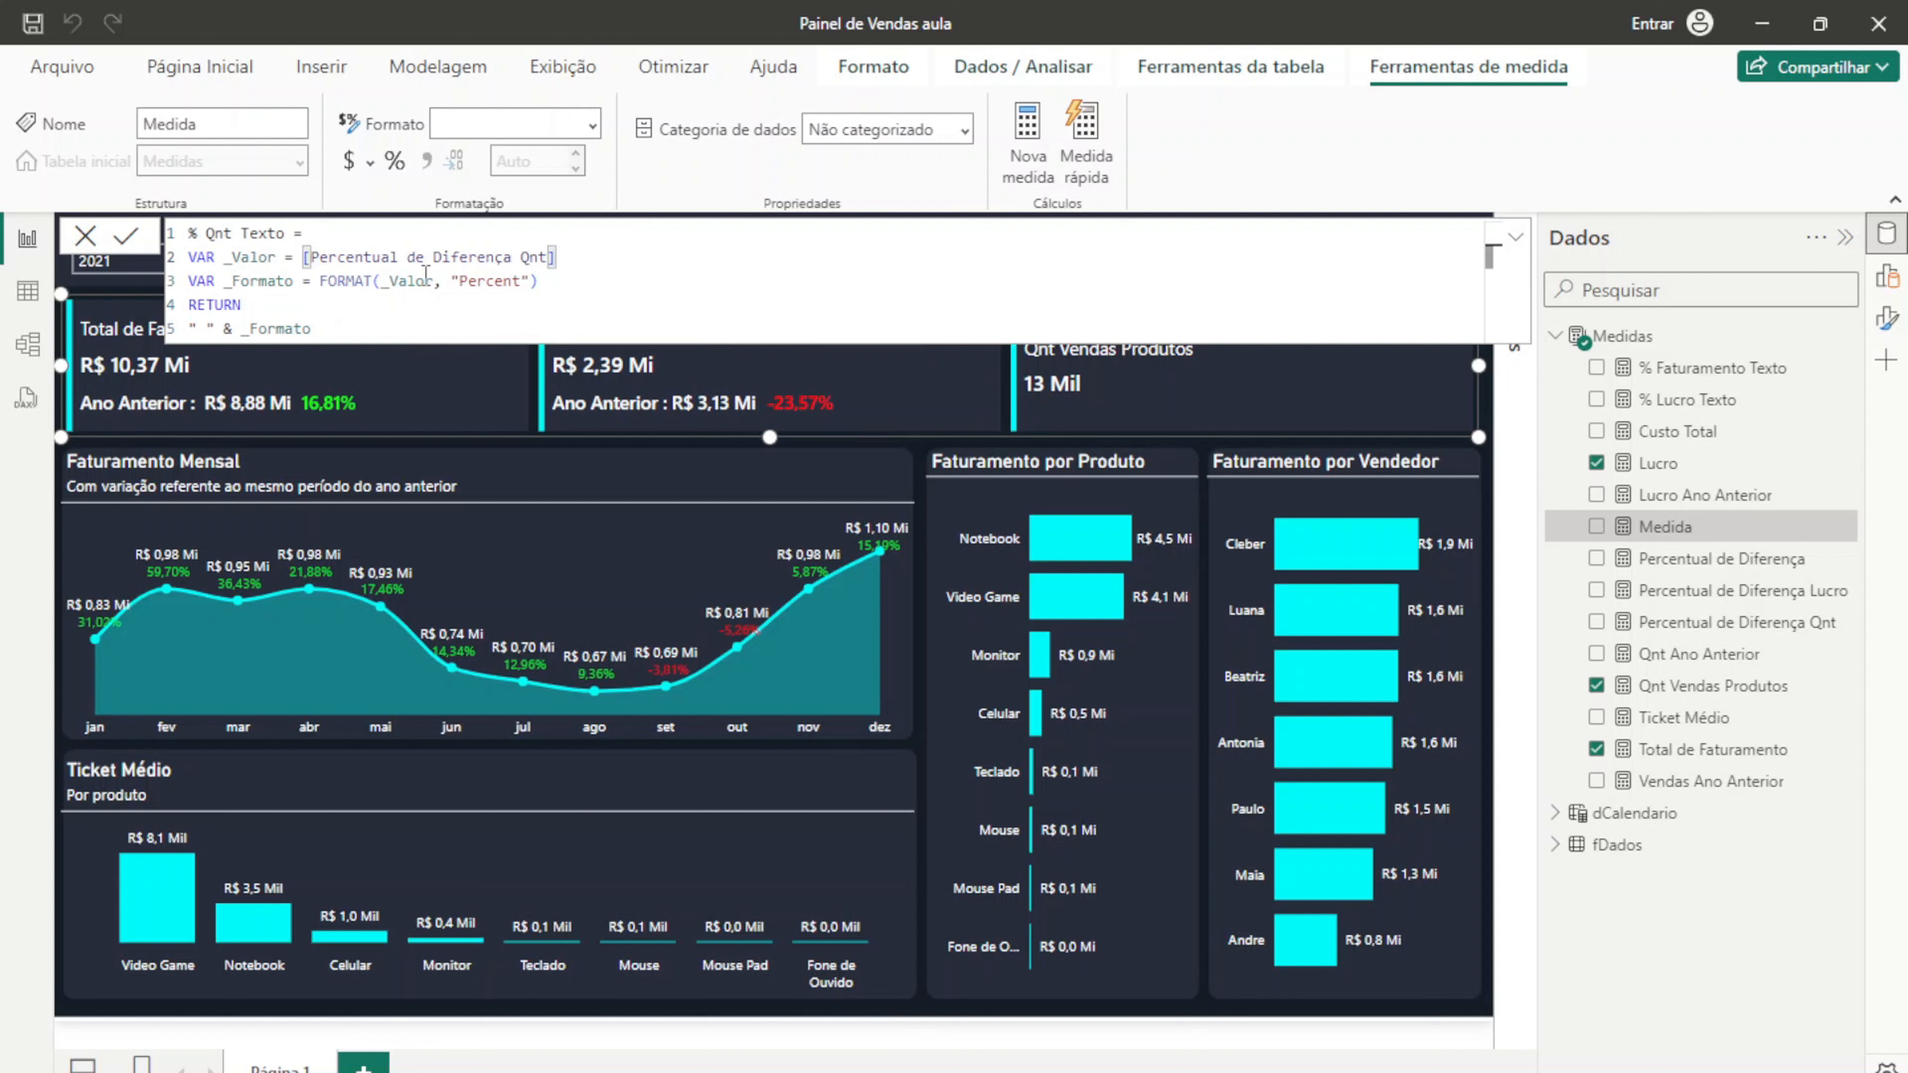
left_click(422, 335)
key("Return")
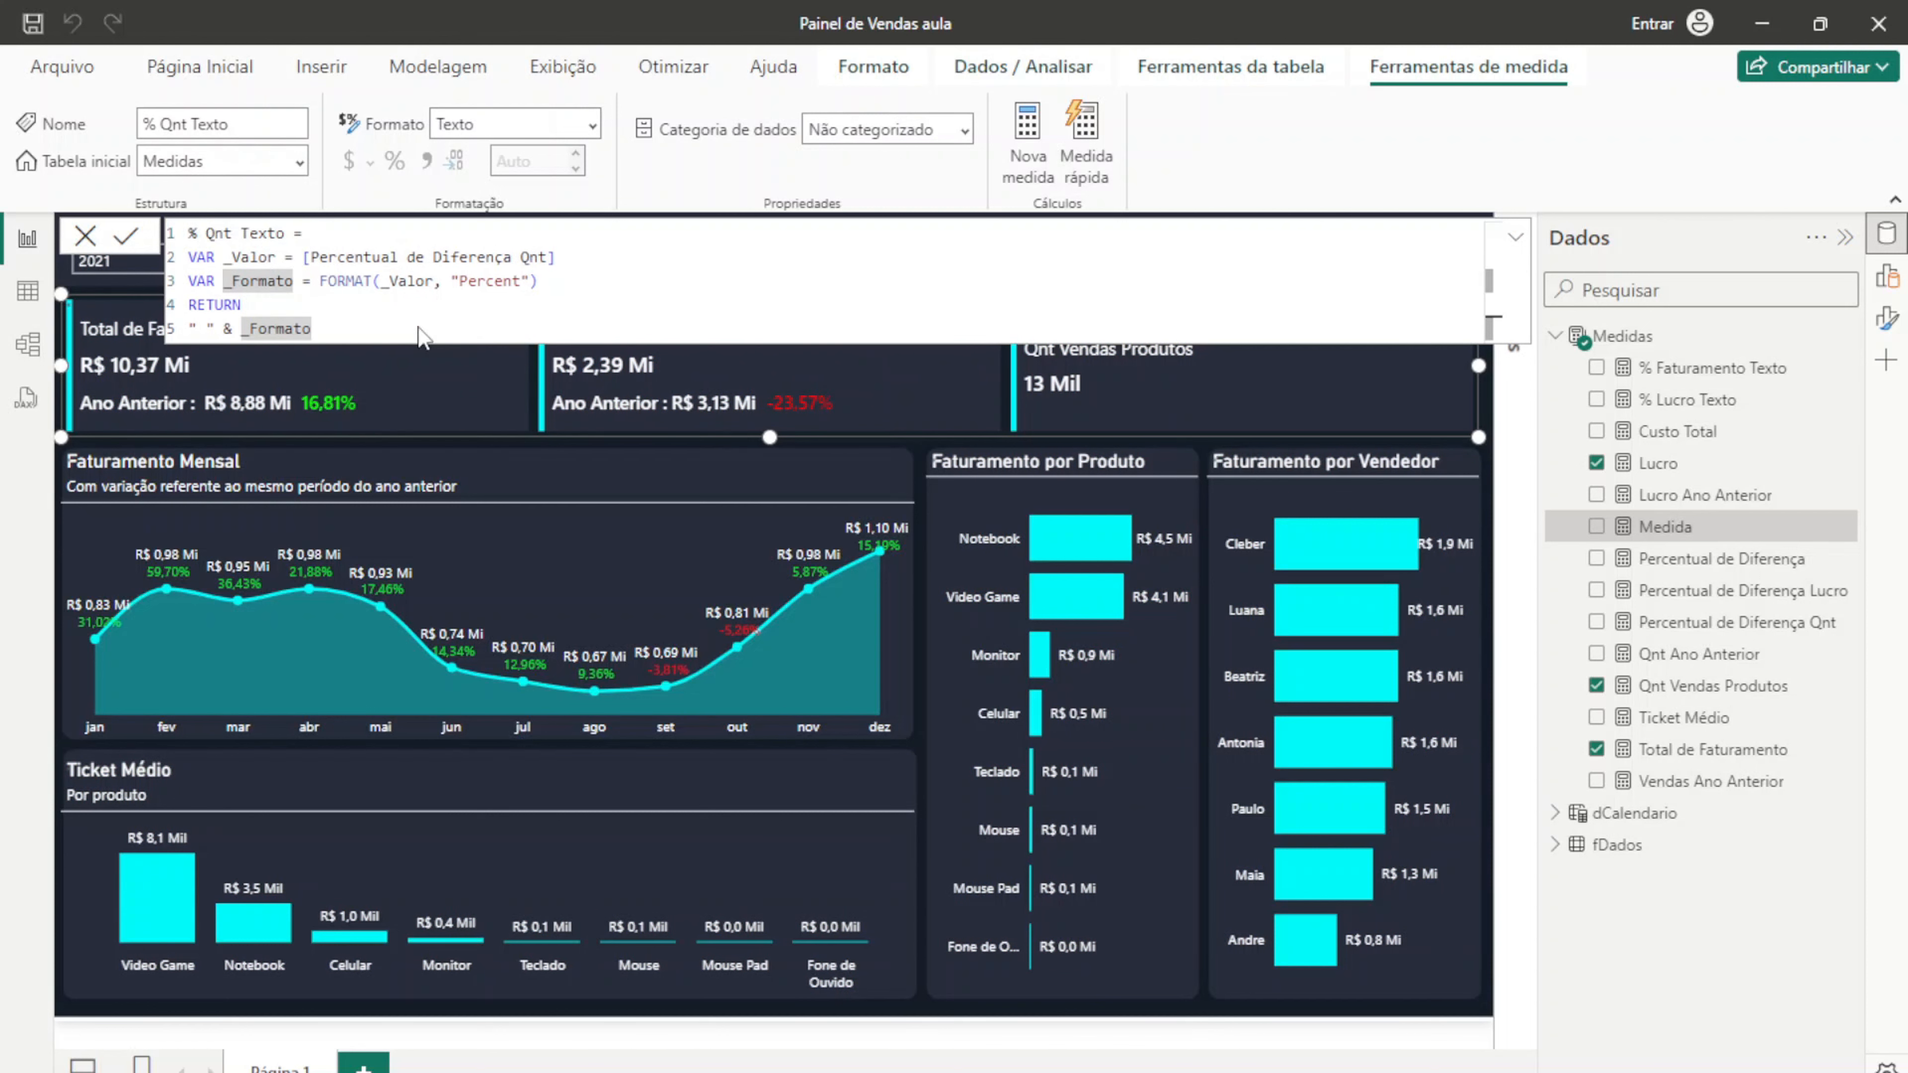
left_click(91, 244)
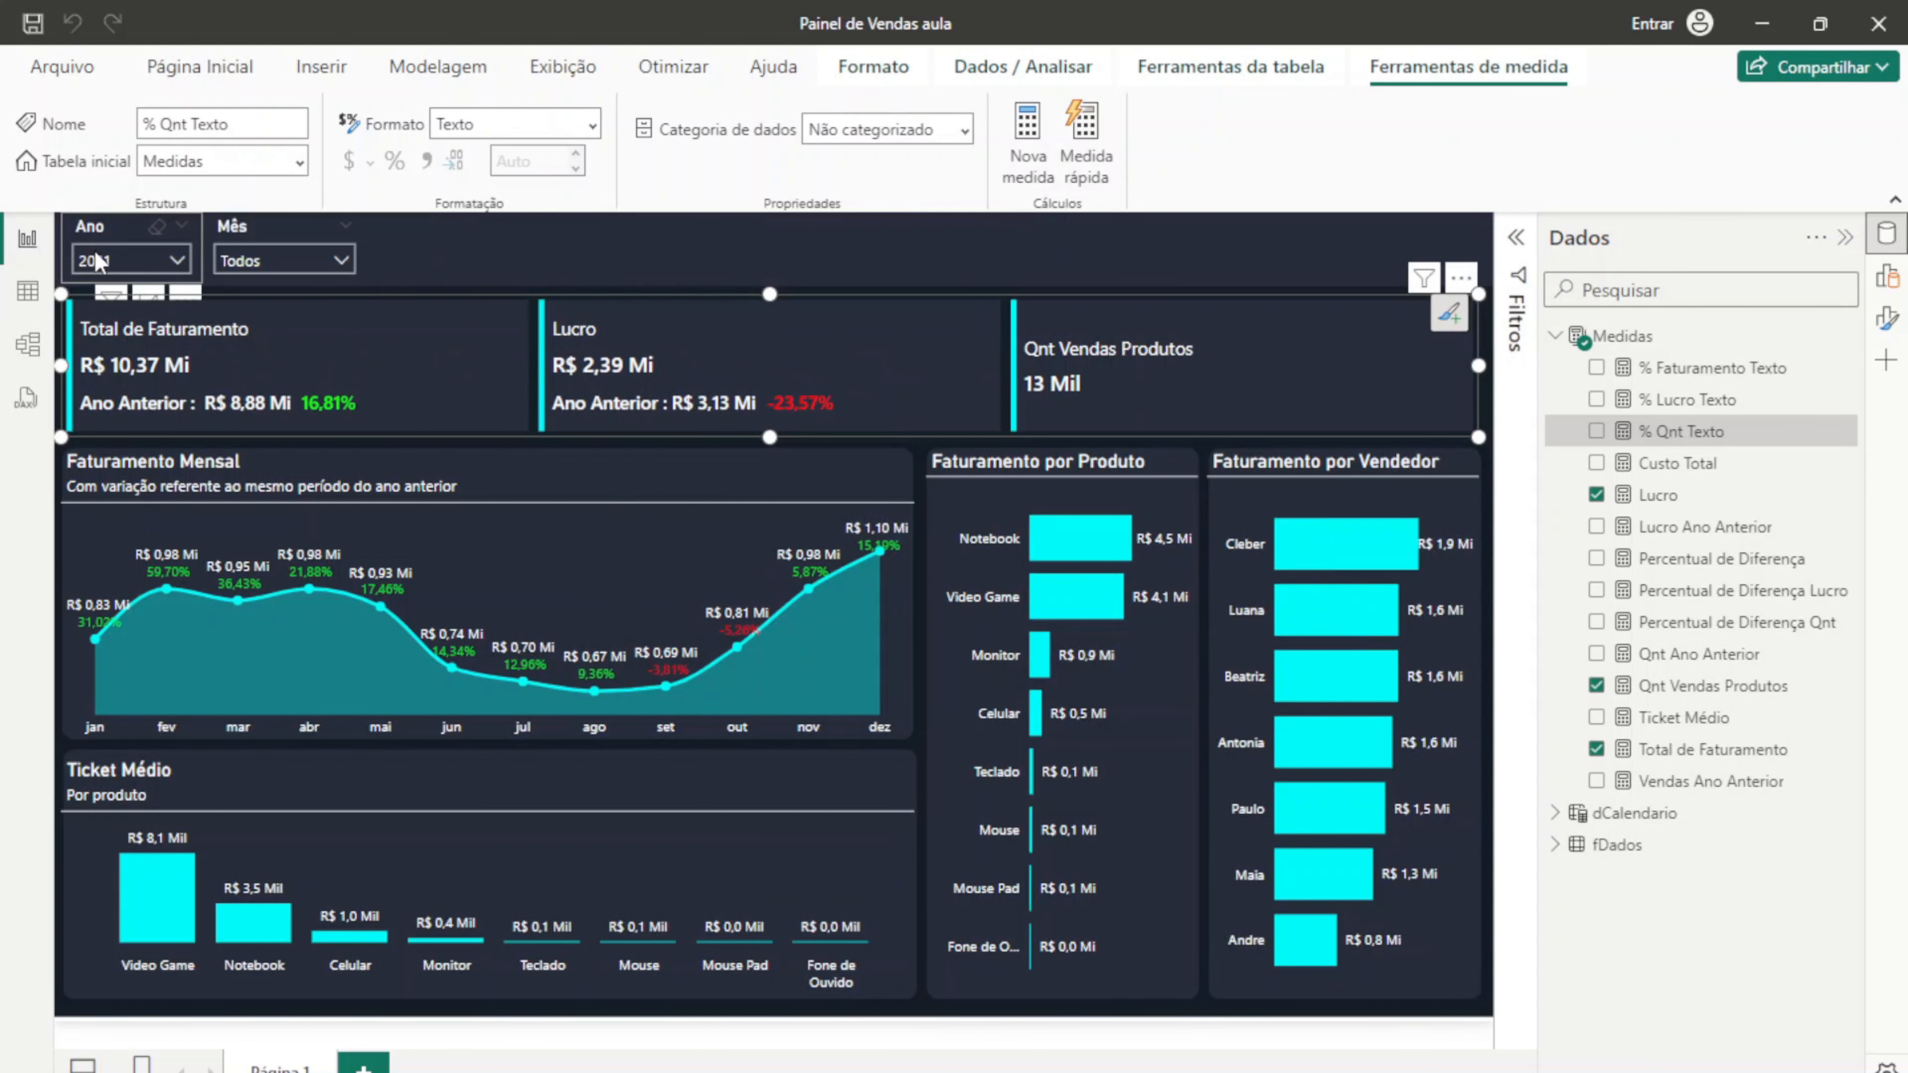
Step: Add Qnt Ano Anterior as a reference label for the card's Qnt Vendas Produtos series
left_click(1885, 318)
left_click(1322, 635)
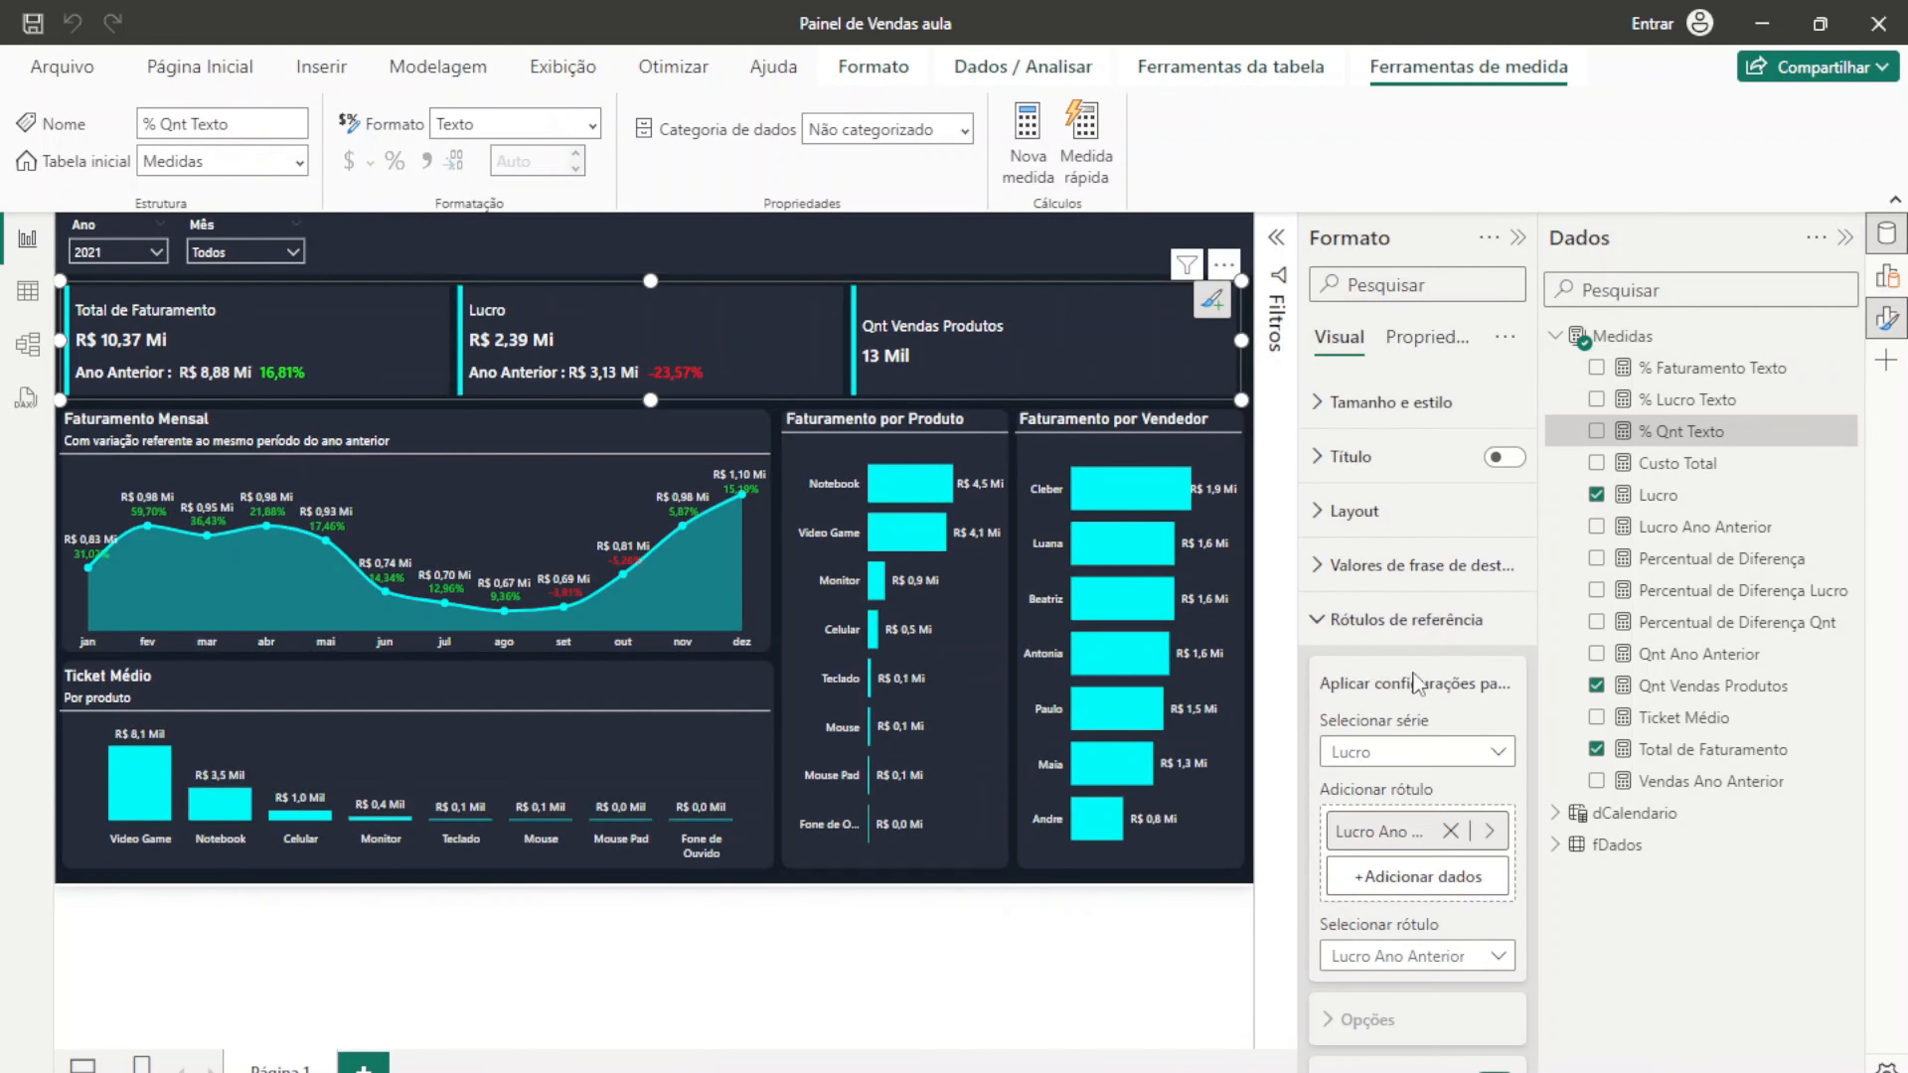
scroll(1419, 685, "down", 2)
left_click(1448, 648)
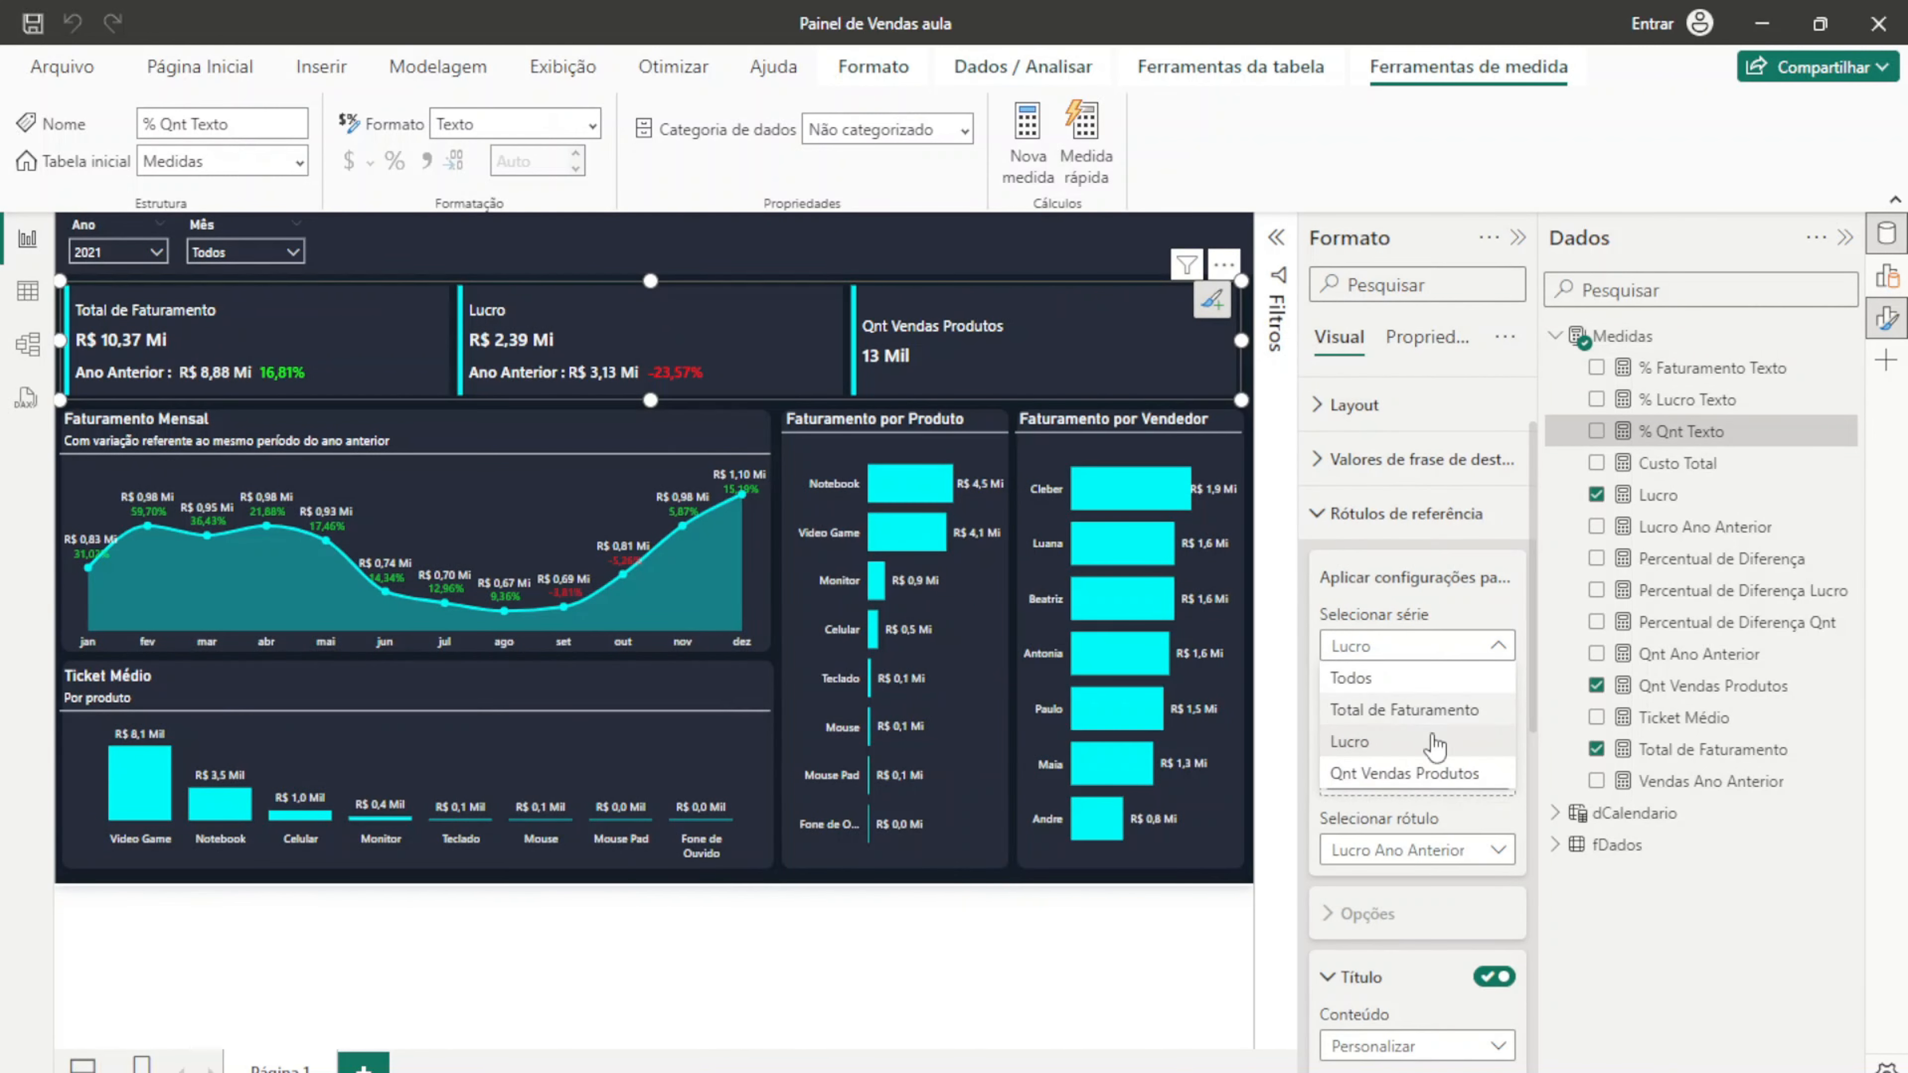
left_click(1457, 773)
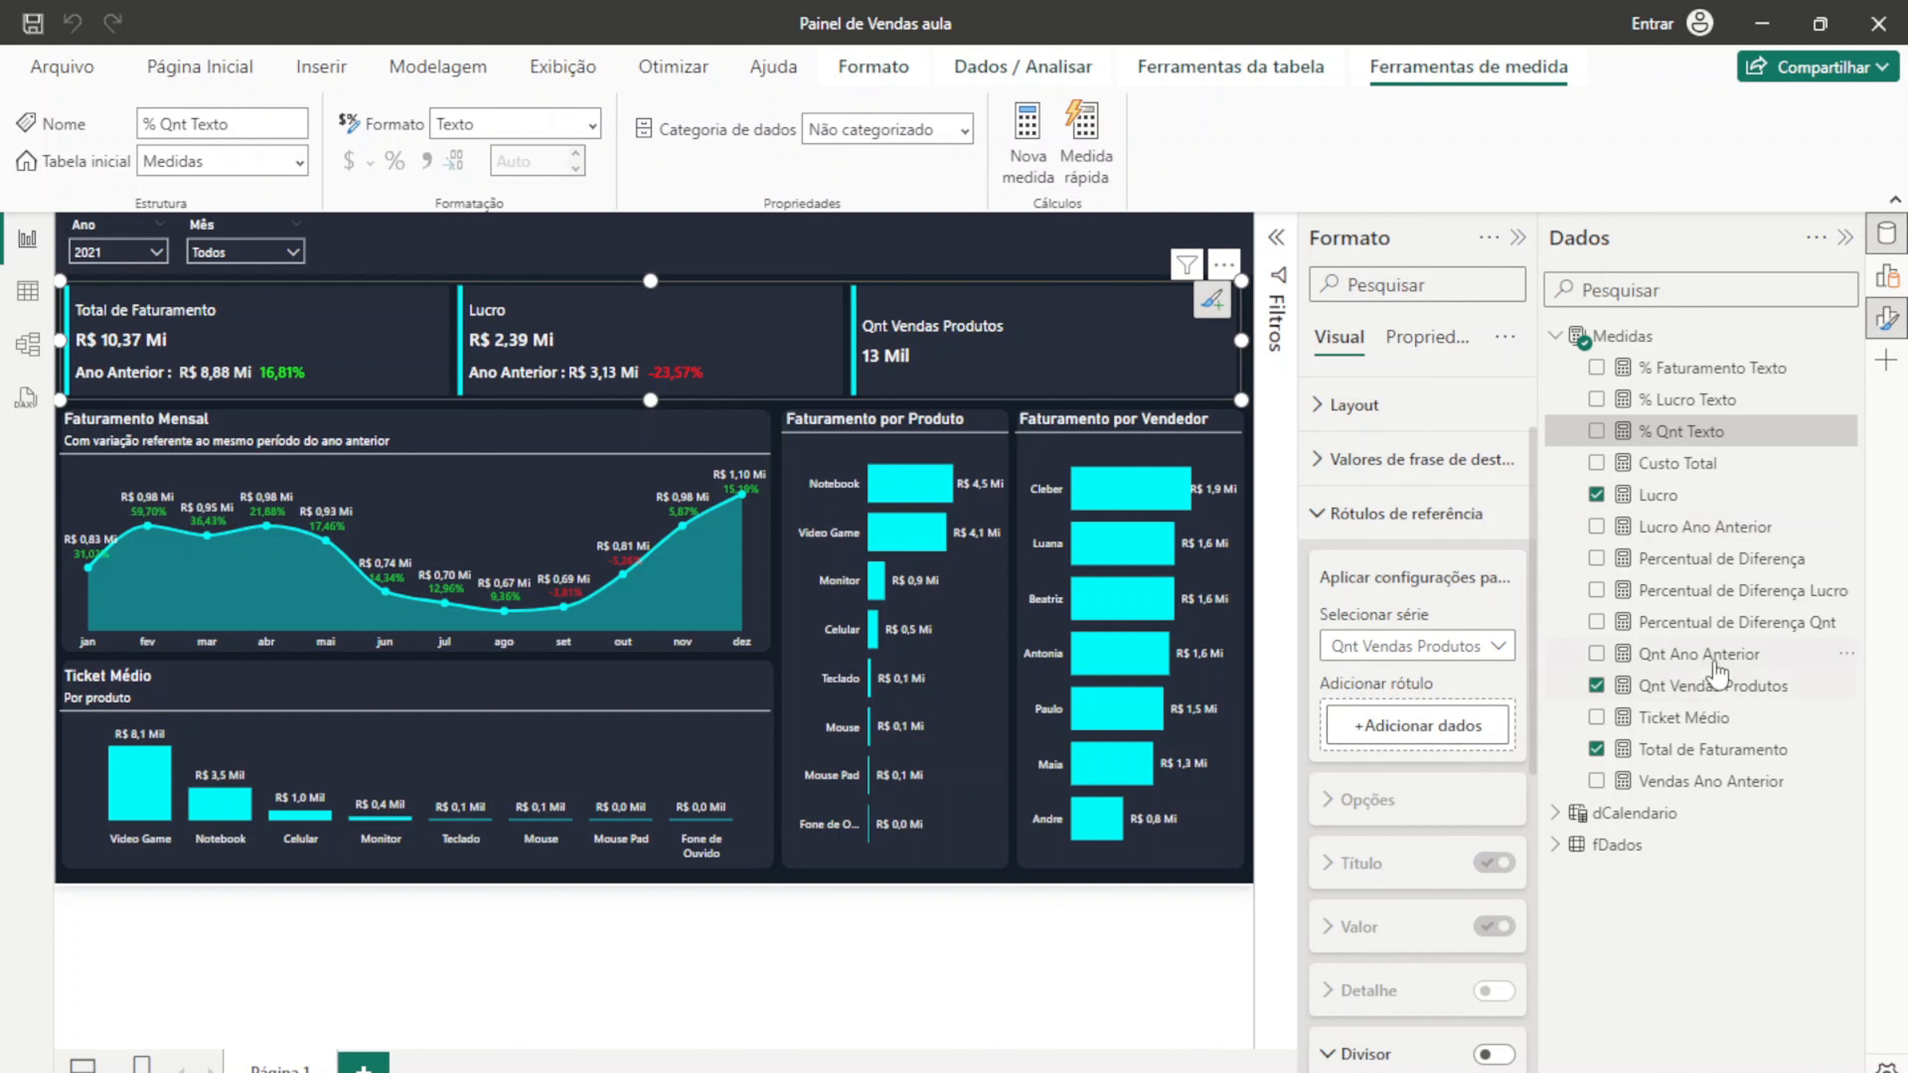
left_click_drag(1718, 668, 1442, 728)
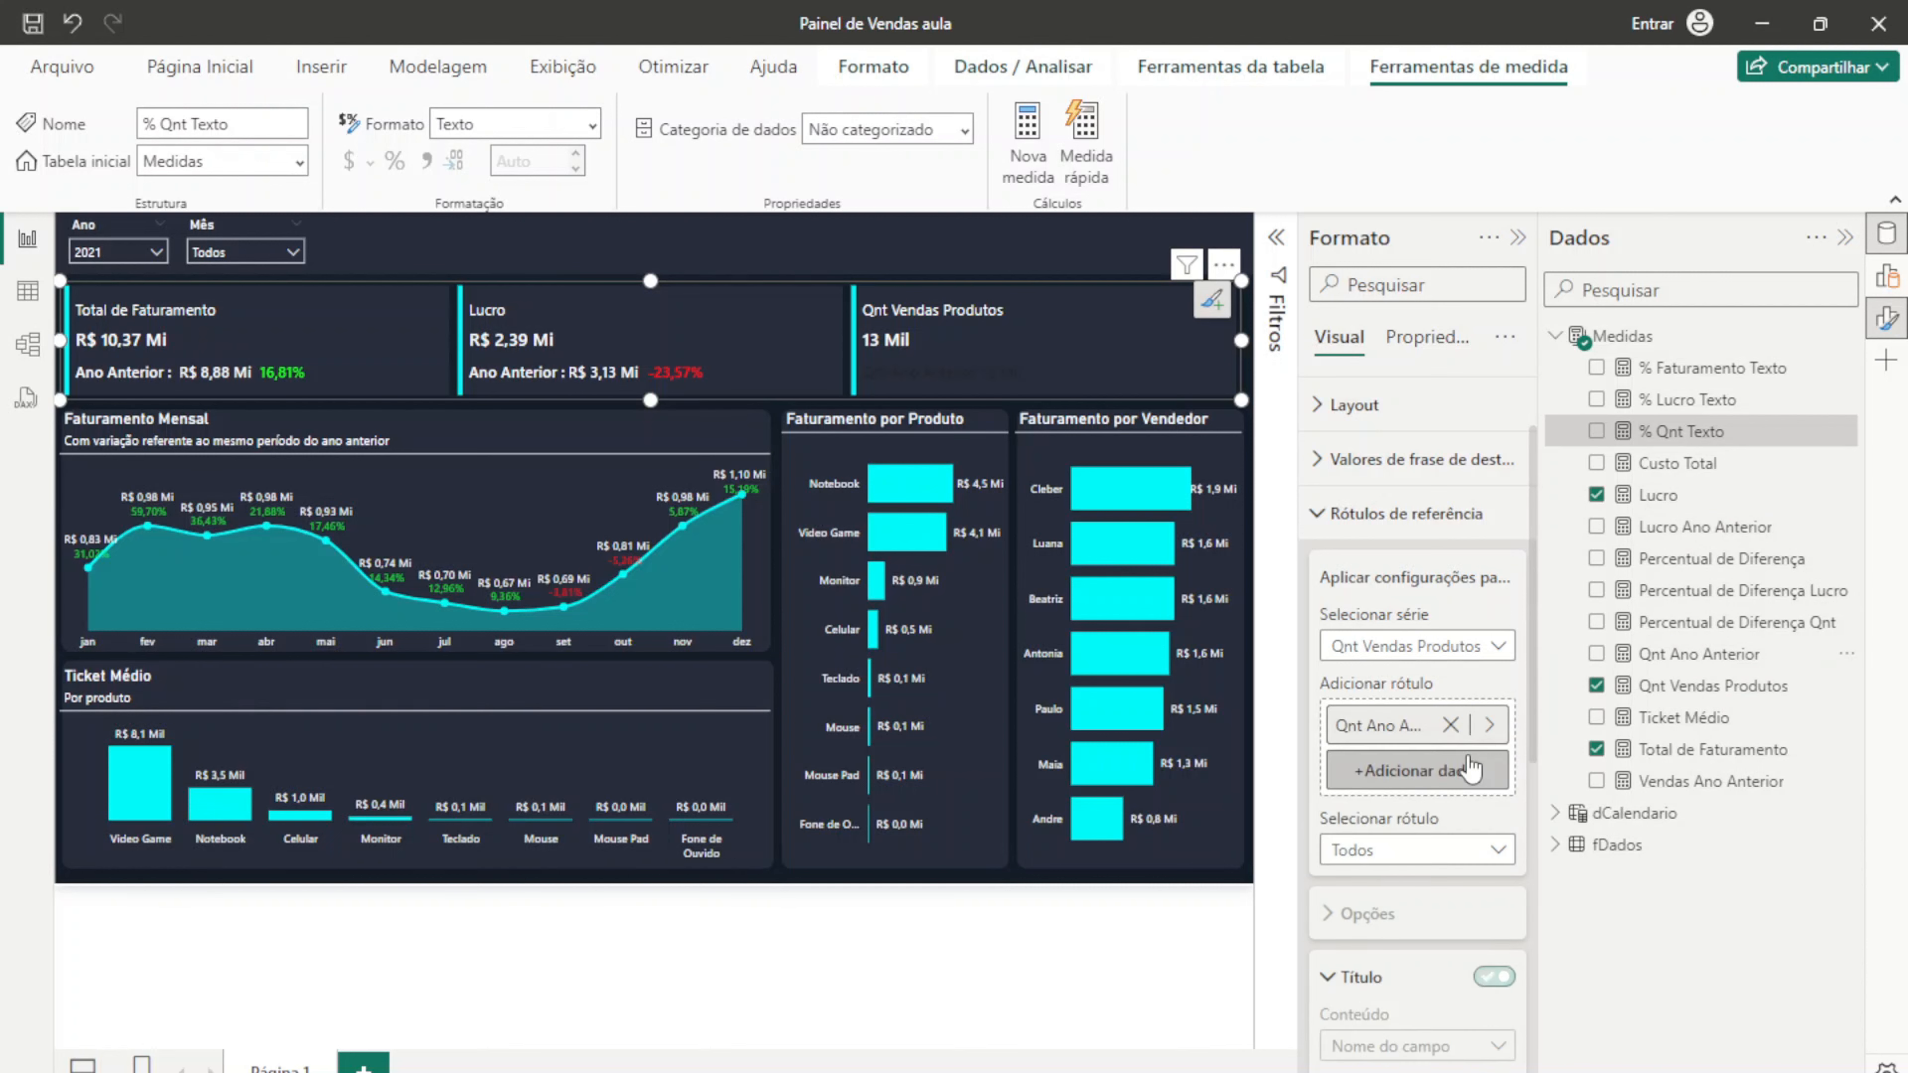
Step: Give the Qnt Ano Anterior reference label a custom title reading "Ano Anterior :"
scroll(1439, 801, "down", 2)
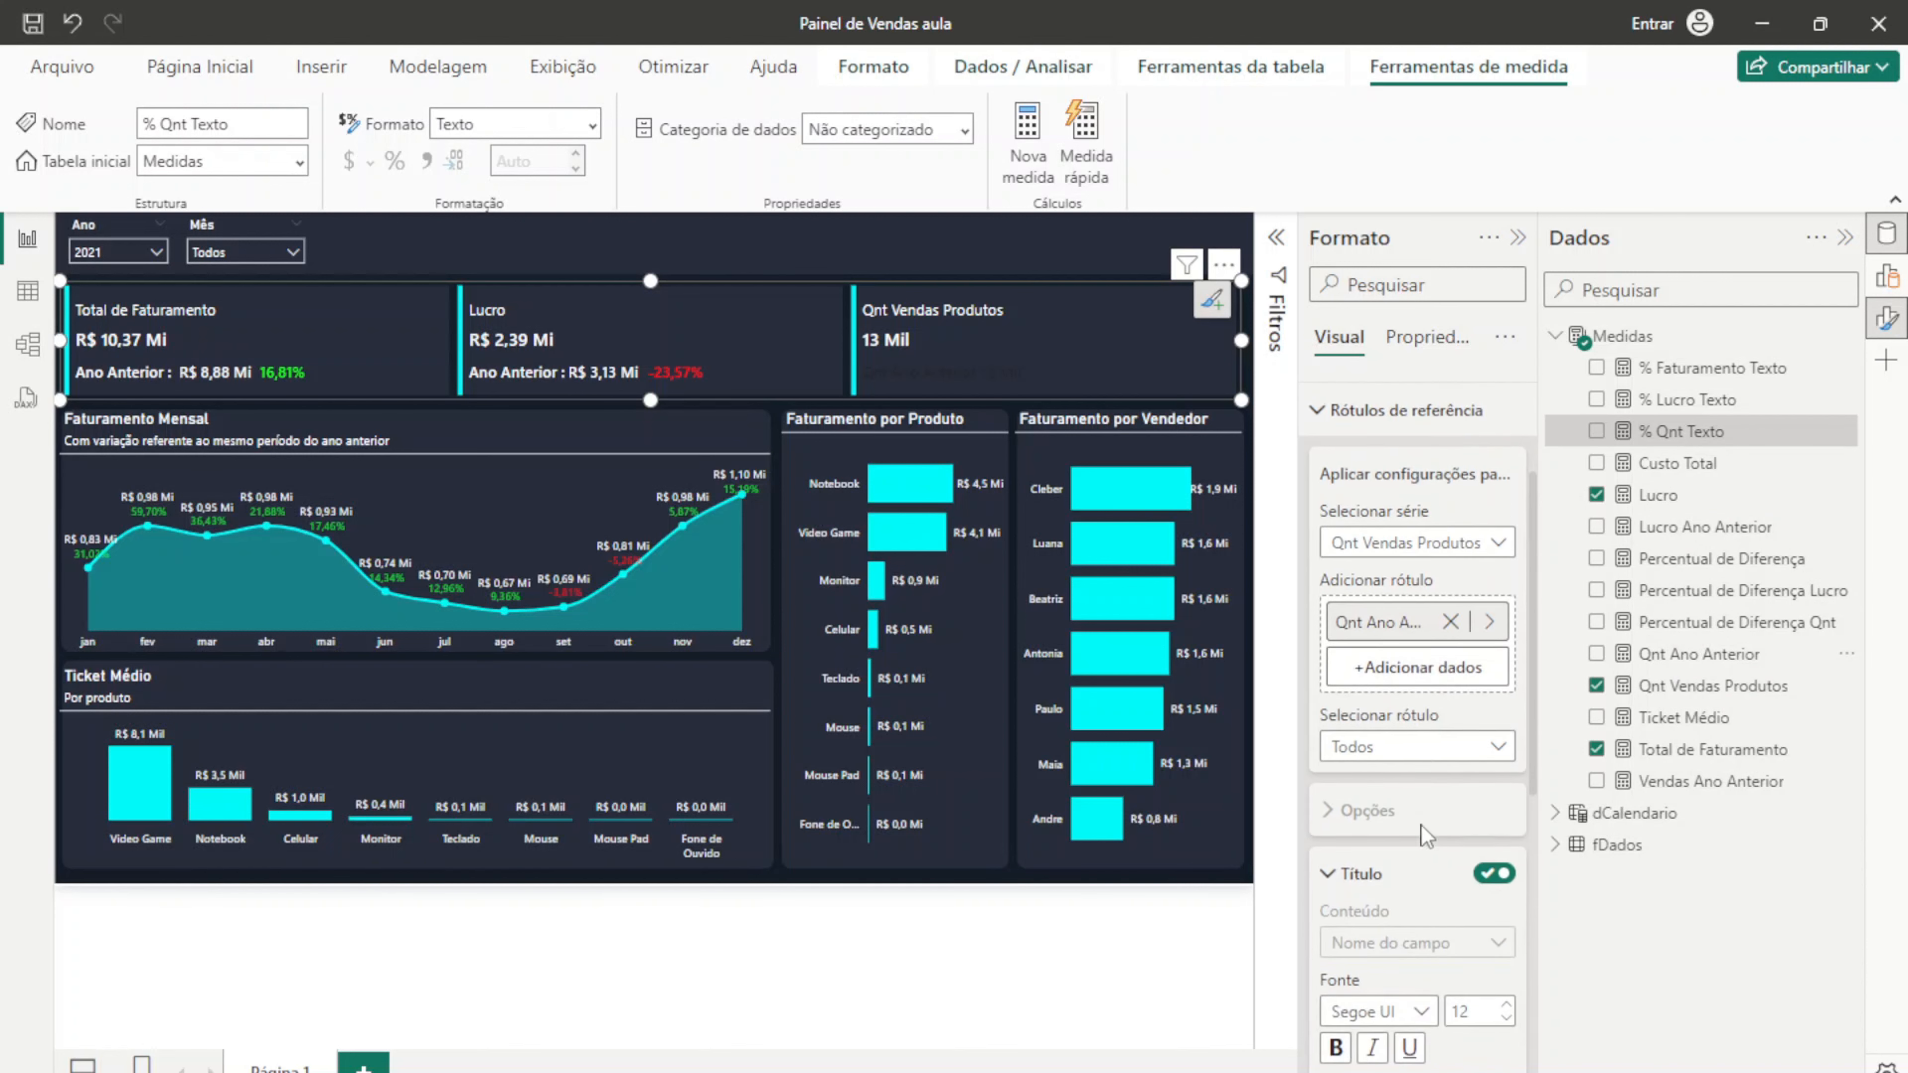
left_click(1419, 742)
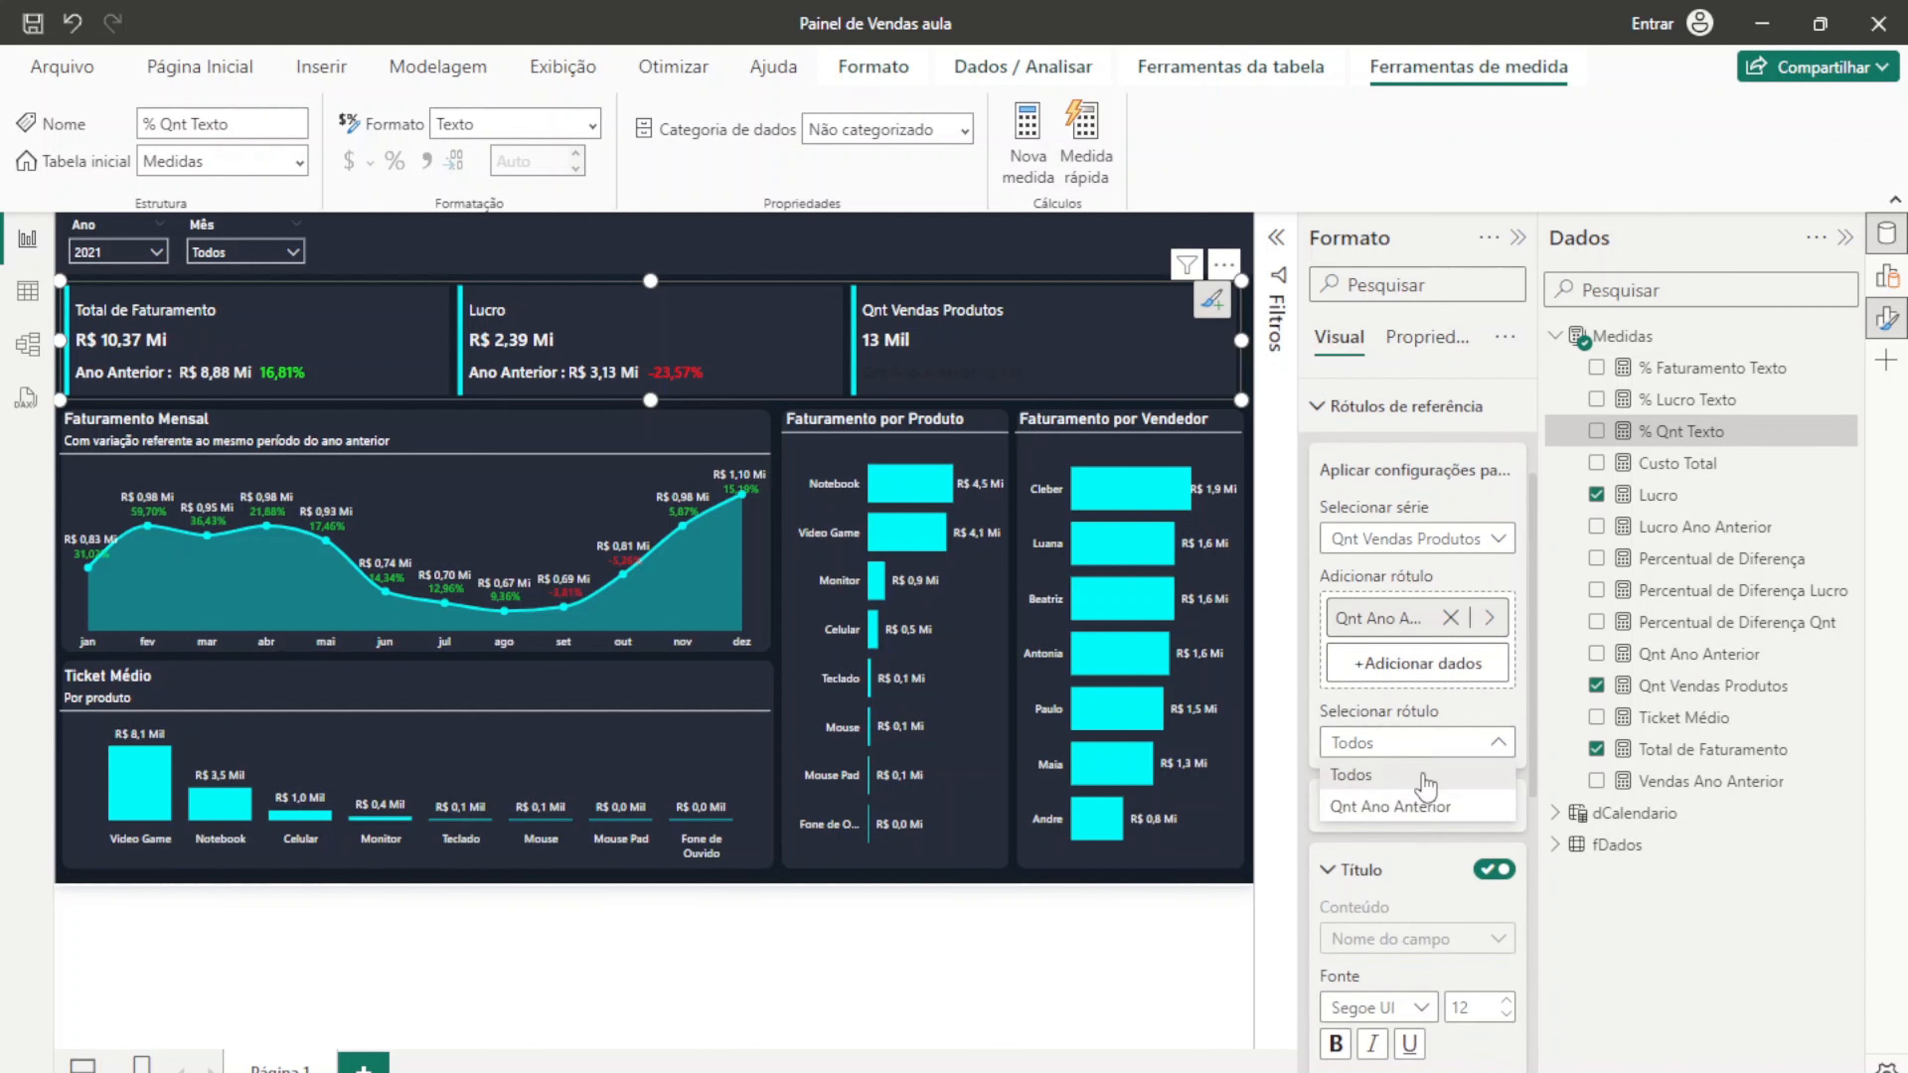
left_click(1410, 810)
scroll(1459, 807, "down", 5)
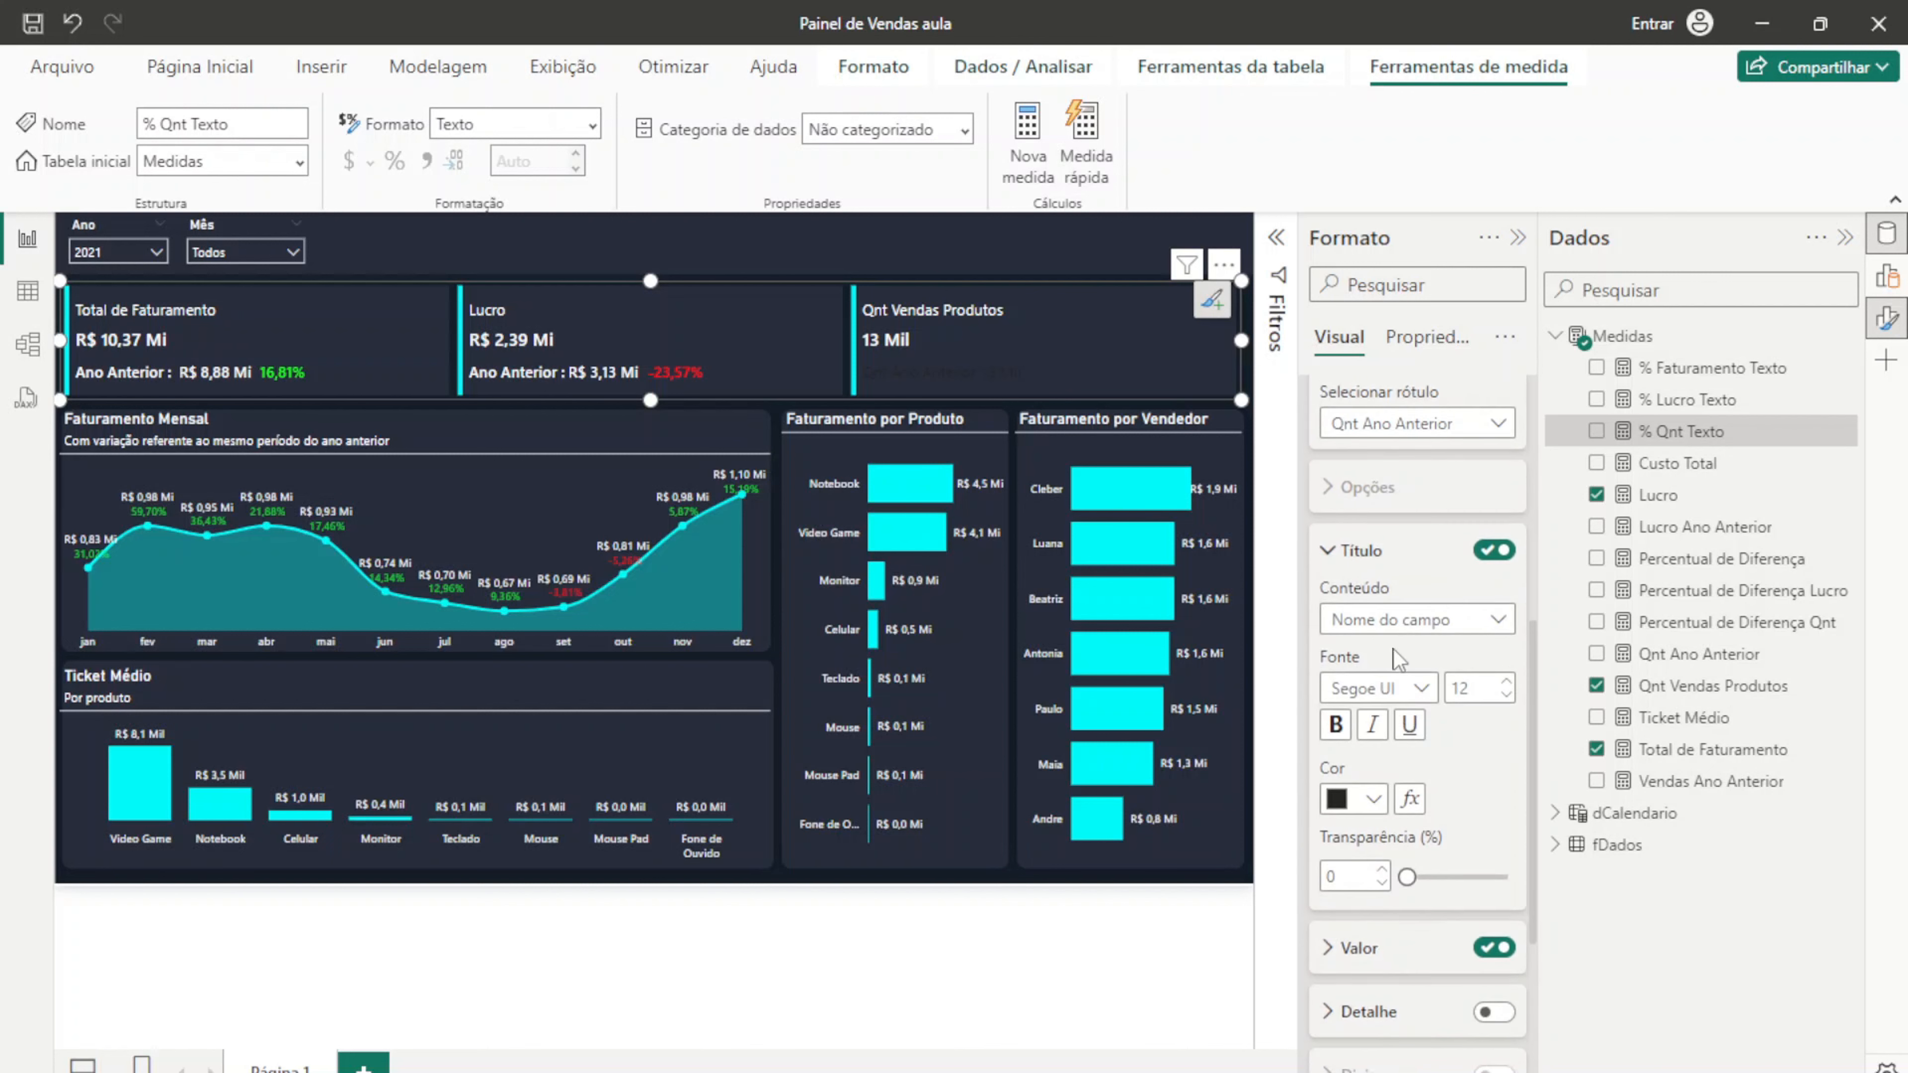
left_click(1399, 621)
left_click(1410, 652)
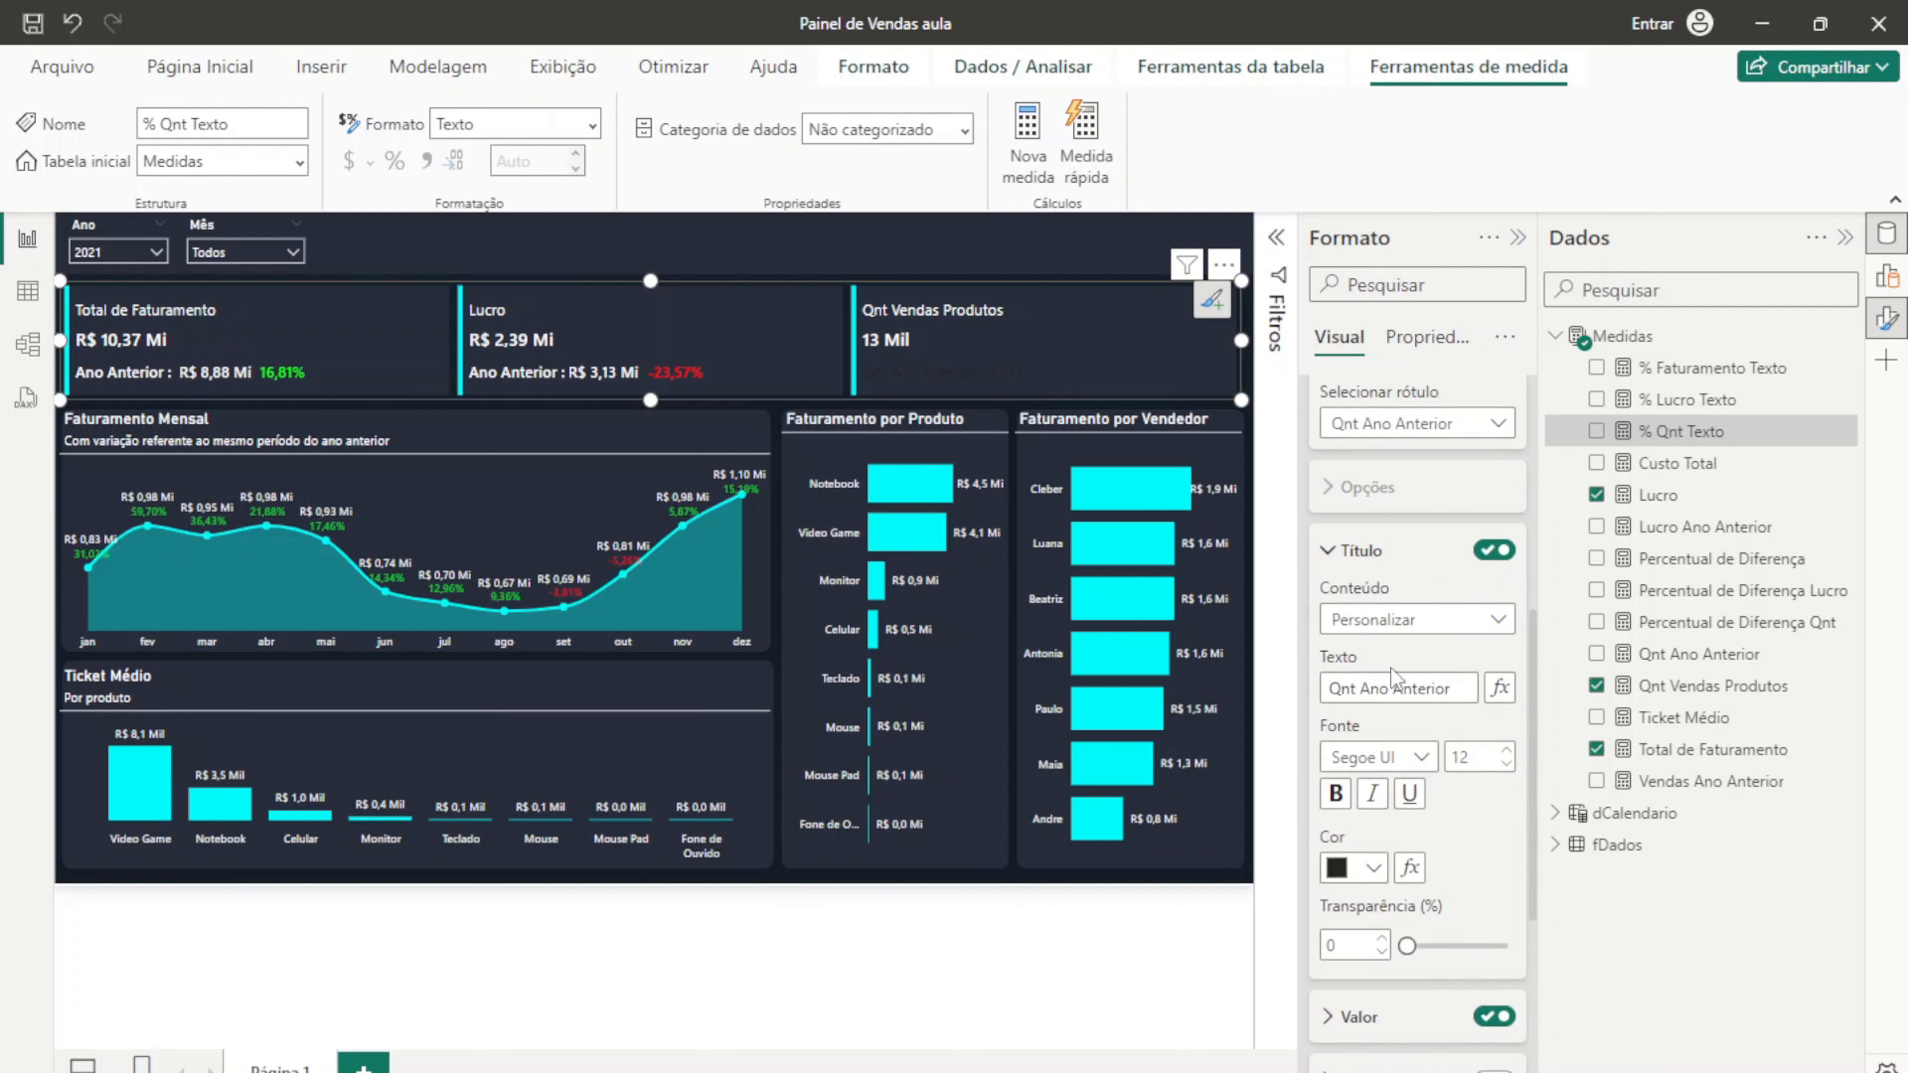
left_click_drag(1362, 680, 1272, 680)
key("BackSpace")
left_click(1432, 680)
Step: Format the reference label's title in white with the Segoe UI Semibold font
left_click(1372, 868)
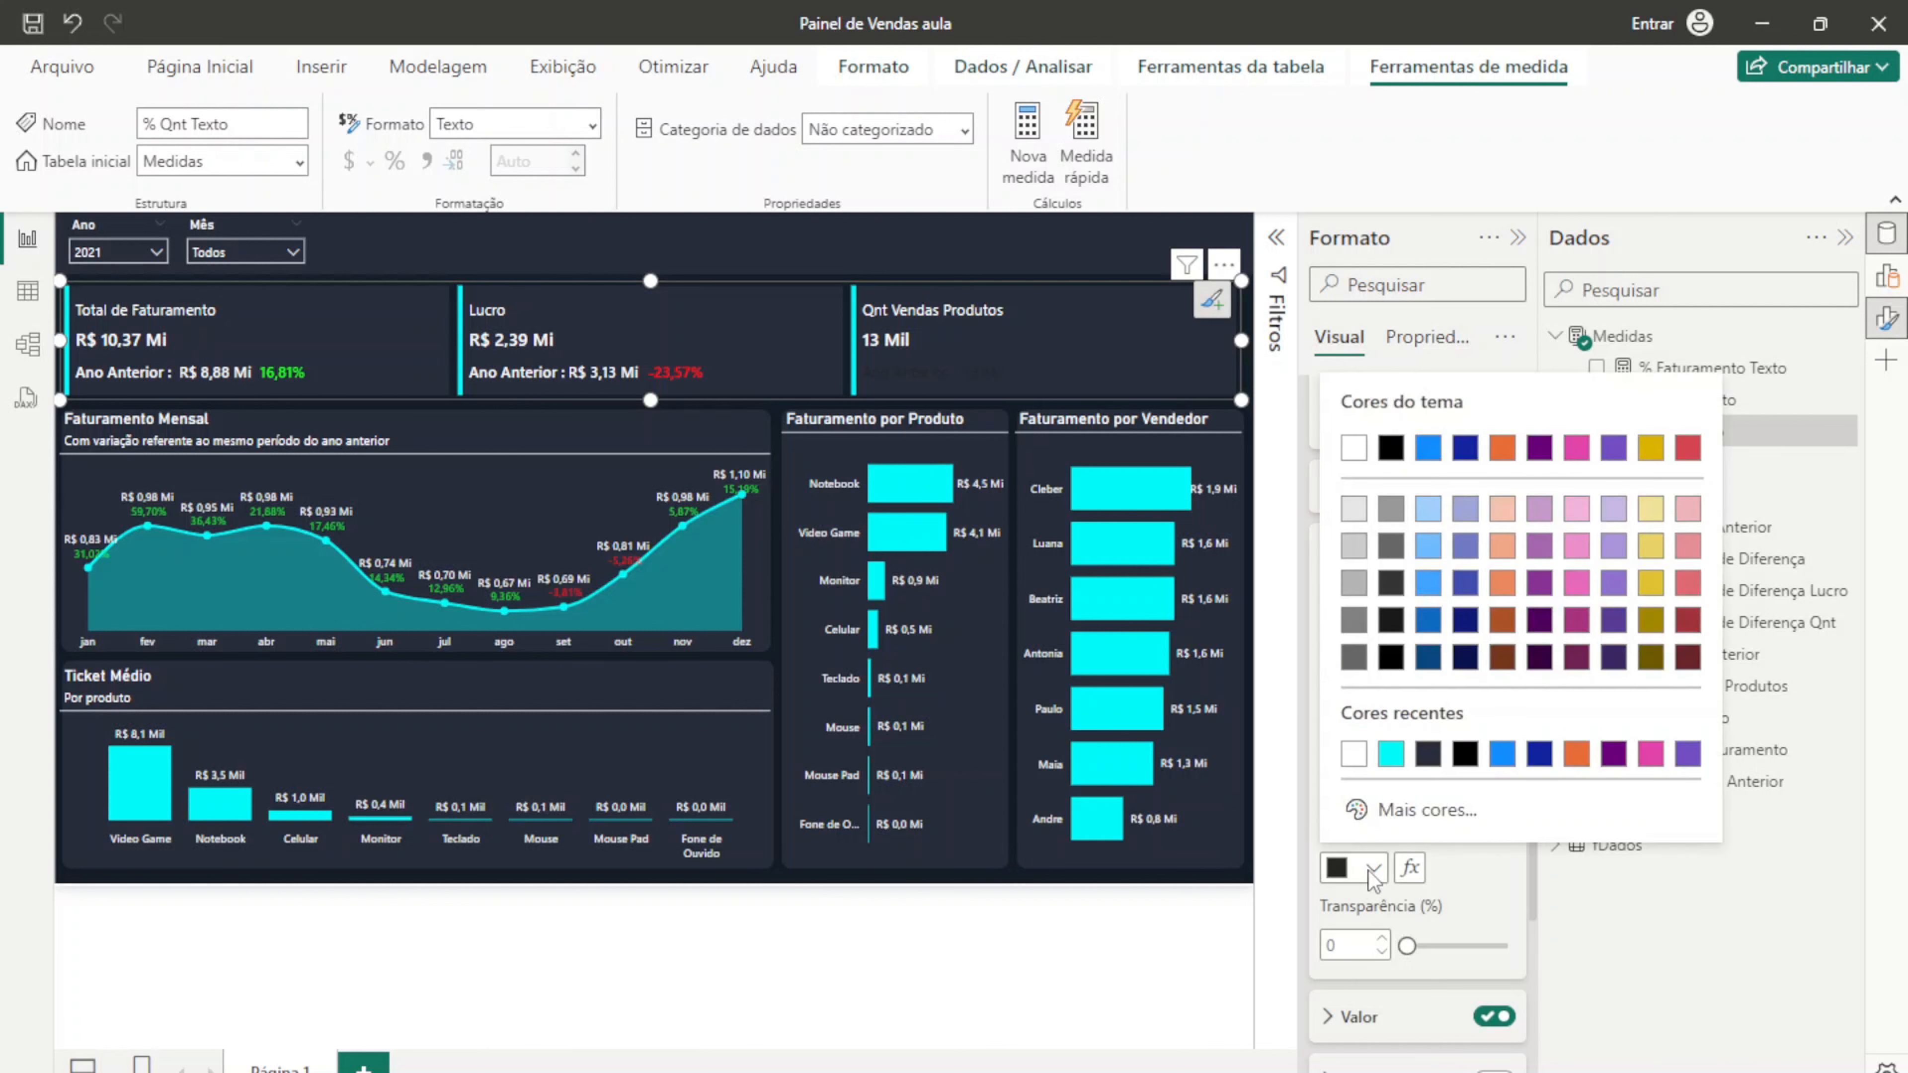
left_click(1356, 752)
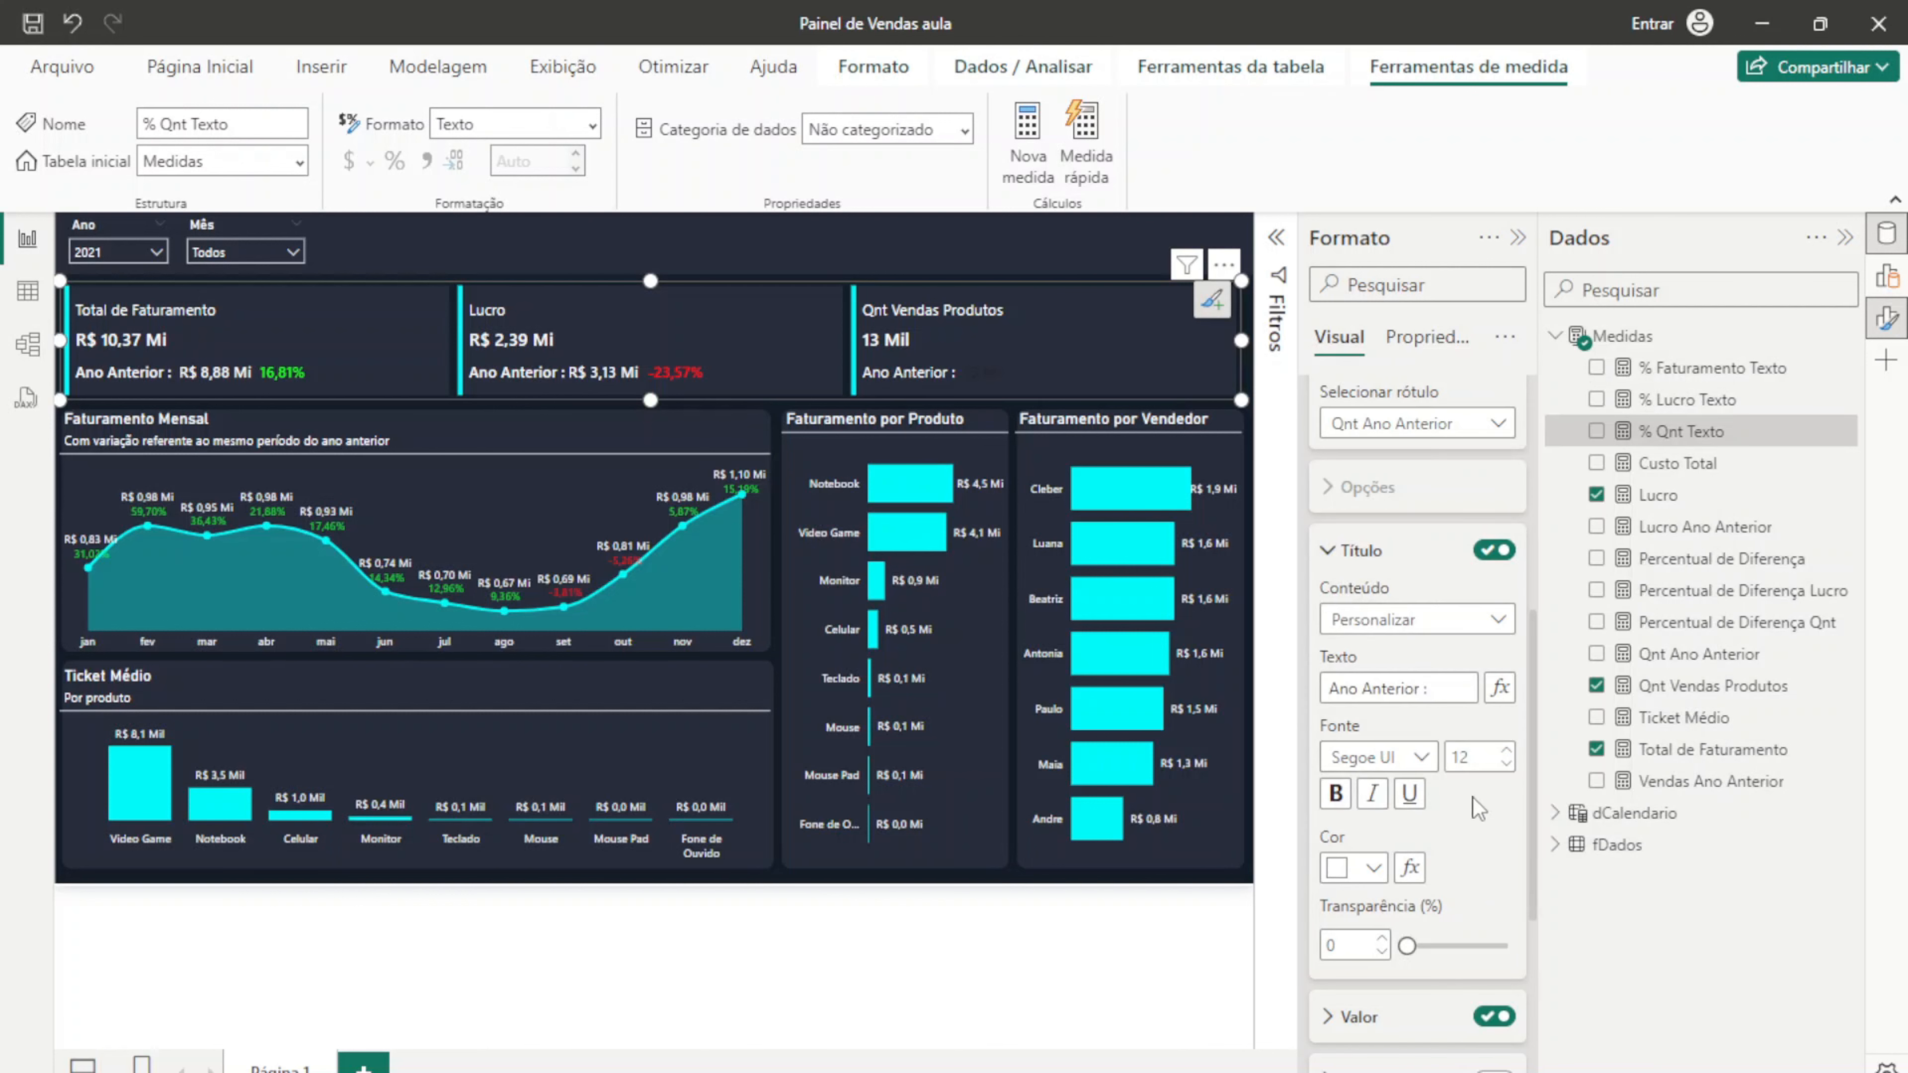
left_click(1416, 758)
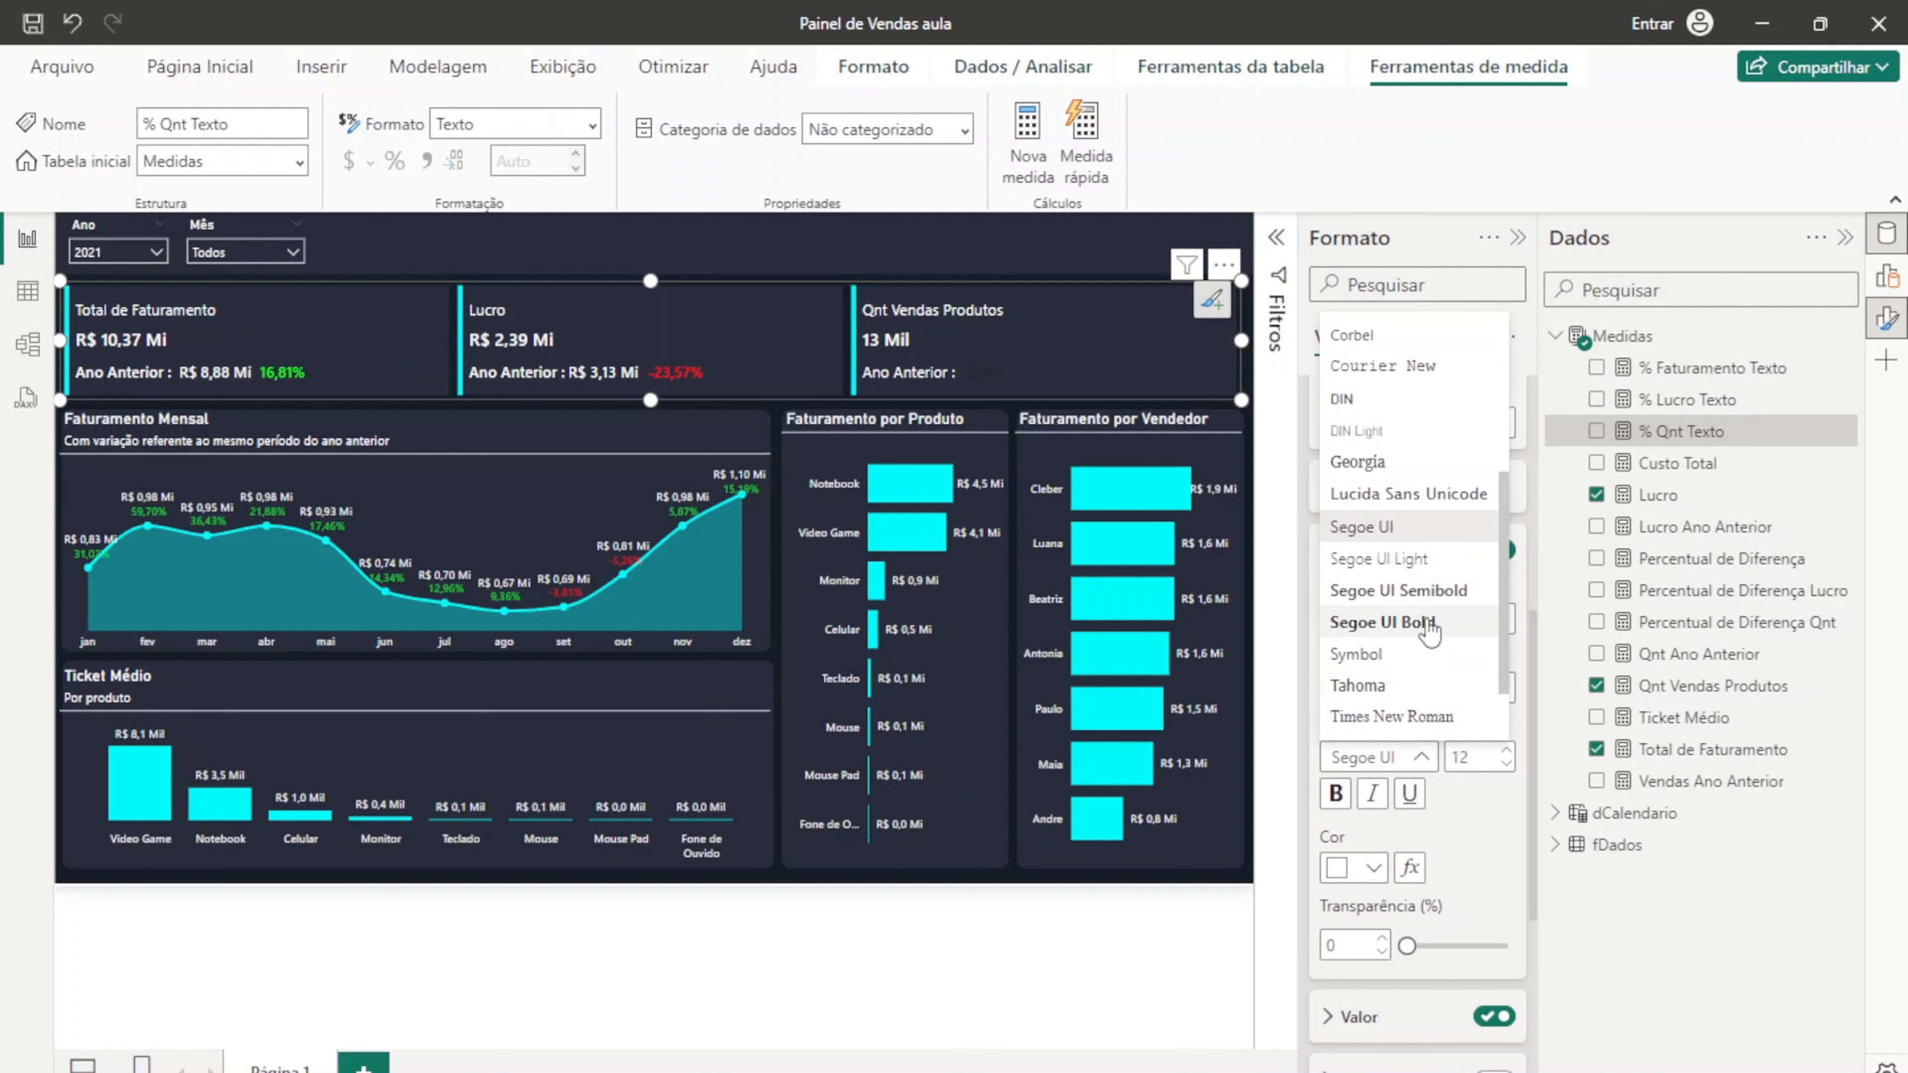
left_click(1435, 601)
scroll(1446, 885, "down", 2)
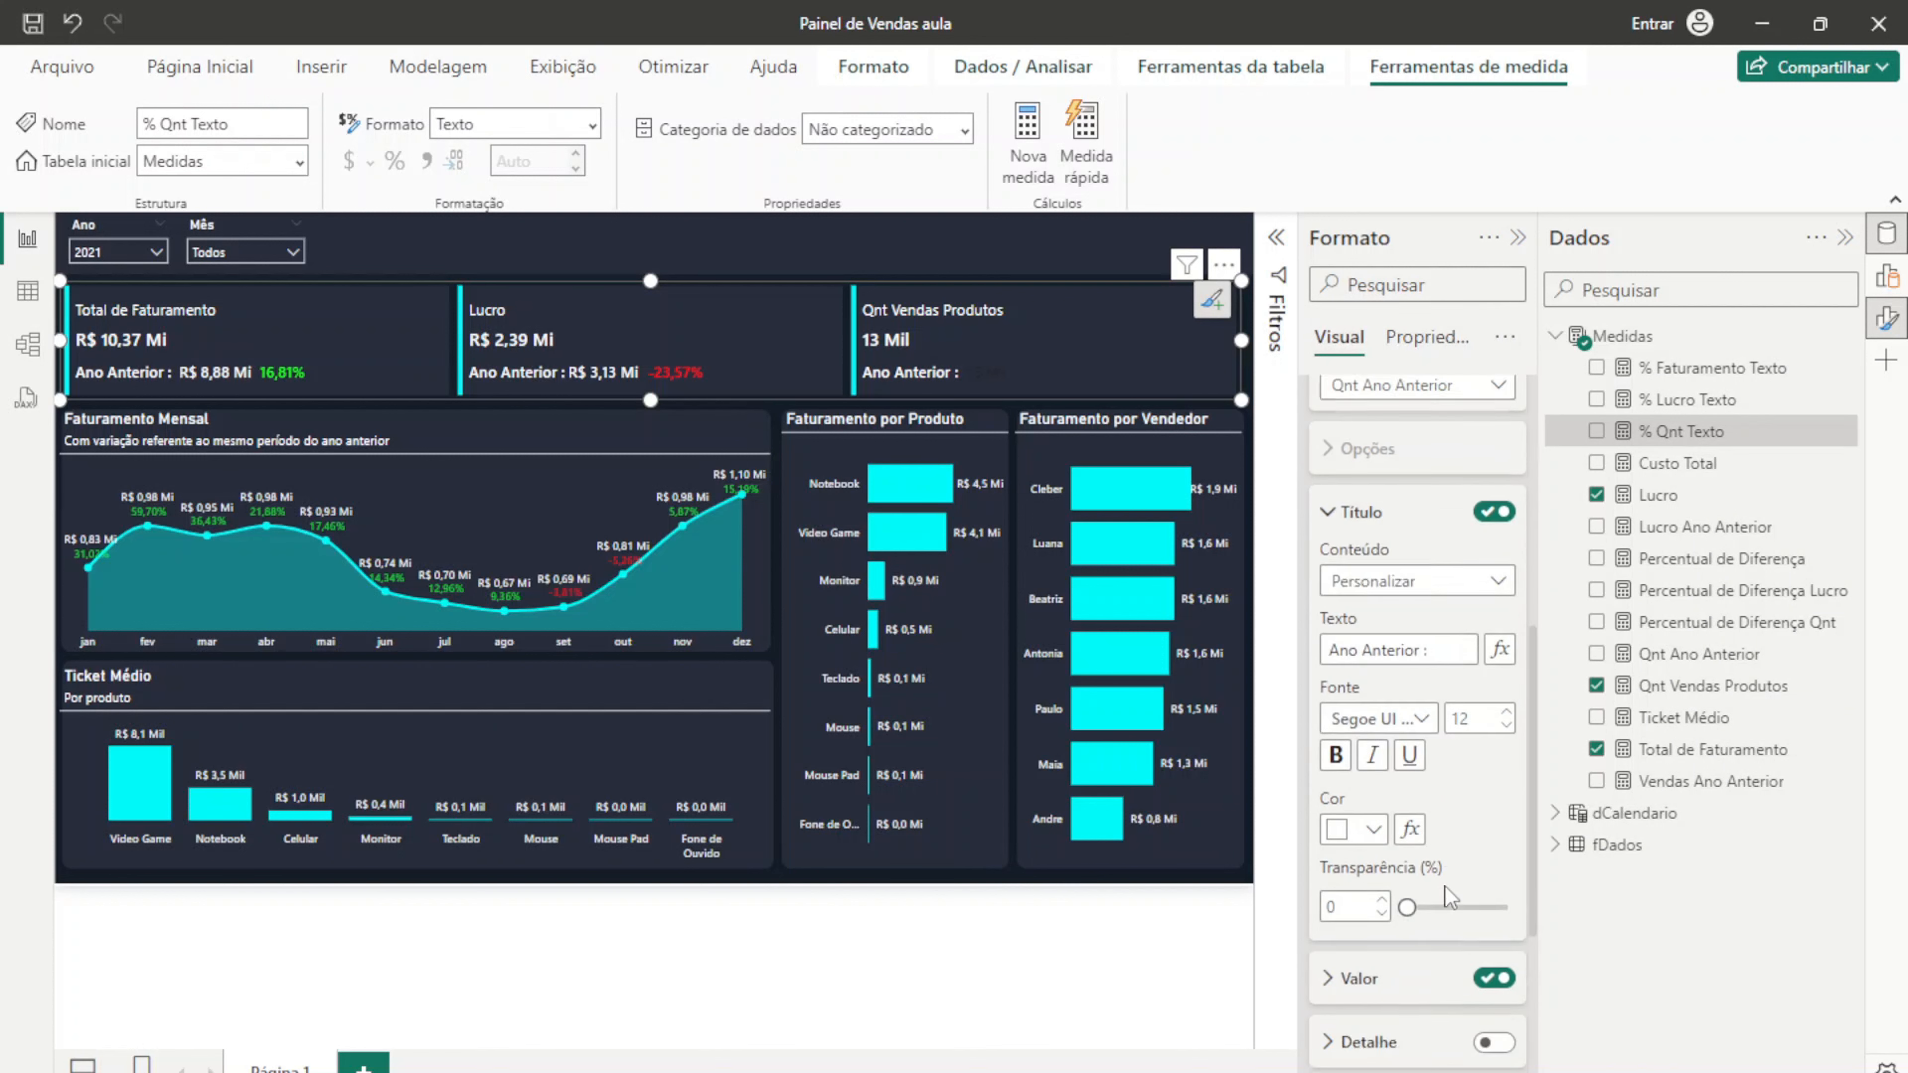
Step: Format the Qnt Ano Anterior reference label's value in white with the Segoe UI Semibold font
left_click(1410, 929)
scroll(1425, 879, "down", 3)
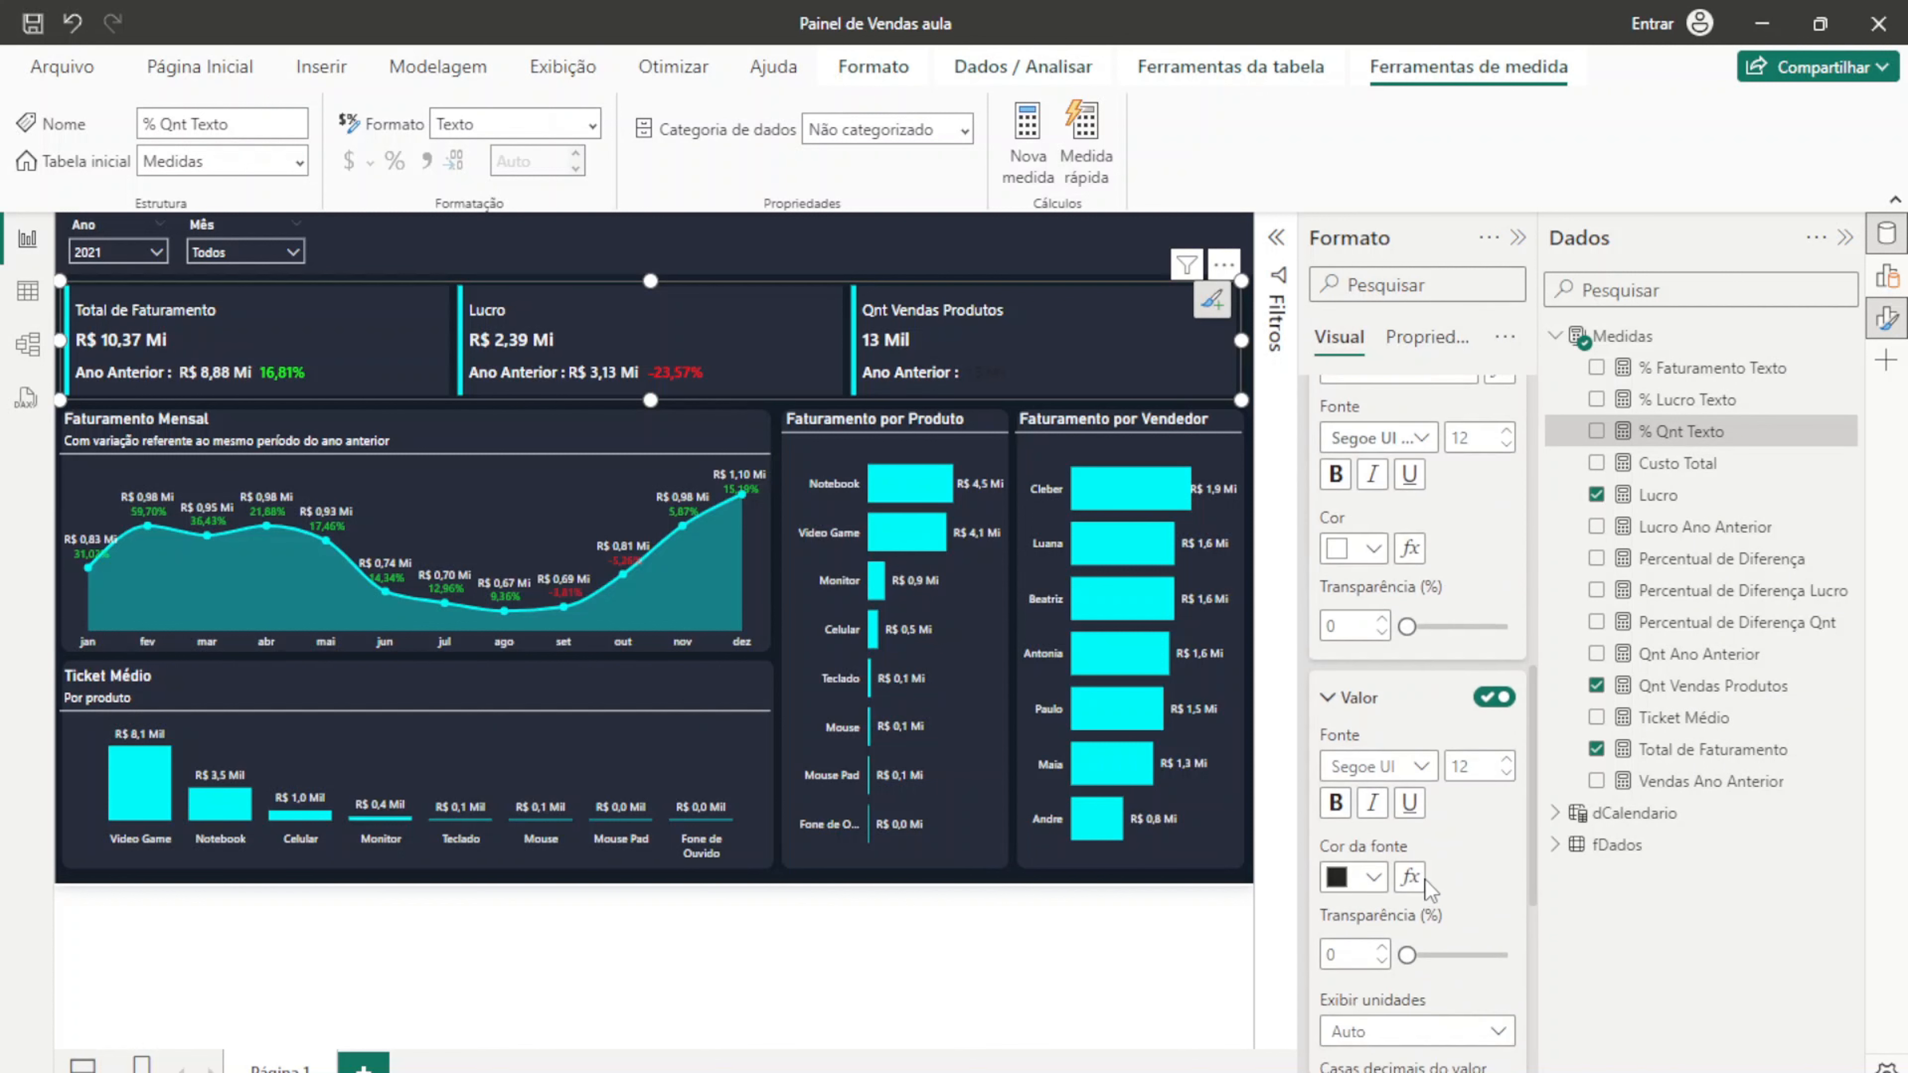
left_click(1373, 877)
left_click(1354, 763)
scroll(1441, 881, "down", 2)
left_click(1390, 660)
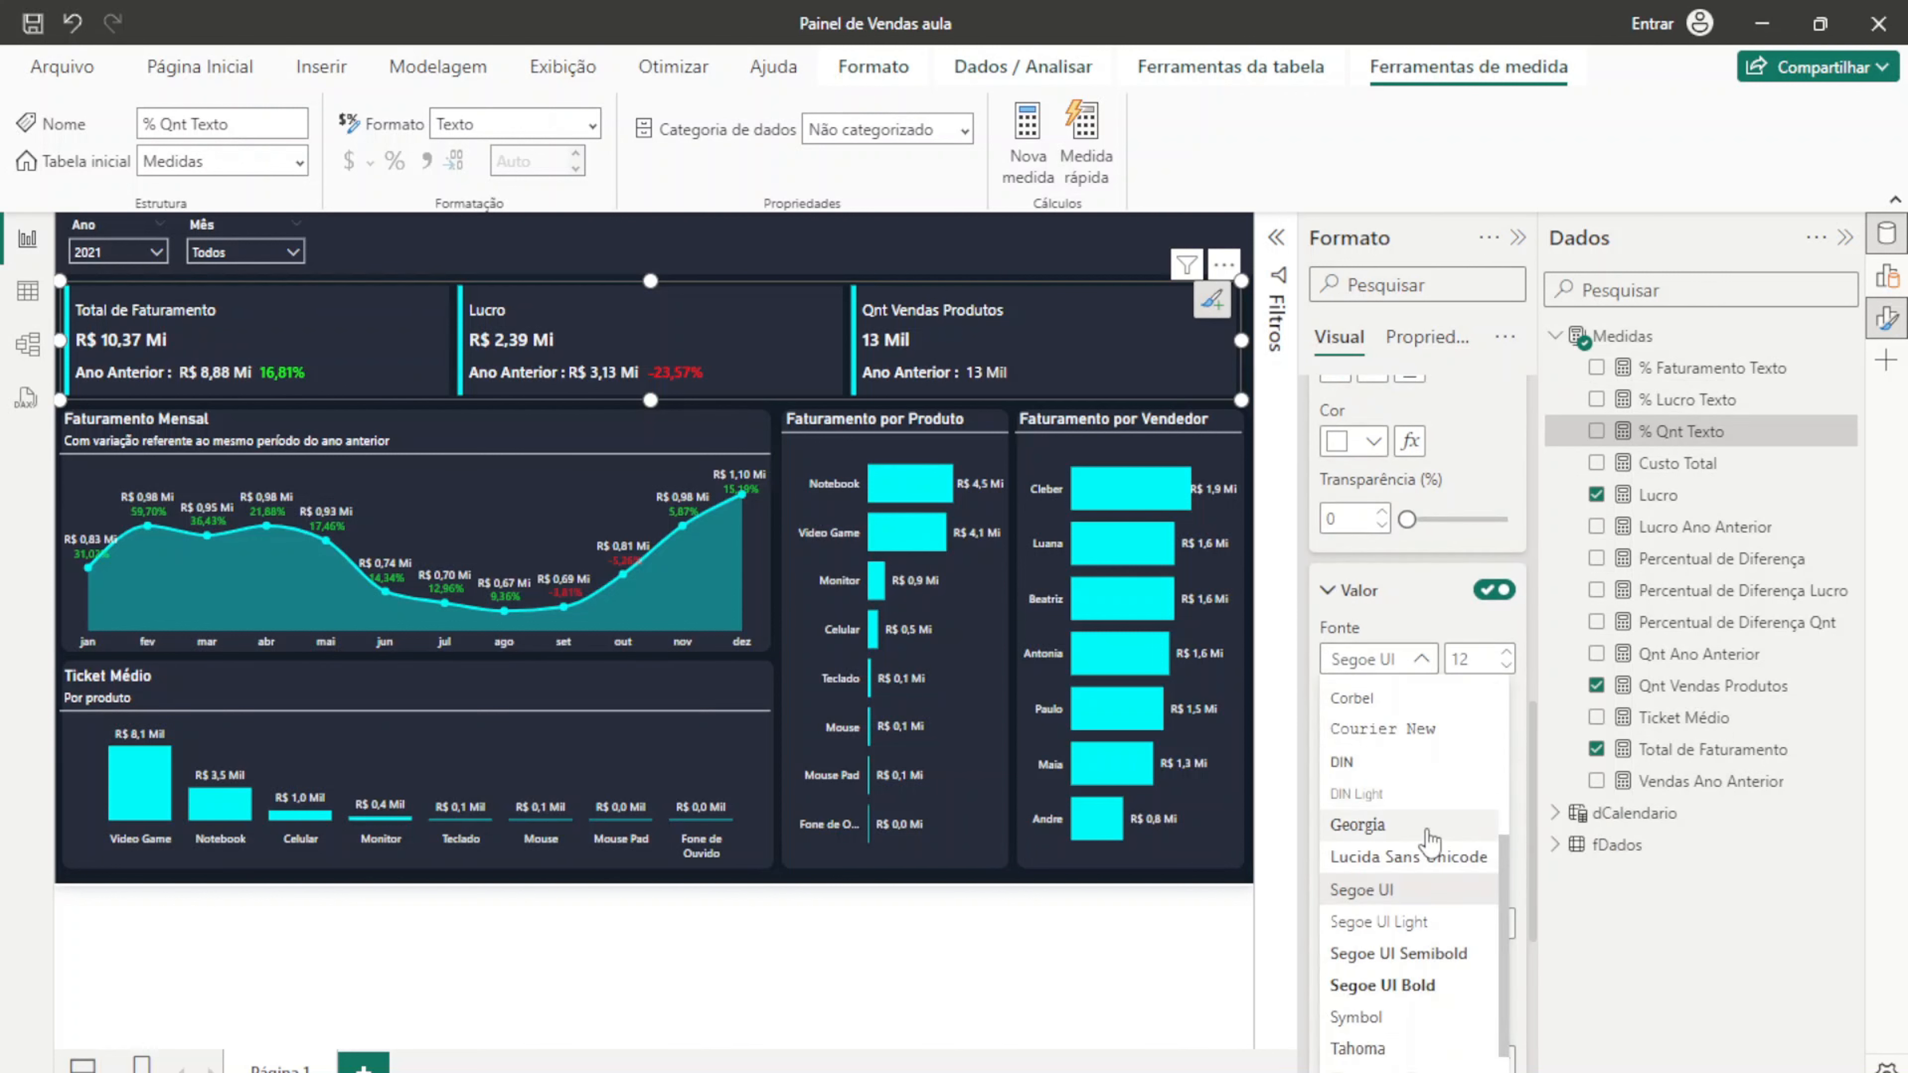
left_click(1445, 956)
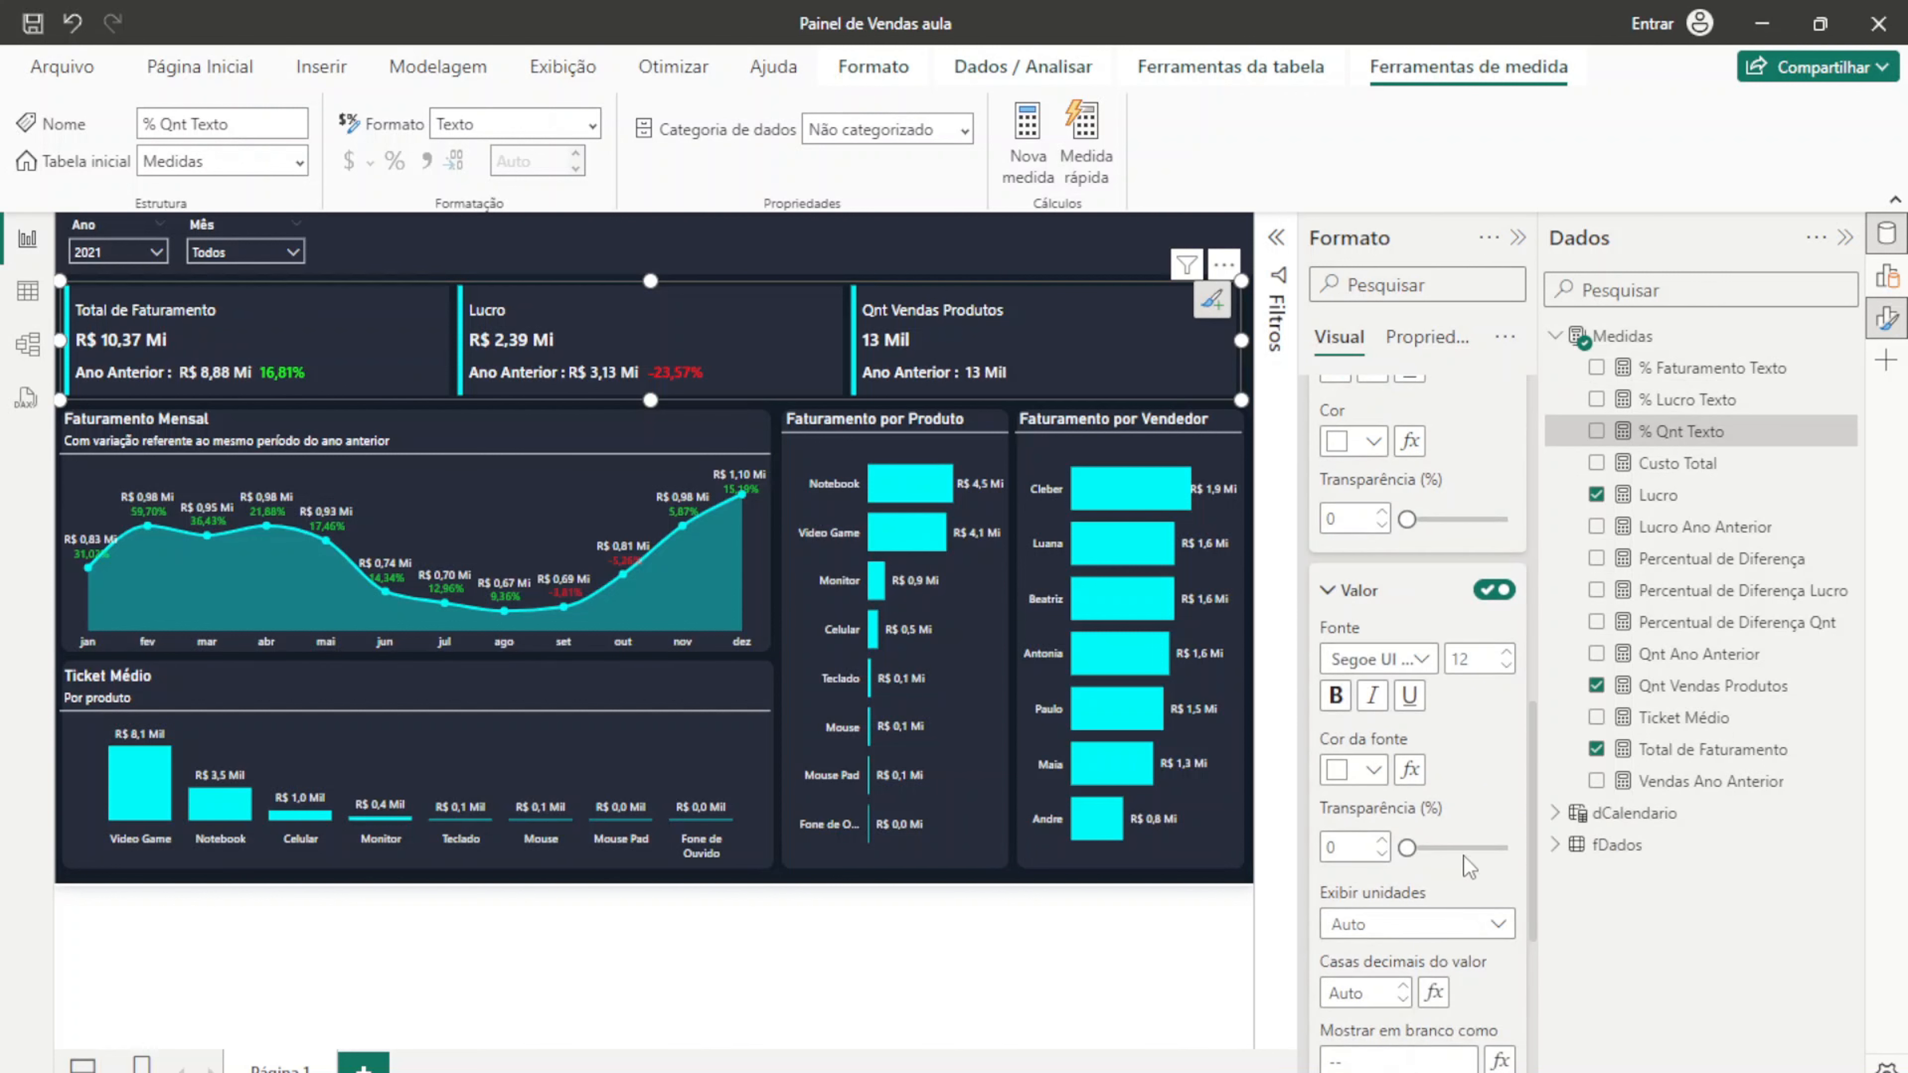
scroll(1462, 853, "down", 1)
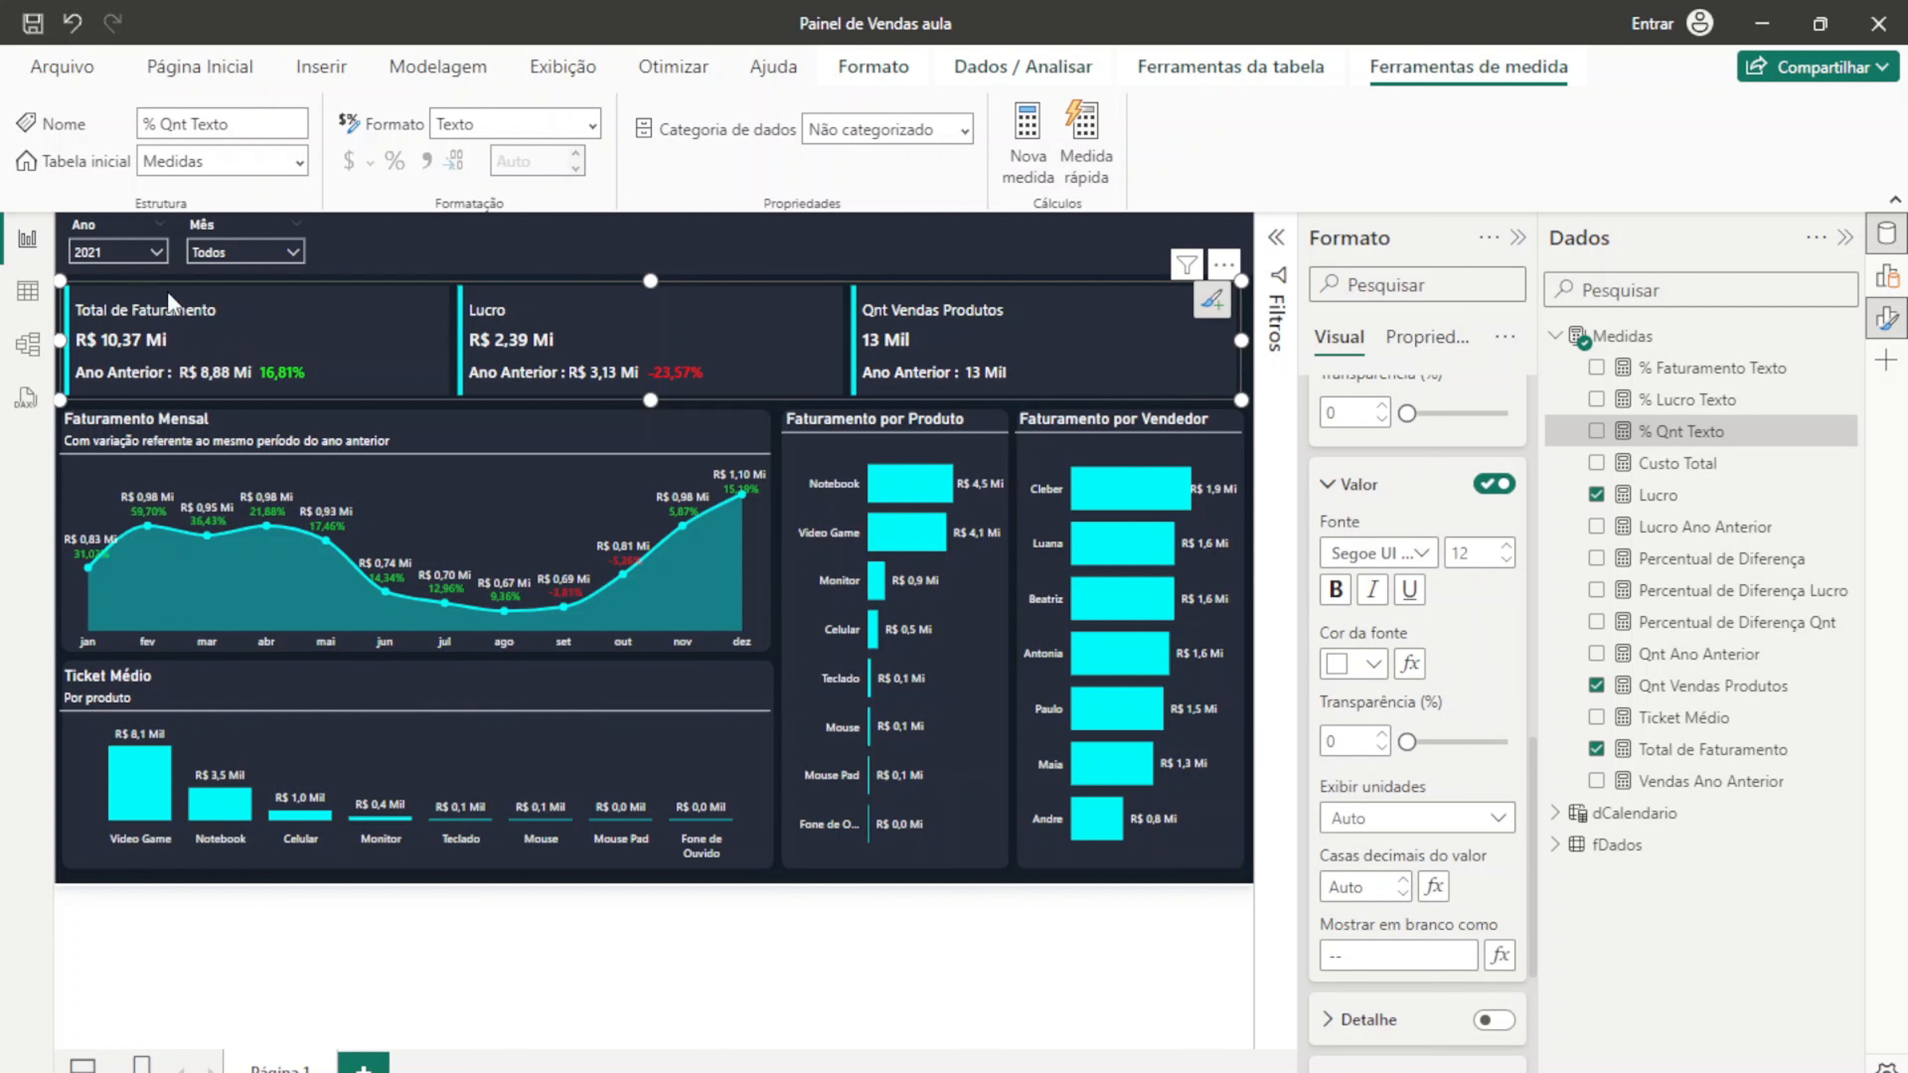
Step: Check the cards' previous-year values by filtering the dashboard through years 2020 to 2023, and return to 2021
left_click(155, 252)
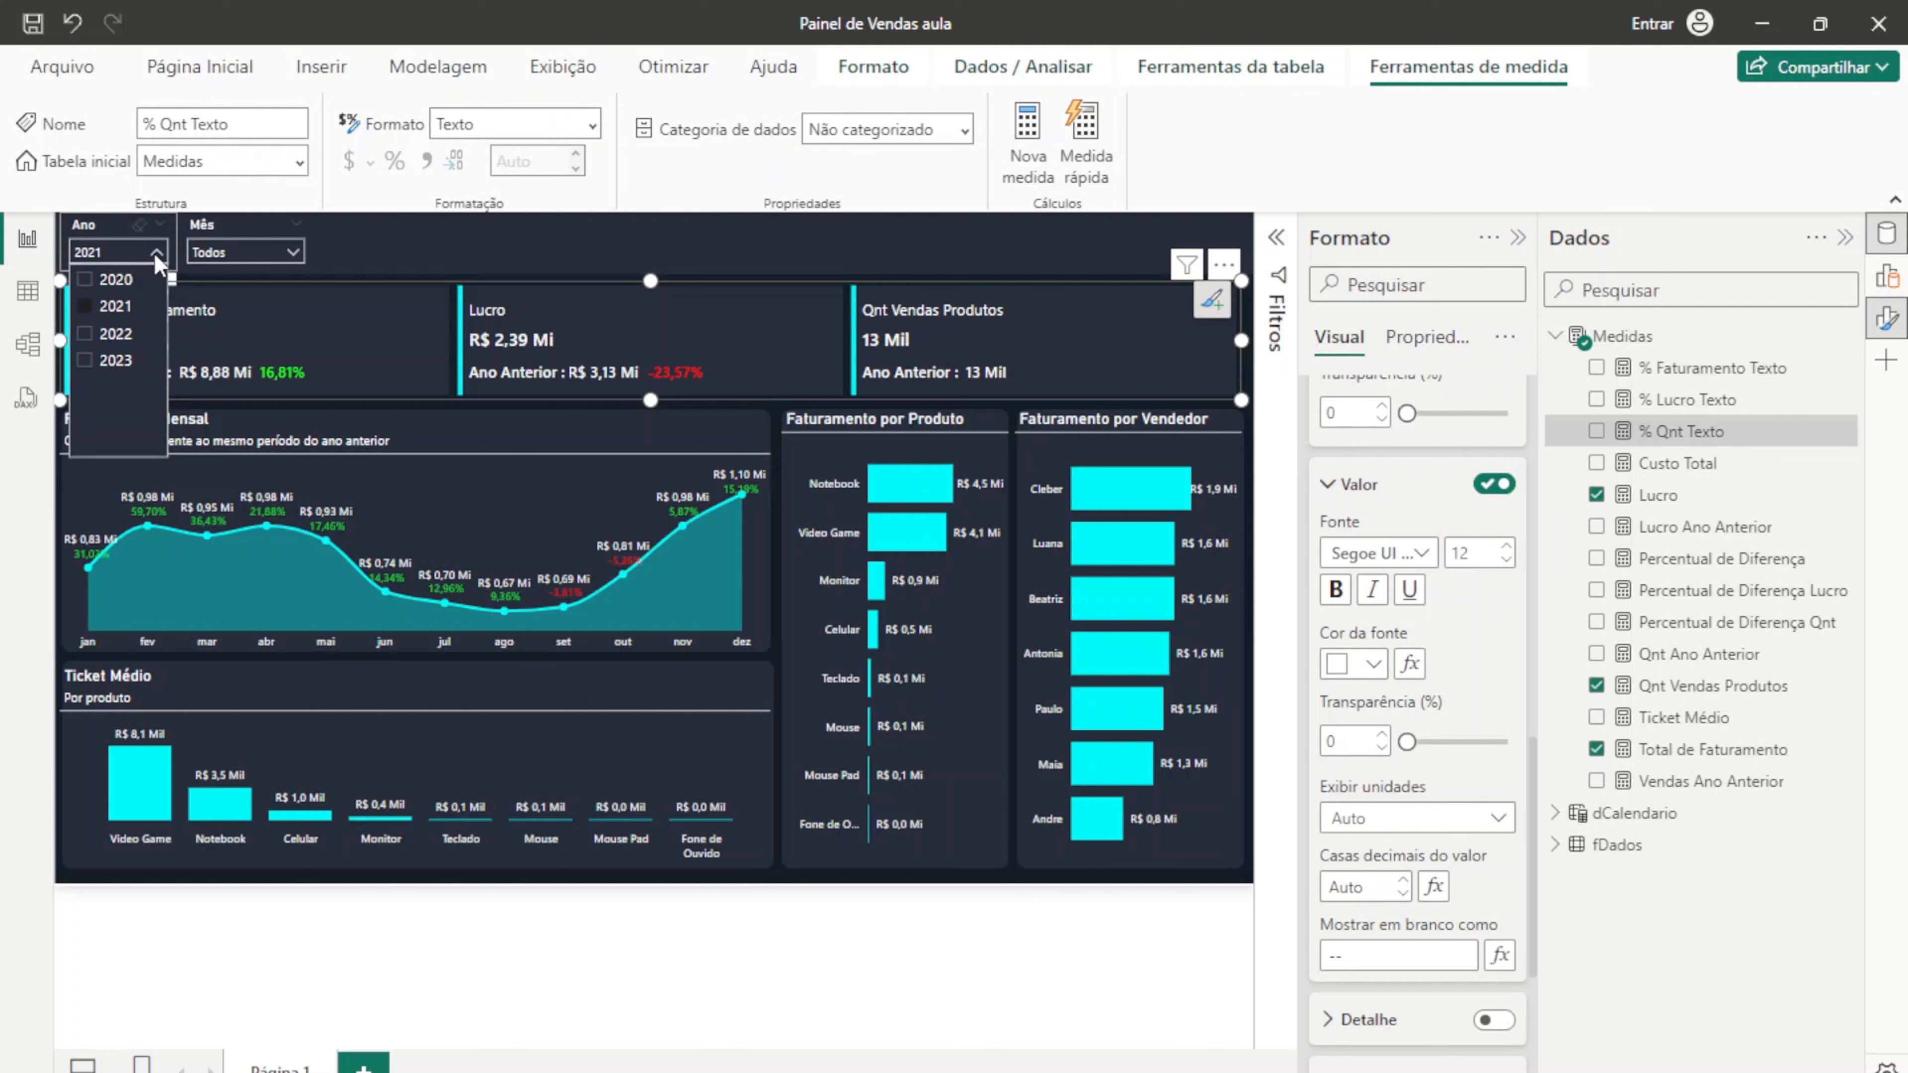
left_click(113, 284)
left_click(114, 306)
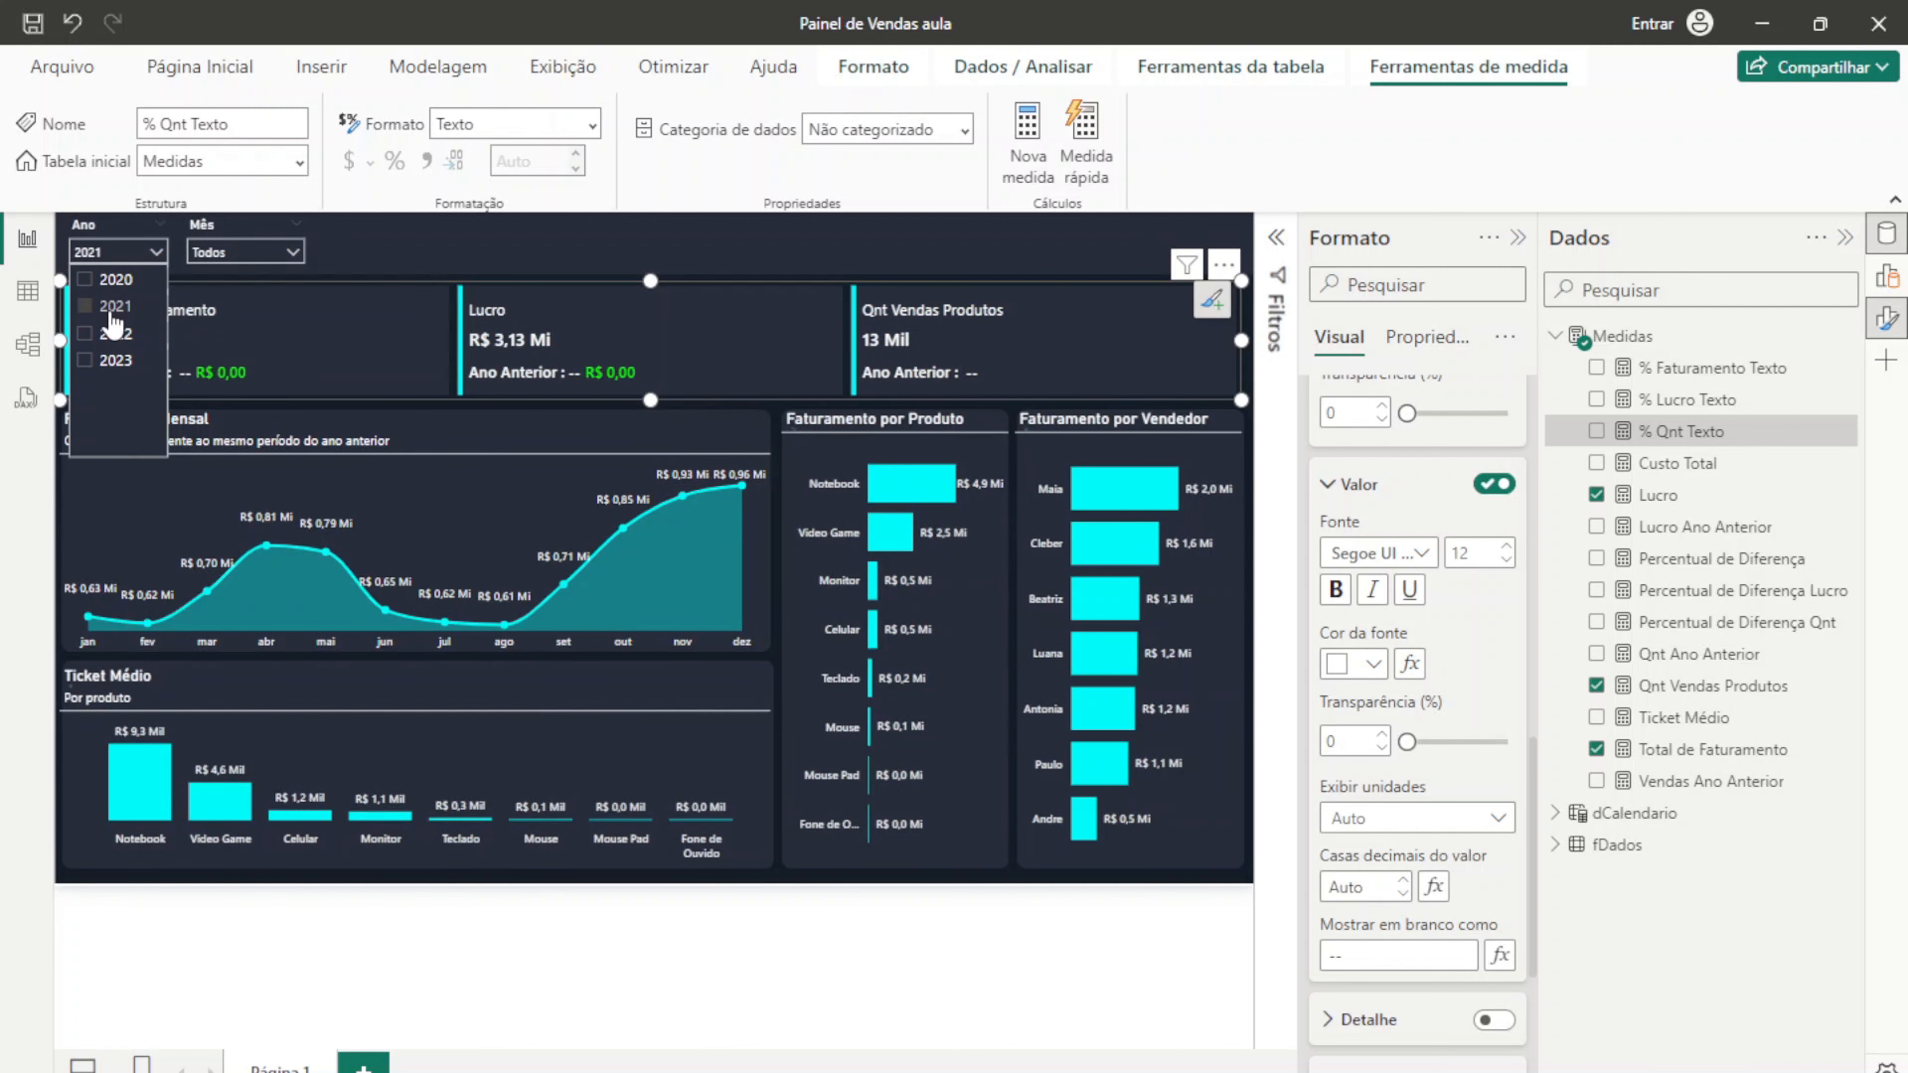
left_click(116, 334)
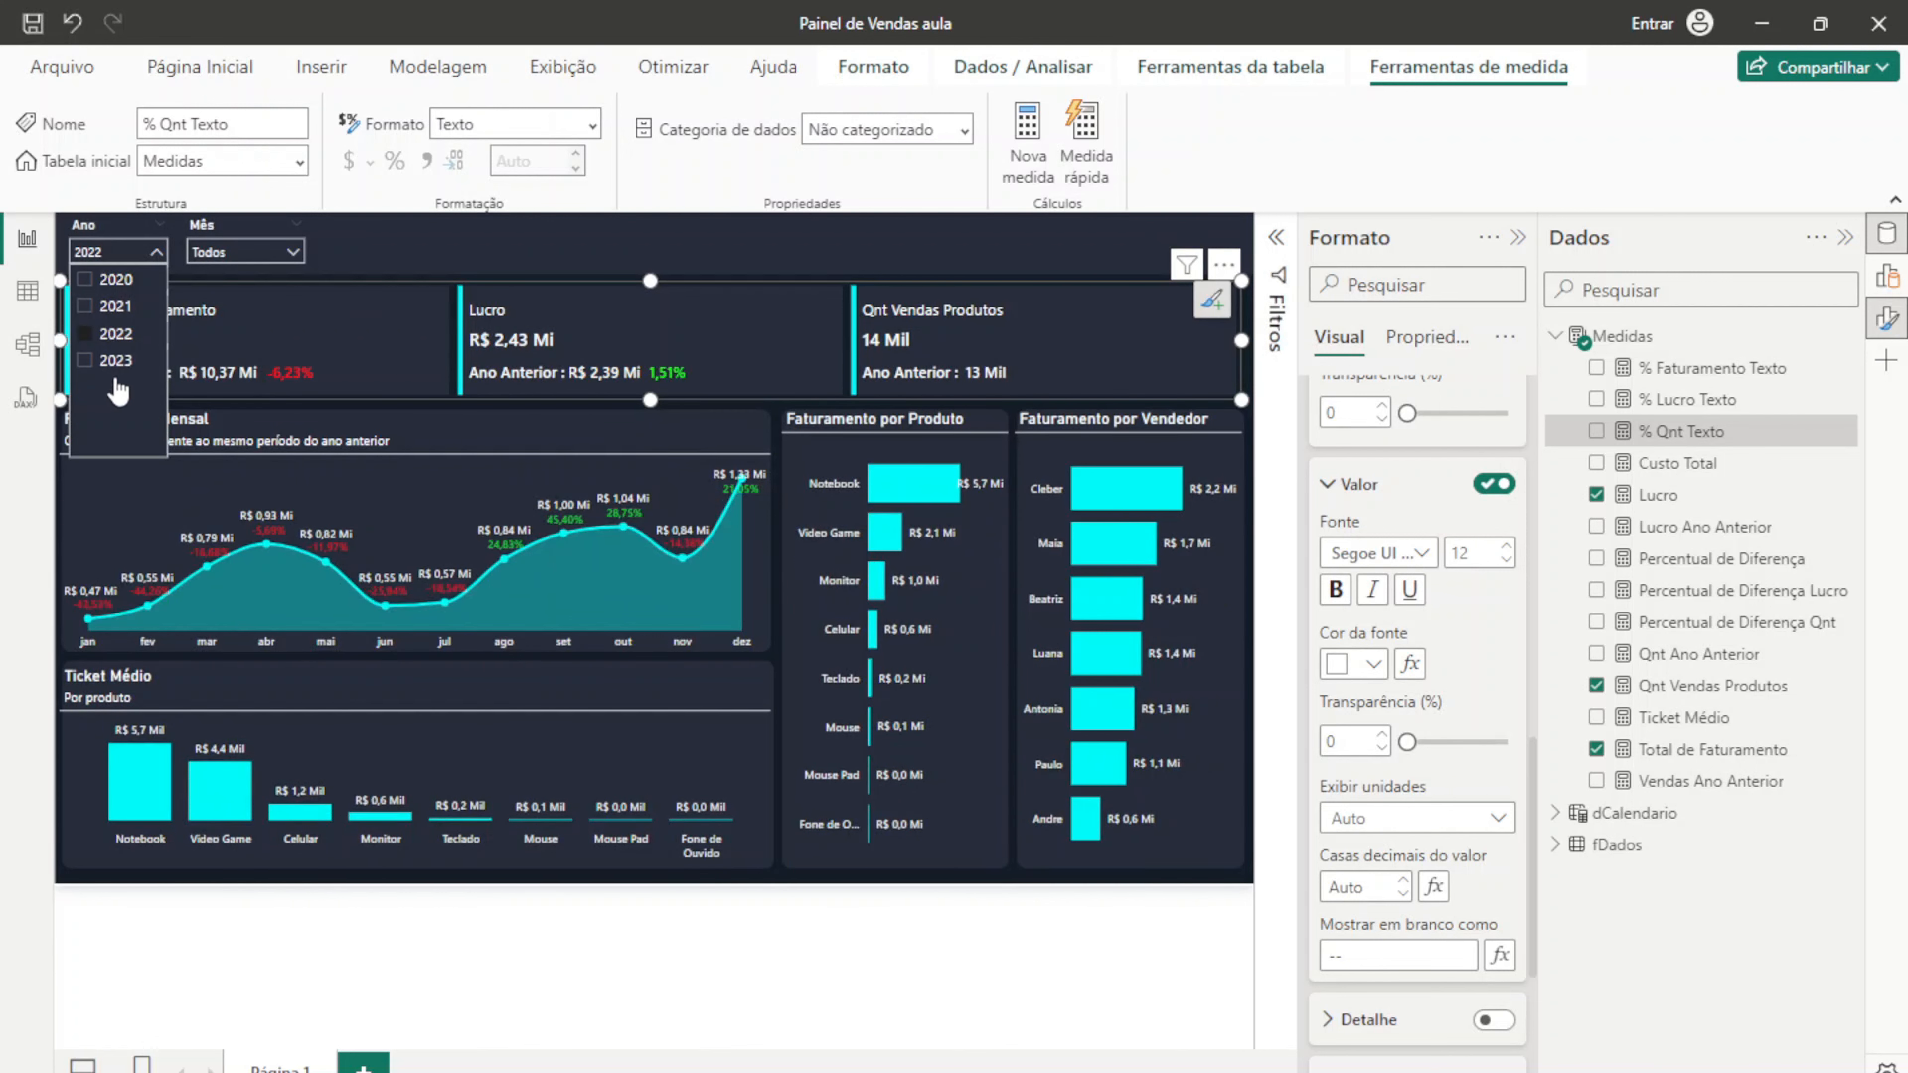
left_click(114, 362)
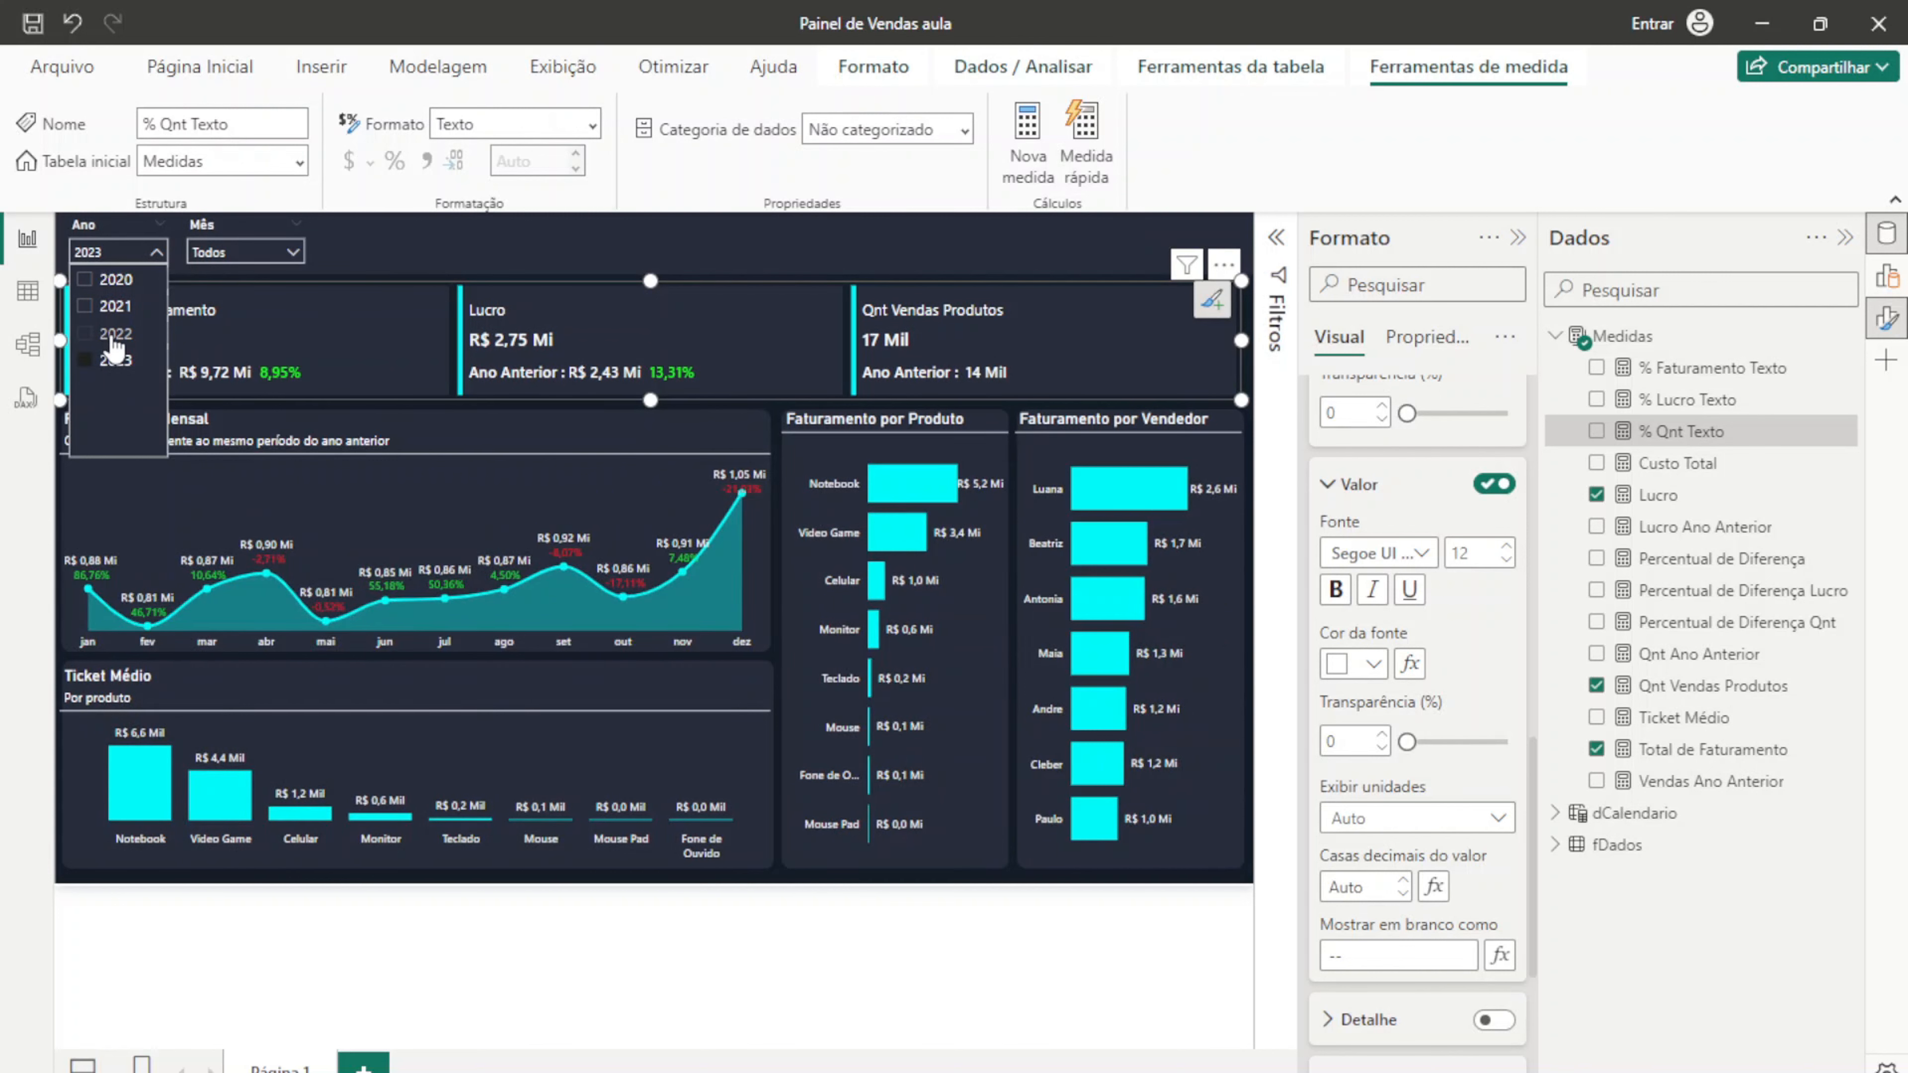
left_click(115, 342)
left_click(116, 310)
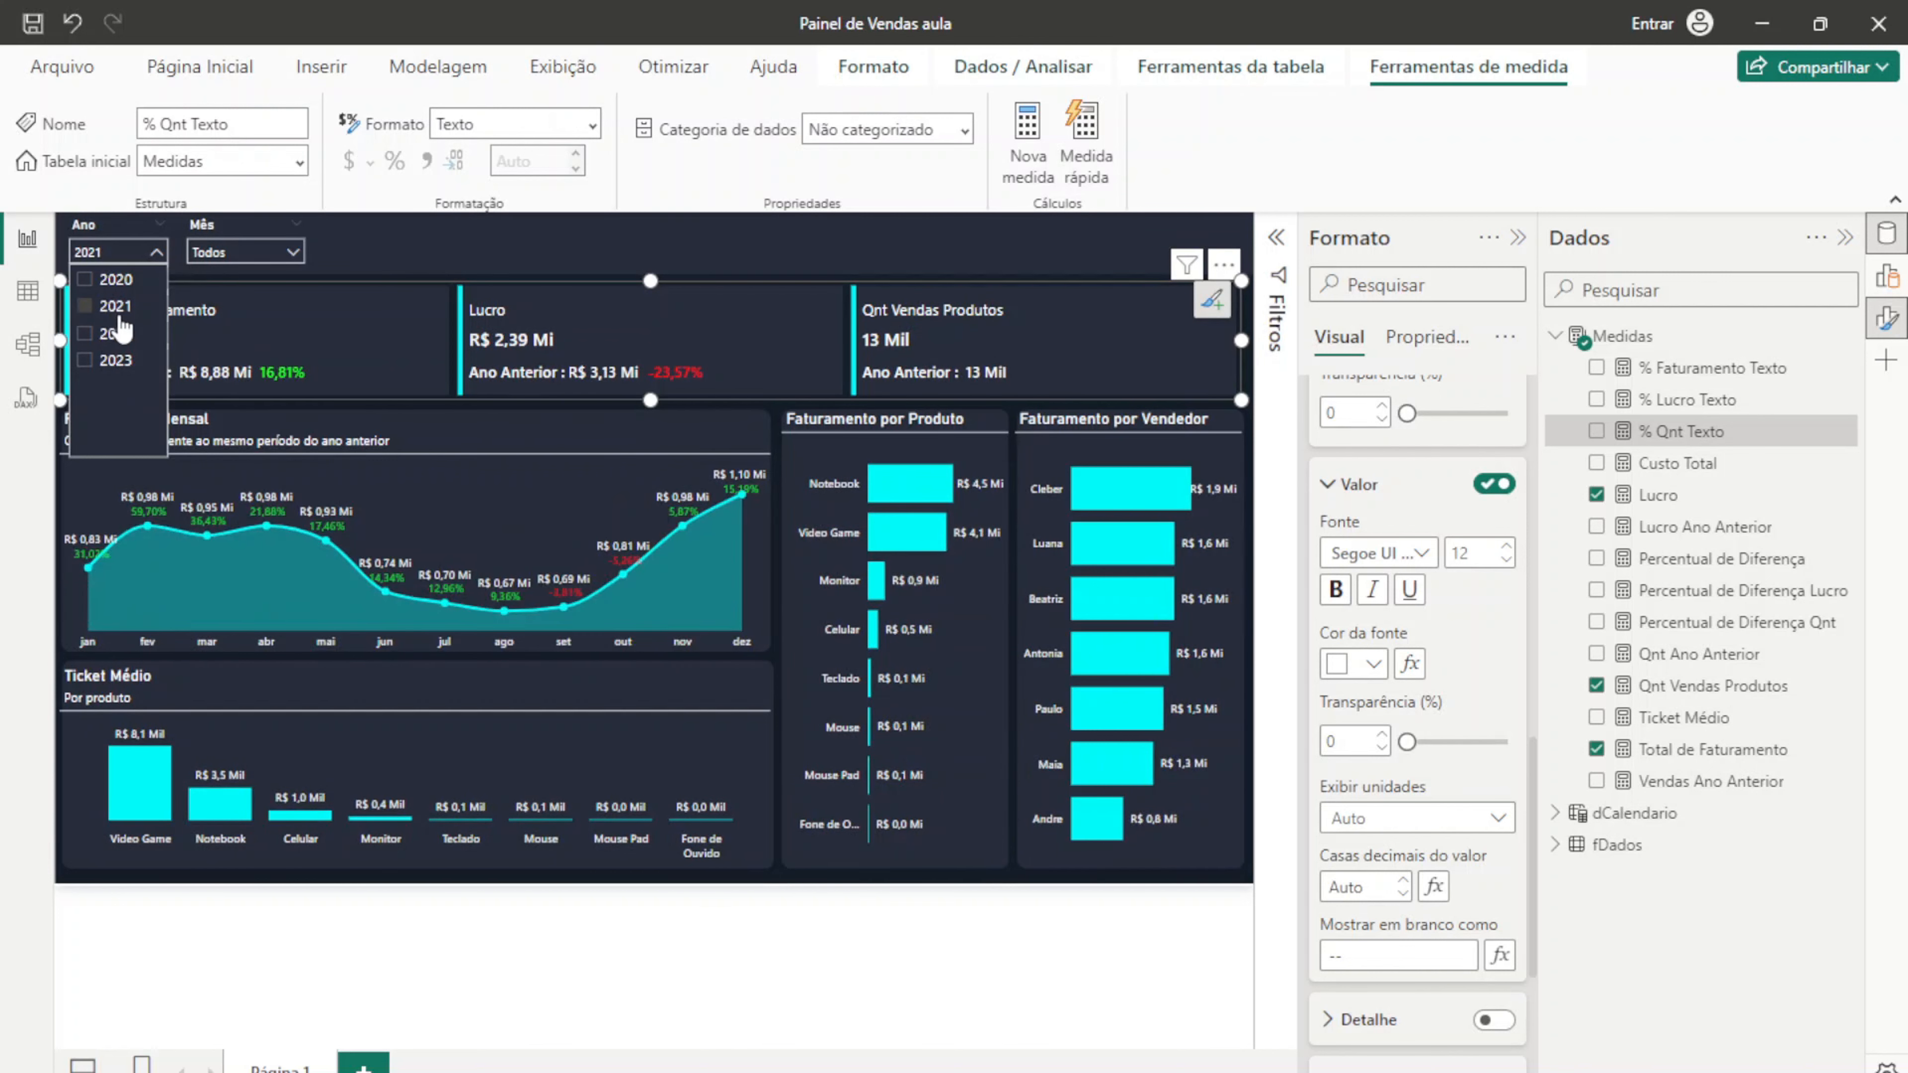
left_click(117, 344)
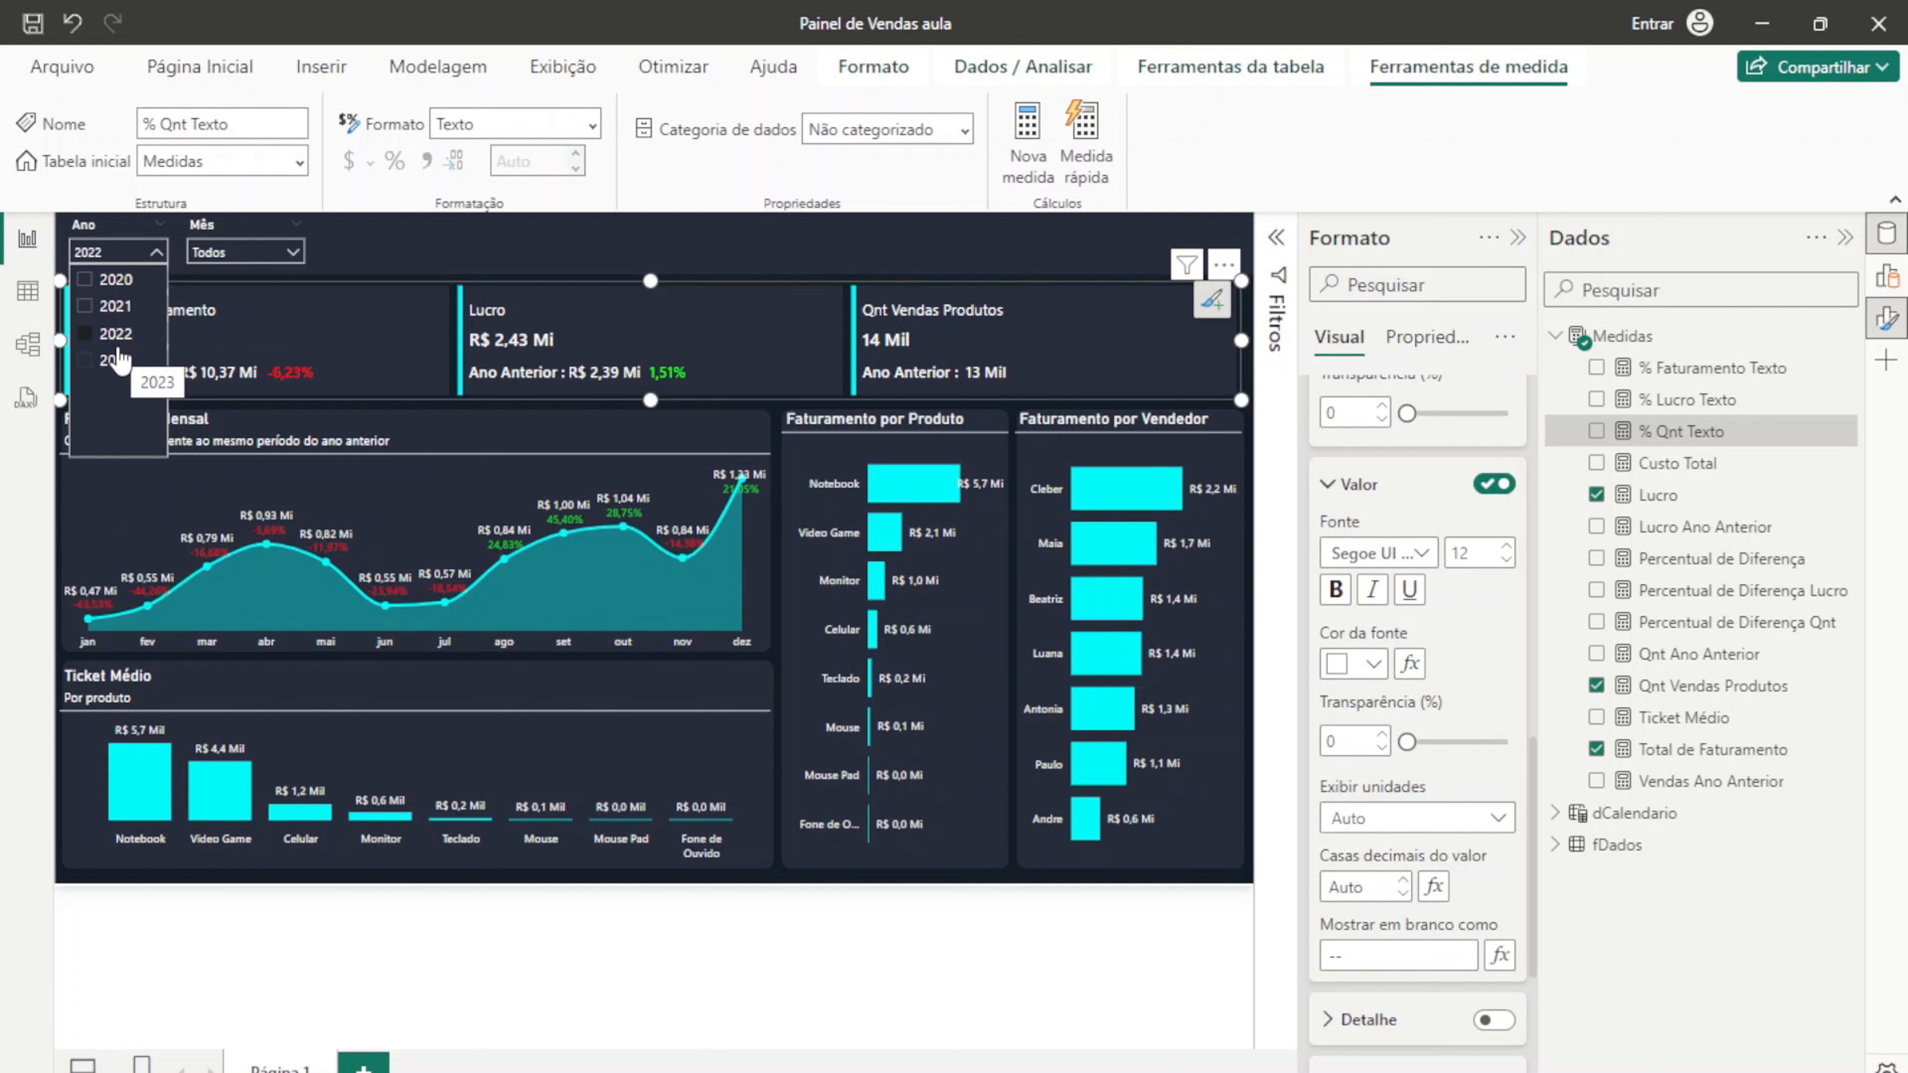
left_click(116, 360)
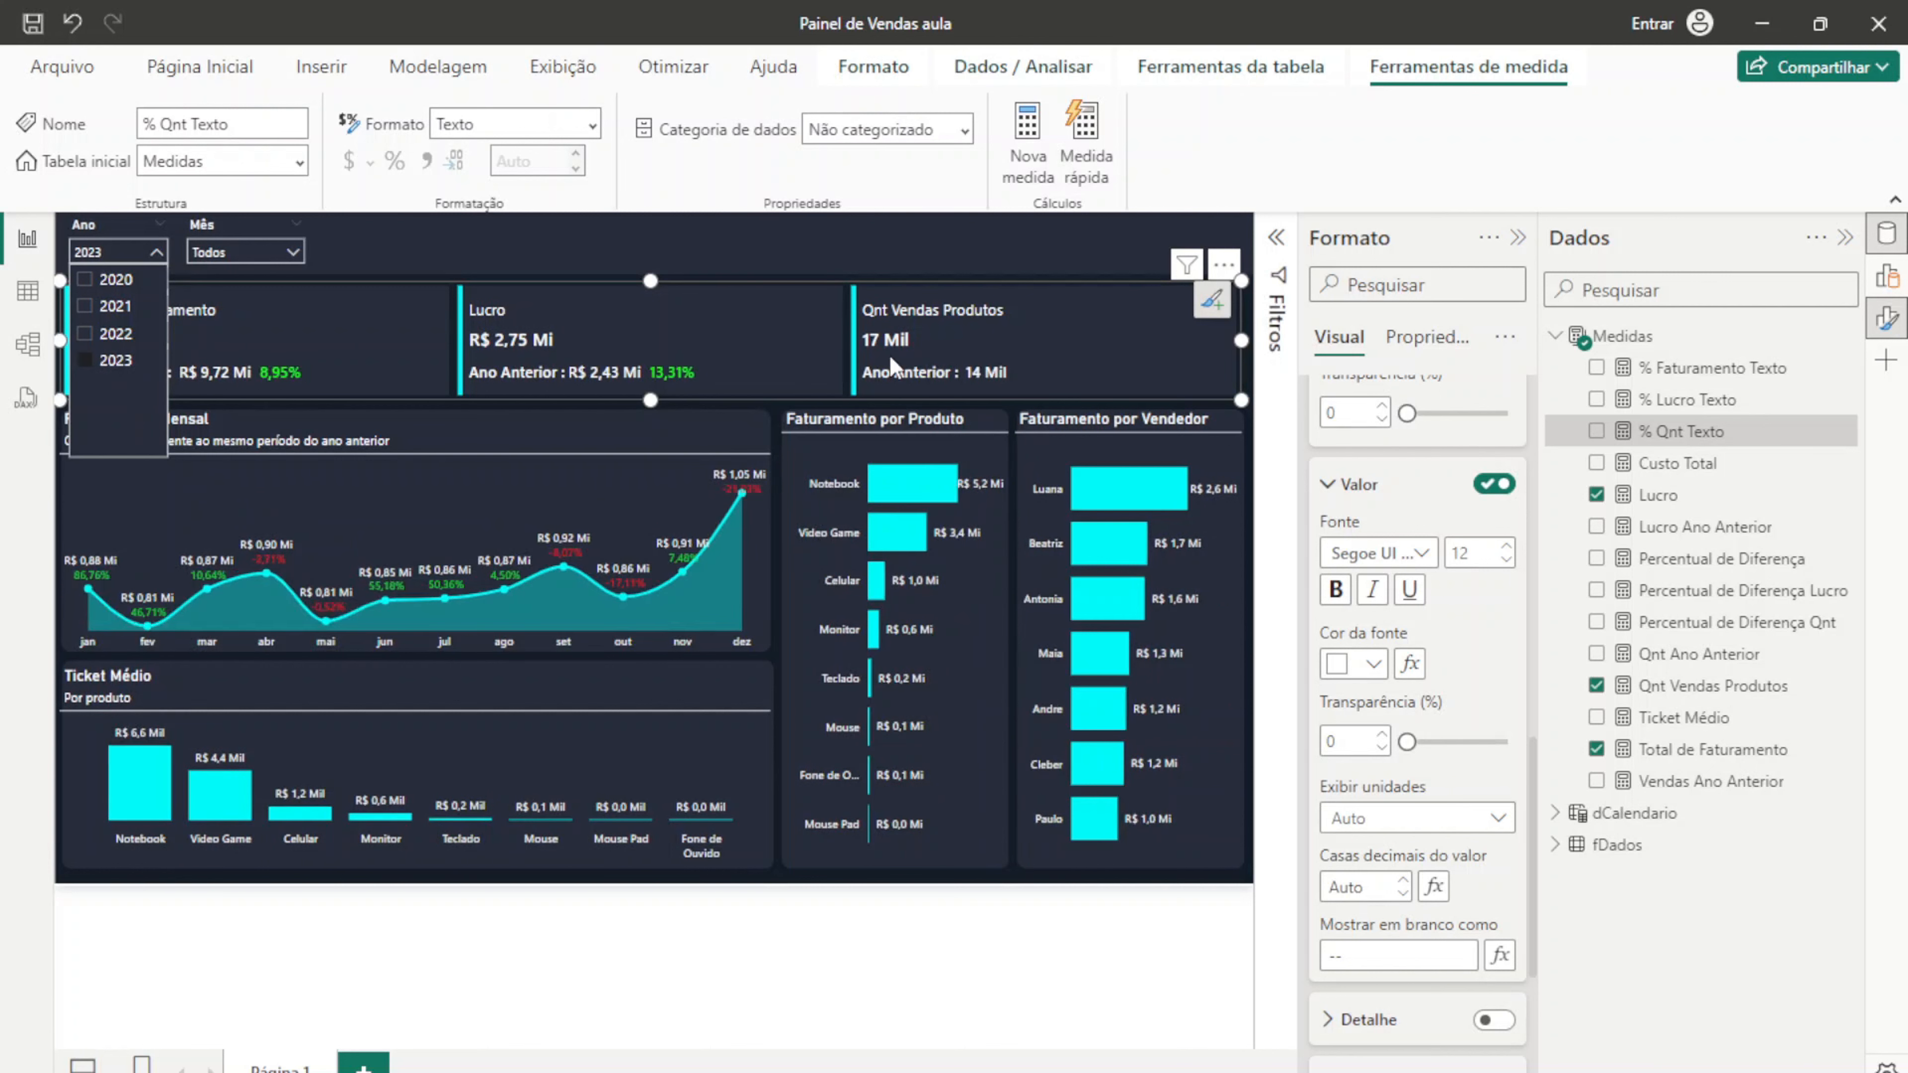
left_click(114, 306)
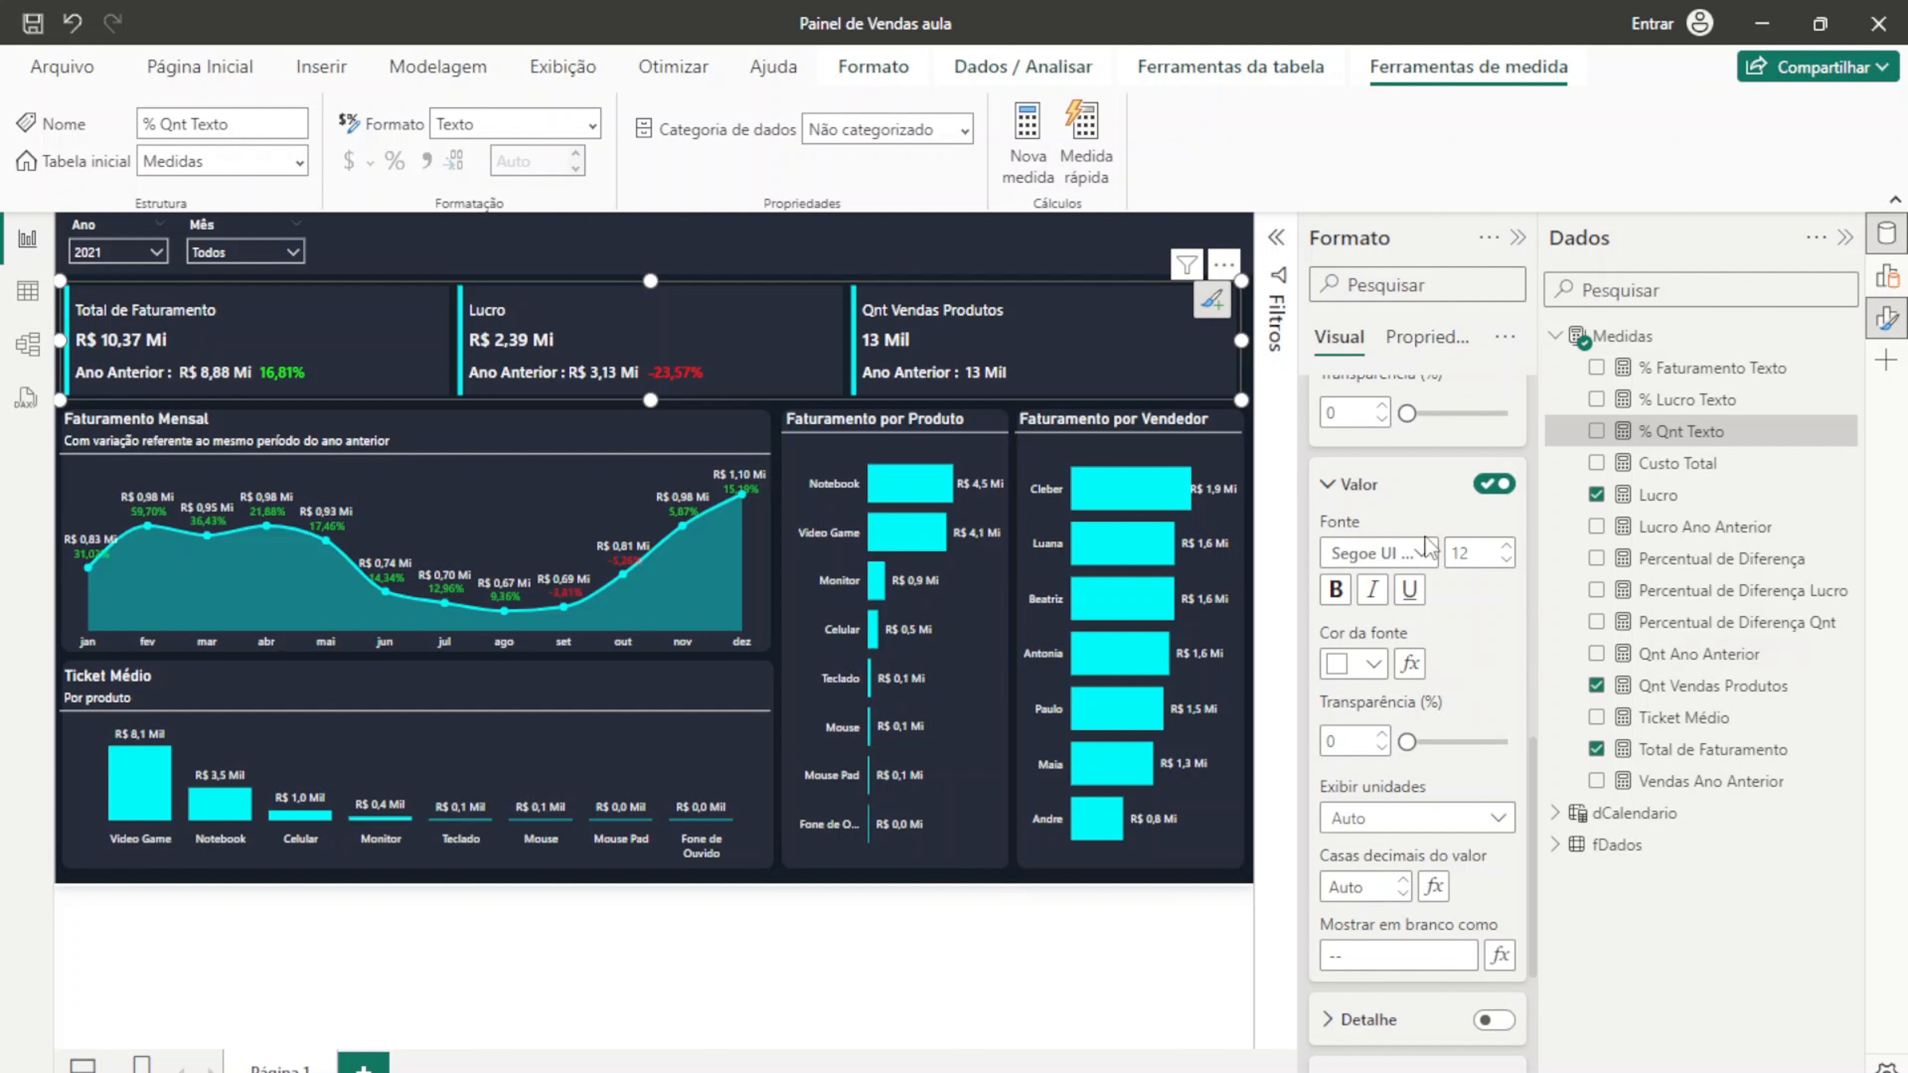
Step: Enable the quantity reference label's detail with % Qnt Texto as its data, in the Segoe UI Semibold font
left_click(1329, 489)
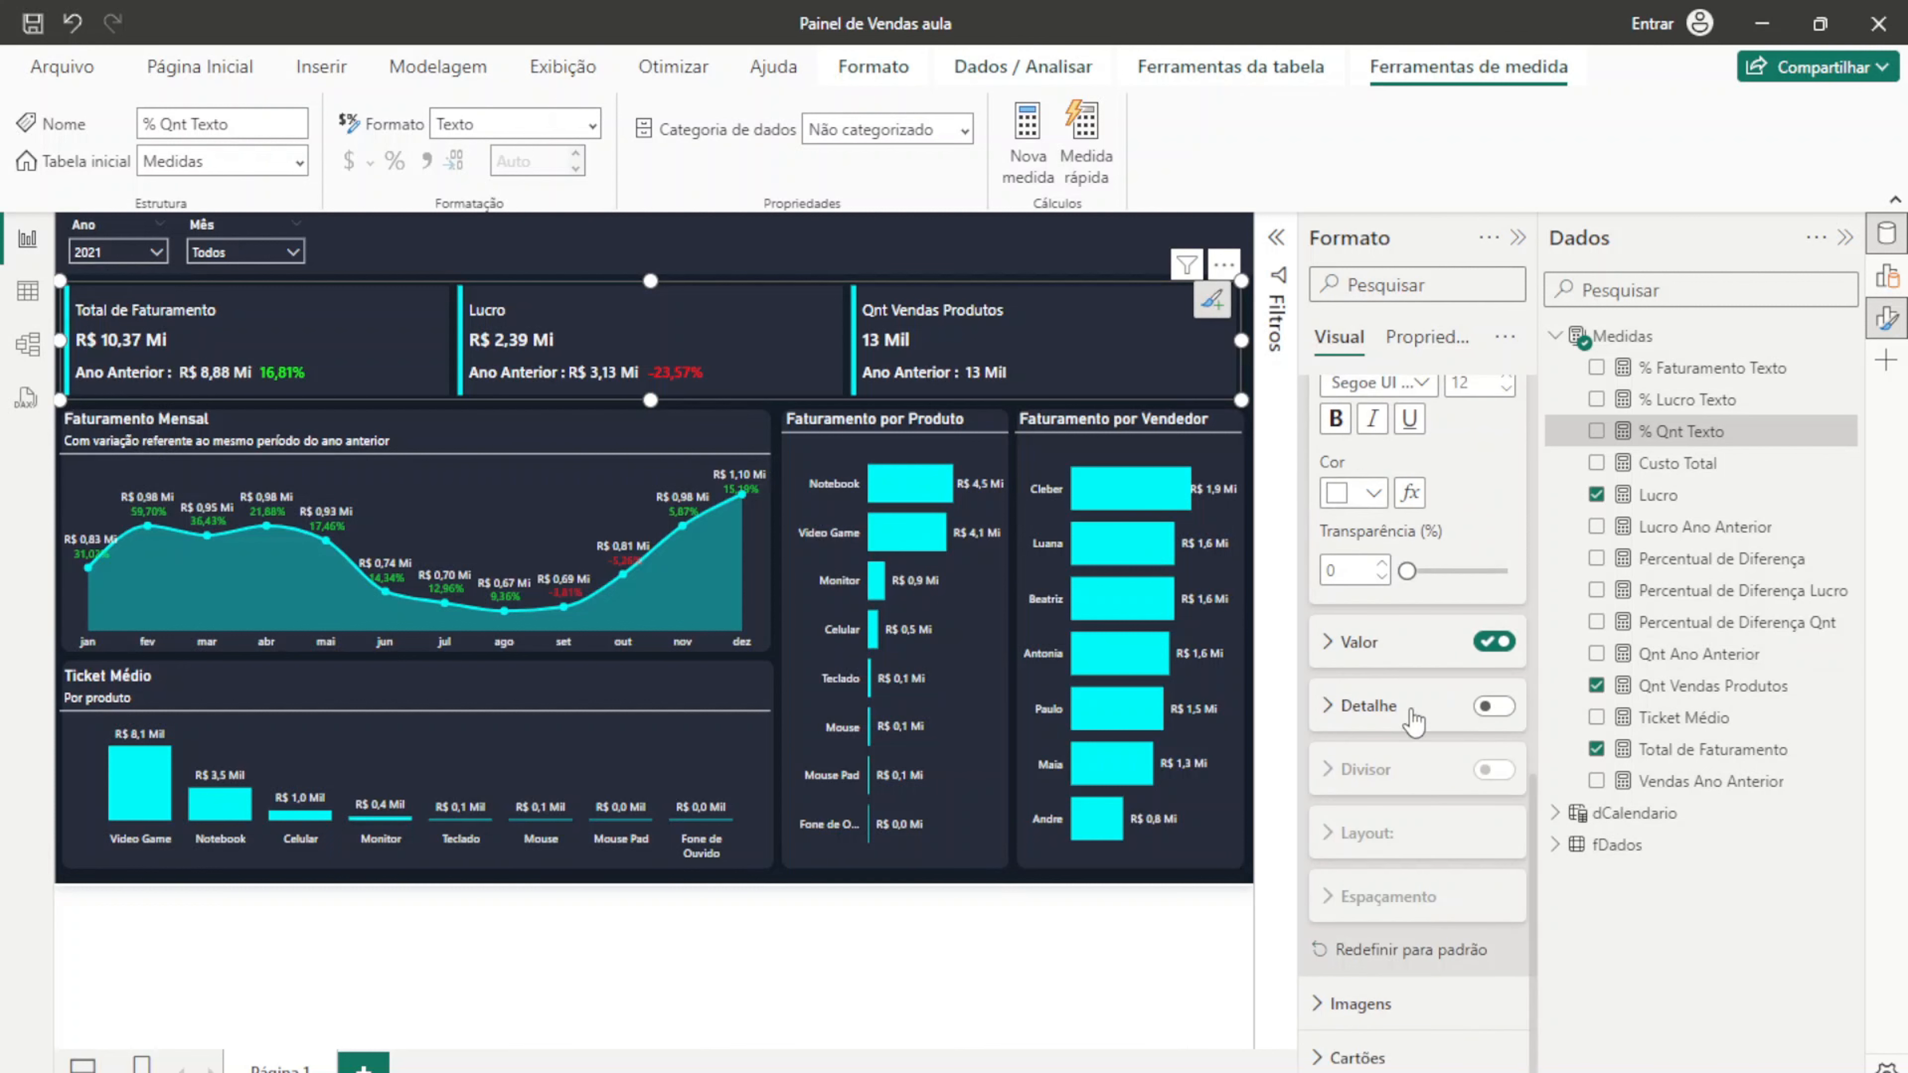
left_click(1488, 710)
left_click(1403, 723)
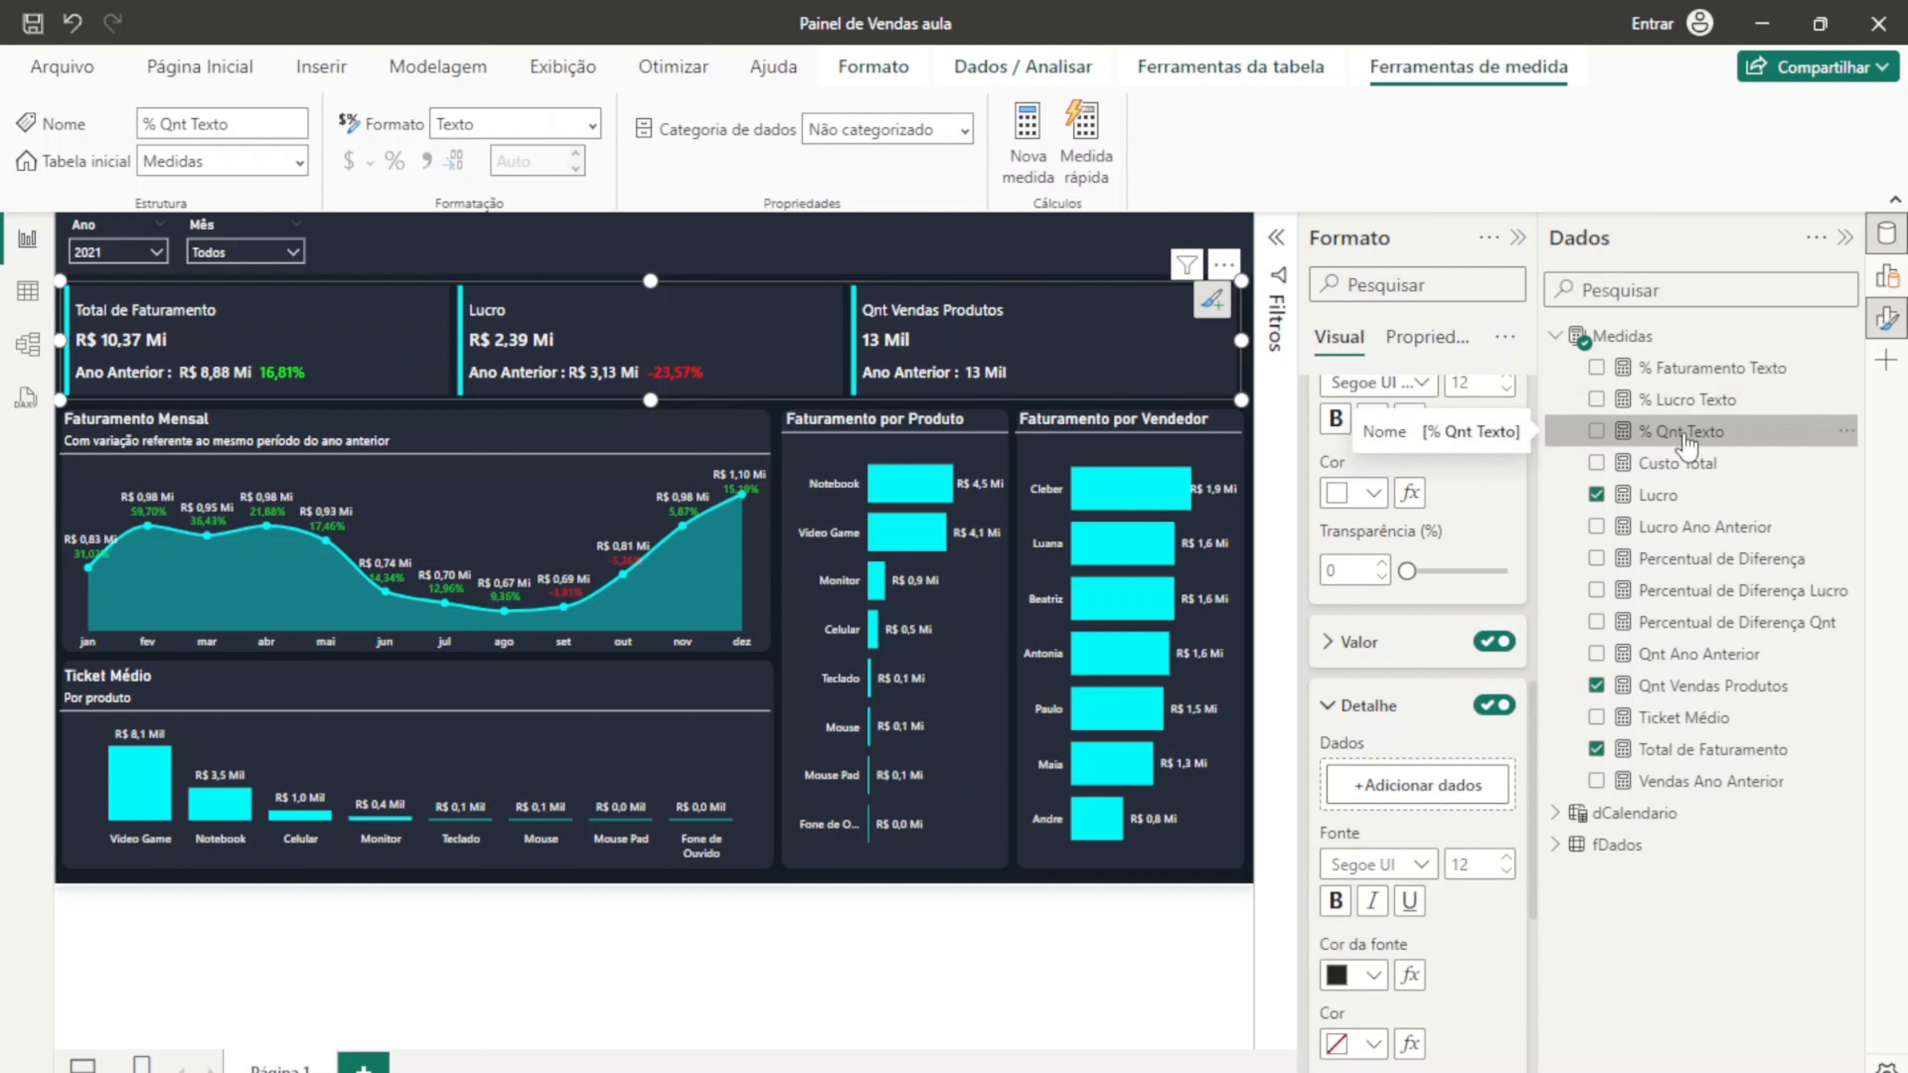
left_click_drag(1686, 443, 1427, 782)
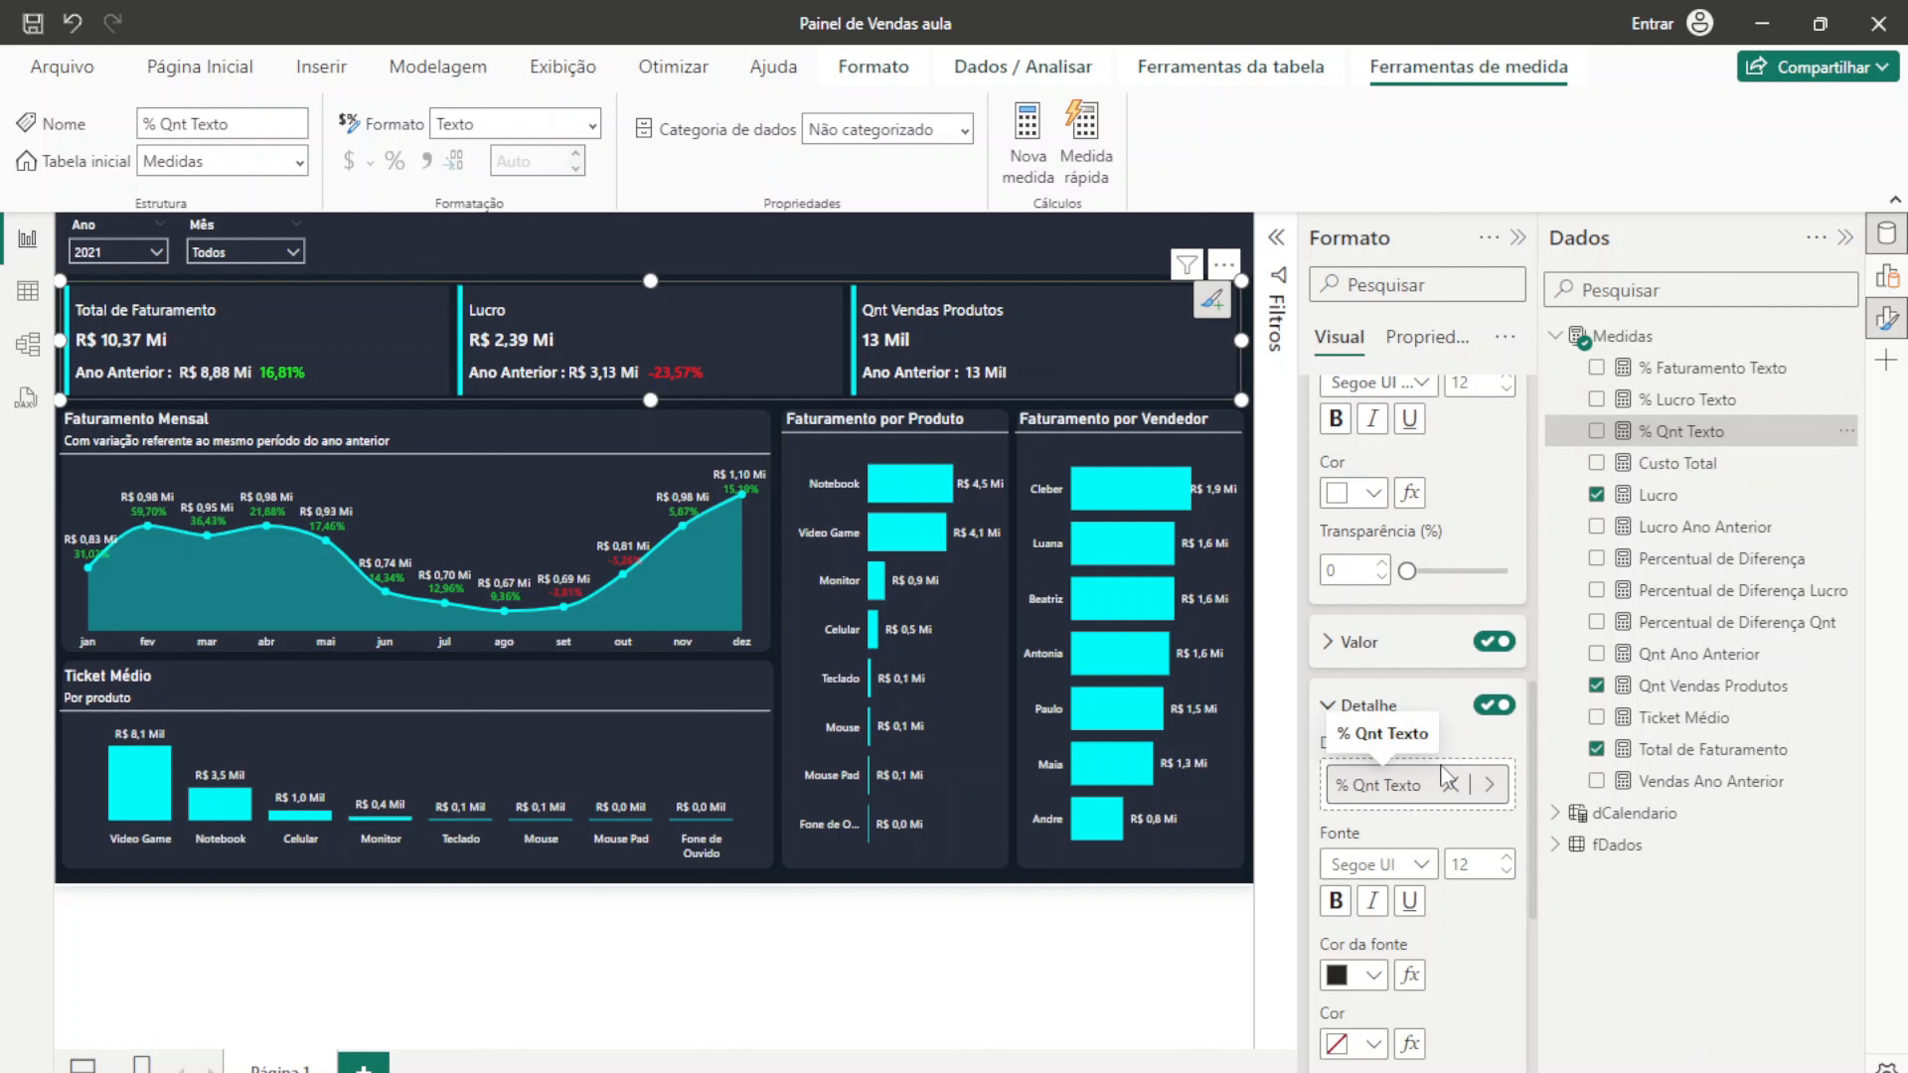
left_click(1403, 868)
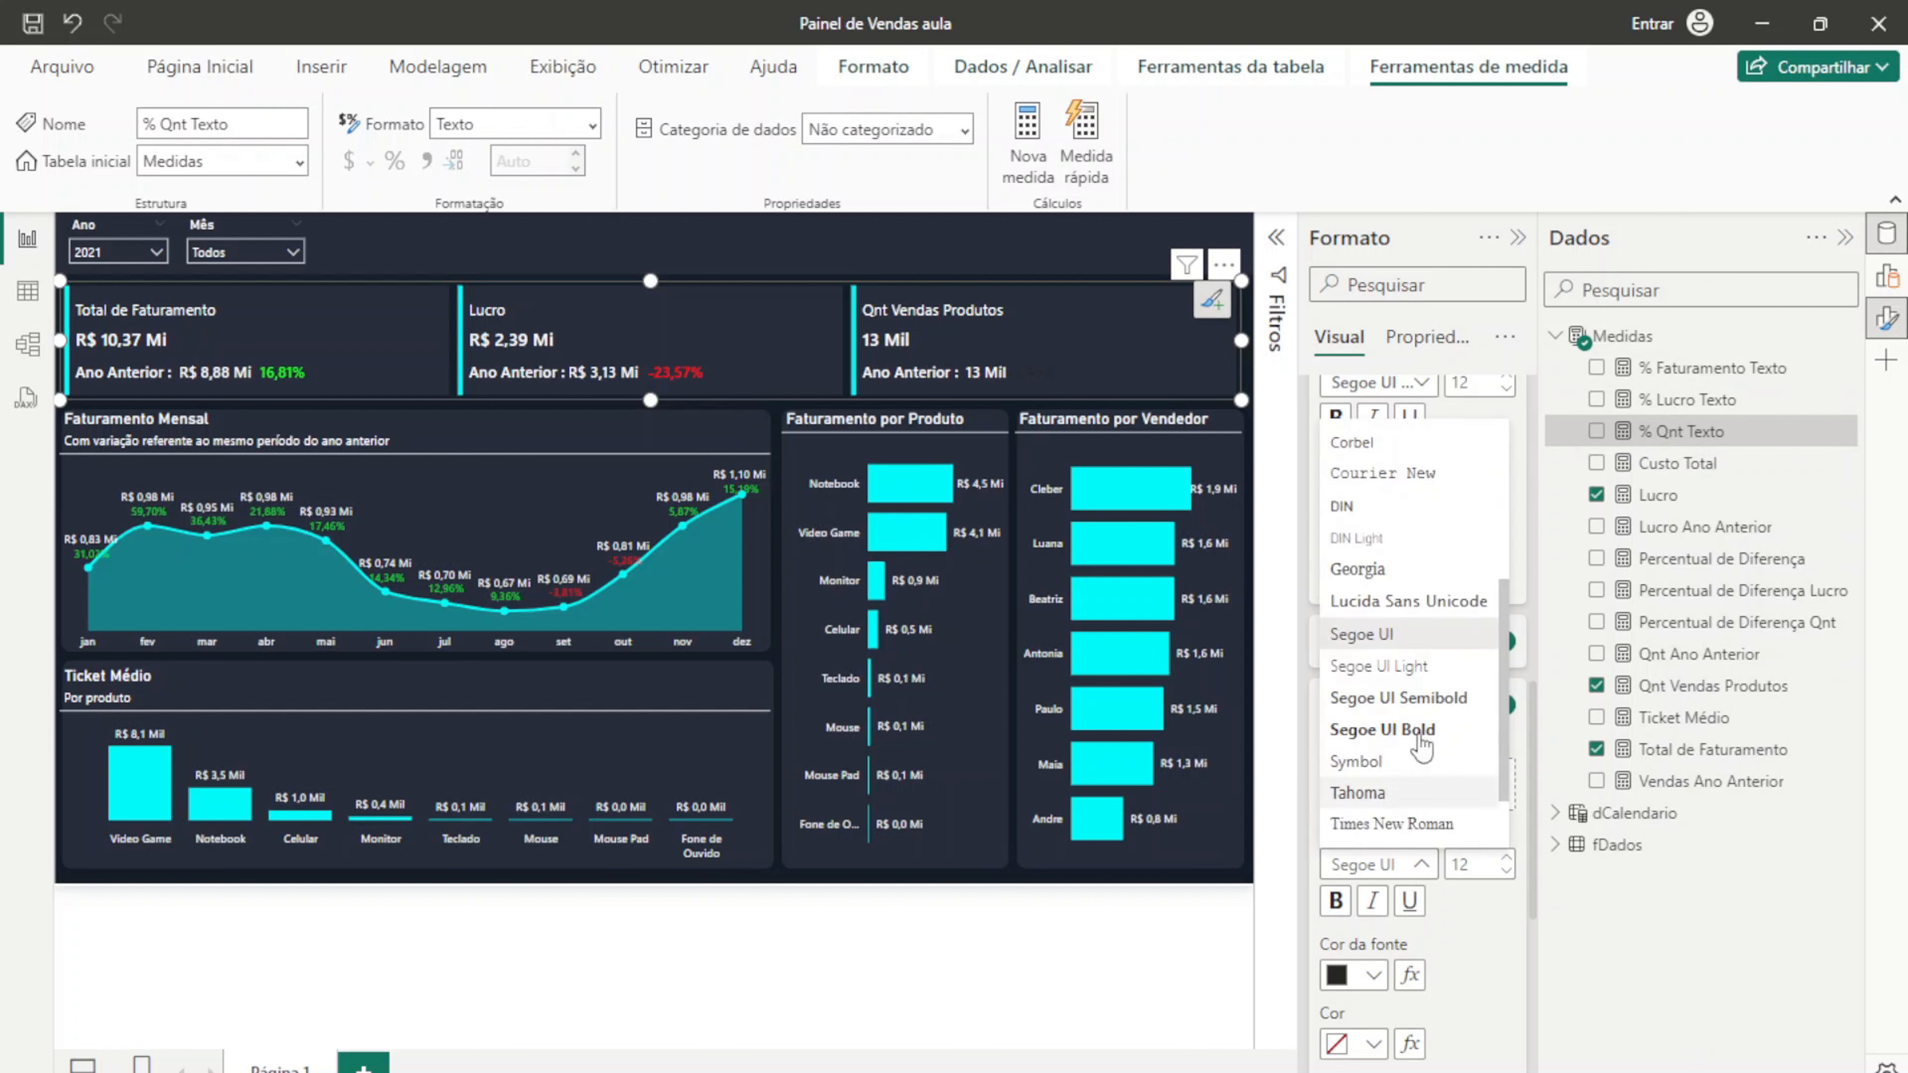
left_click(1425, 672)
scroll(1438, 796, "down", 2)
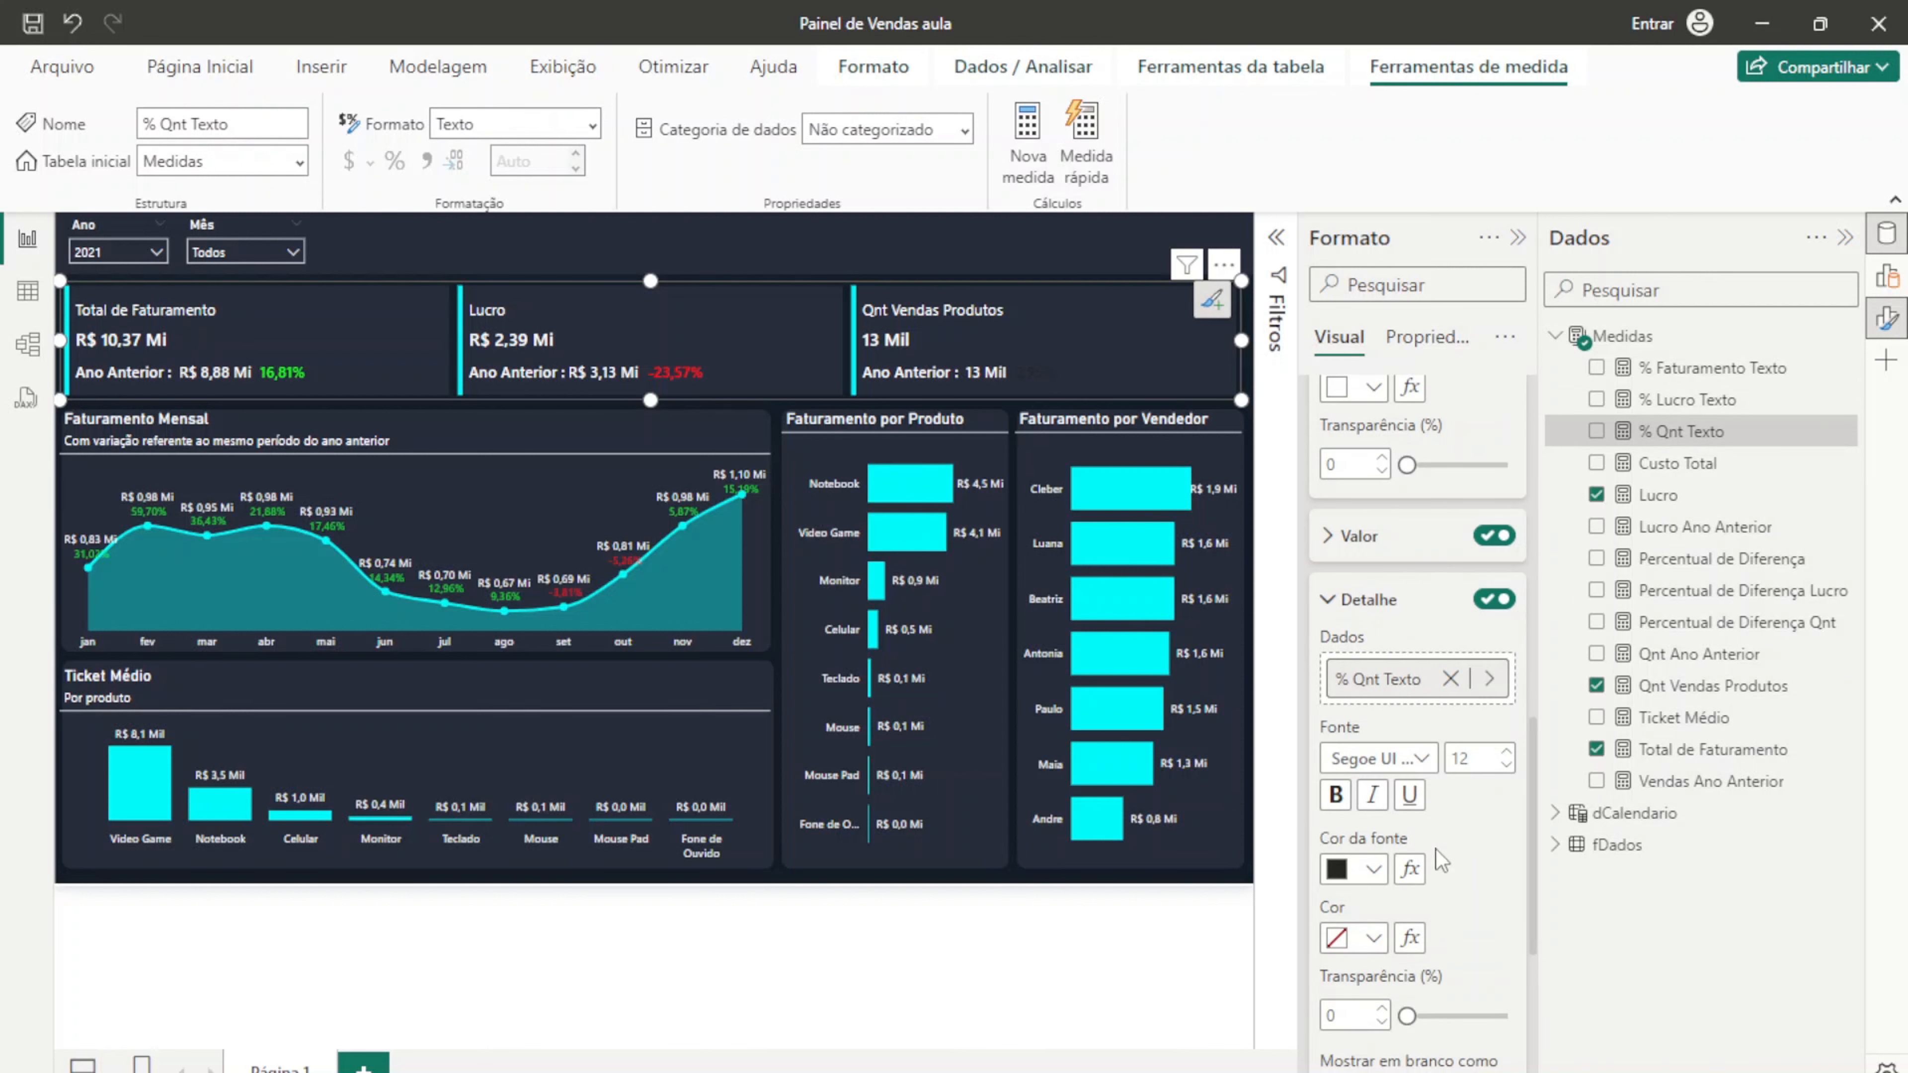
Step: Base the detail's gradient font colour on Percentual de Diferença Qnt, with minimum and maximum both set to 0
left_click(1409, 869)
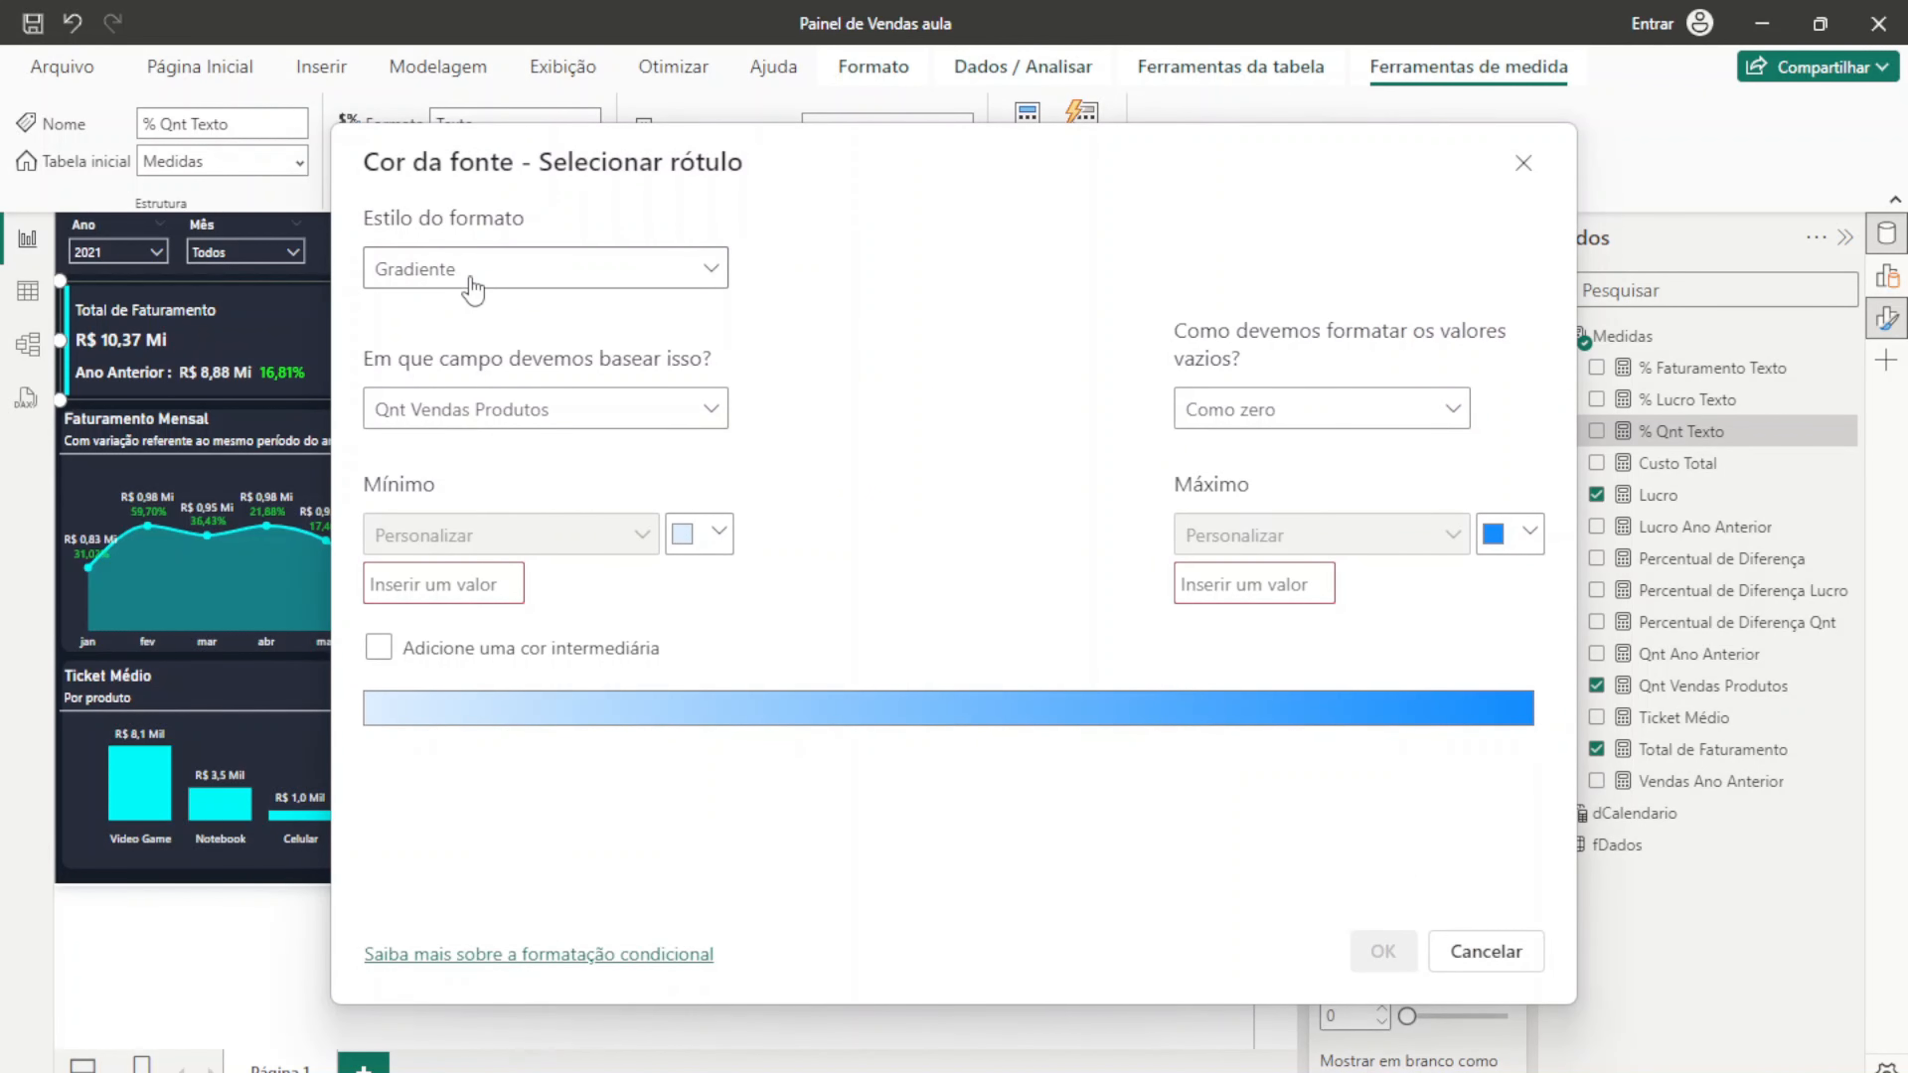
left_click(529, 411)
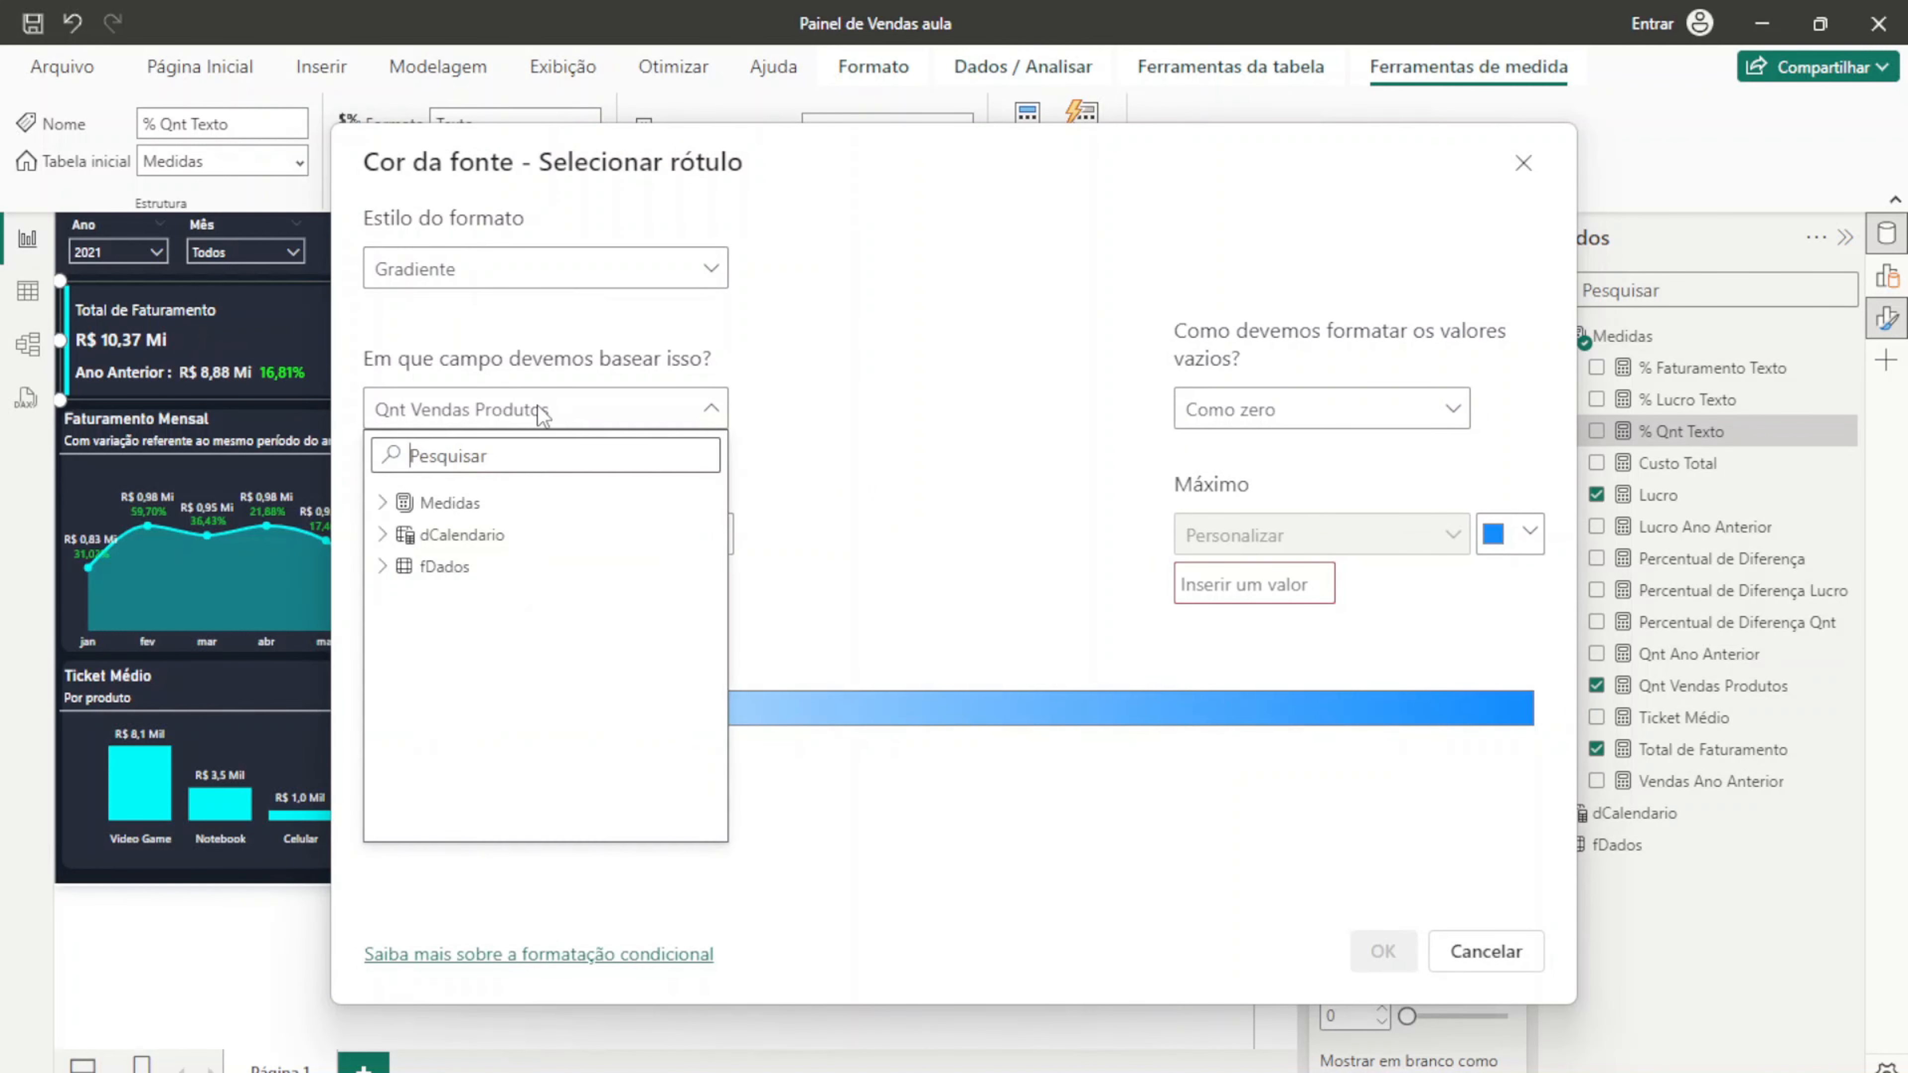
left_click(383, 503)
scroll(630, 699, "down", 1)
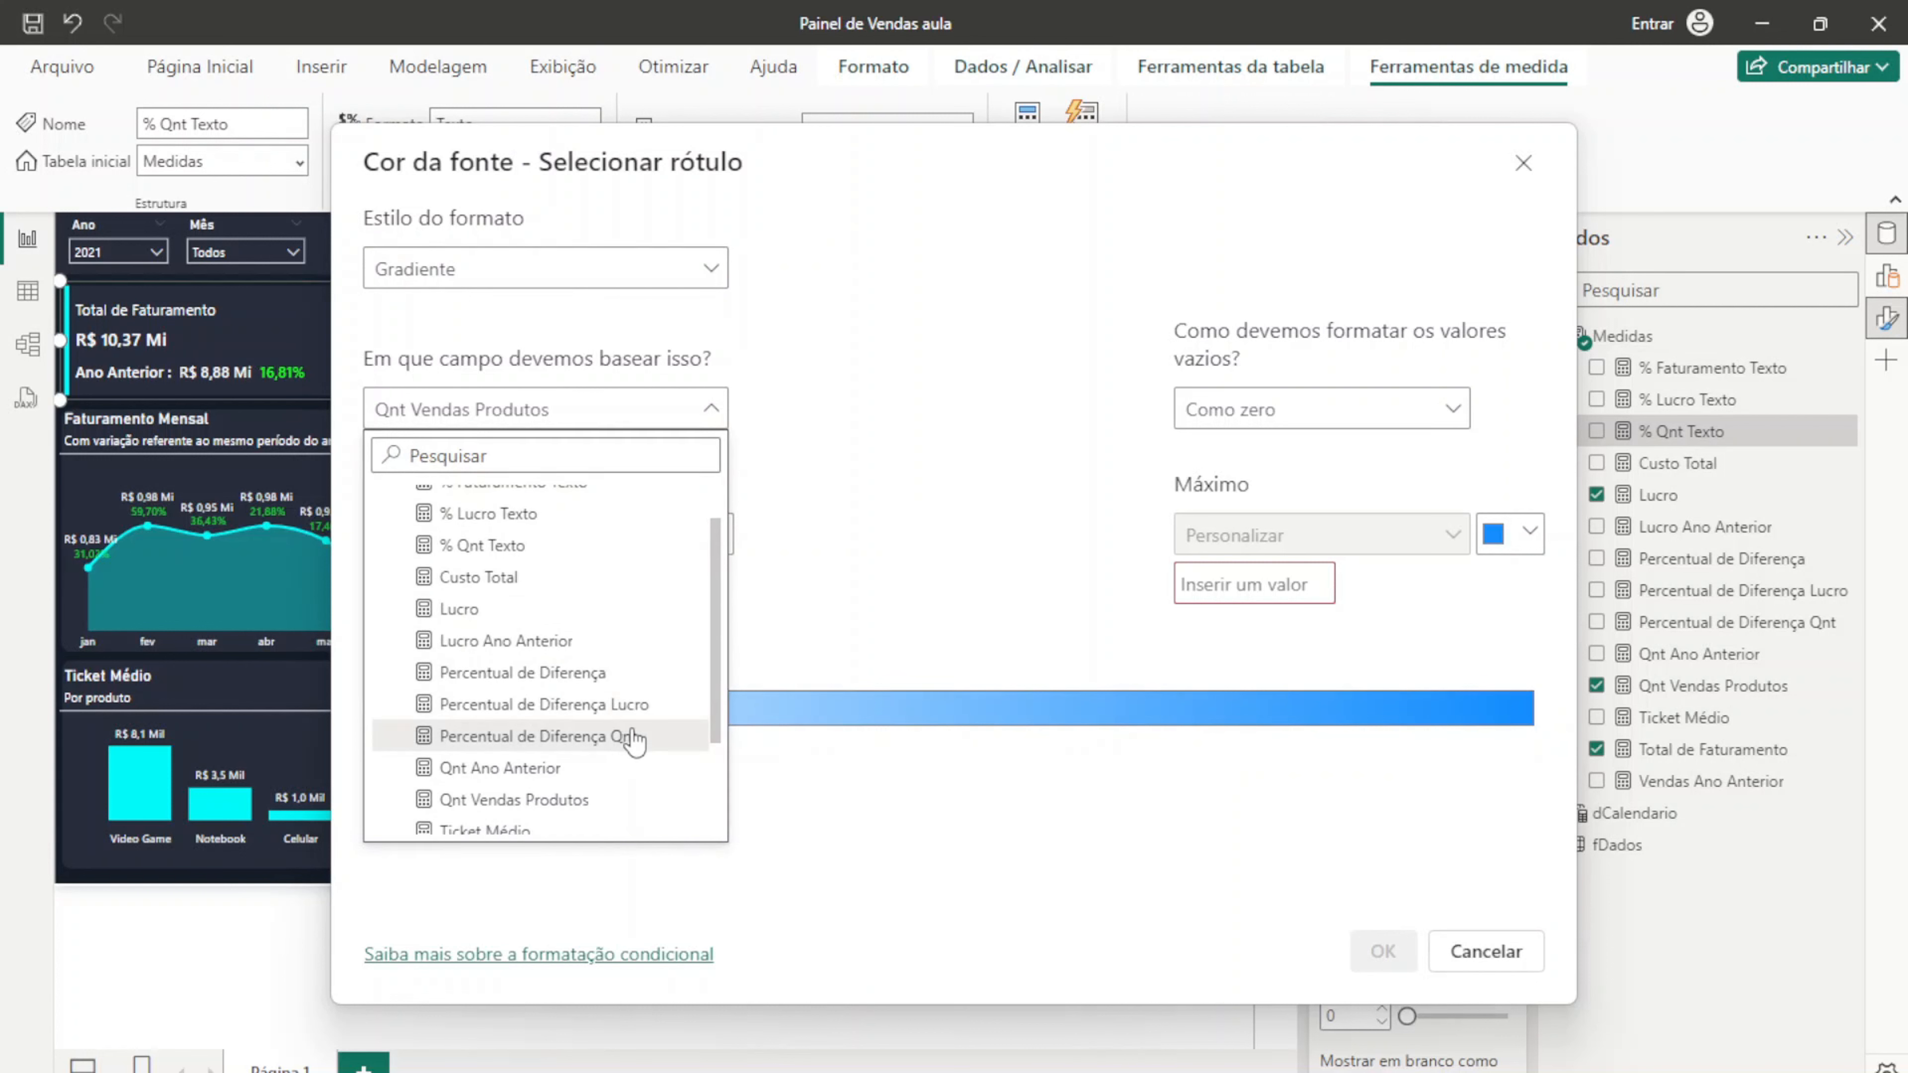
left_click(624, 742)
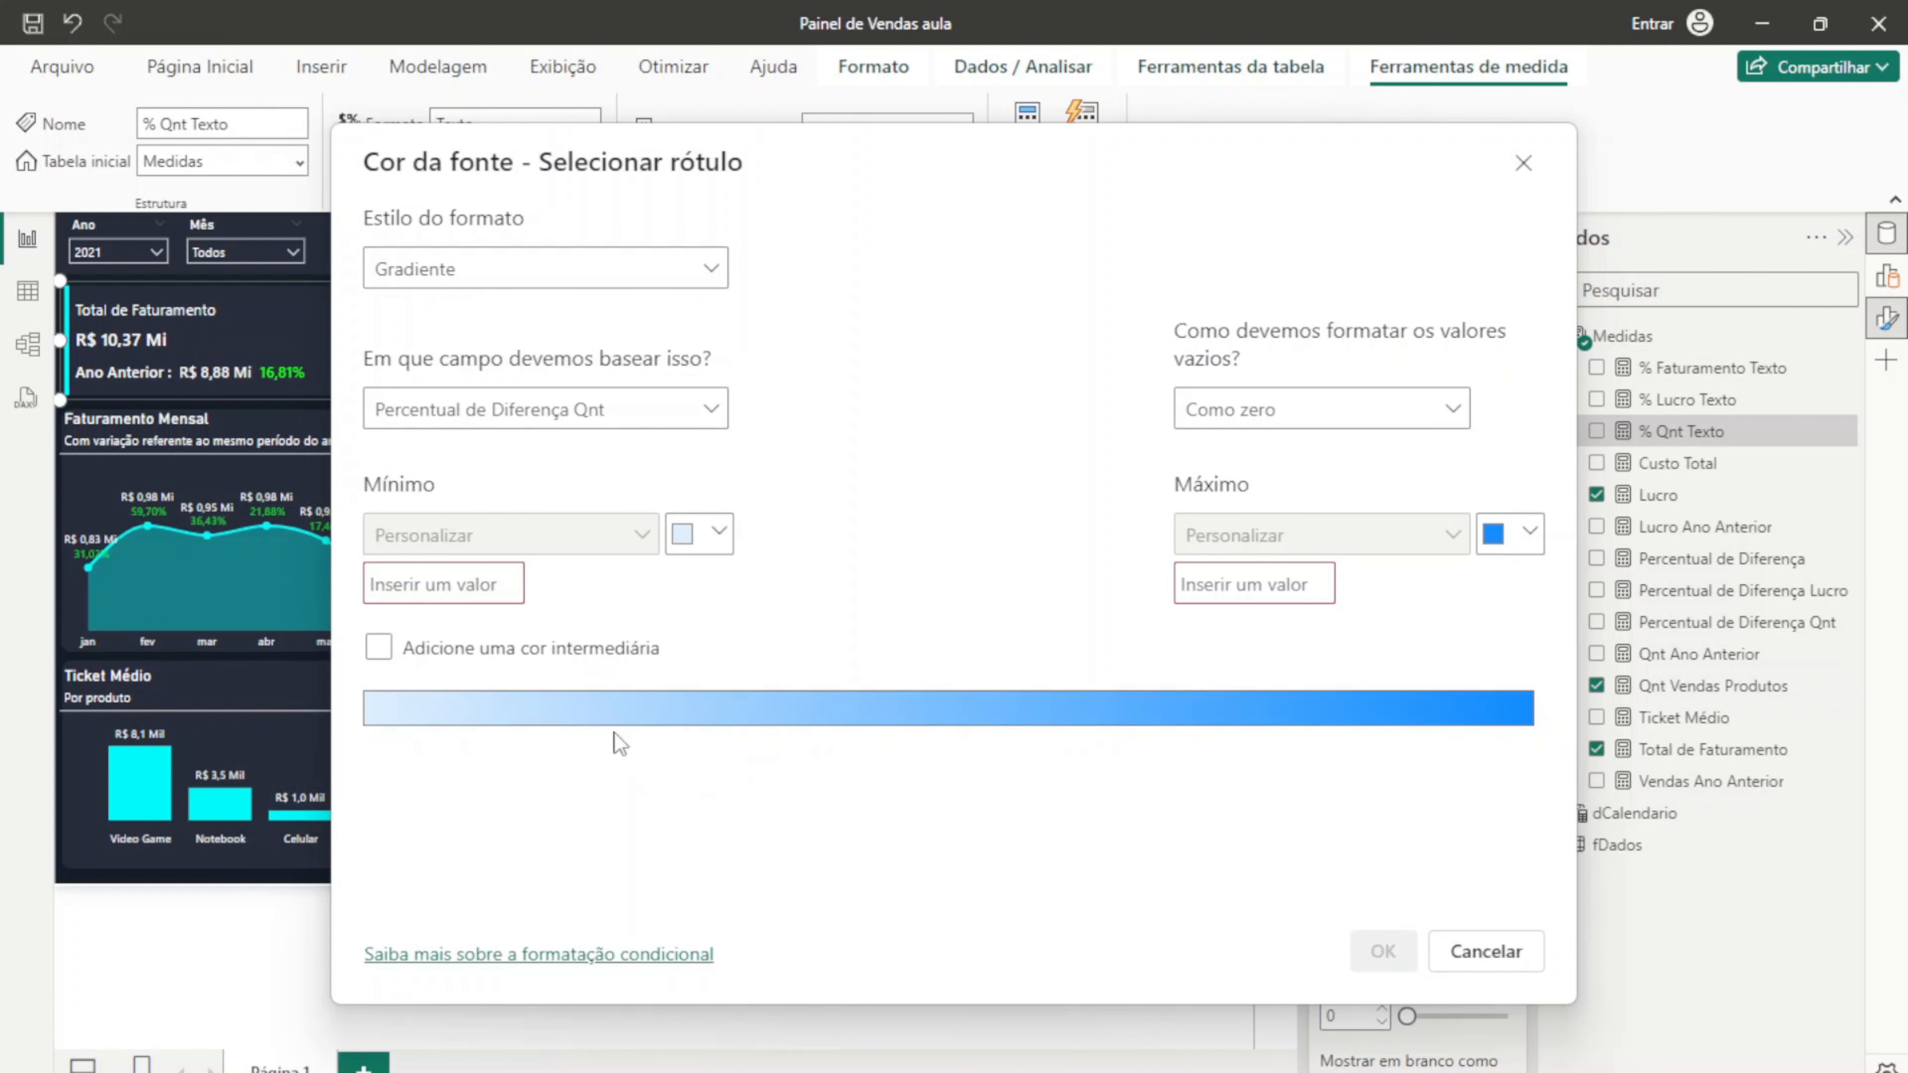
type("0")
left_click(1235, 590)
type("0")
Step: Set the gradient's minimum colour to red, #FF0000
left_click(698, 533)
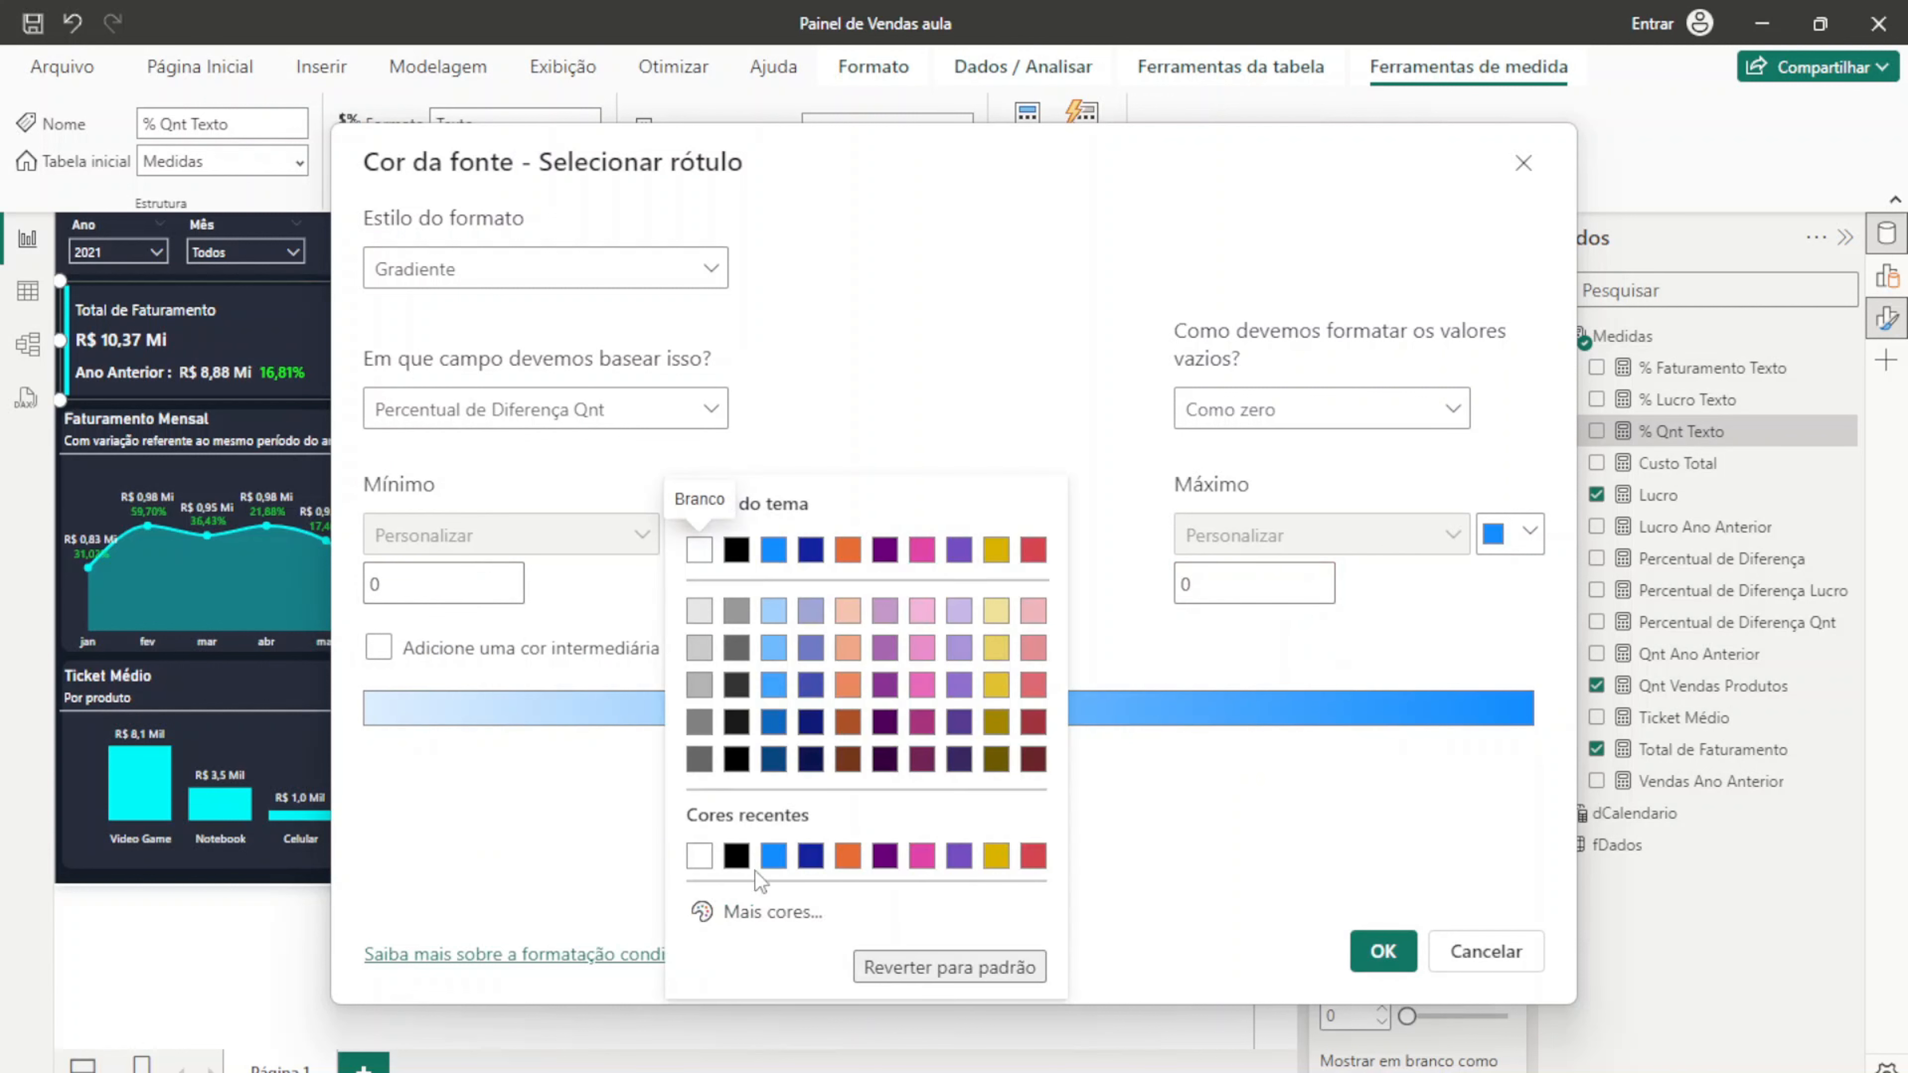
left_click(762, 911)
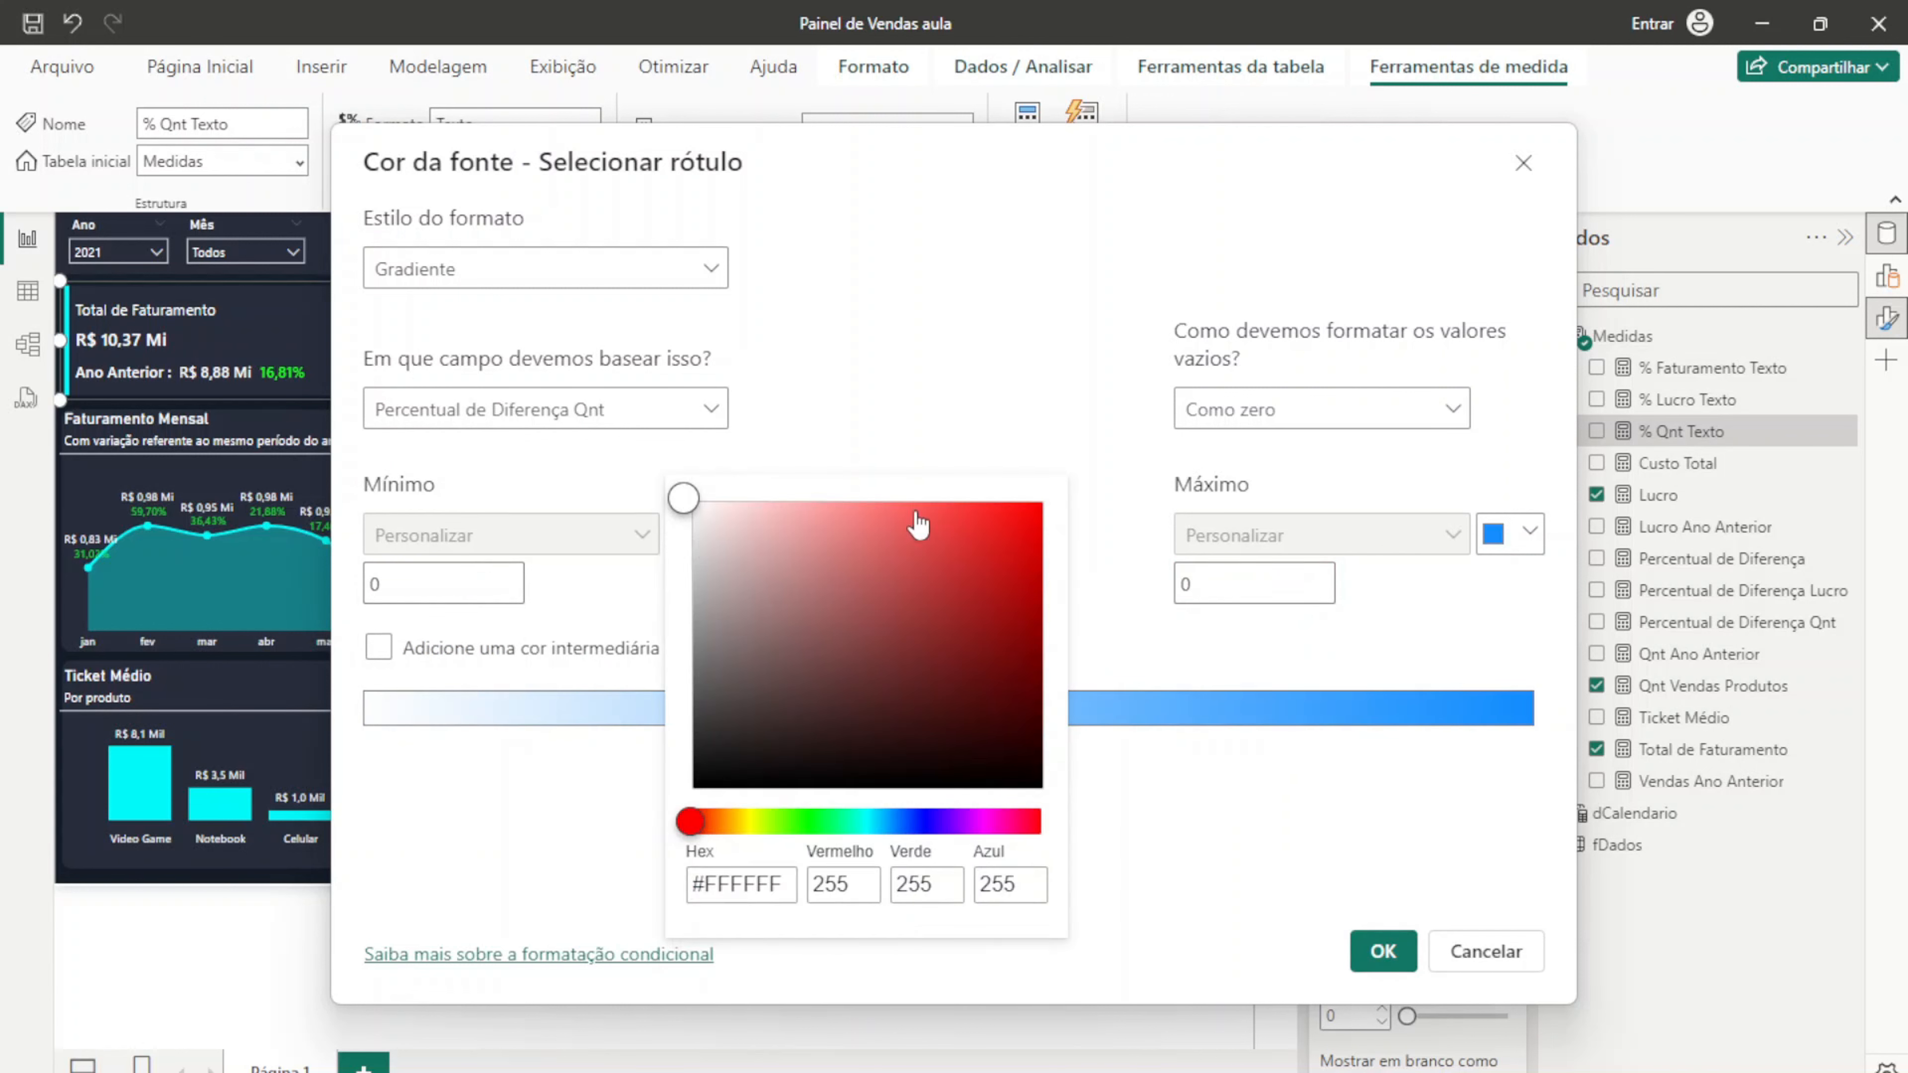
left_click_drag(917, 525, 1101, 441)
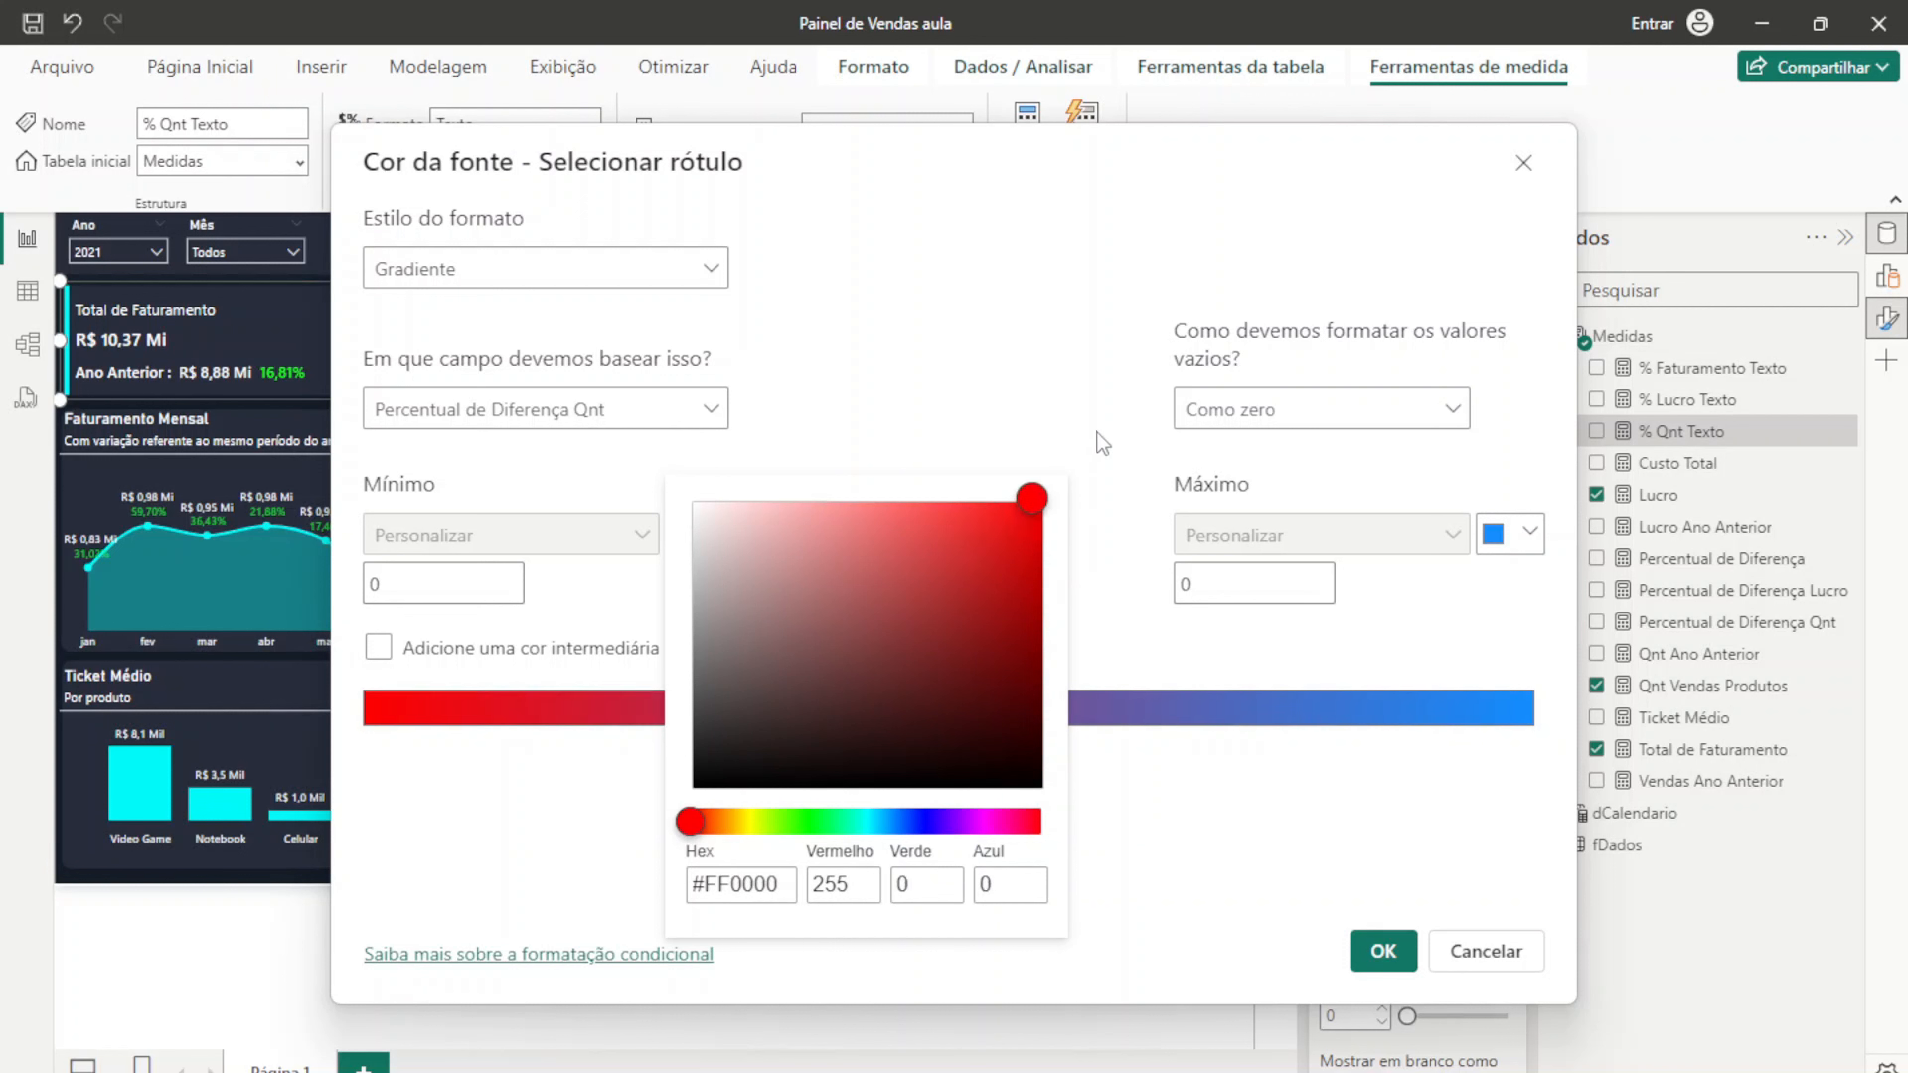
left_click(1101, 442)
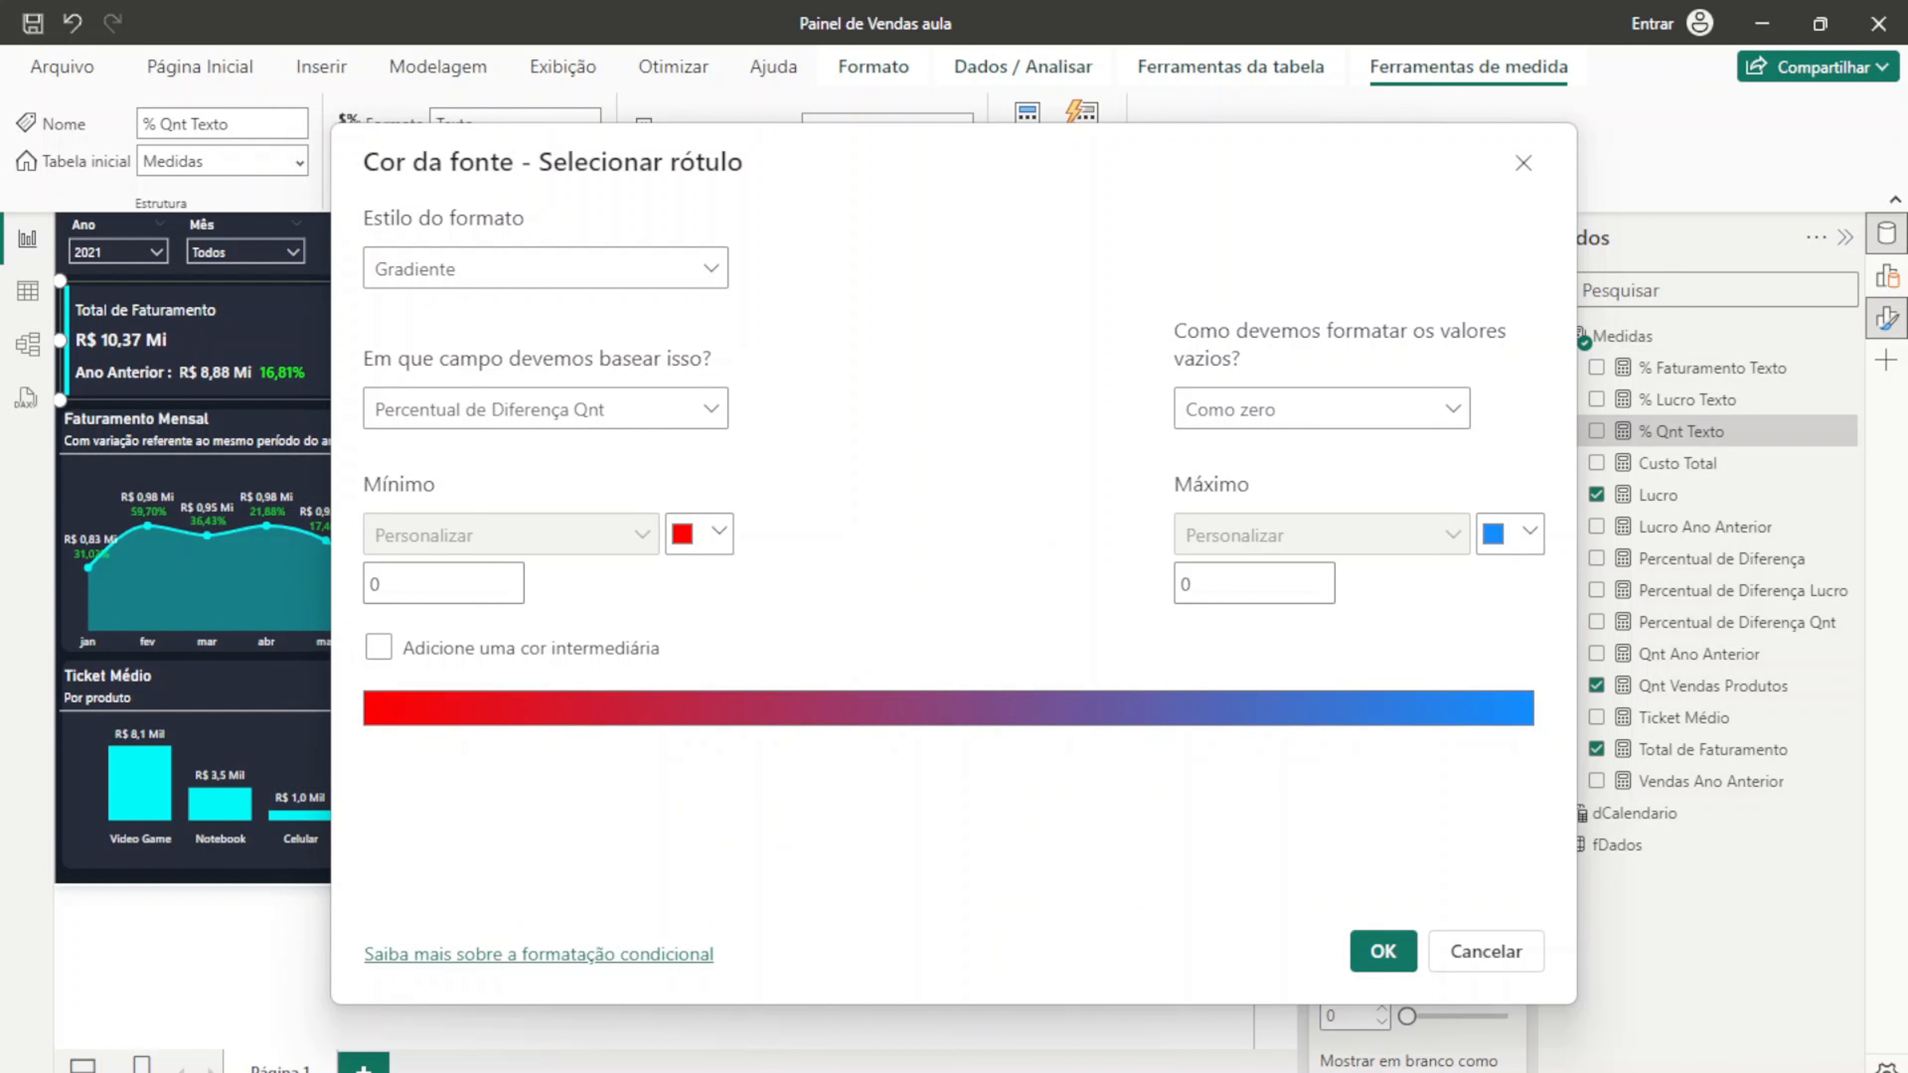
Step: Set the gradient's maximum colour to green and apply the conditional formatting
left_click(1496, 542)
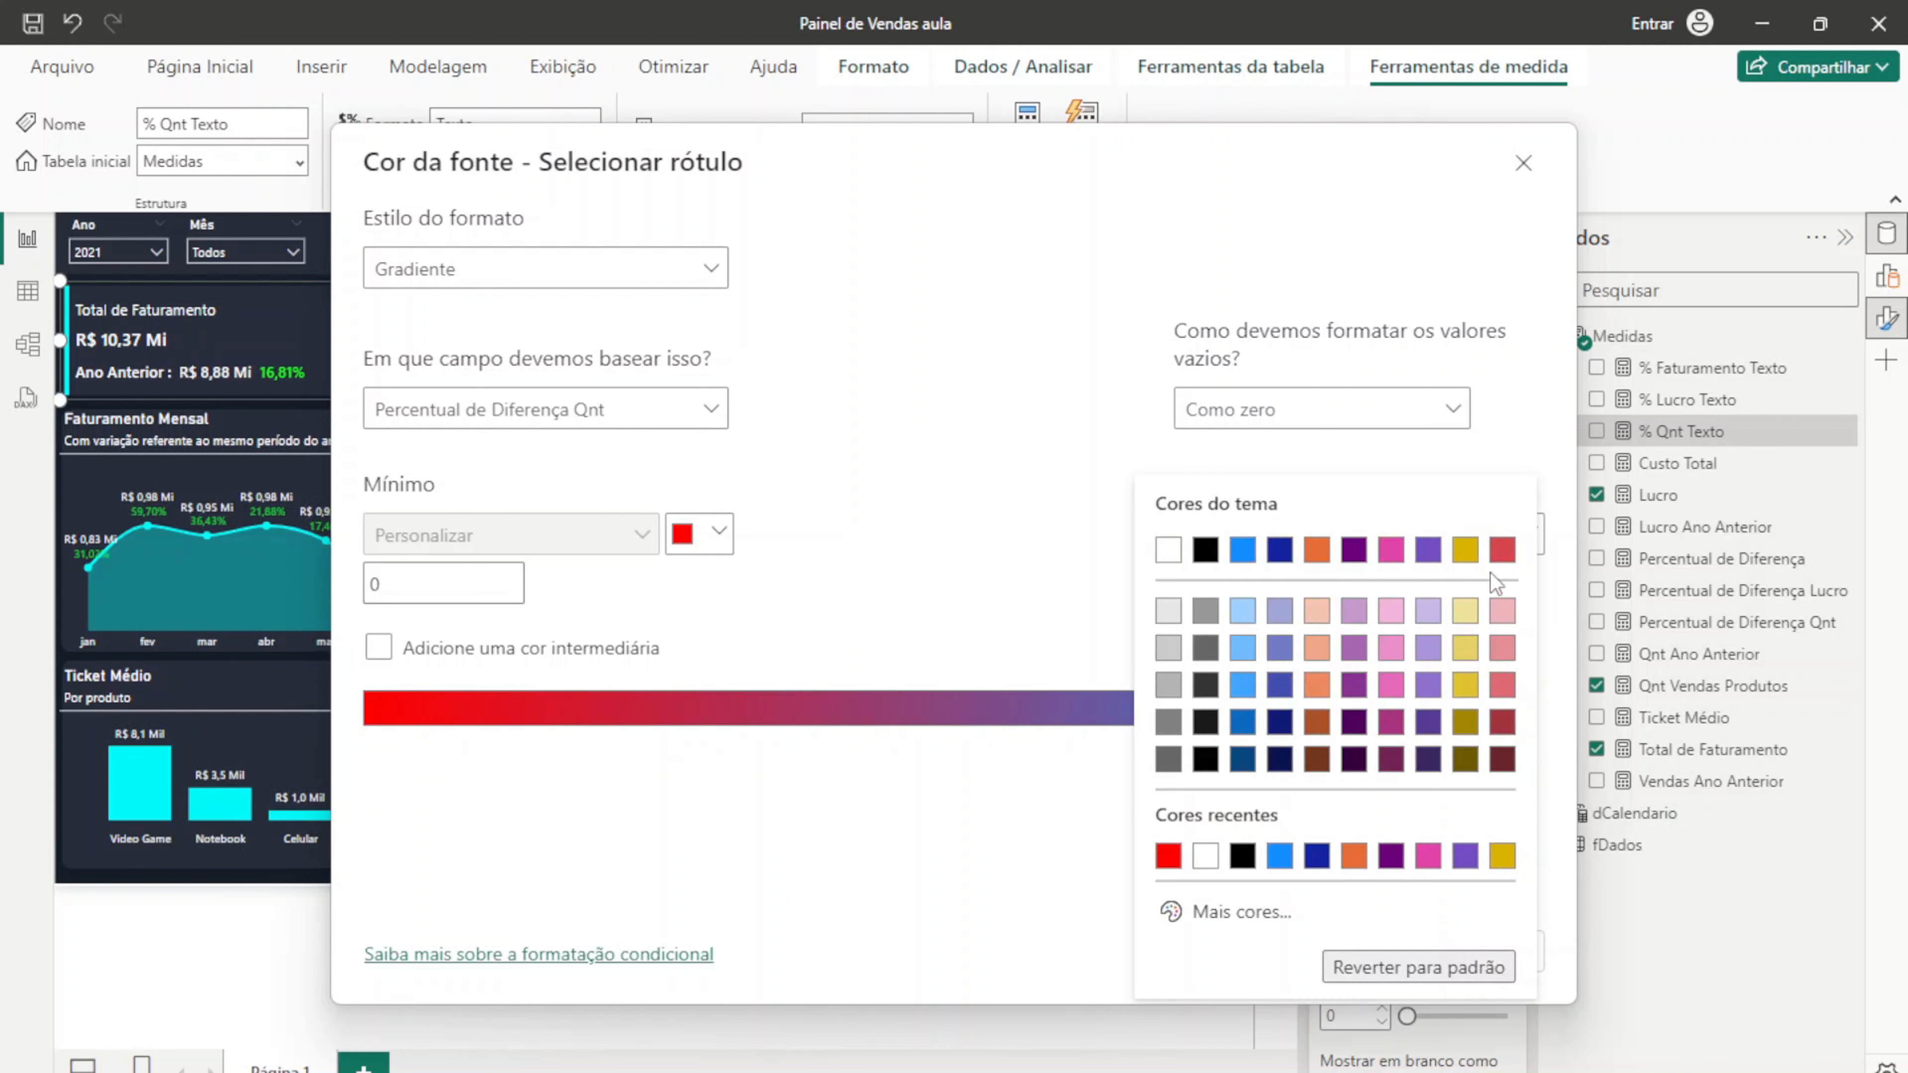
left_click(1243, 921)
key("ctrl+v")
left_click(910, 820)
left_click(1382, 951)
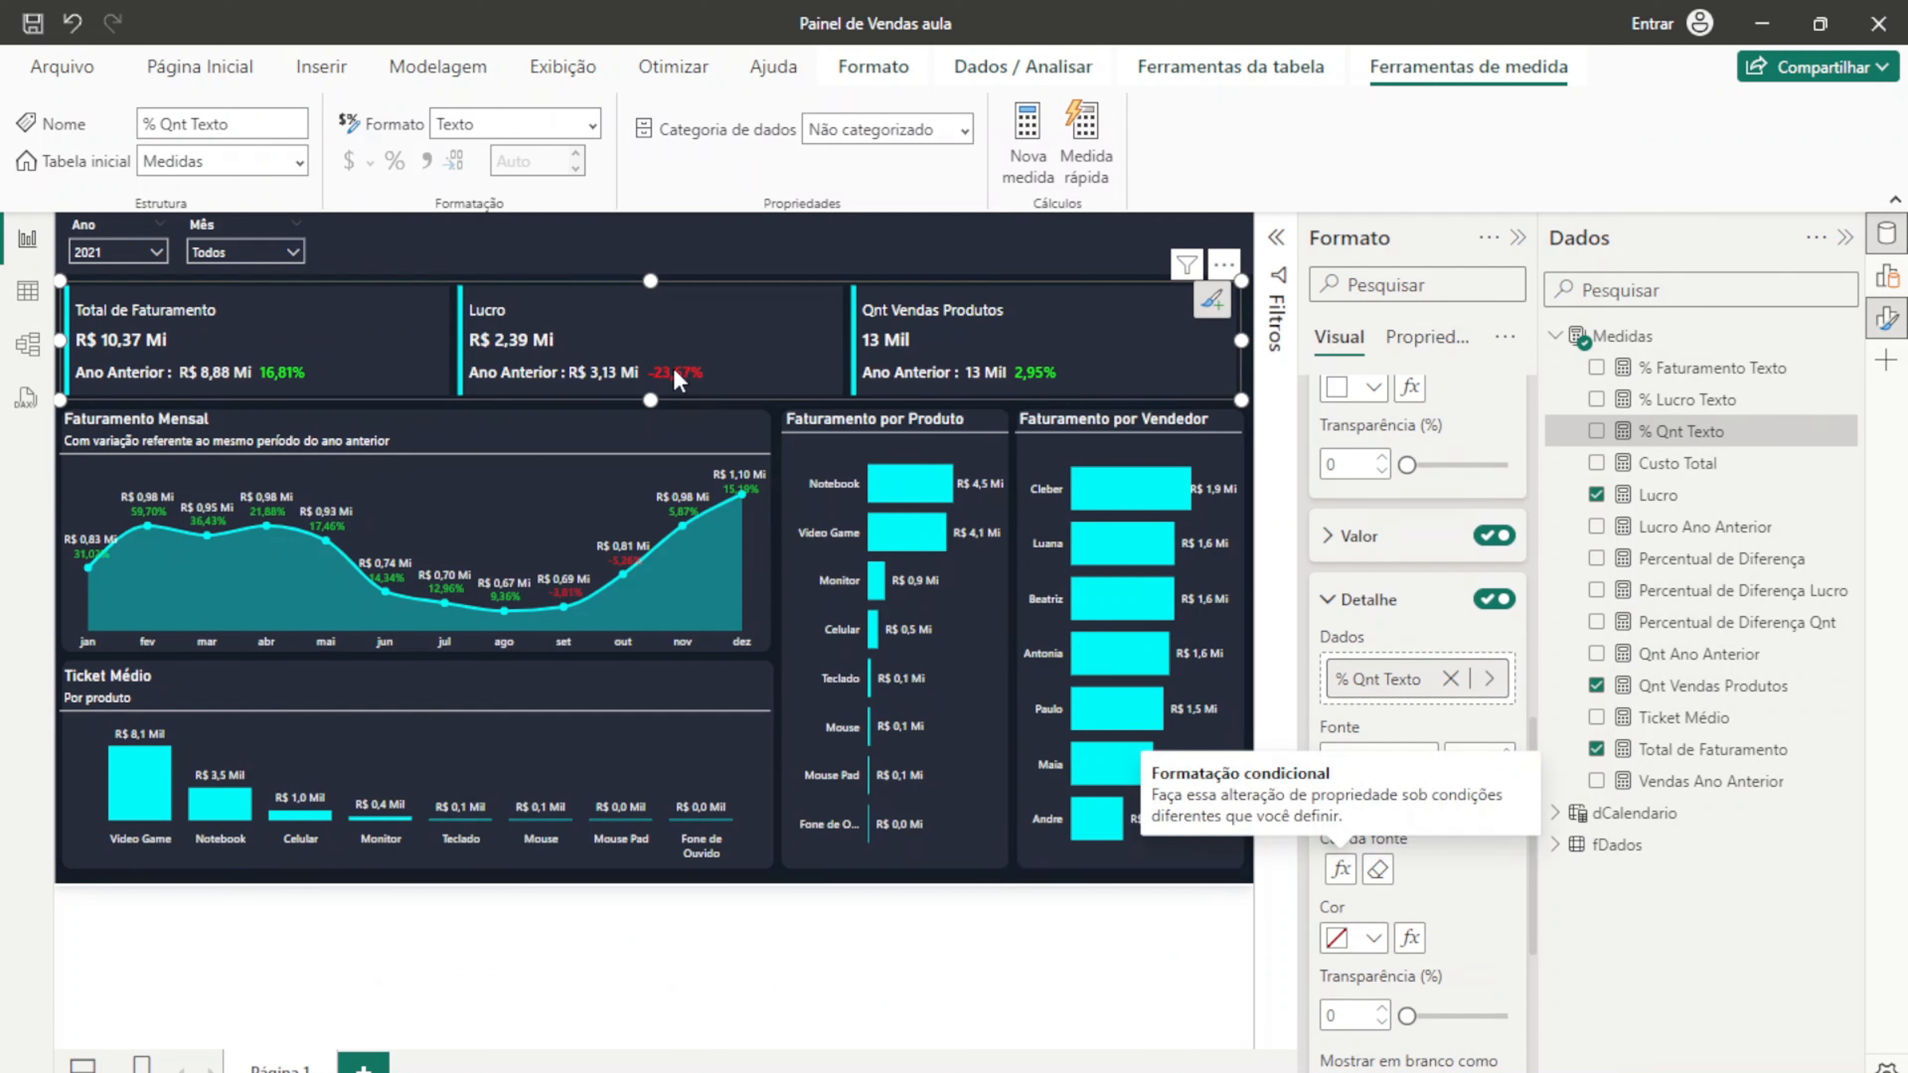
left_click(225, 254)
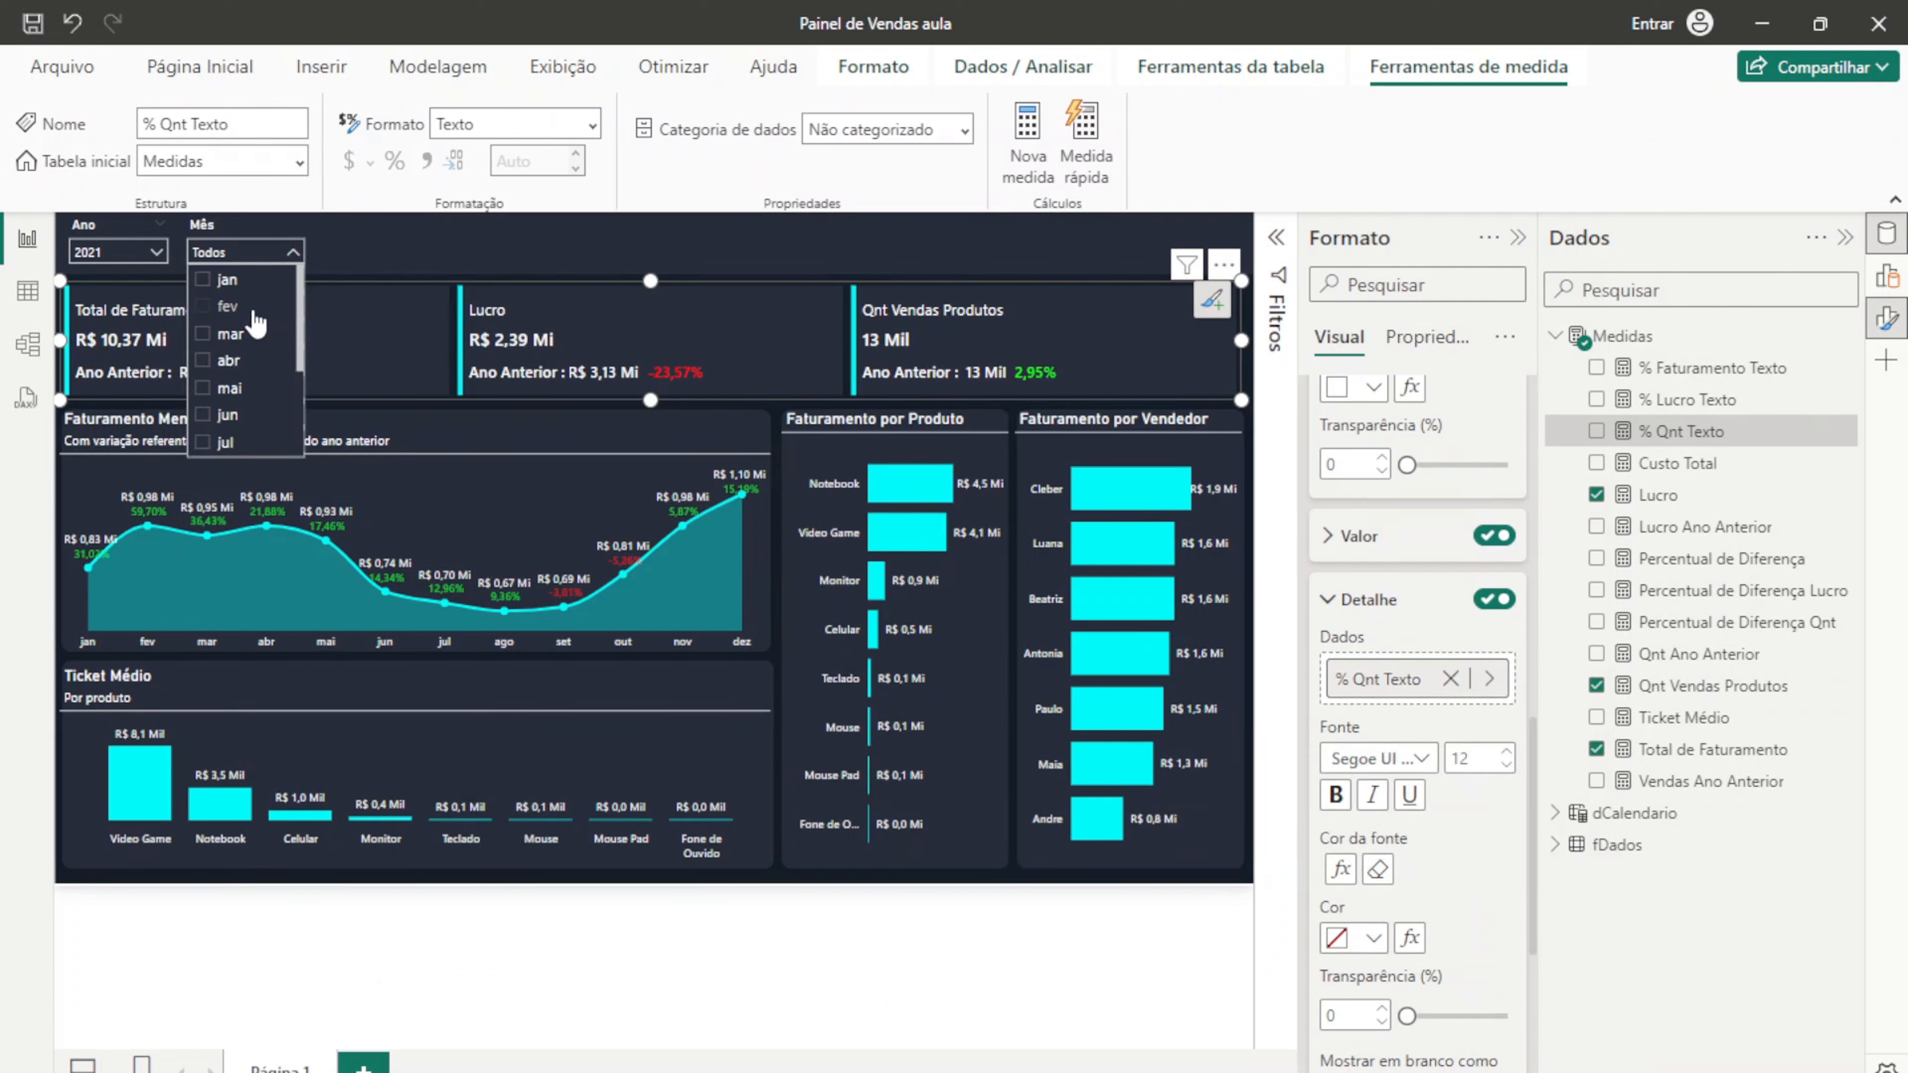
left_click(913, 299)
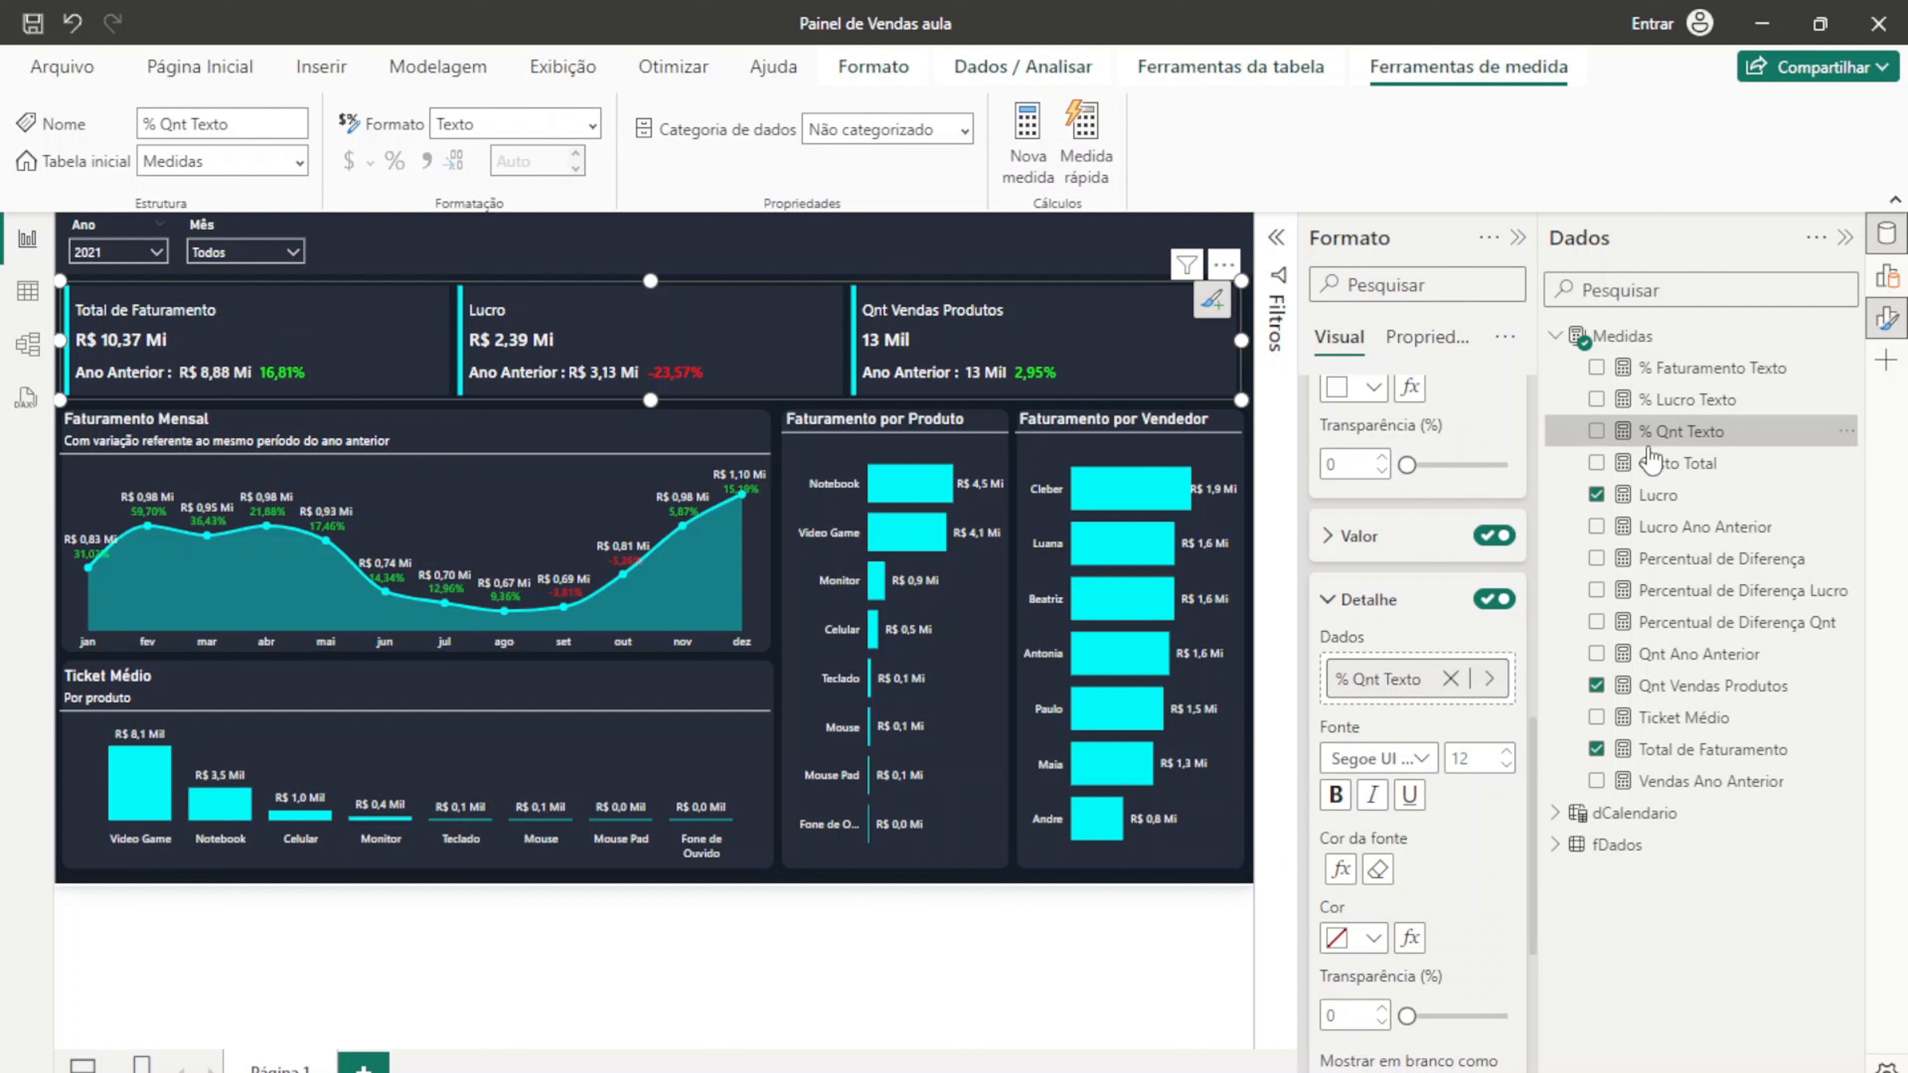
Step: Set the Qnt Vendas Produtos measure to 2 decimal places and close its formula
left_click(1746, 688)
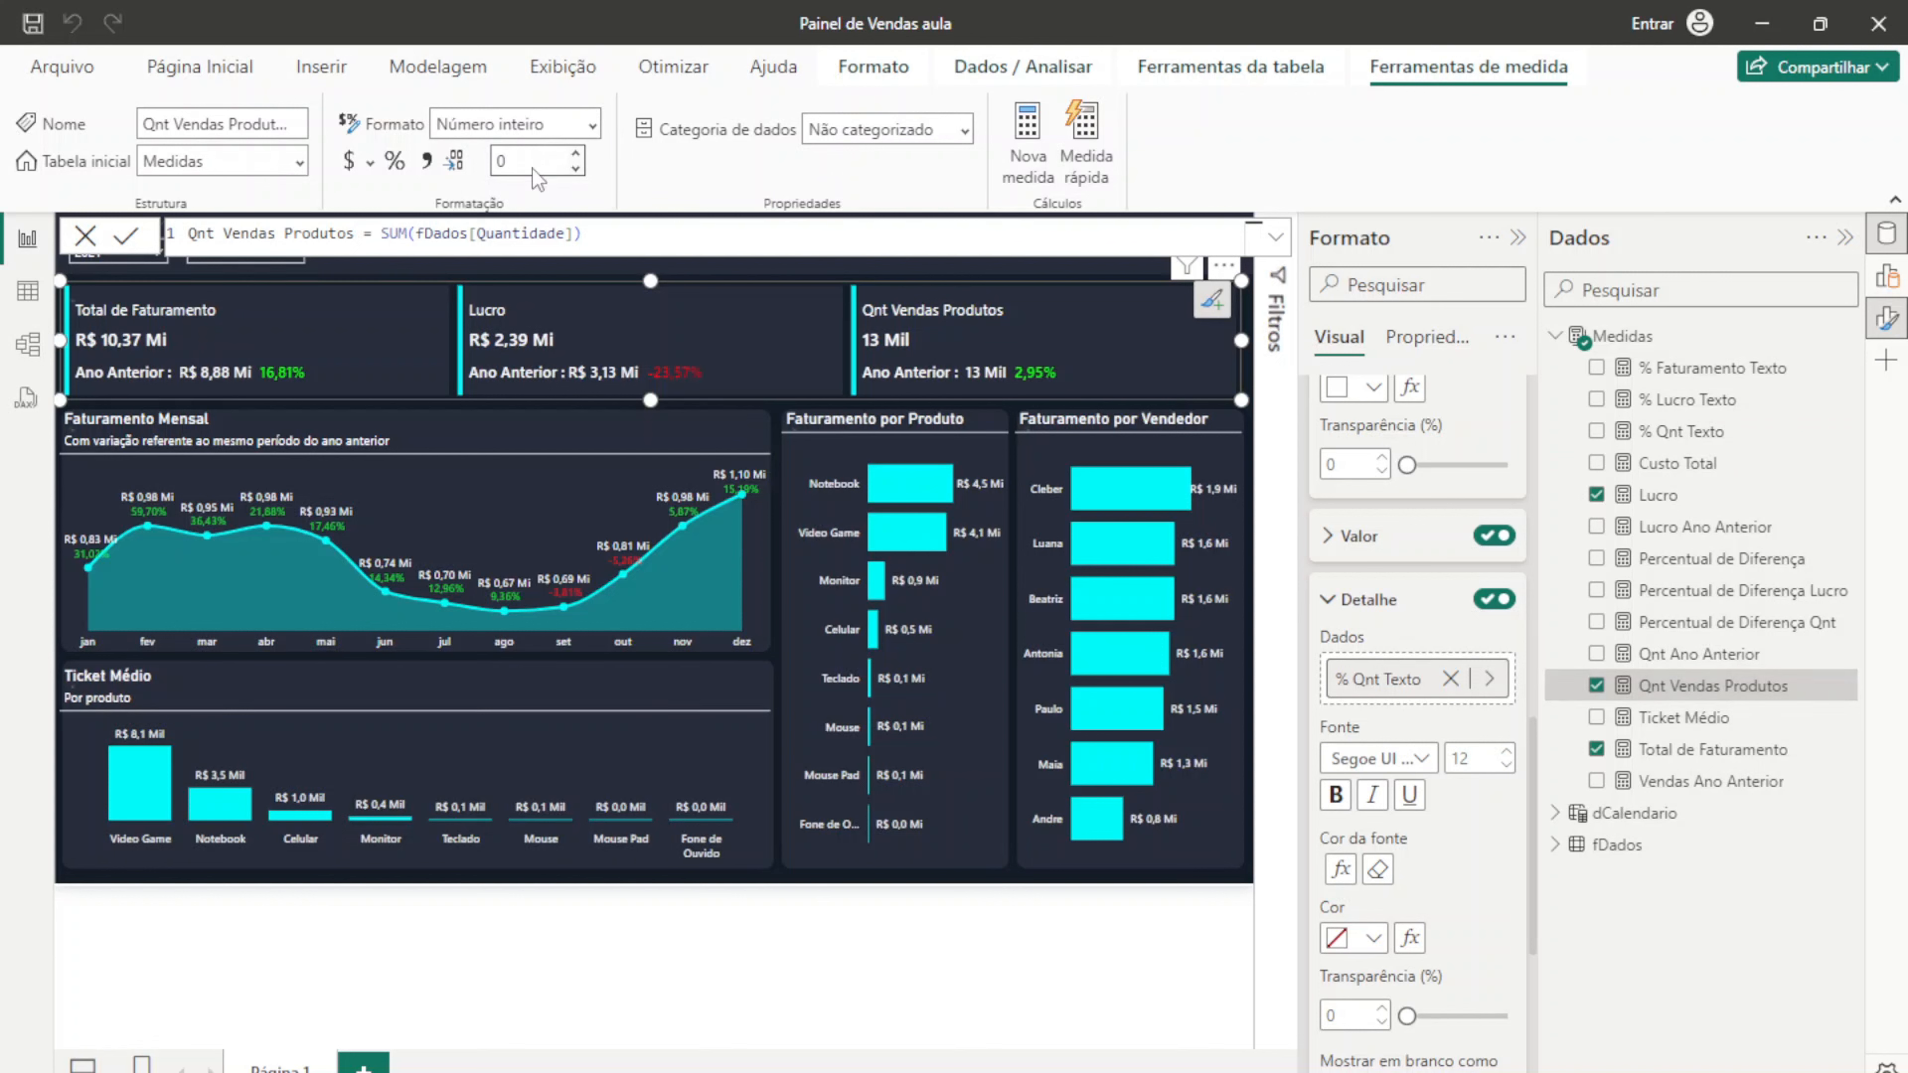
key("Return")
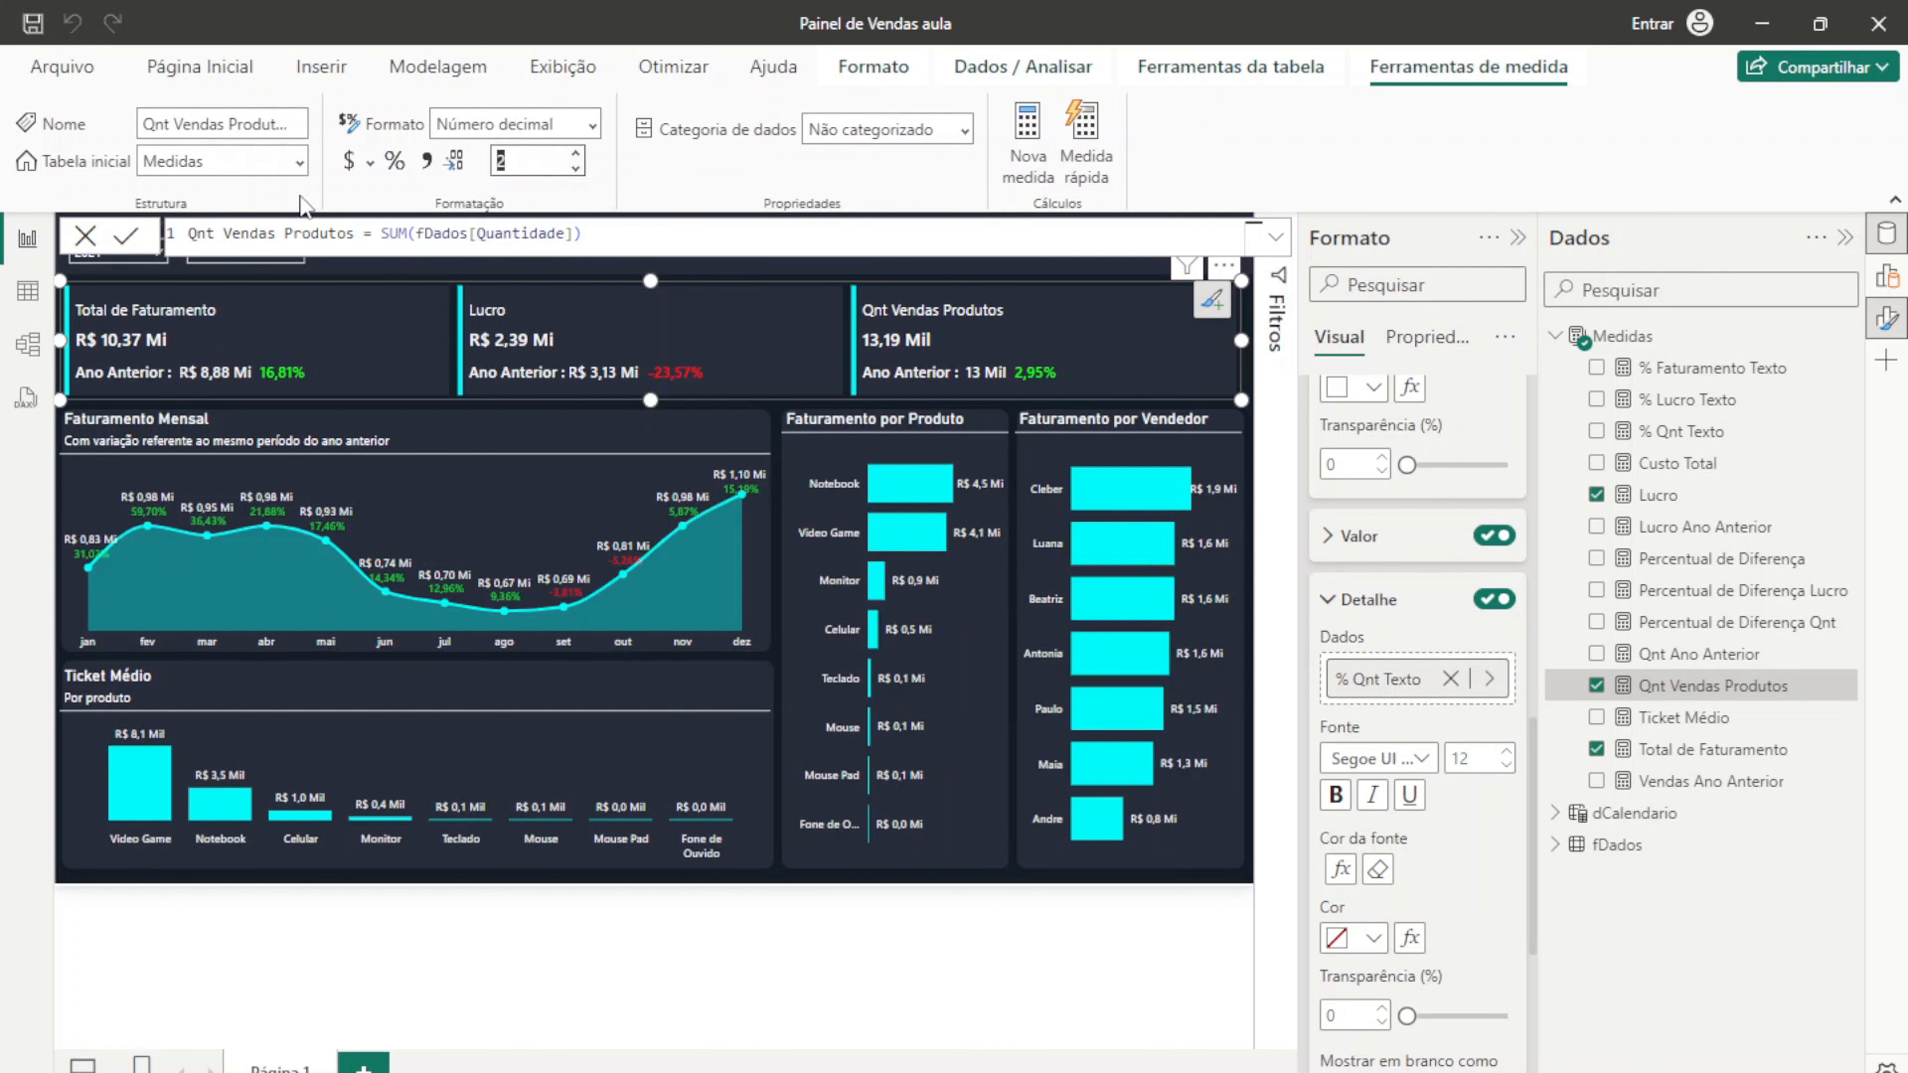
left_click(85, 237)
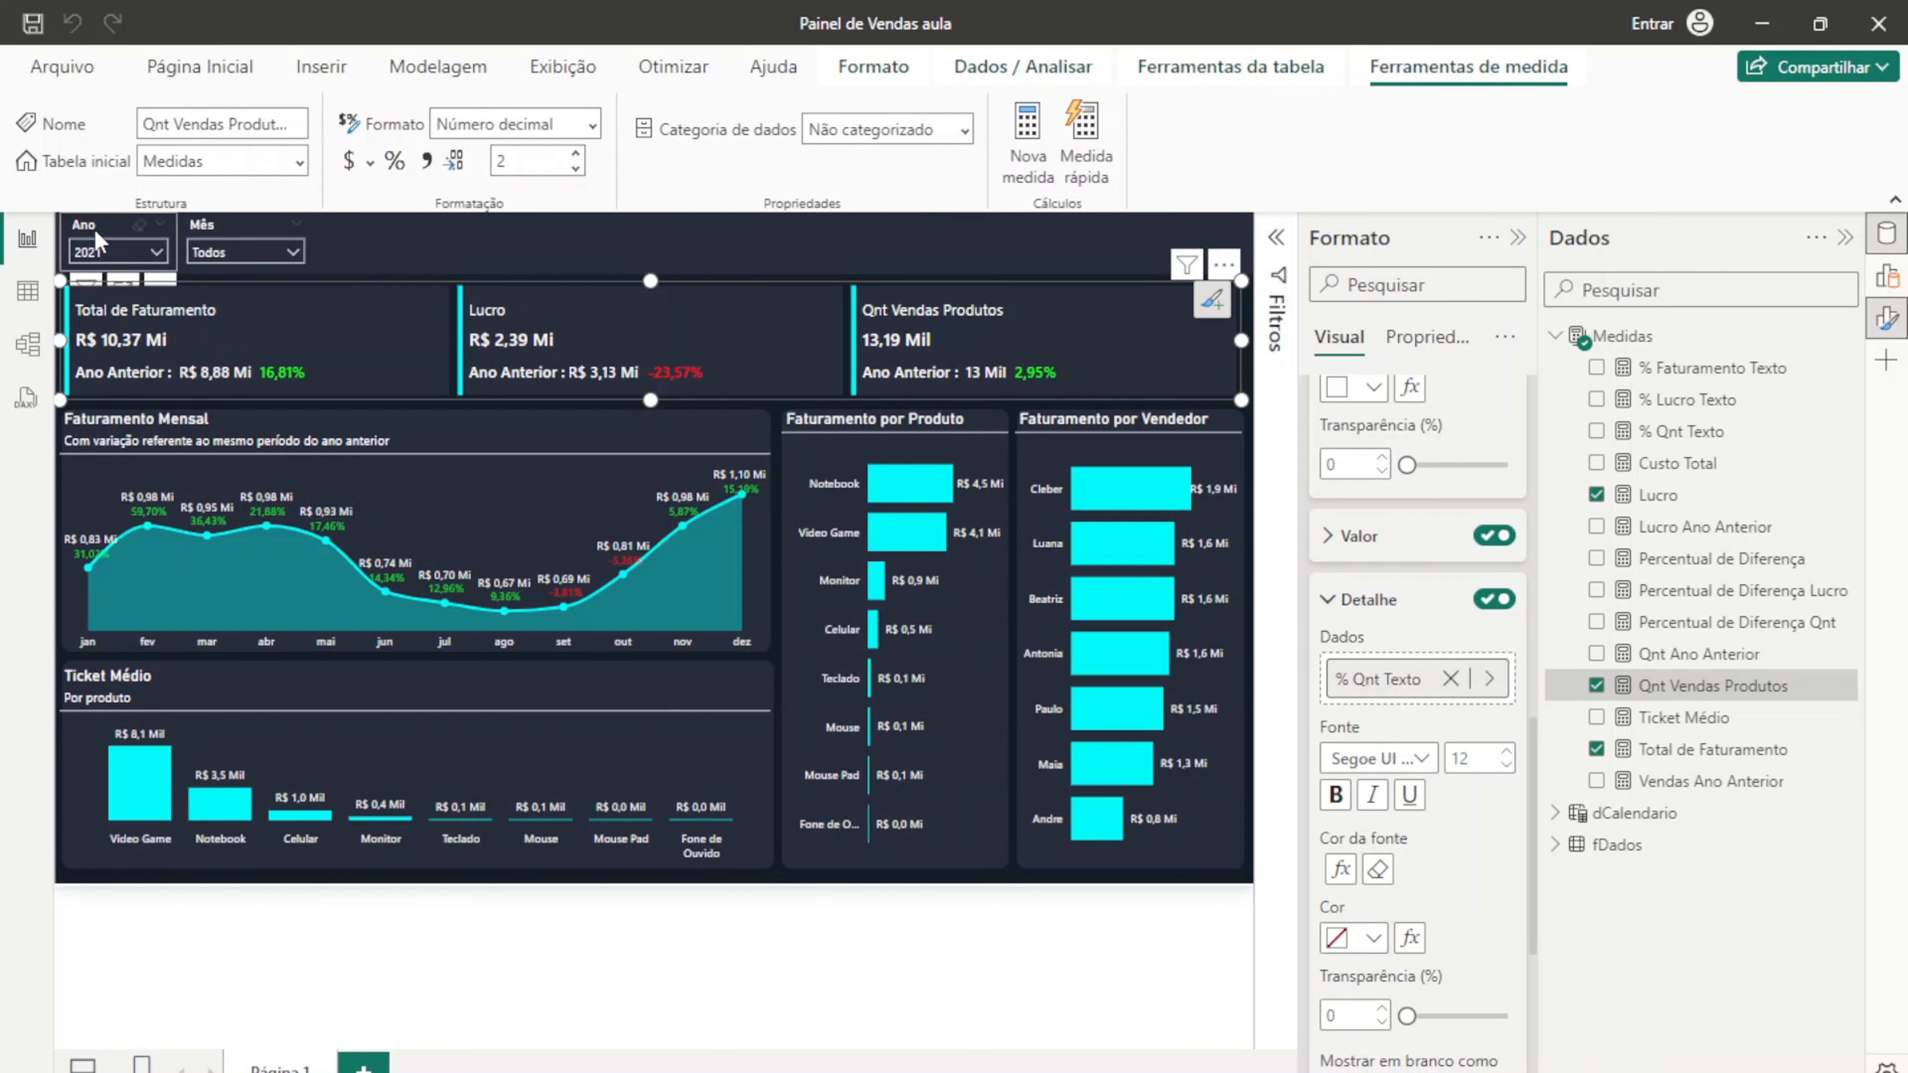
Step: Check the cards with the year filter on 2020, return it to 2021, and collapse the side panes around the report
left_click(126, 247)
left_click(115, 281)
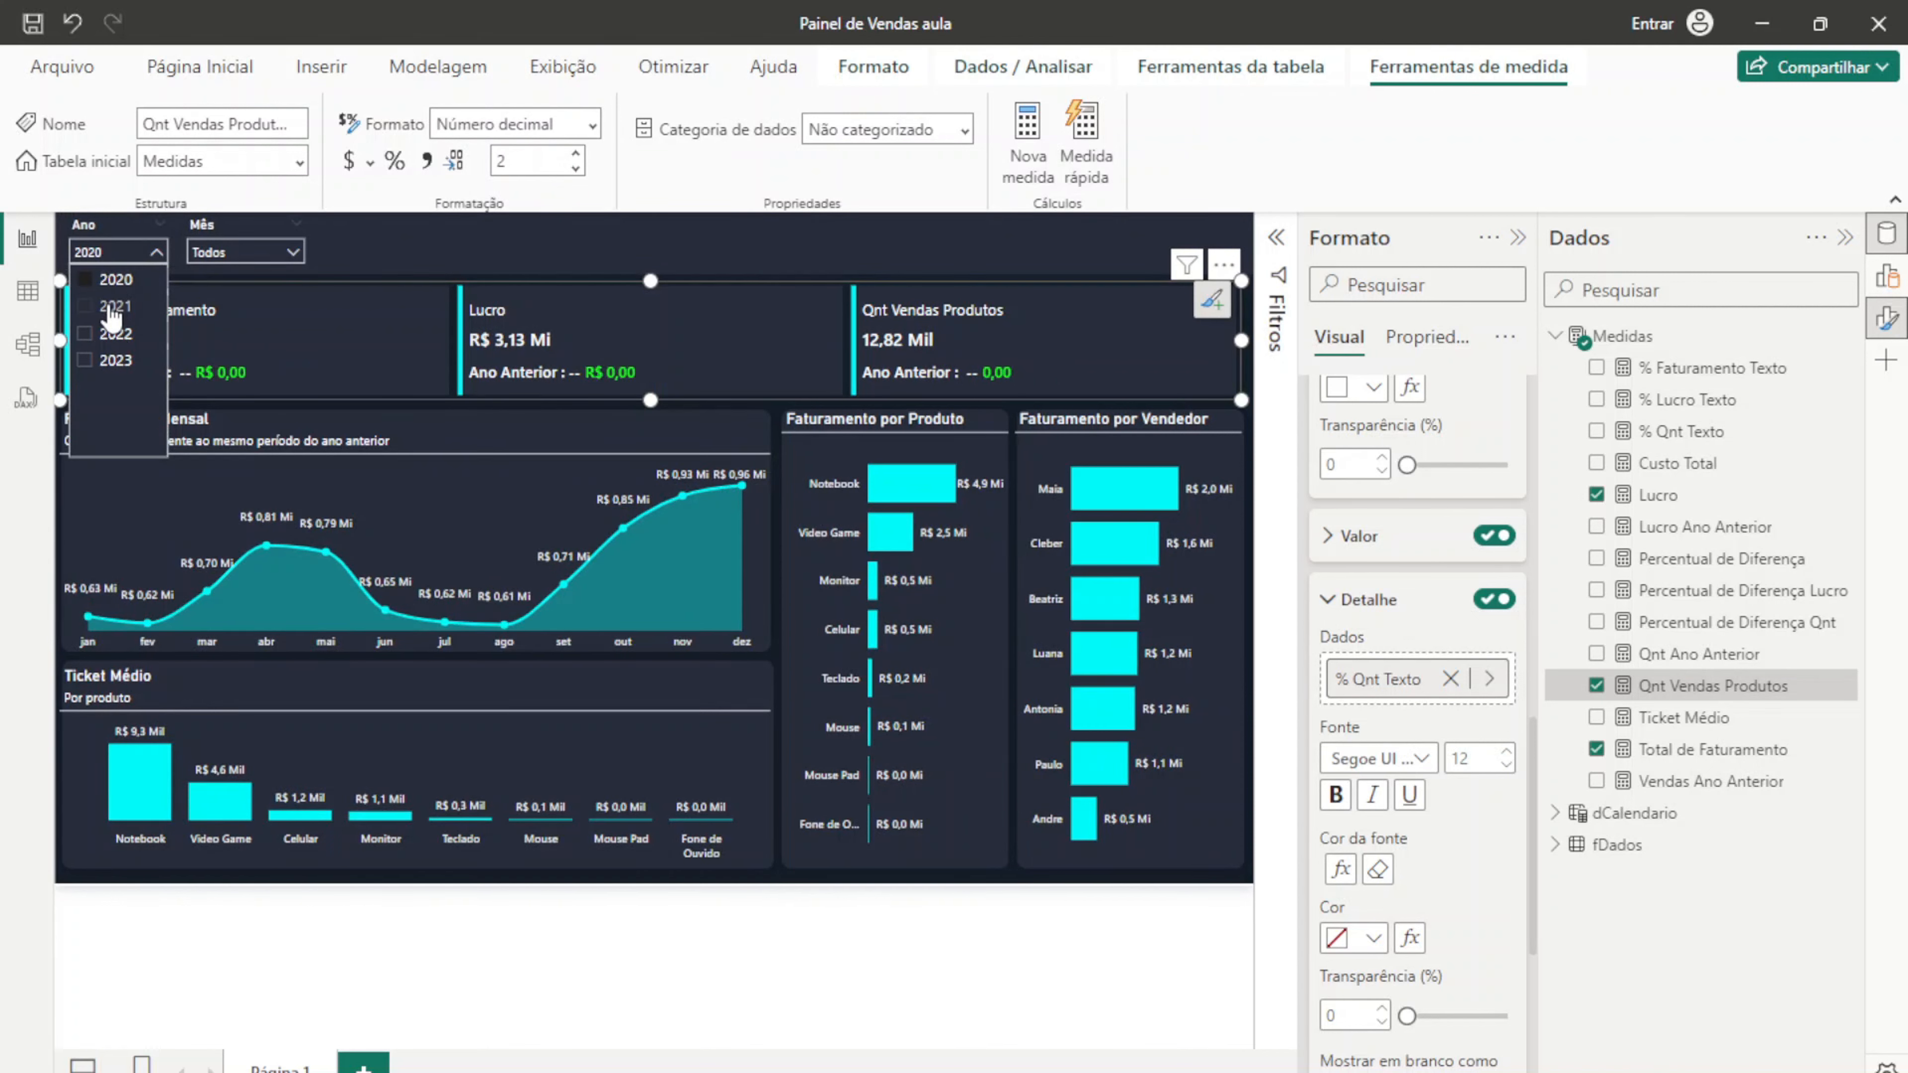
left_click(113, 306)
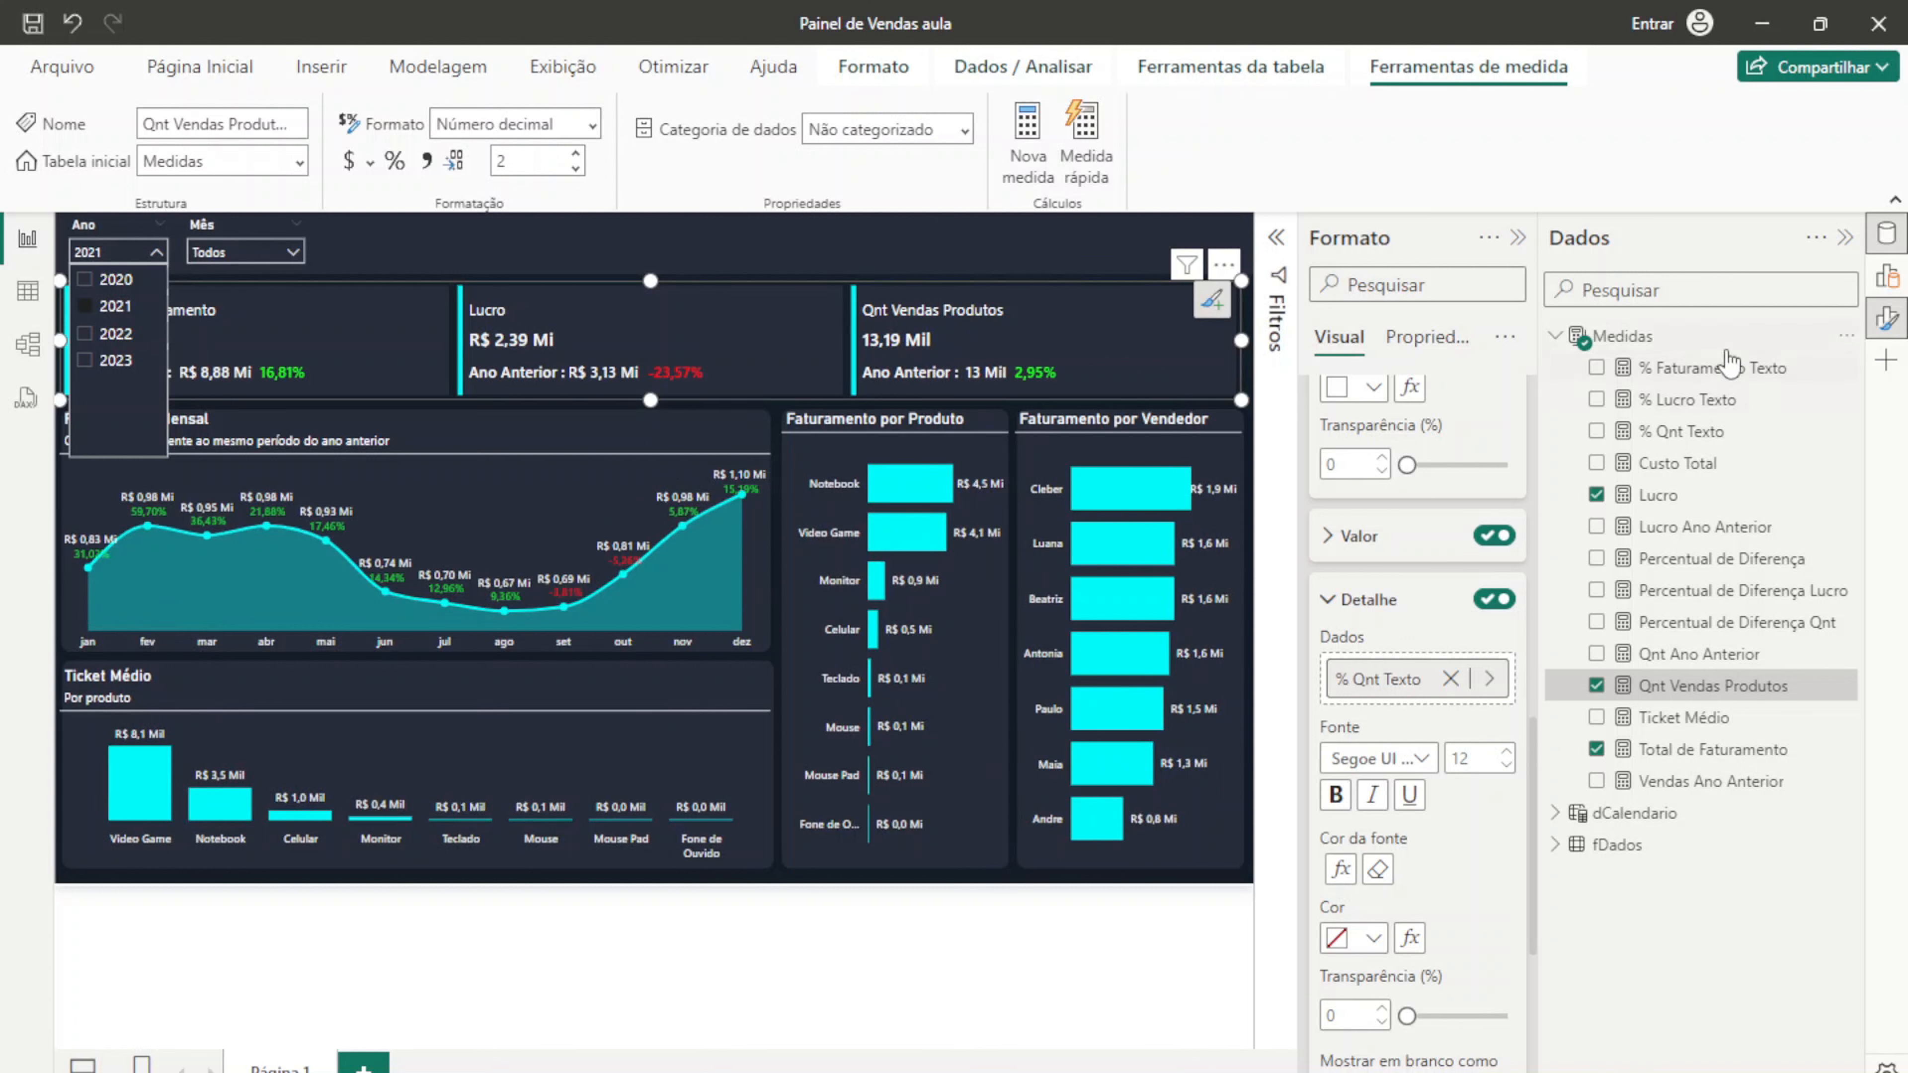
left_click(1847, 245)
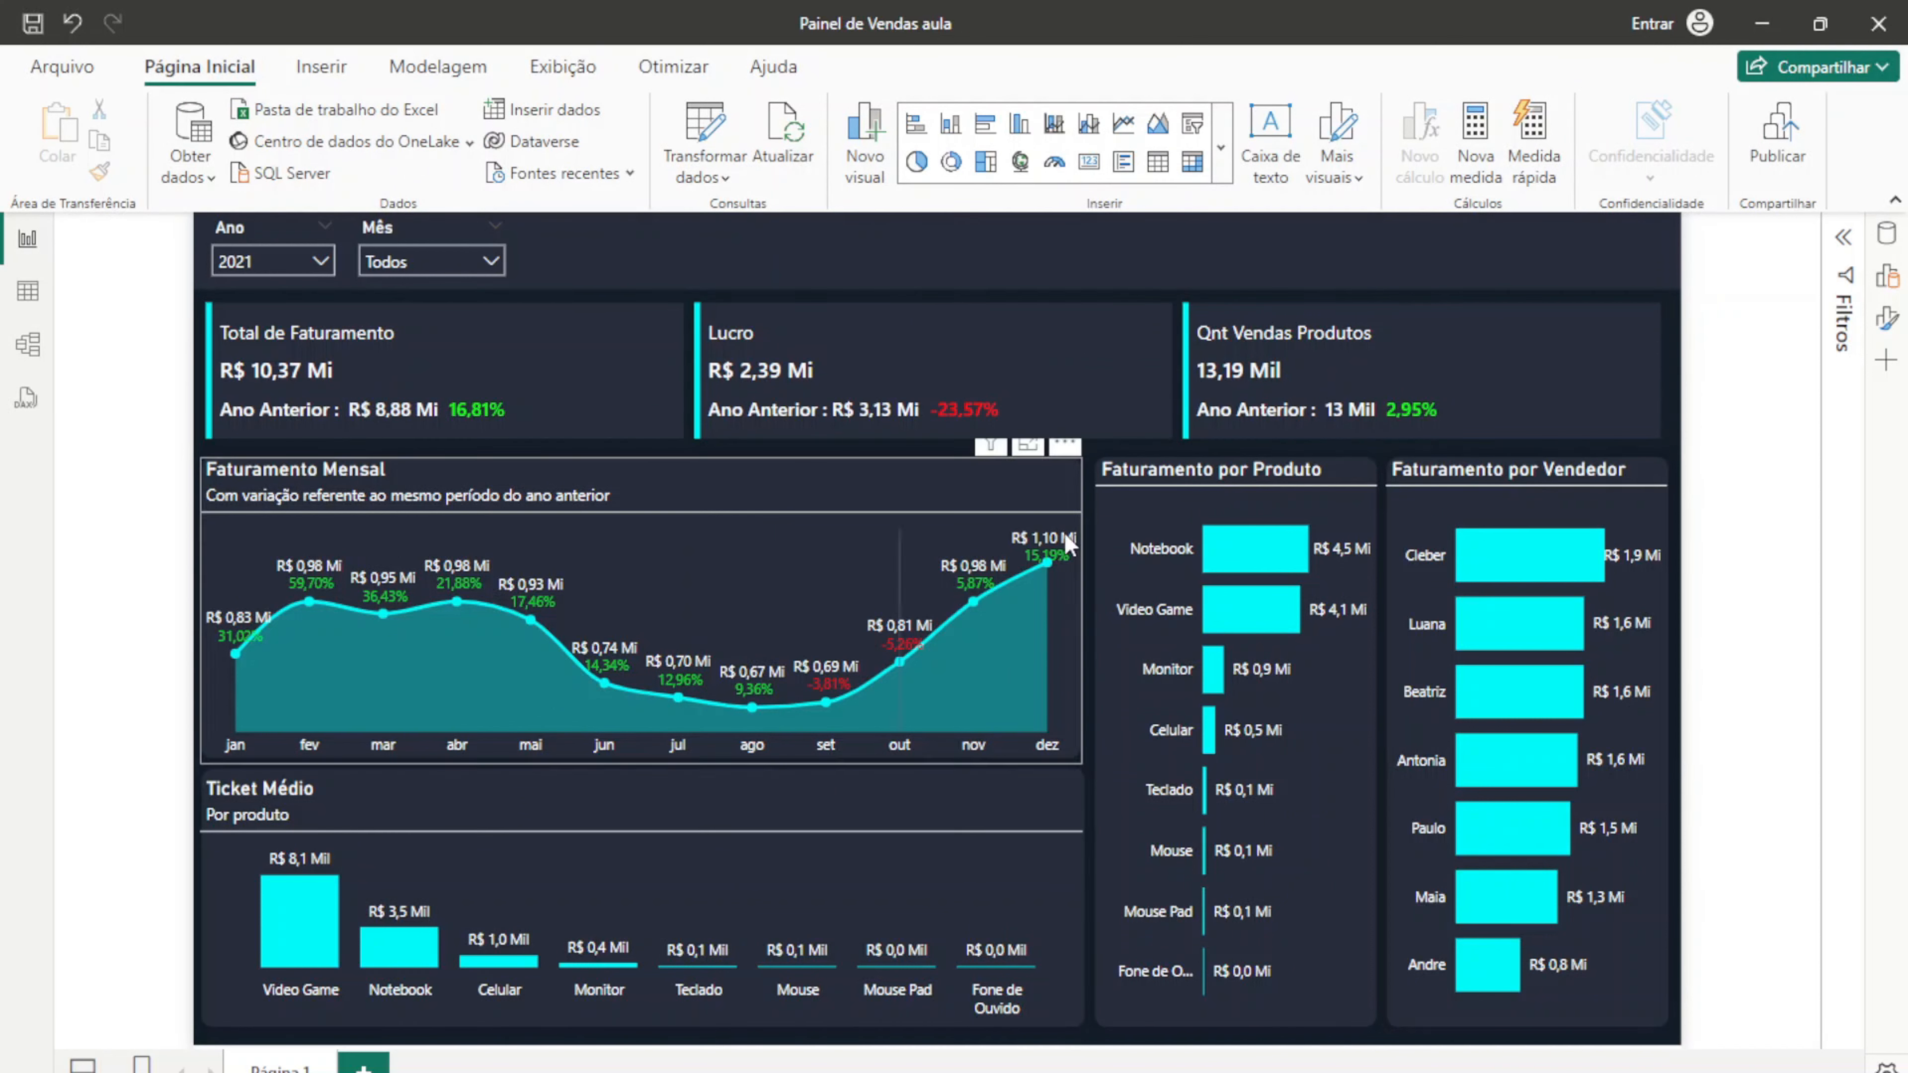
Step: Select the multi-measure card, show the report's data fields, and check the Ticket Médio measure's formula before closing it
left_click(1535, 344)
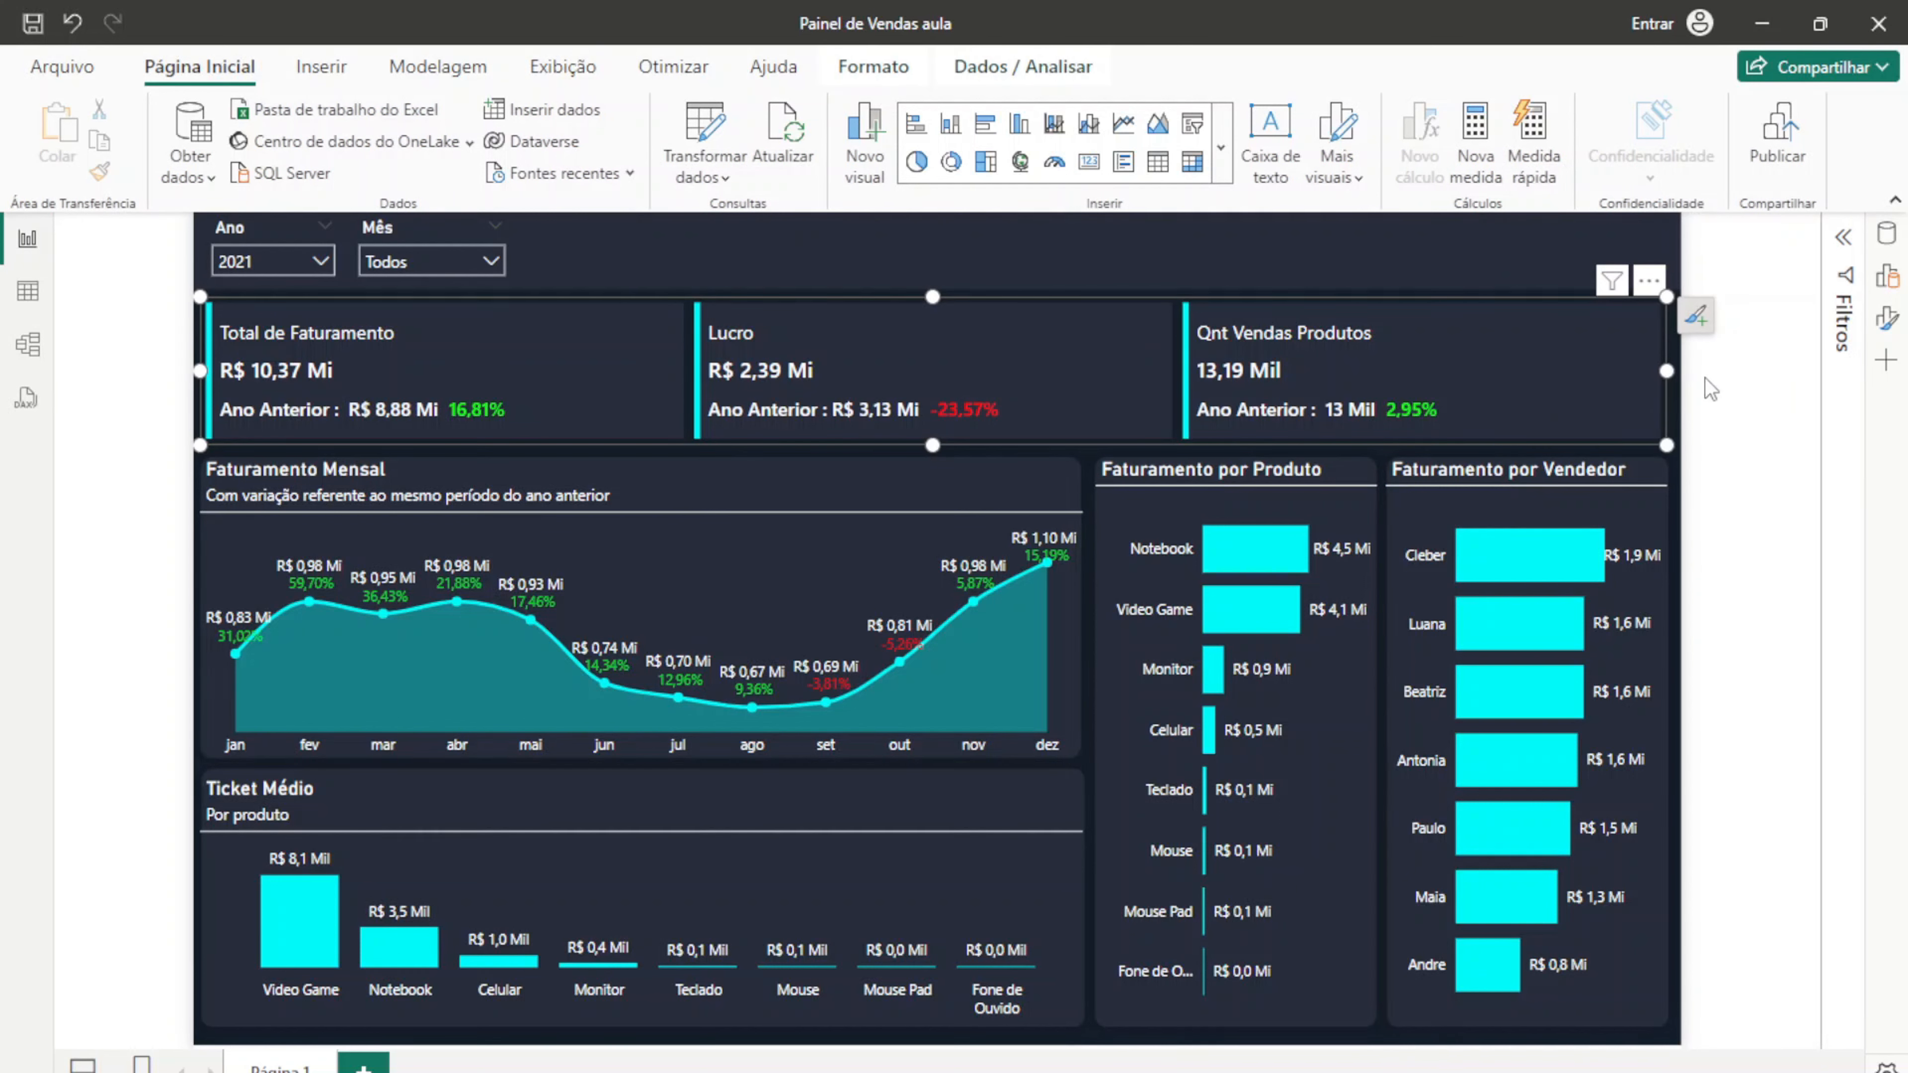
left_click(1887, 278)
left_click(1887, 278)
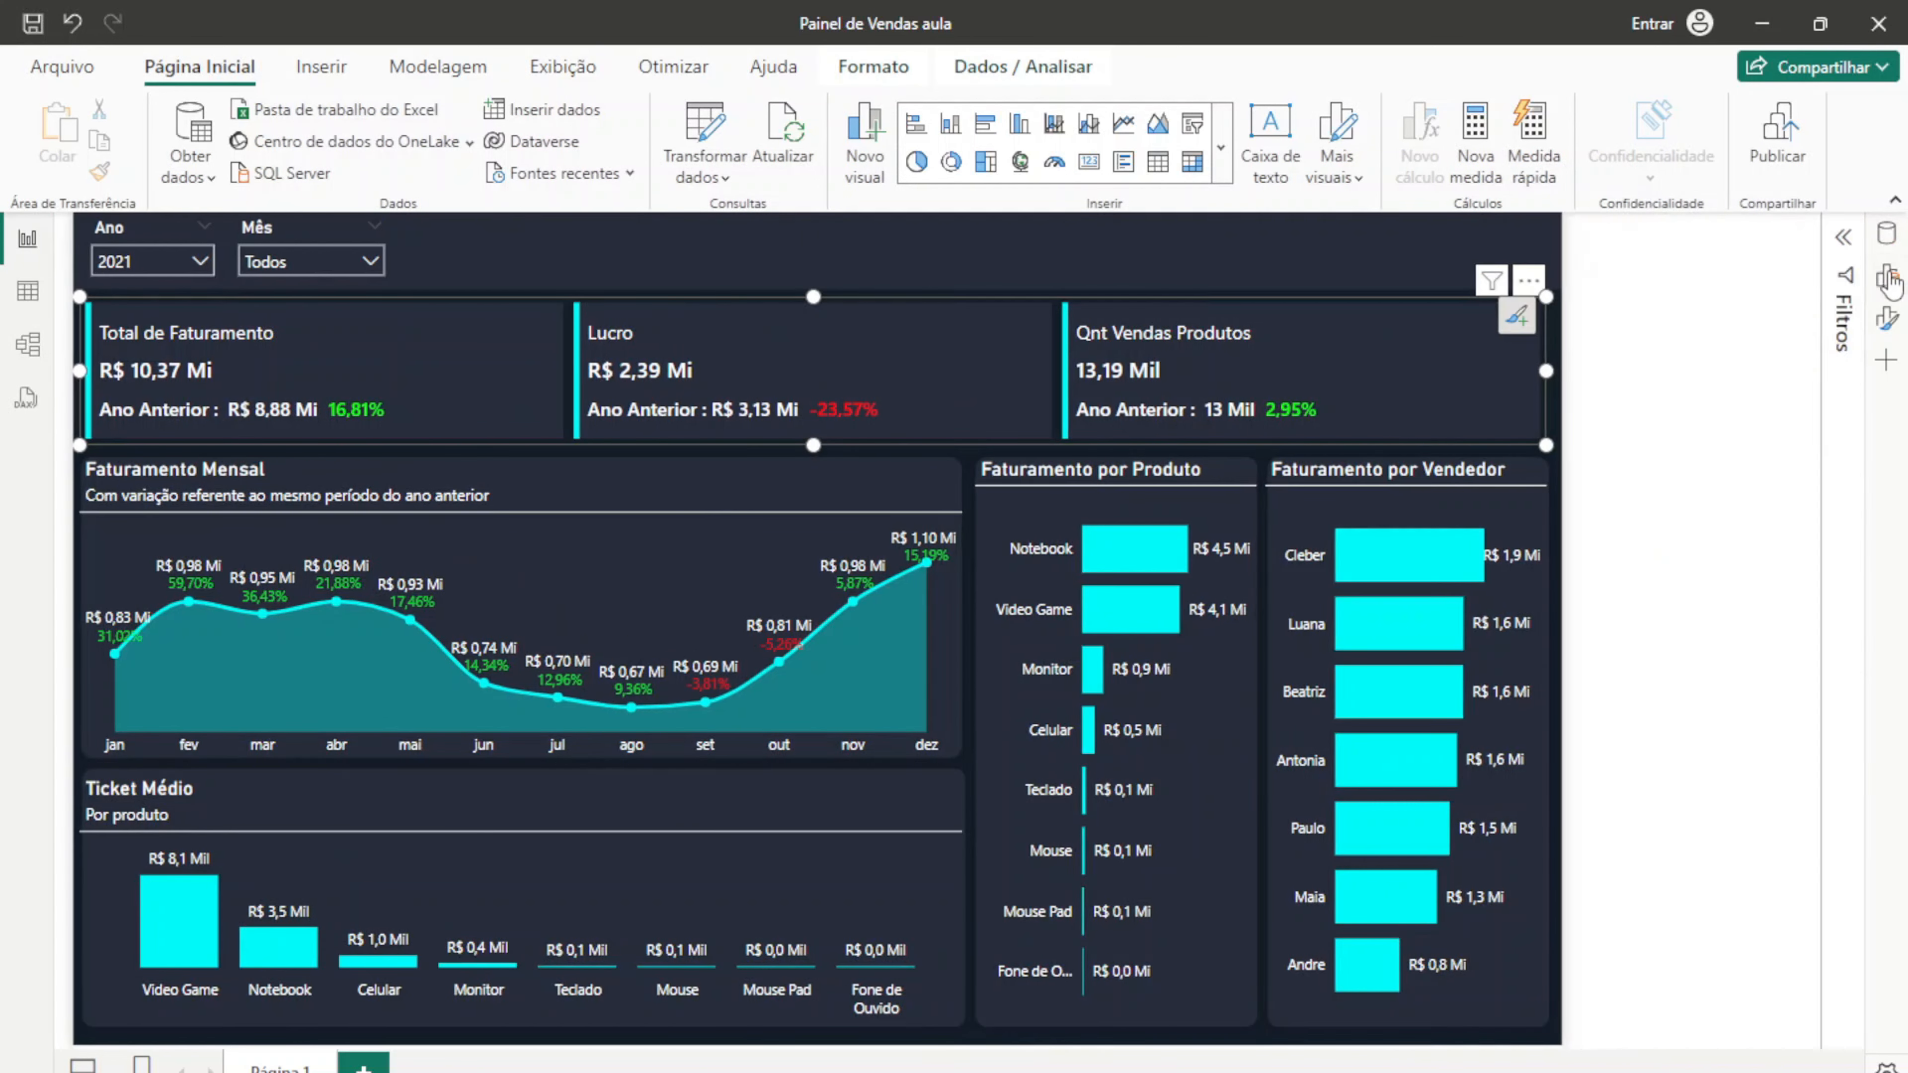
left_click(1891, 314)
left_click(1892, 312)
left_click(1887, 233)
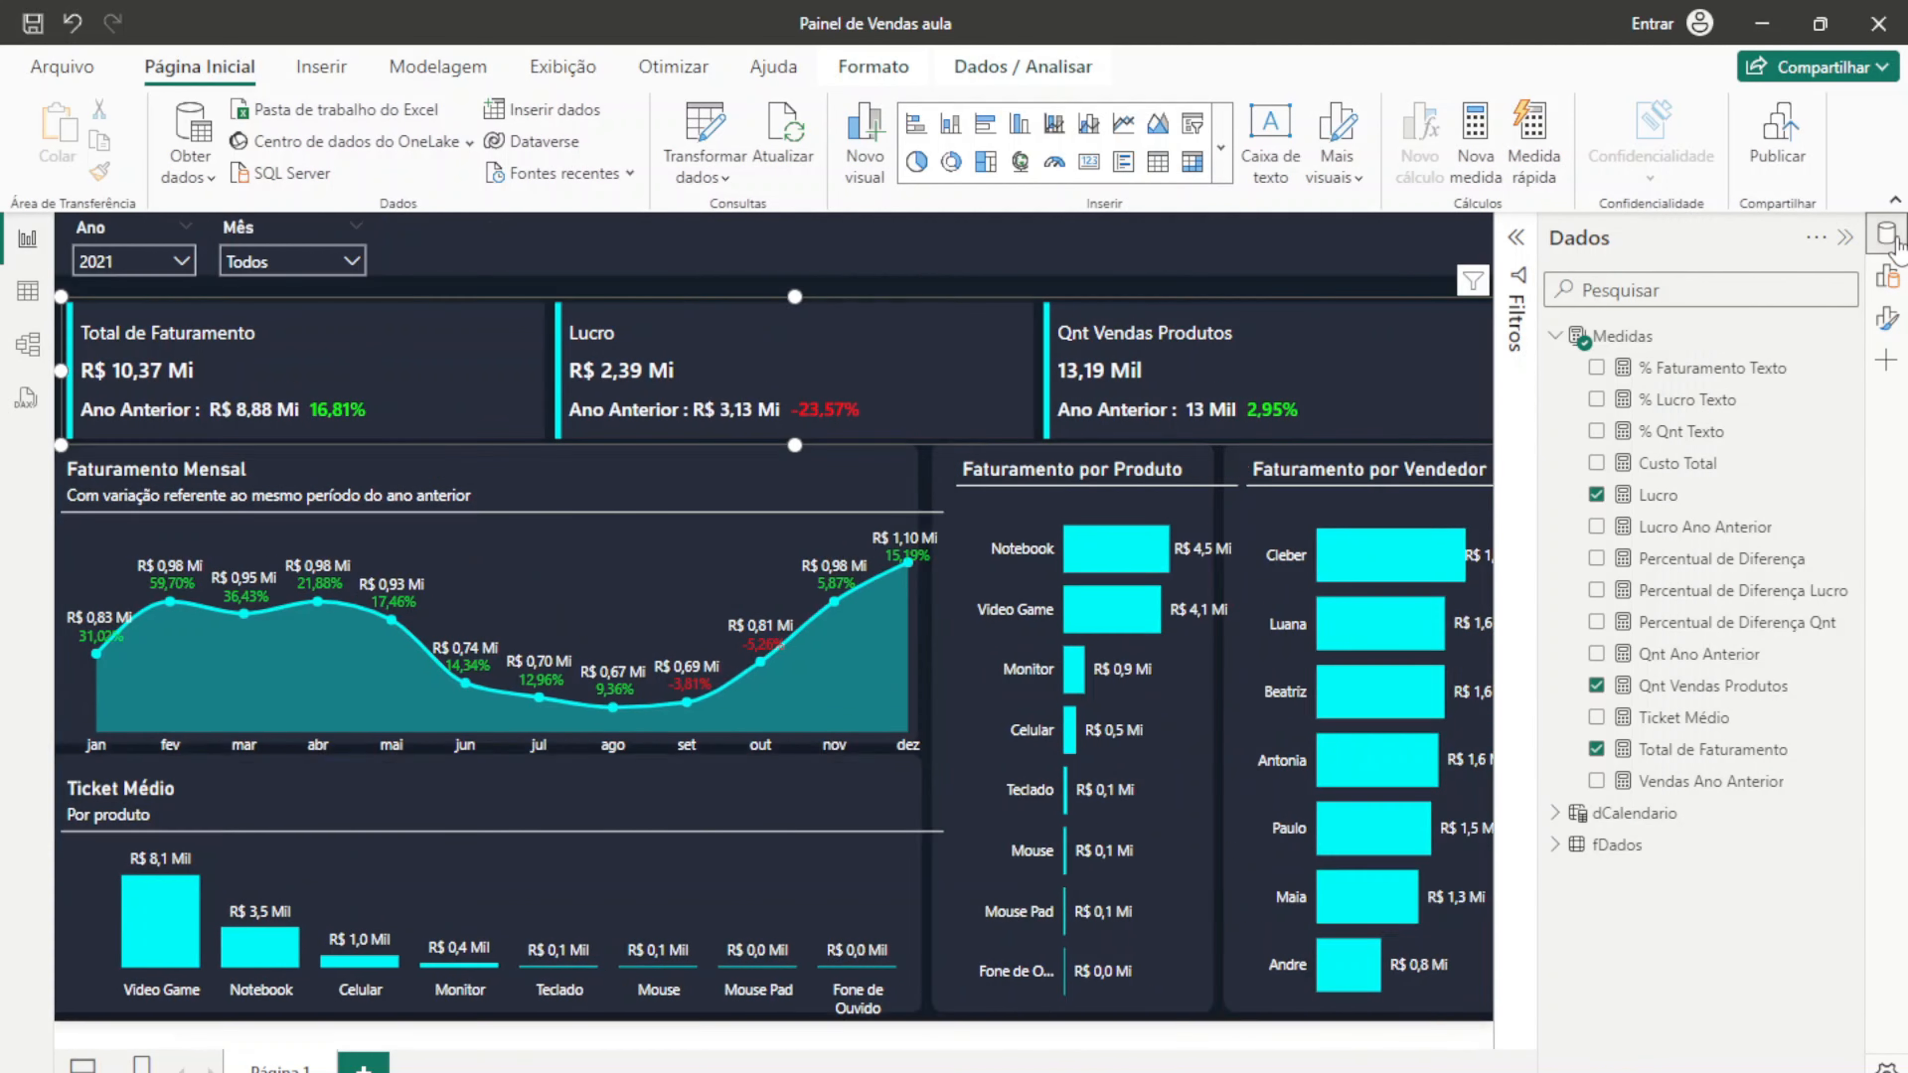
left_click(1720, 718)
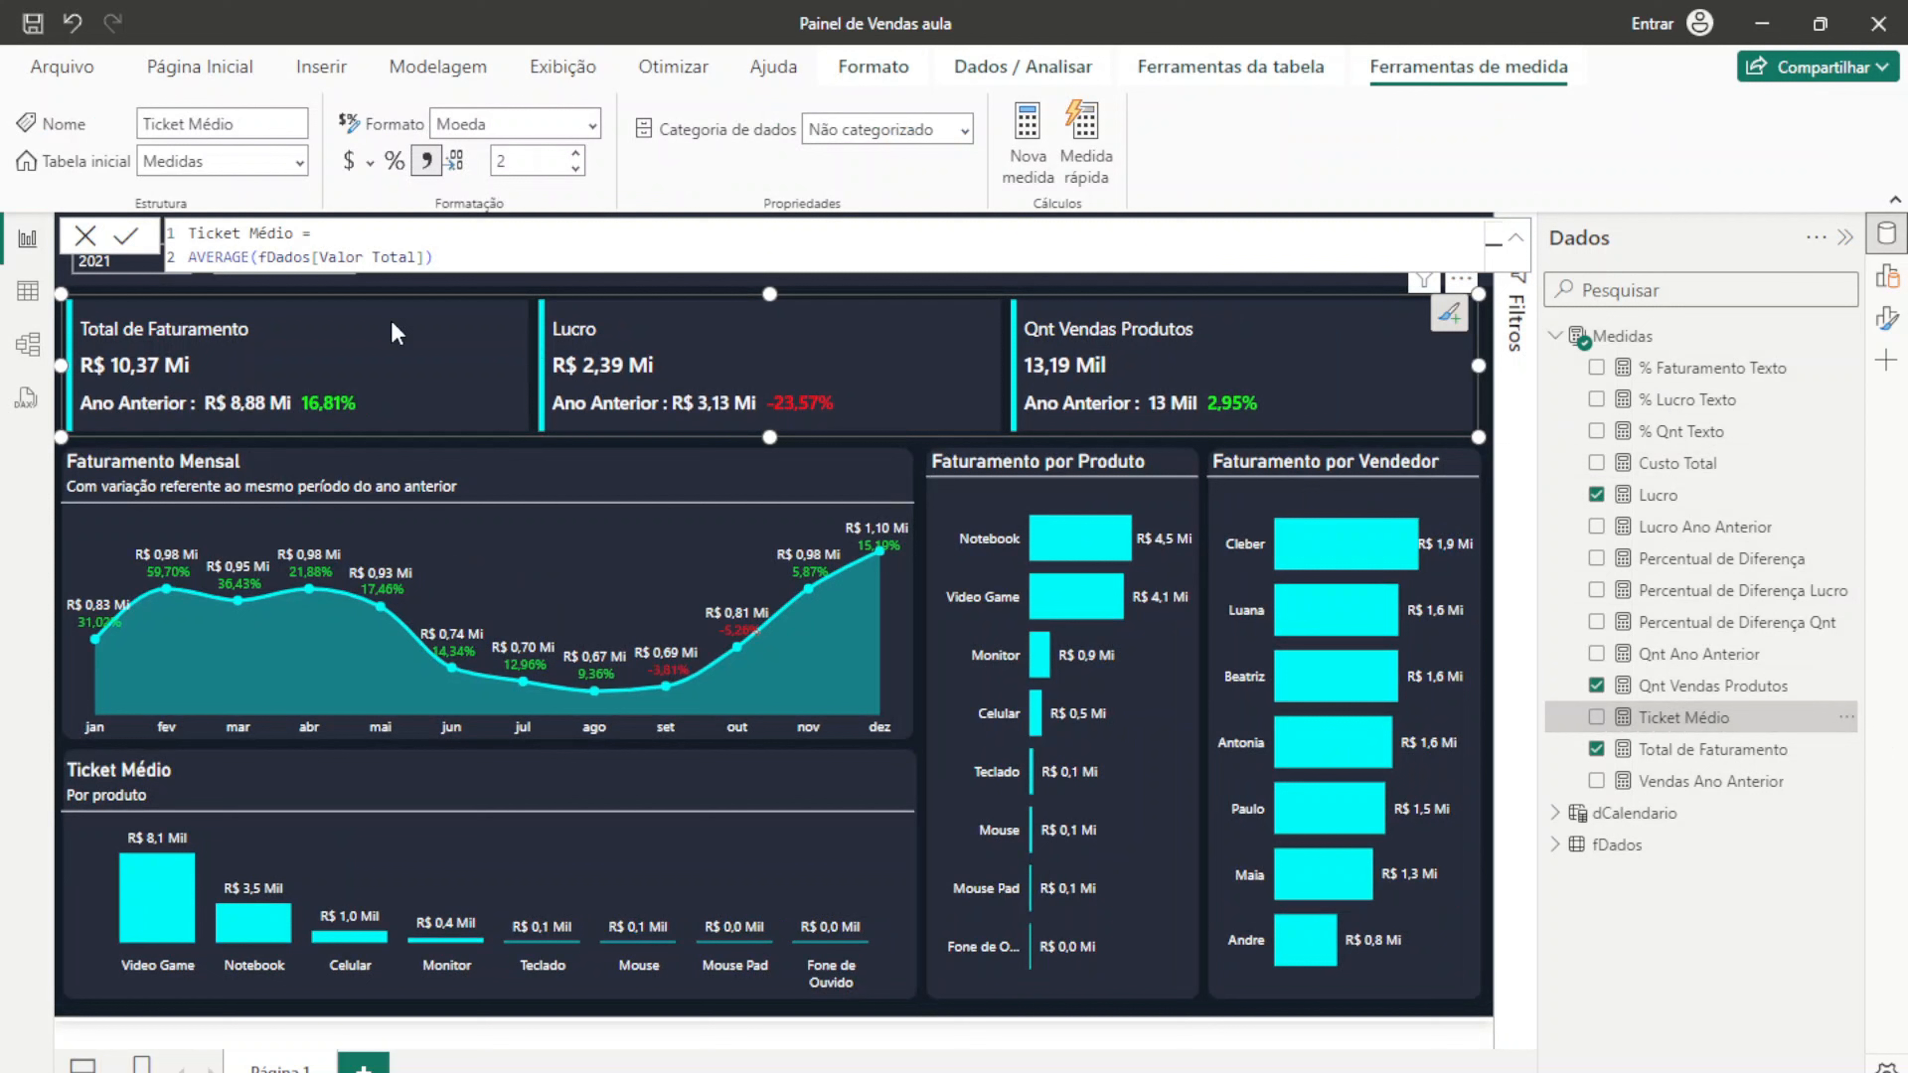
left_click(85, 235)
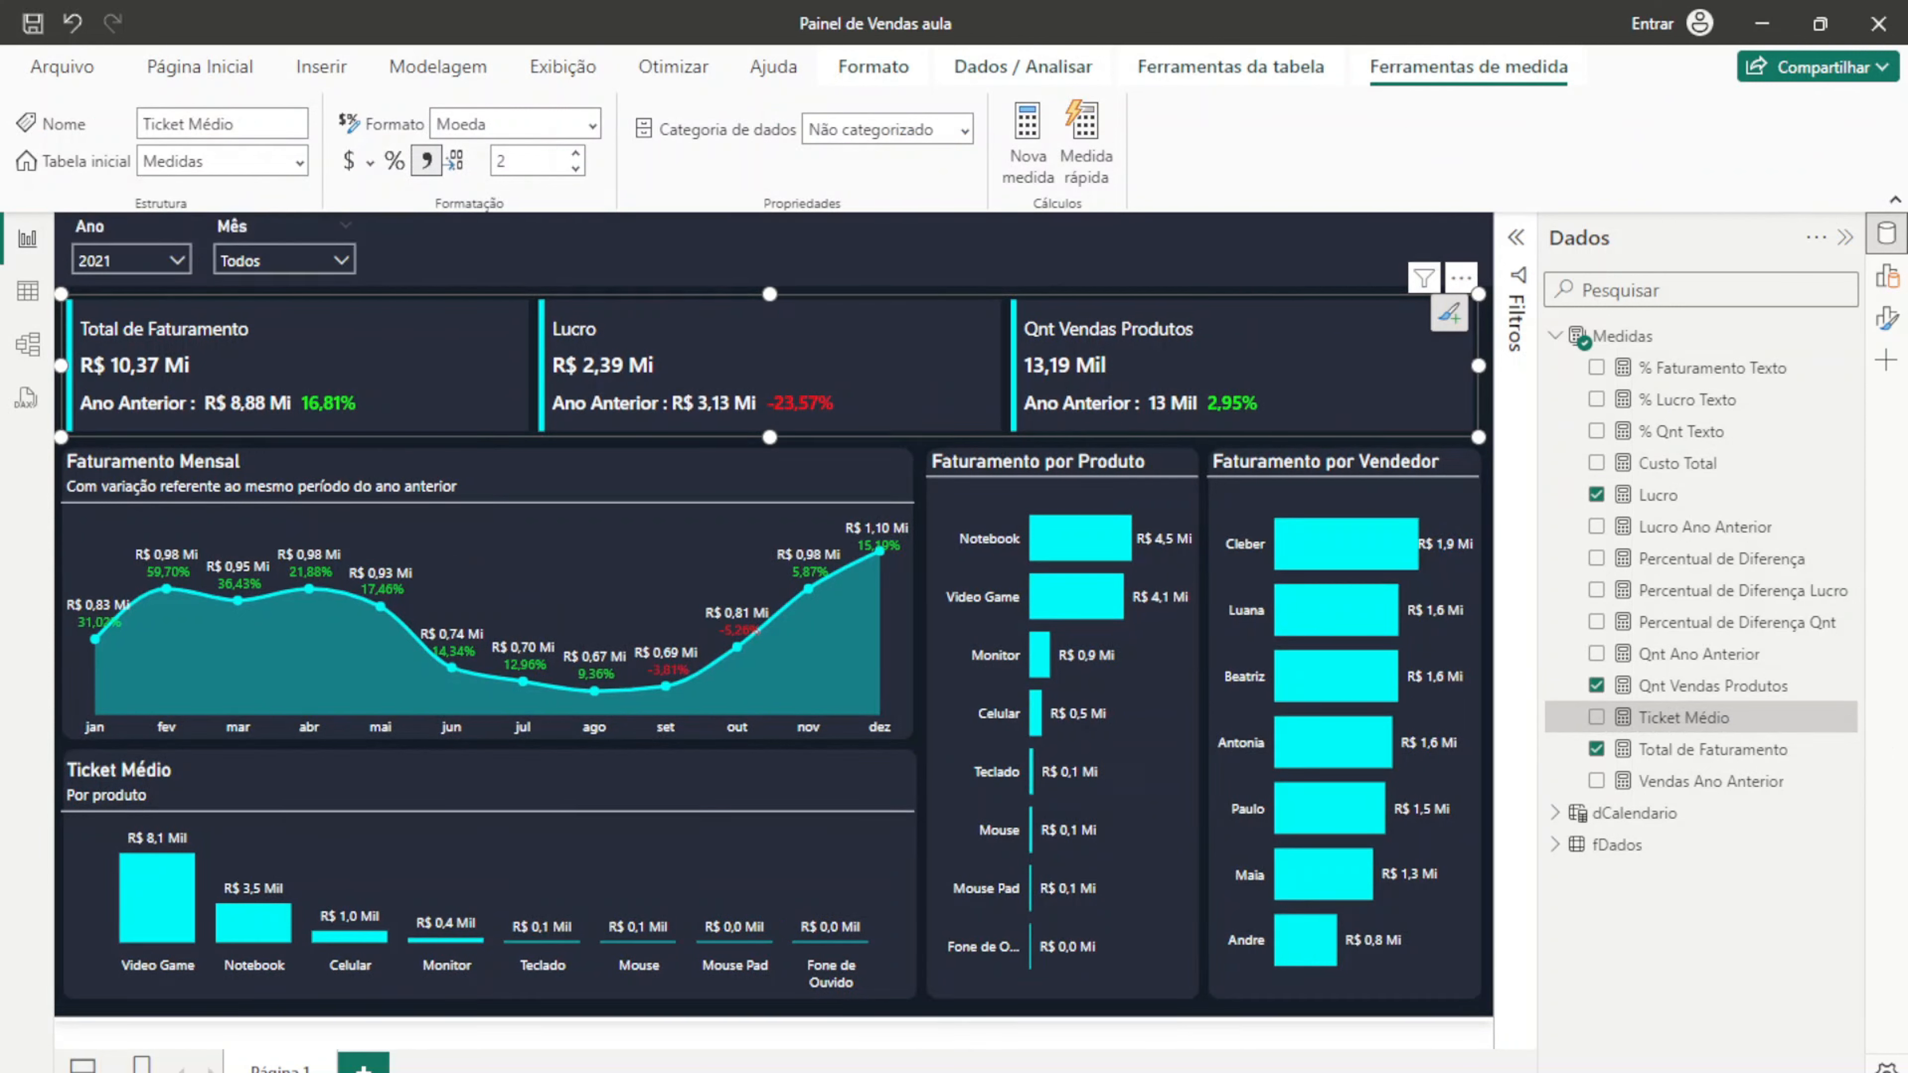
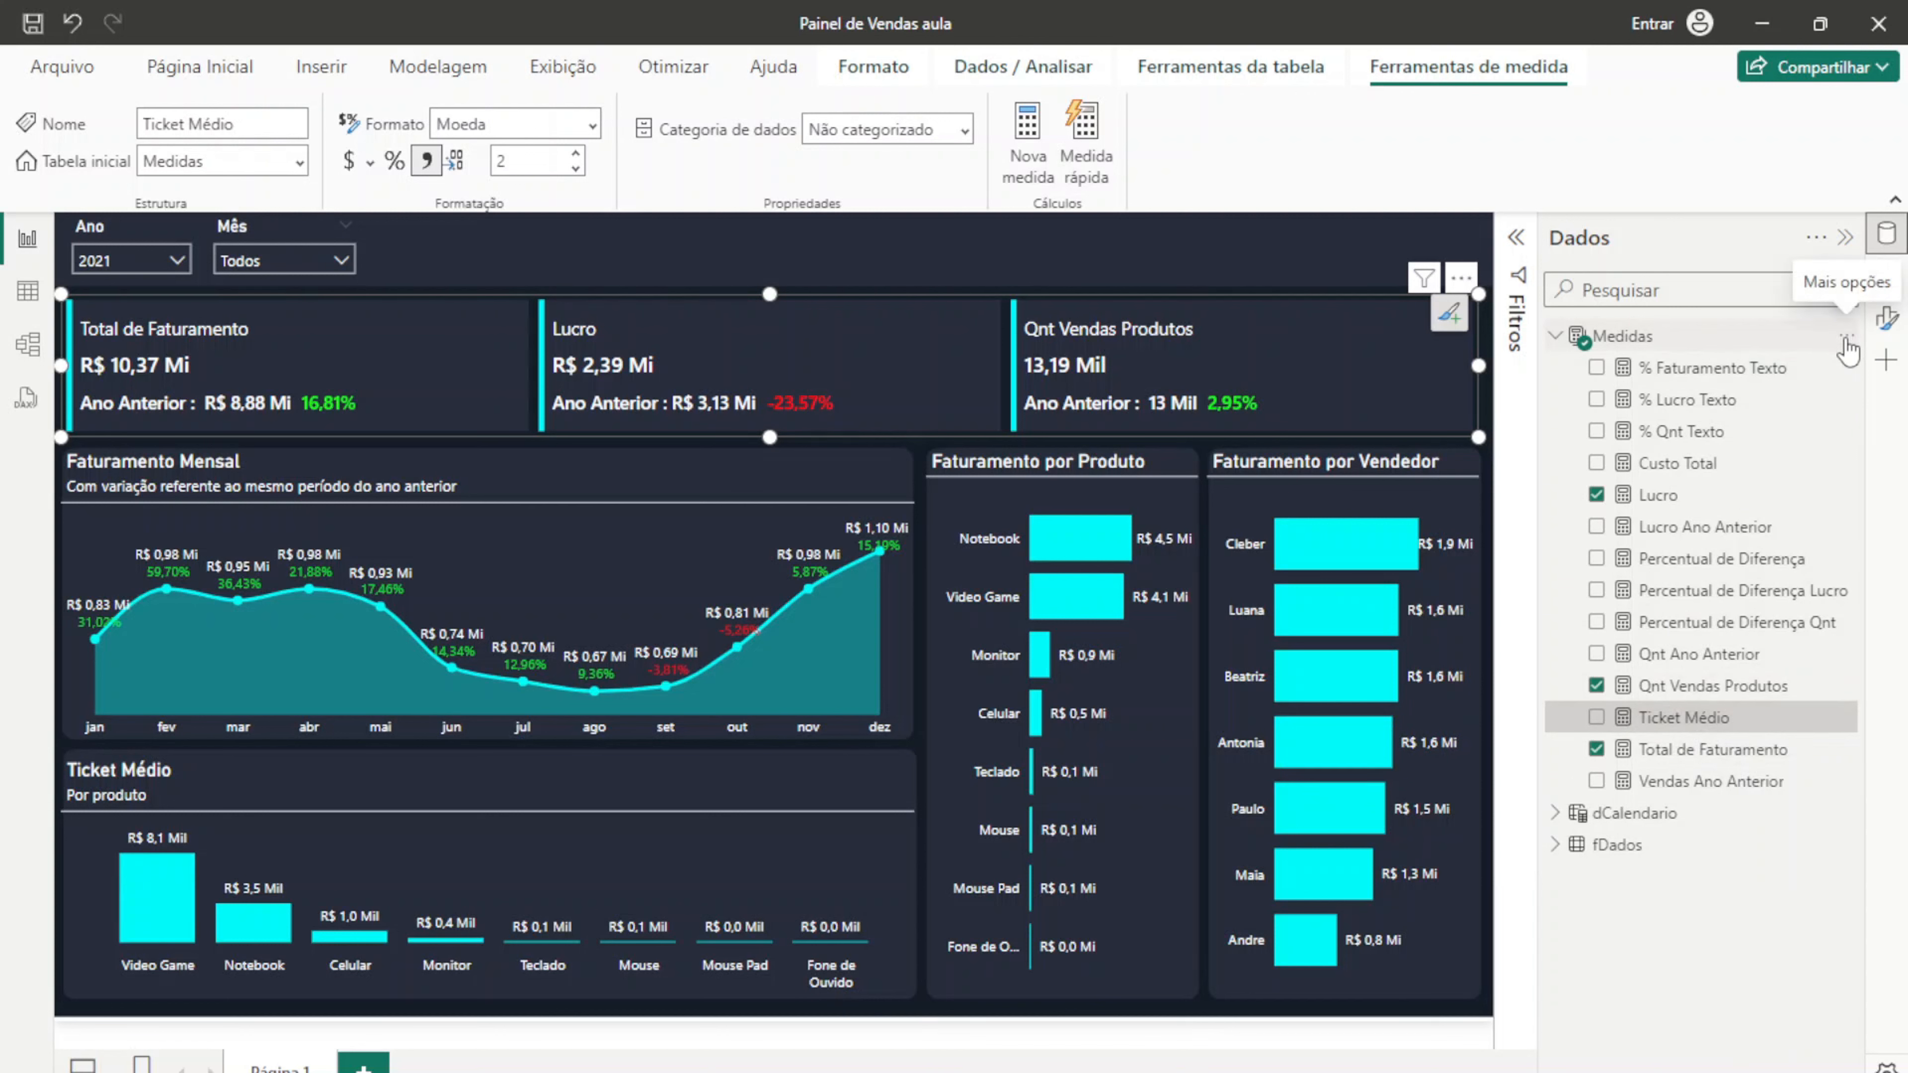
Step: Create a measure named Ticket Médio Ano Anterior in the Medidas table and begin its formula with CALCULATE
left_click(1846, 342)
key("Escape")
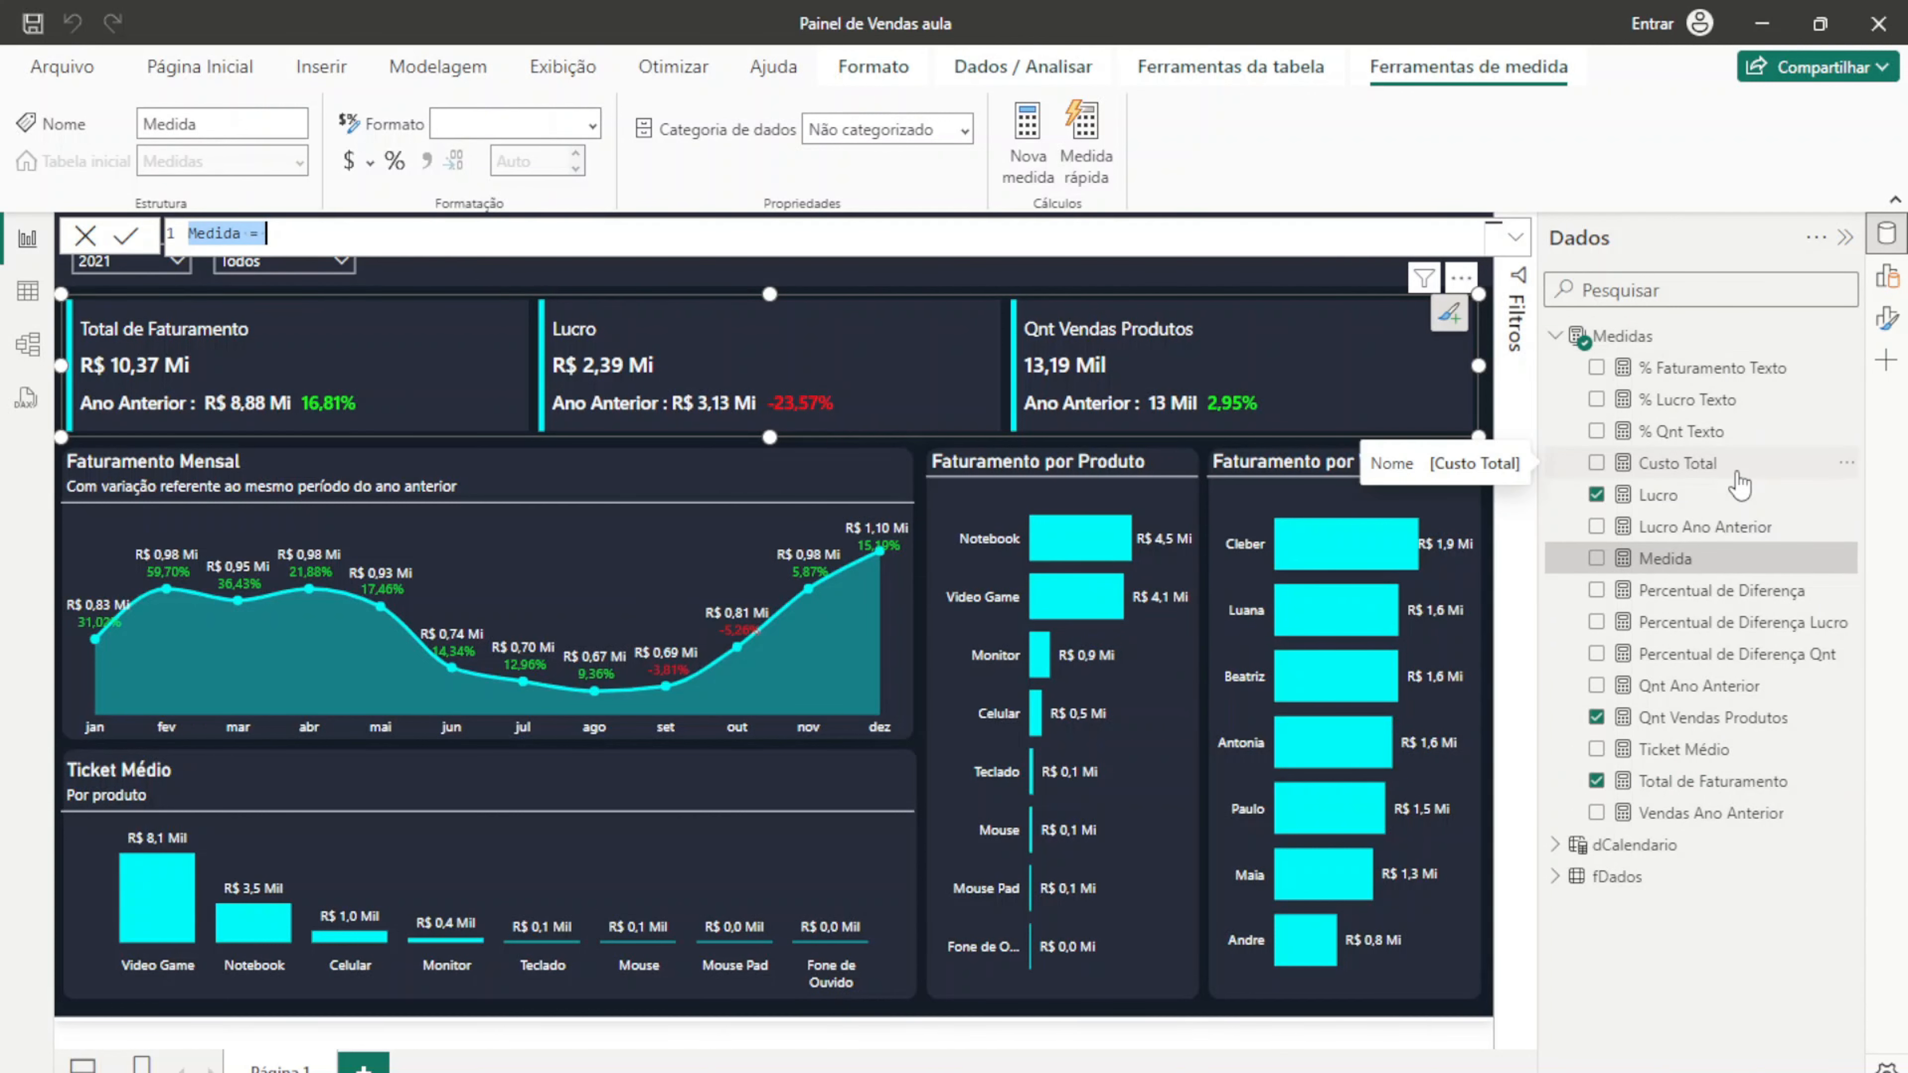
type("Ticket Médio Ano Anterior")
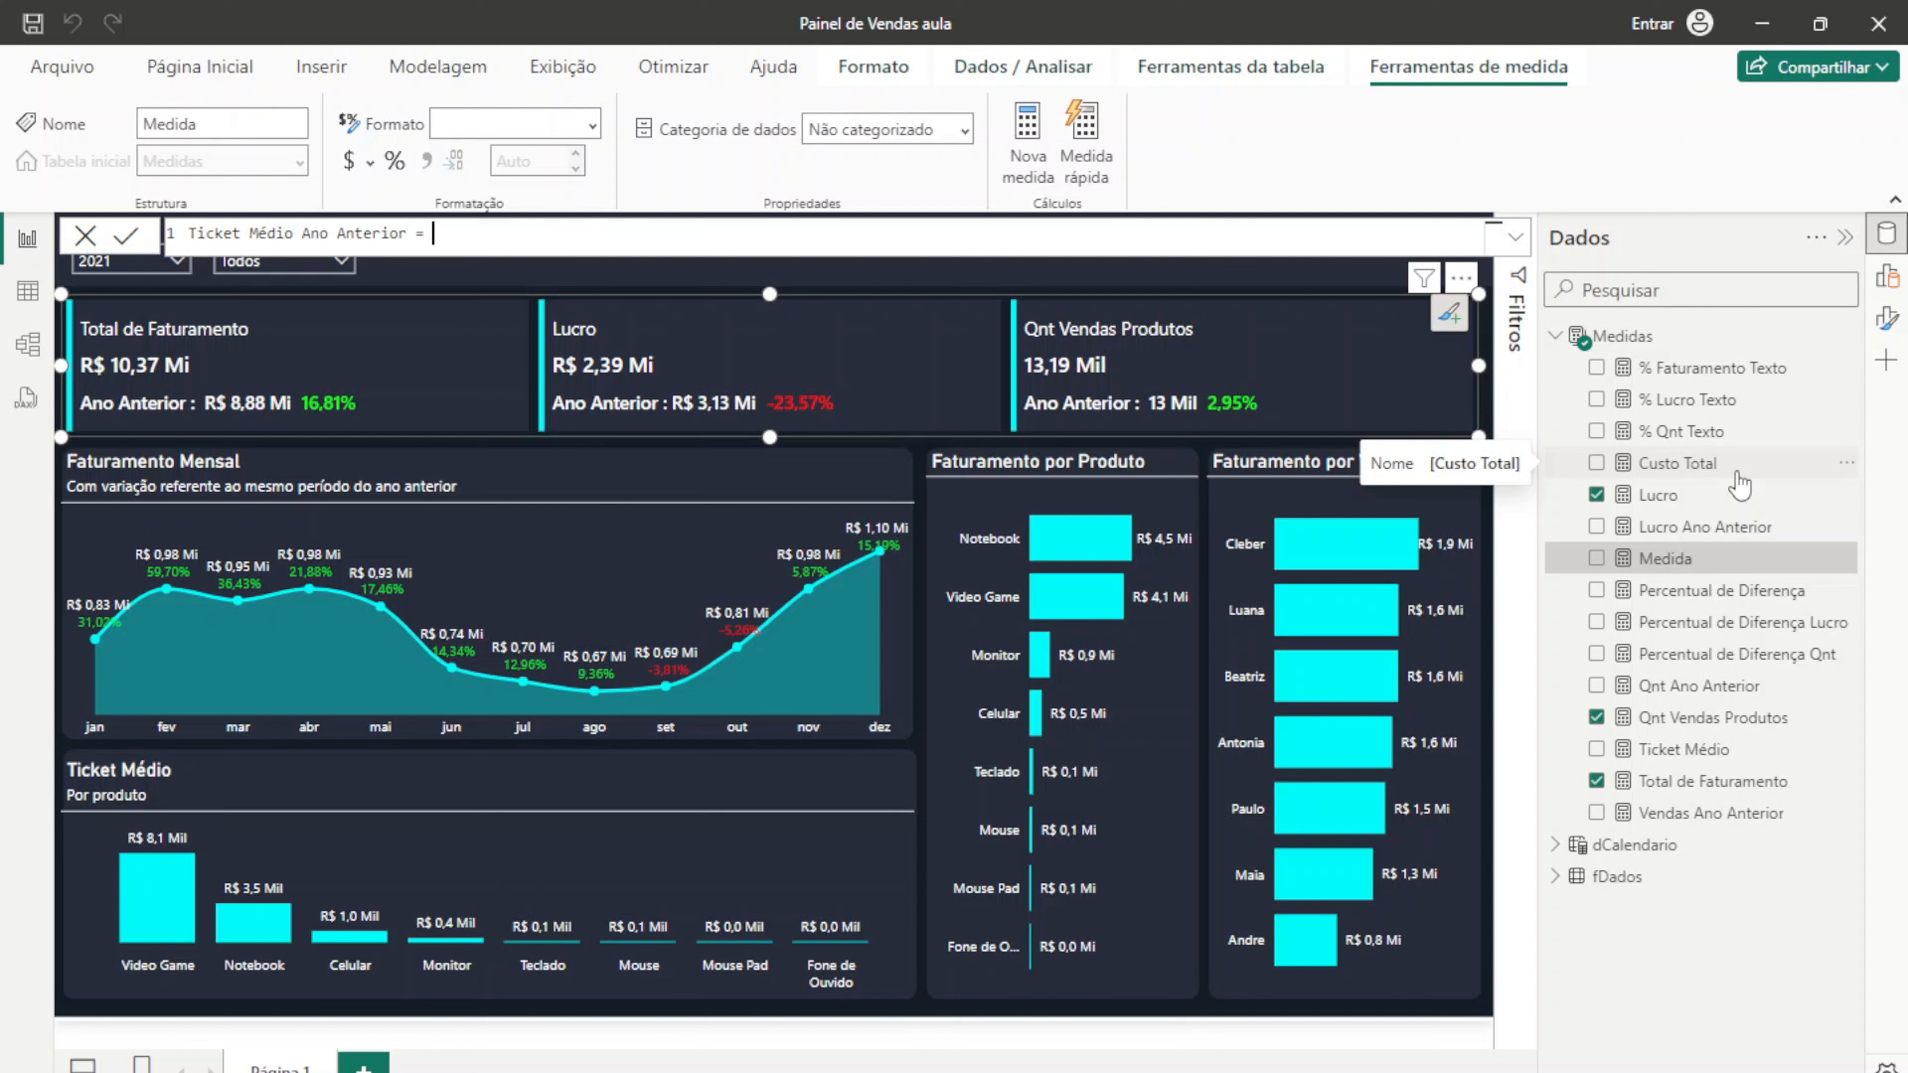
key("shift+Return")
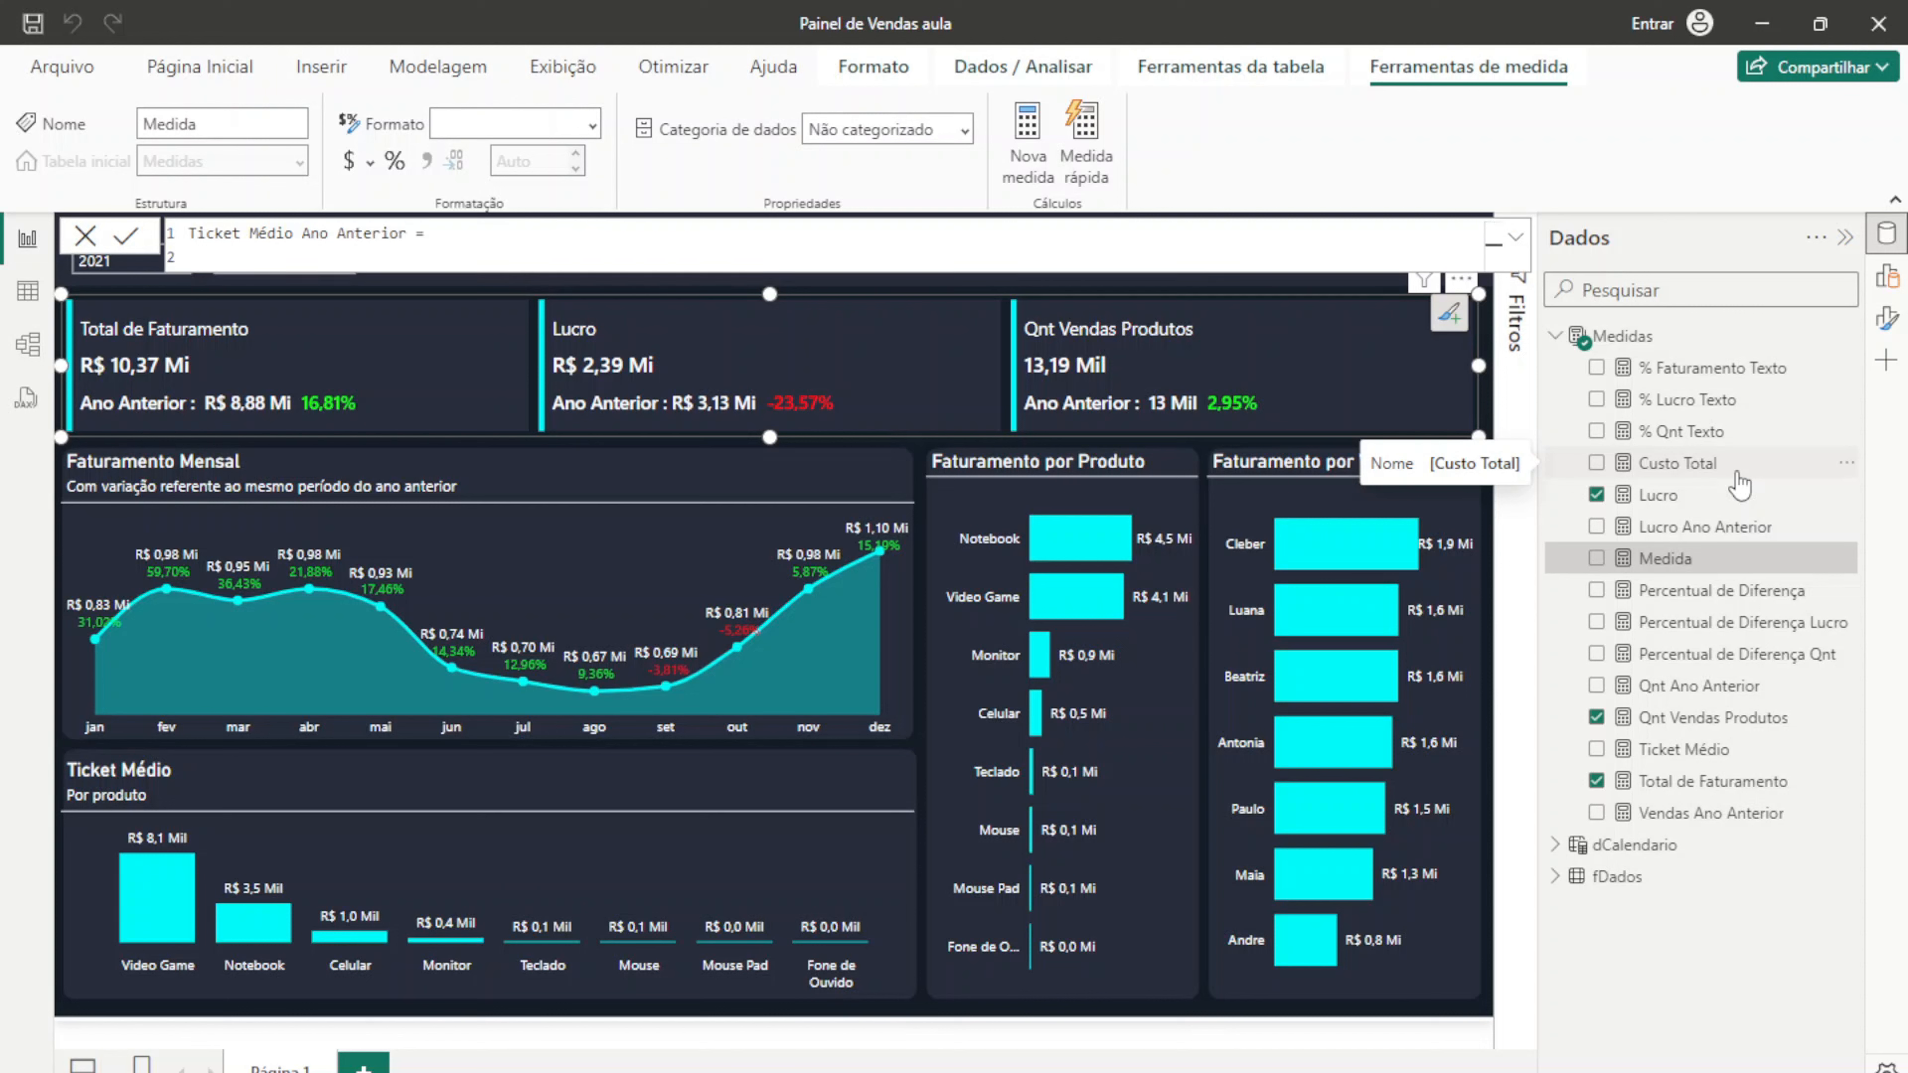
type("CALCULATE(")
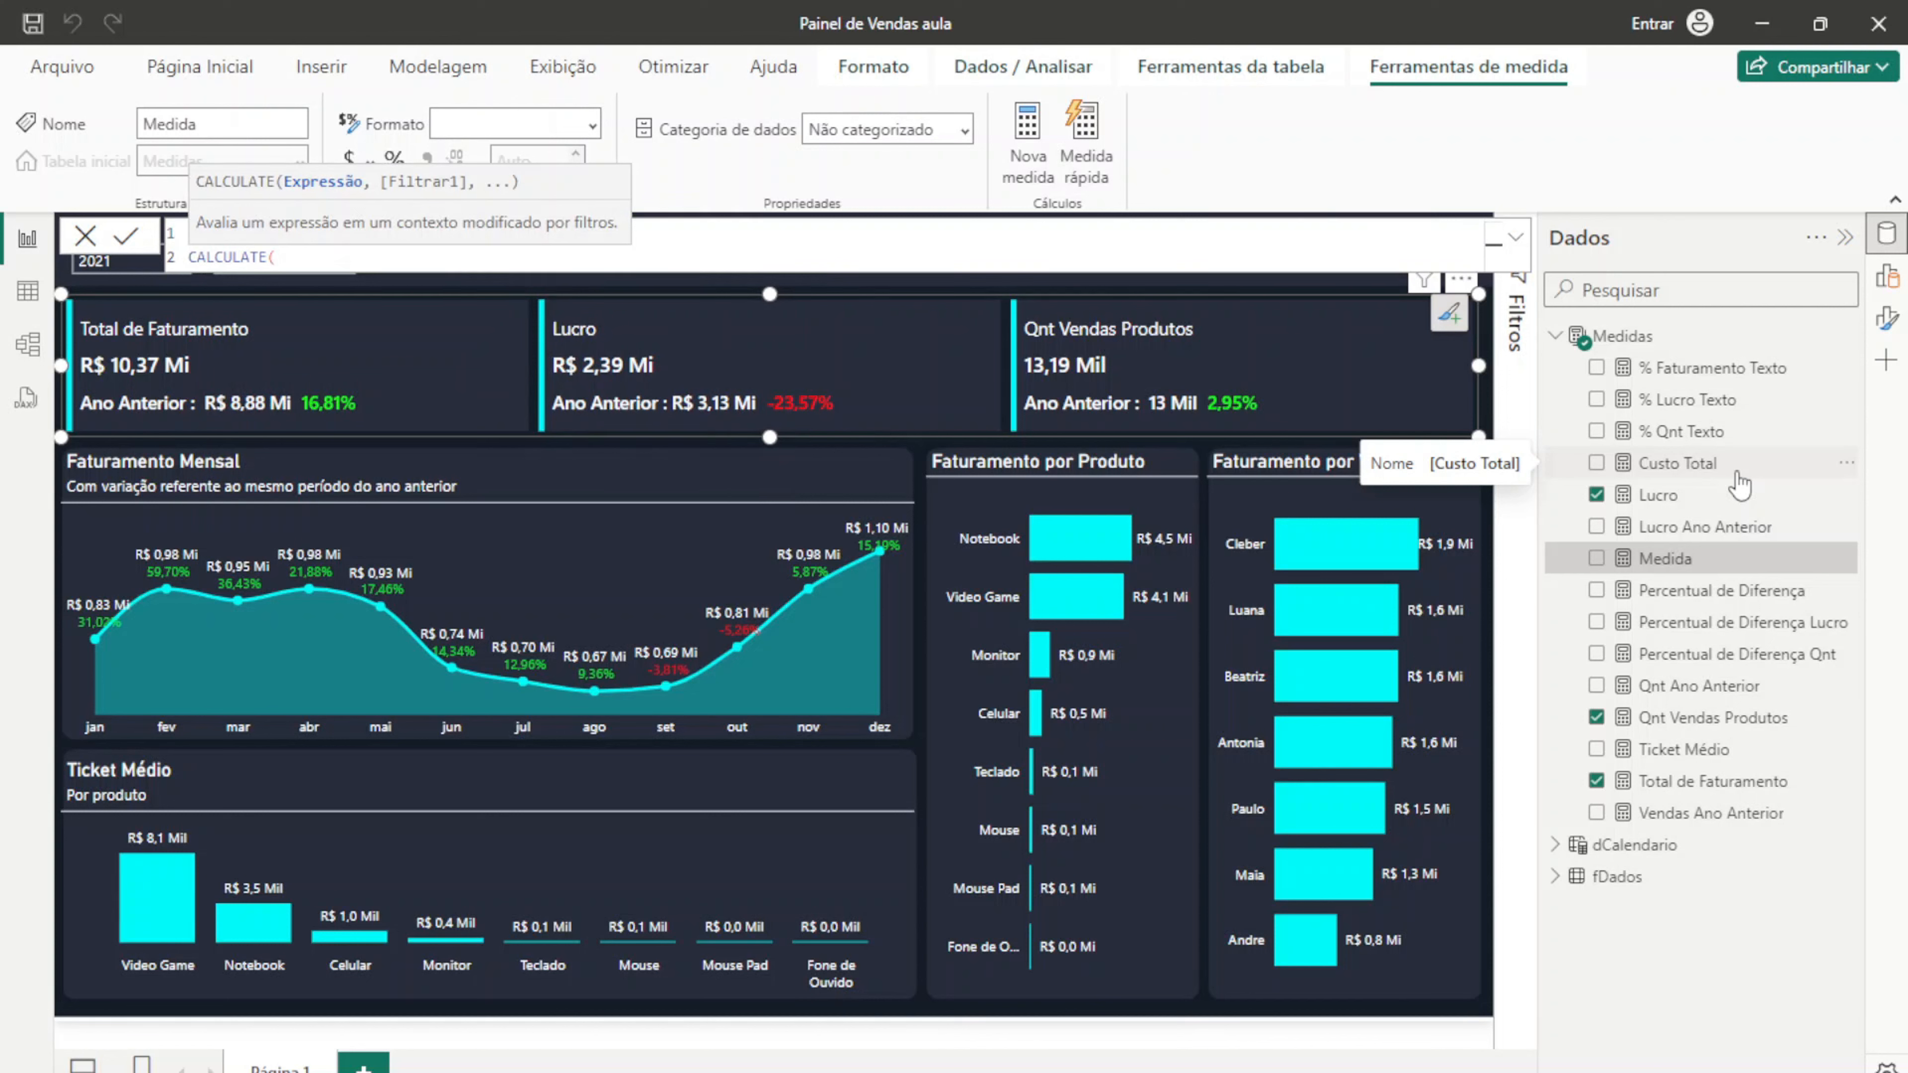
key("shift+Return")
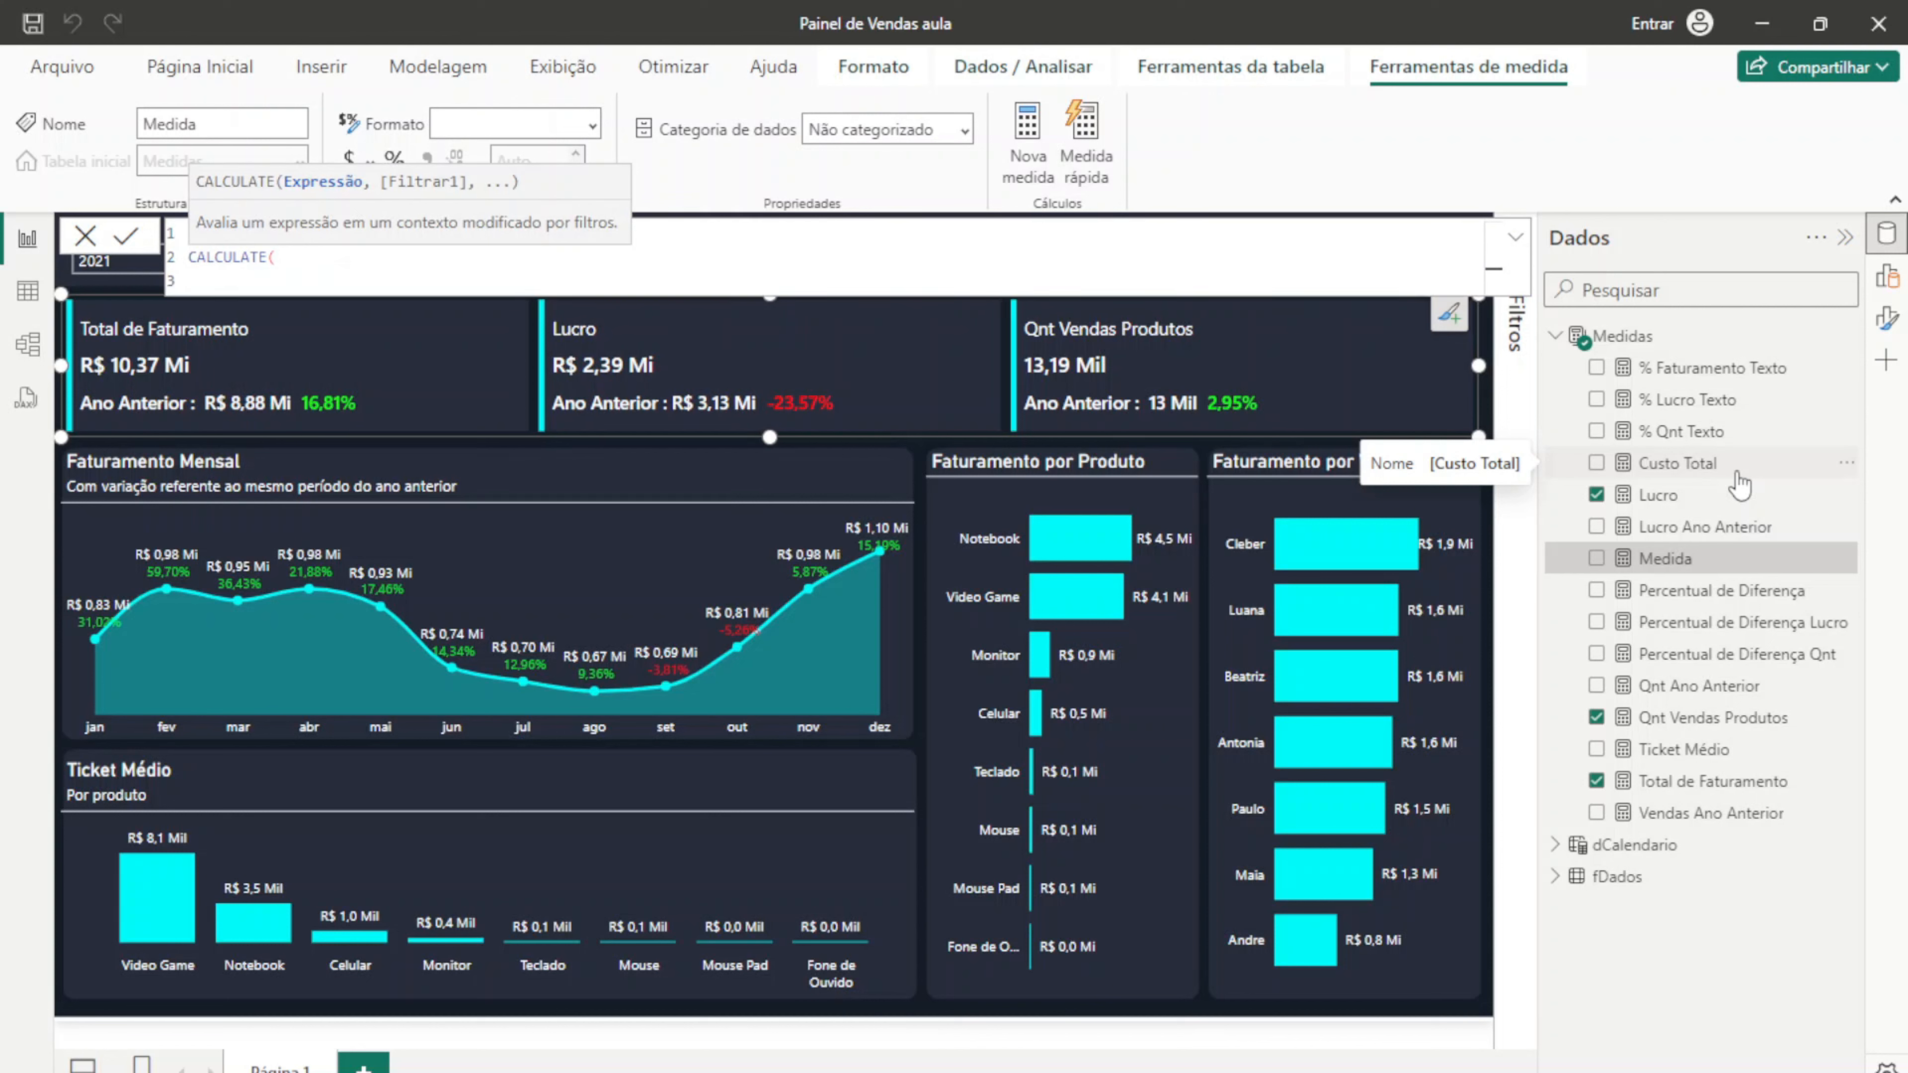
Step: Enter AVERAGE('fDados'[Valor Total]) as the expression that CALCULATE evaluates
type("AVERAGE(")
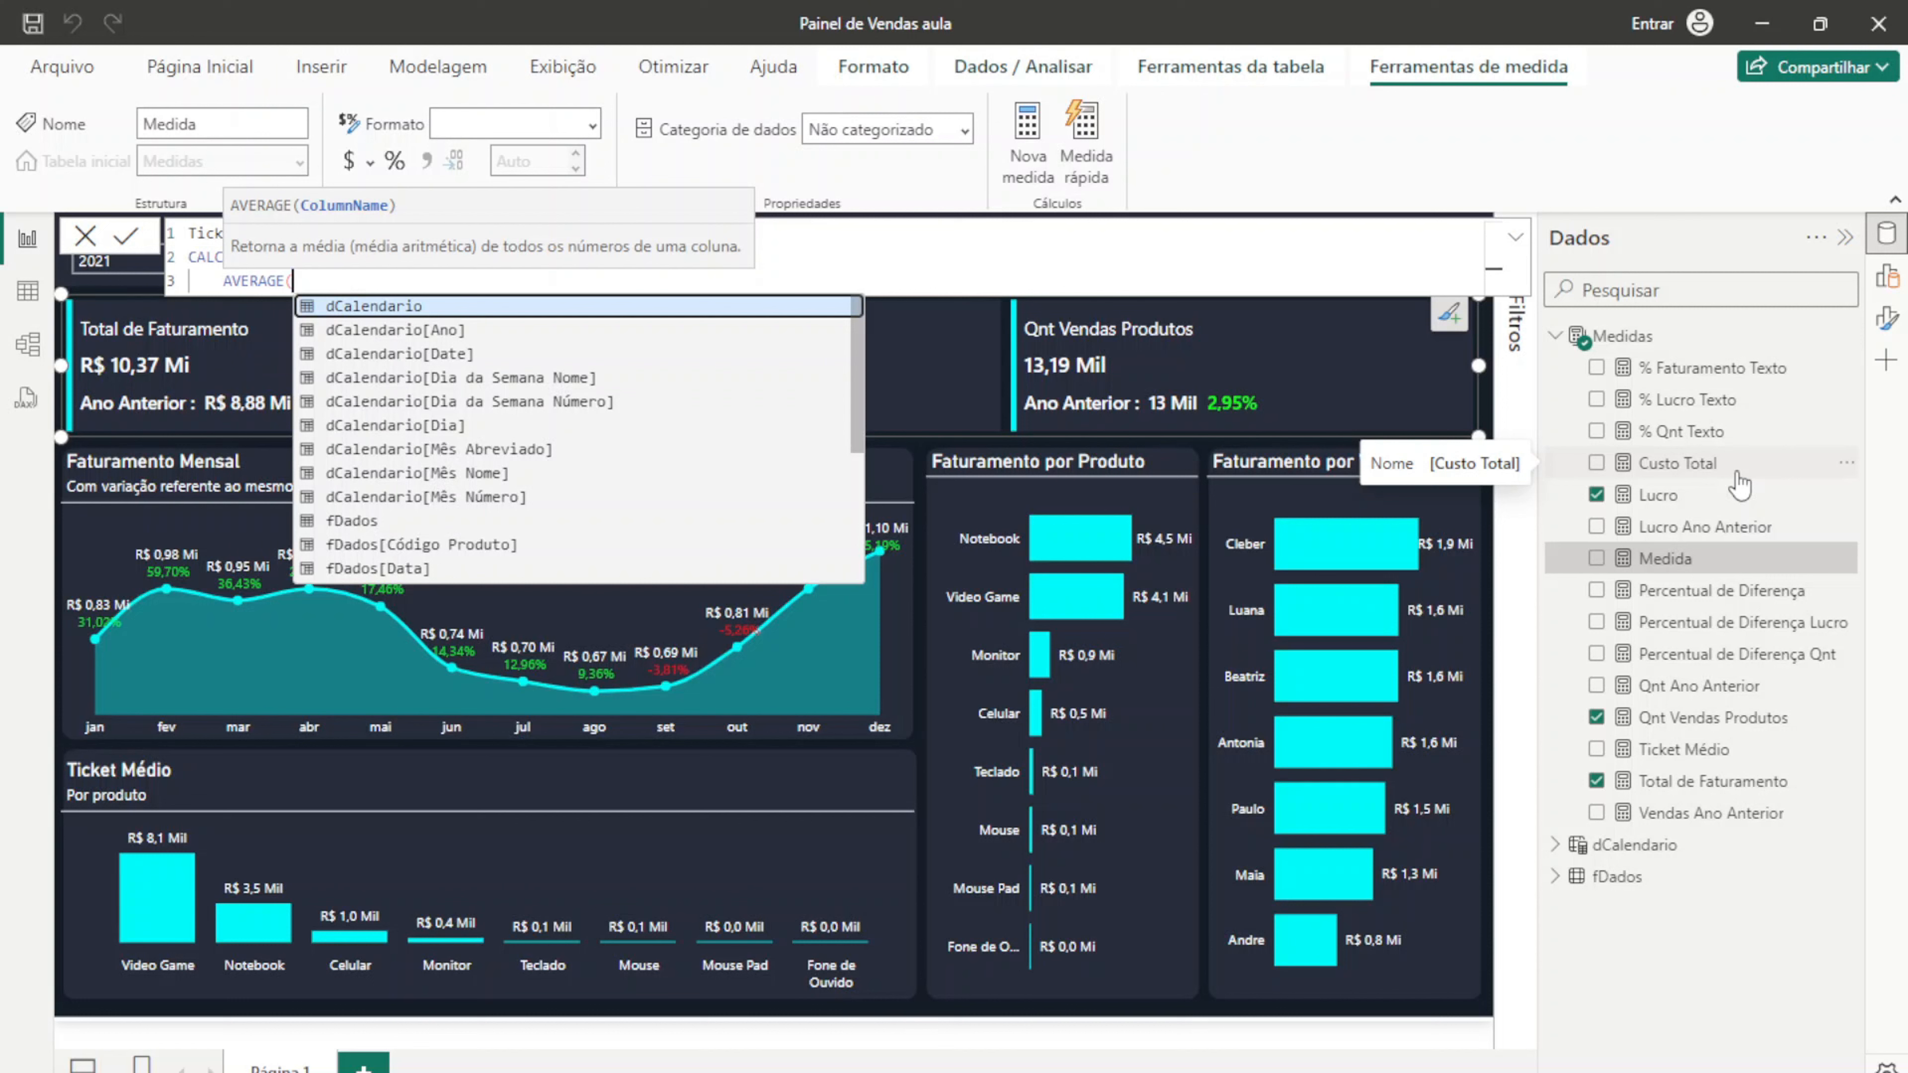
type("'fda")
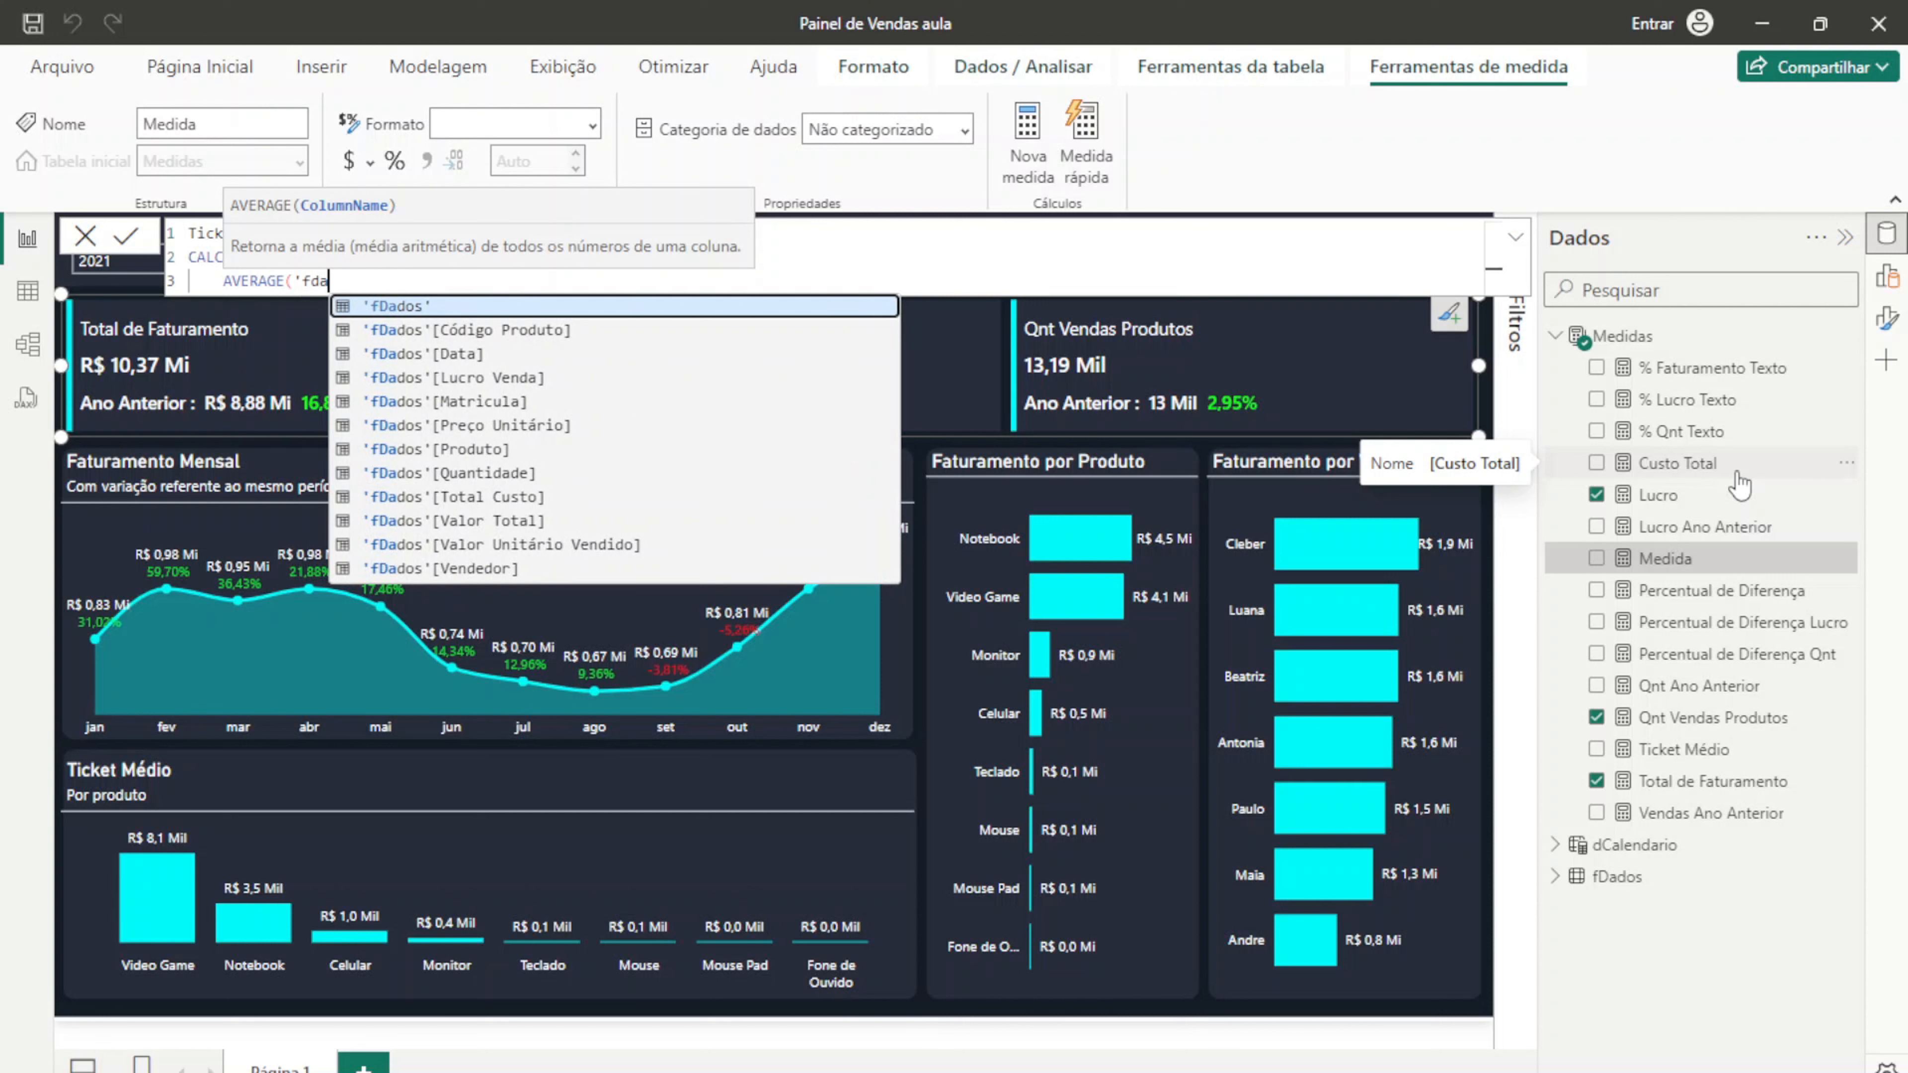
key("Up")
key("Up")
key("Up")
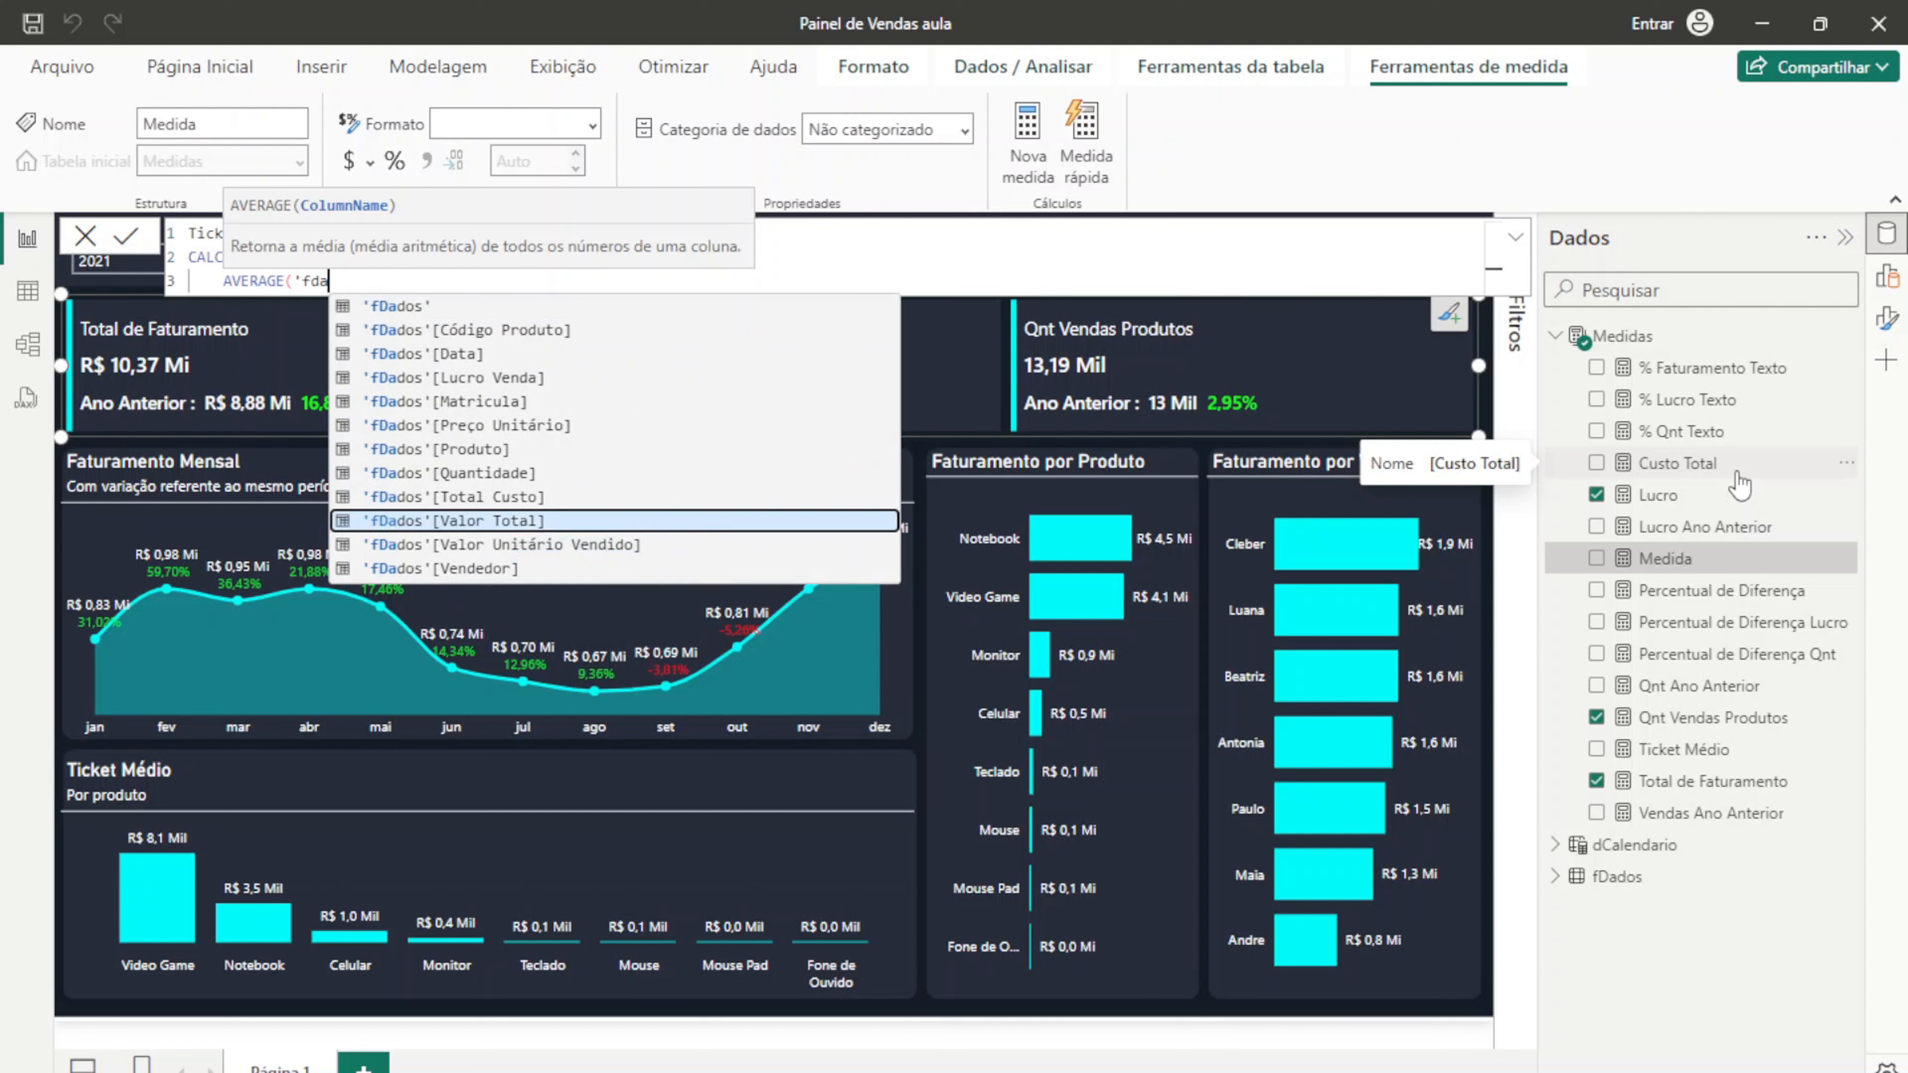
key("Tab")
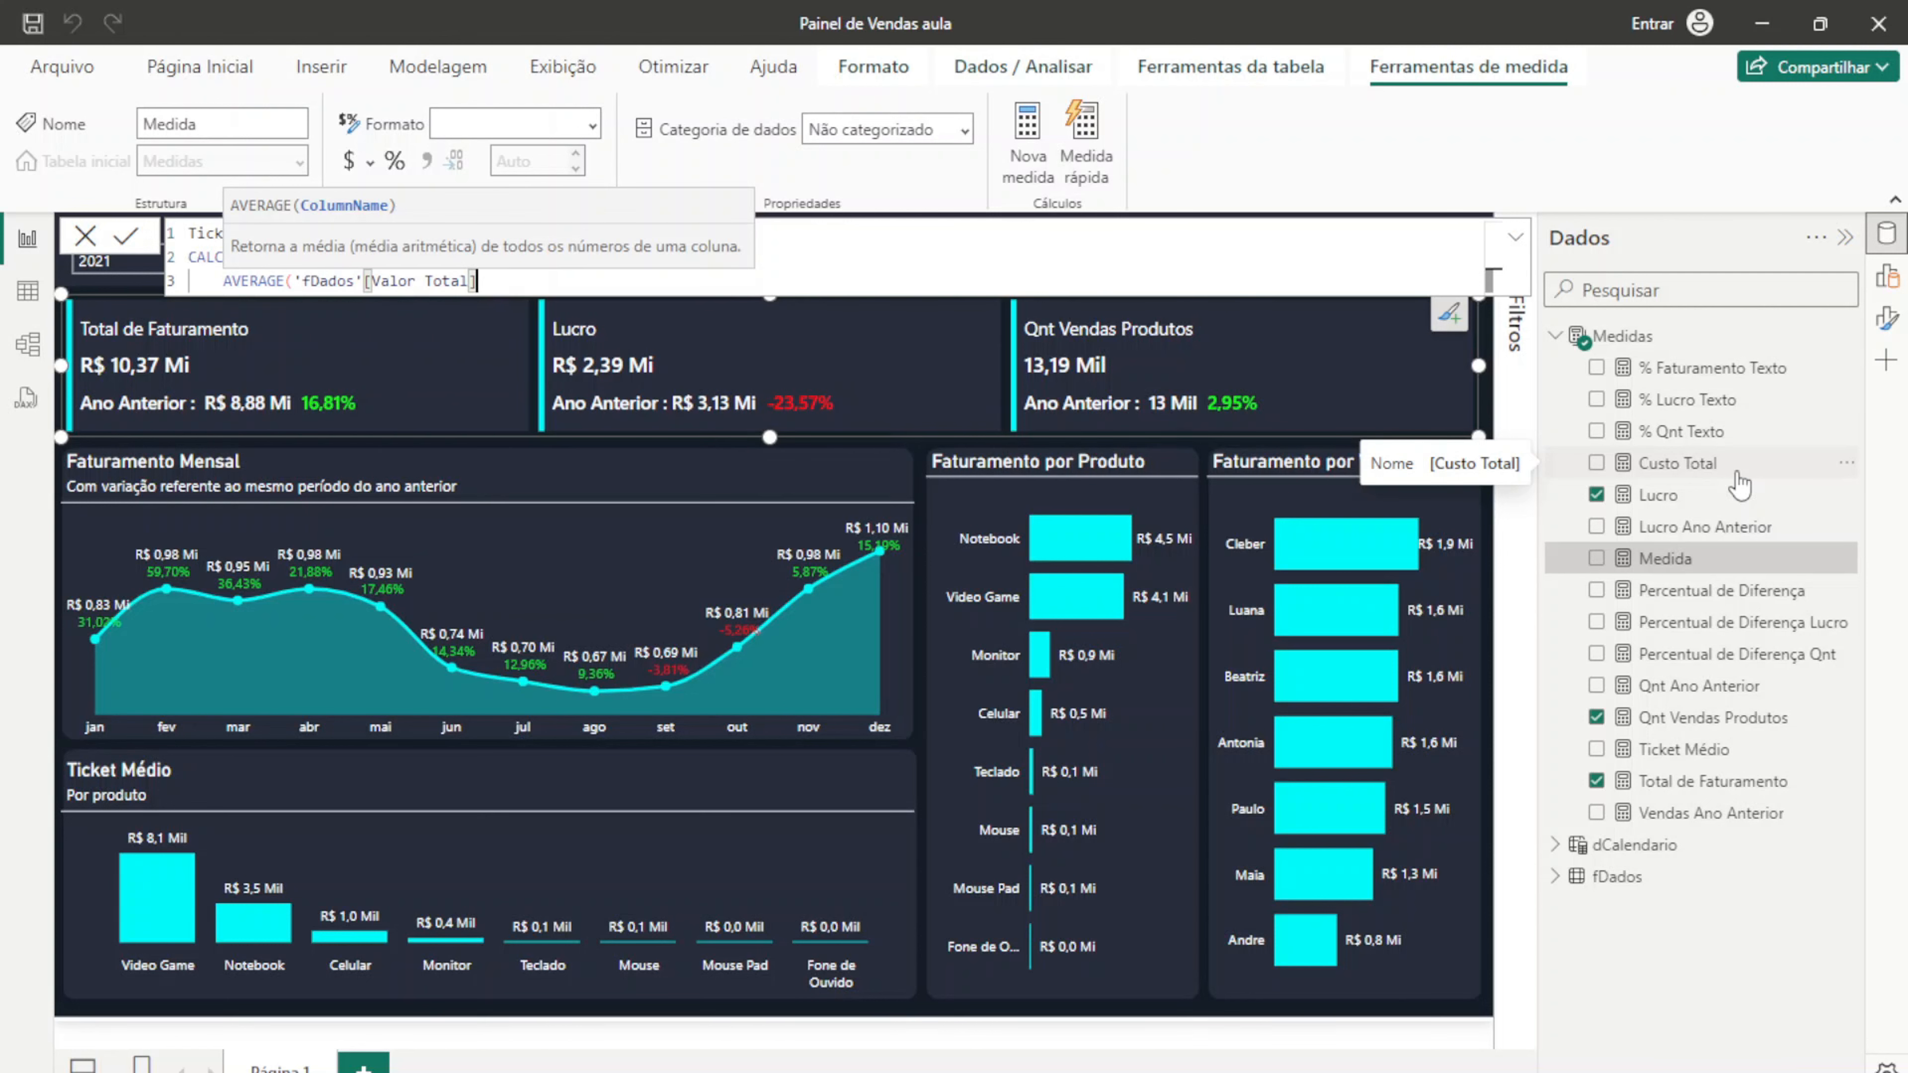
type(")<")
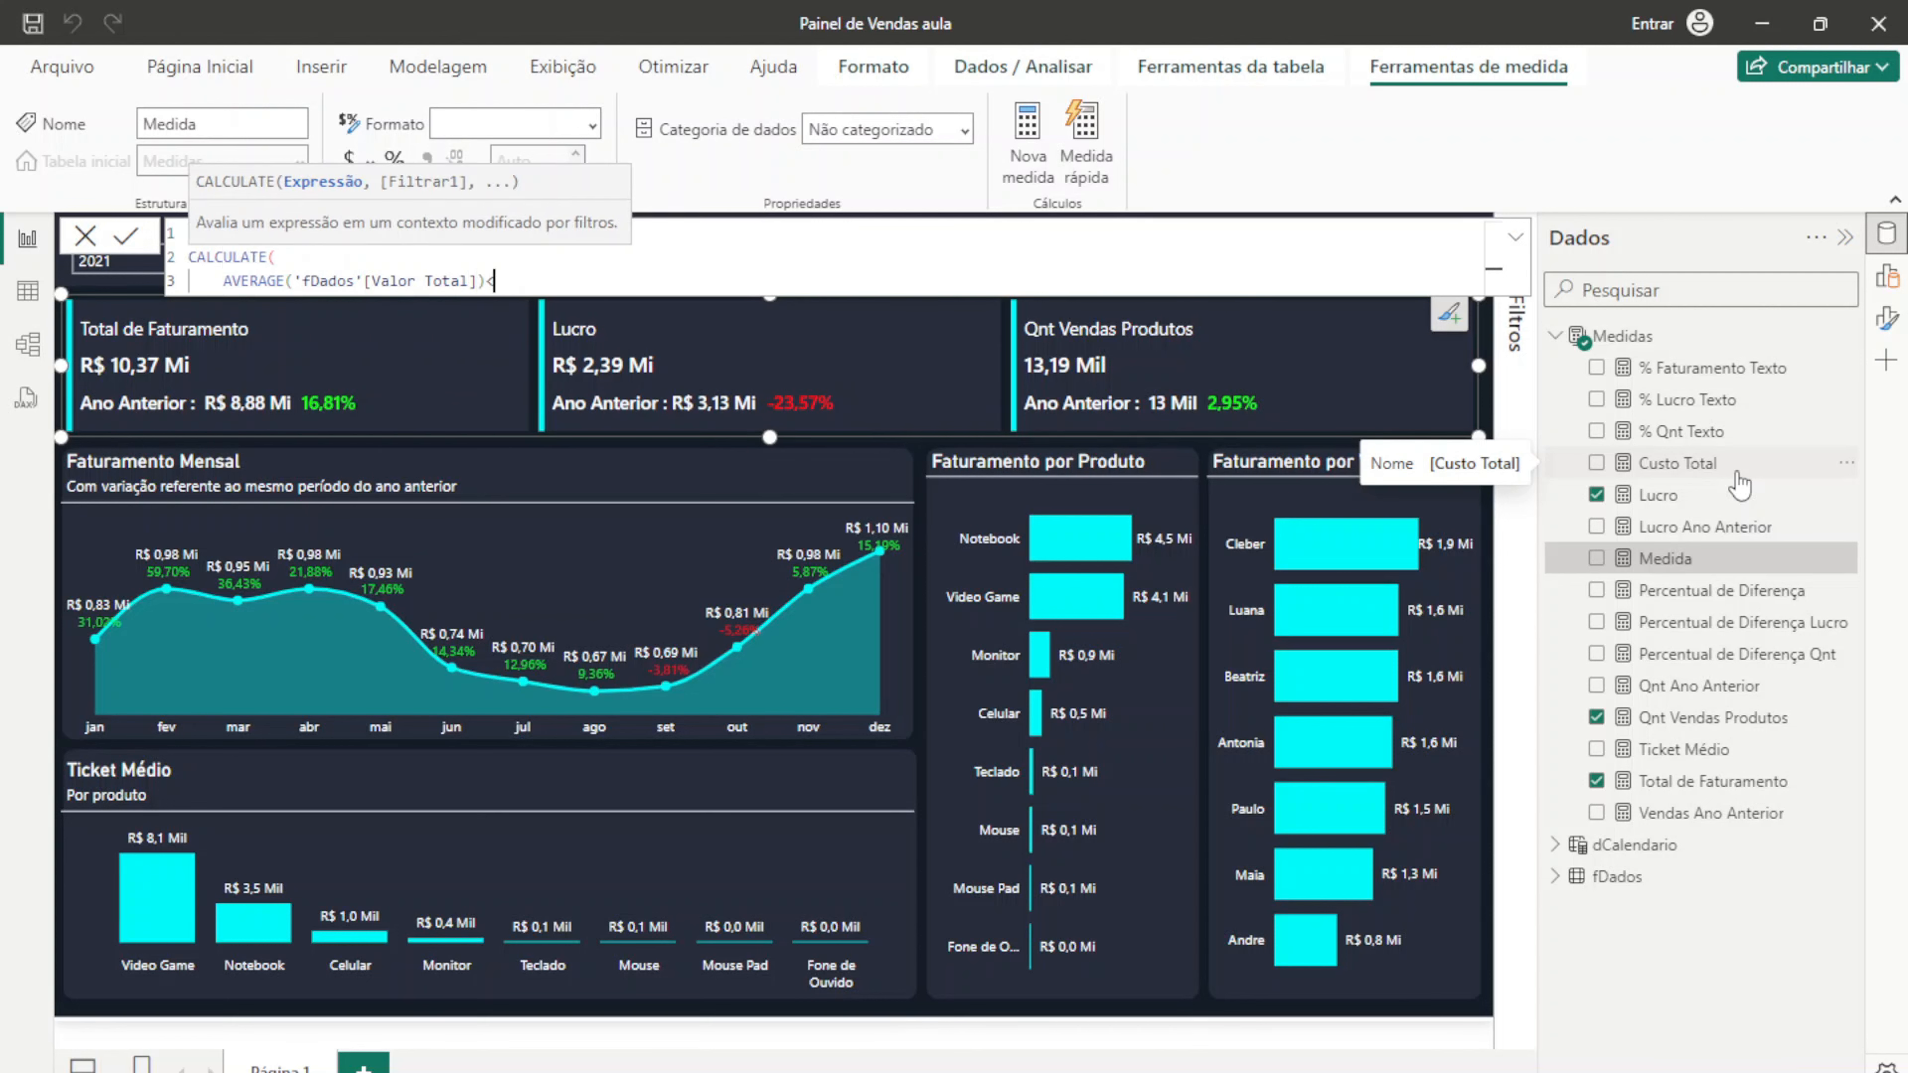
key("BackSpace")
type(",")
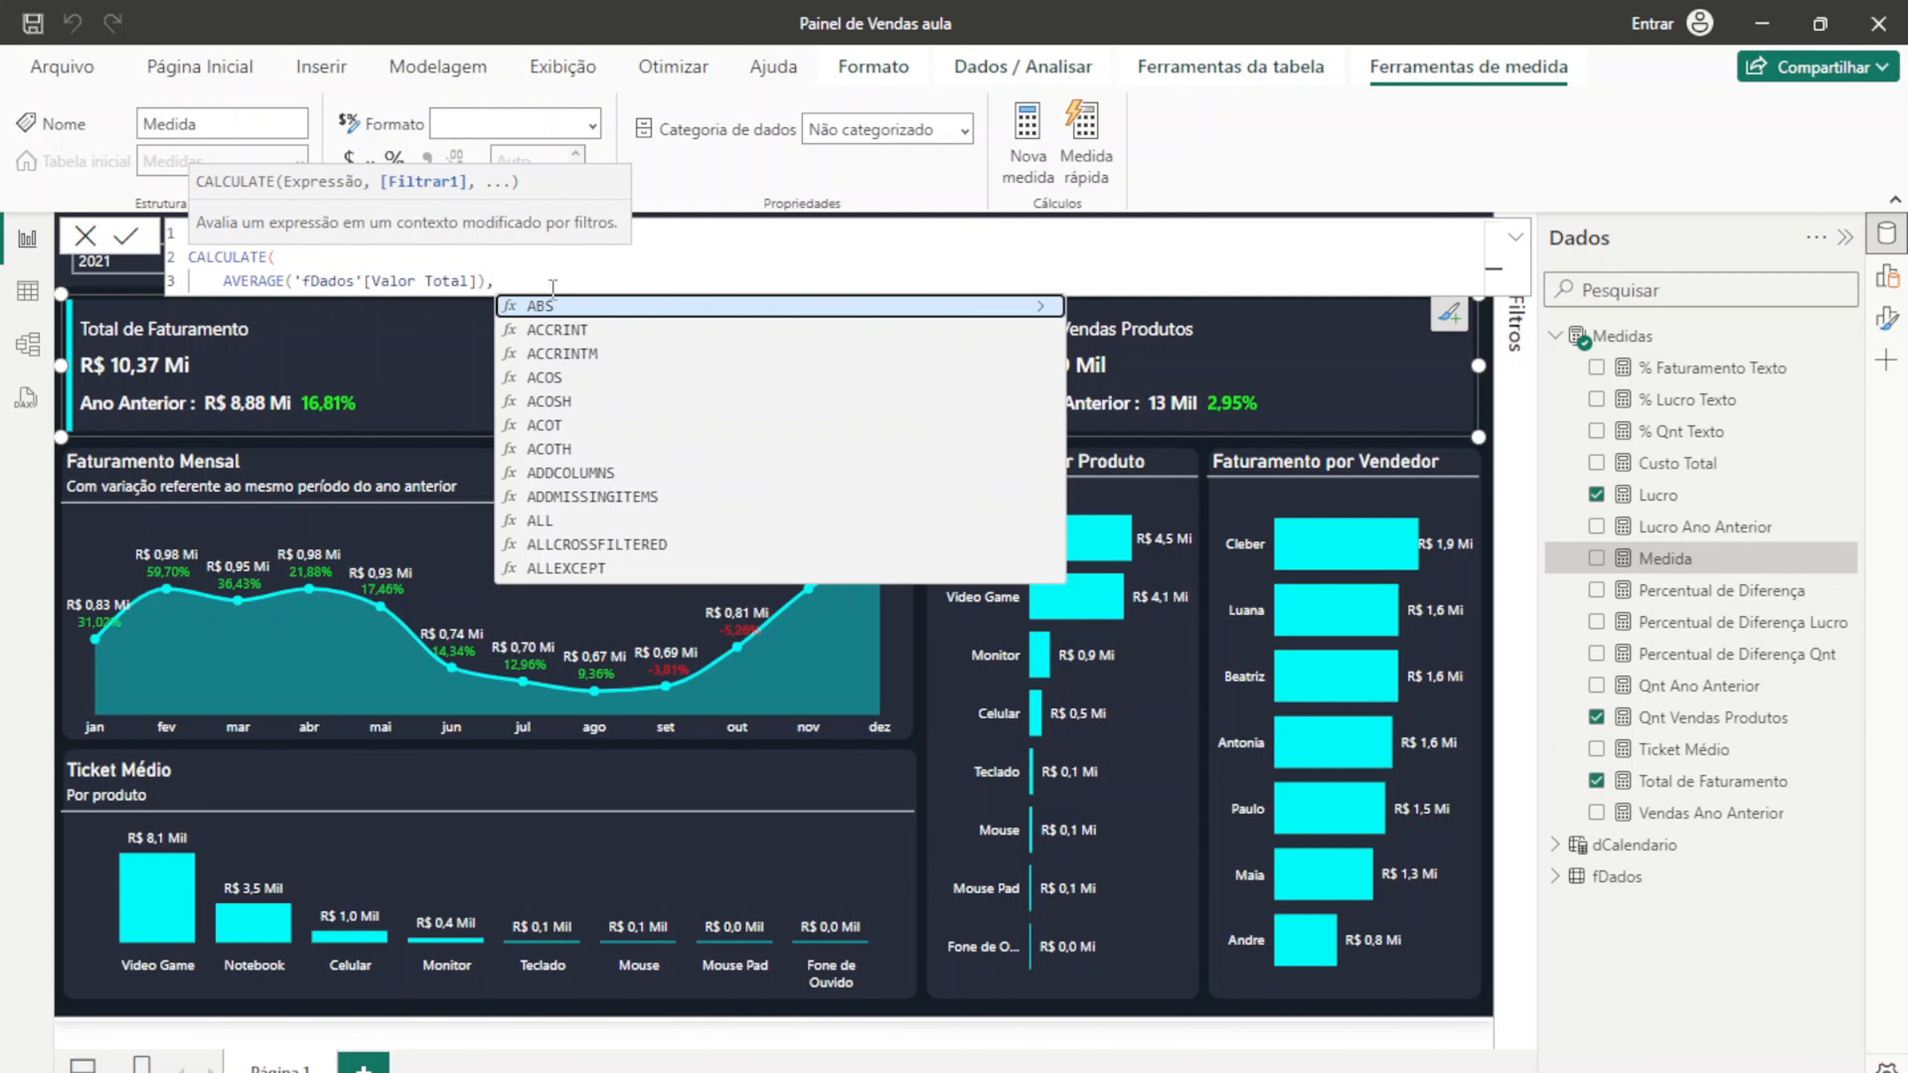
Step: Add a DATEADD filter on a new line, using 'dCalendario'[Date] as the dates and -1 as the number of intervals
key("shift+Return")
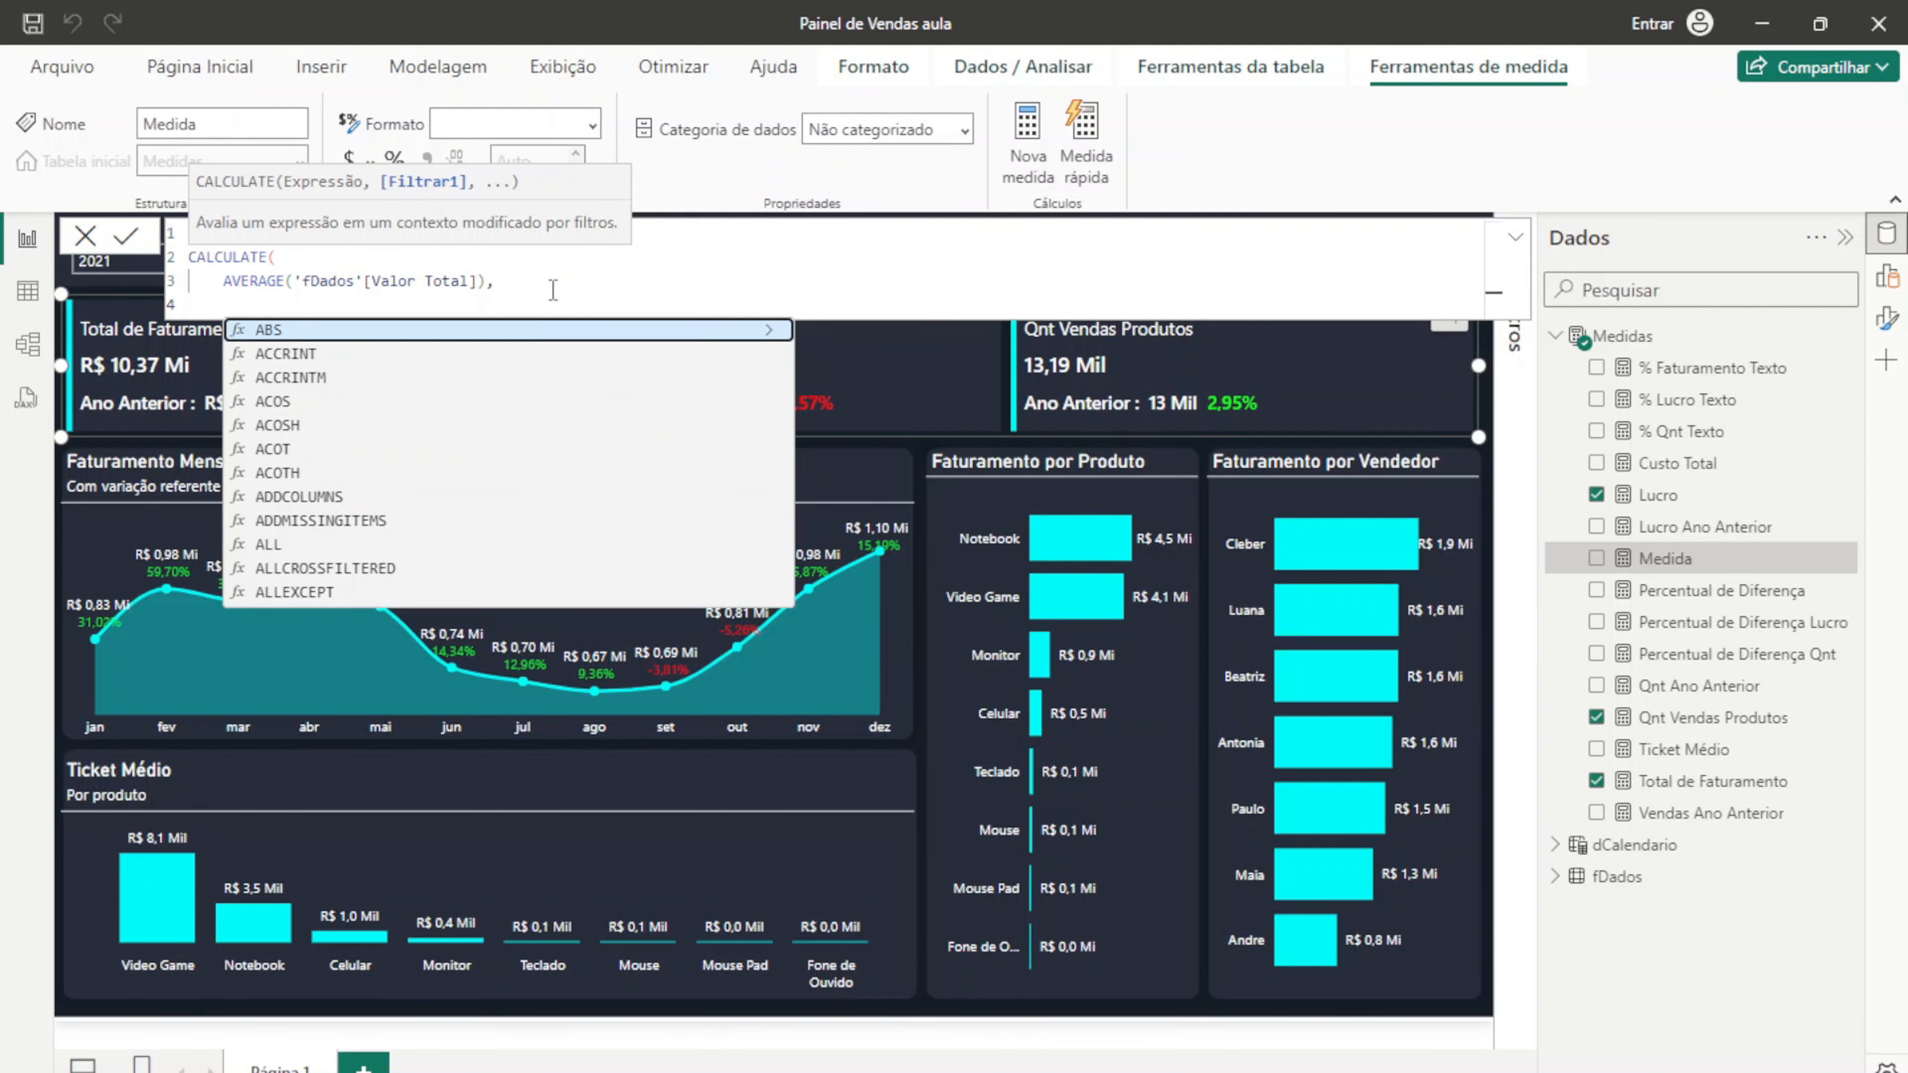
type("DATEADD(")
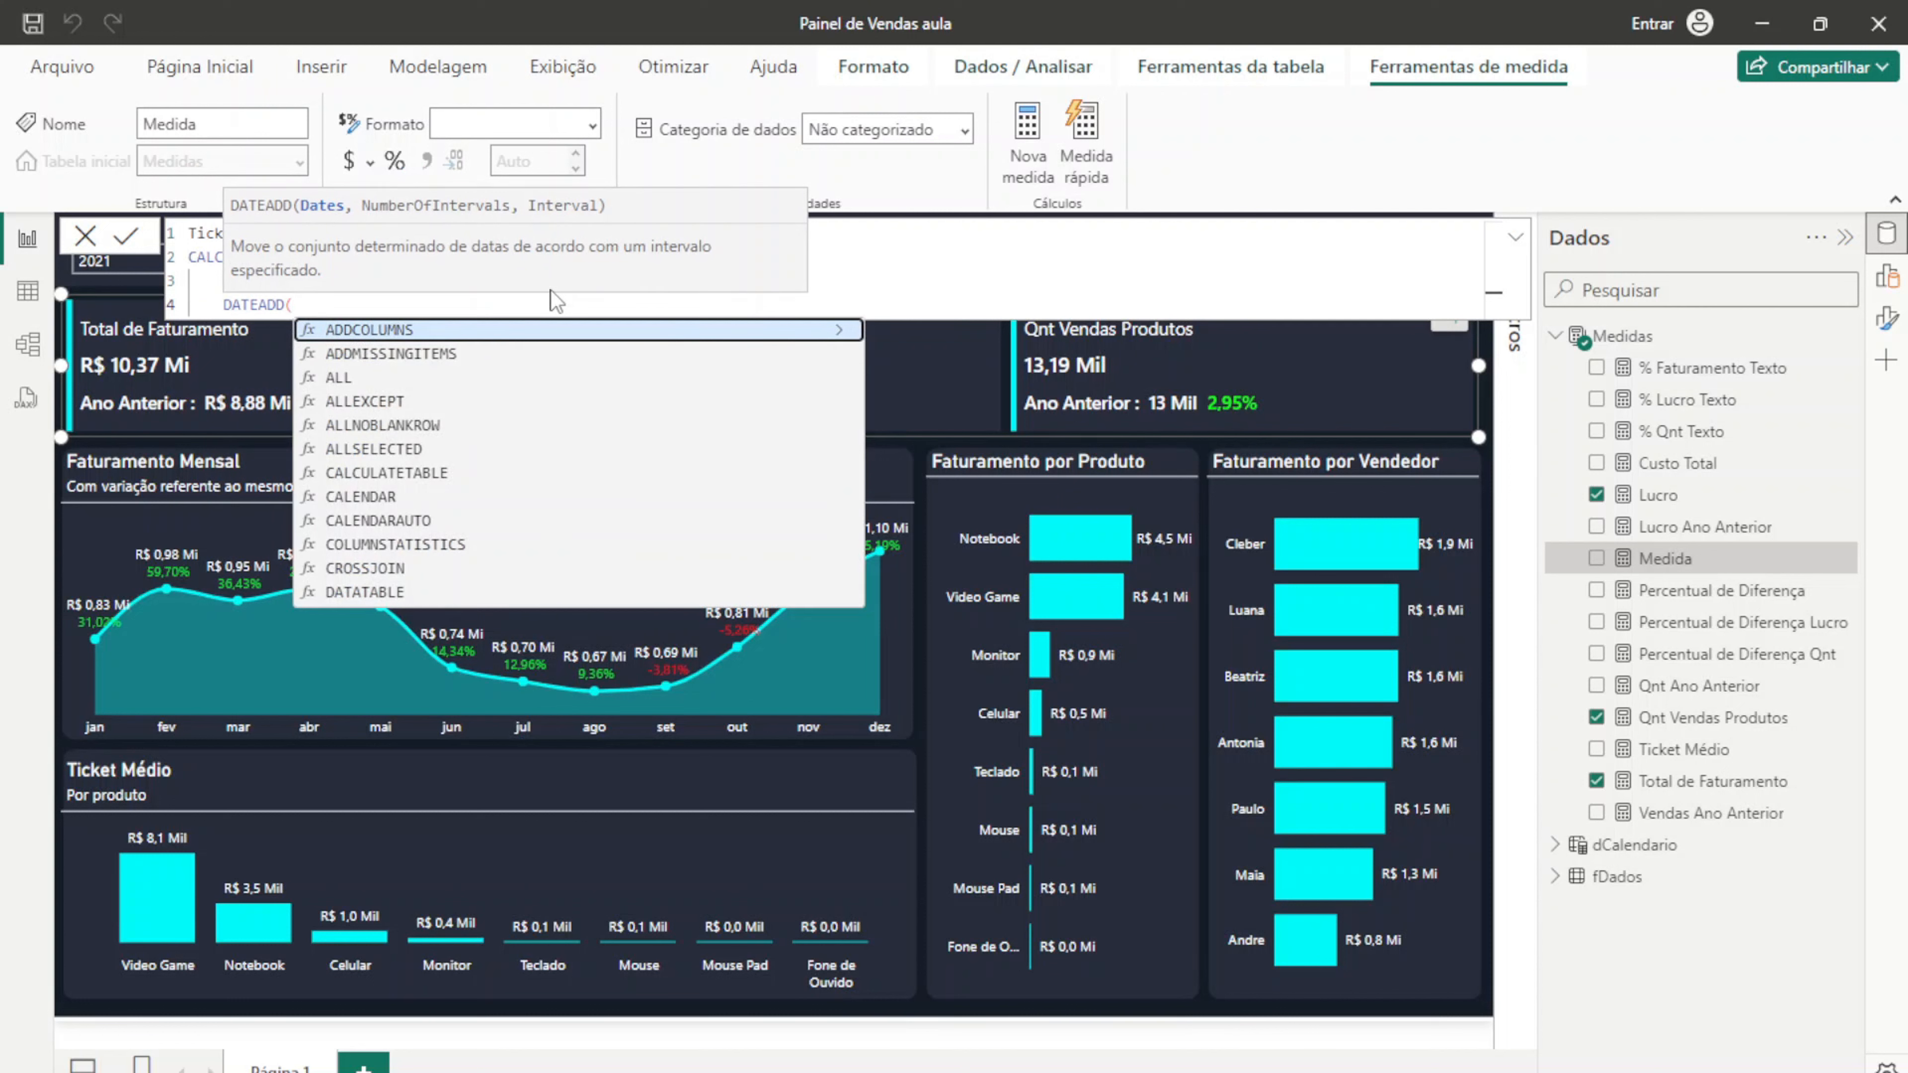
type("'")
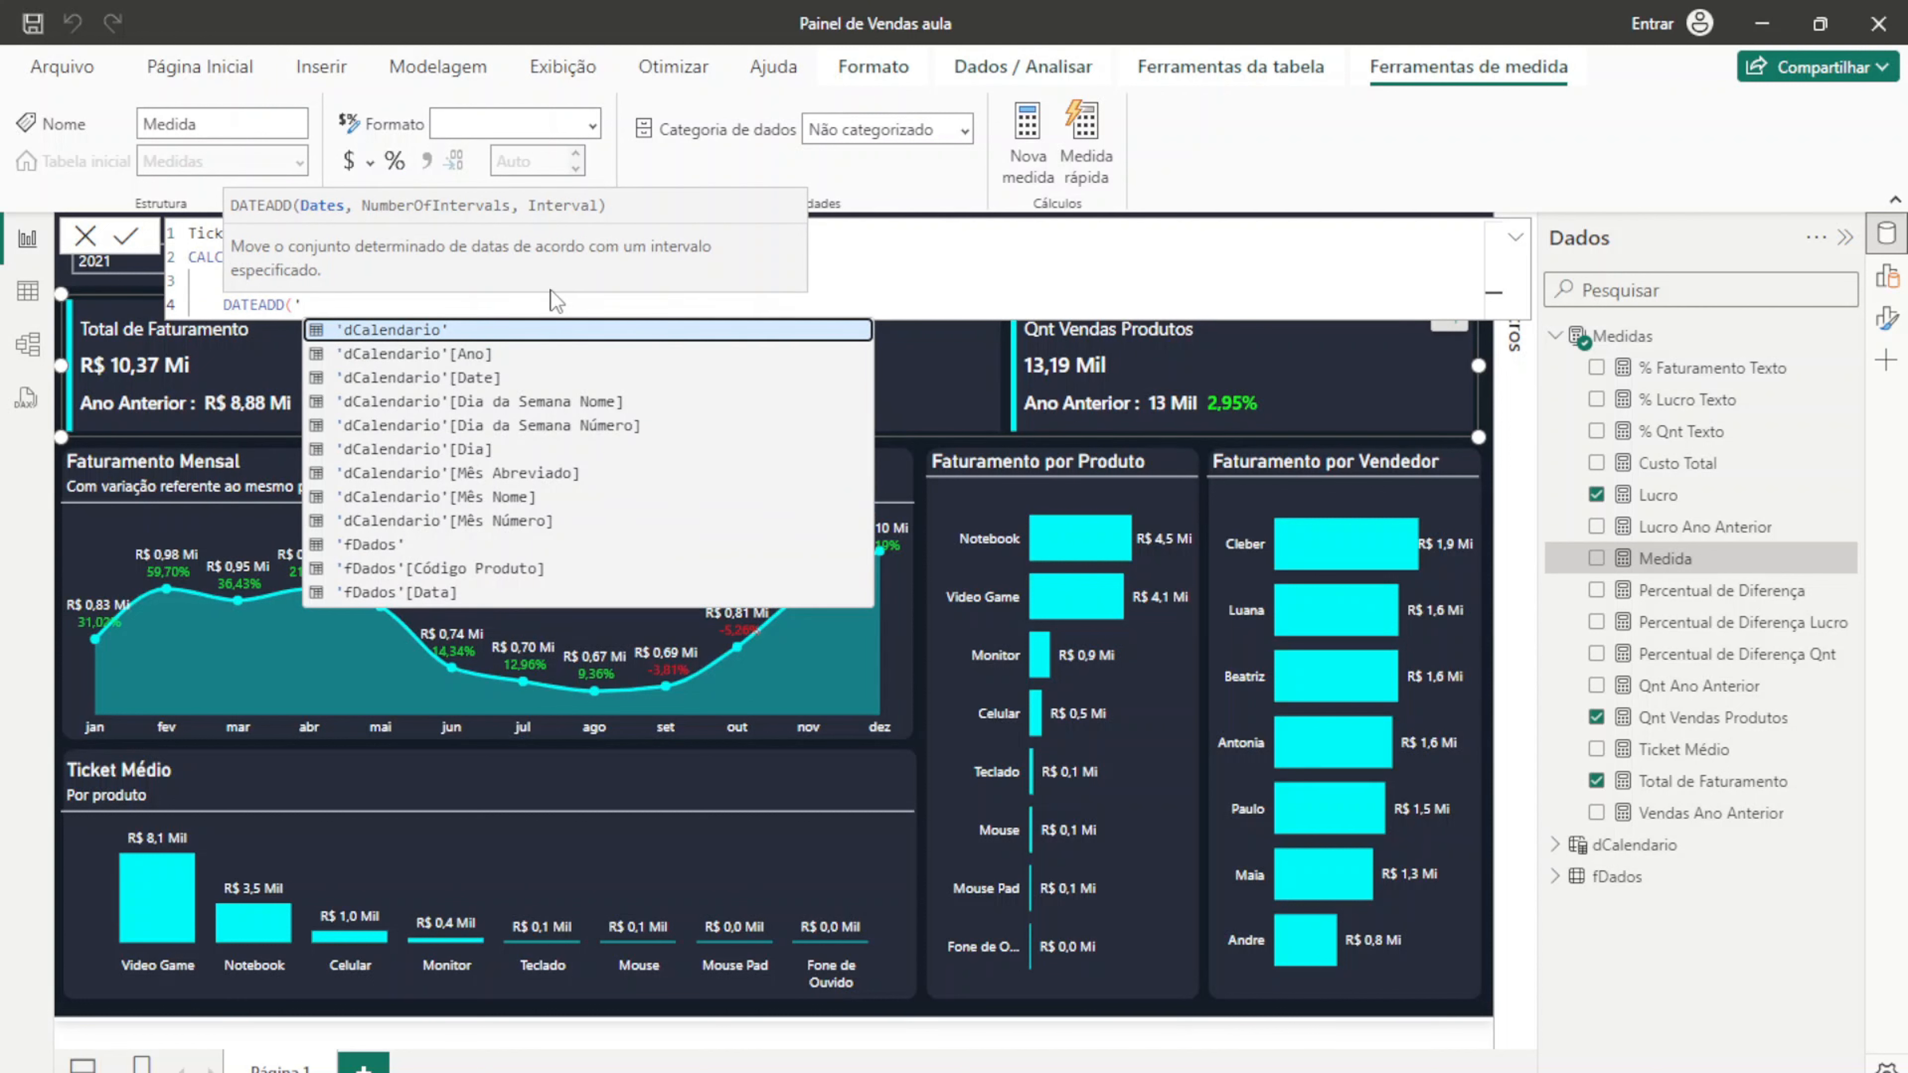
type("d")
key("Down")
key("Down")
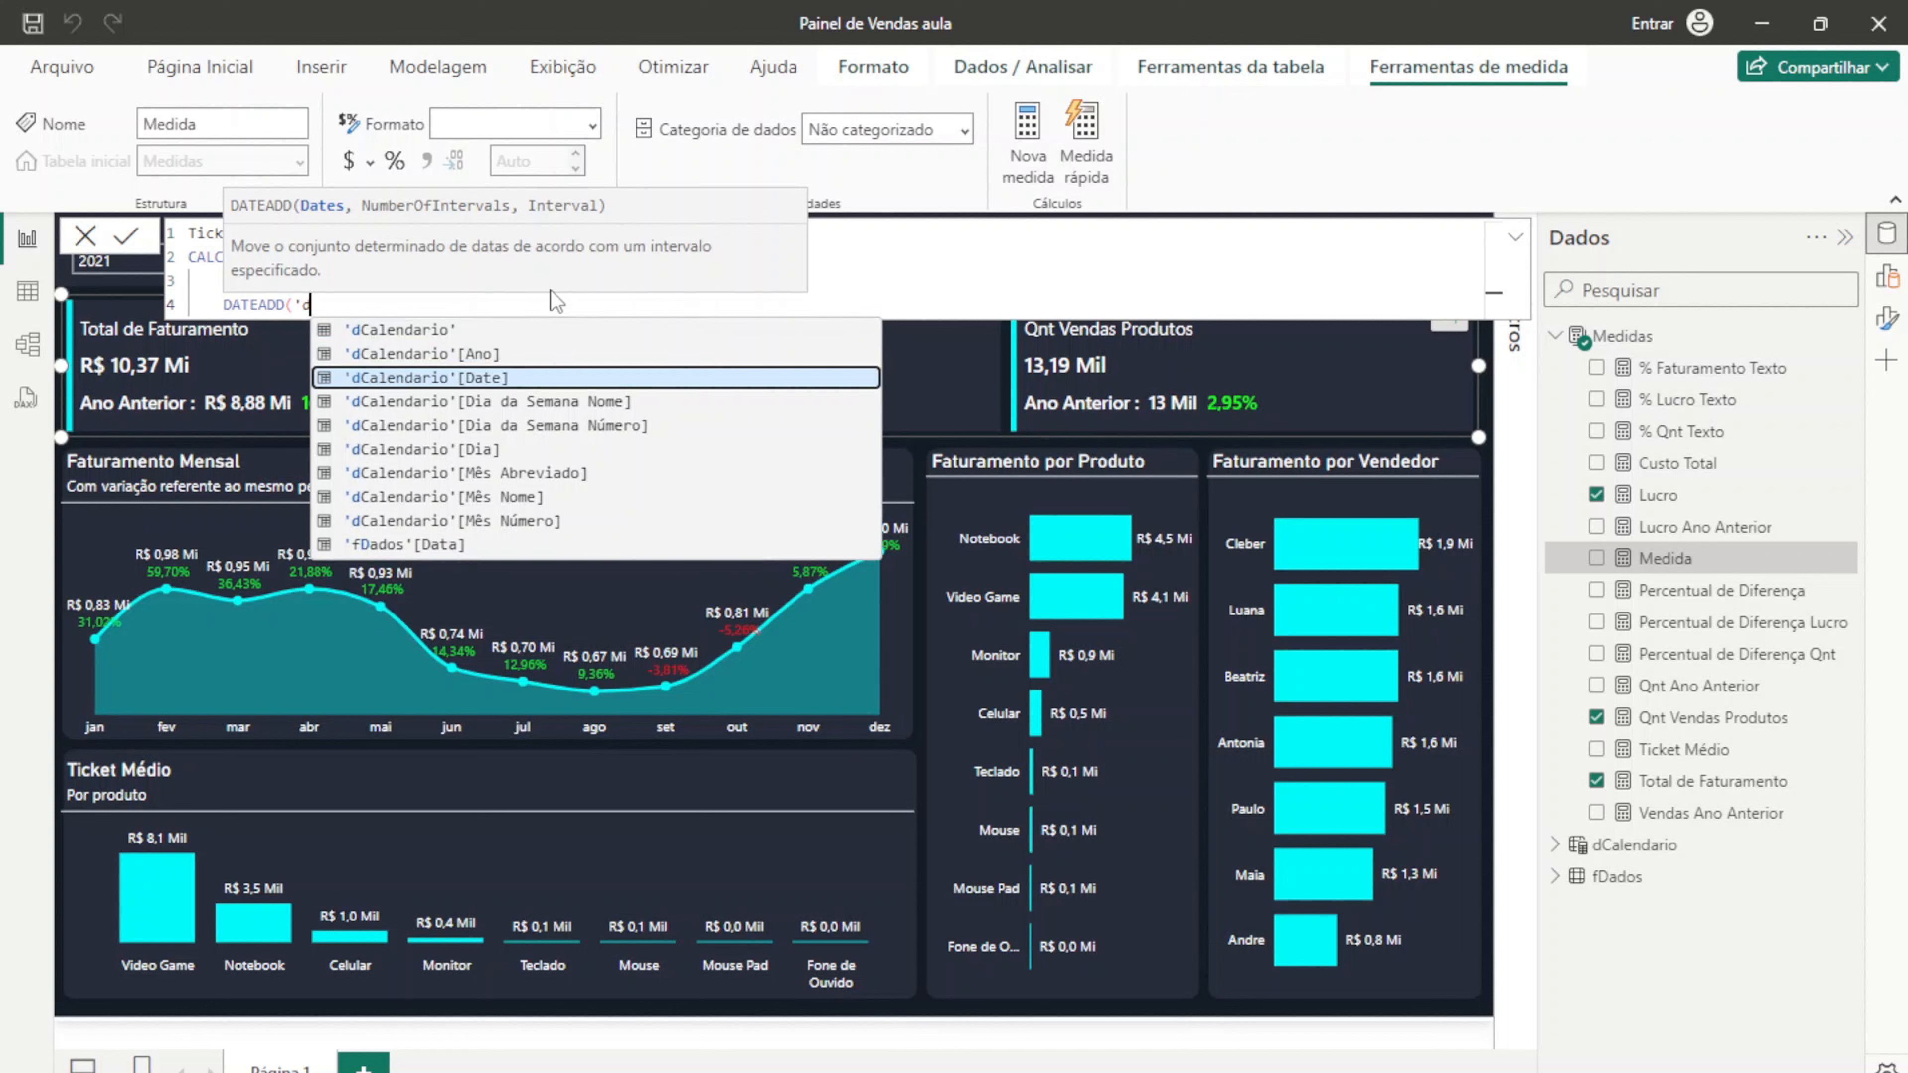
key("Tab")
type(",")
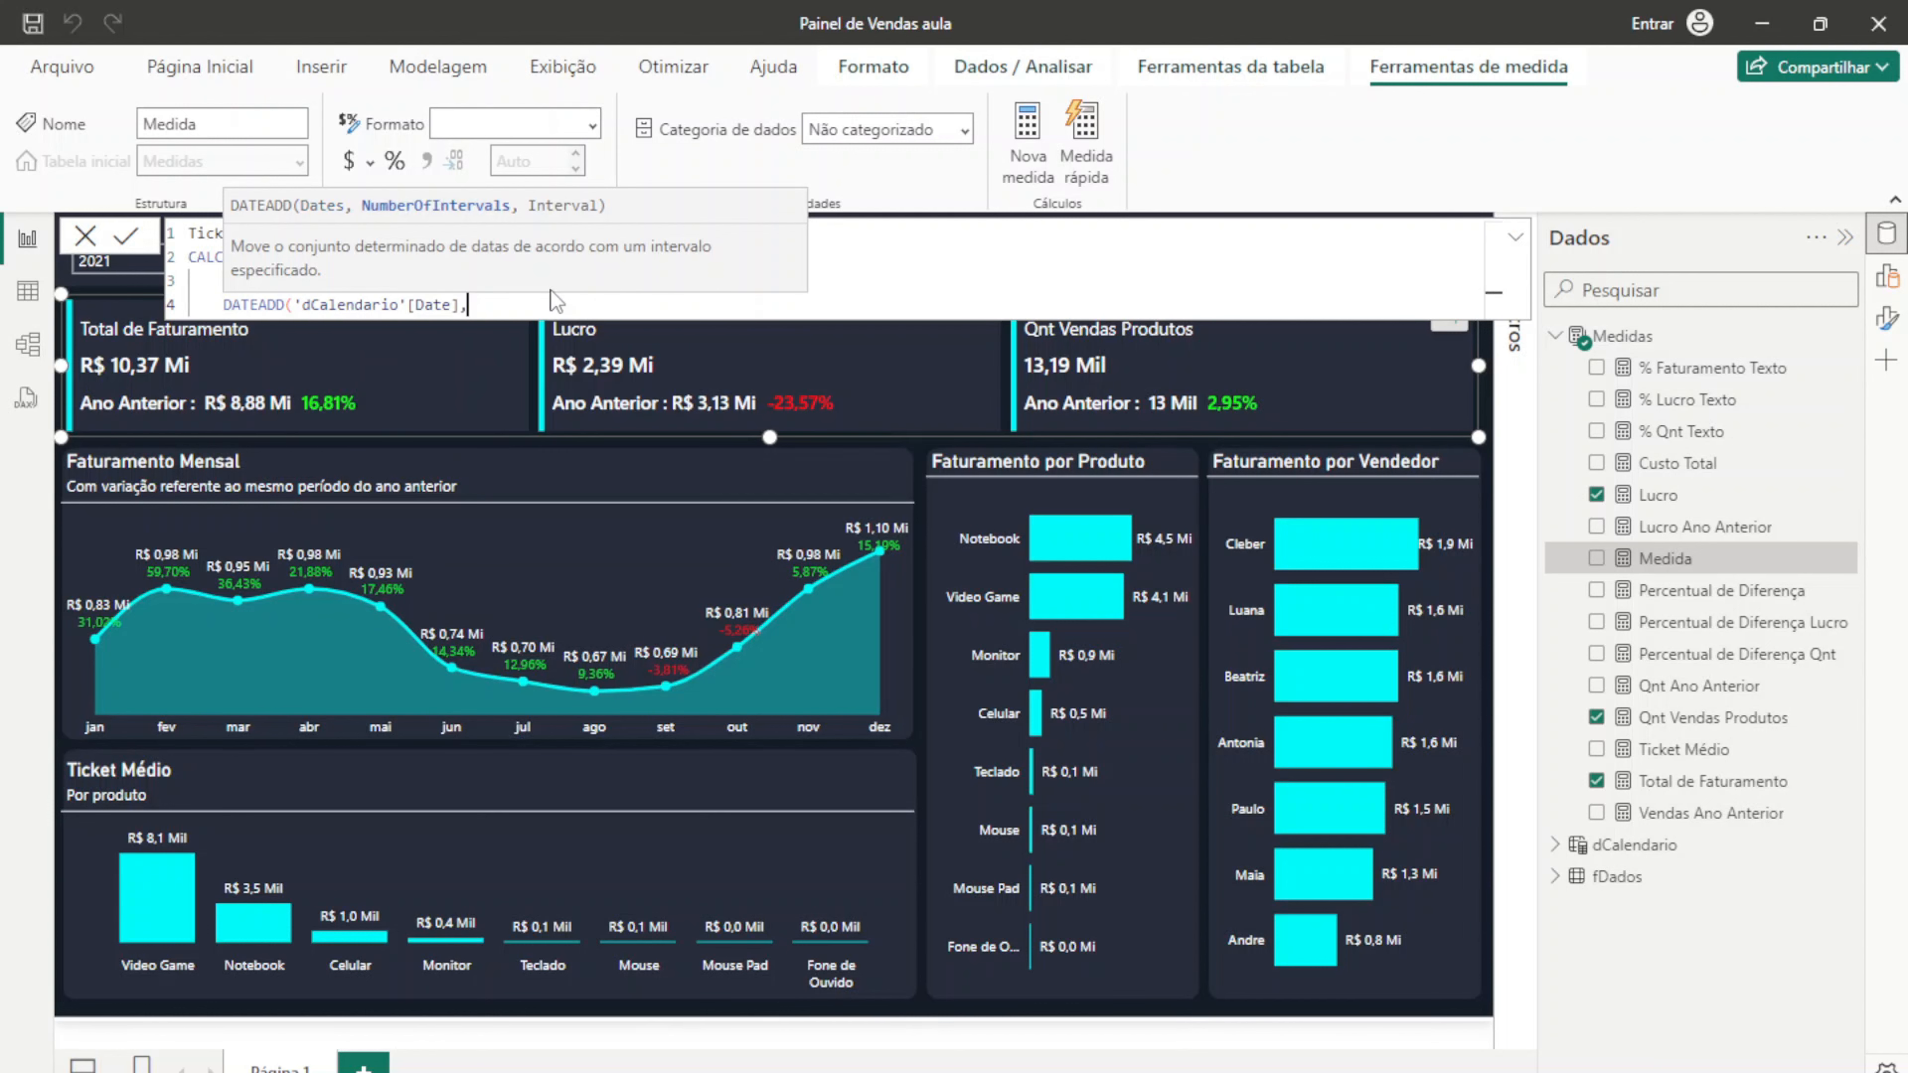
type(" -1,")
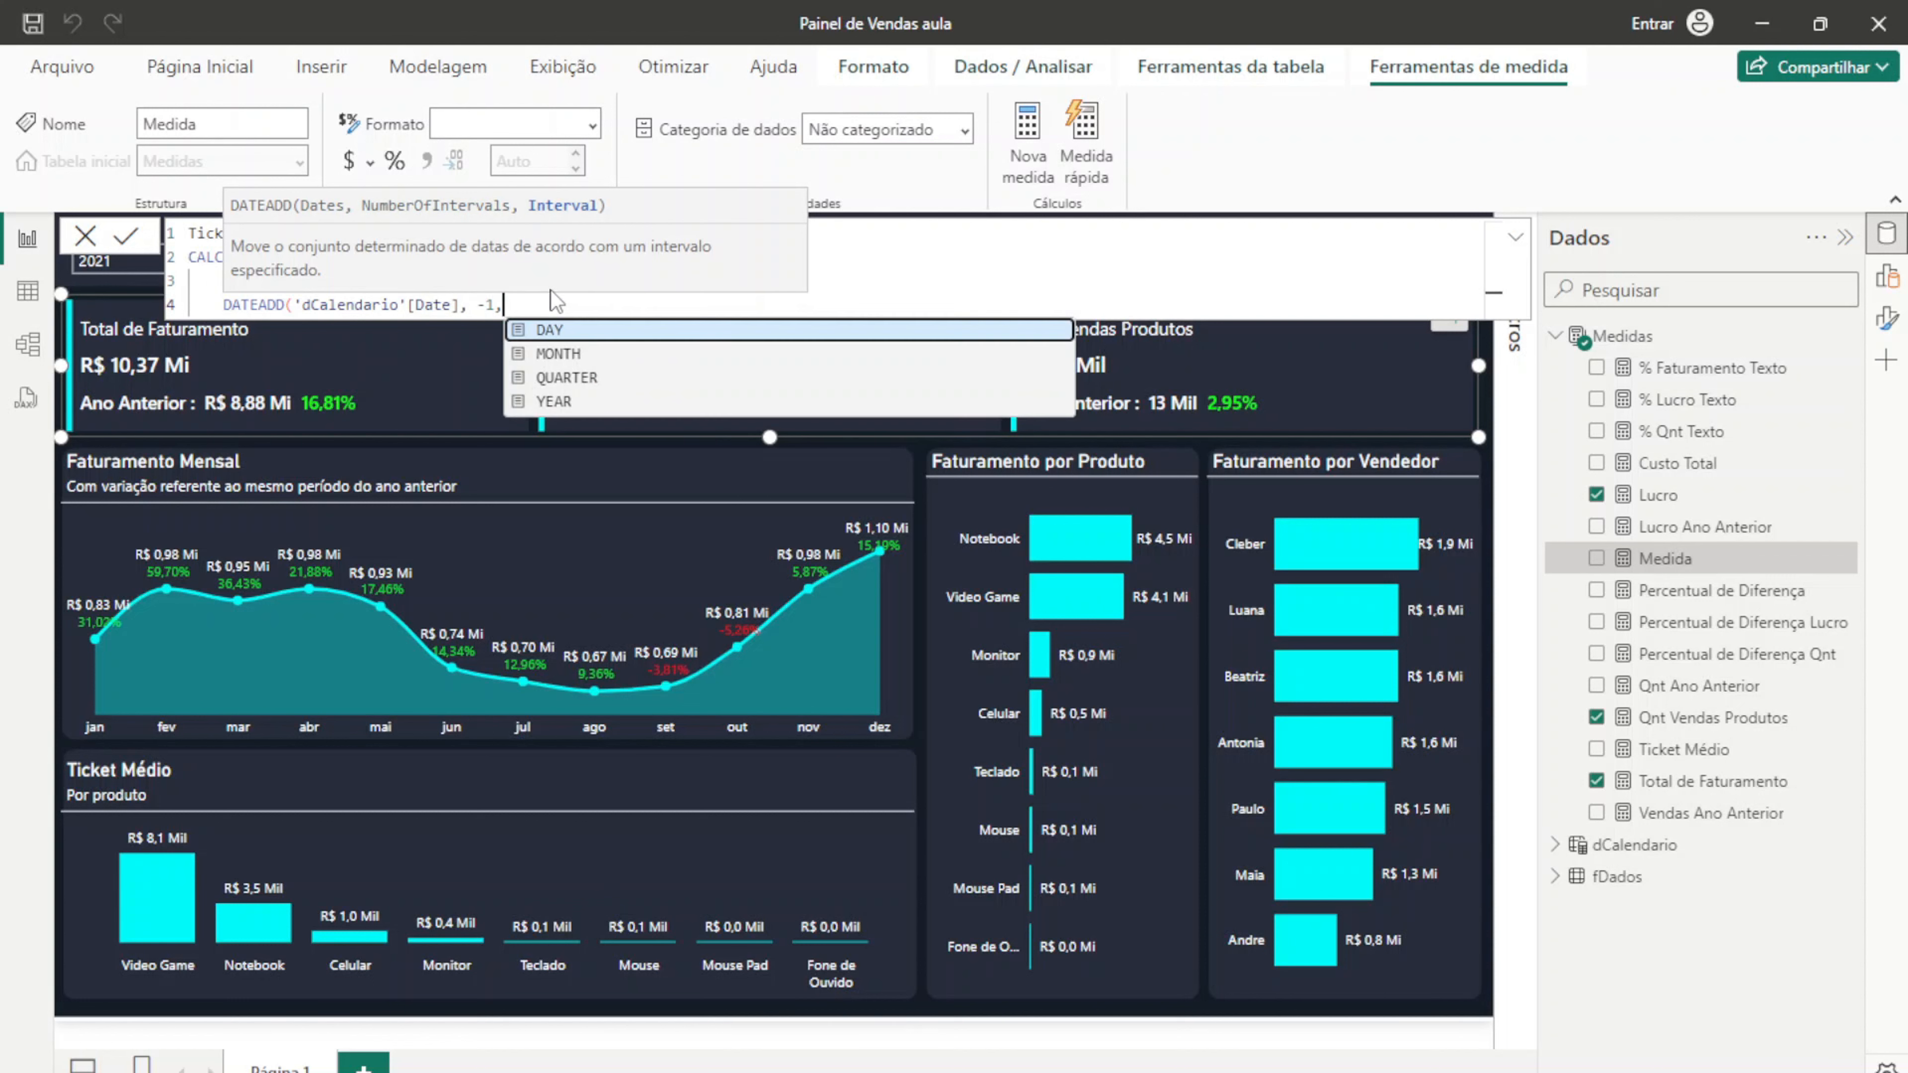
Step: Set the DATEADD interval to YEAR, close both functions, and commit the Ticket Médio Ano Anterior measure
key("Down")
key("Down")
key("Down")
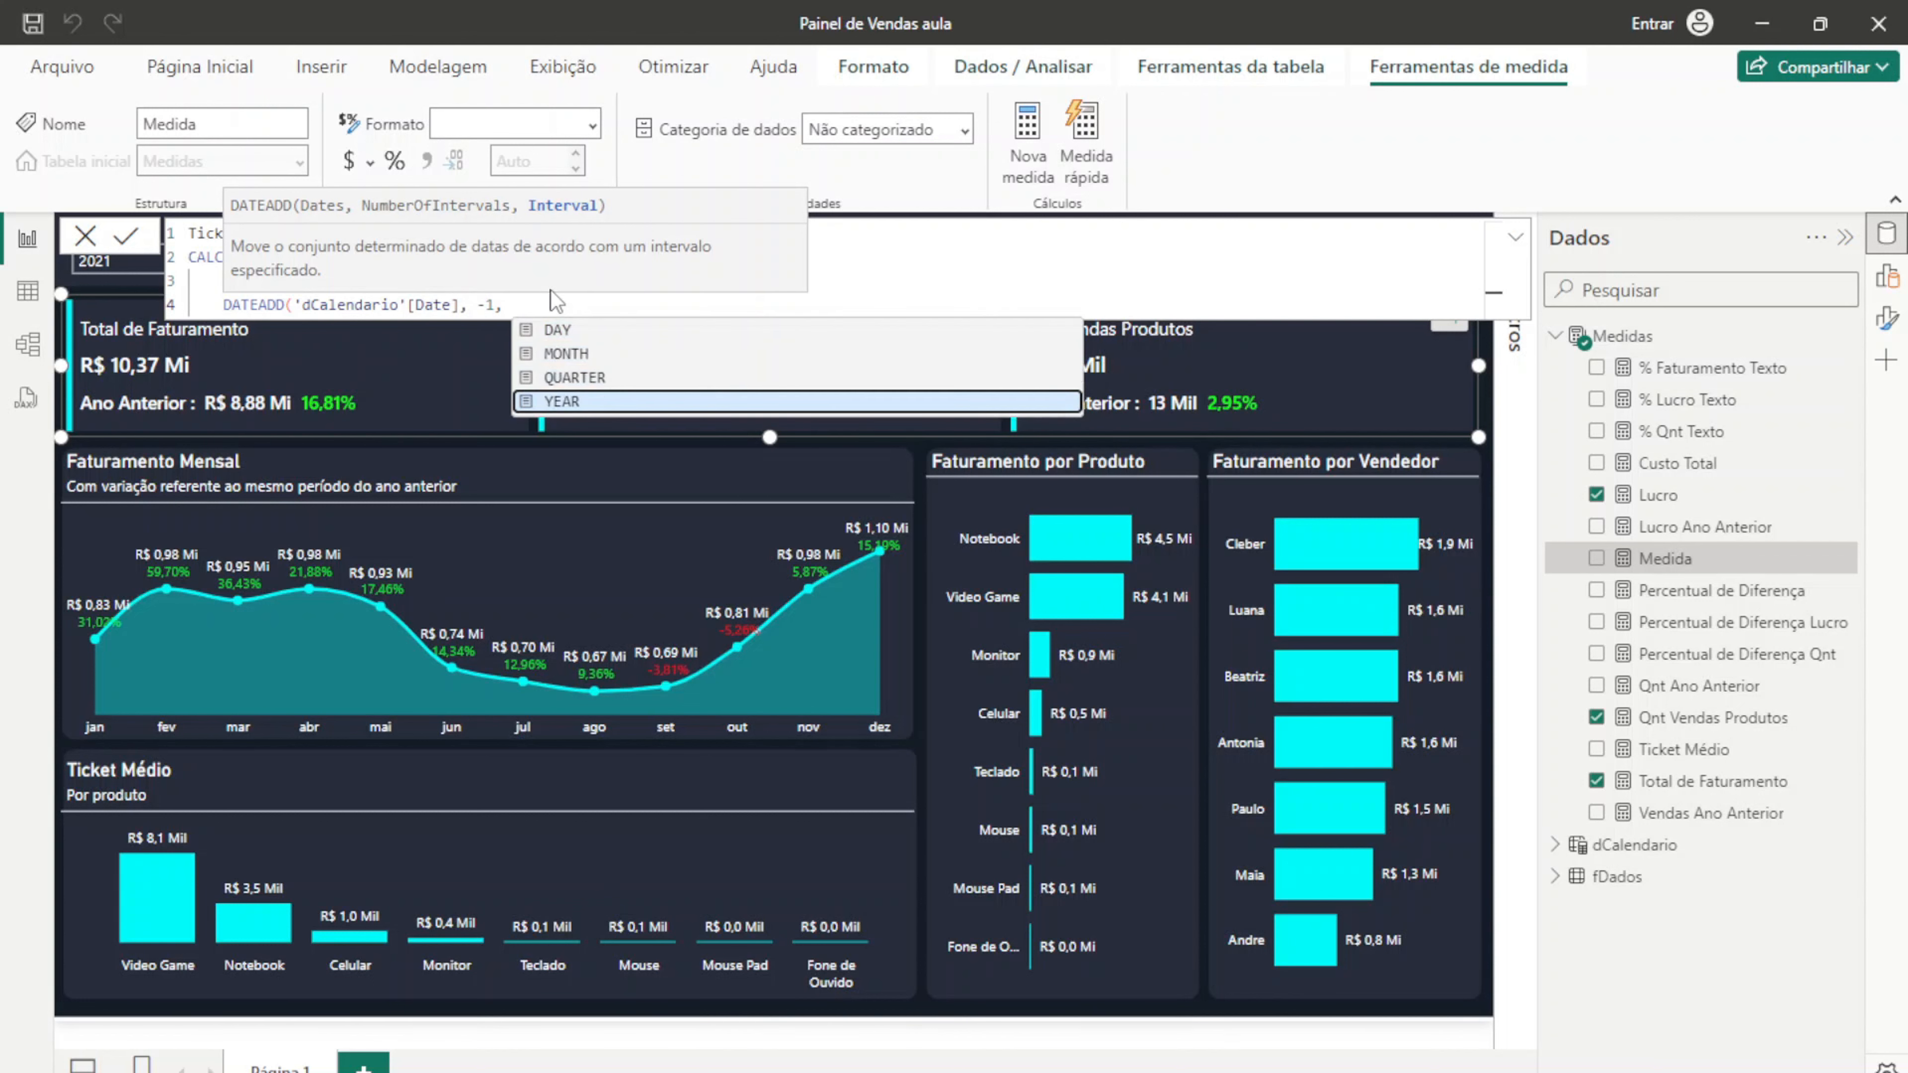
key("Up")
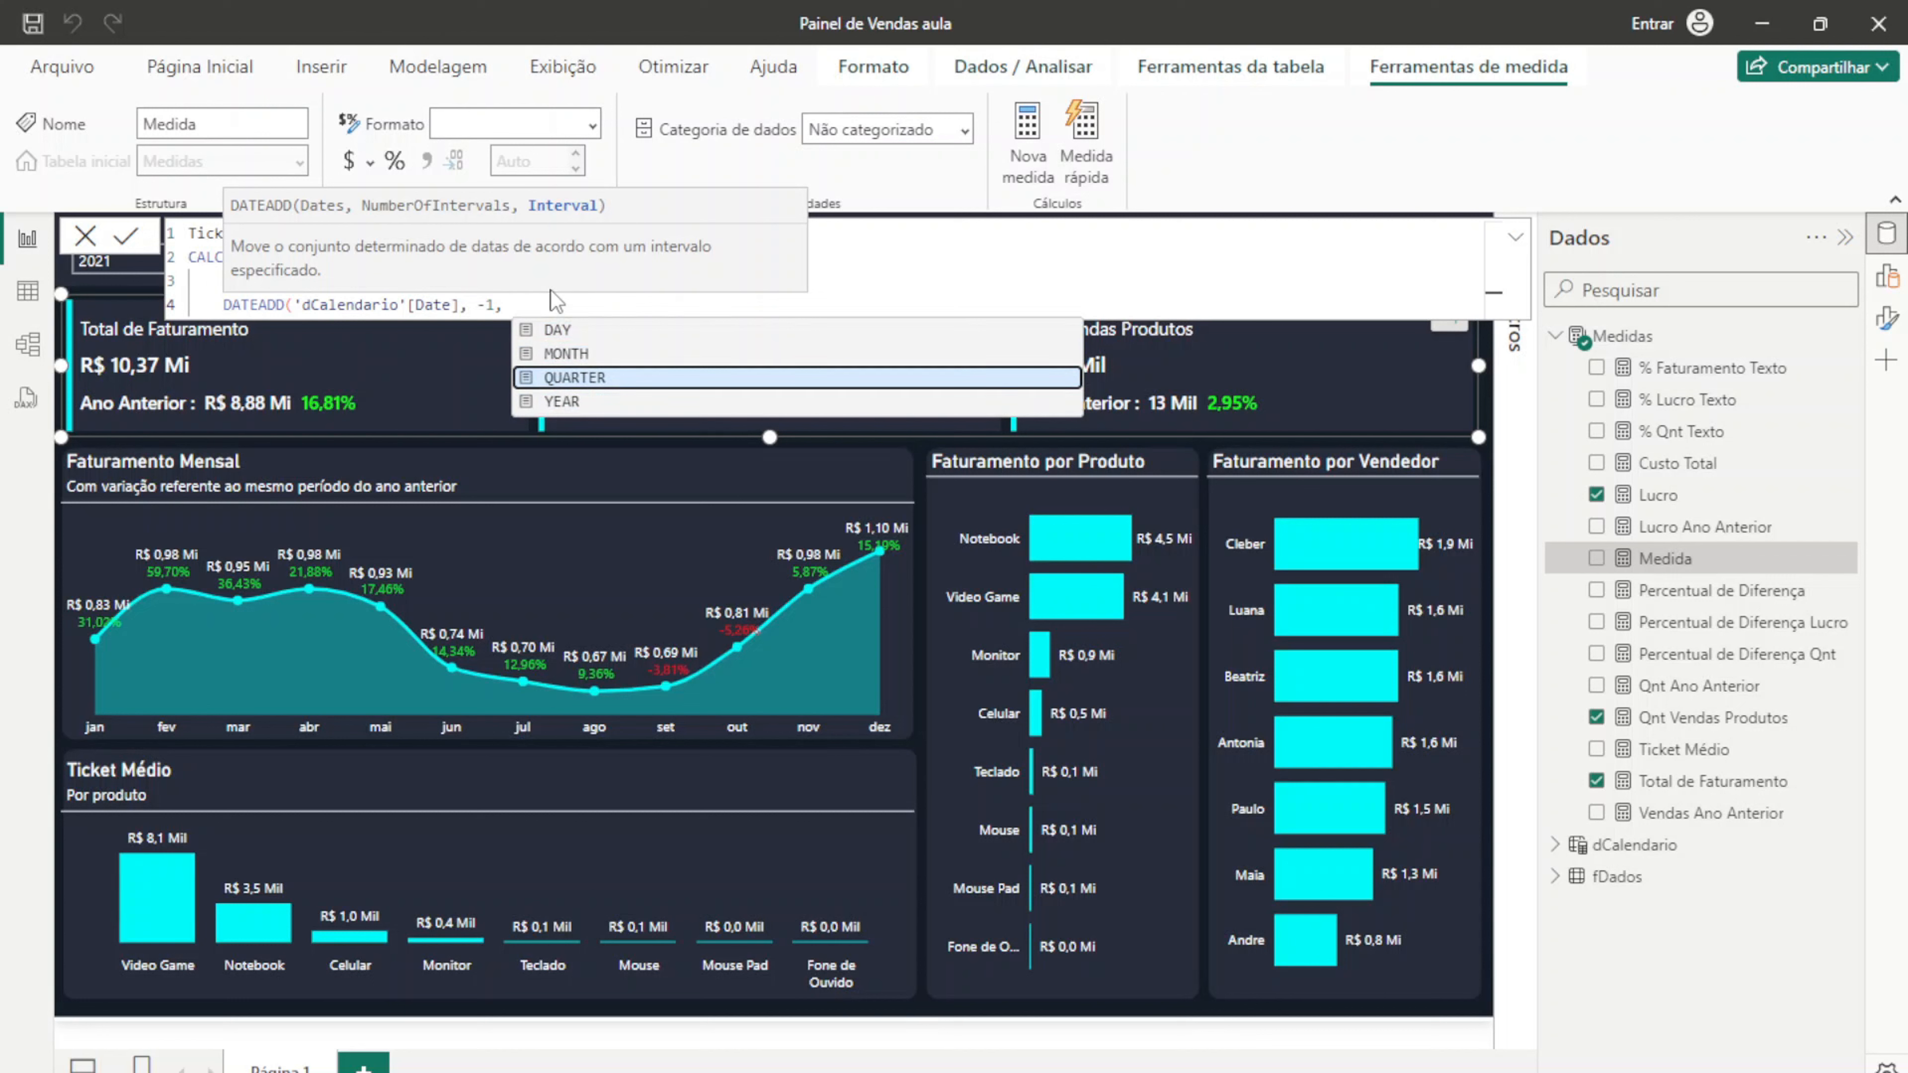
key("Up")
key("Up")
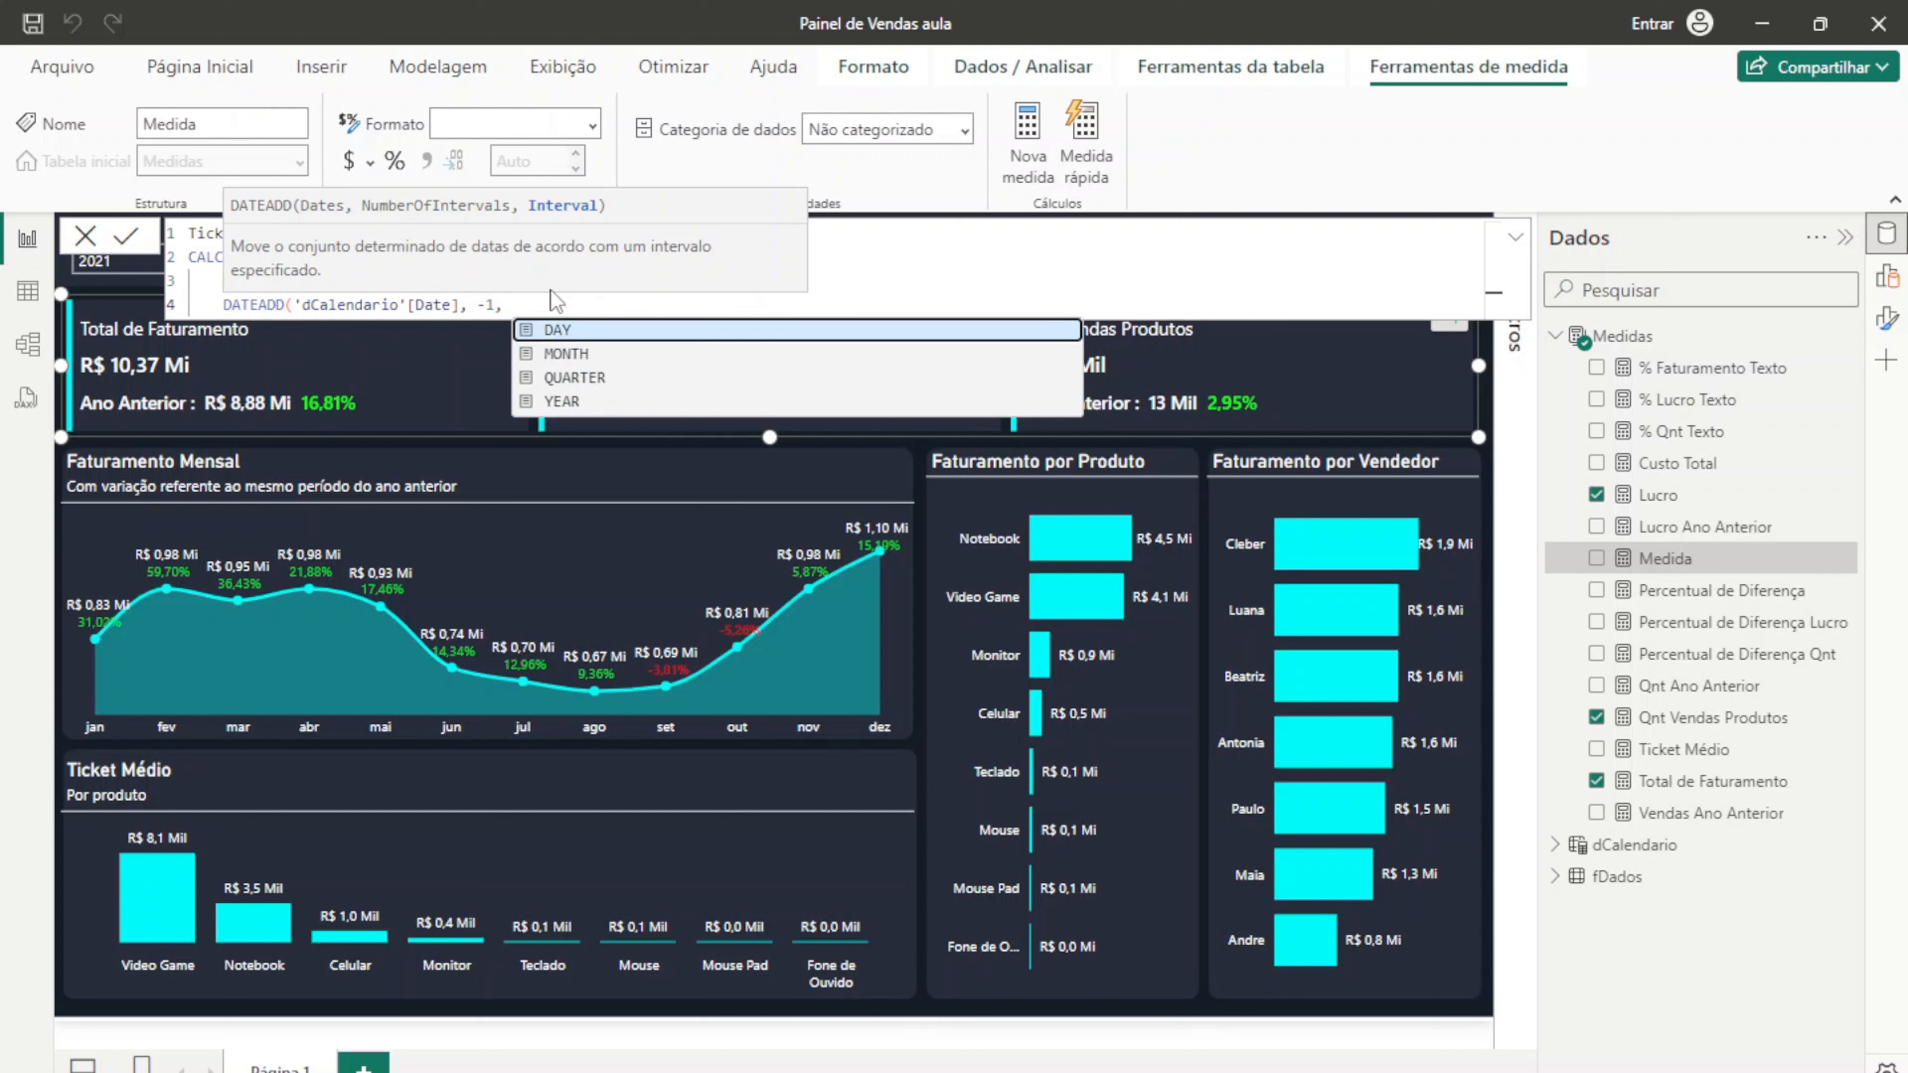
key("Down")
key("Down")
key("Down")
key("Tab")
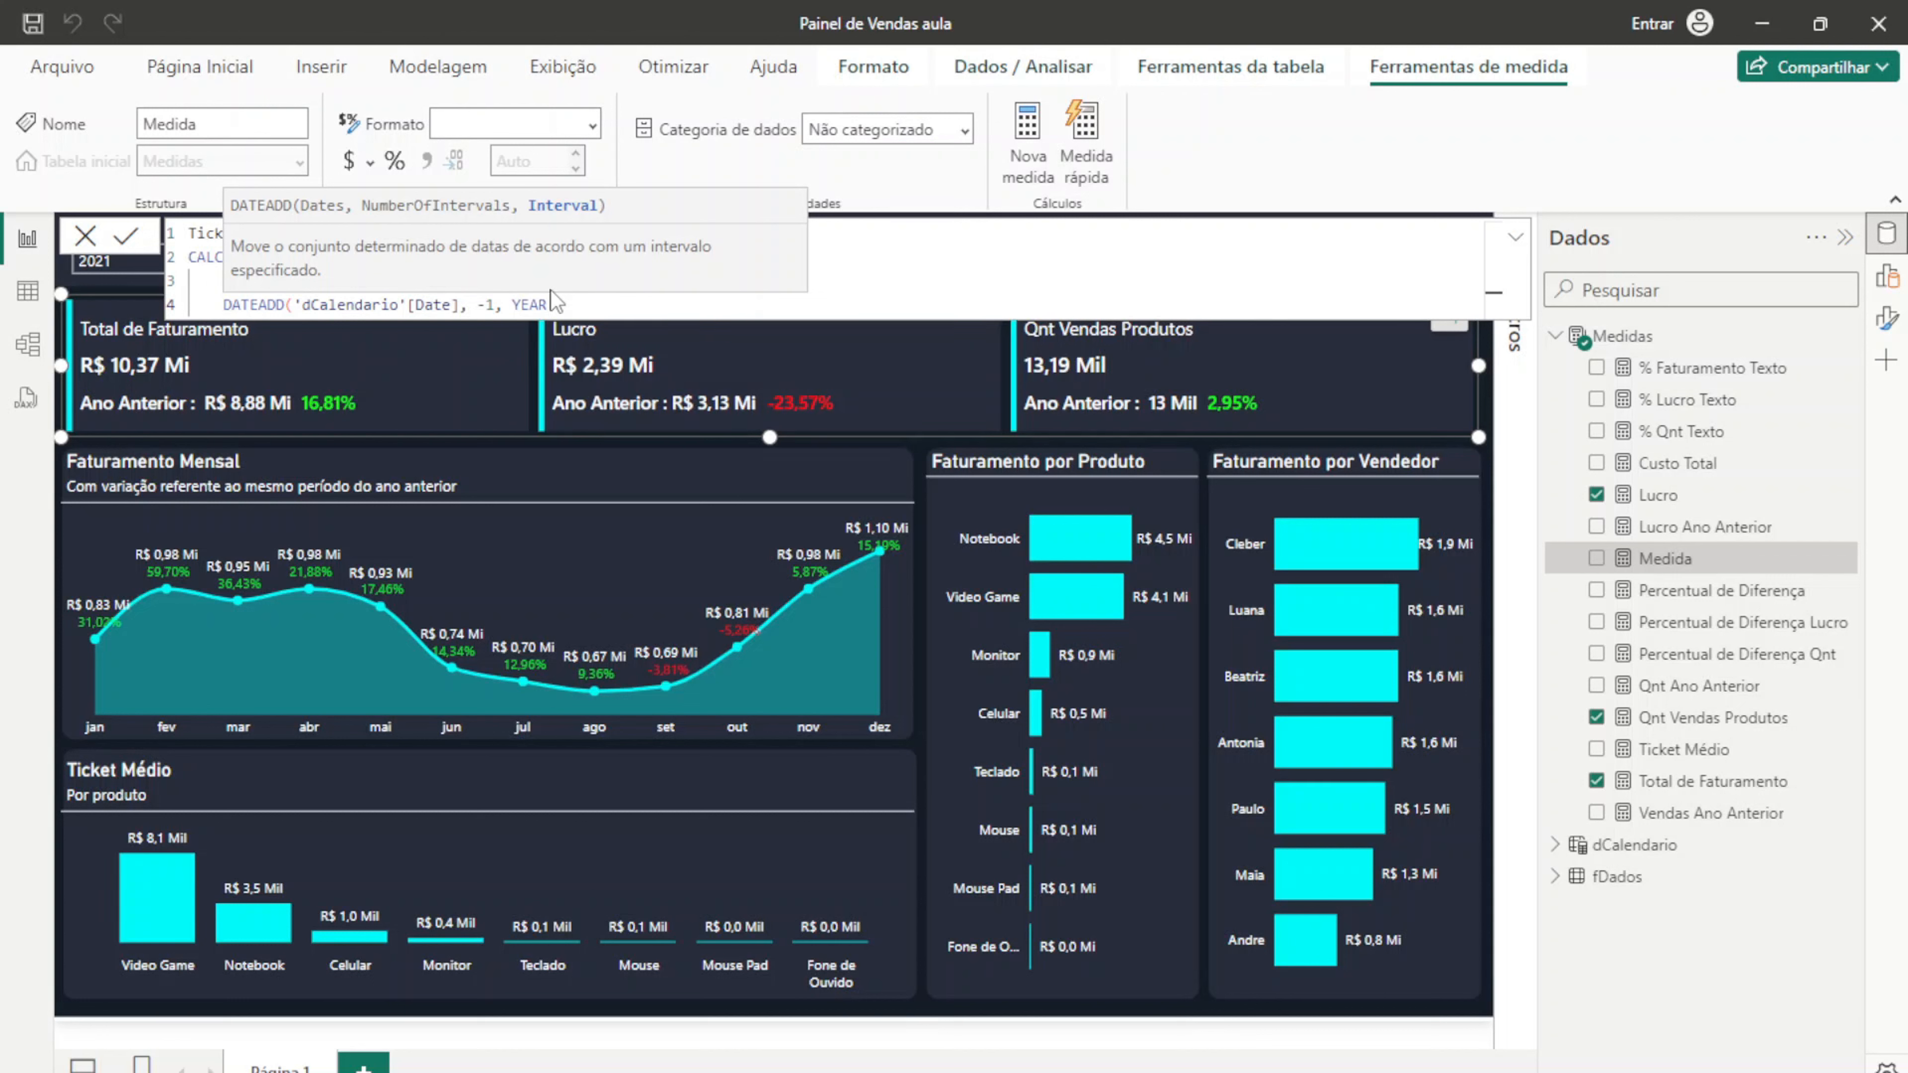
type(")")
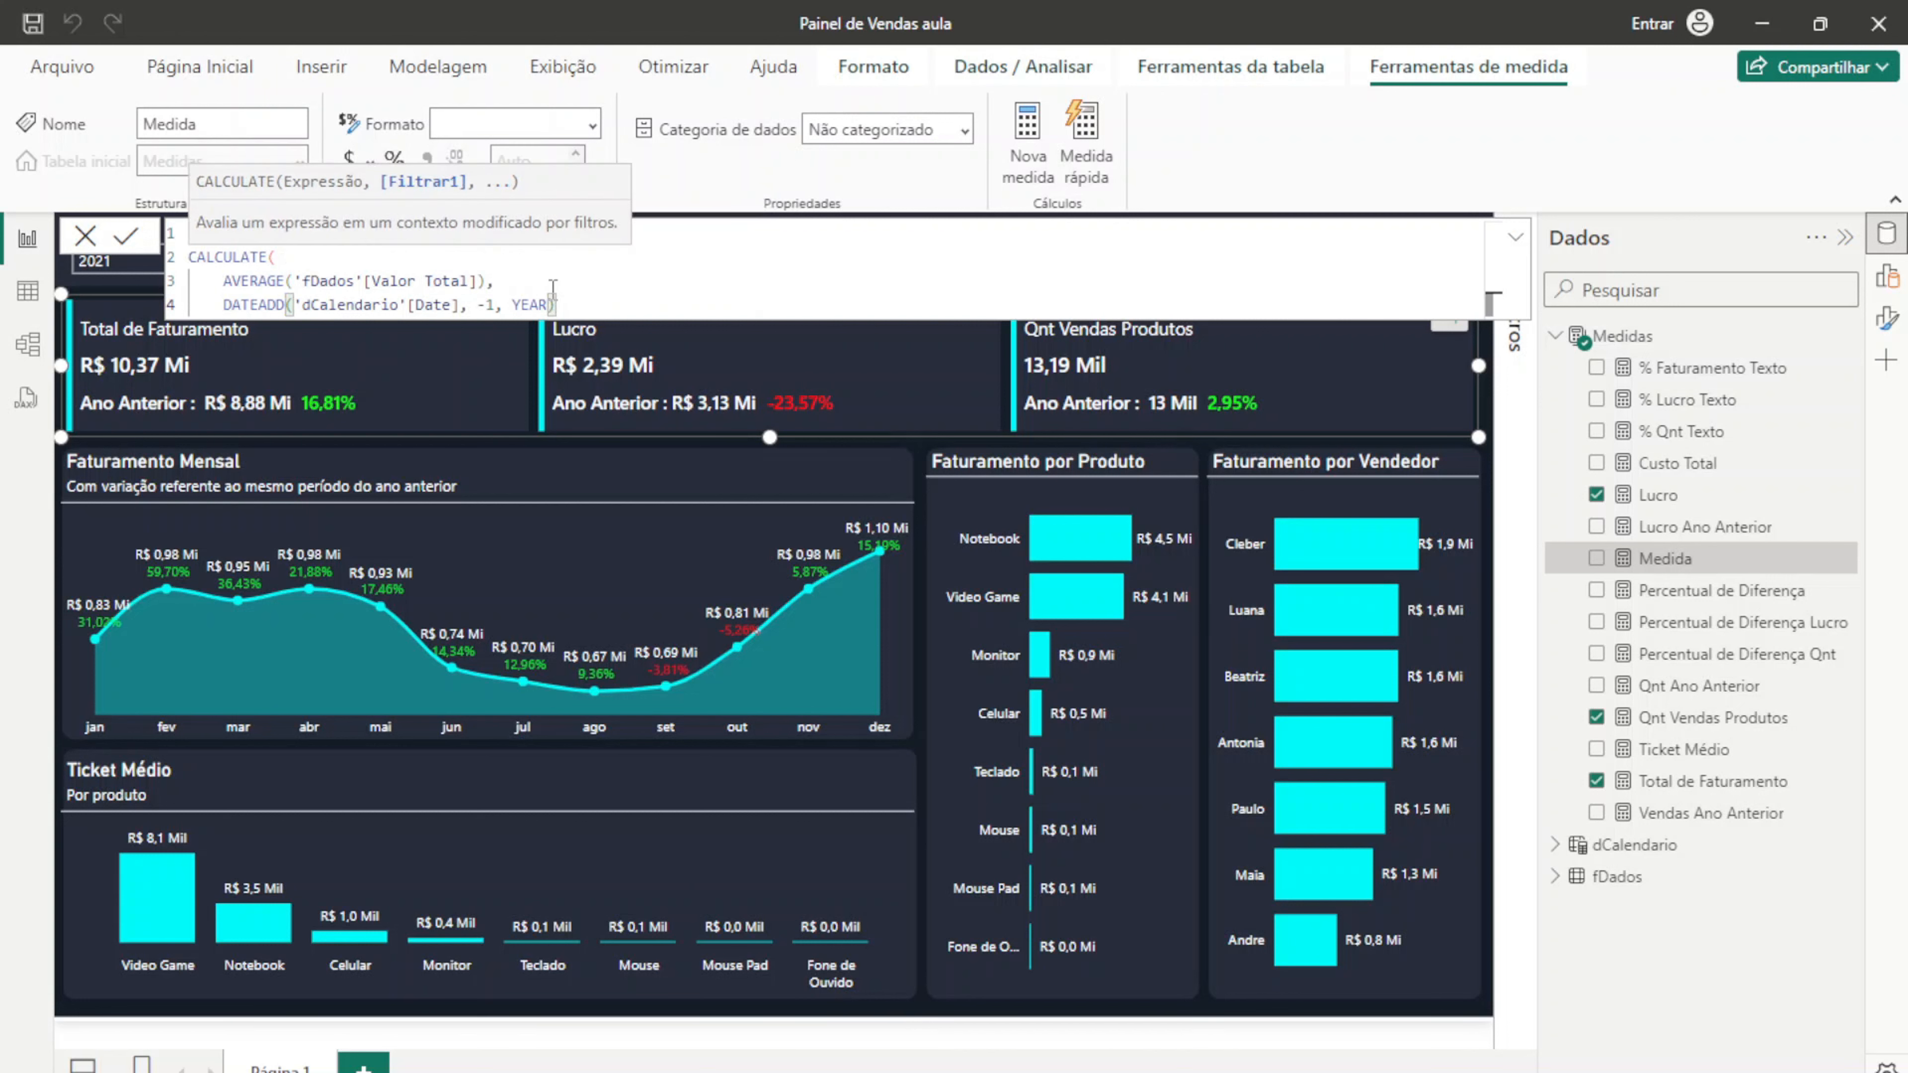
key("Return")
type(")")
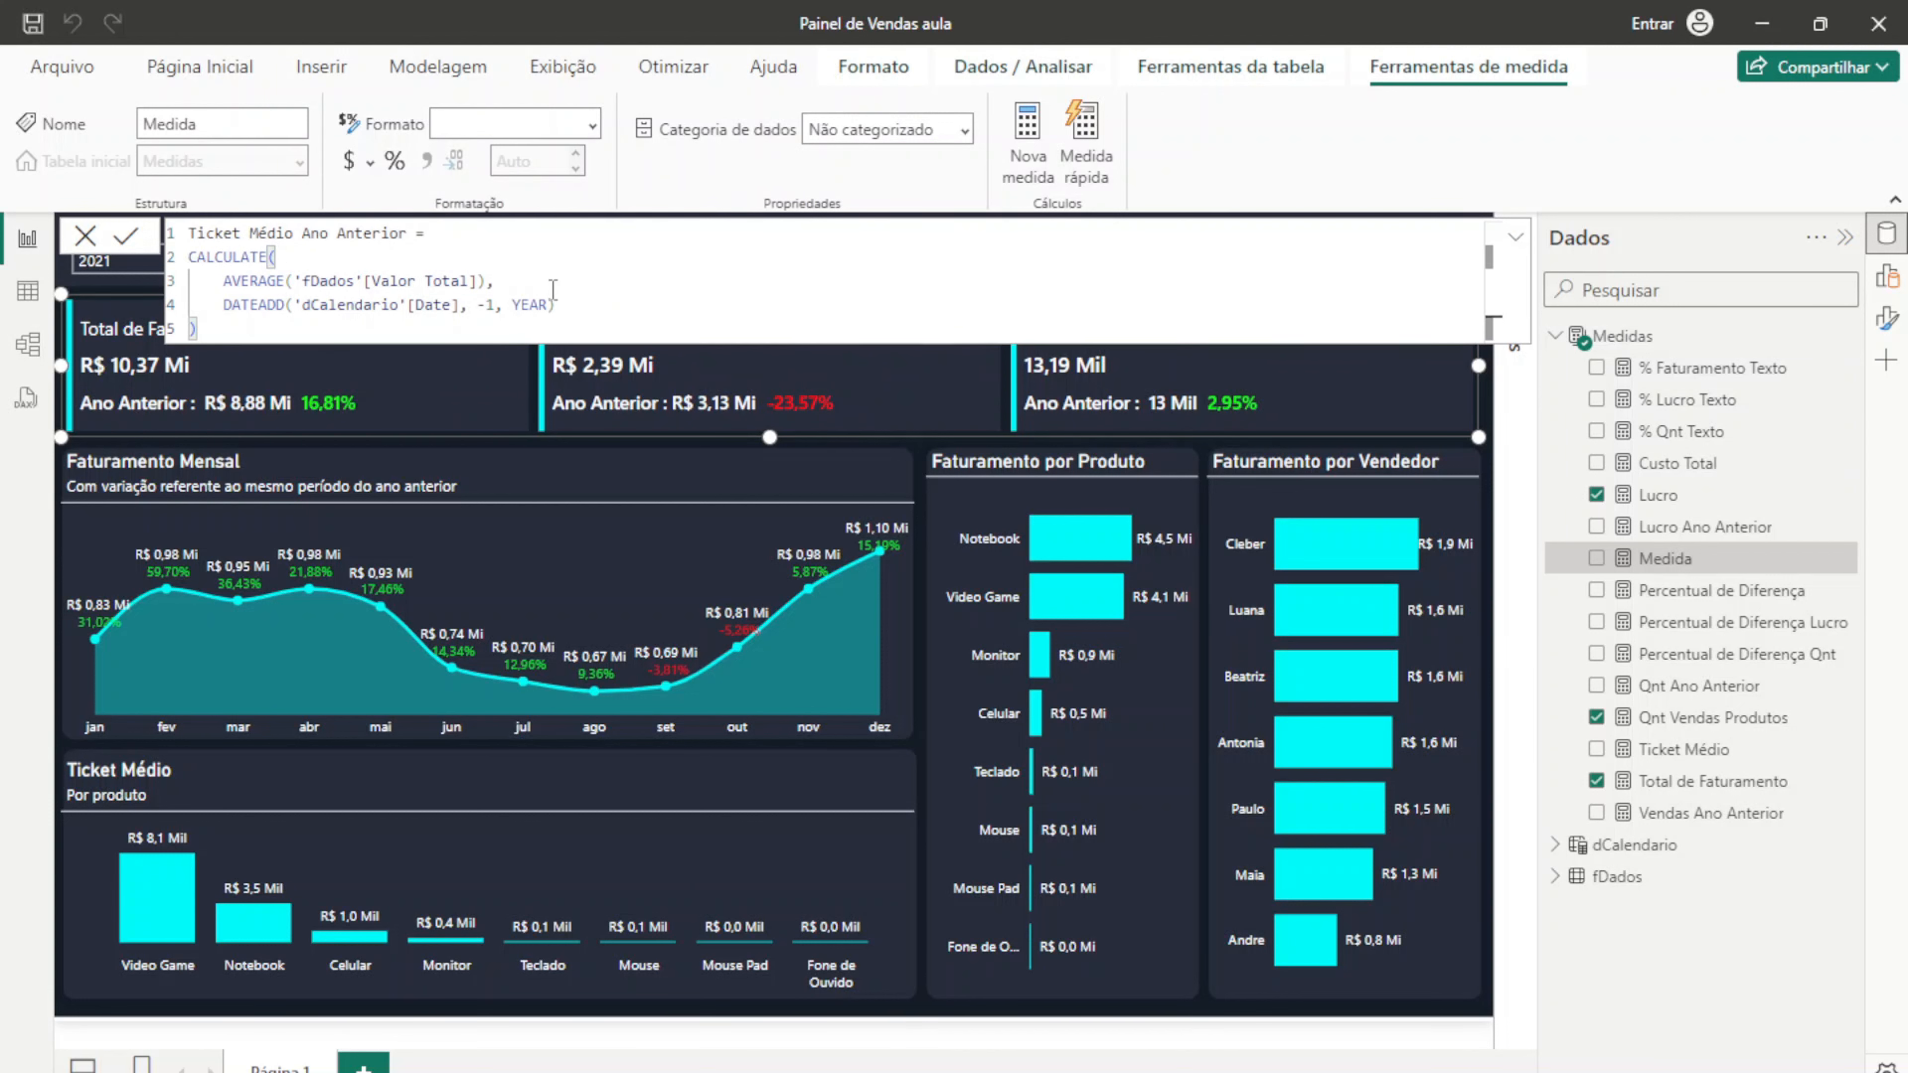
key("Return")
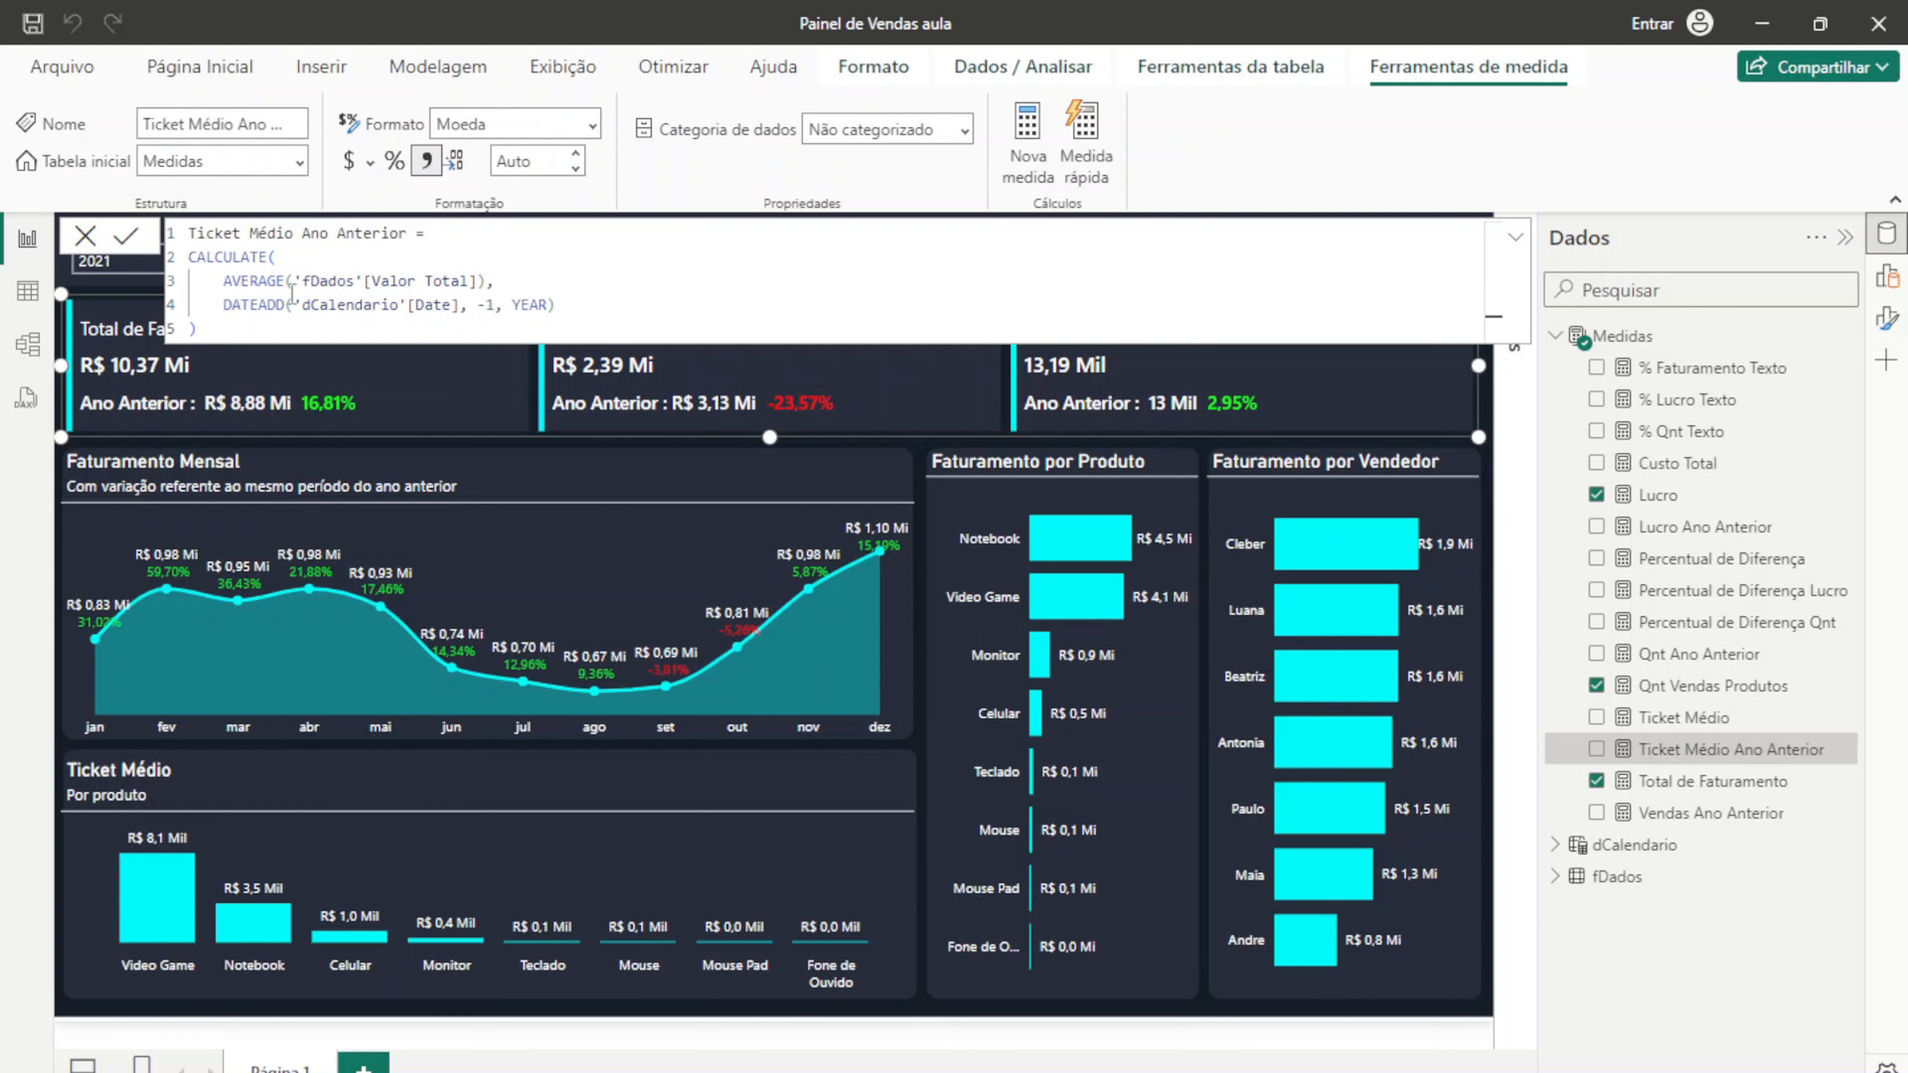
Step: Review each part of the Ticket Médio Ano Anterior formula, close it, and examine the Ticket Médio formula for comparison
left_click_drag(234, 322, 189, 256)
left_click(288, 256)
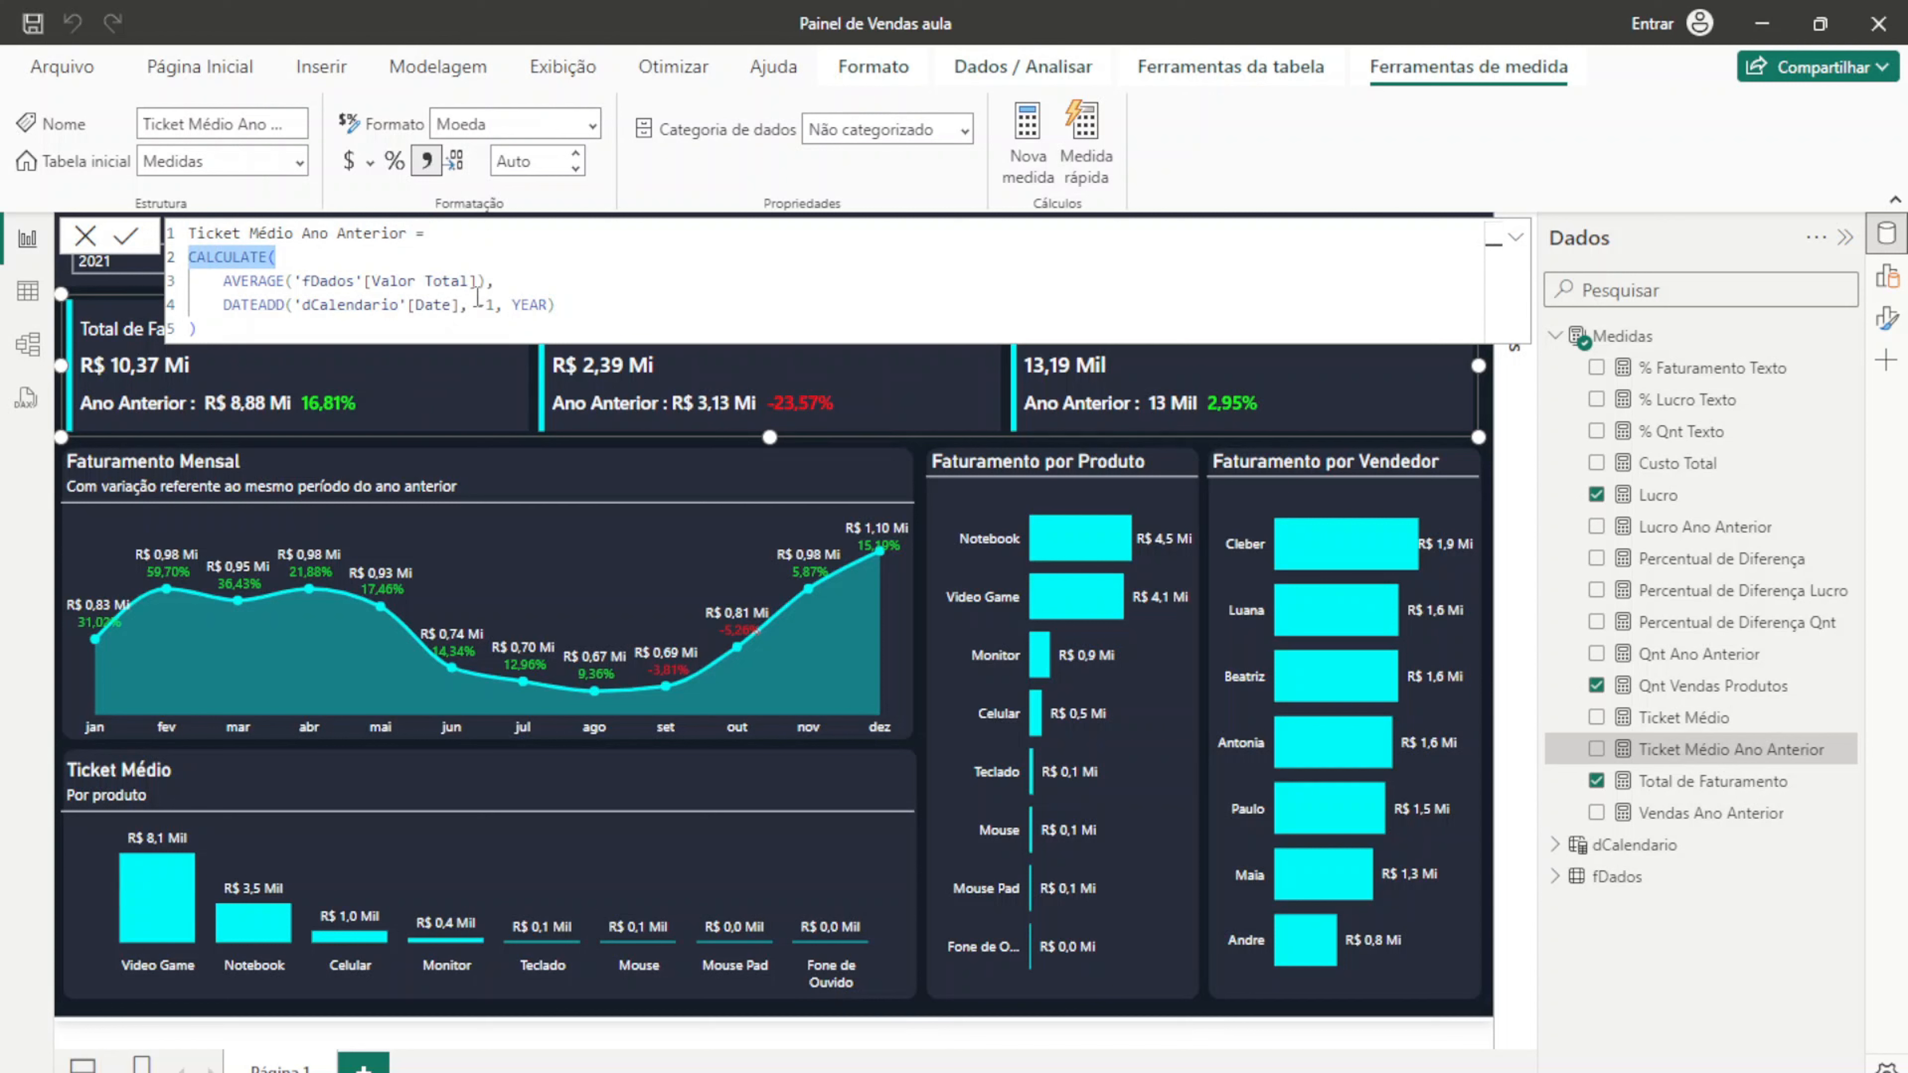
left_click_drag(493, 280, 221, 281)
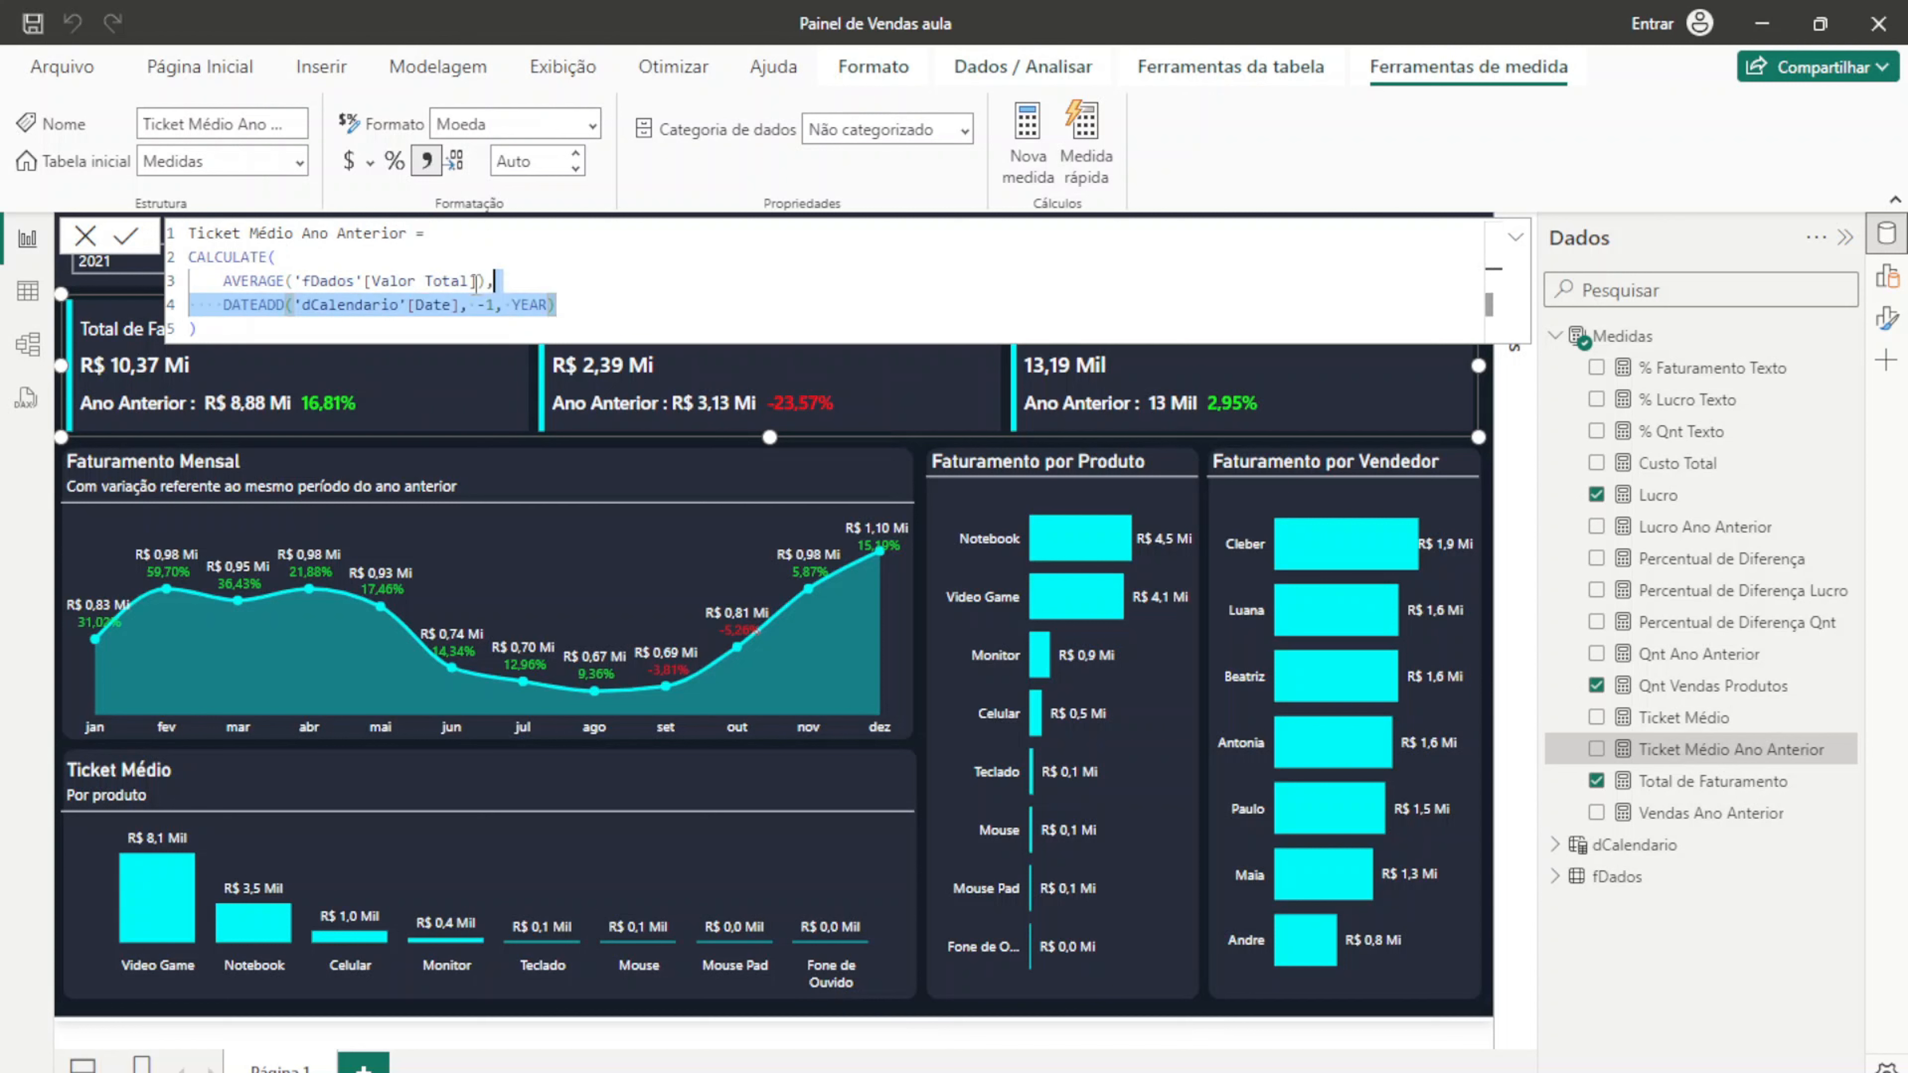
left_click_drag(555, 305, 228, 313)
left_click(238, 333)
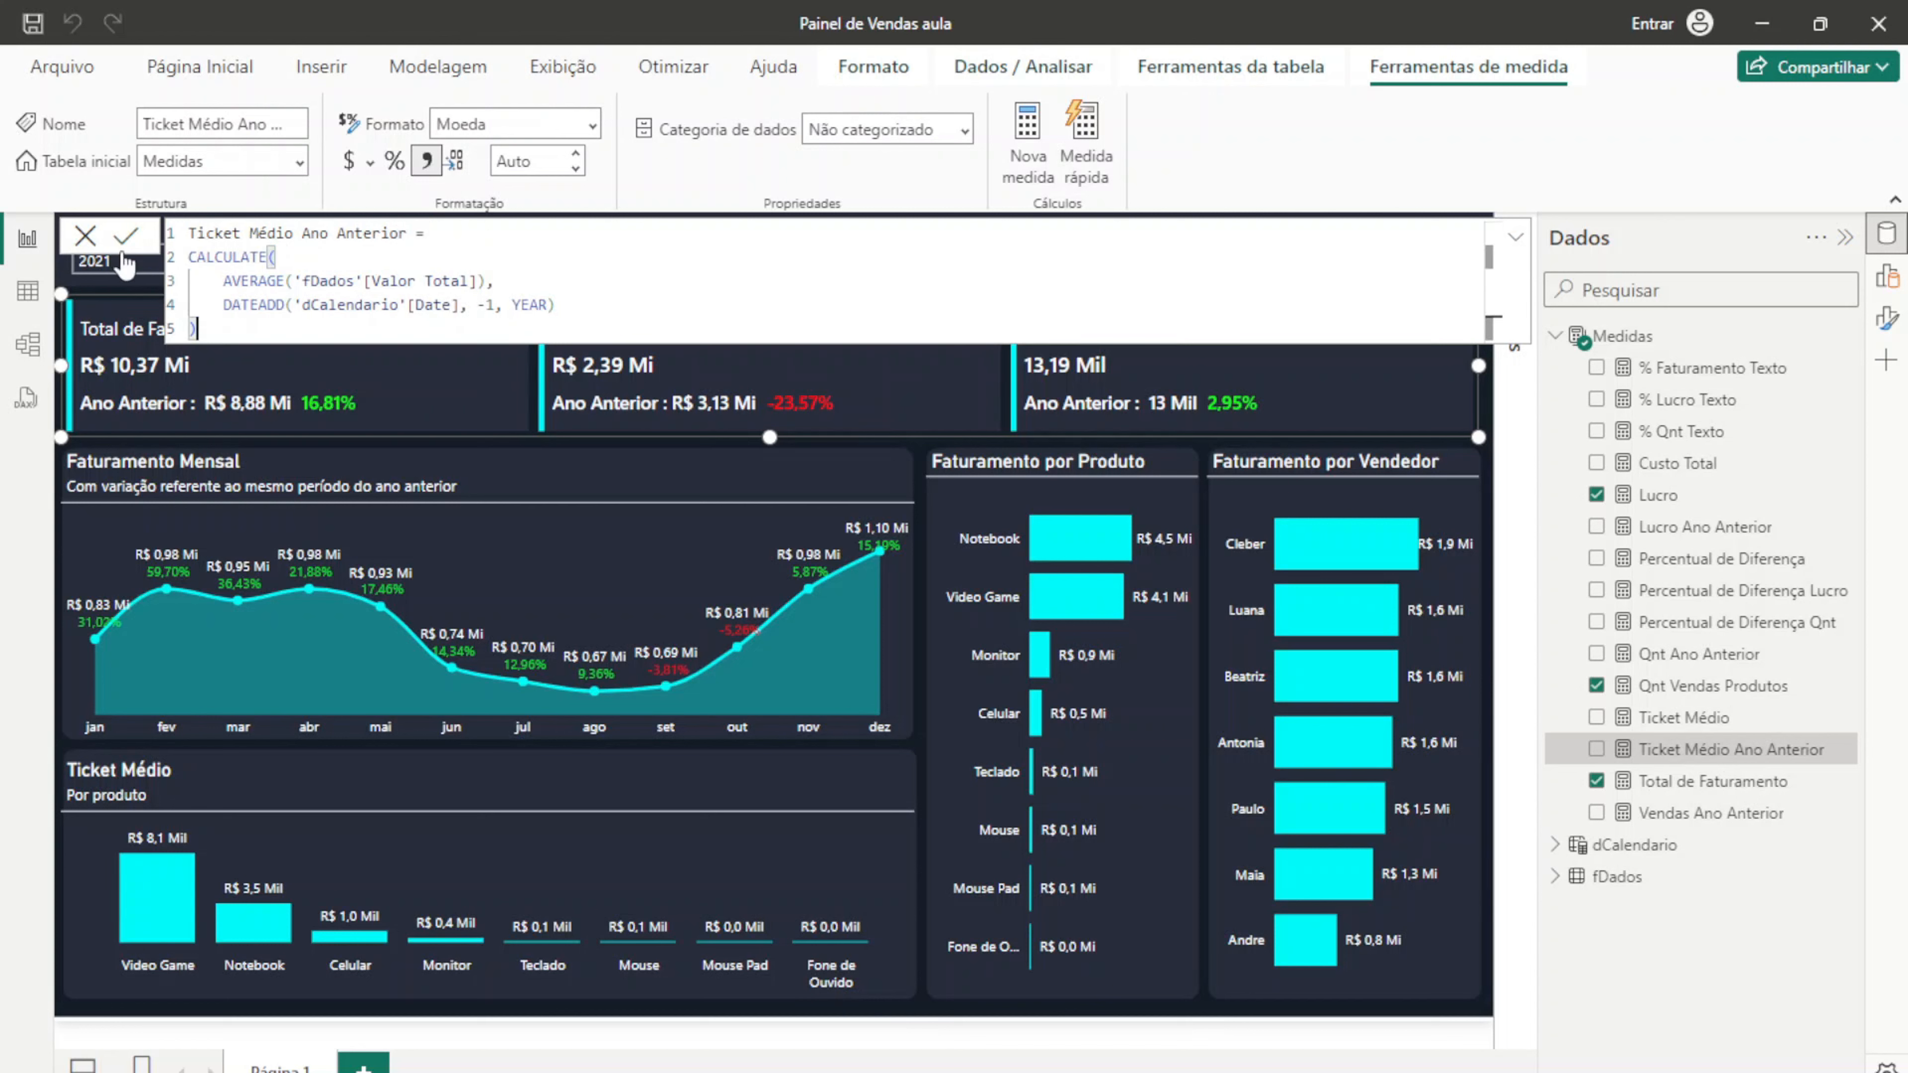
left_click(85, 235)
left_click(1651, 722)
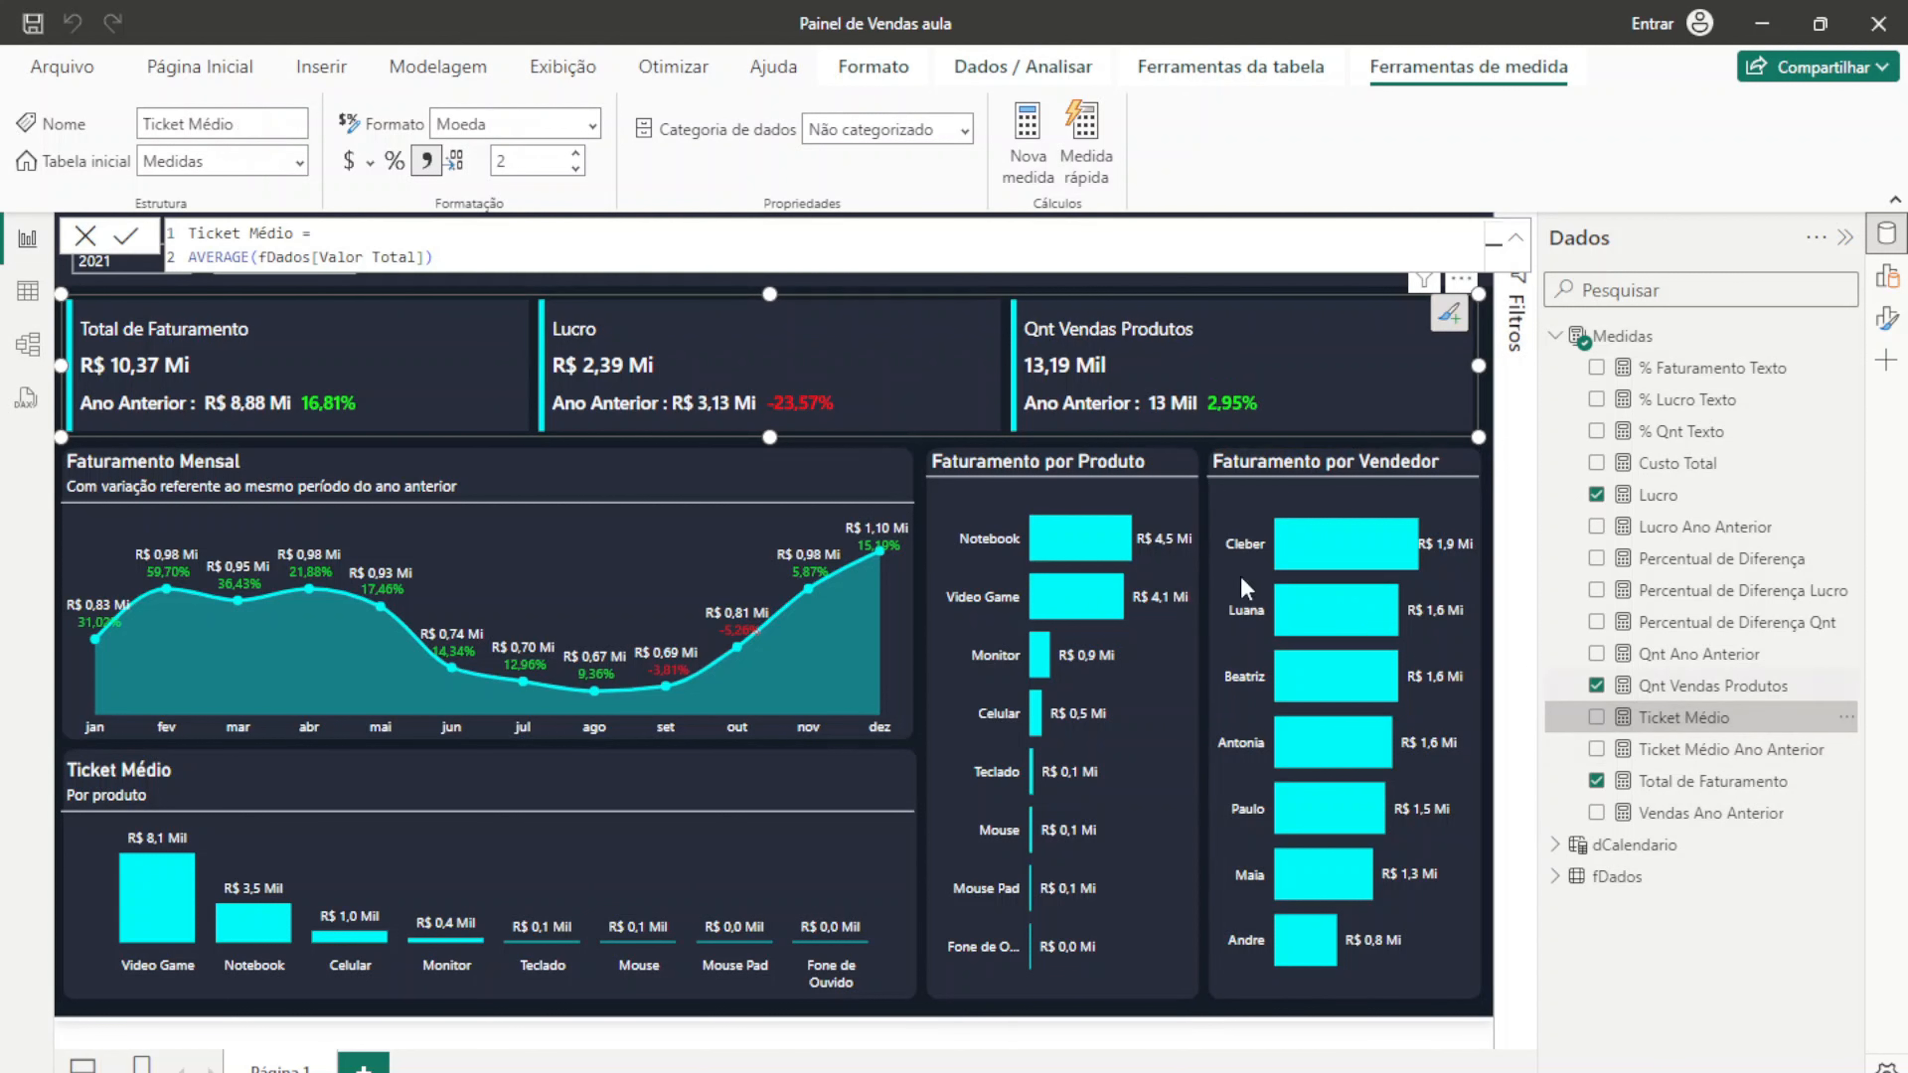
left_click_drag(447, 257, 186, 251)
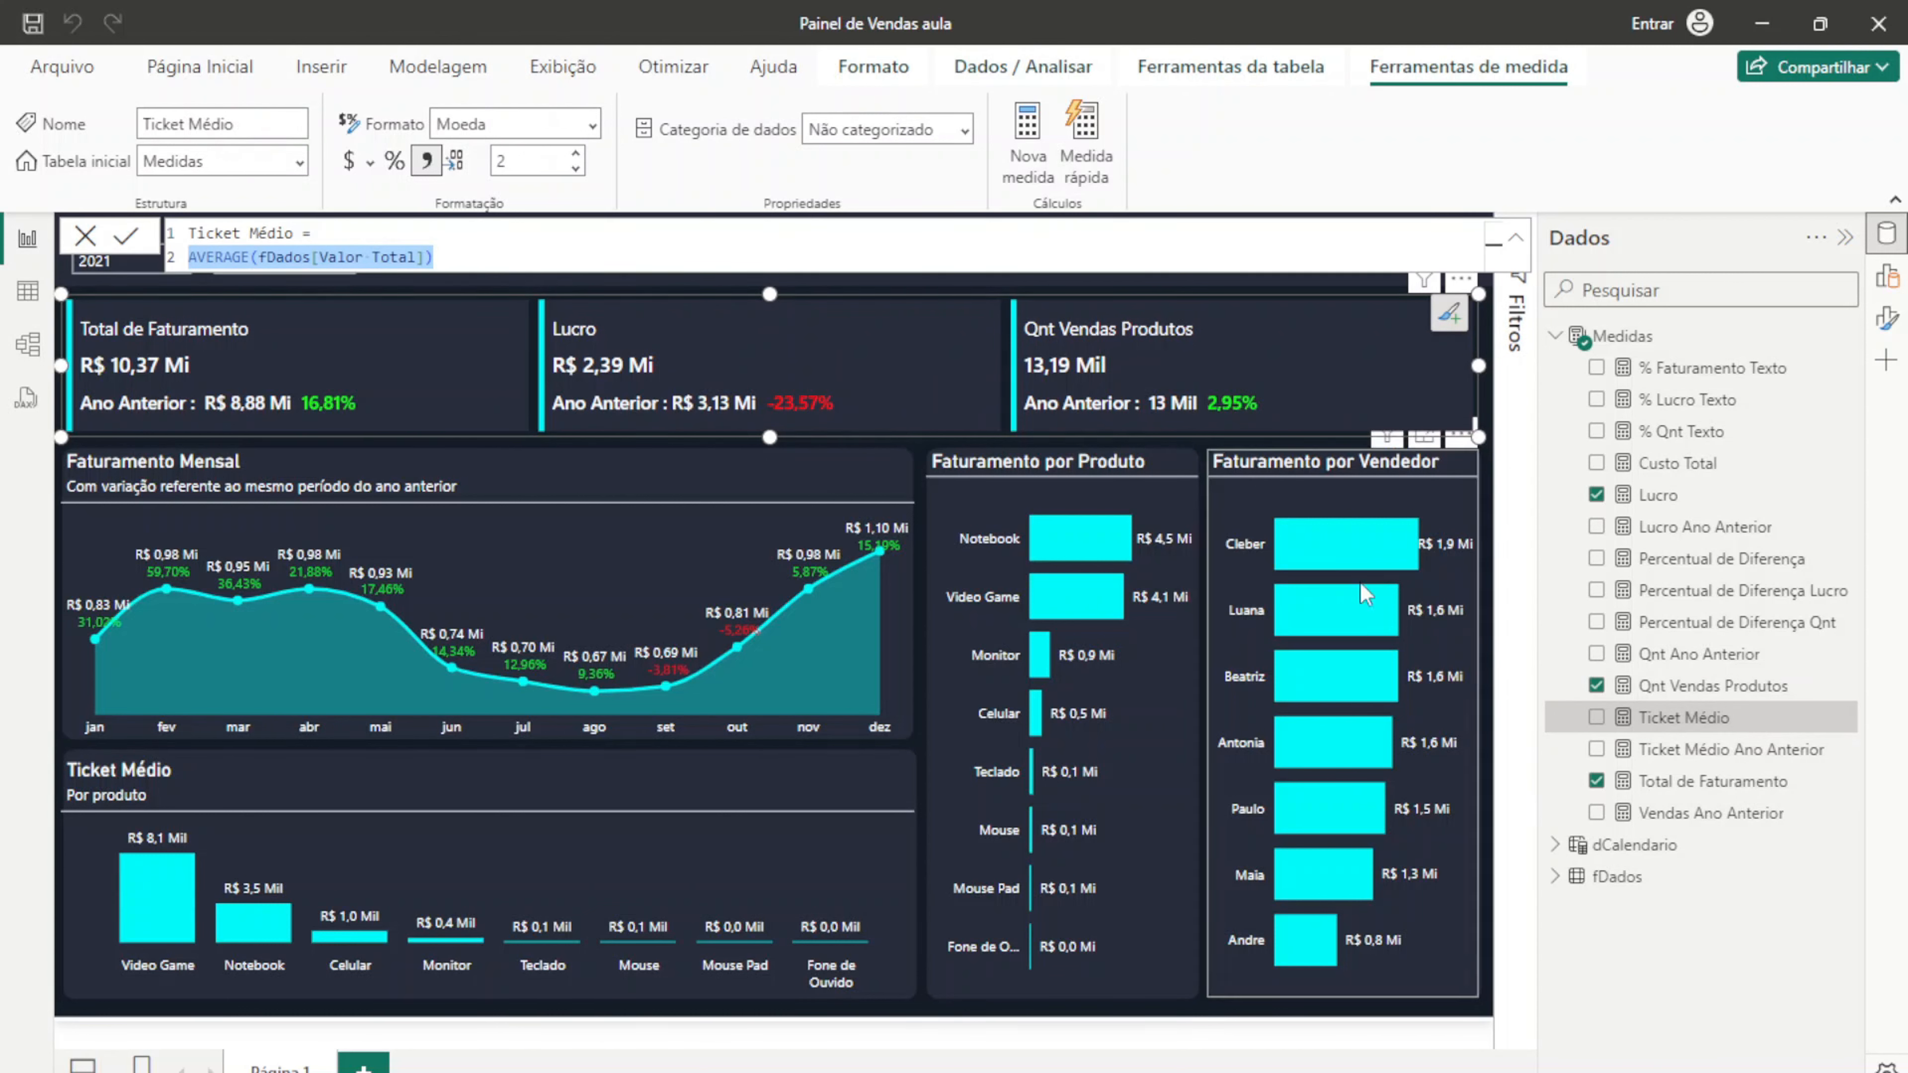
Step: Examine the Ticket Médio Ano Anterior formula and close it
left_click(1708, 750)
left_click(516, 286)
left_click_drag(516, 285, 239, 282)
left_click(85, 235)
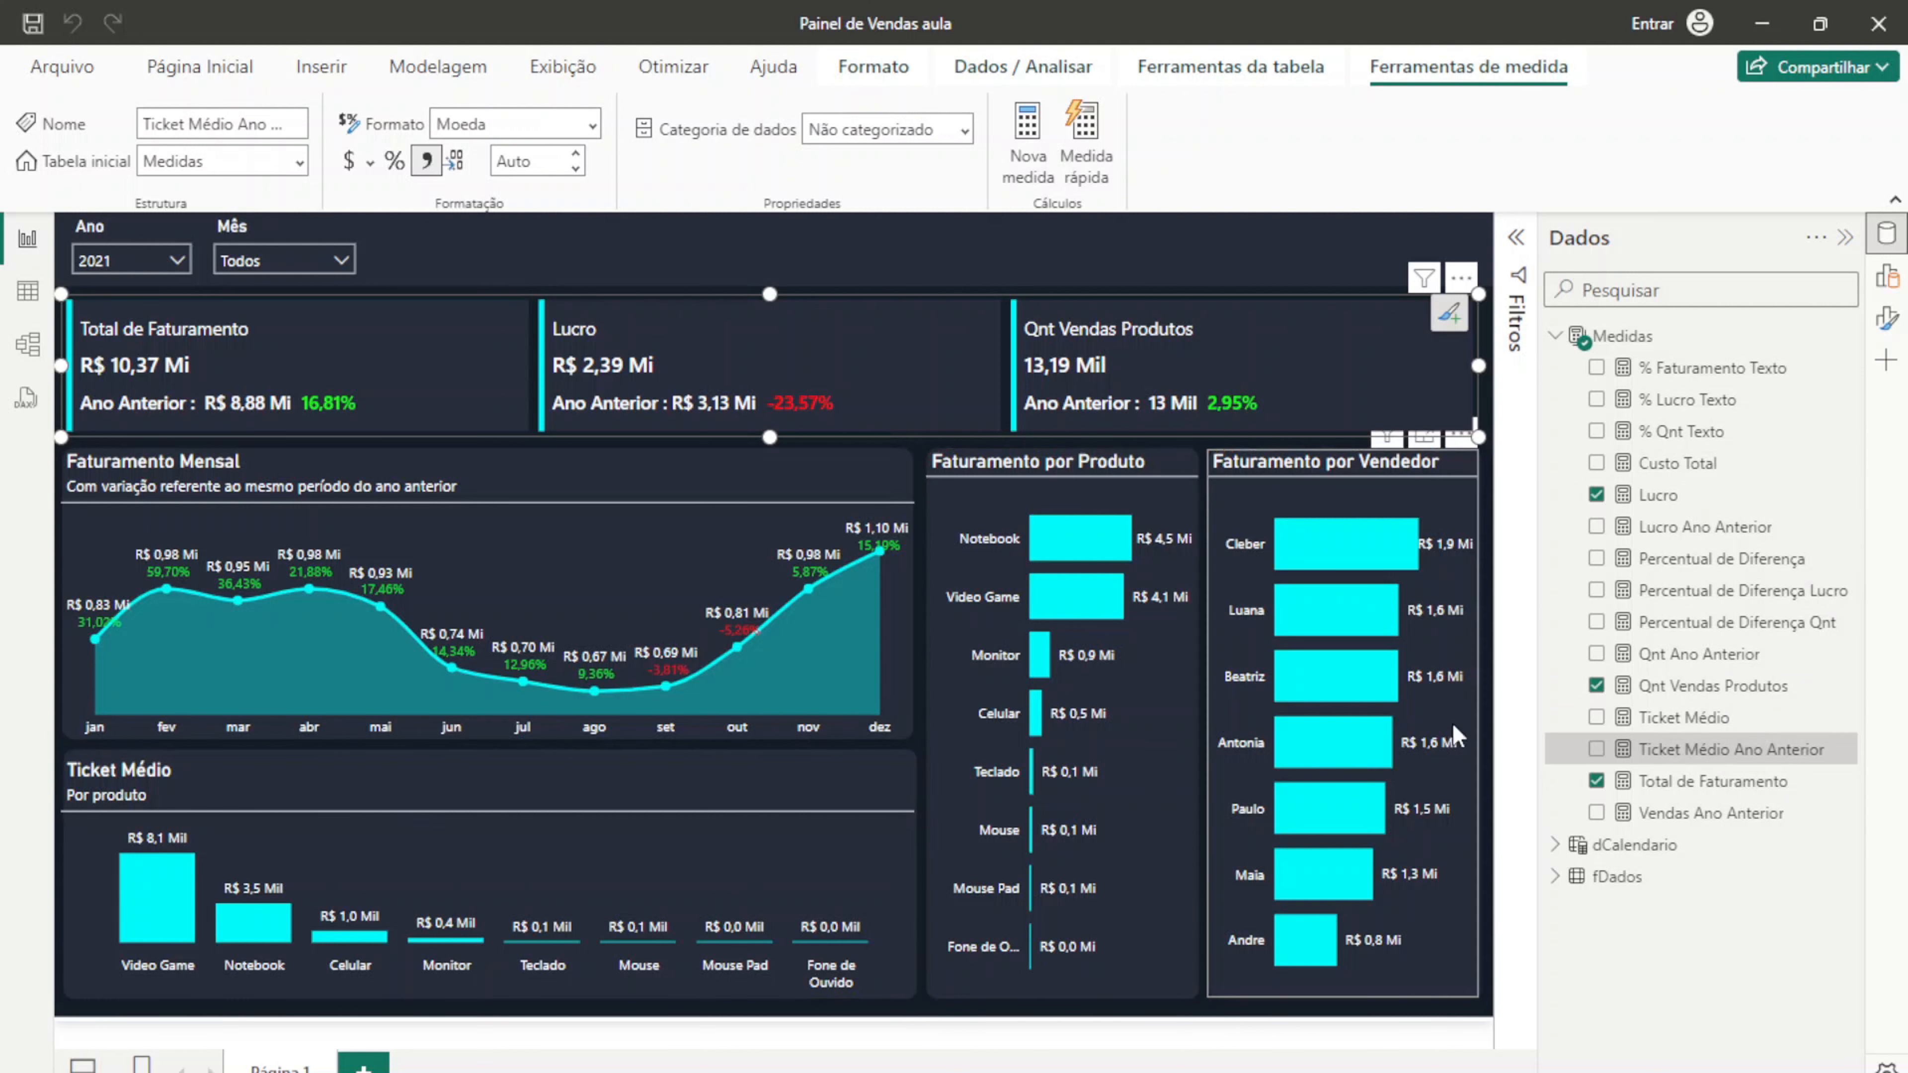
Step: Create a new measure in the Medidas table from a copy of the complete Percentual de Diferença Qnt formula
left_click(1727, 623)
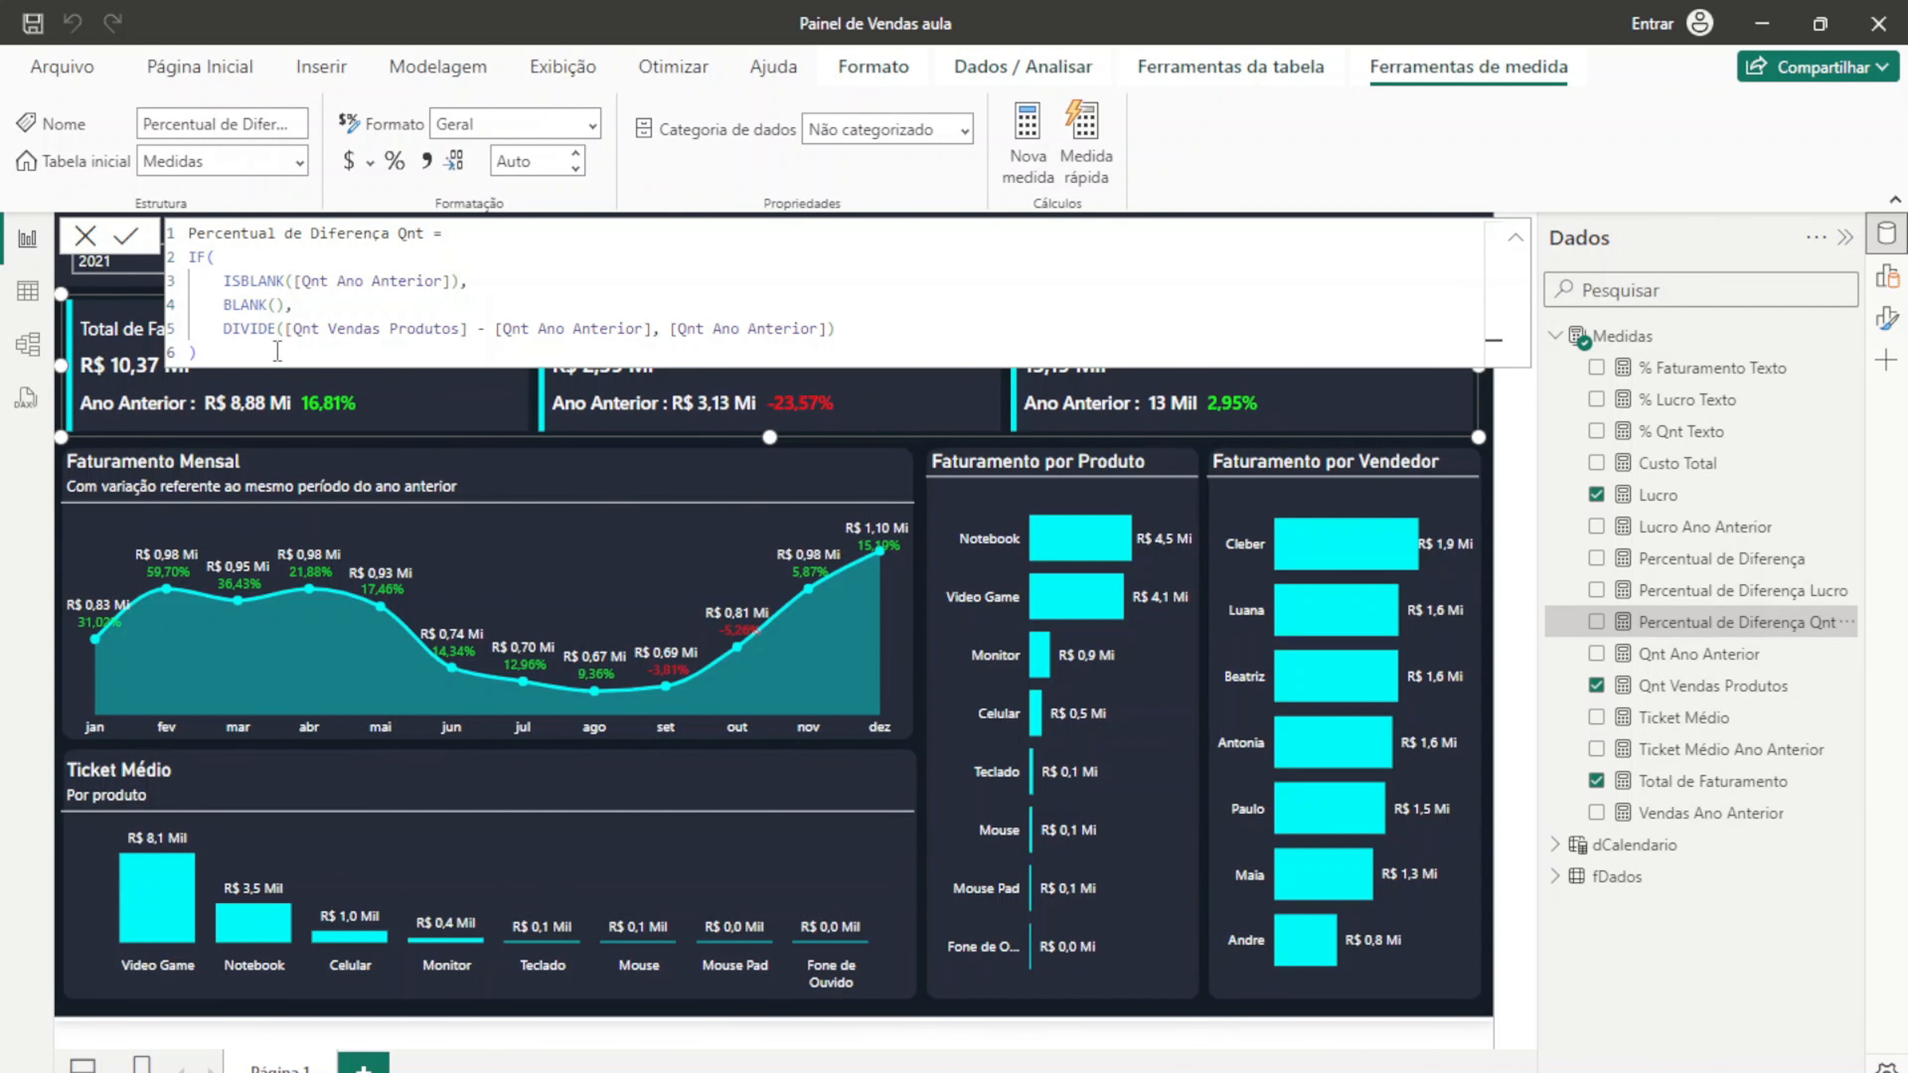
left_click_drag(196, 353, 172, 256)
key("ctrl+c")
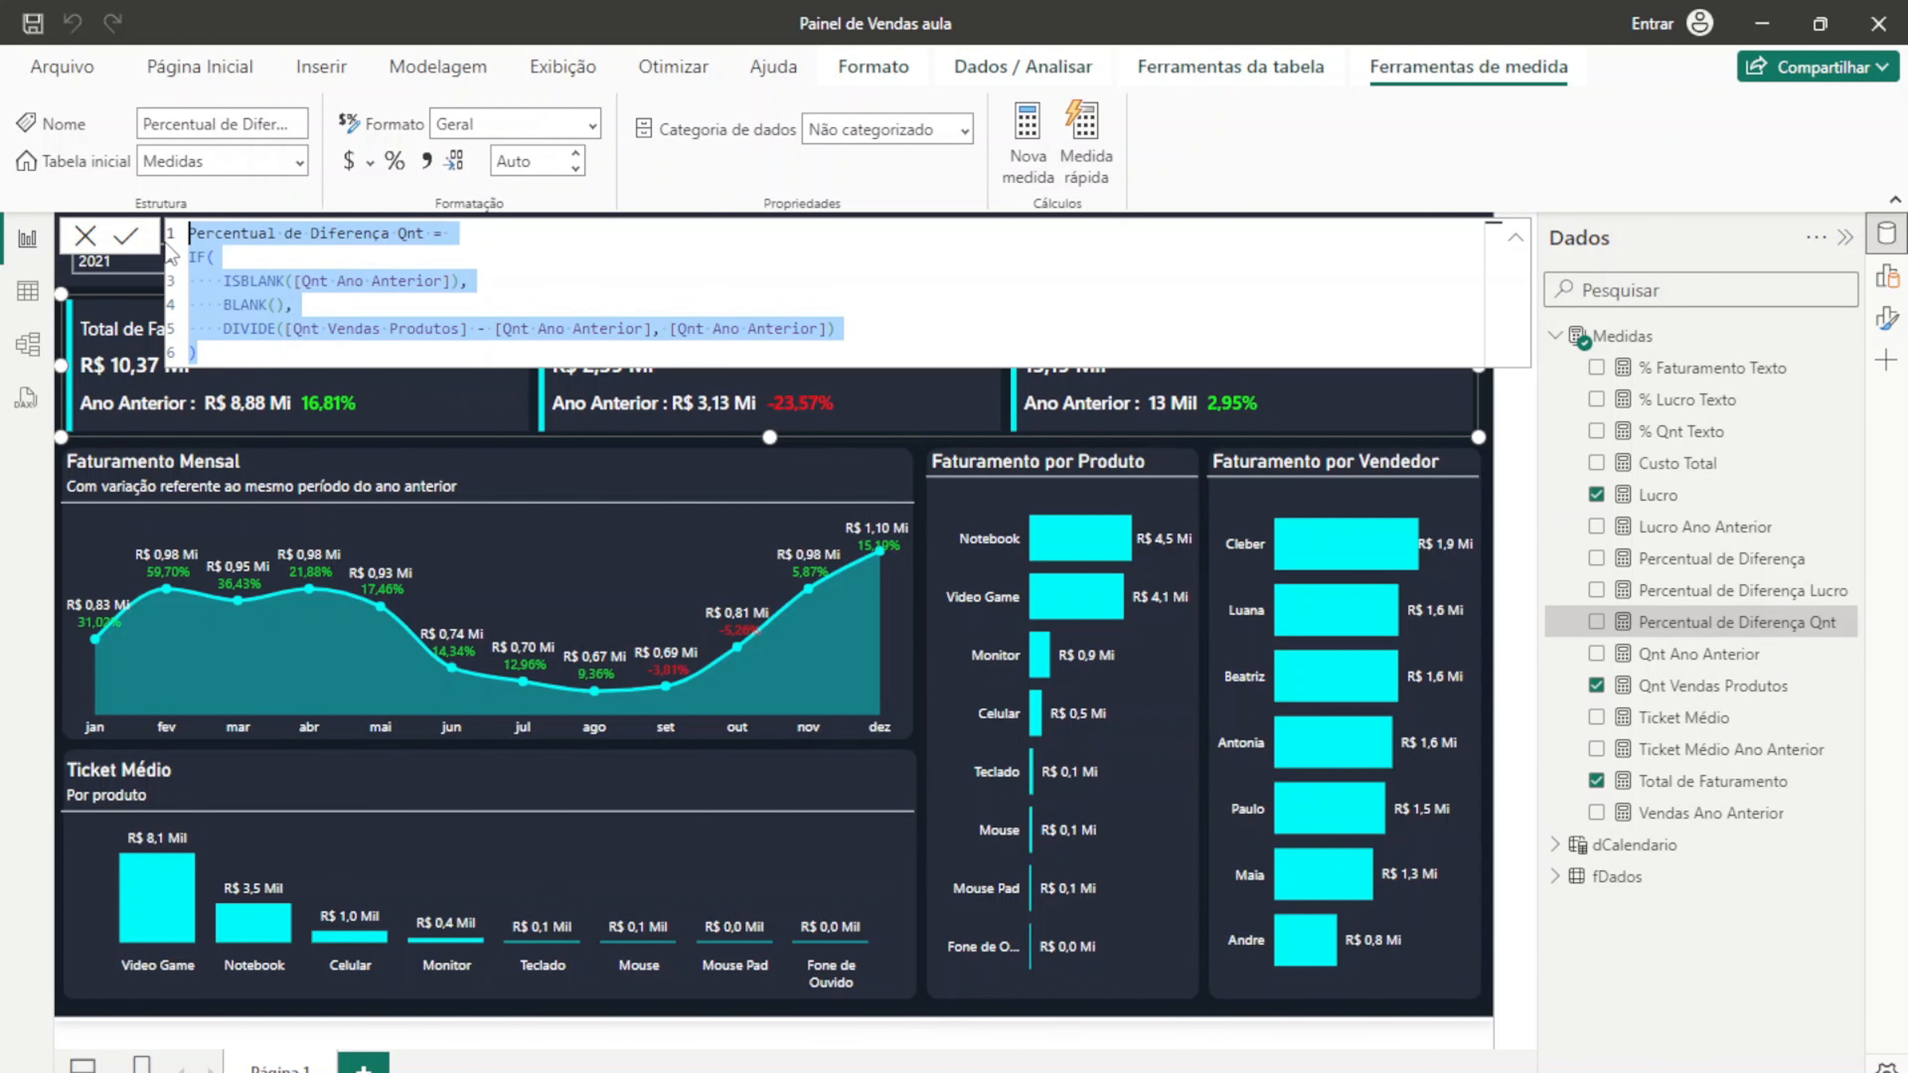
left_click(85, 236)
left_click(1846, 336)
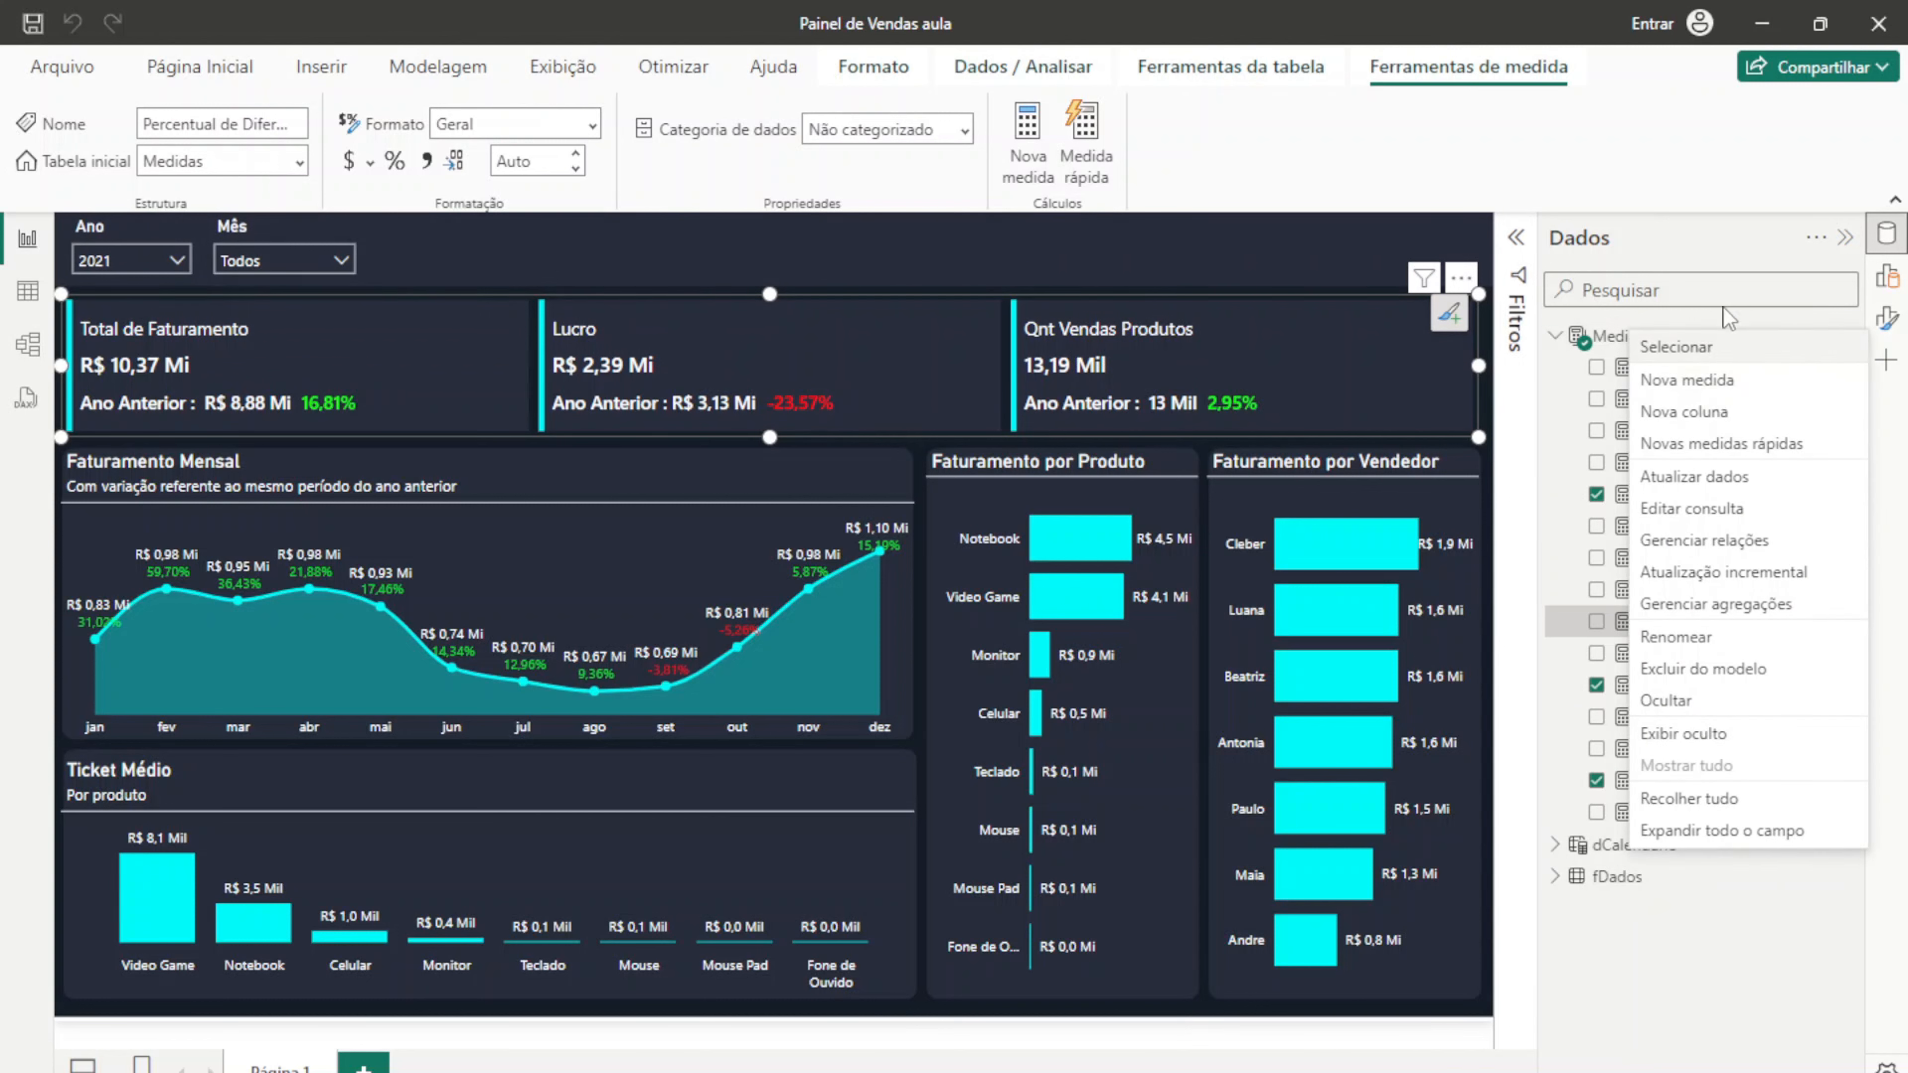
left_click(1690, 371)
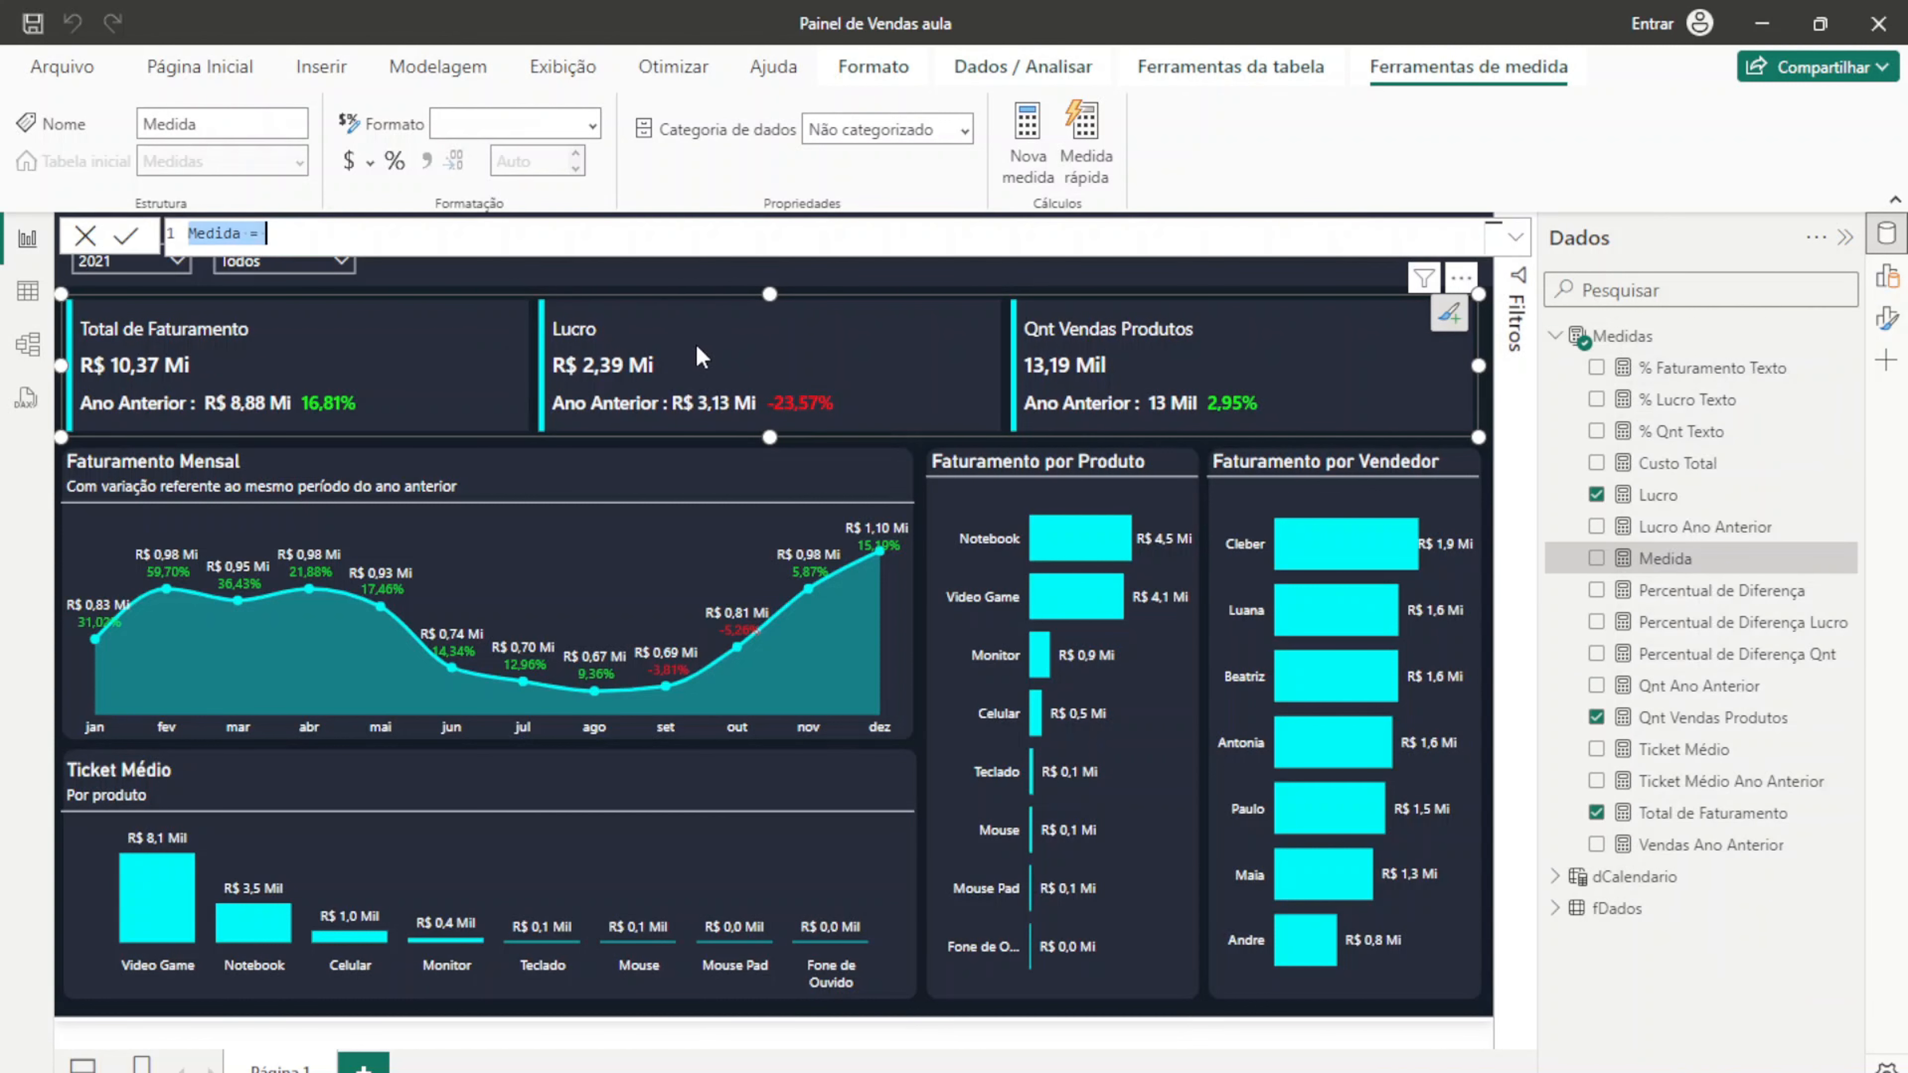
key("ctrl+v")
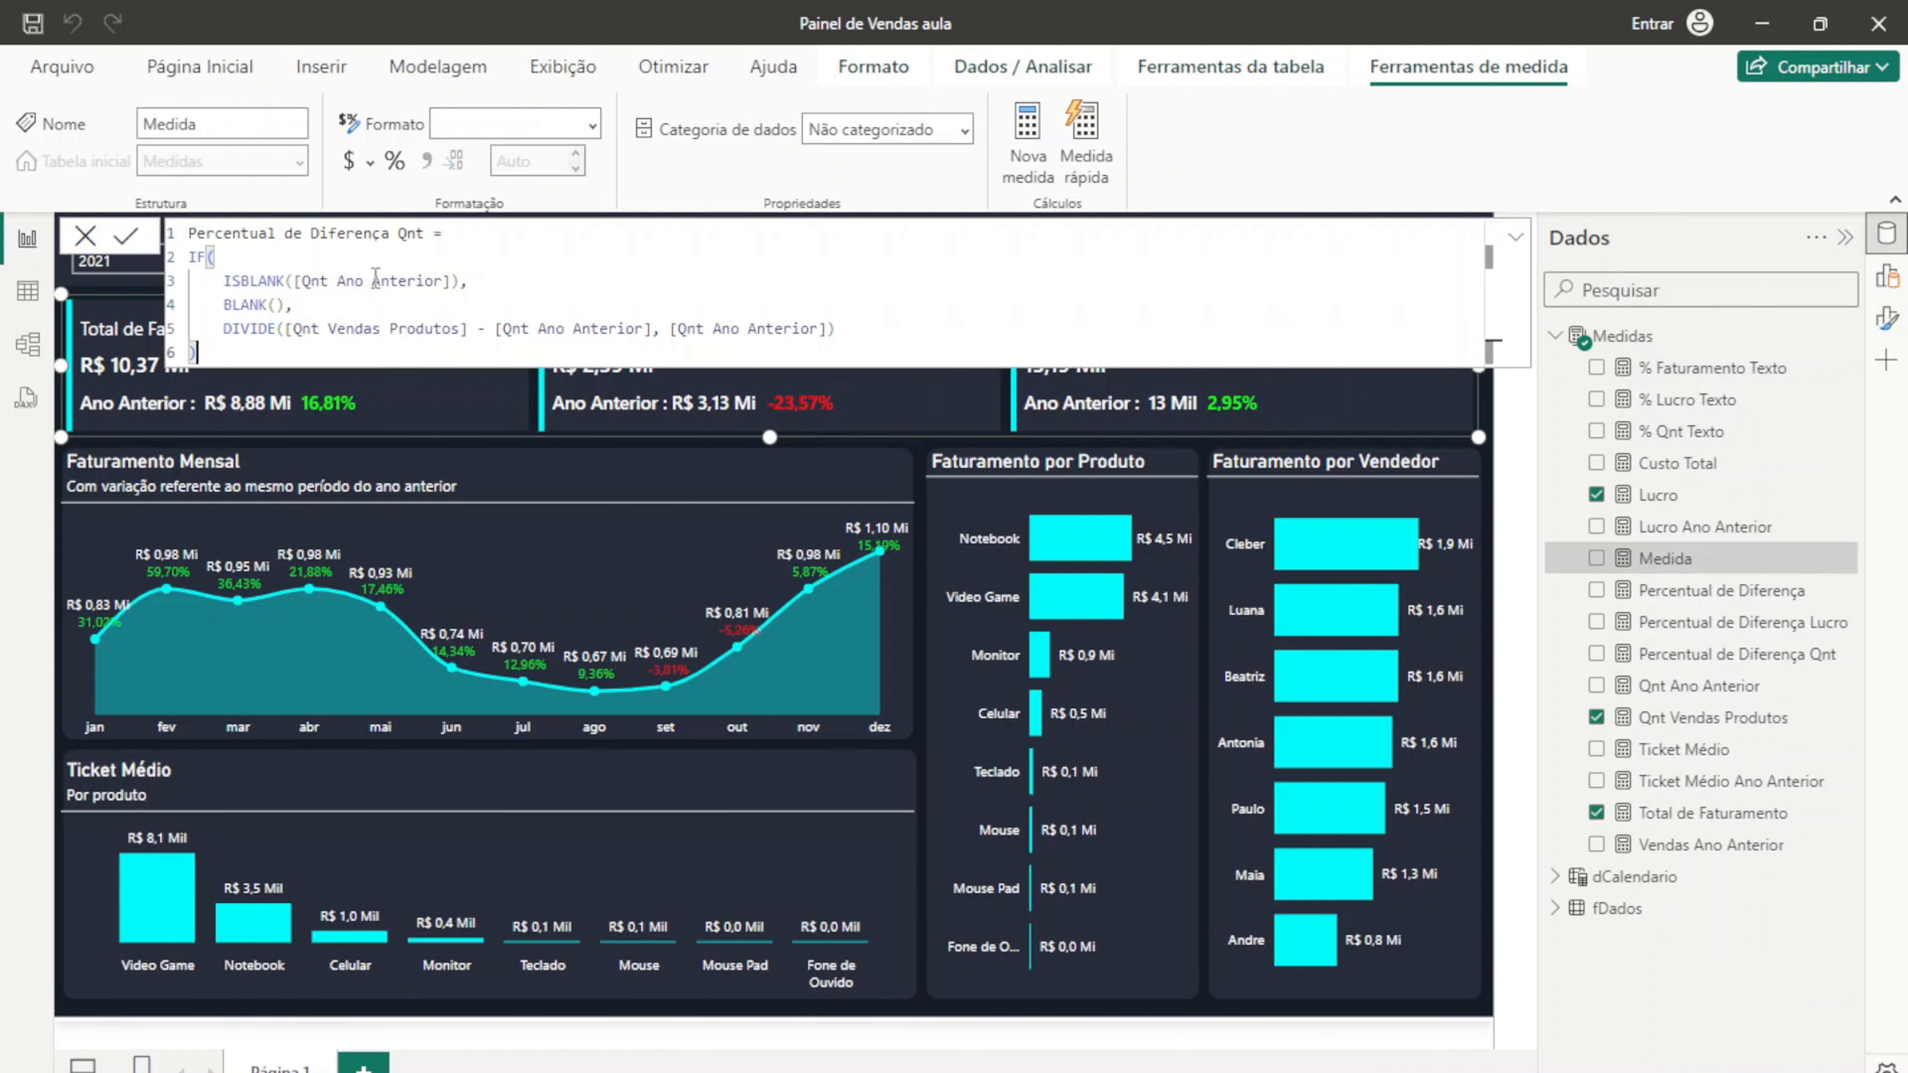
Step: Rename the copied measure in its formula as Percentual de Diferença Ticket Médio
double_click(415, 234)
key("BackSpace")
type("Ticket Médio")
Step: Replace the measure tested by ISBLANK with [Ticket Médio Ano Anterior]
left_click_drag(449, 279, 338, 279)
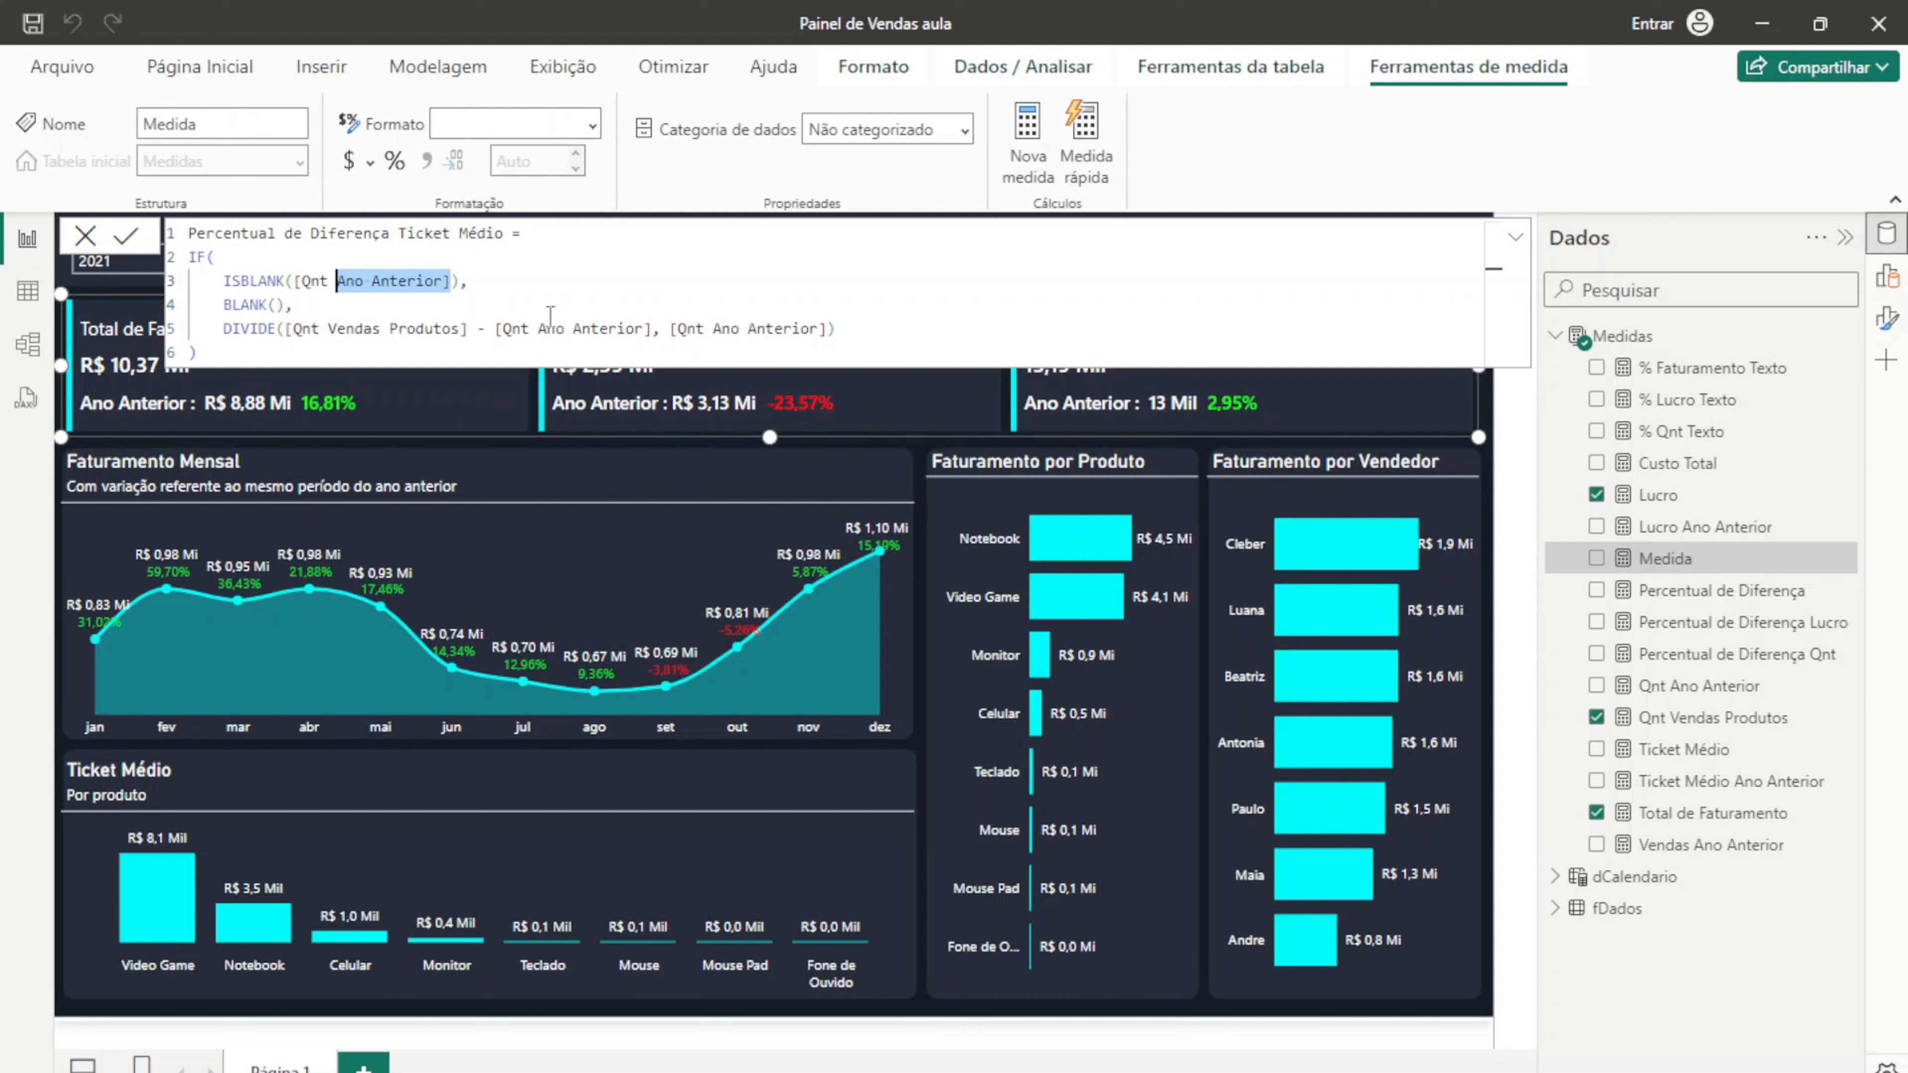
key("BackSpace")
key("BackSpace")
key("BackSpace")
key("BackSpace")
key("BackSpace")
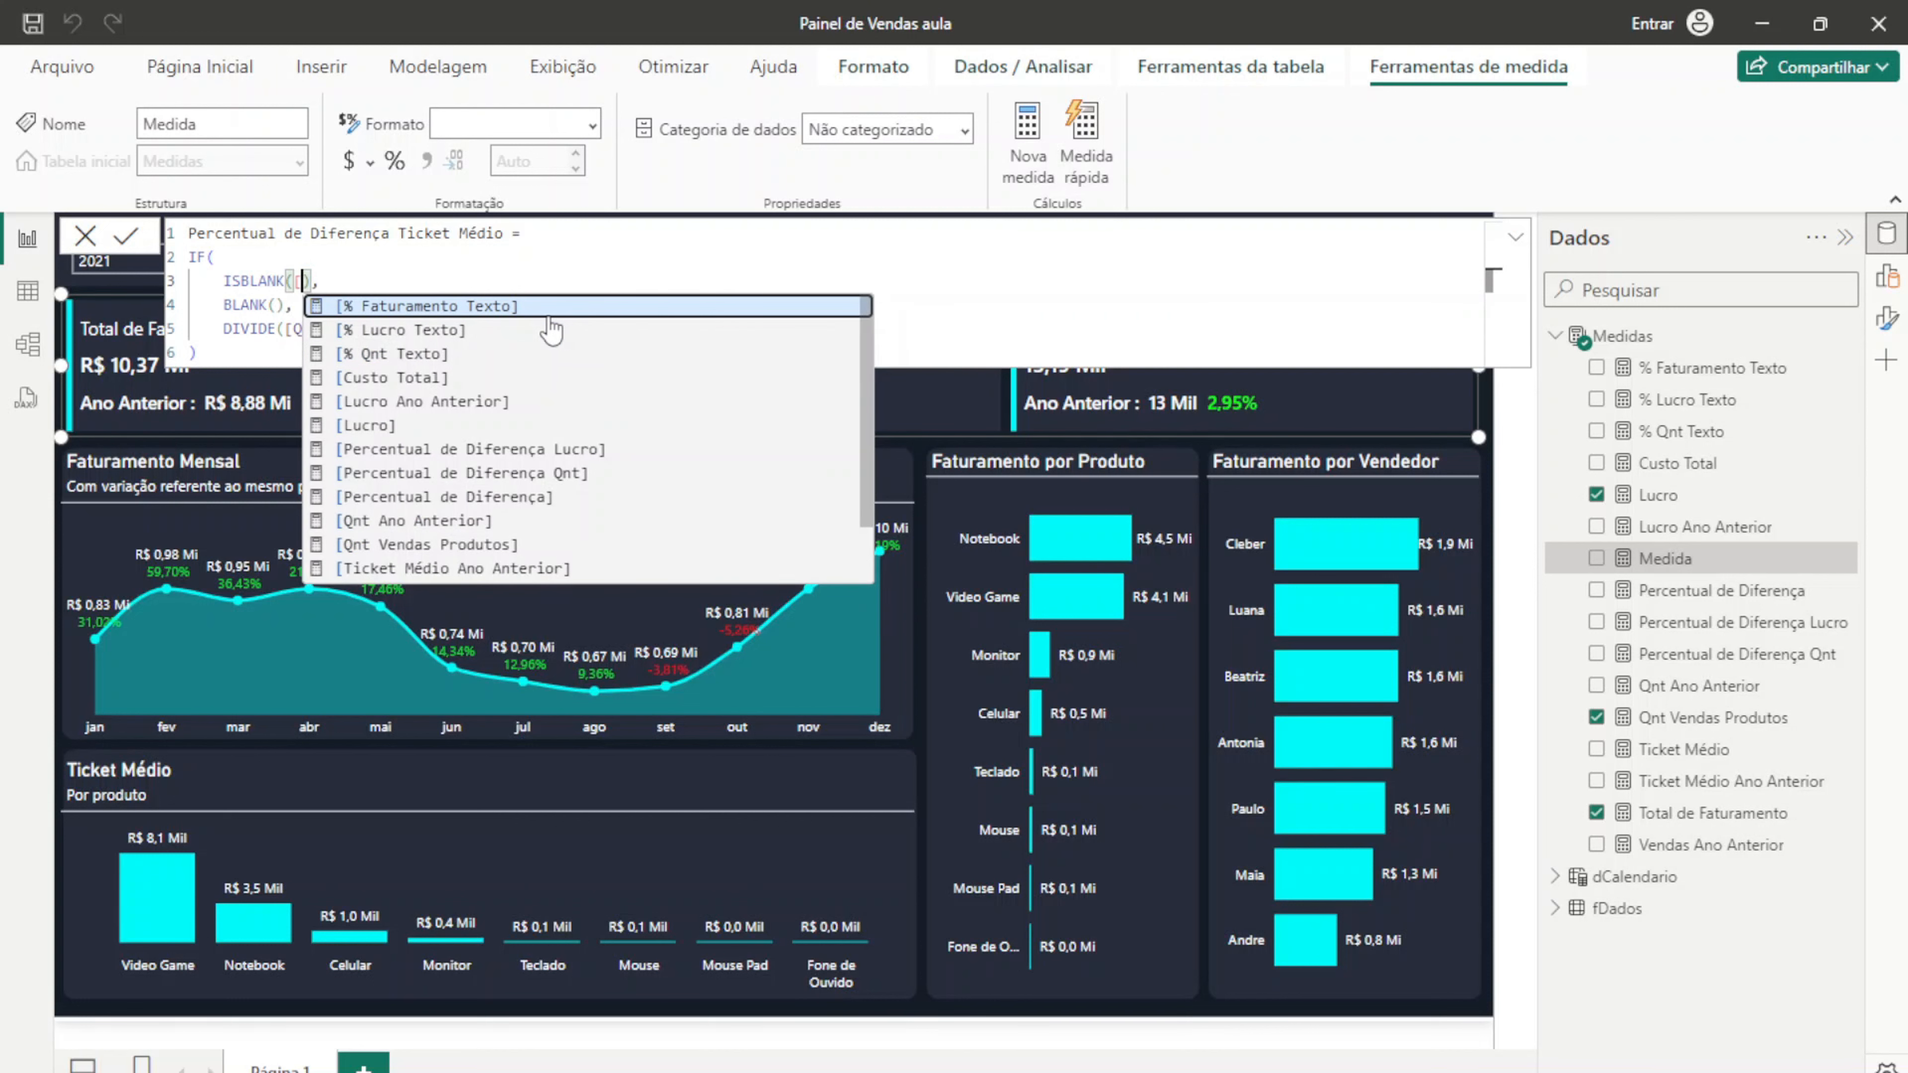
key("Down")
key("Down")
key("Down")
key("Down")
key("Down")
key("Down")
key("Down")
key("Down")
key("Down")
key("Down")
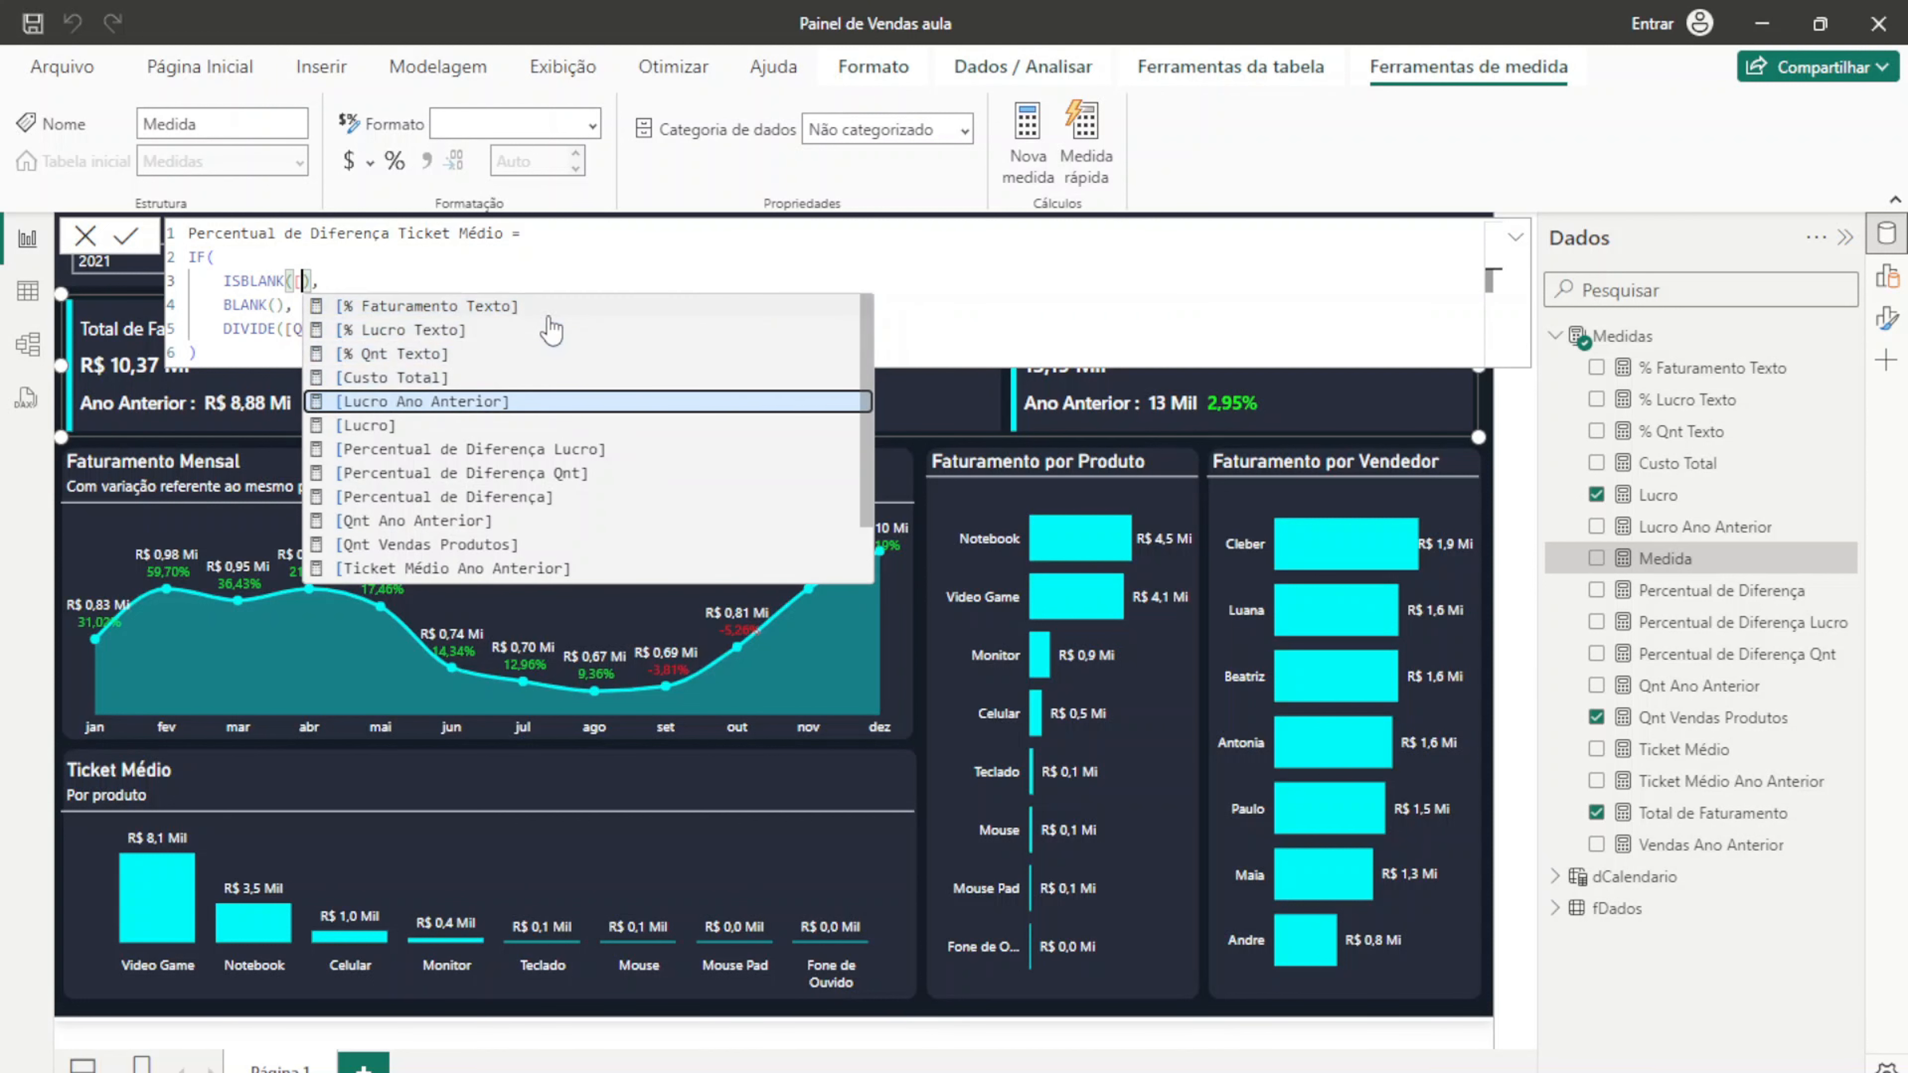
key("Down")
key("Tab")
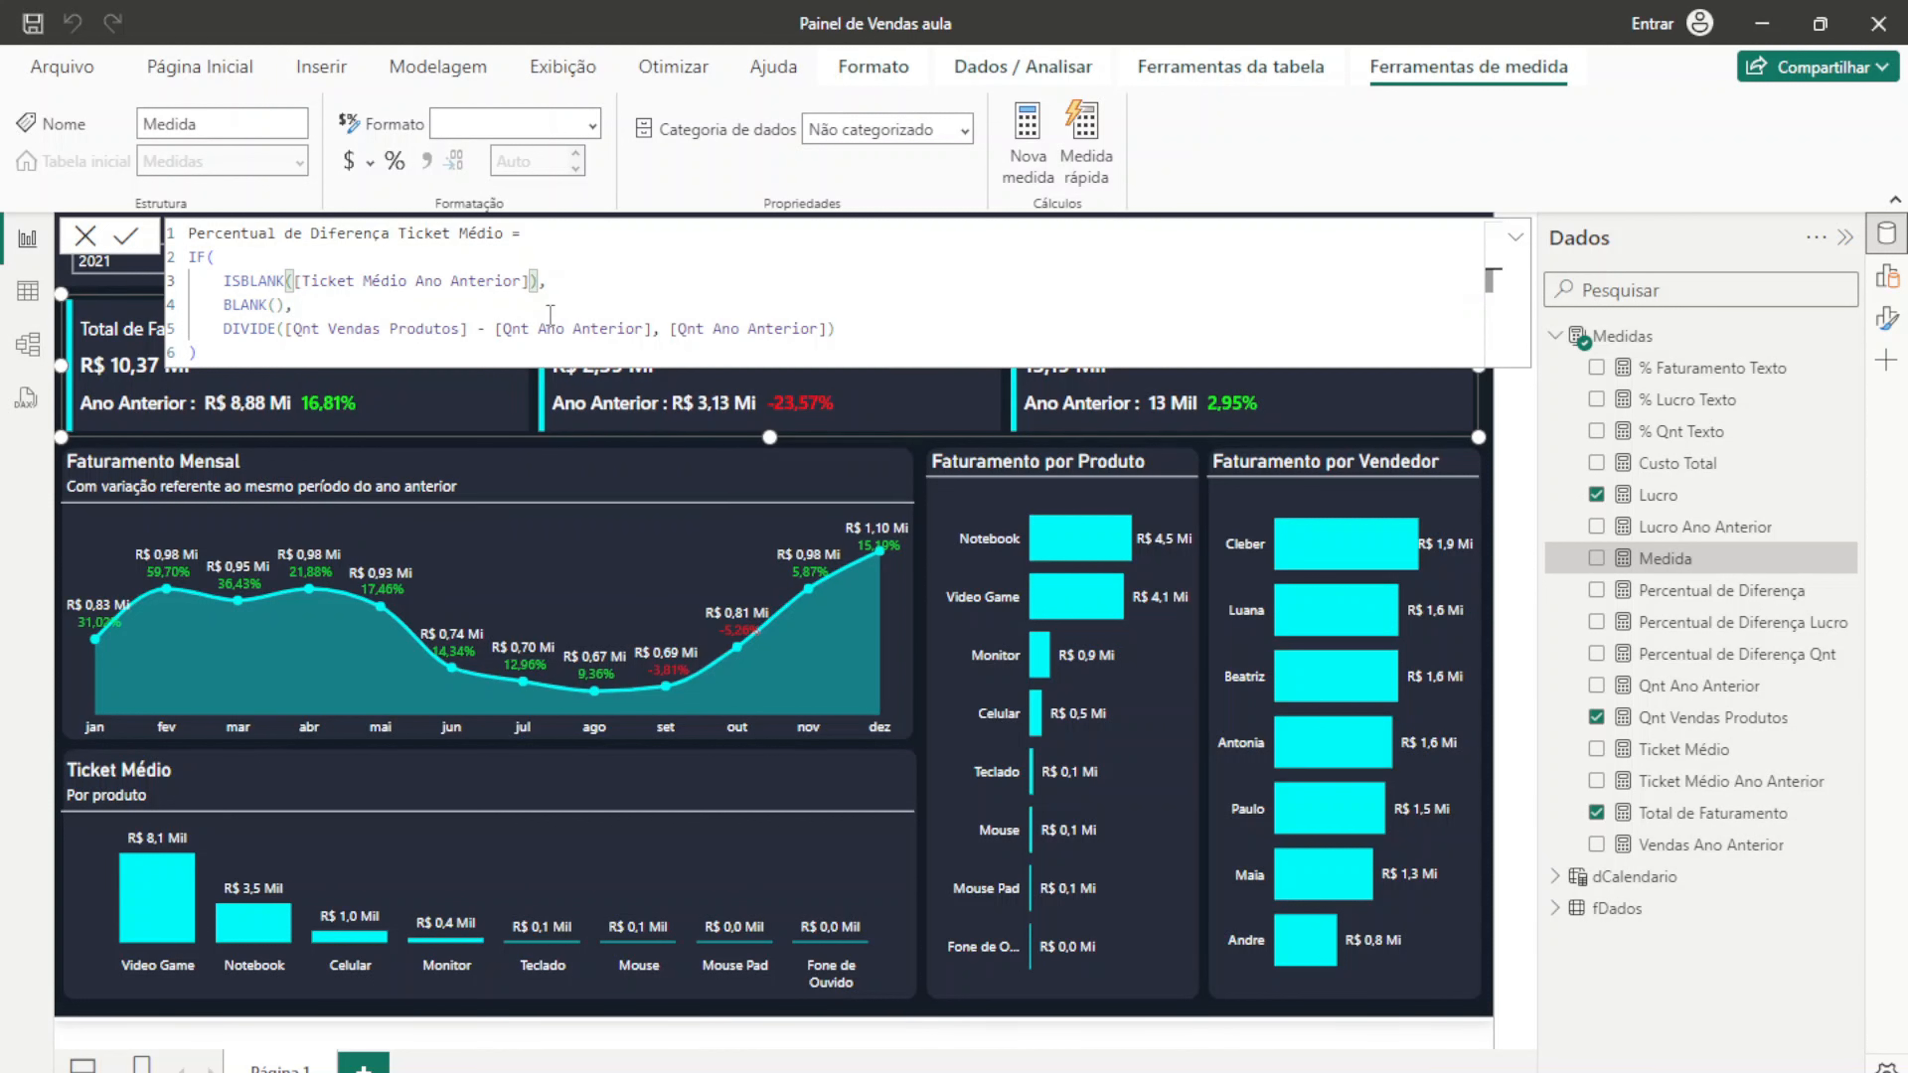
Step: Change the DIVIDE numerator to [Ticket Médio] - [Ticket Médio Ano Anterior]
left_click_drag(466, 336, 305, 334)
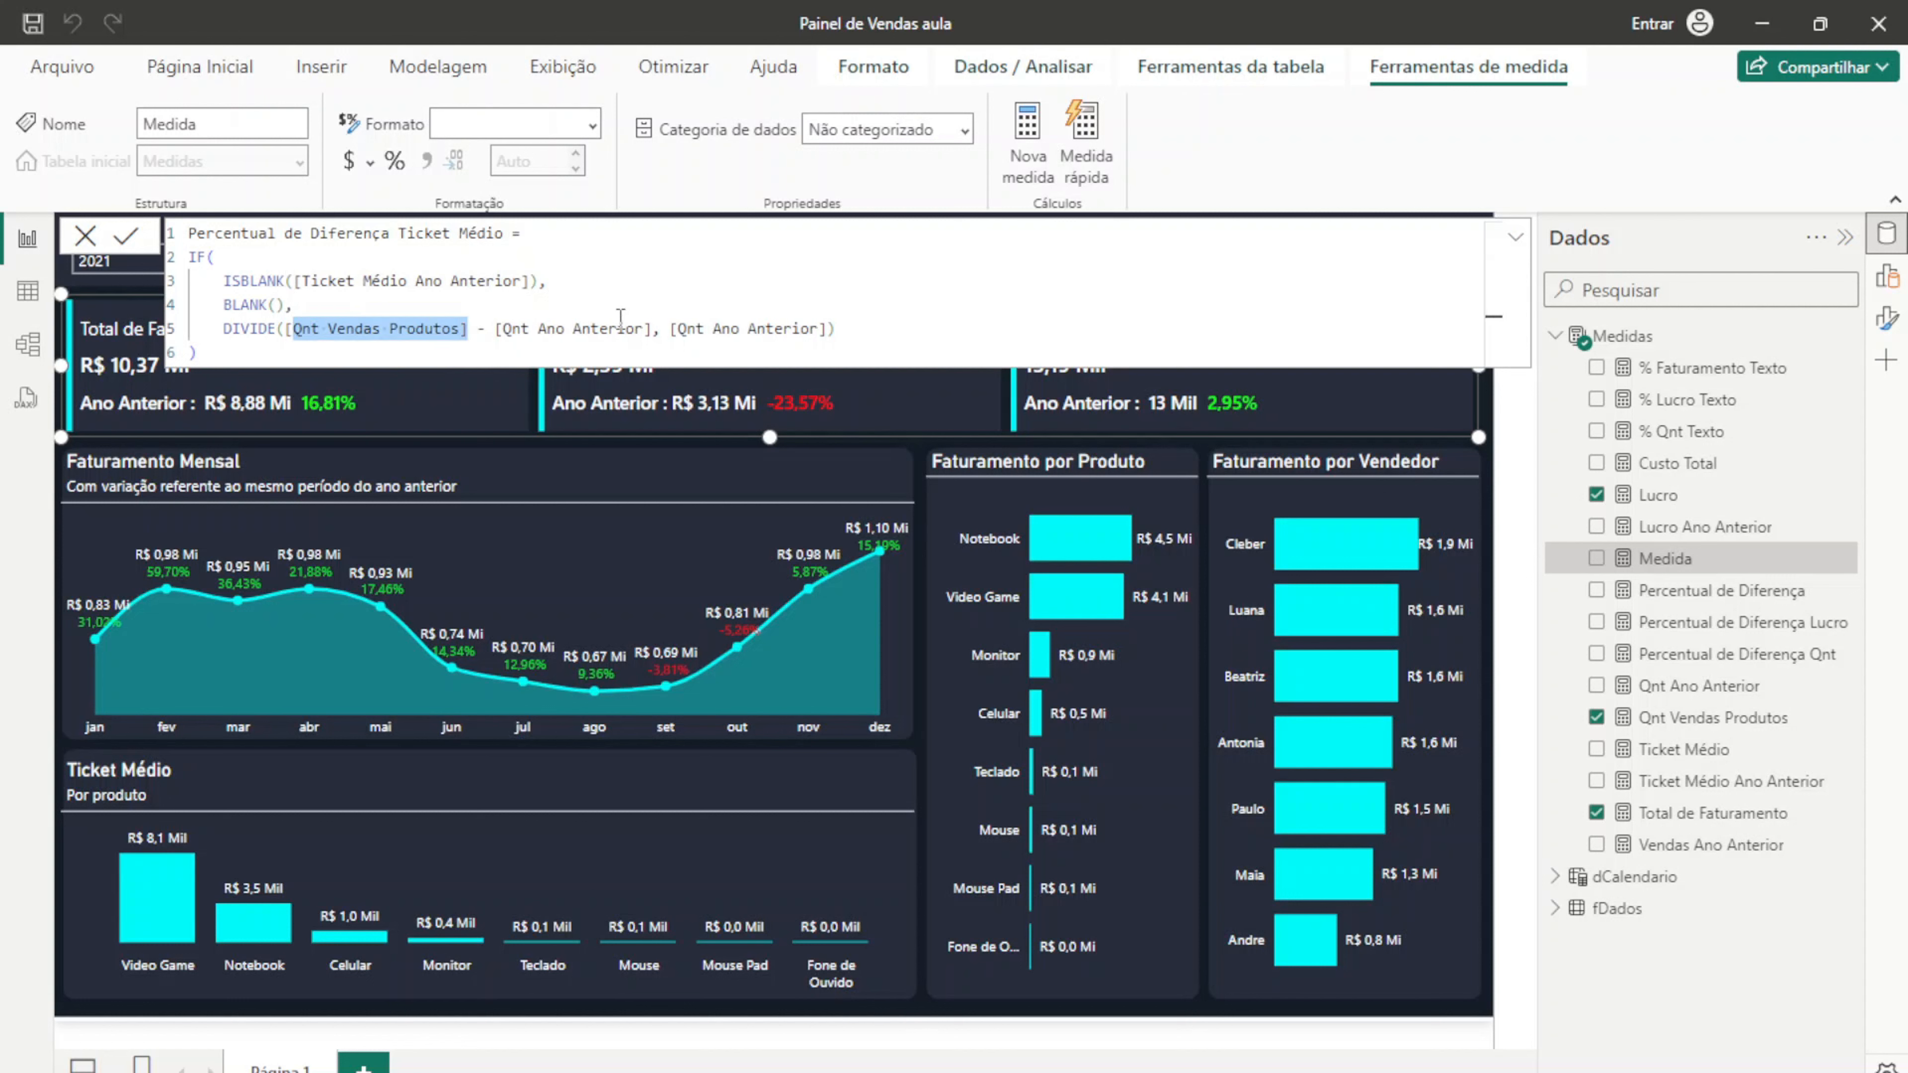
type("Ti")
key("Down")
key("Tab")
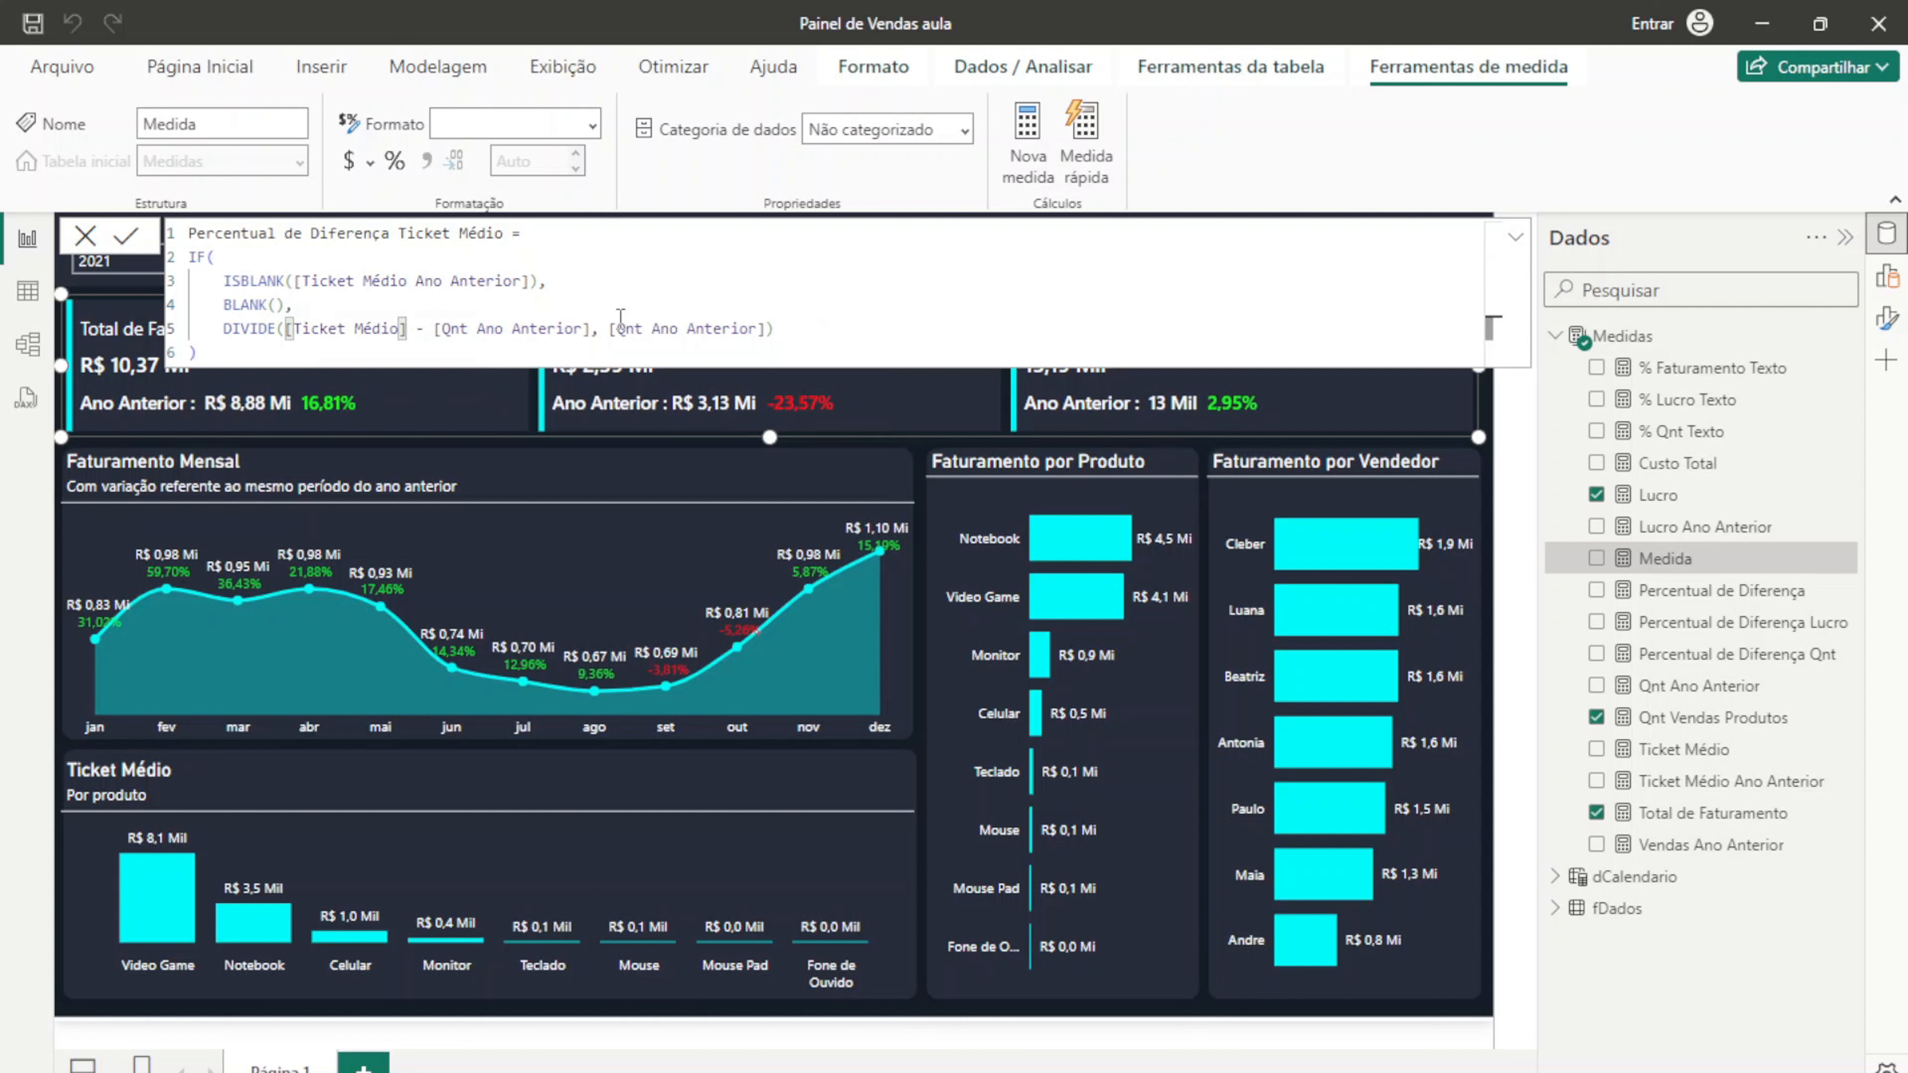
left_click(383, 281)
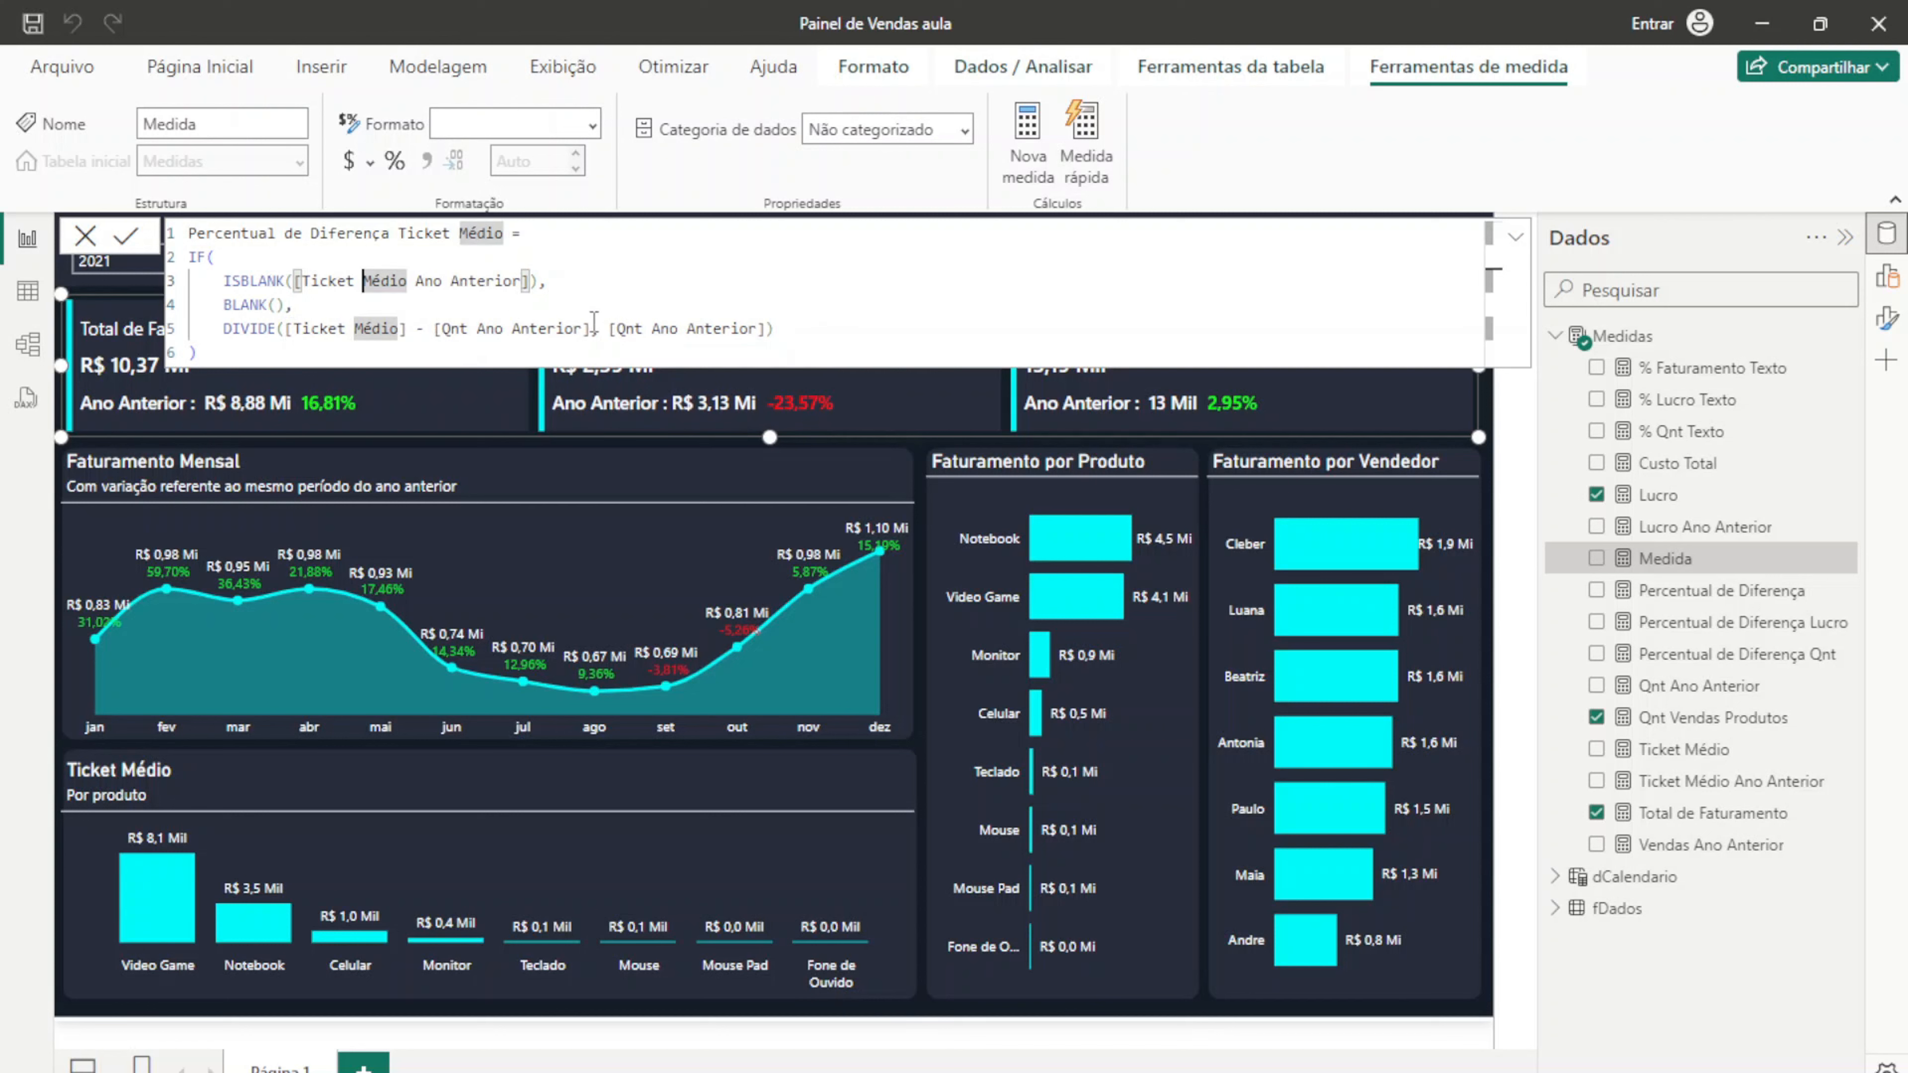
left_click_drag(593, 322, 450, 332)
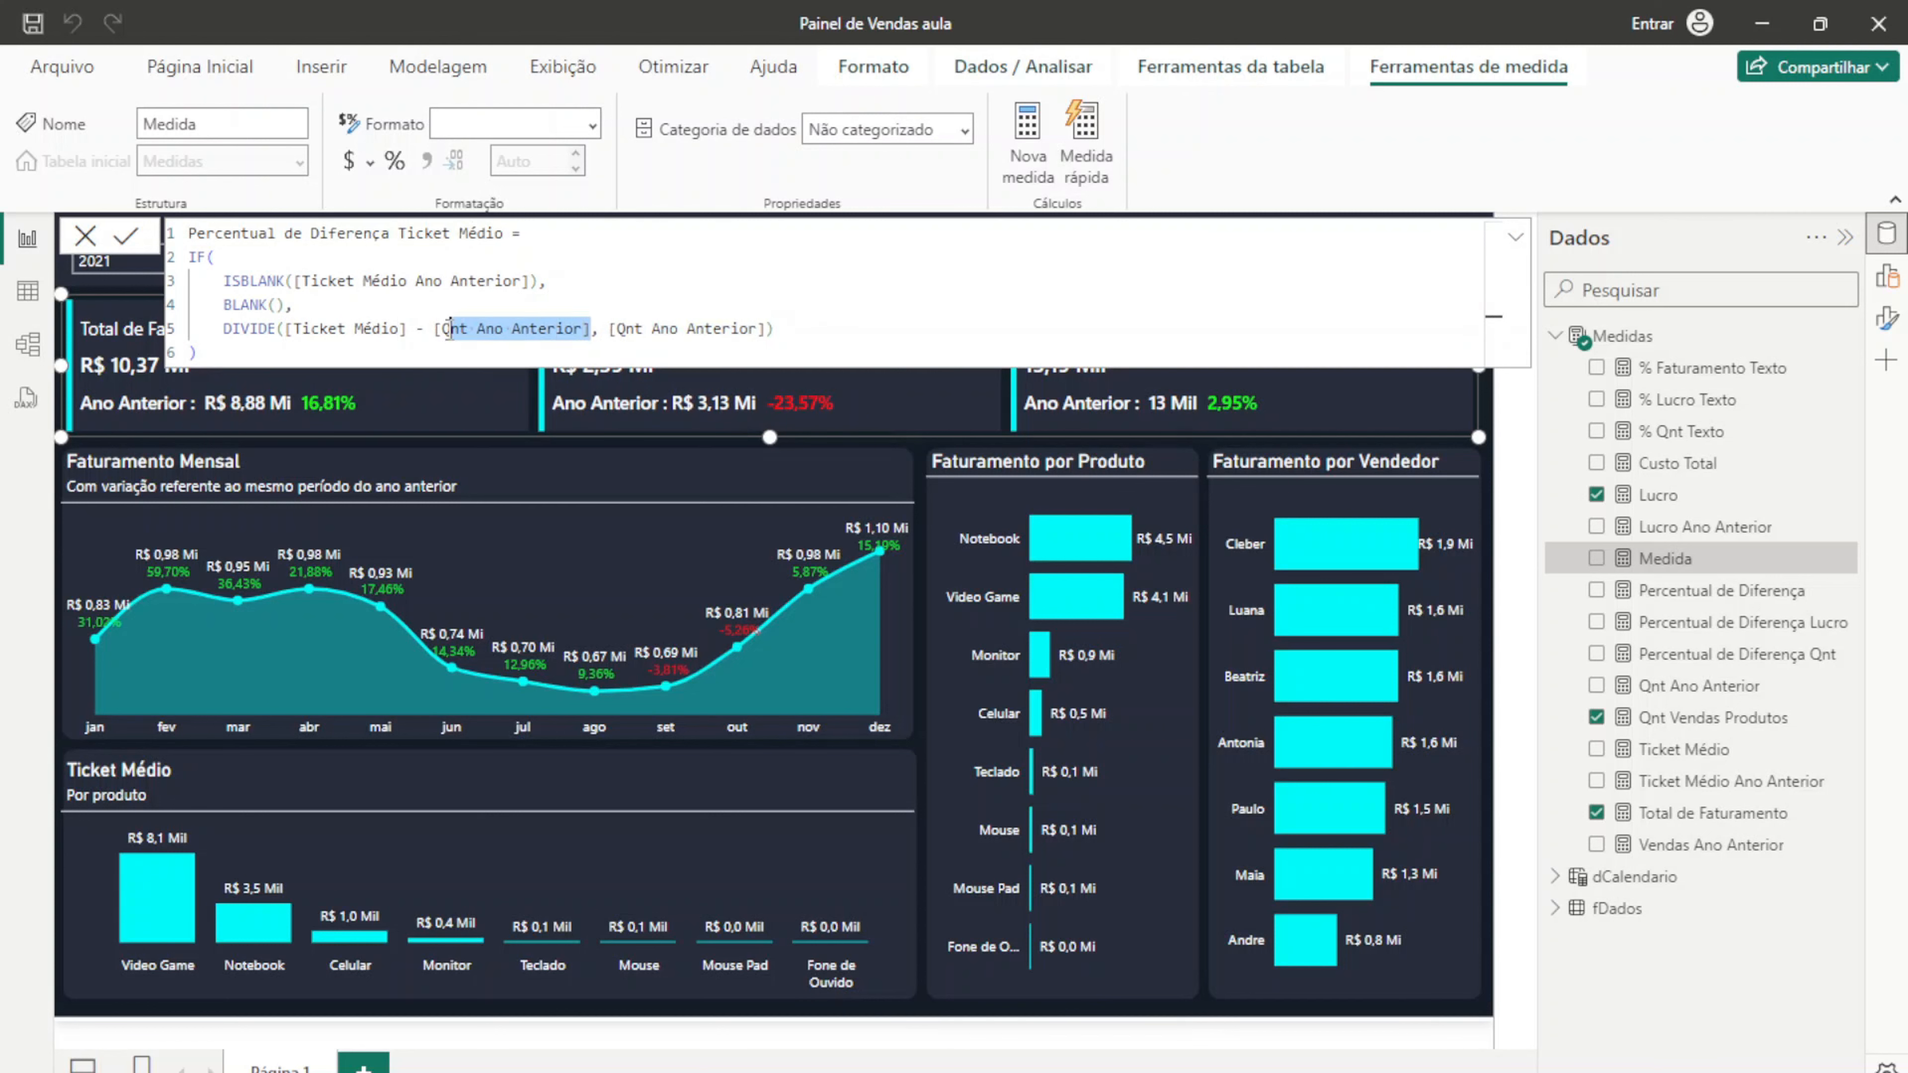
type("Ti")
key("Tab")
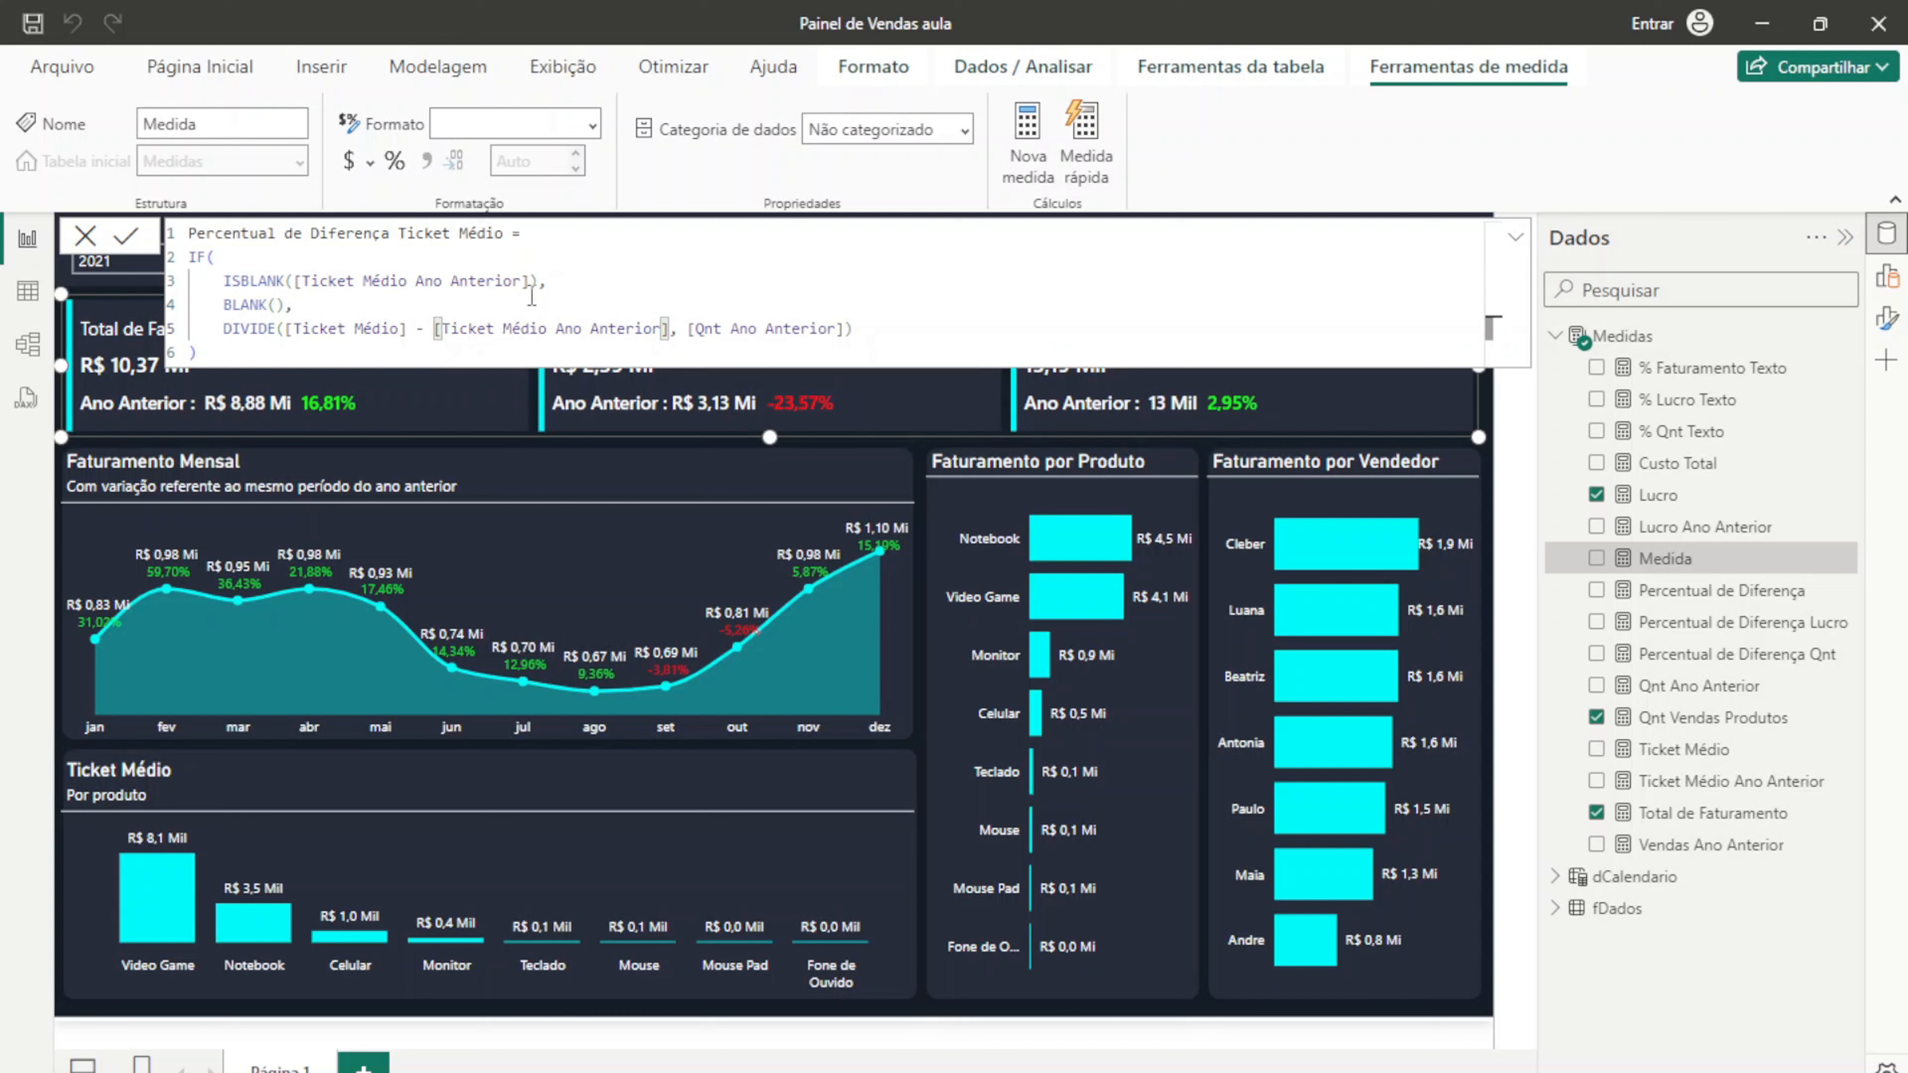
Step: Set the DIVIDE denominator to [Ticket Médio Ano Anterior] and commit the Percentual de Diferença Ticket Médio measure
left_click_drag(844, 329, 704, 328)
key("BackSpace")
key("BackSpace")
type("tick")
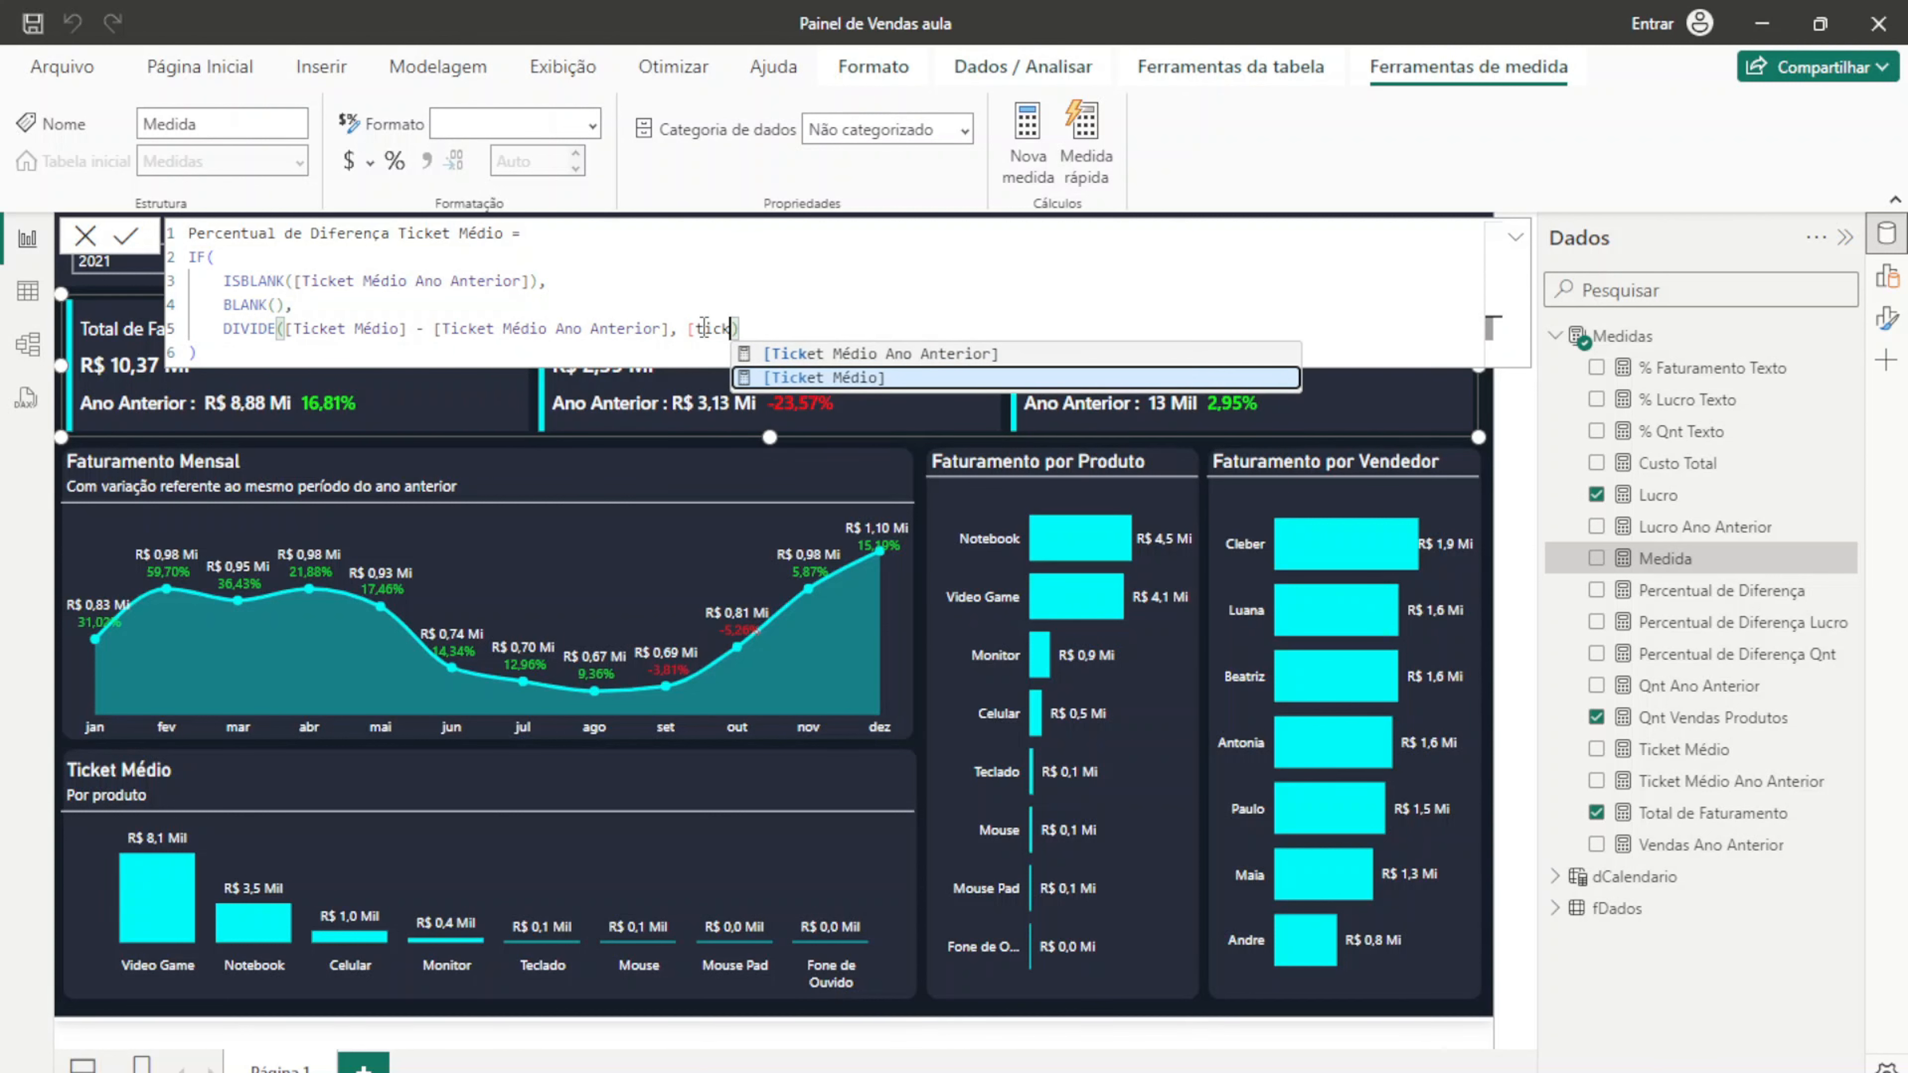
key("Up")
key("Tab")
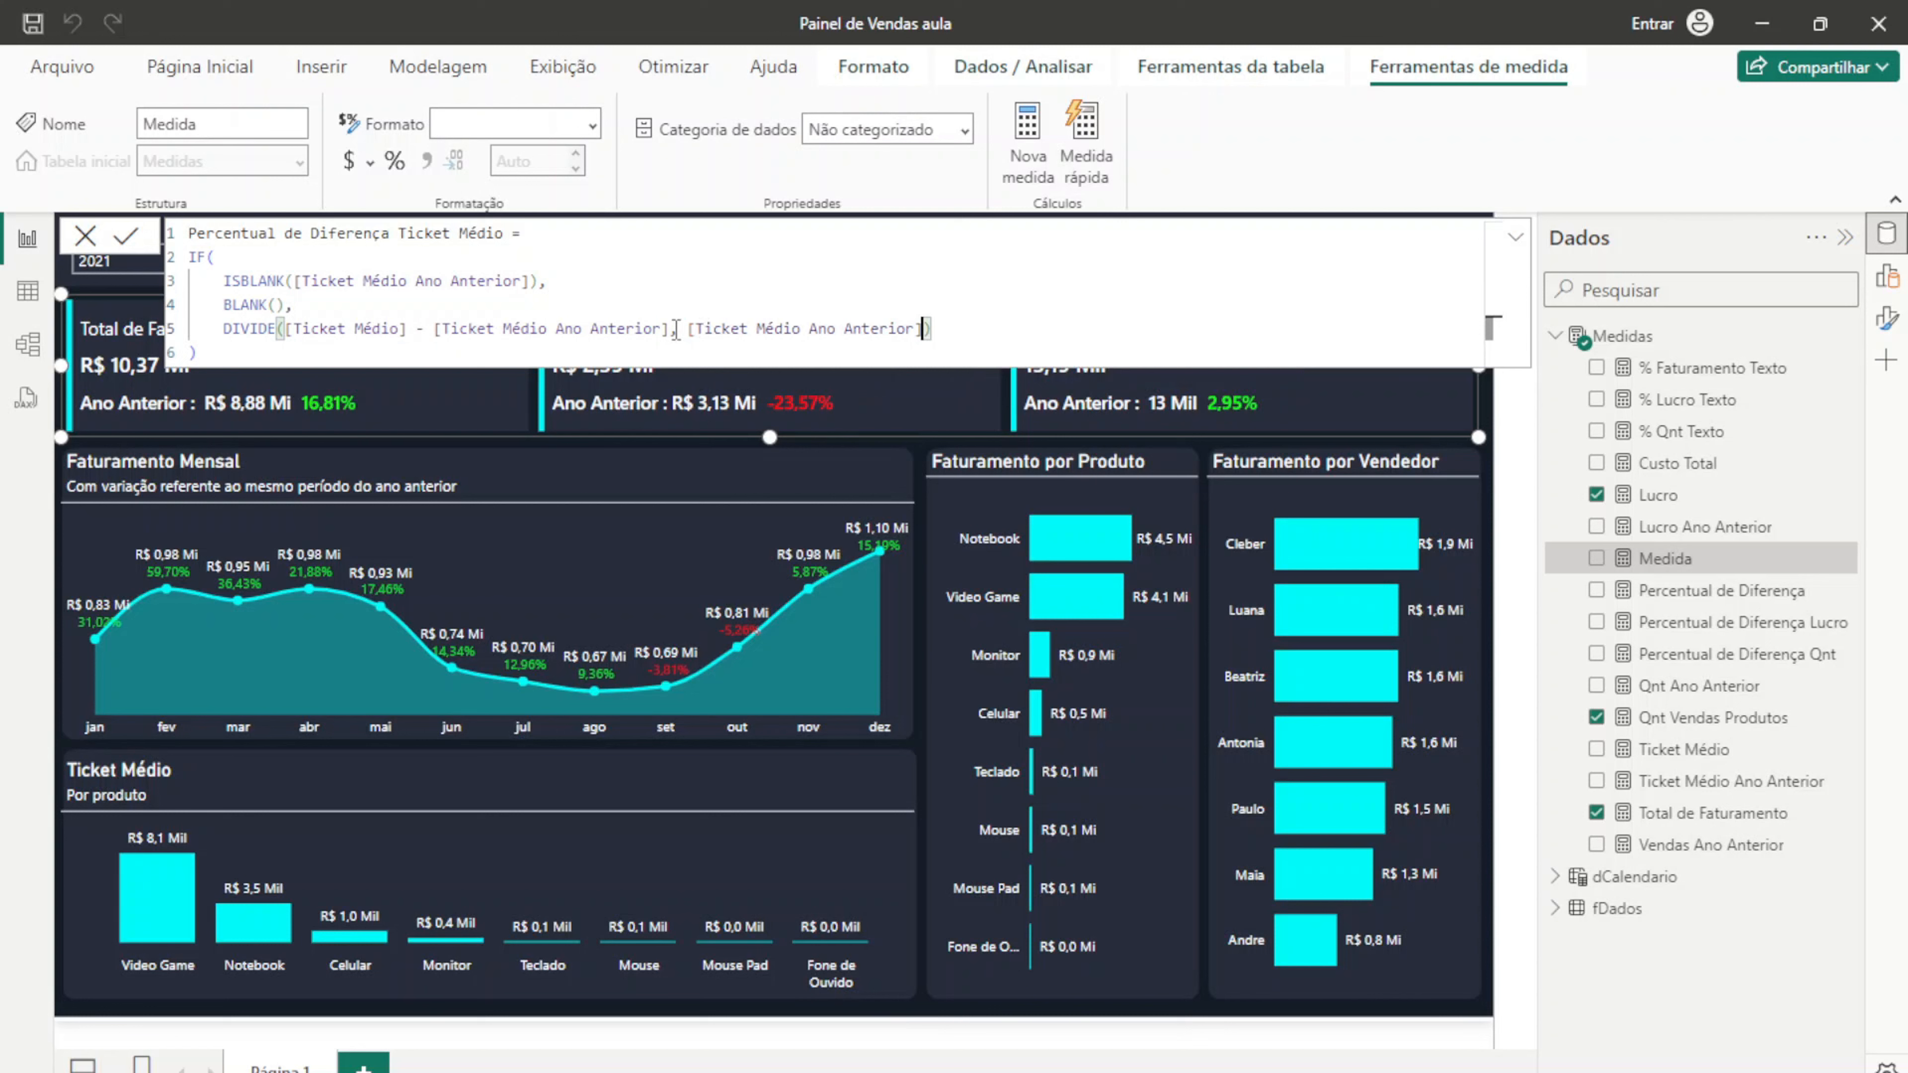
left_click(671, 328)
type(",")
key("Return")
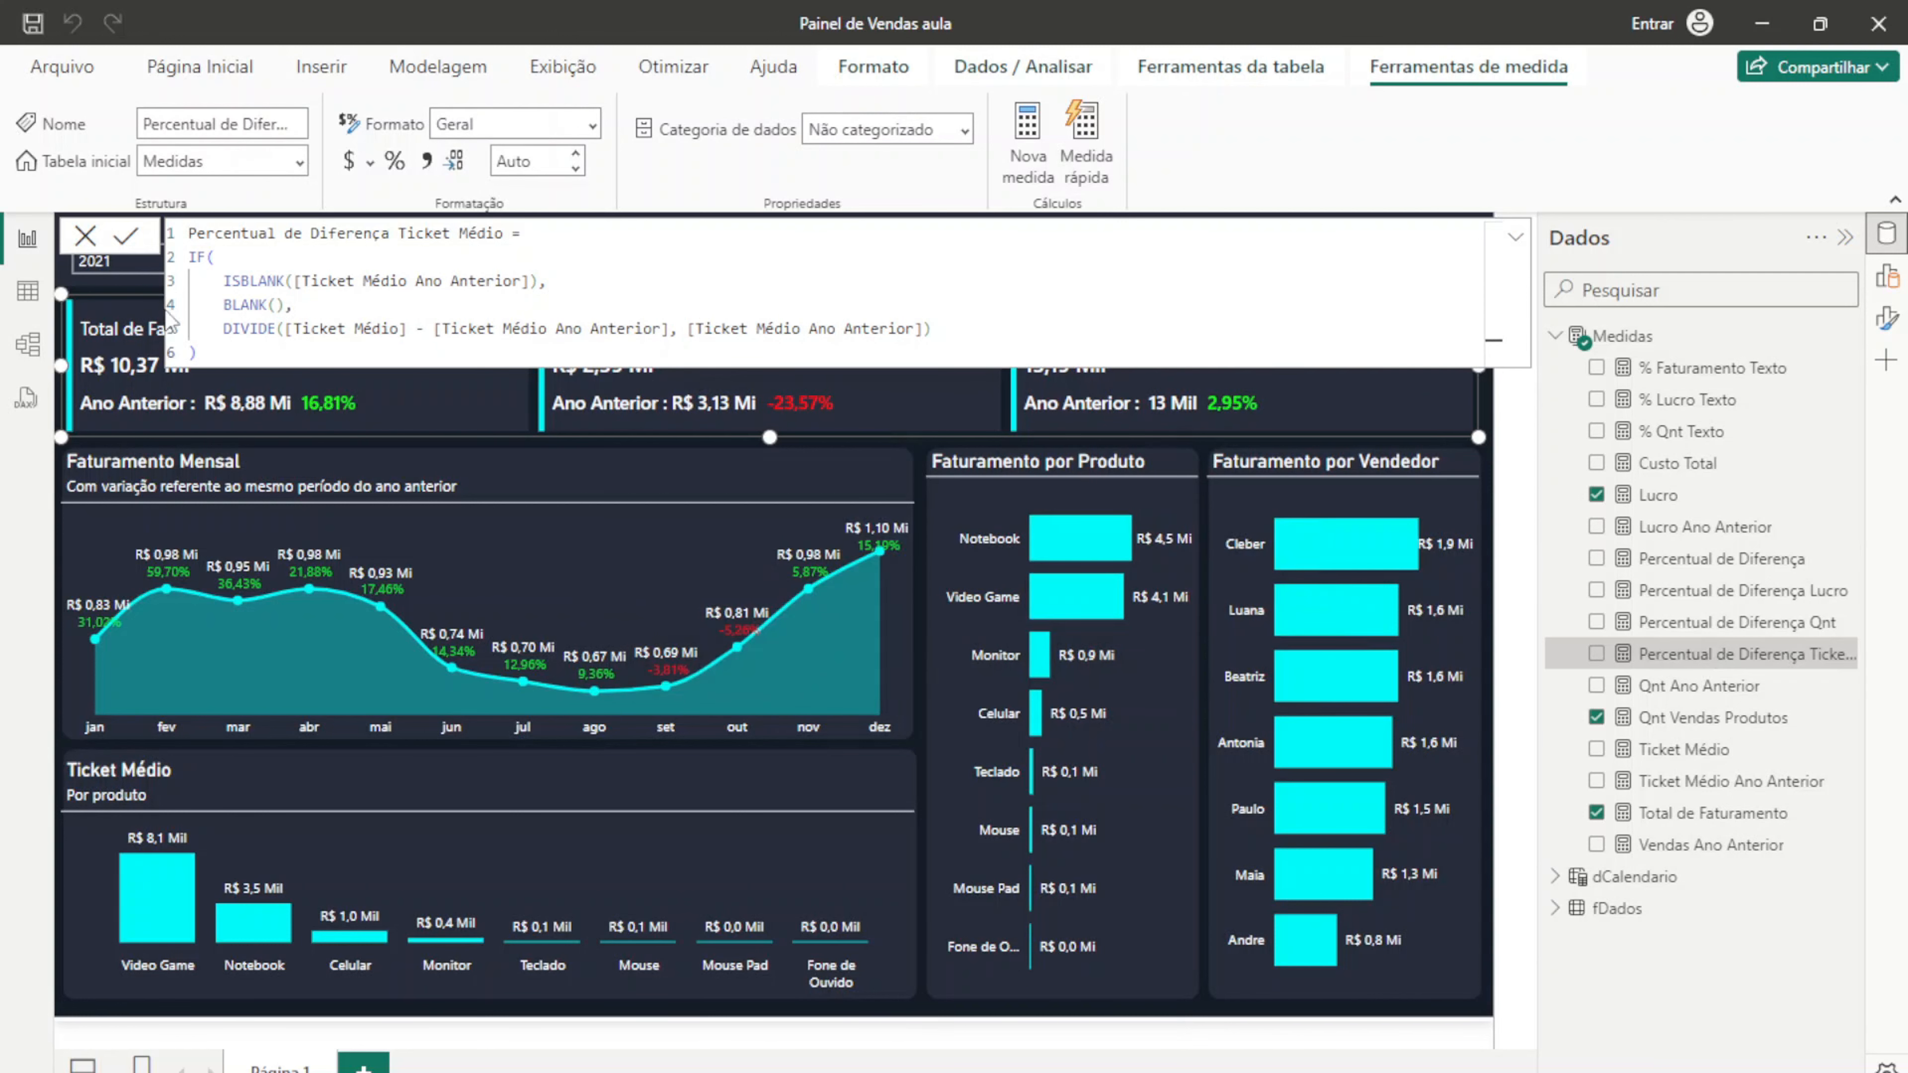
left_click(85, 236)
Step: Create another new measure in the Medidas table from a copy of the % Faturamento Texto formula
left_click(1701, 374)
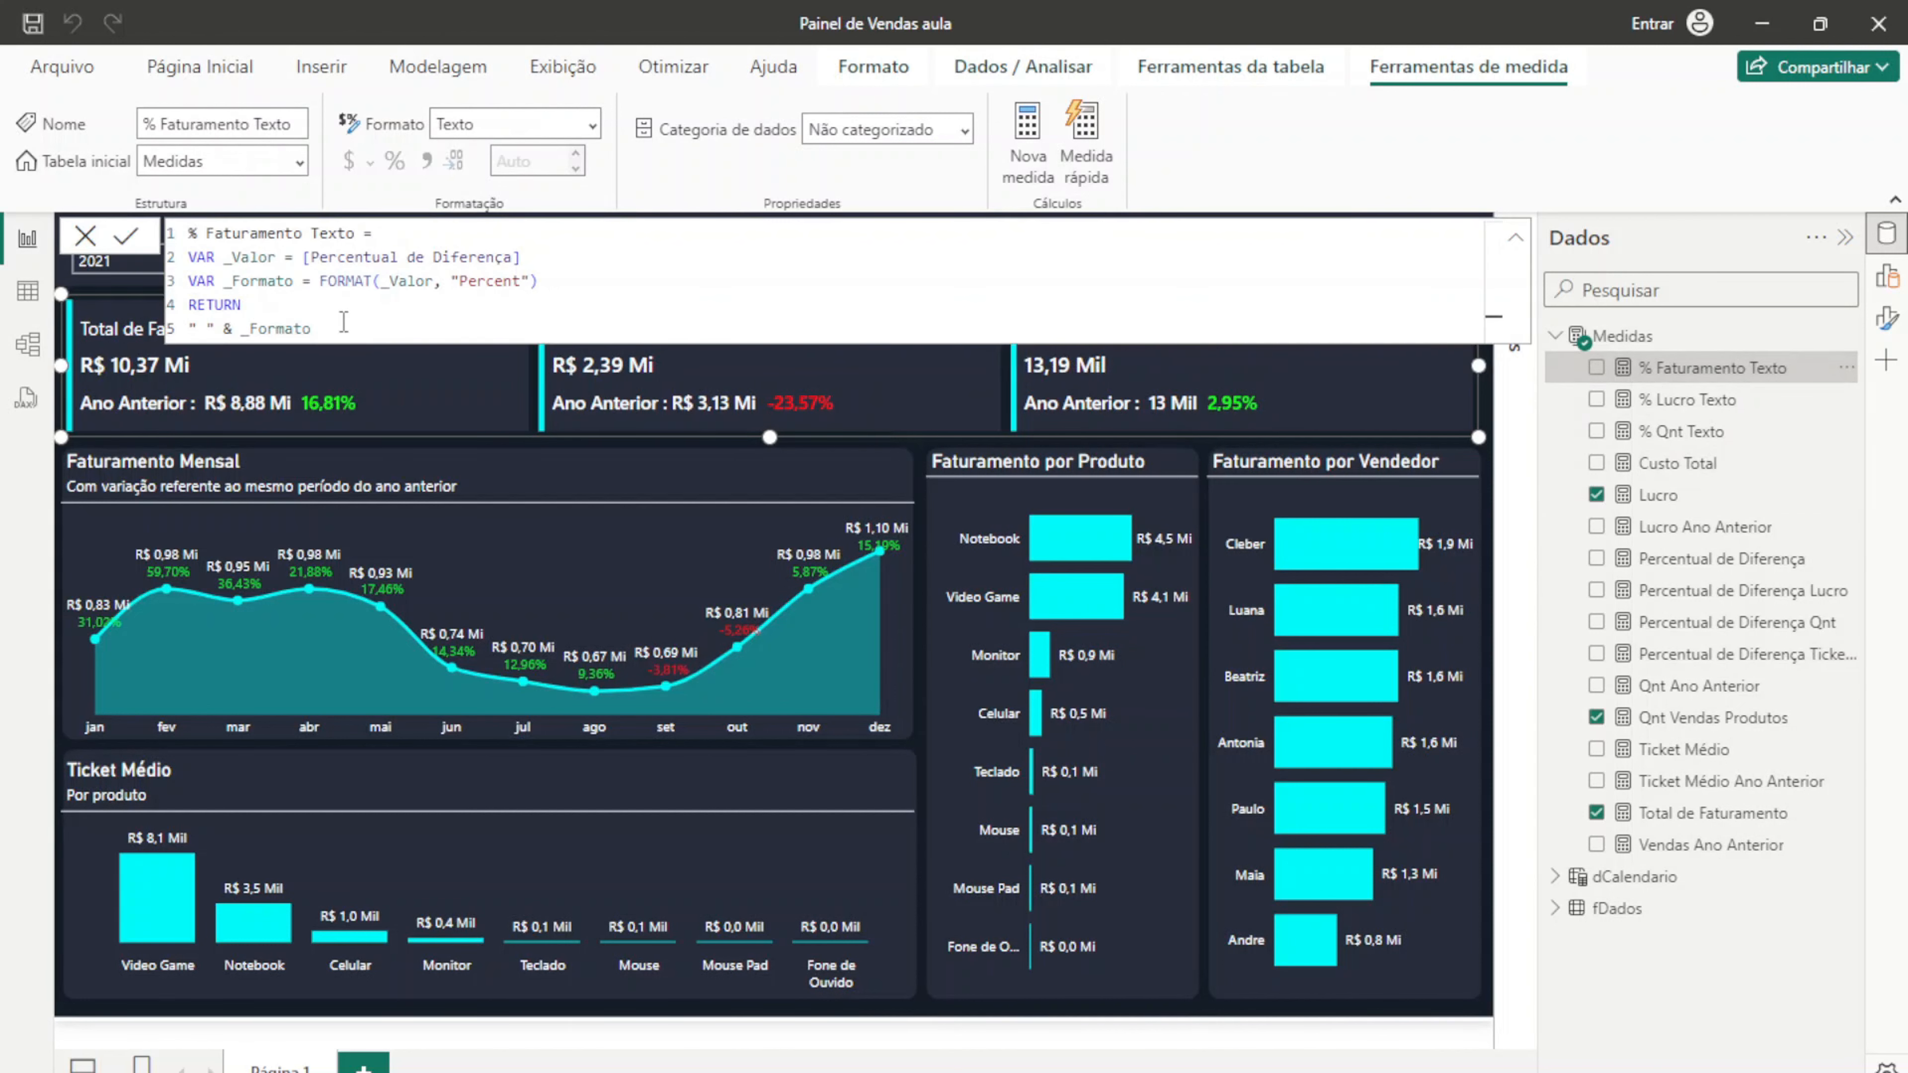
left_click_drag(341, 331, 188, 229)
key("ctrl+c")
left_click(85, 236)
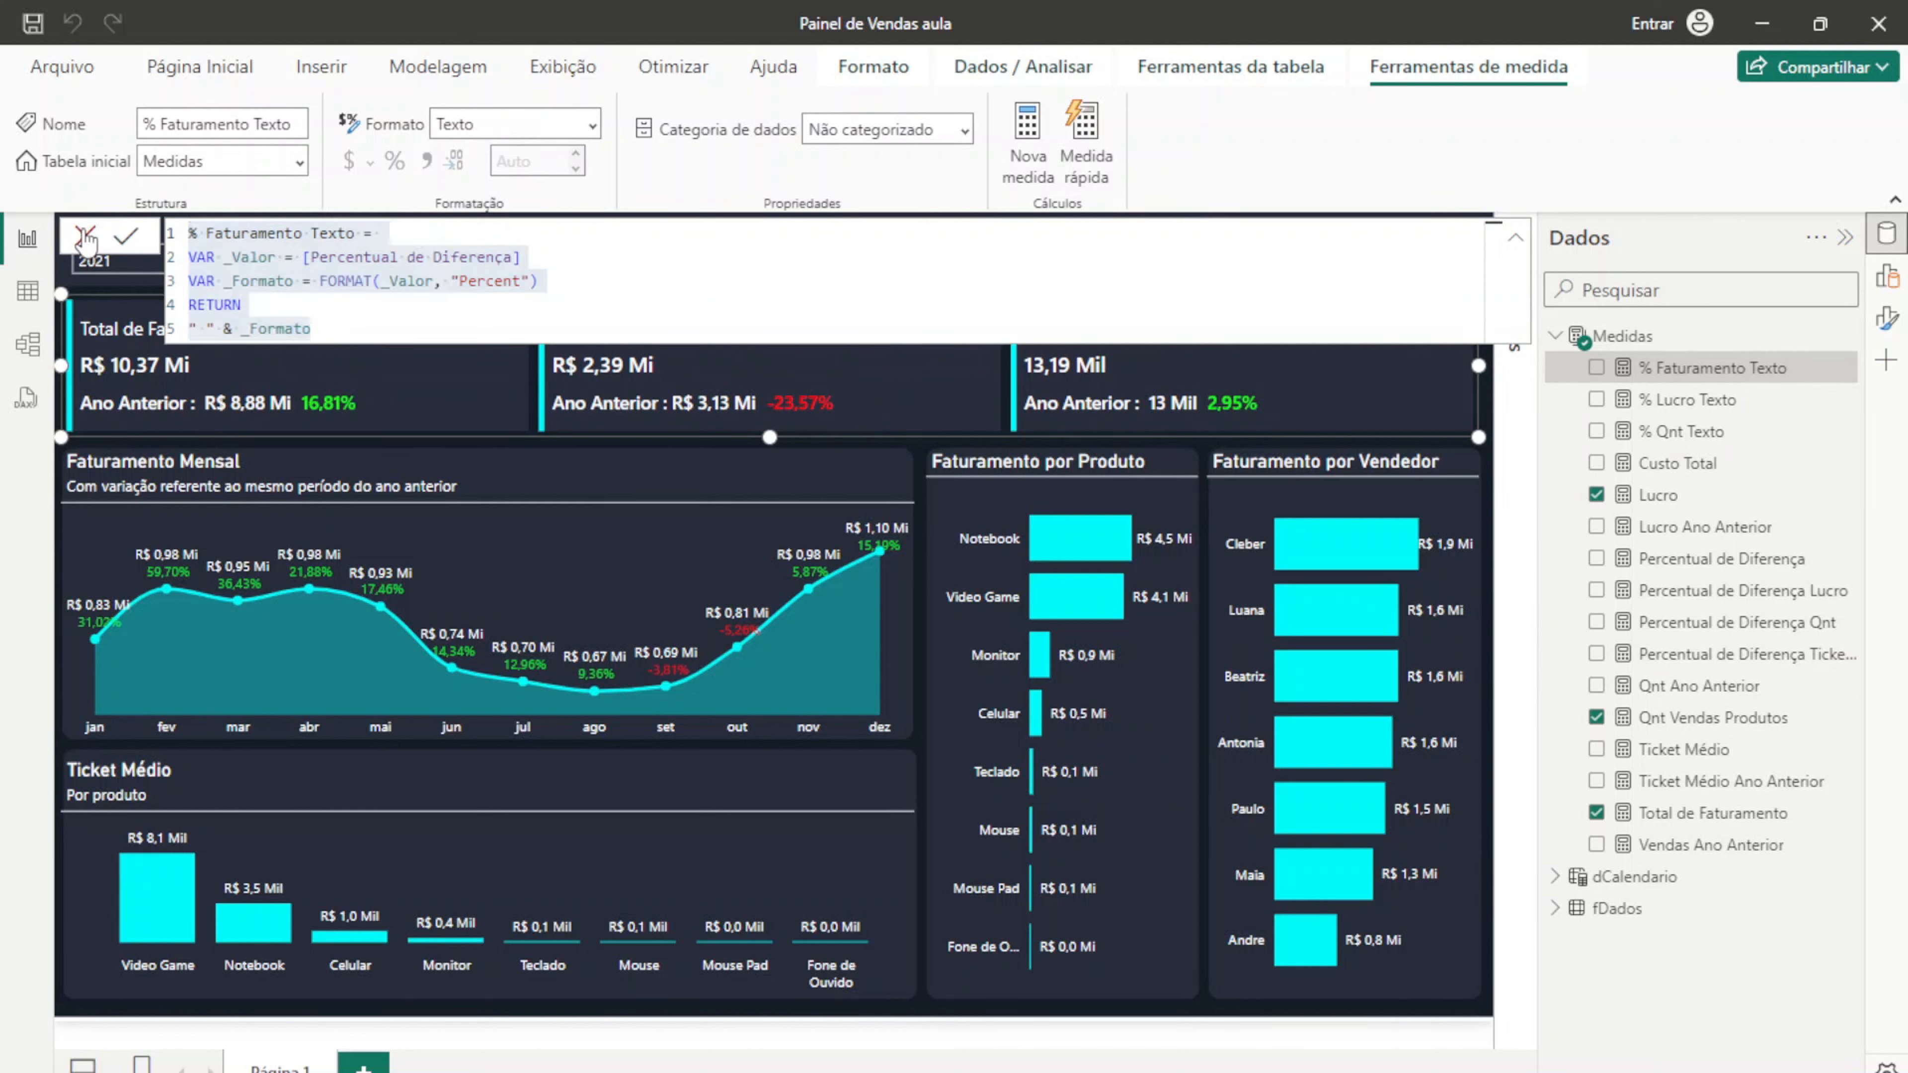
left_click(1846, 337)
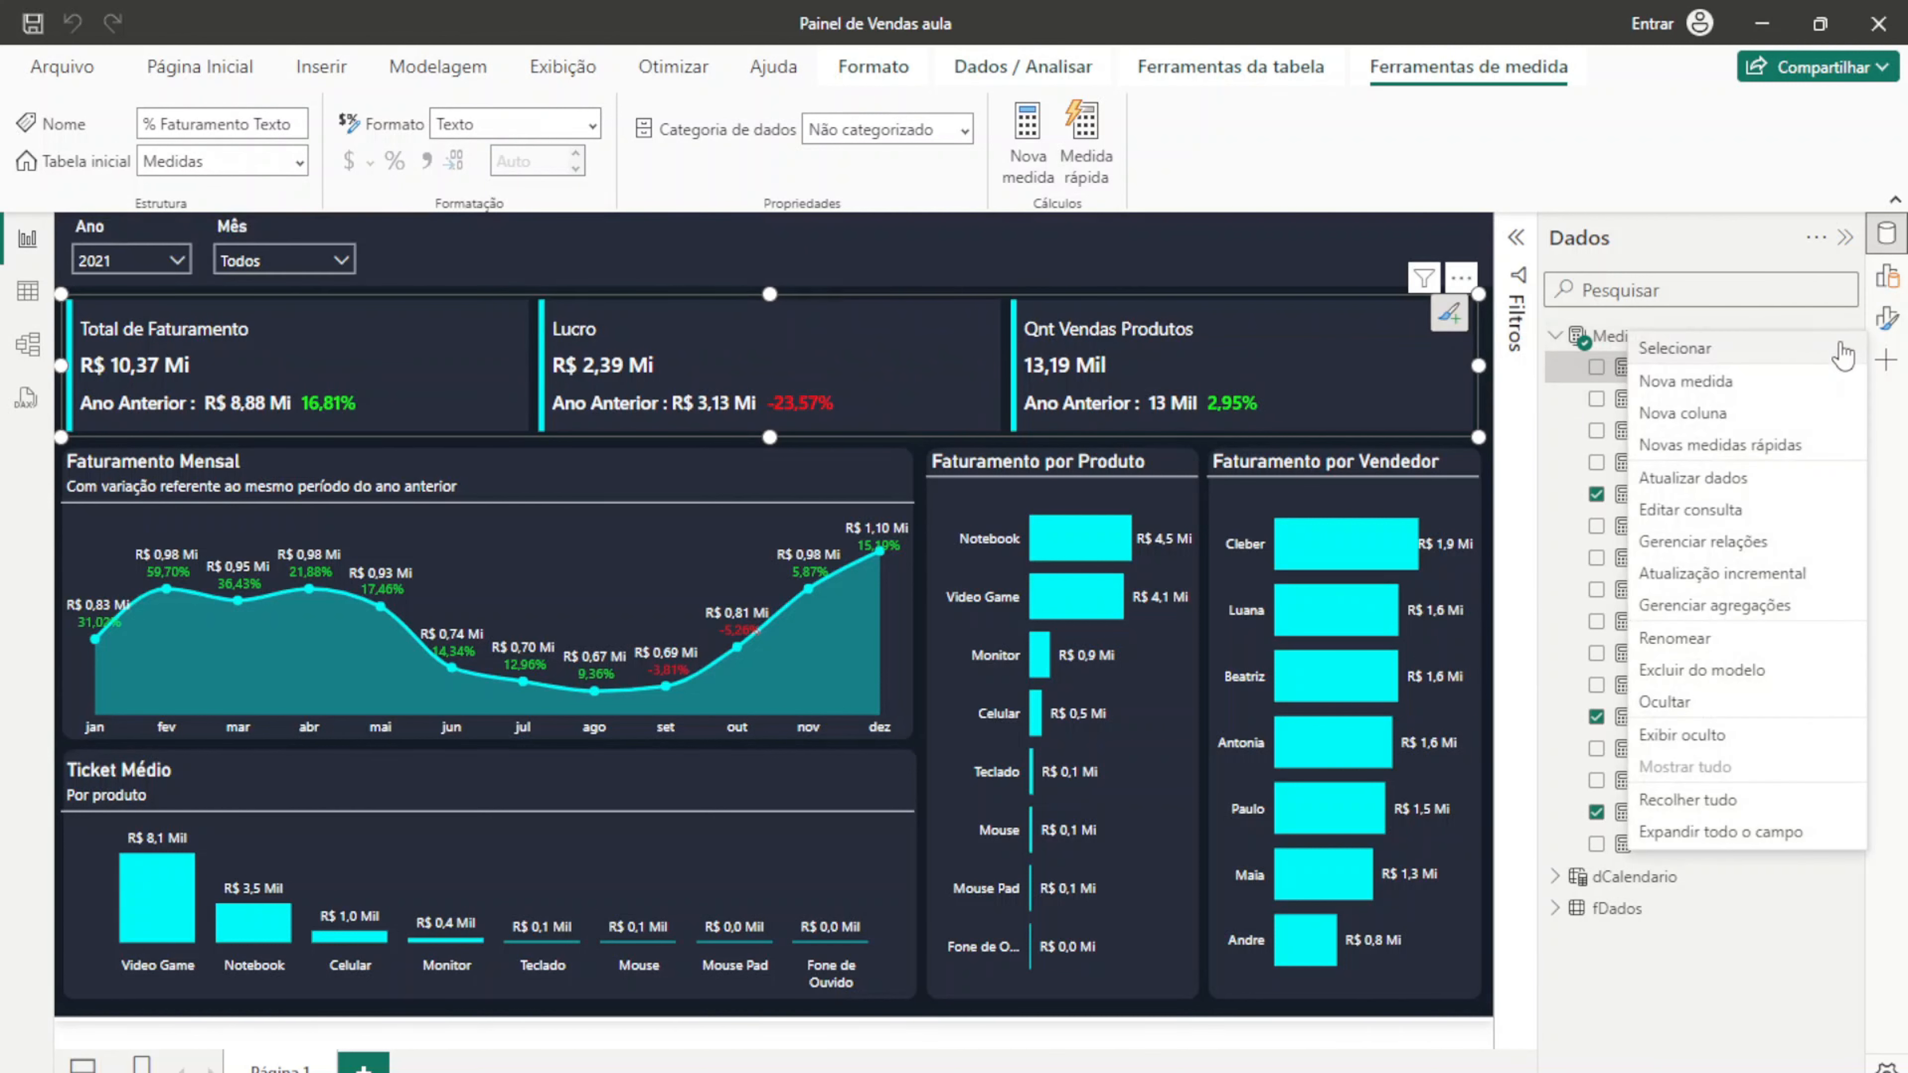
left_click(1760, 383)
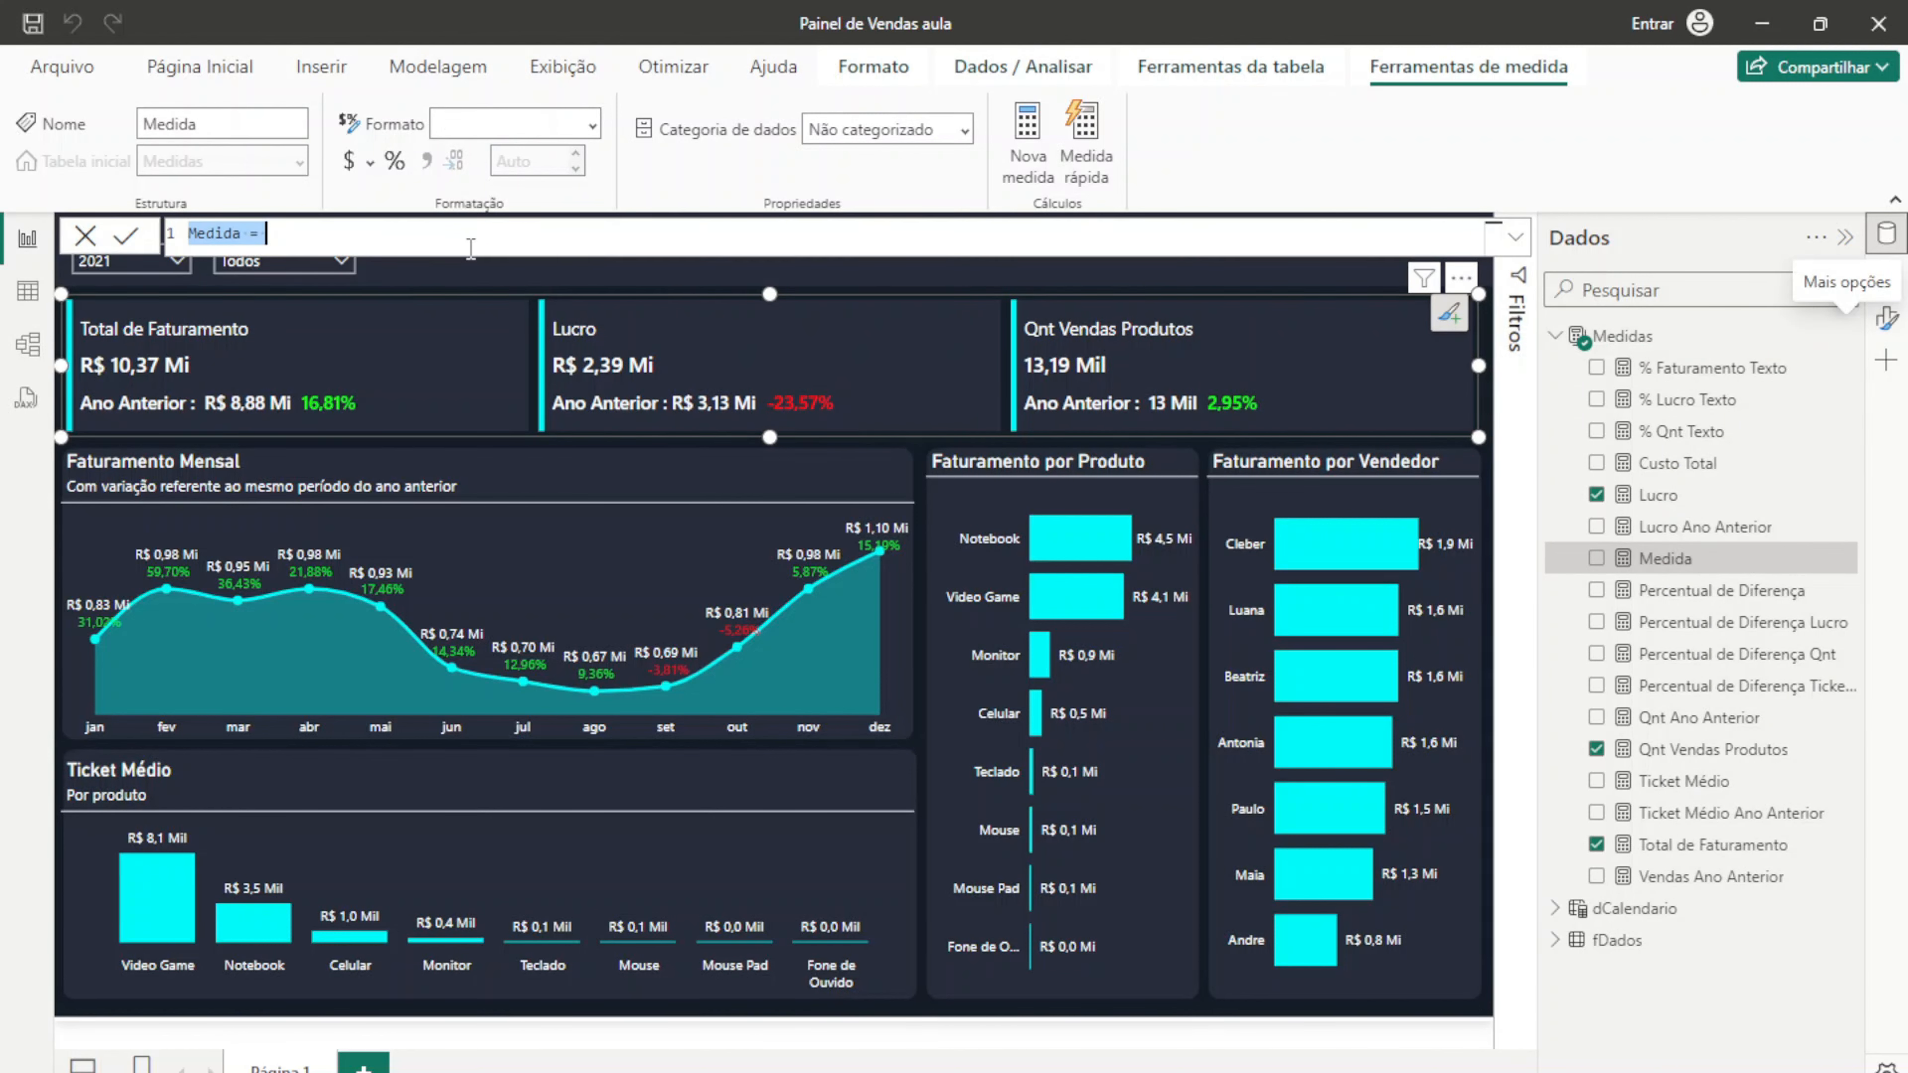
key("ctrl+v")
Step: Rename the copied text measure in its formula as % Ticket Médio Texto
left_click(354, 233)
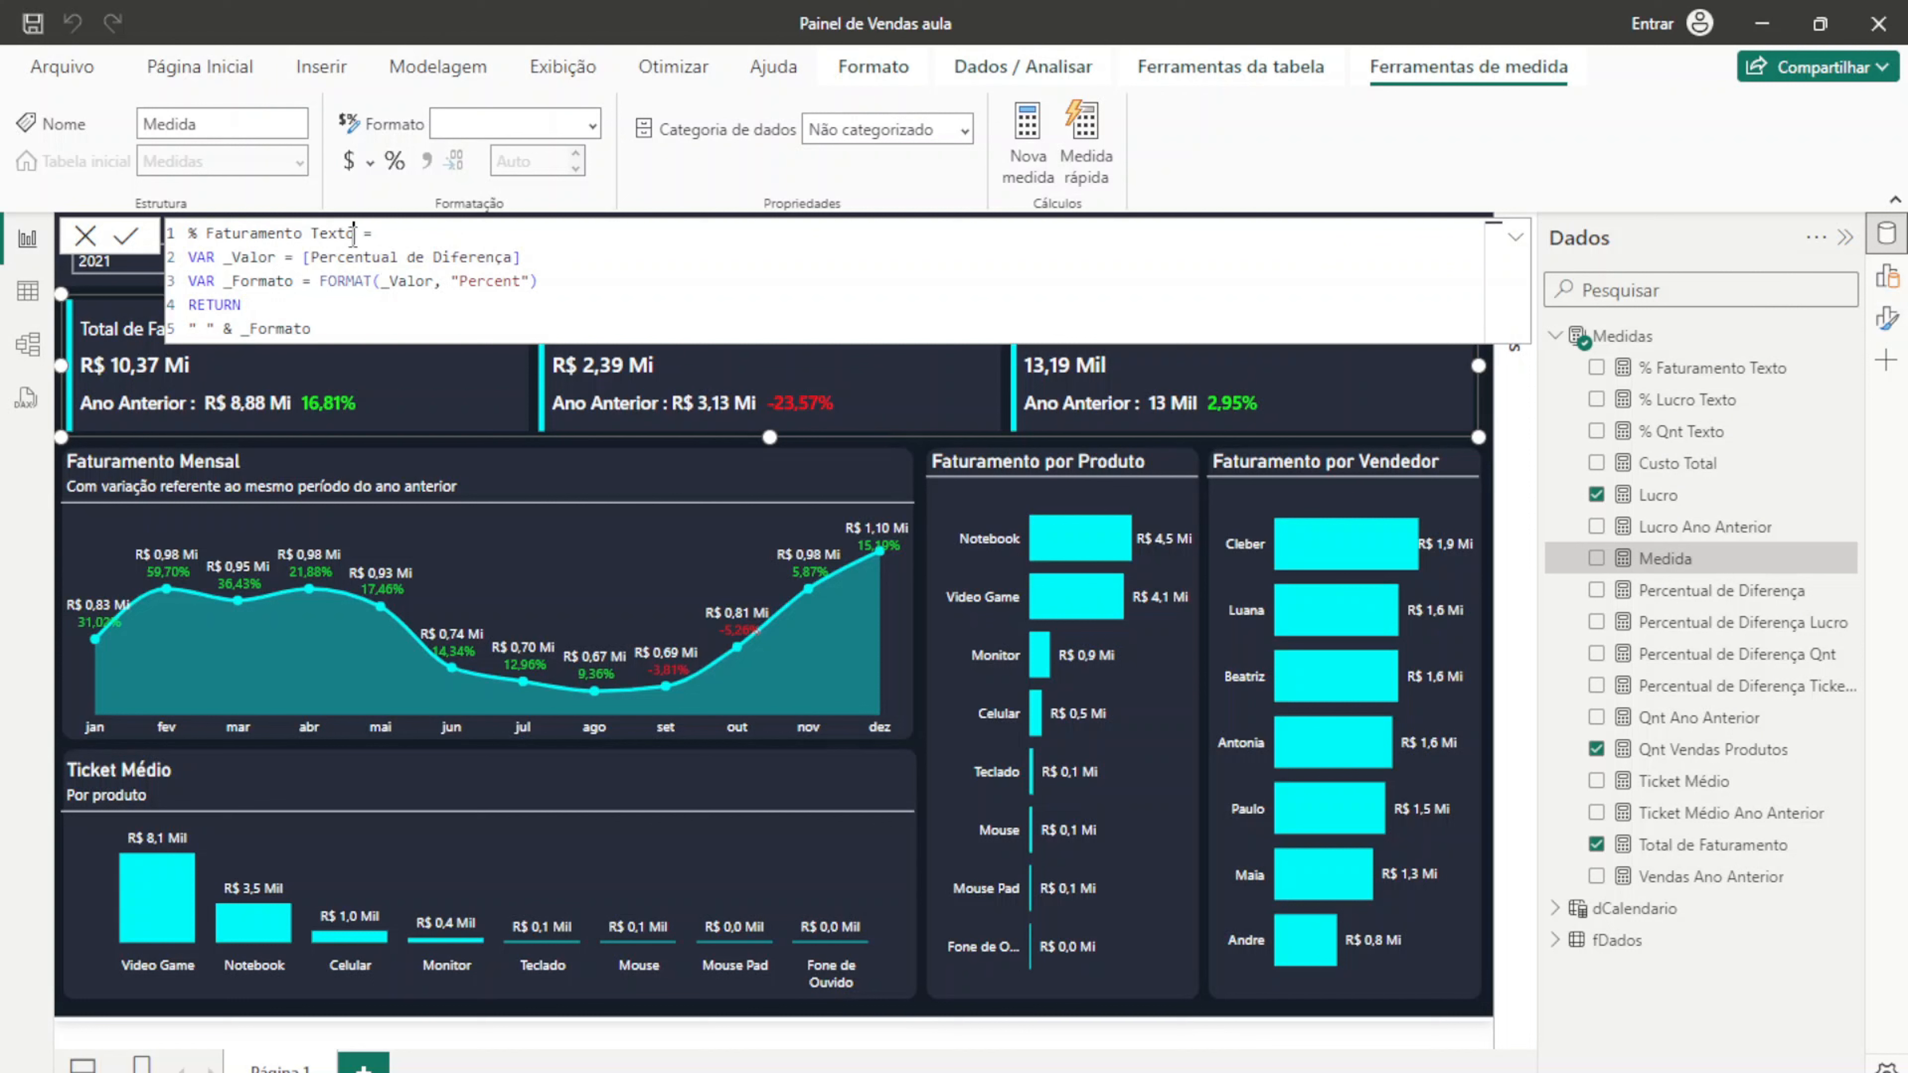
left_click_drag(303, 233, 210, 235)
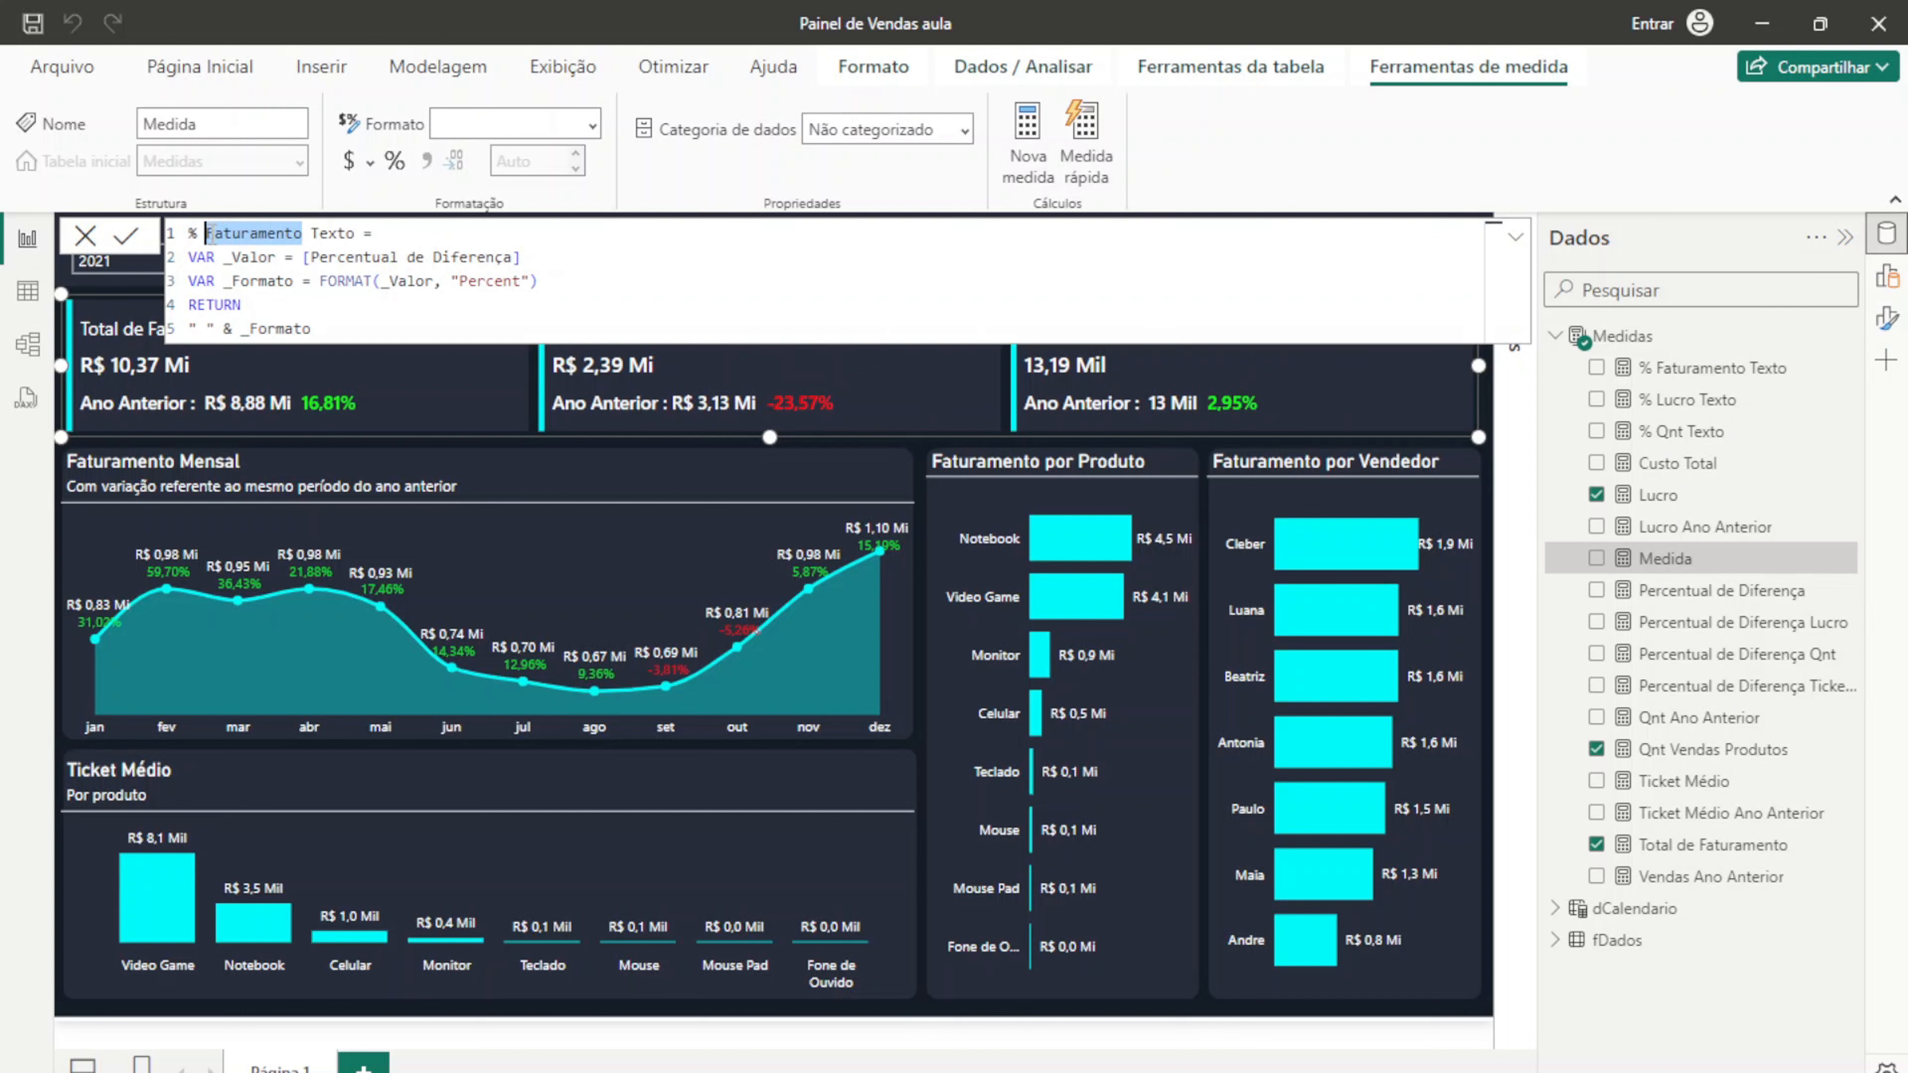
type("Ticket ")
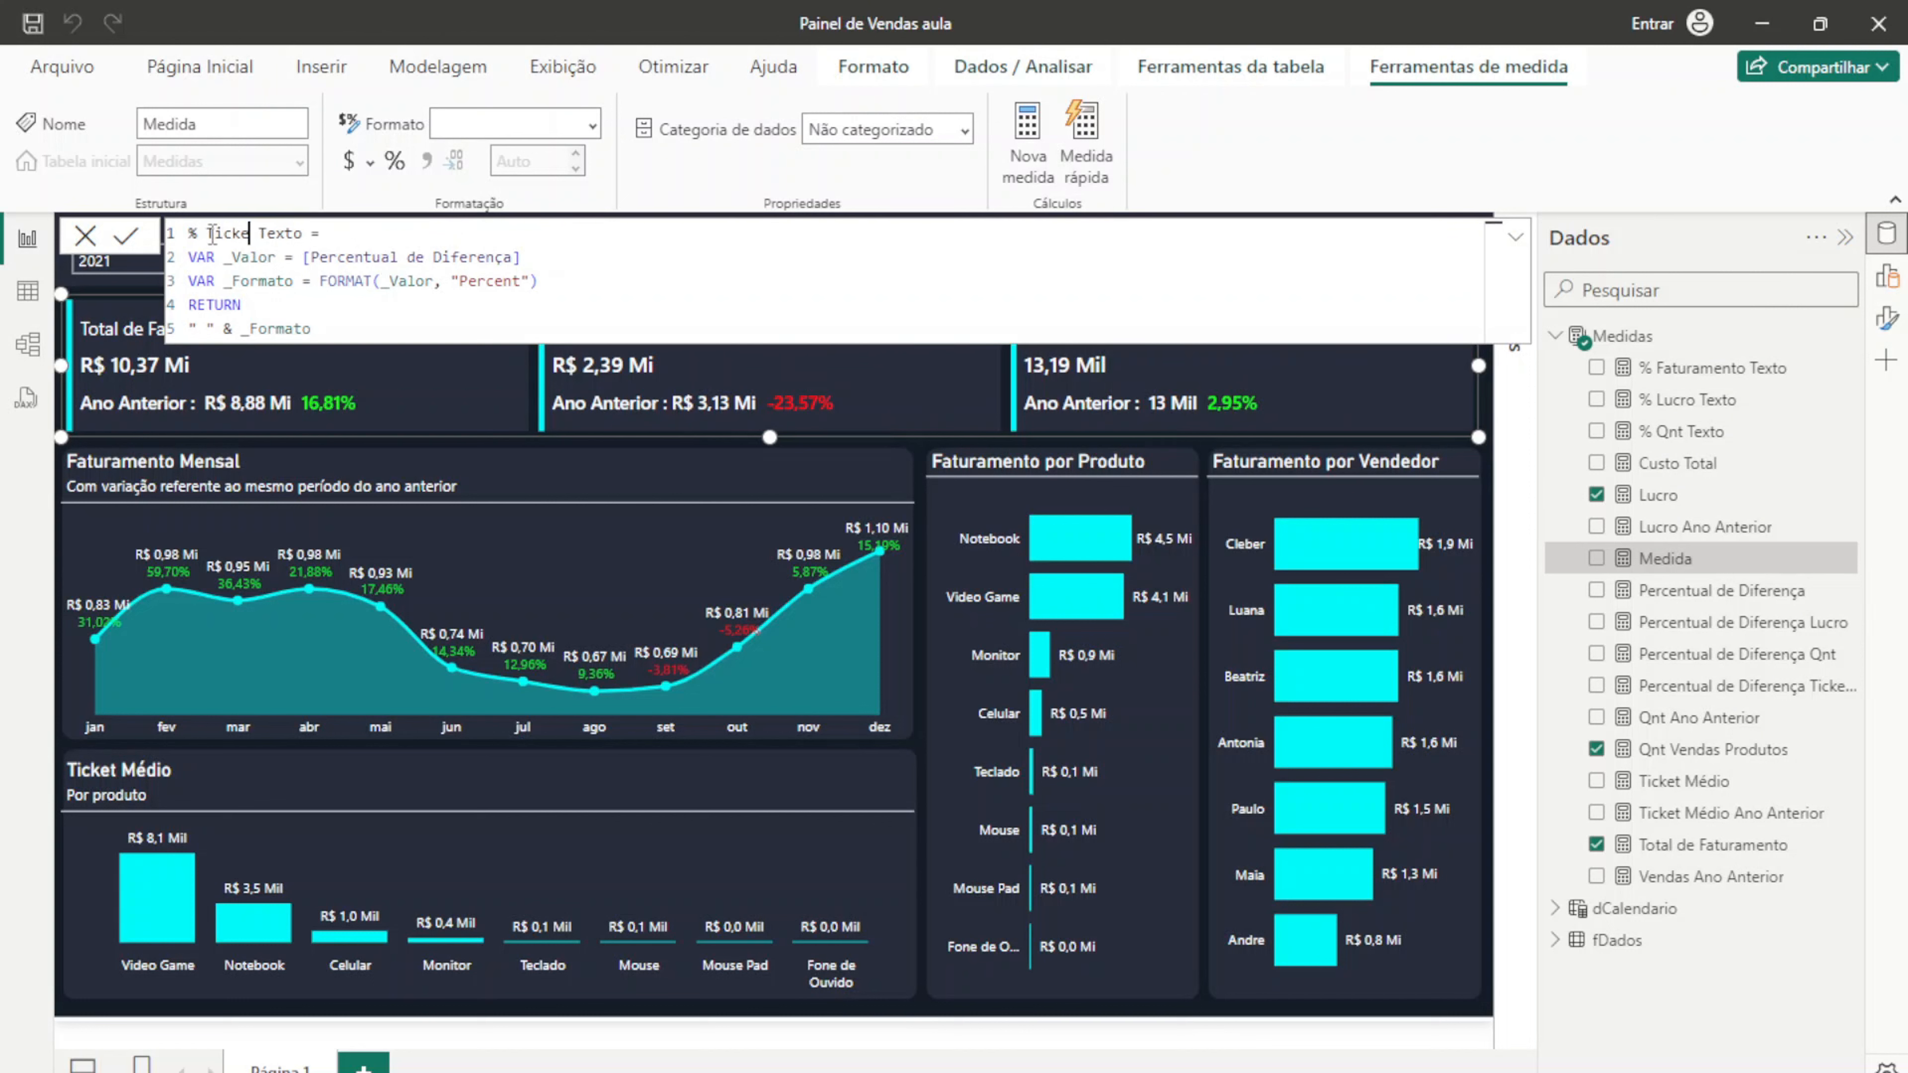
type("Médio")
Step: Set the _Valor variable to [Percentual de Diferença Ticket Médio] and commit the % Ticket Médio Texto measure
left_click_drag(526, 260, 328, 259)
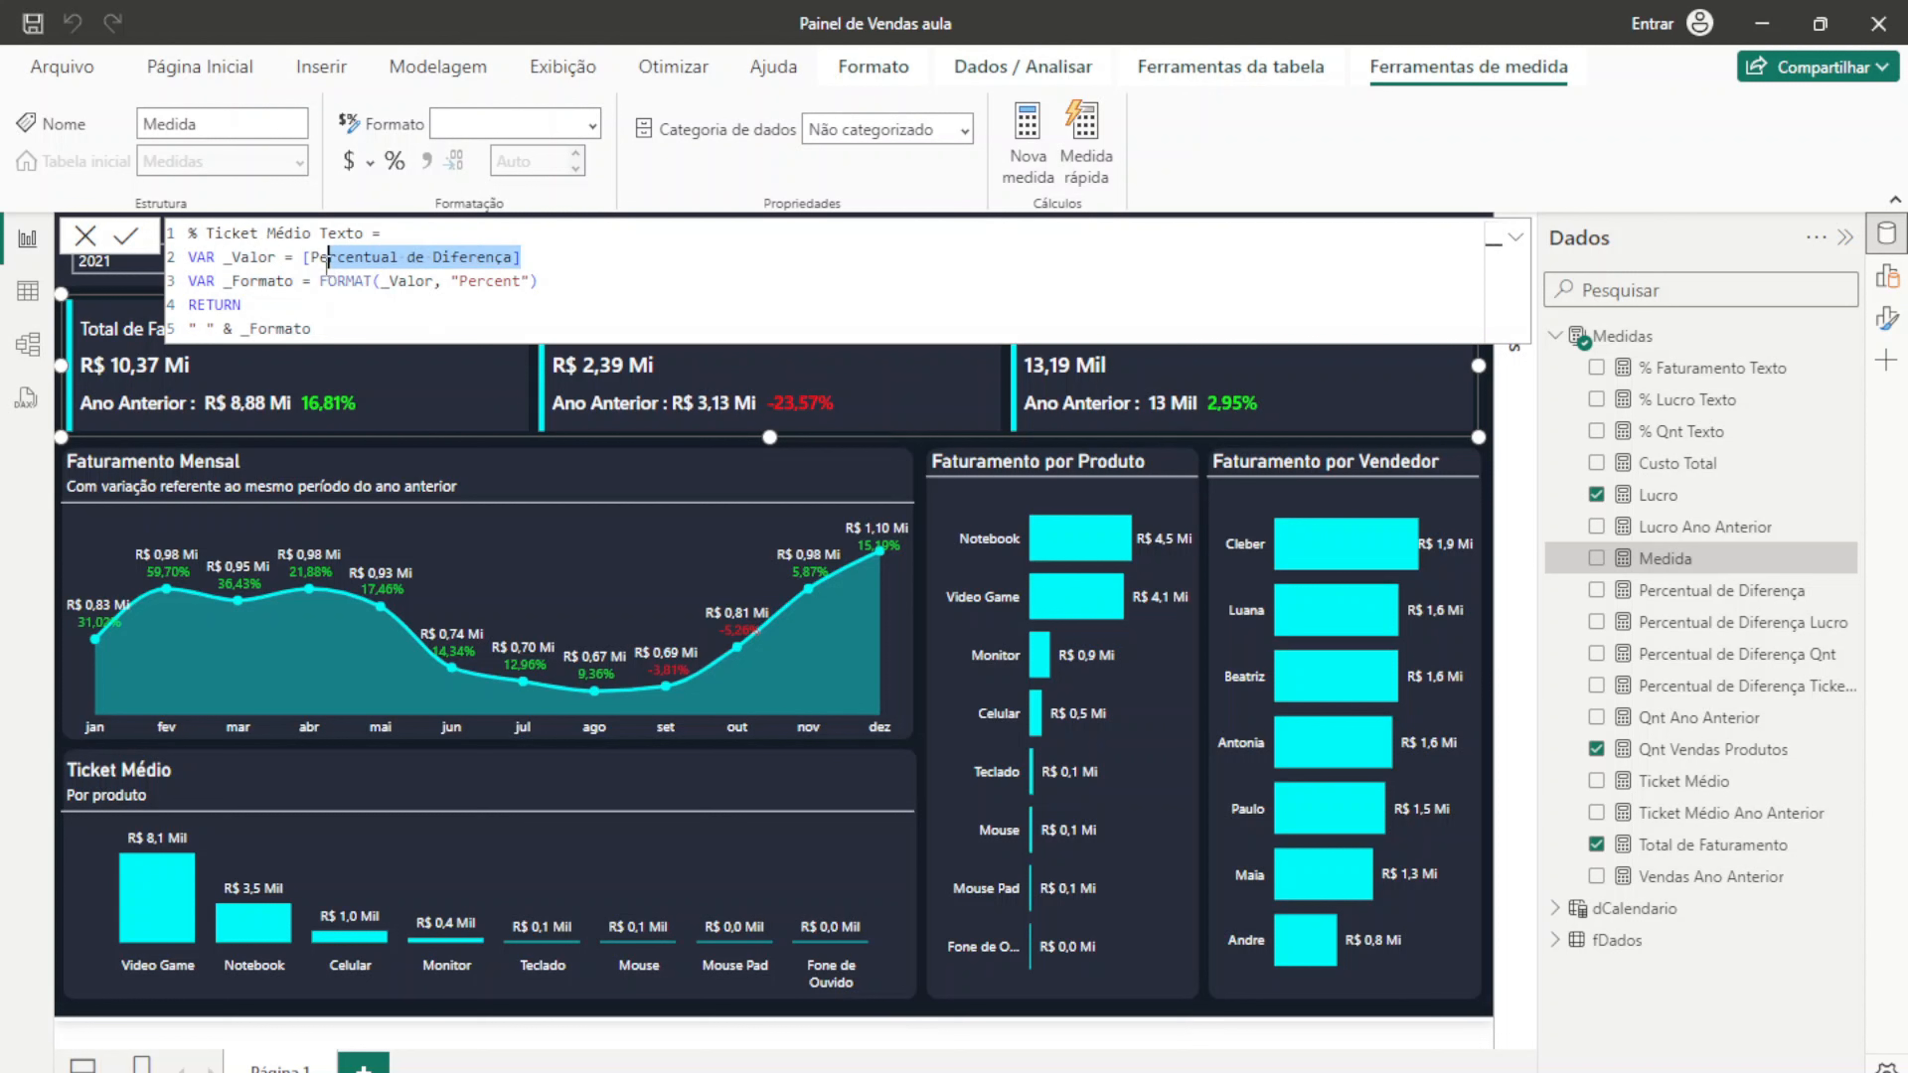
type("p")
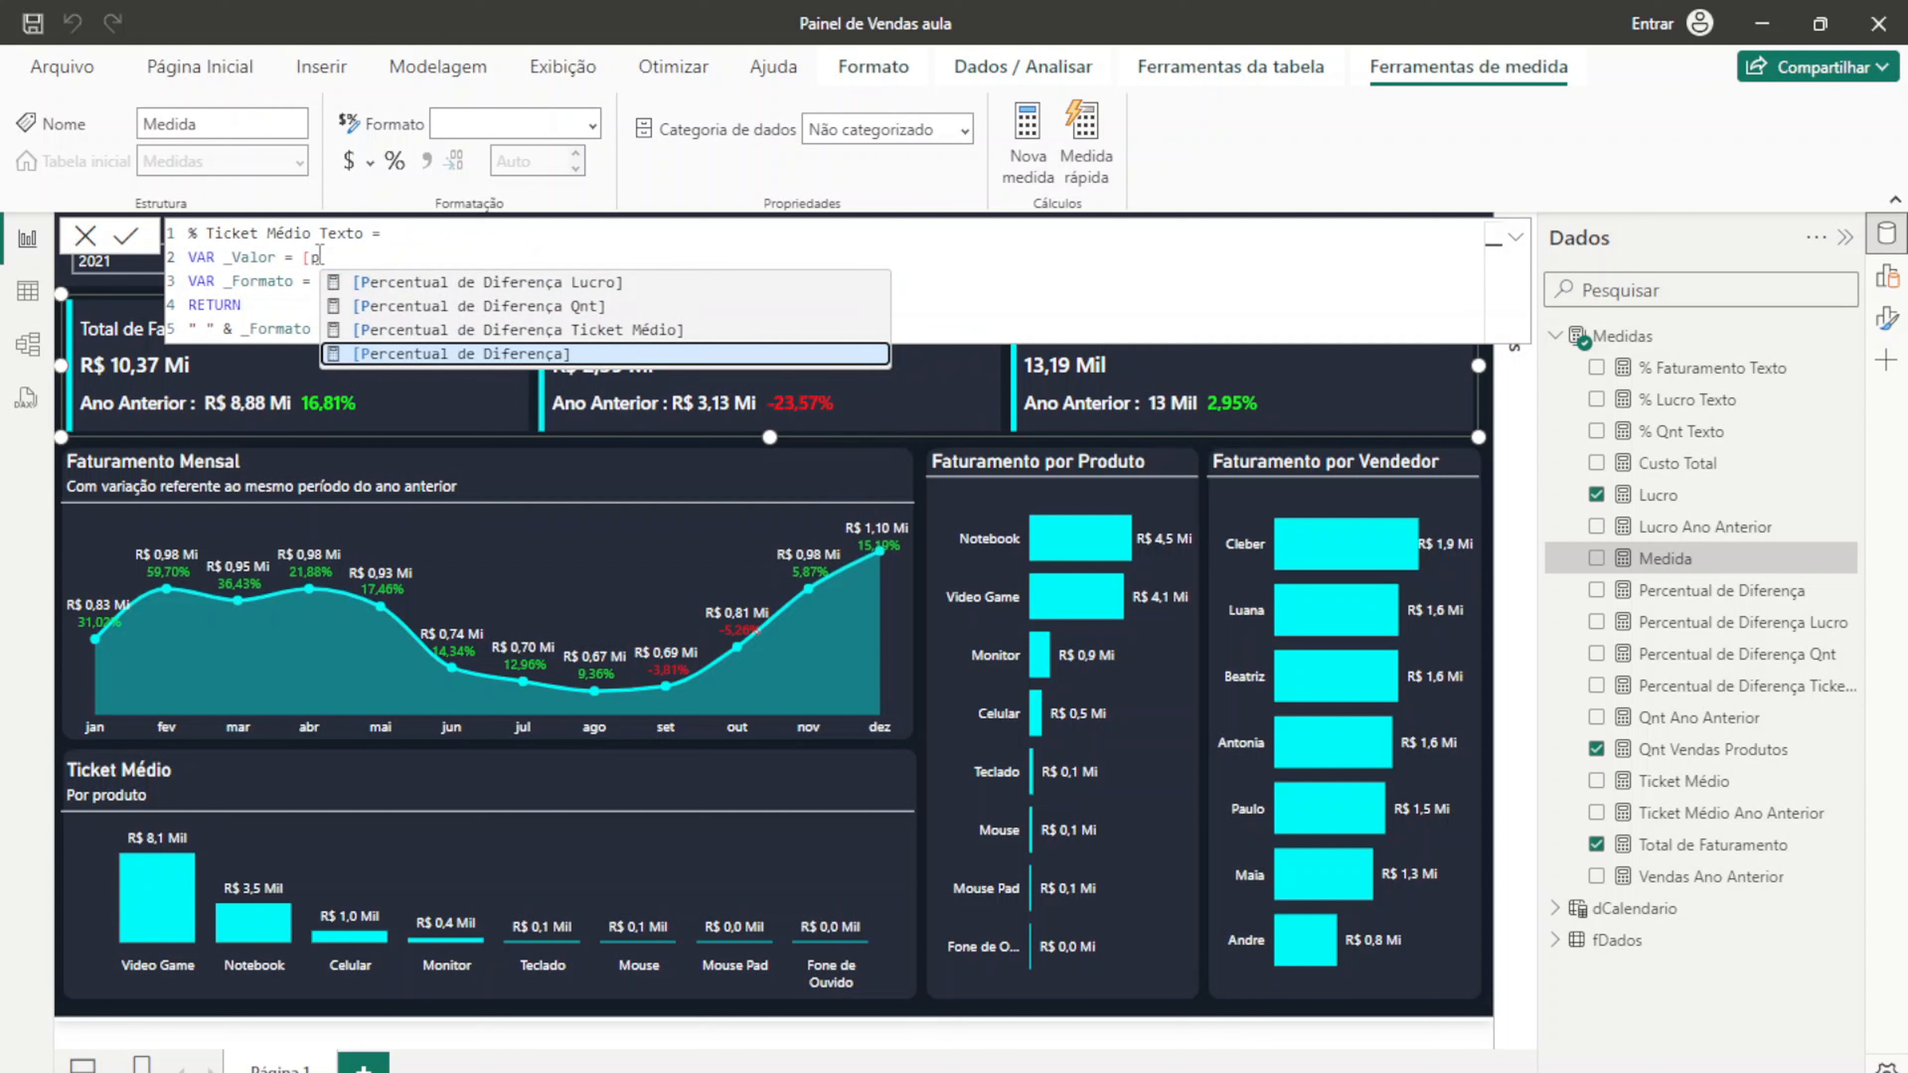
key("Up")
key("Tab")
left_click(311, 333)
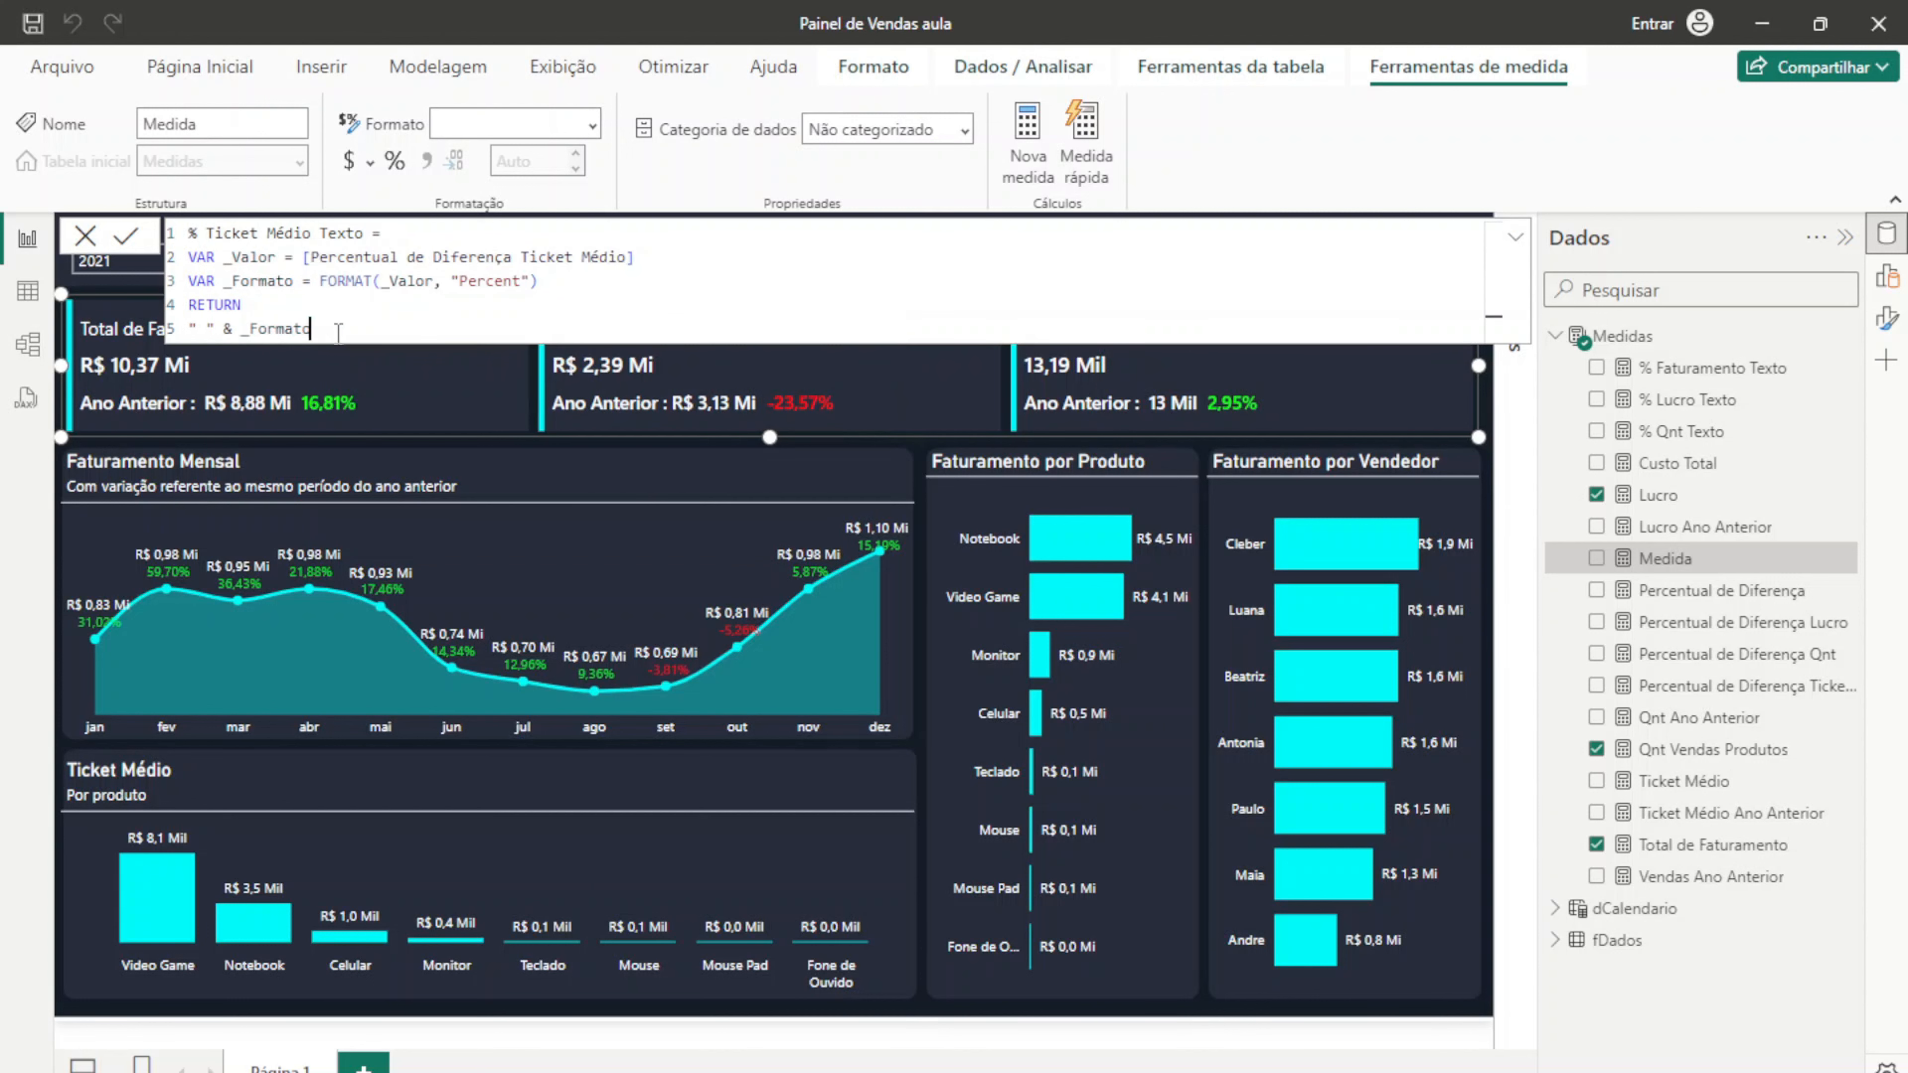
key("Return")
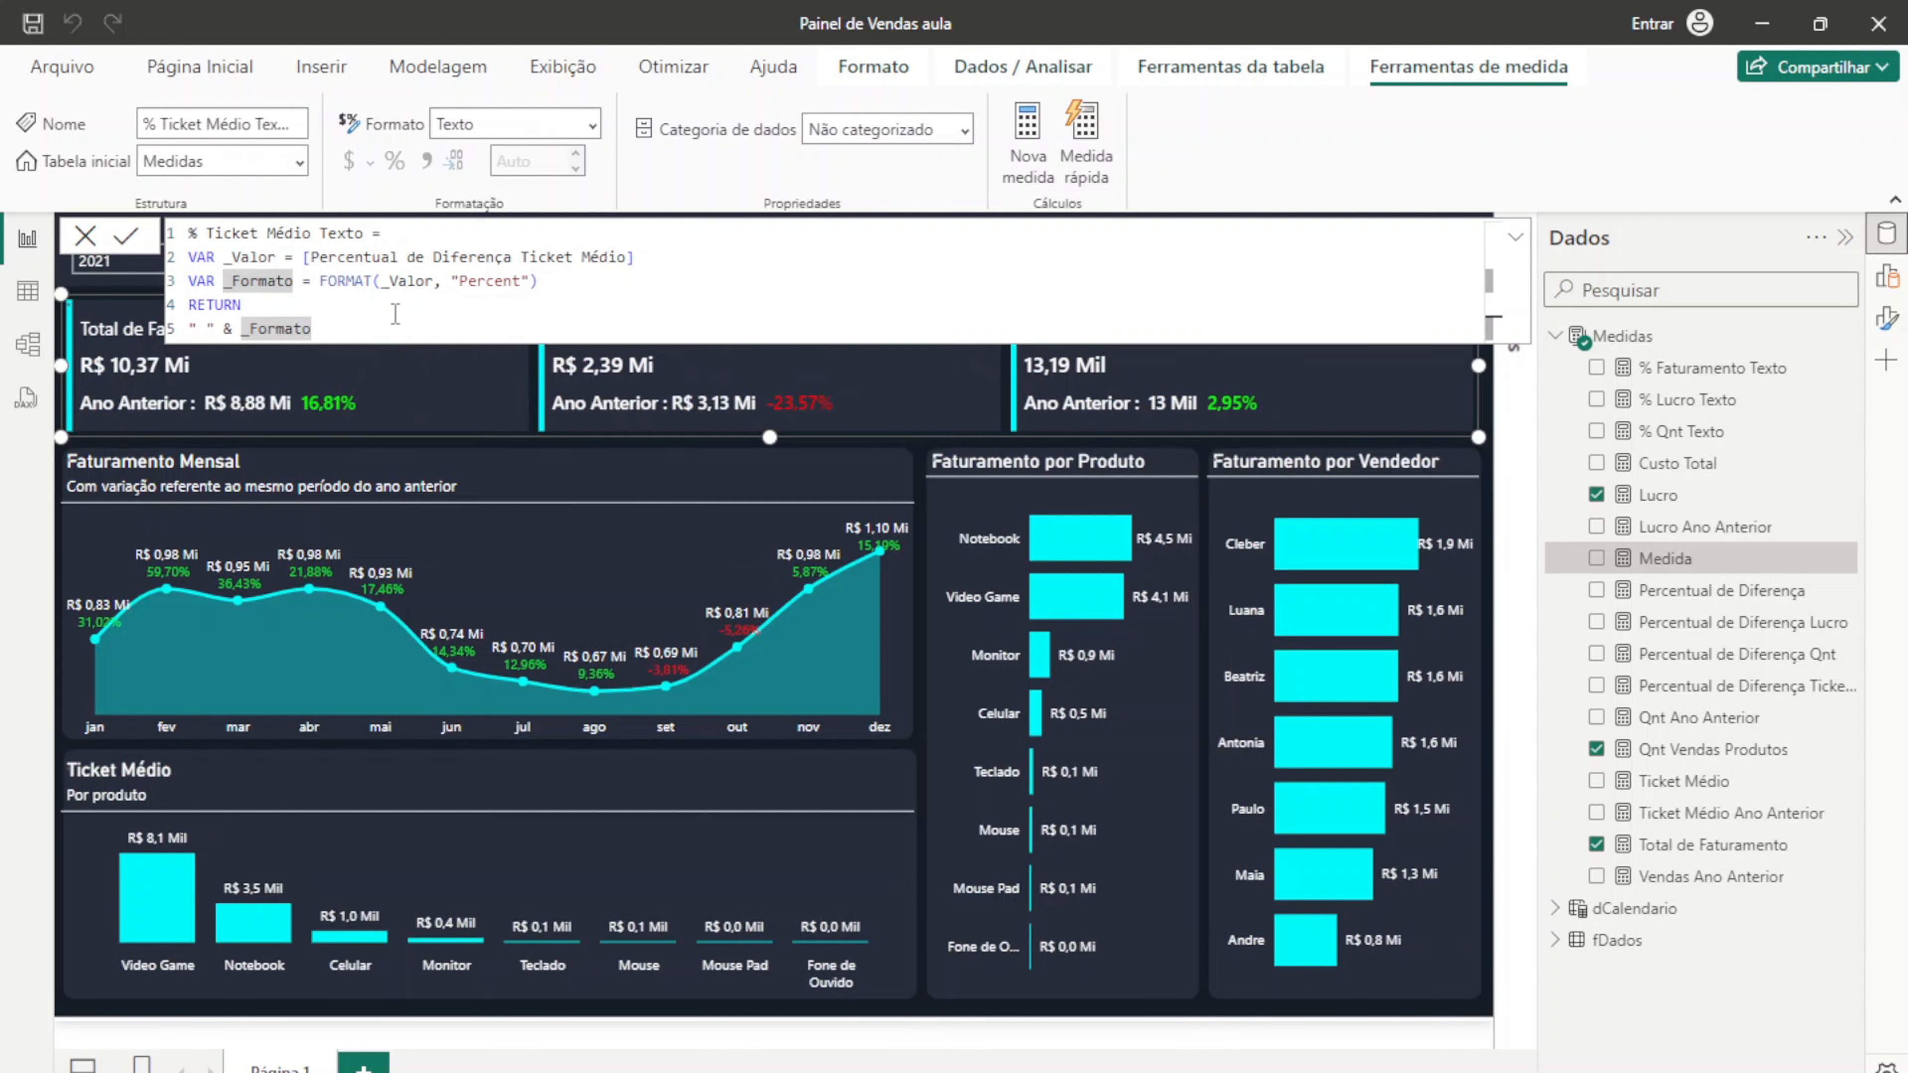
left_click(97, 240)
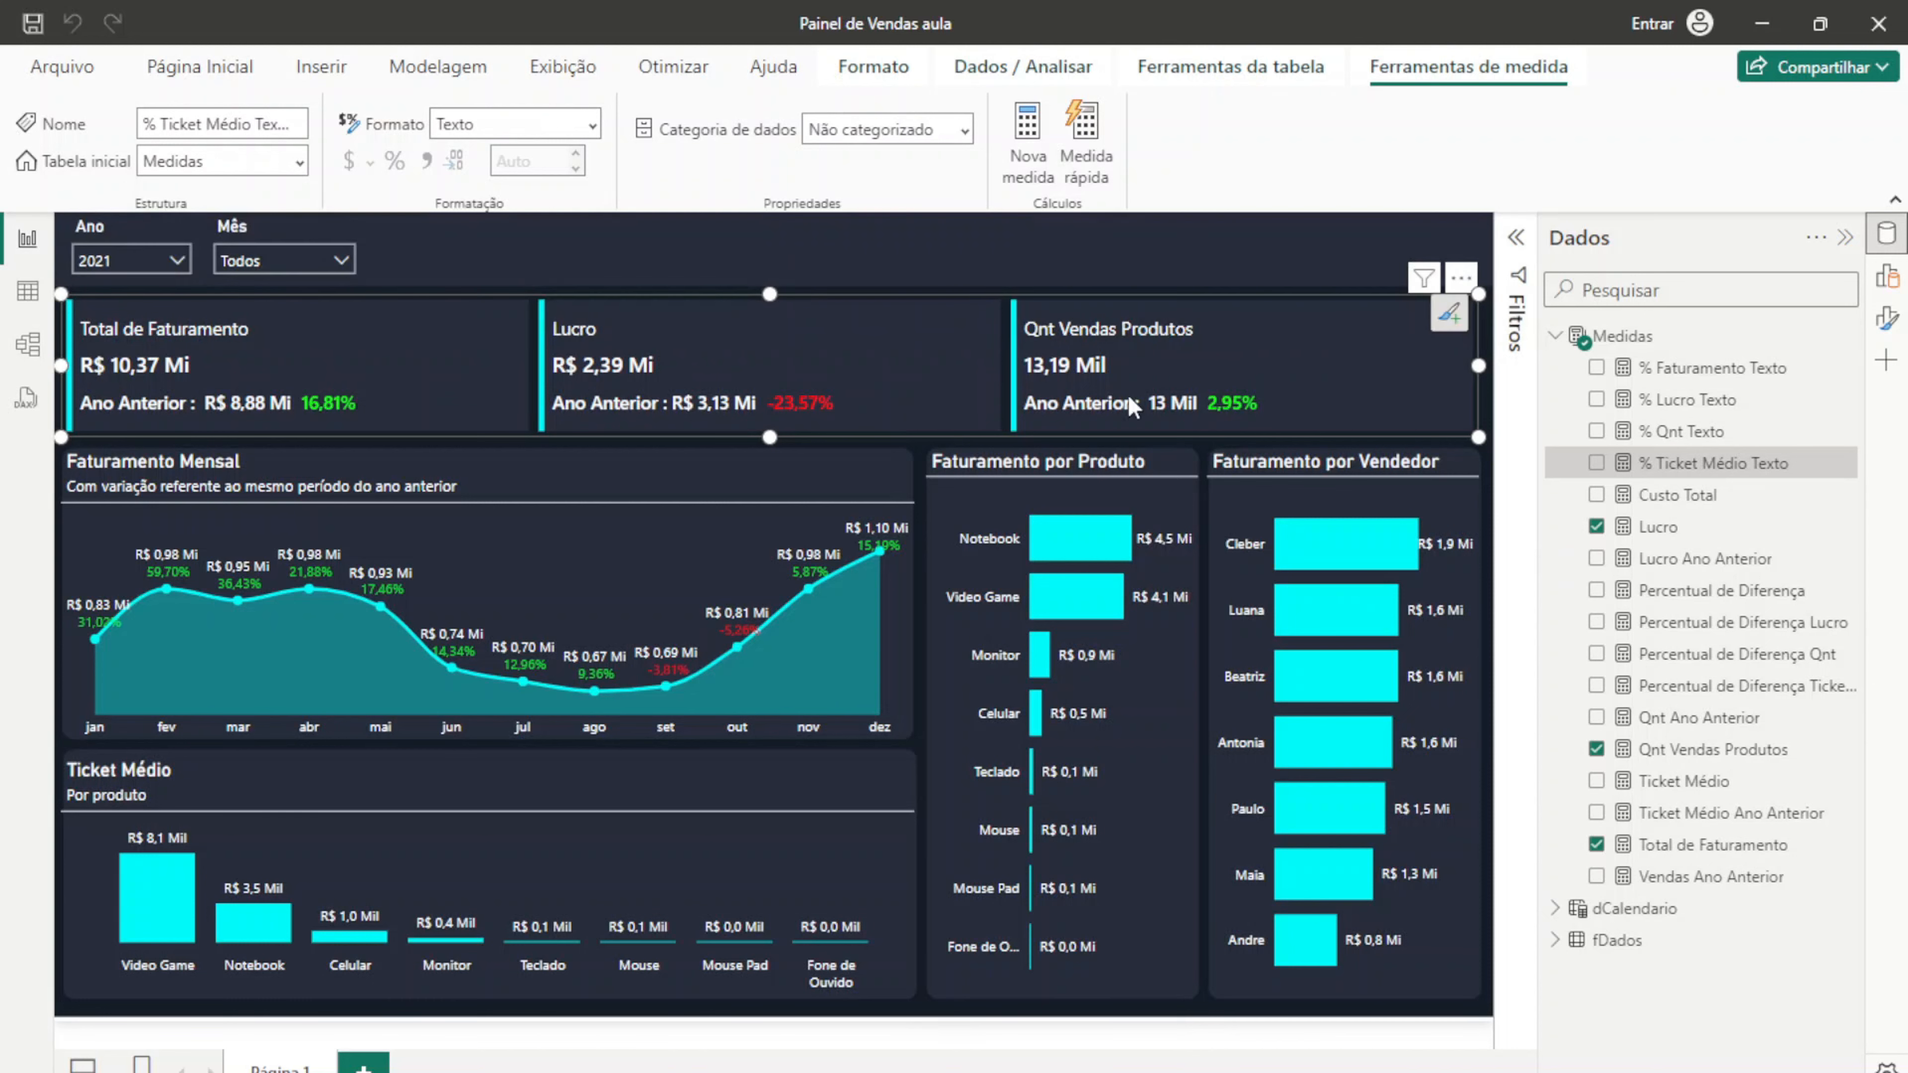
Step: Add the Ticket Médio measure to the card visual, then open the visual's formatting options
left_click(1888, 319)
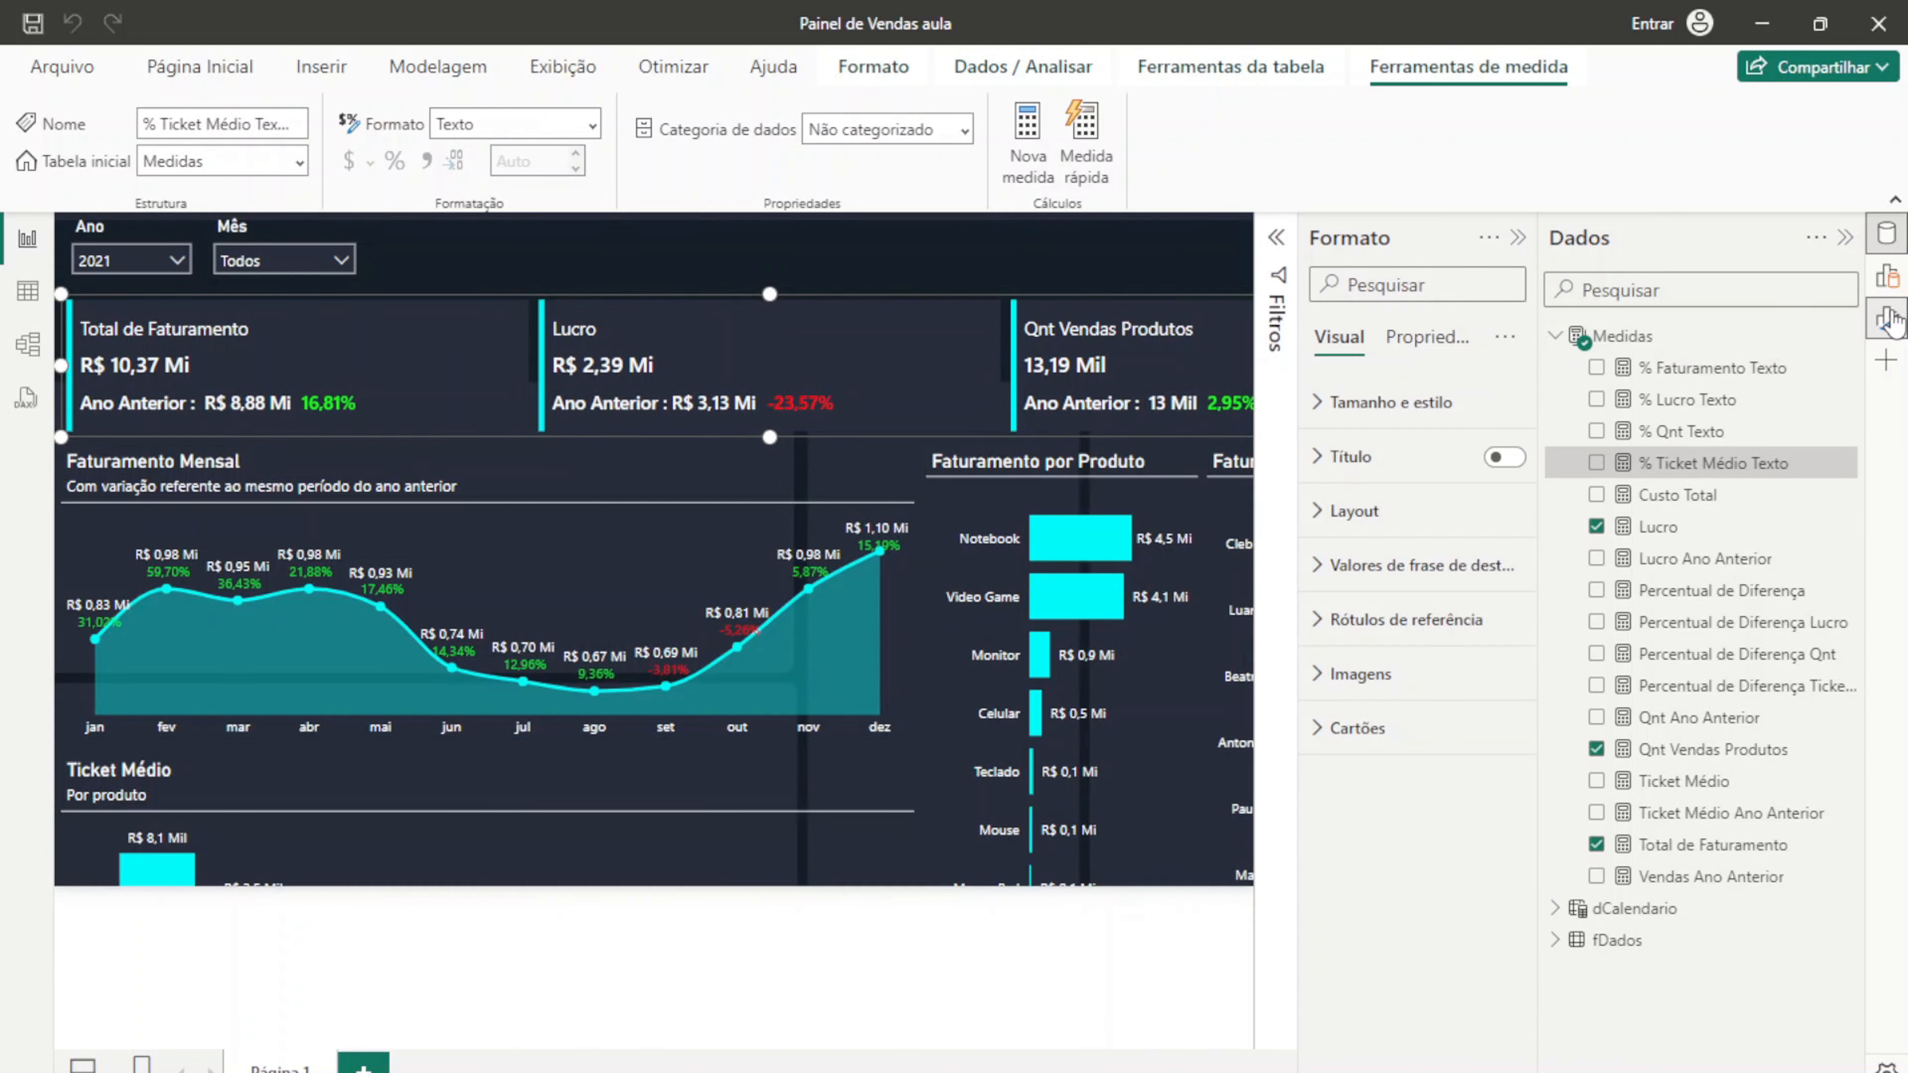
left_click(1888, 319)
left_click(1888, 278)
left_click(1888, 279)
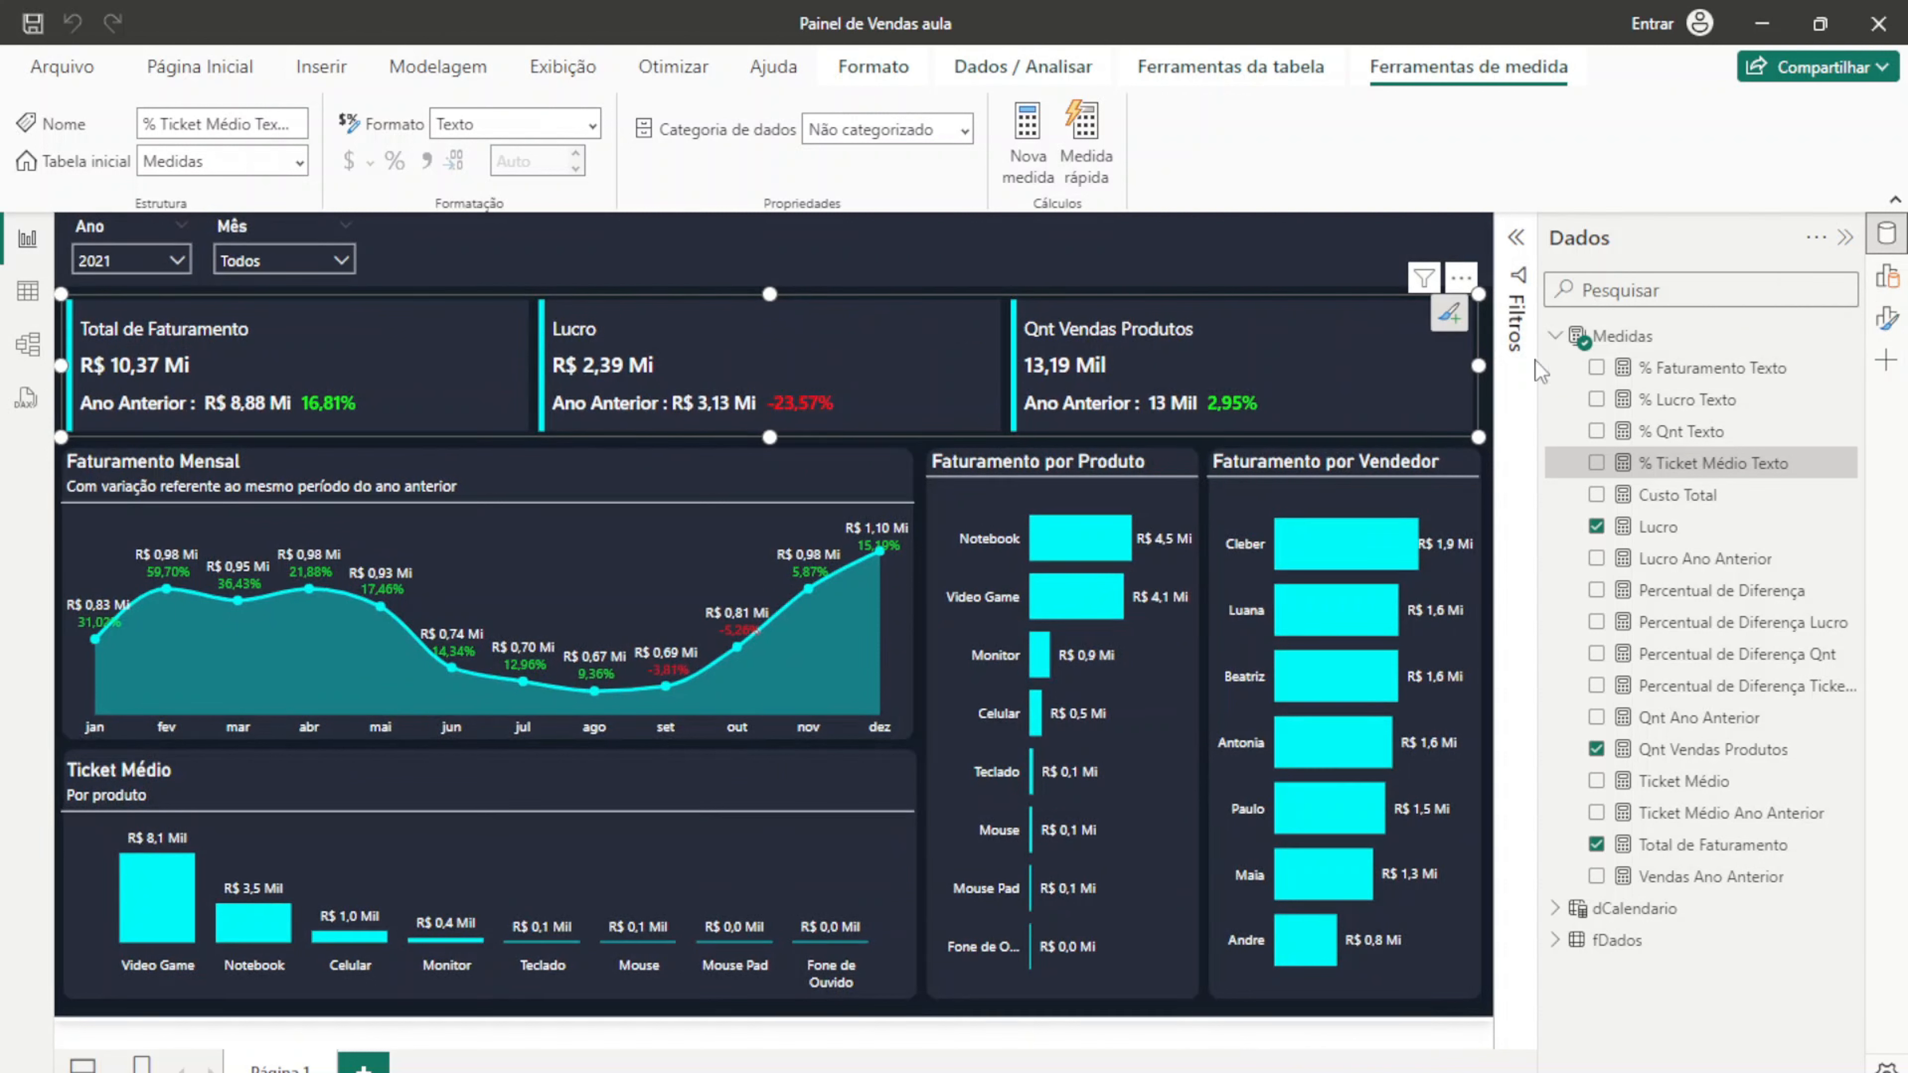
left_click(1596, 781)
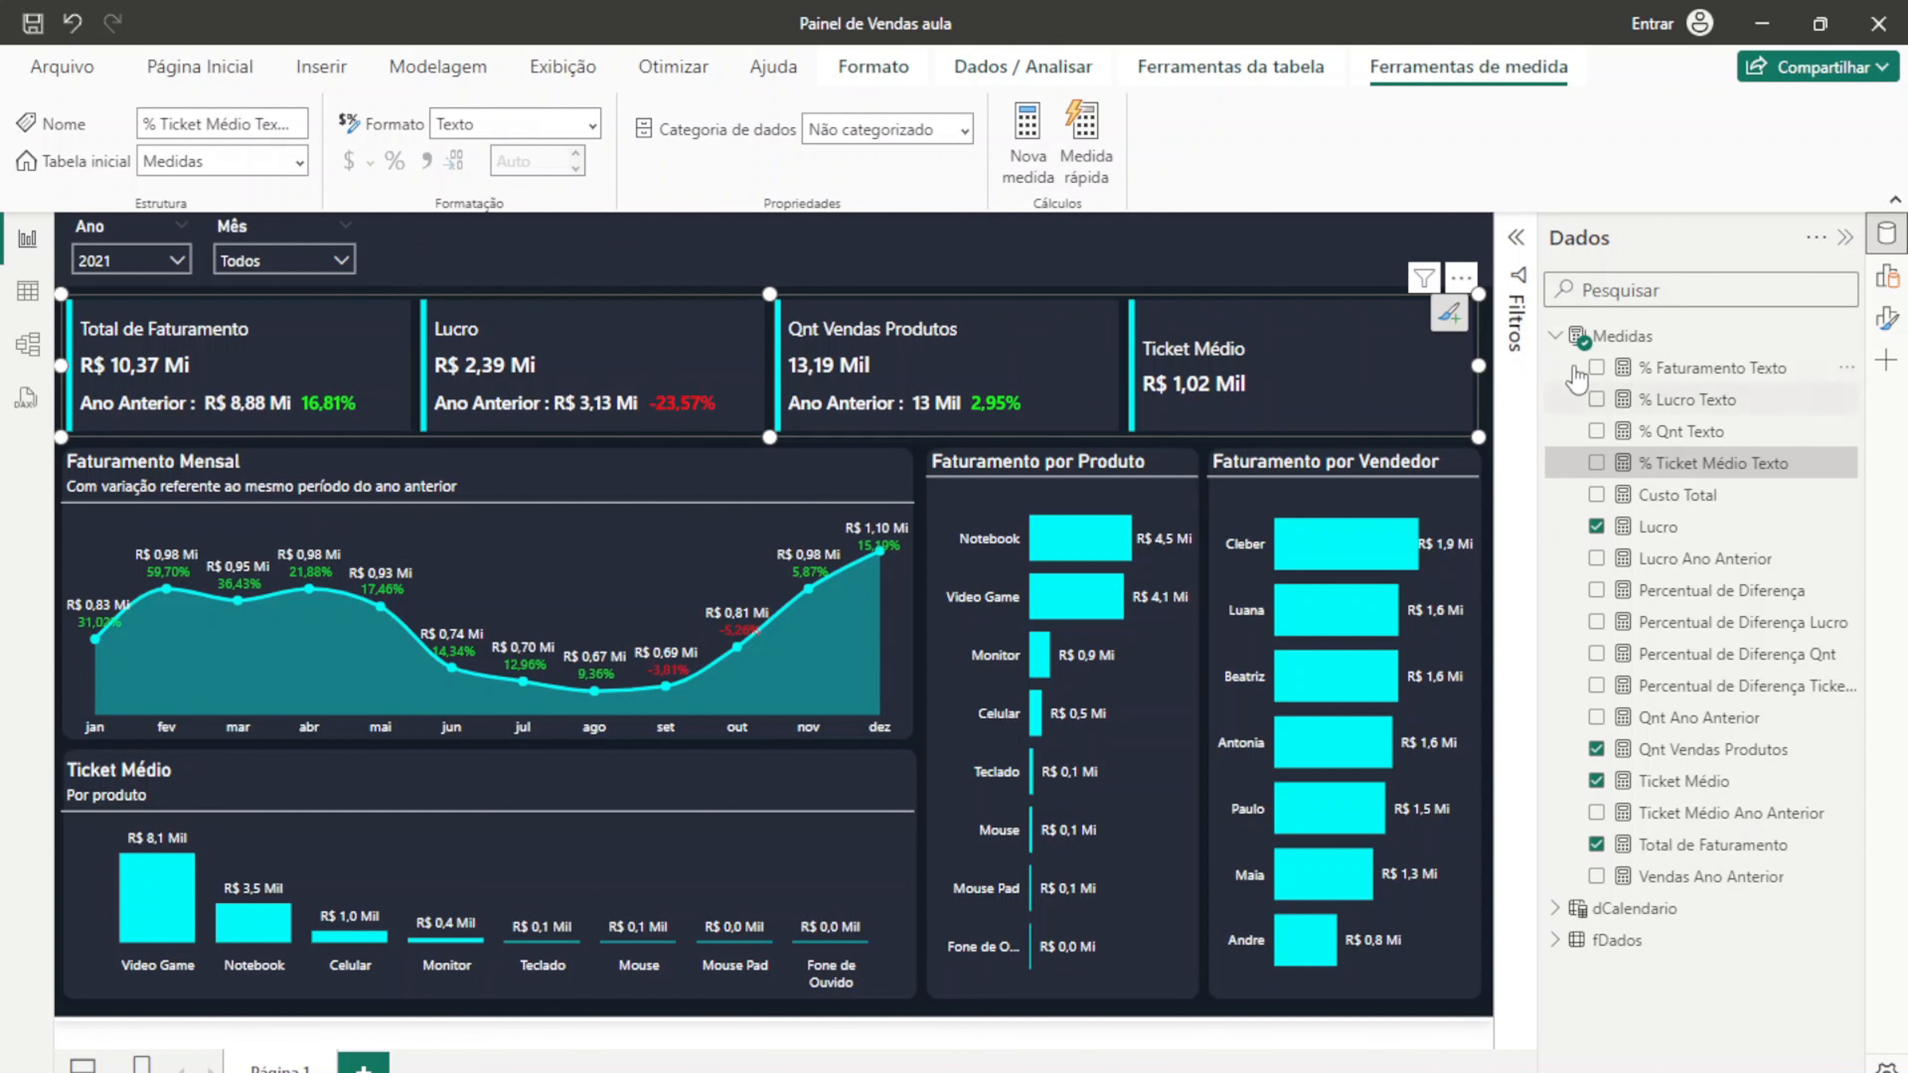
left_click(1598, 340)
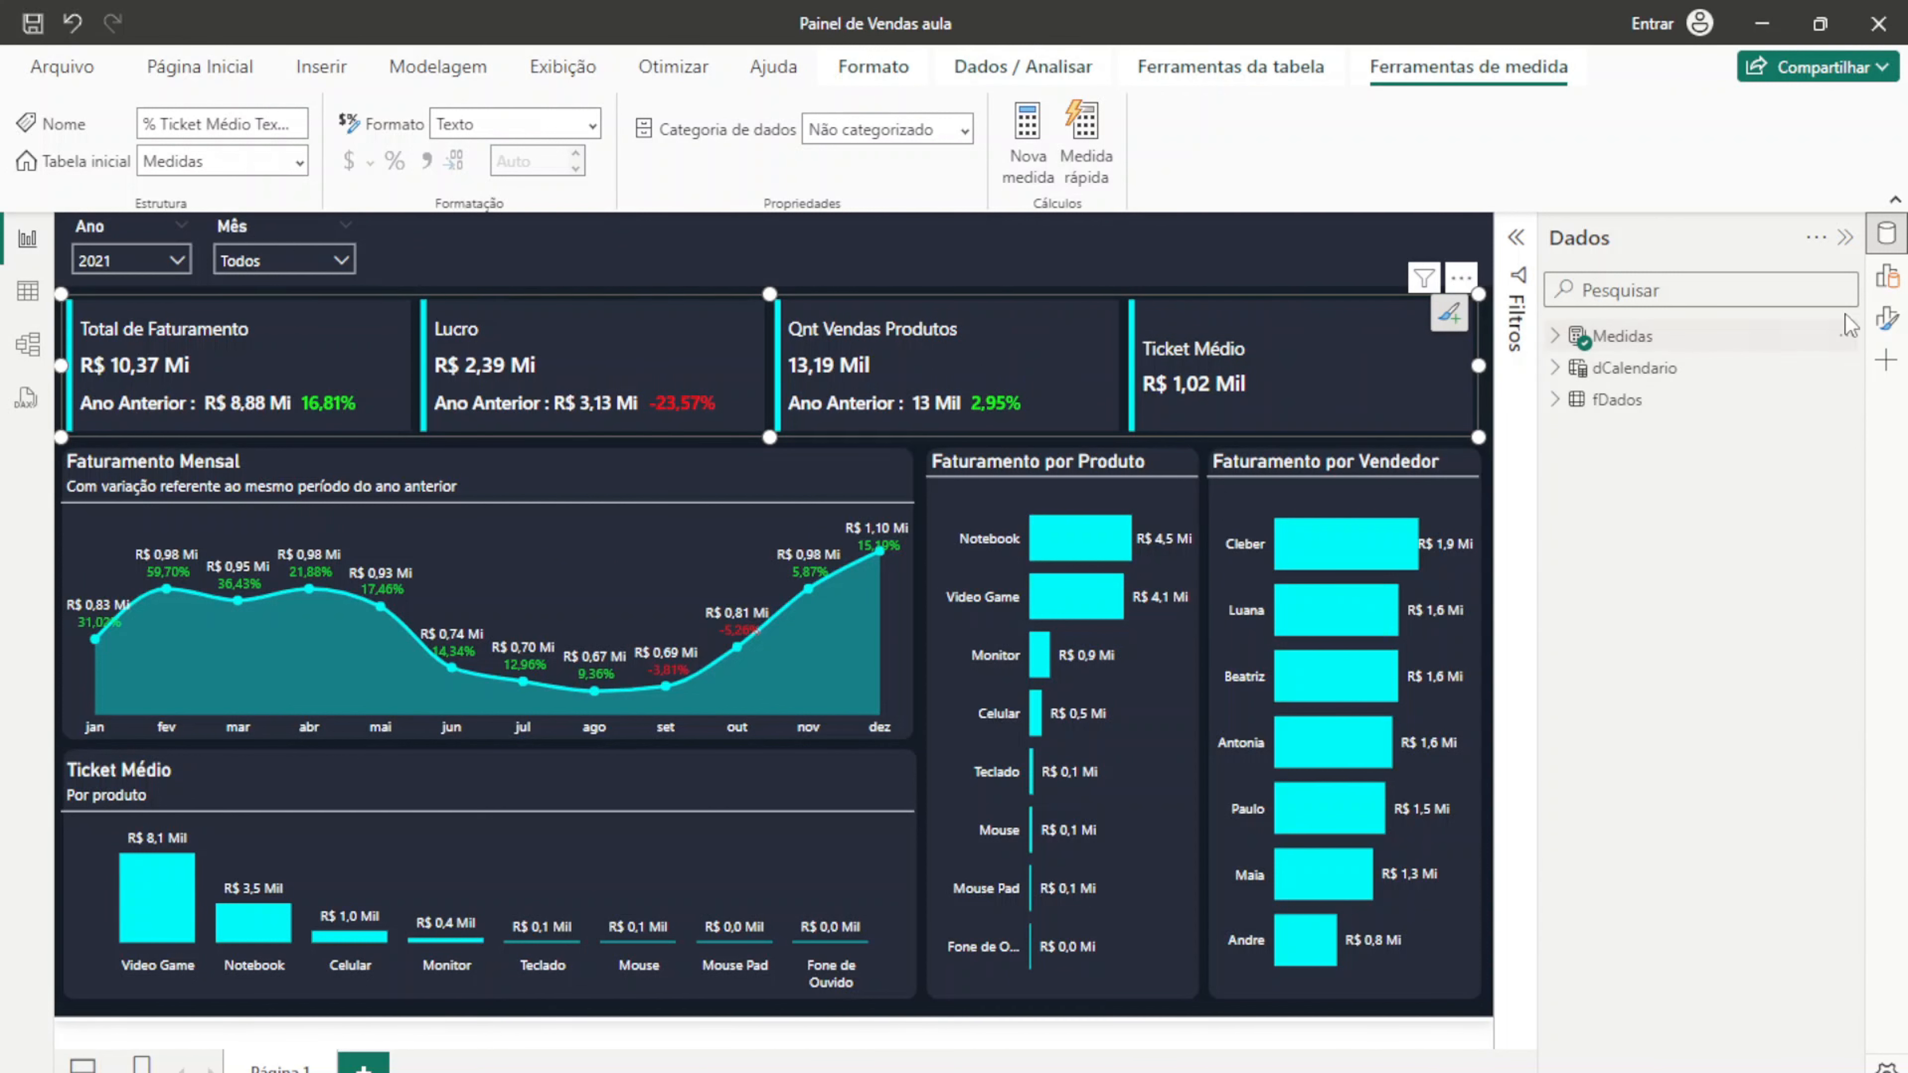
left_click(1887, 318)
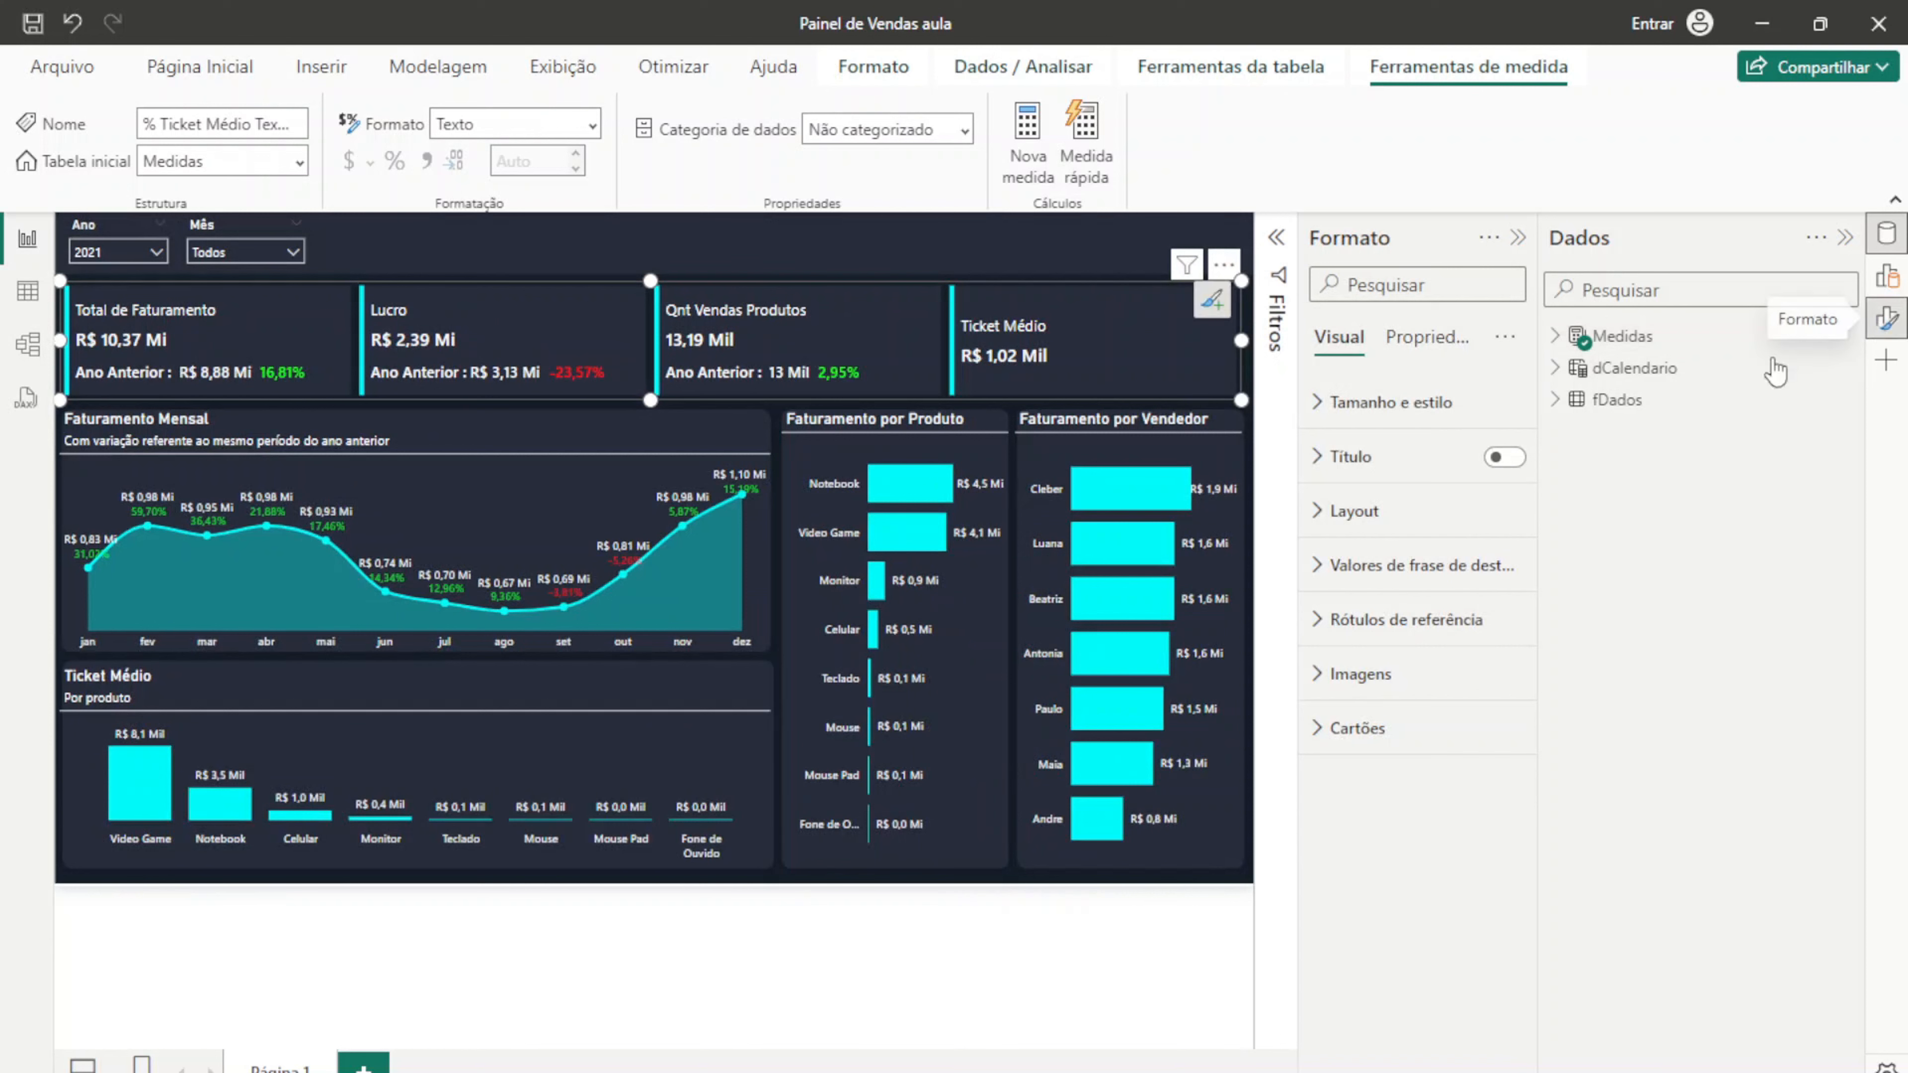
Step: Examine the Ticket Médio series' callout value and label settings in the card visual's formatting options
left_click(1321, 564)
left_click(1422, 697)
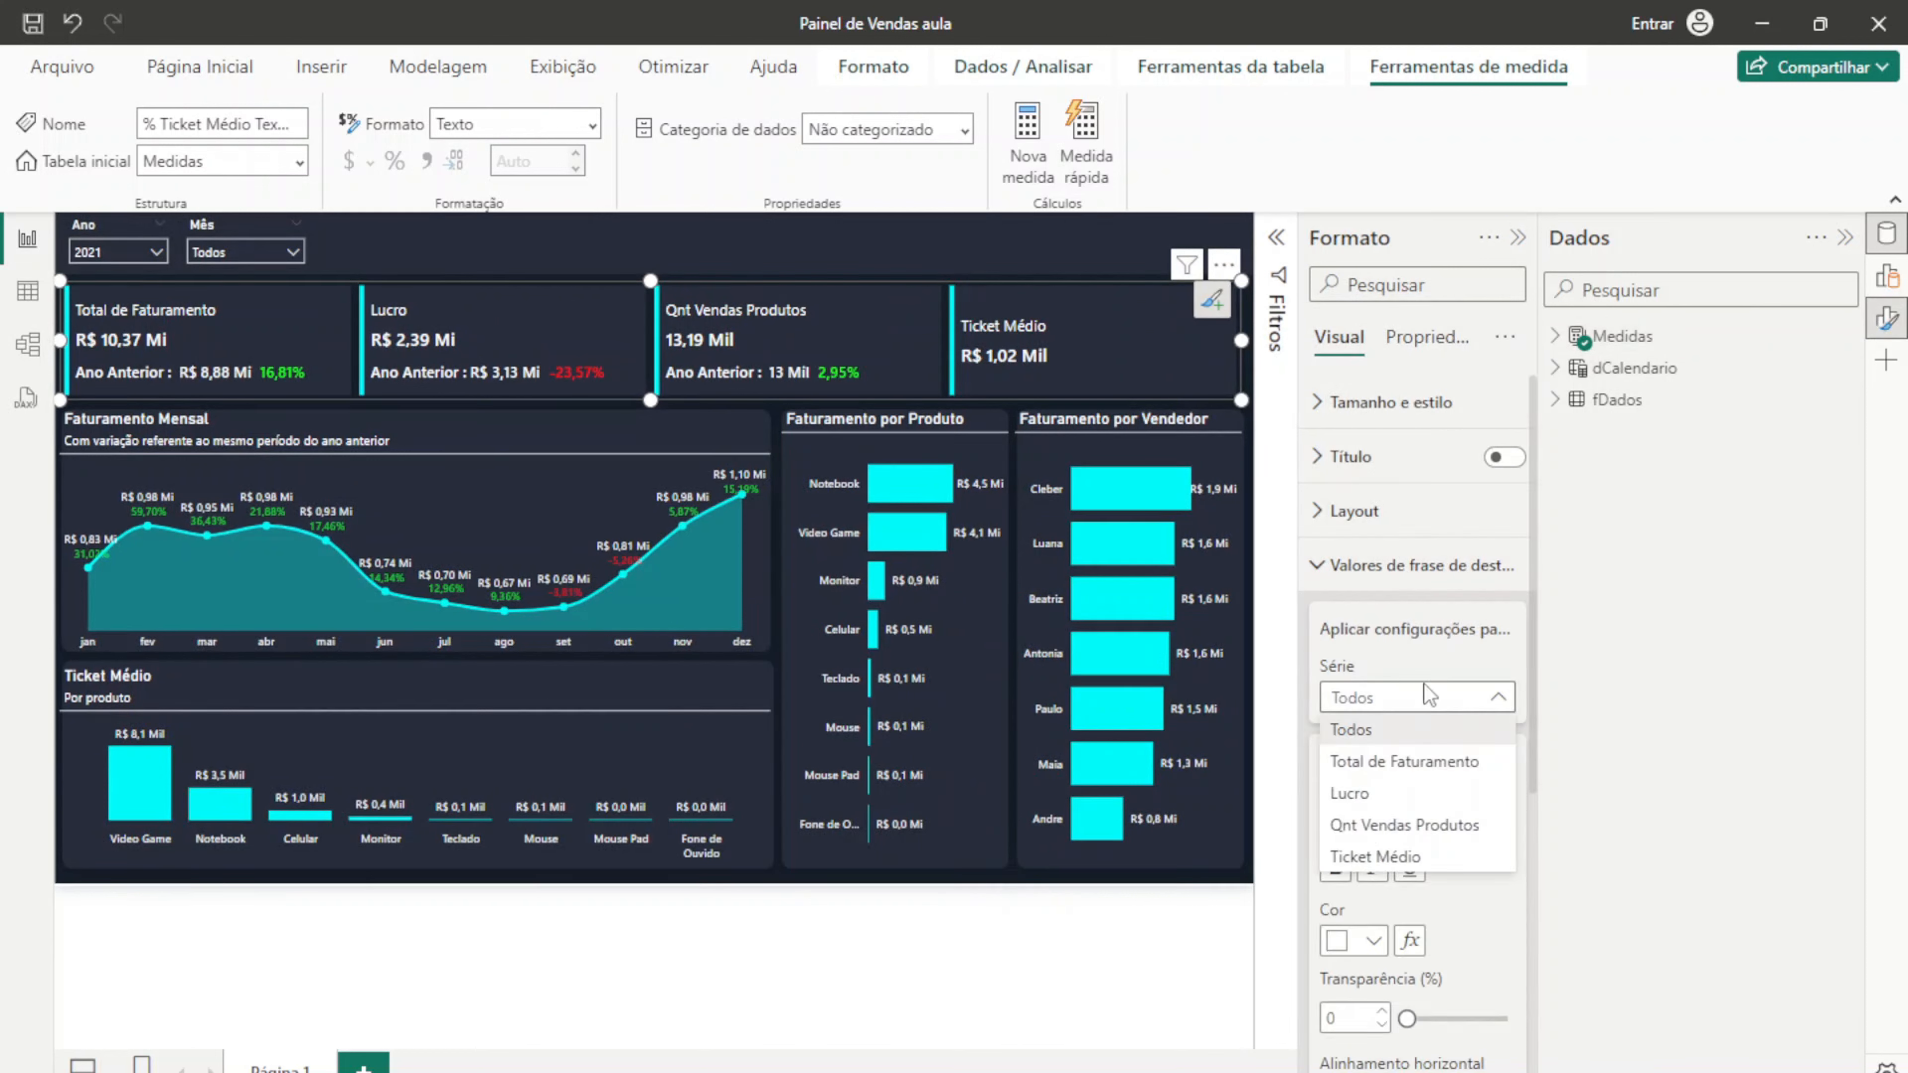
left_click(1413, 639)
left_click(1411, 697)
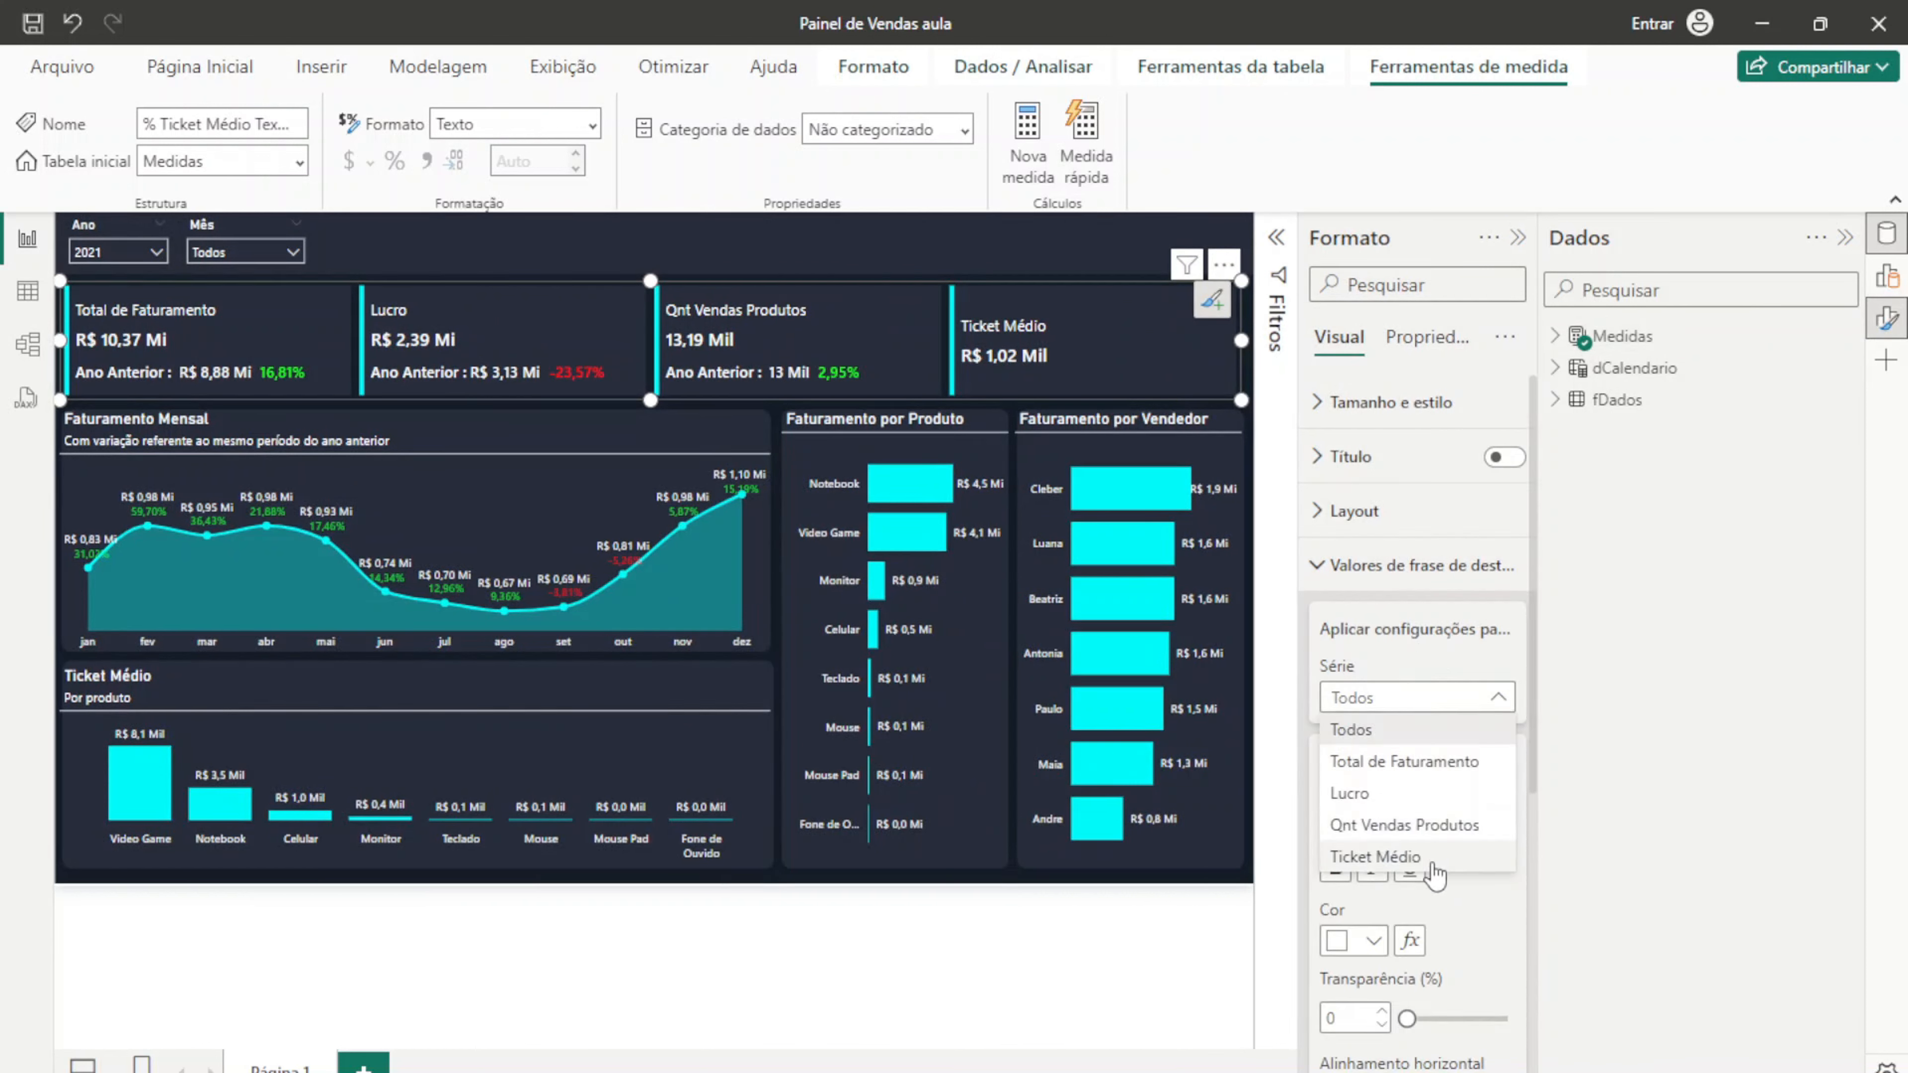
left_click(1428, 857)
scroll(1441, 721, "down", 3)
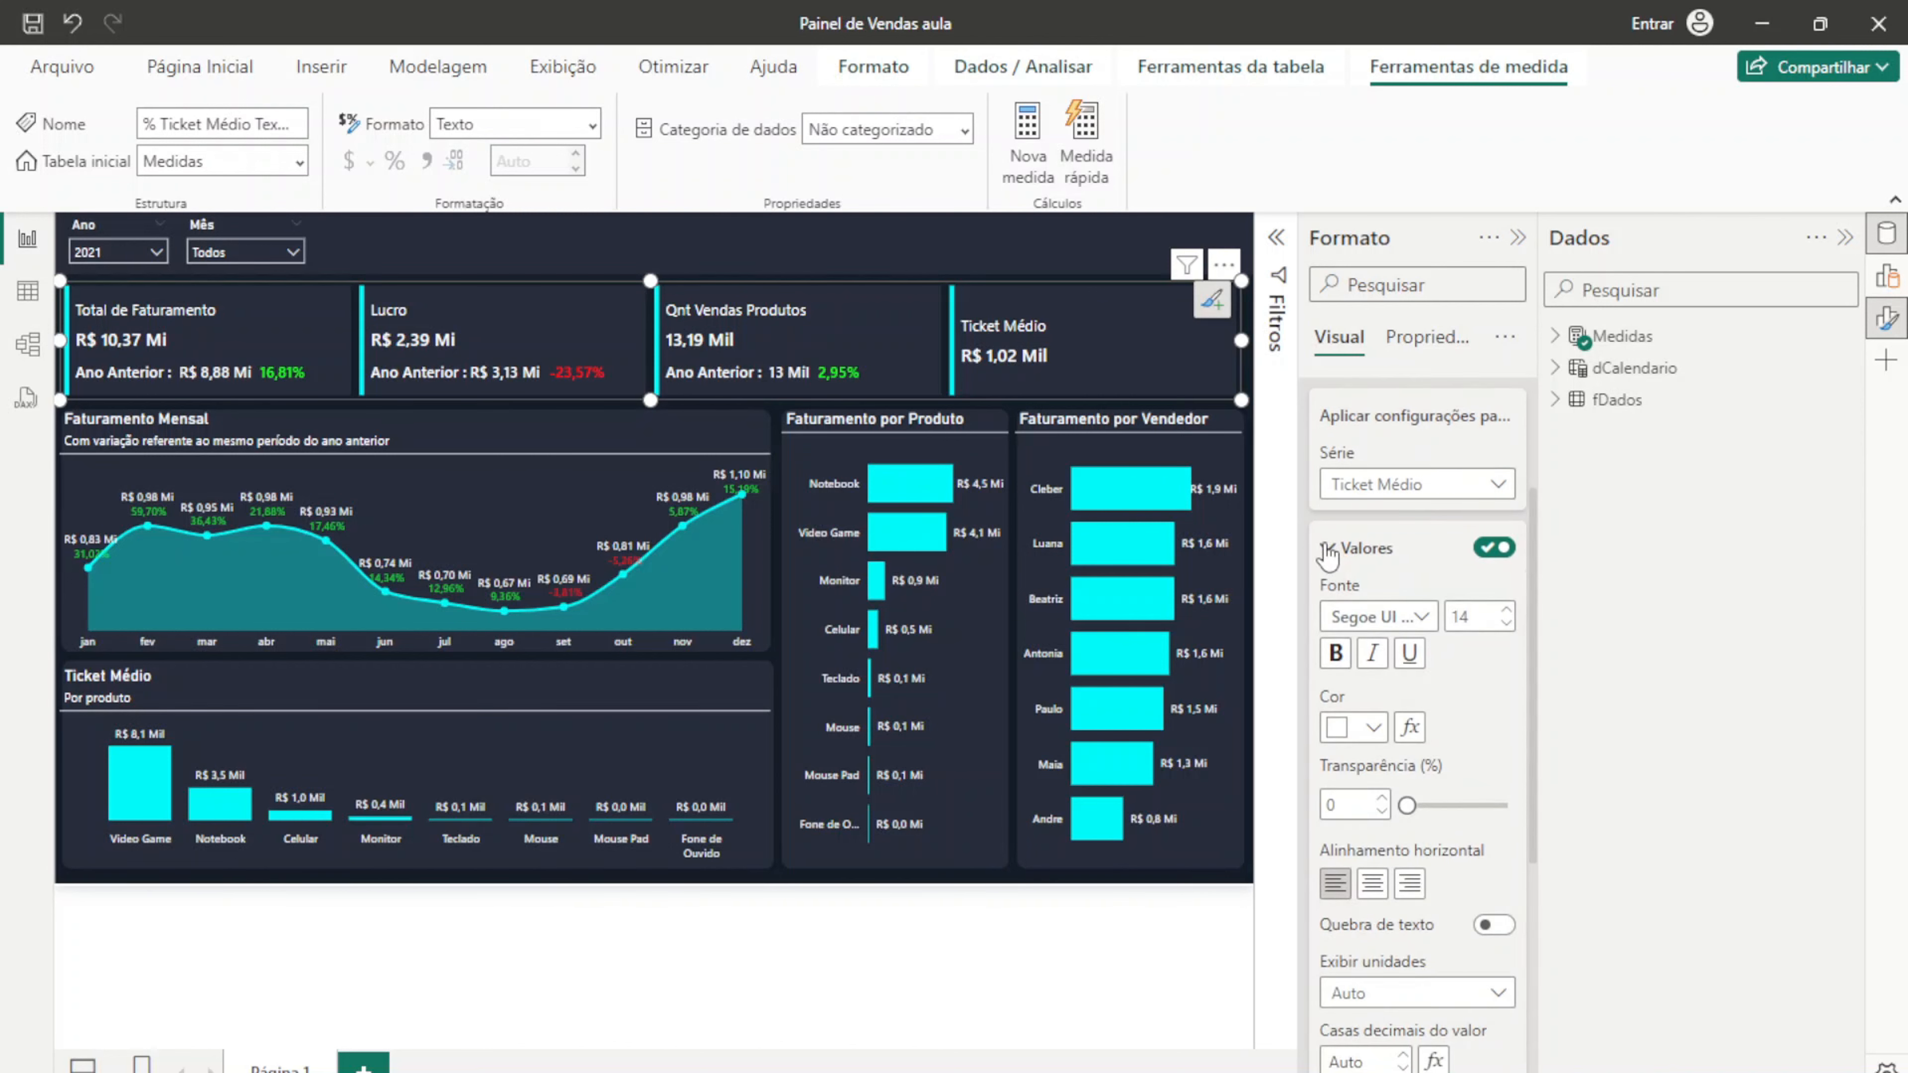
left_click(1326, 547)
left_click(1347, 730)
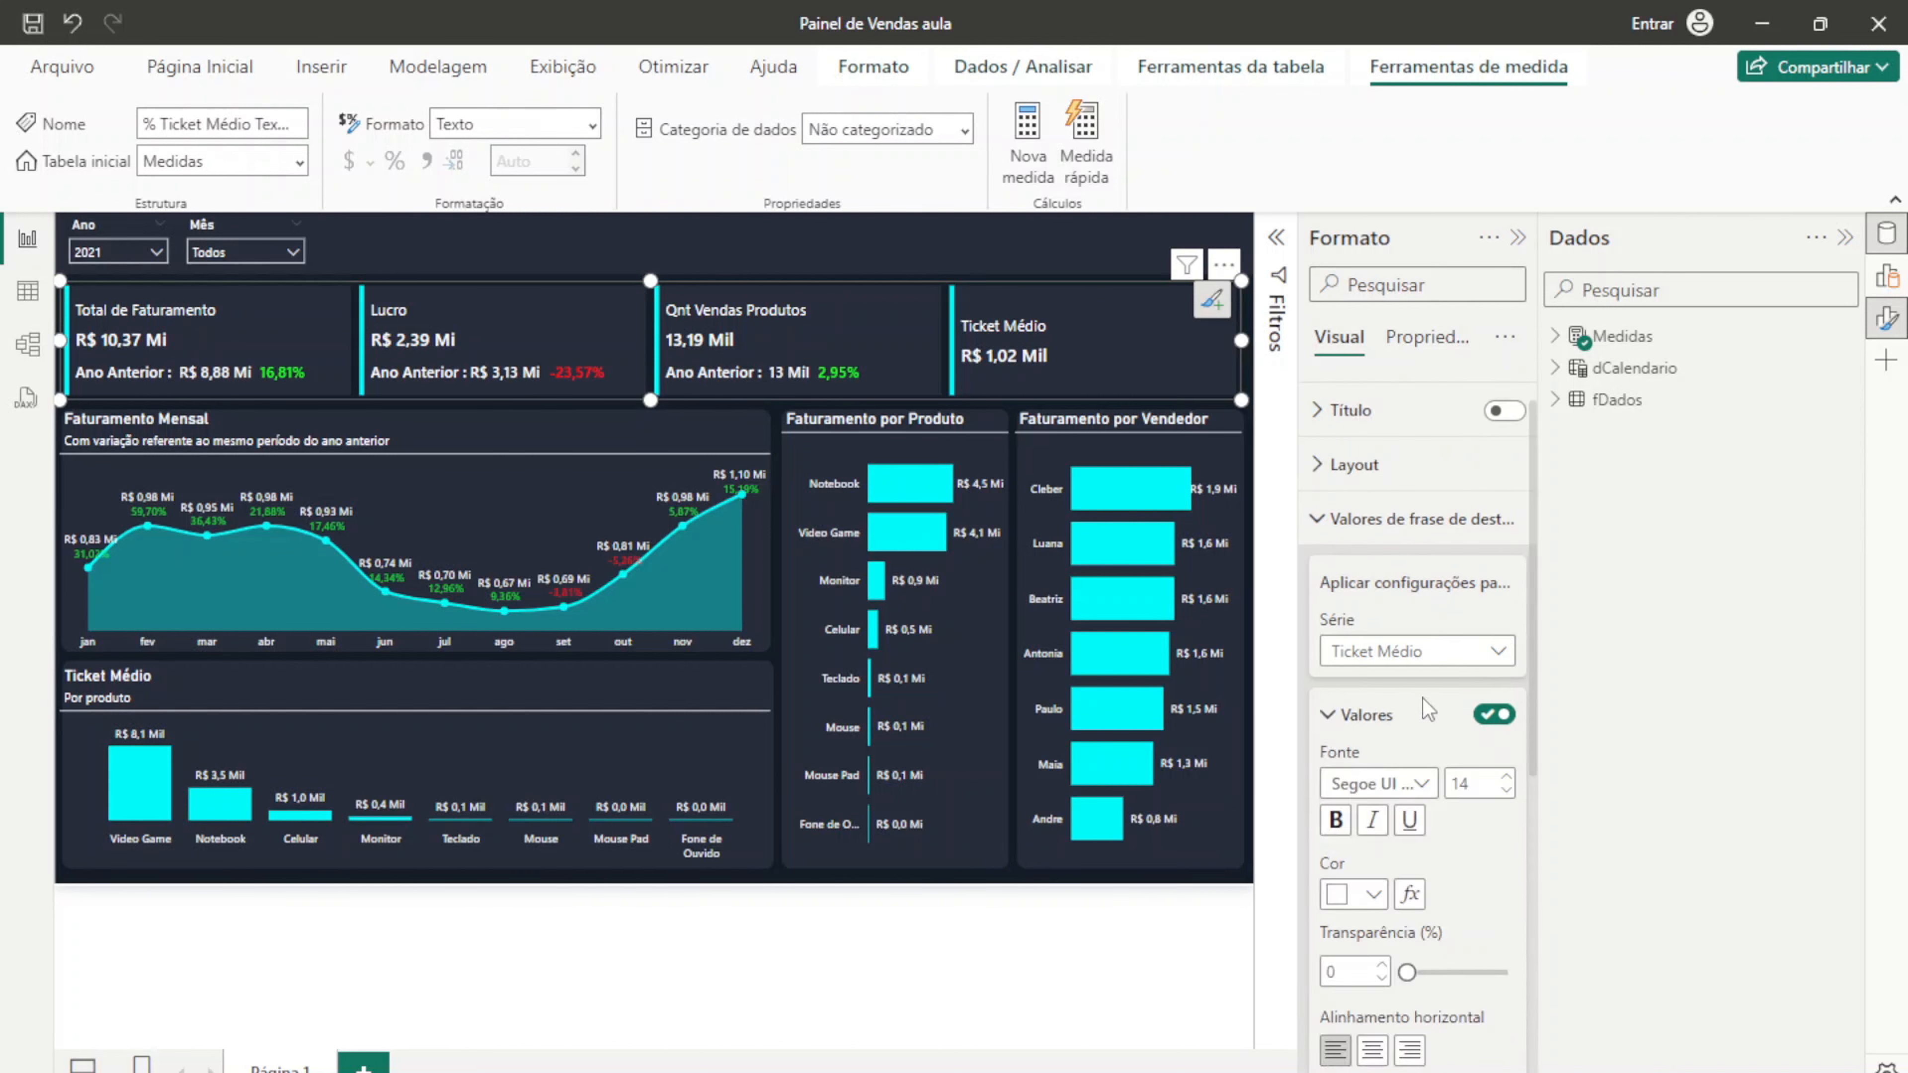
left_click(1346, 720)
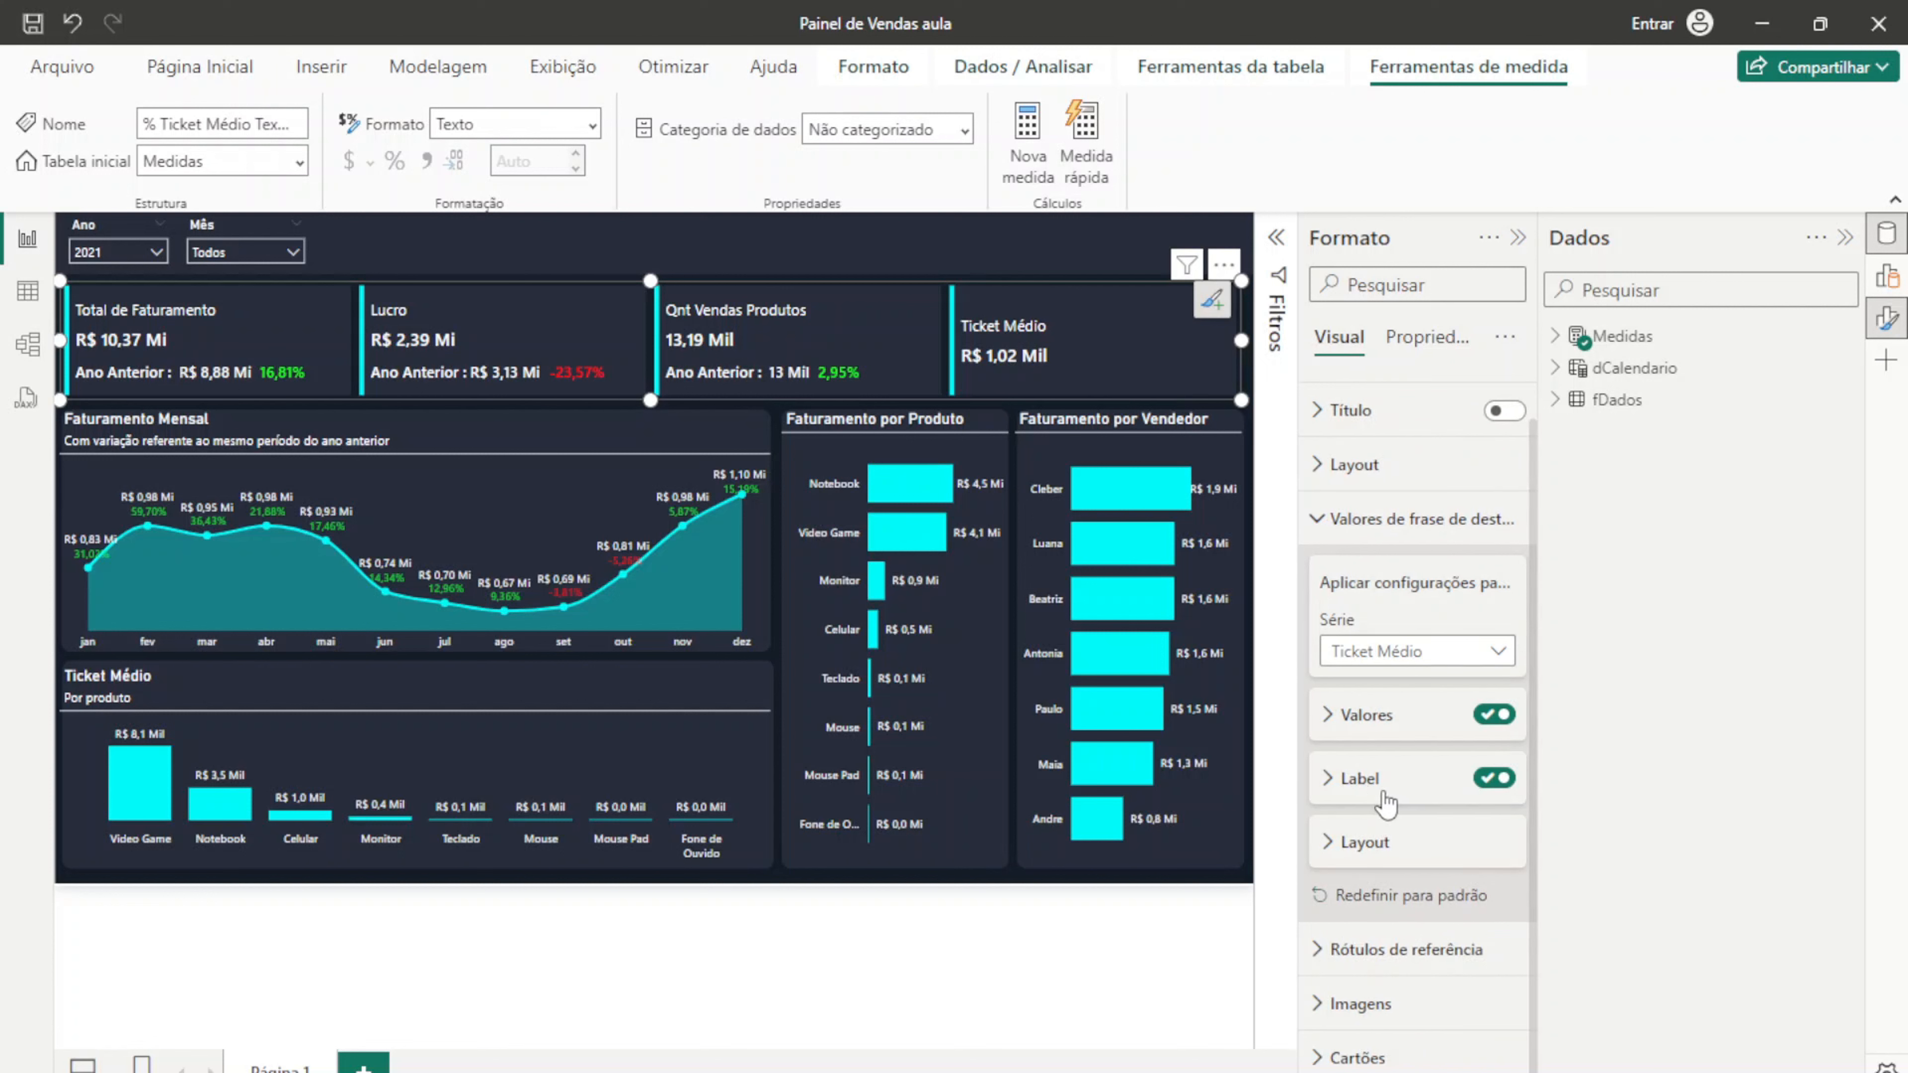
left_click(1369, 836)
left_click(1394, 782)
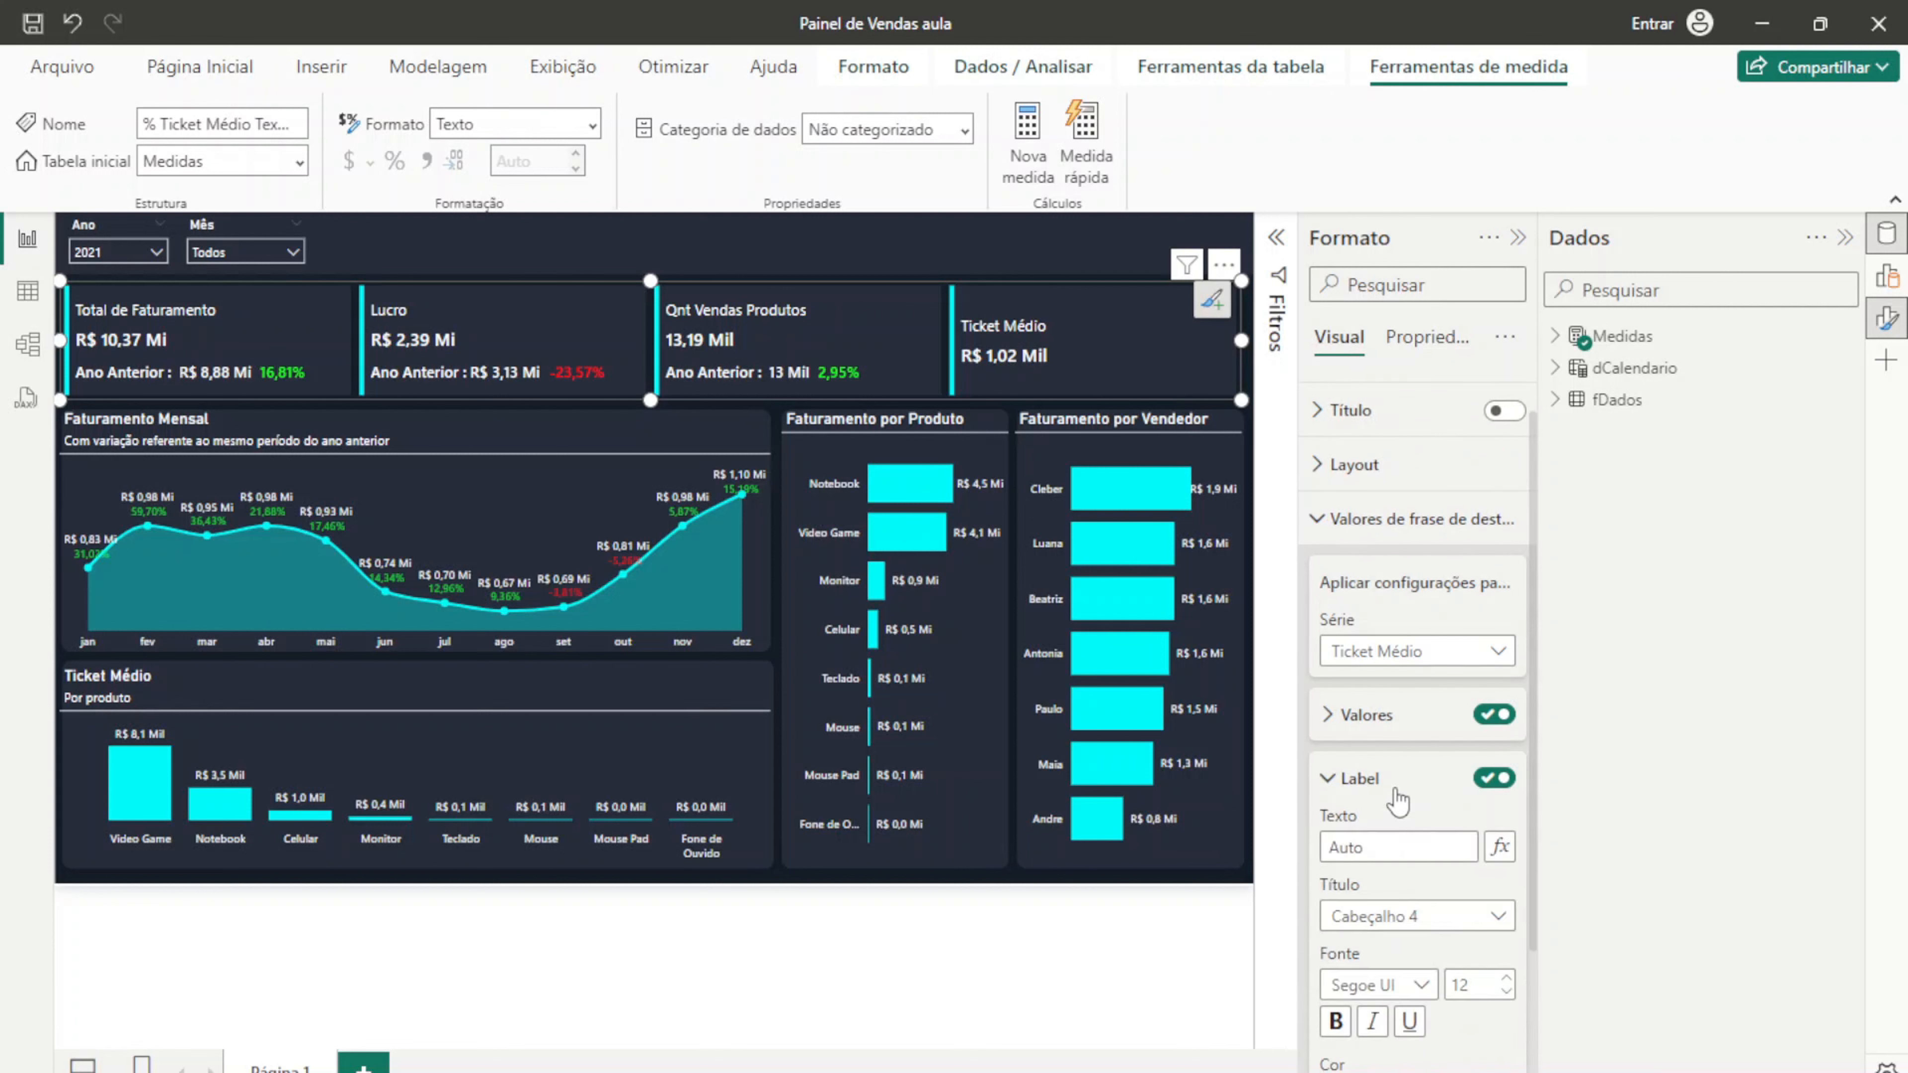
left_click(1394, 781)
left_click(1400, 723)
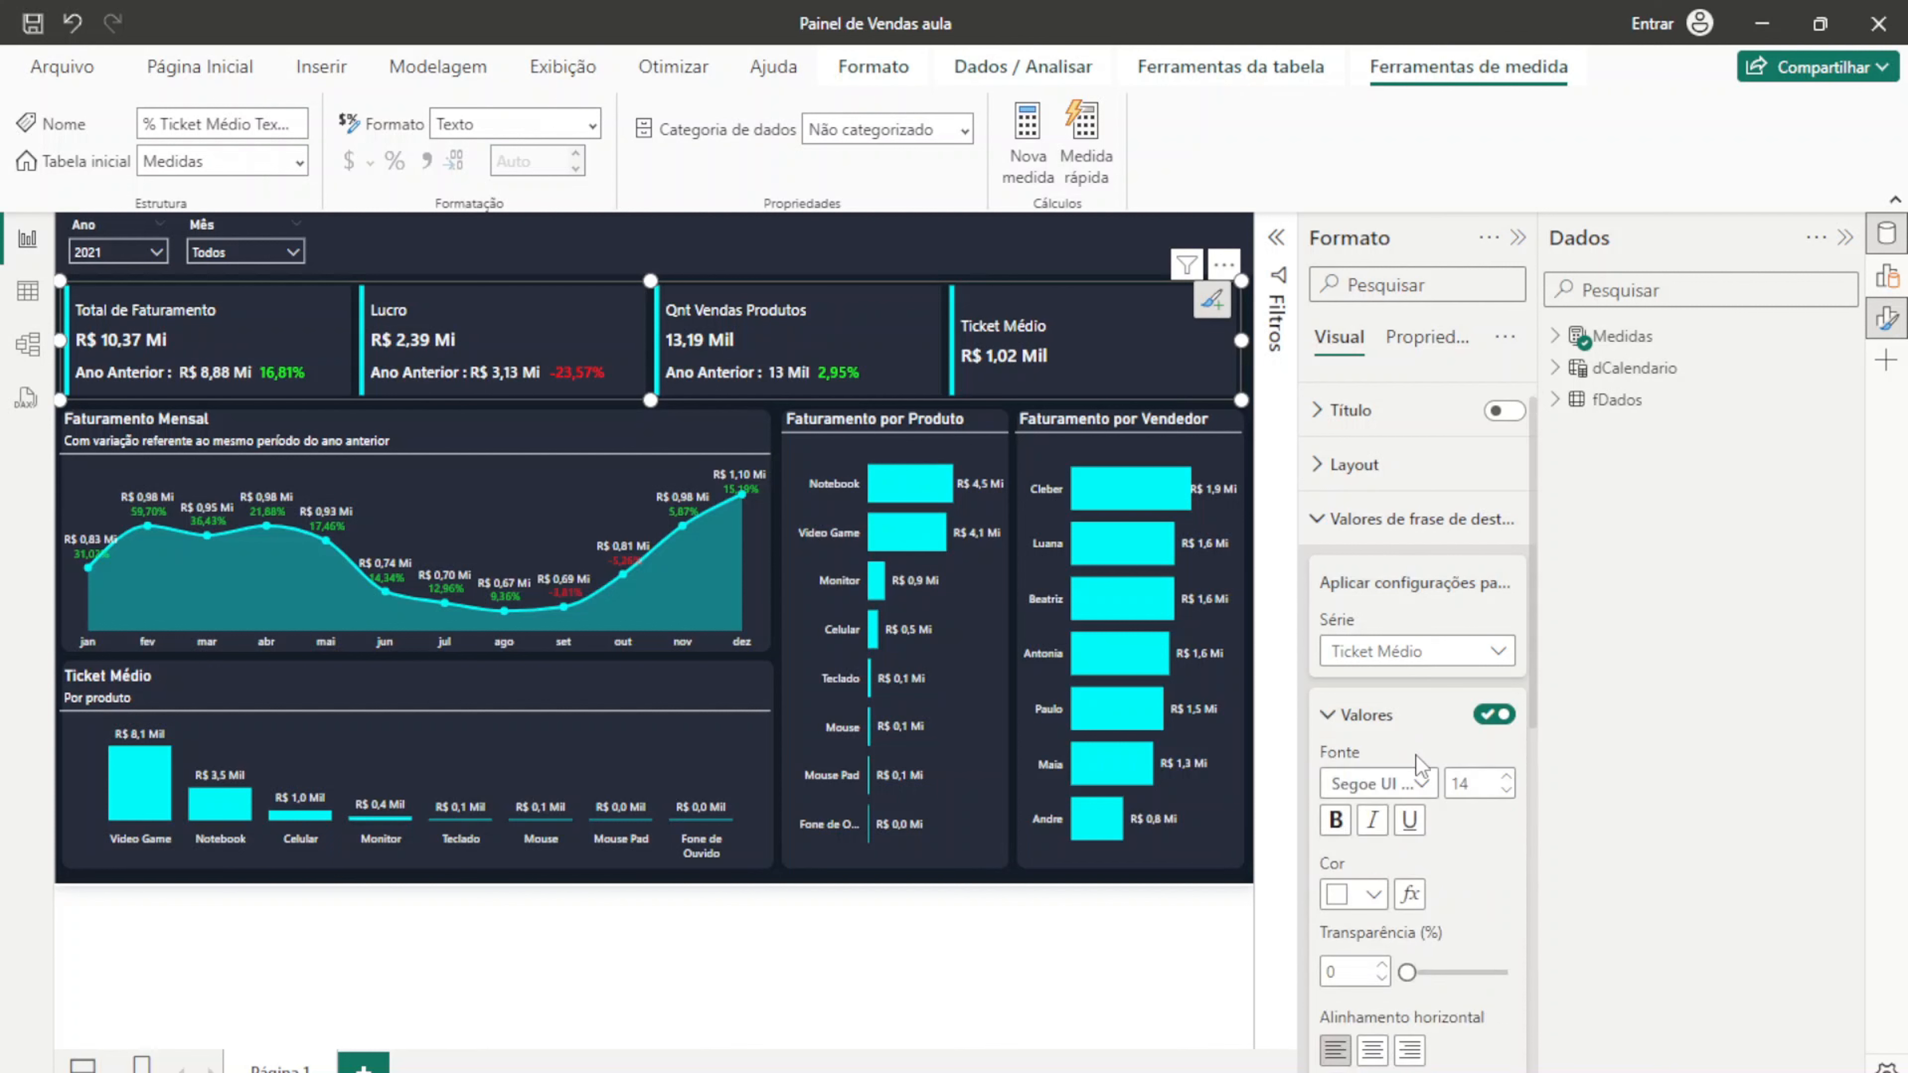
scroll(1418, 761, "down", 5)
scroll(1419, 761, "up", 5)
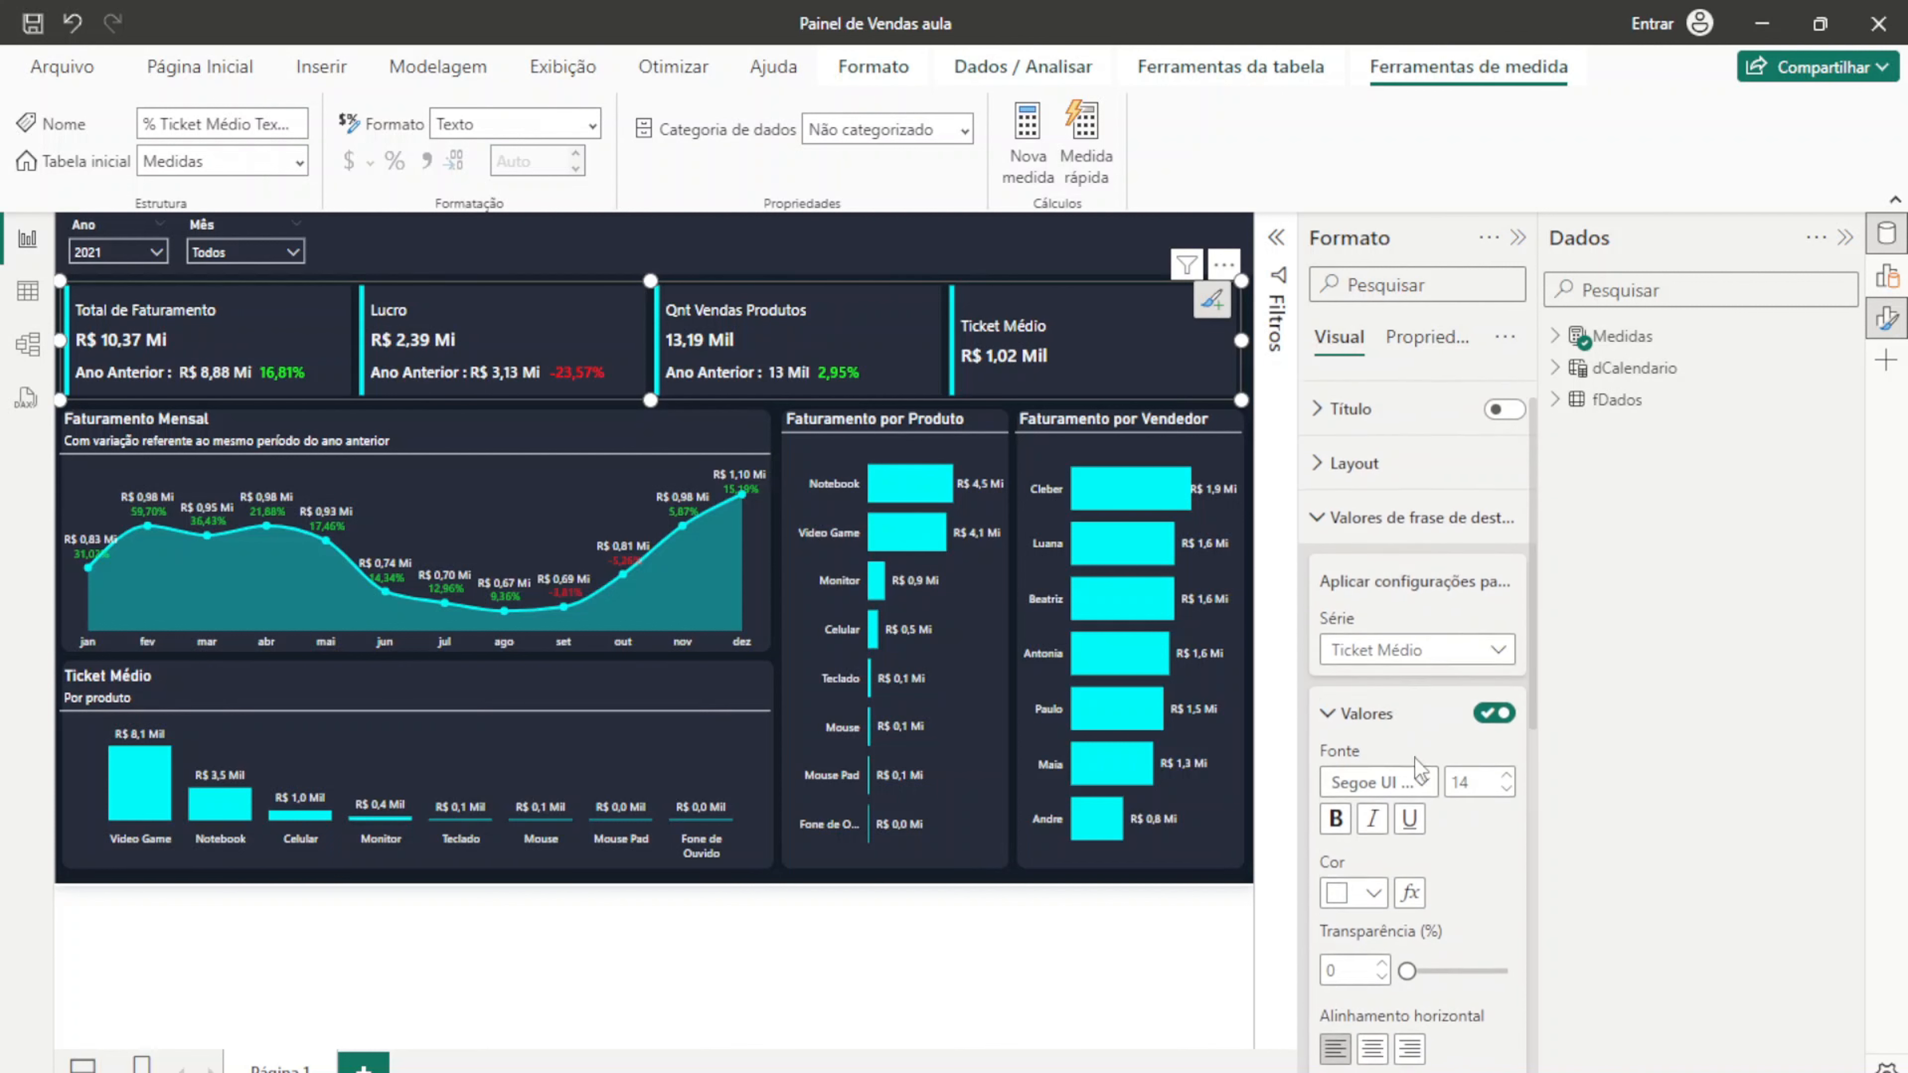
left_click(1319, 522)
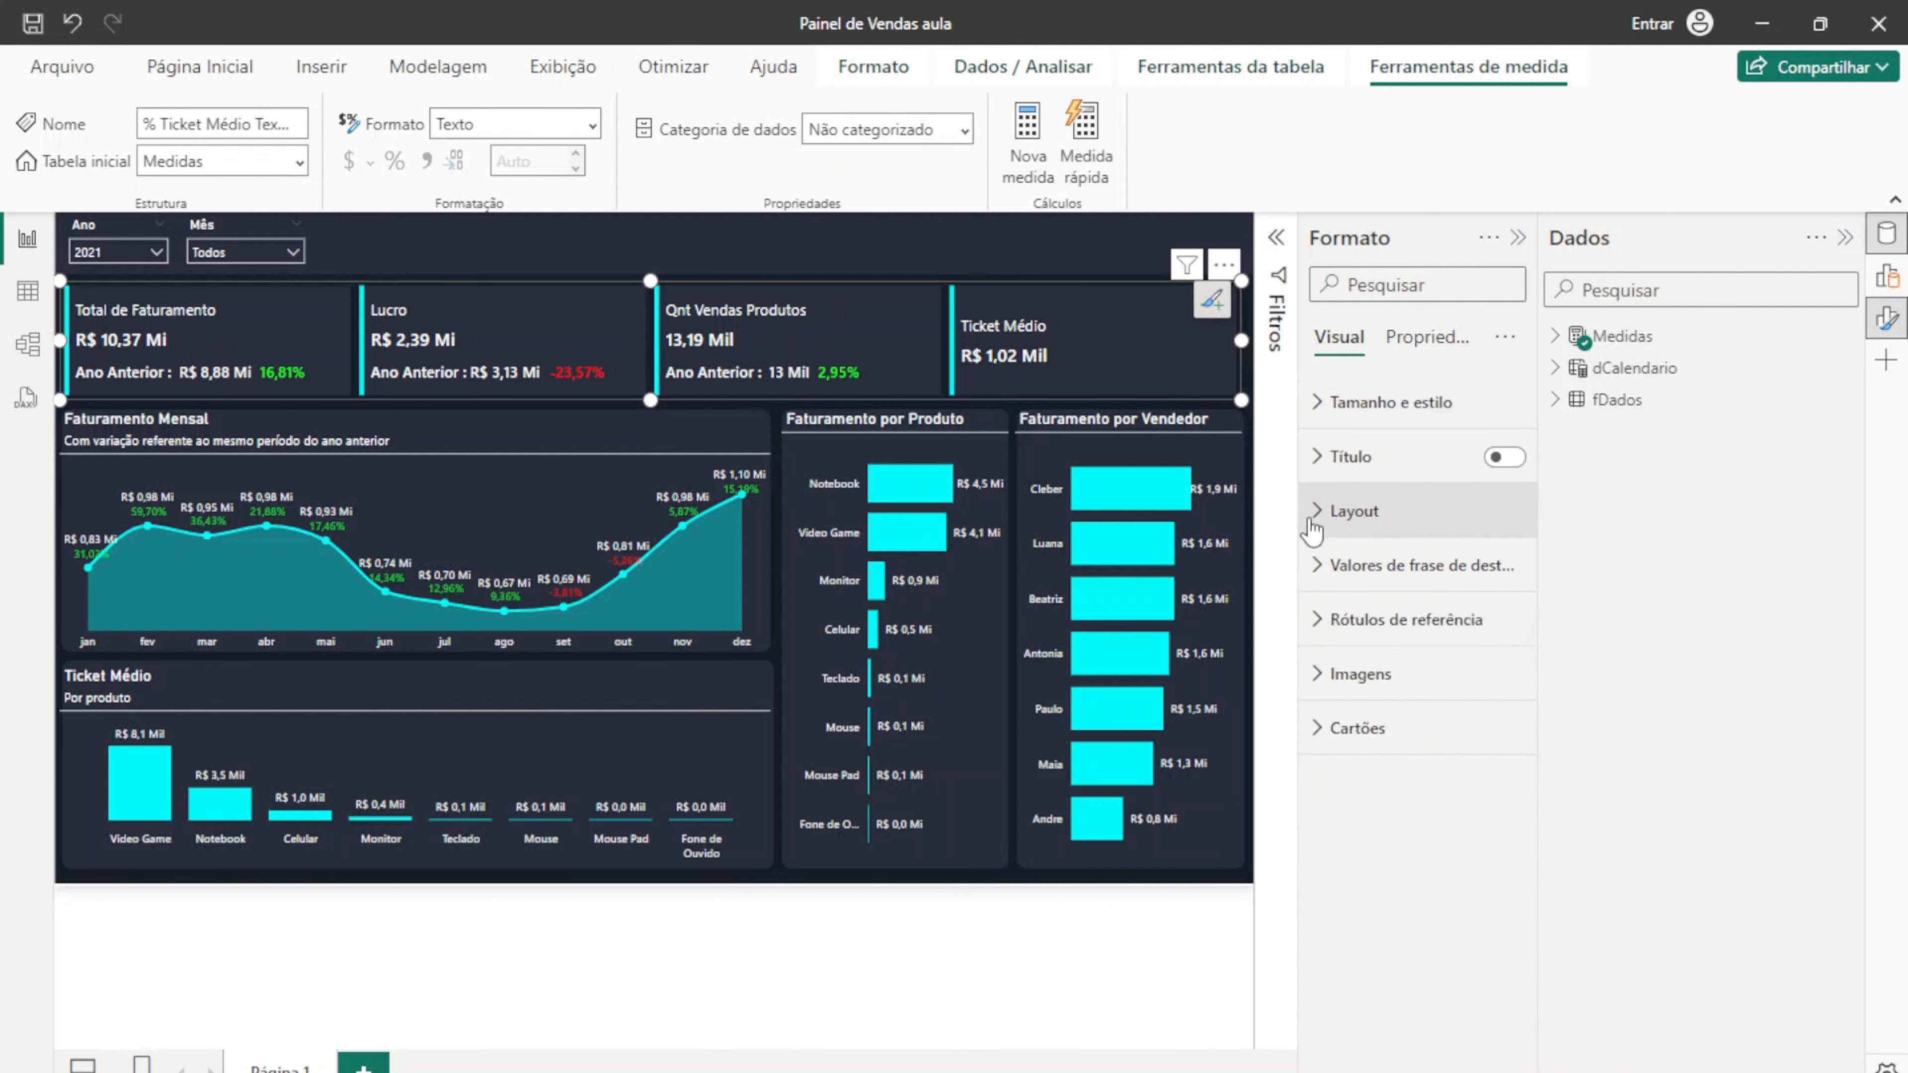
Step: Add the Ticket Médio Ano Anterior measure as a reference label for the card visual's Ticket Médio series
left_click(1373, 625)
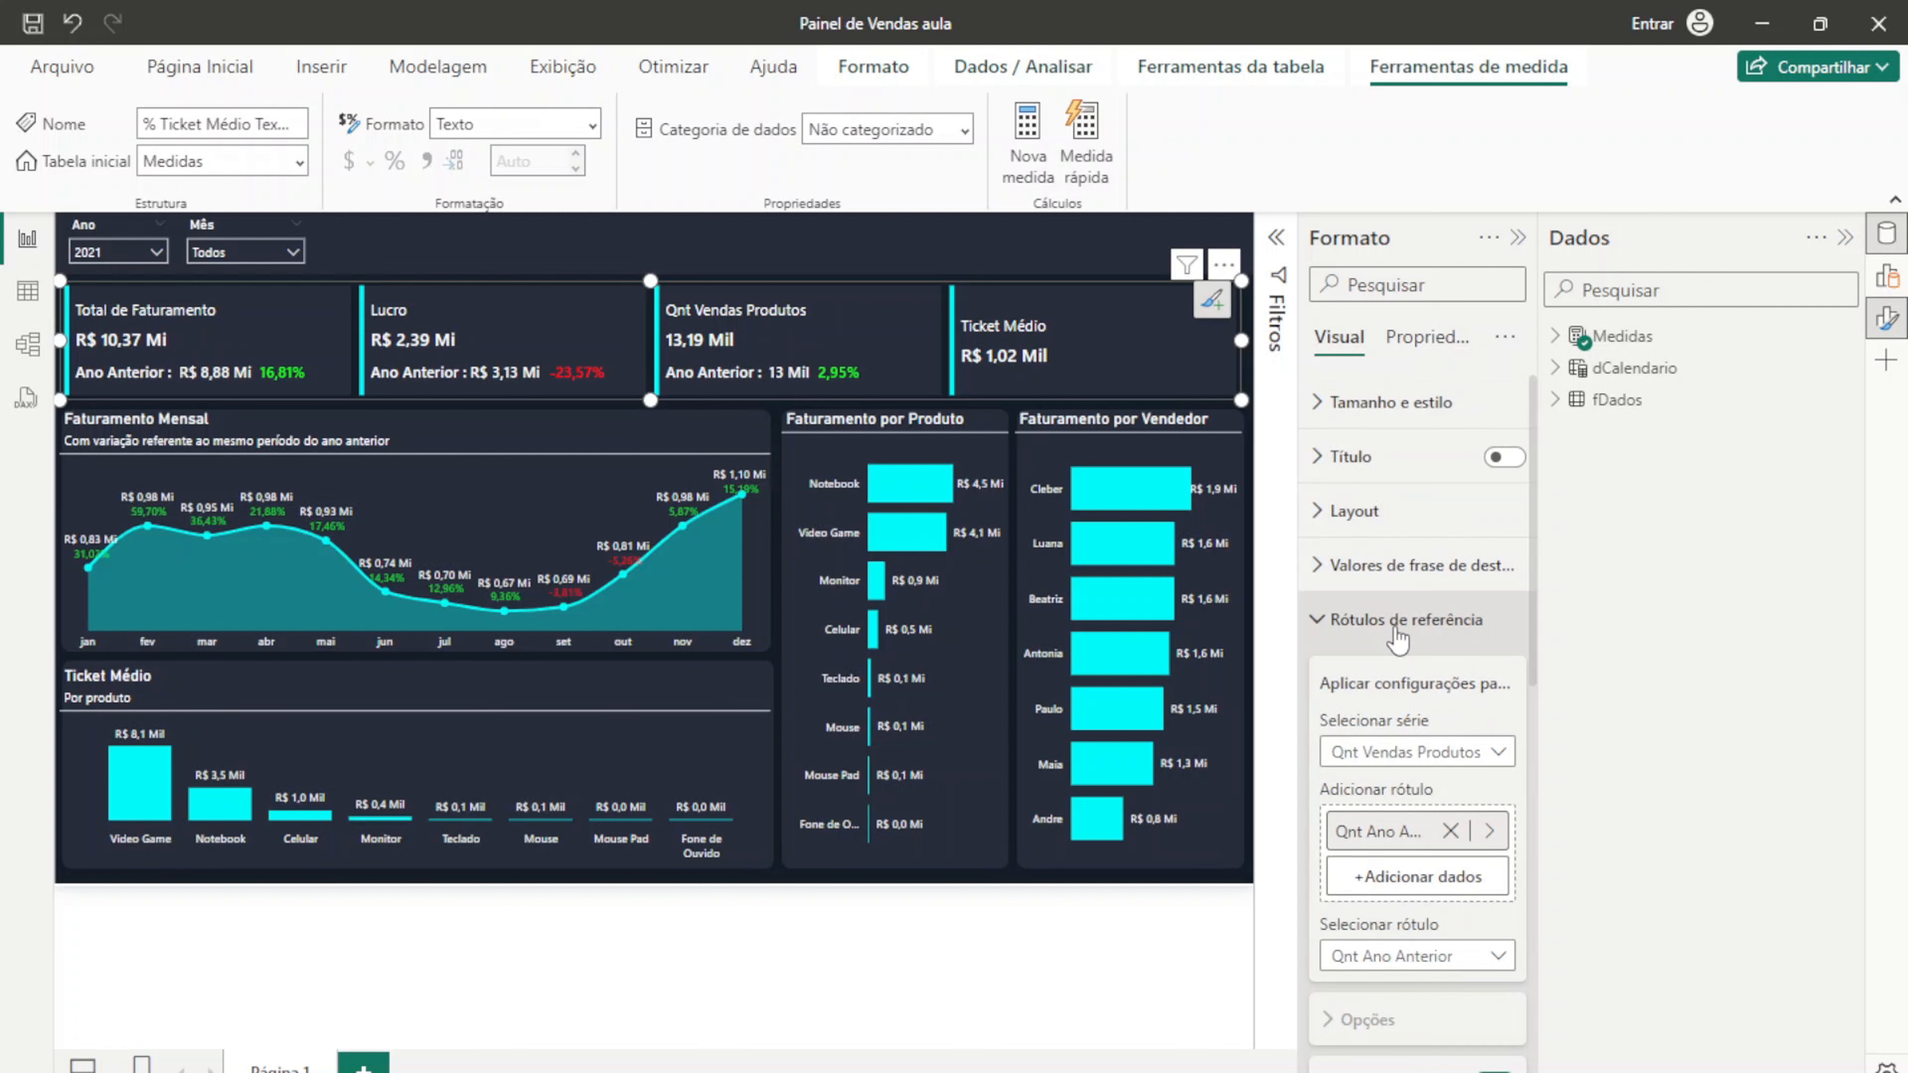
scroll(1425, 747, "down", 1)
left_click(1483, 648)
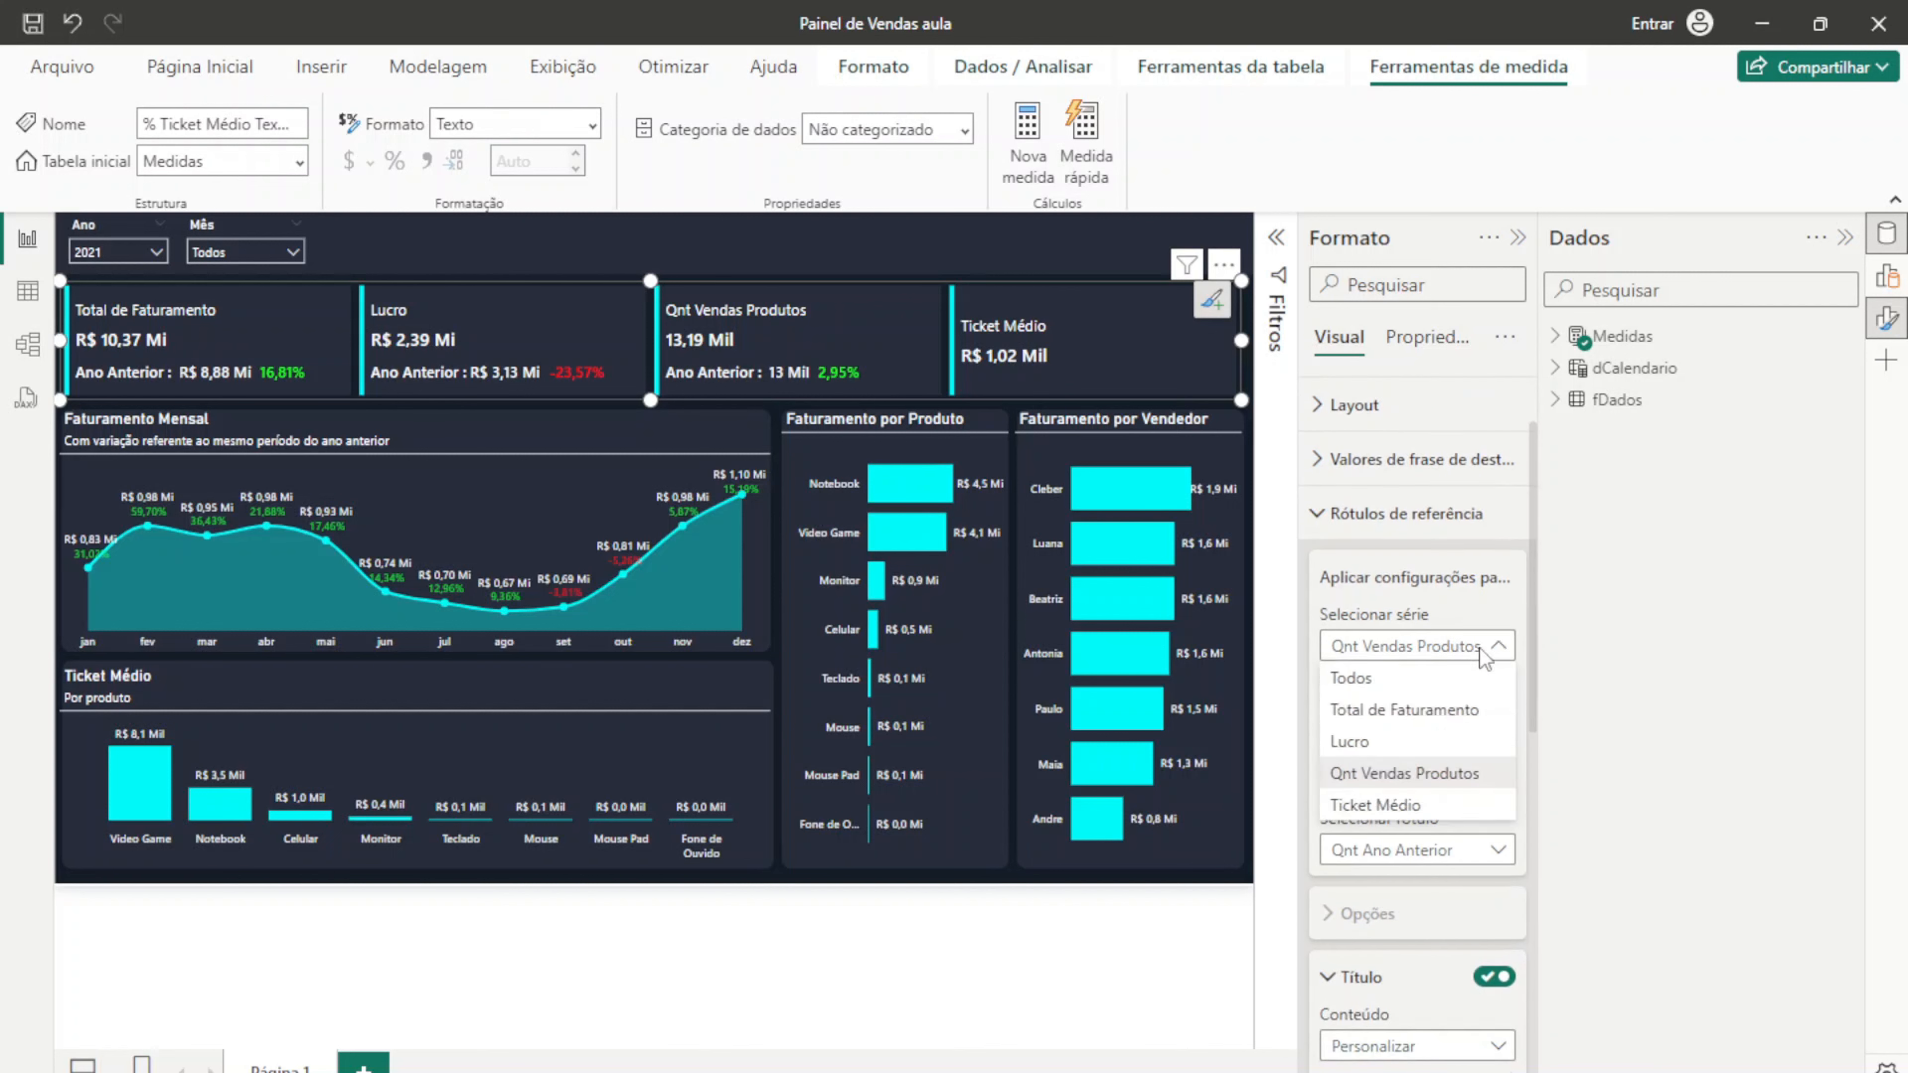
left_click(1427, 803)
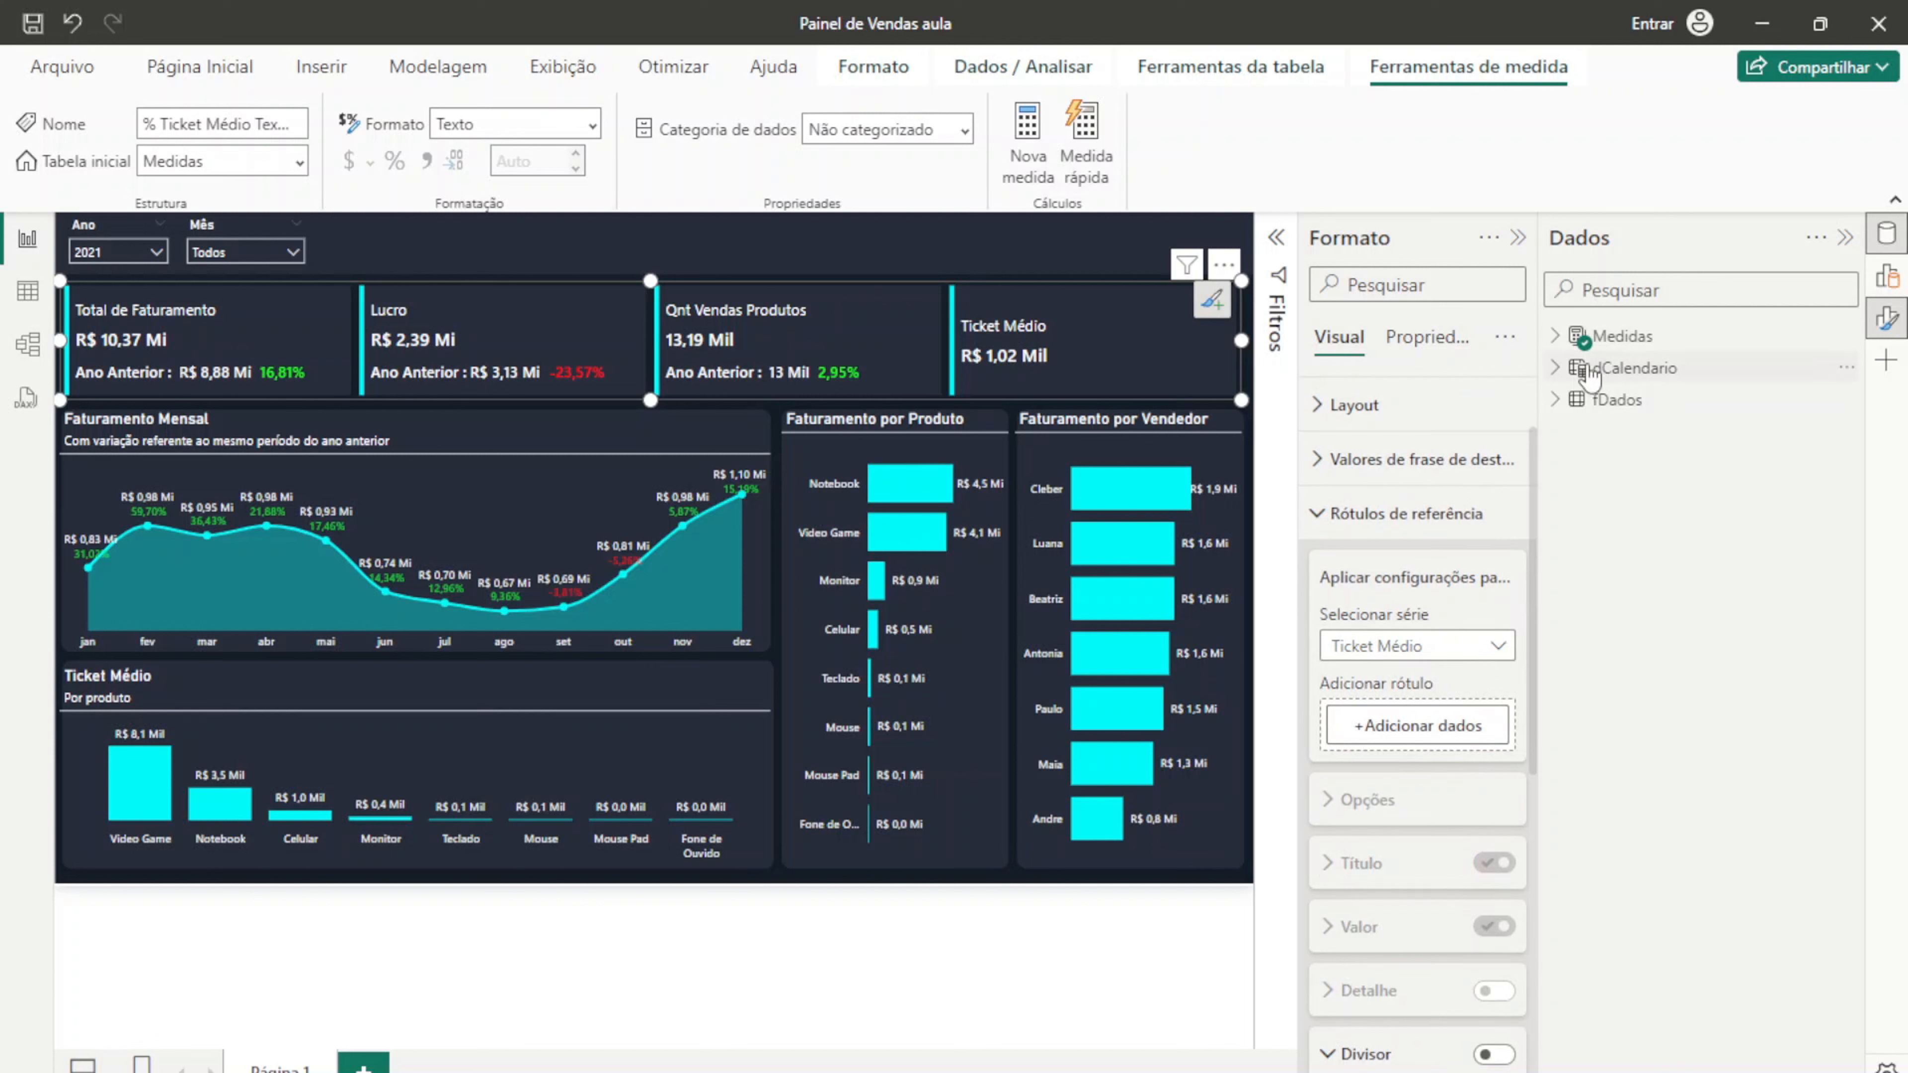
left_click(1556, 338)
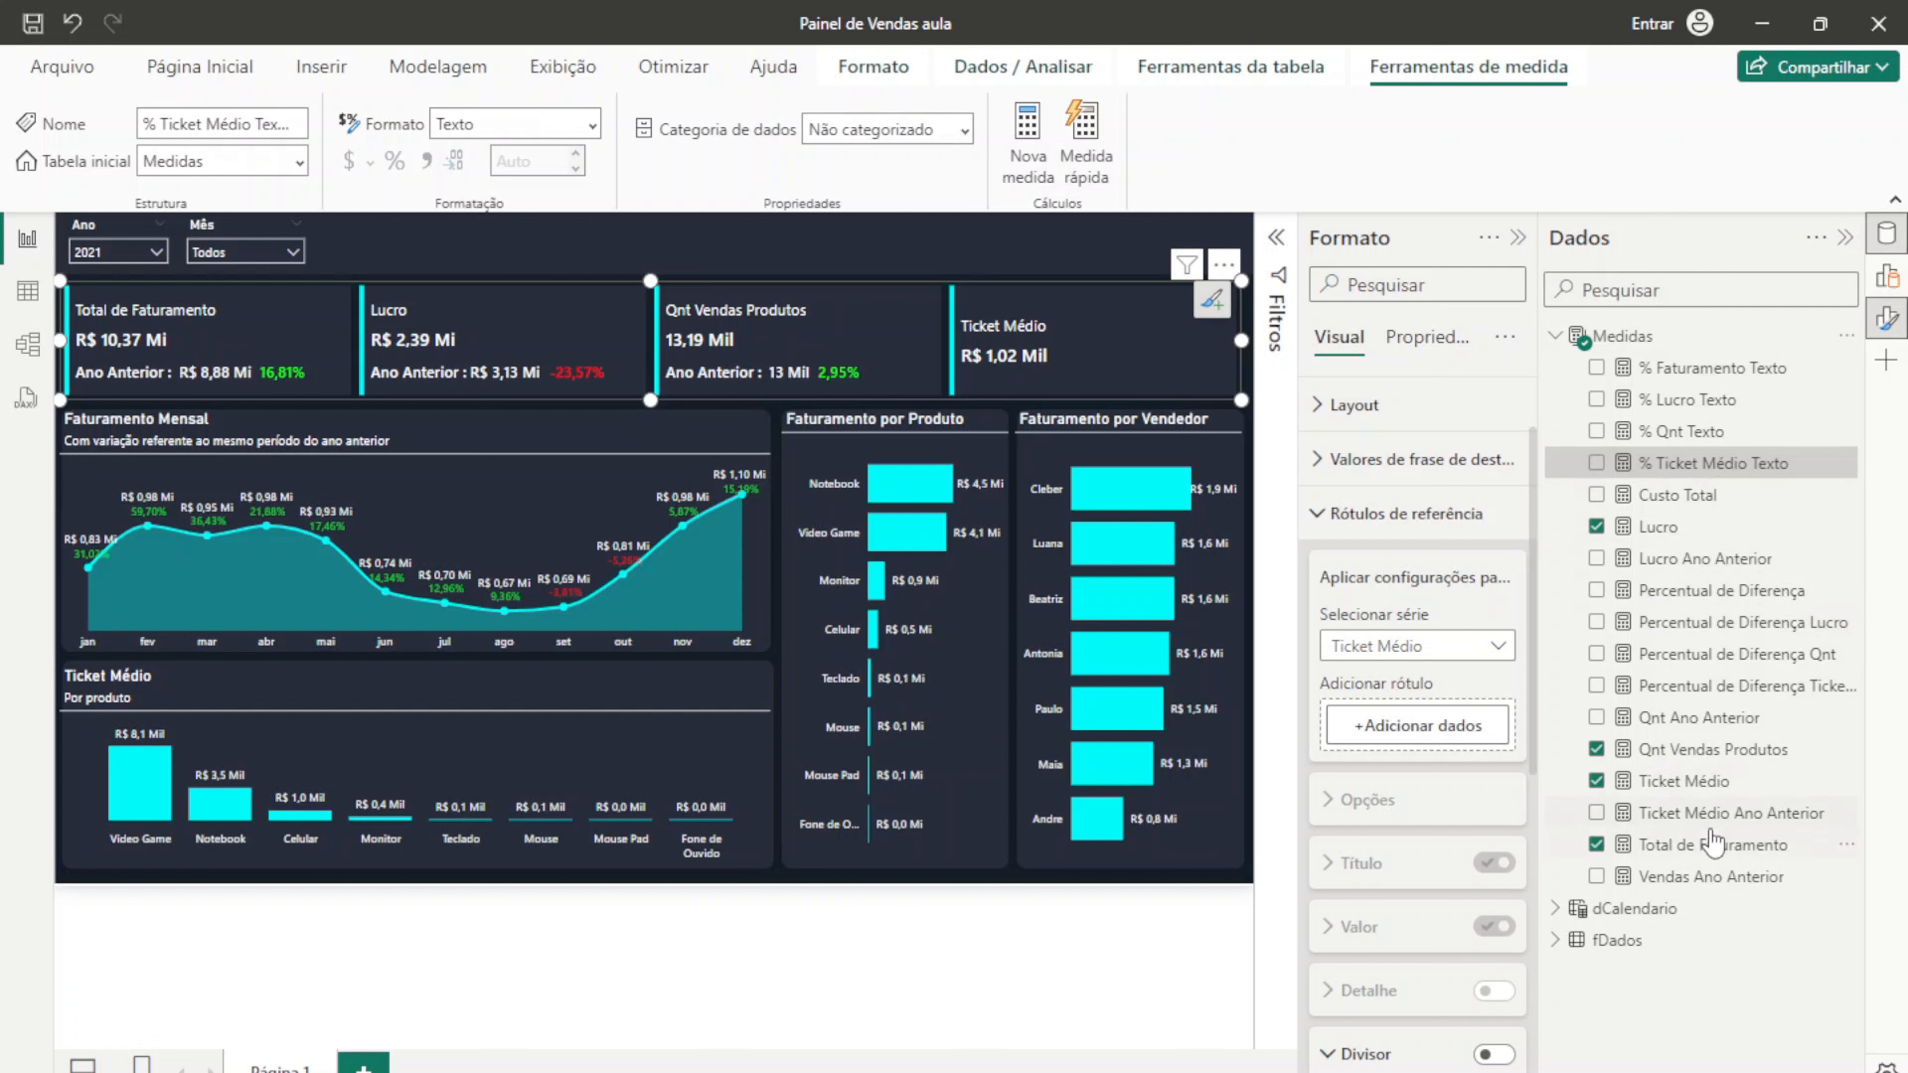
left_click_drag(1720, 815, 1448, 727)
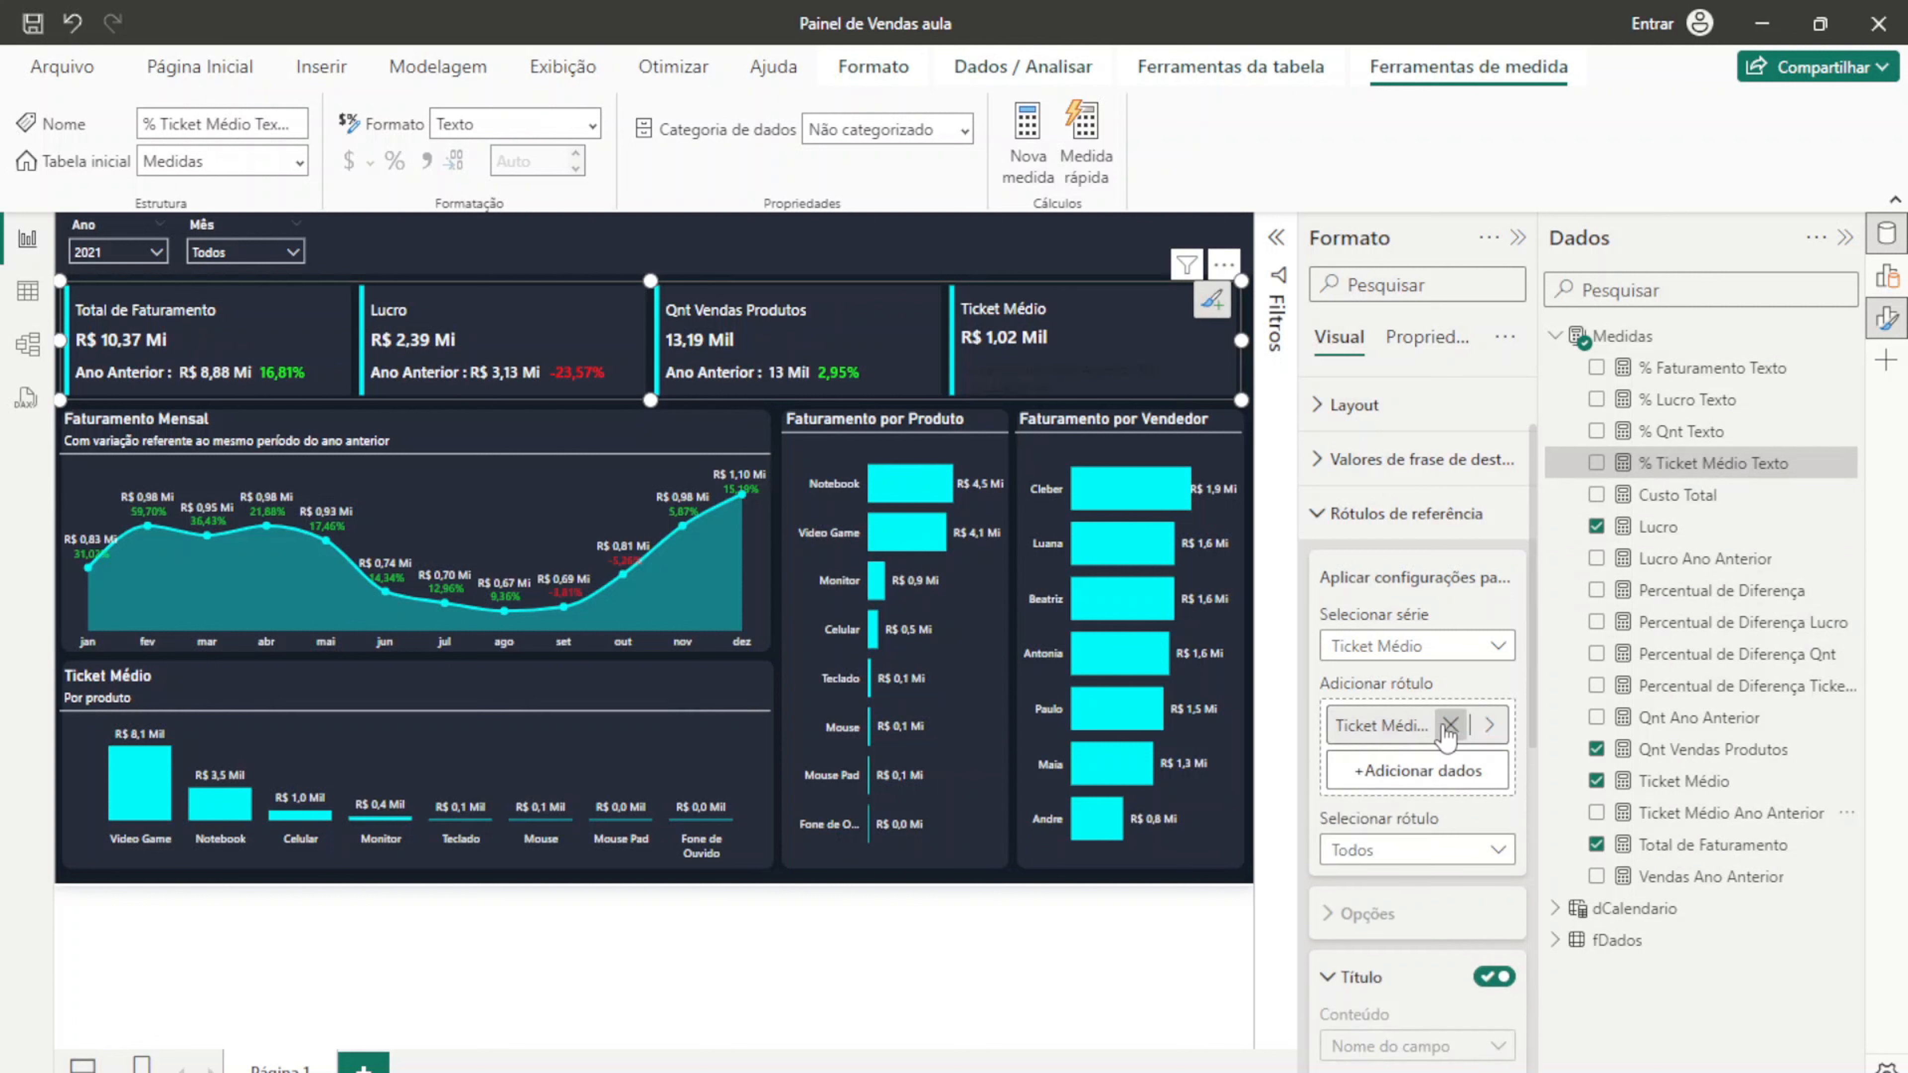
Step: Give the Ticket Médio Ano Anterior reference label a custom title reading "Ano Anterior :"
scroll(1419, 743, "down", 2)
left_click(1408, 743)
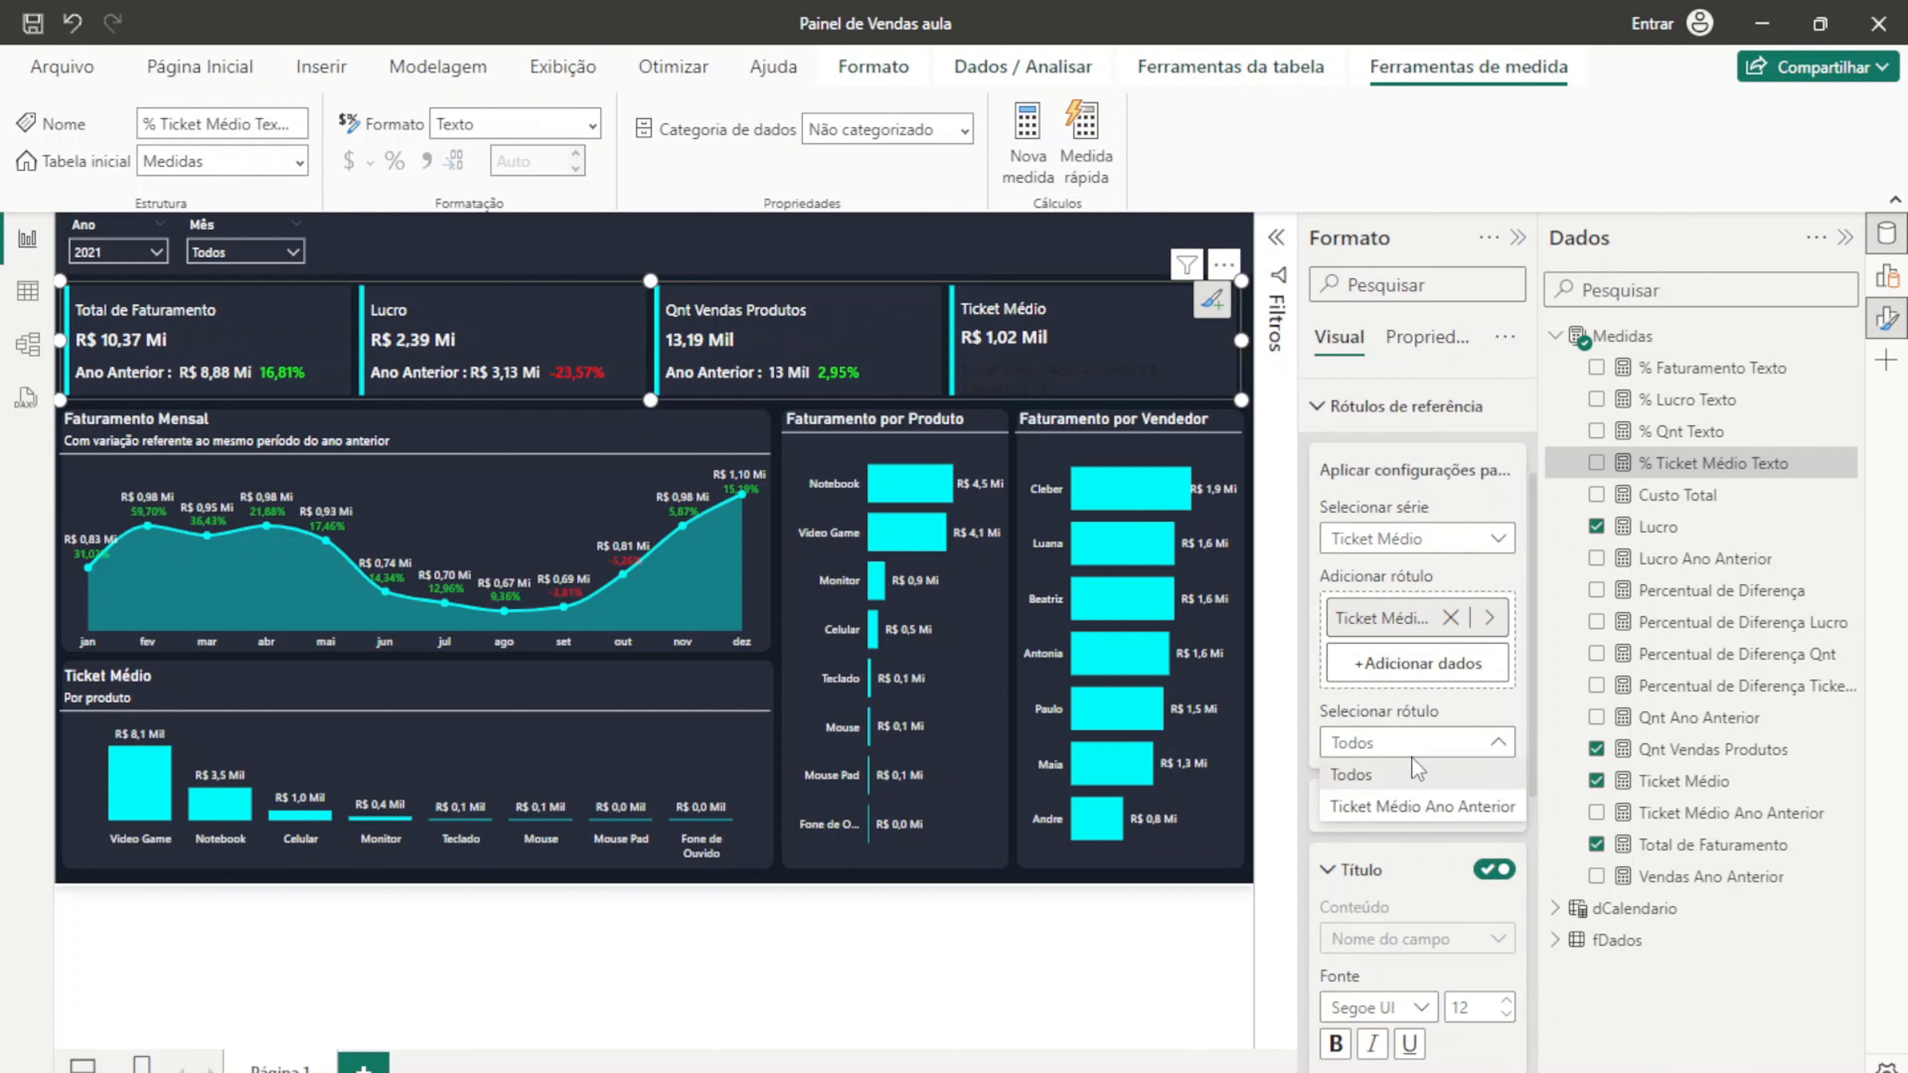
left_click(1388, 808)
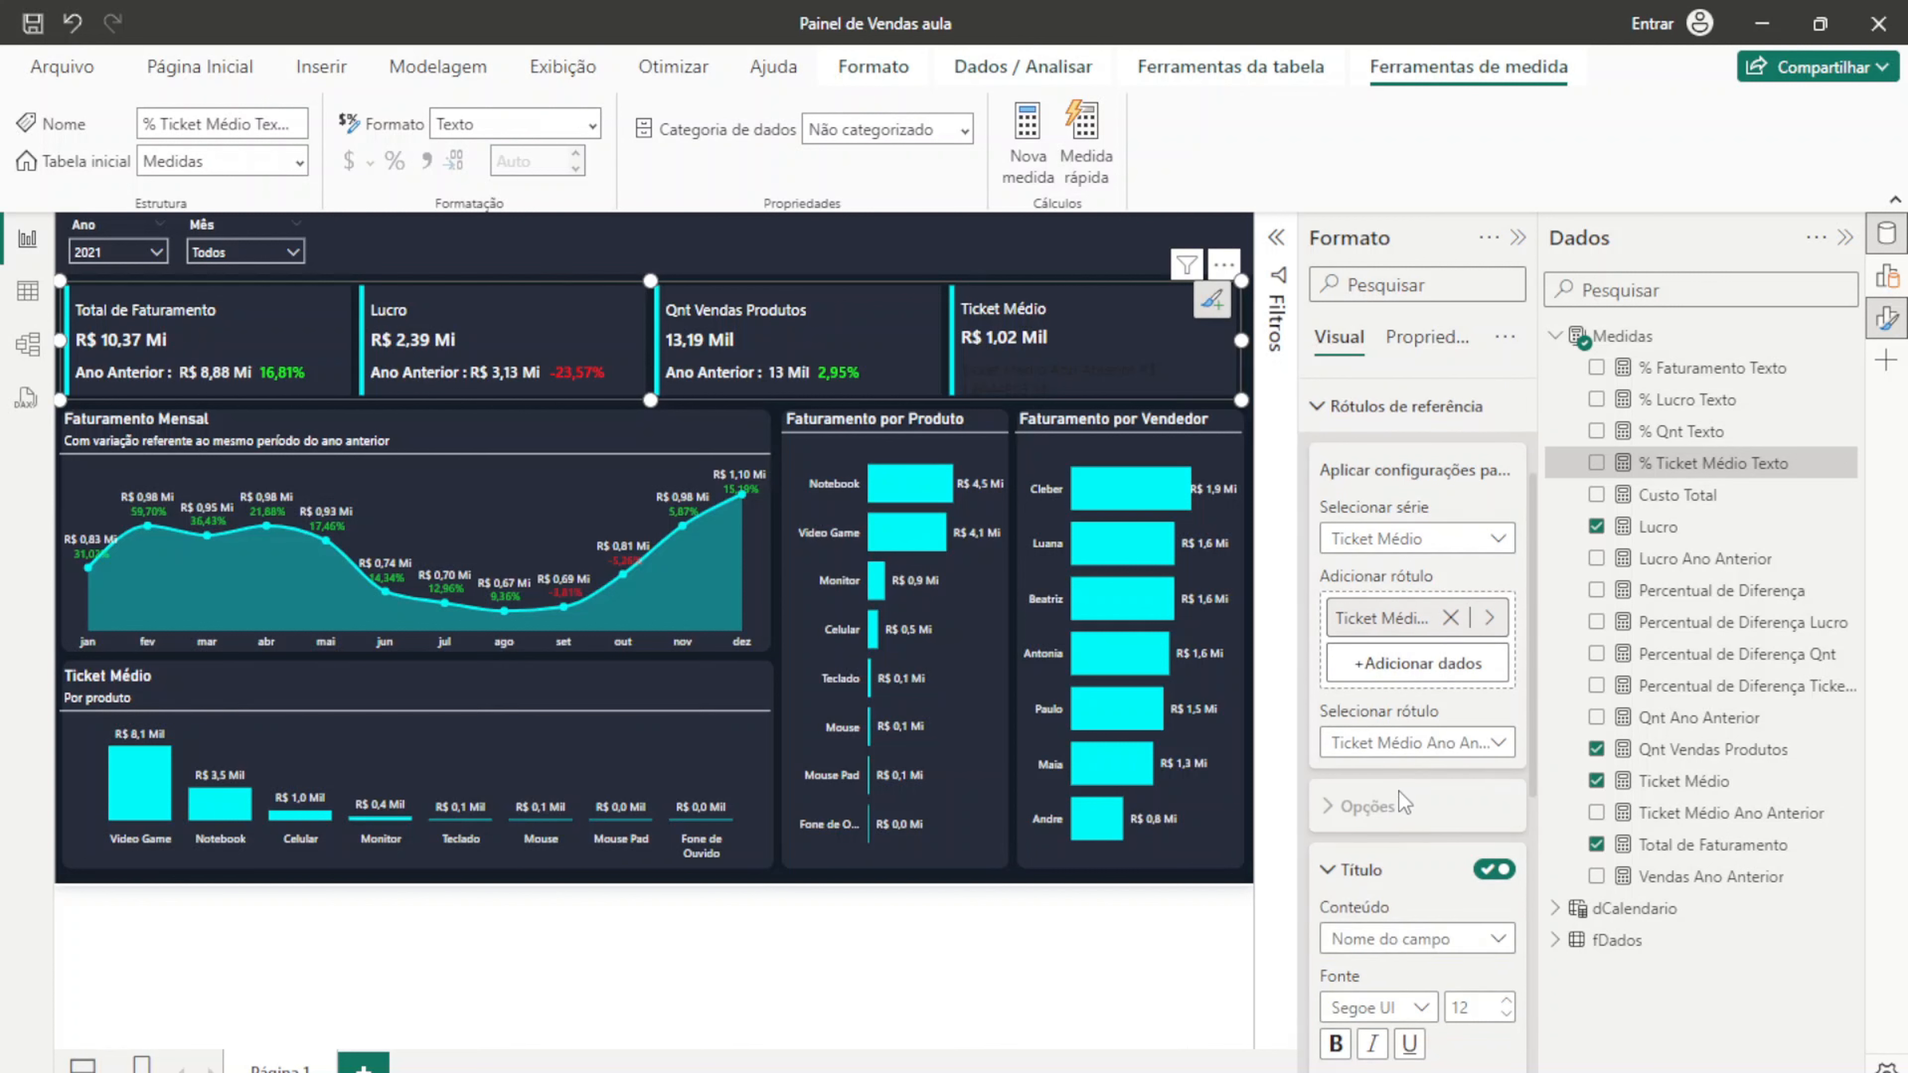
scroll(1397, 792, "down", 4)
left_click(1414, 726)
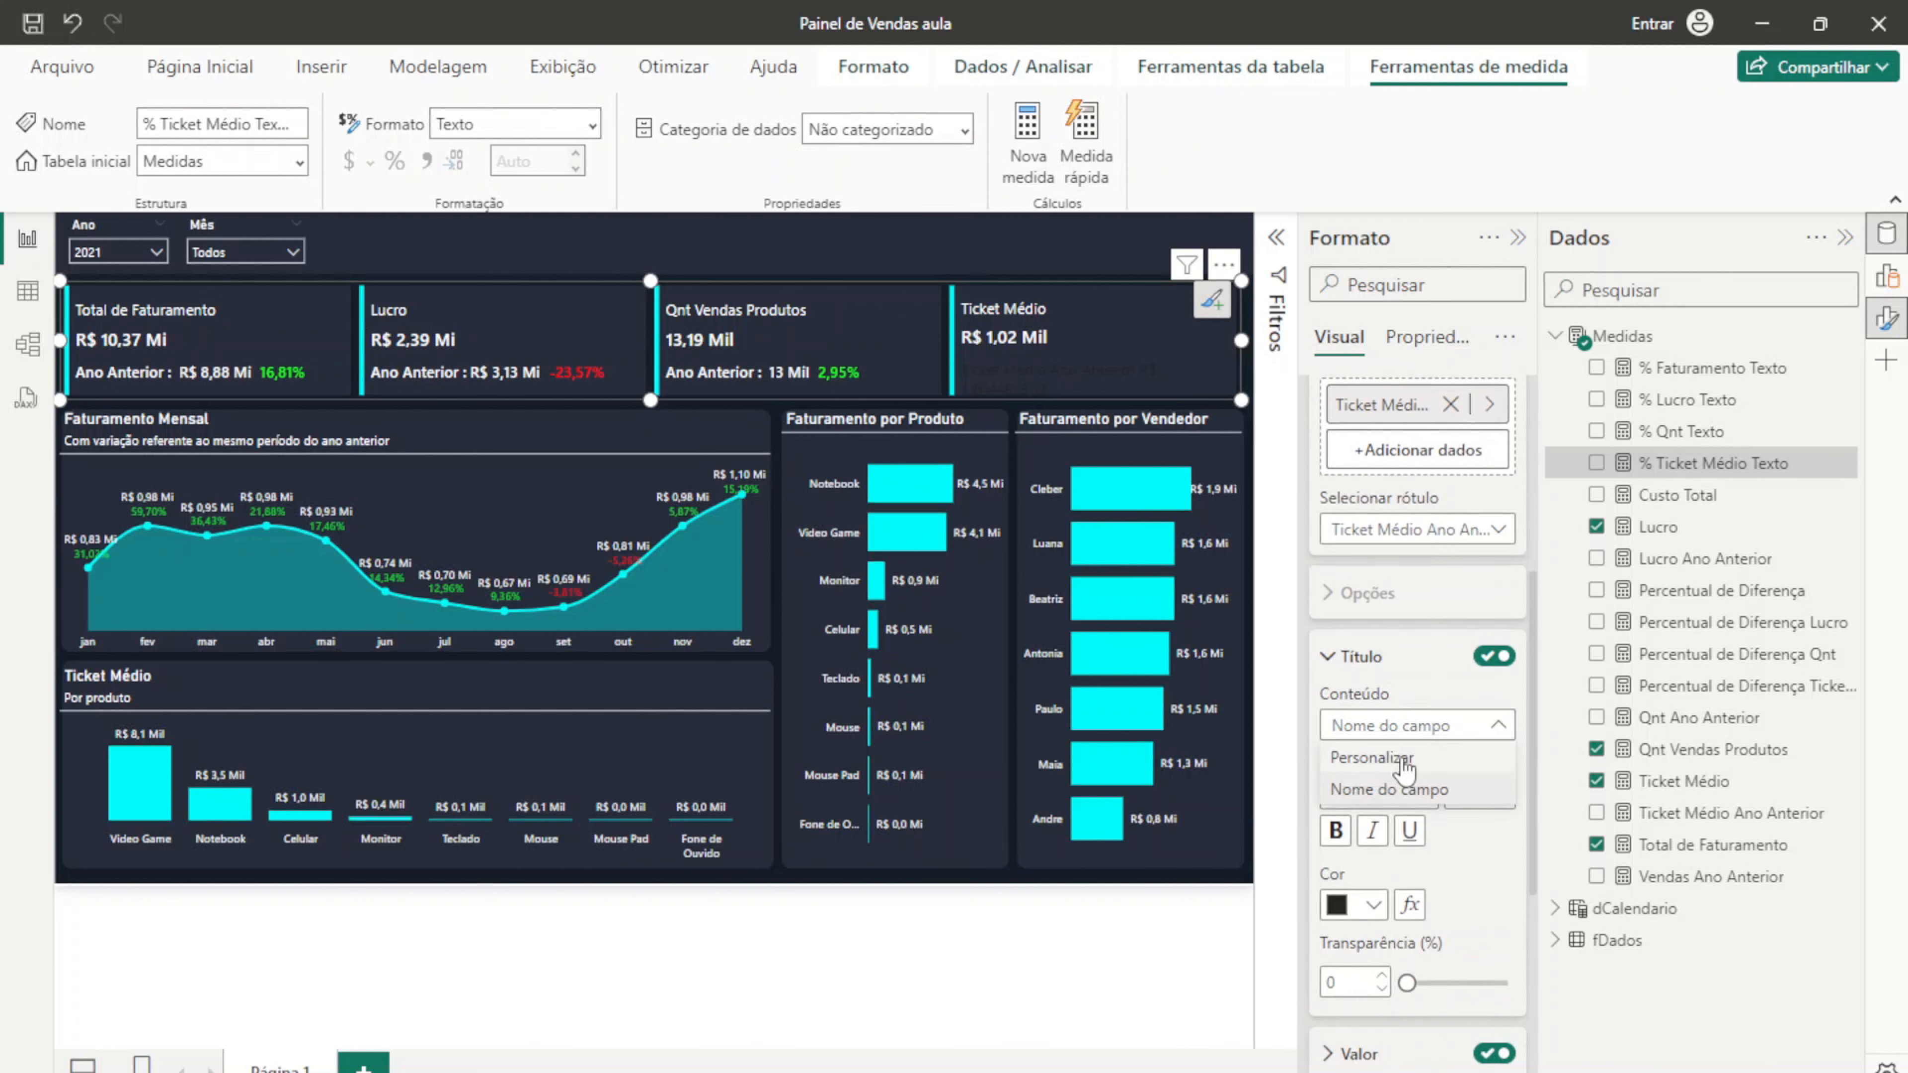
left_click(1401, 757)
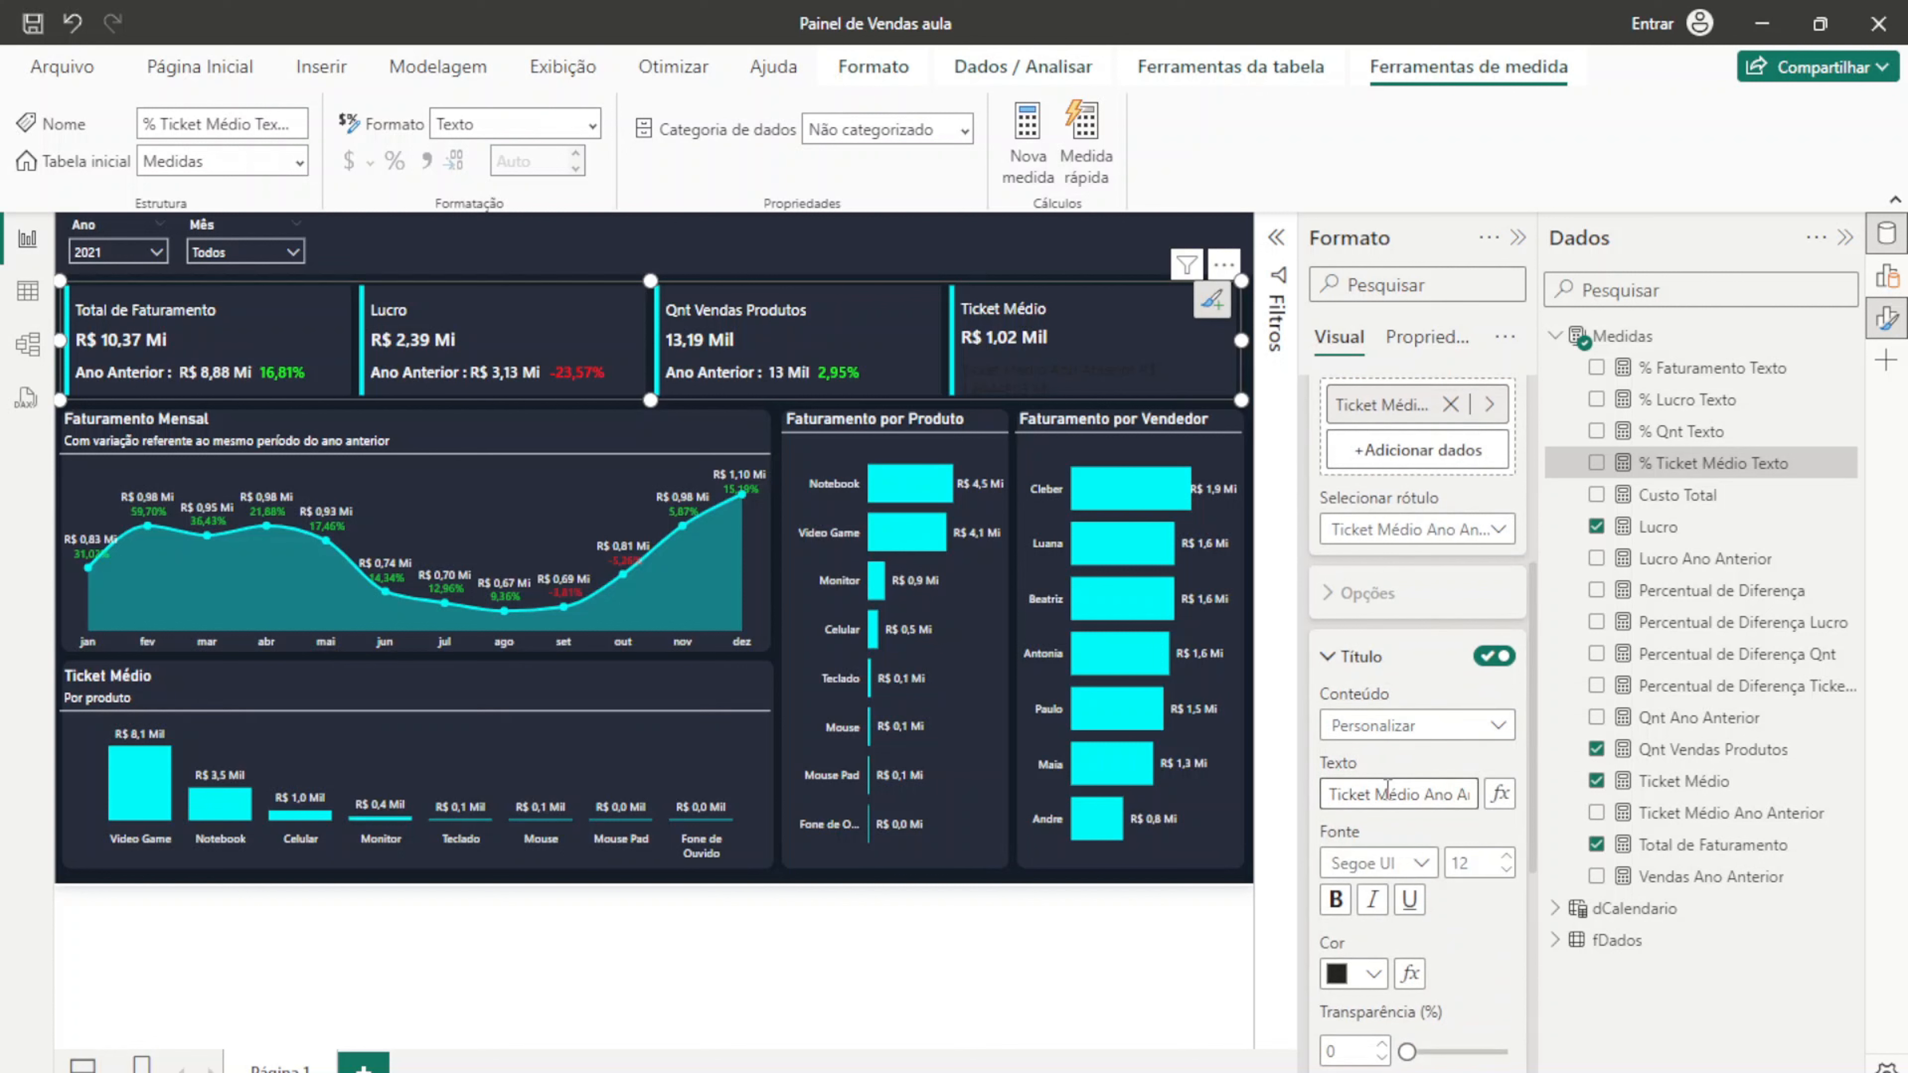
left_click_drag(1421, 794, 1250, 786)
key("BackSpace")
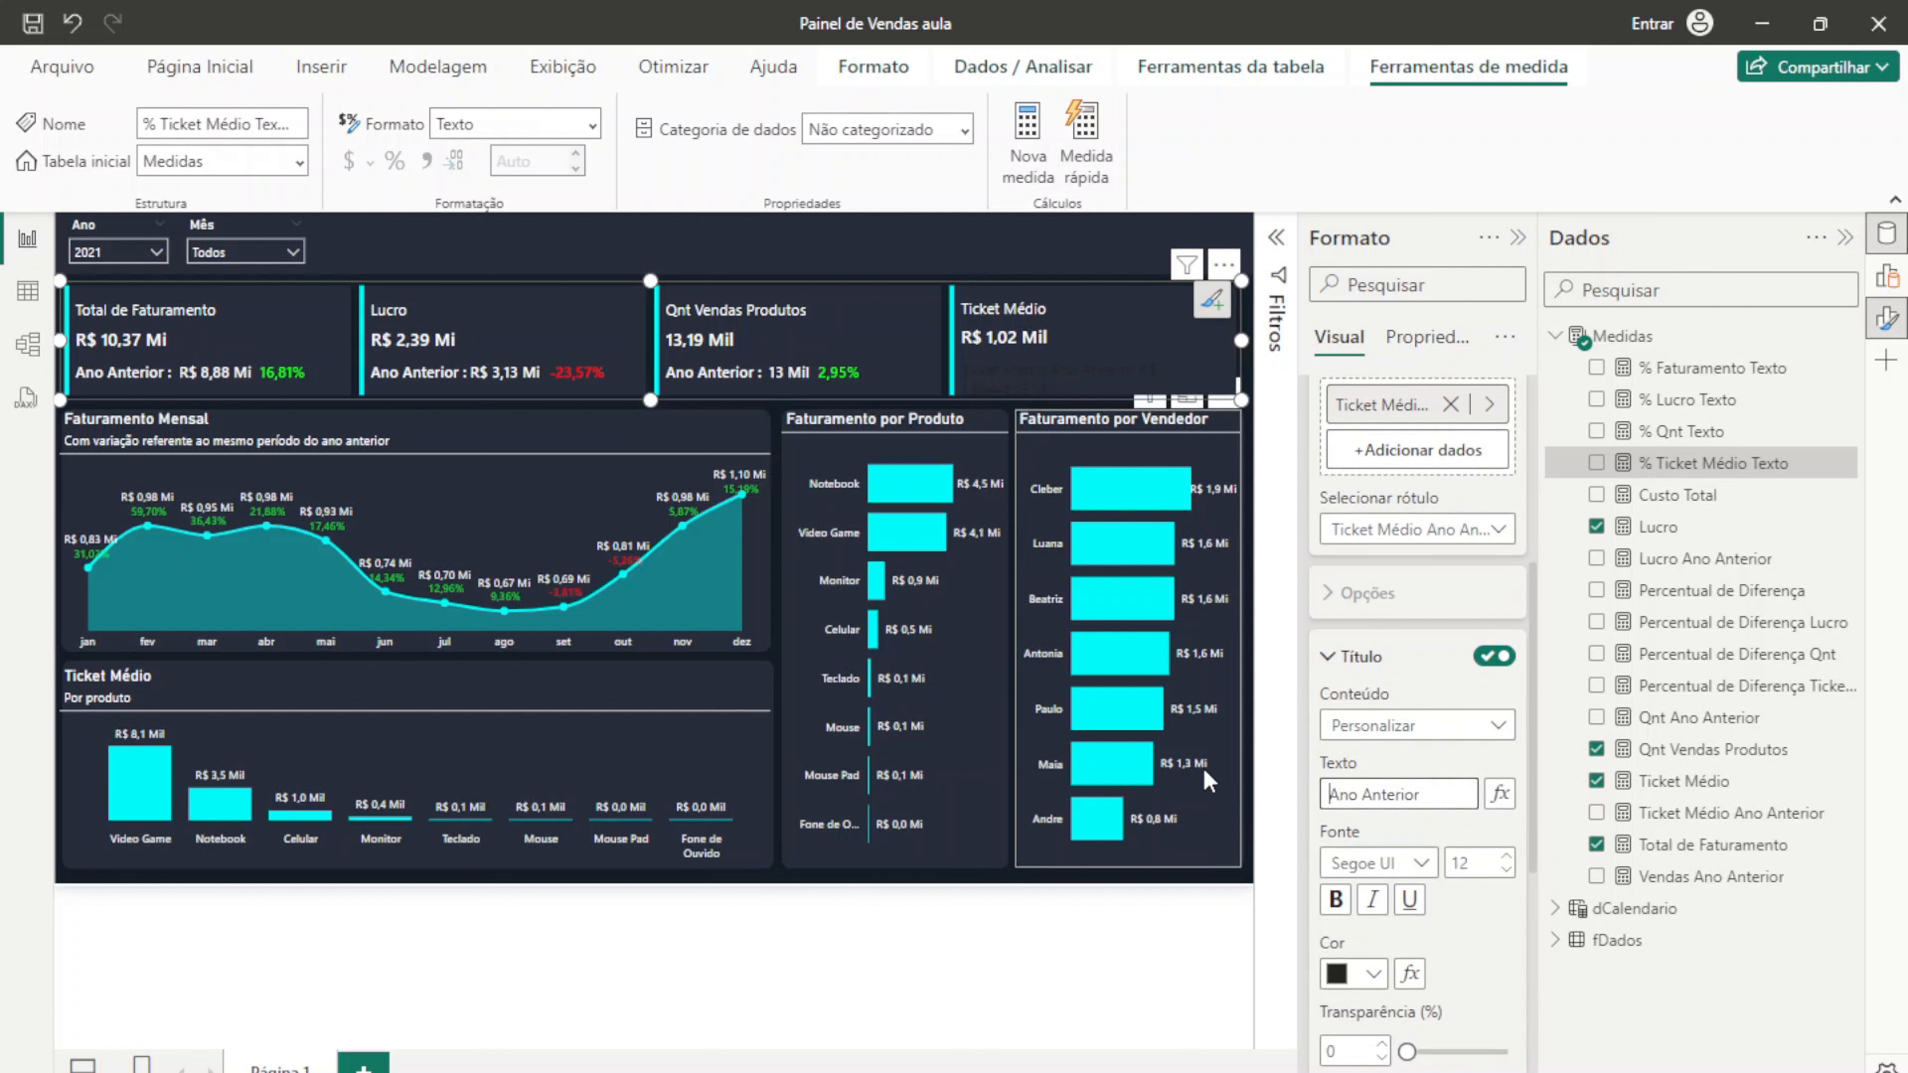
left_click(1438, 793)
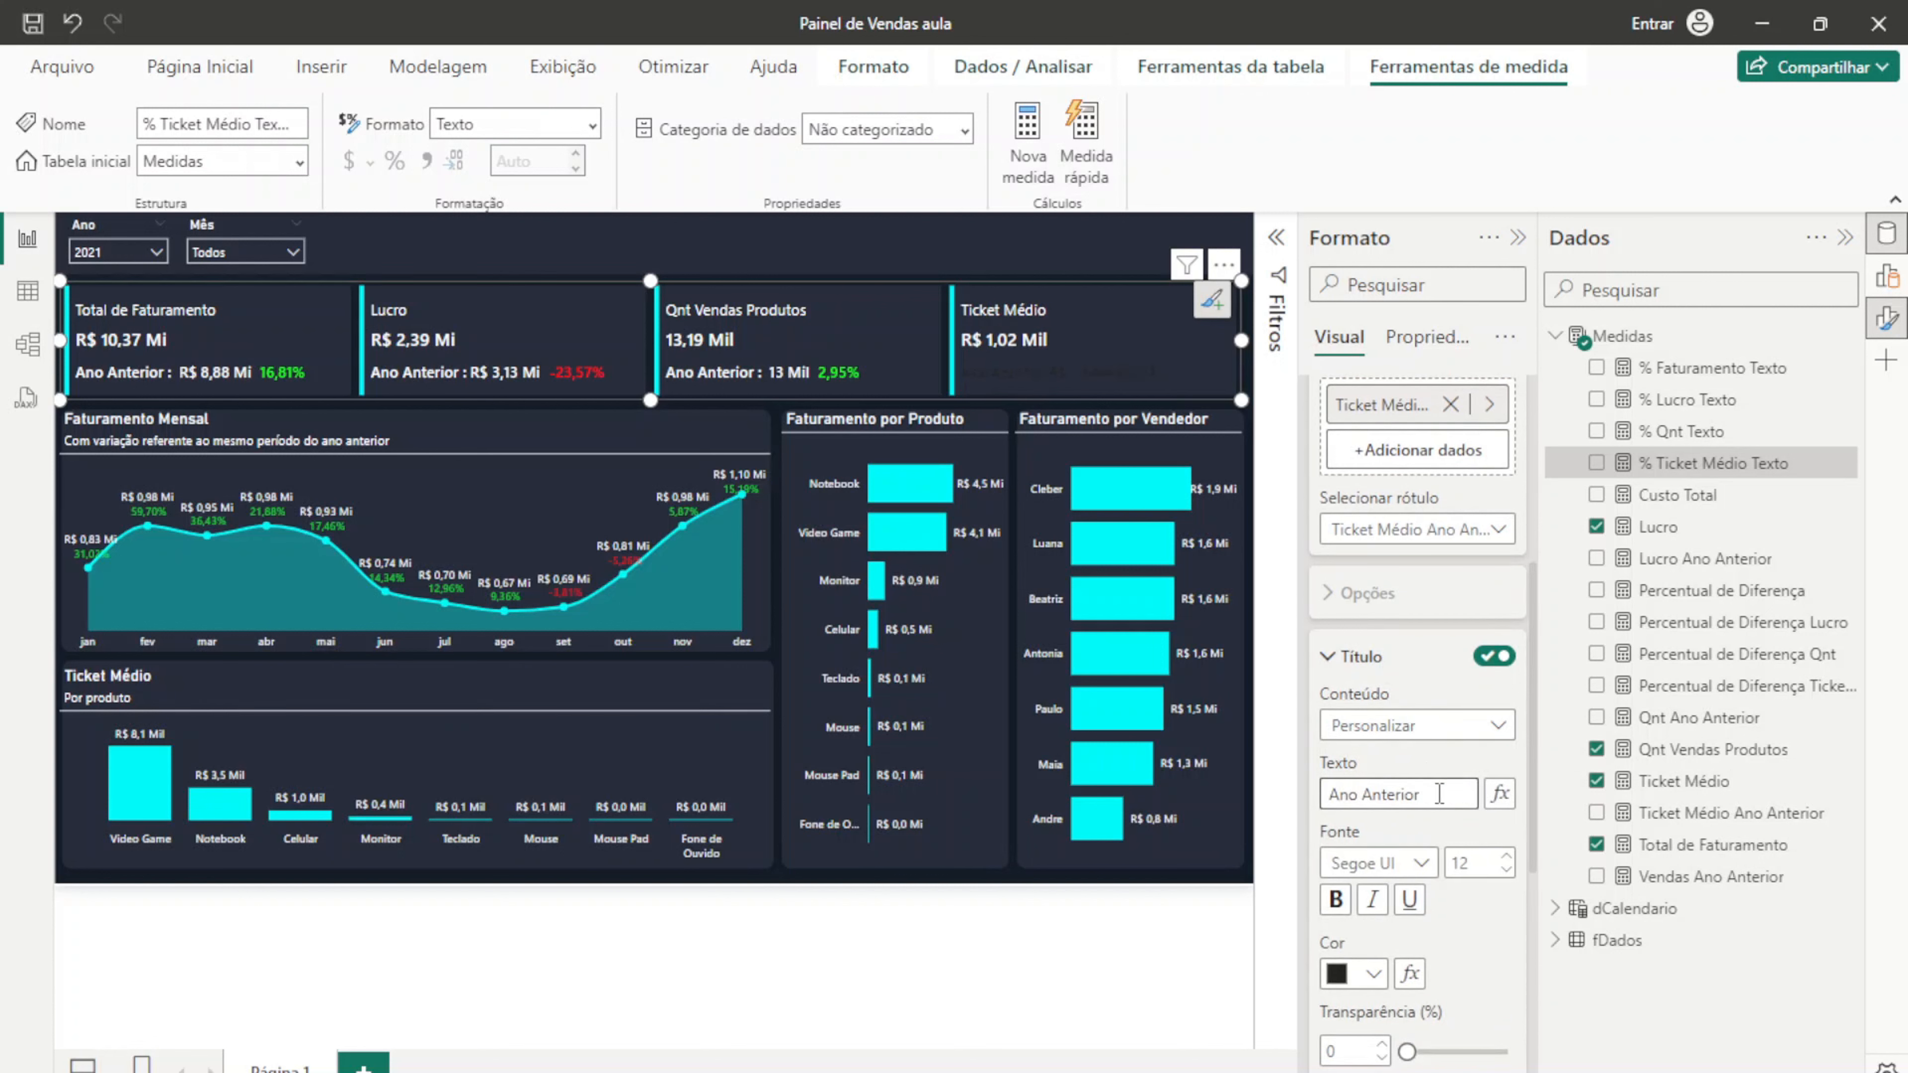
type(":")
Step: Make the reference label's title white and set its font to Segoe UI Bold
left_click(1378, 973)
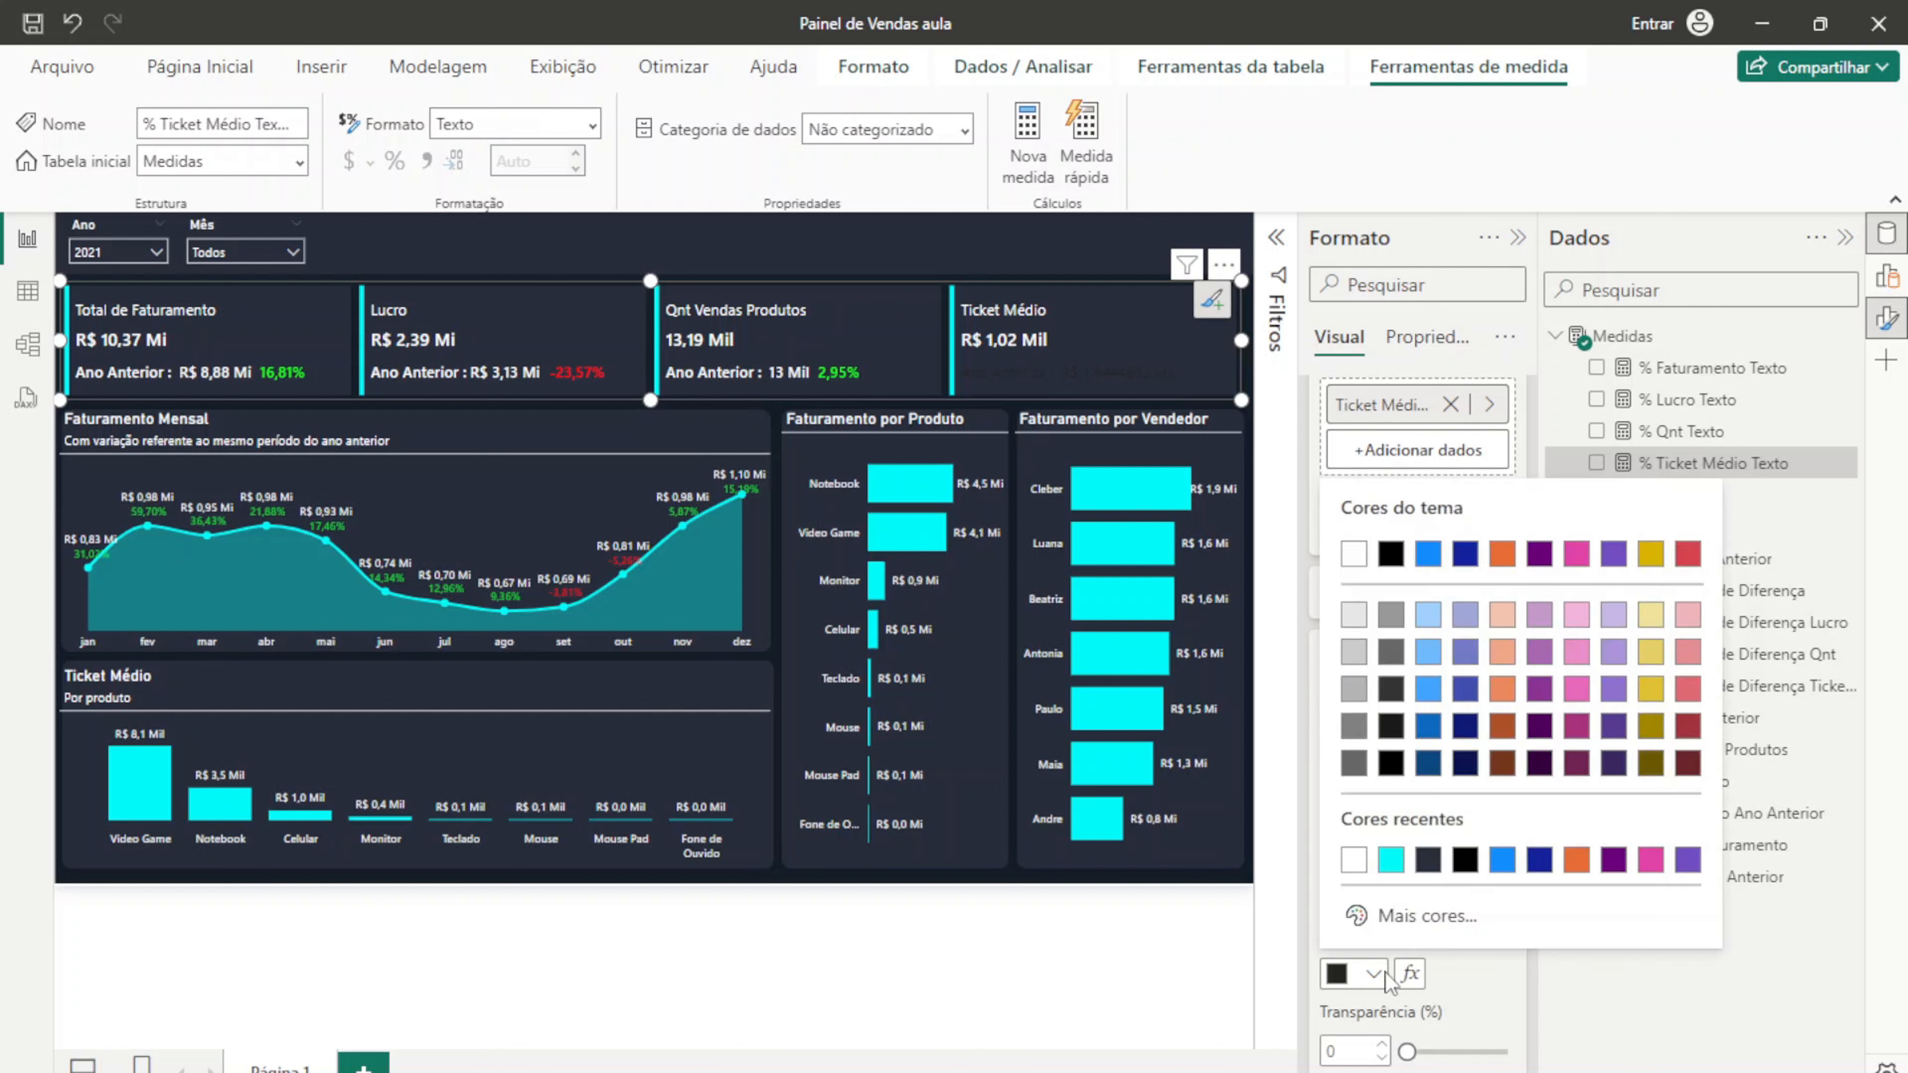
left_click(1353, 863)
left_click(1363, 862)
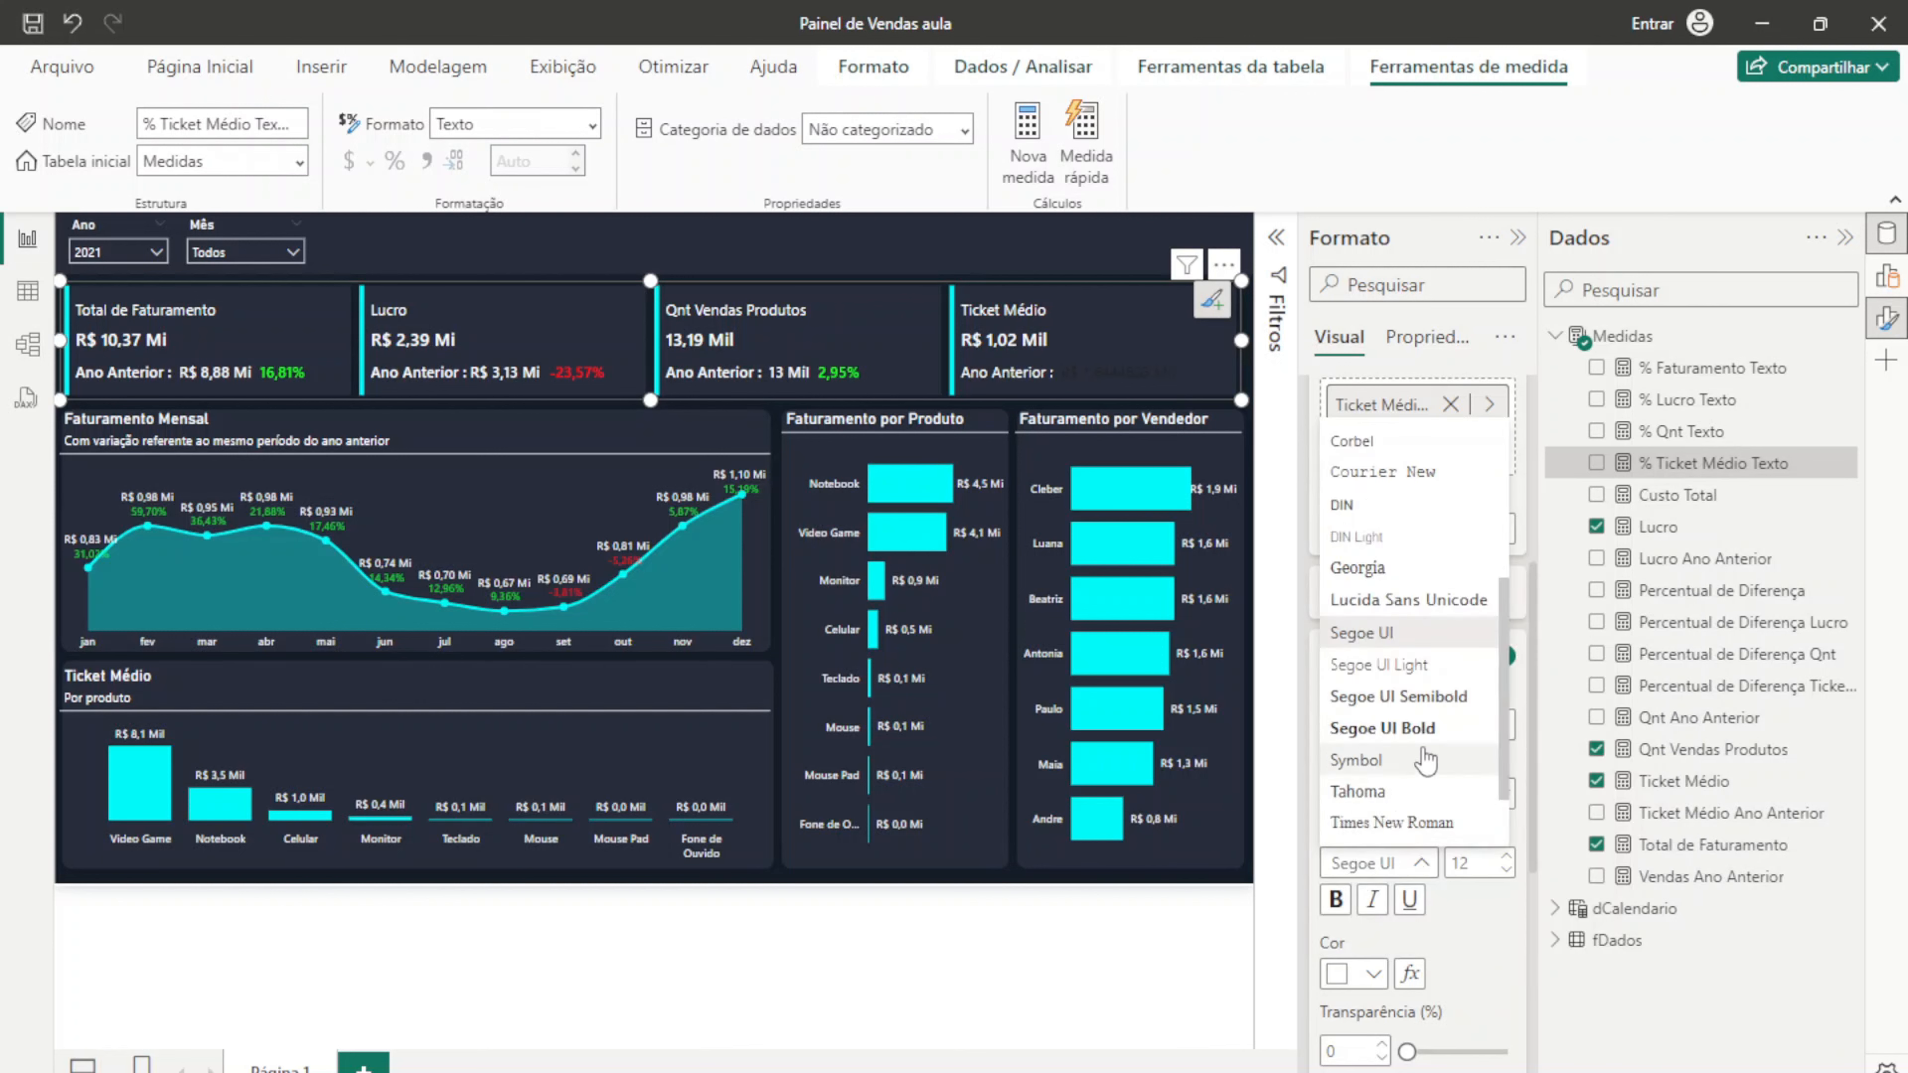
left_click(1444, 724)
Step: Make the Ticket Médio Ano Anterior reference label's value white and set its font to Segoe UI Semibold
scroll(1481, 882, "down", 2)
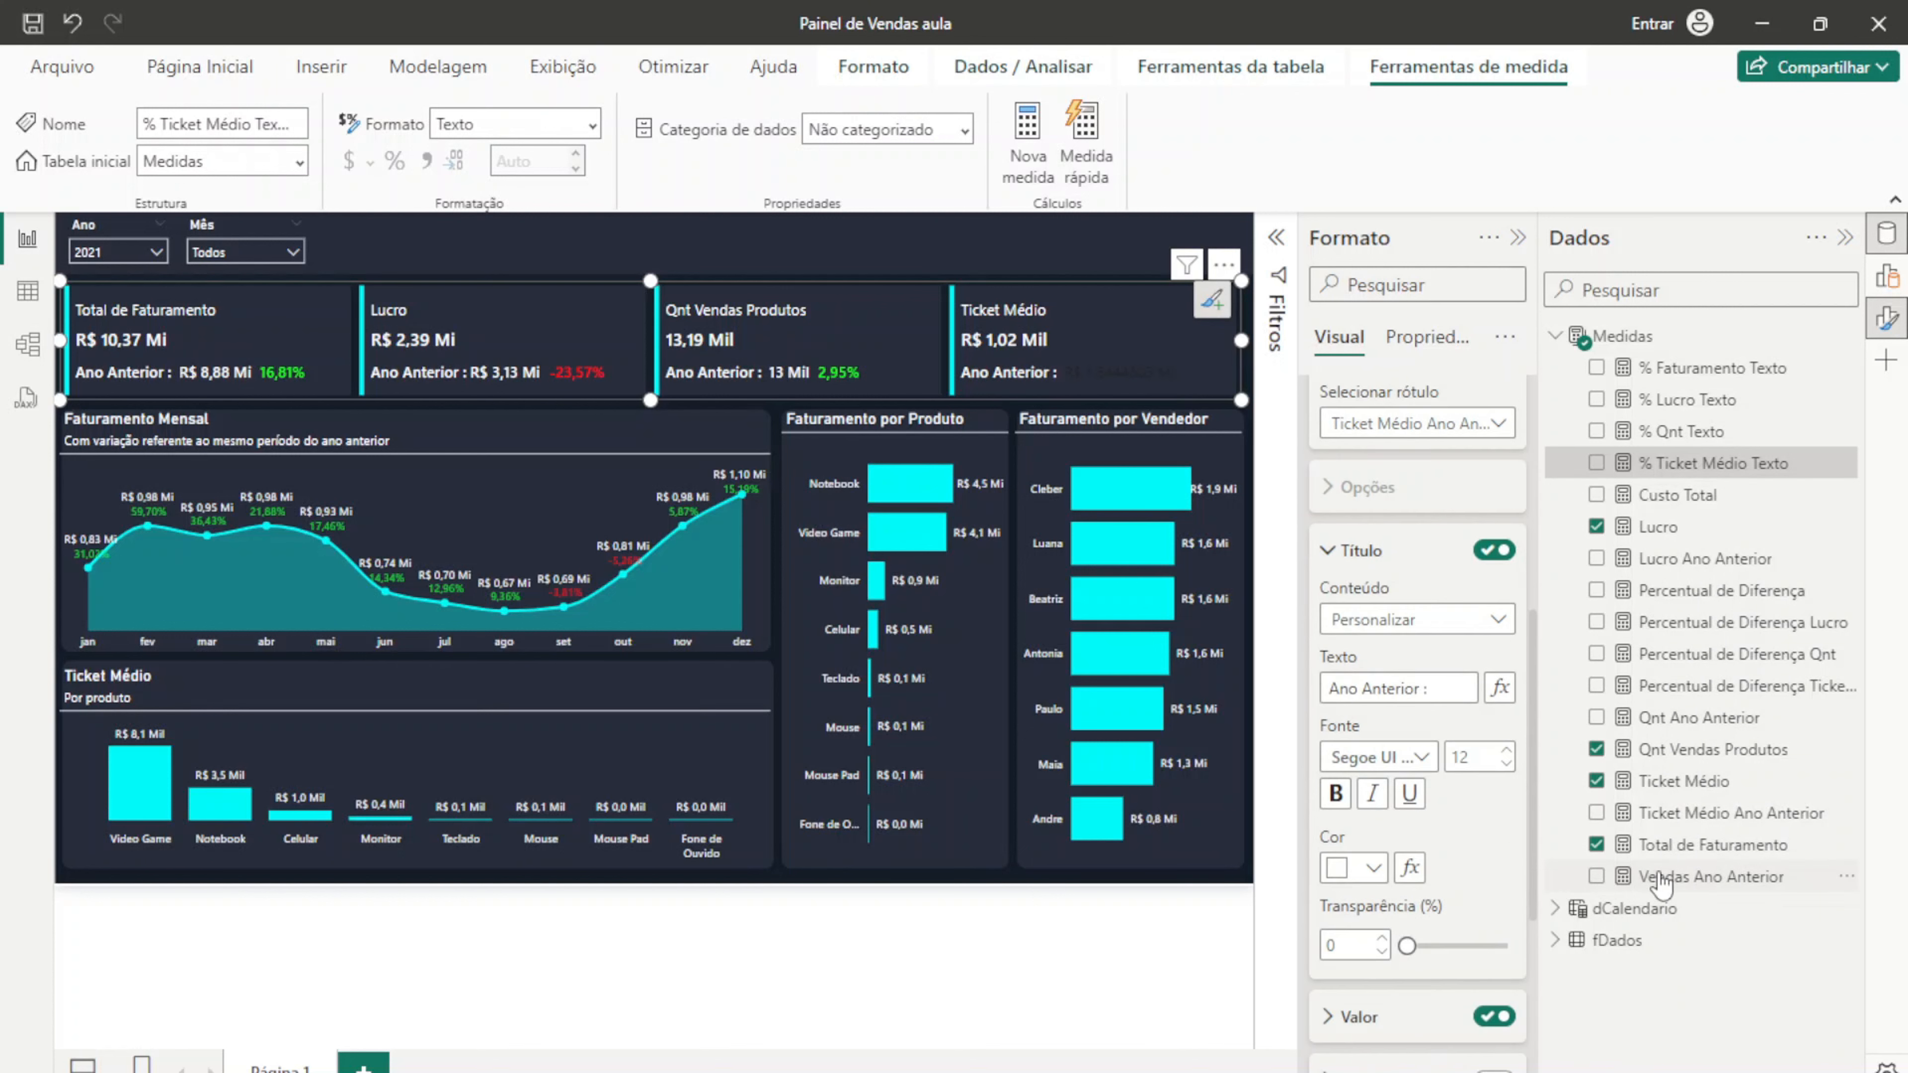
scroll(1410, 874, "down", 2)
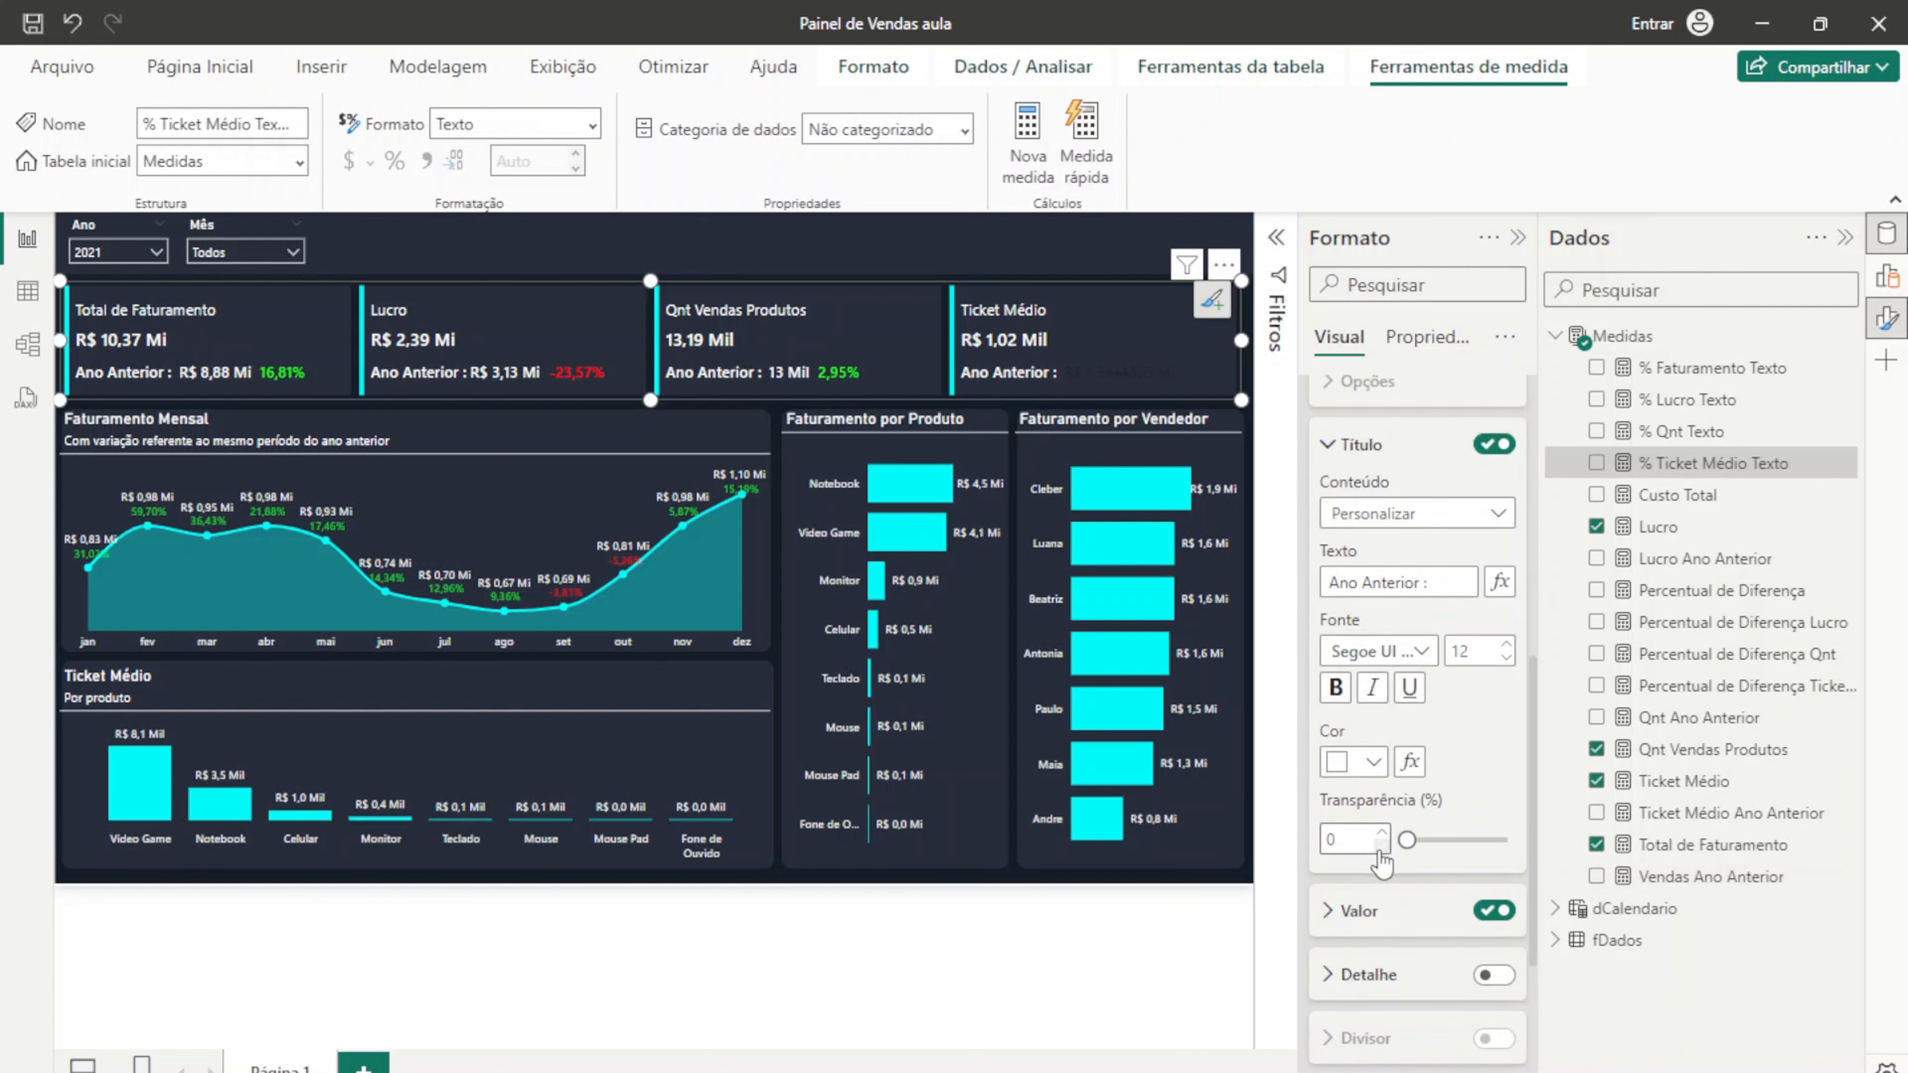
left_click(1408, 909)
scroll(1456, 856, "down", 4)
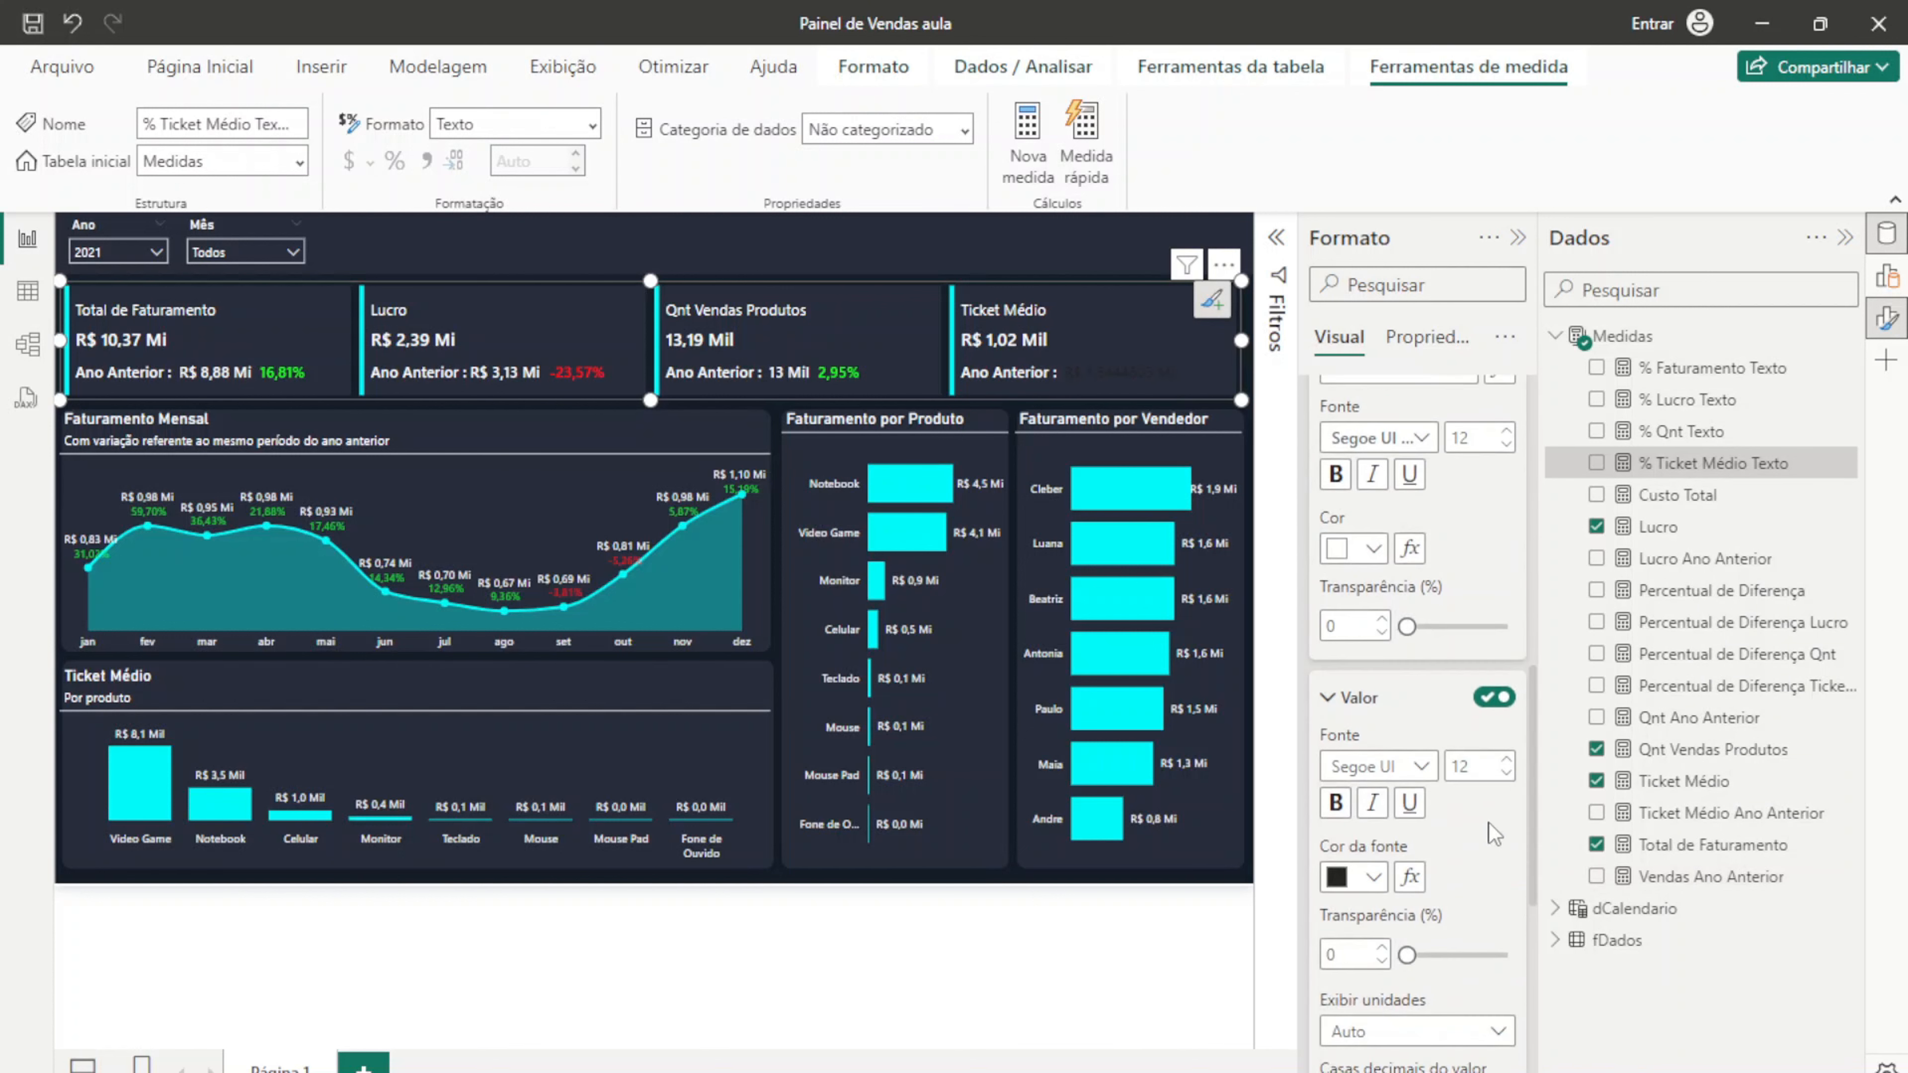
left_click(1373, 880)
left_click(1356, 451)
left_click(1380, 770)
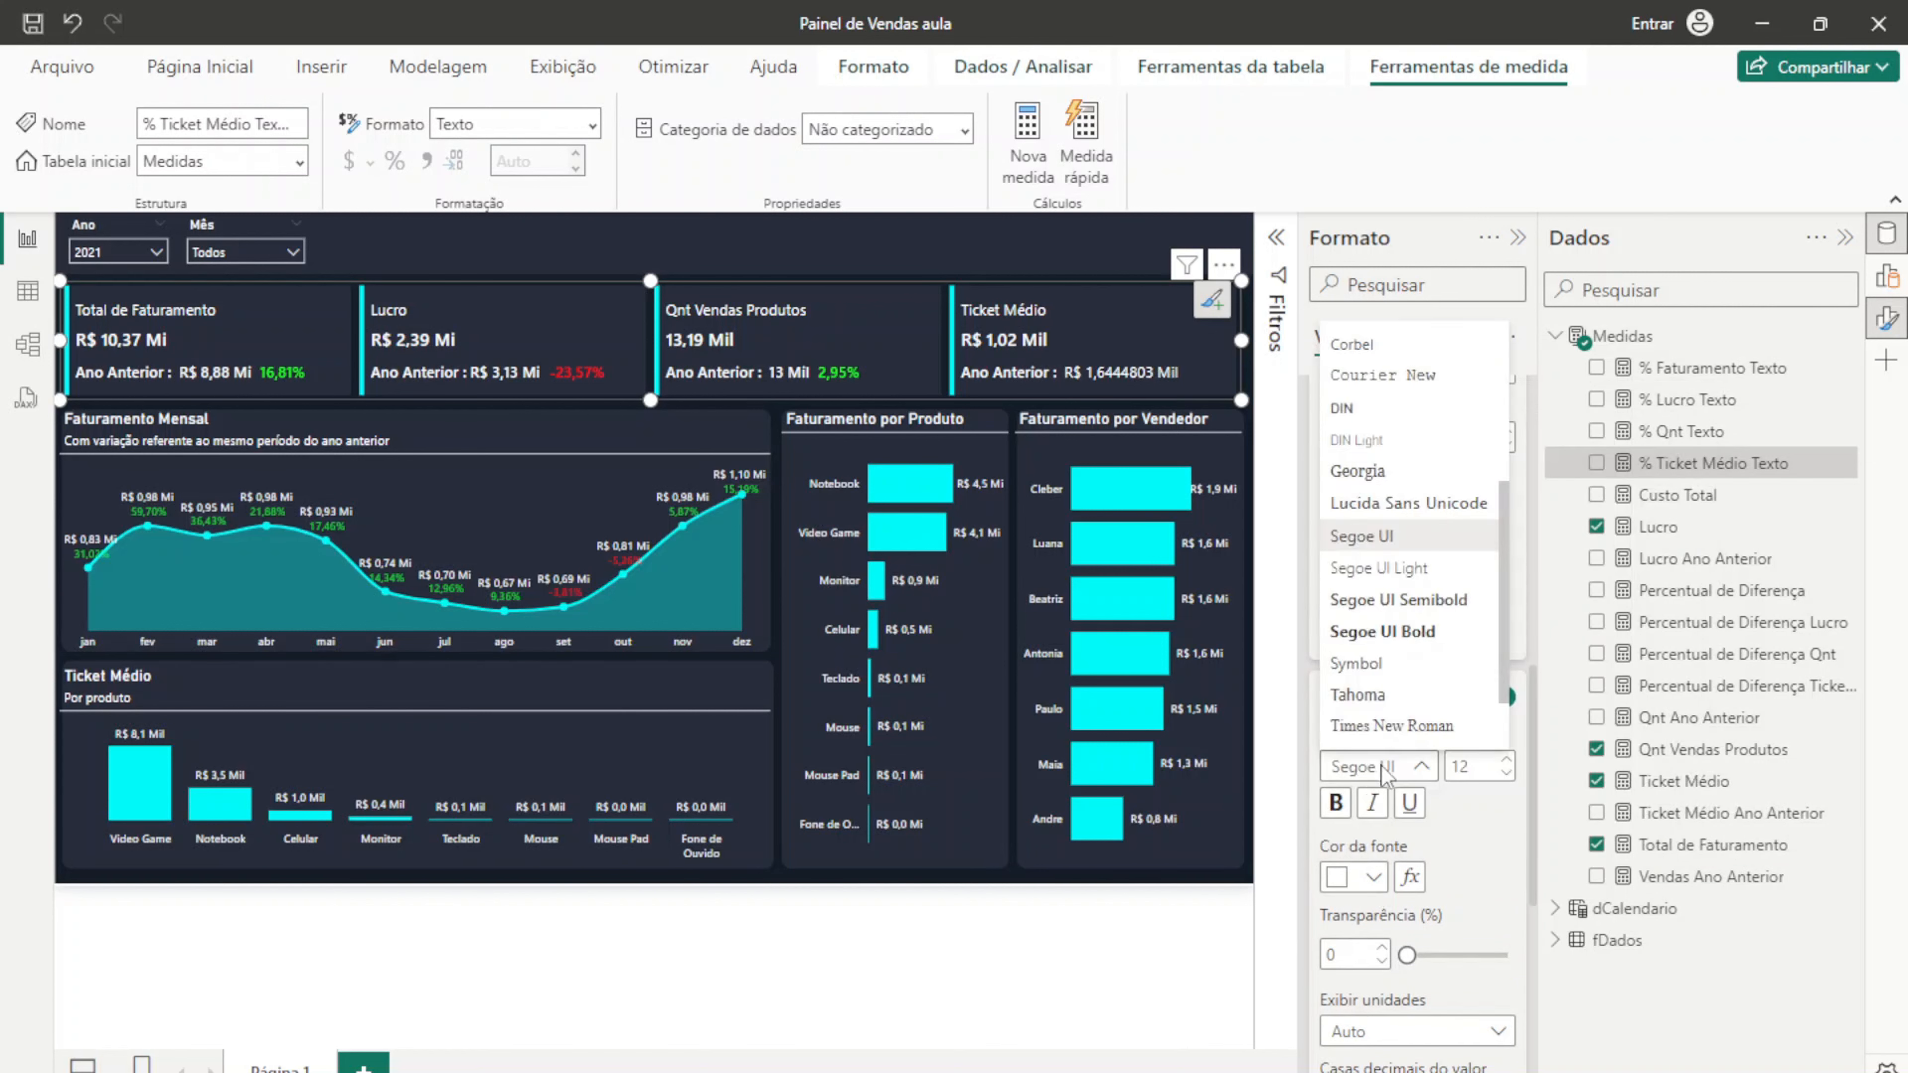
left_click(1457, 601)
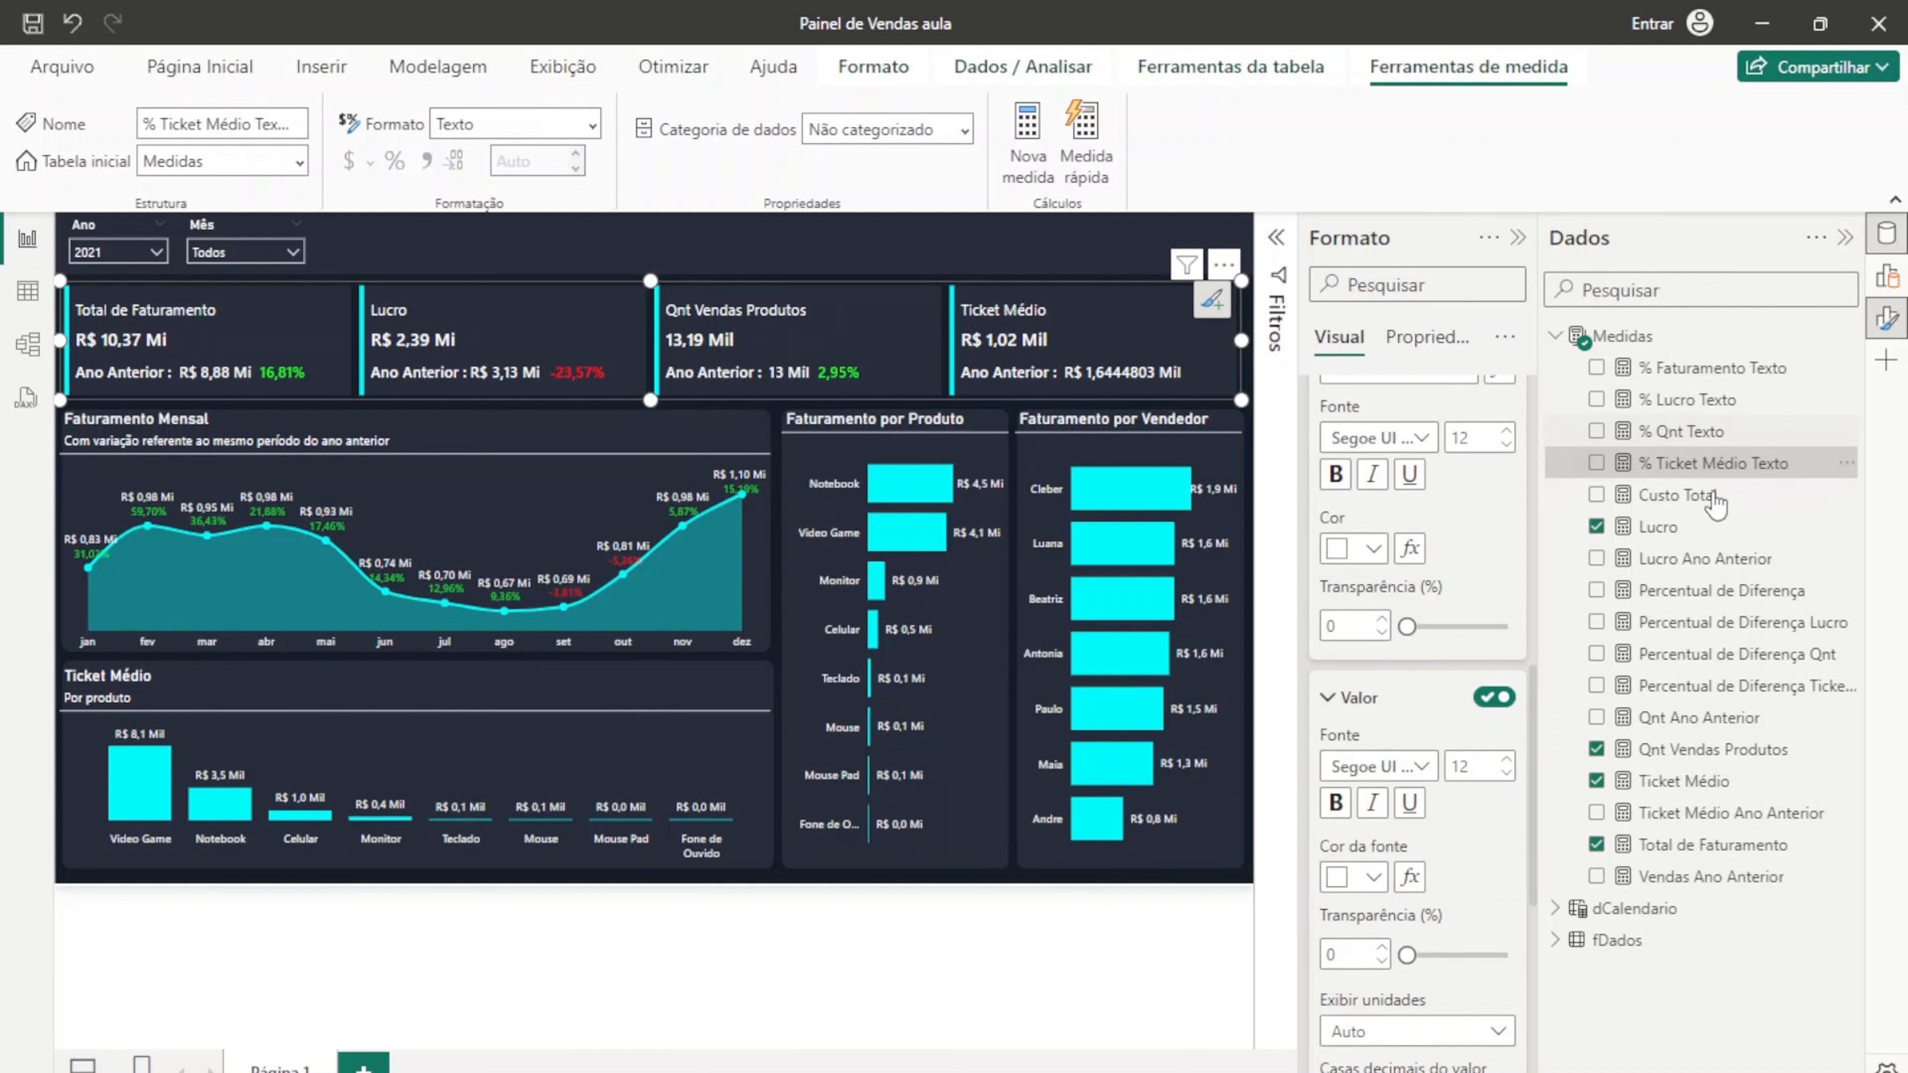
Step: Set the Ticket Médio Ano Anterior measure to 2 decimal places and close its formula without changes
left_click(1752, 819)
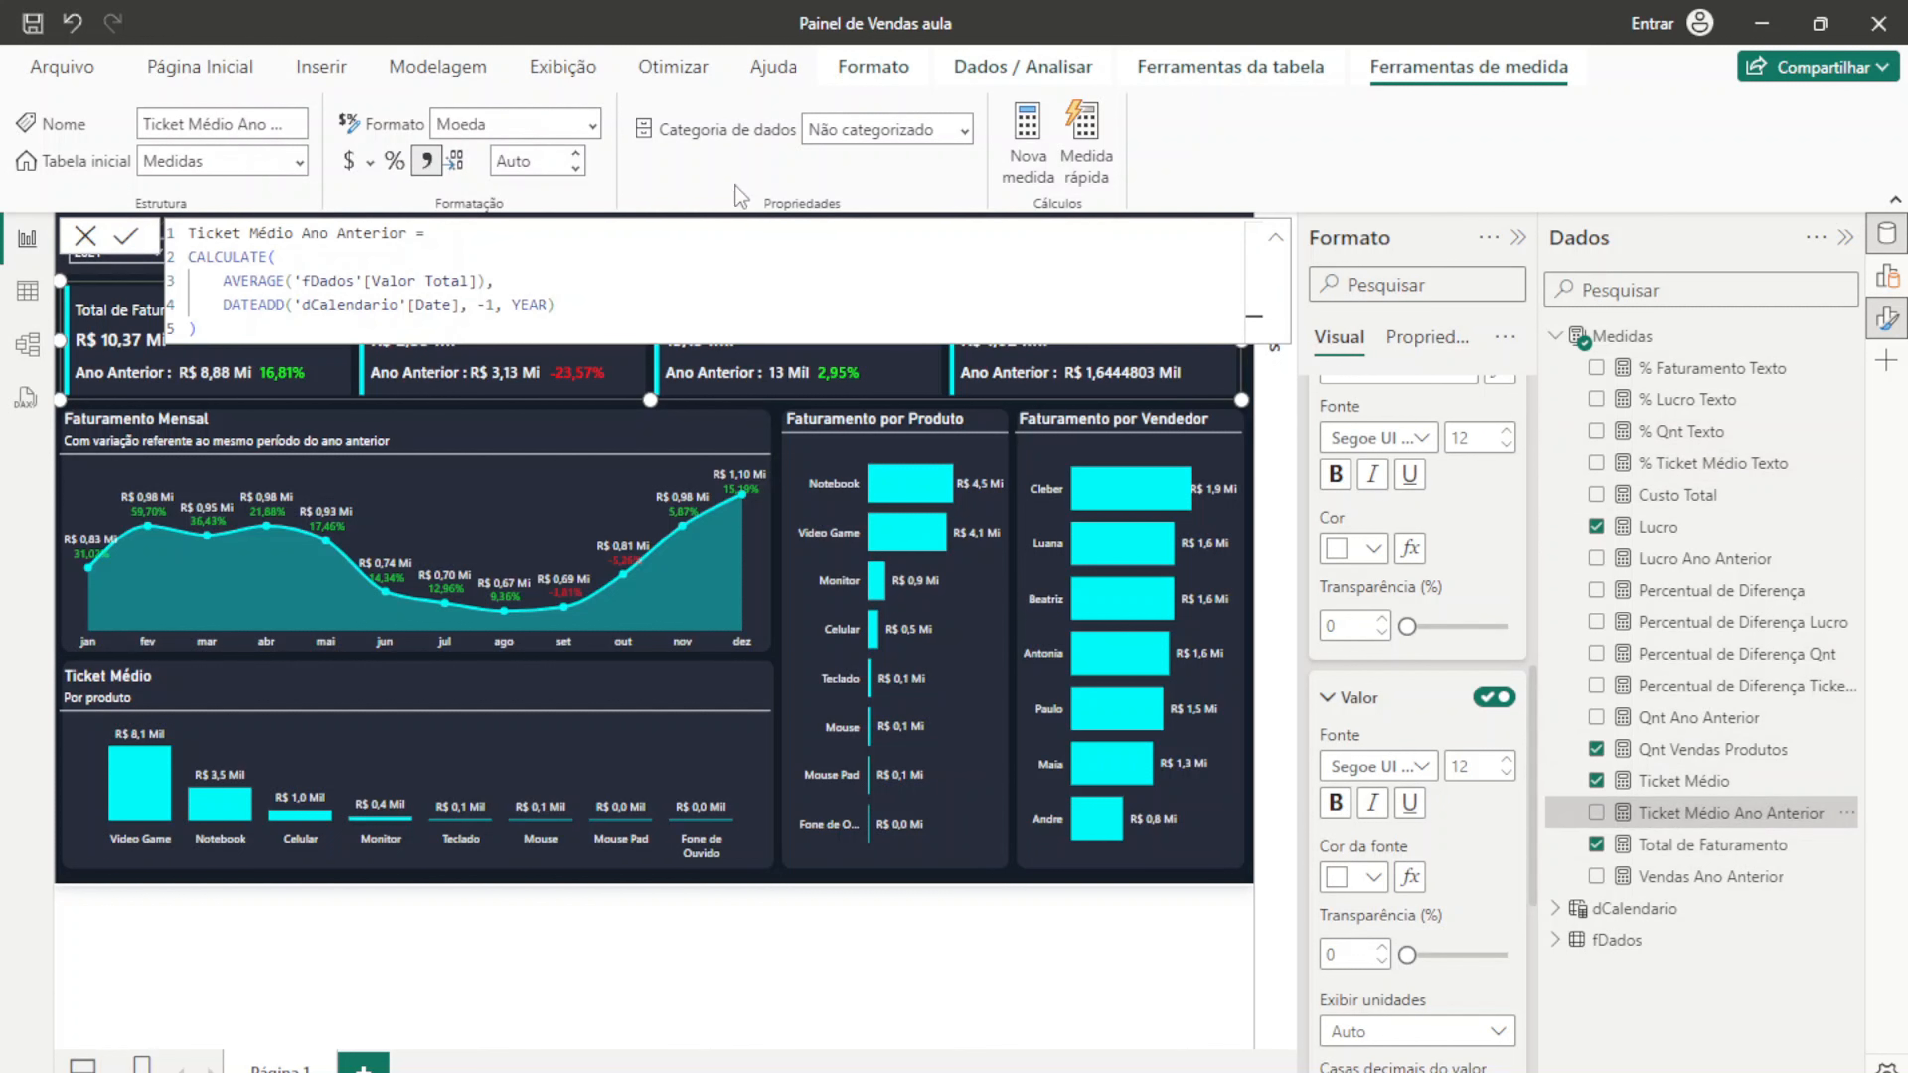
left_click(552, 159)
key("BackSpace")
key("BackSpace")
key("BackSpace")
key("BackSpace")
type("2")
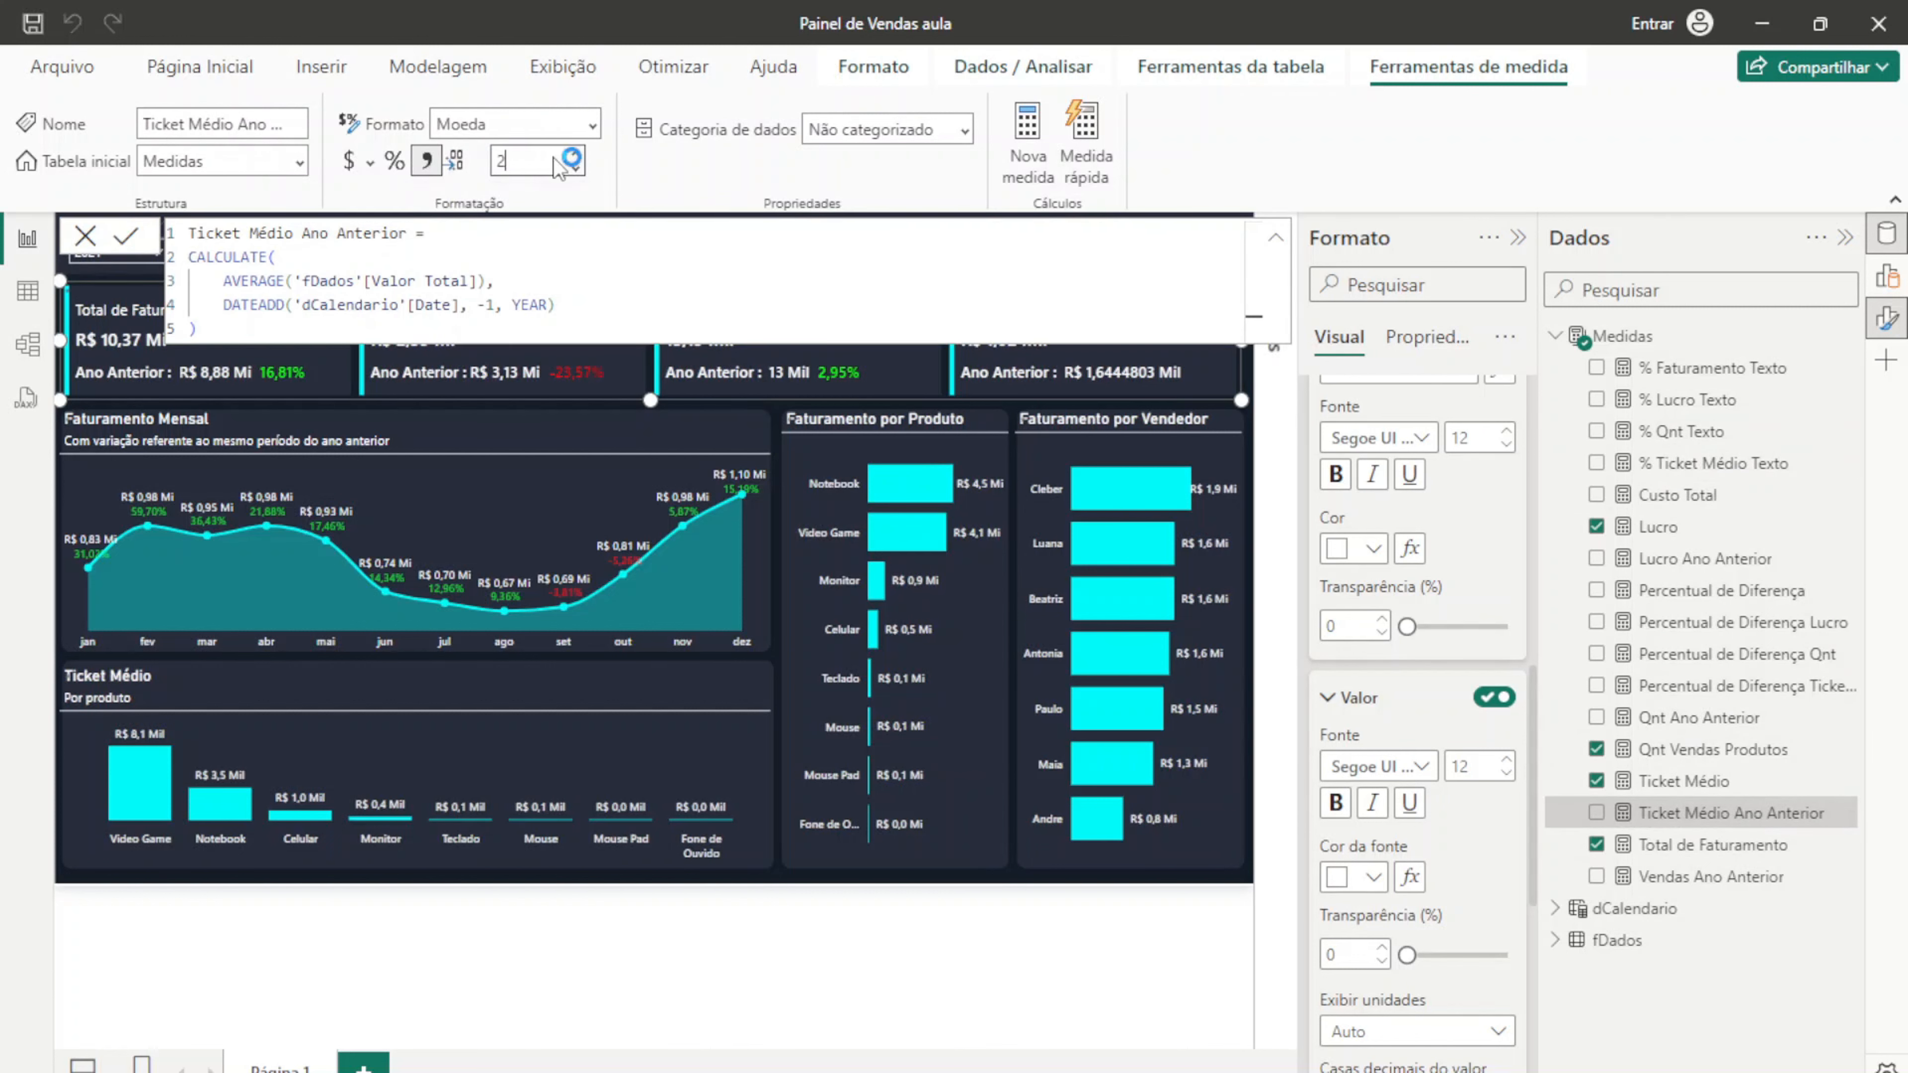
key("Return")
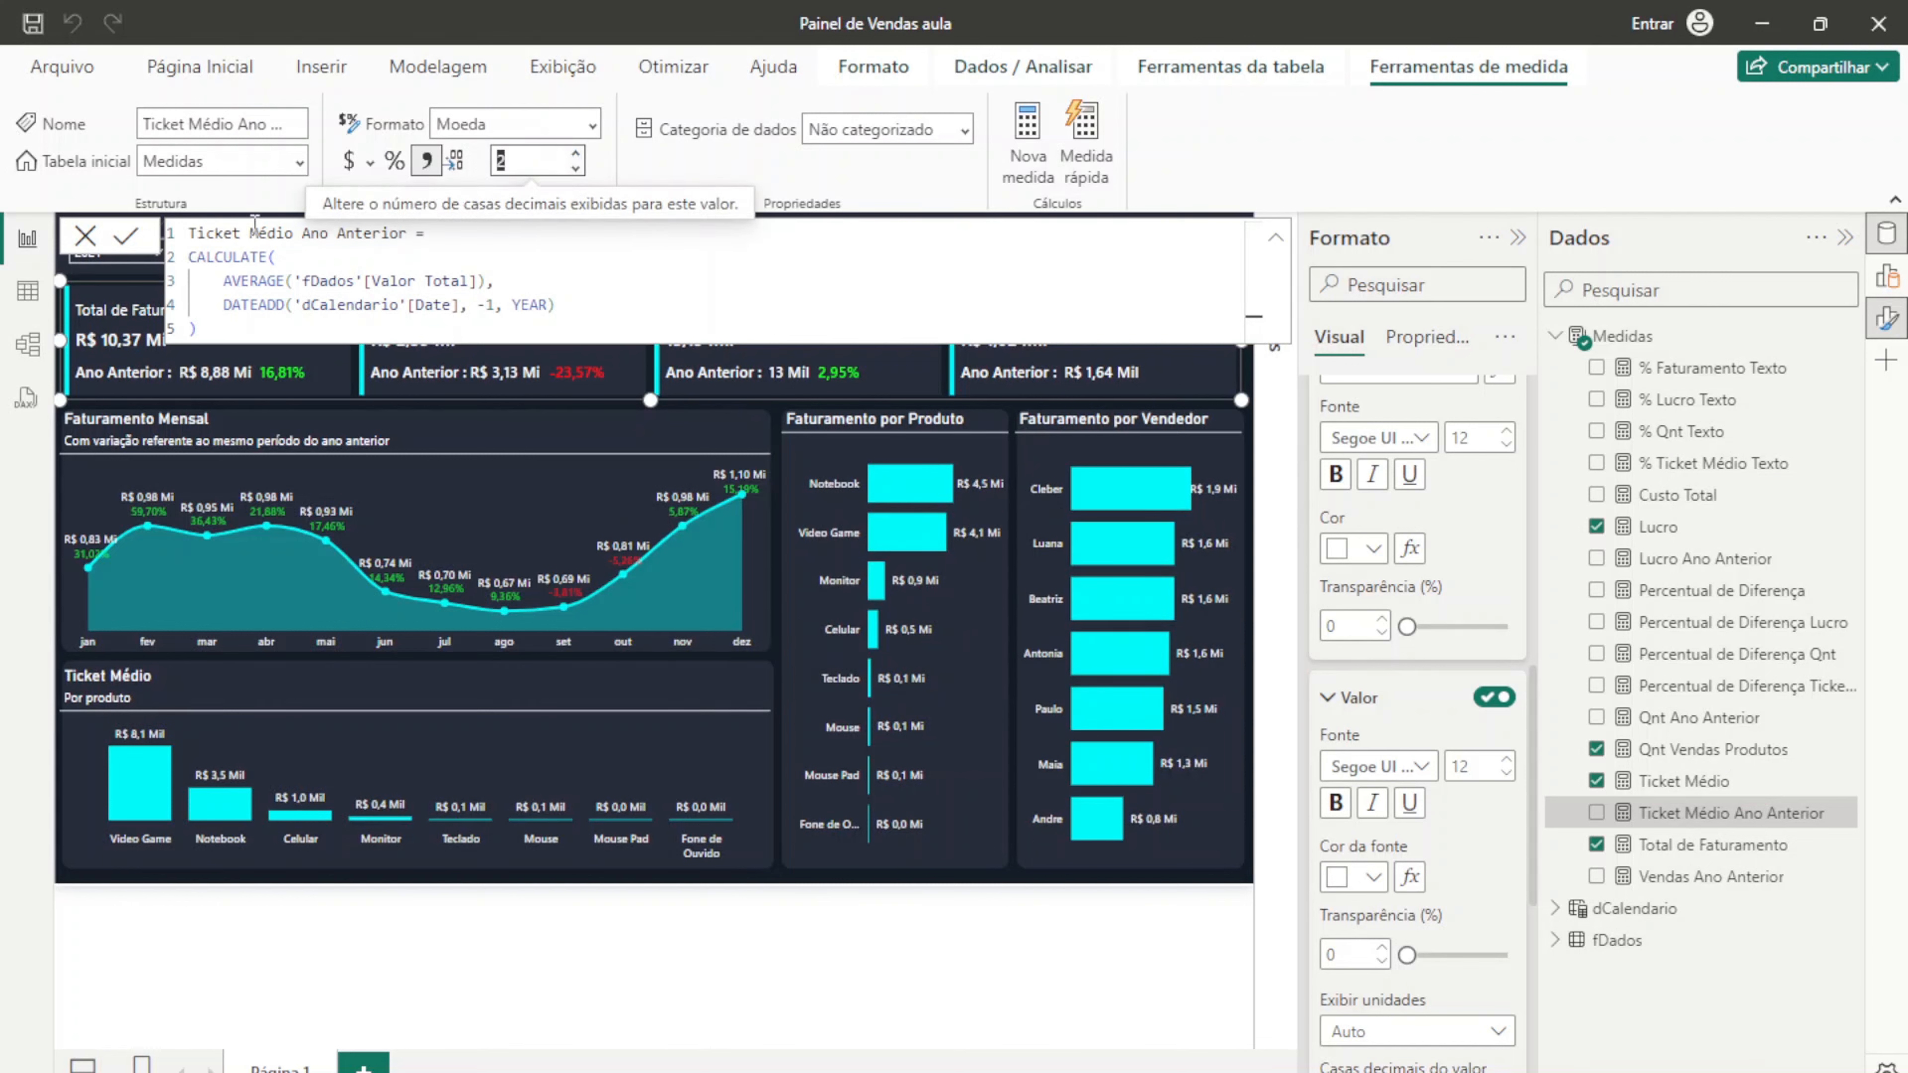
left_click(90, 237)
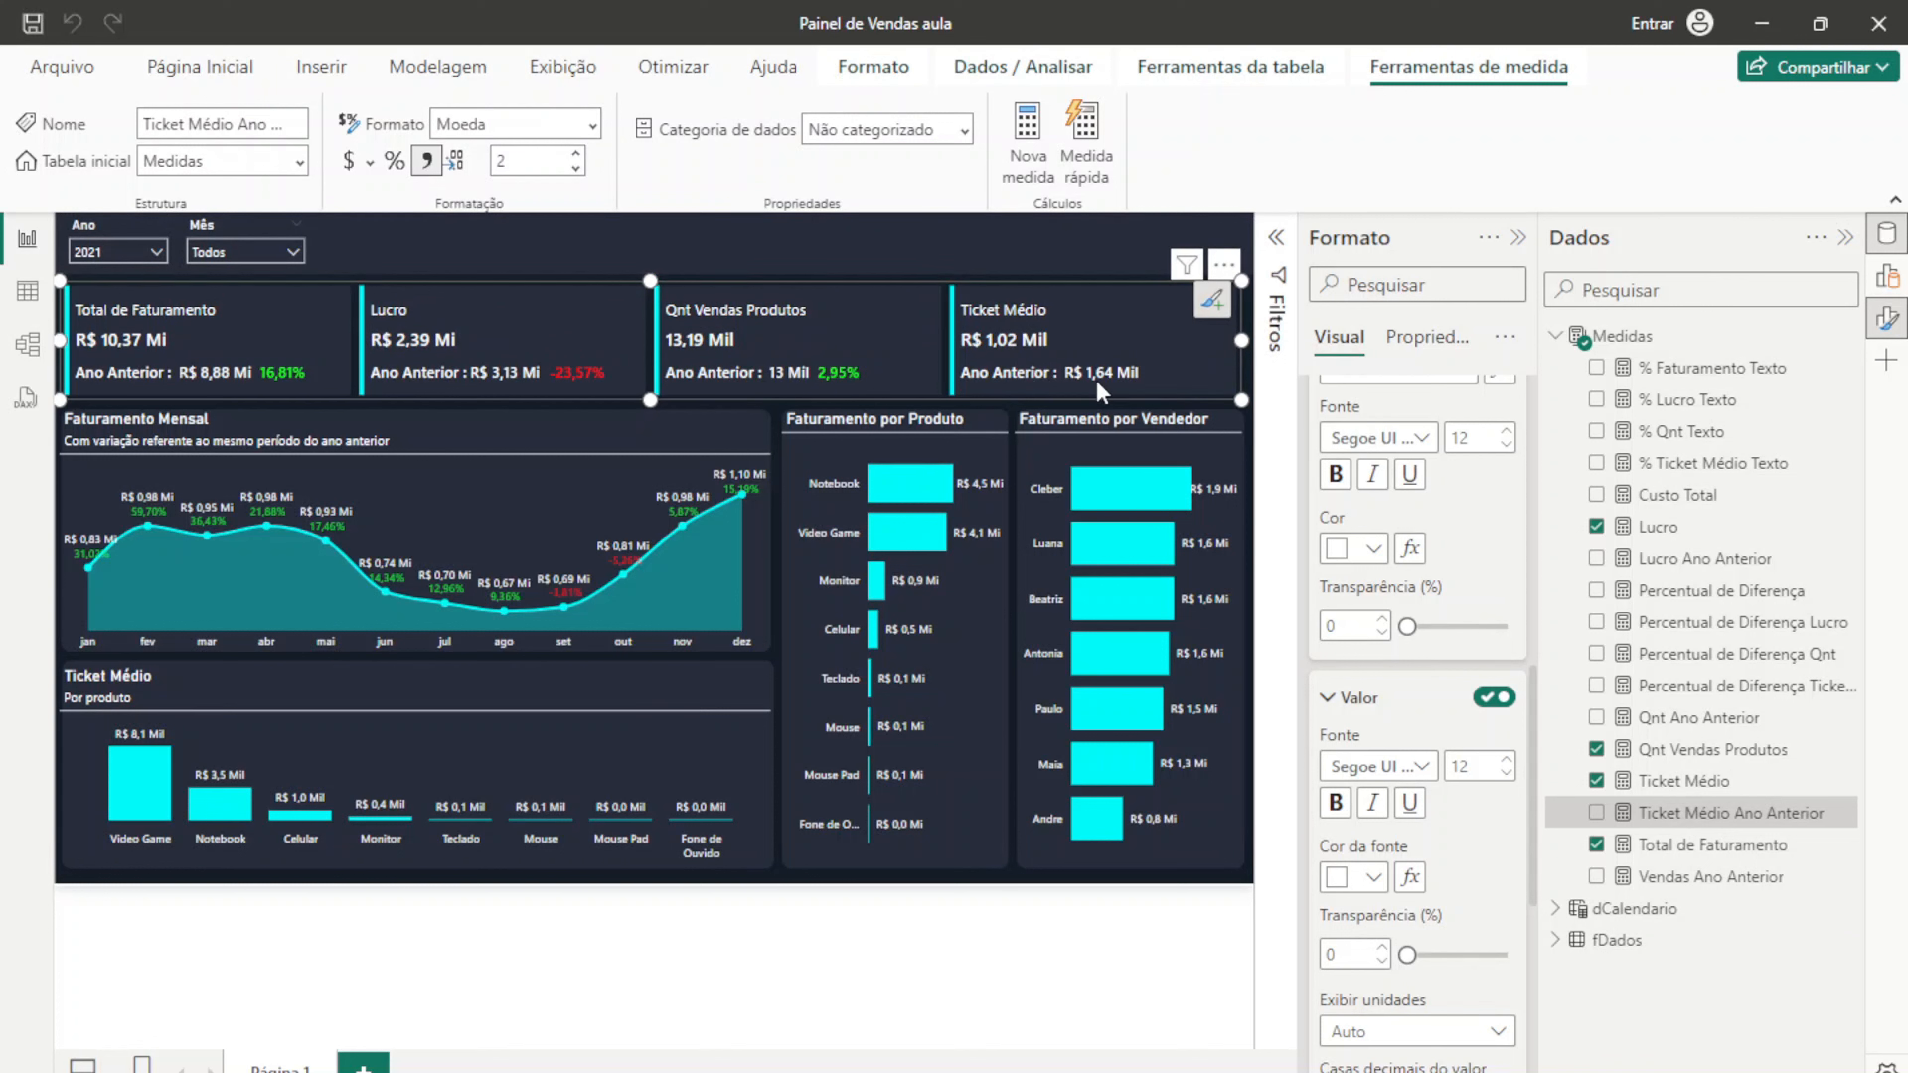
Step: Turn on the detail for the Ticket Médio reference label and assign the % Ticket Médio Texto measure to it
left_click(1327, 699)
left_click(1493, 761)
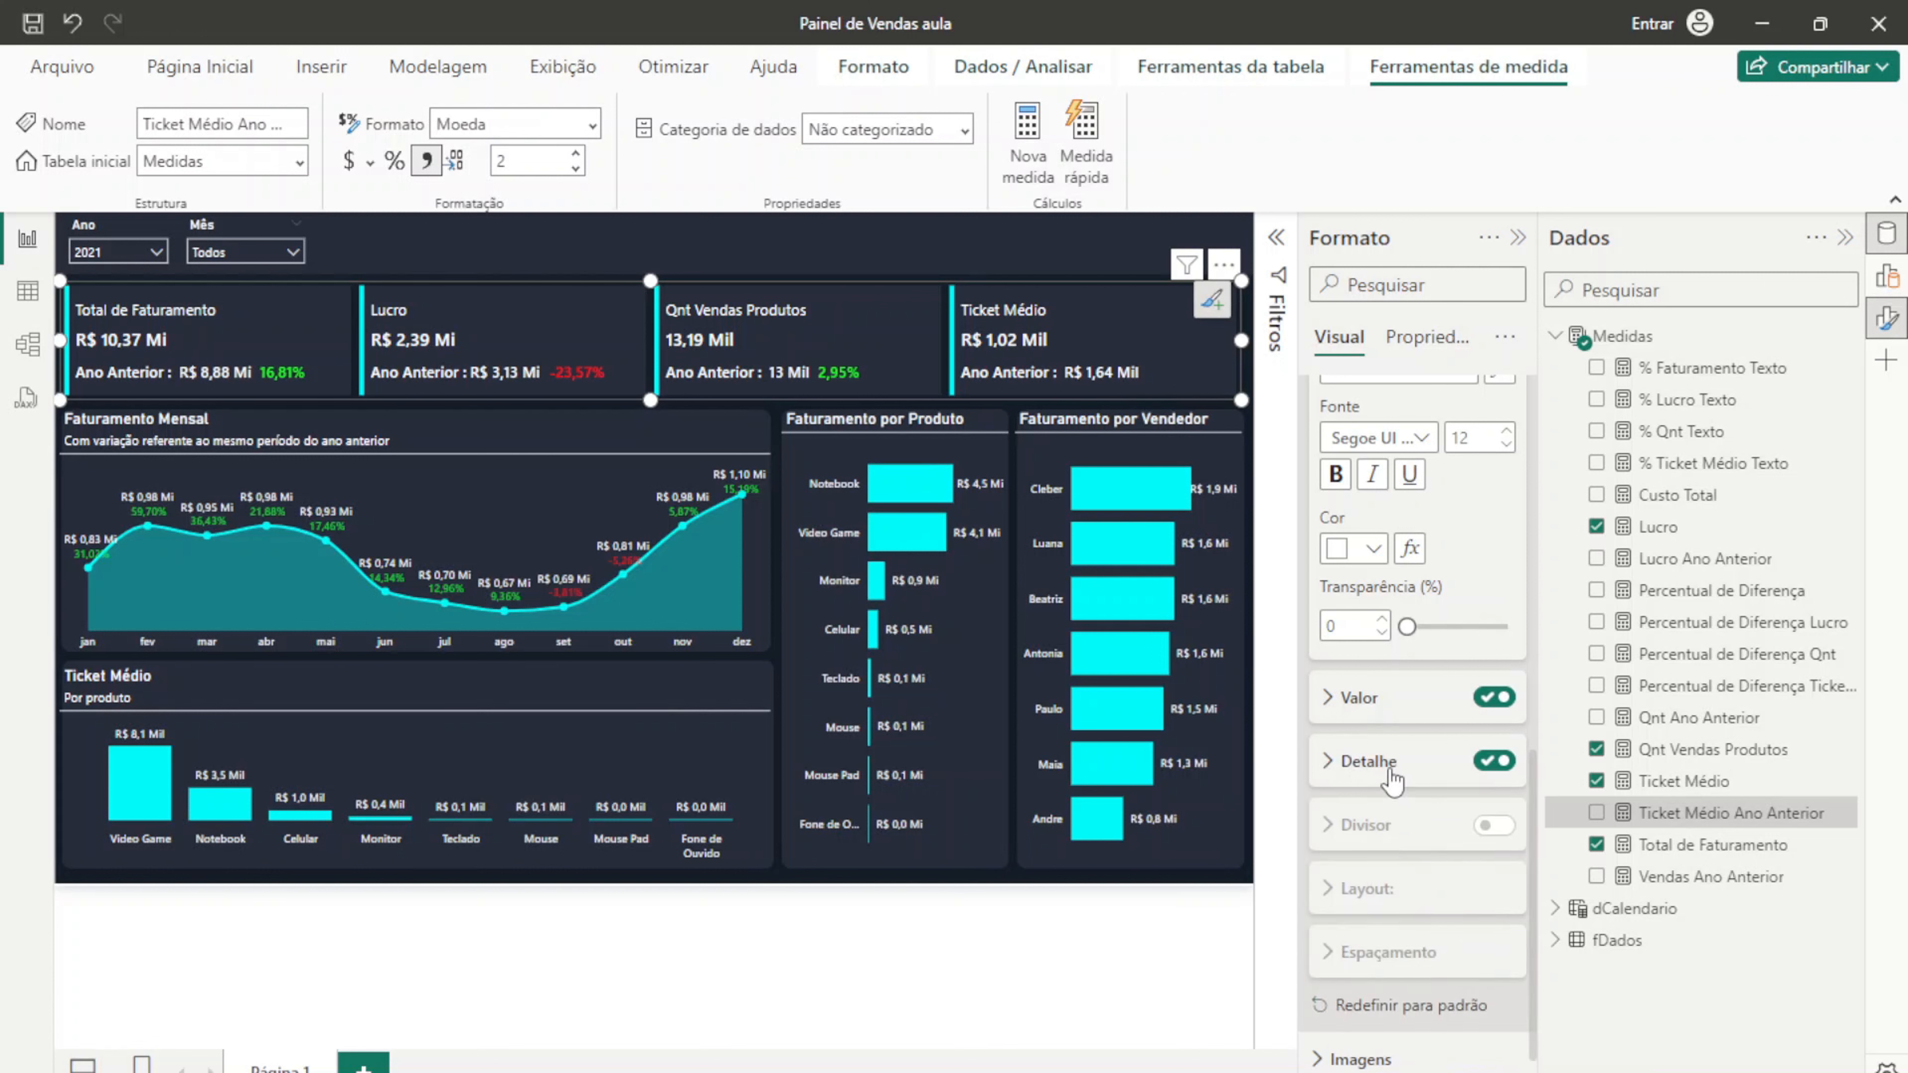
left_click(1389, 767)
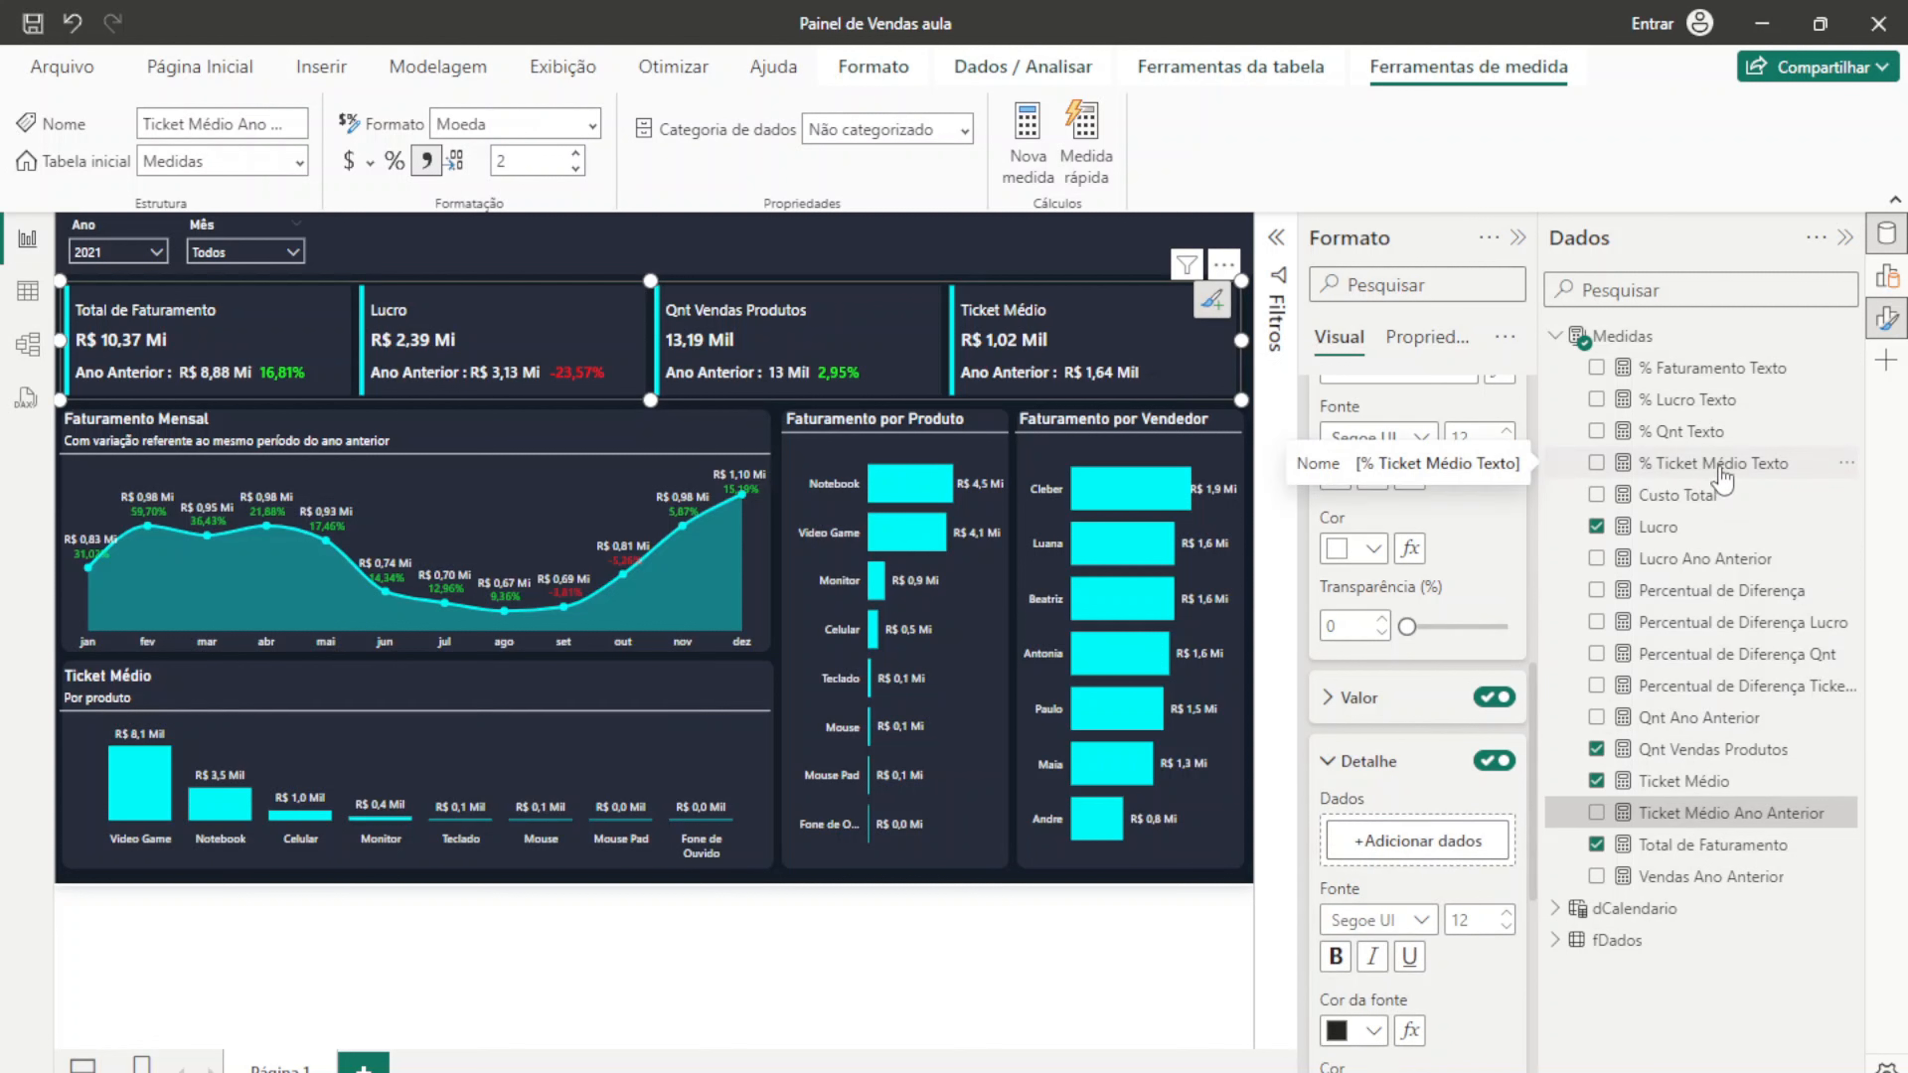
left_click_drag(1716, 466, 1412, 840)
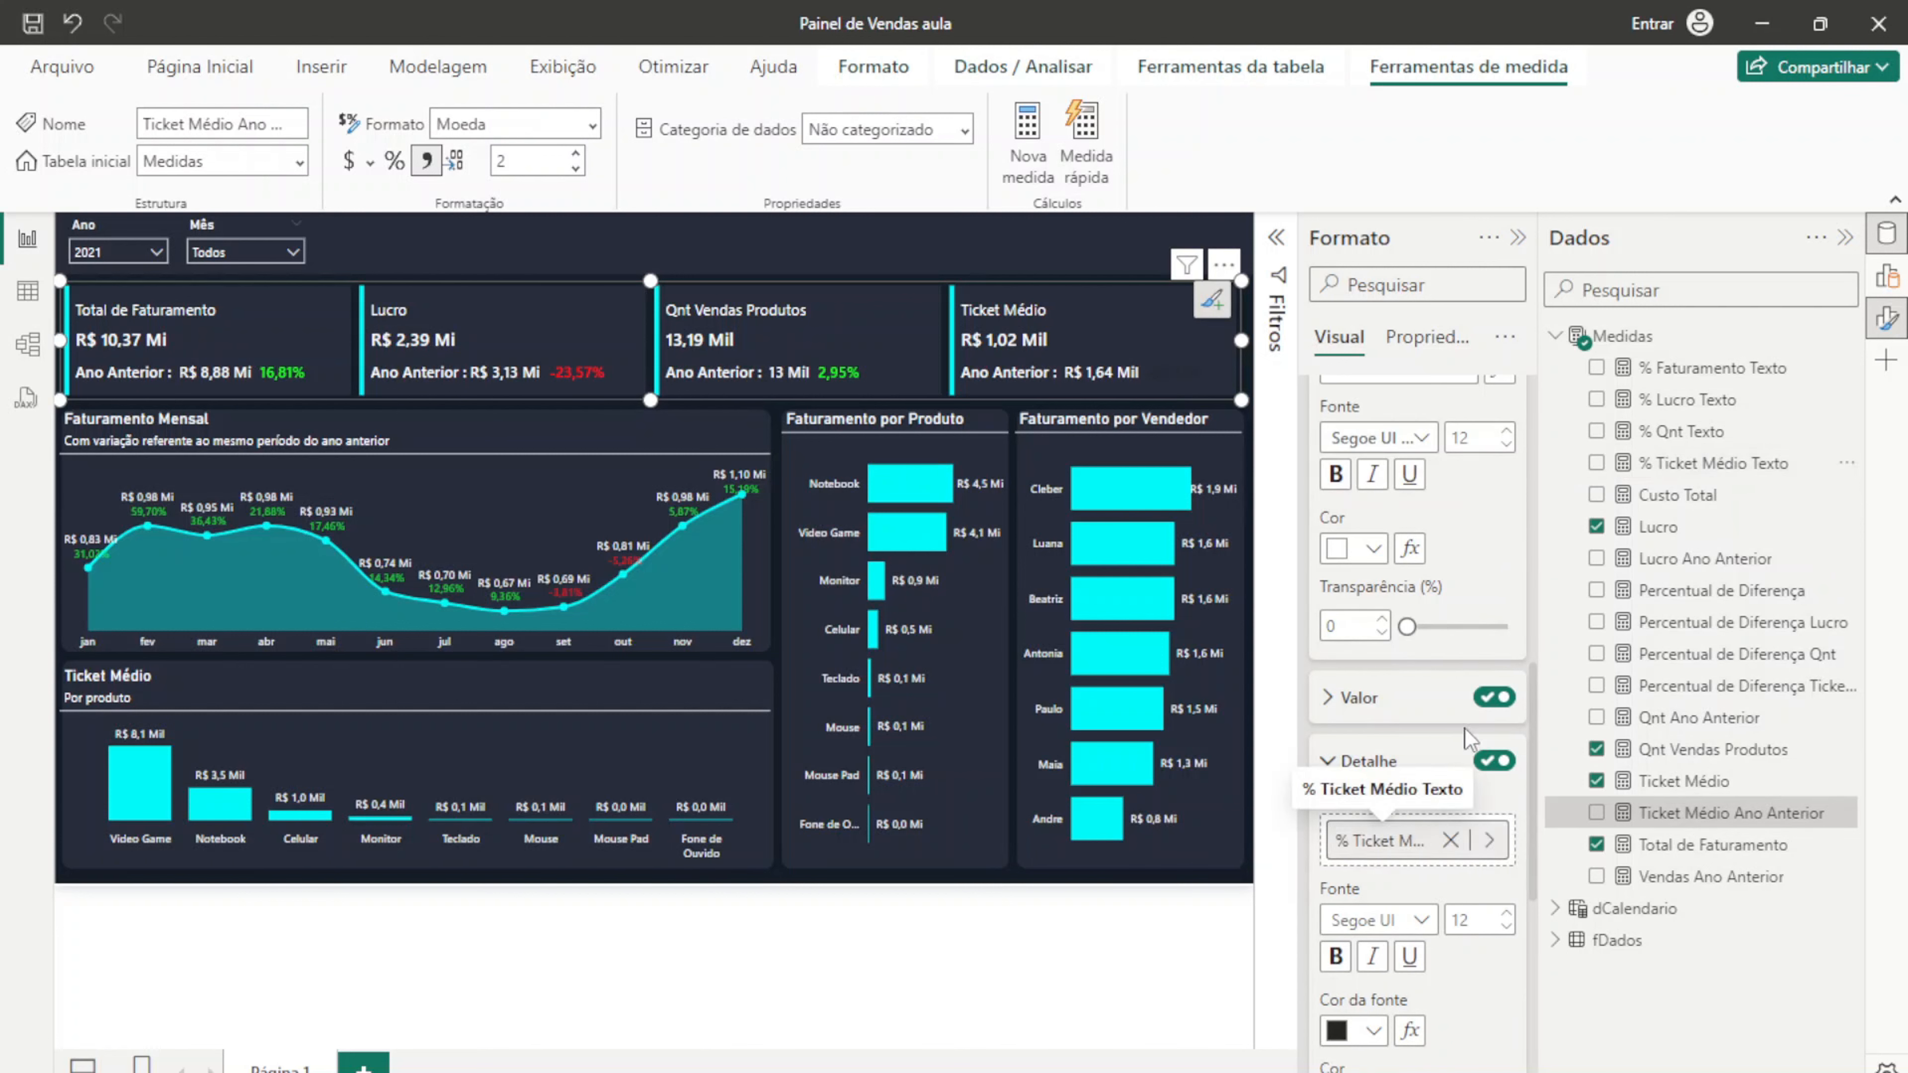
scroll(1439, 761, "down", 2)
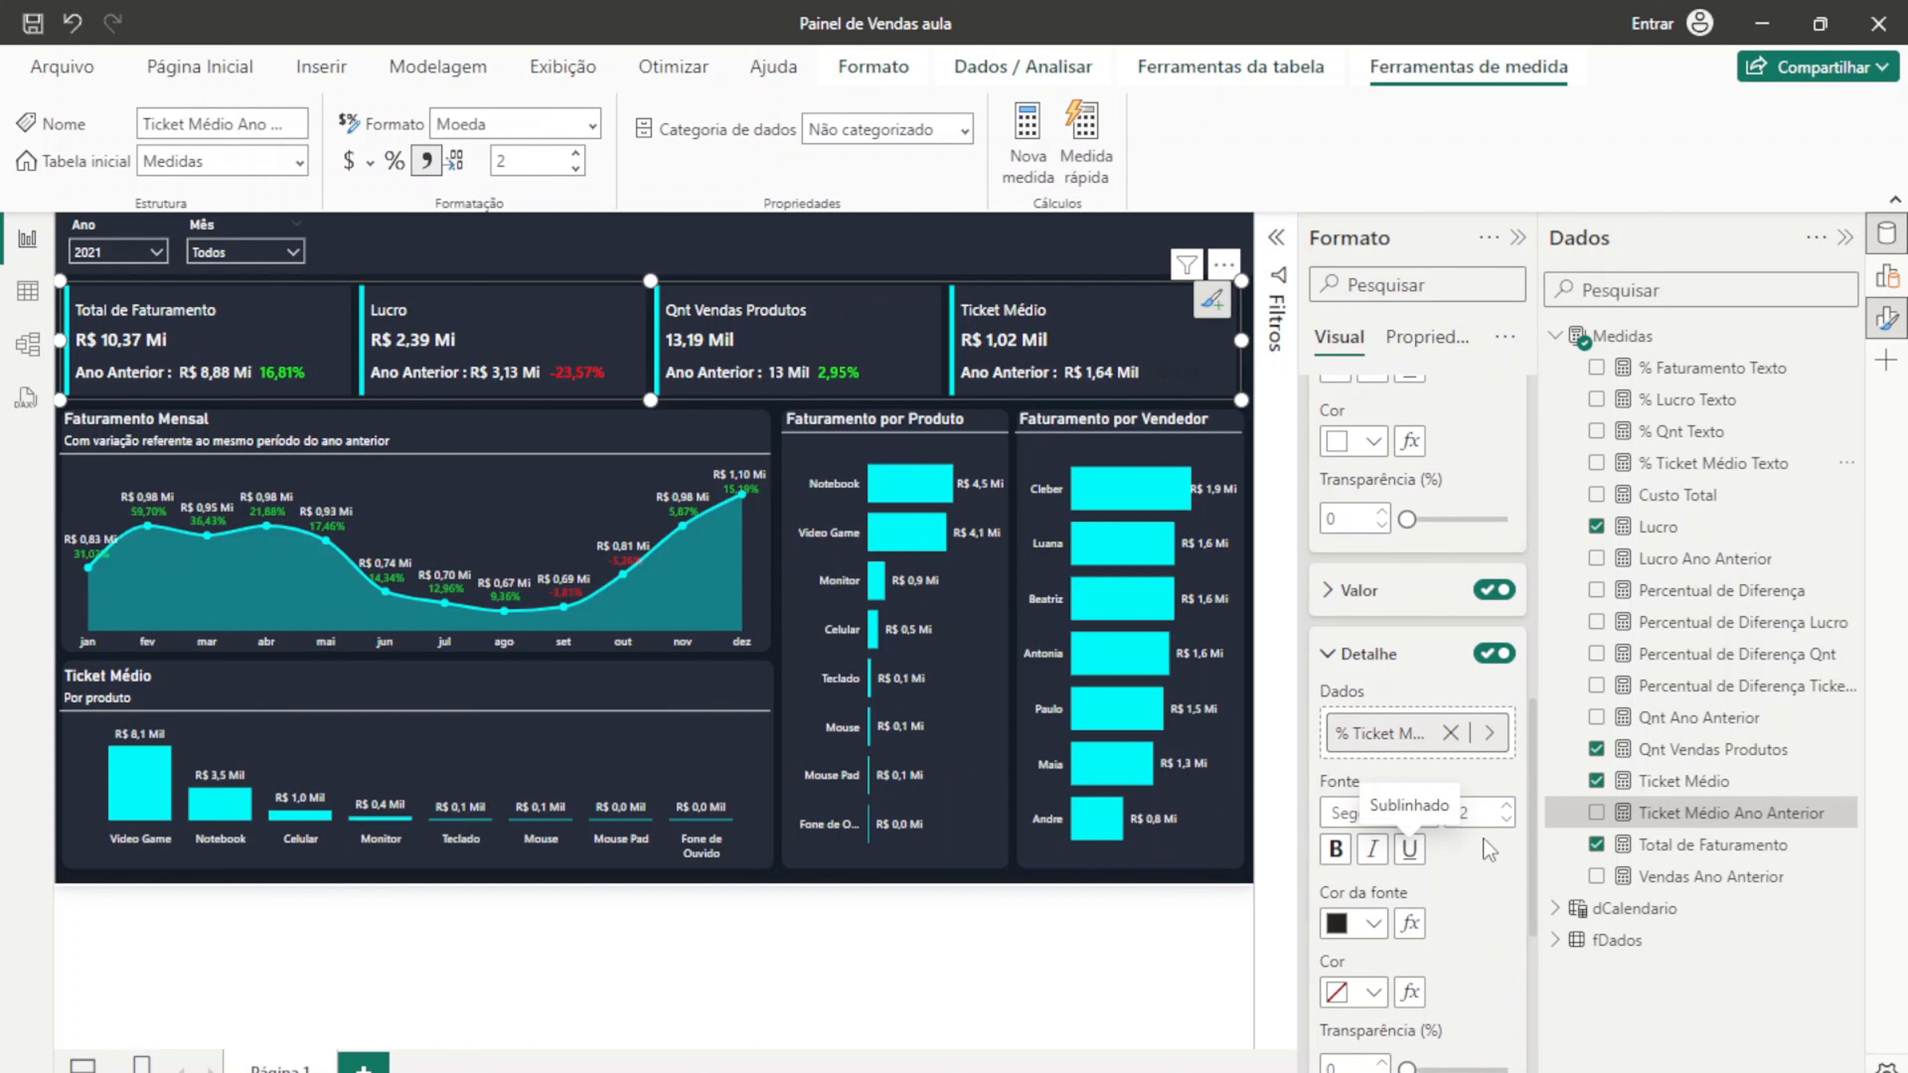
Step: Give the Ticket Médio detail's font colour a gradient conditional format based on the Percentual de Diferença Ticket Médio measure
left_click(1409, 812)
left_click(1449, 652)
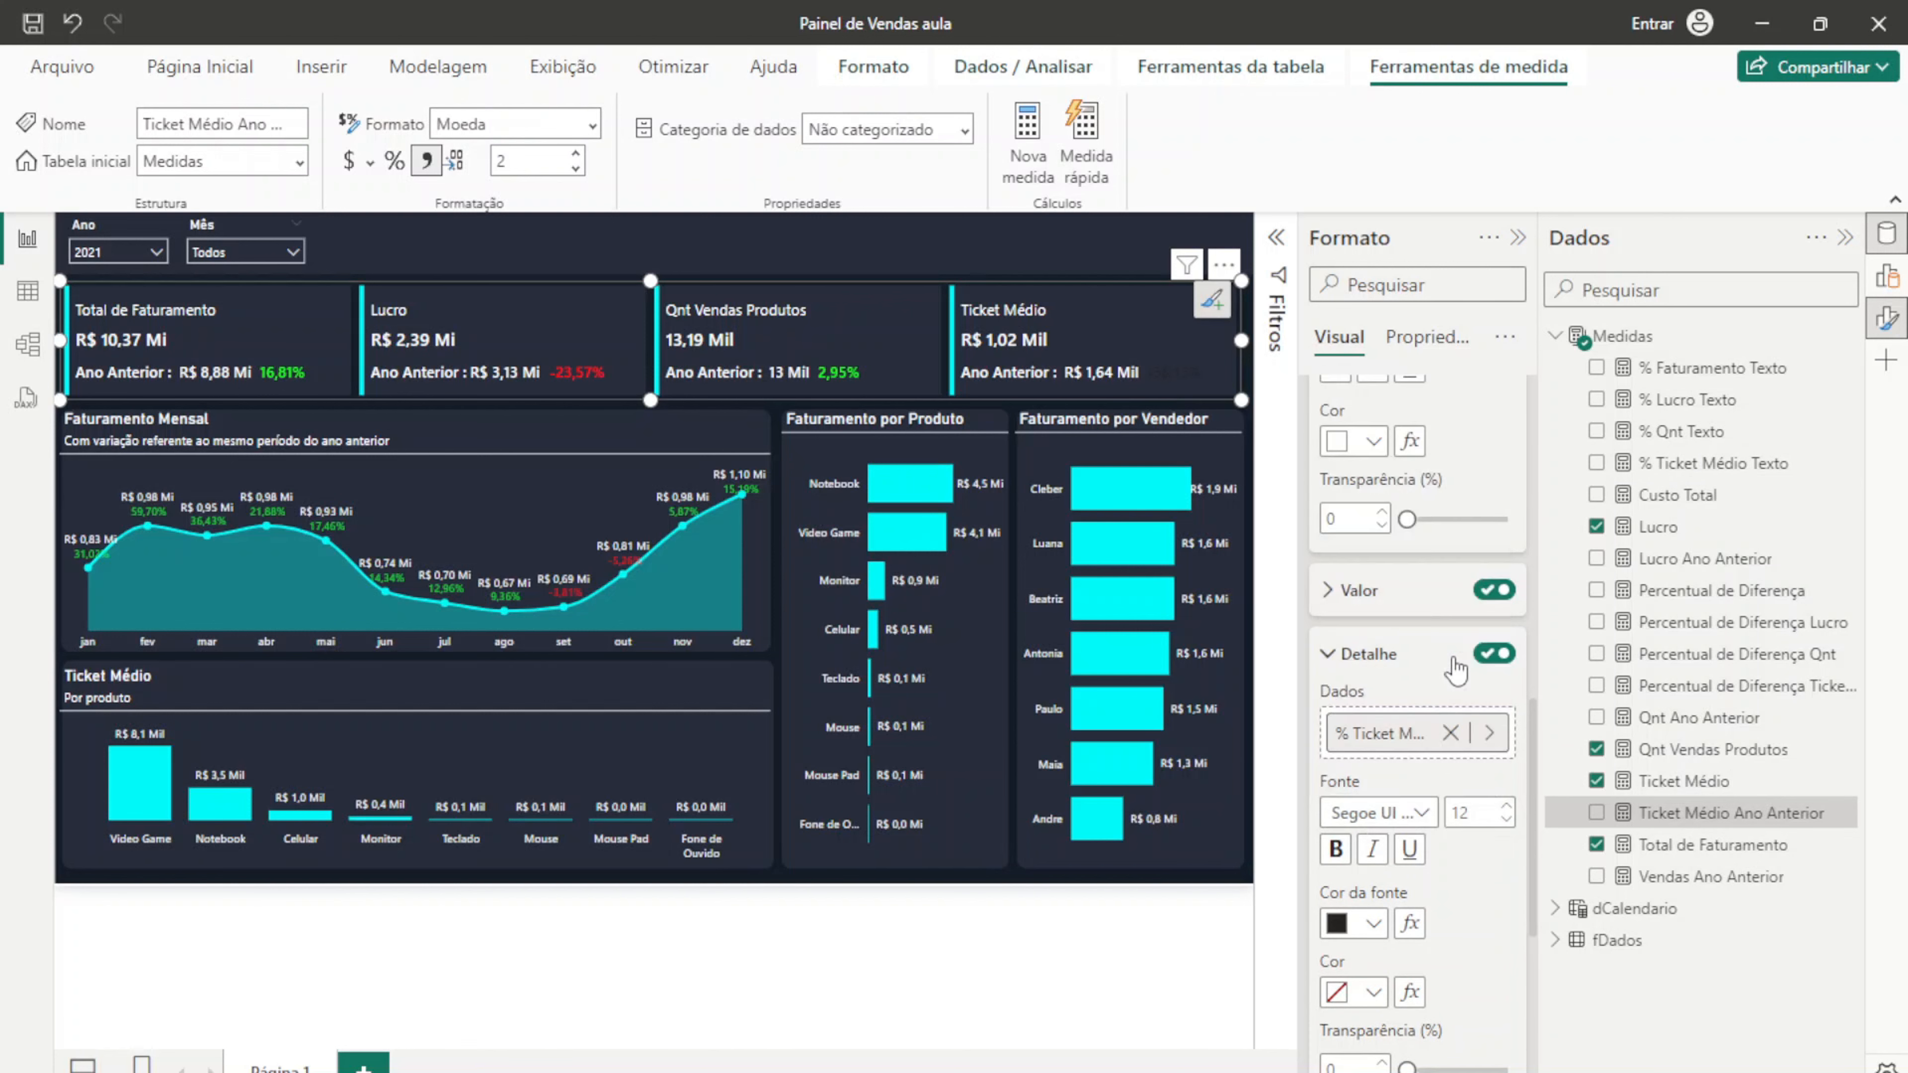
scroll(1431, 849, "down", 2)
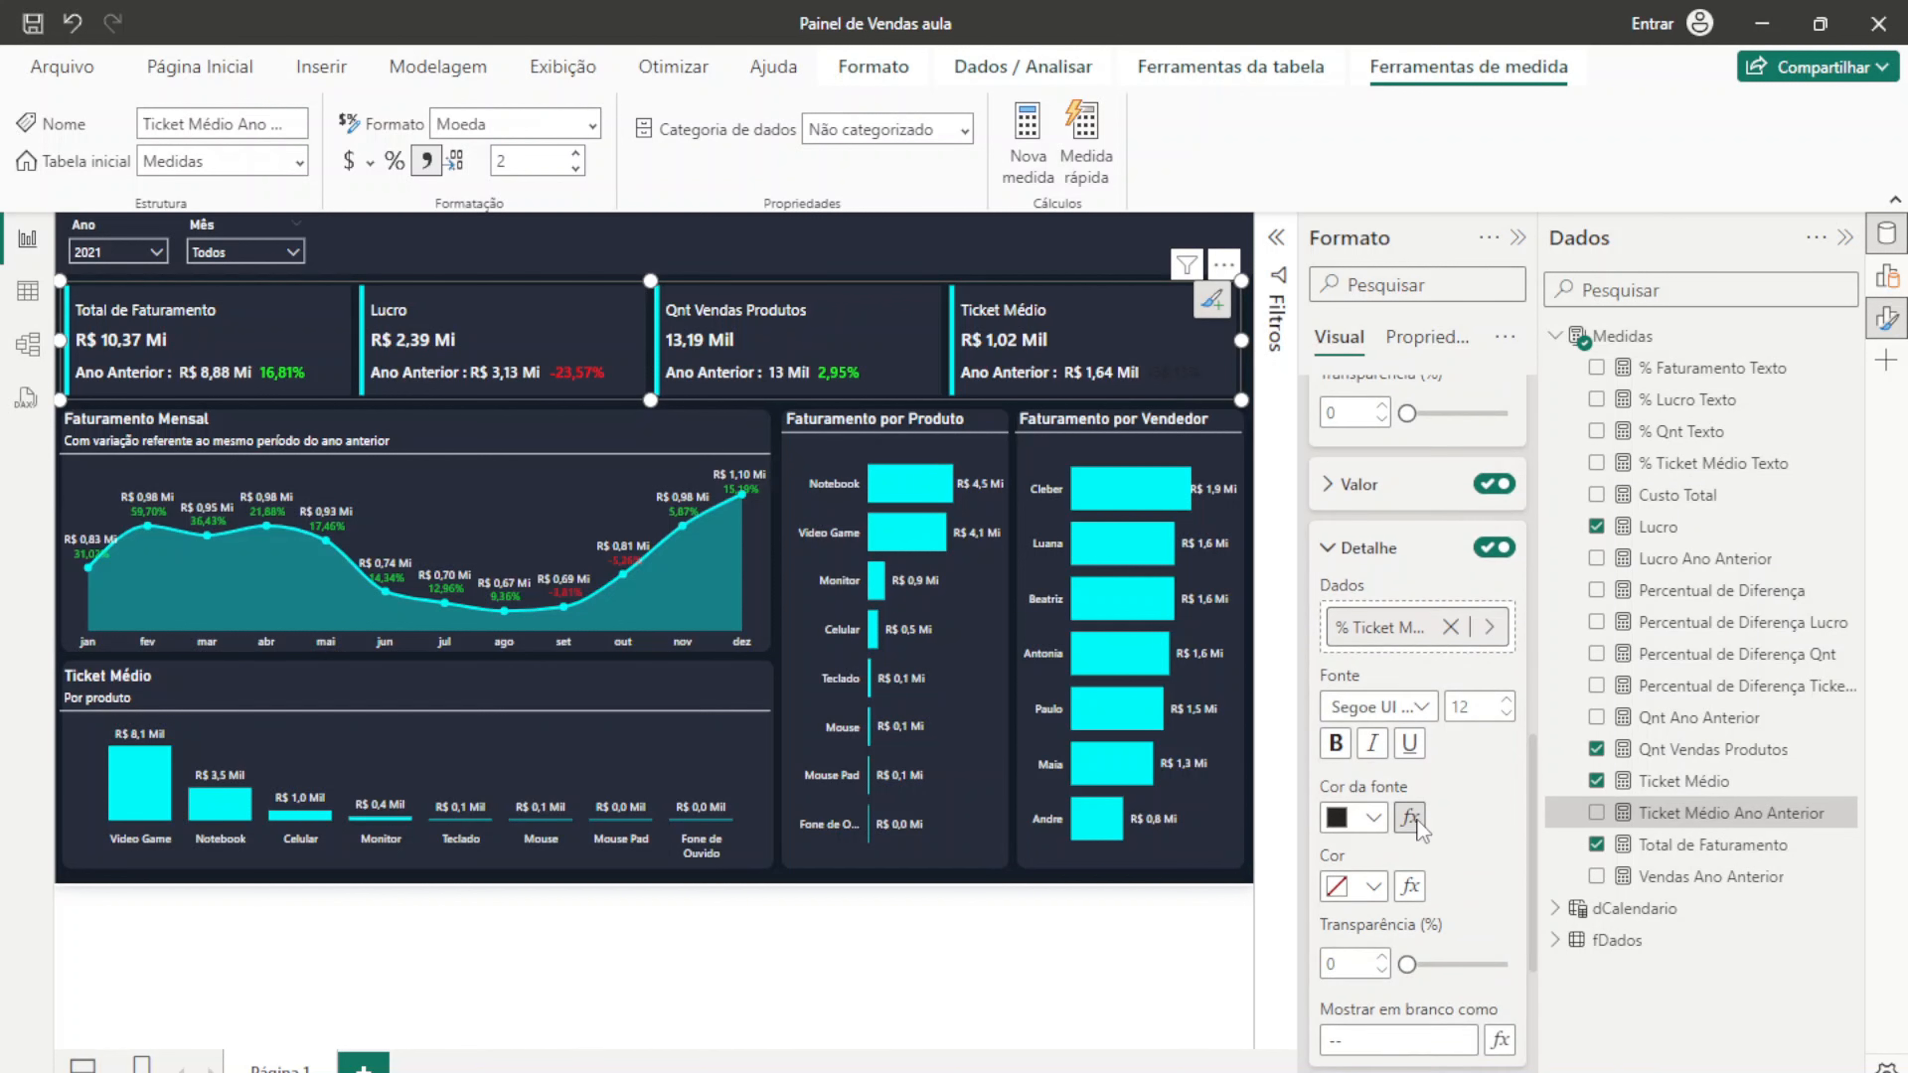
left_click(1411, 819)
left_click(571, 409)
scroll(468, 681, "down", 1)
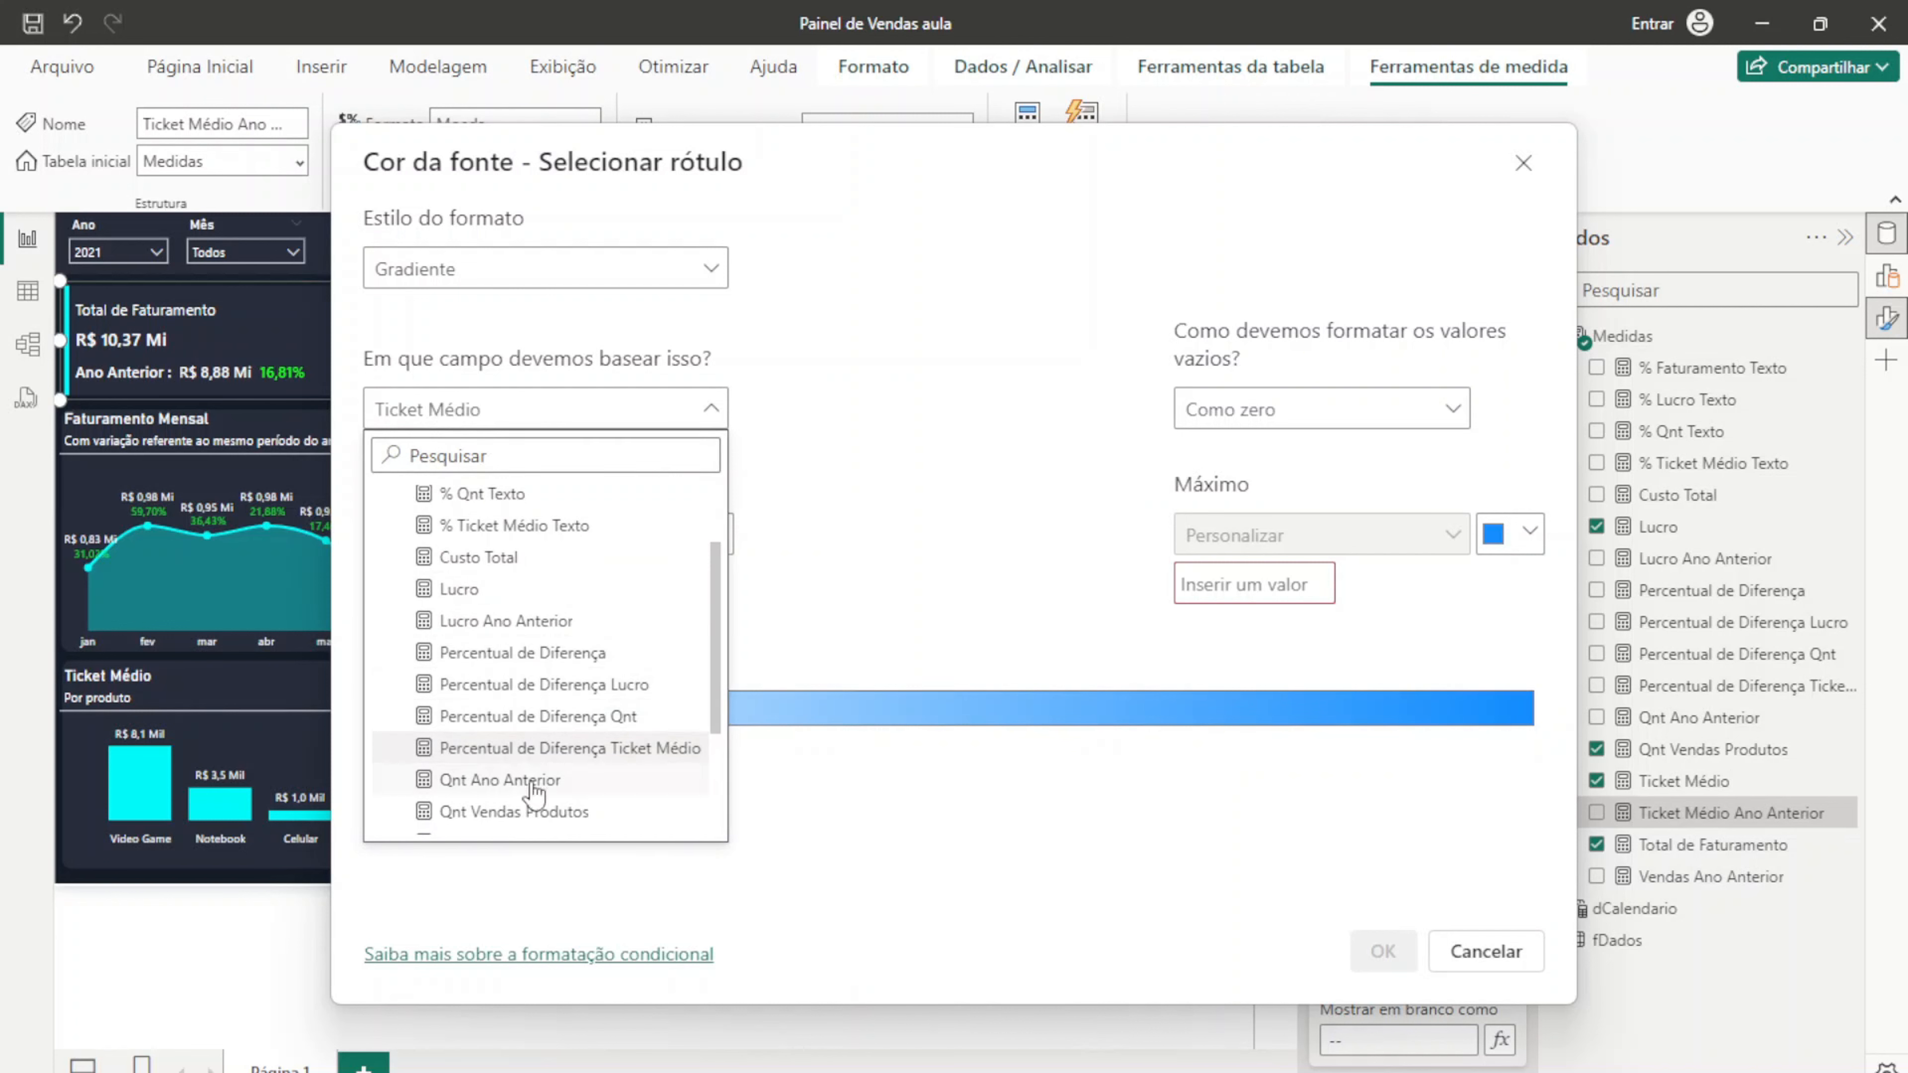
left_click(578, 752)
Step: Set the gradient's minimum and maximum values to 0 and its minimum colour to red #FD0000
left_click(719, 533)
left_click_drag(1029, 526, 1033, 500)
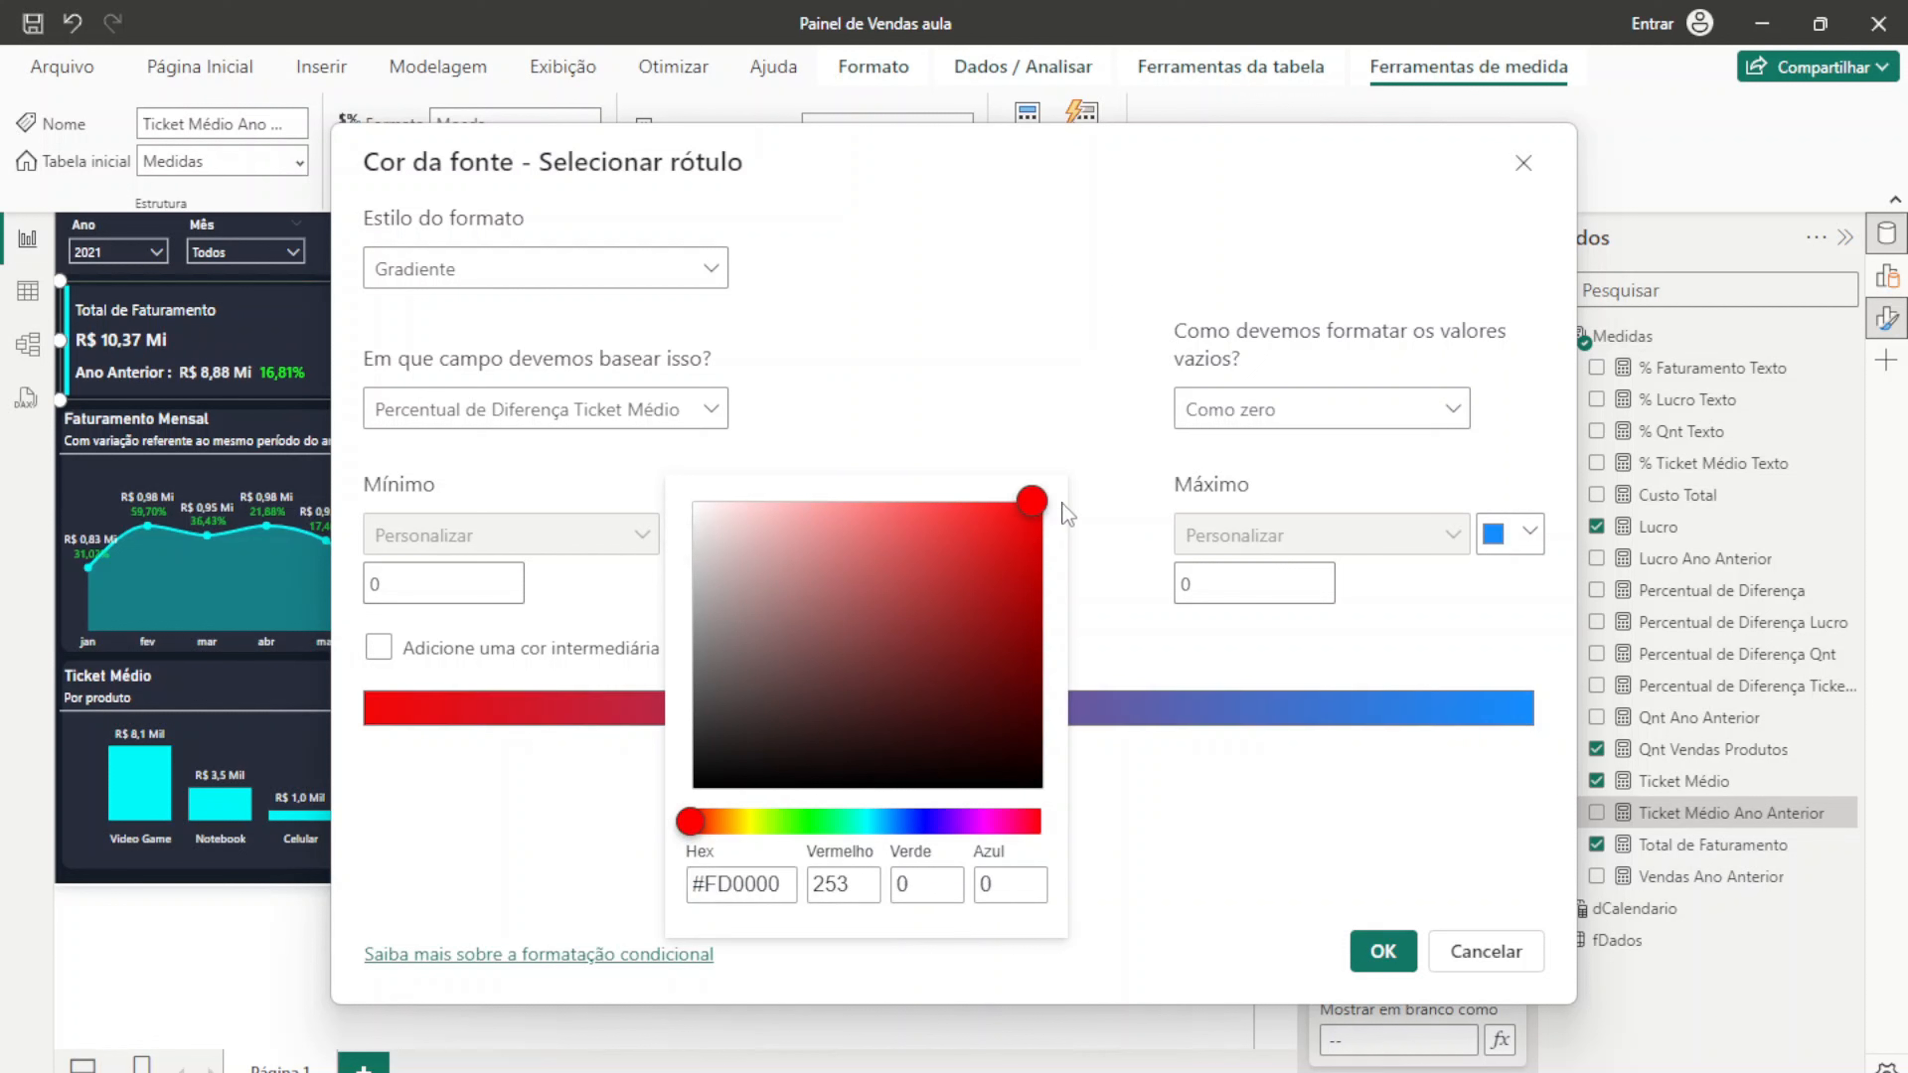
left_click(1103, 473)
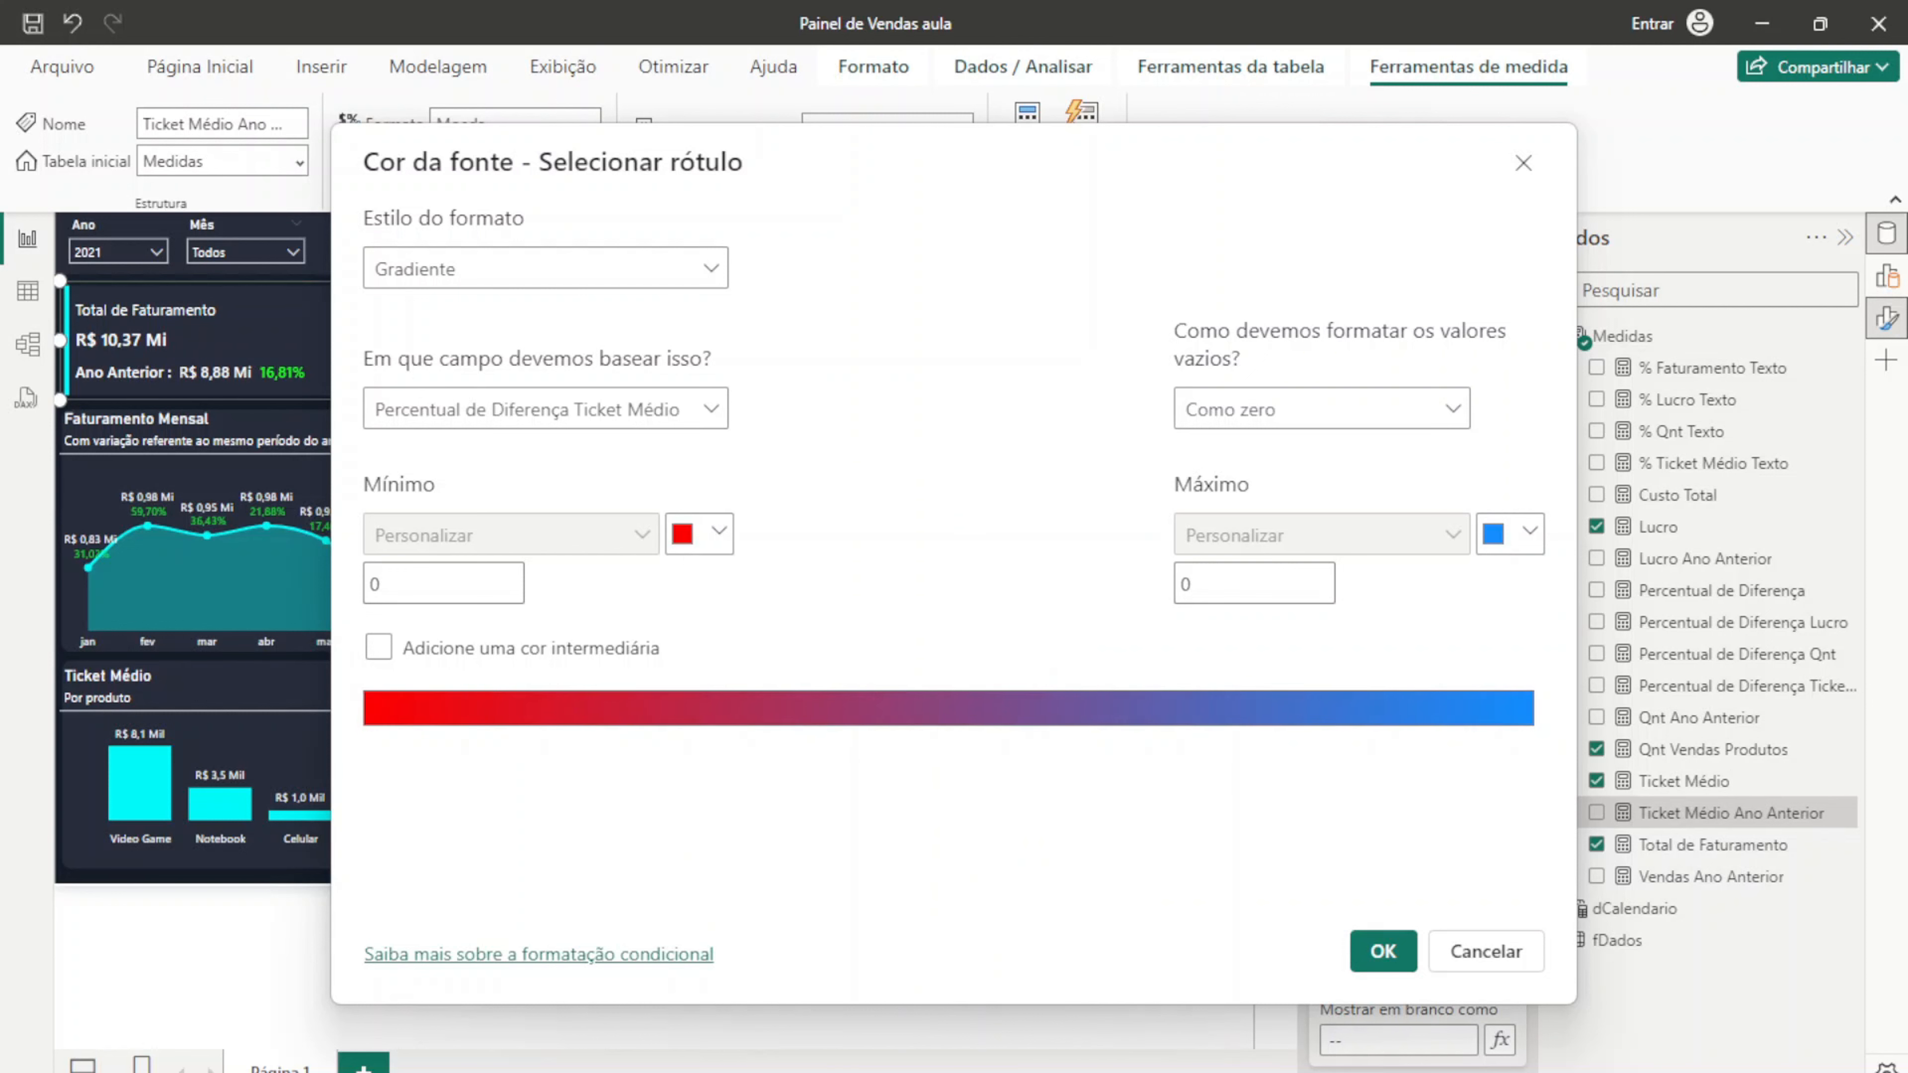
Step: Set the gradient's maximum colour to green #0DFF00 and apply the conditional formatting to the detail's font
left_click(1495, 540)
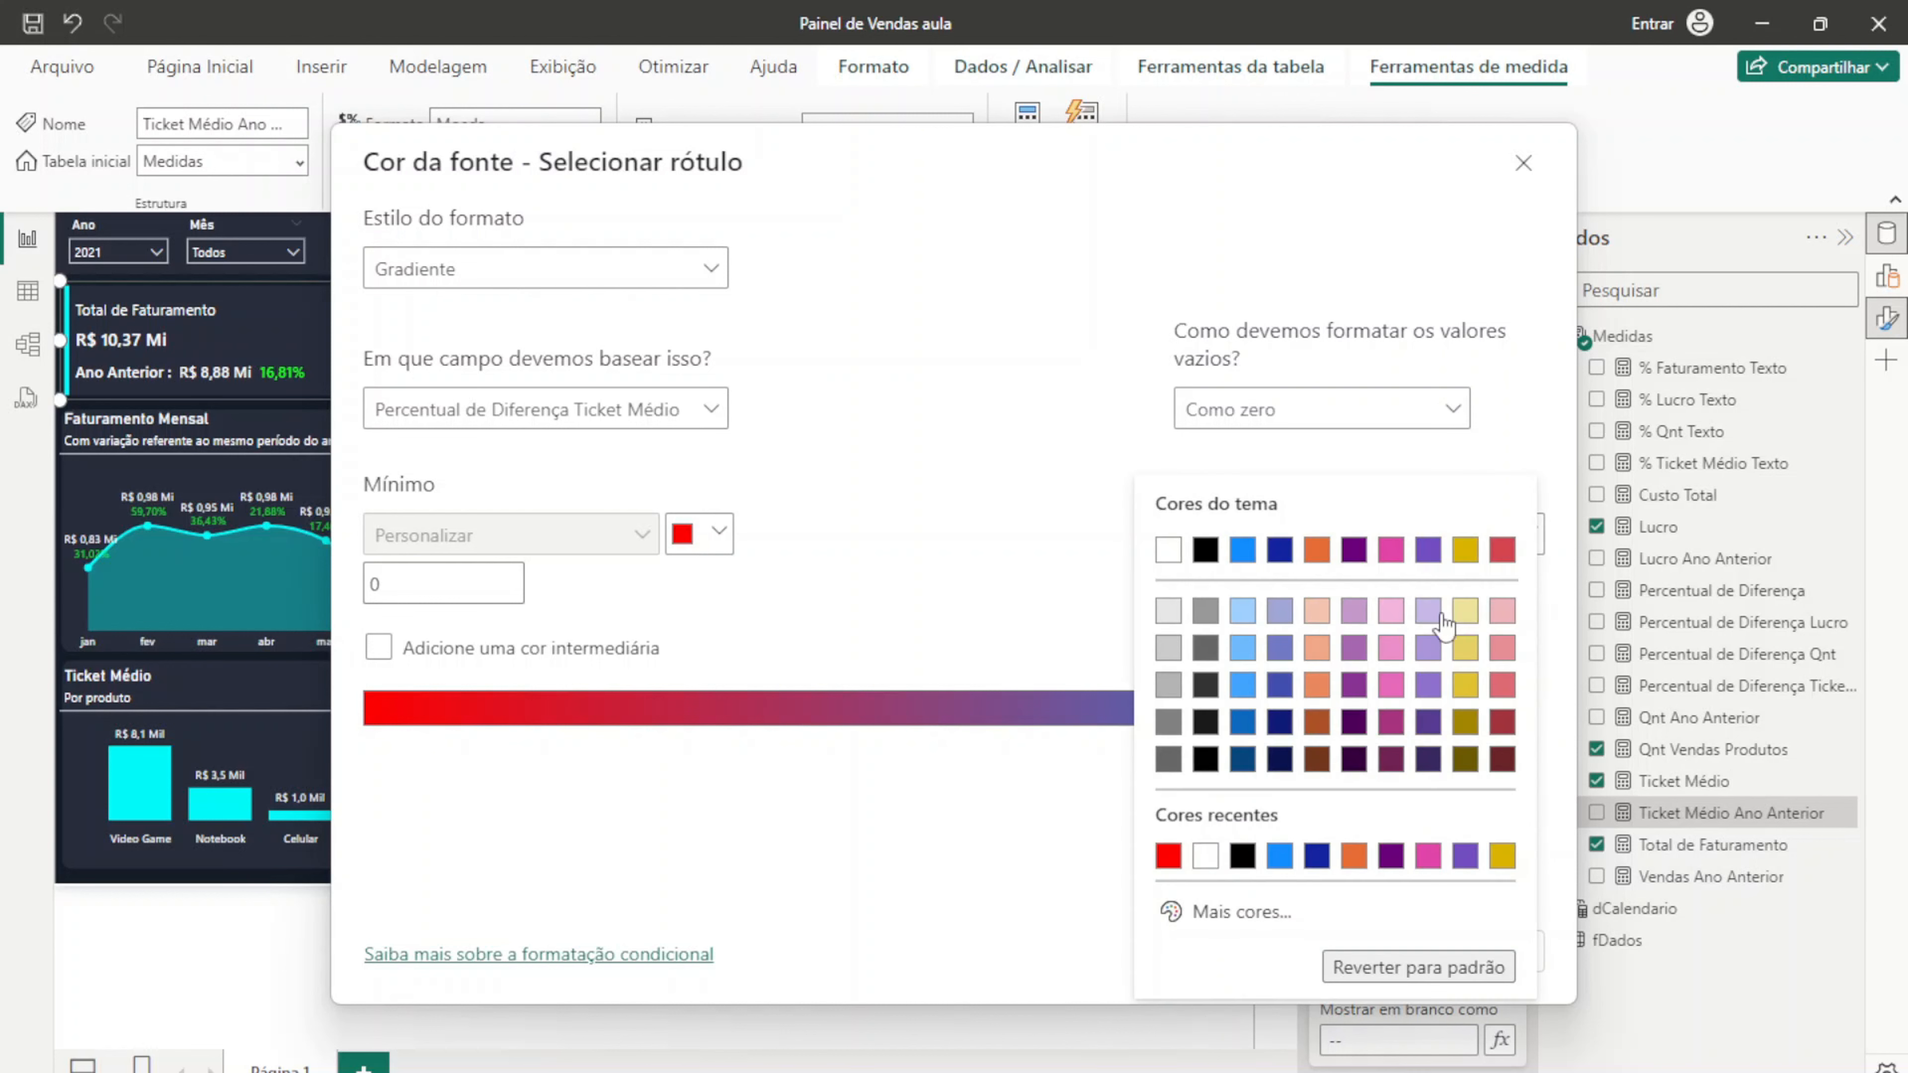
left_click(1175, 911)
key("ctrl+v")
left_click(995, 806)
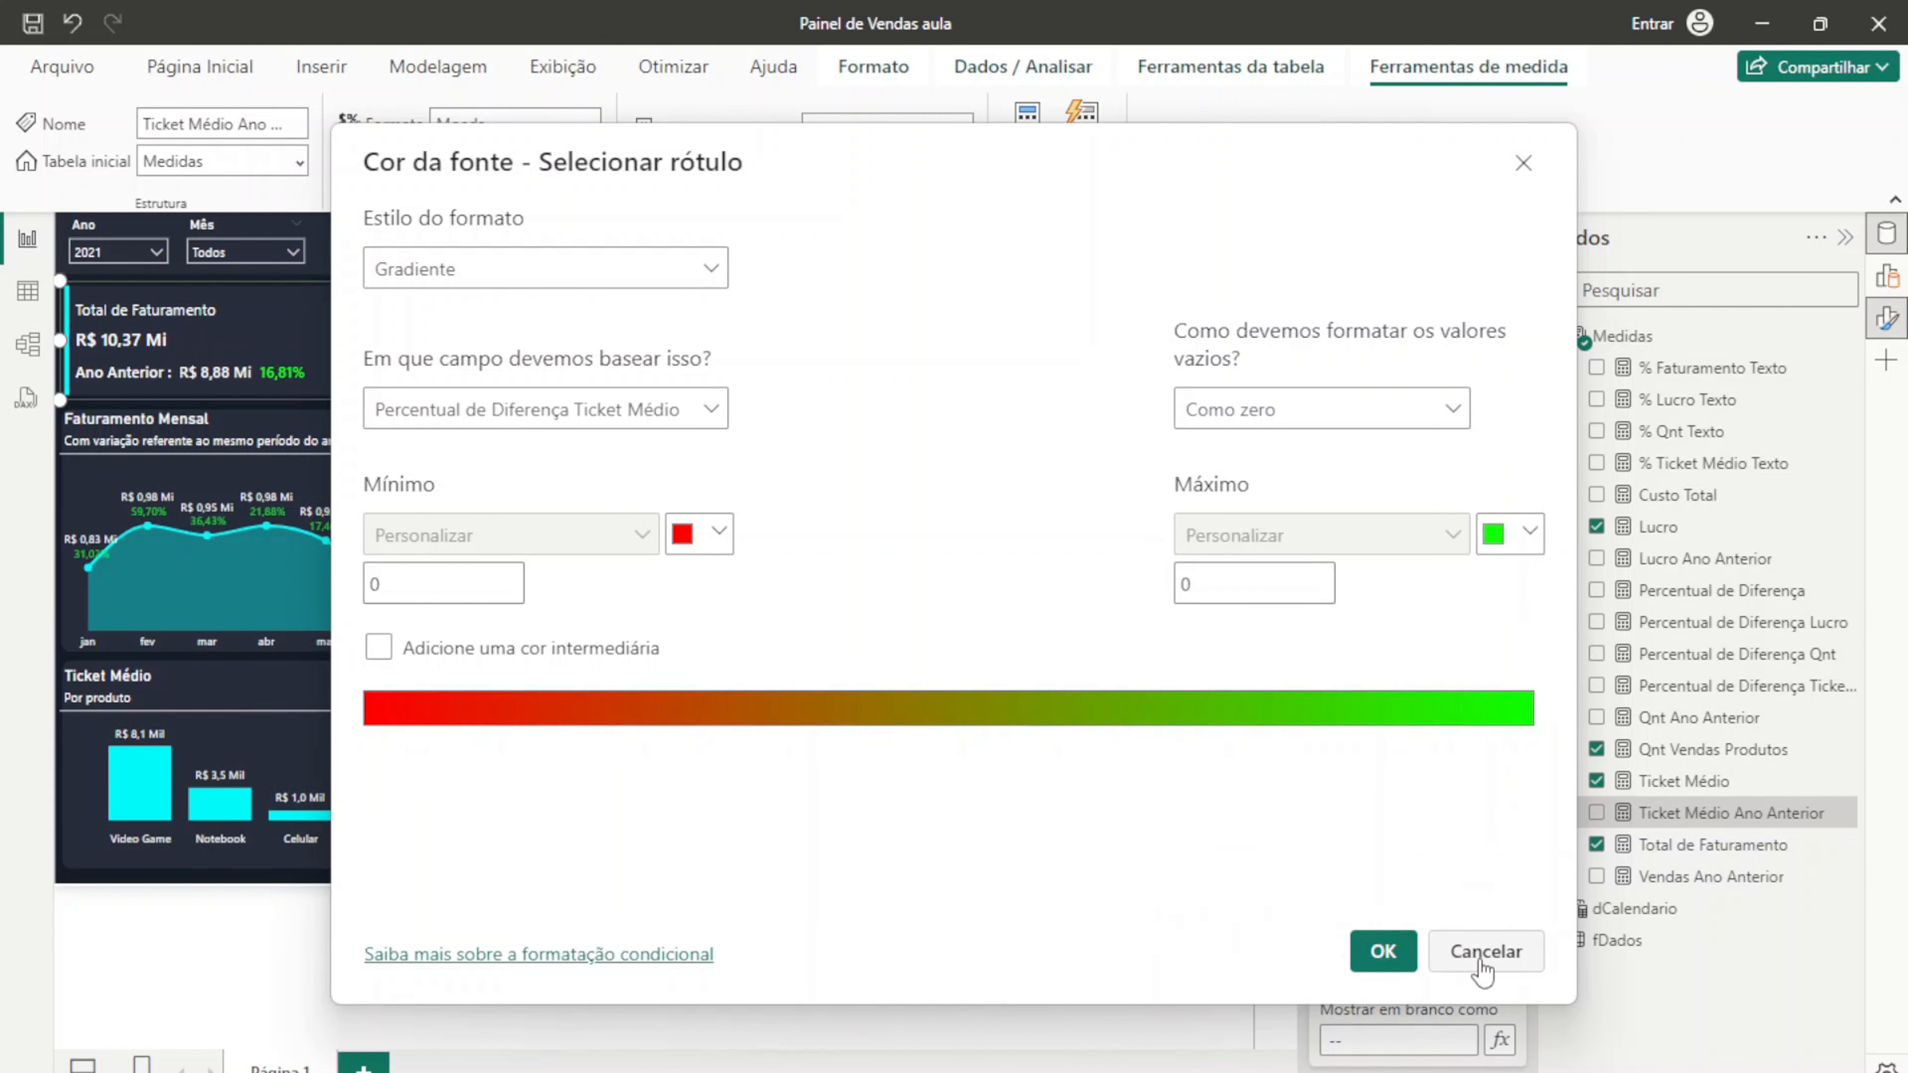
left_click(1510, 535)
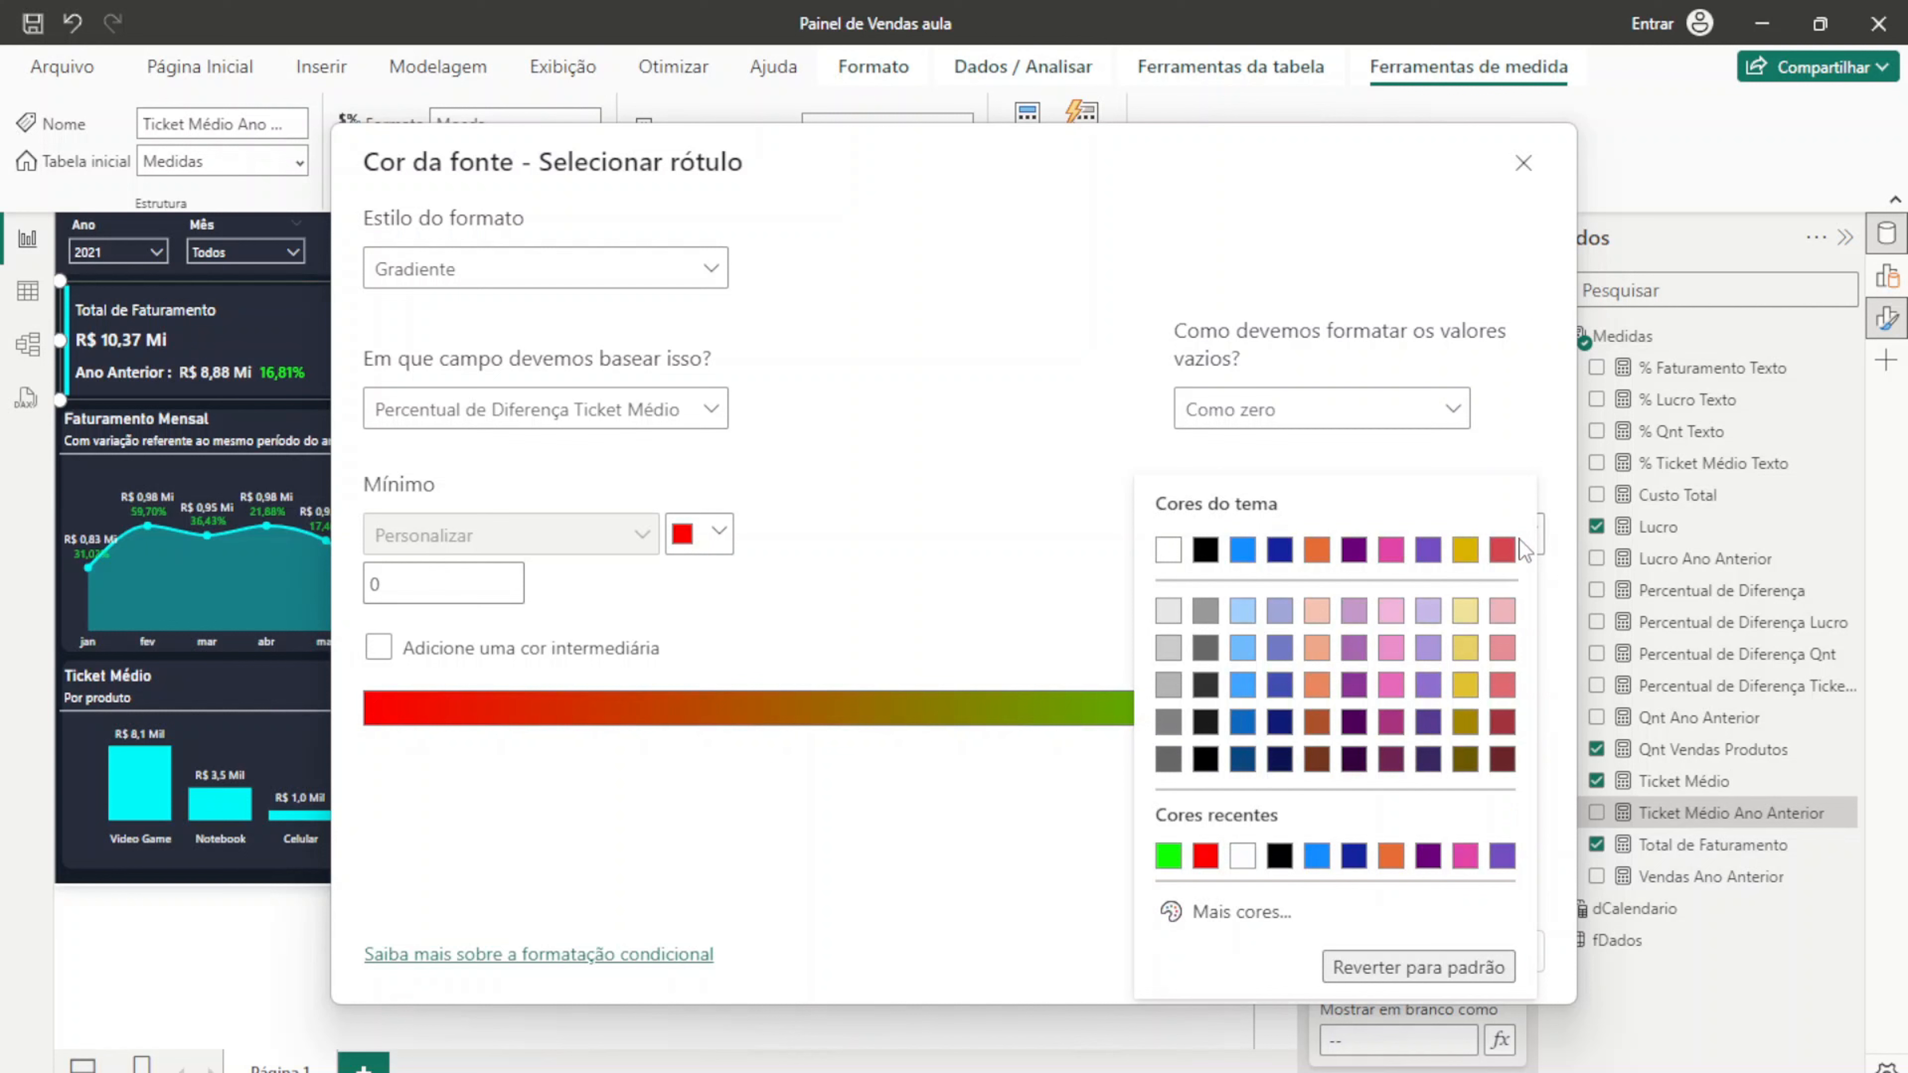
left_click(1251, 912)
left_click(1262, 890)
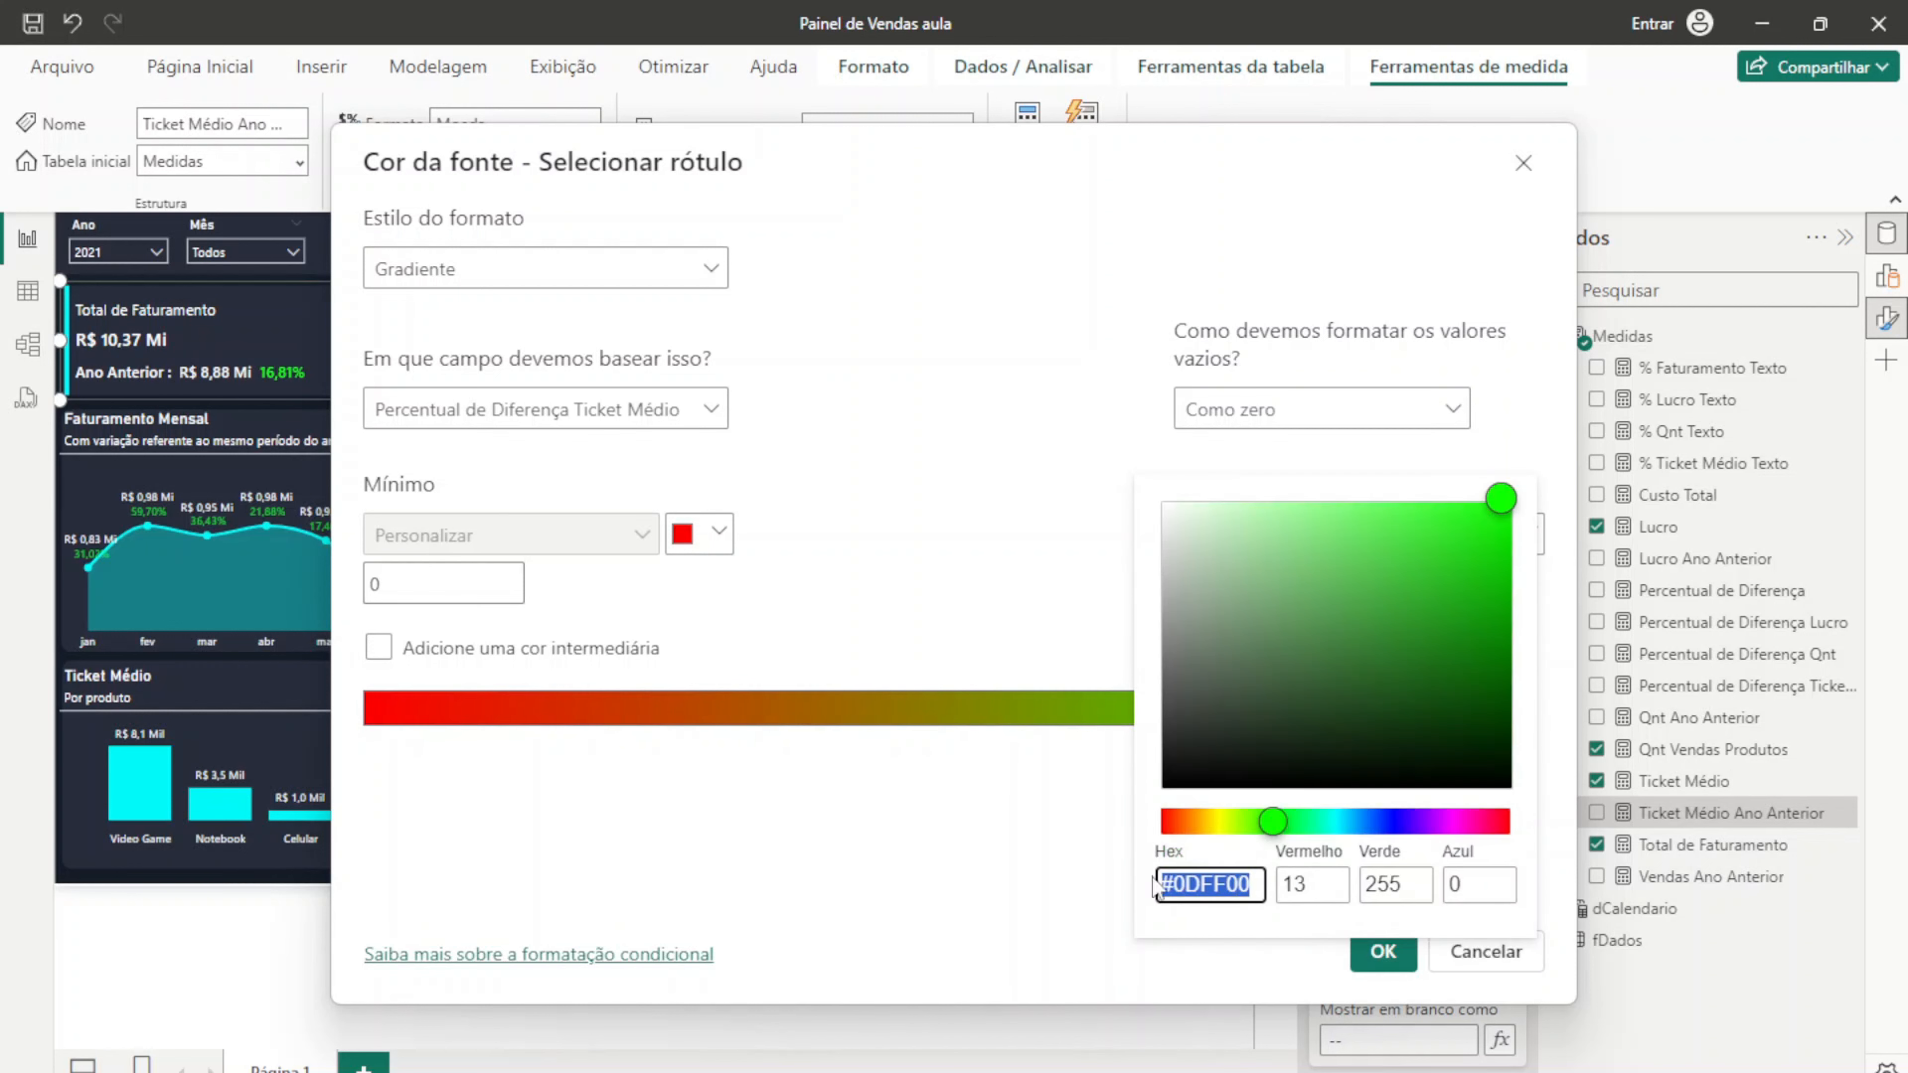
key("ctrl+a")
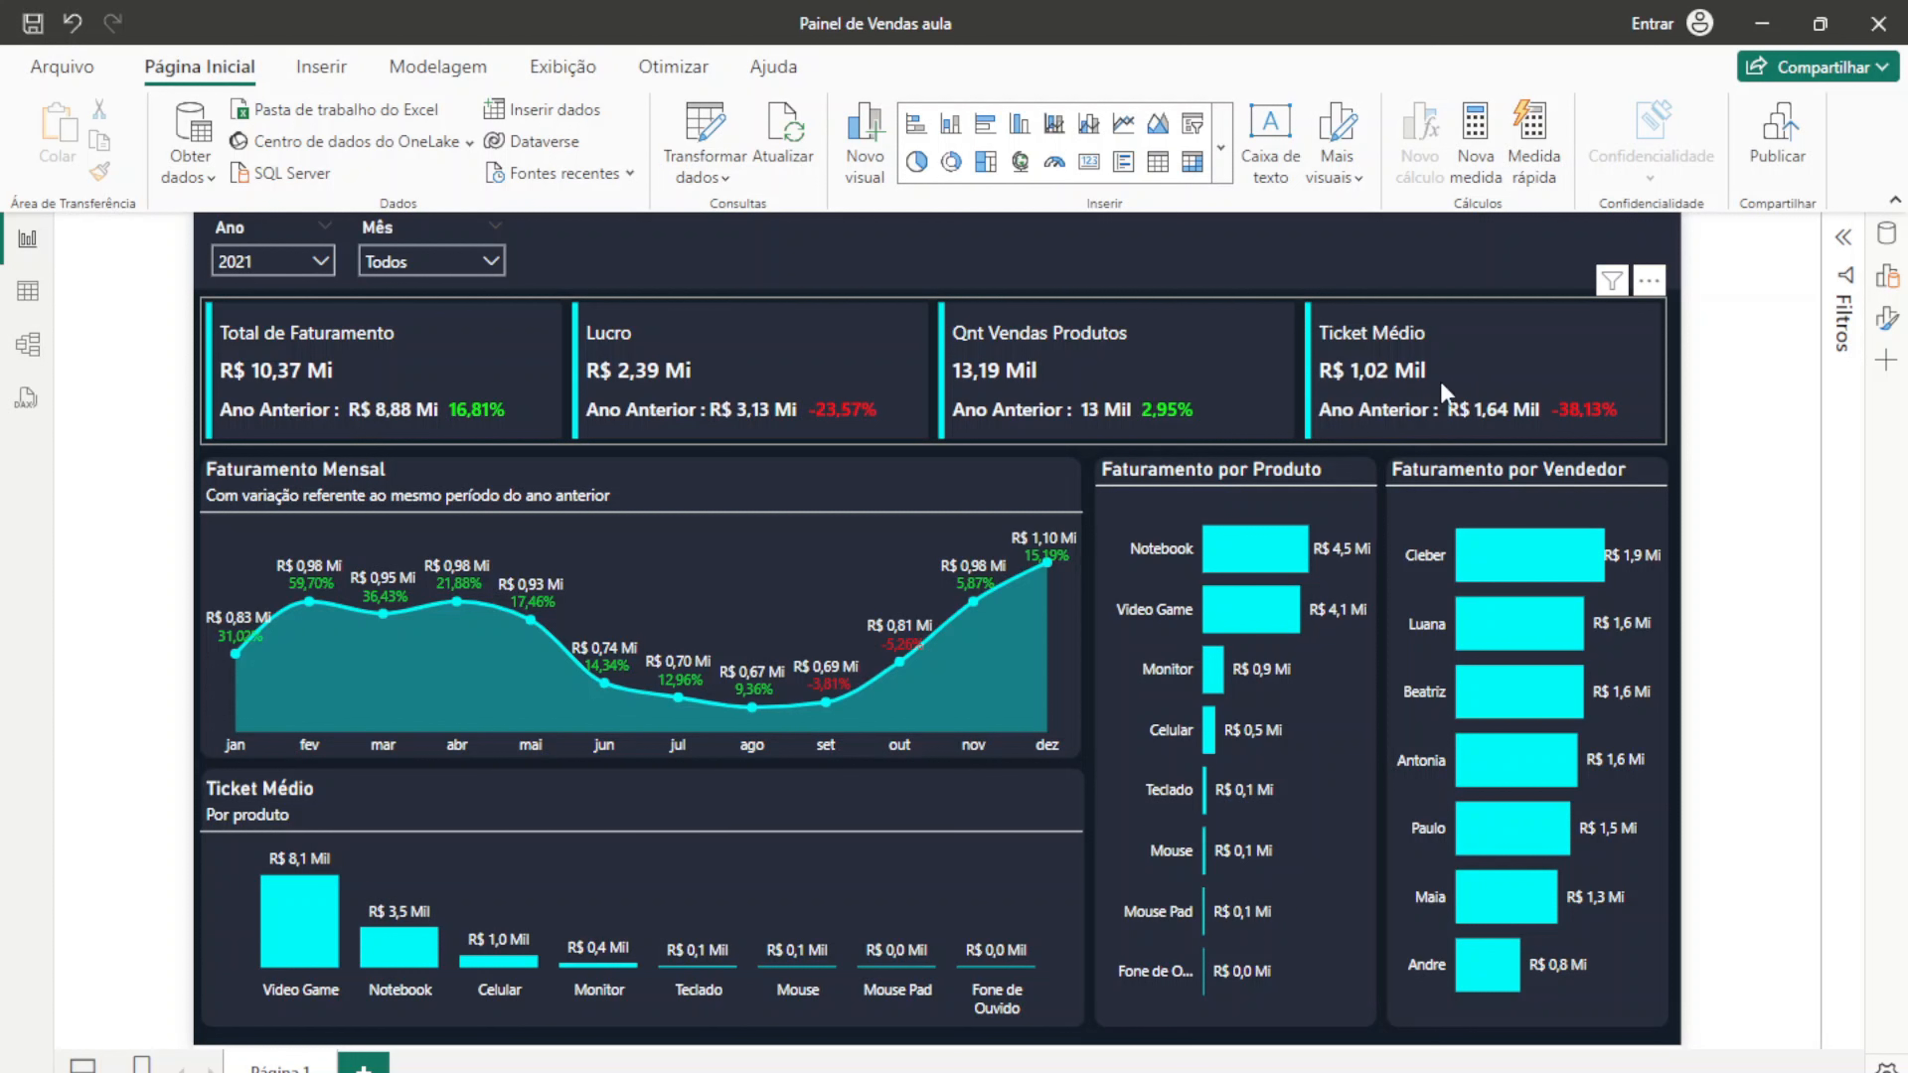
left_click(301, 261)
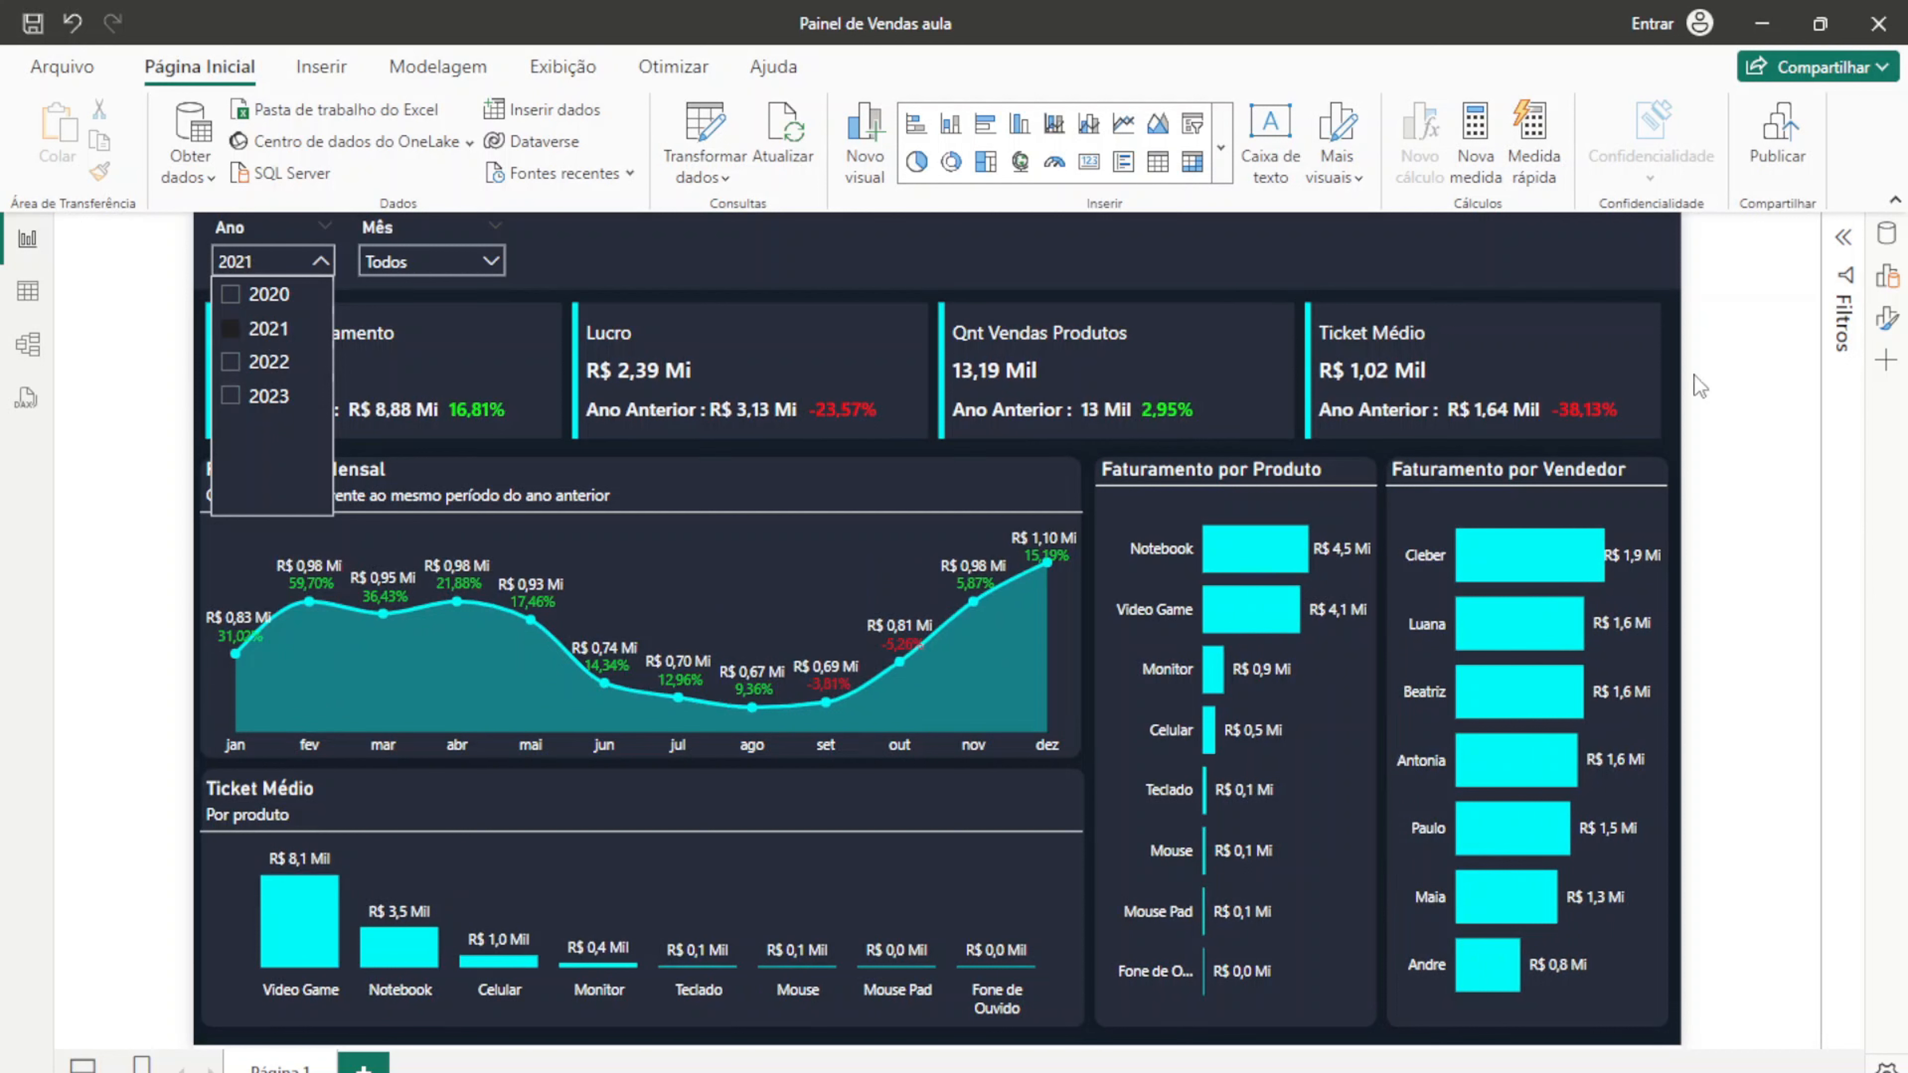
left_click(1722, 386)
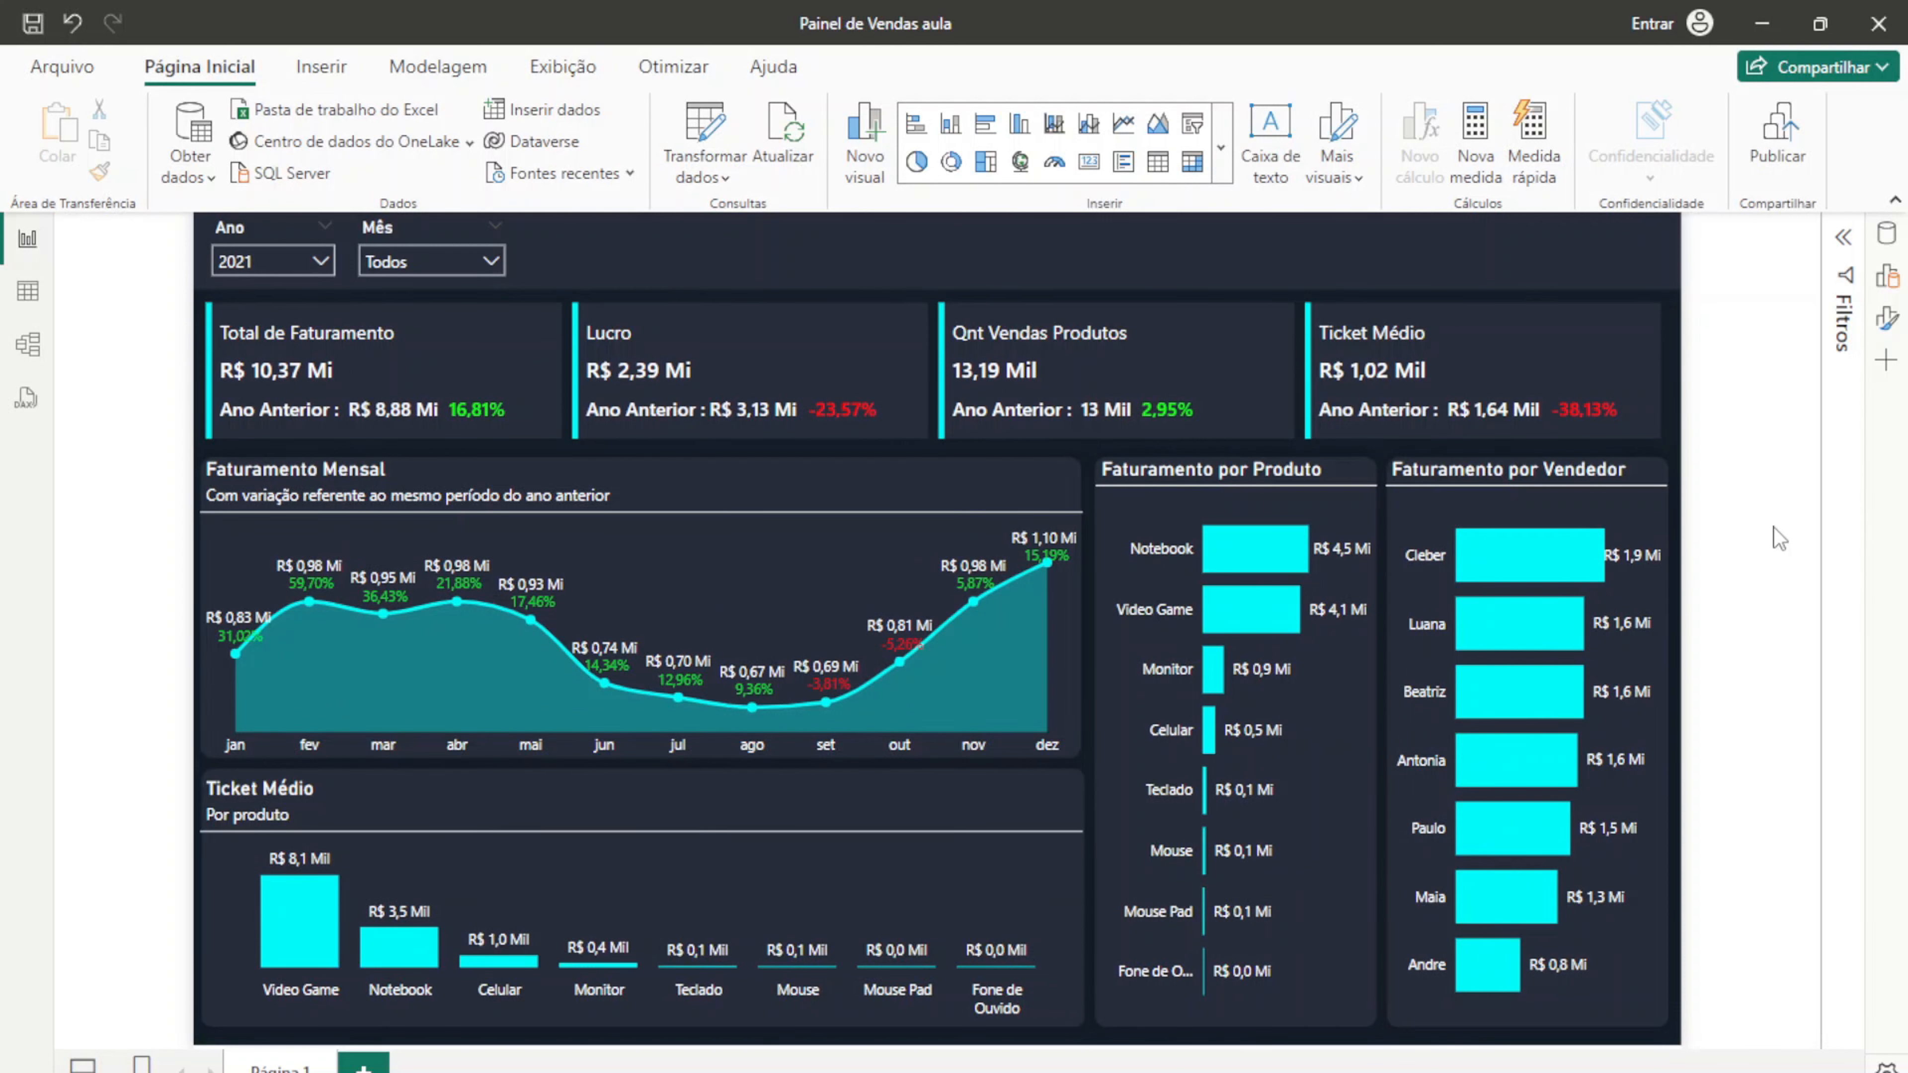